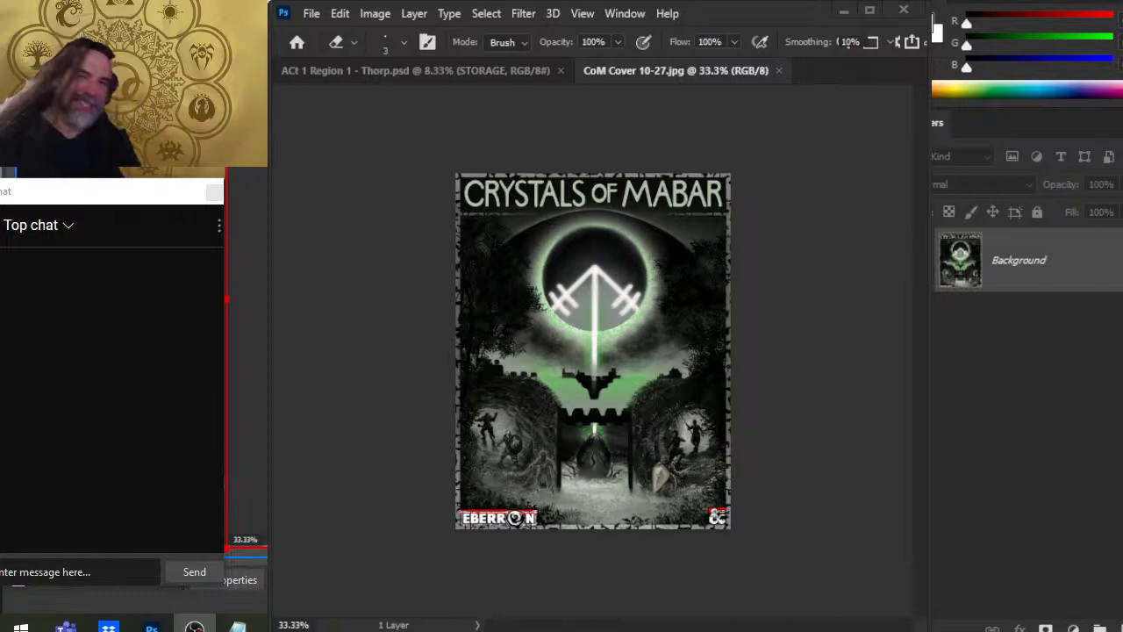
mouse_move(194, 625)
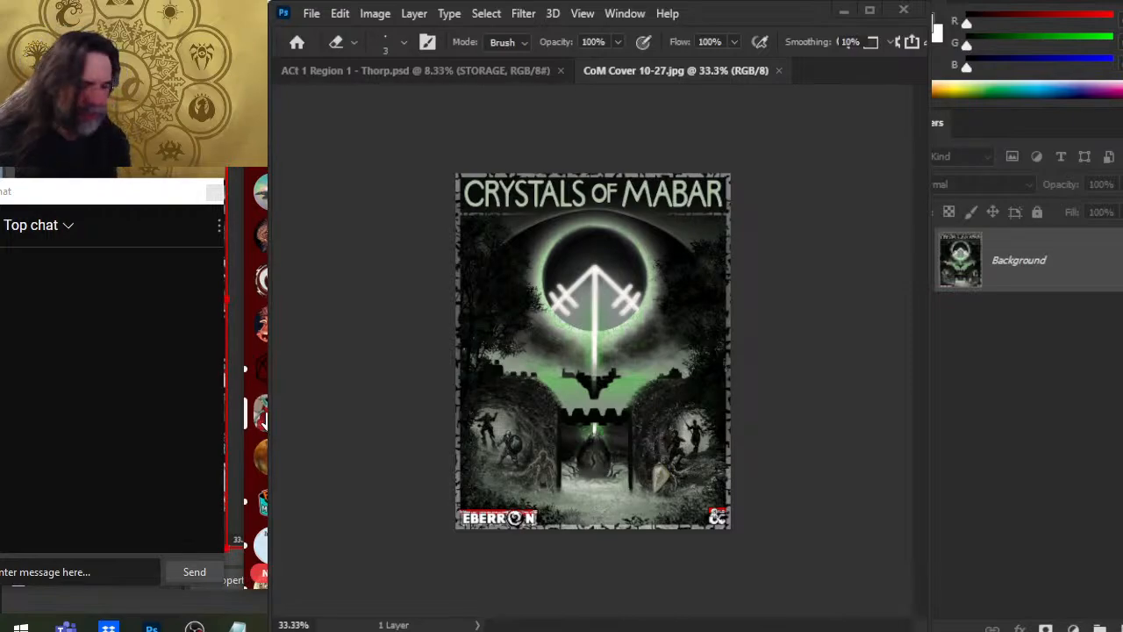
scroll(261, 419, down, 3)
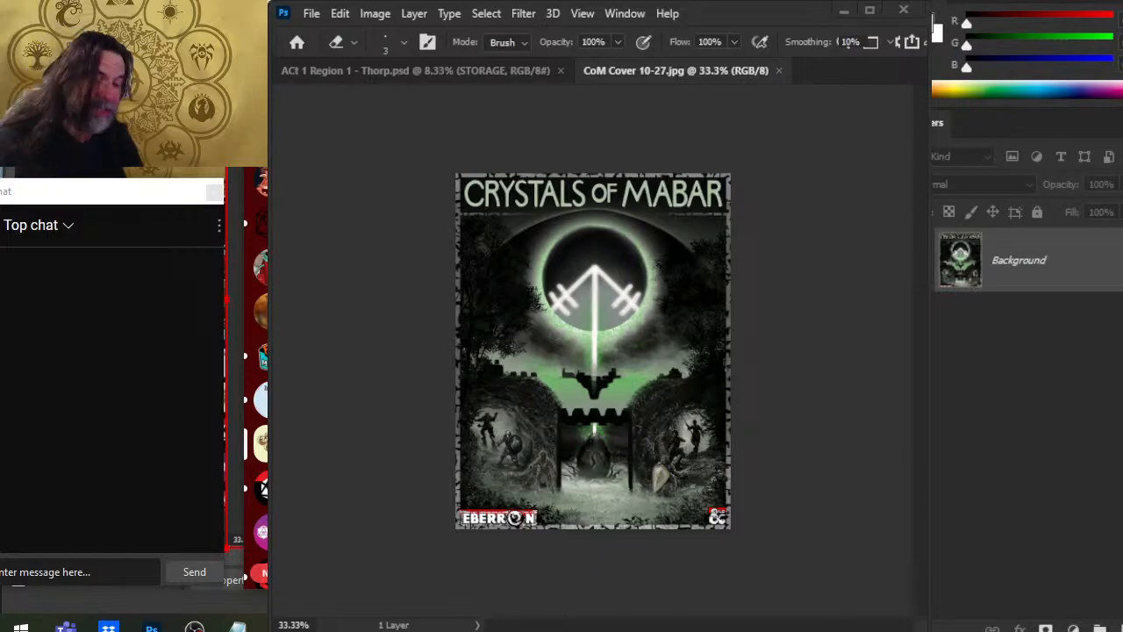
scroll(261, 403, down, 3)
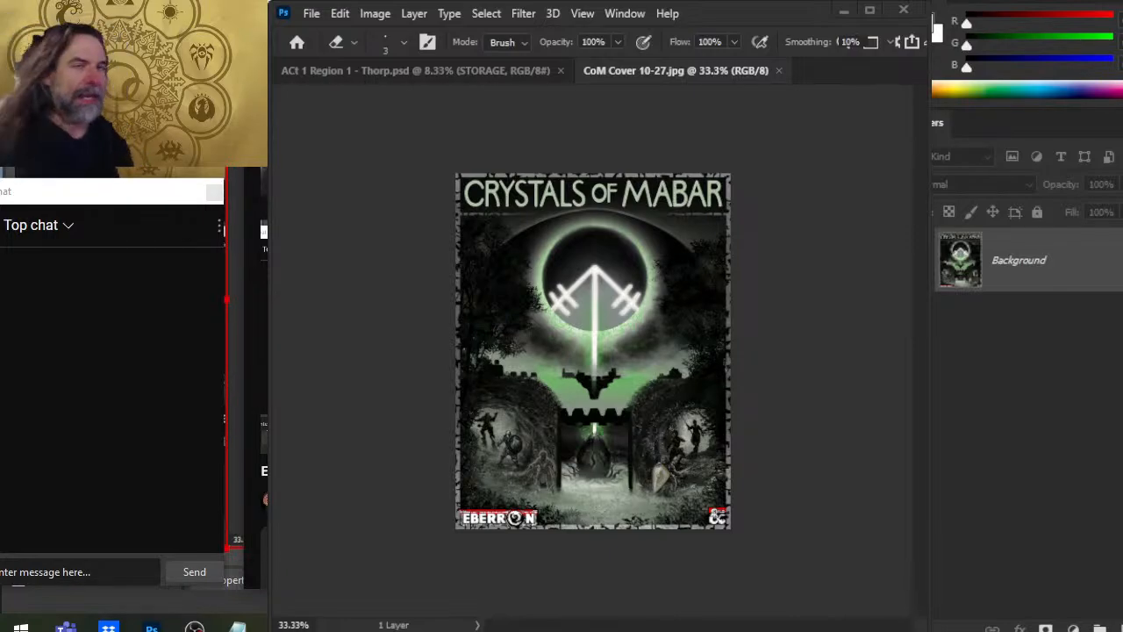
- Switch to the YouTube page of the Refugee Village 8 live stream and give the stream a like
key(alt+Tab)
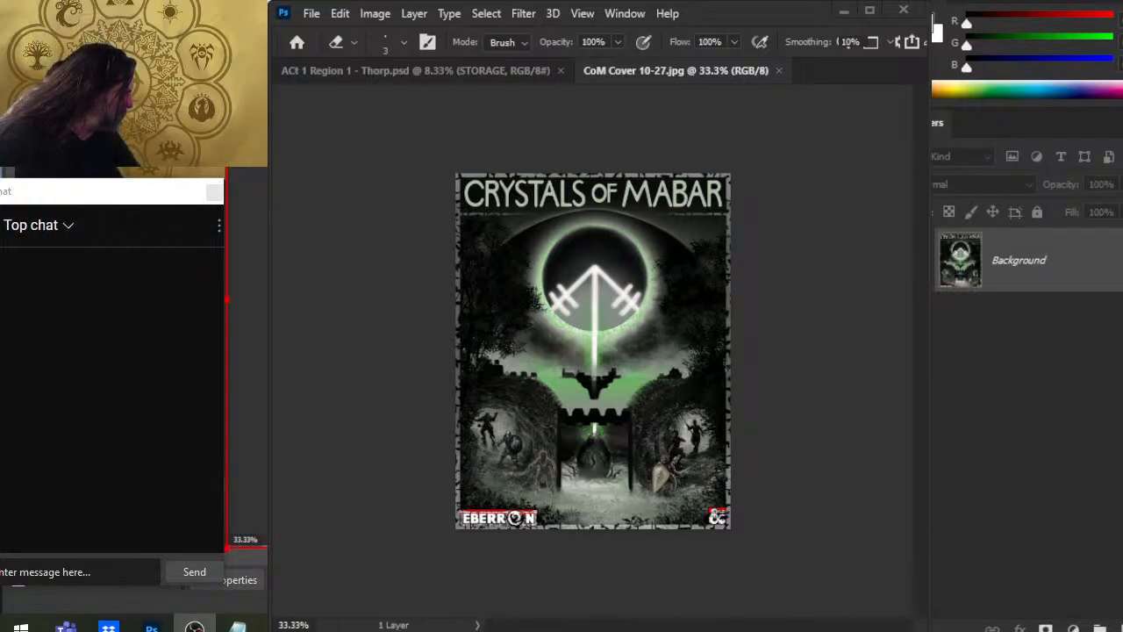
drag(924, 460, 922, 501)
key(alt+Tab)
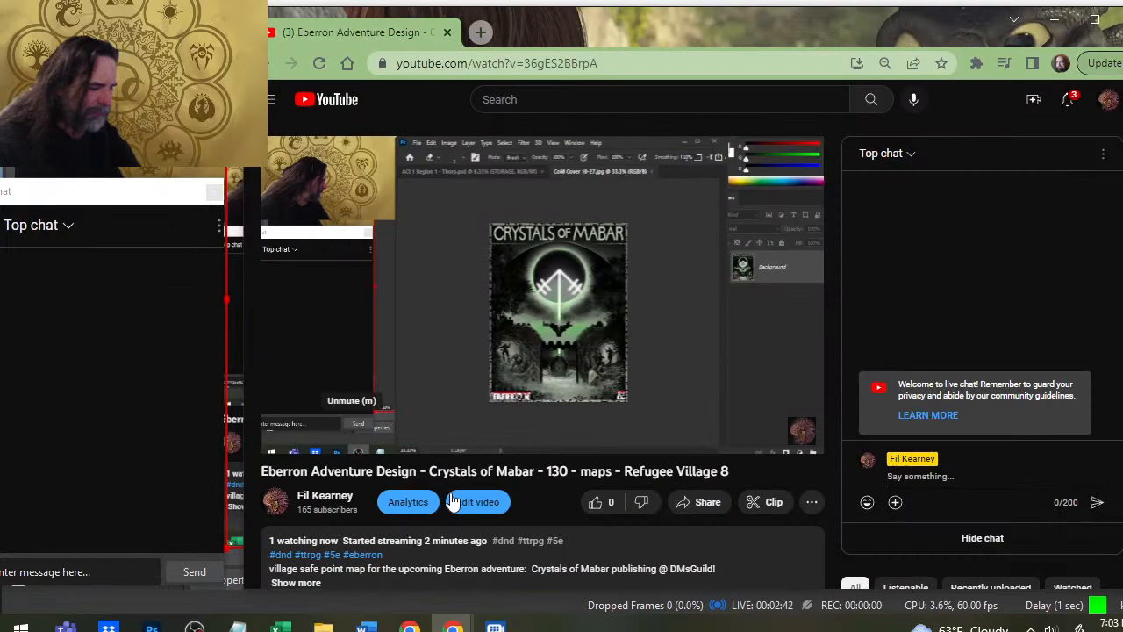
click(595, 503)
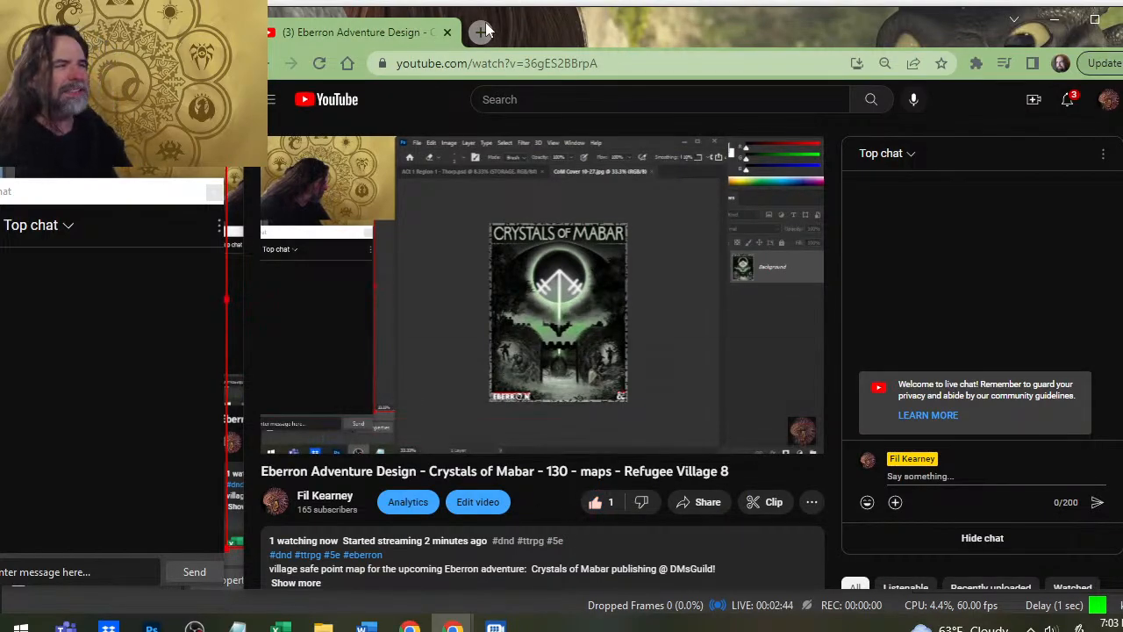
- Switch back to Photoshop and close the CoM Cover 10-27.jpg image, leaving the Thorp map open
key(alt+Tab)
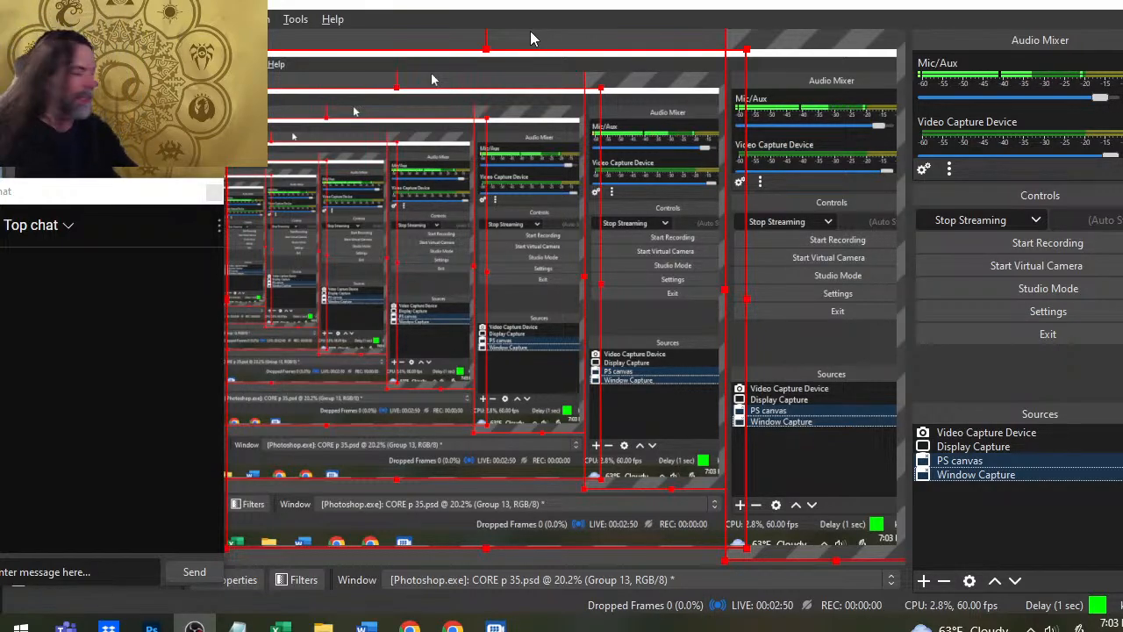
key(alt+Tab)
key(alt+Tab)
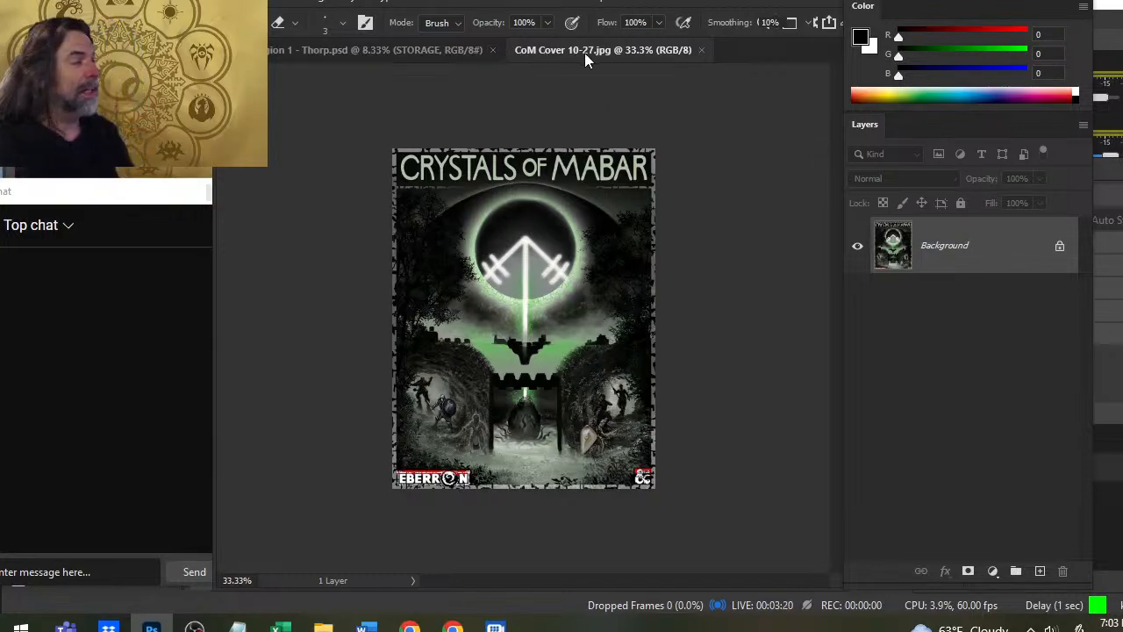
click(702, 50)
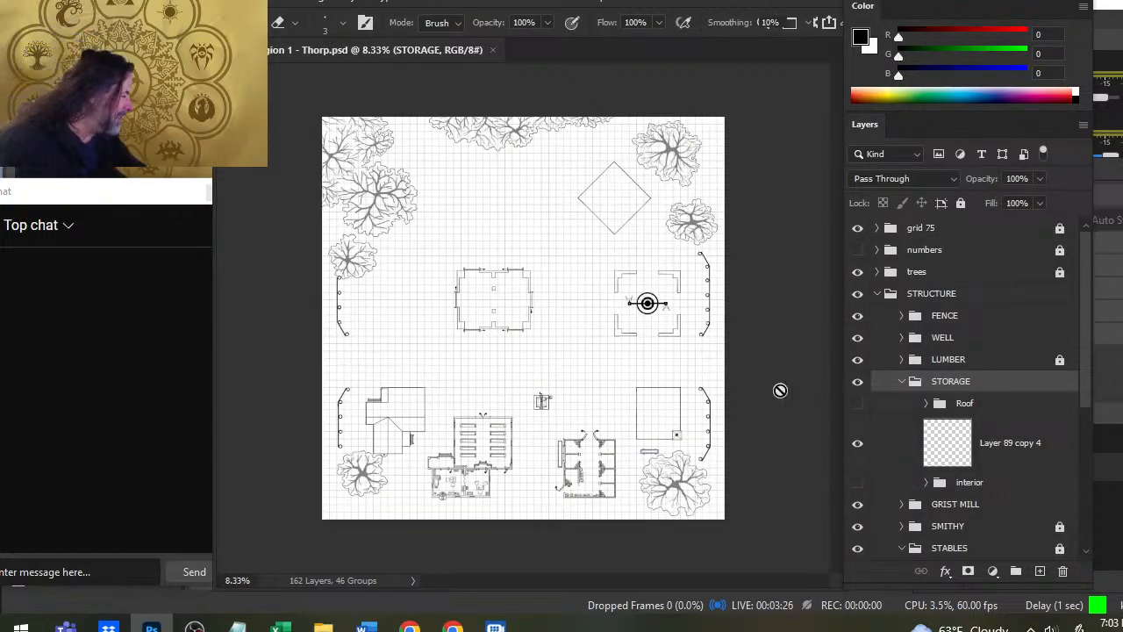
- Preview the roofs of the STORAGE and GRIST MILL buildings by briefly showing them, leaving both hidden
click(857, 404)
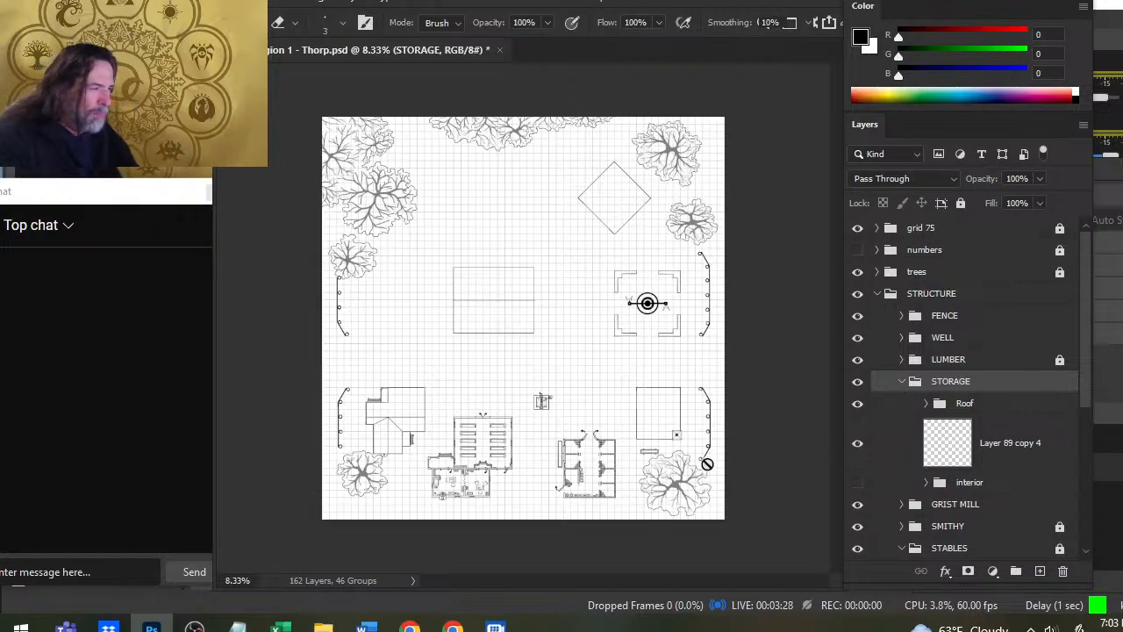
click(857, 404)
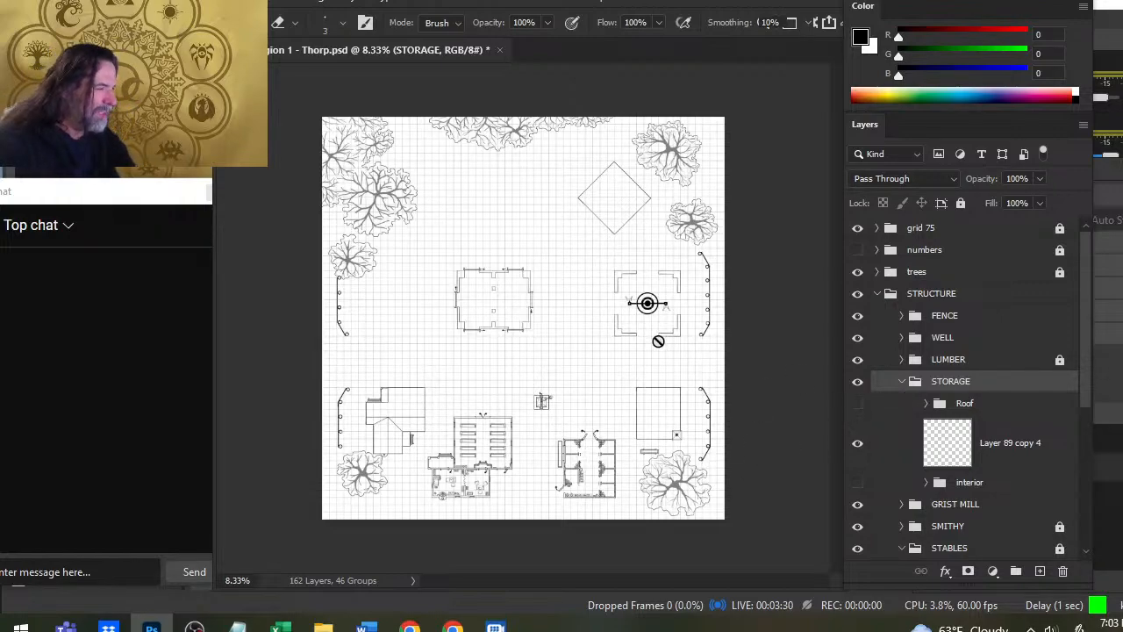
click(901, 505)
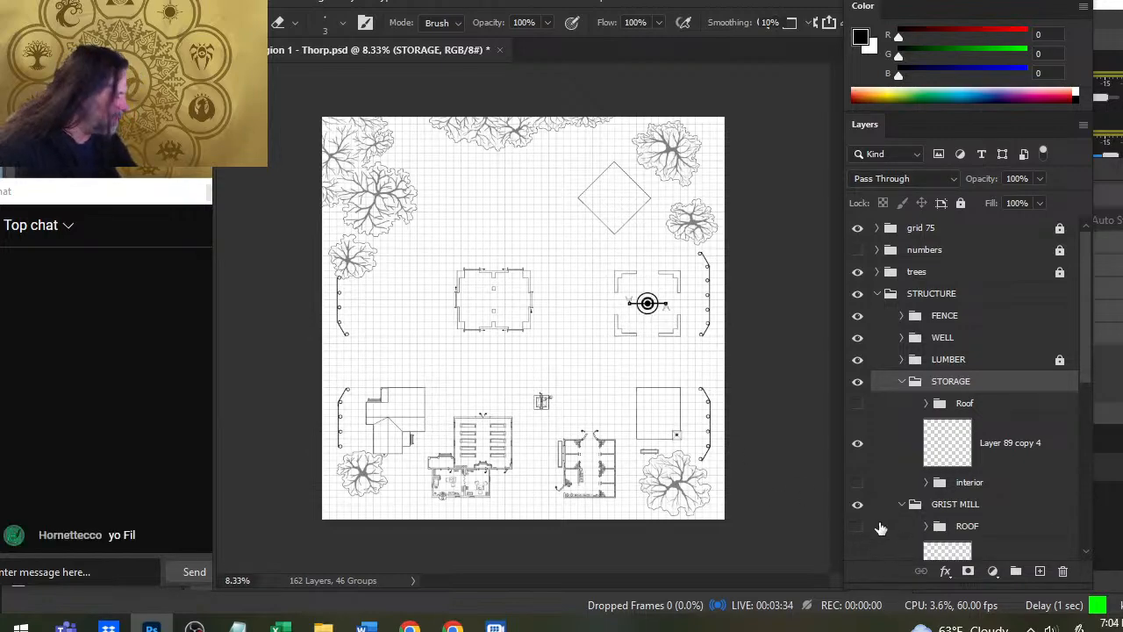
click(858, 527)
click(858, 527)
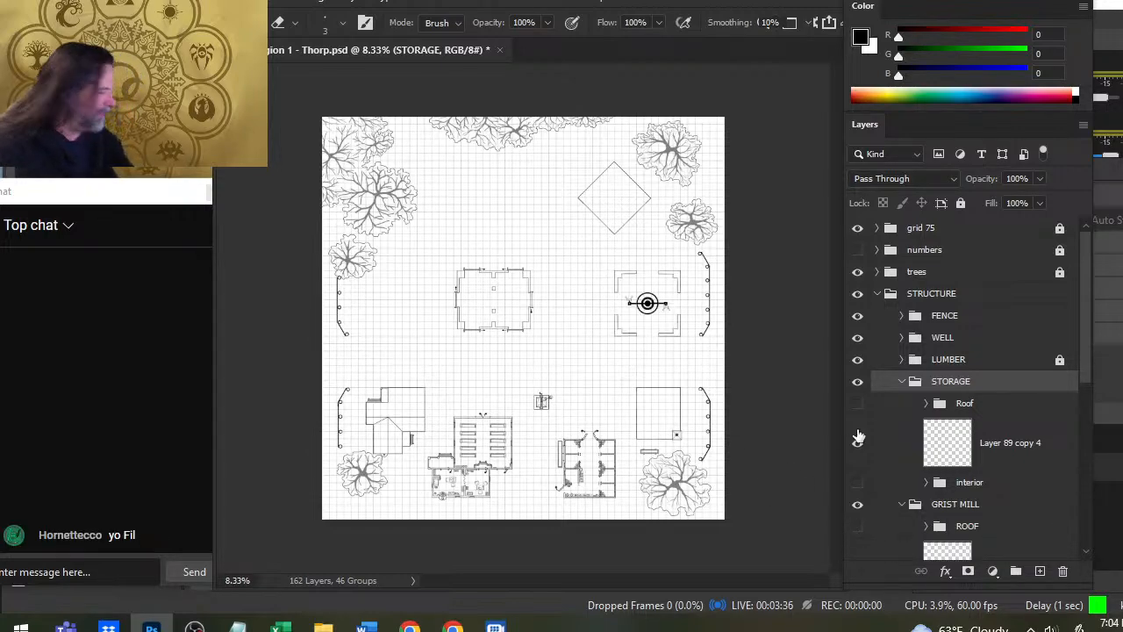
click(858, 403)
click(859, 403)
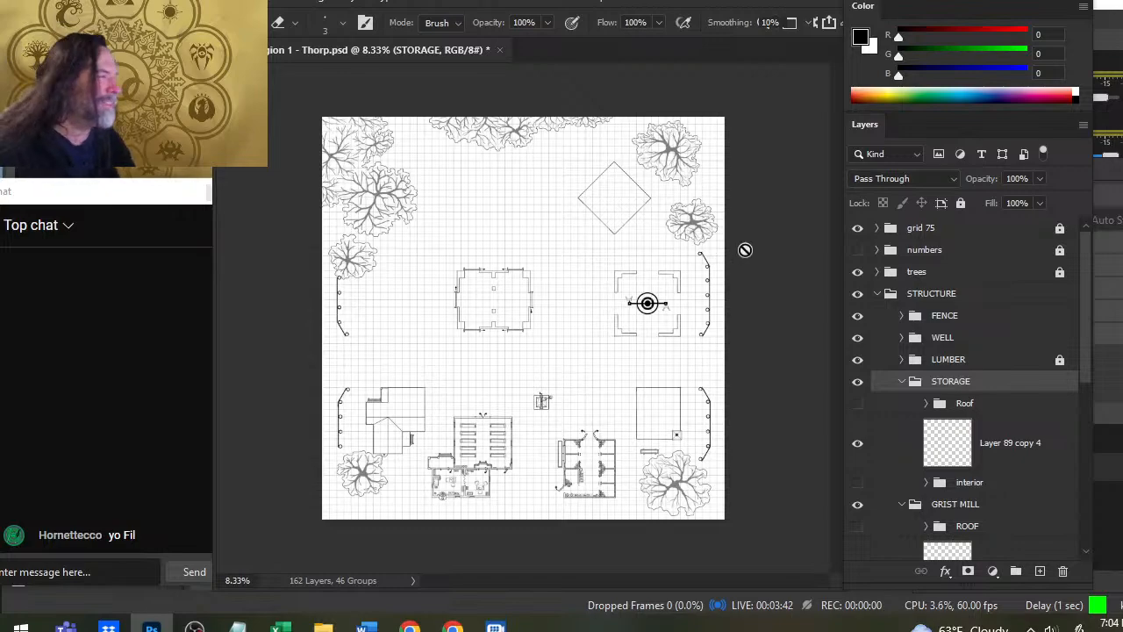
- Briefly hide and restore the LUMBER, WELL, FENCE and trees groups one by one to identify their artwork
click(857, 360)
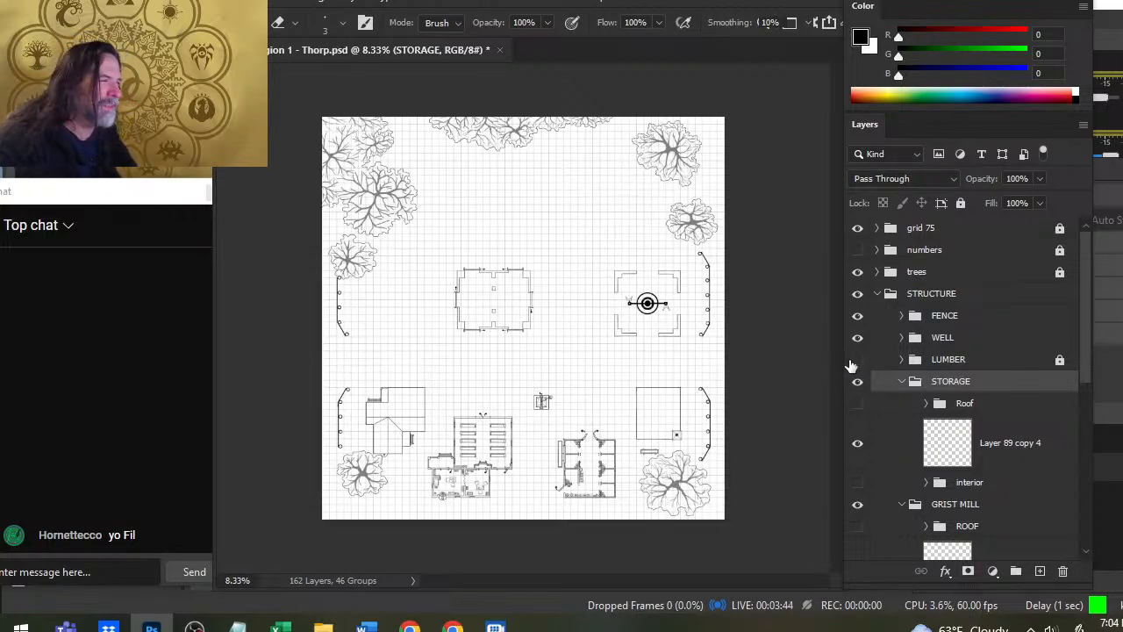
click(857, 360)
click(857, 337)
click(857, 337)
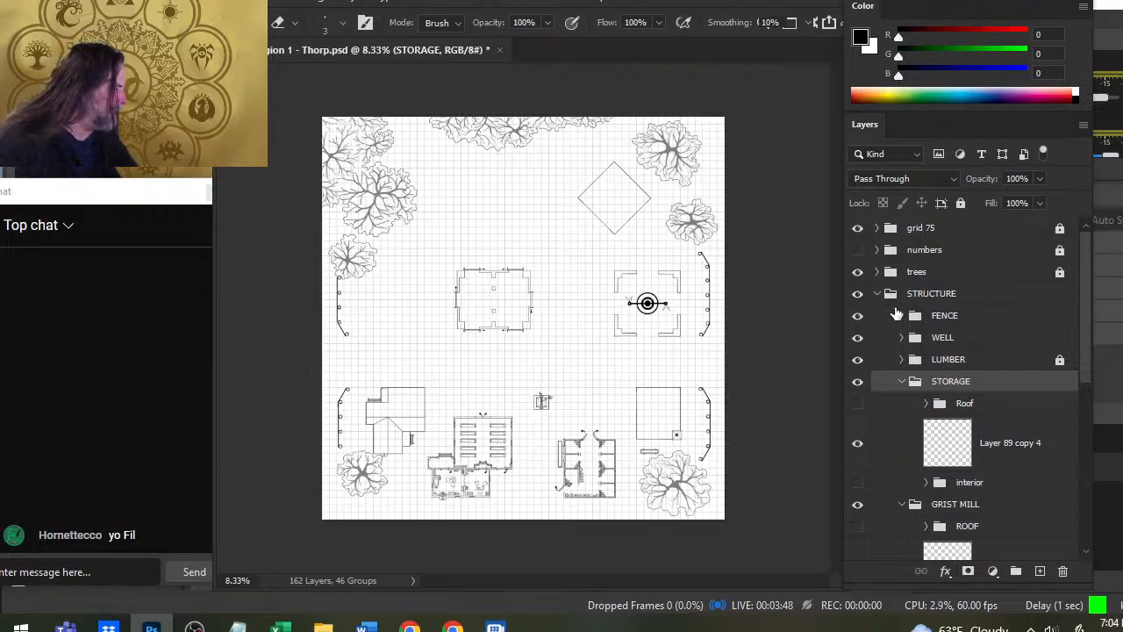
click(858, 316)
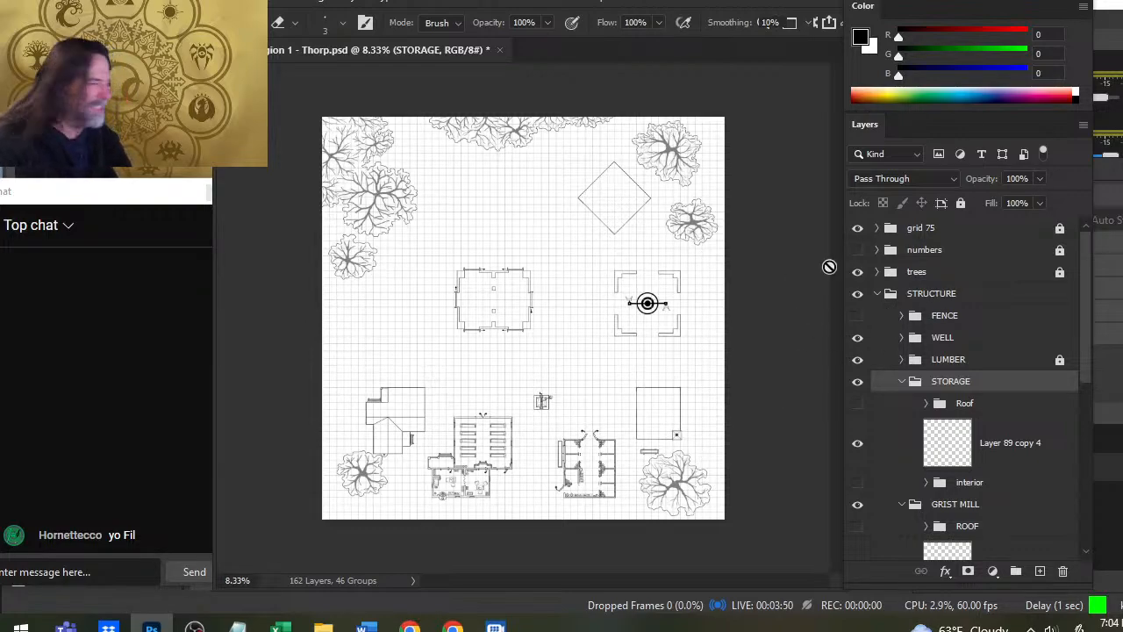
click(858, 315)
click(858, 274)
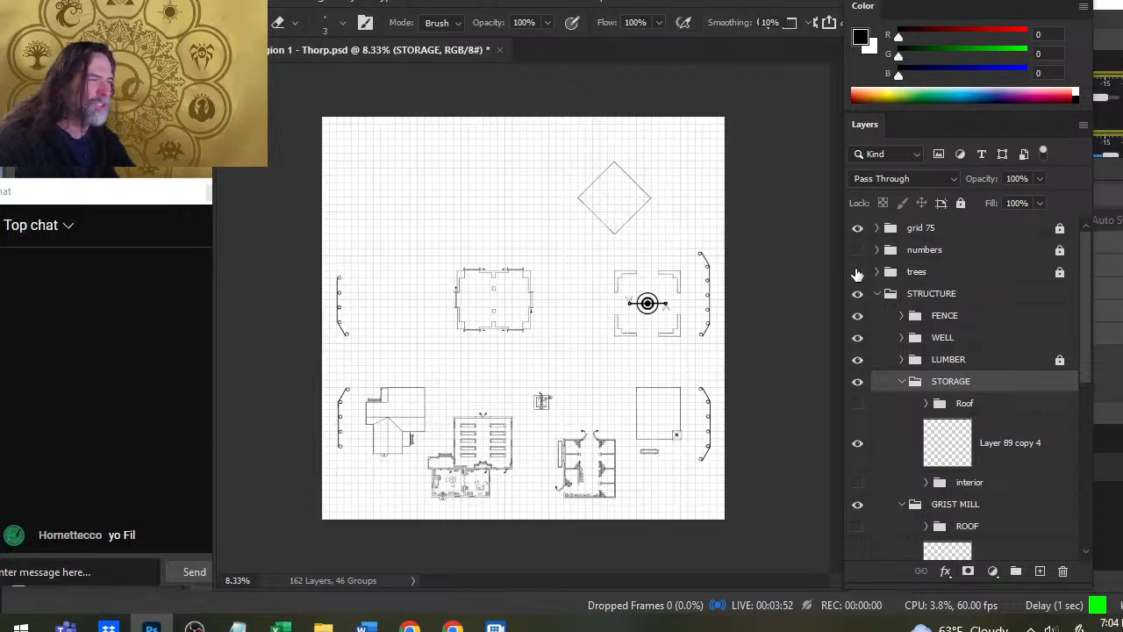
click(857, 274)
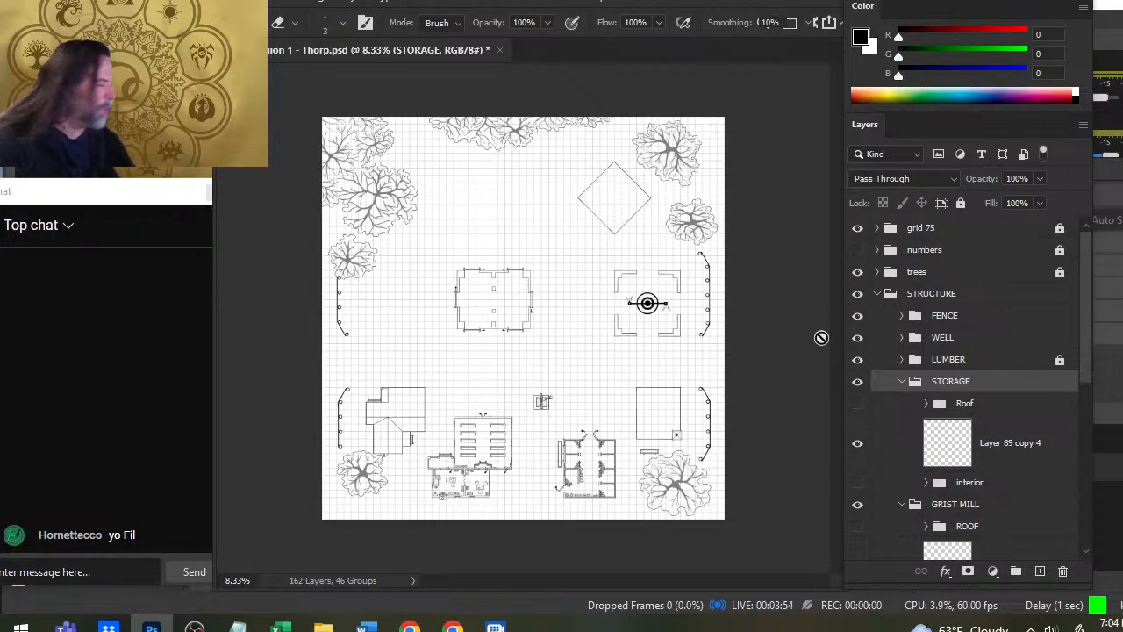
- Examine the furnished rooms attached to the bench-filled hall up close, and return to the whole village map
key(z)
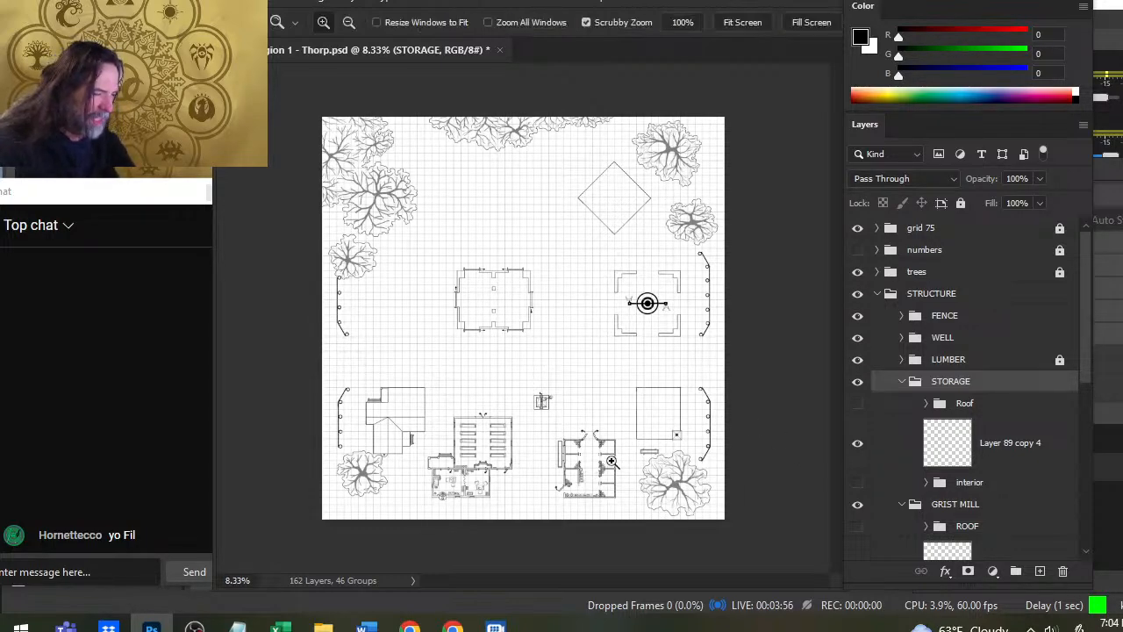
drag(470, 486, 611, 370)
drag(530, 350, 584, 388)
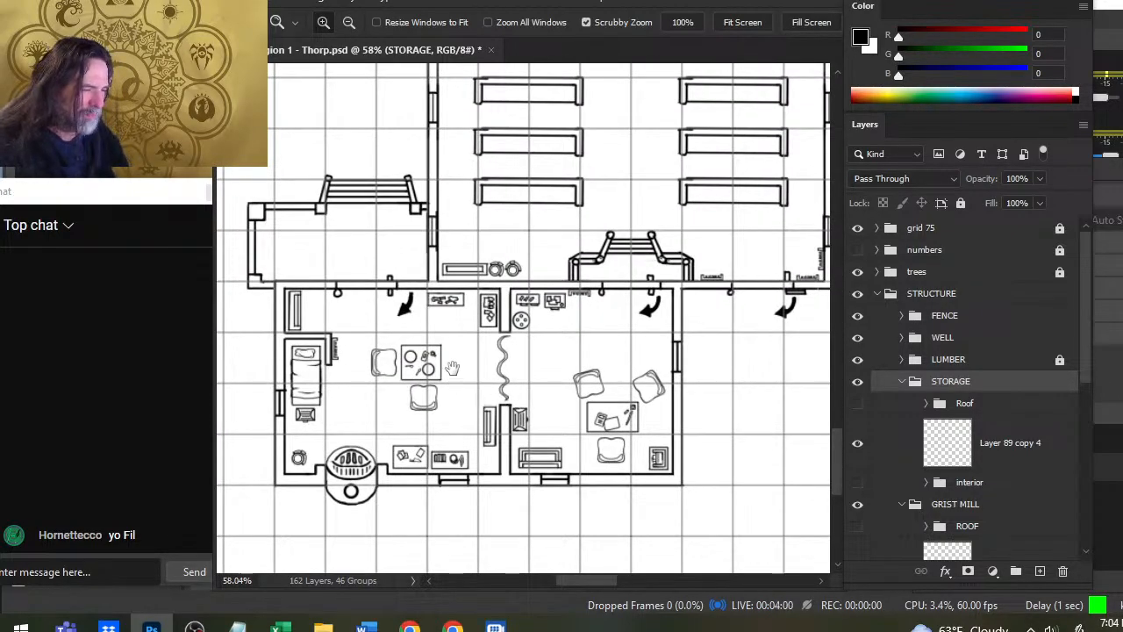
drag(452, 369, 506, 347)
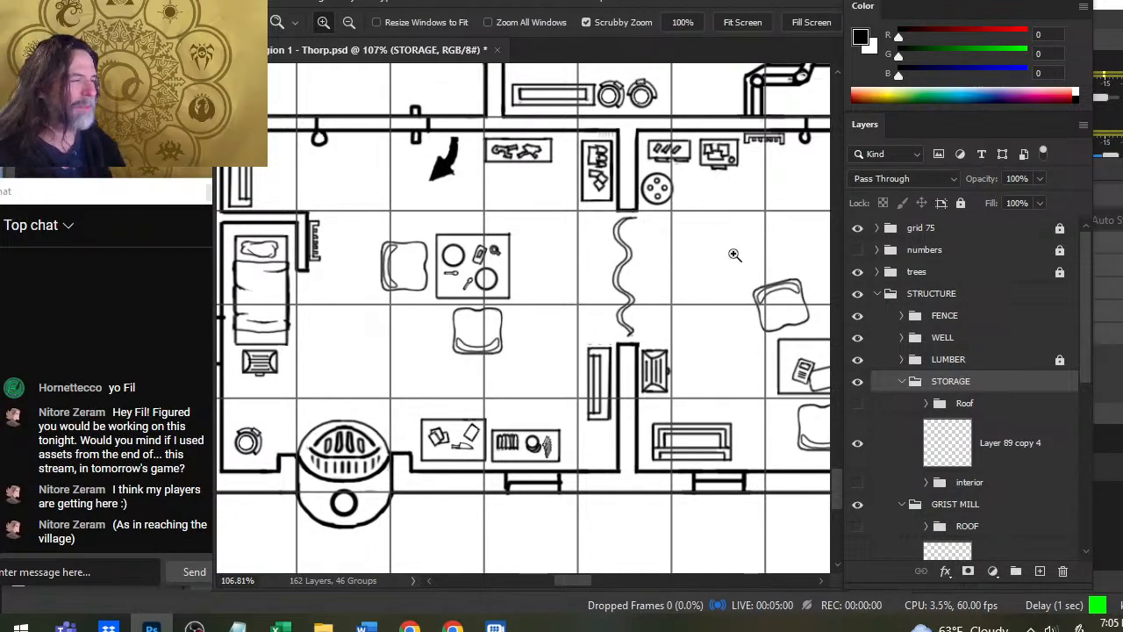
drag(733, 269, 652, 398)
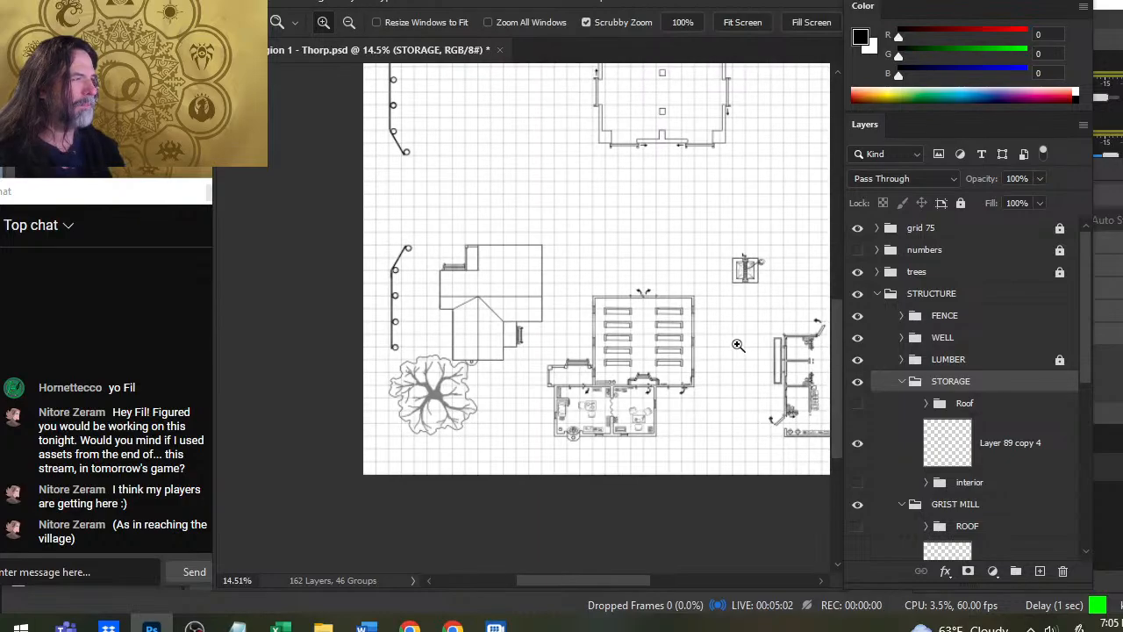
drag(737, 345, 679, 375)
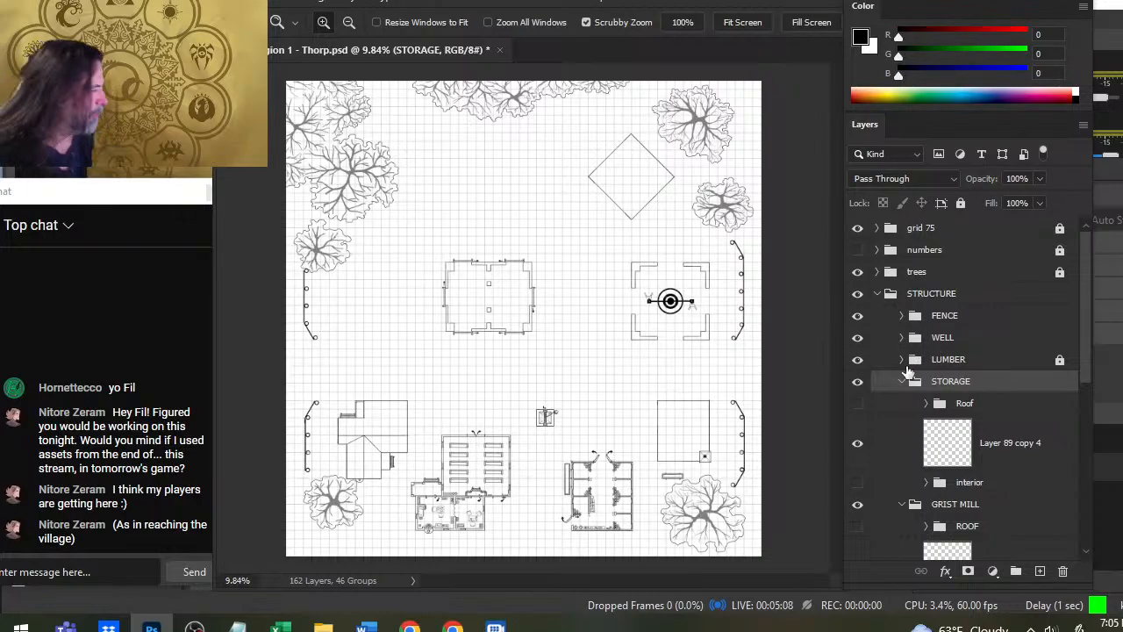
- Preview the STORAGE and GRIST MILL roofs and the location numbers on the map, hiding them all again
click(857, 403)
click(857, 507)
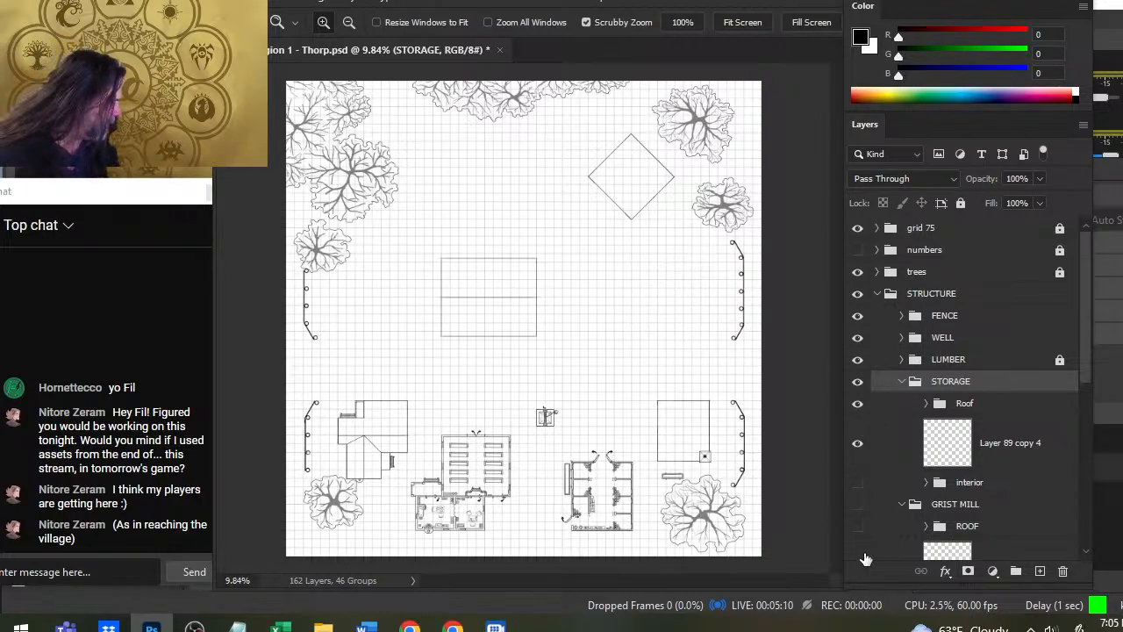
click(880, 531)
click(858, 505)
click(857, 526)
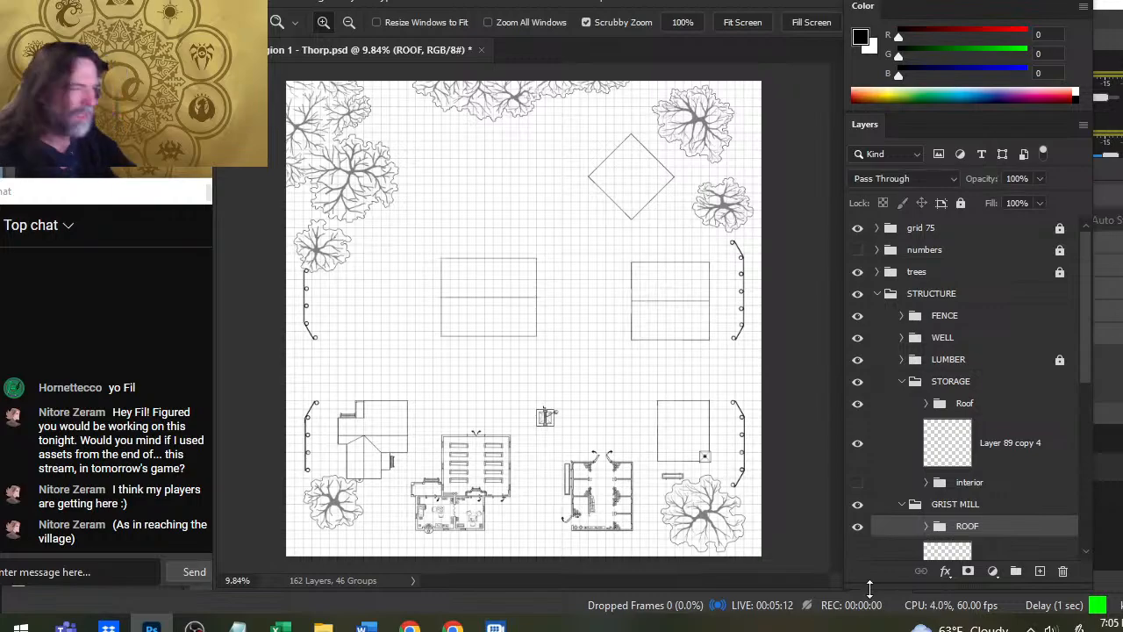
click(858, 526)
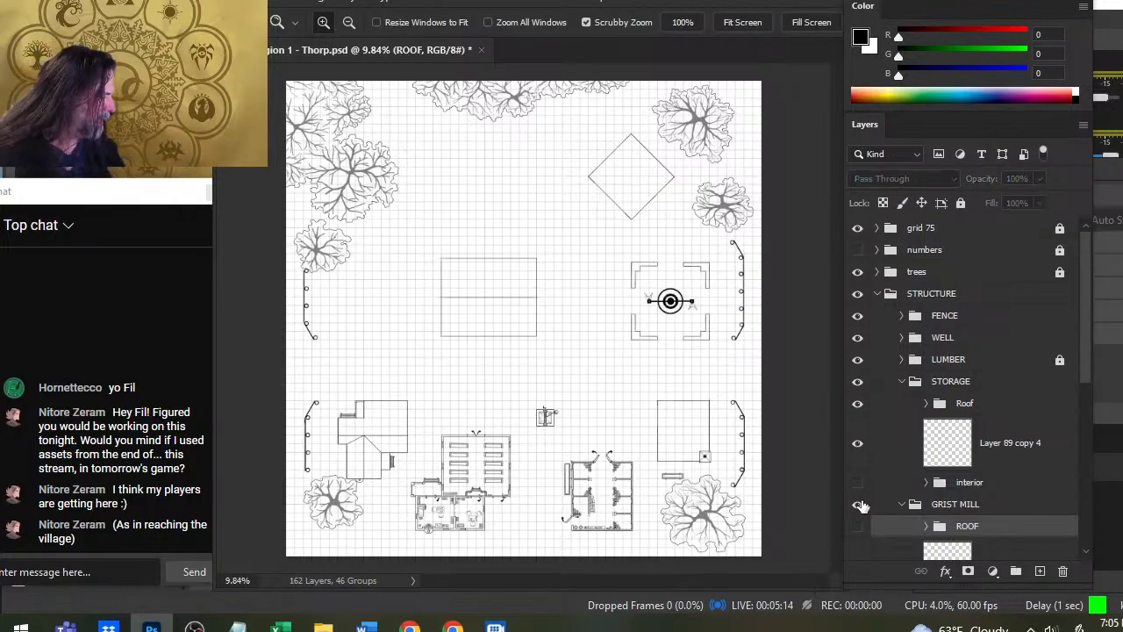
click(857, 403)
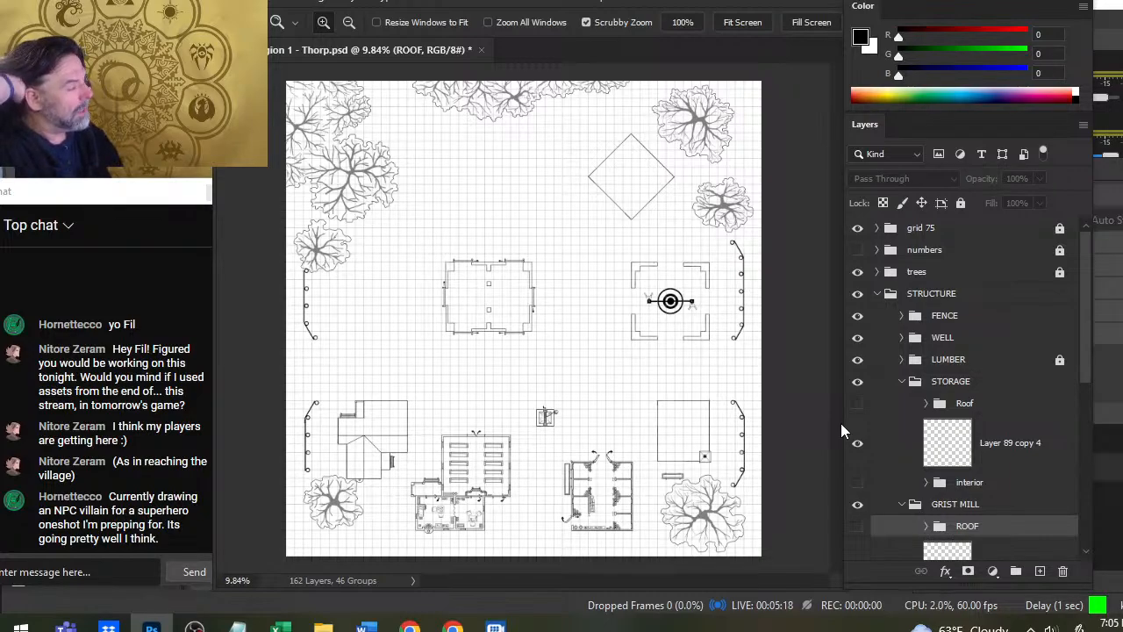
click(857, 250)
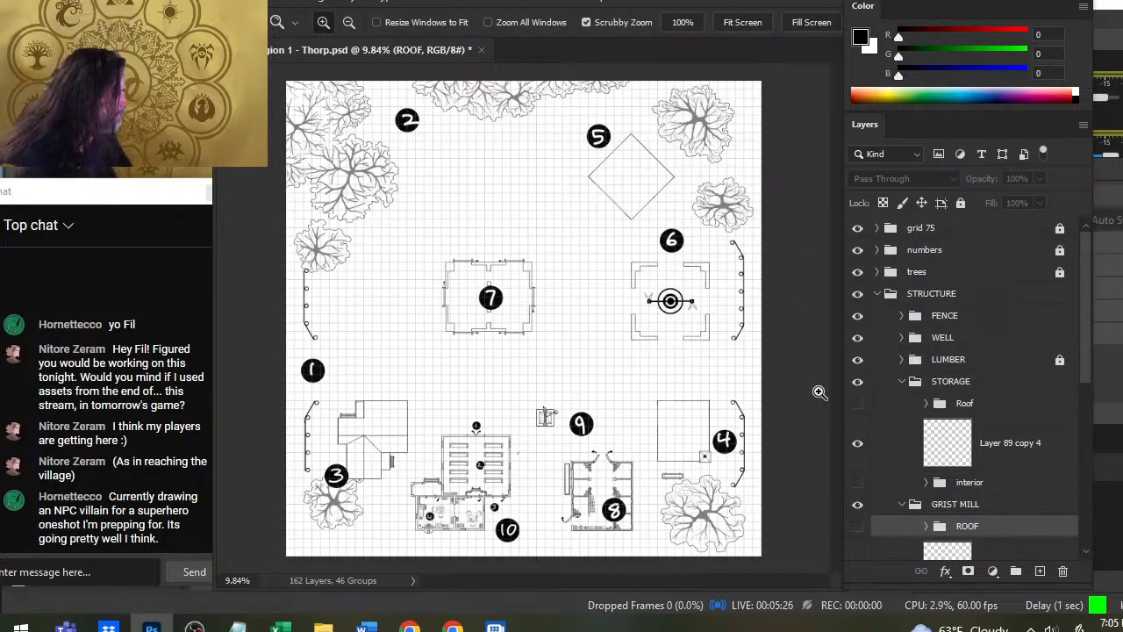
click(857, 249)
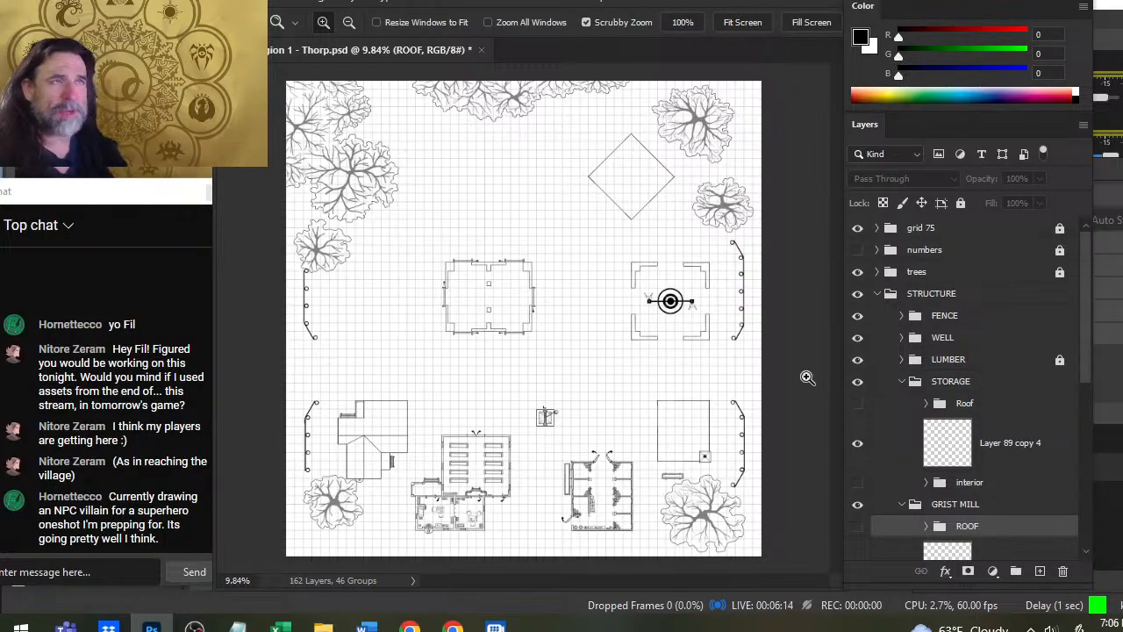
- Check the map's image size without changing it, and preview the village with the grid 75 group briefly hidden
click(325, 3)
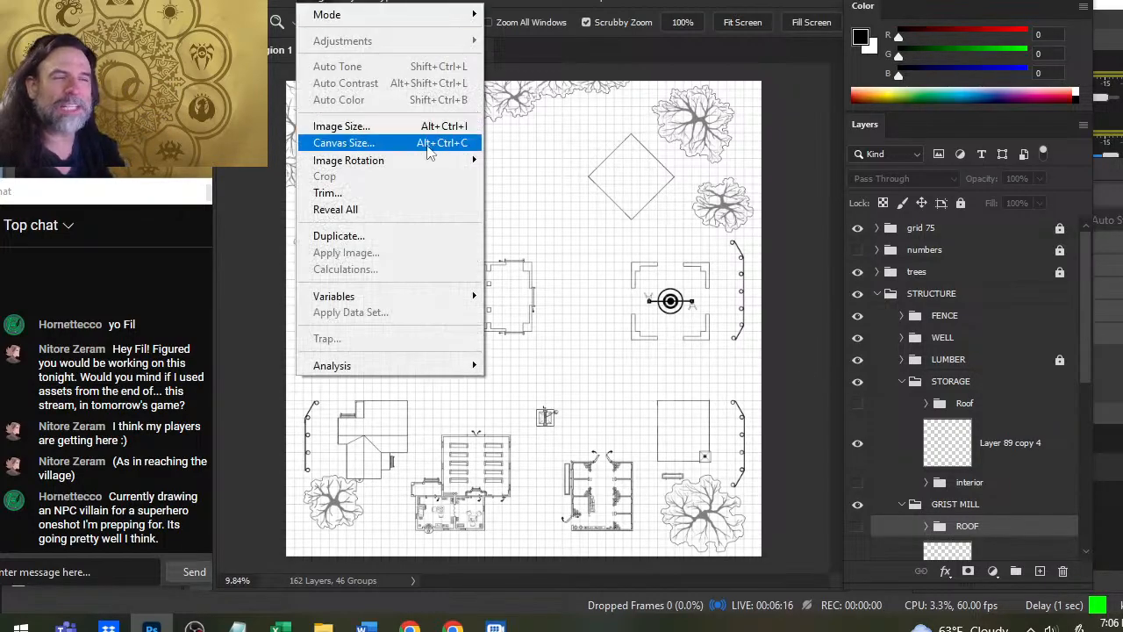
click(342, 126)
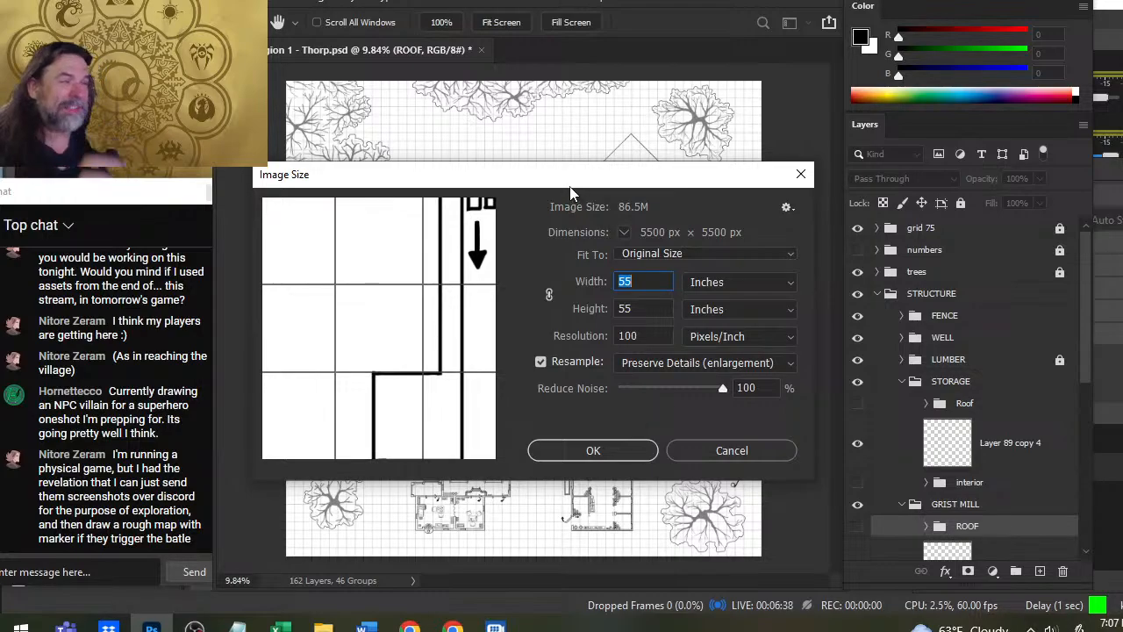
key(Escape)
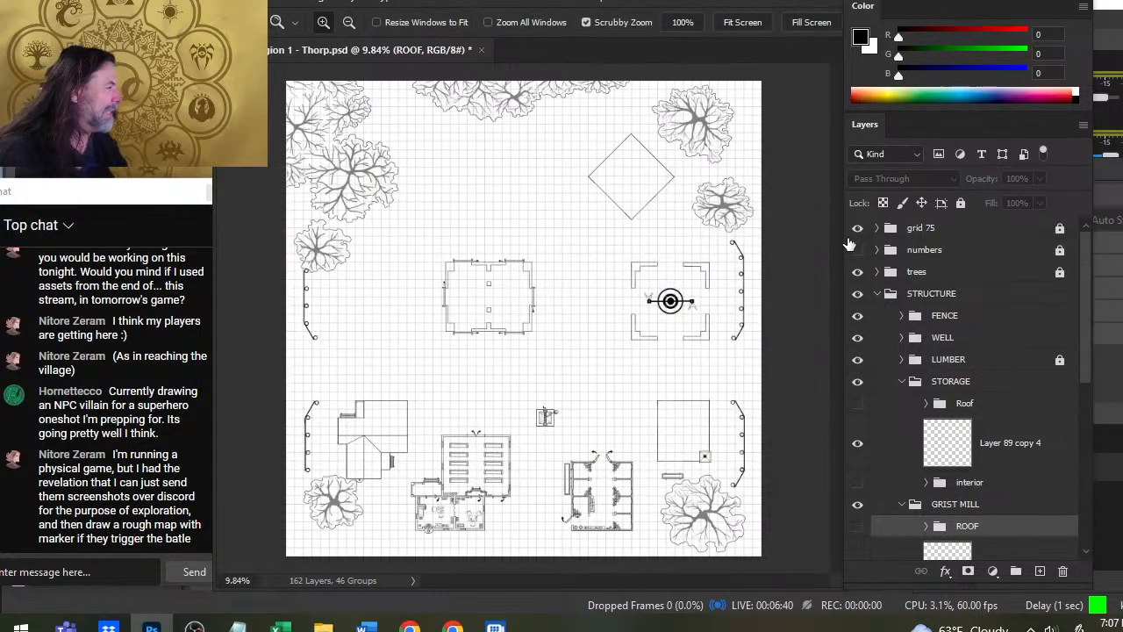
click(857, 229)
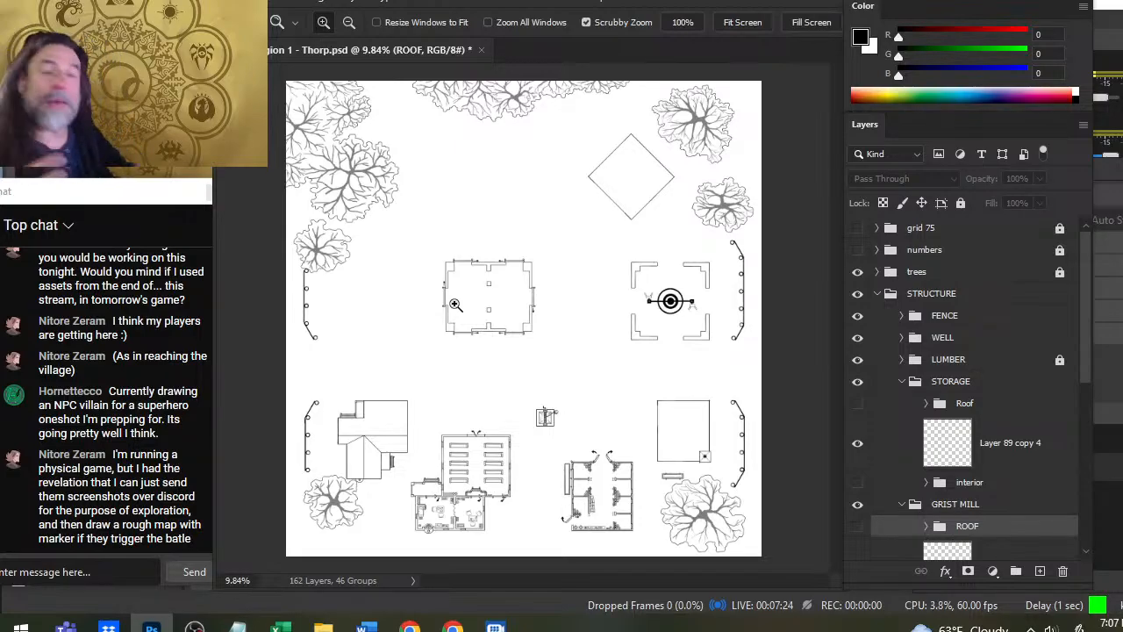
click(857, 228)
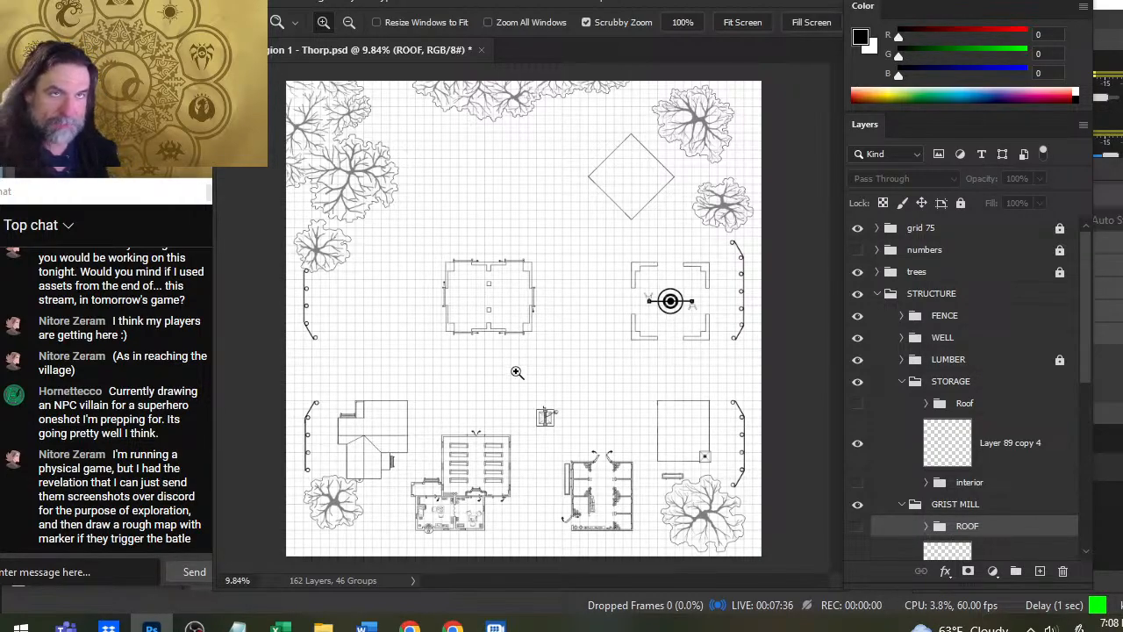
- Examine the storage building's open interior, the stables area and the grist mill's interior up close, and return to the village overview
drag(467, 293, 561, 343)
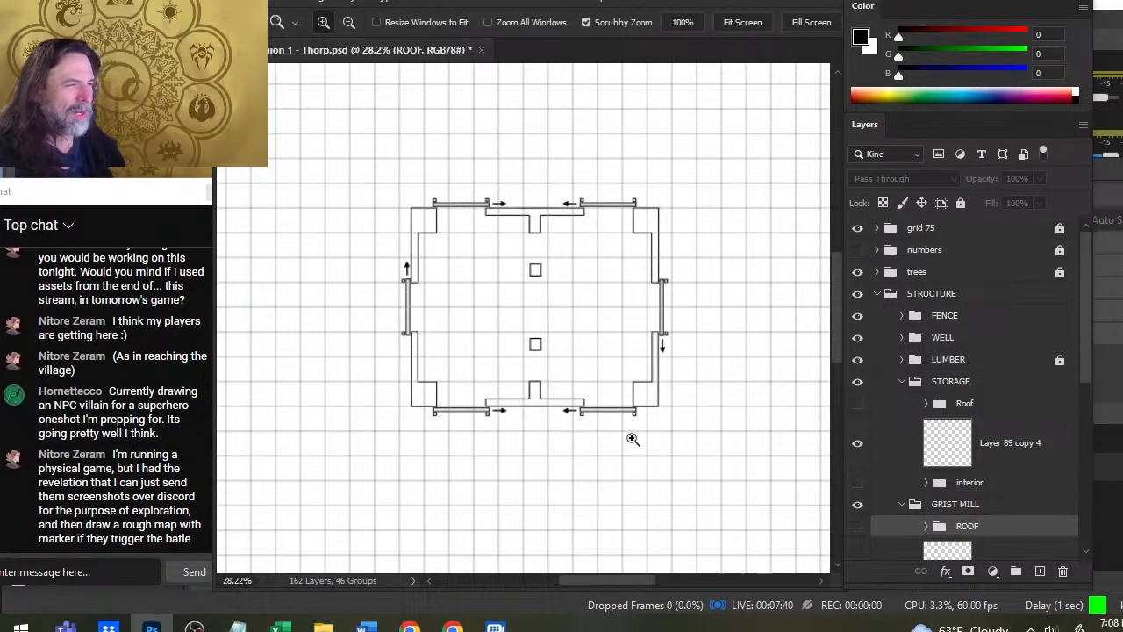
drag(560, 294, 583, 319)
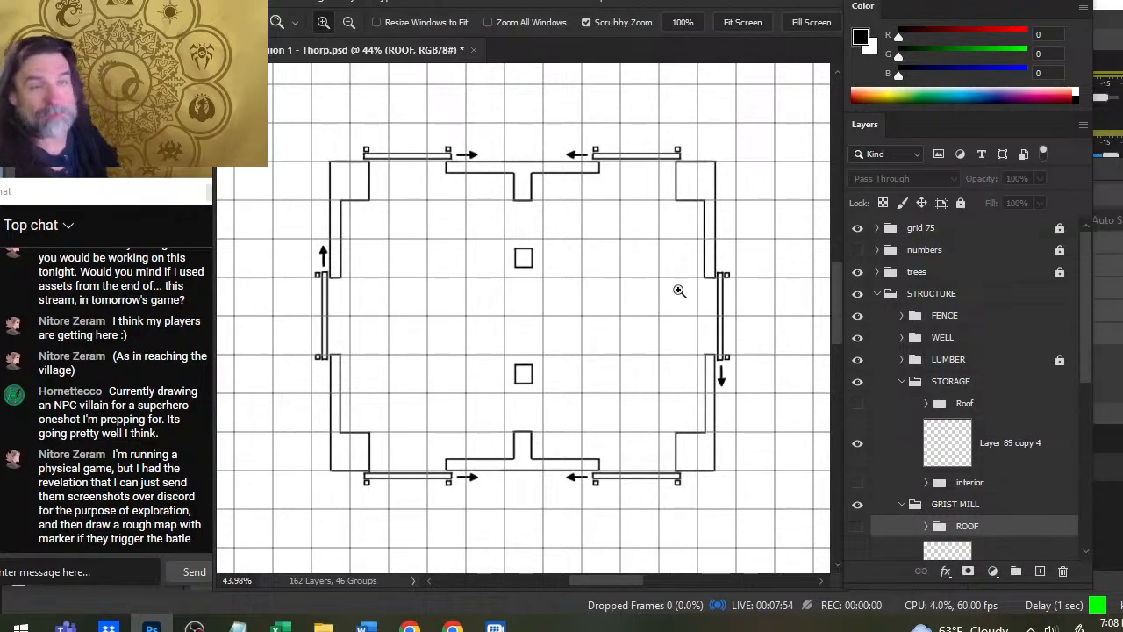
drag(690, 298, 637, 304)
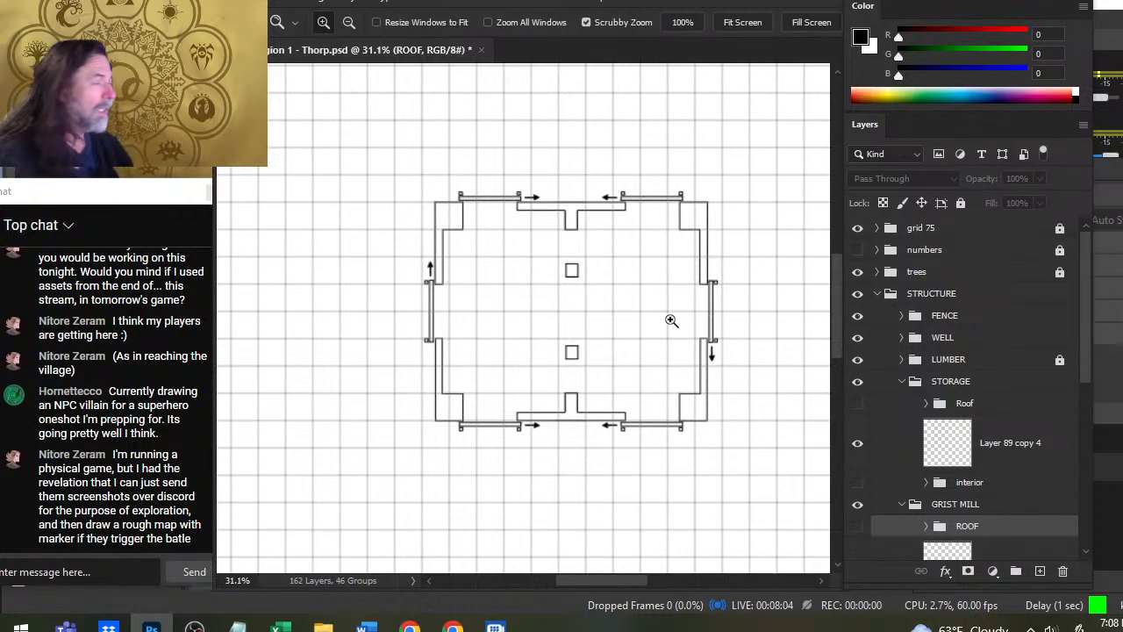
drag(726, 343, 633, 351)
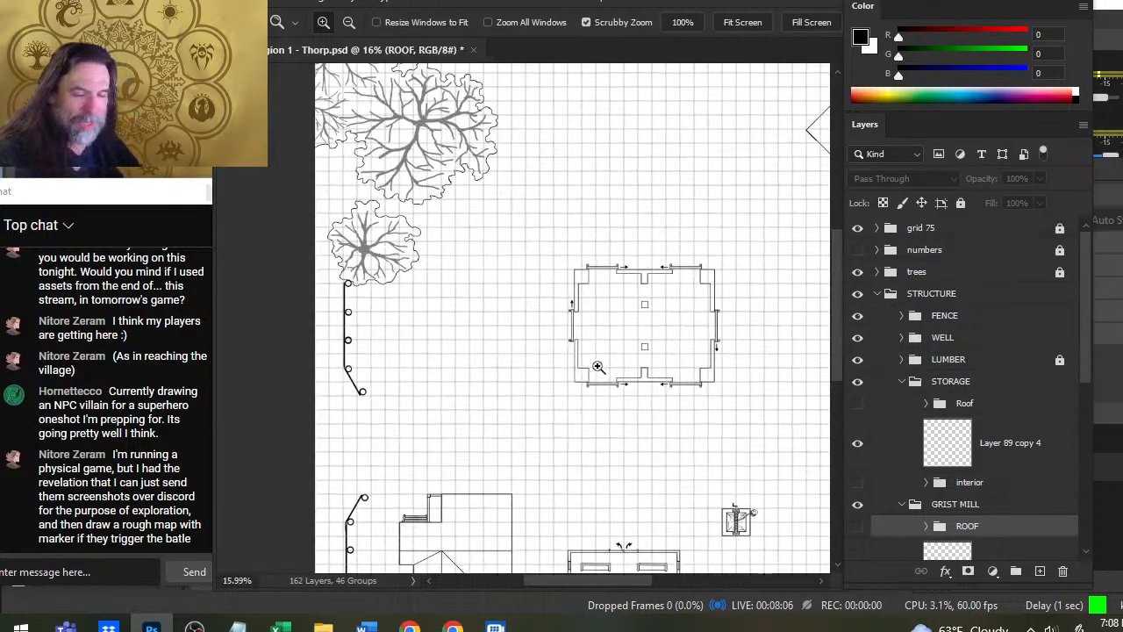
drag(709, 325, 614, 254)
drag(731, 370, 647, 241)
drag(721, 255, 582, 238)
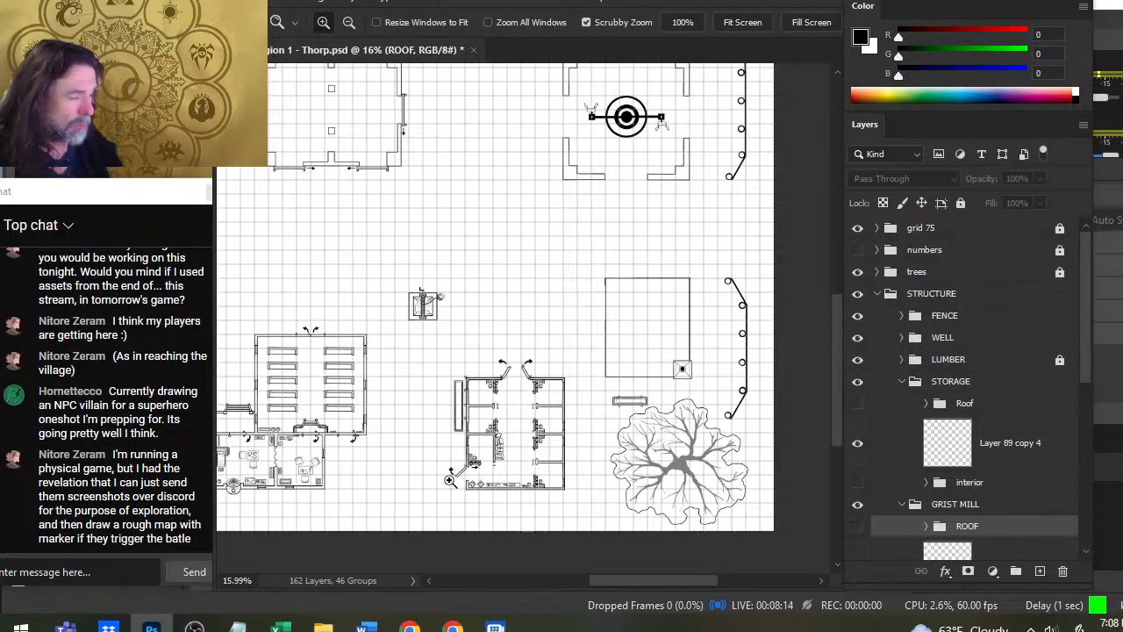
drag(432, 460, 484, 462)
drag(627, 304, 525, 337)
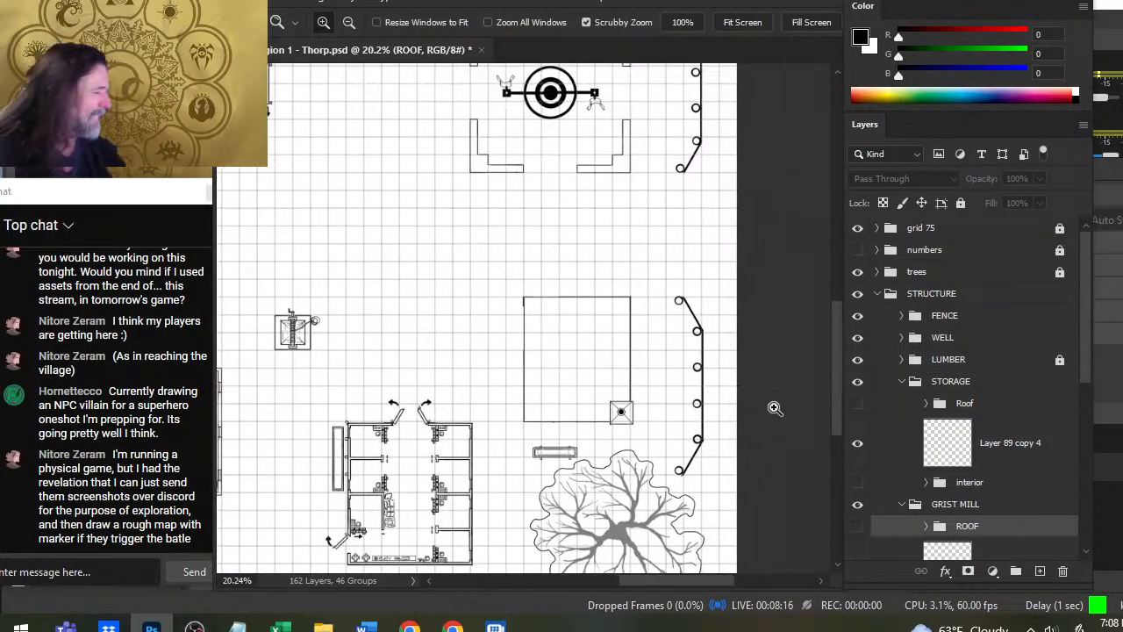
drag(533, 291, 587, 519)
drag(617, 324, 688, 351)
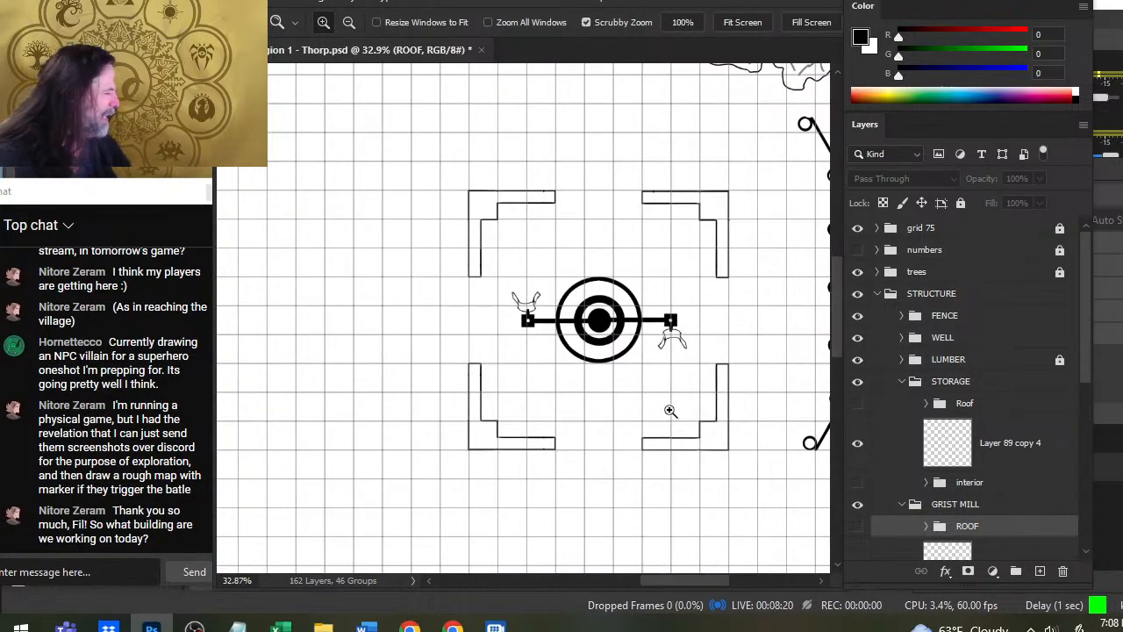
drag(779, 461, 707, 351)
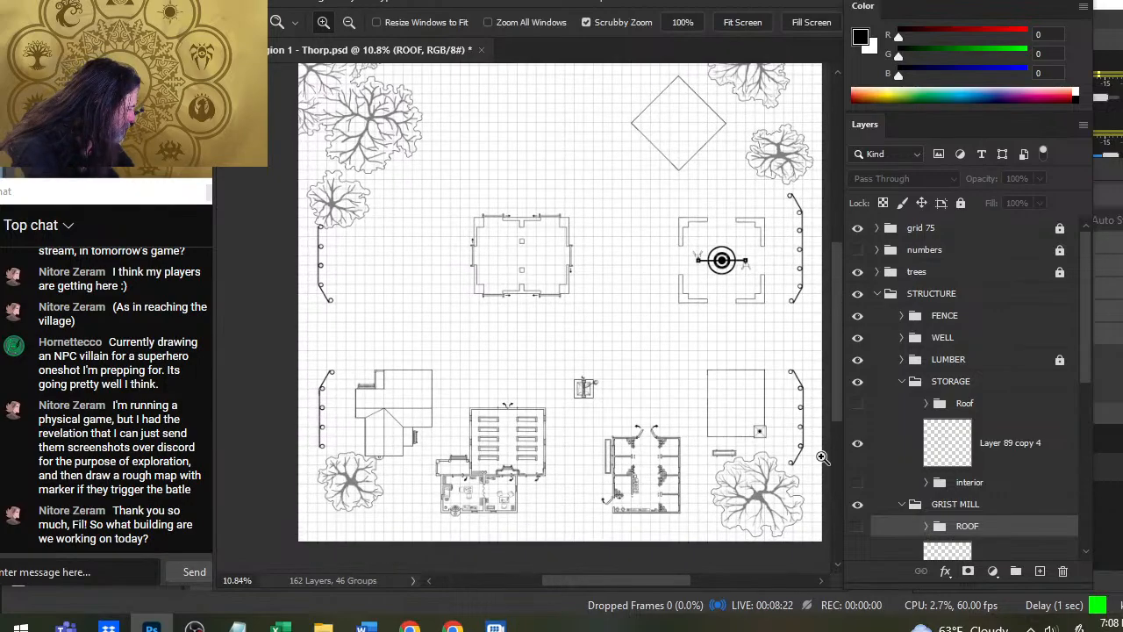
- Expand the stuff group inside STABLES, identify the sack artwork beside the stalls, and duplicate Group 3
drag(1082, 356, 1100, 441)
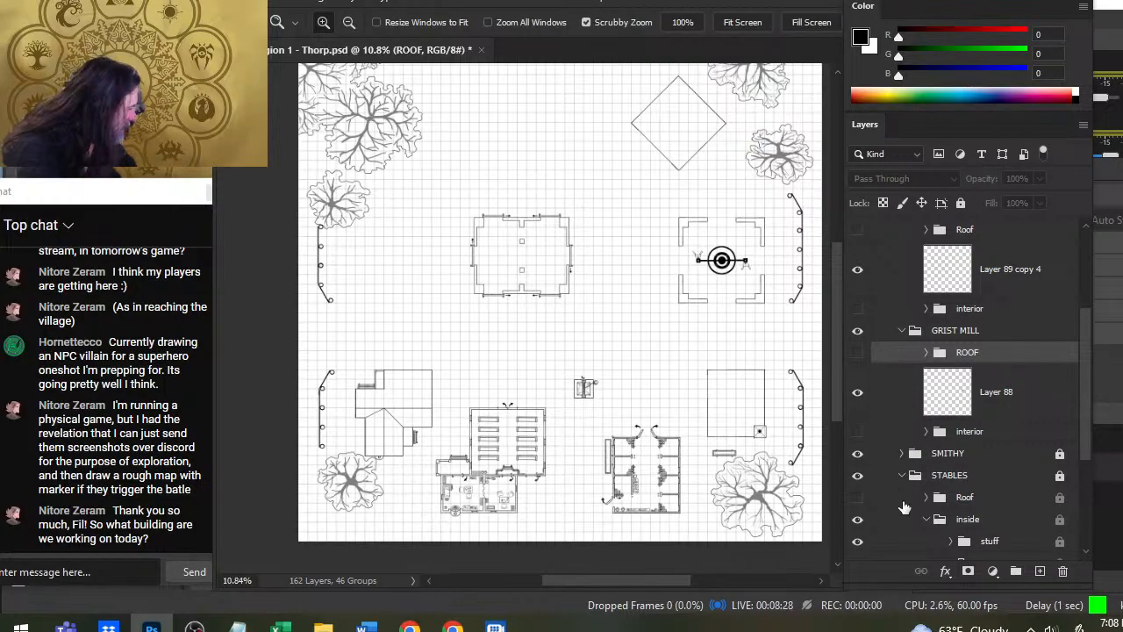
drag(1080, 439, 1081, 488)
click(950, 438)
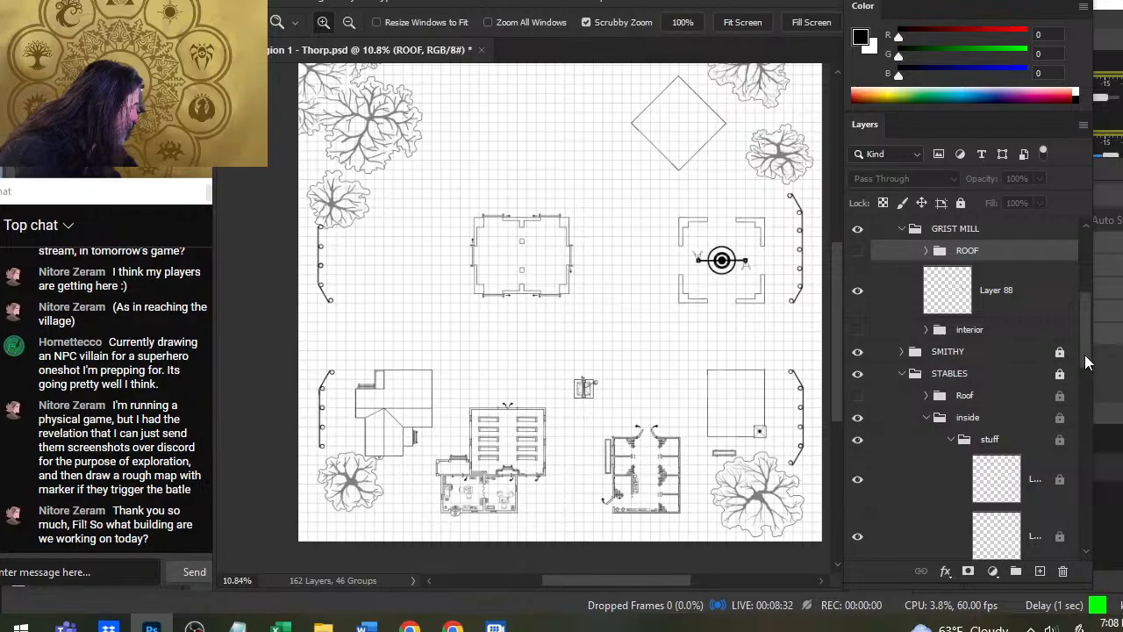
drag(1084, 355, 1088, 417)
click(855, 361)
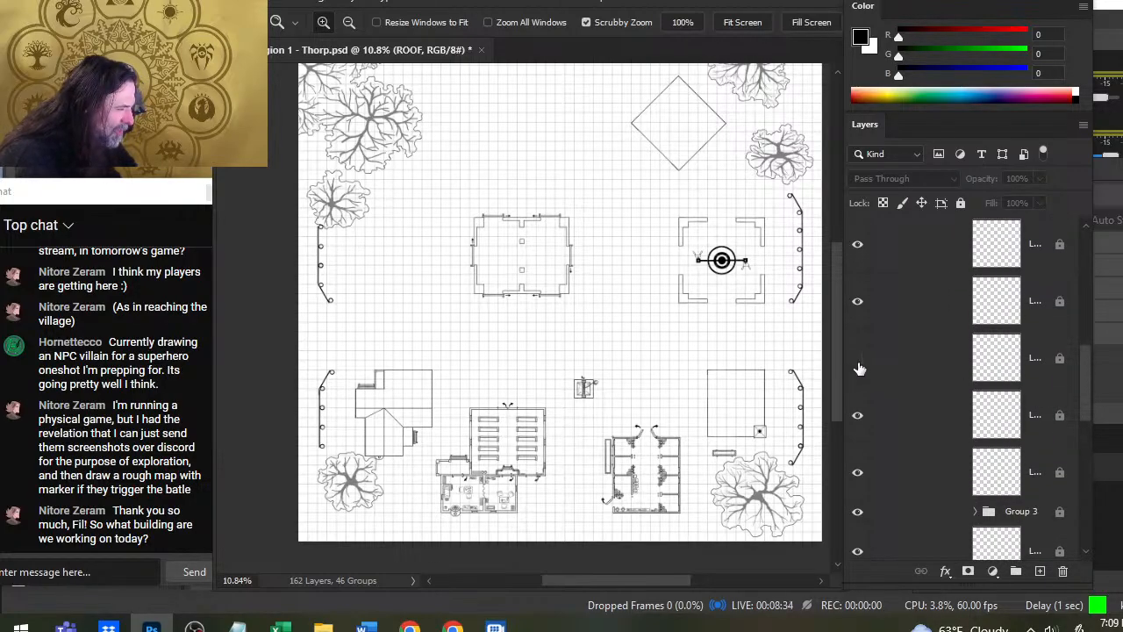
drag(626, 496, 766, 470)
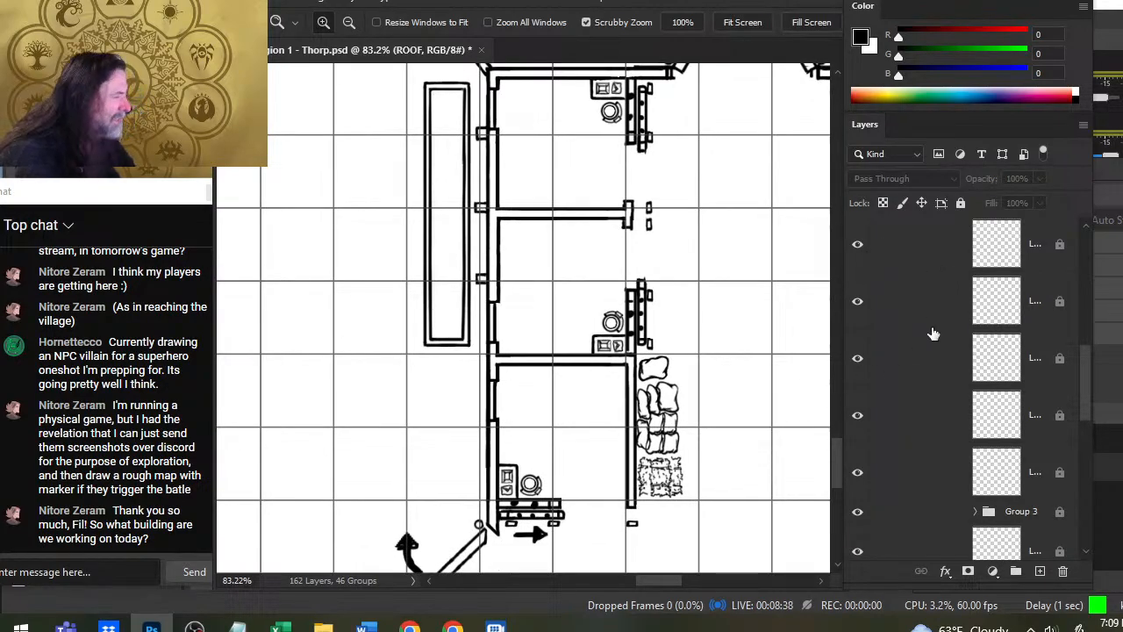
right_click(907, 527)
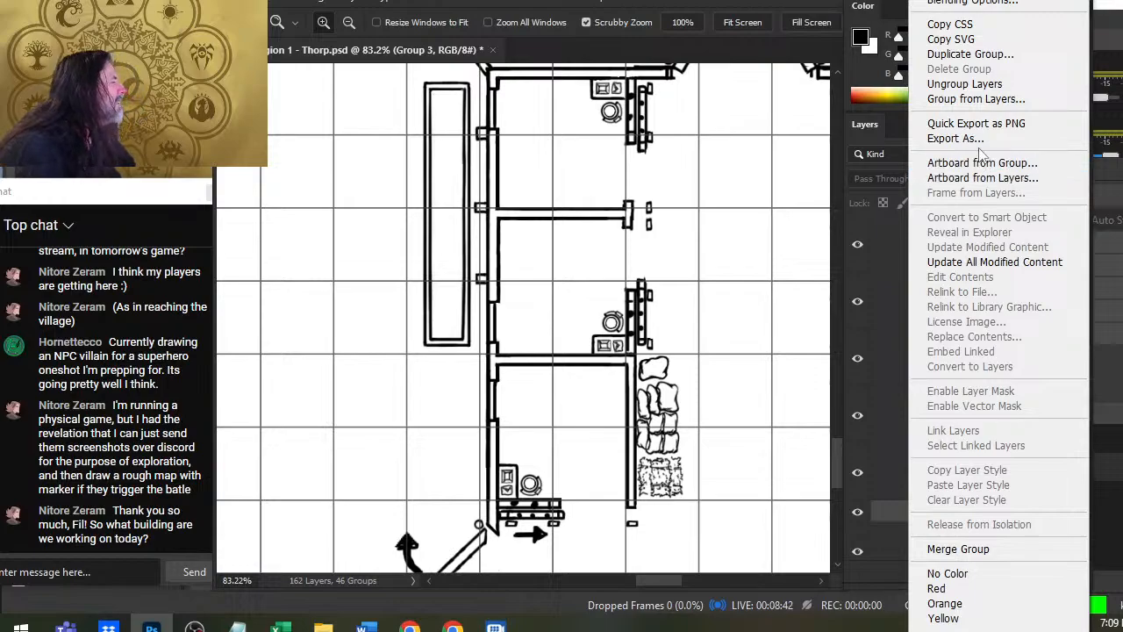
click(970, 54)
key(Return)
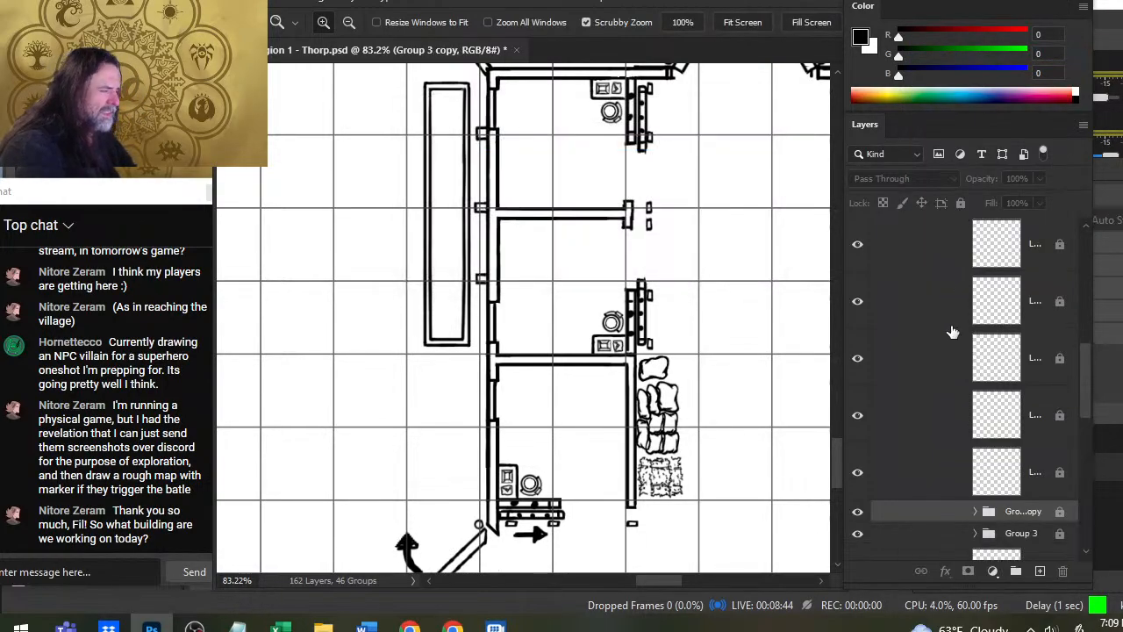
- Move Group 3 copy out of the STABLES group to sit between GRIST MILL and SMITHY in the STRUCTURE group
drag(935, 510, 932, 268)
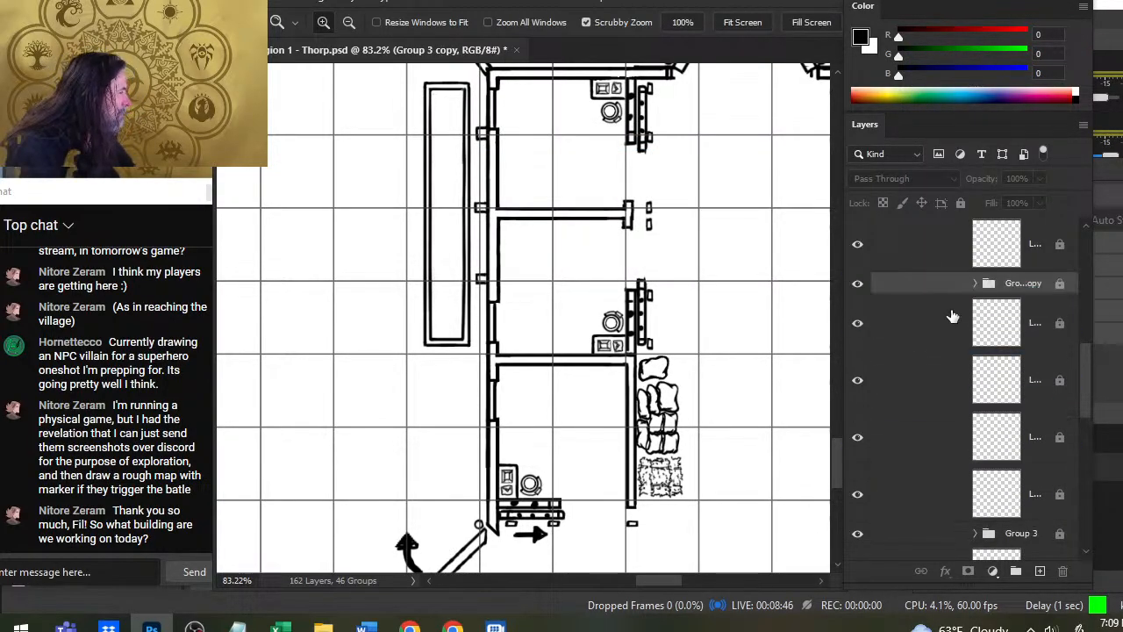
drag(1089, 394, 1088, 349)
drag(948, 494, 928, 283)
scroll(1053, 361, up, 4)
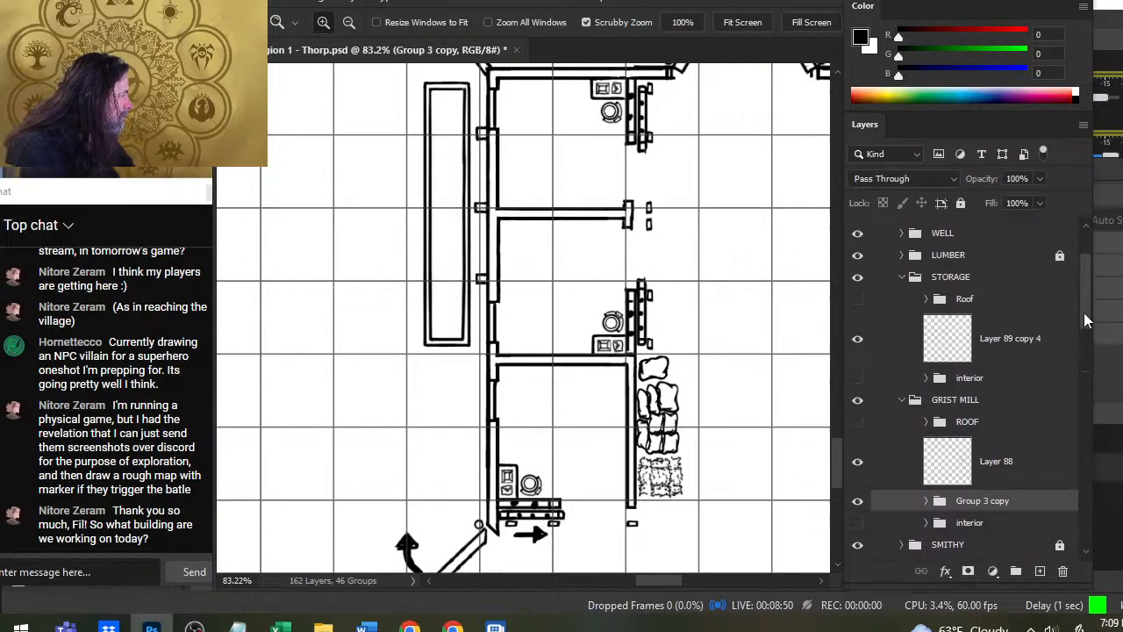
drag(998, 494, 1026, 457)
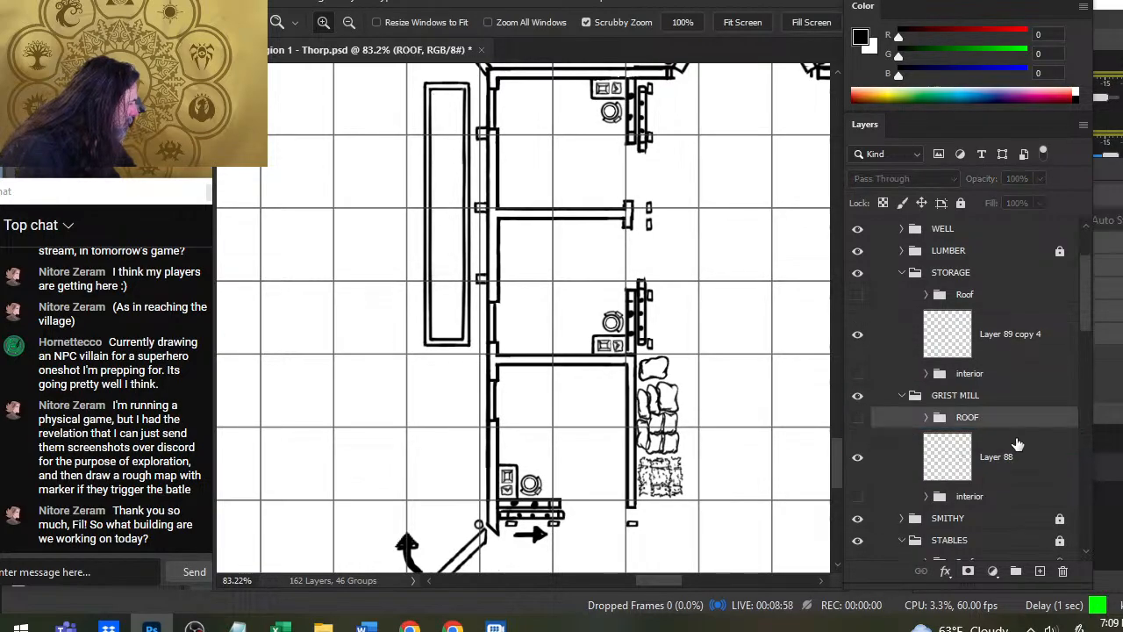
key(ctrl+z)
drag(999, 318, 1035, 531)
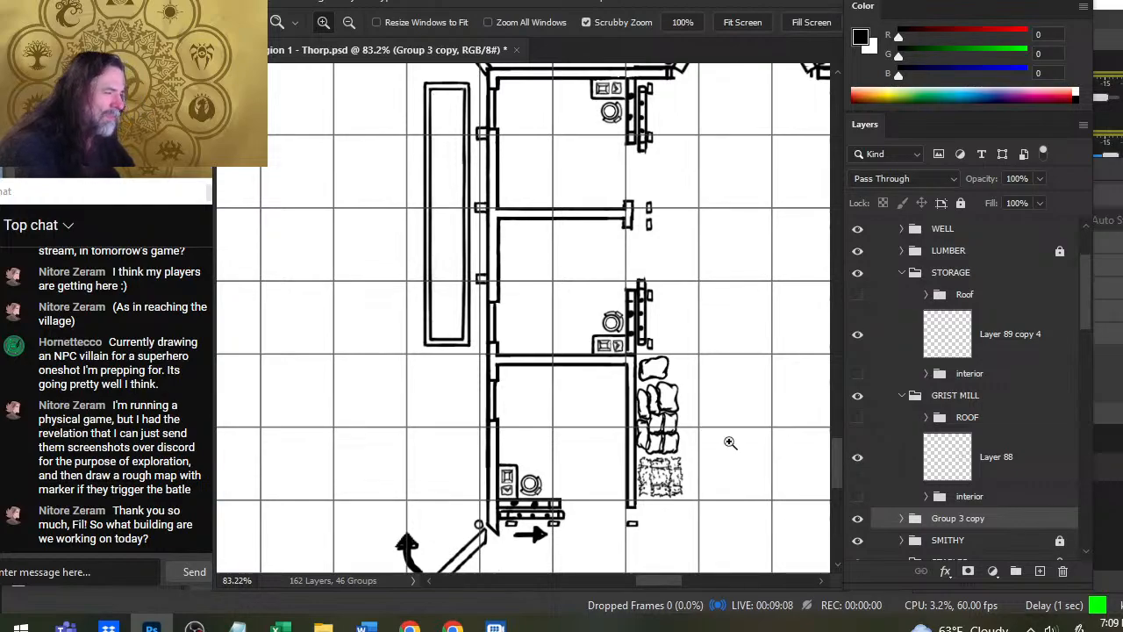
- Show the Roof group of the STABLES building and collapse the STABLES group
scroll(741, 444, down, 2)
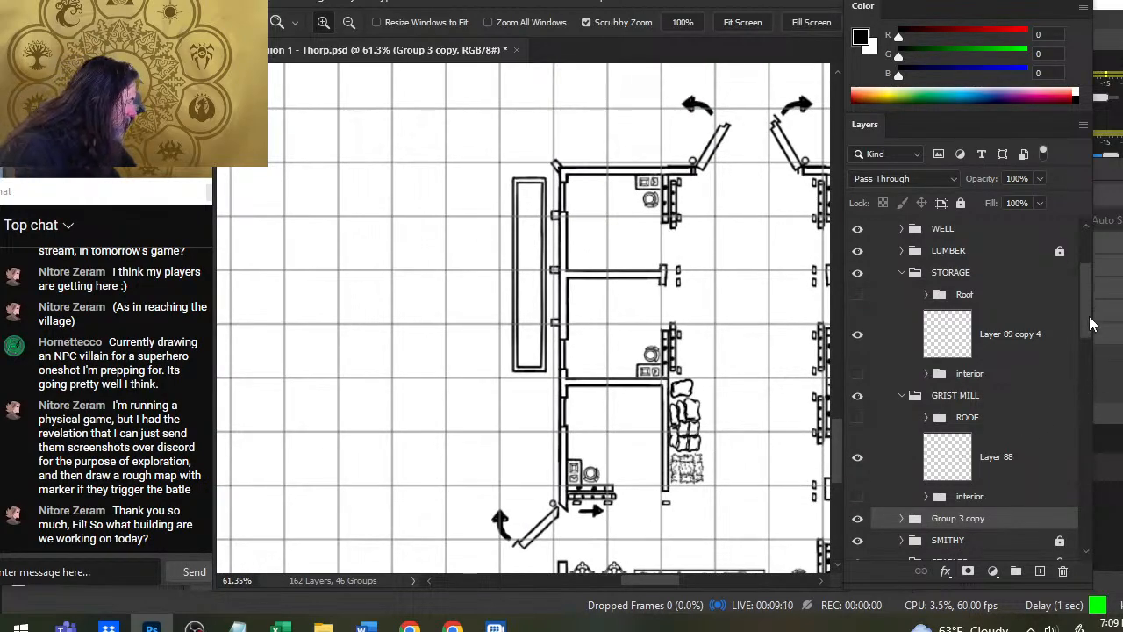
scroll(1080, 343, down, 3)
click(902, 357)
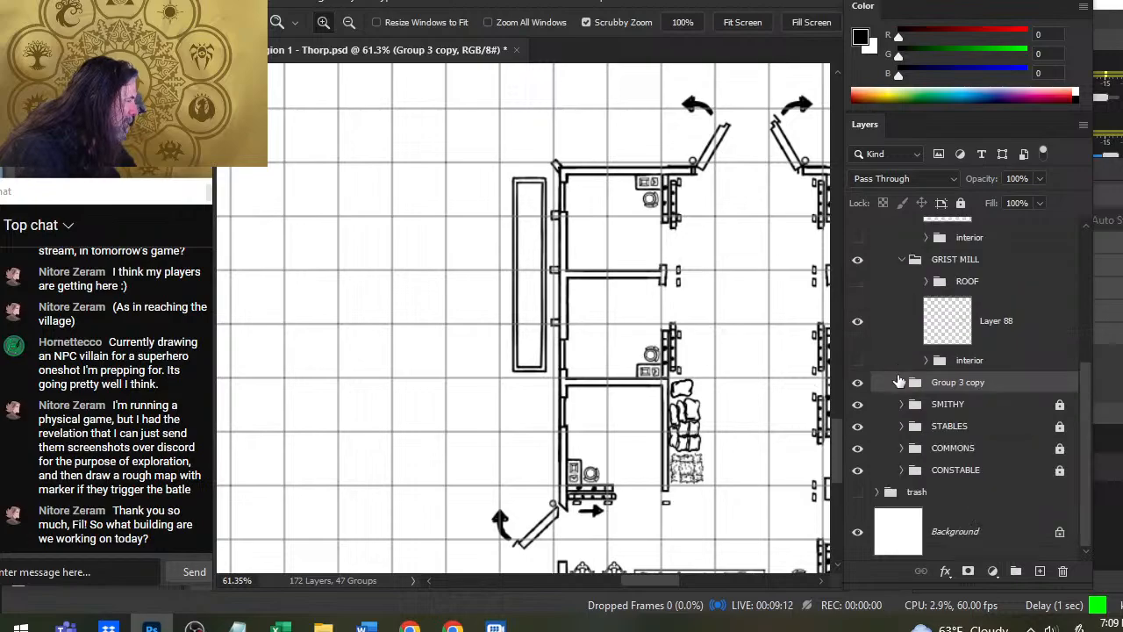
click(902, 428)
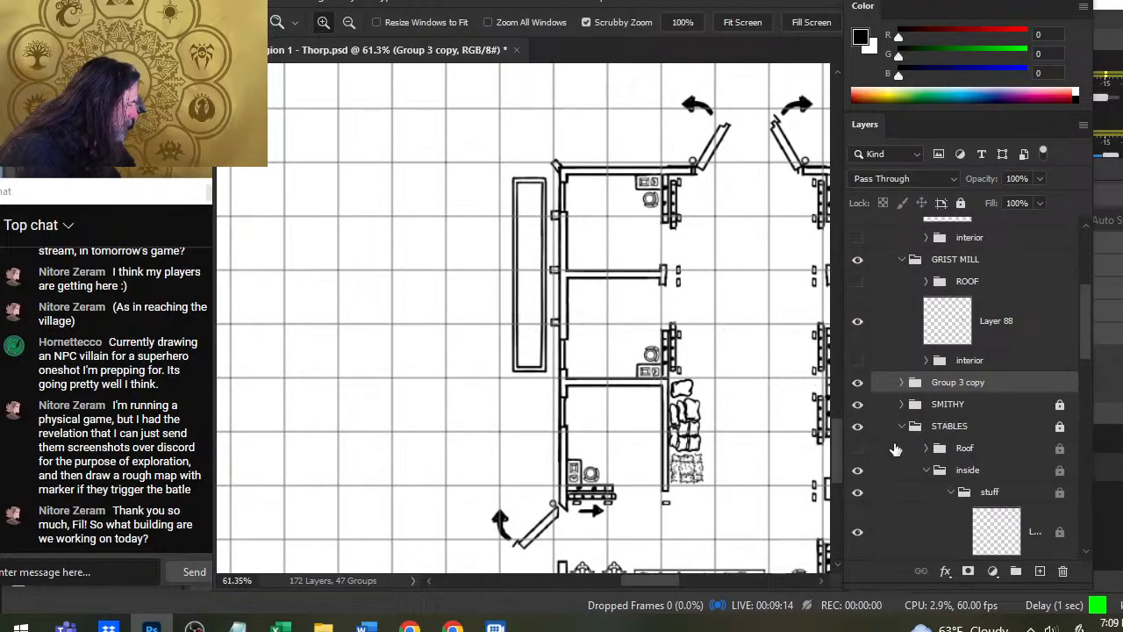
click(858, 449)
click(902, 426)
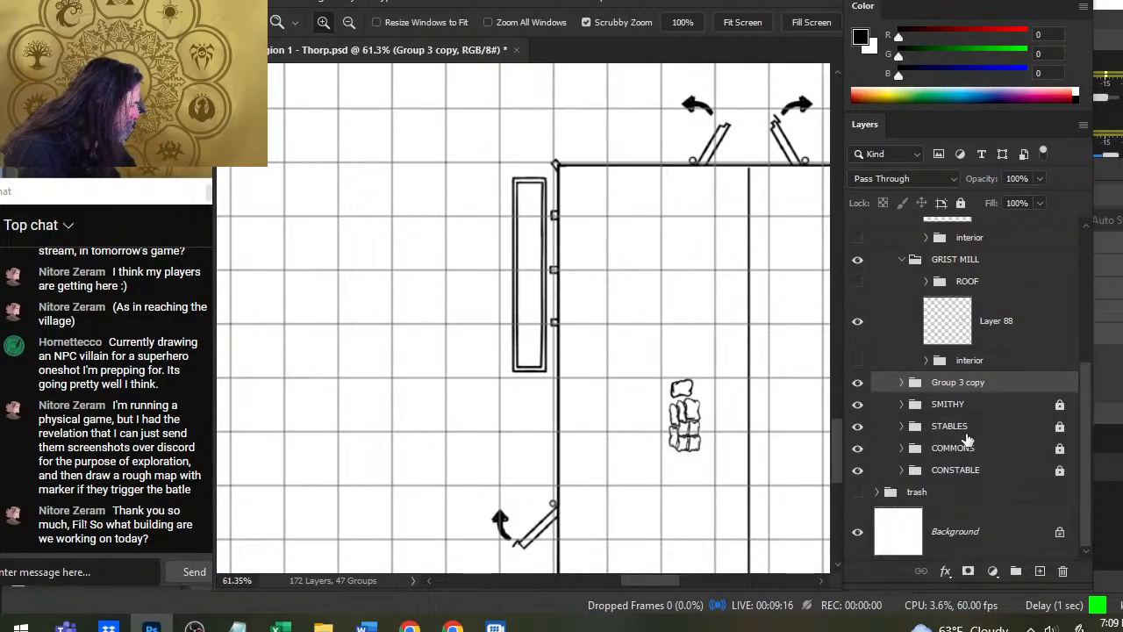
scroll(746, 442, down, 2)
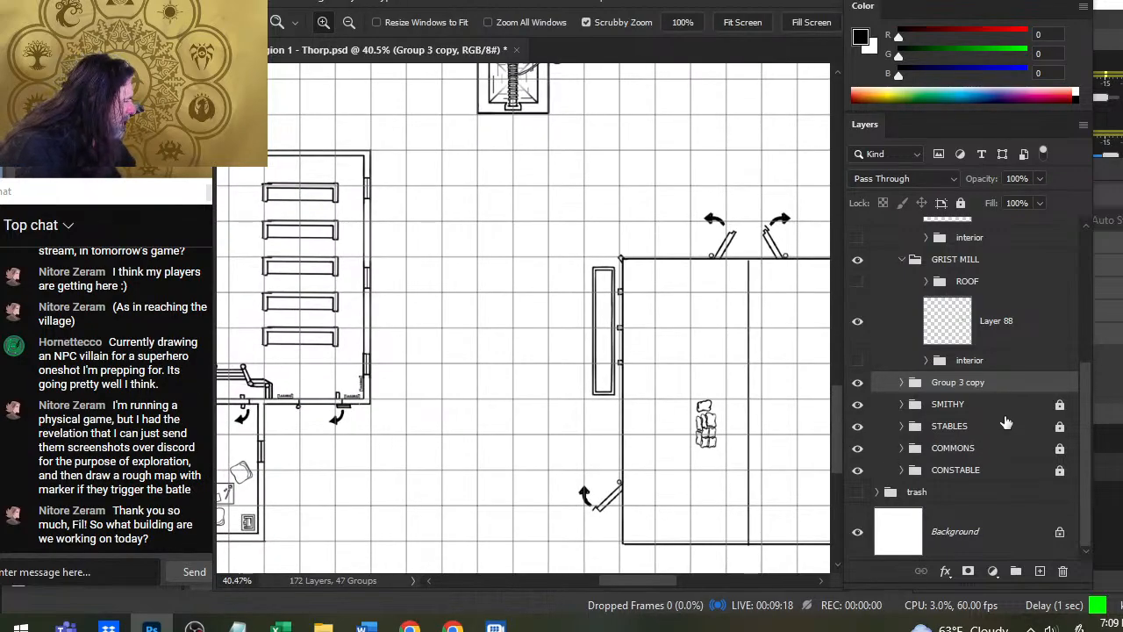
- Rename the Group 3 copy group as stuff
scroll(1088, 418, up, 1)
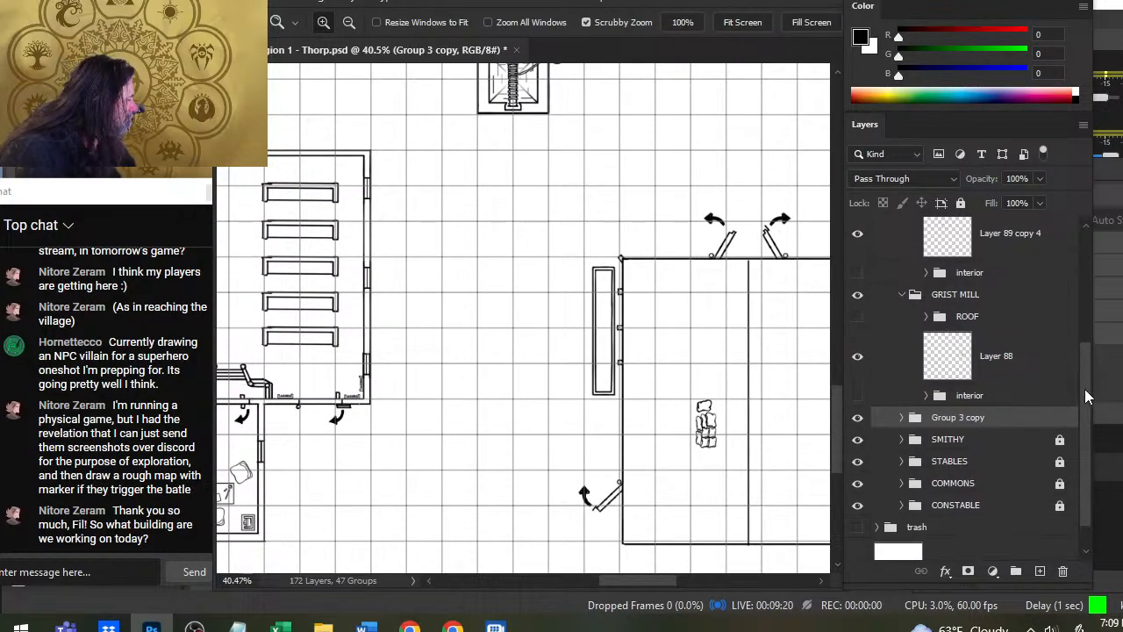
double_click(946, 420)
text(stor)
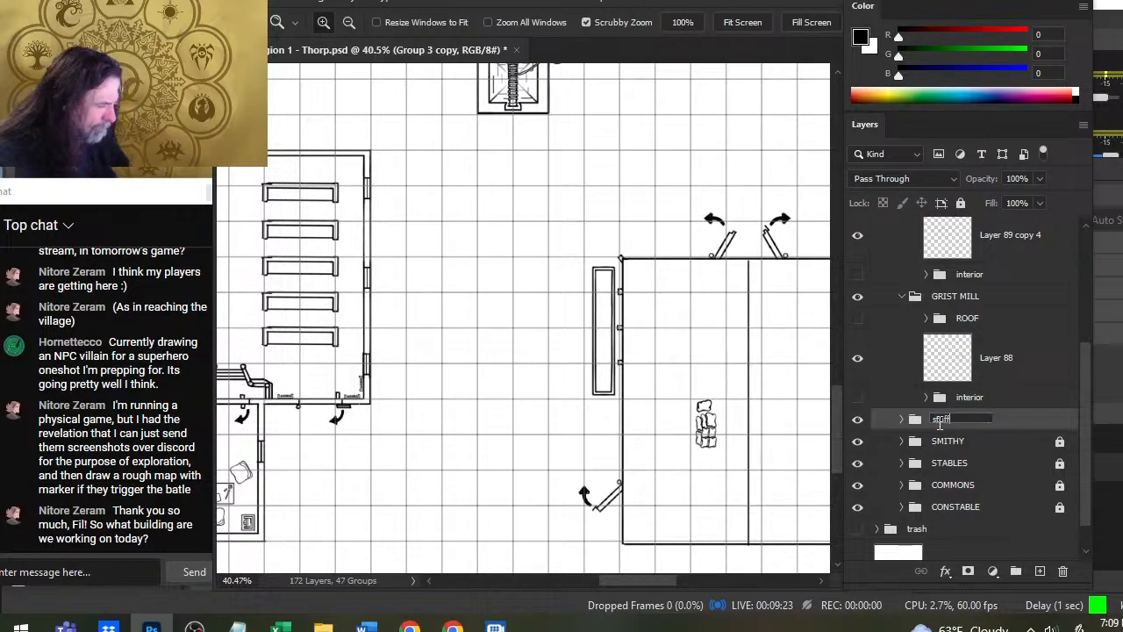
key(Return)
- Move the copied sack pile from the stables to the grist mill, against the inner wall at its lower-left corner
key(v)
drag(725, 415, 694, 177)
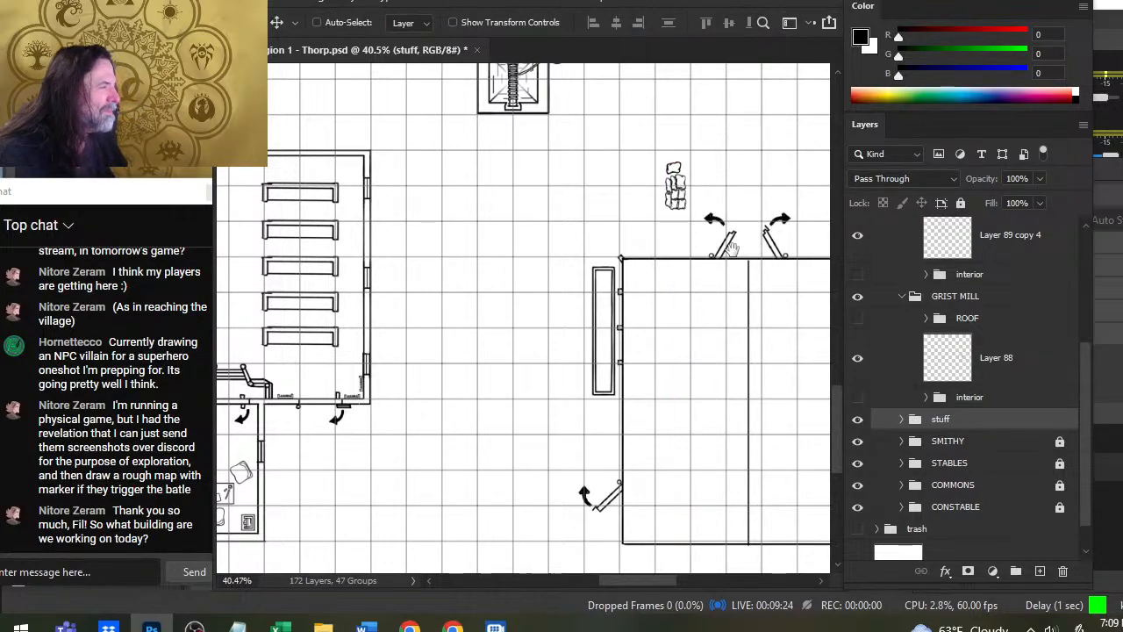
drag(741, 237, 566, 504)
drag(570, 440, 707, 300)
drag(728, 340, 587, 153)
drag(611, 203, 558, 386)
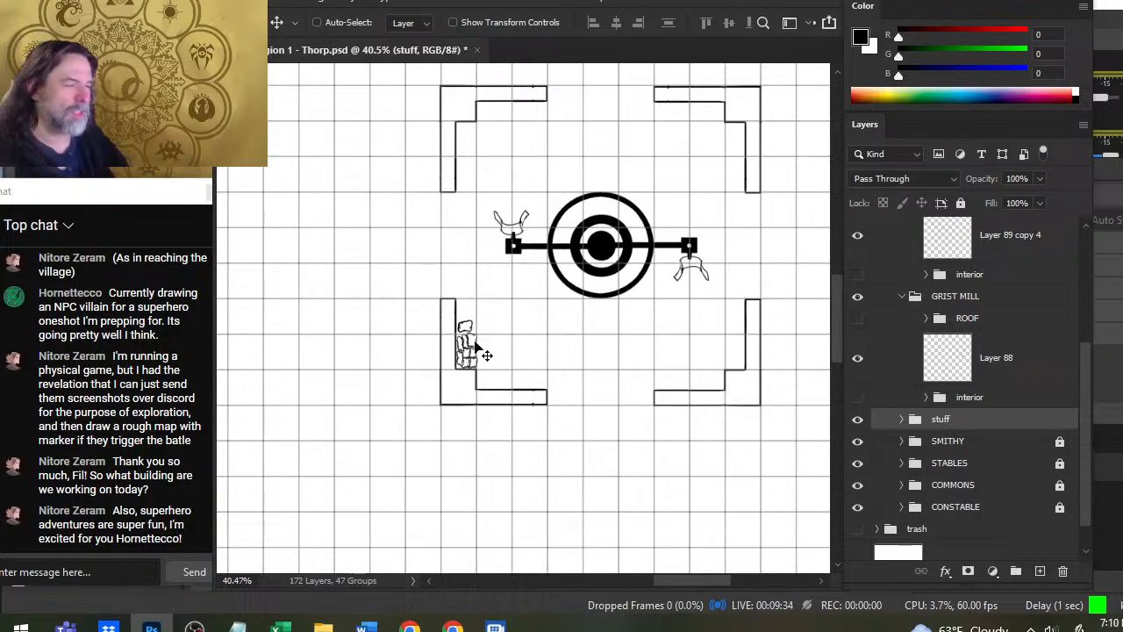
- Examine the sack pile's placement and scale in the grist mill, and survey the storage building's empty interior
key(z)
drag(459, 347, 509, 396)
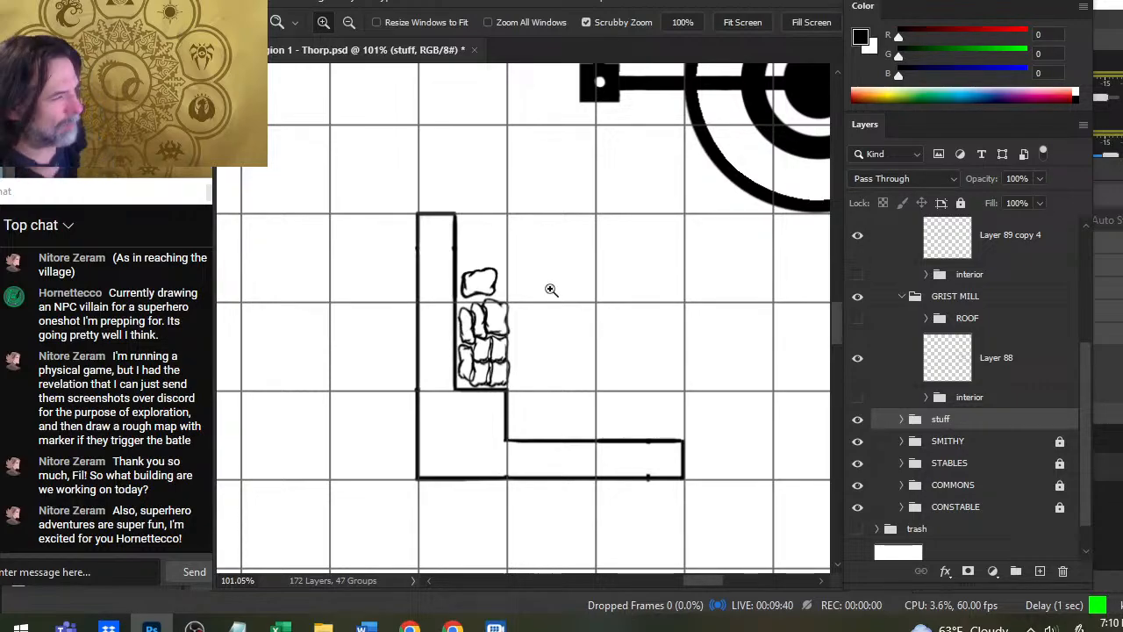
drag(633, 275, 540, 290)
drag(717, 246, 602, 263)
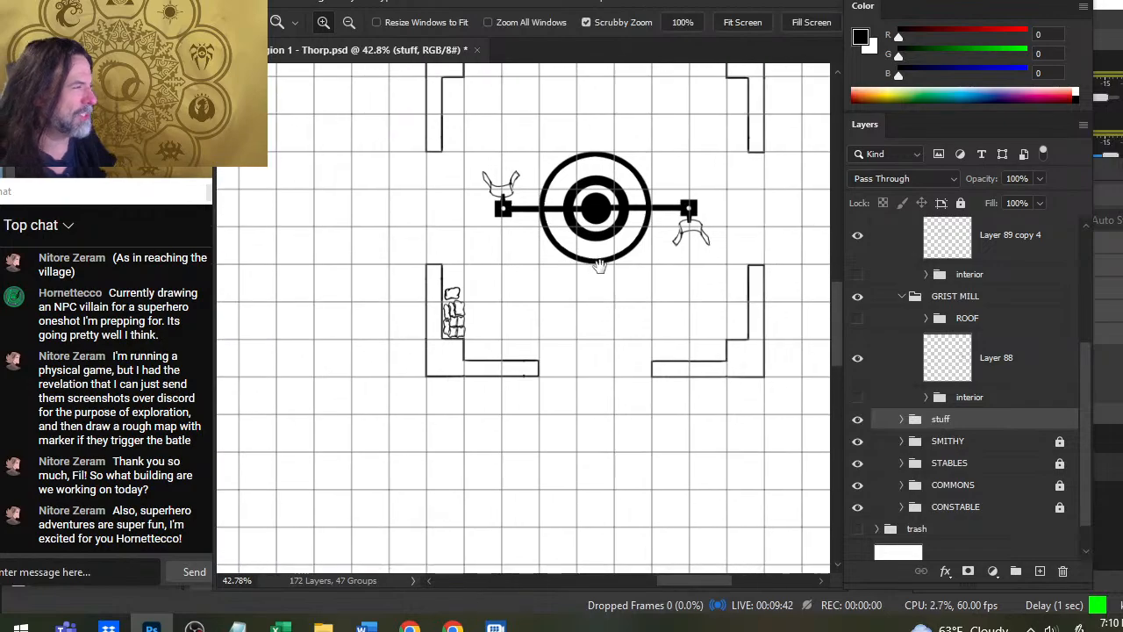
drag(689, 224, 717, 259)
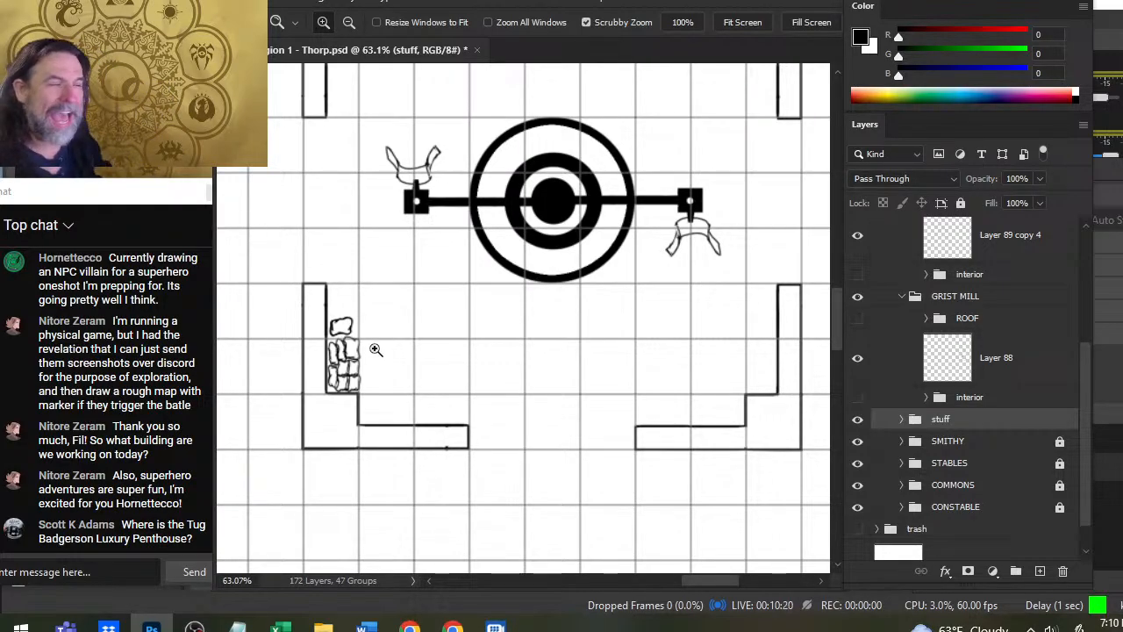
scroll(641, 338, down, 5)
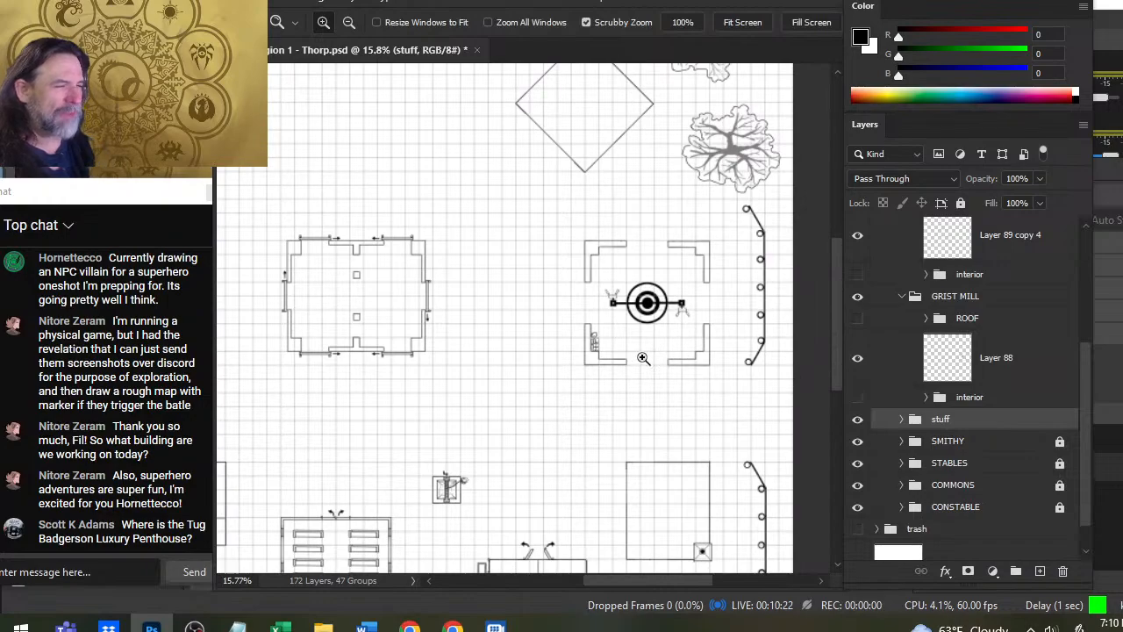
scroll(441, 255, up, 5)
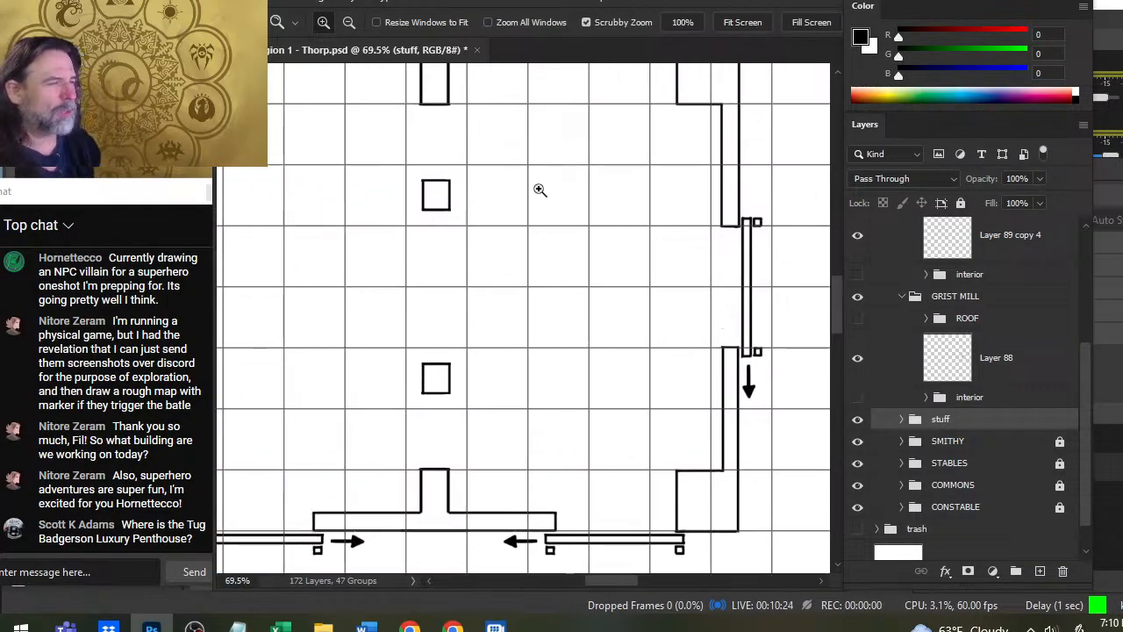
drag(524, 362, 667, 413)
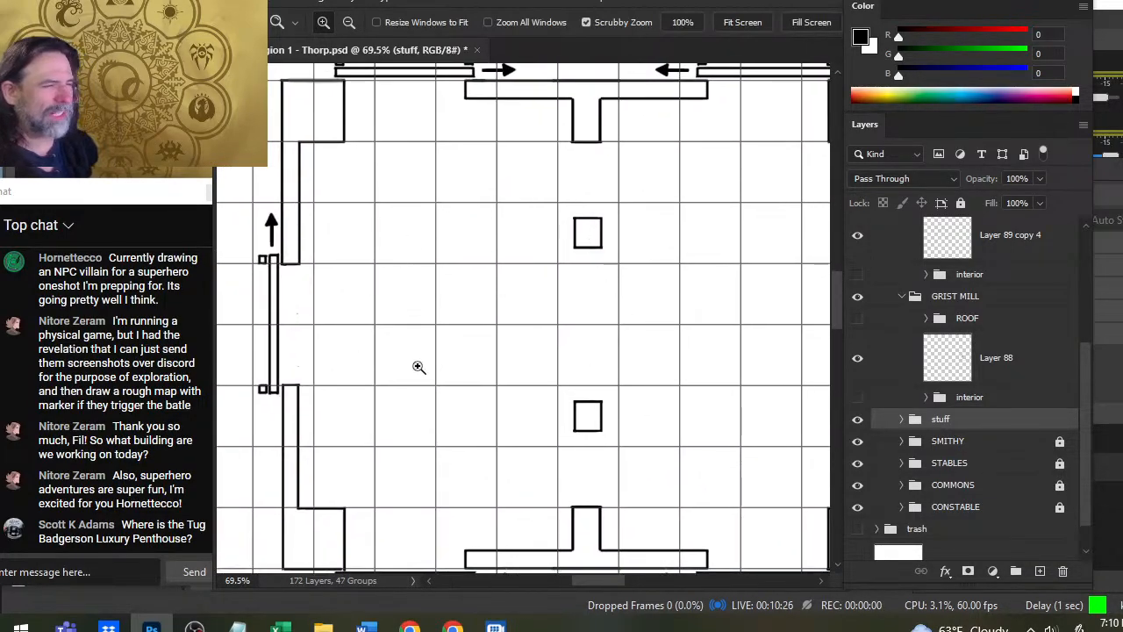
drag(517, 418, 452, 336)
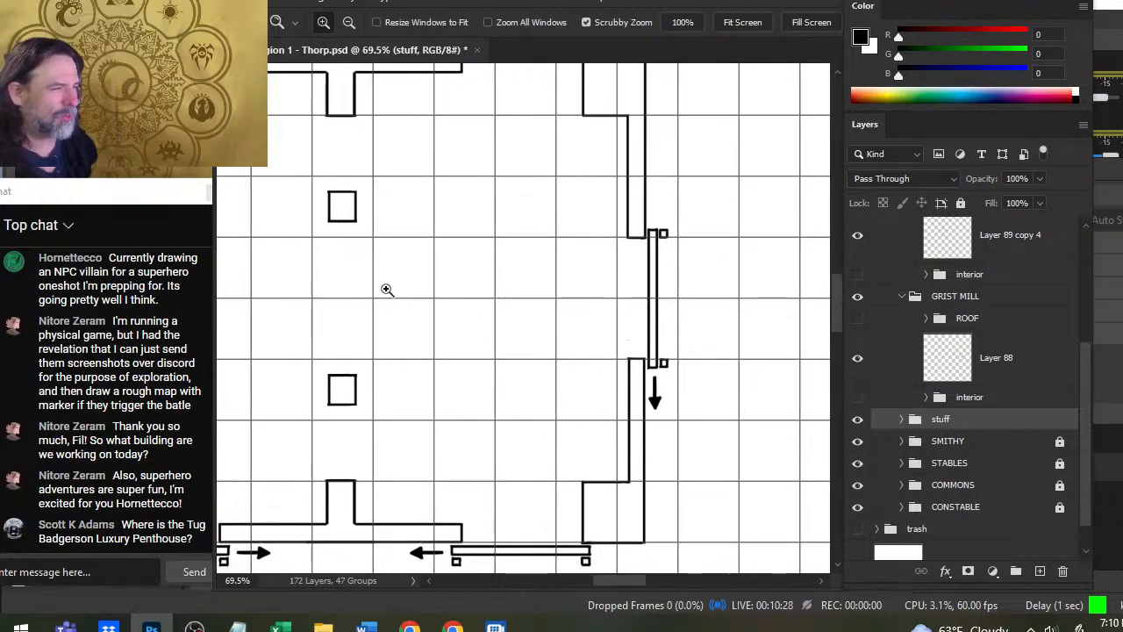
drag(661, 368, 557, 391)
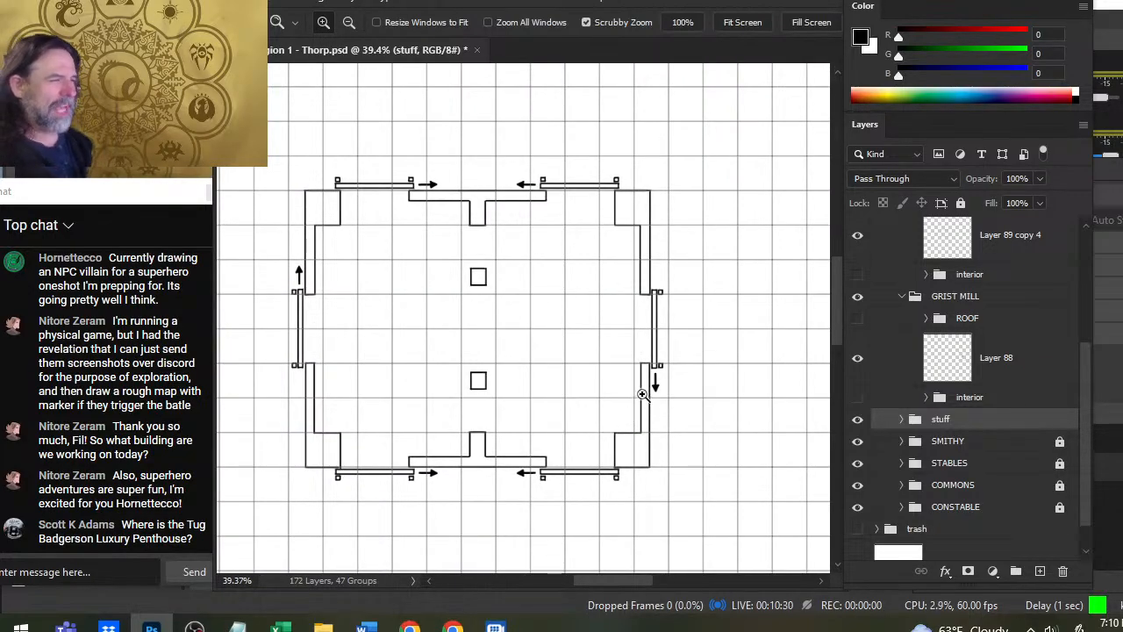
- Rotate the whole STORAGE building group by -90 degrees with Free Transform
drag(689, 397, 612, 393)
drag(720, 442, 652, 394)
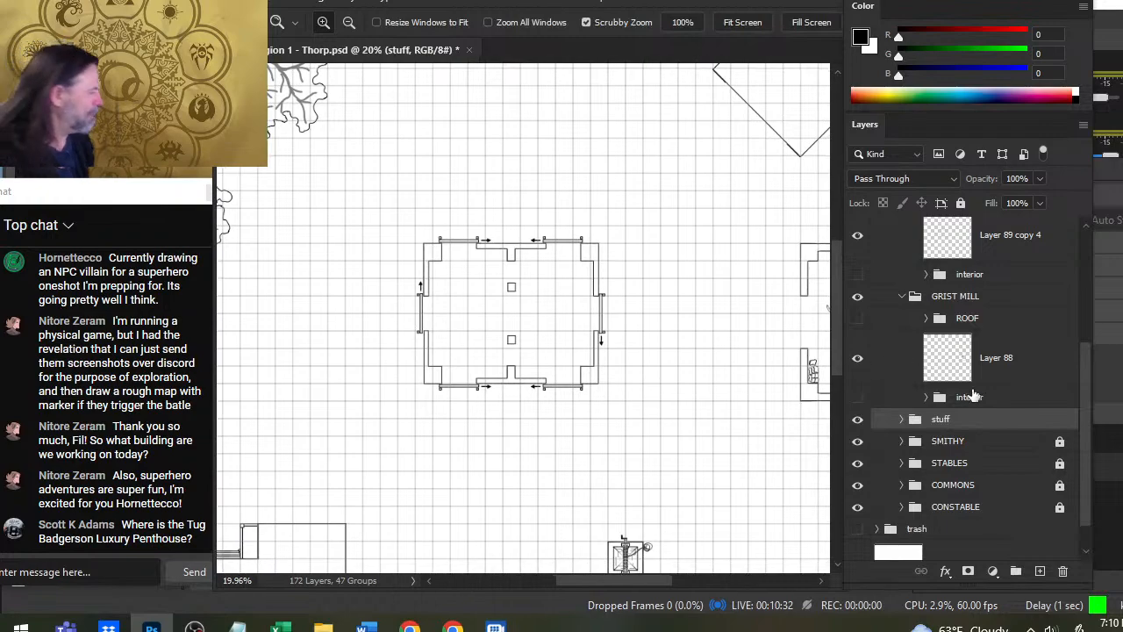
scroll(1085, 437, up, 2)
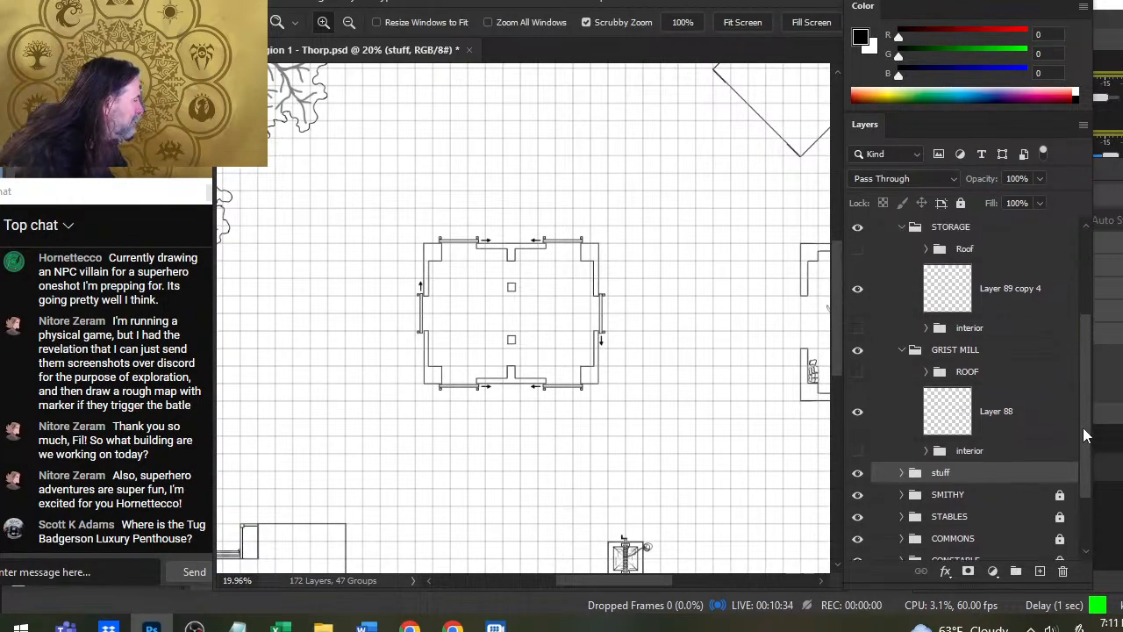
scroll(1081, 424, up, 1)
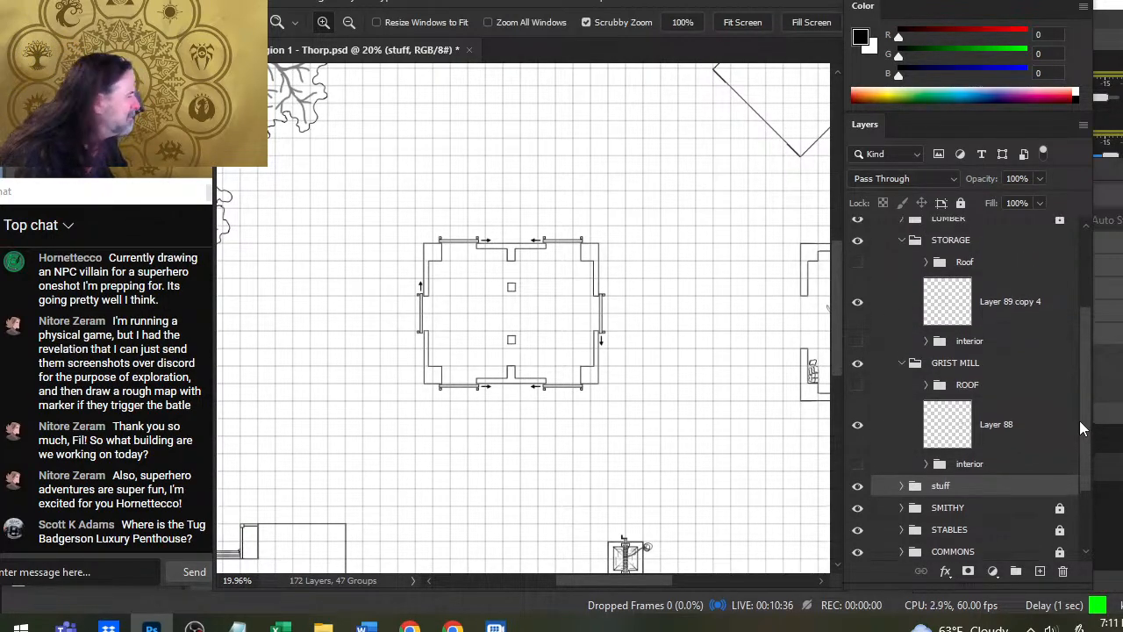
drag(1080, 426, 1080, 427)
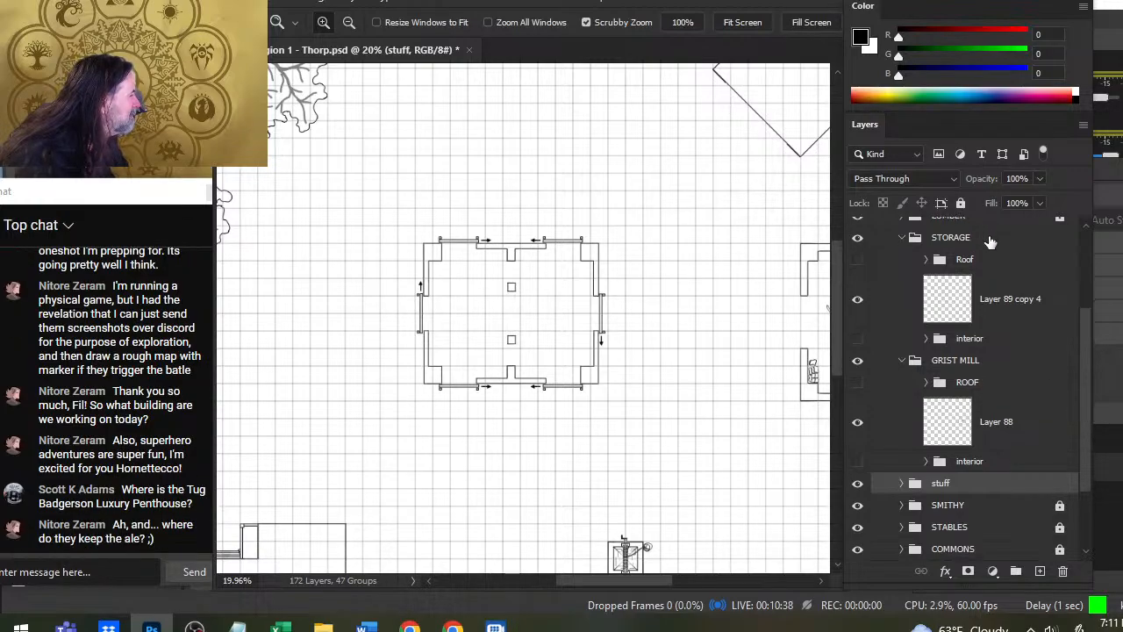
click(989, 242)
key(l)
right_click(519, 273)
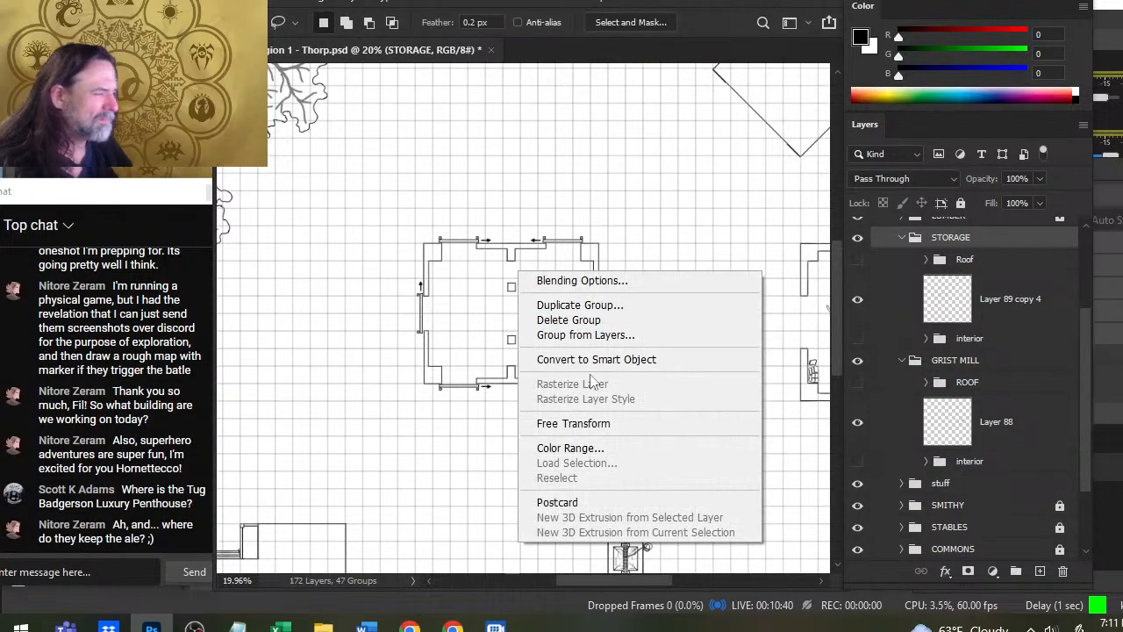
click(604, 425)
drag(669, 265, 462, 182)
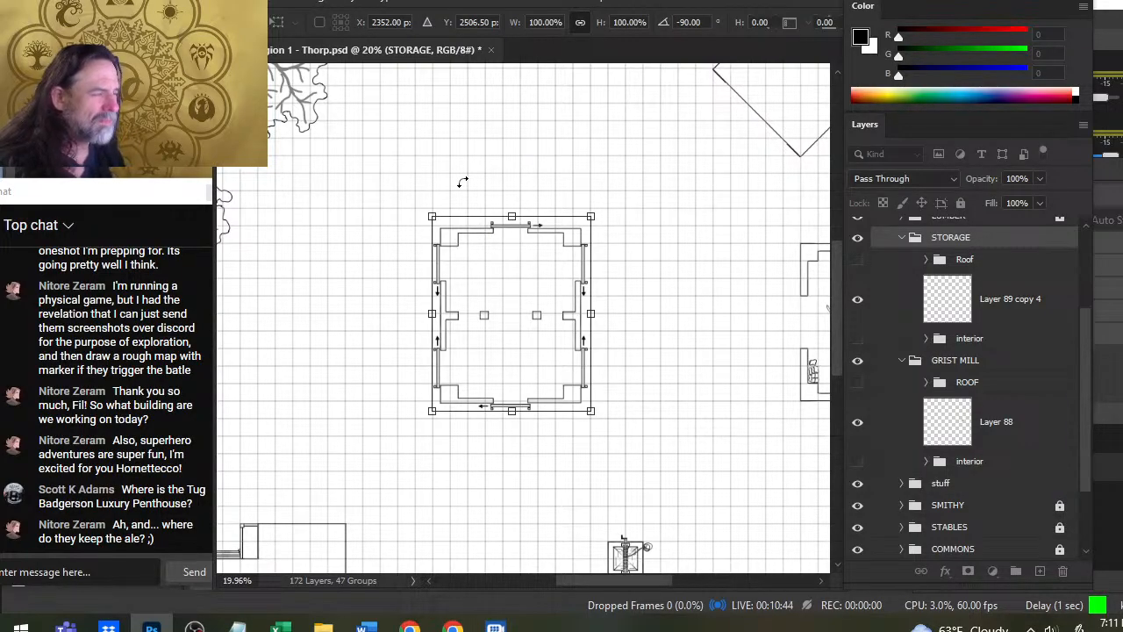
key(Return)
- Nudge the rotated storage building slightly left and up so its walls line up with the map grid
key(v)
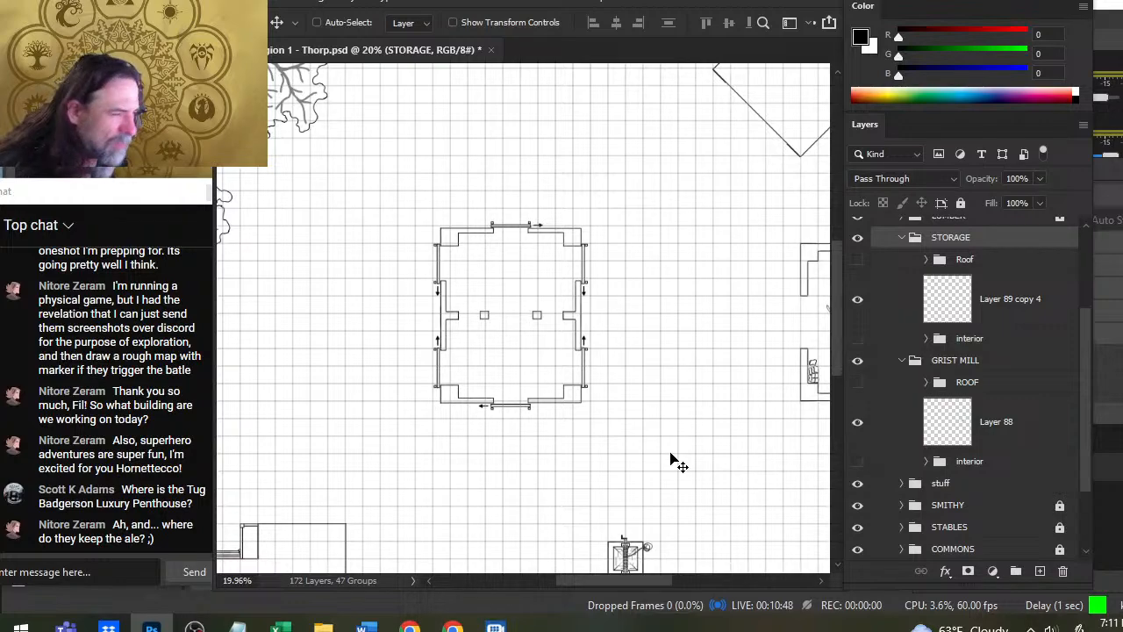
key(shift+Left)
key(shift+Left)
key(shift+Left)
key(shift+Left)
key(shift+Left)
key(shift+Up)
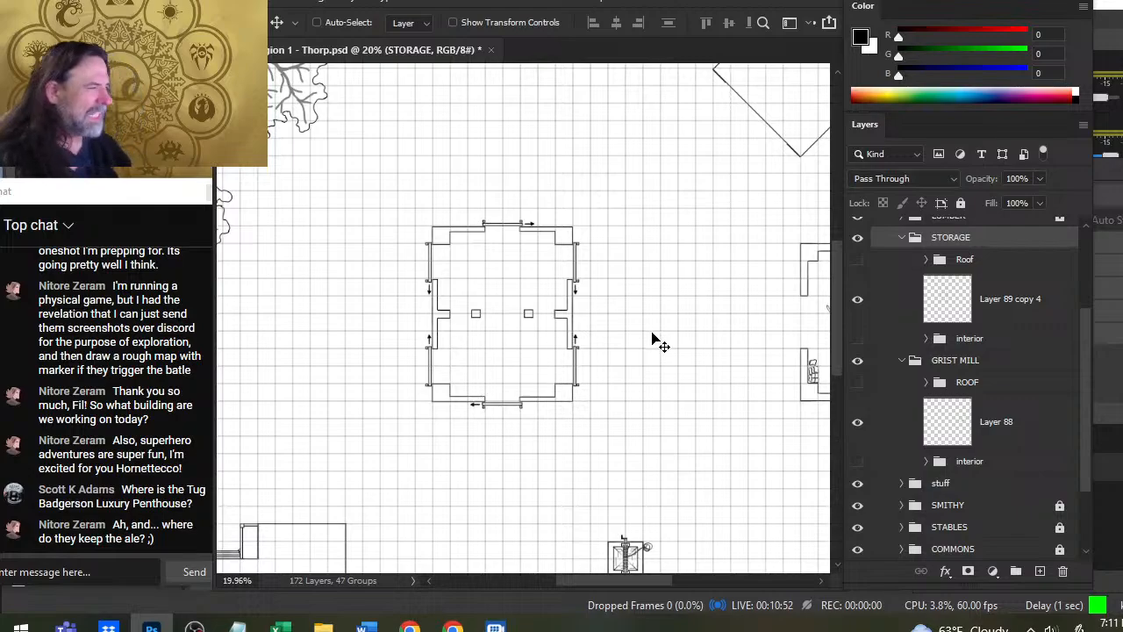
- Show the storage building's Roof group, keep the grist mill's ROOF group hidden, and collapse the STORAGE group
key(z)
key(ctrl+0)
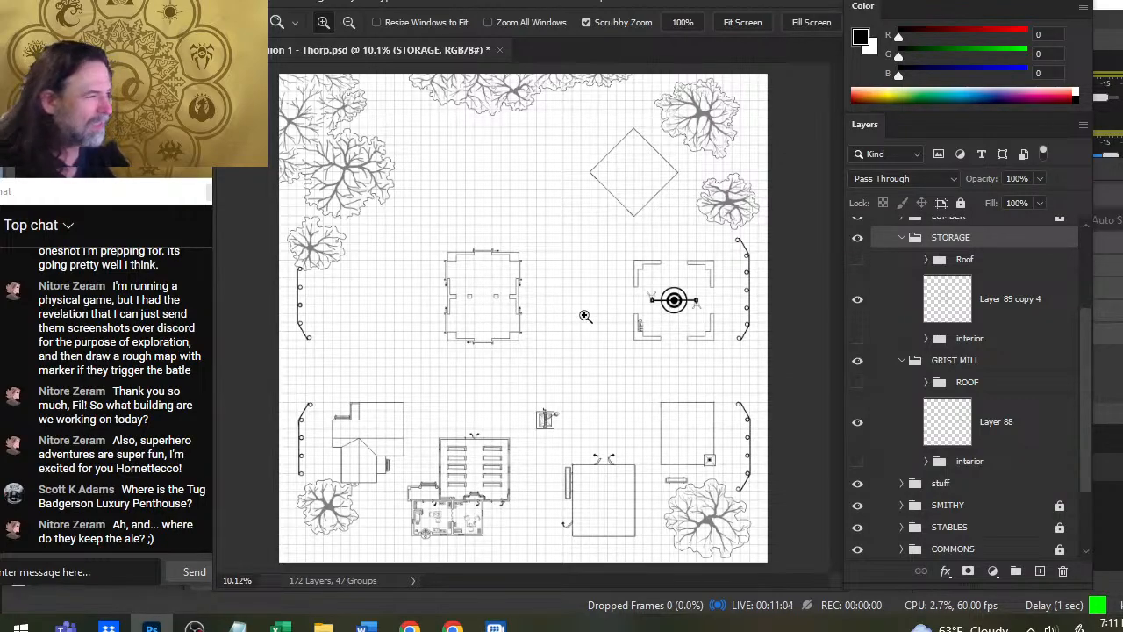
drag(560, 294, 612, 324)
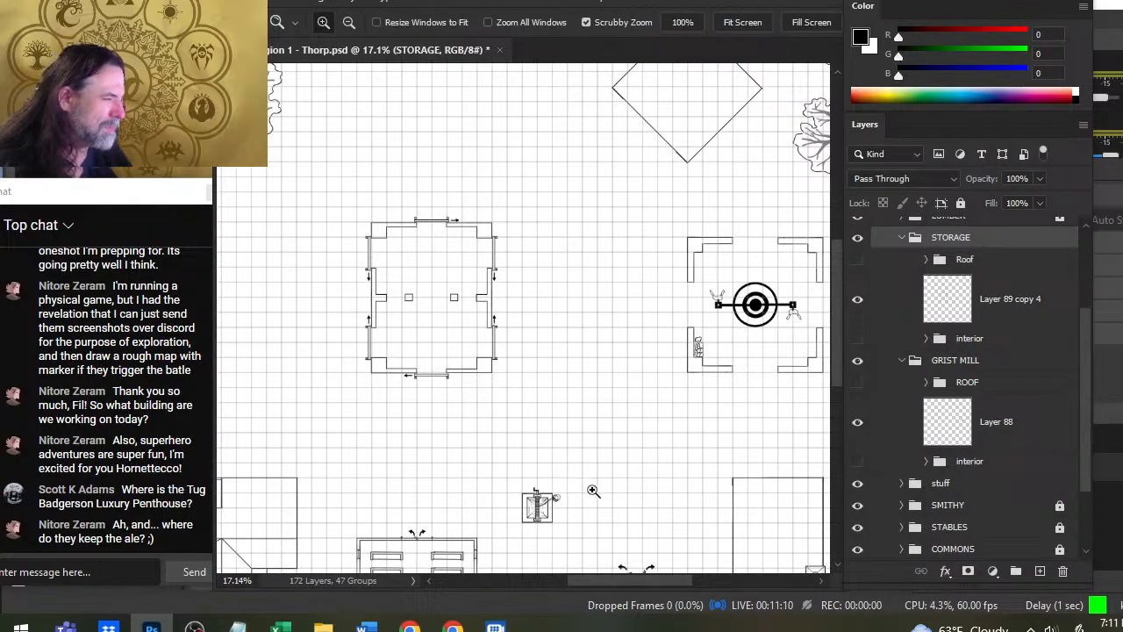
drag(641, 398, 569, 421)
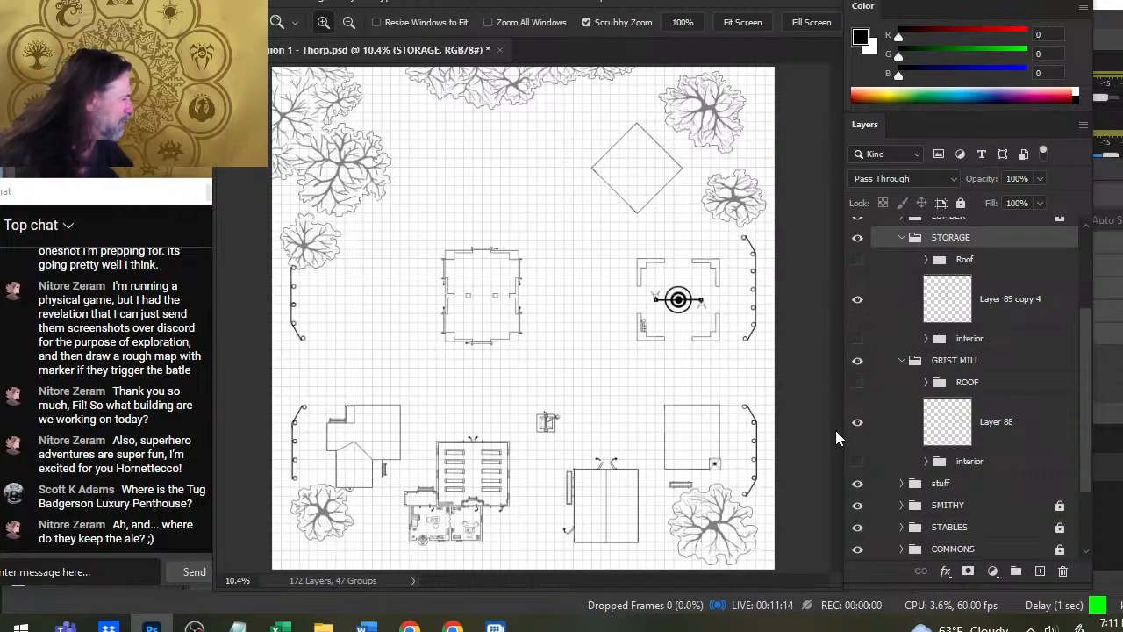
click(859, 384)
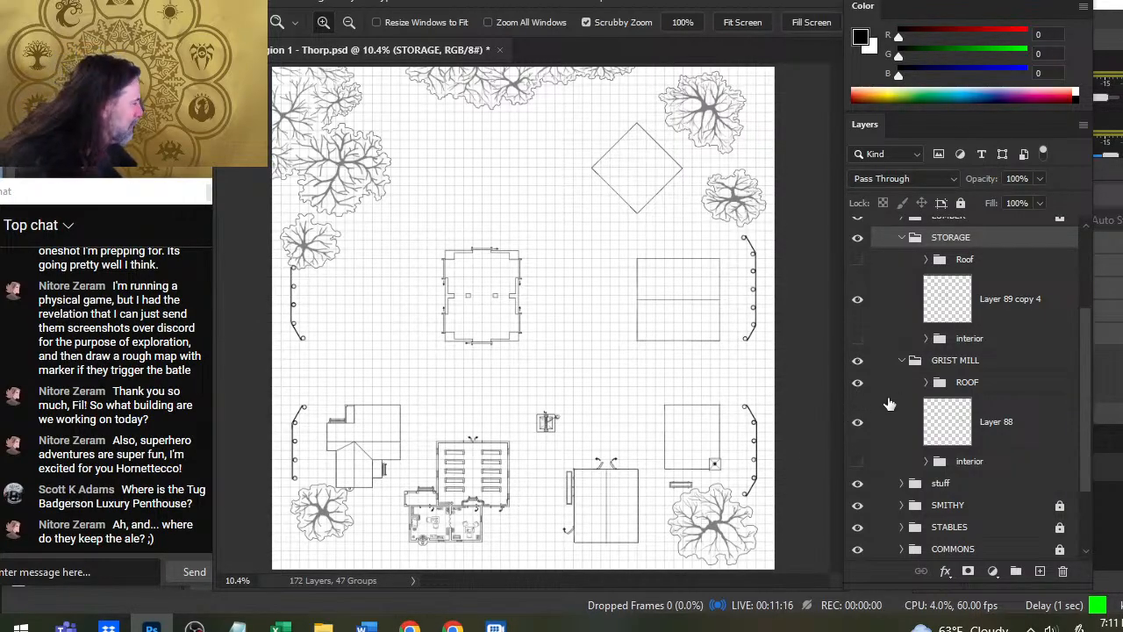
click(857, 260)
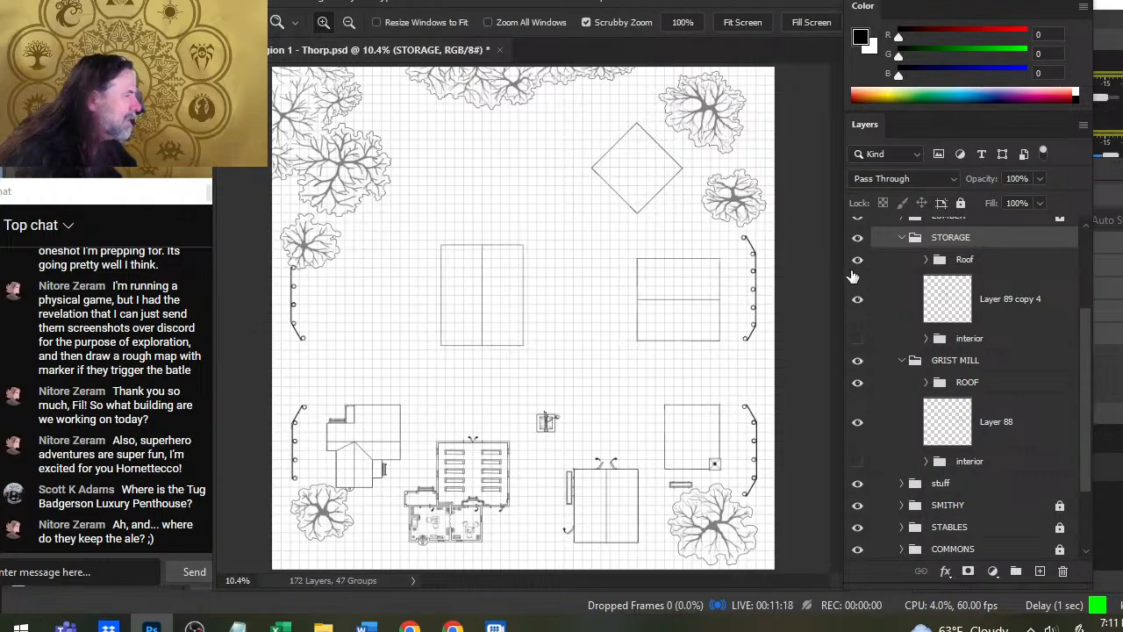
click(857, 384)
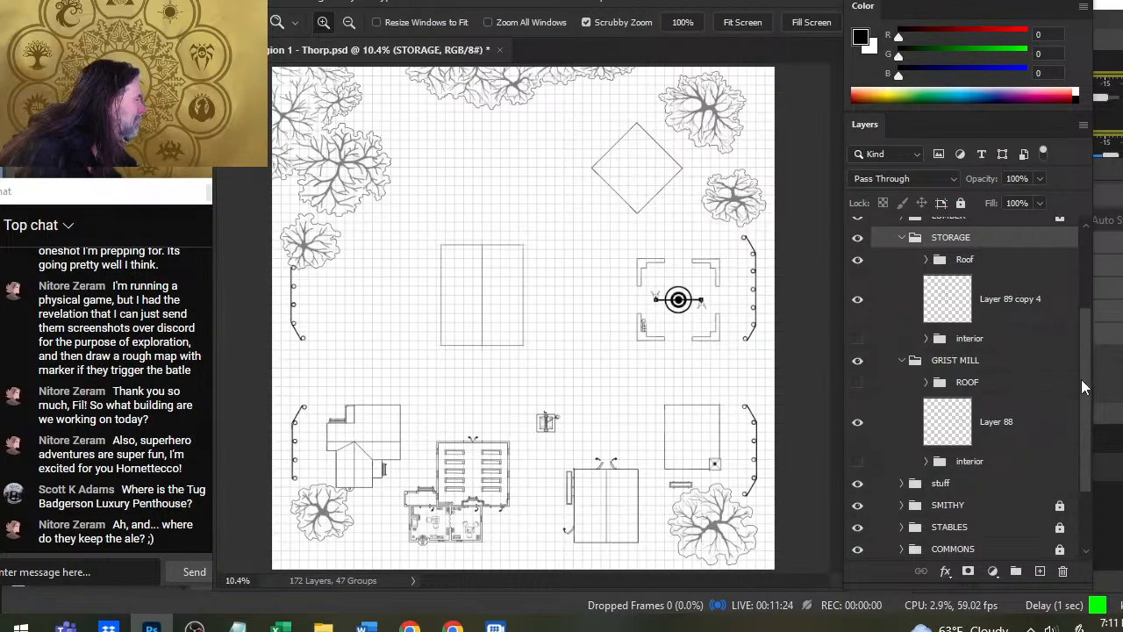
mouse_move(1084, 377)
mouse_down()
mouse_move(1091, 420)
mouse_move(1081, 351)
mouse_move(1086, 372)
mouse_up()
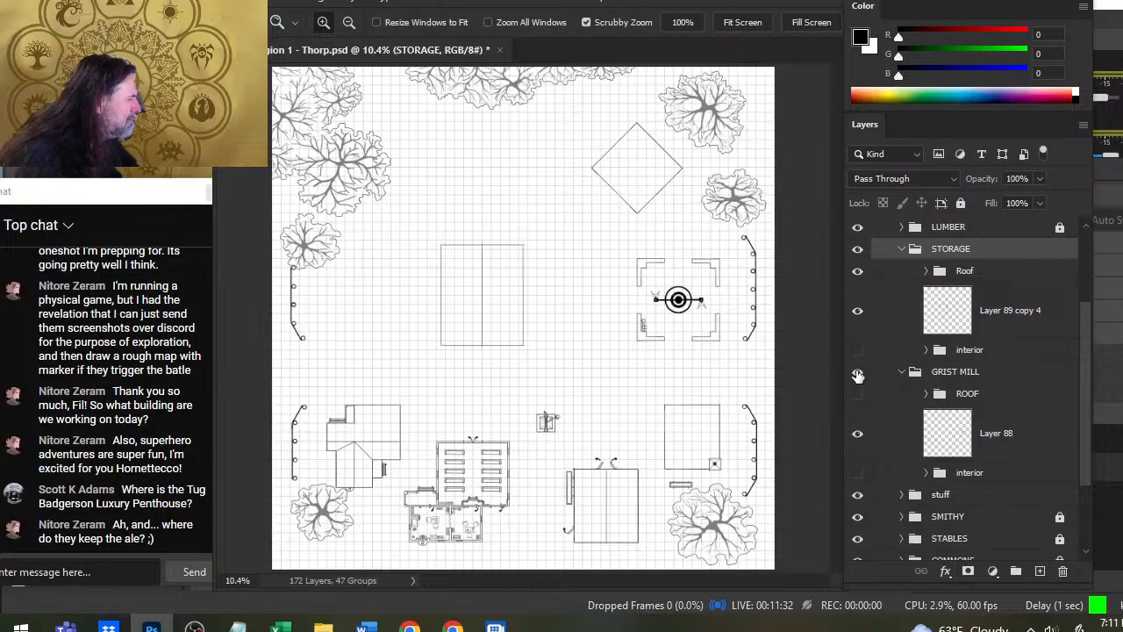
click(903, 250)
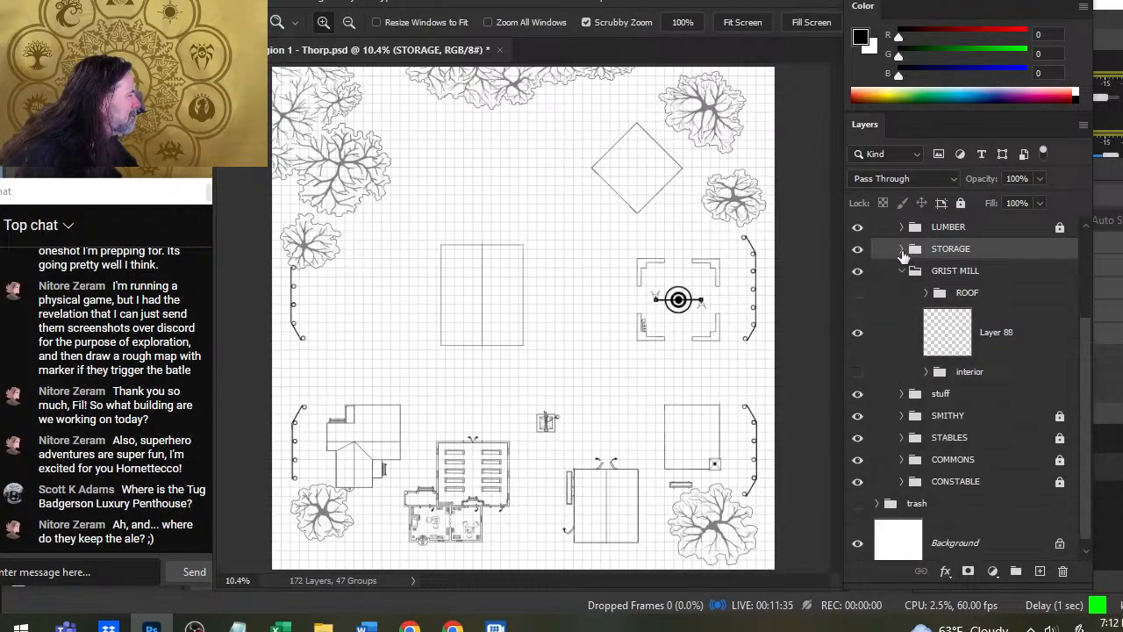
- Move the stuff group into the GRIST MILL group, directly below its ROOF group
click(863, 348)
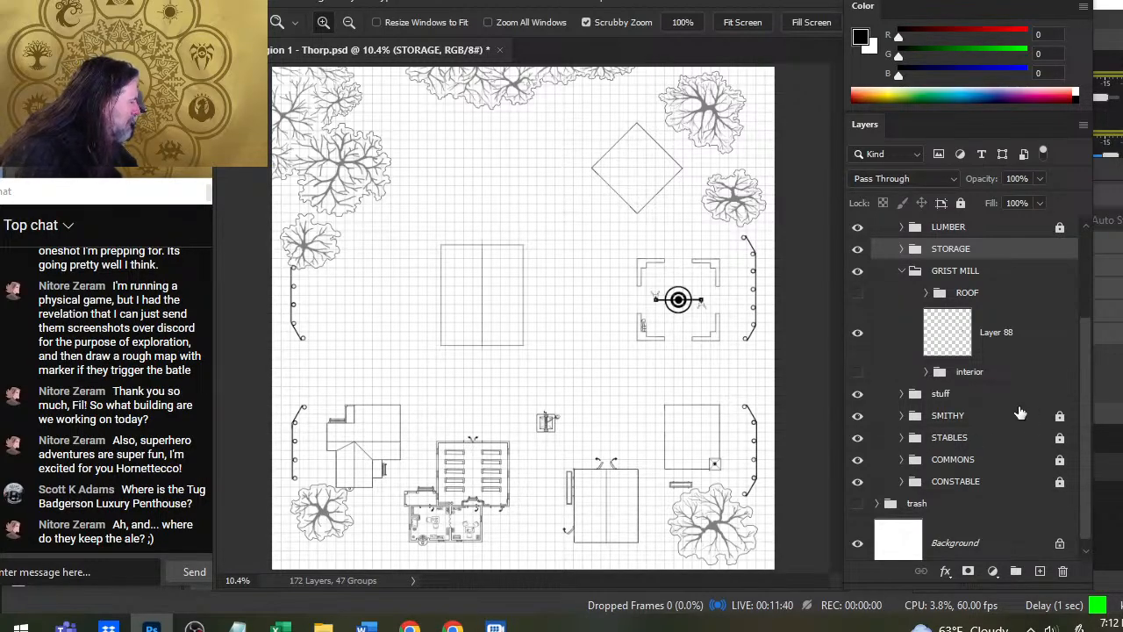
click(968, 395)
drag(974, 392, 966, 314)
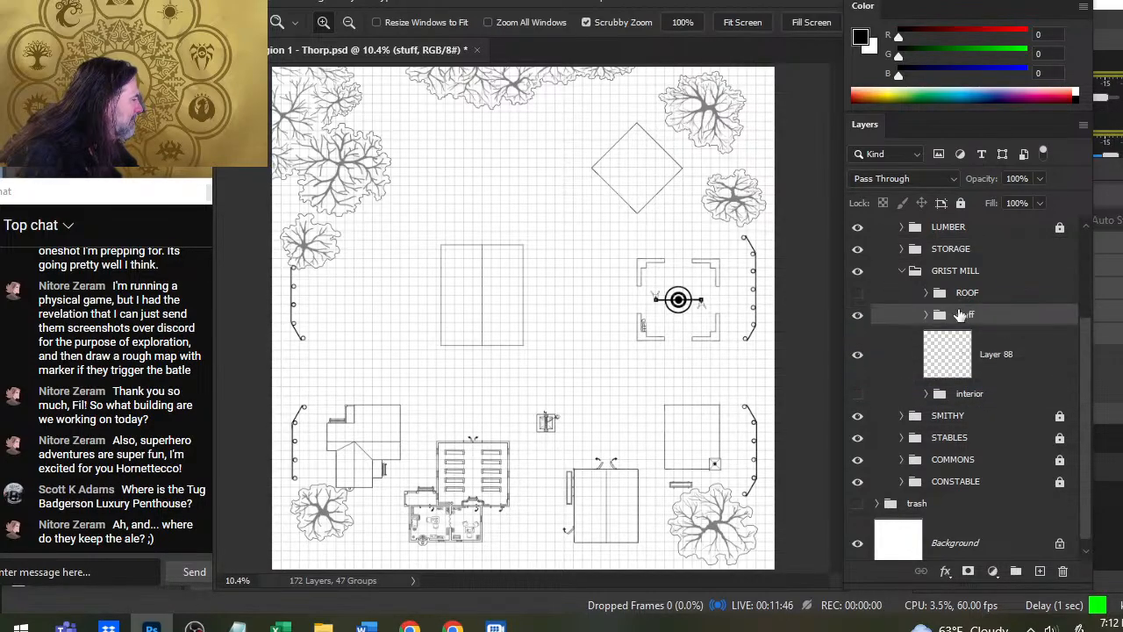
- Group the grist mill's Layer 88 with its hidden interior group and rename the new group as interior
click(856, 361)
click(857, 356)
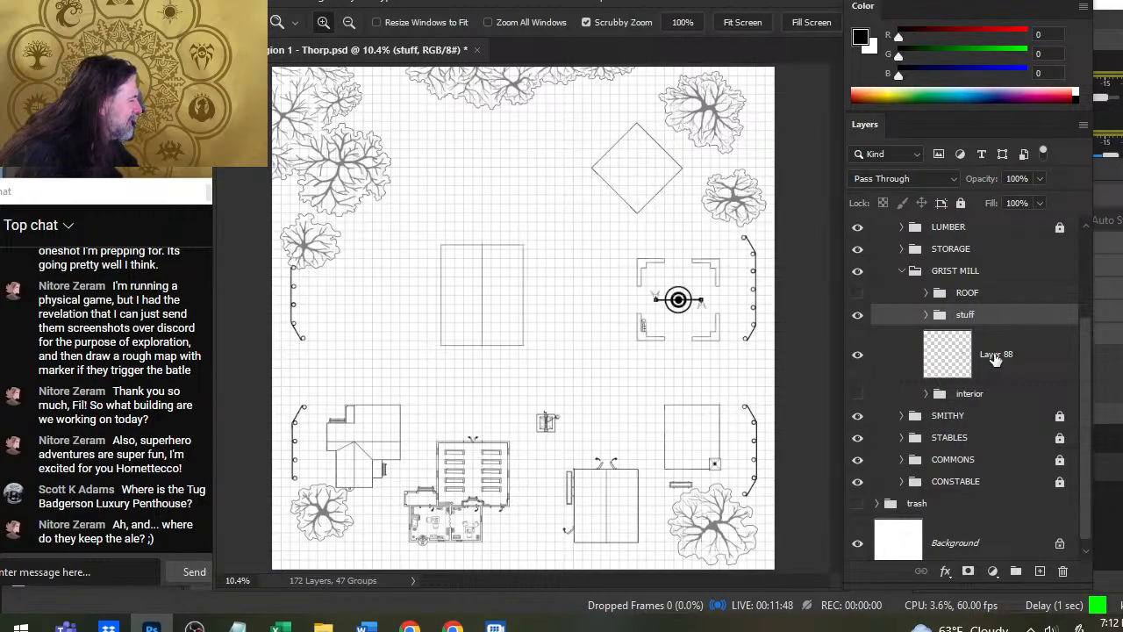
click(996, 360)
click(860, 395)
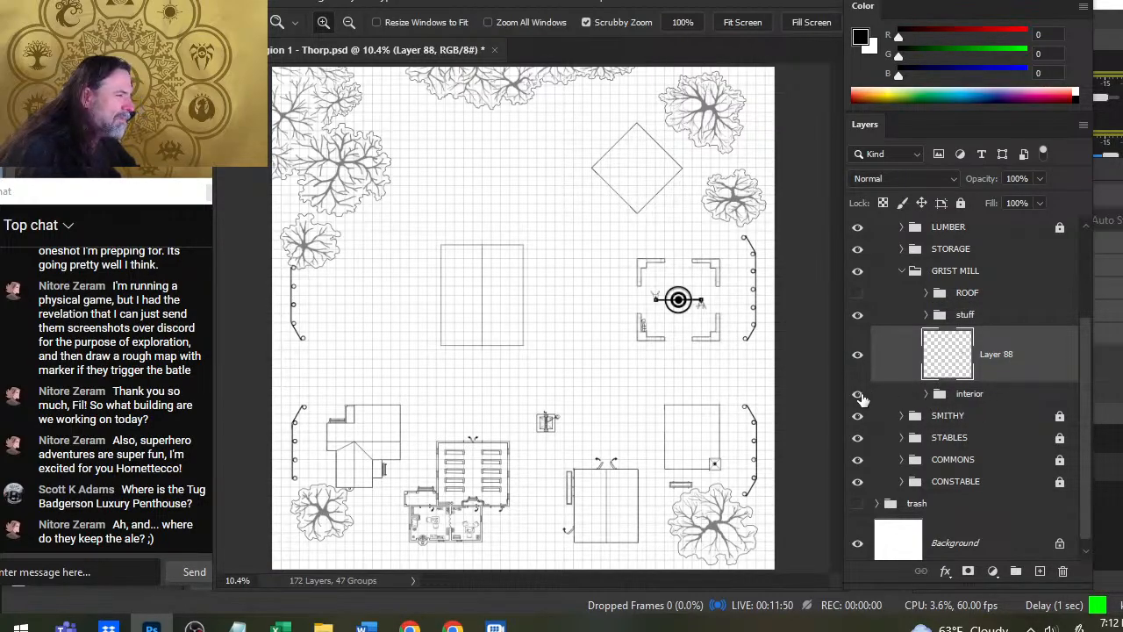
click(859, 397)
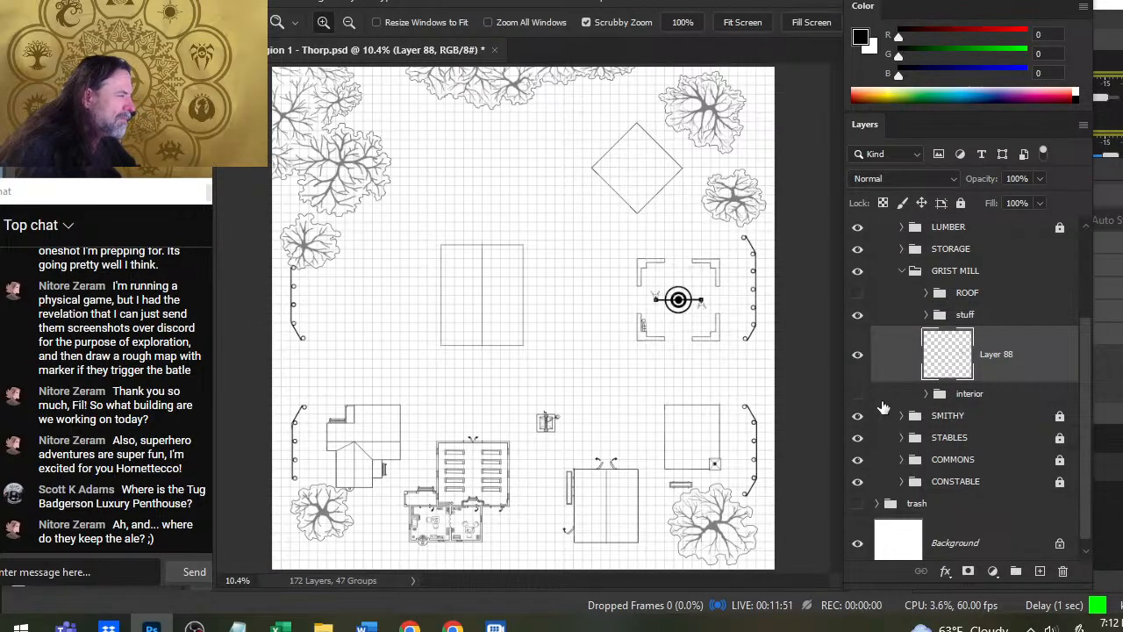
shift+click(994, 397)
key(ctrl+g)
double_click(973, 383)
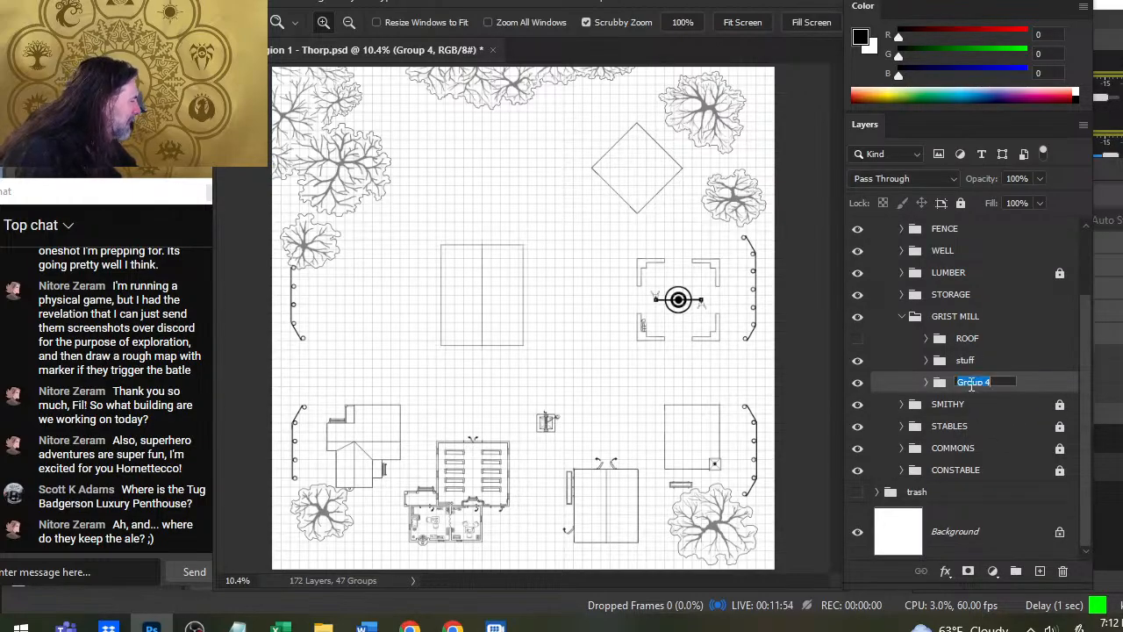
text(interior)
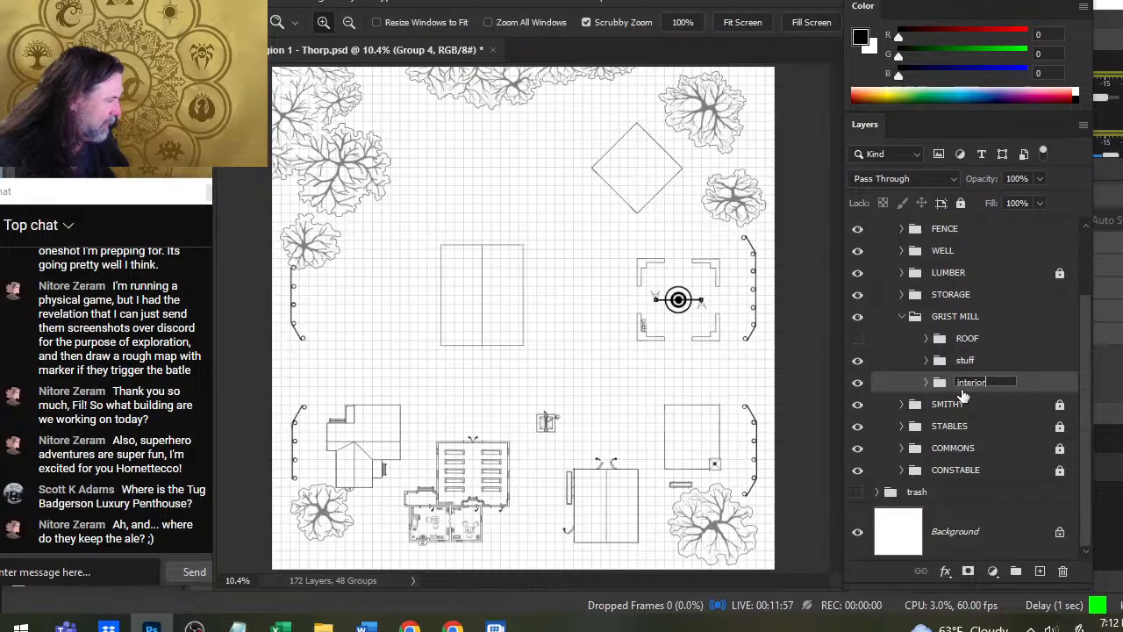
key(Return)
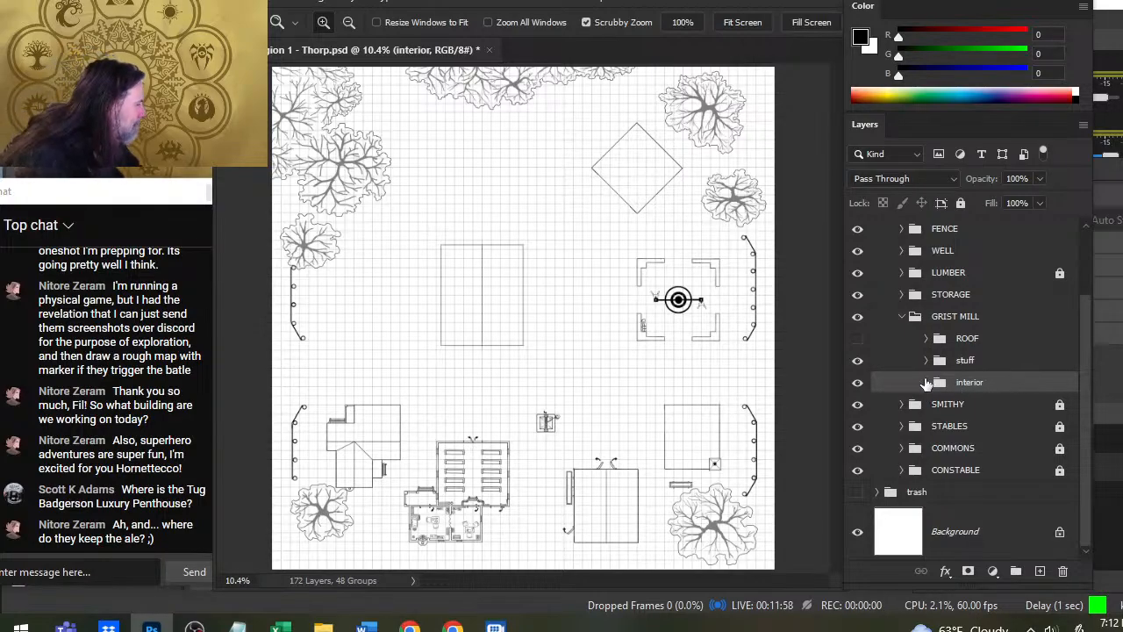
- Expand the grist mill's interior and stuff groups and select Layer 143 copy 2, checking which sacks it holds
click(927, 382)
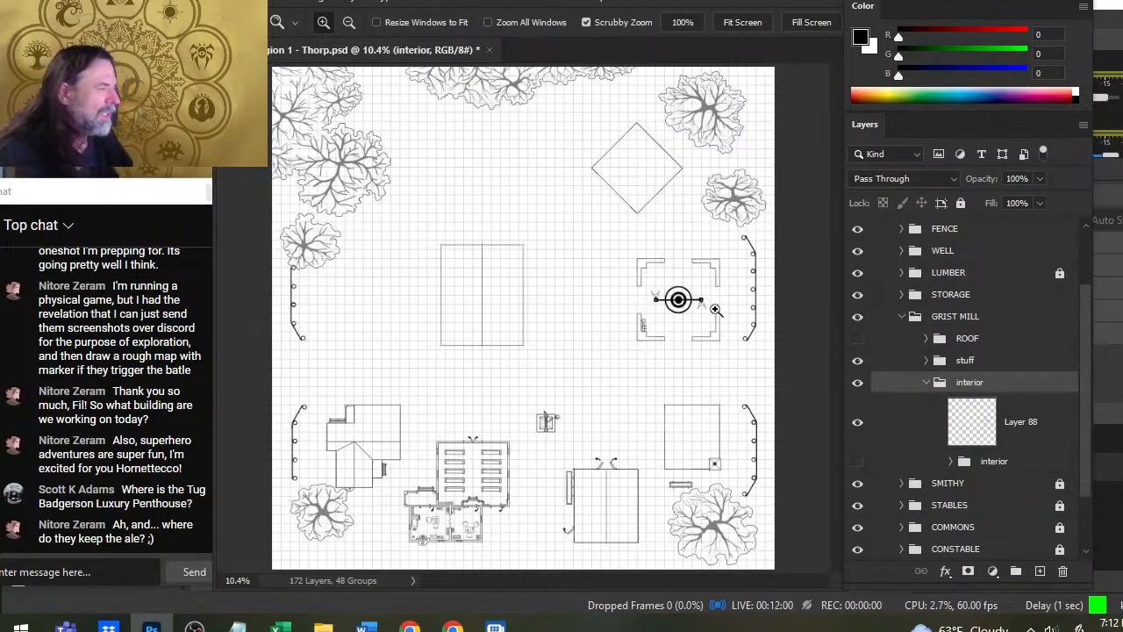
drag(715, 309, 752, 365)
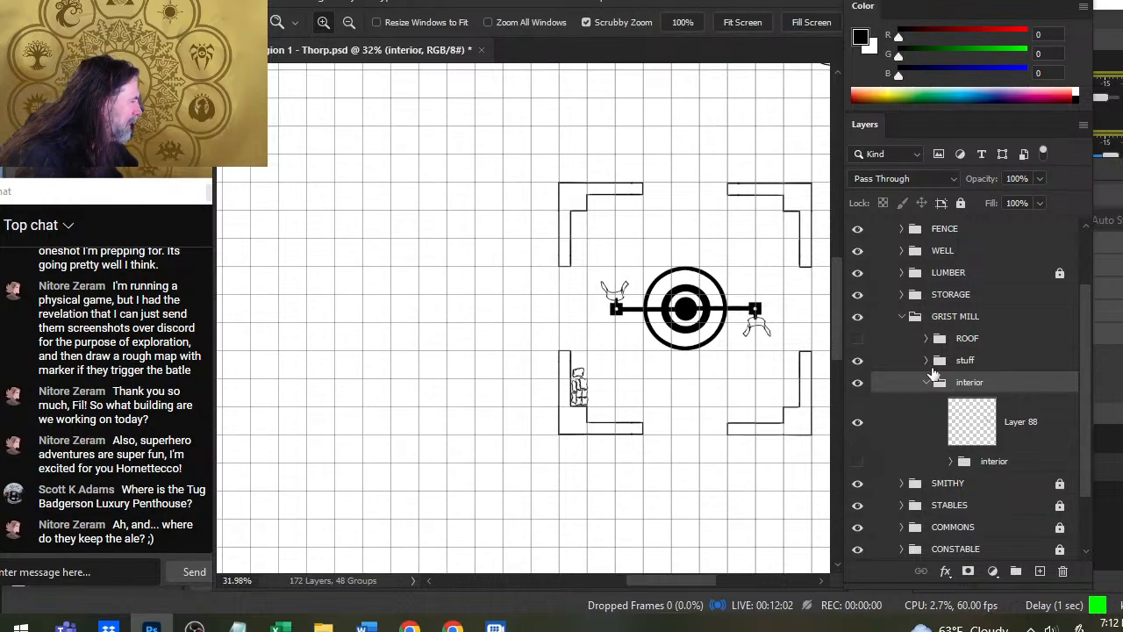
click(929, 360)
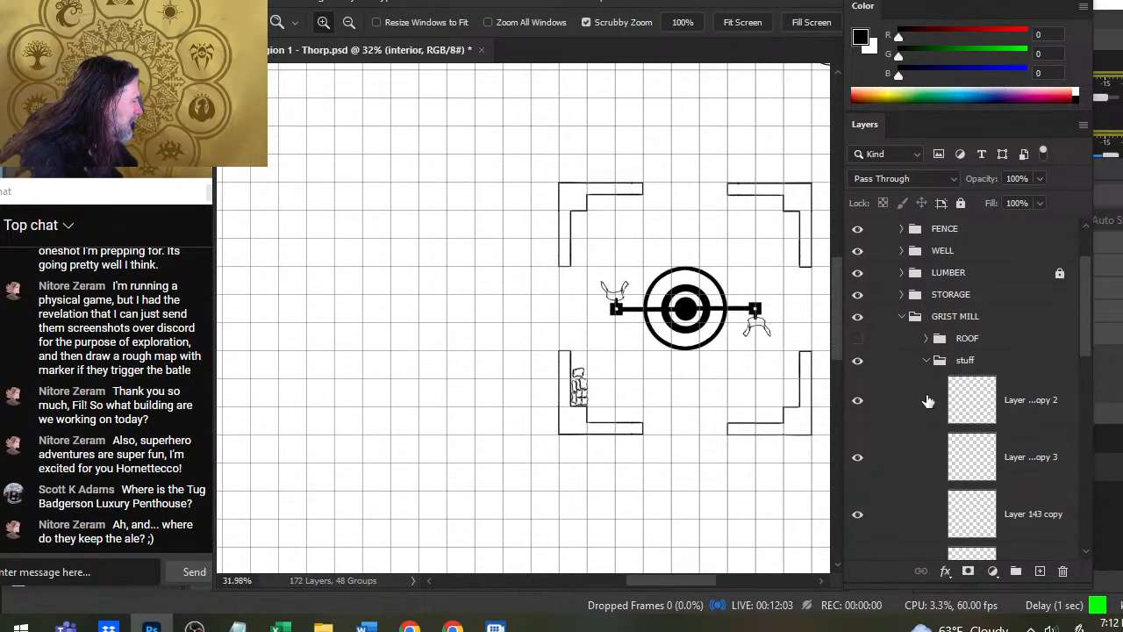
click(859, 409)
click(878, 414)
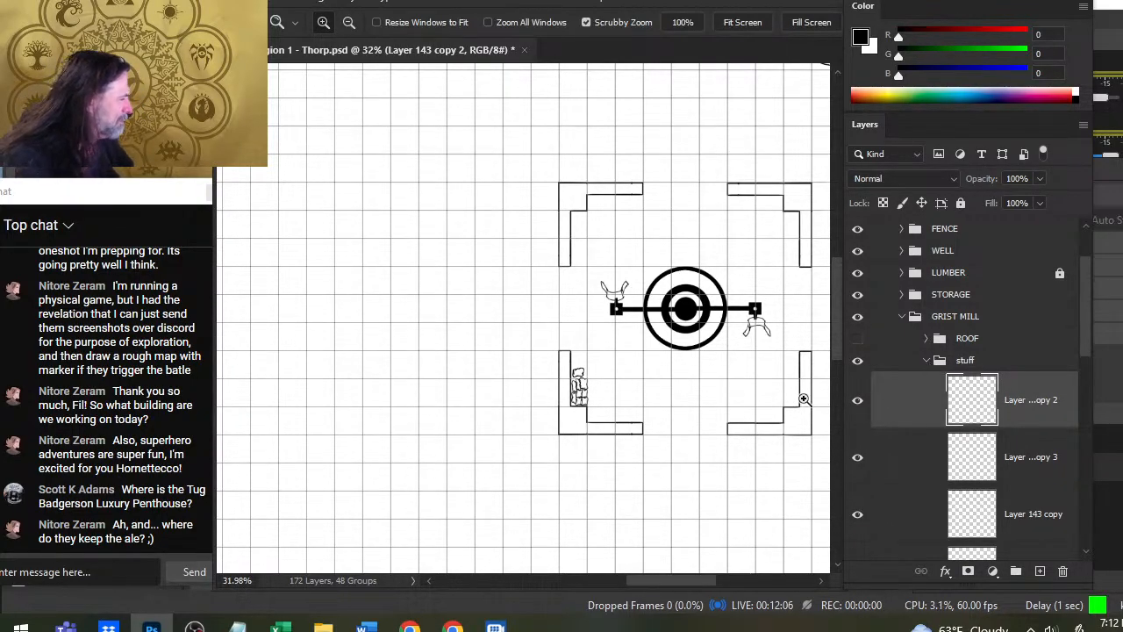
- Examine the grist mill's sack pile up close and against the rest of the village, and check what its layers contain
drag(500, 401, 647, 443)
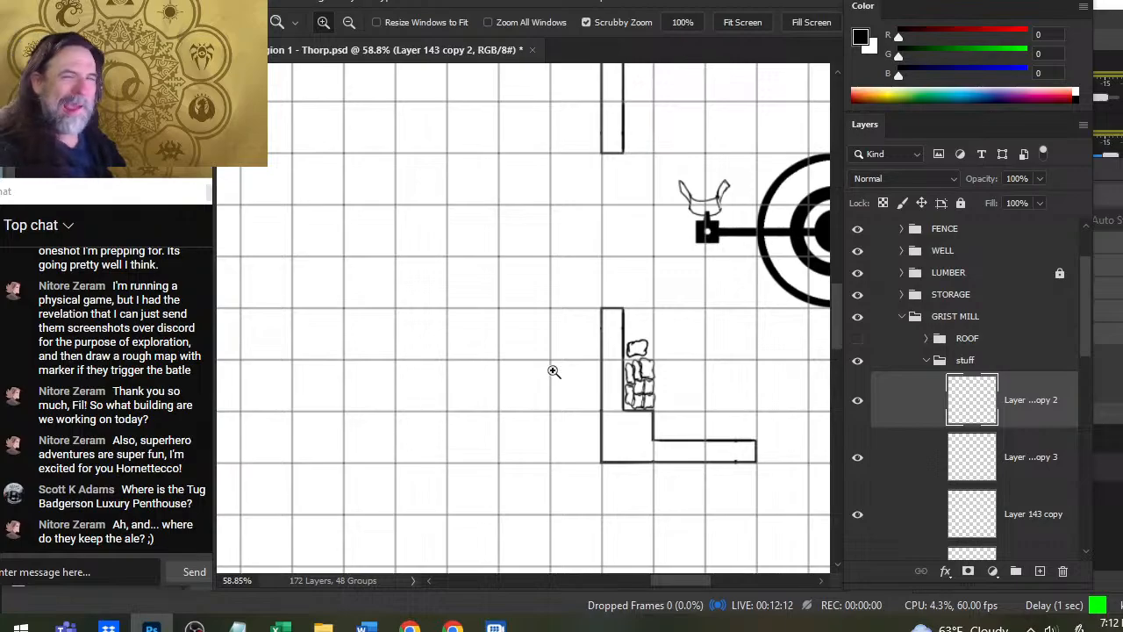
drag(681, 326, 566, 355)
drag(685, 412, 553, 427)
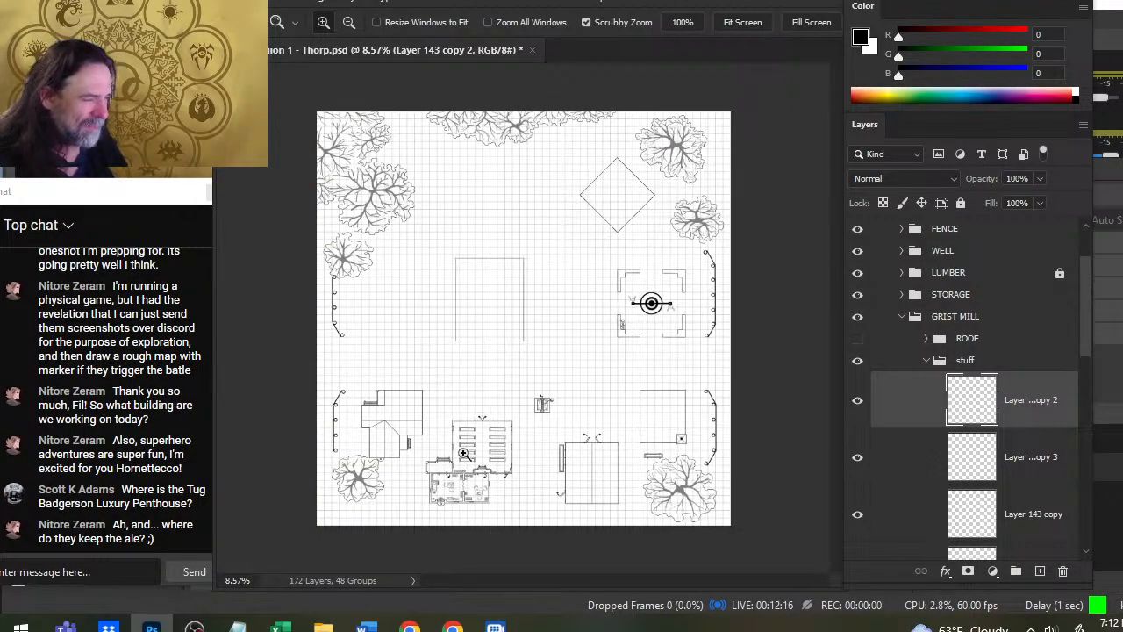
drag(463, 453, 552, 574)
drag(585, 220, 584, 431)
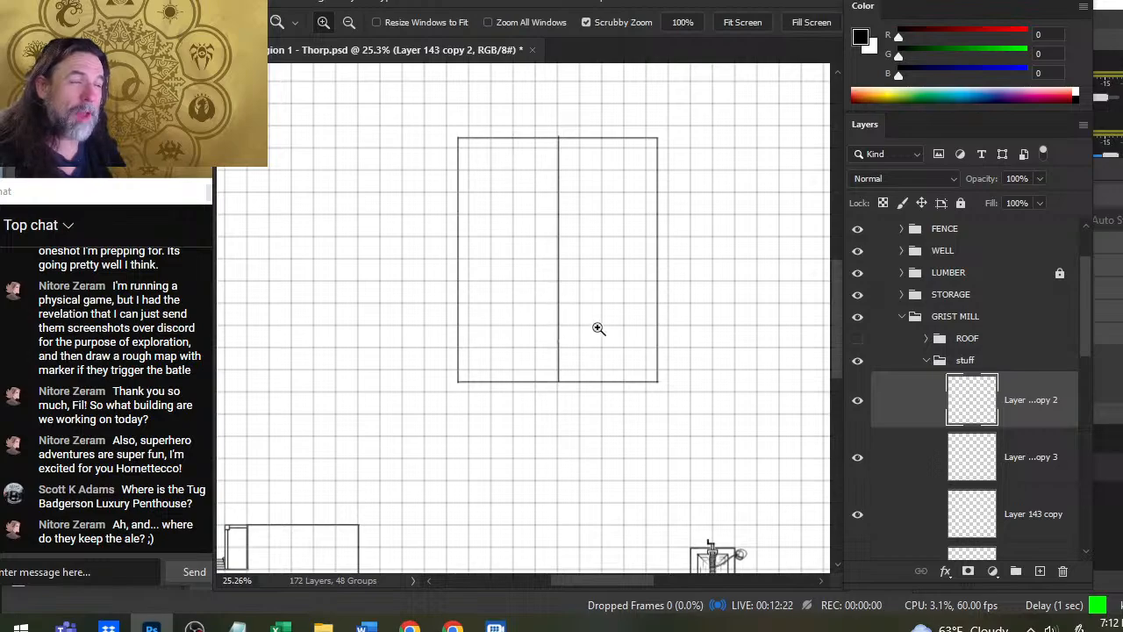
drag(755, 349, 616, 328)
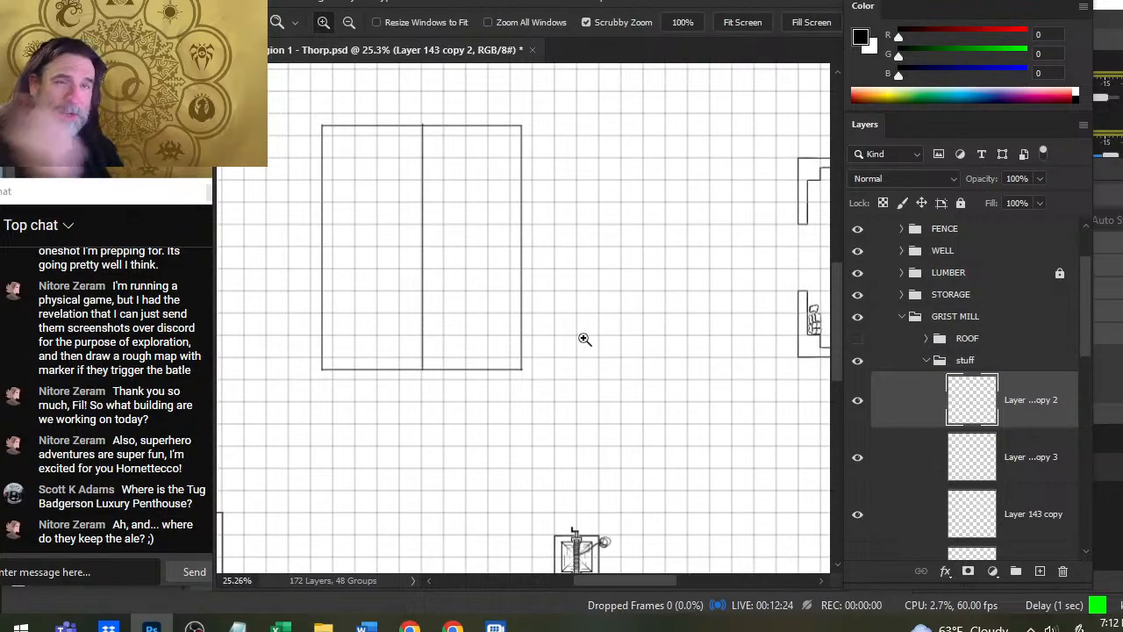
drag(647, 258, 422, 243)
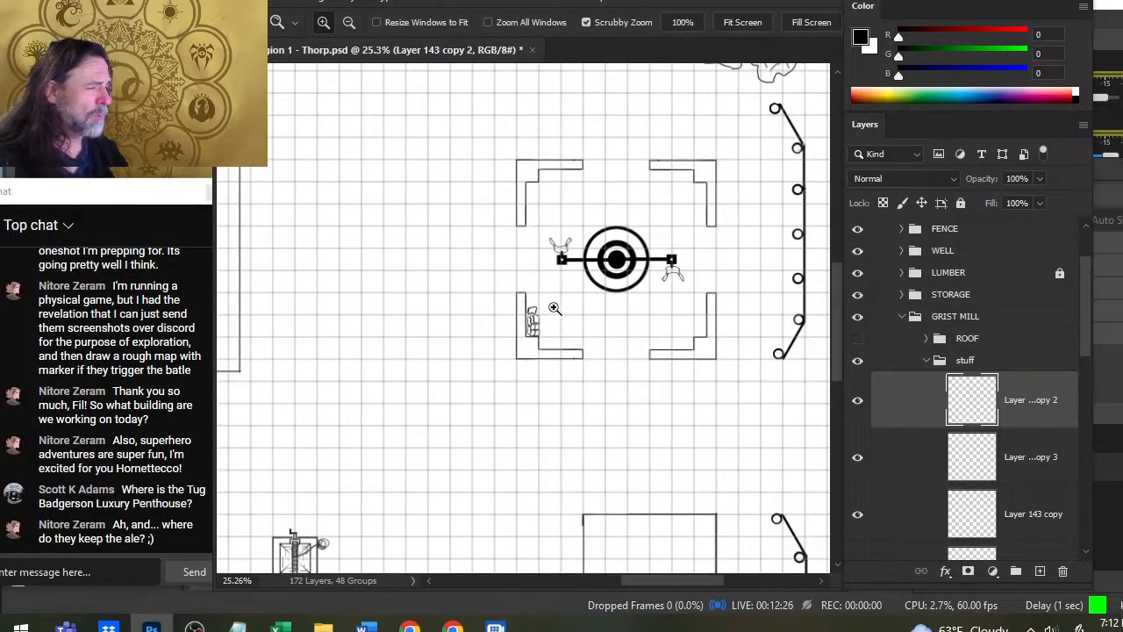
drag(554, 308, 613, 344)
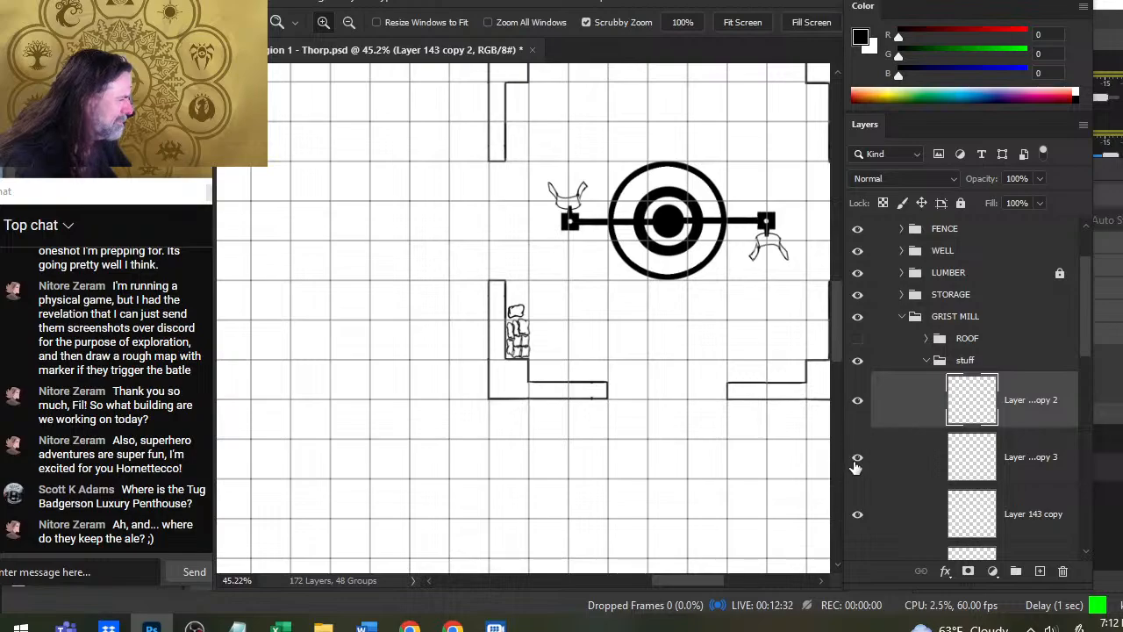
click(857, 459)
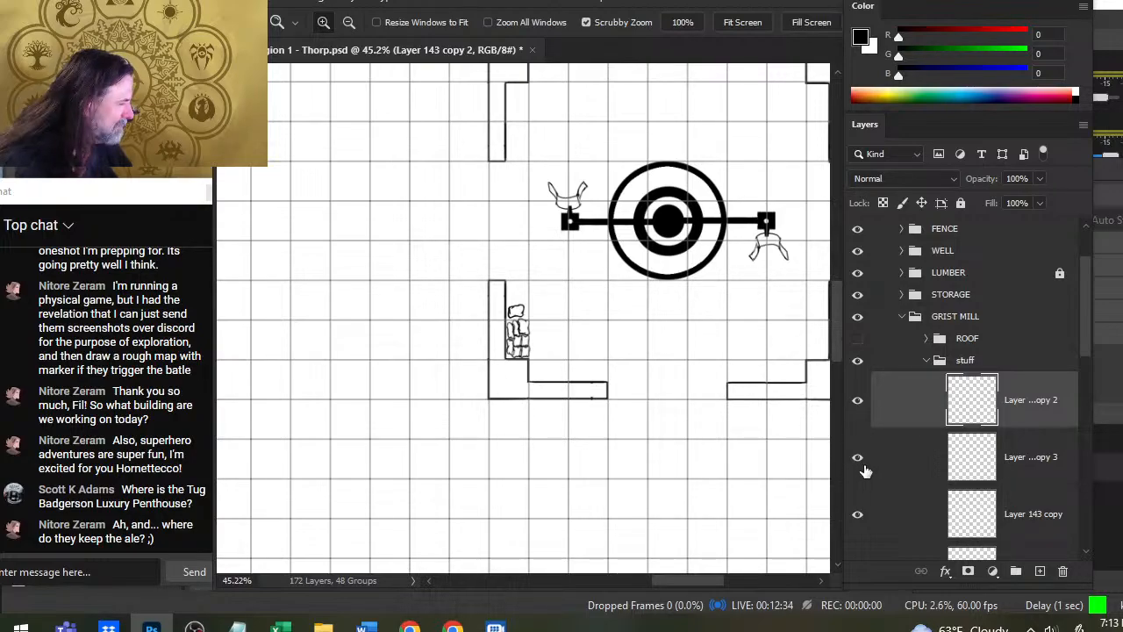
- Check which sack each layer in the grist mill's stuff group holds by hiding and showing the layers one by one
mouse_move(905, 451)
mouse_down()
mouse_move(905, 426)
mouse_move(899, 439)
mouse_up()
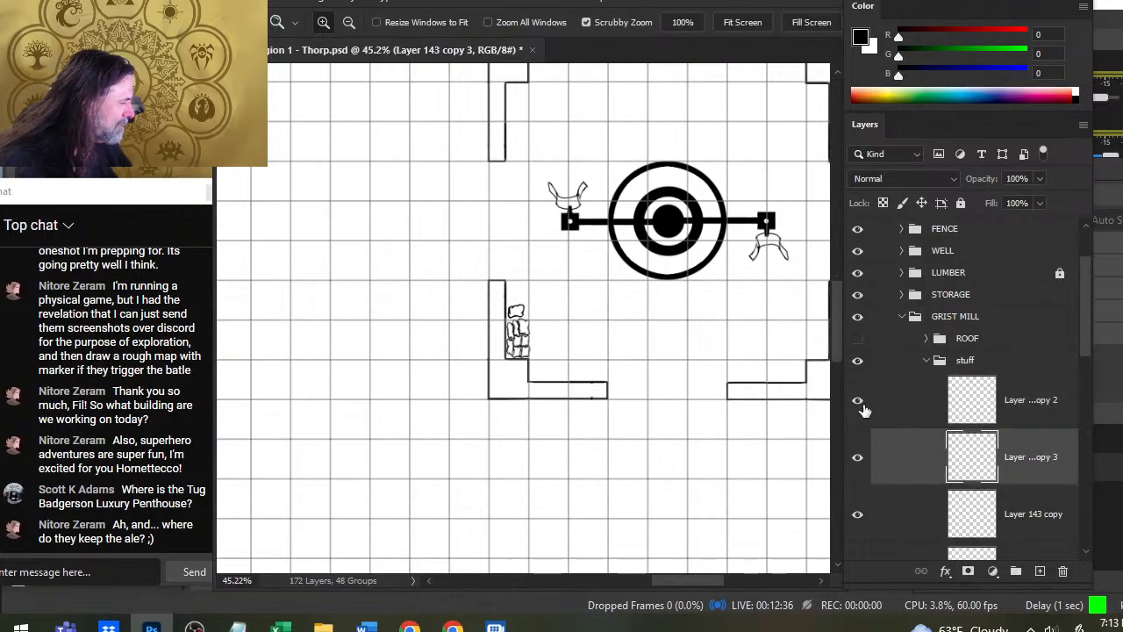
click(859, 402)
click(891, 414)
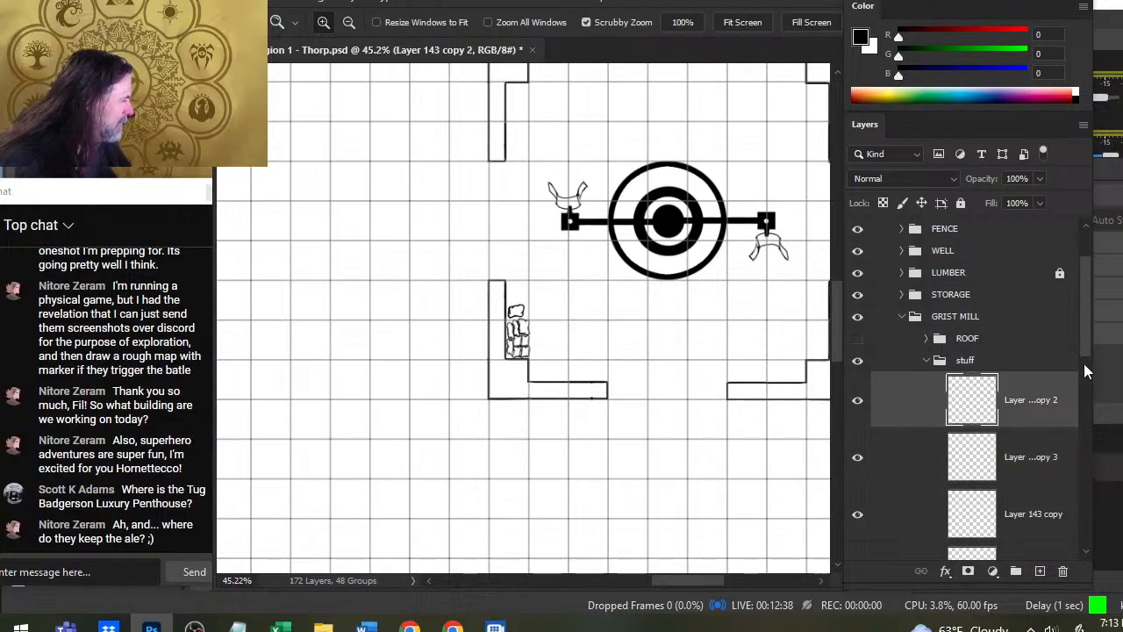
scroll(1091, 355, down, 1)
scroll(1090, 355, down, 3)
click(859, 393)
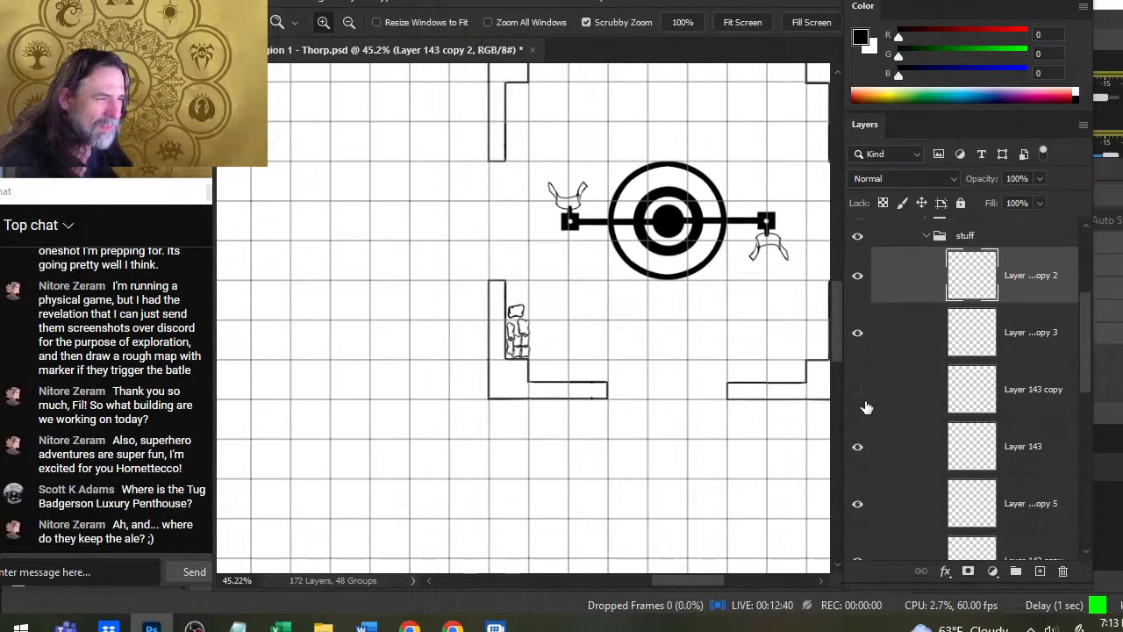
click(865, 406)
click(858, 460)
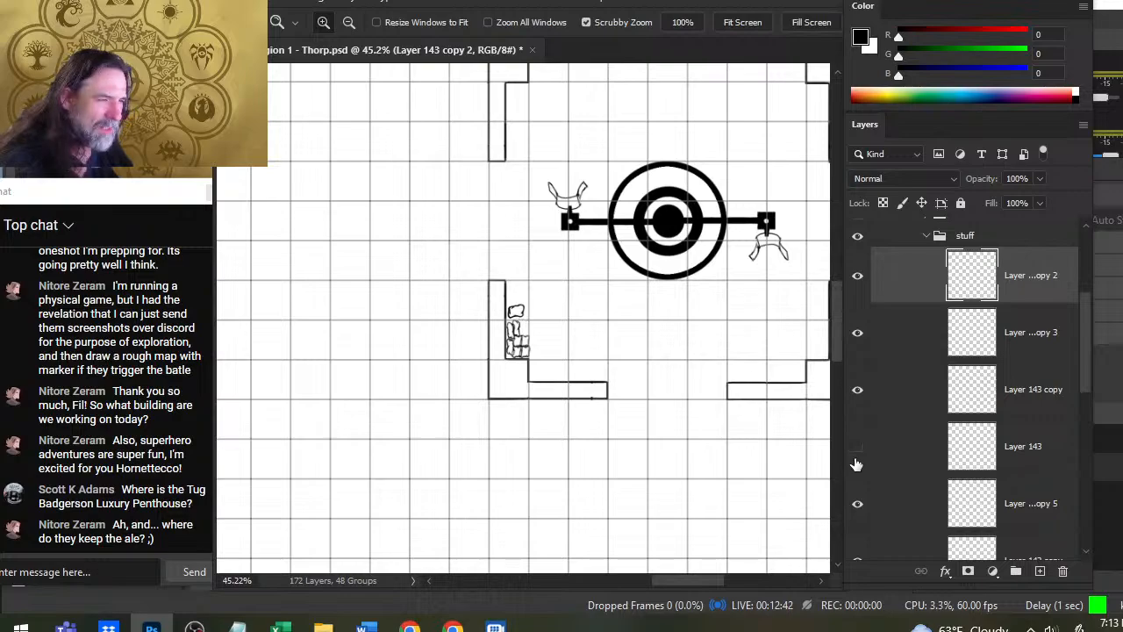
- Move Layer 143 and Layer 142 copy 5 up within the stuff group, directly below Layer 143 copy 2
click(895, 451)
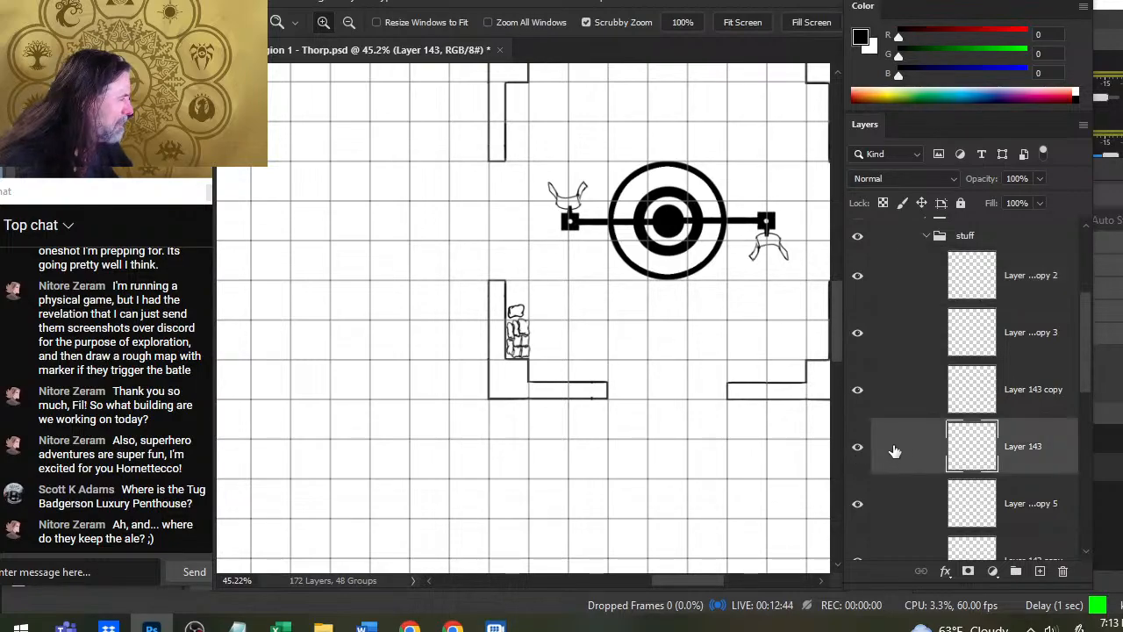
drag(905, 458, 902, 342)
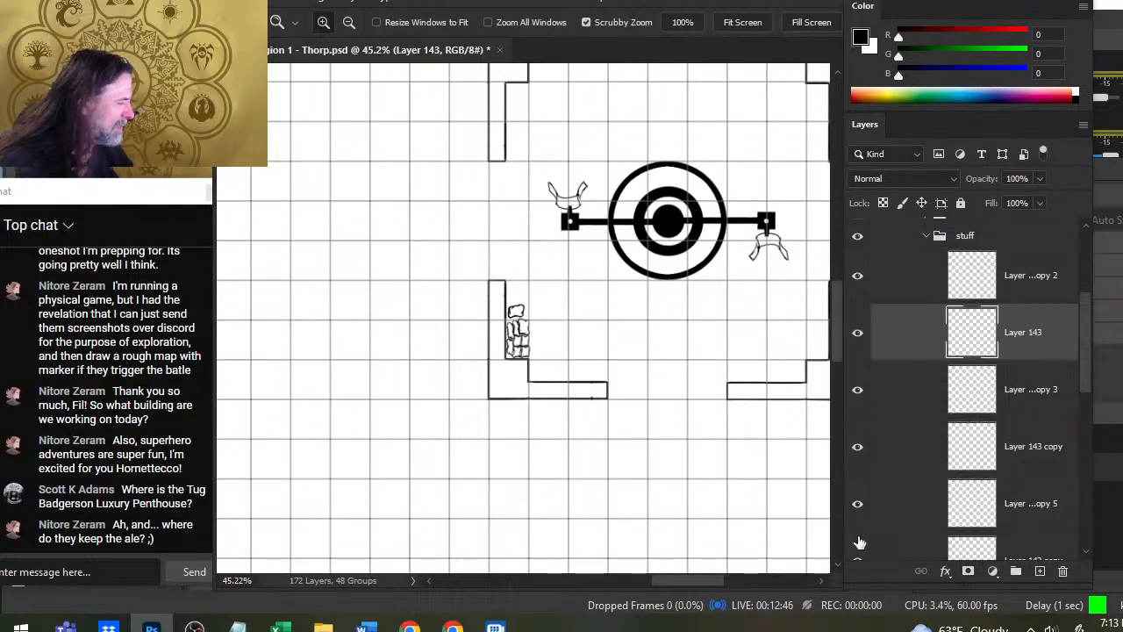
drag(912, 510, 908, 367)
- Duplicate the three sack layers at the head of the stuff group together, accepting the current document as the destination
shift+click(911, 294)
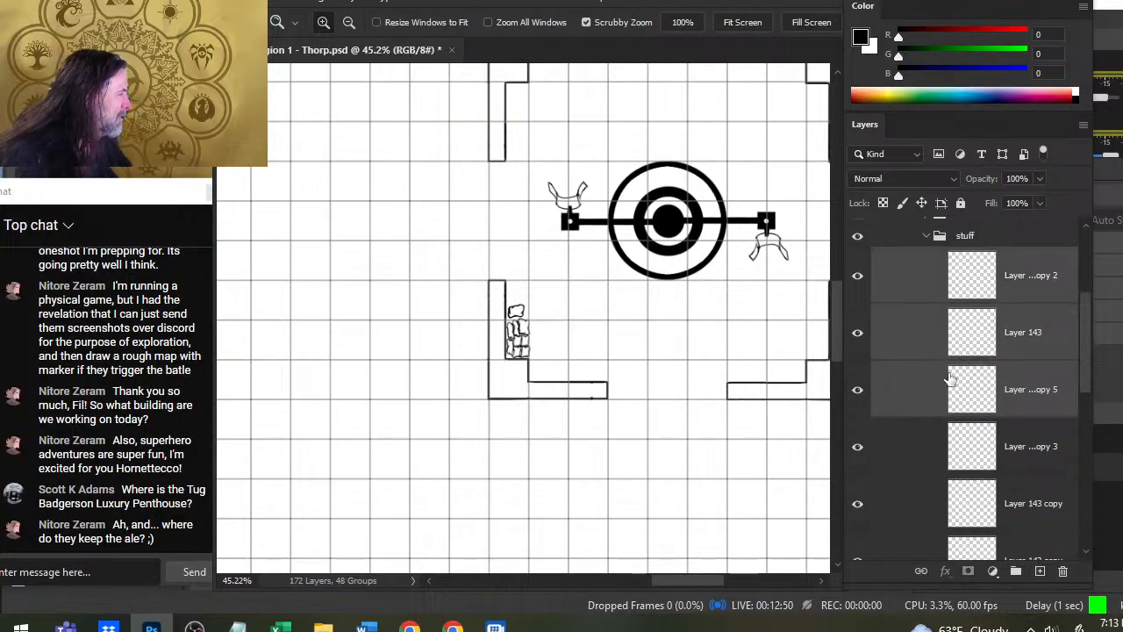
right_click(909, 307)
click(1006, 75)
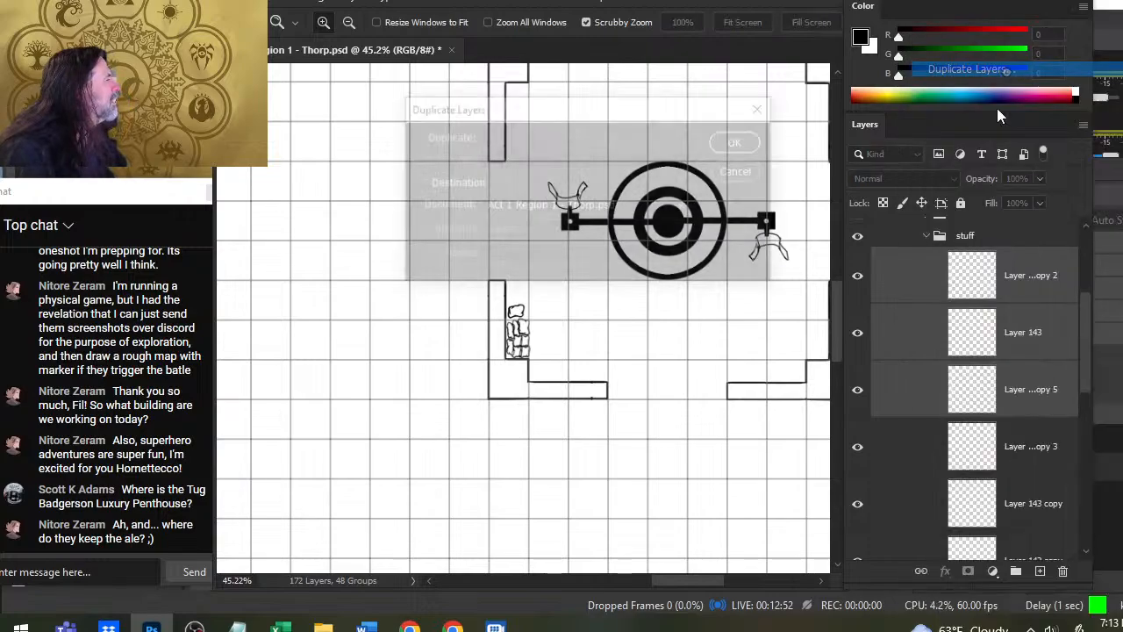
key(Return)
- Move the three duplicated sack layers out of the stuff group to just above it and collapse that group
scroll(1087, 319, up, 2)
scroll(1087, 319, up, 1)
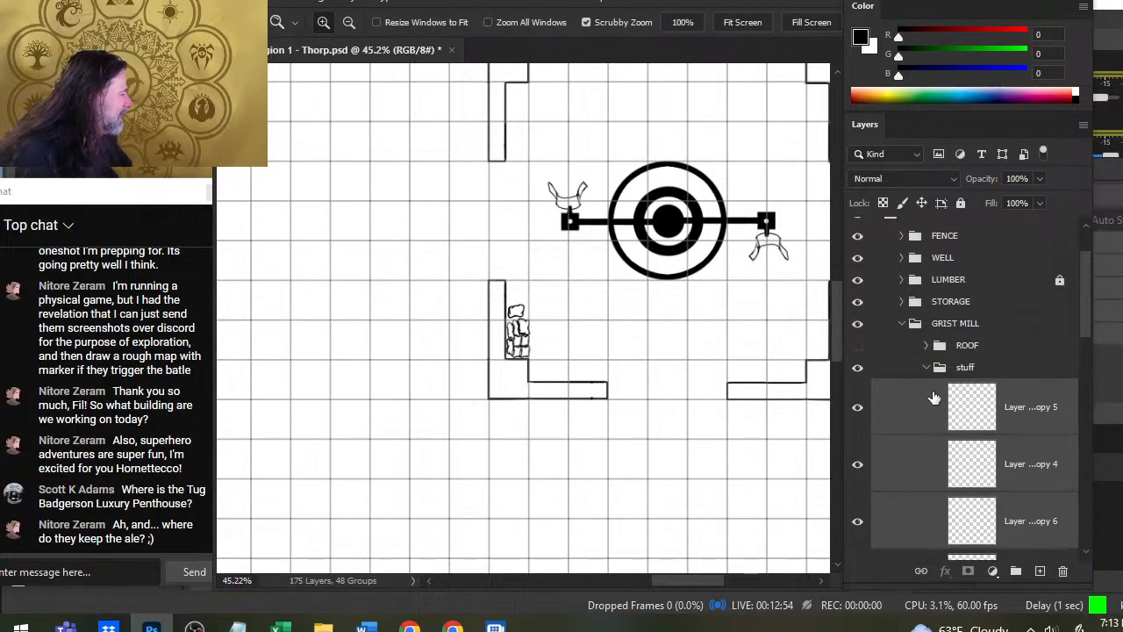
drag(921, 411, 934, 366)
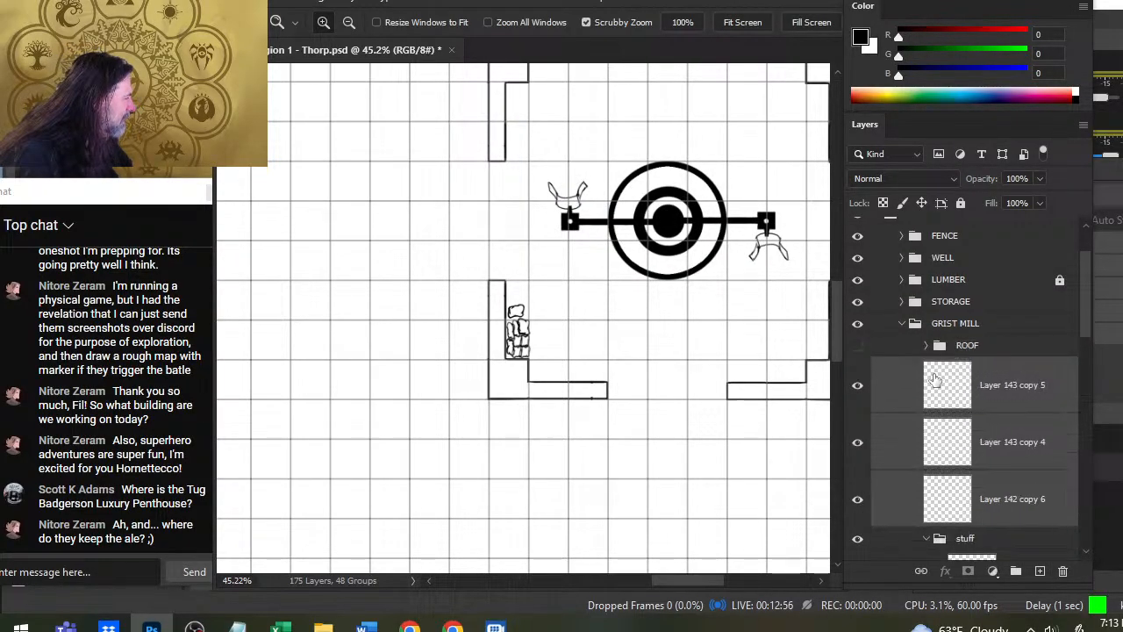
click(926, 539)
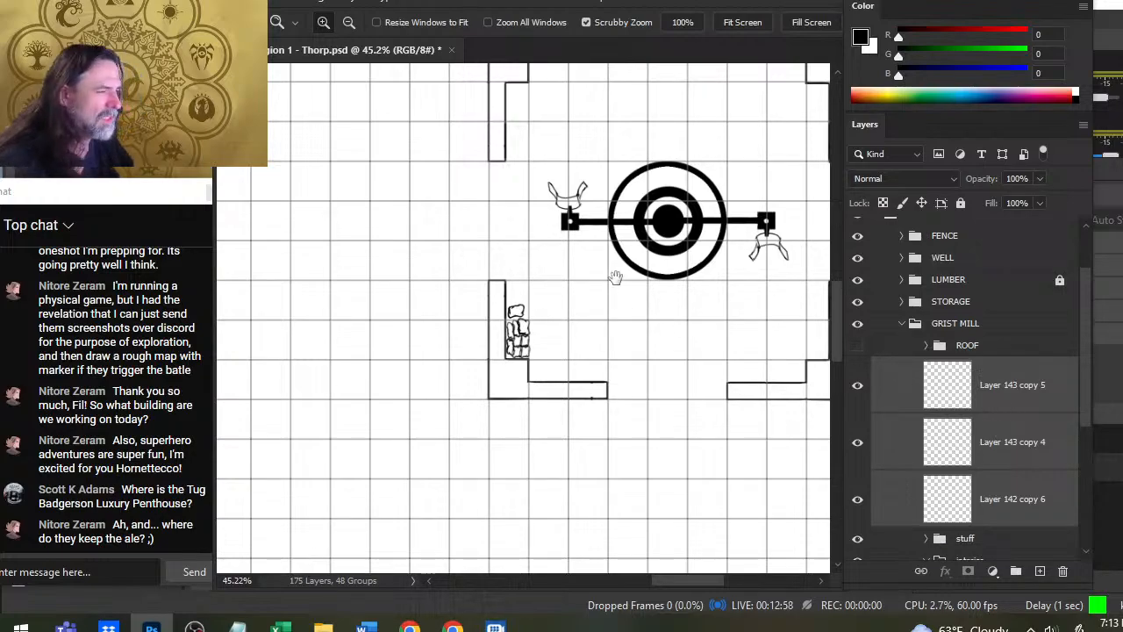
- Move the three copied sacks away from the pile onto the open floor inside the grist mill's lower-left corner
drag(616, 277, 526, 318)
key(v)
drag(453, 382, 506, 396)
- Rotate the three copied sacks about a quarter turn with Free Transform and place them along the lower wall beside the pile
key(l)
right_click(520, 348)
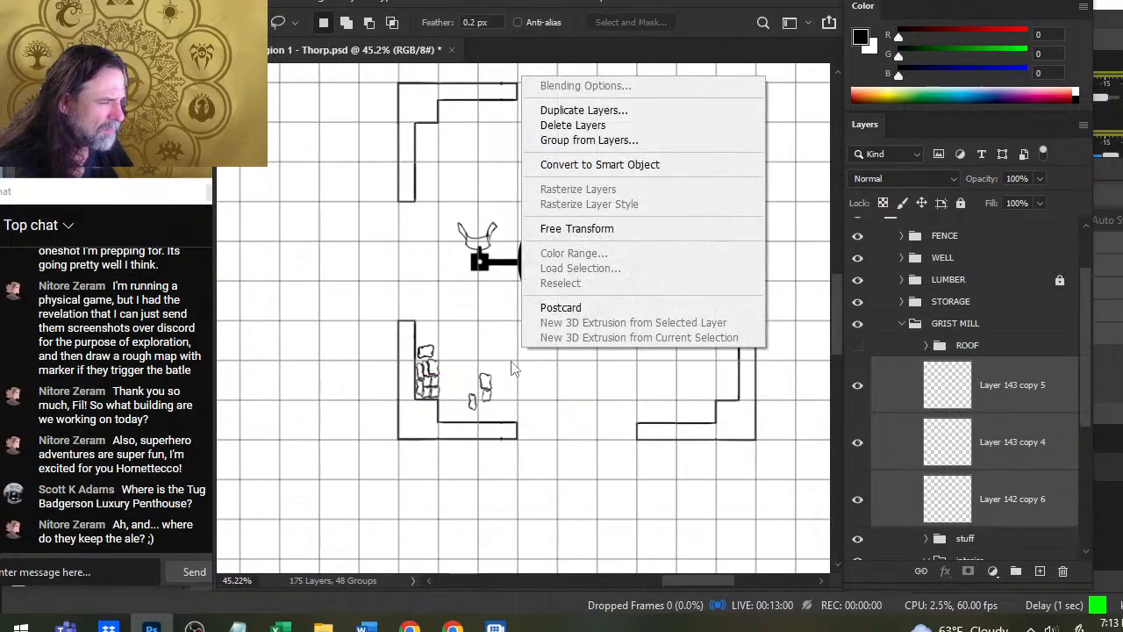
click(577, 228)
mouse_move(571, 286)
mouse_down()
mouse_move(583, 299)
mouse_move(584, 408)
mouse_move(547, 445)
mouse_up()
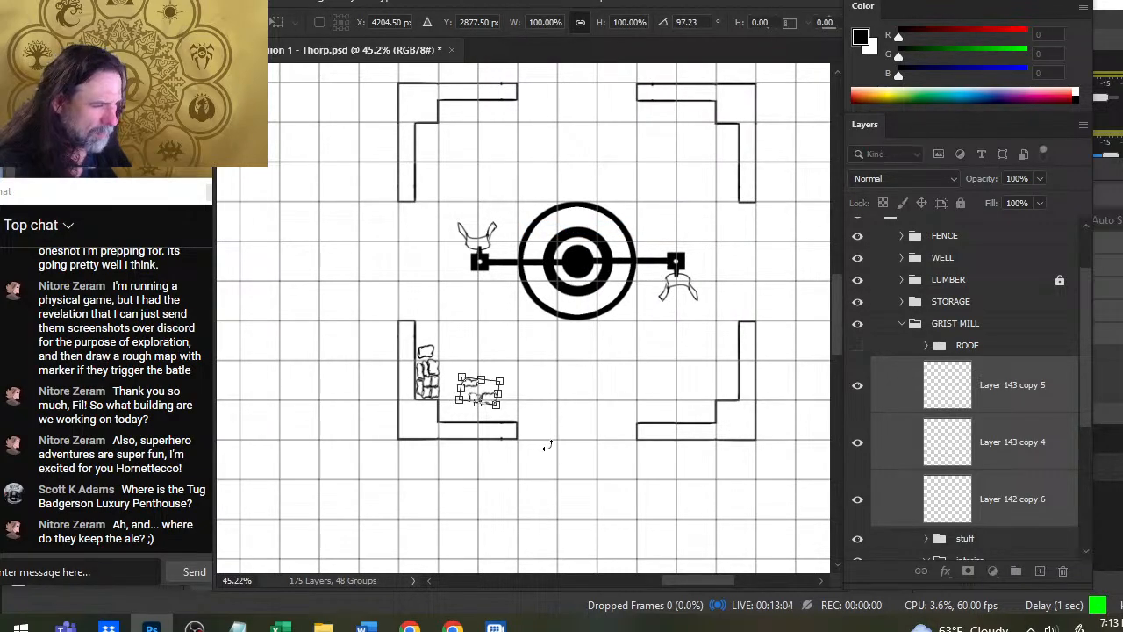
mouse_move(610, 412)
mouse_down()
mouse_move(625, 373)
mouse_move(609, 394)
mouse_up()
key(Return)
key(v)
drag(667, 332, 643, 350)
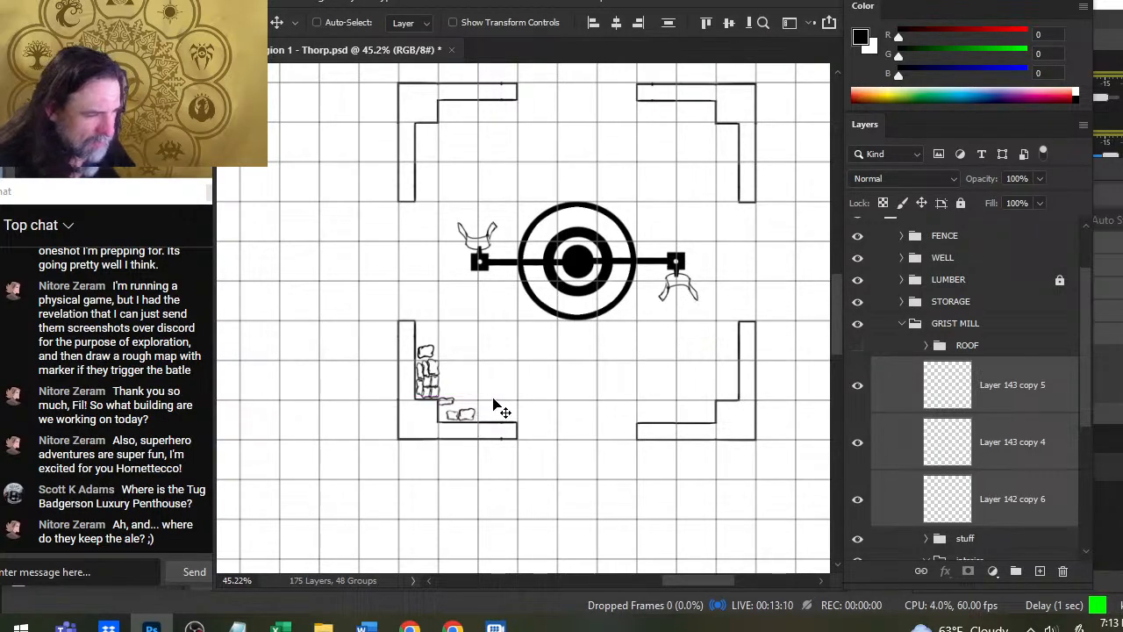
- Select the grist mill's Layer 88 for erasing at the stray marks on the lower-left wall, and check what the layer holds
key(z)
drag(412, 400, 429, 408)
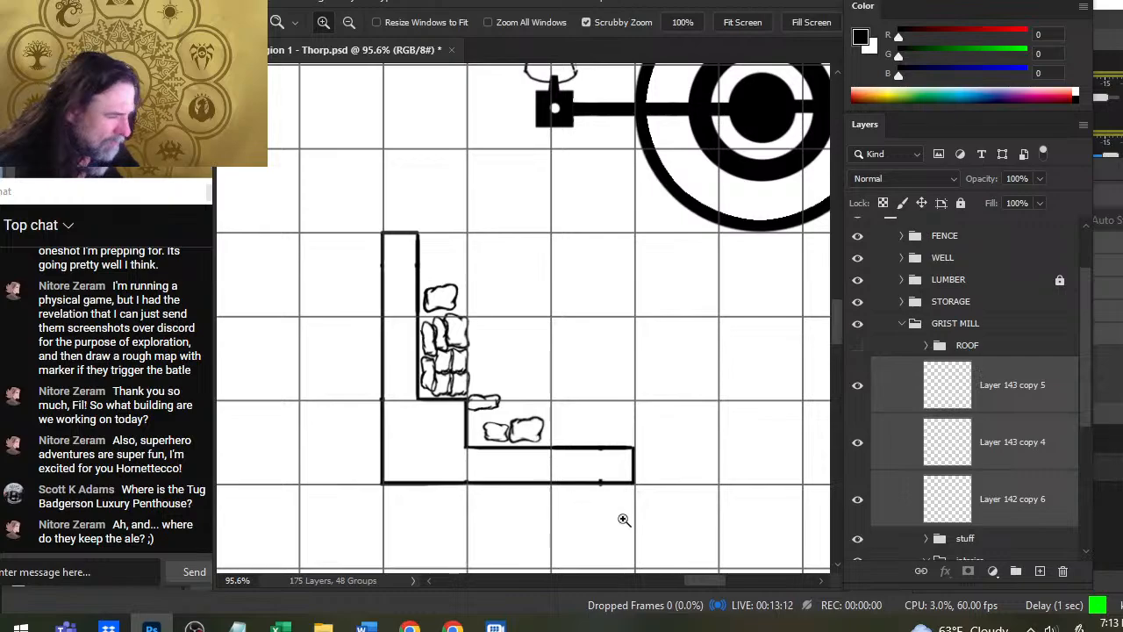
scroll(965, 439, down, 3)
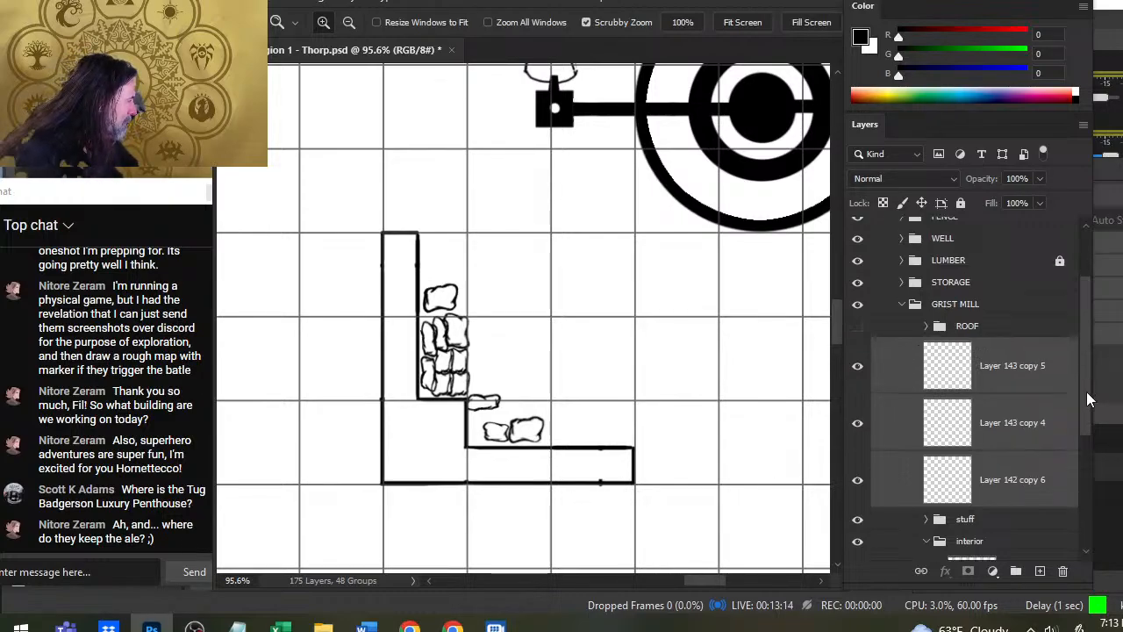
click(976, 507)
key(e)
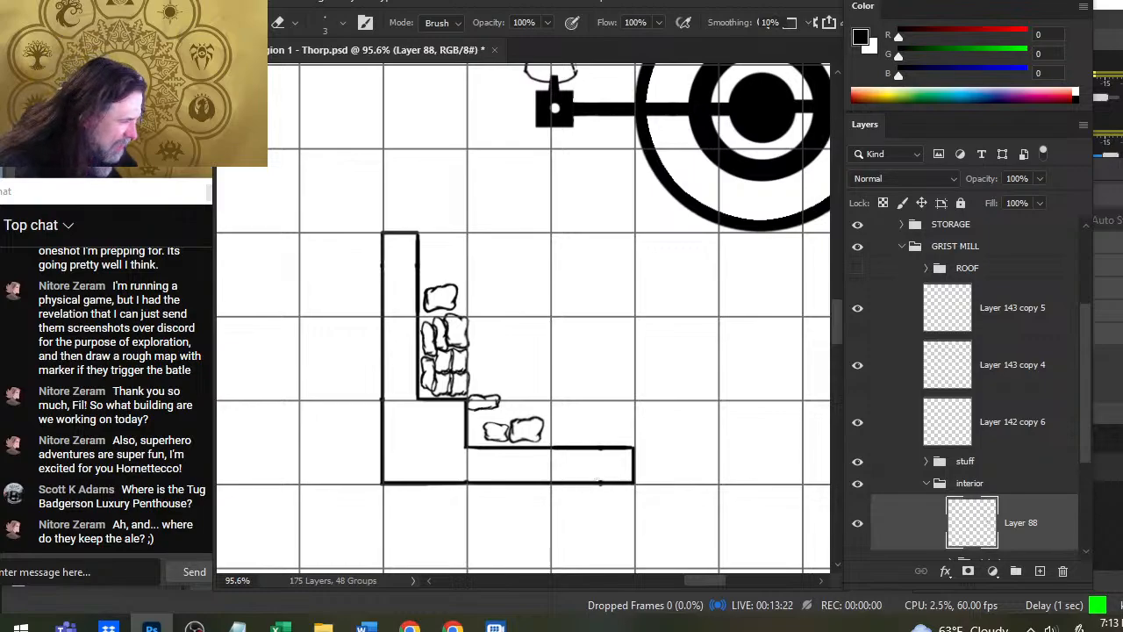
key(shift)
key(shift)
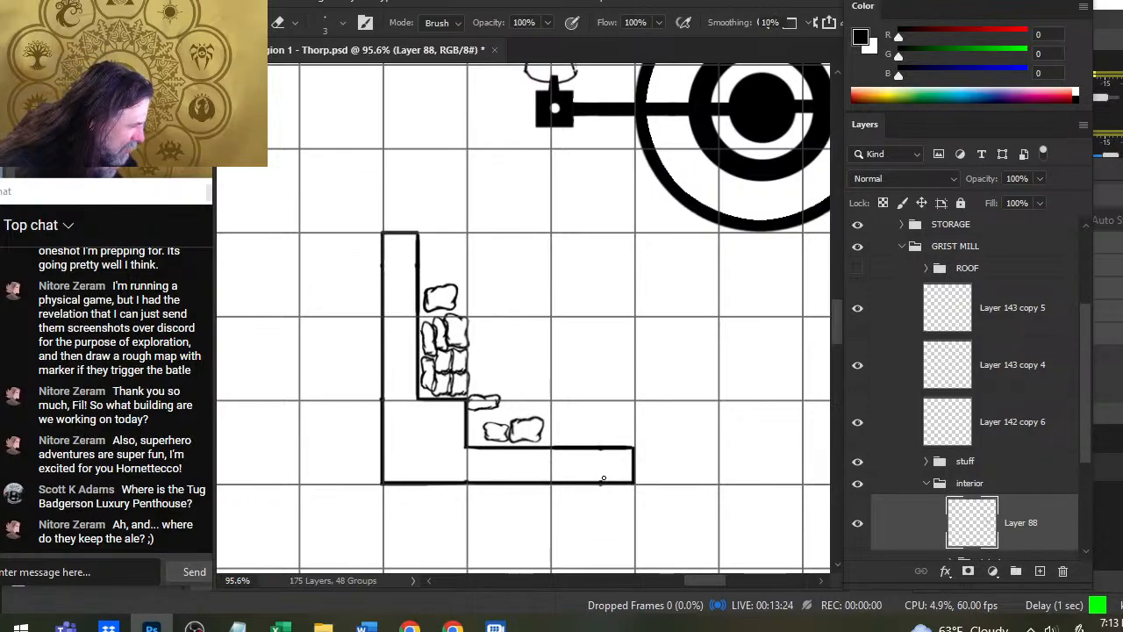
key(shift)
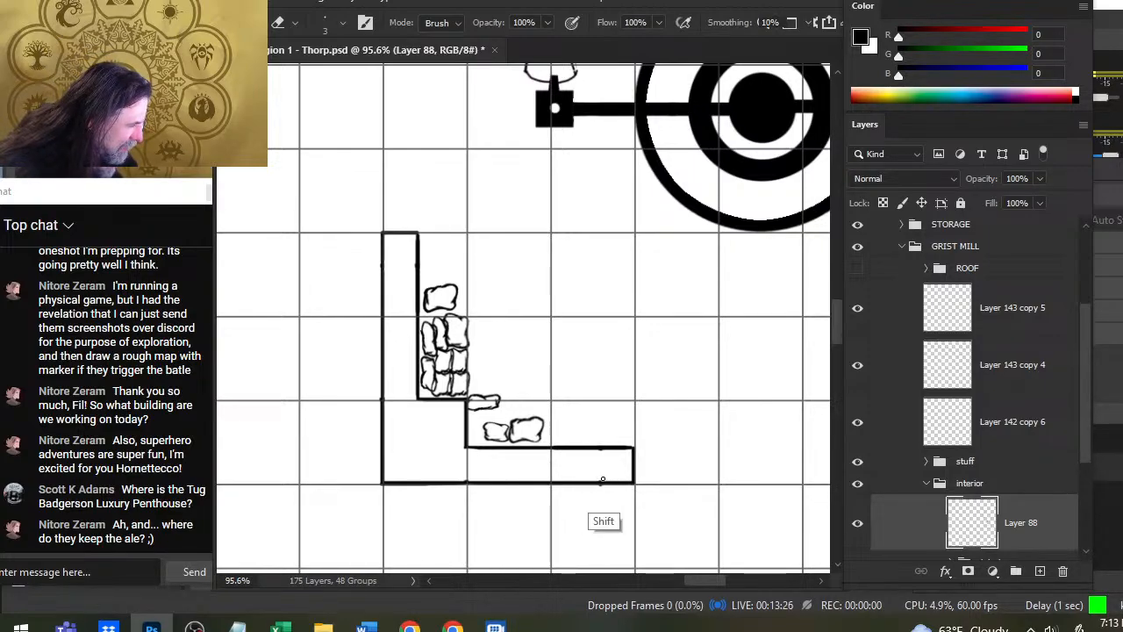
key(shift)
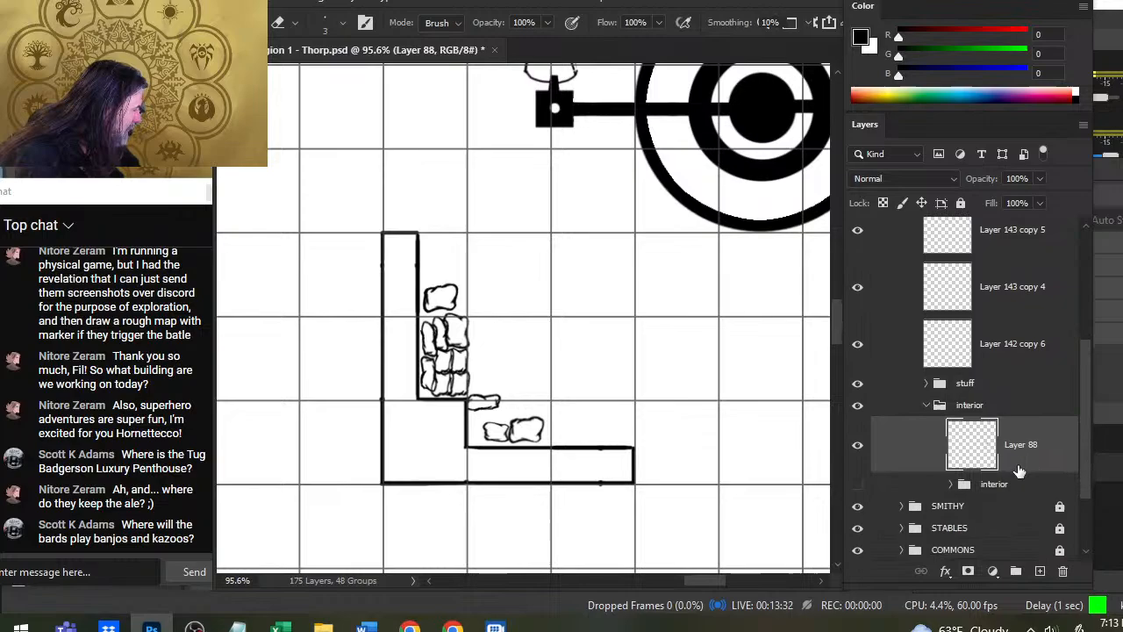
alt+click(857, 445)
alt+click(858, 445)
- Undo the last eraser stroke and erase the stray mark on the outer line of the lower-left wall with straight strokes
key(z)
drag(651, 476, 660, 479)
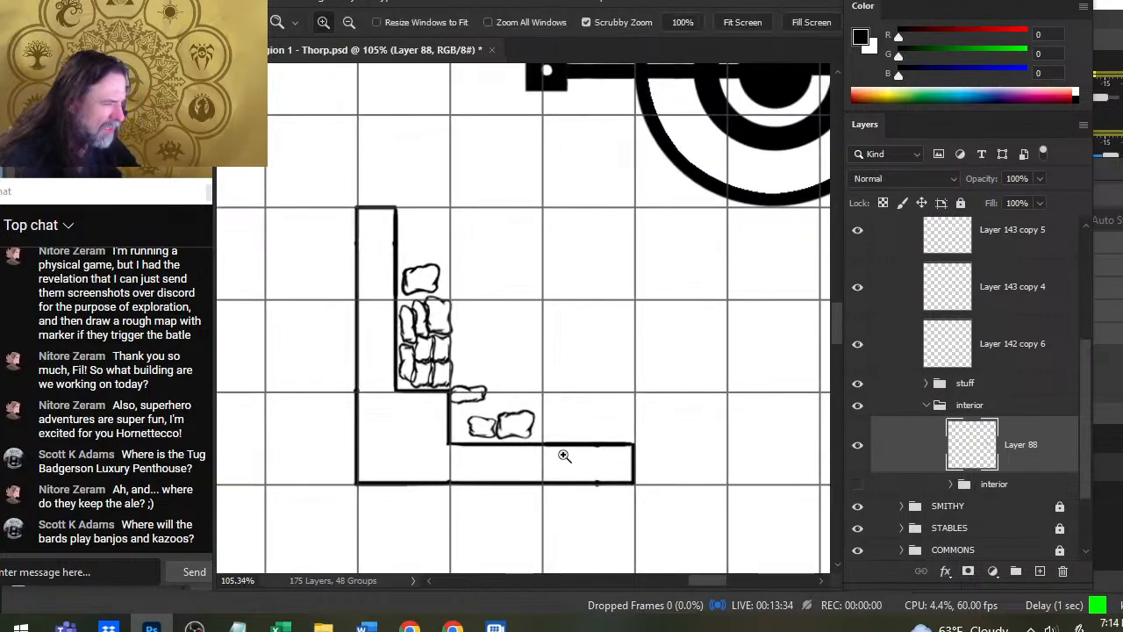
mouse_move(571, 452)
mouse_down()
mouse_move(669, 448)
mouse_move(559, 441)
mouse_up()
key(e)
key(ctrl+z)
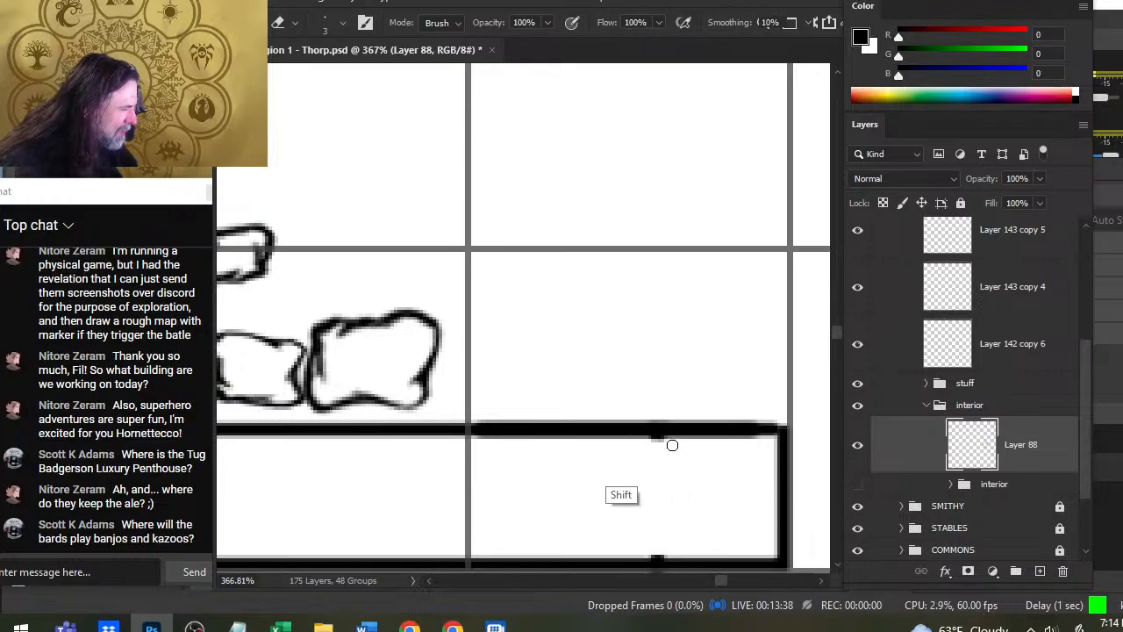
scroll(684, 435, down, 4)
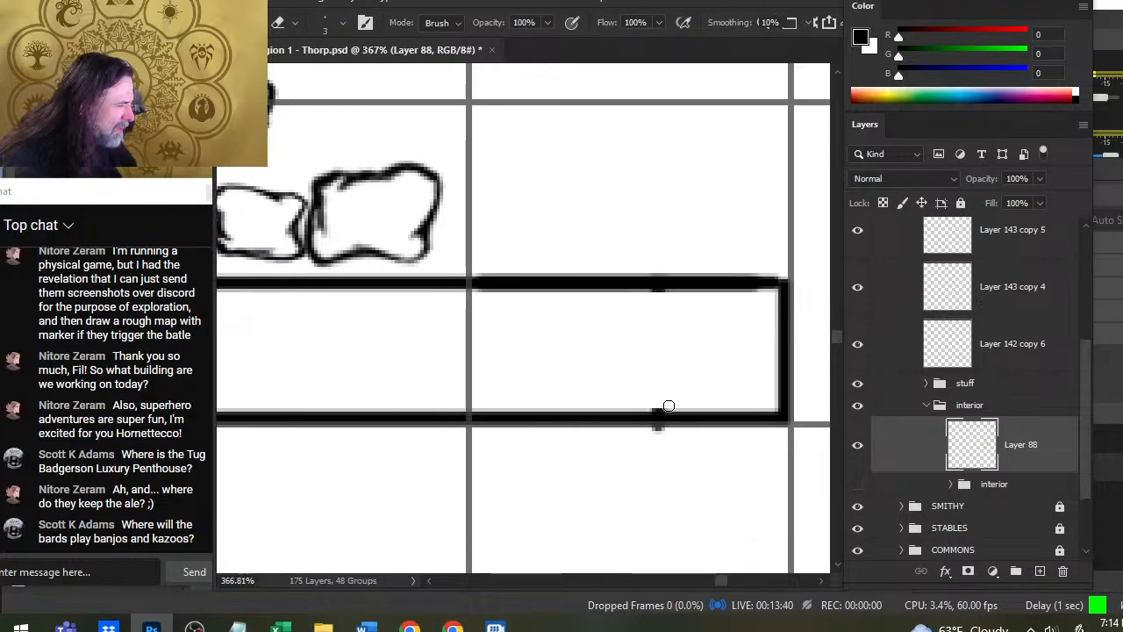
drag(669, 407, 605, 408)
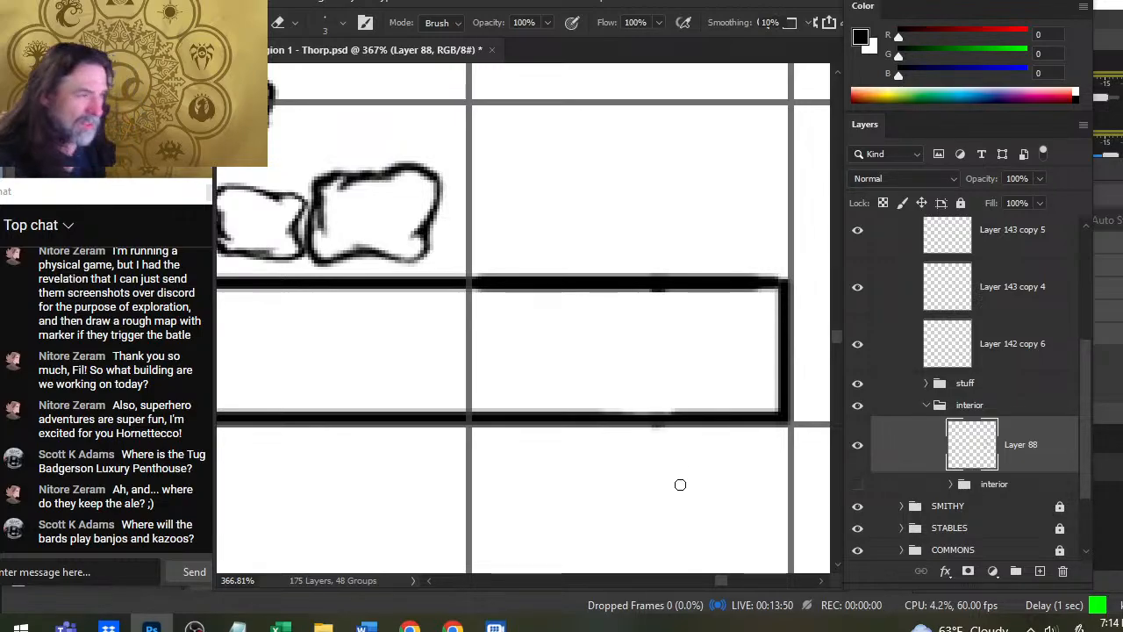
- Erase the rough underside of the wall's inner line beneath the copied sacks with a straight stroke
key(z)
mouse_move(624, 331)
mouse_down()
mouse_move(466, 330)
mouse_move(444, 343)
mouse_up()
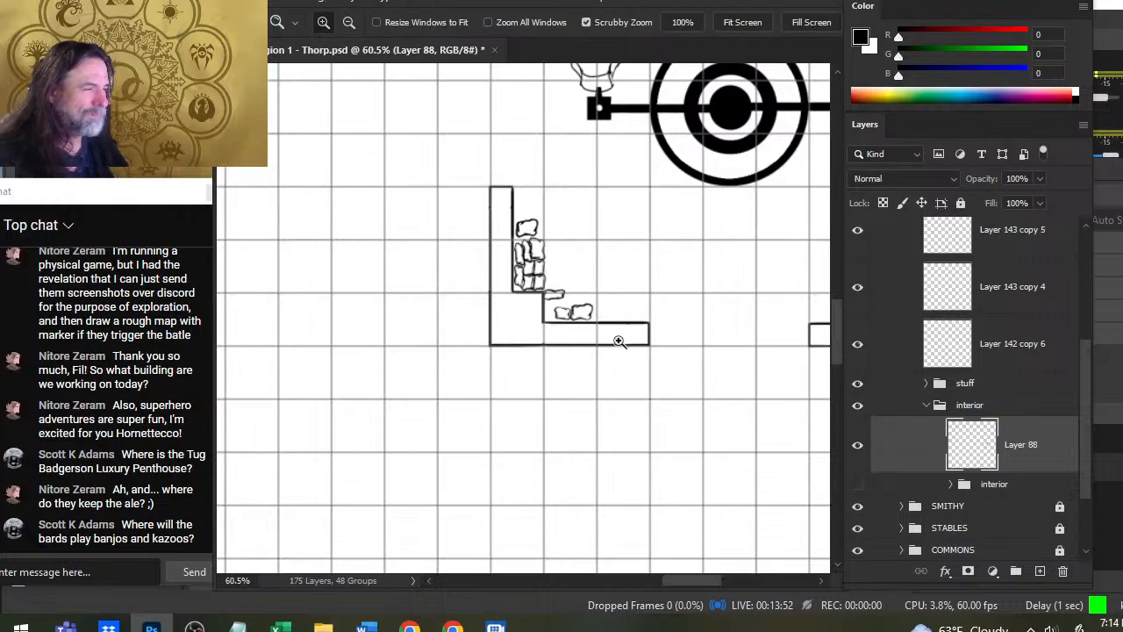
drag(618, 338, 694, 379)
key(e)
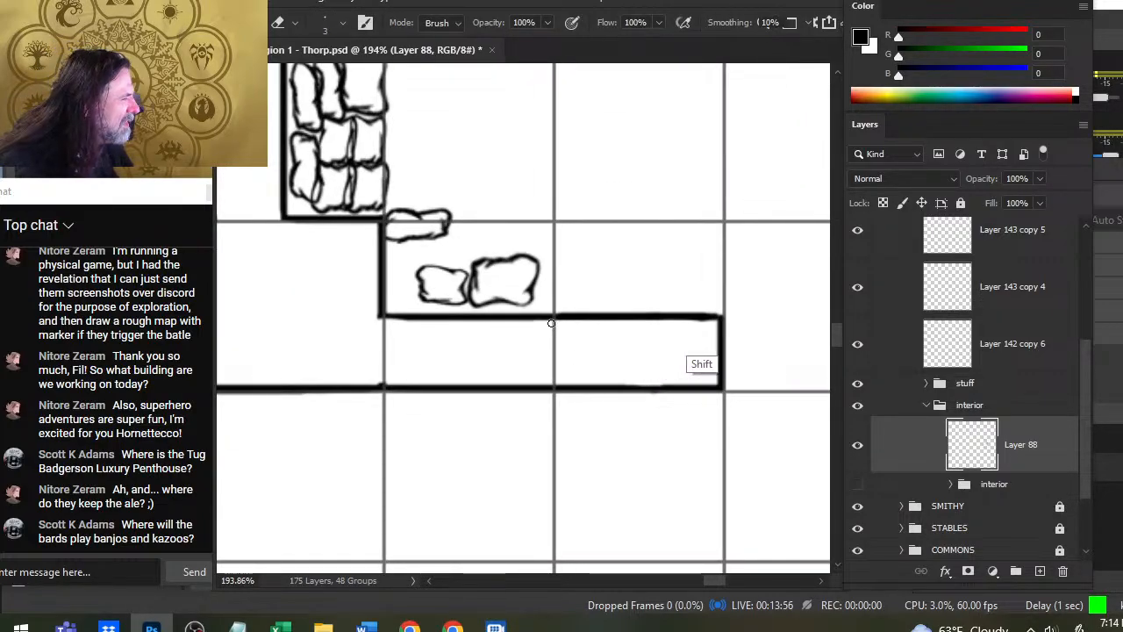
mouse_move(551, 323)
mouse_down()
mouse_move(670, 323)
mouse_move(364, 328)
mouse_up()
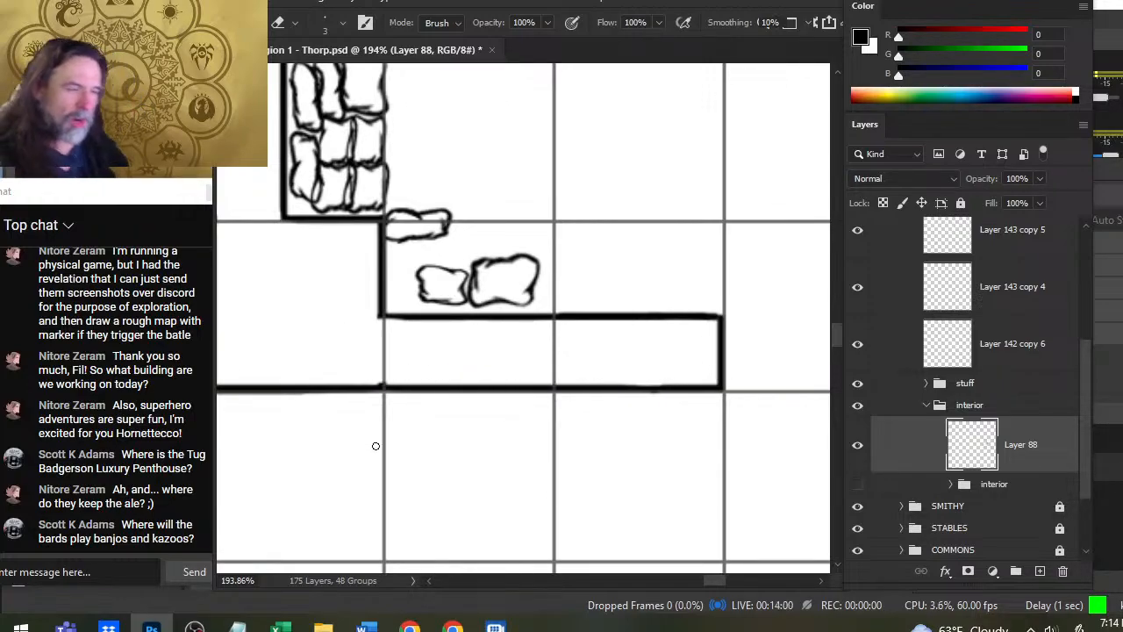
- Repaint the wall line at the inner corner with a straight 1 px brush stroke and erase the stub overshooting the corner
key(ctrl+space)
mouse_move(363, 386)
mouse_down()
mouse_move(410, 377)
mouse_move(388, 376)
mouse_up()
key(b)
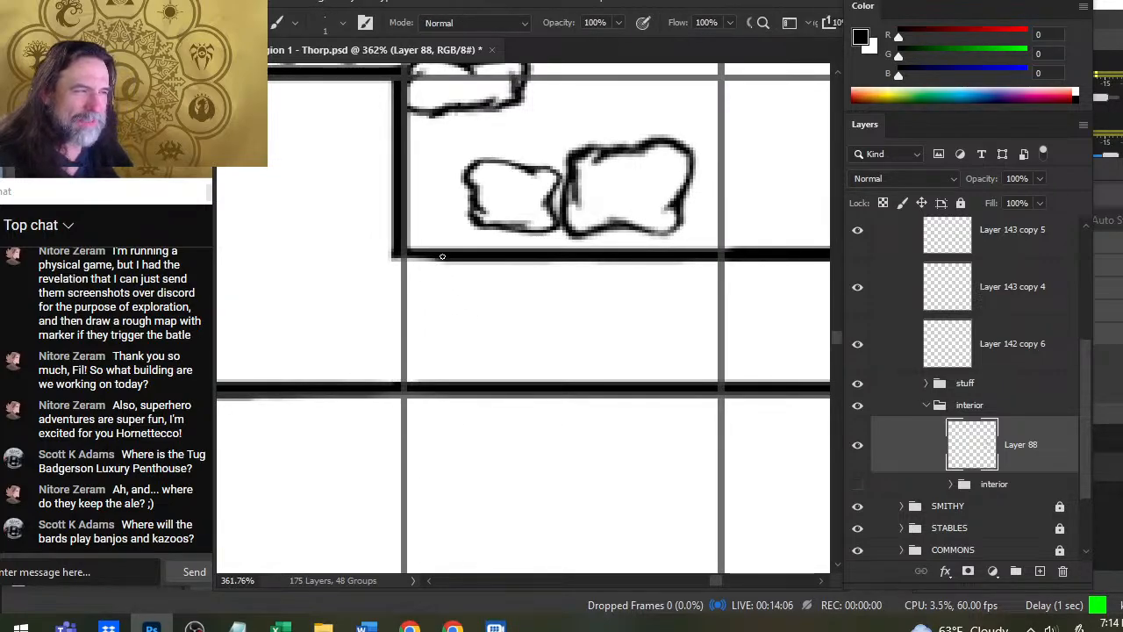
drag(445, 258, 394, 258)
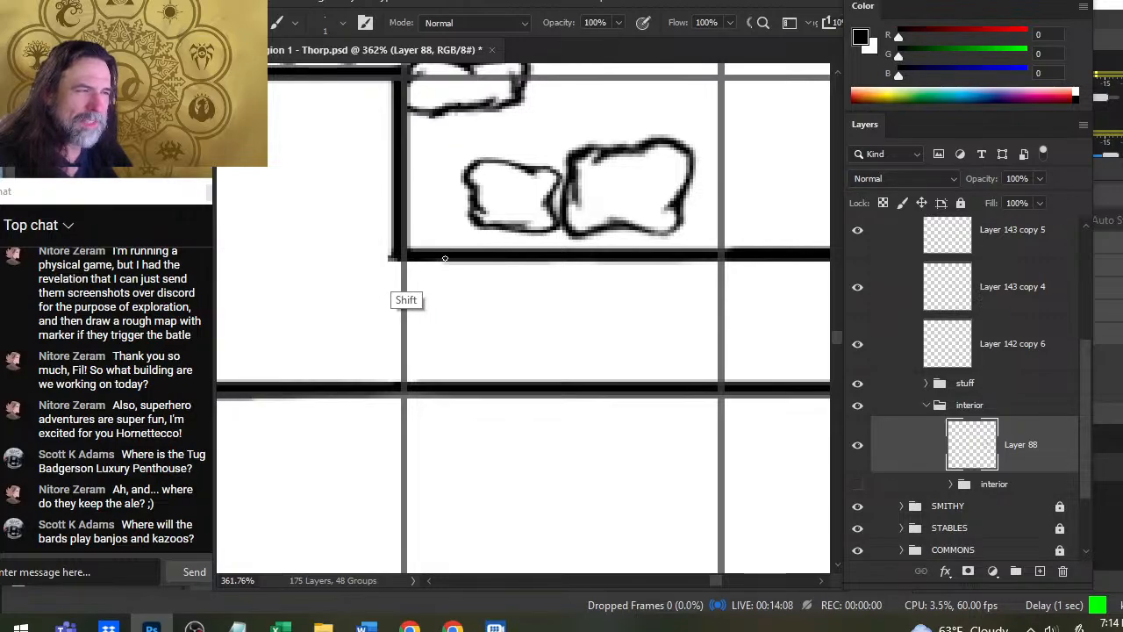
key(e)
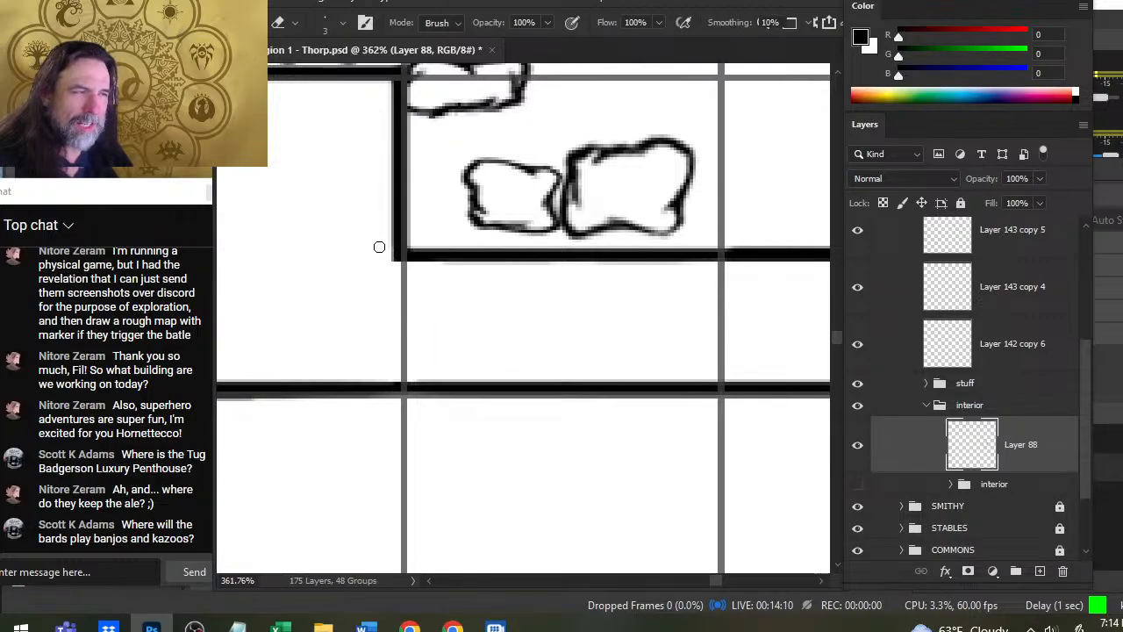
- Select Layer 143 copy 5 and move its thin sack down so it sits inside the wall's inner corner
key(z)
drag(446, 329, 404, 365)
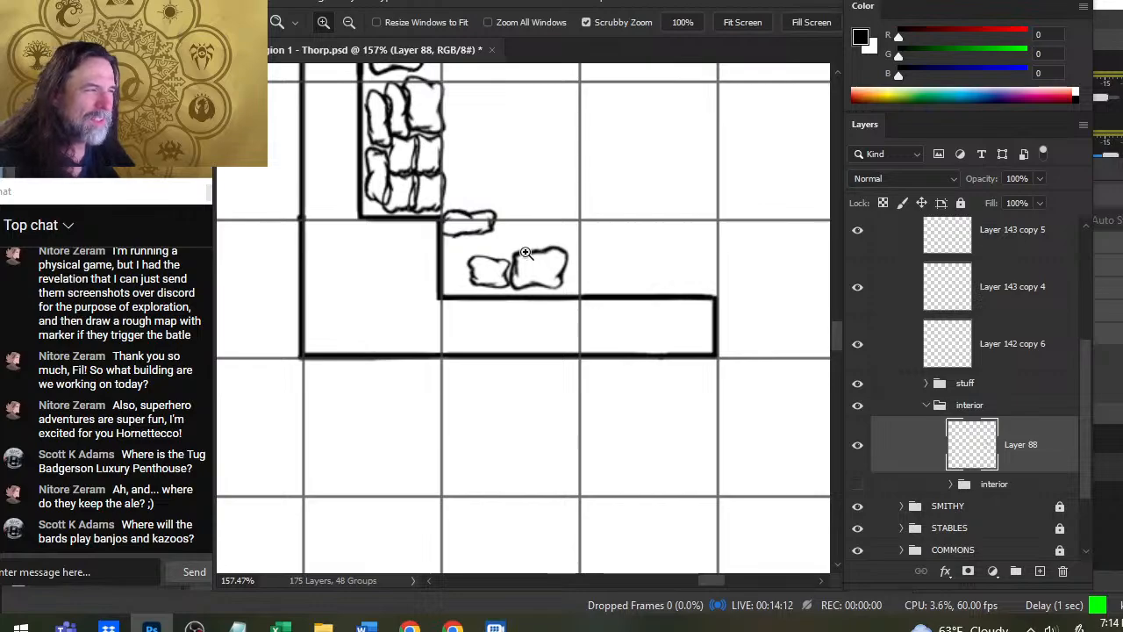
drag(525, 252, 545, 252)
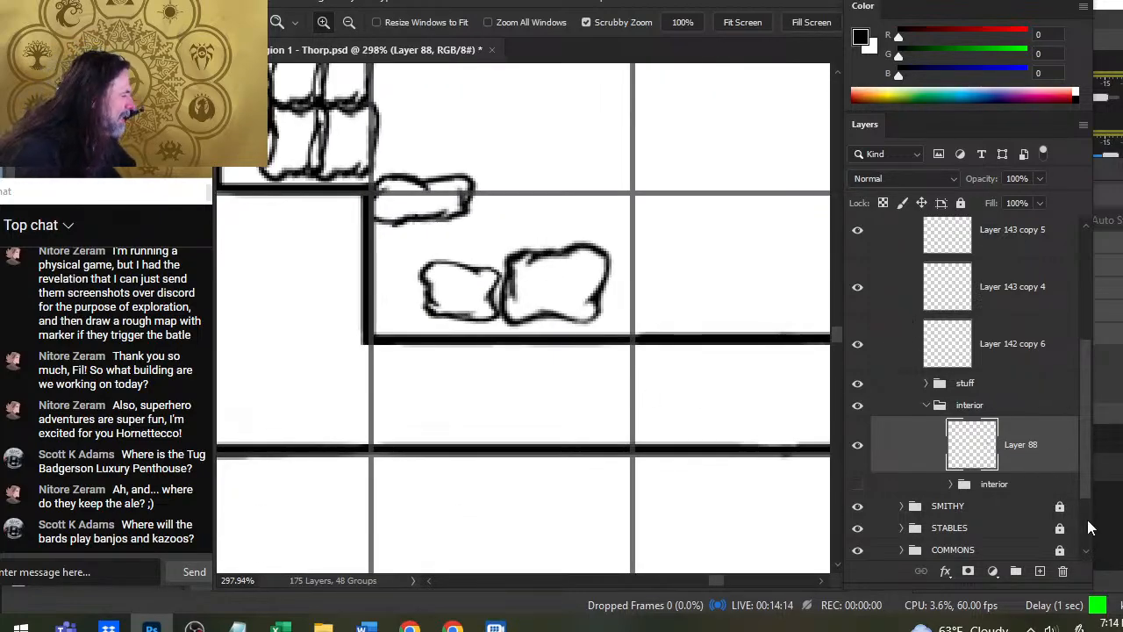
scroll(1084, 446, up, 2)
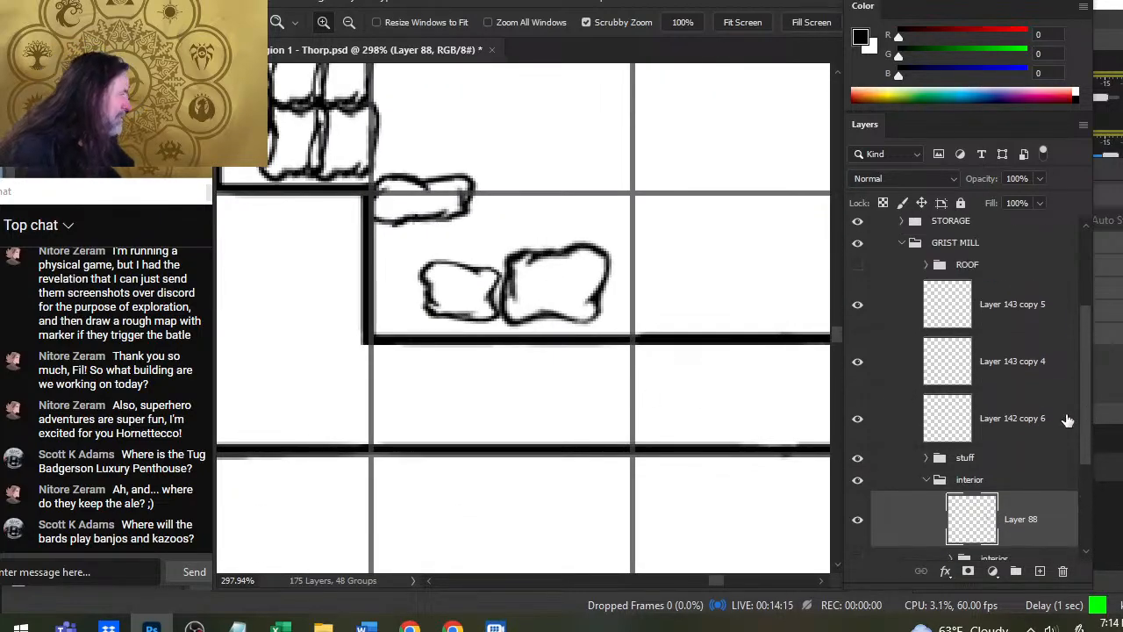
click(873, 321)
key(v)
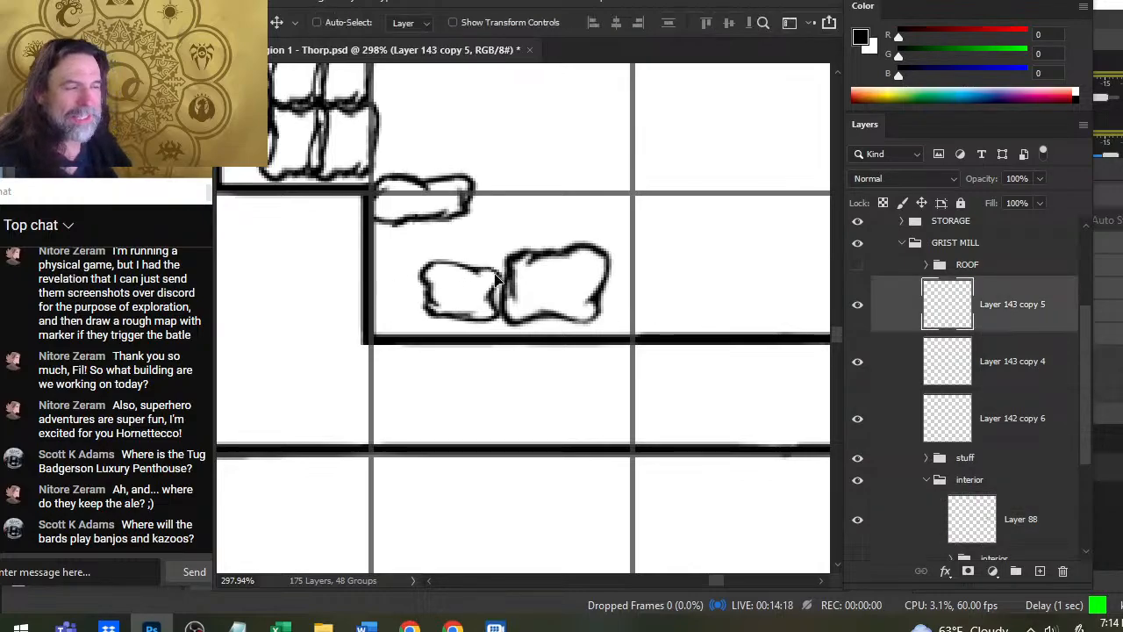
drag(500, 204, 505, 229)
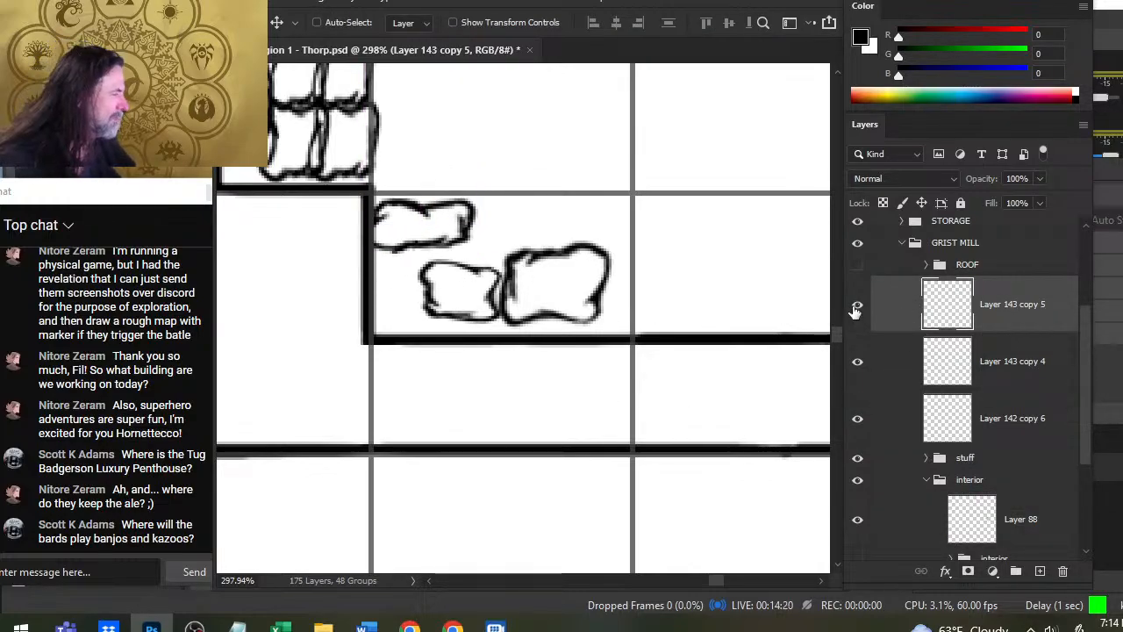
- Erase the underside of the thin sack on Layer 143 copy 5 and redraw it with a rounded 1 px brush line
key(e)
mouse_move(411, 237)
mouse_down()
mouse_move(403, 245)
mouse_move(452, 242)
mouse_up()
key(b)
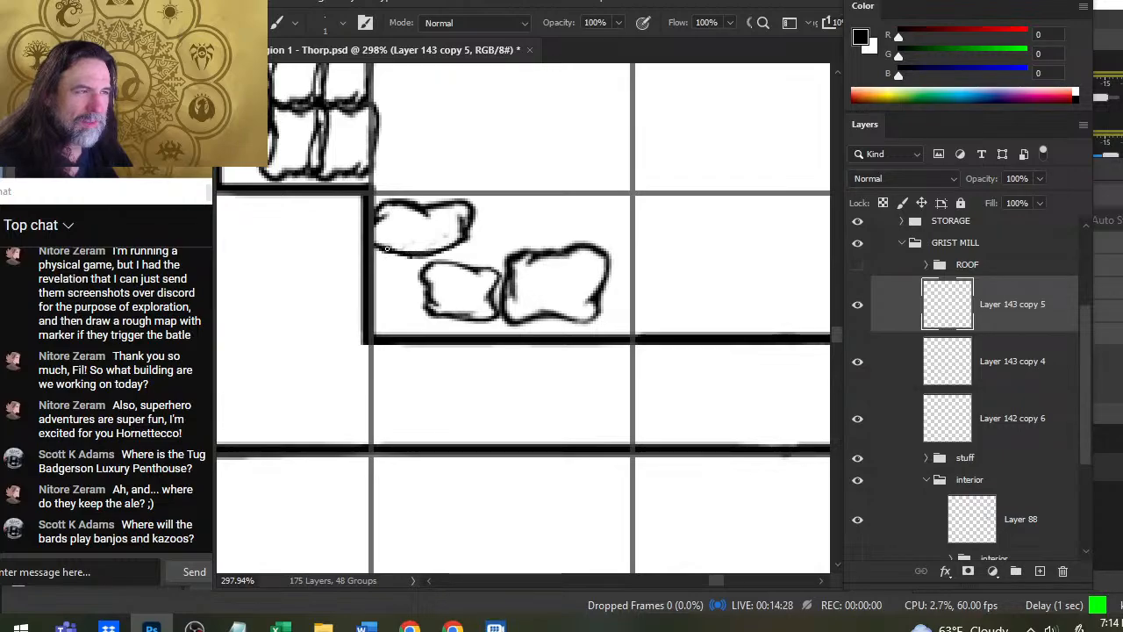
key(e)
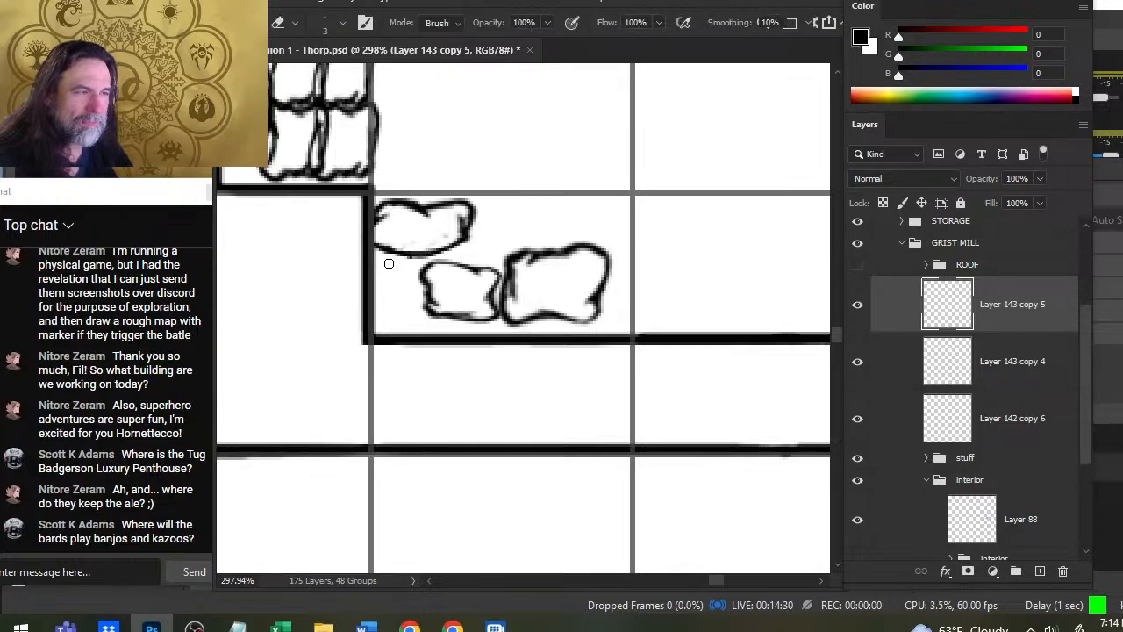
- Reorder Layer 142 copy 6 above Layer 143 copy 4 and move its small sack beneath the thin sack beside the wall
click(882, 371)
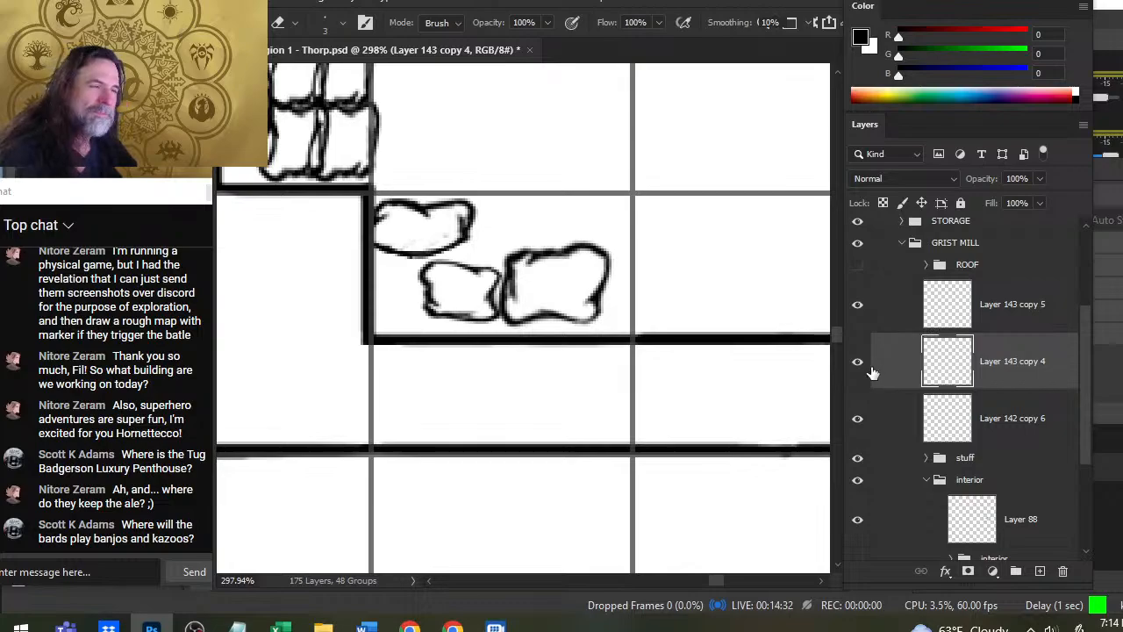
click(857, 363)
click(857, 367)
drag(877, 371, 916, 370)
key(v)
mouse_move(663, 343)
mouse_down()
mouse_move(617, 326)
mouse_move(619, 335)
mouse_up()
- Rotate the small sack on Layer 142 copy 6 a quarter turn upright and fit it into the wall's lower inner corner
key(l)
right_click(659, 267)
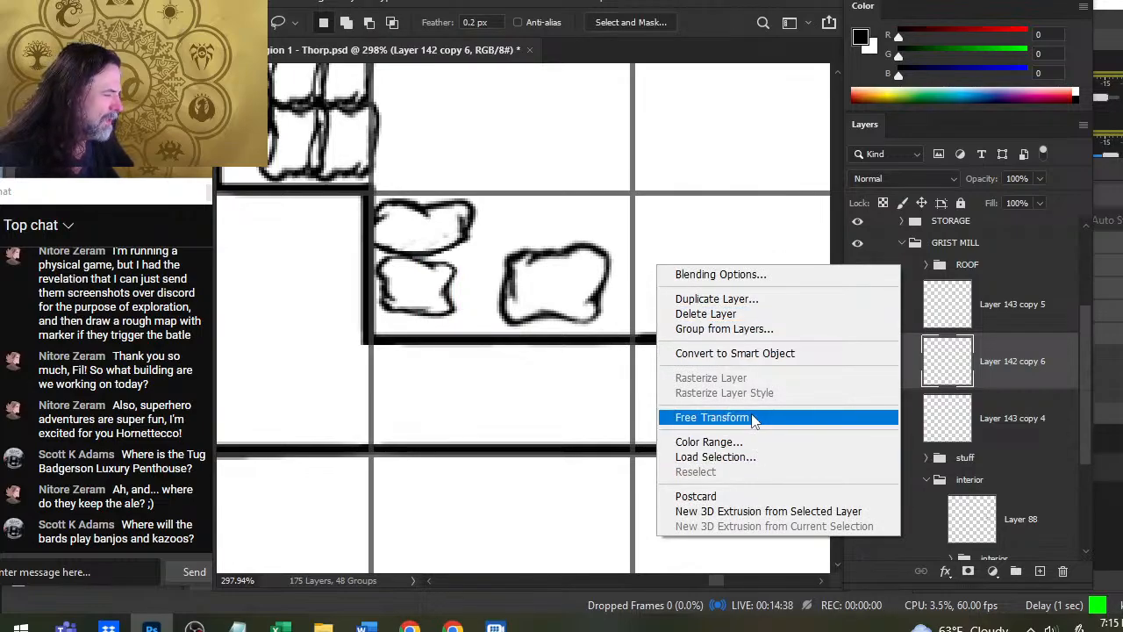
click(712, 418)
drag(665, 421, 511, 158)
key(Return)
key(v)
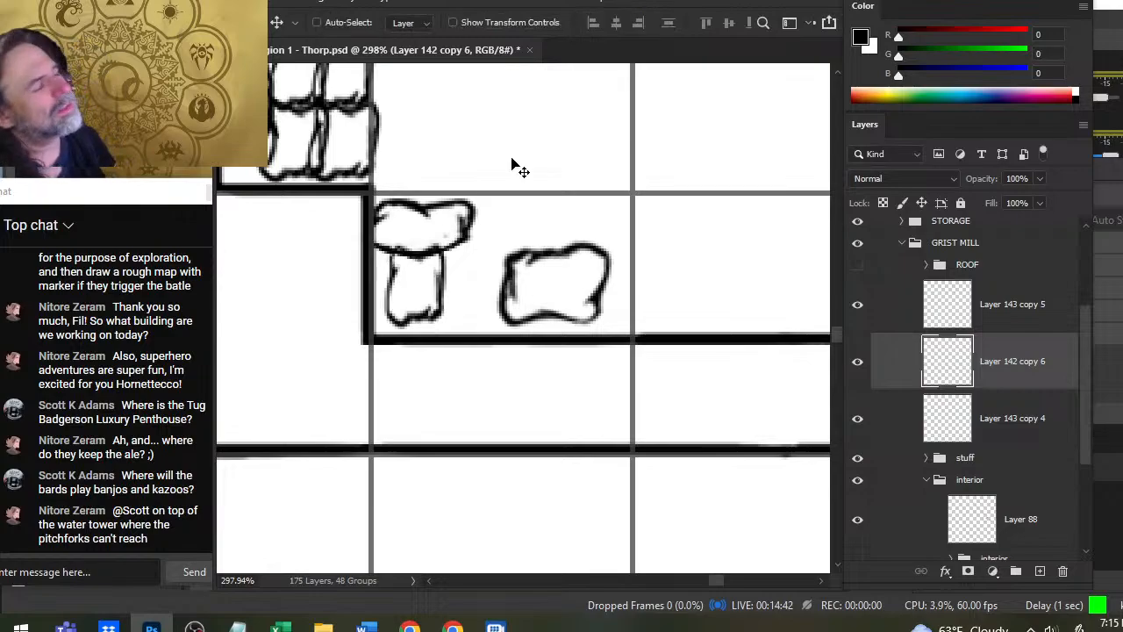
drag(602, 258, 584, 268)
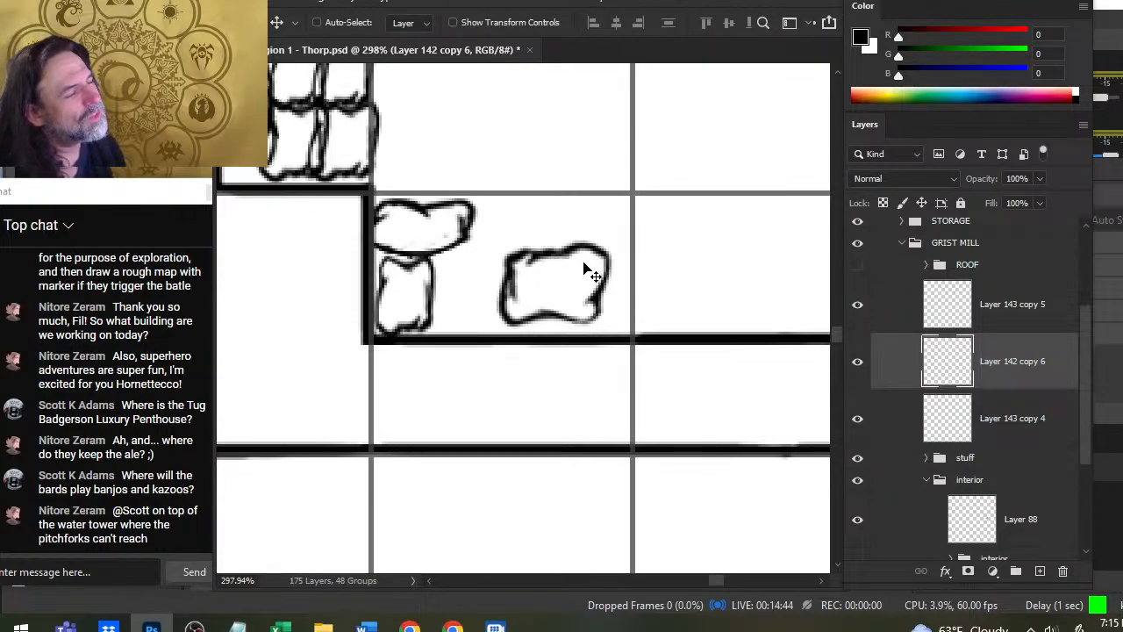
- Move the large sack on Layer 143 copy 4 directly beside the upright sack, just above the wall line
click(1001, 437)
drag(719, 371, 672, 354)
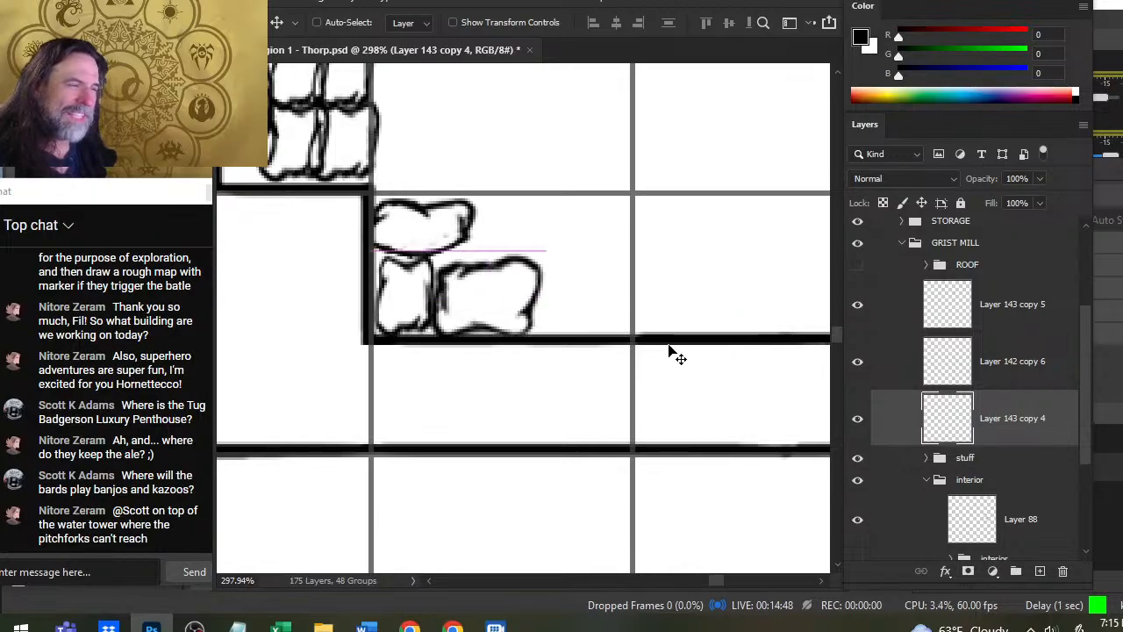
drag(581, 393, 579, 386)
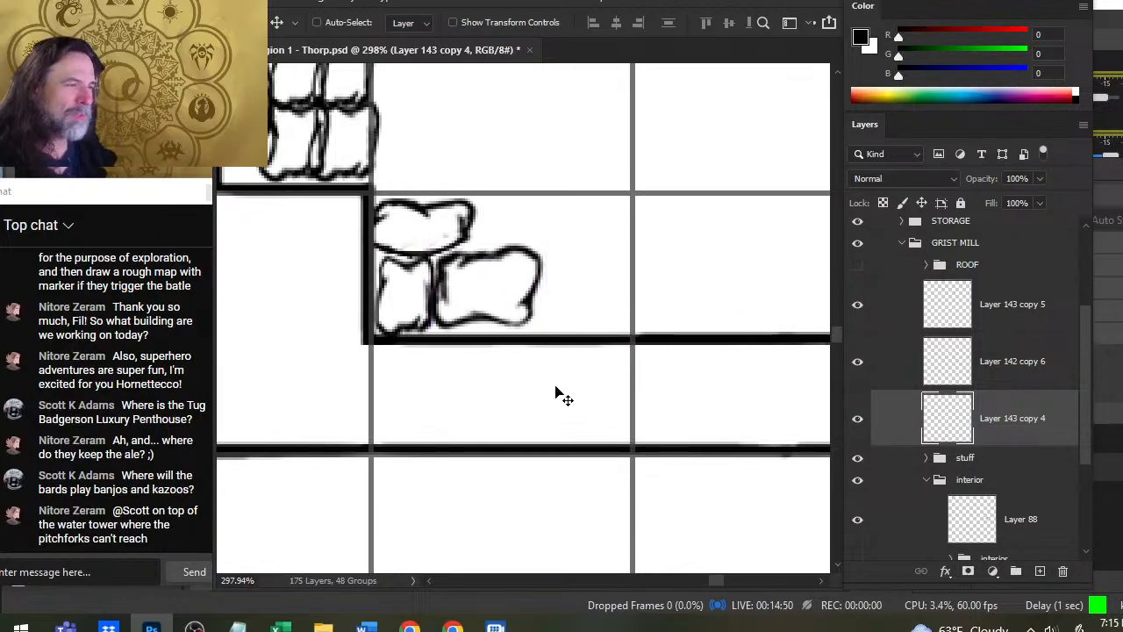
- Duplicate the three sack layers in the lower corner and place the copies beside the originals along the wall
shift+click(1000, 308)
right_click(1002, 314)
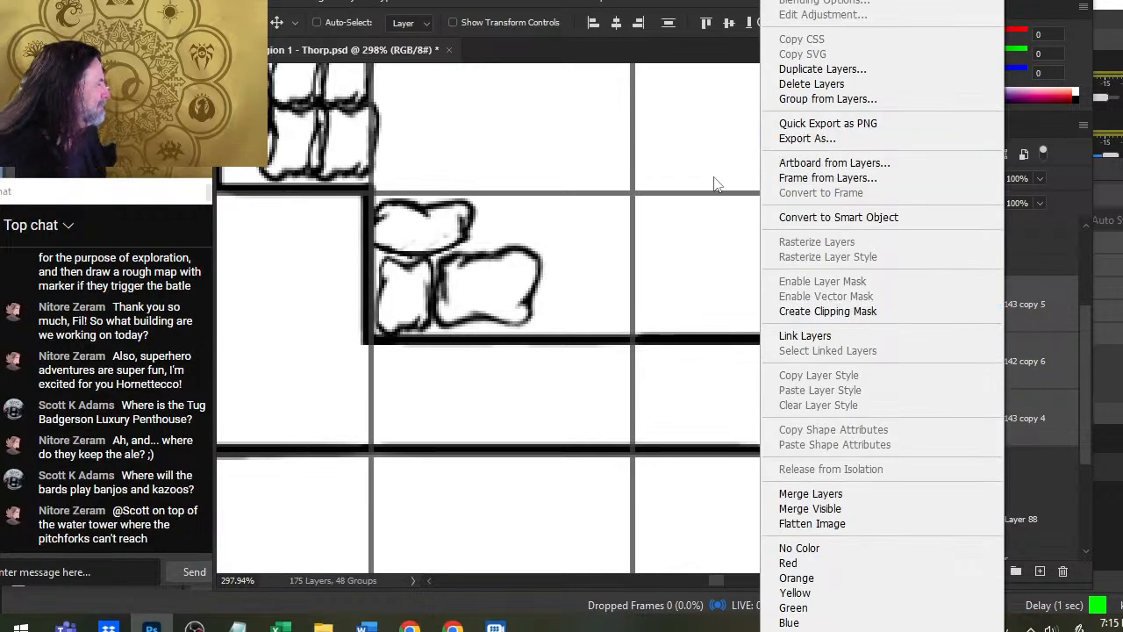
click(866, 79)
key(Return)
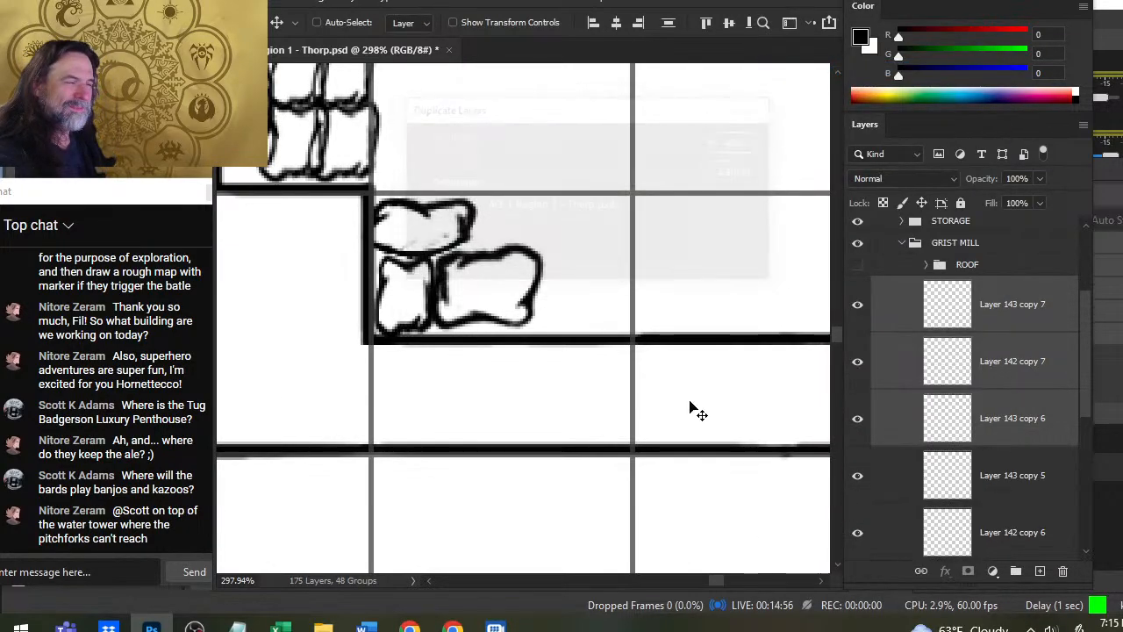
mouse_move(523, 384)
mouse_down()
mouse_move(552, 370)
mouse_move(665, 364)
mouse_up()
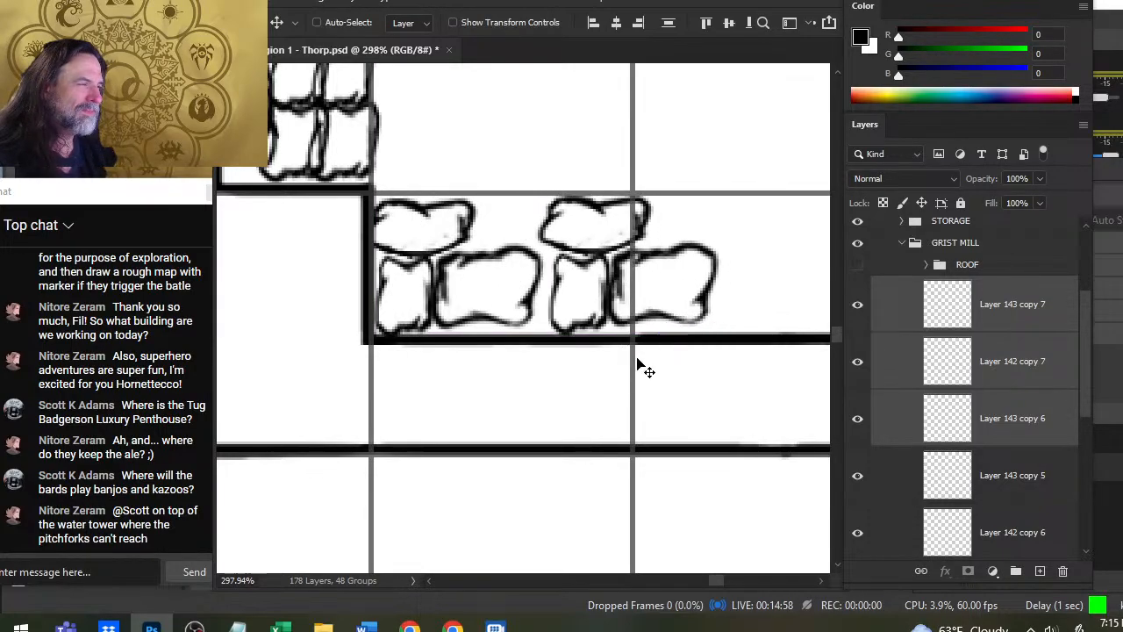
- Rotate the duplicated group of three sacks 180 degrees and move it snugly against the original sacks
key(l)
right_click(680, 235)
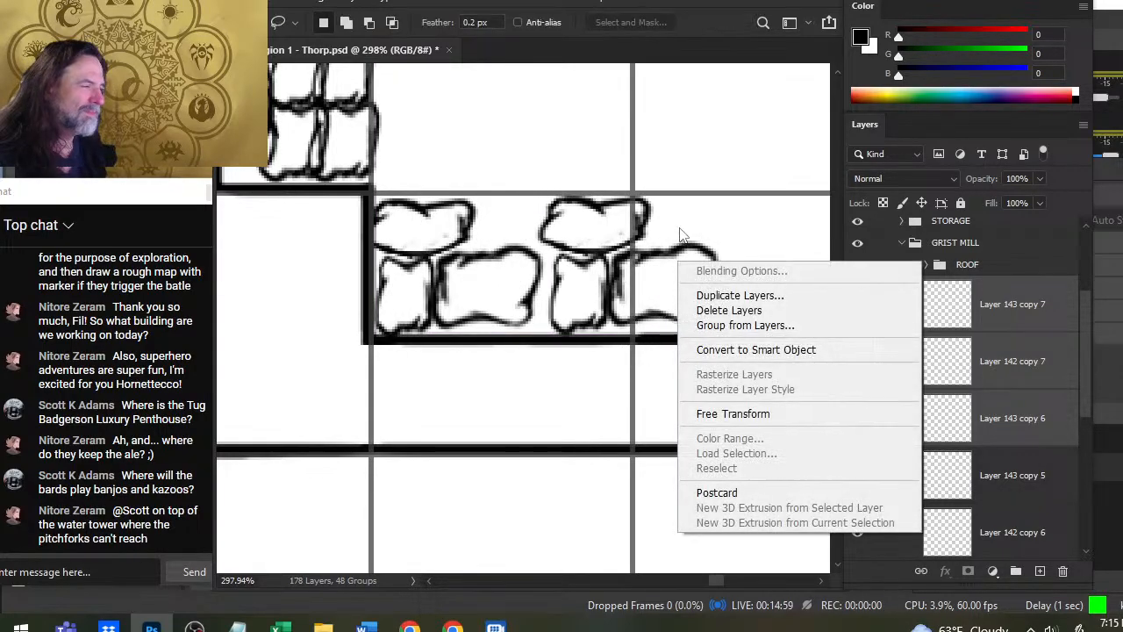
click(733, 414)
drag(669, 167, 572, 446)
key(Return)
key(v)
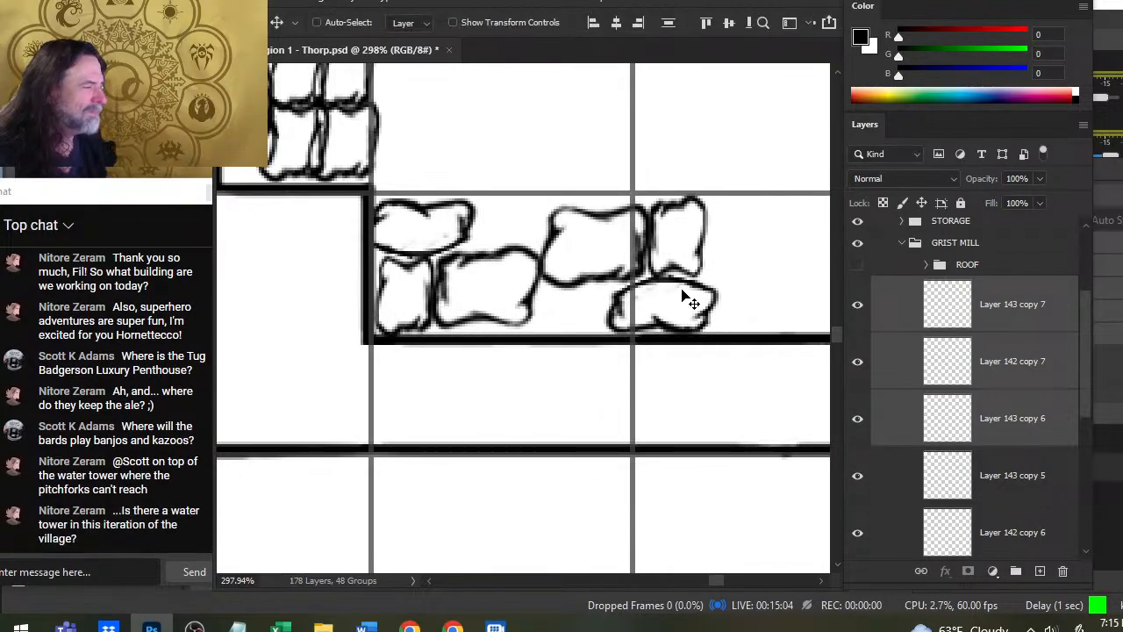
drag(702, 377, 629, 366)
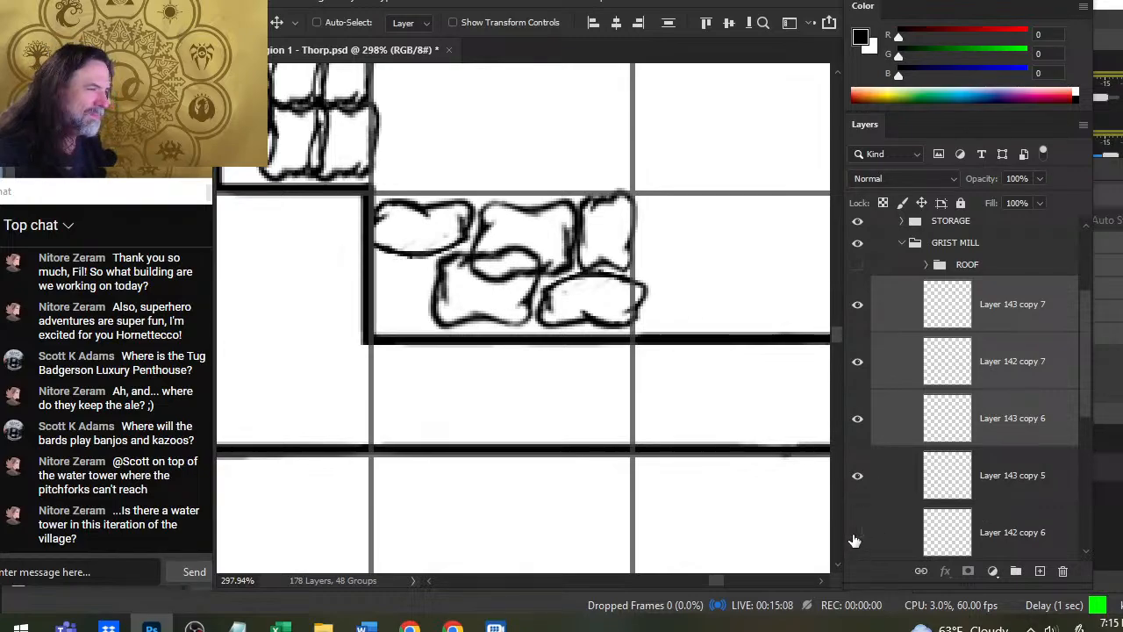
- Erase the top outline of the large sack on Layer 143 copy 4 where it overlaps the duplicated sack
scroll(1080, 399, down, 3)
click(901, 482)
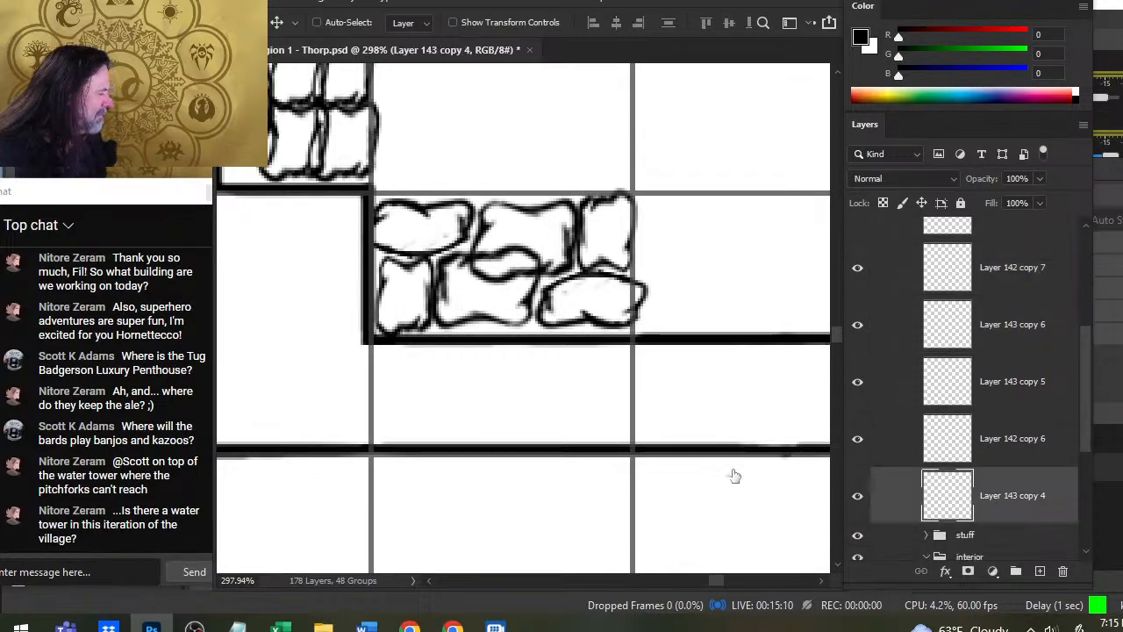
key(e)
drag(505, 252, 540, 264)
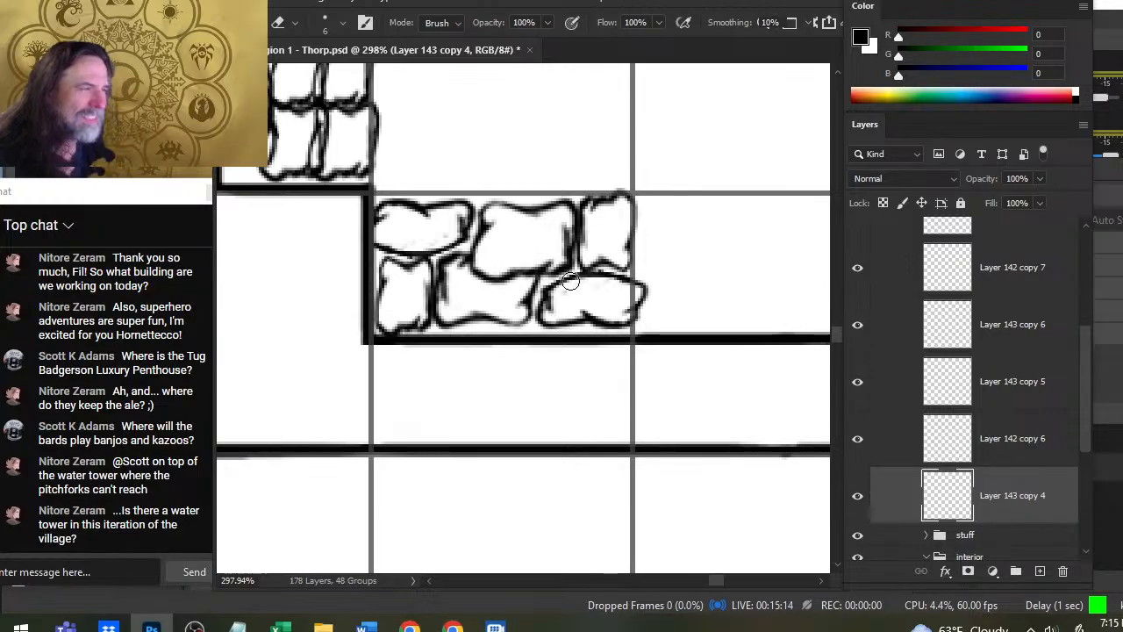
key(z)
drag(672, 290, 568, 385)
drag(713, 322, 573, 421)
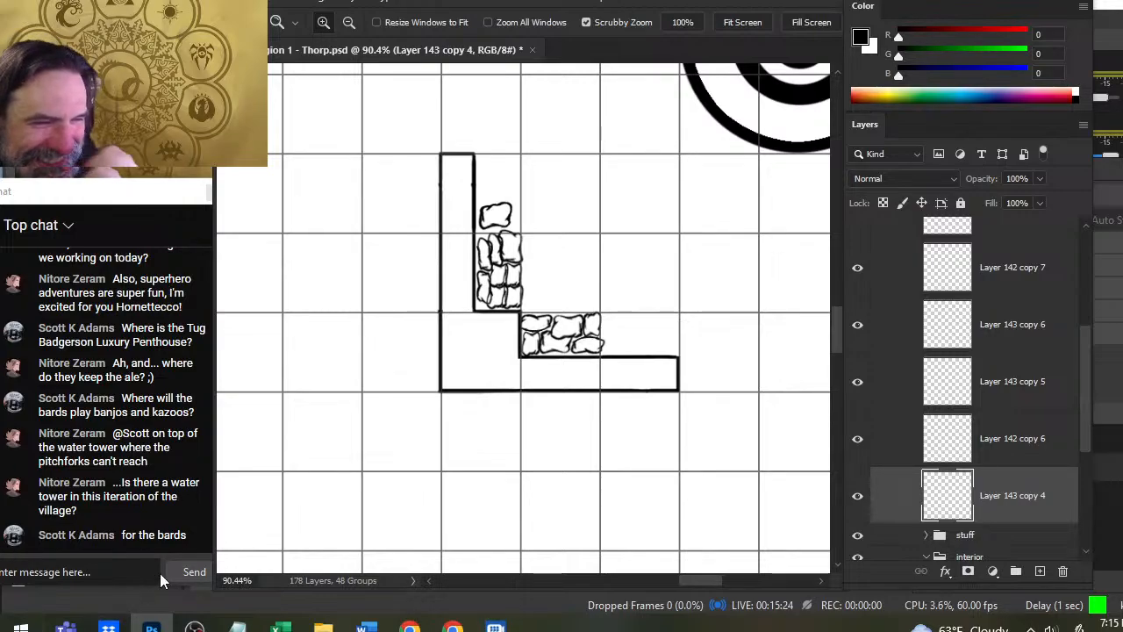
scroll(140, 377, up, 3)
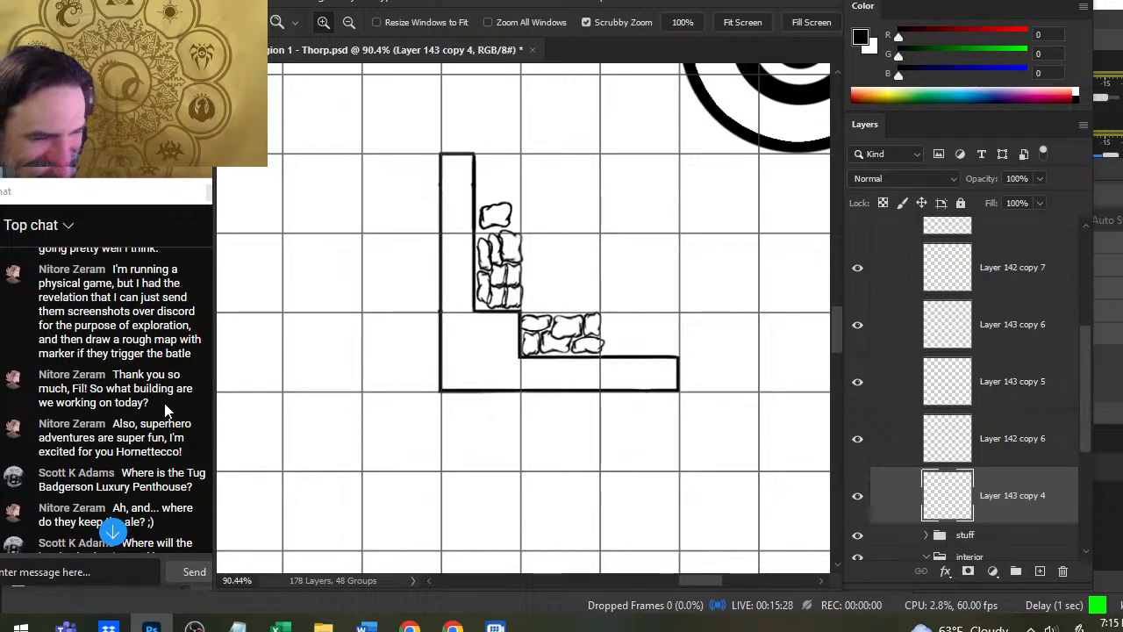
scroll(151, 360, down, 3)
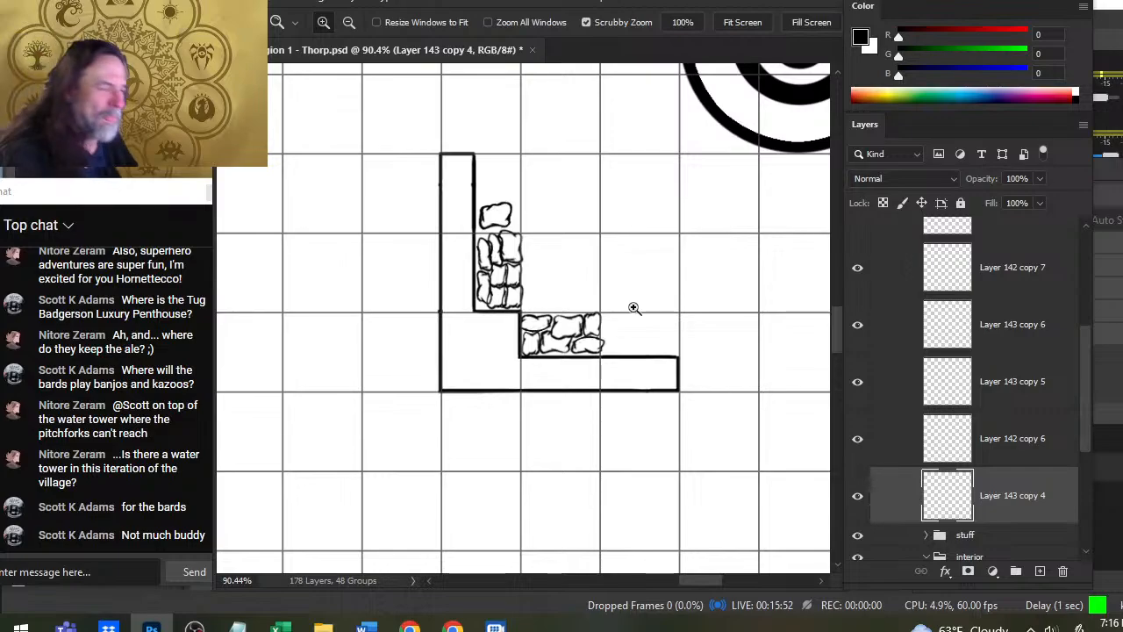
- Identify the large duplicated sack by toggling layer visibility and move Layer 143 copy 6 above Layer 143 copy 7
drag(718, 334, 507, 311)
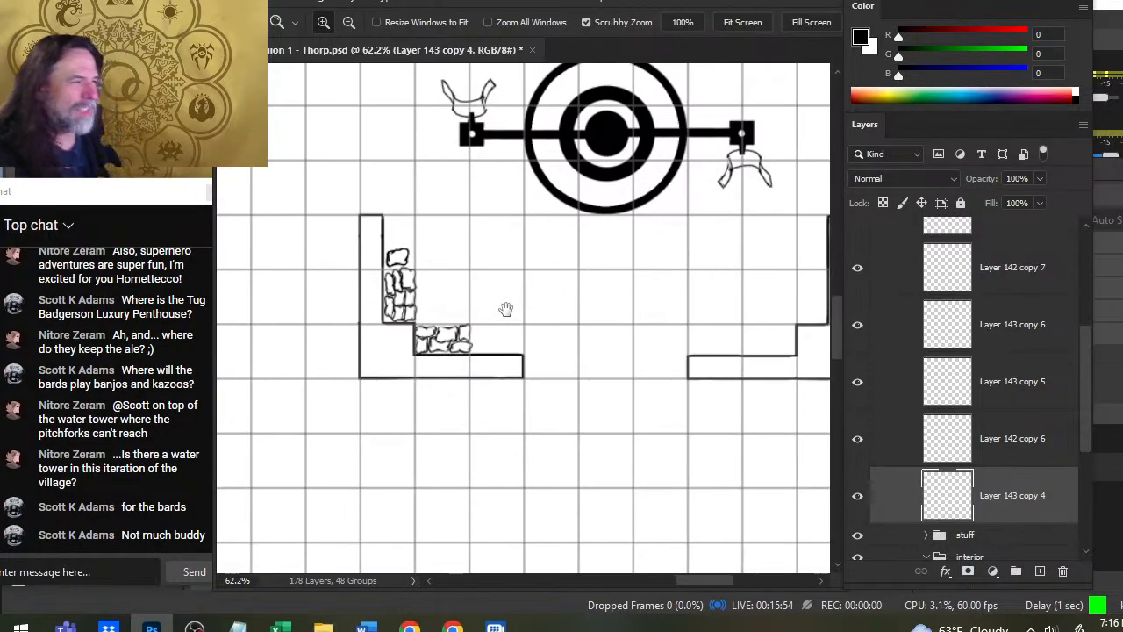
drag(588, 368, 530, 365)
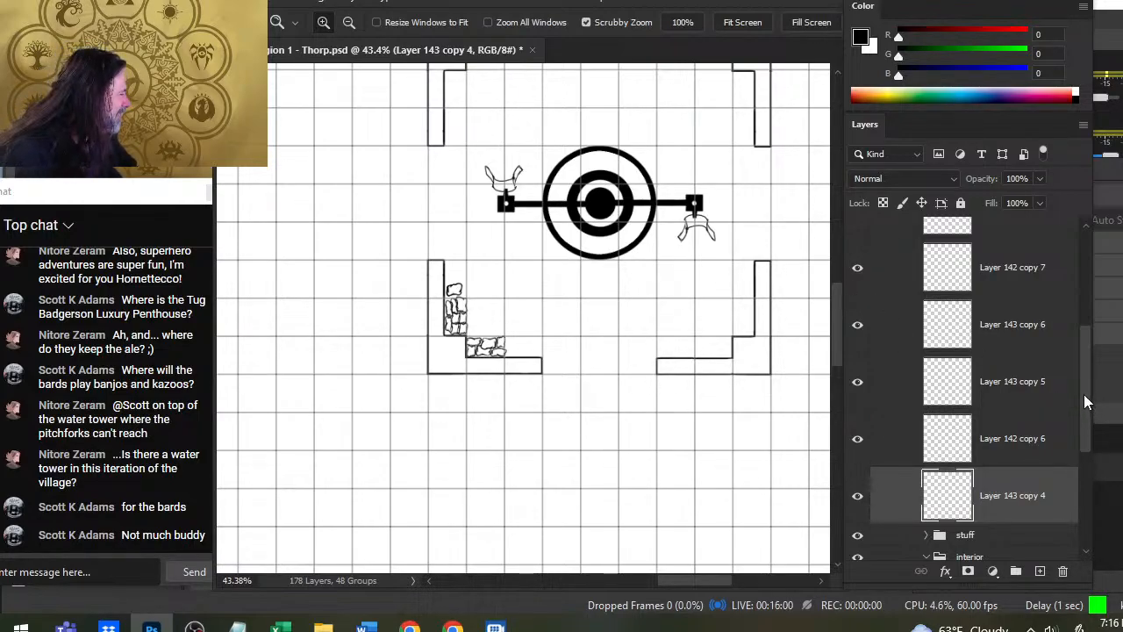
scroll(1076, 413, up, 1)
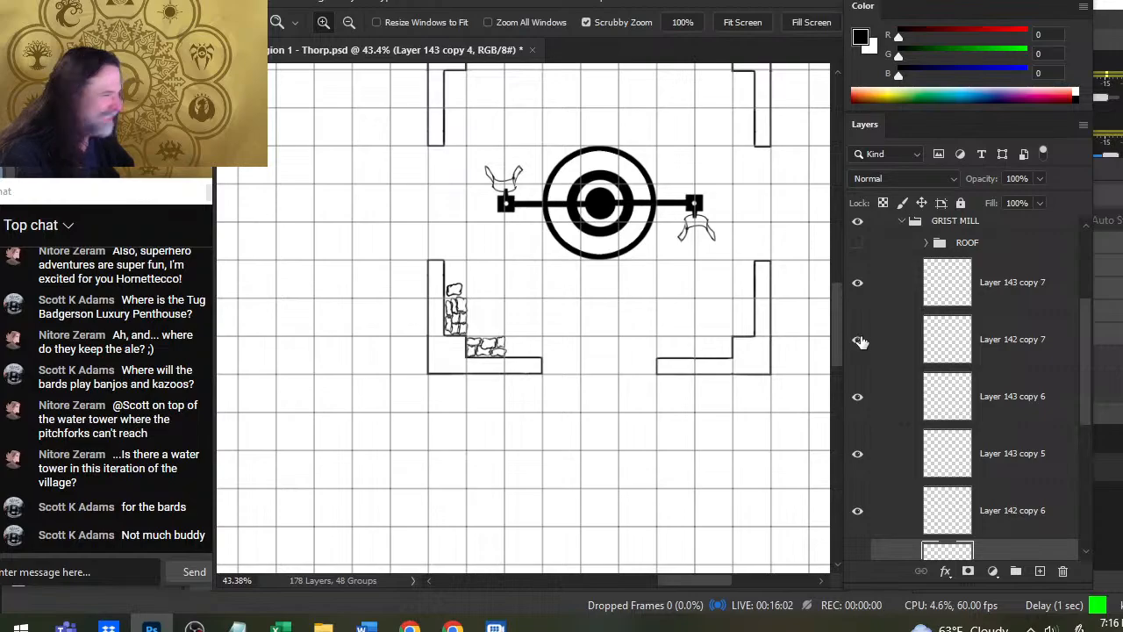
click(859, 284)
click(859, 399)
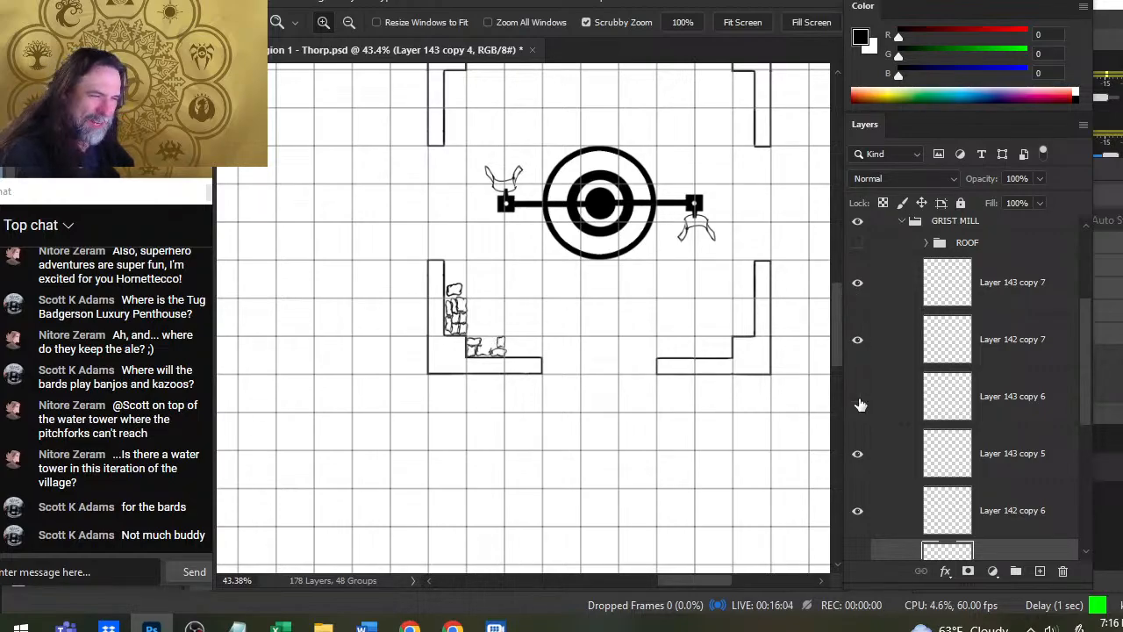
click(859, 400)
click(897, 395)
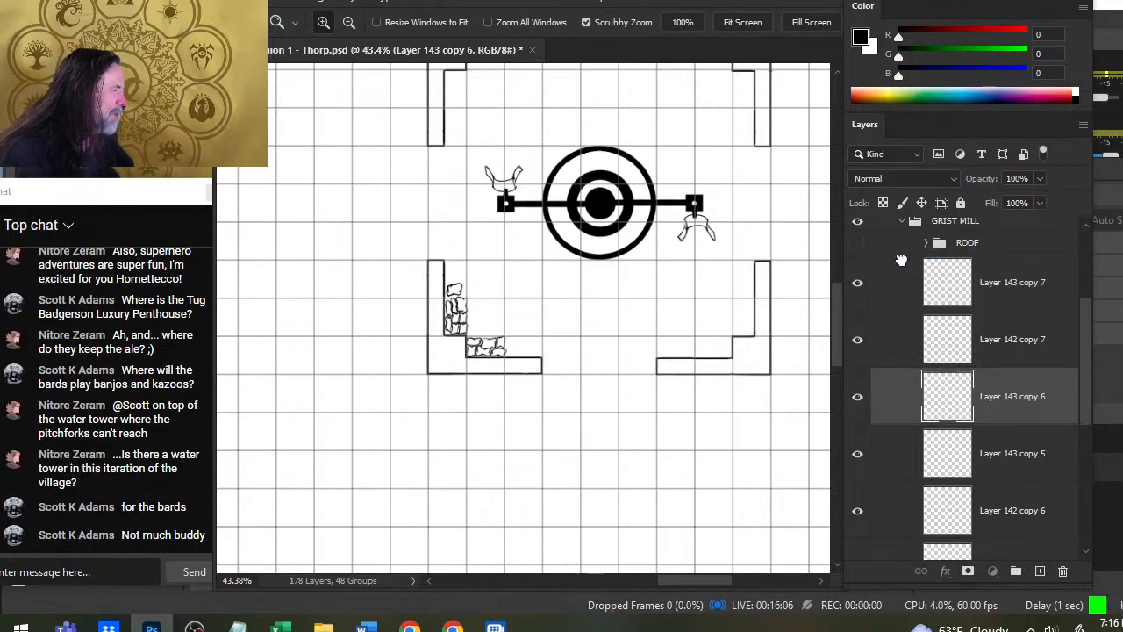
drag(902, 261, 902, 263)
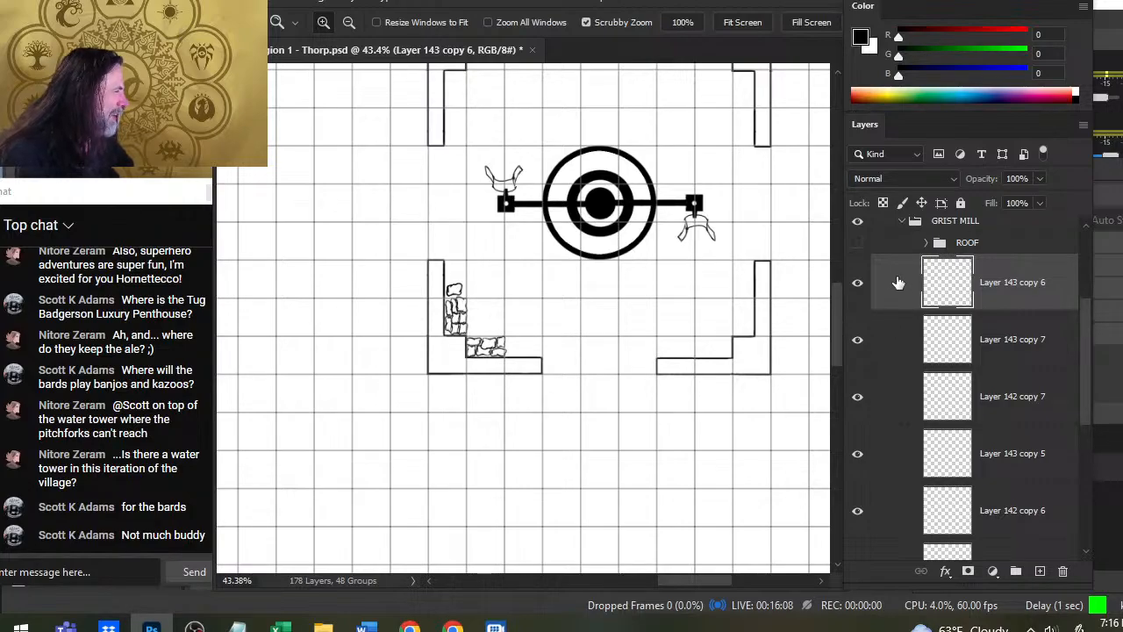
- Duplicate Layer 143 copy 6 and place the new sack on the thin sack at the upper corner of the lower pile
right_click(875, 294)
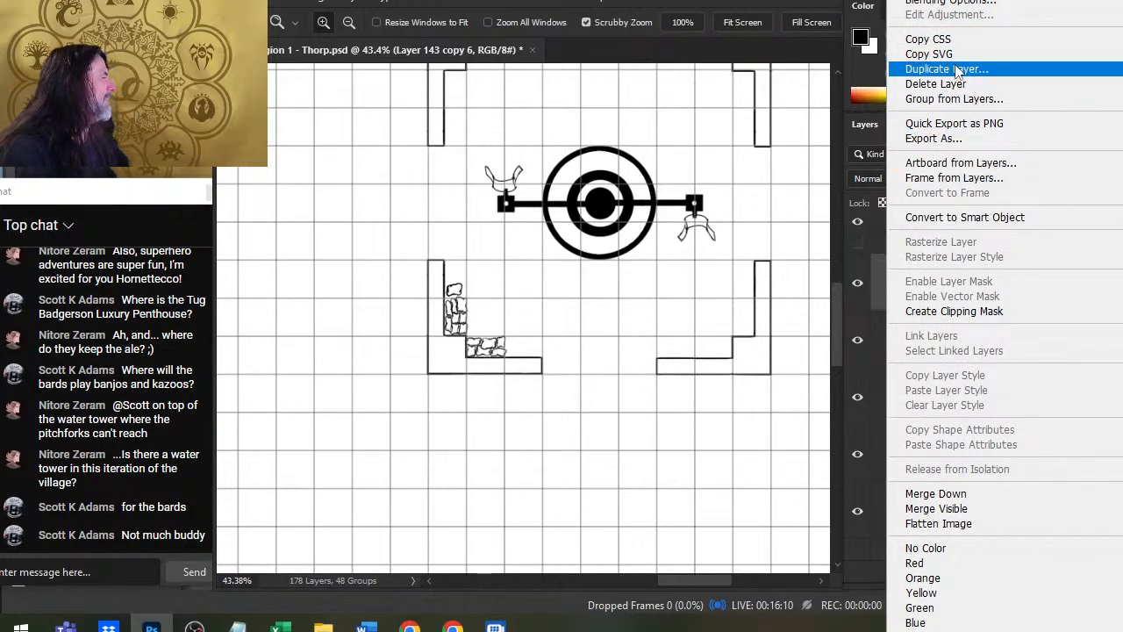
click(912, 69)
key(Return)
key(v)
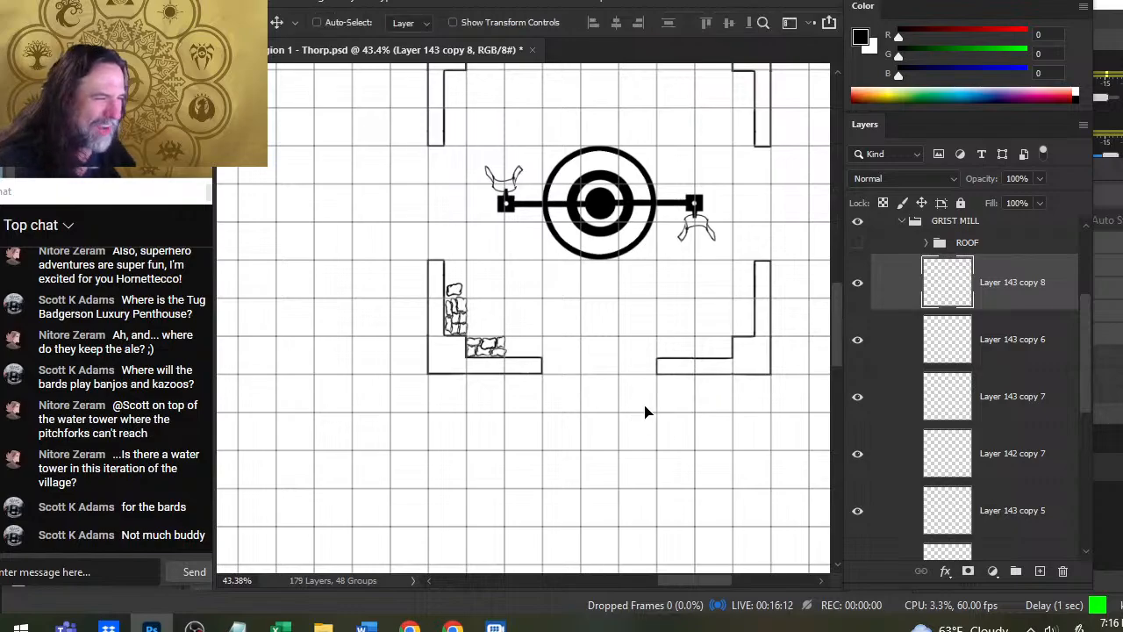
drag(648, 415, 639, 409)
key(z)
drag(478, 334, 576, 351)
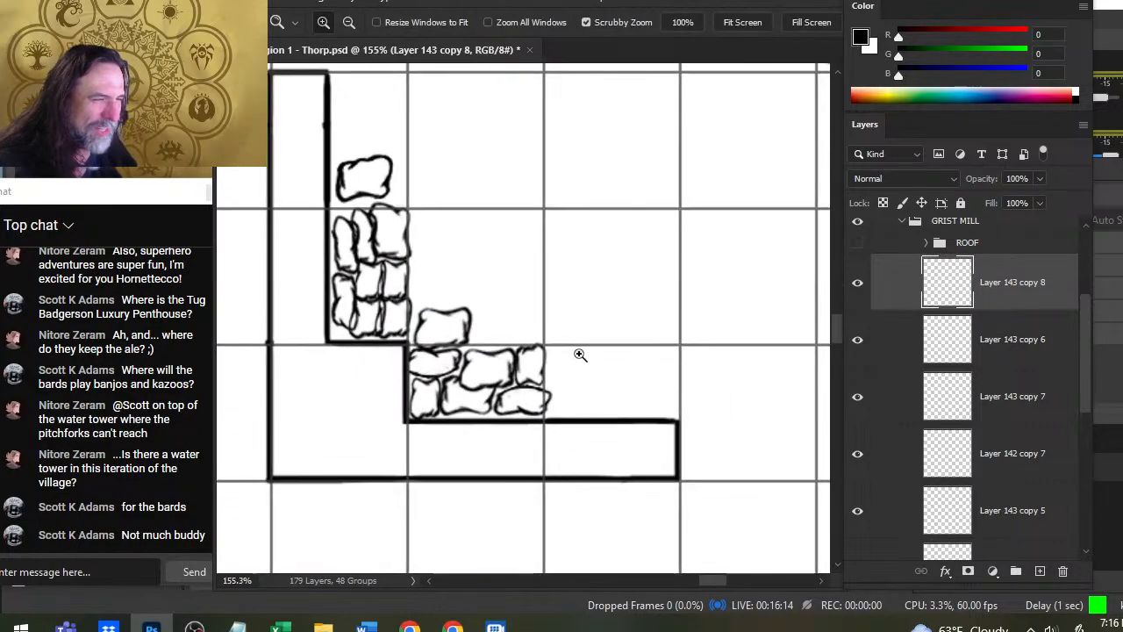
key(v)
drag(605, 409, 611, 416)
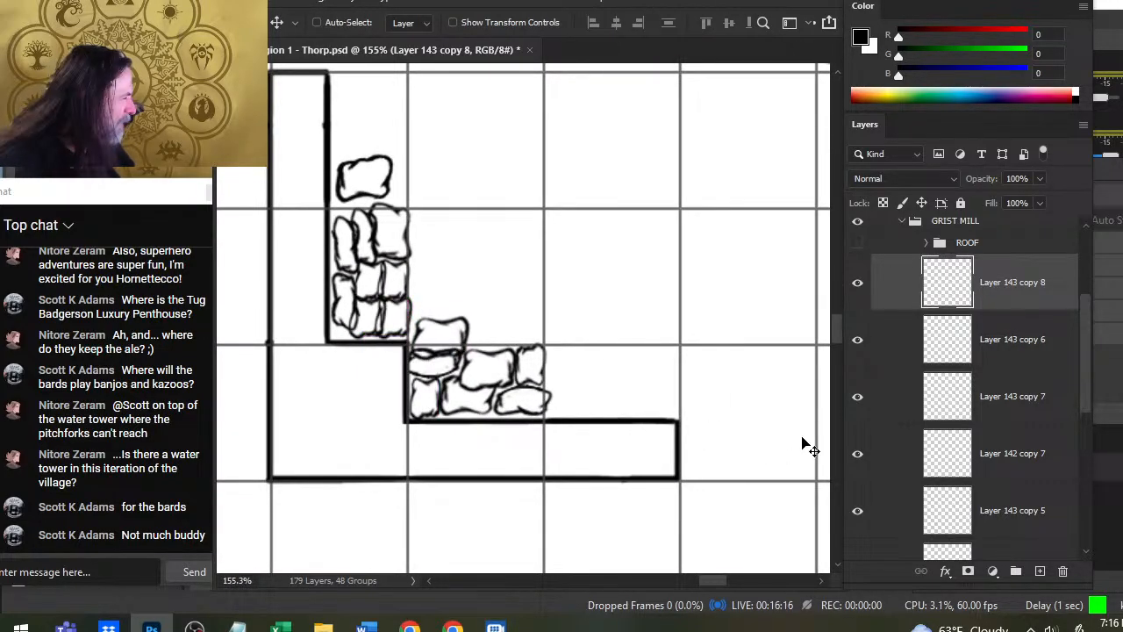
- Find the thin sack's layer, Layer 143 copy 5, and erase its top outline where the added large sack overlaps it
click(863, 351)
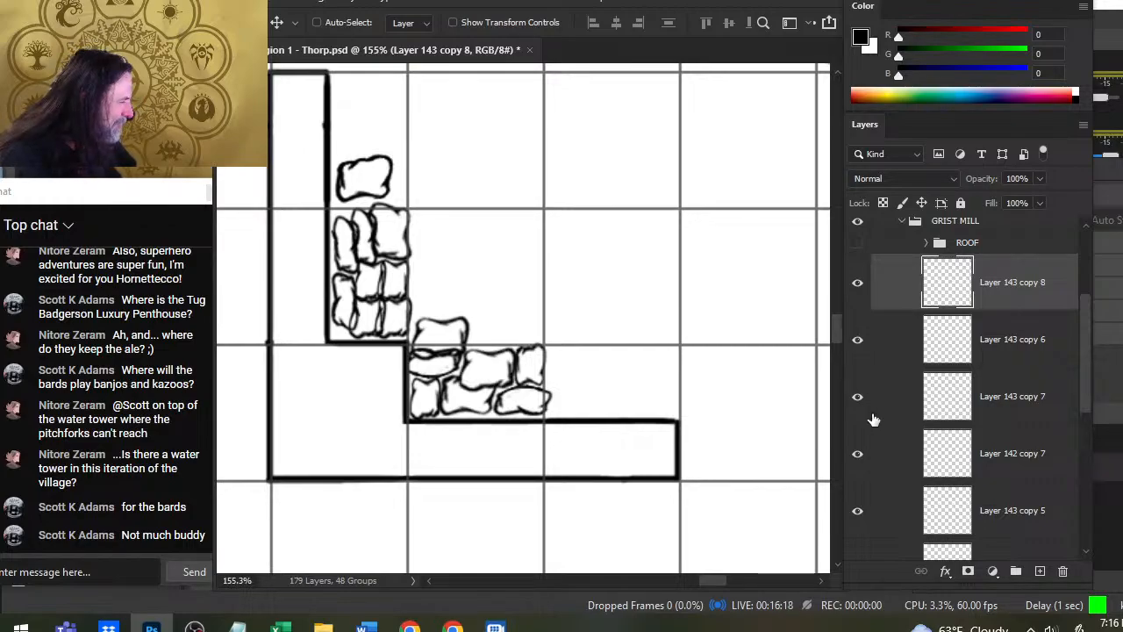
click(868, 416)
click(869, 415)
click(864, 523)
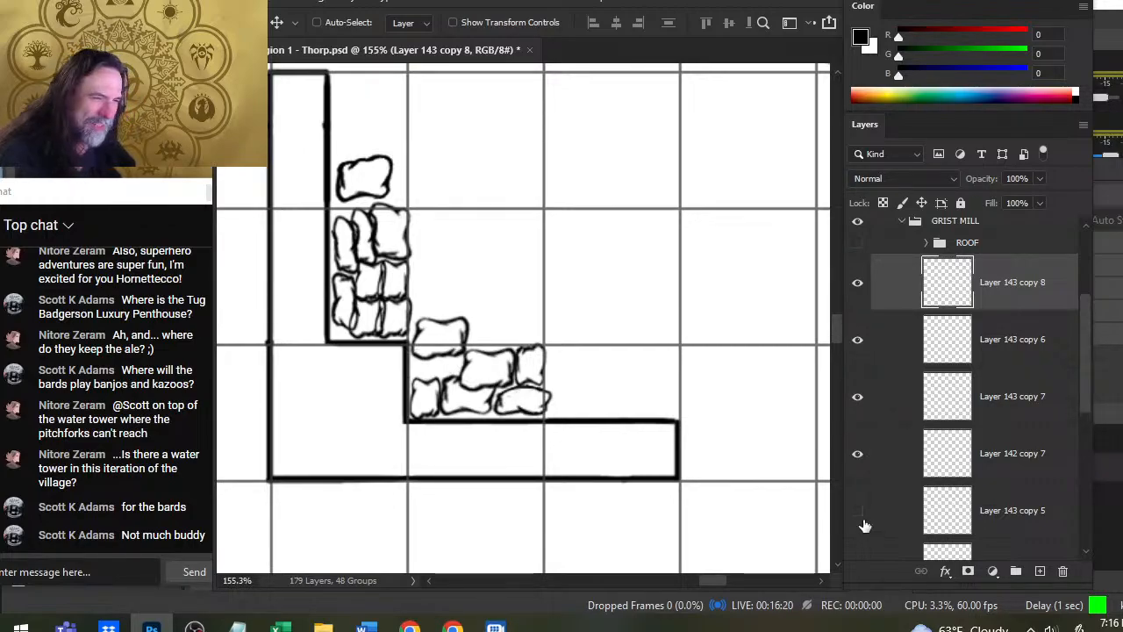
ctrl+click(435, 362)
key(e)
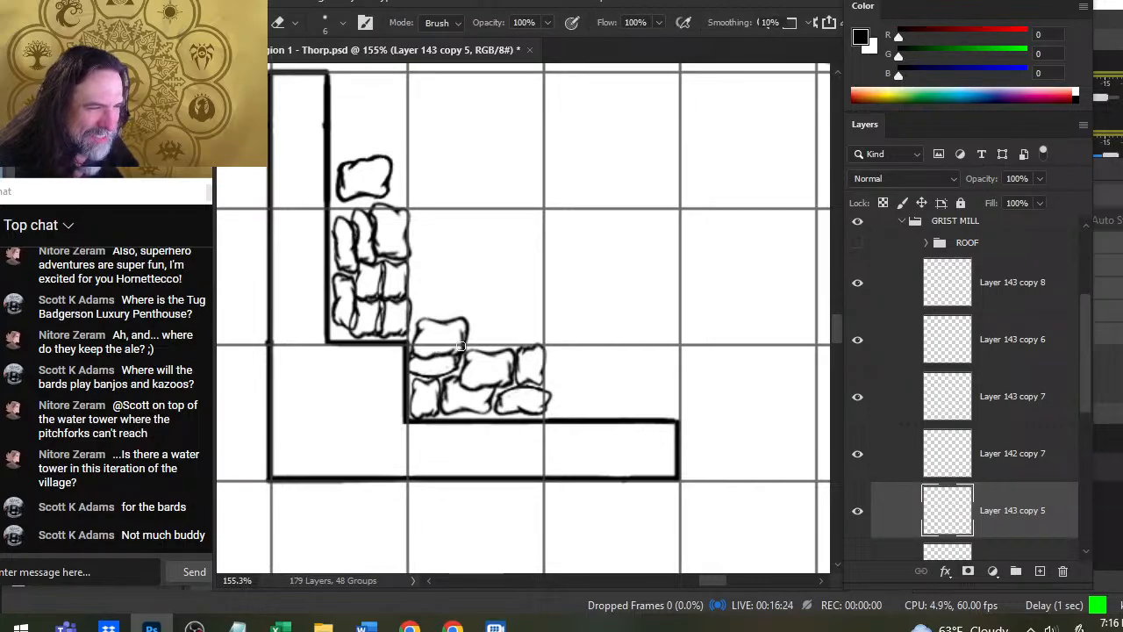
- Select the lower pile's layers from Layer 143 copy 5 up to Layer 143 copy 8 and group them
key(z)
drag(609, 347, 538, 373)
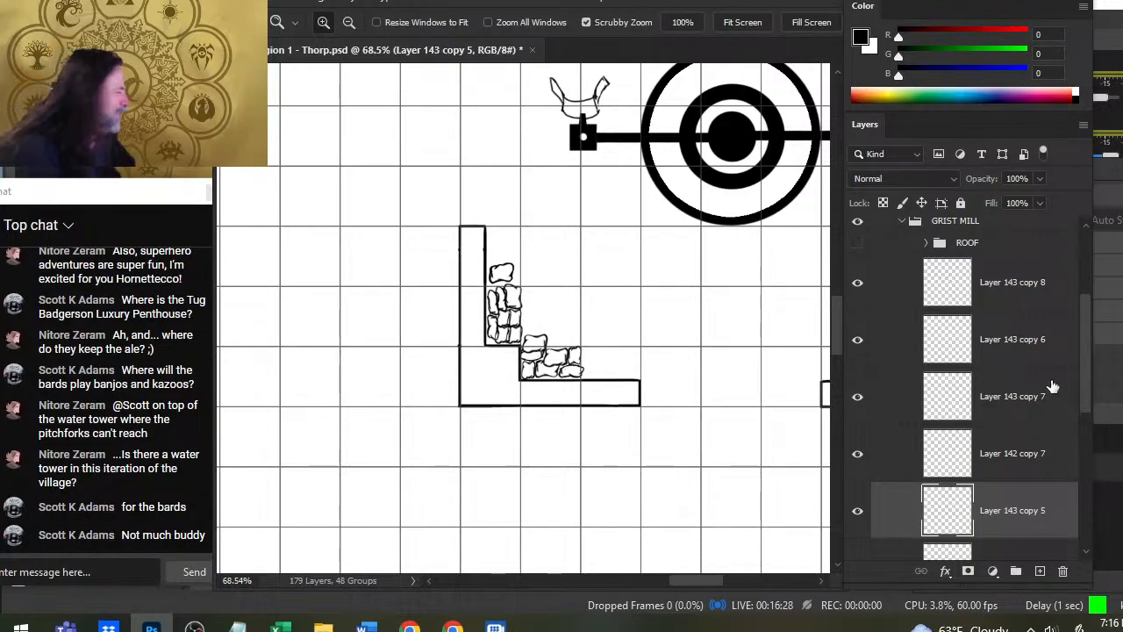
click(858, 506)
click(859, 503)
shift+click(907, 303)
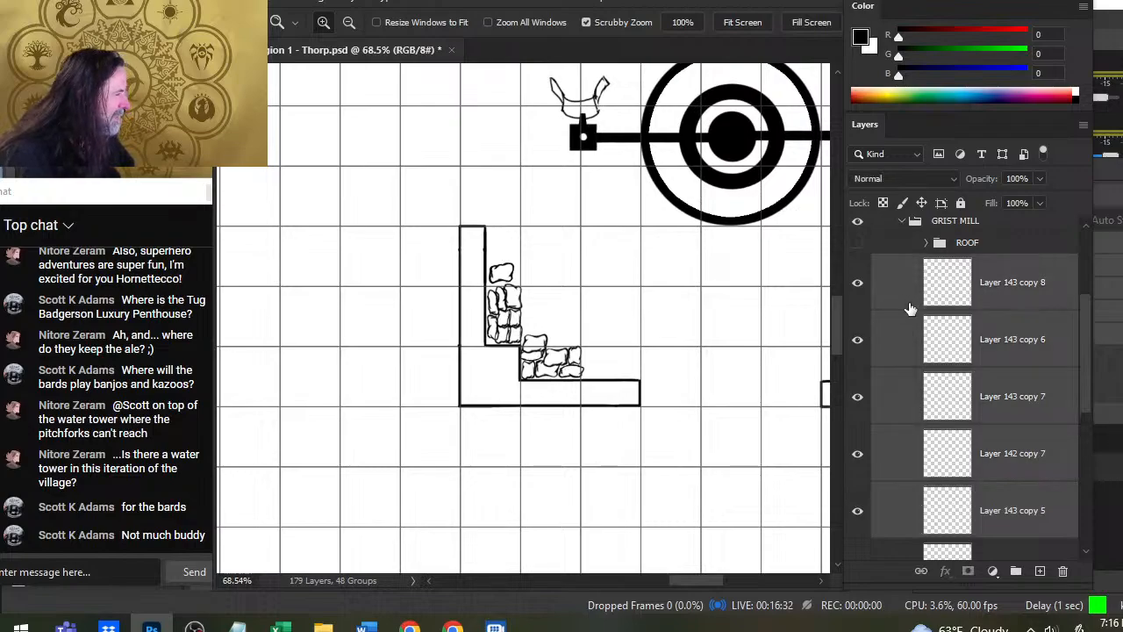
right_click(907, 305)
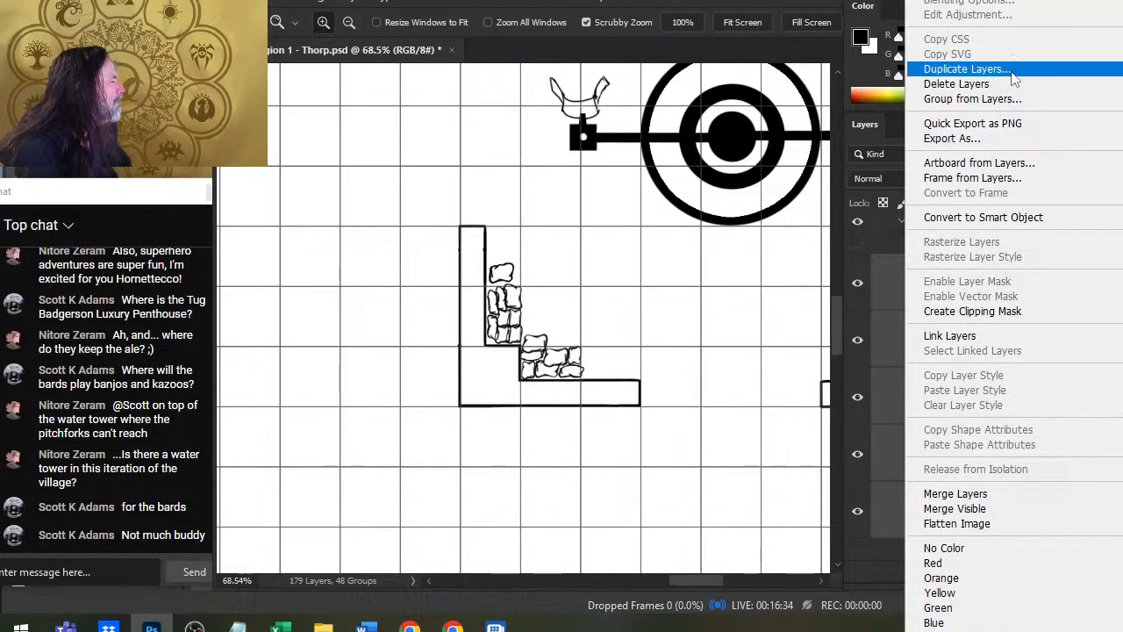
click(897, 289)
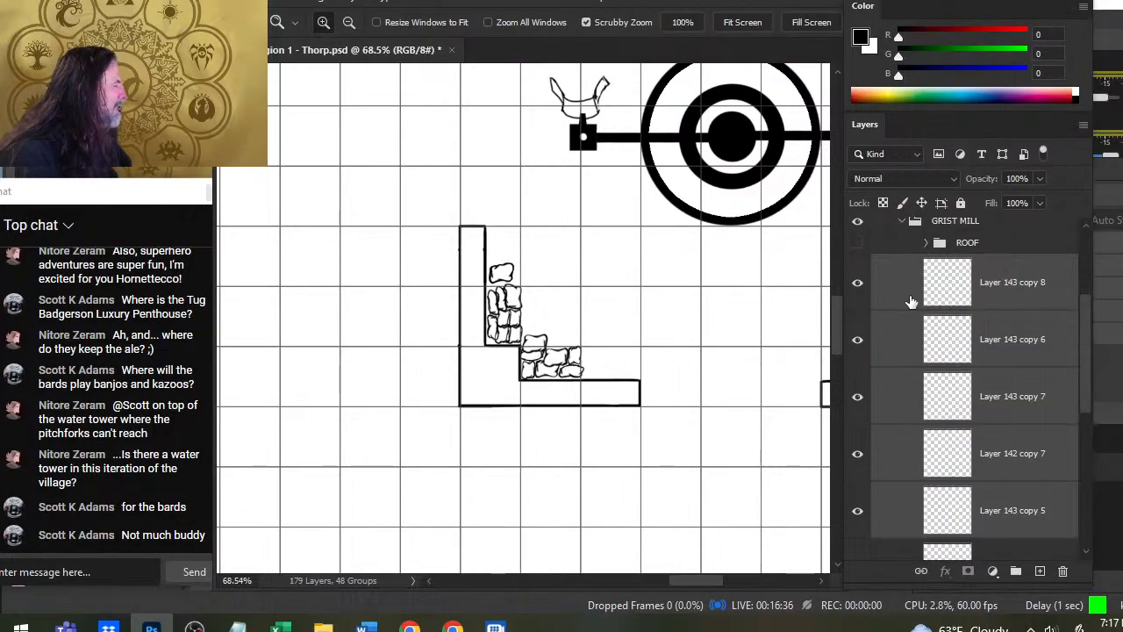
key(ctrl+g)
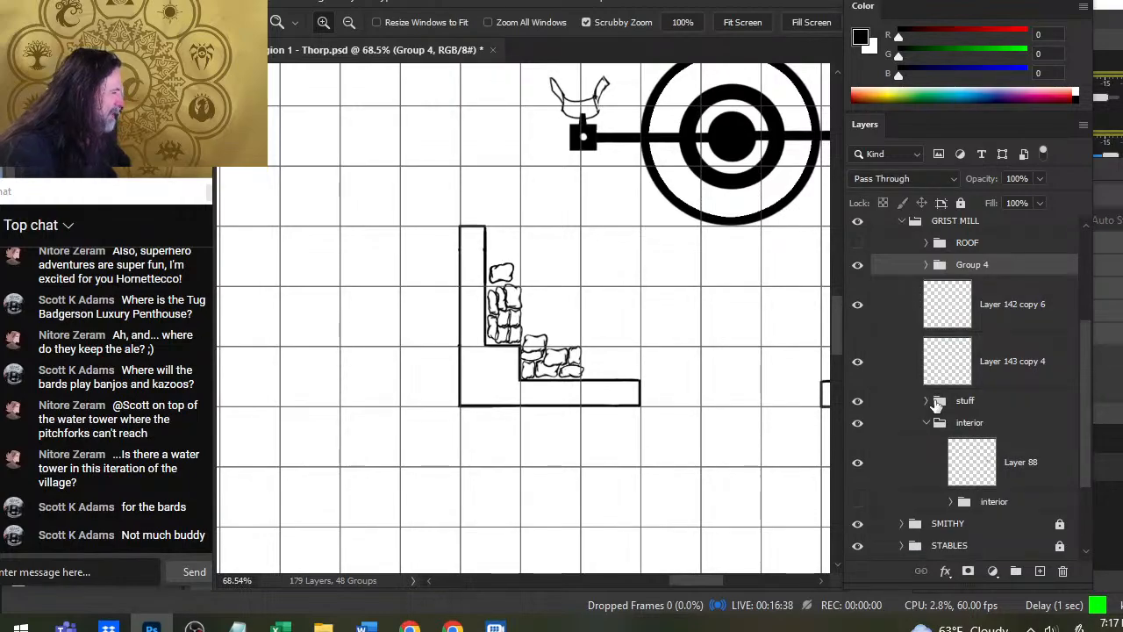
- Check Layer 142 copy 6 by toggling its visibility and move it and Layer 143 copy 4 into Group 4
click(858, 305)
click(858, 304)
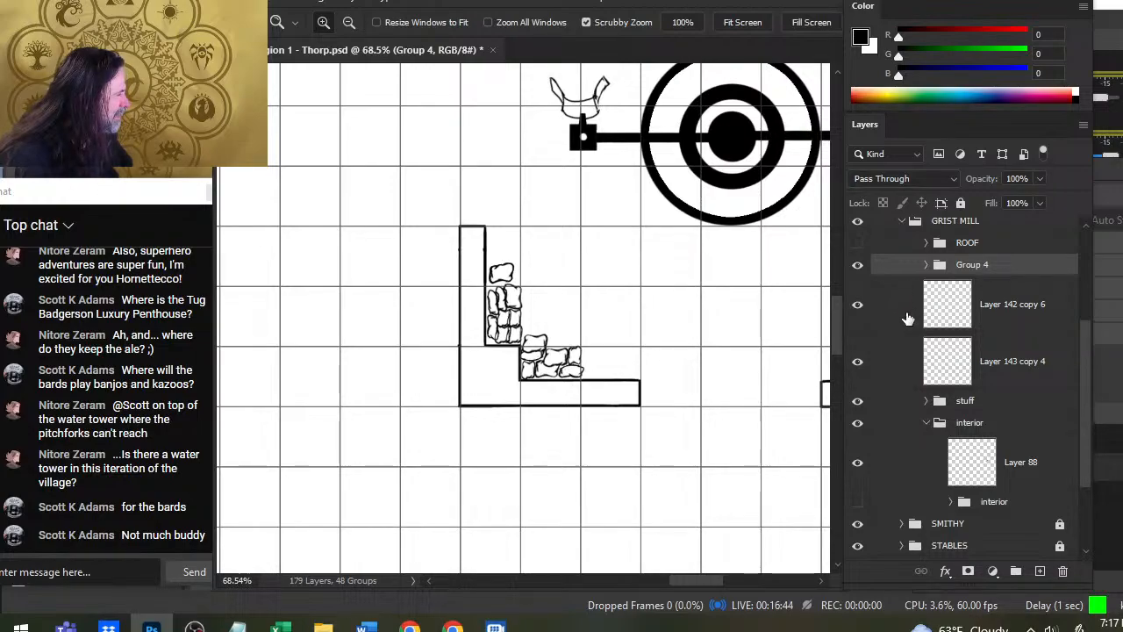
drag(908, 316, 907, 267)
drag(900, 310, 899, 271)
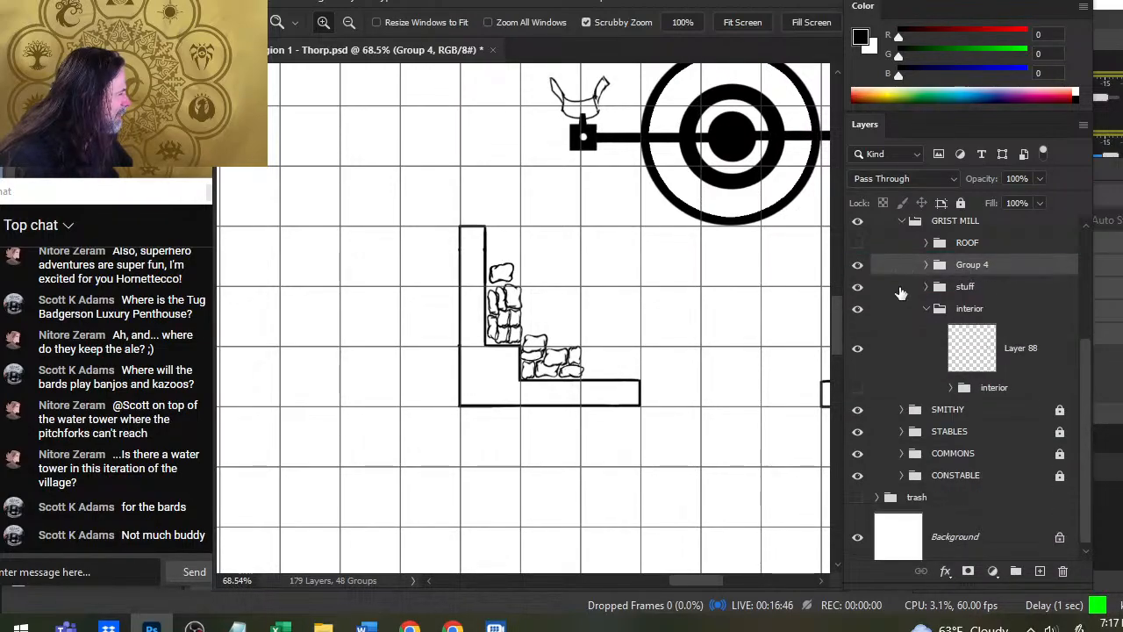
- Duplicate Group 4 and merge the duplicate group into a single layer
right_click(904, 292)
click(1032, 56)
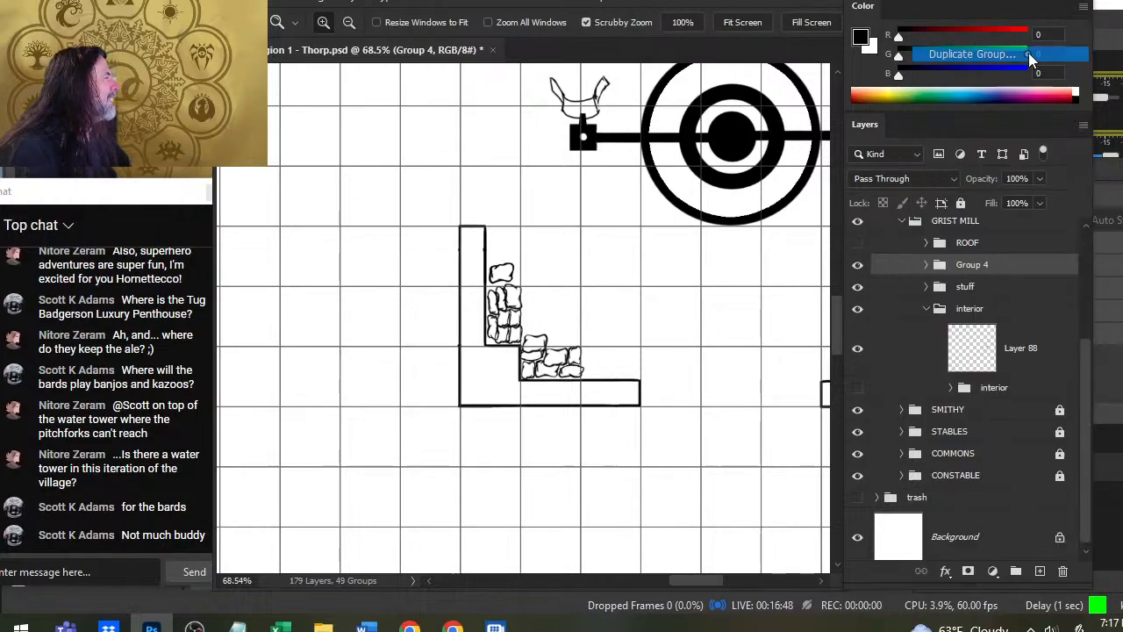
key(Return)
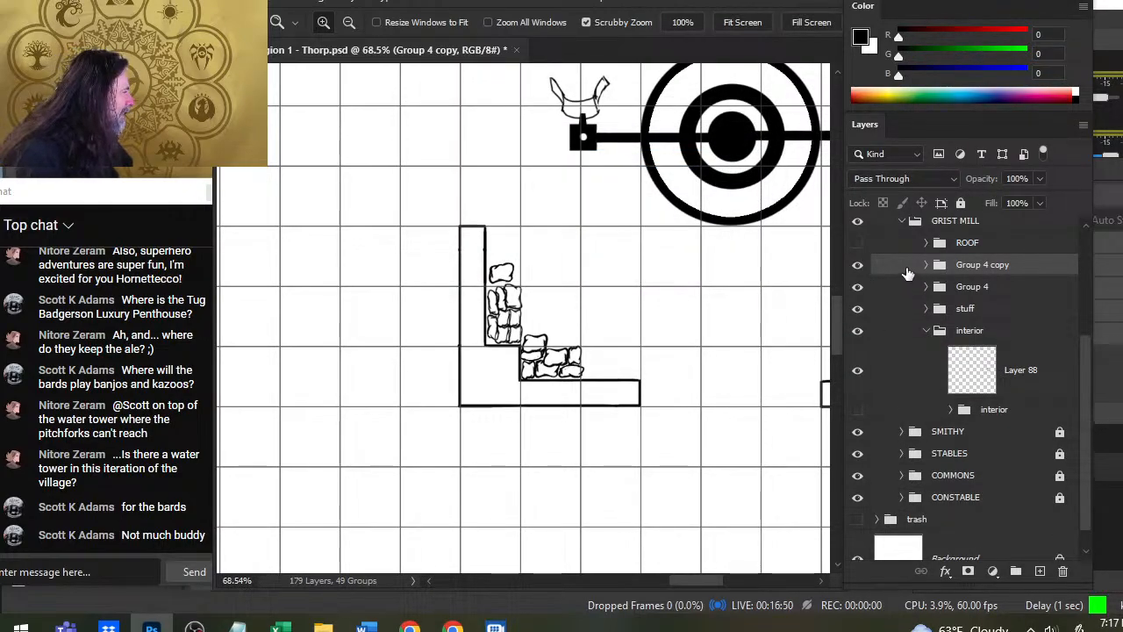
right_click(908, 274)
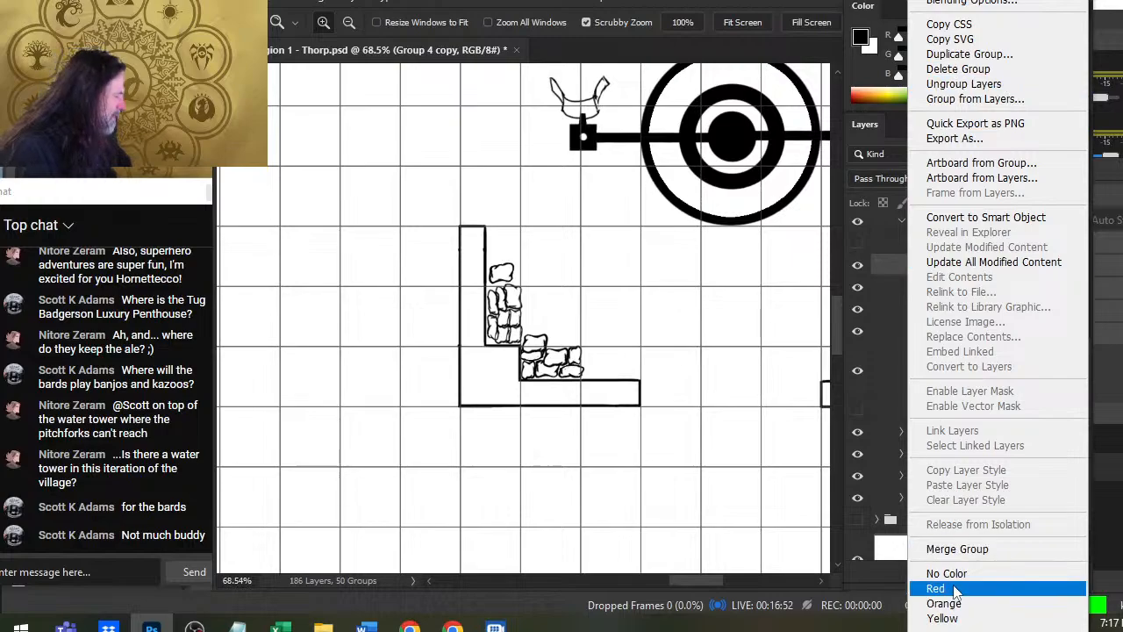
click(957, 548)
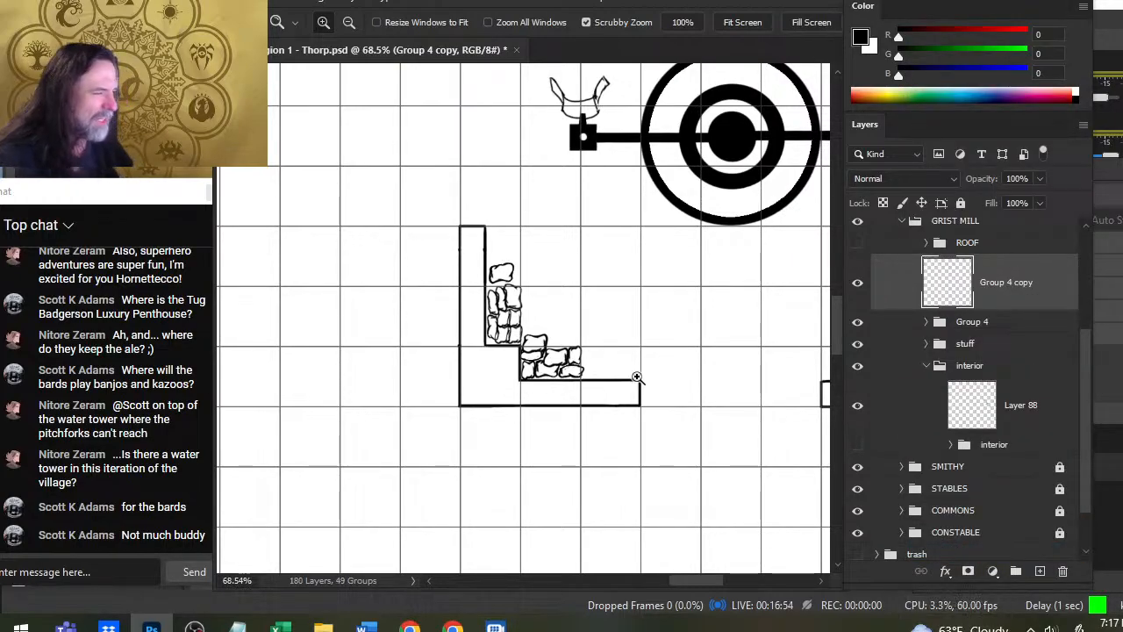
- Move the merged pile copy away from the original pile and rotate it about 180 degrees with Free Transform
key(v)
drag(613, 423, 647, 378)
drag(723, 267, 637, 370)
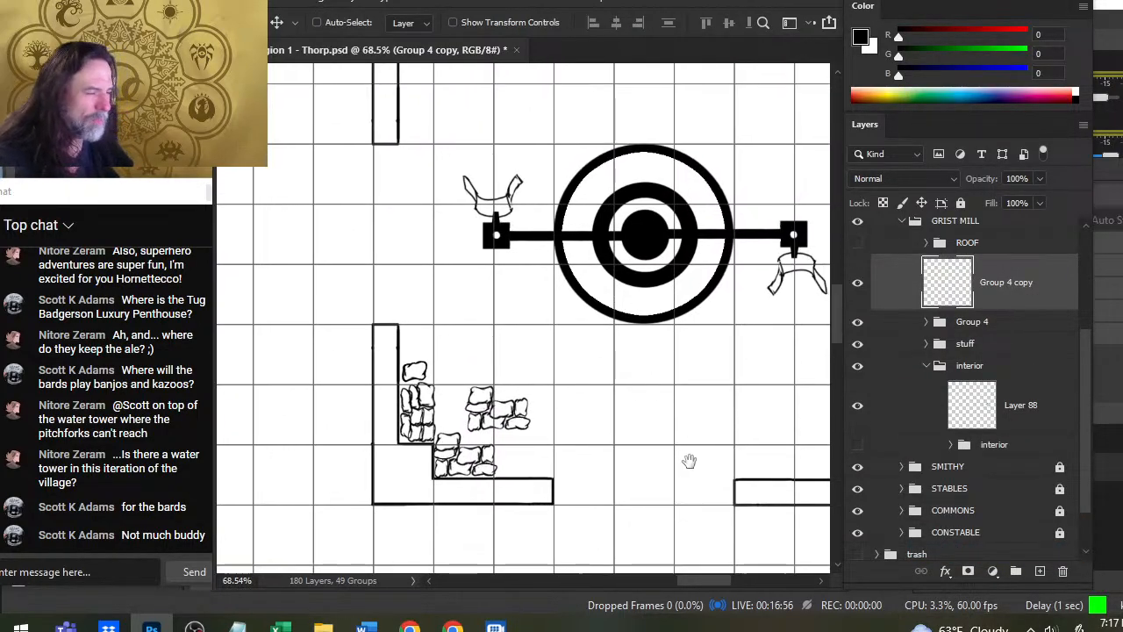
drag(689, 459, 606, 354)
key(l)
right_click(488, 333)
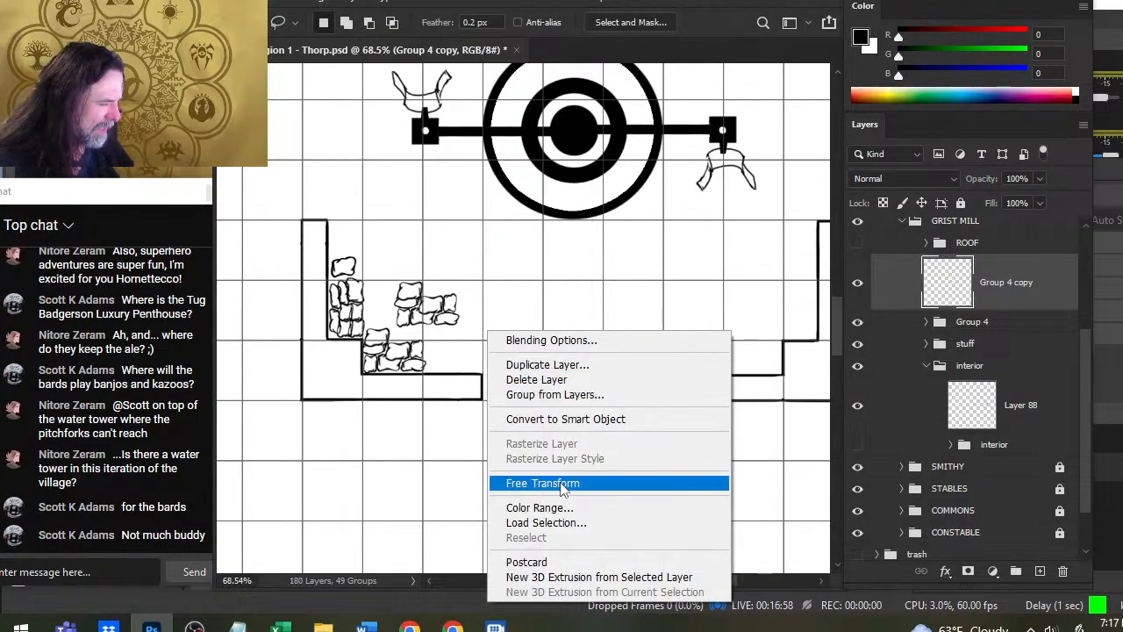
click(528, 482)
drag(439, 246, 429, 362)
key(Return)
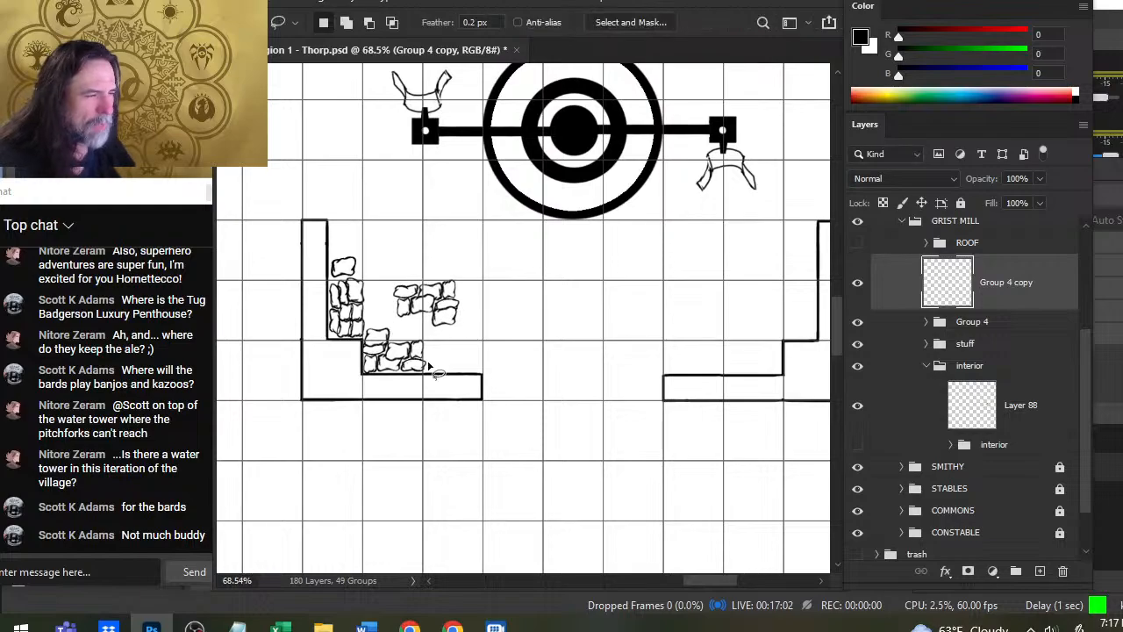
- Adjust the rotated pile copy with Free Transform and place it overlapping the open end of the lower sack pile
key(v)
drag(591, 323, 584, 356)
key(l)
right_click(550, 322)
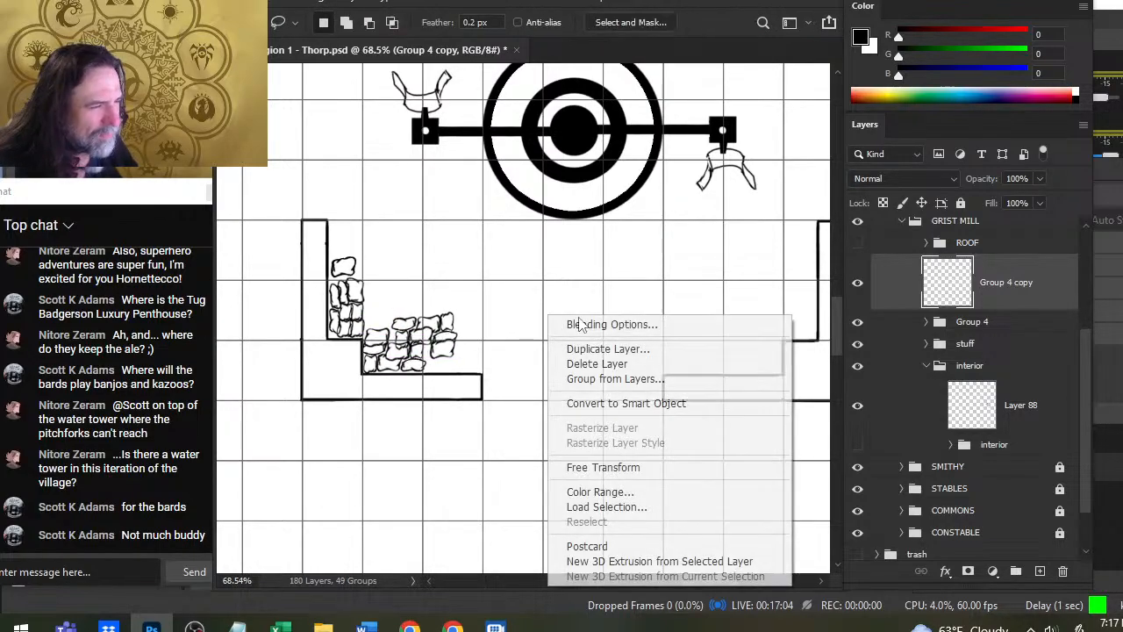
click(656, 469)
drag(589, 288, 590, 303)
key(Return)
key(v)
drag(561, 339, 555, 347)
key(z)
click(481, 365)
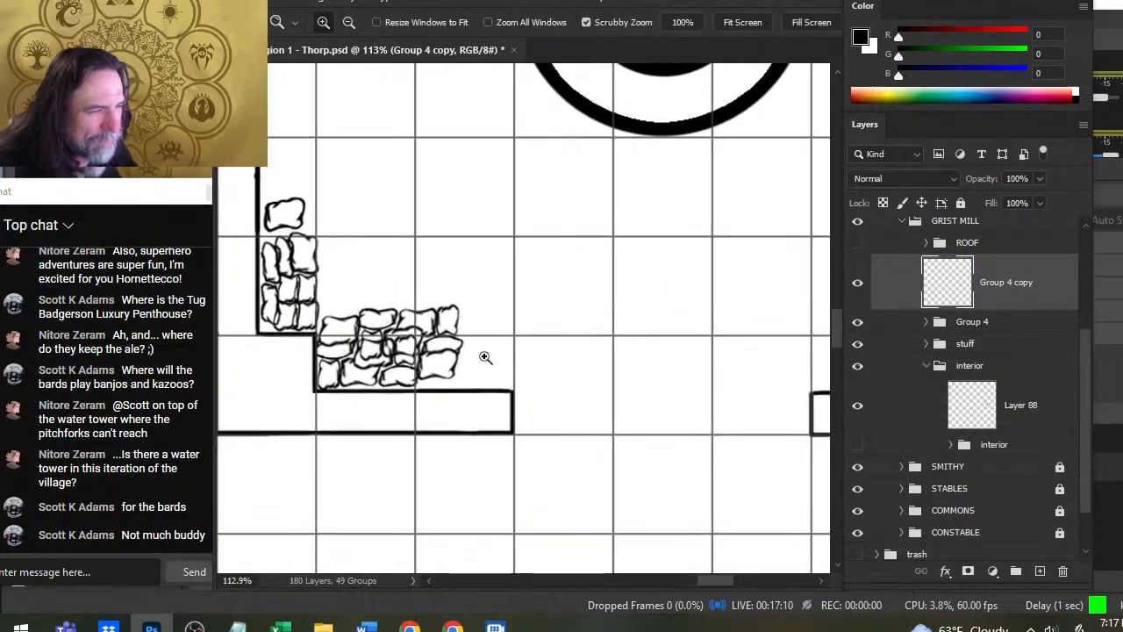
- Duplicate the original Group 4 again, merge this duplicate into one layer, and hide Group 4
right_click(1000, 325)
click(1035, 53)
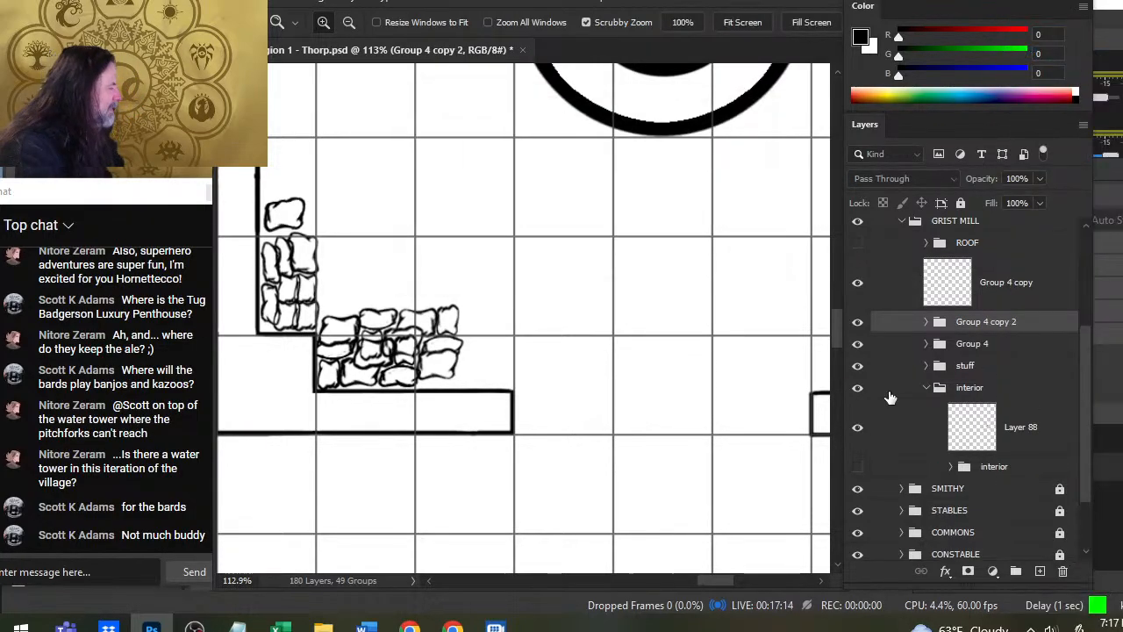
right_click(895, 325)
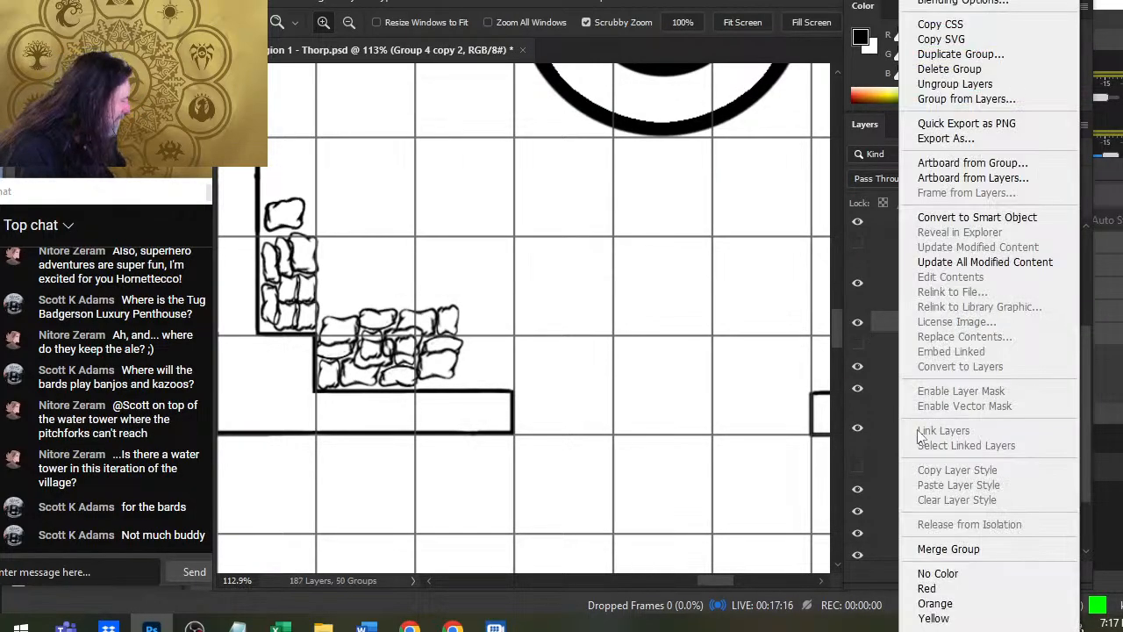
click(982, 548)
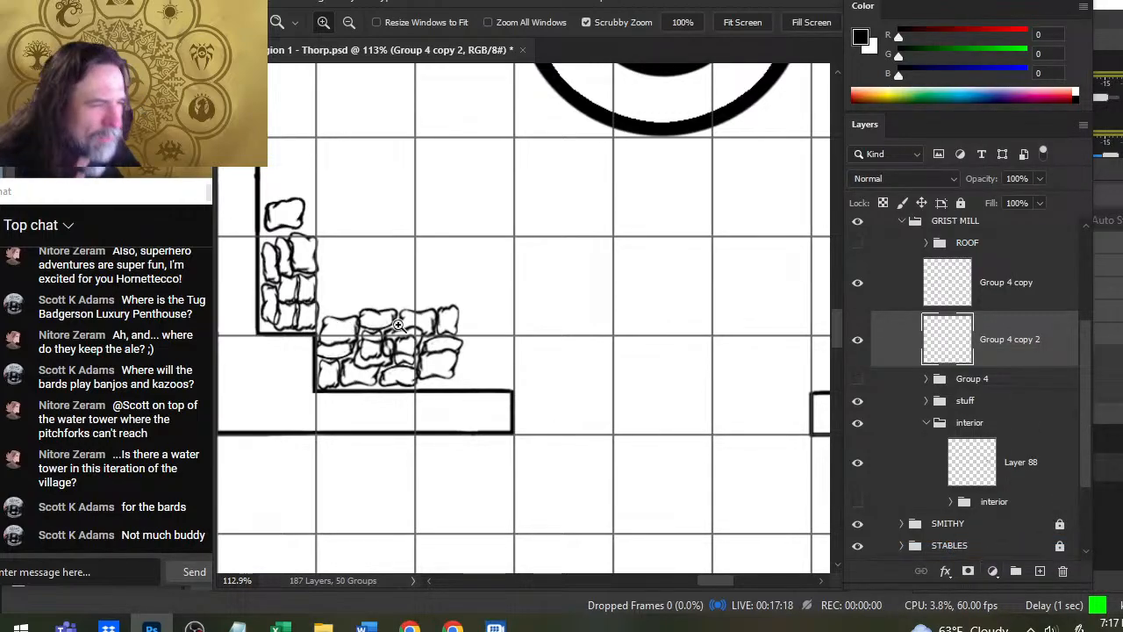
- Erase the sack lines on Group 4 copy 2 that show through the overlapping pile copy, checking by toggling the layer
key(e)
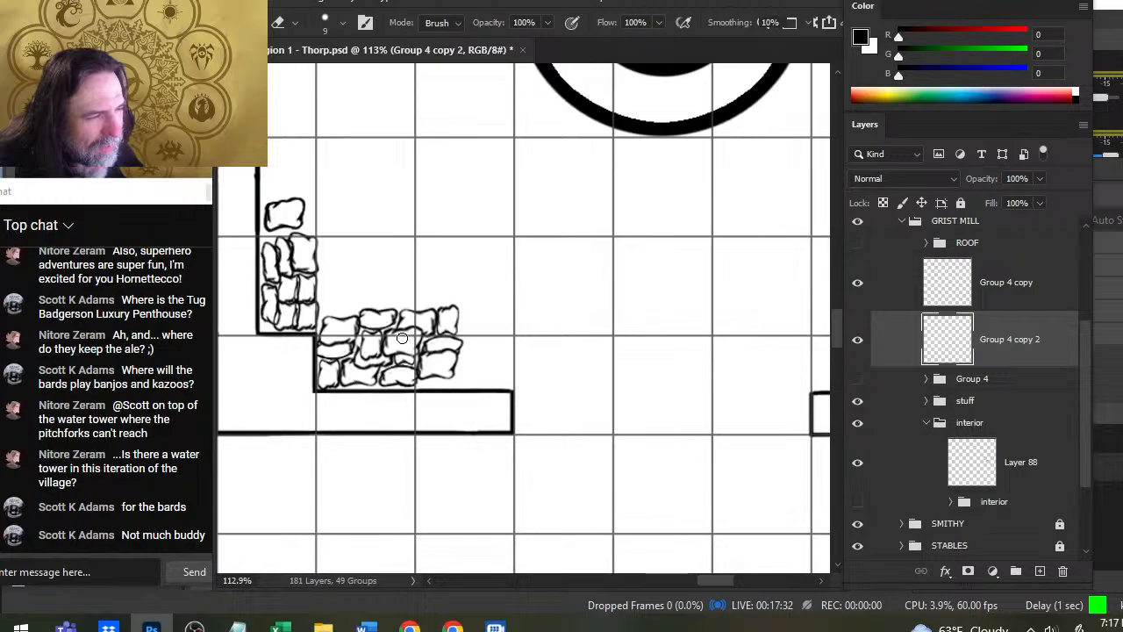
key(z)
mouse_move(582, 331)
mouse_down()
mouse_move(542, 331)
mouse_move(527, 364)
mouse_up()
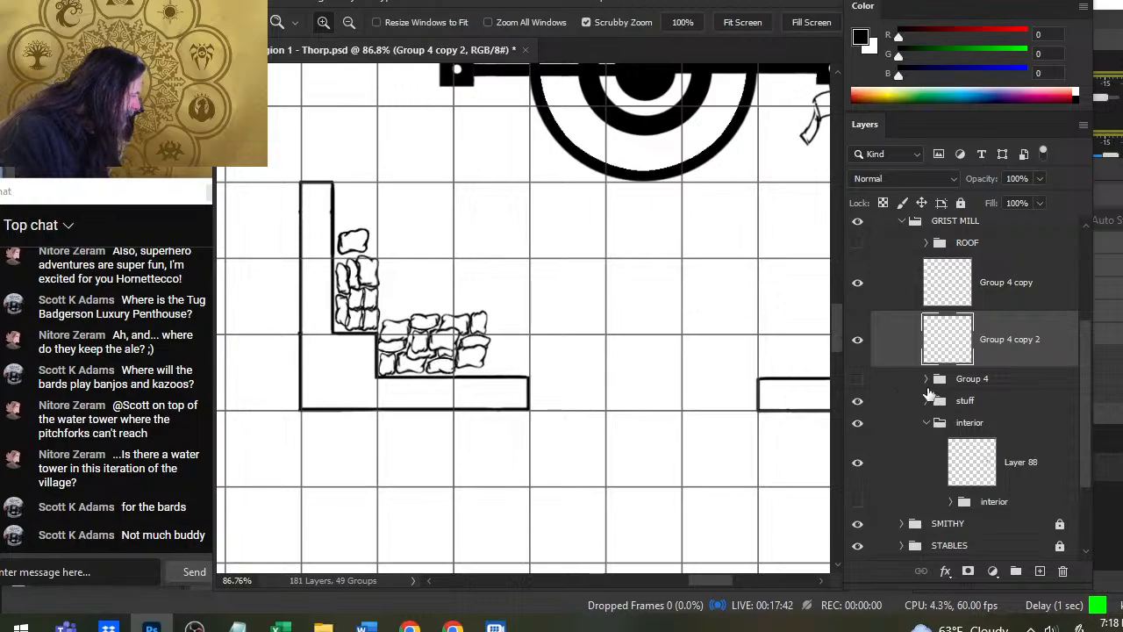
click(863, 348)
click(864, 348)
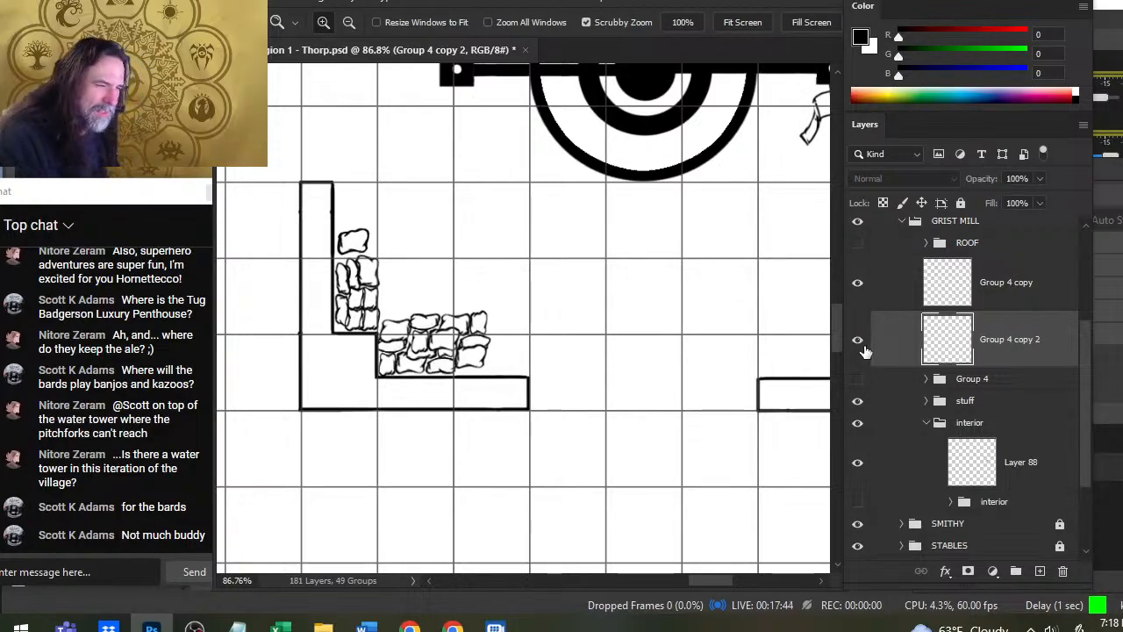
- Lasso the area of the large sack at the lower pile's open end and copy it from Group 4 copy 2 to a new layer
key(l)
mouse_move(379, 309)
mouse_down()
mouse_move(396, 304)
mouse_move(372, 335)
mouse_up()
key(ctrl+d)
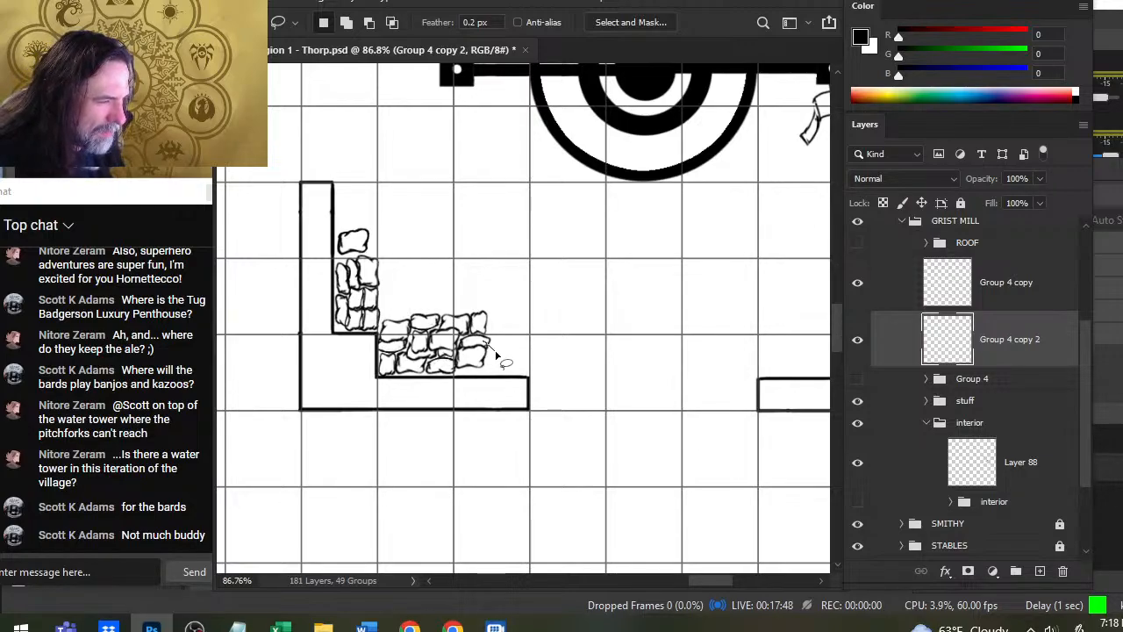
drag(496, 353, 468, 377)
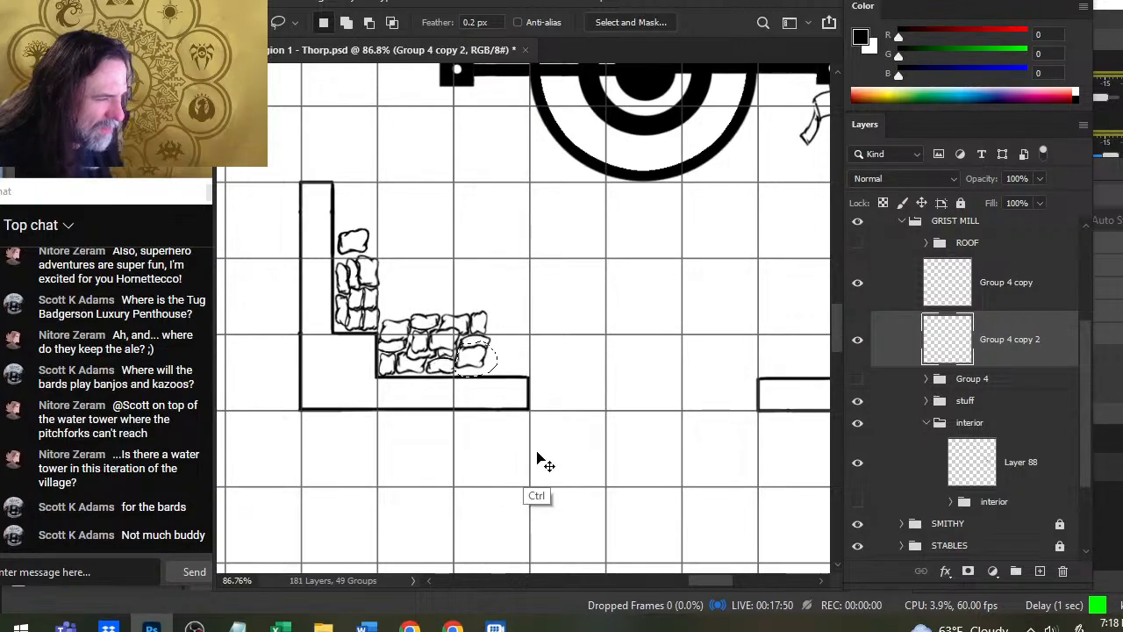
key(ctrl+j)
key(v)
drag(571, 446, 474, 358)
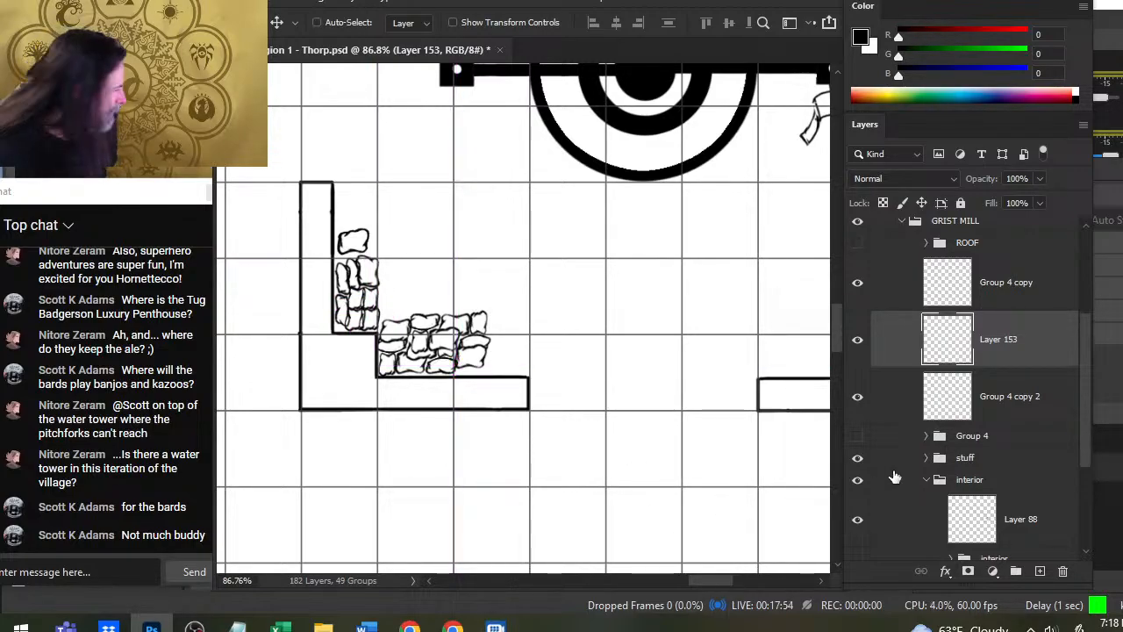
- Duplicate the stuff group and merge the duplicate into a single layer
click(858, 435)
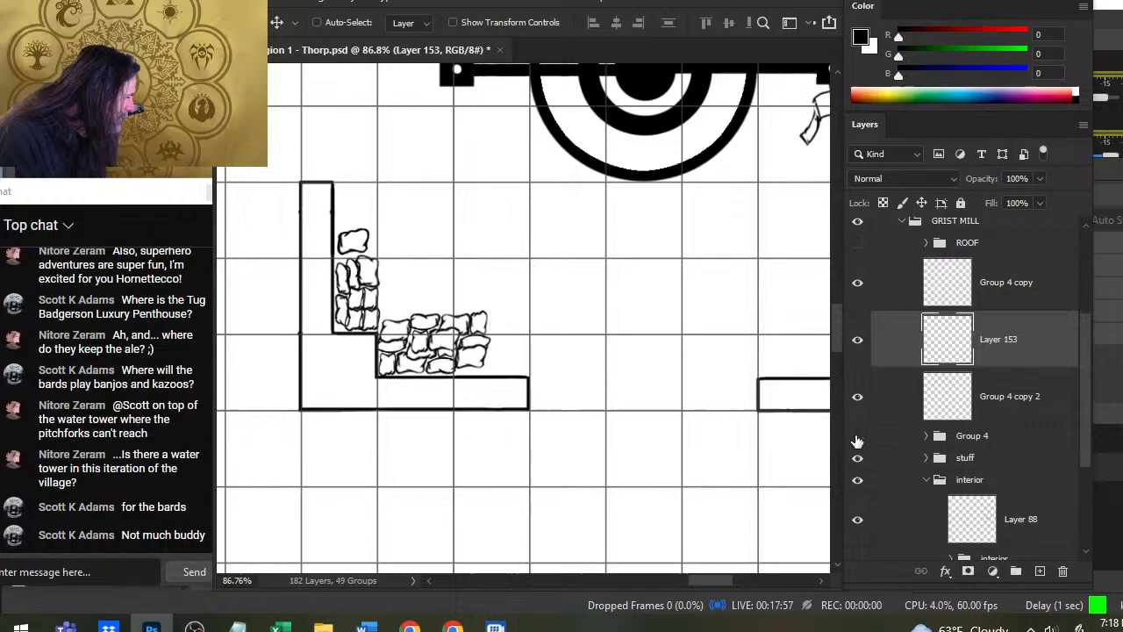
right_click(966, 458)
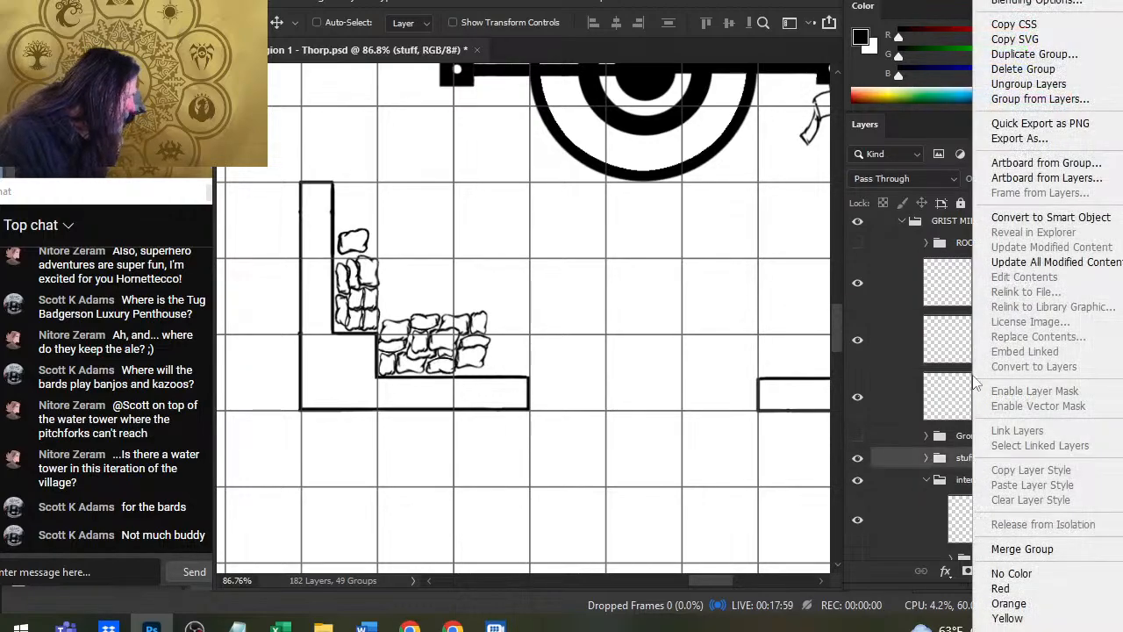
click(1035, 53)
key(Return)
right_click(1005, 454)
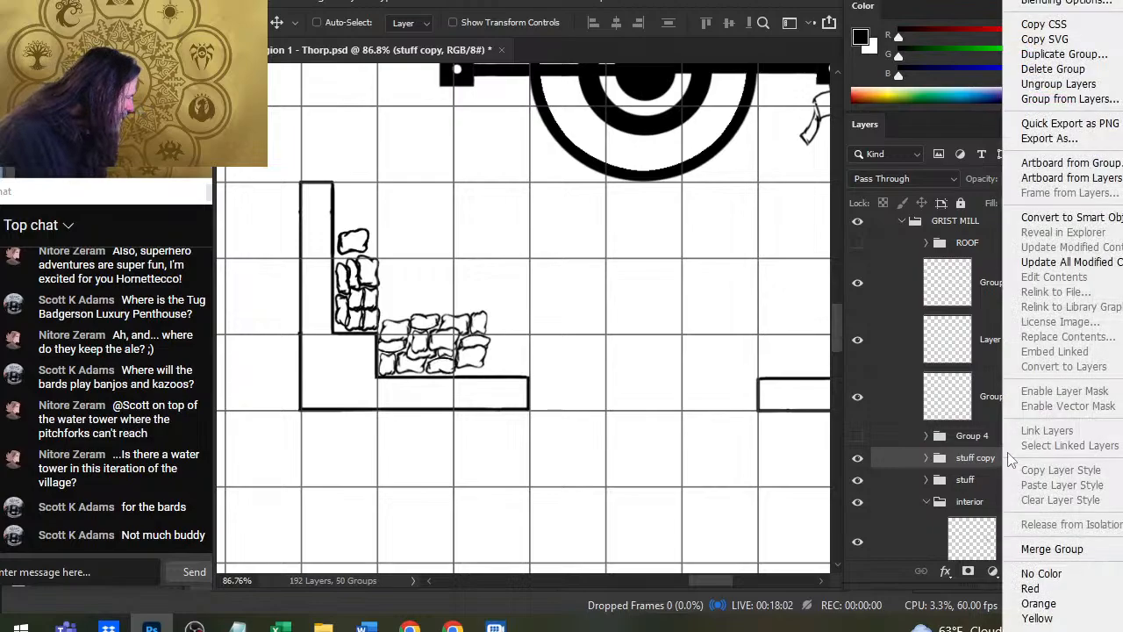
click(1052, 549)
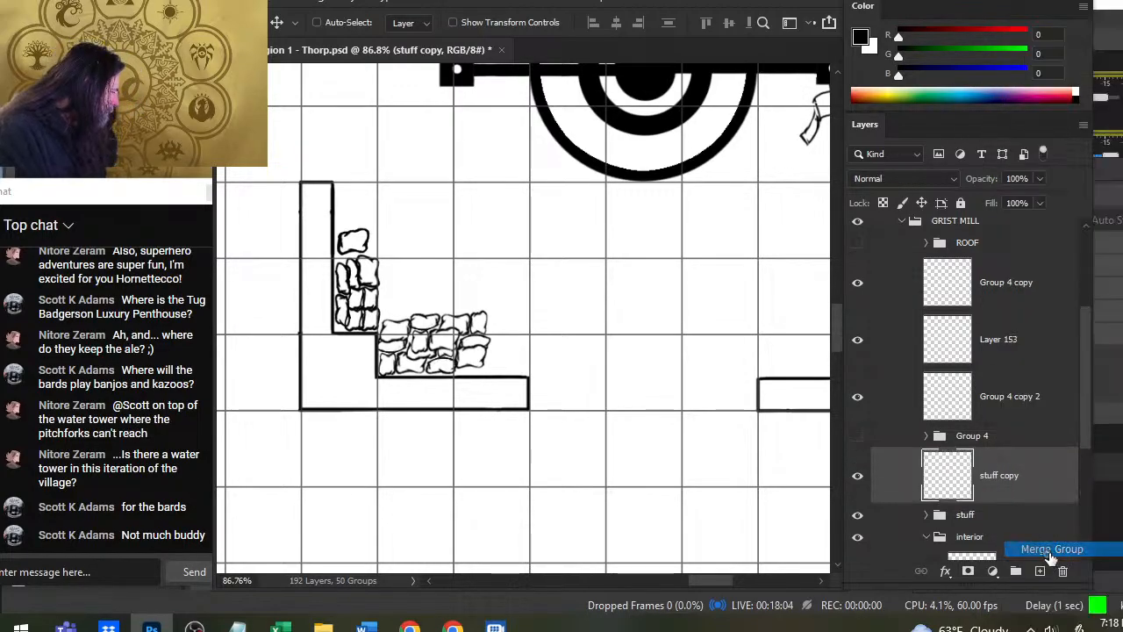
- Move the stuff copy layer above Group 4 copy and shift its sacks to open floor clear of both piles
drag(1007, 475, 980, 285)
click(863, 474)
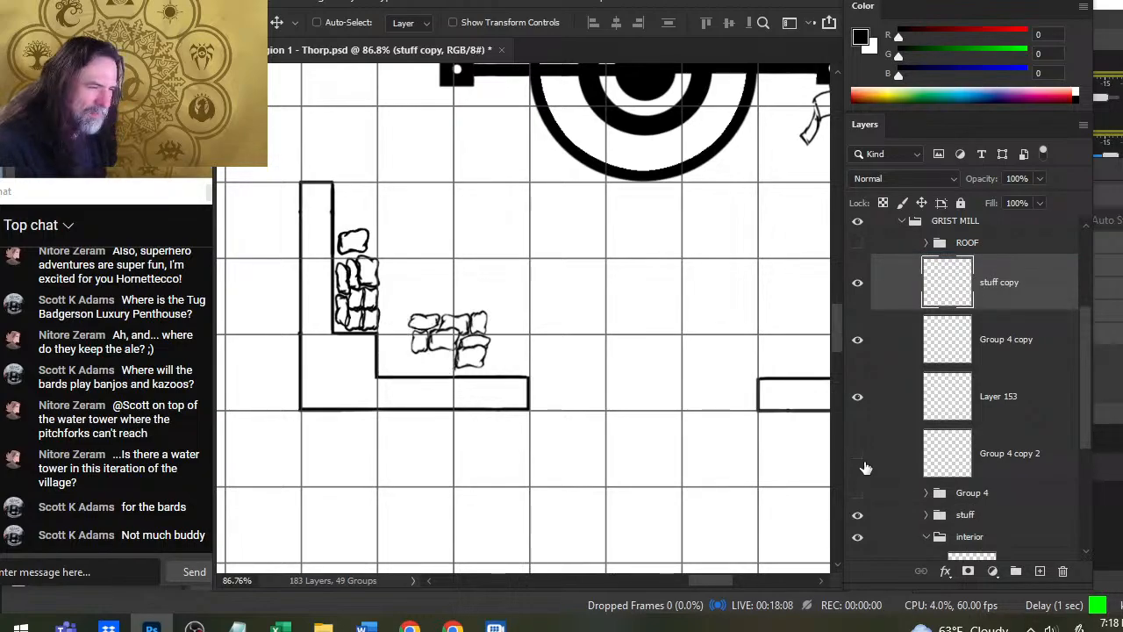
click(866, 474)
drag(478, 383, 535, 361)
drag(439, 252, 478, 206)
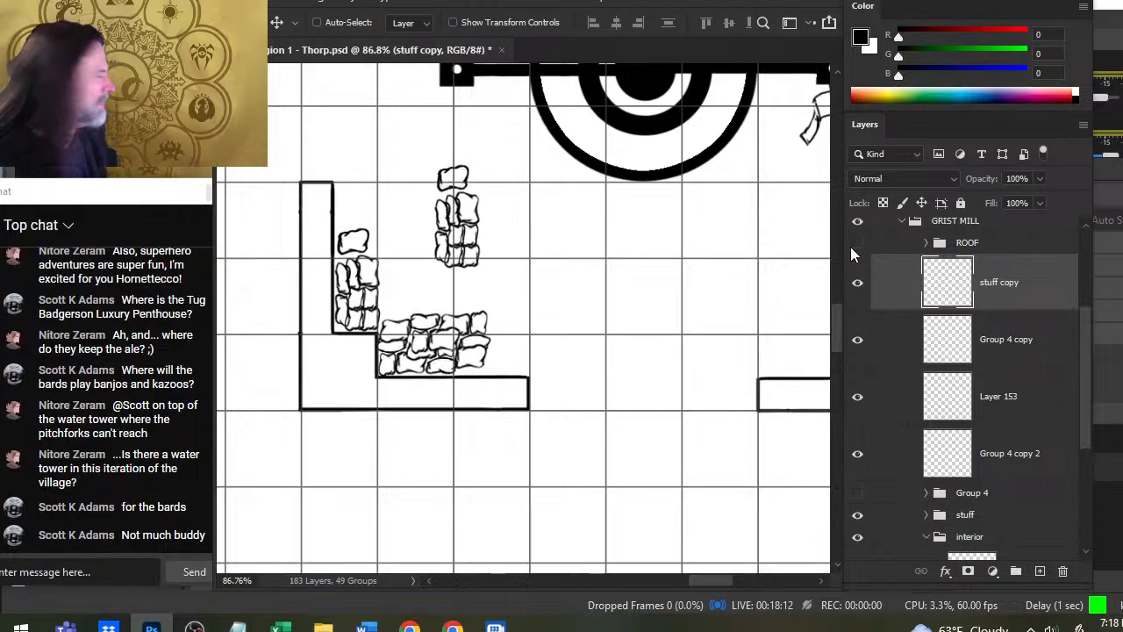
- Lasso the single loose sack on stuff copy and move it just above the lower pile's inner corner
key(l)
mouse_move(417, 154)
mouse_down()
mouse_move(494, 151)
mouse_move(436, 279)
mouse_up()
key(v)
- Rotate the selected sack with Free Transform, seat it where the two piles meet, and deselect it
right_click(489, 355)
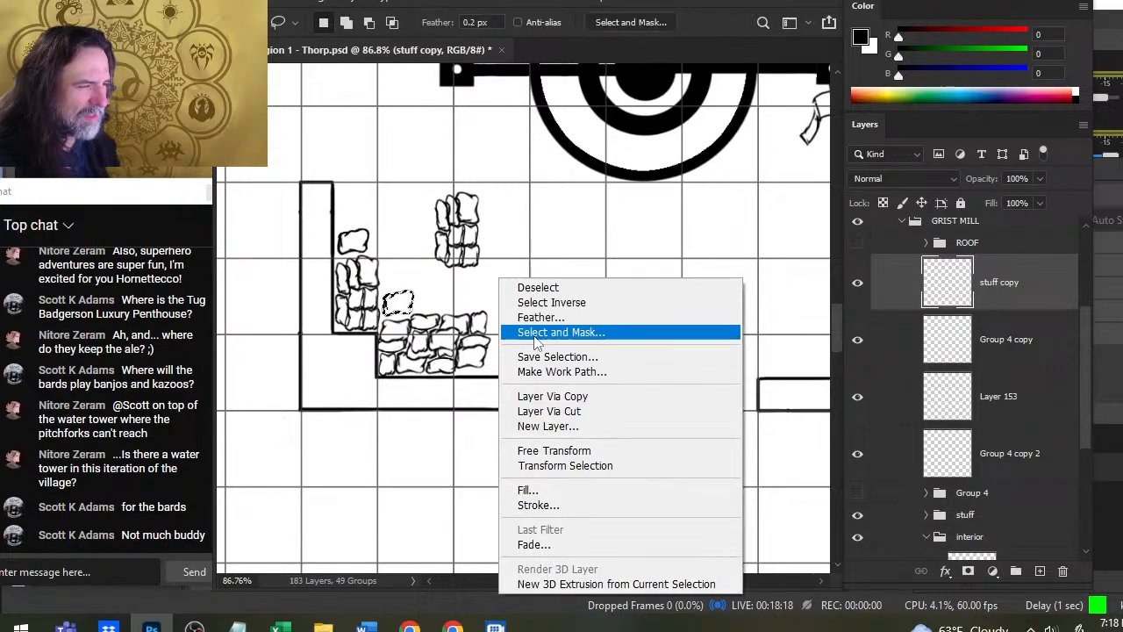
click(604, 450)
mouse_move(567, 362)
mouse_down()
mouse_move(581, 343)
mouse_move(571, 366)
mouse_move(522, 389)
mouse_move(520, 374)
mouse_up()
key(Return)
key(l)
key(v)
key(l)
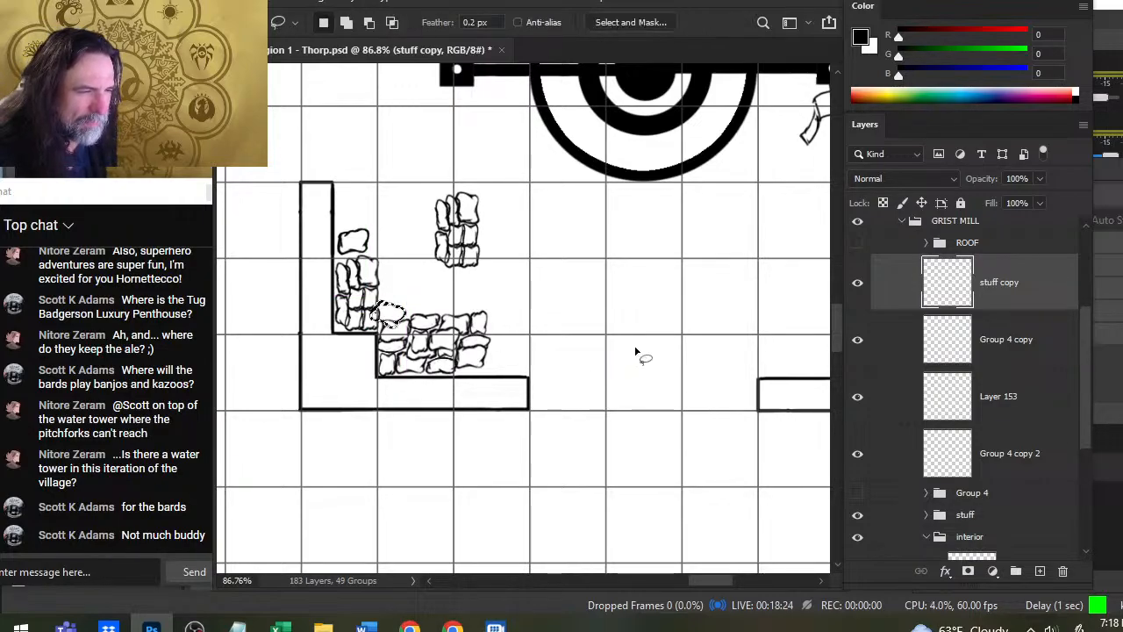
key(ctrl+d)
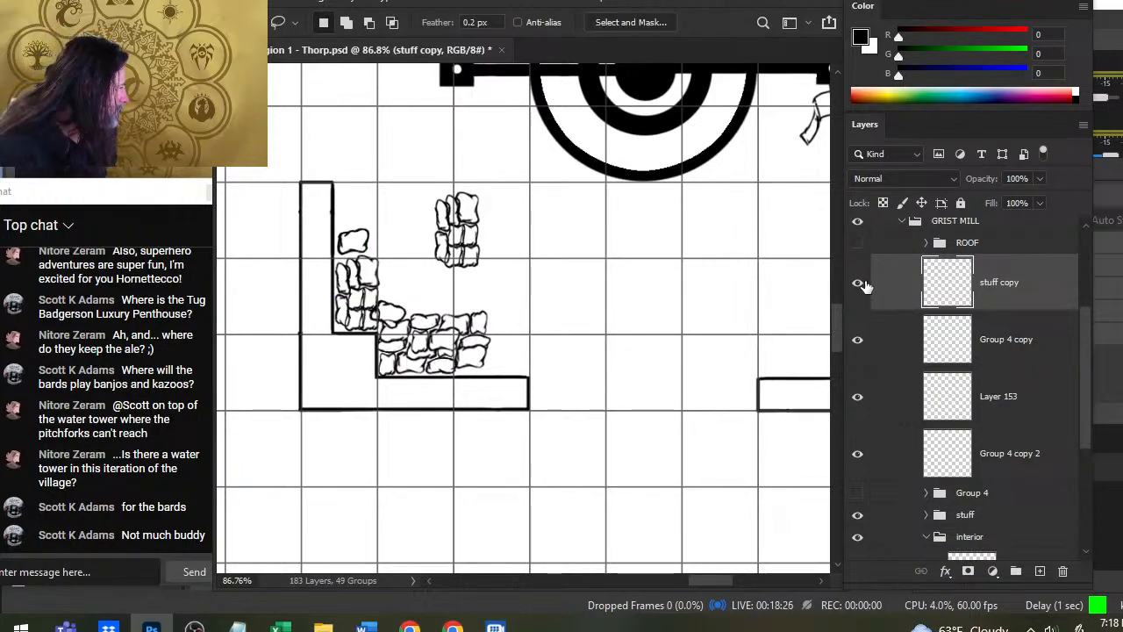
click(859, 283)
click(859, 283)
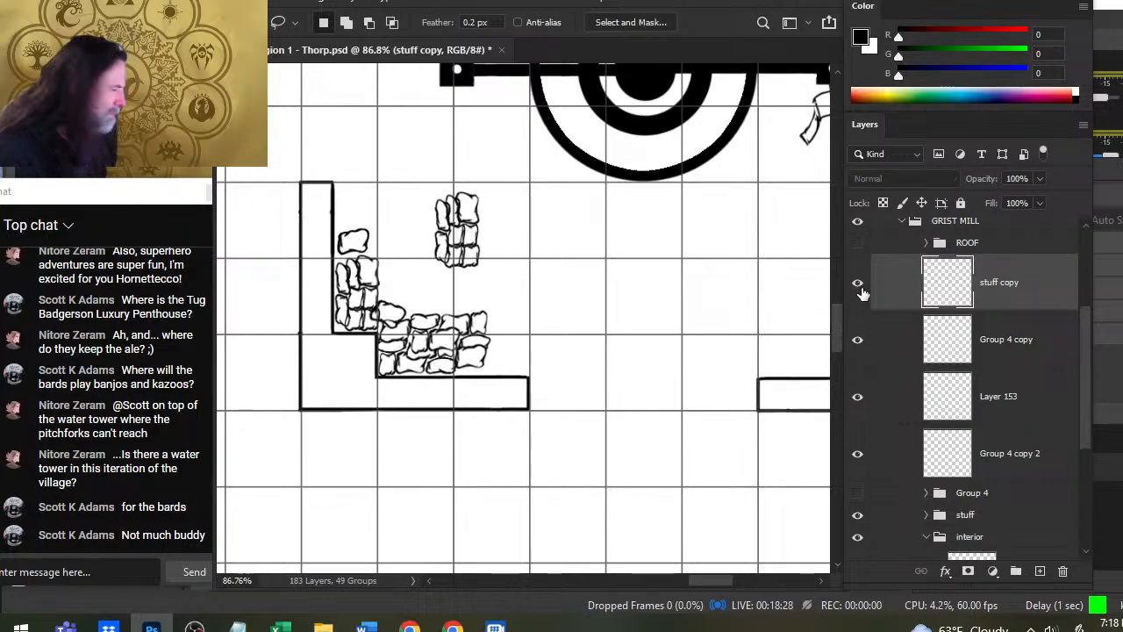
- Toggle the visibility of the sack layers and the stuff group to identify which sacks each one holds
click(859, 342)
click(859, 342)
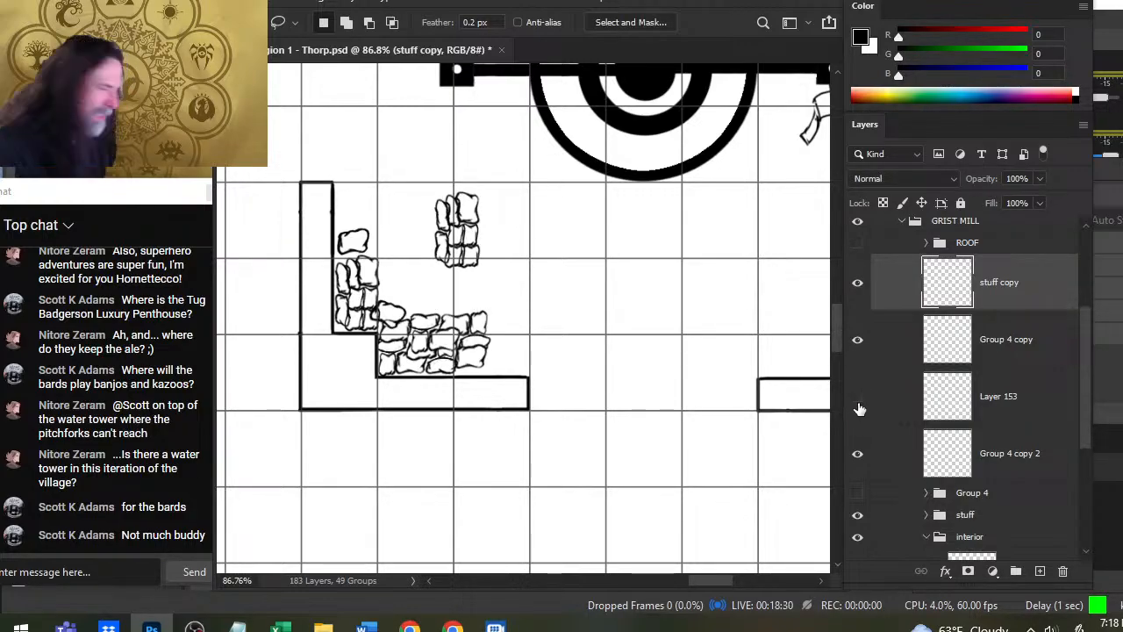
click(859, 454)
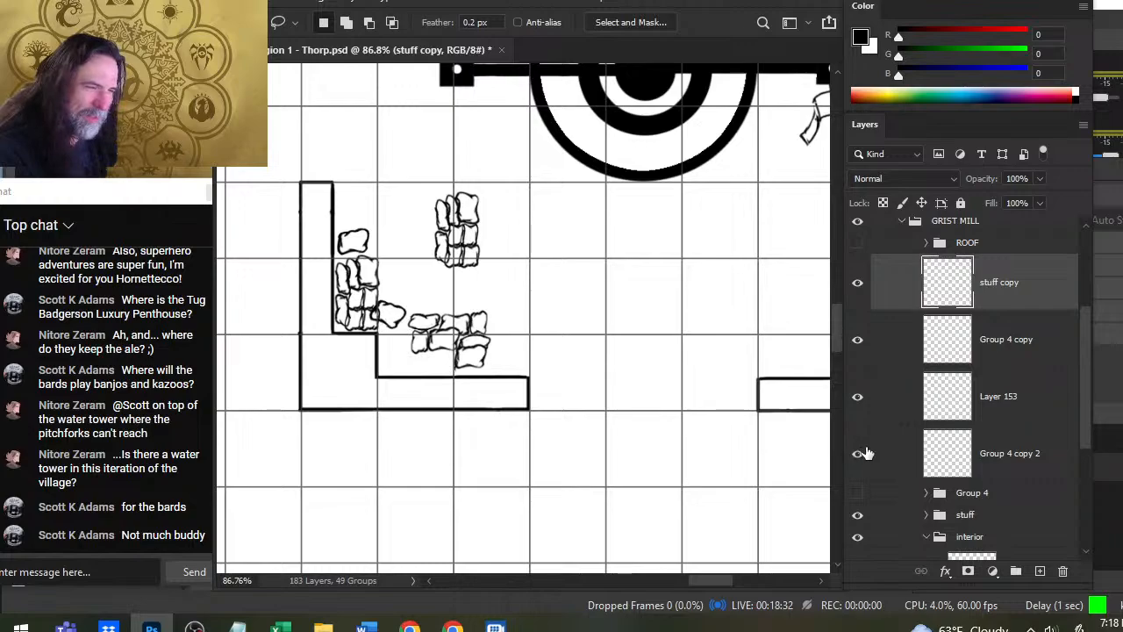
click(863, 453)
click(876, 453)
key(e)
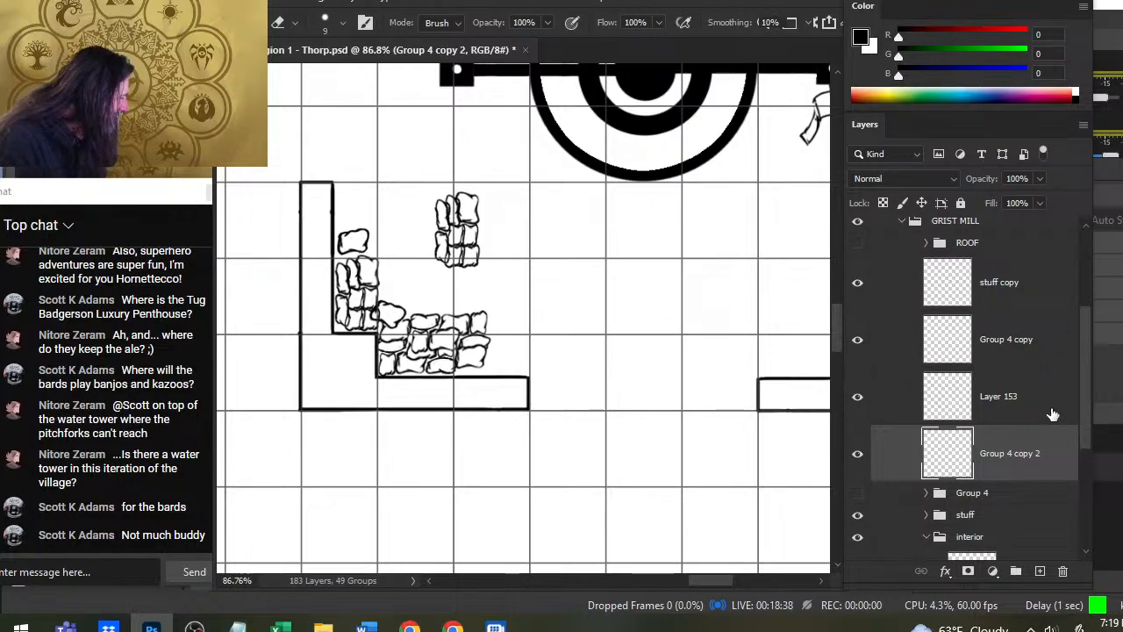
scroll(1053, 412, down, 1)
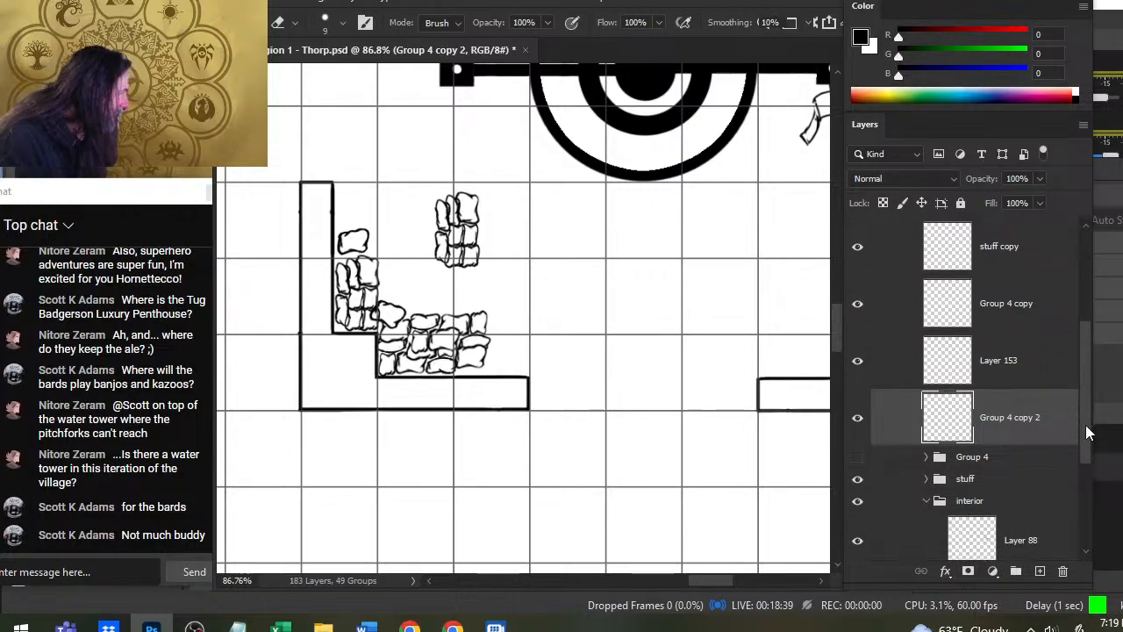
click(858, 473)
click(858, 472)
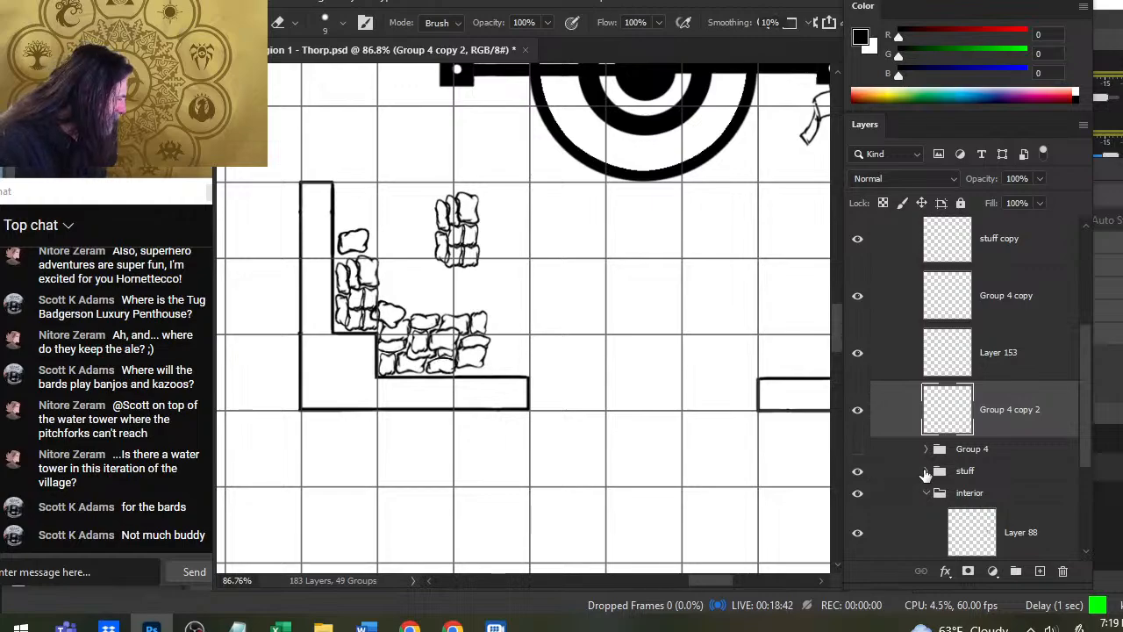
click(926, 471)
click(860, 479)
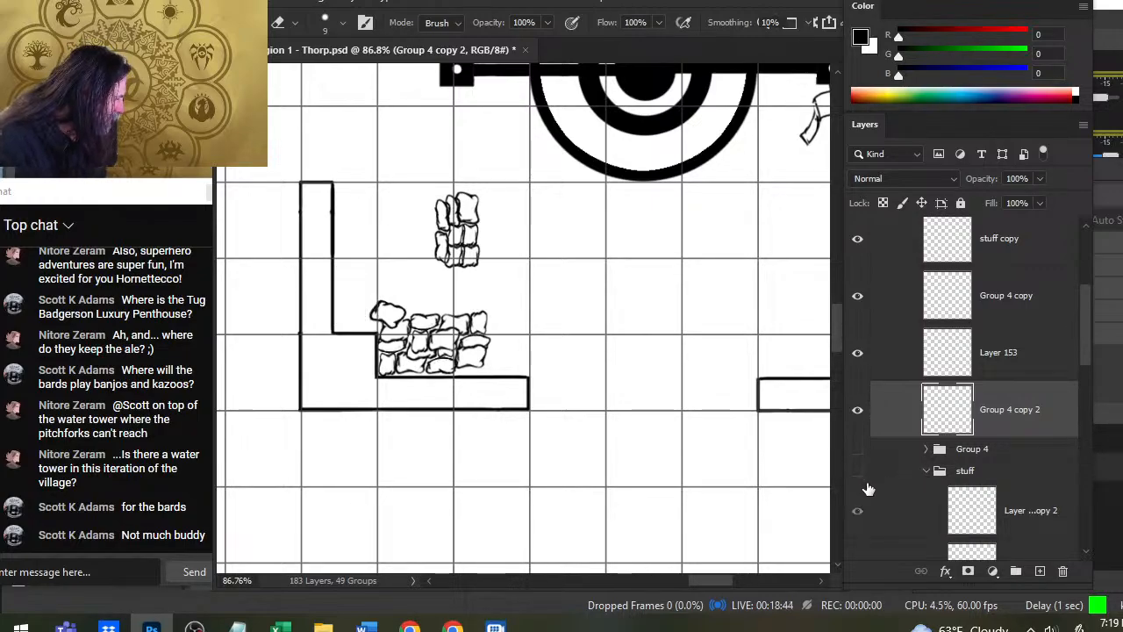
click(862, 481)
- Duplicate the stuff group, hide the original group, and merge the duplicate into a single layer
click(930, 481)
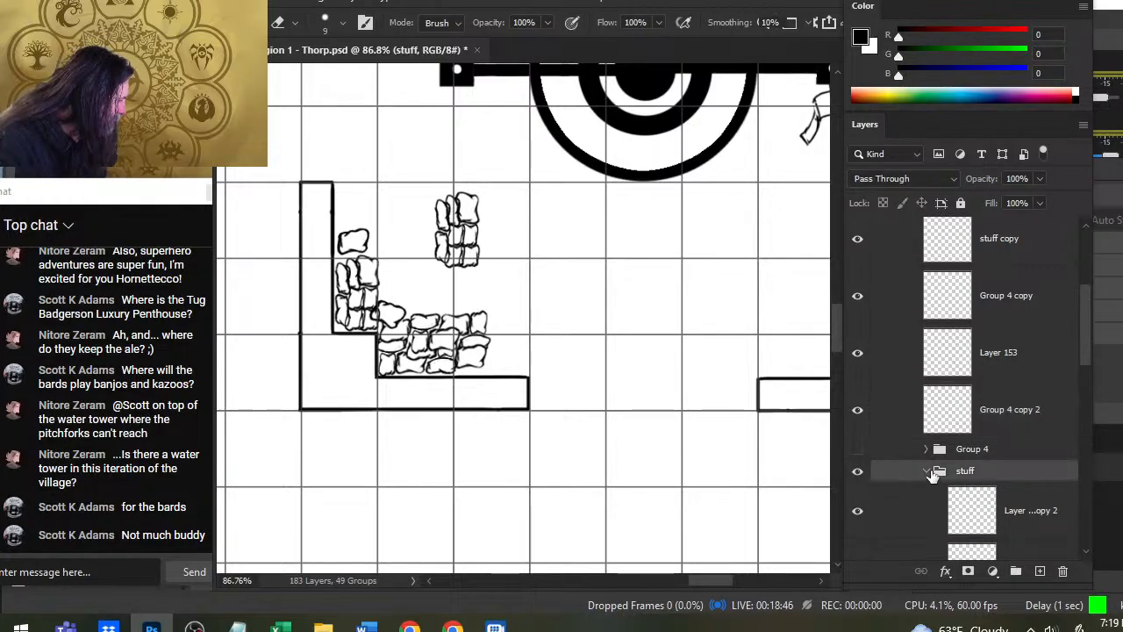
click(928, 473)
right_click(1005, 474)
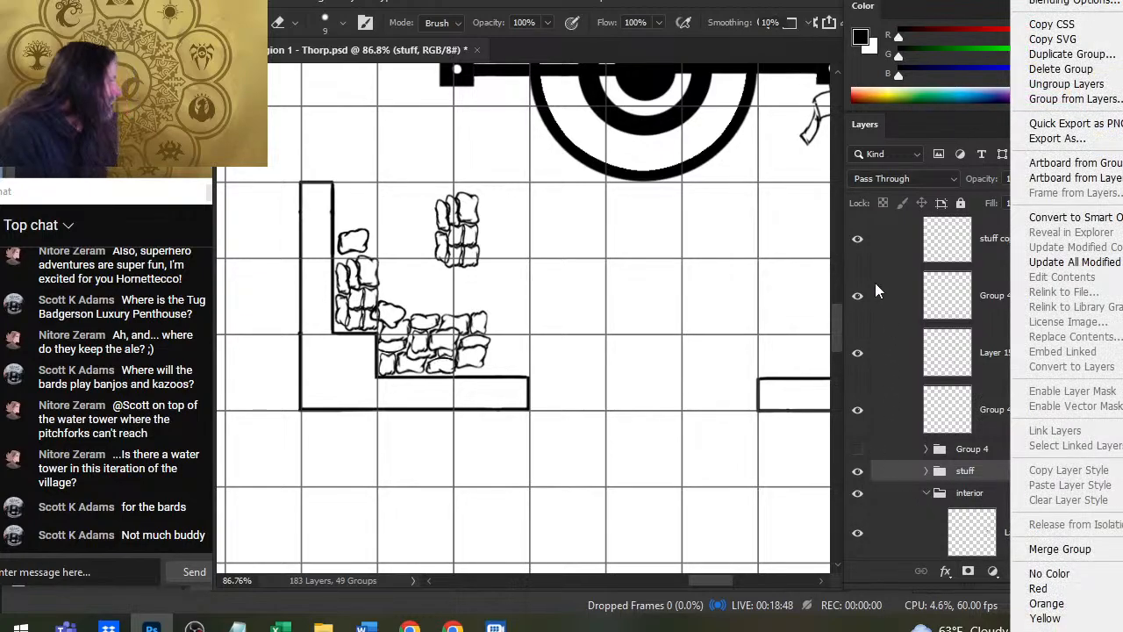
click(1073, 55)
key(Return)
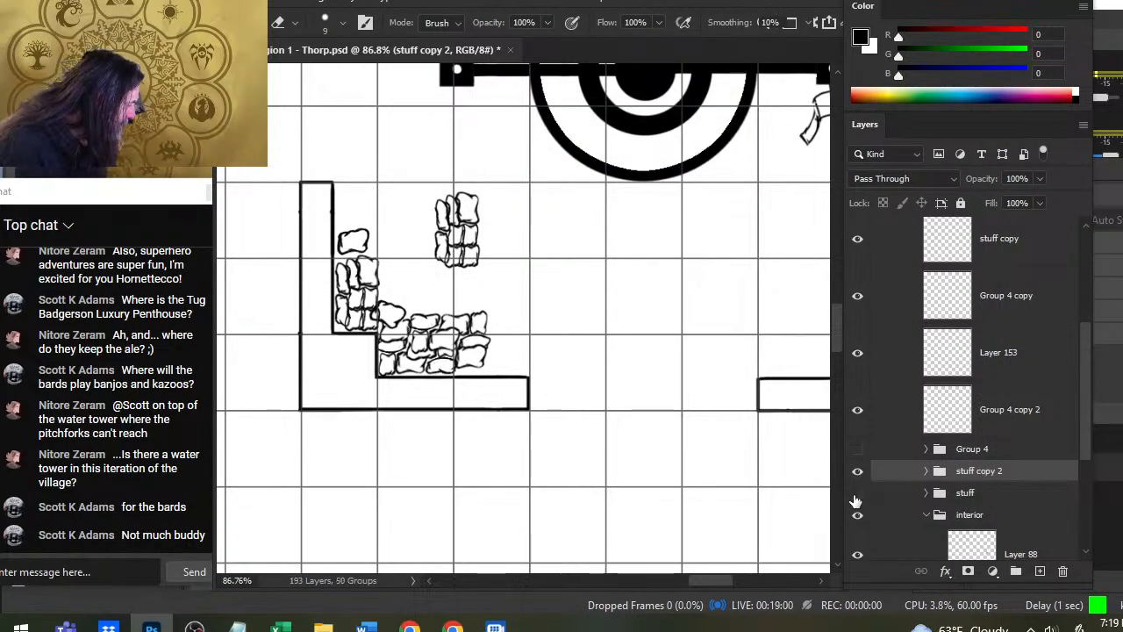
right_click(891, 470)
click(990, 548)
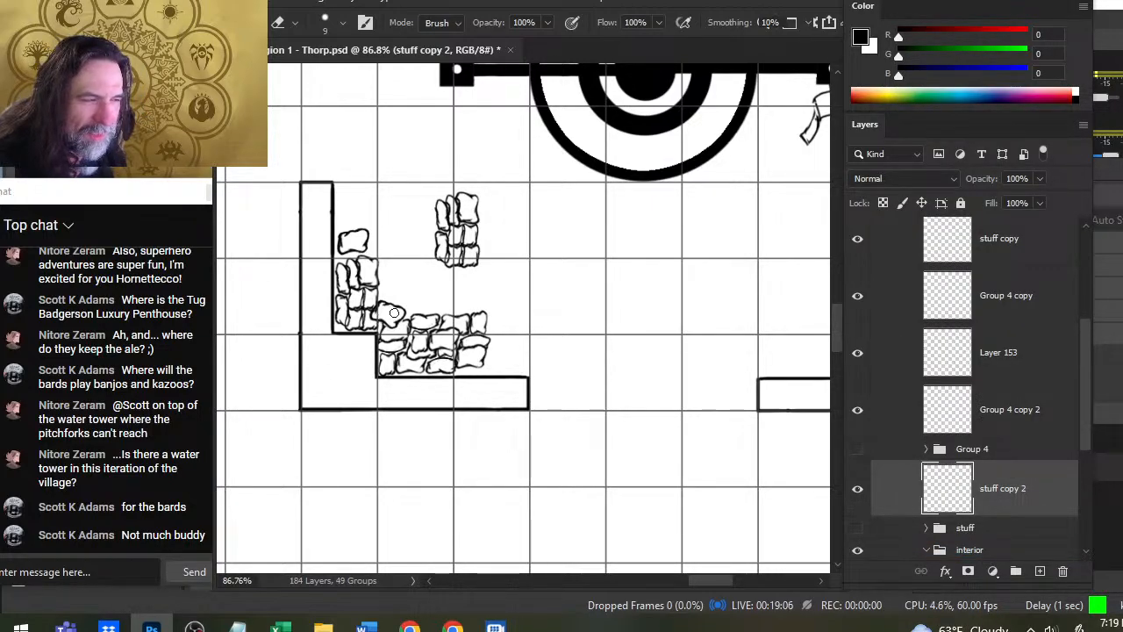
- Lasso the sack pile on the open floor in the stuff copy layer and cut it onto its own layer
click(858, 409)
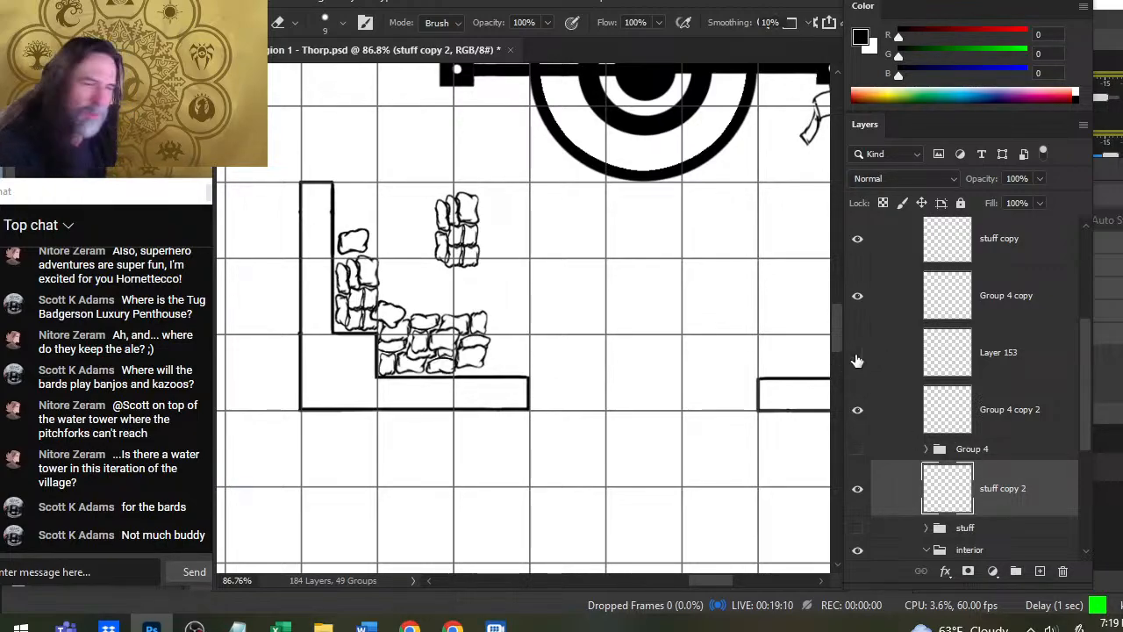
click(859, 298)
click(859, 298)
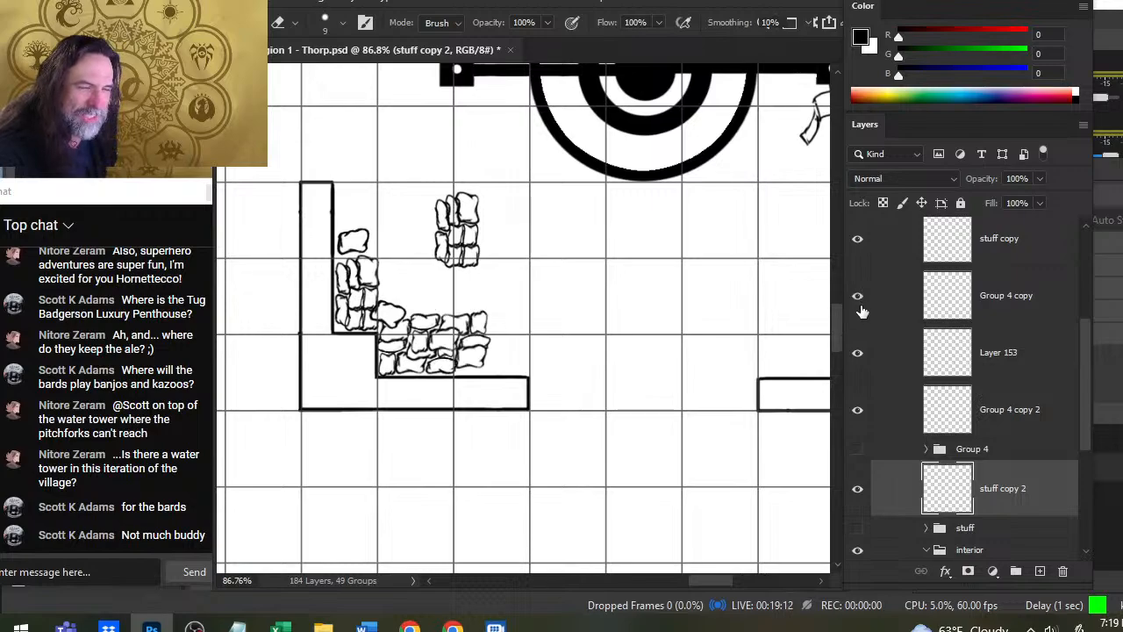
click(859, 254)
click(859, 254)
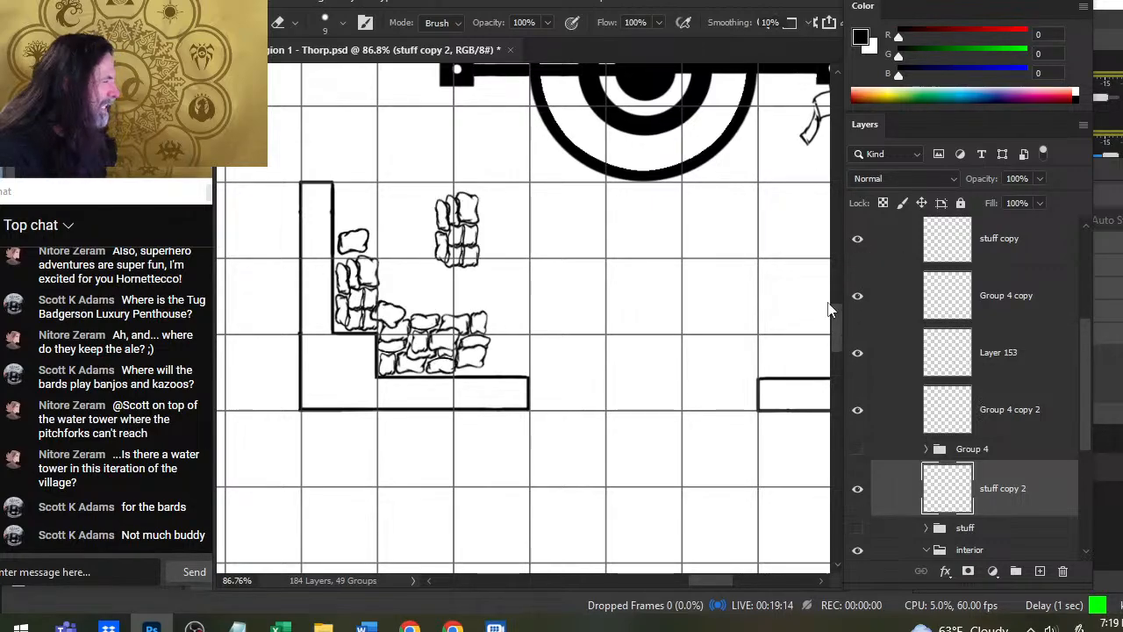
click(999, 239)
key(l)
drag(480, 179, 537, 264)
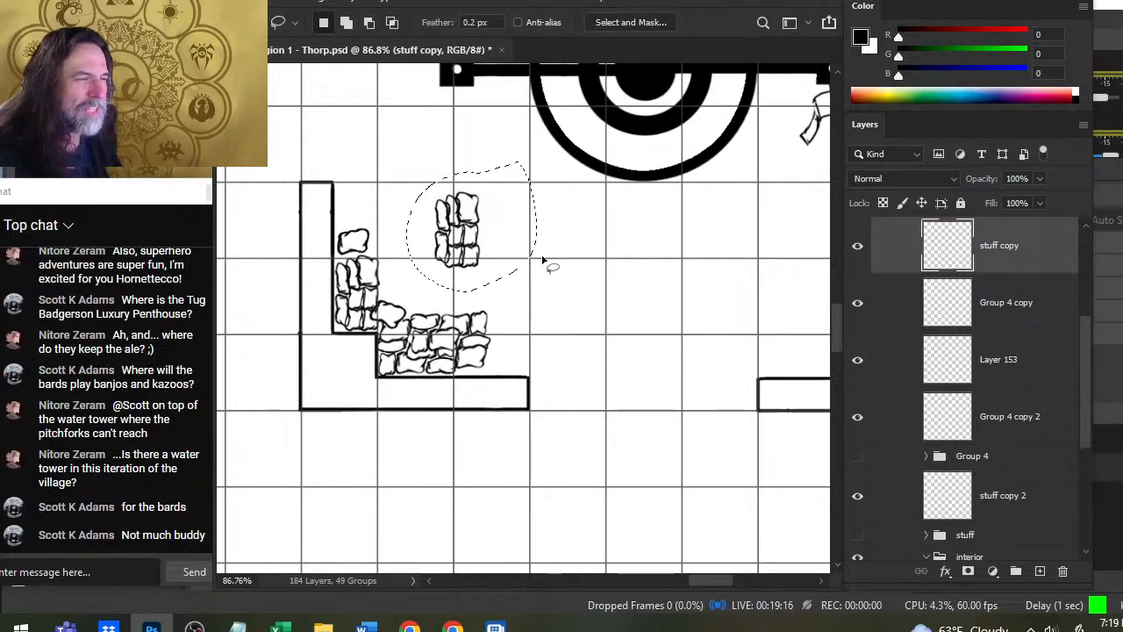
key(ctrl+shift+j)
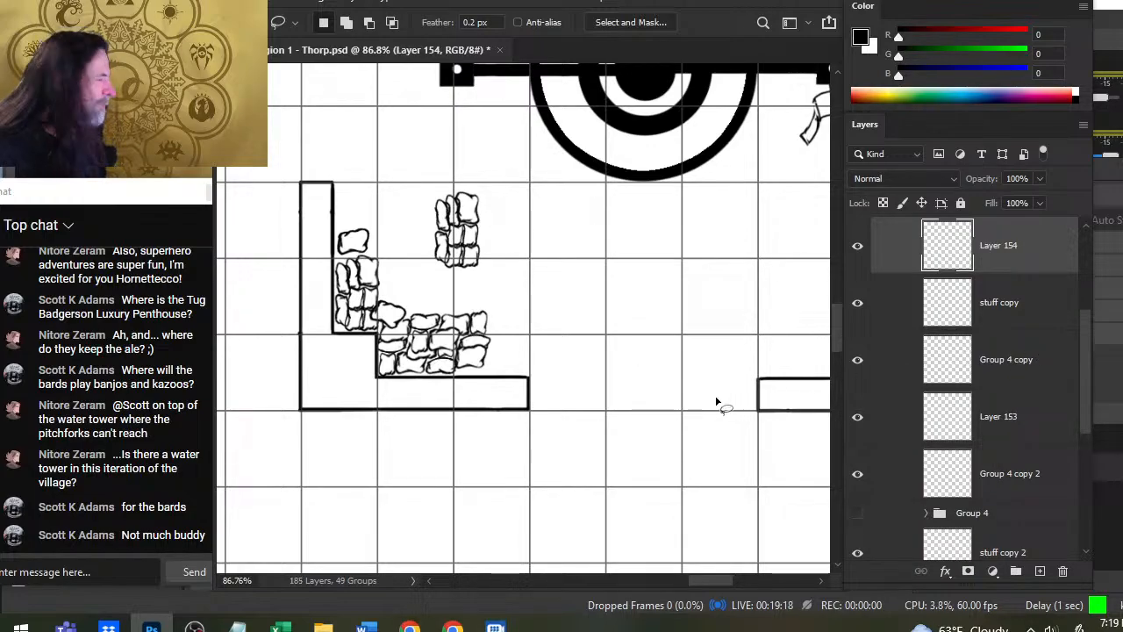
- Move the separated sack pile against the west wall in the grist mill's northwest corner, without any active selection
drag(685, 349, 550, 283)
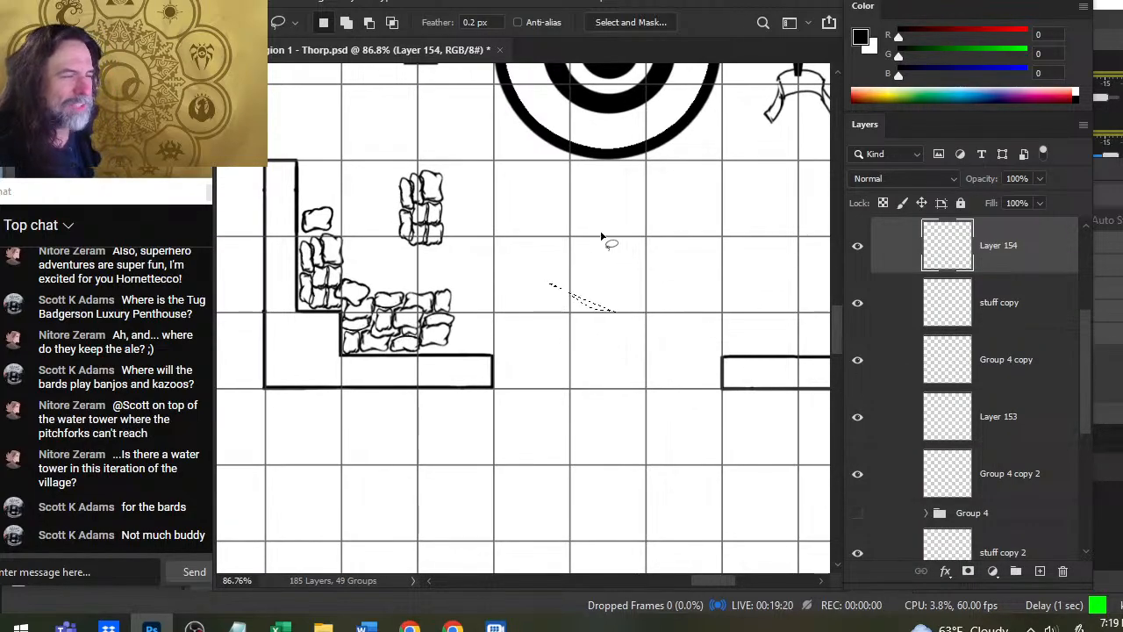
key(ctrl+d)
drag(622, 319, 562, 311)
drag(640, 276, 486, 353)
key(v)
drag(486, 265, 544, 355)
mouse_move(400, 519)
mouse_down()
mouse_move(413, 243)
mouse_move(334, 267)
mouse_up()
key(l)
- Rotate the northwest sack pile half a turn with Free Transform so its large sack faces away from the corner
right_click(382, 234)
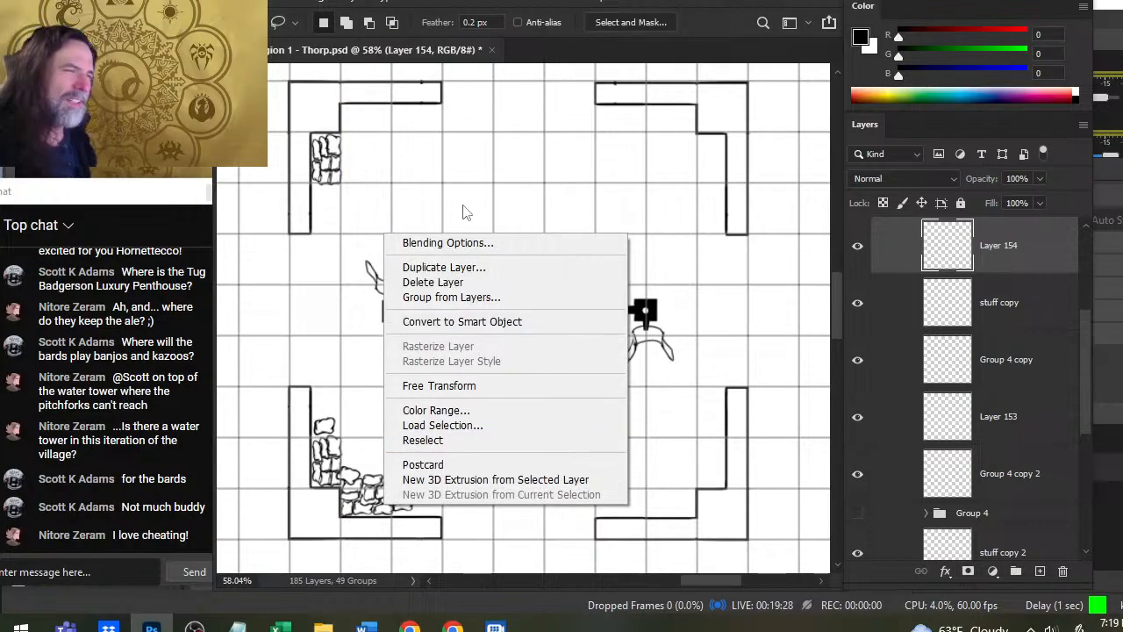
click(500, 388)
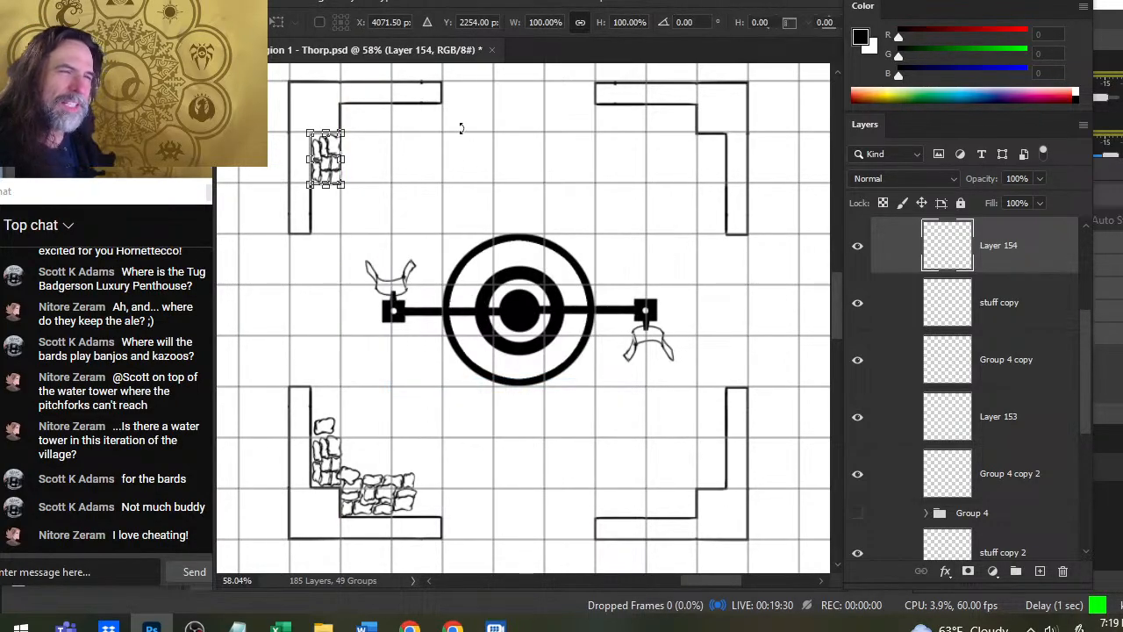
drag(461, 128, 238, 188)
key(Return)
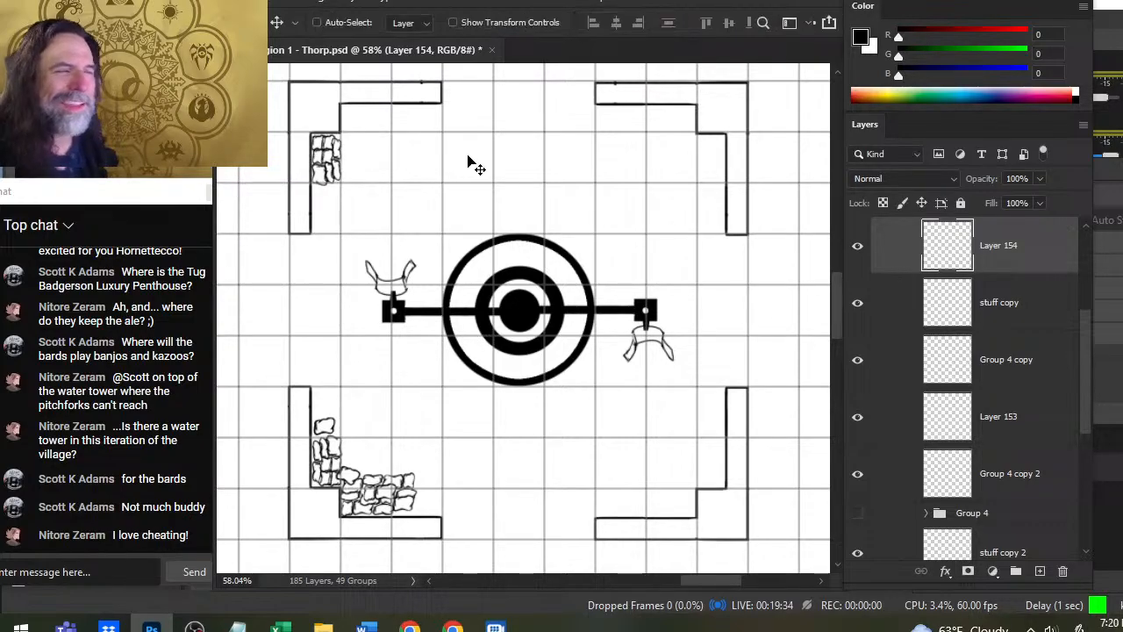
drag(492, 234, 492, 230)
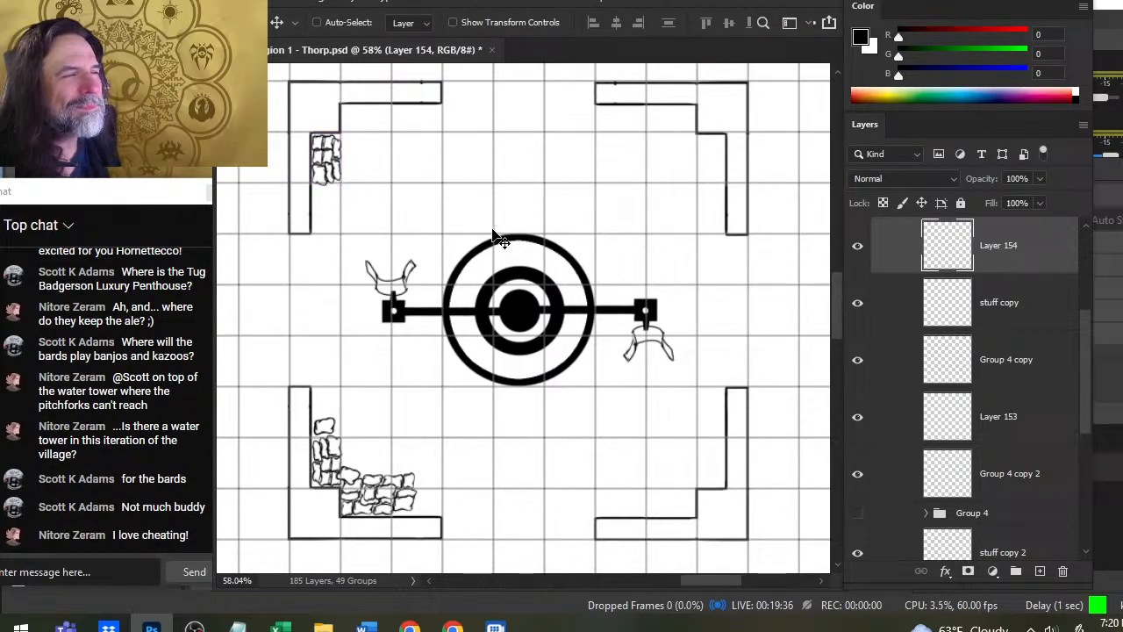
- Lasso the upper rows of sacks in the northwest pile on Layer 154, leaving out its bottom row
key(z)
click(340, 143)
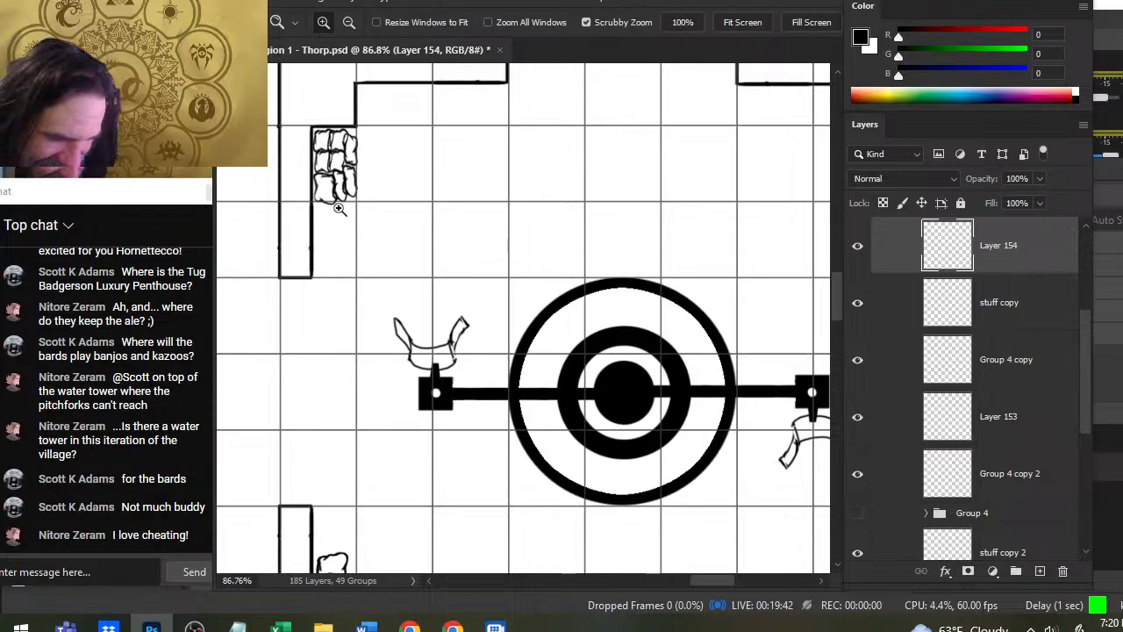
click(331, 224)
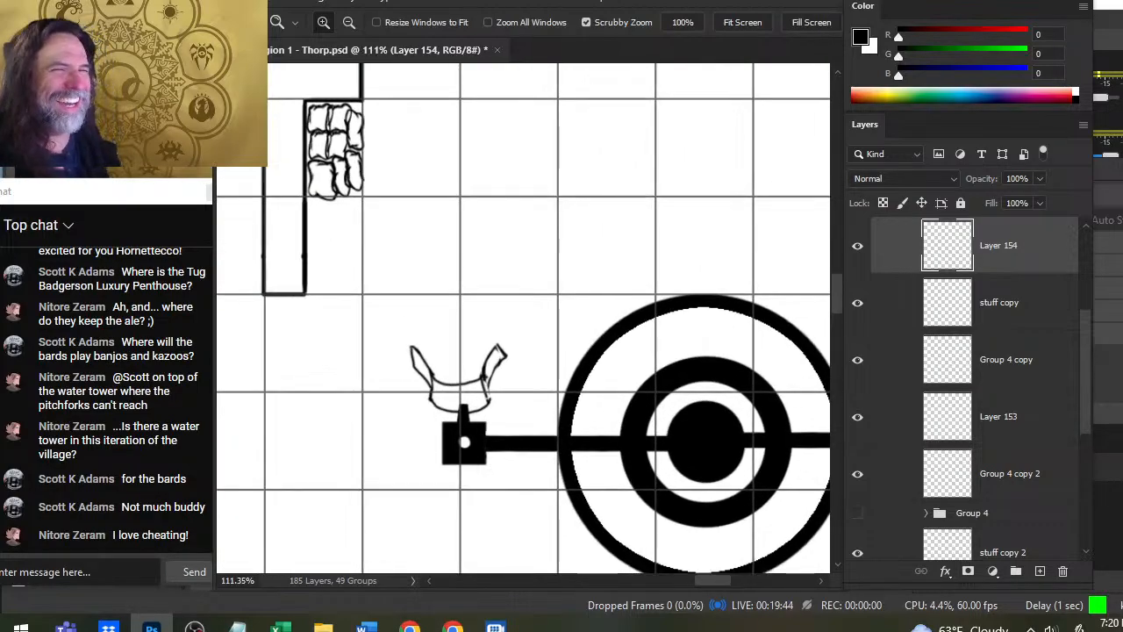
key(l)
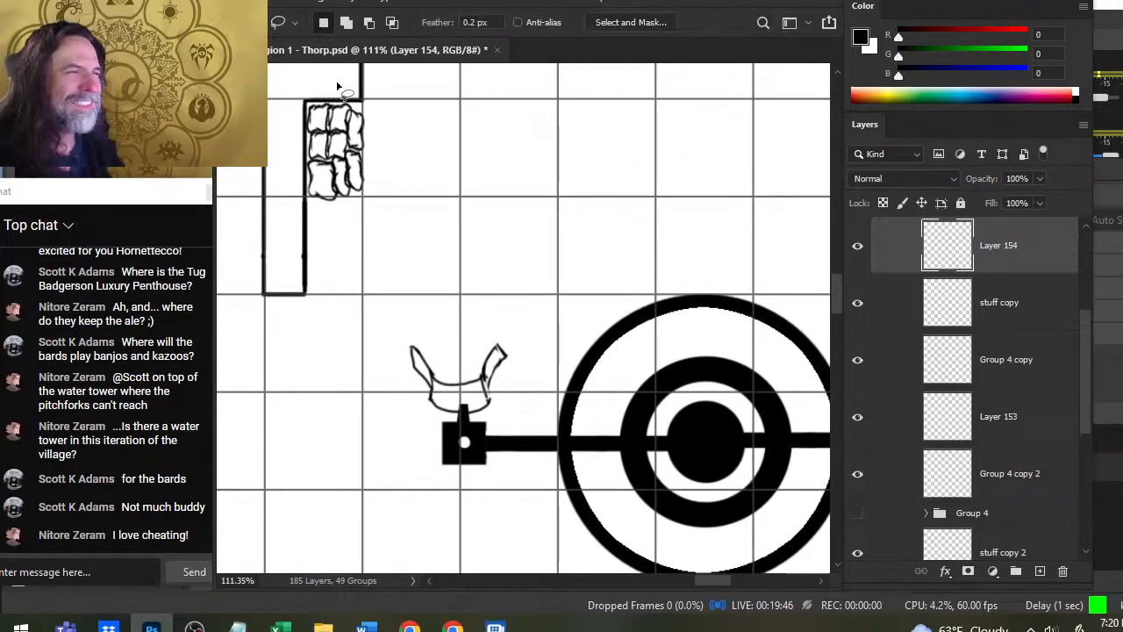
drag(281, 138, 340, 85)
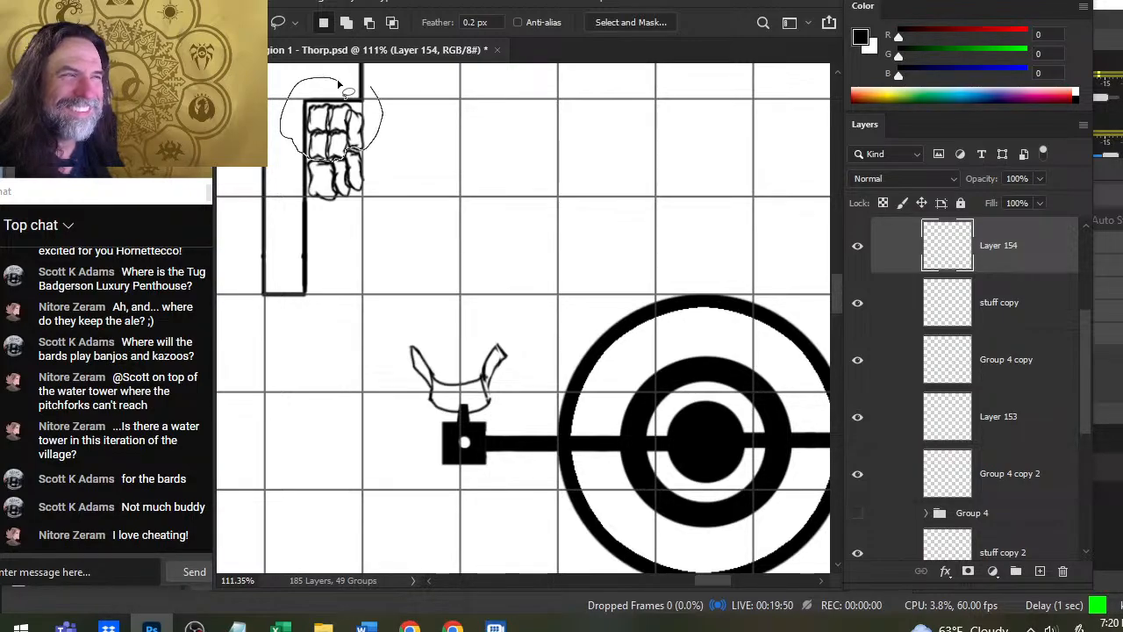
drag(340, 85, 294, 156)
key(Delete)
key(ctrl+d)
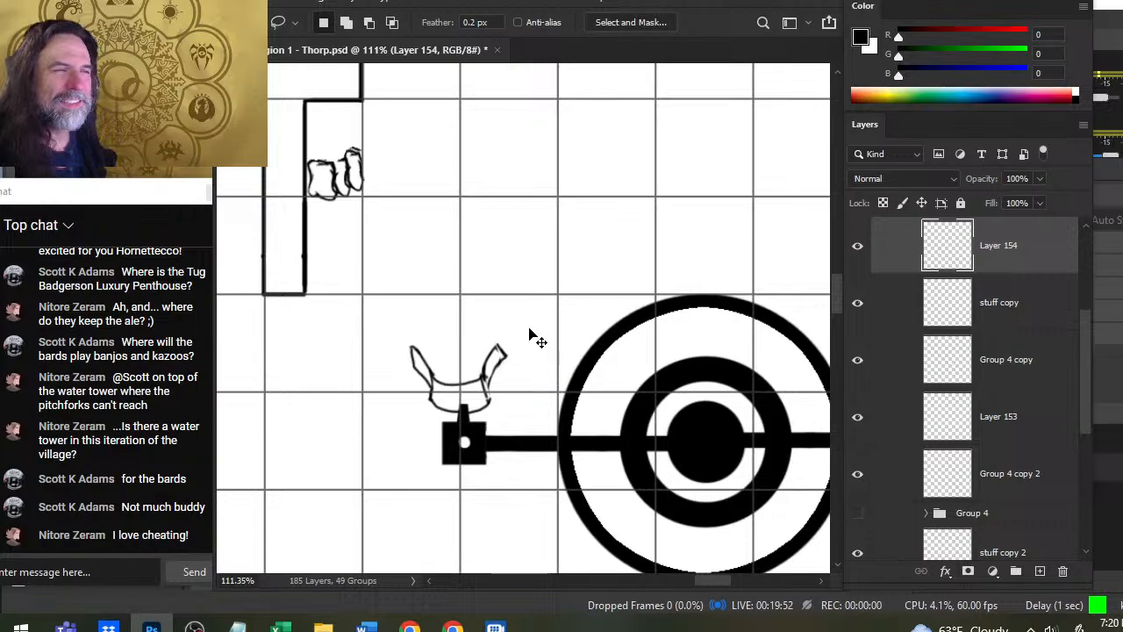
key(ctrl+z)
key(ctrl+z)
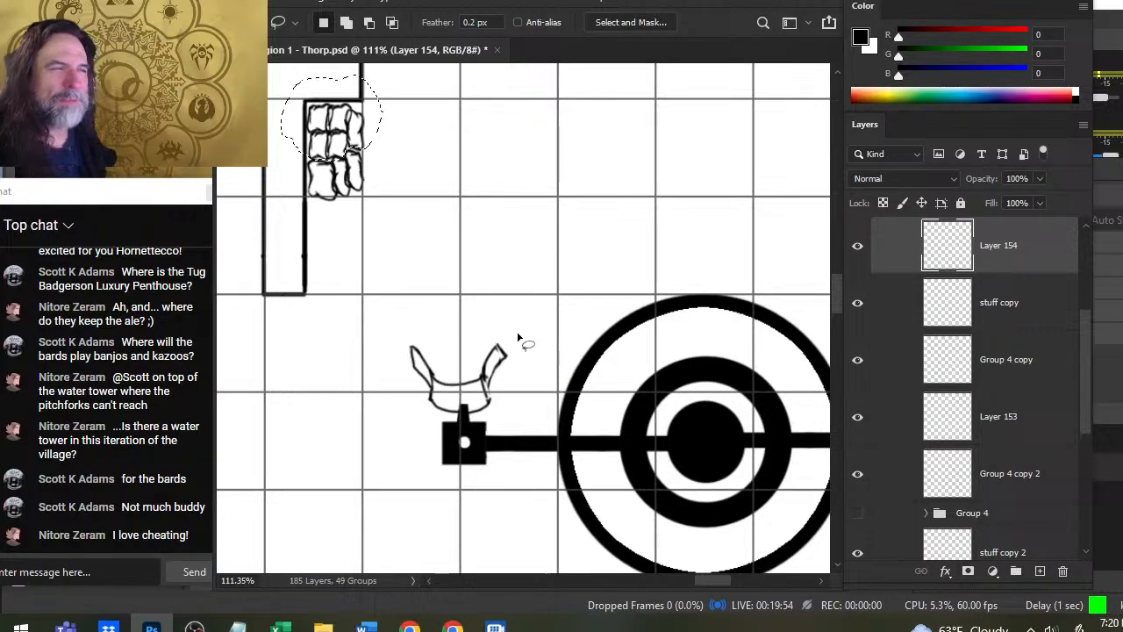
key(ctrl+j)
space+drag(502, 248, 454, 351)
key(v)
drag(423, 314, 520, 324)
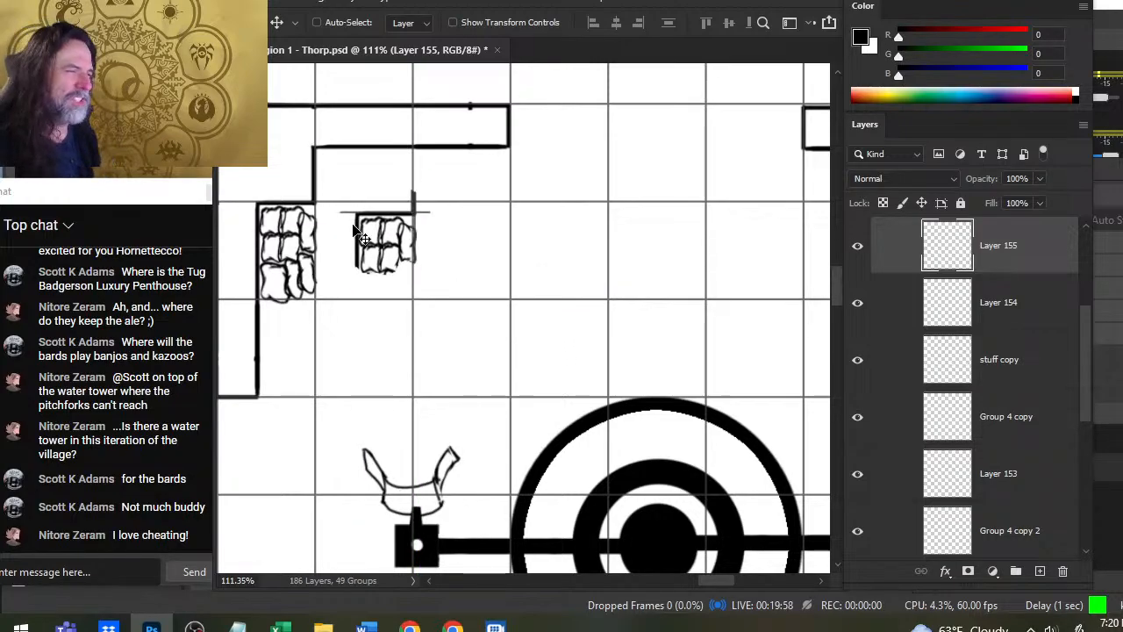
key(e)
key(ctrl+z)
key(ctrl+z)
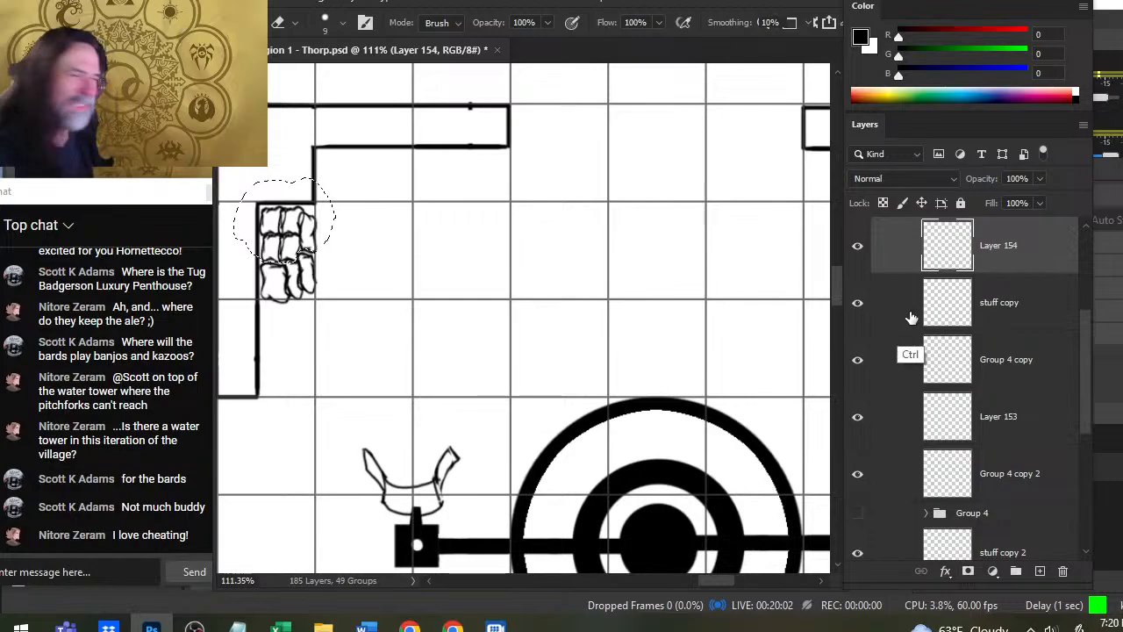
- Copy the lassoed sacks to a new layer and move the copy beside the inner wall step above the pile
key(ctrl+j)
key(v)
drag(370, 369, 432, 323)
- Rotate the copied sacks 90°, flip them horizontally, and seat them snugly in the inner corner below the north wall
key(l)
right_click(488, 254)
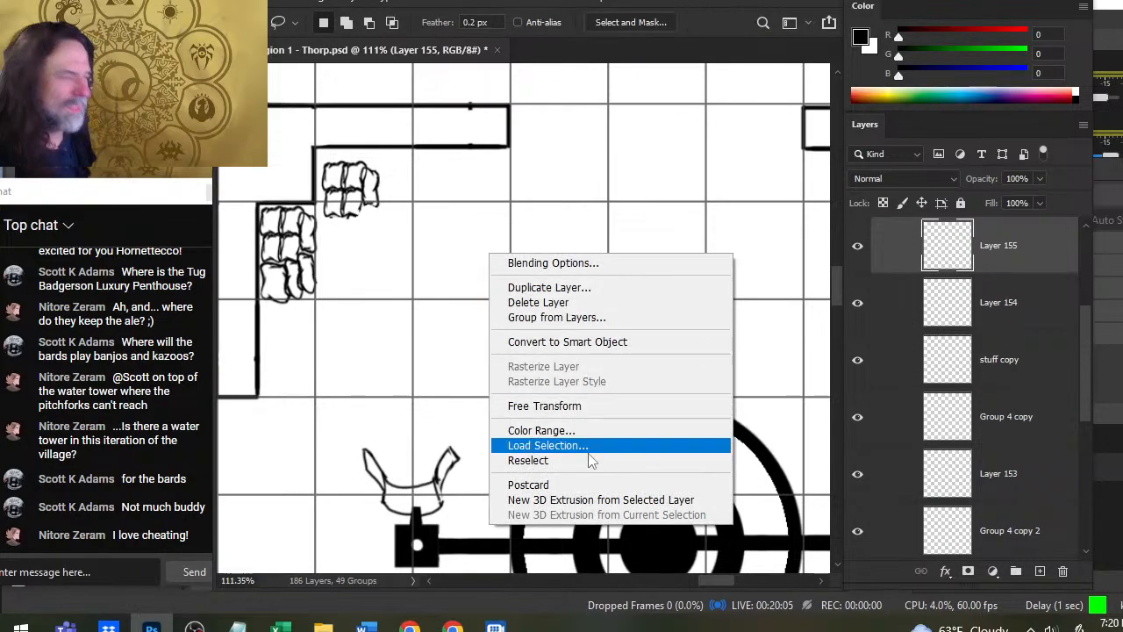
click(569, 405)
drag(404, 129, 461, 290)
right_click(423, 279)
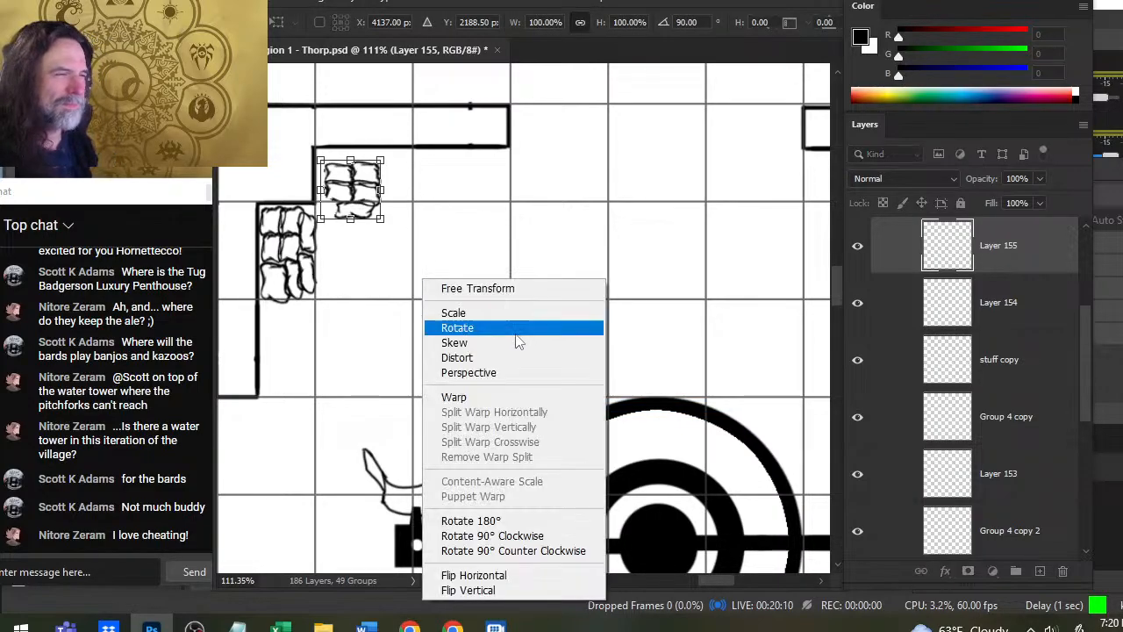
click(492, 575)
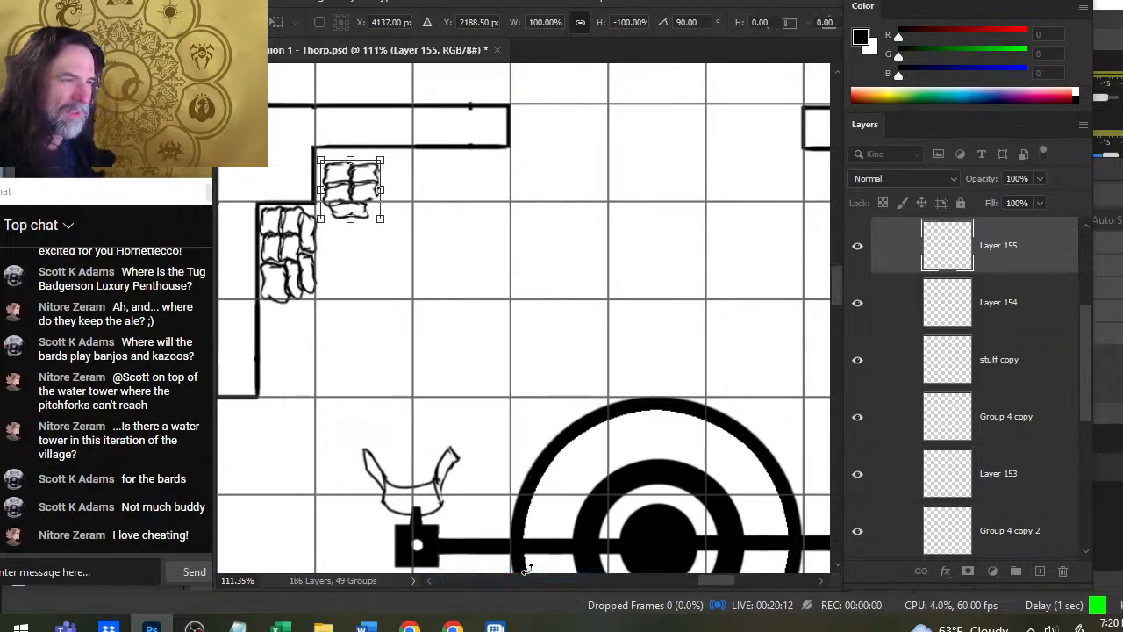
key(Return)
drag(437, 369, 432, 355)
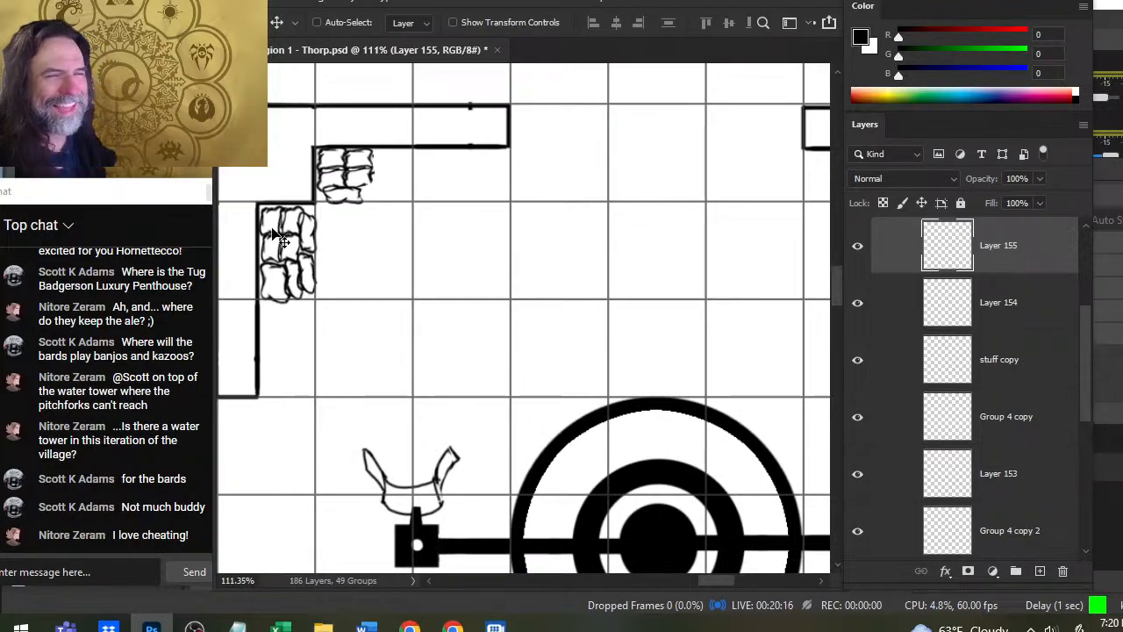
- Draw a new sack outline on Layer 155 at the east end of the inner-corner pile's upper row, below the north wall
key(e)
key(b)
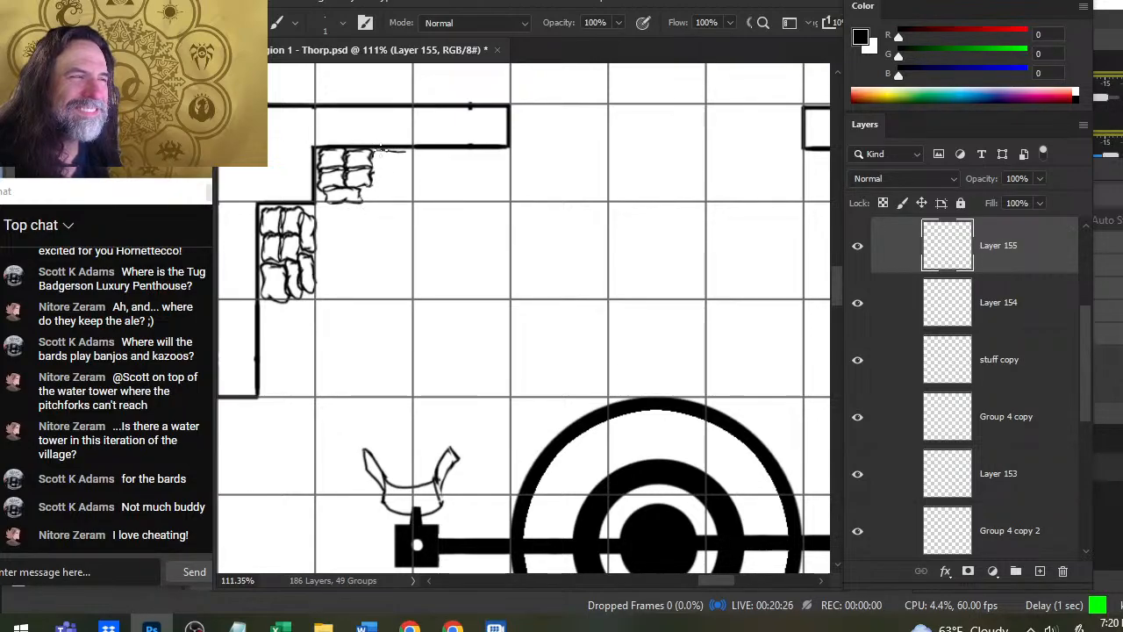
mouse_move(381, 150)
mouse_down()
mouse_move(407, 152)
mouse_move(409, 170)
mouse_move(379, 171)
mouse_move(410, 158)
mouse_move(387, 173)
mouse_move(400, 156)
mouse_move(396, 171)
mouse_move(376, 171)
mouse_up()
key(e)
key(b)
key(e)
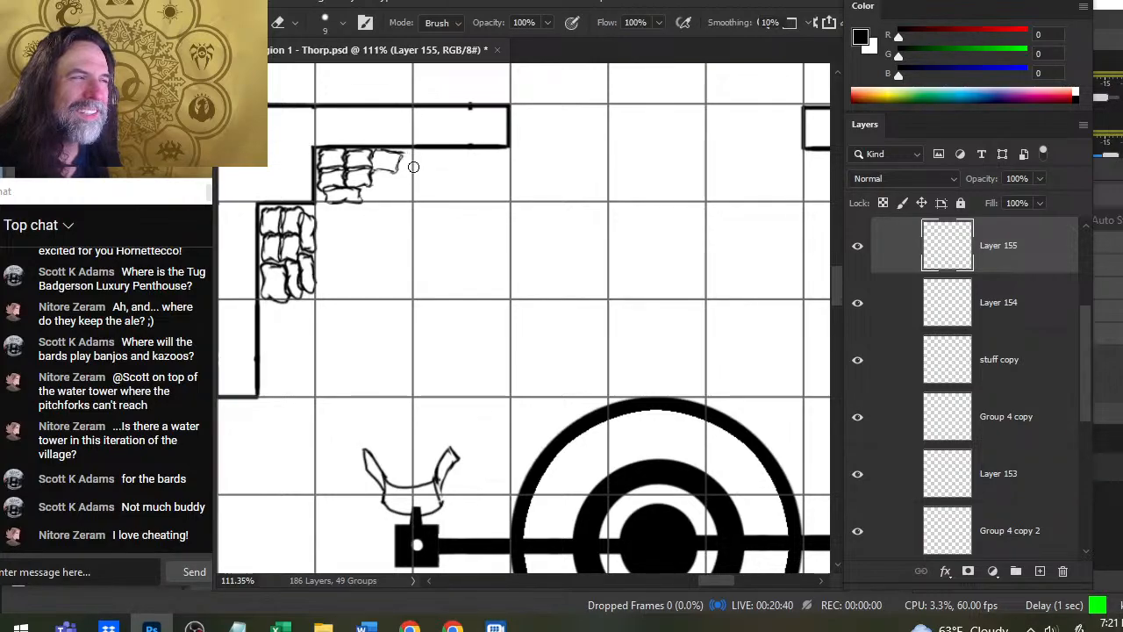
key(b)
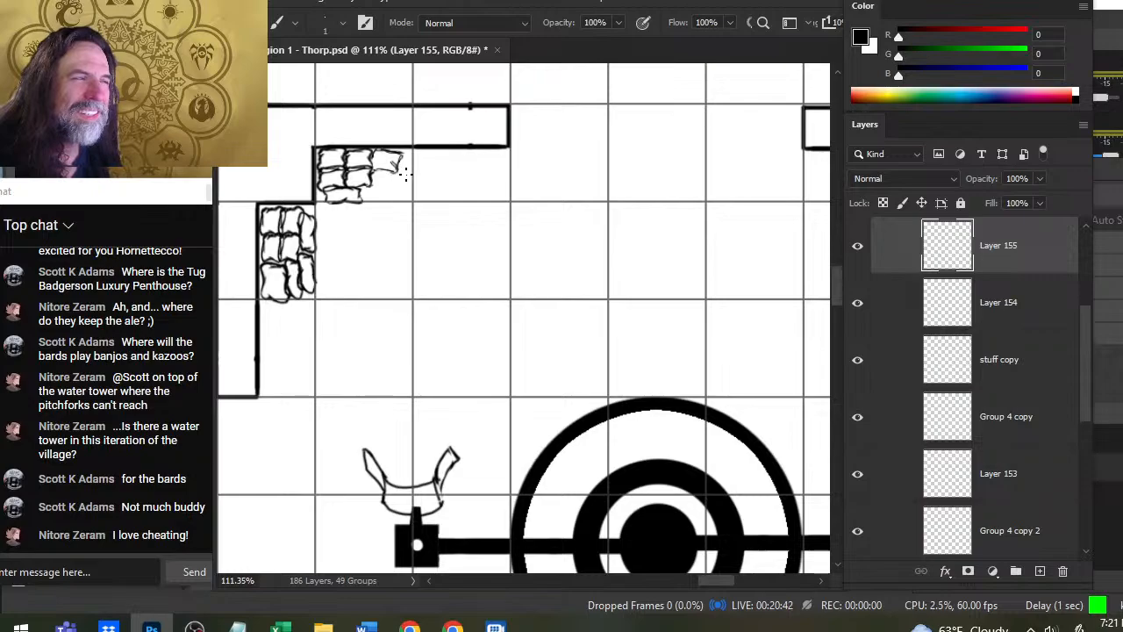
- Refine the new sack's outline and add crease marks at its east end with a 1 px brush and small eraser
key(e)
key(bracketright)
key(bracketright)
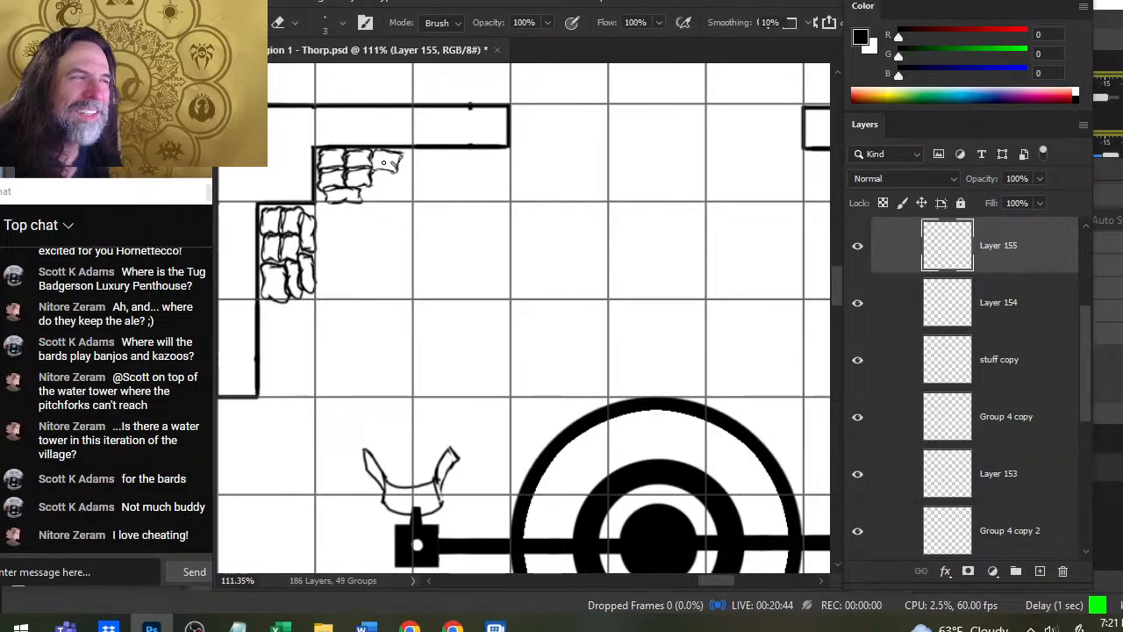
key(bracketleft)
key(bracketleft)
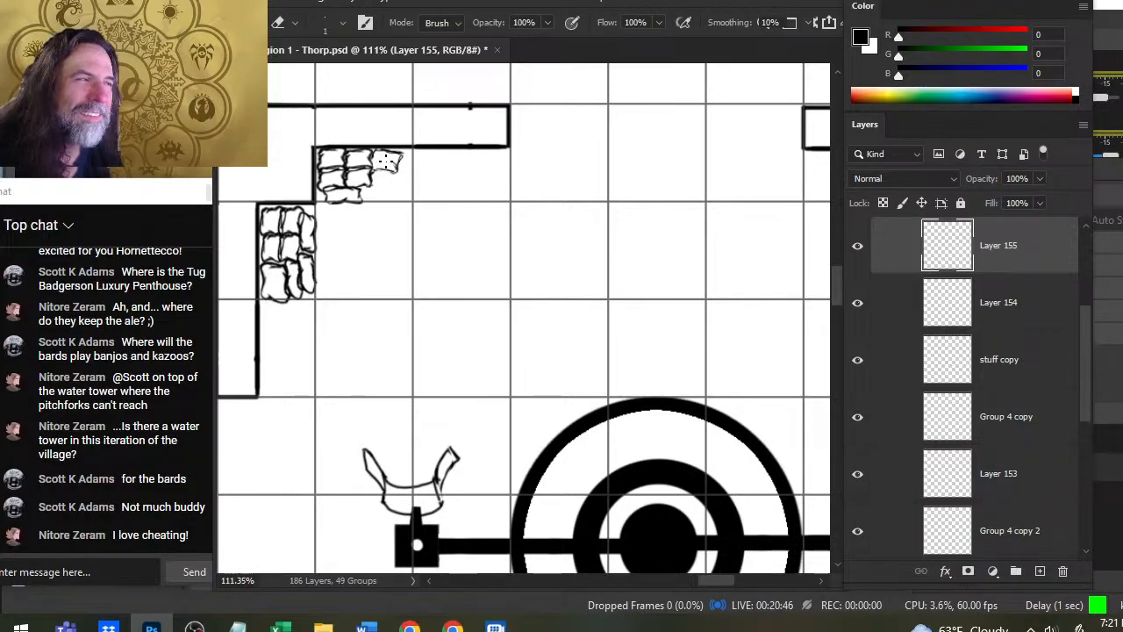
key(b)
drag(383, 148, 400, 159)
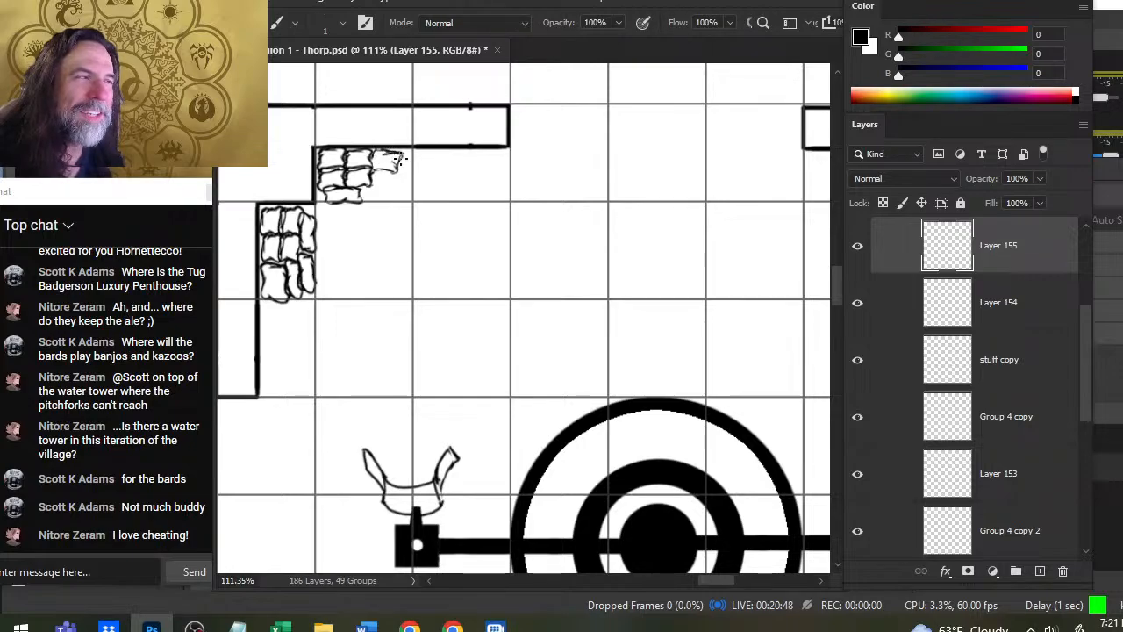
key(e)
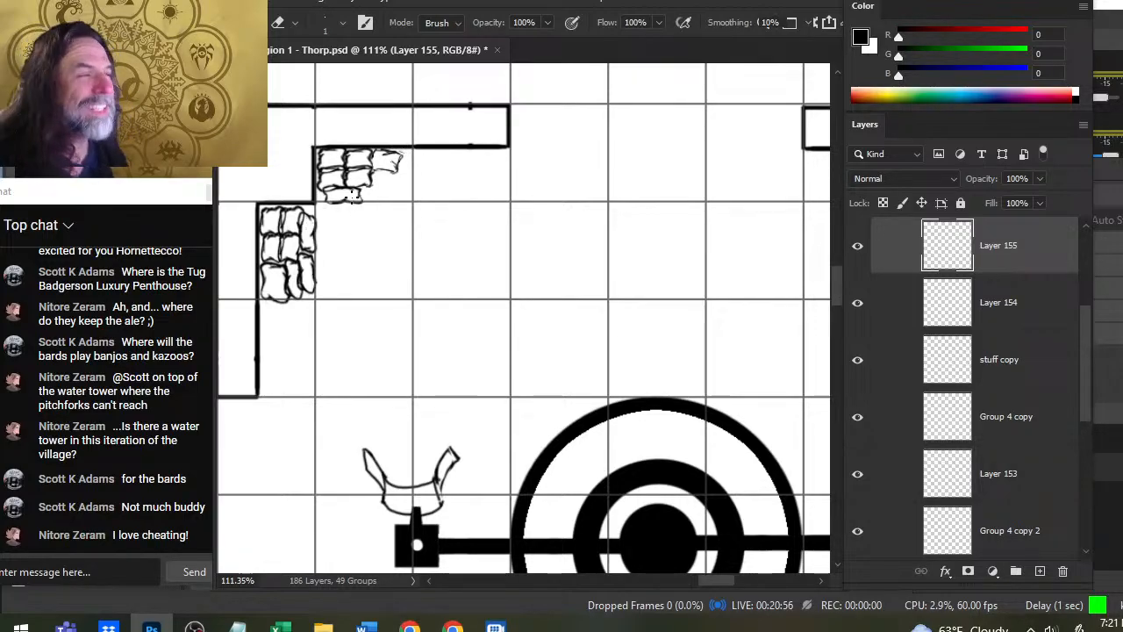
key(b)
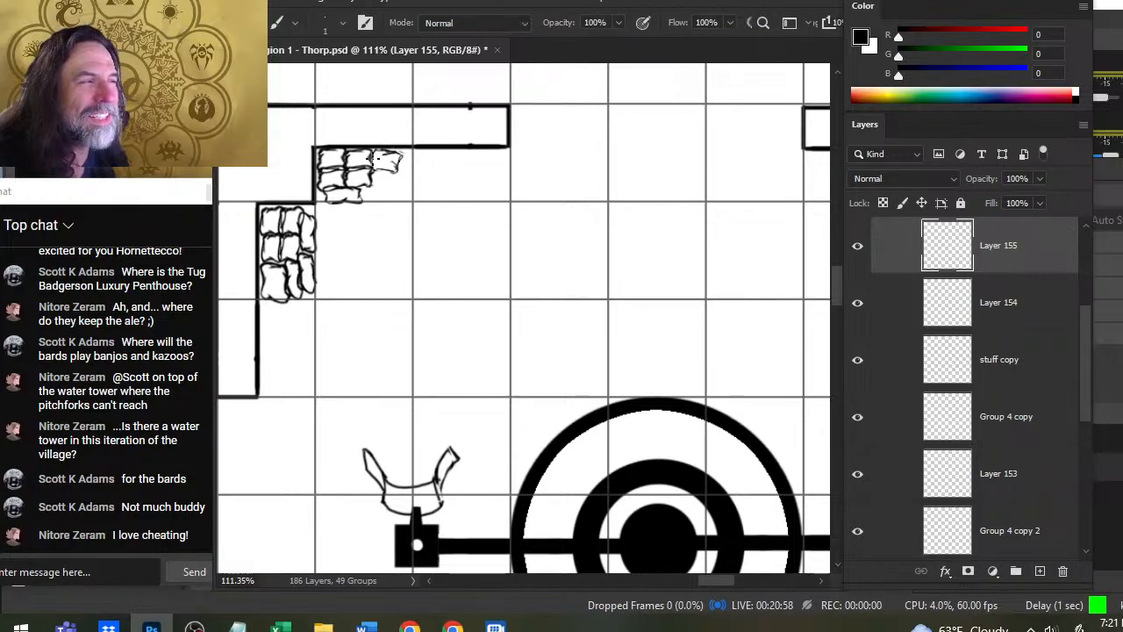
key(e)
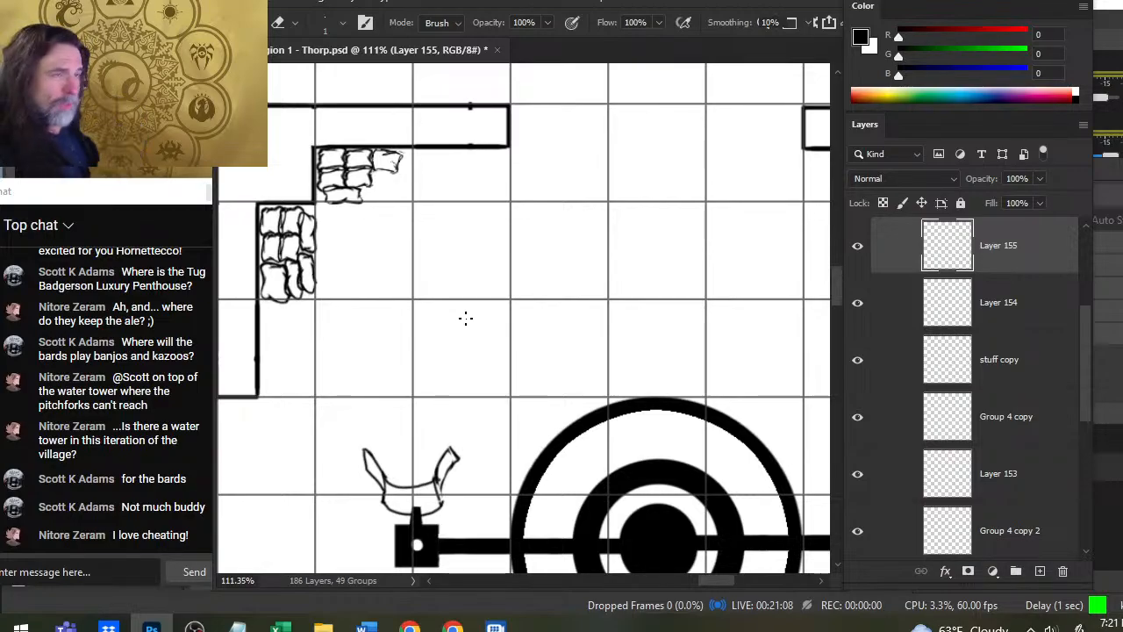
- Touch up the creases inside the sack's east end, alternating fine brush strokes with small erasures
key(z)
drag(363, 168, 387, 174)
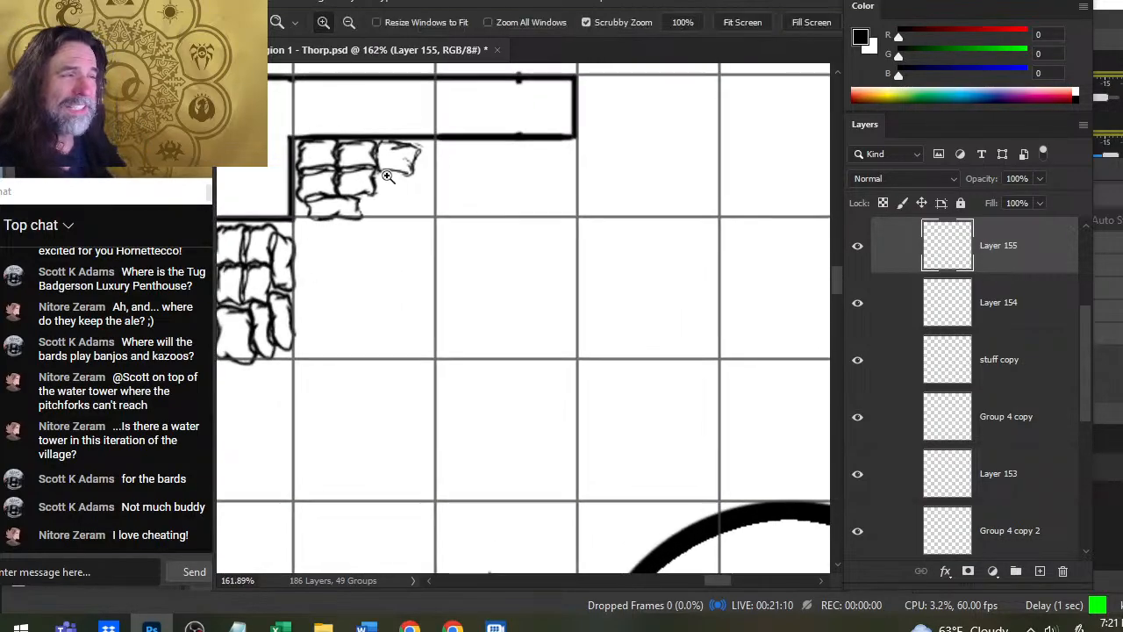
key(b)
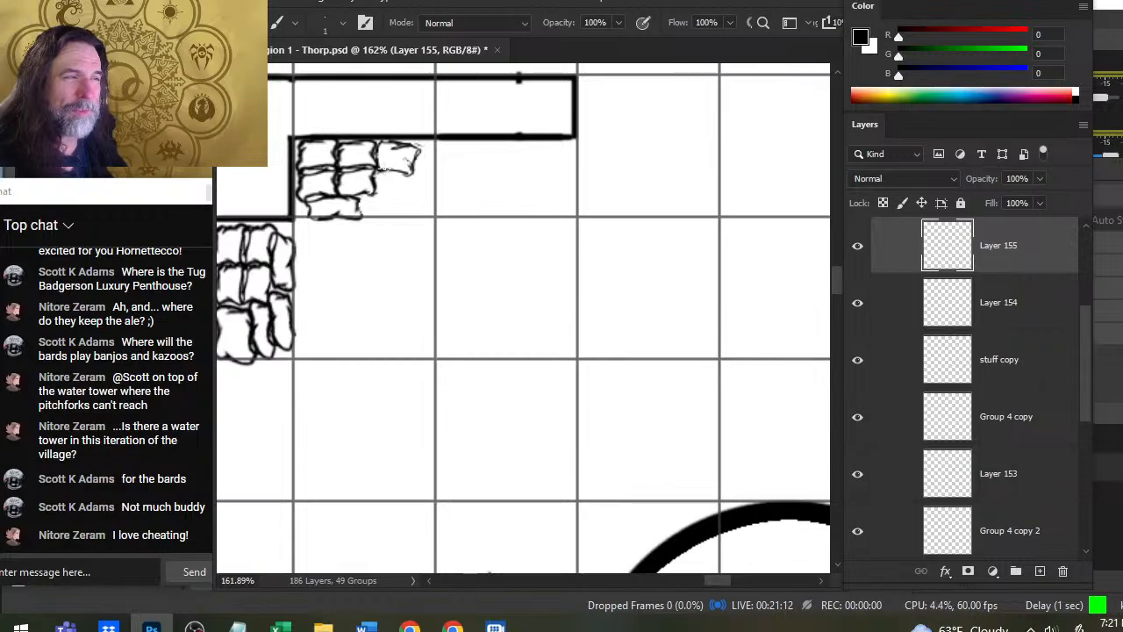
key(e)
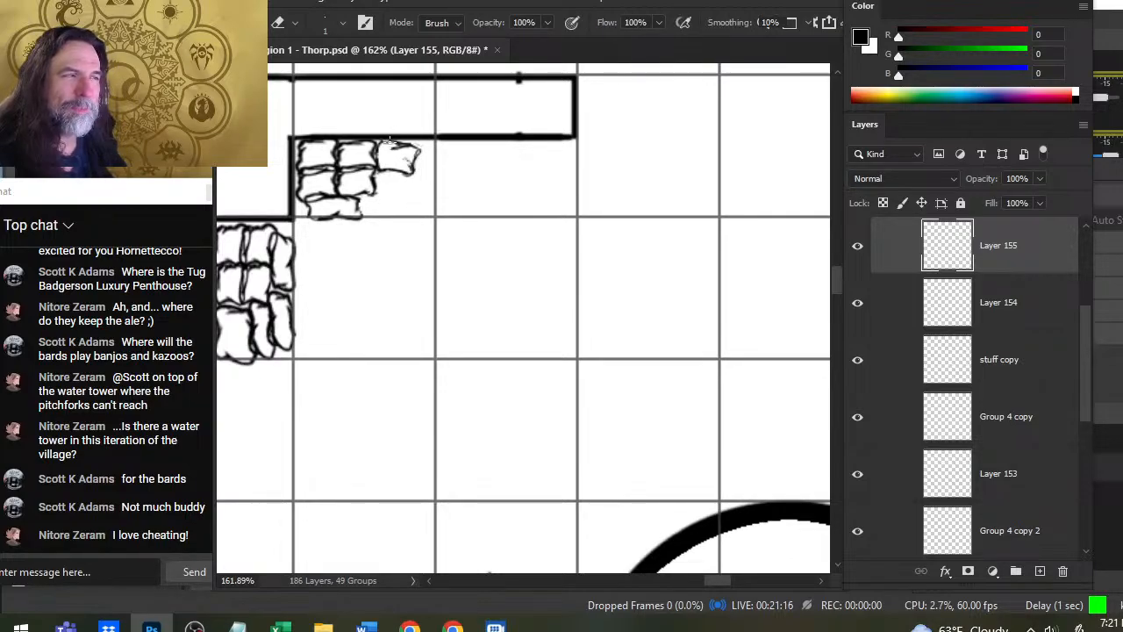
key(b)
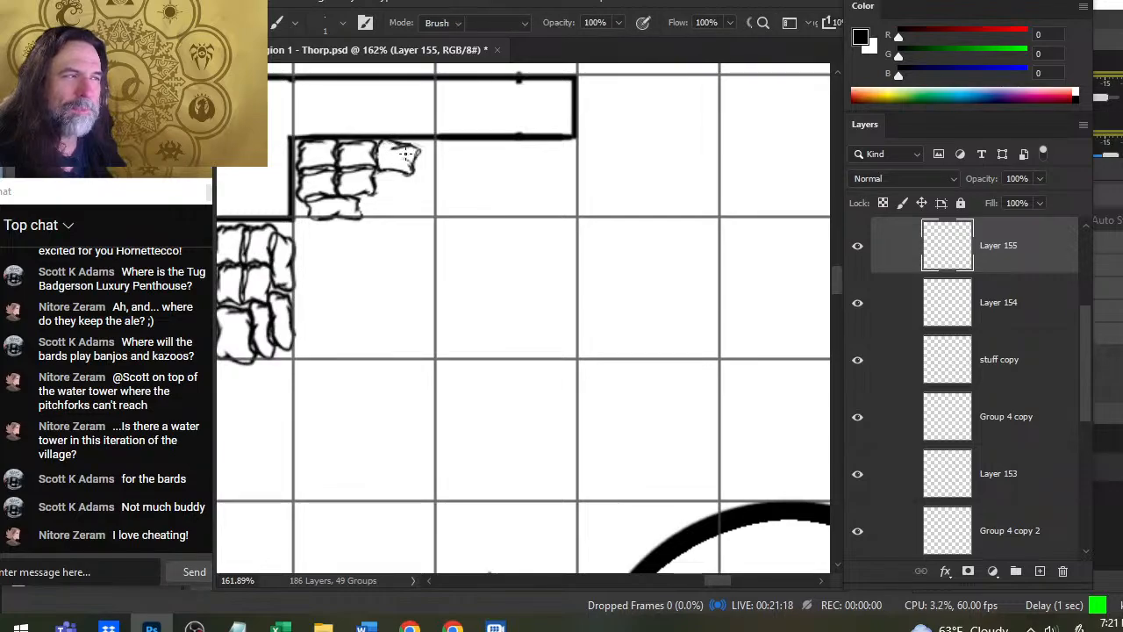
key(e)
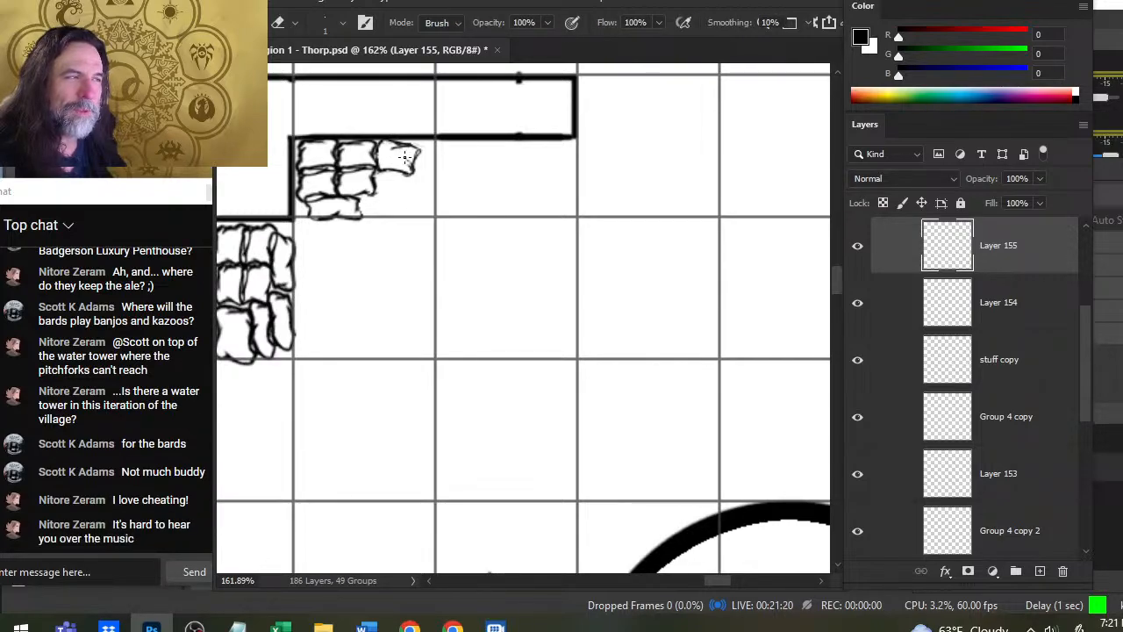
key(b)
key(e)
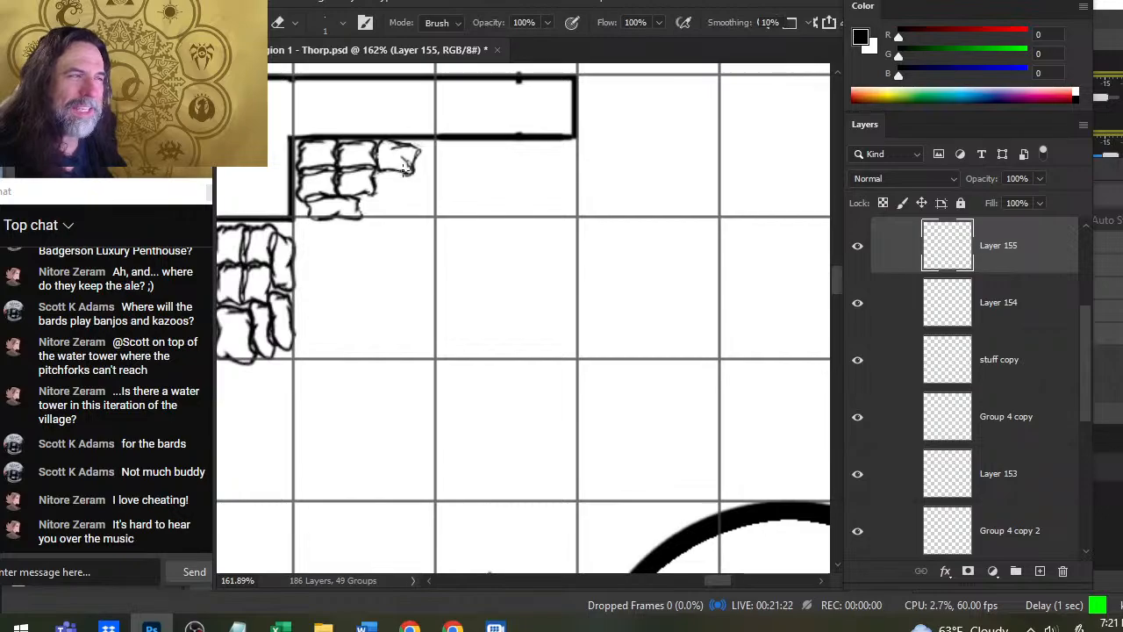
key(b)
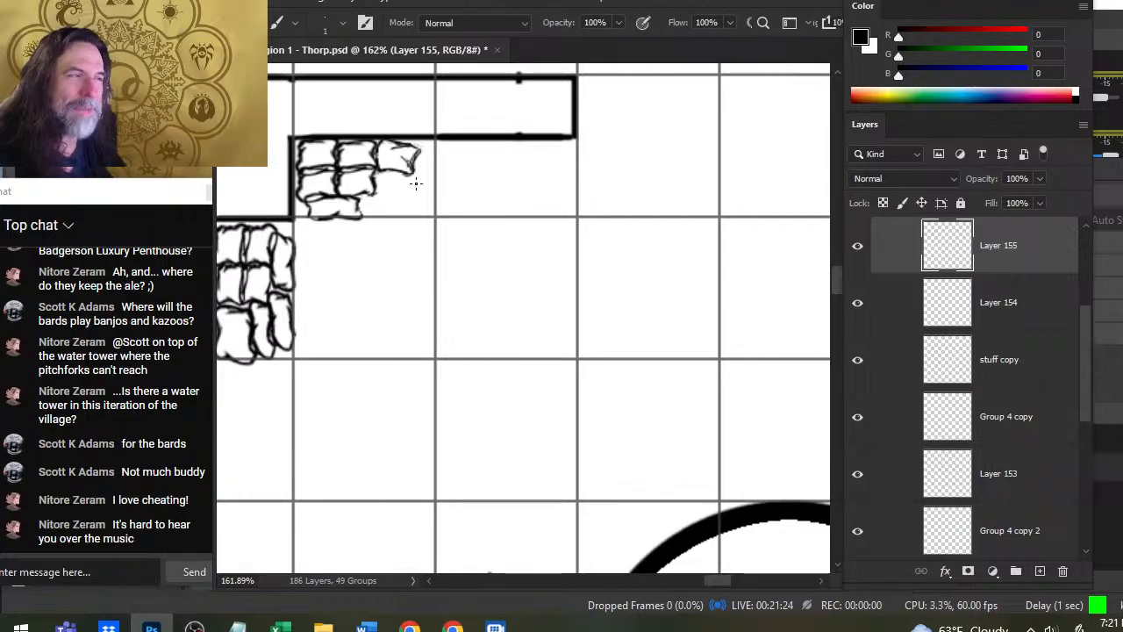
key(e)
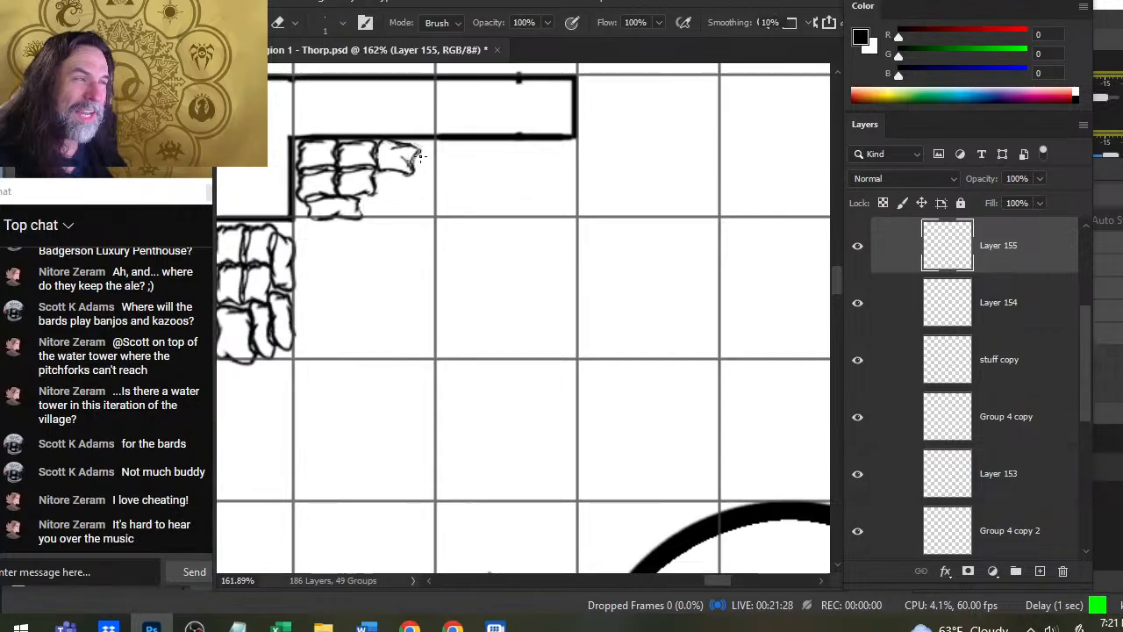
- Redraw the sack's east edge and clean up the fold lines beside it
key(b)
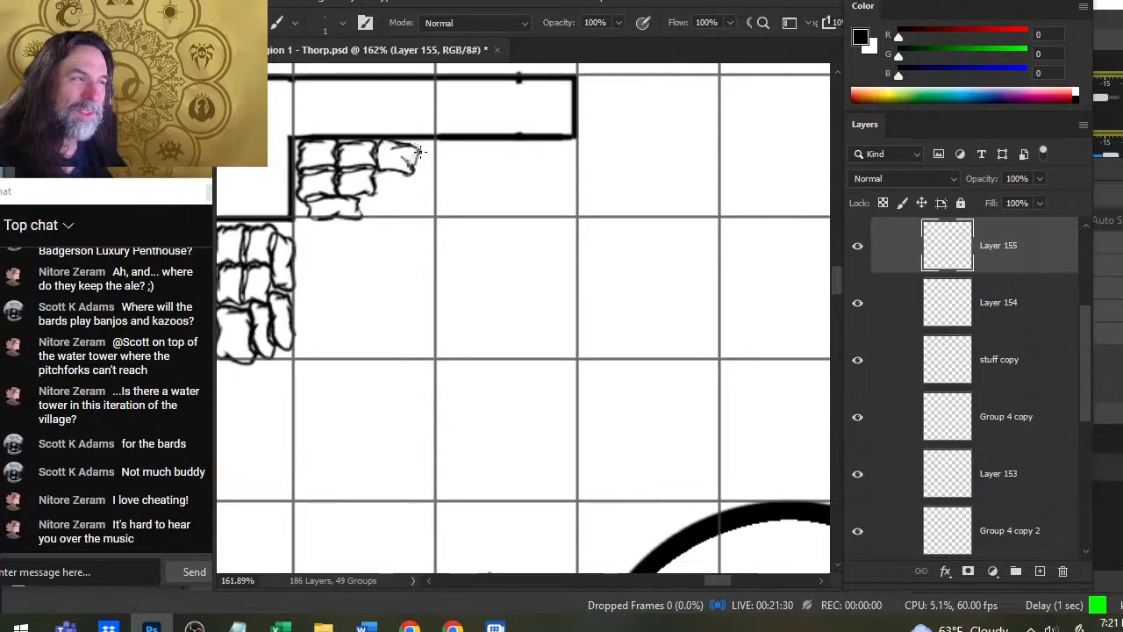
drag(419, 152, 414, 168)
key(e)
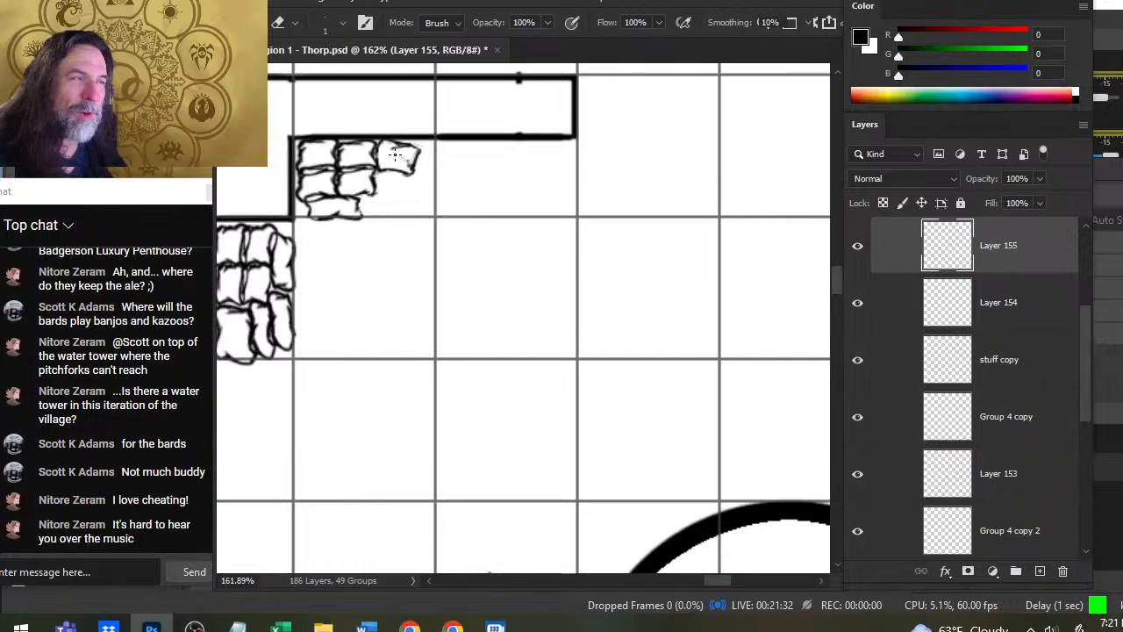
key(b)
key(e)
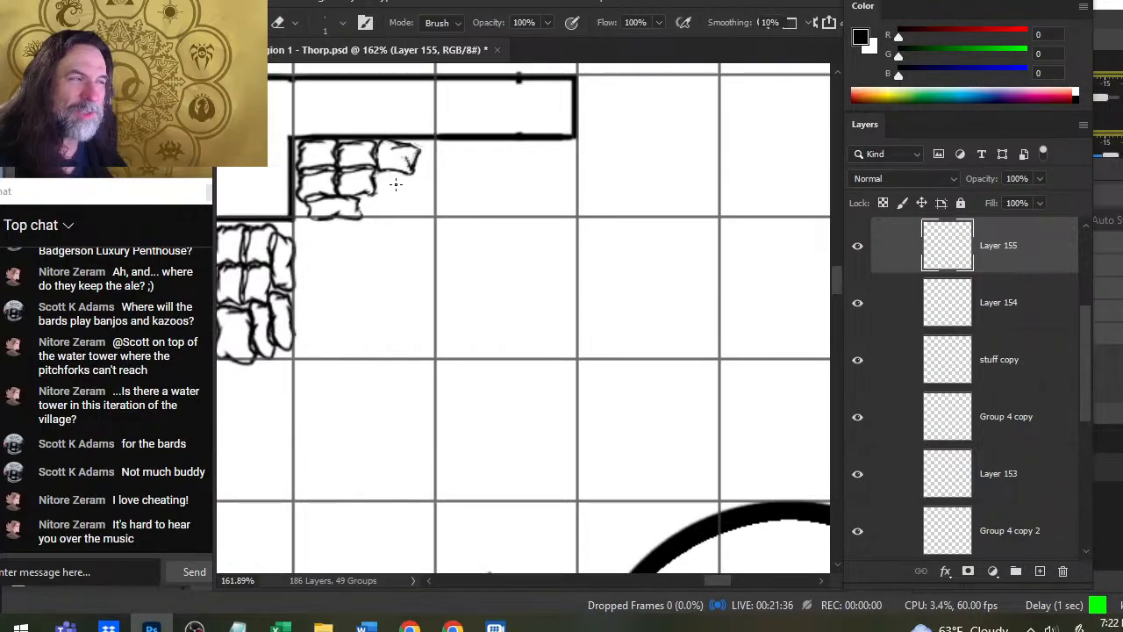
key(b)
- Erase the east edges of the two lower rows and draw an angled sack overlapping them with a 2 px brush
key(e)
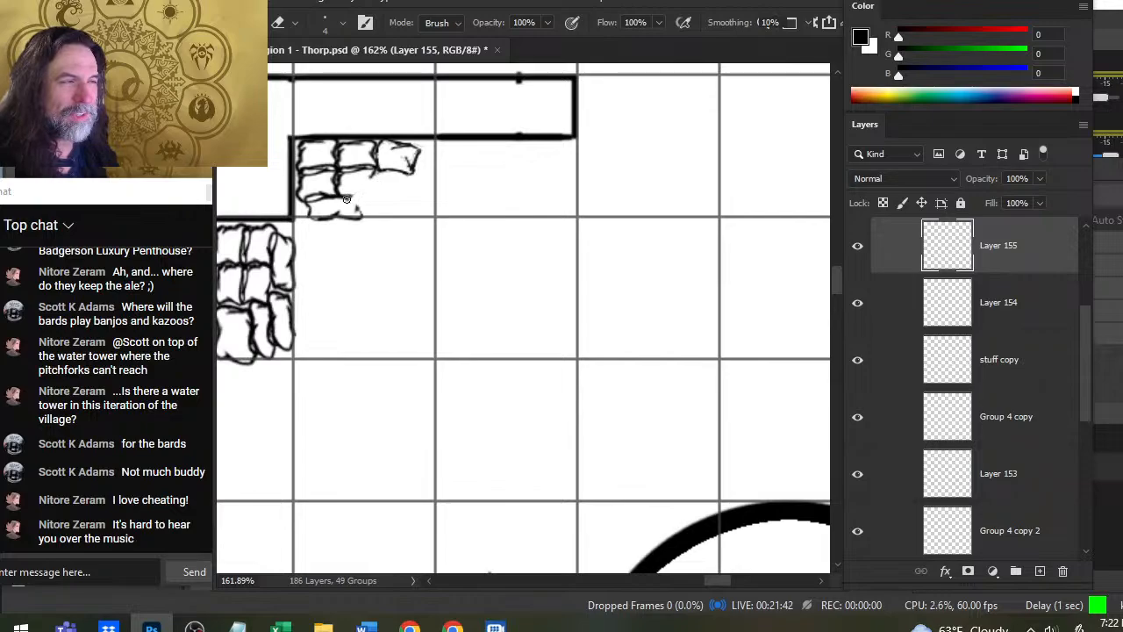
key(b)
mouse_move(376, 179)
mouse_down()
mouse_move(354, 207)
mouse_move(360, 189)
mouse_move(402, 187)
mouse_move(369, 209)
mouse_move(360, 195)
mouse_move(407, 190)
mouse_move(396, 182)
mouse_up()
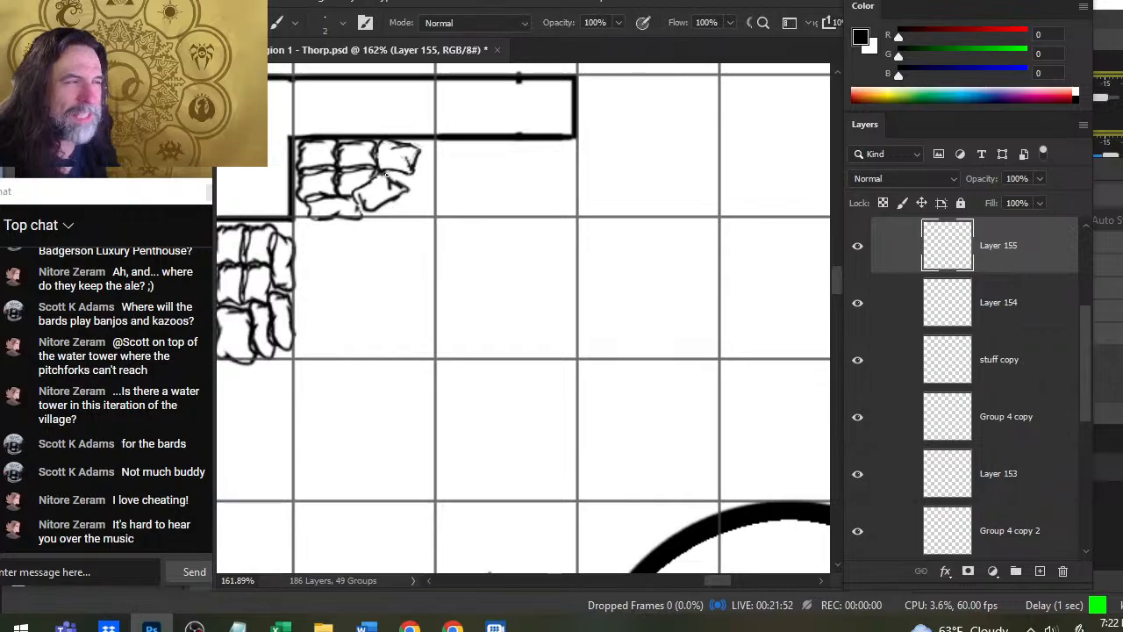
key(e)
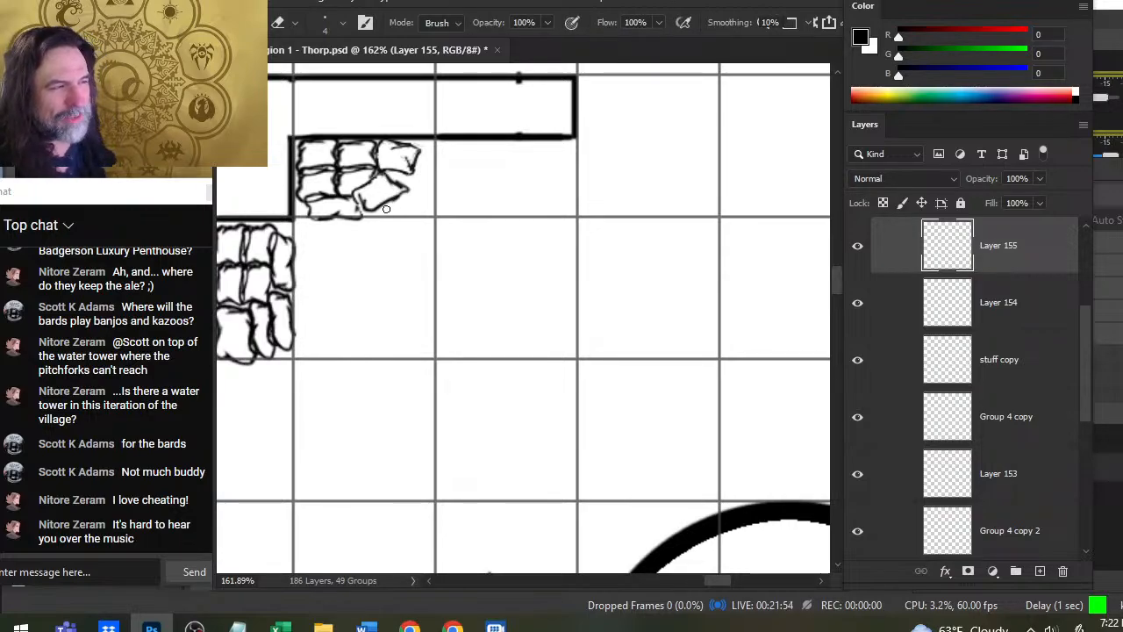
mouse_move(381, 202)
mouse_down()
mouse_move(400, 193)
mouse_move(375, 204)
mouse_up()
key(b)
key(e)
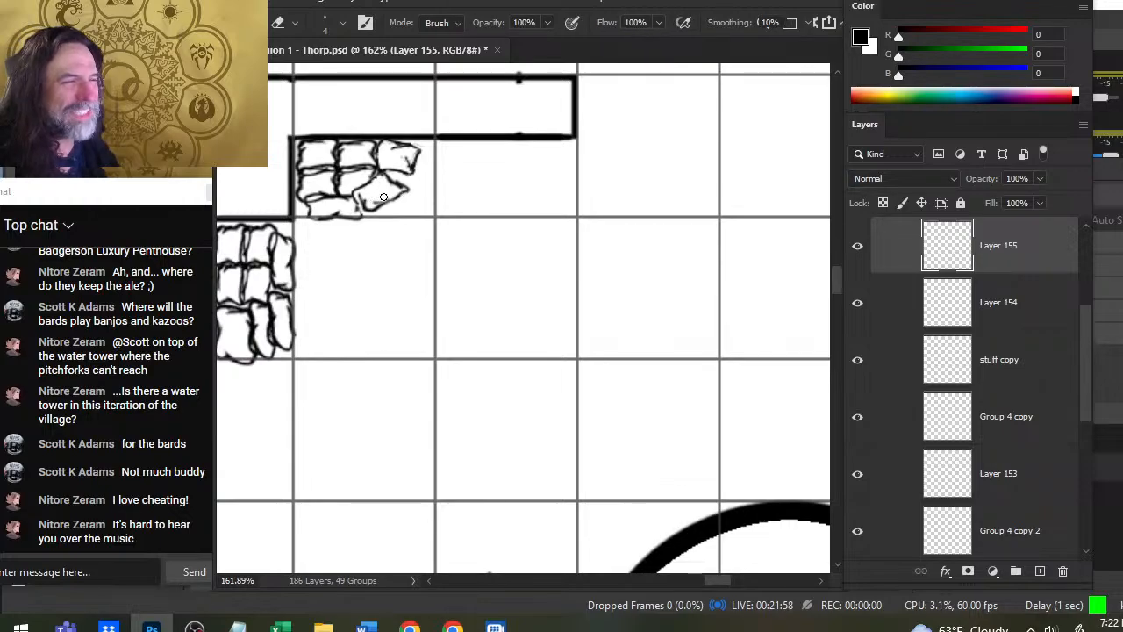
- Merge the layers from Layer 155 down through Group 4 copy 2, and check the merged layer by toggling its visibility
key(z)
drag(476, 264, 405, 247)
drag(606, 366, 628, 325)
key(e)
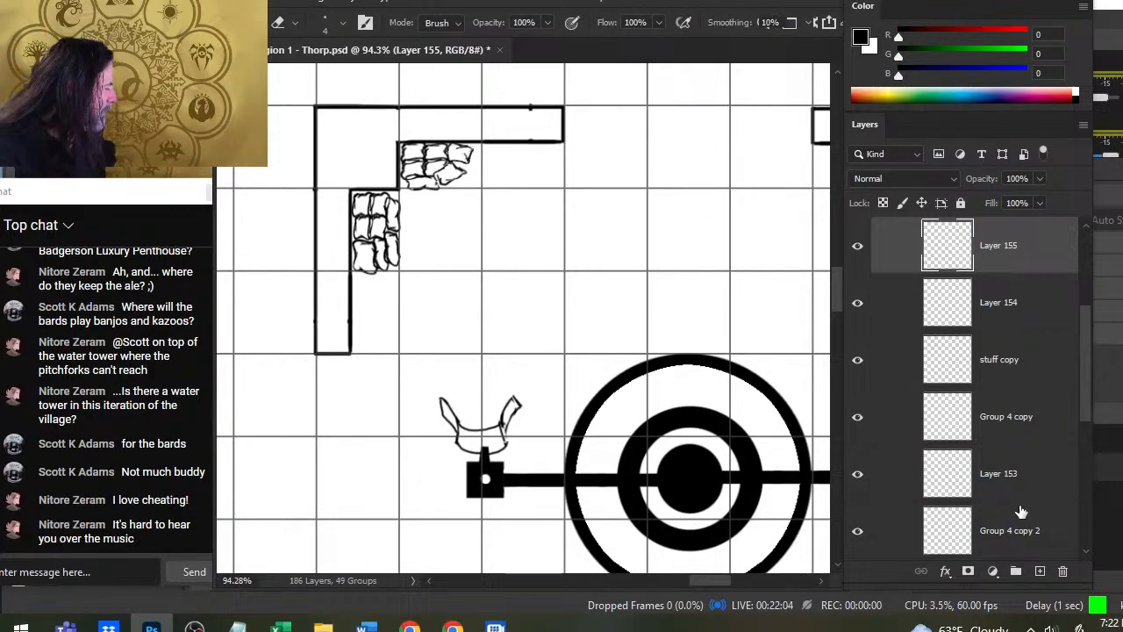
shift+click(1019, 532)
right_click(1023, 397)
click(891, 498)
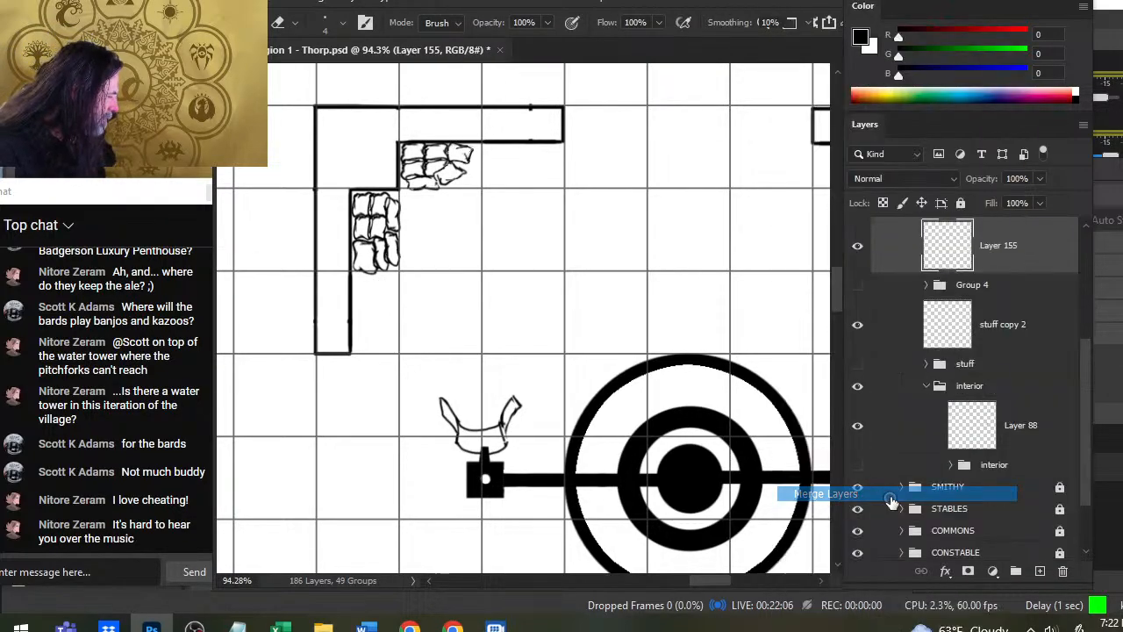
click(858, 246)
click(857, 246)
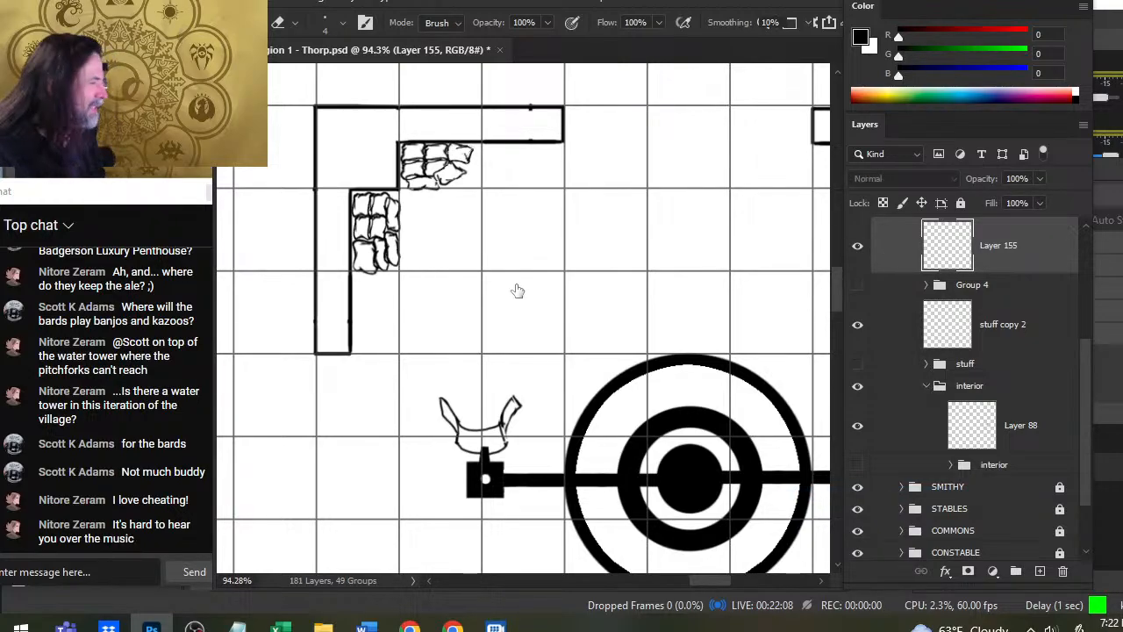
- Draw a rounded sack against the west inner wall directly below the lower pile and tidy its outline
mouse_move(359, 281)
mouse_down()
mouse_move(407, 286)
mouse_move(361, 265)
mouse_move(392, 268)
mouse_move(399, 282)
mouse_move(361, 299)
mouse_move(375, 299)
mouse_move(351, 289)
mouse_move(387, 301)
mouse_up()
key(b)
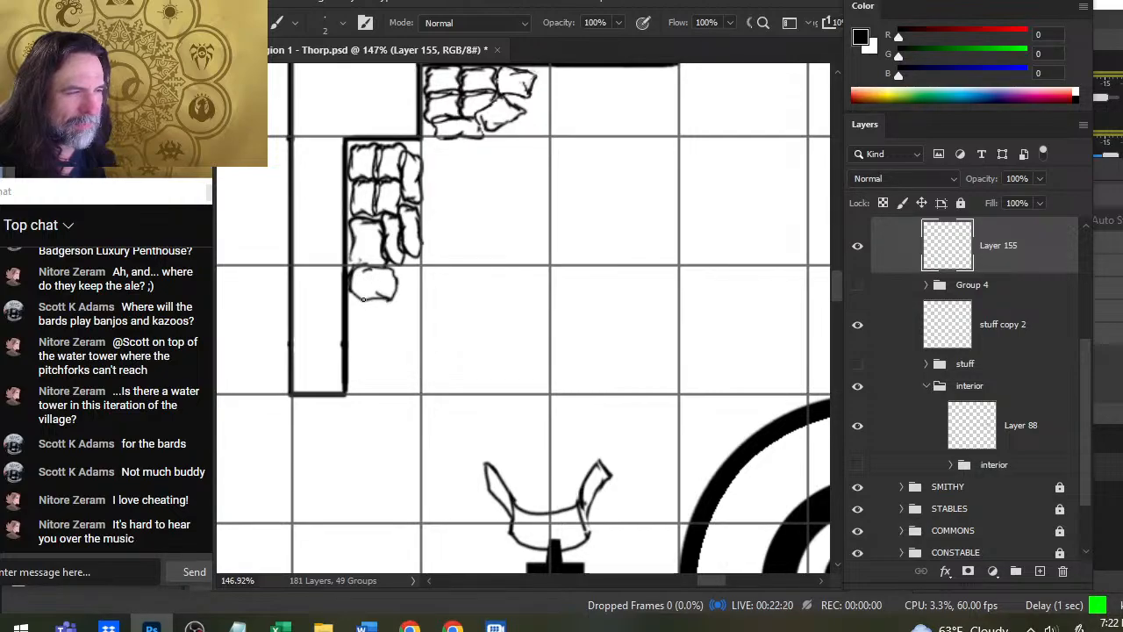
key(e)
key(b)
key(e)
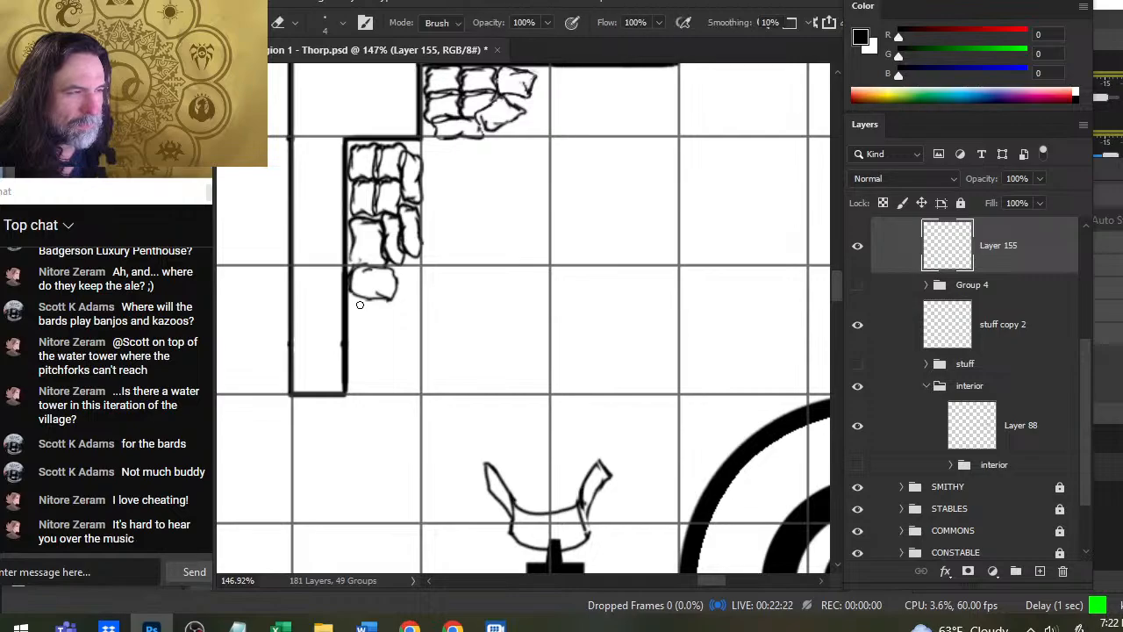
key(b)
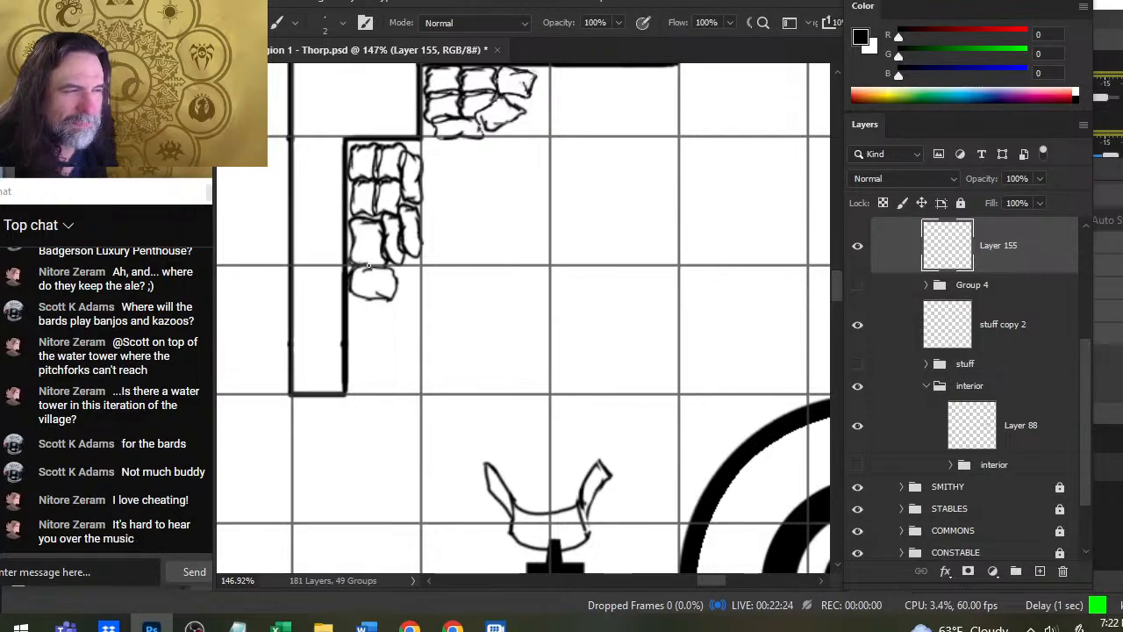
- Draw a second sack east of the rounded one below the lower pile, trimming the shared edge and adding a tied end
key(e)
mouse_move(399, 301)
mouse_down()
mouse_move(394, 281)
mouse_move(392, 301)
mouse_move(398, 288)
mouse_move(398, 305)
mouse_move(414, 305)
mouse_move(436, 283)
mouse_move(400, 272)
mouse_move(432, 274)
mouse_move(432, 297)
mouse_move(425, 274)
mouse_move(431, 294)
mouse_move(435, 281)
mouse_up()
key(b)
key(e)
key(b)
key(e)
key(b)
key(e)
key(b)
key(e)
key(b)
key(e)
key(b)
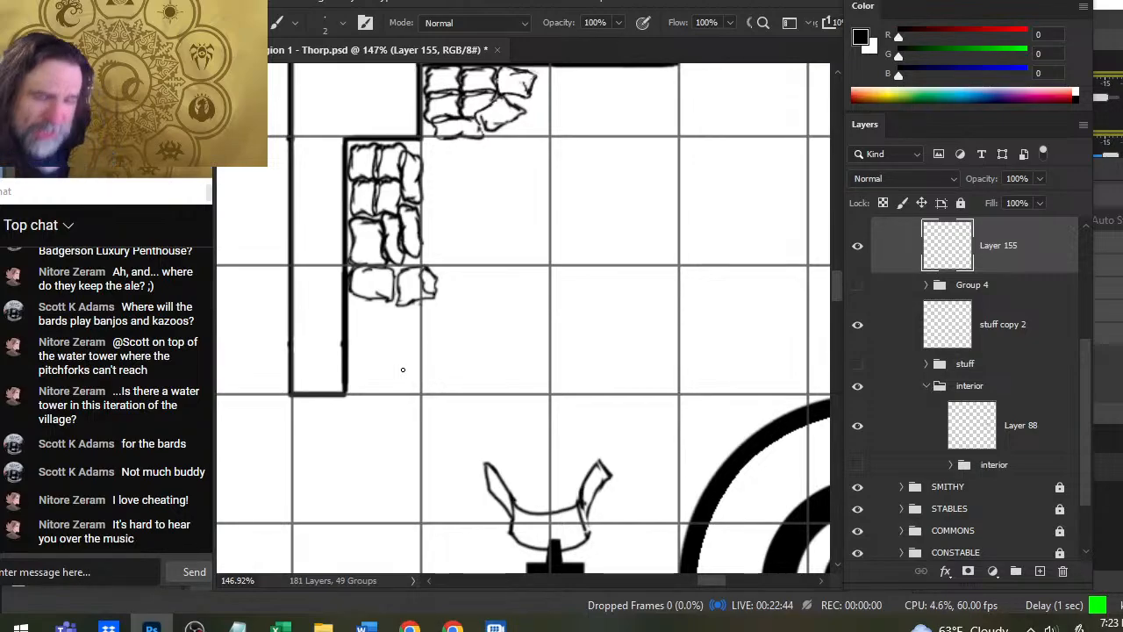
- Switch to the YouTube live stream page in the browser, unmute its playback to check the audio, and return to Photoshop
key(alt+Tab)
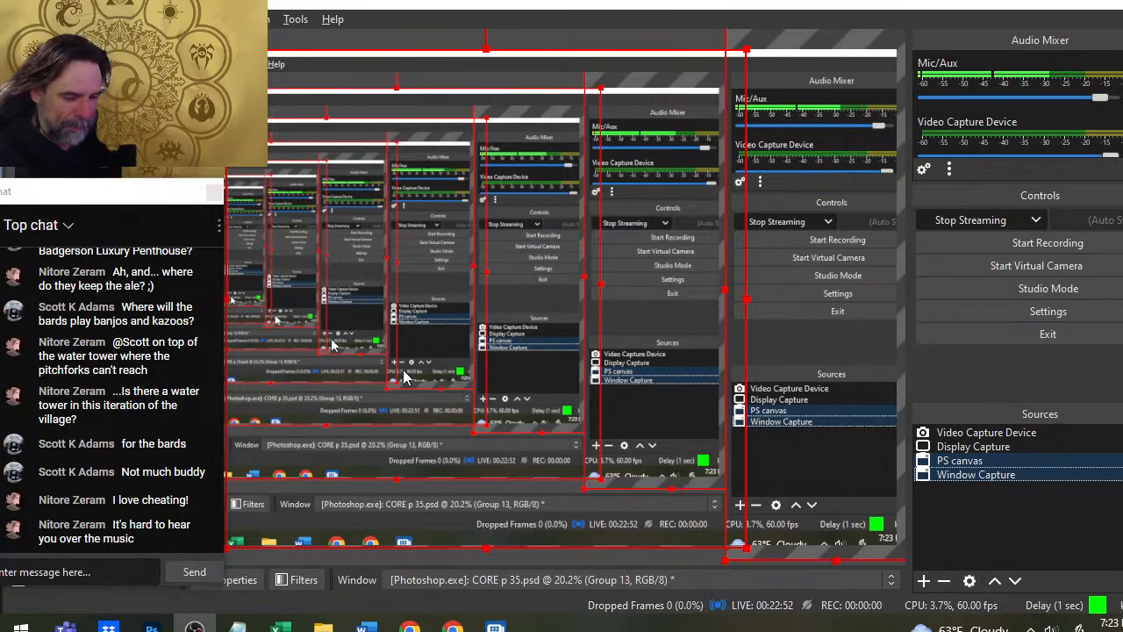
key(alt+Tab)
key(e)
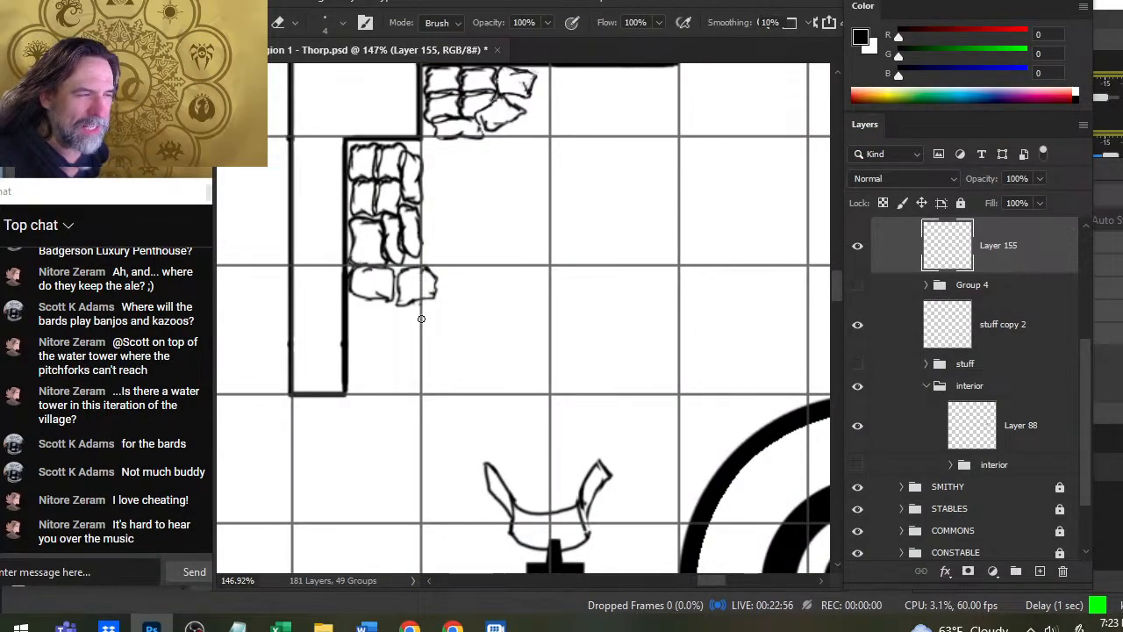
key(alt+Tab)
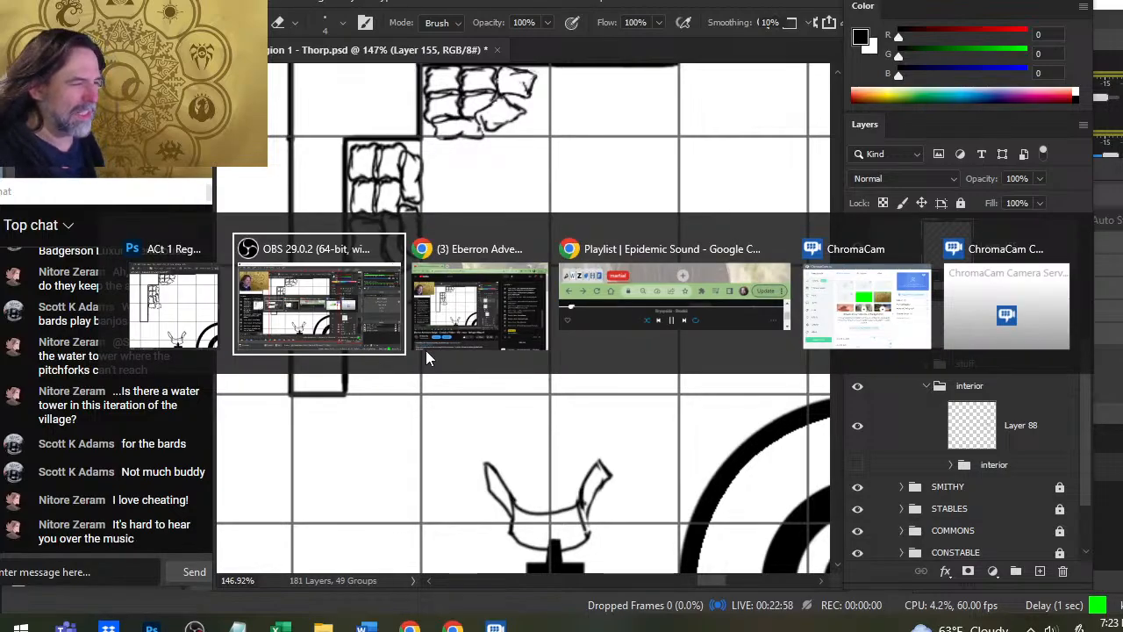
key(alt+Tab)
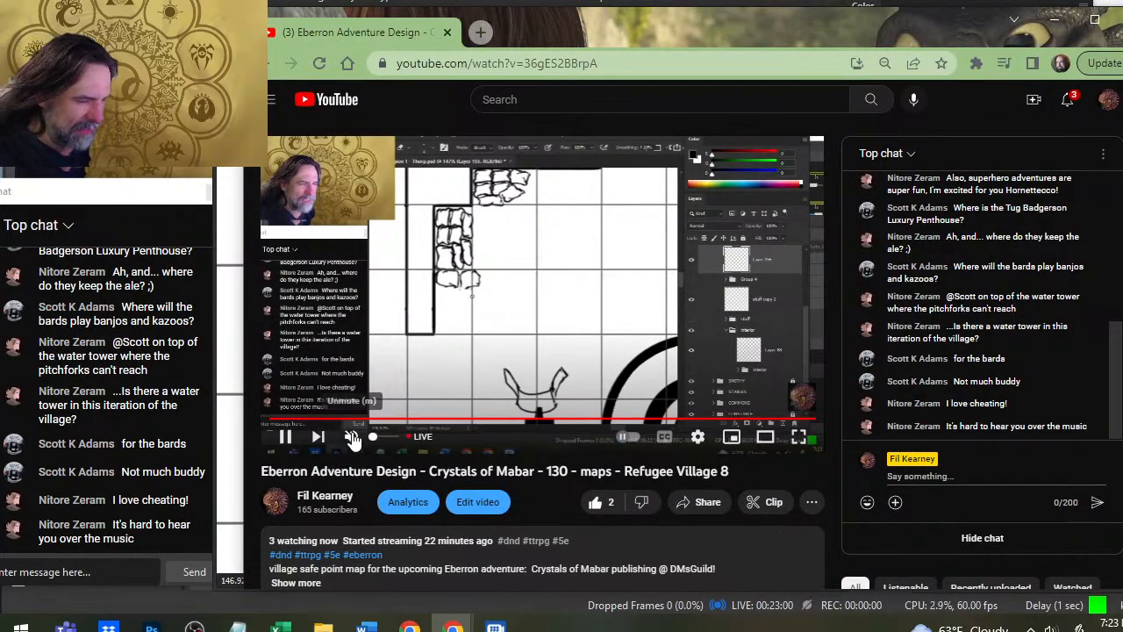
click(352, 438)
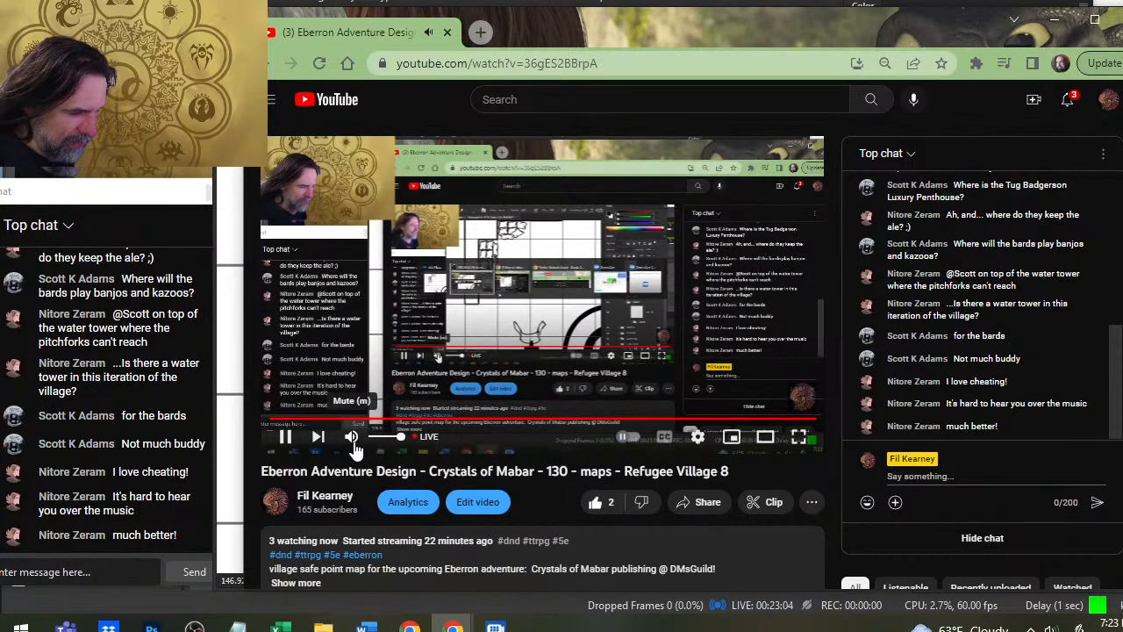
key(alt+Tab)
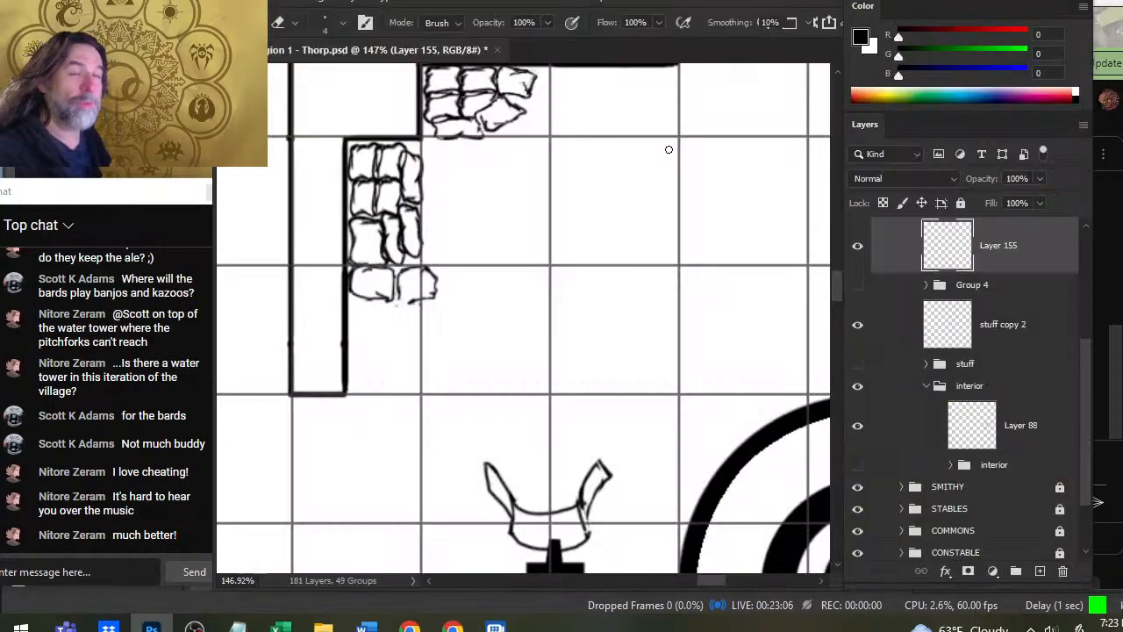
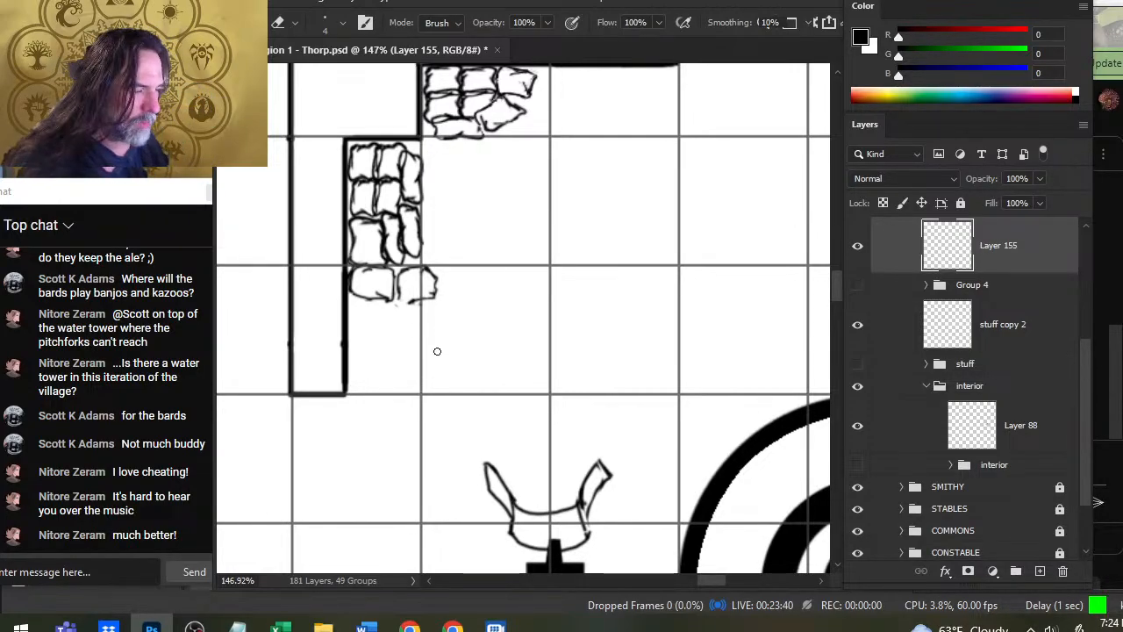
- Tidy the lower edge of the second sack below the lower pile and erase the loose strokes at its east end
key(b)
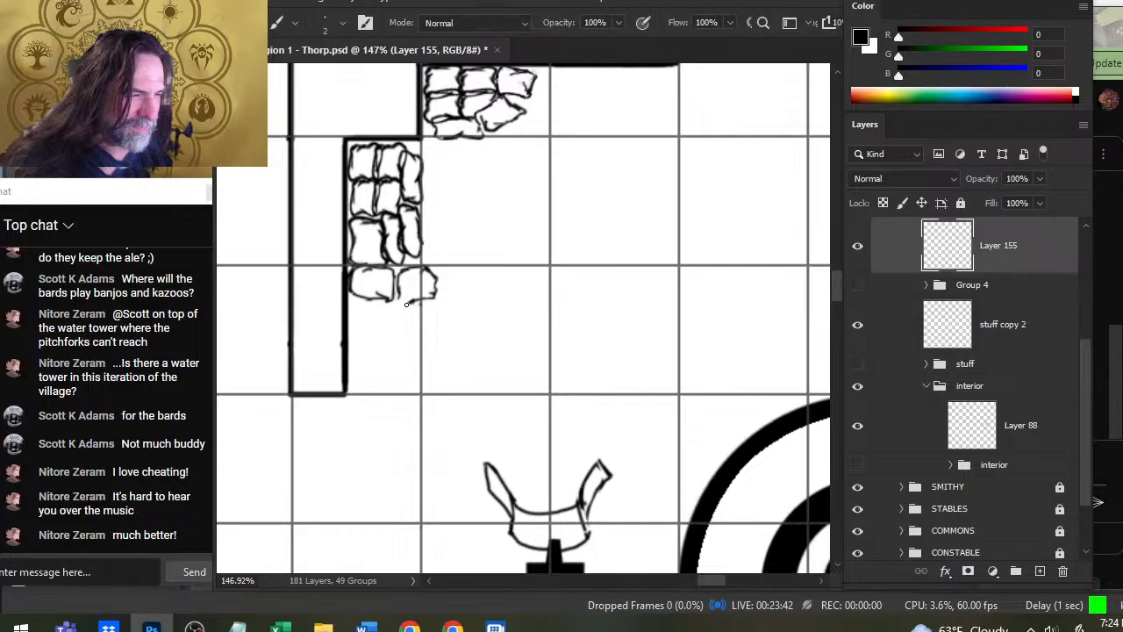
key(e)
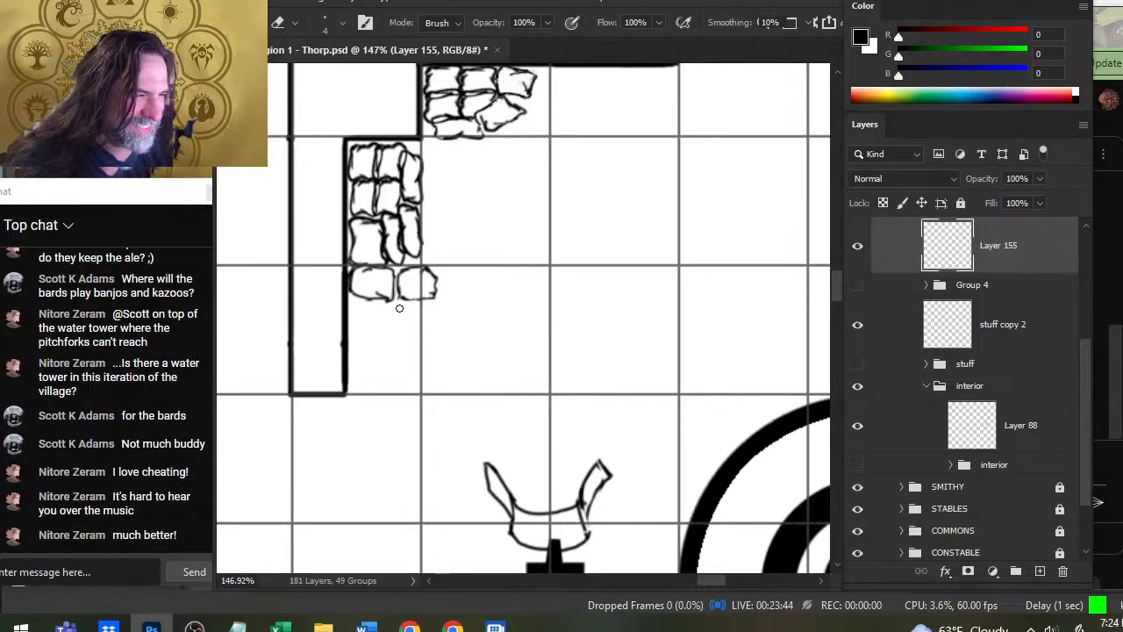
drag(416, 299, 436, 289)
key(b)
key(e)
key(b)
key(e)
key(b)
key(e)
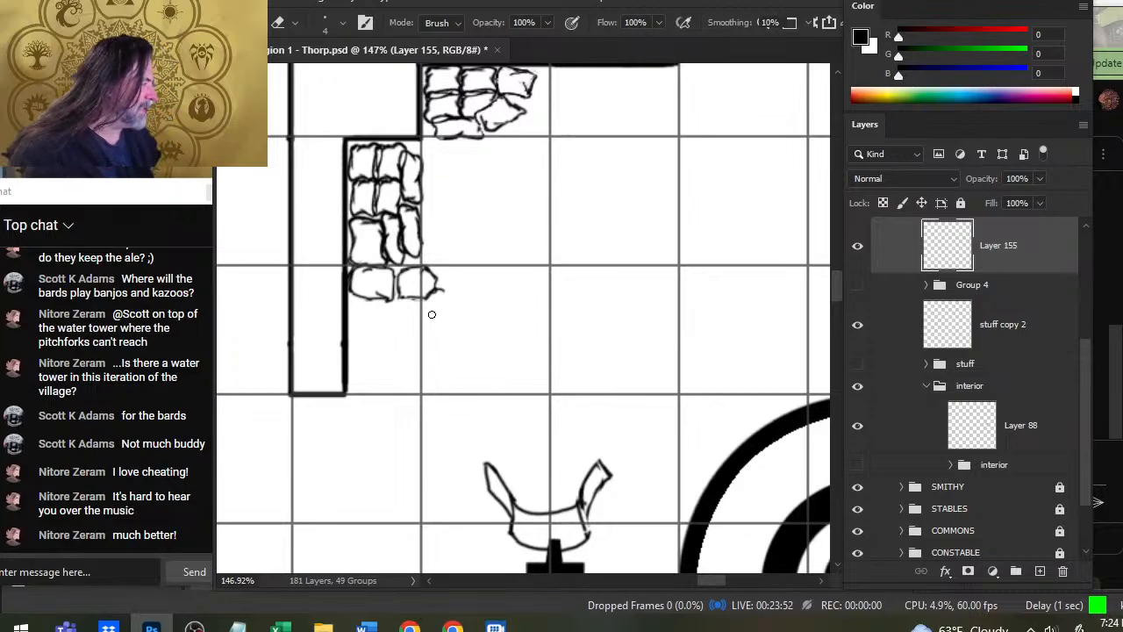
key(r)
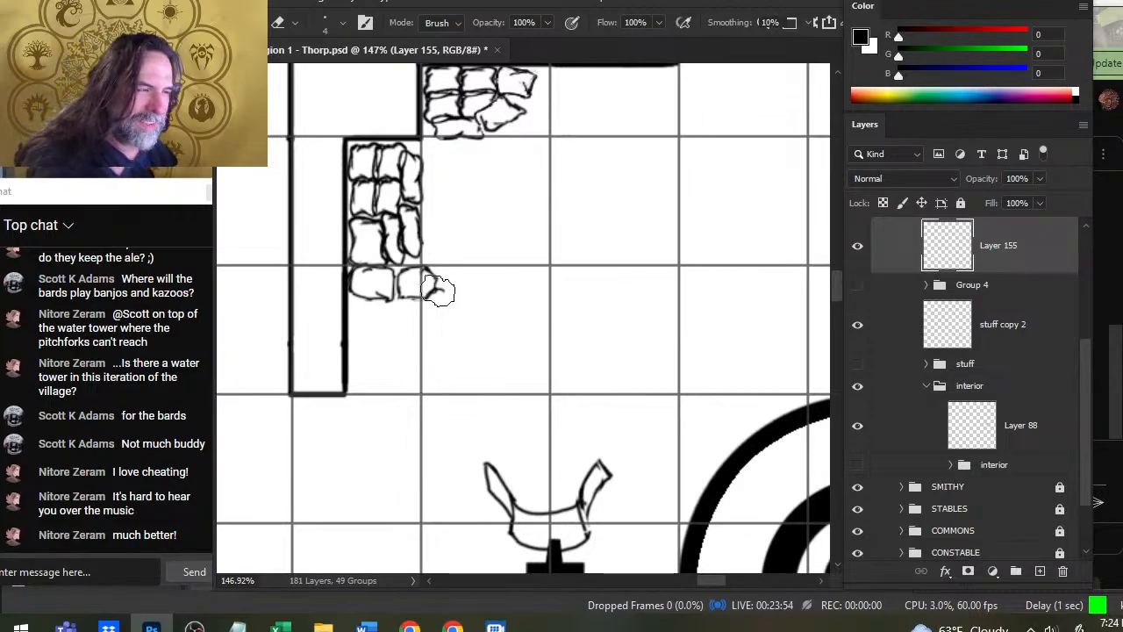
key(e)
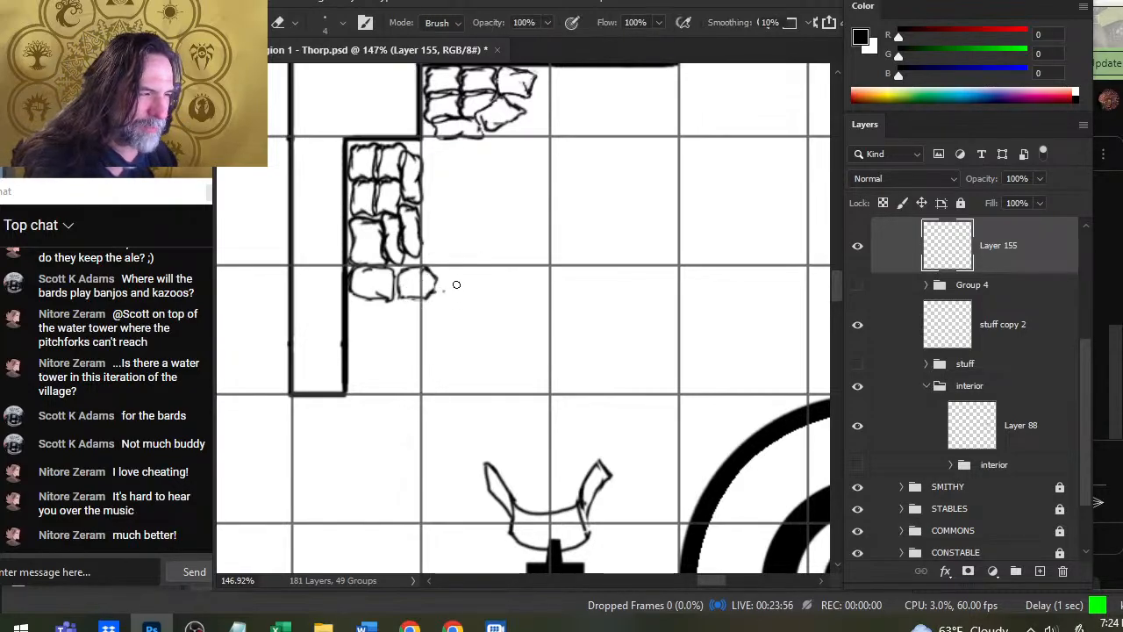
- Redraw the second sack's east end as a rounded flap with an inner fold, and add a crease to the sack beside it
key(b)
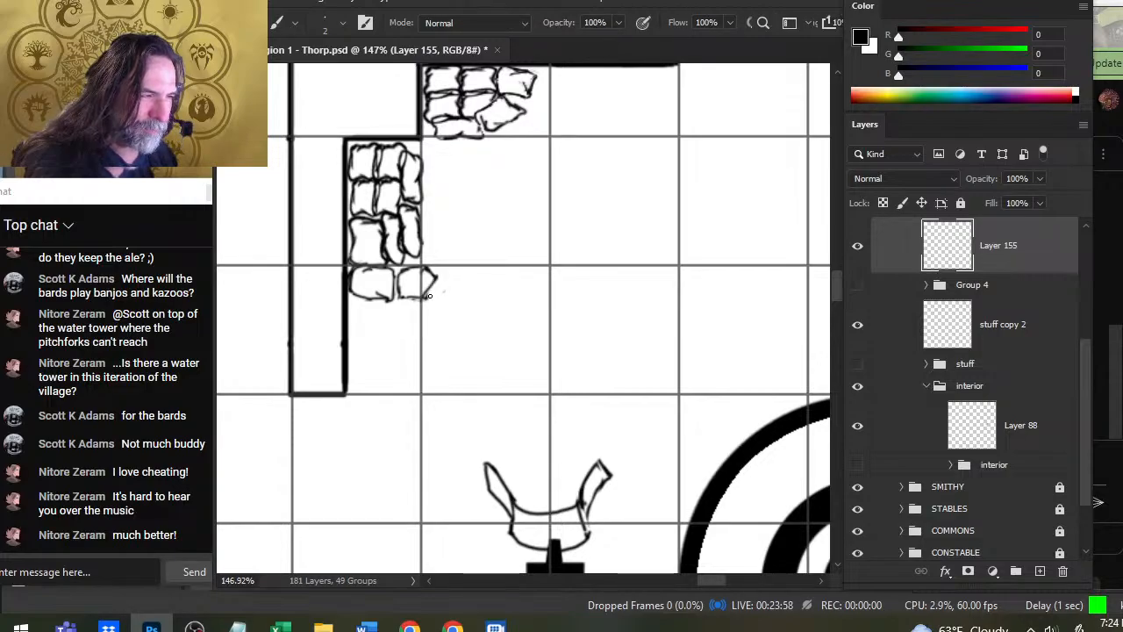
key(e)
key(b)
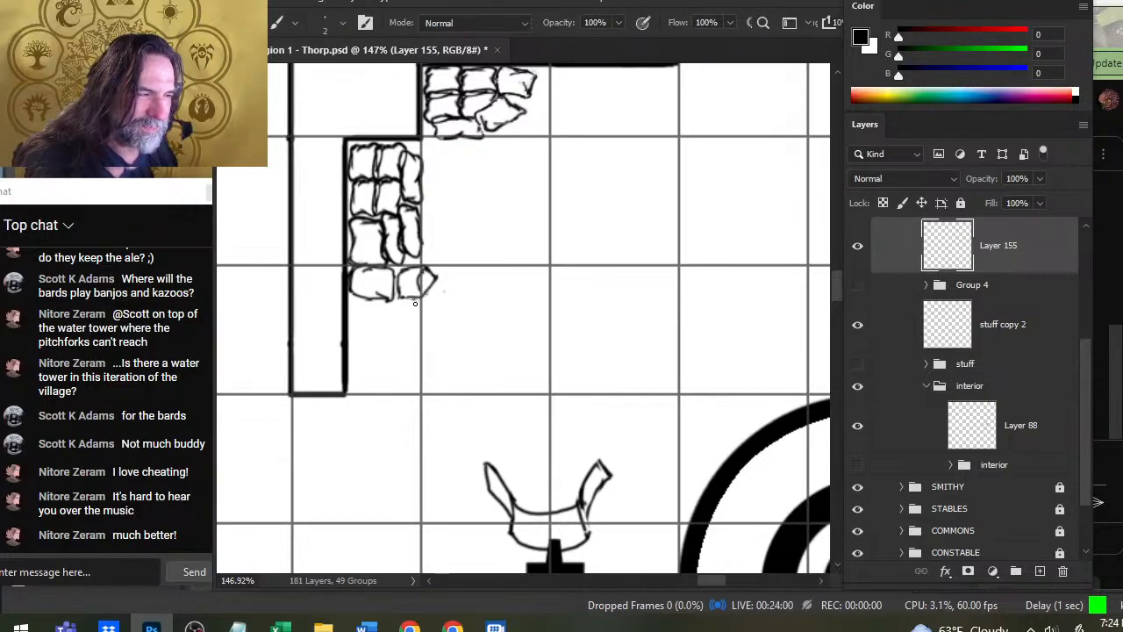
key(e)
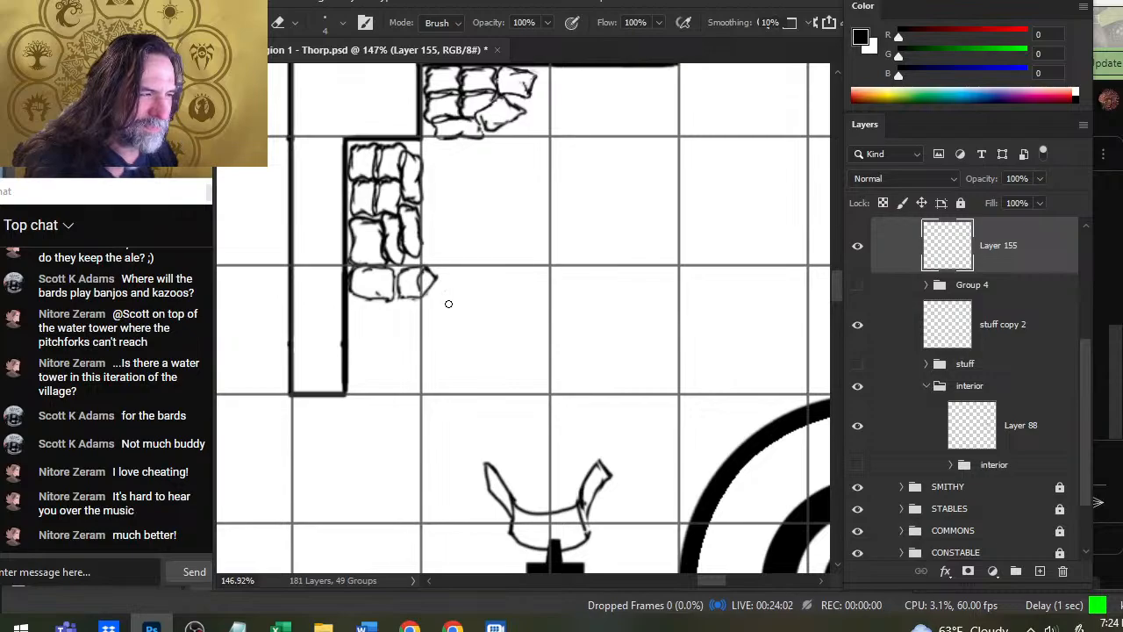
key(b)
key(e)
key(b)
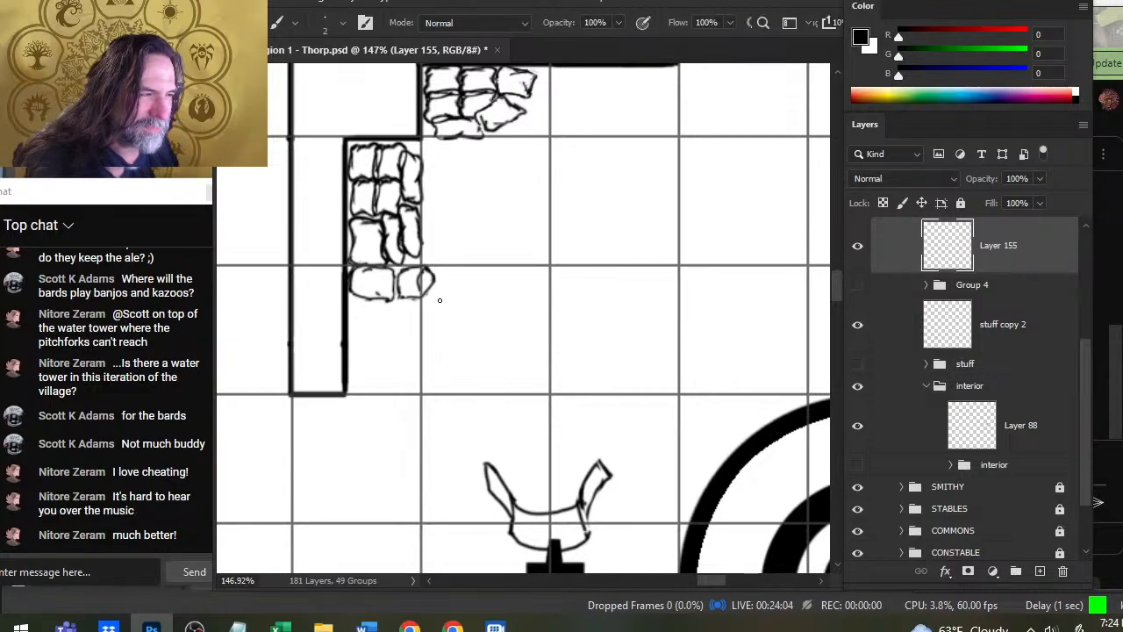
key(e)
key(b)
key(e)
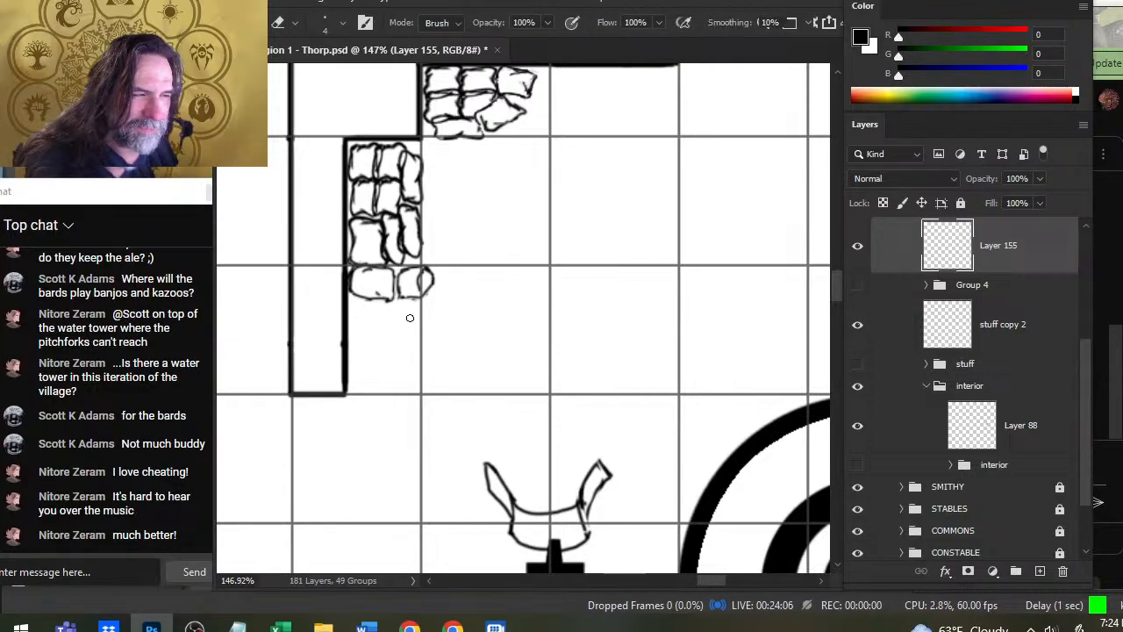
key(b)
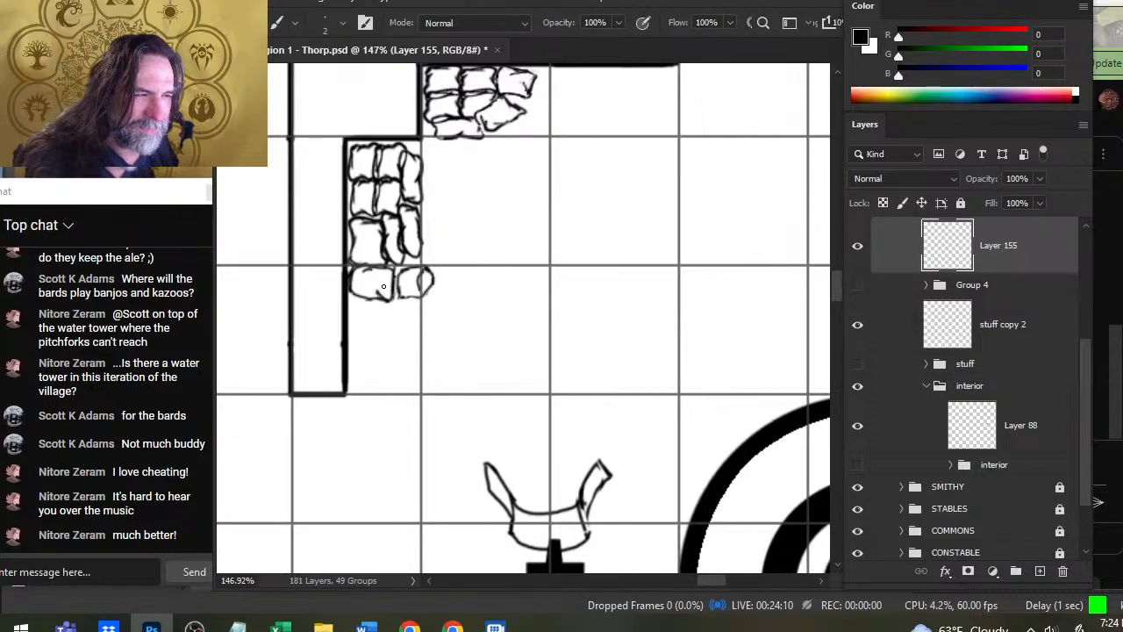
key(e)
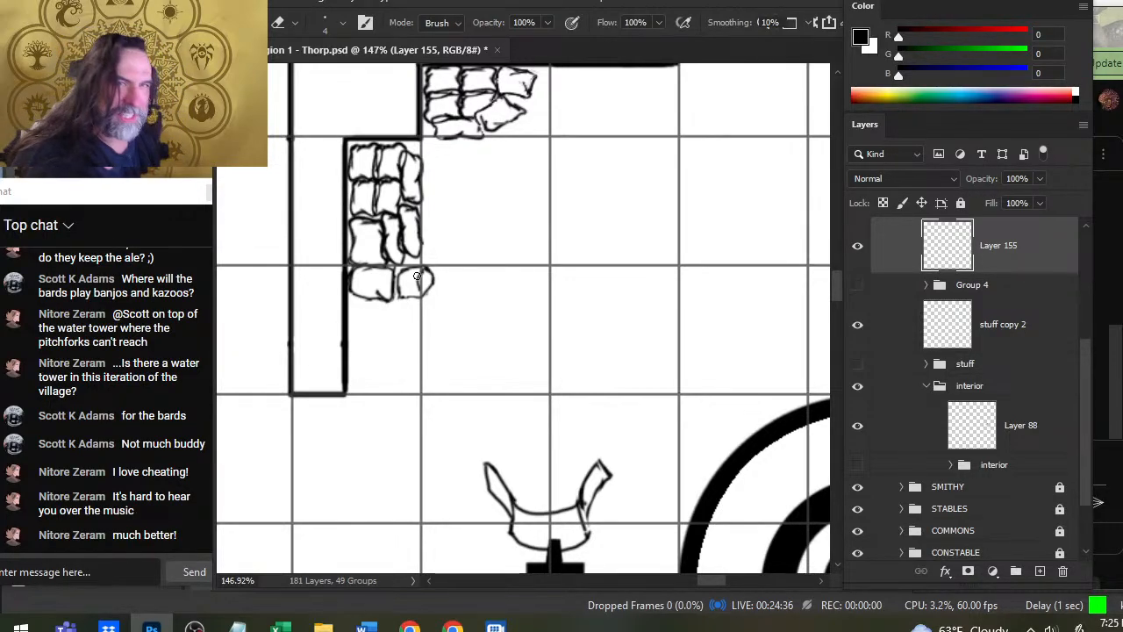
- Trim the pointed tip off the lower east sack in the upper pile and round its east end
key(z)
drag(489, 374, 358, 334)
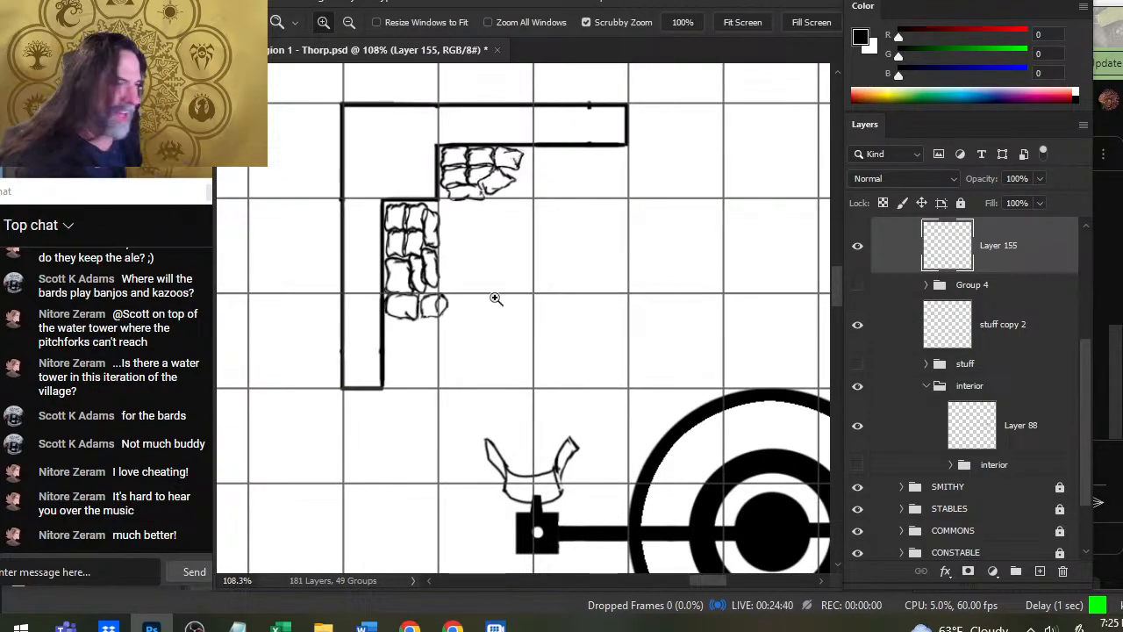
drag(474, 224, 497, 246)
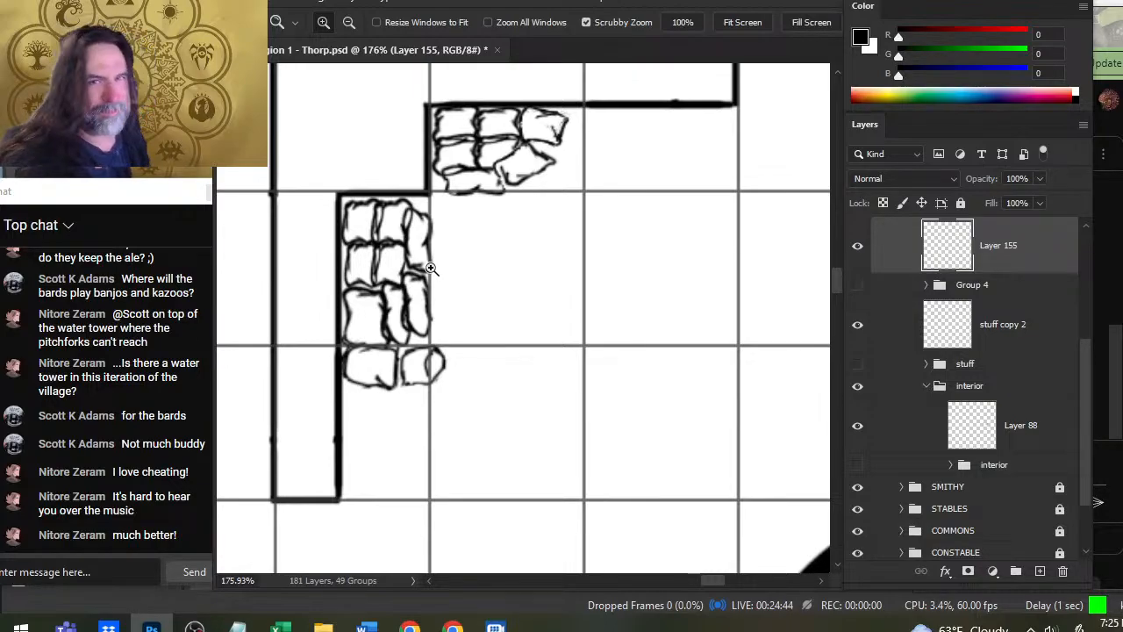
key(e)
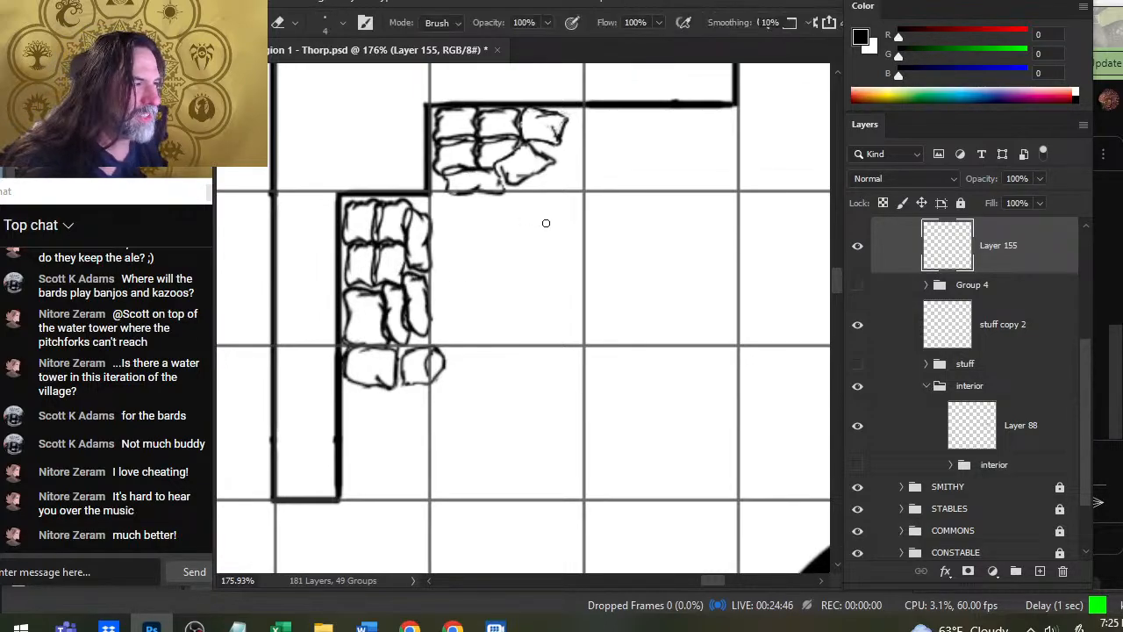
key(b)
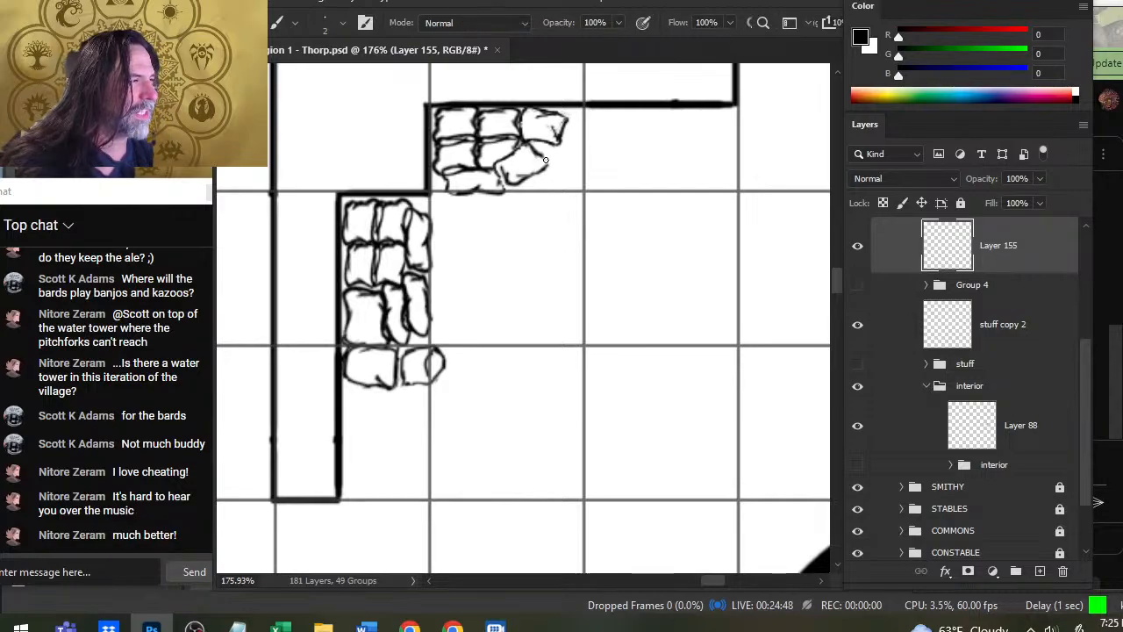
key(e)
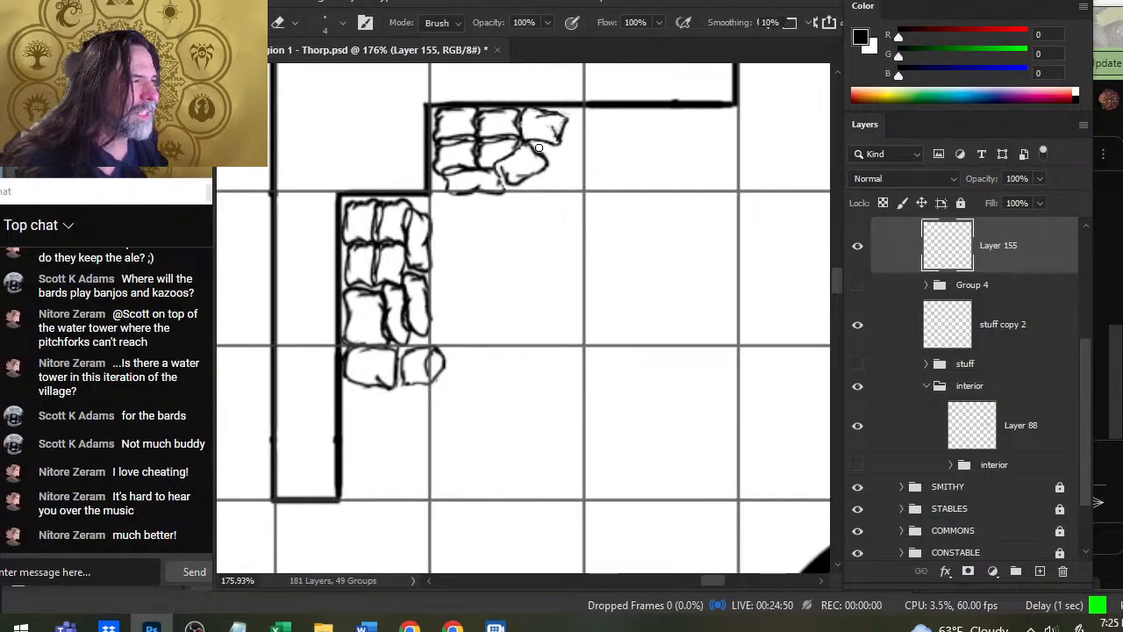
- Erase the overlap between the bottom two sacks of the upper pile and redraw their adjoining edges
mouse_move(505, 179)
mouse_down()
mouse_move(506, 169)
mouse_move(503, 182)
mouse_move(515, 185)
mouse_move(499, 195)
mouse_up()
key(b)
key(e)
key(b)
key(e)
key(b)
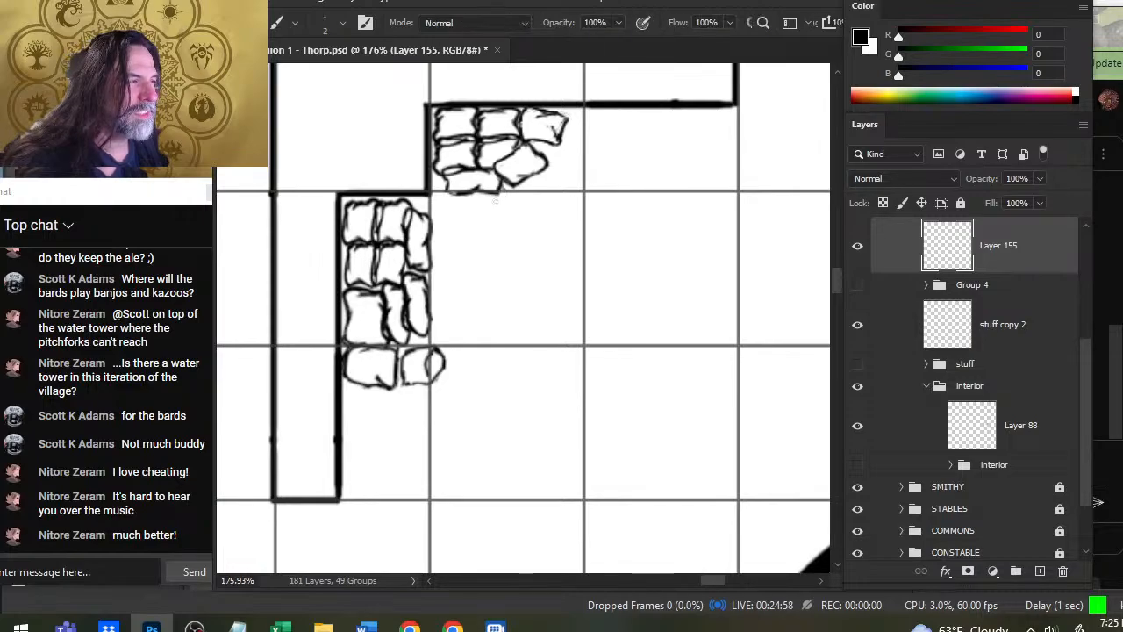
key(e)
drag(482, 150, 482, 157)
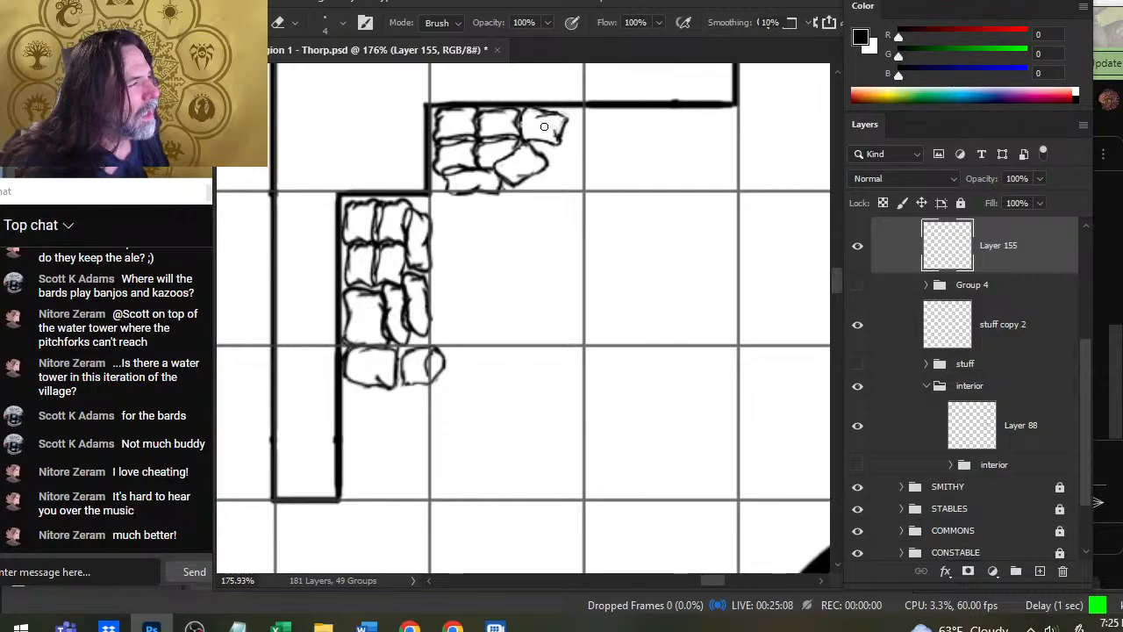
- Redraw the east edge of the top-row east sack in the upper pile and erase its inner doubled line
key(b)
drag(566, 119, 559, 141)
key(e)
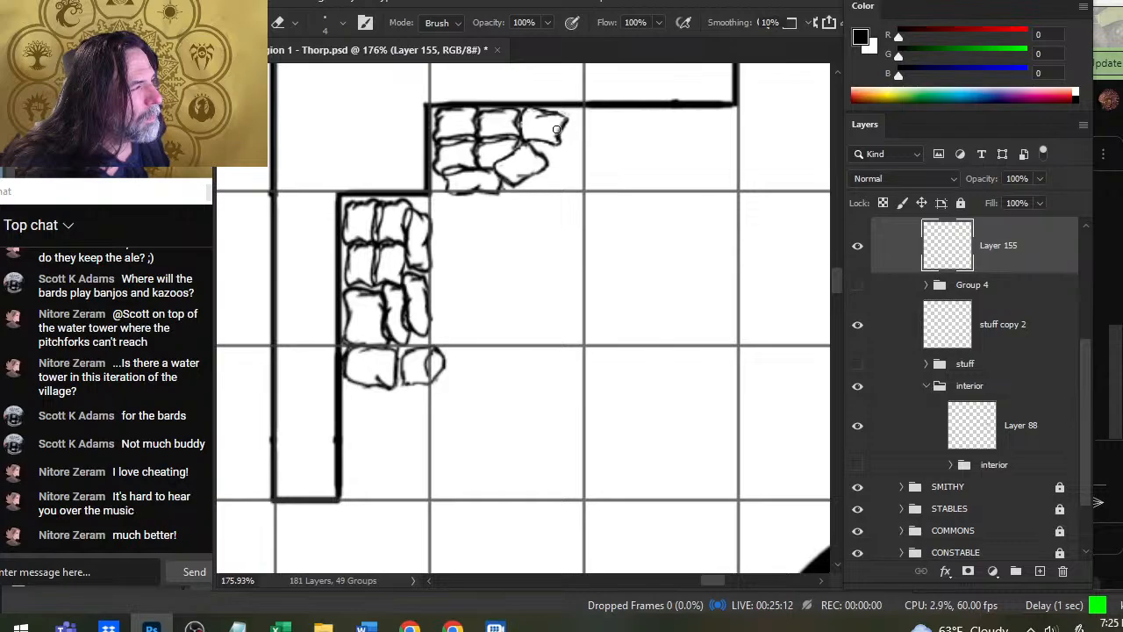
key(b)
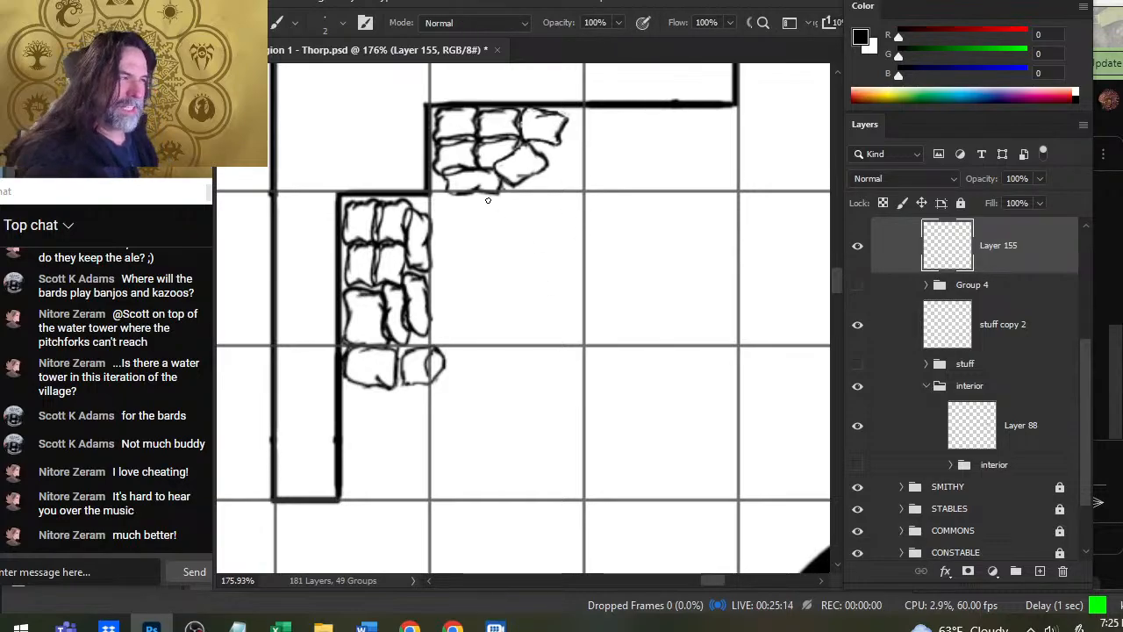
- Redraw the lower edge of the bottom sack in the upper pile and clean up its overlap with the sack above
key(e)
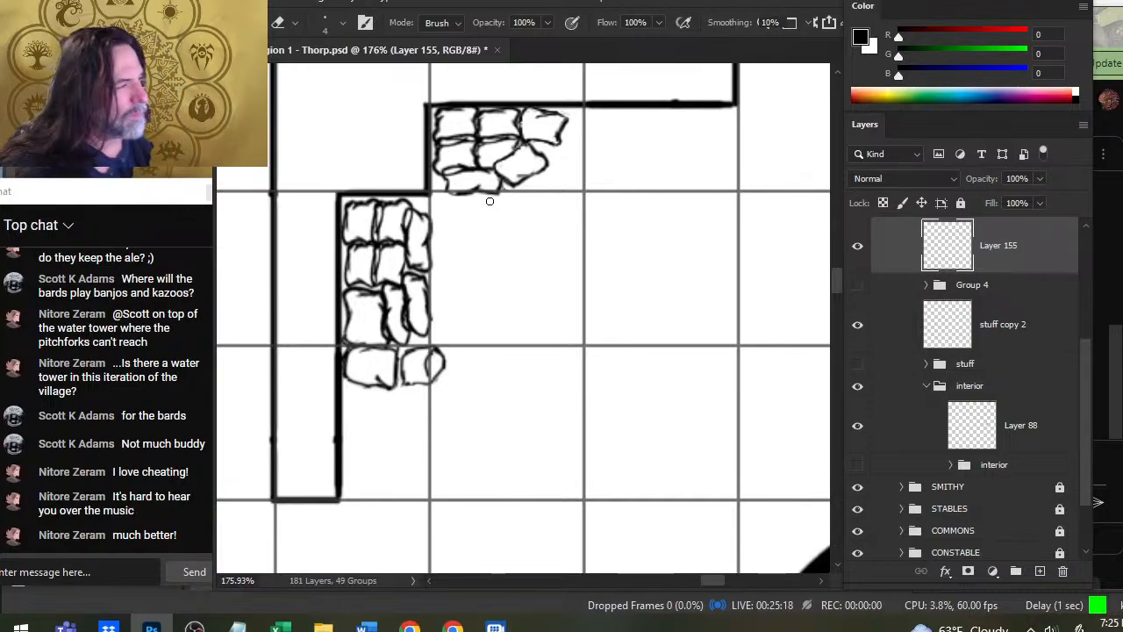
key(b)
drag(449, 191, 467, 194)
key(e)
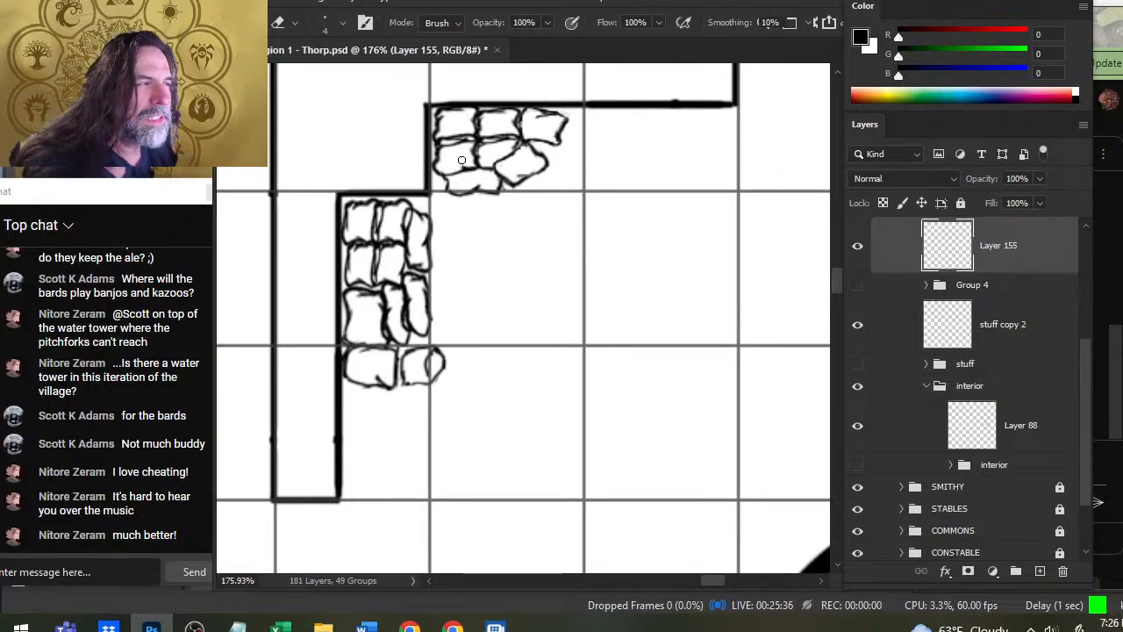
- Draw another angled sack at the east end of the upper pile's lower row and tidy its outline
key(b)
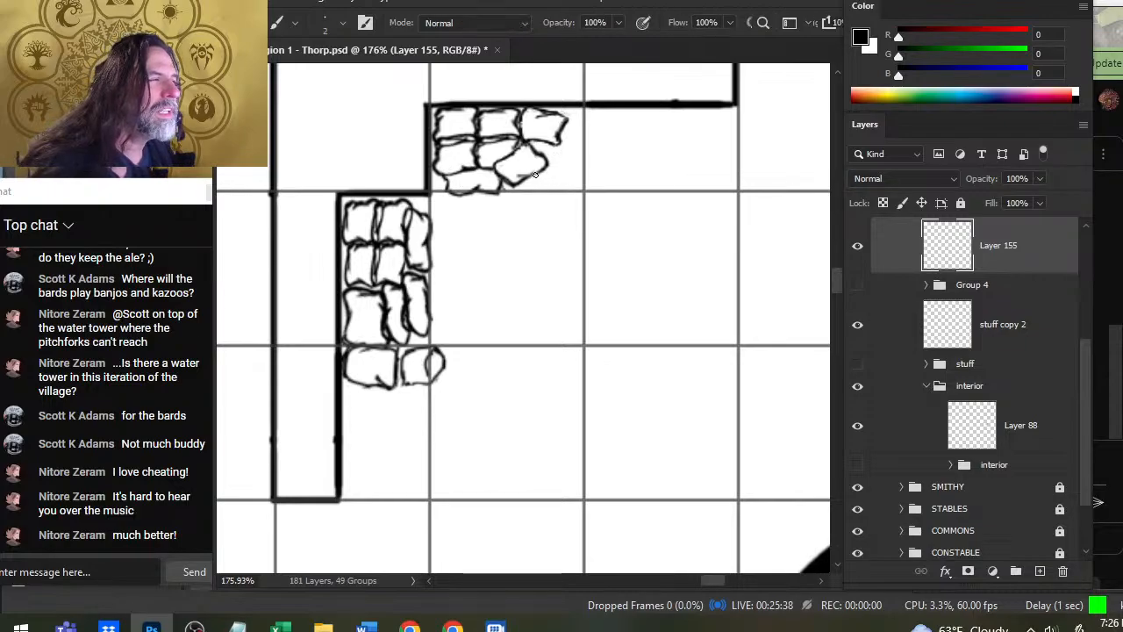
mouse_move(535, 176)
mouse_down()
mouse_move(569, 178)
mouse_move(583, 158)
mouse_move(560, 146)
mouse_up()
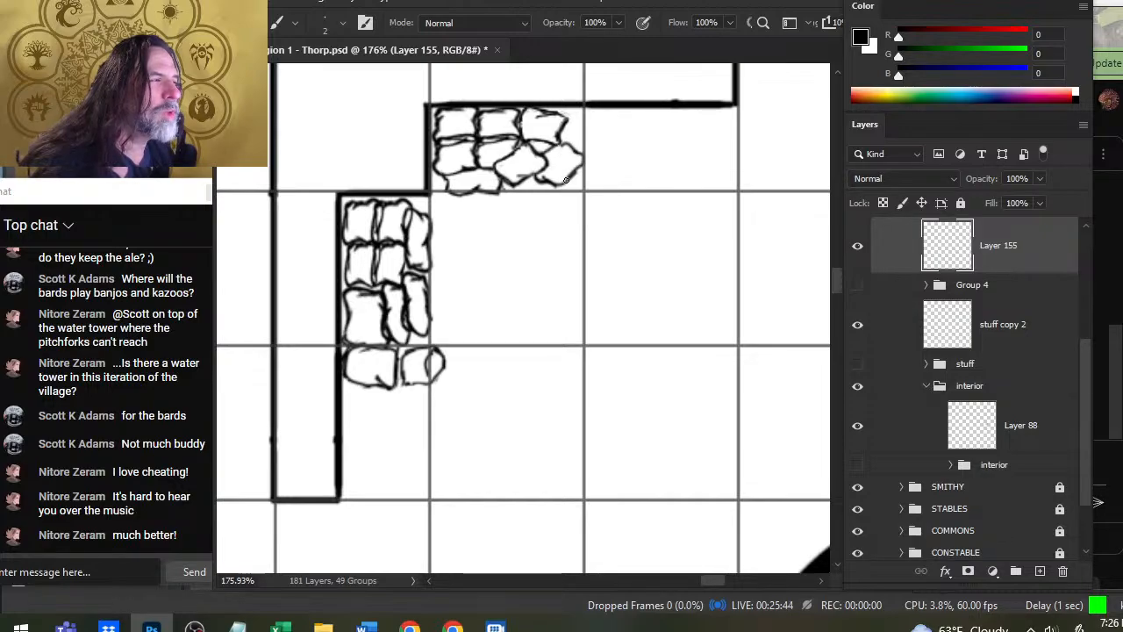
key(e)
drag(548, 181, 538, 183)
key(b)
key(e)
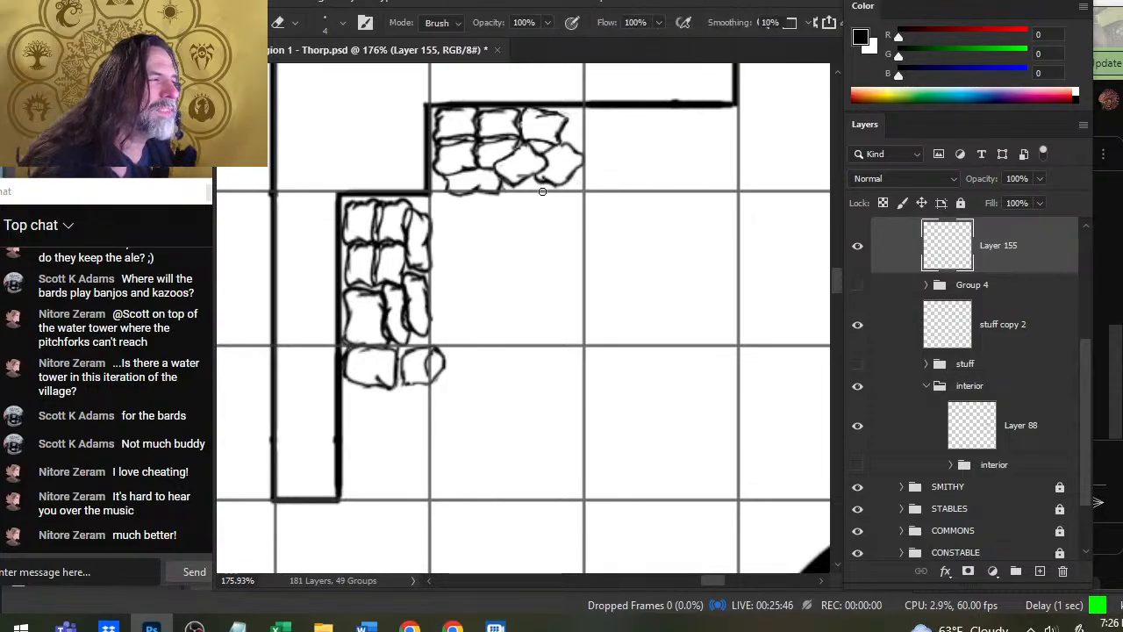
key(b)
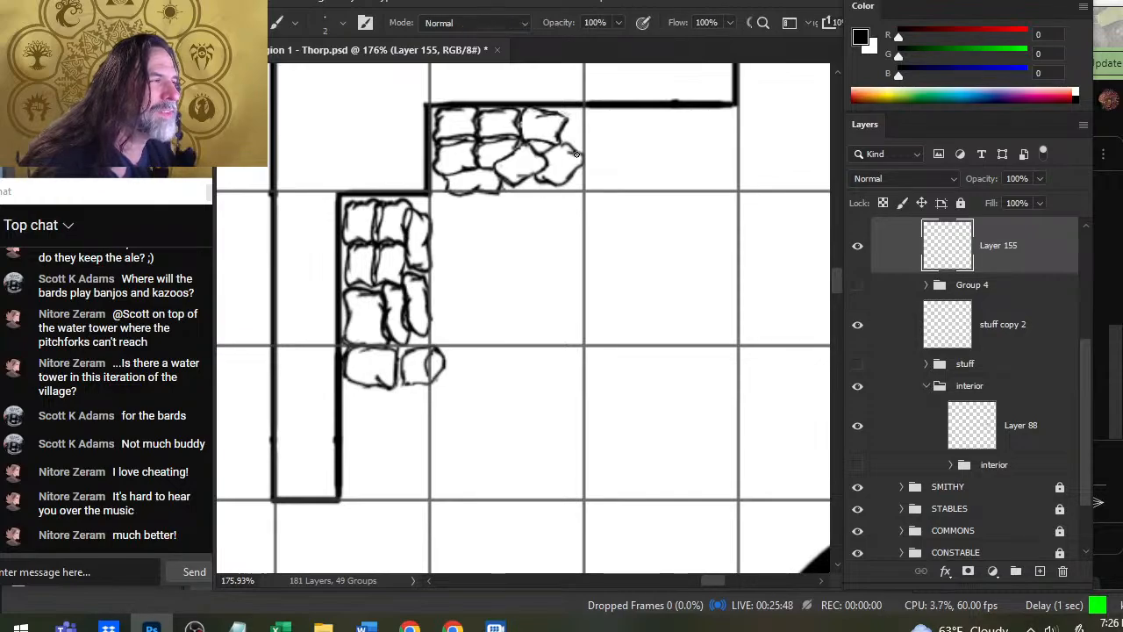
key(e)
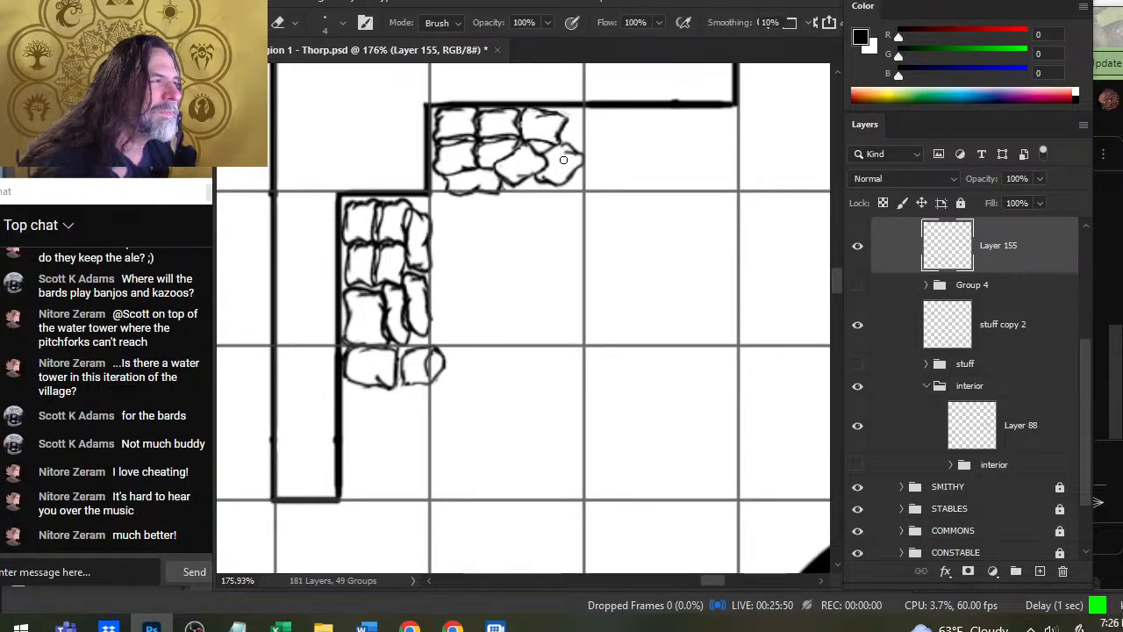
- Erase the inner fold line of the east sack below the lower pile and clean up its lower west corner
key(z)
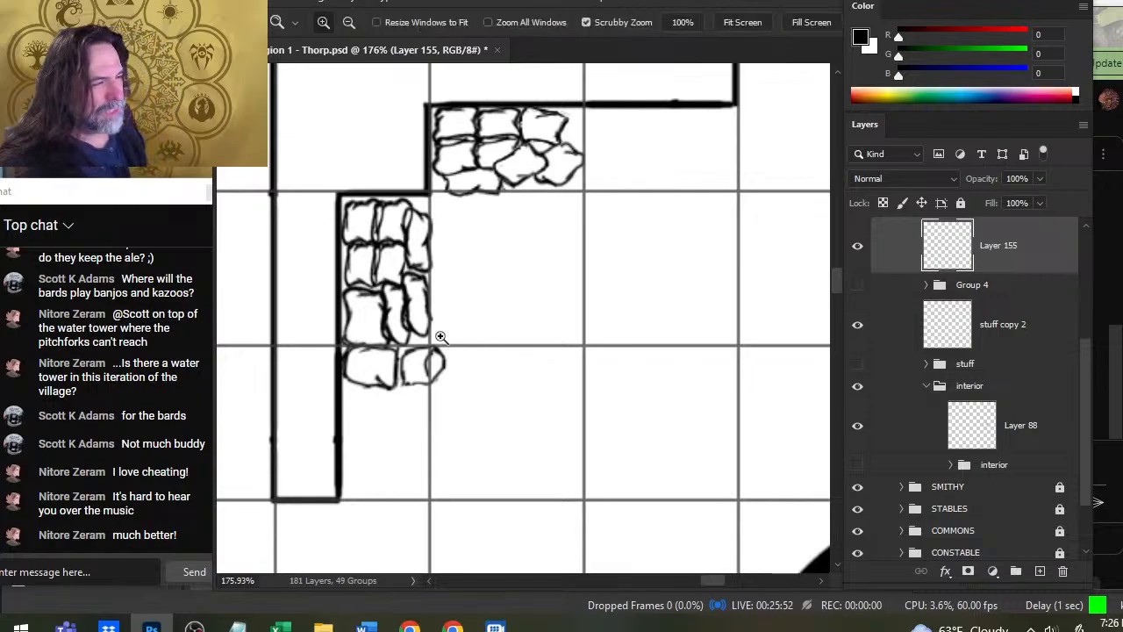
drag(612, 449, 439, 431)
key(b)
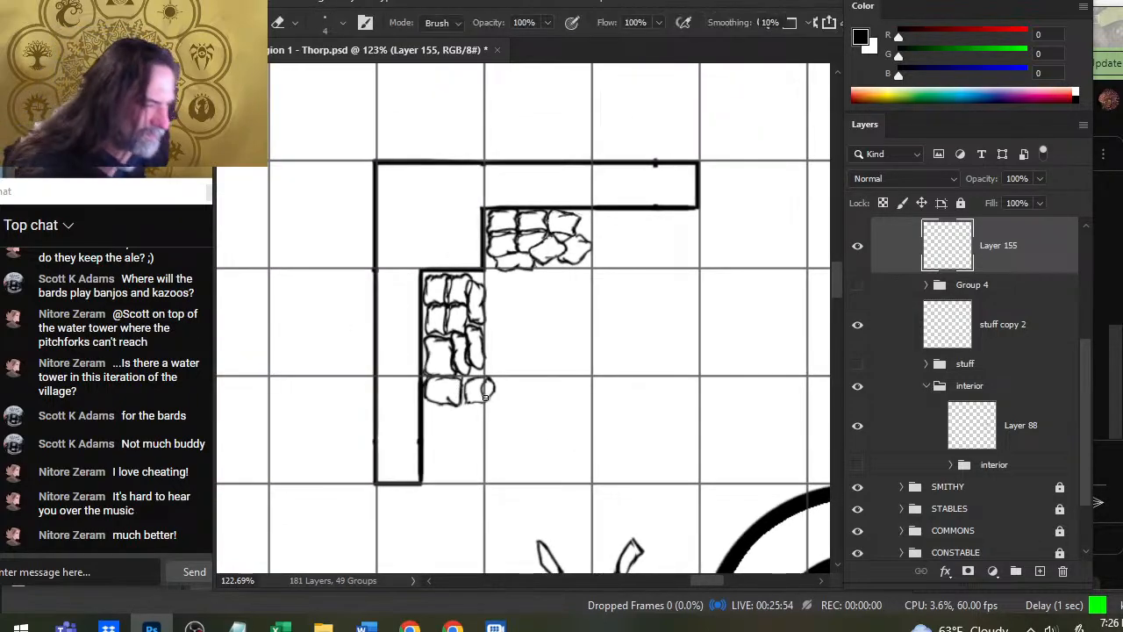
key(b)
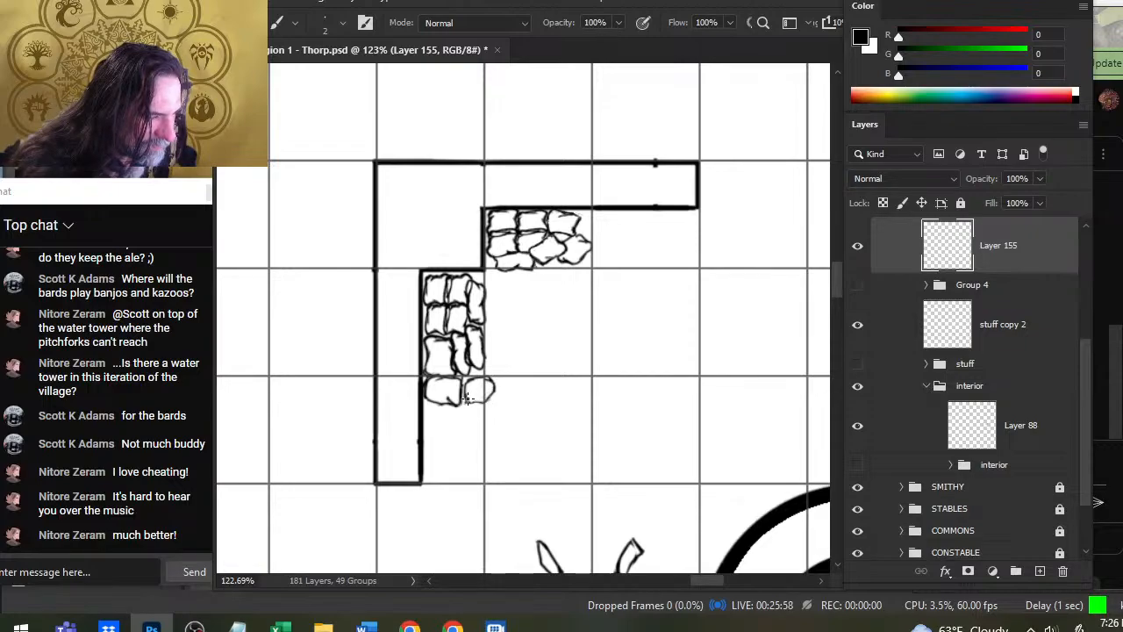
key(e)
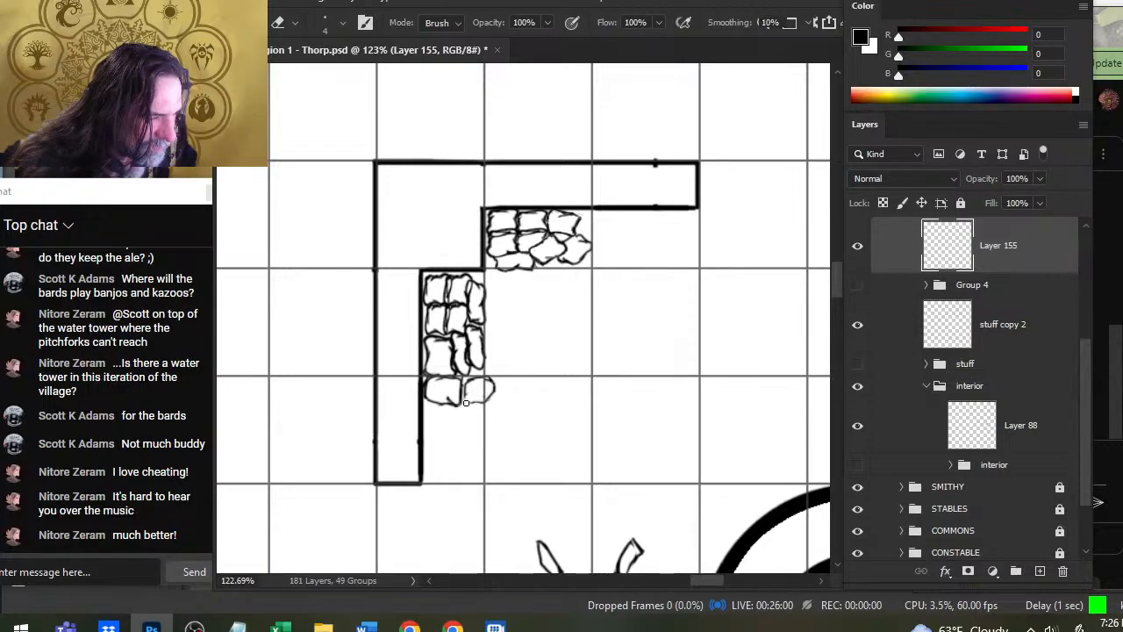
key(b)
key(e)
mouse_move(469, 401)
mouse_down()
mouse_move(482, 403)
mouse_move(456, 409)
mouse_up()
key(b)
- Draw a roughly square sack in the inside corner of the northeast wall section, just below its horizontal arm
key(ctrl+space)
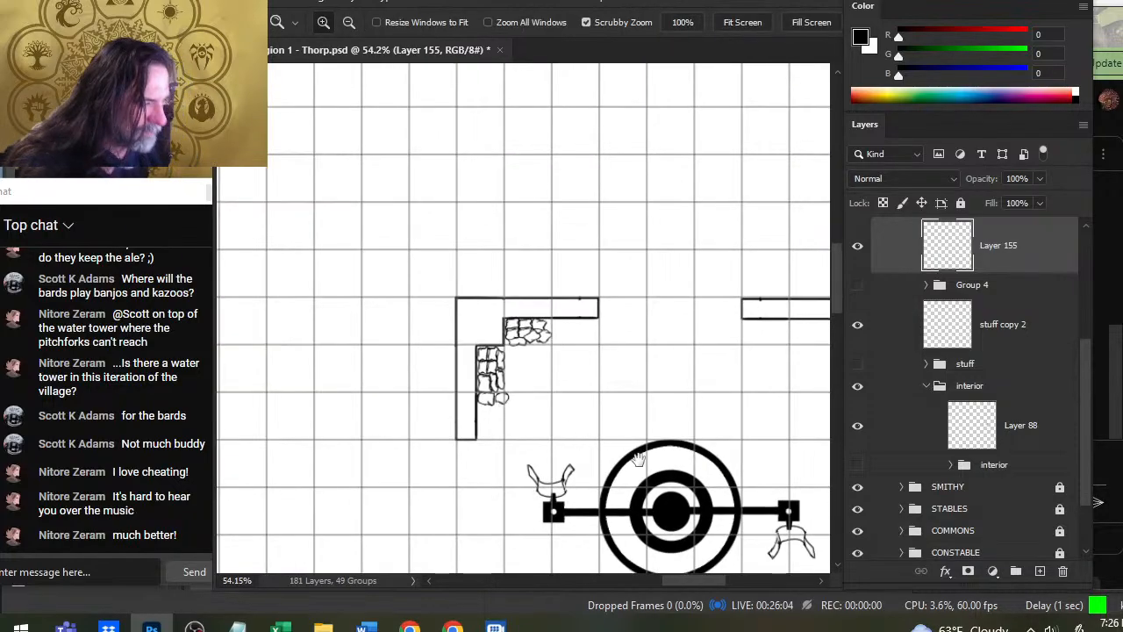
drag(638, 460, 503, 285)
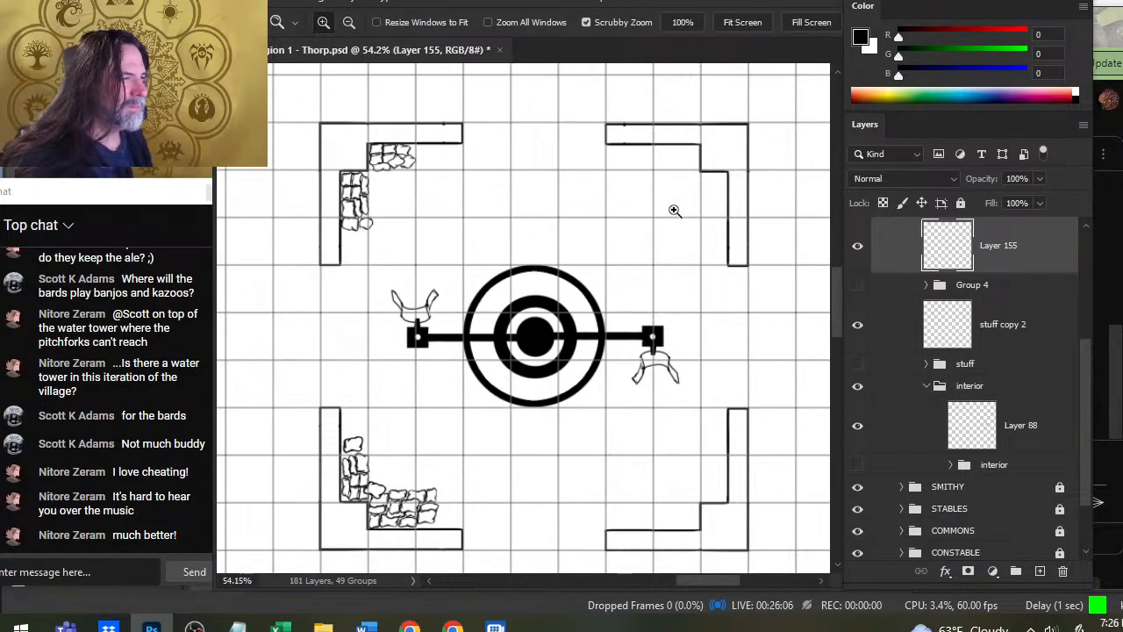
mouse_move(671, 200)
mouse_down()
mouse_move(700, 211)
mouse_move(710, 201)
mouse_move(645, 246)
mouse_up()
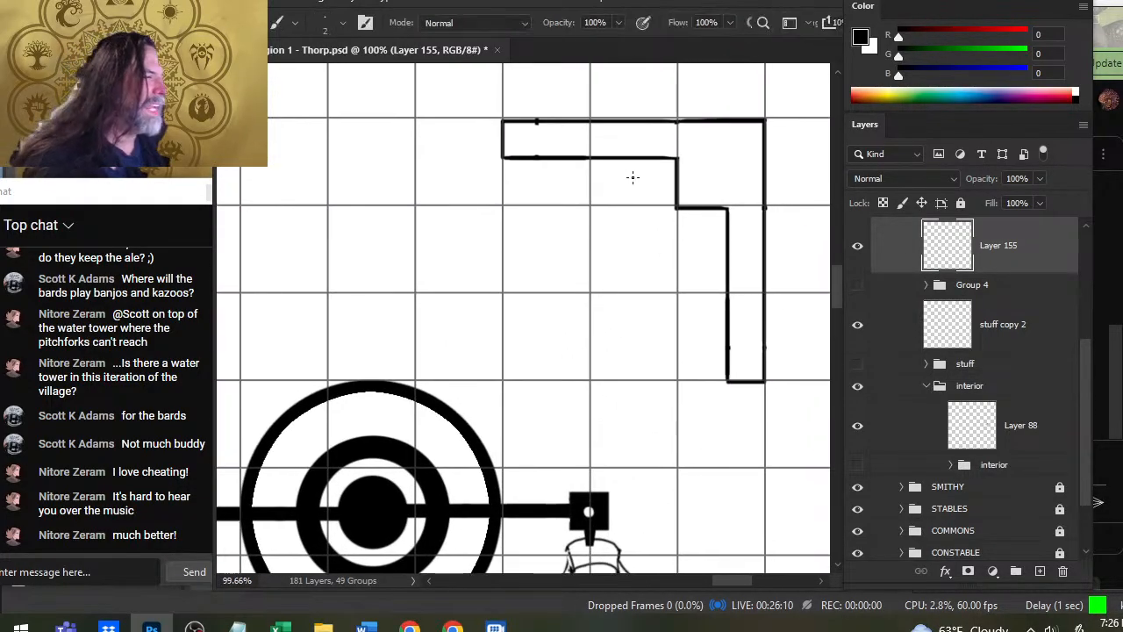
mouse_move(629, 168)
mouse_down()
mouse_move(667, 187)
mouse_move(661, 165)
mouse_move(659, 193)
mouse_move(629, 198)
mouse_move(655, 188)
mouse_up()
key(e)
key(b)
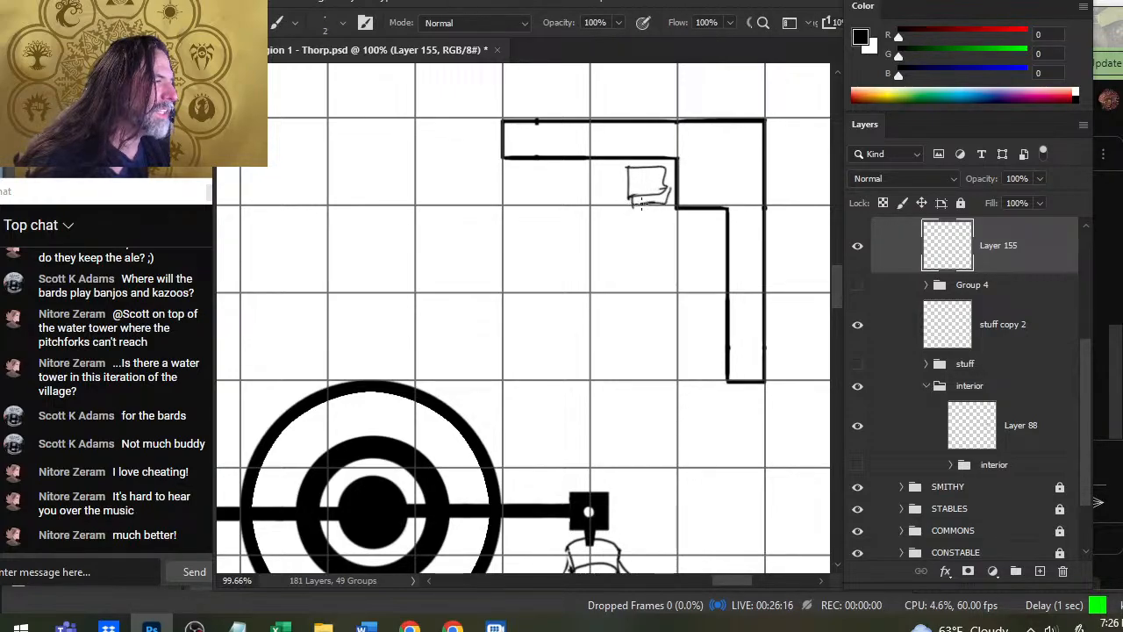
- Draw a second sack tucked under the lower edge of the northeast corner's square sack and tidy its outline
drag(641, 203, 662, 193)
key(e)
key(b)
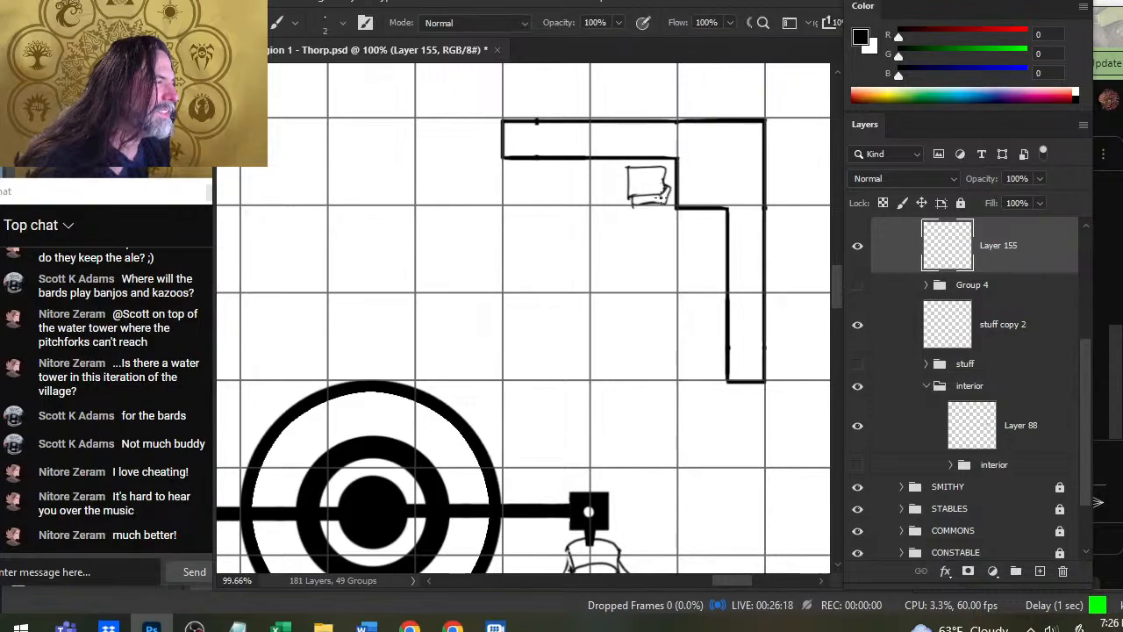
key(e)
key(b)
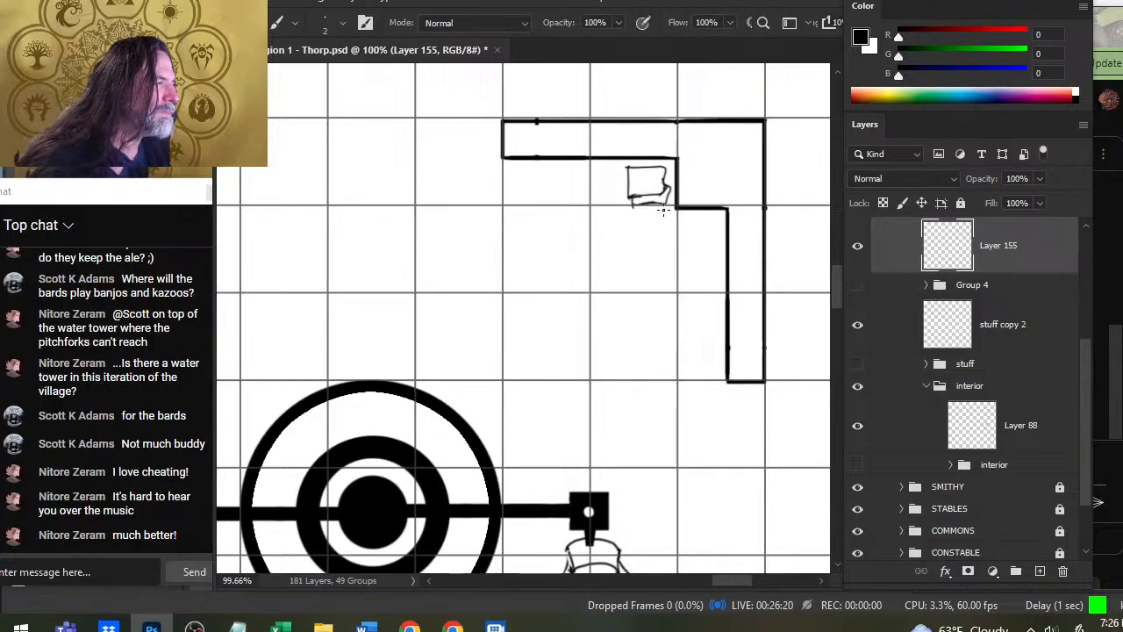
key(e)
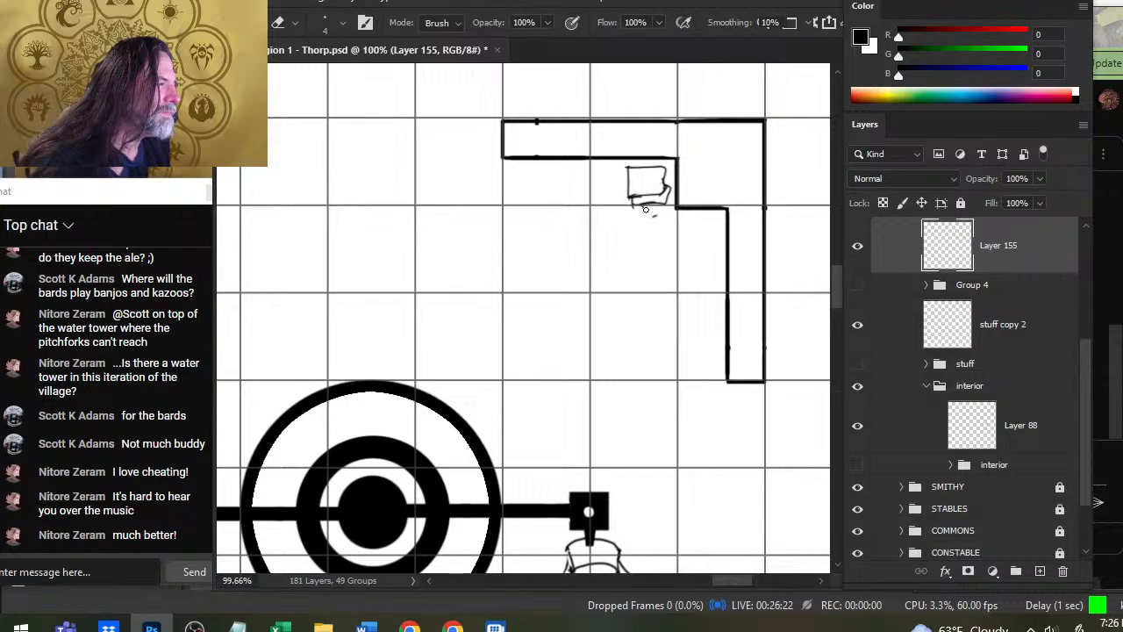
key(b)
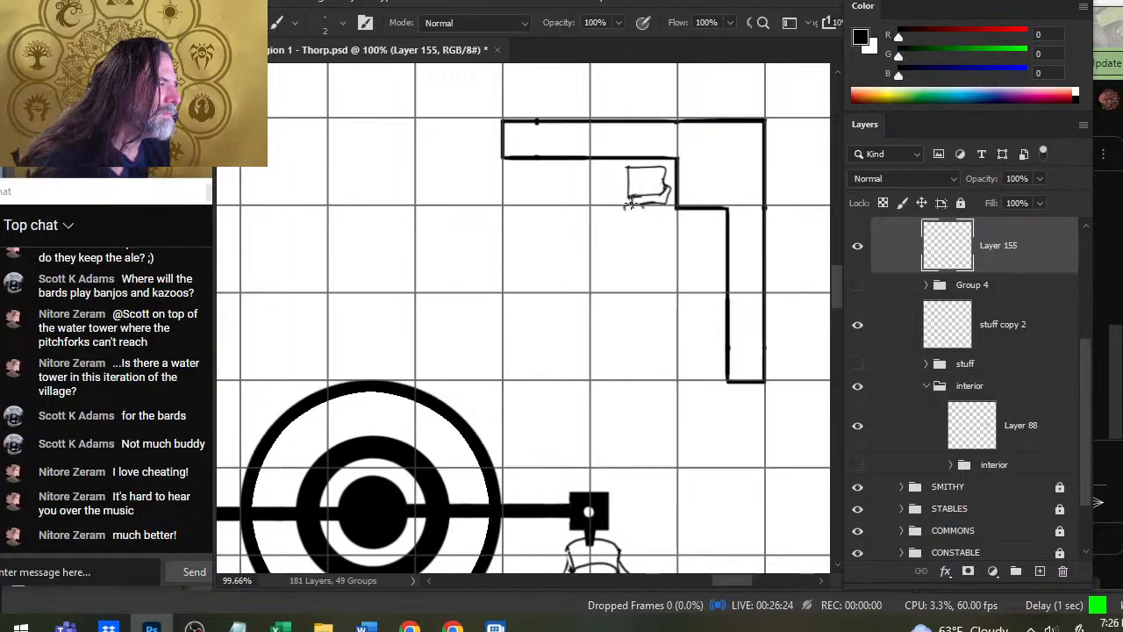
- Draw a third sack below the first two and clean up the west ends where the stacked sacks overlap
drag(628, 211, 650, 221)
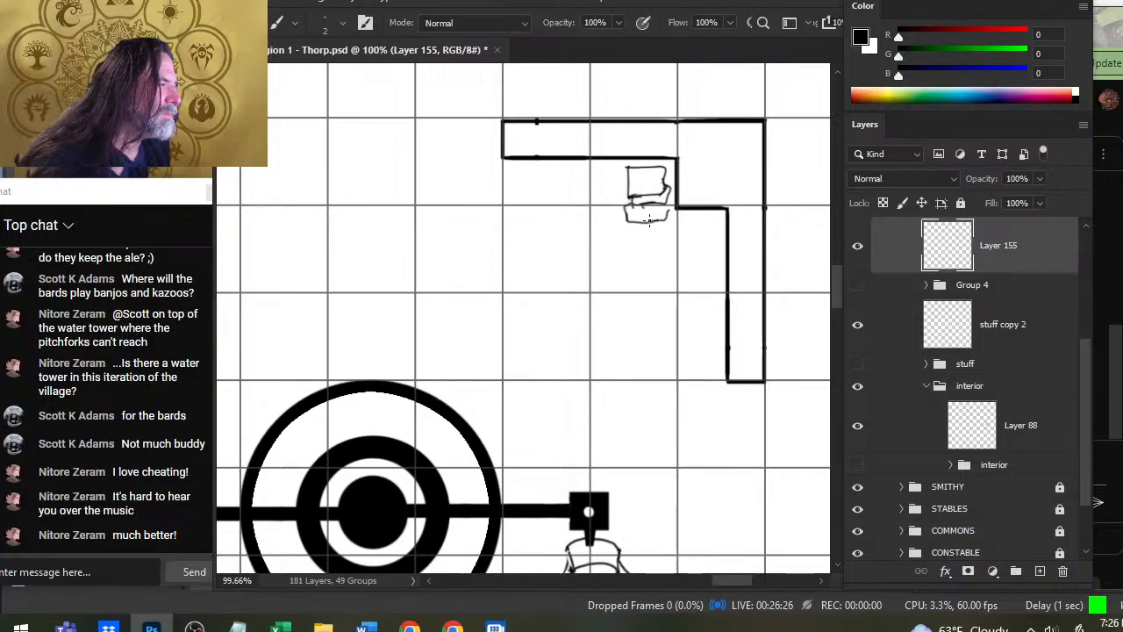
key(e)
key(b)
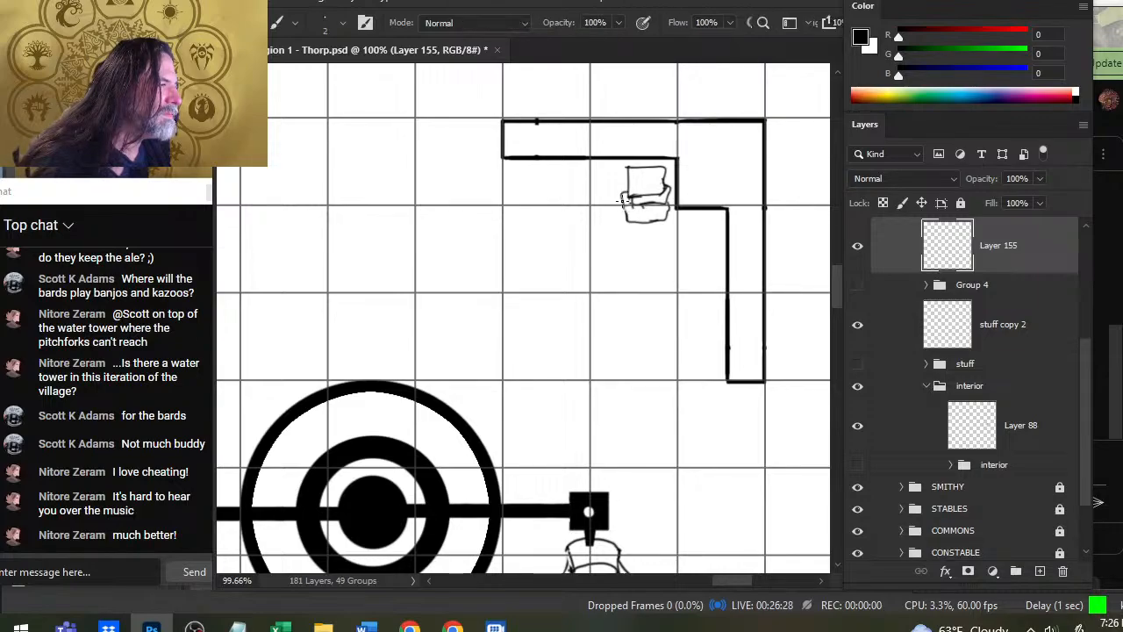
key(e)
key(b)
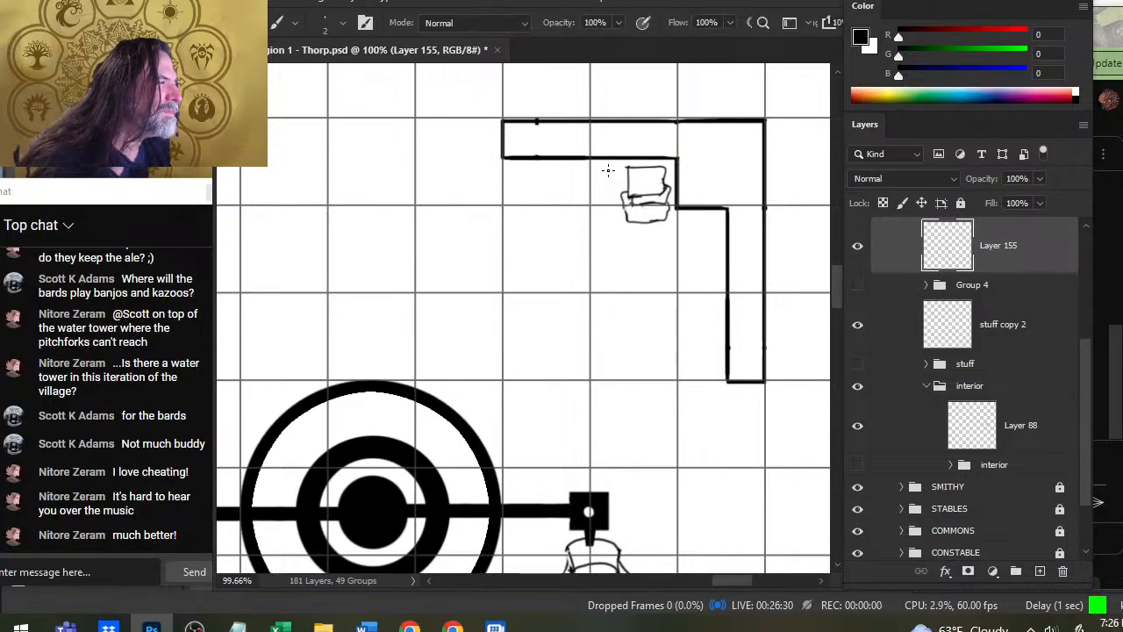
- Draw an angled sack against the west side of the stack's top sack and tidy its lower edge
mouse_move(610, 169)
mouse_down()
mouse_move(597, 180)
mouse_move(604, 204)
mouse_move(616, 184)
mouse_up()
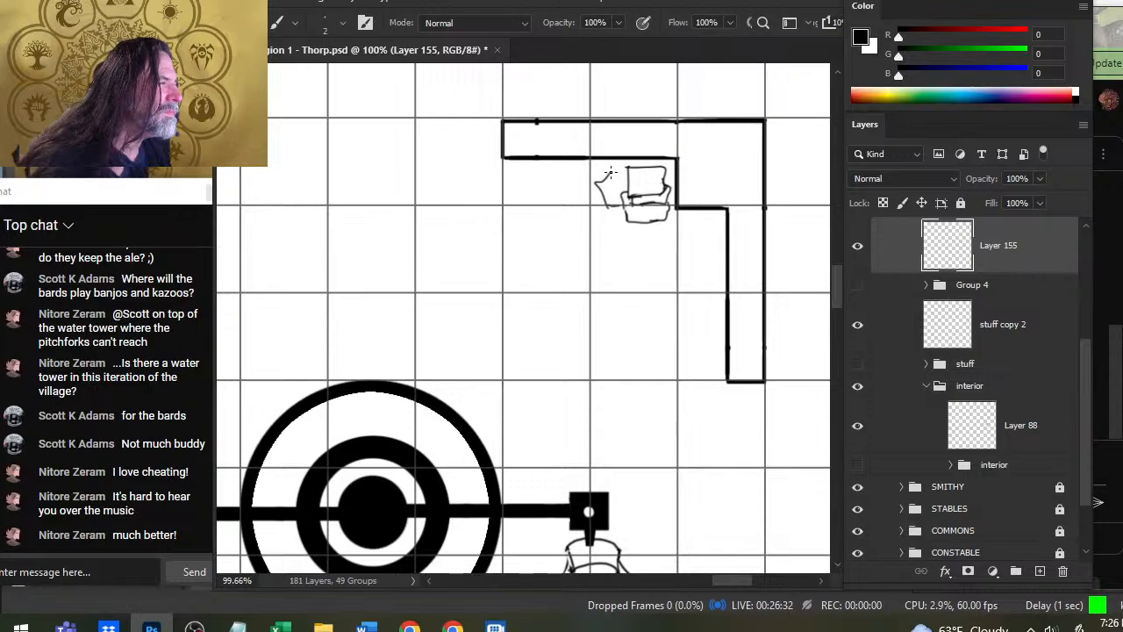
key(e)
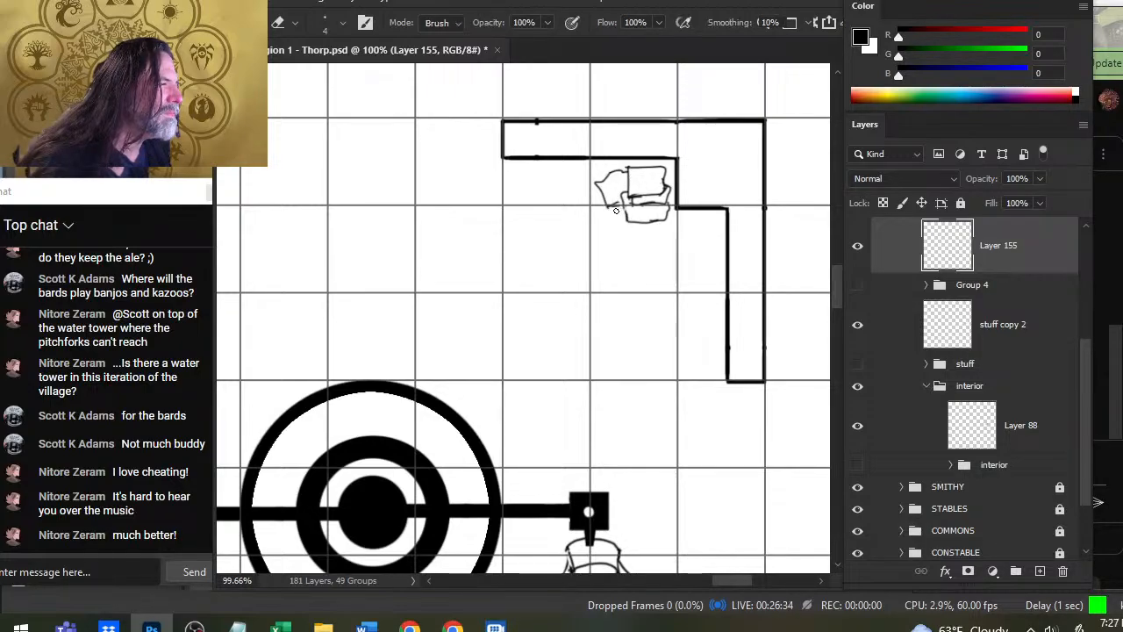
key(b)
key(e)
- Clean up the overlap between the top sack and the one beneath it, and refine the surrounding sack outlines
drag(635, 194, 659, 192)
key(b)
key(e)
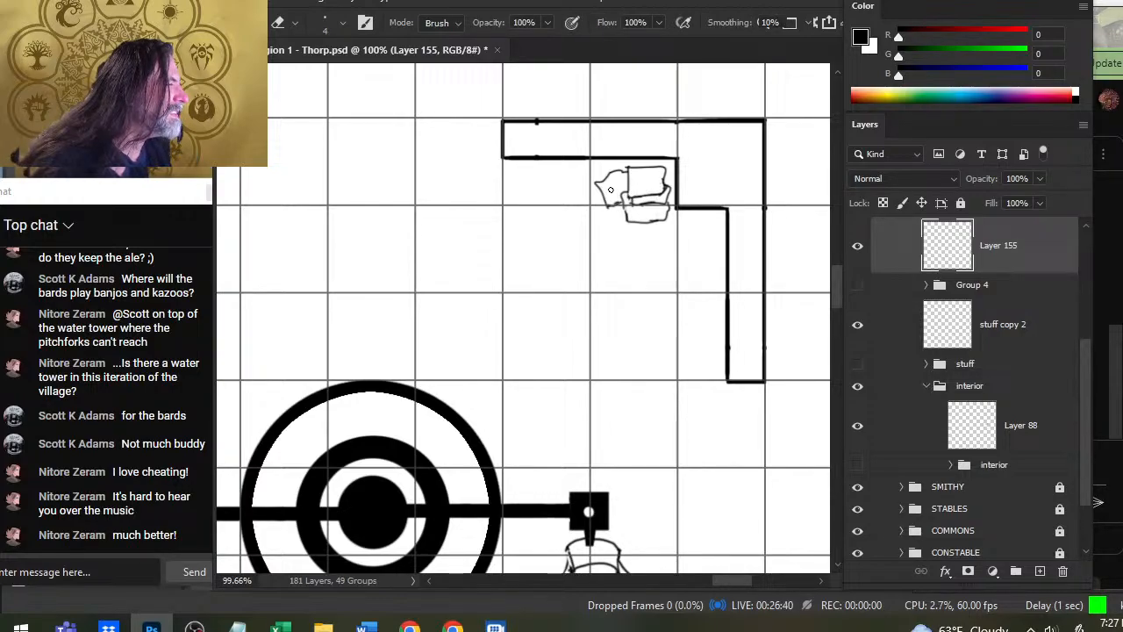
key(b)
key(e)
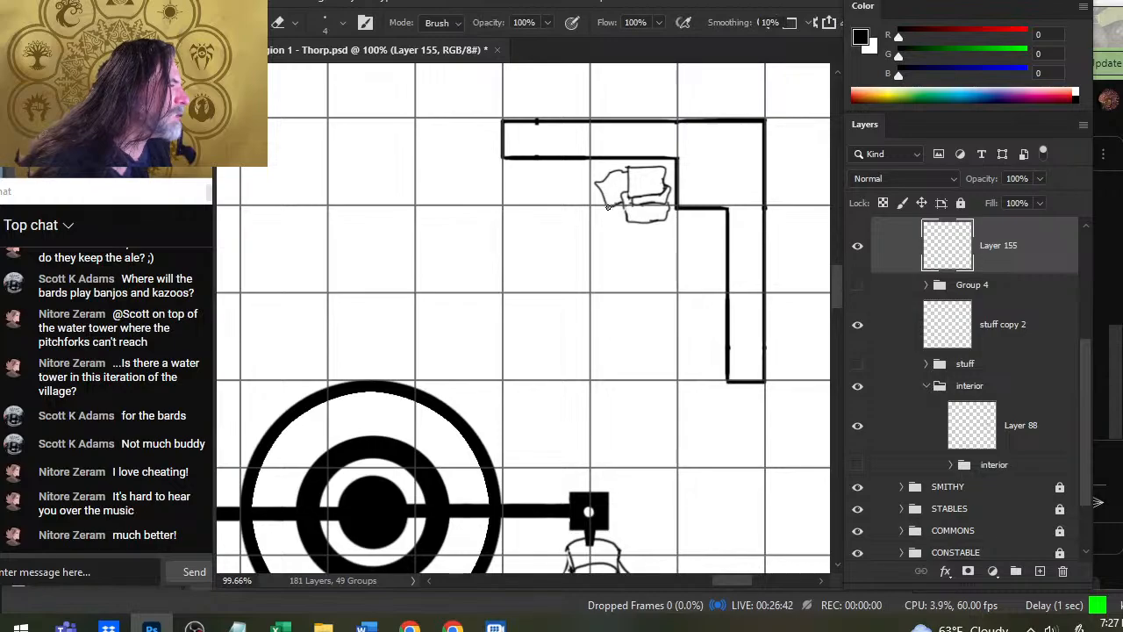
key(b)
key(e)
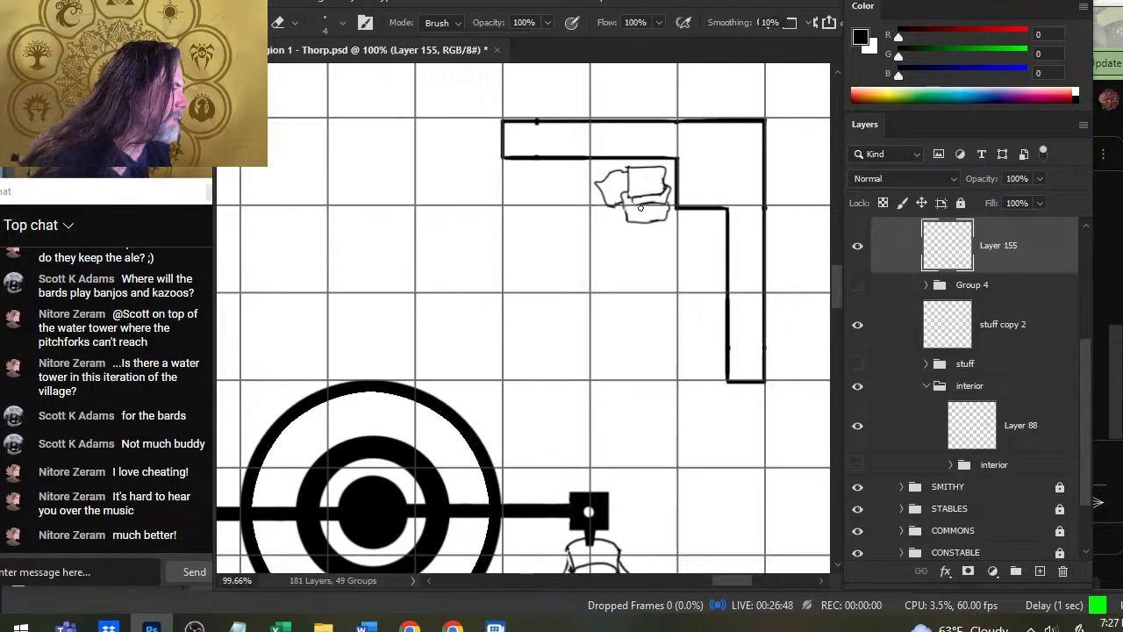
key(b)
key(e)
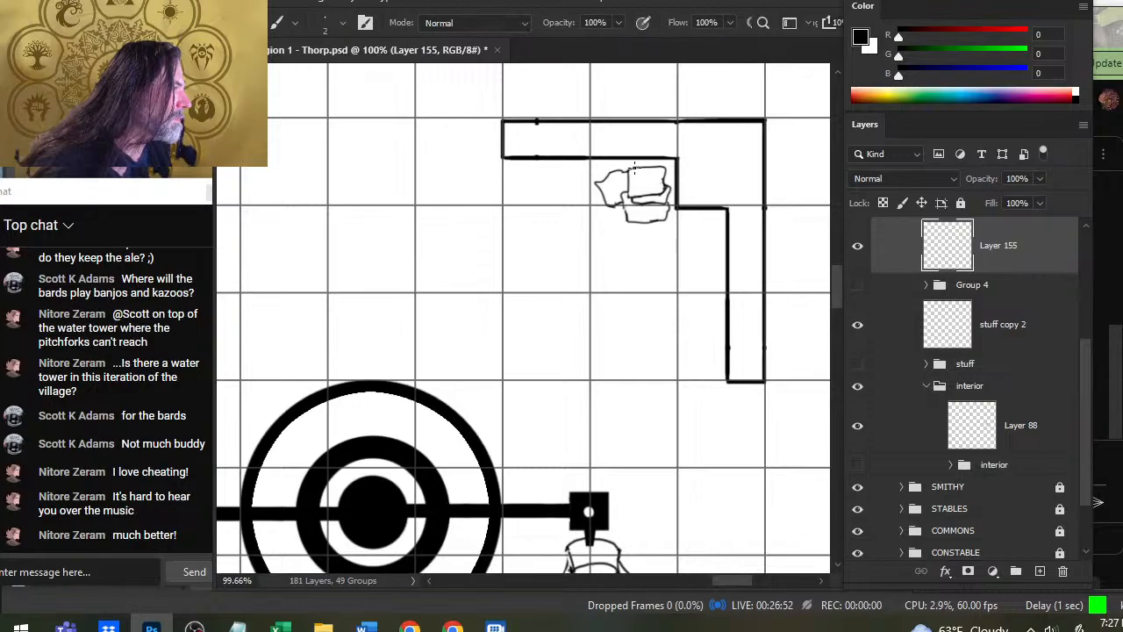
- Touch up the outline of the stack's bottom sack with short brush and eraser corrections
key(e)
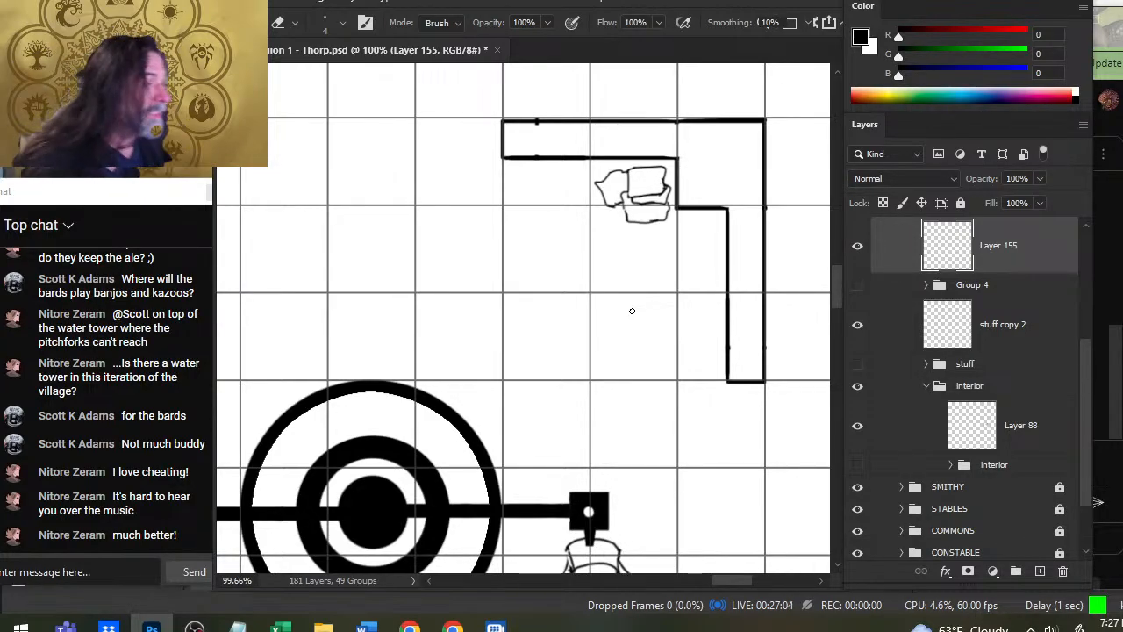
key(b)
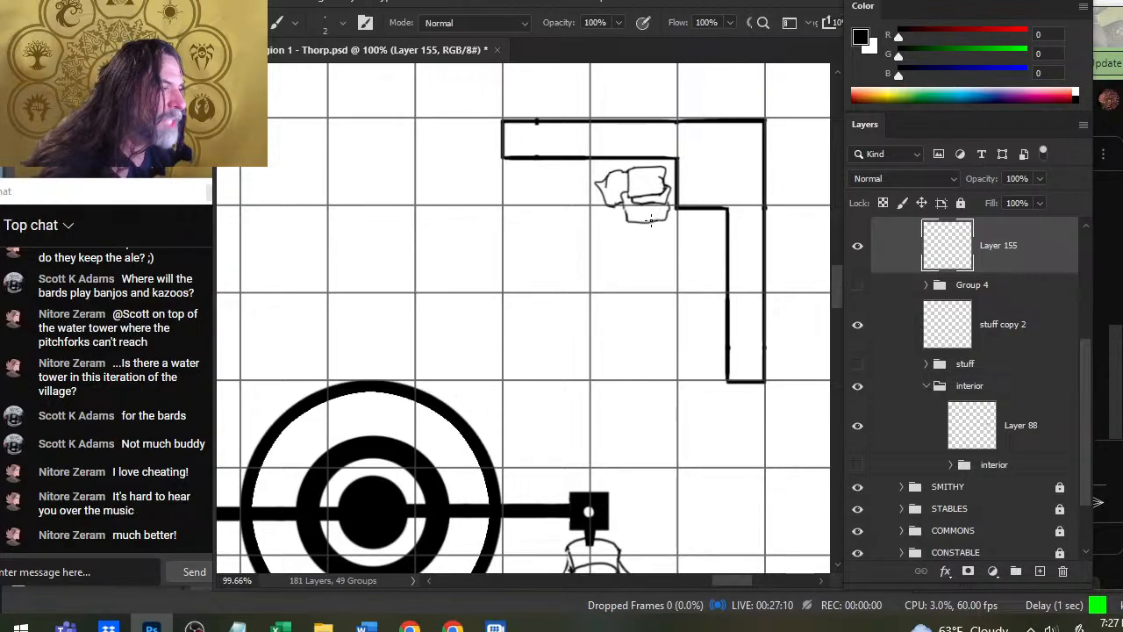
key(e)
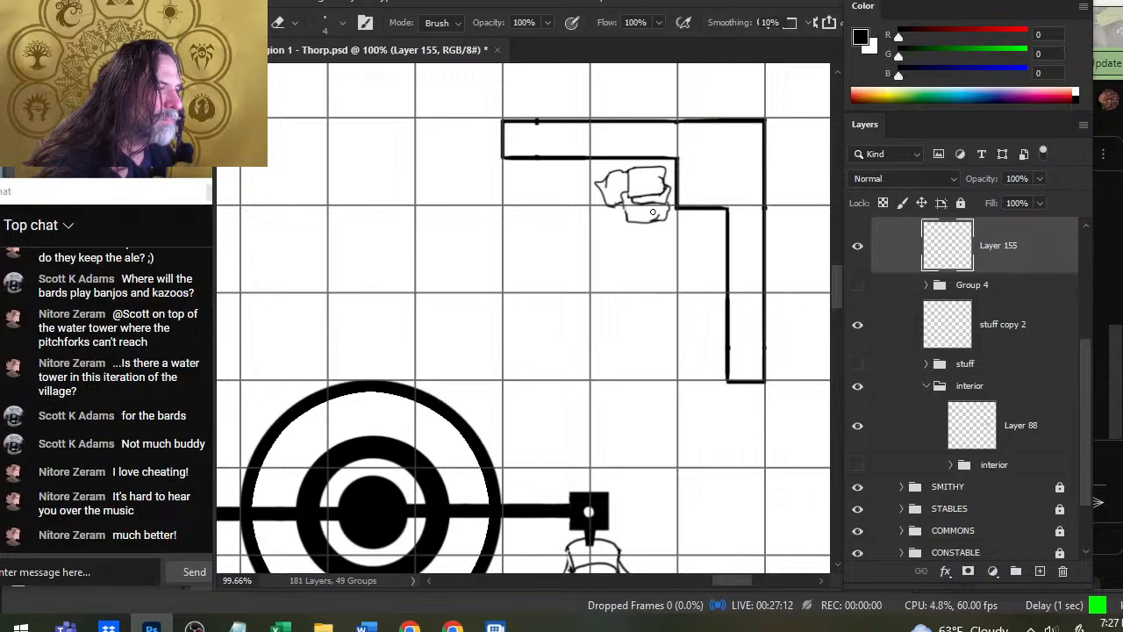
key(b)
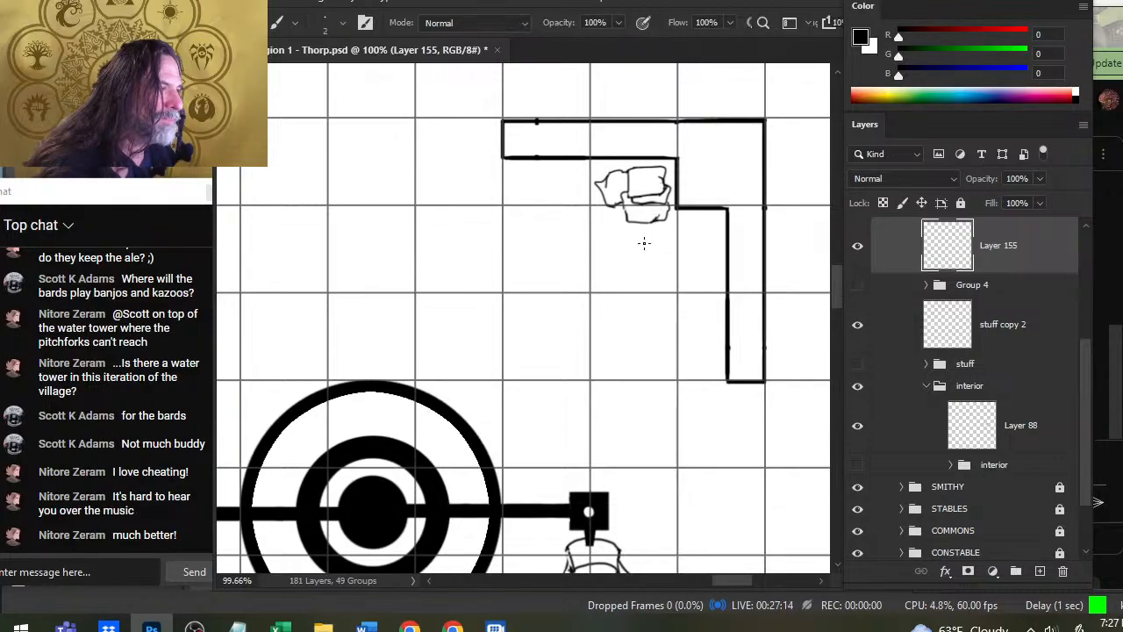
key(e)
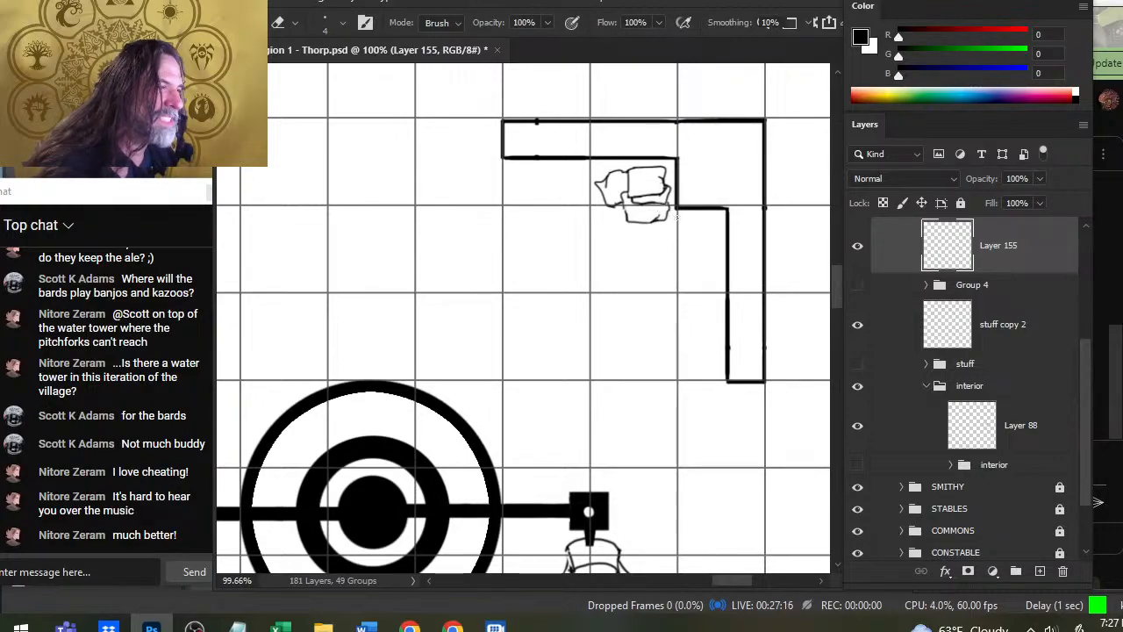
- Draw a small angled sack poking out under the bottom sack's southeast corner and clean up the overlapping lines
key(b)
mouse_move(646, 221)
mouse_down()
mouse_move(678, 216)
mouse_move(669, 208)
mouse_move(654, 230)
mouse_move(661, 237)
mouse_move(673, 220)
mouse_up()
key(e)
key(b)
key(e)
key(b)
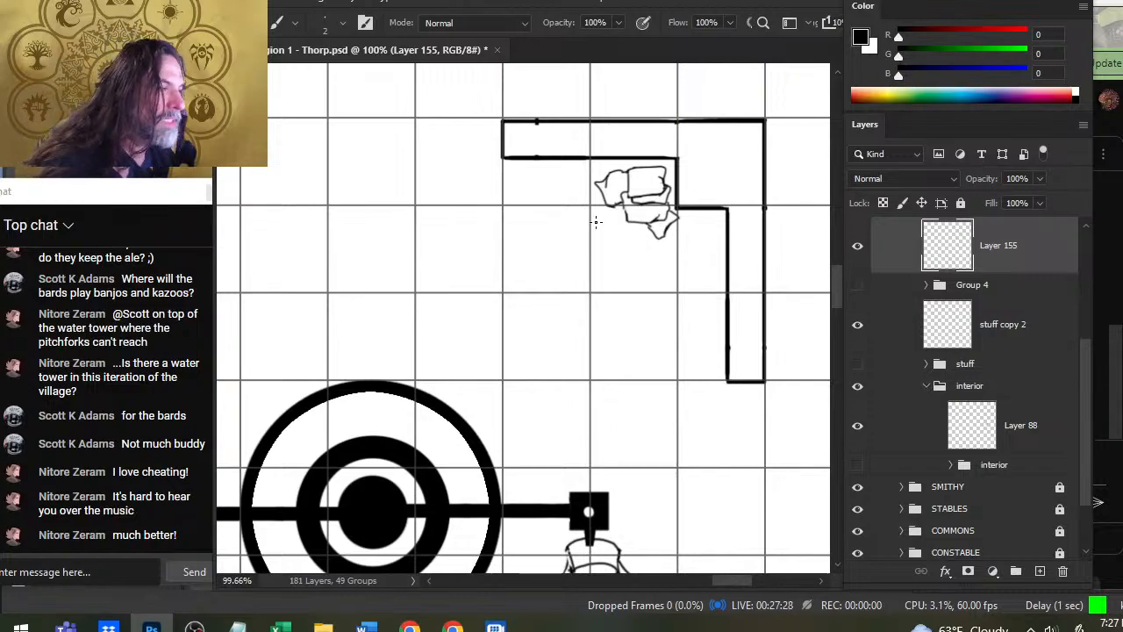
key(e)
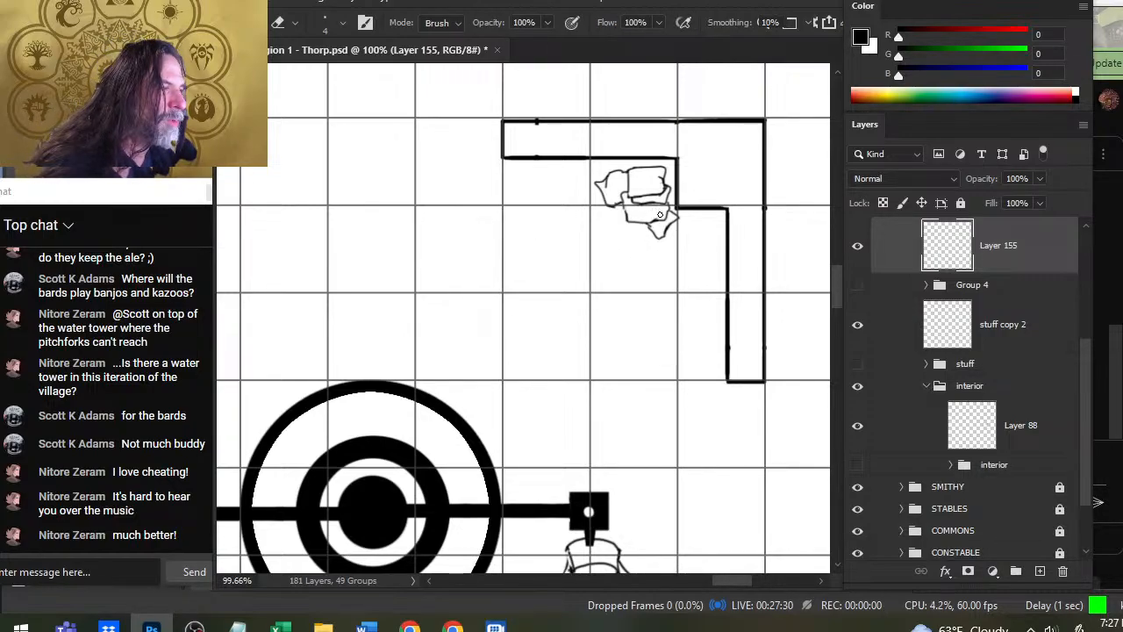
key(b)
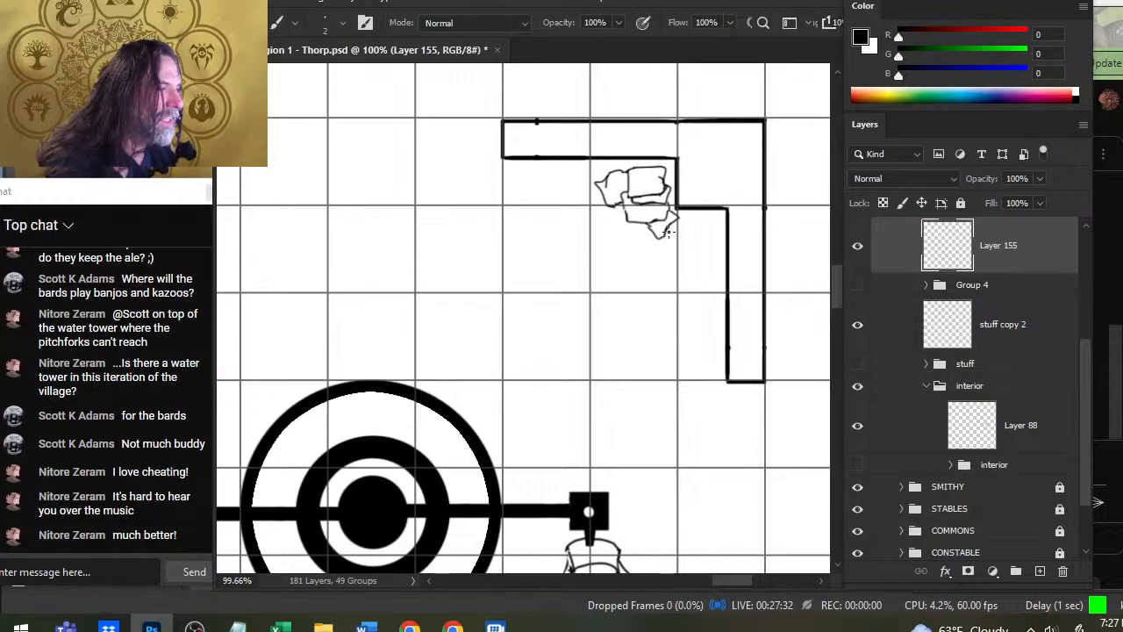
- Draw two partly hidden sacks at the east and west ends of the pile's lower row and tidy their outlines
mouse_move(690, 226)
mouse_down()
mouse_move(667, 233)
mouse_move(697, 216)
mouse_up()
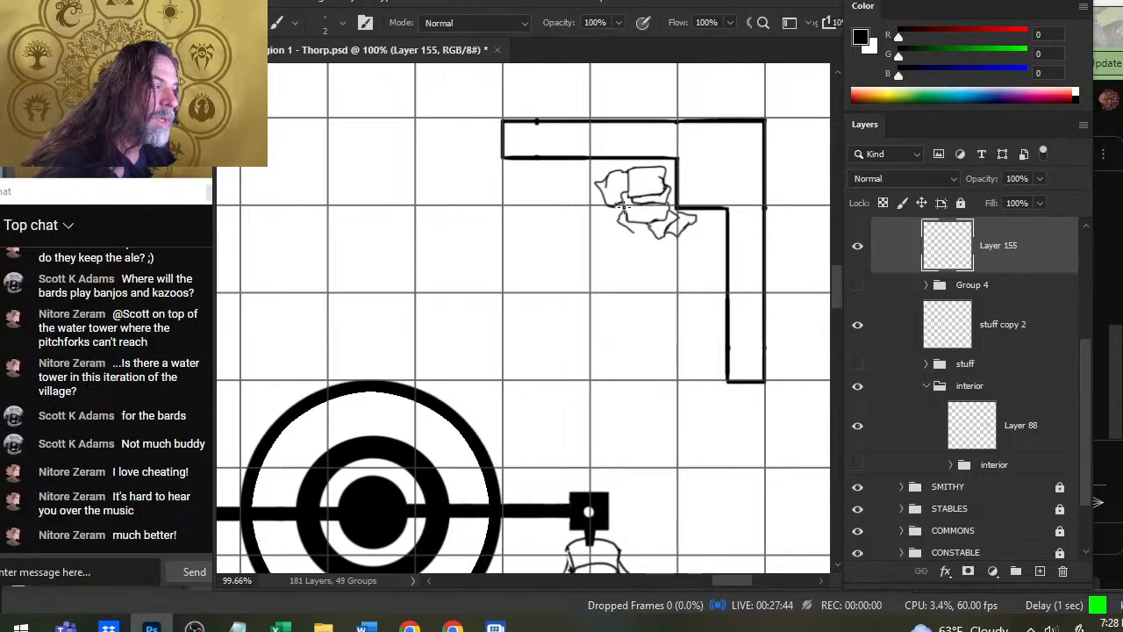
key(e)
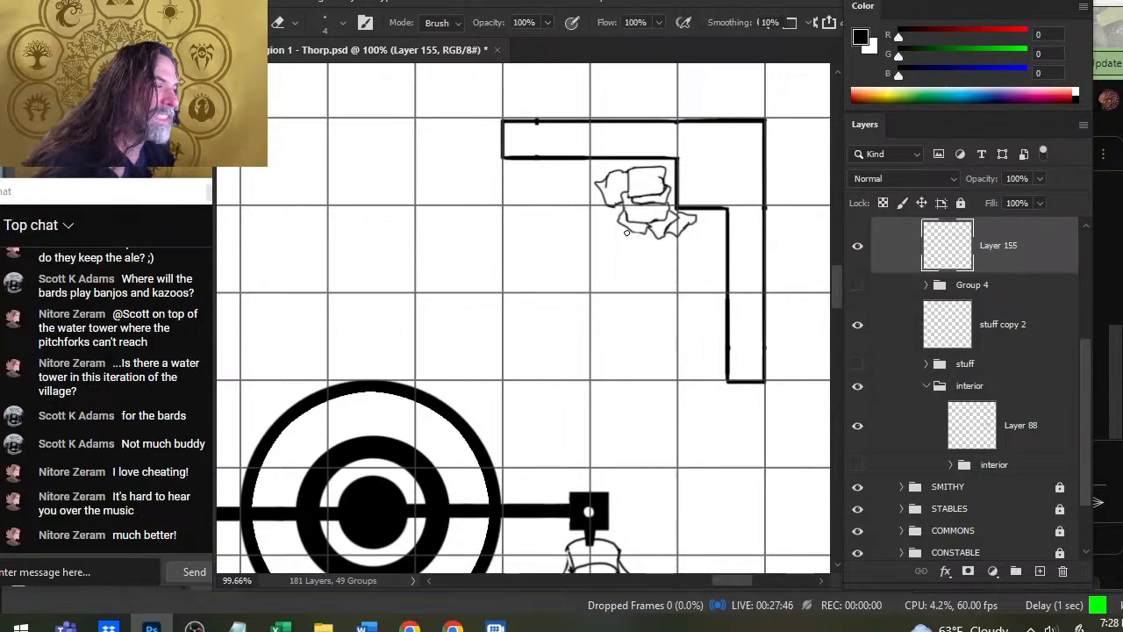
key(b)
key(e)
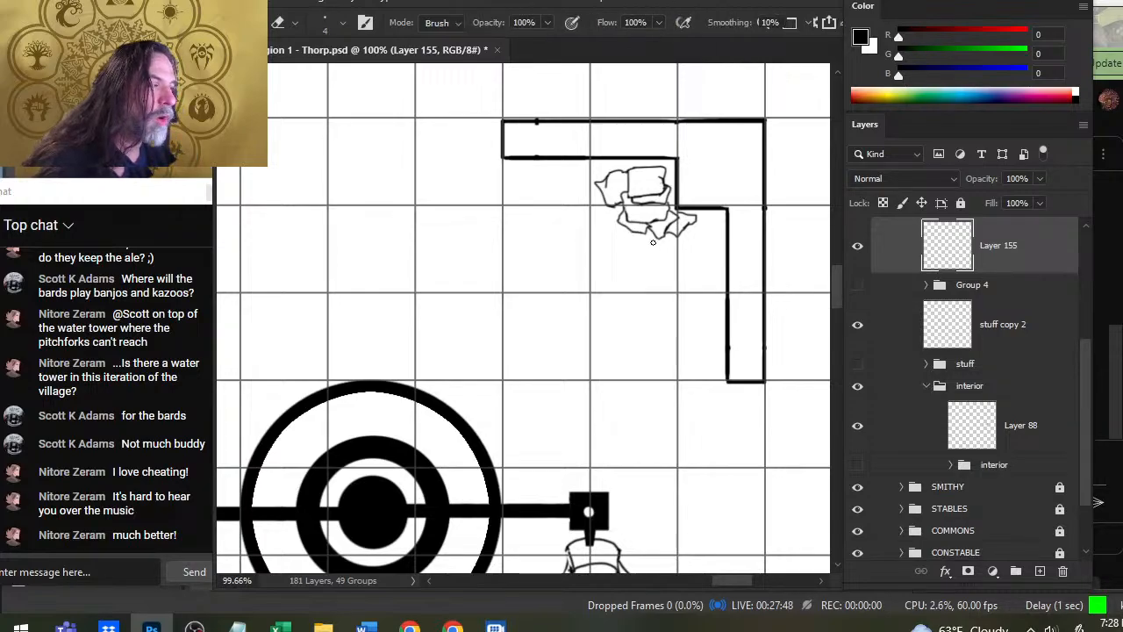
key(b)
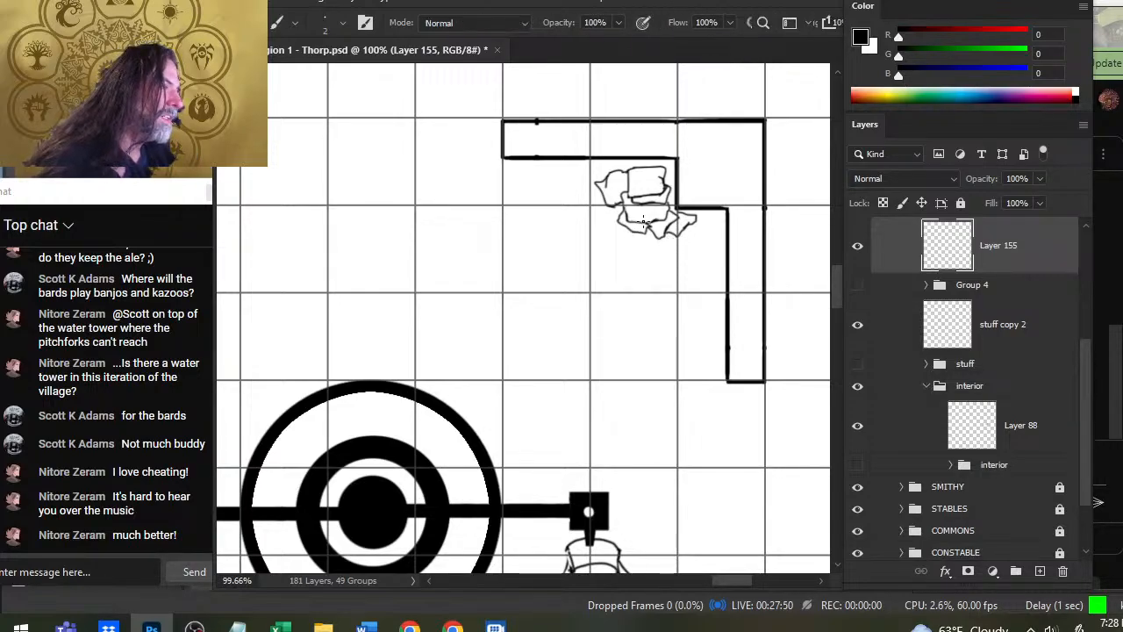
- Draw a pointed sack below the pile's lower row and clean up the lines where the lower sacks meet
mouse_move(625, 228)
mouse_down()
mouse_move(645, 253)
mouse_move(658, 240)
mouse_up()
key(e)
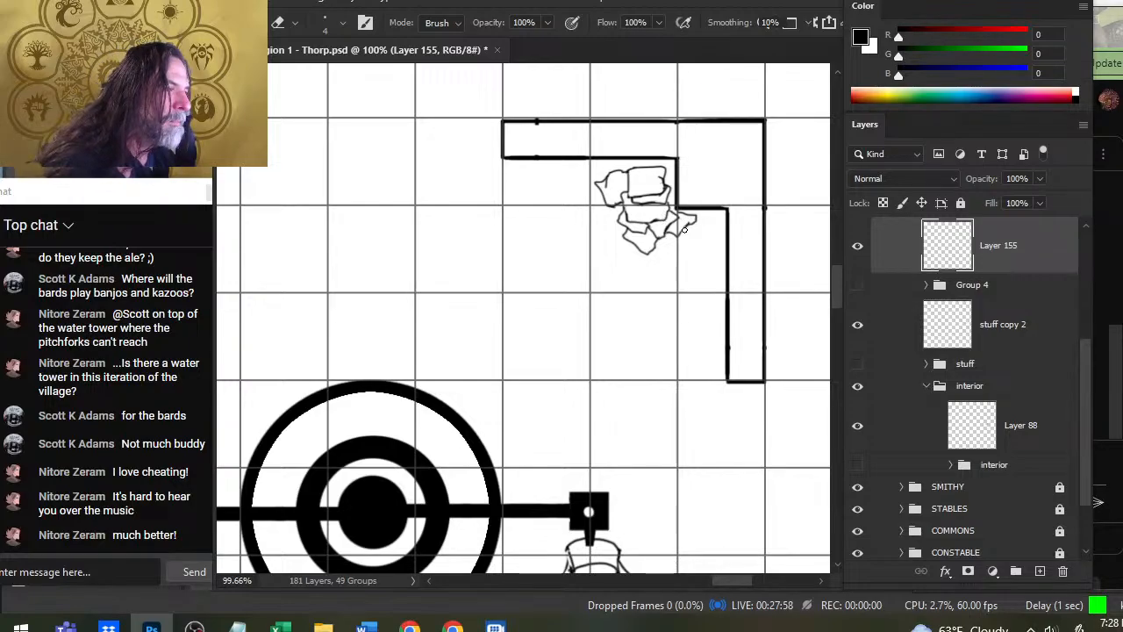
key(b)
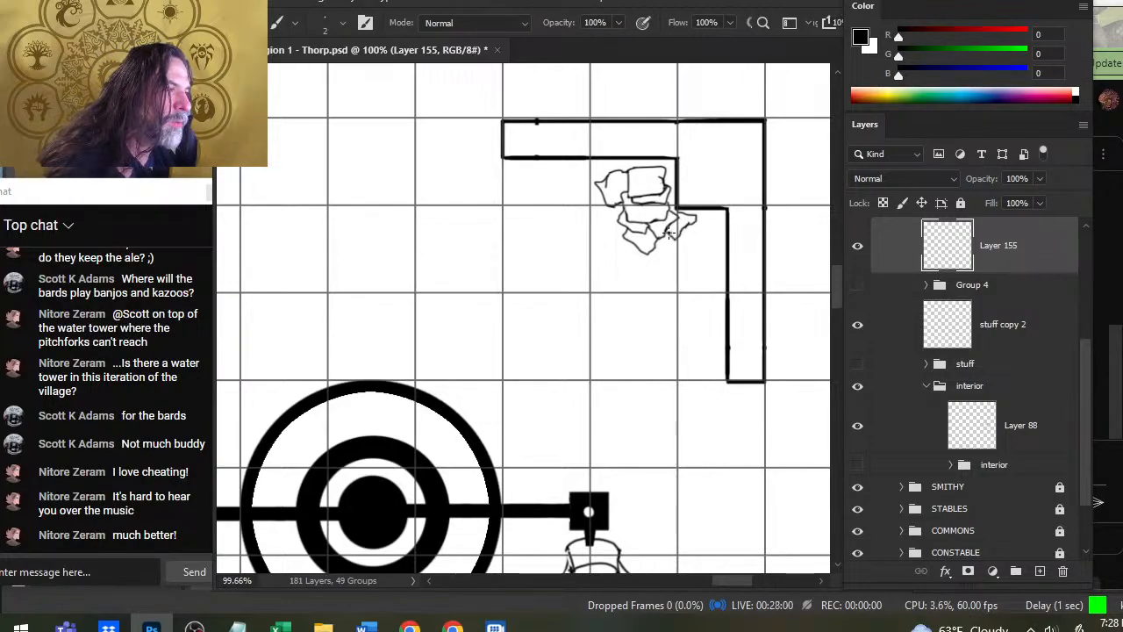
key(e)
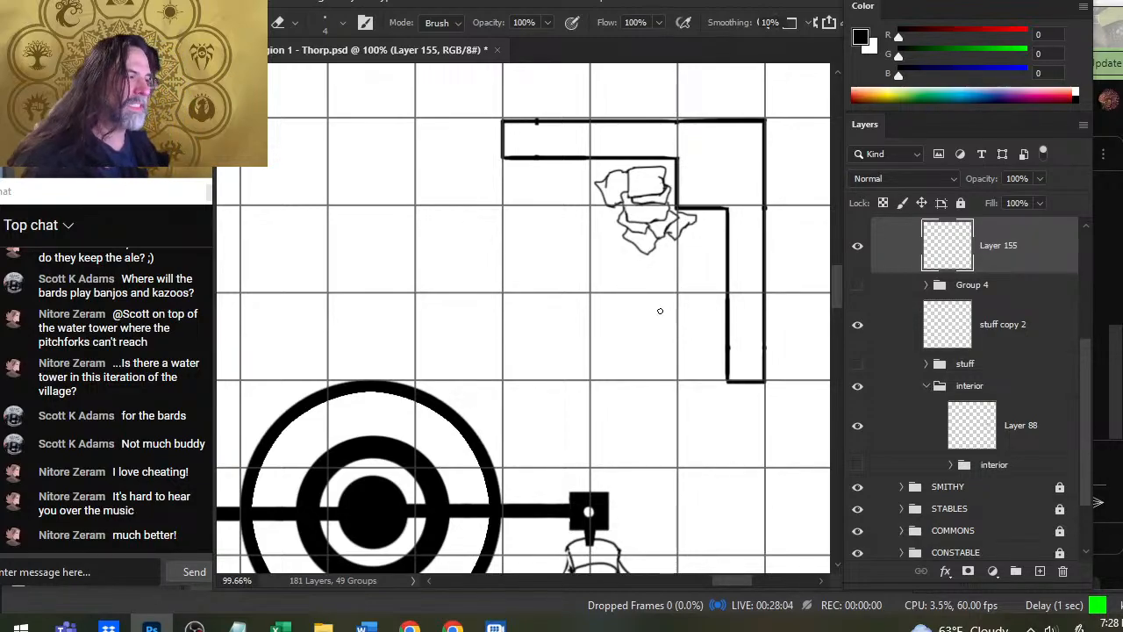
- Select the whole northeast sack pile with the Lasso tool and nudge it slightly right and down, away from the upper wall
key(v)
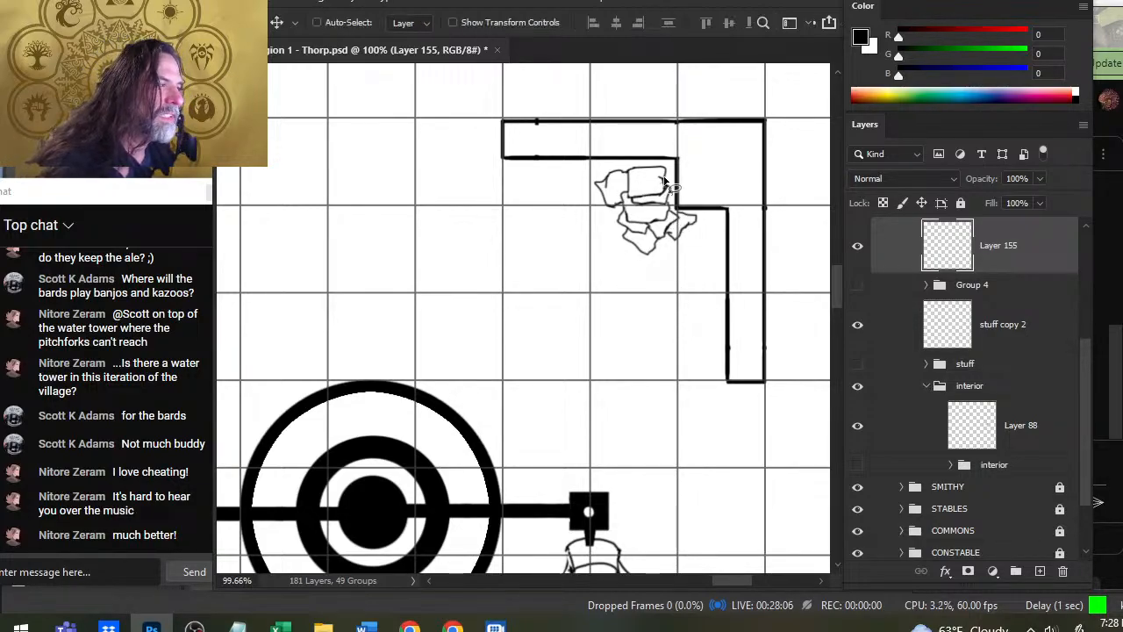
key(l)
drag(687, 149, 683, 150)
key(v)
key(Right)
key(Right)
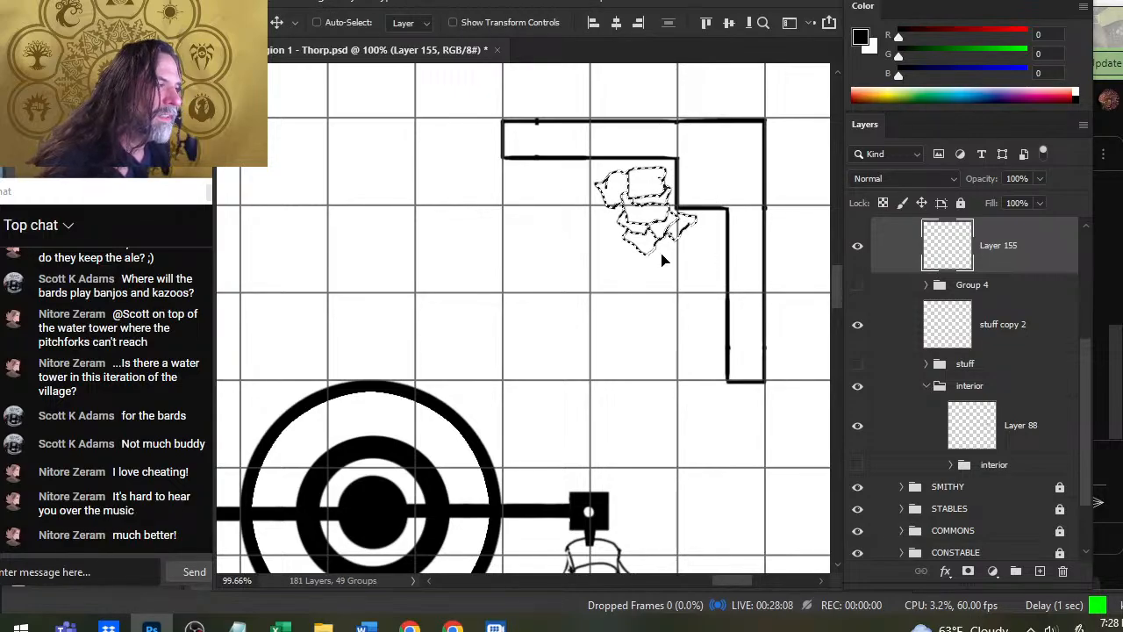
key(Down)
key(Down)
key(Down)
key(Down)
key(Down)
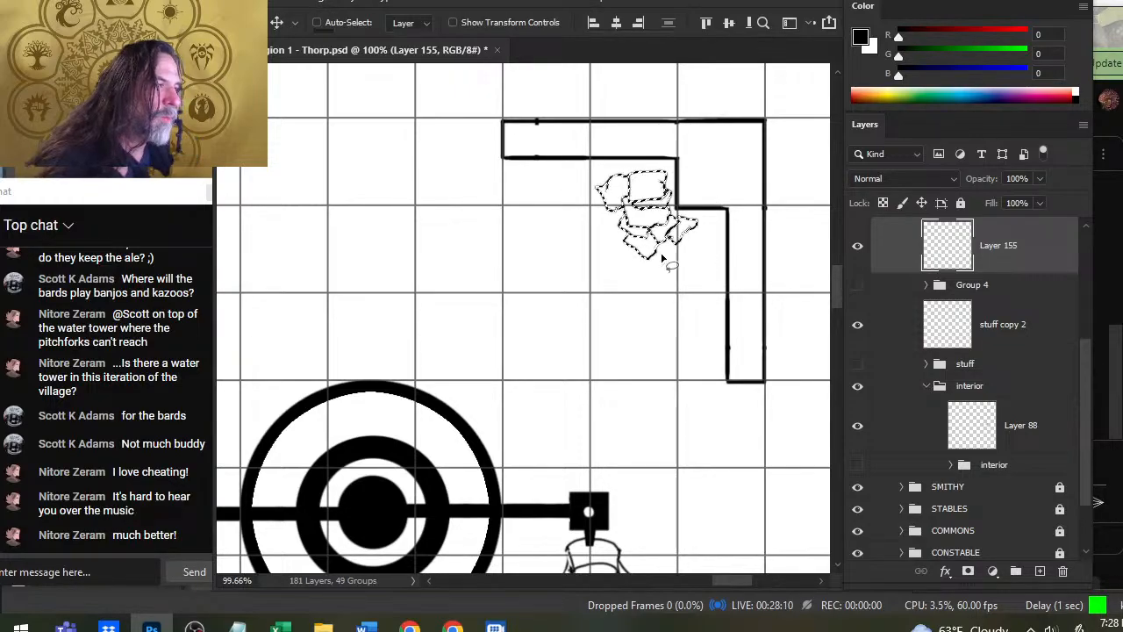
key(l)
key(ctrl+d)
key(b)
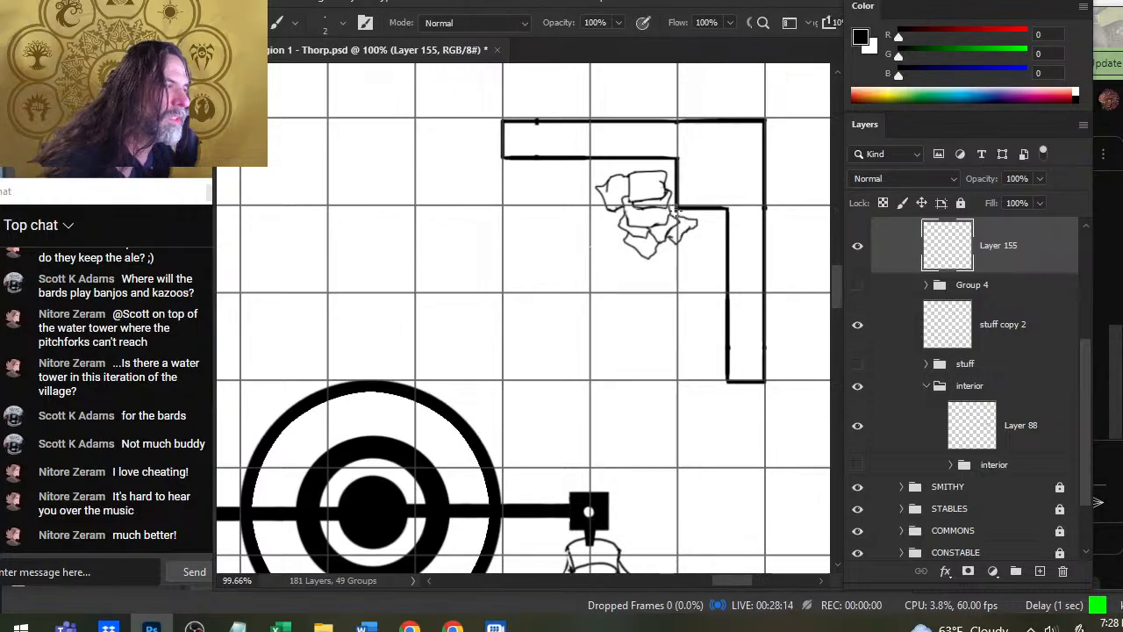
key(e)
key(b)
key(l)
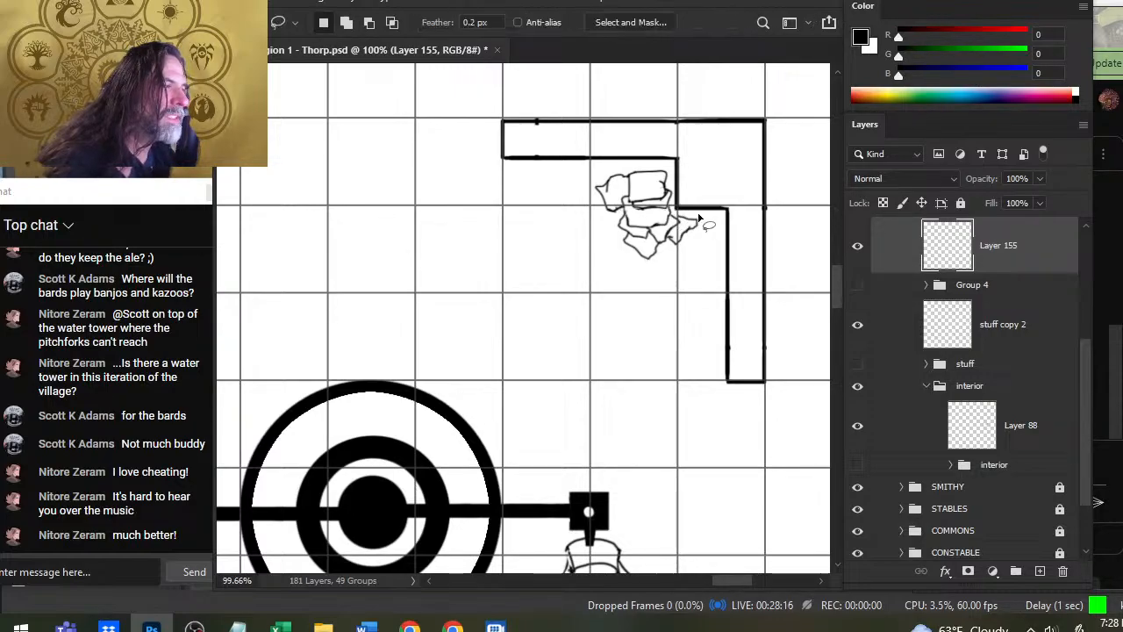
key(b)
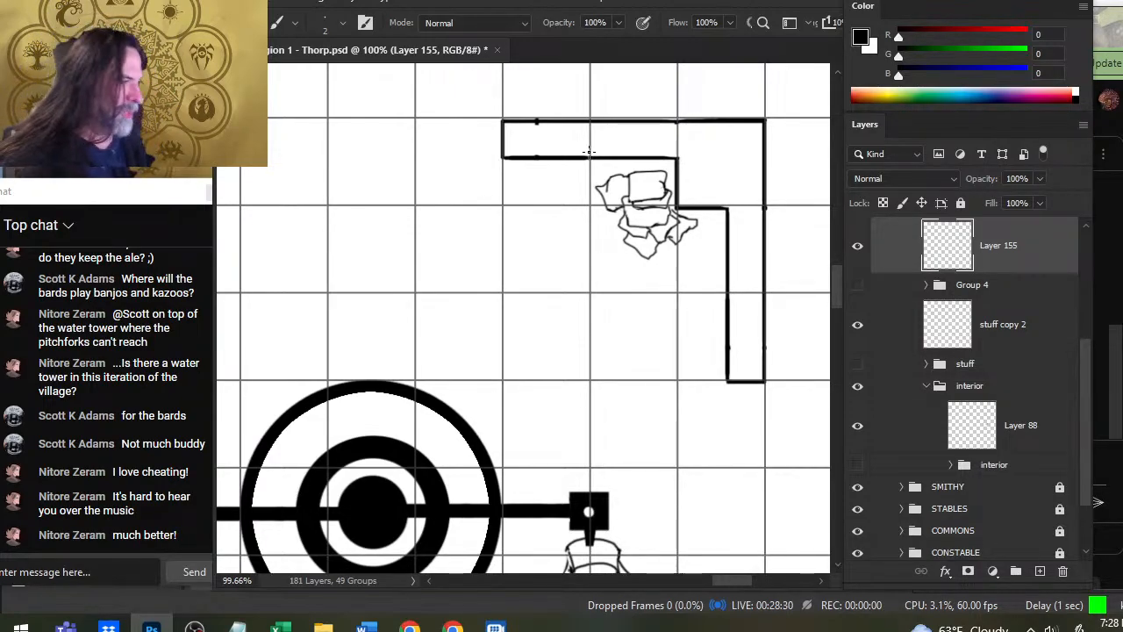
- Lasso the whole northeast sack pile, nudge it slightly west and north of its current spot, and deselect it
key(l)
drag(692, 161, 680, 156)
key(v)
drag(684, 222, 683, 224)
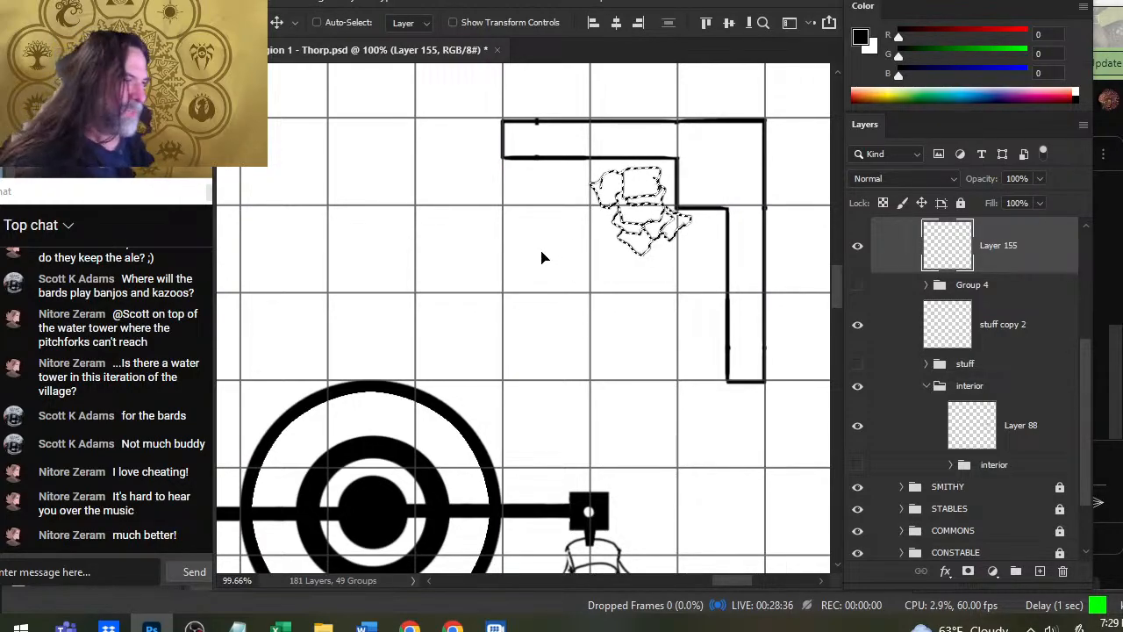
drag(640, 218, 661, 226)
key(l)
click(673, 283)
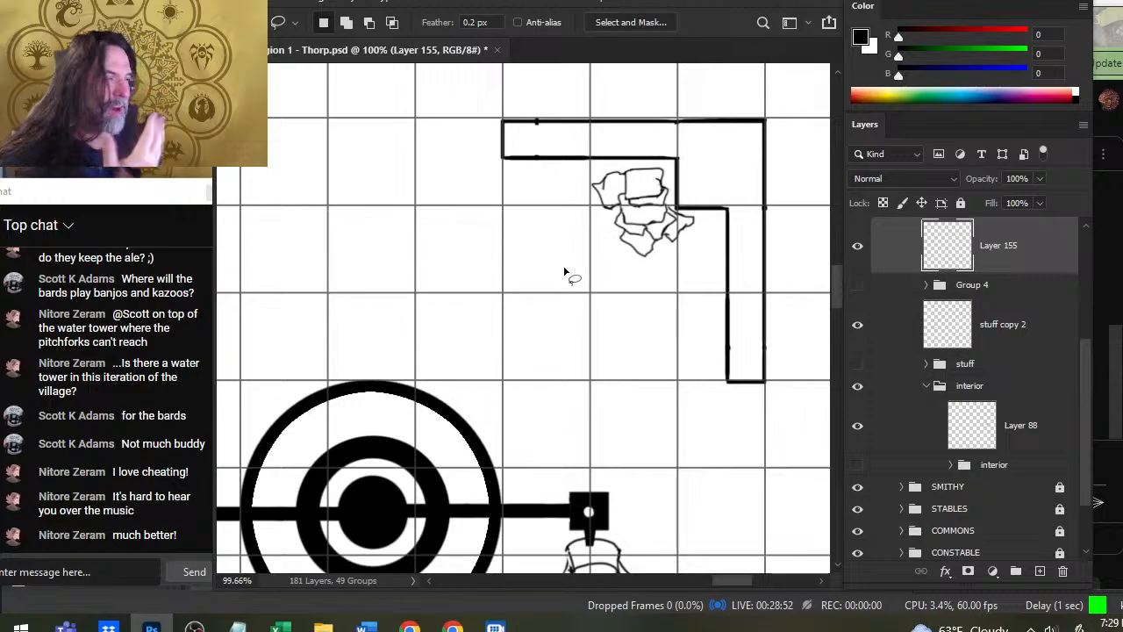
- Draw a separate squarish sack southeast of the pile, beside the east wall, and redraw its lower edge
key(b)
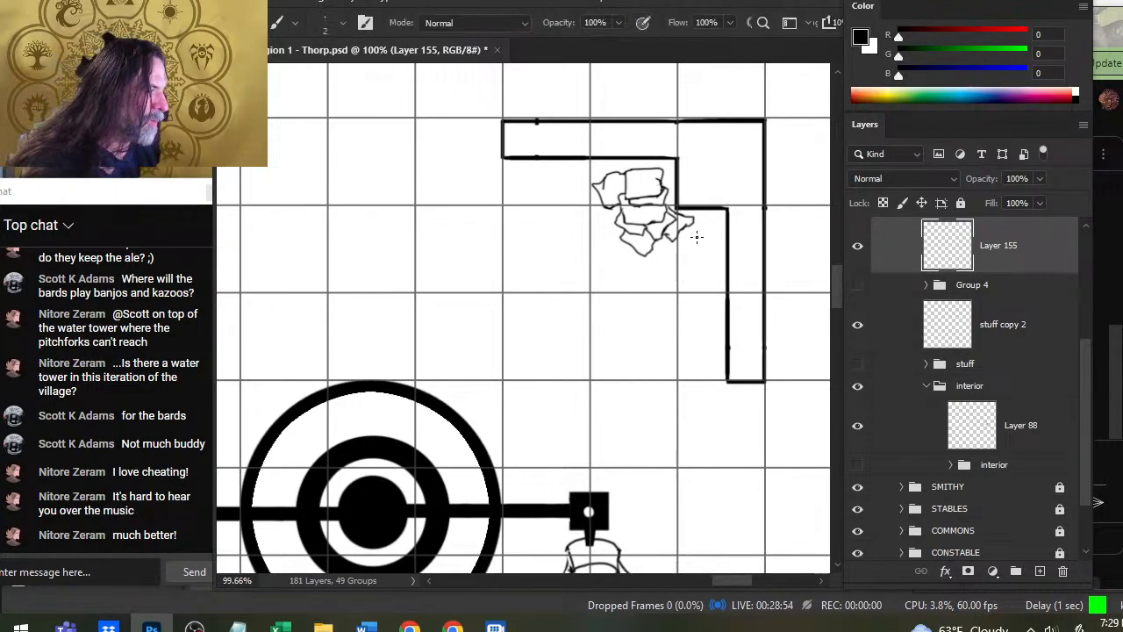
mouse_move(684, 251)
mouse_down()
mouse_move(695, 237)
mouse_move(709, 264)
mouse_move(697, 264)
mouse_up()
key(e)
click(711, 258)
key(b)
key(e)
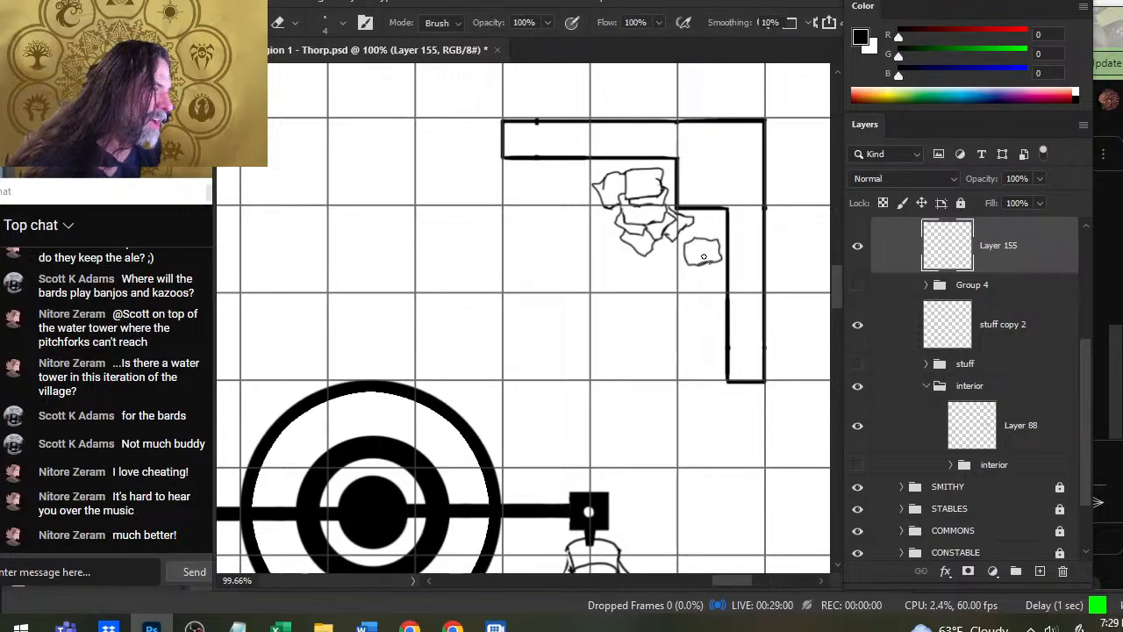
key(b)
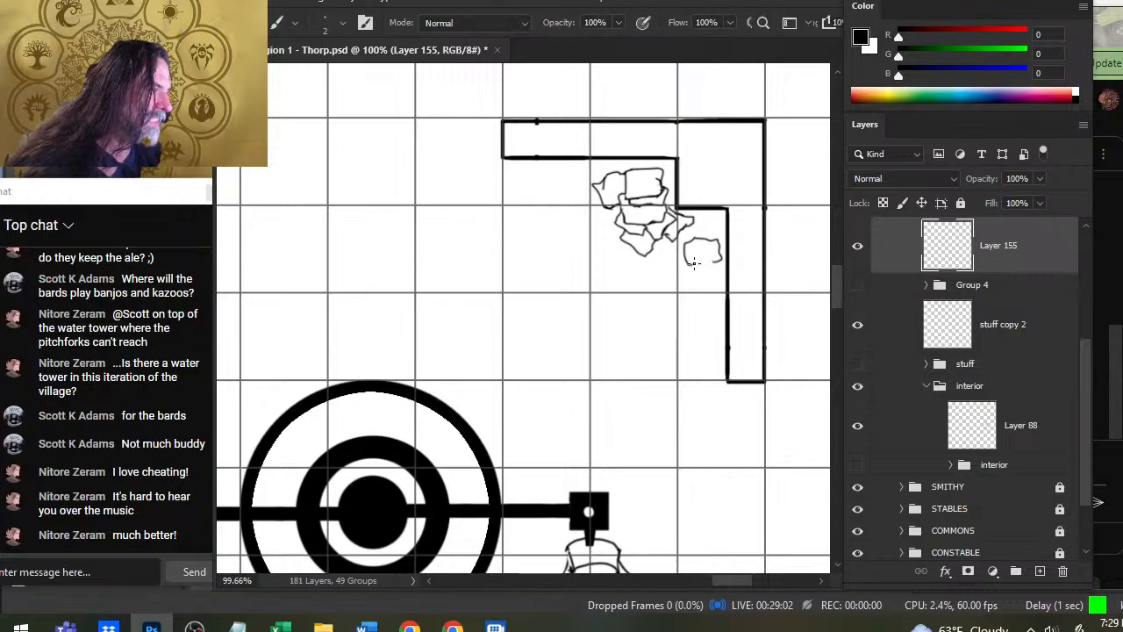
key(e)
key(b)
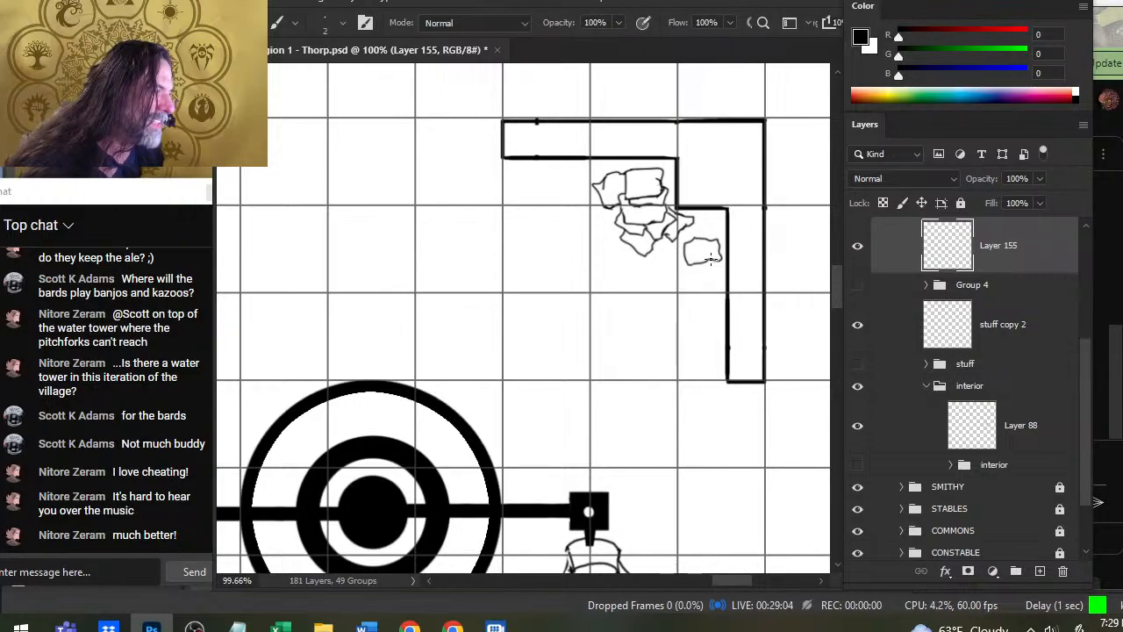
drag(721, 259, 698, 262)
- Refine the outline of the separate southeast sack with small alternating brush and eraser strokes along its edges
key(e)
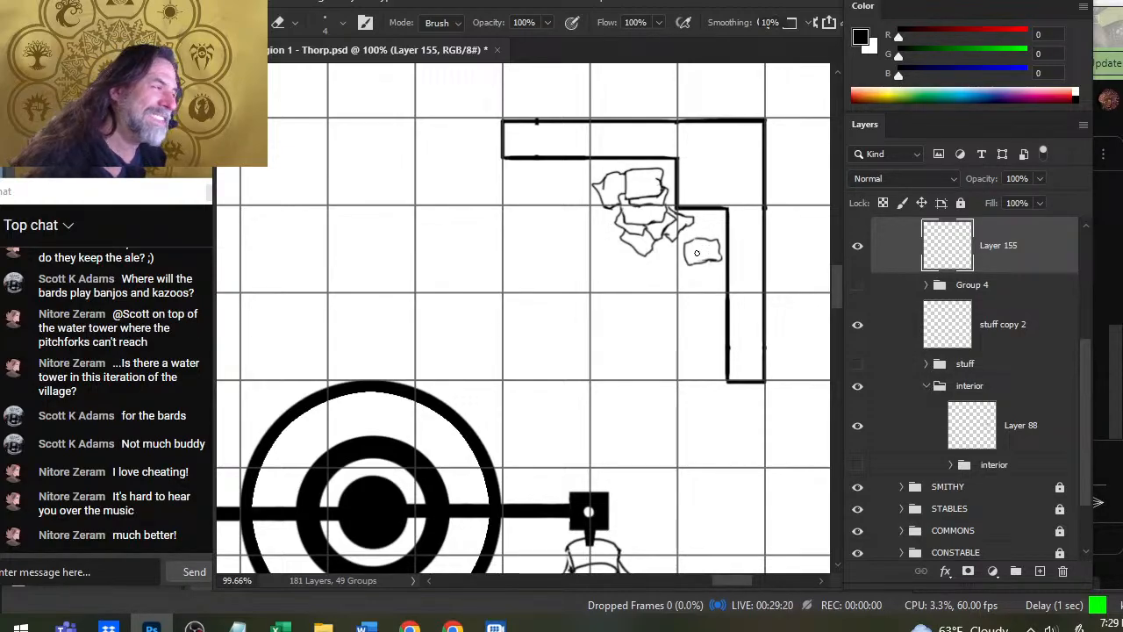
key(b)
key(e)
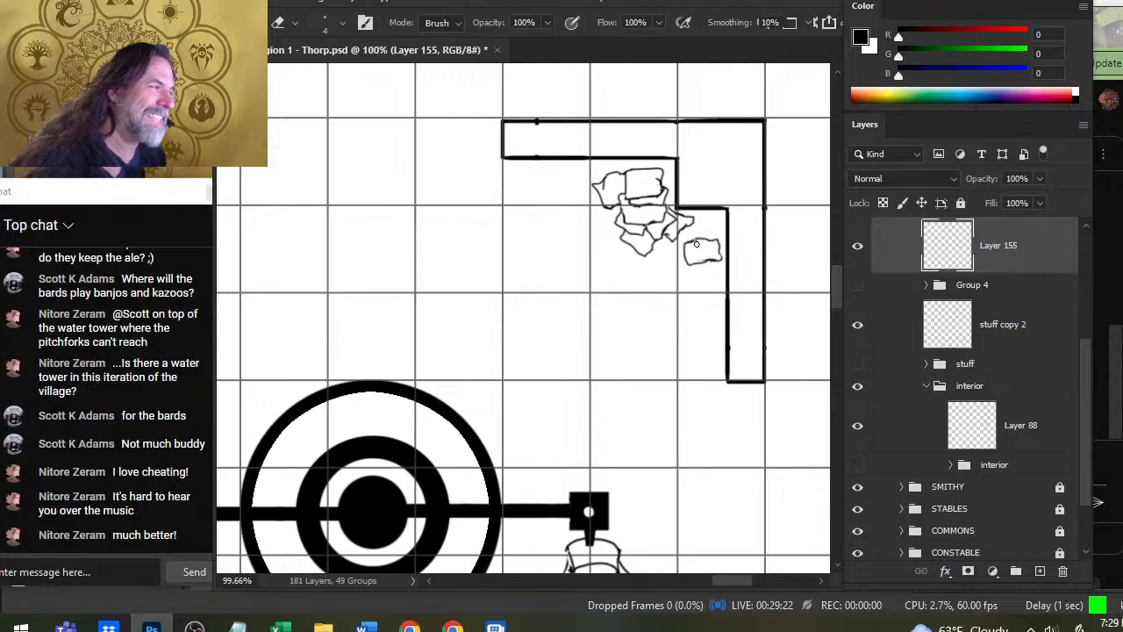
key(b)
key(e)
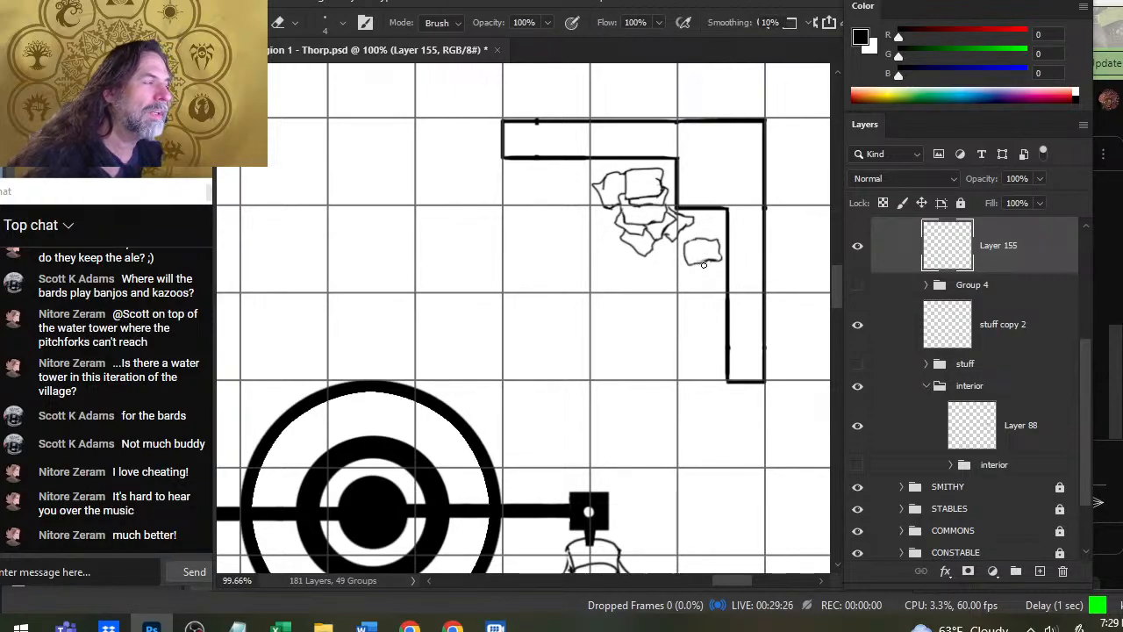
key(b)
key(e)
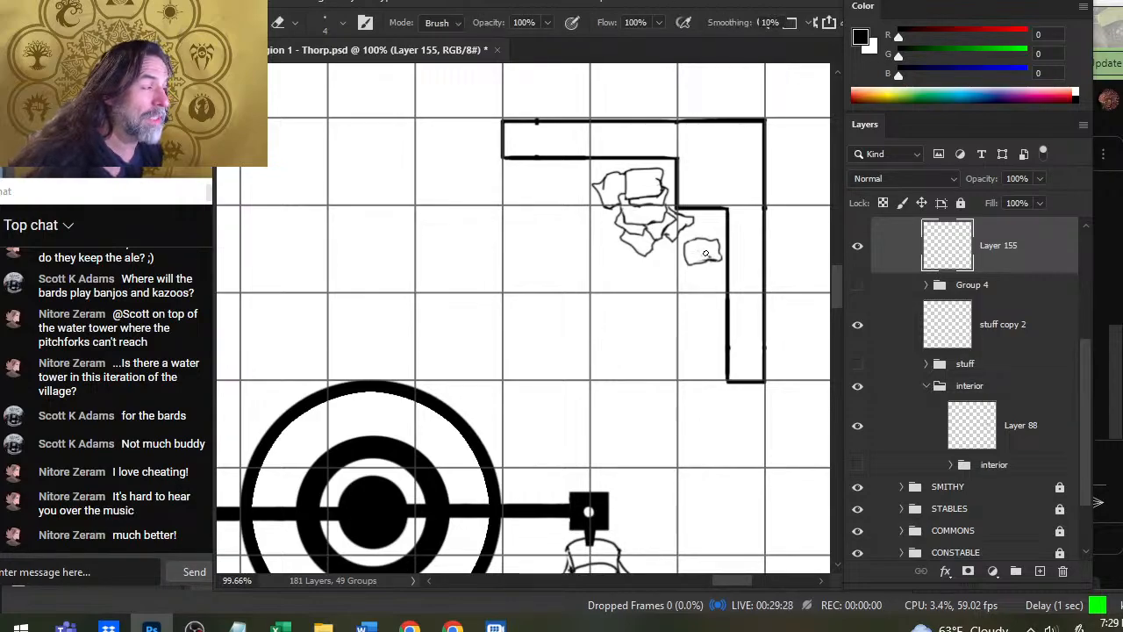
key(b)
key(e)
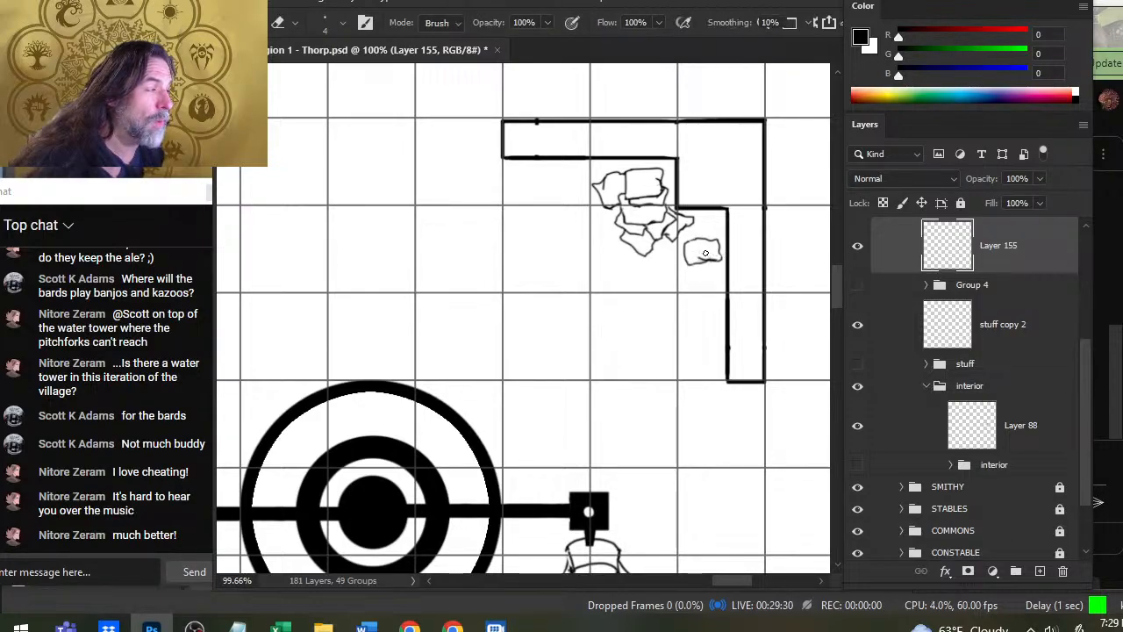
key(b)
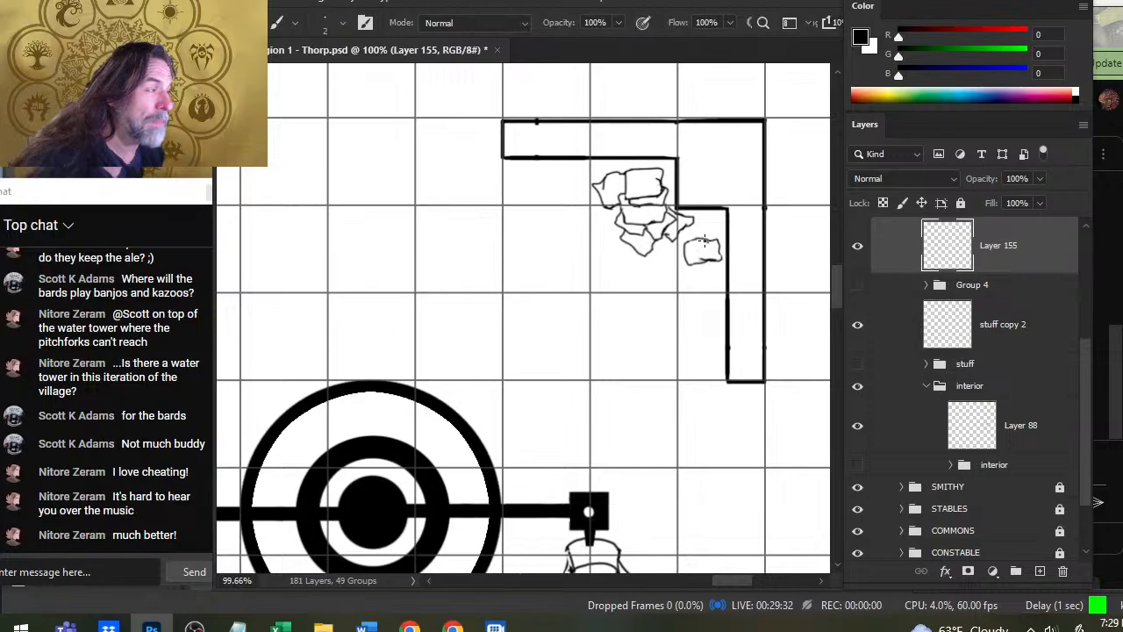
key(e)
key(b)
key(e)
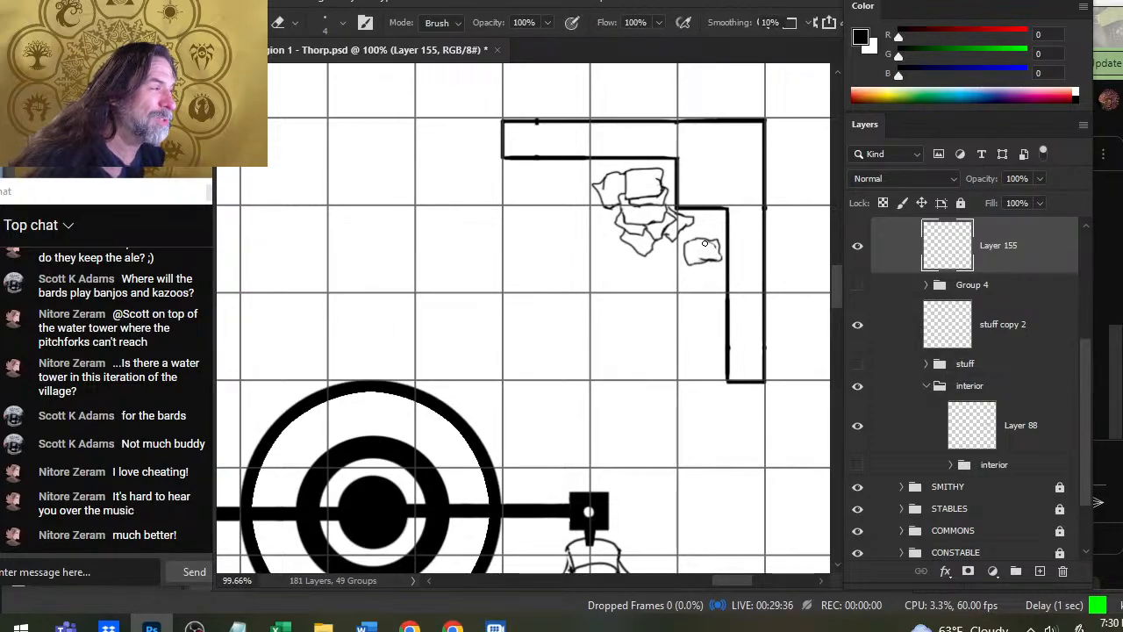
key(b)
key(e)
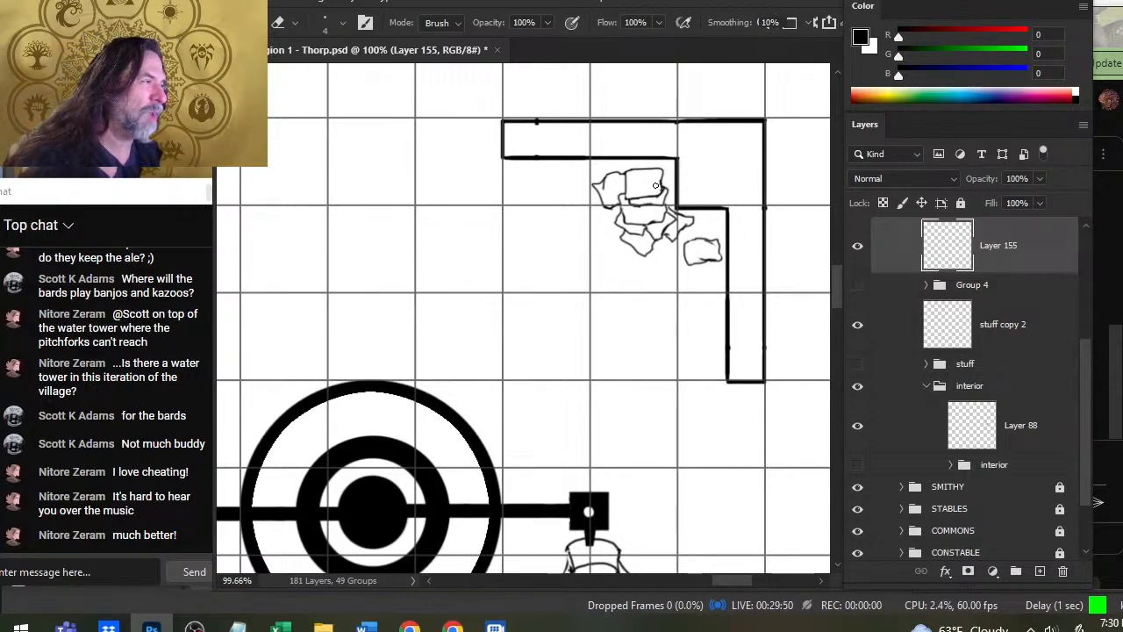
key(b)
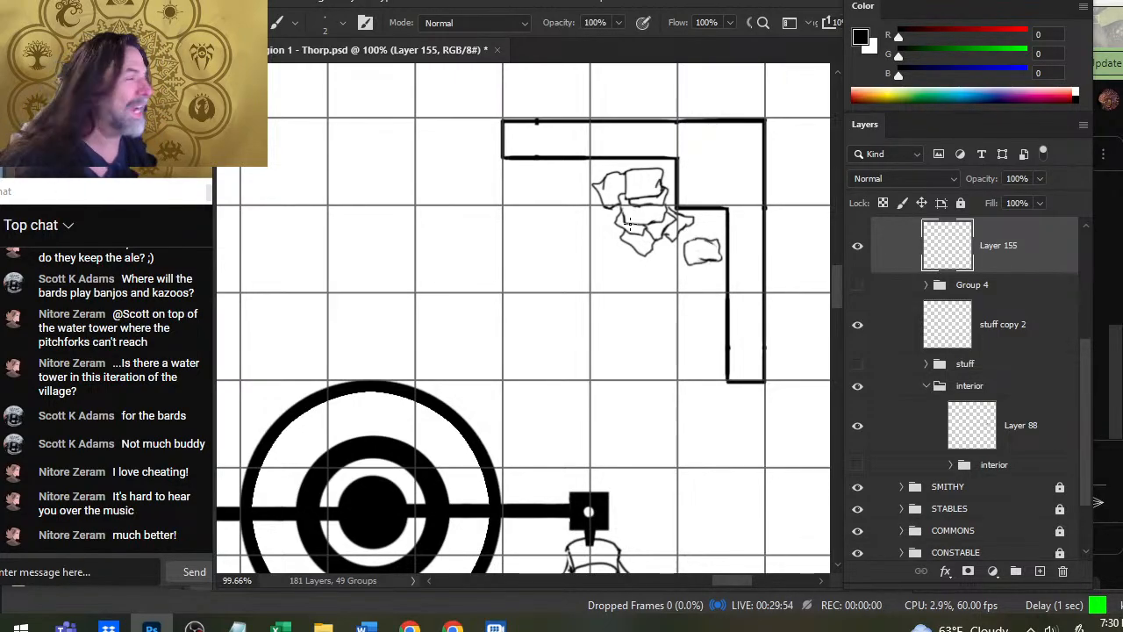
key(e)
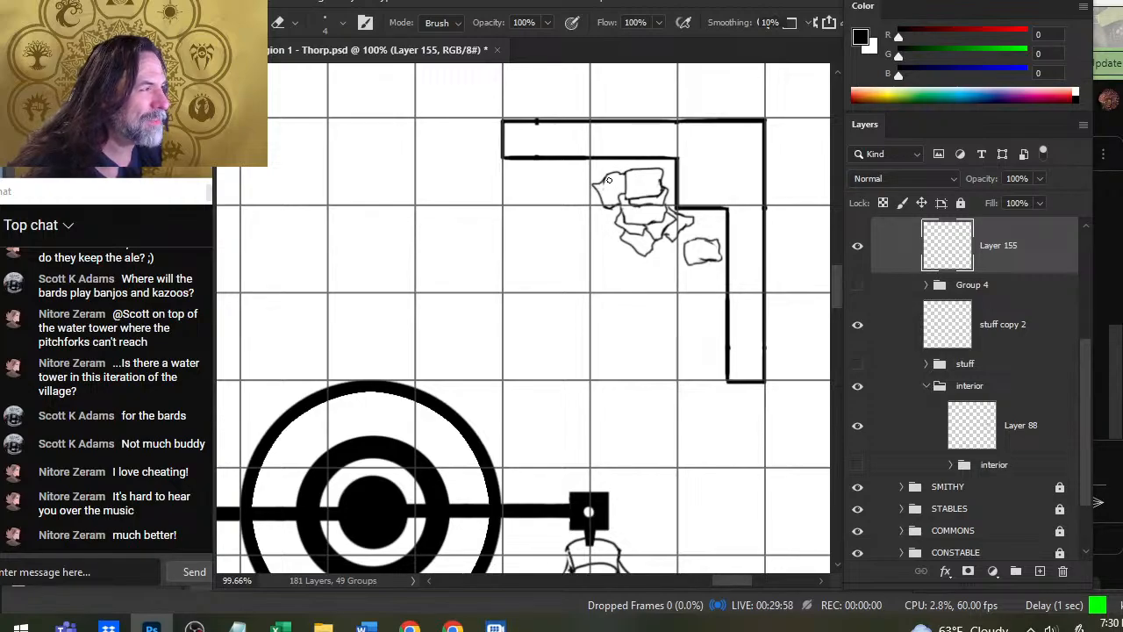
key(b)
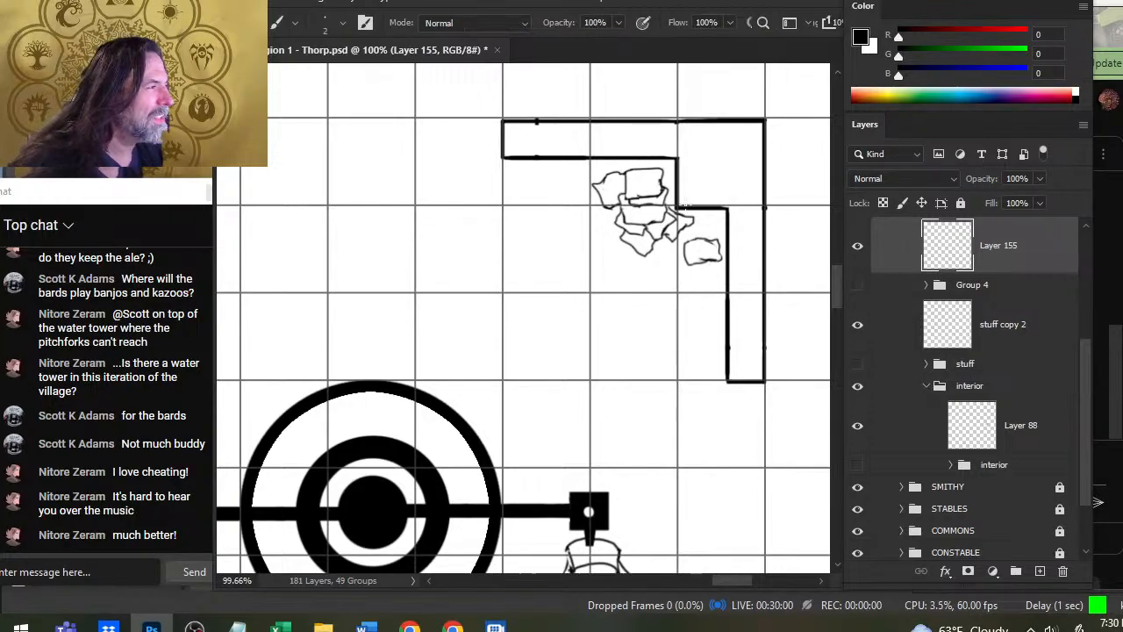
- Review the whole grist mill and check what Group 4, ROOF and interior contain by toggling each one's visibility
key(z)
drag(680, 257, 611, 289)
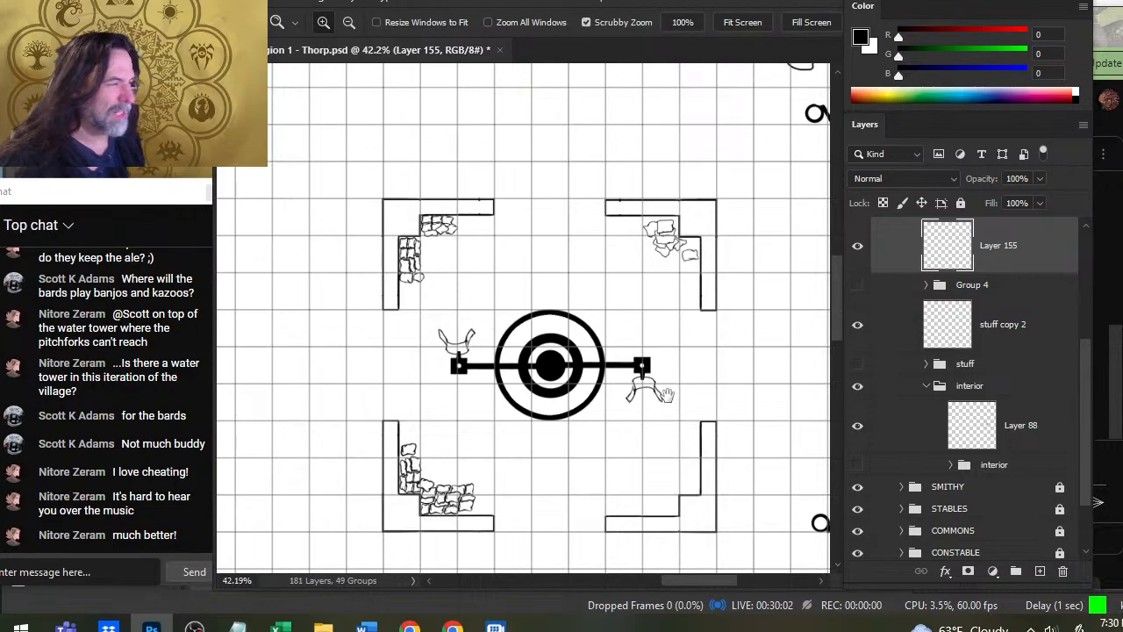
drag(668, 396, 601, 325)
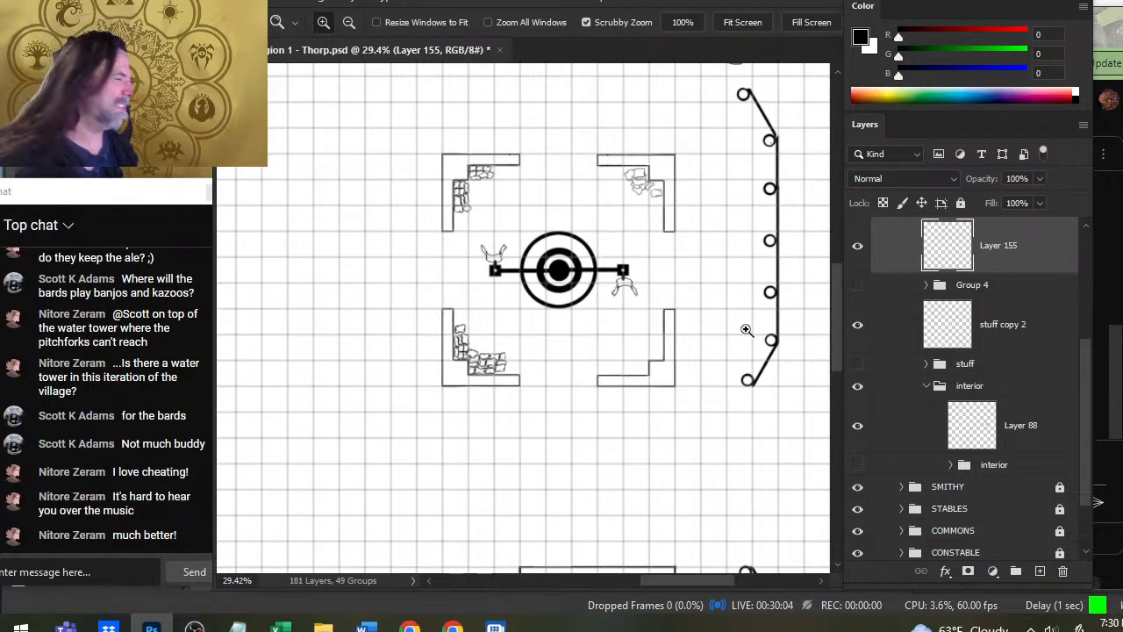
scroll(1053, 378, up, 2)
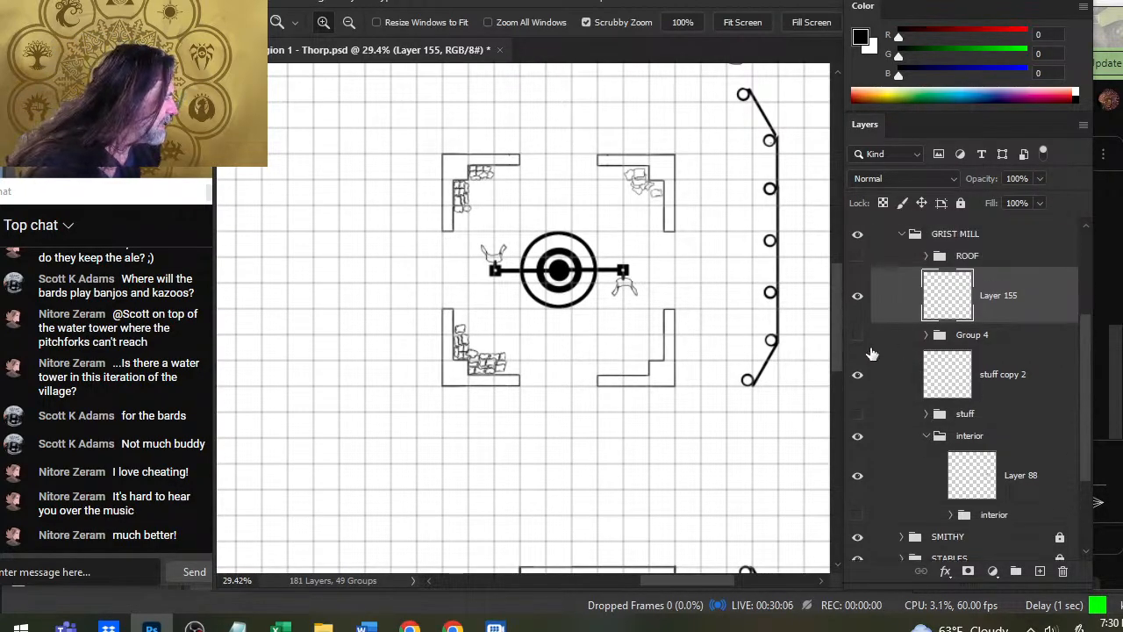
click(859, 338)
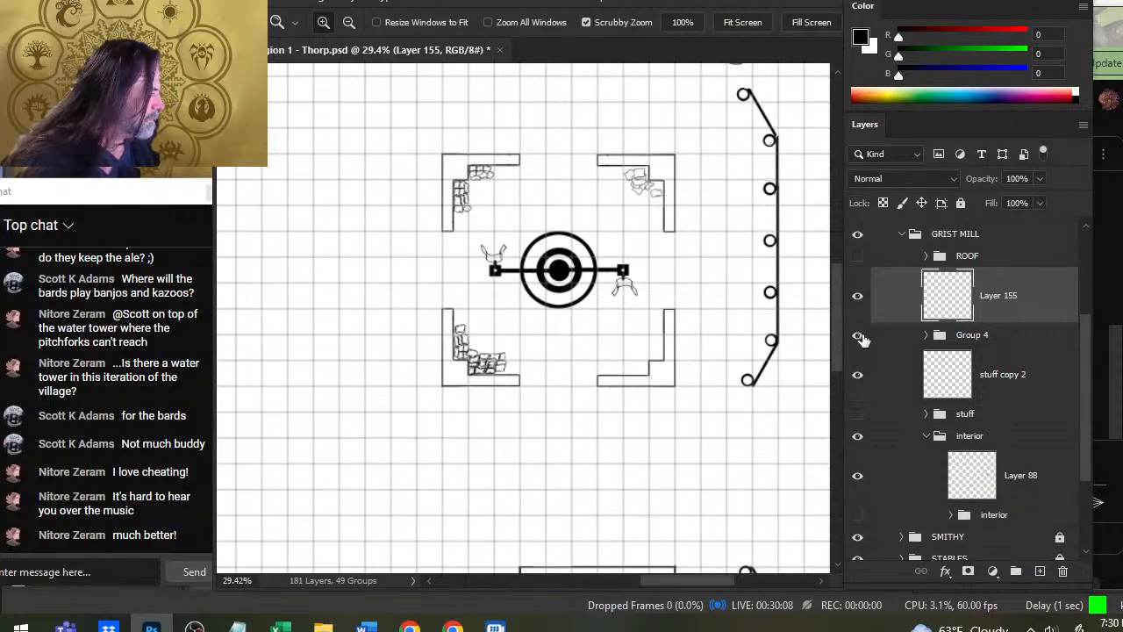
click(859, 339)
scroll(1009, 360, up, 3)
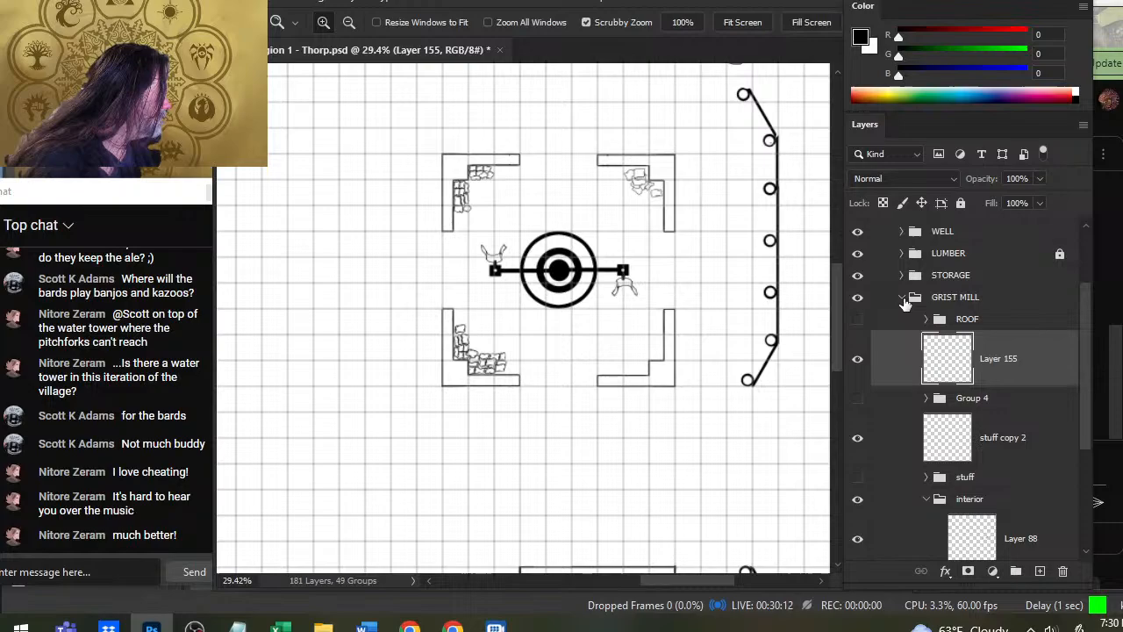
click(858, 320)
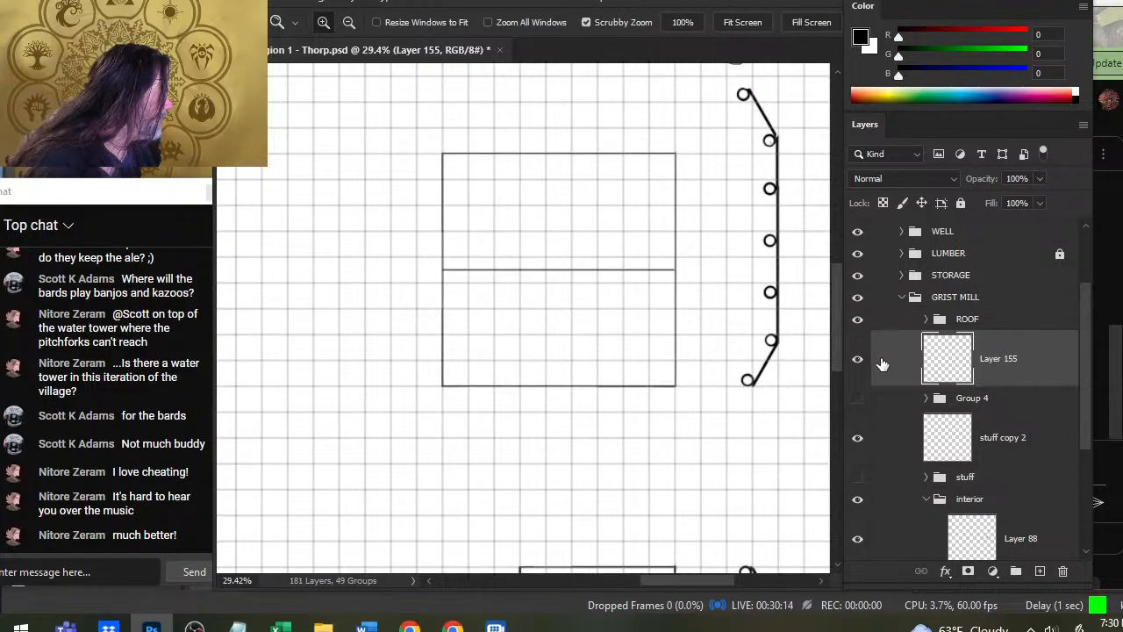
click(858, 321)
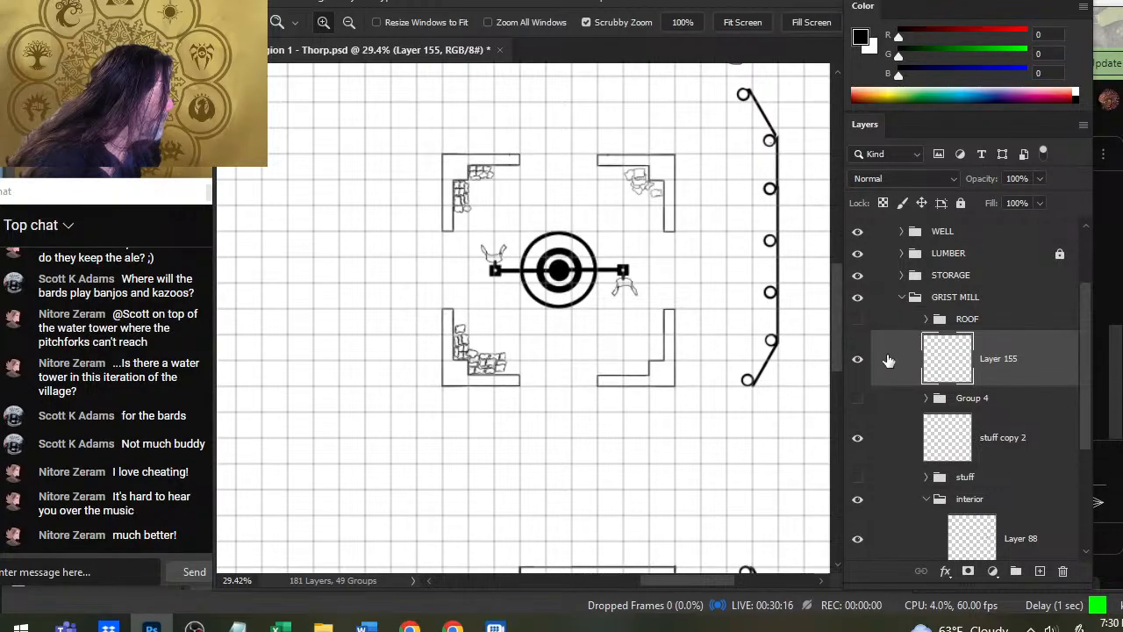
scroll(1077, 430, down, 3)
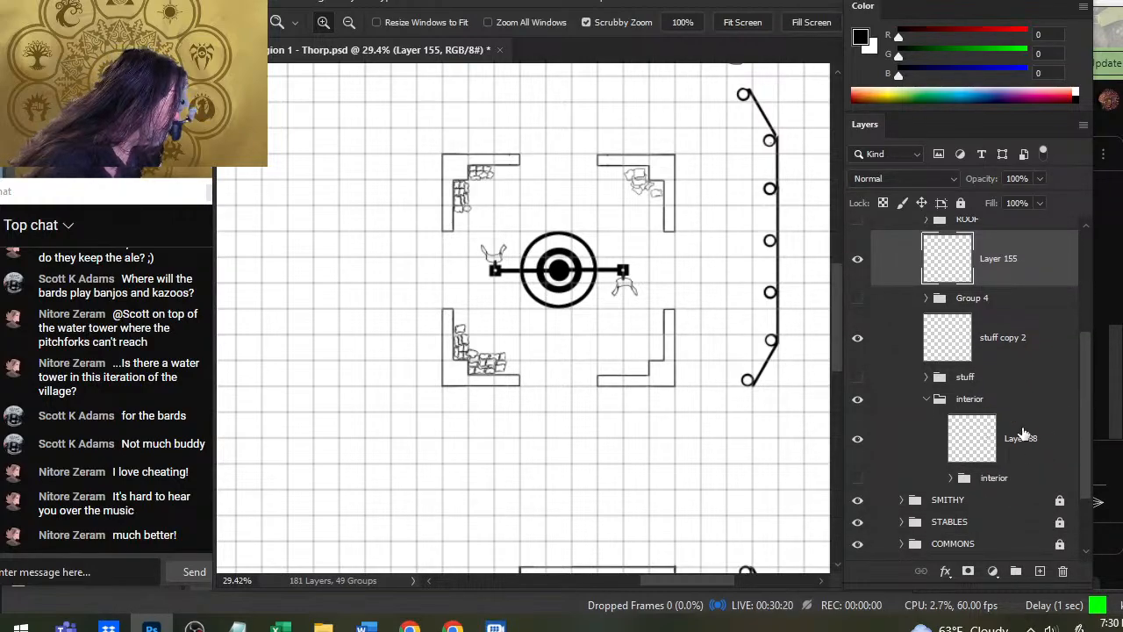
click(858, 401)
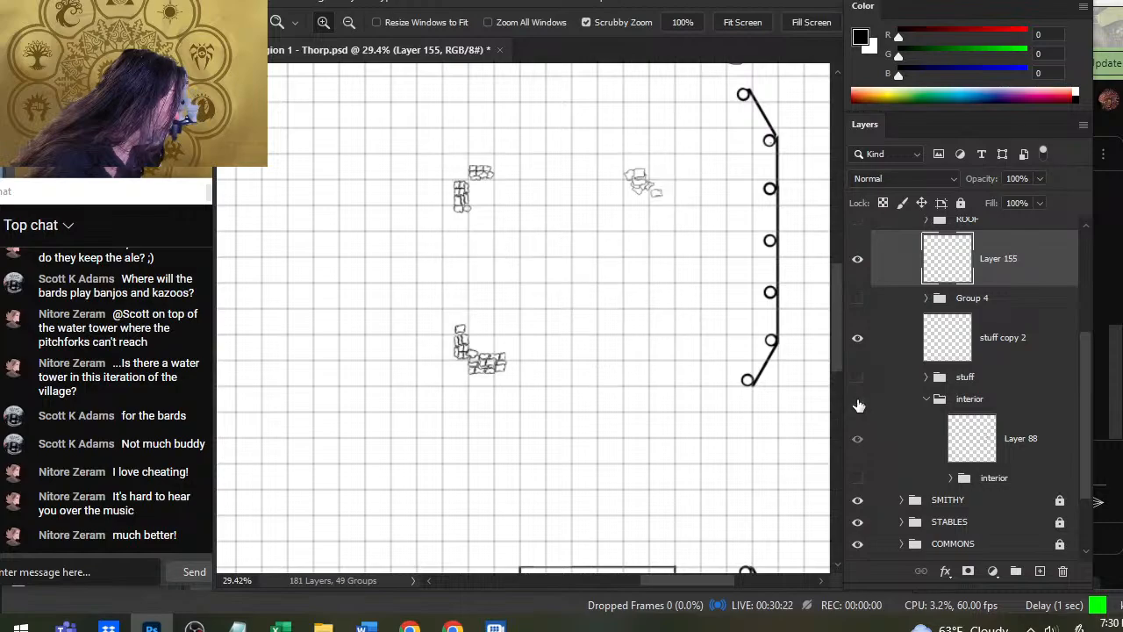
click(858, 400)
- Collapse the interior group, then group Layer 155, Group 4, stuff copy 2 and stuff into a new group named "stuff"
click(927, 401)
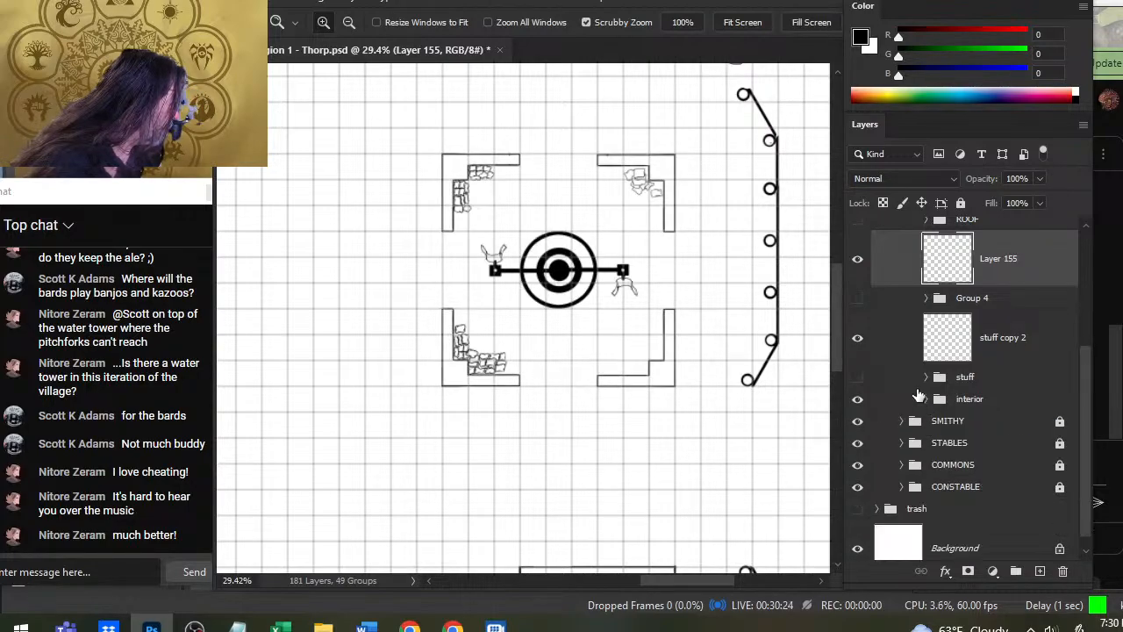
ctrl+shift+click(1003, 380)
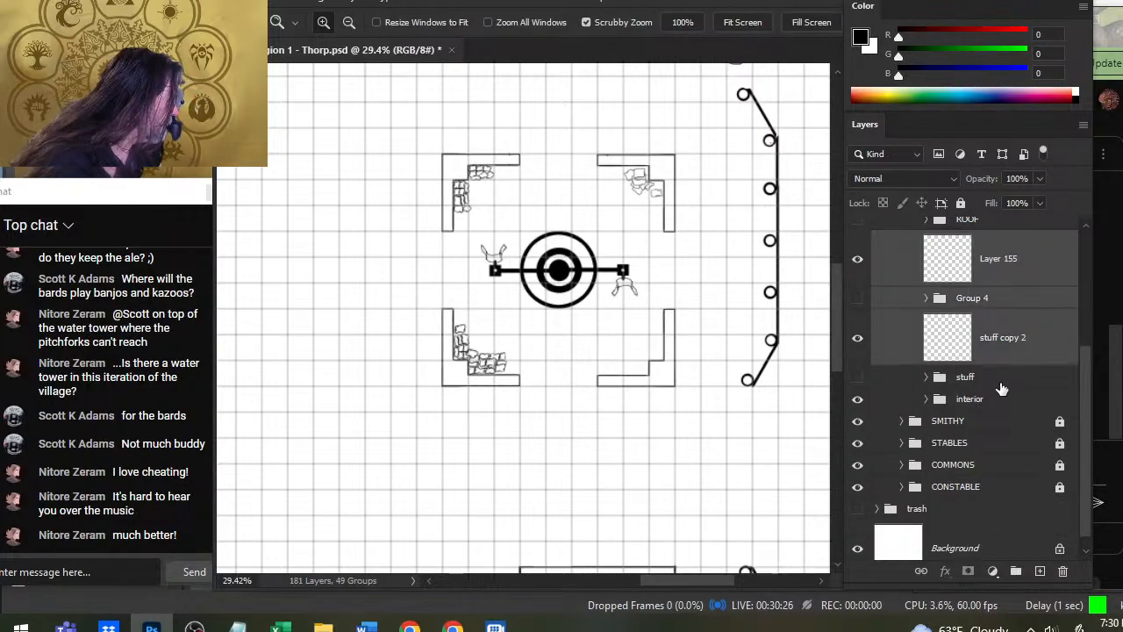
ctrl+click(1001, 385)
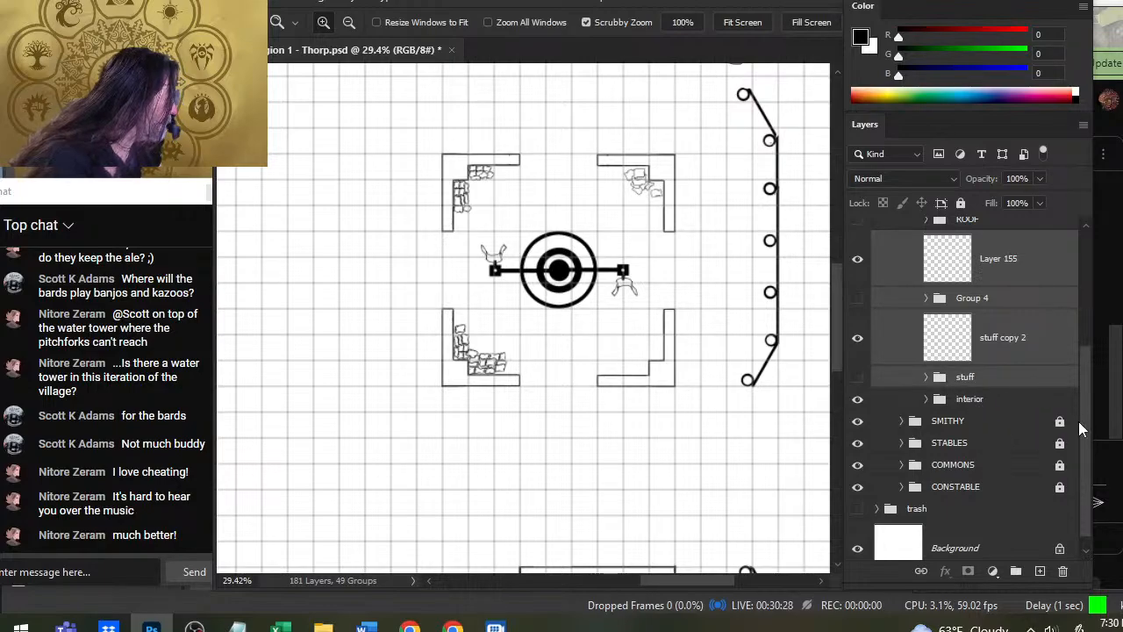
key(ctrl+g)
double_click(971, 361)
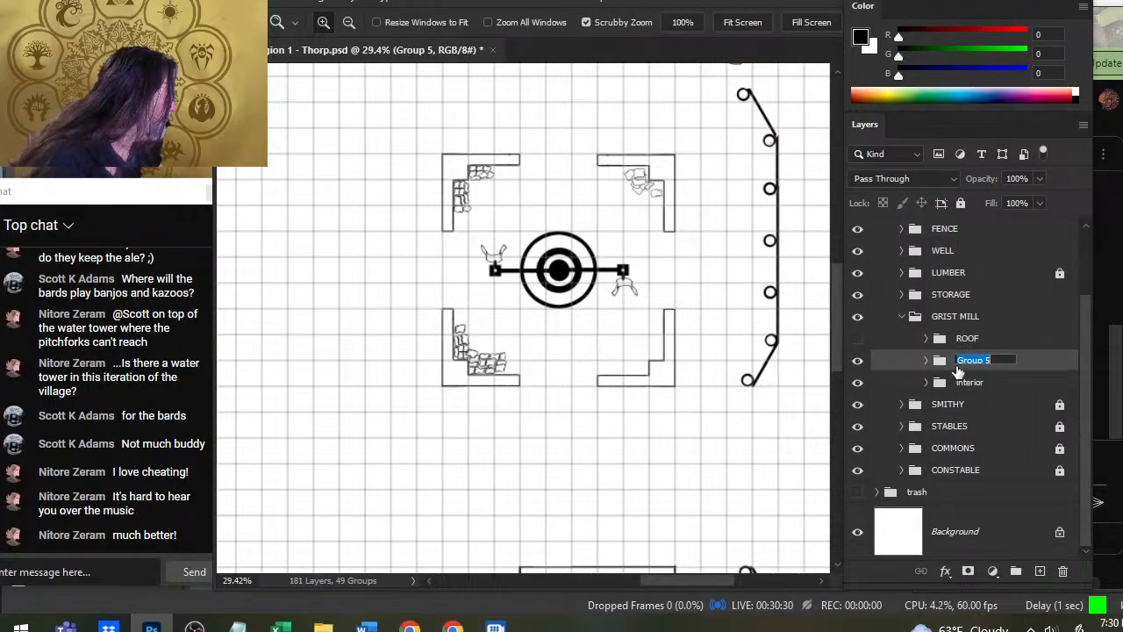
text(st)
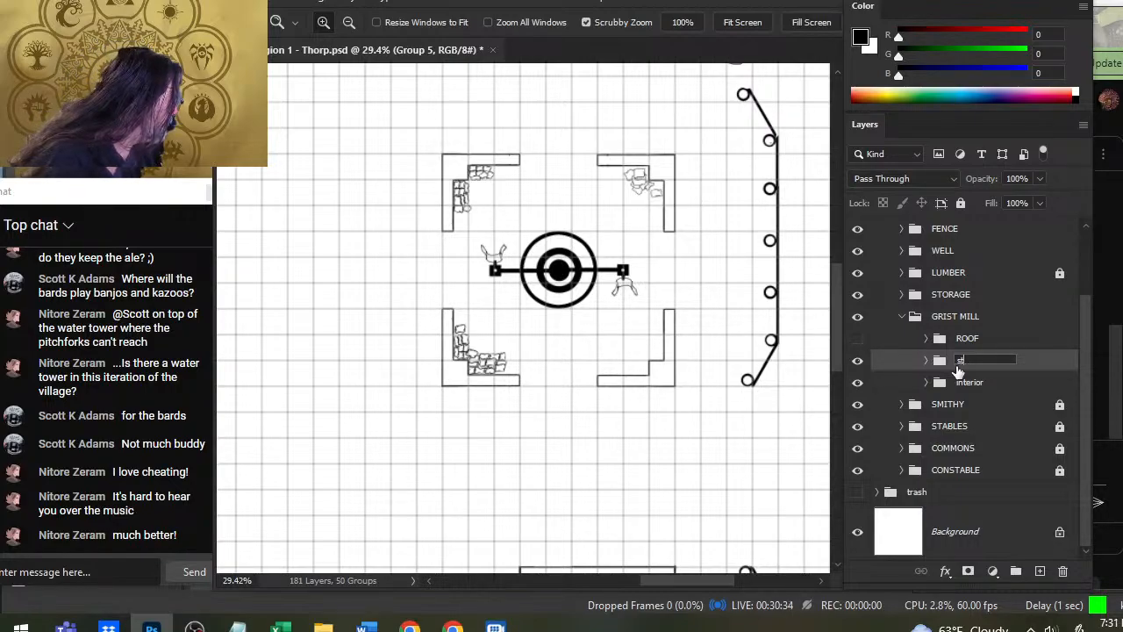
text(uff)
key(Return)
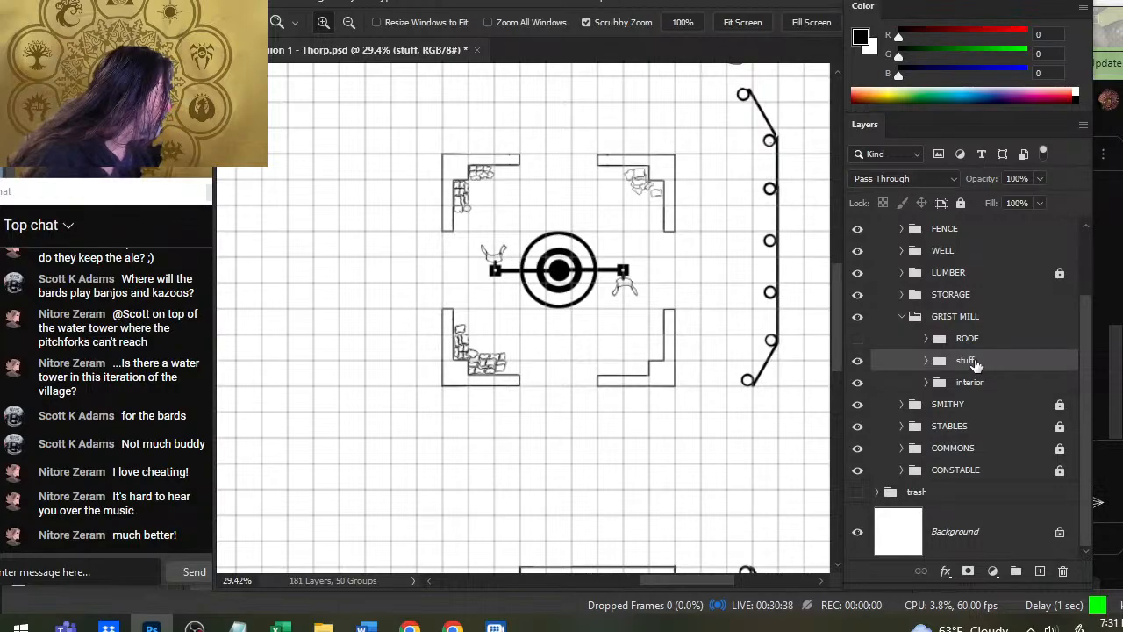
- Duplicate the grist mill's stuff group and move the copy out of GRIST MILL, directly above it in the layer stack
right_click(974, 364)
click(1063, 67)
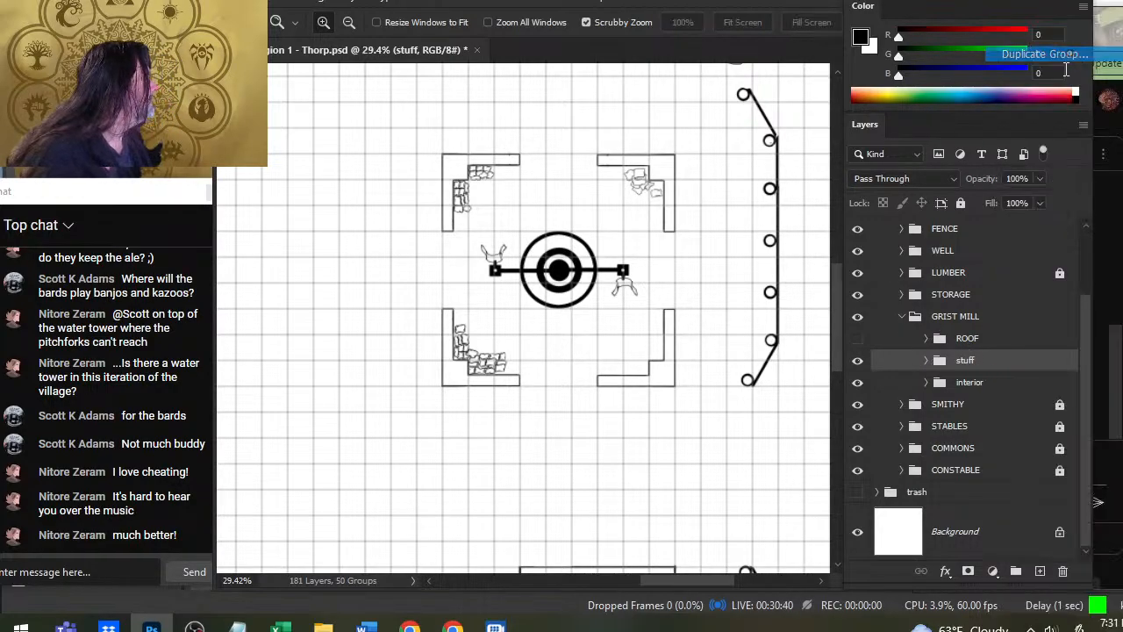
key(Return)
drag(972, 359, 974, 332)
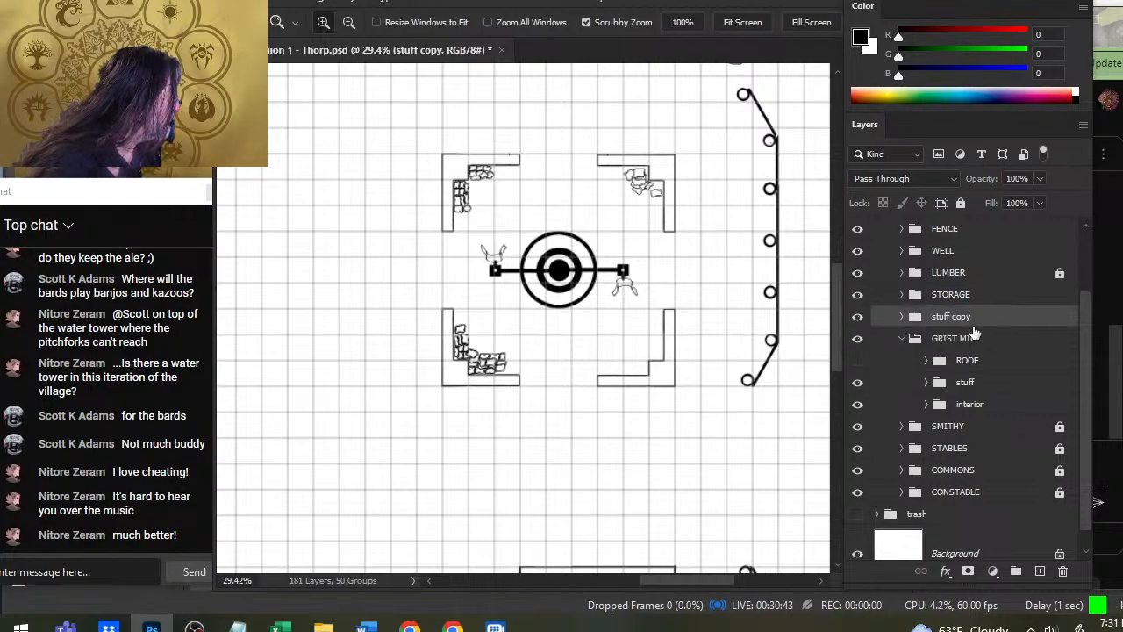
- Lock the GRIST MILL group and make its ROOF group visible, leaving GRIST MILL collapsed
click(905, 340)
click(1009, 386)
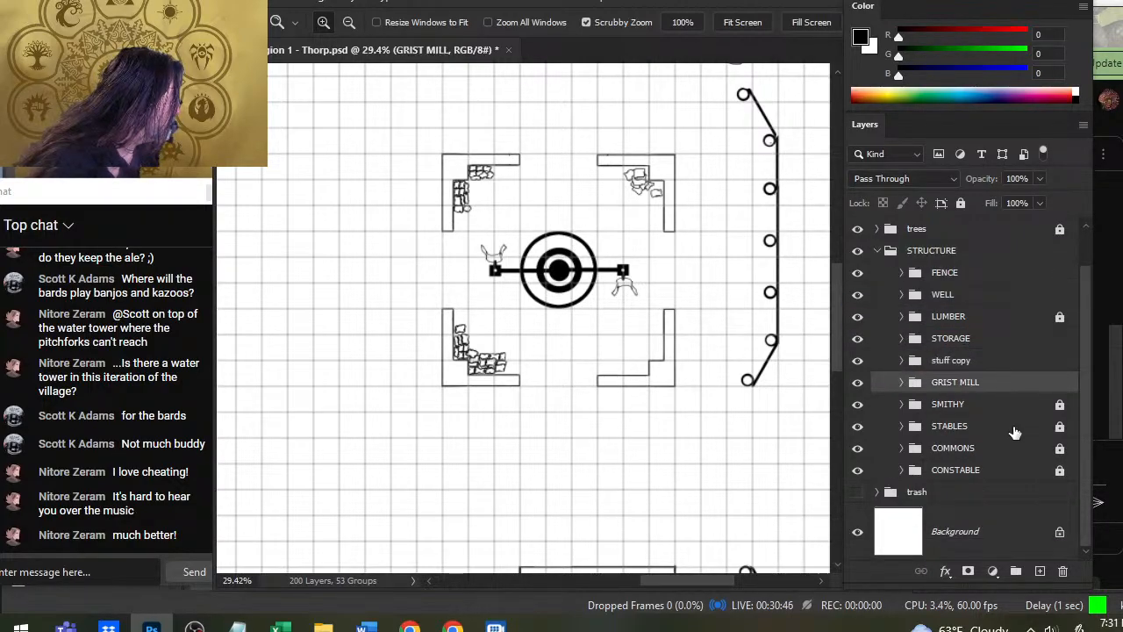
click(962, 203)
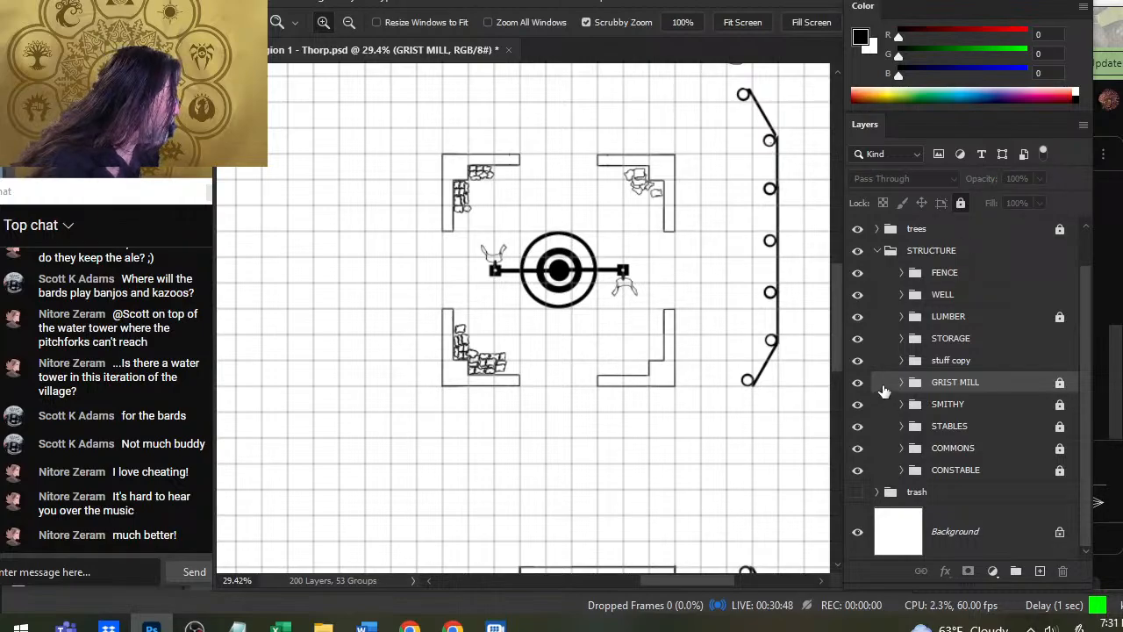
click(900, 391)
click(857, 403)
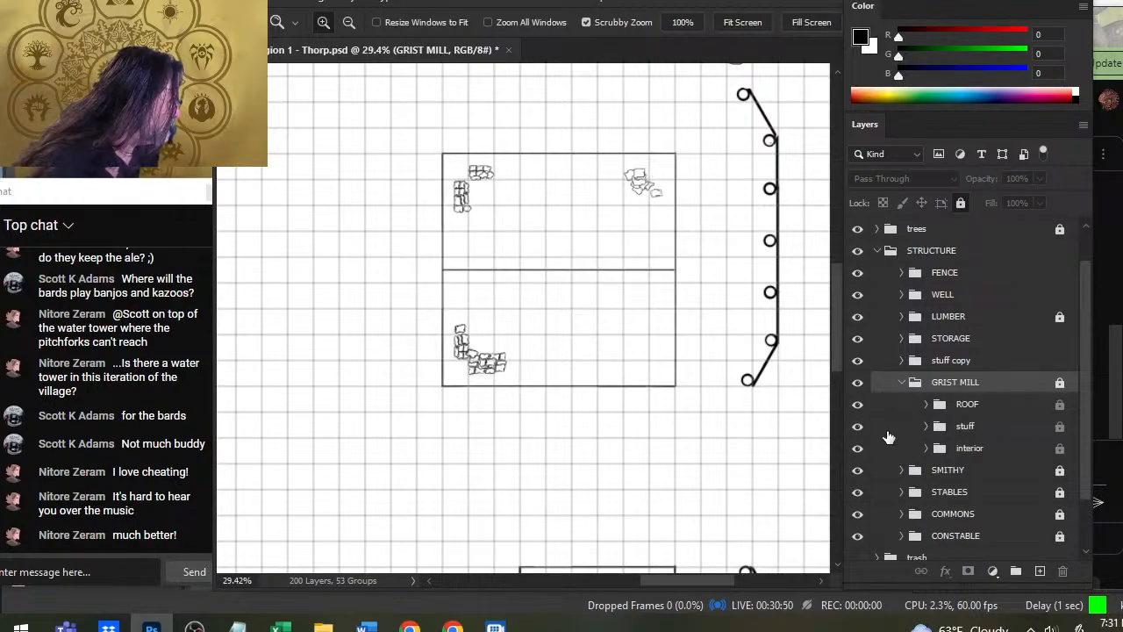
click(900, 390)
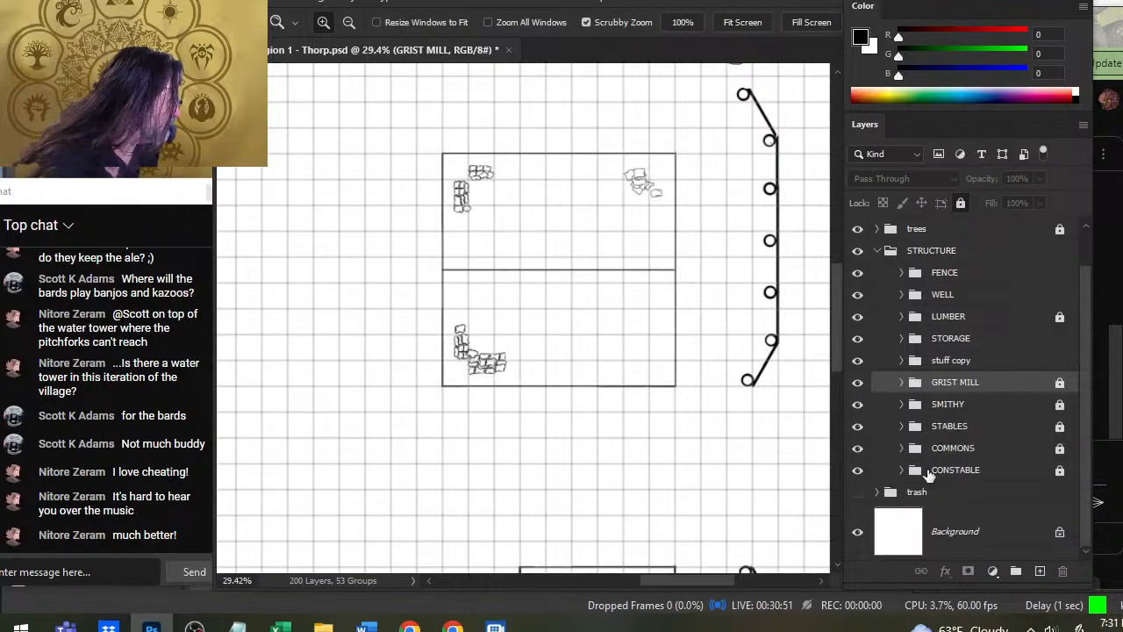
- Expand the STORAGE group and move its interior group above Layer 89 copy 4
click(902, 339)
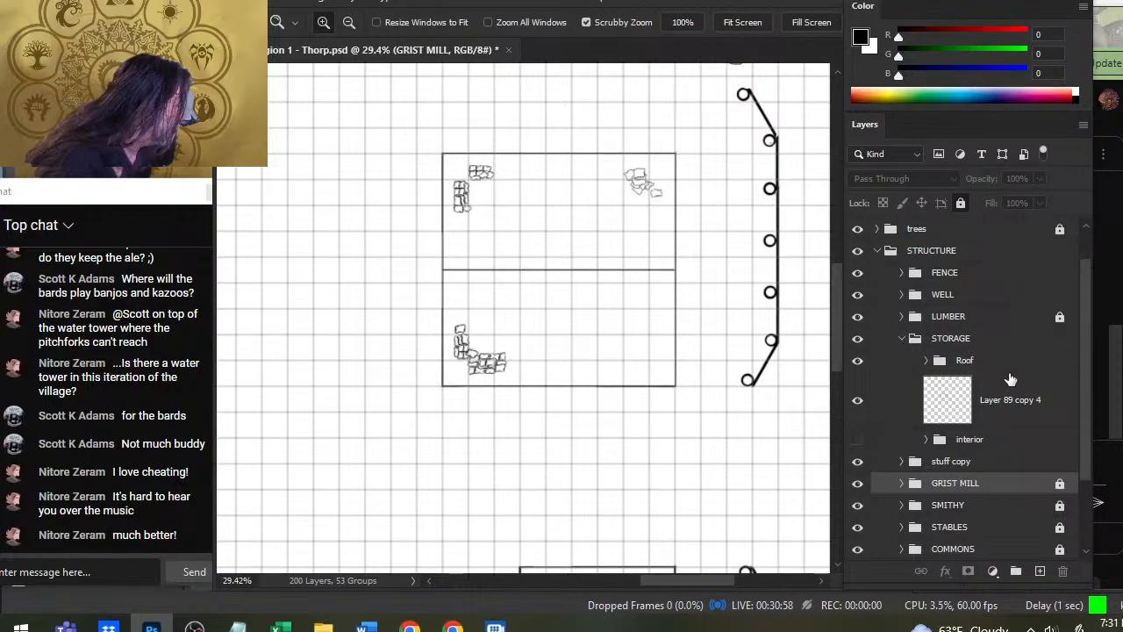
drag(994, 448, 995, 396)
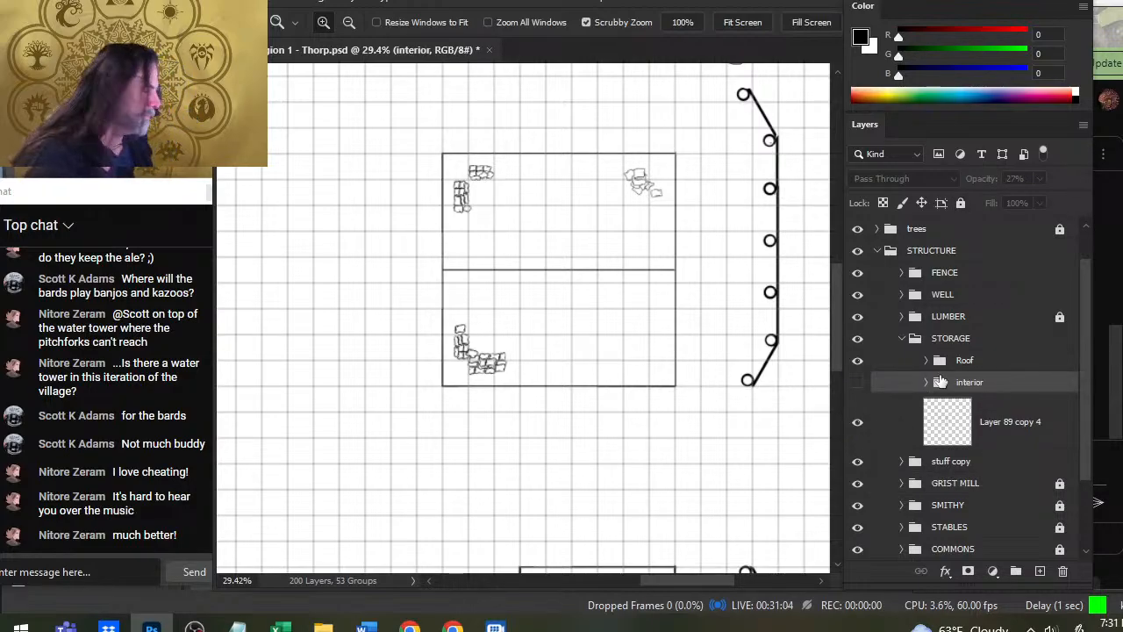
drag(578, 391, 494, 378)
drag(344, 375, 372, 377)
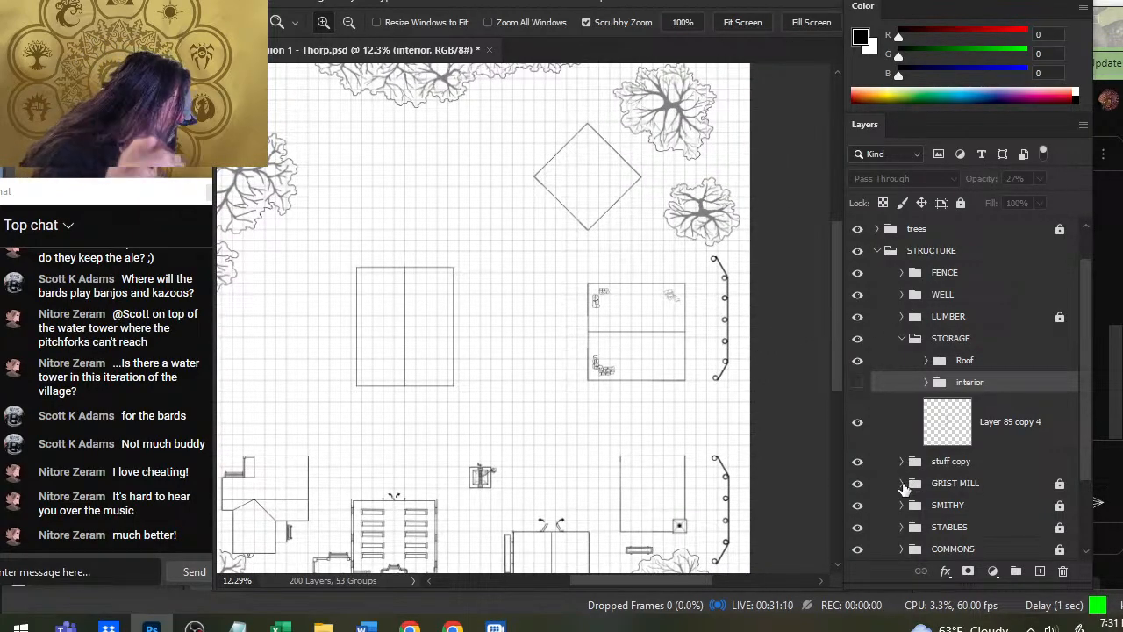
- Add a new empty layer to the grist mill's ROOF group and place it beneath Layer 64
click(901, 483)
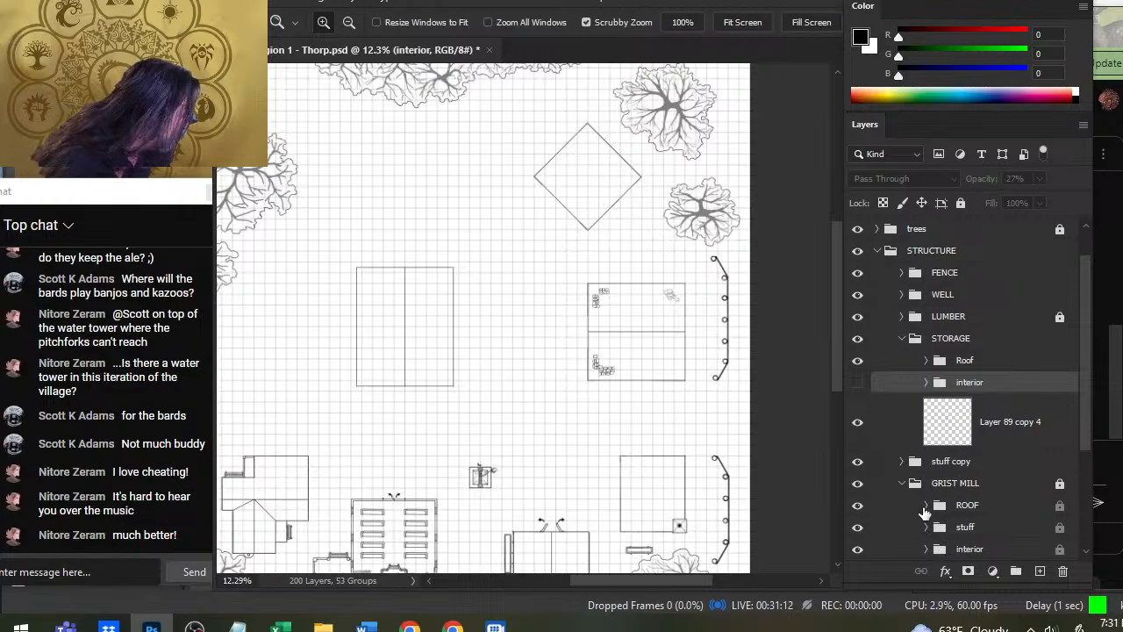
click(925, 506)
click(925, 506)
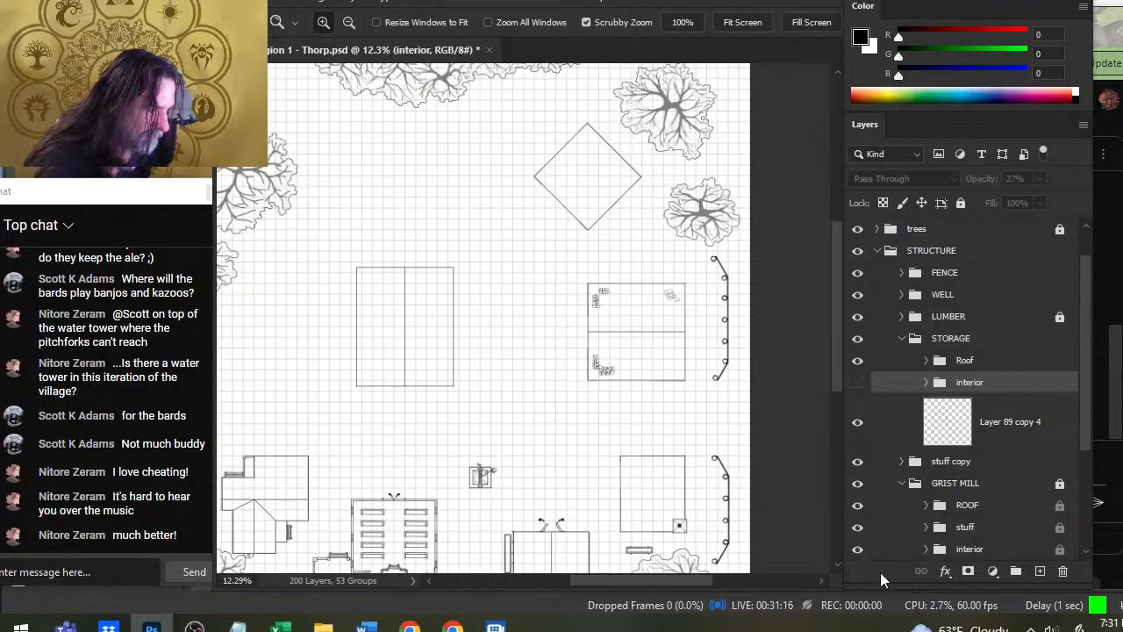
click(927, 506)
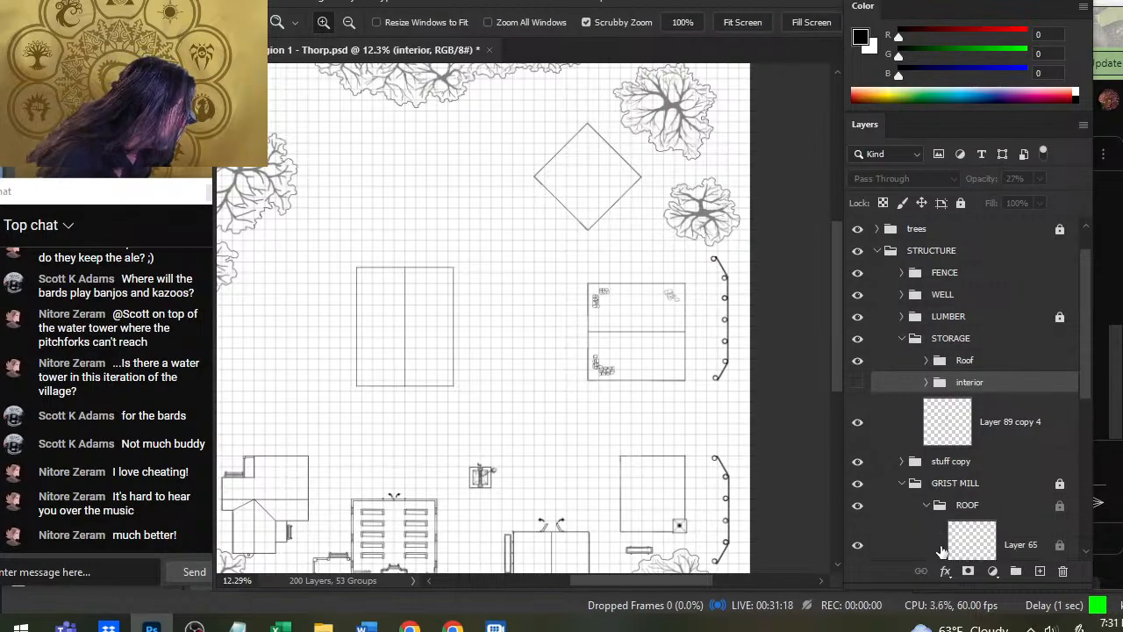
drag(1086, 392, 985, 384)
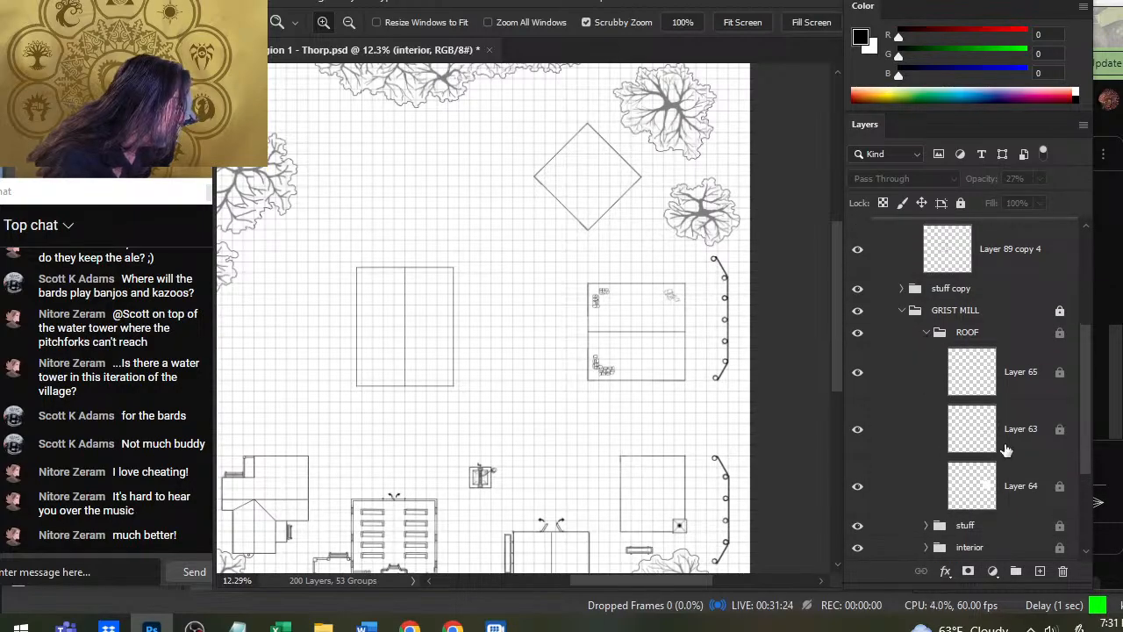
click(1026, 509)
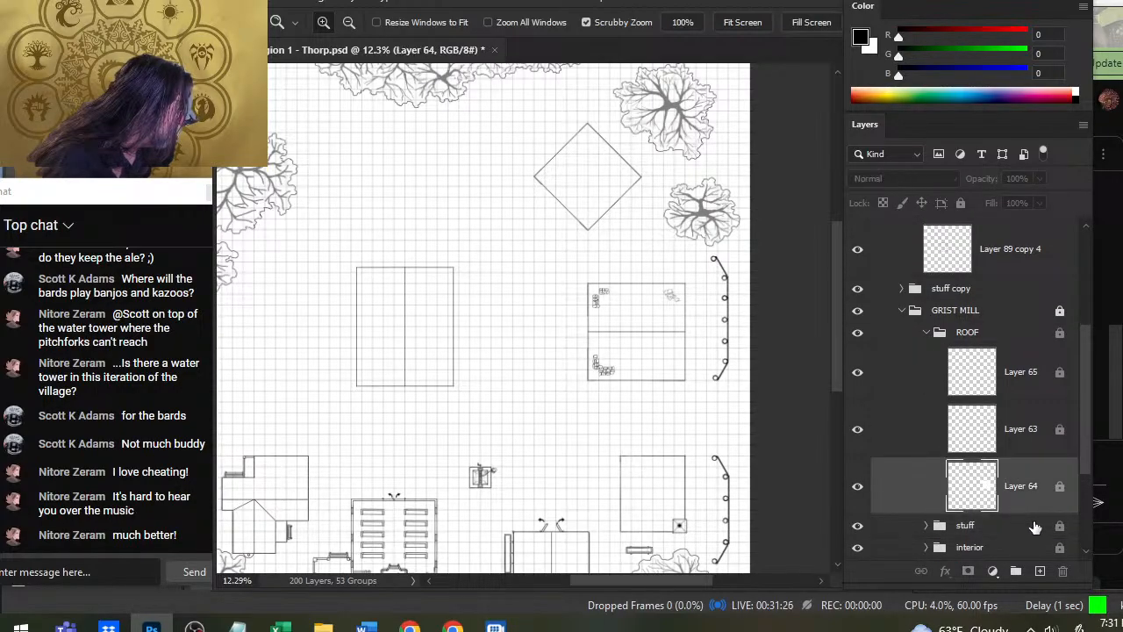
click(1040, 572)
drag(1018, 542, 990, 419)
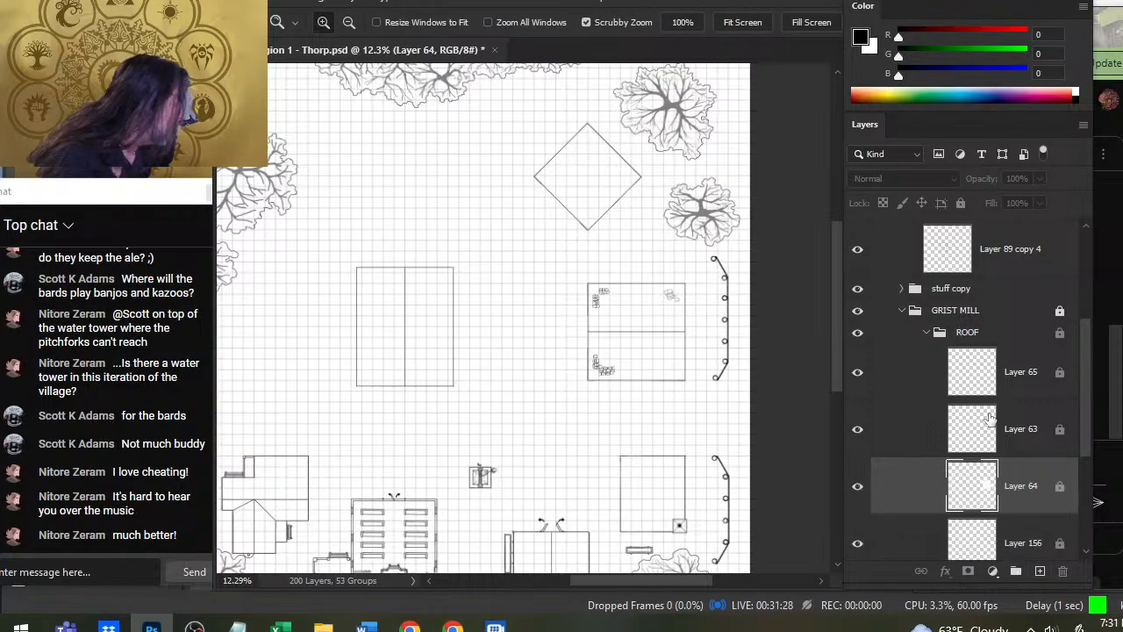
- Unlock the GRIST MILL group and toggle its ROOF visibility to check how the roof covers the furnishings, then collapse ROOF
click(955, 312)
click(960, 203)
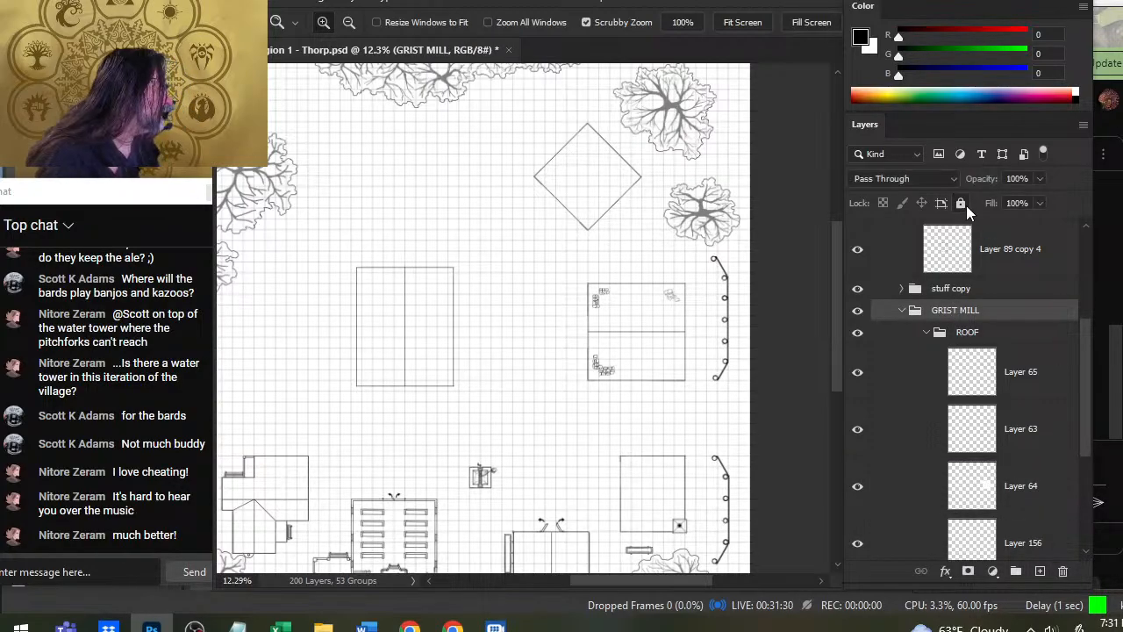
click(858, 334)
click(862, 339)
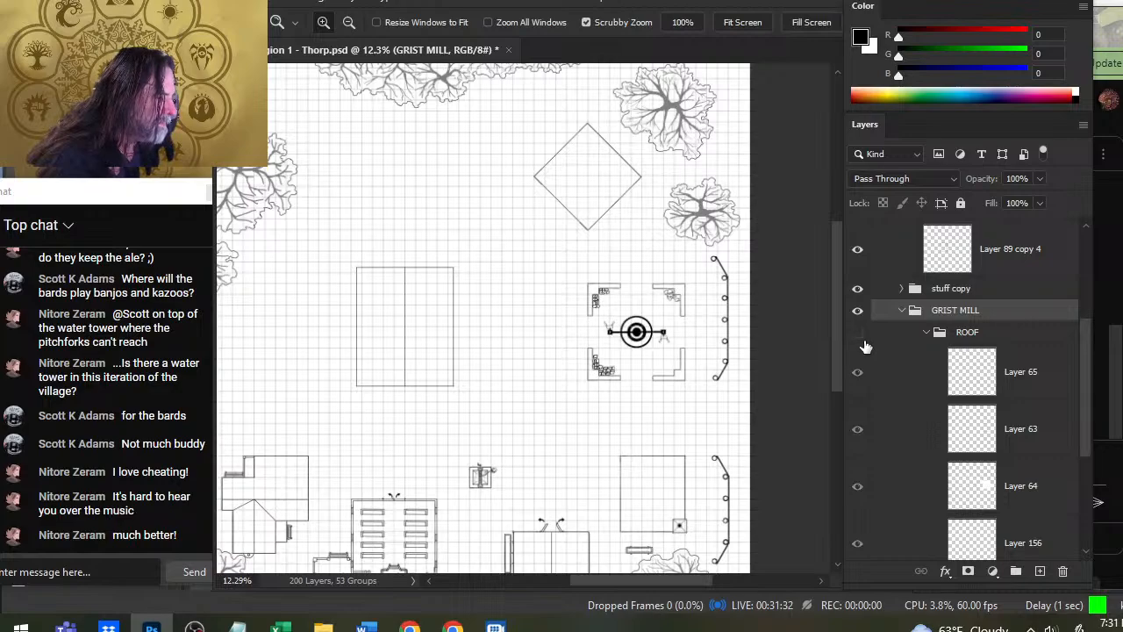
click(858, 333)
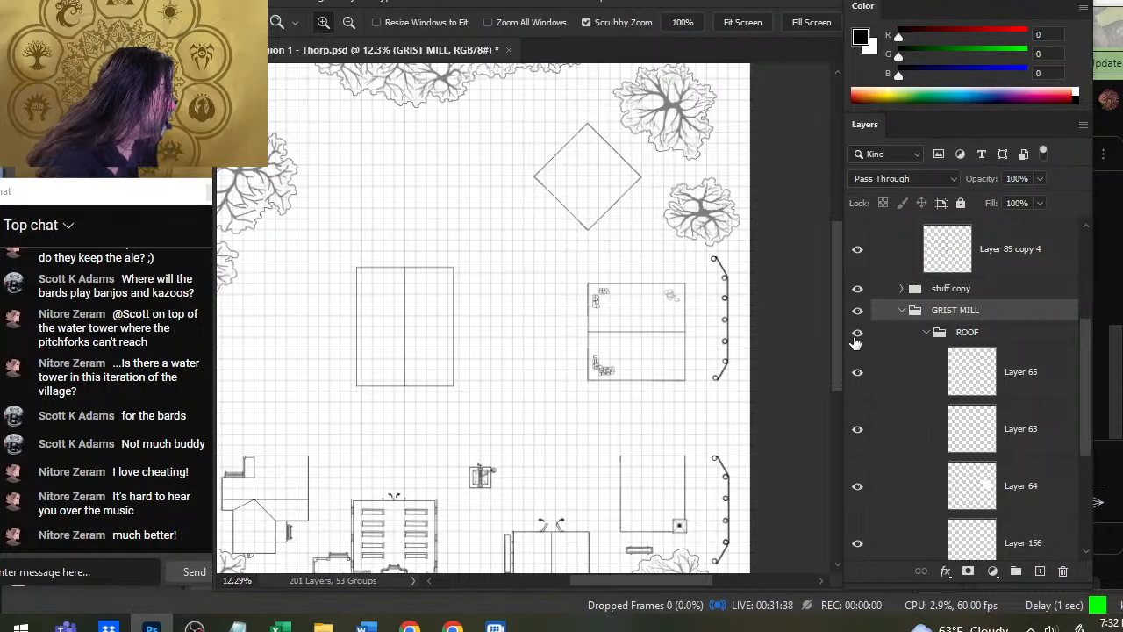
click(927, 332)
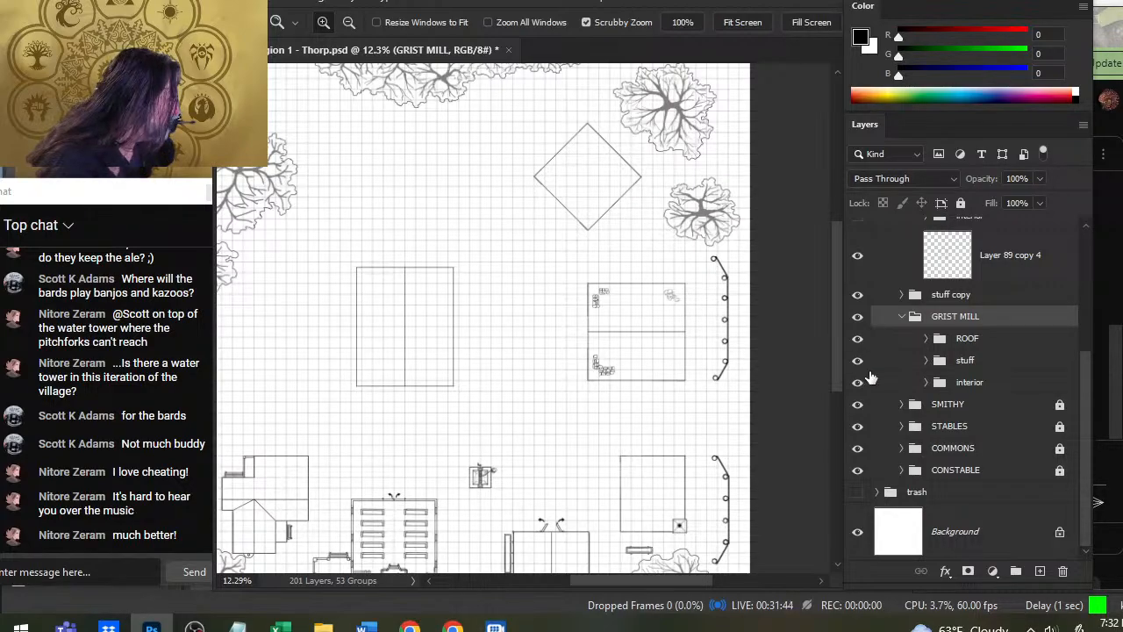
- Collapse the GRIST MILL group and lock it again
mouse_move(895, 360)
mouse_down()
mouse_move(890, 295)
mouse_move(897, 351)
mouse_up()
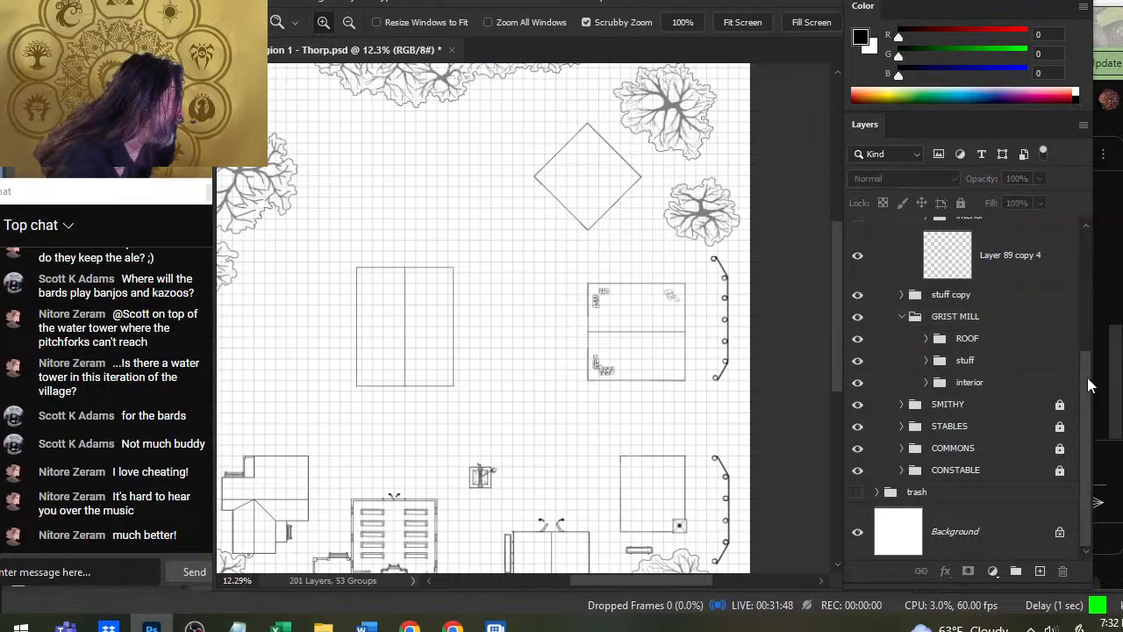
drag(1087, 377, 1083, 338)
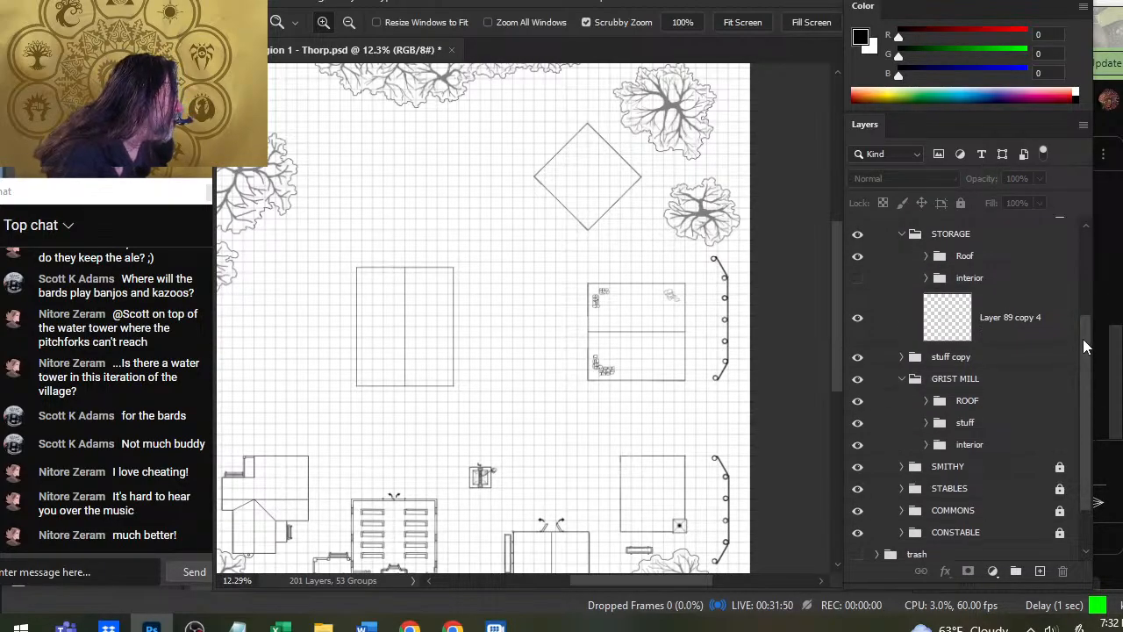
click(904, 383)
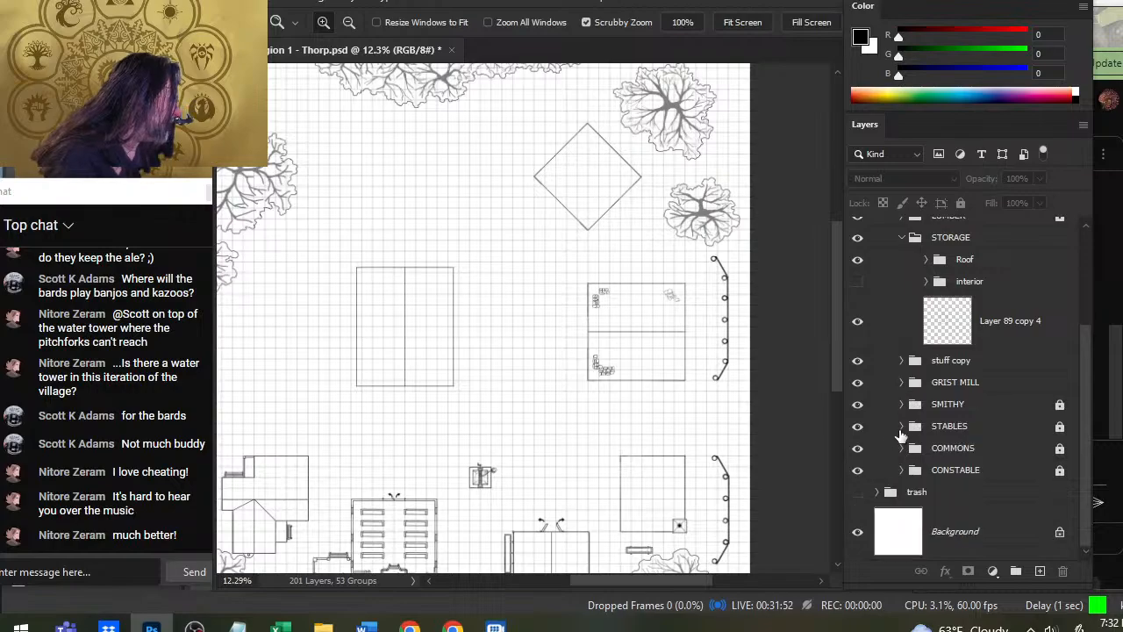
click(981, 384)
click(961, 203)
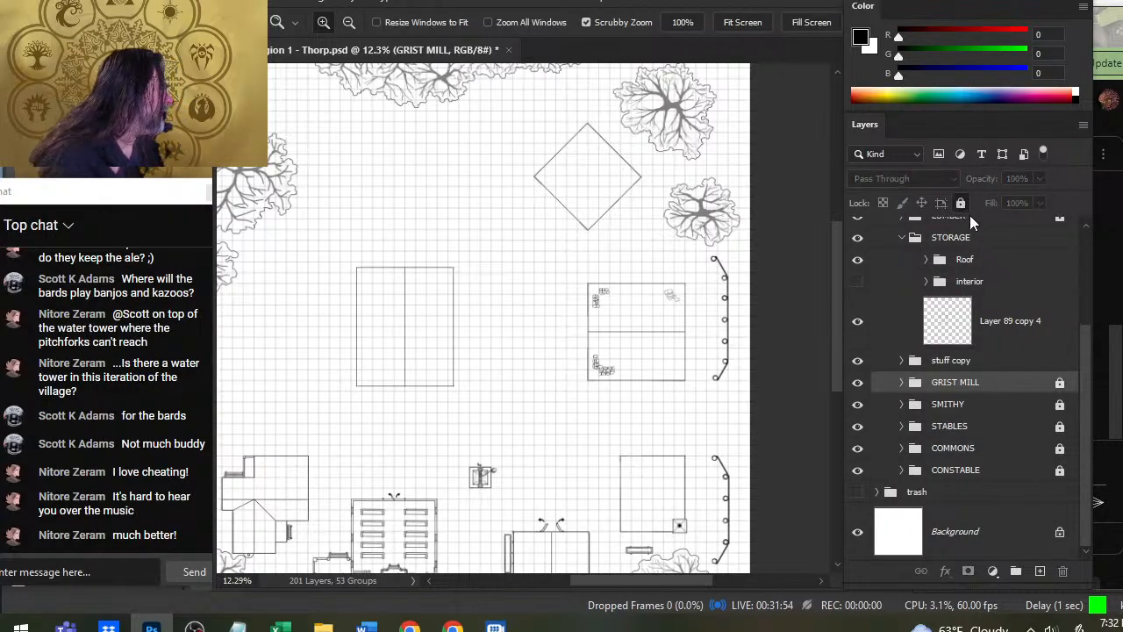
- Try to move the hidden storage interior group, then check its visibility and that of GRIST MILL by toggling them
click(974, 283)
key(v)
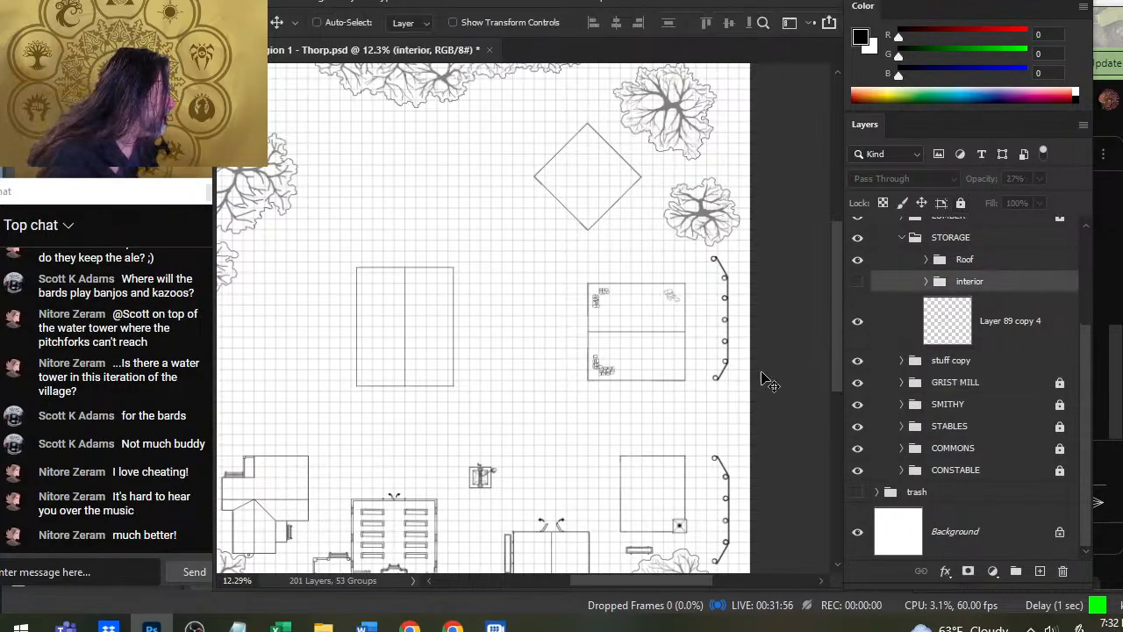
drag(645, 405, 606, 410)
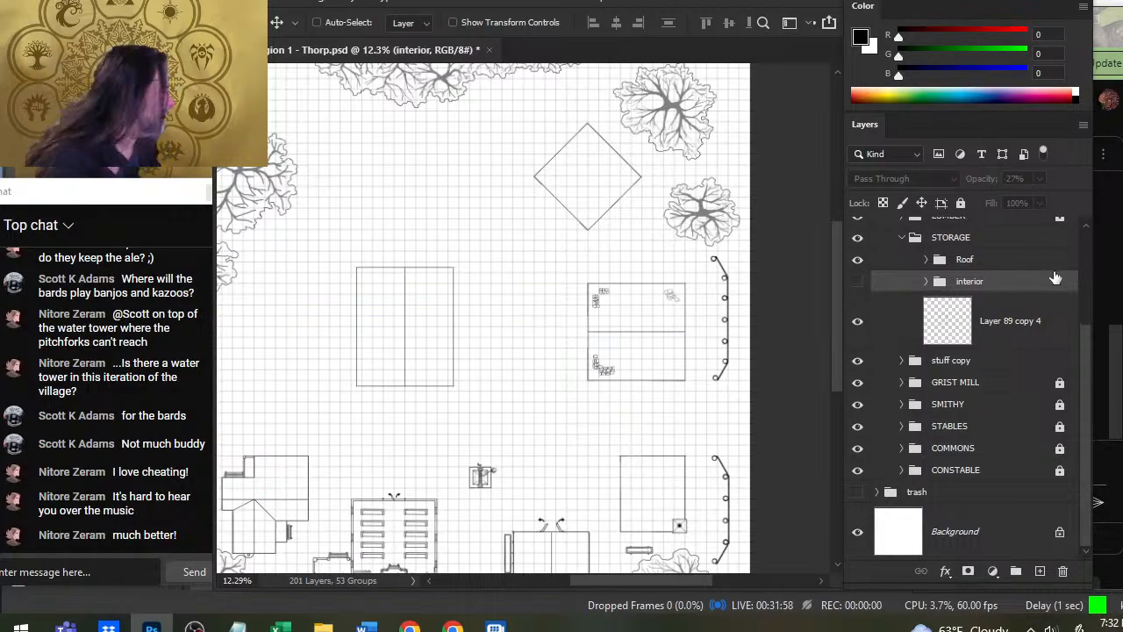
scroll(1081, 361, up, 2)
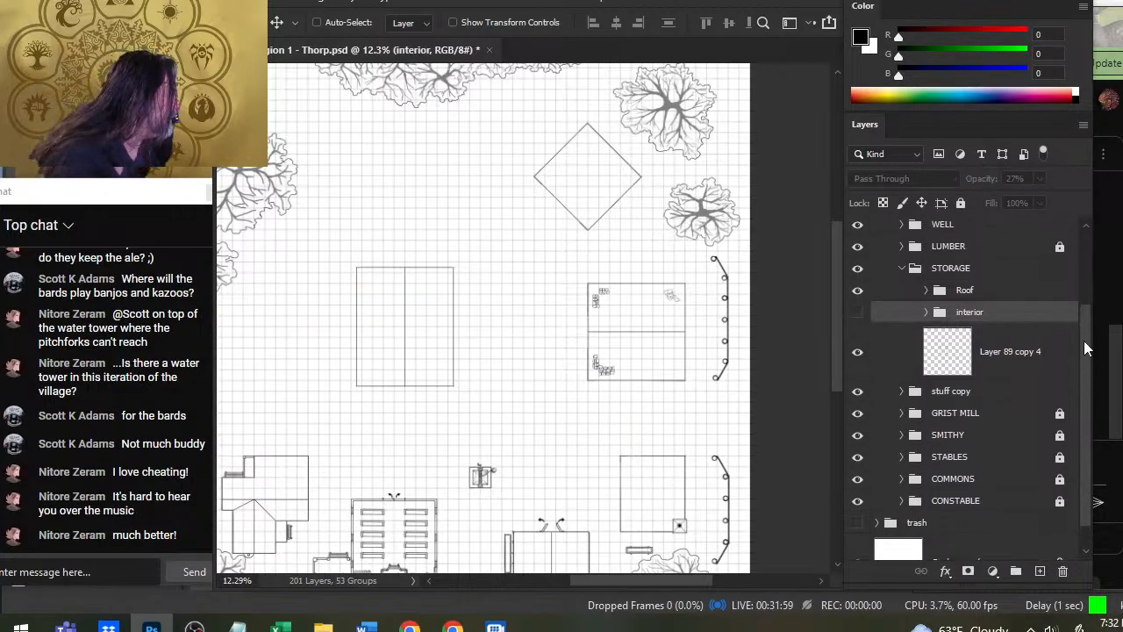
click(857, 322)
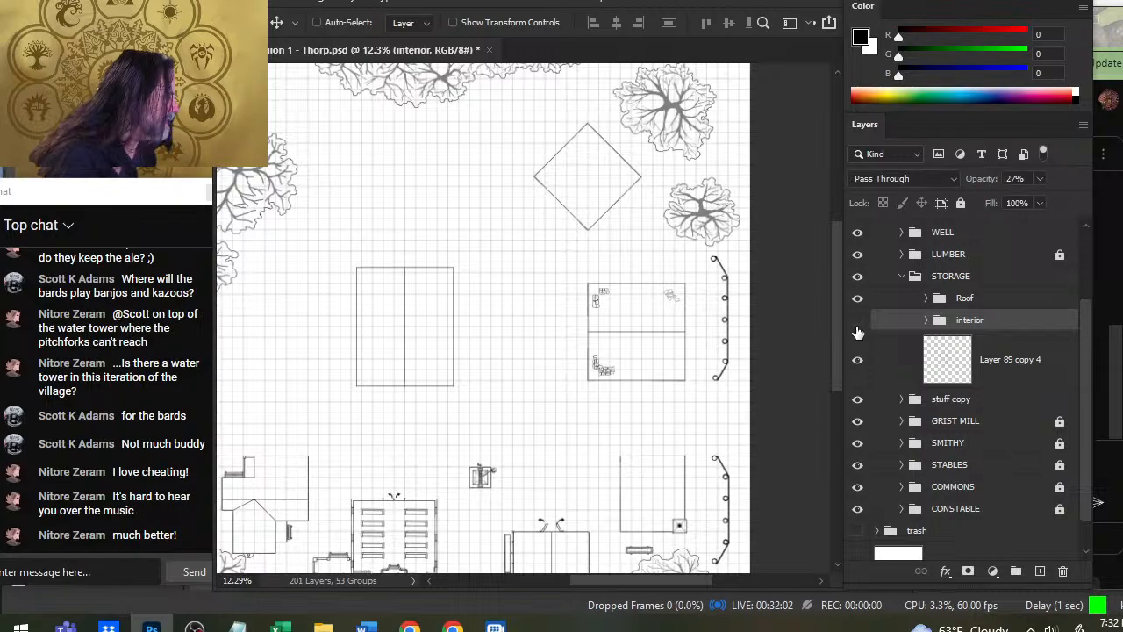
click(854, 423)
click(855, 424)
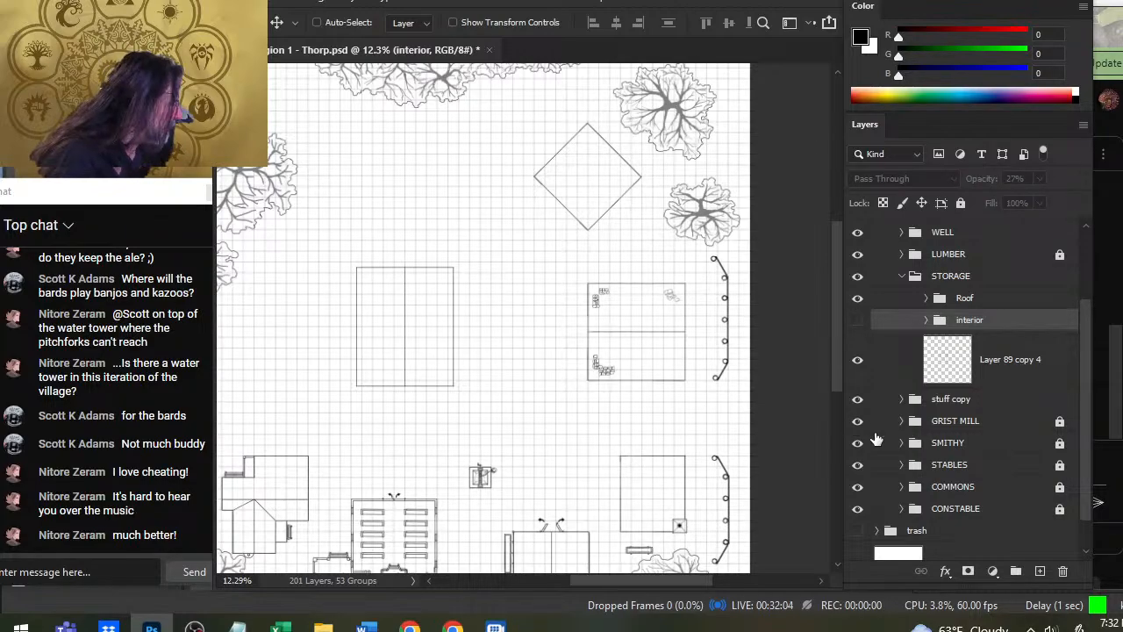
click(901, 422)
click(901, 421)
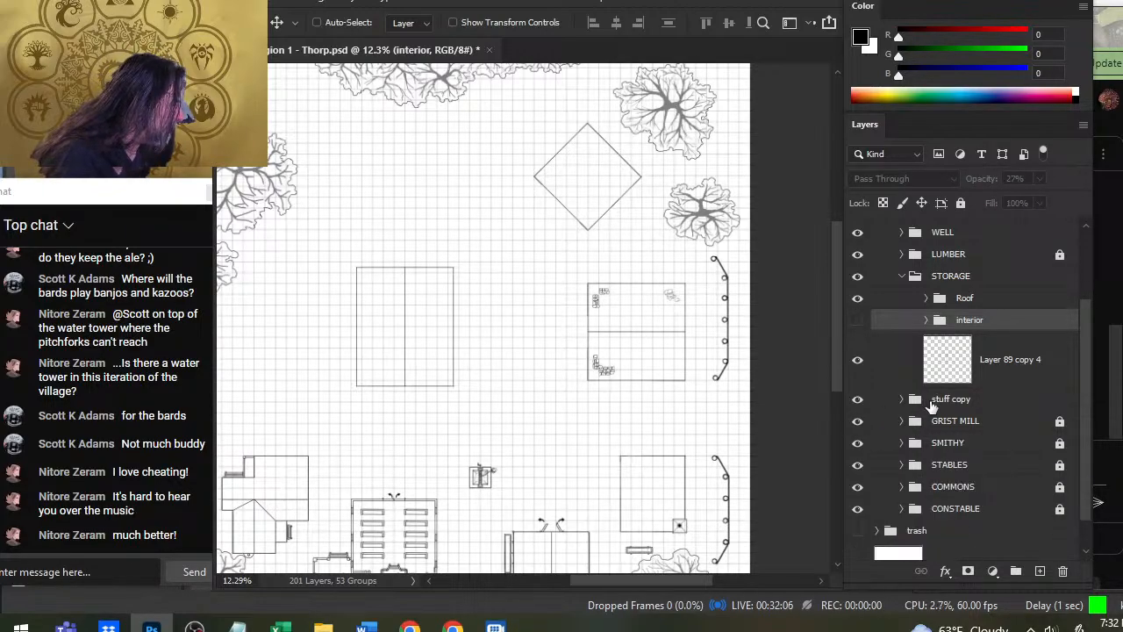
- Move the stuff copy group into STORAGE above interior and place its sack piles over the storage building, with the Roof hidden
drag(965, 402, 954, 321)
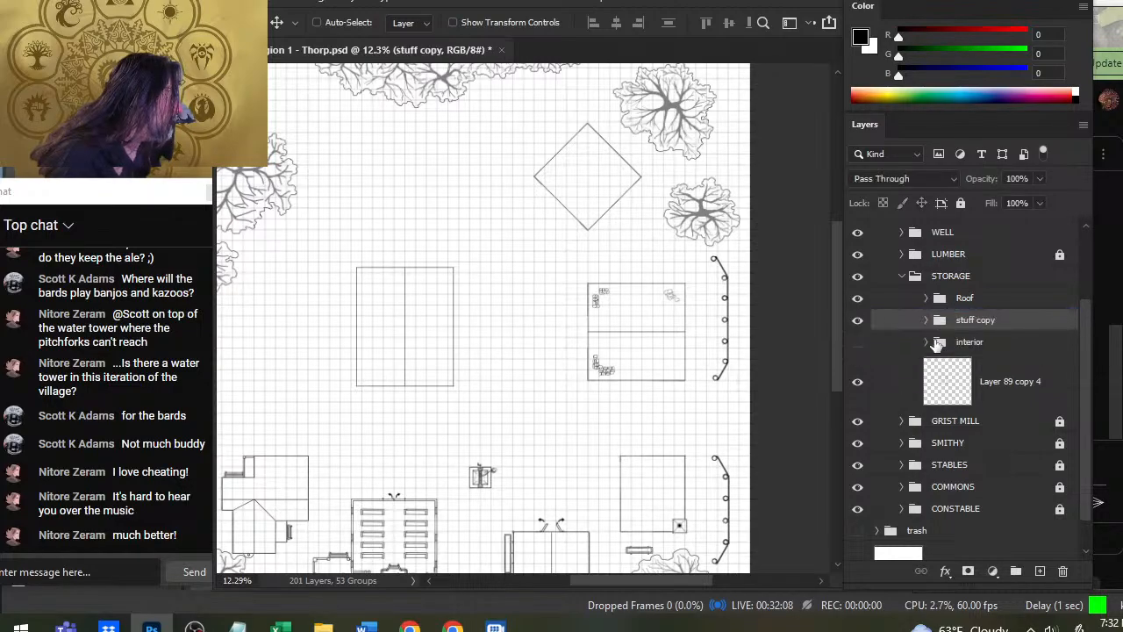
drag(661, 386, 426, 382)
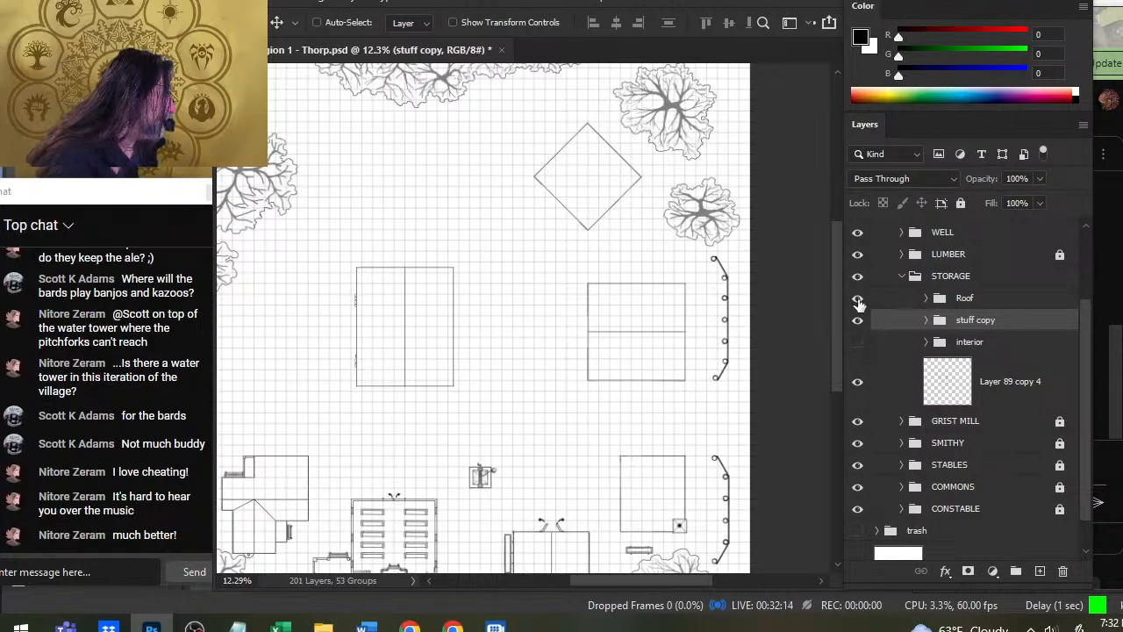
click(859, 298)
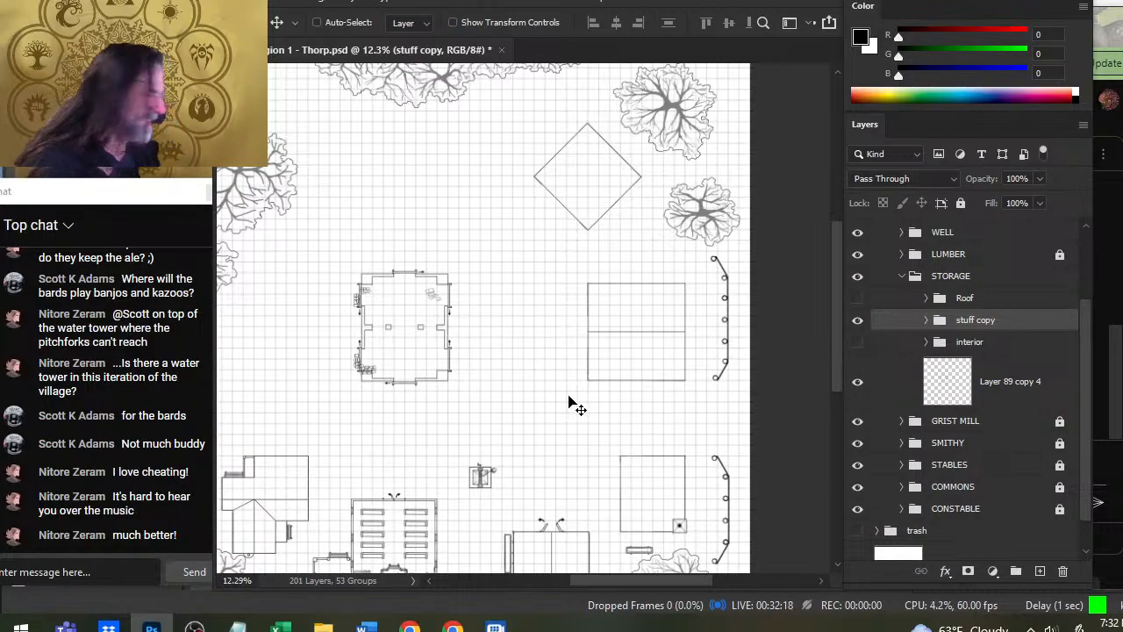
- Show the storage interior group and hide Layer 89 copy 4 to compare the two wall drawings near the northwest sacks
key(z)
drag(365, 309, 494, 349)
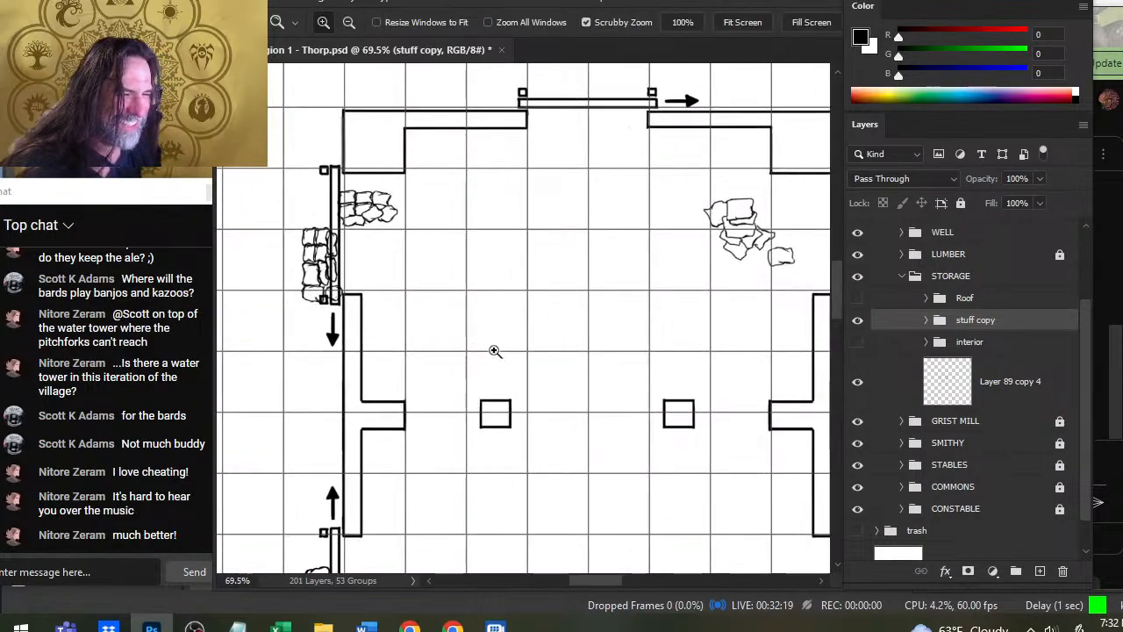
click(859, 384)
click(859, 384)
click(859, 344)
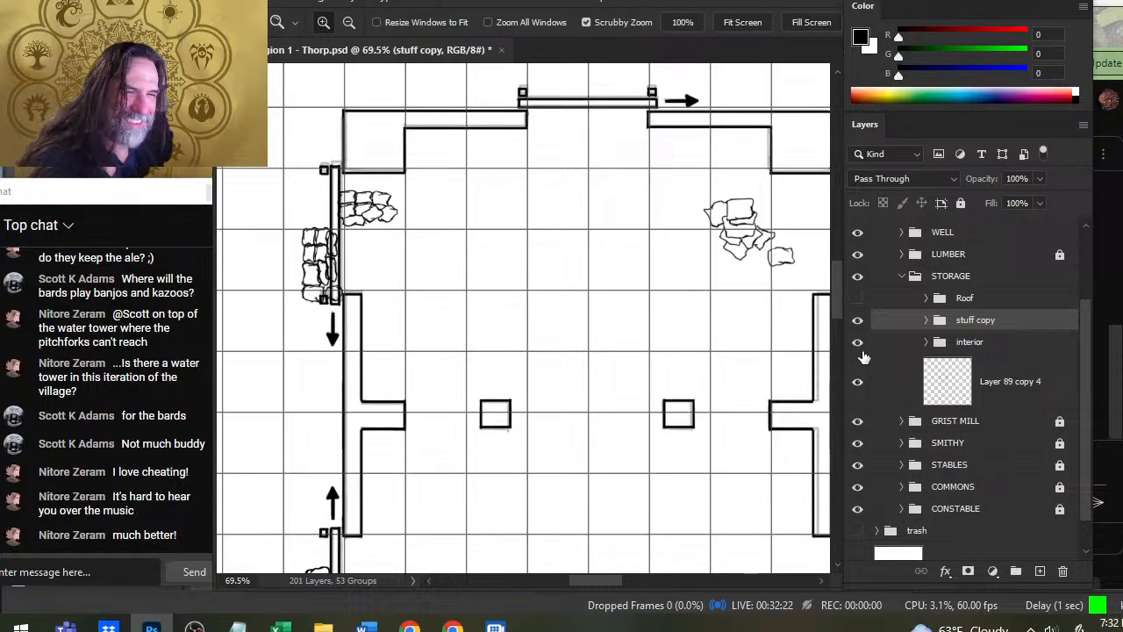
click(859, 383)
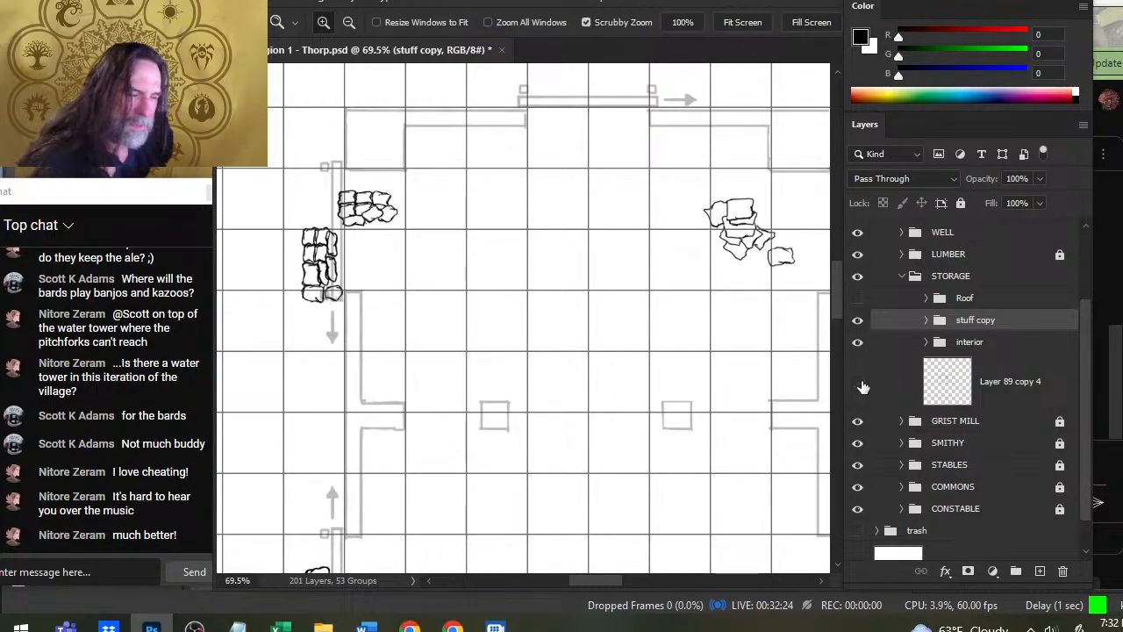
- Show Layer 89 copy 4 above the hidden storage interior group and combine both into a new group named interior
mouse_move(875, 369)
mouse_down()
mouse_move(895, 327)
mouse_move(893, 378)
mouse_move(883, 329)
mouse_move(889, 354)
mouse_up()
click(858, 364)
ctrl+click(907, 403)
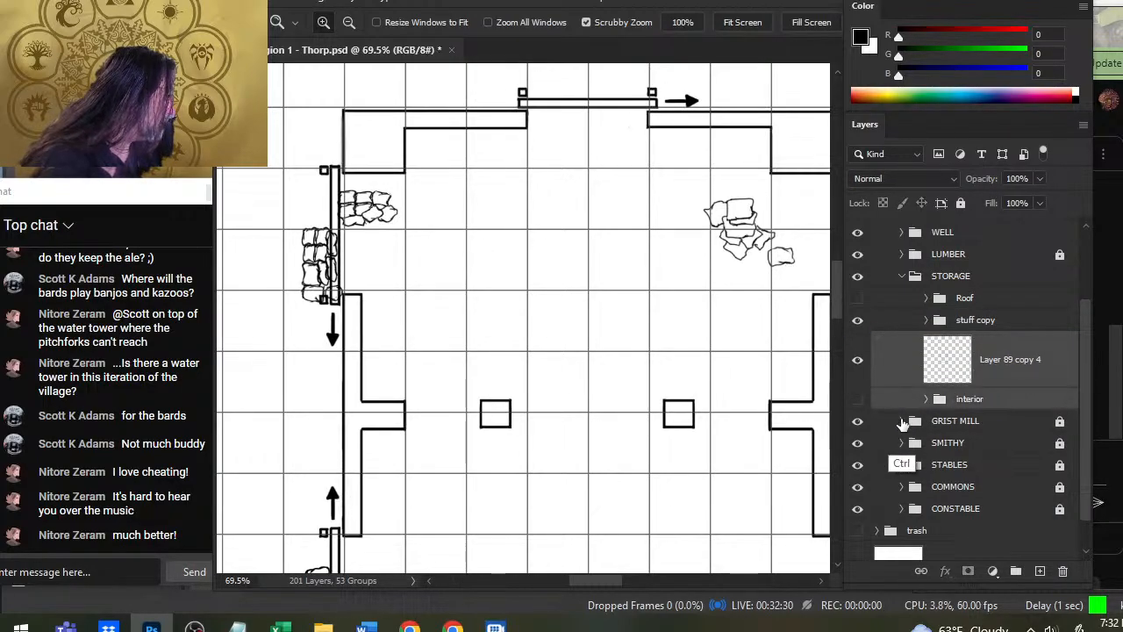
key(ctrl+g)
double_click(971, 362)
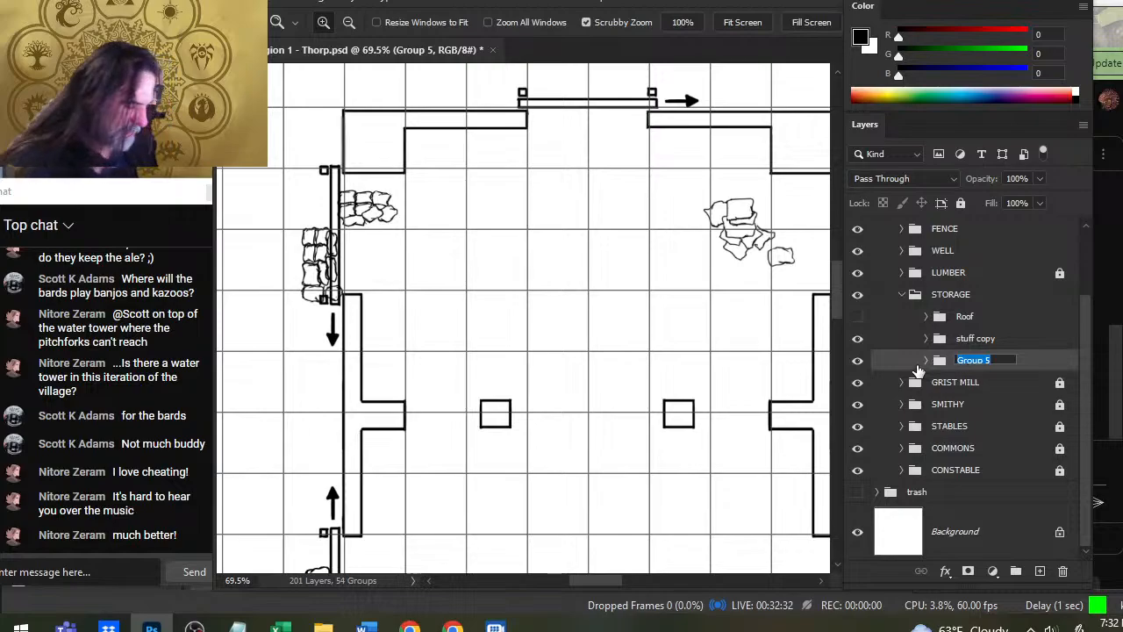
text(interior)
key(Return)
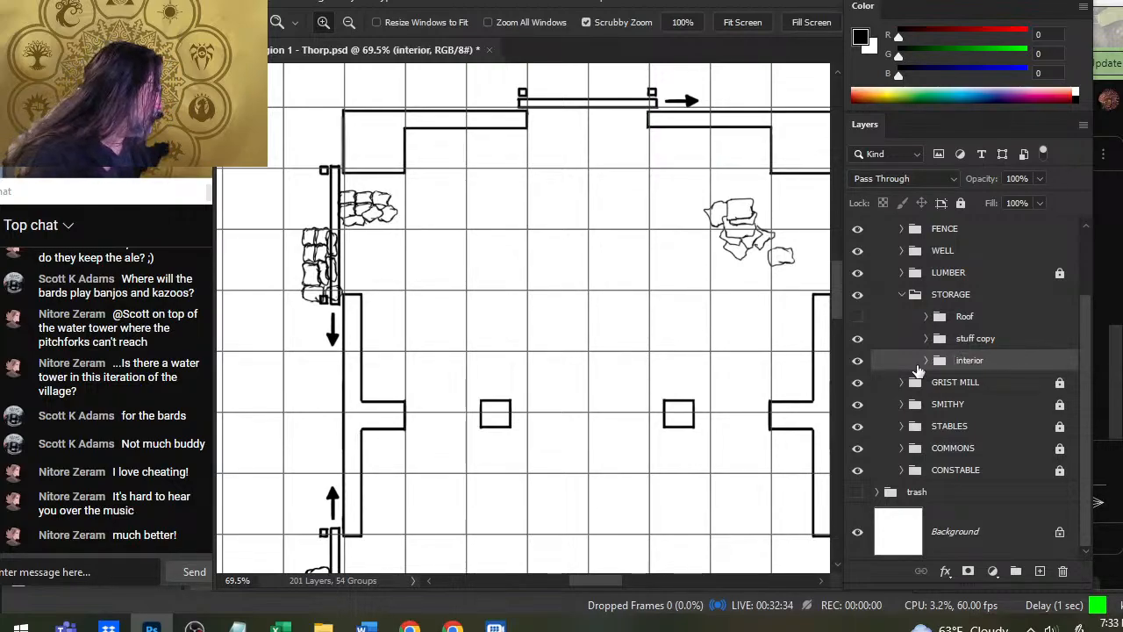
click(860, 360)
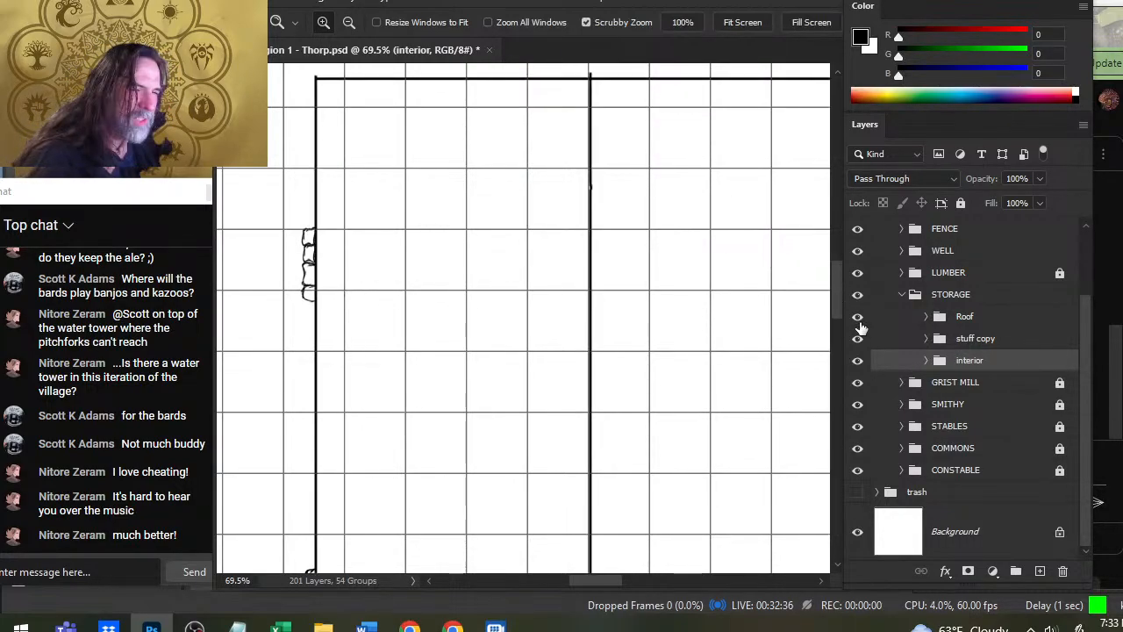
click(862, 360)
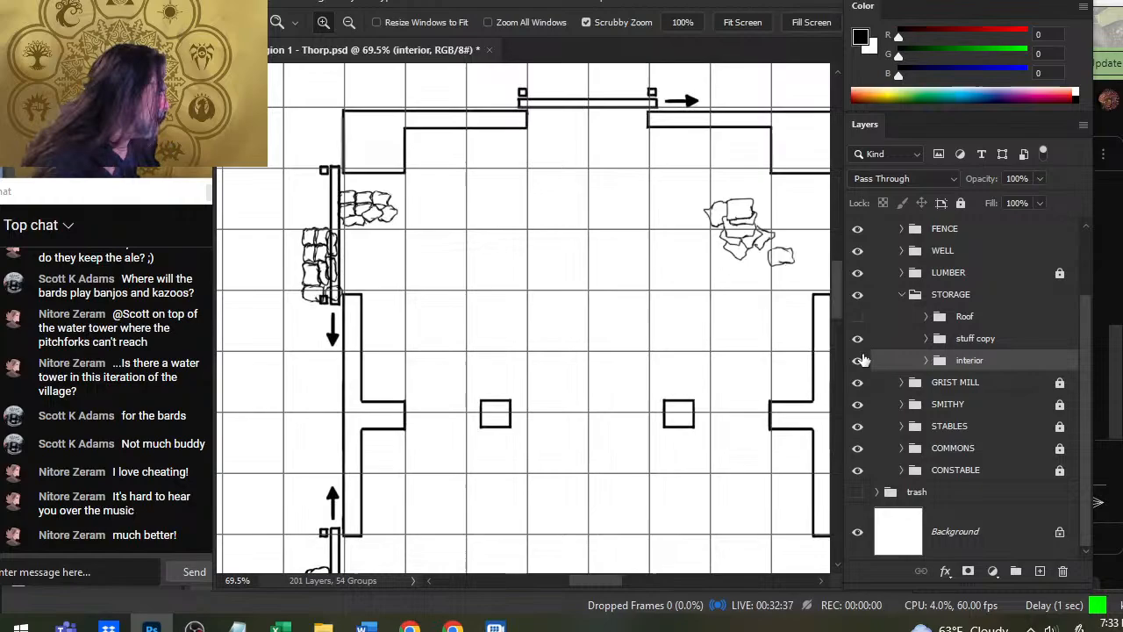
- Merge the stuff copy group in STORAGE into a single layer
click(974, 339)
scroll(689, 383, down, 3)
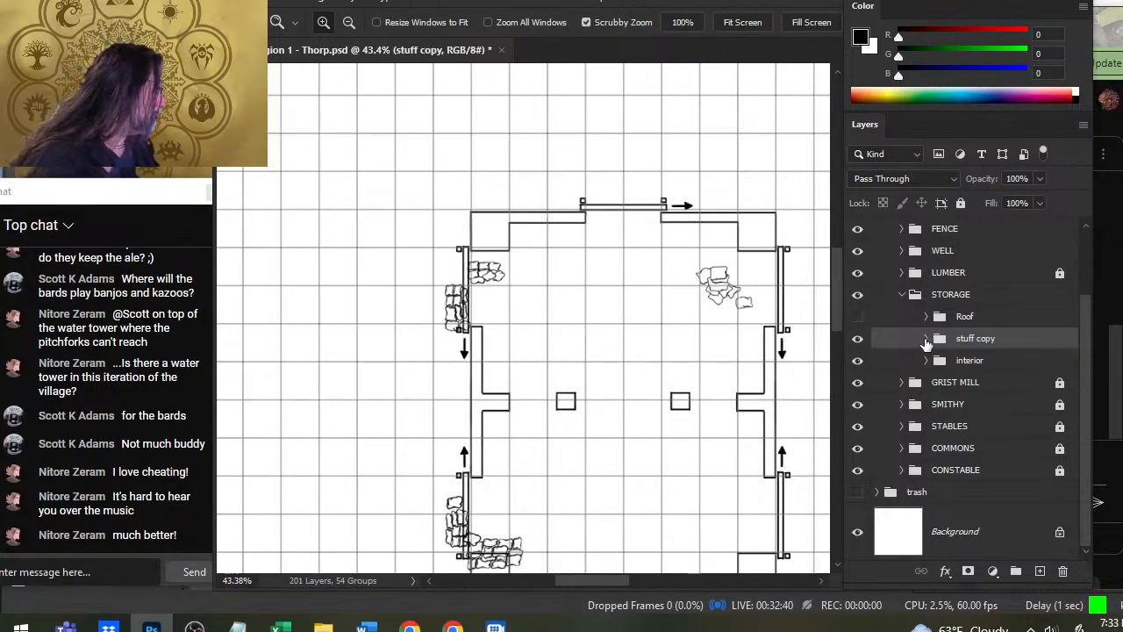
click(926, 339)
click(929, 340)
right_click(971, 340)
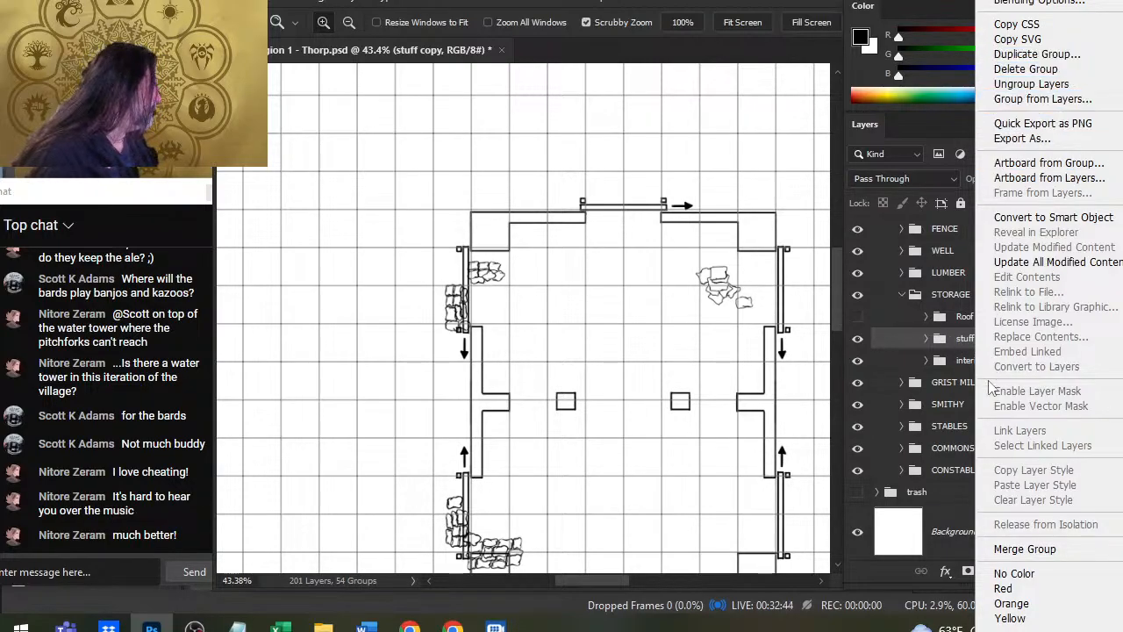
click(1016, 550)
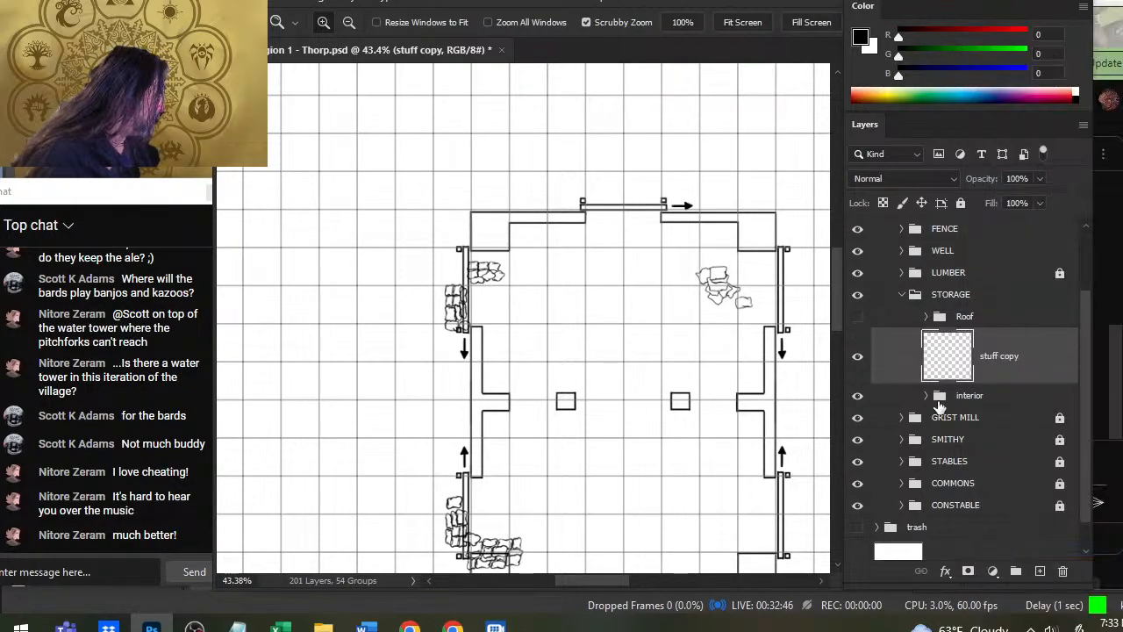
- Put the merged stuff copy layer into a new group named stuff
key(ctrl+g)
double_click(974, 339)
text(s)
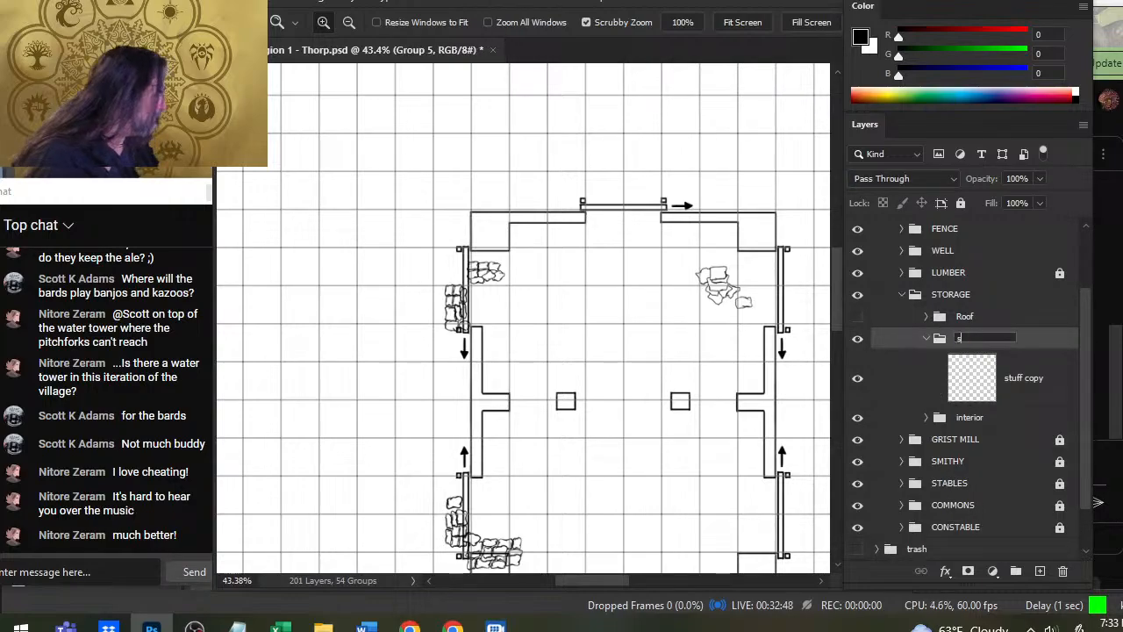
text(tuff)
key(Return)
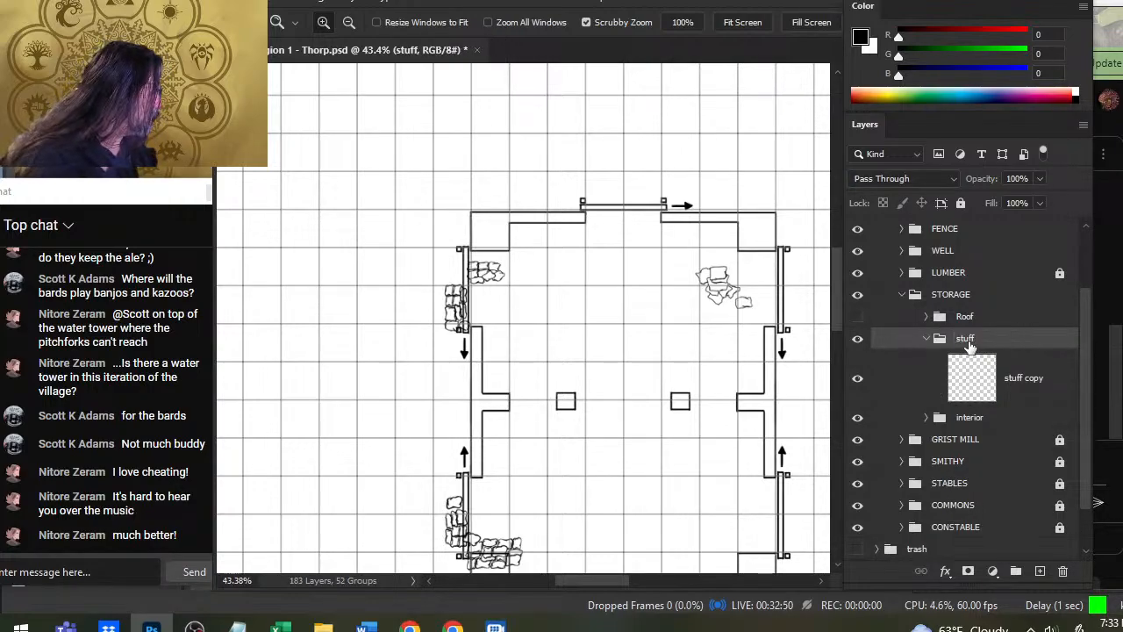
- Shift all the sack piles on the stuff copy layer eastward so the western piles sit inside the storage walls
click(972, 377)
key(v)
drag(572, 331, 613, 332)
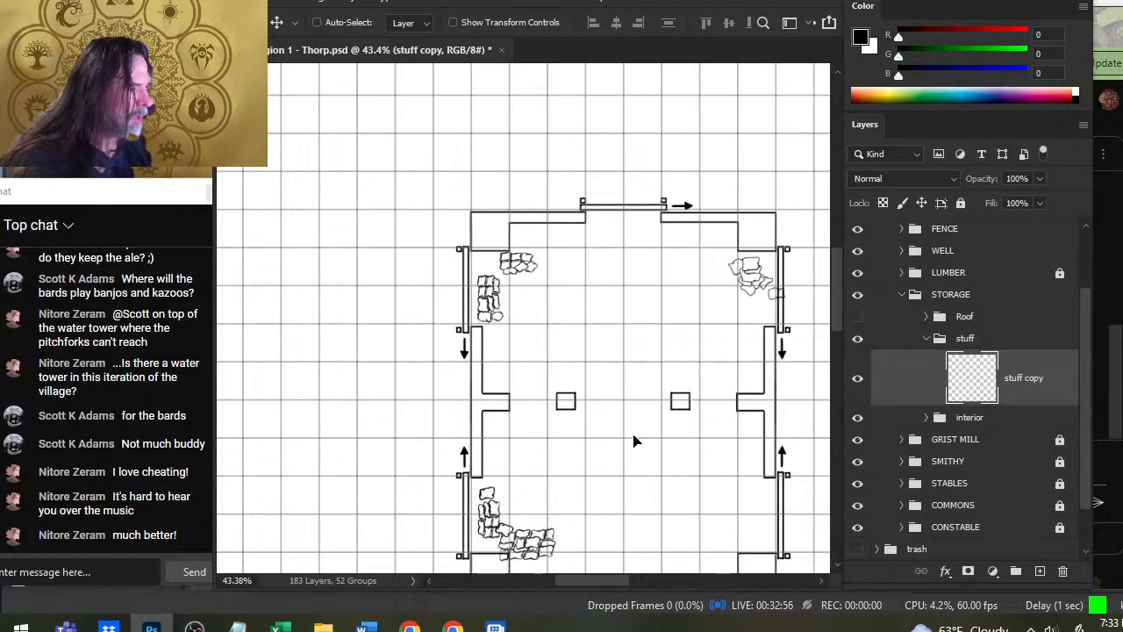
- Select the southwest sack pile and move it northeast, clear of the corner wall and the west door
scroll(635, 422, down, 5)
key(l)
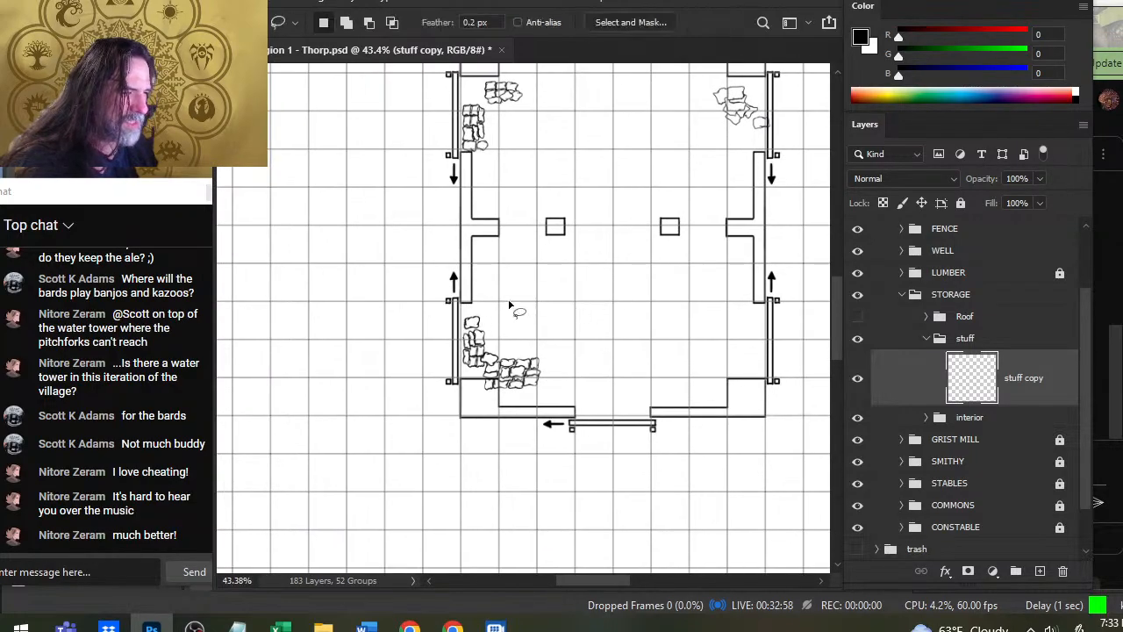
drag(508, 305, 513, 303)
key(v)
mouse_move(523, 377)
mouse_down()
mouse_move(546, 387)
mouse_move(543, 297)
mouse_move(547, 313)
mouse_up()
key(l)
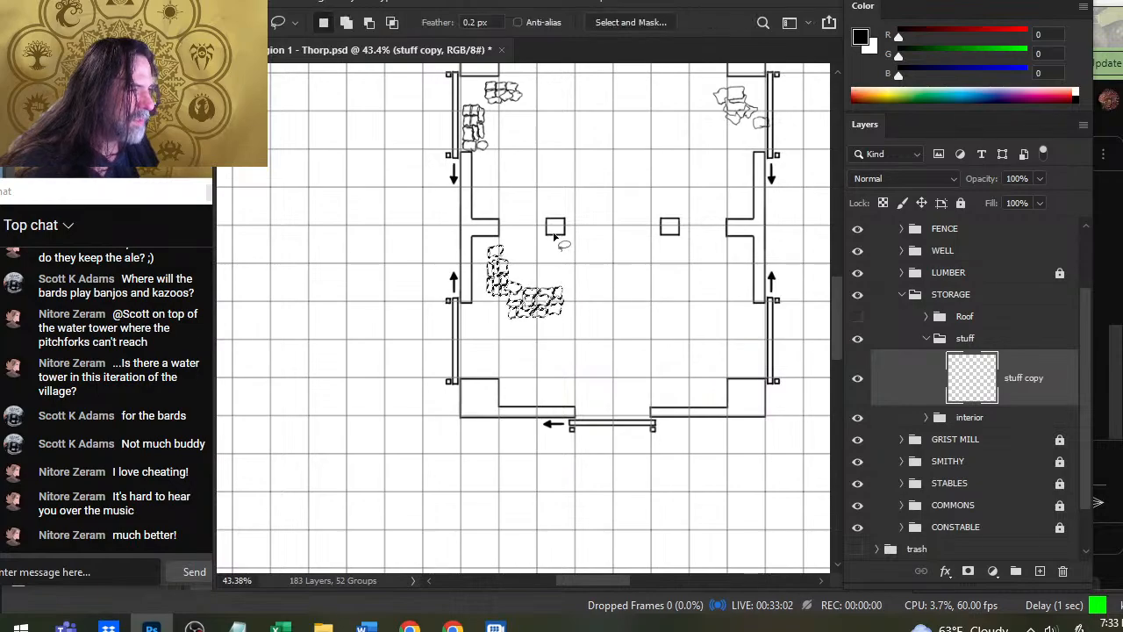
right_click(554, 236)
key(Escape)
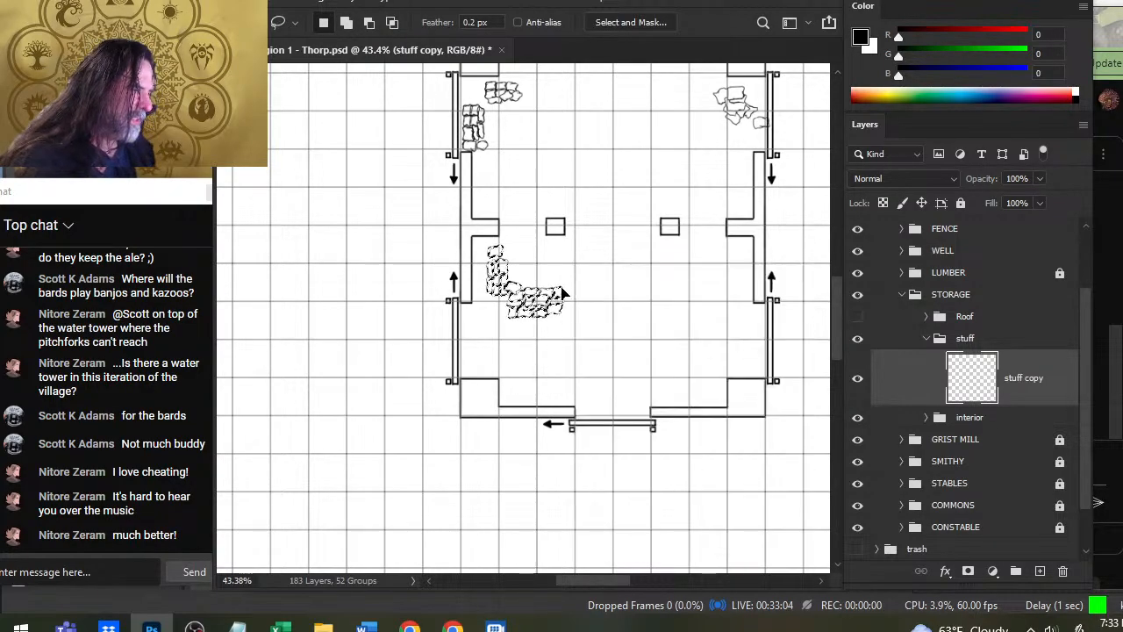
click(609, 304)
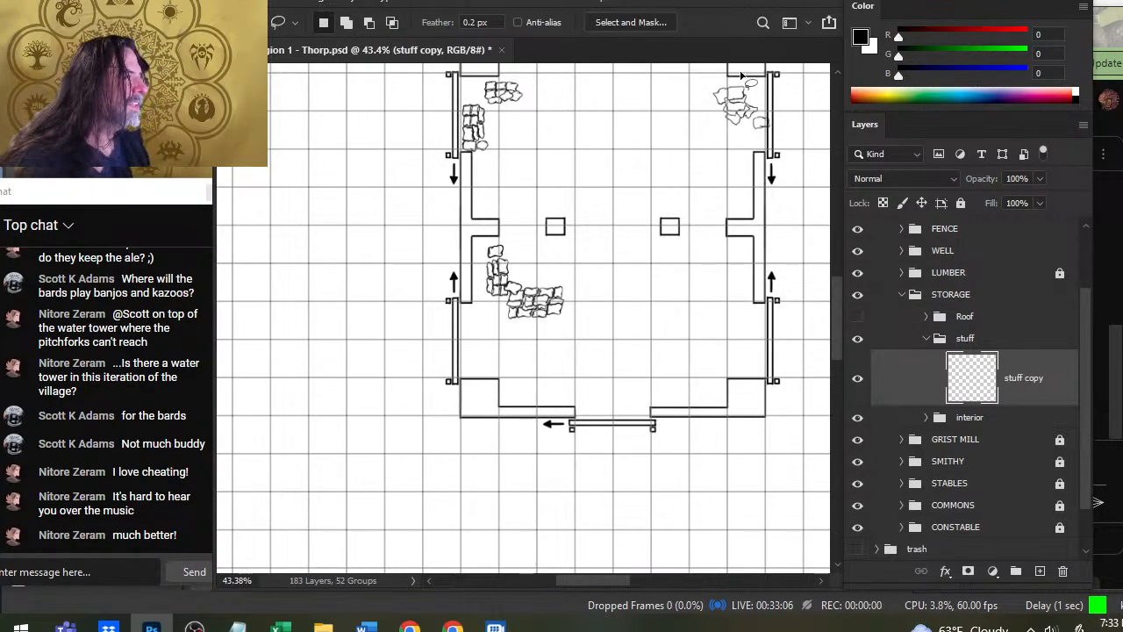
- Move the northeast sack pile and the two northwest stacks inward, away from the storage doors
drag(742, 76, 694, 149)
key(ctrl+d)
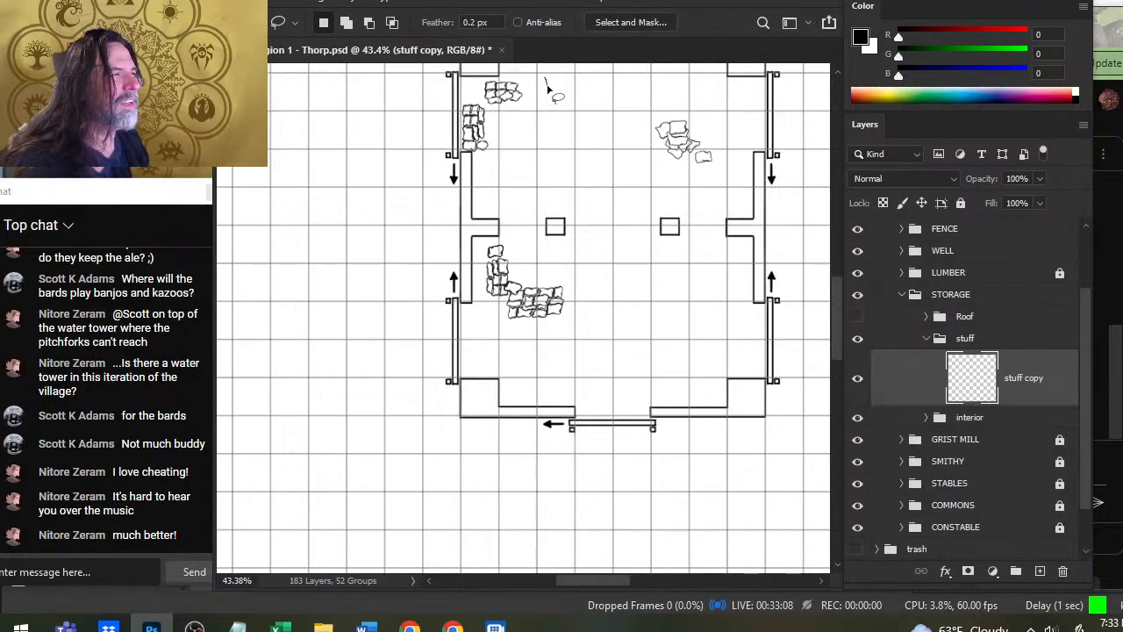
drag(548, 87, 576, 147)
key(ctrl+d)
key(alt+space)
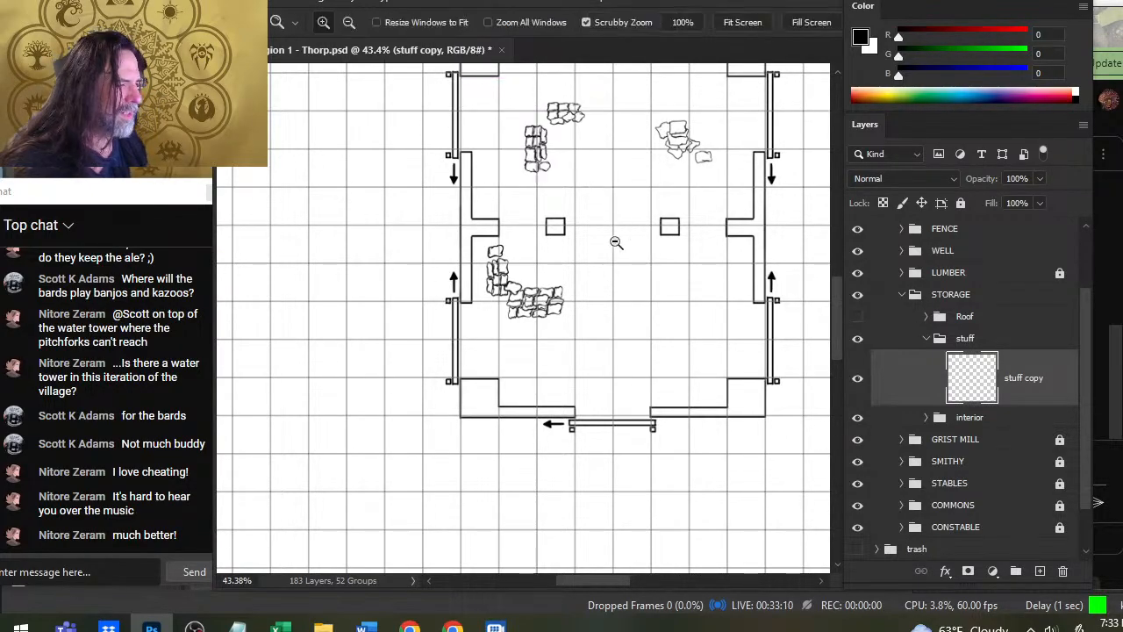
- Place the tall sack stack against the west wall above the middle buttress and the small stack in the northwest corner
drag(616, 242, 624, 270)
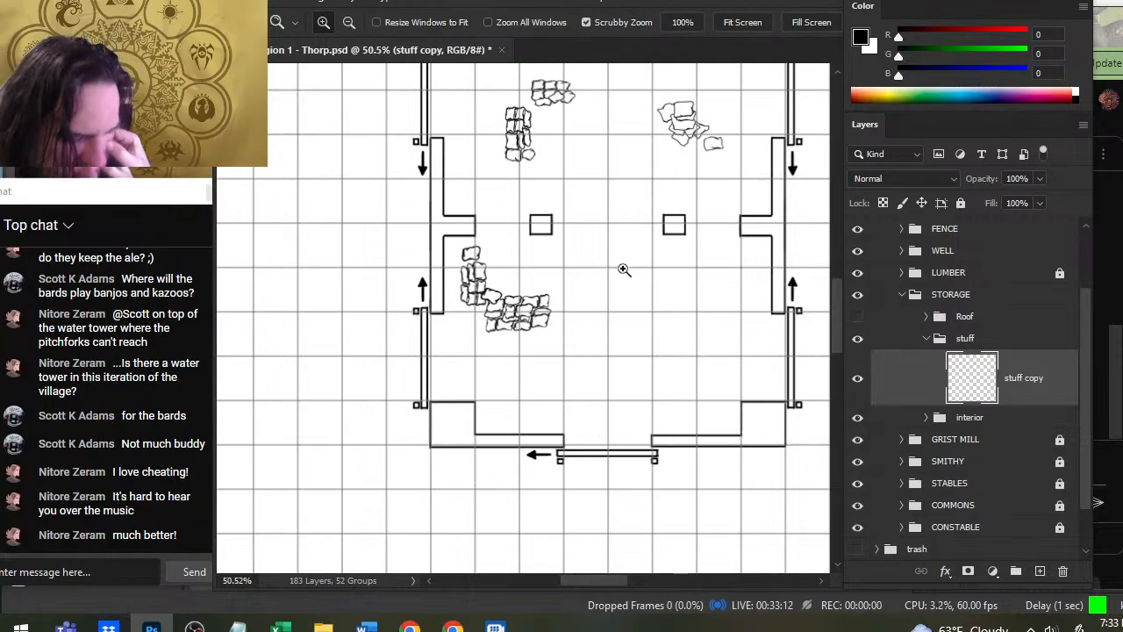
drag(661, 261, 601, 335)
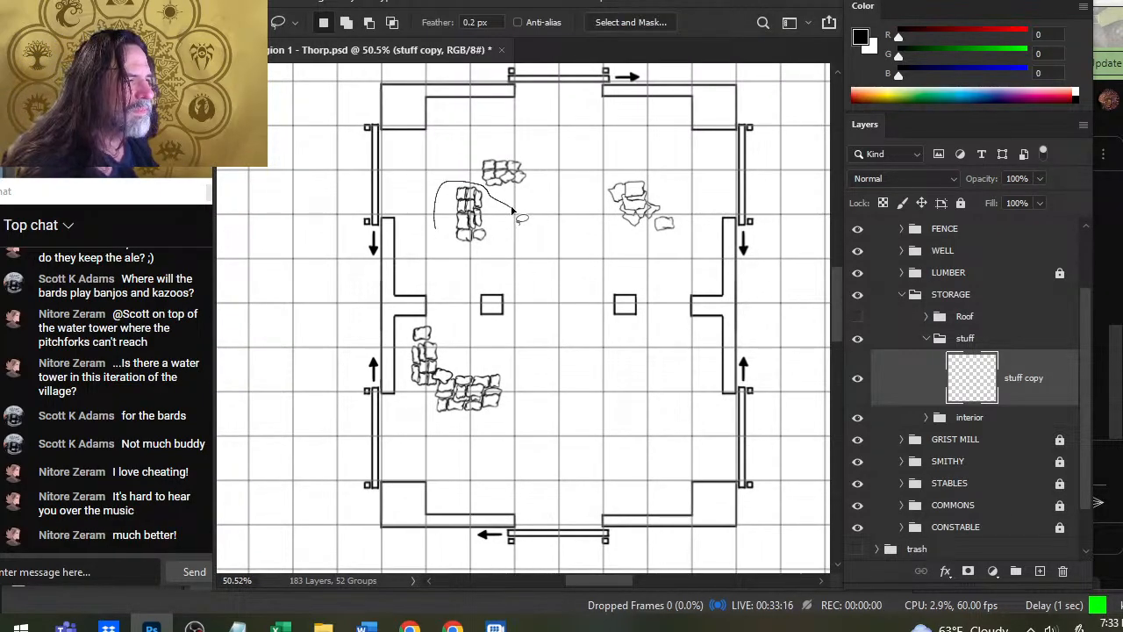
mouse_move(511, 209)
mouse_down()
mouse_move(518, 221)
mouse_move(442, 278)
mouse_move(439, 257)
mouse_up()
key(l)
mouse_move(532, 162)
mouse_down()
mouse_move(549, 186)
mouse_move(466, 130)
mouse_move(474, 138)
mouse_up()
key(v)
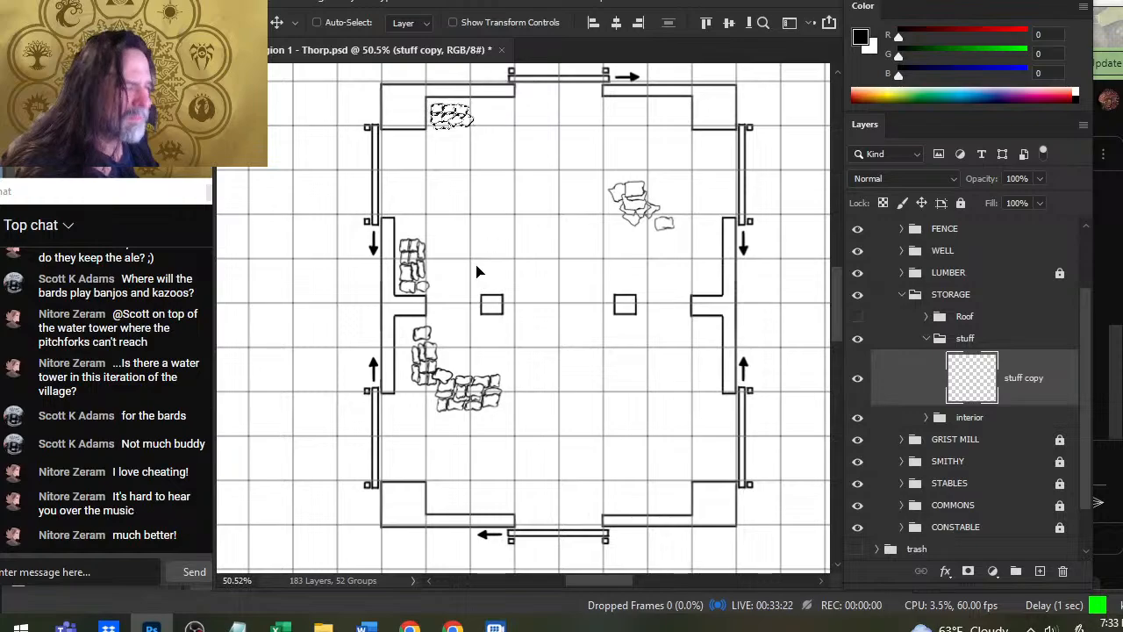
- Cut the vertical stack from the southwest pile onto a new layer and move it against the west wall below the buttress
key(l)
drag(387, 355, 448, 318)
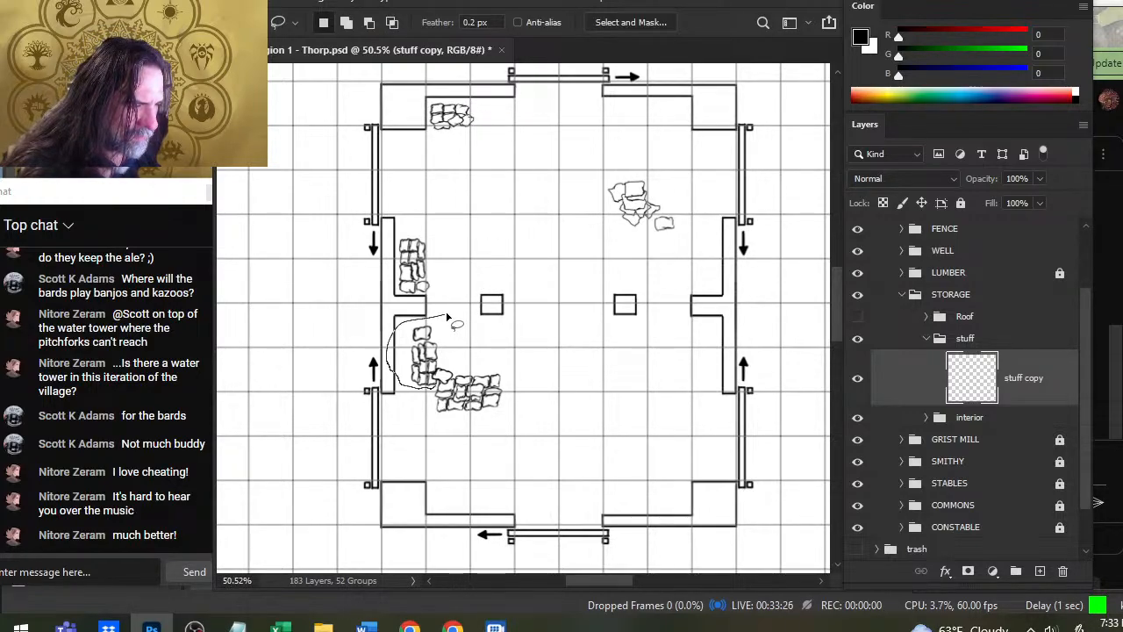
drag(447, 318, 446, 355)
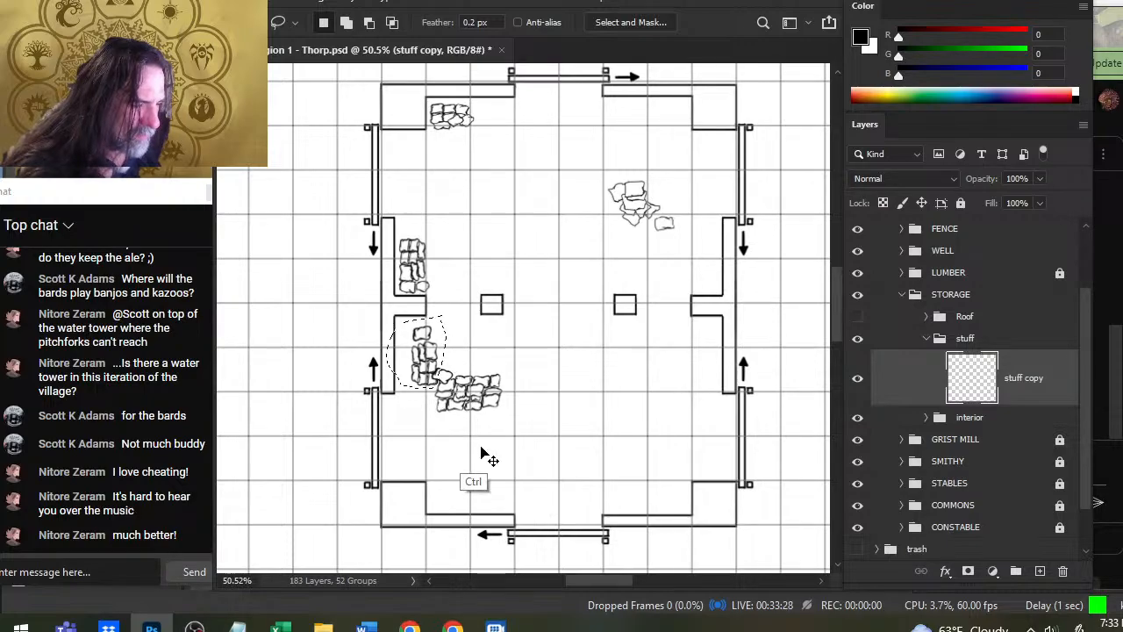
key(ctrl+shift+j)
key(v)
drag(543, 379, 524, 389)
- Draw missing sack outlines with a 3 px brush where the two separated piles were cut, erasing stray lines
key(b)
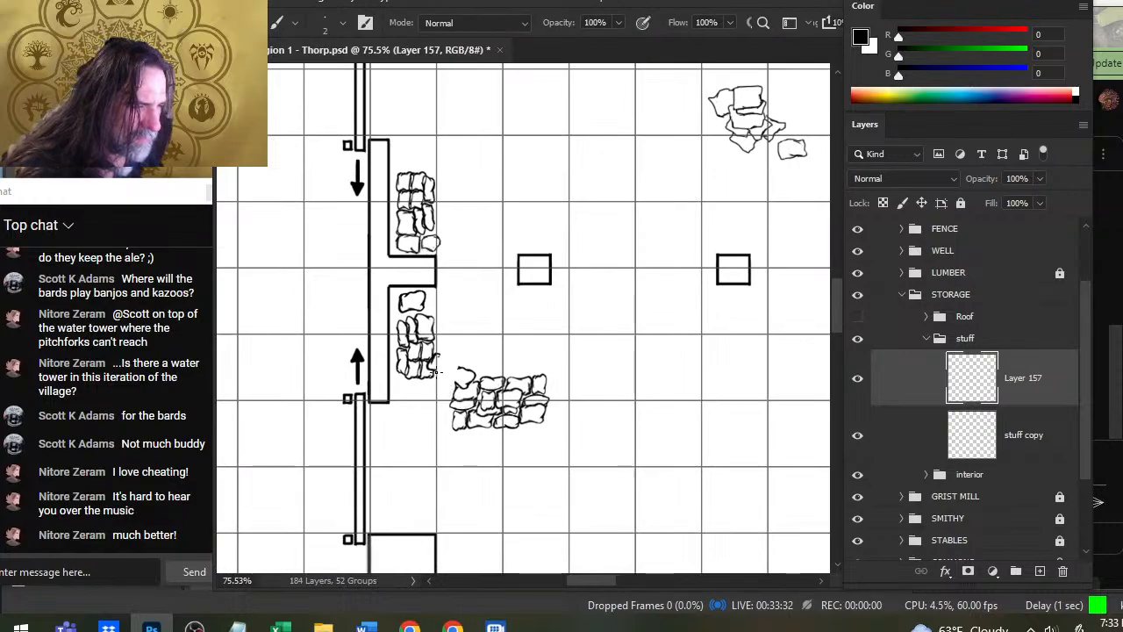
key(bracketright)
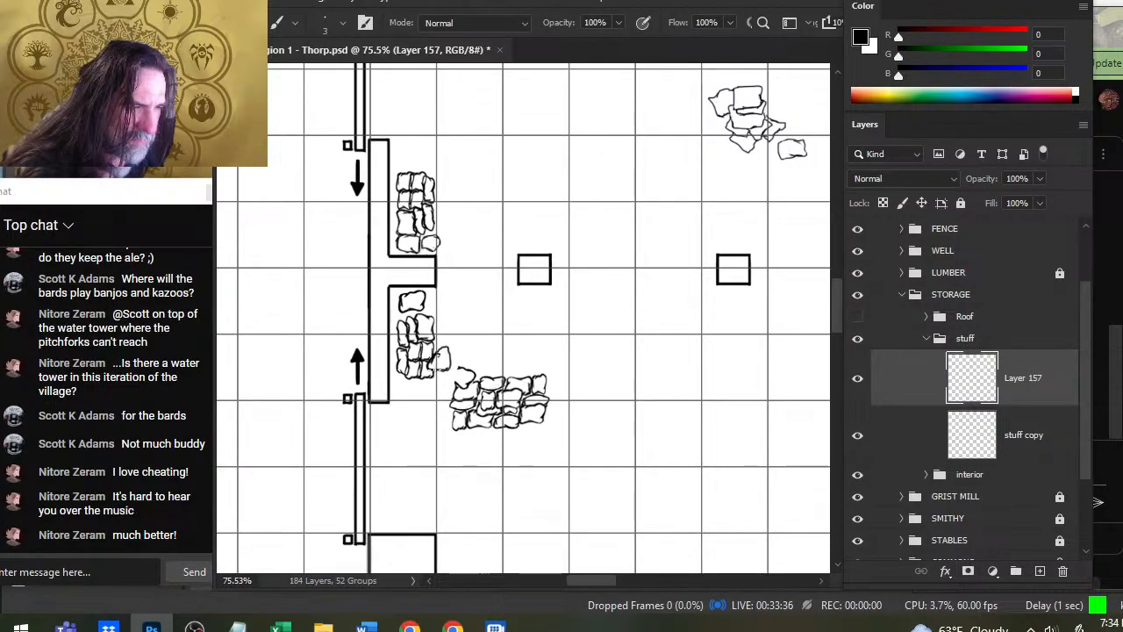
key(e)
key(b)
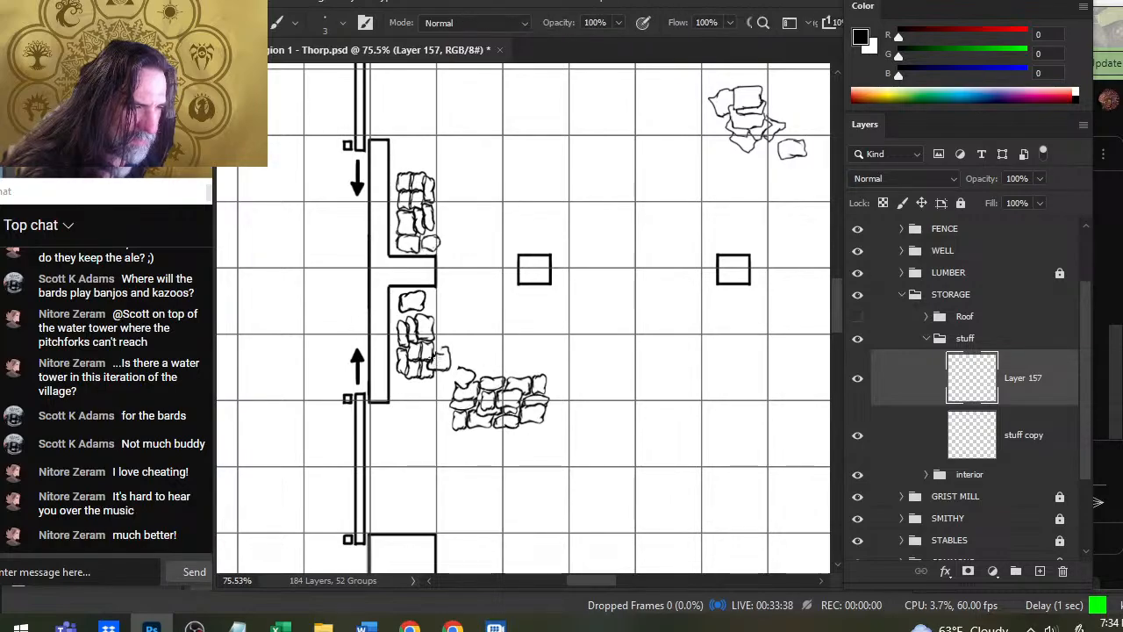
key(e)
key(b)
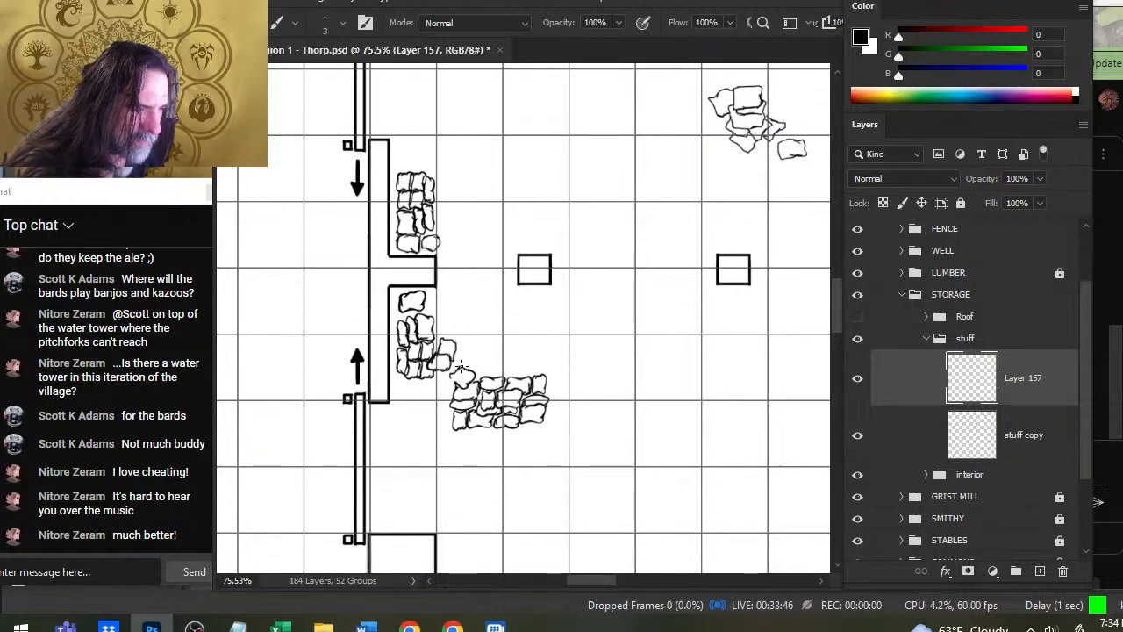
key(l)
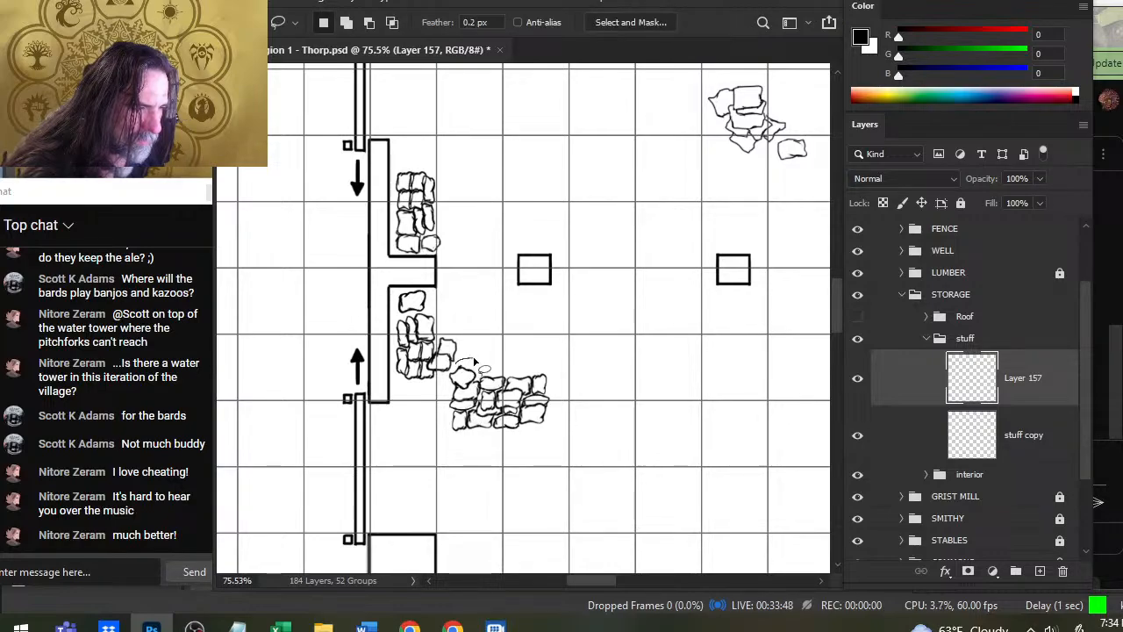
mouse_move(474, 362)
mouse_down()
mouse_move(438, 388)
mouse_move(518, 481)
mouse_move(570, 338)
mouse_up()
key(ctrl+j)
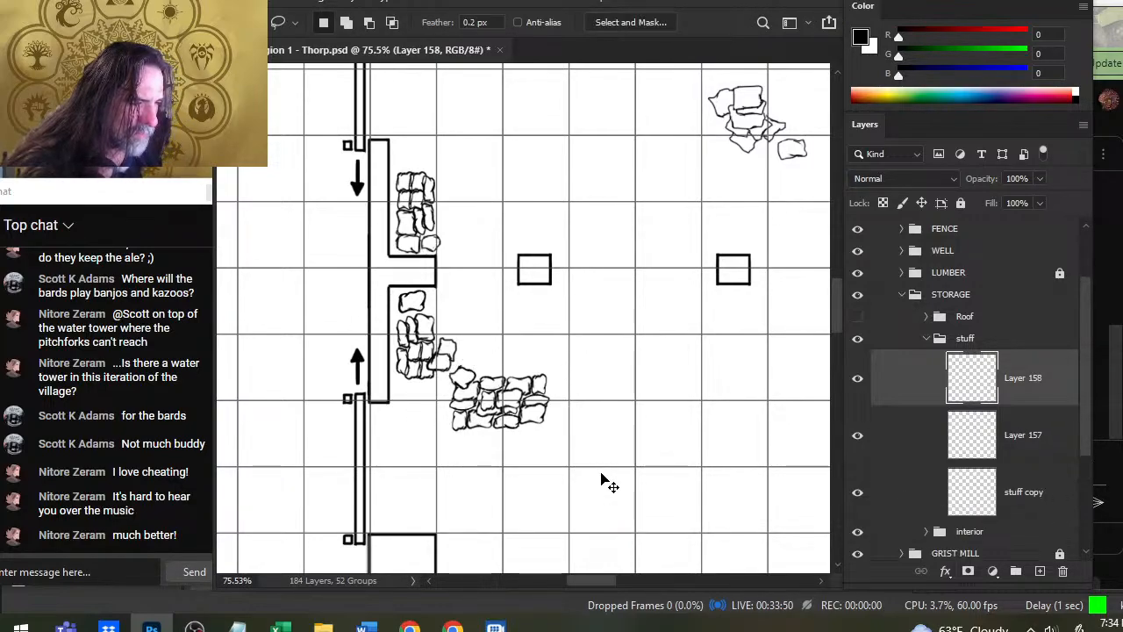
key(ctrl+z)
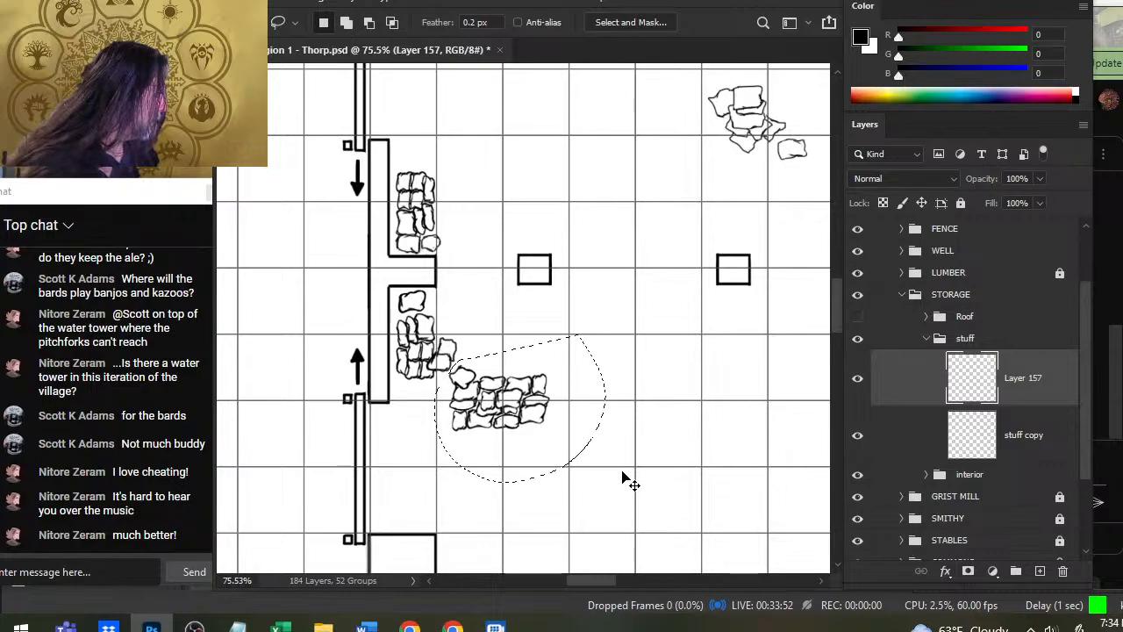
key(ctrl+d)
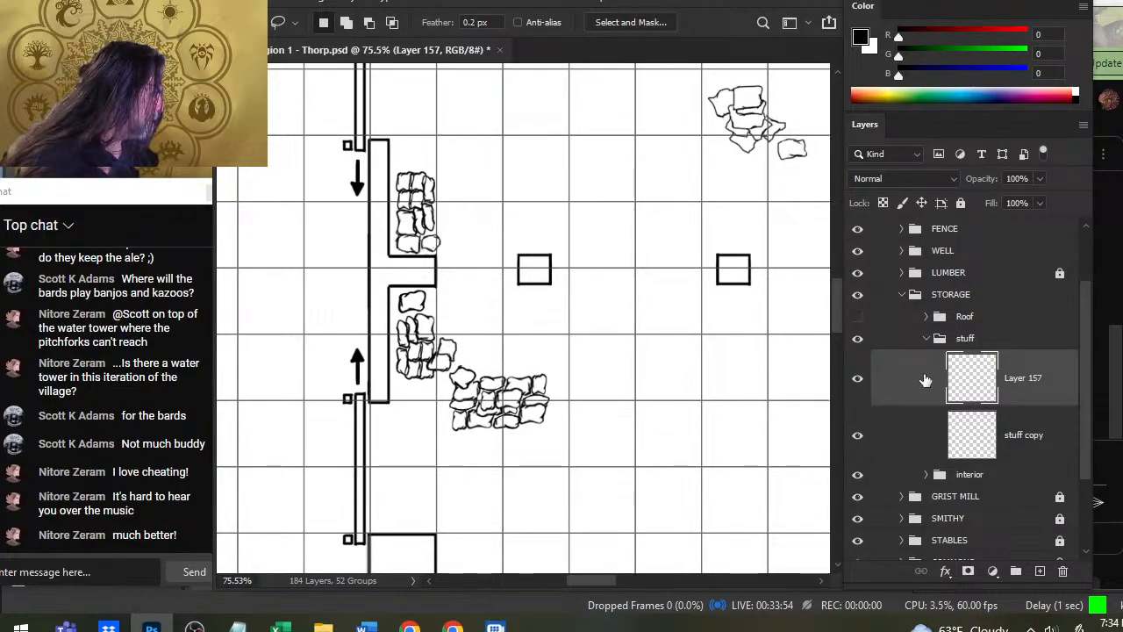
- Merge Layer 157 into stuff copy, and cut the wide southwest sack pile onto its own layer
right_click(925, 379)
click(965, 493)
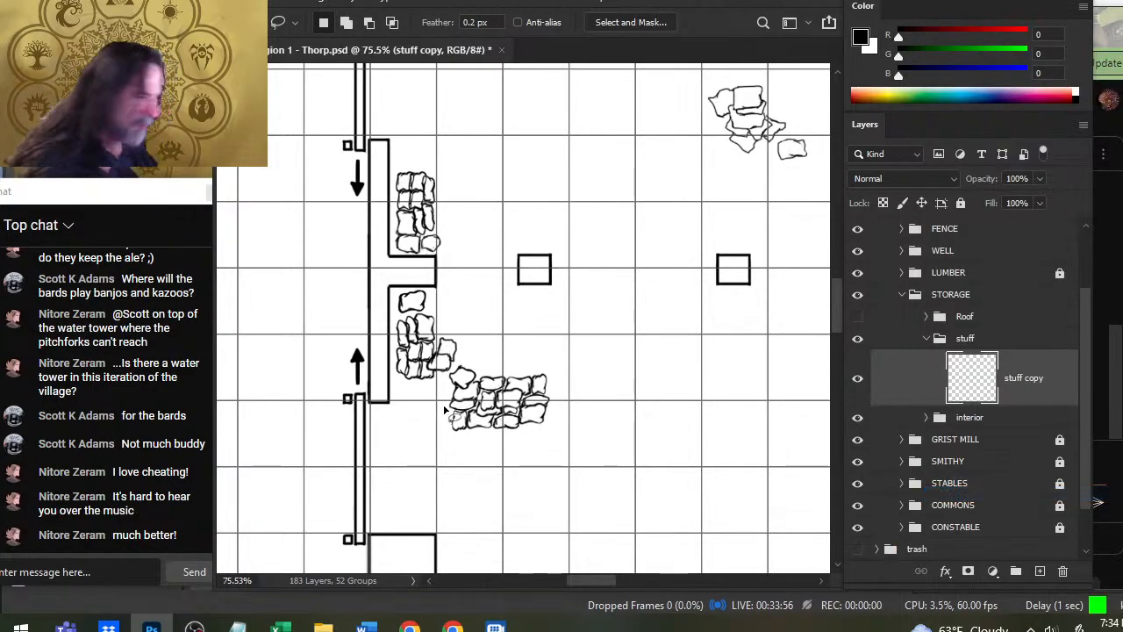
mouse_move(489, 359)
mouse_down()
mouse_move(577, 458)
mouse_move(539, 494)
mouse_up()
key(ctrl+x)
key(ctrl+v)
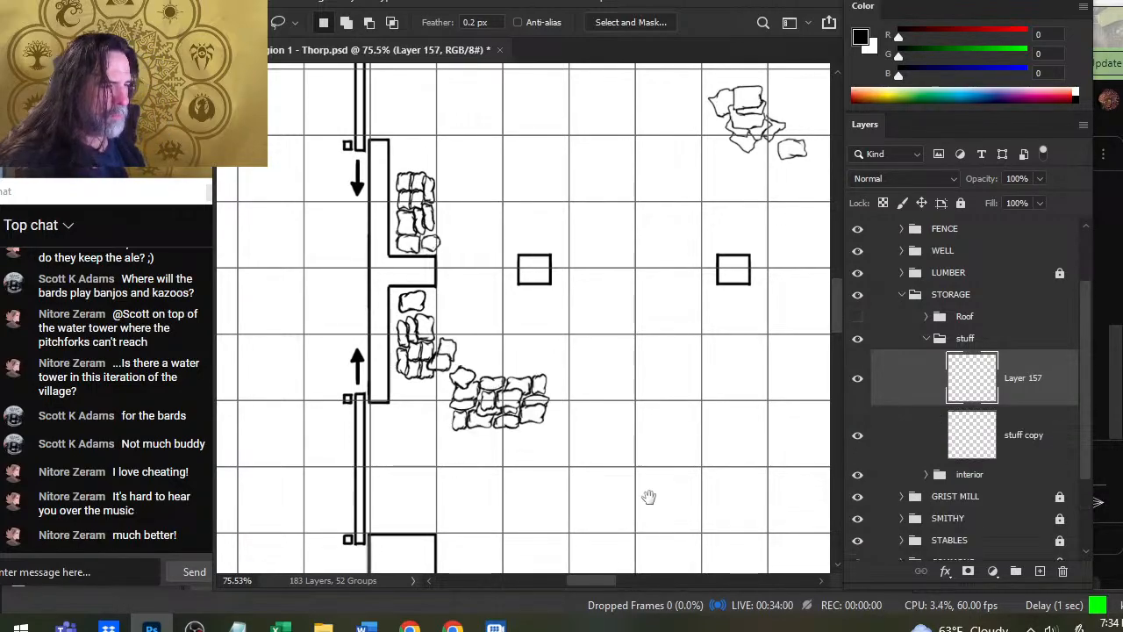
- Move the wide sack pile to the southeast corner of the storage building and merge its layer into stuff copy
key(ctrl+space)
drag(661, 480, 545, 333)
key(v)
mouse_move(564, 376)
mouse_down()
mouse_move(556, 359)
mouse_move(559, 368)
mouse_up()
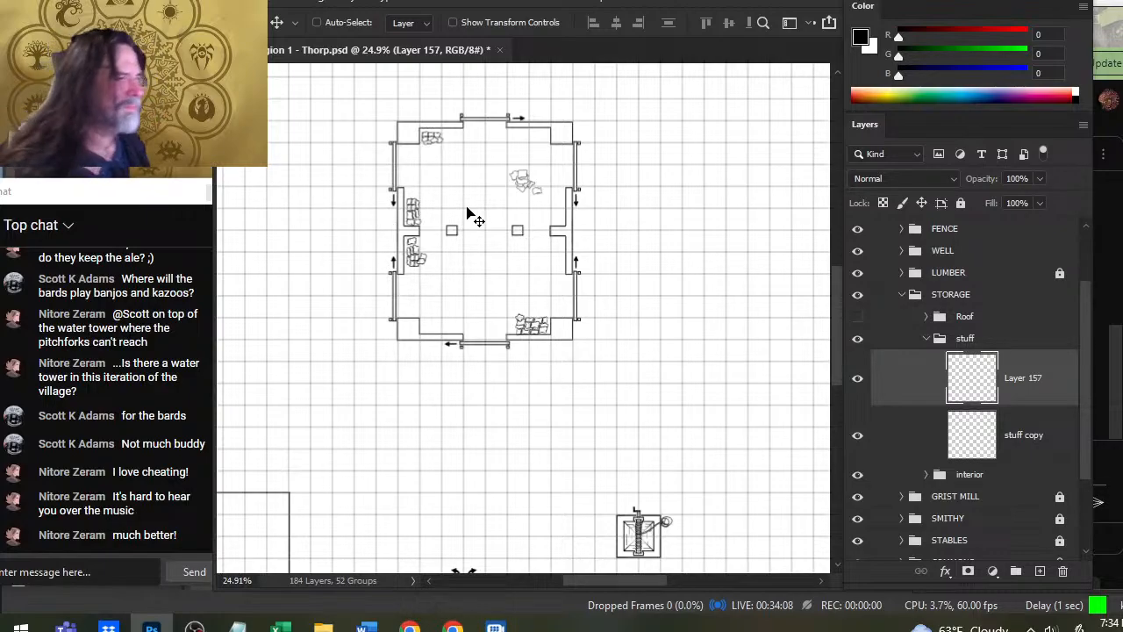
right_click(873, 379)
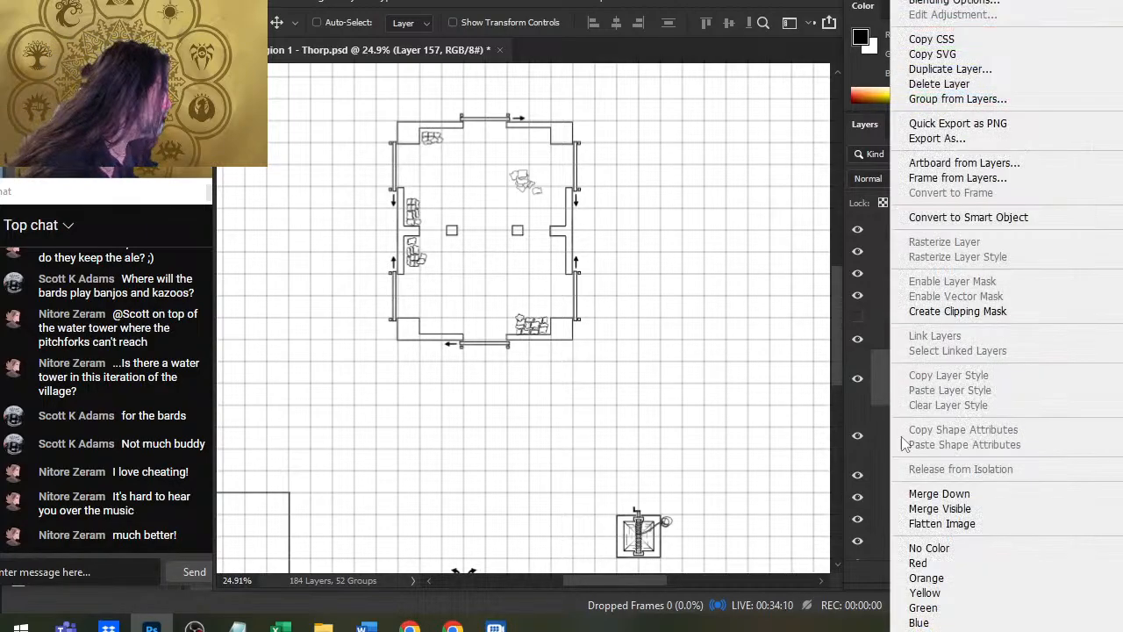
click(938, 494)
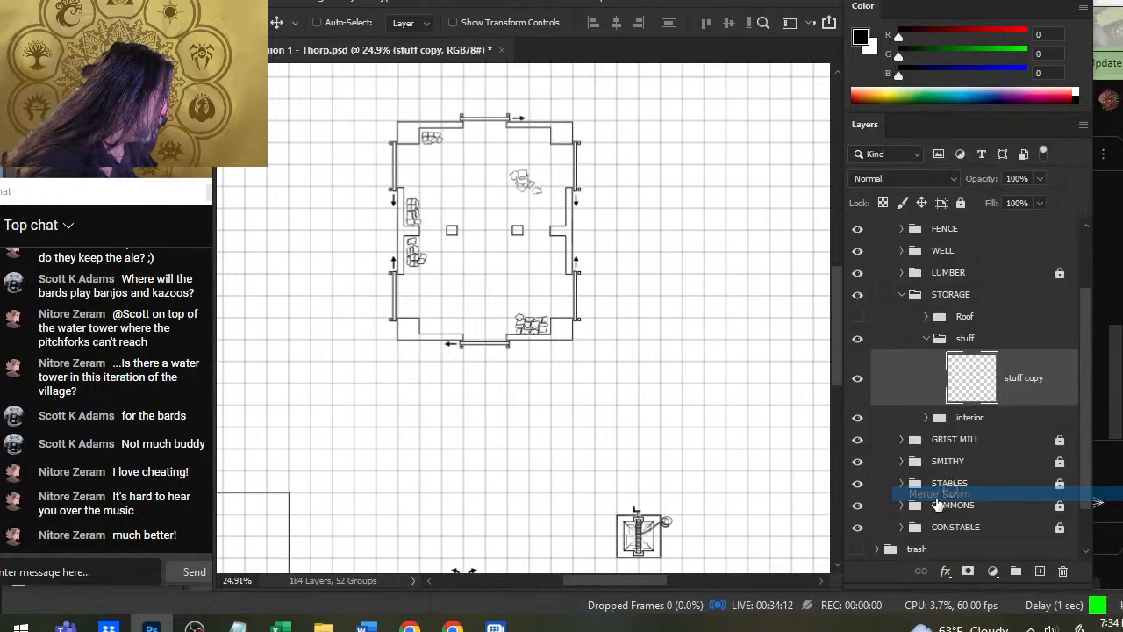
- Erase the loose sacks in the northeast of the storage building with a 90 px eraser on the stuff copy layer
key(e)
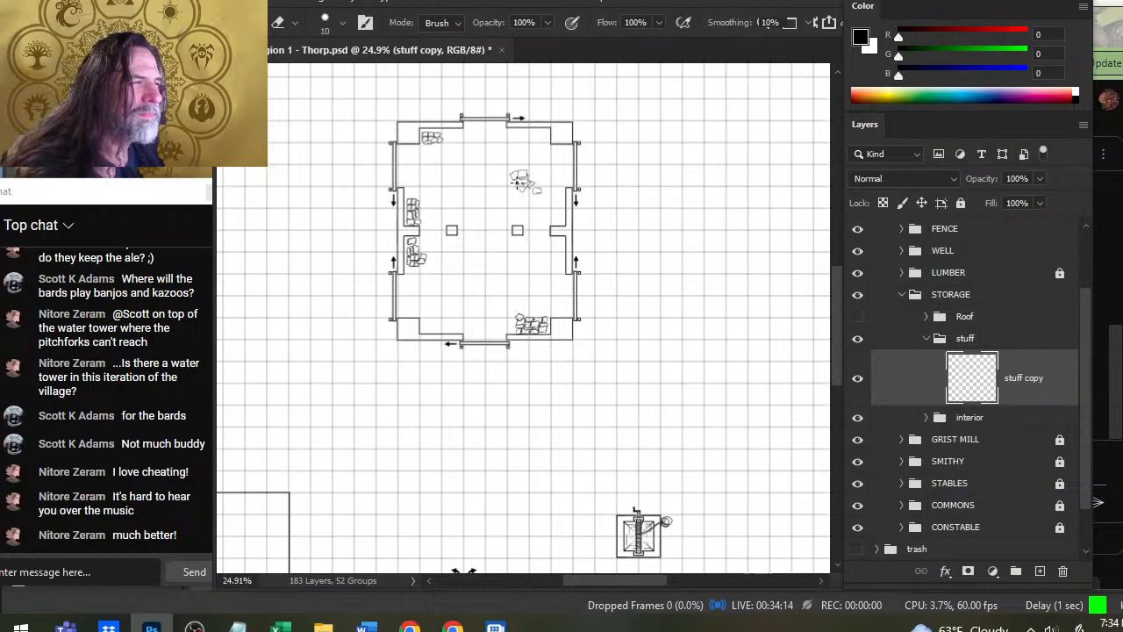
key(bracketright)
key(bracketright)
key(bracketright)
key(bracketright)
key(bracketright)
key(bracketright)
key(bracketright)
key(bracketright)
click(520, 180)
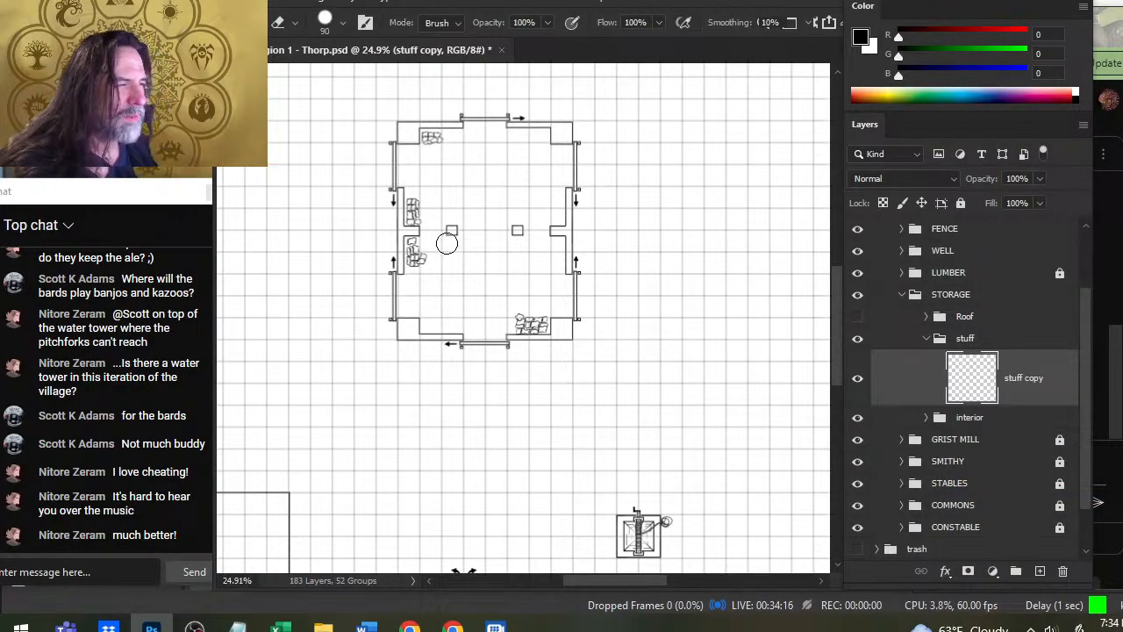
key(z)
mouse_move(454, 234)
mouse_down()
mouse_move(496, 237)
mouse_move(498, 248)
mouse_up()
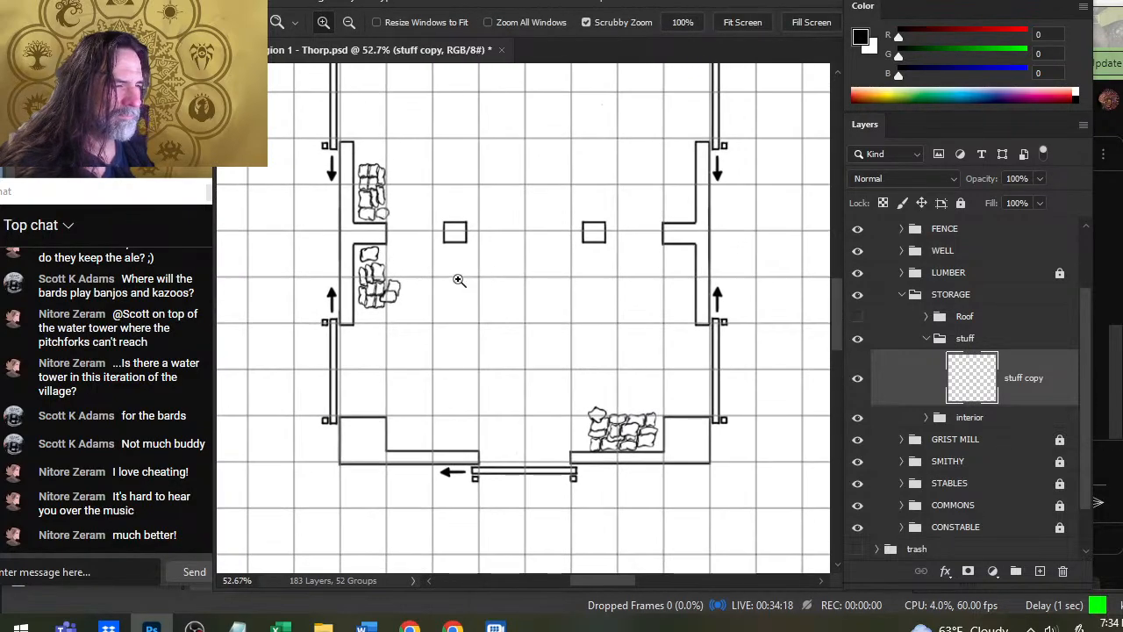
key(b)
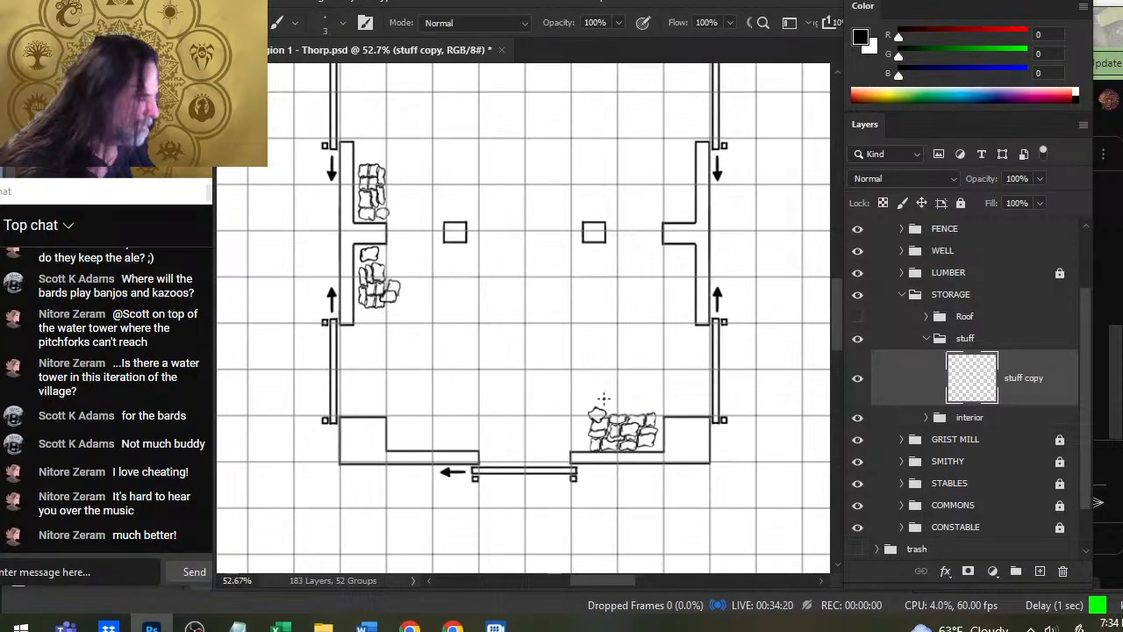
drag(435, 182, 463, 123)
key(z)
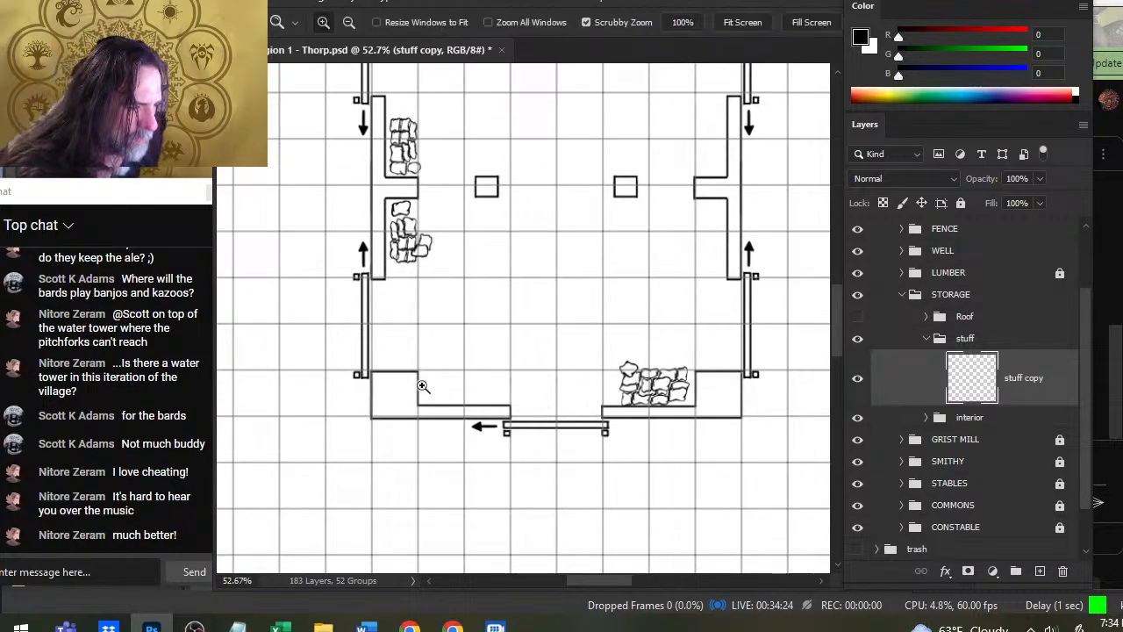
drag(422, 383, 445, 400)
key(bracketright)
key(bracketright)
key(bracketright)
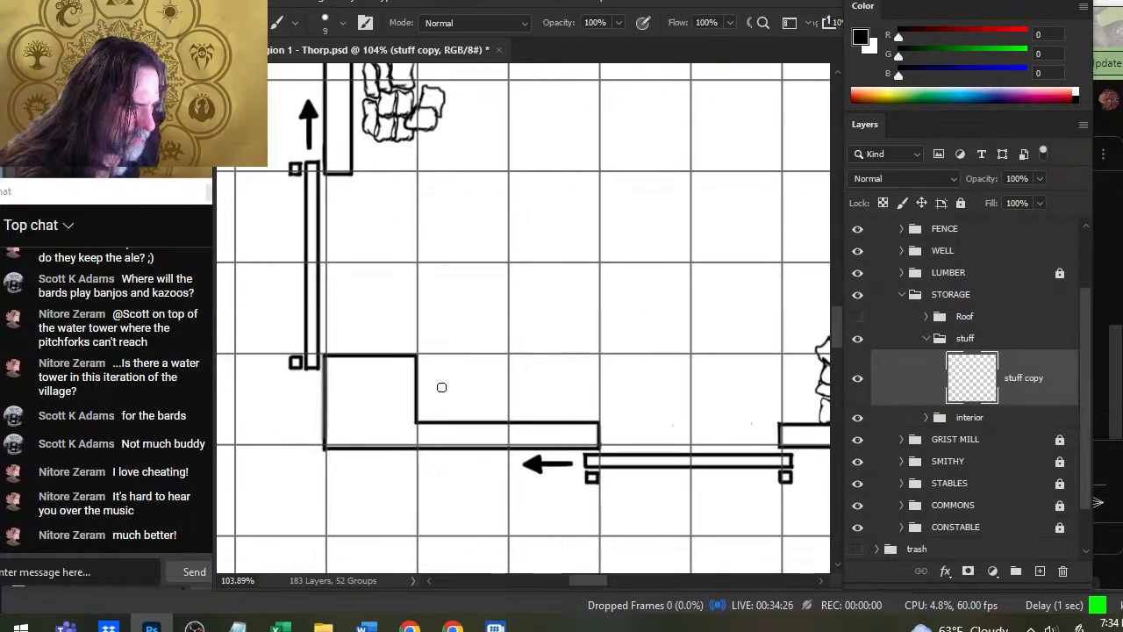
key(bracketright)
key(bracketright)
key(bracketright)
key(z)
click(478, 376)
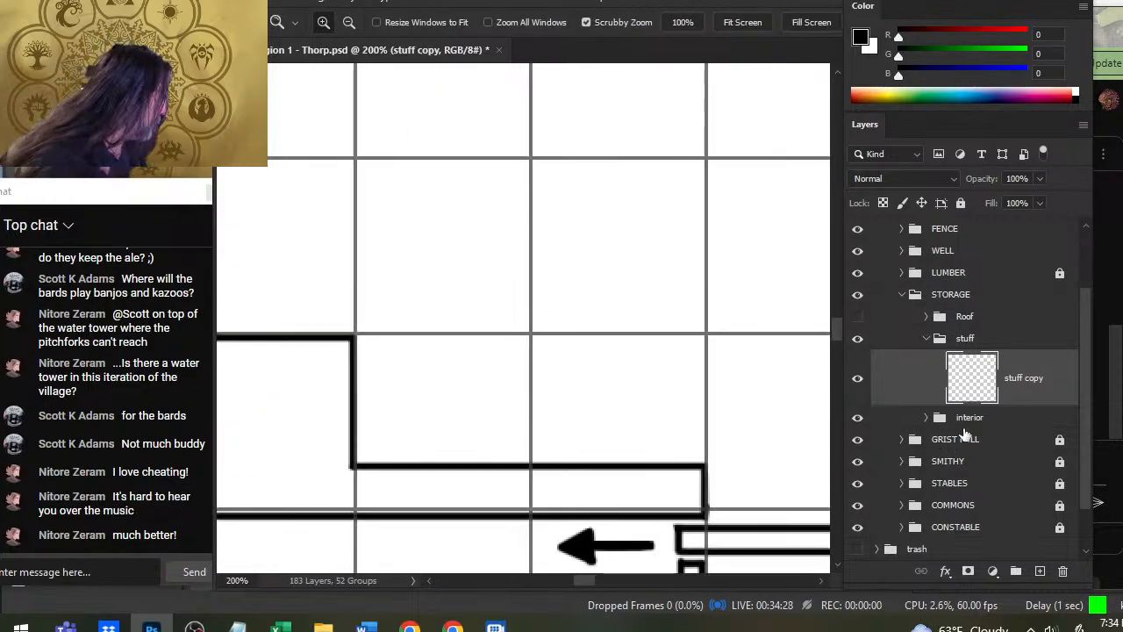
- Nudge the whole STORAGE group until the building's walls line up with the map grid, checking the alignment around the building
click(981, 296)
drag(767, 483, 623, 382)
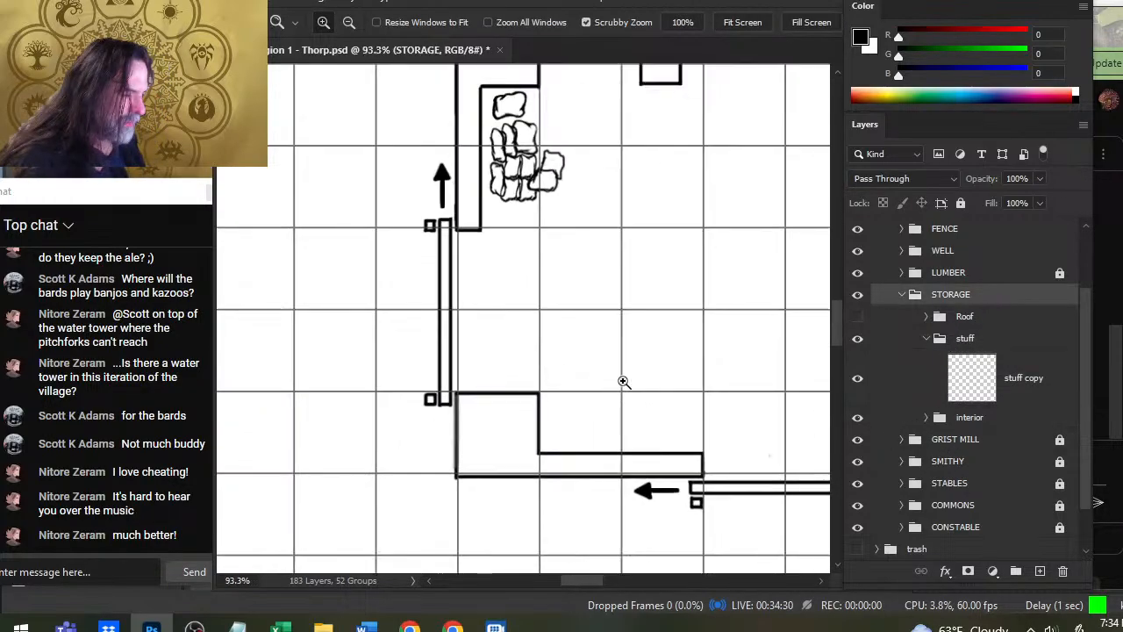
key(v)
key(Up)
key(Up)
key(Up)
key(Up)
key(Right)
key(Right)
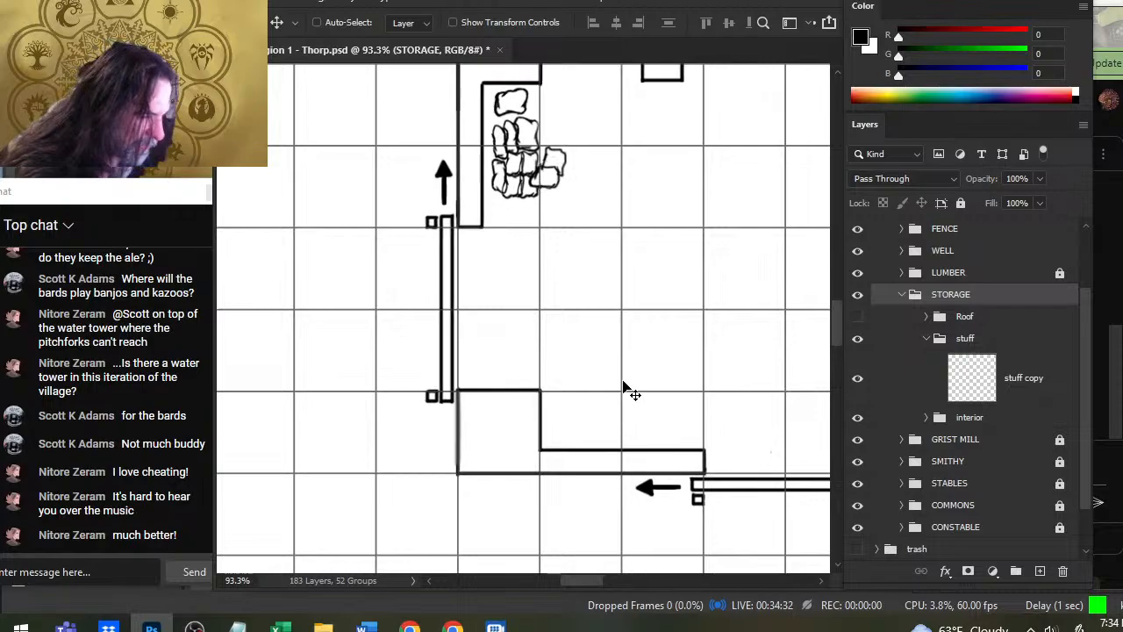
key(Up)
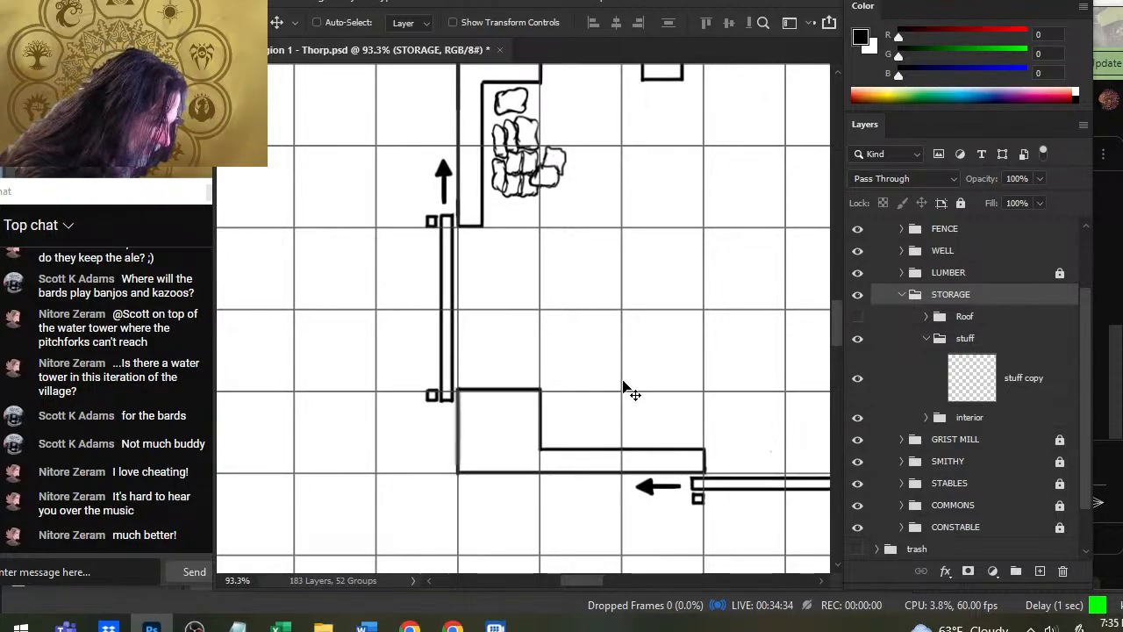
key(Down)
key(Up)
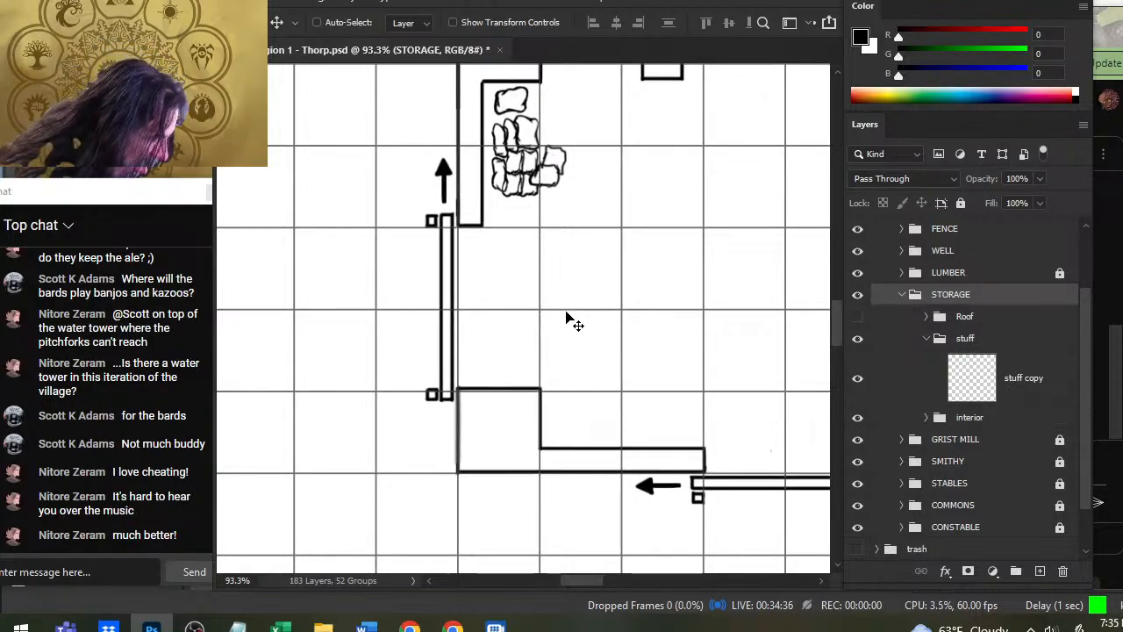
key(Down)
key(Up)
key(Up)
key(Up)
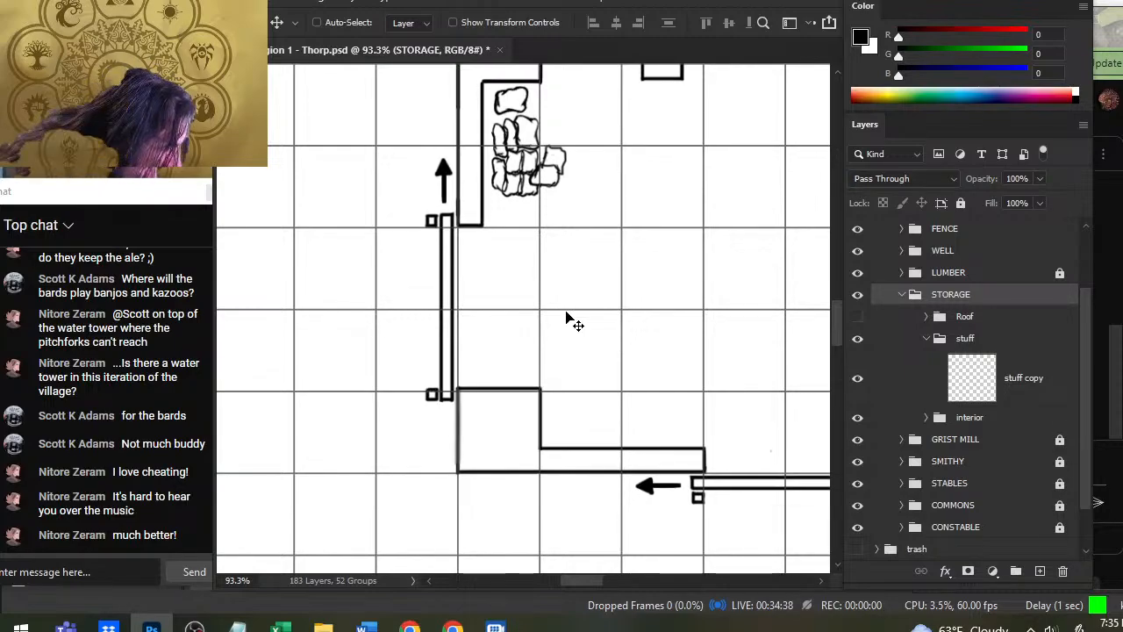
key(Left)
key(Left)
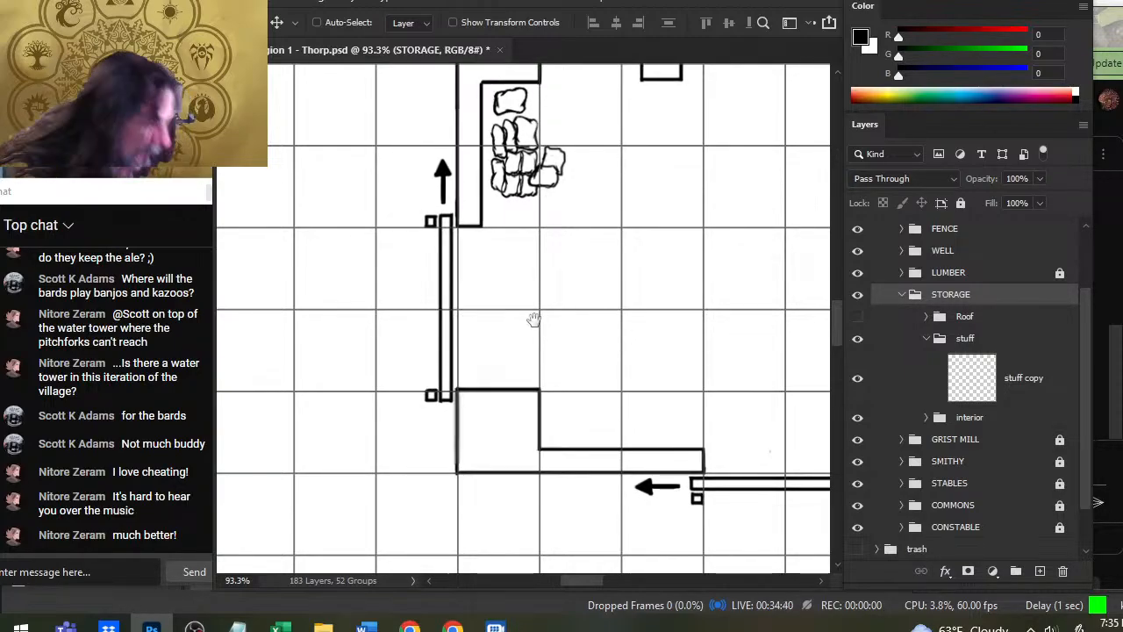
drag(573, 370, 394, 252)
drag(615, 331, 577, 316)
drag(622, 263, 655, 264)
drag(623, 171, 813, 494)
drag(459, 418, 584, 280)
drag(664, 430, 446, 342)
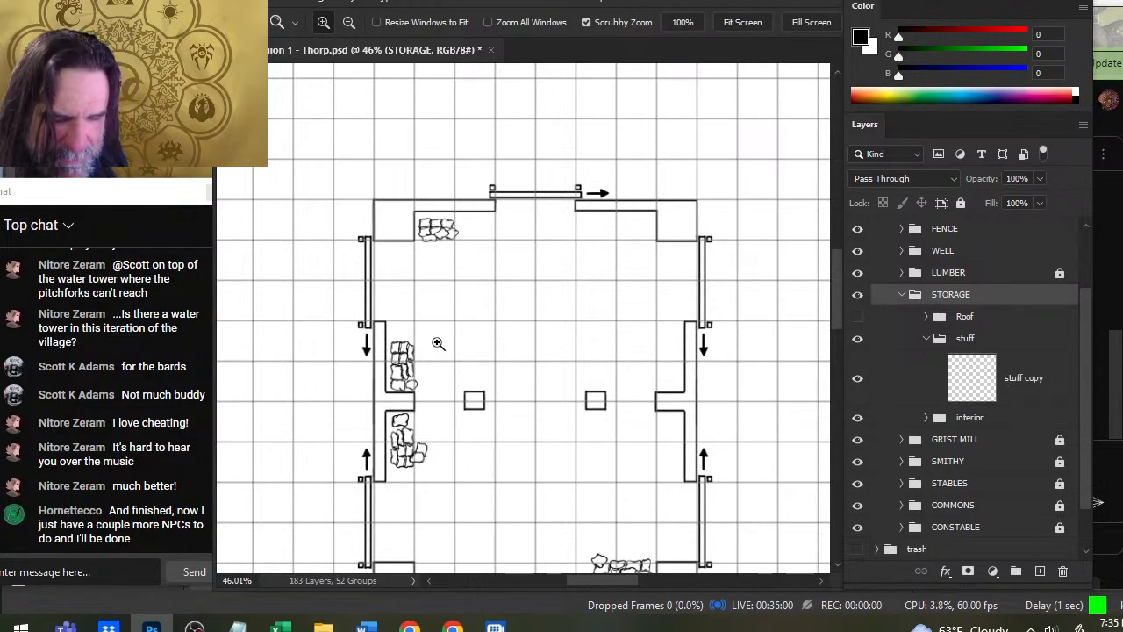
scroll(254, 306, up, 1)
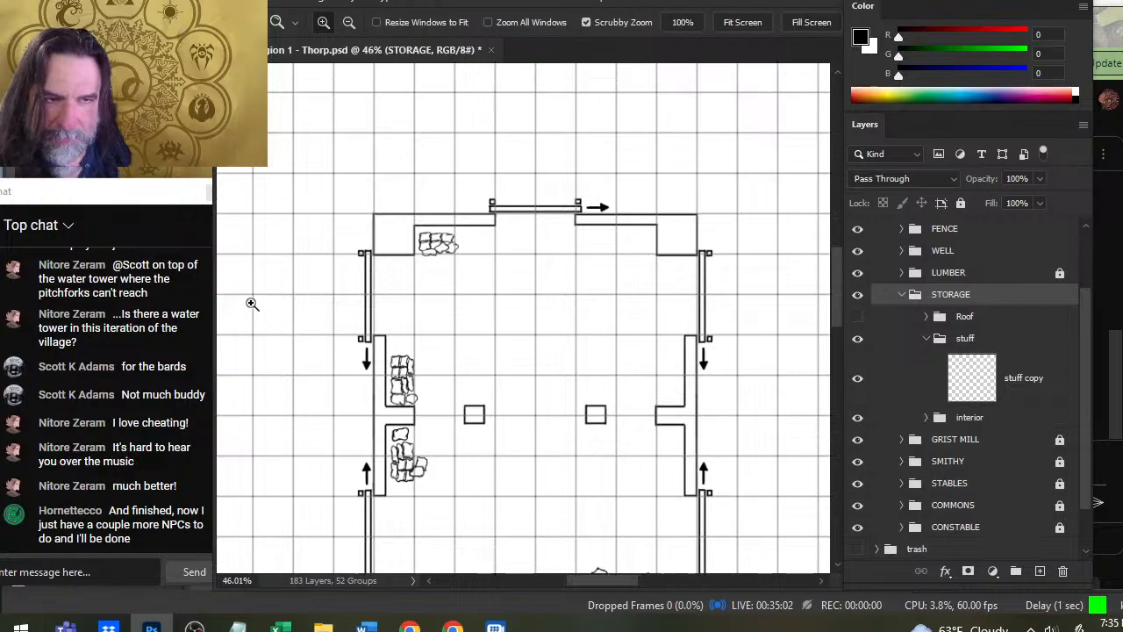
scroll(143, 364, up, 2)
scroll(143, 364, up, 3)
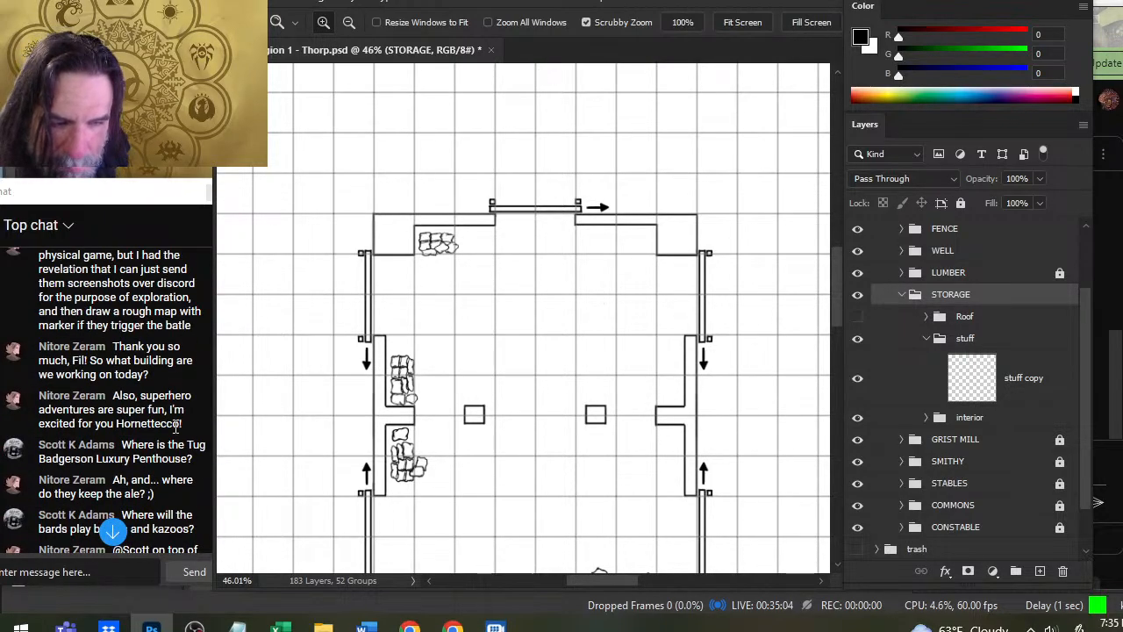
scroll(175, 425, up, 2)
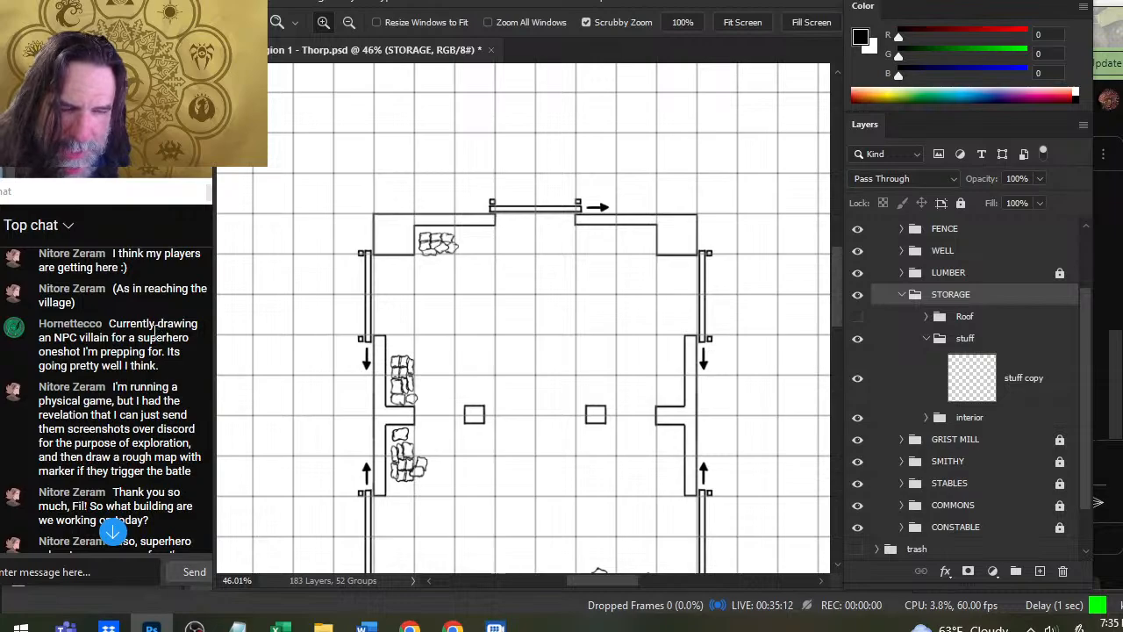
scroll(156, 330, down, 5)
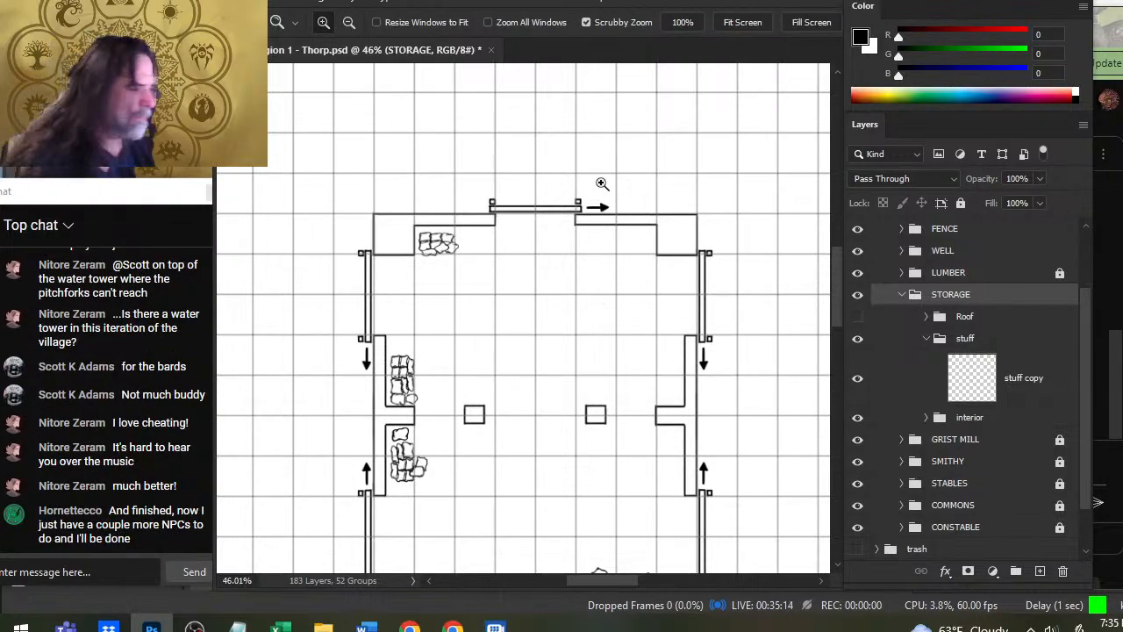
- Select the northwest sack pile on the stuff copy layer and nudge it up and left tight into the corner
drag(556, 381, 519, 321)
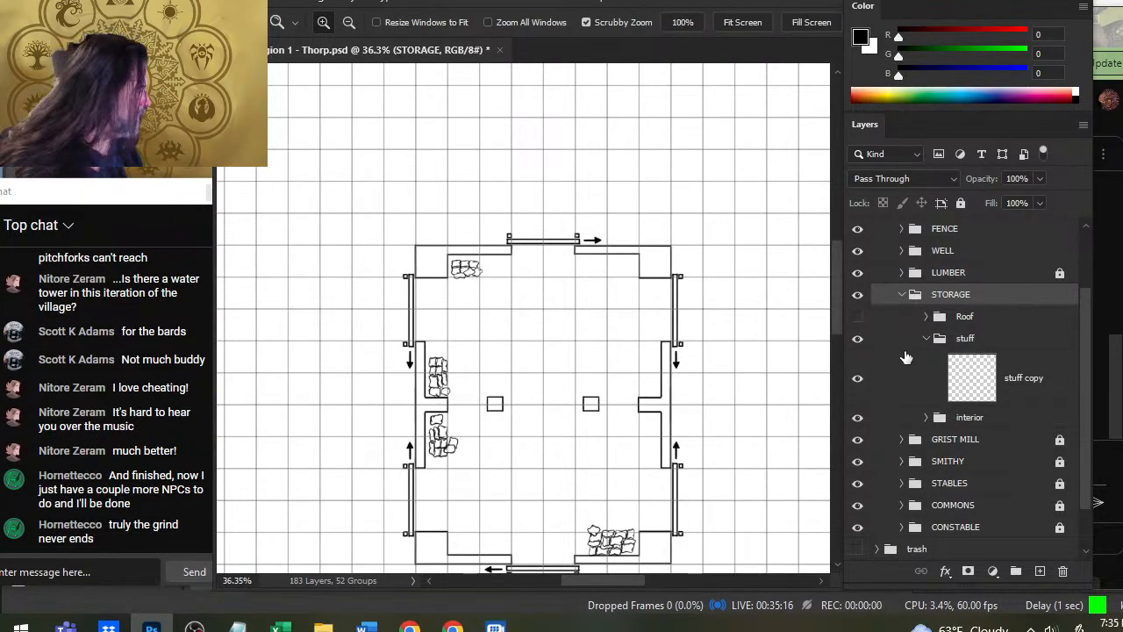
click(912, 373)
key(l)
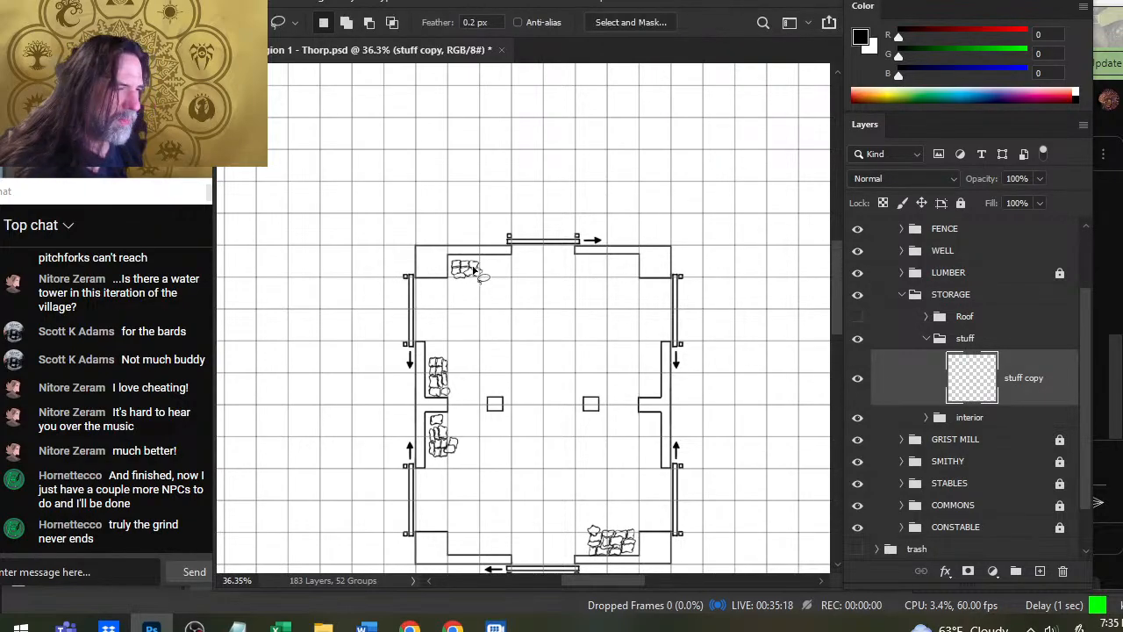
mouse_move(503, 266)
mouse_down()
mouse_move(431, 255)
mouse_move(526, 267)
mouse_up()
key(v)
key(Up)
key(Up)
key(Up)
key(Up)
key(Up)
key(Up)
key(Up)
key(Up)
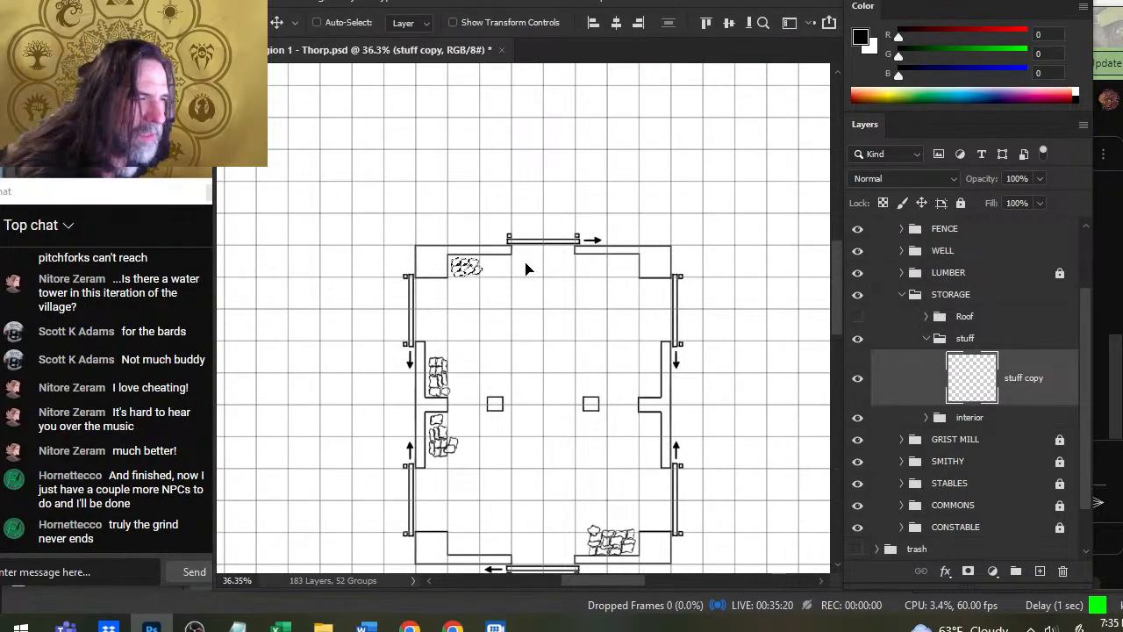
key(Left)
key(Left)
key(Left)
key(Left)
key(Left)
key(Left)
key(Left)
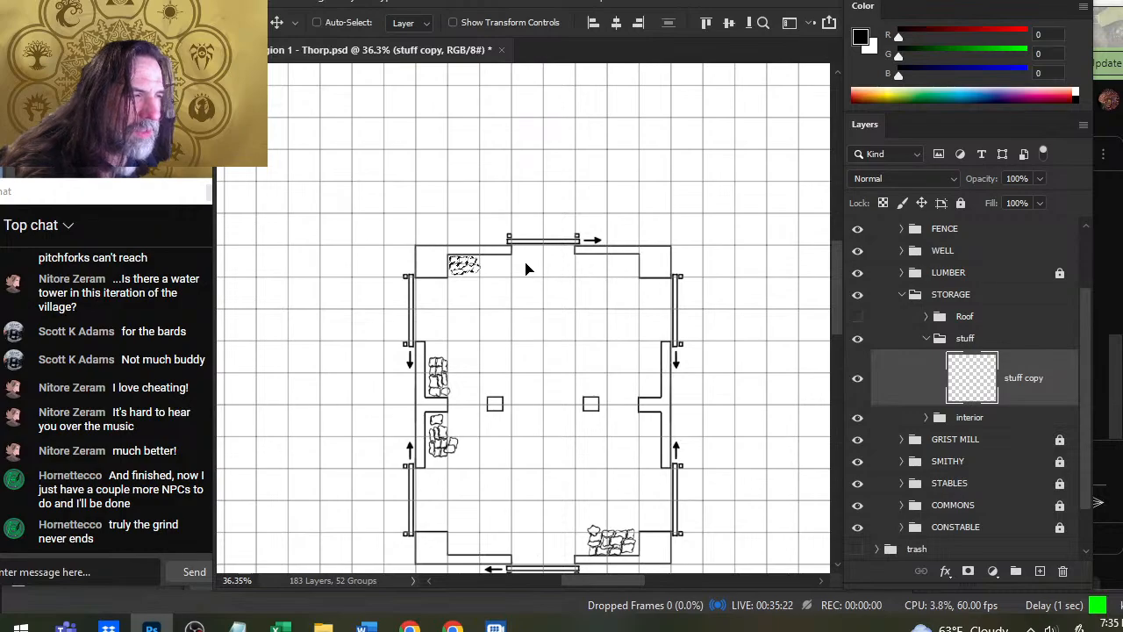
- Paint a solid black circle with a 50 px brush in the storage building's inner southwest corner
key(l)
drag(565, 452, 514, 314)
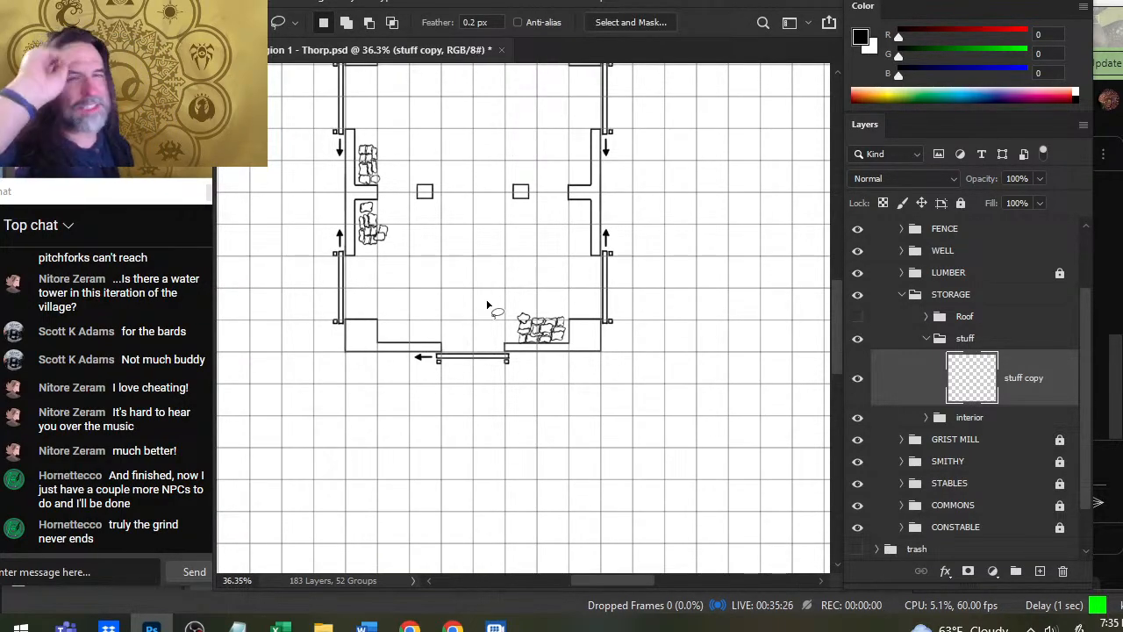
key(z)
drag(437, 371, 465, 371)
key(b)
key(bracketright)
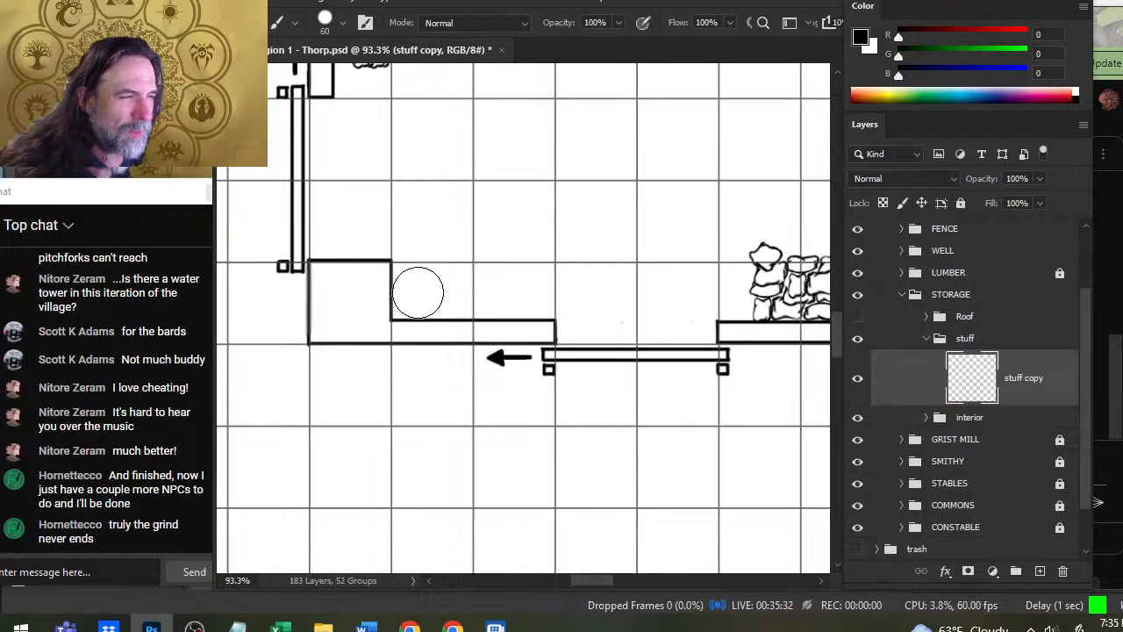
key(bracketleft)
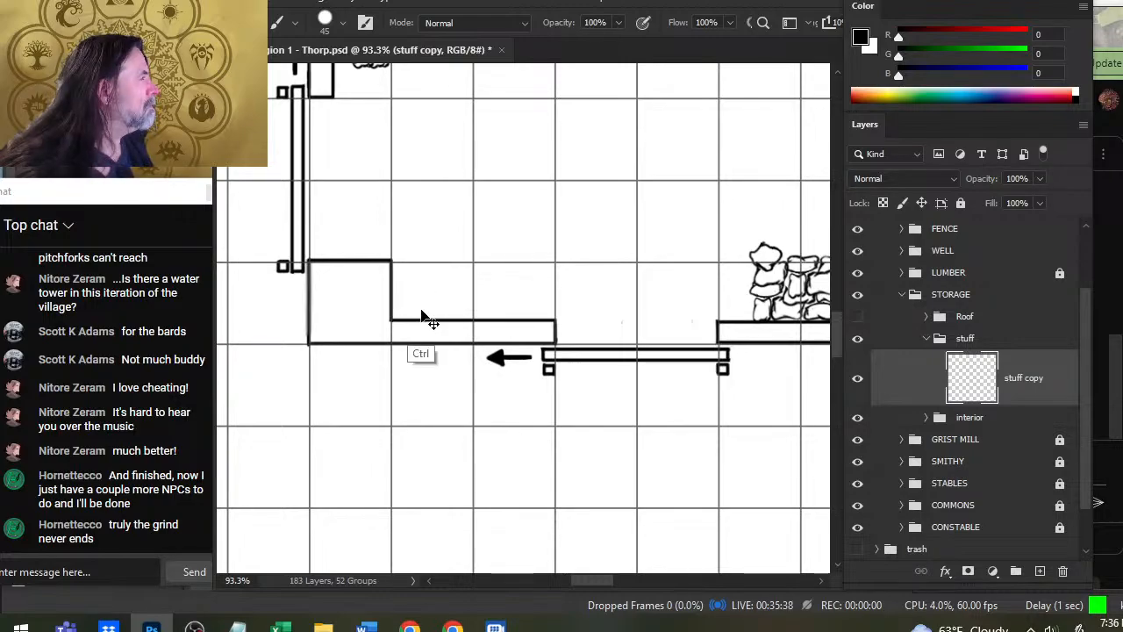
key(l)
key(b)
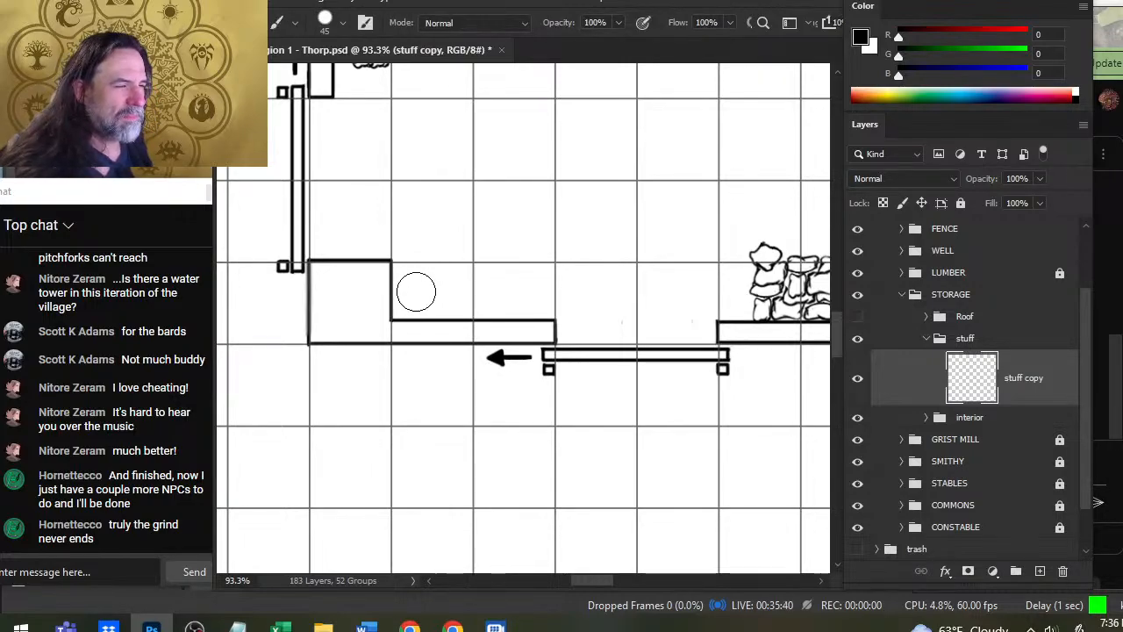
key(ctrl+z)
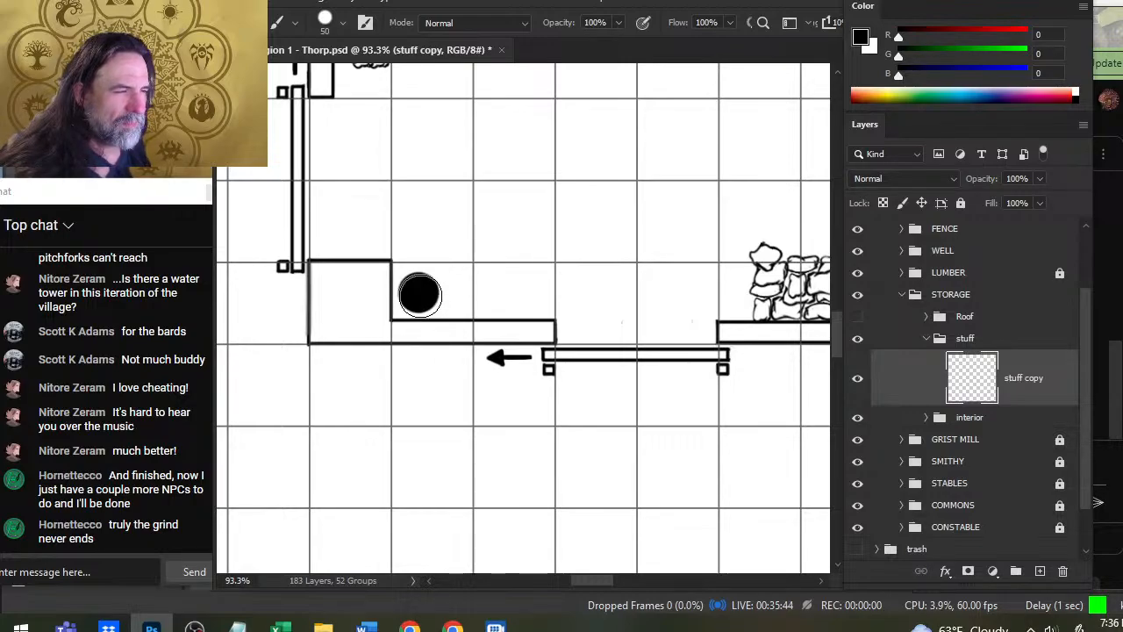
- Erase the centre of the black circle with a 40 px eraser, leaving an even ring
key(z)
drag(408, 283, 488, 301)
key(e)
key(bracketleft)
key(bracketleft)
key(bracketleft)
key(bracketleft)
key(bracketleft)
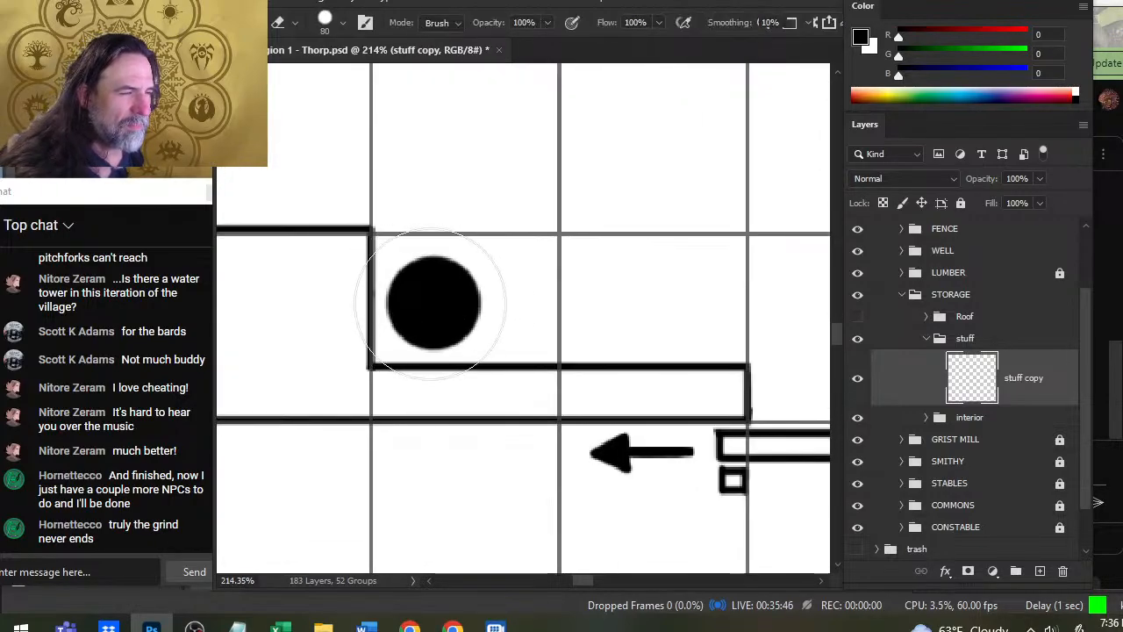
click(433, 302)
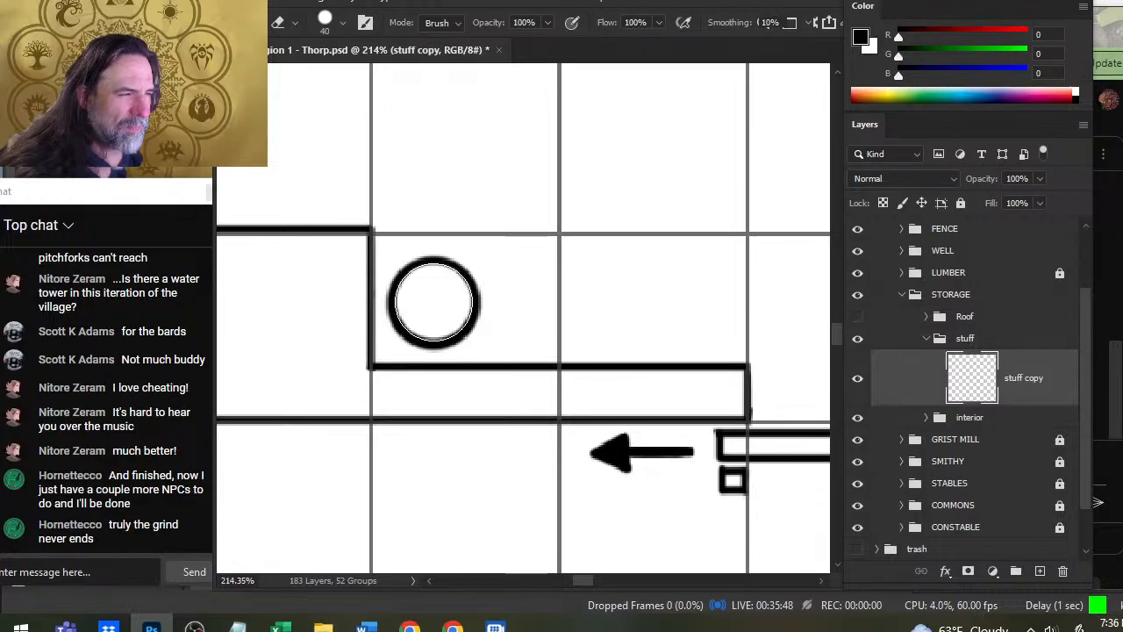
key(ctrl+z)
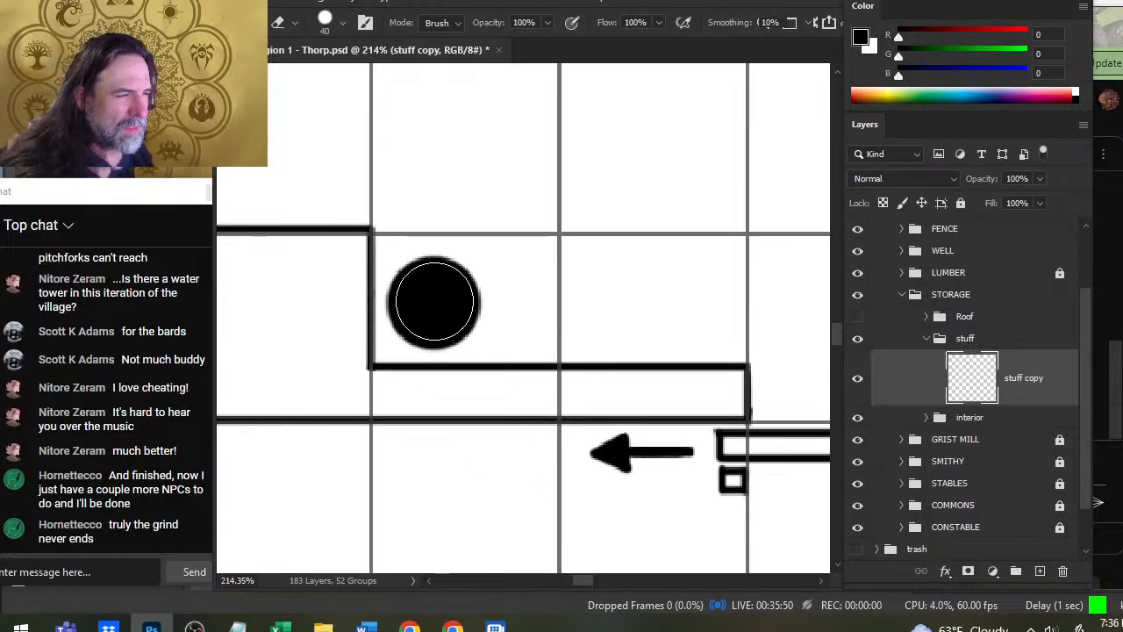
click(434, 303)
key(ctrl+z)
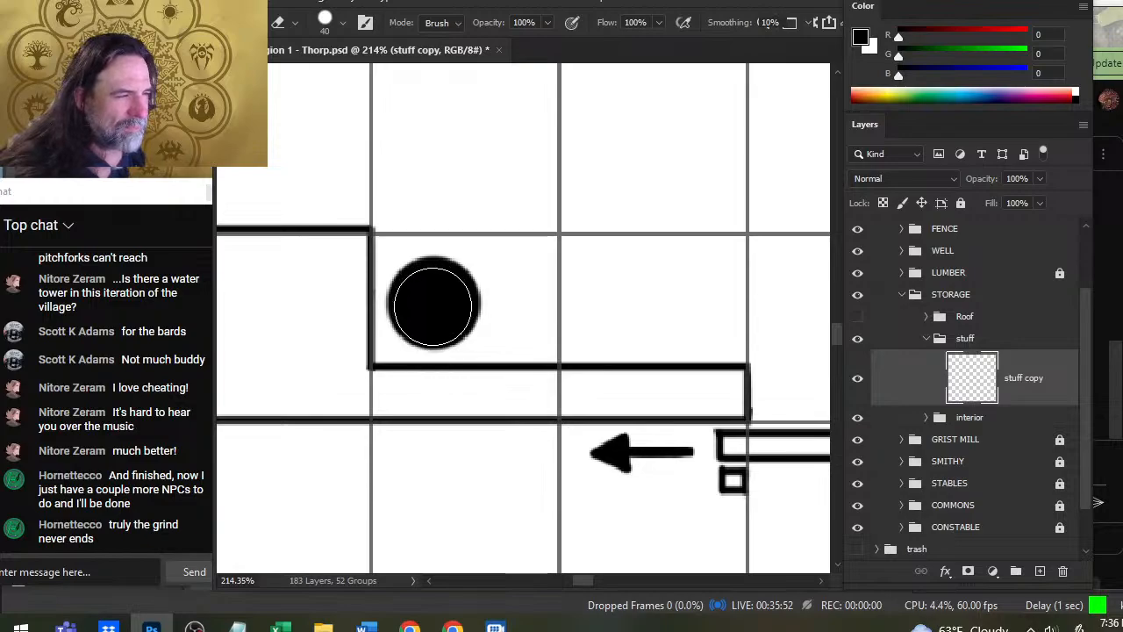
key(ctrl+shift+z)
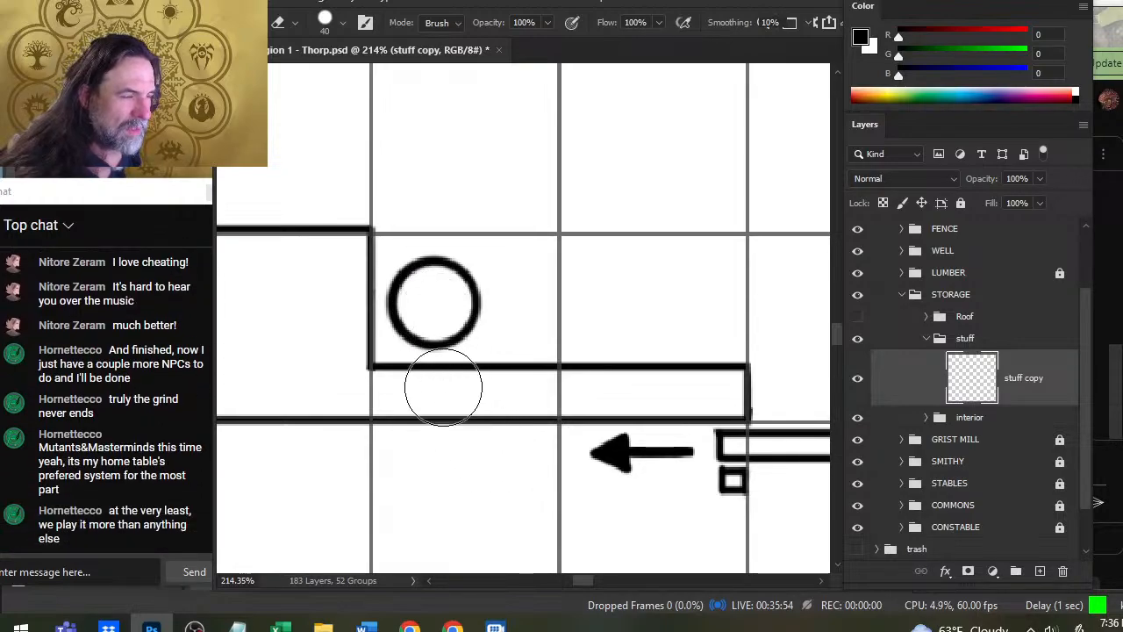
- Erase small notches into the ring's inner edge at its upper left and lower right with a 6 px eraser
key(b)
key(bracketleft)
key(bracketleft)
key(bracketleft)
key(bracketleft)
key(bracketleft)
key(bracketleft)
key(bracketleft)
key(bracketleft)
key(bracketleft)
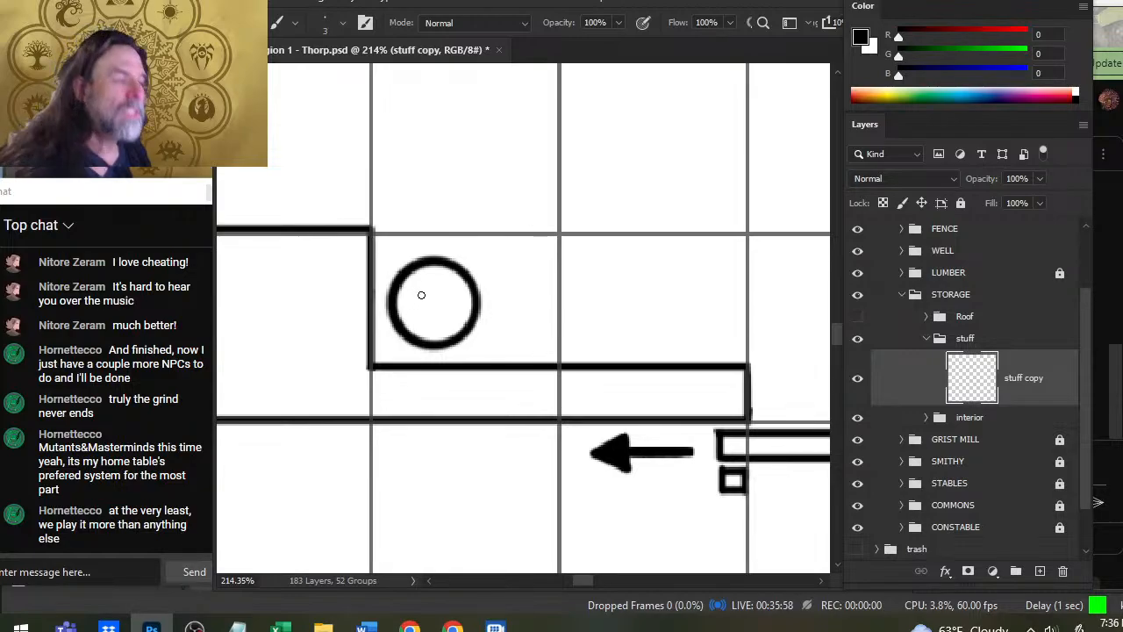
key(e)
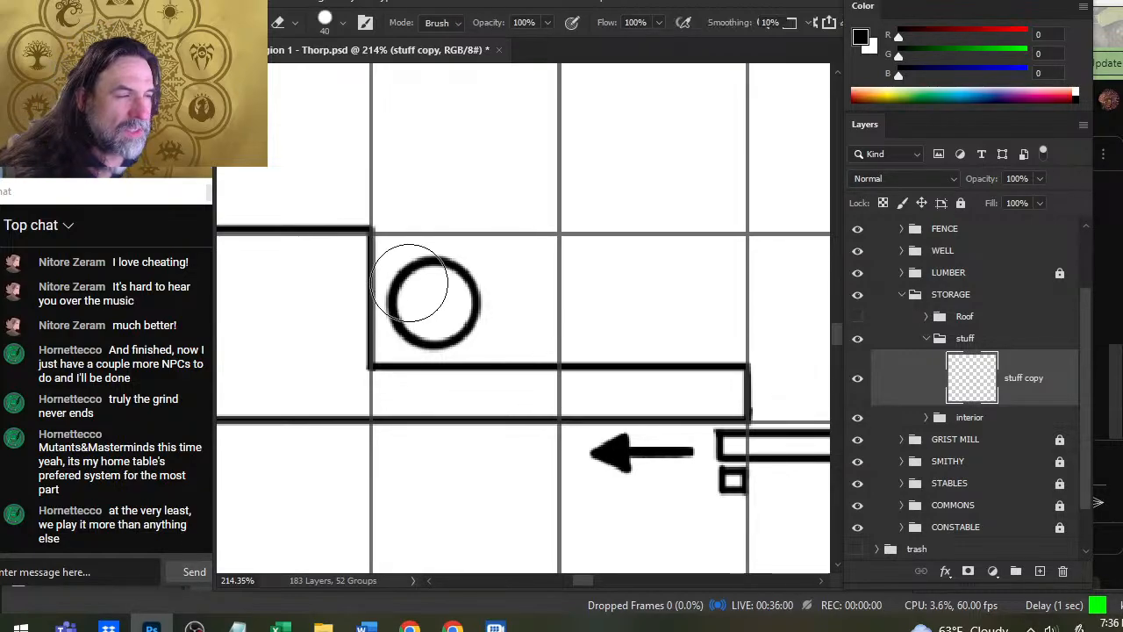
key(bracketleft)
key(bracketleft)
key(bracketleft)
key(bracketleft)
key(bracketleft)
key(bracketleft)
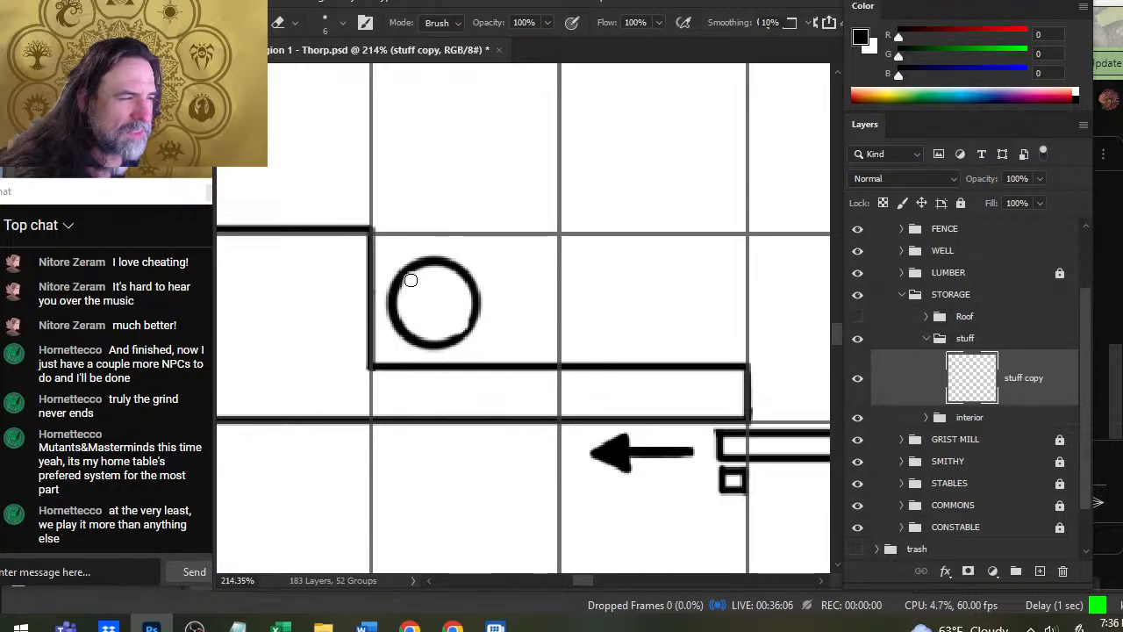
- Draw two parallel diagonal lines across the inside of the ring, from upper left to lower right, with a 2 px brush
key(b)
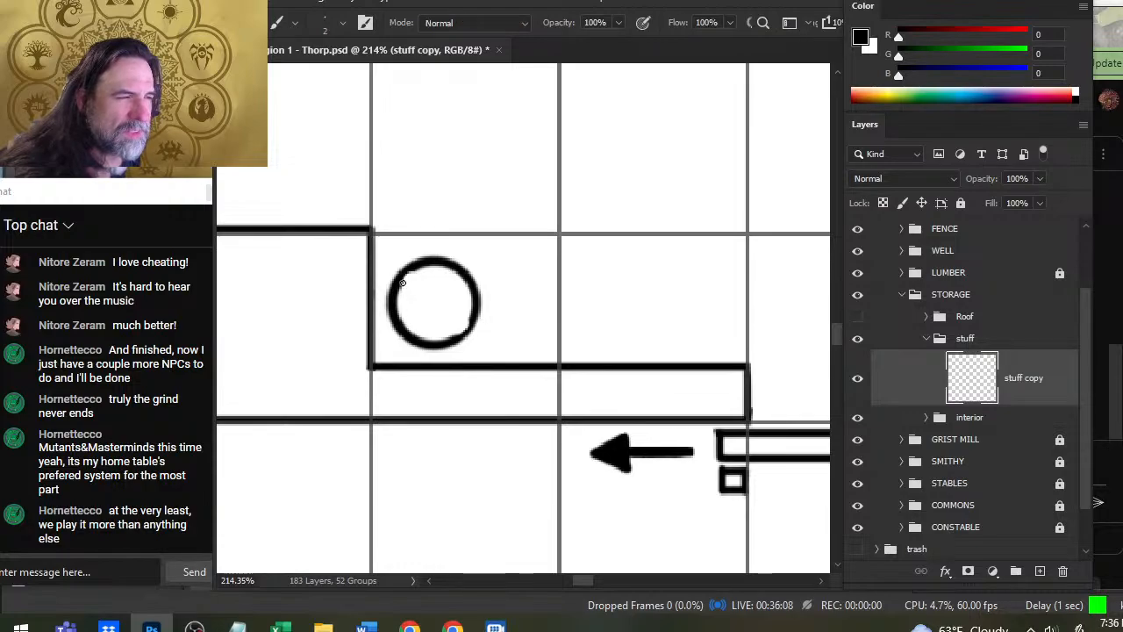
click(402, 282)
shift+click(467, 330)
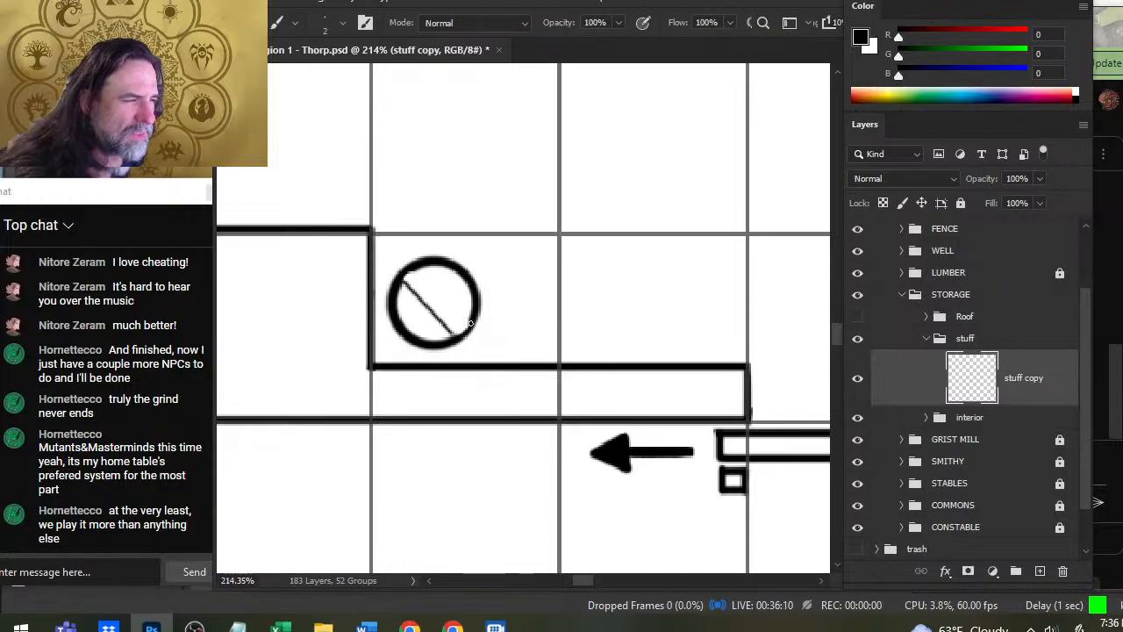
click(471, 323)
shift+click(415, 272)
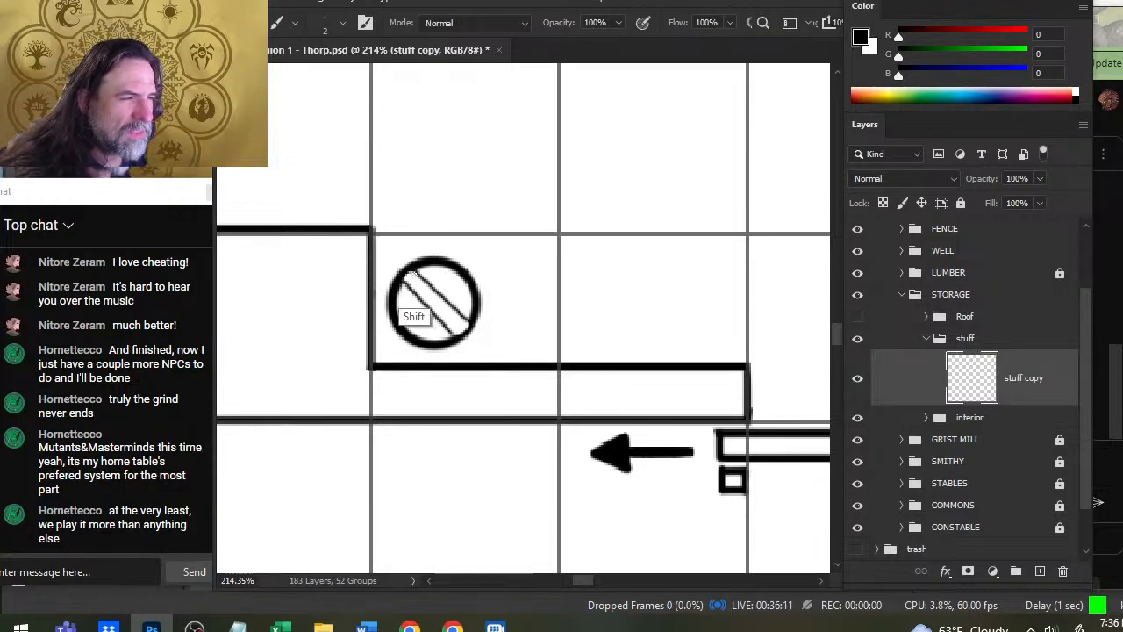
- Hatch both sides of the diagonal band with short perpendicular strokes and draw a line along the band's middle
shift+click(436, 266)
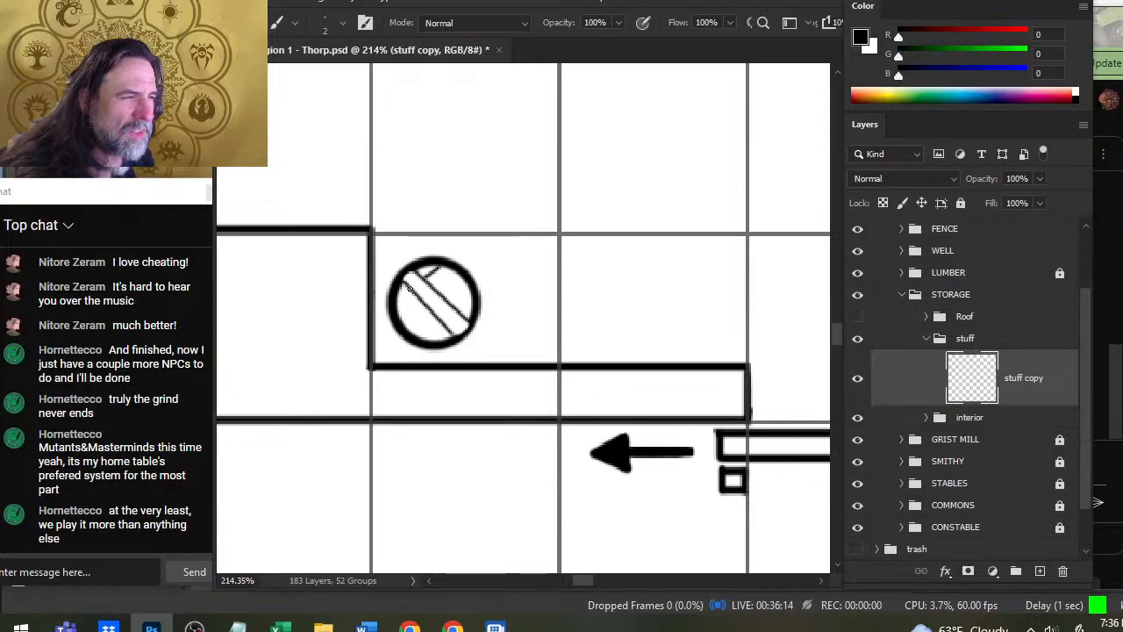
shift+click(401, 302)
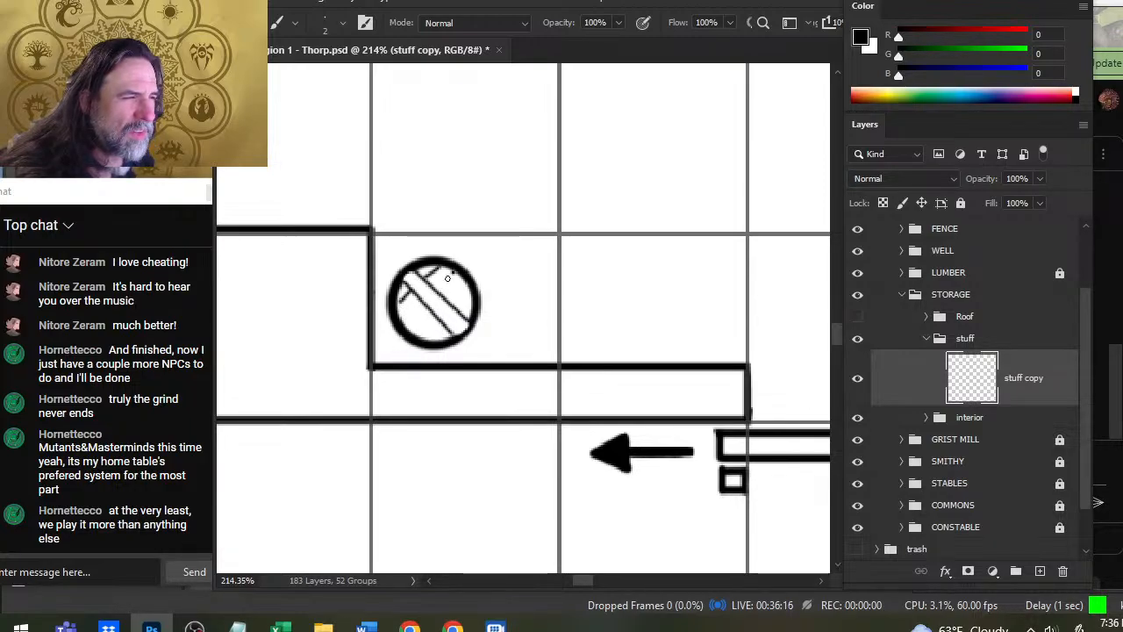
shift+click(436, 289)
click(422, 305)
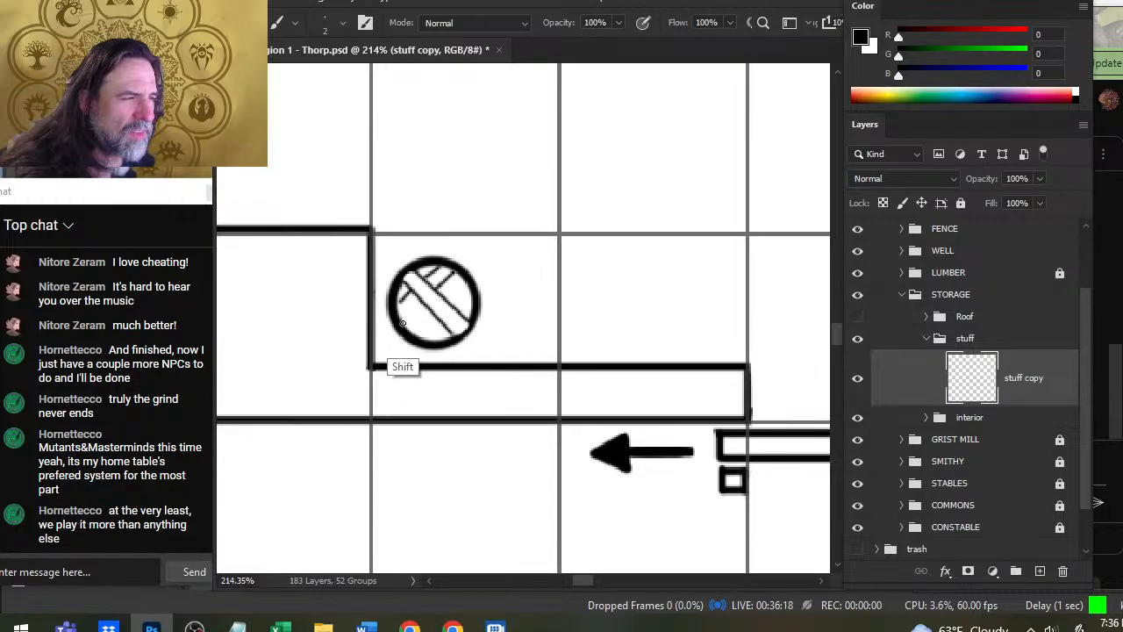
shift+click(402, 323)
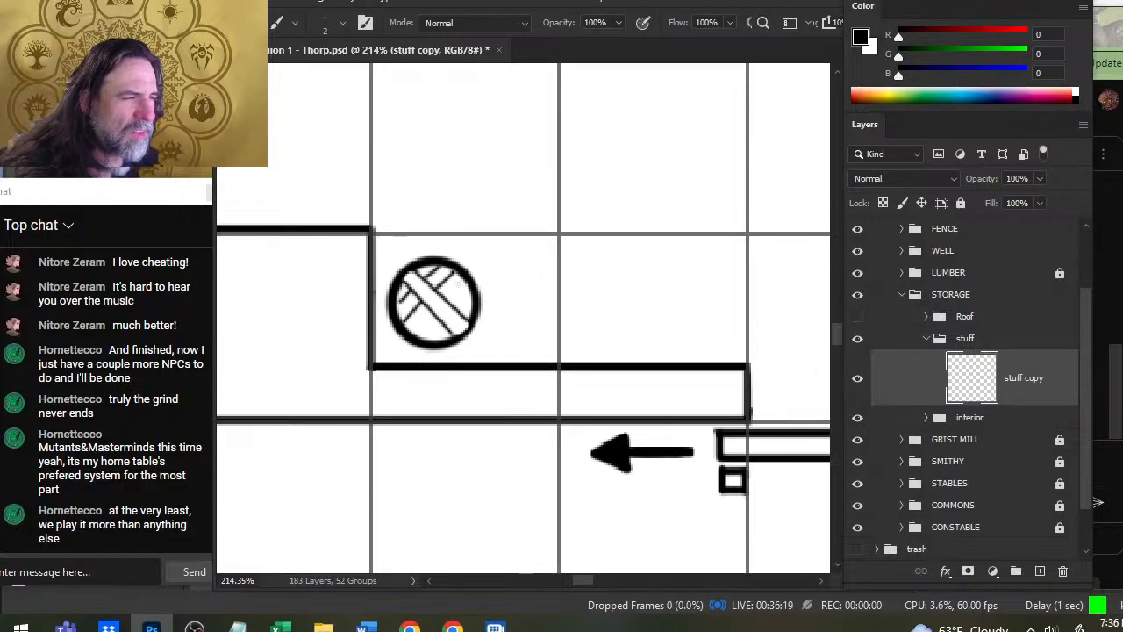
shift+click(447, 298)
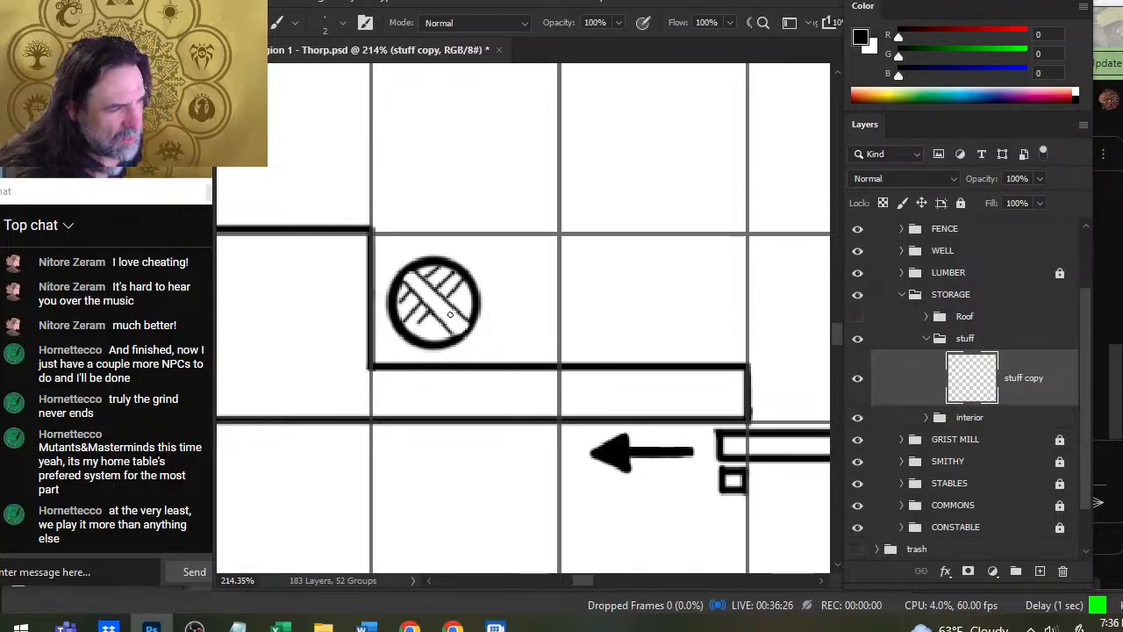
click(422, 339)
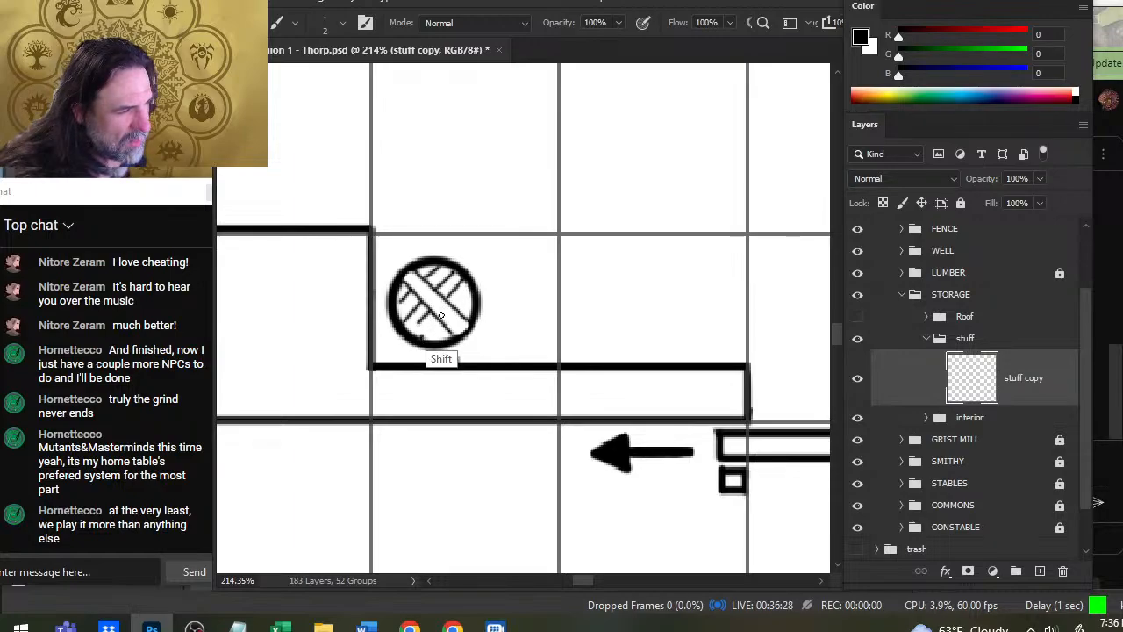
shift+click(438, 321)
click(453, 306)
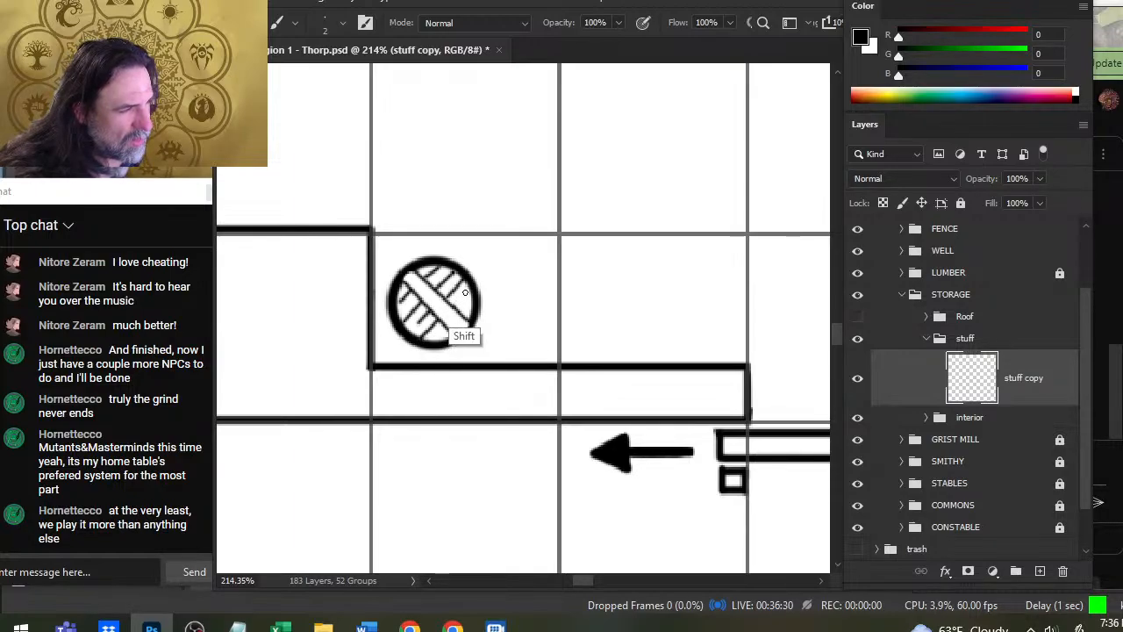
shift+click(464, 294)
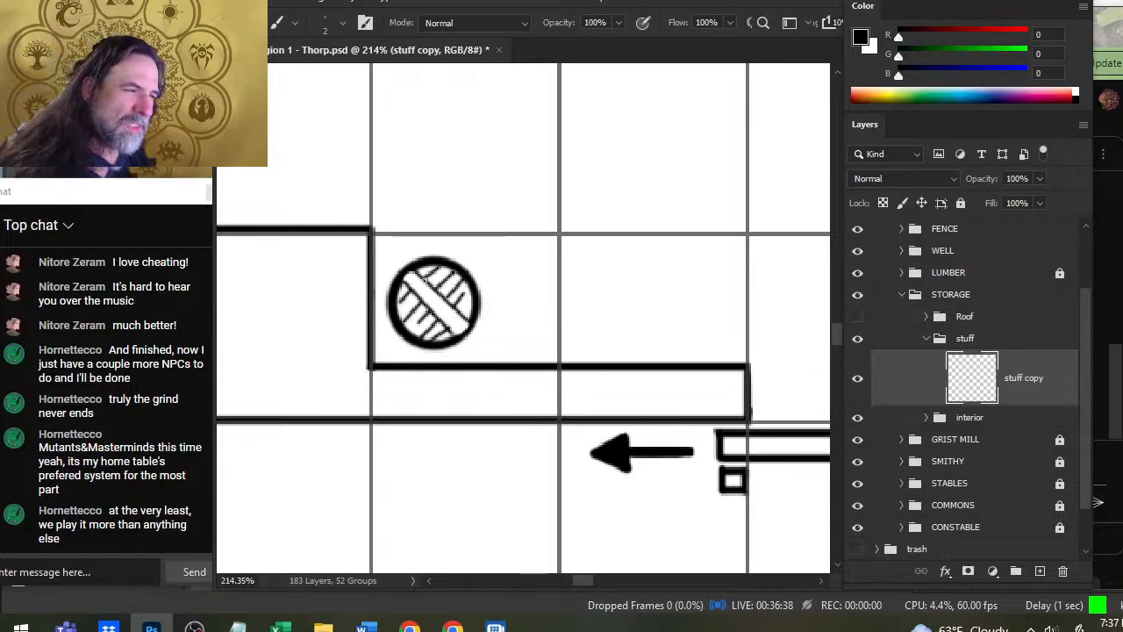
click(413, 279)
shift+click(455, 325)
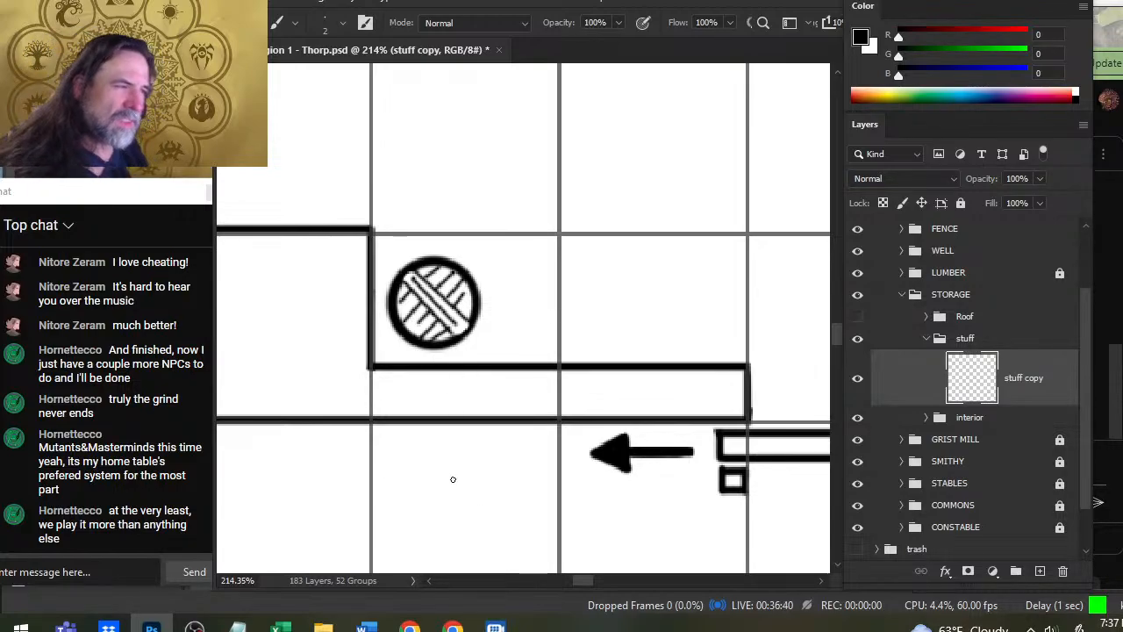
- Lasso the hatched round object, duplicate it onto a new layer and merge the duplicate back into the stuff copy layer
key(z)
drag(622, 394, 514, 377)
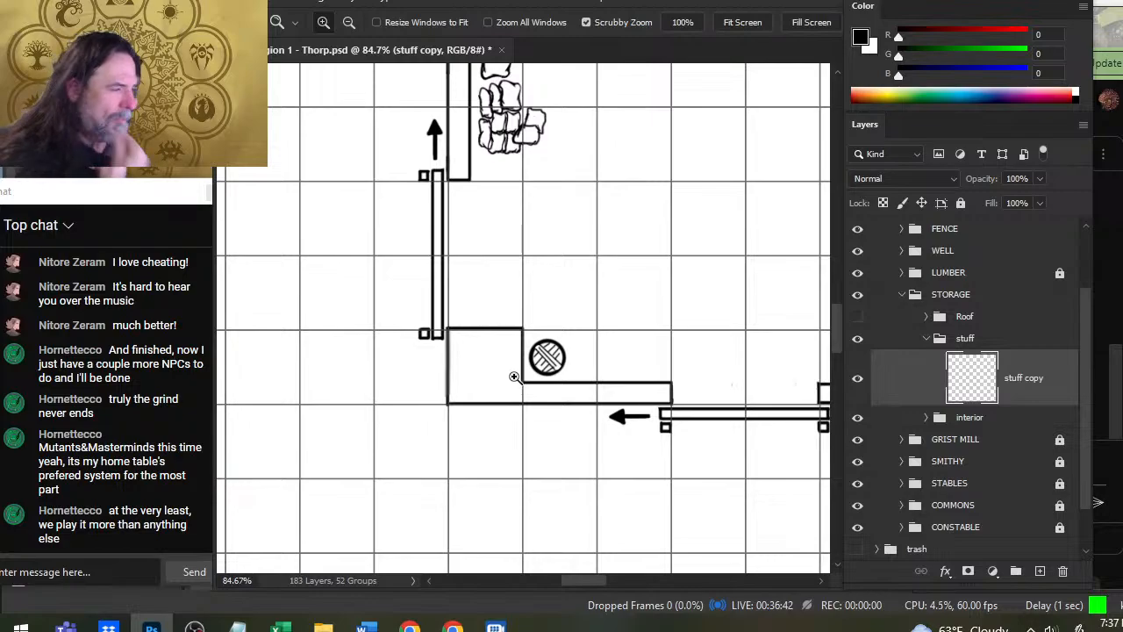
key(l)
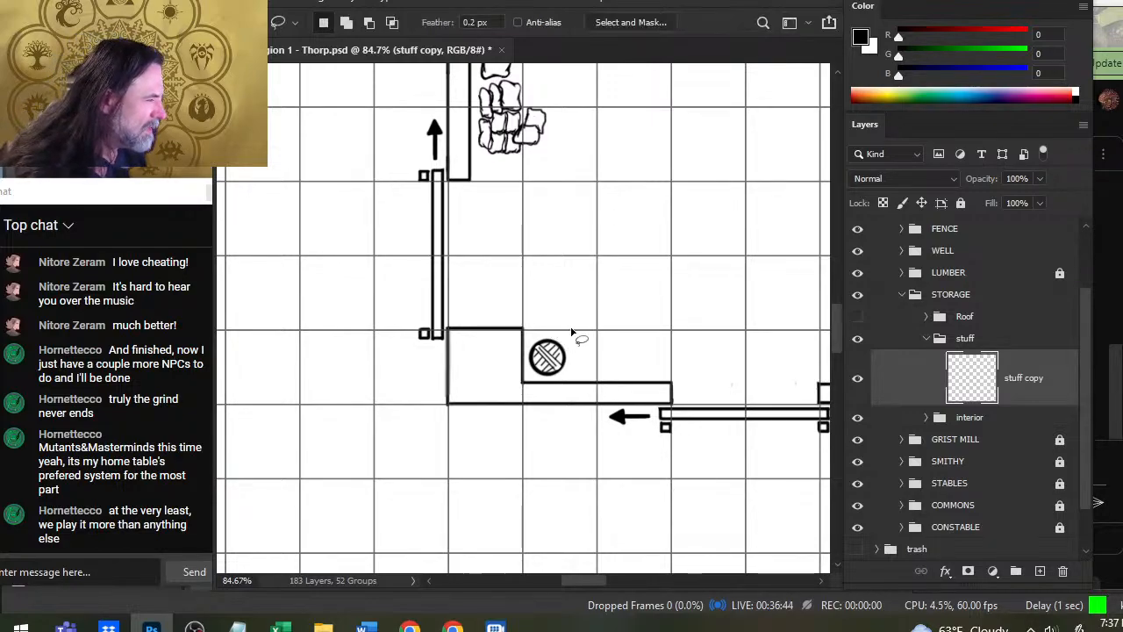
drag(571, 333, 576, 337)
key(ctrl+j)
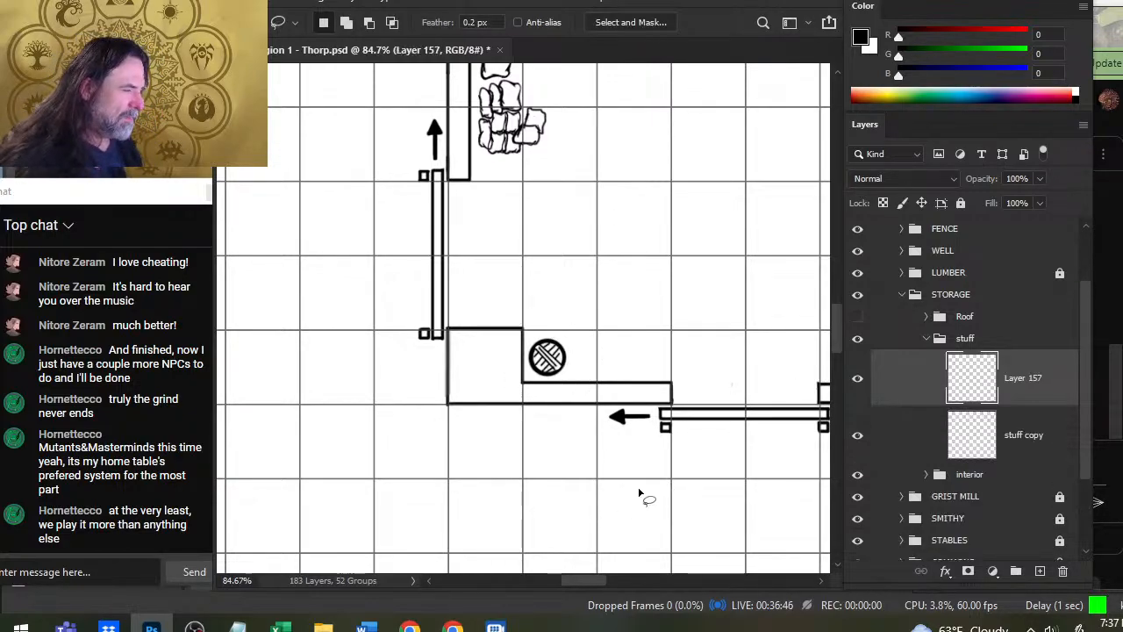
key(ctrl+e)
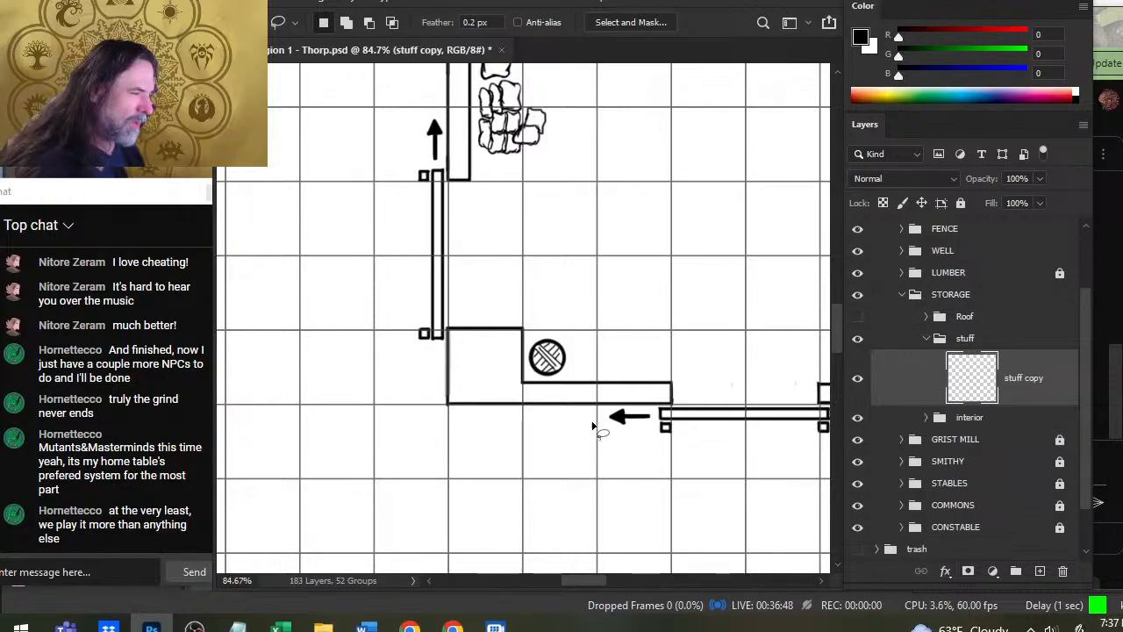
- Erase evenly spaced notches all around the ring's outer edge with a 5 px eraser, leaving a toothed rim
key(z)
mouse_move(555, 357)
mouse_down()
mouse_move(644, 401)
mouse_move(702, 408)
mouse_up()
key(e)
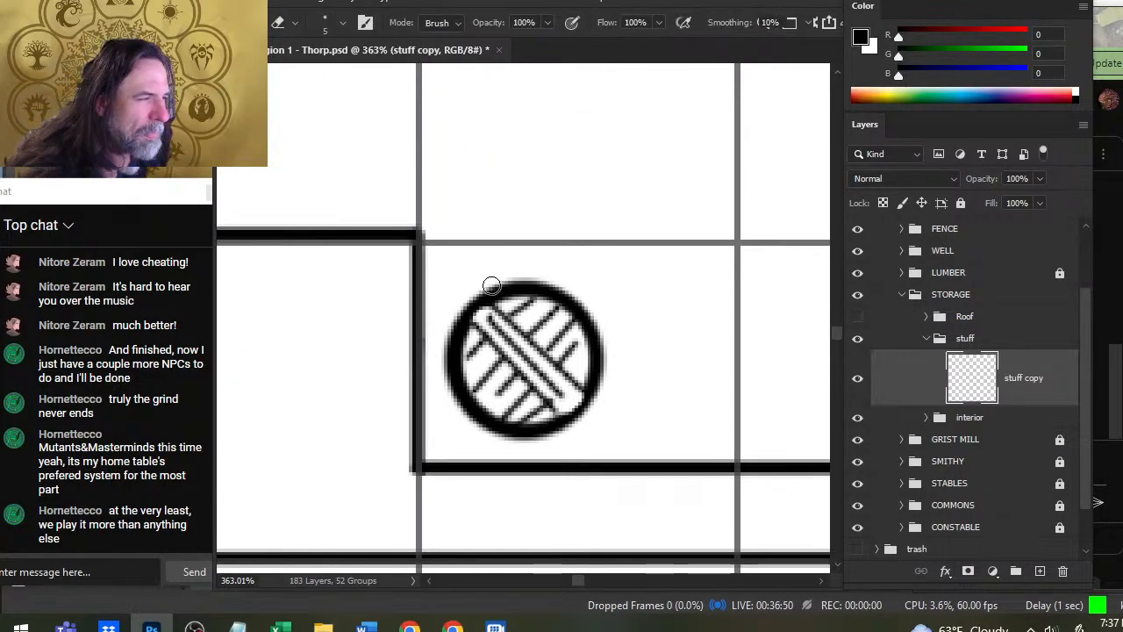
click(492, 287)
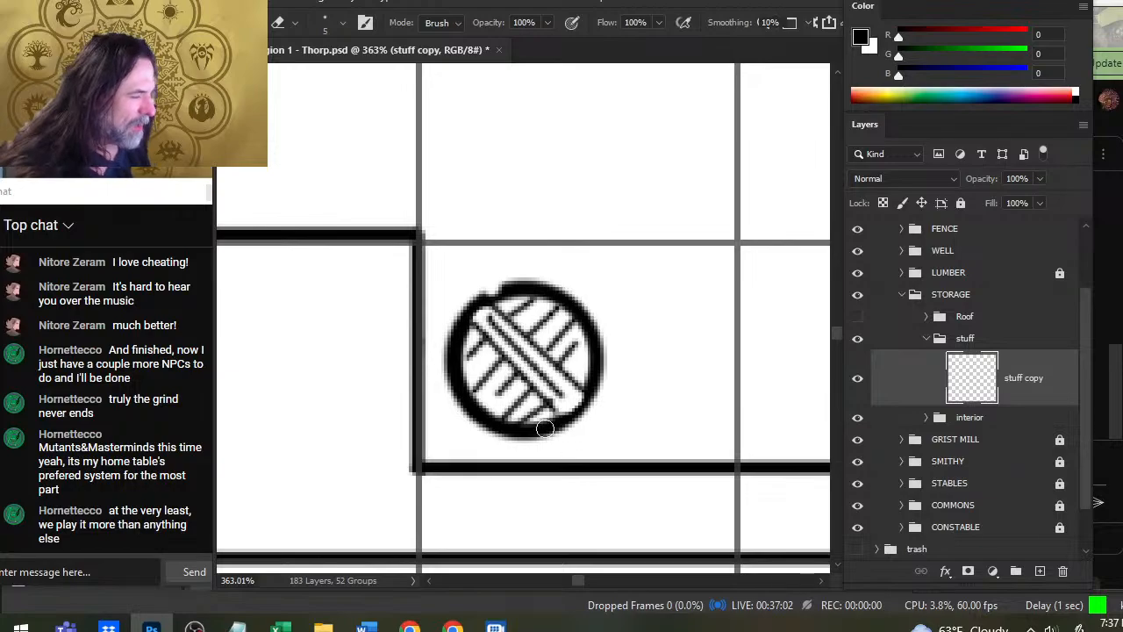
click(529, 283)
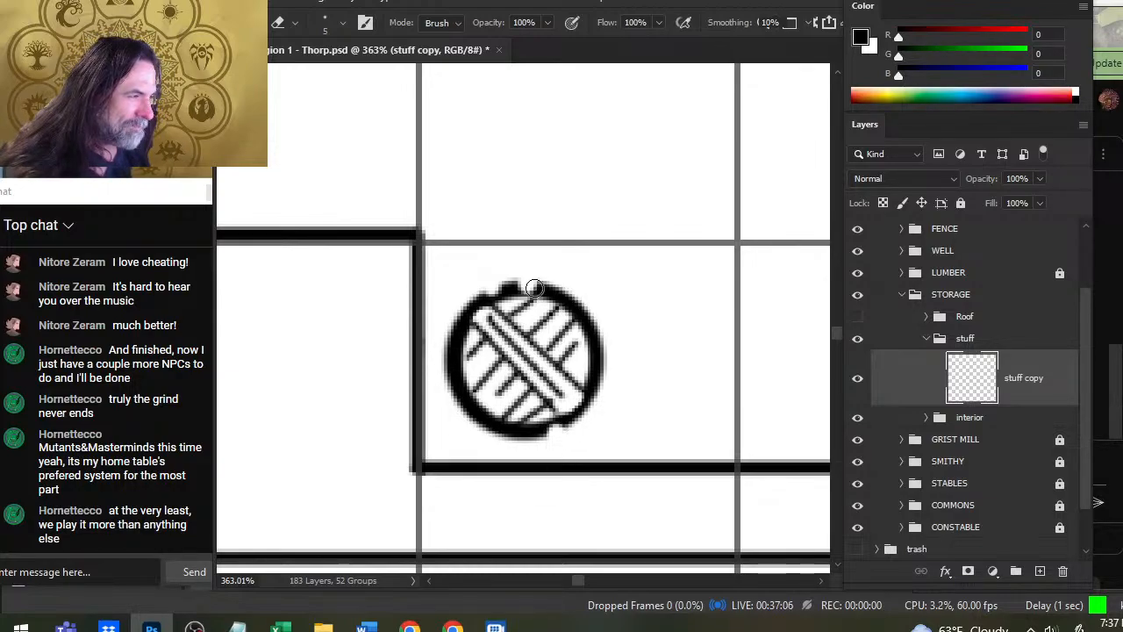
click(528, 436)
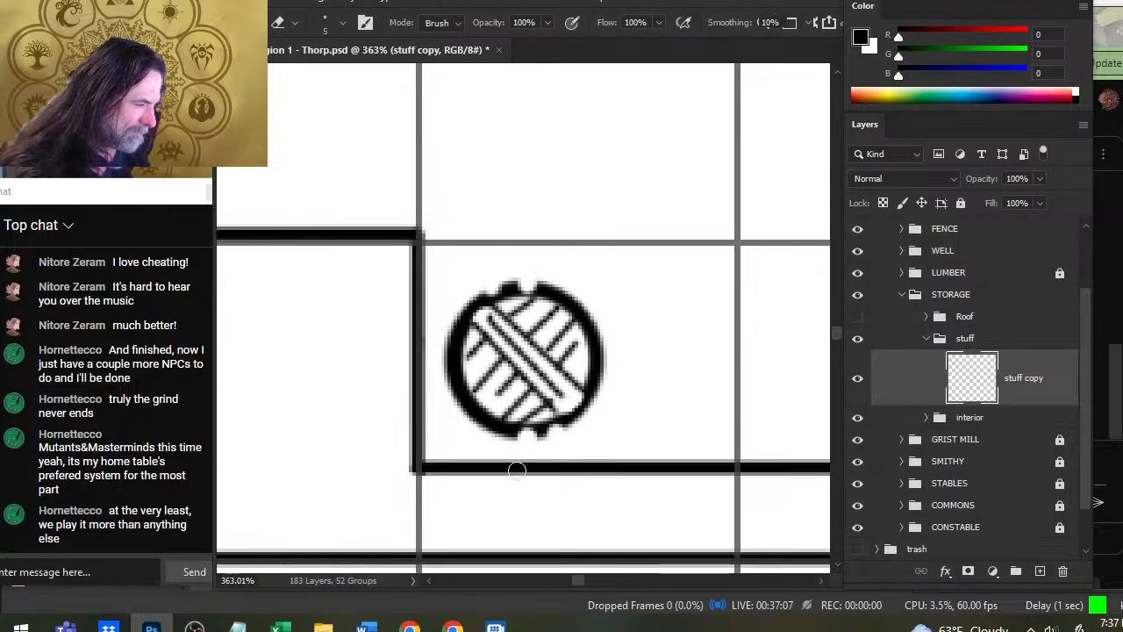
click(562, 291)
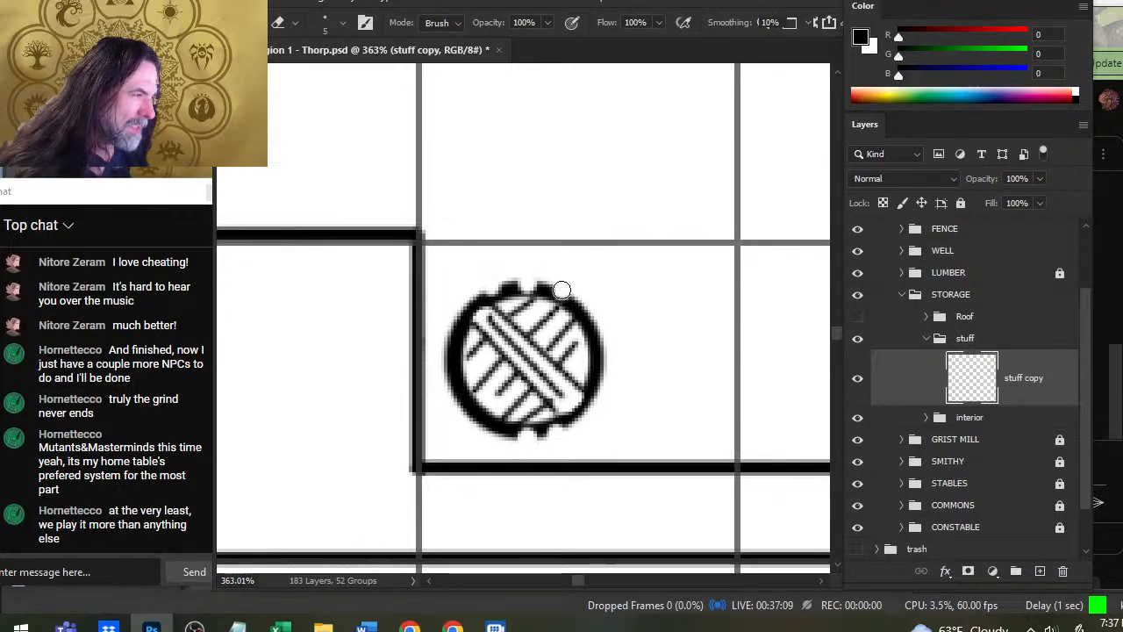
click(496, 431)
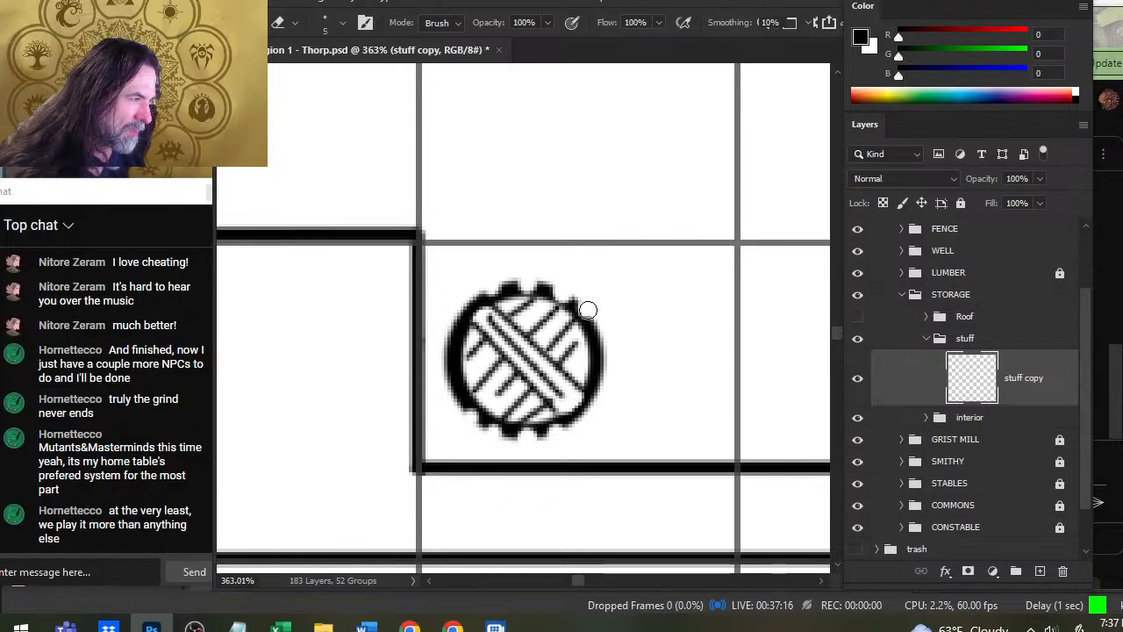
click(599, 336)
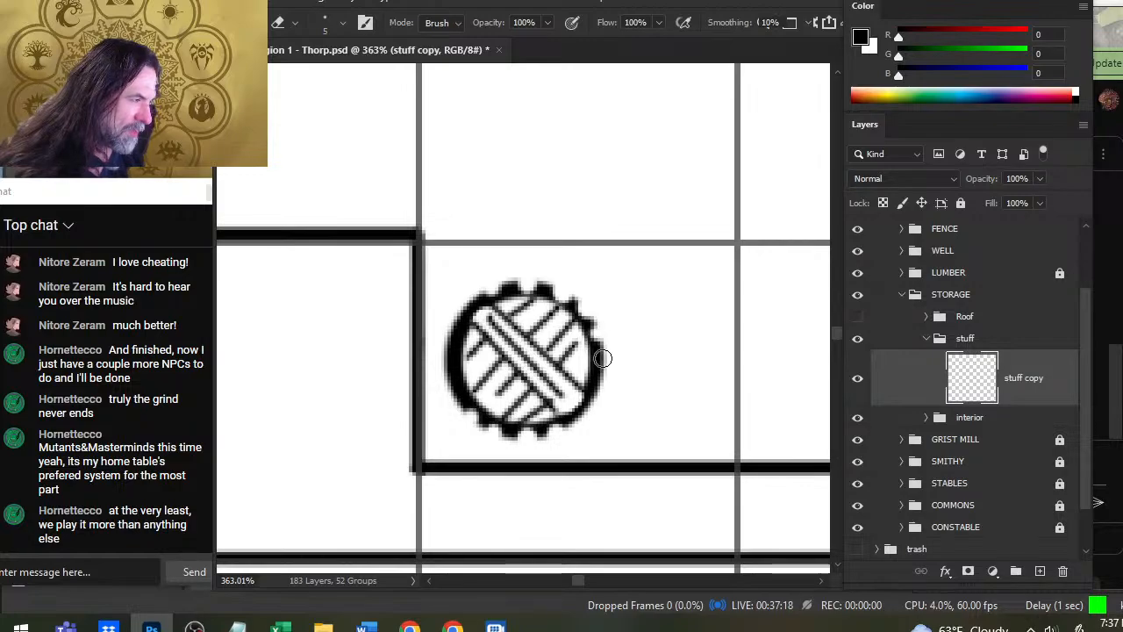
click(601, 358)
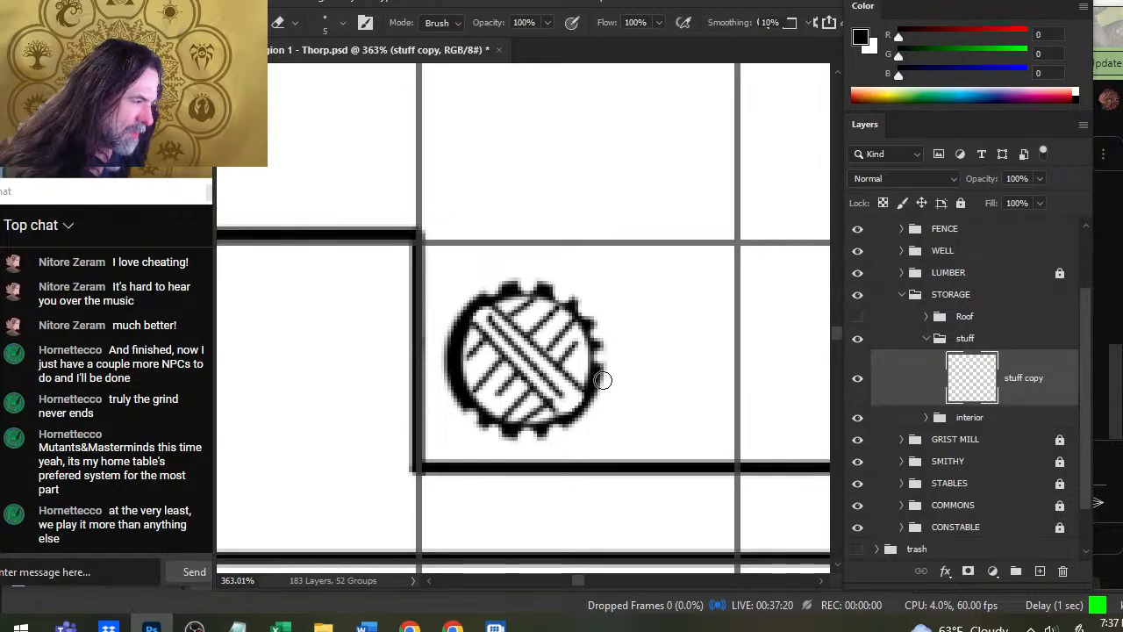
click(602, 380)
click(593, 399)
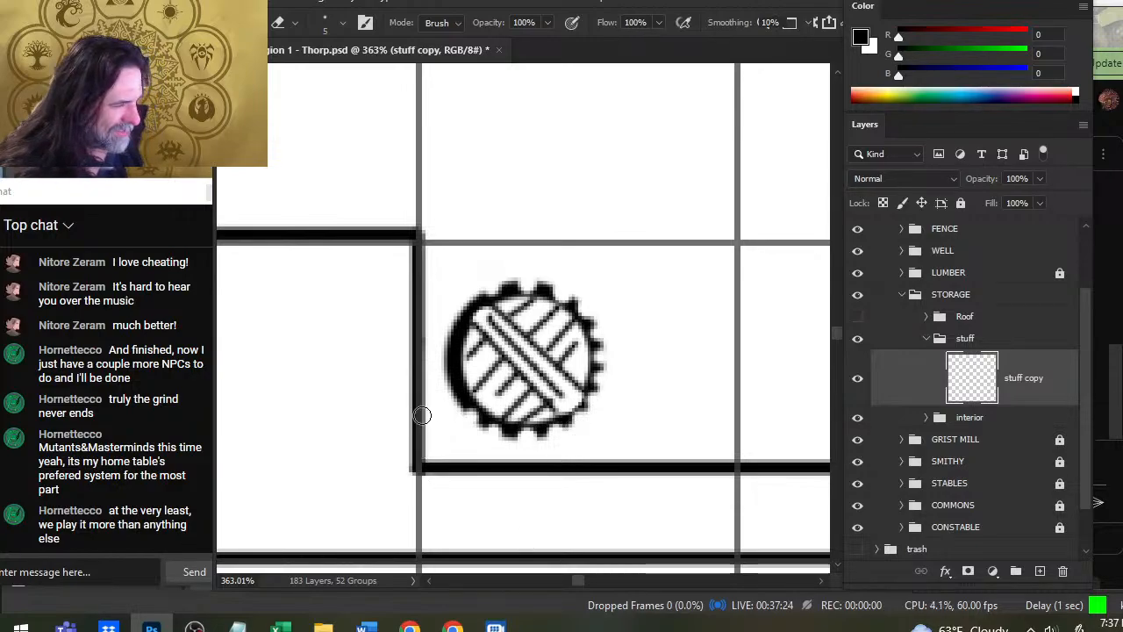
click(454, 396)
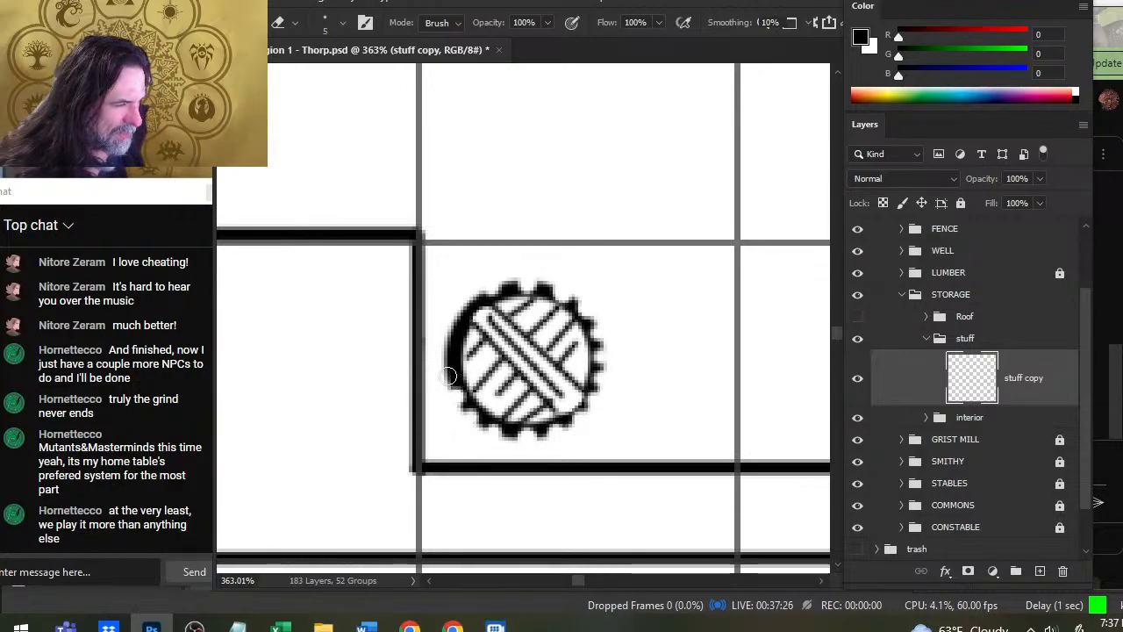
click(448, 372)
click(447, 347)
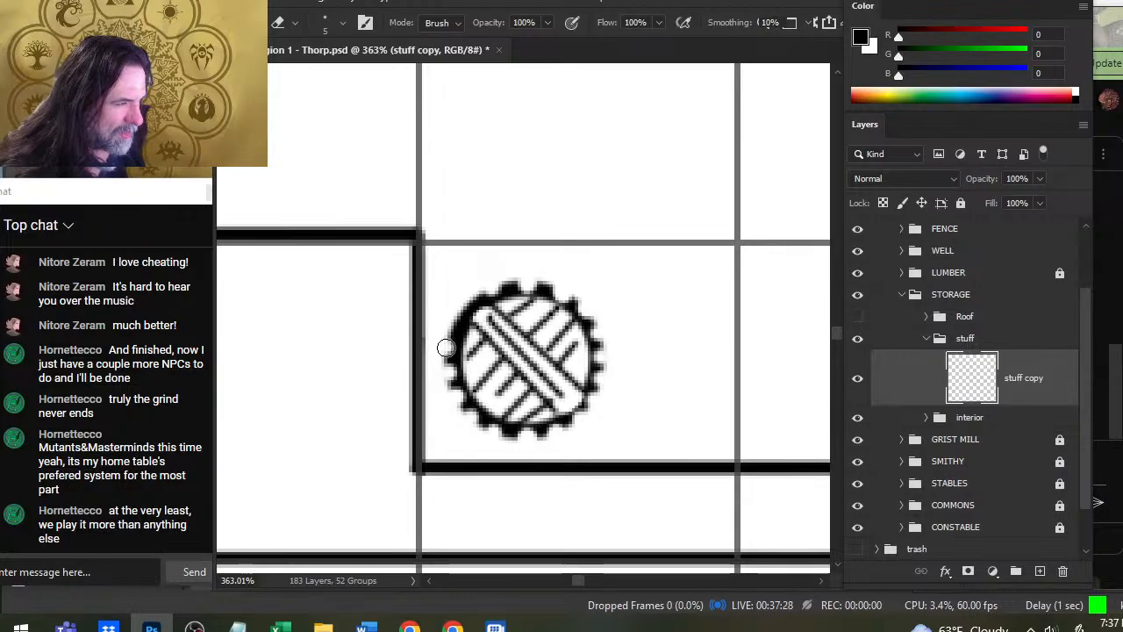
click(455, 325)
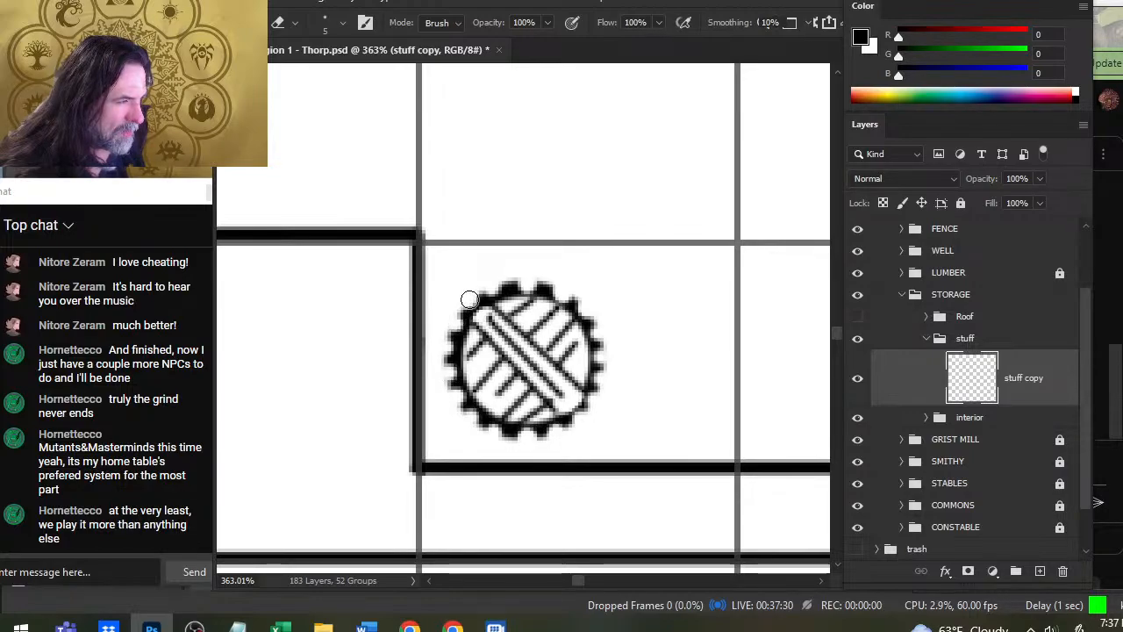
- Trace a thin outer line around the toothed rim of the round object with a 1 px brush, closing off the notches
key(b)
key(bracketleft)
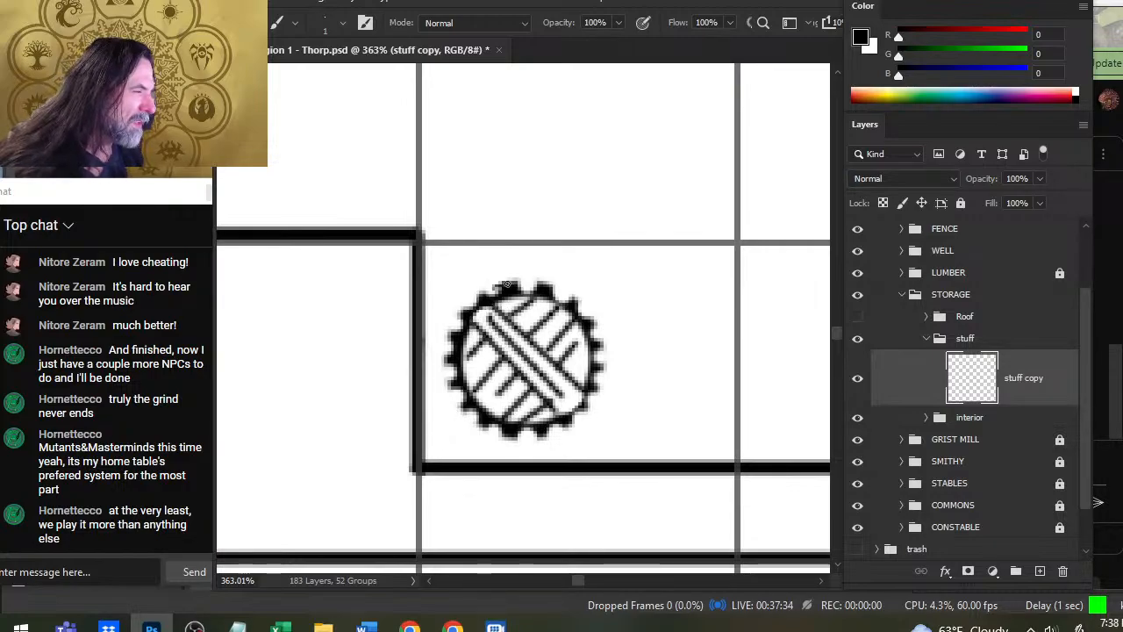
mouse_move(507, 283)
mouse_down()
mouse_move(481, 296)
mouse_move(514, 282)
mouse_up()
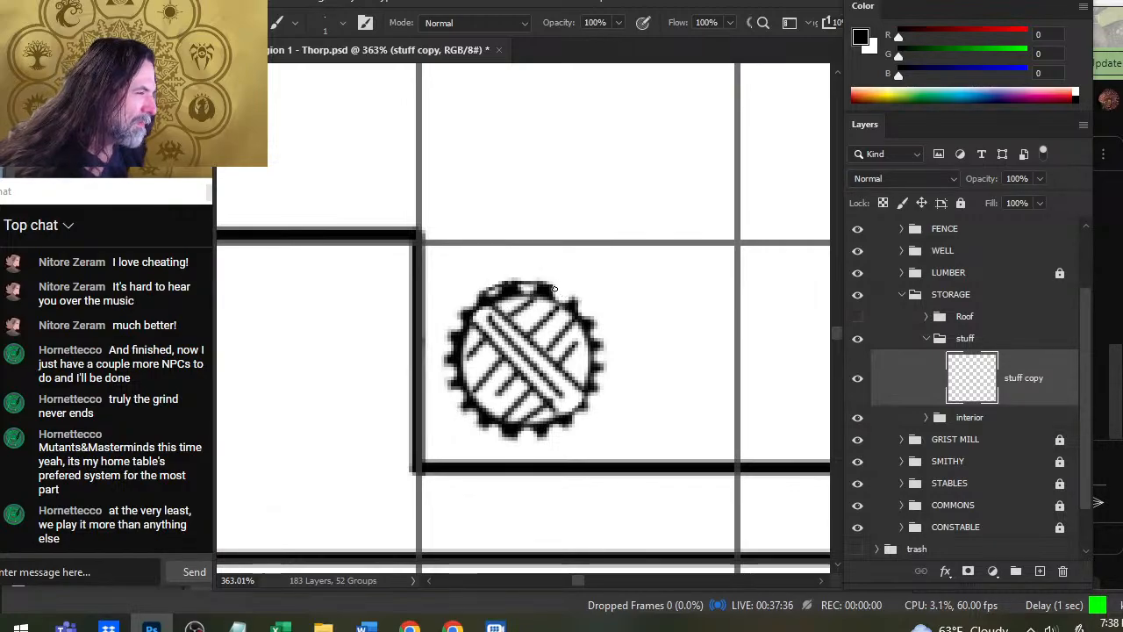
click(554, 288)
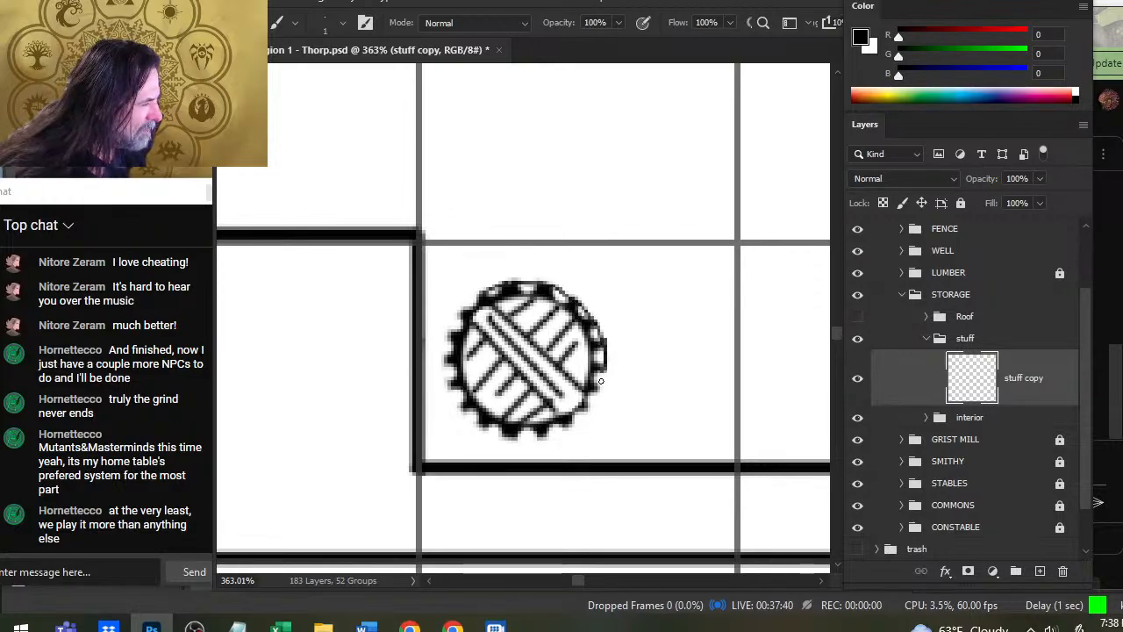
mouse_move(602, 368)
mouse_down()
mouse_move(583, 413)
mouse_move(605, 393)
mouse_move(599, 383)
mouse_move(568, 450)
mouse_move(569, 418)
mouse_move(585, 409)
mouse_move(550, 442)
mouse_move(555, 434)
mouse_move(536, 432)
mouse_move(570, 424)
mouse_move(529, 443)
mouse_move(510, 436)
mouse_move(545, 438)
mouse_move(481, 415)
mouse_move(538, 444)
mouse_move(509, 436)
mouse_move(542, 437)
mouse_up()
key(ctrl+z)
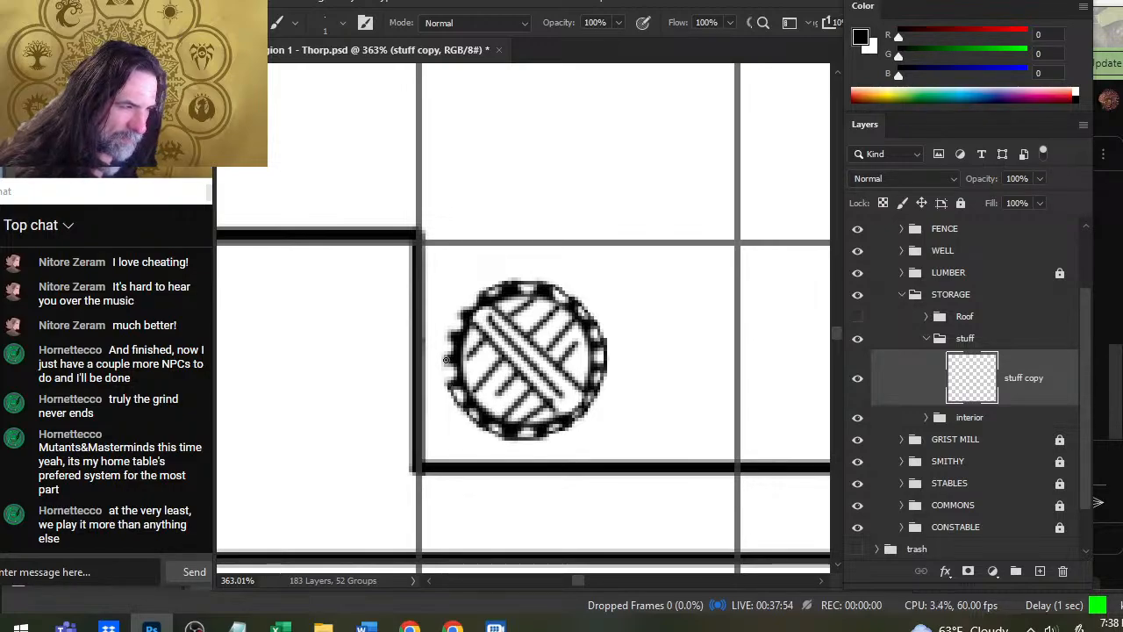
drag(446, 397, 448, 357)
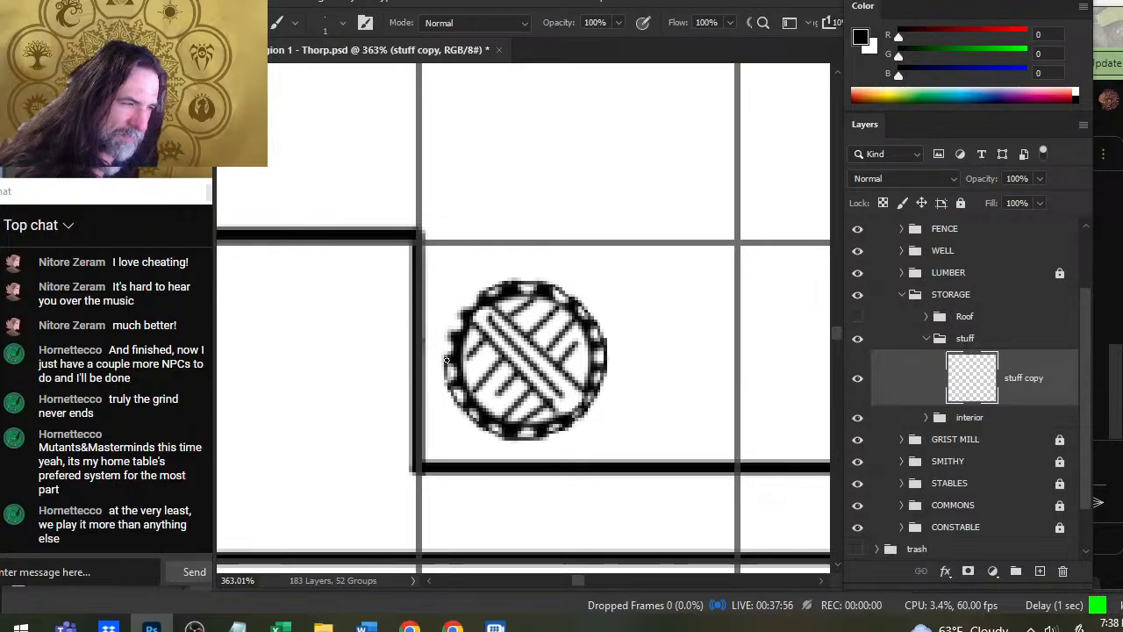
drag(450, 333, 445, 360)
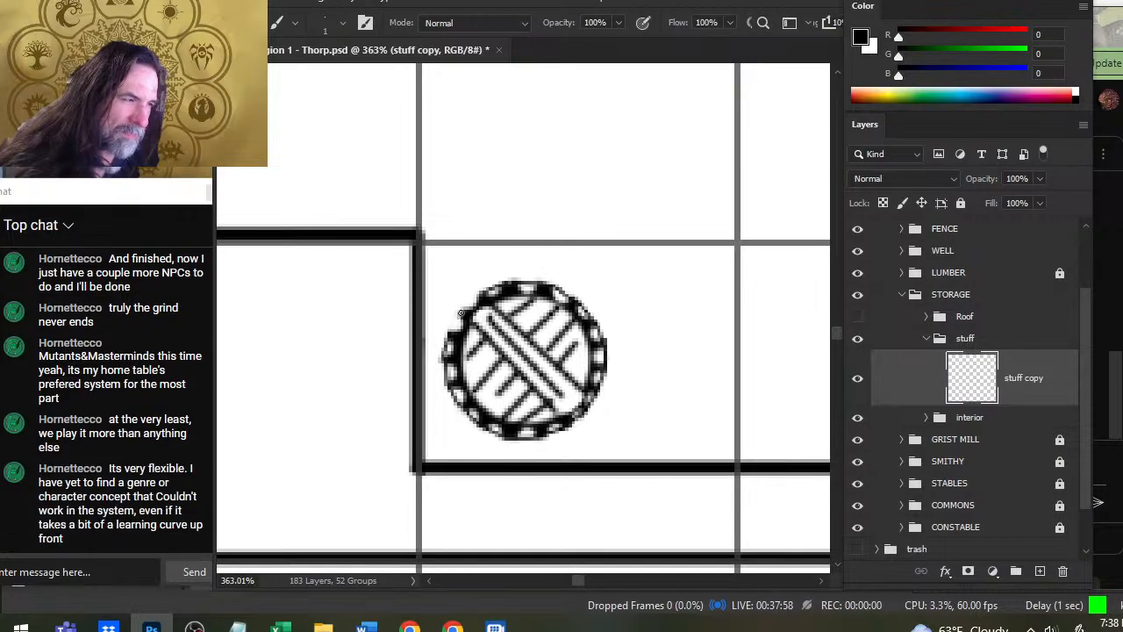
drag(461, 313, 446, 347)
drag(480, 292, 454, 320)
key(ctrl+z)
- Thin the dark teeth around the round object's rim with a 1 px eraser
key(e)
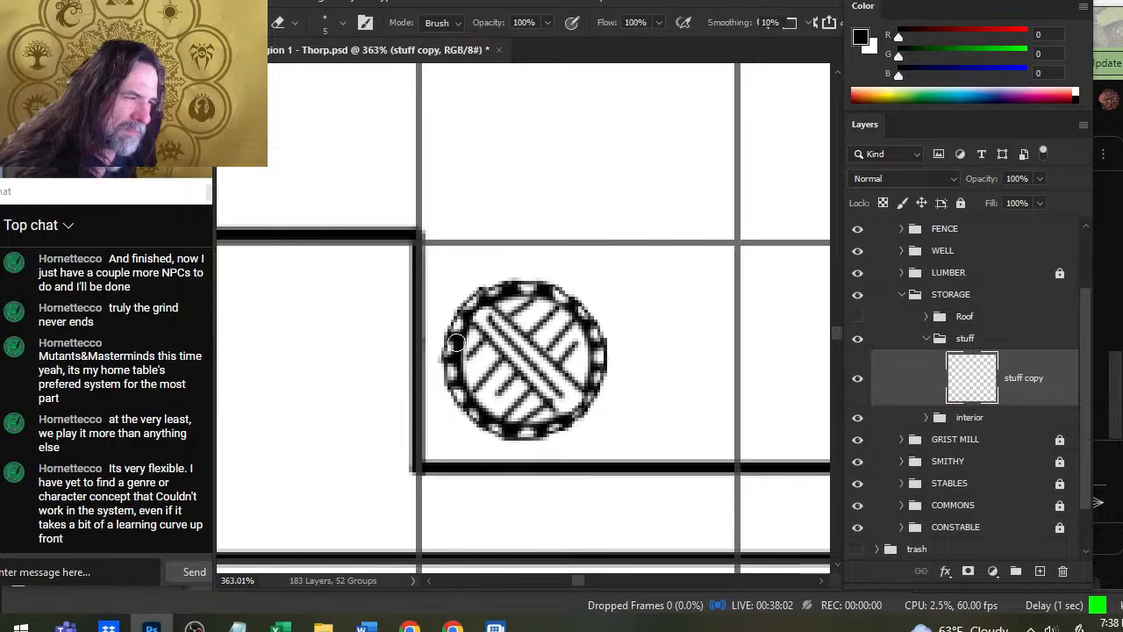
key(bracketleft)
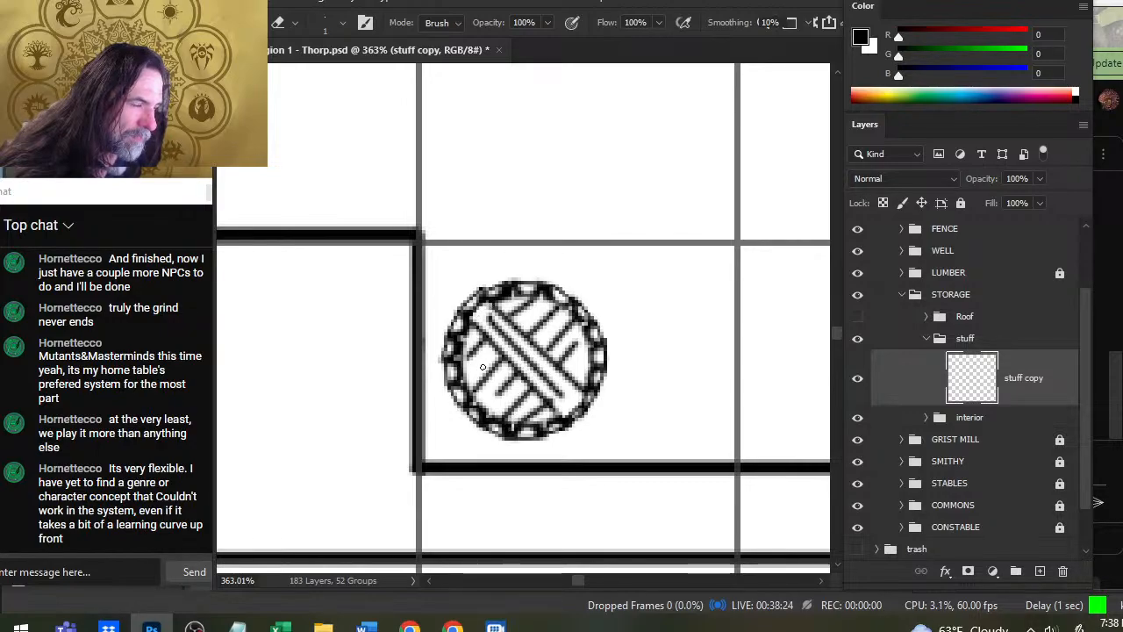
key(z)
drag(512, 362, 452, 343)
key(e)
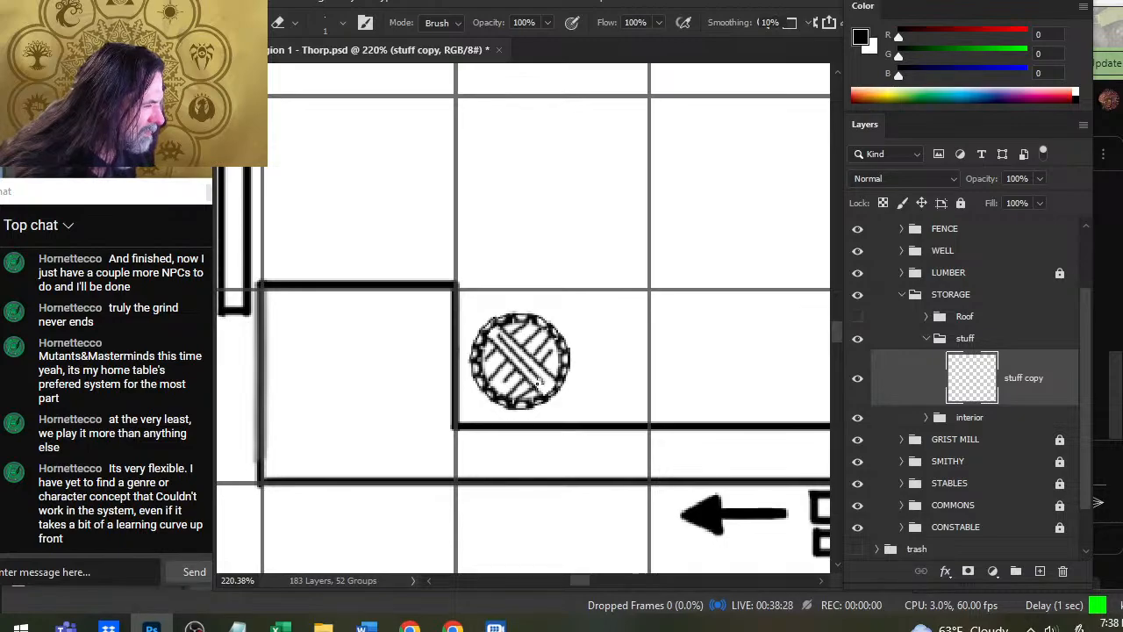
- Touch up the round object's lower rim, alternating between a 1 px brush and a 1 px eraser
key(b)
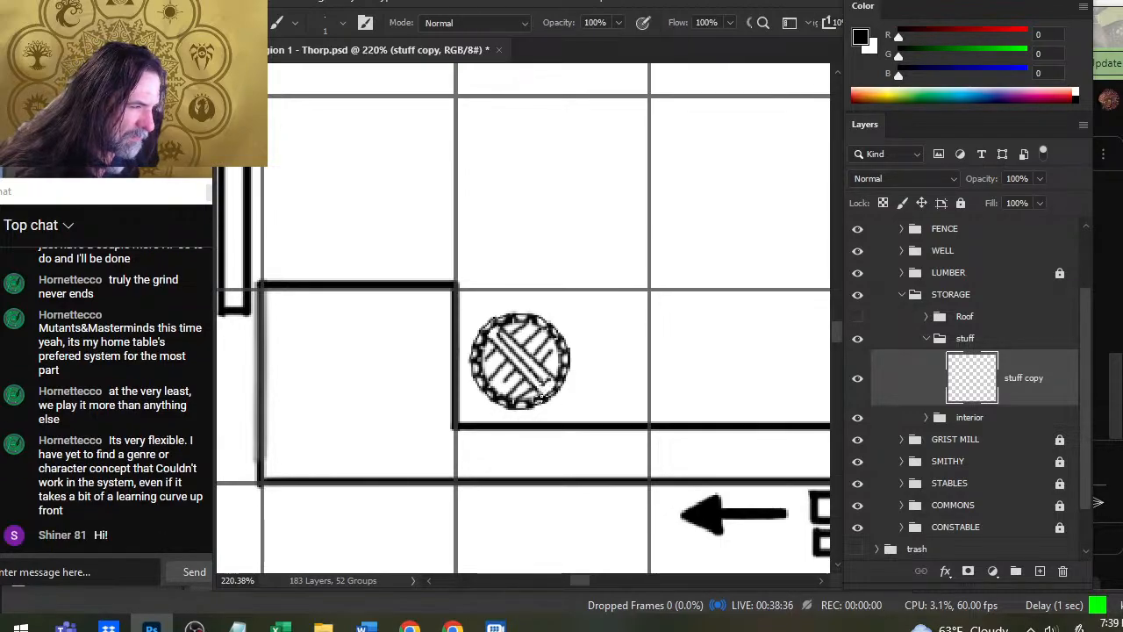
key(e)
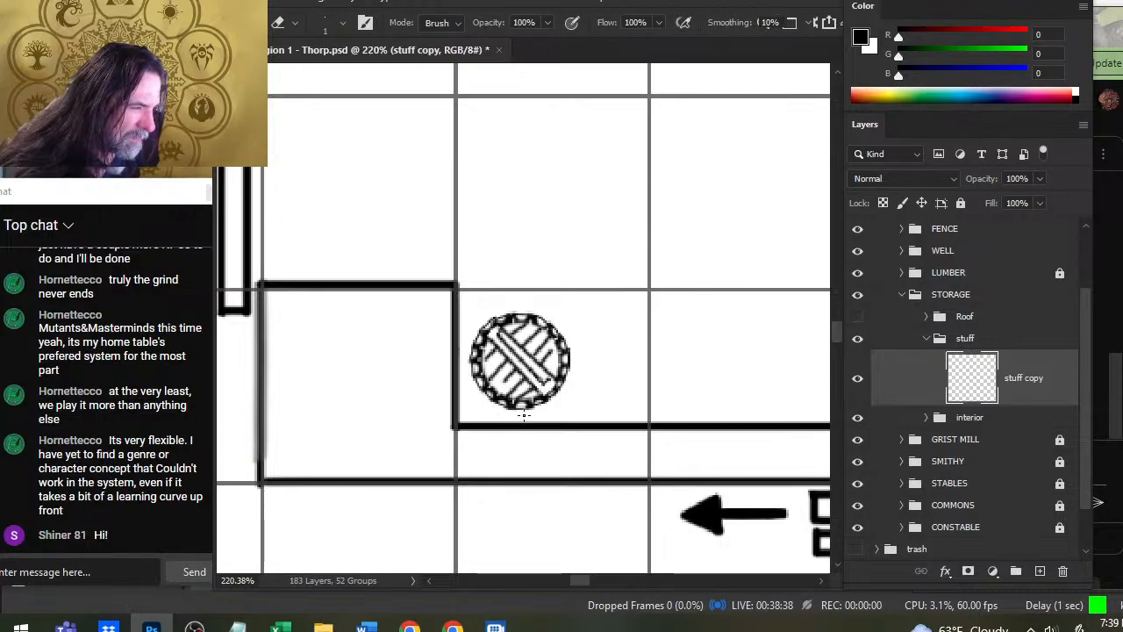
key(b)
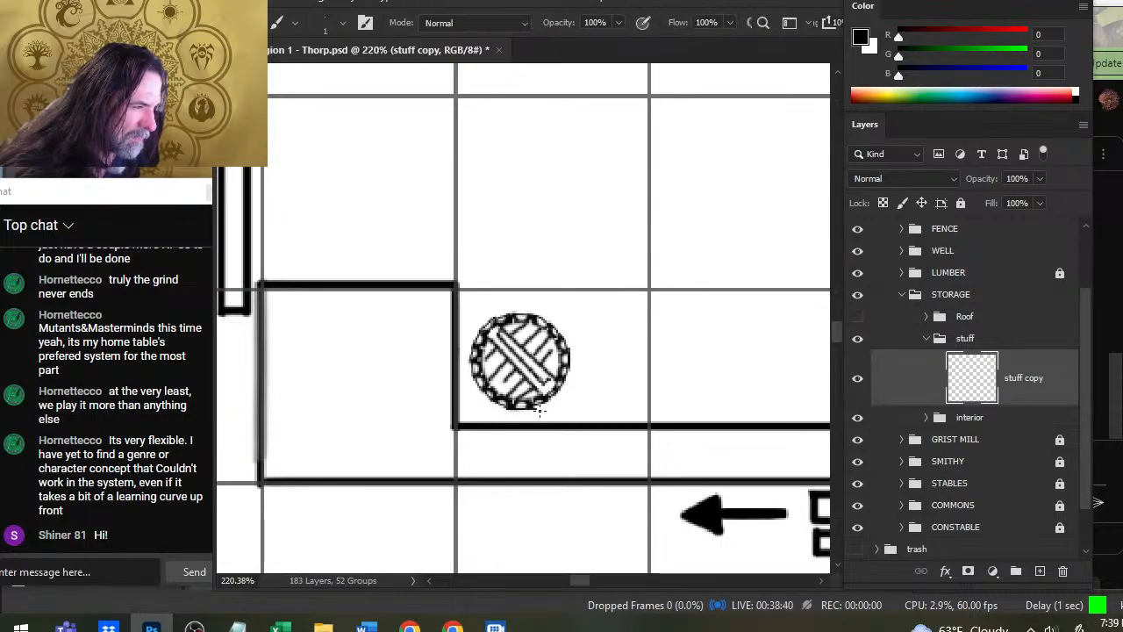
key(e)
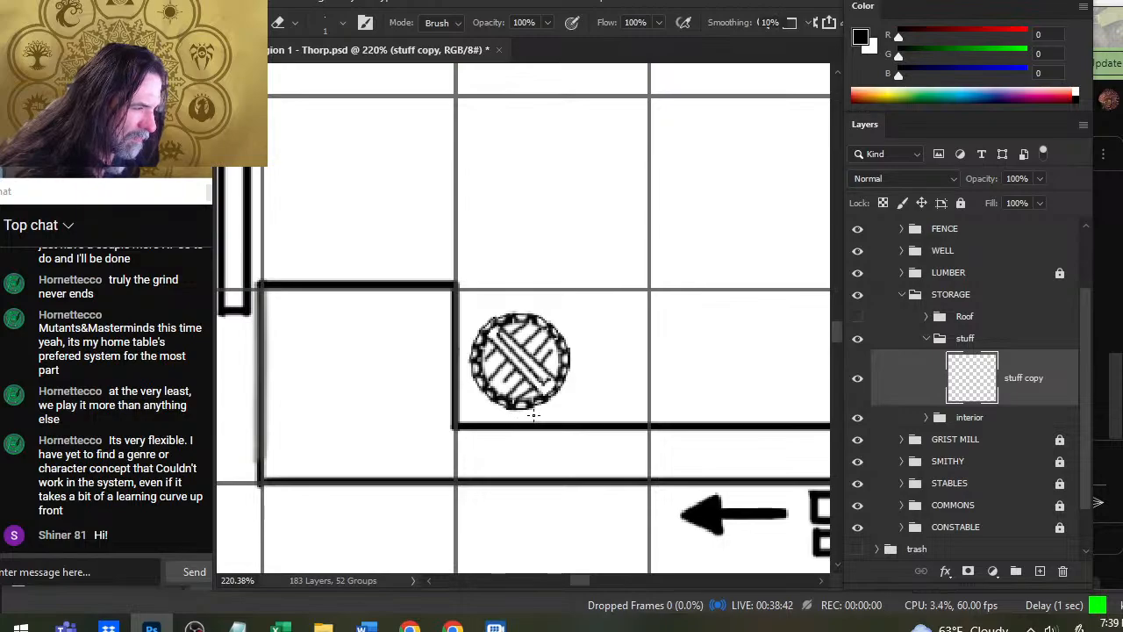
key(b)
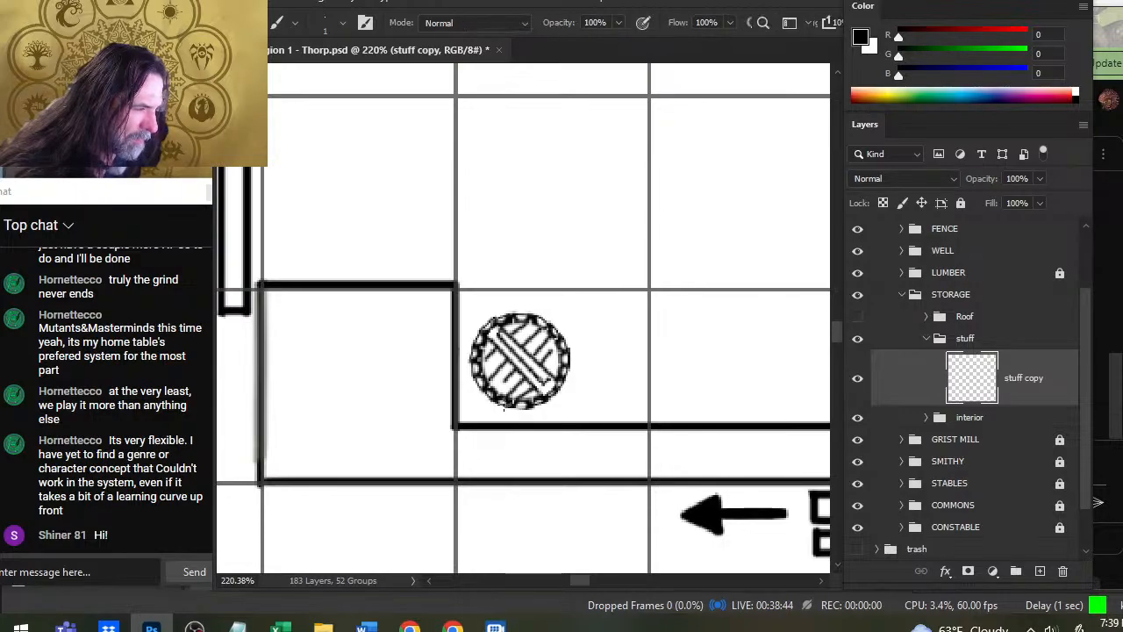
key(e)
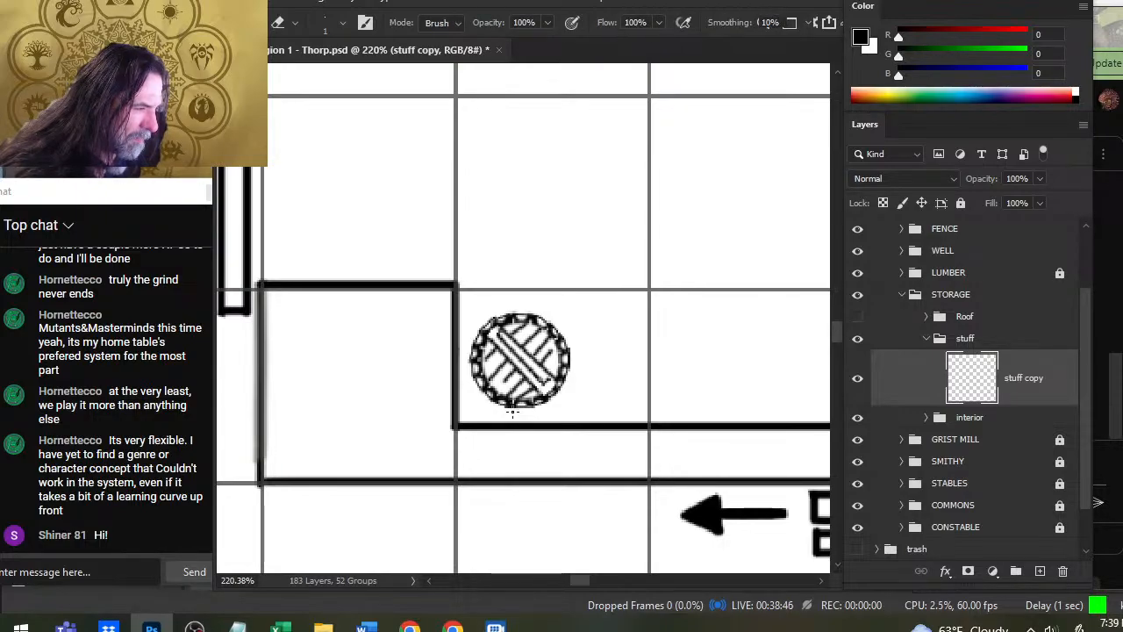
key(b)
key(e)
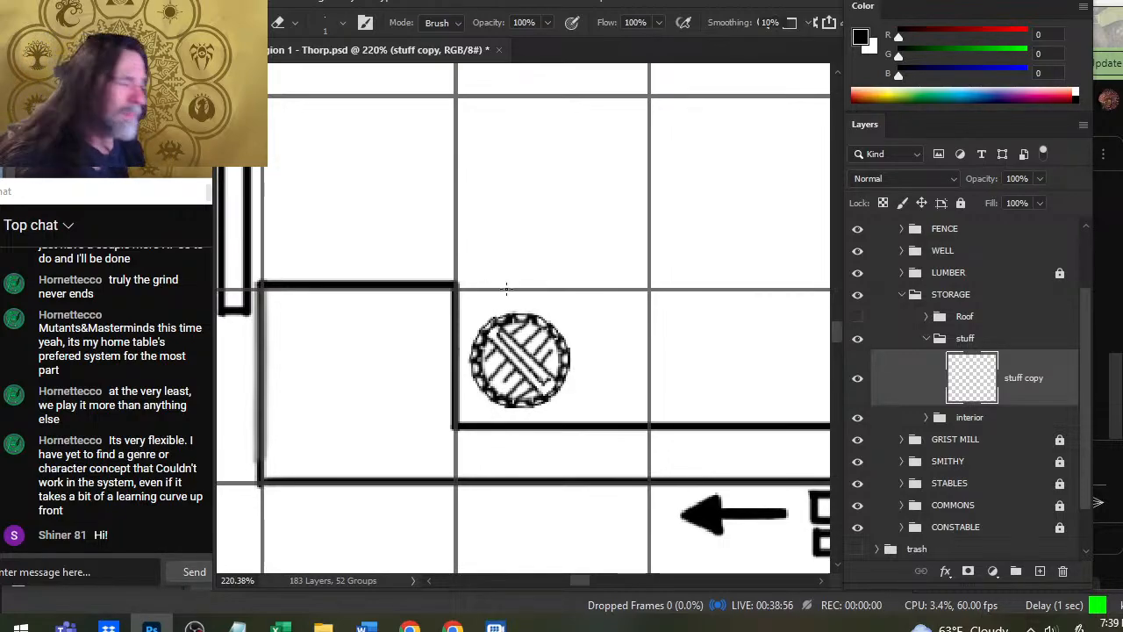
- Lasso the finished round object, duplicate it onto a new layer and place the copy directly to the right of the original
key(z)
drag(612, 308, 564, 311)
drag(628, 345, 513, 248)
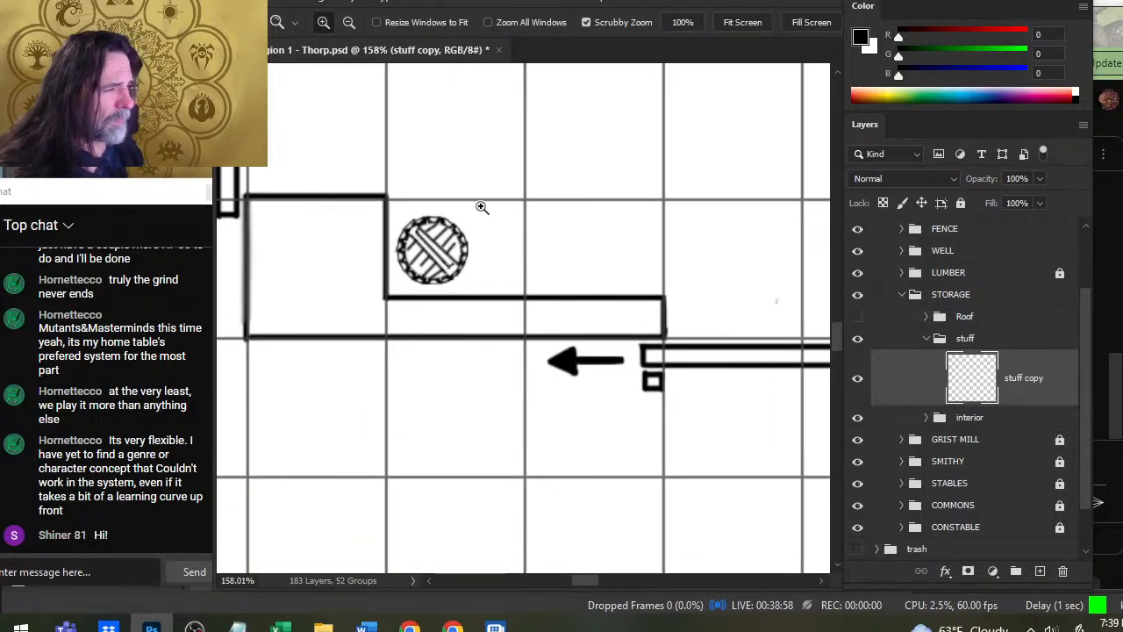
key(l)
drag(488, 190, 540, 234)
key(z)
drag(595, 332, 462, 283)
drag(688, 253, 509, 421)
drag(674, 358, 517, 403)
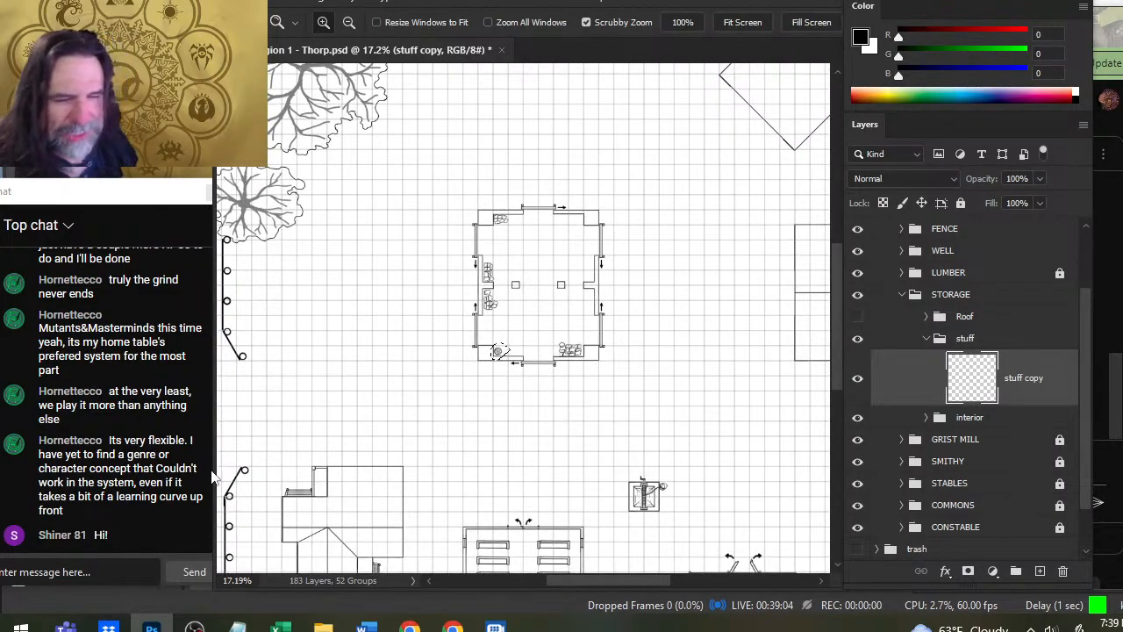
drag(481, 364, 591, 394)
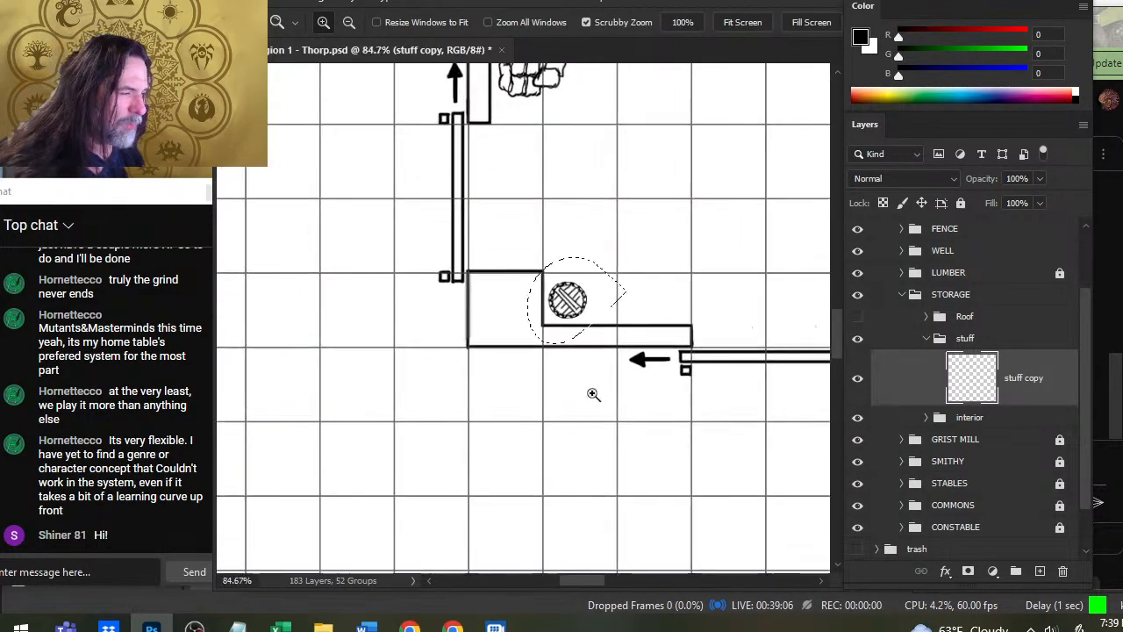
drag(653, 334, 542, 344)
drag(532, 273, 598, 306)
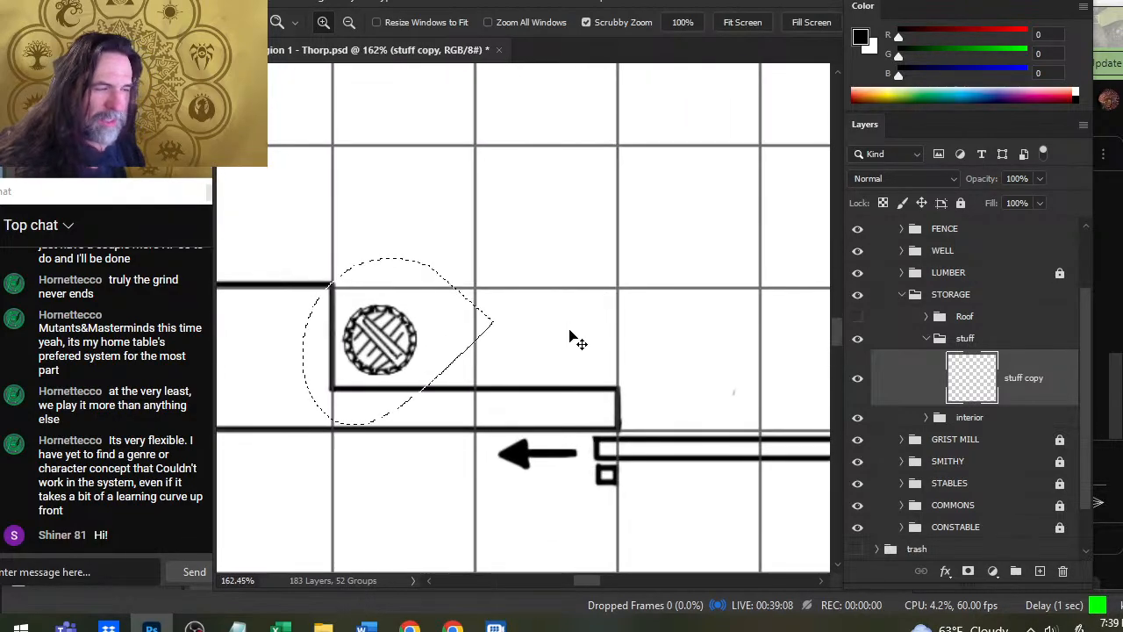
key(ctrl+j)
key(v)
drag(454, 376, 545, 390)
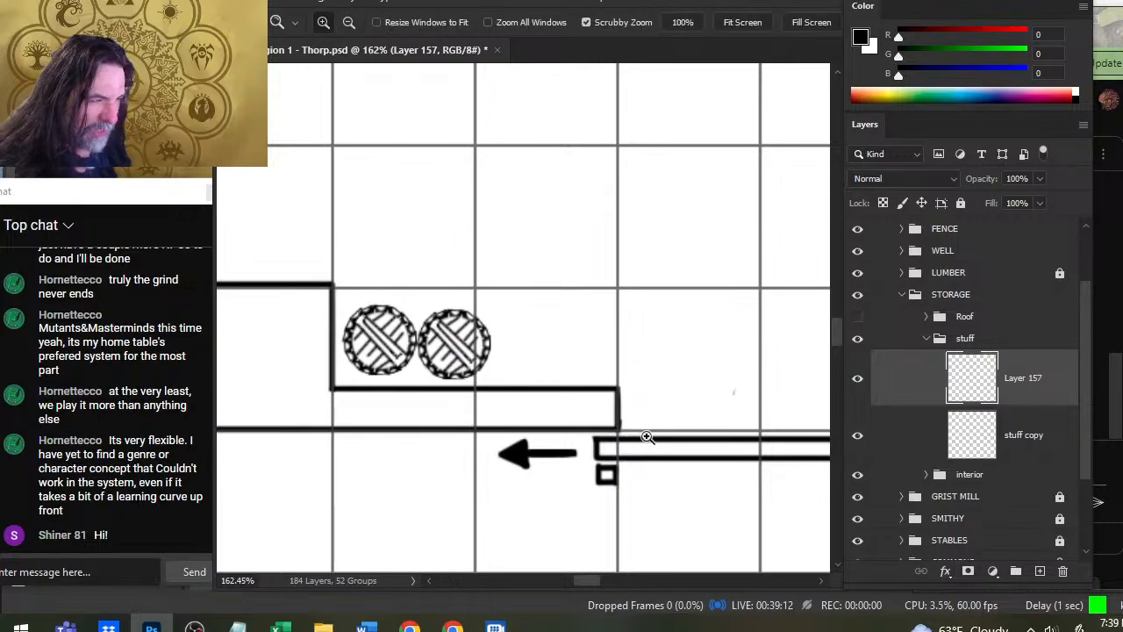
drag(646, 434, 587, 413)
drag(630, 527, 546, 480)
mouse_move(554, 426)
mouse_down()
mouse_move(567, 418)
mouse_move(554, 425)
mouse_up()
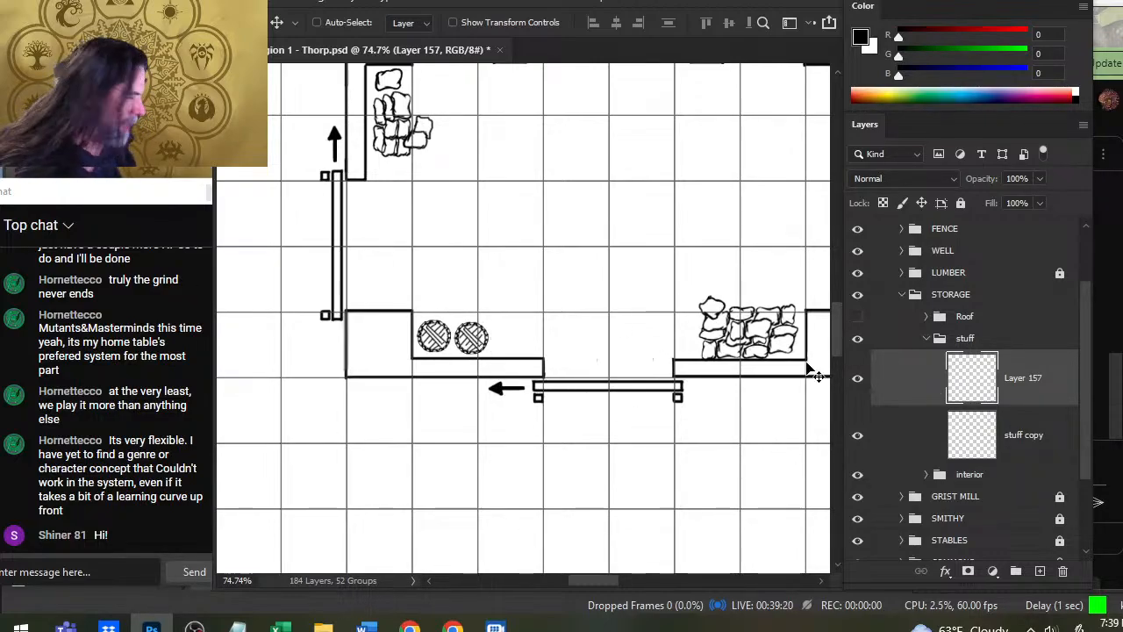
right_click(889, 372)
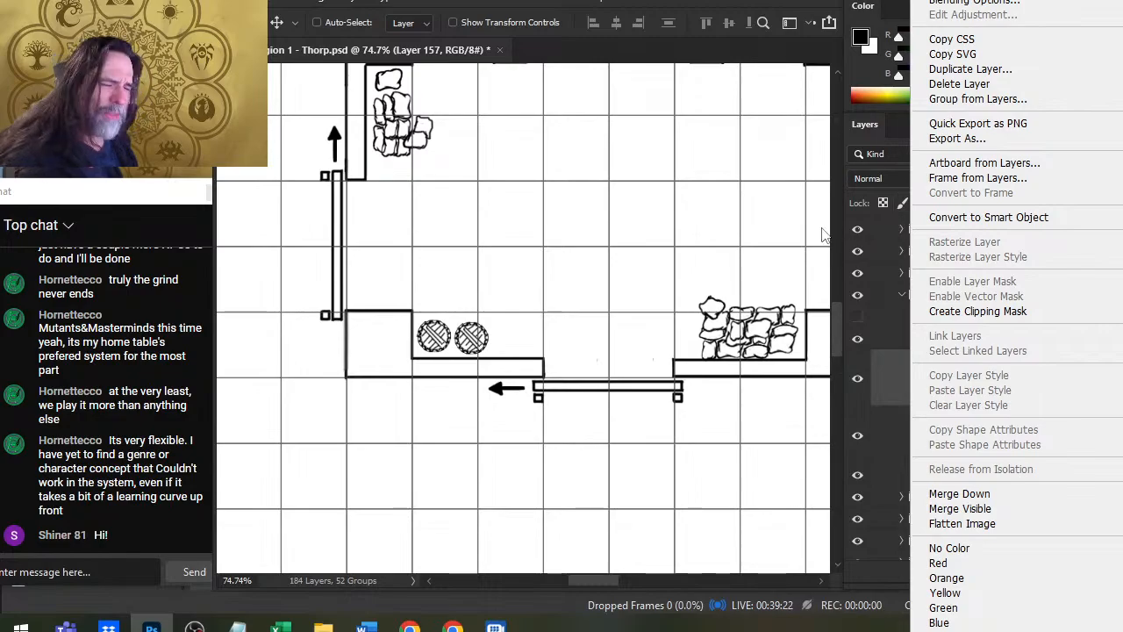
key(alt+Tab)
key(alt+Tab)
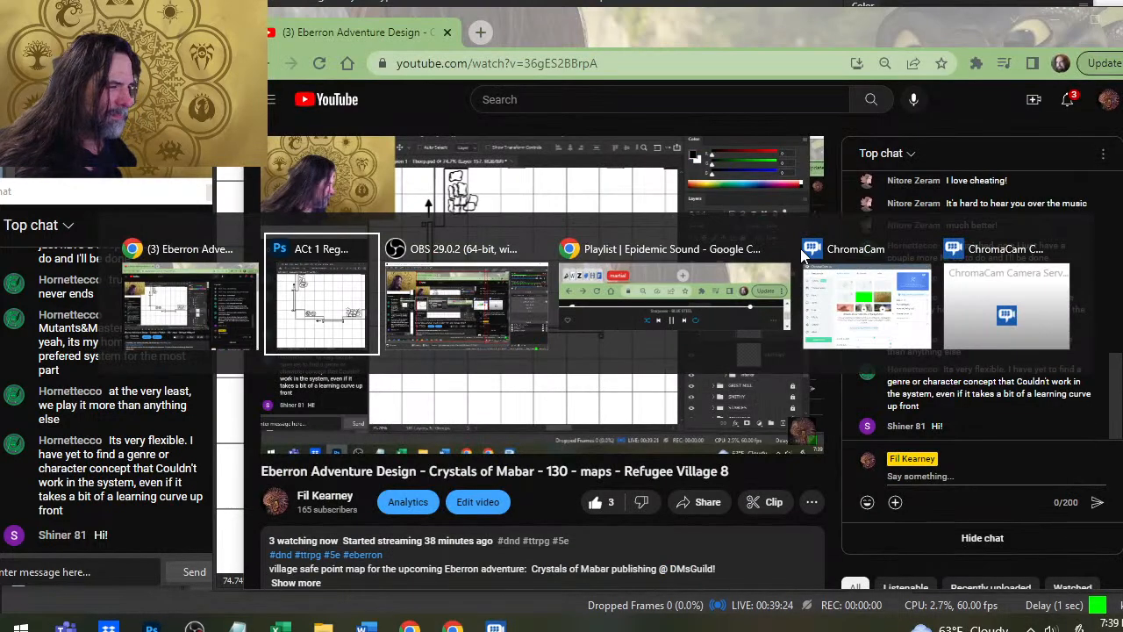
key(alt+Tab)
key(alt+Tab)
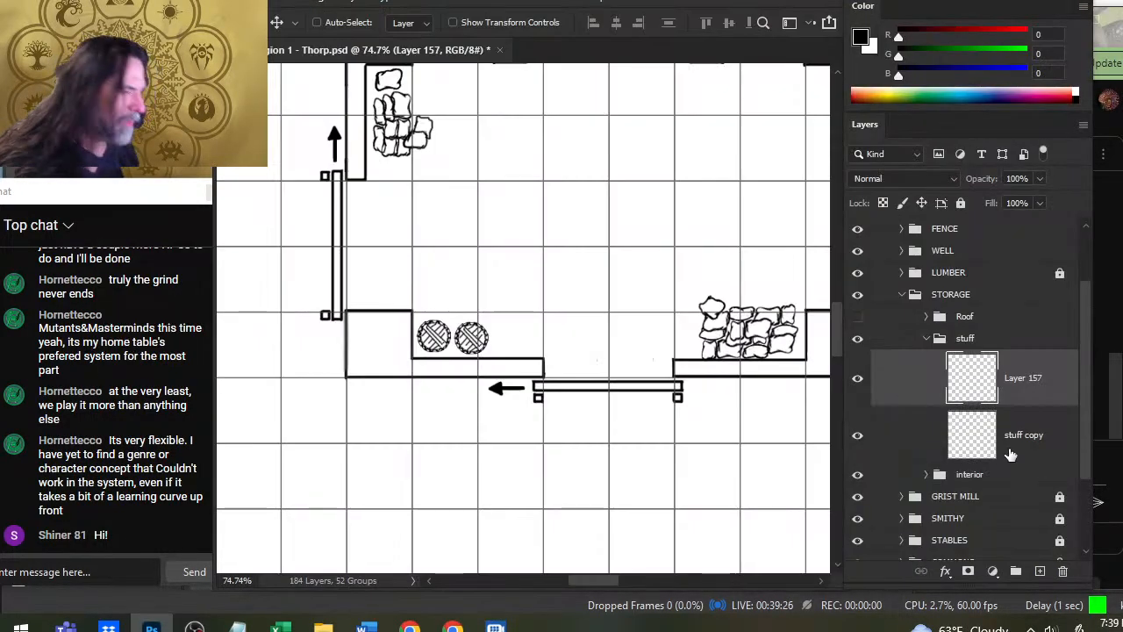
- Lasso the second round object, duplicate it onto a new layer and place the copy to its right as the third in the row
key(l)
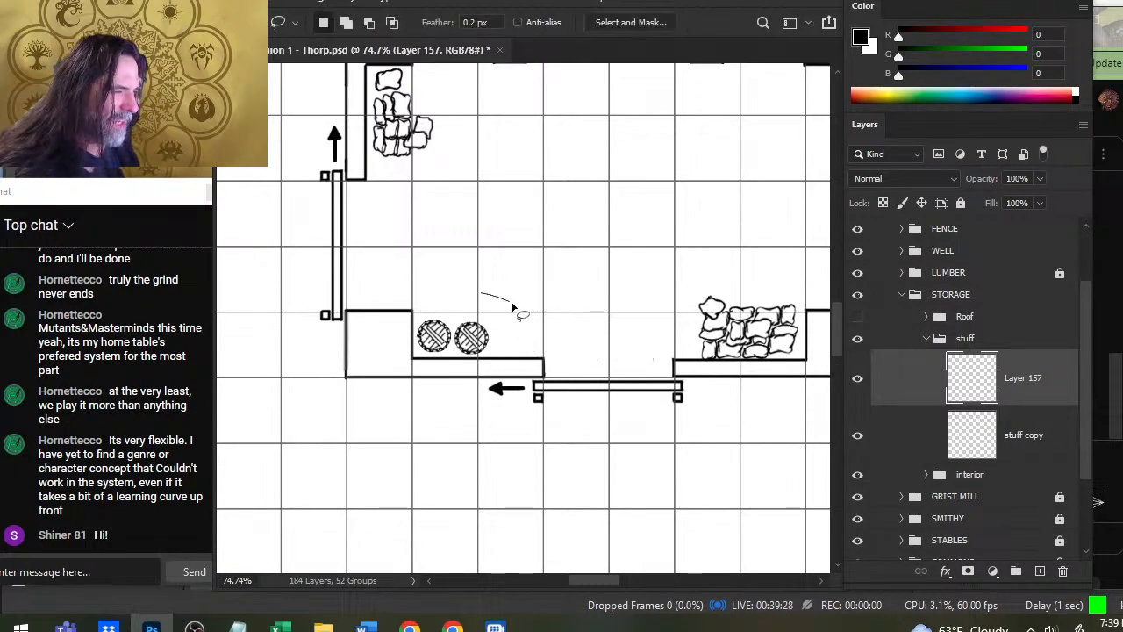
key(ctrl+j)
key(v)
drag(518, 441, 556, 429)
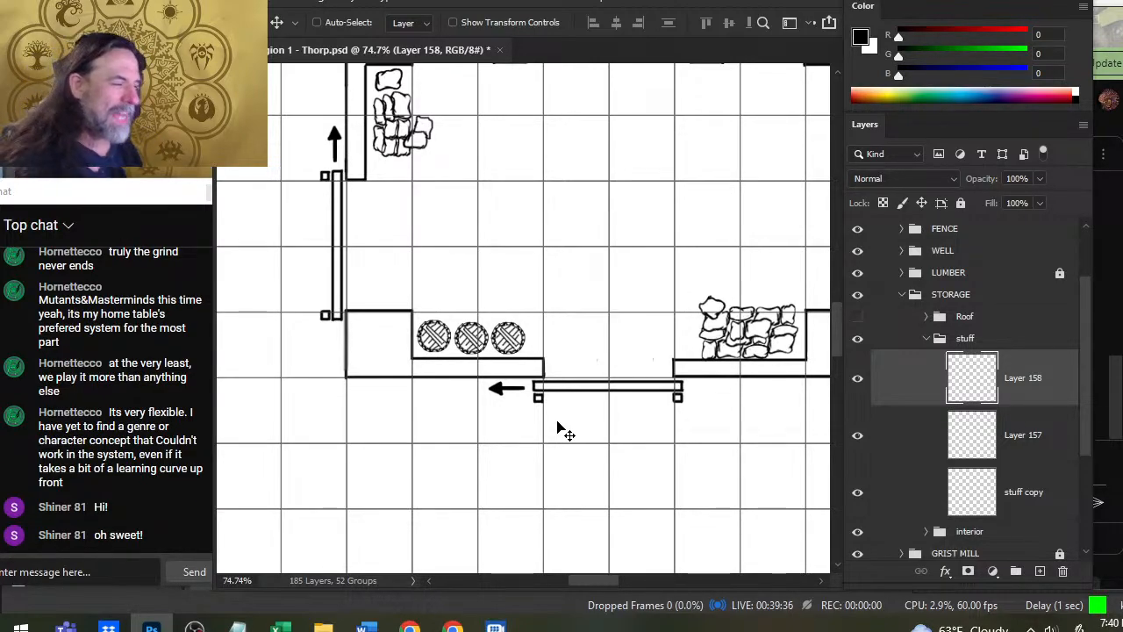
- Examine the row of round objects against the furnished commons building and the whole village map
key(z)
drag(551, 435, 582, 468)
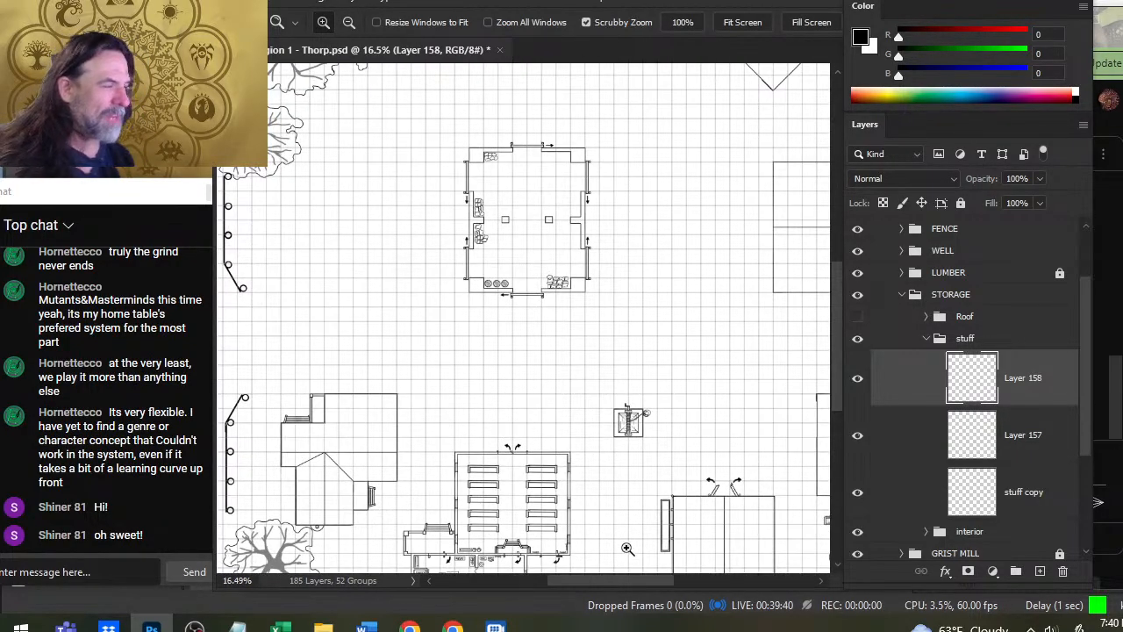
drag(578, 524, 538, 344)
drag(443, 374, 523, 388)
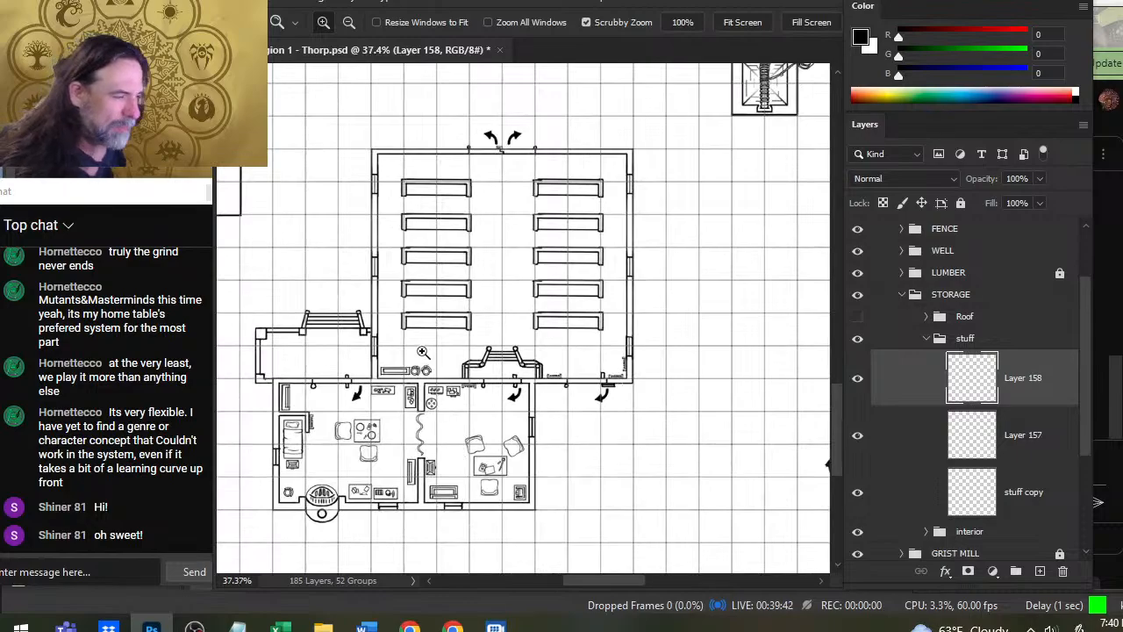
drag(695, 399, 576, 392)
drag(646, 403, 490, 364)
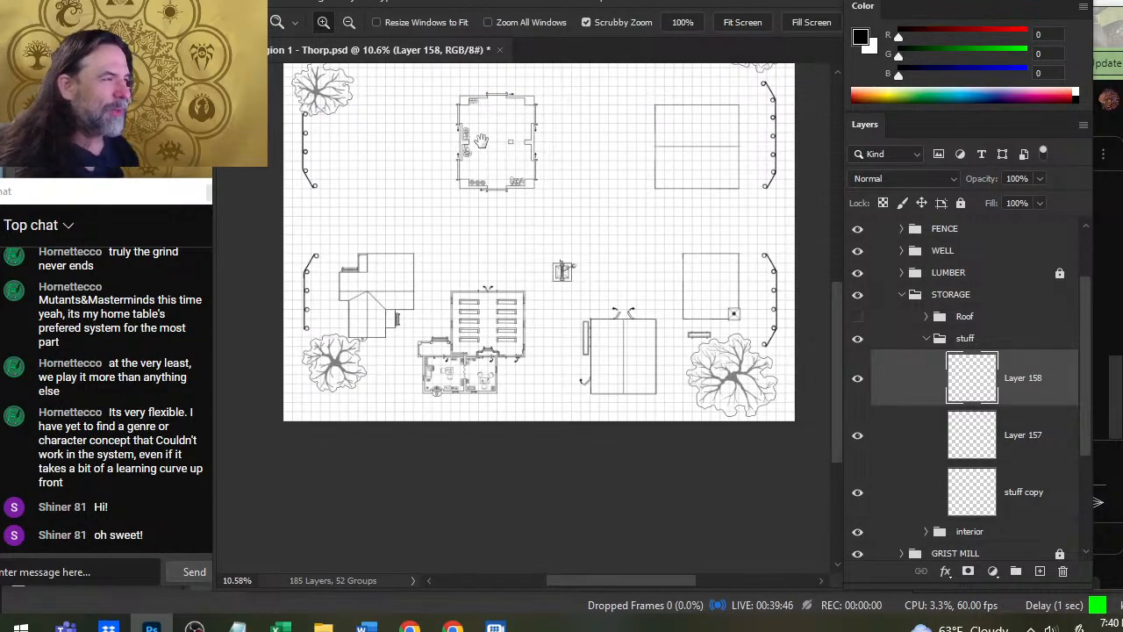
drag(480, 132, 617, 188)
drag(566, 478, 516, 338)
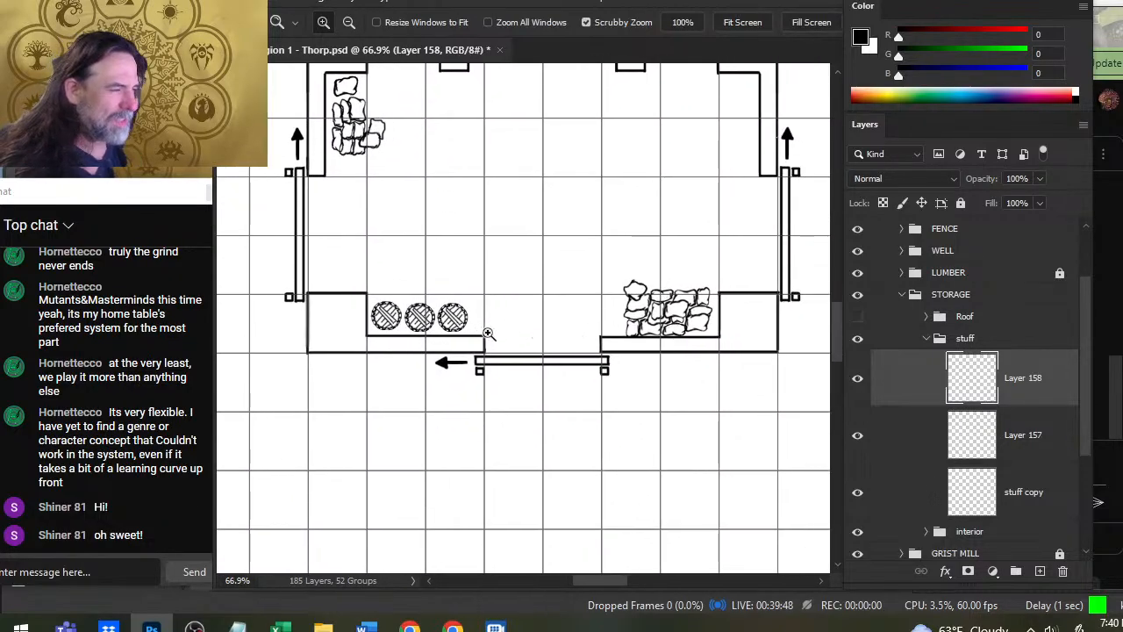
drag(654, 329, 591, 314)
drag(660, 224, 576, 357)
drag(461, 404, 542, 403)
drag(501, 505, 536, 323)
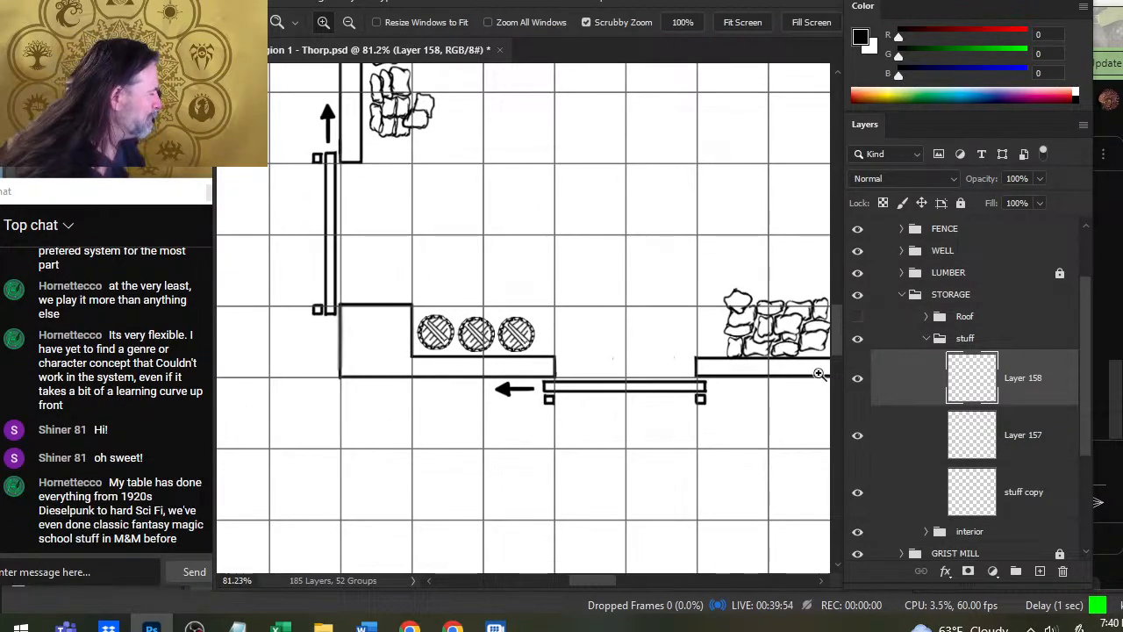
- Lasso the third round object and stack two duplicates of it on new layers side by side above the row of three
key(l)
drag(530, 309, 545, 339)
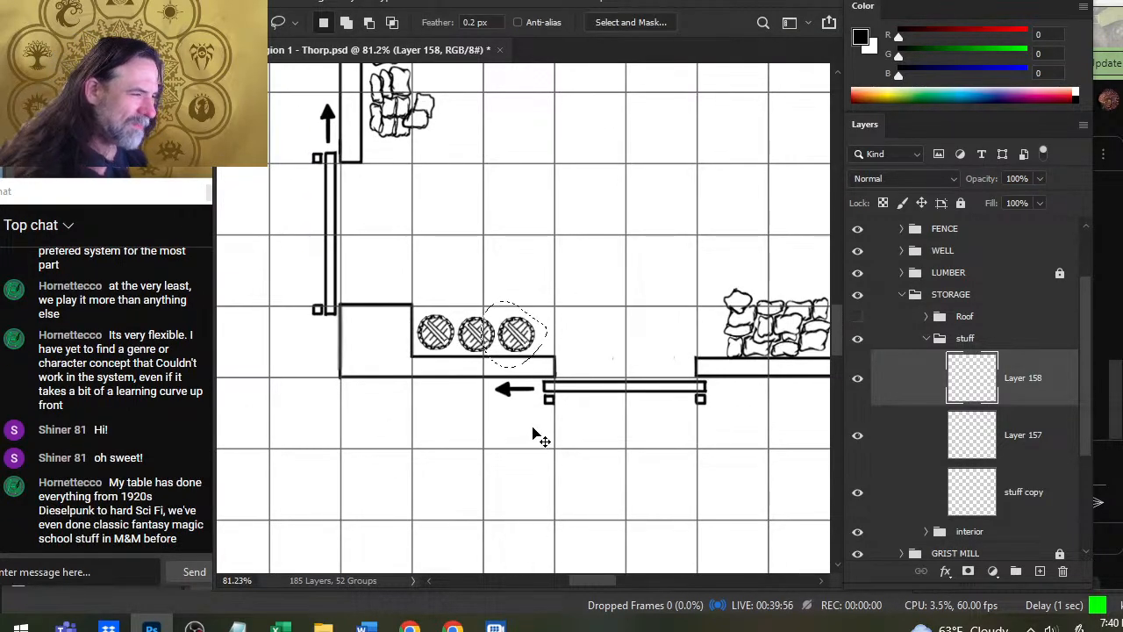
key(ctrl+j)
key(v)
mouse_move(614, 451)
mouse_down()
mouse_move(561, 403)
mouse_move(593, 414)
mouse_up()
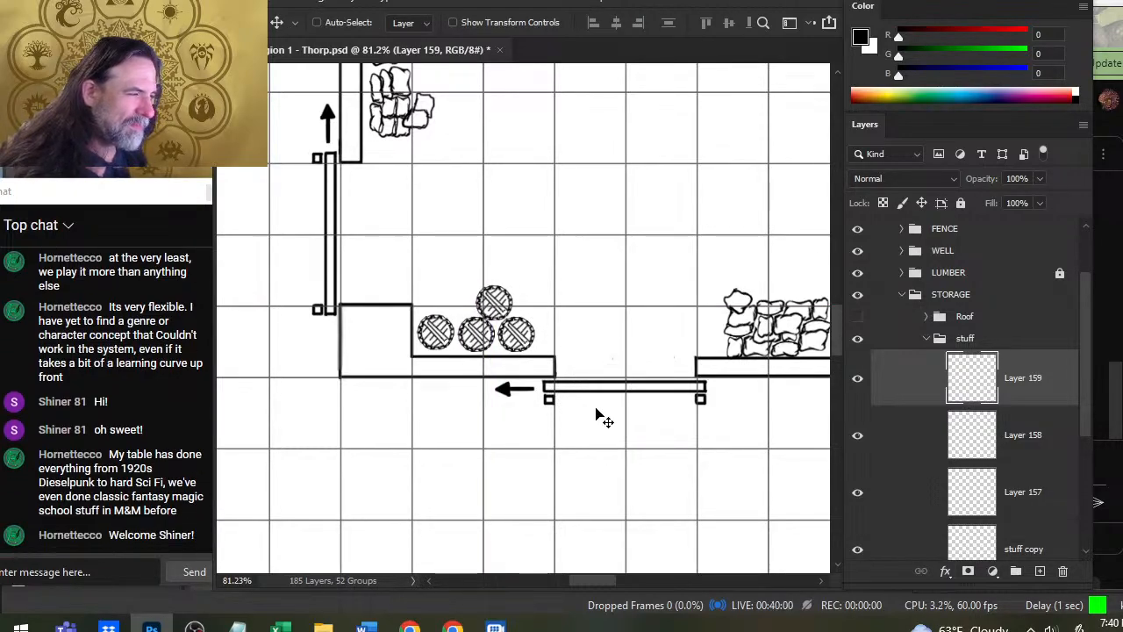
key(ctrl+j)
drag(631, 455, 591, 454)
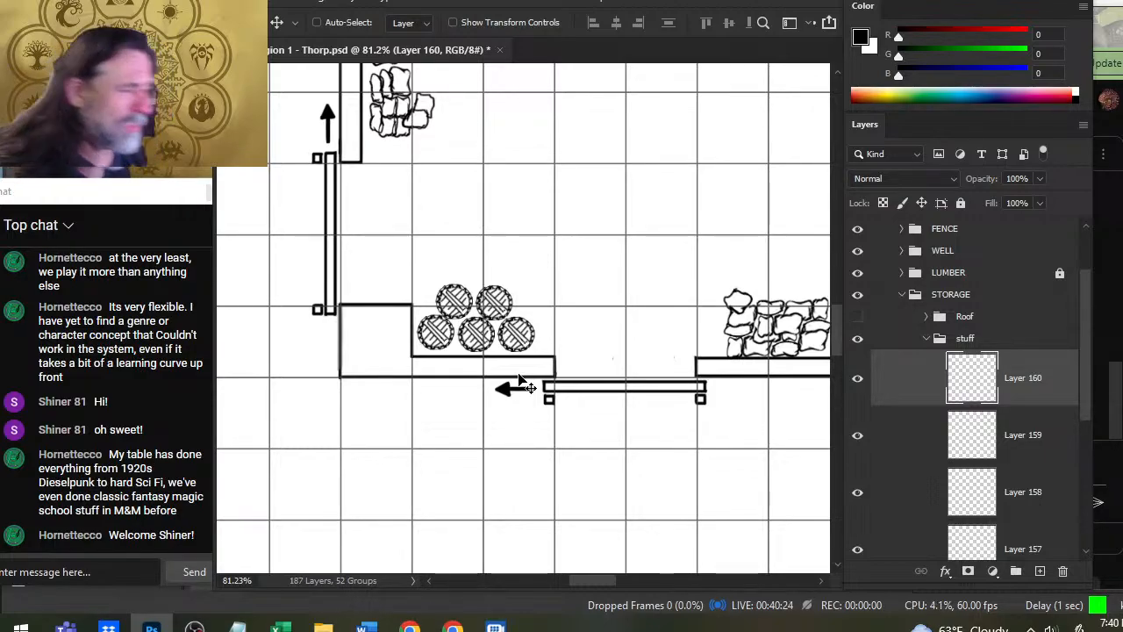
- Nudge the two upper round objects on Layers 159 and 160 so they sit evenly above the row of three
click(865, 458)
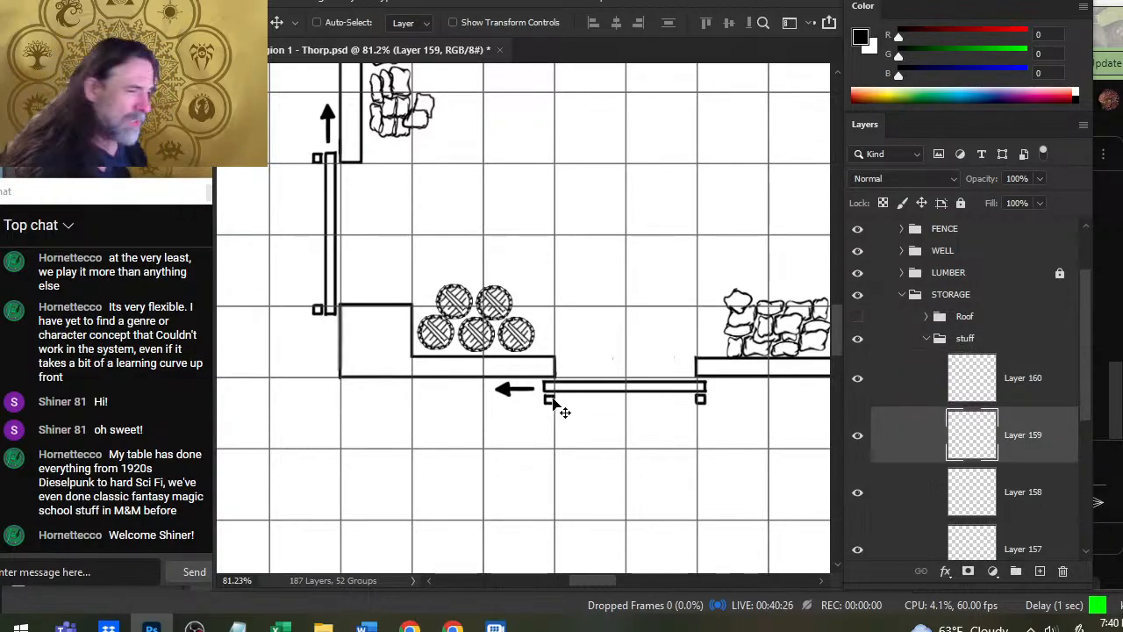
drag(554, 402, 560, 400)
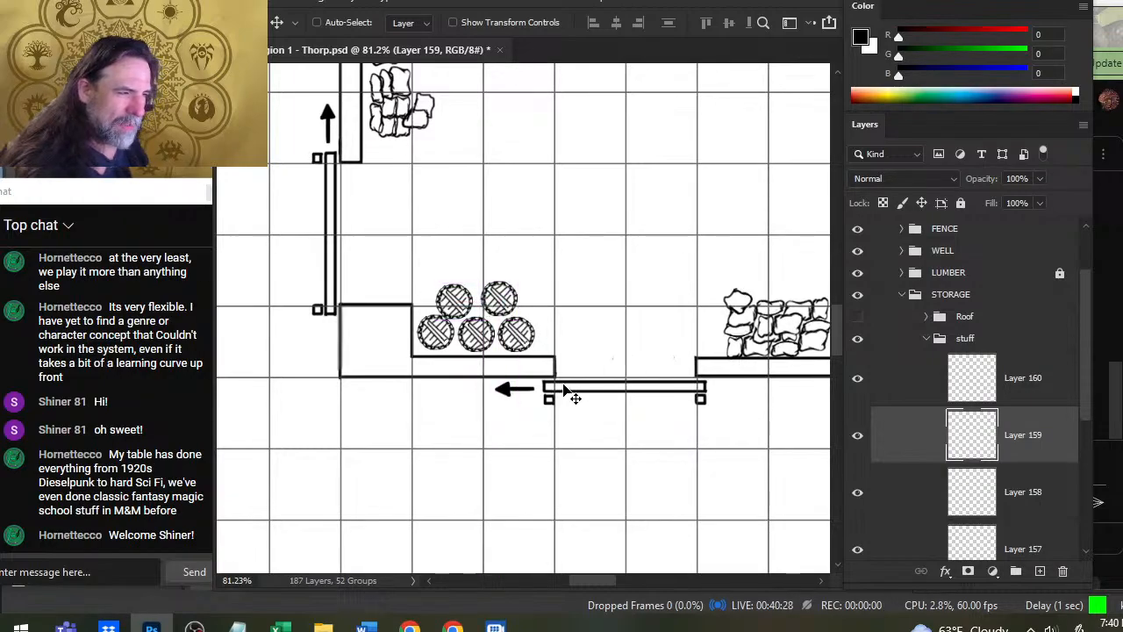
drag(574, 358, 570, 360)
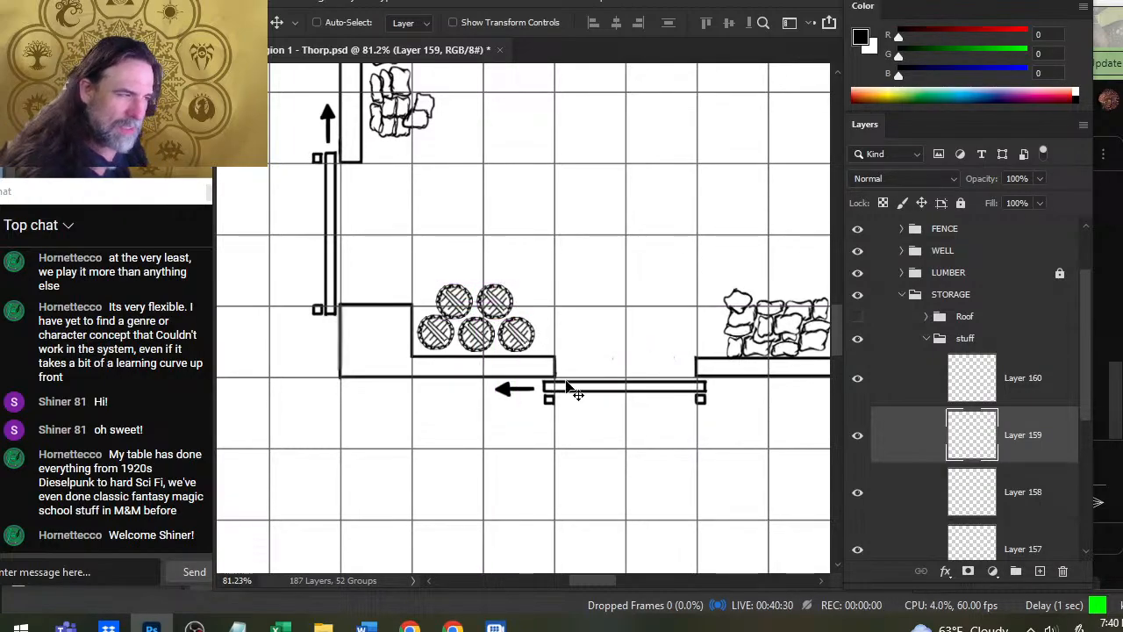
click(947, 400)
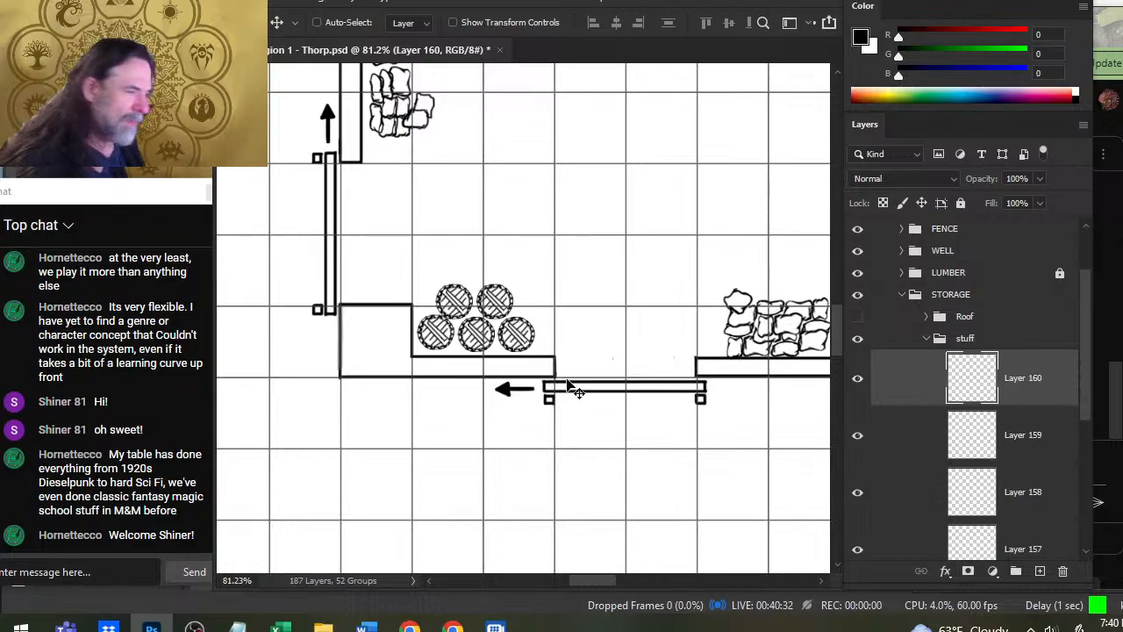
drag(550, 378, 551, 355)
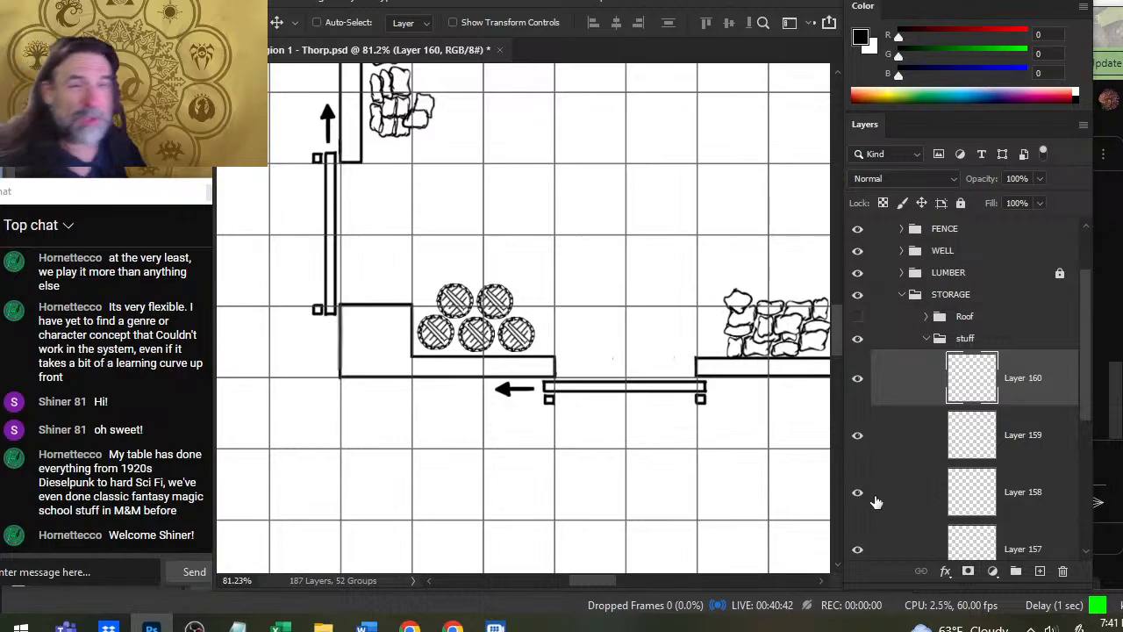
- Examine the whole storage building and check which layers hold the individual round objects of the stack by toggling their visibility
key(z)
drag(589, 201, 535, 317)
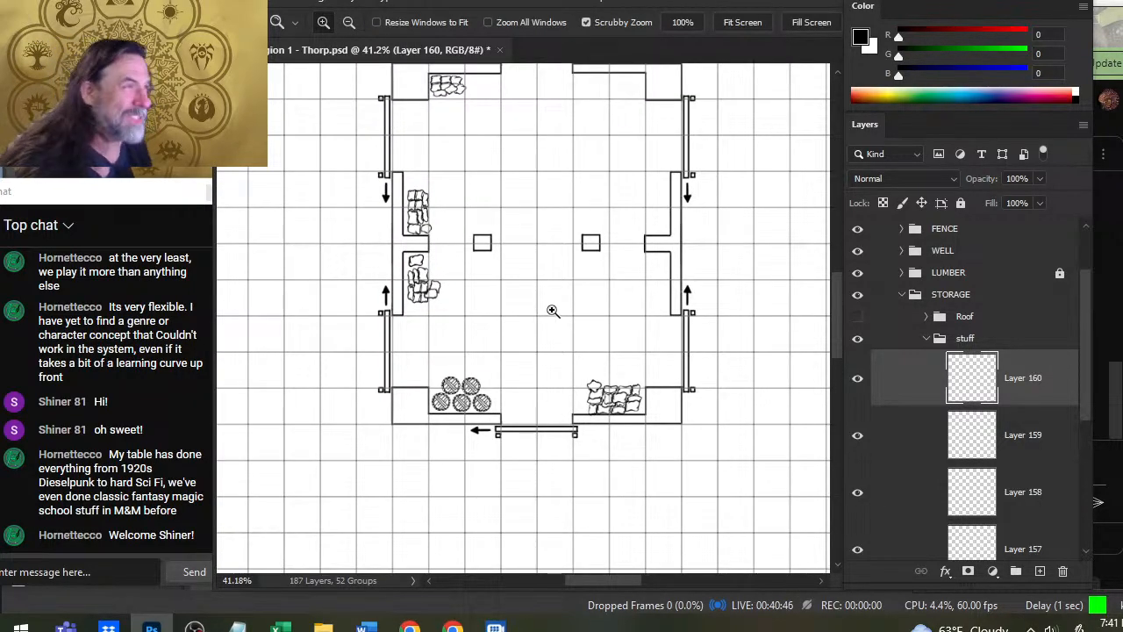
drag(567, 204, 546, 301)
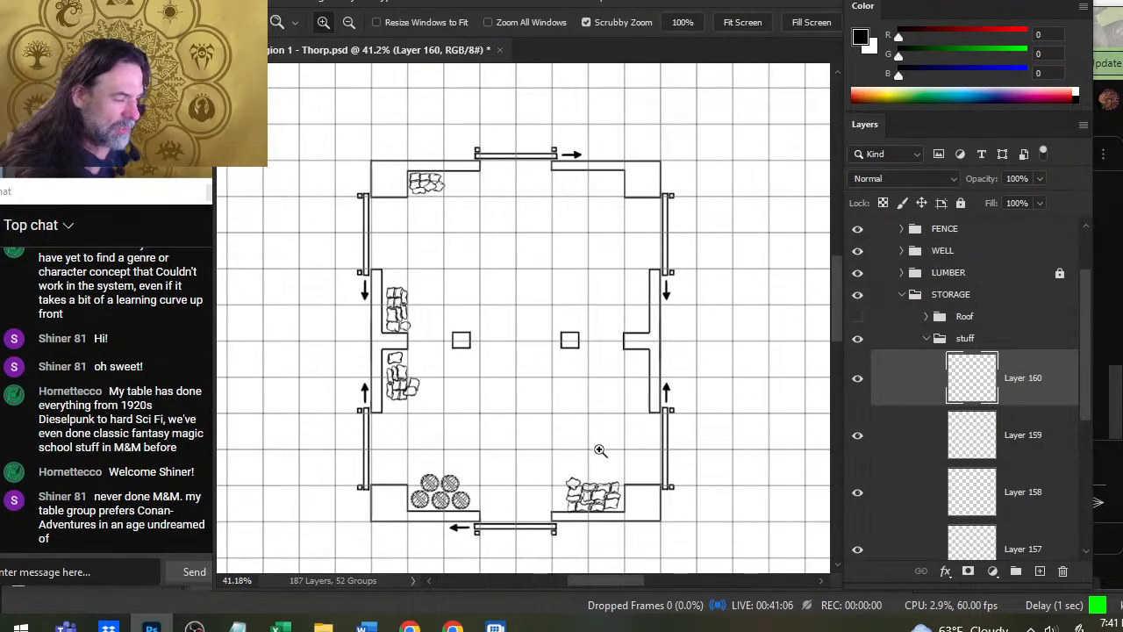
scroll(585, 457, up, 2)
drag(572, 451, 609, 339)
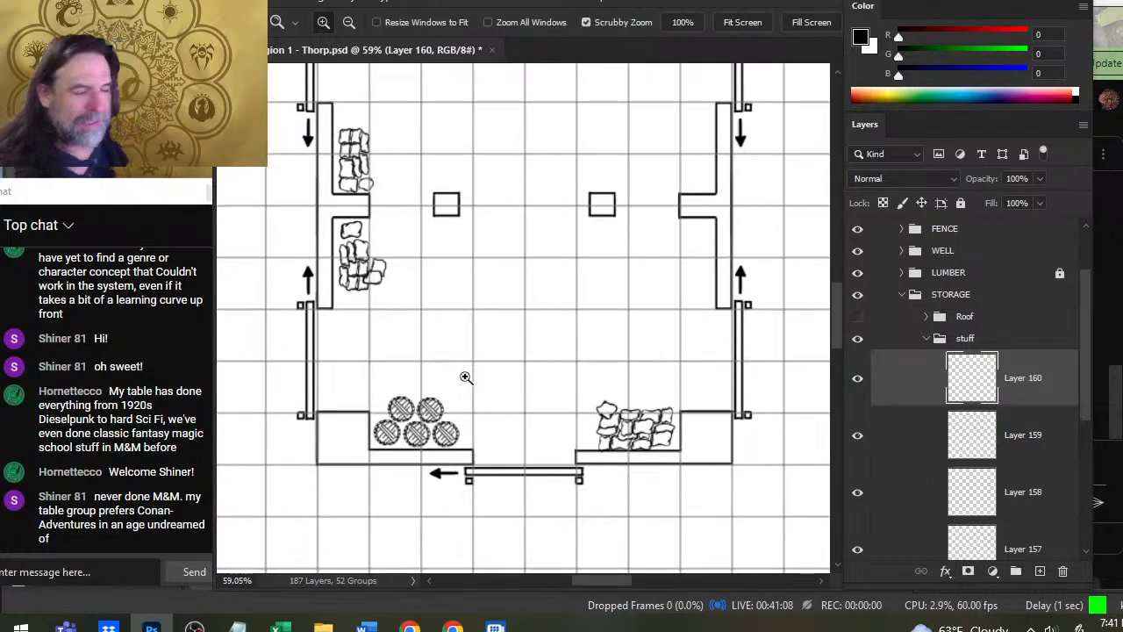
scroll(463, 376, up, 1)
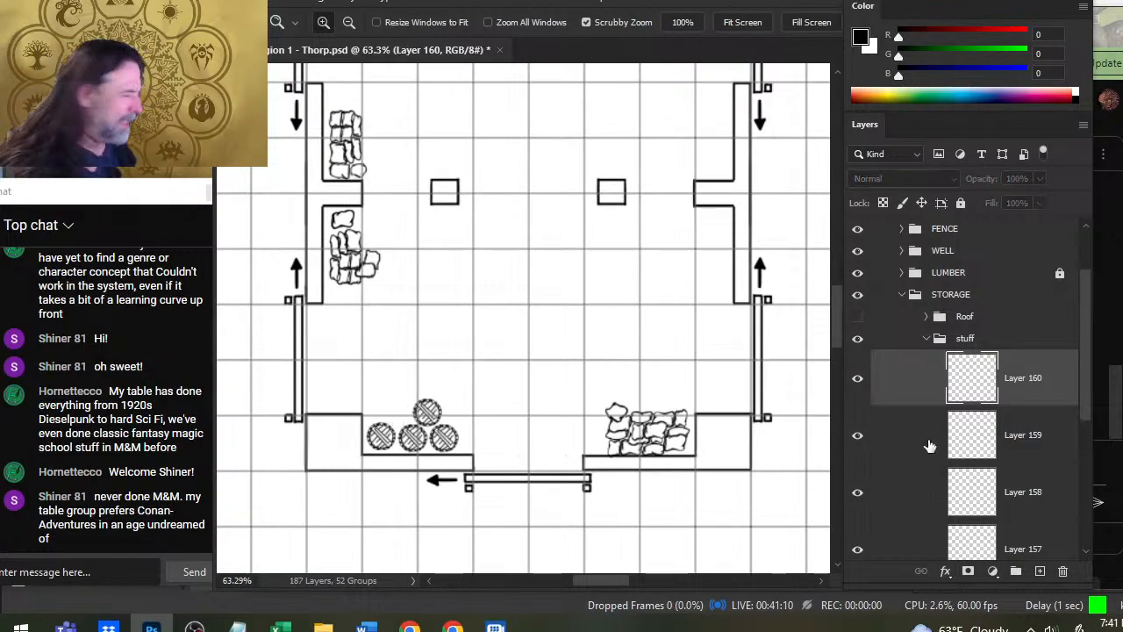
scroll(1084, 385, down, 1)
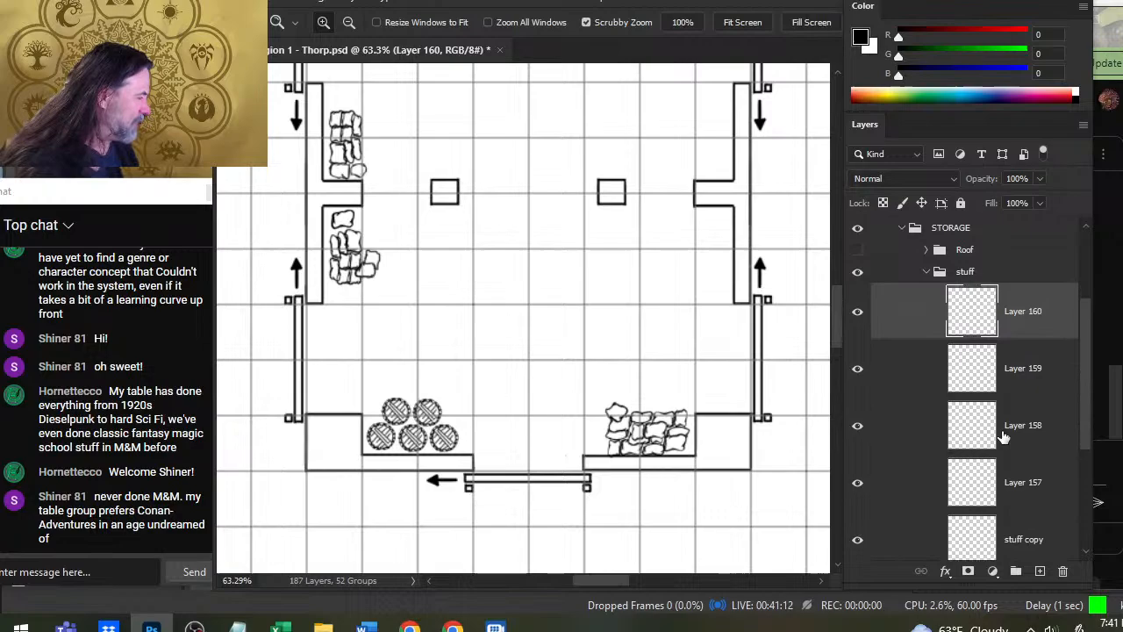
click(855, 541)
click(855, 540)
- Lasso the stack's lower-left round object on the stuff copy layer and move it in place onto a new layer above Layer 160
click(893, 537)
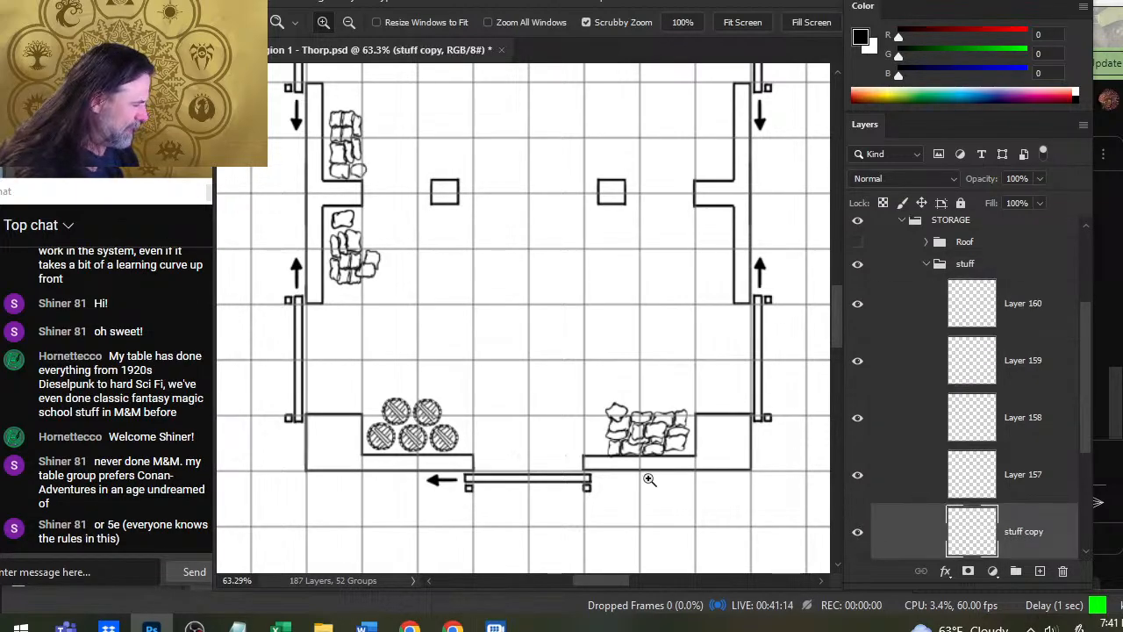
key(l)
drag(414, 391, 364, 507)
key(Delete)
key(ctrl+d)
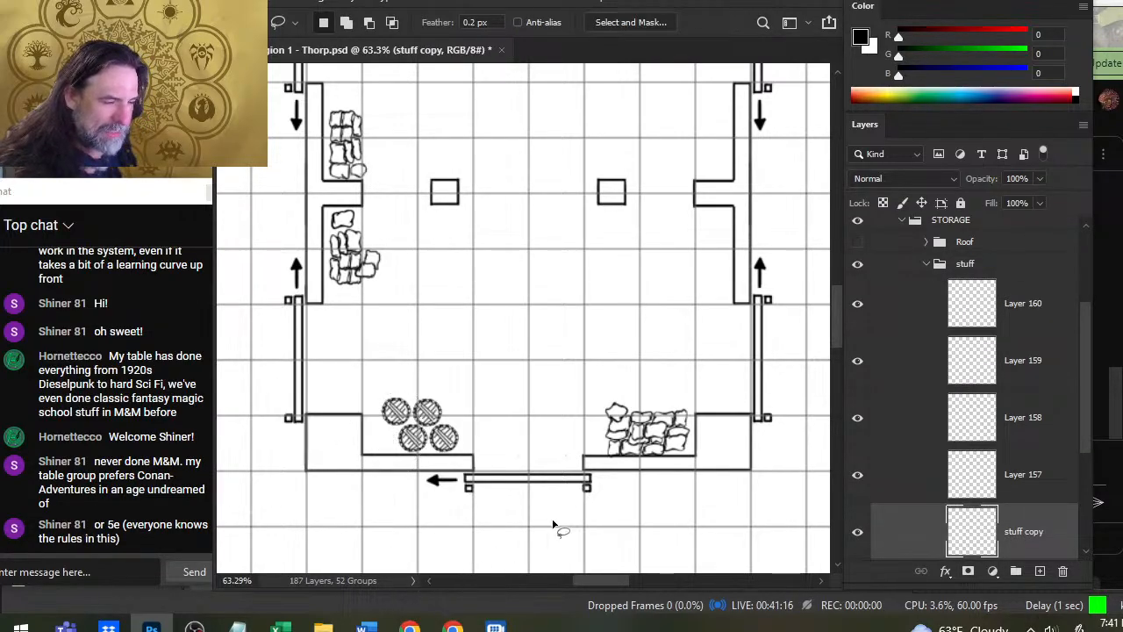
click(902, 314)
key(ctrl+shift+alt+n)
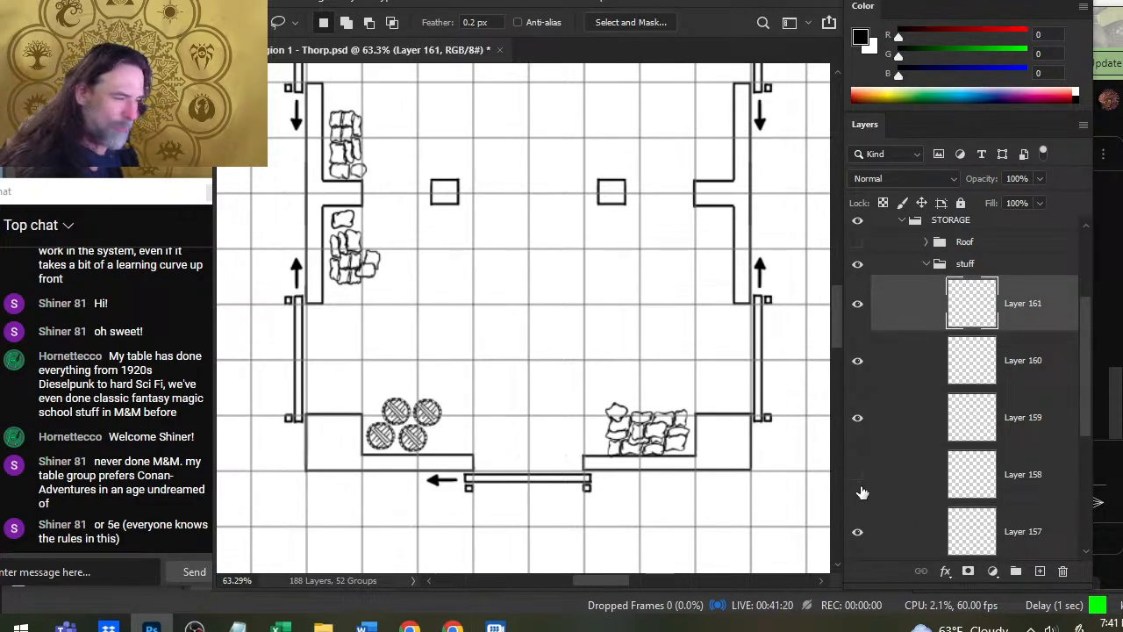
- Group Layers 157 through 161, which hold the five round objects, inside the stuff folder
shift+click(886, 496)
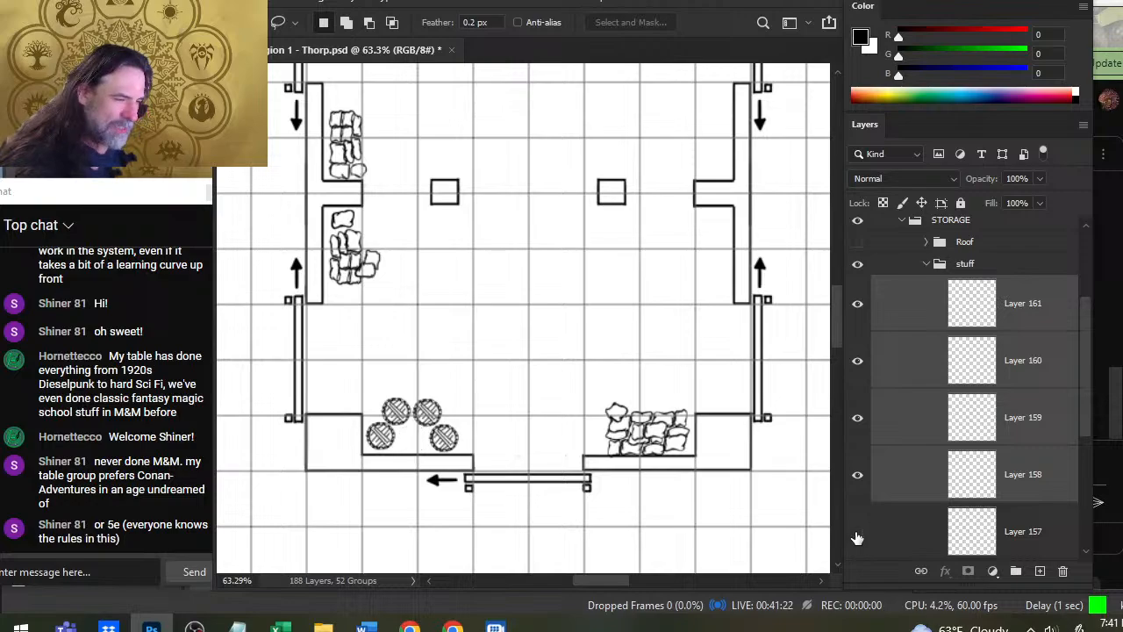
ctrl+click(881, 535)
key(ctrl+g)
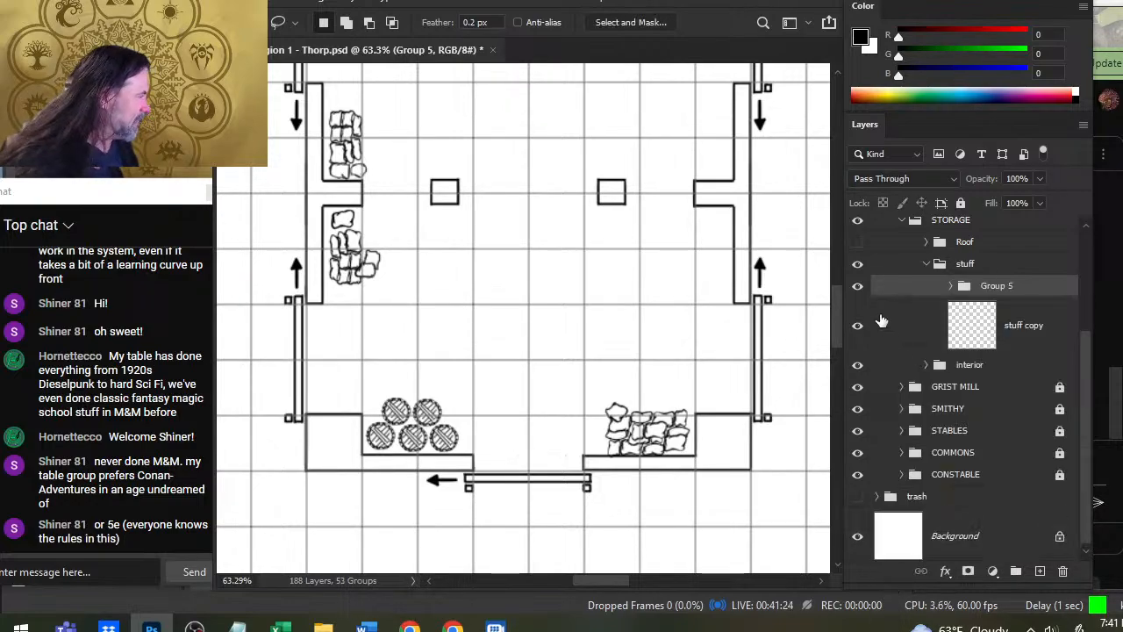
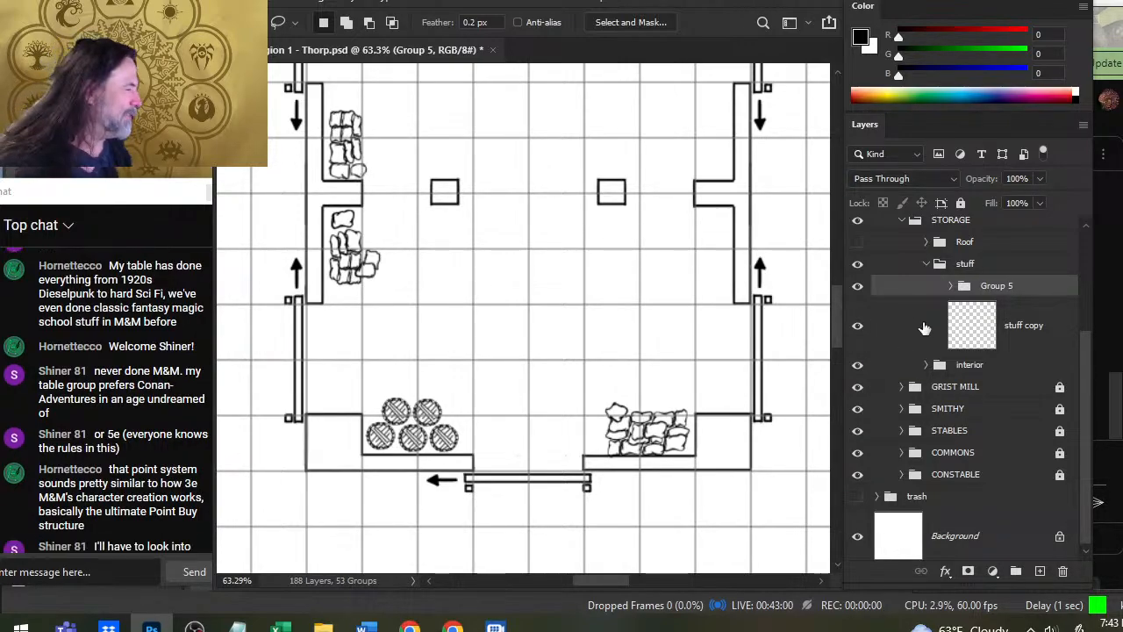
- Examine the storage building and check what Group 5 and the stuff copy layer hold by toggling their visibility
click(858, 285)
click(857, 286)
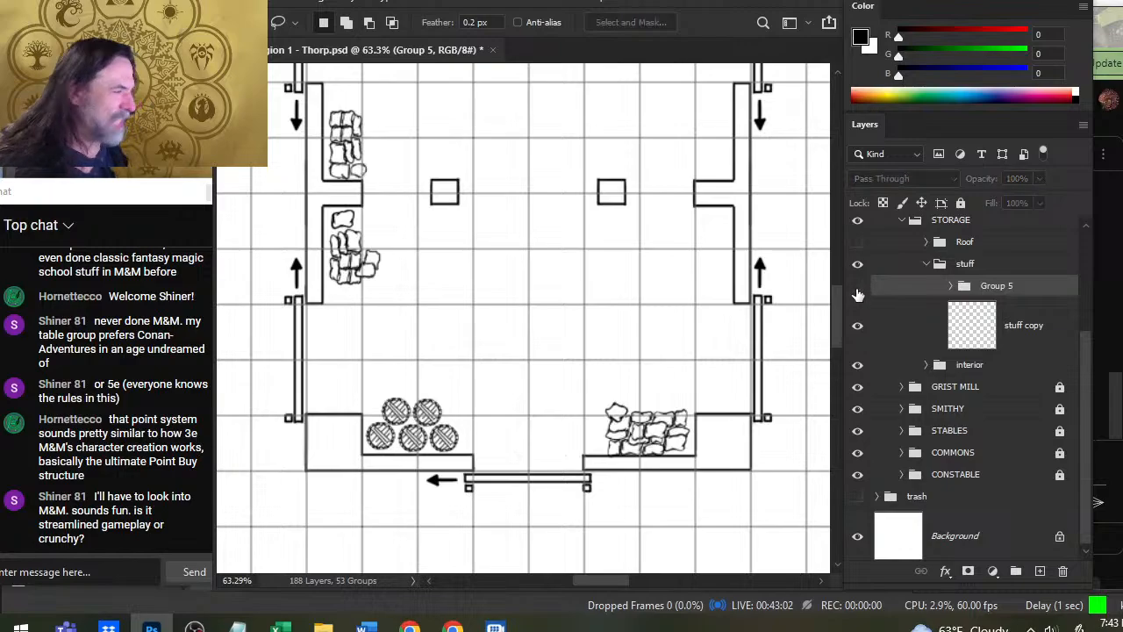
click(857, 286)
click(858, 286)
click(859, 330)
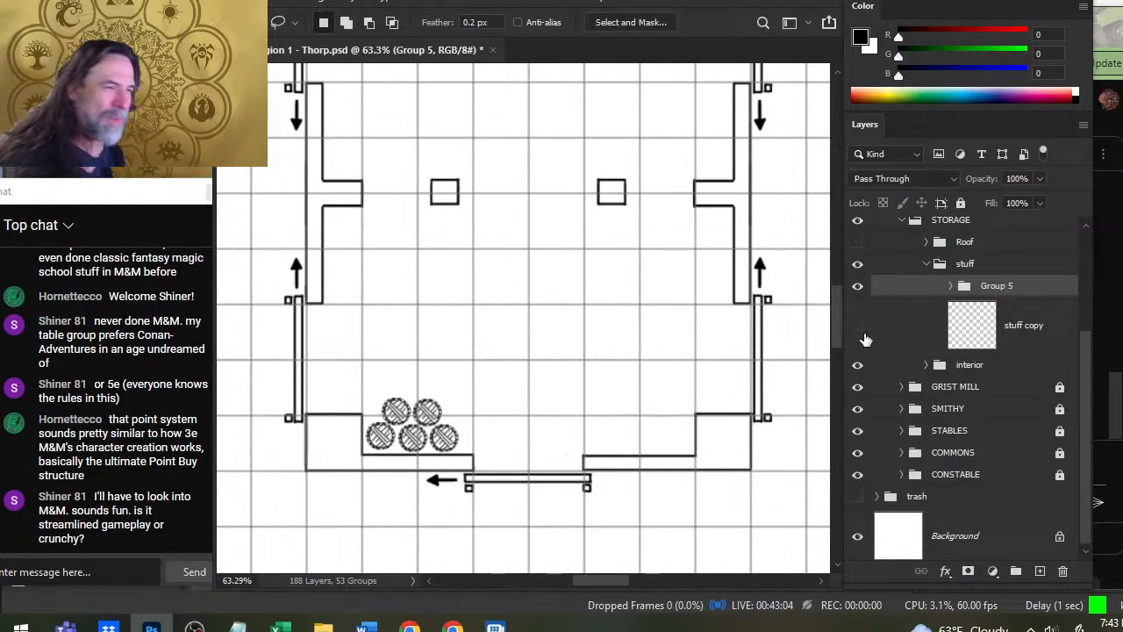
click(886, 340)
click(859, 330)
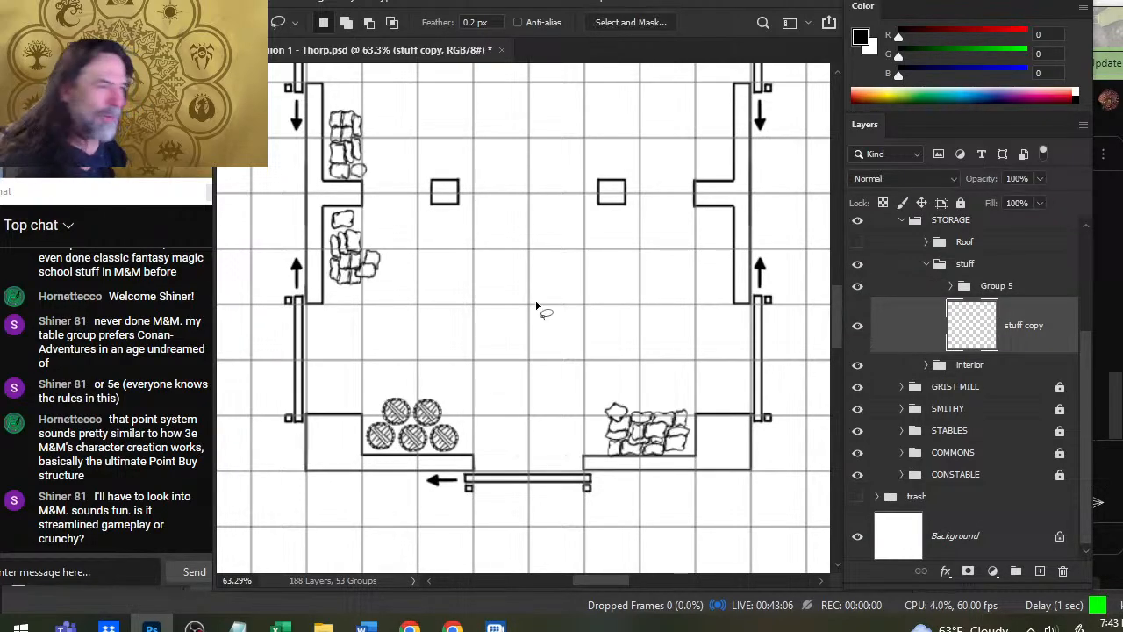
key(space)
drag(680, 235, 611, 390)
key(ctrl+space)
drag(639, 321, 565, 337)
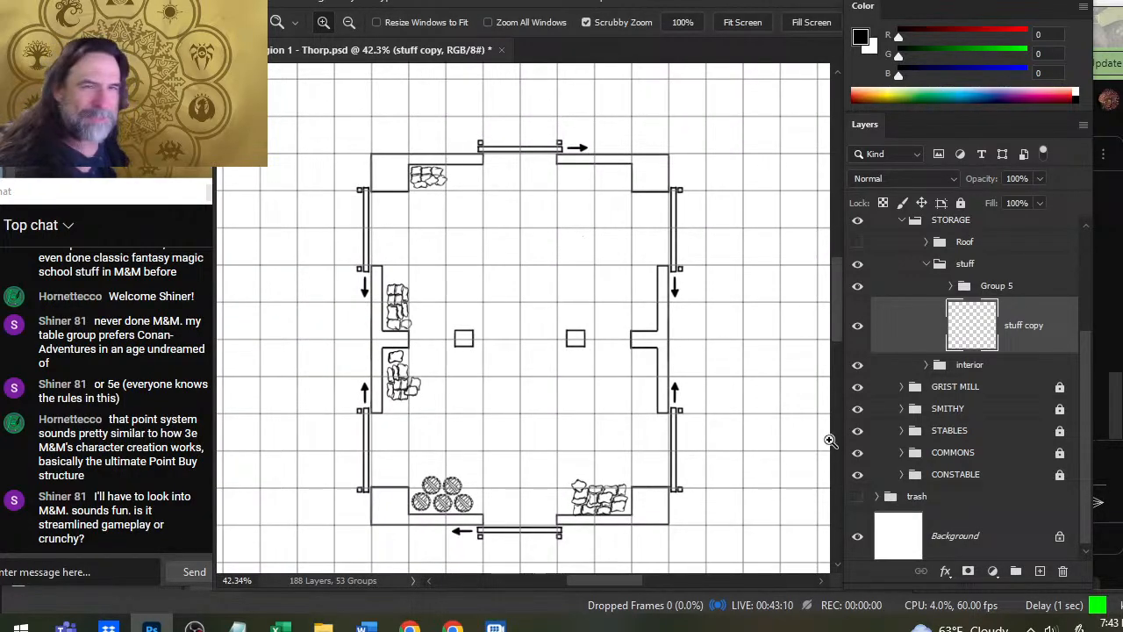
click(857, 326)
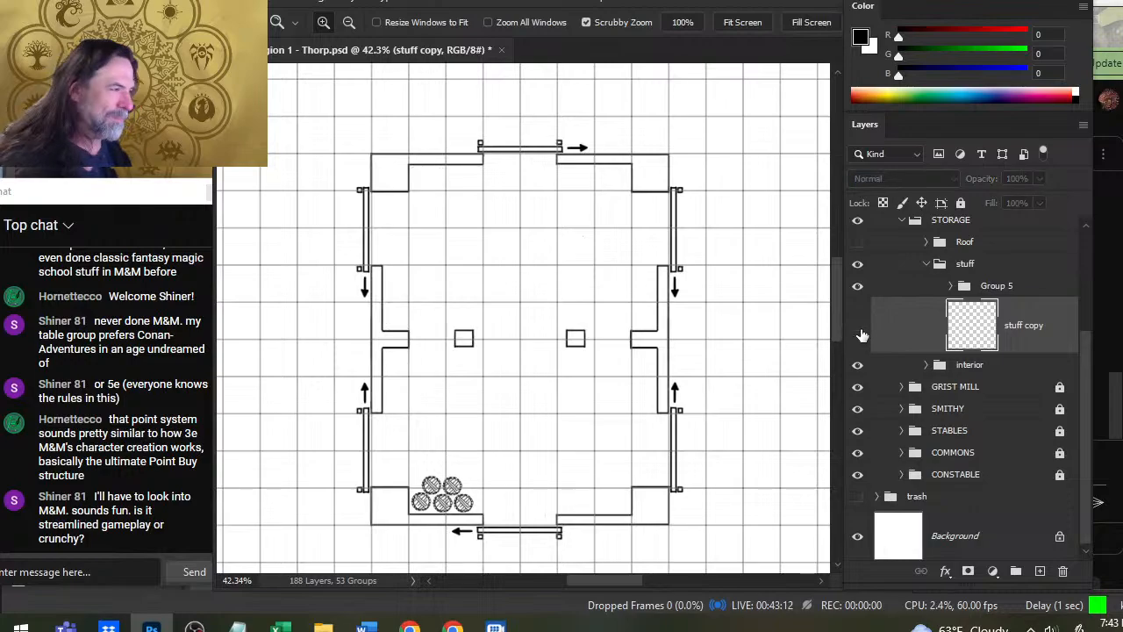
click(857, 326)
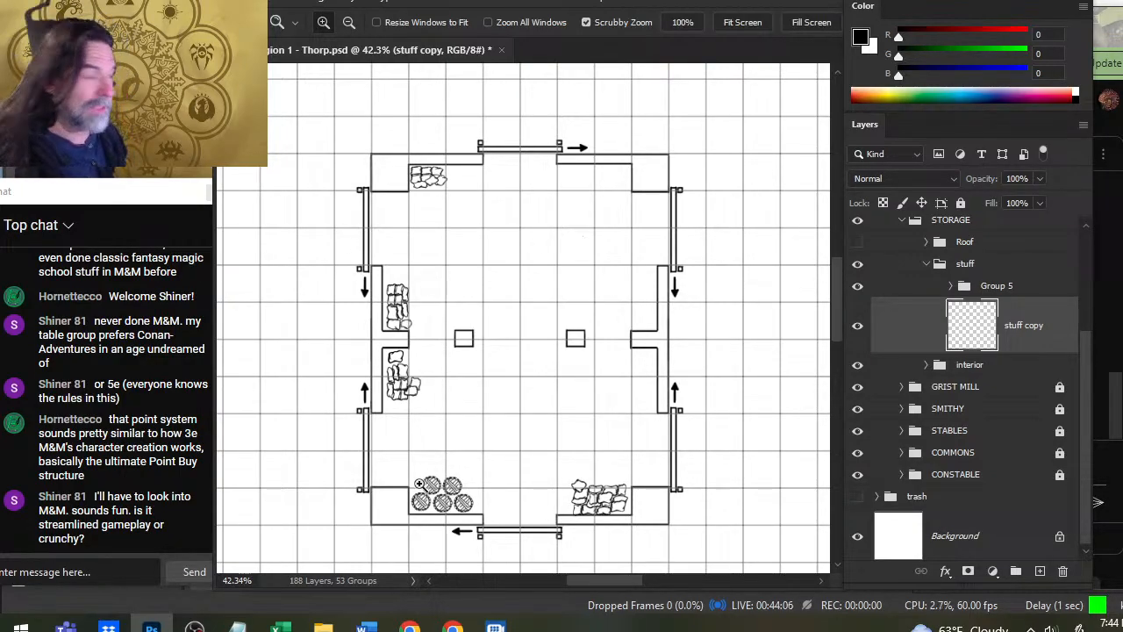
click(856, 345)
click(857, 345)
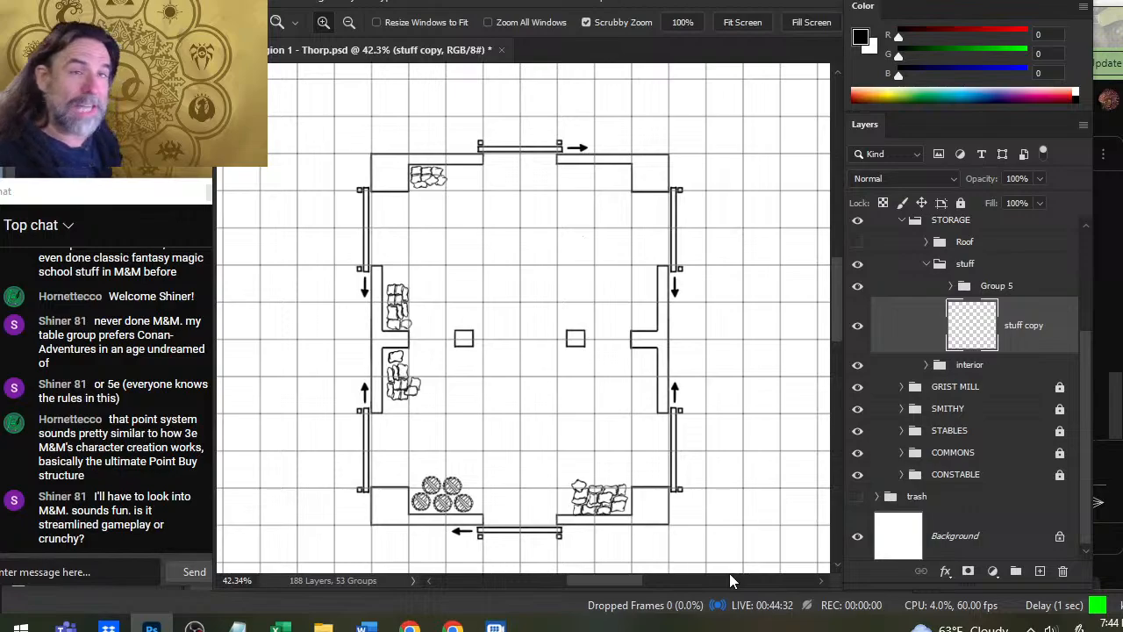
click(857, 325)
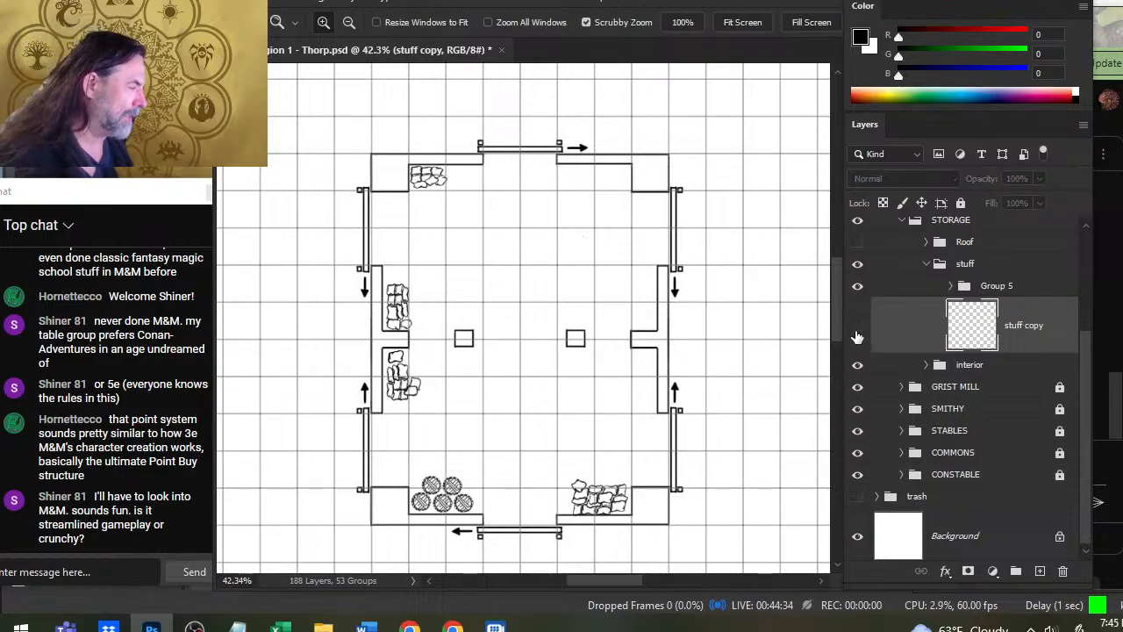
click(857, 326)
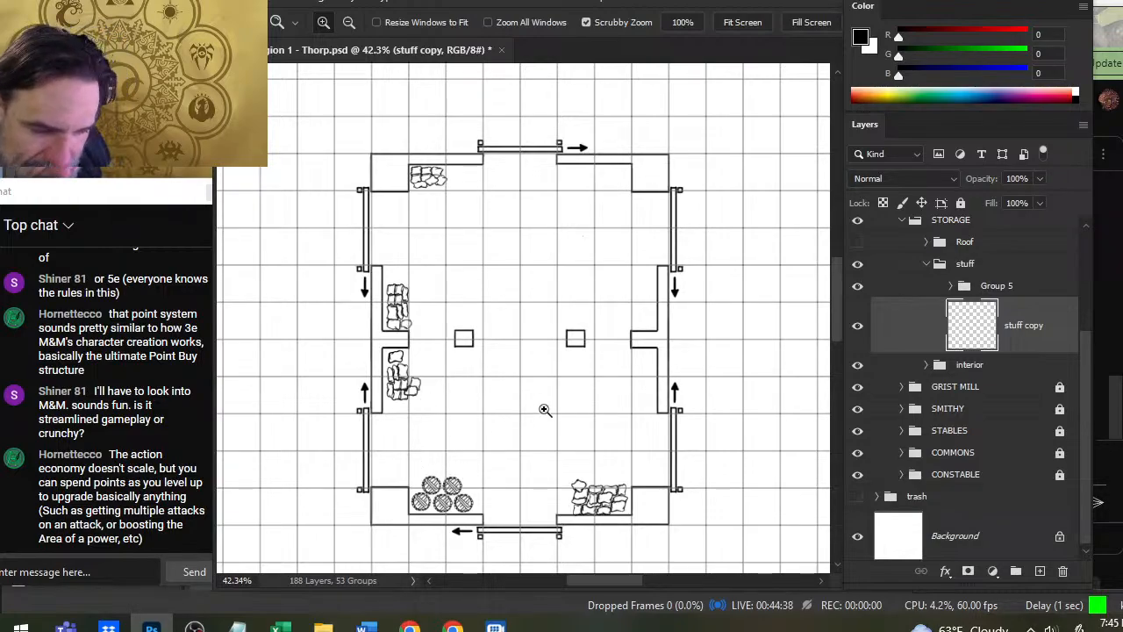
- Draw a small square crate outline on the stuff copy layer in the building's northeast corner with a 3 px brush
drag(523, 386, 526, 387)
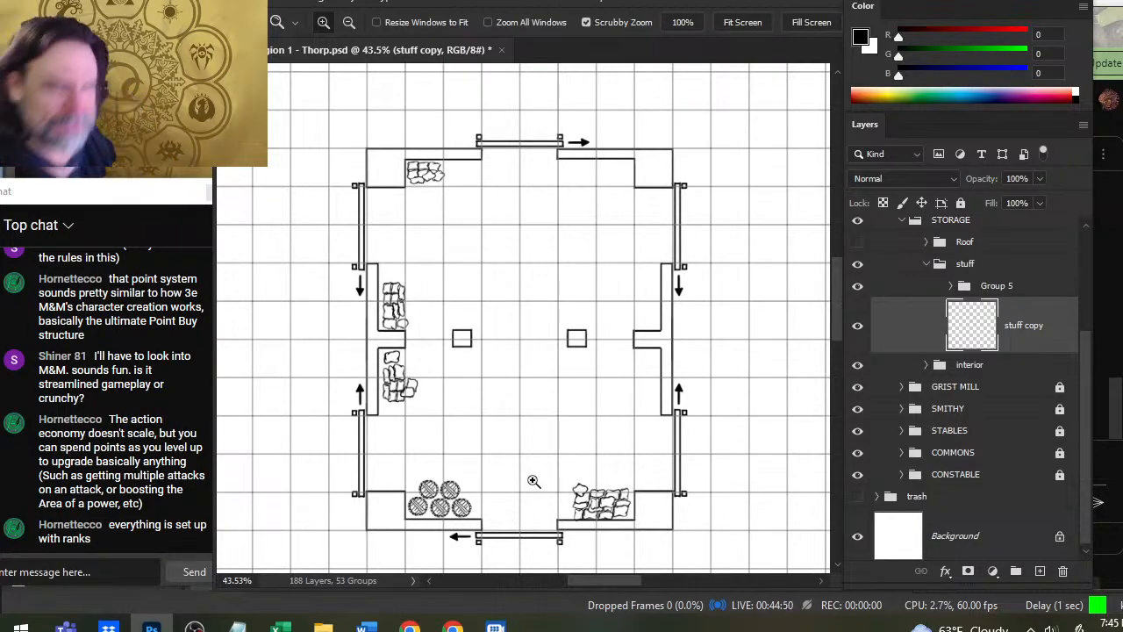
drag(614, 233, 544, 269)
mouse_move(532, 200)
mouse_down()
mouse_move(557, 222)
mouse_move(538, 226)
mouse_up()
key(b)
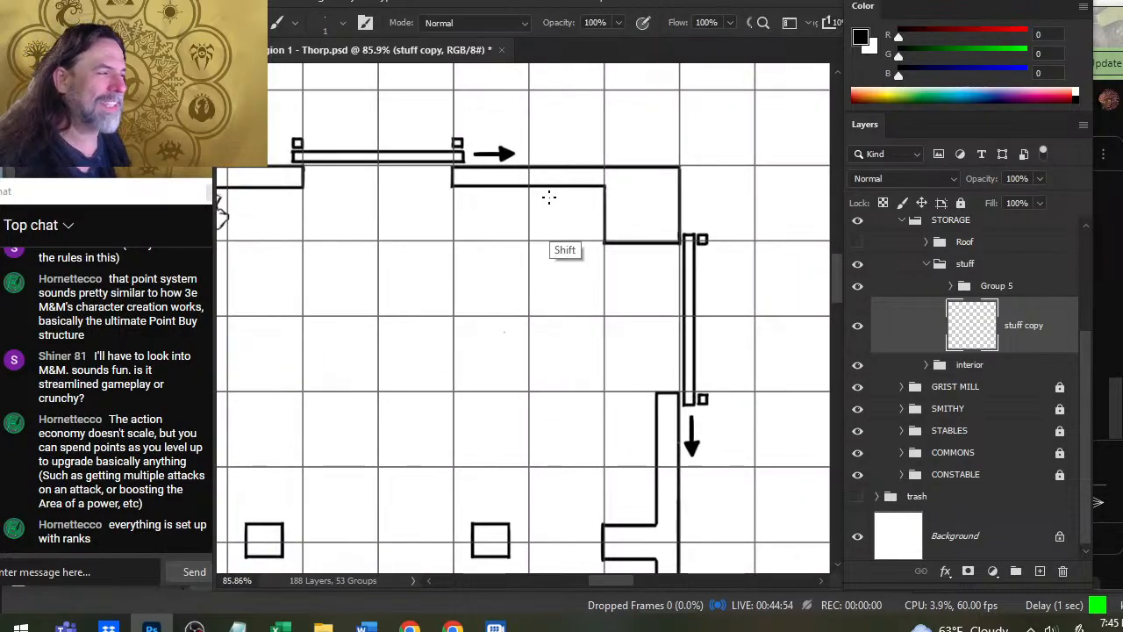
key(])
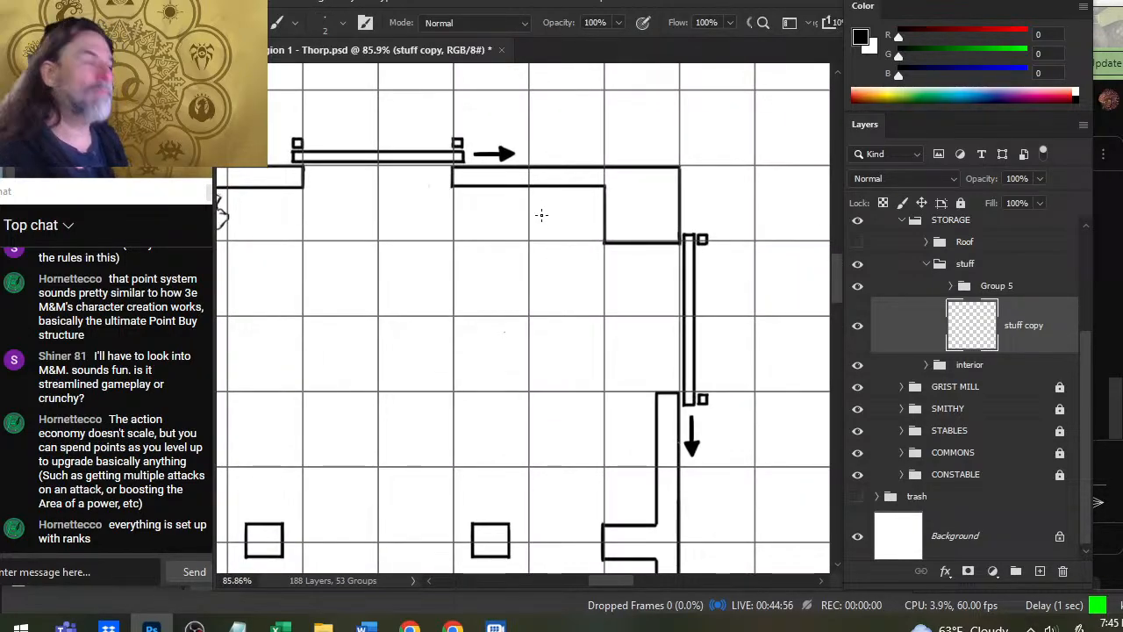
click(549, 199)
shift+click(549, 263)
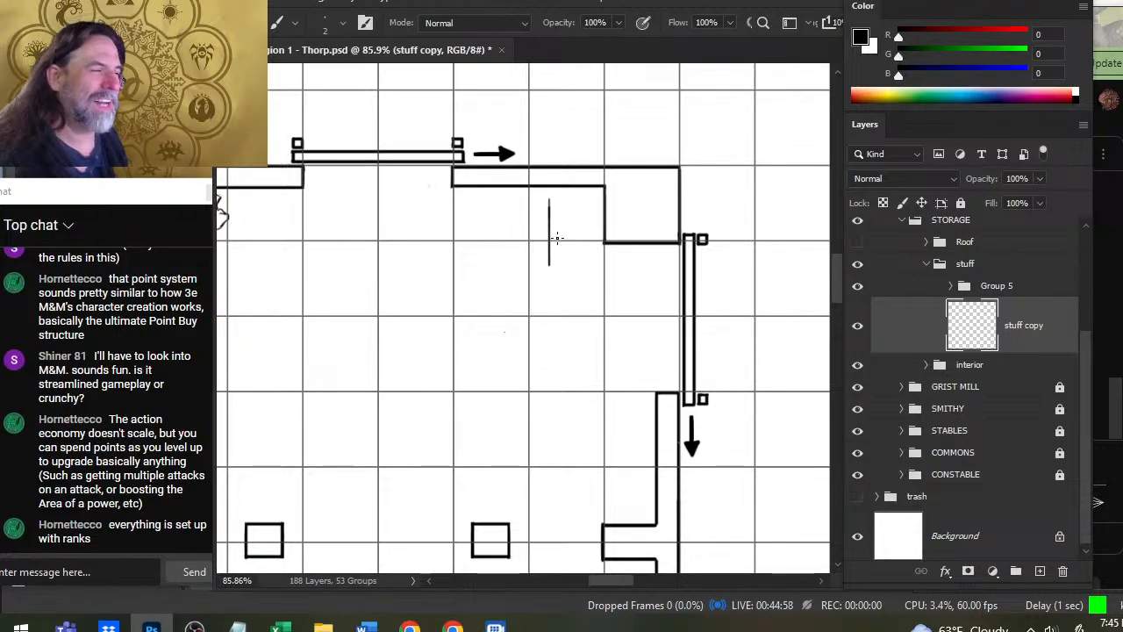
key(ctrl+z)
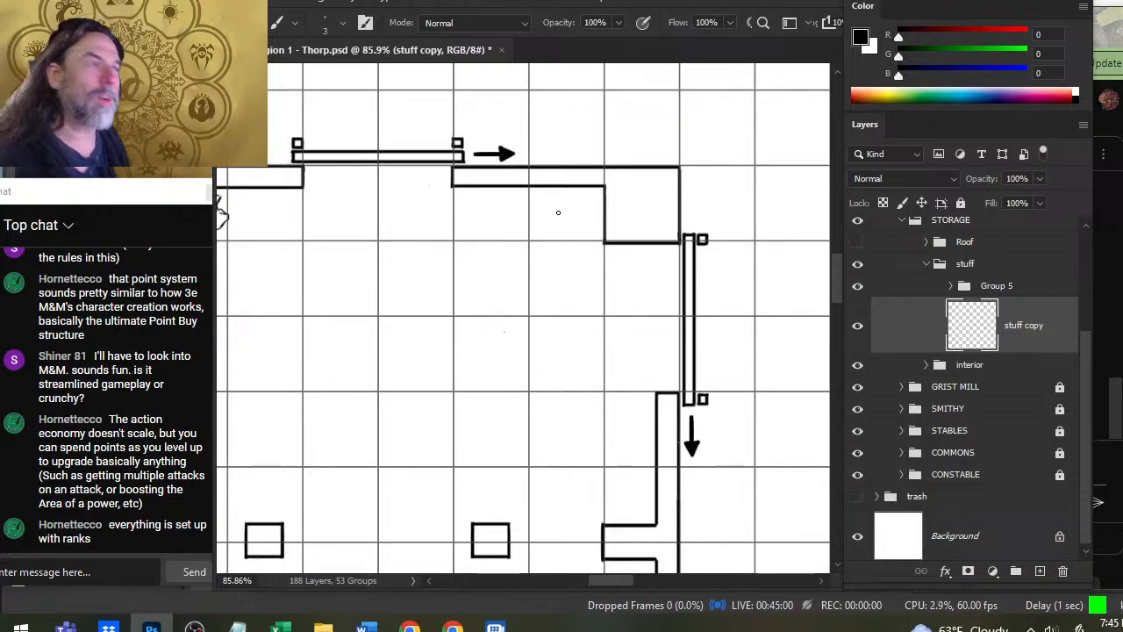
drag(557, 199, 557, 256)
mouse_move(559, 198)
mouse_down()
mouse_move(595, 209)
mouse_move(596, 241)
mouse_move(572, 235)
mouse_move(595, 235)
mouse_up()
key(ctrl+z)
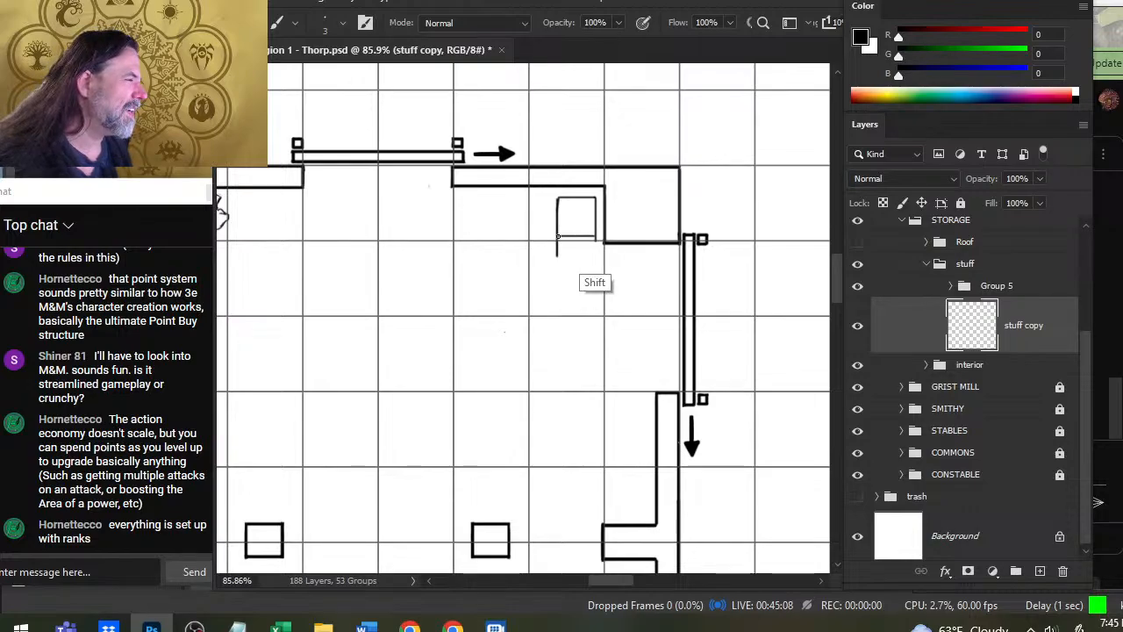
- Erase the line end overhanging below the square crate outline with a 6 px eraser
key(e)
key(bracketright)
key(bracketright)
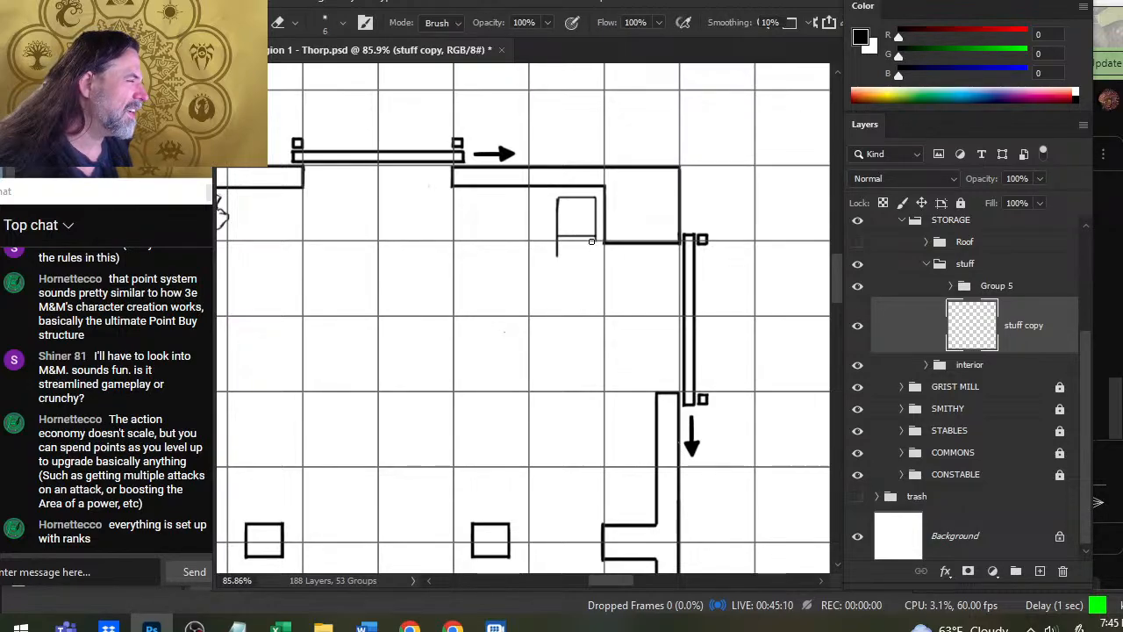
mouse_move(592, 241)
mouse_down()
mouse_move(557, 241)
mouse_move(558, 256)
mouse_up()
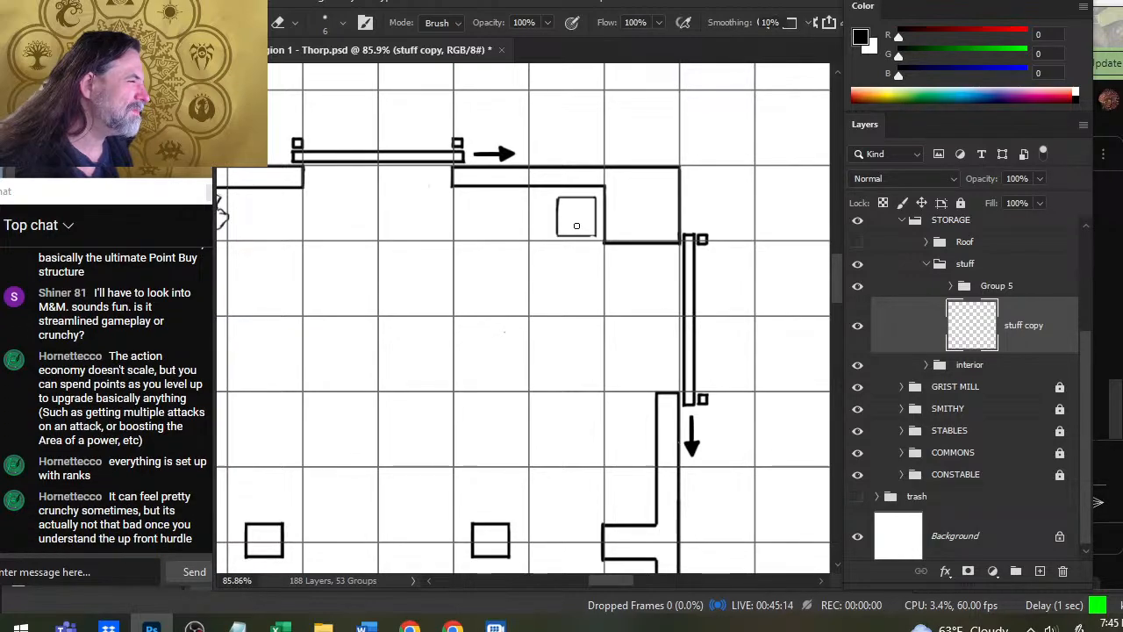
- Draw a smaller square inside the crate outline to form the crate's frame
key(b)
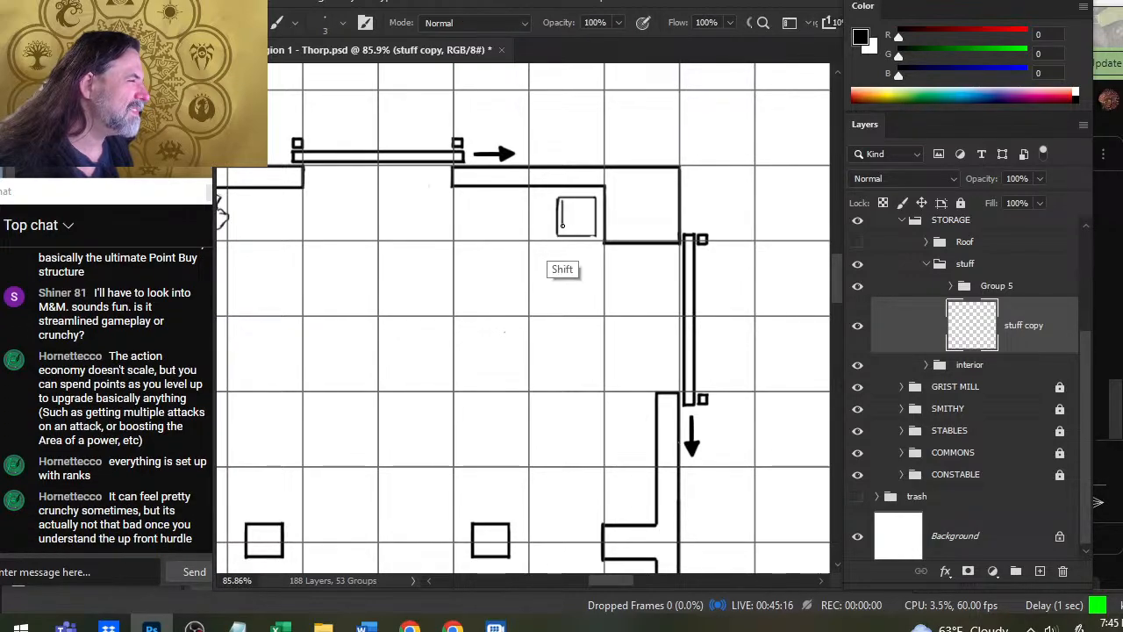
mouse_move(562, 201)
mouse_down()
mouse_move(564, 233)
mouse_move(591, 229)
mouse_move(591, 206)
mouse_move(564, 203)
mouse_up()
shift+click(591, 229)
key(ctrl+z)
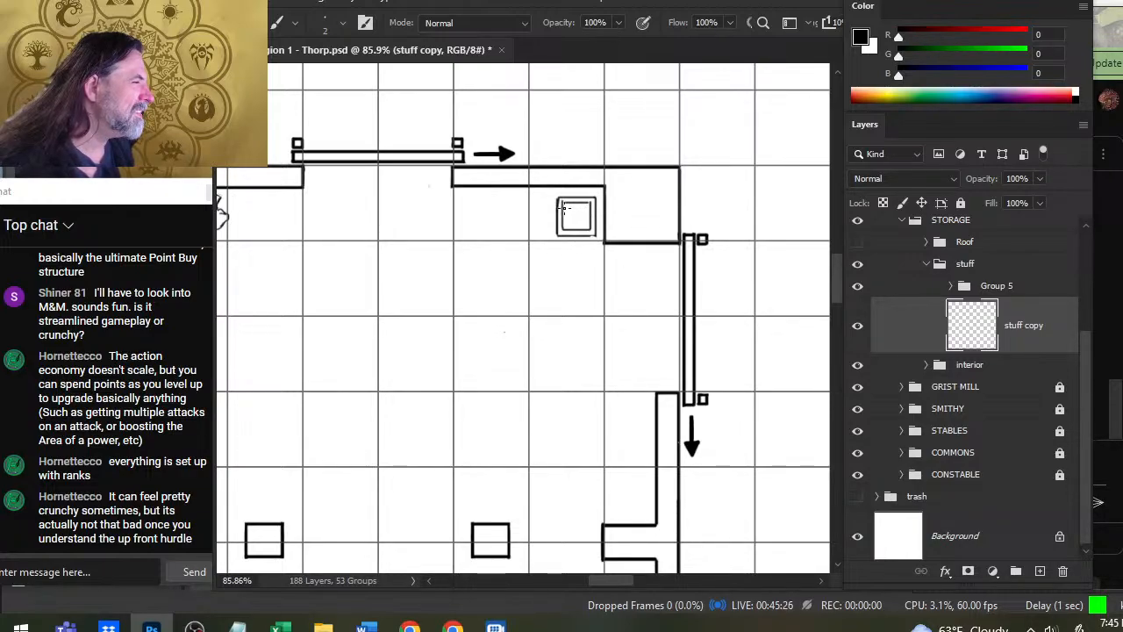
- Draw evenly spaced horizontal plank lines across the crate's inner square with a 2 px brush
drag(564, 209, 589, 208)
shift+click(564, 214)
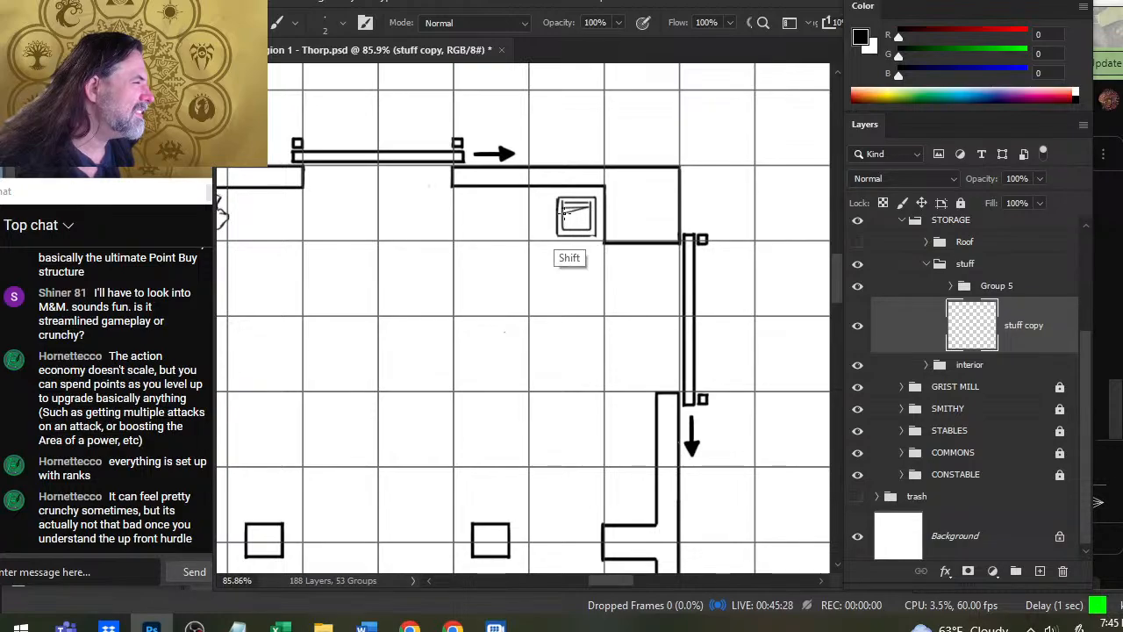
shift+click(589, 214)
key(ctrl+z)
key(ctrl+z)
click(565, 213)
shift+click(589, 213)
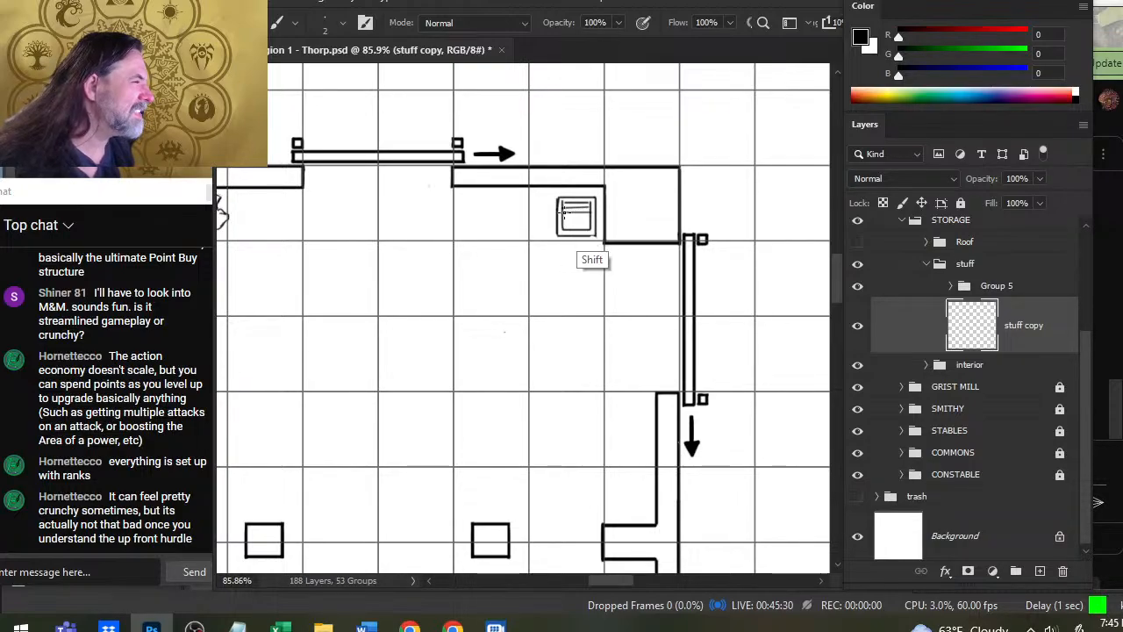
click(565, 218)
shift+click(589, 218)
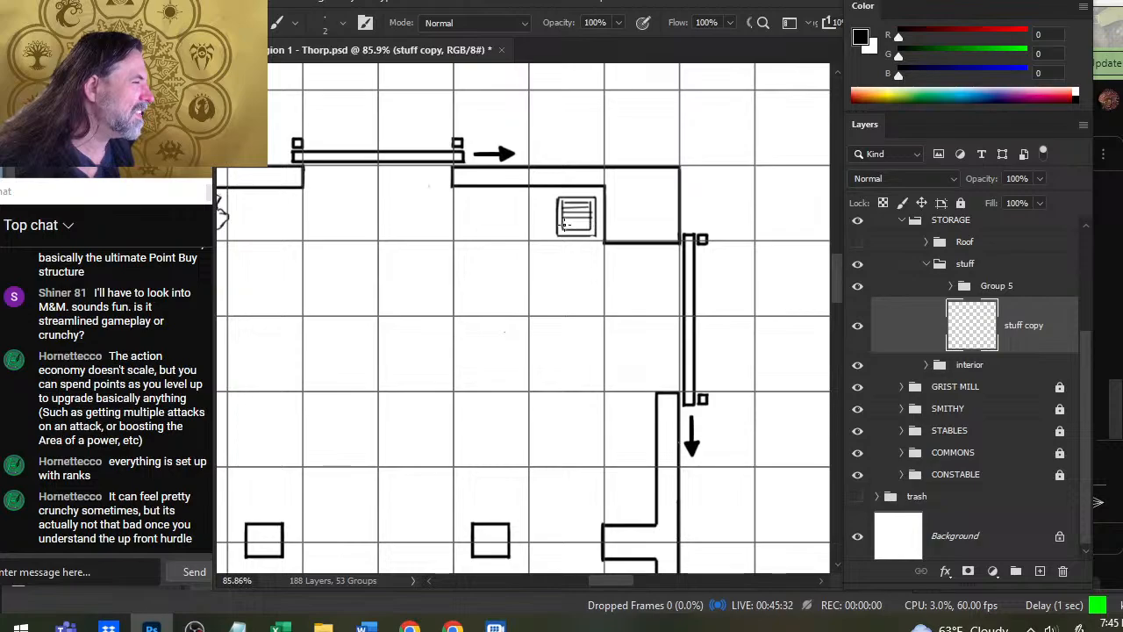
- Add a diagonal brace to the crate by erasing a band from upper left to lower right and drawing its two edges
key(e)
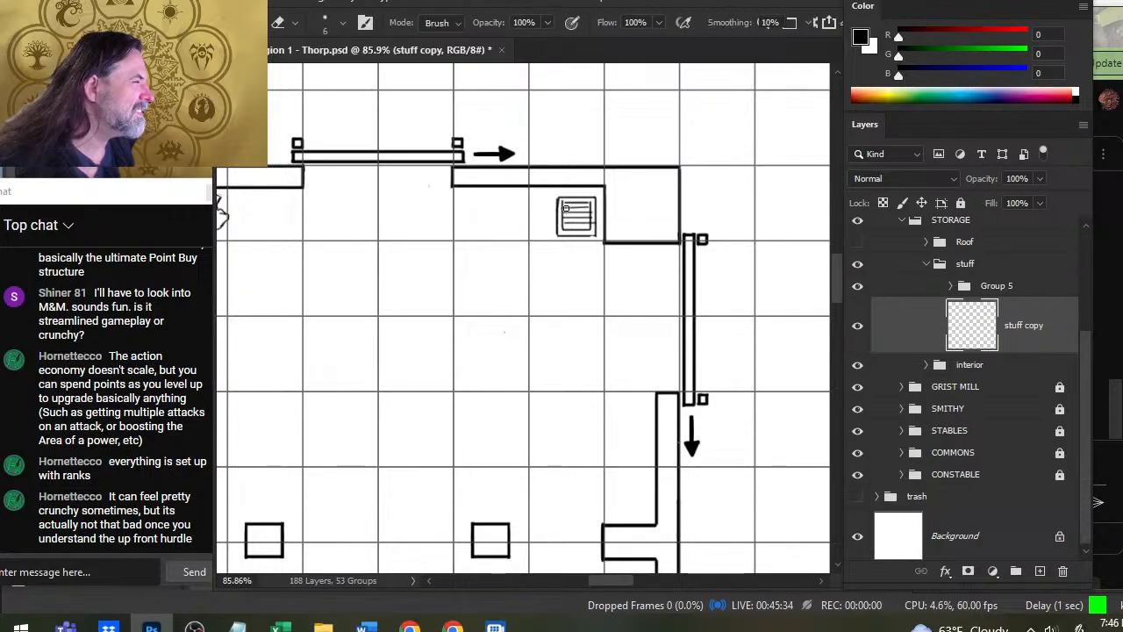
click(568, 211)
shift+click(587, 230)
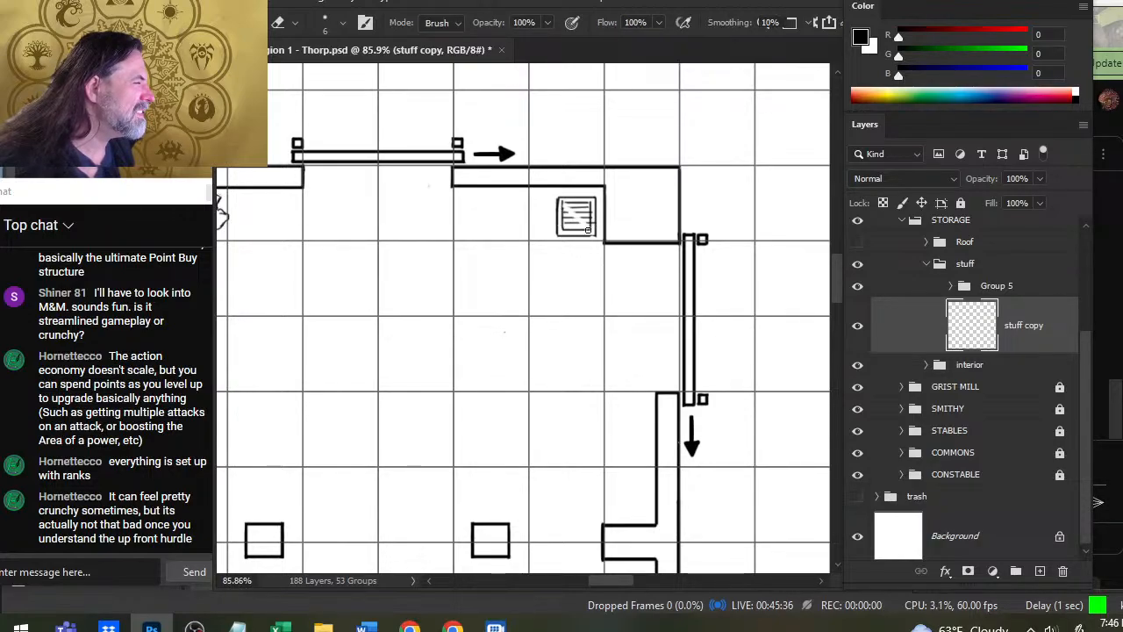
key(b)
click(591, 229)
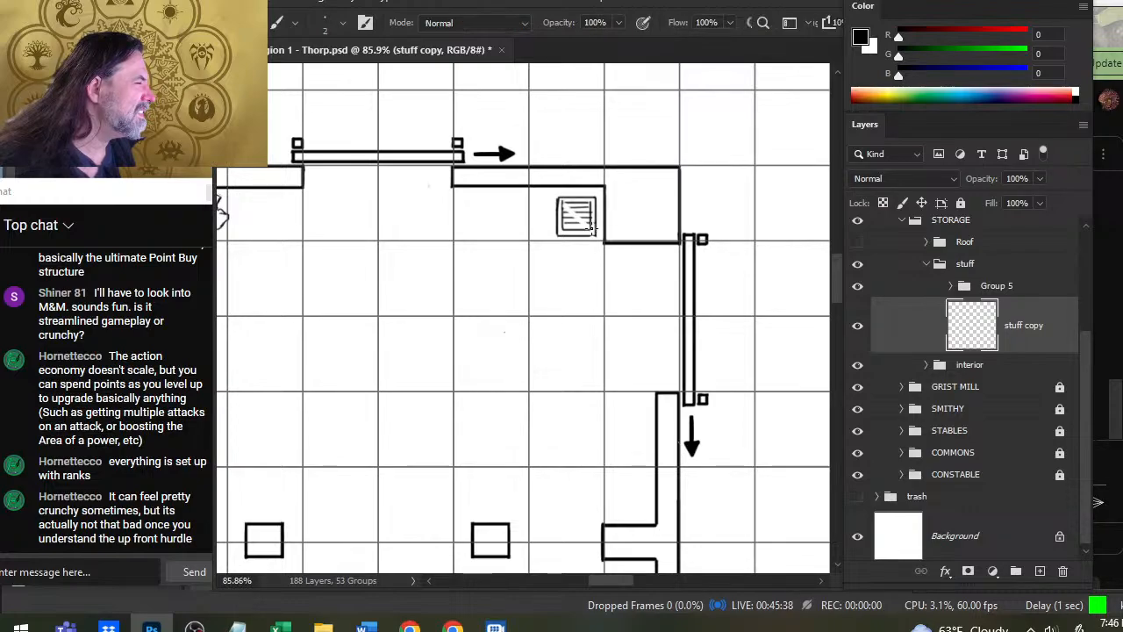
shift+click(562, 201)
click(562, 207)
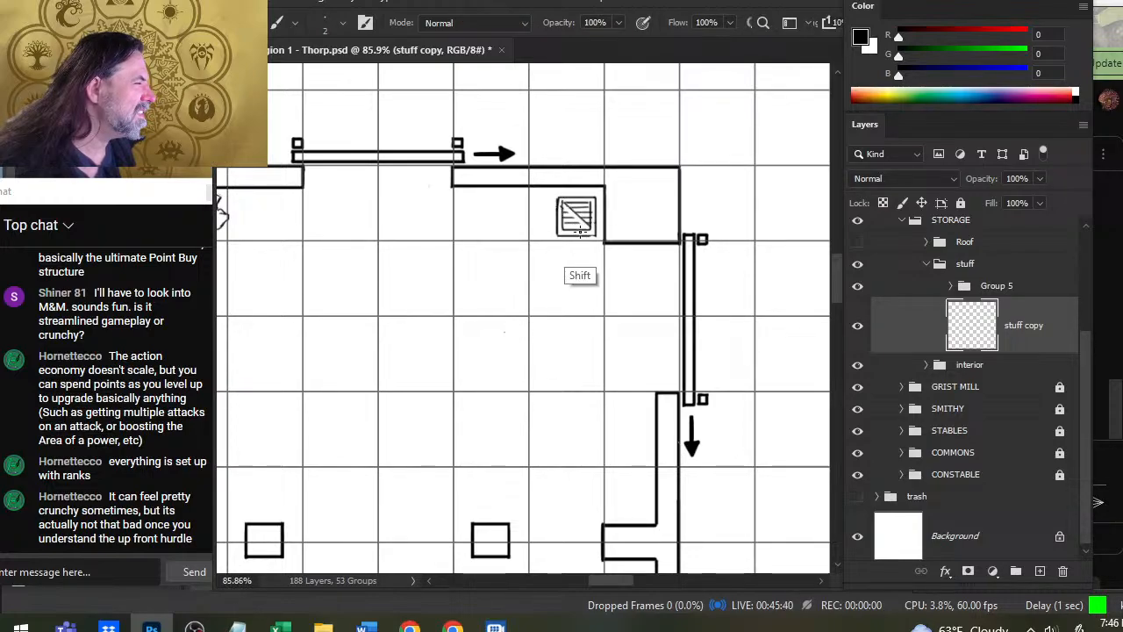
shift+click(586, 230)
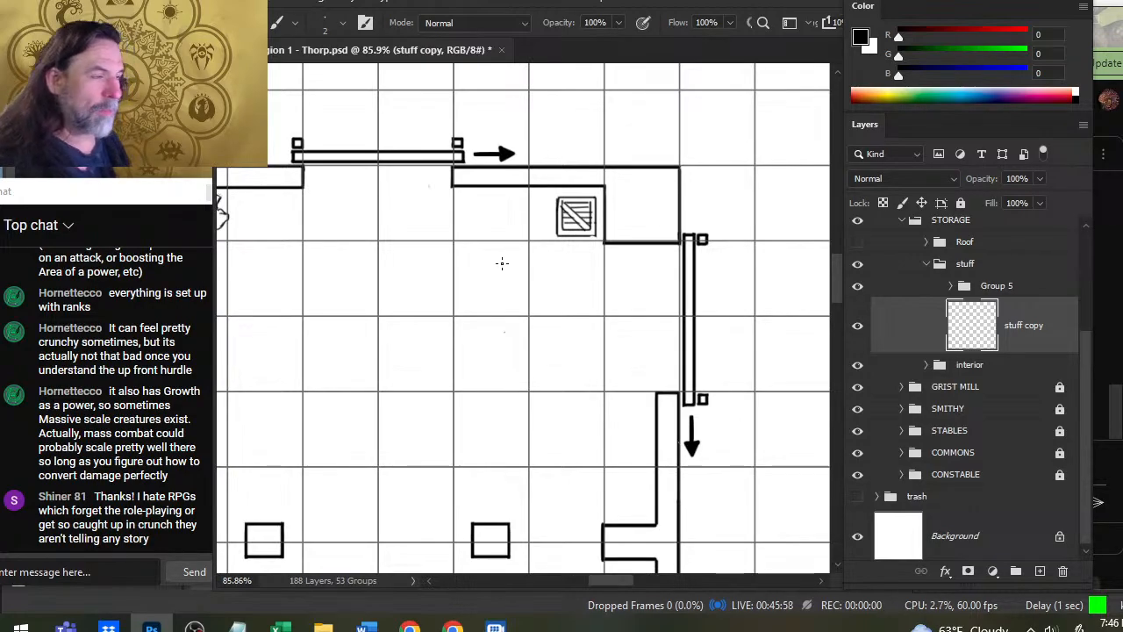
- Copy the lassoed crate onto two new layers and place the copies in a row to its left along the north wall
key(z)
drag(530, 296, 465, 266)
drag(544, 242, 579, 251)
key(l)
mouse_move(613, 369)
mouse_down()
mouse_move(654, 250)
mouse_move(663, 256)
mouse_up()
key(ctrl+j)
key(v)
mouse_move(664, 409)
mouse_down()
mouse_move(594, 391)
mouse_move(592, 406)
mouse_move(602, 370)
mouse_up()
key(ctrl+j)
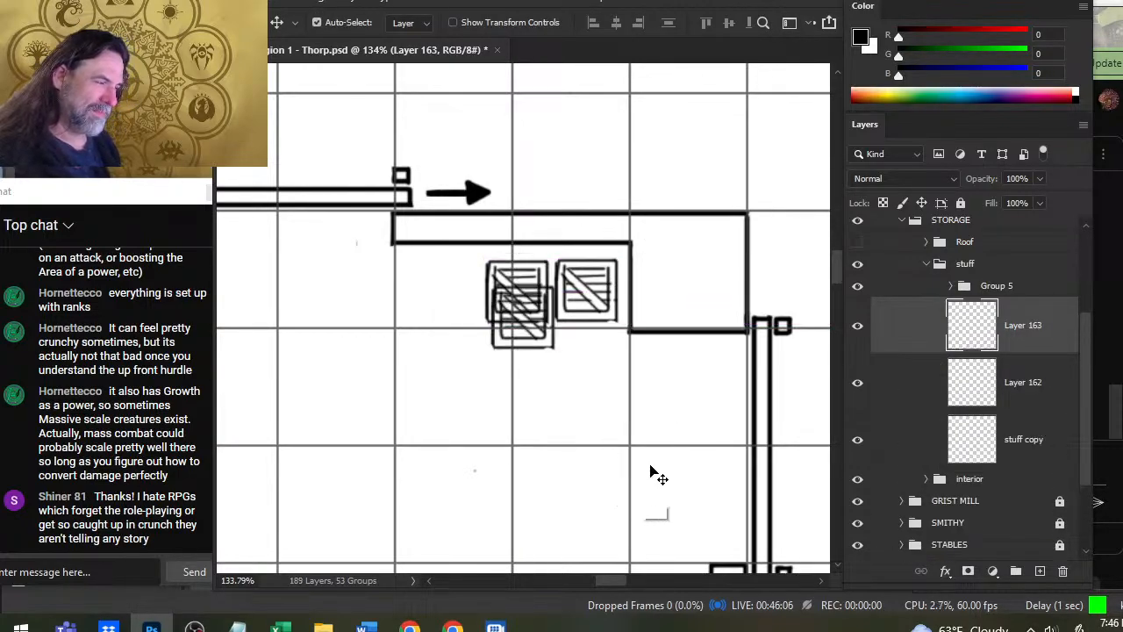
drag(682, 461, 546, 441)
- Paste two more crates and stack them vertically against the west side of the building's right-hand pillar
key(z)
drag(650, 529, 600, 324)
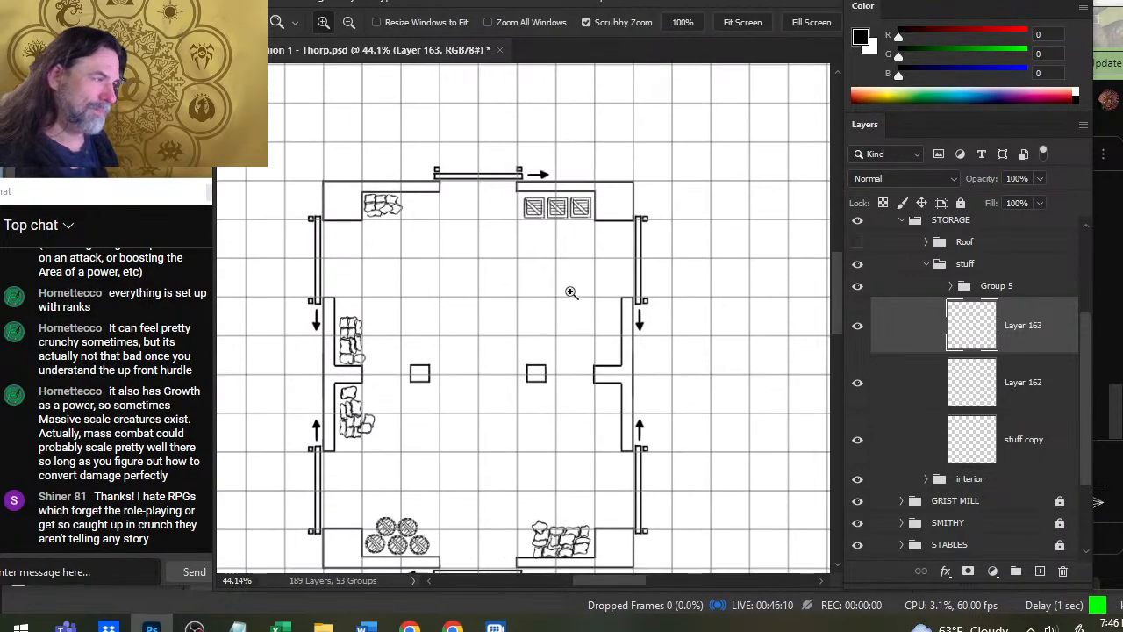
key(ctrl+v)
key(v)
drag(576, 414, 567, 471)
key(ctrl+v)
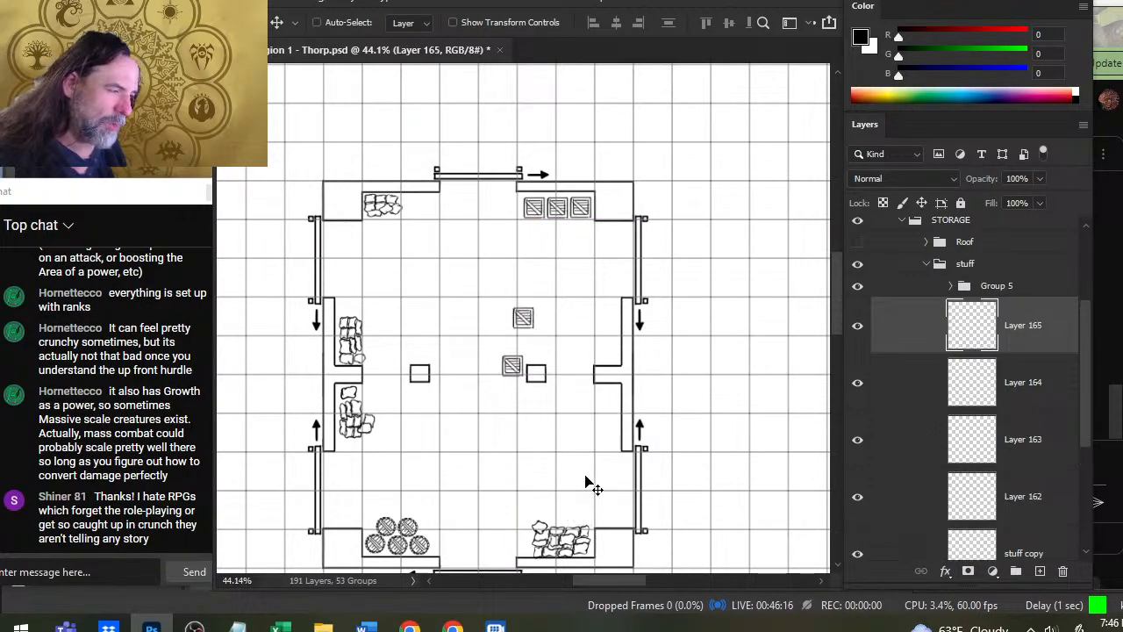
drag(622, 330, 615, 397)
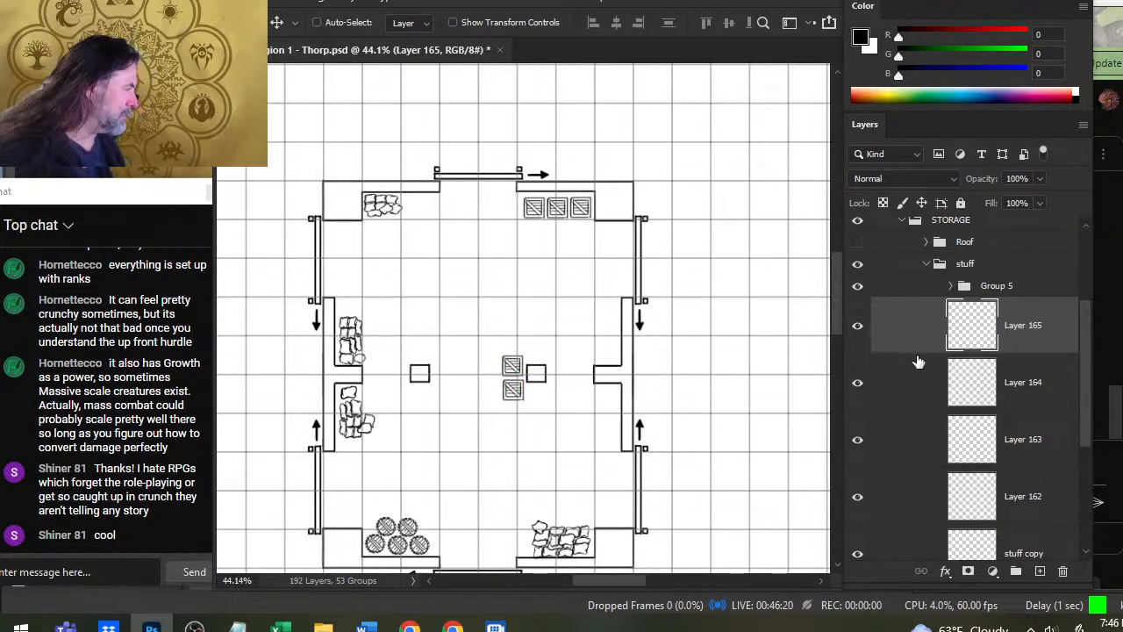
- Lasso the original northeast crate on the stuff copy layer and put it in place onto a new layer
scroll(1088, 412, down, 1)
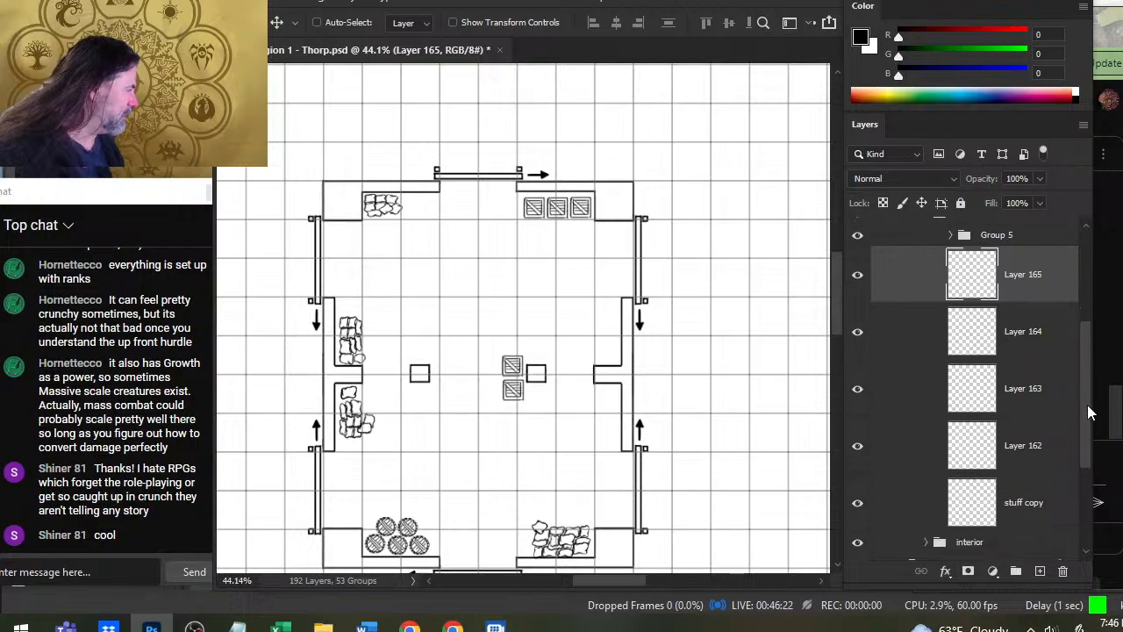
scroll(1088, 412, down, 1)
click(857, 430)
click(857, 430)
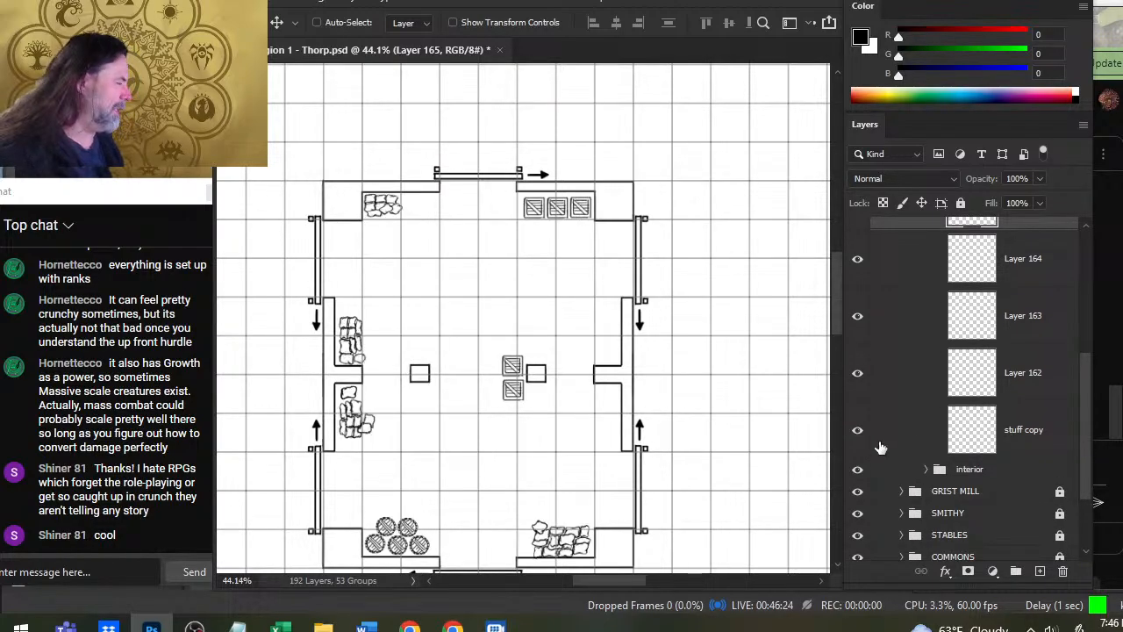
click(891, 429)
key(l)
drag(611, 263, 572, 285)
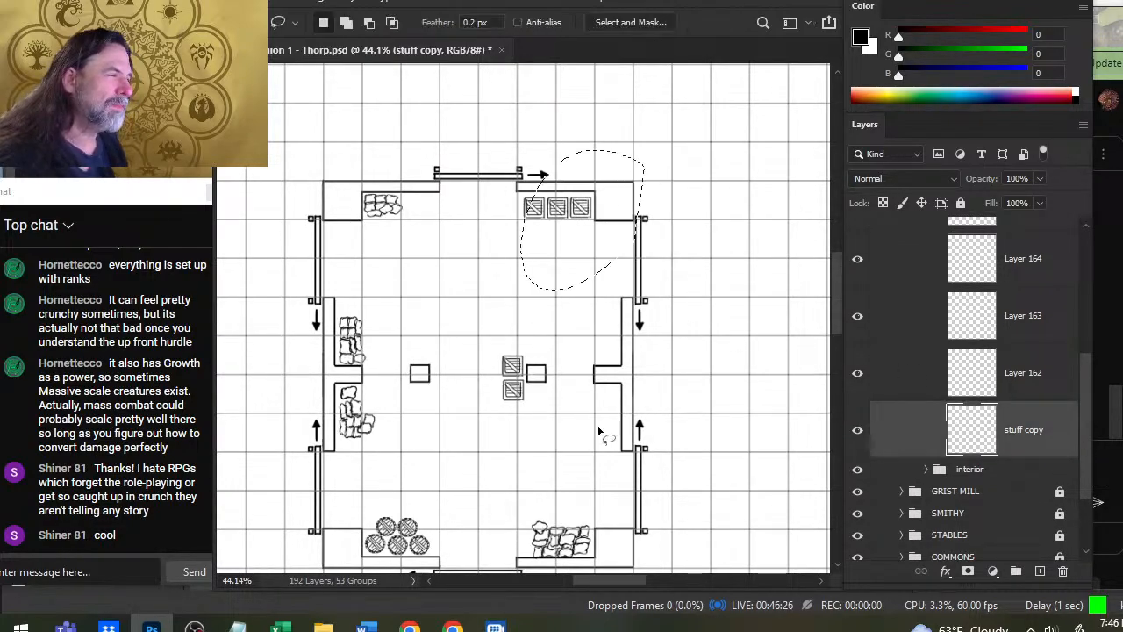
key(ctrl+j)
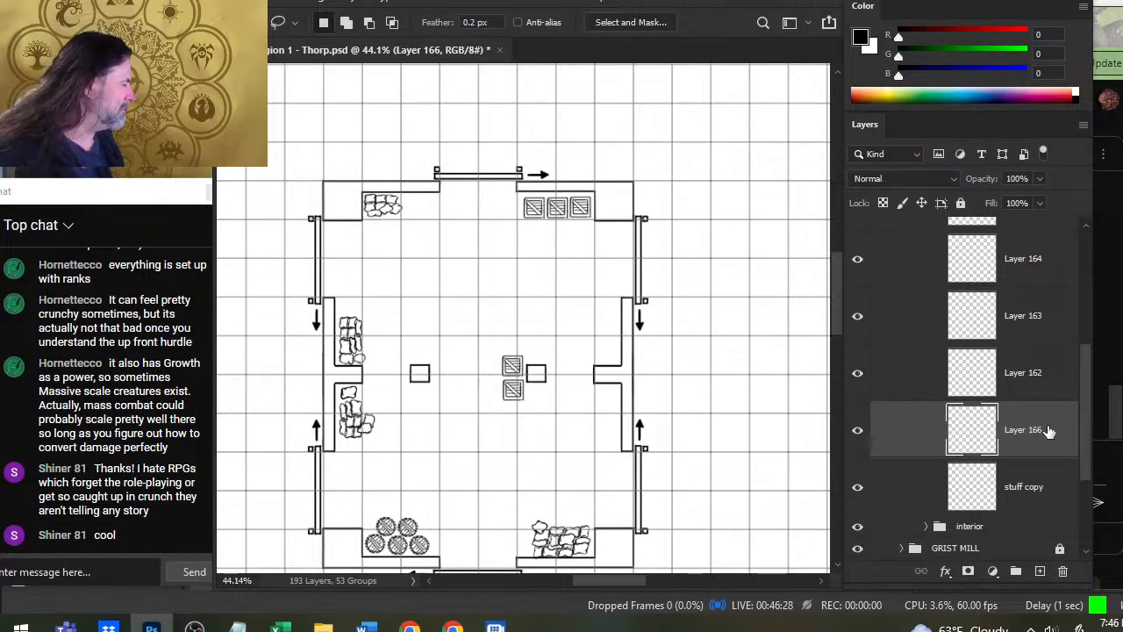
- Group the separate crate layers, Layer 162 through Layer 166, inside the stuff group
scroll(1086, 421, up, 2)
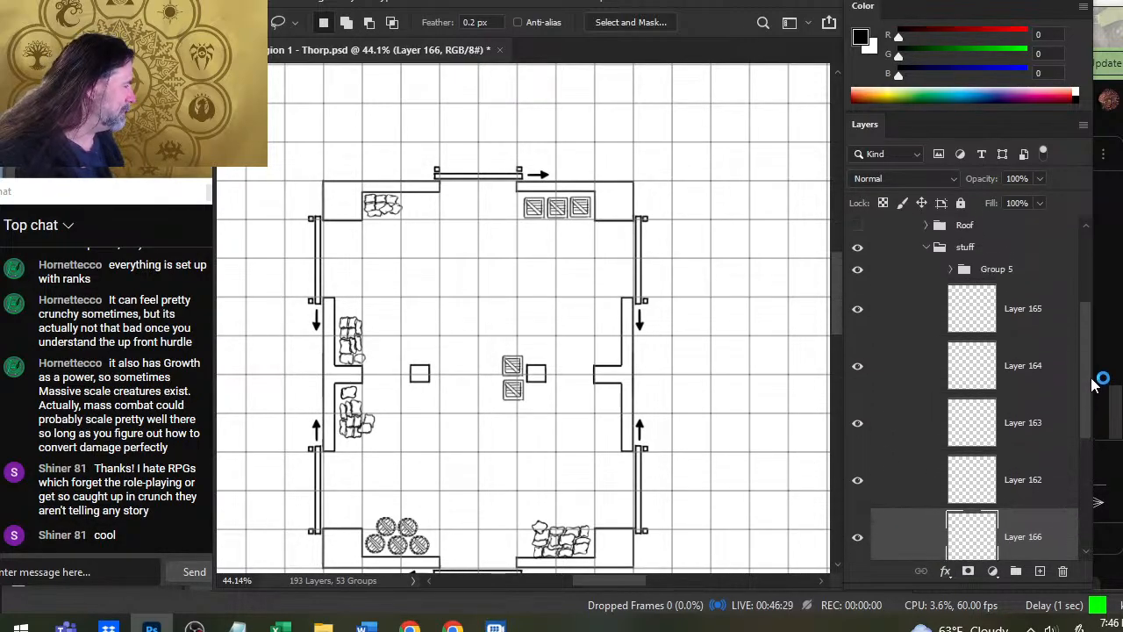
shift+click(919, 310)
key(ctrl+g)
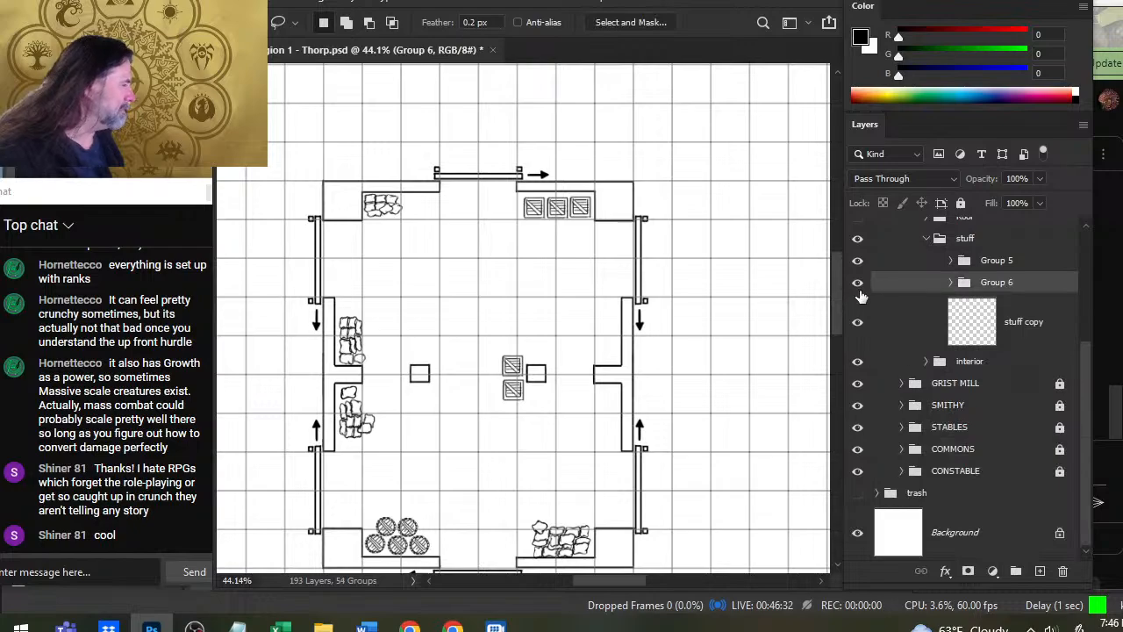
- Toggle the new crate group's visibility to check its contents and merge the group into a single layer
click(859, 288)
click(860, 288)
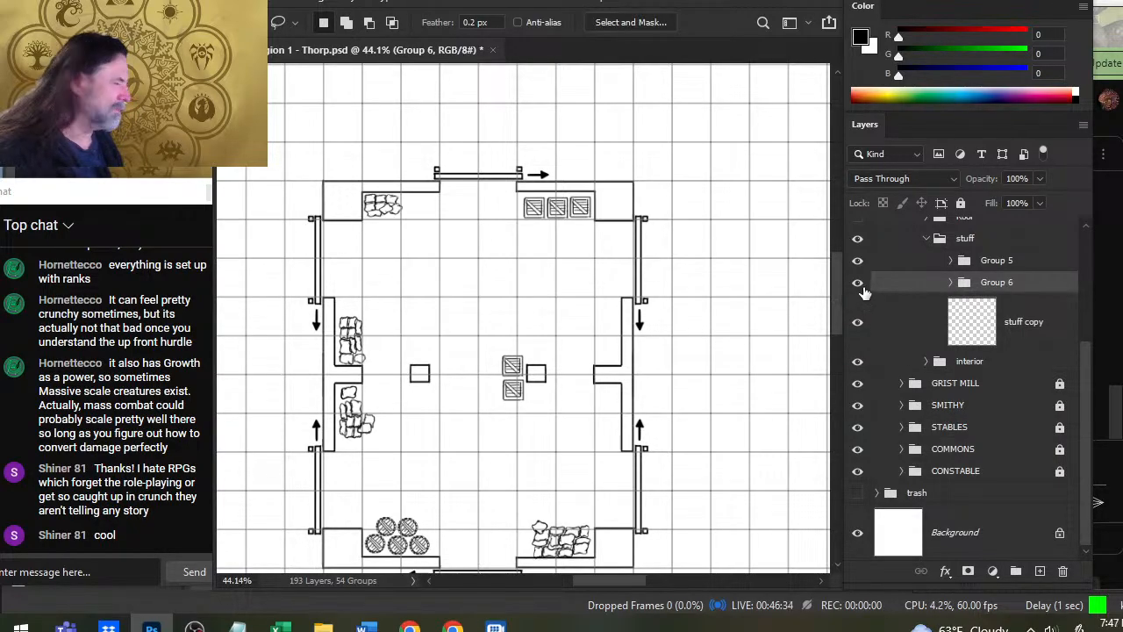
click(864, 292)
click(862, 295)
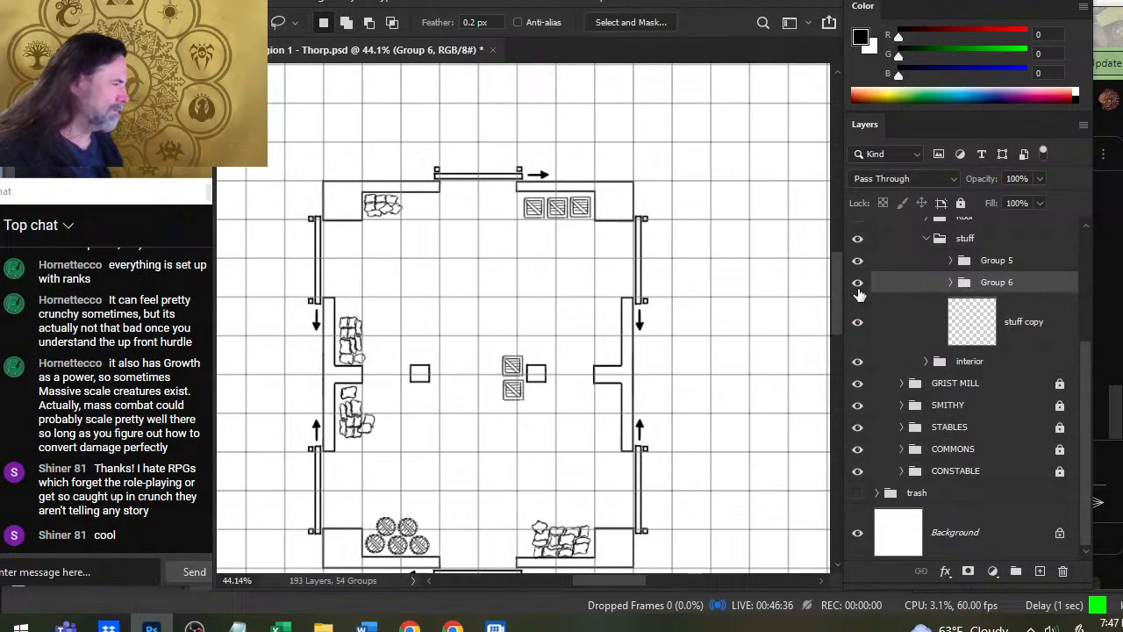
click(859, 294)
click(858, 296)
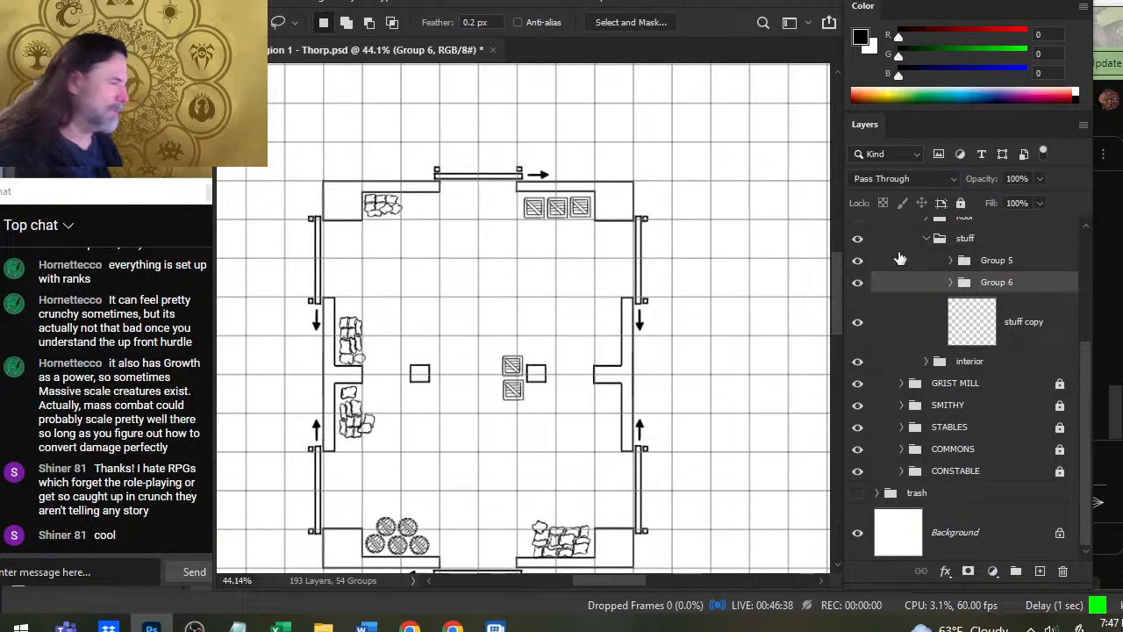
right_click(907, 284)
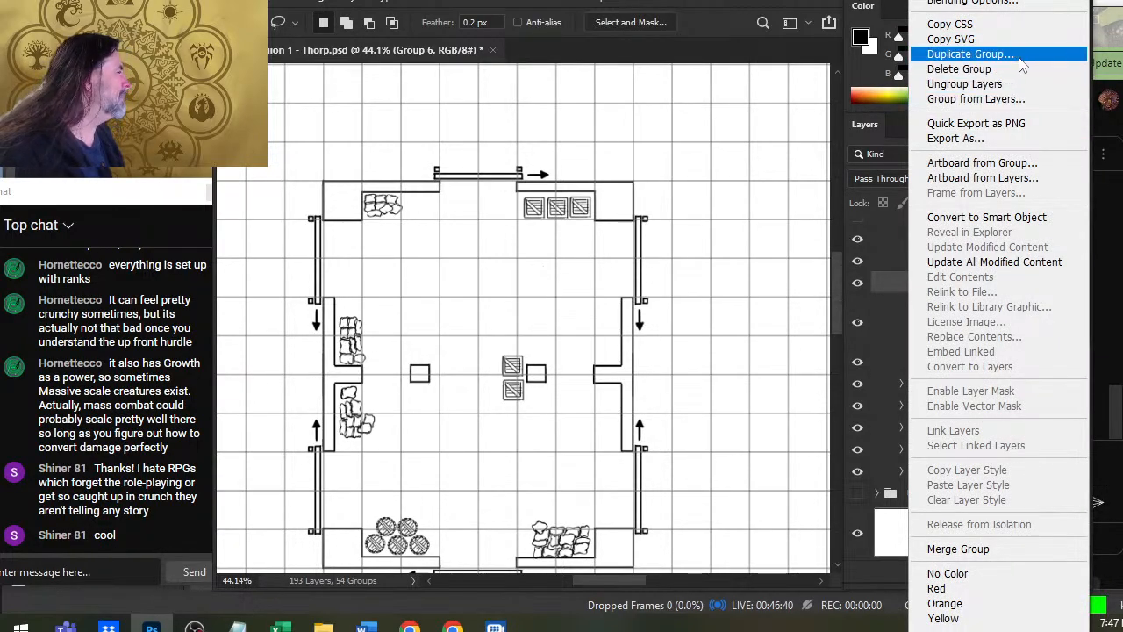
click(958, 548)
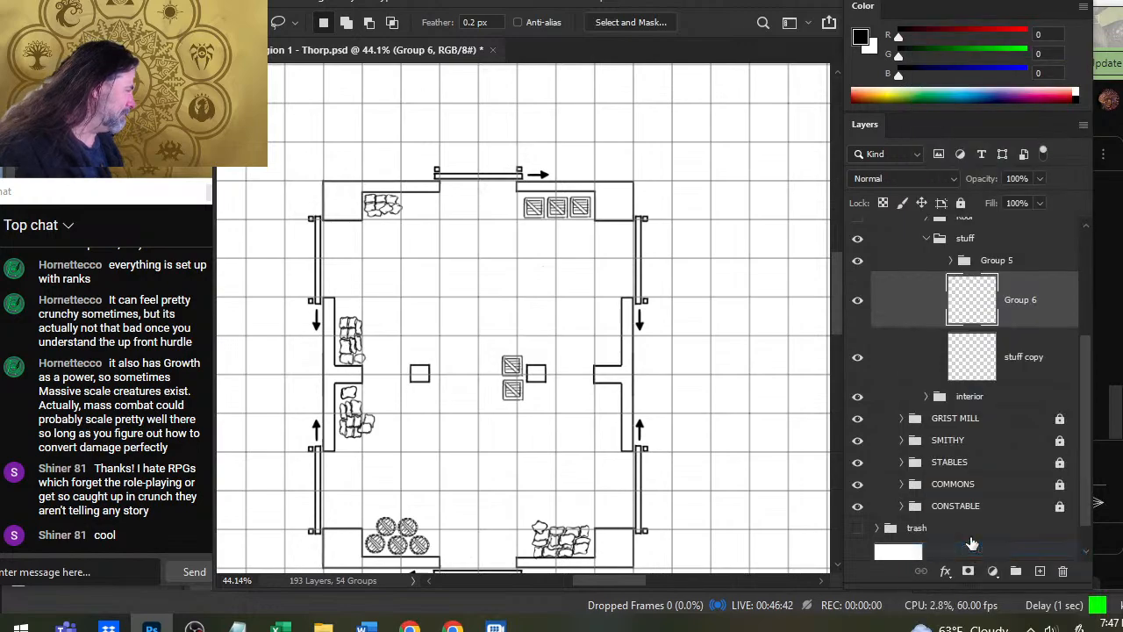
- Lasso the two stacked crates by the right-hand pillar and place two copies of the pair to their west on new layers
drag(539, 351, 544, 362)
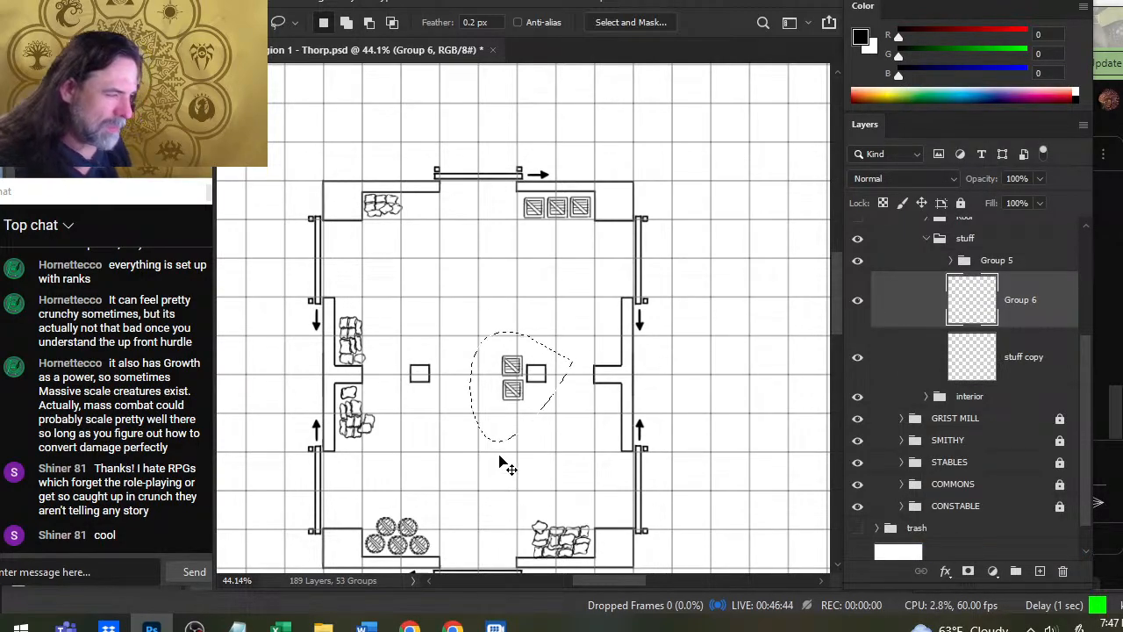
key(ctrl+j)
key(v)
mouse_move(648, 422)
mouse_down()
mouse_move(539, 439)
mouse_move(574, 447)
mouse_up()
key(ctrl+v)
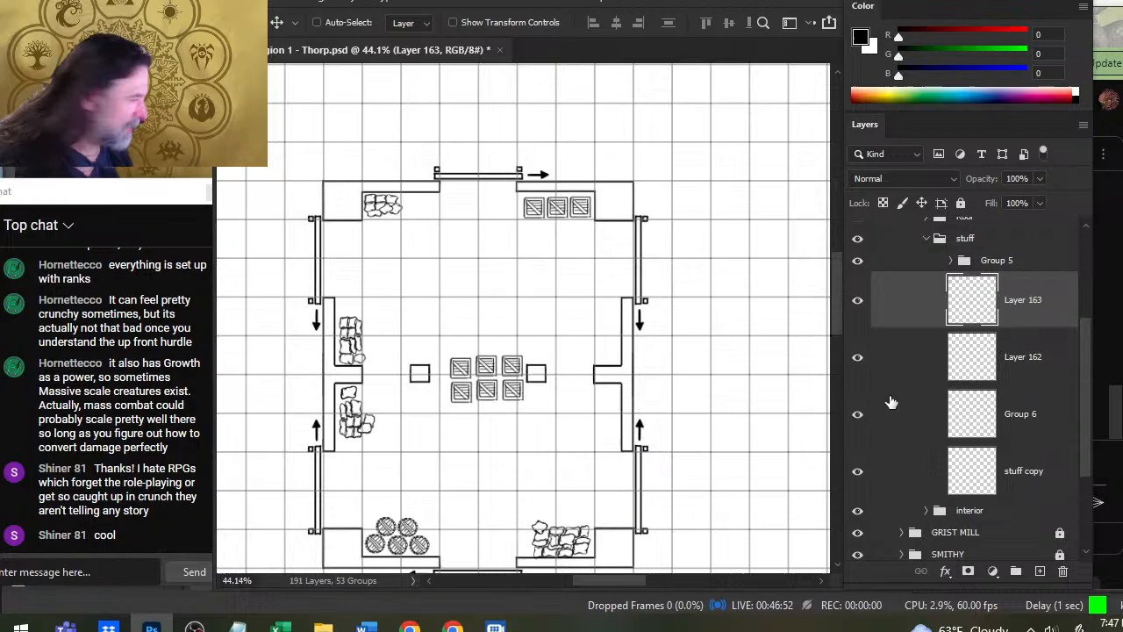
- Nudge the crate pairs on Layer 162 and Layer 163 east so the three columns sit evenly spaced and aligned
click(1020, 369)
key(shift+Right)
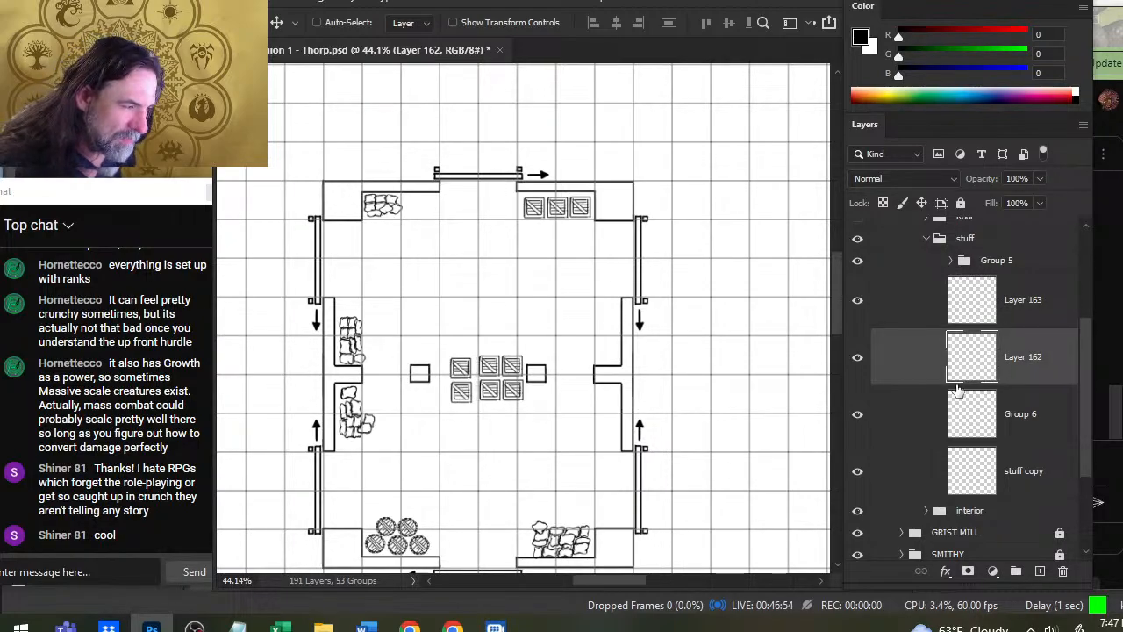
click(974, 300)
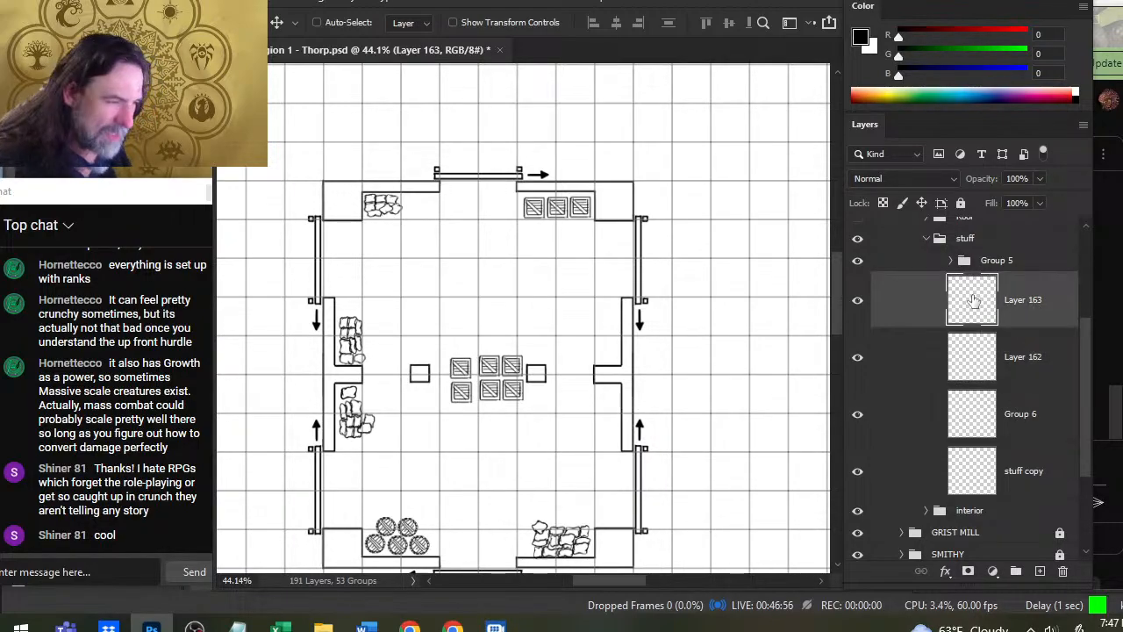
key(Right)
key(Right)
key(Right)
key(Right)
key(Right)
key(Right)
key(Right)
key(Right)
key(Right)
key(Right)
key(Right)
key(Right)
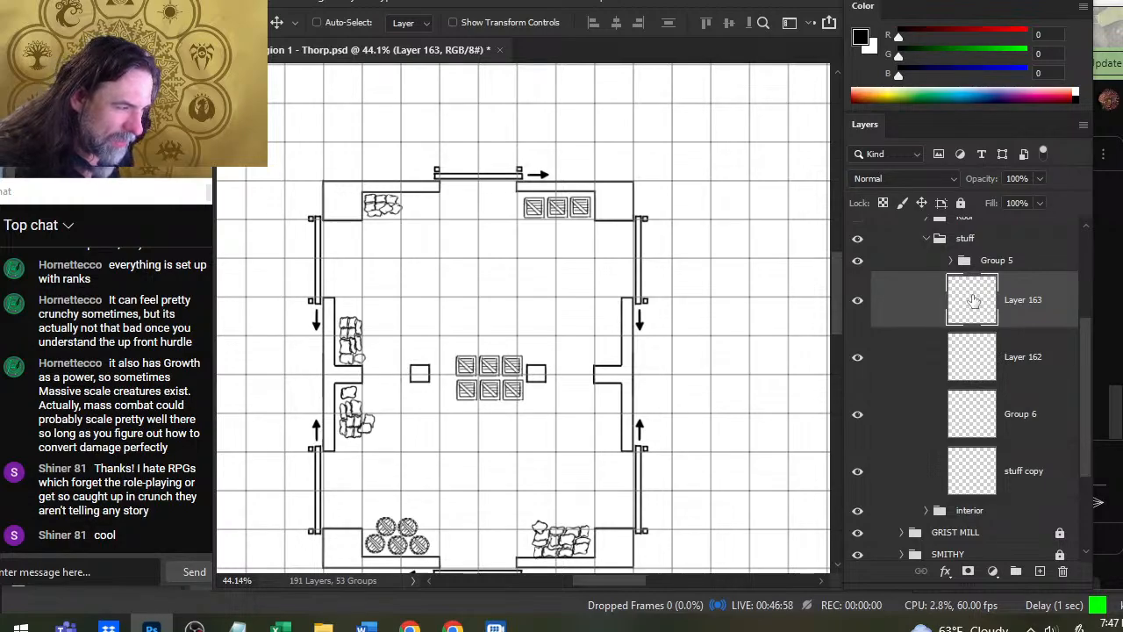
- Paste another crate pair beside the left-hand pillar and nudge it down into line with the other crates
key(ctrl+v)
drag(723, 398, 645, 458)
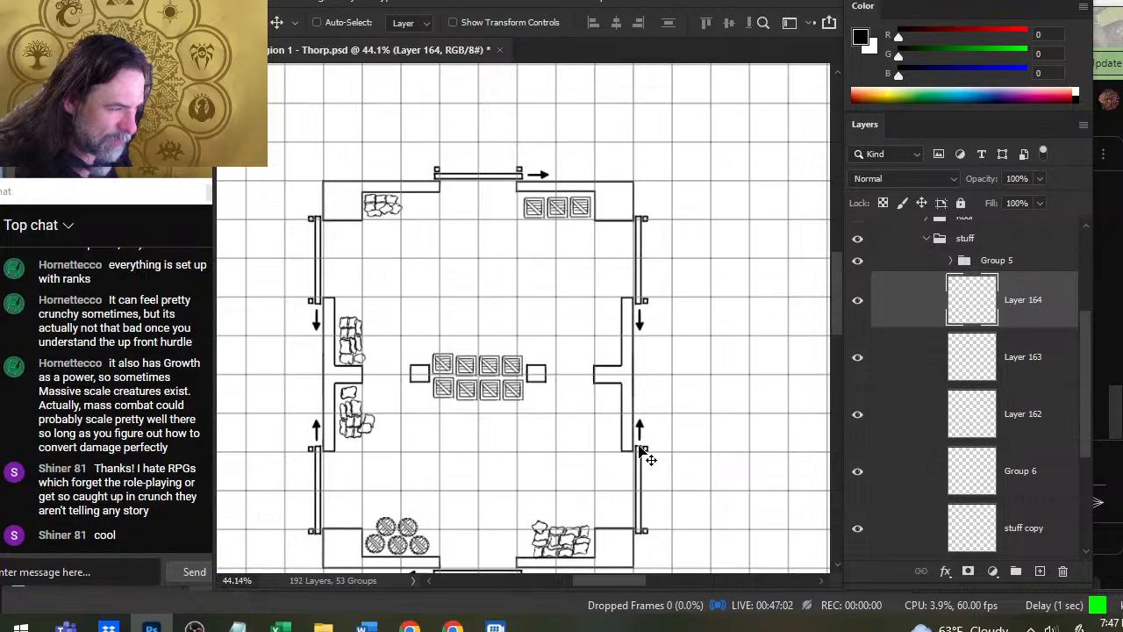
key(Down)
key(Down)
key(Down)
key(Down)
key(Down)
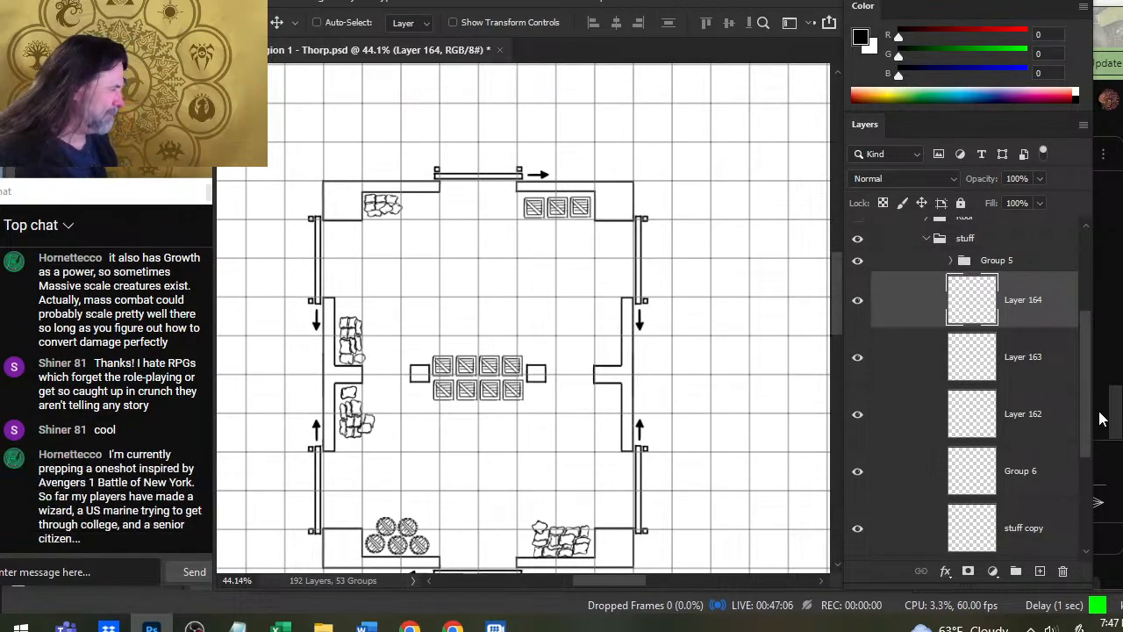
- Merge Layer 164, Layer 163, Layer 162 and Group 6 into one layer, leaving stuff copy out of the selection
mouse_move(1088, 344)
mouse_down()
mouse_move(1088, 384)
mouse_move(1082, 351)
mouse_up()
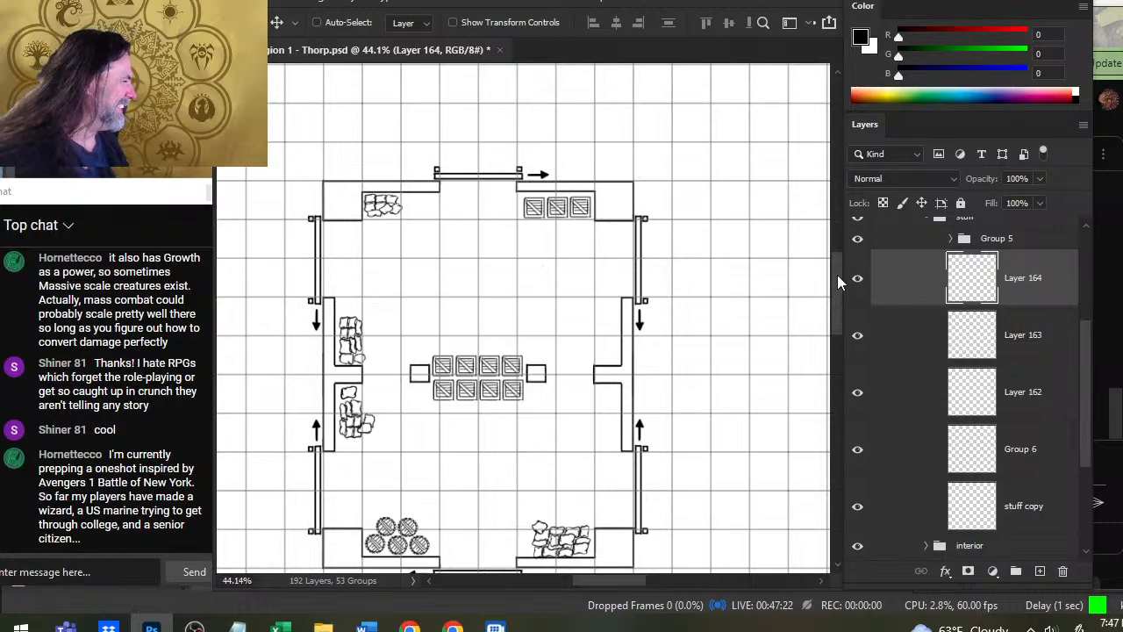
shift+click(926, 518)
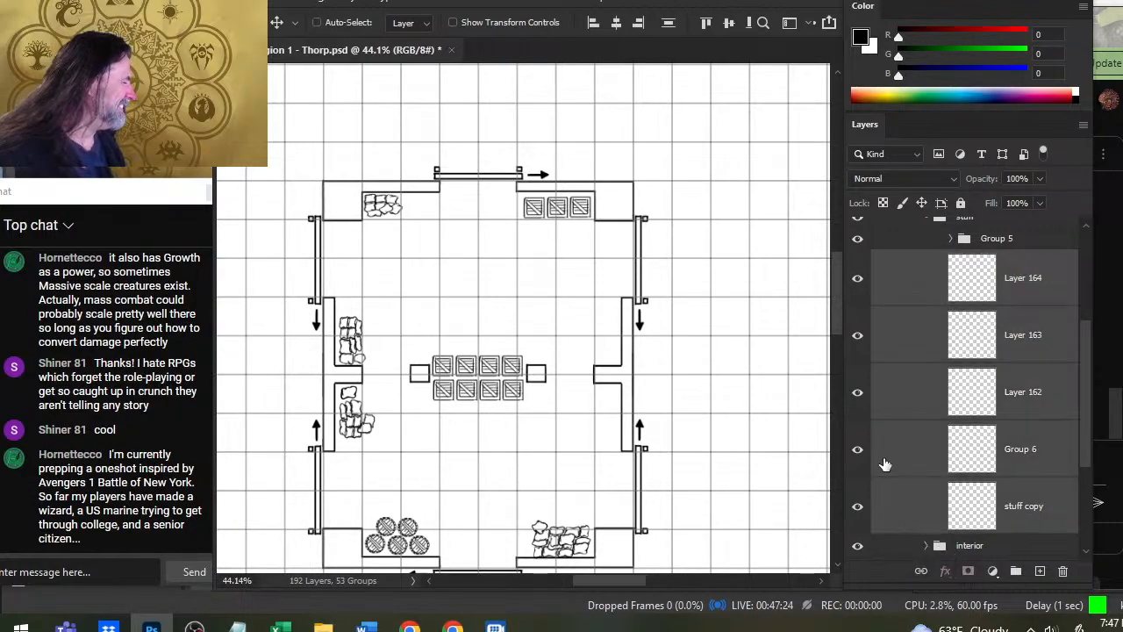
click(857, 509)
click(857, 509)
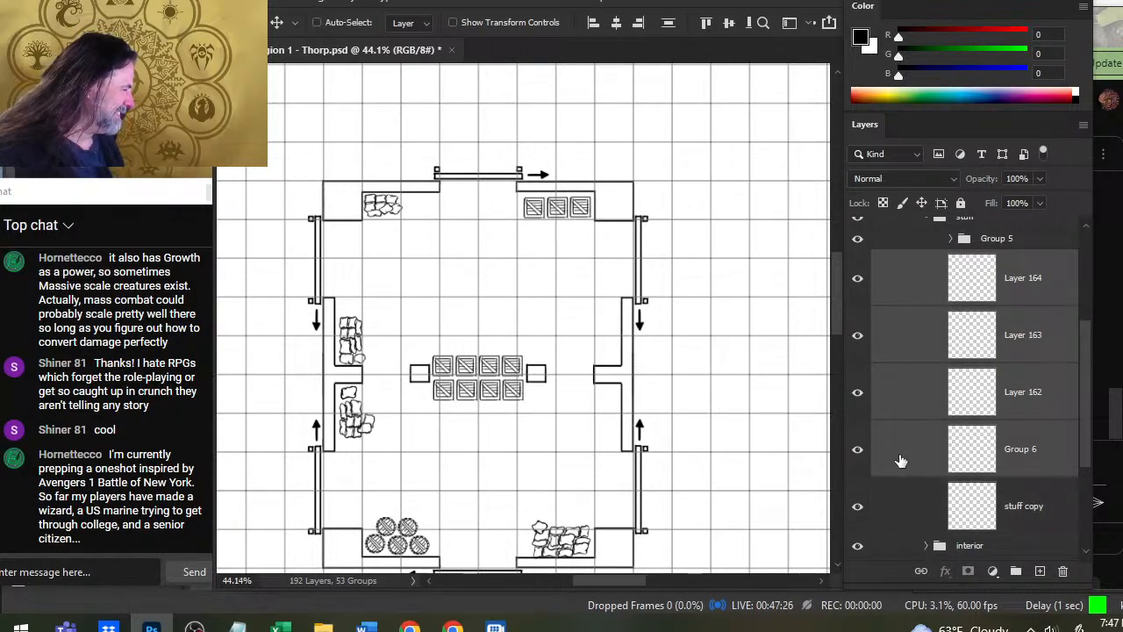
right_click(901, 461)
click(977, 496)
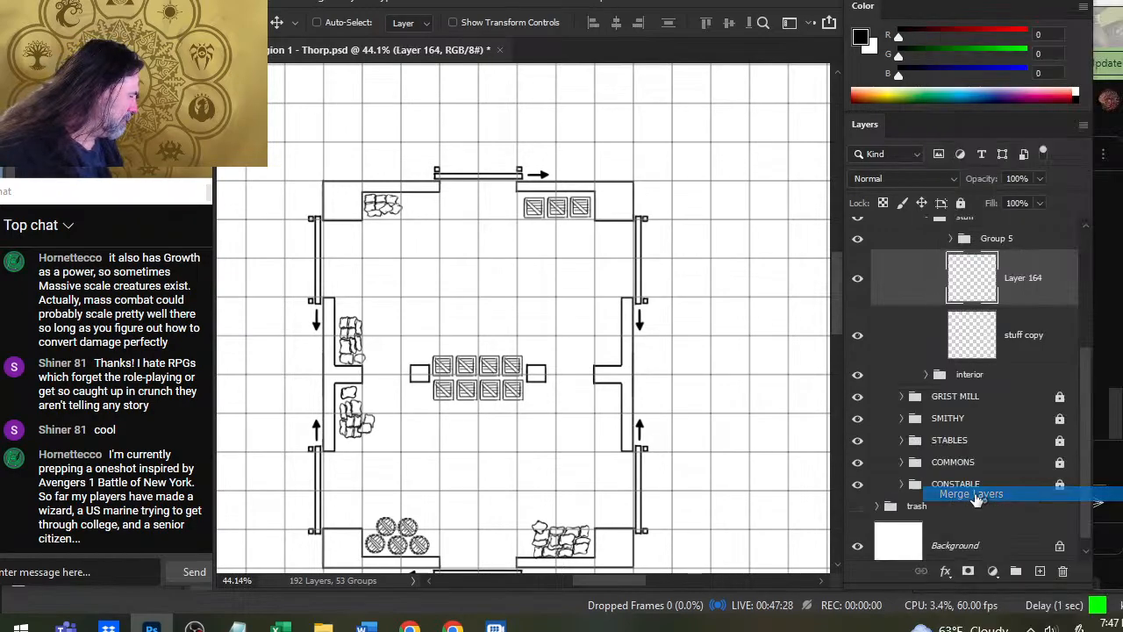
- Examine the furnished storage building up close and in relation to the surrounding village map
key(z)
drag(574, 373, 562, 487)
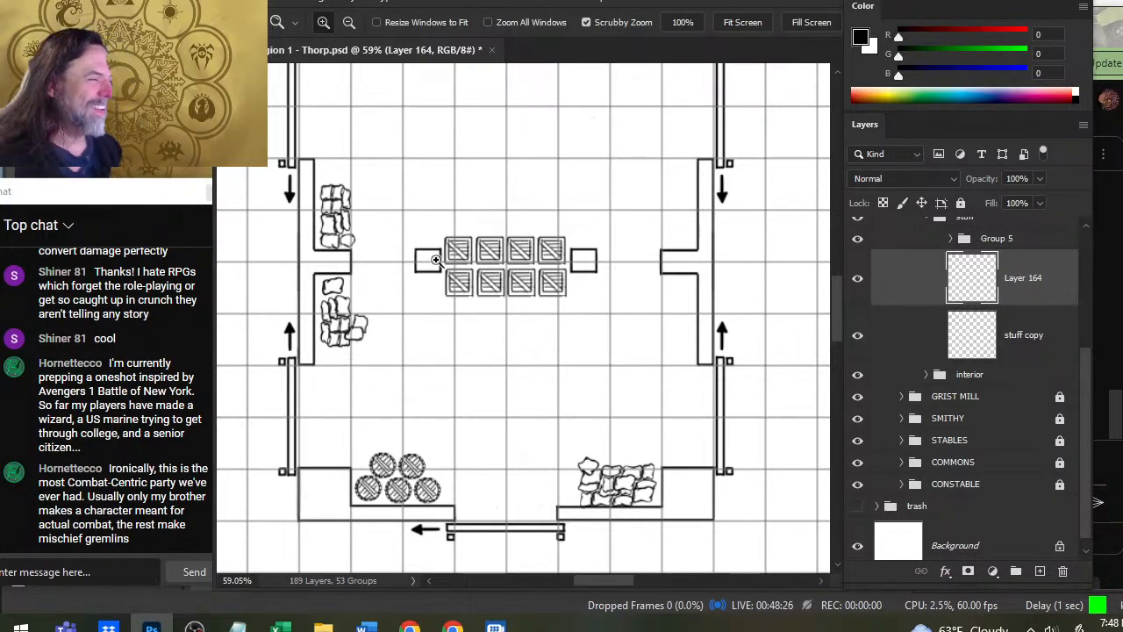
scroll(579, 290, down, 3)
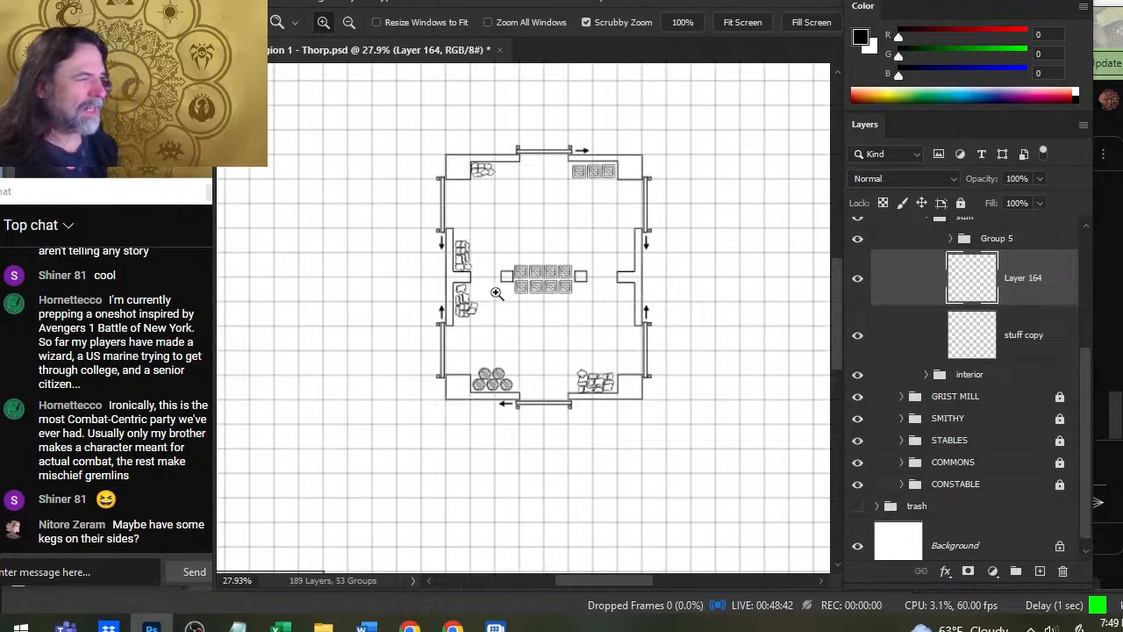
drag(560, 324, 495, 309)
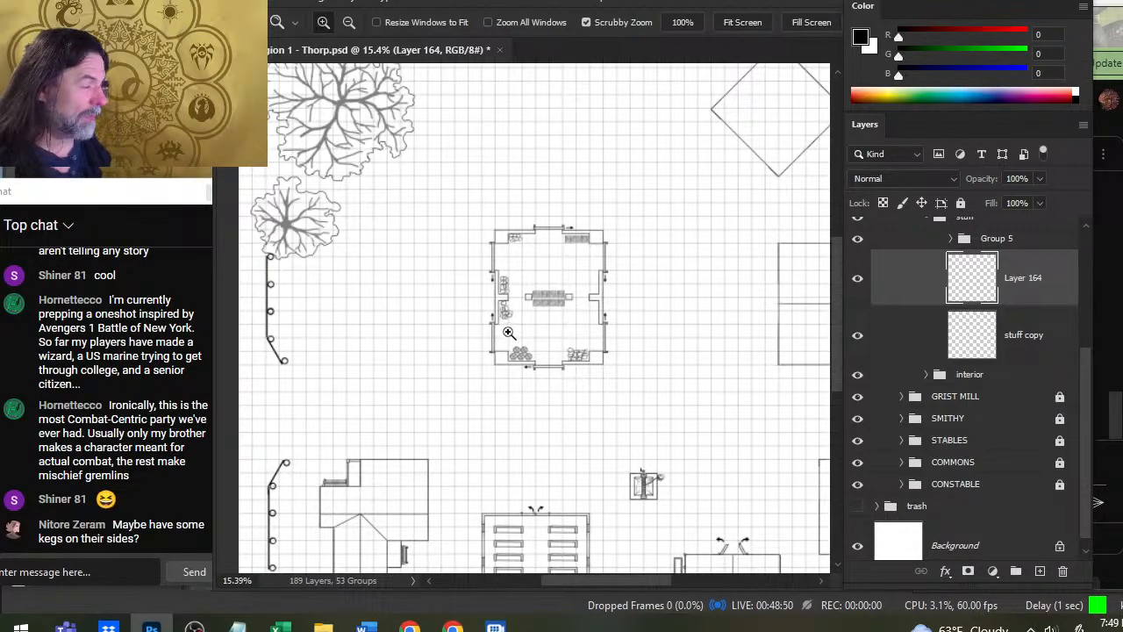
drag(558, 268, 569, 289)
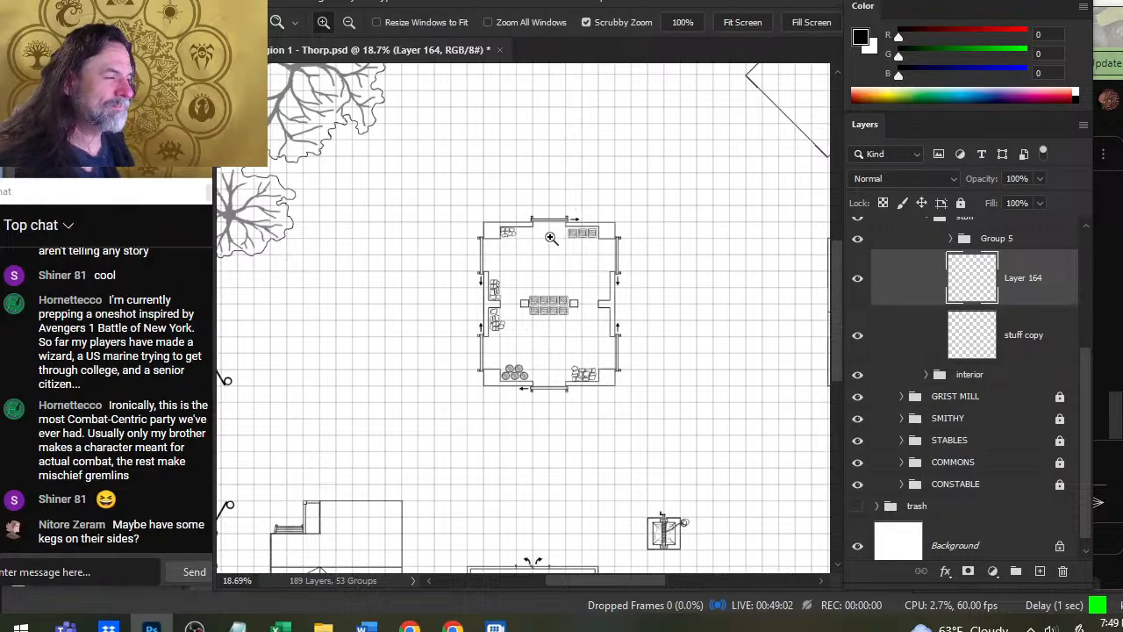
drag(618, 252, 713, 260)
drag(505, 278, 610, 274)
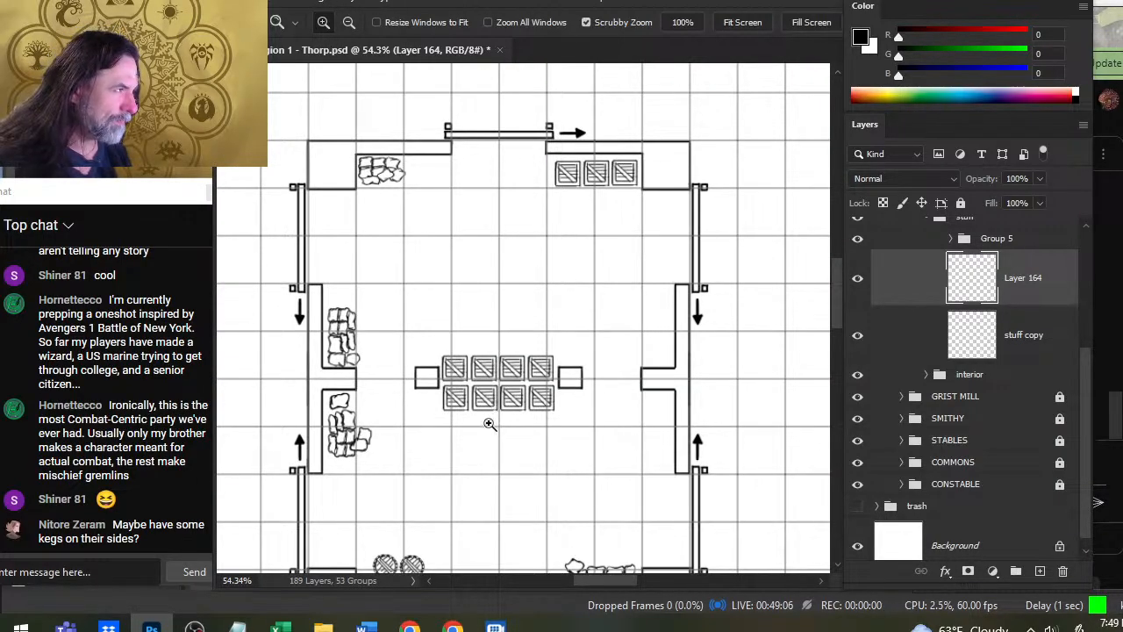
drag(585, 413, 575, 251)
drag(573, 392, 509, 389)
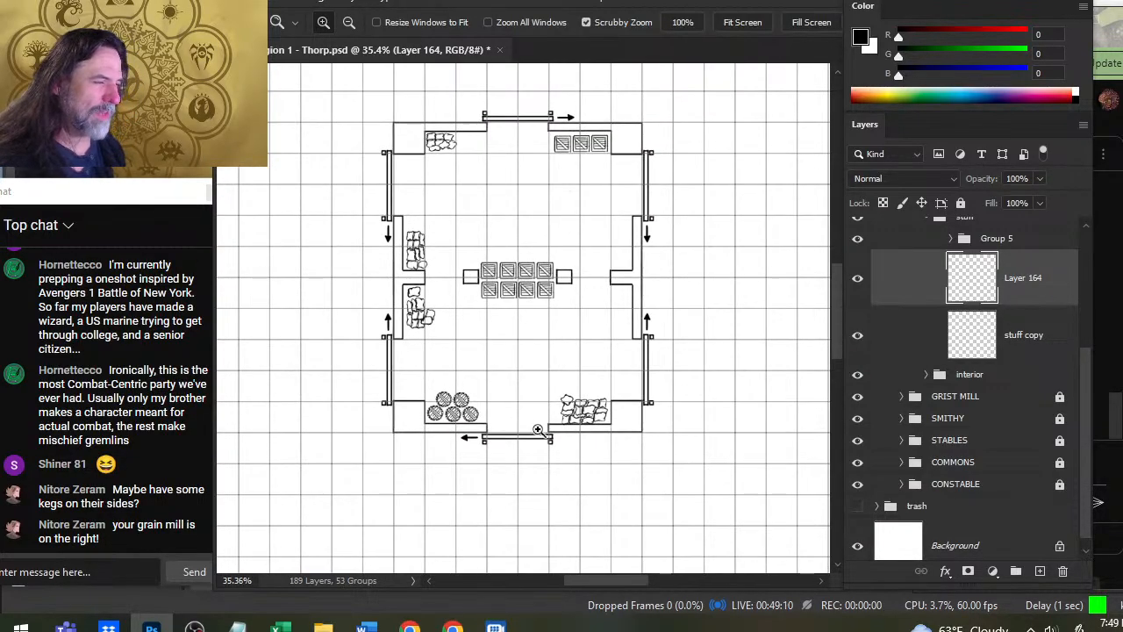
mouse_move(557, 429)
mouse_down()
mouse_move(527, 423)
mouse_move(555, 440)
mouse_up()
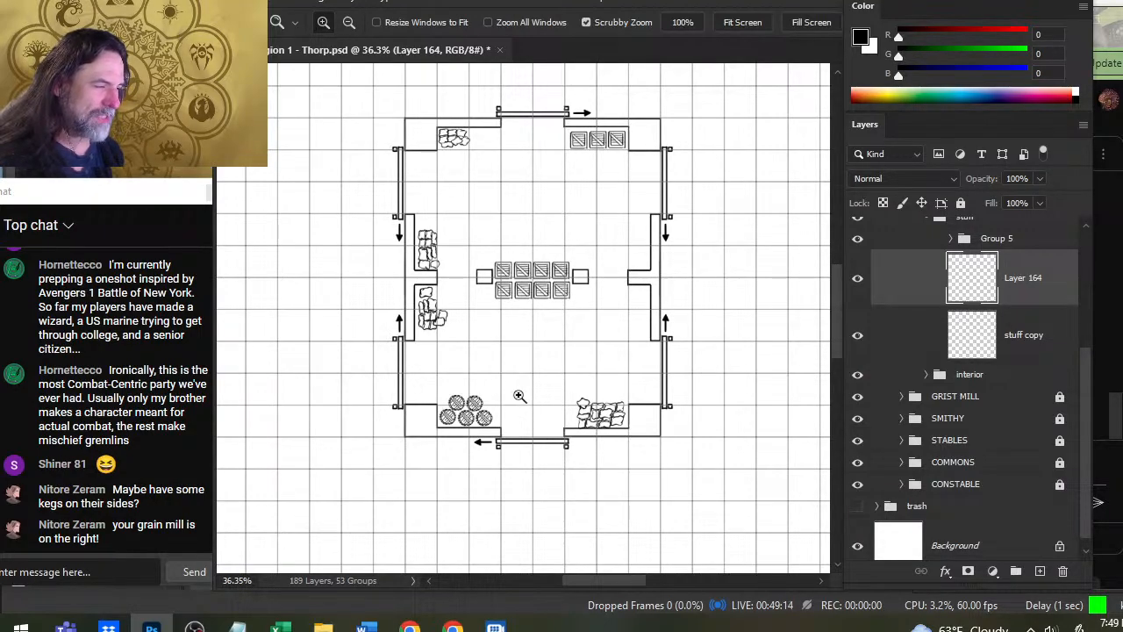
- Sketch a rough freehand illustration in the empty area west of the building, with strokes running toward its south door
drag(381, 405, 555, 429)
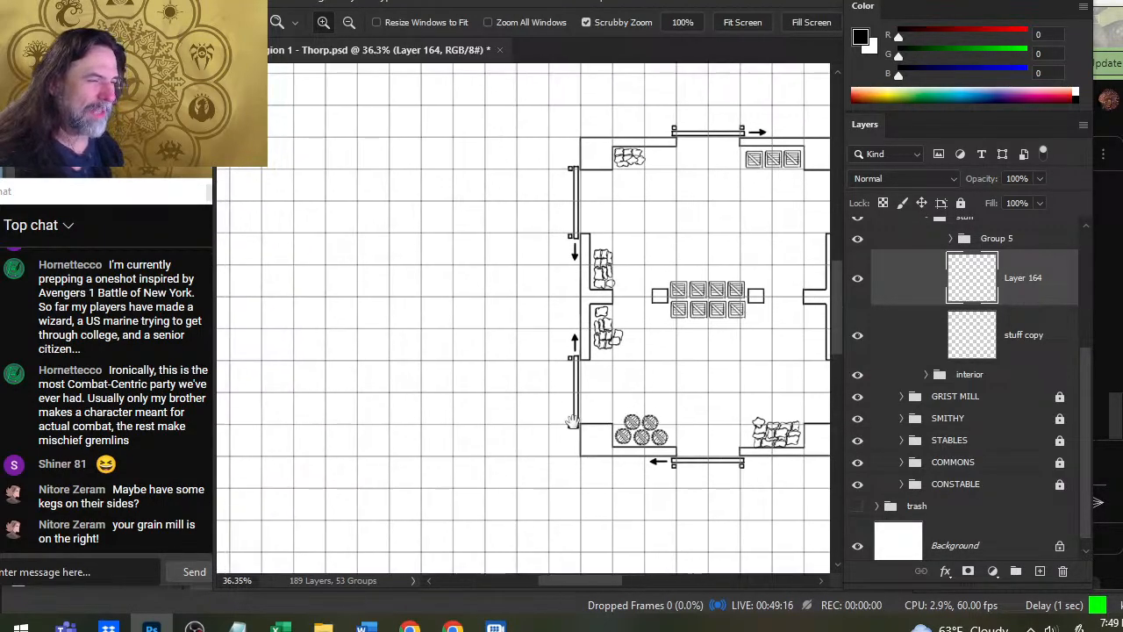
key(b)
drag(416, 267, 402, 414)
drag(485, 241, 474, 427)
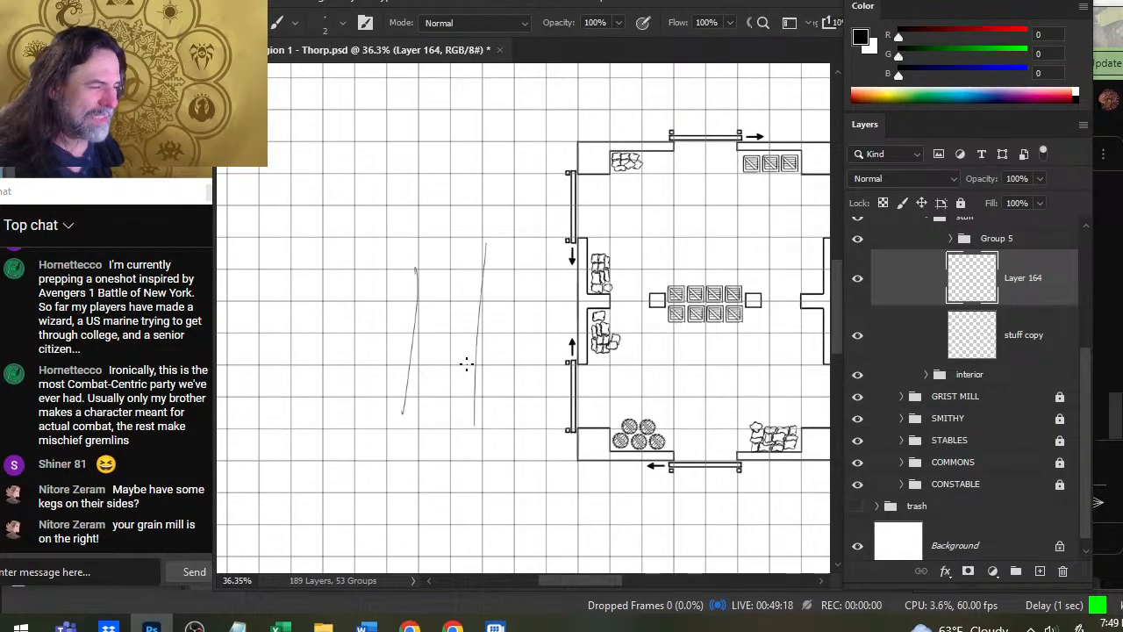
mouse_move(466, 364)
mouse_down()
mouse_move(462, 408)
mouse_move(465, 383)
mouse_move(436, 397)
mouse_move(431, 346)
mouse_move(421, 370)
mouse_move(430, 384)
mouse_move(405, 426)
mouse_move(442, 414)
mouse_move(314, 439)
mouse_up()
key(e)
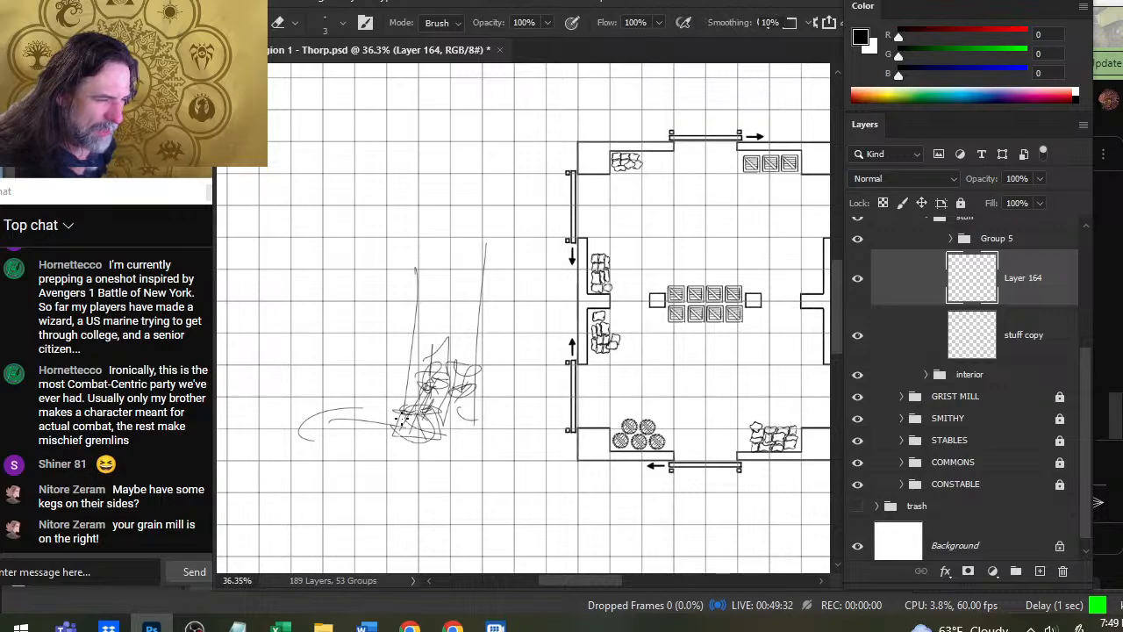
key(b)
mouse_move(397, 412)
mouse_down()
mouse_move(437, 416)
mouse_move(408, 415)
mouse_move(430, 402)
mouse_move(440, 374)
mouse_up()
mouse_move(384, 406)
mouse_down()
mouse_move(411, 217)
mouse_move(396, 225)
mouse_move(458, 216)
mouse_move(455, 227)
mouse_move(471, 213)
mouse_move(439, 324)
mouse_move(439, 280)
mouse_move(456, 408)
mouse_up()
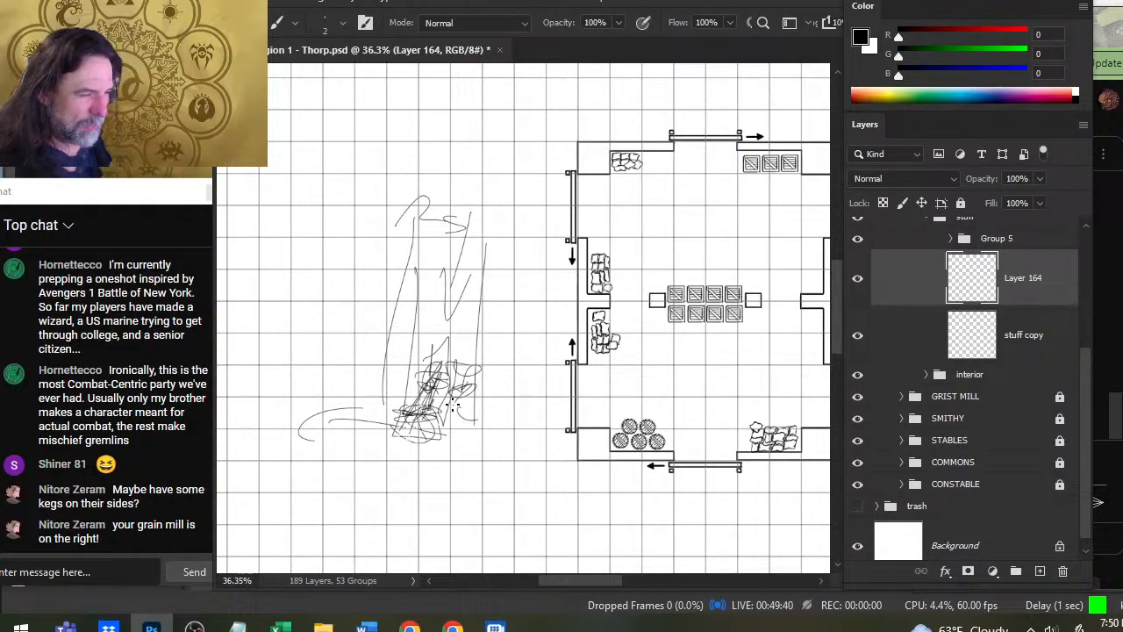
mouse_move(474, 370)
mouse_down()
mouse_move(463, 423)
mouse_move(449, 412)
mouse_move(475, 430)
mouse_move(532, 393)
mouse_up()
drag(454, 373, 575, 439)
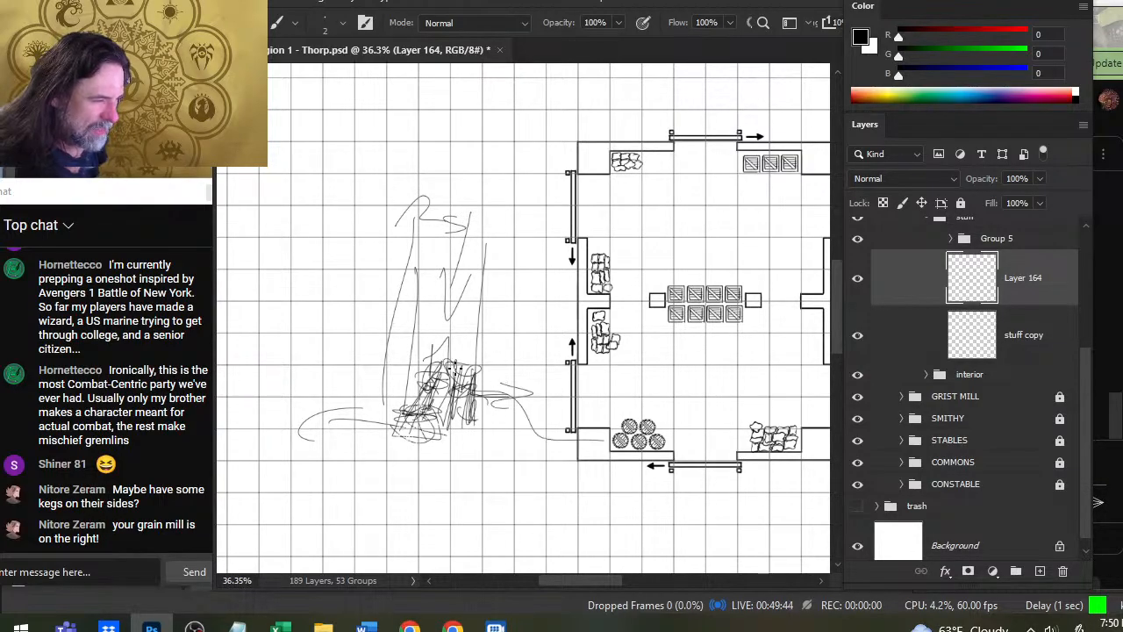
drag(449, 440, 695, 471)
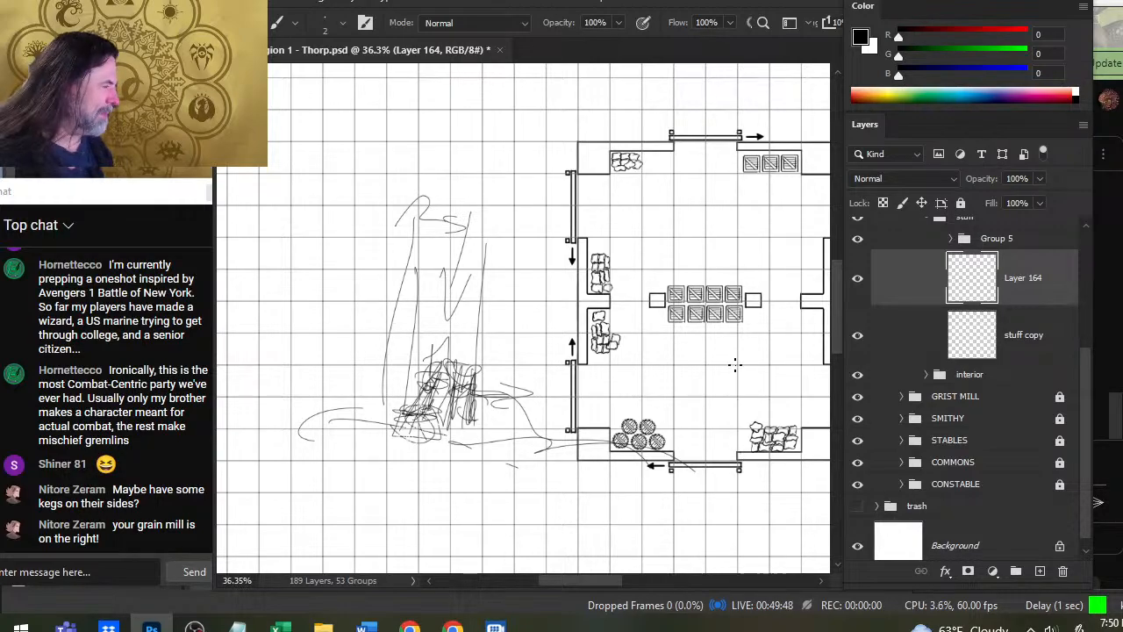
- Erase the rough sketch west of the building and its leftover strokes at the south door from Layer 164, and clear the selection
click(856, 281)
click(856, 281)
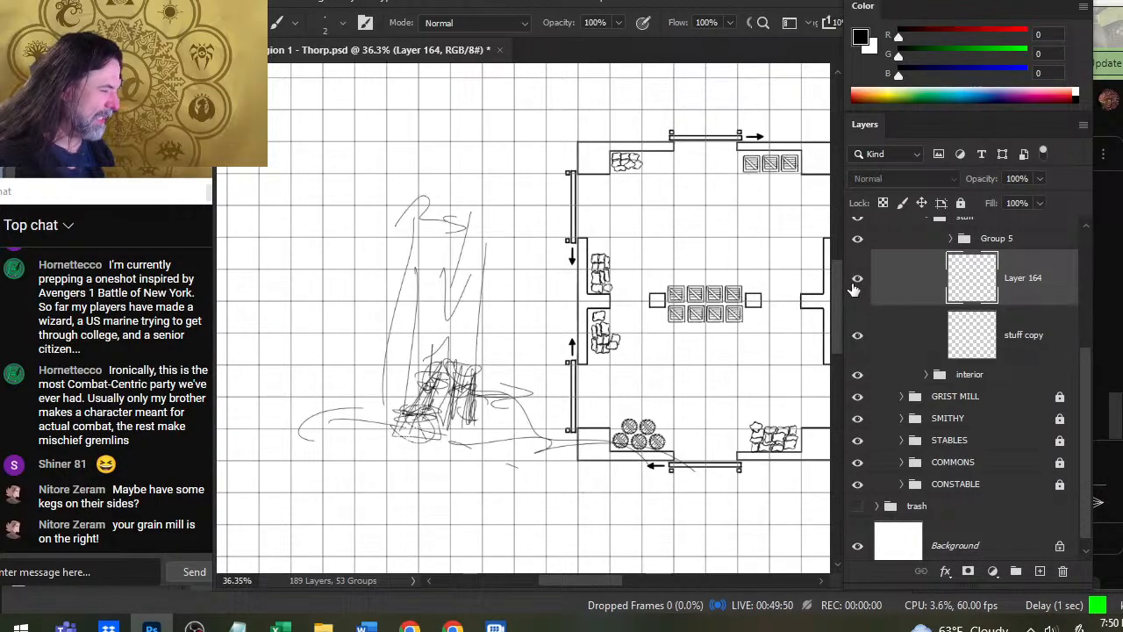
key(l)
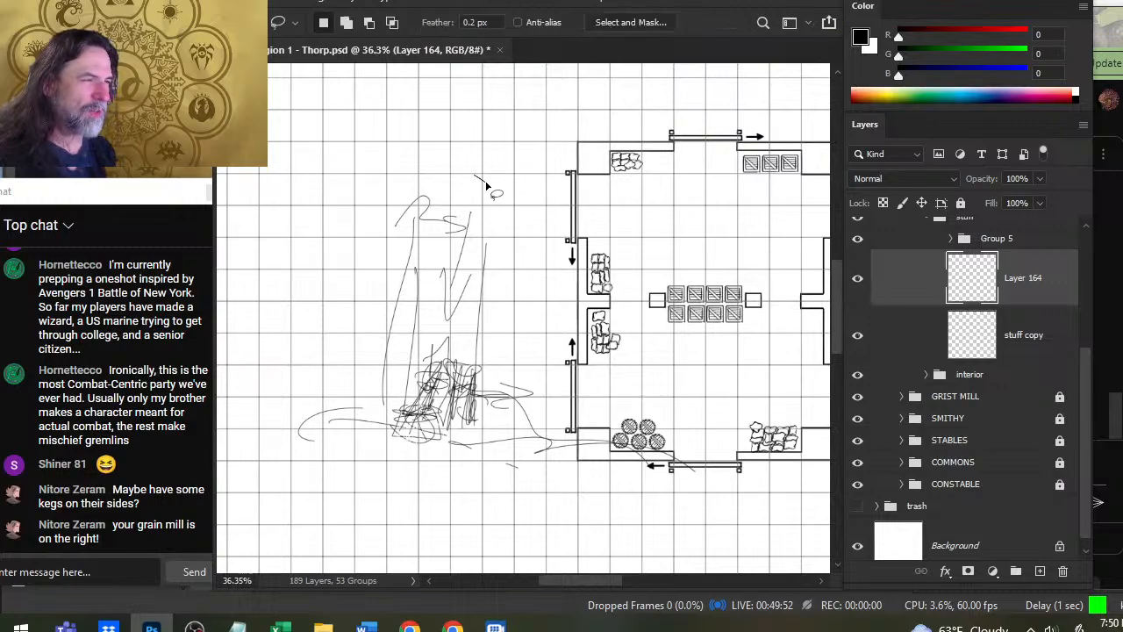
mouse_move(487, 186)
mouse_down()
mouse_move(250, 402)
mouse_move(439, 527)
mouse_move(677, 496)
mouse_move(716, 438)
mouse_move(579, 218)
mouse_move(487, 184)
mouse_up()
key(Delete)
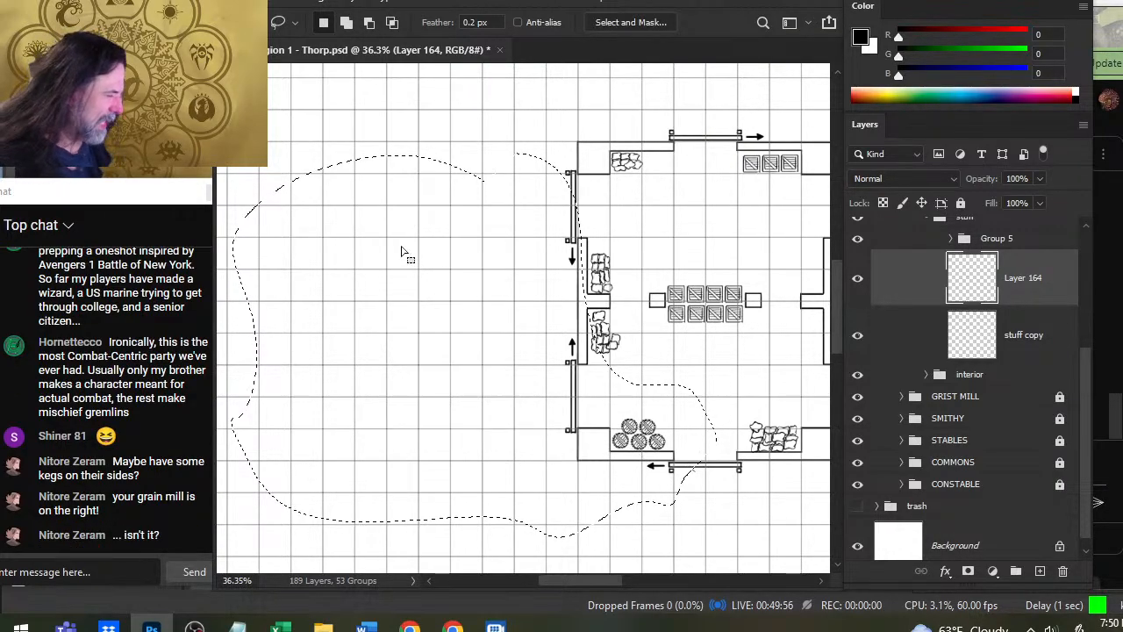
click(737, 507)
drag(714, 456, 740, 457)
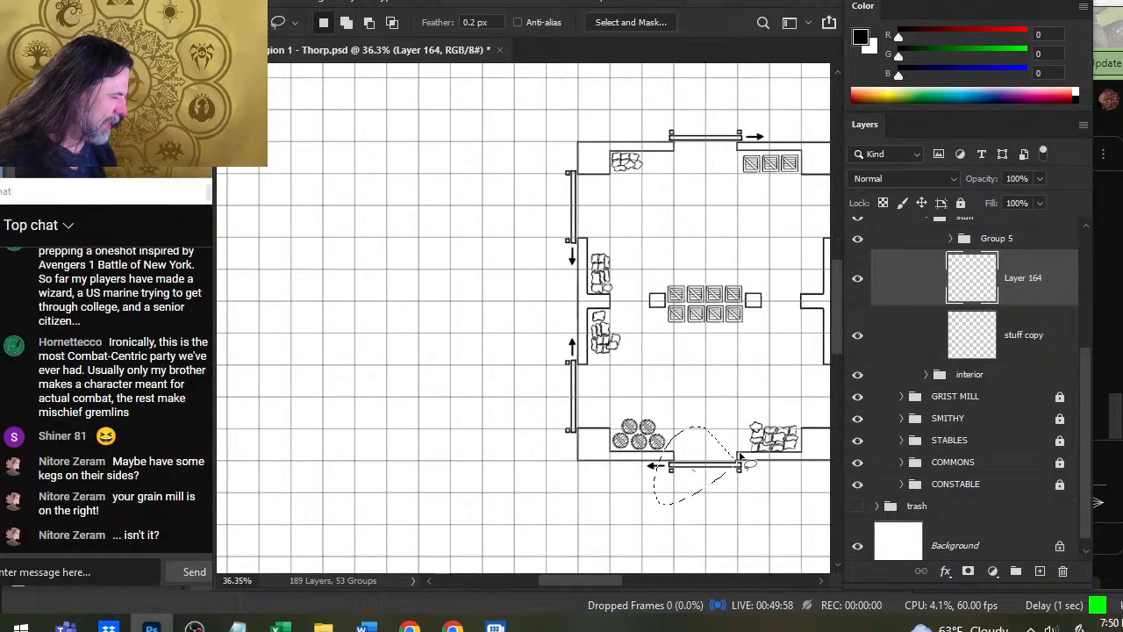
click(431, 449)
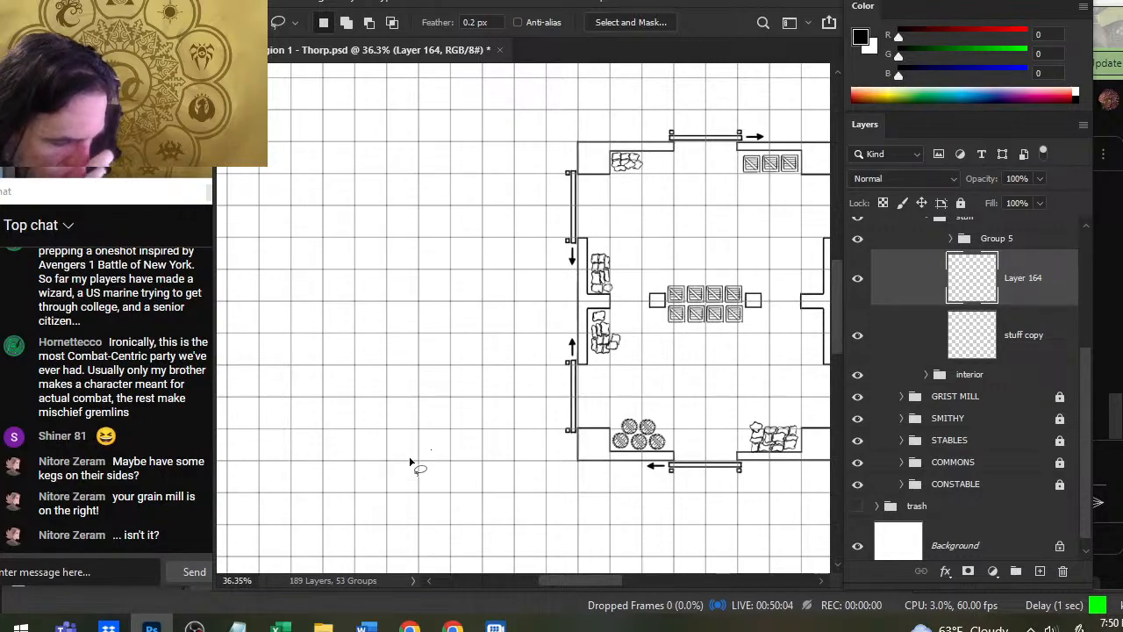
- Examine the grist mill's interior by expanding the GRIST MILL group, temporarily hiding its ROOF group and showing it again
drag(664, 385, 371, 316)
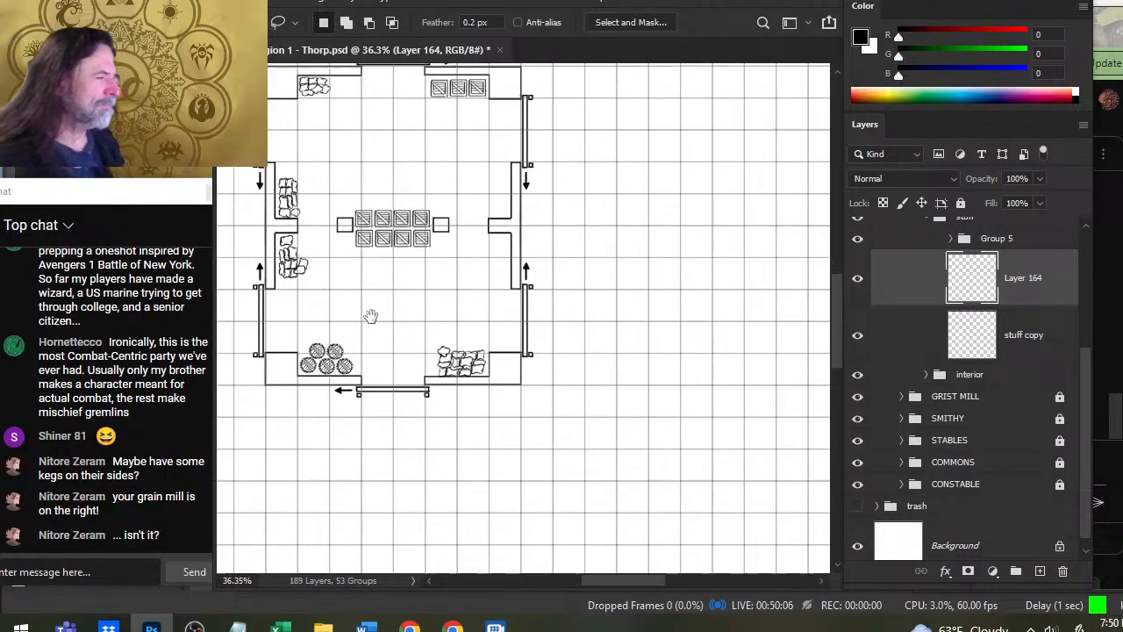
drag(678, 335, 355, 349)
drag(667, 313, 483, 401)
key(z)
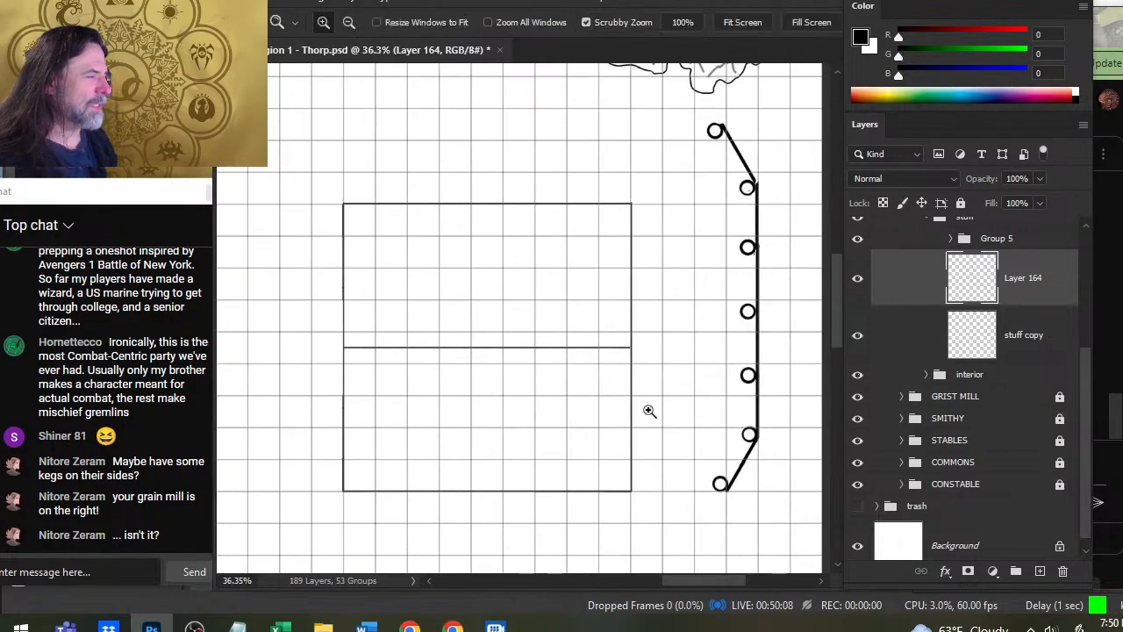
drag(647, 409, 562, 377)
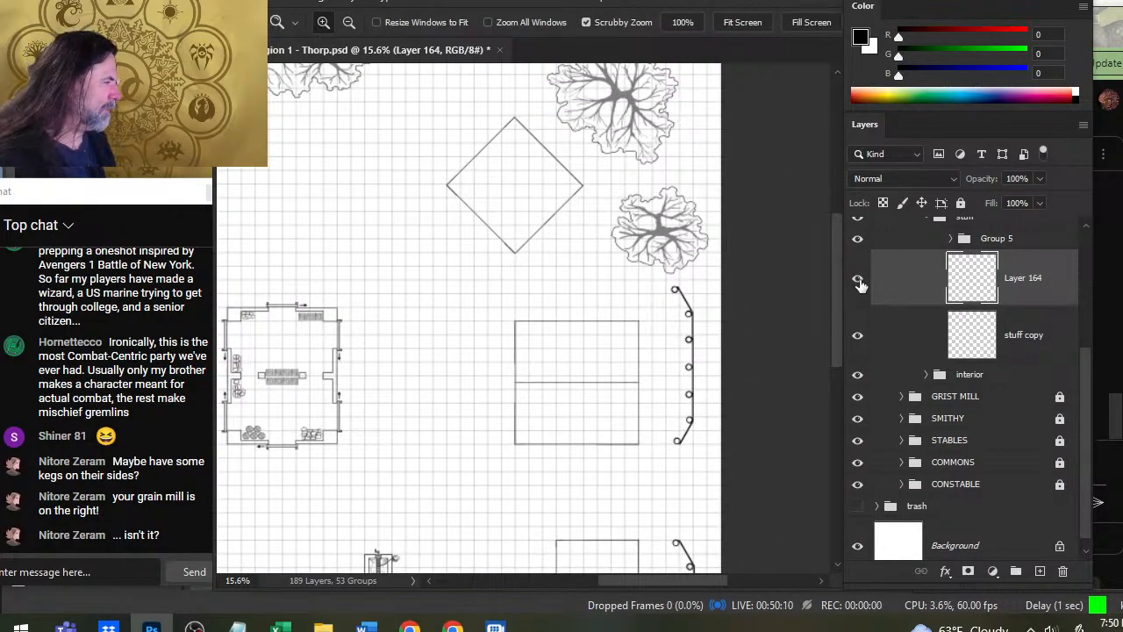
click(902, 397)
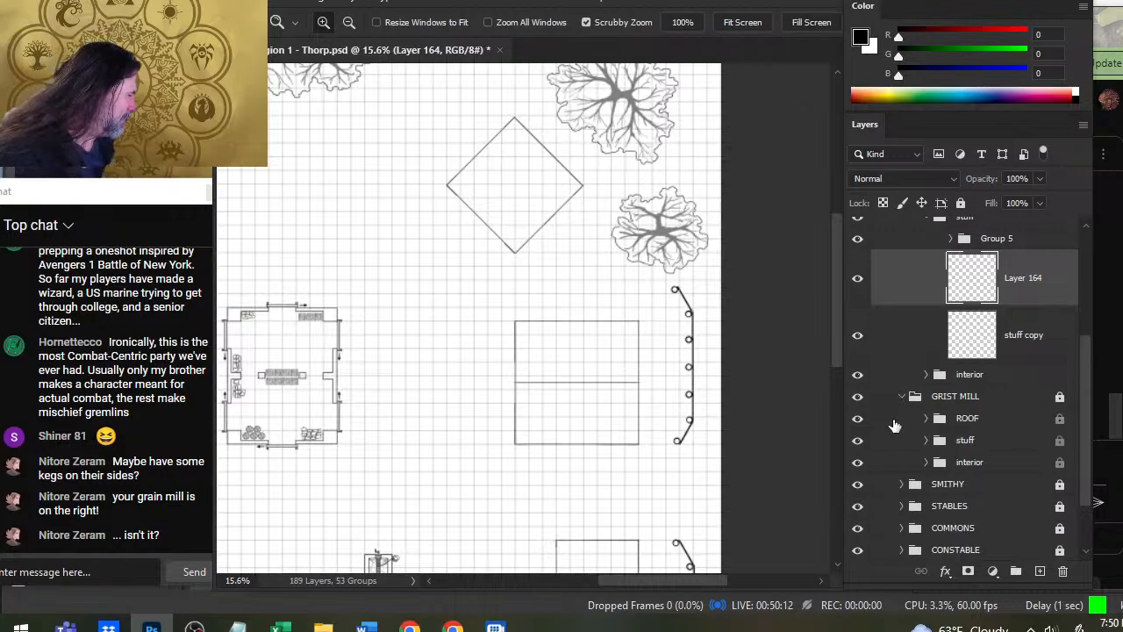
click(858, 419)
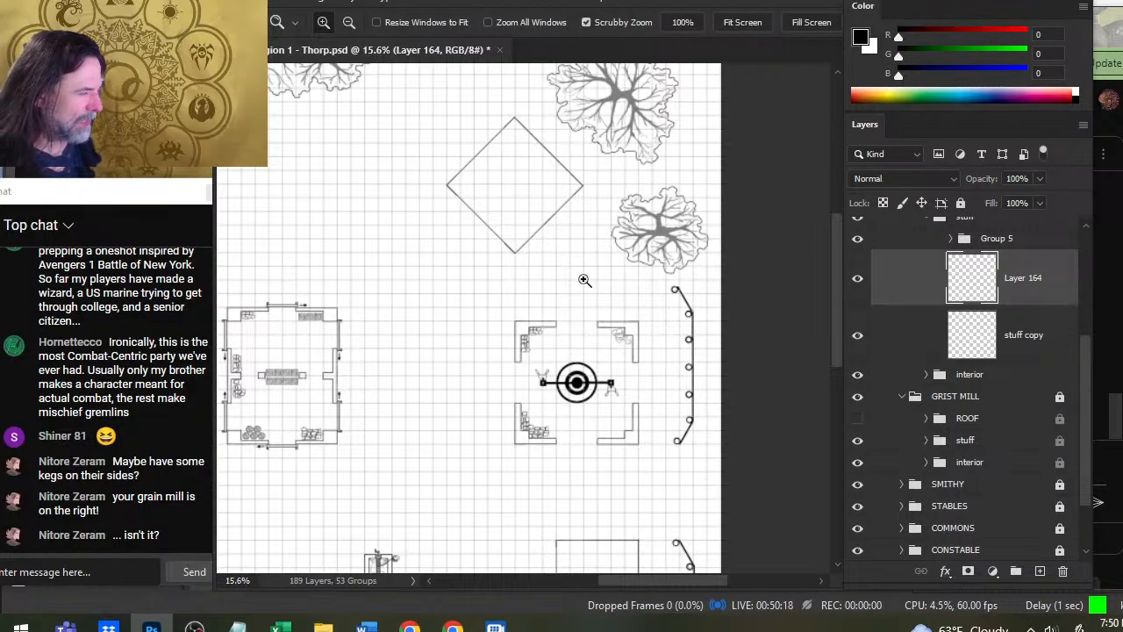
click(858, 418)
- Switch to the Chrome window playing music, detach the eberron tab group into its own window and shrink the music window back
key(alt+Tab)
key(alt+Tab)
key(alt+Tab)
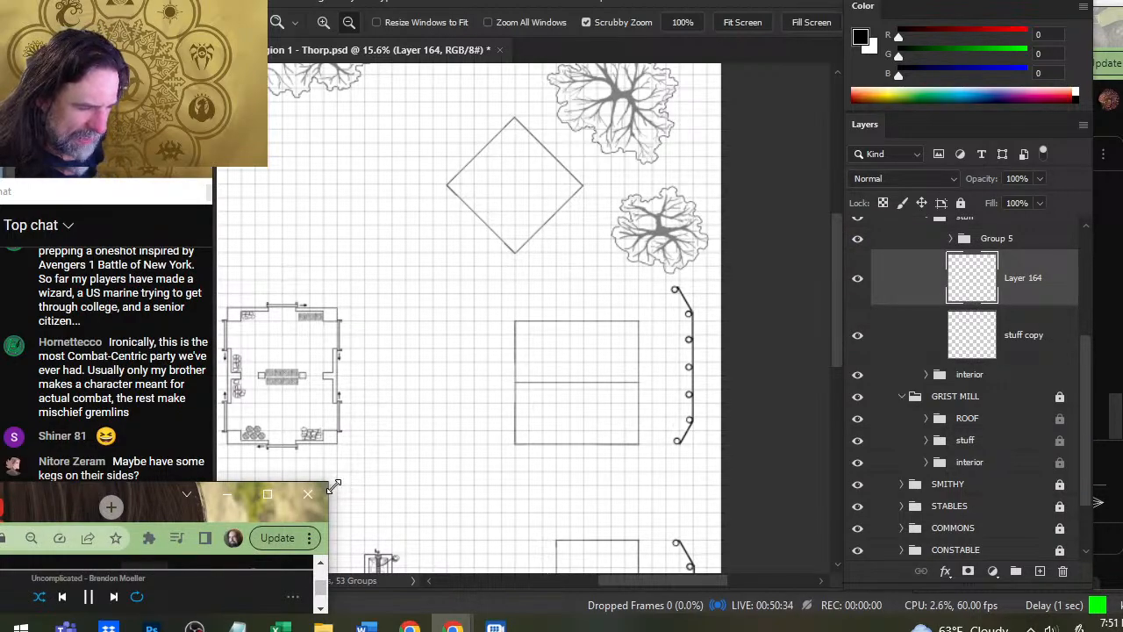
drag(334, 485, 1060, 188)
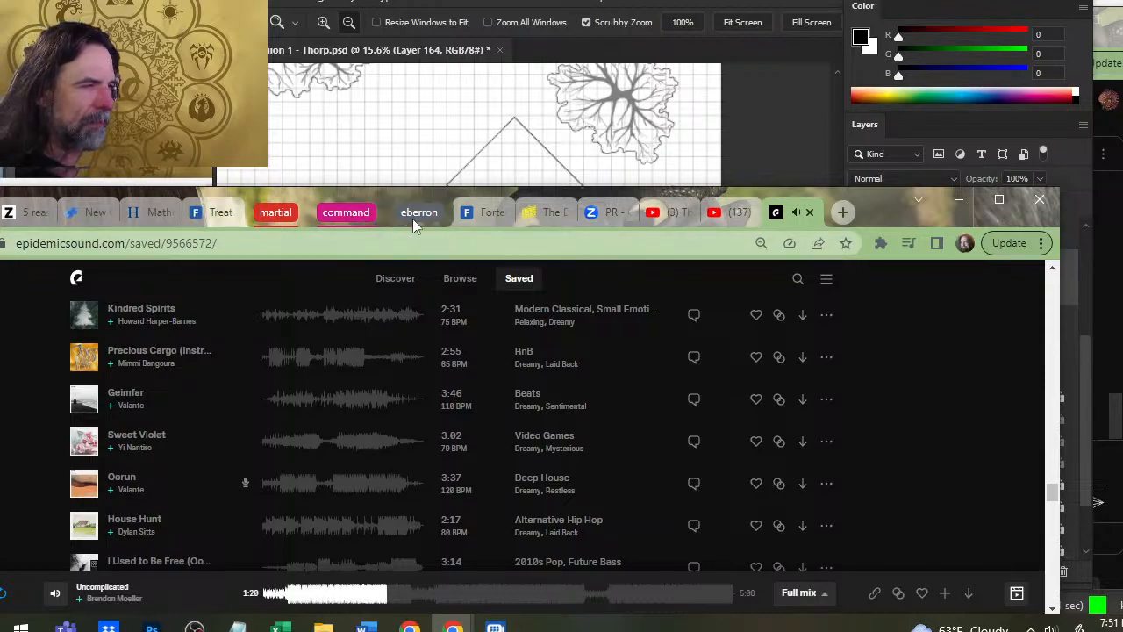
drag(420, 213, 464, 157)
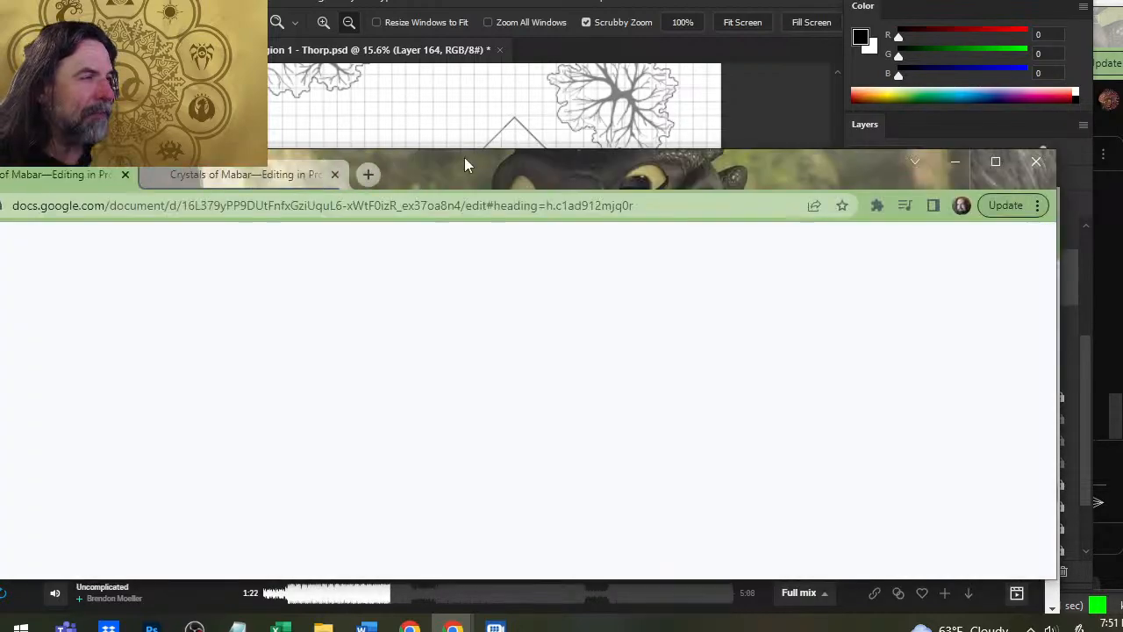
click(1059, 224)
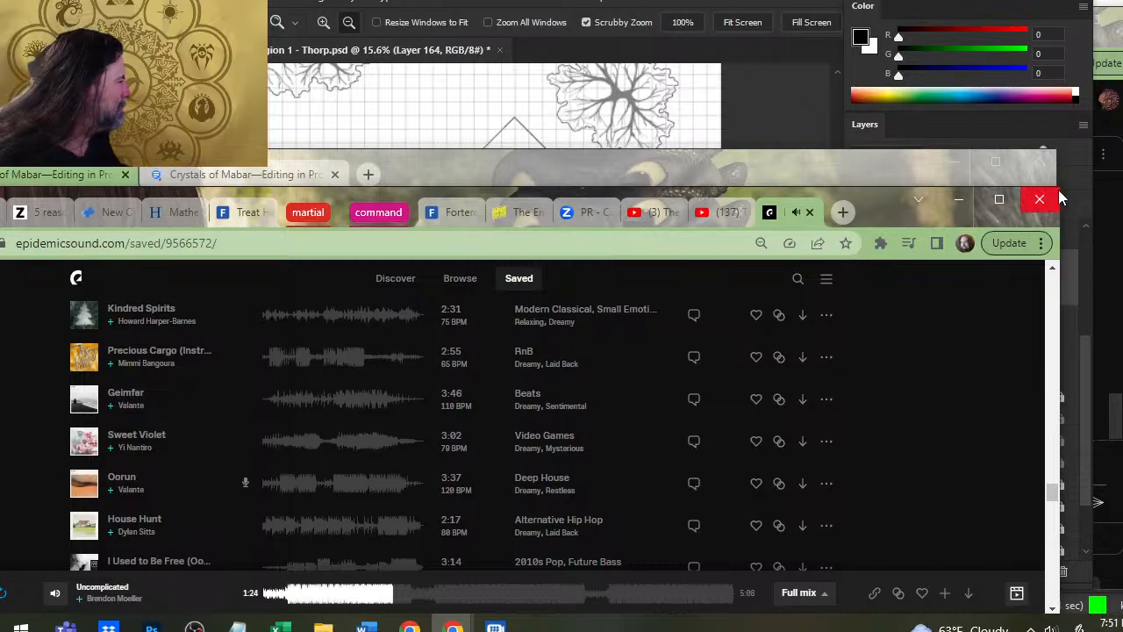
drag(1060, 188, 350, 475)
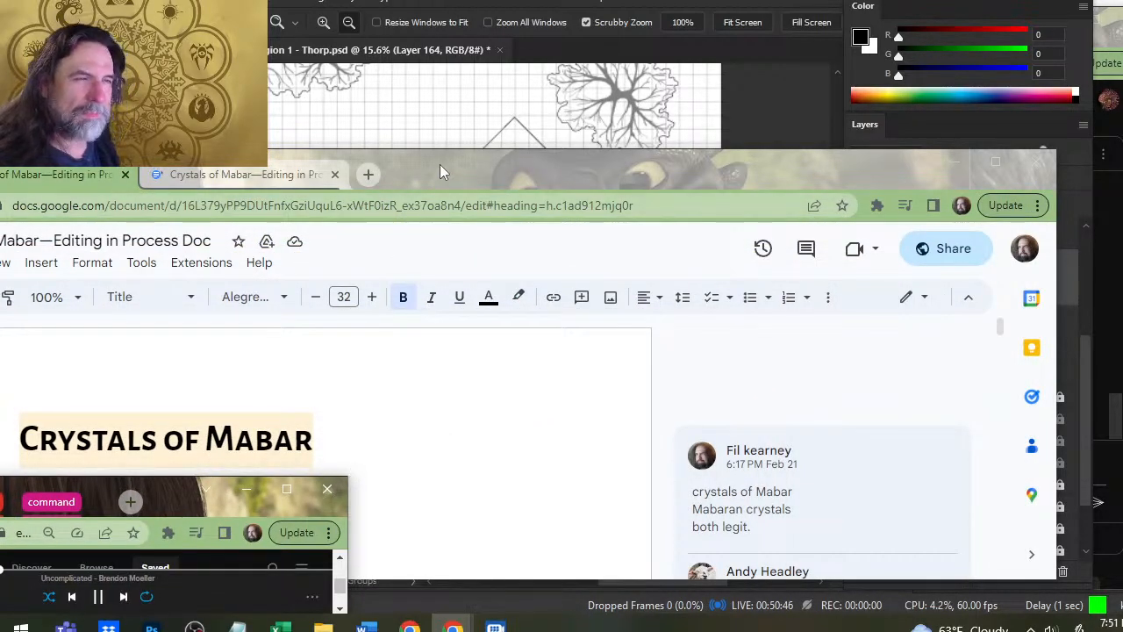
- Resize the Crystals of Mabar document window to a compact size and place it over the village map
drag(440, 164, 622, 147)
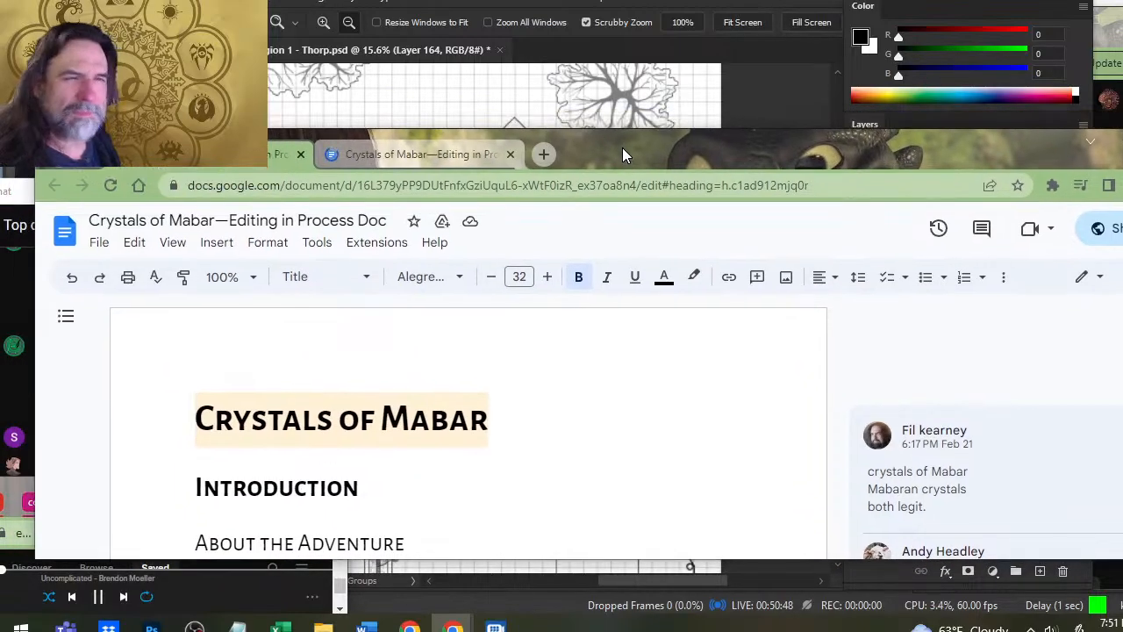
scroll(614, 431, down, 15)
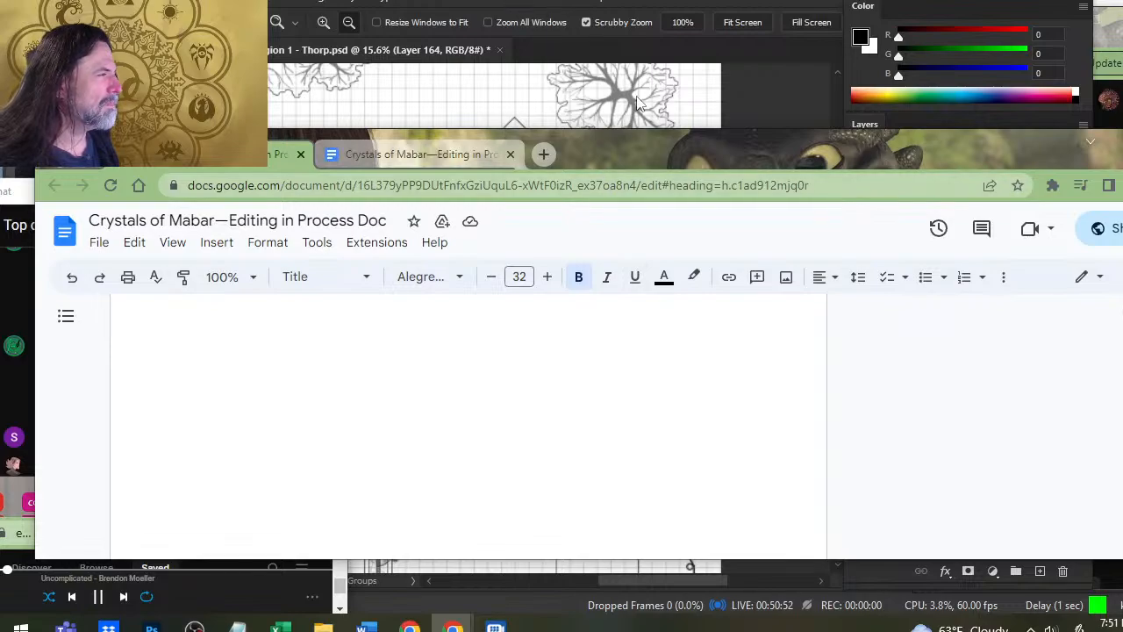
drag(651, 148, 523, 75)
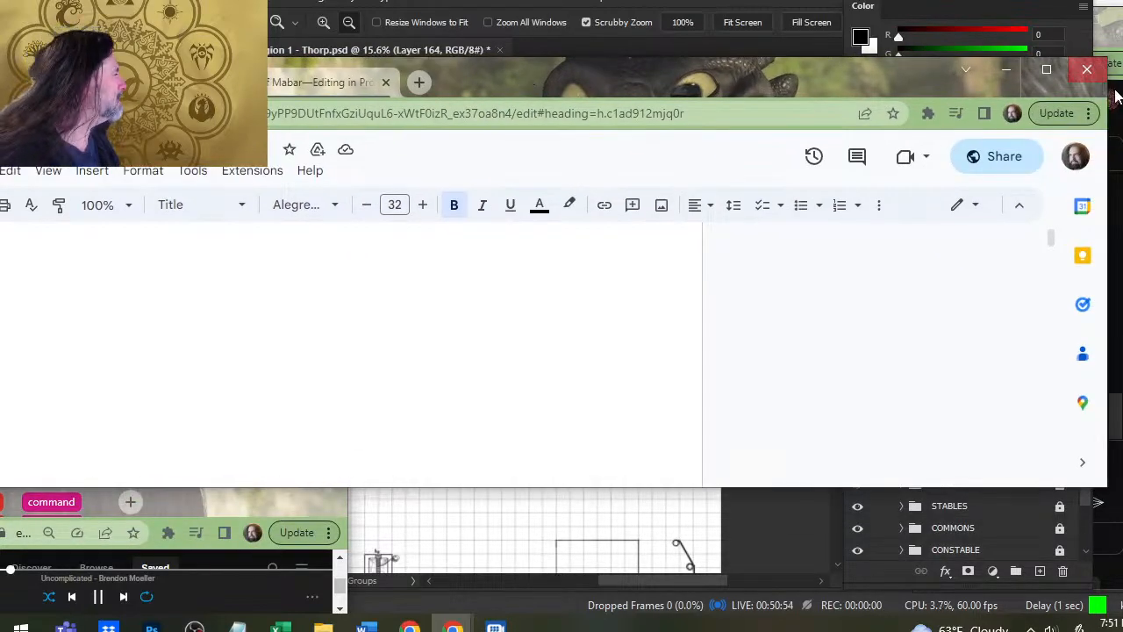
drag(1111, 86, 352, 211)
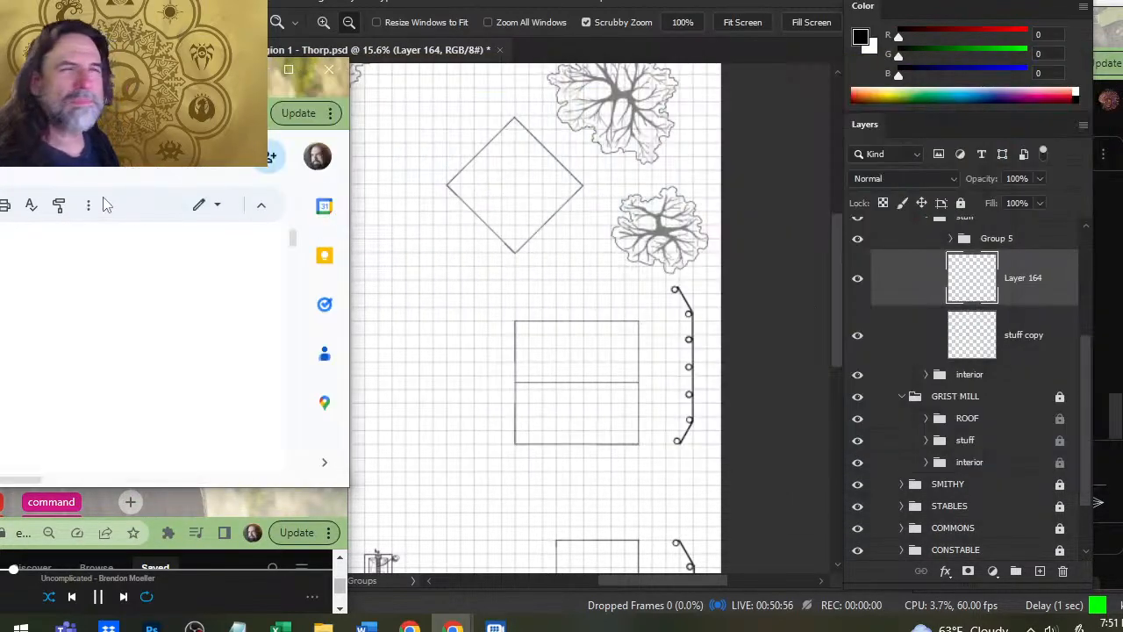
drag(181, 83, 369, 32)
drag(542, 223, 769, 226)
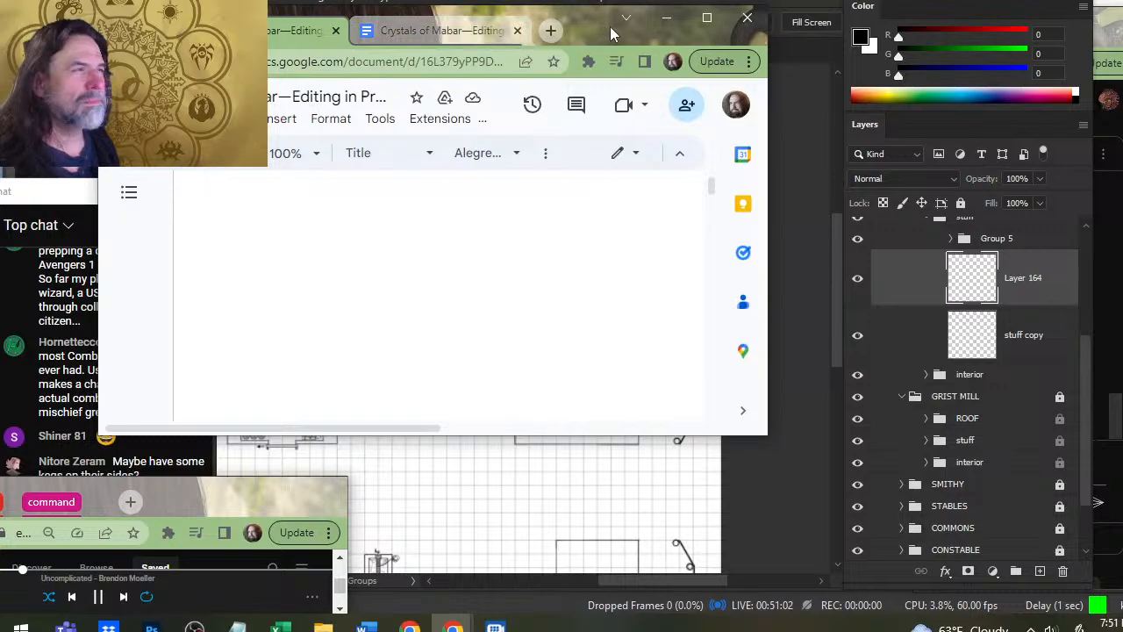
drag(611, 33, 742, 33)
- Reduce the browser zoom of the Crystals of Mabar document to 75% so its adventure diagram fits the window
scroll(682, 205, down, 2)
key(ctrl+minus)
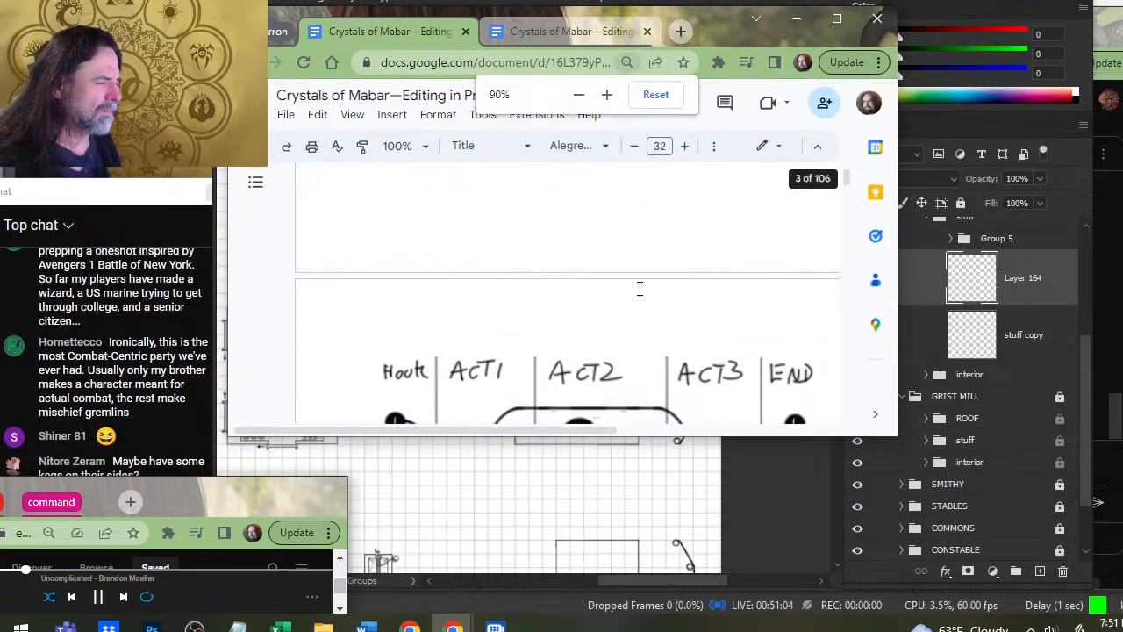
scroll(640, 289, down, 3)
scroll(640, 289, up, 4)
scroll(639, 289, down, 4)
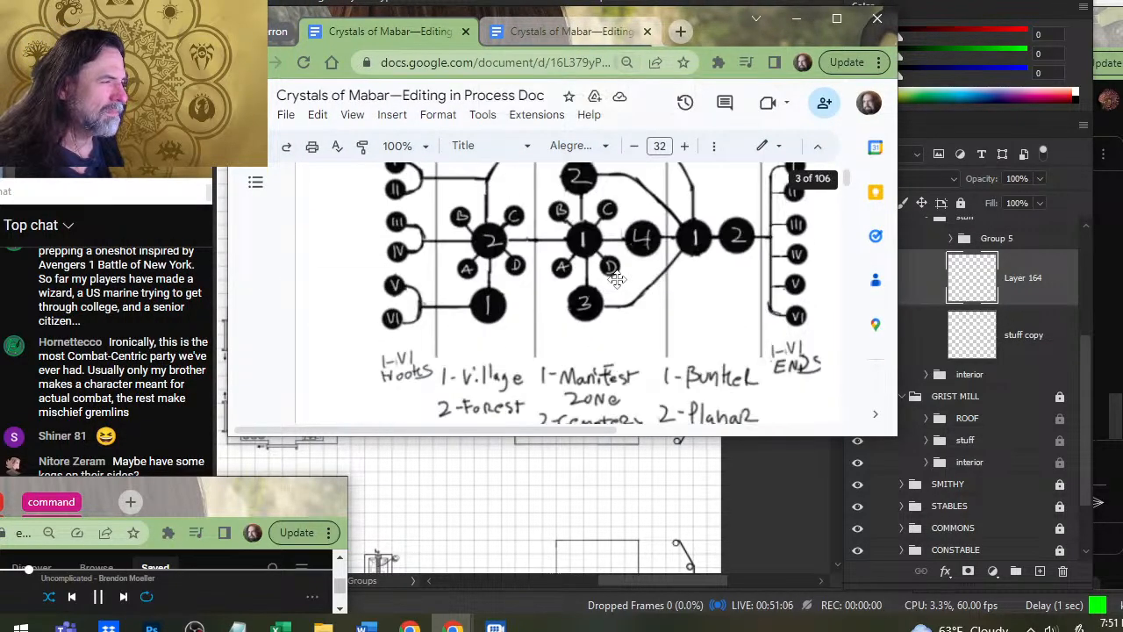
key(ctrl+minus)
key(ctrl+minus)
- Read the document's introduction and alternate plot hooks down to the Adventure Structure section
scroll(605, 279, up, 10)
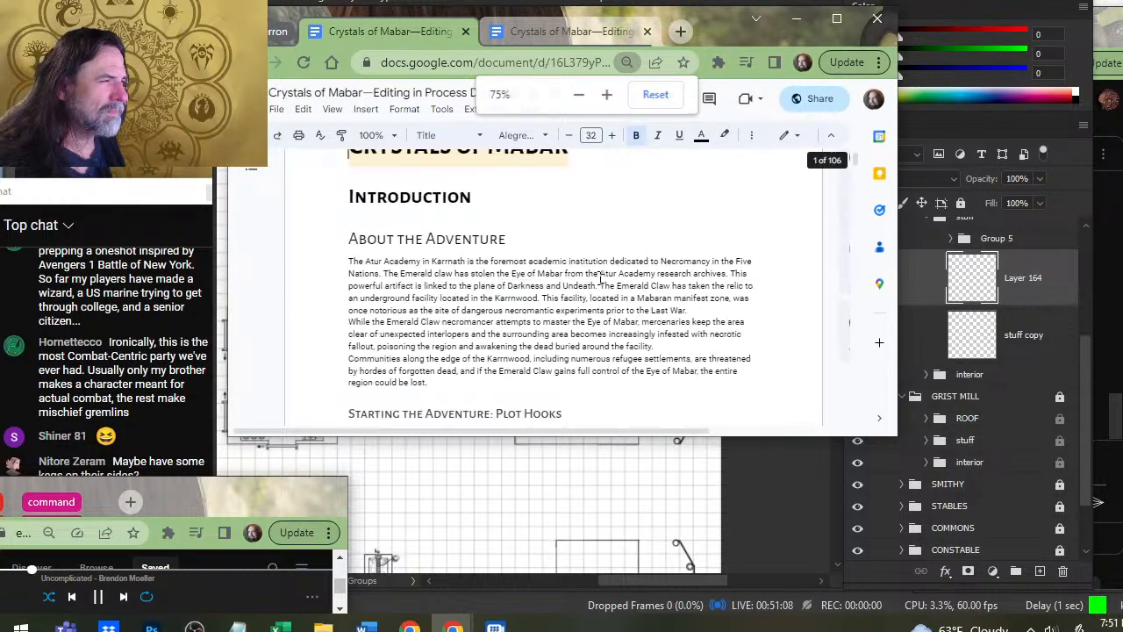
scroll(600, 277, down, 5)
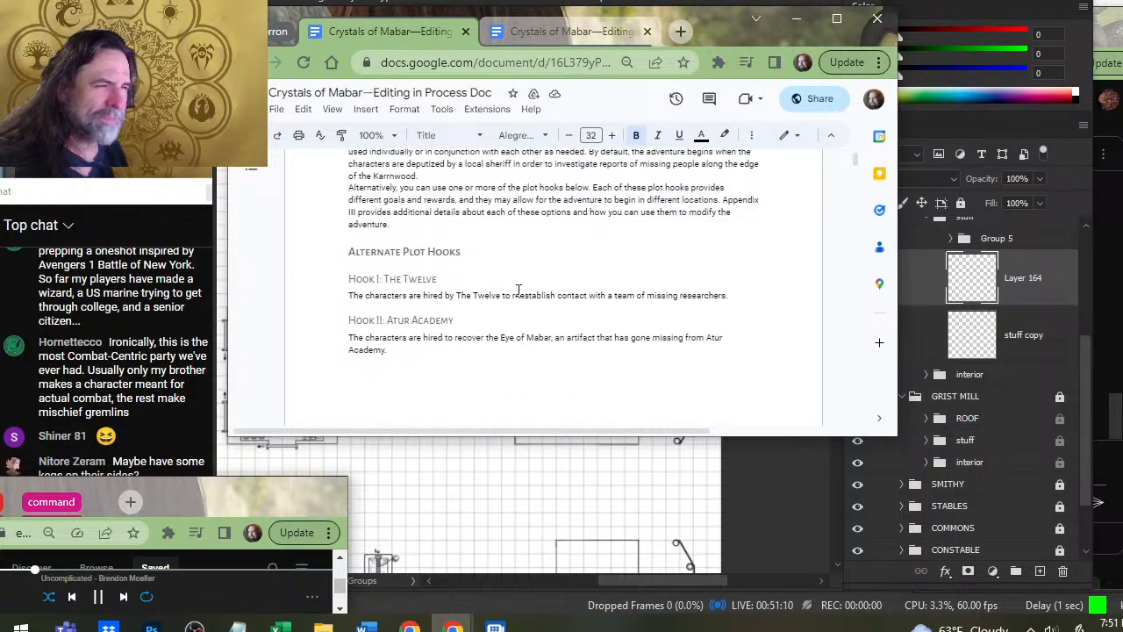
scroll(532, 266, down, 6)
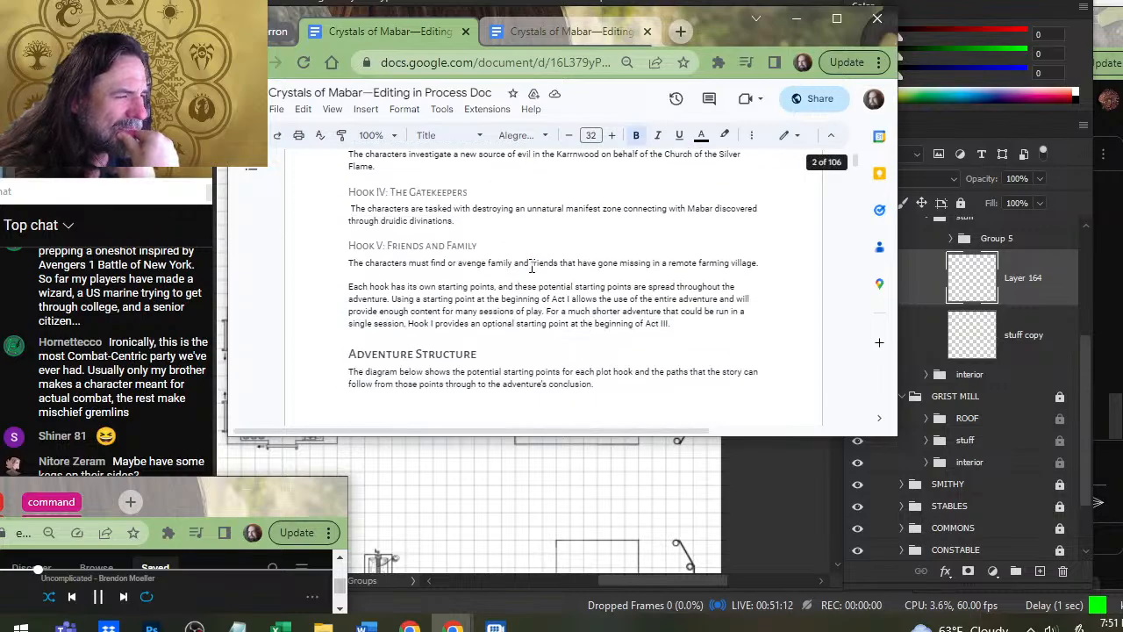
scroll(532, 266, down, 5)
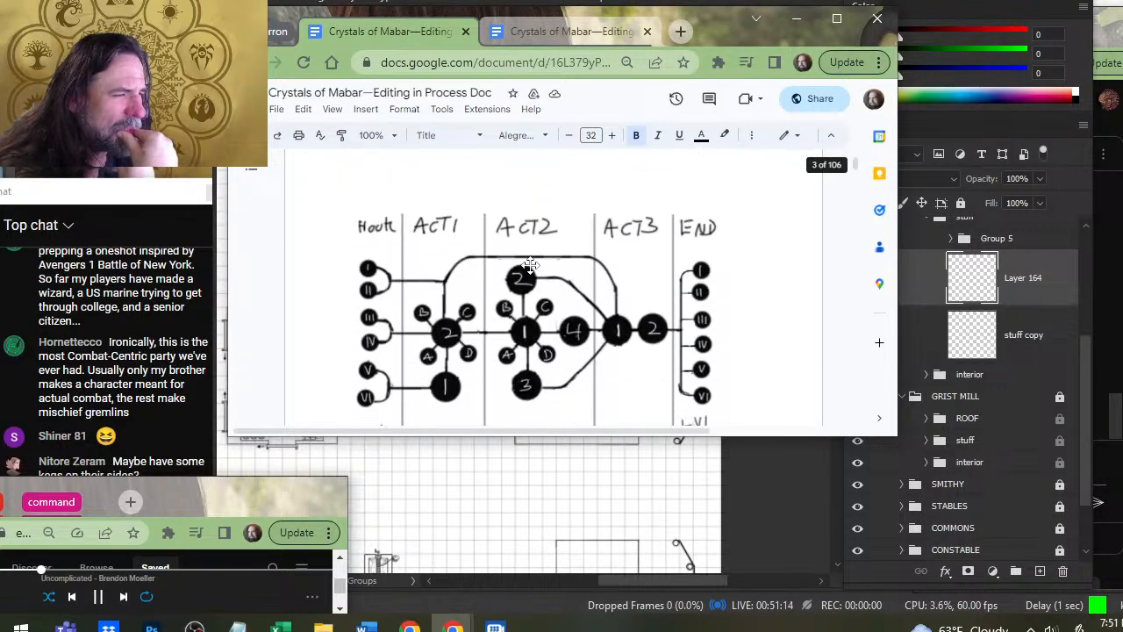
- Examine the hand-drawn adventure structure diagram, following its paths from hooks through Acts 1 to 3 to the endings, along with its legend
scroll(405, 282, up, 1)
scroll(406, 282, down, 3)
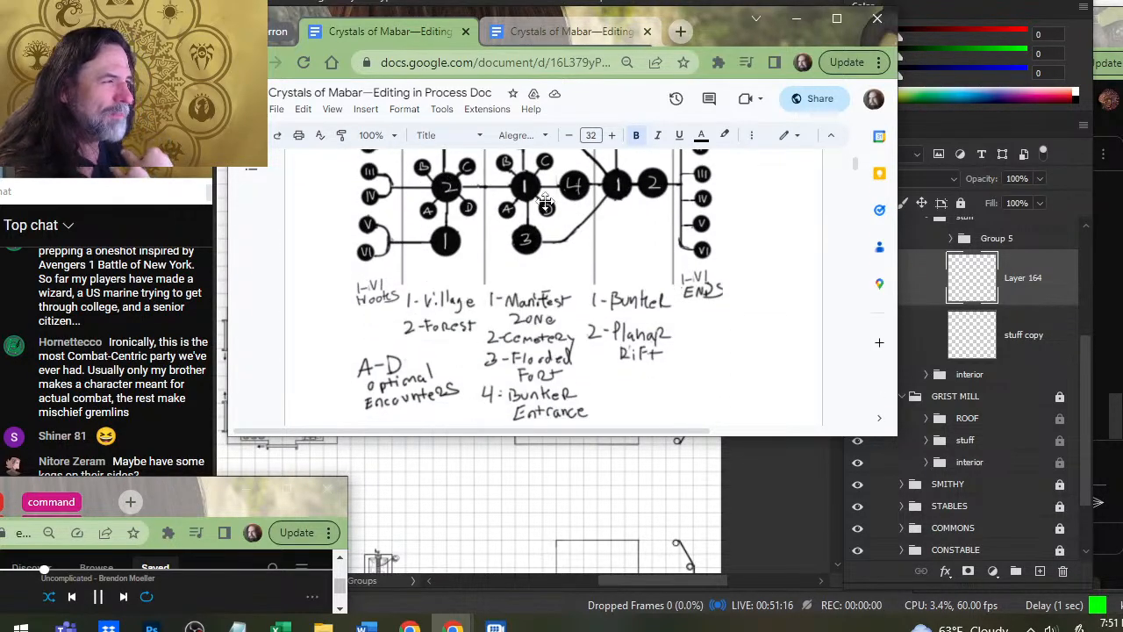
scroll(421, 272, up, 3)
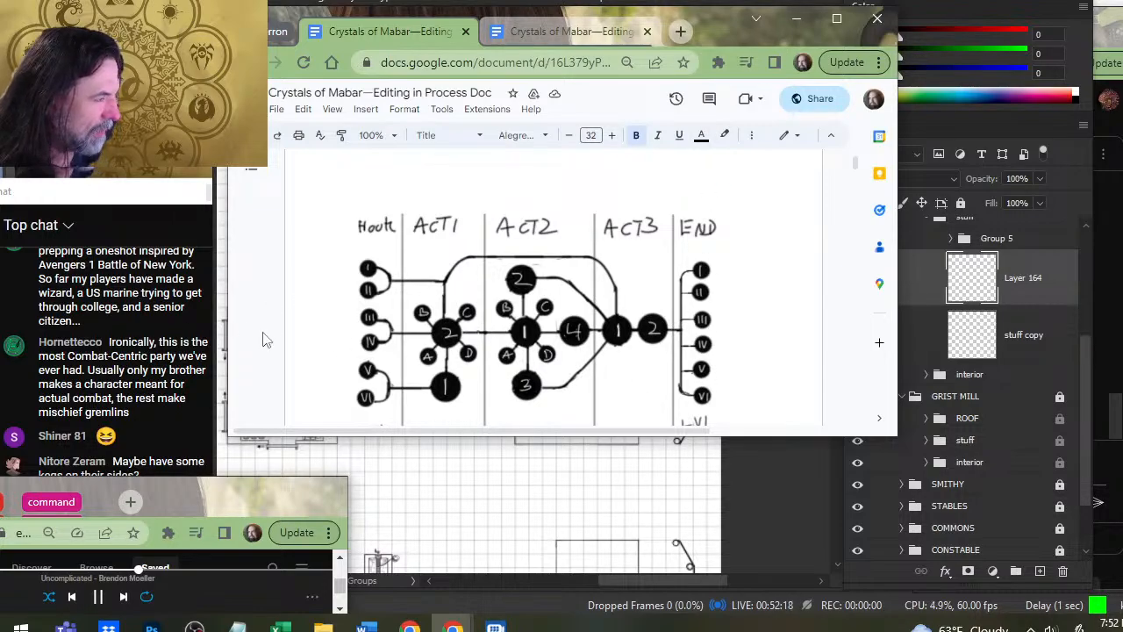
scroll(326, 281, down, 3)
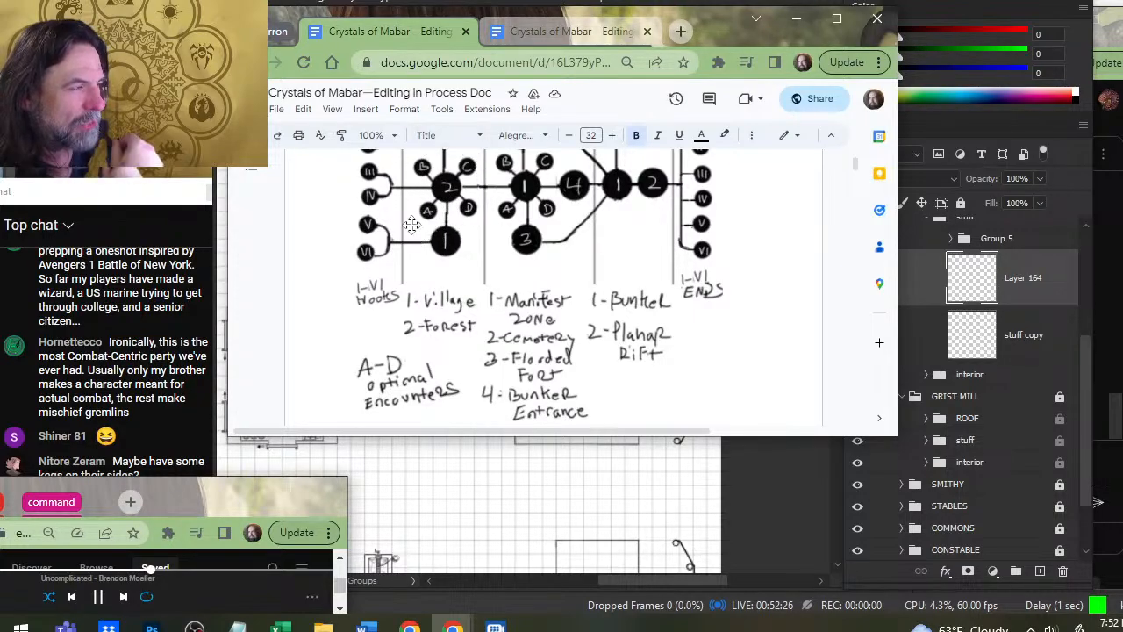
scroll(526, 315, up, 2)
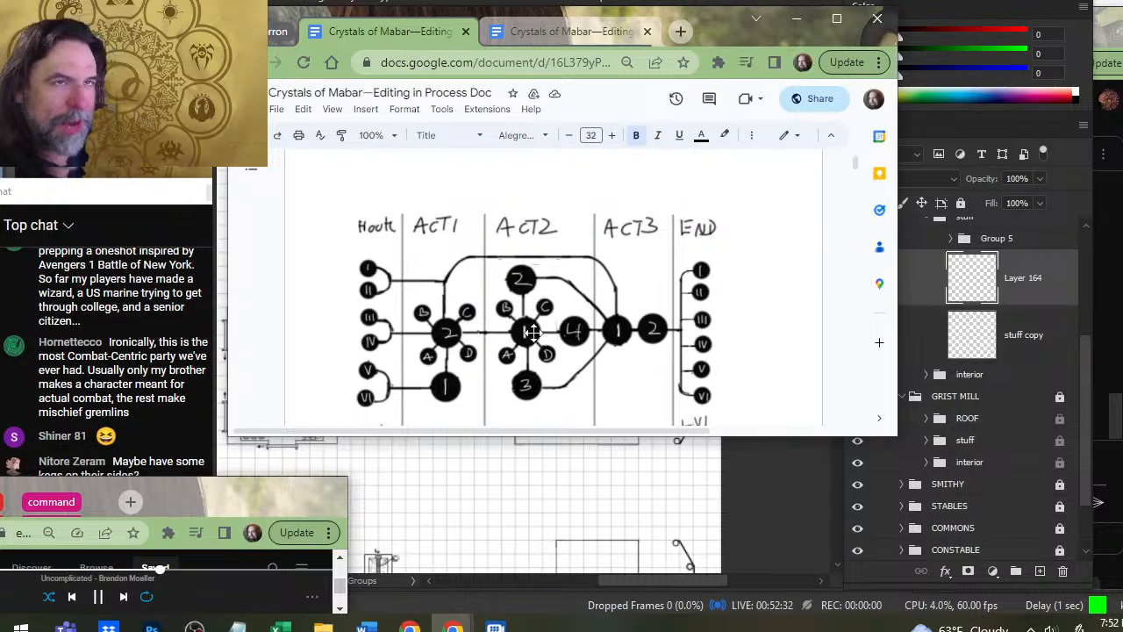
scroll(614, 307, down, 3)
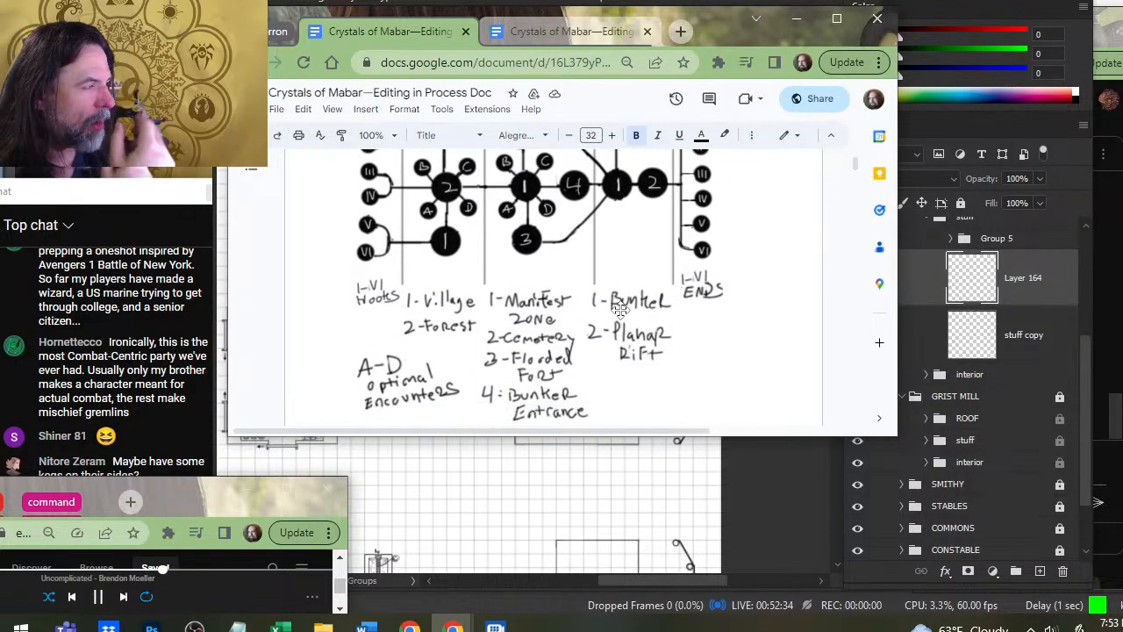
scroll(632, 250, up, 2)
scroll(632, 250, up, 2)
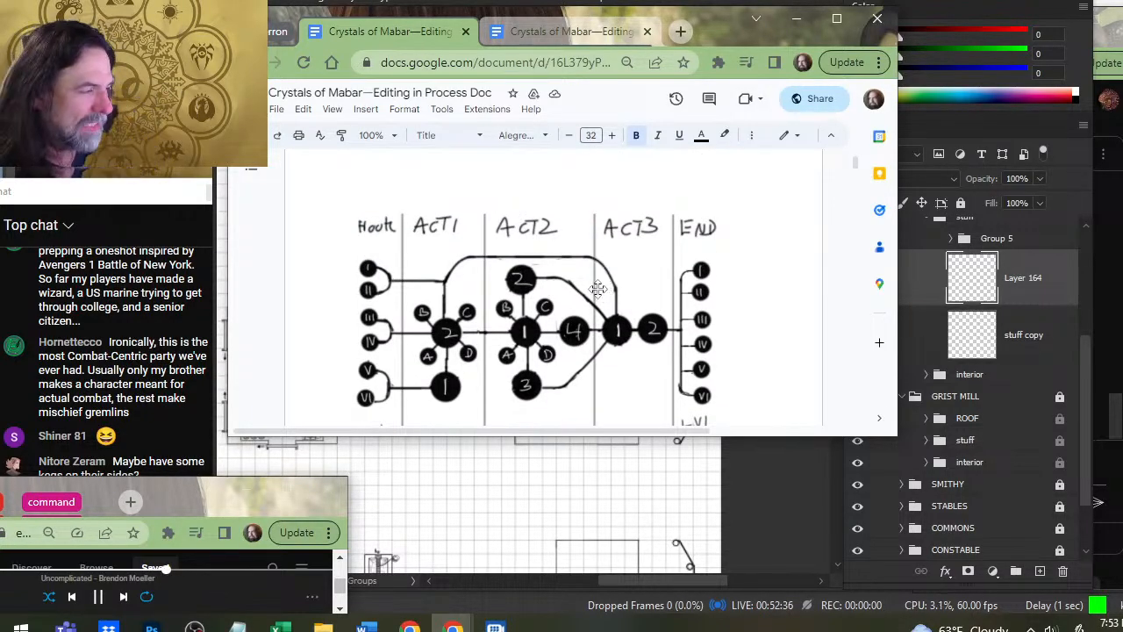
scroll(564, 296, down, 3)
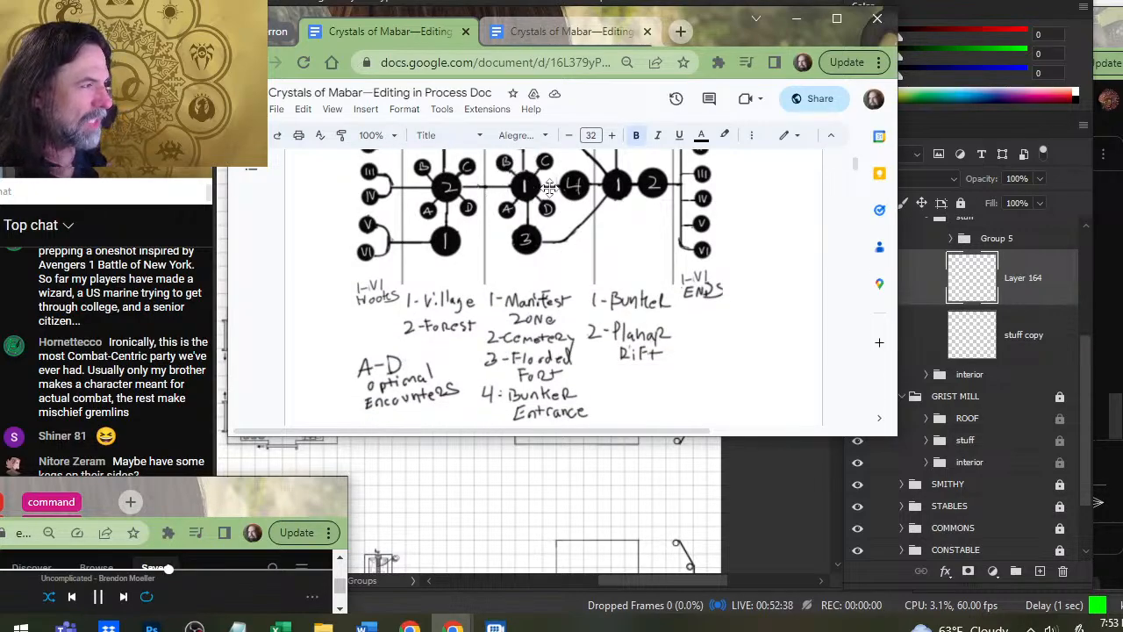
scroll(487, 334, up, 3)
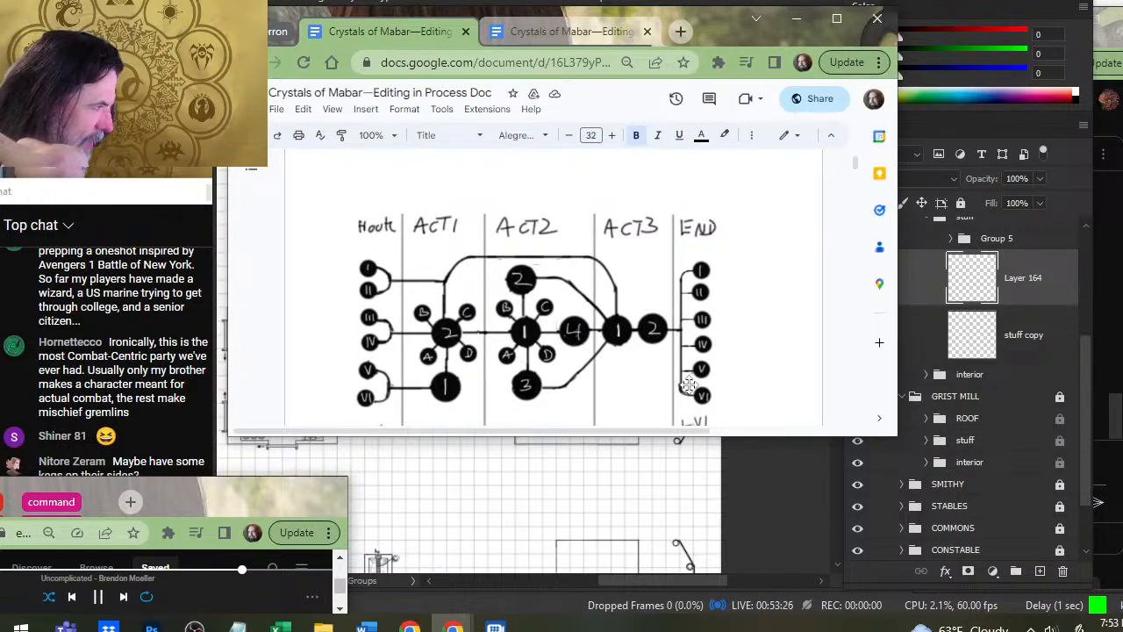
scroll(645, 317, down, 10)
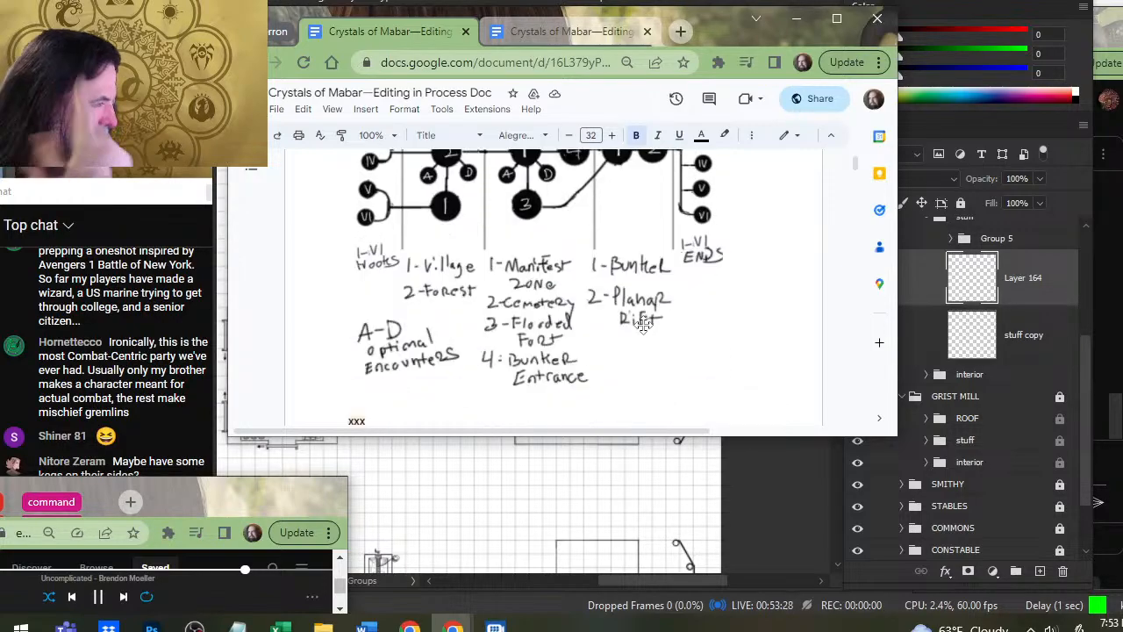
- Review the acts, numbered regions and connecting paths in the hand-drawn adventure structure diagram
scroll(628, 315, up, 10)
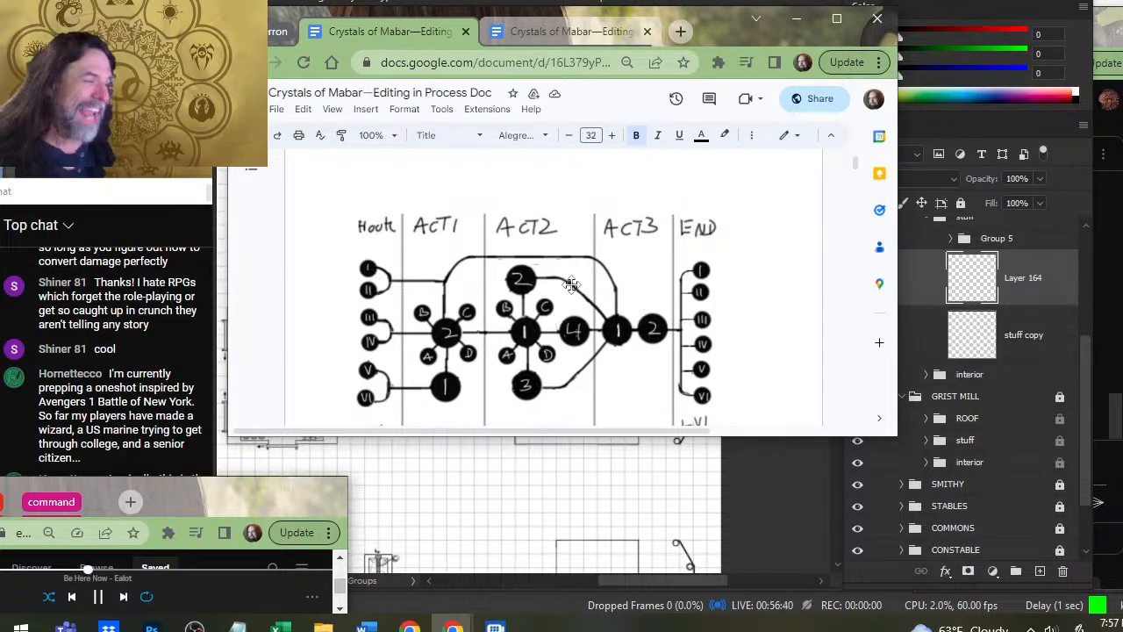
scroll(123, 309, down, 2)
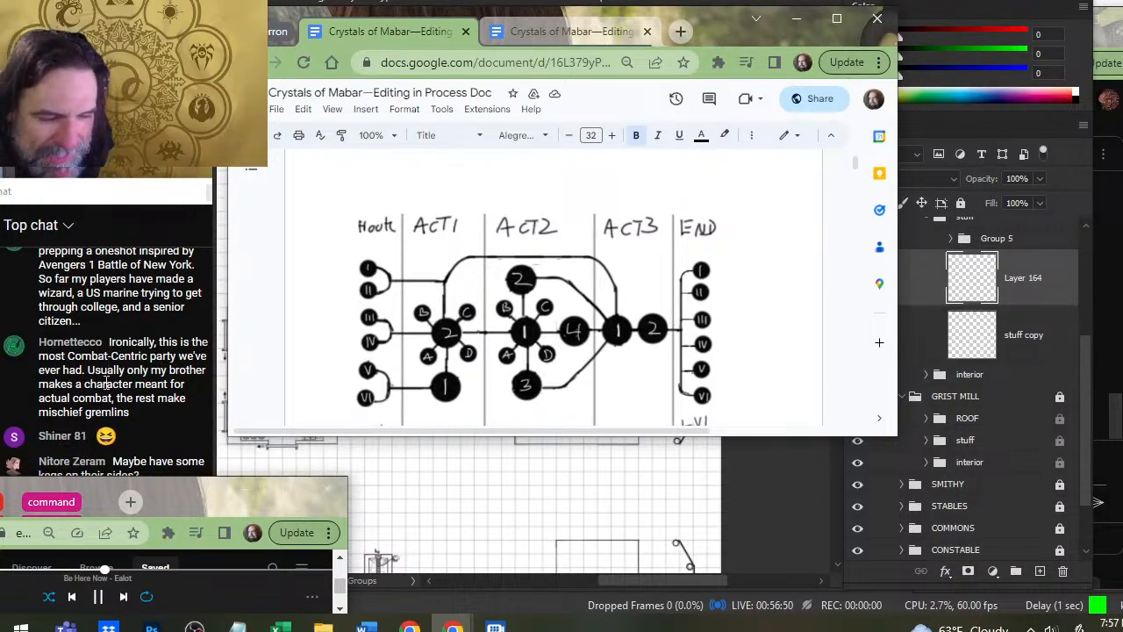
click(131, 191)
key(alt+Tab)
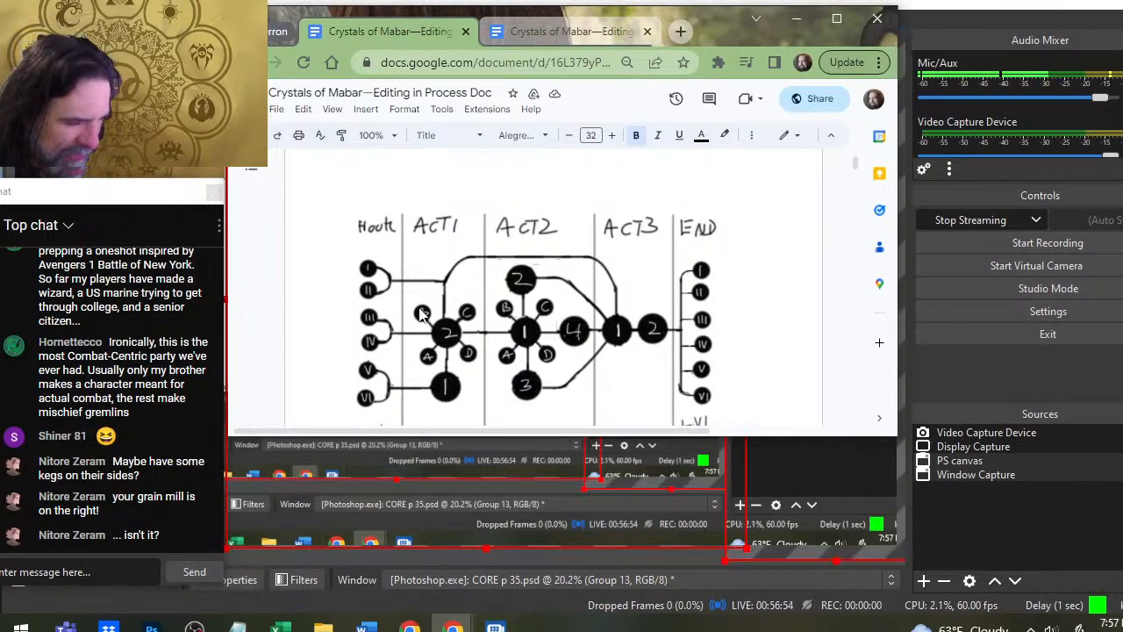
key(alt+Tab)
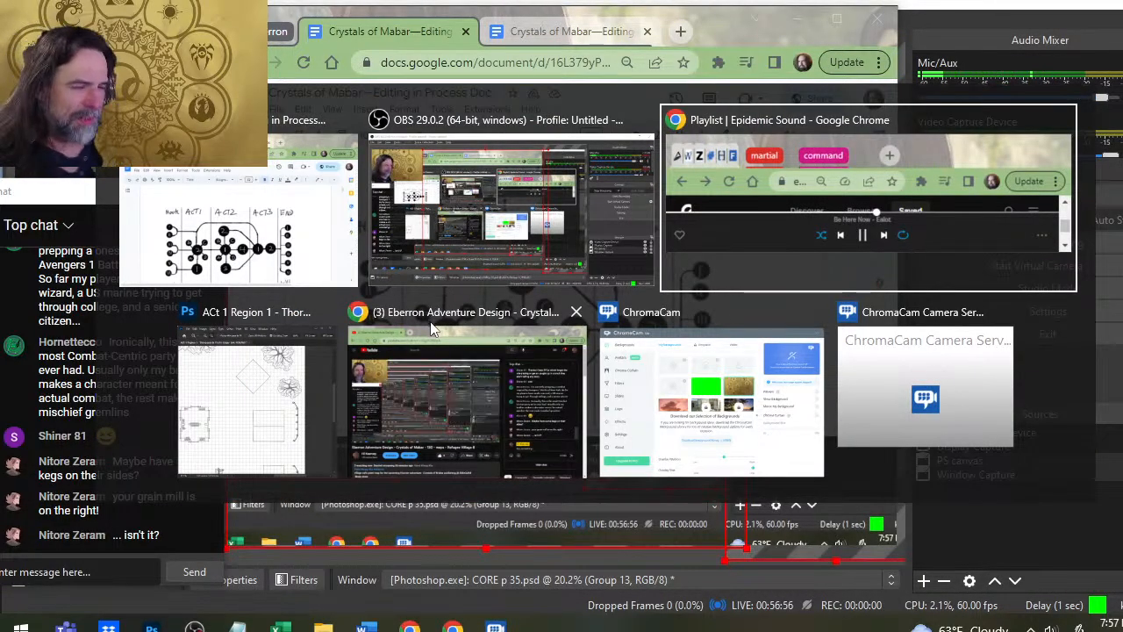
key(alt+shift+Tab)
key(alt+shift+Tab)
- Skim the document past the region summaries and plot hooks to the village areas, reading the Forest Path and Smithy descriptions
scroll(513, 313, down, 5)
scroll(512, 314, down, 15)
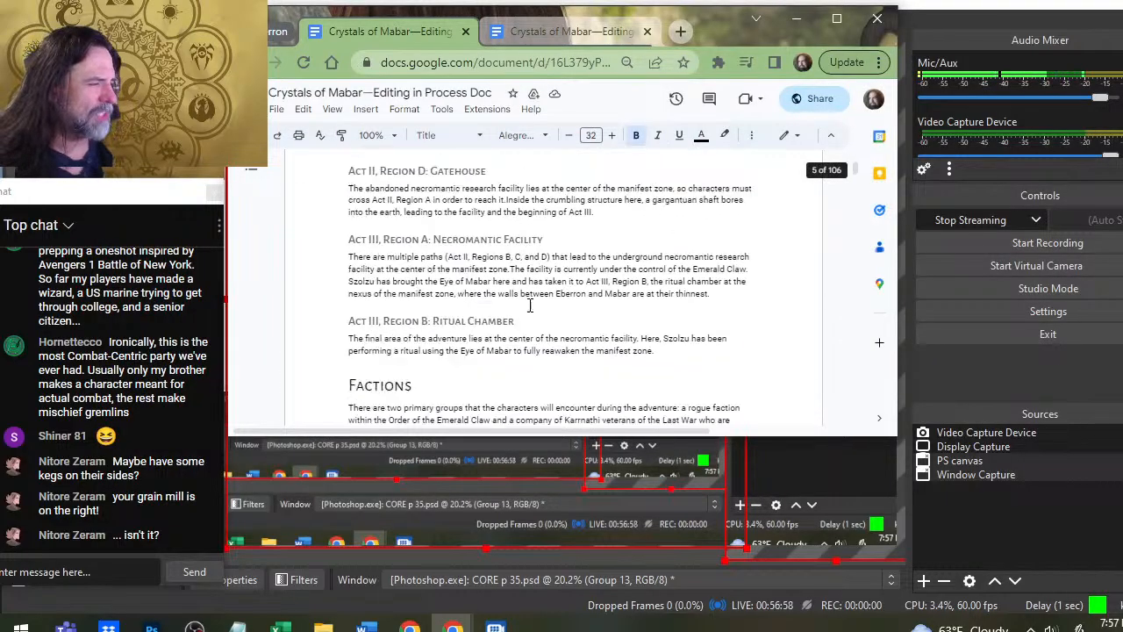
scroll(534, 310, down, 20)
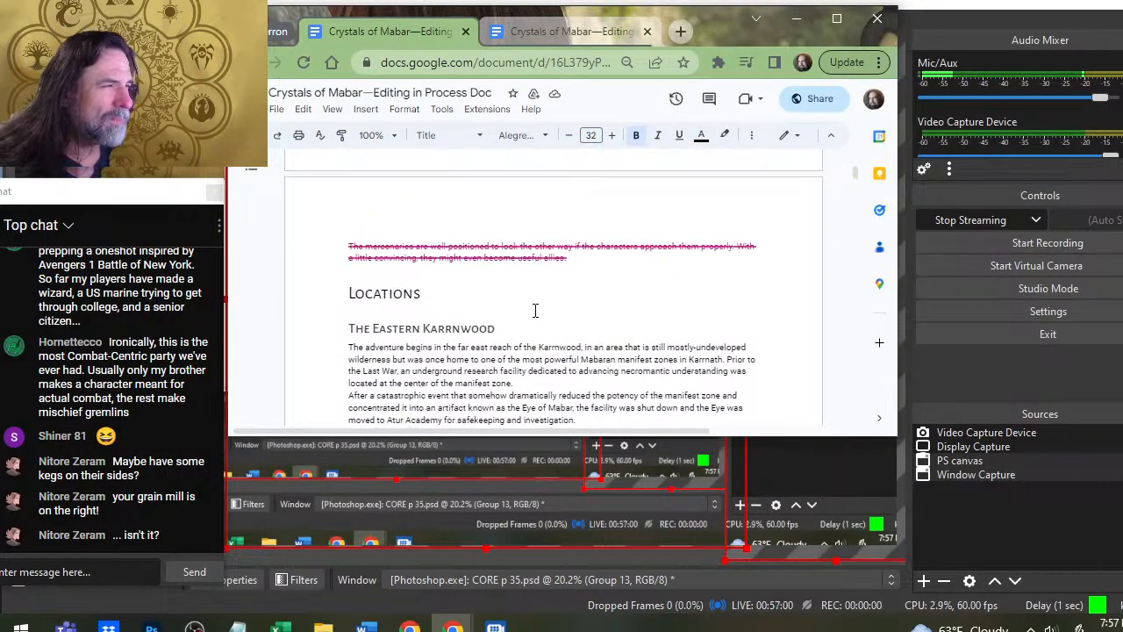
scroll(538, 320, down, 15)
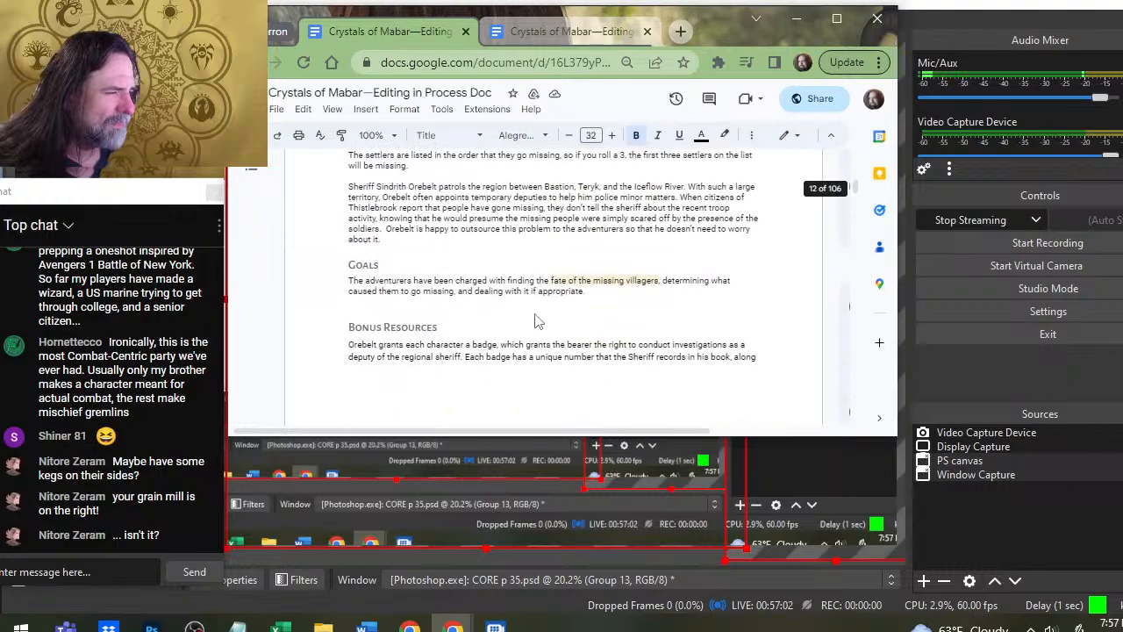
scroll(538, 320, down, 10)
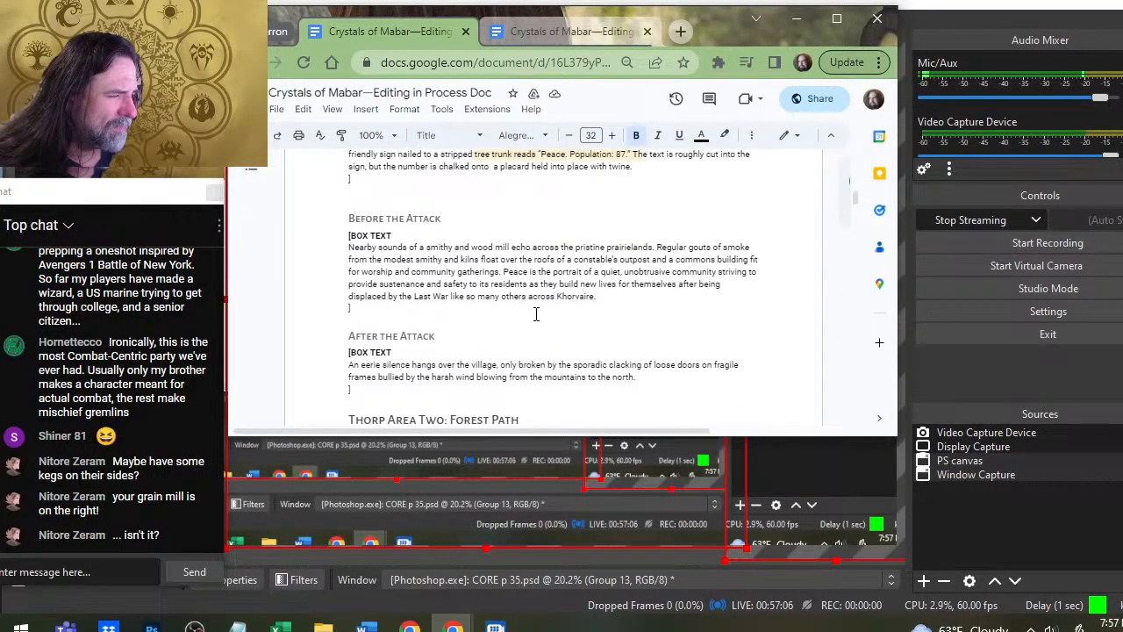
scroll(536, 314, down, 10)
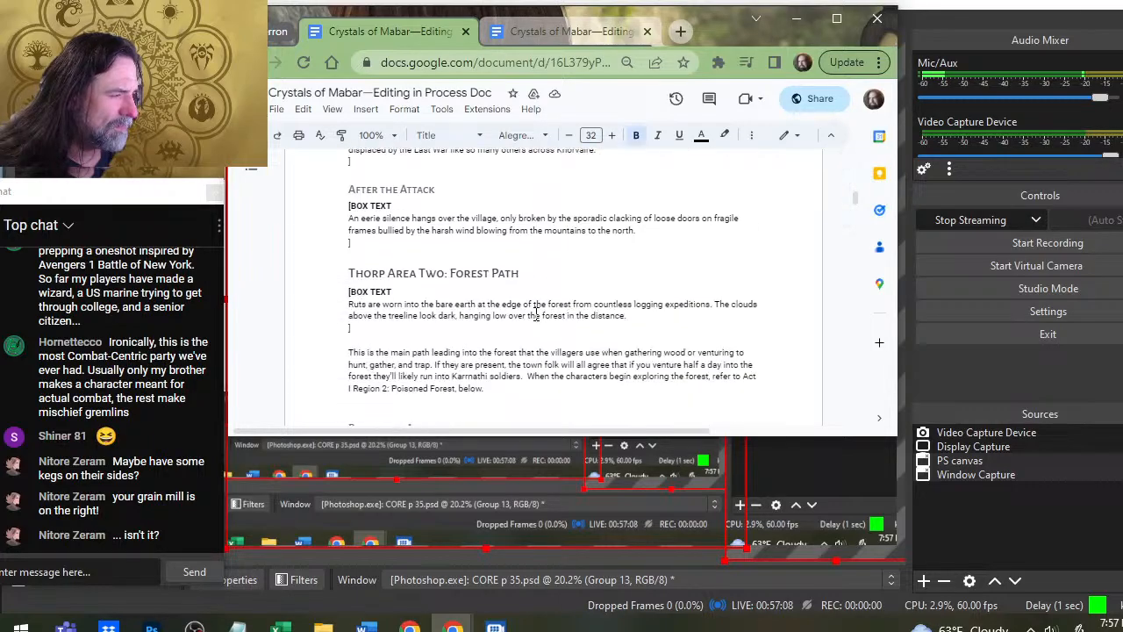
scroll(536, 315, down, 5)
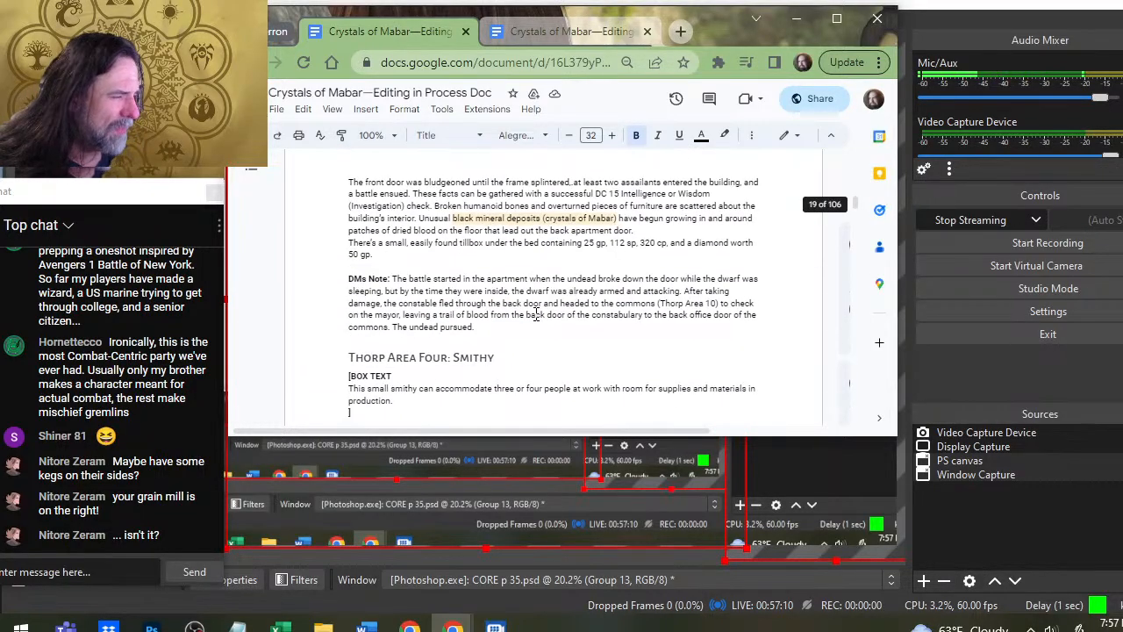
scroll(527, 323, down, 3)
scroll(527, 323, down, 3)
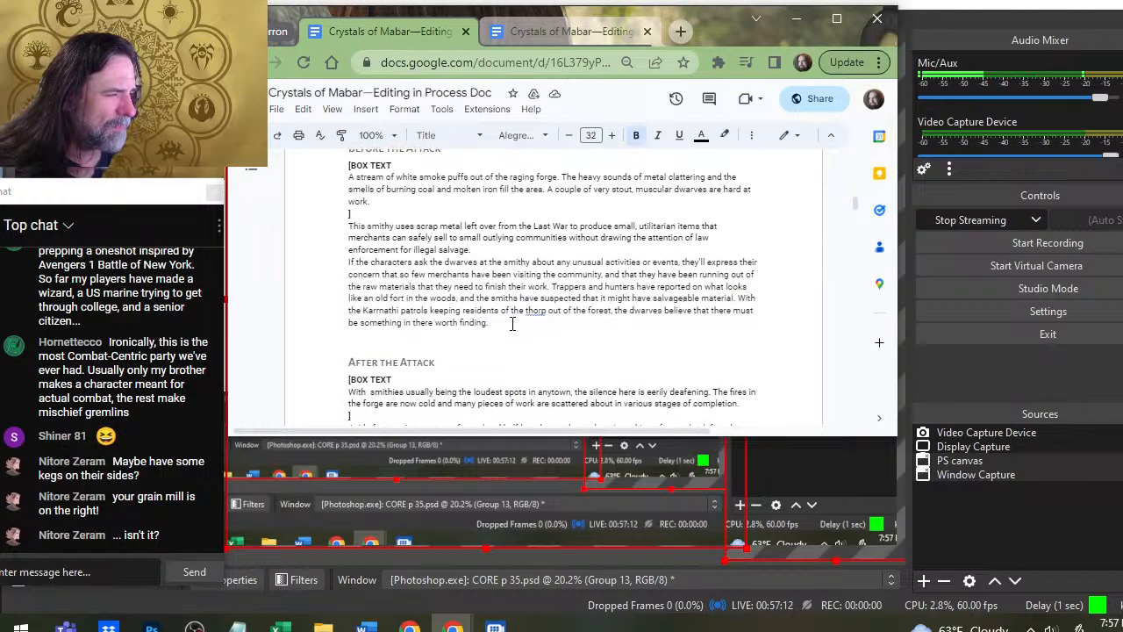
scroll(396, 311, up, 3)
scroll(396, 311, down, 5)
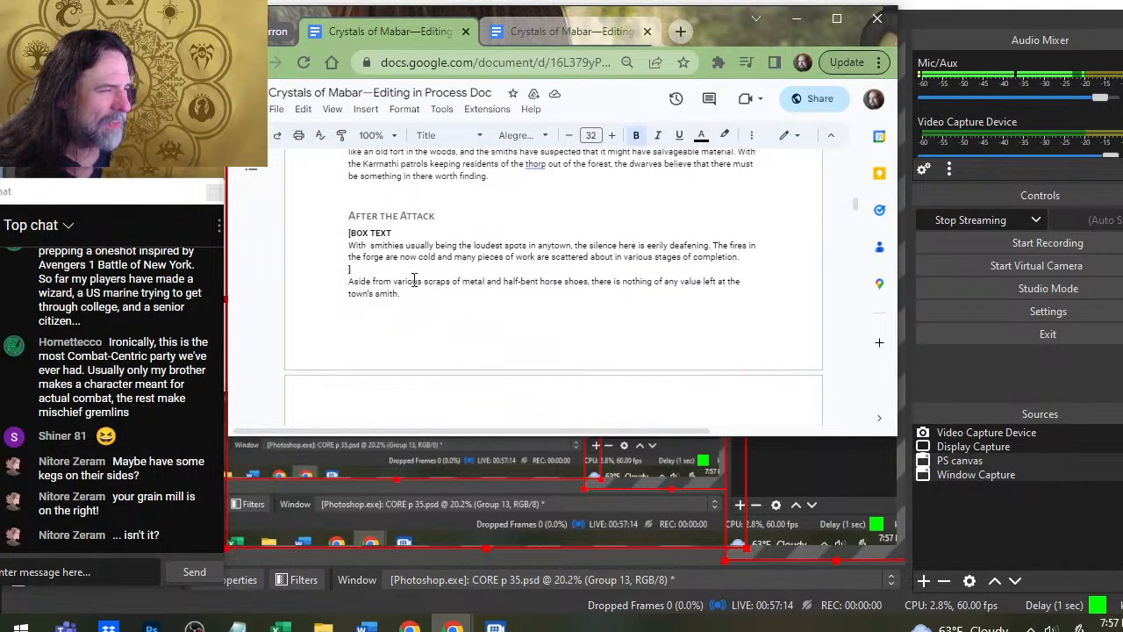
- Read the Lumber Mill, Grain Mill and Grain Storage entries, including their before and after the attack descriptions
scroll(420, 267, down, 4)
scroll(419, 268, down, 1)
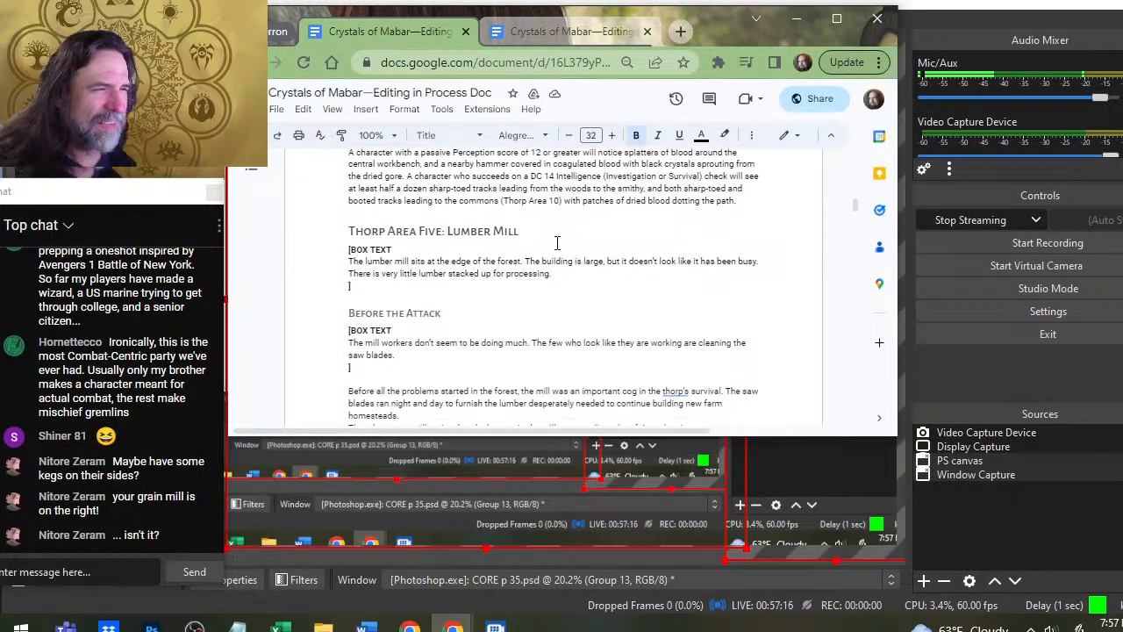
scroll(492, 219, down, 7)
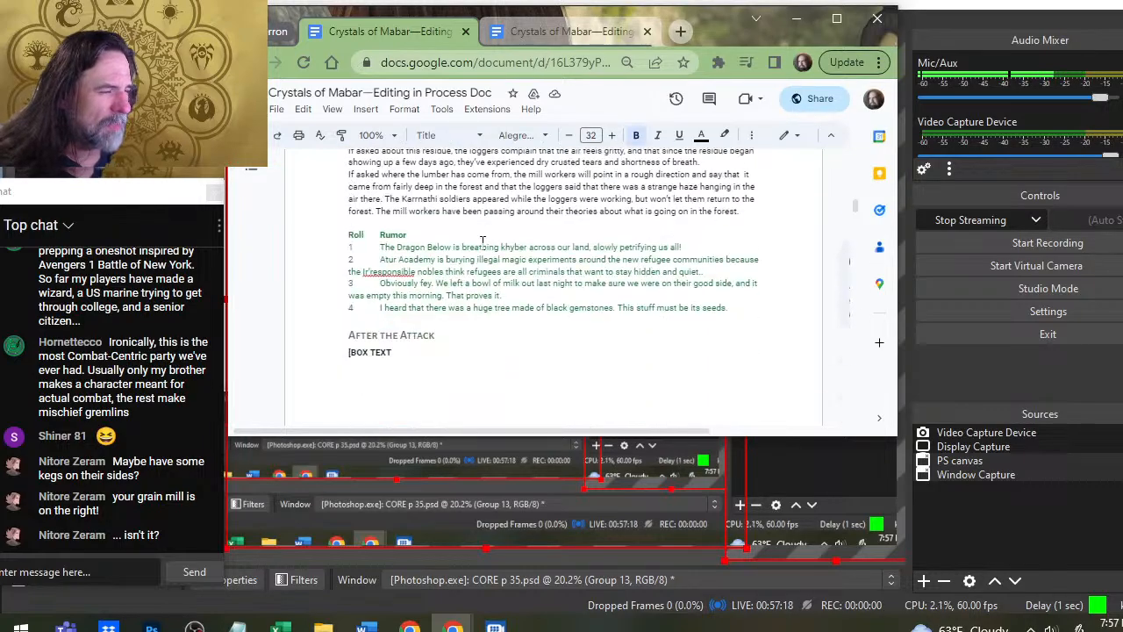
scroll(483, 239, down, 5)
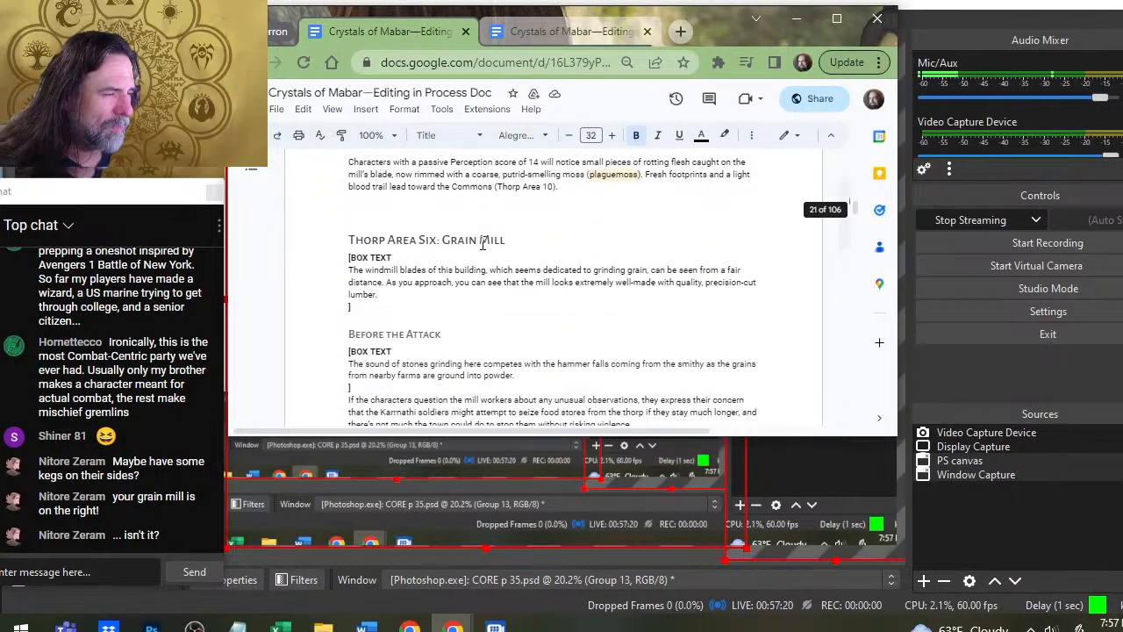
scroll(487, 224, up, 2)
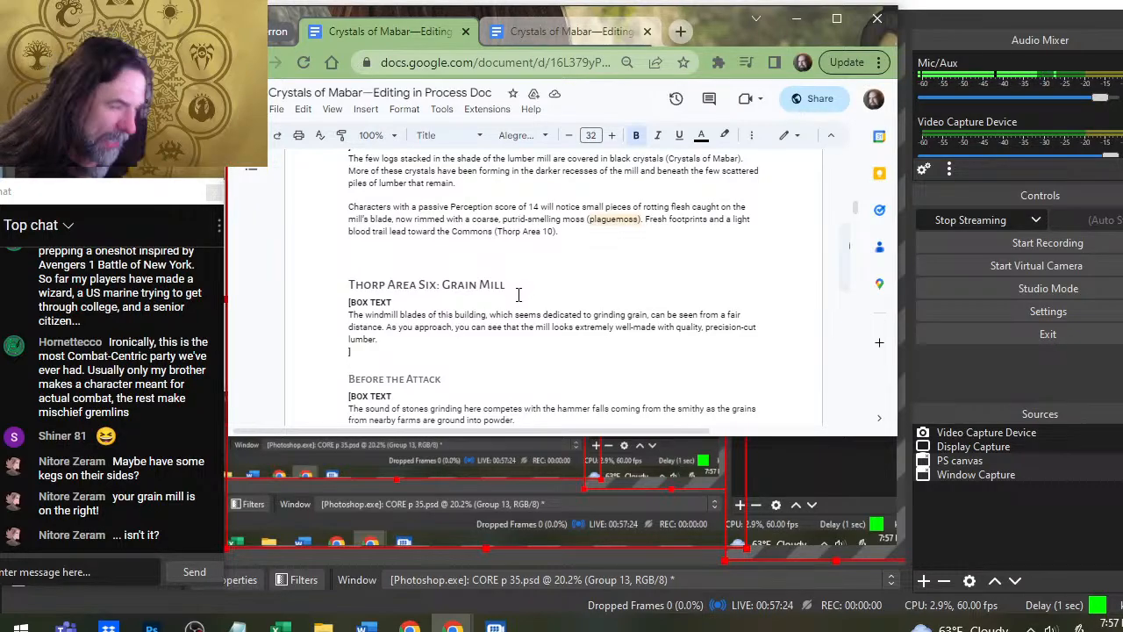
scroll(523, 289, down, 8)
scroll(518, 295, down, 3)
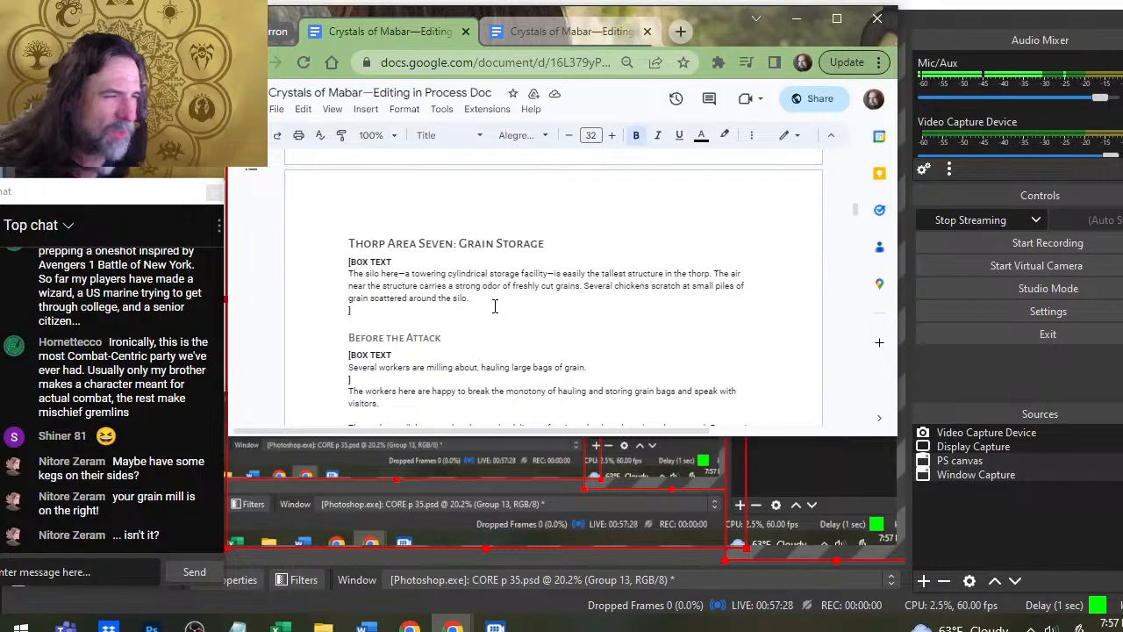
scroll(495, 306, down, 2)
scroll(509, 299, up, 2)
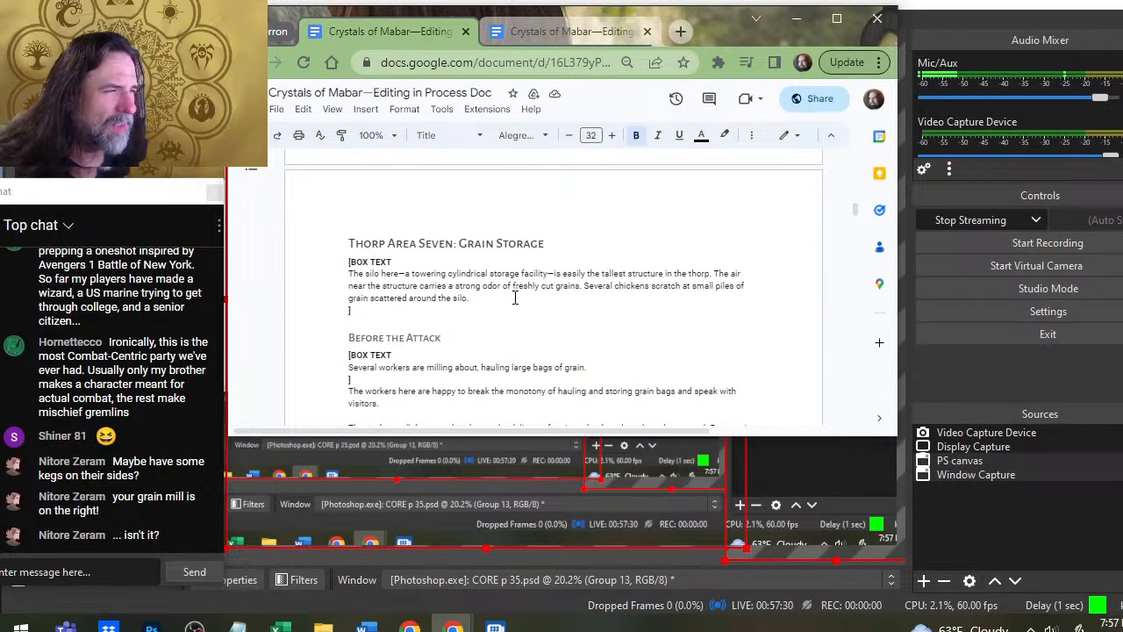
scroll(516, 298, down, 9)
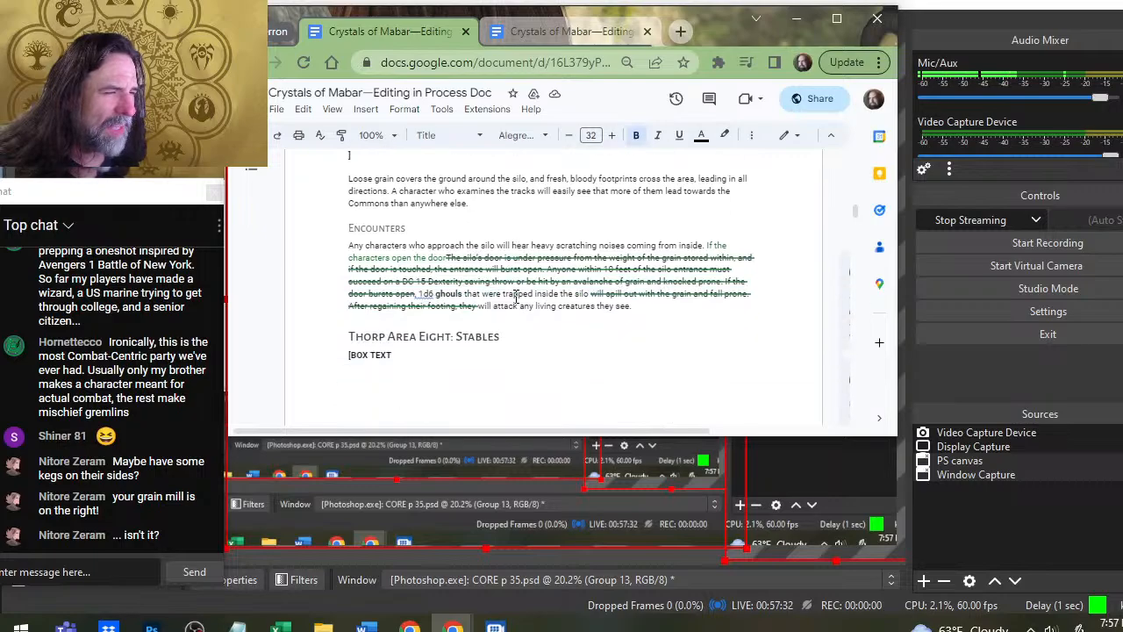
- Read the Stables, Community Well and Commons entries and the Mayor's Journal, down to the start of Region B: Forest
scroll(515, 303, down, 5)
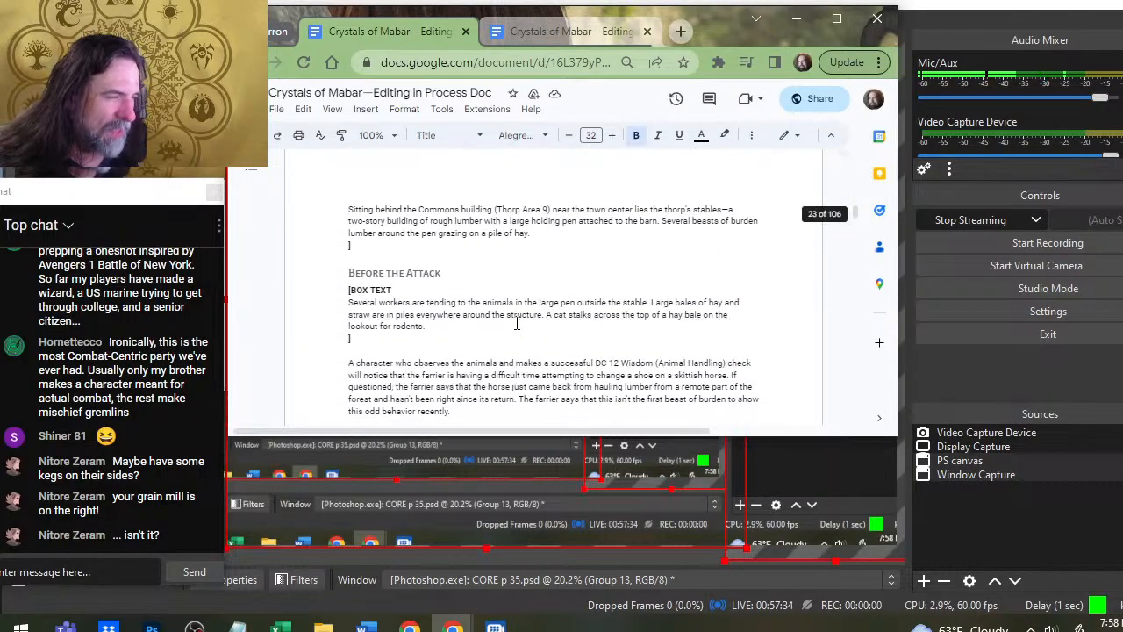
scroll(516, 316, down, 5)
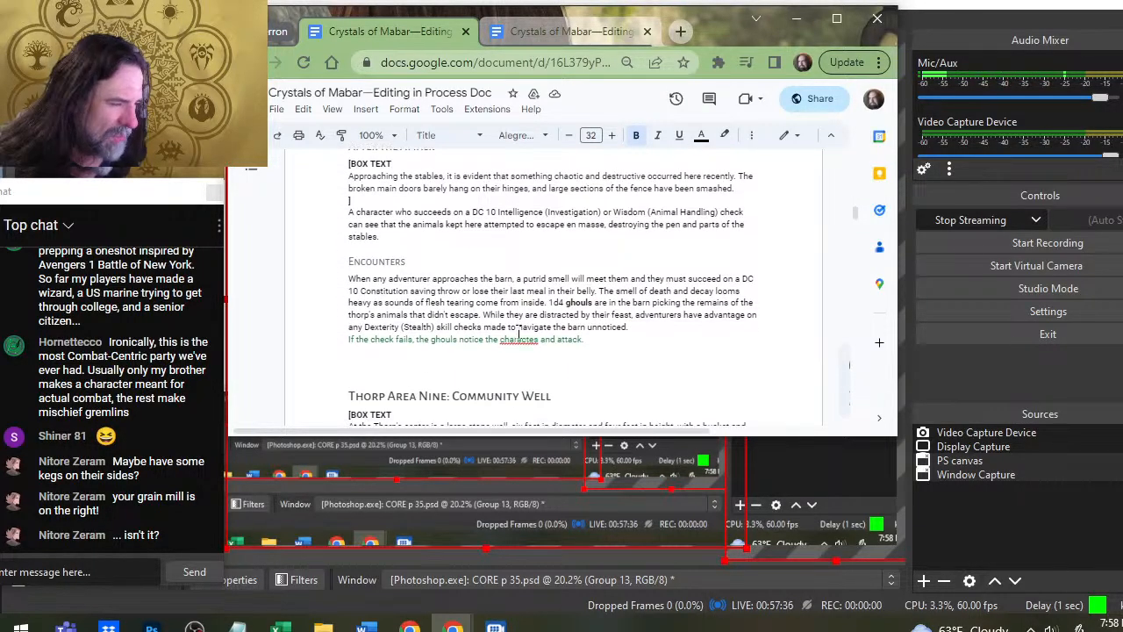
scroll(518, 331, down, 6)
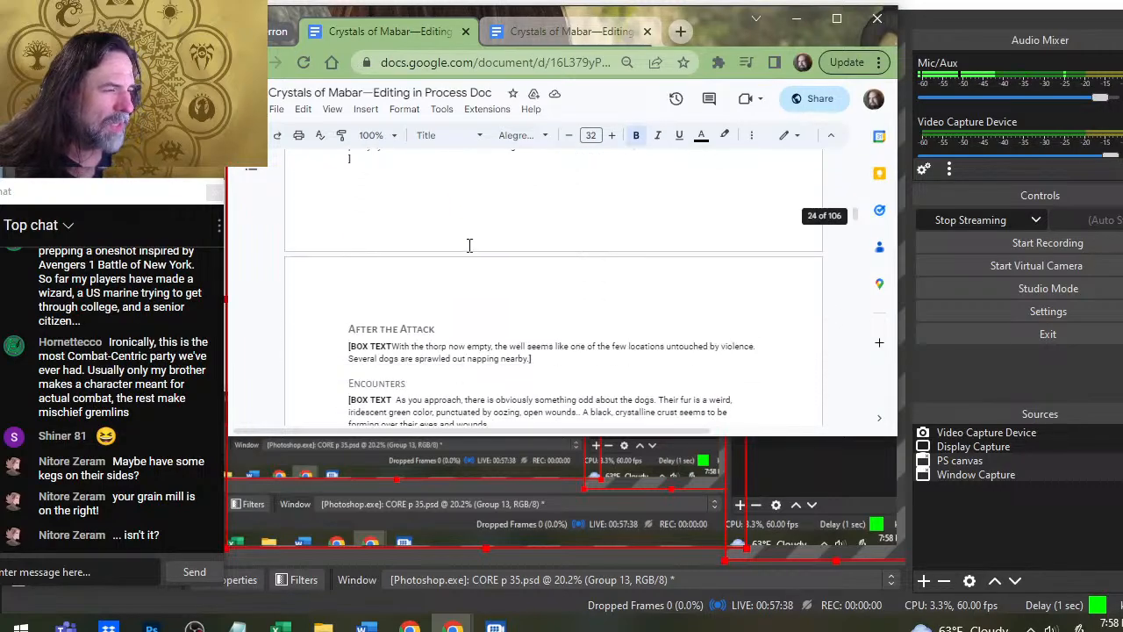
scroll(491, 281, down, 6)
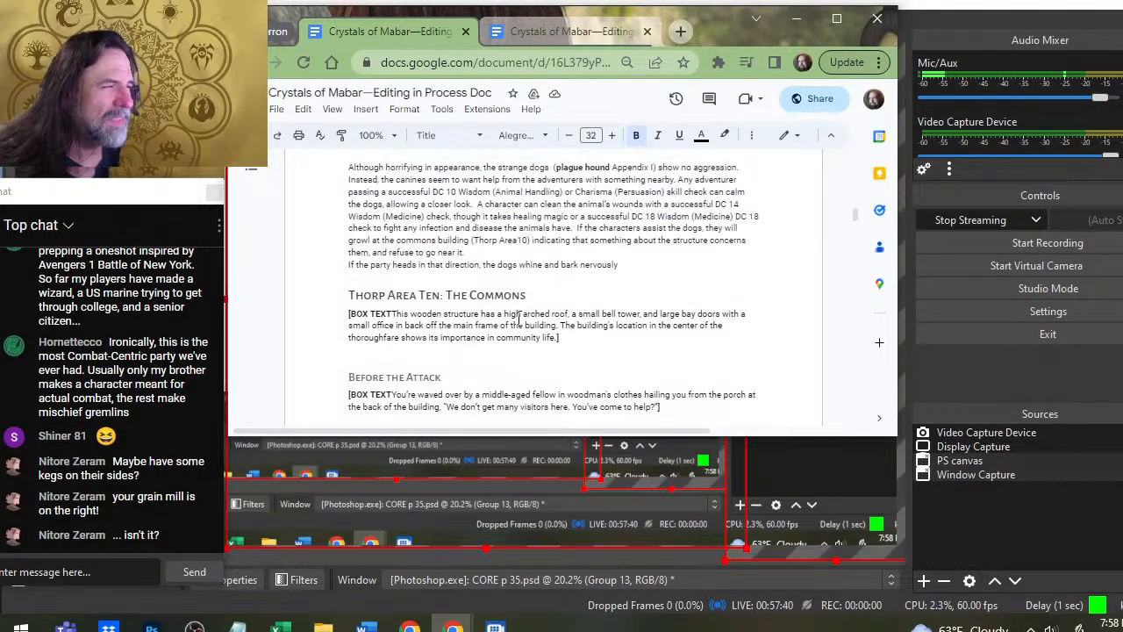
scroll(498, 318, down, 5)
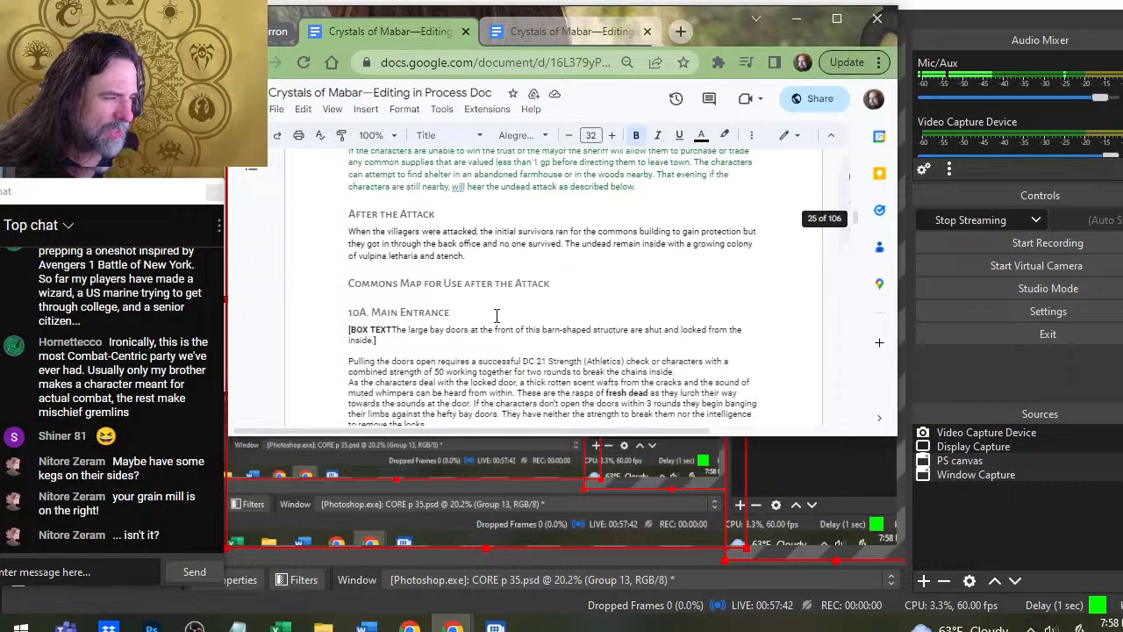
scroll(474, 316, down, 3)
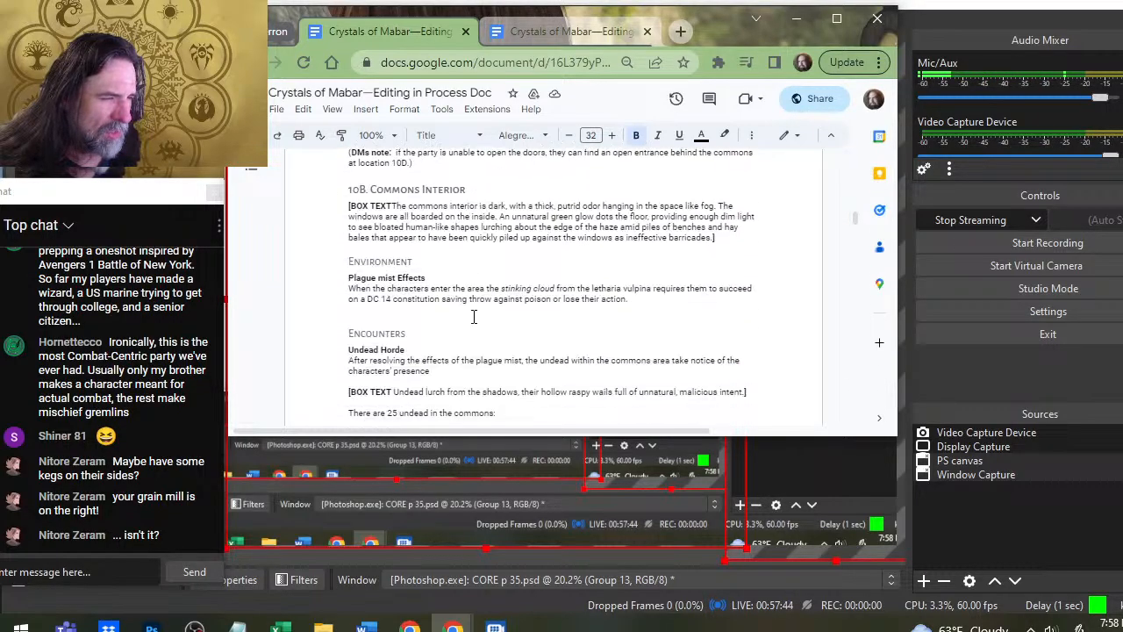
scroll(474, 316, down, 8)
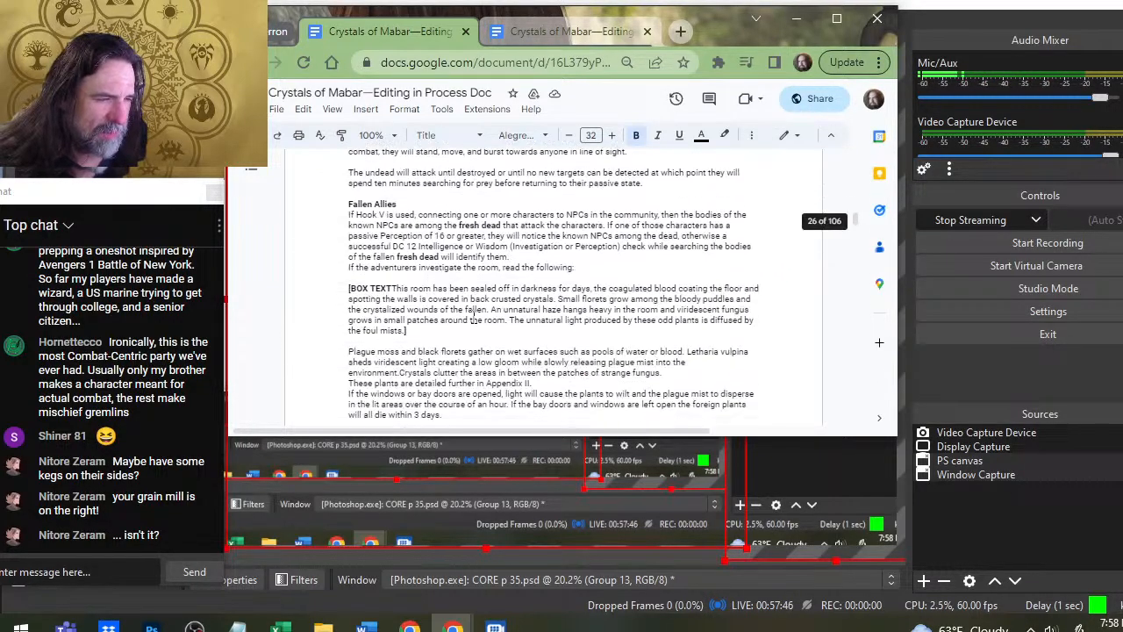
scroll(473, 318, down, 8)
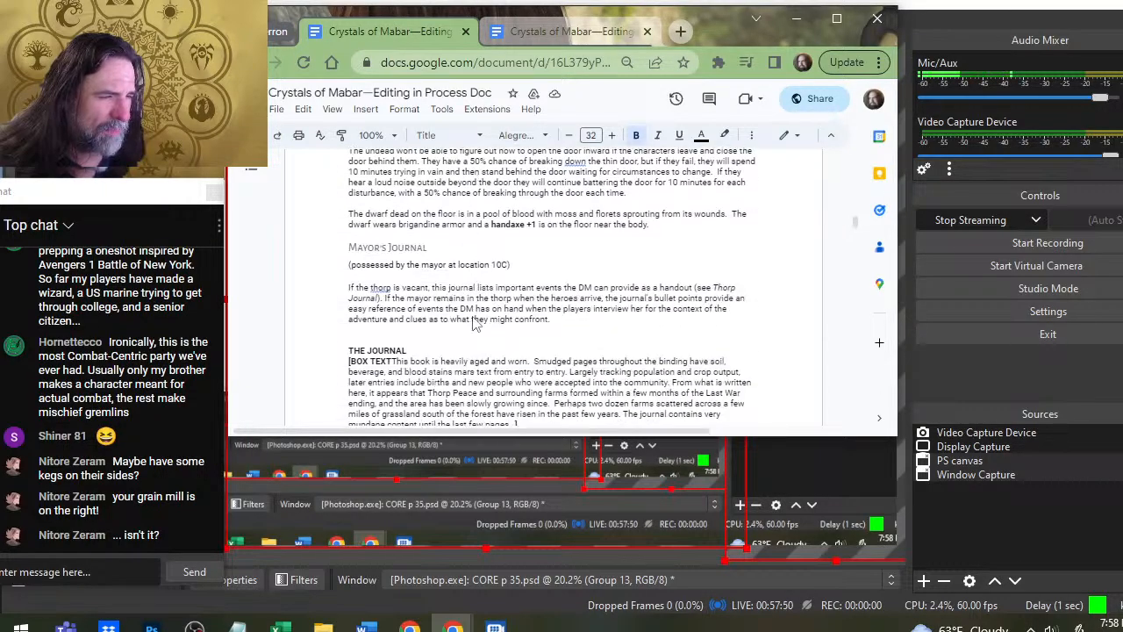
scroll(474, 321, down, 8)
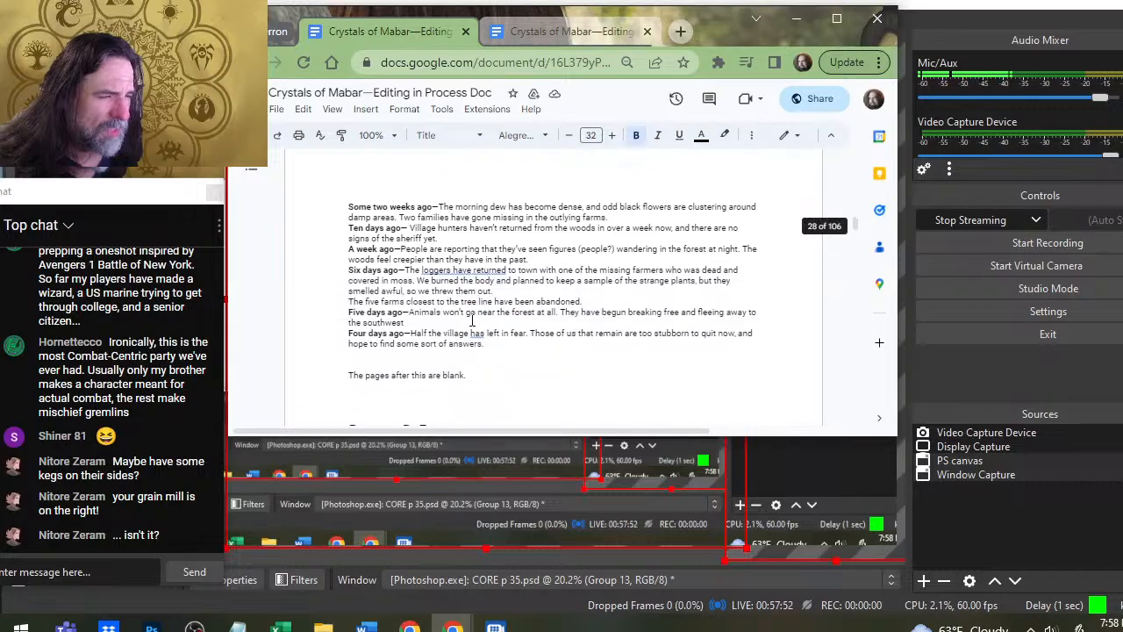
scroll(472, 321, down, 3)
scroll(472, 314, up, 20)
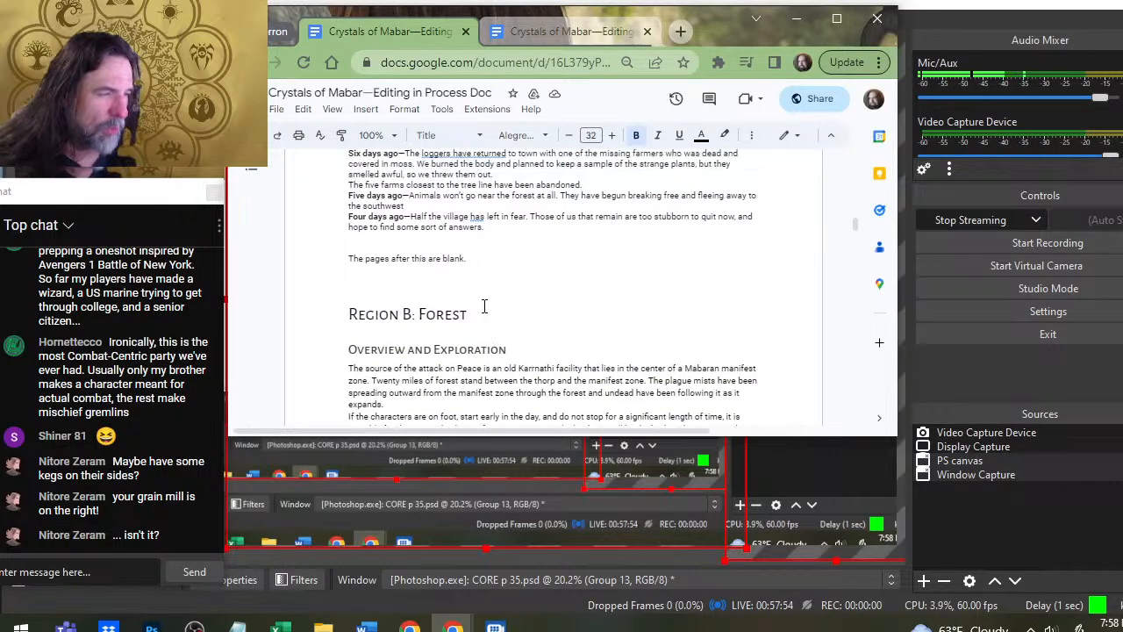
- Return to the mill entries and compare the building descriptions of the Lumber Mill, Grain Mill and Grain Storage
scroll(474, 307, up, 20)
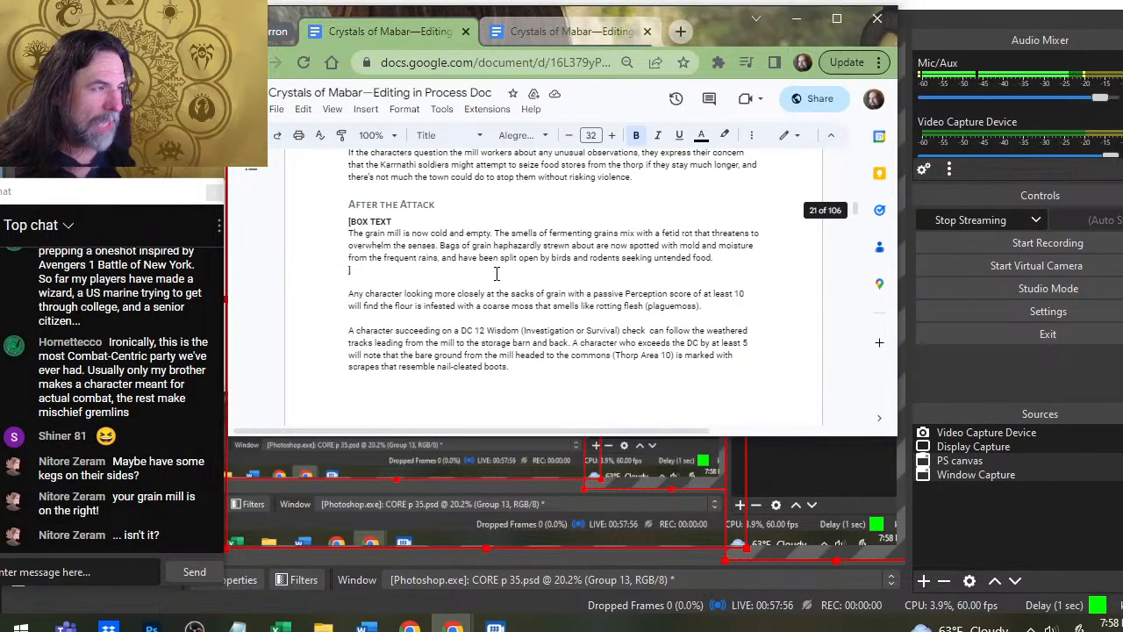
scroll(492, 262, down, 3)
scroll(496, 263, up, 12)
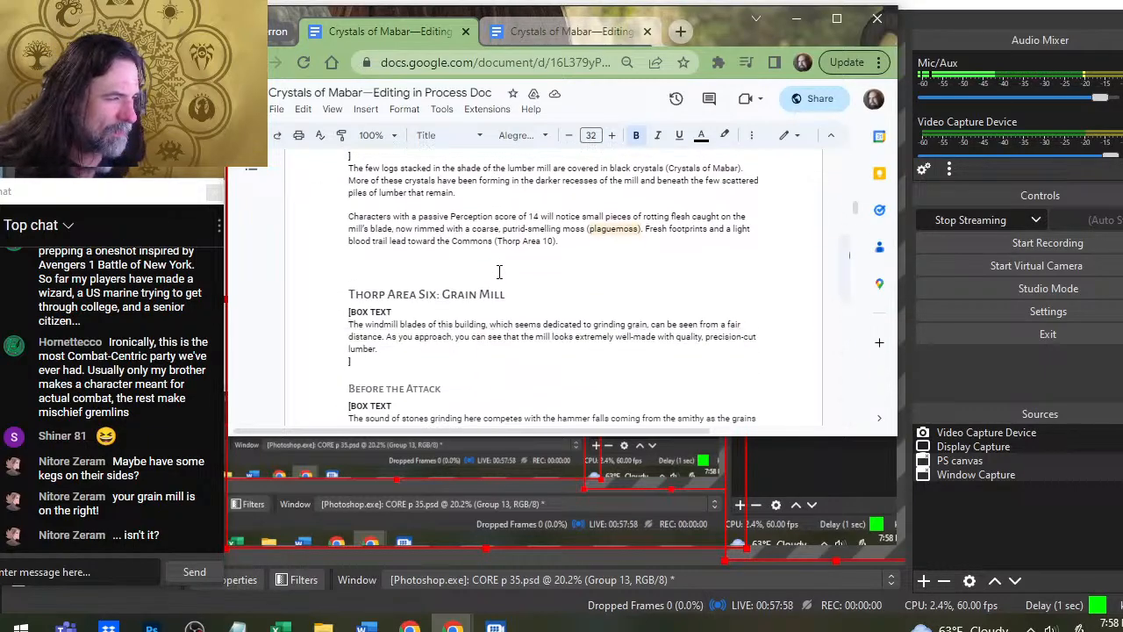
scroll(496, 262, up, 5)
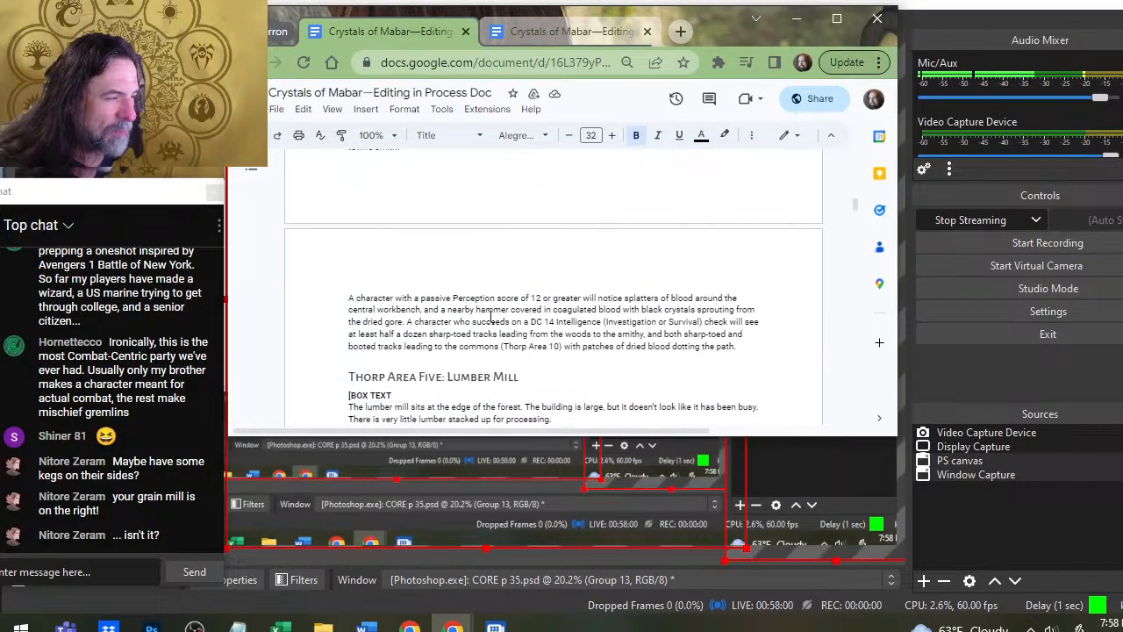
scroll(359, 299, up, 3)
scroll(359, 300, up, 3)
scroll(360, 303, down, 10)
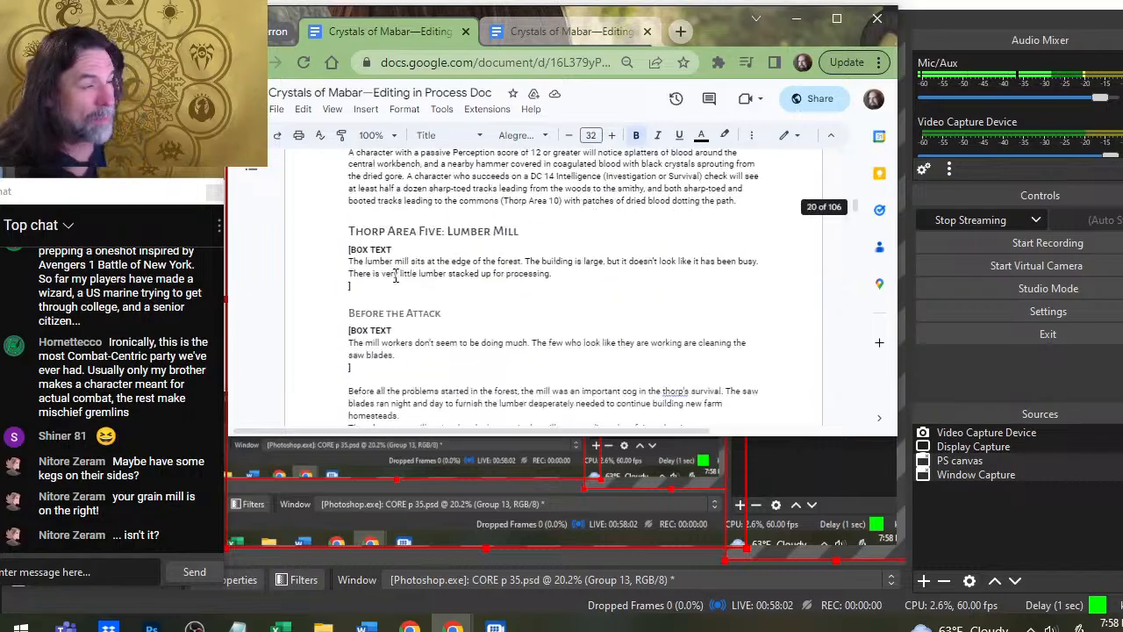
scroll(359, 307, down, 5)
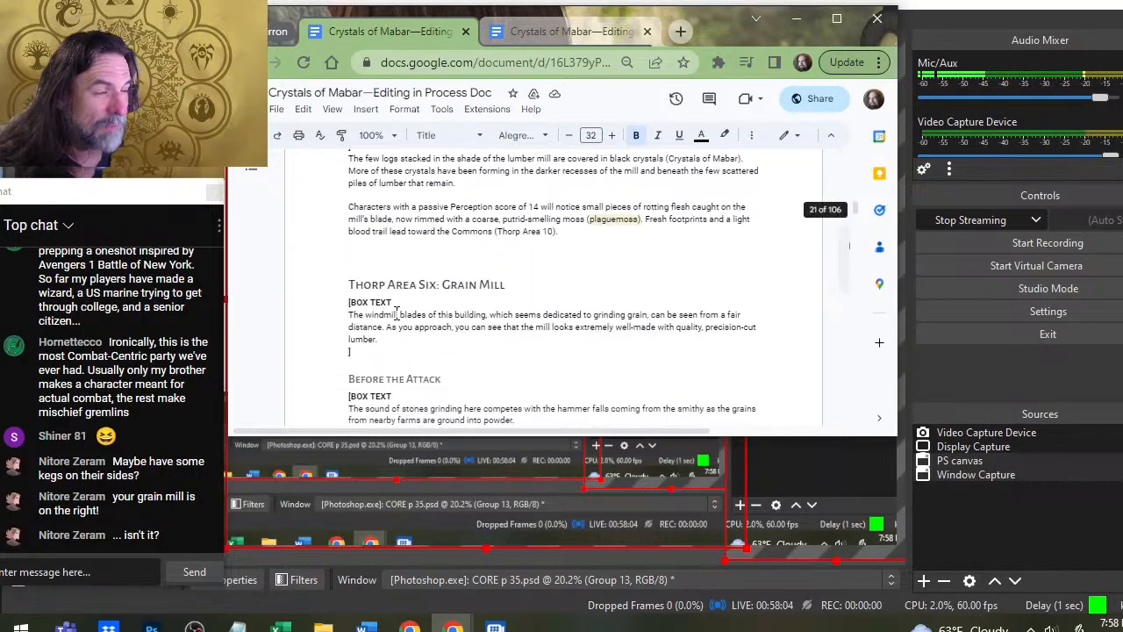
scroll(450, 317, down, 8)
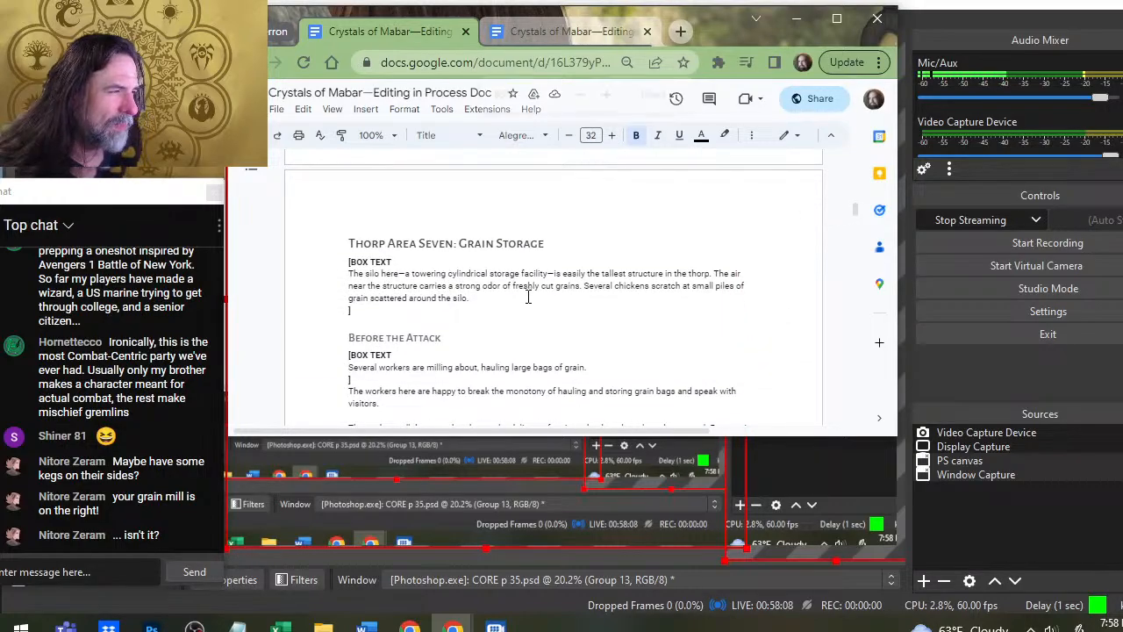
- Read the Grain Storage entry, from its box text through the before and after the attack descriptions to the silo encounter
key(ctrl+plus)
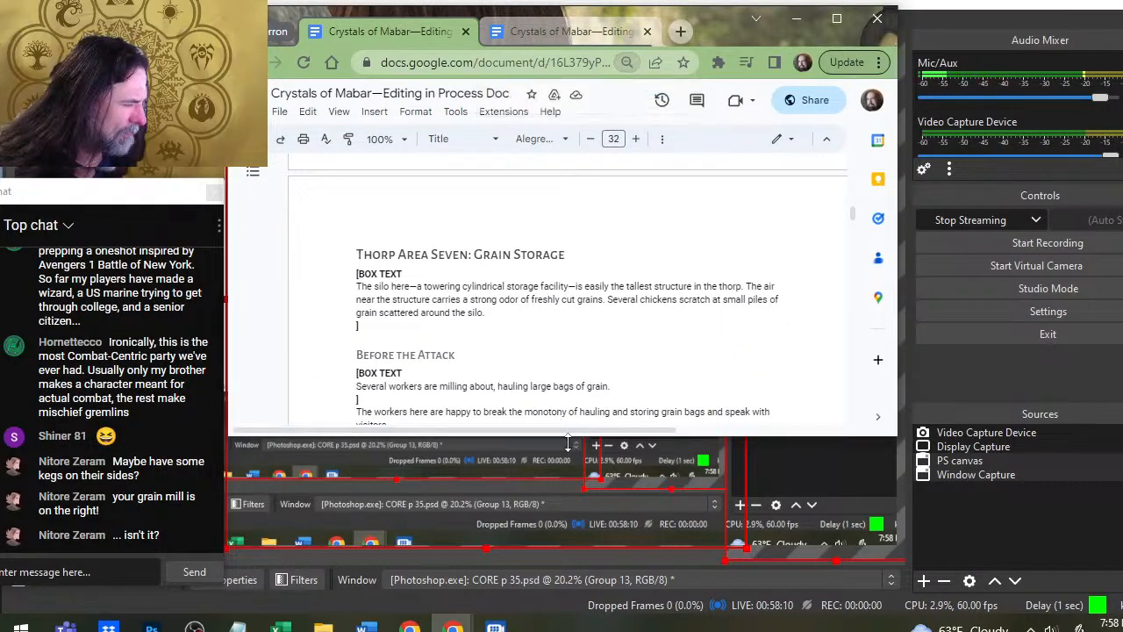
drag(567, 448, 569, 581)
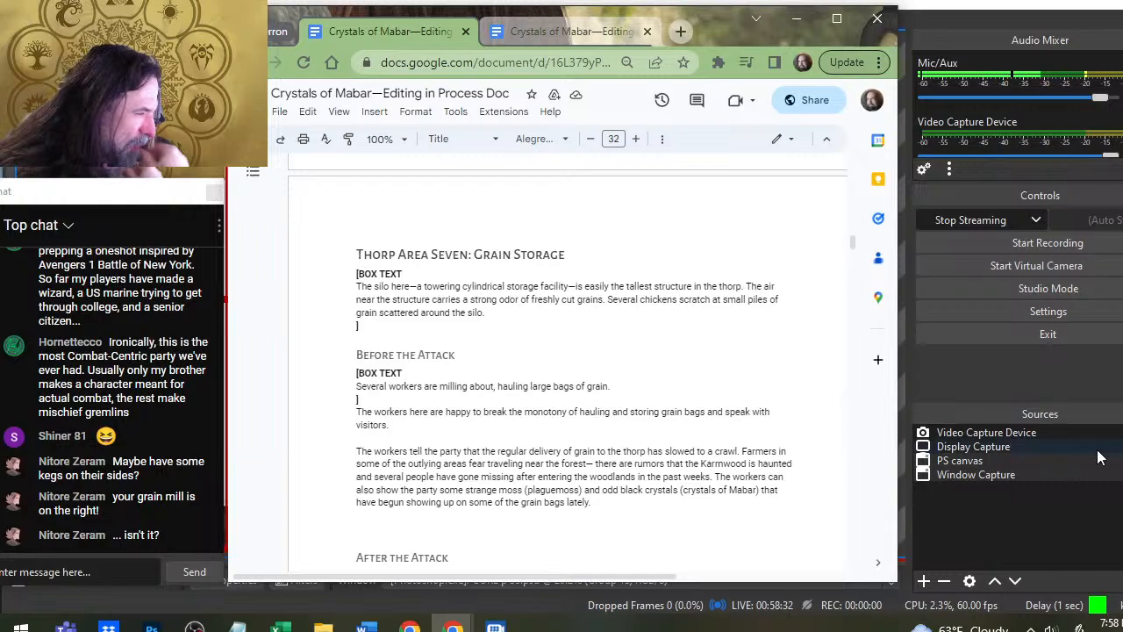
scroll(763, 392, down, 2)
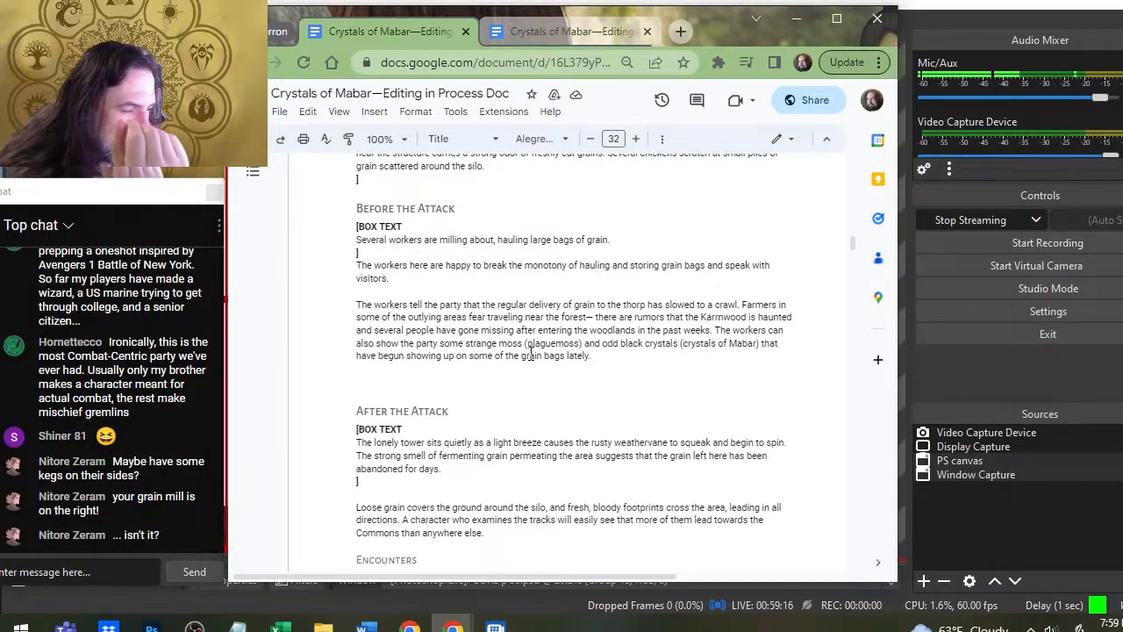
scroll(526, 351, down, 2)
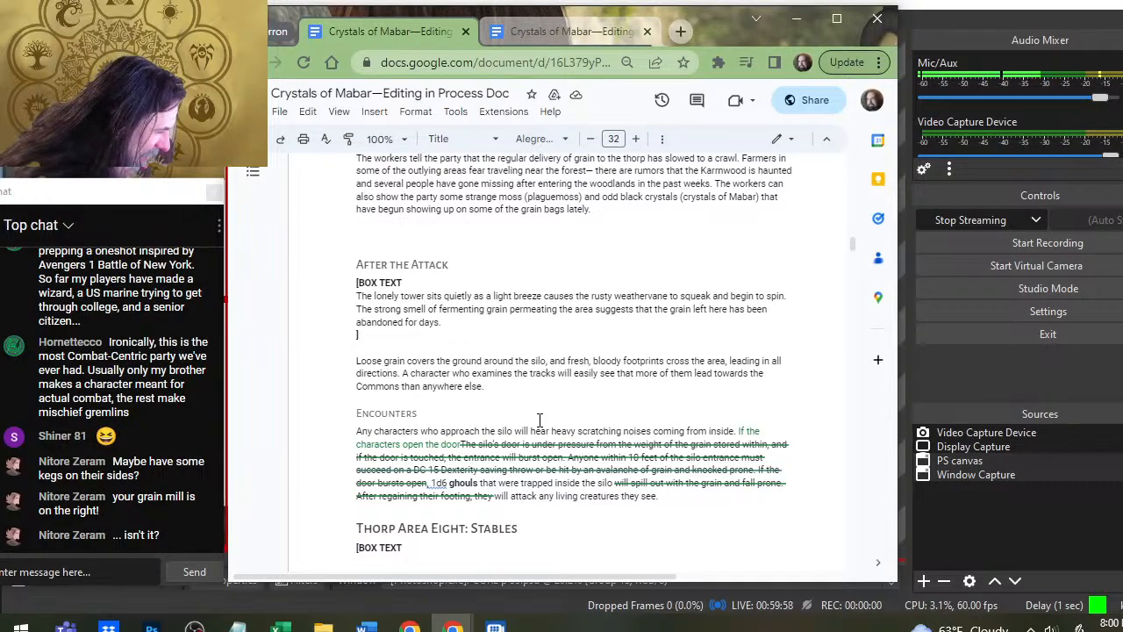
scroll(540, 419, down, 3)
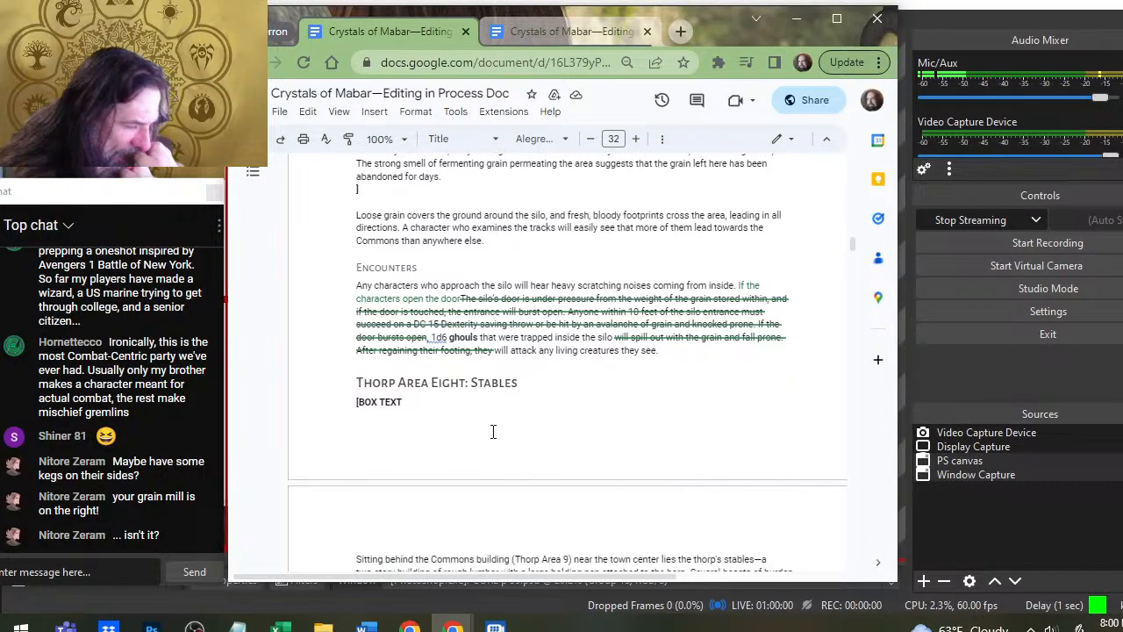
scroll(506, 420, up, 3)
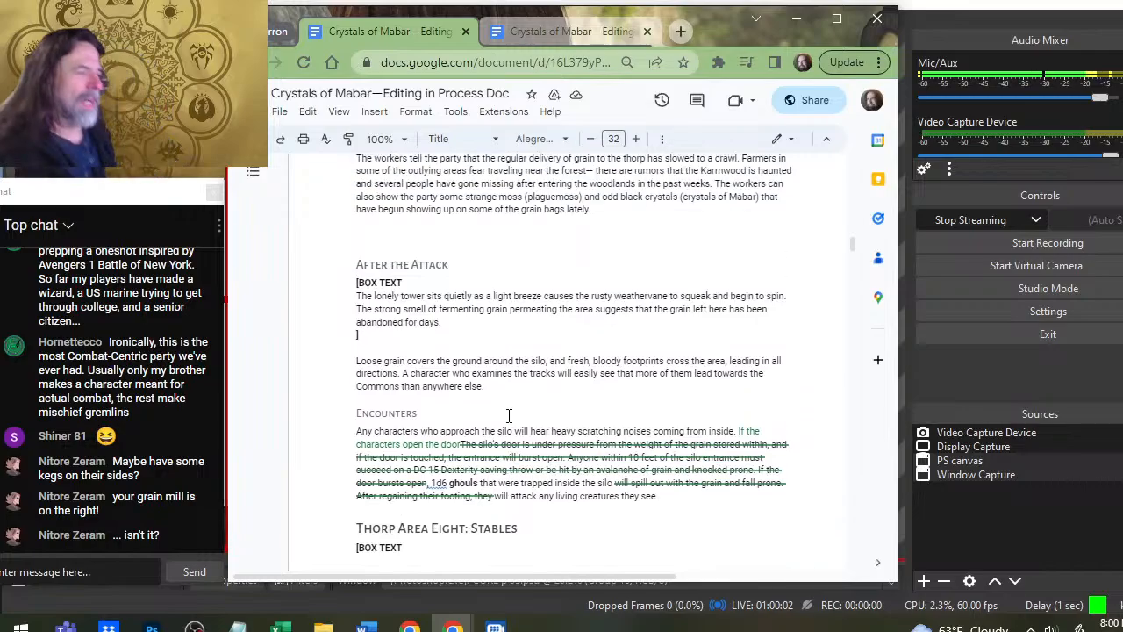
- Switch to the Thorp map in Photoshop, focus on the storage building and select its whole STORAGE group
key(alt+Tab)
key(alt+Tab)
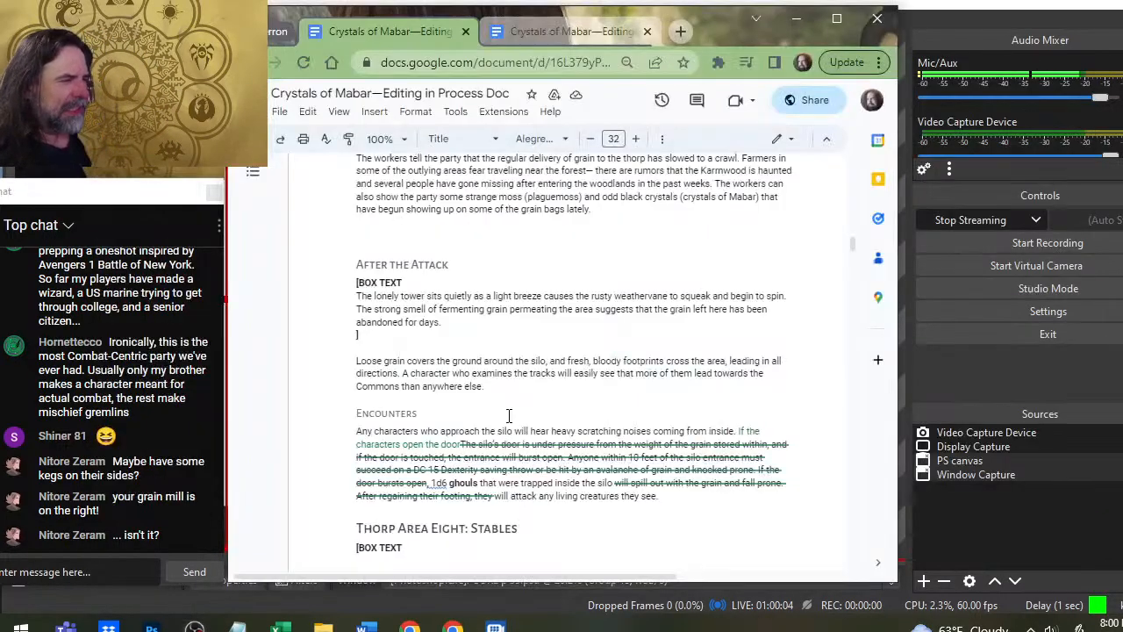
key(alt+Tab)
key(alt+Tab)
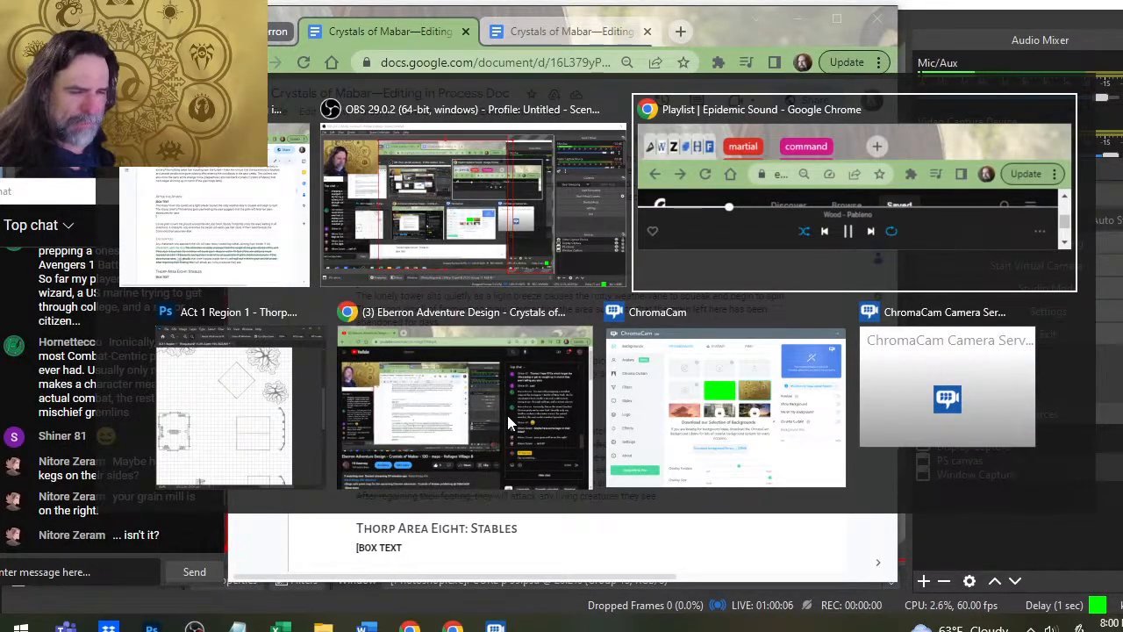
key(alt+Tab)
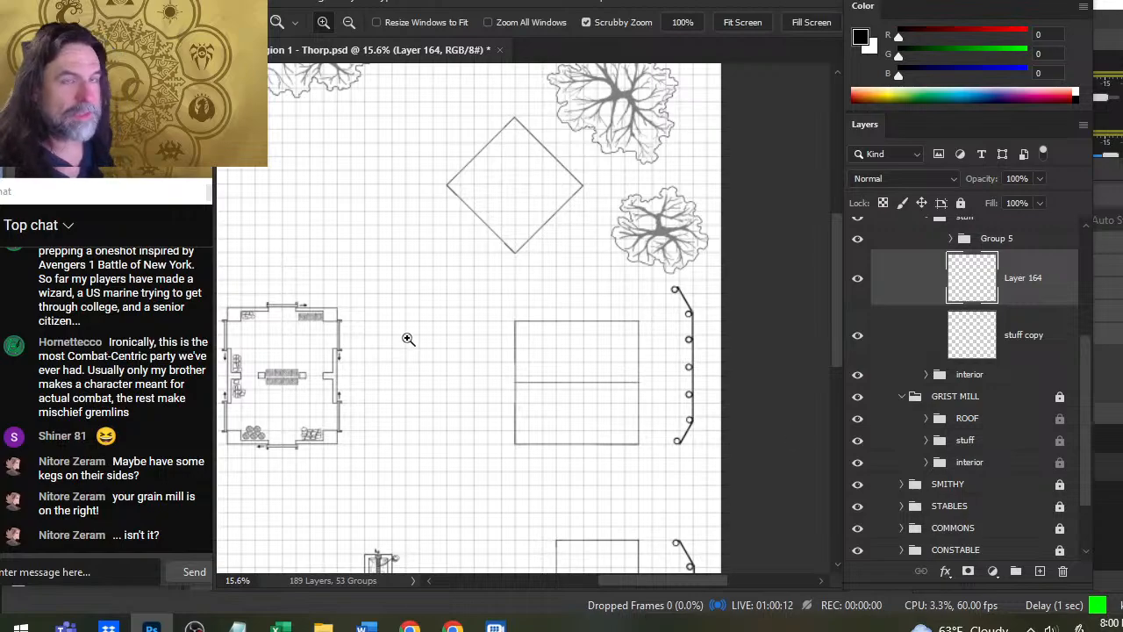
drag(373, 347, 435, 359)
drag(351, 409, 582, 319)
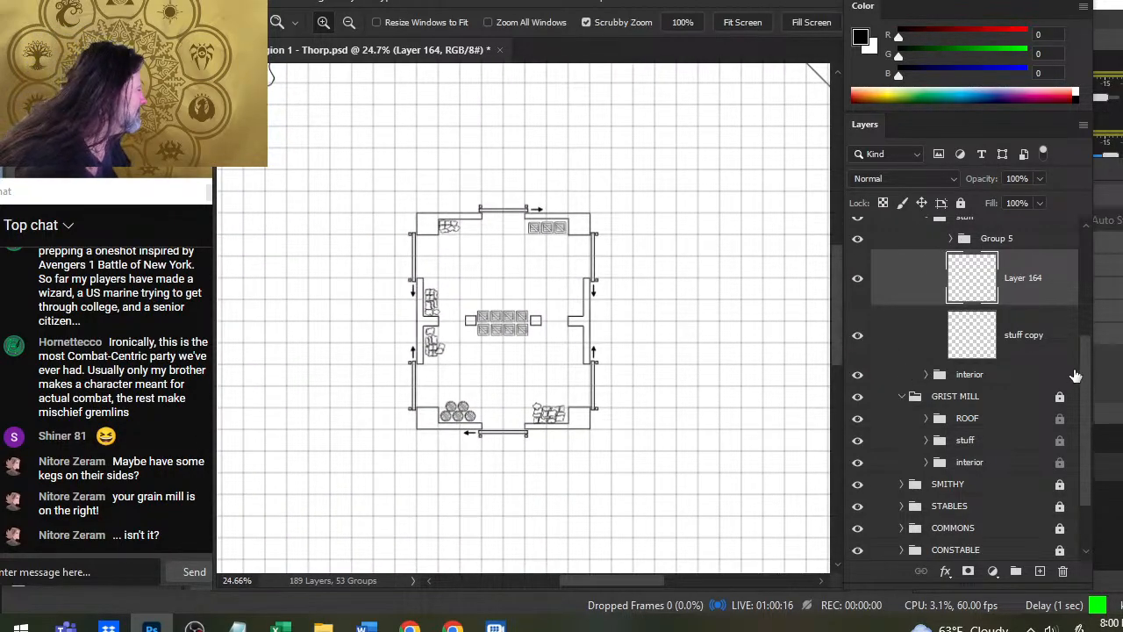
scroll(1080, 361, up, 3)
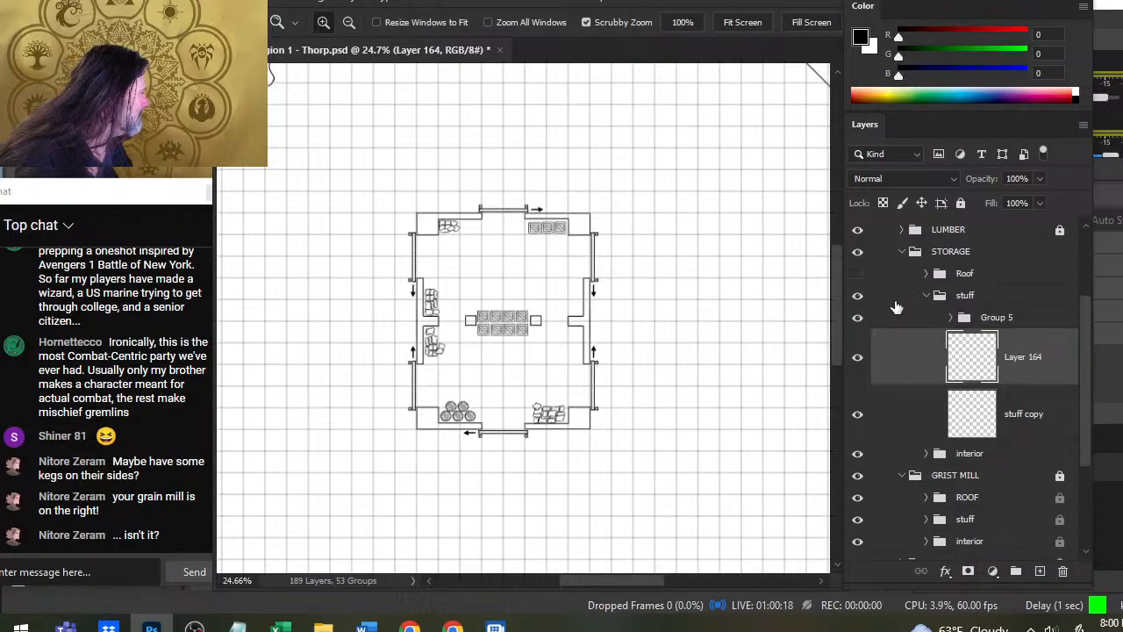
click(888, 254)
key(m)
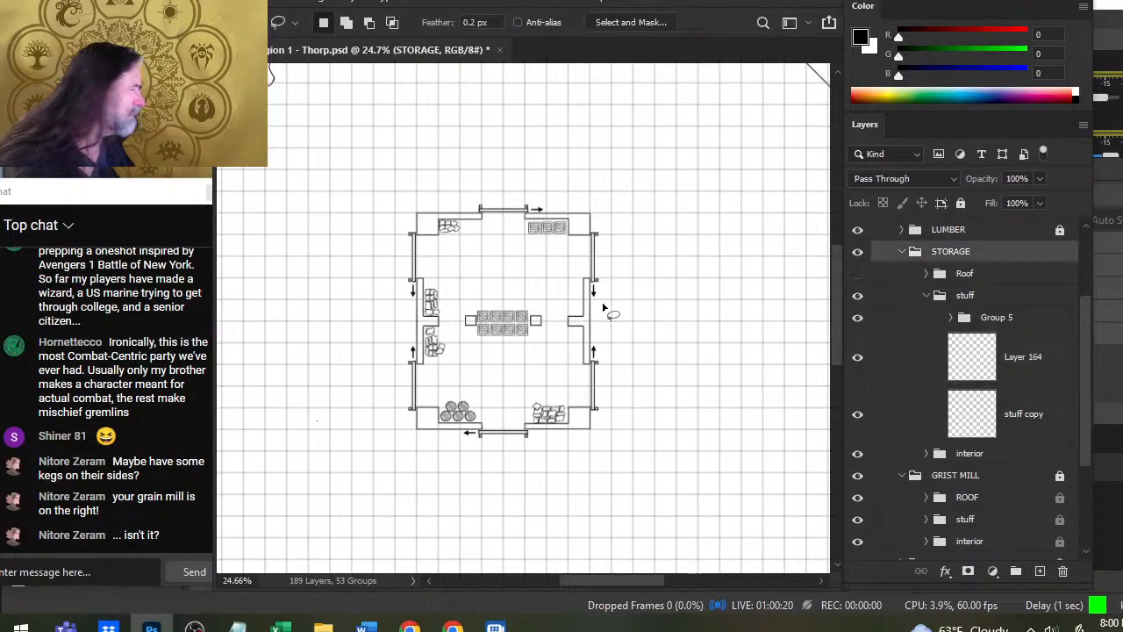
- Try to flip the STORAGE group horizontally with Free Transform
right_click(602, 309)
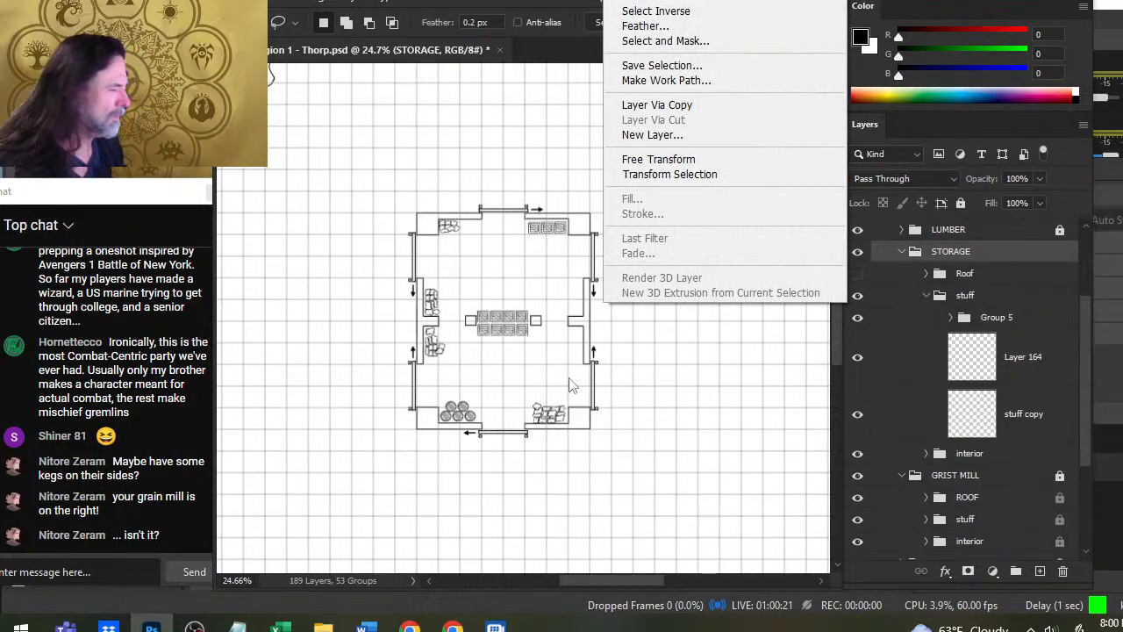
click(683, 161)
right_click(540, 321)
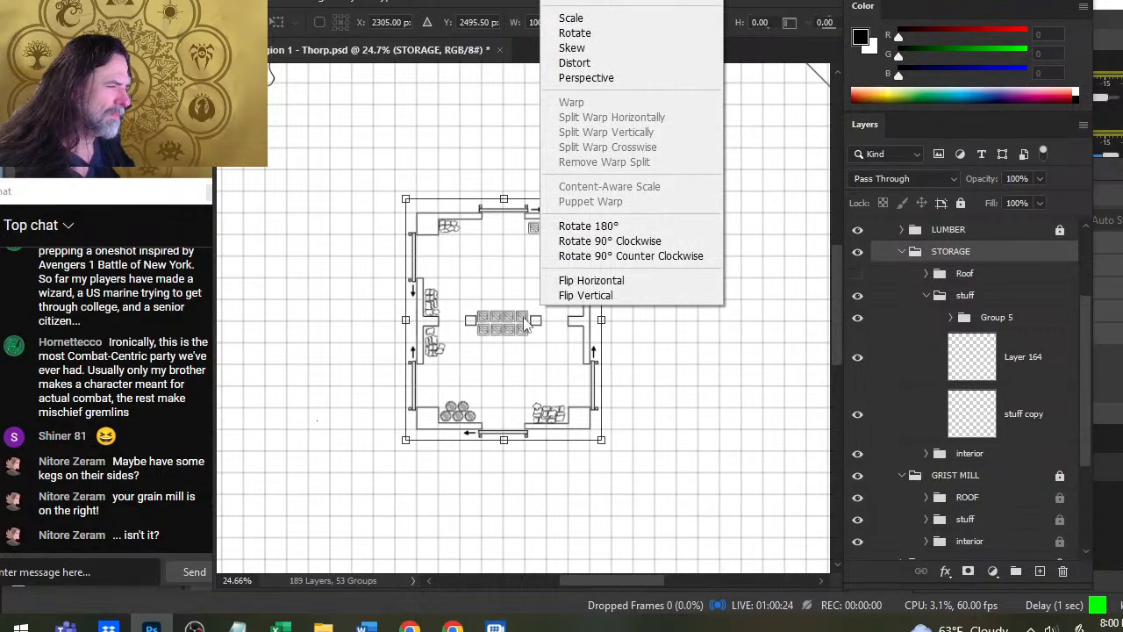
click(652, 280)
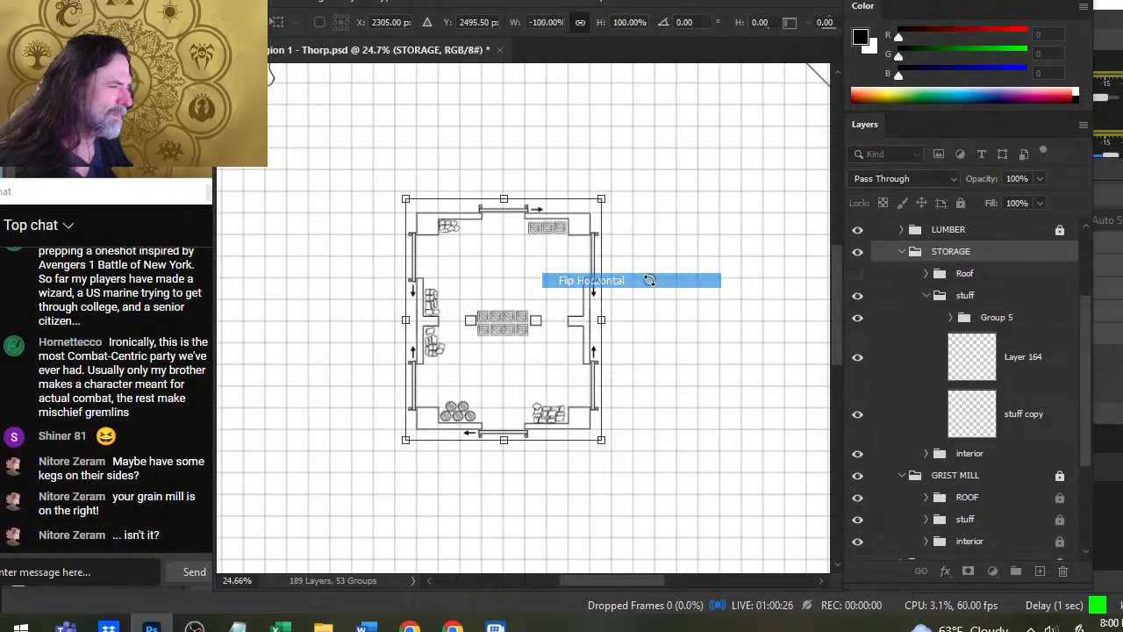
key(Return)
key(l)
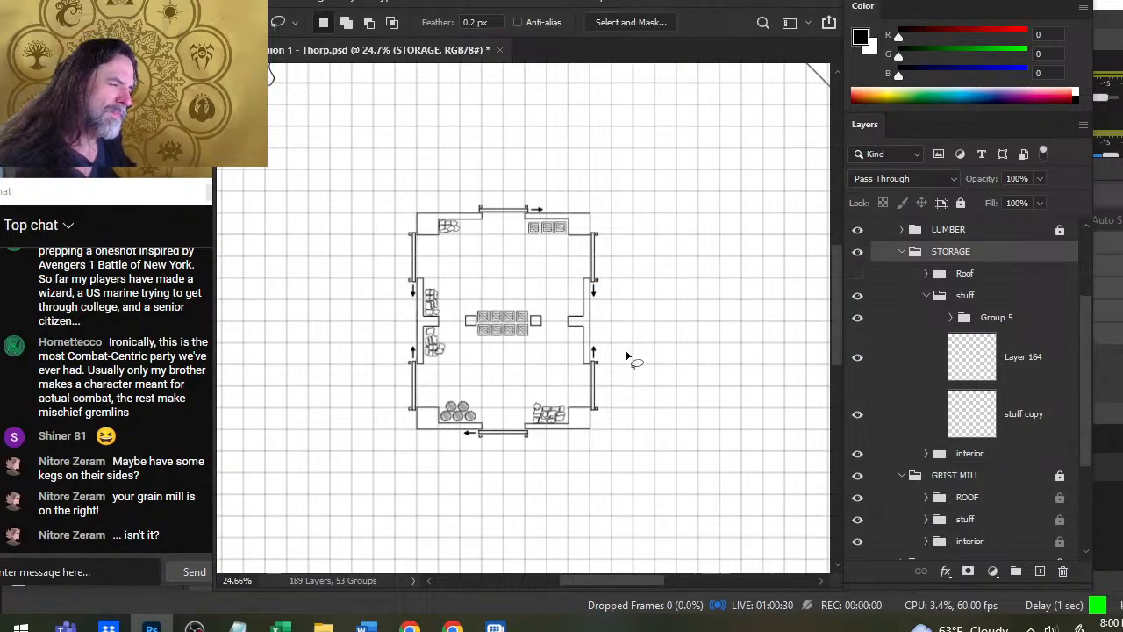
- Mirror the whole storage building, including its contents, with a horizontal flip of the STORAGE group
right_click(615, 321)
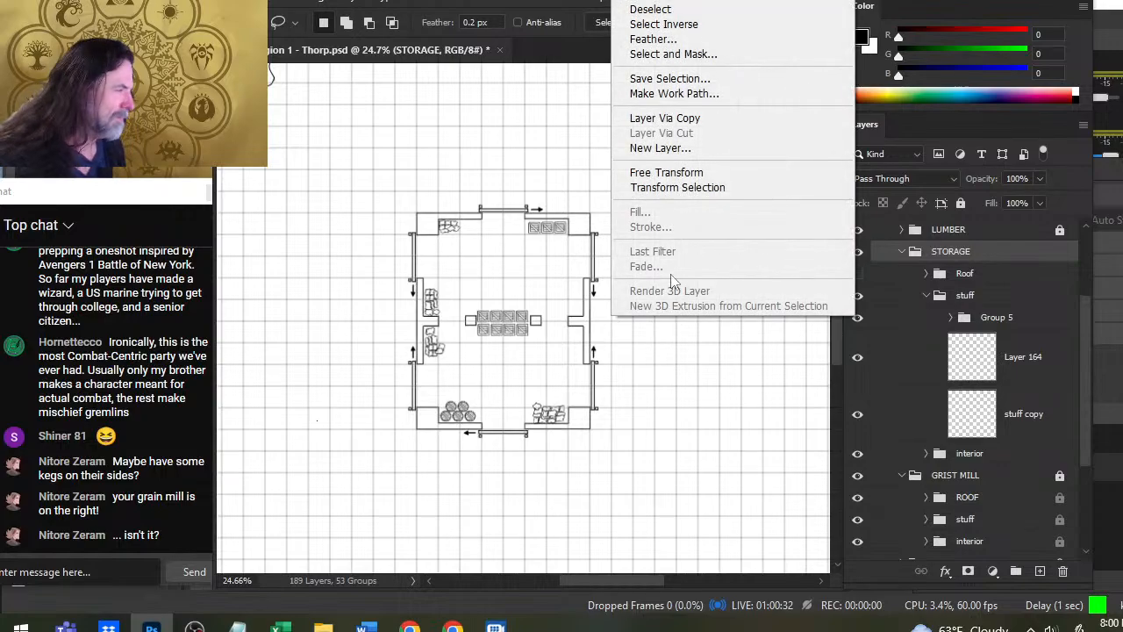
click(666, 172)
right_click(646, 255)
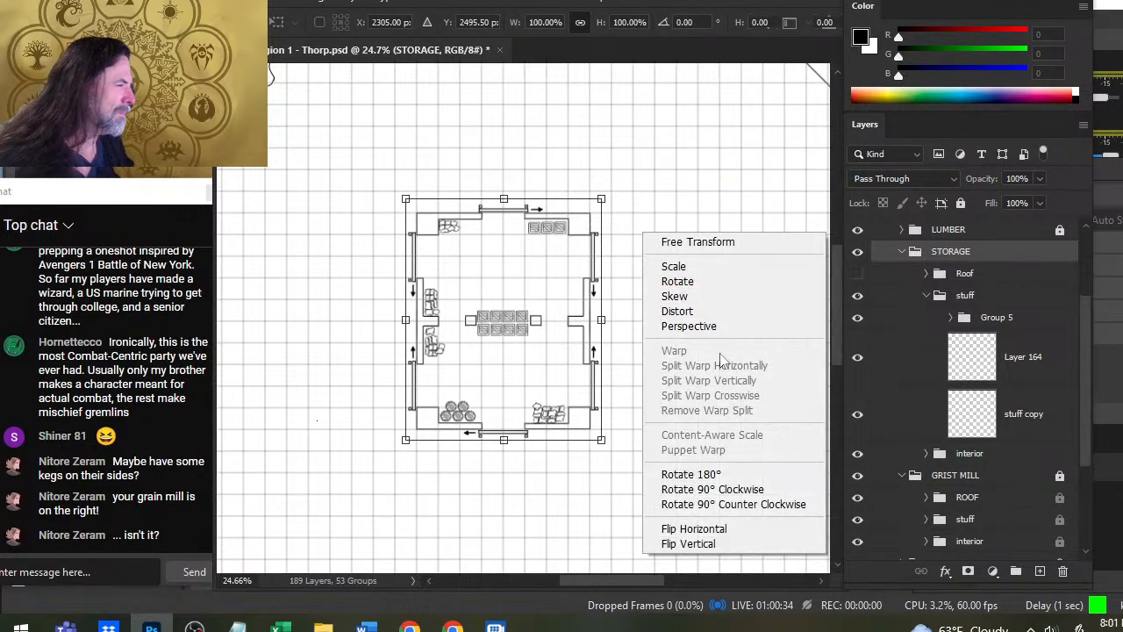
click(733, 532)
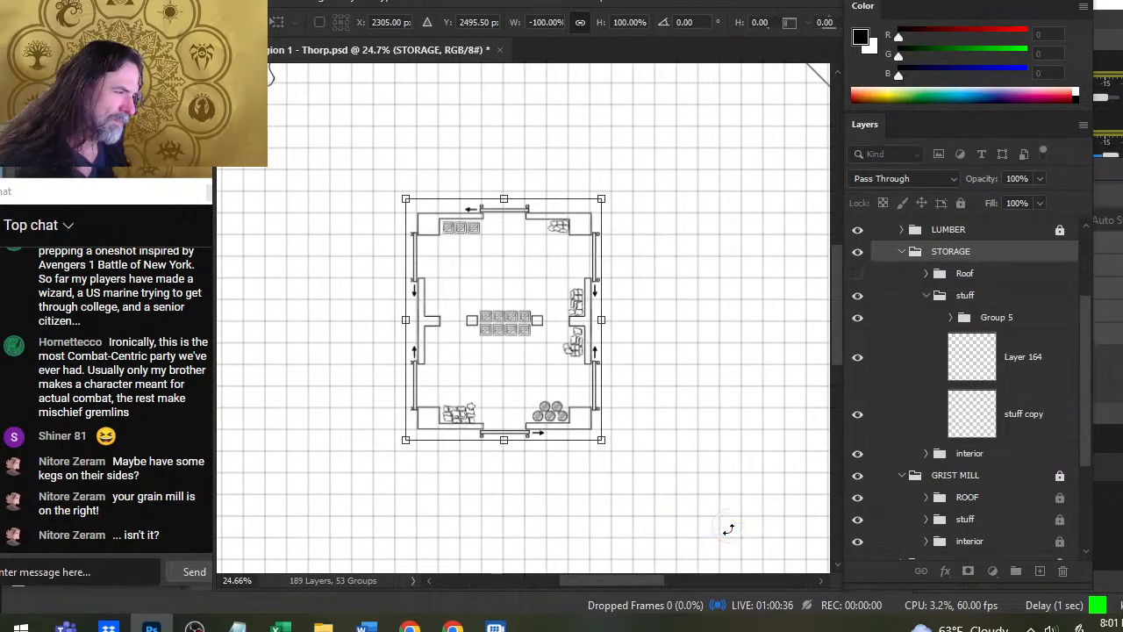
key(Return)
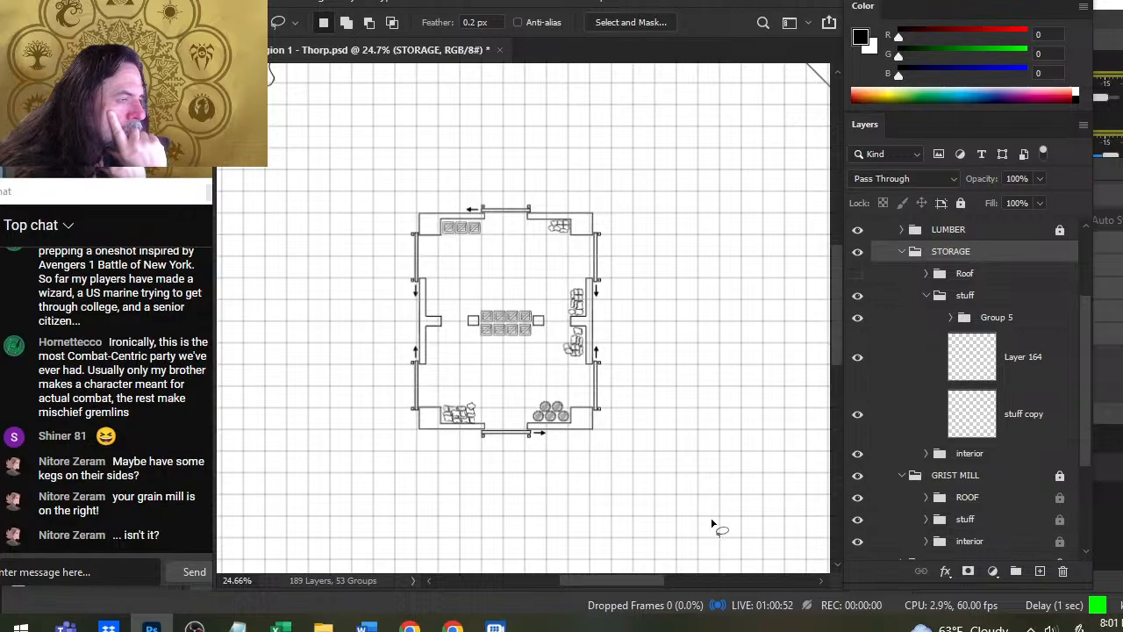
- Hide the storage building's stuff group and add a new layer at the top of its interior group
key(b)
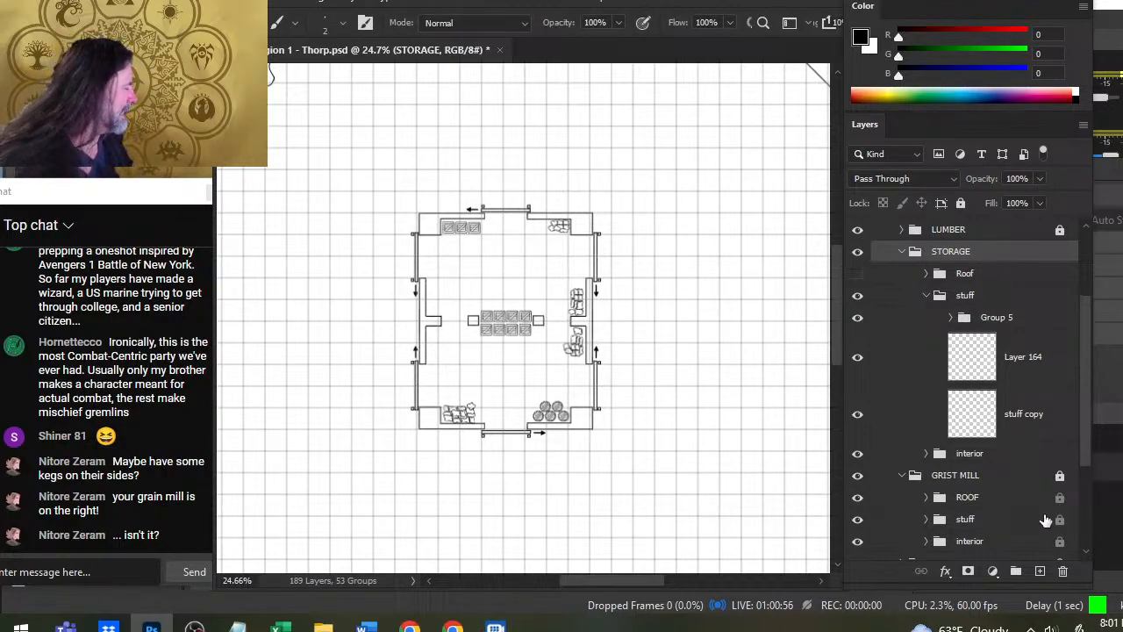
click(982, 280)
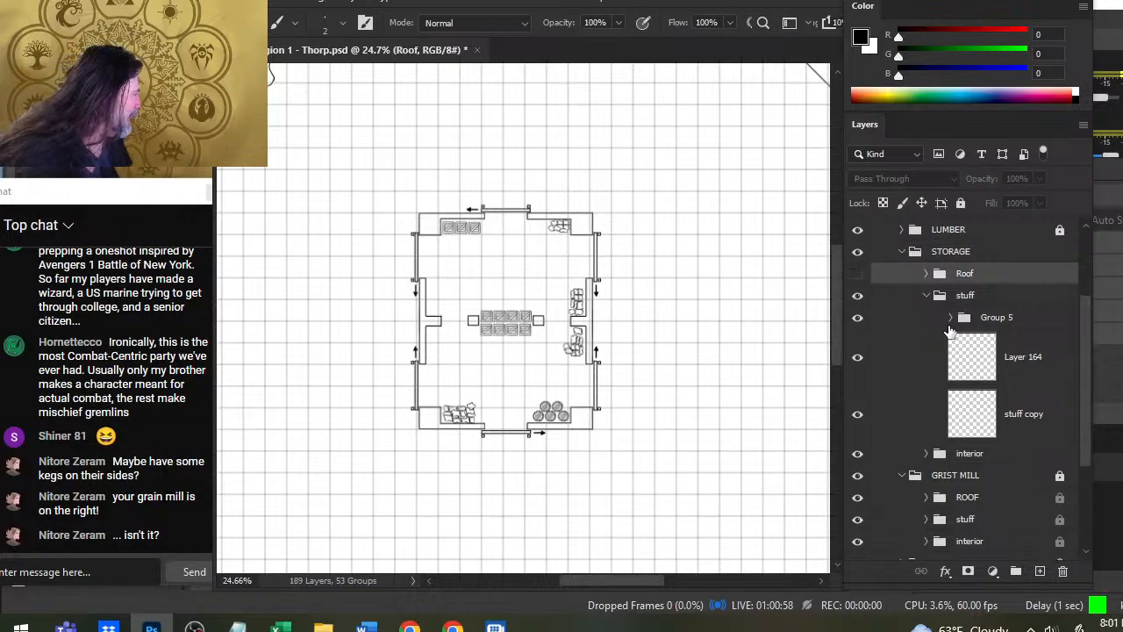
click(857, 295)
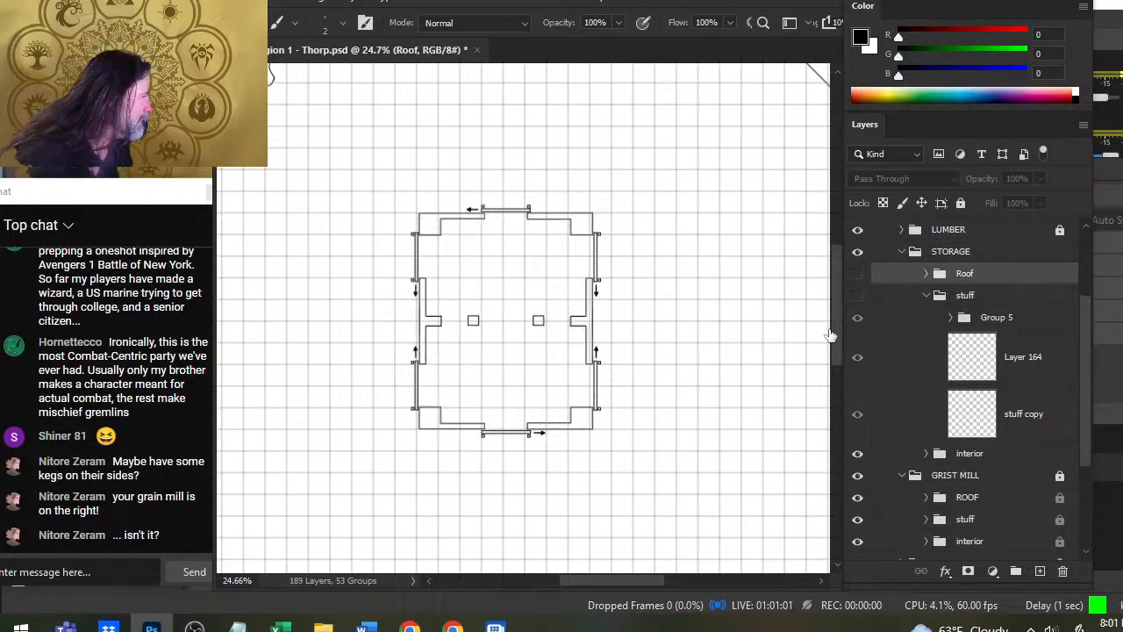
click(926, 453)
scroll(1084, 401, down, 3)
click(1036, 407)
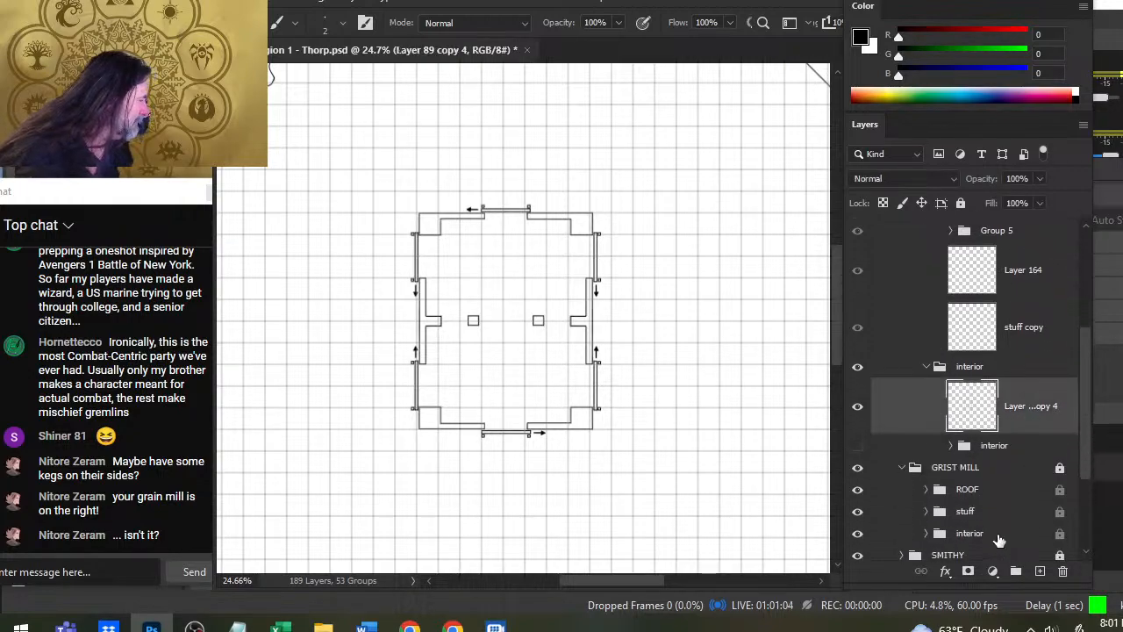
click(1039, 571)
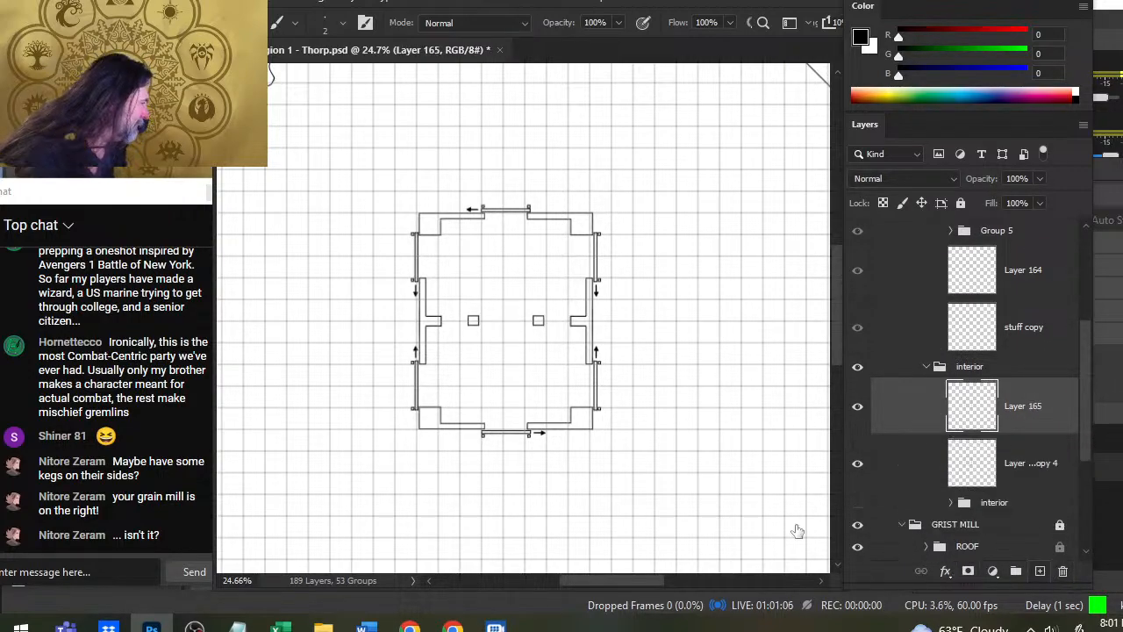
- Stamp one solid black circle with a 600 px brush over the lower part of the storage building's west wall
drag(355, 381, 438, 357)
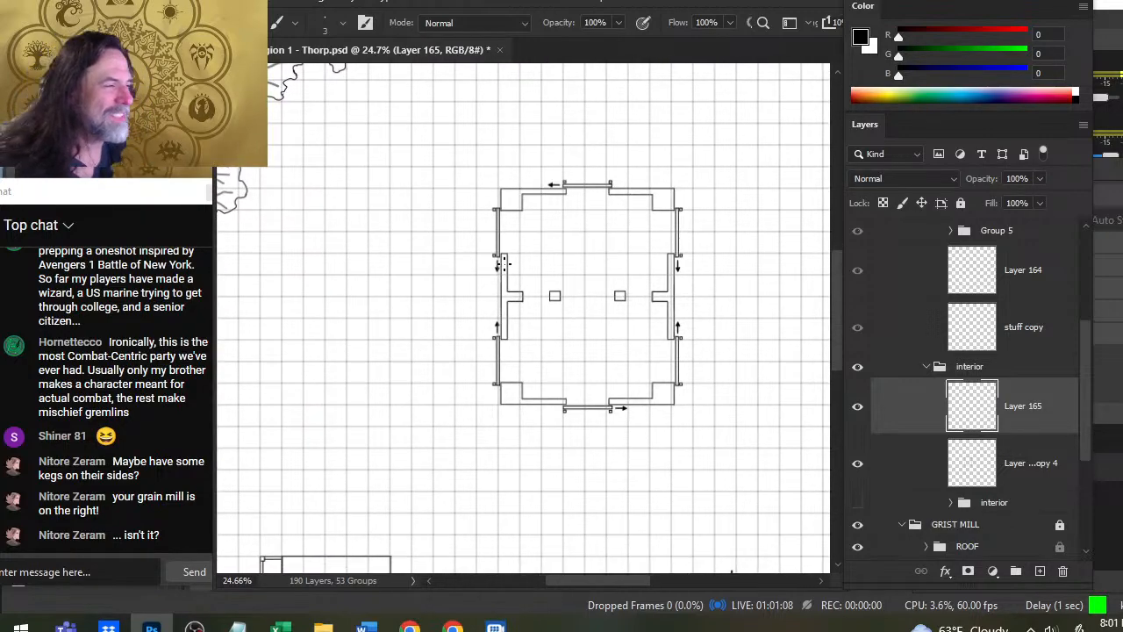
key(bracketright)
key(bracketright)
key(bracketright)
key(bracketright)
key(bracketright)
key(bracketright)
key(bracketright)
key(bracketright)
key(bracketright)
key(bracketright)
key(bracketright)
key(bracketright)
key(bracketright)
key(bracketright)
key(bracketright)
key(bracketright)
key(bracketright)
key(bracketright)
key(bracketright)
key(bracketright)
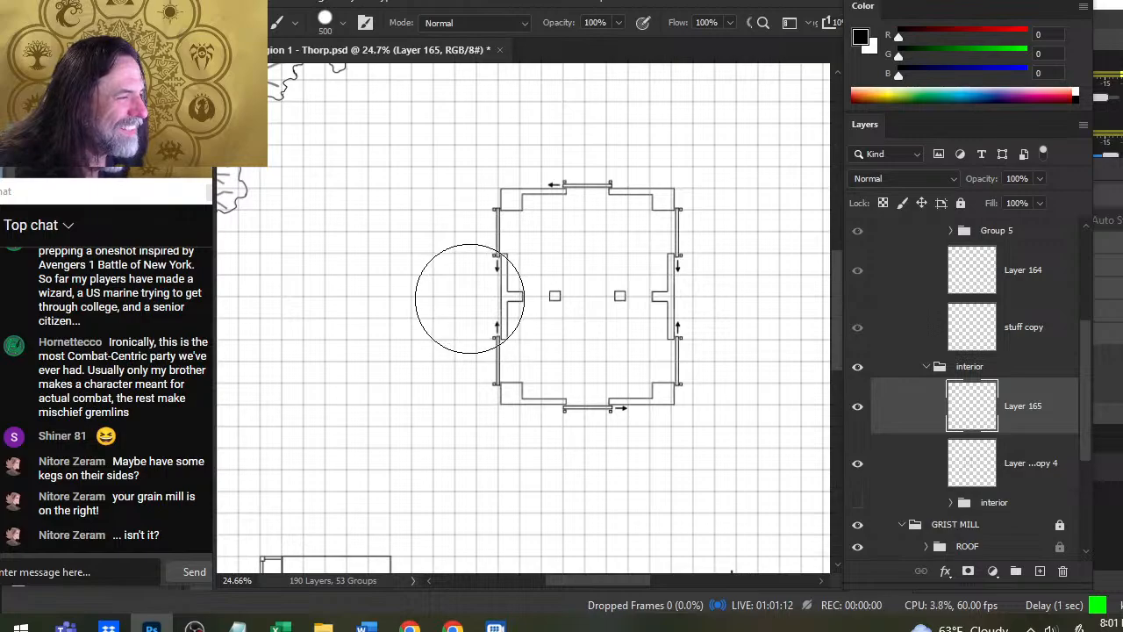
key(bracketleft)
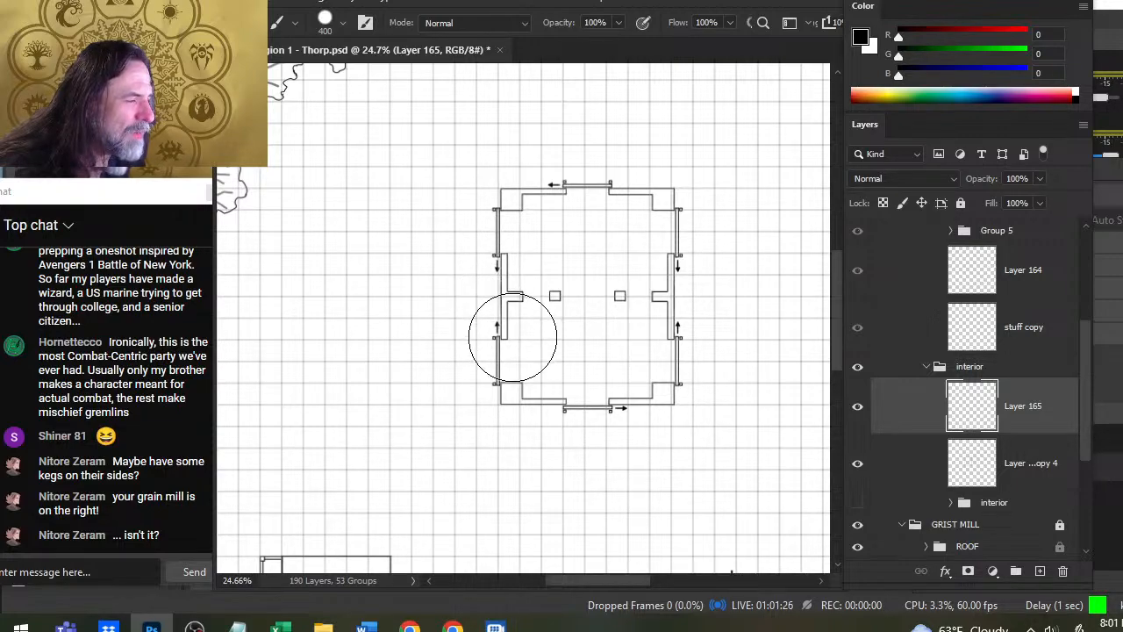
key(bracketright)
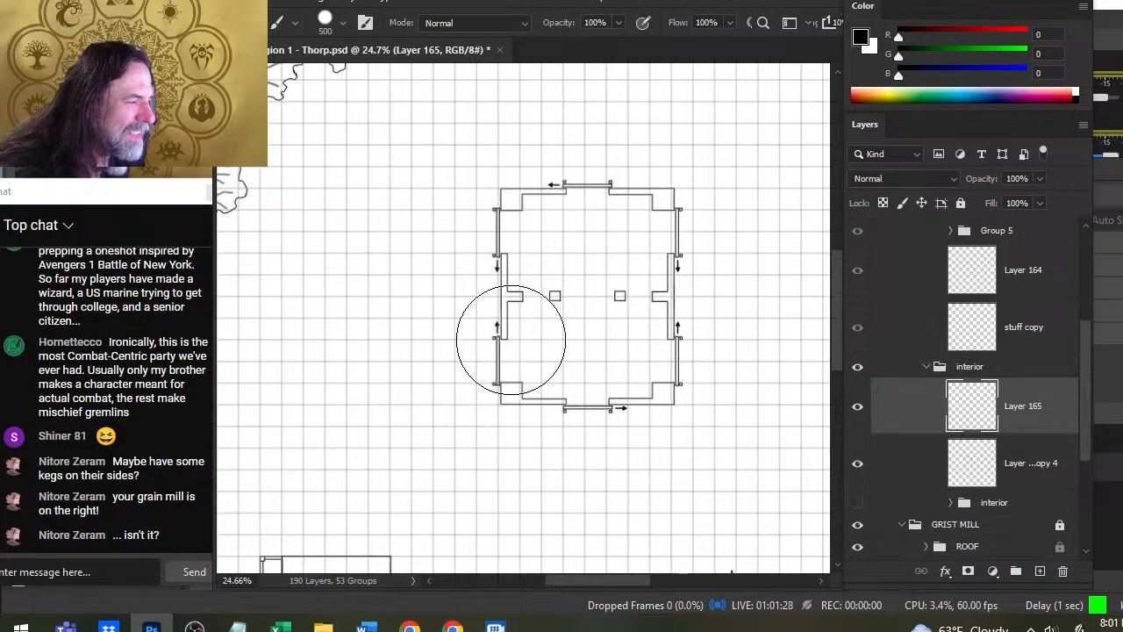
key(bracketright)
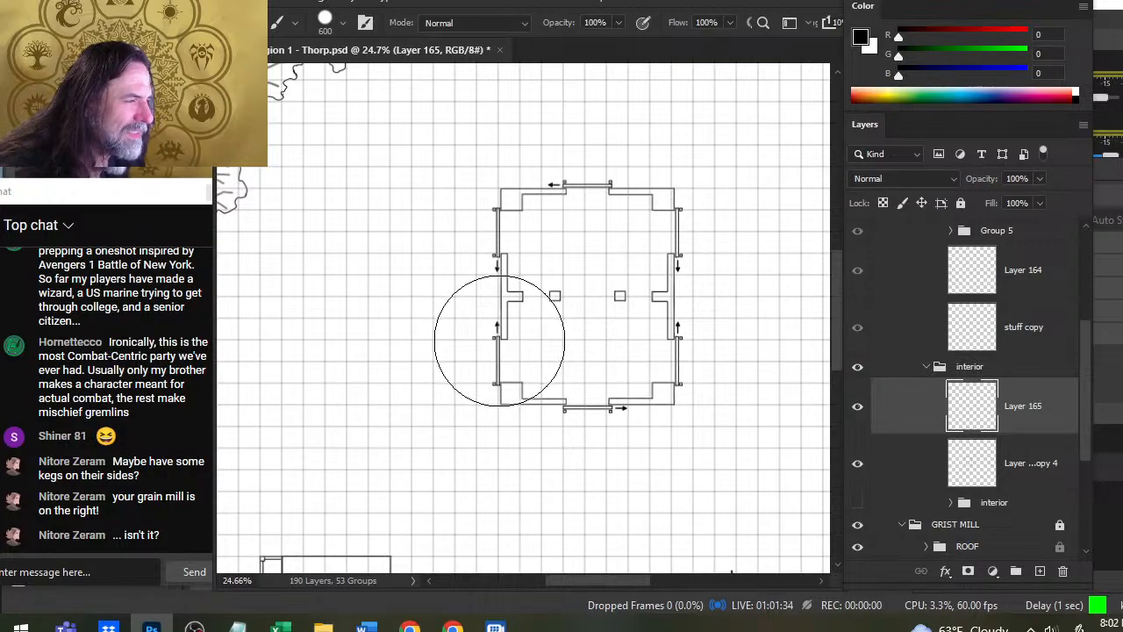
click(500, 340)
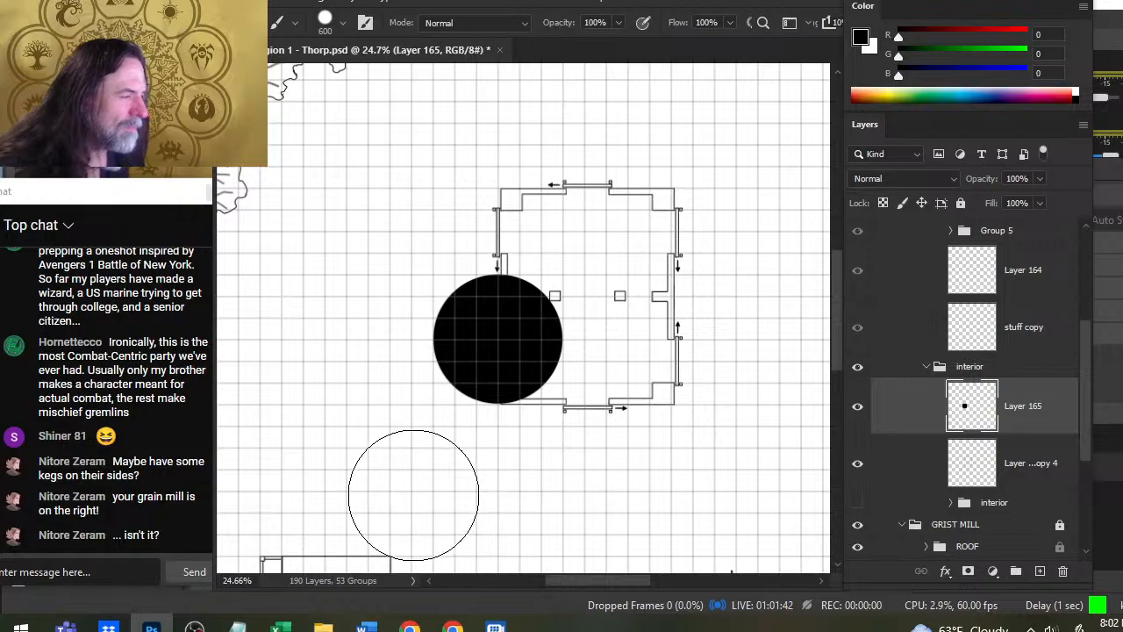
- Select the solid black circle, contract the selection by 4 pixels and delete its inside, leaving a thin outer ring
key(w)
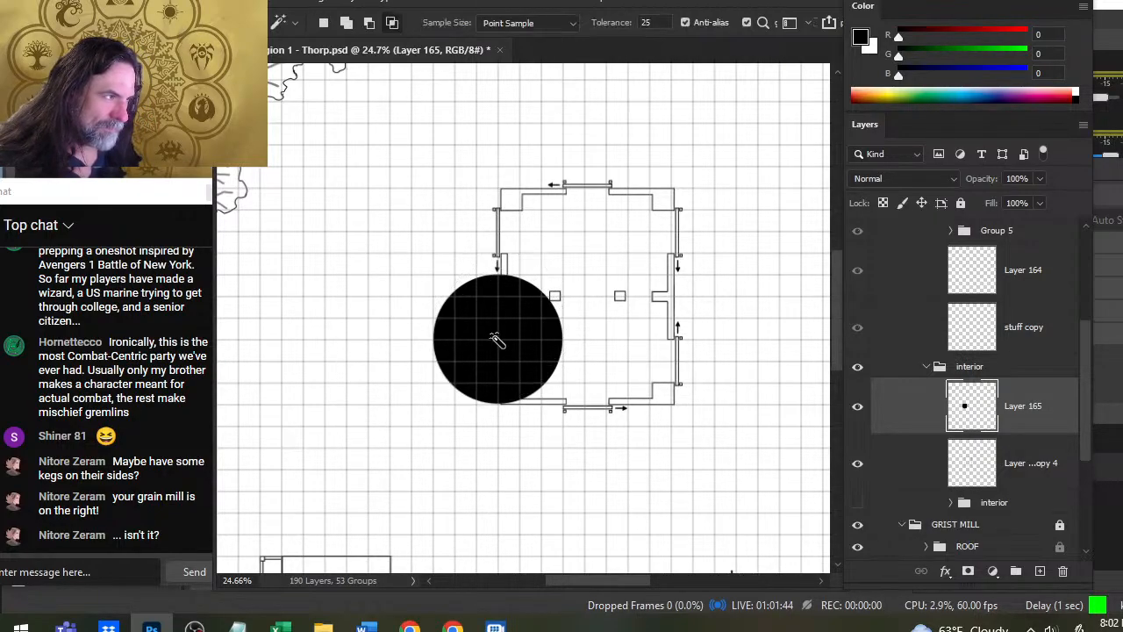
click(497, 344)
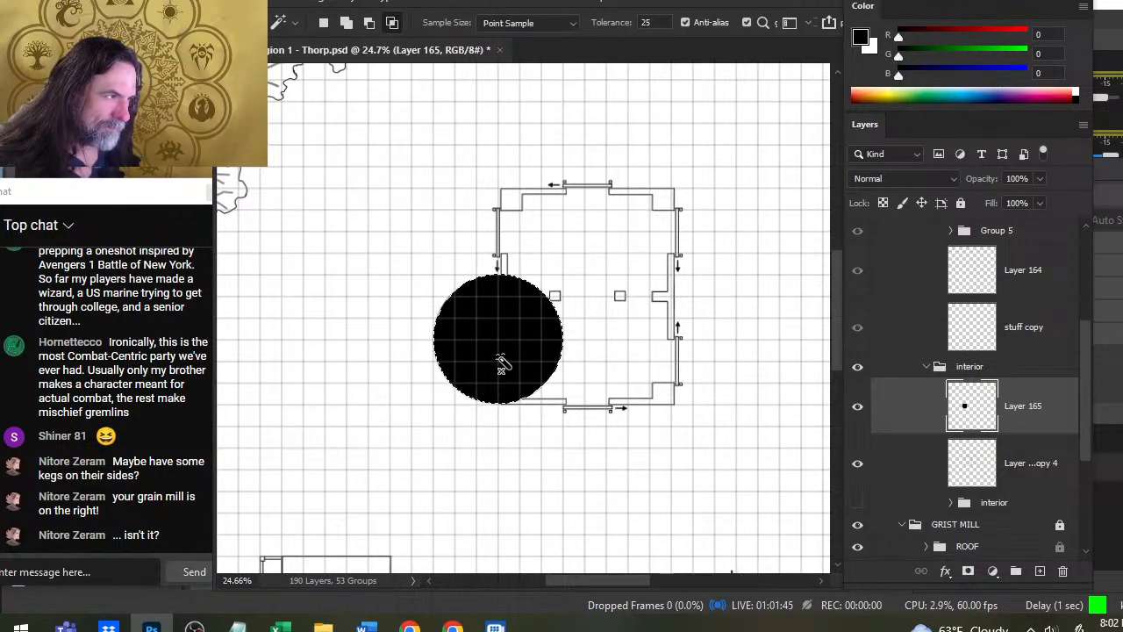
click(427, 3)
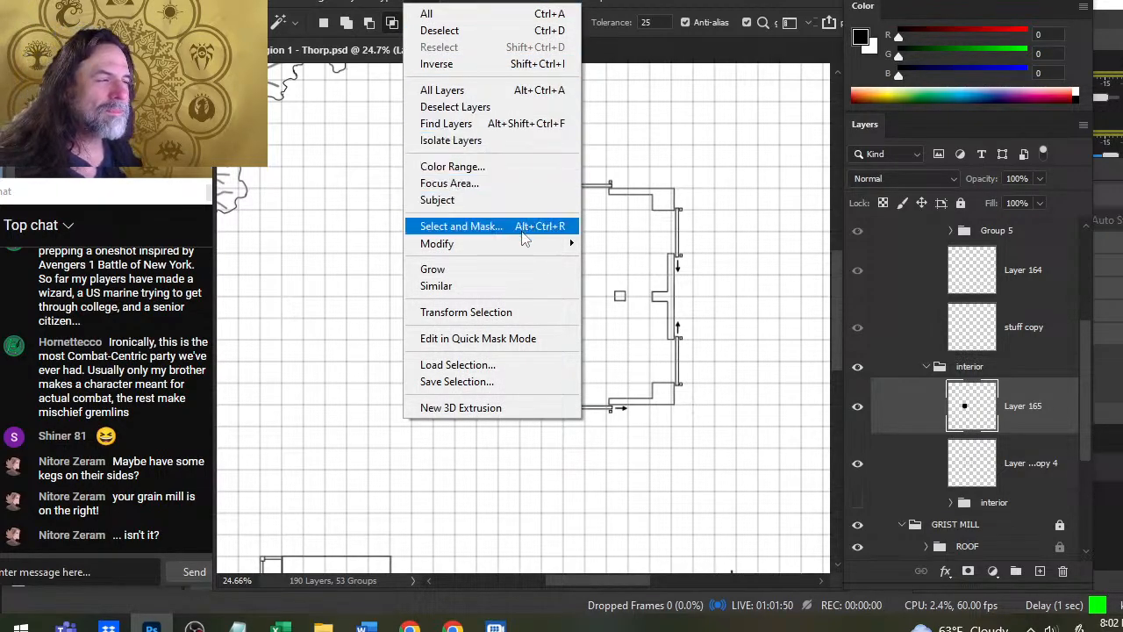
mouse_move(526, 244)
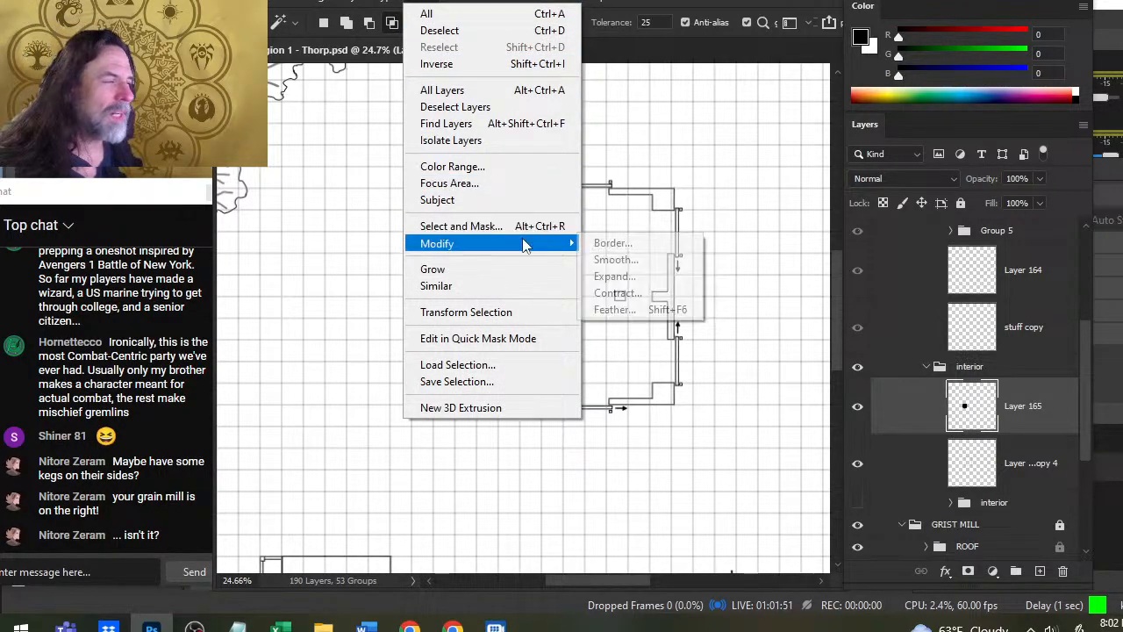
click(646, 294)
text(4)
key(Return)
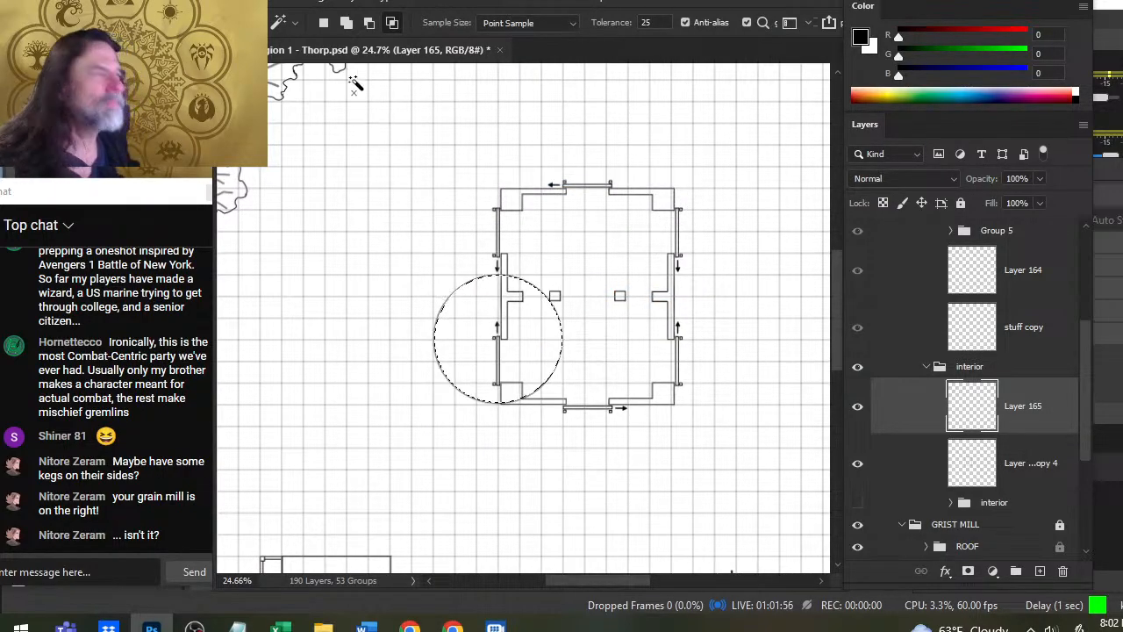
- Contract the circular selection by 25 pixels and fill it with solid black inside the outer ring
click(427, 5)
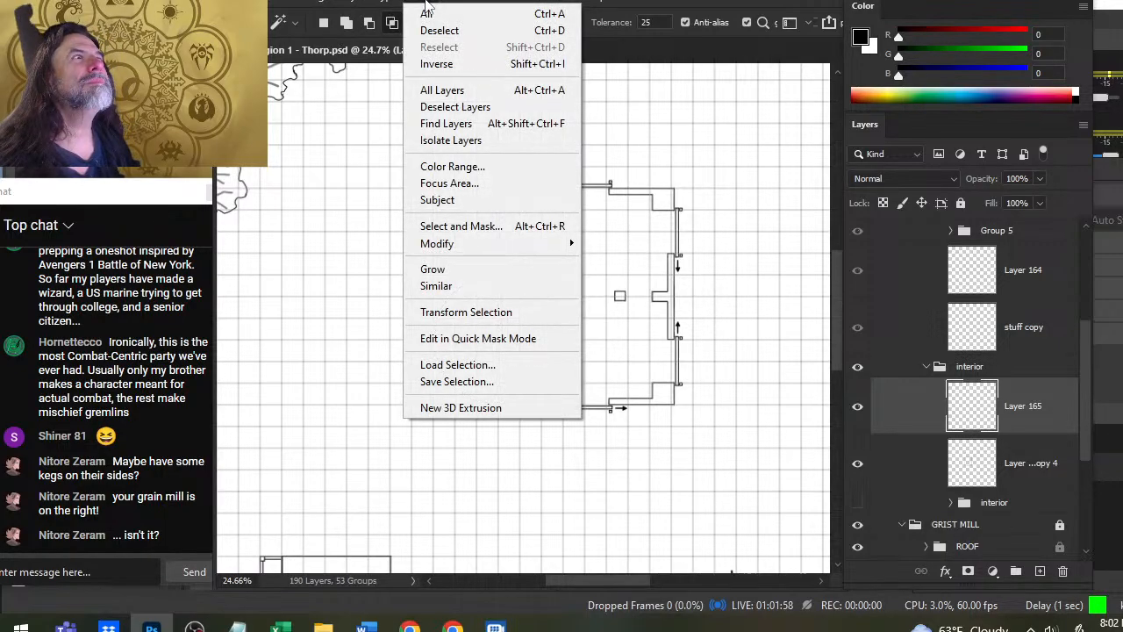
mouse_move(531, 247)
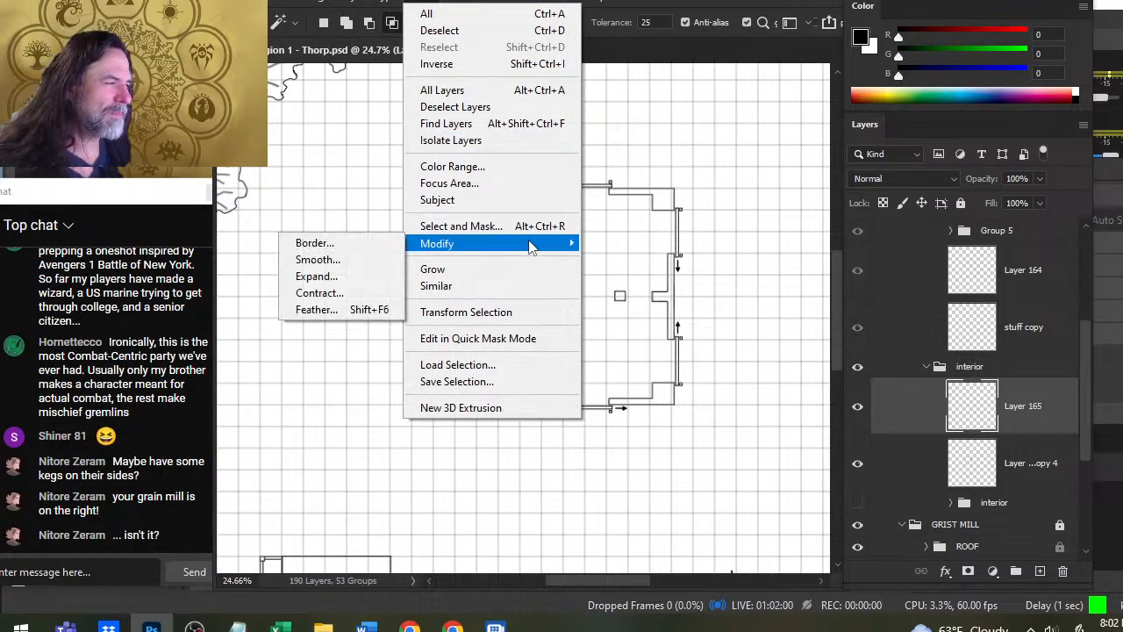
click(386, 293)
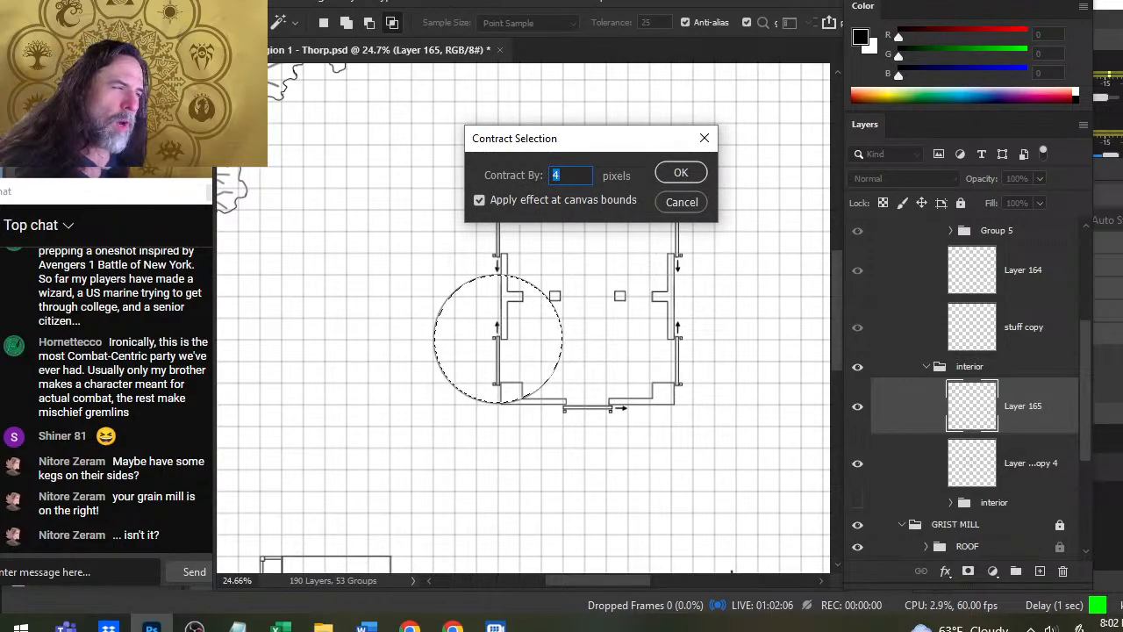
text(25)
key(Return)
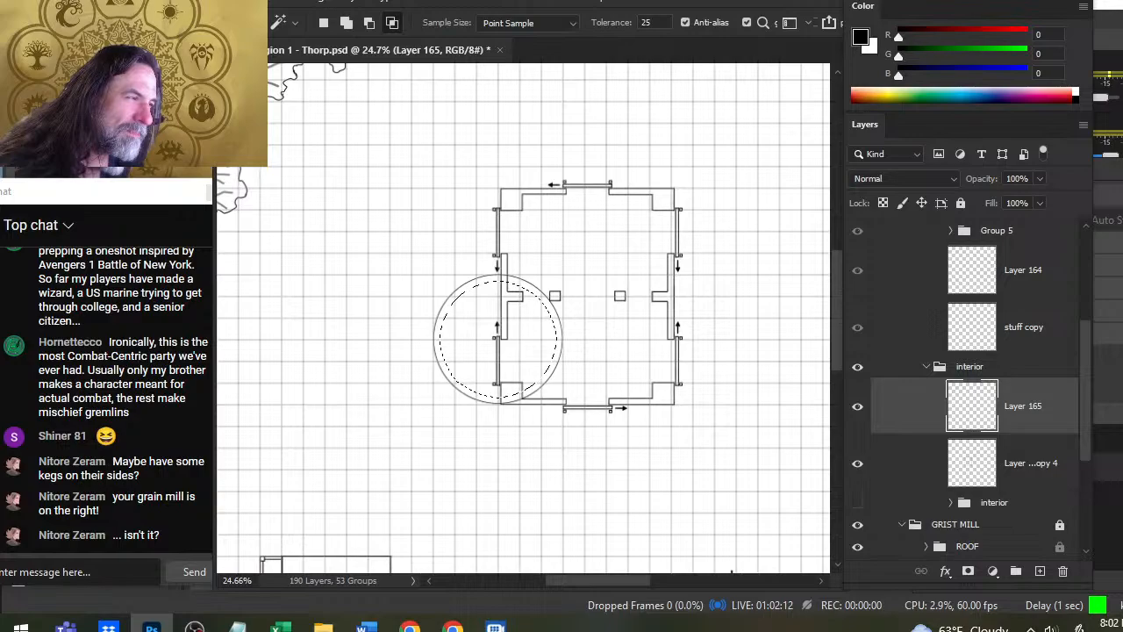
key(g)
click(528, 294)
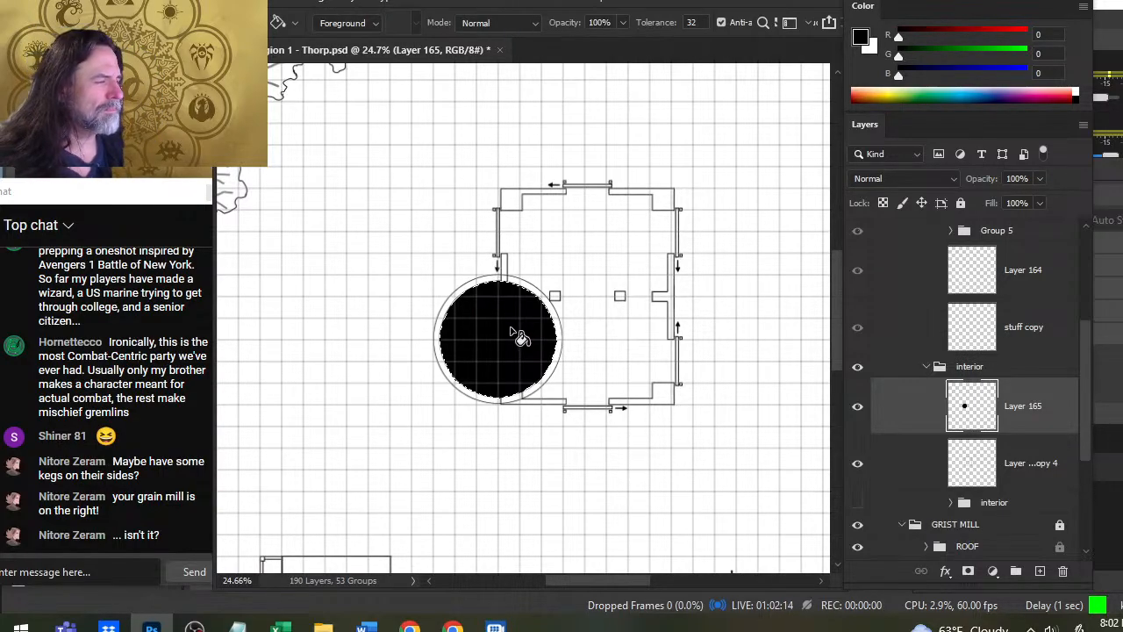
- Contract the selection by 4 pixels, delete the black fill inside it to leave a thin inner ring, and deselect
click(351, 4)
click(351, 5)
click(355, 4)
mouse_move(399, 3)
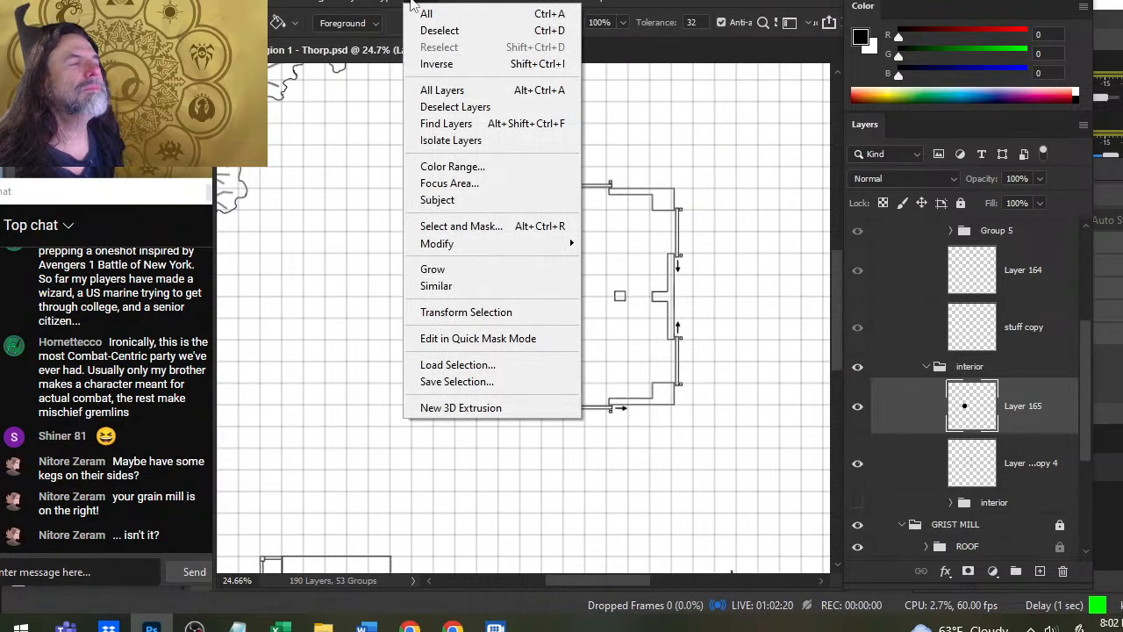
mouse_move(500, 235)
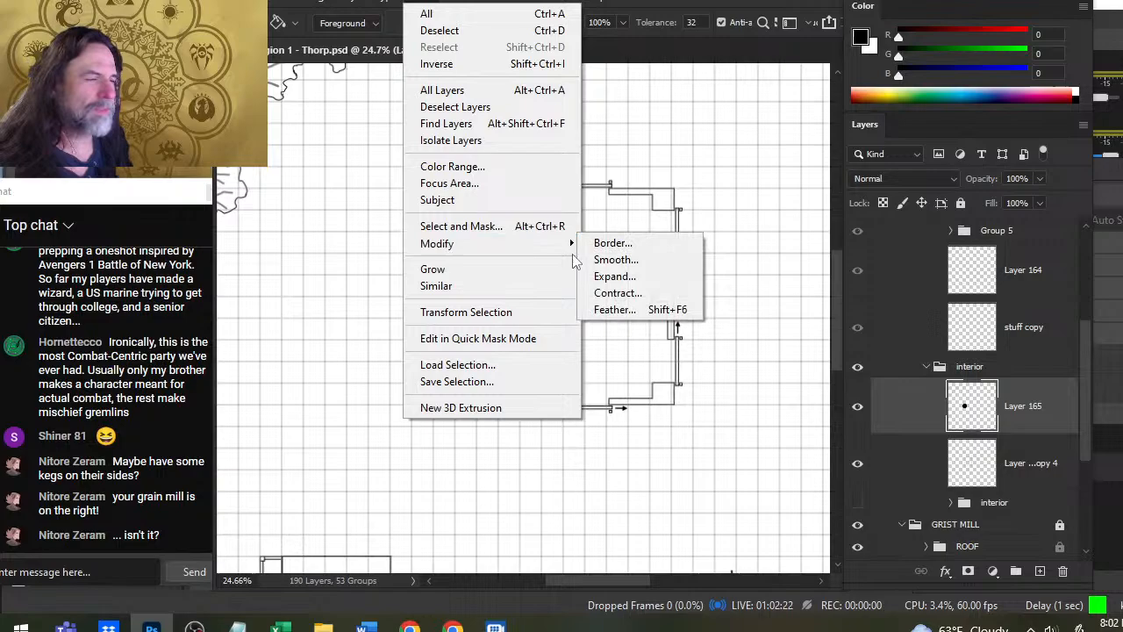
click(643, 297)
text(4)
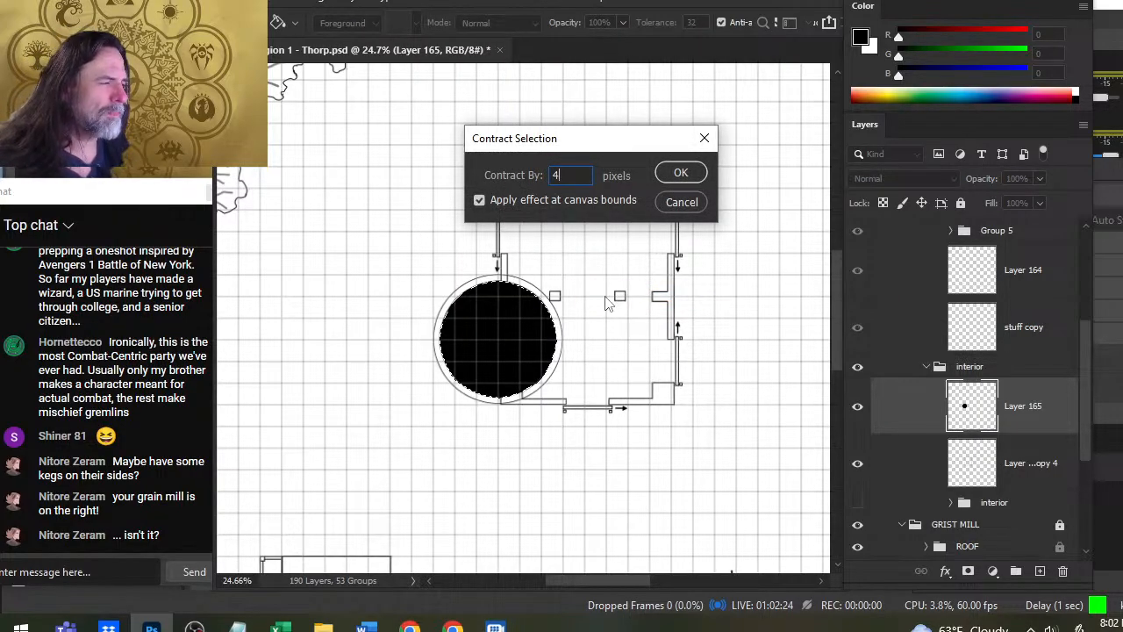
key(Return)
key(ctrl+z)
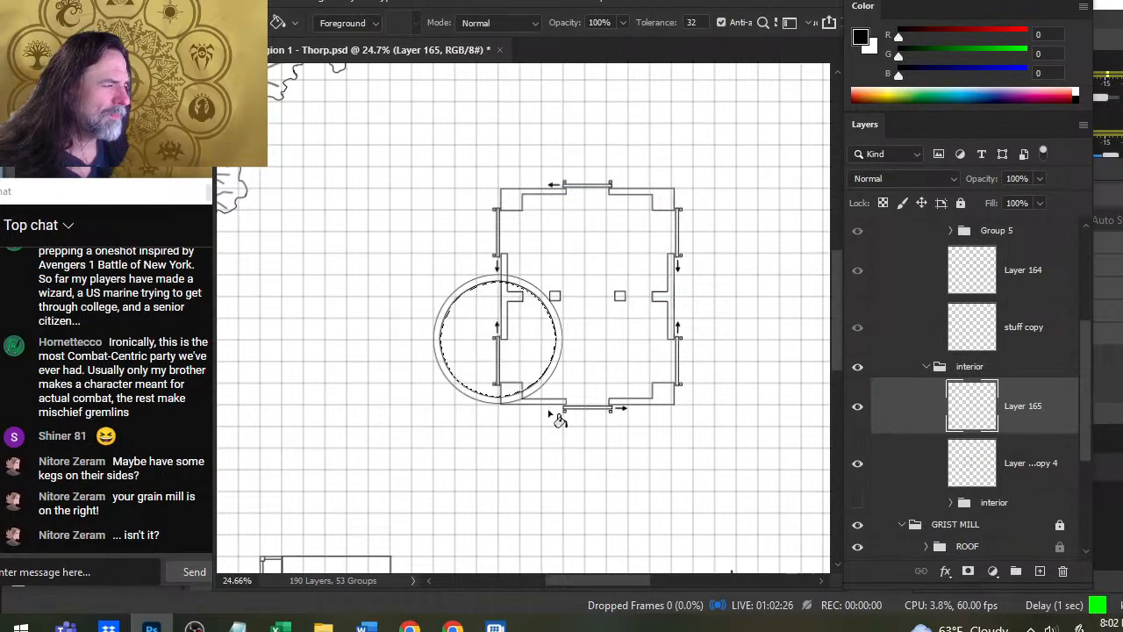
key(l)
key(ctrl+d)
- Nudge the double-ring layer into line with the grid and the outer edge of the building's south wall
key(z)
mouse_move(496, 416)
mouse_down()
mouse_move(542, 417)
mouse_move(564, 501)
mouse_up()
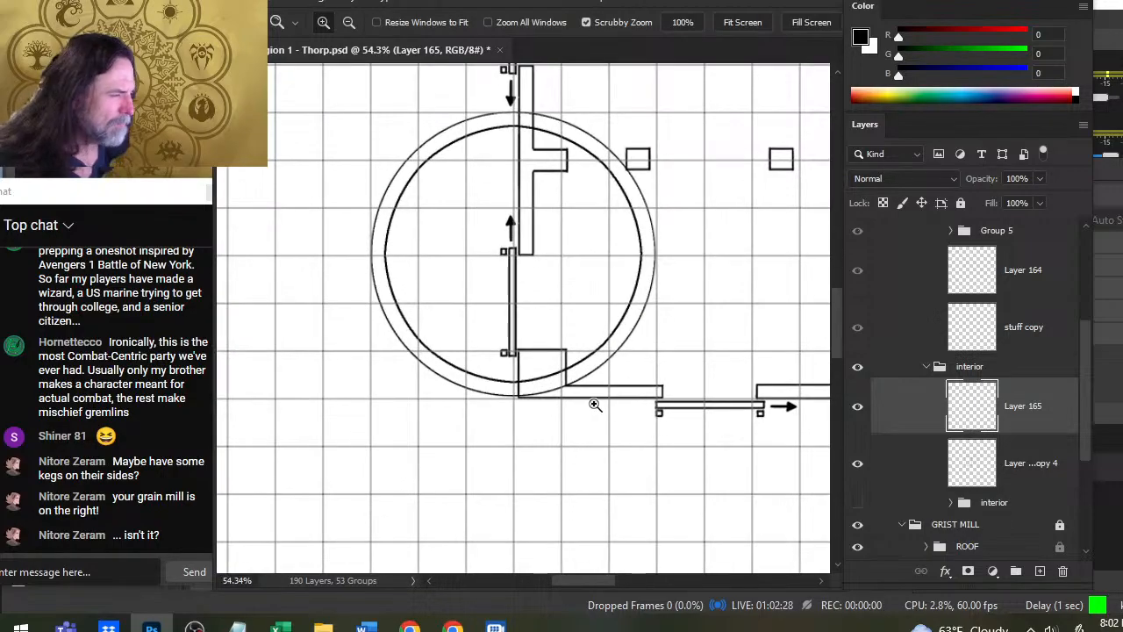
key(v)
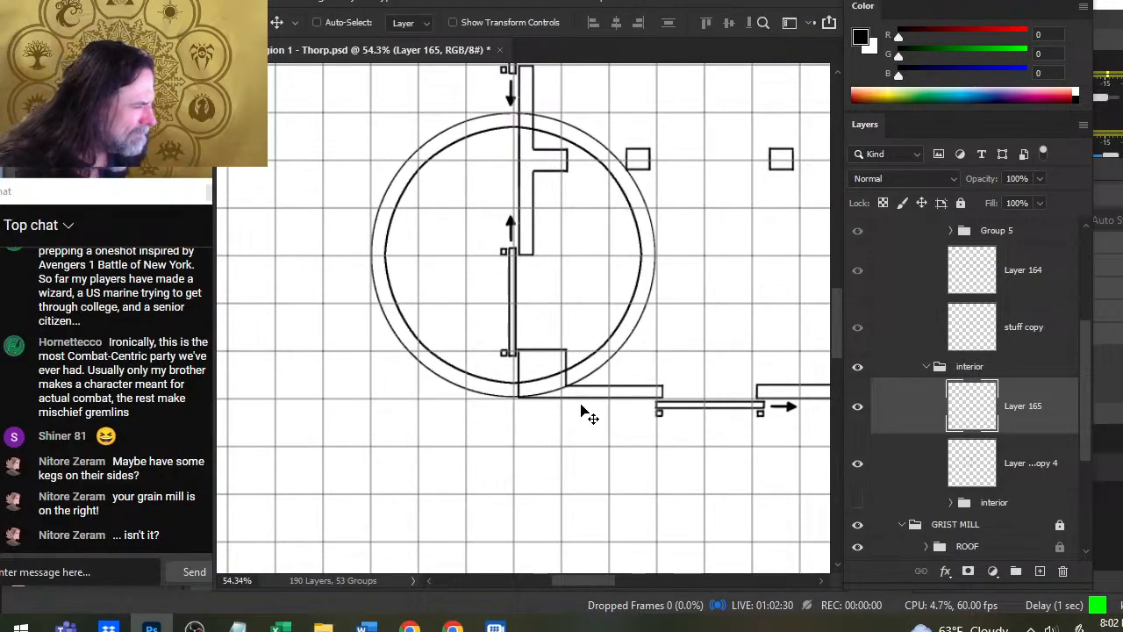
key(Left)
key(Down)
key(Left)
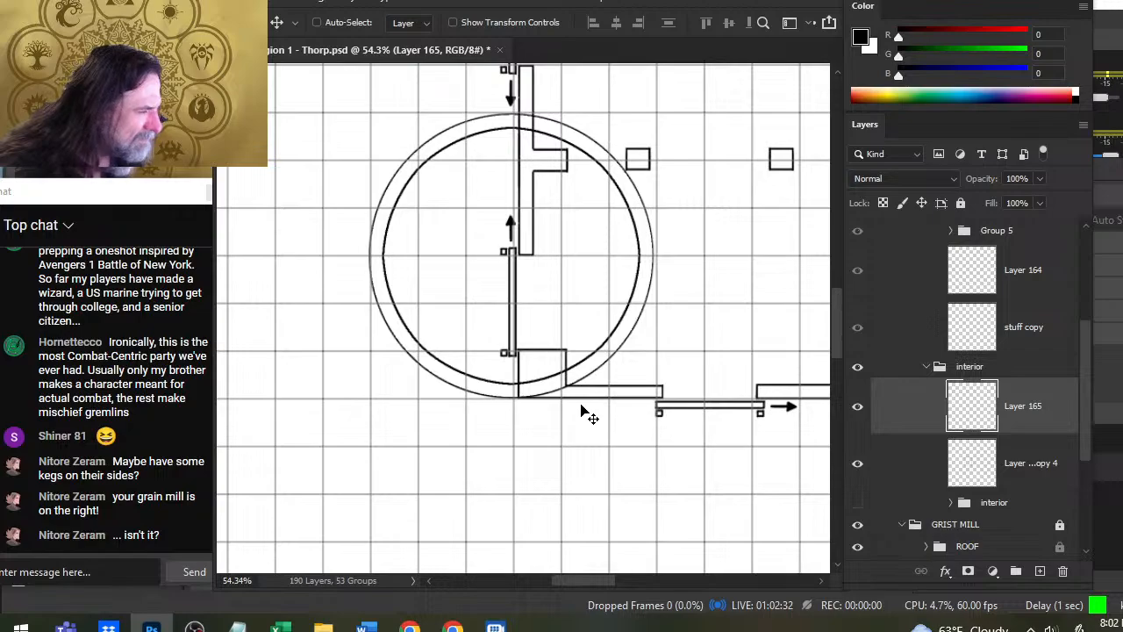
key(Right)
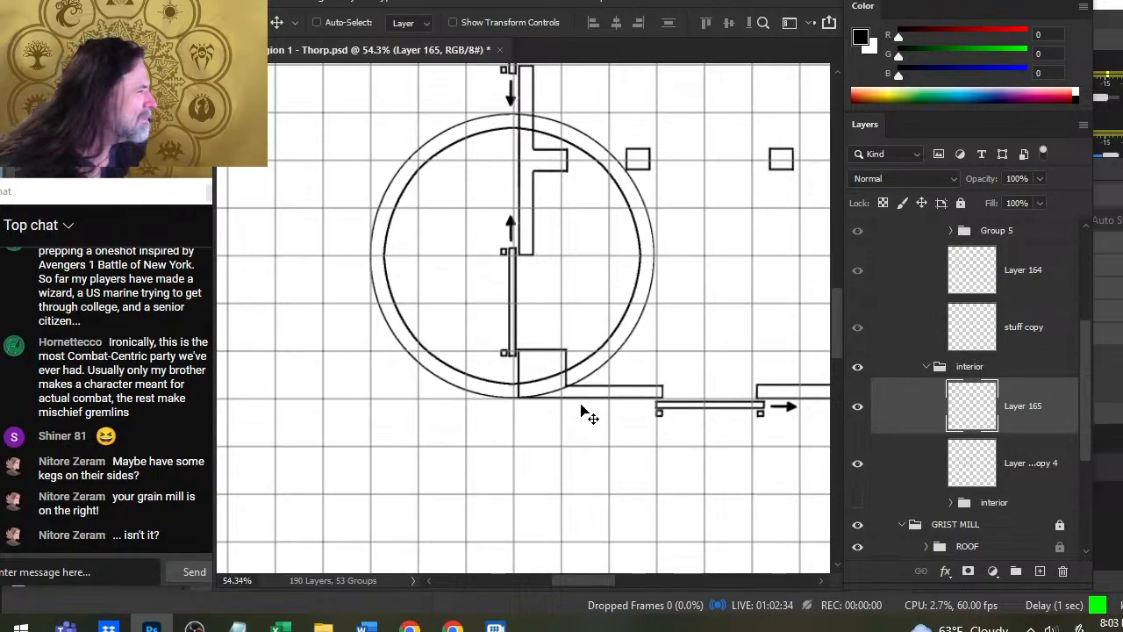
key(Right)
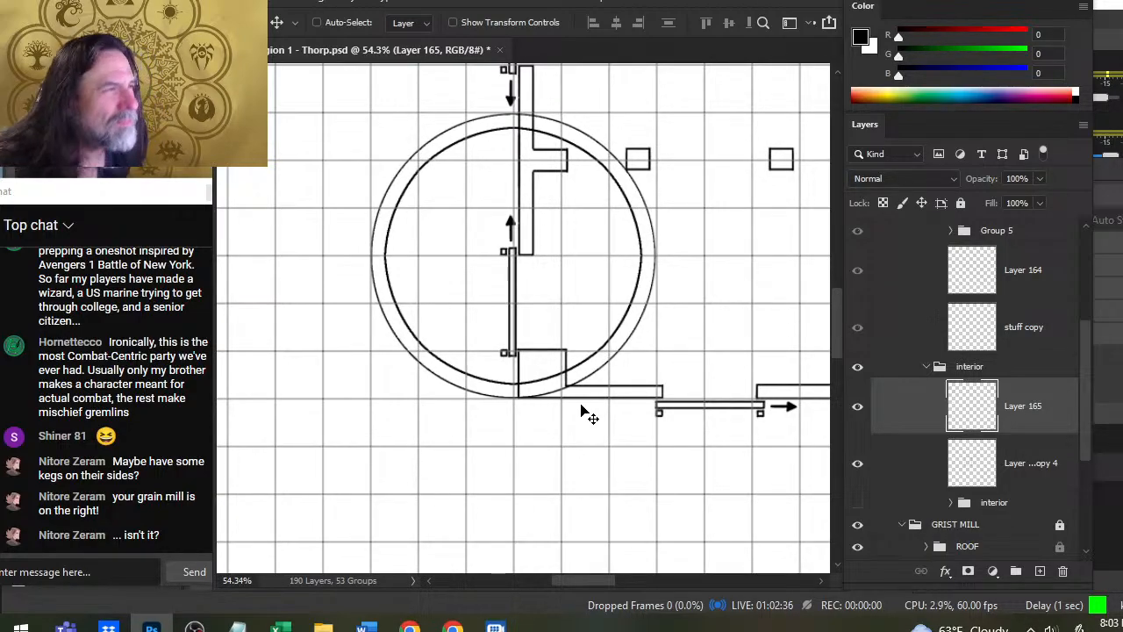
key(Up)
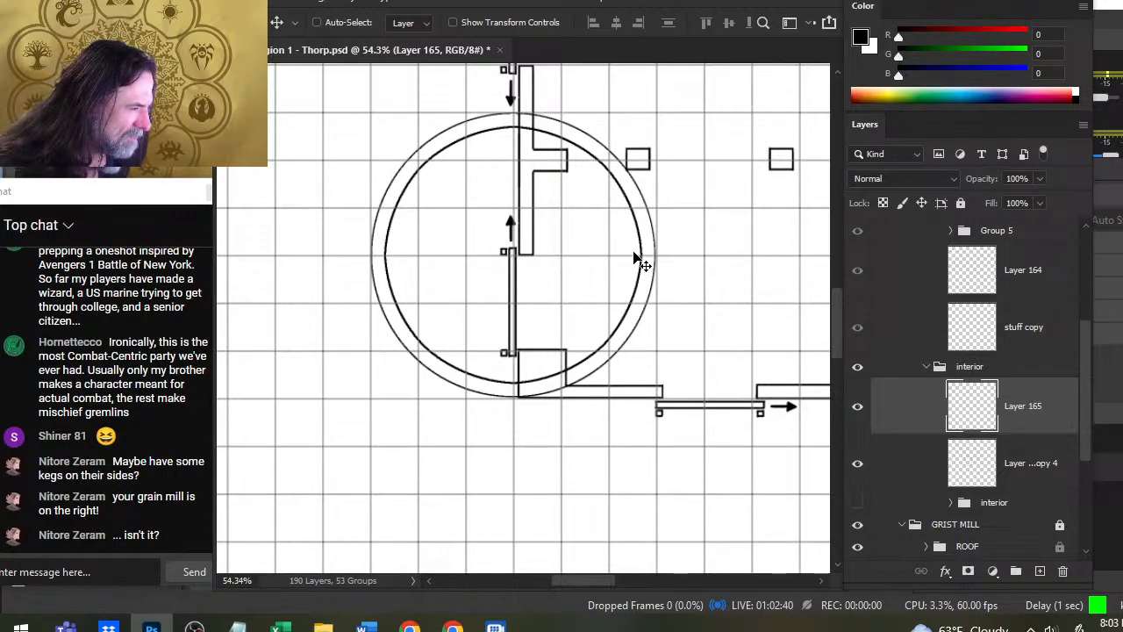
- Duplicate the wall layer Layer 89 copy 4 as a backup and hide the original
key(z)
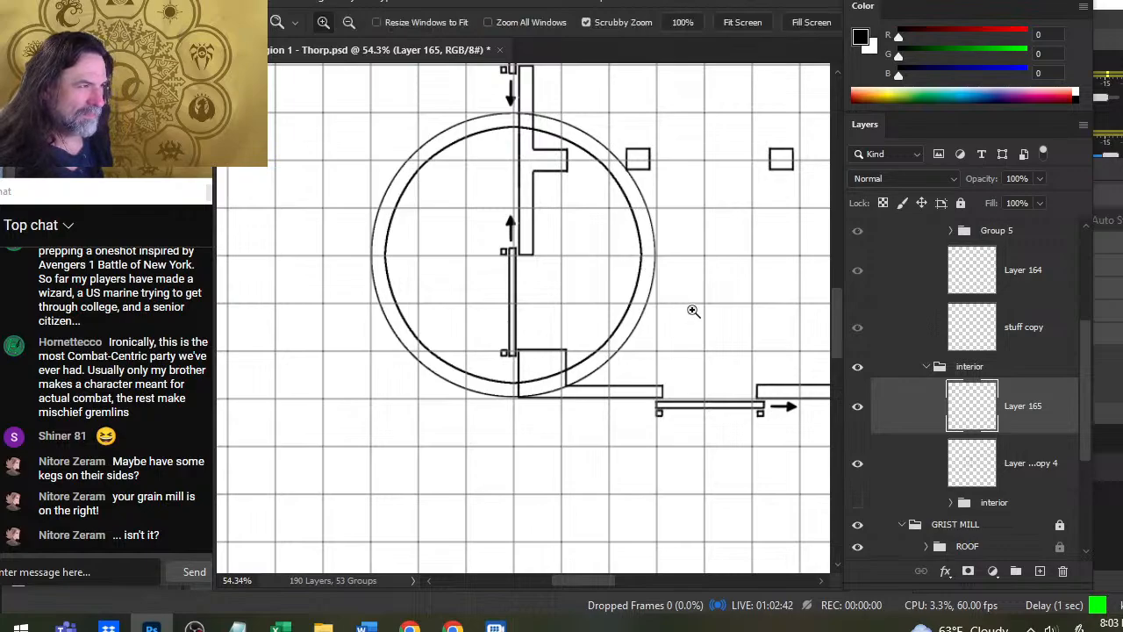
drag(692, 308, 627, 325)
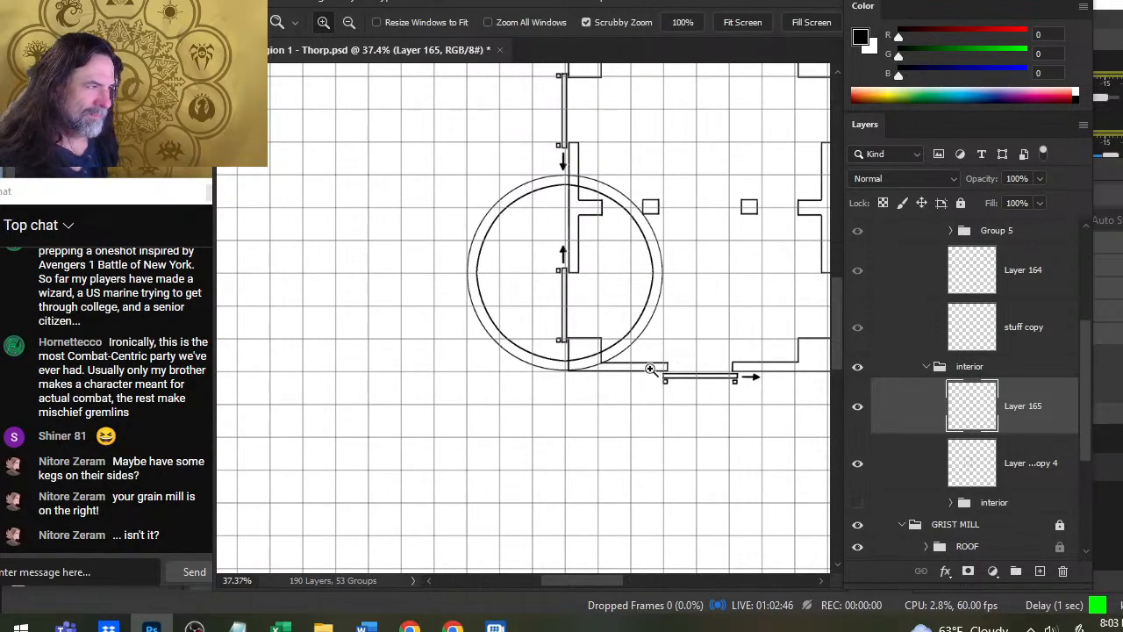
key(v)
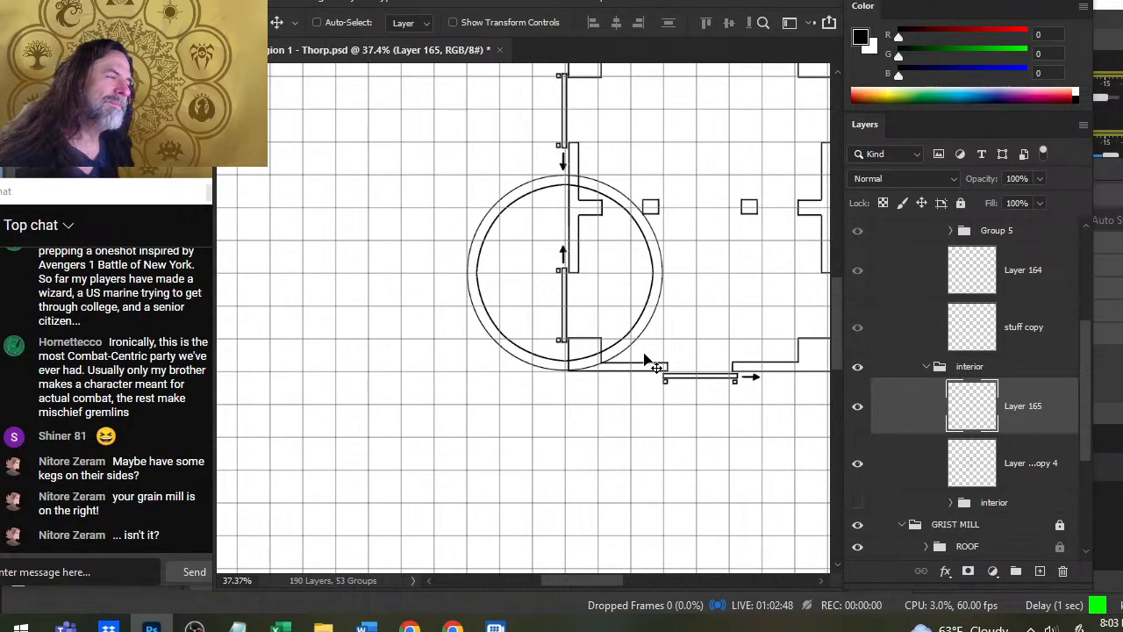
key(z)
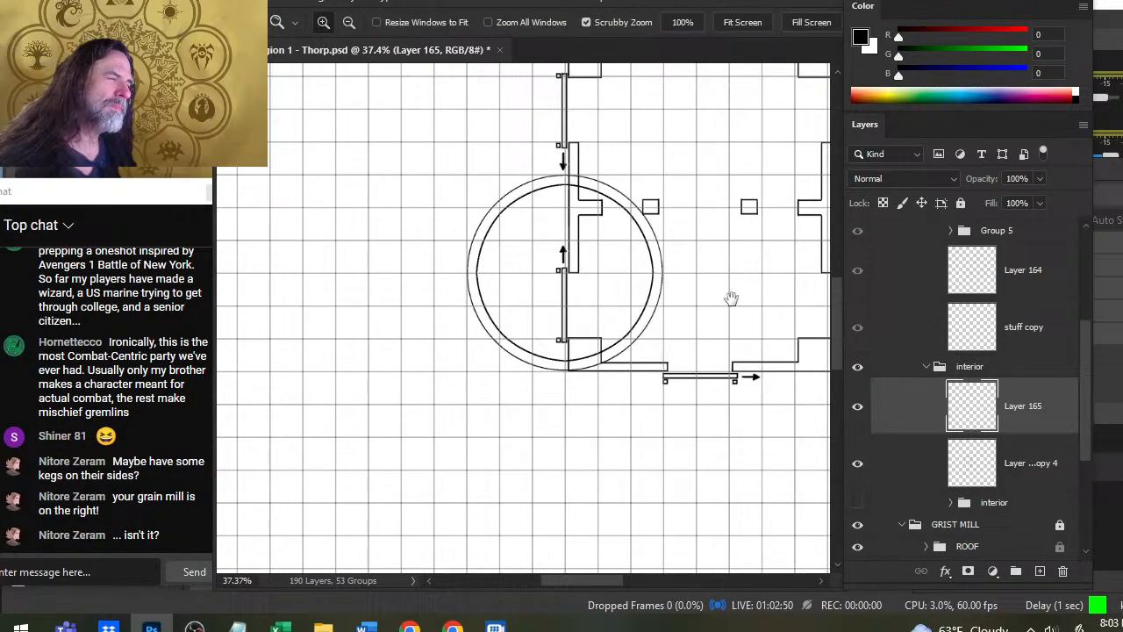
drag(731, 298, 660, 312)
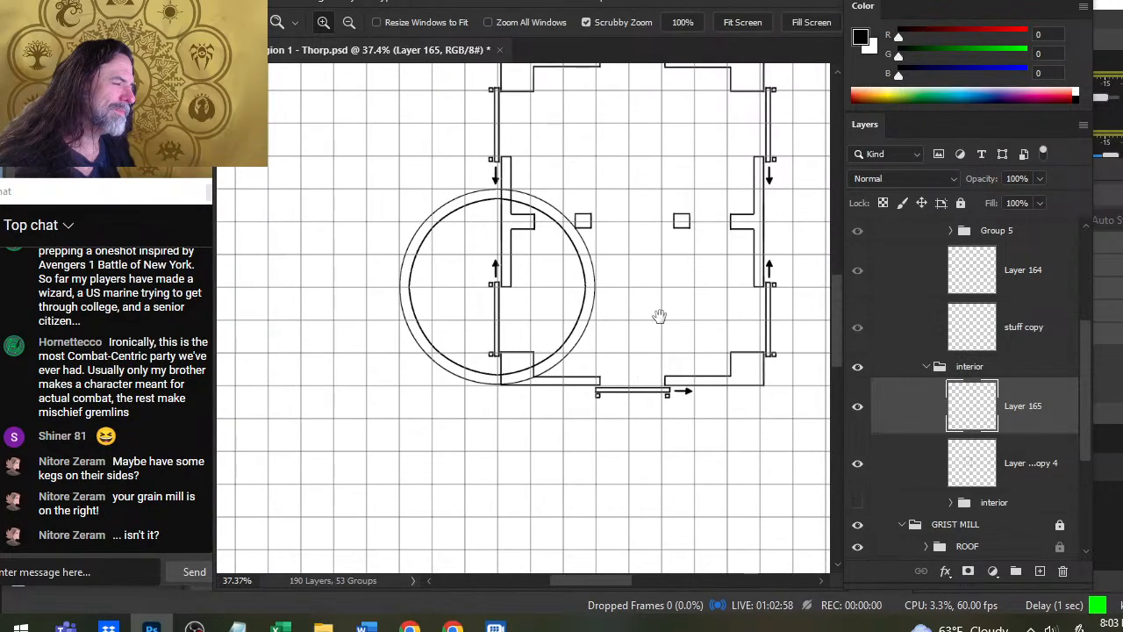
right_click(1040, 464)
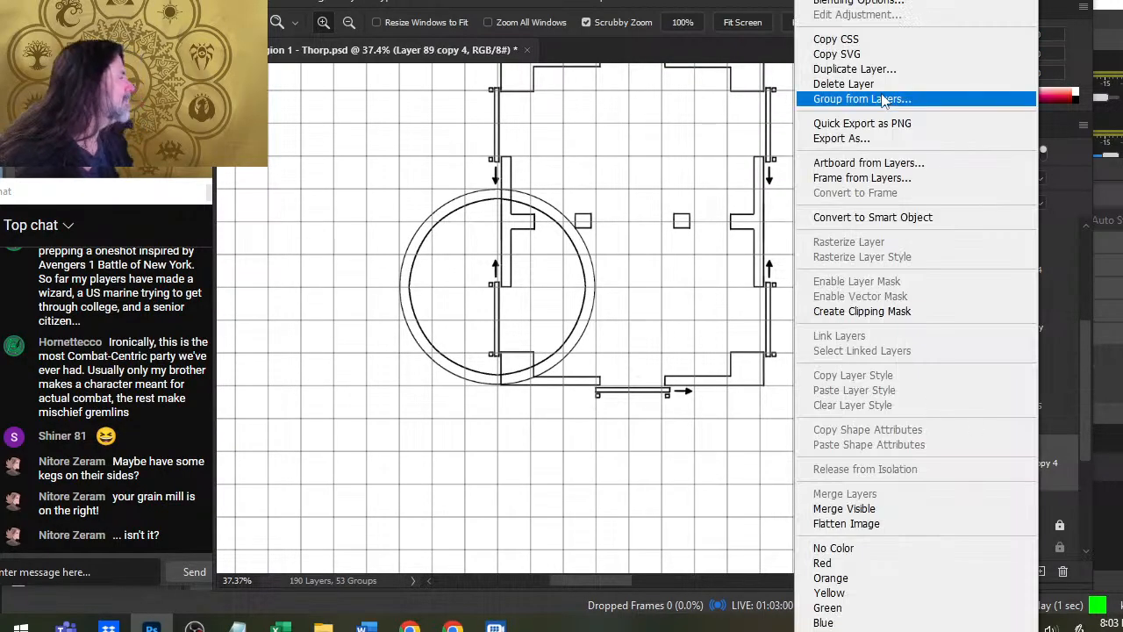
click(843, 69)
key(Return)
click(857, 519)
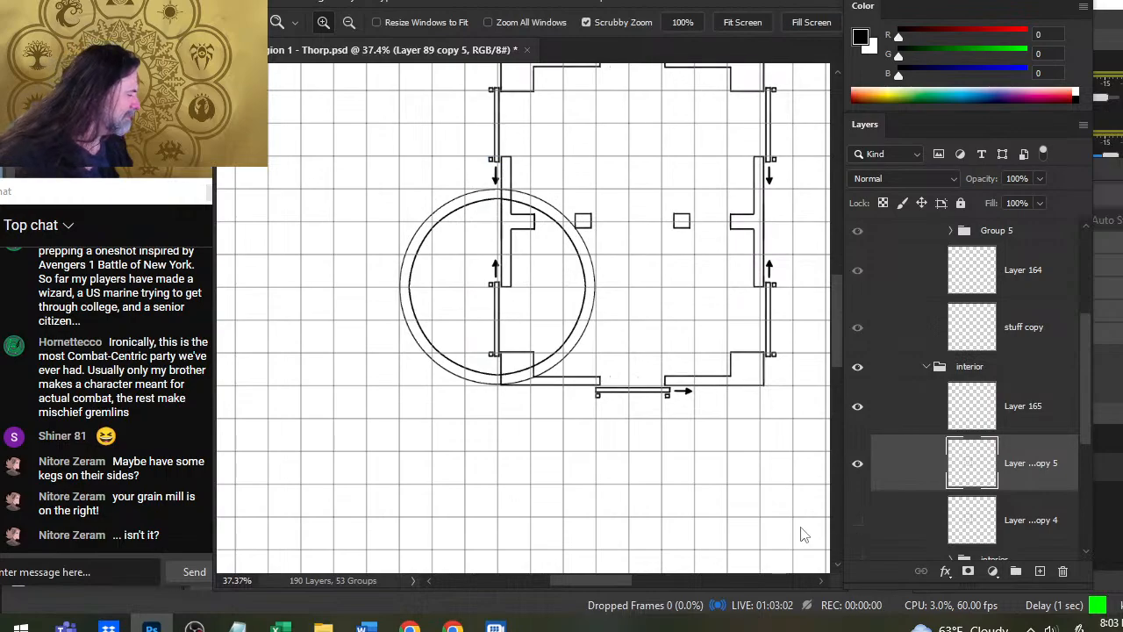
- Erase the west wall, sliding door and southwest corner lines inside the round silo on the duplicated wall layer
key(e)
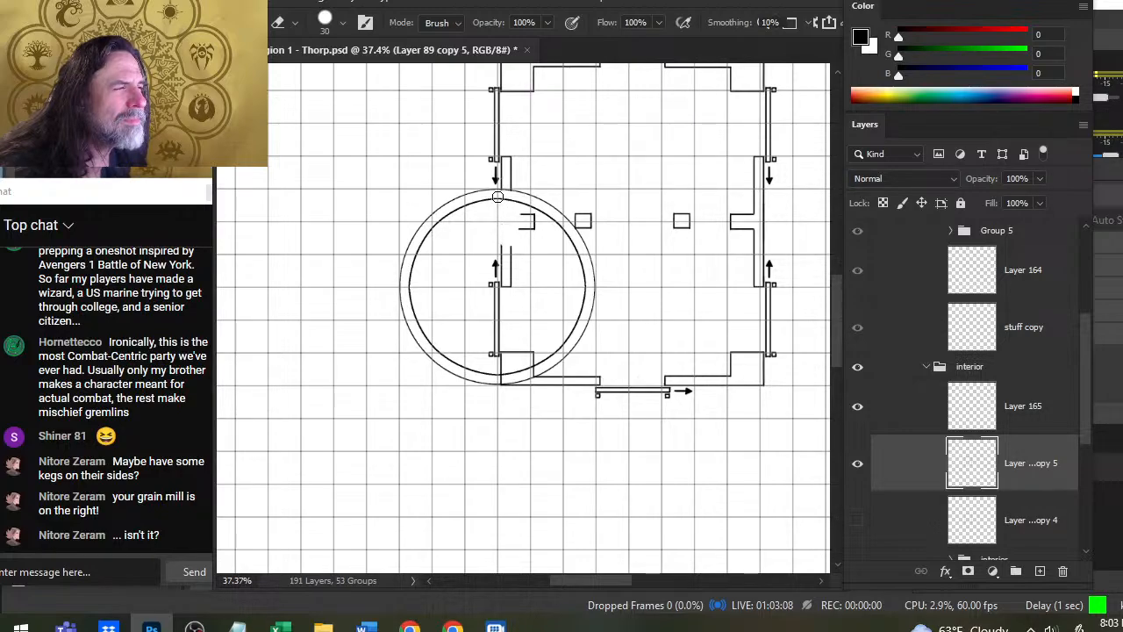
drag(506, 246, 498, 307)
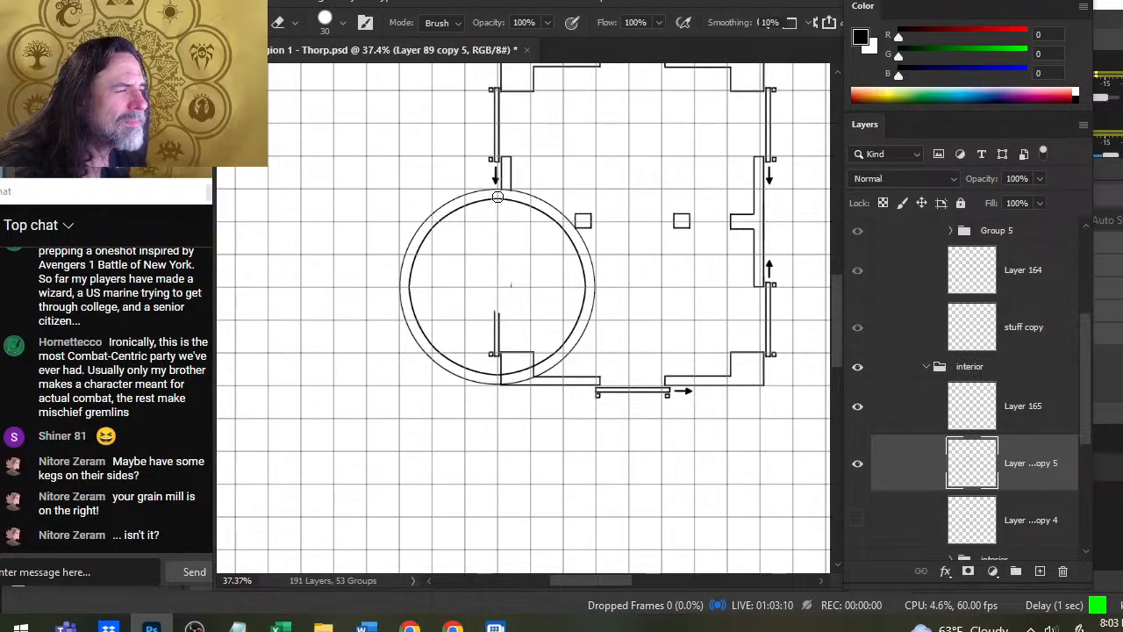
drag(494, 354, 506, 361)
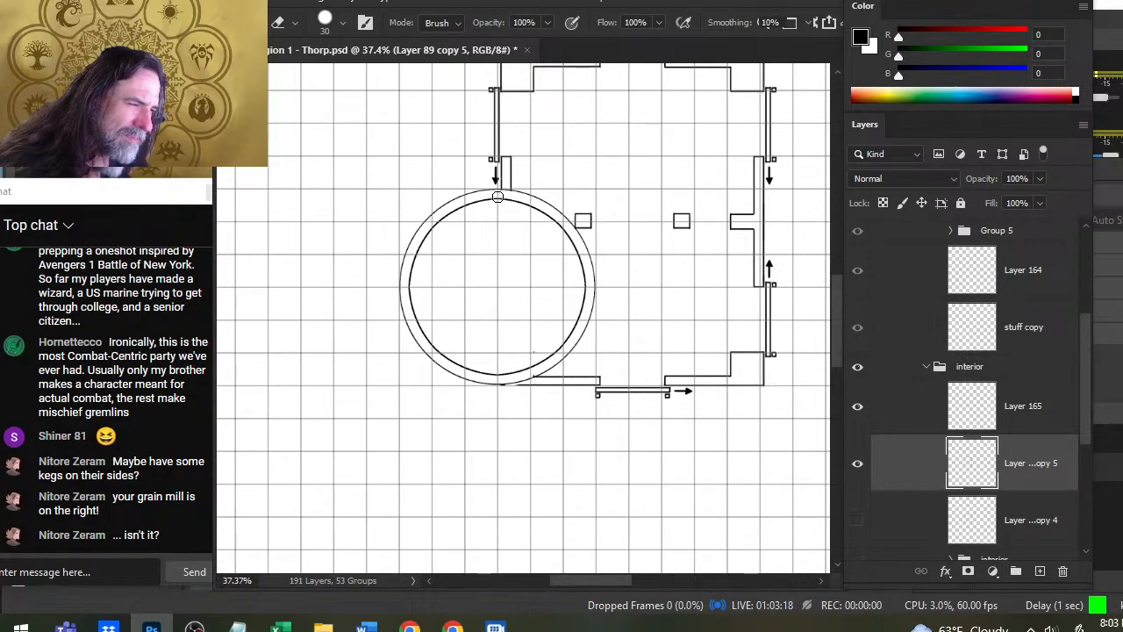
key(ctrl+z)
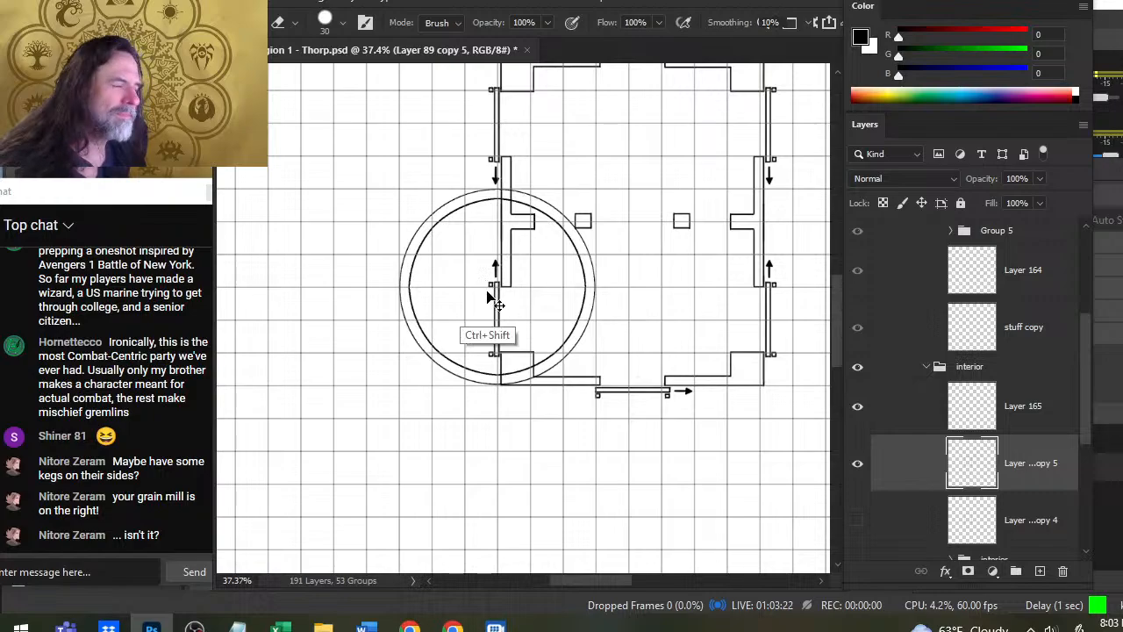
key(ctrl+shift+z)
- Smudge the west end of the south wall's outer line with a size 40 brush to extend it to the silo's ring
key(r)
key(bracketright)
key(bracketright)
key(bracketright)
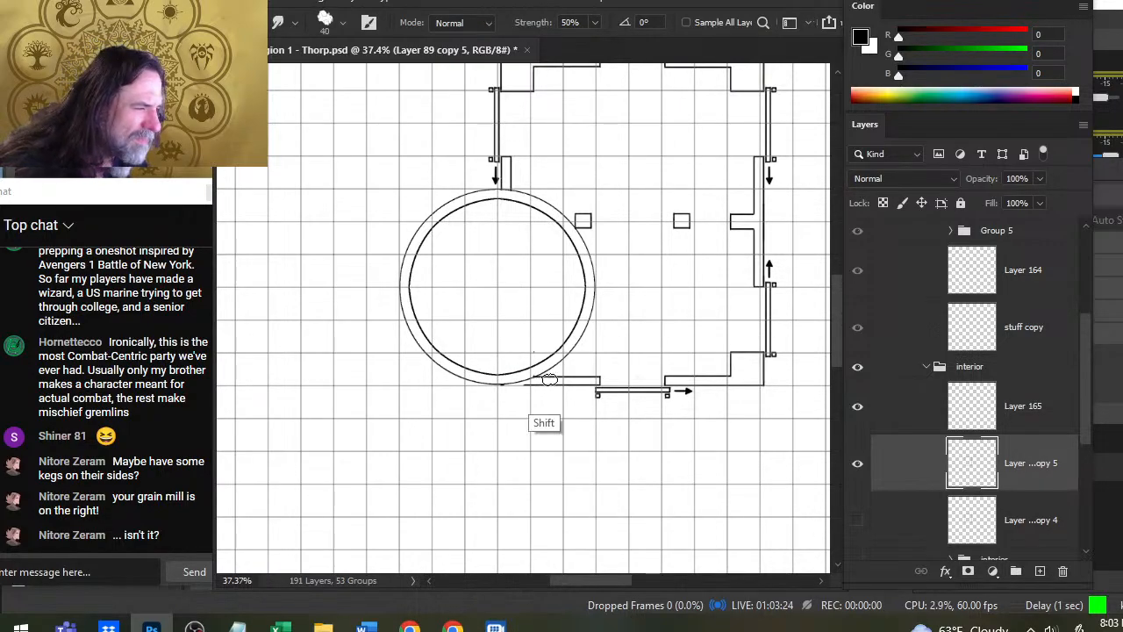
drag(562, 383, 480, 388)
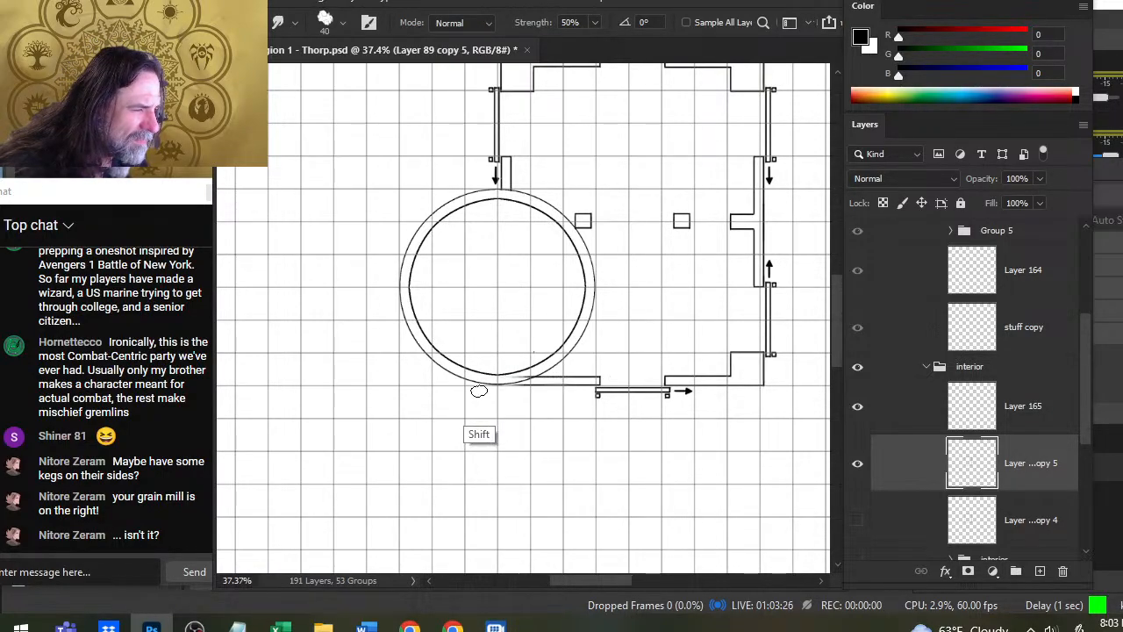
drag(556, 383, 491, 384)
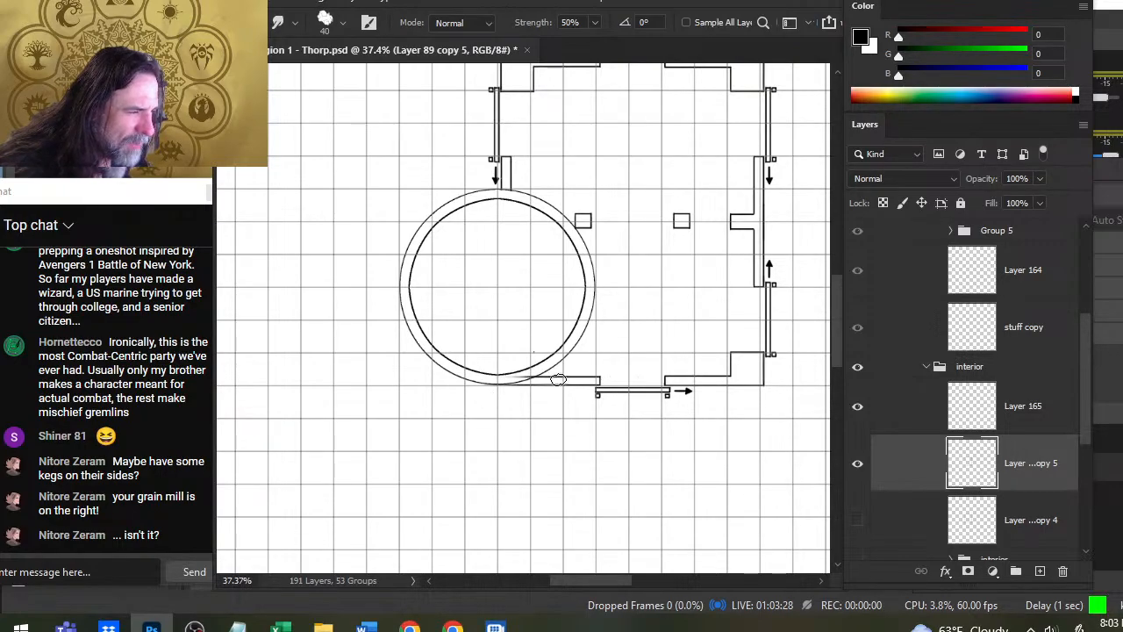
key(e)
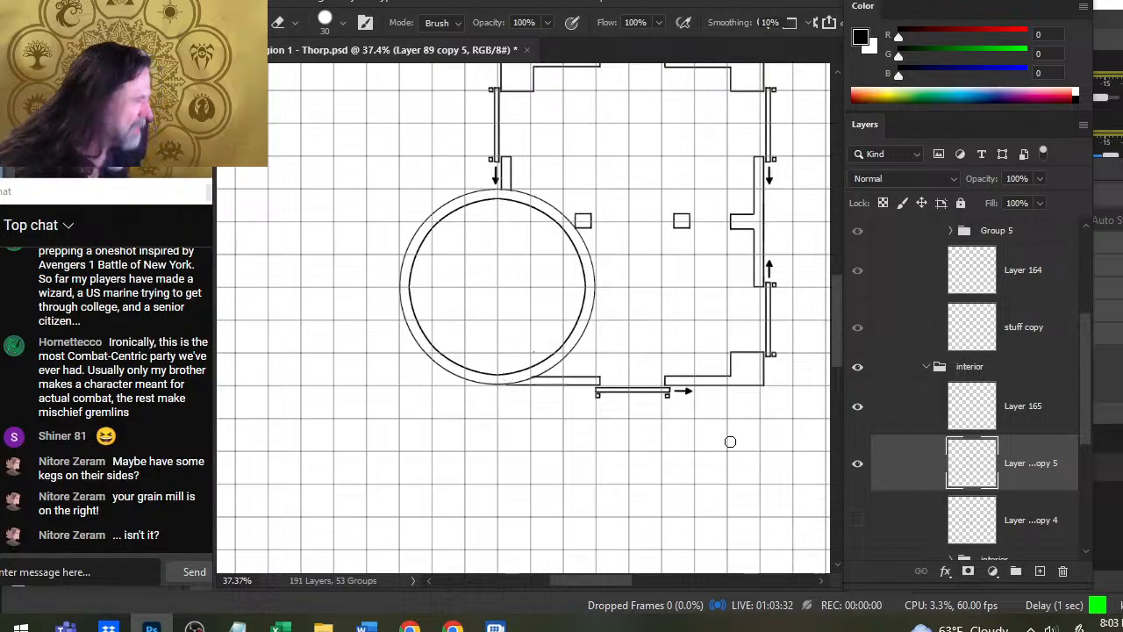
- Nudge the silo's ring layer into line with the south wall and smudge the wall's outer line on the wall layer to meet the ring
click(926, 403)
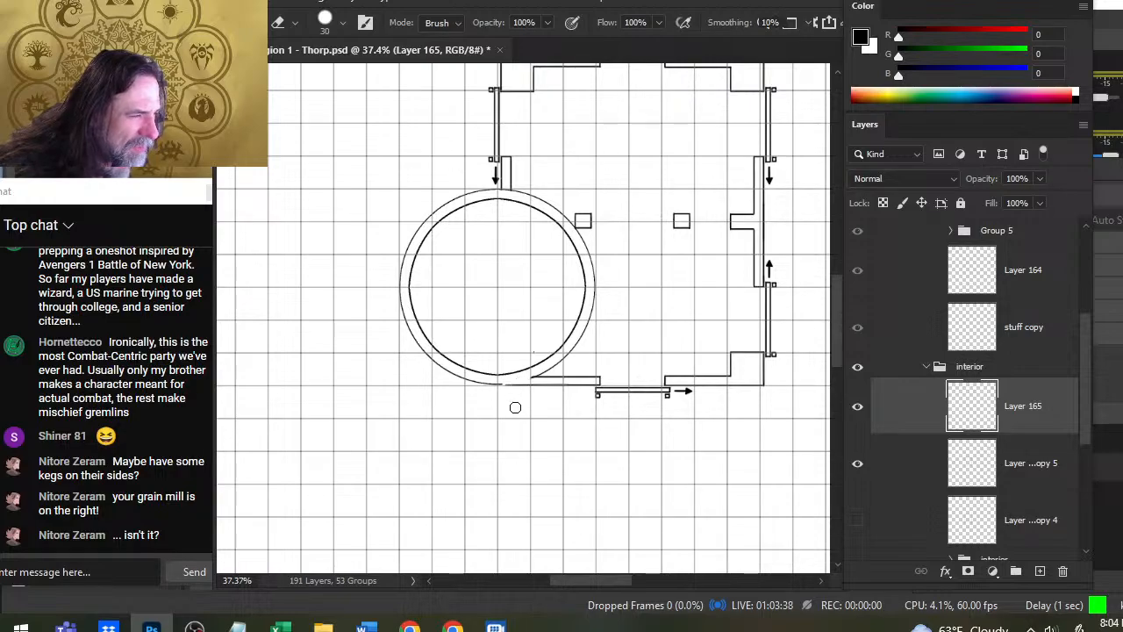
key(v)
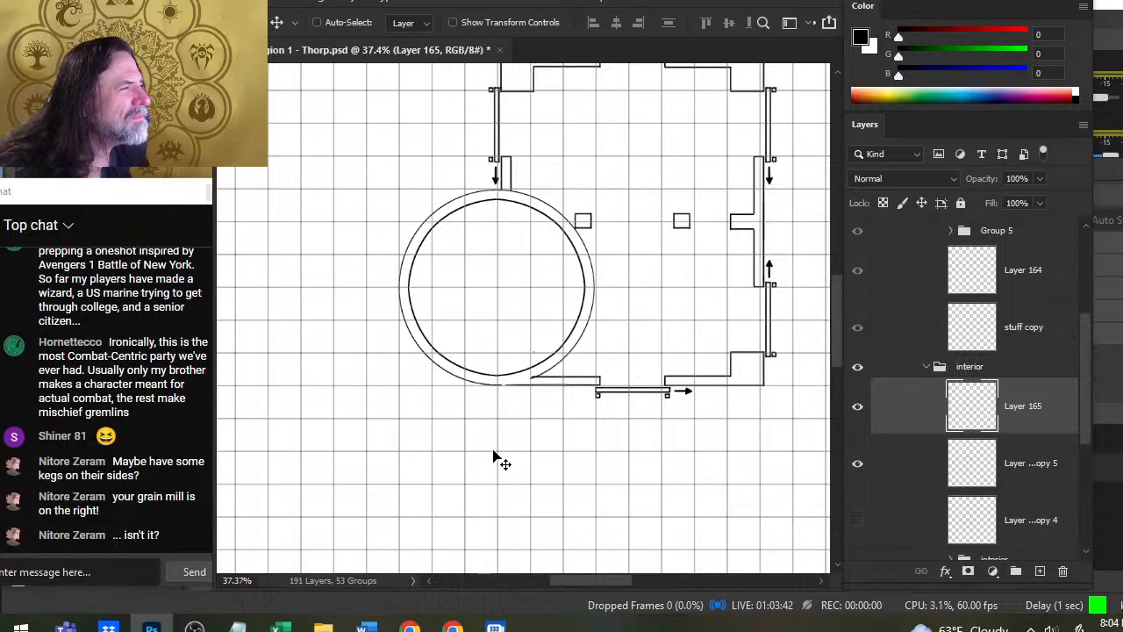
key(b)
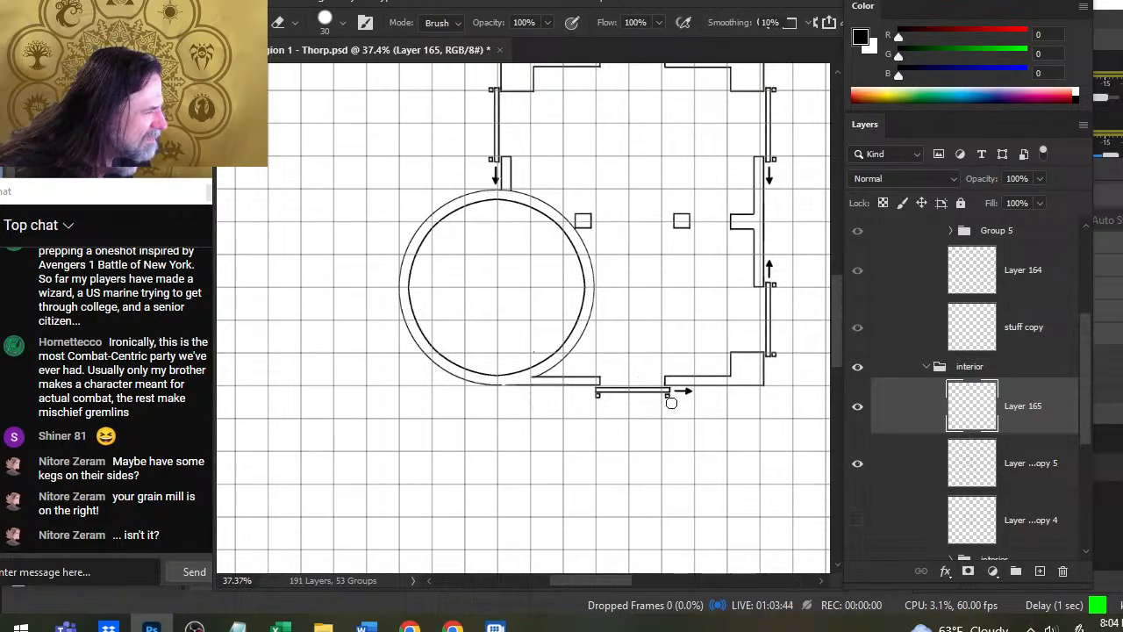
click(918, 460)
key(r)
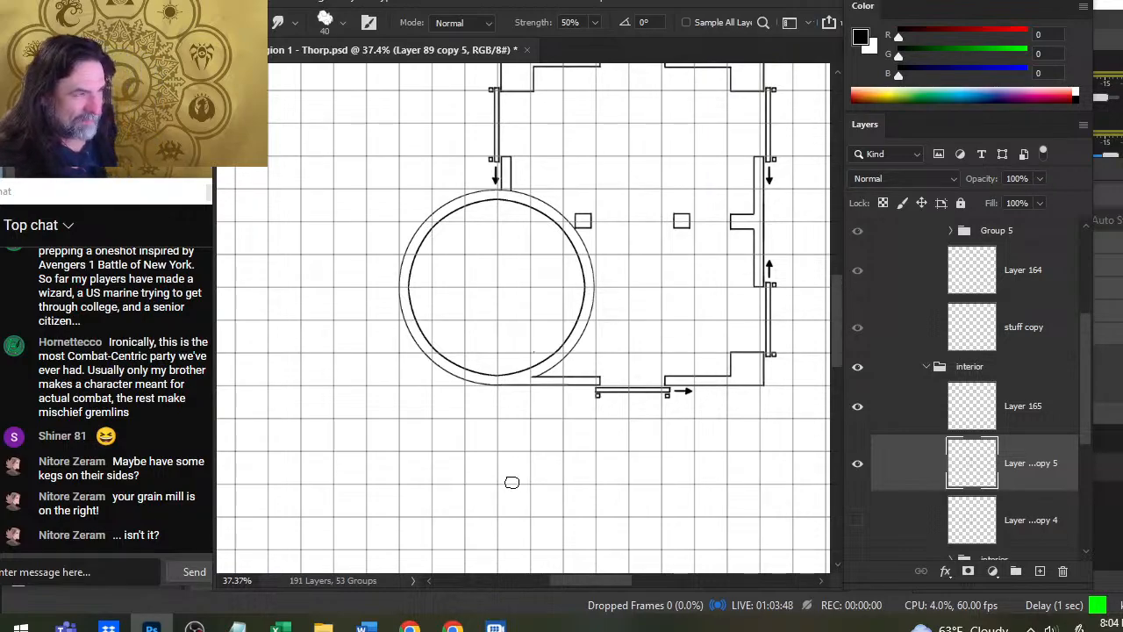
- On Layer 165, erase the ring line crossing the north wall stub and cut a one-square doorway through the ring's east side
click(896, 430)
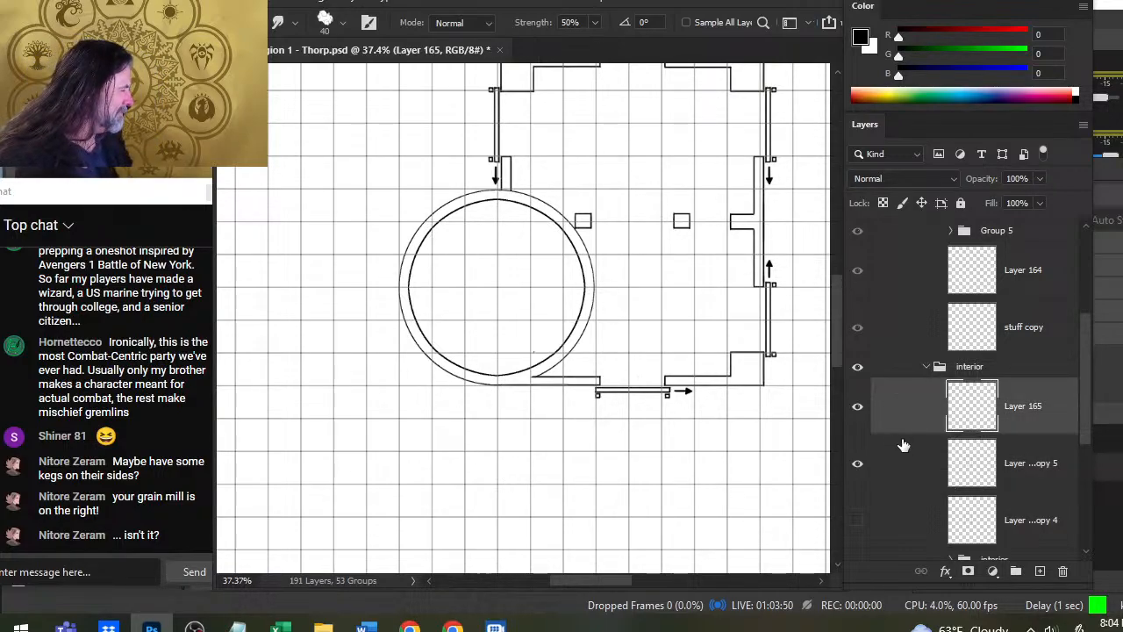
key(e)
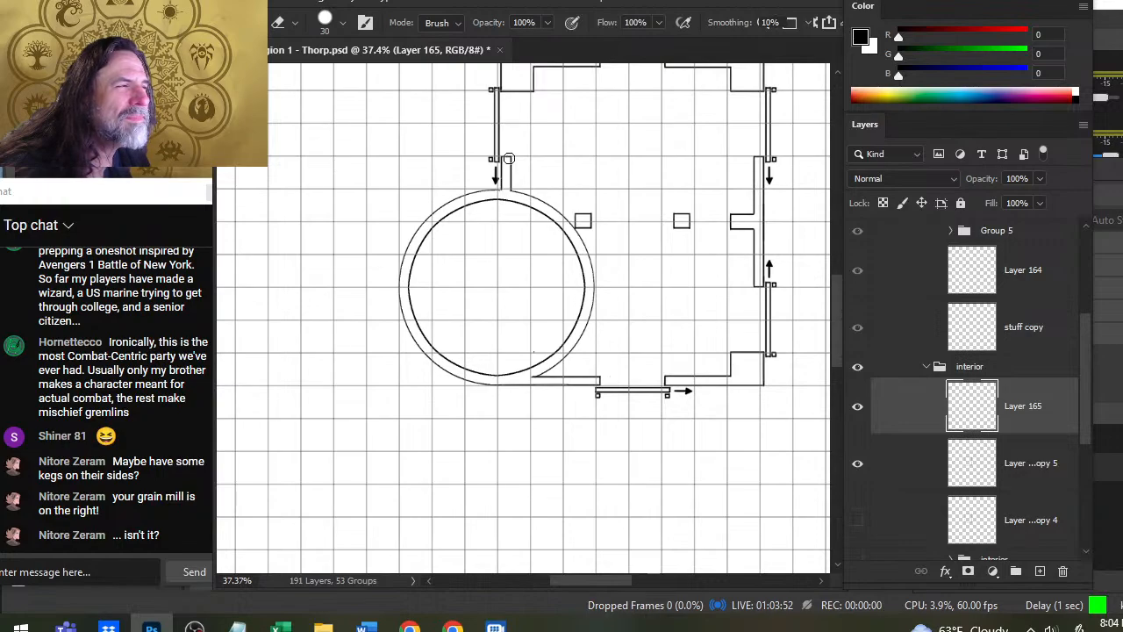
key(z)
drag(513, 312, 444, 308)
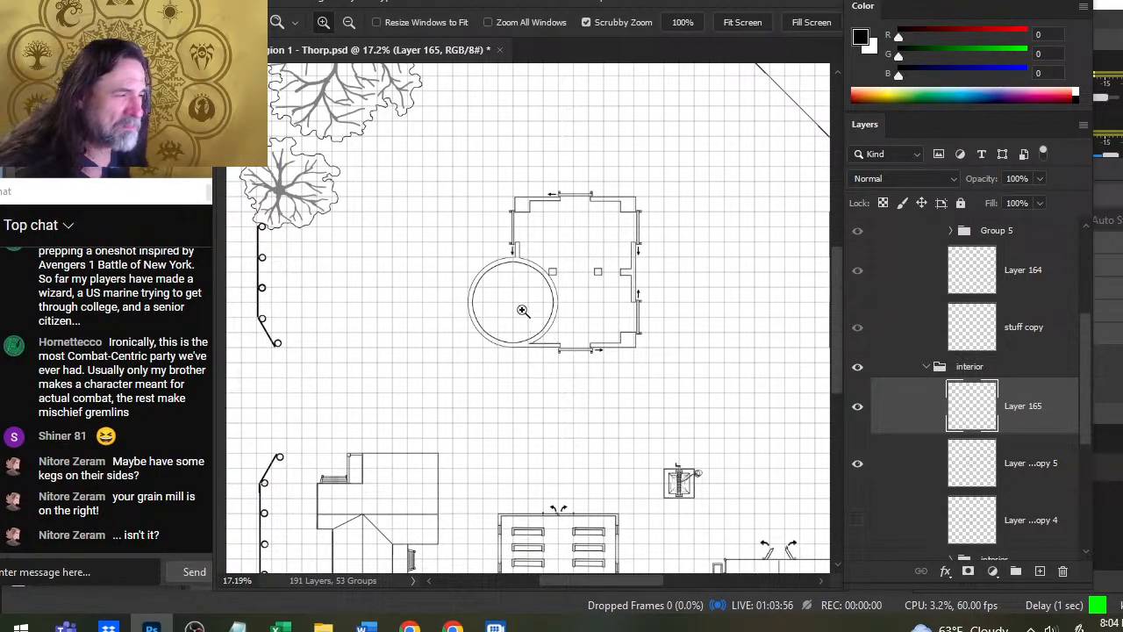
drag(522, 310, 585, 313)
mouse_move(562, 482)
mouse_down()
mouse_move(642, 416)
mouse_move(597, 418)
mouse_up()
key(e)
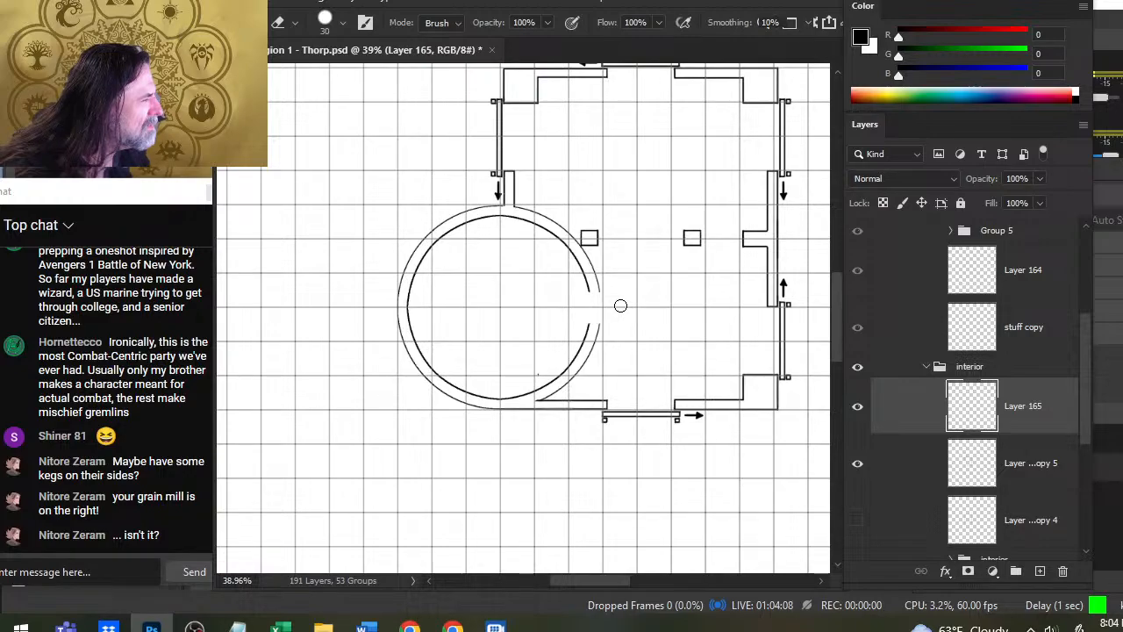
- Cap both cut ends of the silo's east doorway with short lines using a size 4 brush, and trim the overshoot
key(b)
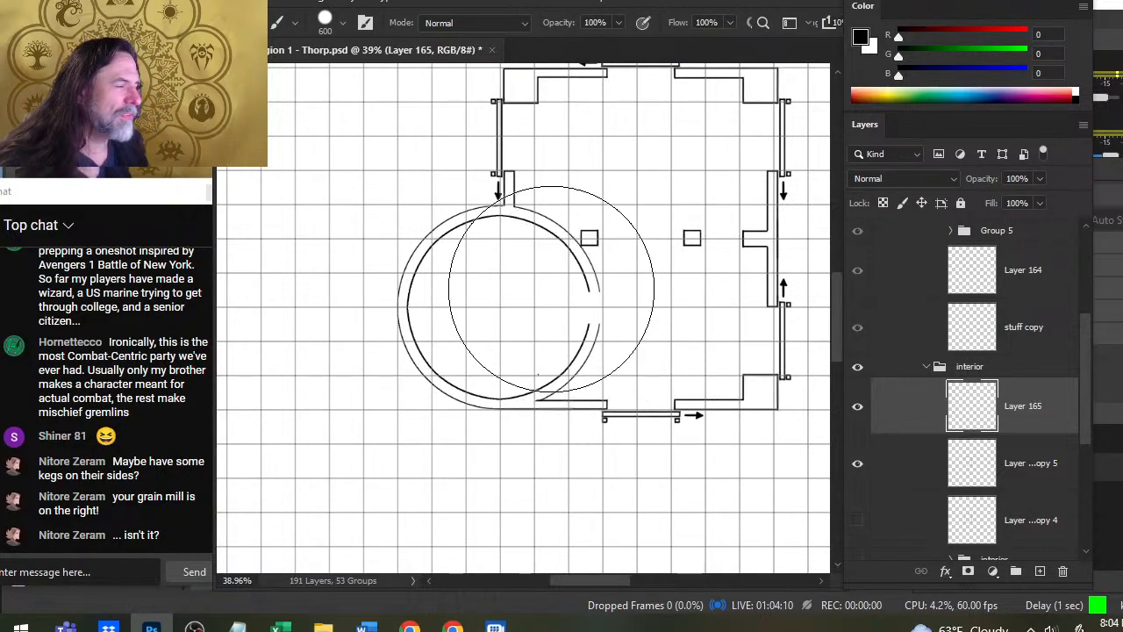
key(bracketleft)
key(bracketleft)
key(bracketleft)
key(bracketleft)
key(bracketleft)
key(bracketleft)
key(bracketleft)
key(bracketleft)
key(bracketleft)
key(bracketleft)
key(bracketleft)
key(bracketleft)
key(bracketleft)
key(bracketleft)
key(bracketleft)
key(bracketleft)
key(bracketleft)
key(bracketleft)
key(bracketleft)
key(bracketleft)
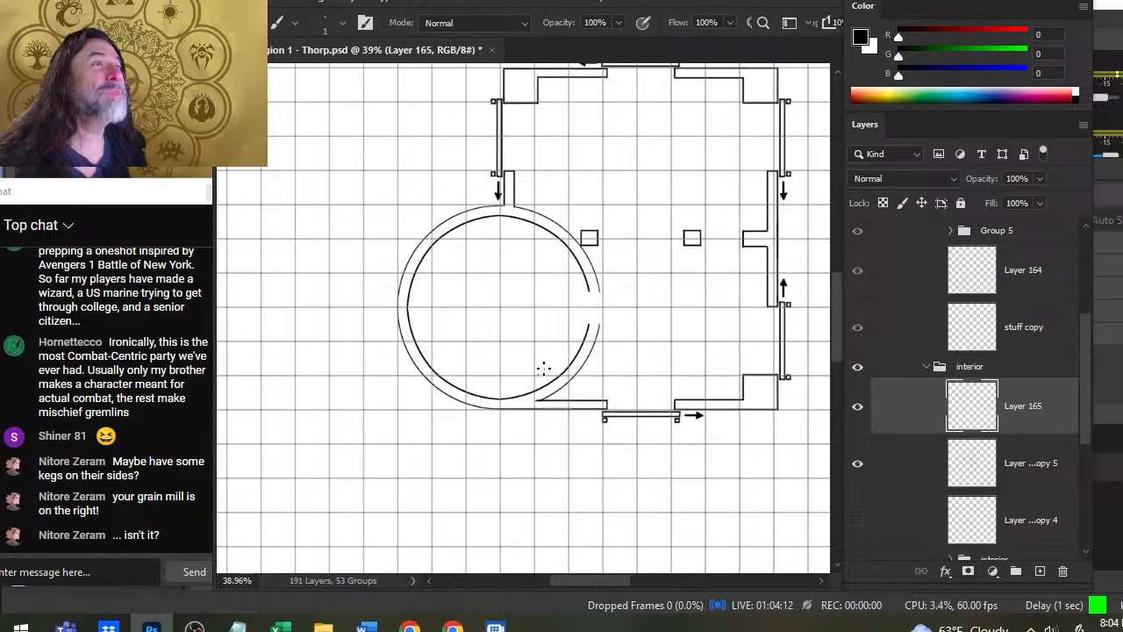
key(bracketright)
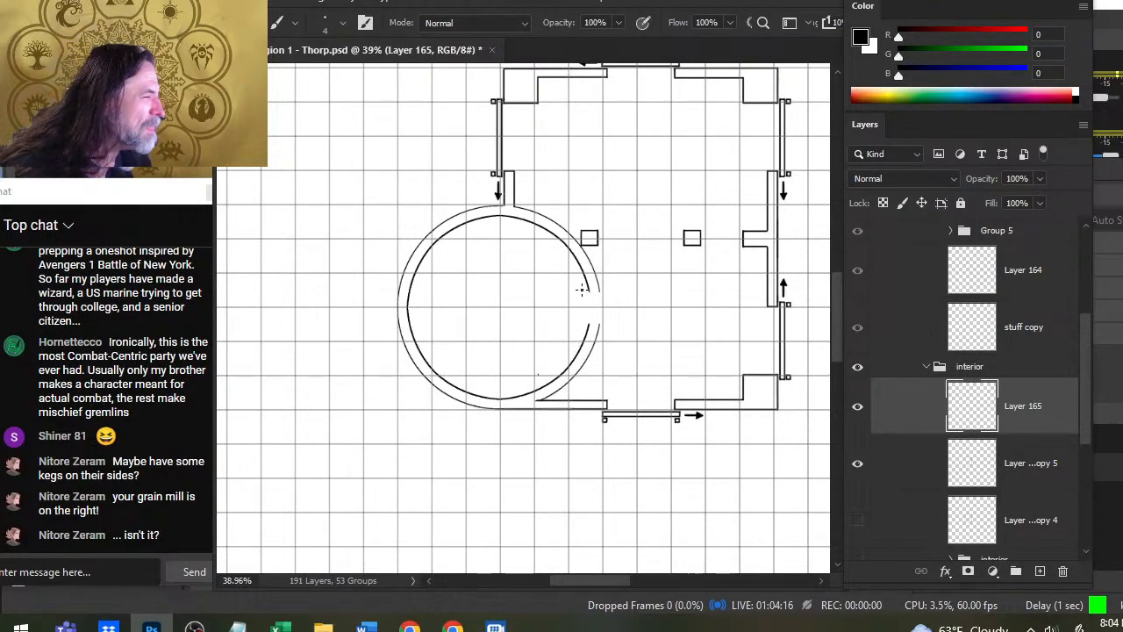
mouse_move(588, 292)
mouse_down()
mouse_move(600, 290)
mouse_move(602, 323)
mouse_up()
key(e)
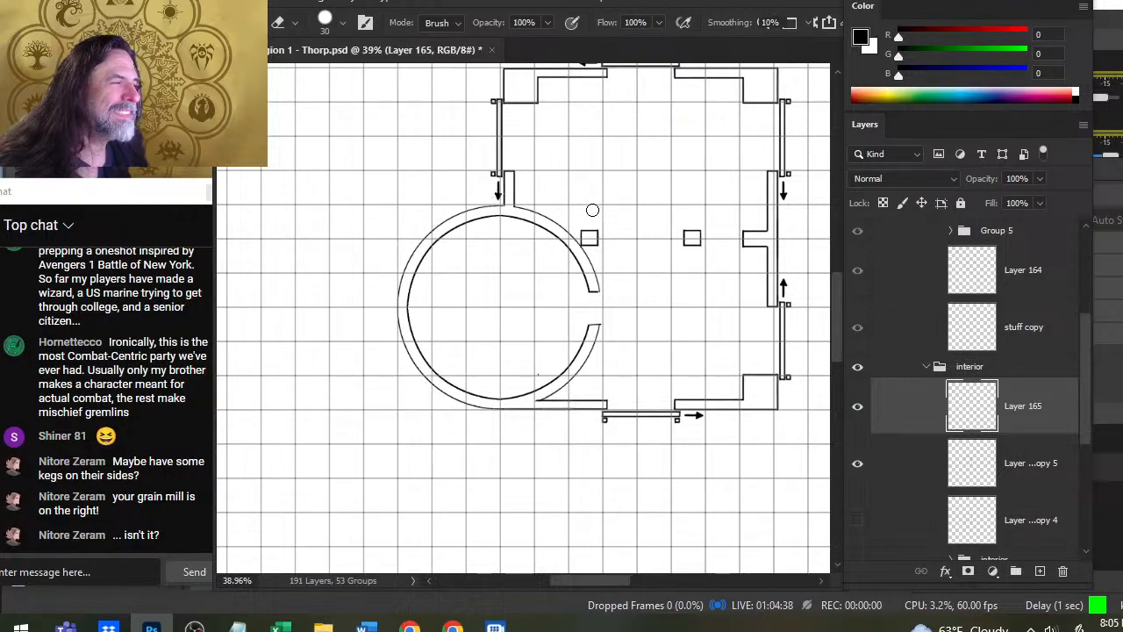
- Erase the square pillar touching the silo's ring on the wall layer Layer 89 copy 5
click(894, 459)
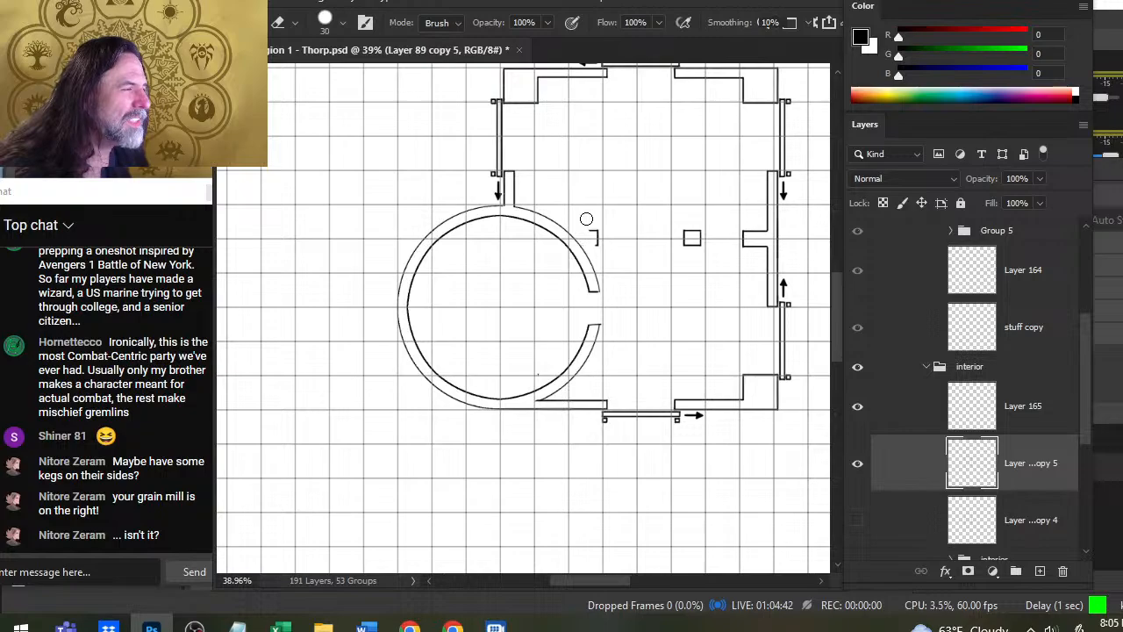
key(b)
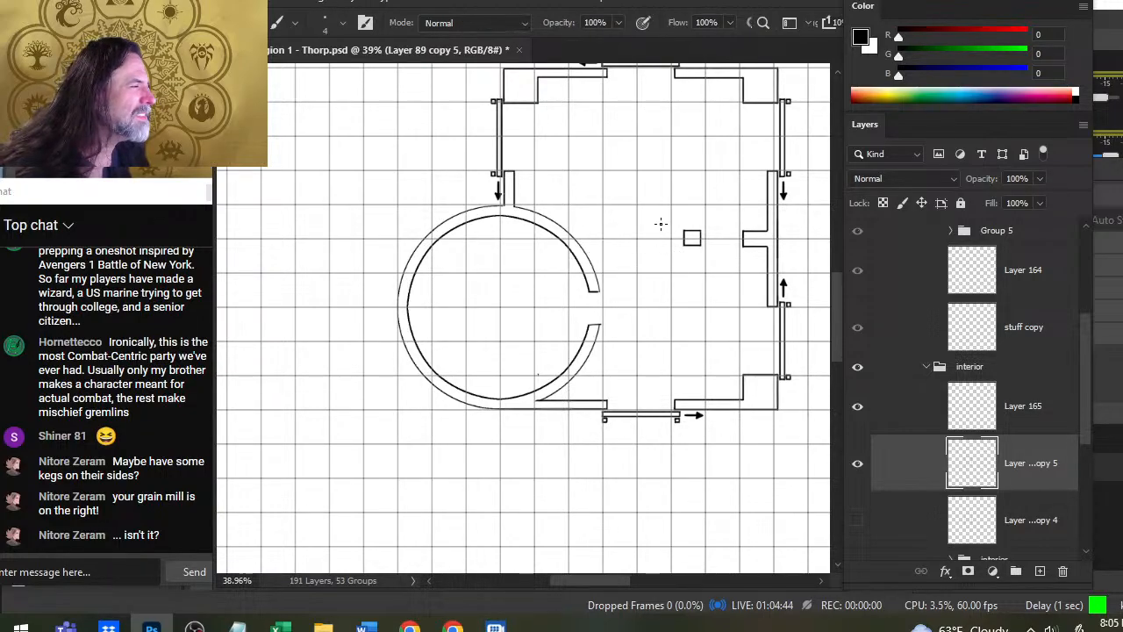
key(ctrl+z)
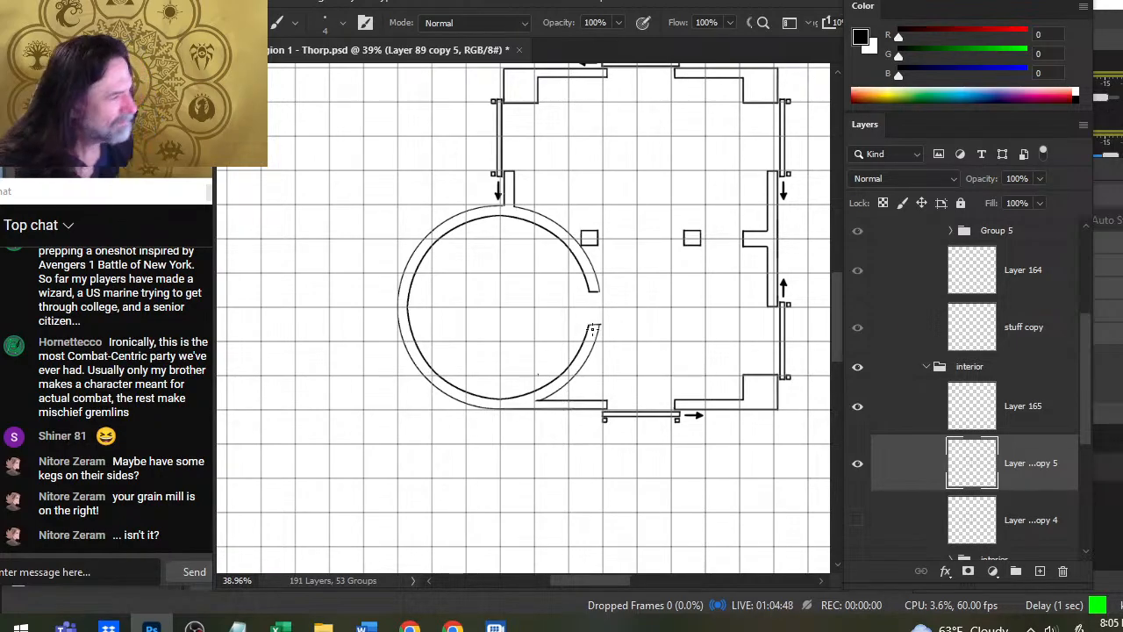
key(e)
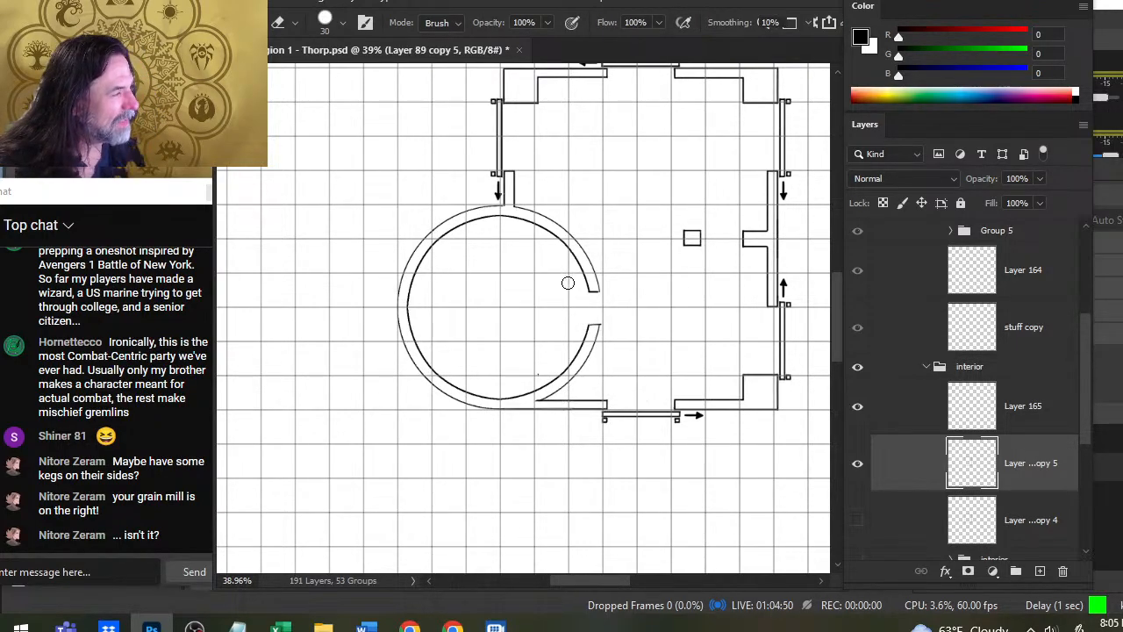
- Lasso the remaining square pillar, try shifting it west, and remove it from the wall layer
key(l)
drag(719, 219, 730, 218)
key(v)
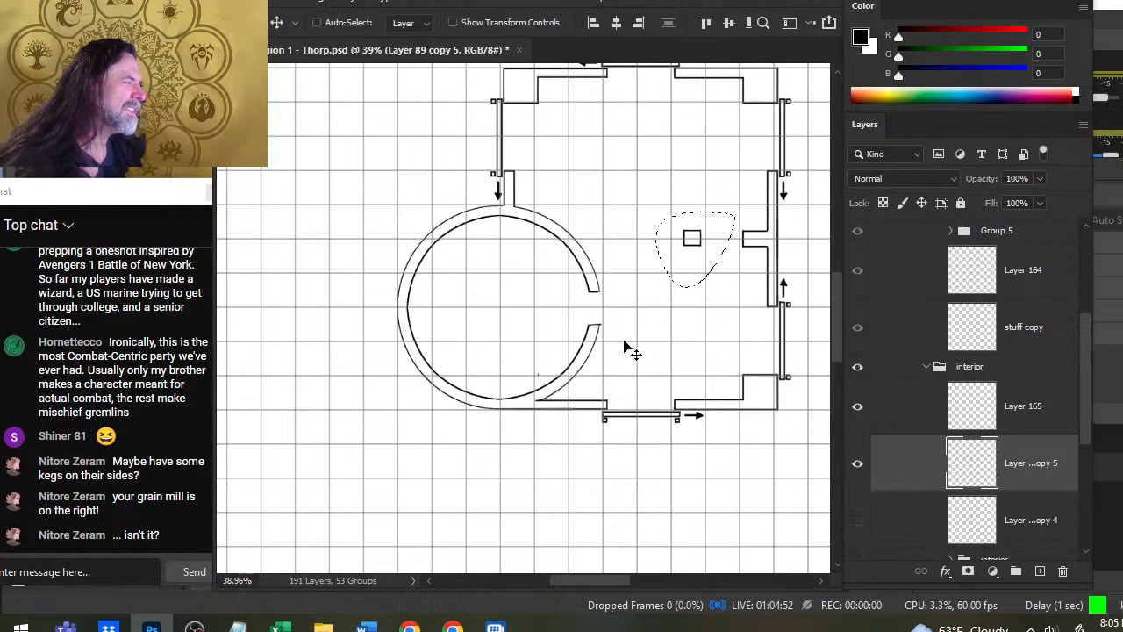
key(Left)
key(Left)
key(Left)
key(Left)
key(Left)
key(Left)
key(Left)
key(Left)
key(shift+Left)
key(shift+Left)
key(shift+Left)
key(shift+Left)
key(shift+Left)
key(shift+Left)
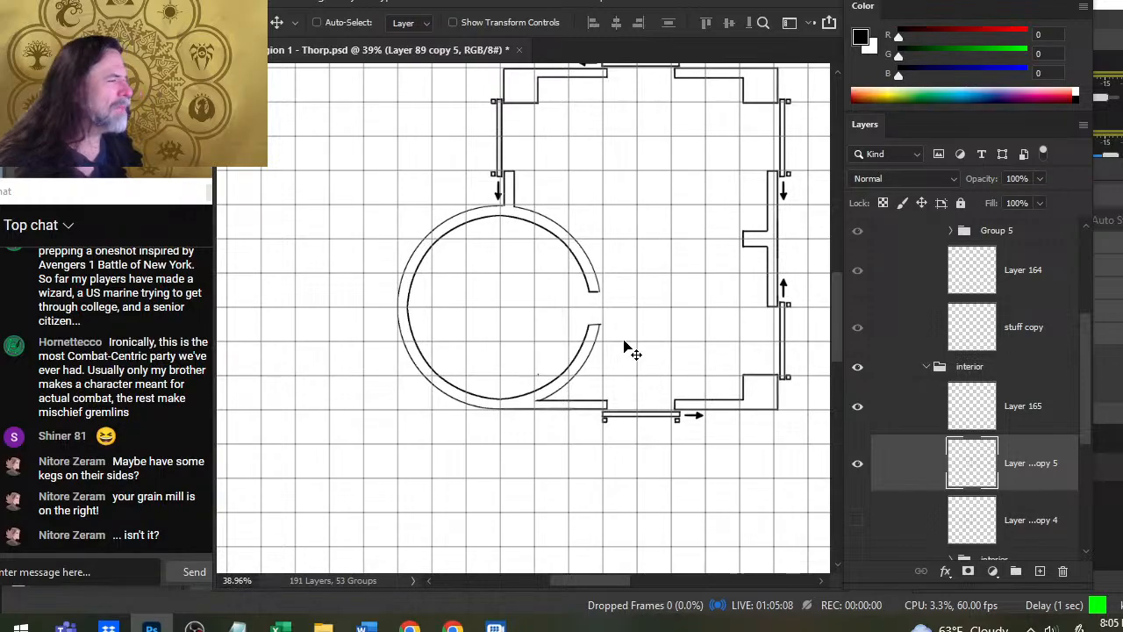
- On Layer 165, erase a doorway through the silo's west wall directly opposite the east doorway using a size 30 eraser
key(z)
drag(665, 306, 601, 303)
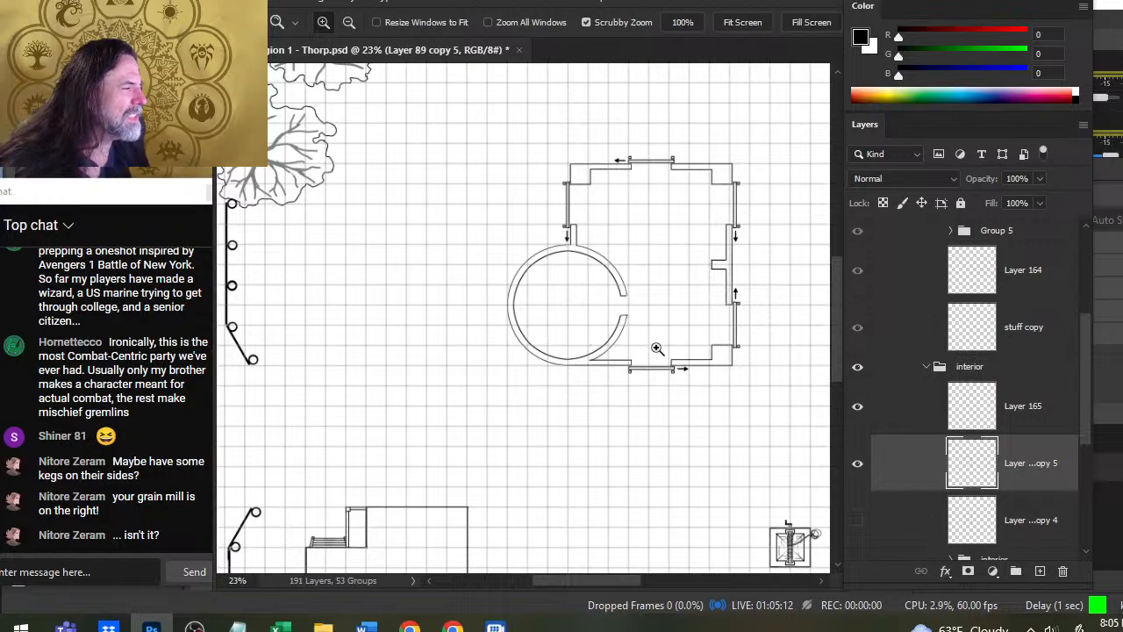
drag(512, 303, 585, 313)
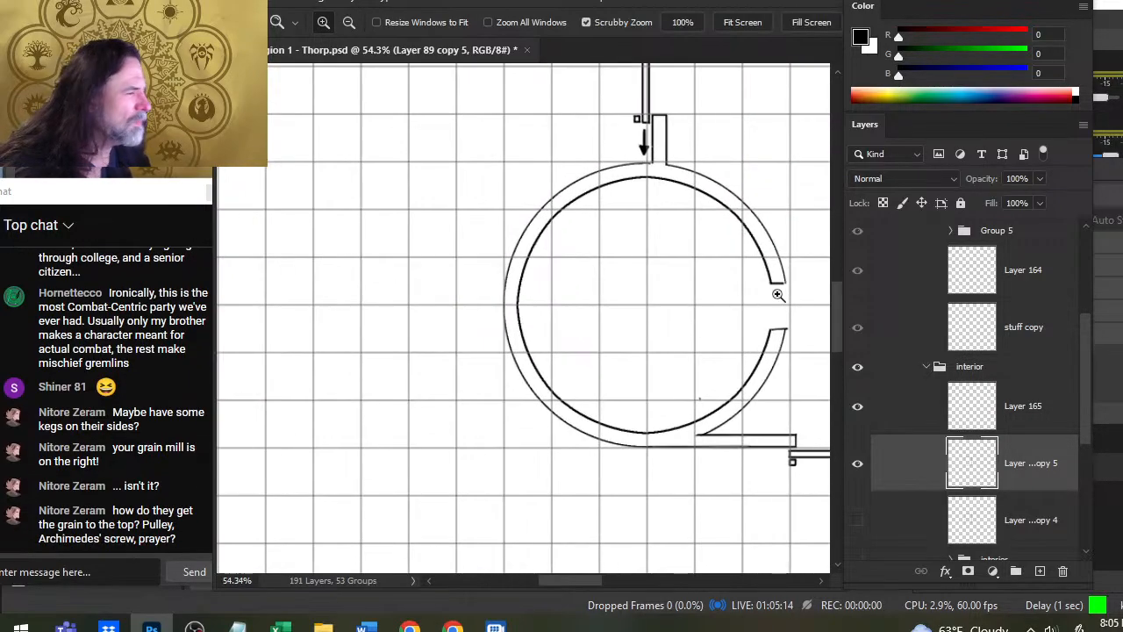
key(b)
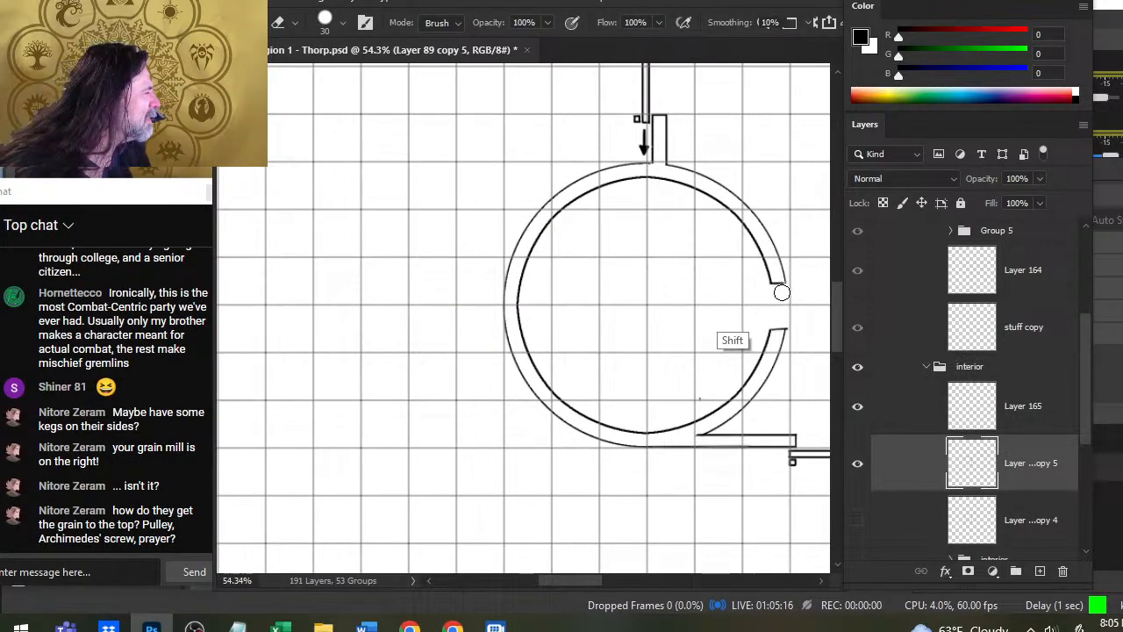
click(886, 419)
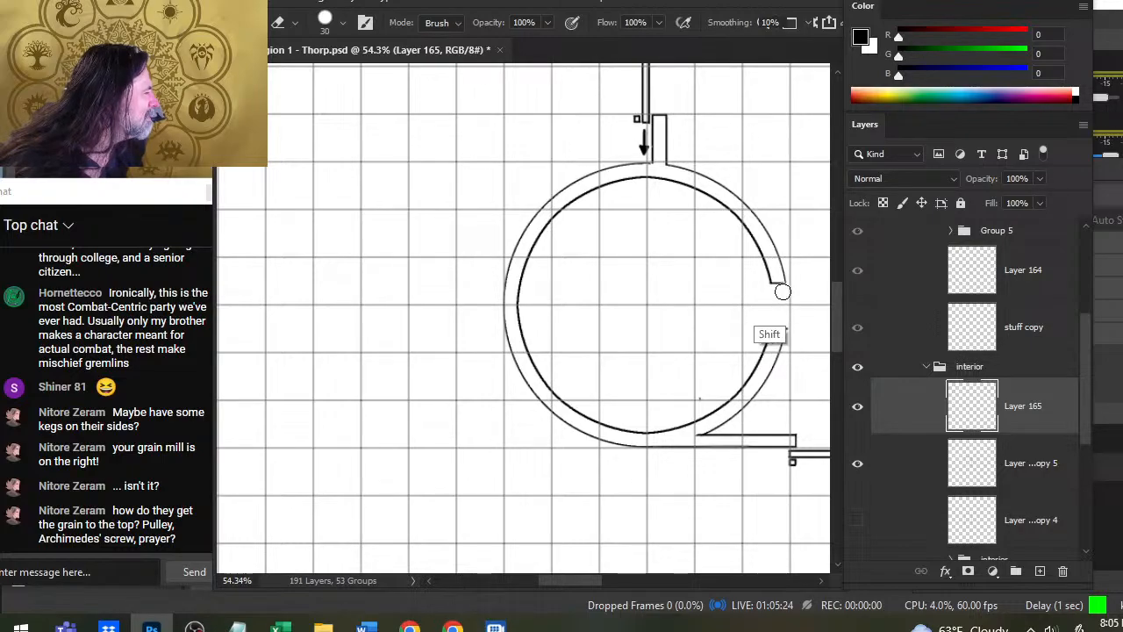
mouse_move(783, 292)
mouse_down()
mouse_move(701, 286)
mouse_move(419, 319)
mouse_up()
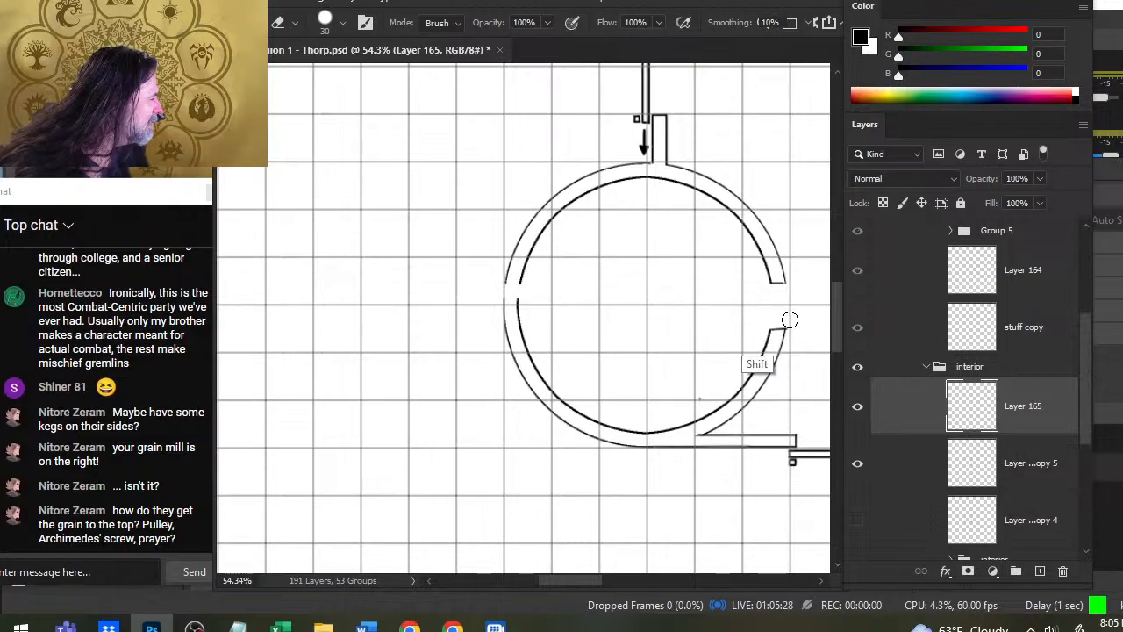
shift+click(544, 306)
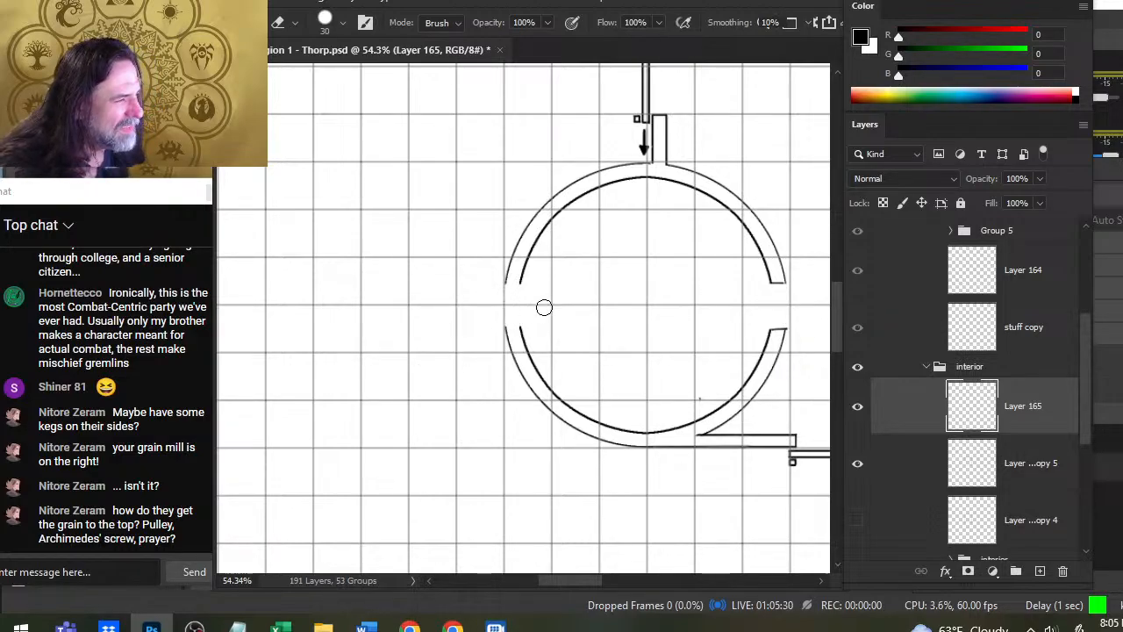
- Cap both cut ends of the silo's west doorway with short size 4 brush lines and trim the overshoot
key(b)
drag(520, 281, 503, 281)
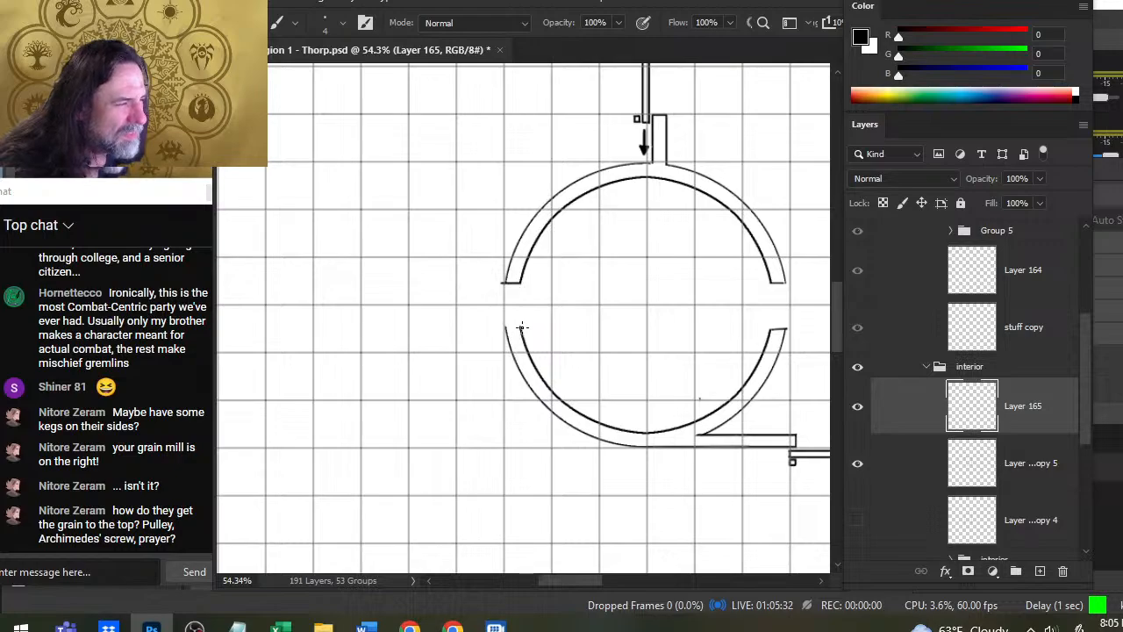
drag(522, 326, 503, 325)
key(e)
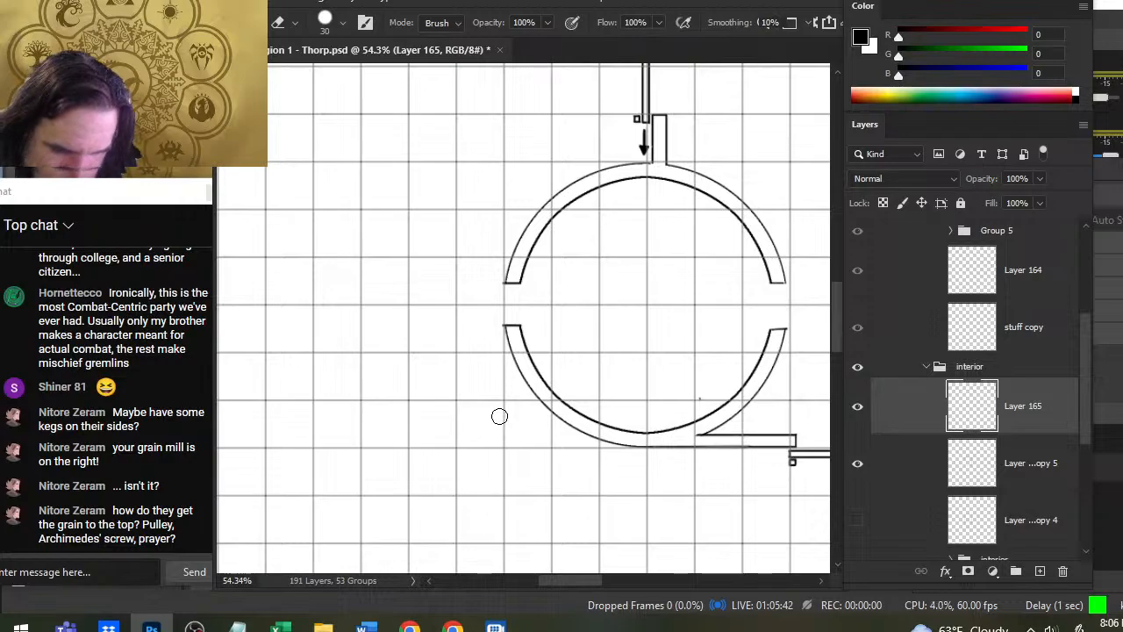
- Add a new layer above Layer 165 and undo the trial curved stroke beside the silo
drag(672, 256, 550, 275)
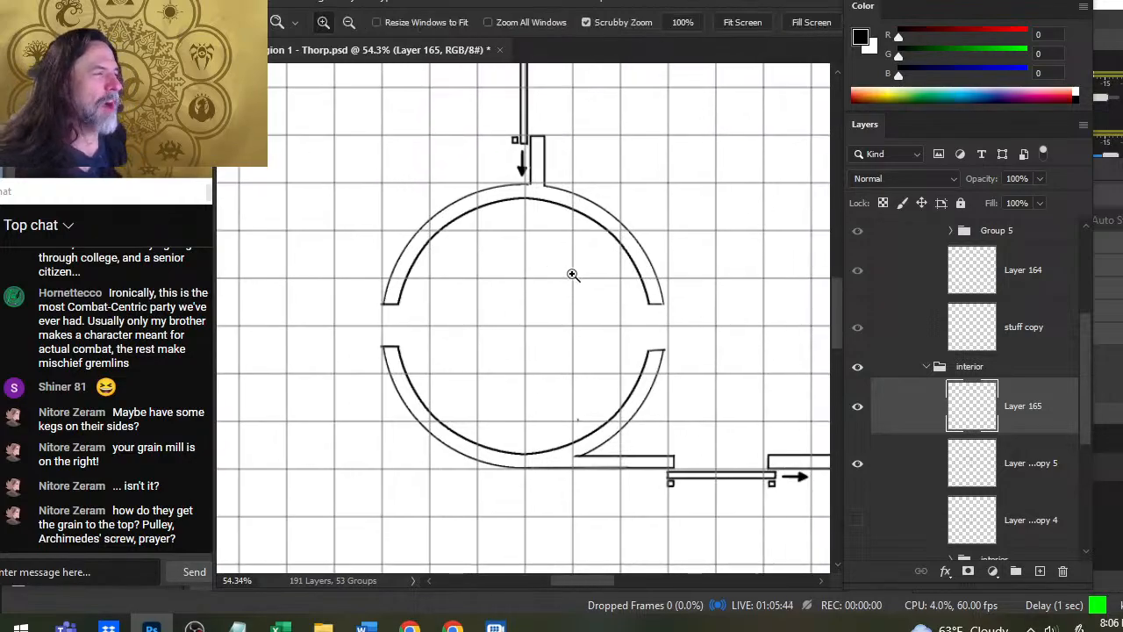
drag(630, 290, 527, 296)
drag(679, 265, 590, 407)
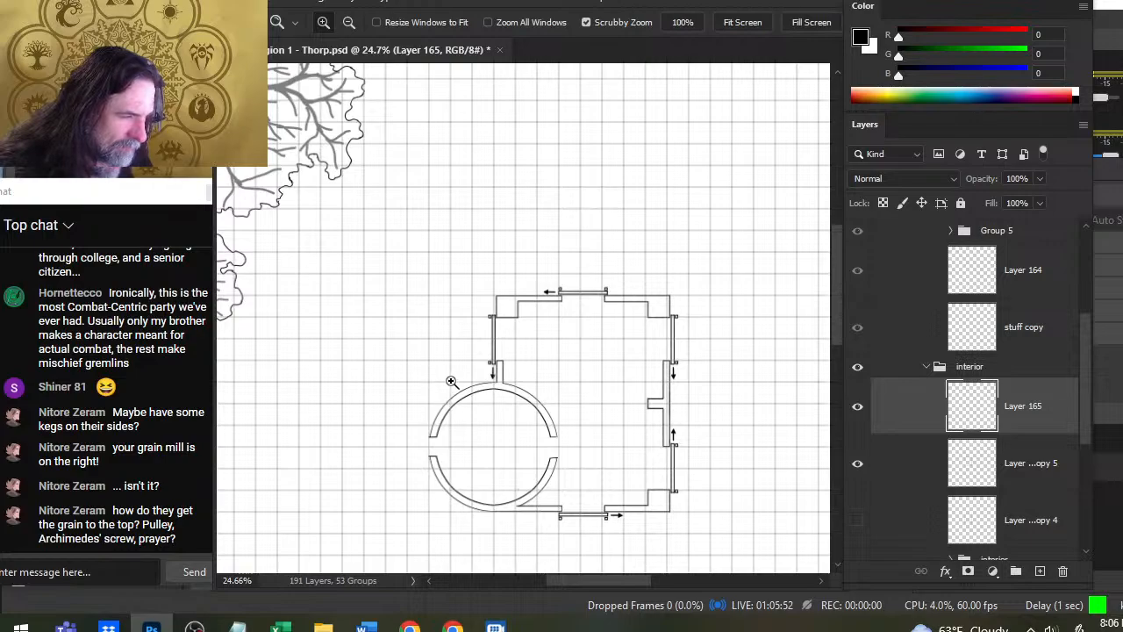
drag(451, 383, 461, 386)
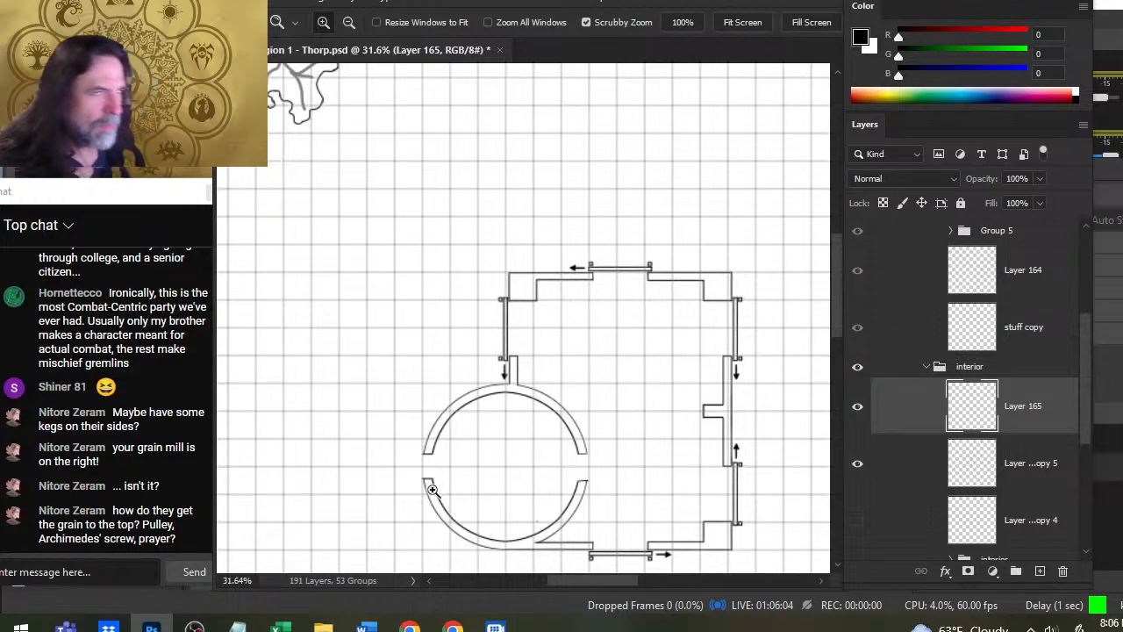
key(b)
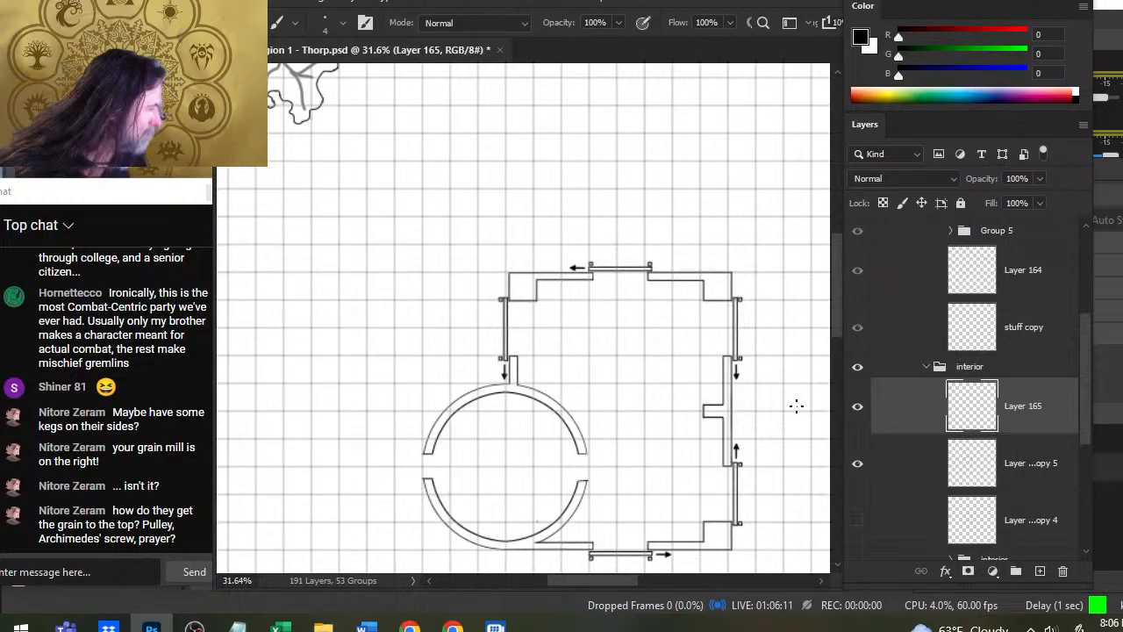
click(1040, 572)
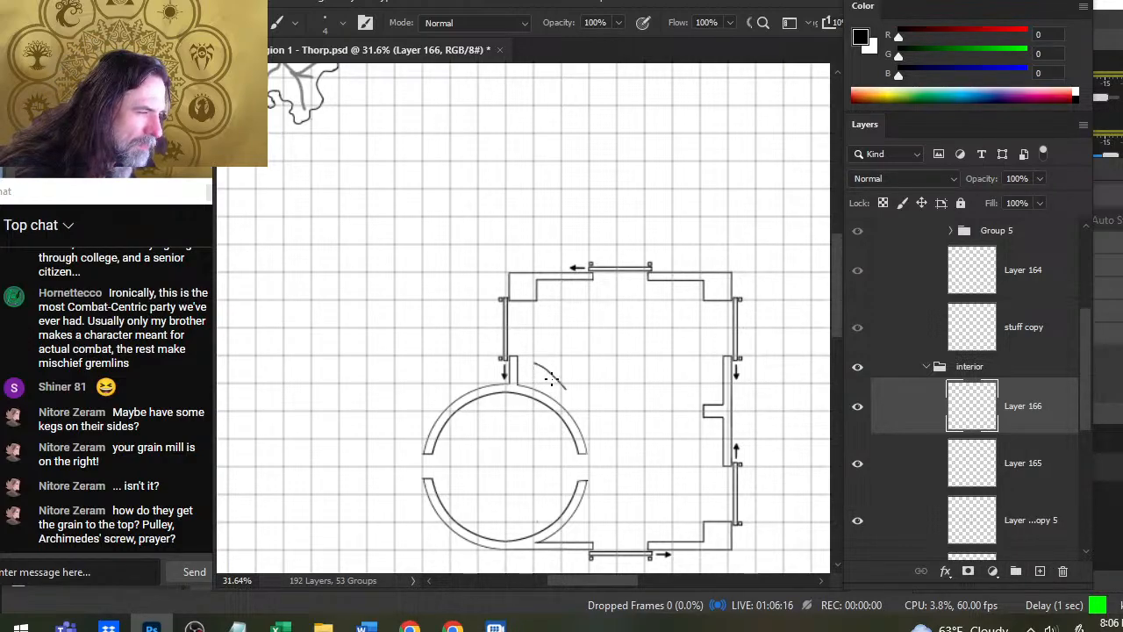
key(ctrl+z)
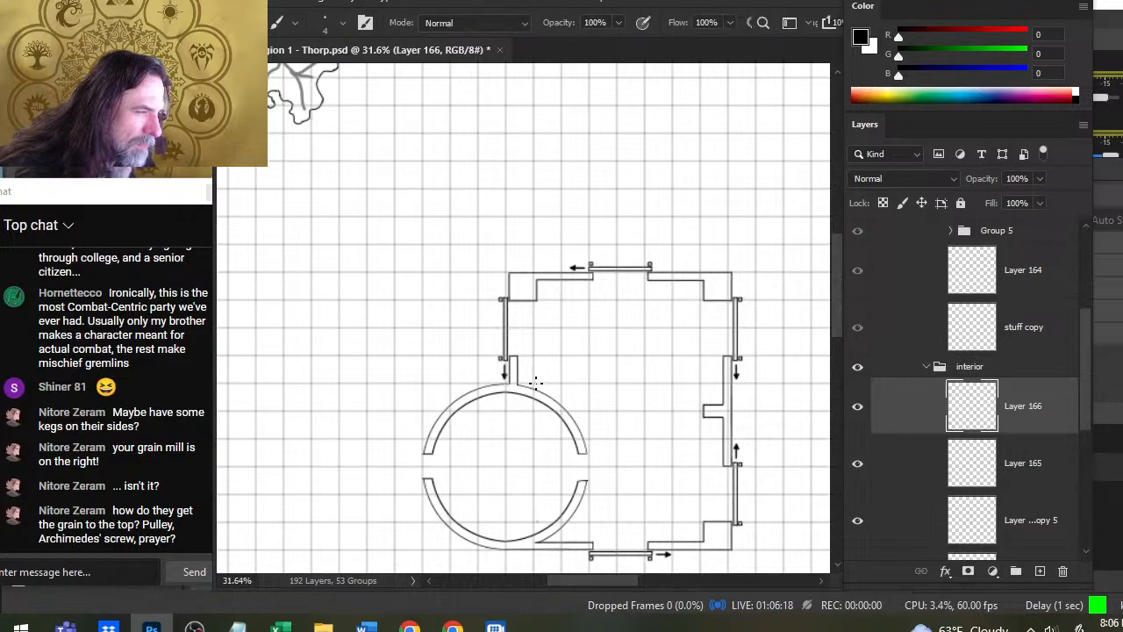
- Stamp a solid black size 800 brush disc centred over the round silo on Layer 166
key(bracketright)
key(bracketright)
key(bracketright)
key(bracketright)
key(bracketright)
key(bracketright)
key(bracketright)
key(bracketright)
key(bracketright)
key(bracketright)
key(bracketright)
key(bracketright)
key(bracketright)
key(bracketright)
key(bracketright)
key(bracketright)
key(bracketright)
key(bracketright)
key(bracketright)
key(bracketright)
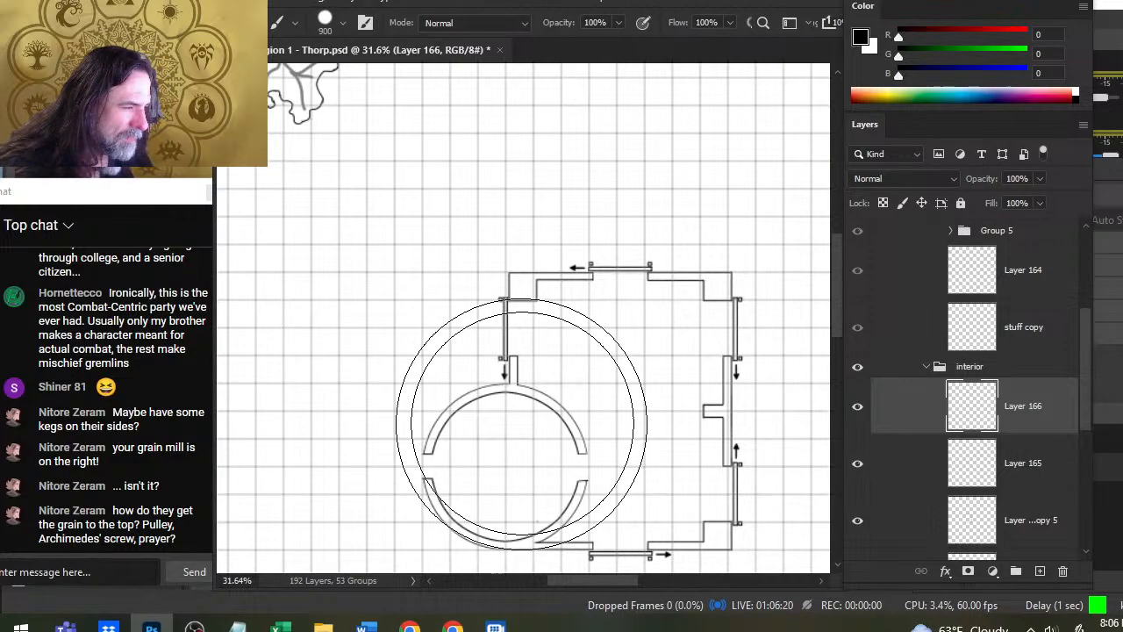
key(bracketleft)
key(bracketleft)
key(bracketleft)
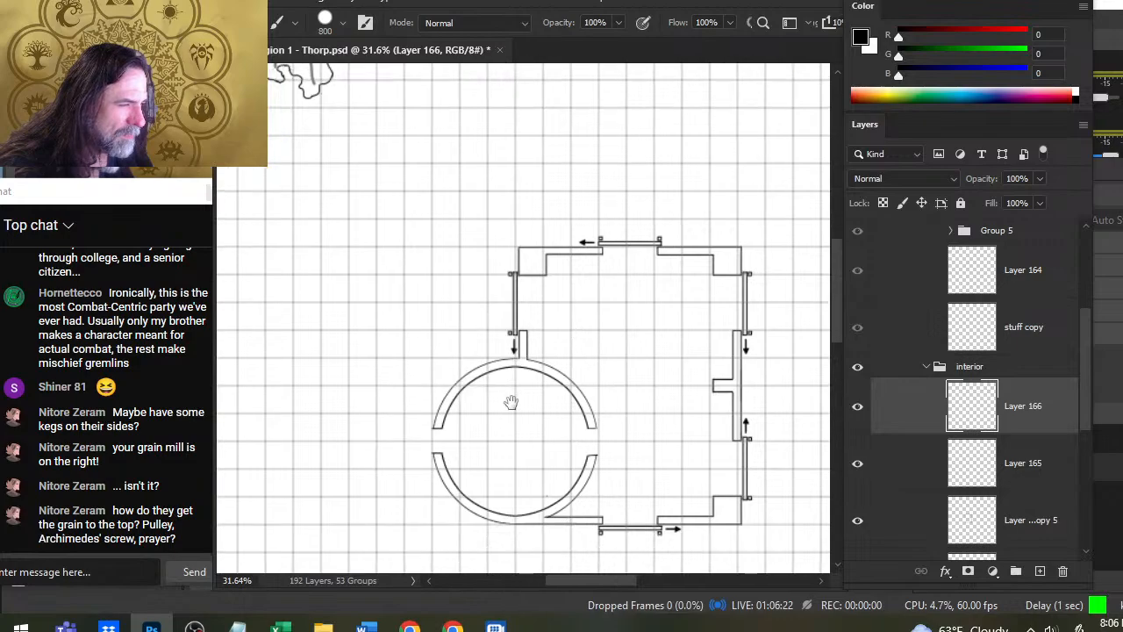
drag(500, 439, 518, 311)
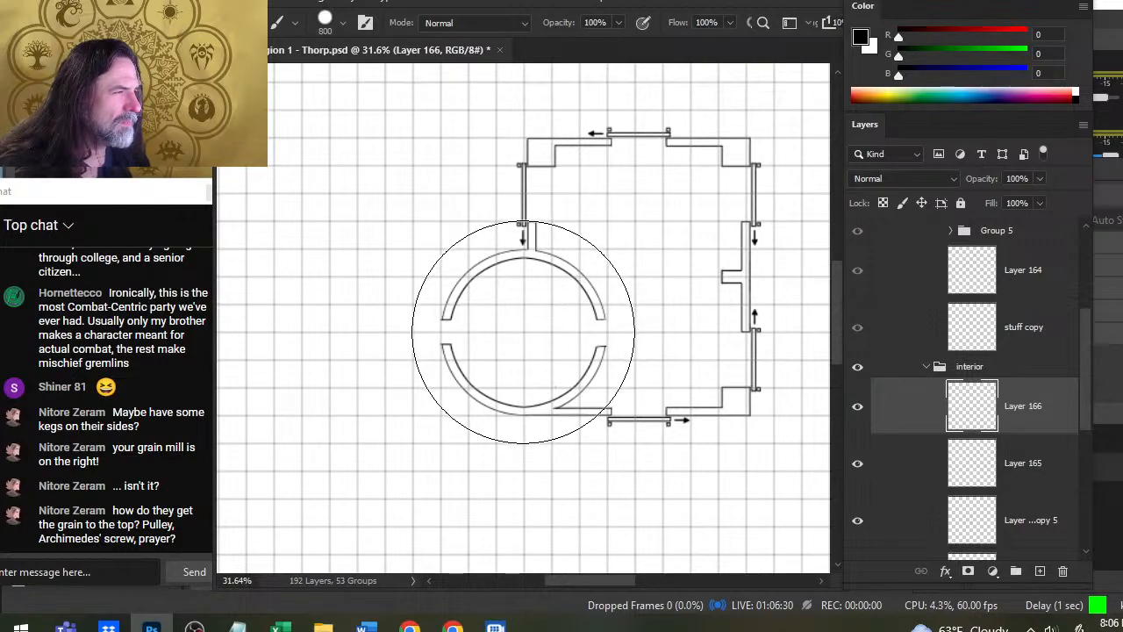
click(523, 332)
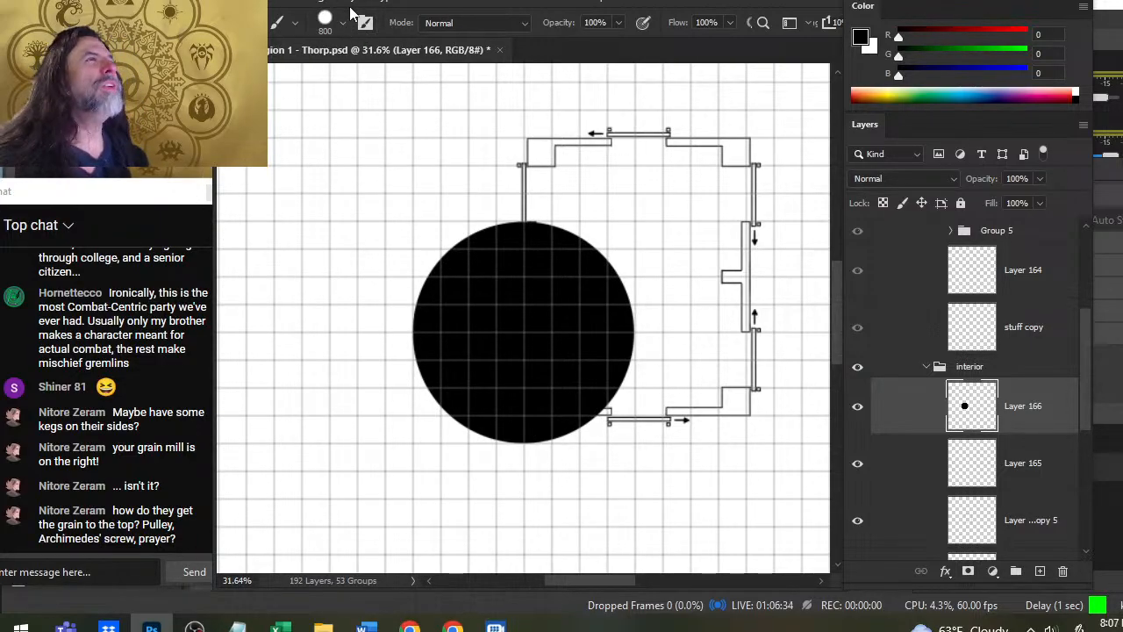
- Select the black disc, contract the selection by 4 pixels, and clear its interior to leave a thin ring around the silo
click(410, 5)
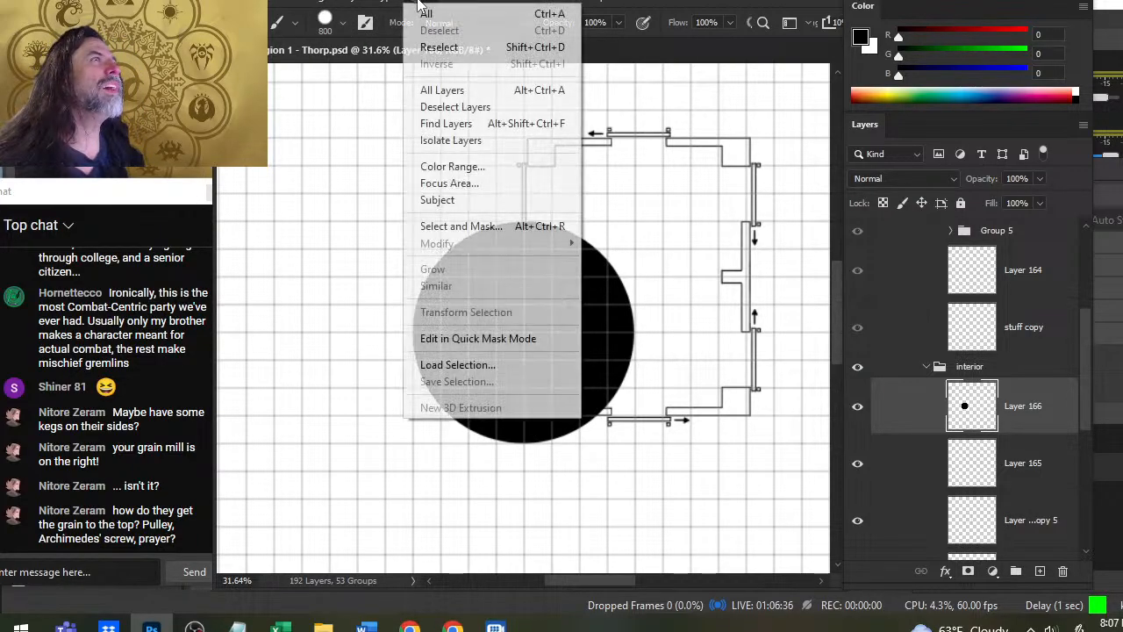
click(319, 183)
key(w)
click(521, 322)
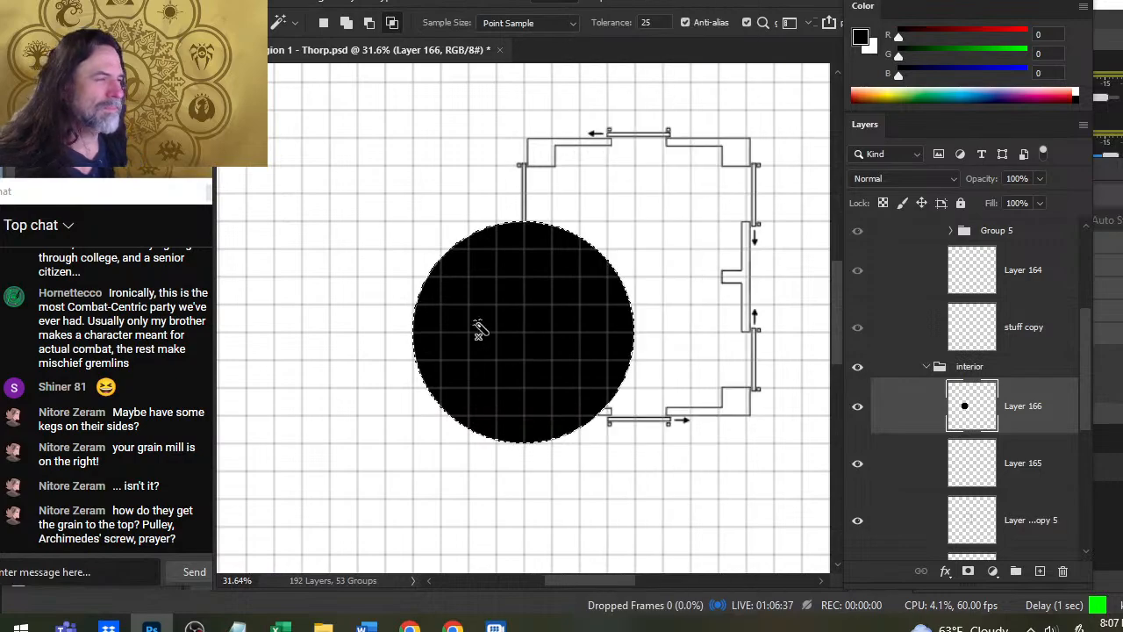
click(413, 4)
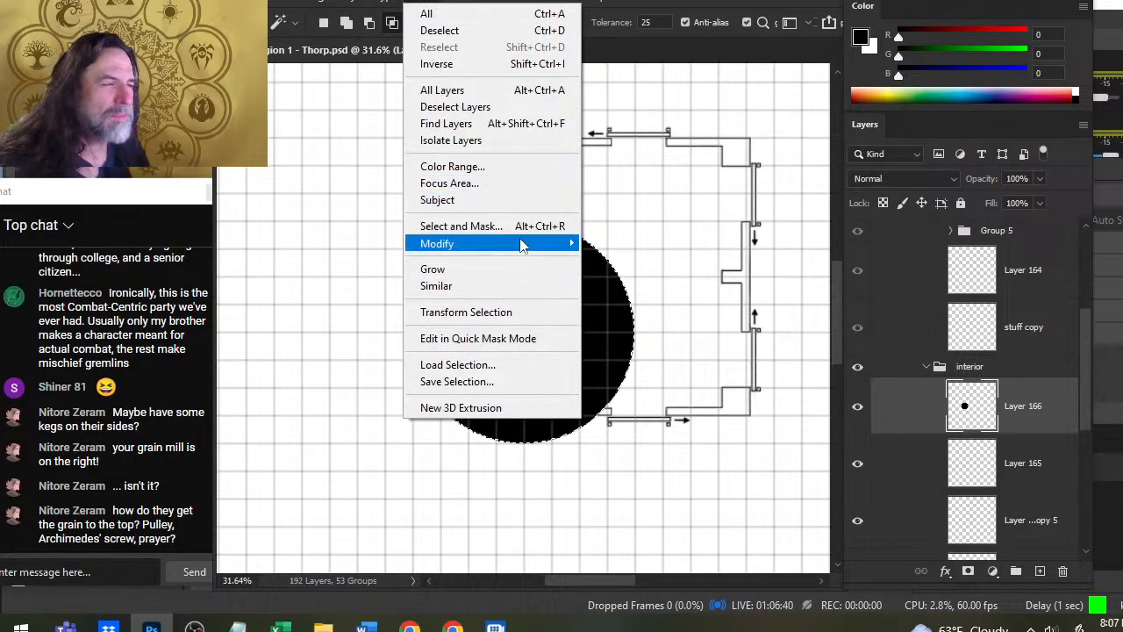
mouse_move(525, 244)
click(639, 292)
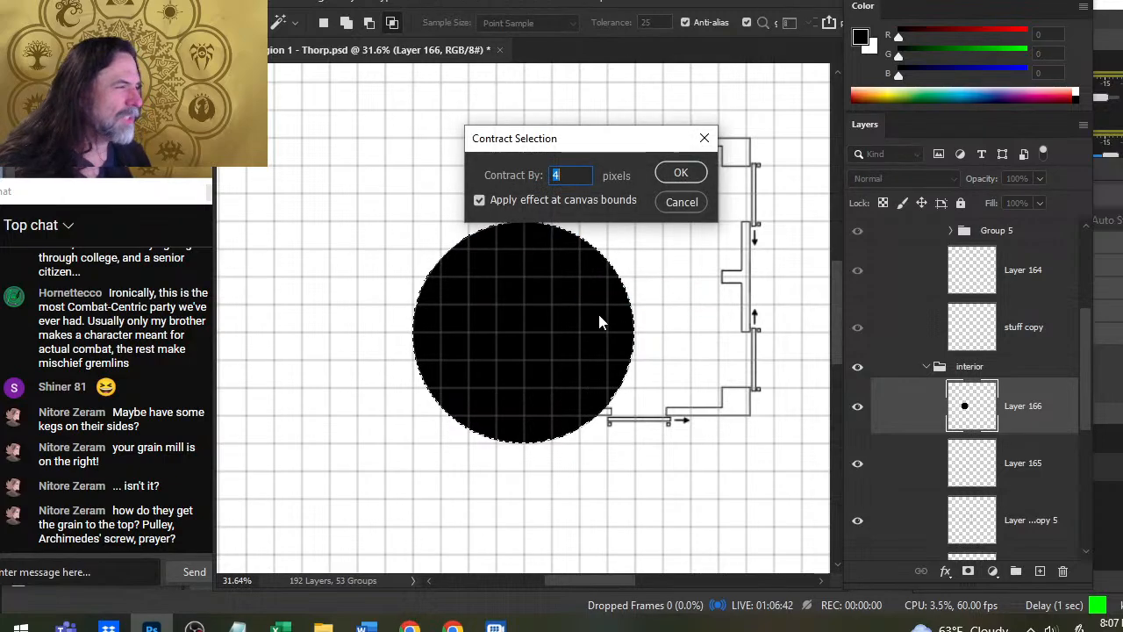
key(Return)
key(b)
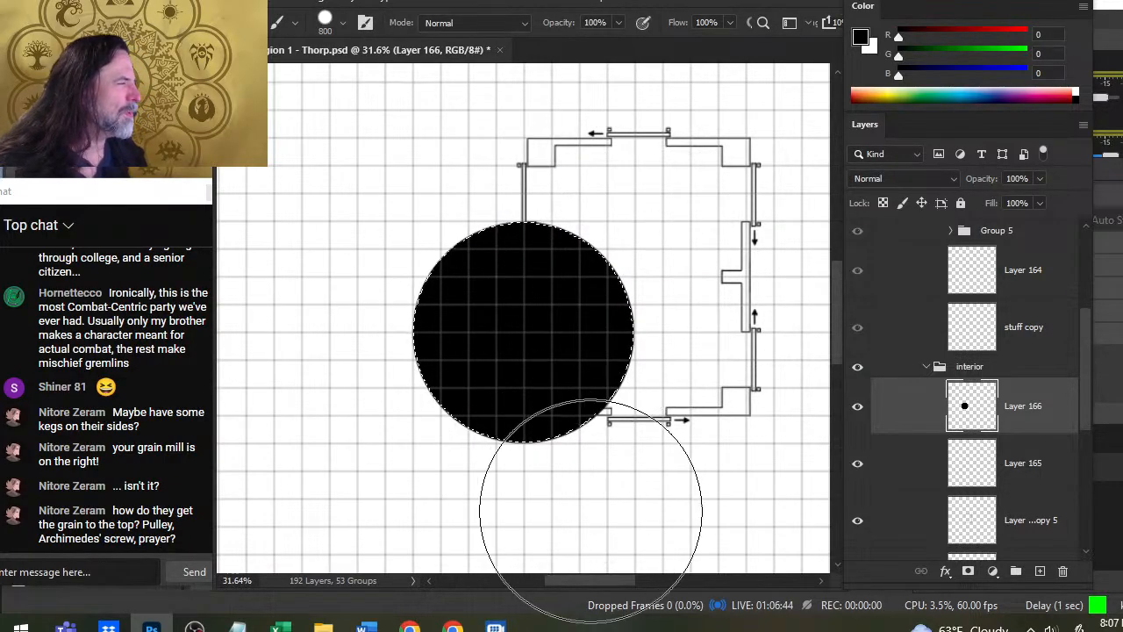
key(Delete)
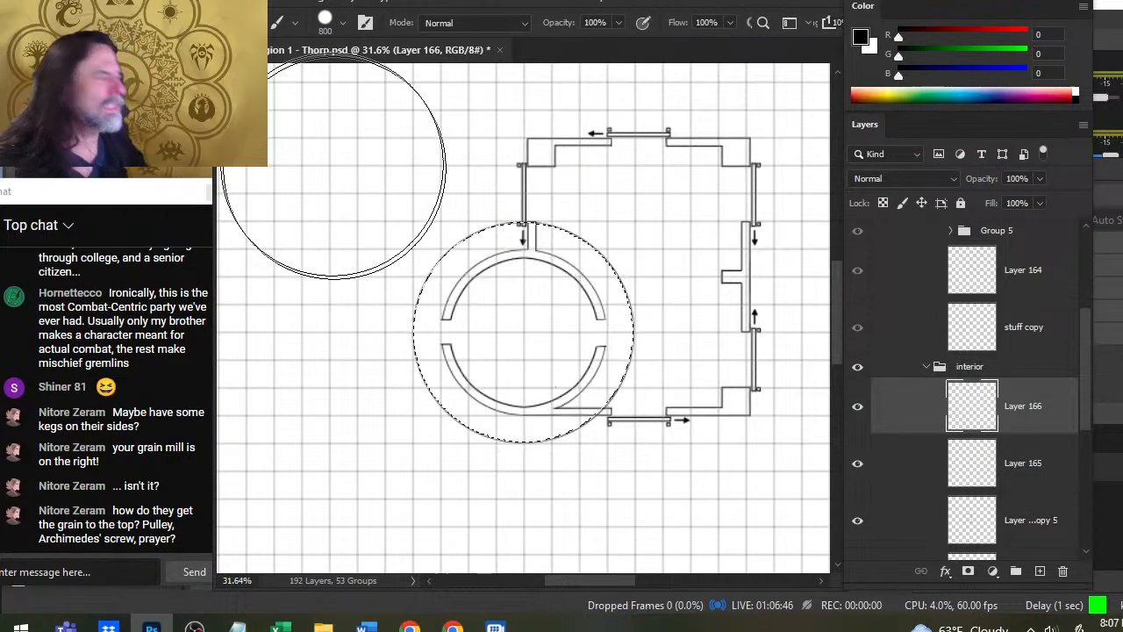
- Contract the ring's inner selection by 96 pixels, try filling it with black, then undo the fill and deselect
click(427, 4)
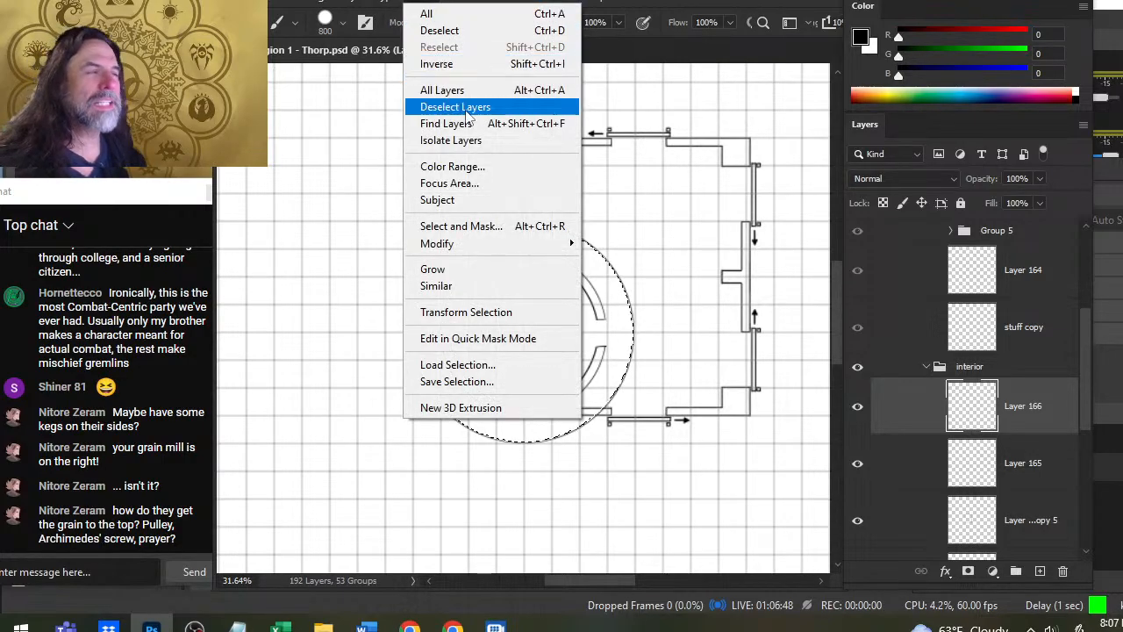
mouse_move(527, 244)
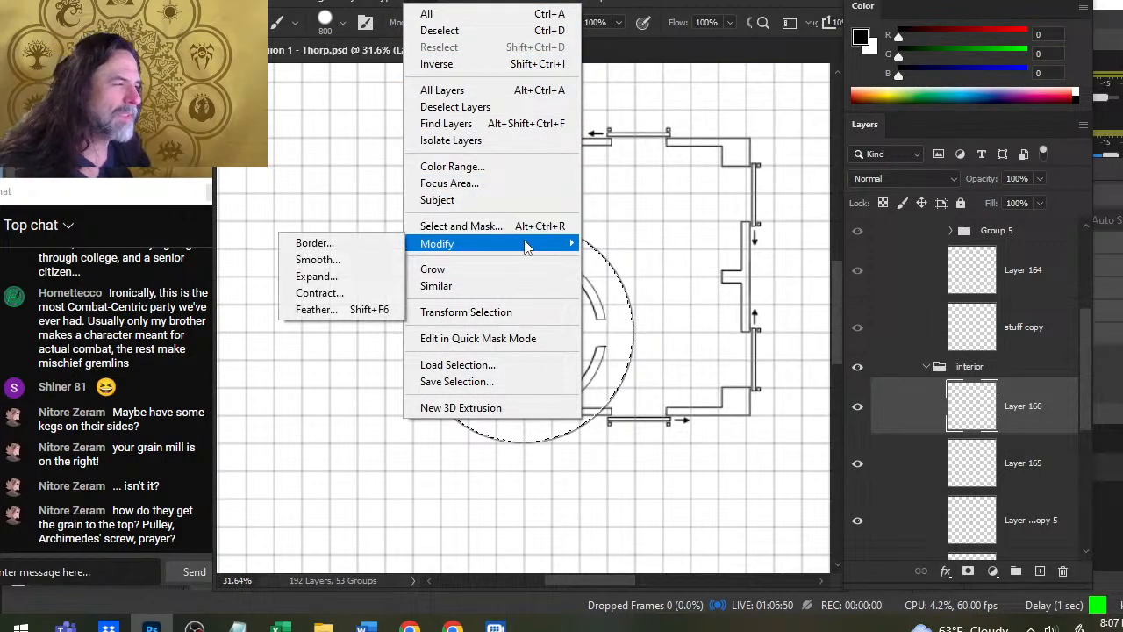
click(374, 301)
text(50)
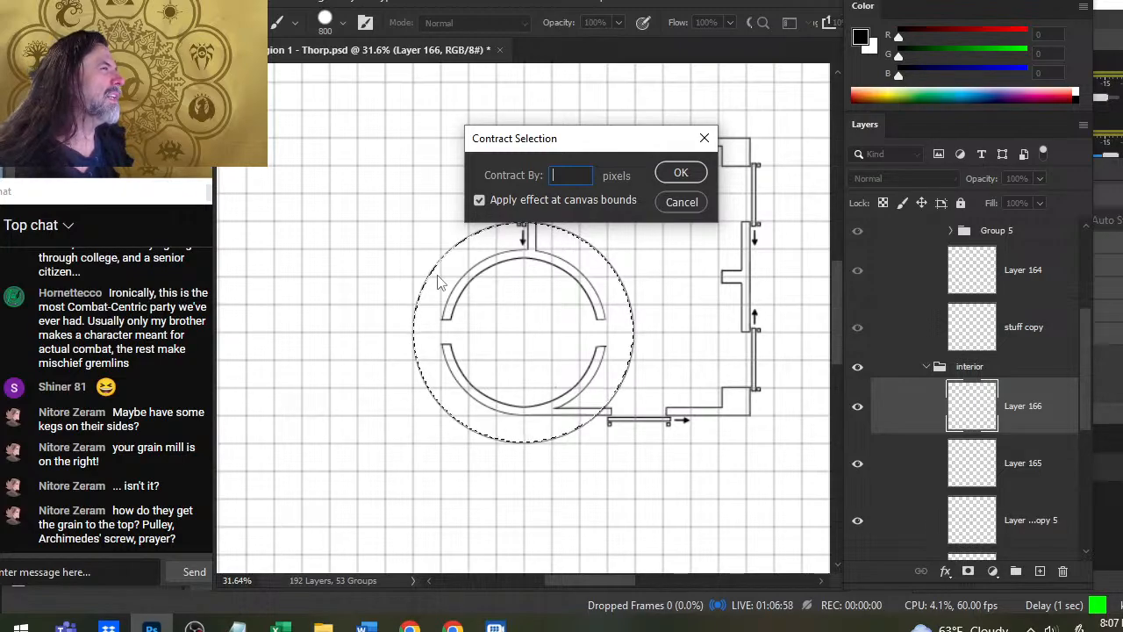
text(100)
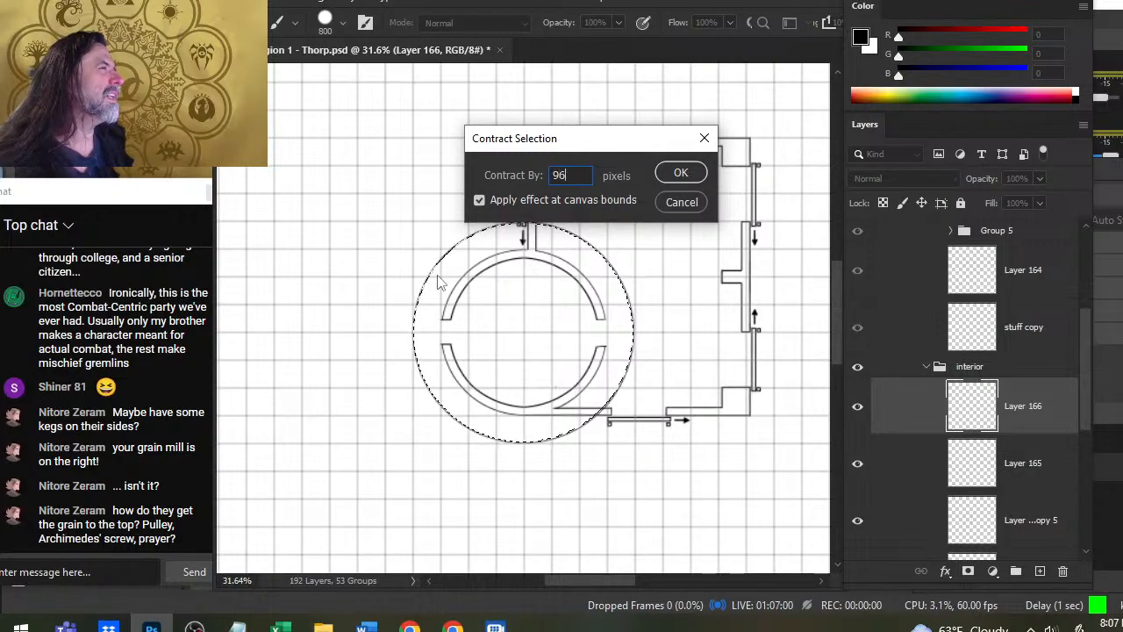
key(Return)
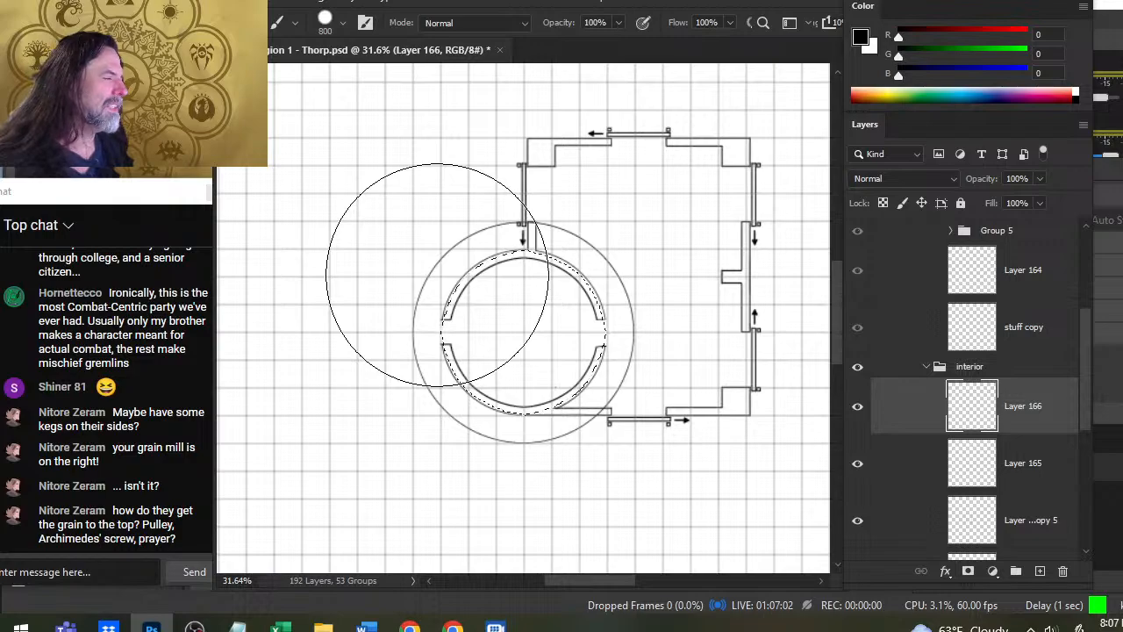
key(g)
click(527, 334)
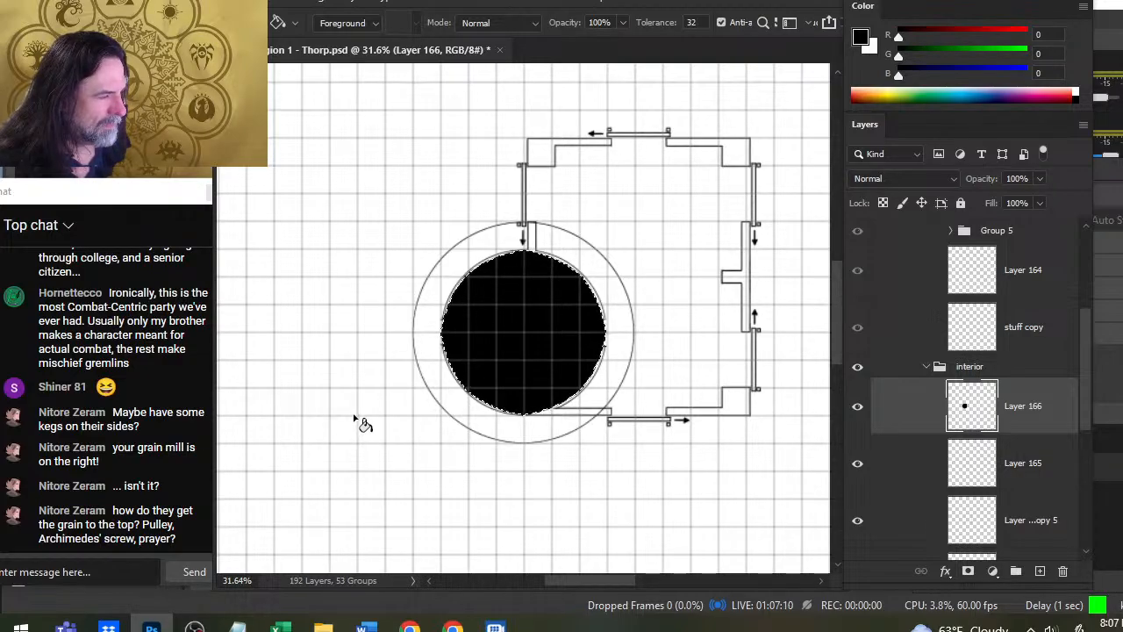
key(ctrl+z)
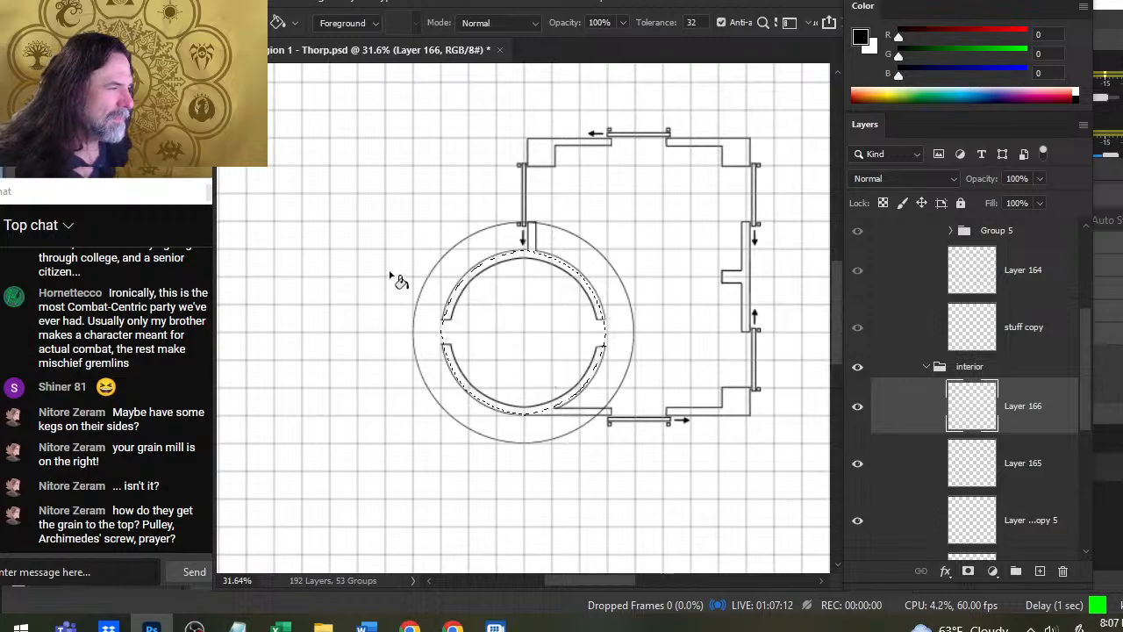
key(l)
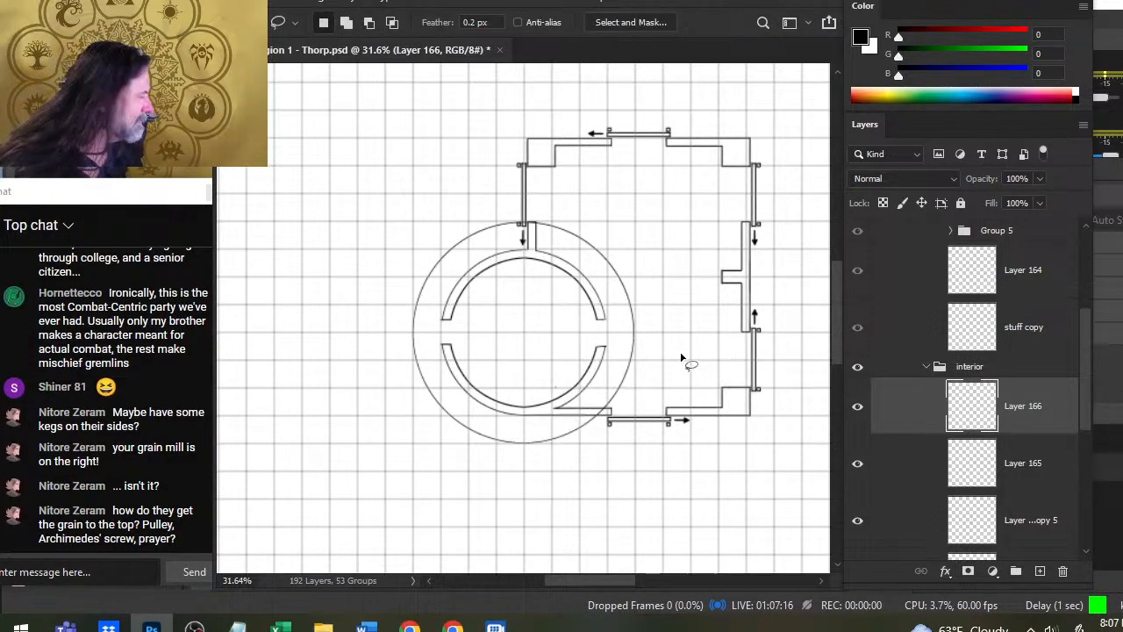
- Duplicate Layer 166, hide the copy, and make the original Layer 166 active again
right_click(918, 409)
click(983, 69)
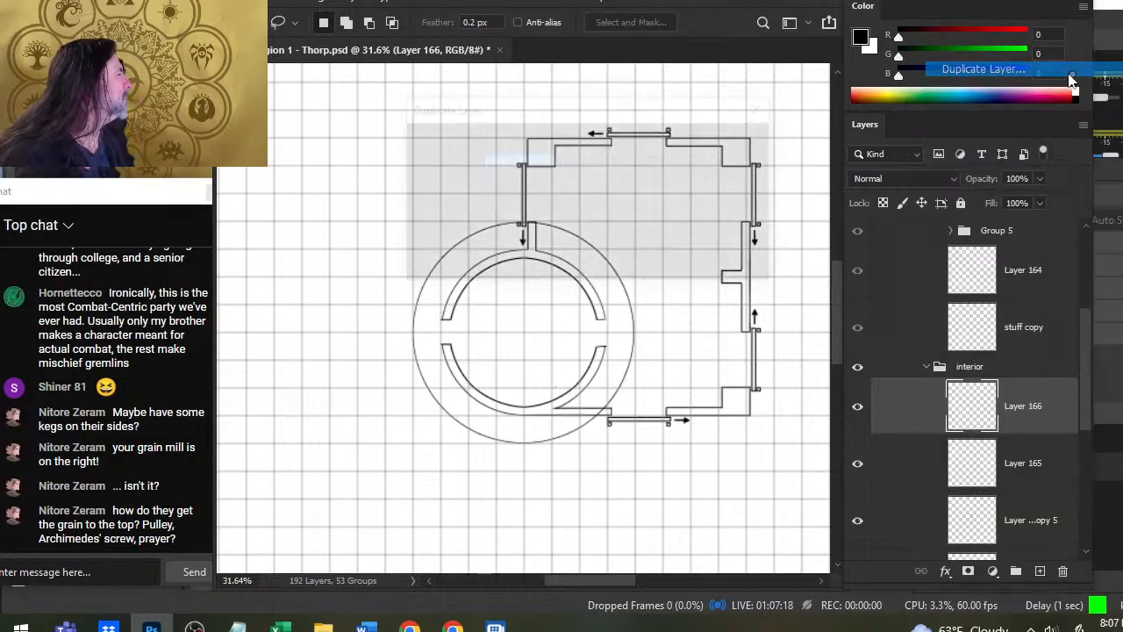
key(Return)
click(858, 406)
click(892, 469)
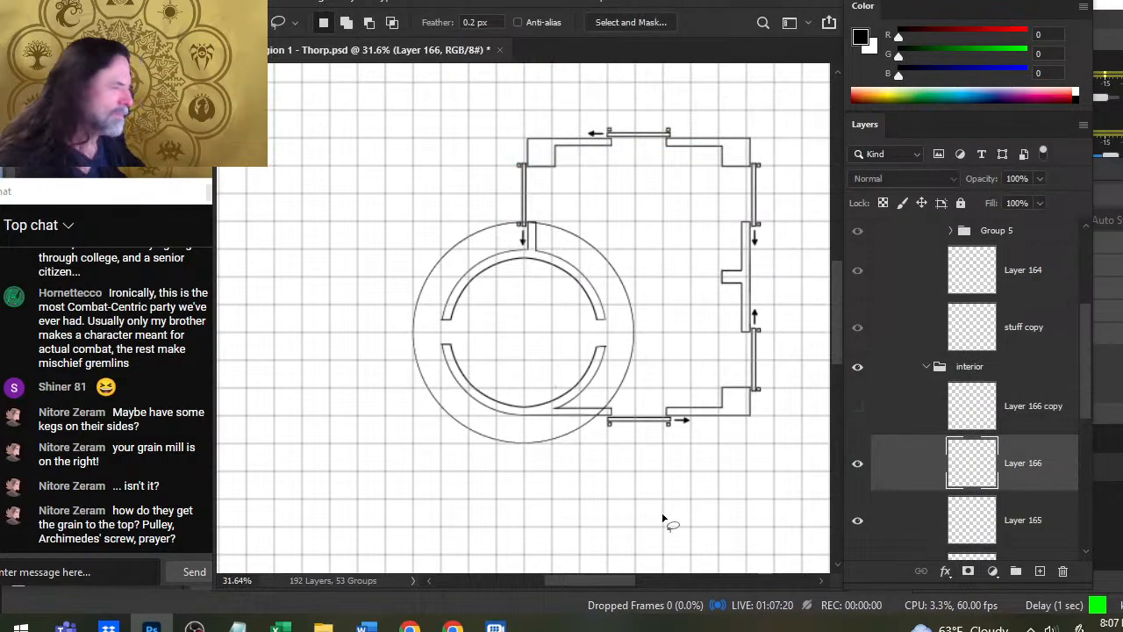
- Erase the western and southern parts of the outer ring lying outside the building with a size 90 eraser
key(e)
key(bracketright)
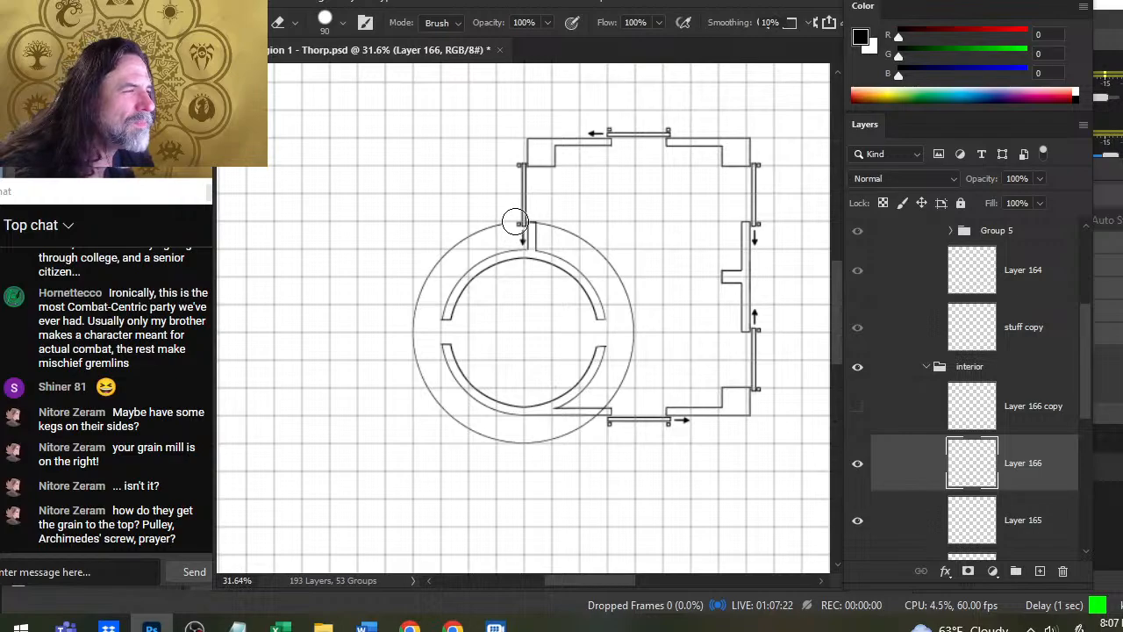
drag(515, 221, 415, 311)
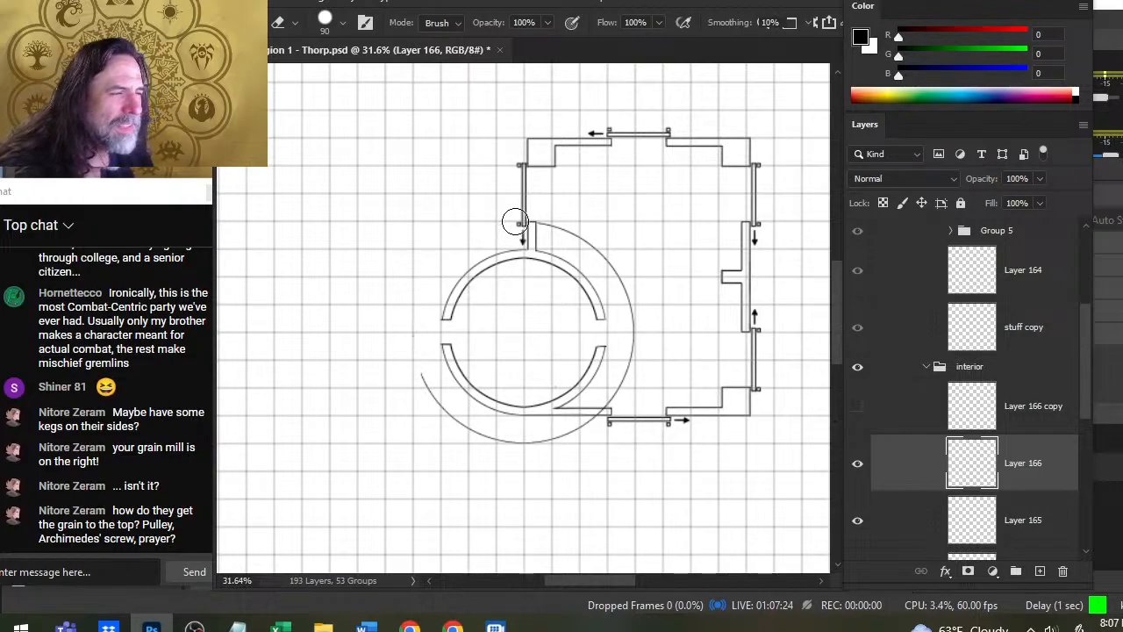
mouse_move(421, 373)
mouse_down()
mouse_move(458, 424)
mouse_move(527, 443)
mouse_move(574, 430)
mouse_up()
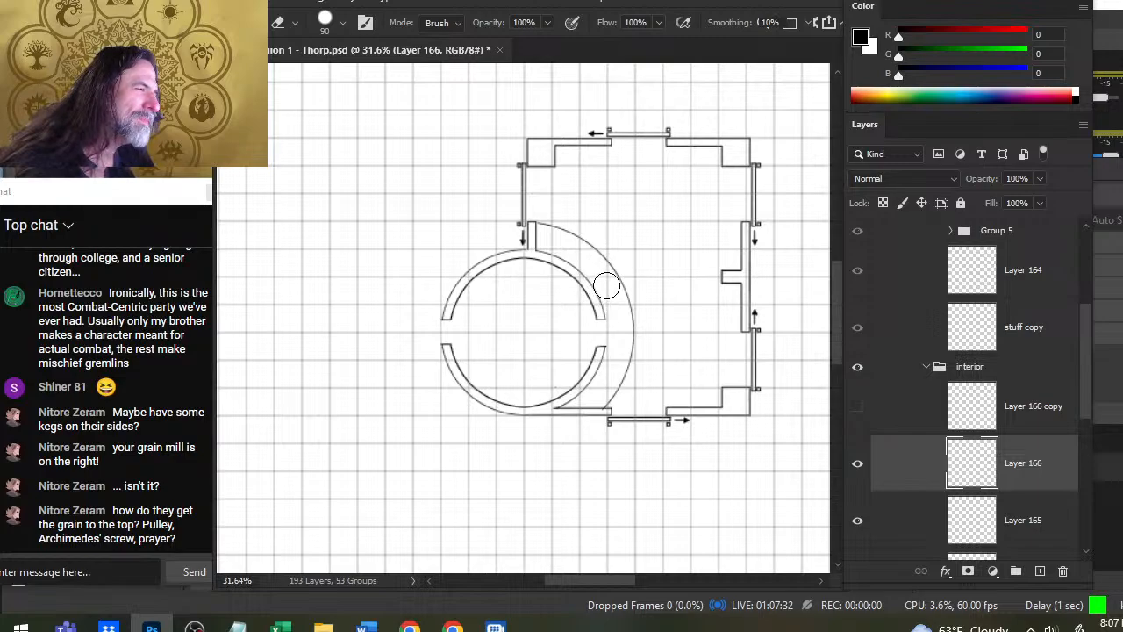
- Draw a short horizontal size 4 brush line from the silo's east doorway out to the remaining outer arc
key(b)
key(bracketleft)
key(bracketleft)
key(bracketleft)
key(bracketleft)
key(bracketleft)
key(bracketleft)
key(bracketleft)
key(bracketleft)
key(bracketleft)
key(bracketleft)
key(bracketleft)
key(bracketleft)
key(bracketleft)
key(bracketleft)
key(bracketleft)
key(bracketleft)
key(bracketleft)
key(bracketleft)
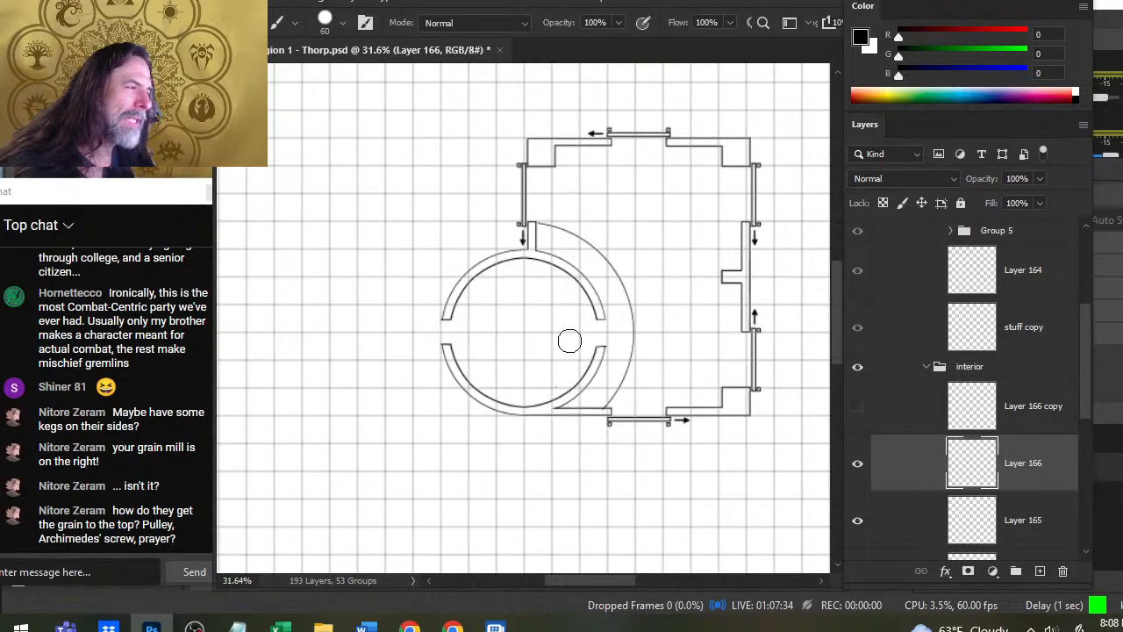
key(bracketleft)
key(bracketleft)
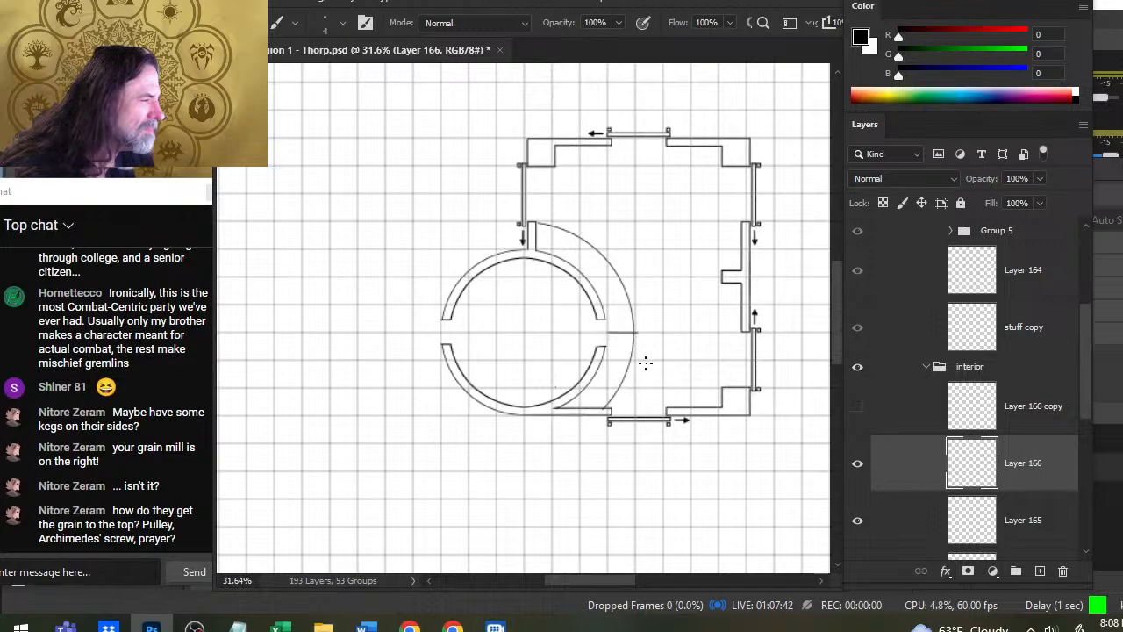
- Erase the outer arc south of the short horizontal line on Layer 166 and show Layer 166 copy
key(e)
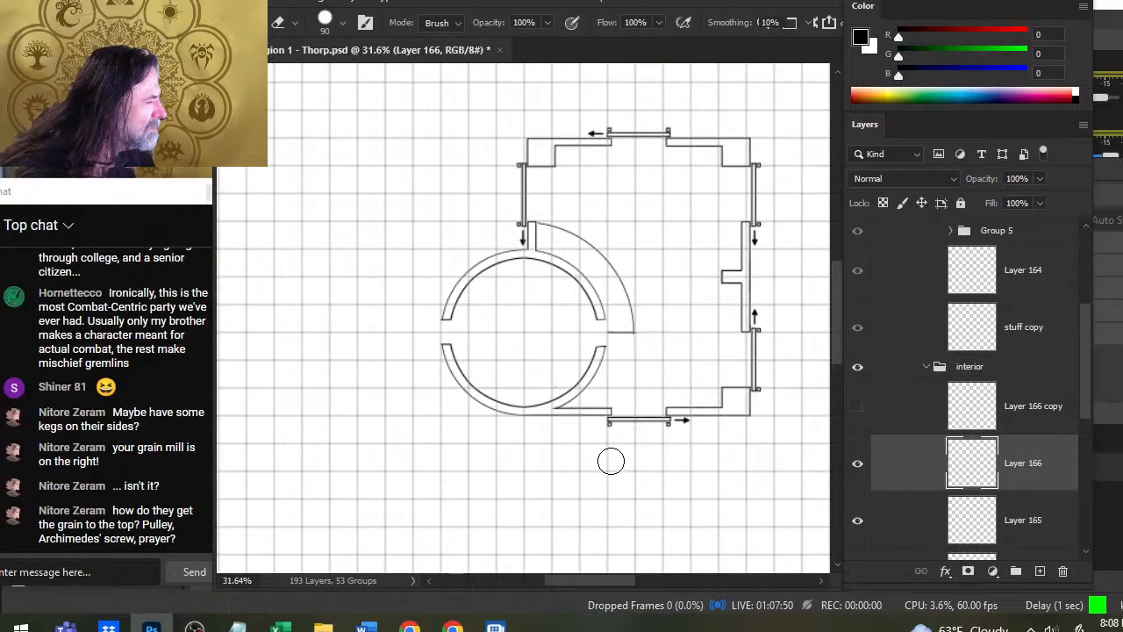
click(858, 408)
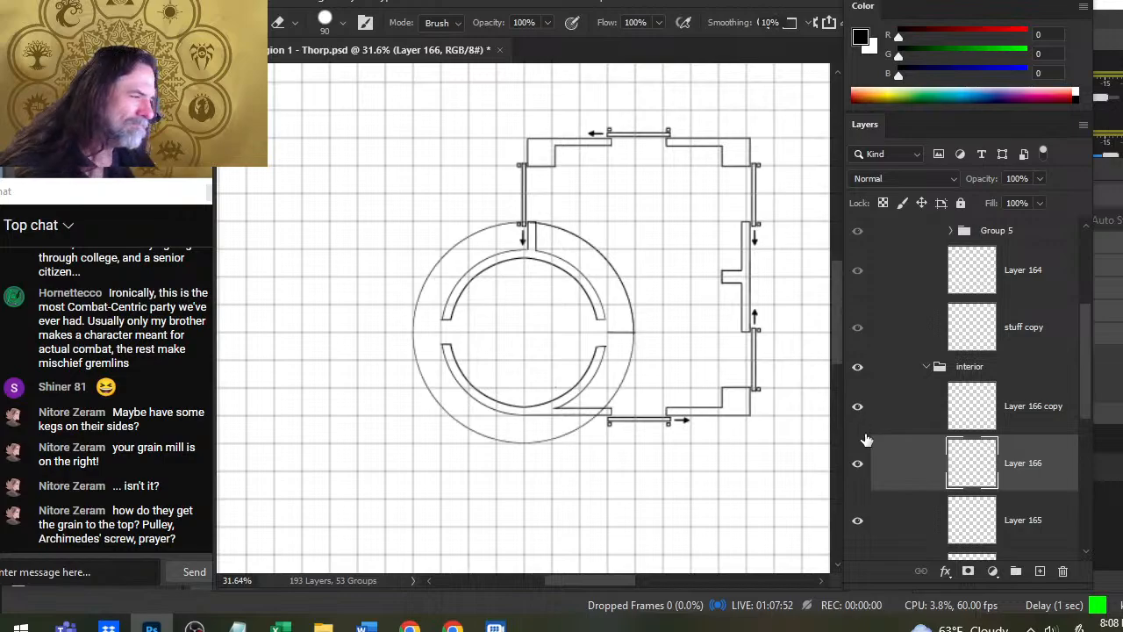
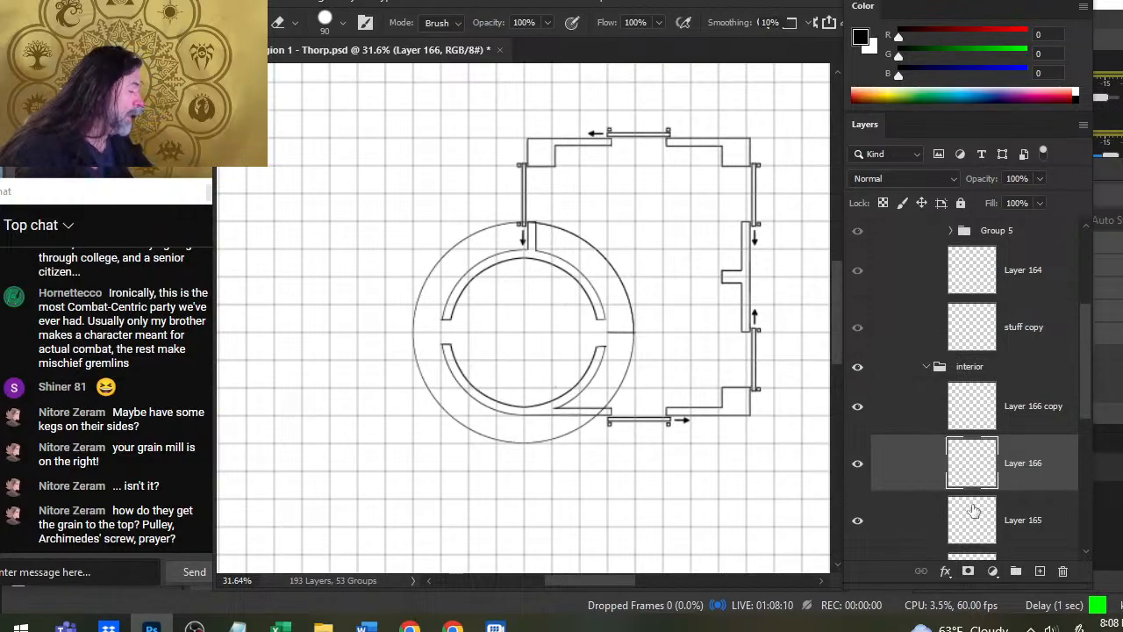
- Compare the wall layers in the interior group by switching Layer 89 copy 5, its copy 4 sibling and Layer 165 on and off
scroll(941, 433, down, 3)
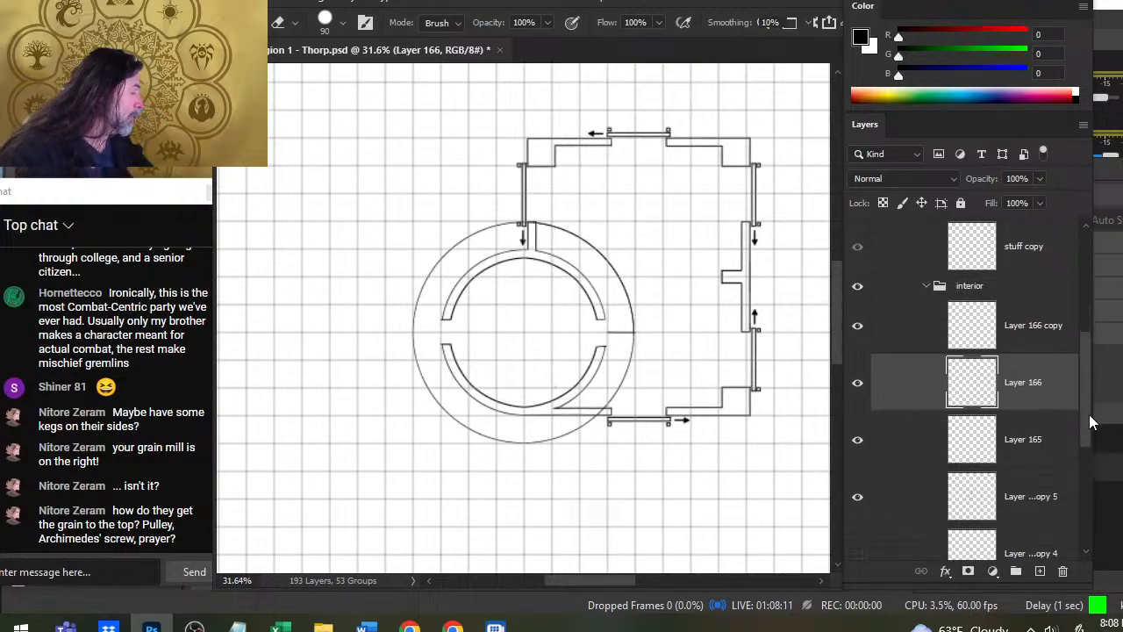
click(895, 470)
click(857, 446)
click(860, 502)
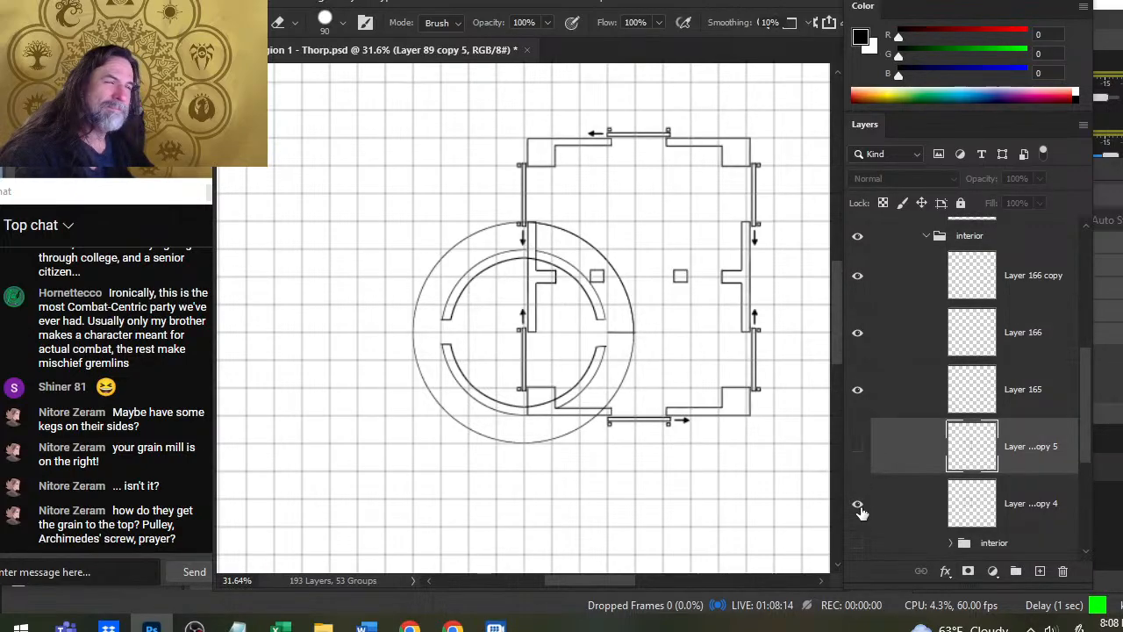
click(860, 503)
click(858, 448)
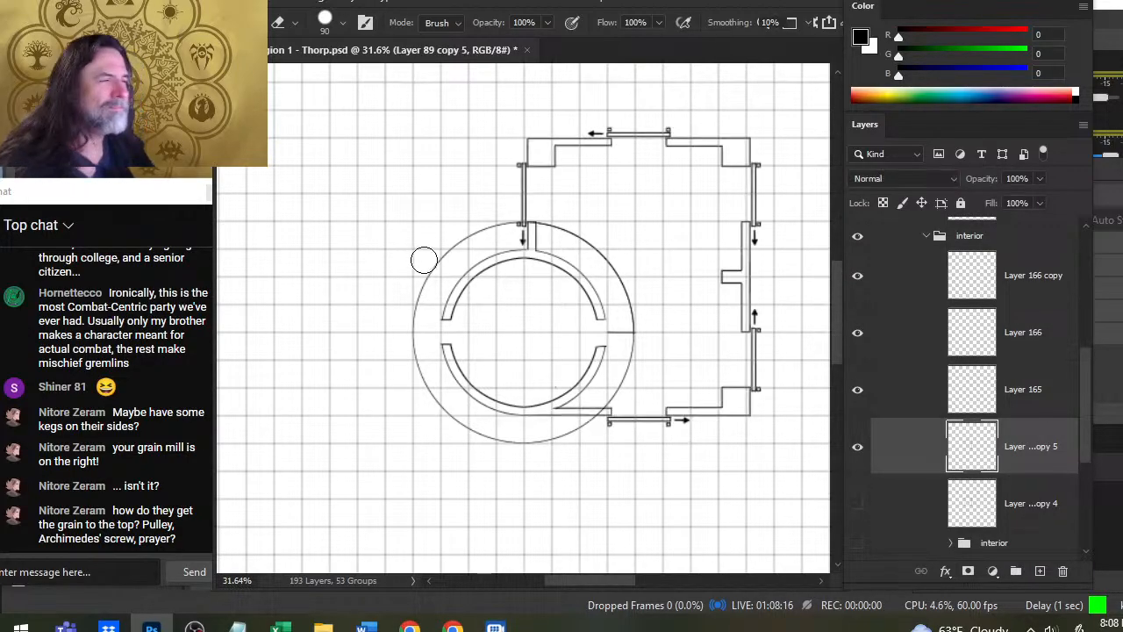
click(858, 390)
click(858, 392)
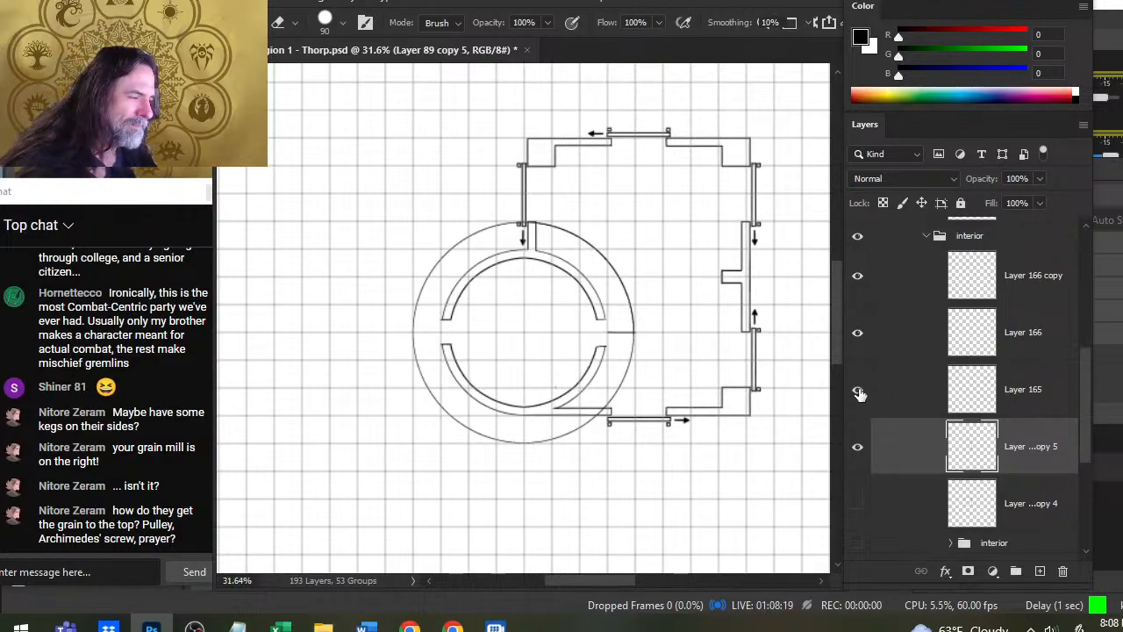
- Merge Layer 165 down into Layer 89 copy 5 and check the merged layer by toggling its visibility
right_click(919, 390)
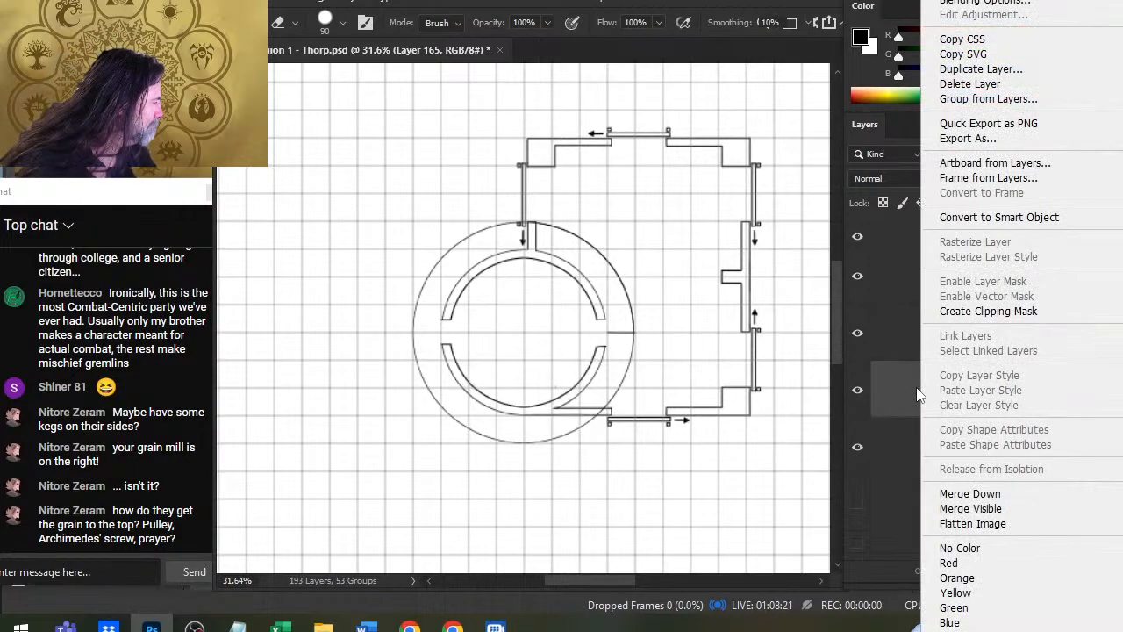
click(998, 494)
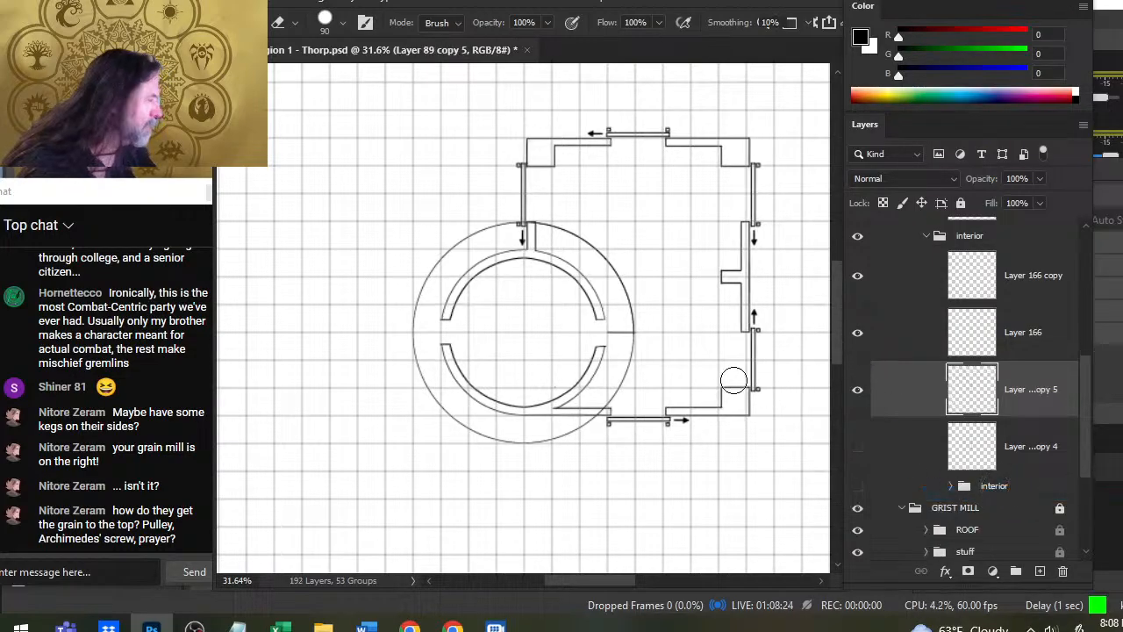
click(860, 395)
click(859, 397)
- Erase the sliding door, its arrow and leftover lines above the round room on the building's west side, using a size 50 eraser
key(ctrl+space)
drag(536, 237, 558, 257)
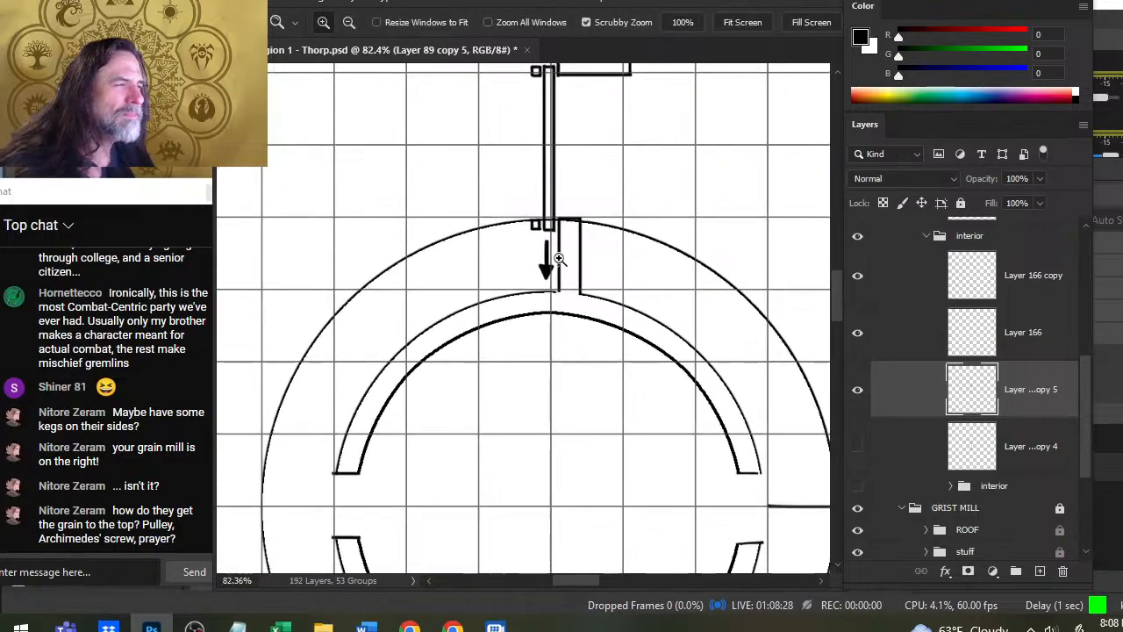
key(bracketleft)
key(bracketleft)
key(bracketleft)
key(bracketleft)
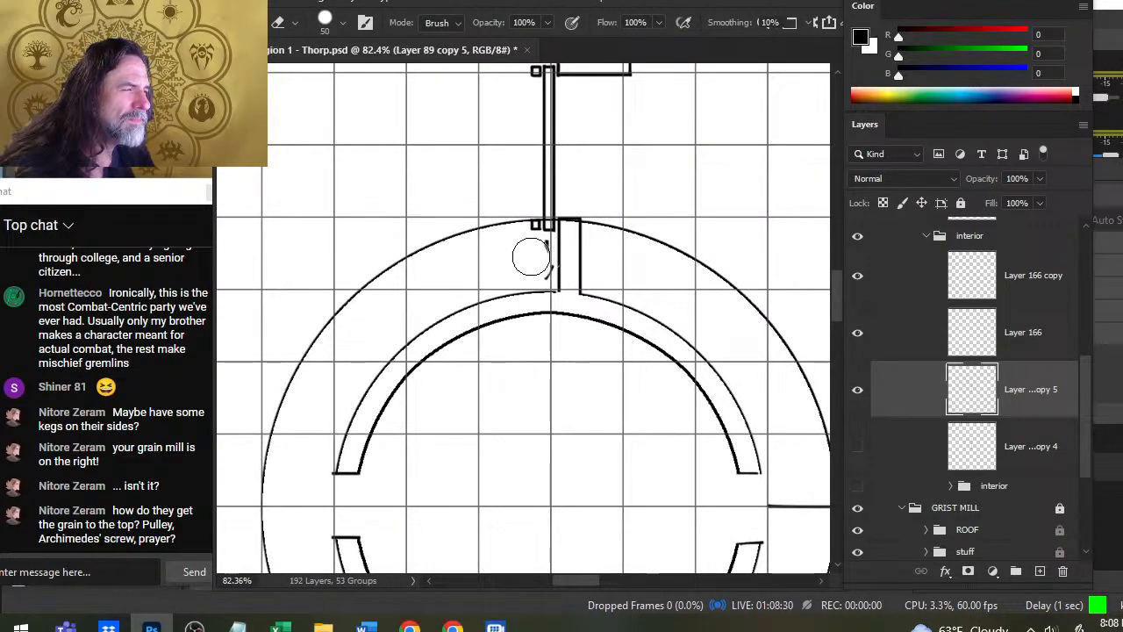
mouse_move(531, 221)
mouse_down()
mouse_move(536, 173)
mouse_move(543, 201)
mouse_move(538, 125)
mouse_up()
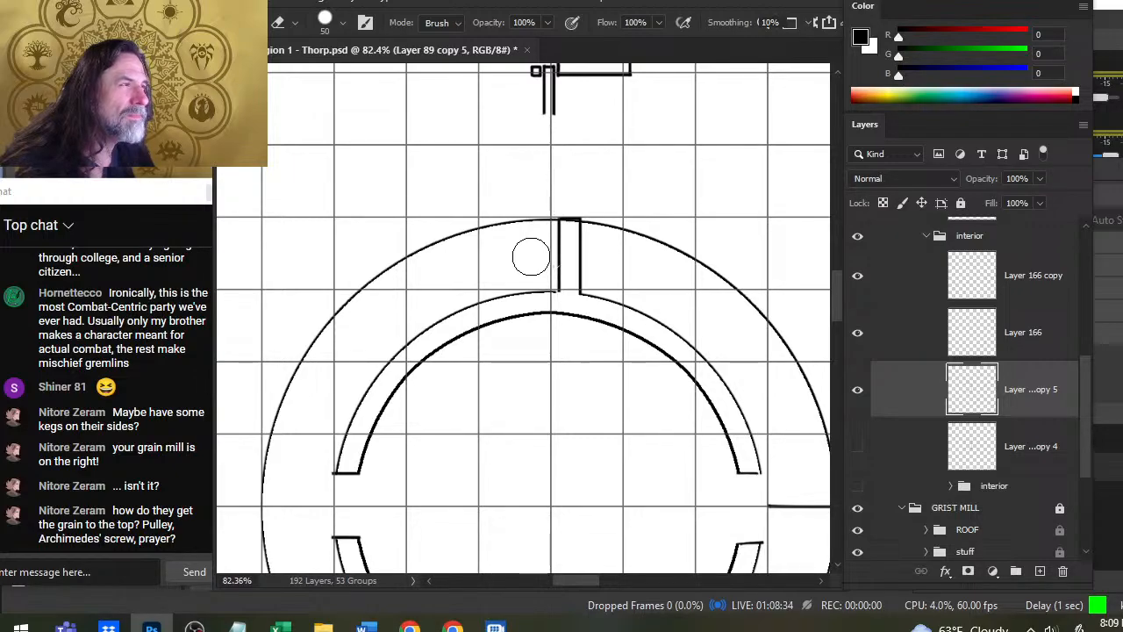
key(space)
mouse_move(536, 187)
mouse_down()
mouse_move(539, 303)
mouse_move(544, 211)
mouse_move(556, 208)
mouse_move(557, 222)
mouse_up()
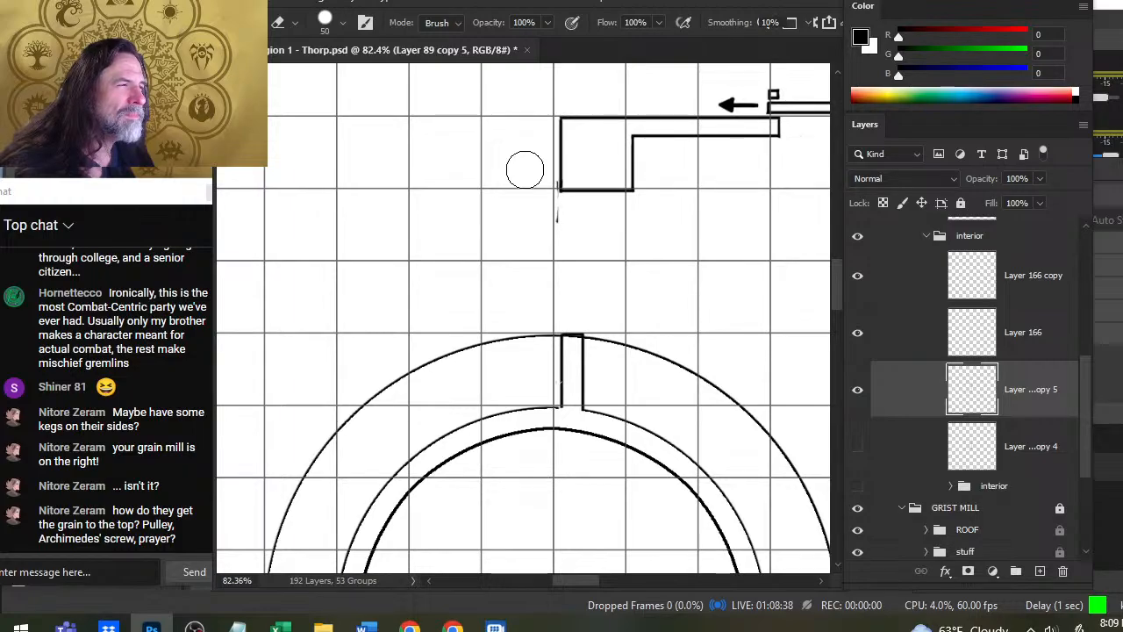
drag(558, 181, 557, 224)
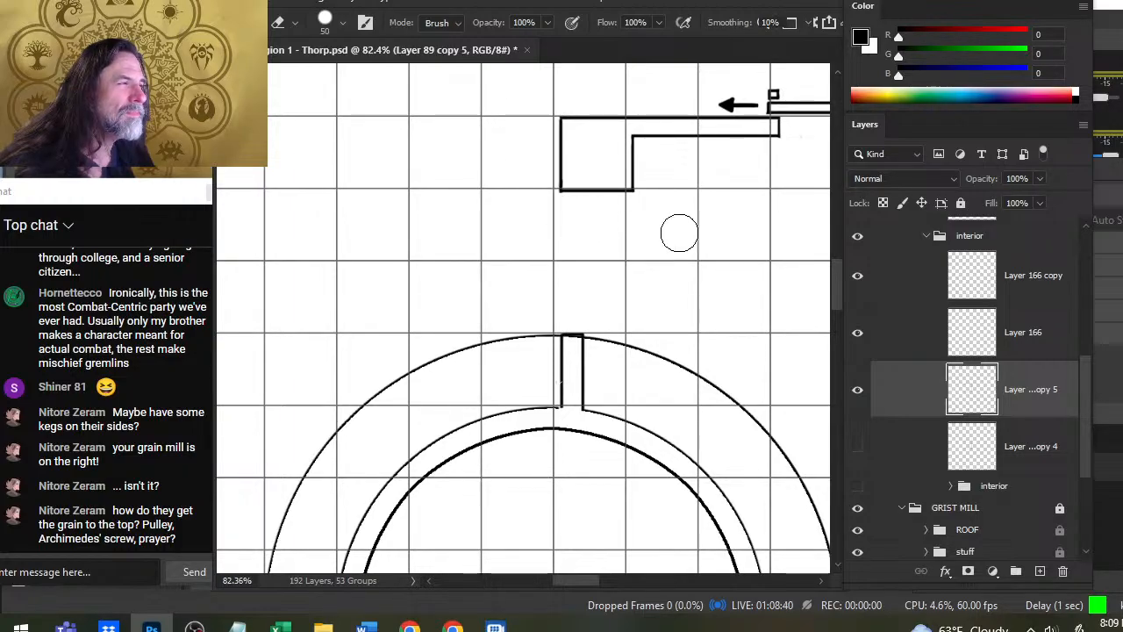
- Nudge the whole STORAGE group slightly left to line its walls up with the grid
drag(699, 282, 492, 341)
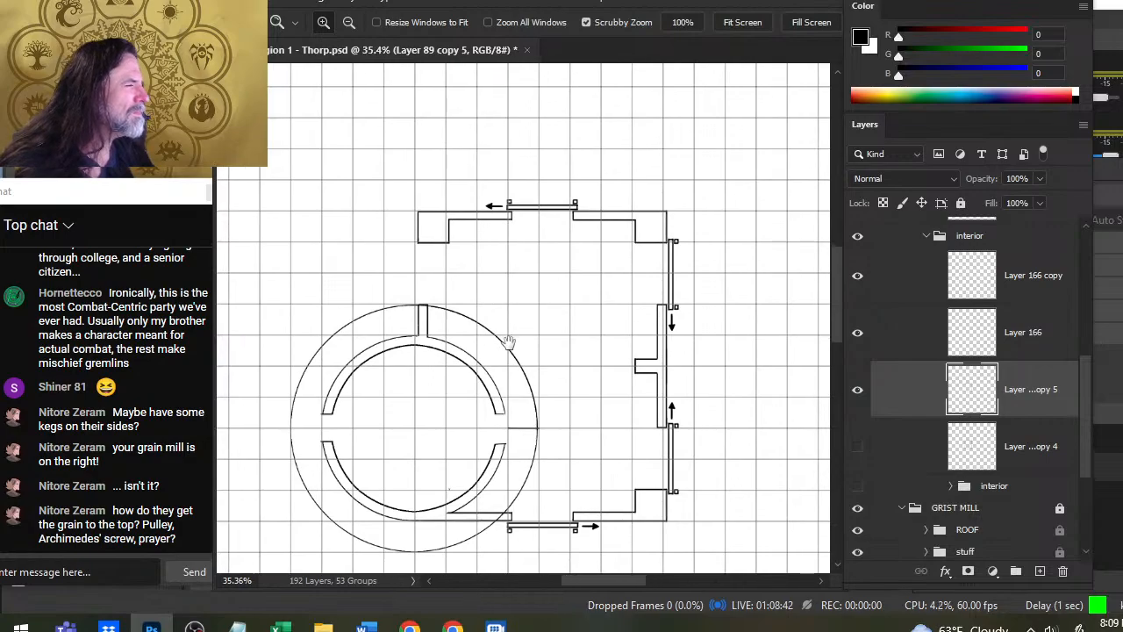
drag(1084, 407, 1087, 315)
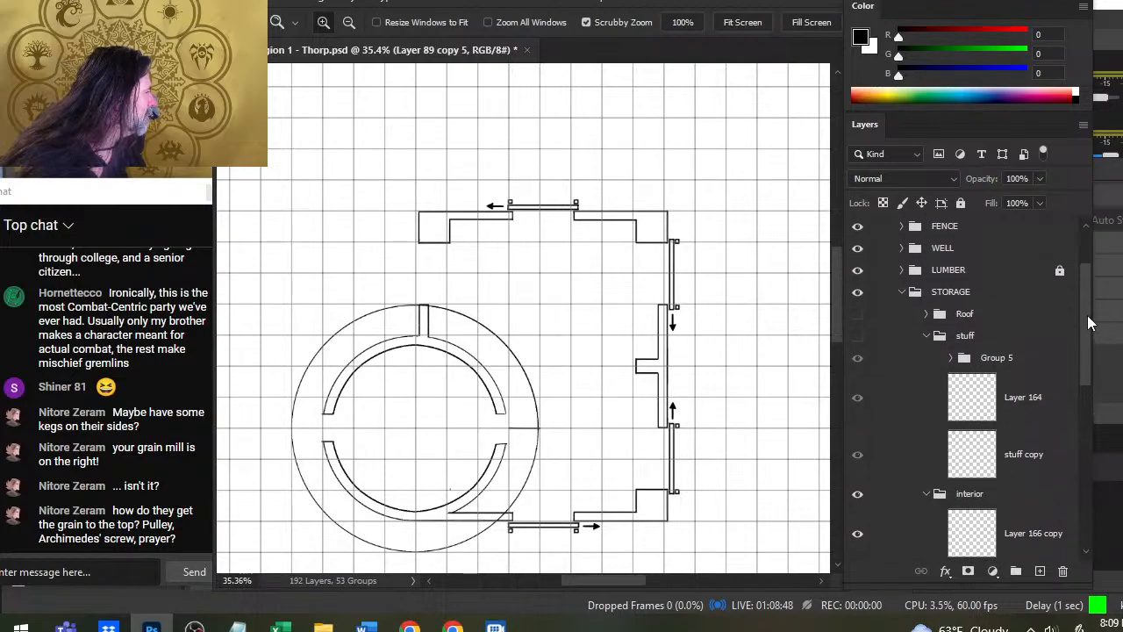
click(942, 303)
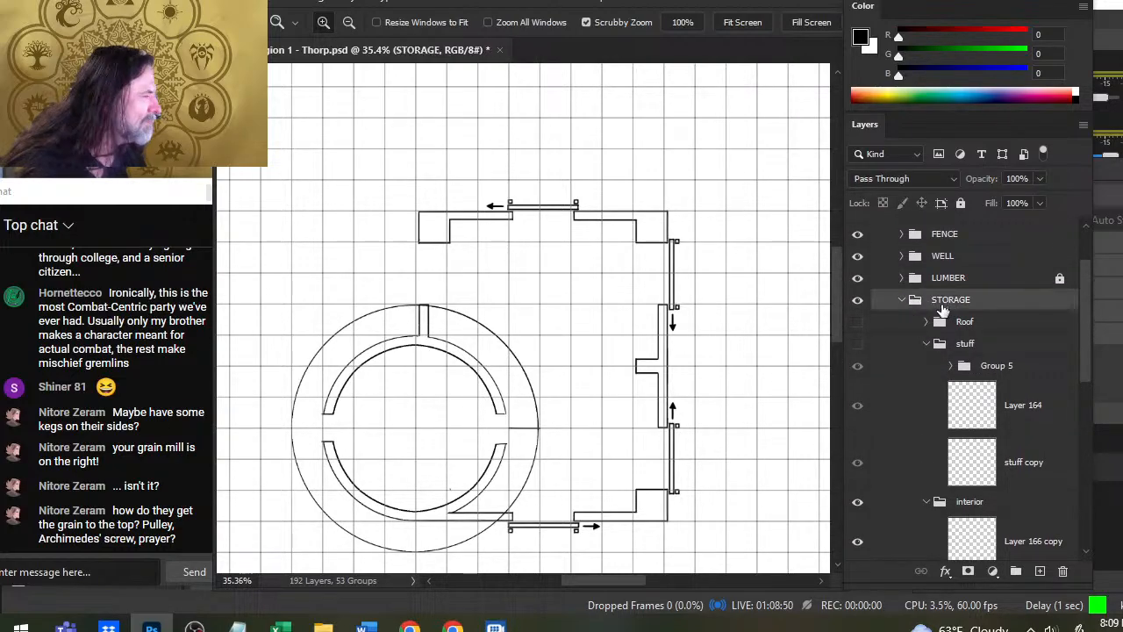
key(v)
key(Left)
key(Left)
key(Left)
key(Left)
key(Left)
key(Left)
key(Left)
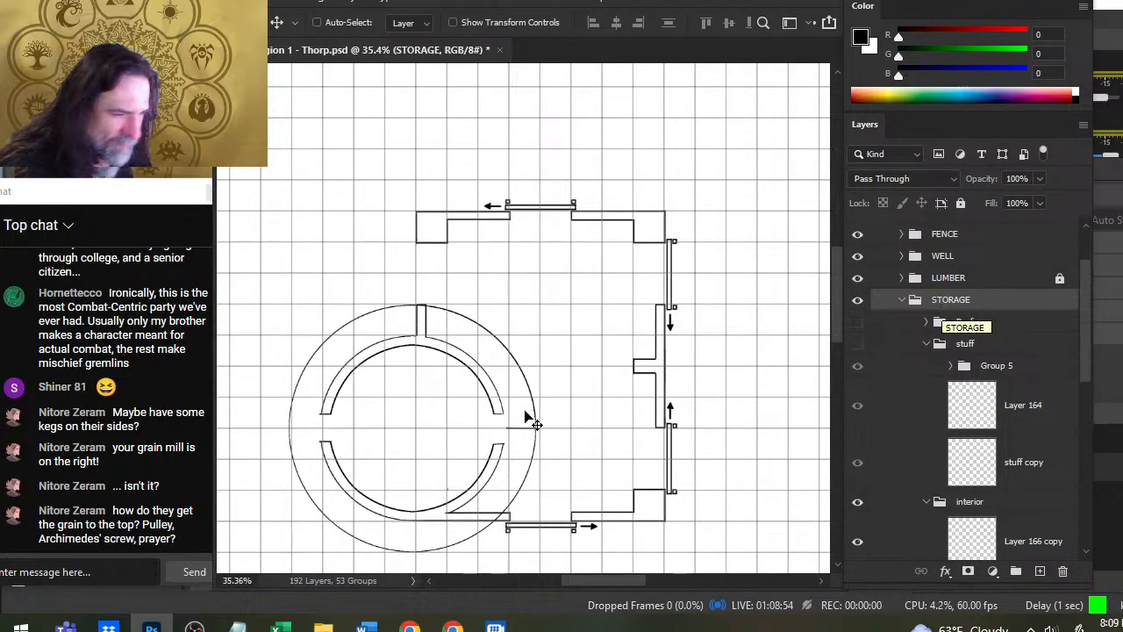
- Hide Layer 166 copy and Layer 166, leaving the merged wall layer Layer 89 copy 5 shown
drag(584, 431, 704, 271)
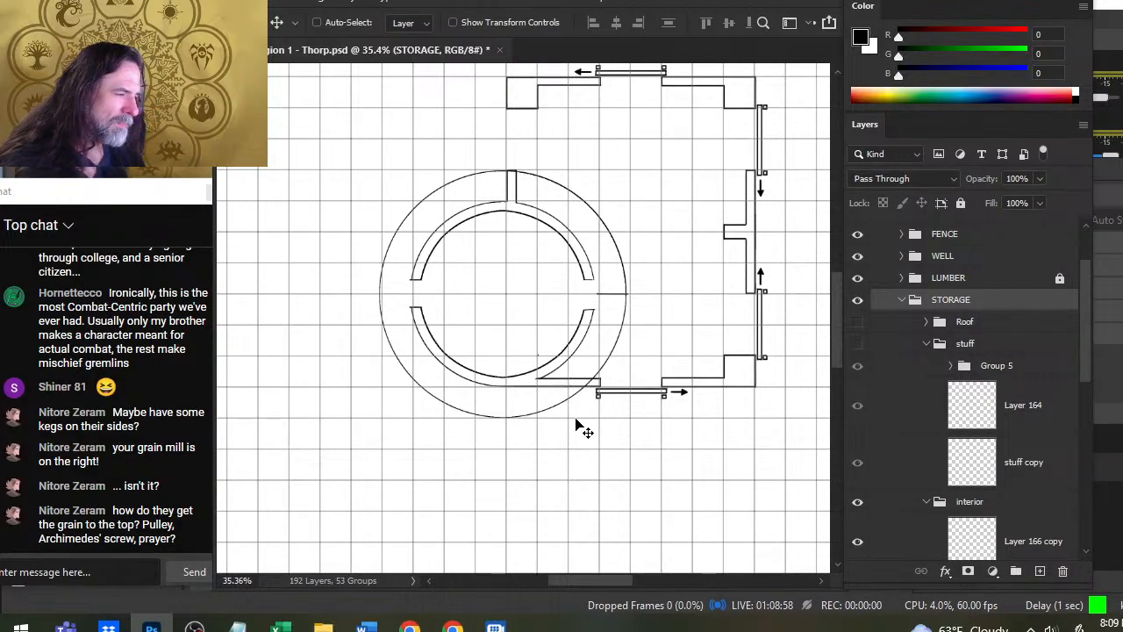
drag(1091, 348, 1088, 427)
click(859, 444)
click(860, 444)
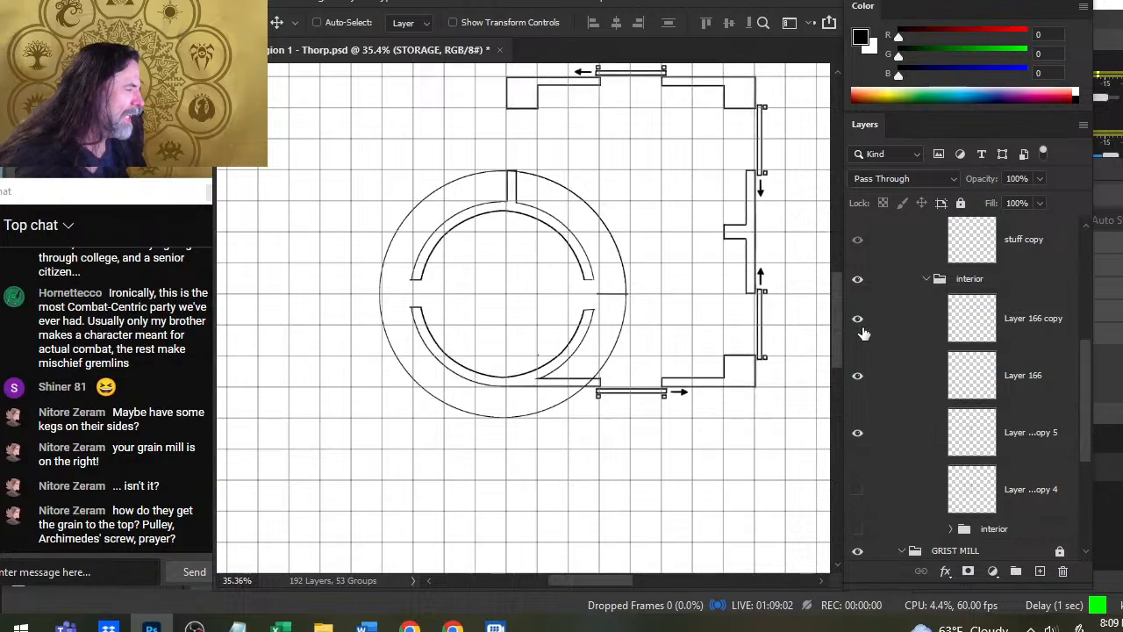
click(862, 326)
click(854, 378)
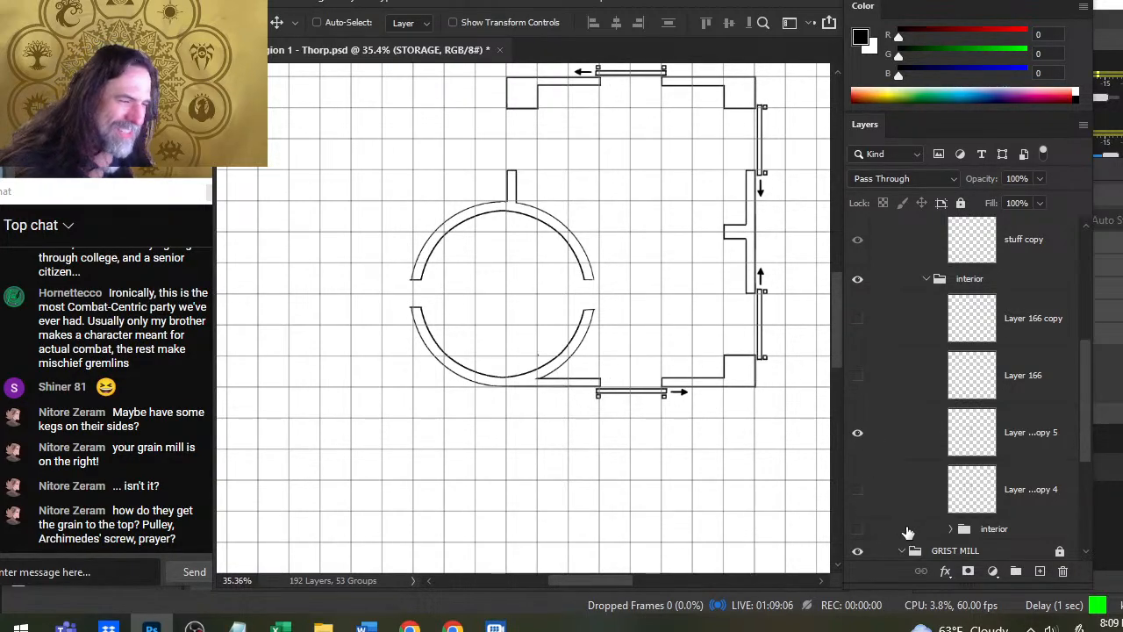
click(857, 433)
click(863, 448)
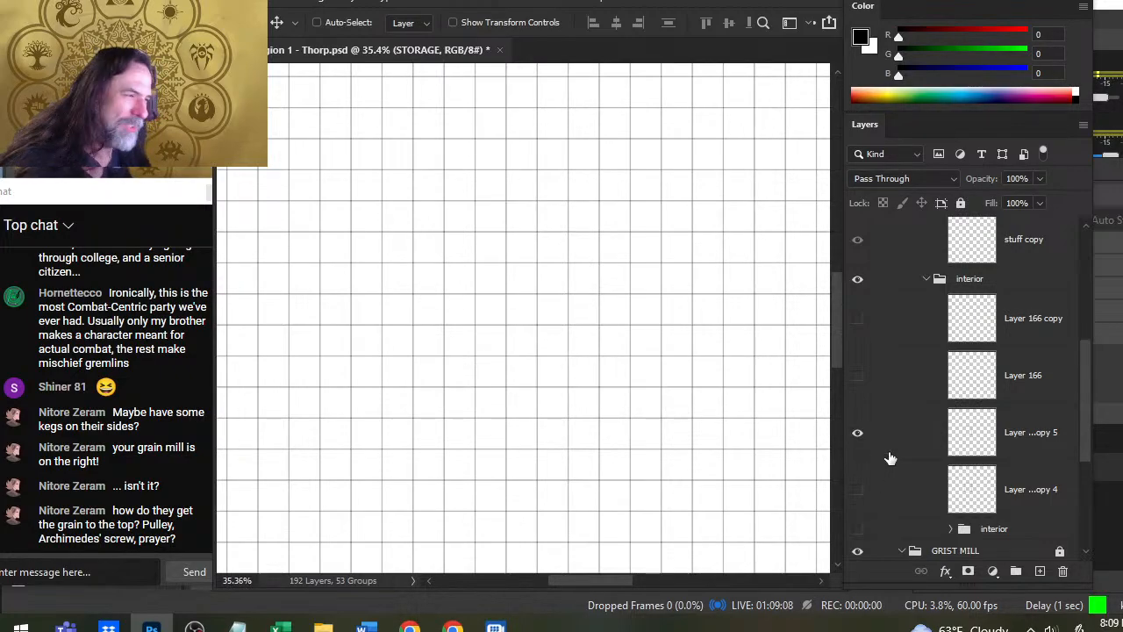
- Lasso the round room's double walls on Layer 89 copy 5, nudge them slightly right, and deselect
click(881, 454)
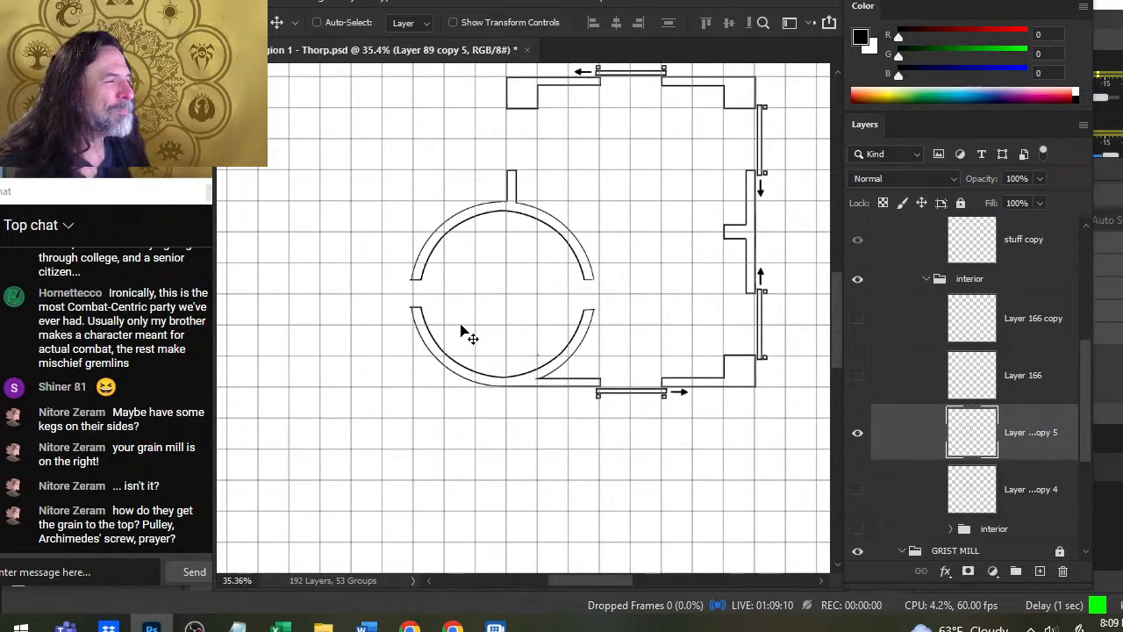
key(l)
mouse_move(430, 203)
mouse_down()
mouse_move(375, 227)
mouse_move(393, 379)
mouse_move(454, 405)
mouse_move(541, 386)
mouse_up()
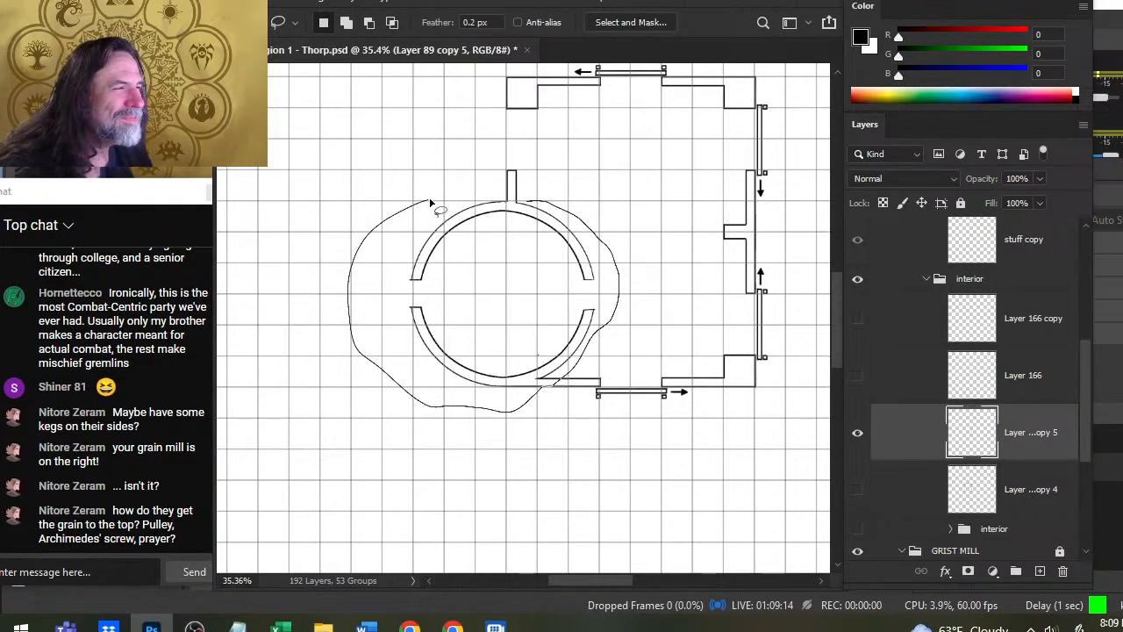
drag(430, 202, 426, 204)
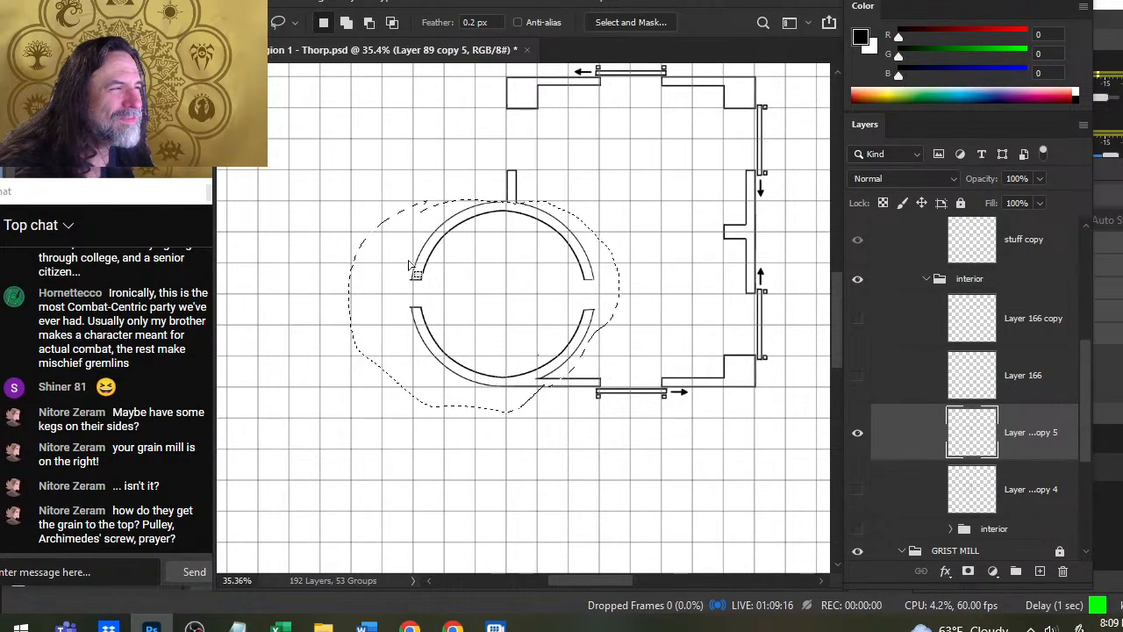
key(v)
key(Right)
key(Right)
key(Right)
key(Right)
key(Right)
key(Right)
key(Right)
key(Right)
key(Right)
key(Right)
key(Right)
key(Right)
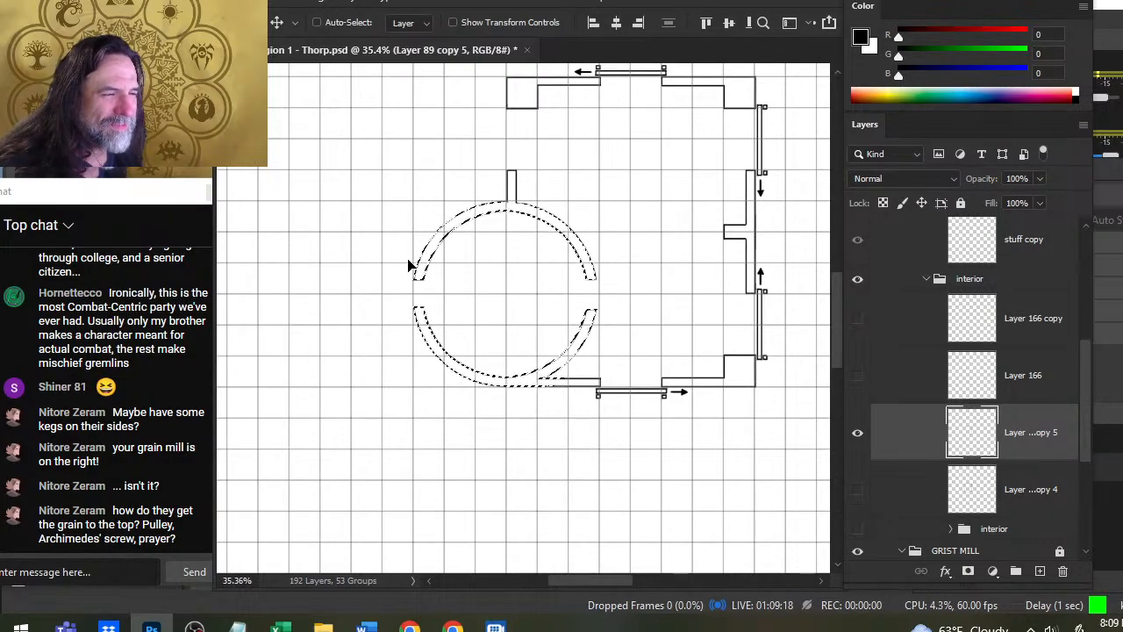
key(ctrl+d)
- Touch up the junction between the short vertical wall and the round room's outer line with a size 4 brush and a small eraser
key(l)
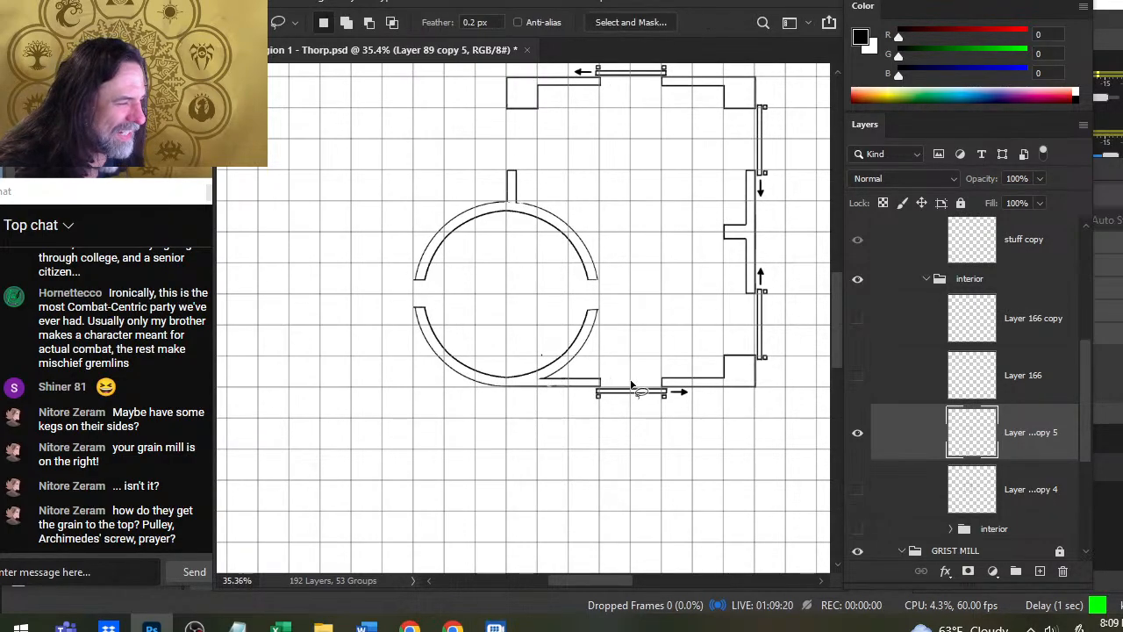
key(e)
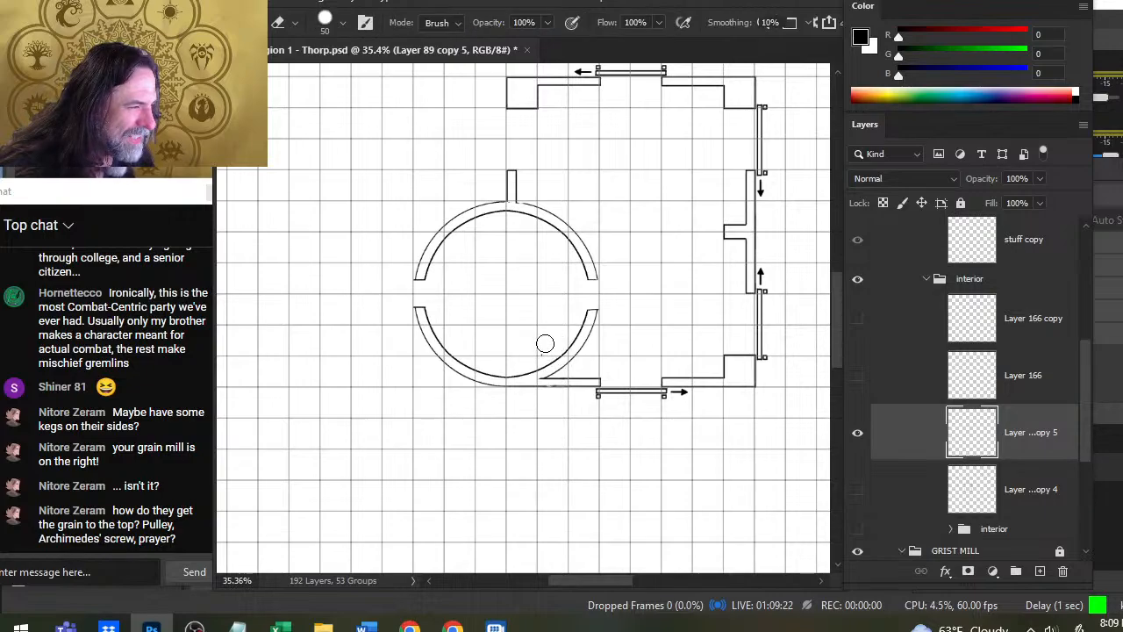
key(z)
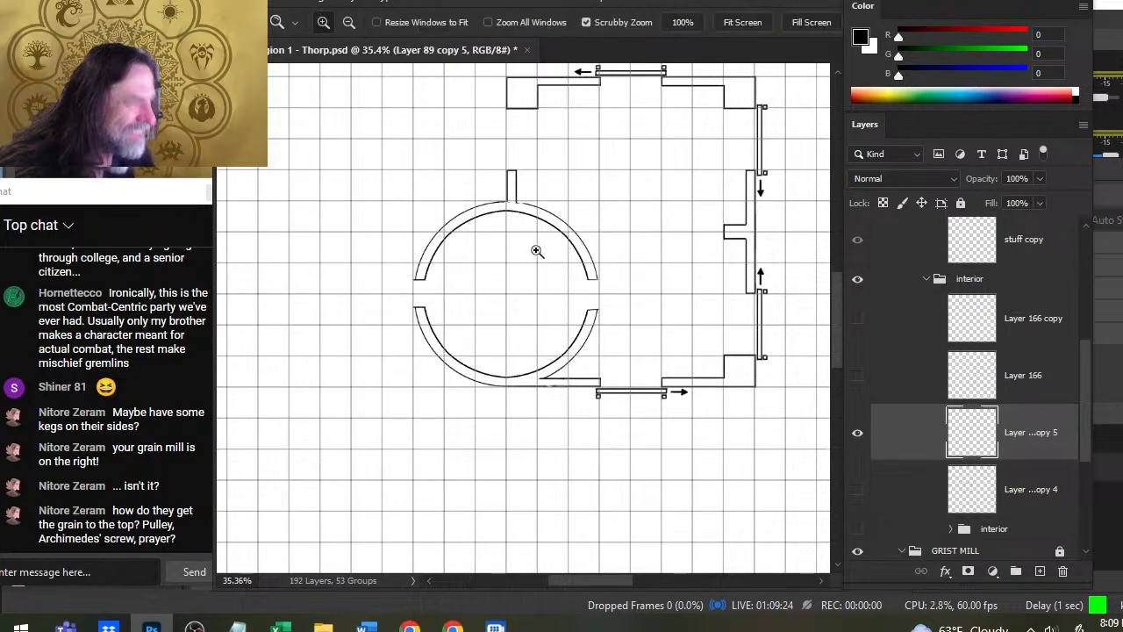
click(531, 234)
drag(562, 217, 566, 382)
key(b)
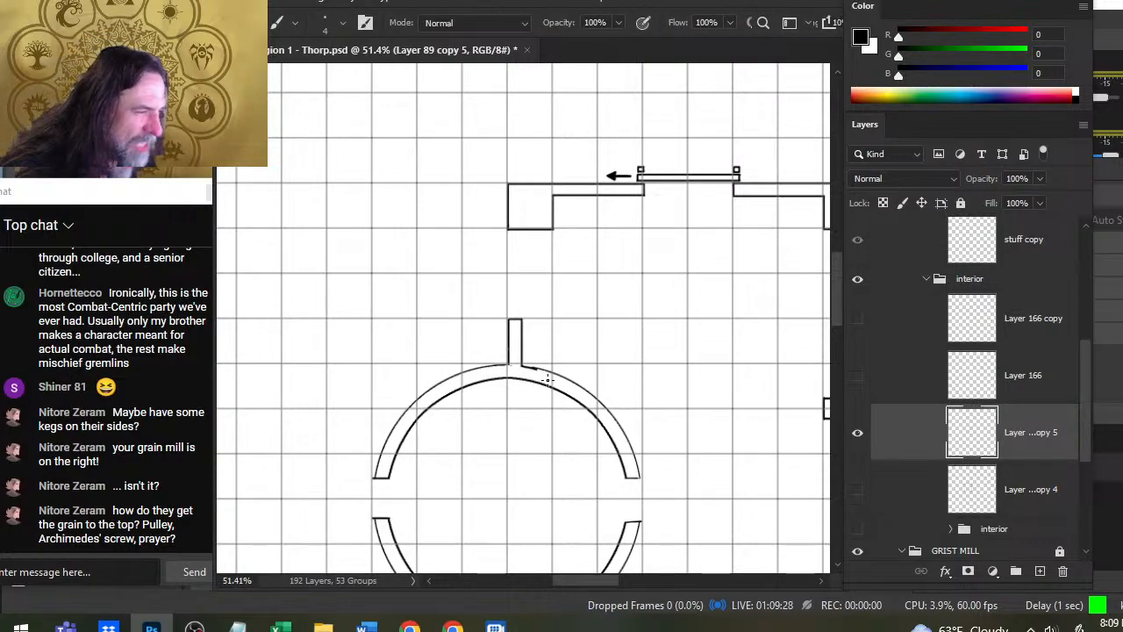
key(e)
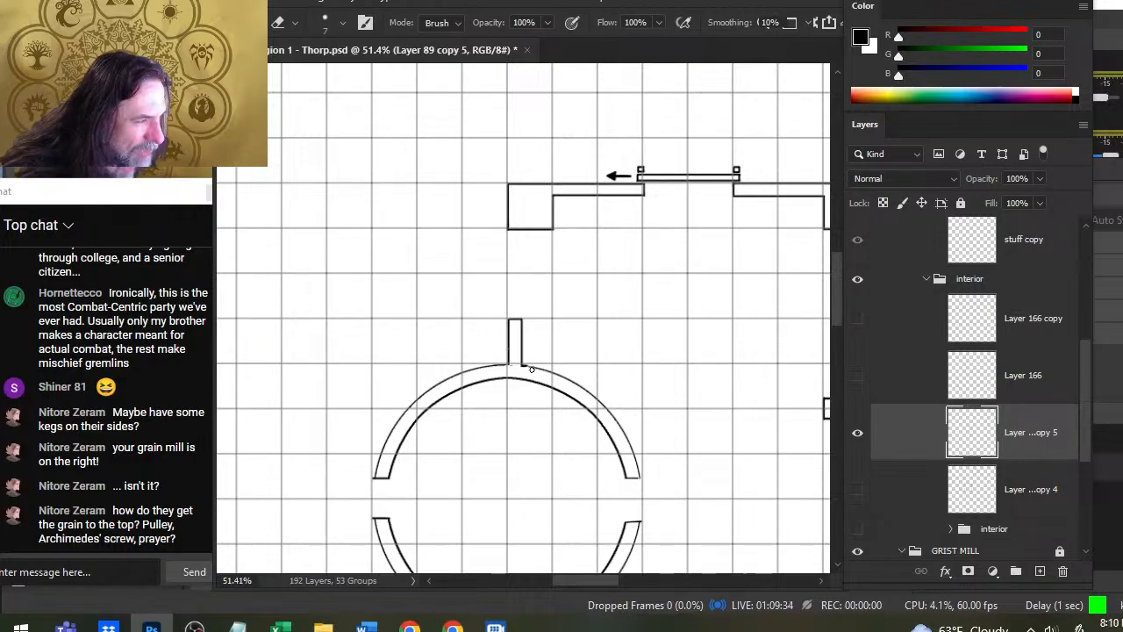
drag(531, 370, 526, 367)
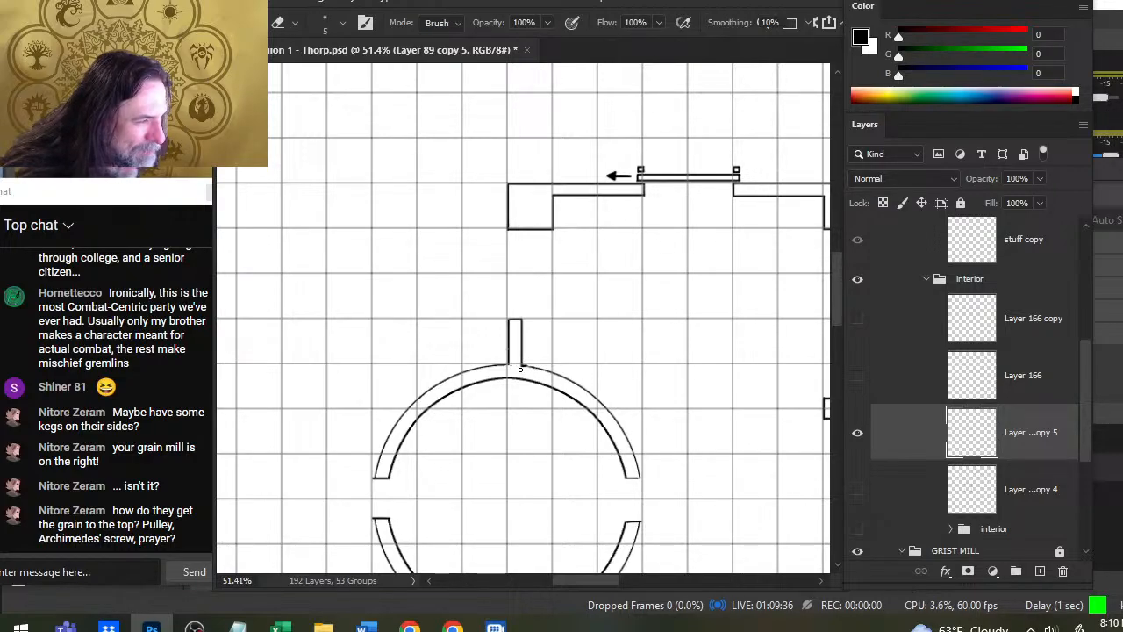
key(ctrl+z)
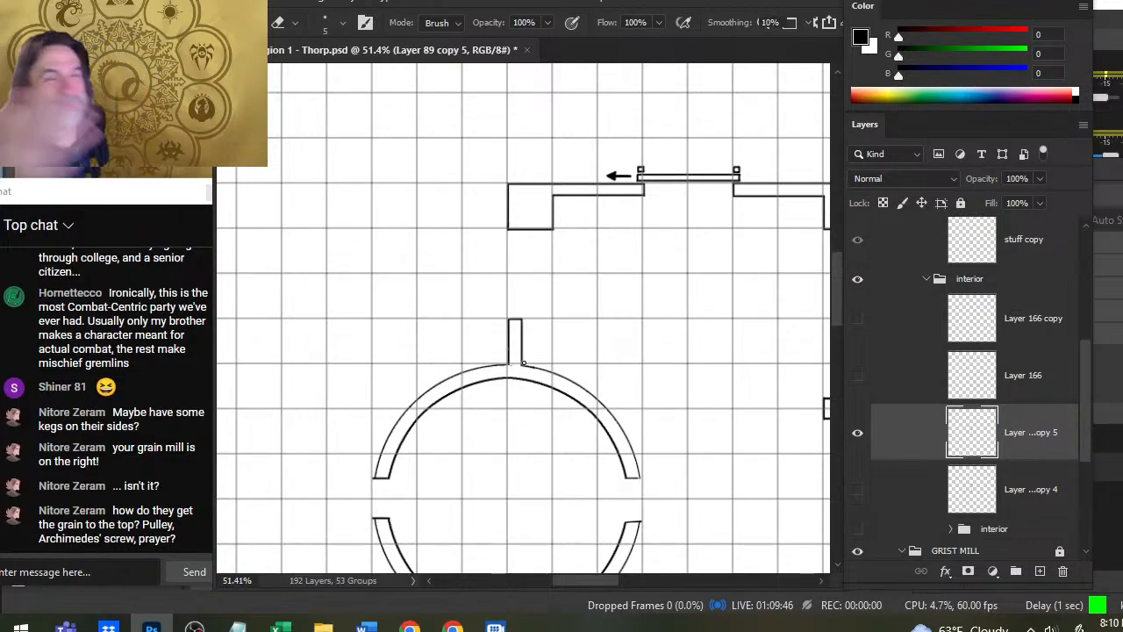
- Compare the walls with the outer arc on Layer 166 and the outer circle on Layer 166 copy by toggling both layers
key(z)
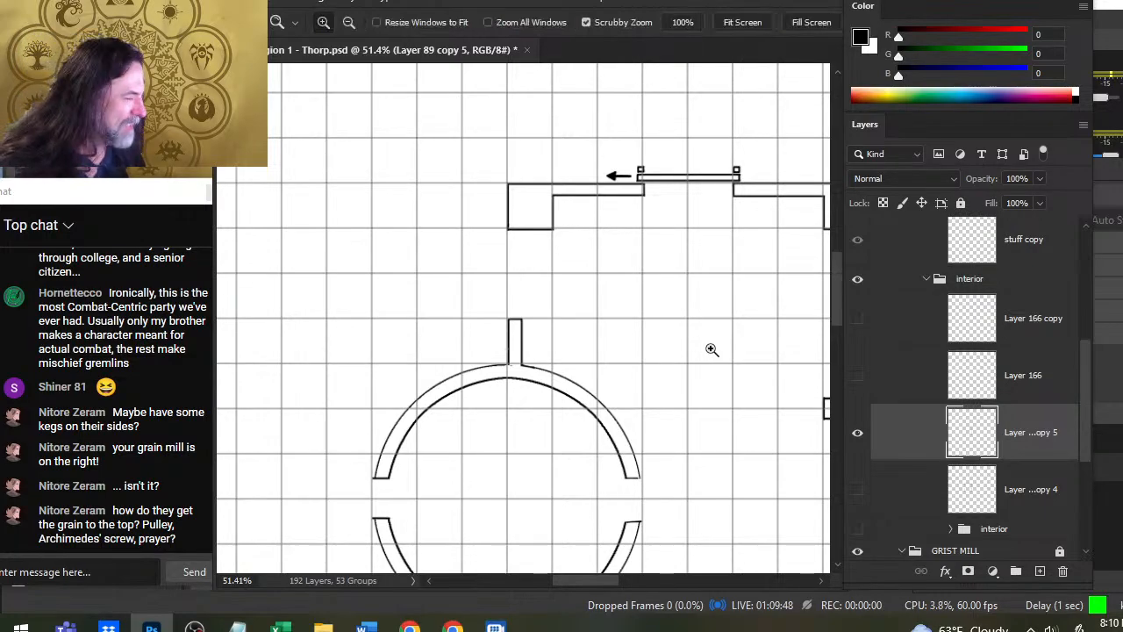
alt+click(711, 344)
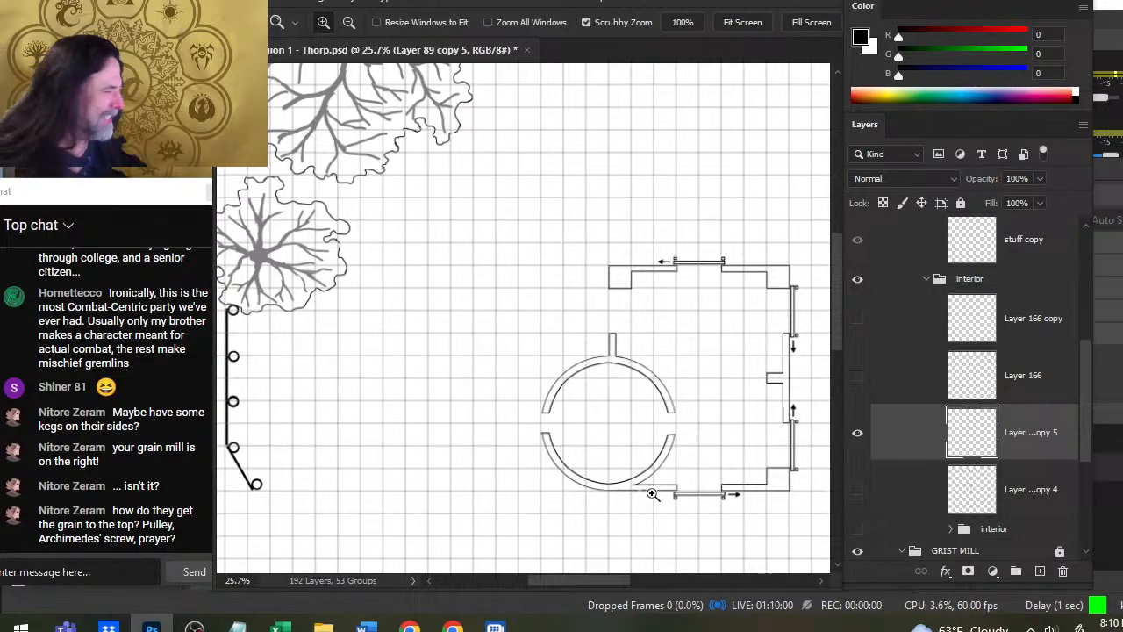
click(869, 375)
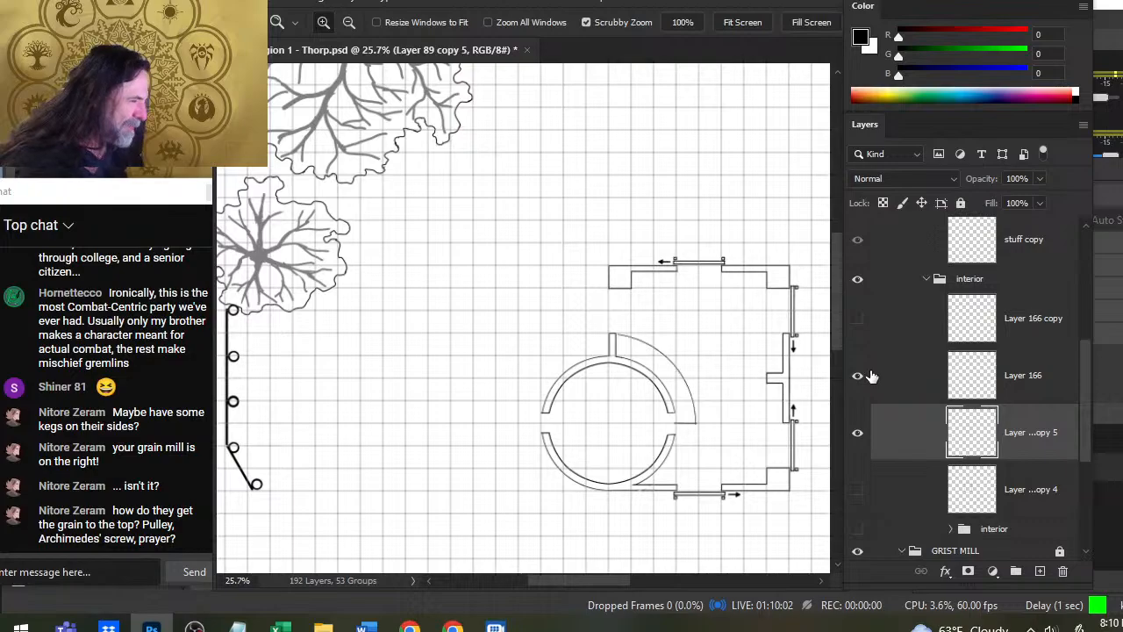
click(859, 375)
click(857, 322)
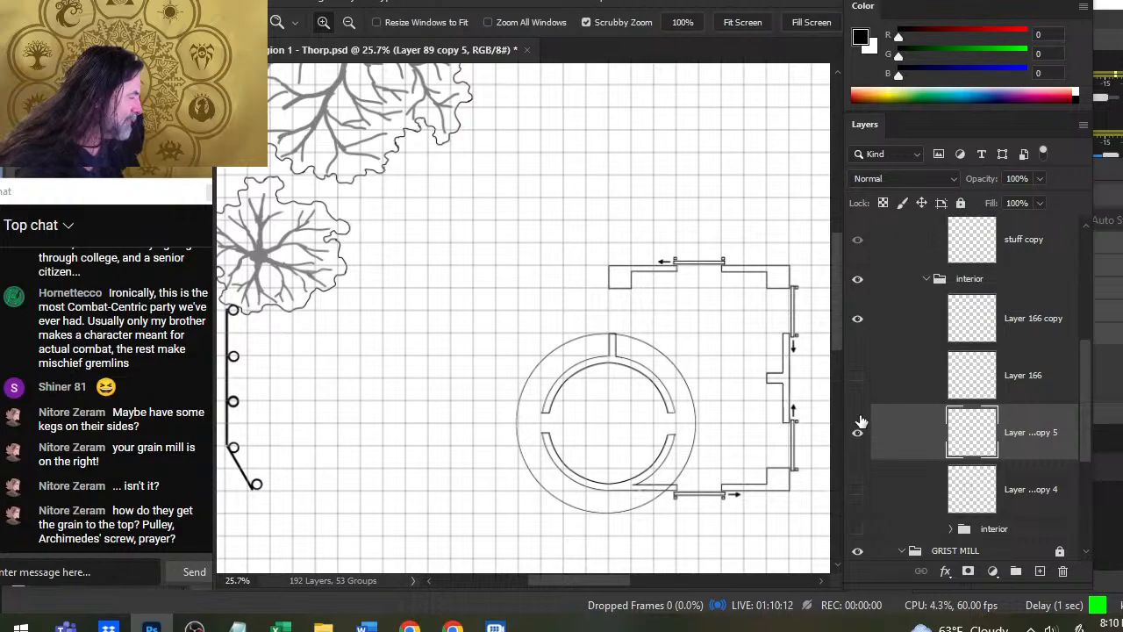
click(858, 321)
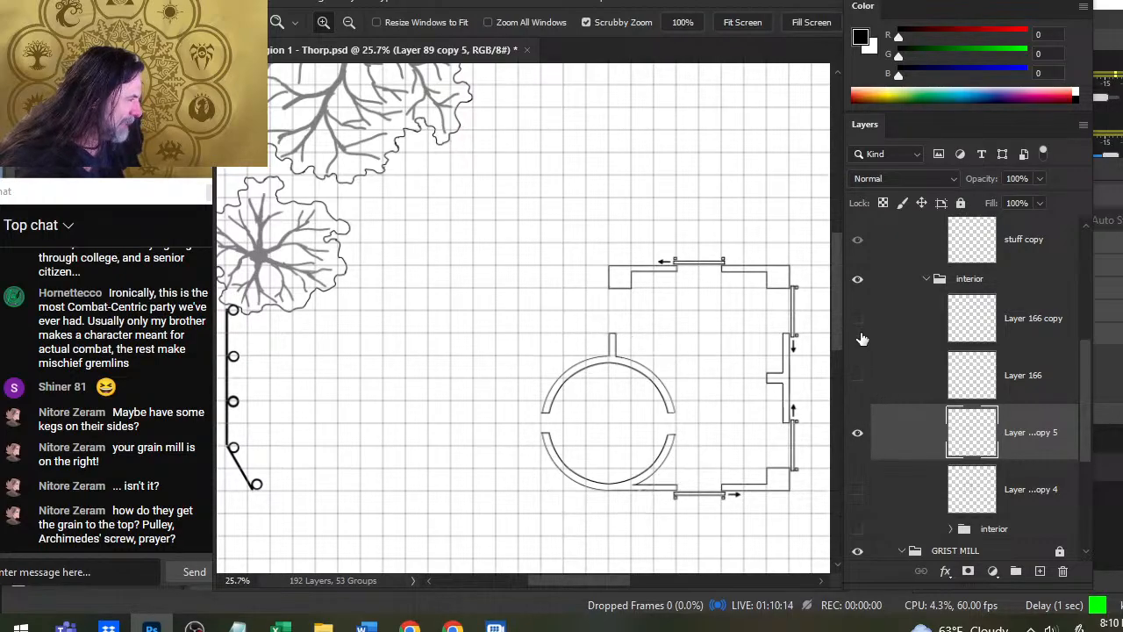
- Link Layer 89 copy 5 with Layer 166 and Layer 166 copy, leaving Layer 89 copy 5 active
click(858, 395)
click(860, 379)
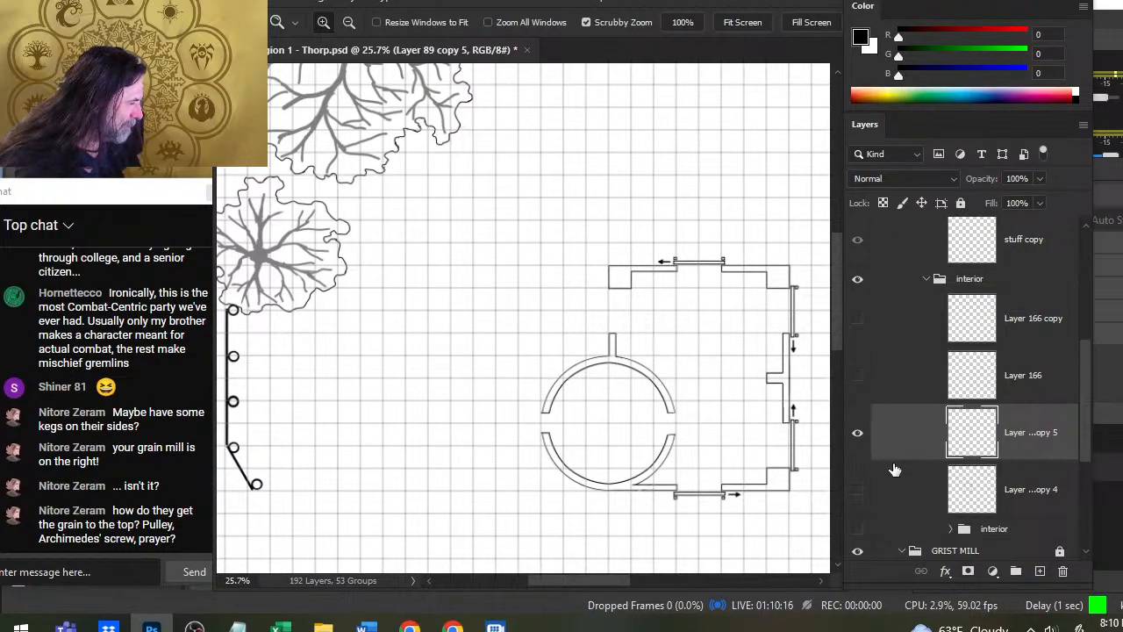
ctrl+click(910, 390)
ctrl+click(909, 340)
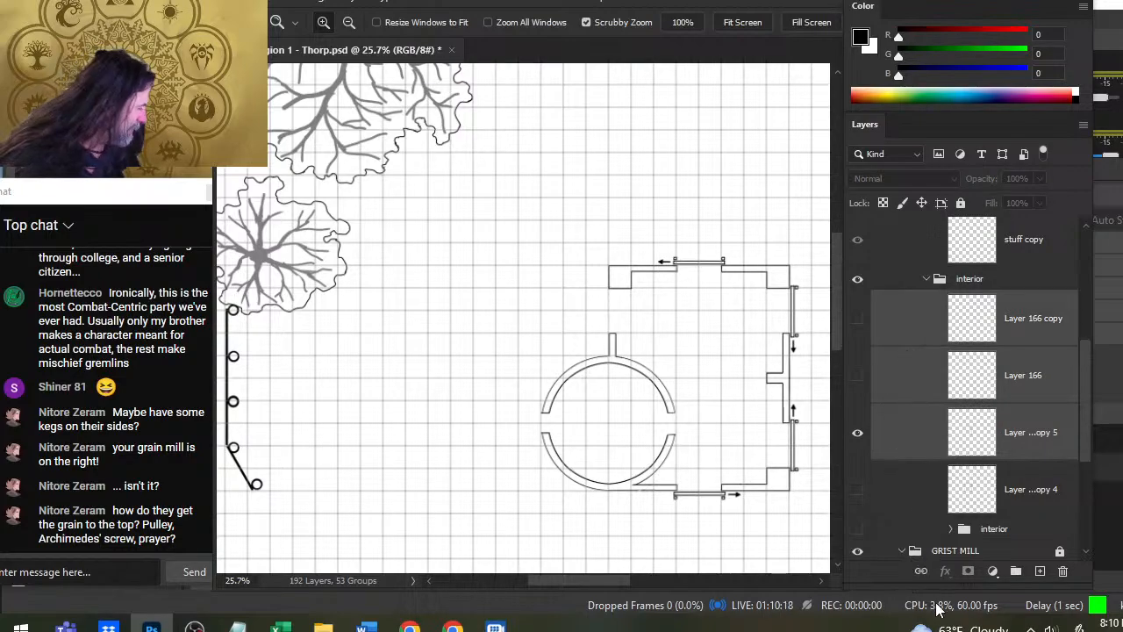
click(920, 570)
click(913, 455)
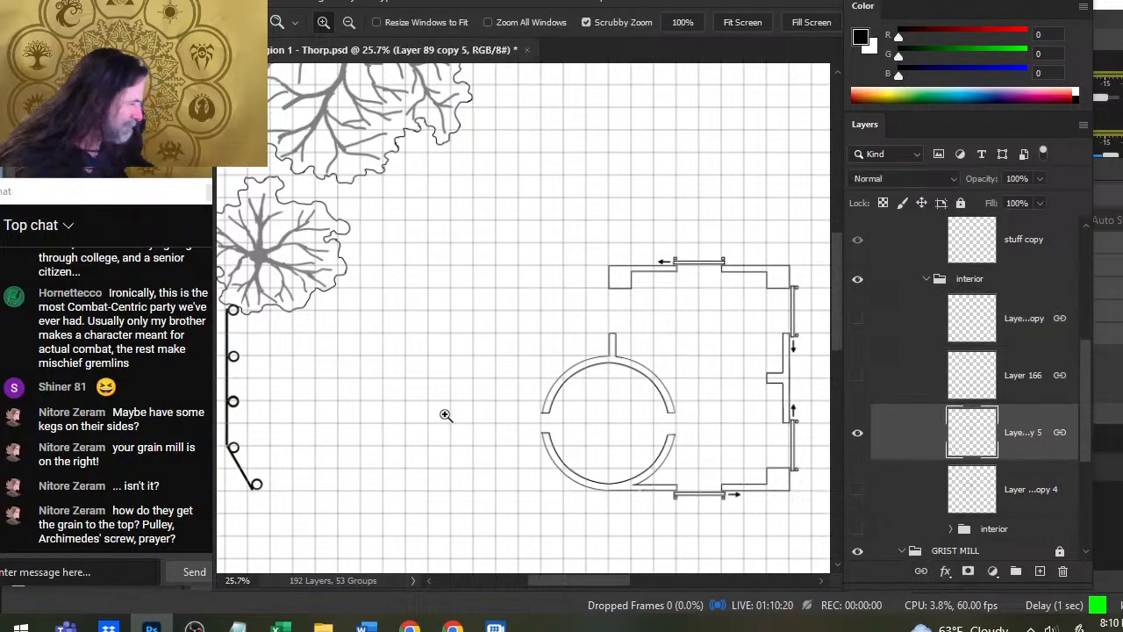
- Lasso the round room and its short vertical wall, cut them, and paste them in place on a new layer
mouse_move(638, 472)
mouse_down()
mouse_move(697, 441)
mouse_move(680, 386)
mouse_move(574, 308)
mouse_up()
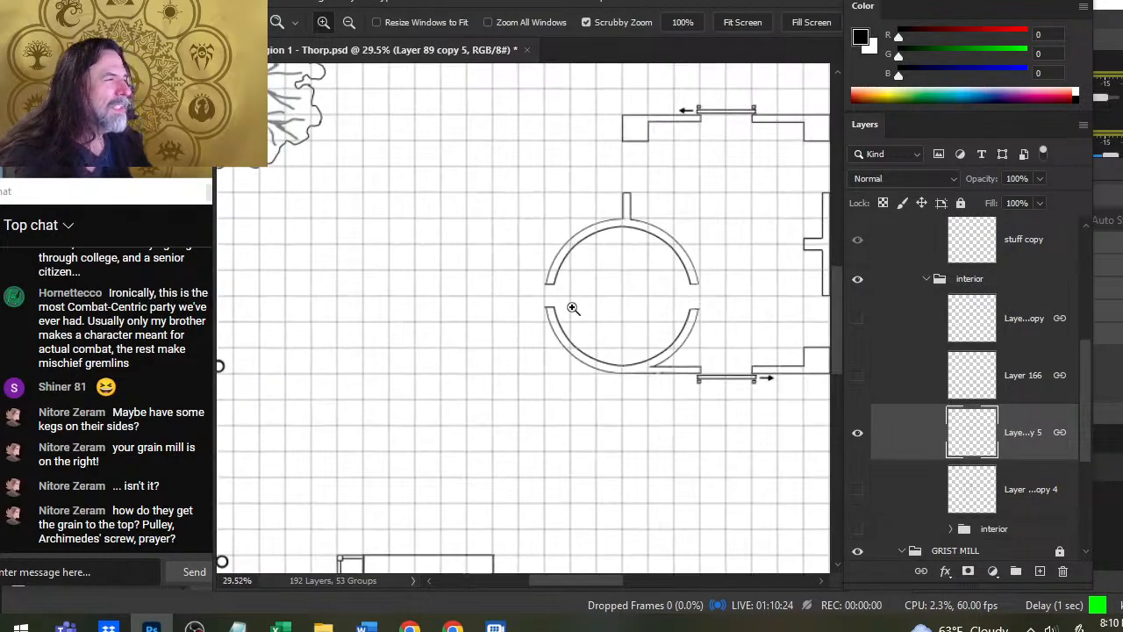
key(l)
drag(606, 176, 579, 423)
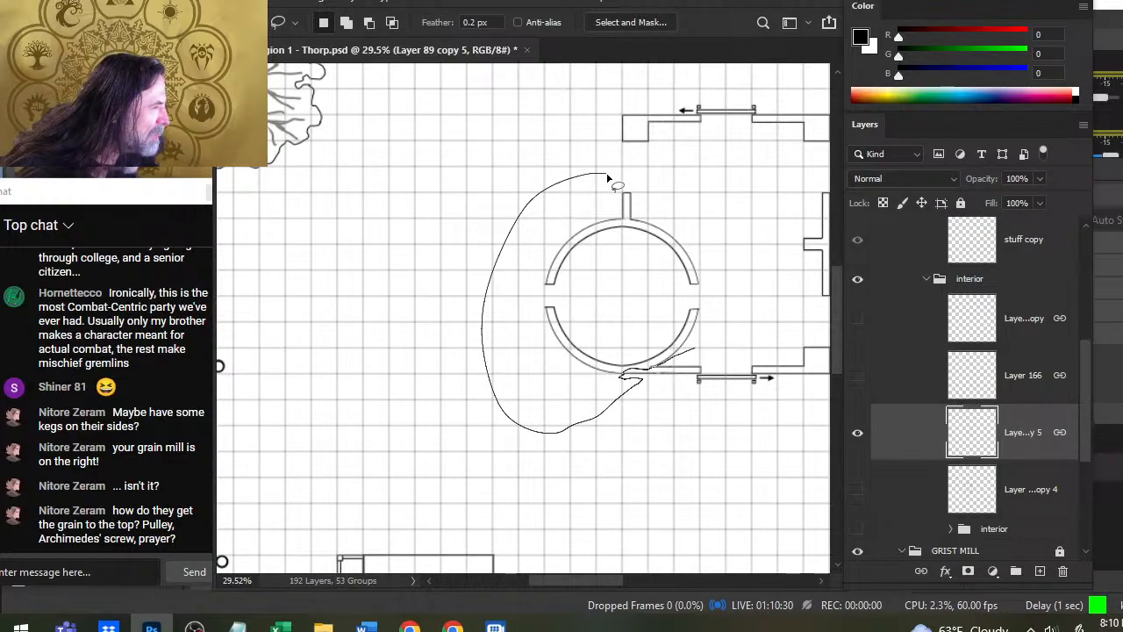
drag(607, 178, 571, 175)
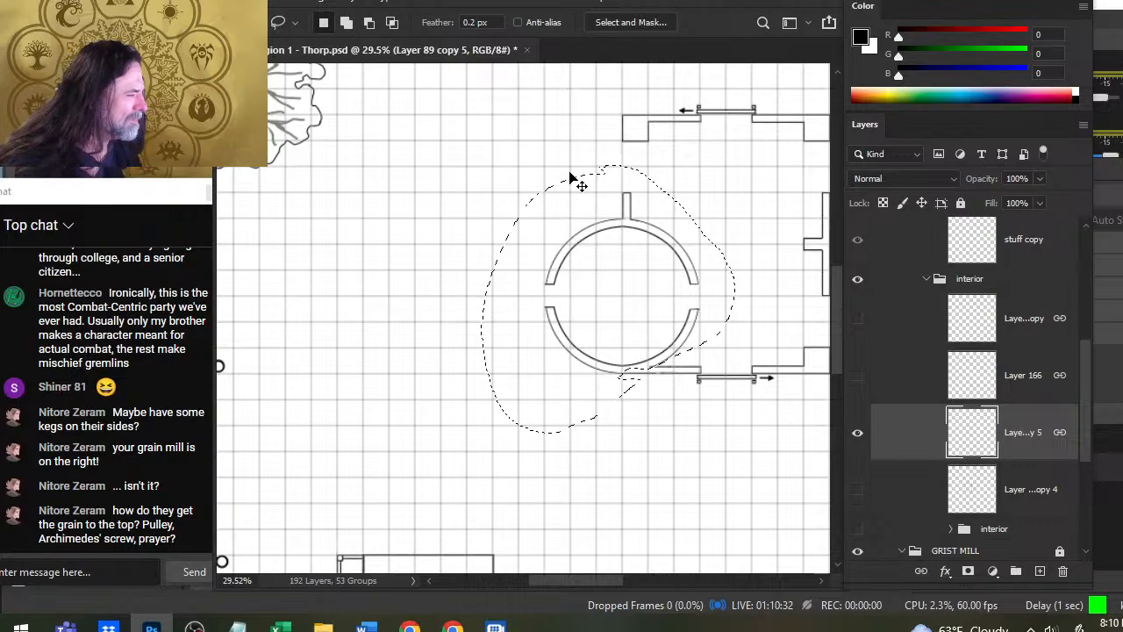
key(ctrl+x)
key(ctrl+shift+v)
- Try nudging the separated round room and its short wall up by about one grid square
key(v)
key(Up)
key(Up)
key(Up)
key(Up)
key(Up)
key(Up)
key(Up)
key(Up)
key(Up)
key(Up)
key(Up)
key(Up)
key(Up)
key(Up)
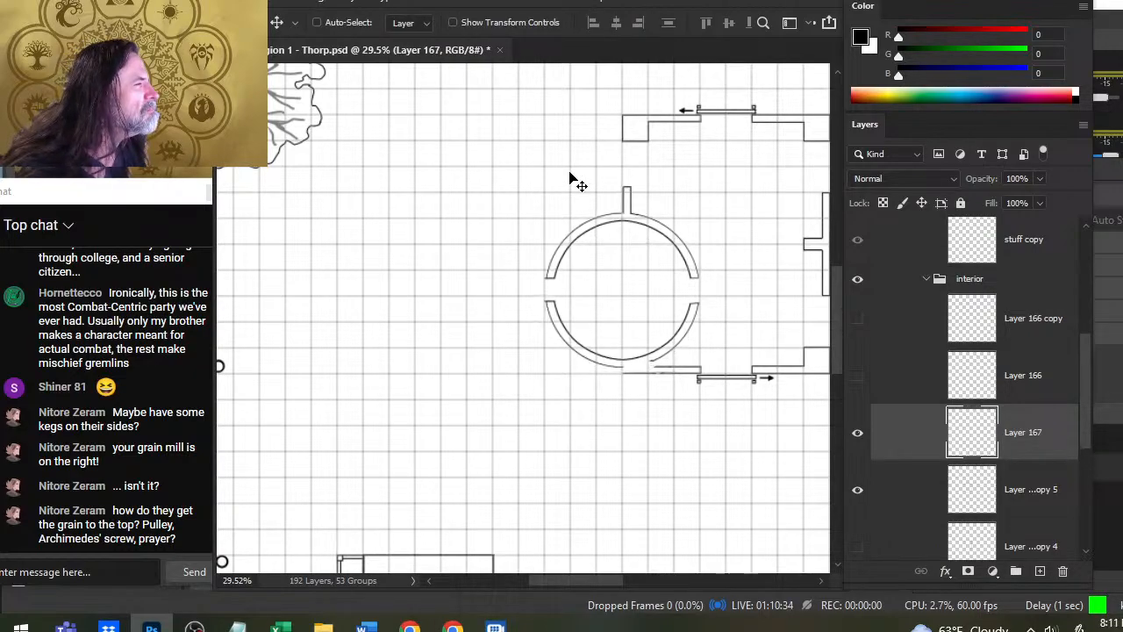
key(Up)
key(Up)
key(Up)
key(Up)
key(Up)
key(Up)
key(Up)
key(Up)
key(Up)
key(Up)
key(Up)
key(Up)
key(Up)
key(Up)
key(Up)
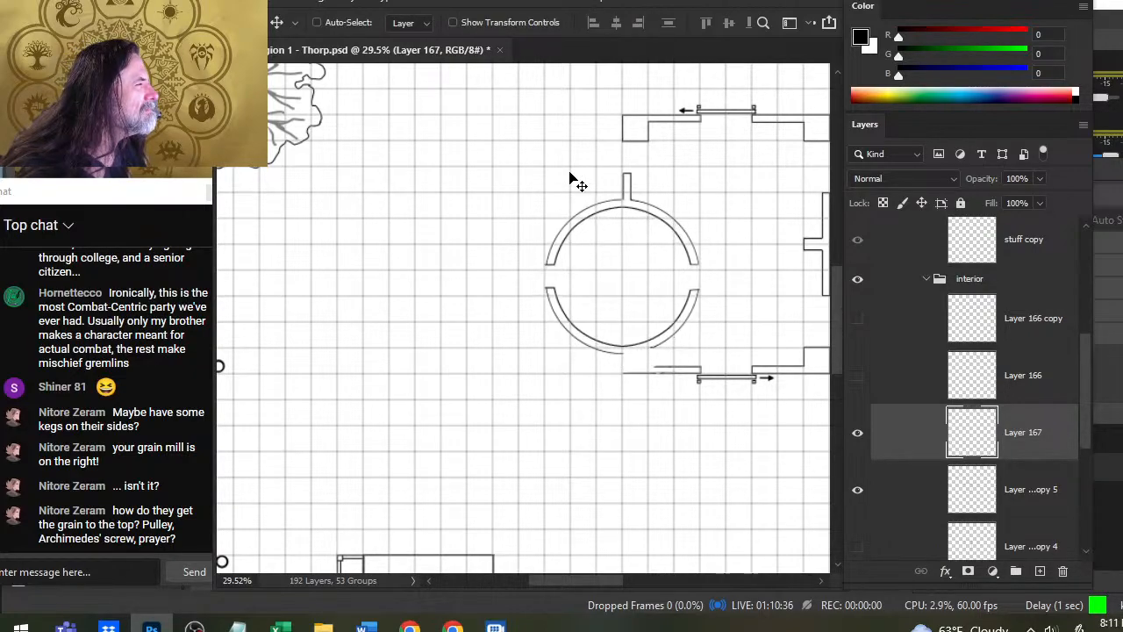
key(Up)
key(Up)
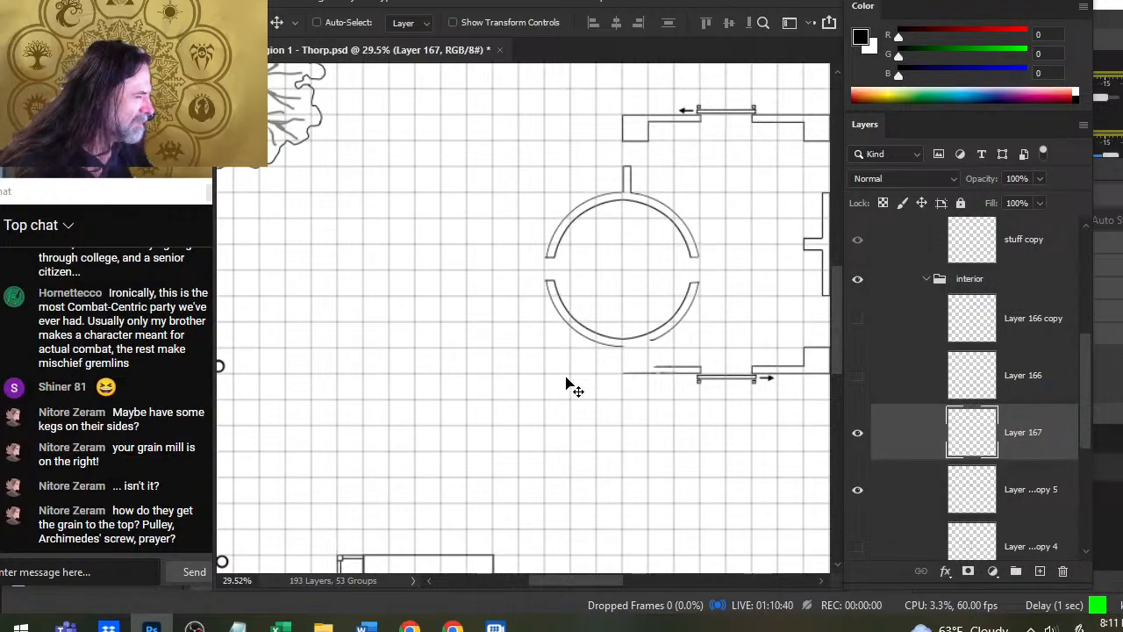
- Show Layer 166 copy and Layer 166, and undo the round room's upward nudges
click(859, 320)
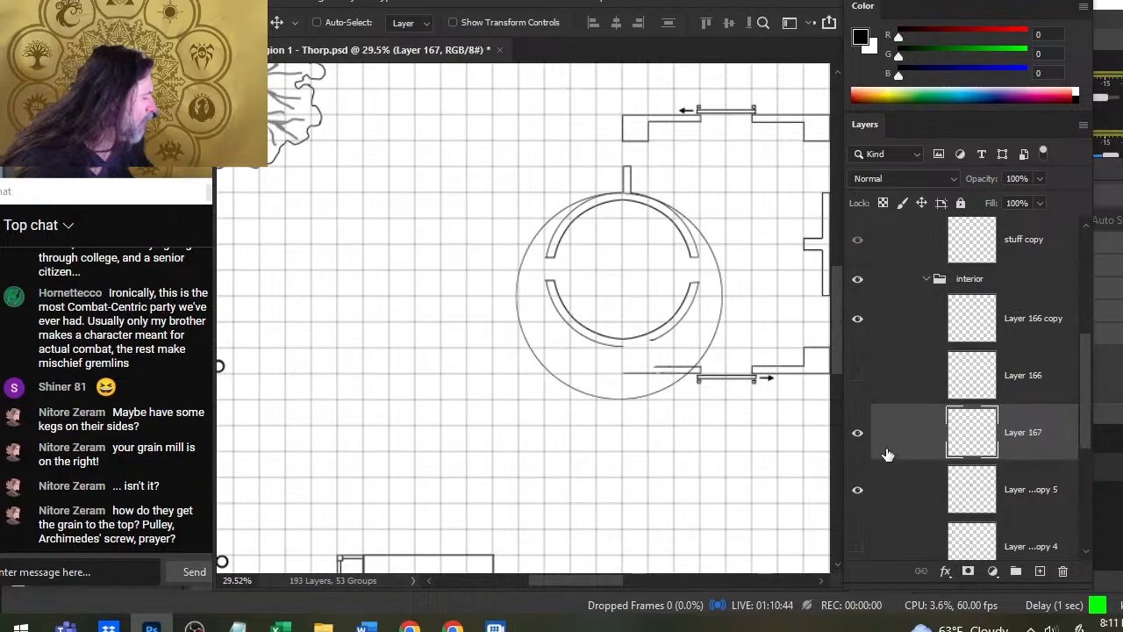
click(921, 375)
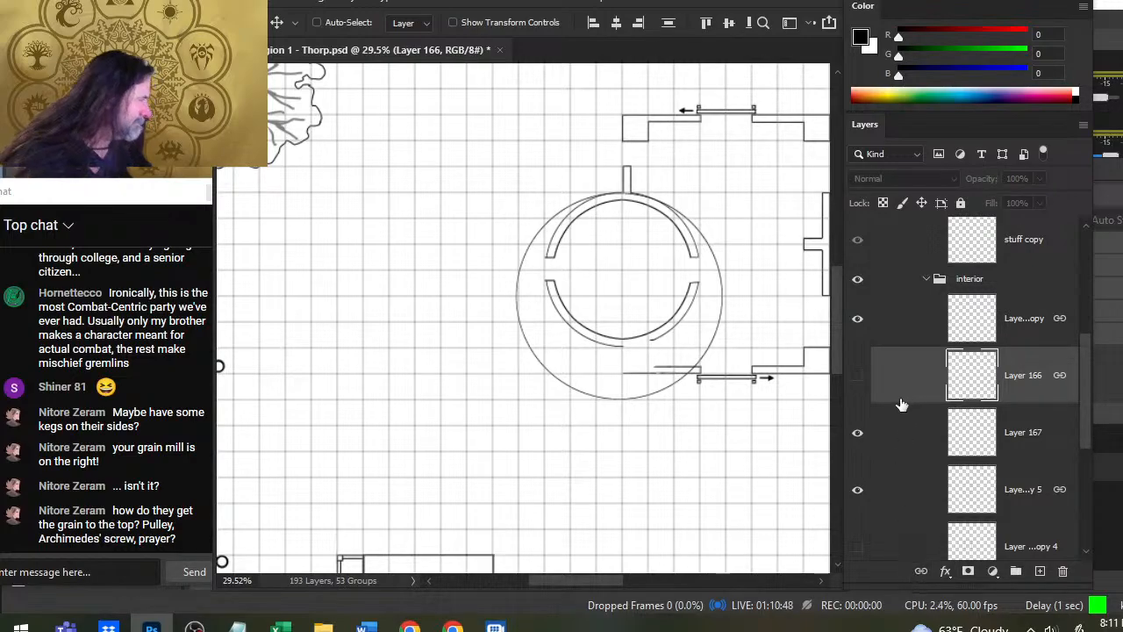
click(858, 377)
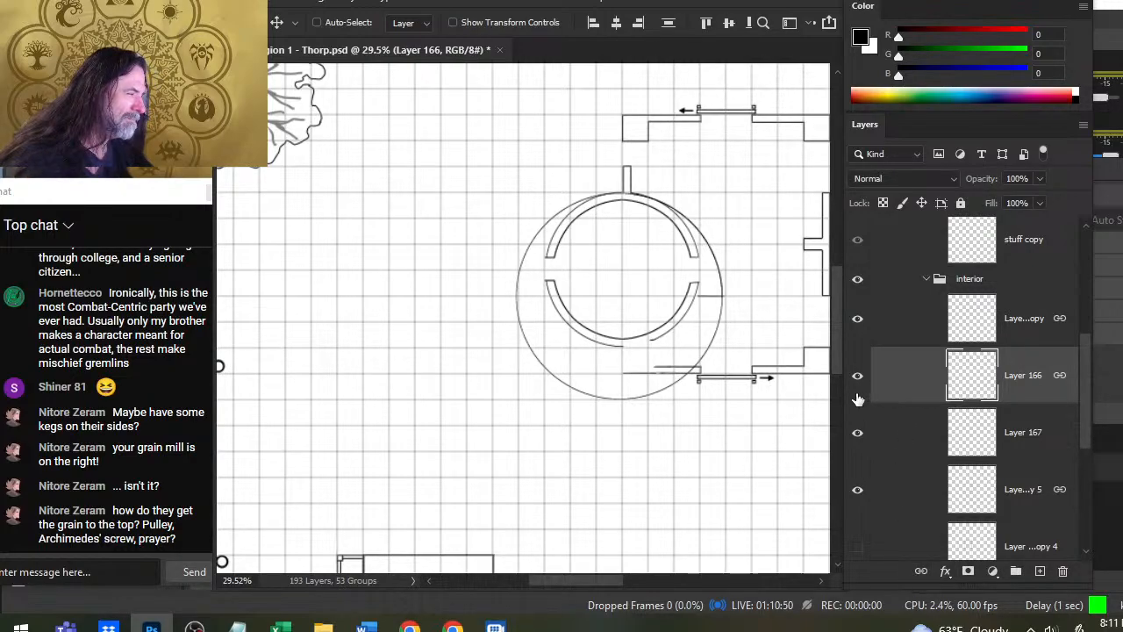
key(ctrl+z)
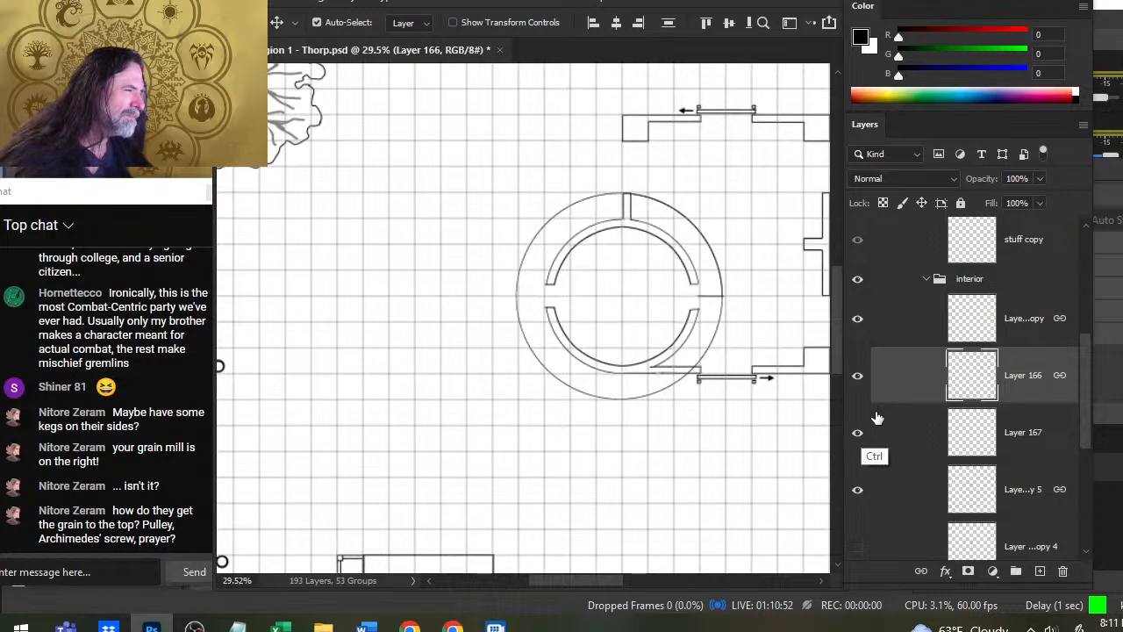
- Link Layer 167 with Layer 166 and Layer 166 copy, and unlink Layer 89 copy 5 from them
click(911, 452)
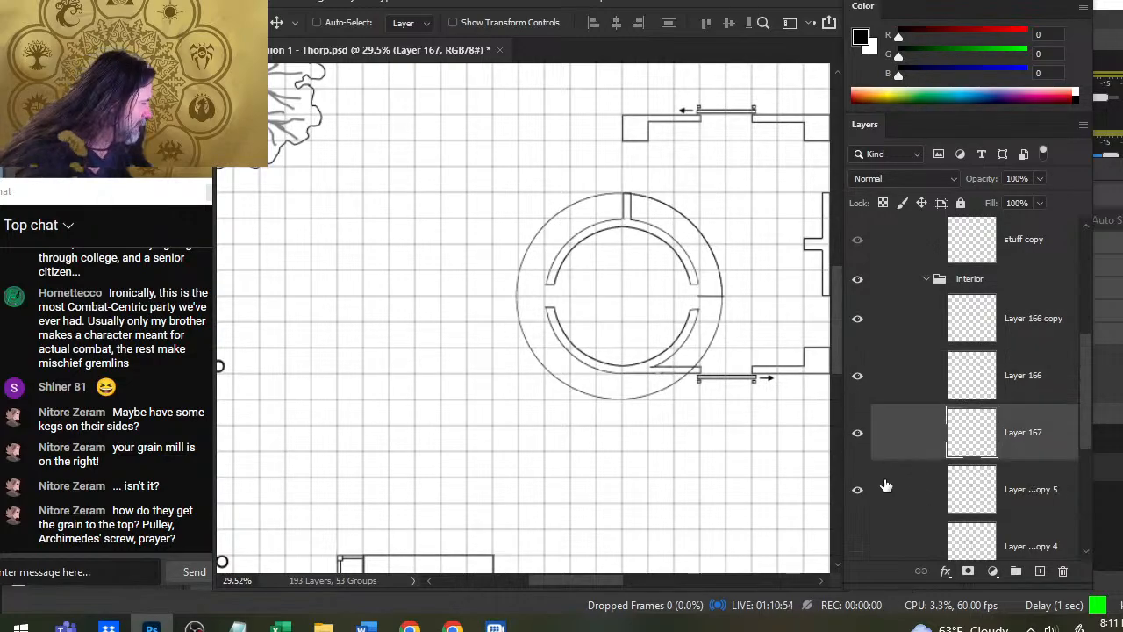
shift+click(904, 338)
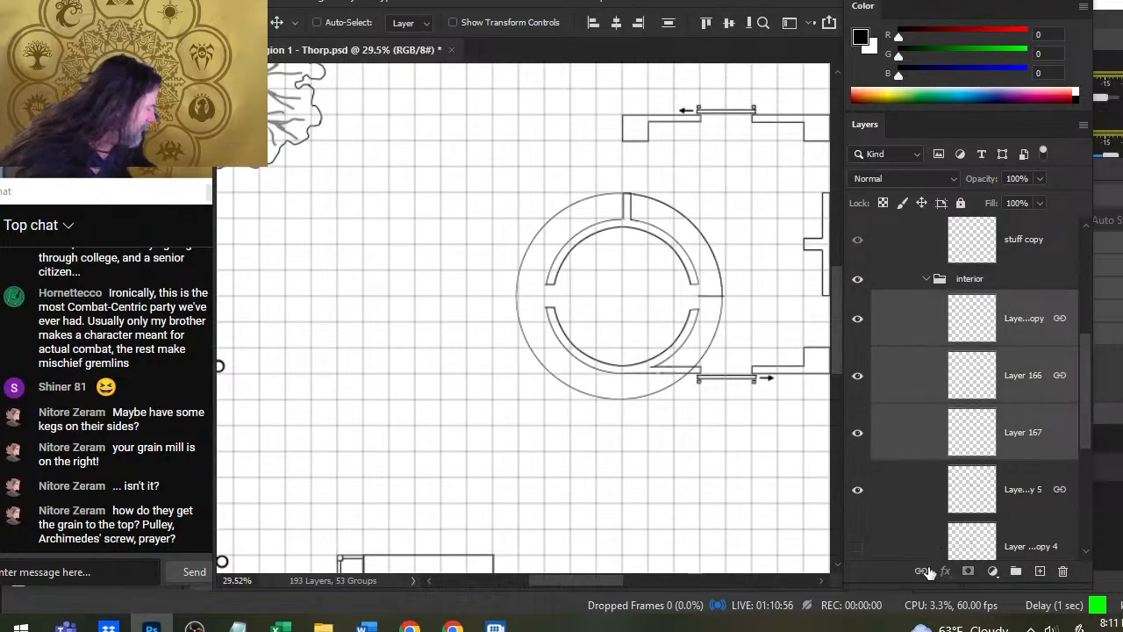
click(925, 435)
click(858, 497)
click(858, 496)
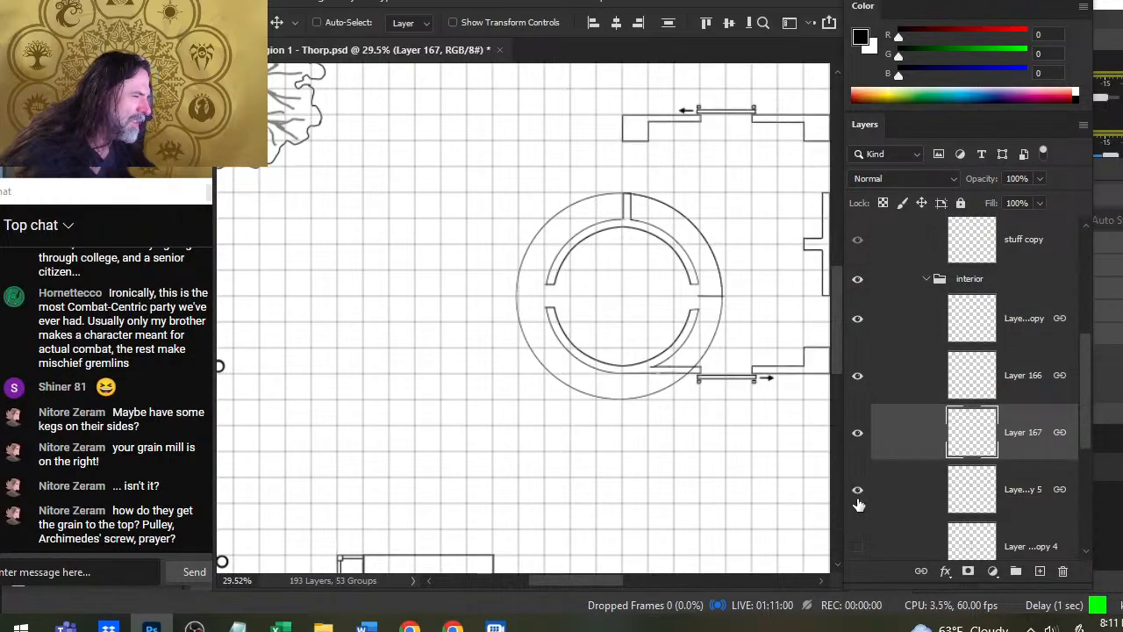
click(972, 509)
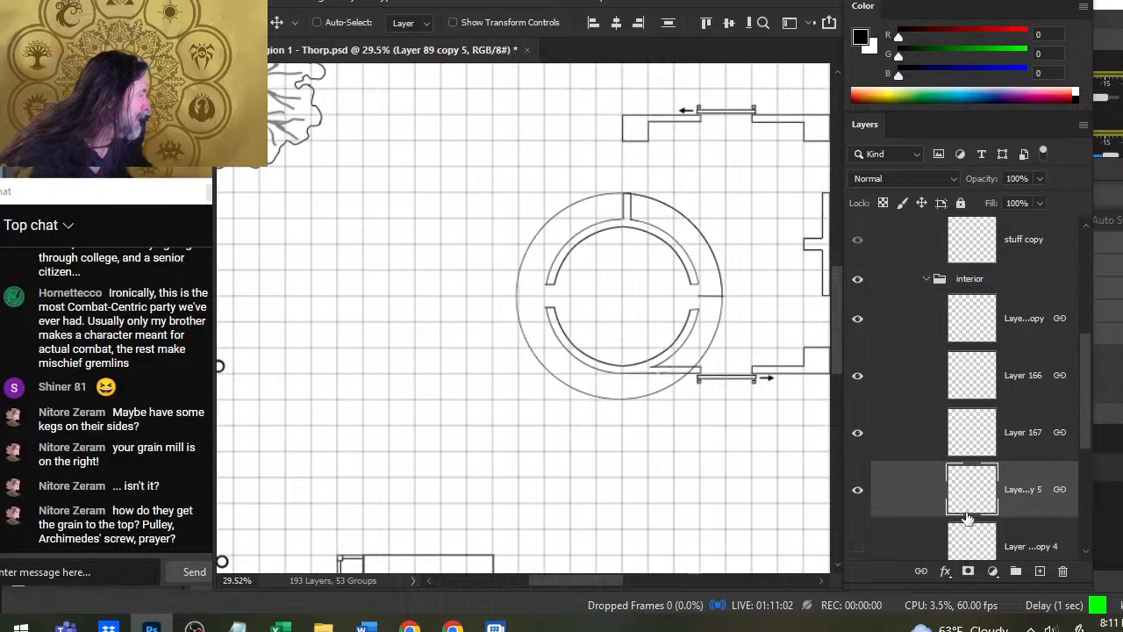
- Move Layer 167, Layer 166 and Layer 166 copy up together until the outer circle meets the building's bottom wall line
click(914, 445)
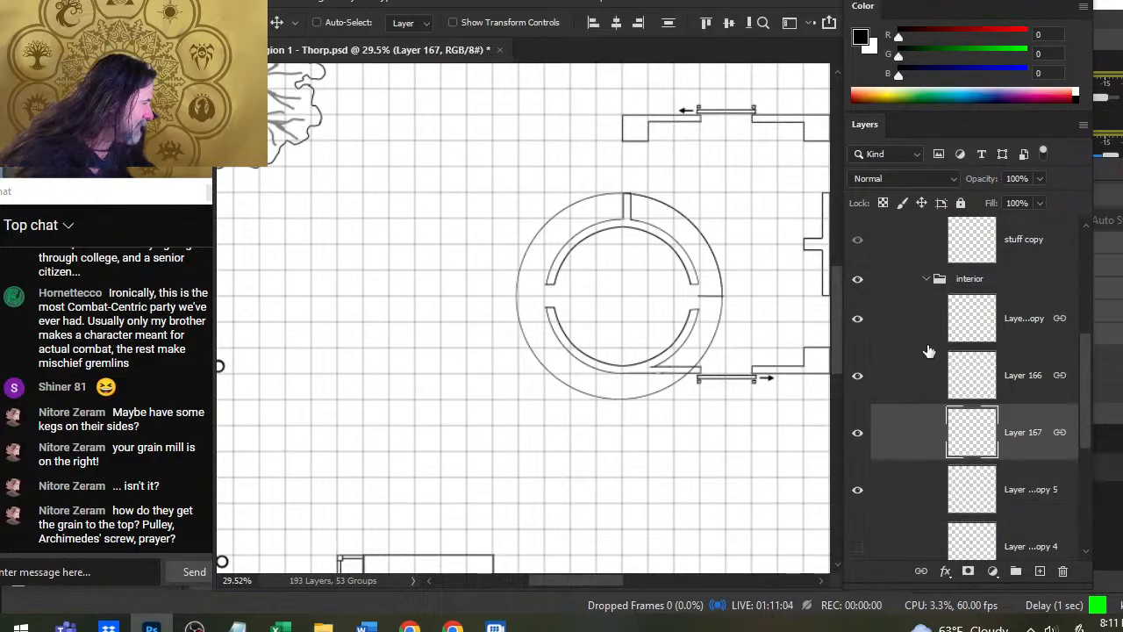
shift+click(907, 350)
key(Up)
key(Up)
key(Up)
key(Up)
key(Up)
key(Up)
key(Up)
key(Up)
key(Up)
key(Up)
key(Up)
key(Up)
key(Up)
key(Up)
key(Up)
key(Up)
key(Up)
key(Up)
key(Up)
key(Up)
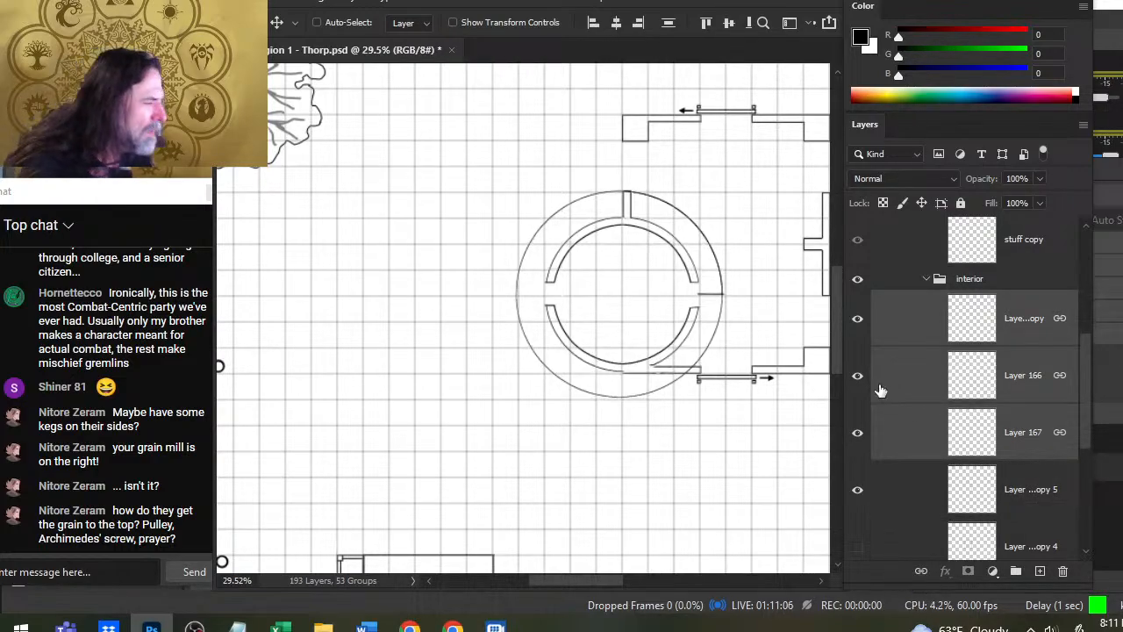
key(Up)
key(Up)
key(Up)
key(Up)
key(Up)
key(Up)
key(Up)
key(Up)
key(Up)
key(Up)
key(Up)
key(Up)
key(Up)
key(Up)
key(Up)
key(Up)
key(Up)
key(Up)
key(Up)
key(Up)
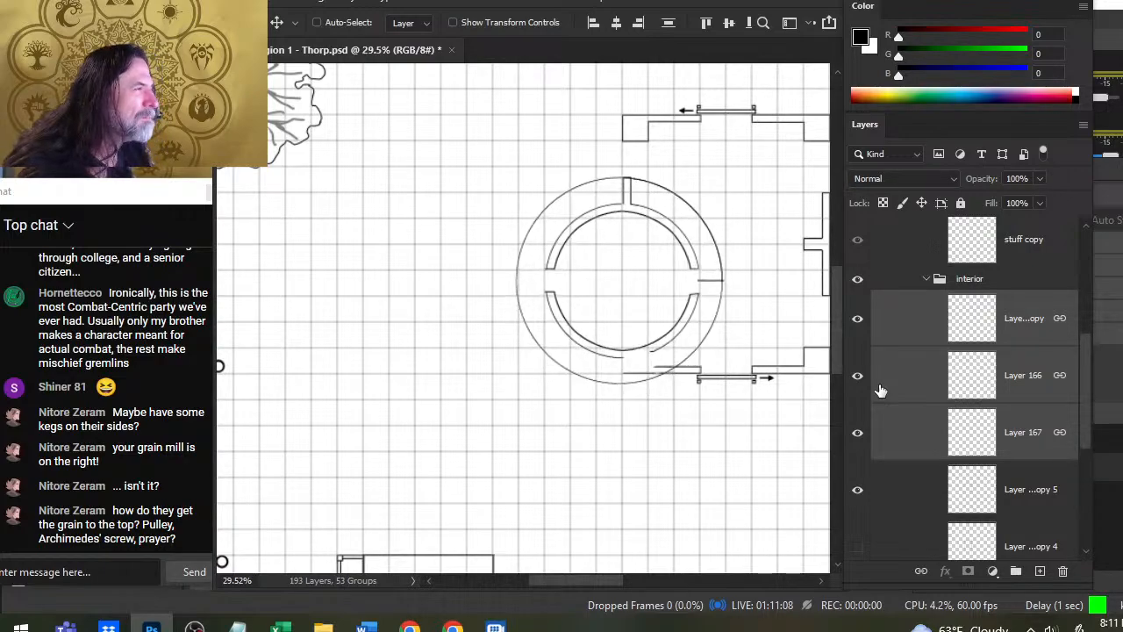
key(Up)
key(Up)
key(Up)
key(Up)
key(Up)
key(Up)
key(Up)
key(Up)
key(Up)
key(Up)
key(Up)
key(Up)
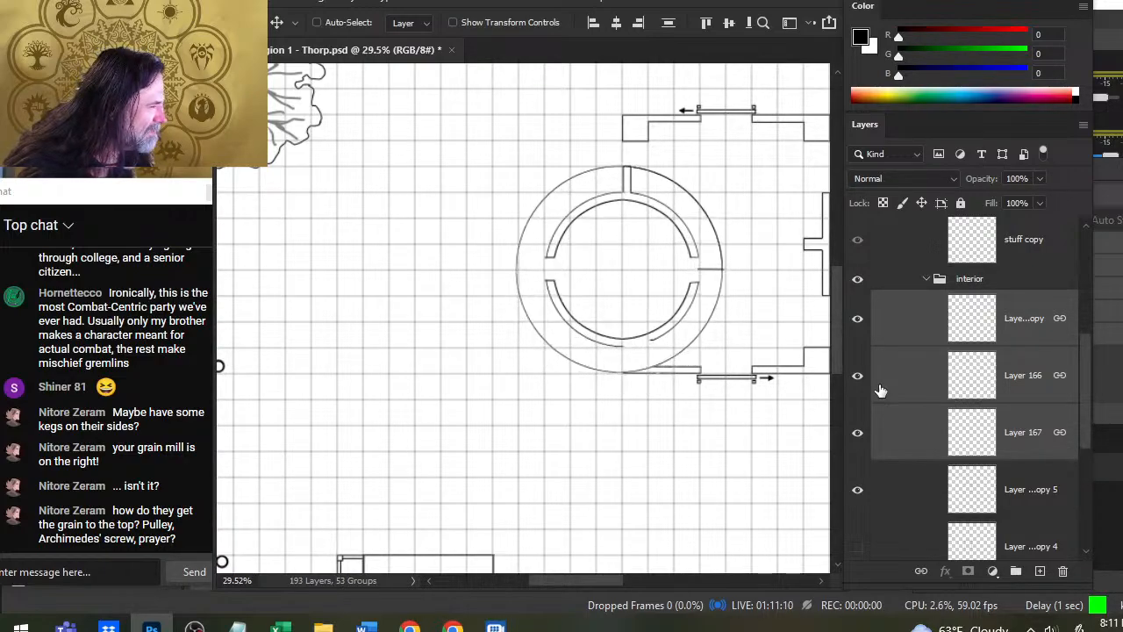
- Fine-tune the three linked layers slightly down and to the right against the bottom wall
key(Down)
key(Down)
key(Down)
key(Down)
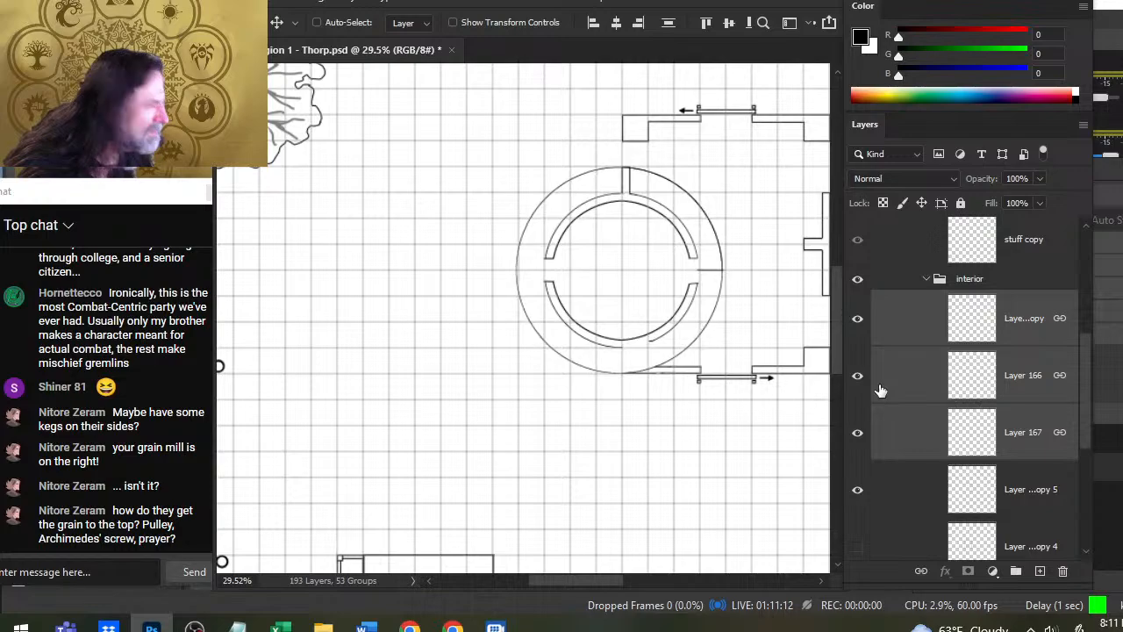
key(Right)
key(Right)
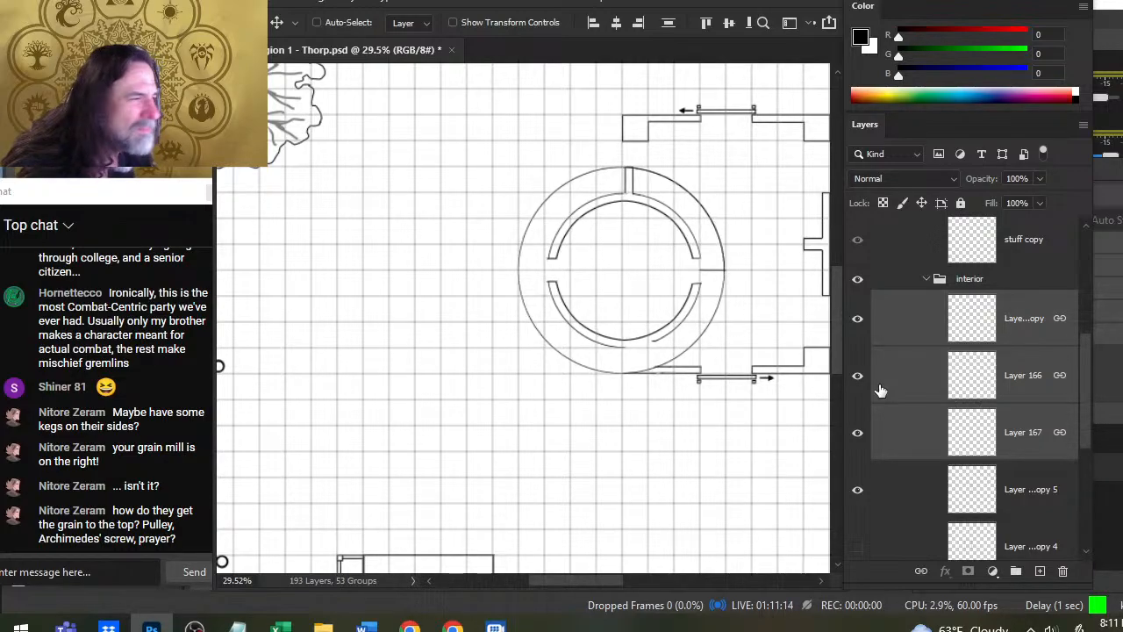
- Unlink Layer 167 and nudge the inner round room slightly left within the outer circle
click(923, 449)
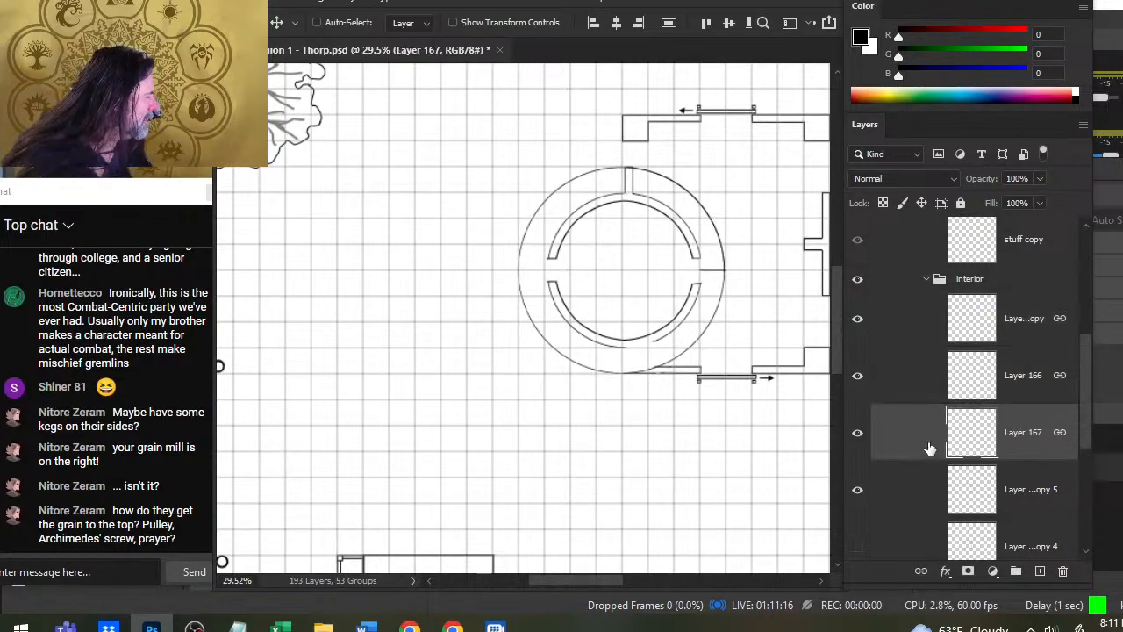
click(921, 572)
key(Left)
key(Left)
key(Left)
key(Left)
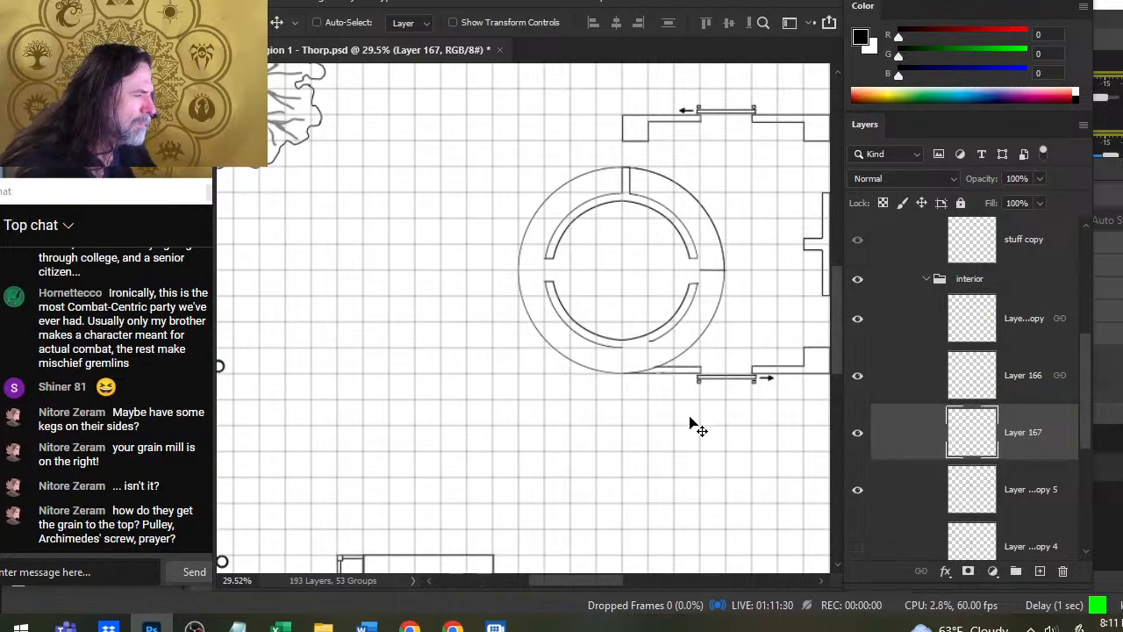
- Try a straight size 4 brush line from the right end of the room's lower wall to the outer circle
key(z)
drag(617, 370, 651, 360)
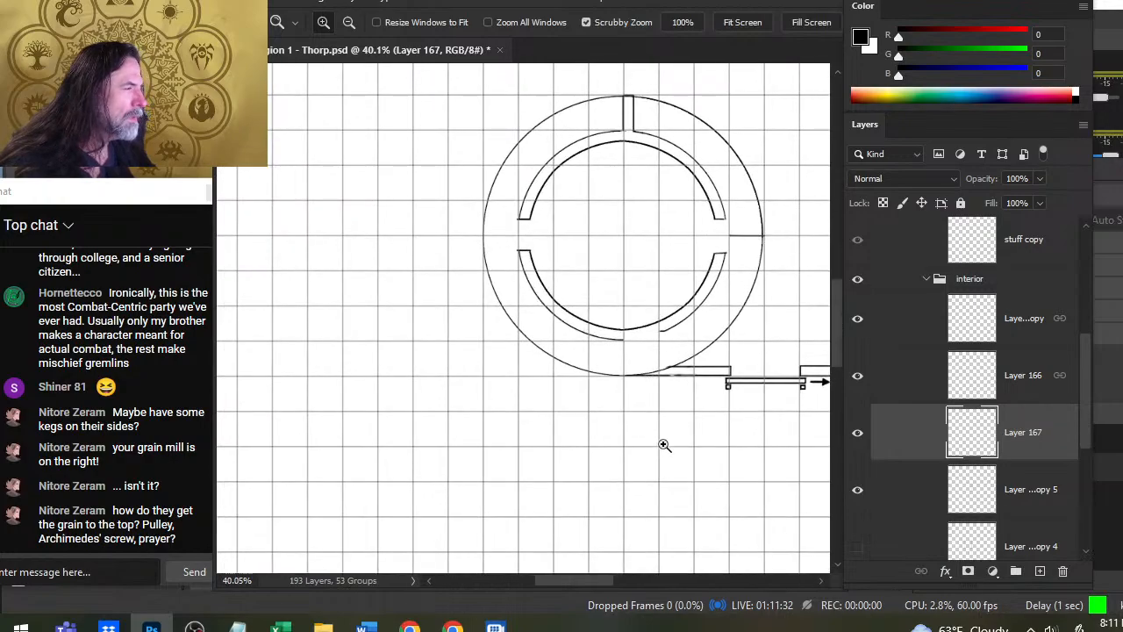
drag(752, 281, 700, 306)
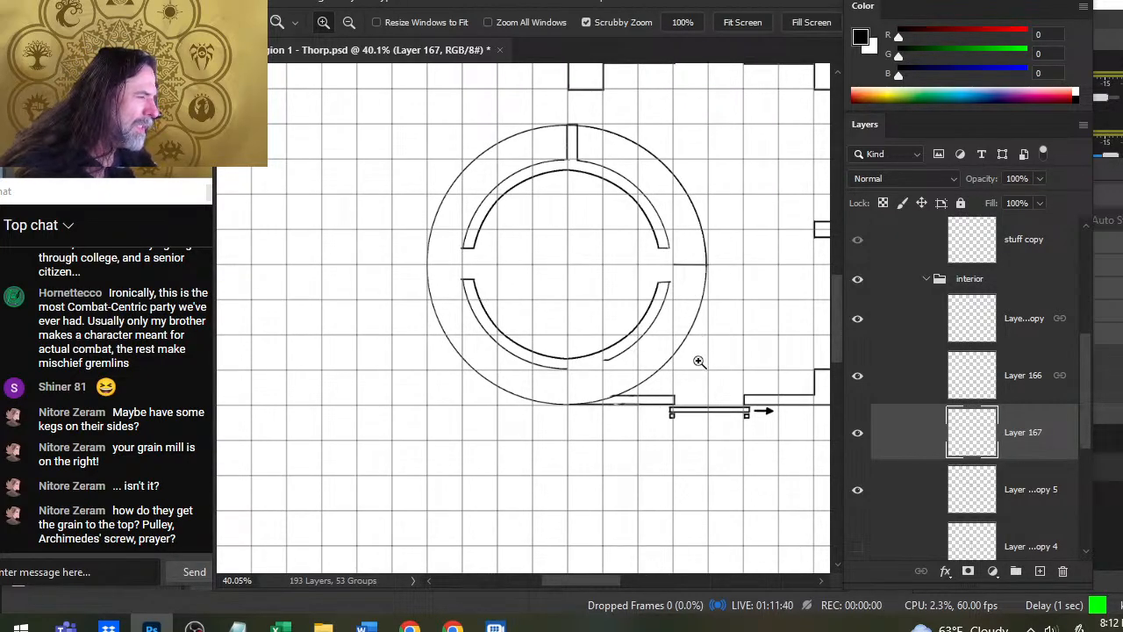
key(b)
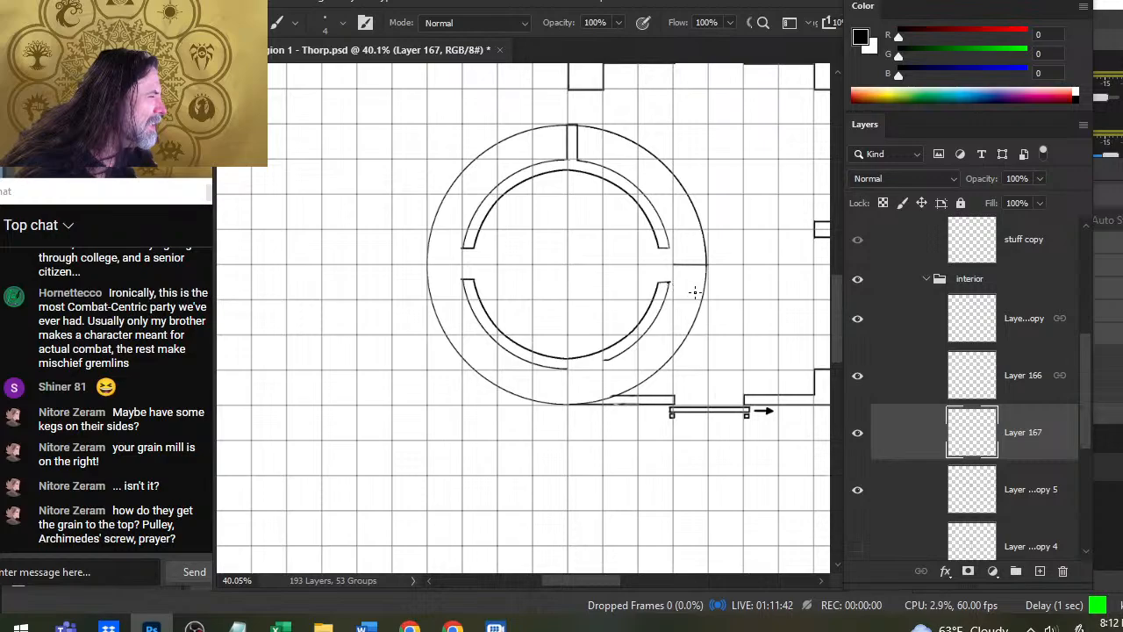
shift+click(702, 295)
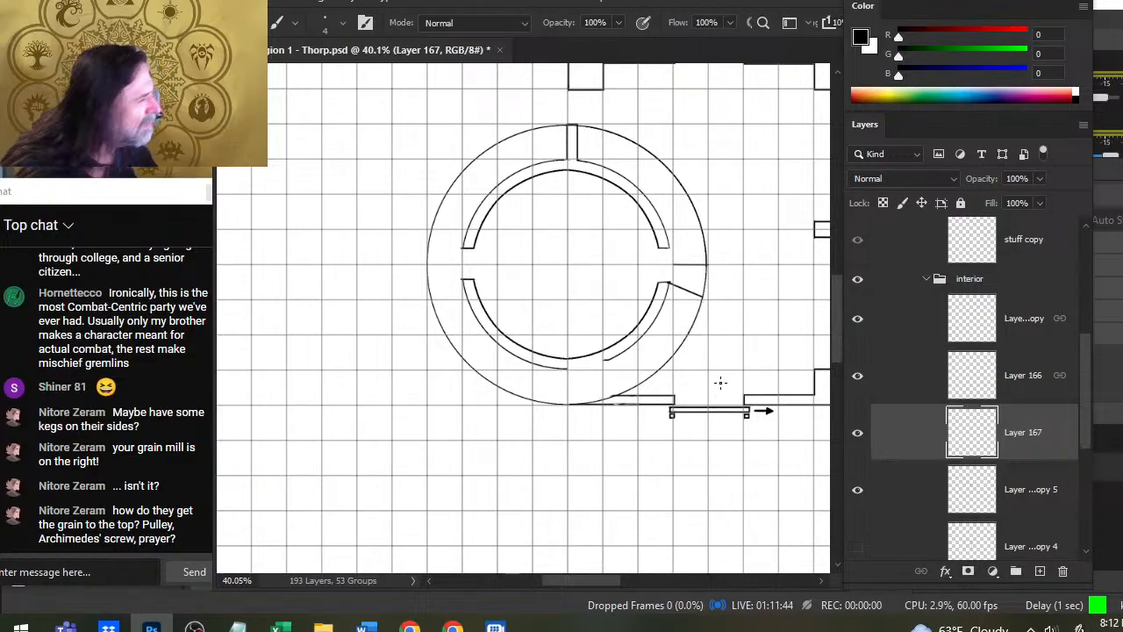
key(ctrl+z)
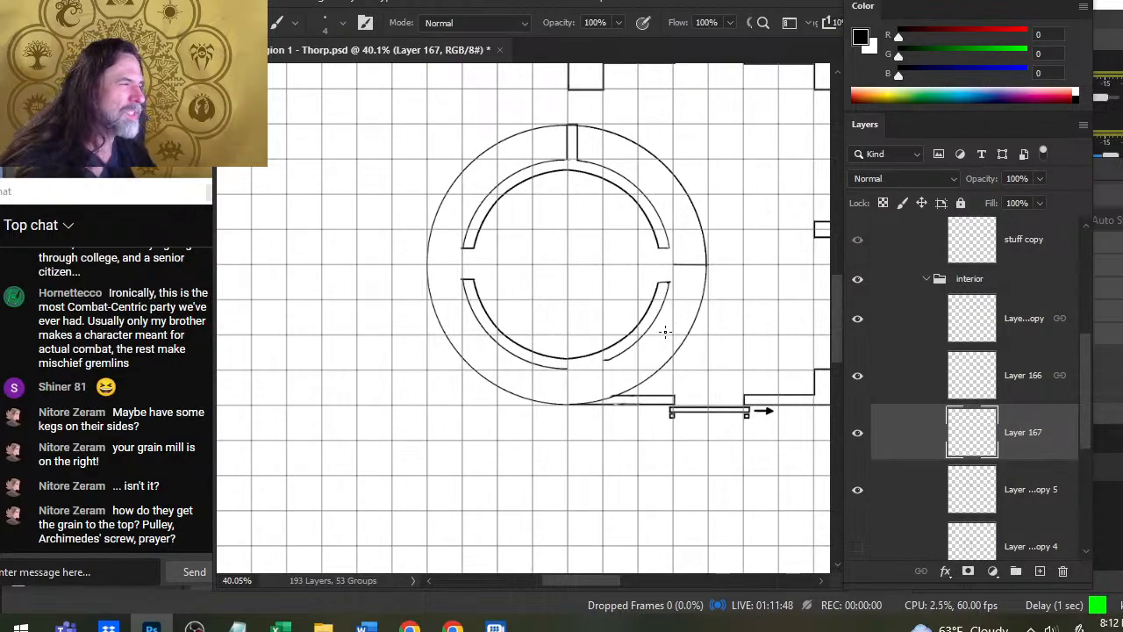
- Check the arc on Layer 166 by toggling it, and hide the full outer circle on Layer 166 copy
click(856, 381)
click(860, 381)
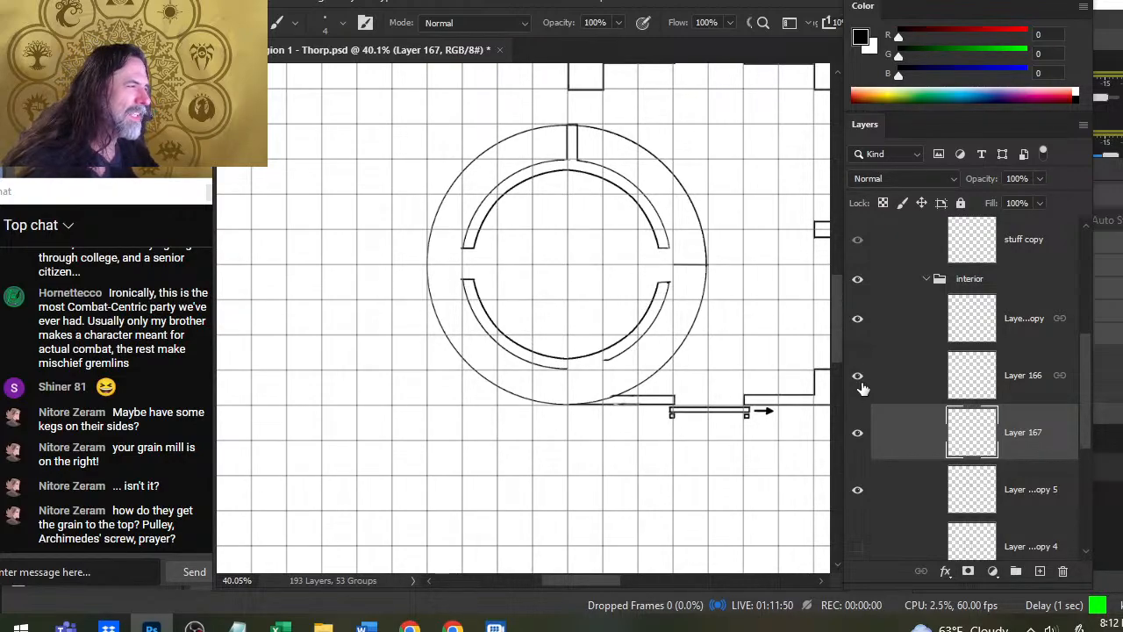
click(857, 341)
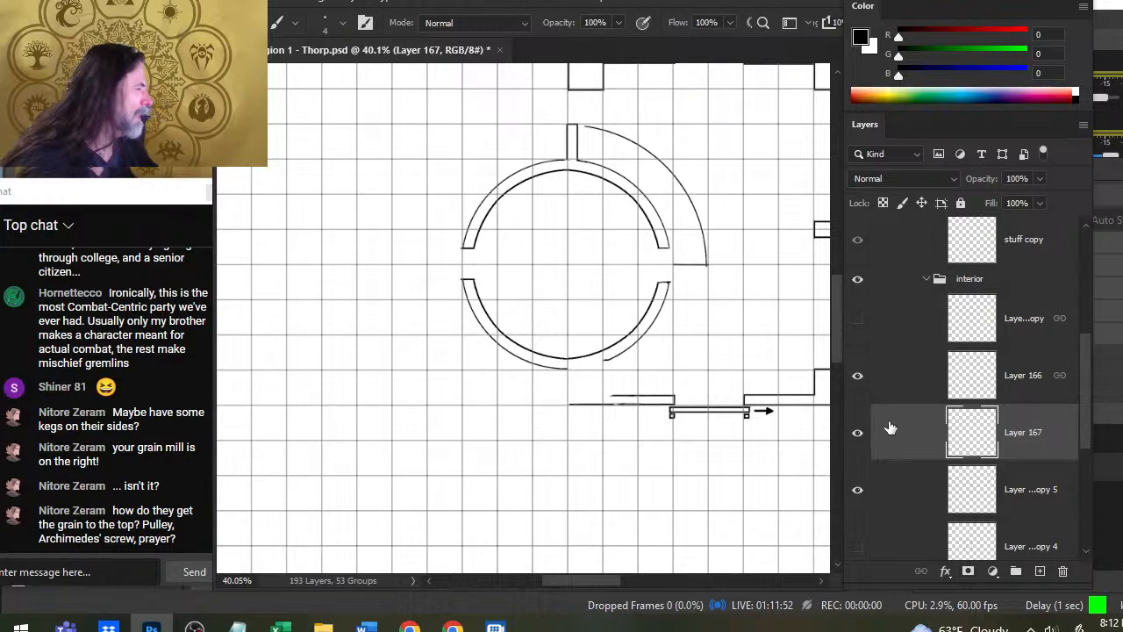
- Duplicate Layer 166 with the default name and hide the duplicate
right_click(913, 377)
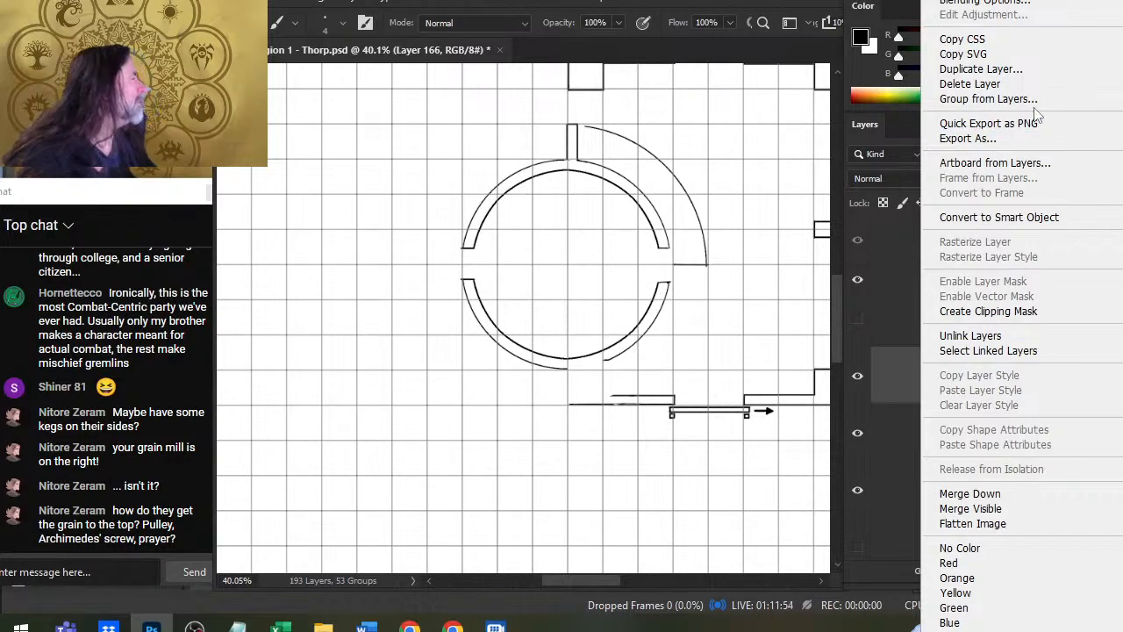
click(1032, 79)
key(Return)
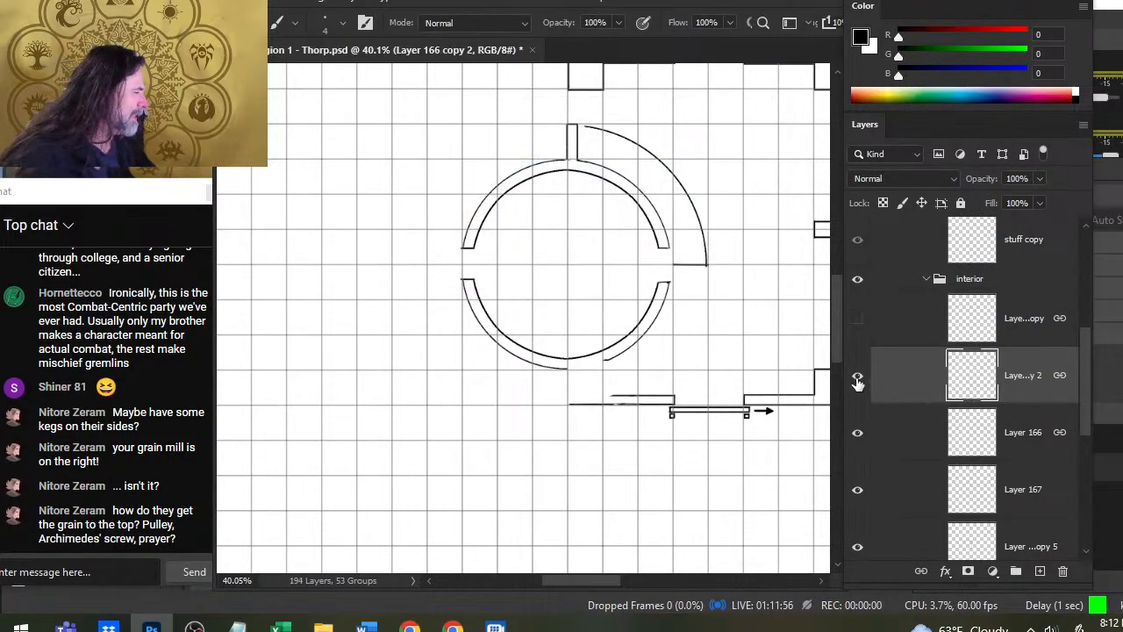
click(858, 378)
- Rotate the quarter arc on Layer 166 clockwise with Free Transform into the lower-right quarter around the round room
click(891, 443)
key(l)
right_click(645, 271)
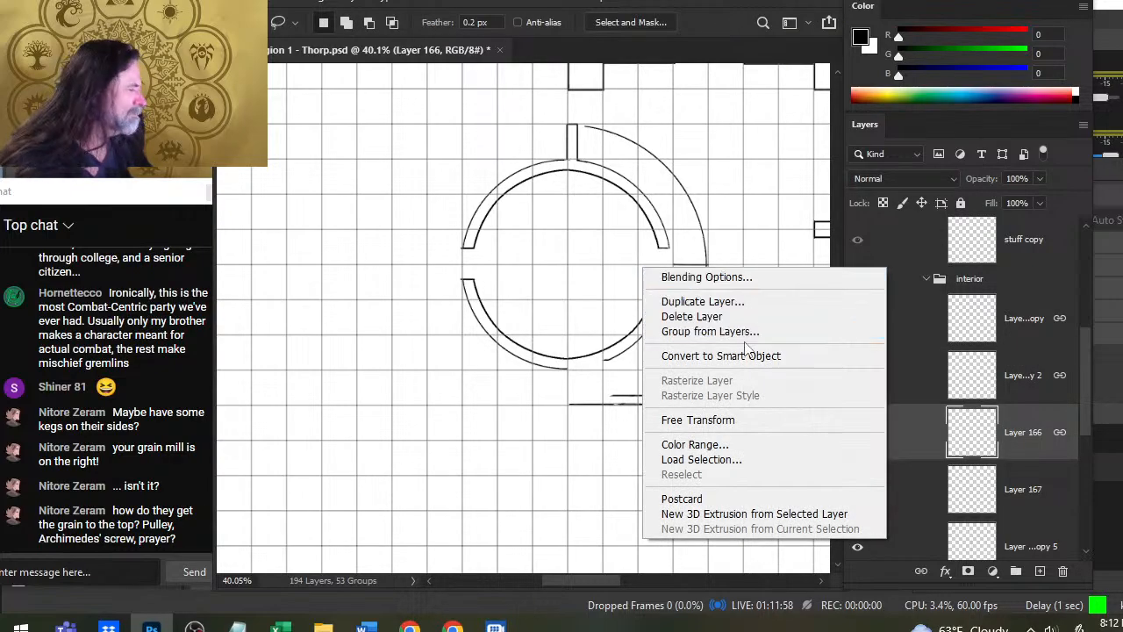
click(767, 428)
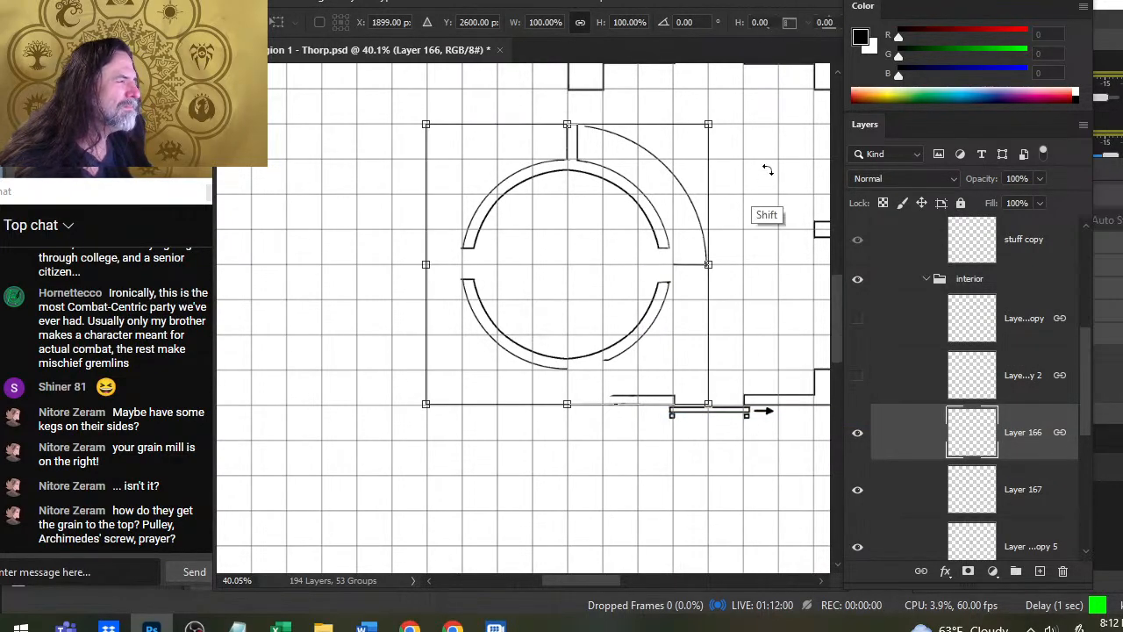
drag(765, 171, 629, 421)
key(Return)
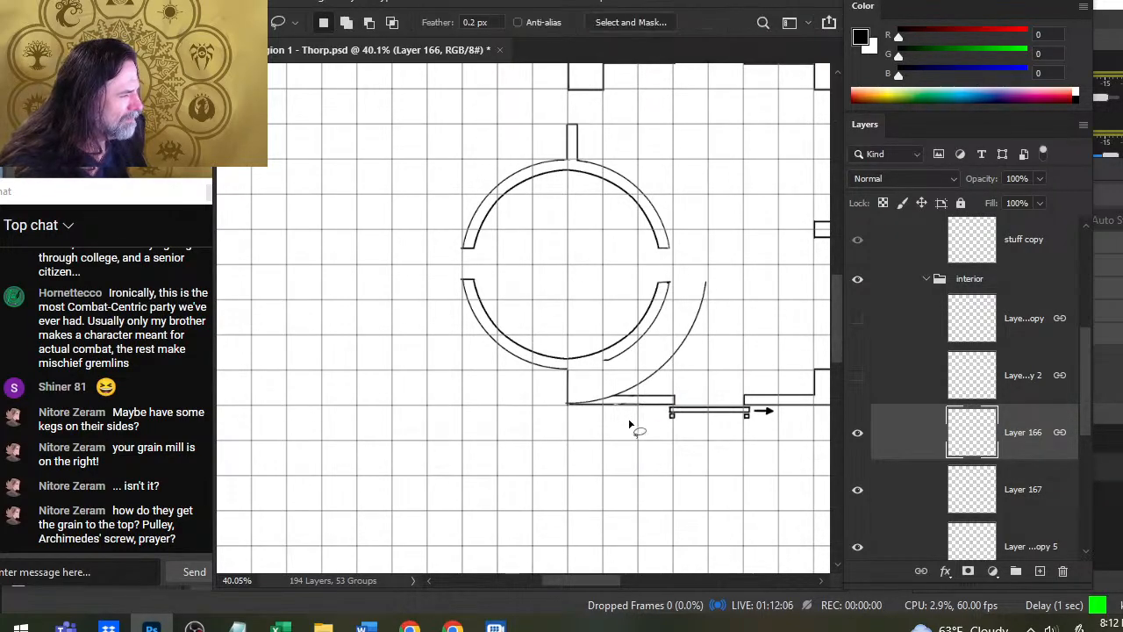
- Draw a straight brush line from the right end of the room's lower wall to the arc, and undo the stray stroke beside it
key(b)
mouse_move(672, 283)
mouse_down()
mouse_move(667, 318)
mouse_move(713, 307)
mouse_up()
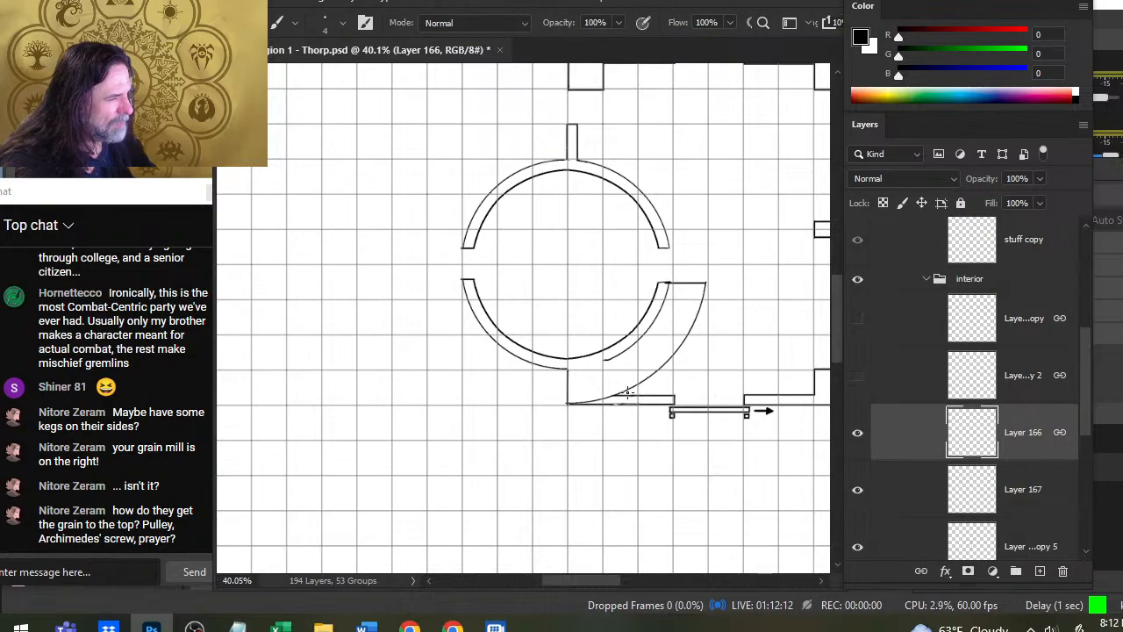
drag(738, 325, 677, 318)
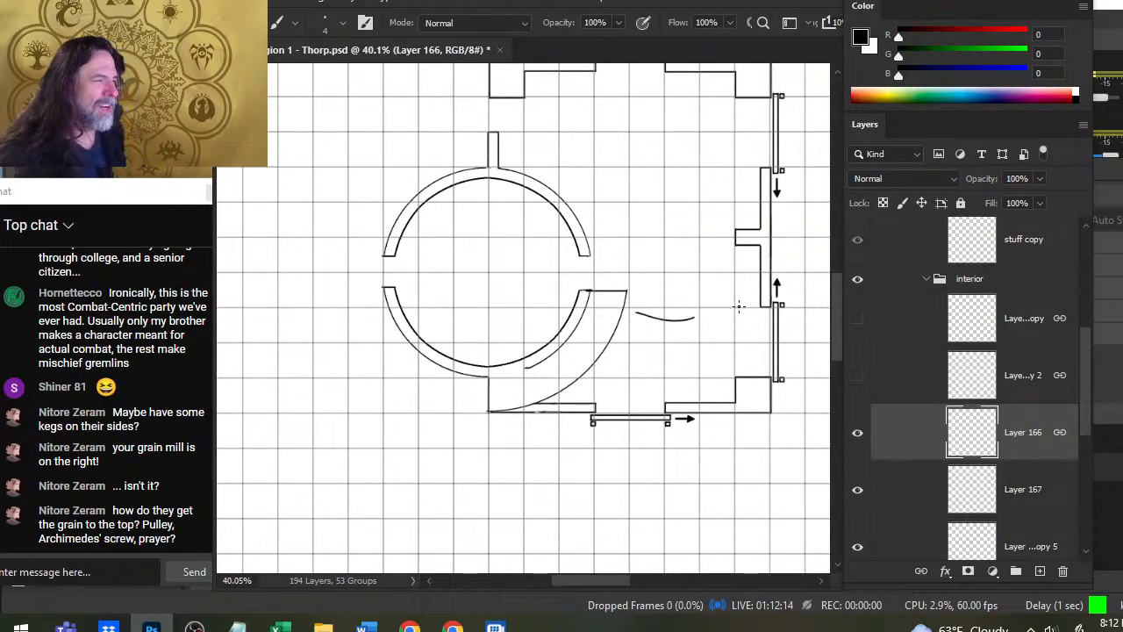
key(ctrl+z)
- Show the full outer circle on Layer 166 copy and compare it with the rotated arc and the building
key(z)
drag(754, 340, 694, 386)
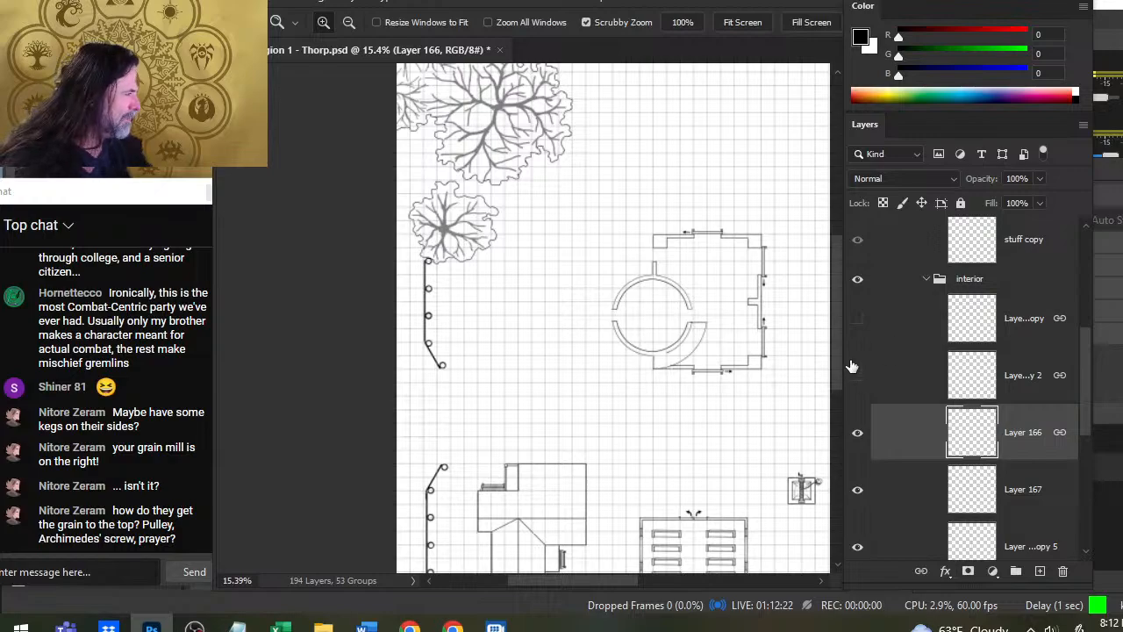
click(858, 317)
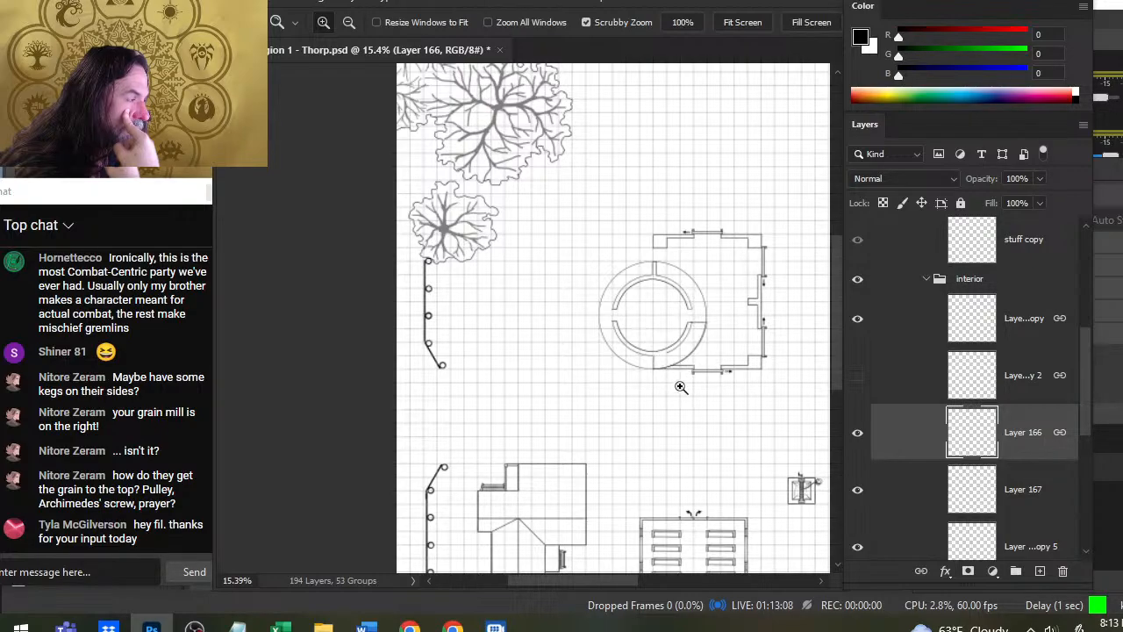
click(702, 321)
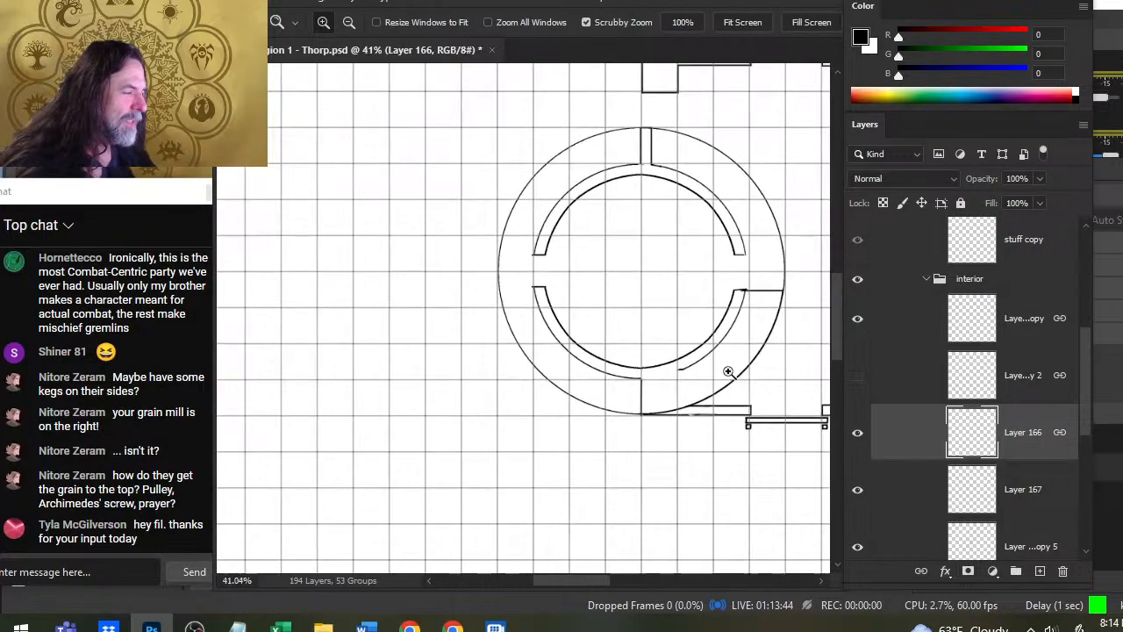
drag(657, 347, 728, 372)
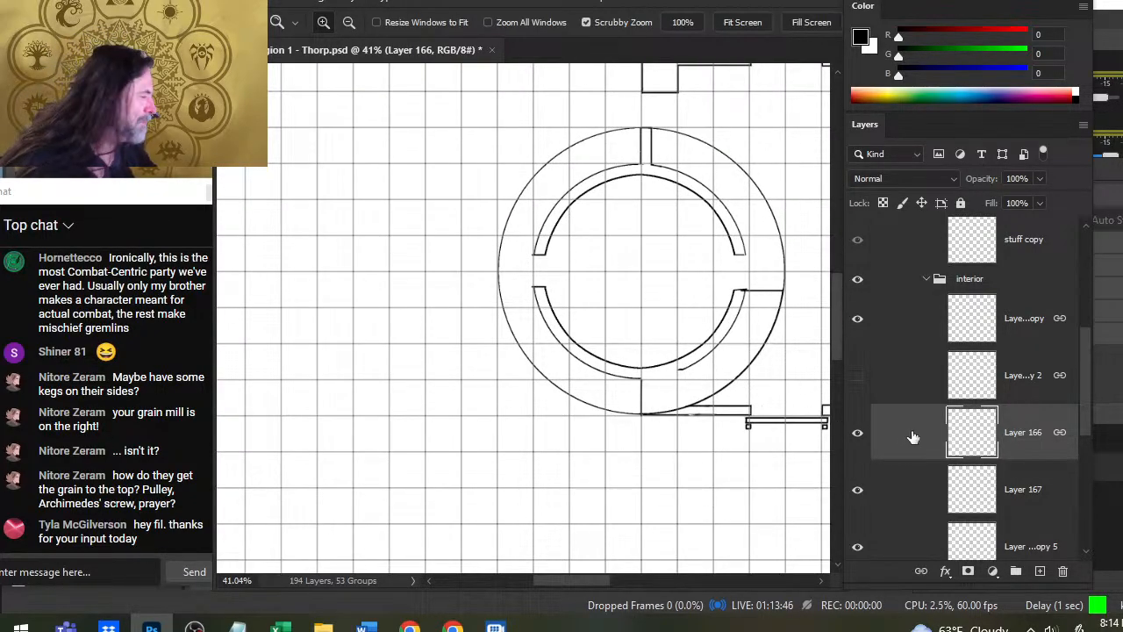
- Identify the round room on Layer 167 by toggling it, and try nudging it slightly down within the outer circle
click(857, 491)
click(859, 491)
click(895, 491)
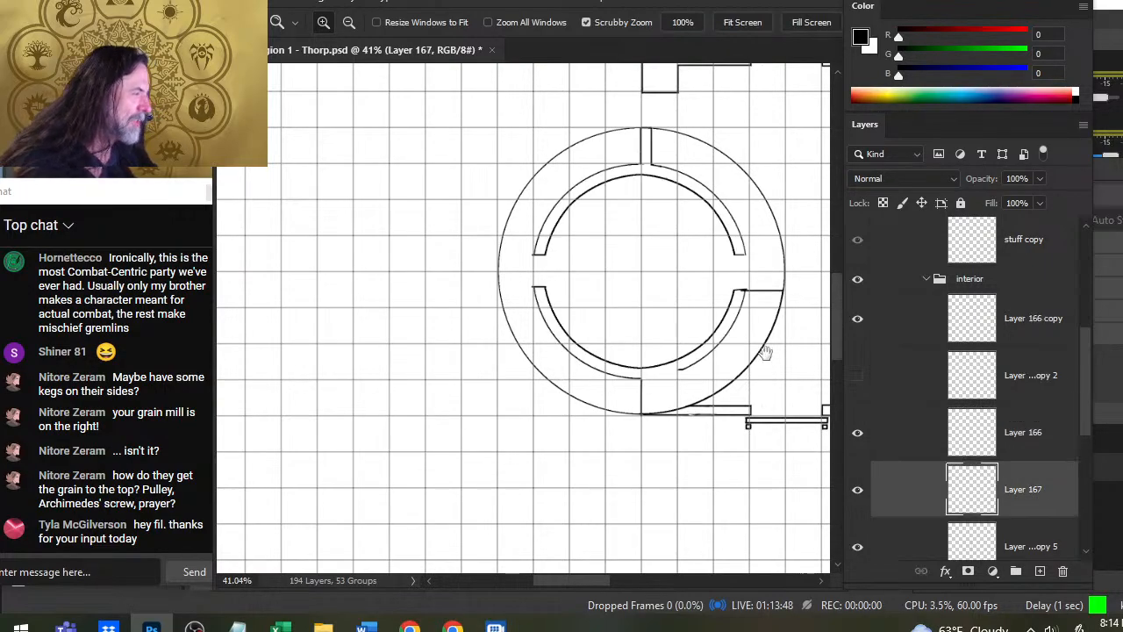
mouse_move(734, 315)
mouse_down()
mouse_move(654, 342)
mouse_move(669, 322)
mouse_up()
key(e)
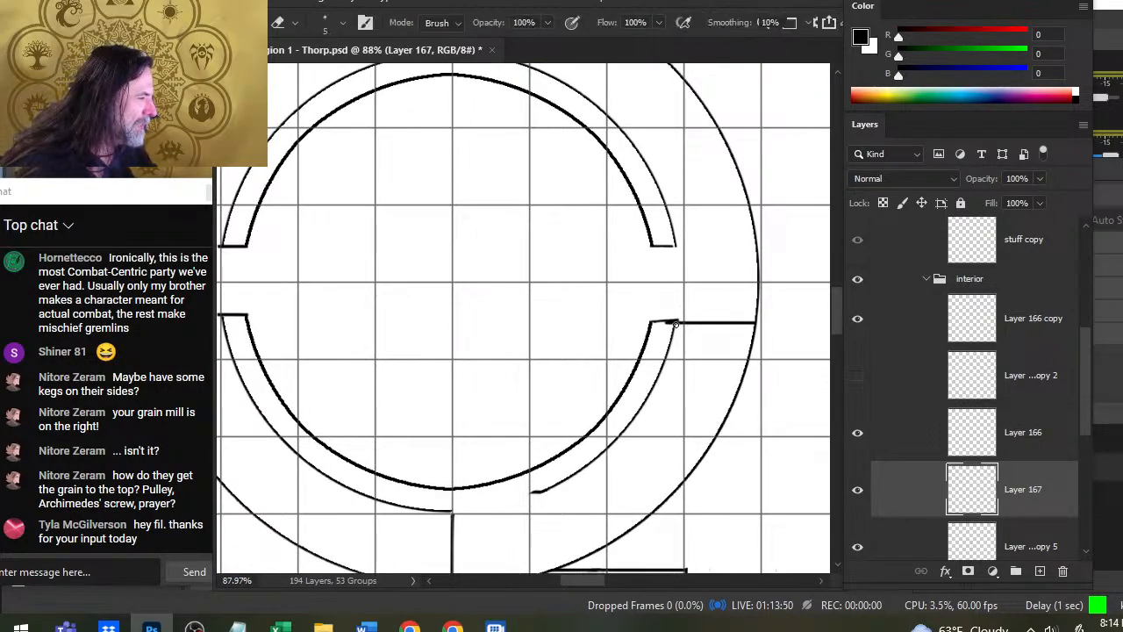
key(v)
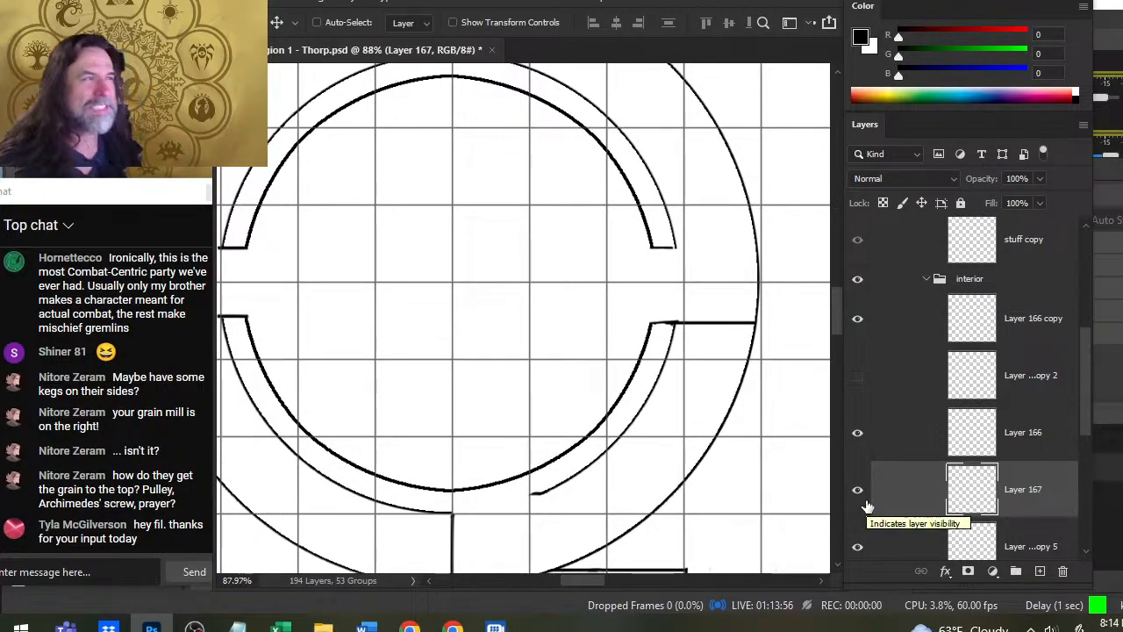
- On Layer 167, erase the uneven right end cap of the room's lower wall and redraw it level with the connecting line
drag(546, 182, 575, 305)
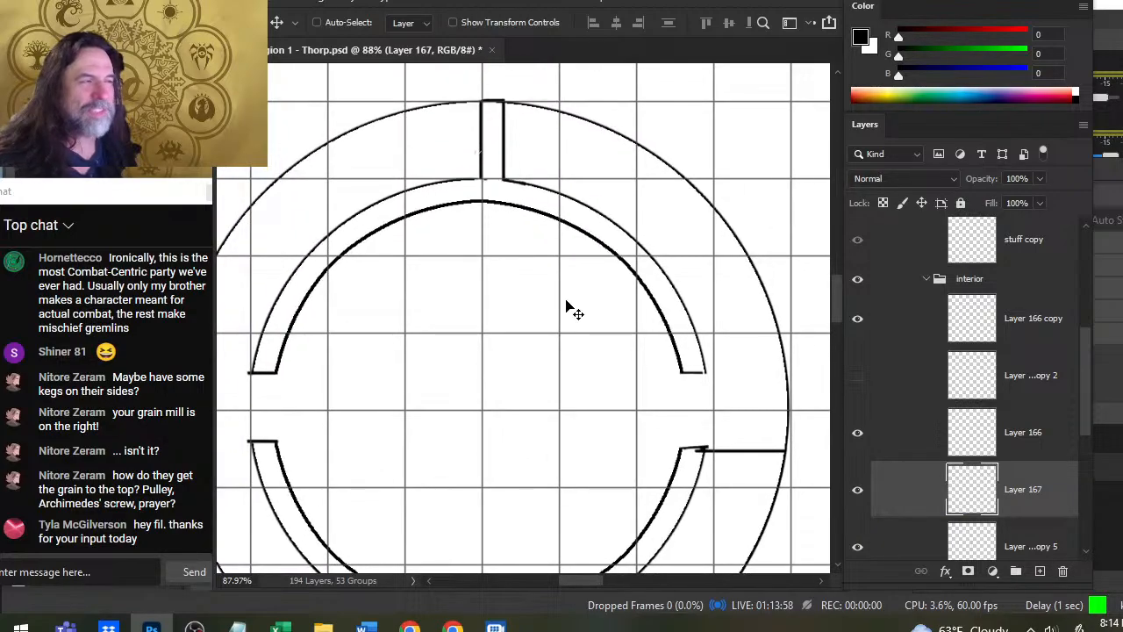
drag(557, 391, 570, 182)
drag(654, 292, 589, 304)
drag(758, 269, 710, 346)
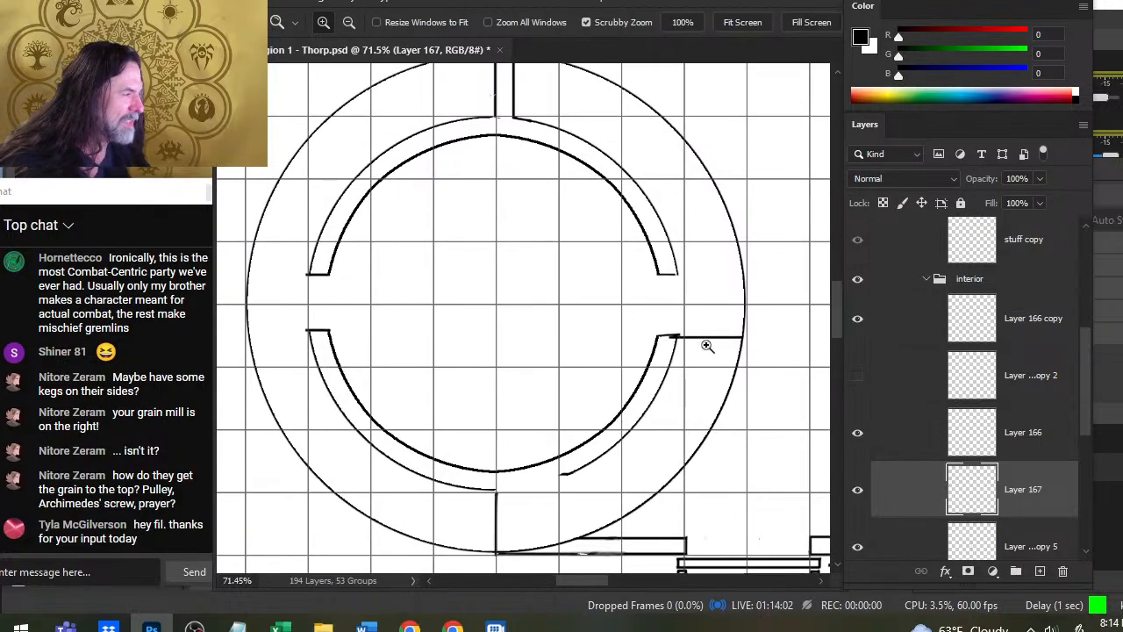
key(e)
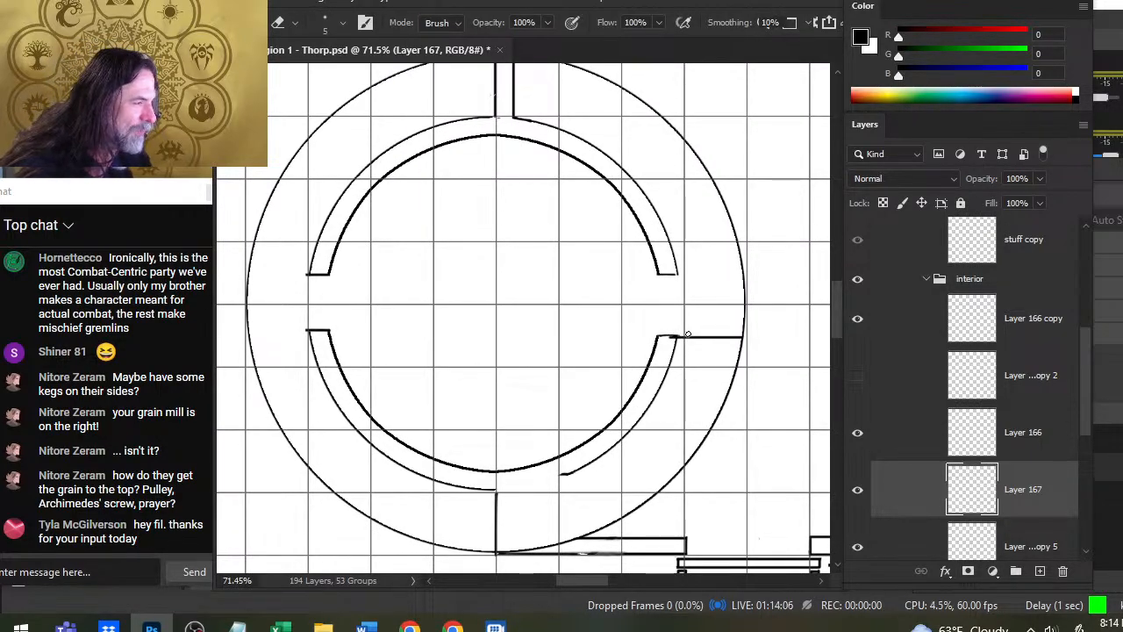
key(b)
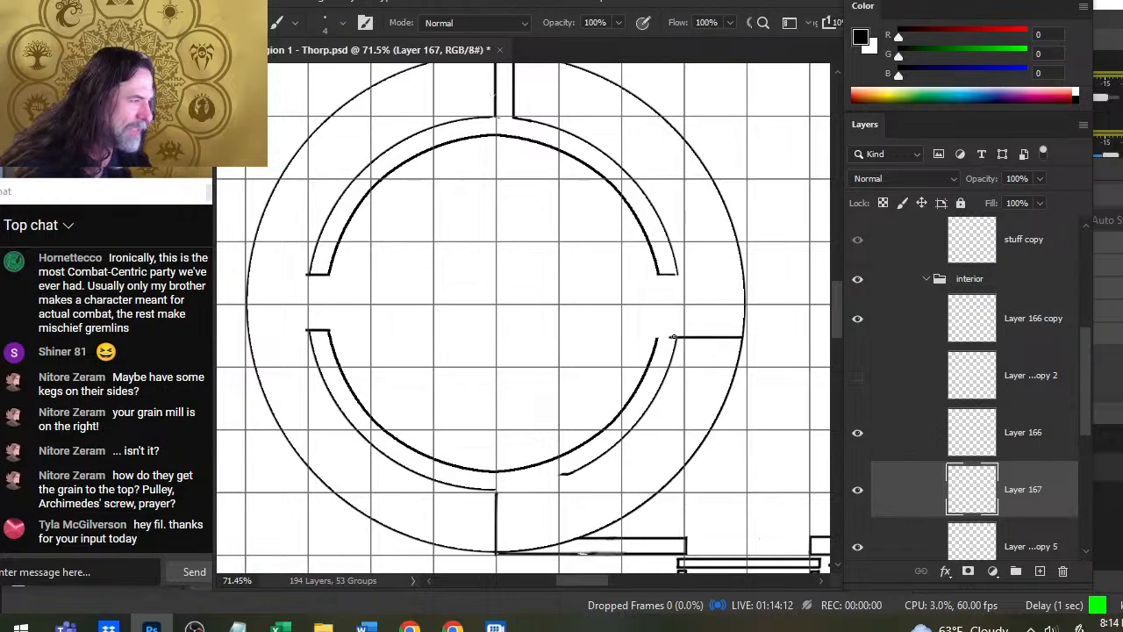
drag(673, 337, 656, 336)
key(e)
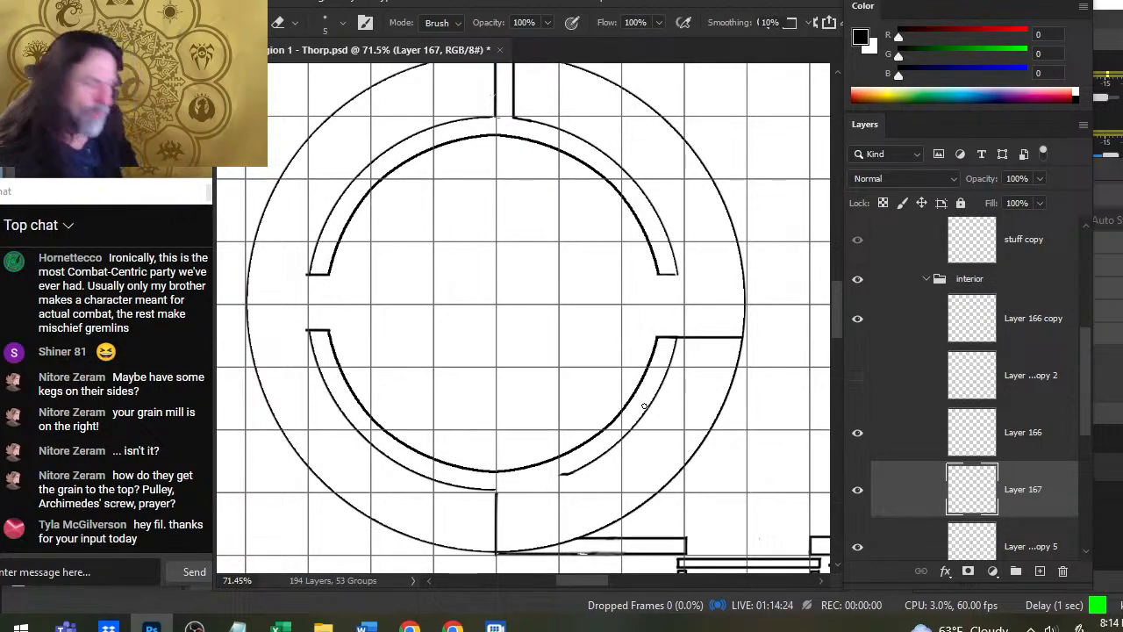
- Check Layer 89 copy 5 by toggling it, and brush over the faded part of the building's lower outer wall line
click(921, 544)
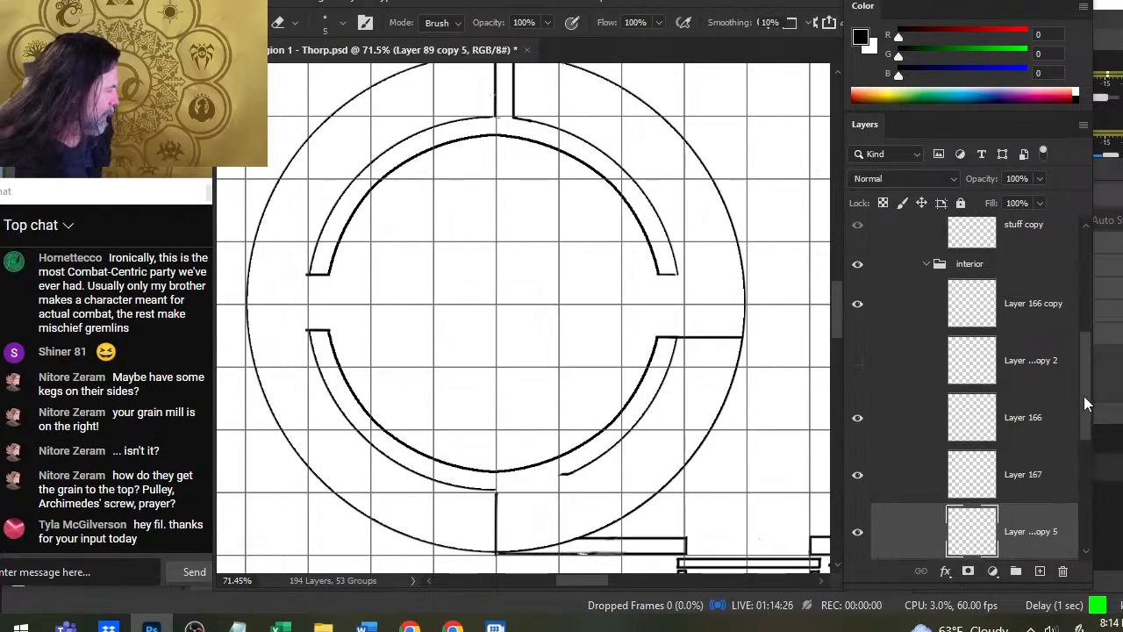
scroll(1084, 396, down, 3)
click(864, 450)
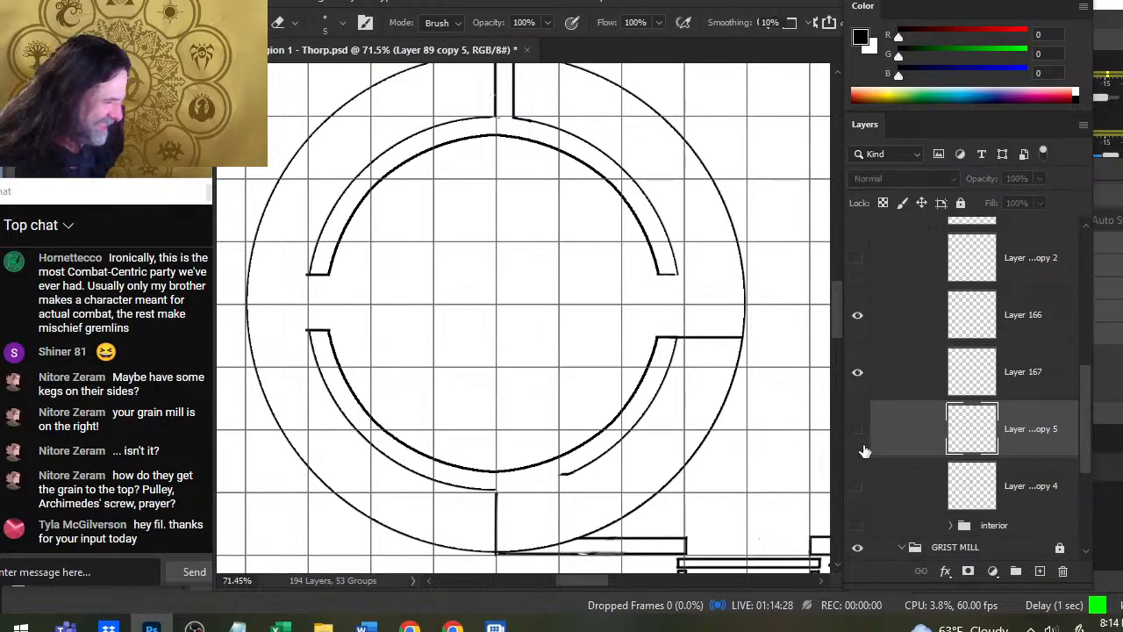
click(864, 450)
drag(689, 499, 634, 359)
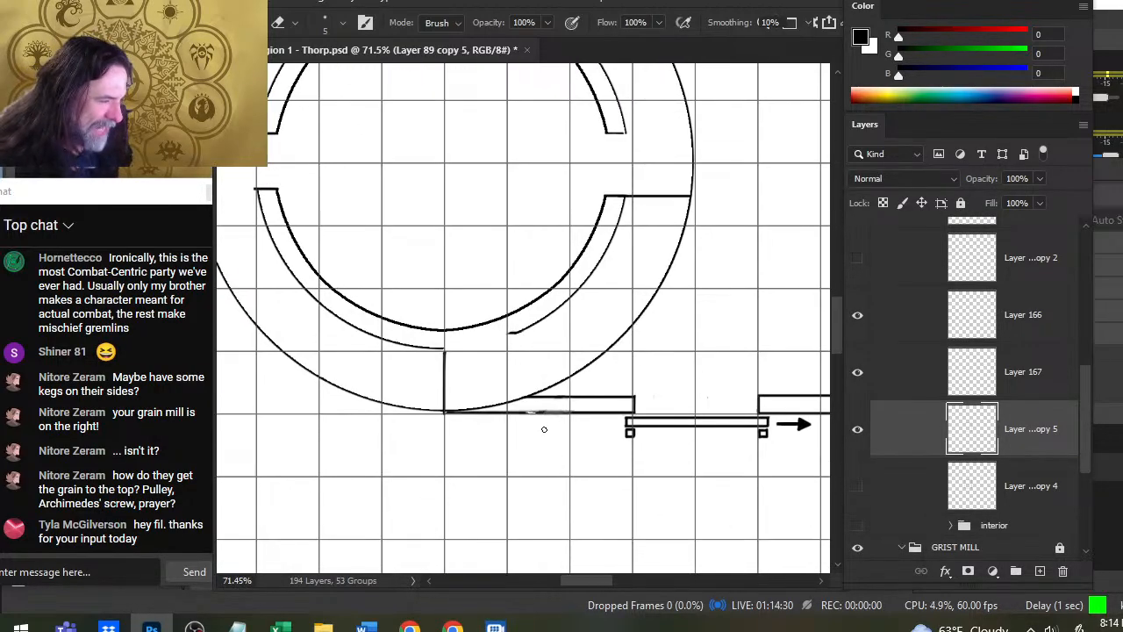
key(b)
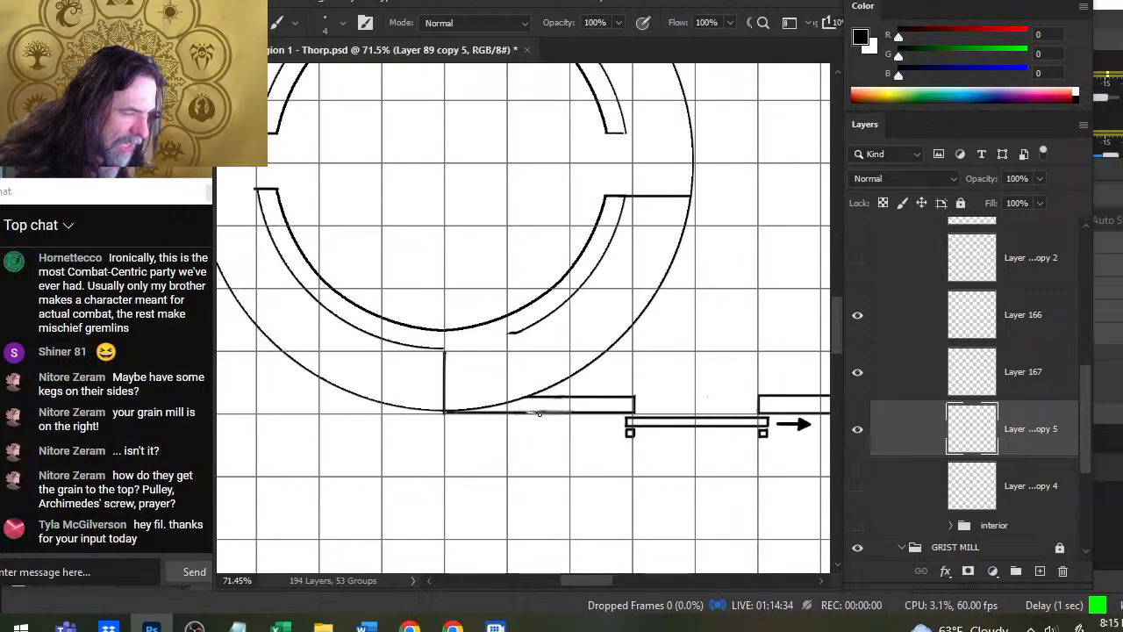
drag(541, 412, 502, 413)
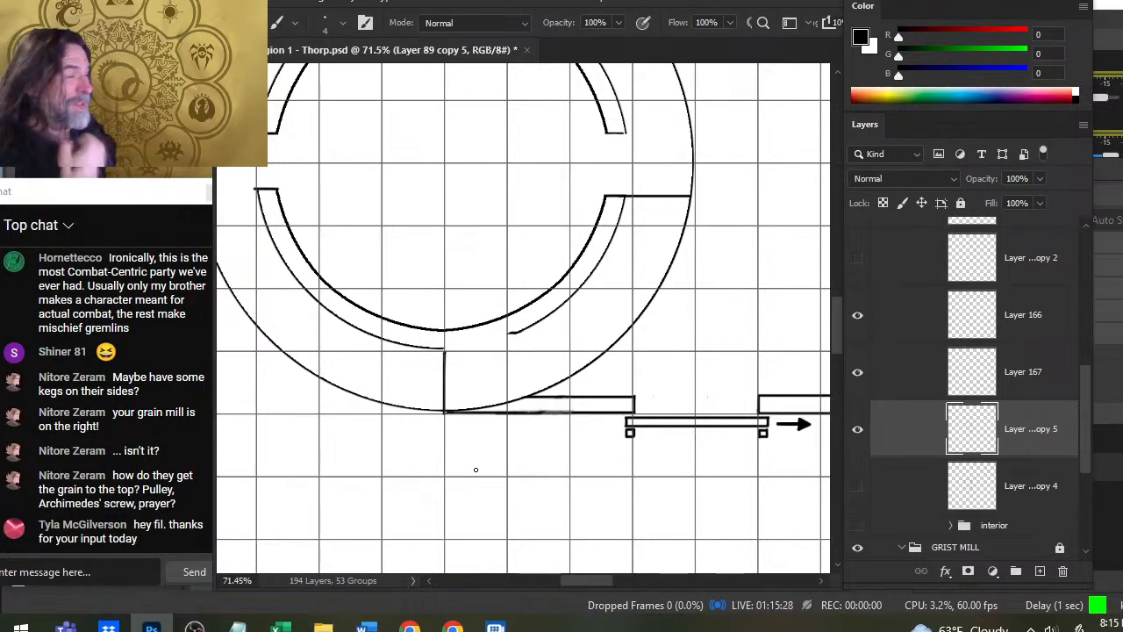
- Sketch a small front view below the building with a roof line, side walls, a centre divider and two door openings
key(z)
drag(590, 402, 432, 430)
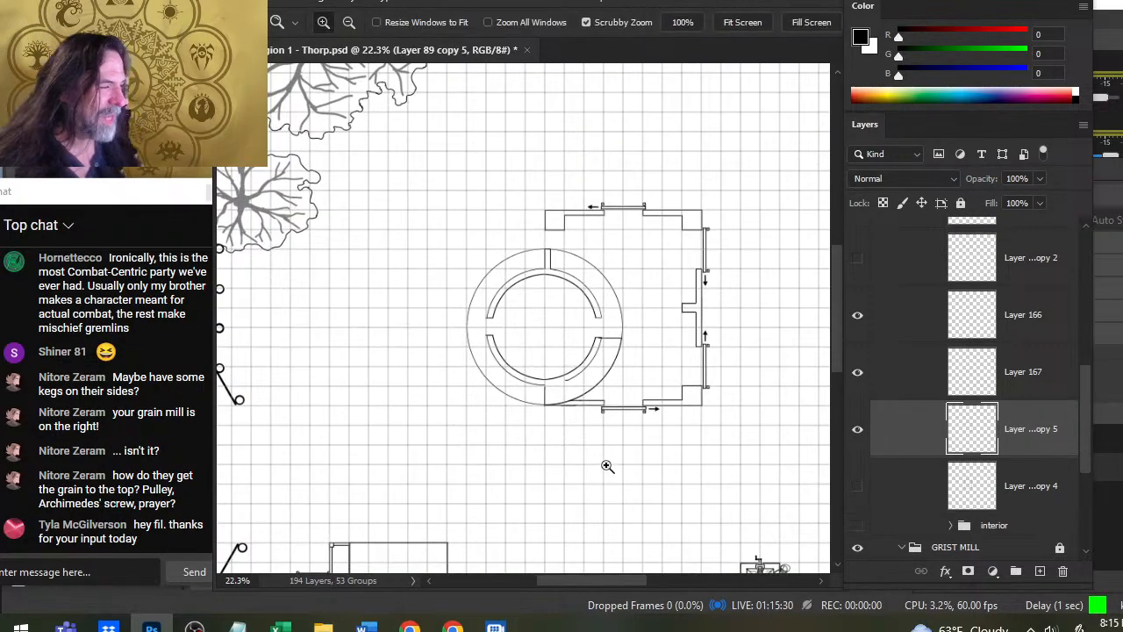
drag(675, 343, 590, 240)
key(b)
mouse_move(574, 416)
mouse_down()
mouse_move(612, 386)
mouse_move(674, 384)
mouse_move(687, 418)
mouse_up()
drag(628, 386, 629, 428)
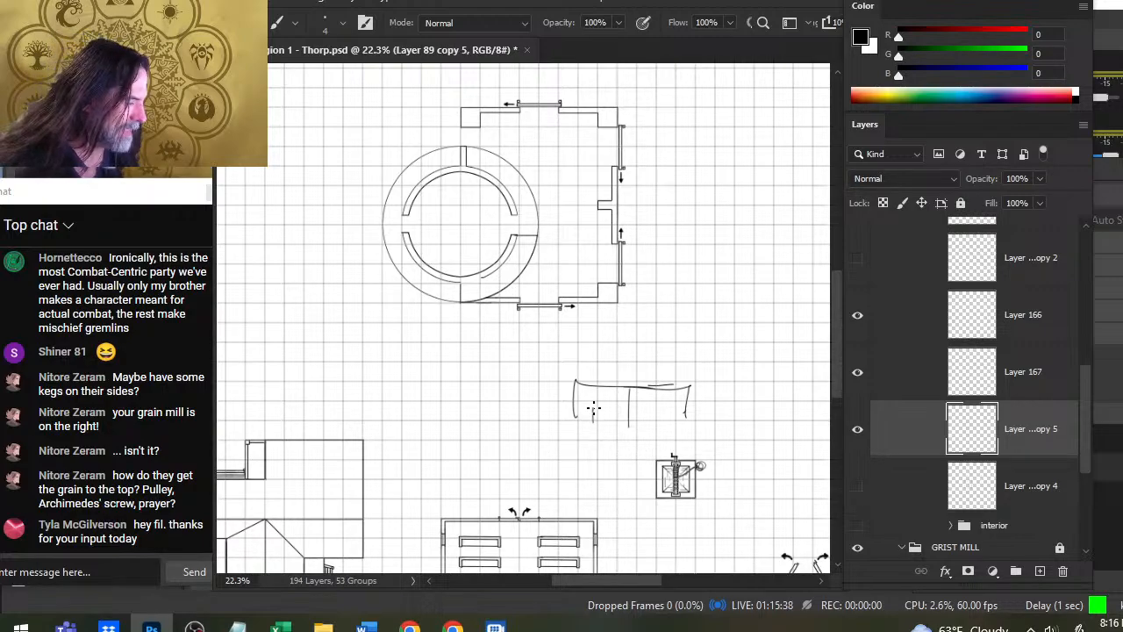
mouse_move(593, 407)
mouse_down()
mouse_move(618, 405)
mouse_move(620, 424)
mouse_move(599, 425)
mouse_move(592, 418)
mouse_move(647, 406)
mouse_move(667, 415)
mouse_up()
- Erase the left door opening from the front-view sketch, enlarging the eraser to size 8
key(e)
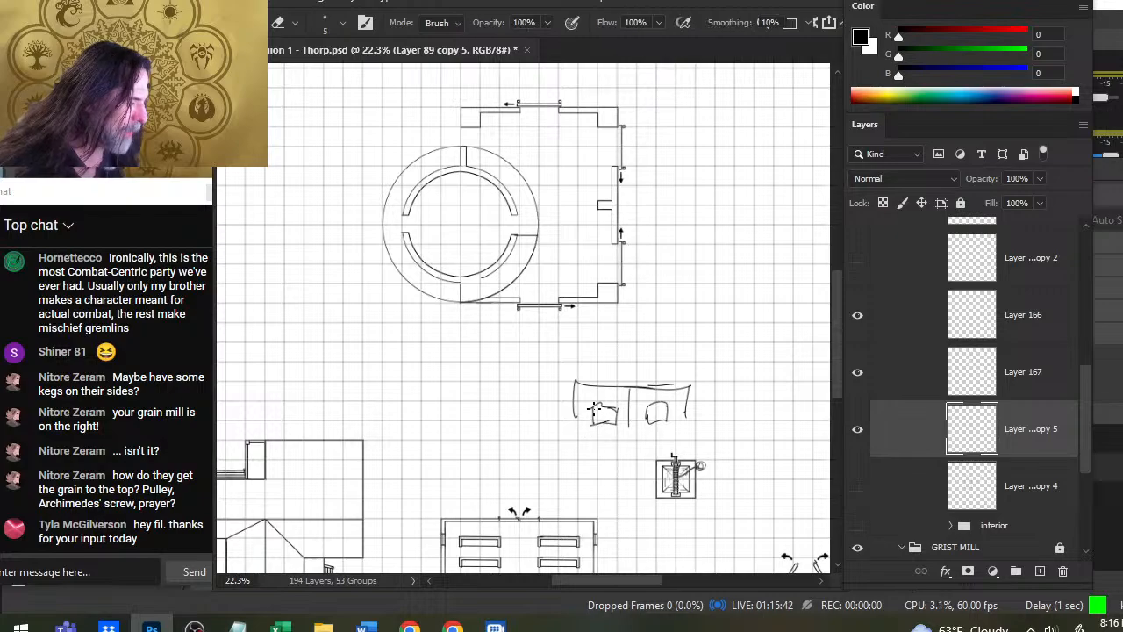
drag(593, 400, 593, 425)
key(bracketright)
key(bracketright)
key(bracketright)
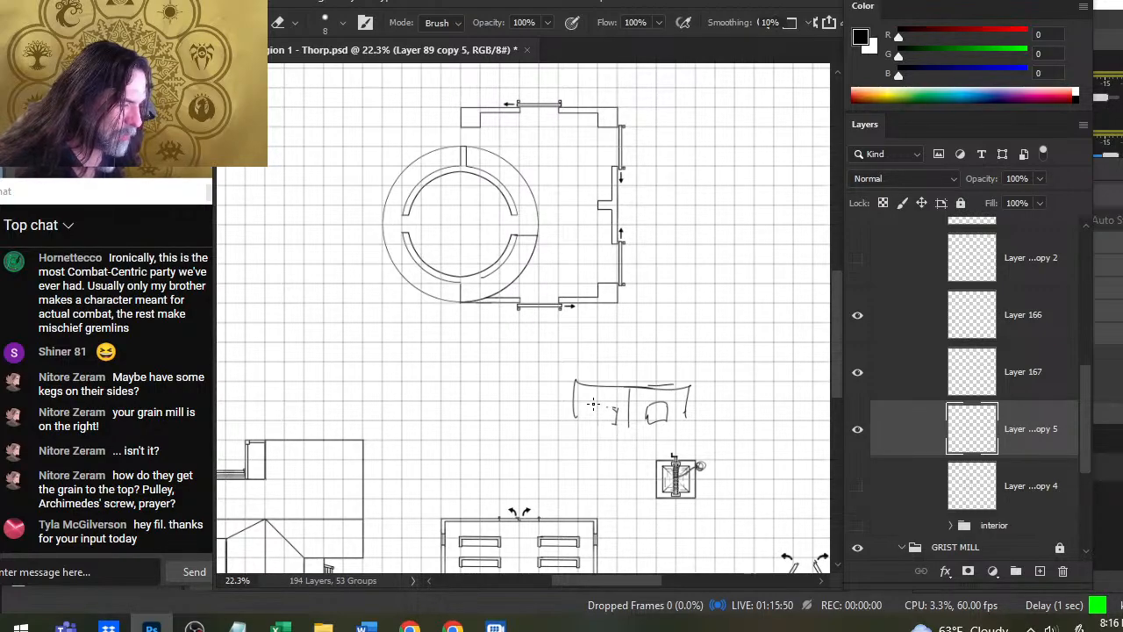
drag(617, 407, 616, 426)
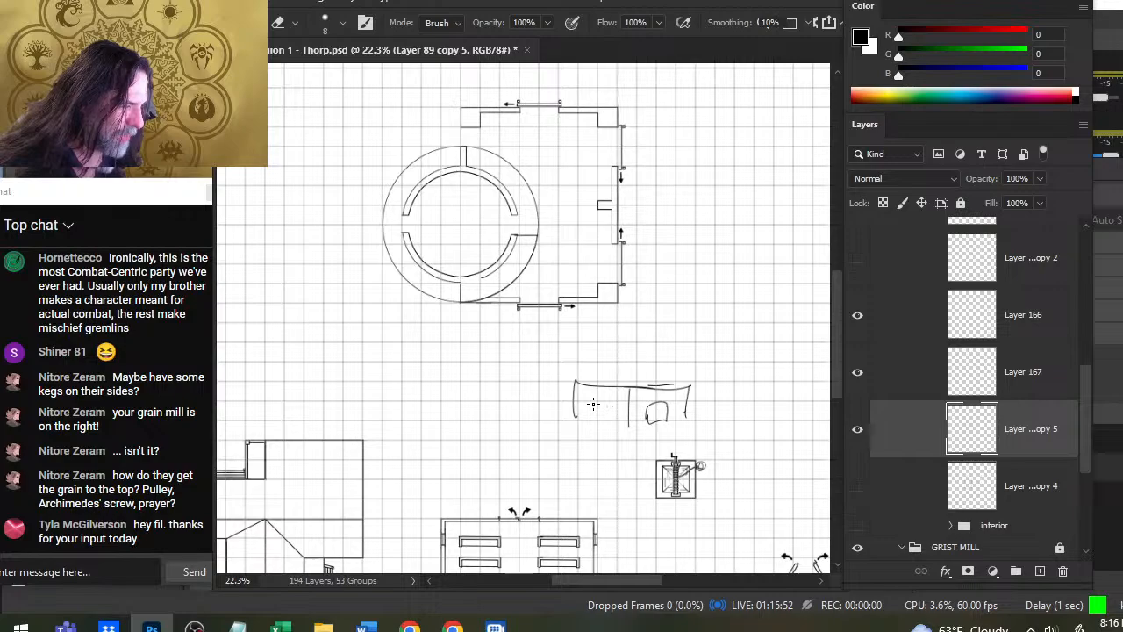
- Lasso the left wall of the front-view sketch, nudge it slightly right, and clear the selection
key(l)
drag(581, 344, 572, 346)
key(v)
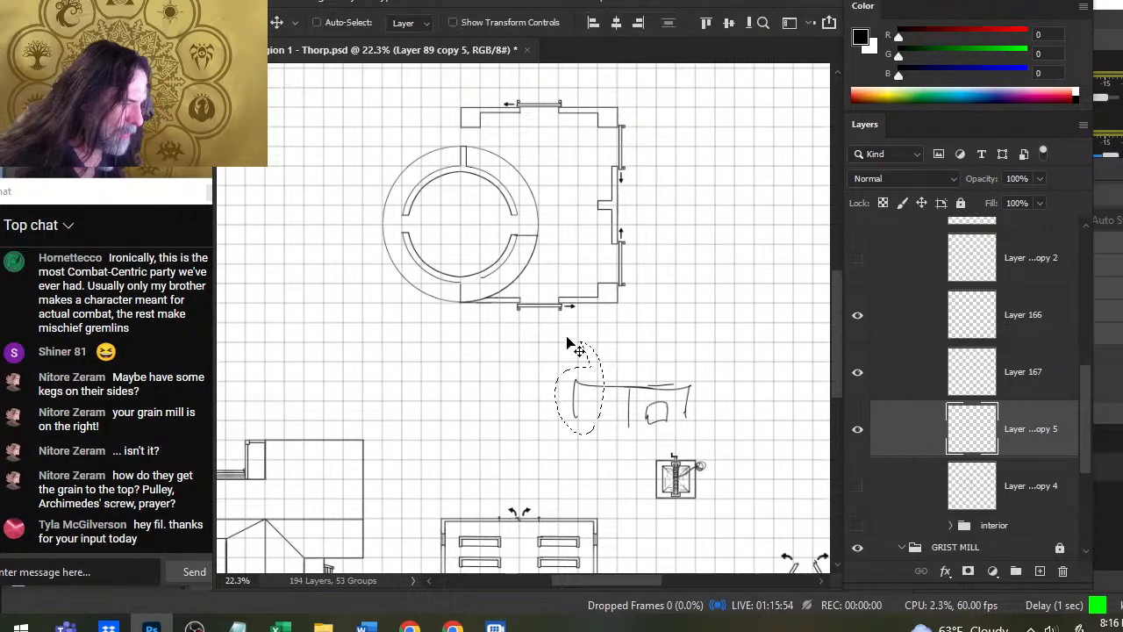
key(shift+Right)
key(shift+Right)
key(shift+Right)
key(ctrl+d)
key(l)
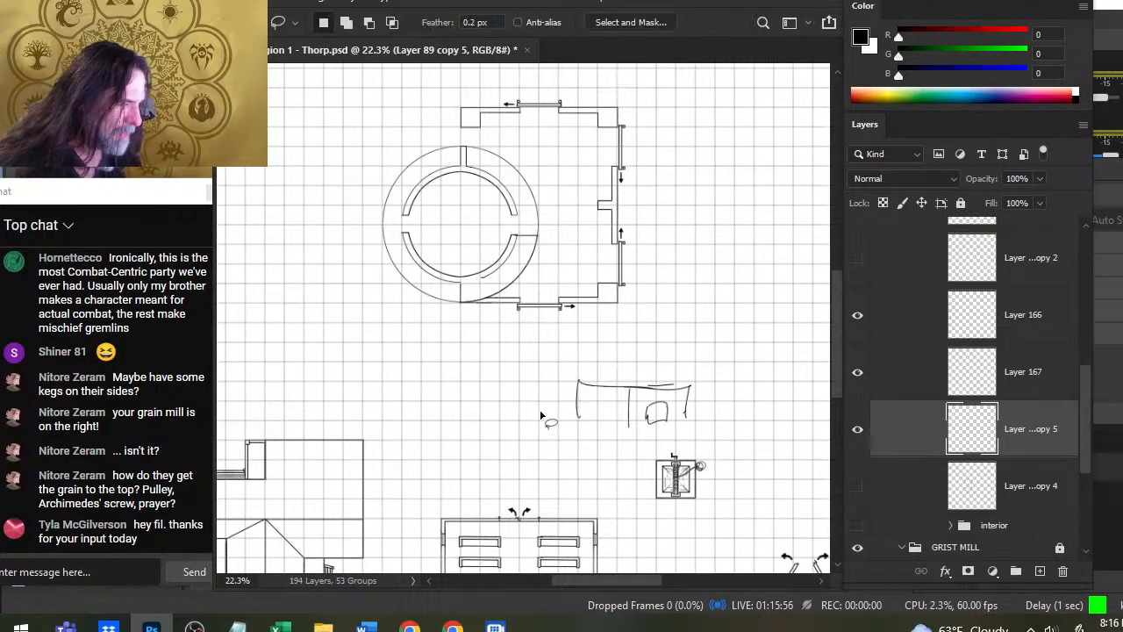
- Redraw the left door opening and add a straight ground line beneath the front-view sketch
key(b)
mouse_move(594, 422)
mouse_down()
mouse_move(595, 405)
mouse_move(615, 401)
mouse_move(612, 423)
mouse_move(697, 421)
mouse_up()
key(e)
key(b)
key(e)
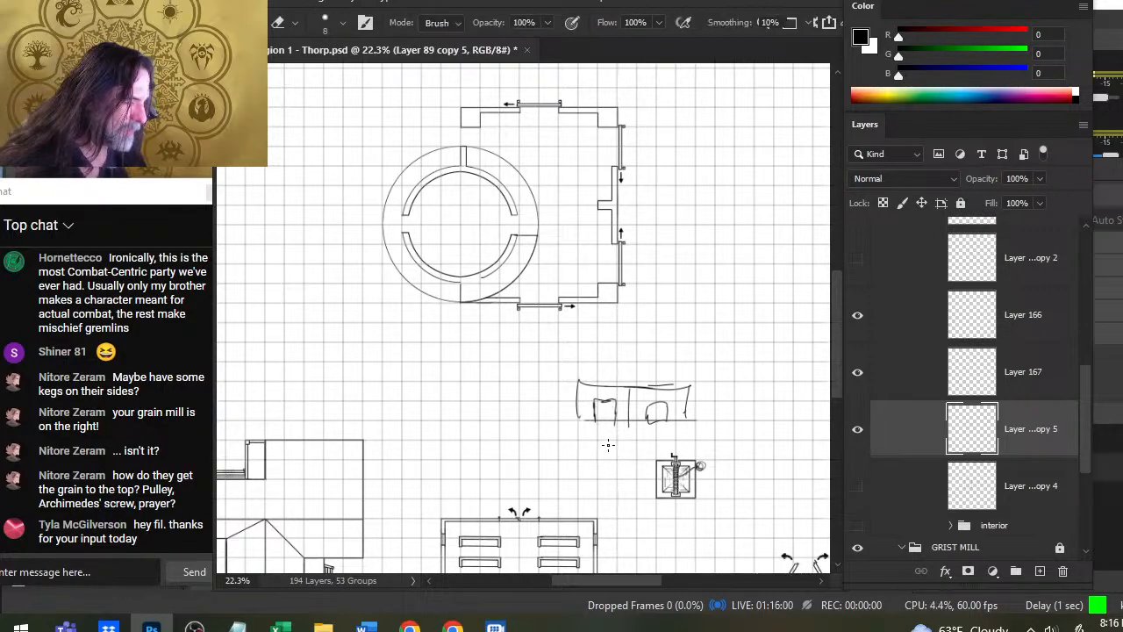
- Erase the divider and door strokes that overrun the sketch's ground line with a size 10 eraser
key(bracketright)
key(bracketright)
drag(588, 425, 642, 425)
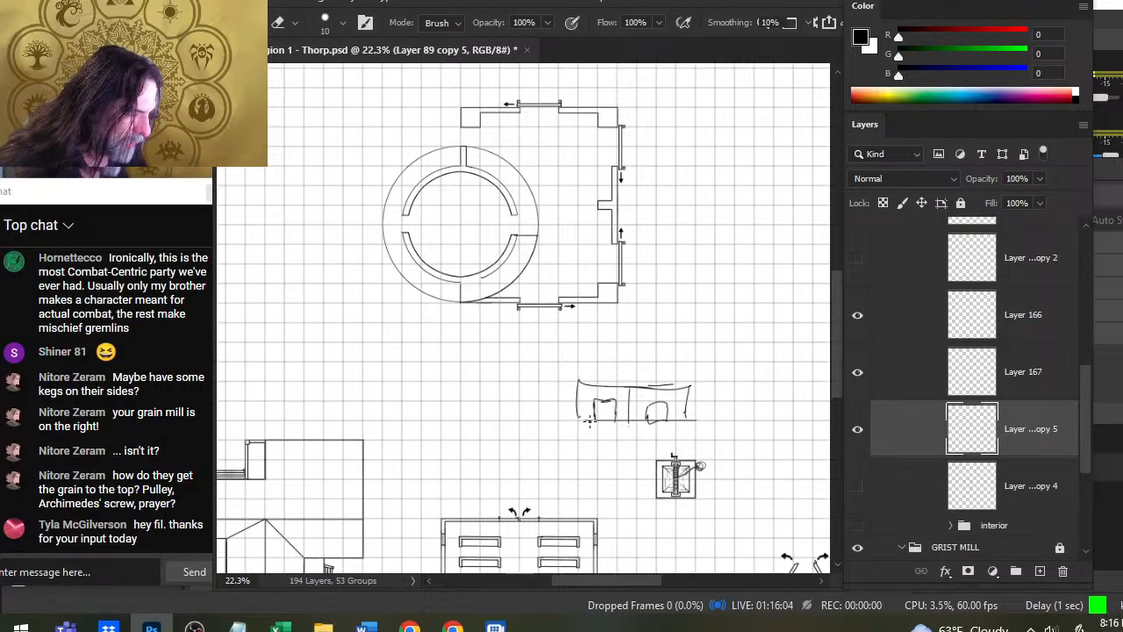
drag(589, 421, 660, 421)
key(b)
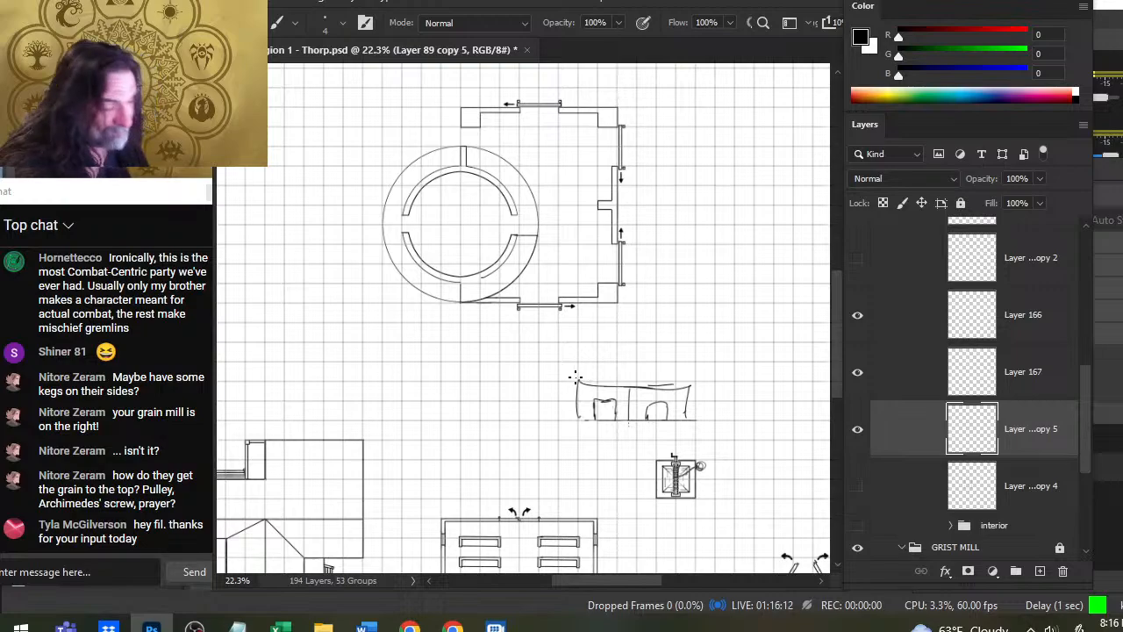
- Lasso the front-view sketch and enlarge it proportionally to about 119%
key(l)
mouse_move(615, 354)
mouse_down()
mouse_move(548, 369)
mouse_move(695, 441)
mouse_move(719, 419)
mouse_move(614, 354)
mouse_up()
right_click(601, 305)
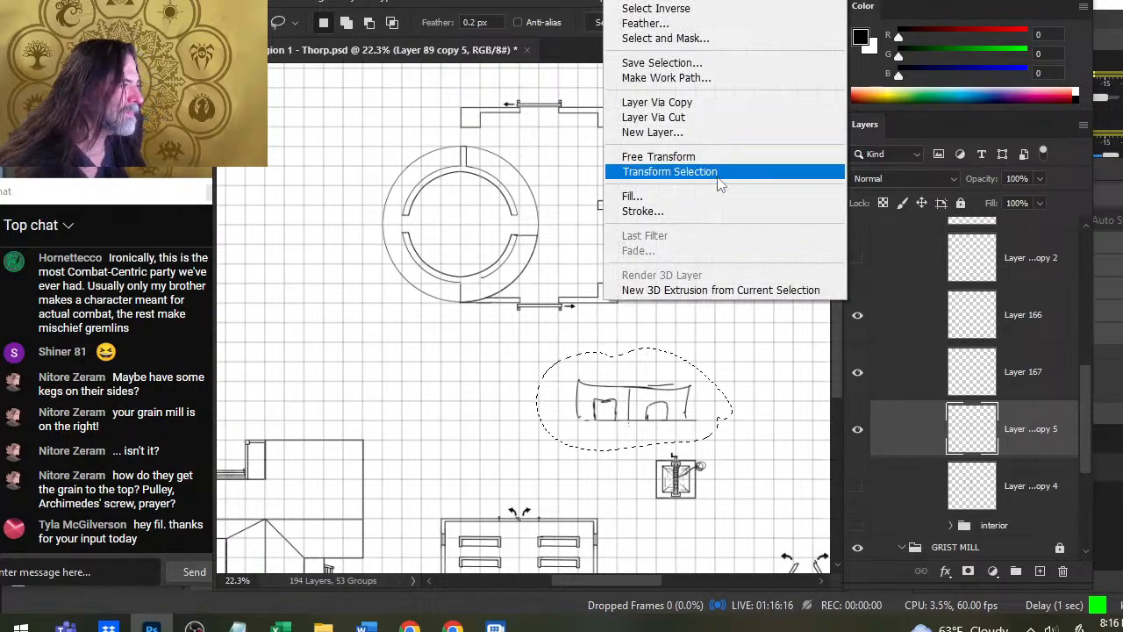
click(729, 157)
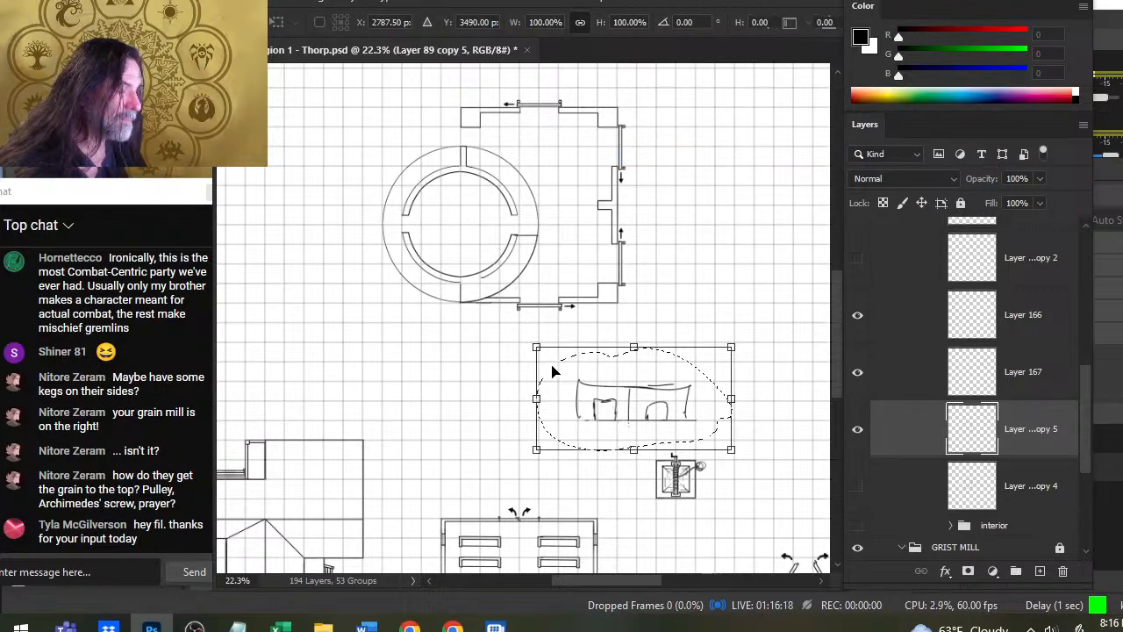
mouse_move(537, 348)
mouse_down()
mouse_move(558, 354)
mouse_move(492, 349)
mouse_up()
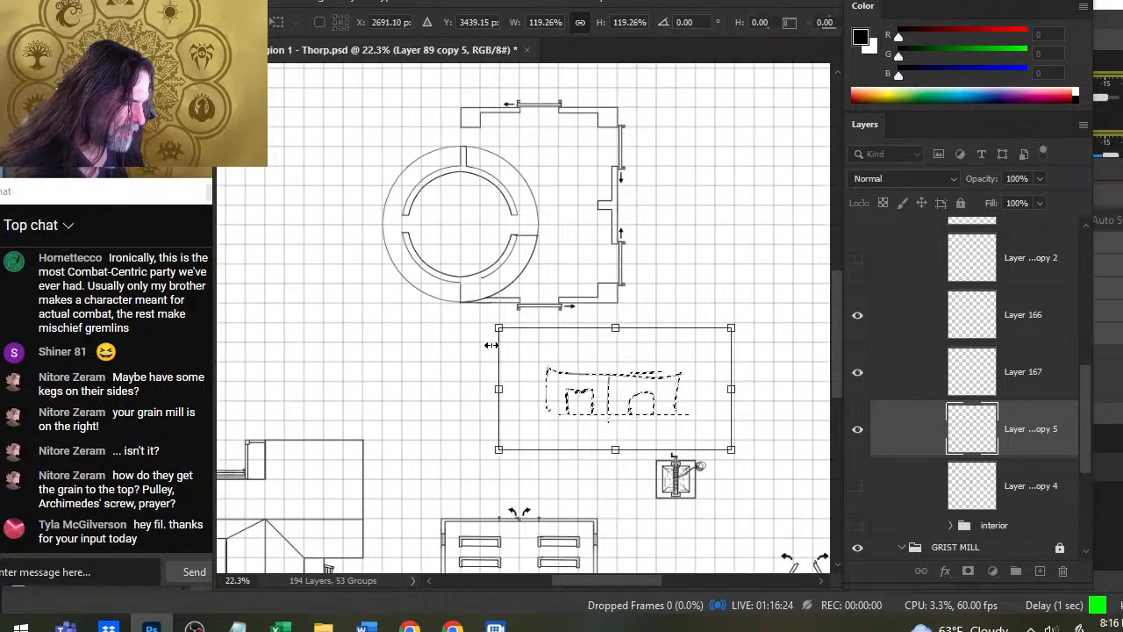
key(Return)
- Clear the selection around the front-view sketch and undo its enlargement
text(d)
click(763, 367)
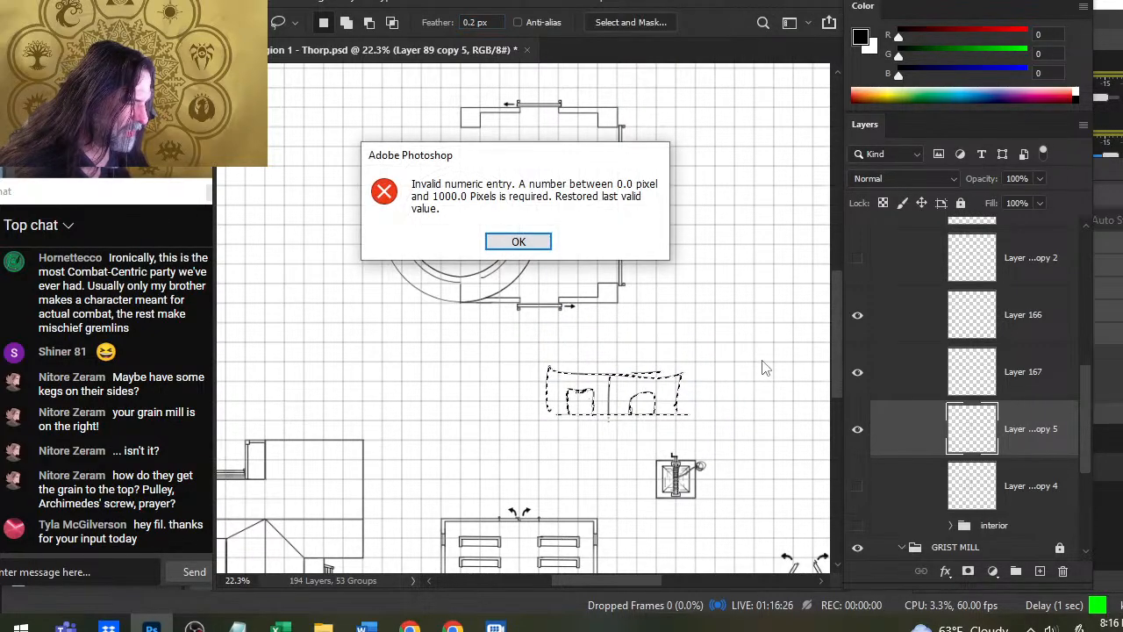
key(Return)
text(d)
click(640, 402)
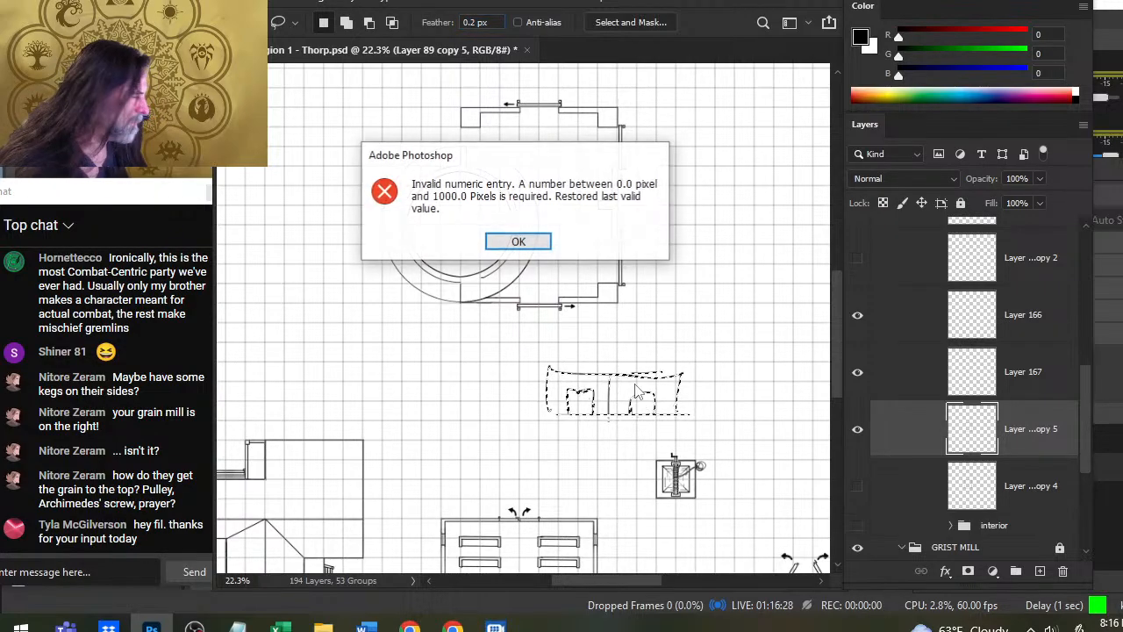
key(Return)
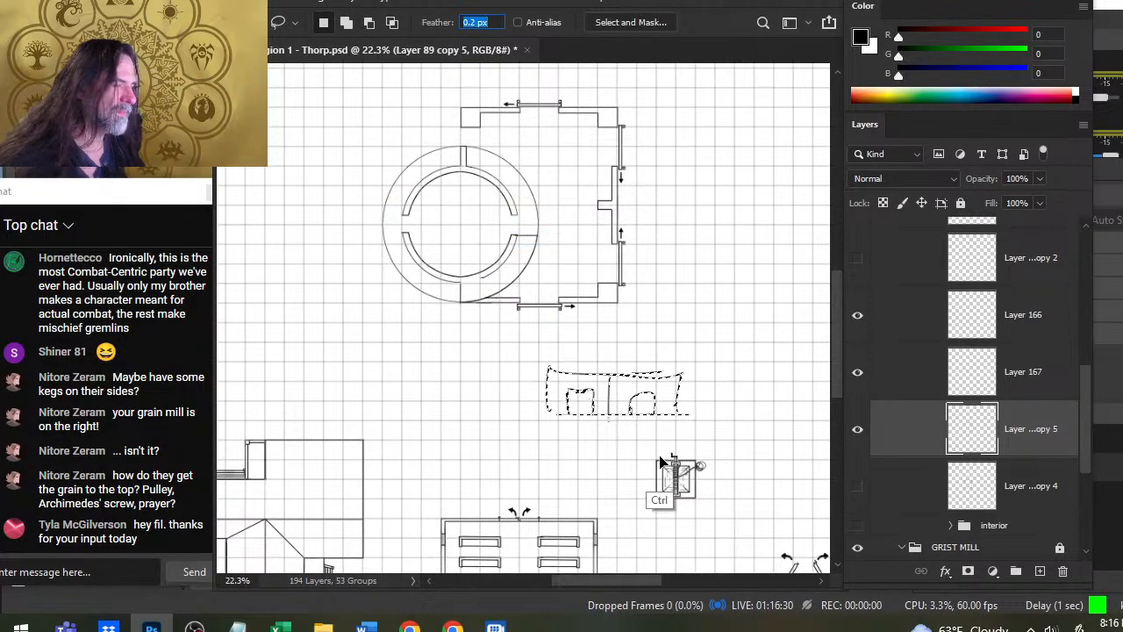
click(723, 482)
key(ctrl+z)
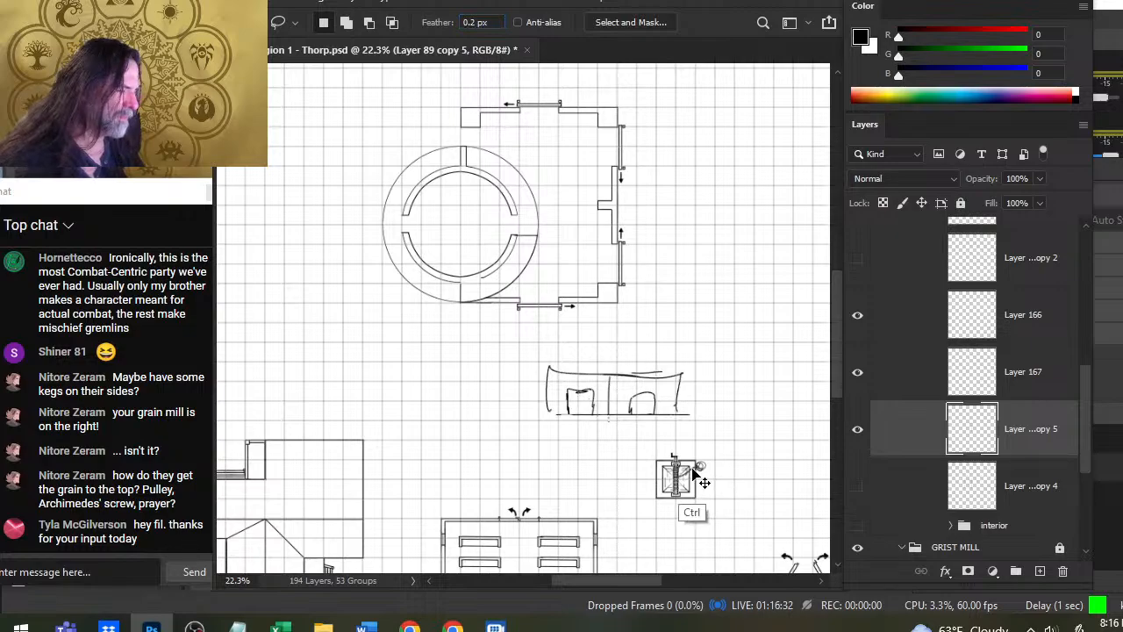
key(ctrl+z)
- Add a new layer, rough in a curved roof over the front view's left end, and partly erase it
key(ctrl+shift+z)
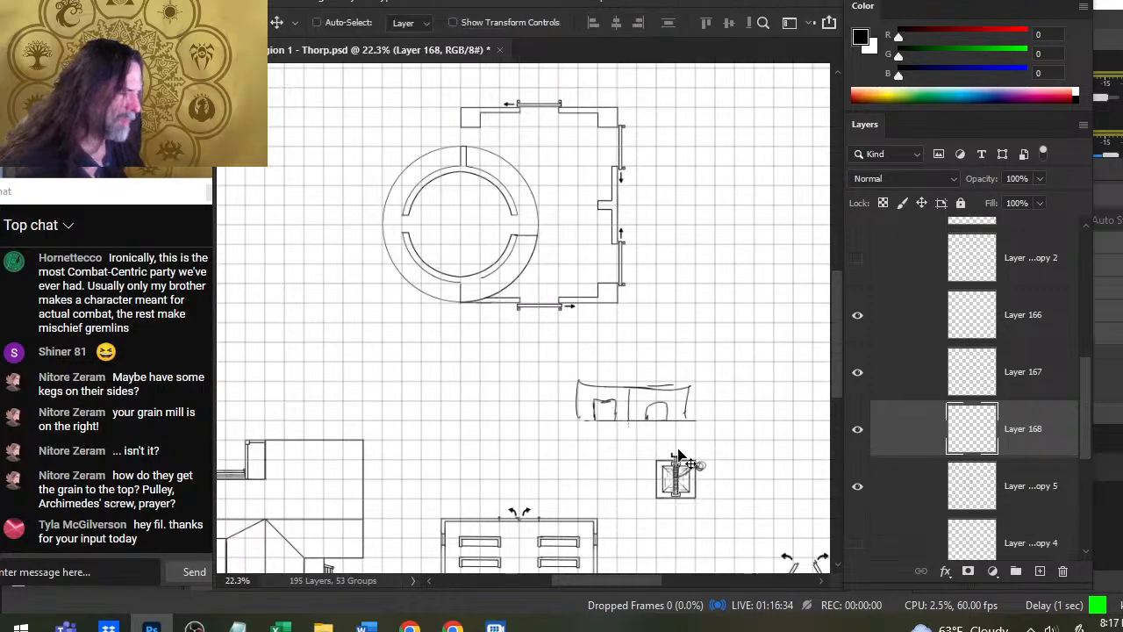
key(b)
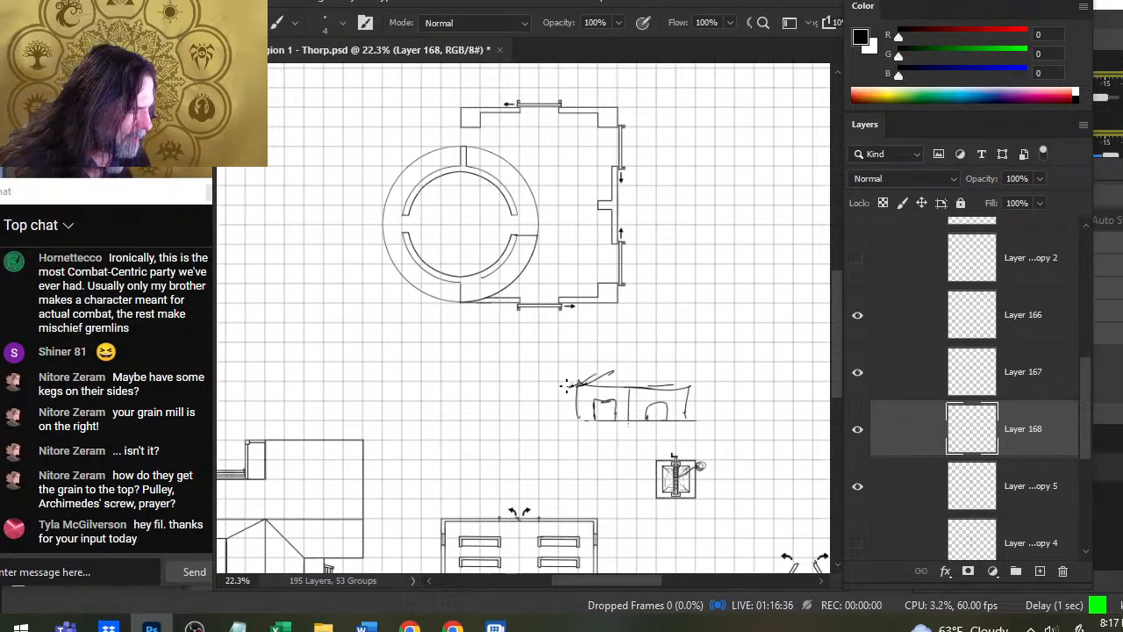
drag(566, 386, 586, 372)
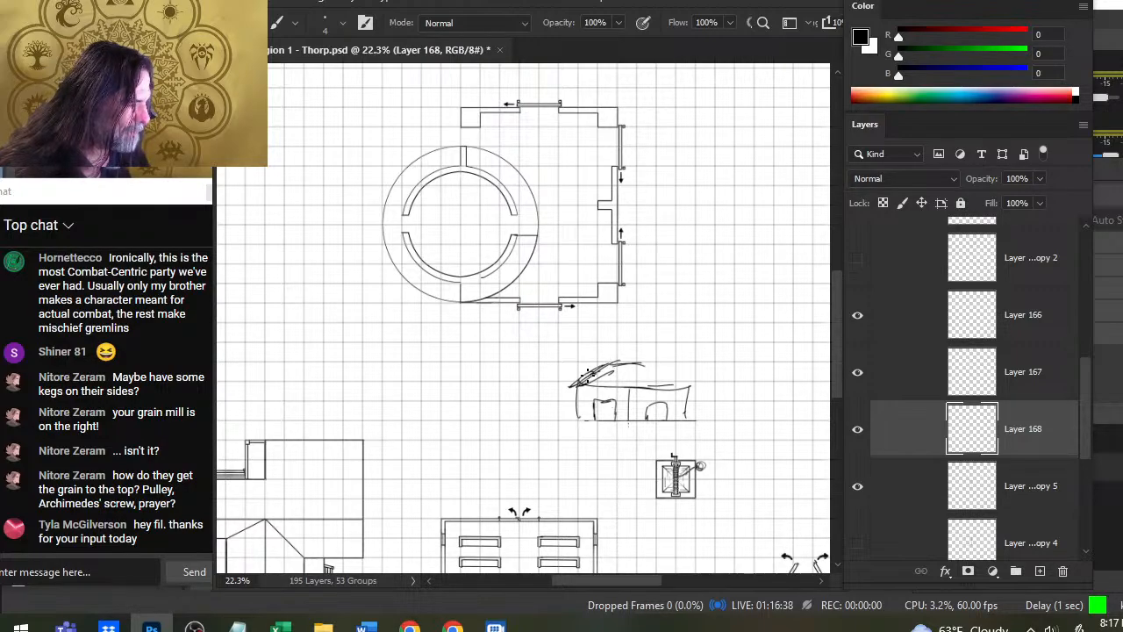
mouse_move(583, 383)
mouse_down()
mouse_move(682, 377)
mouse_move(658, 363)
mouse_move(621, 375)
mouse_move(581, 416)
mouse_up()
key(e)
- Sketch a tall tower rising above the left part of the front view, with a flat top edge and vertical supports
key(b)
drag(583, 361, 579, 419)
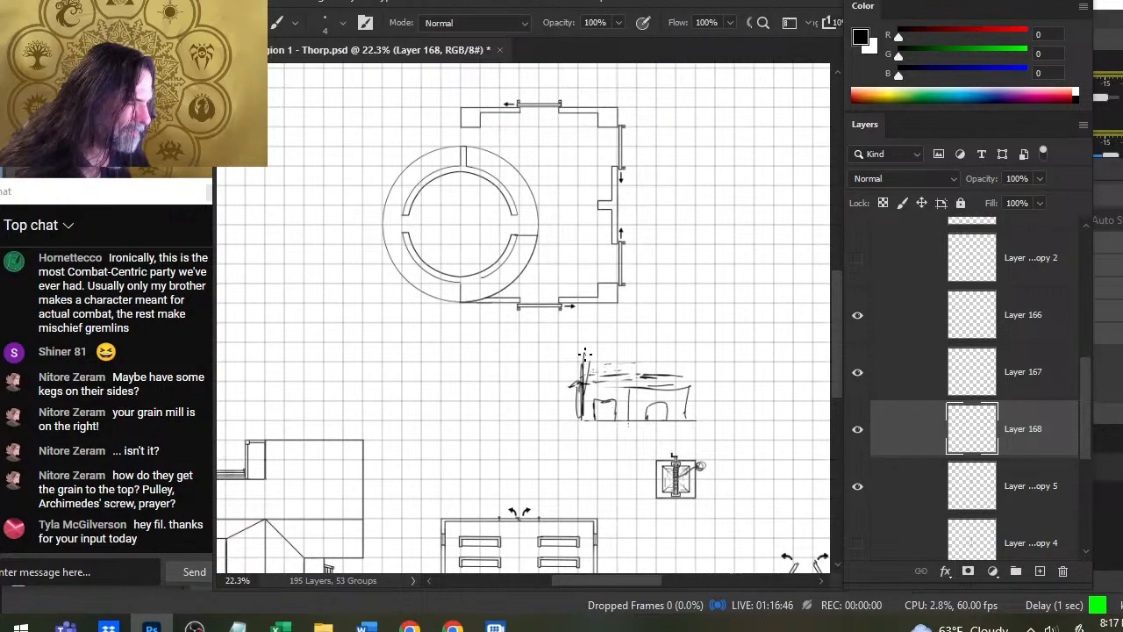
mouse_move(579, 342)
mouse_down()
mouse_move(579, 411)
mouse_move(582, 365)
mouse_move(579, 404)
mouse_move(612, 341)
mouse_move(655, 336)
mouse_up()
drag(651, 336, 658, 386)
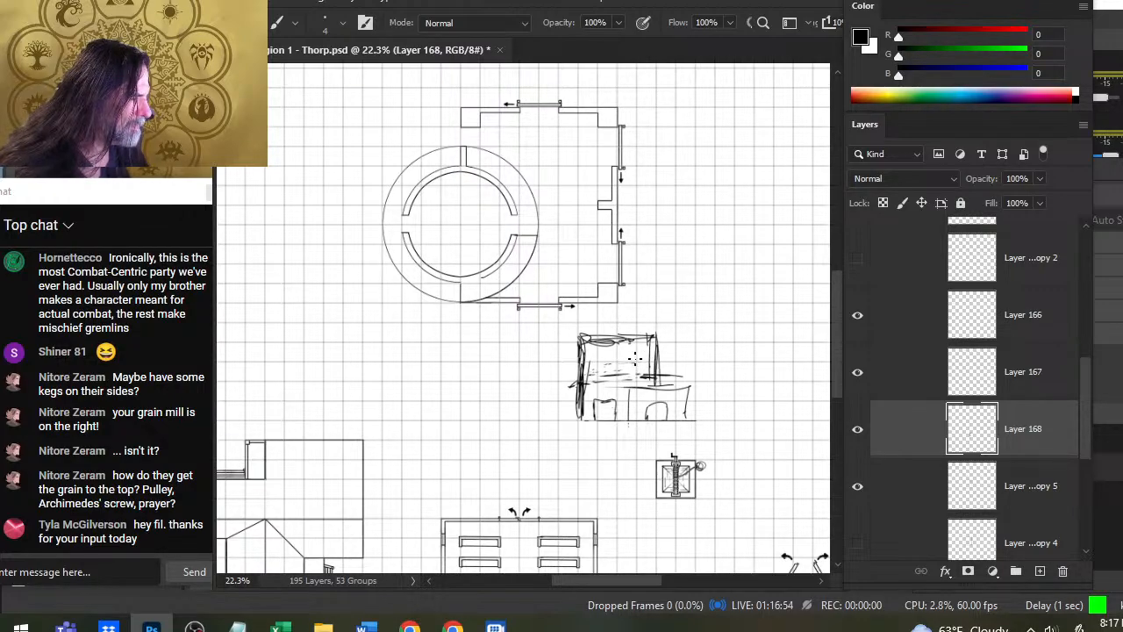
drag(641, 335, 641, 391)
drag(644, 340, 644, 374)
drag(589, 336, 590, 379)
drag(597, 348, 597, 388)
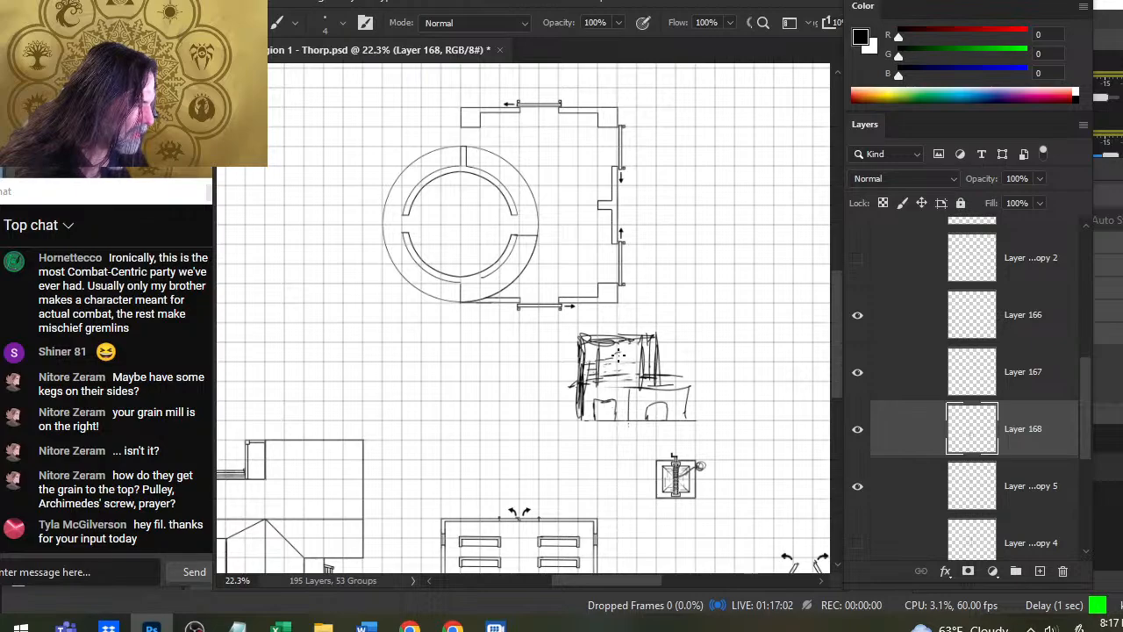
- Sketch a domed roof on the tower and a pitched roof over the lower building, trimming stray roof lines
mouse_move(656, 336)
mouse_down()
mouse_move(620, 340)
mouse_move(591, 321)
mouse_up()
mouse_move(590, 319)
mouse_down()
mouse_move(639, 313)
mouse_move(668, 340)
mouse_up()
mouse_move(584, 386)
mouse_down()
mouse_move(627, 363)
mouse_move(616, 367)
mouse_up()
drag(625, 365, 663, 363)
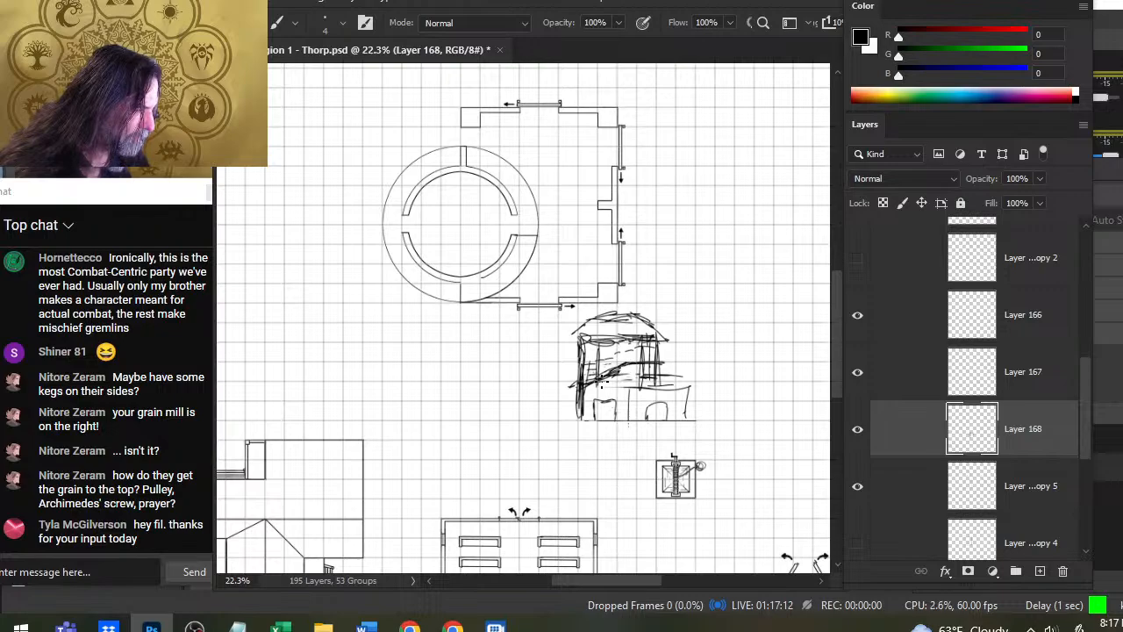
mouse_move(588, 385)
mouse_down()
mouse_move(664, 358)
mouse_move(686, 360)
mouse_move(657, 358)
mouse_move(700, 386)
mouse_up()
key(e)
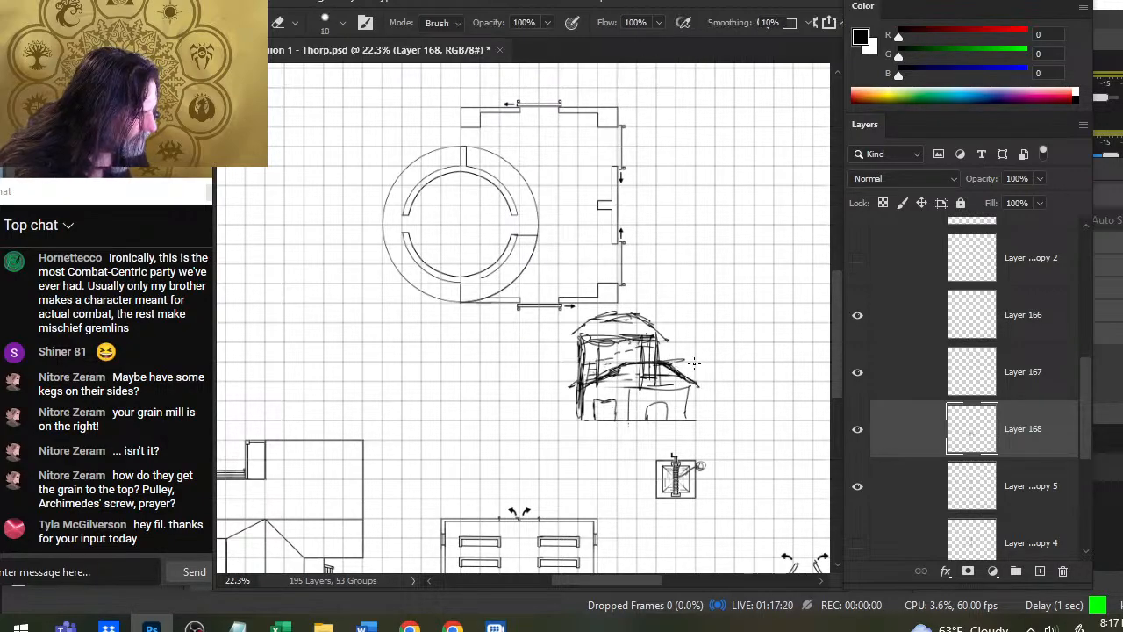
key(b)
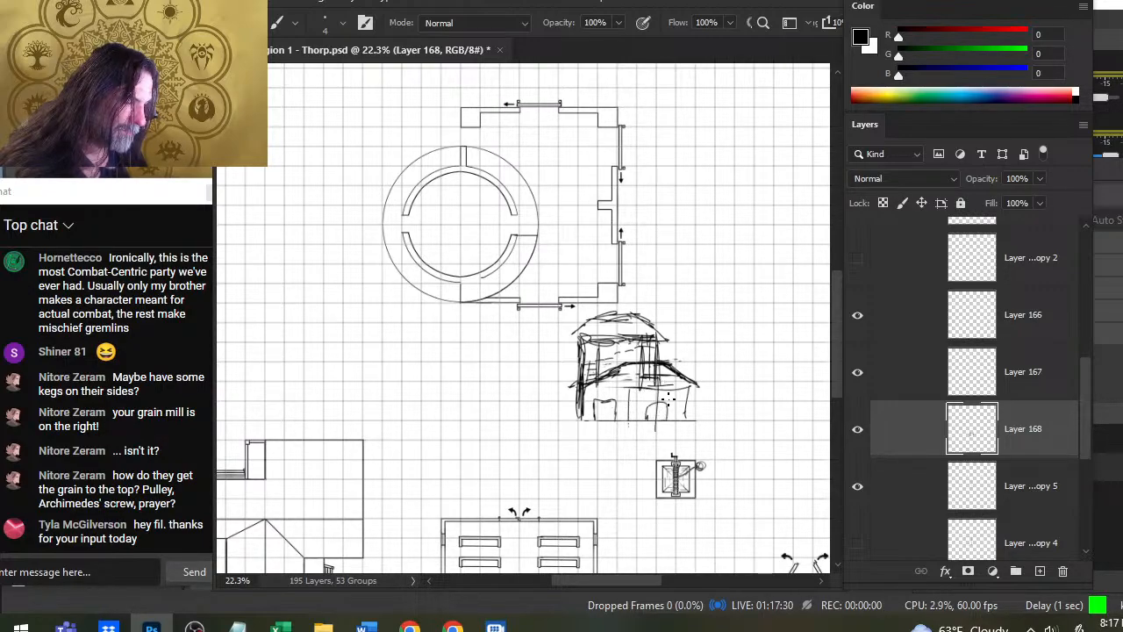
- Sketch a slanting stroke down across the left doorway at the tower's base and clean it up with the eraser
mouse_move(501, 231)
mouse_down()
mouse_move(564, 376)
mouse_move(553, 367)
mouse_up()
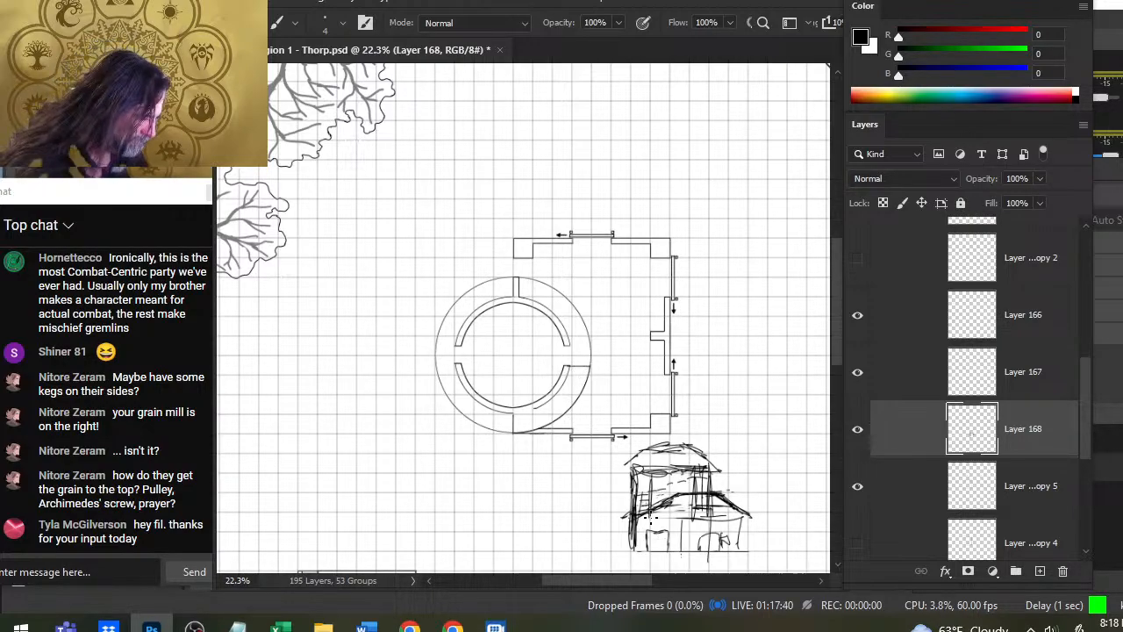
drag(645, 513, 665, 544)
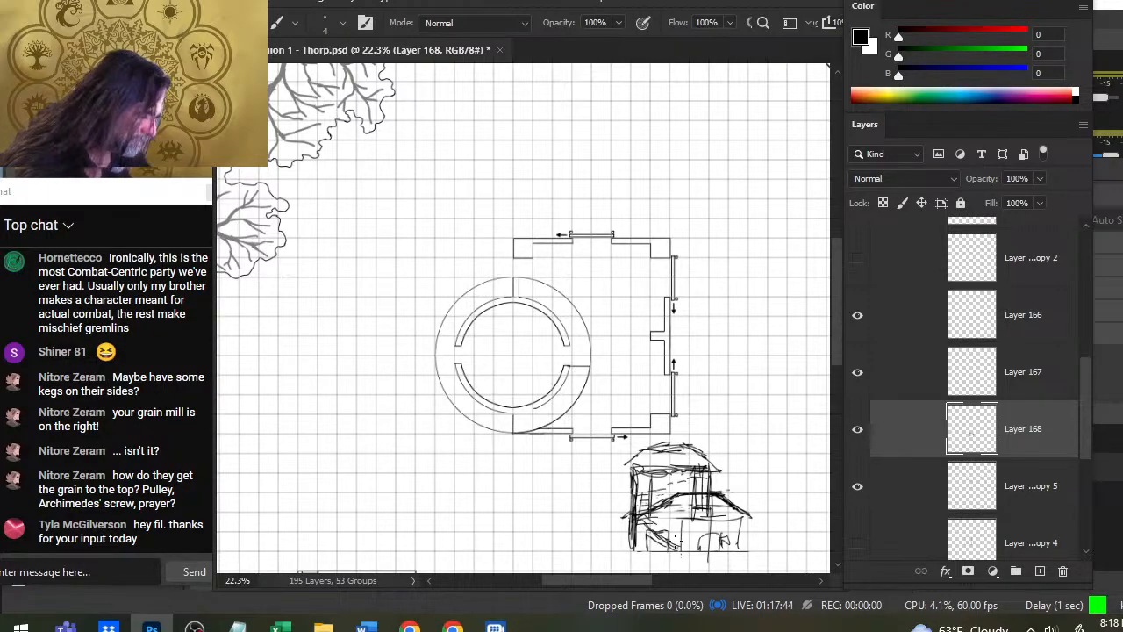
key(e)
key(b)
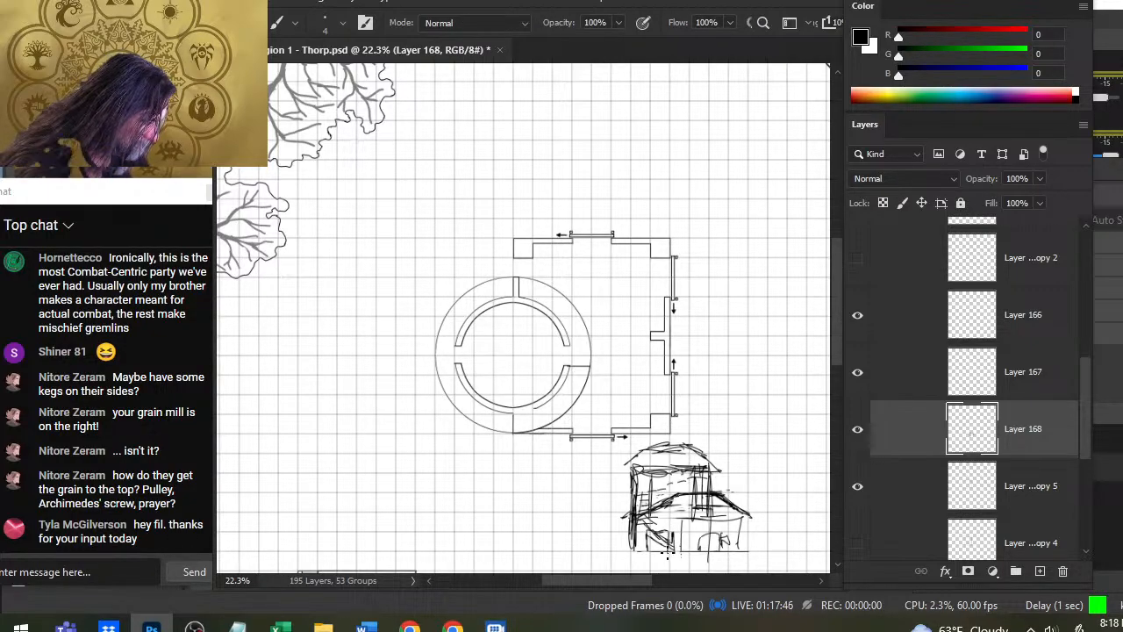
- Add a small flat cap on top of the tower's domed roof and refine the tower sketch with brush and eraser
mouse_move(678, 531)
mouse_down()
mouse_move(679, 549)
mouse_move(650, 550)
mouse_move(659, 546)
mouse_move(638, 516)
mouse_move(672, 489)
mouse_move(661, 500)
mouse_move(713, 488)
mouse_move(662, 494)
mouse_move(637, 483)
mouse_move(634, 460)
mouse_move(690, 444)
mouse_move(648, 433)
mouse_move(684, 437)
mouse_up()
mouse_move(668, 442)
mouse_down()
mouse_move(692, 439)
mouse_move(655, 447)
mouse_move(689, 434)
mouse_move(676, 451)
mouse_move(688, 438)
mouse_move(694, 447)
mouse_up()
key(e)
key(b)
key(e)
key(b)
key(e)
key(b)
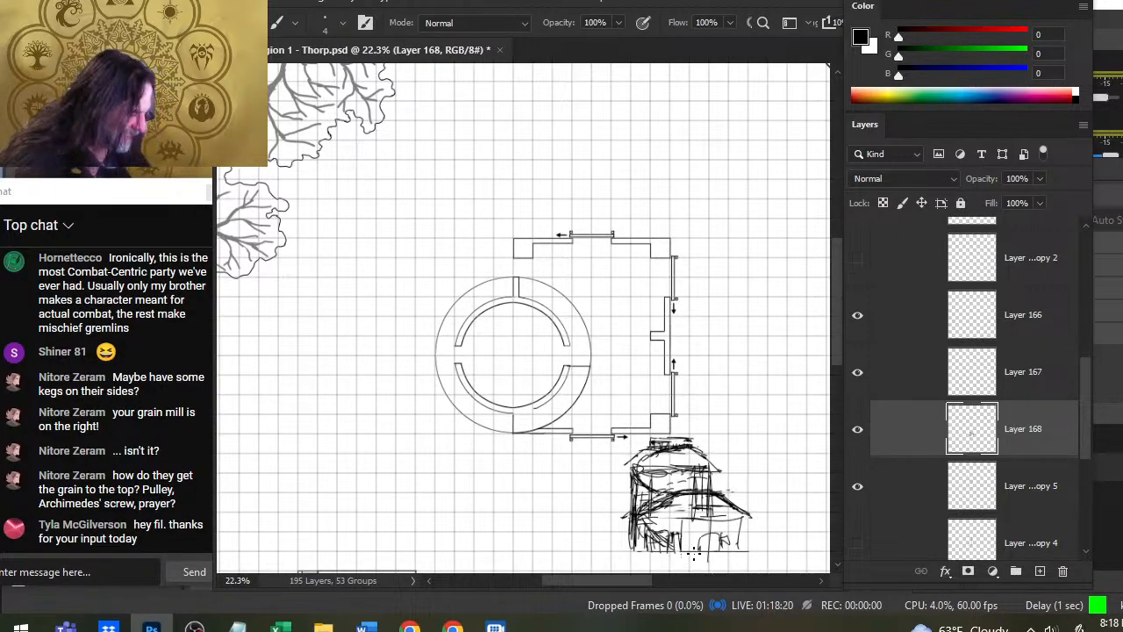
- Trace the round room's ring wall on the floor plan and sketch roof lines running from it across the rectangular building
mouse_move(594, 375)
mouse_down()
mouse_move(537, 432)
mouse_move(483, 298)
mouse_move(535, 278)
mouse_move(613, 309)
mouse_up()
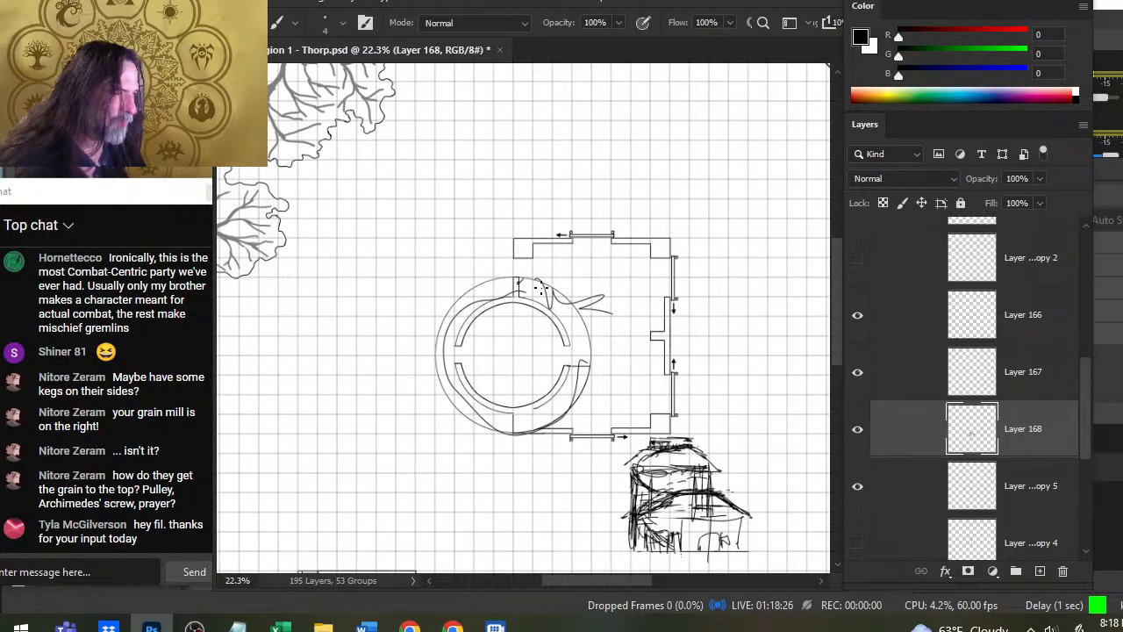
mouse_move(540, 282)
mouse_down()
mouse_move(616, 281)
mouse_move(613, 365)
mouse_up()
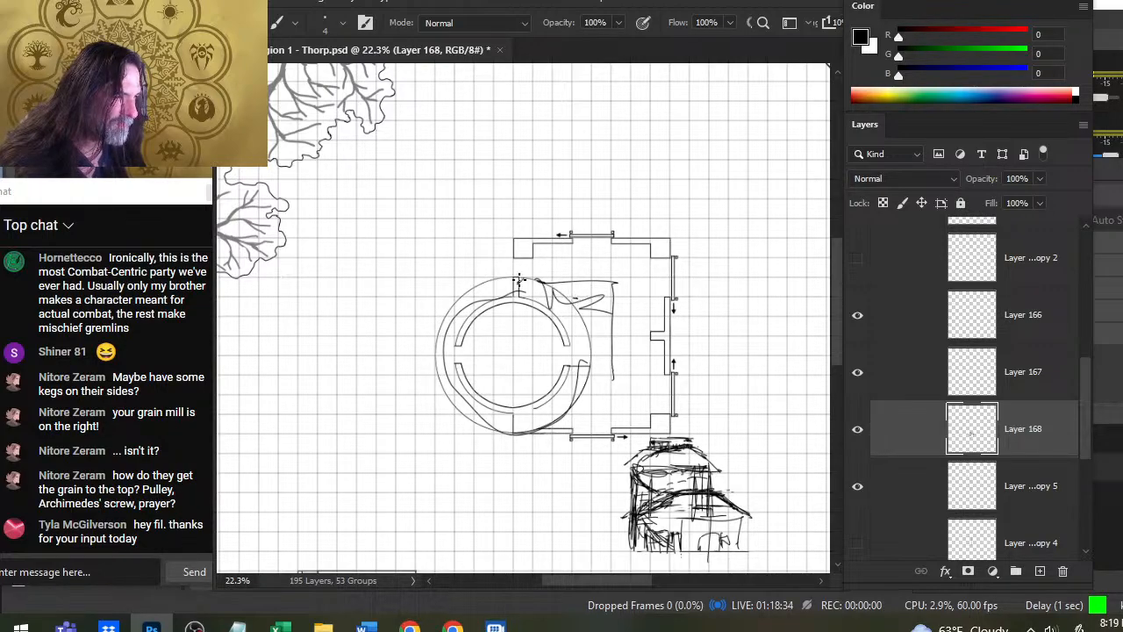
drag(523, 280, 663, 284)
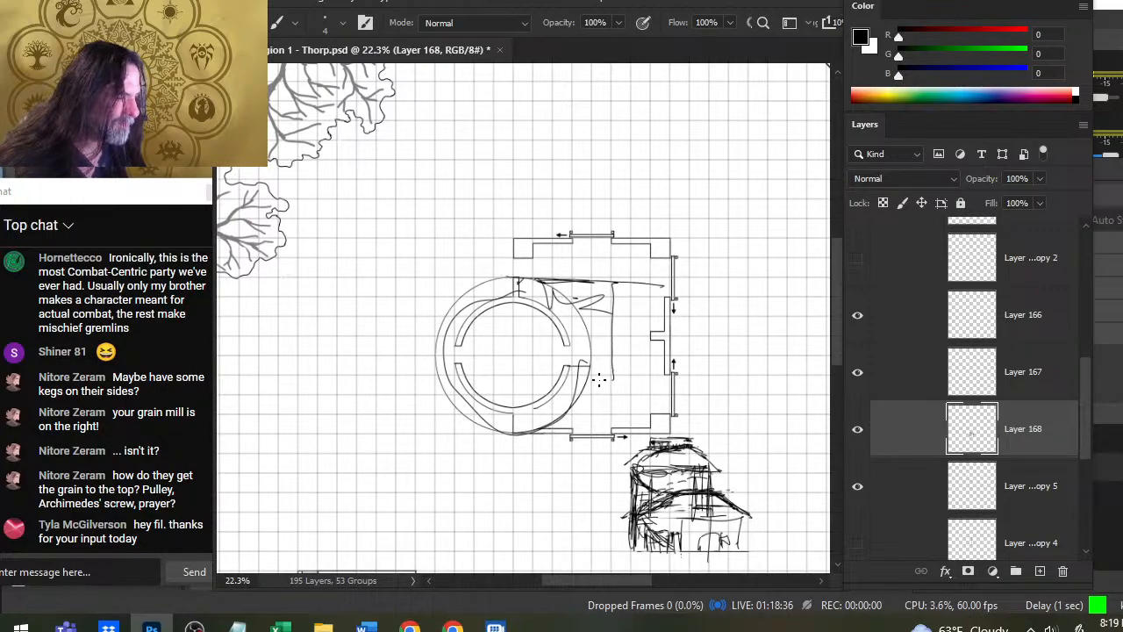
- Sketch a second horizontal roof line near the floor plan's lower wall and diagonal lines across the building's corners
drag(581, 397, 672, 393)
mouse_move(625, 282)
mouse_down()
mouse_move(678, 284)
mouse_move(614, 234)
mouse_up()
drag(505, 278, 535, 244)
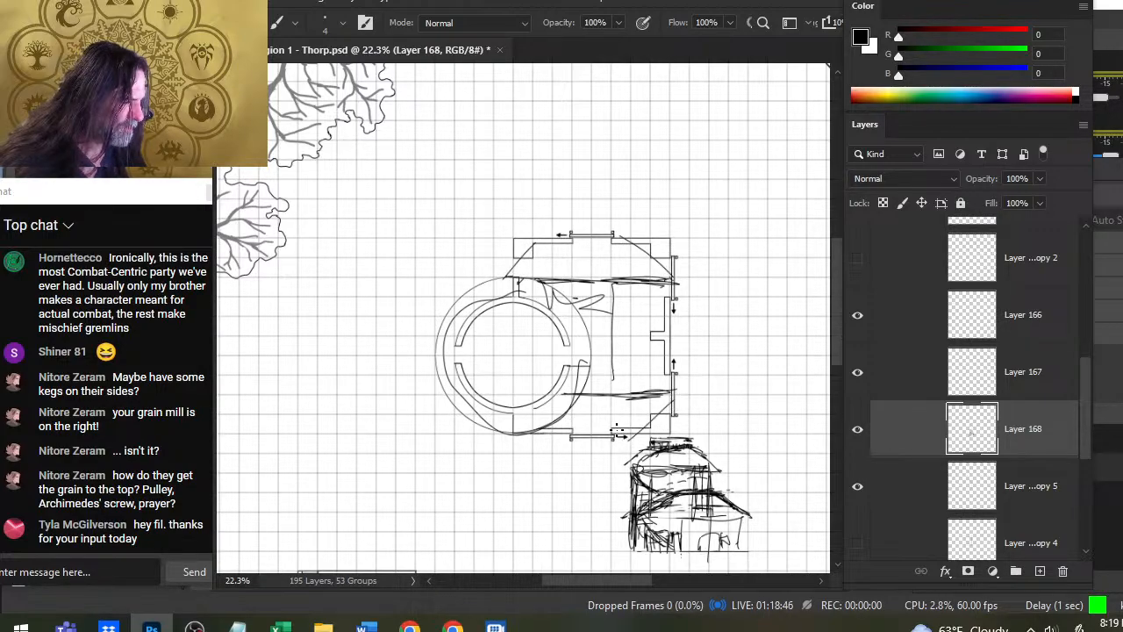
mouse_move(519, 433)
mouse_down()
mouse_move(615, 436)
mouse_move(518, 433)
mouse_up()
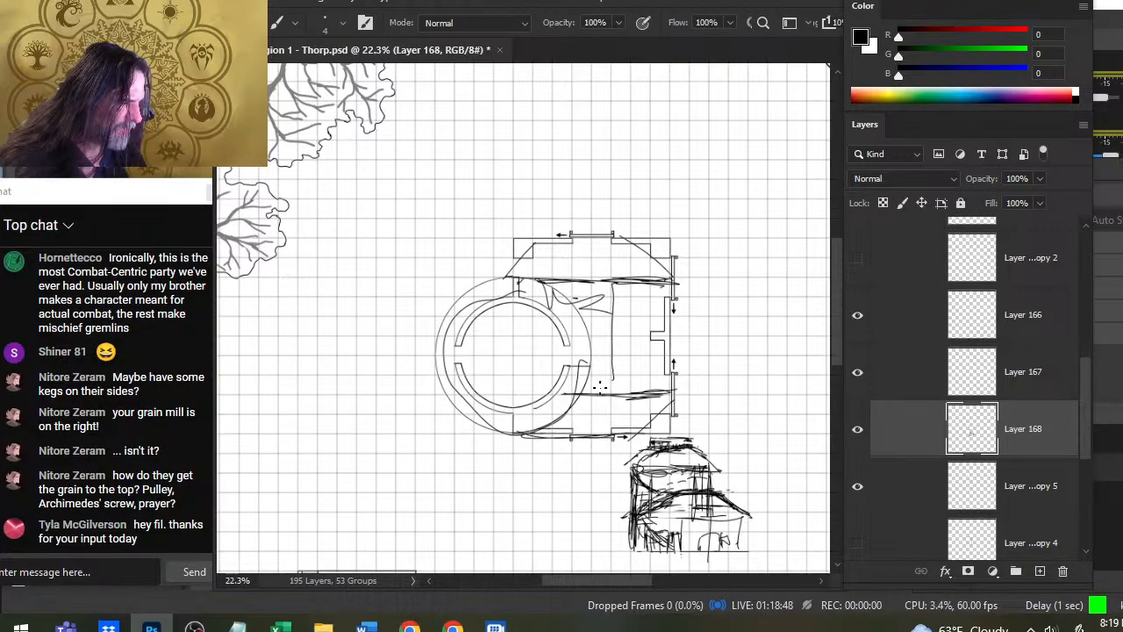
drag(613, 379, 595, 409)
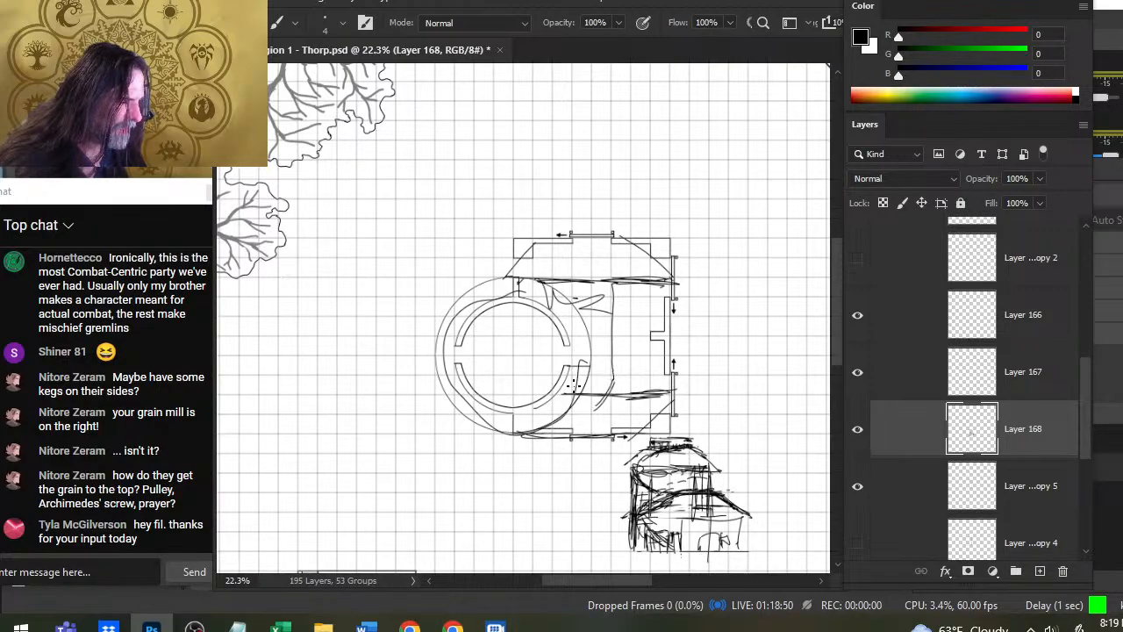
mouse_move(572, 367)
mouse_down()
mouse_move(566, 398)
mouse_move(600, 393)
mouse_up()
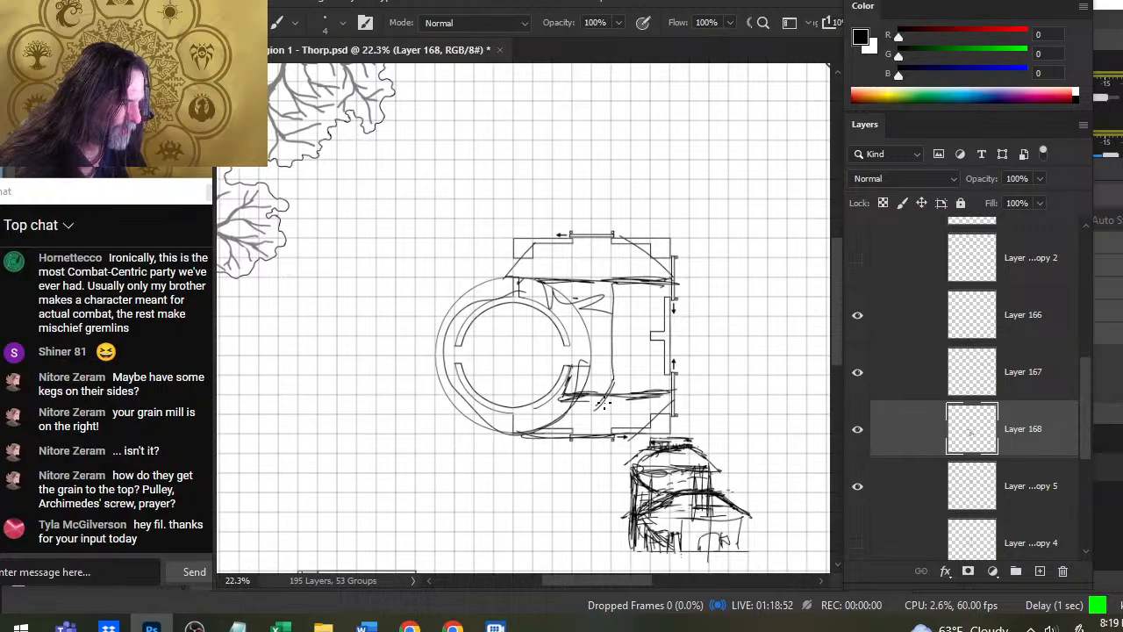
- Darken the junction below the round room on the plan and reinforce the tower's wall and roof curve in the front view
drag(520, 415, 572, 449)
drag(590, 396, 570, 437)
drag(642, 512, 675, 491)
mouse_move(635, 472)
mouse_down()
mouse_move(658, 493)
mouse_move(631, 469)
mouse_move(638, 512)
mouse_up()
mouse_move(646, 487)
mouse_down()
mouse_move(657, 512)
mouse_move(691, 498)
mouse_up()
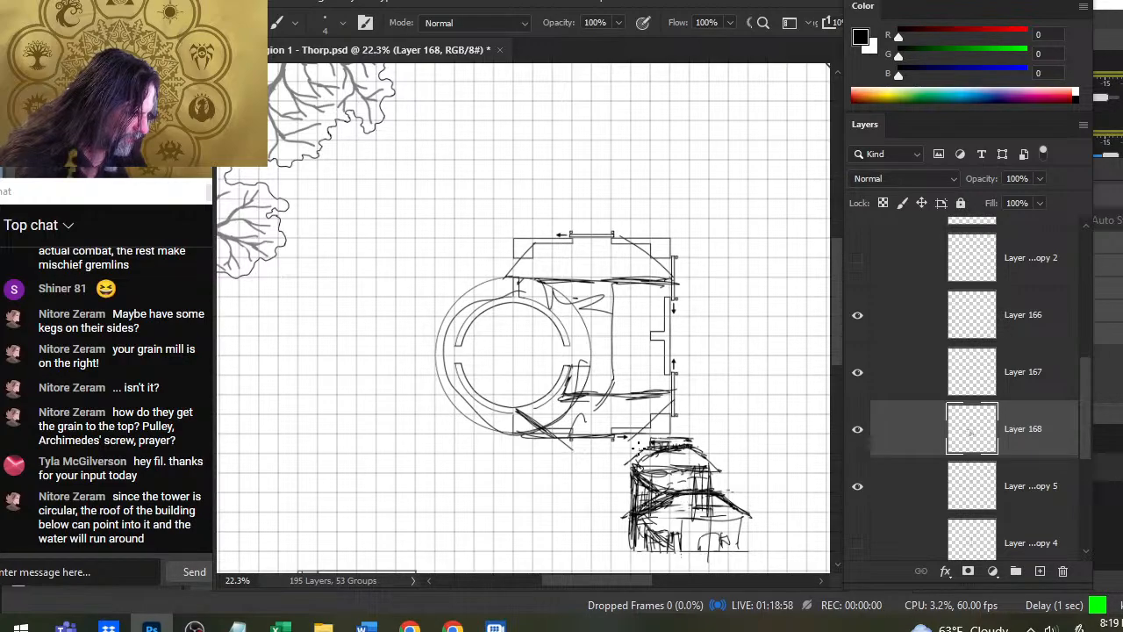
mouse_move(559, 409)
mouse_down()
mouse_move(577, 384)
mouse_move(469, 402)
mouse_move(505, 437)
mouse_up()
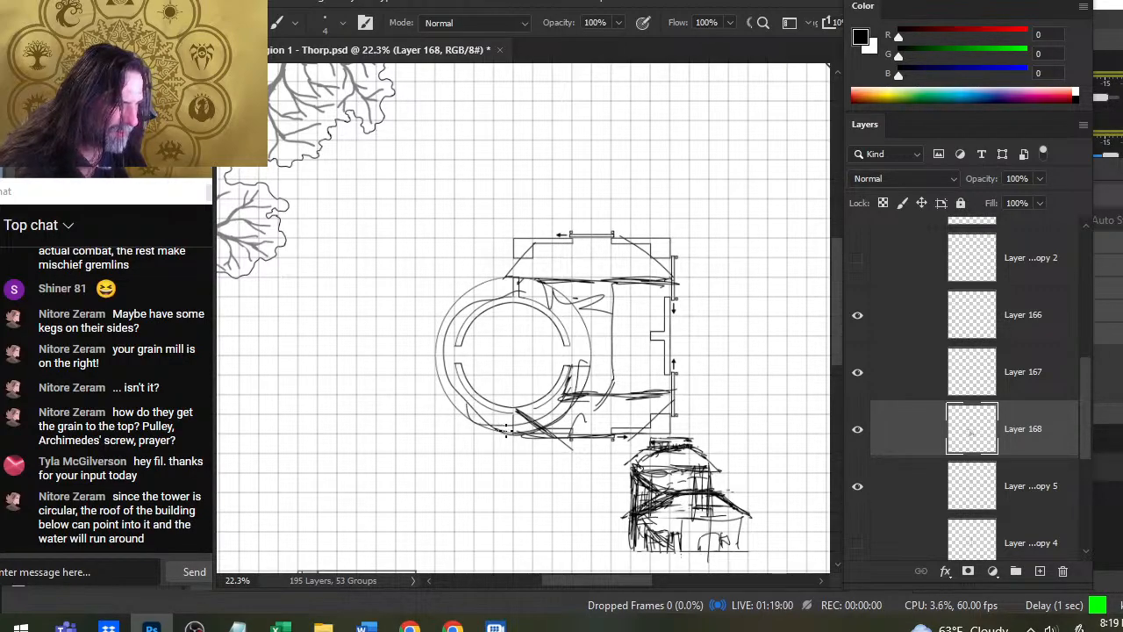
- Sketch a rounded triangular loop inside the round room and a long vertical line through the rectangular part of the plan
mouse_move(523, 311)
mouse_down()
mouse_move(505, 430)
mouse_move(527, 383)
mouse_up()
mouse_move(502, 335)
mouse_down()
mouse_move(511, 368)
mouse_move(546, 341)
mouse_move(495, 343)
mouse_move(510, 365)
mouse_up()
mouse_move(513, 361)
mouse_down()
mouse_move(560, 291)
mouse_move(536, 353)
mouse_move(546, 284)
mouse_up()
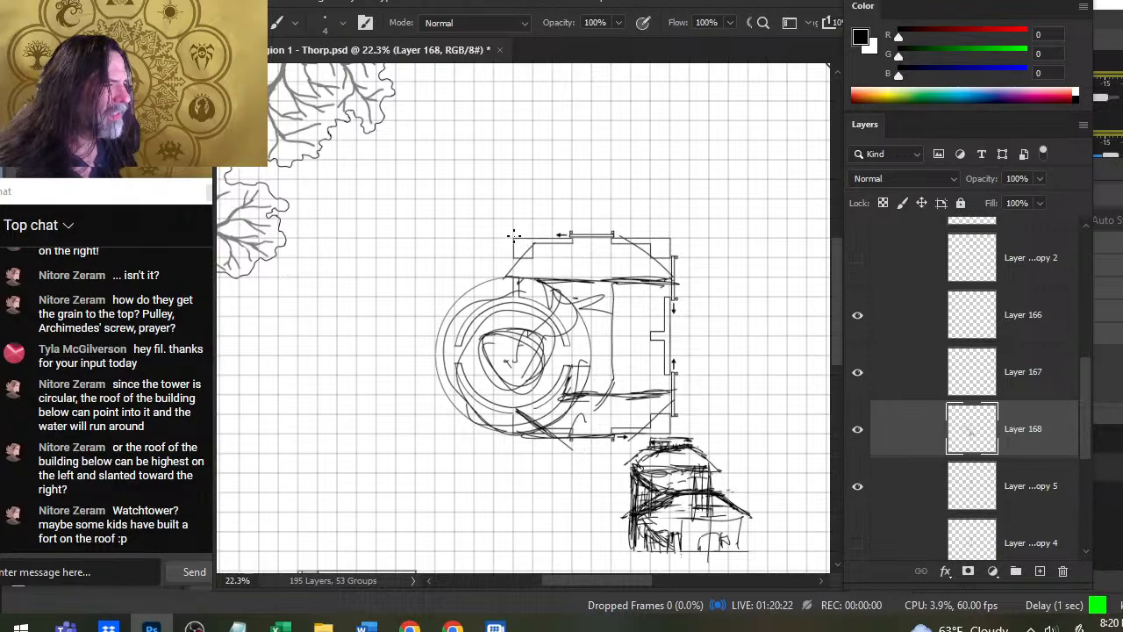
mouse_move(514, 236)
mouse_down()
mouse_move(569, 239)
mouse_move(555, 242)
mouse_move(614, 353)
mouse_up()
drag(612, 256, 614, 415)
drag(620, 297, 620, 404)
- Sketch a second elevation right of the first, with a tall pointed-roof tower and a lower wing with a sloping roof
drag(698, 457, 581, 313)
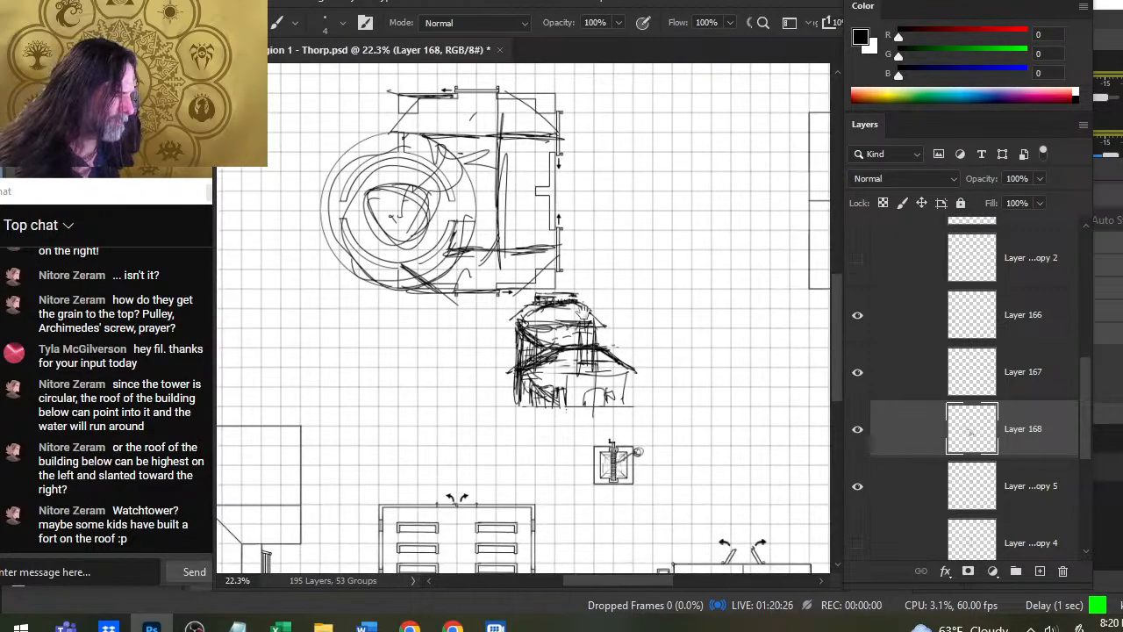
mouse_move(640, 262)
mouse_down()
mouse_move(641, 351)
mouse_move(690, 263)
mouse_move(619, 263)
mouse_up()
drag(683, 233, 709, 264)
mouse_move(642, 262)
mouse_down()
mouse_move(708, 266)
mouse_move(765, 325)
mouse_move(756, 360)
mouse_up()
mouse_move(762, 317)
mouse_down()
mouse_move(664, 310)
mouse_move(695, 354)
mouse_up()
- Erase the horizontal line crossing the second elevation and draw a slanting roof line and a curved wedge across its tower
key(e)
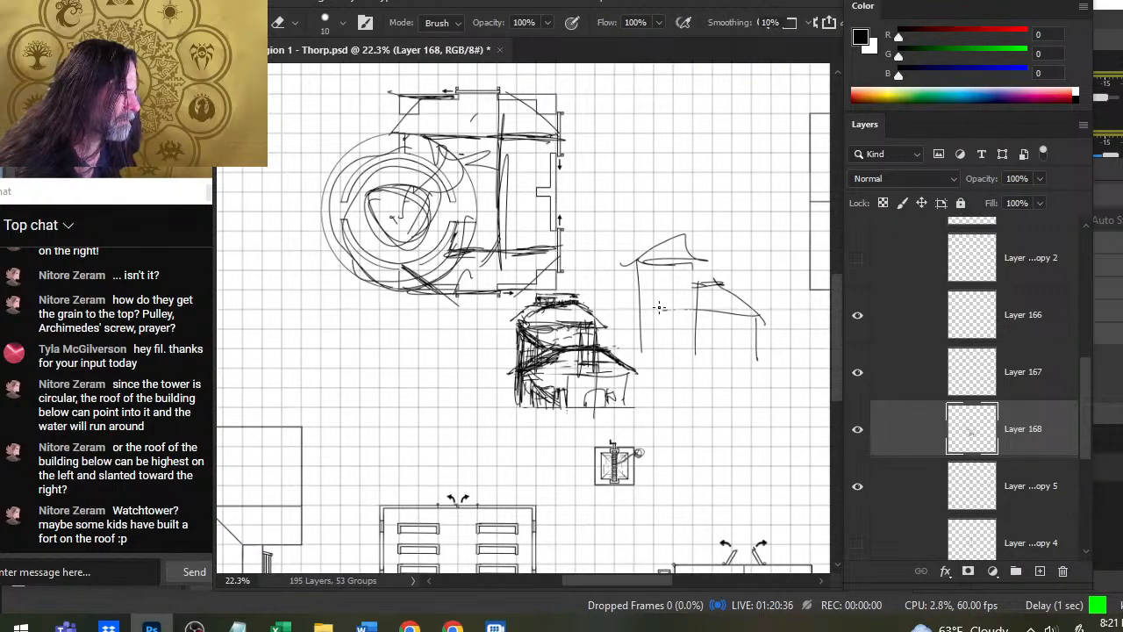
drag(662, 309, 693, 310)
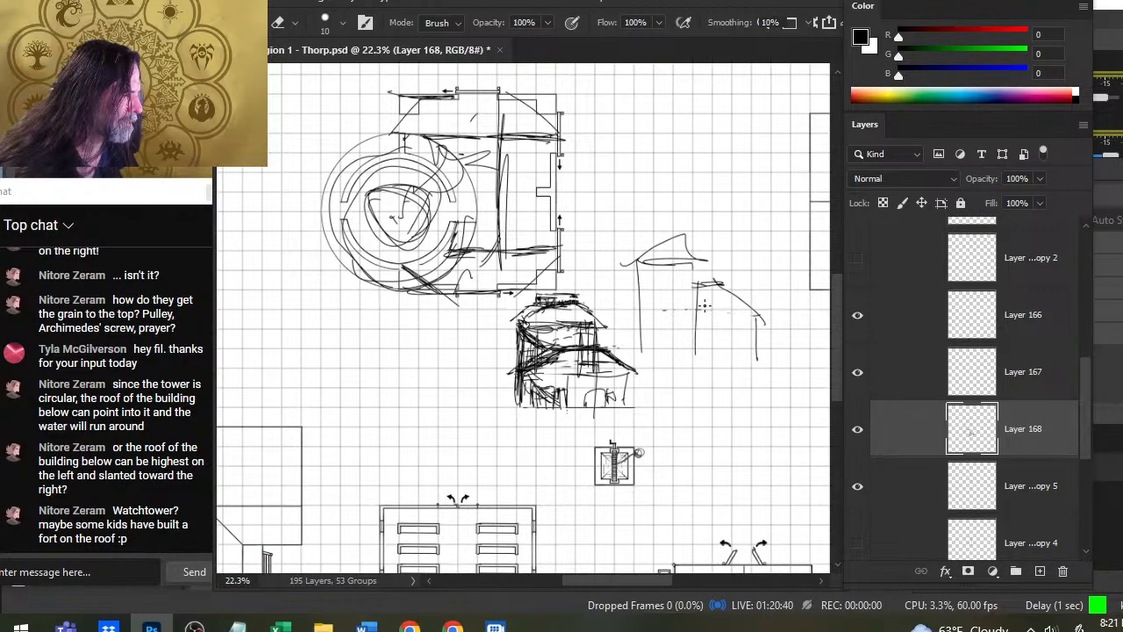
key(b)
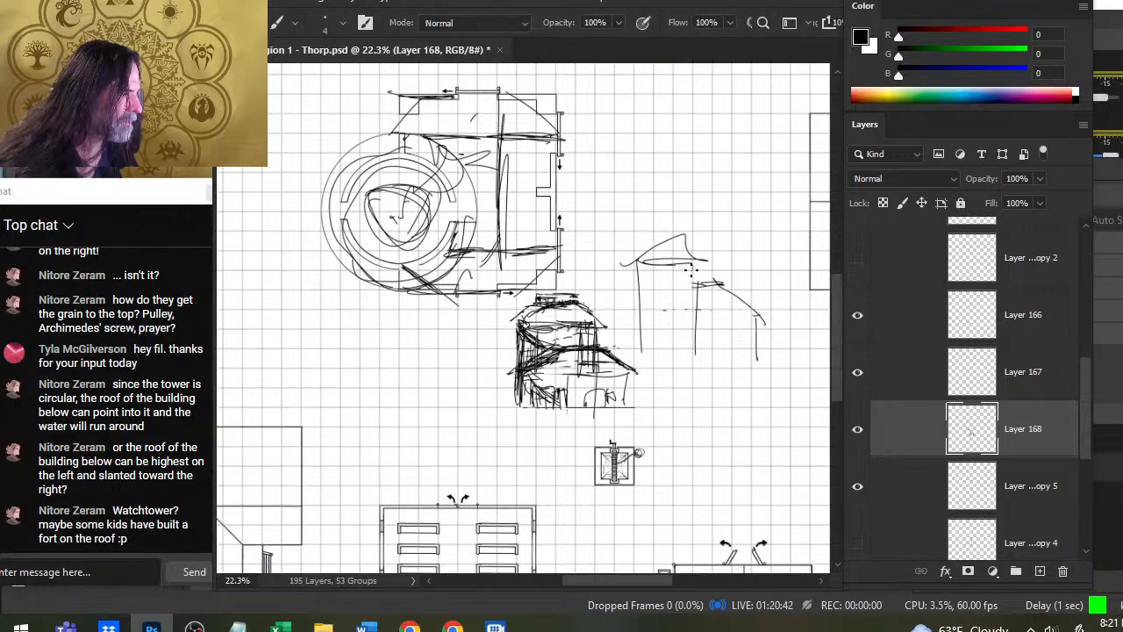
mouse_move(647, 256)
mouse_down()
mouse_move(718, 305)
mouse_move(693, 295)
mouse_move(655, 306)
mouse_move(688, 340)
mouse_move(673, 336)
mouse_move(711, 351)
mouse_up()
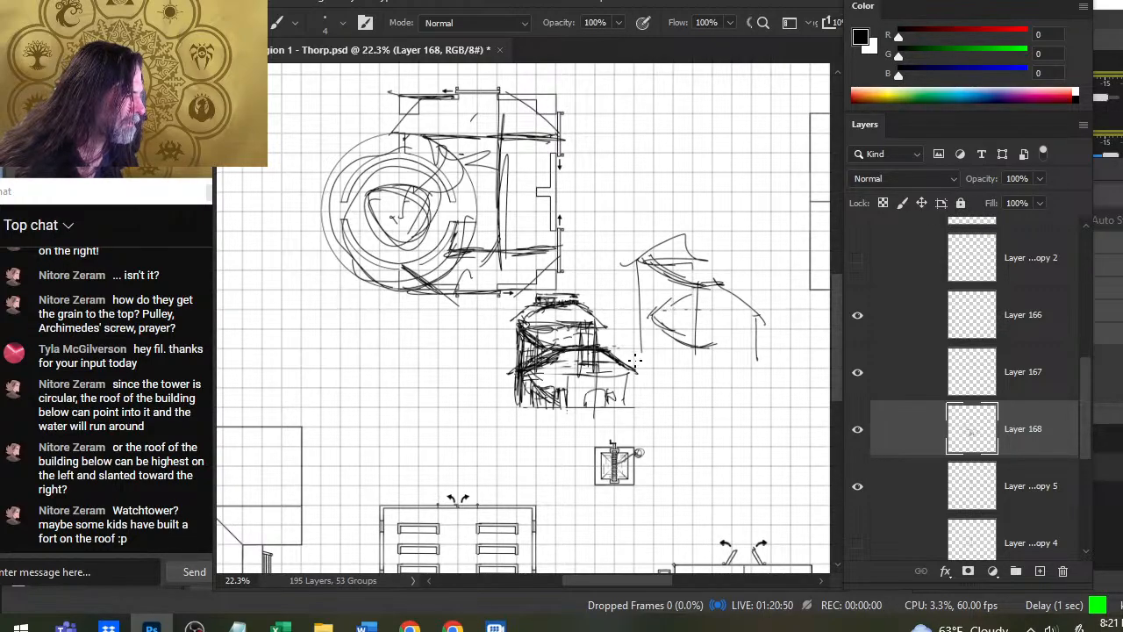
- Reinforce the second elevation's lower wing with a tower-side wall line and two dark roof slopes meeting at a peak
mouse_move(671, 343)
mouse_down()
mouse_move(674, 309)
mouse_move(672, 351)
mouse_up()
drag(674, 311, 674, 333)
drag(703, 286, 673, 310)
mouse_move(755, 312)
mouse_down()
mouse_move(717, 283)
mouse_move(739, 317)
mouse_up()
mouse_move(704, 281)
mouse_down()
mouse_move(758, 324)
mouse_move(747, 325)
mouse_up()
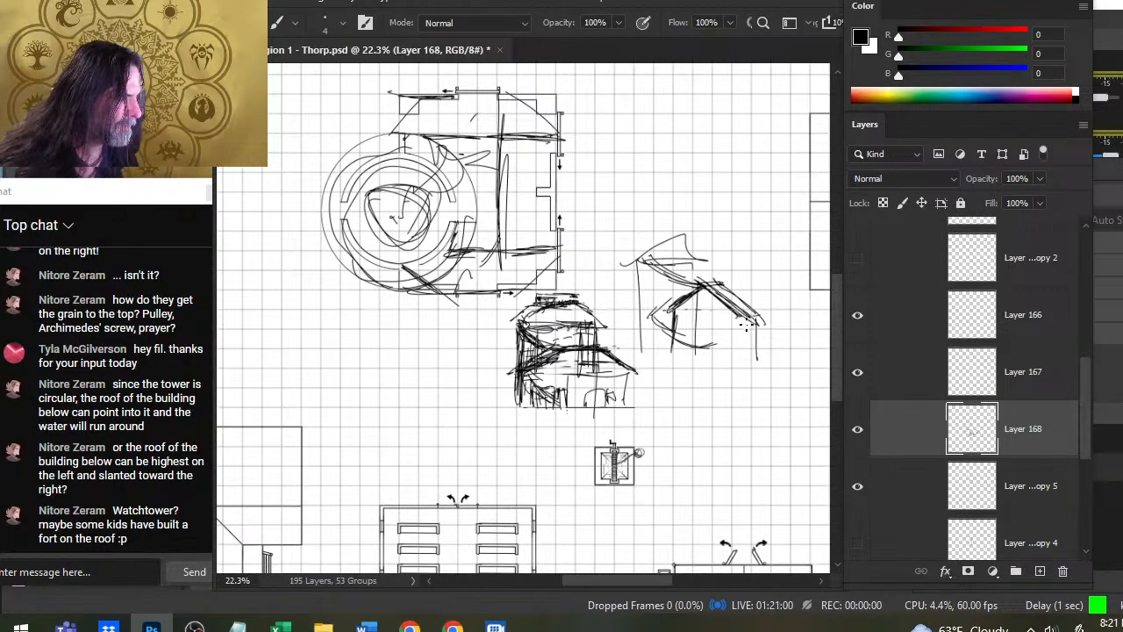
- Erase the pointed peak of the second elevation's lower roof and redraw it as a short flat top
key(e)
drag(700, 279, 724, 292)
key(b)
drag(688, 281, 698, 299)
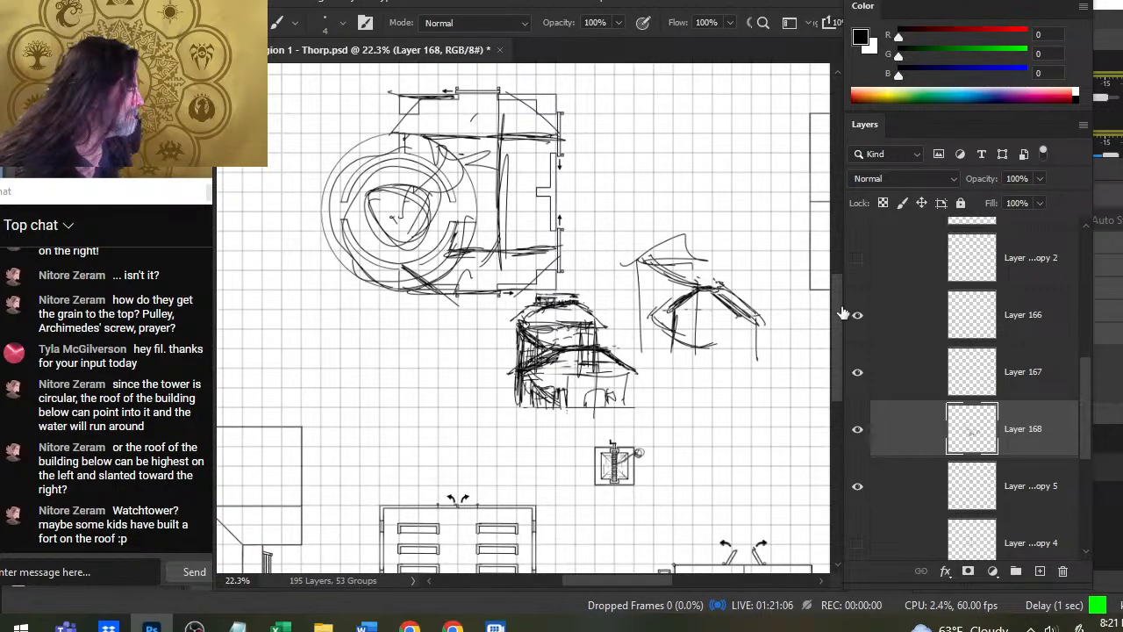
- Hide Layer 168 and, on a new layer, draw a straight vertical line through the plan, tangent to the outer circle
click(857, 428)
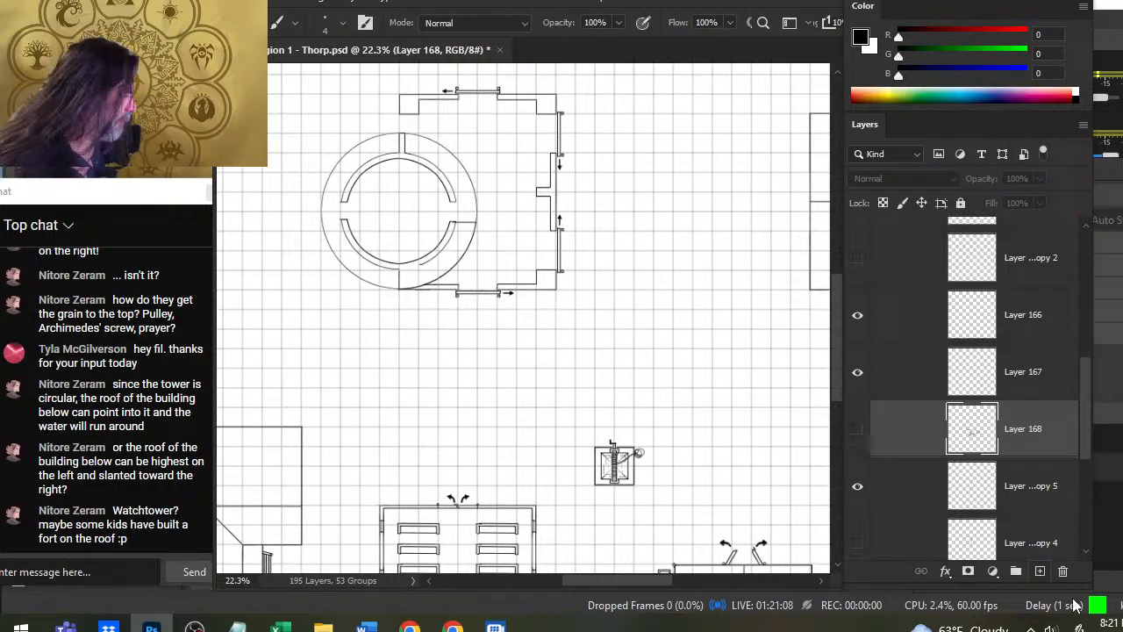
click(1040, 571)
drag(489, 202, 487, 281)
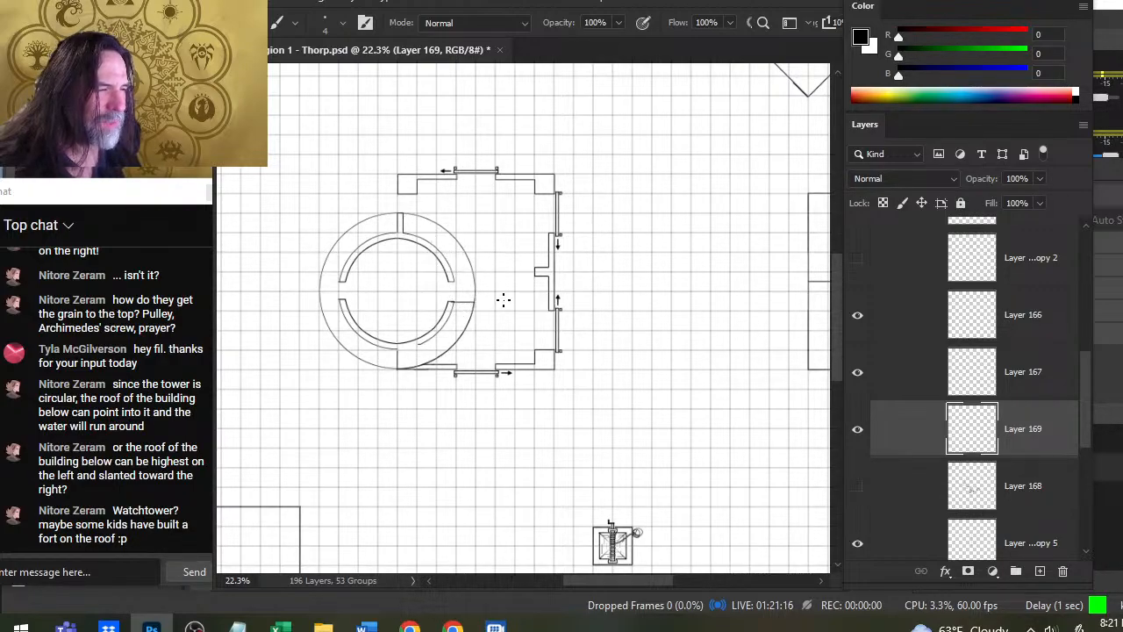
shift+click(475, 368)
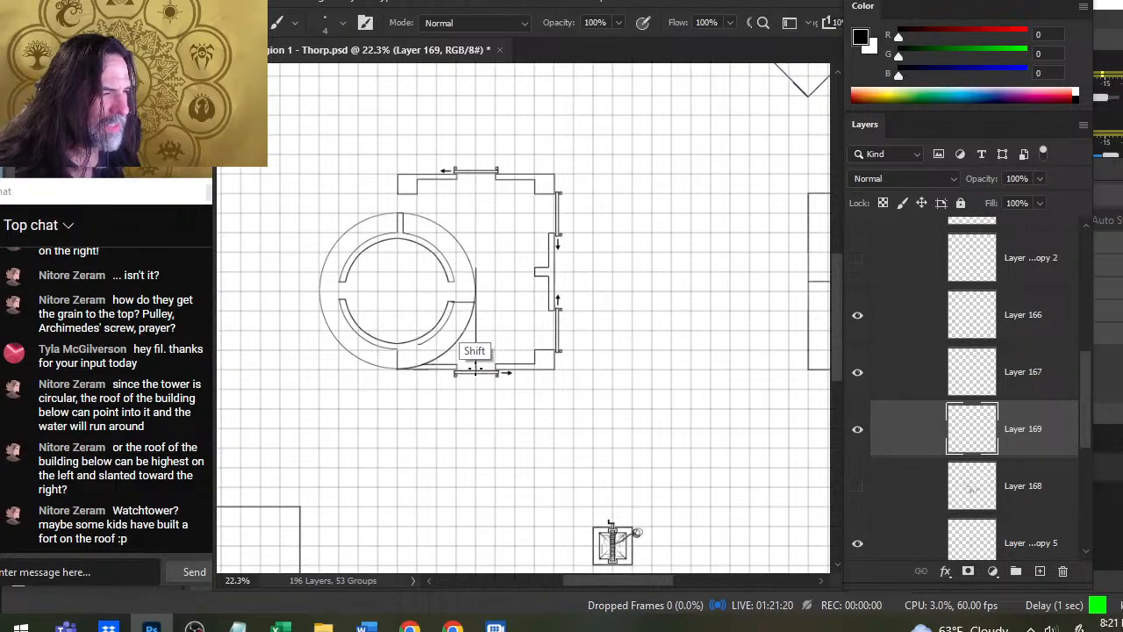
shift+click(475, 215)
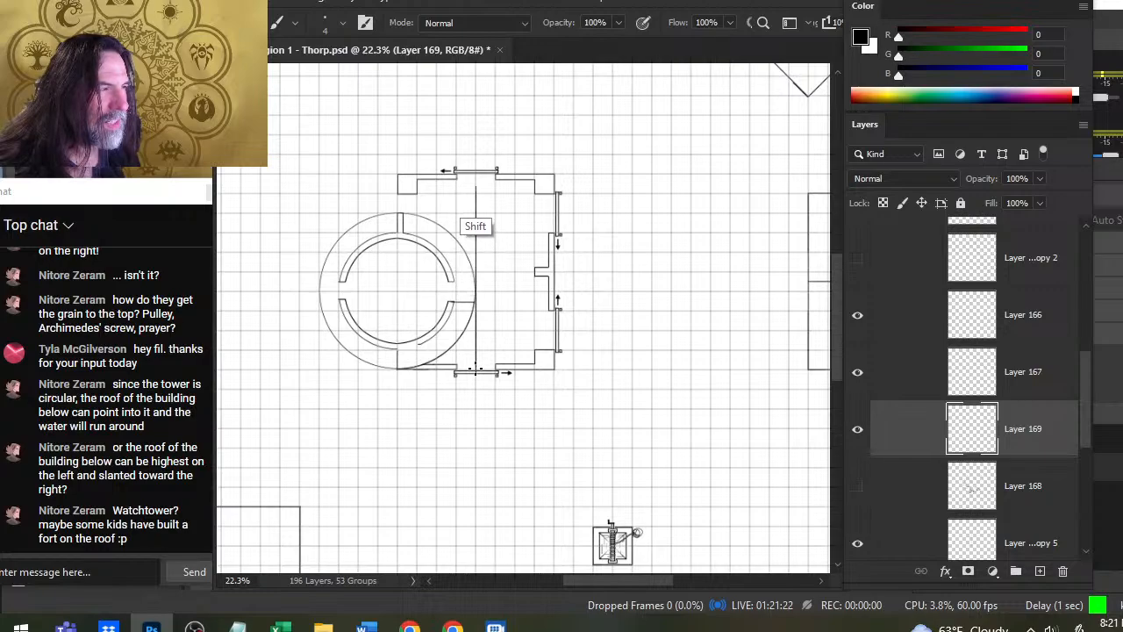
shift+click(475, 158)
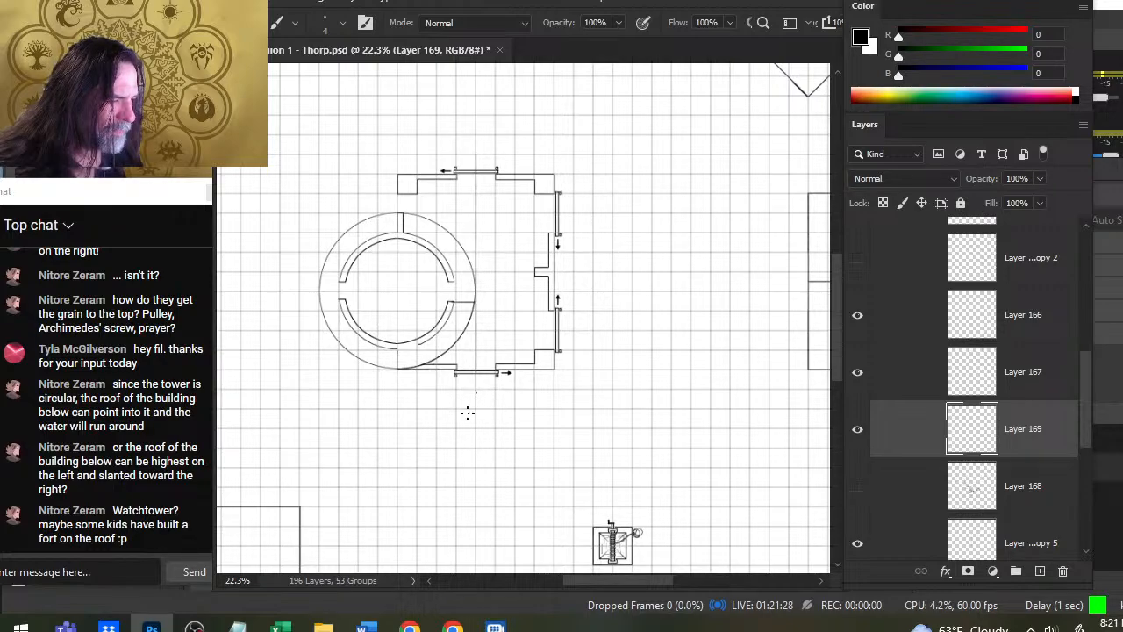
- Sketch an upward arrow below the vertical line, with a sloping roof profile and two rightward direction arrows beside it
mouse_move(472, 427)
mouse_down()
mouse_move(480, 418)
mouse_move(603, 481)
mouse_up()
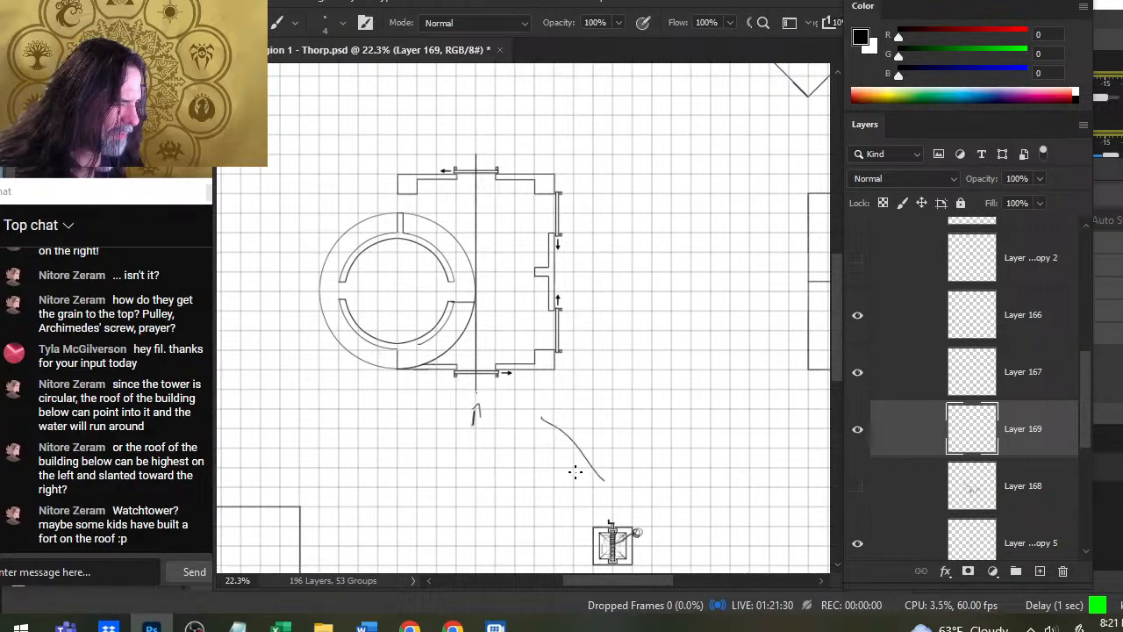
mouse_move(491, 389)
mouse_down()
mouse_move(597, 395)
mouse_move(558, 410)
mouse_up()
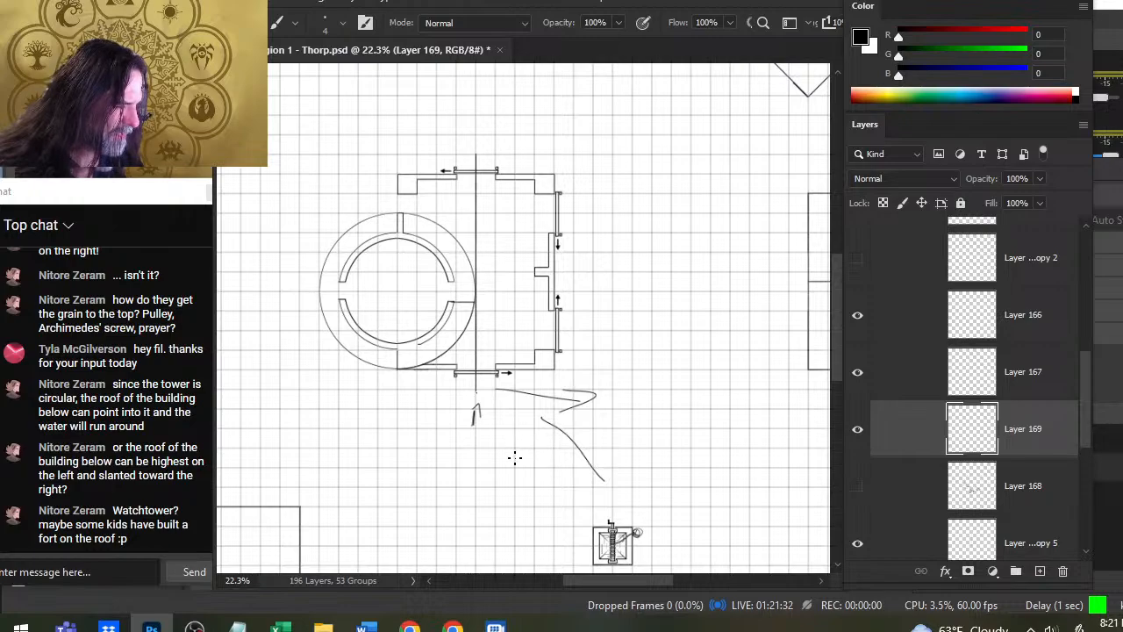
mouse_move(489, 475)
mouse_down()
mouse_move(563, 478)
mouse_move(531, 484)
mouse_up()
drag(538, 416, 511, 423)
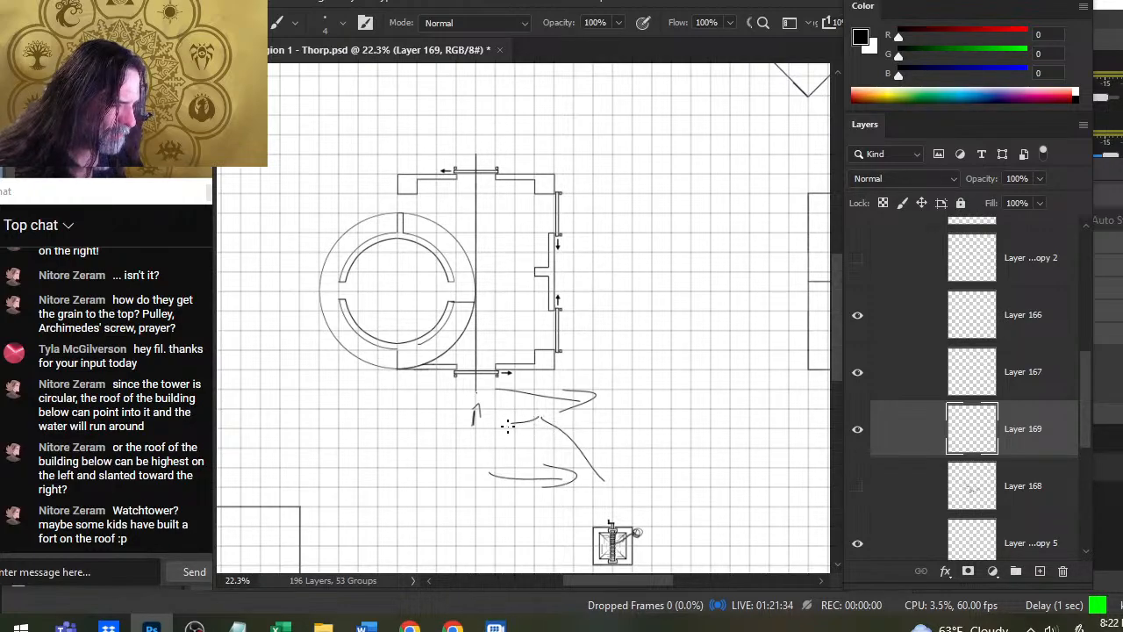
mouse_move(509, 379)
mouse_down()
mouse_move(509, 426)
mouse_move(538, 418)
mouse_move(490, 403)
mouse_up()
drag(454, 384, 458, 386)
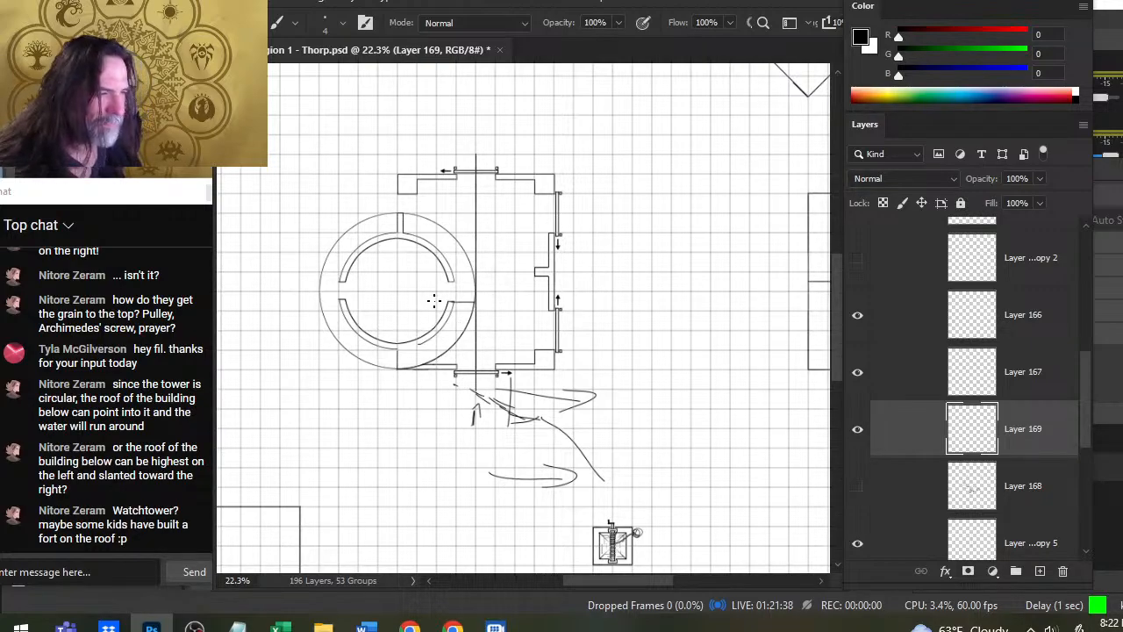
- Hide Layer 166 and compare the plan with Layer 166 copy 2 shown and hidden
click(857, 315)
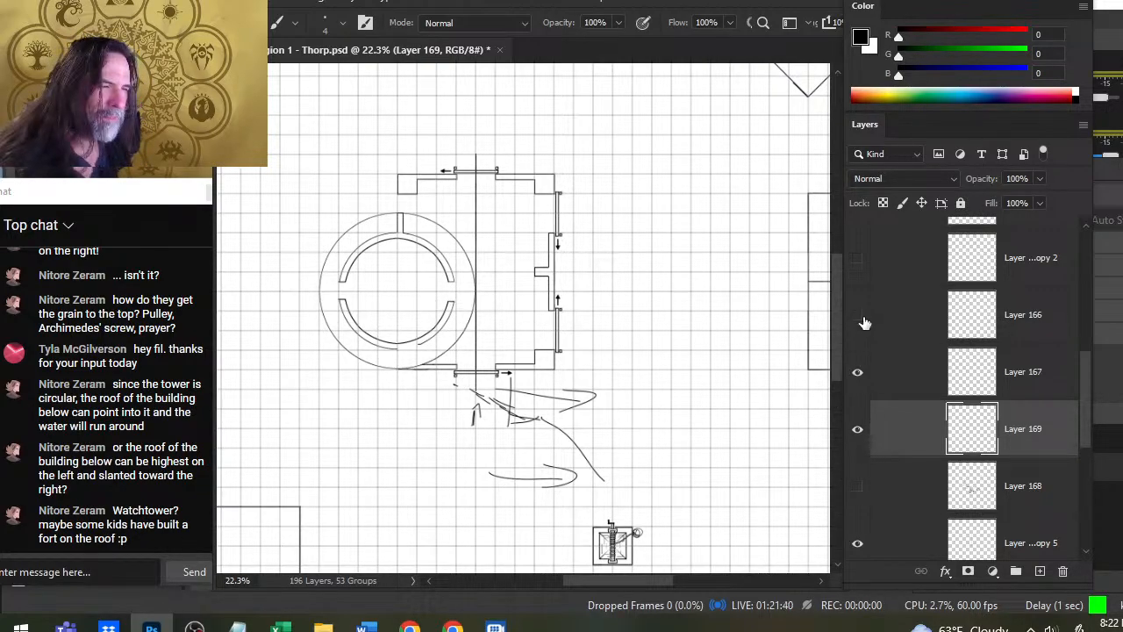
click(858, 315)
click(858, 317)
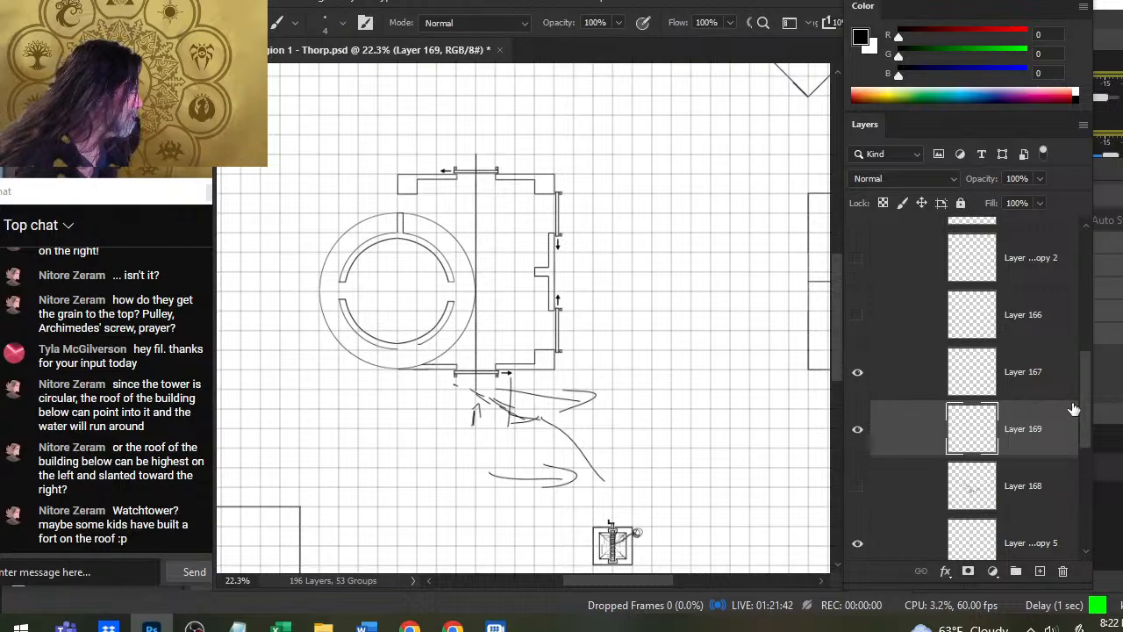
scroll(1078, 393, up, 1)
scroll(1079, 392, up, 1)
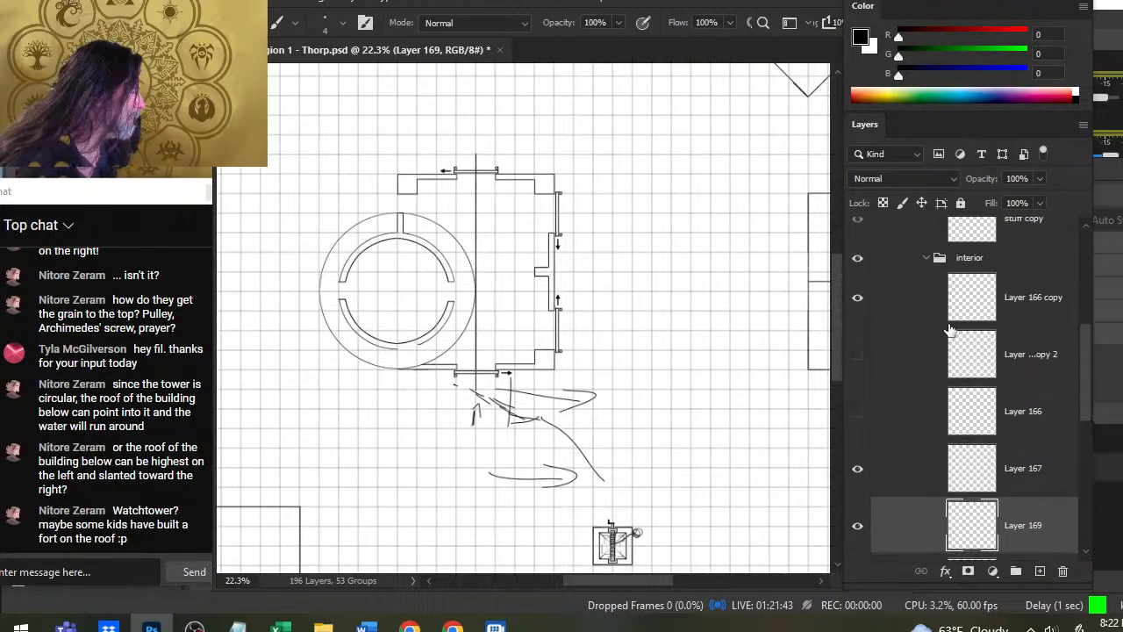
click(856, 425)
click(857, 411)
click(857, 353)
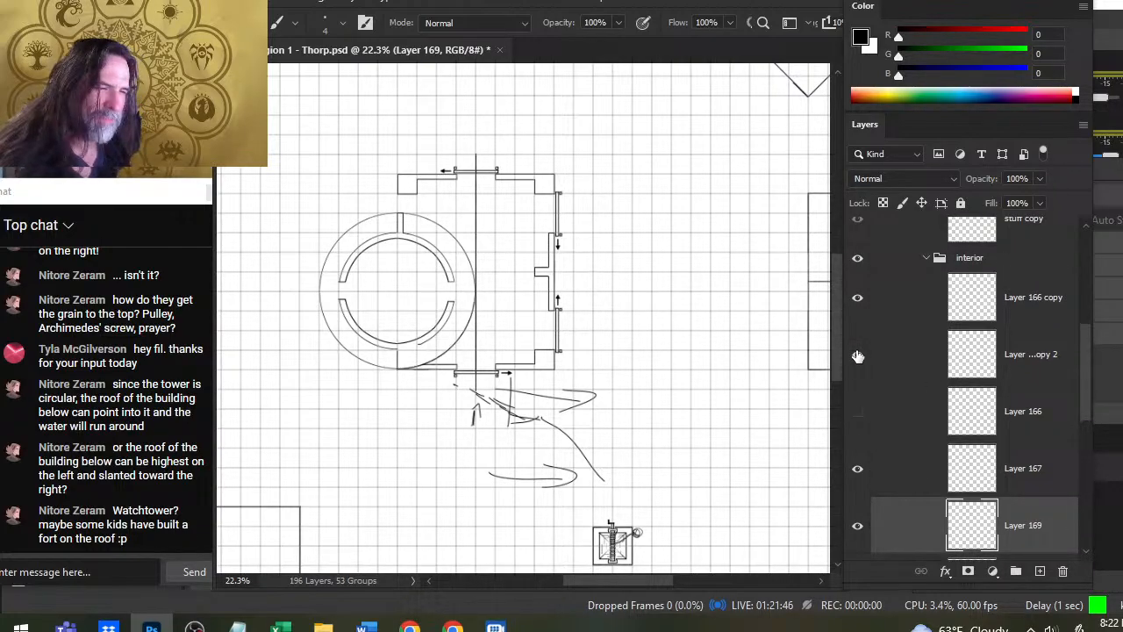
click(858, 357)
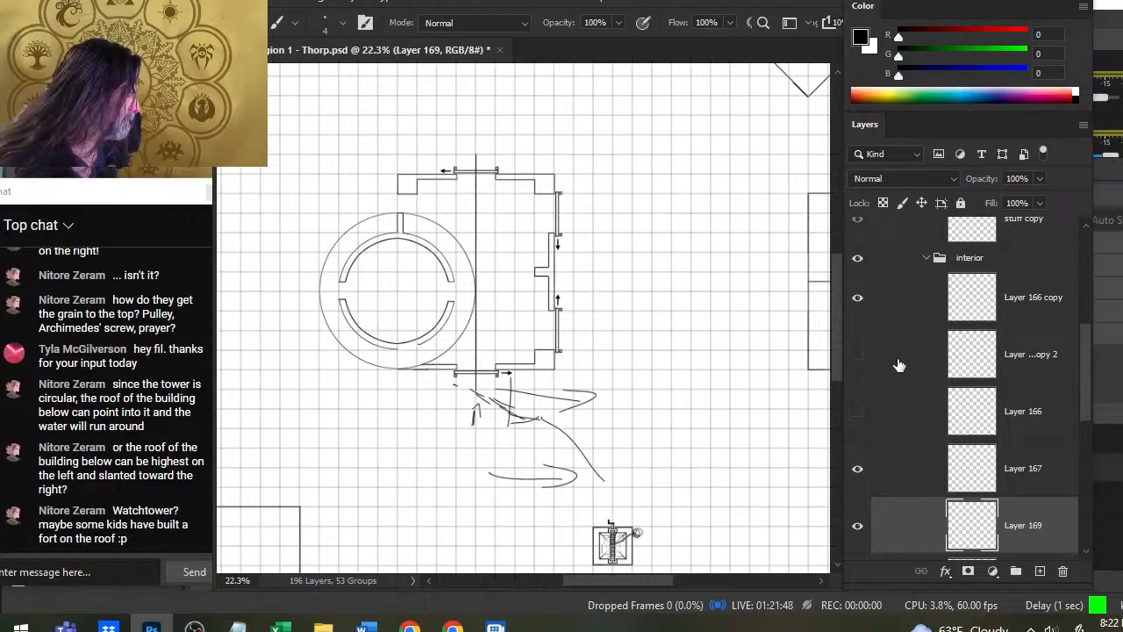
- Move Layer 166 copy 2 above Layer 166 copy in the interior group and hide Layer 166 copy
drag(900, 367, 899, 275)
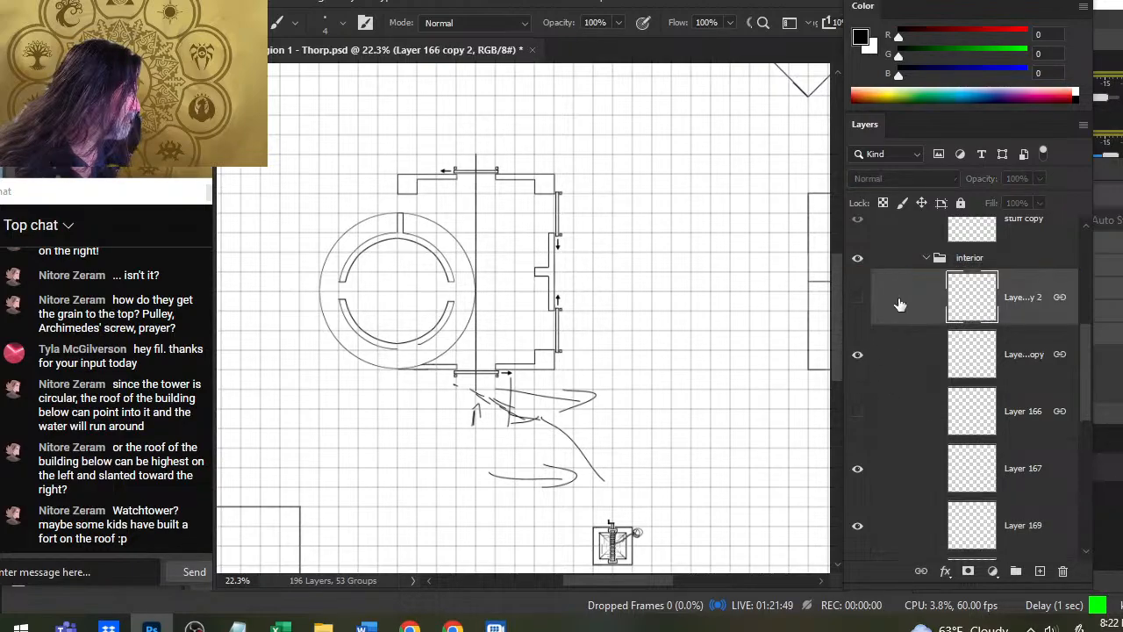
click(900, 426)
click(859, 419)
click(858, 414)
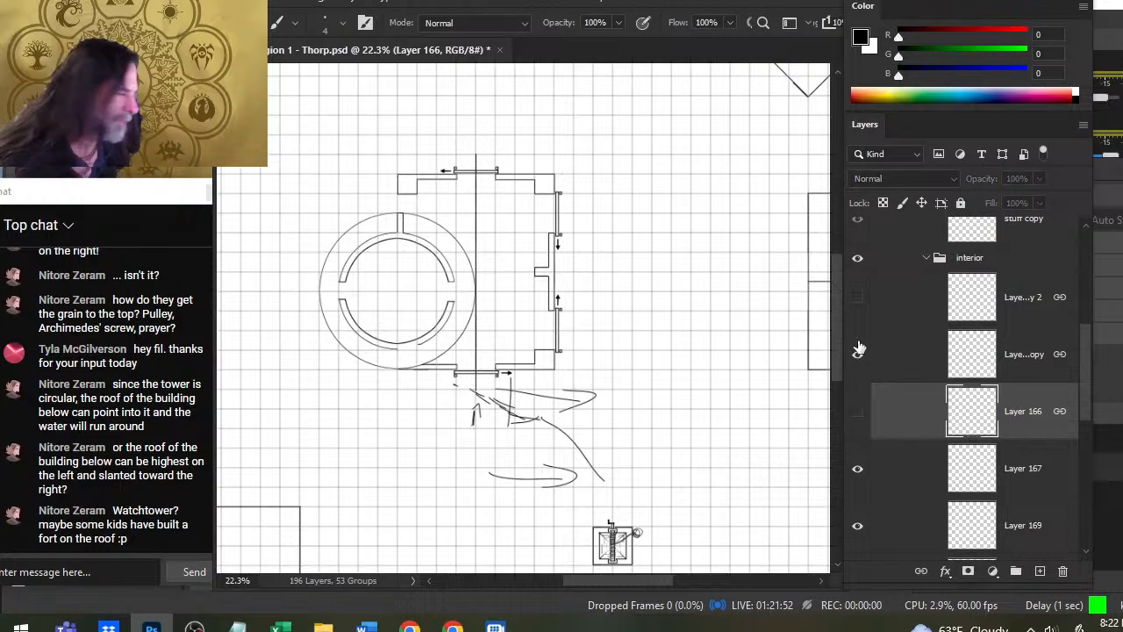
click(857, 353)
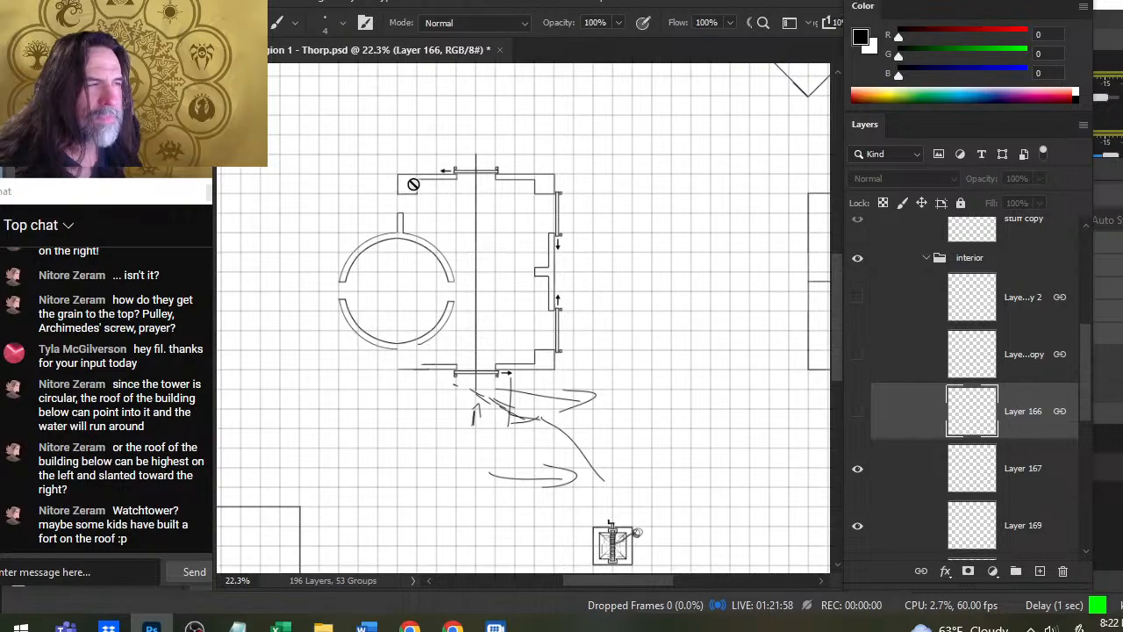
- Check what Layer 167 and Layer 169 contain by toggling their visibility, and make Layer 169 active
click(877, 481)
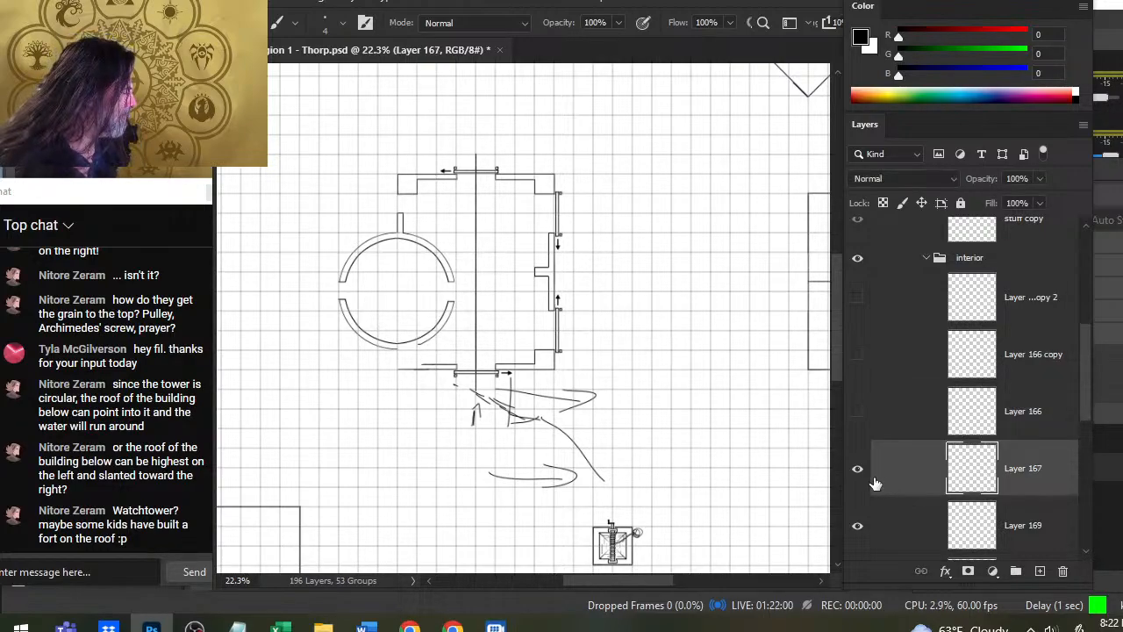
click(865, 481)
click(865, 481)
click(865, 526)
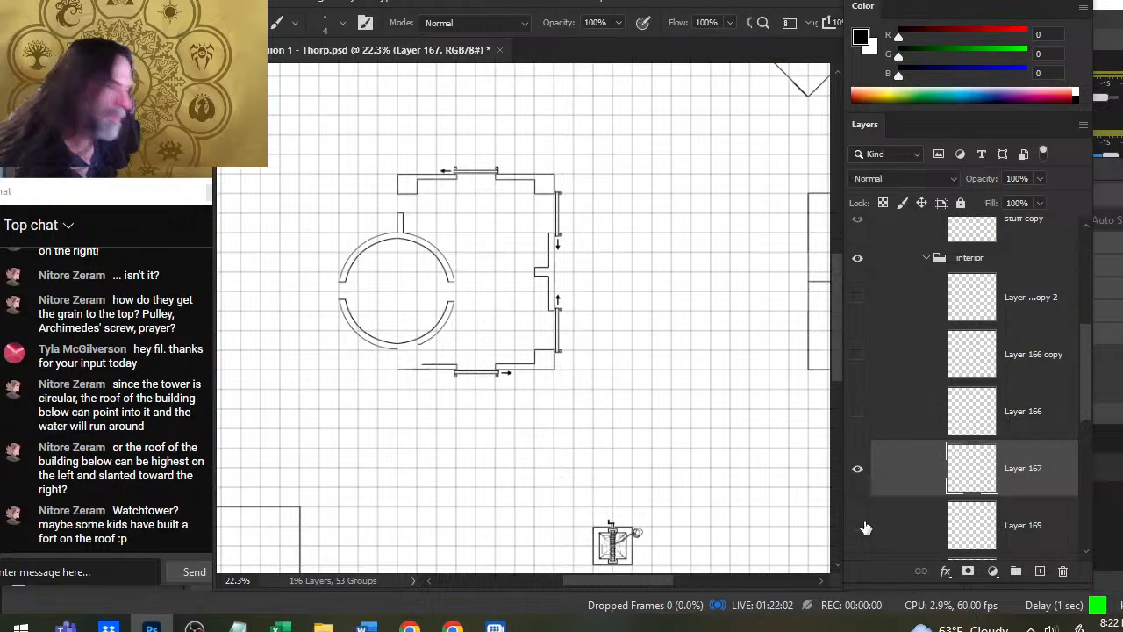
click(866, 526)
click(877, 526)
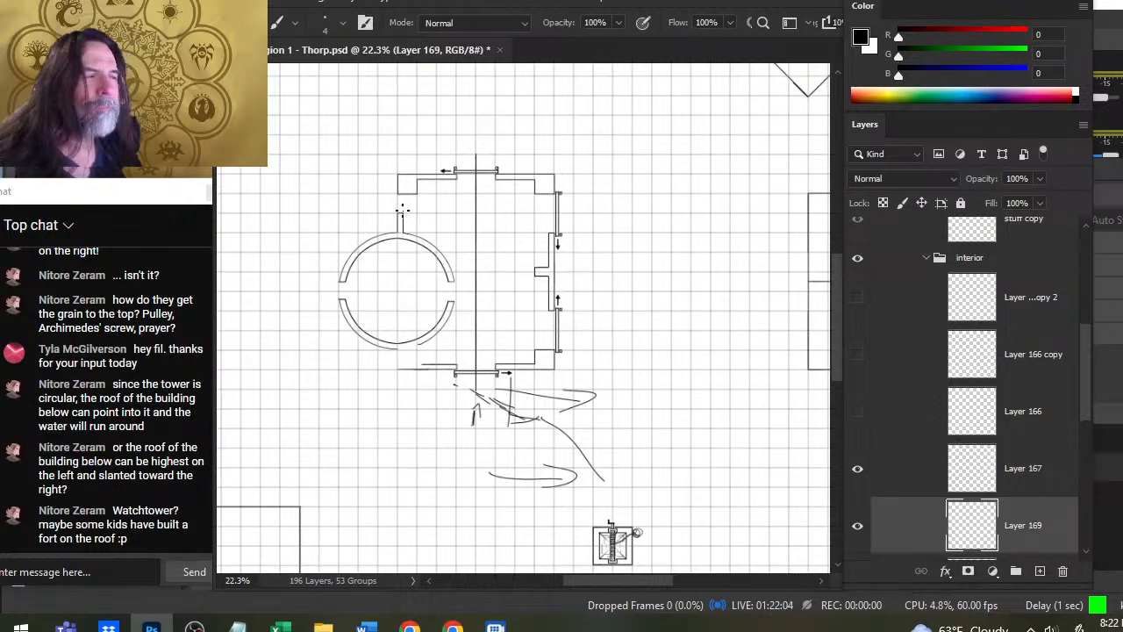
- Sketch a triangle under the roof profile below the plan and trace the wall corners above and below the round room
mouse_move(523, 418)
mouse_down()
mouse_move(474, 458)
mouse_move(485, 451)
mouse_up()
drag(474, 391, 468, 476)
drag(394, 351, 394, 368)
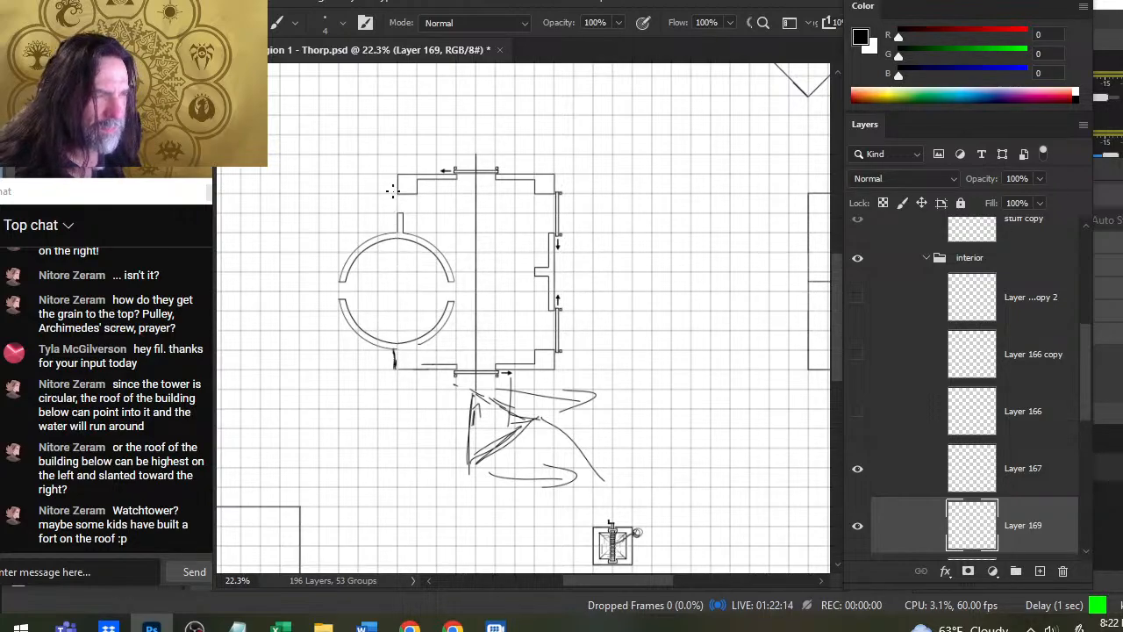
mouse_move(397, 174)
mouse_down()
mouse_move(397, 197)
mouse_move(456, 167)
mouse_move(478, 139)
mouse_move(475, 164)
mouse_up()
- Add outward direction arrows above the plan and replace the vertical line with one at the right edge of the door openings
mouse_move(482, 142)
mouse_down()
mouse_move(475, 161)
mouse_move(386, 146)
mouse_up()
drag(503, 150, 556, 146)
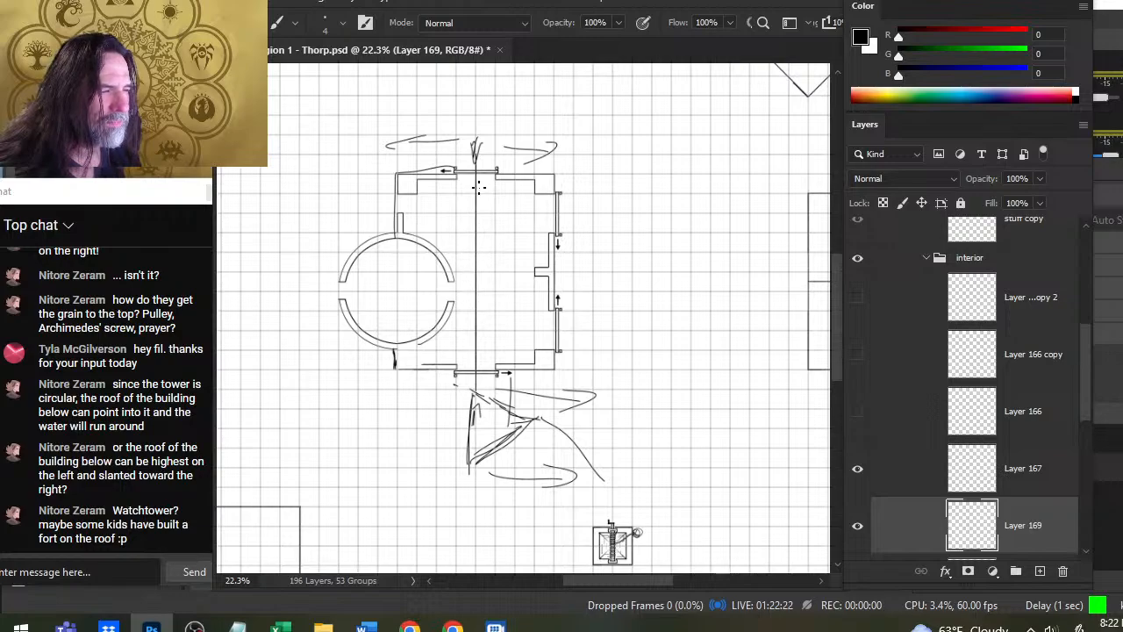
key(e)
mouse_move(475, 180)
mouse_down()
mouse_move(476, 372)
mouse_move(497, 171)
mouse_up()
key(b)
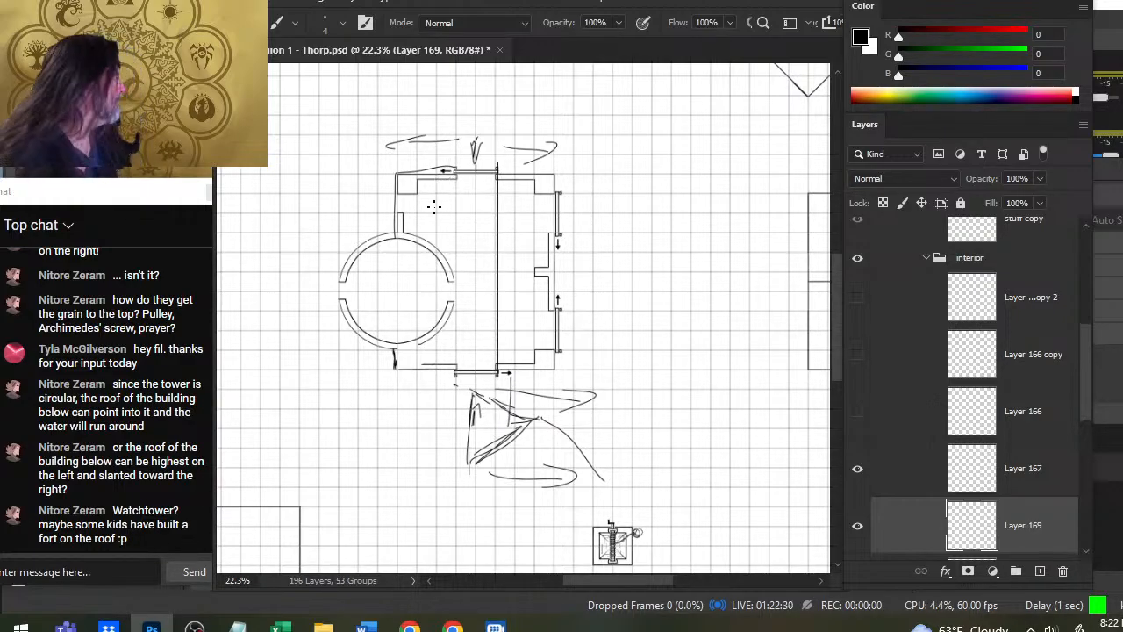
- Switch to the browser's music player, resume playback and return to the map in Photoshop
key(alt+Tab)
key(alt+Tab)
key(alt+Tab)
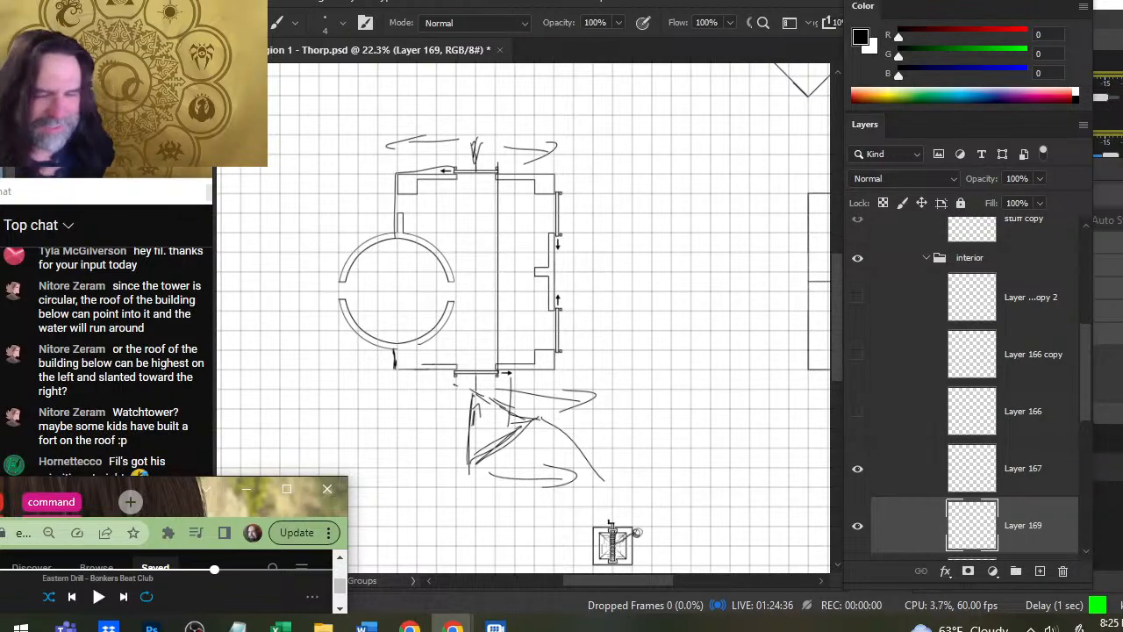
key(XF86AudioPlay)
key(alt+Tab)
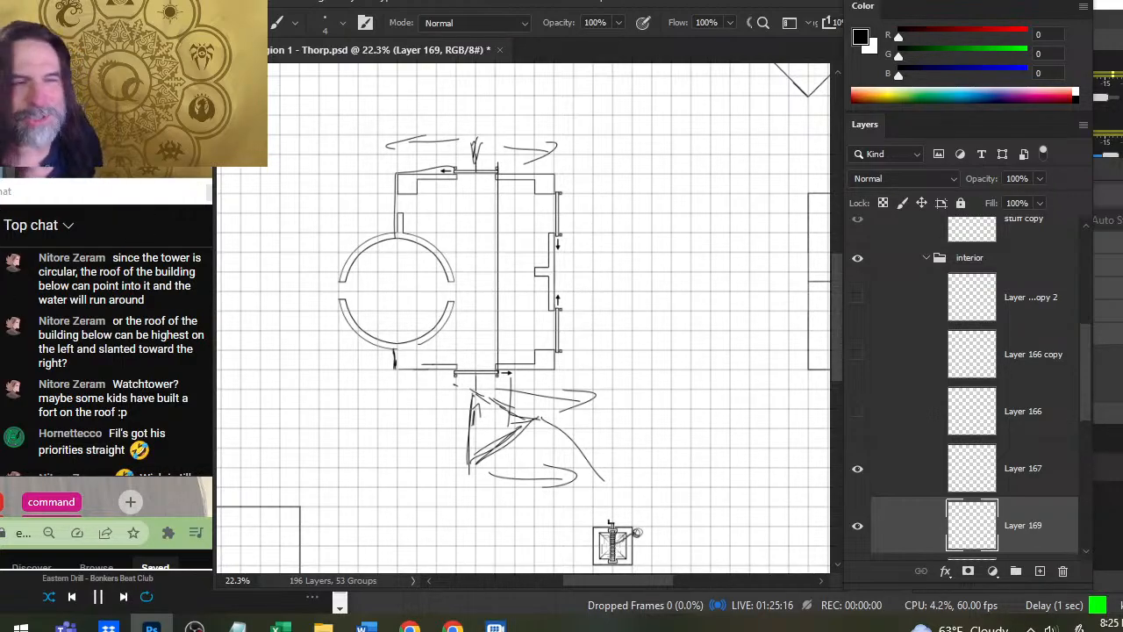
click(98, 207)
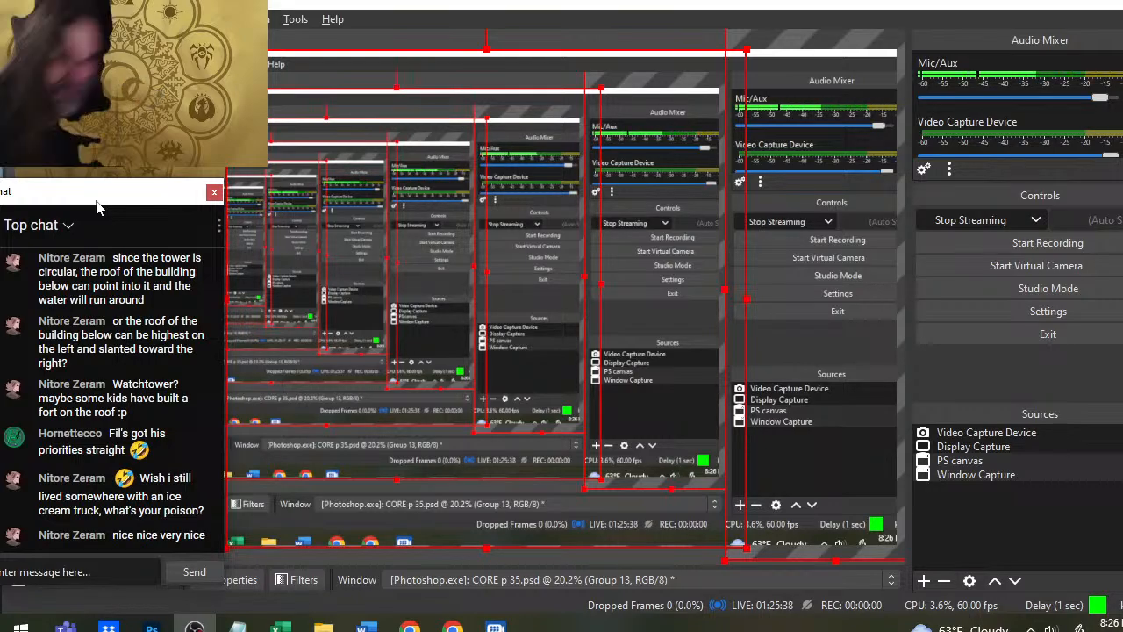
key(alt+Tab)
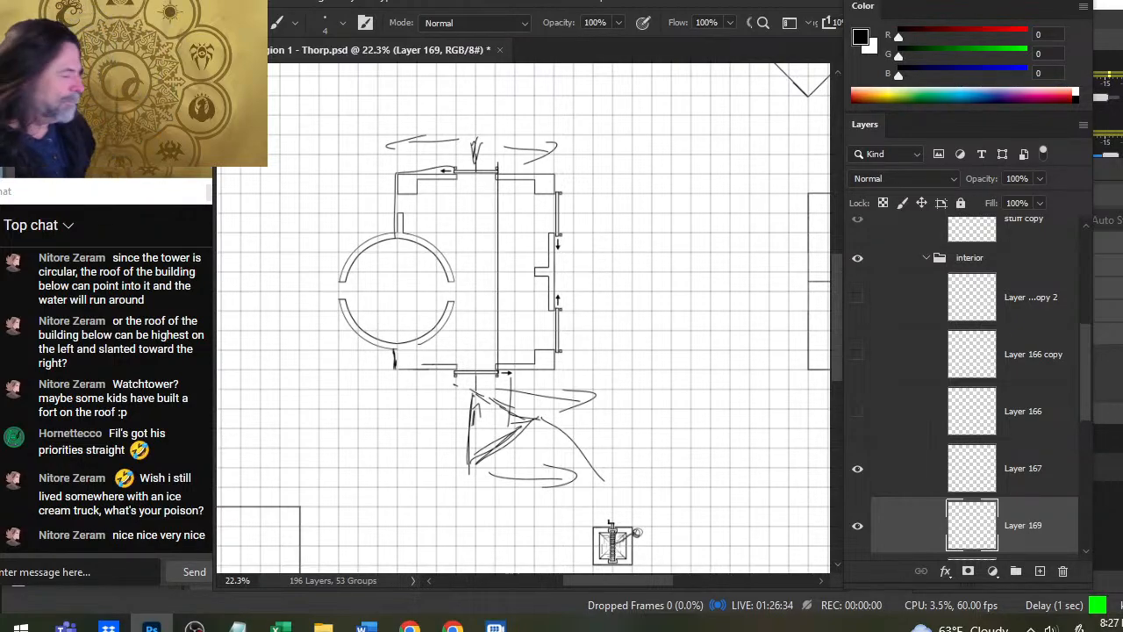
- Hide the Layer 169 sketch and show Layer 166 copy, keeping Layer 166 hidden after comparing it
click(858, 532)
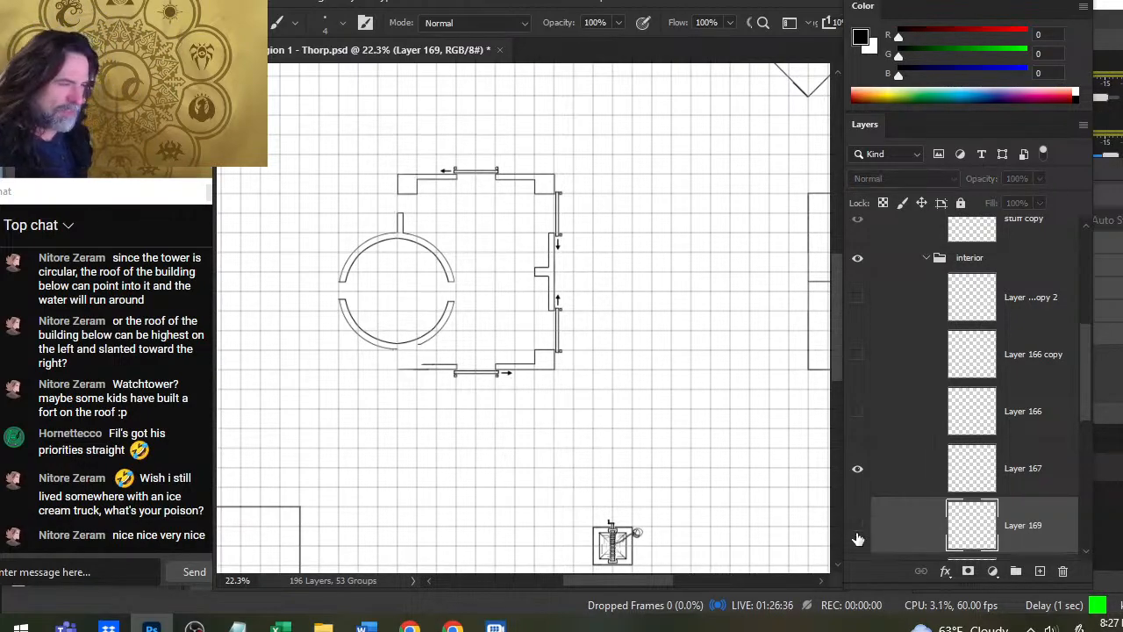
click(858, 532)
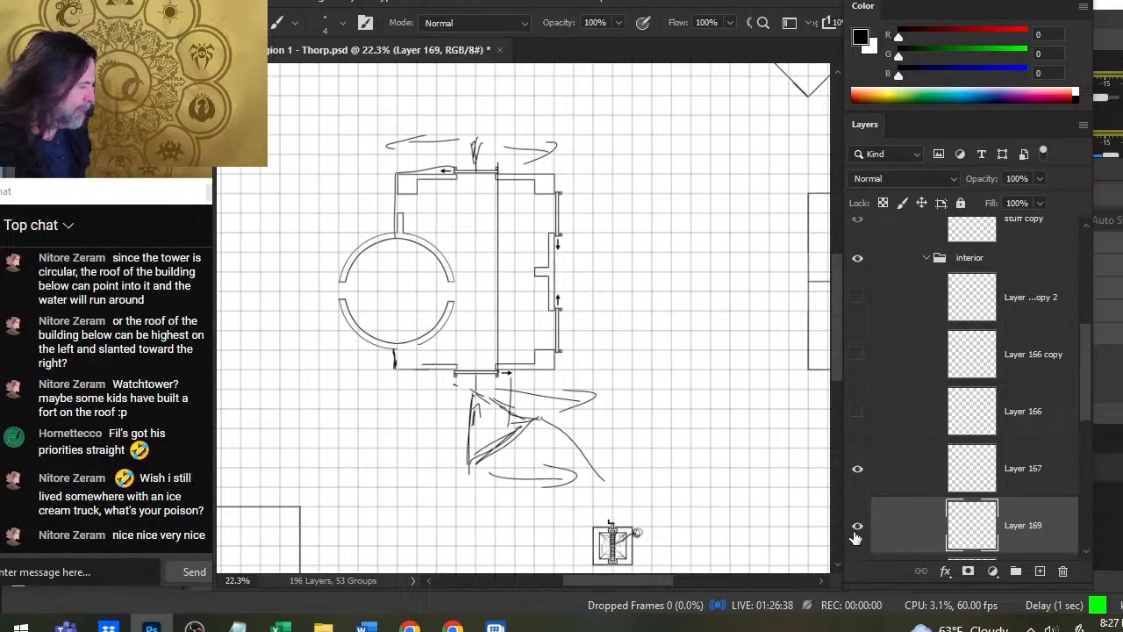
click(857, 529)
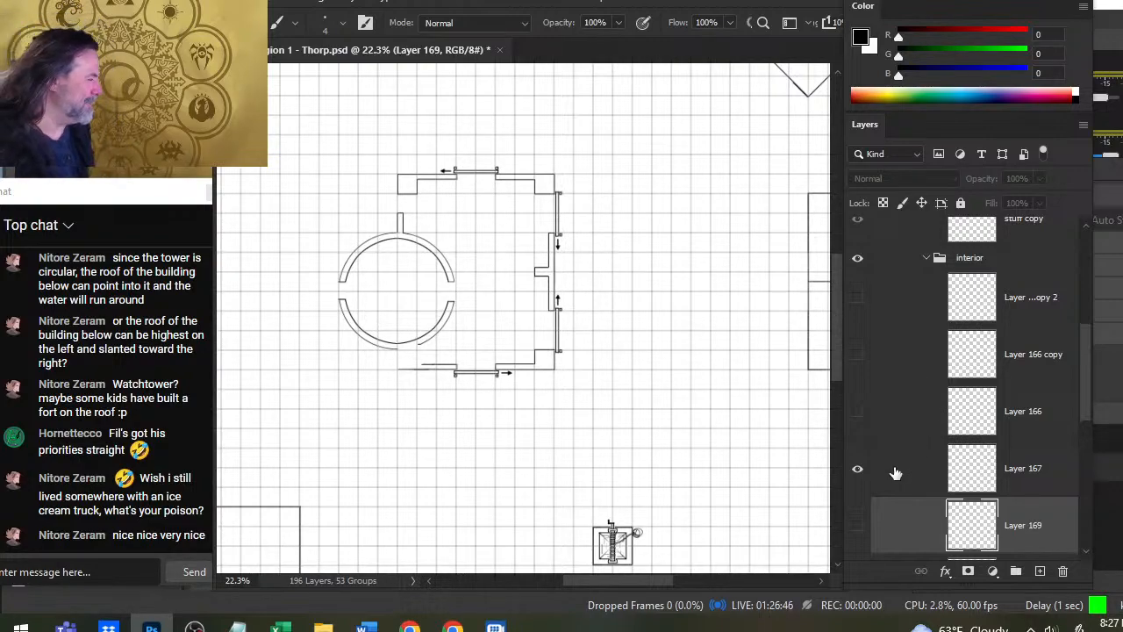
click(865, 413)
click(865, 416)
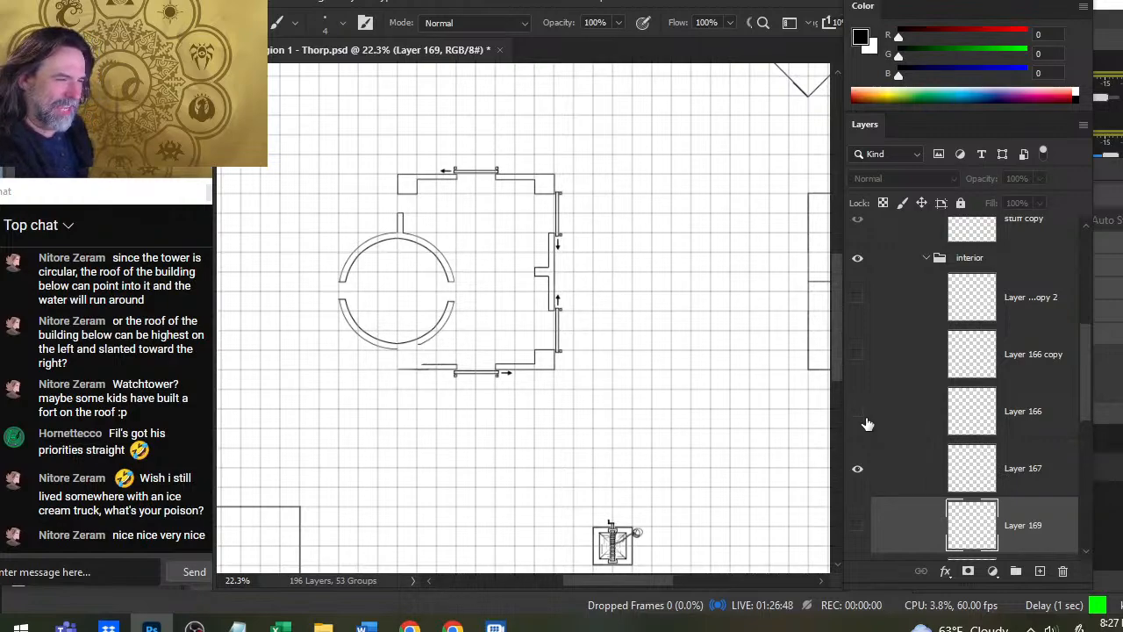
click(859, 414)
click(858, 355)
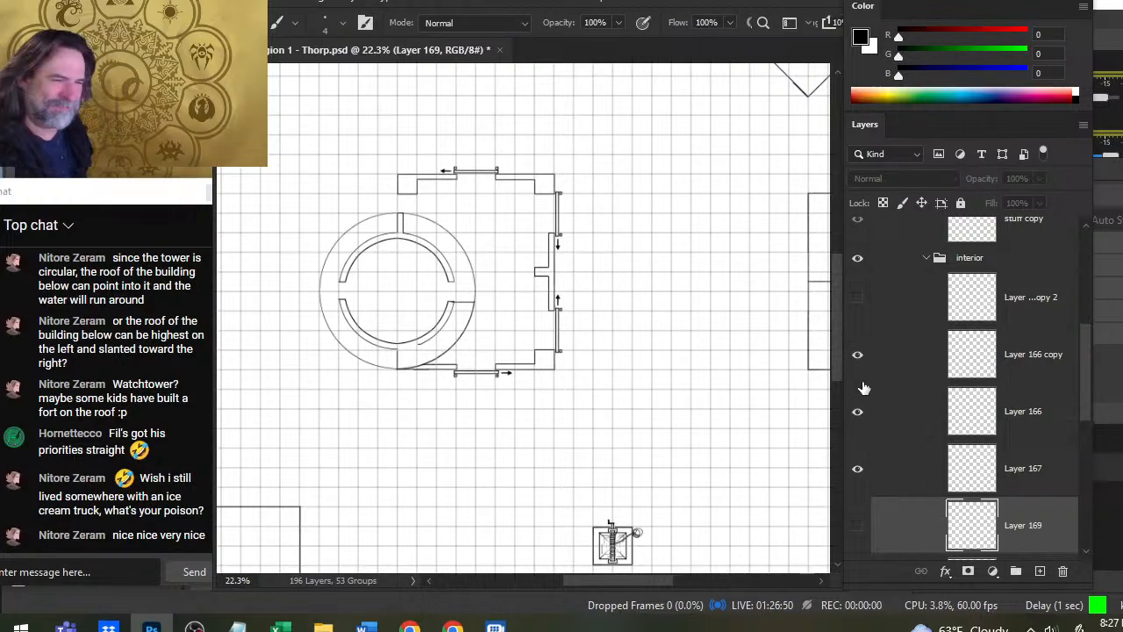
click(858, 412)
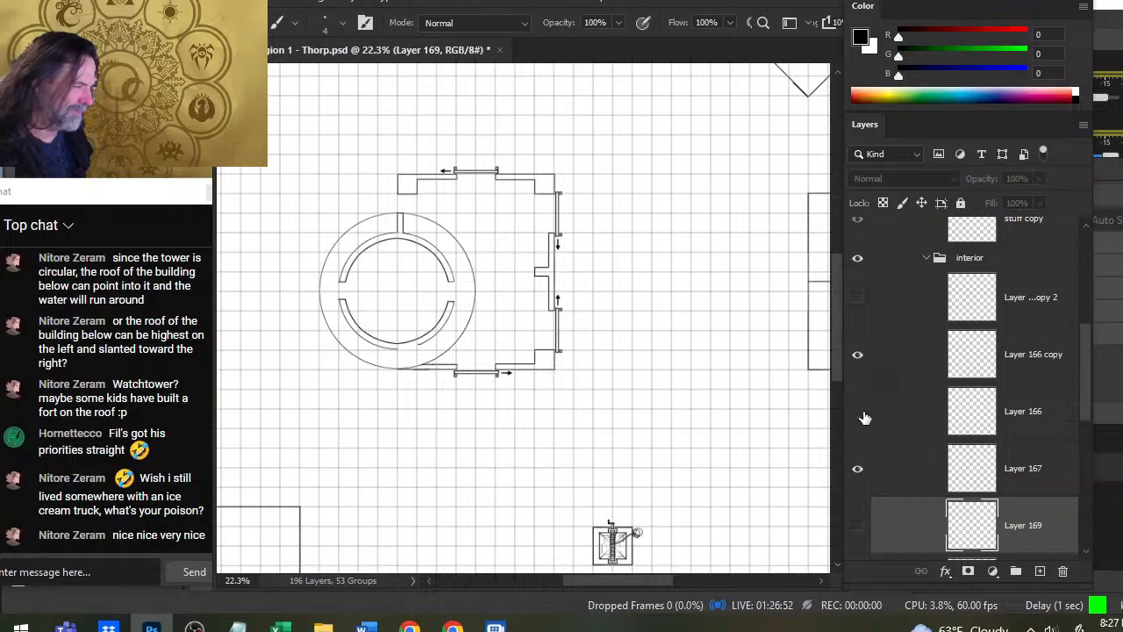
- Show Layer 166 with the outer quarter arc and make it the active layer
click(860, 423)
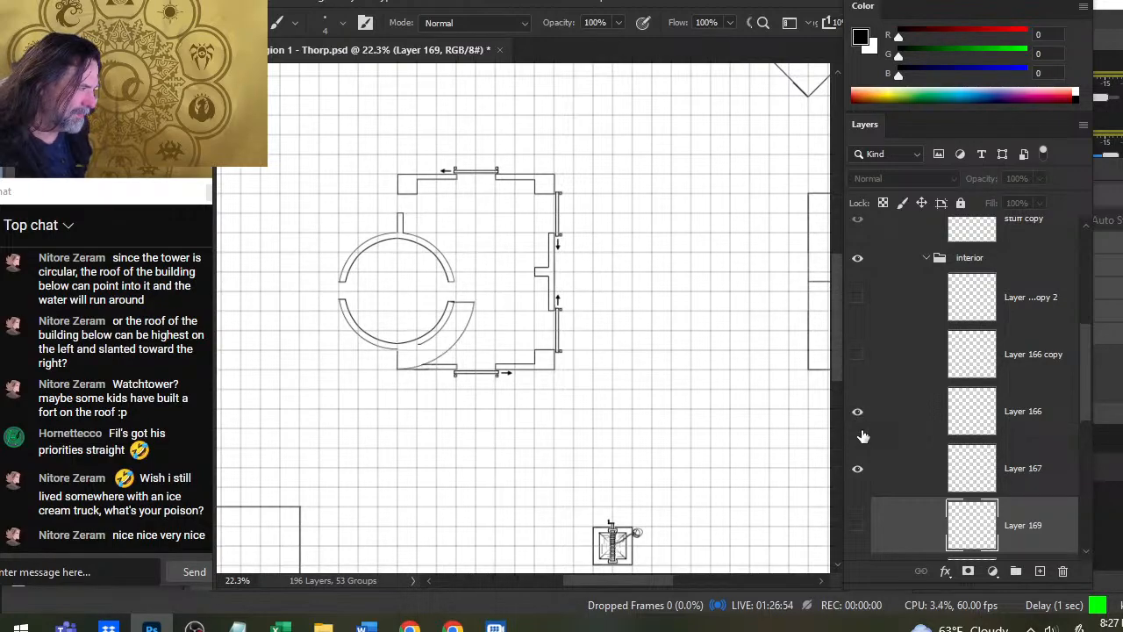
click(885, 430)
right_click(481, 307)
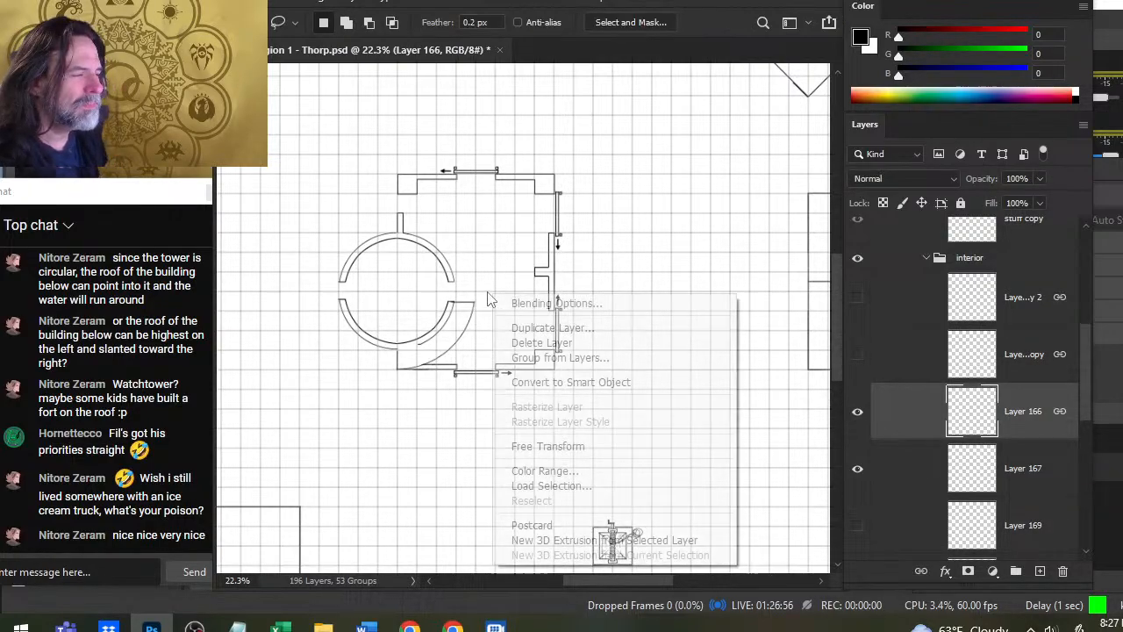
click(568, 446)
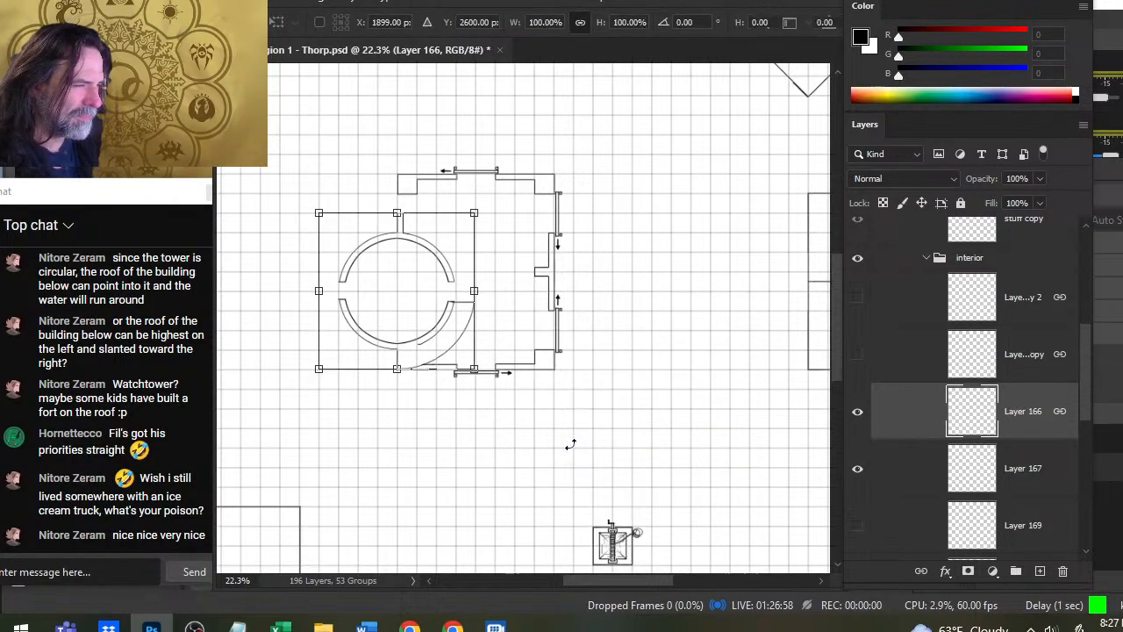
key(Escape)
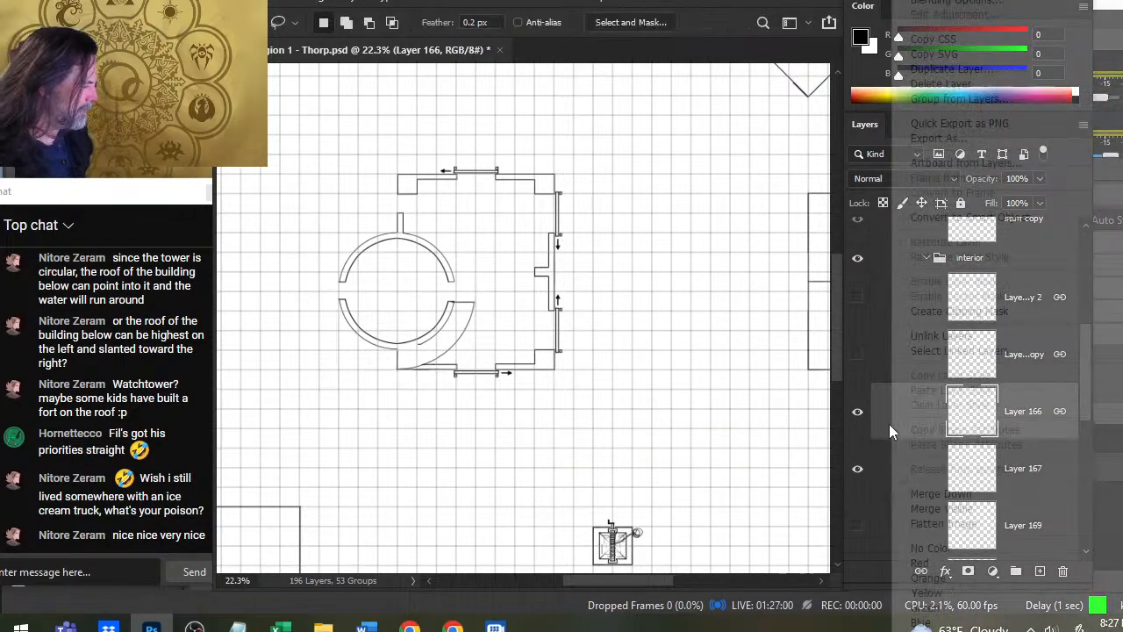
- Duplicate Layer 166 and delete the duplicate
right_click(889, 424)
click(984, 70)
key(Return)
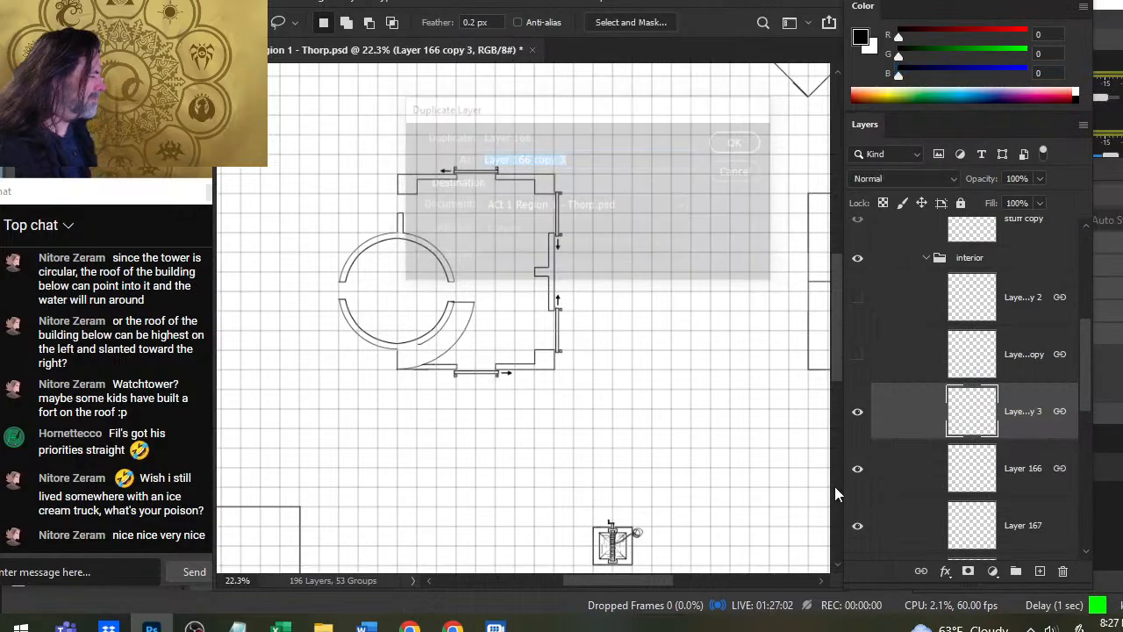
right_click(541, 222)
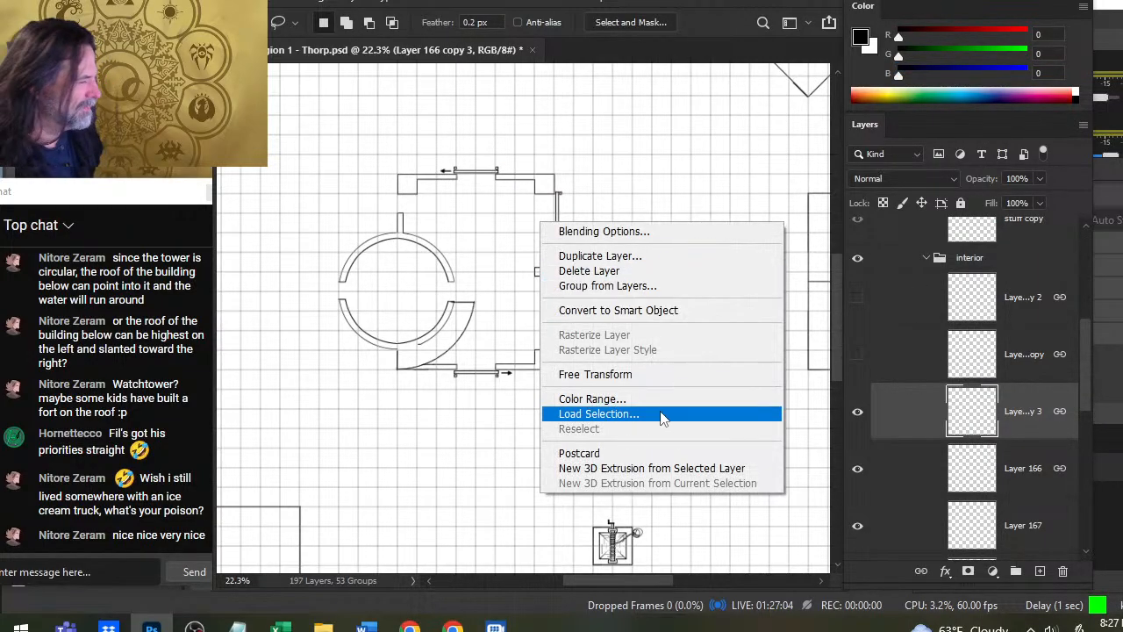
click(801, 474)
key(Delete)
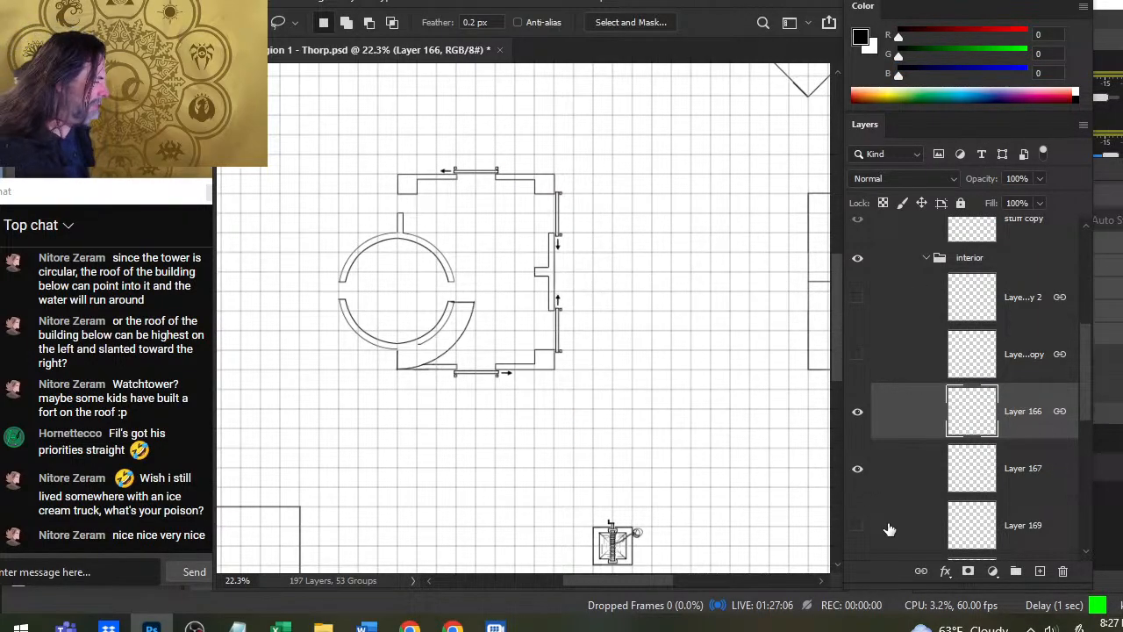
- Examine which wall lines around the lower part of the round room belong to Layer 166 and which to Layer 167
click(855, 412)
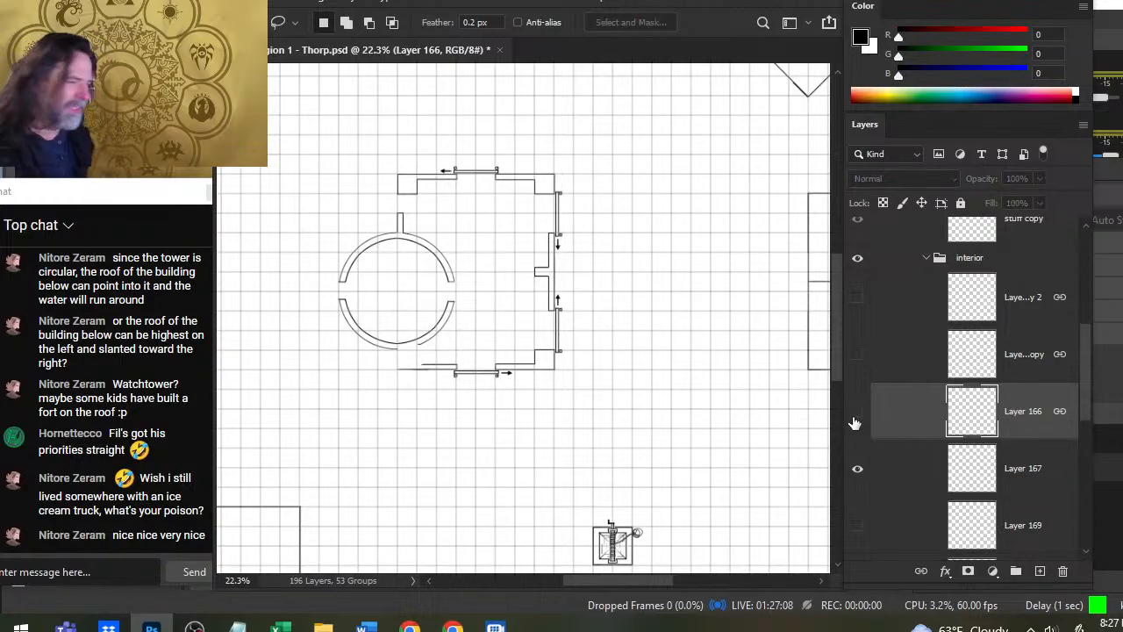
click(857, 415)
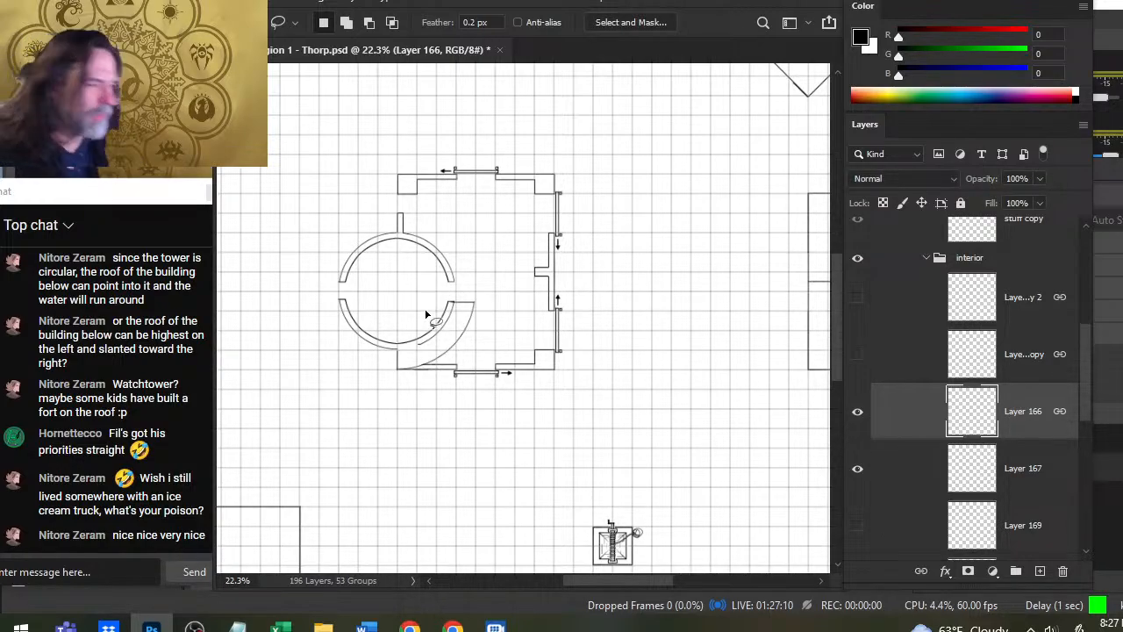
key(z)
drag(413, 356, 419, 355)
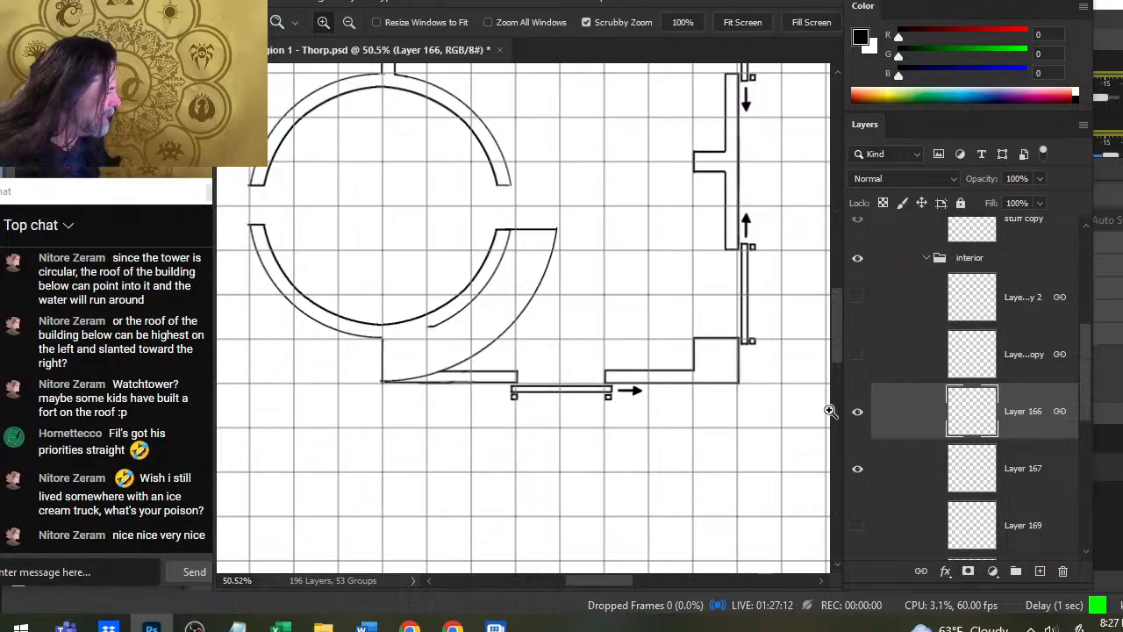
click(863, 472)
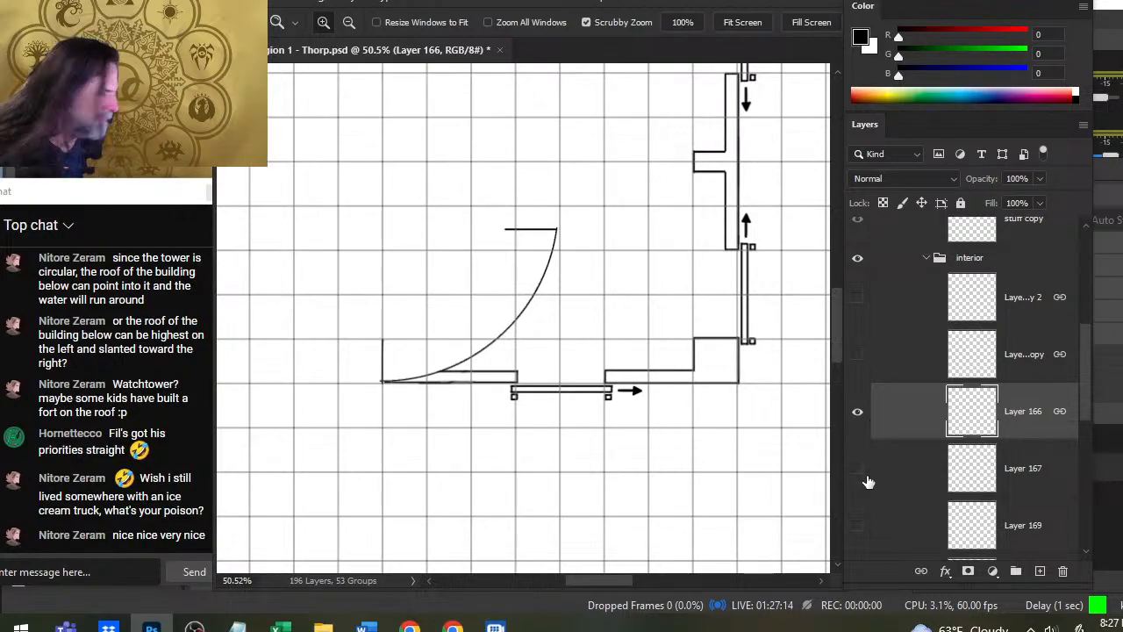
click(858, 471)
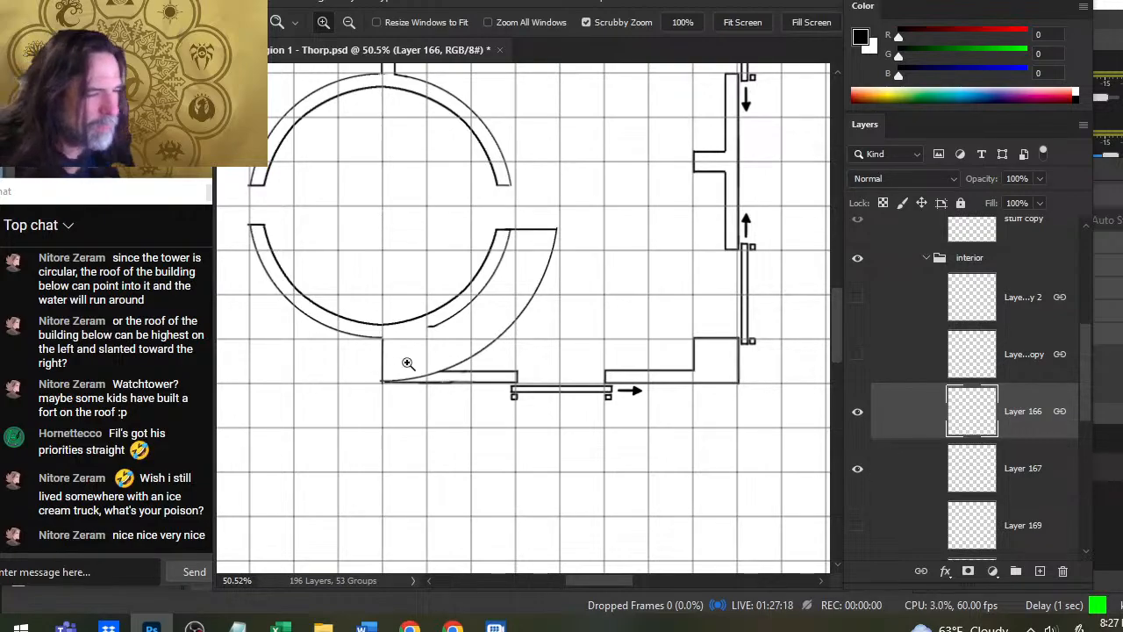
key(b)
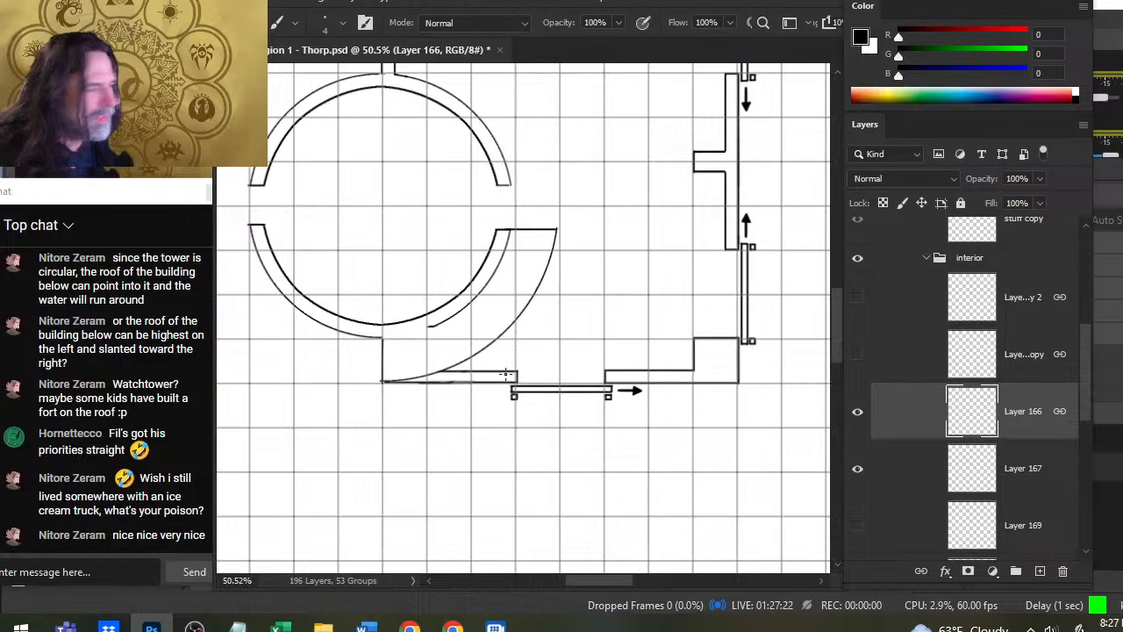
click(868, 425)
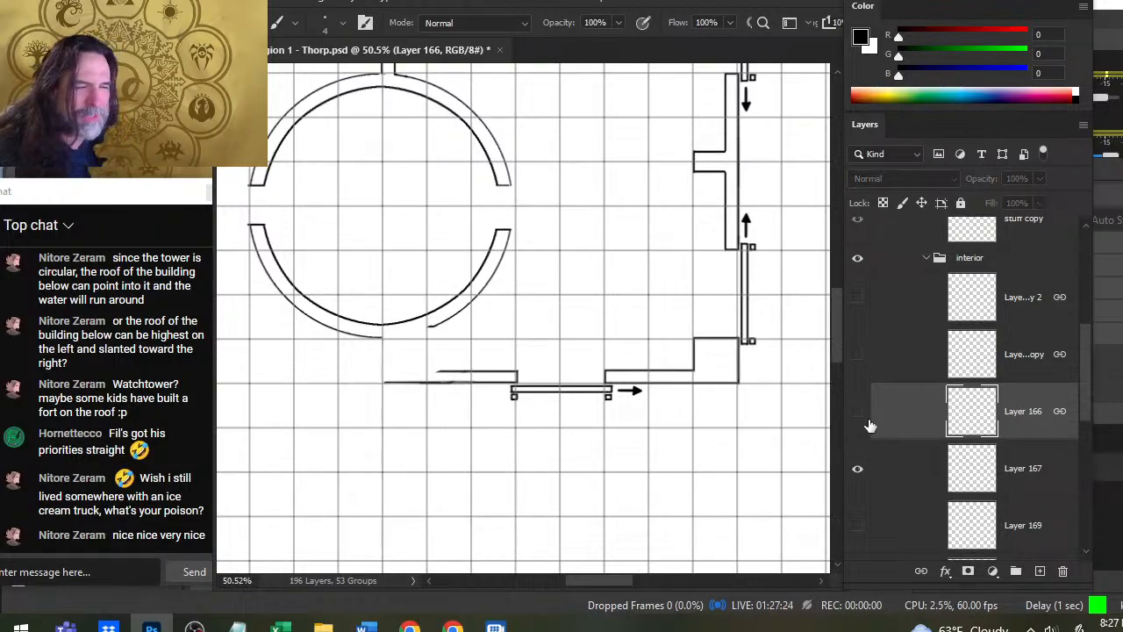
click(868, 425)
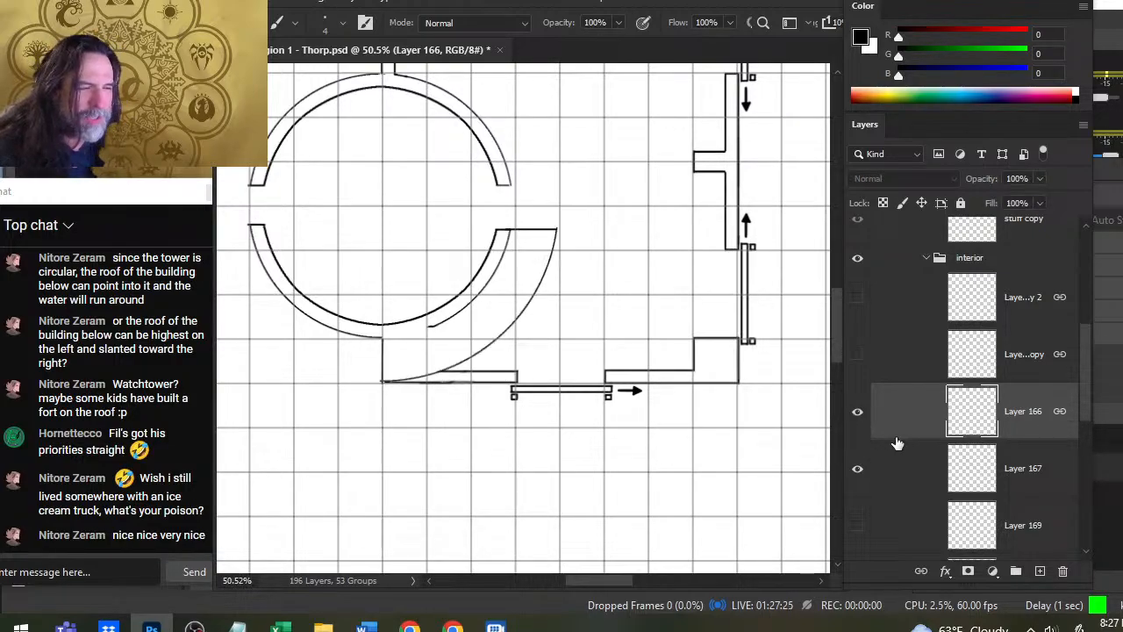
- Rotate the quarter arc on Layer 166 by 45 degrees clockwise around the round room
key(l)
right_click(616, 184)
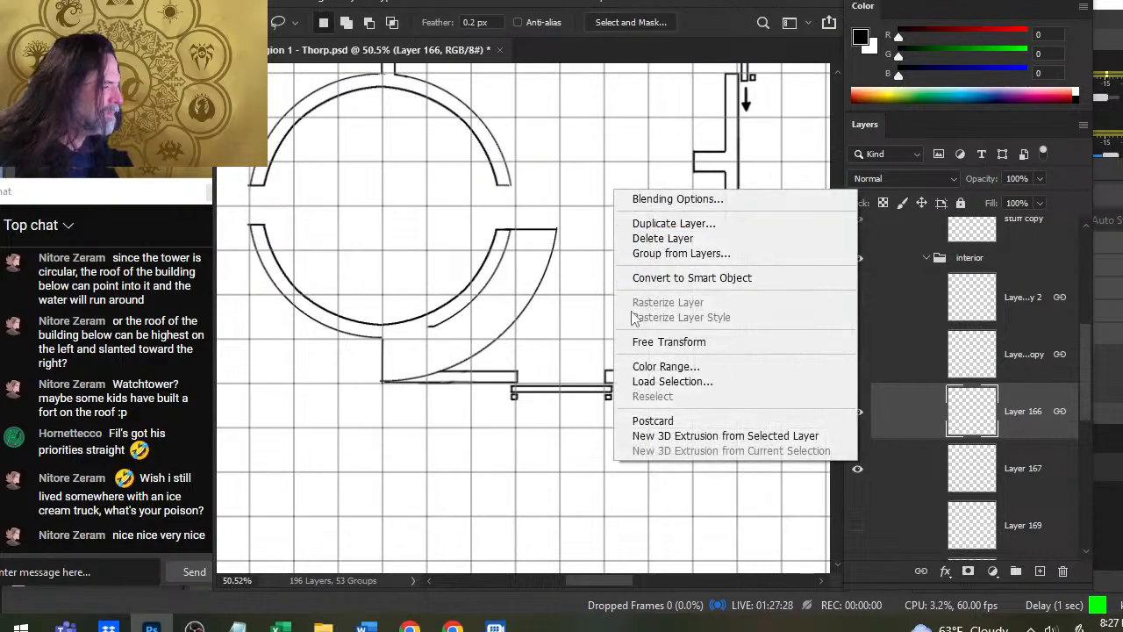
click(666, 342)
drag(647, 157, 566, 322)
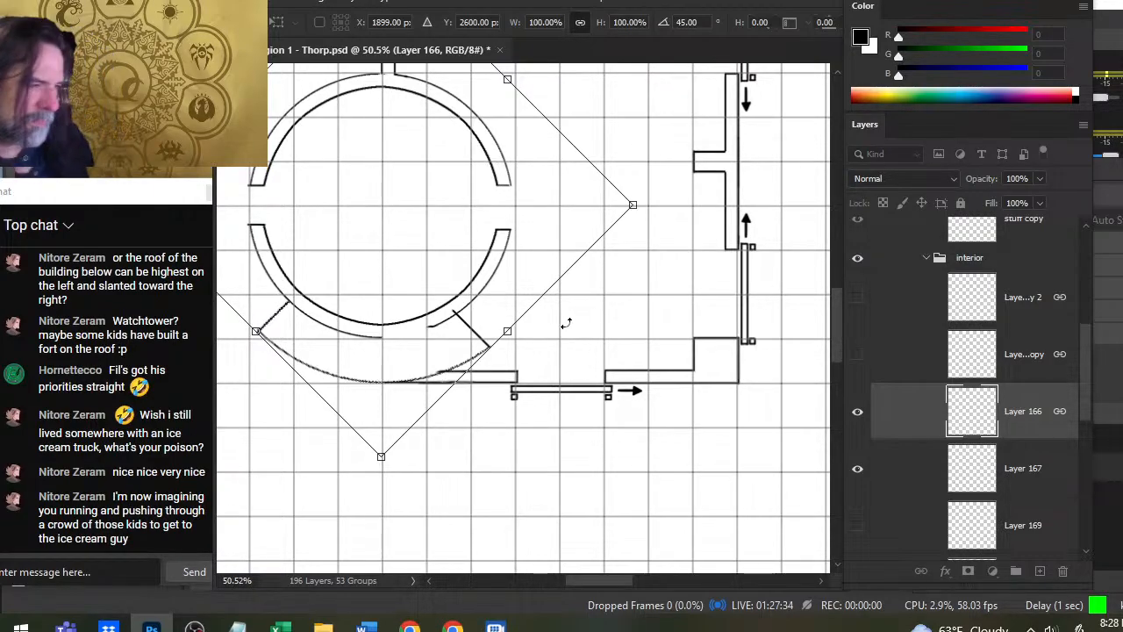
key(Return)
key(l)
- Draw a straight vertical dividing line from the round room's lowest point to the outer arc, redoing the first stroke
key(b)
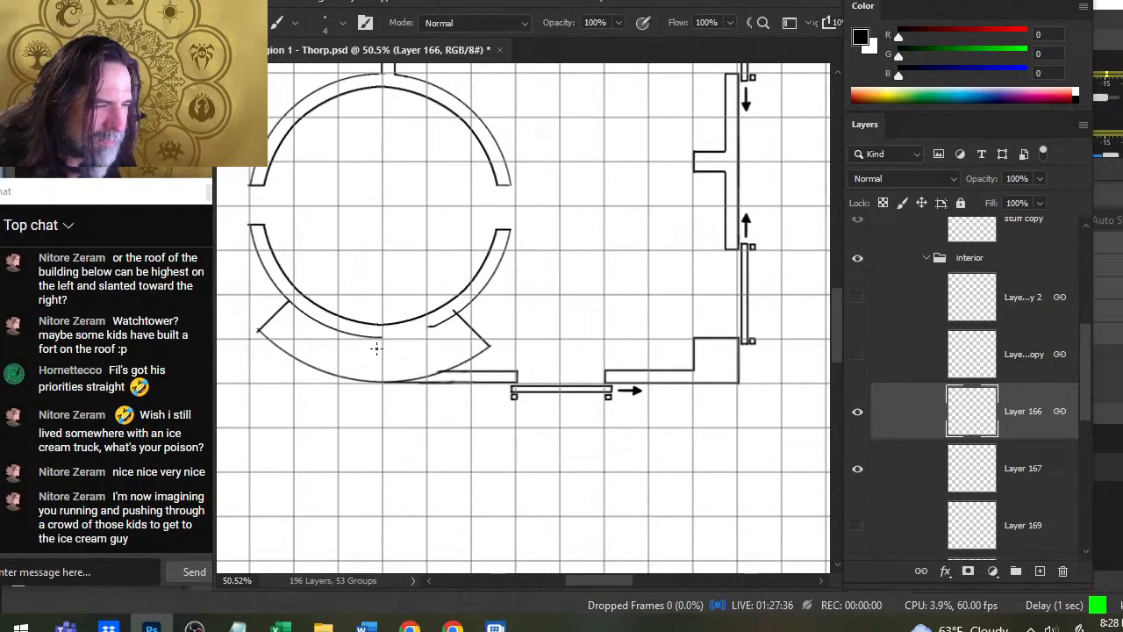
drag(381, 340, 386, 383)
key(ctrl+z)
key(ctrl+z)
drag(382, 340, 382, 383)
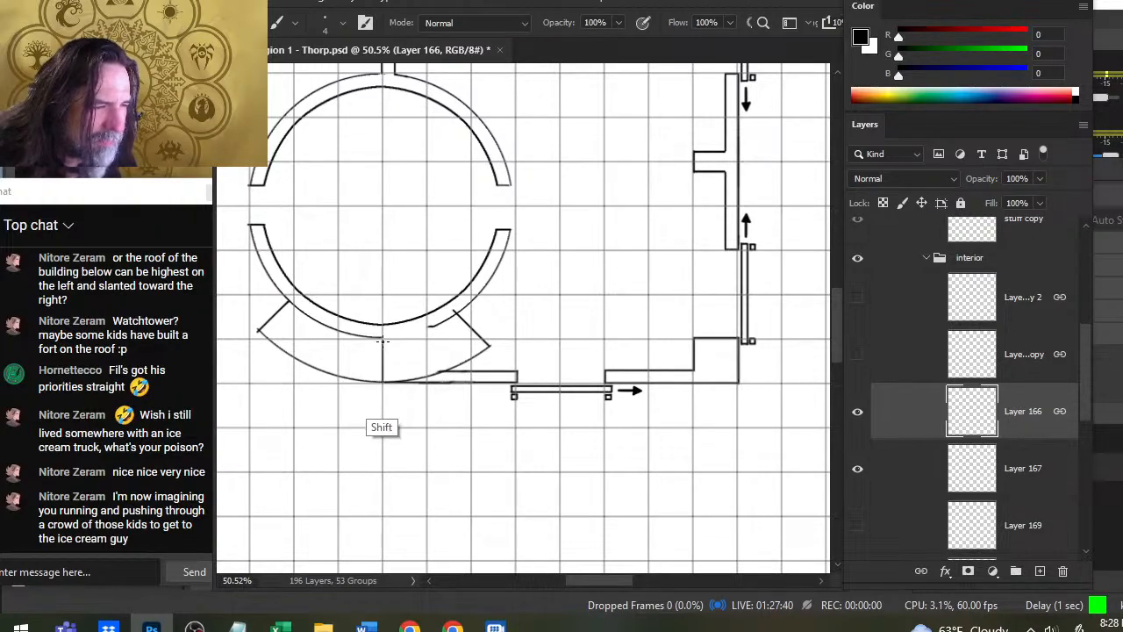
- Rotate the Layer 166 arc slightly counter-clockwise, moving the new dividing line off the round room's lowest point
key(l)
right_click(603, 288)
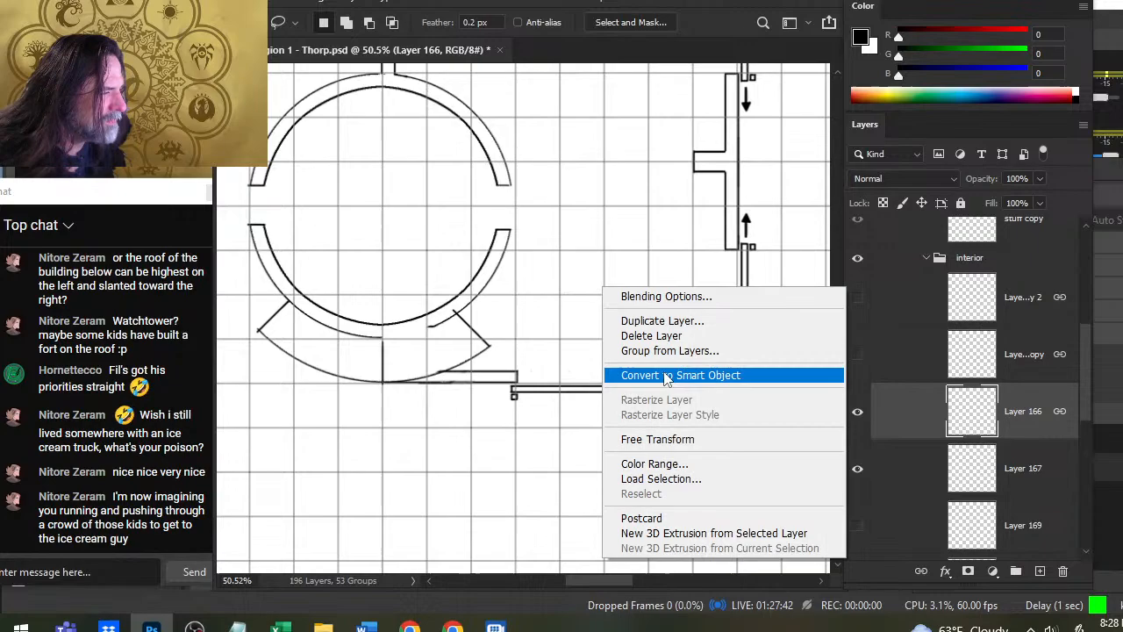
click(700, 441)
drag(609, 451, 676, 408)
key(Return)
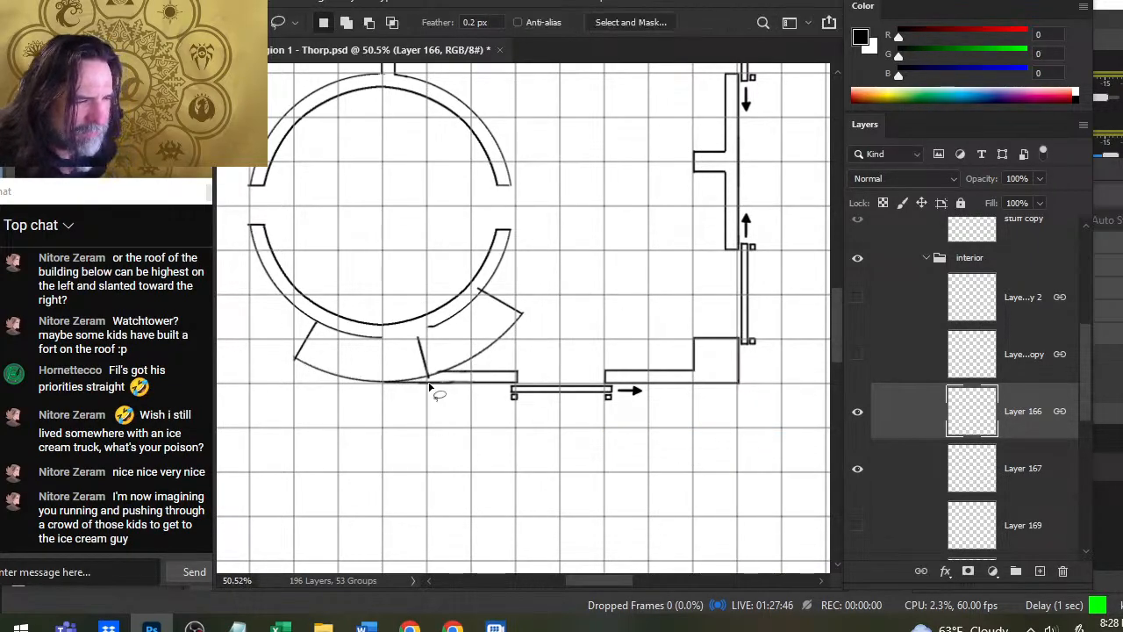
- Add a second vertical dividing line below the round room and rotate the arc slightly counter-clockwise again
key(b)
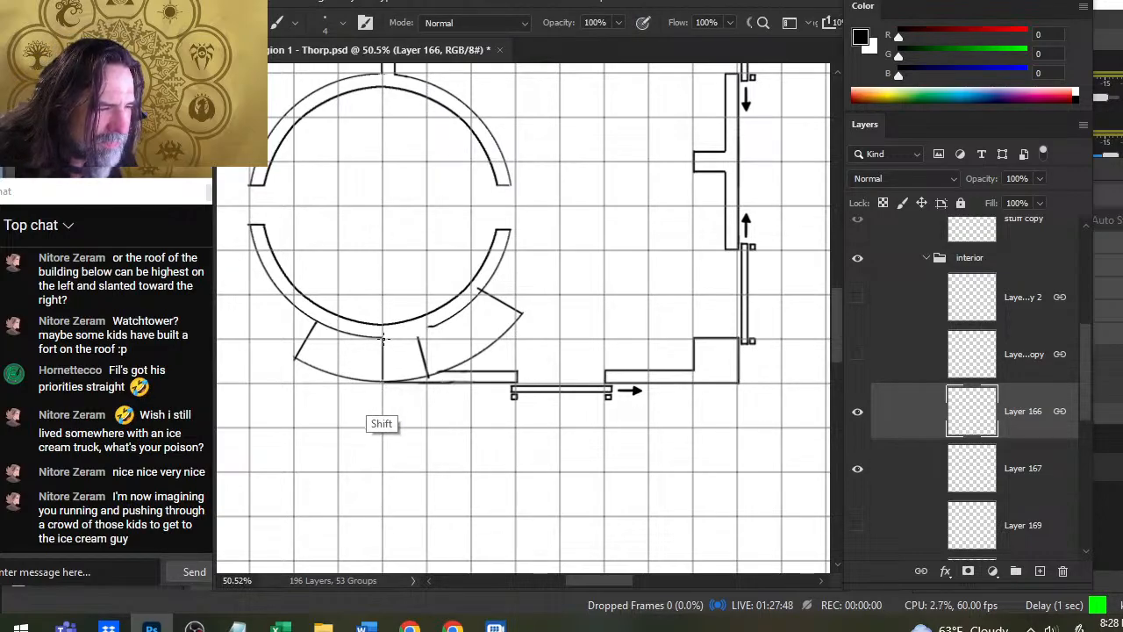
key(l)
right_click(625, 313)
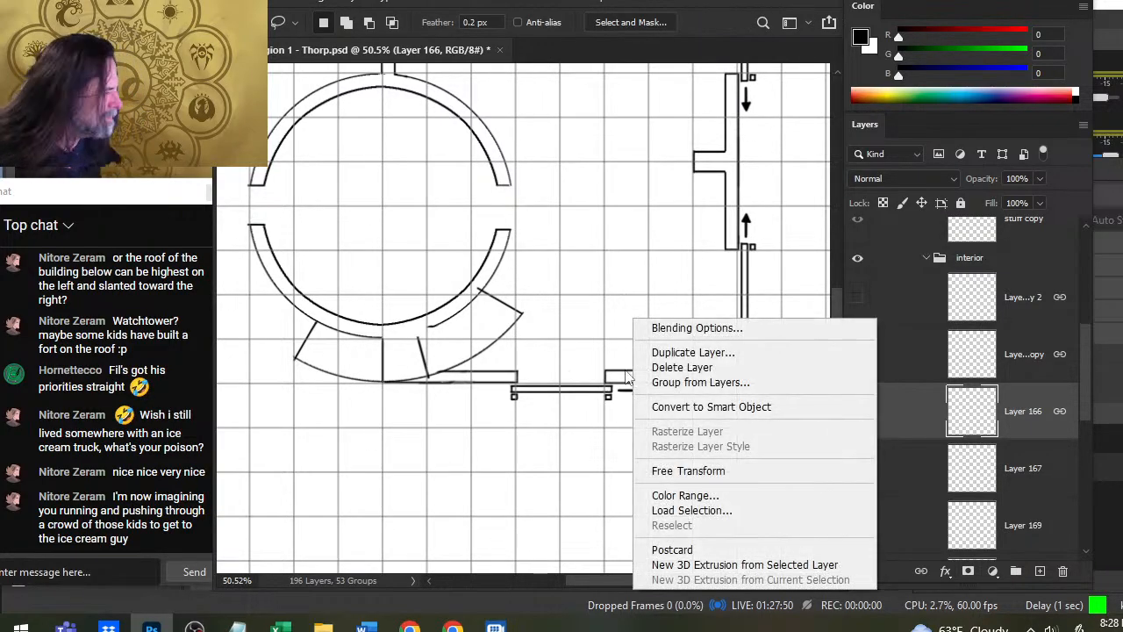
click(704, 478)
drag(656, 442, 705, 384)
key(Return)
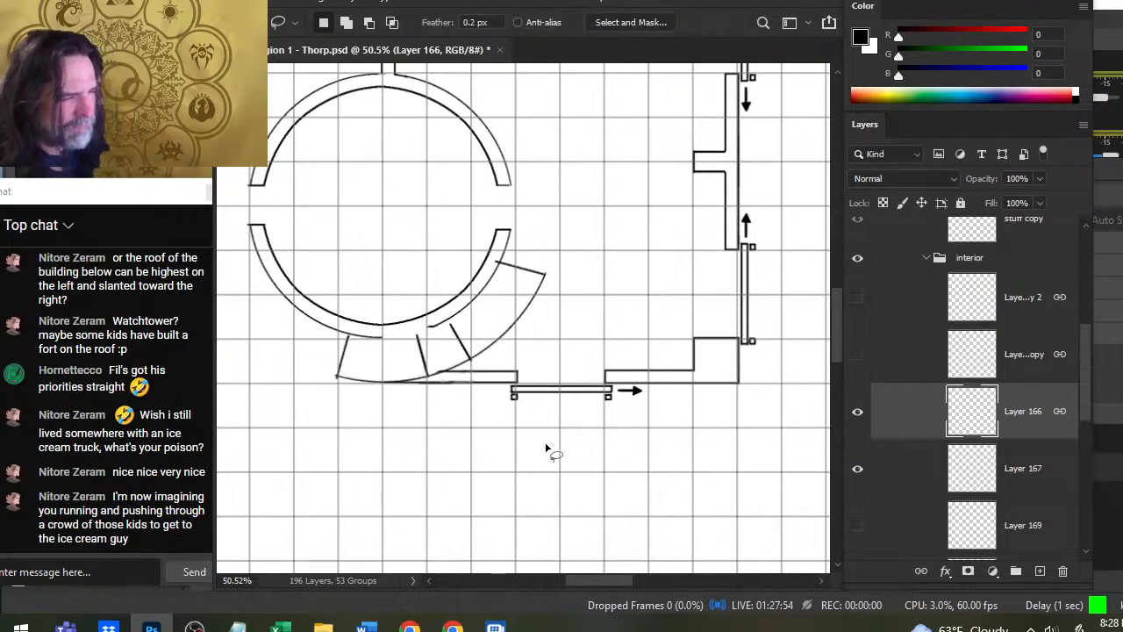
- Add a third vertical dividing line across the band and rotate the Layer 166 arc 45 degrees clockwise
key(b)
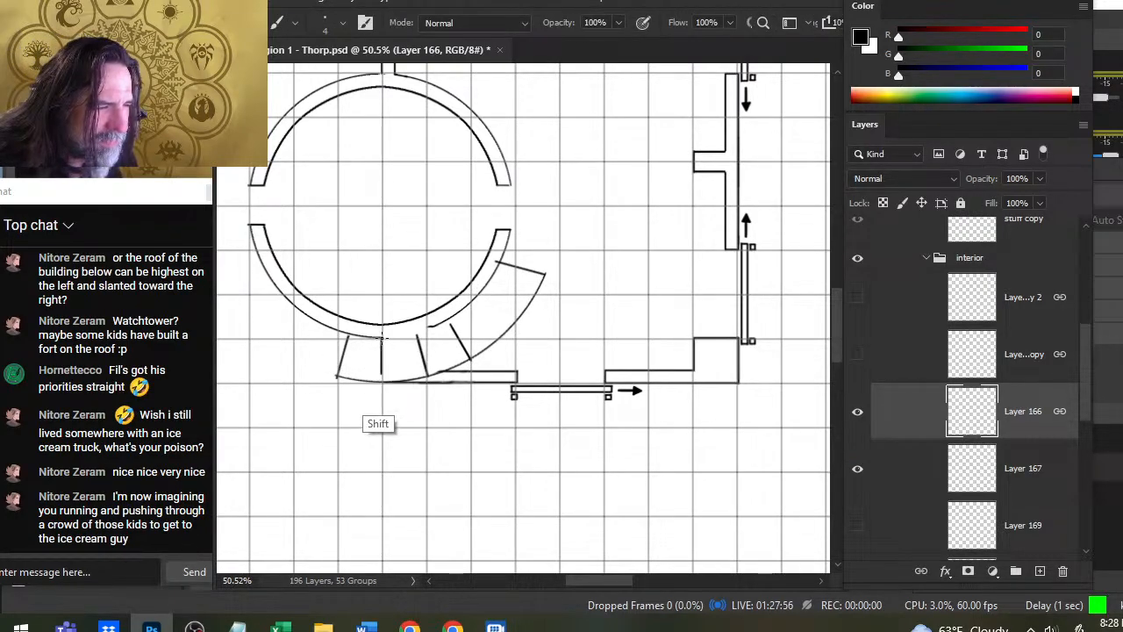
key(l)
right_click(635, 384)
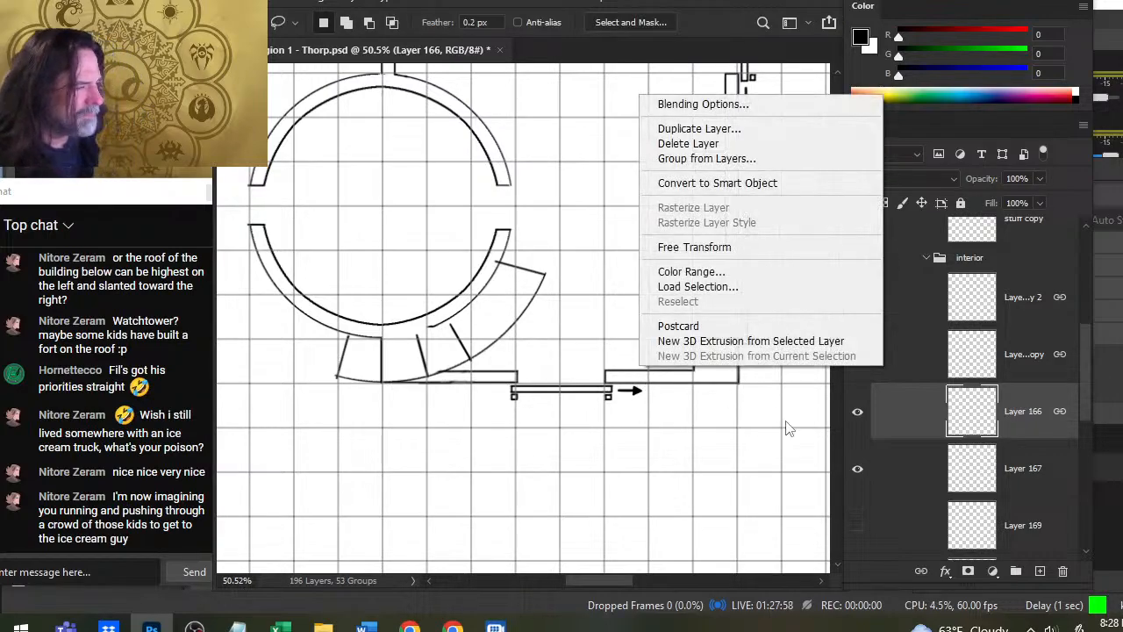
click(794, 247)
drag(769, 248, 632, 360)
drag(633, 306, 610, 386)
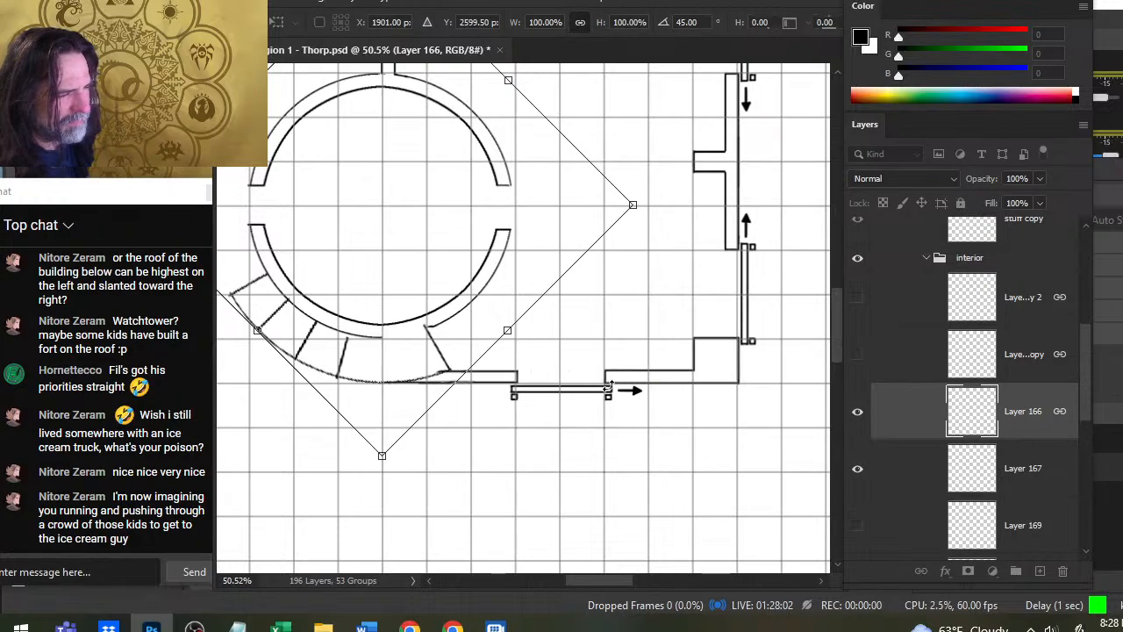
key(Return)
- Add another vertical dividing line at the round room's lowest point and rotate the divided arc slightly clockwise
key(b)
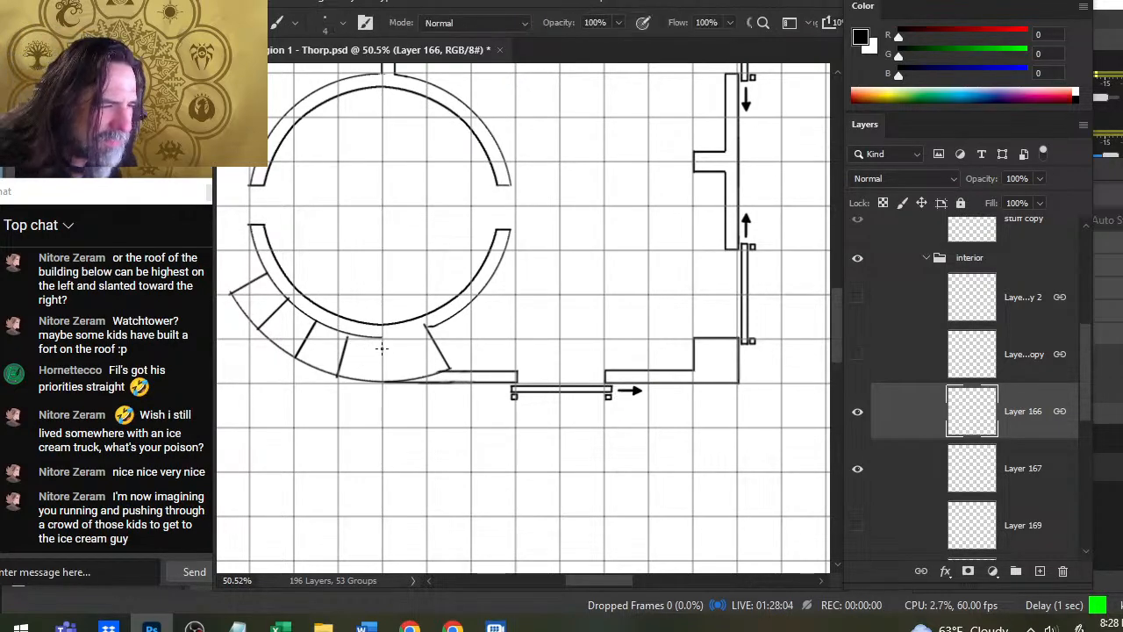
click(380, 337)
shift+click(380, 381)
key(l)
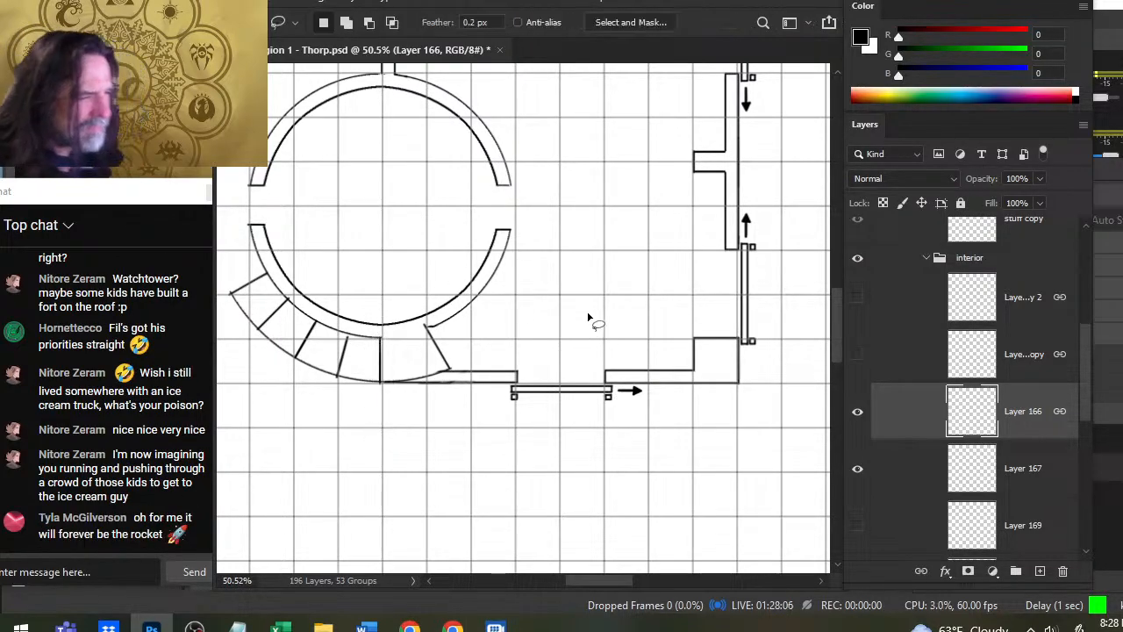
right_click(588, 316)
click(652, 467)
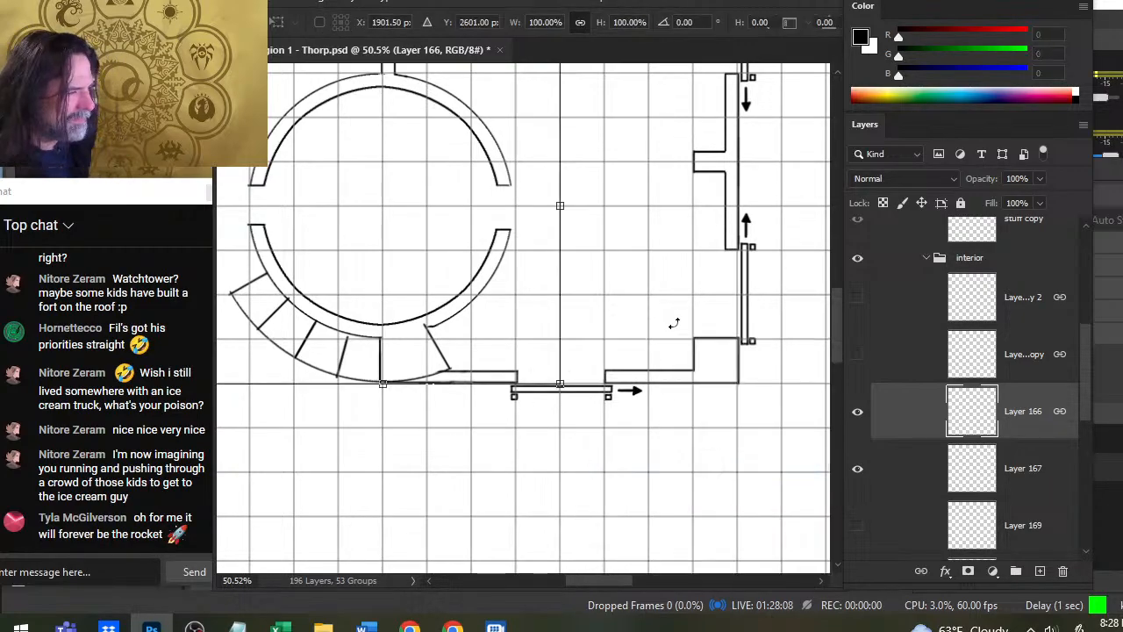
mouse_move(672, 321)
mouse_down()
mouse_move(681, 313)
mouse_move(659, 357)
mouse_up()
key(Return)
- Draw a vertical line closing the divided arc below the round room and erase the slanted end beyond it
key(b)
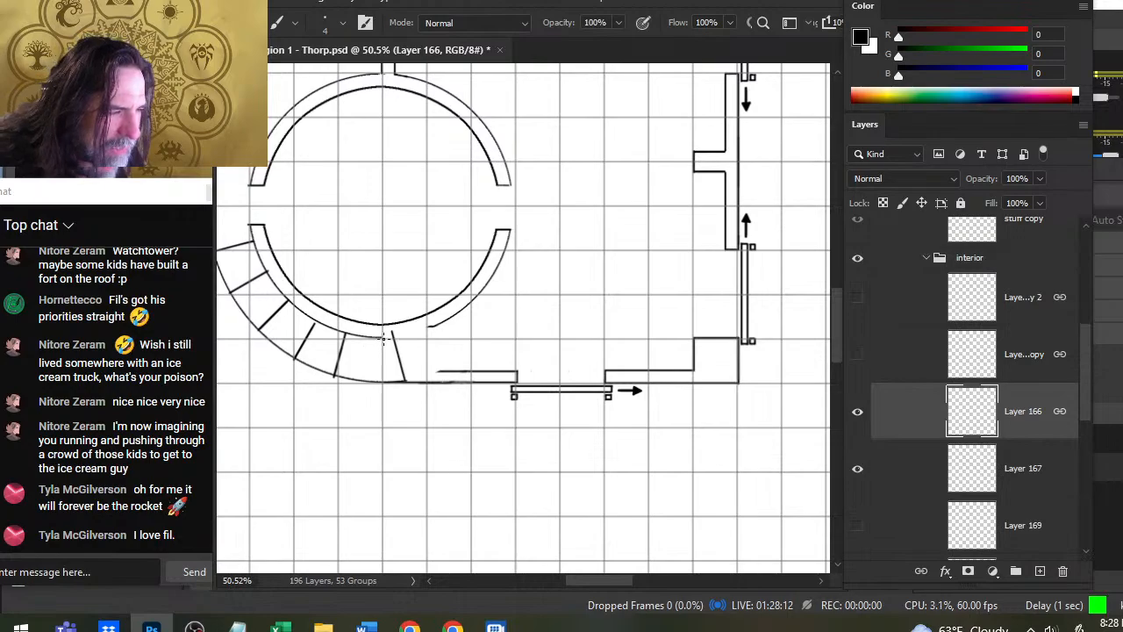
key(e)
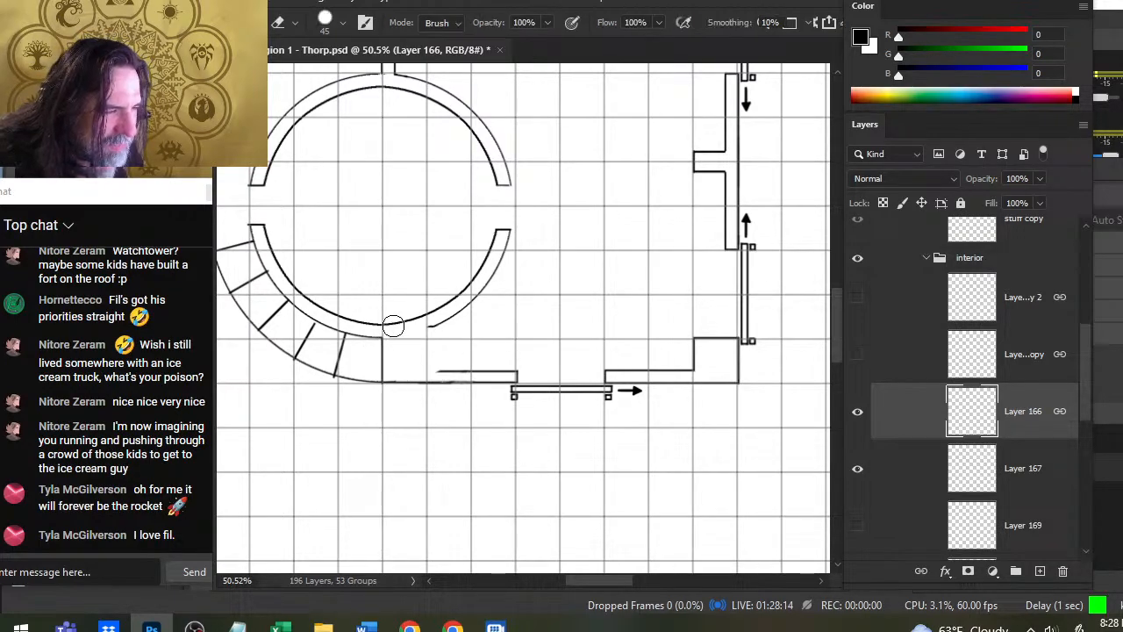
- Rotate the divided arc on Layer 166 by 75 degrees counter-clockwise so it continues around the round room's lower right
key(l)
right_click(515, 278)
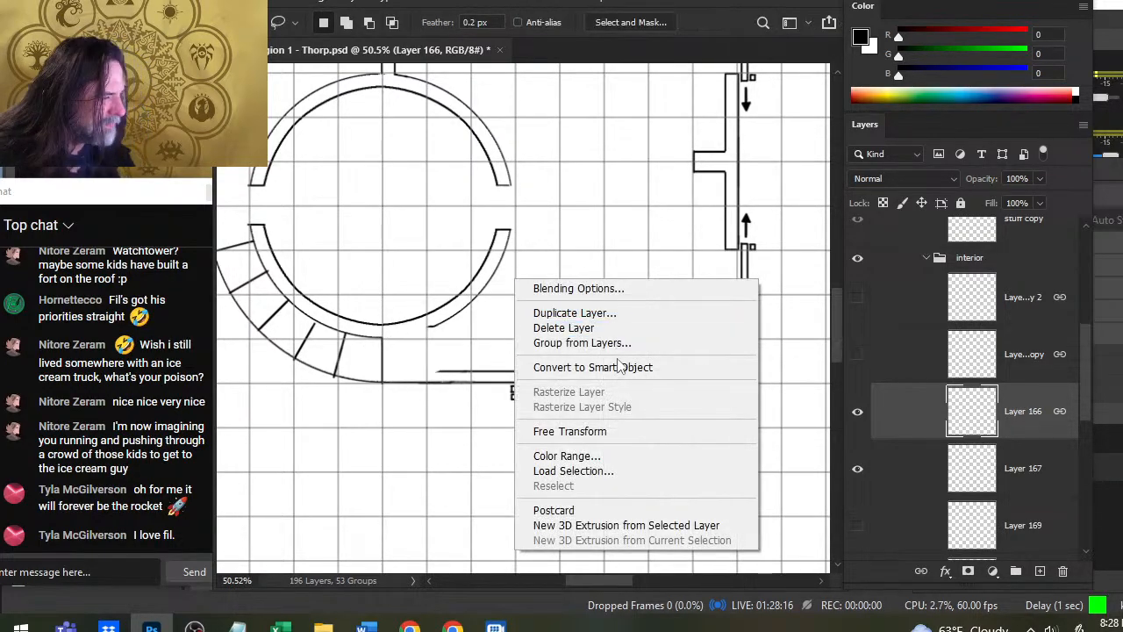
click(638, 431)
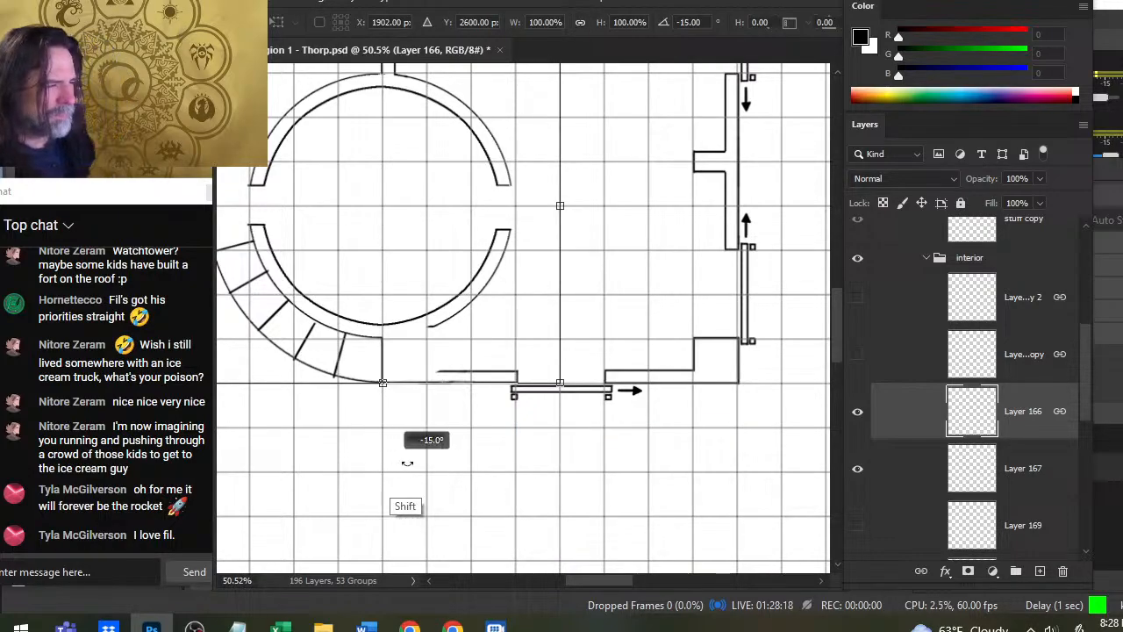
drag(408, 390, 689, 270)
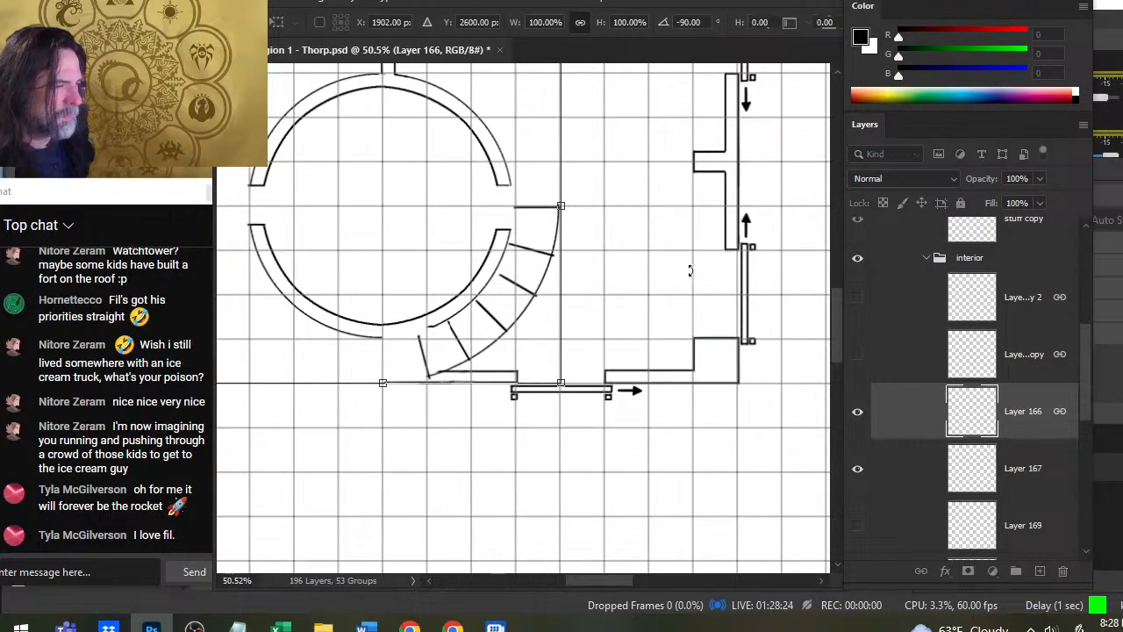
mouse_move(662, 336)
mouse_down()
mouse_move(700, 278)
mouse_move(645, 331)
mouse_up()
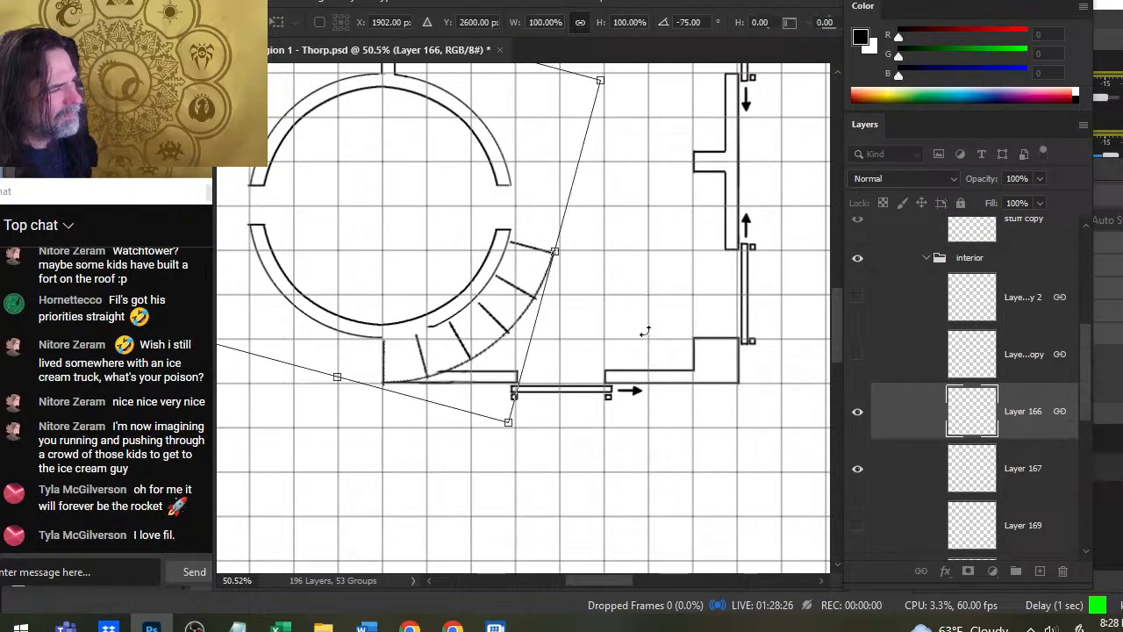
key(Return)
key(z)
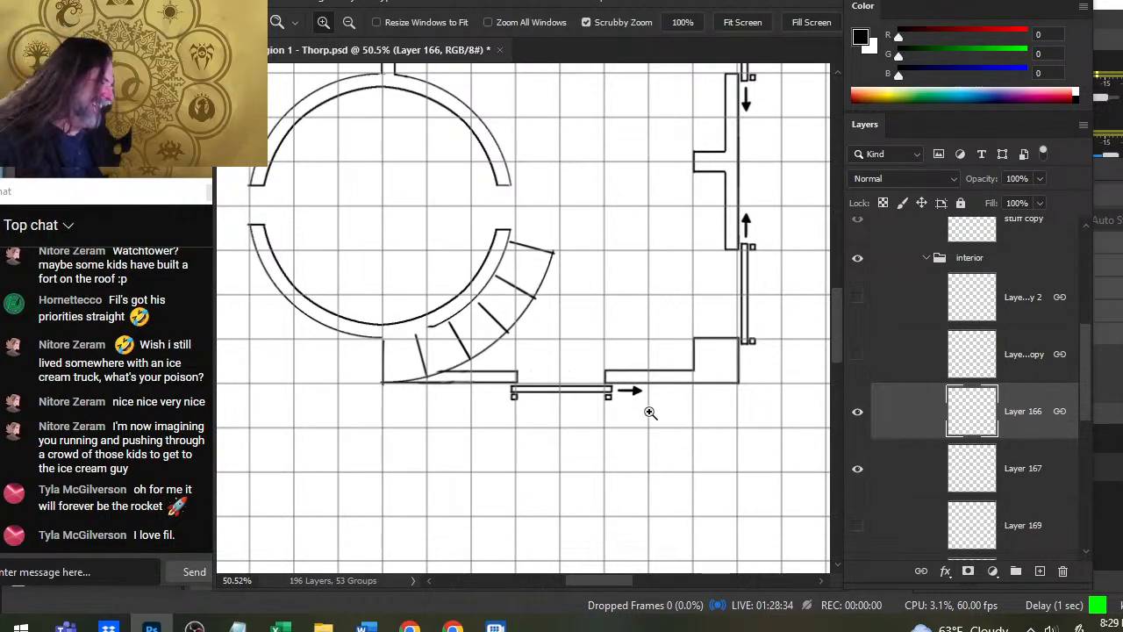
- Merge Layer 166 down into Layer 167
click(856, 423)
click(851, 435)
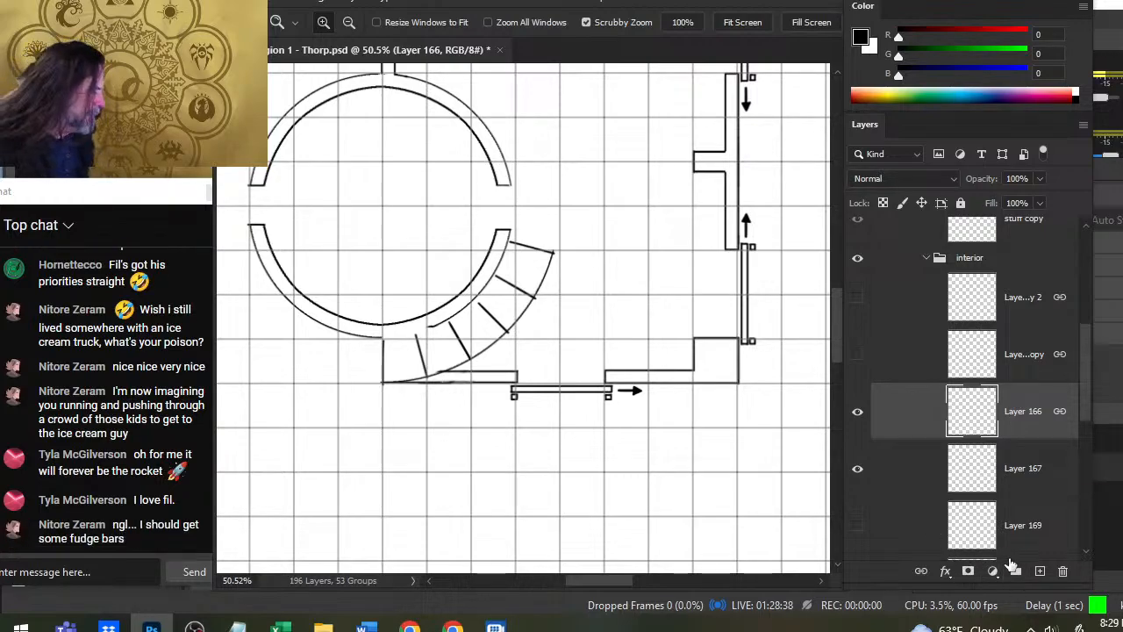
click(1040, 571)
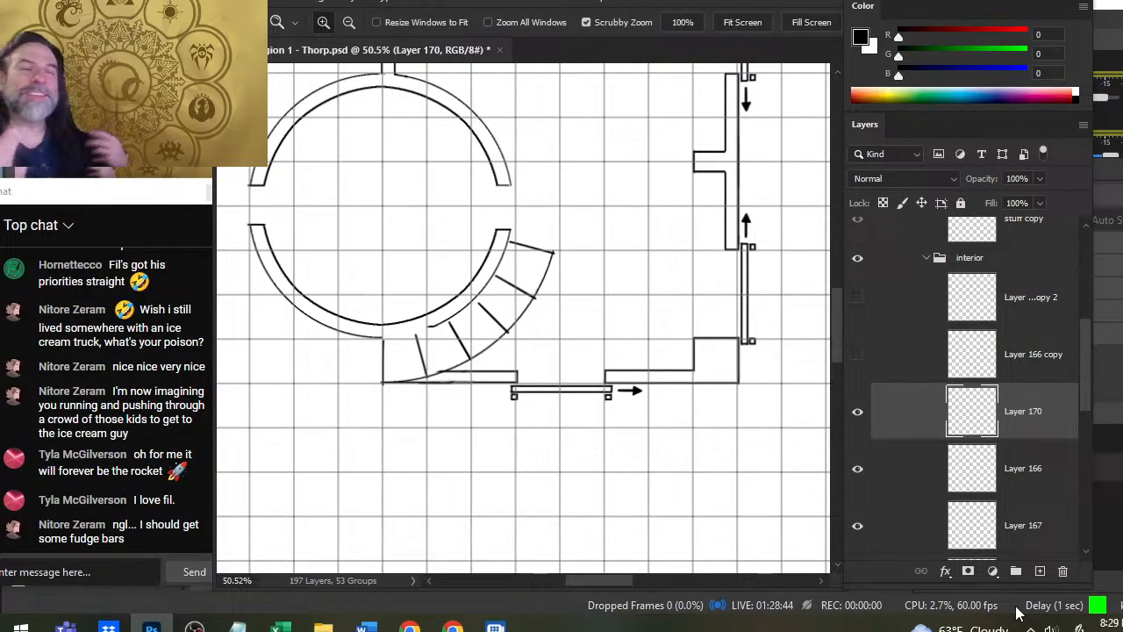
key(ctrl+e)
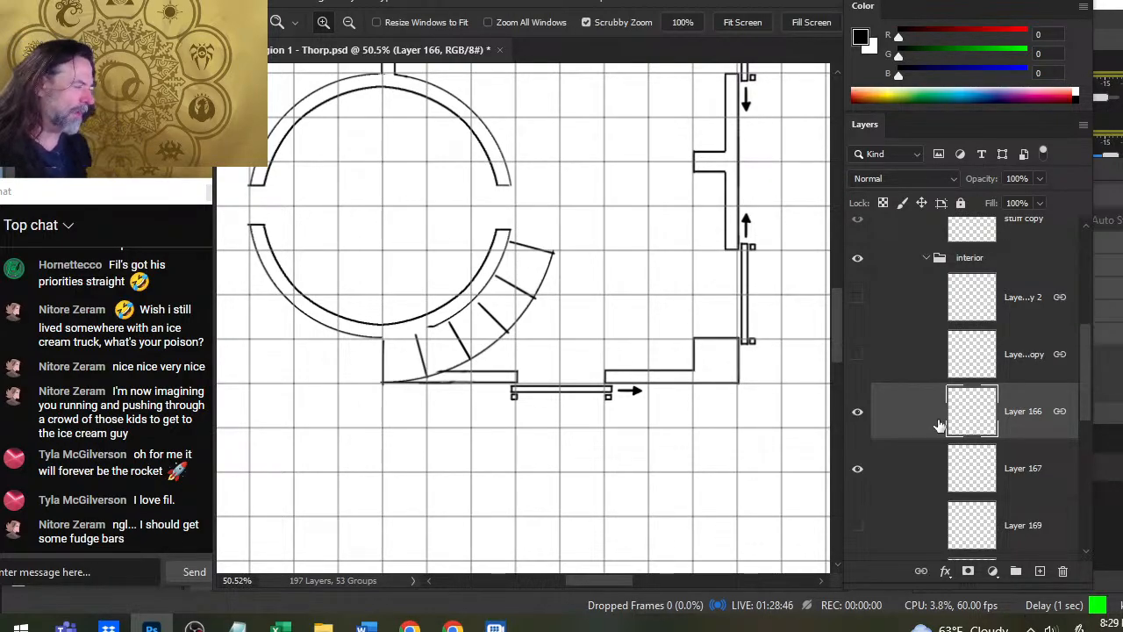
click(860, 417)
click(857, 419)
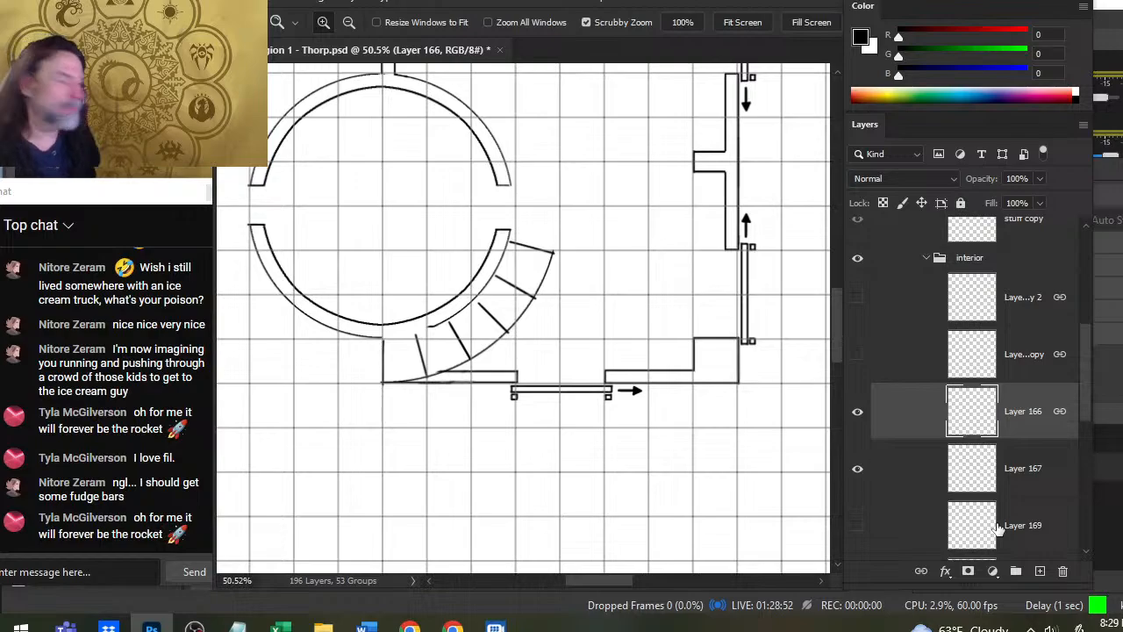
right_click(923, 425)
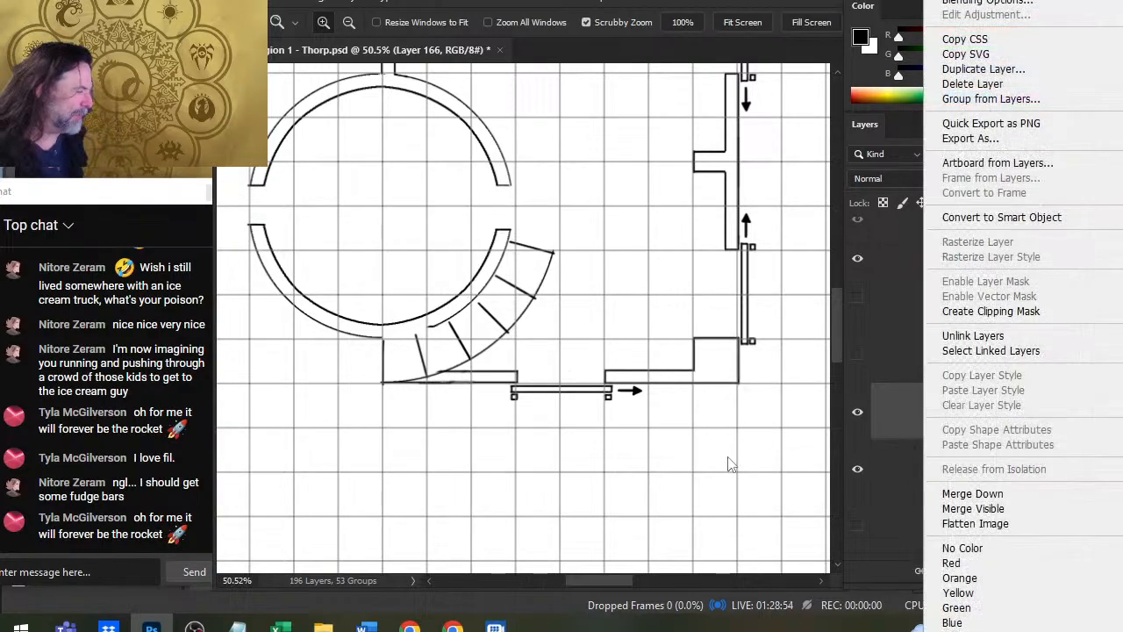
click(974, 493)
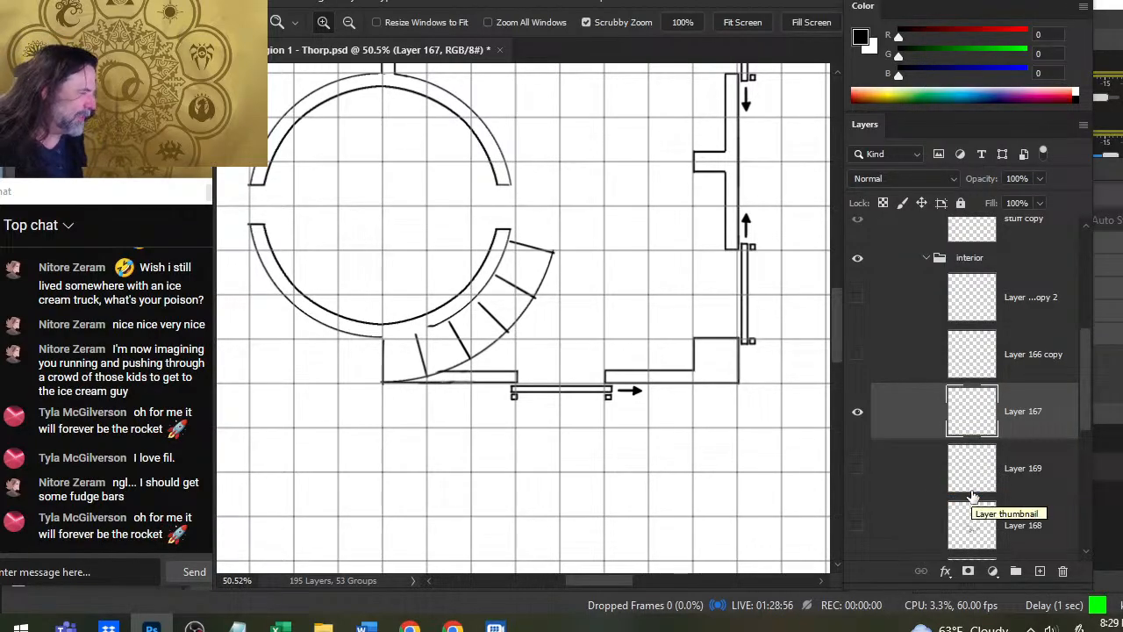
- Duplicate Layer 167 and start a free transform on the copy
right_click(932, 411)
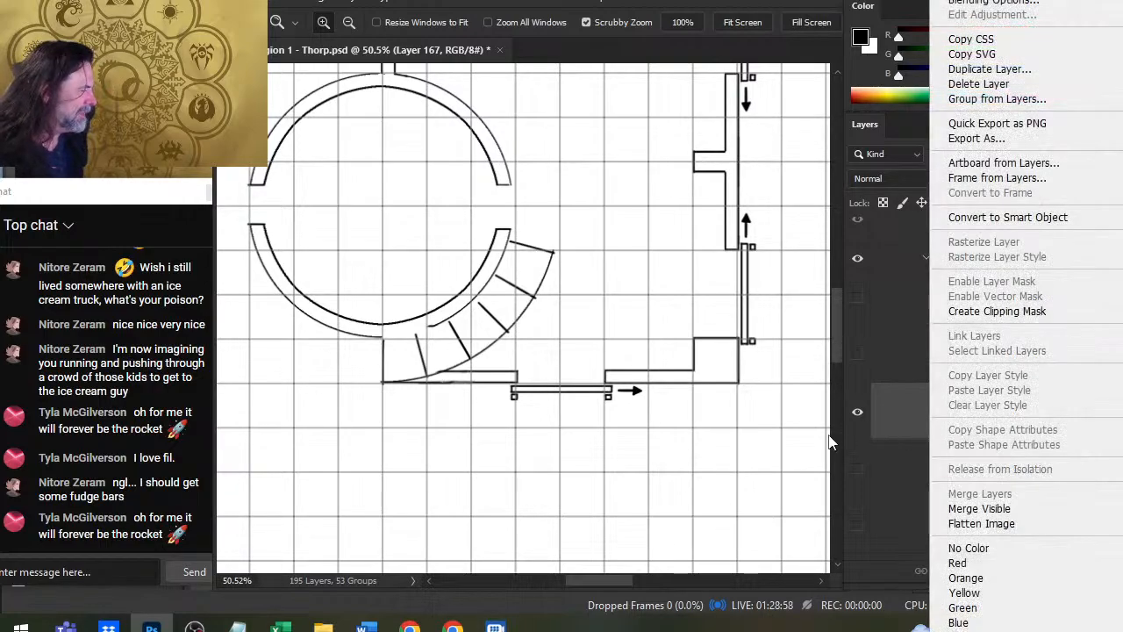
click(990, 68)
key(Return)
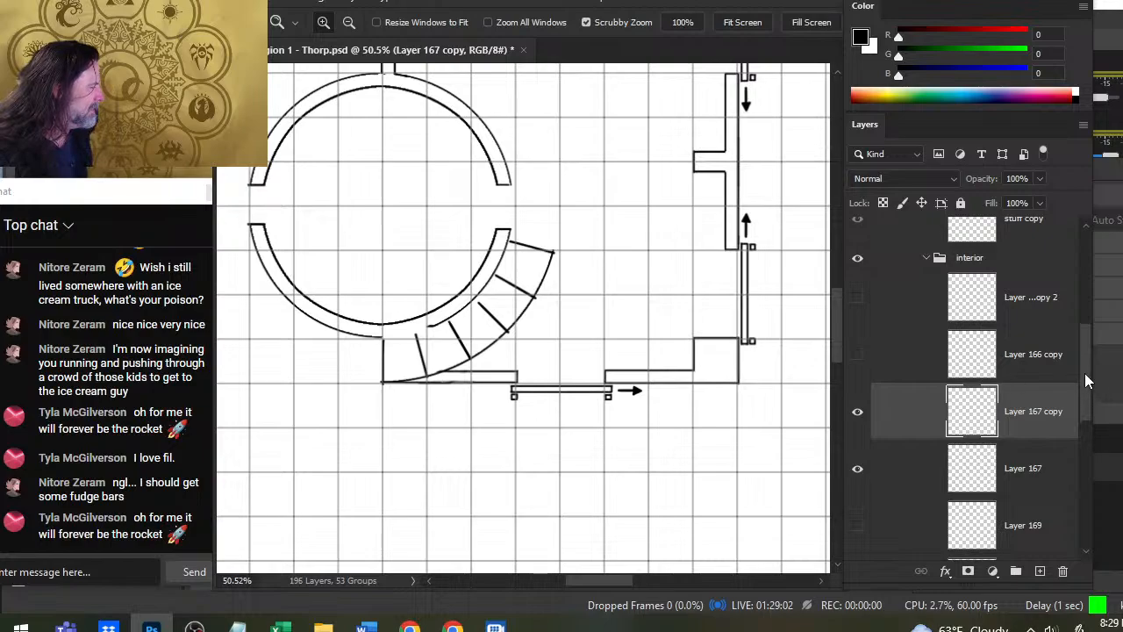
mouse_move(1085, 373)
mouse_down()
mouse_move(1085, 288)
mouse_move(1080, 432)
mouse_move(1083, 358)
mouse_up()
key(l)
right_click(583, 316)
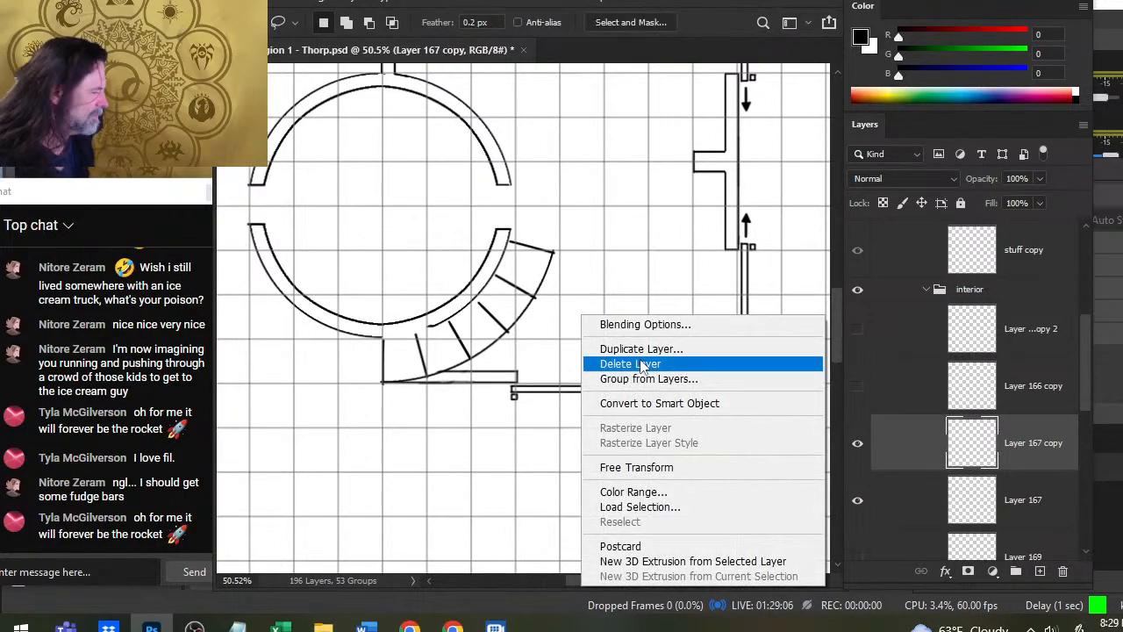
click(660, 468)
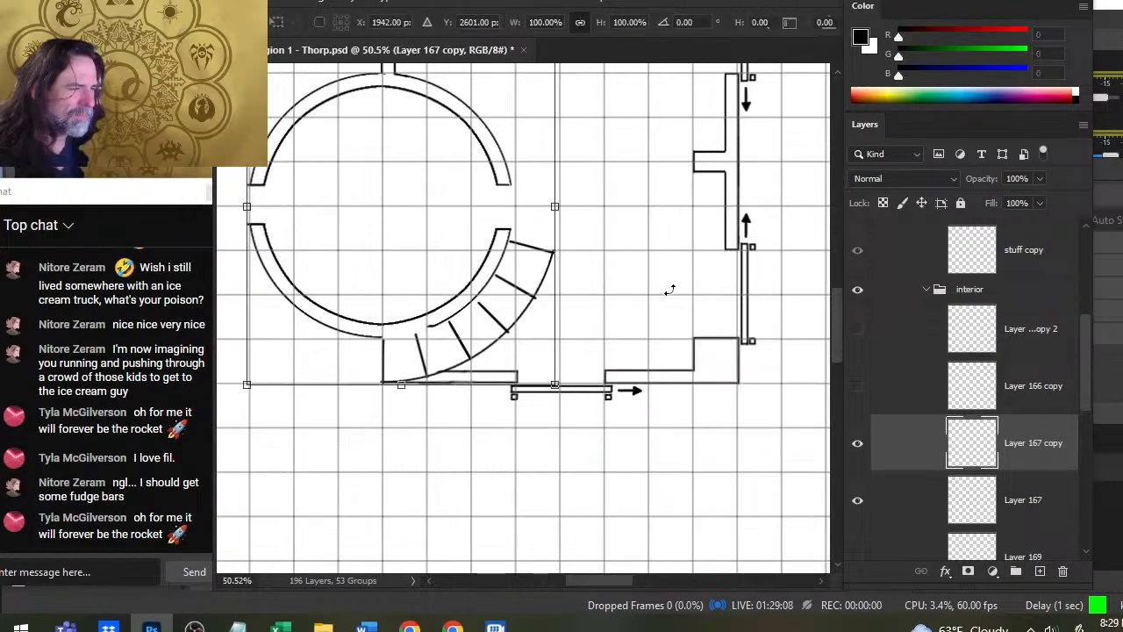
drag(669, 289, 668, 311)
key(Right)
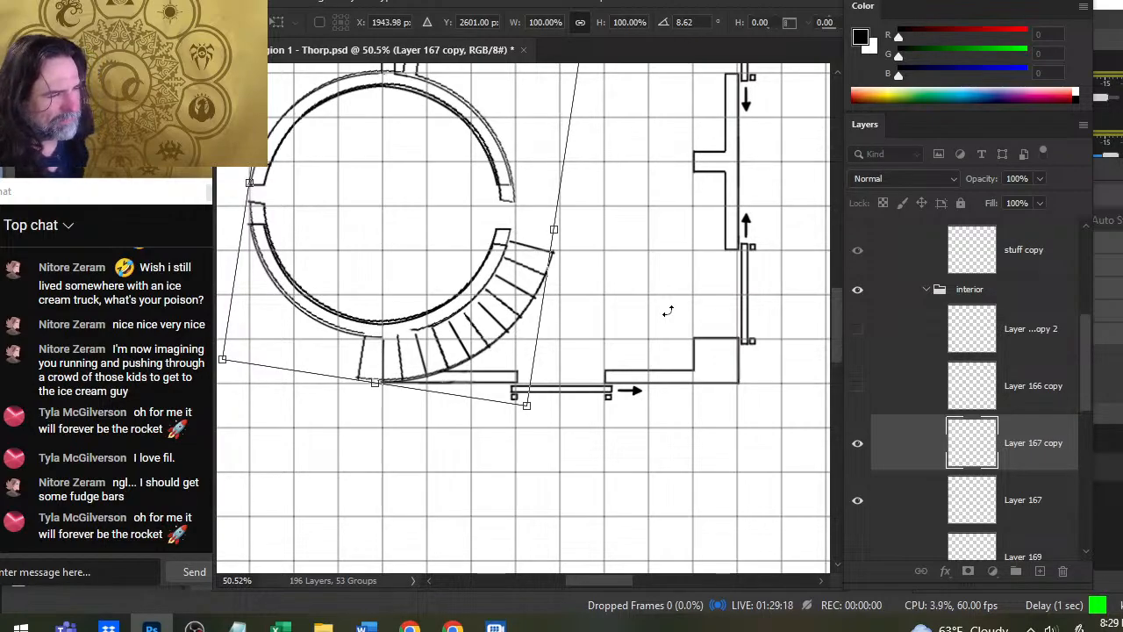
key(Right)
key(Right)
key(Right)
key(Right)
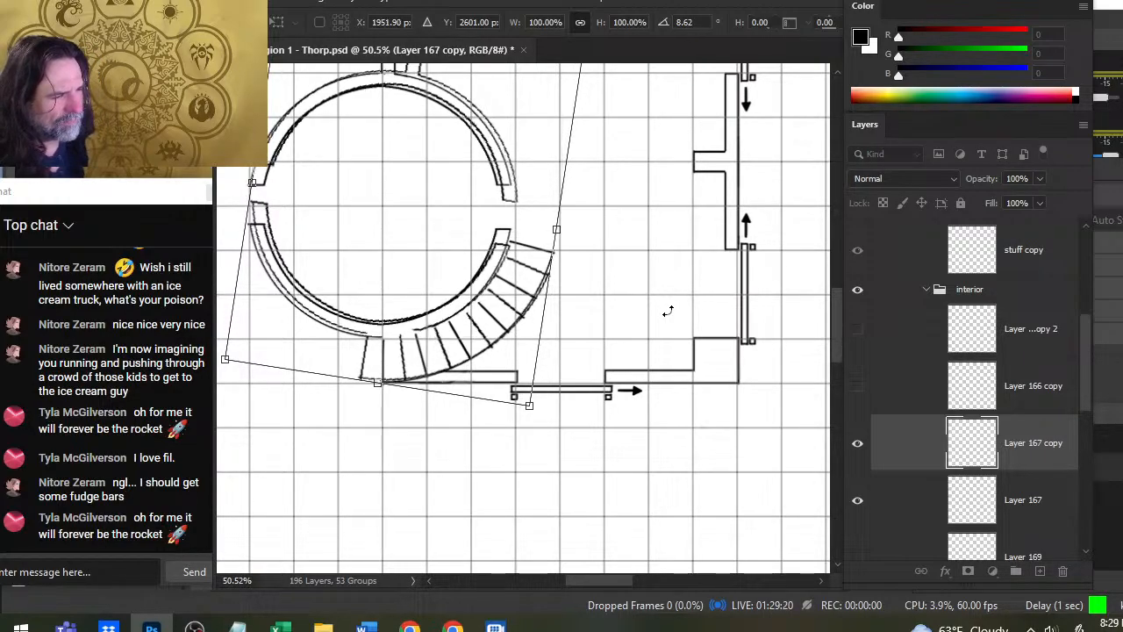
key(ctrl+z)
key(ctrl+z)
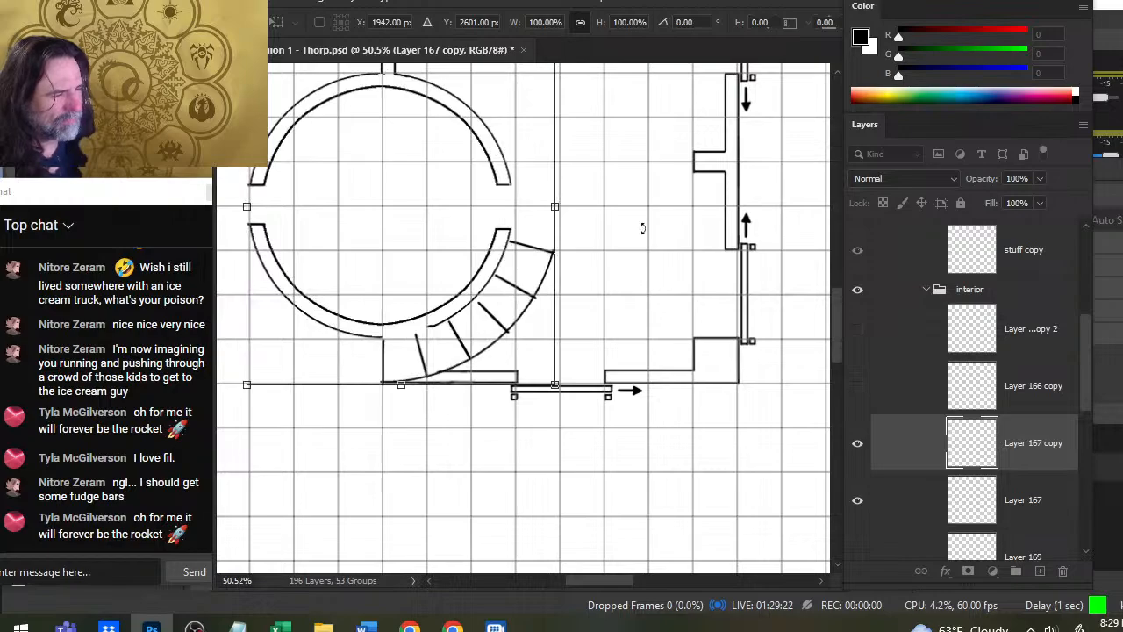
- Rotate Layer 167 copy about 8.4 degrees clockwise so its dividing lines fall between the original ones
drag(671, 279, 665, 306)
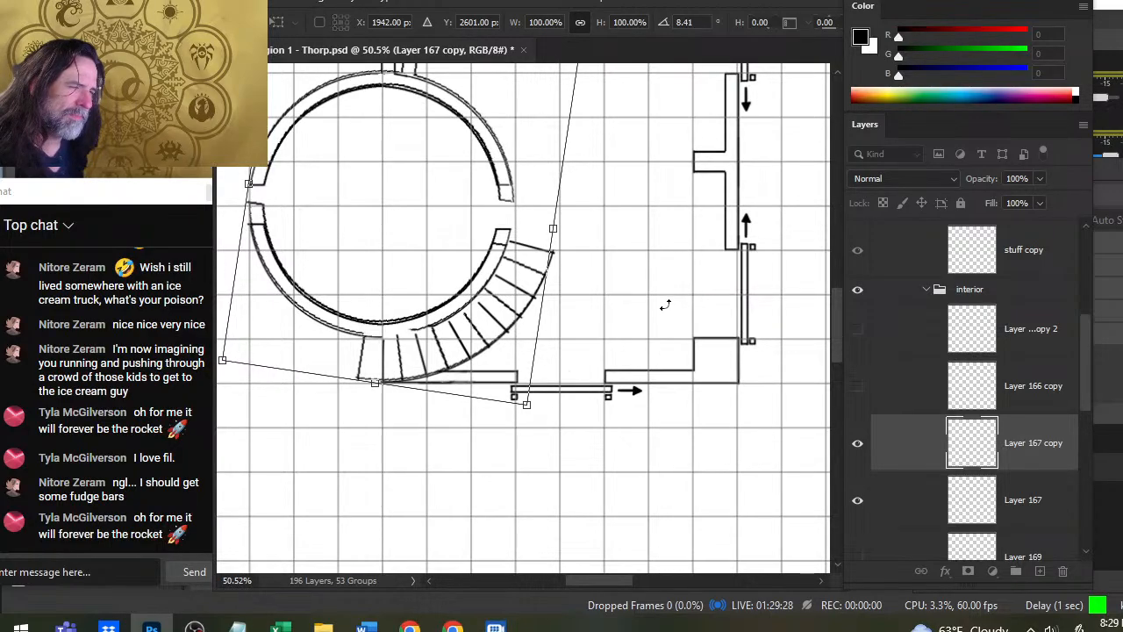
key(Return)
key(l)
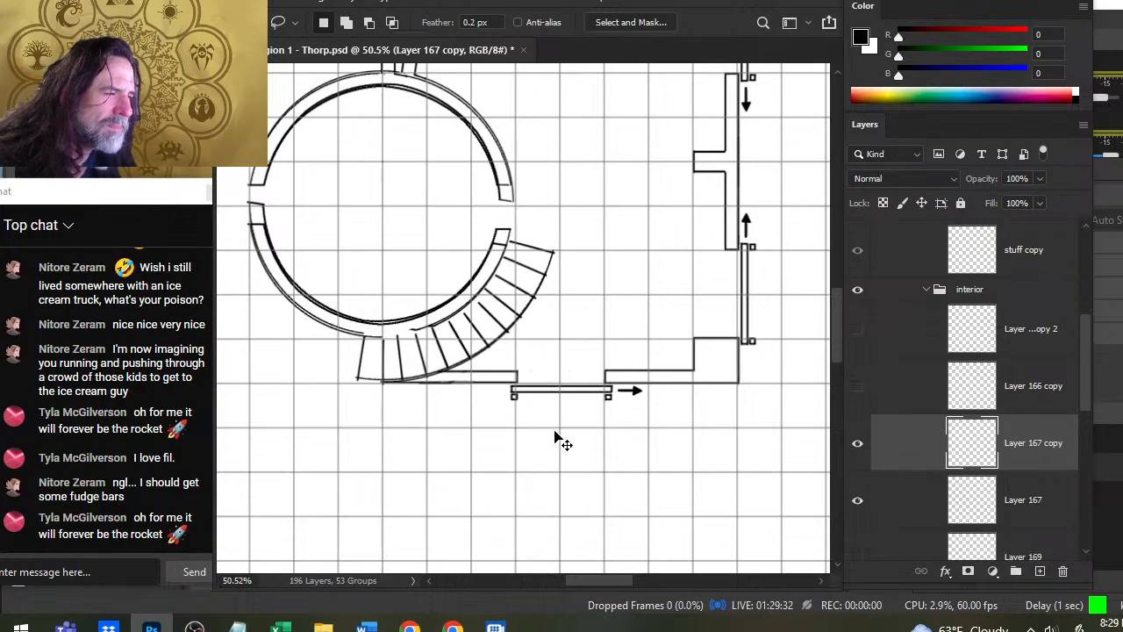
- Try nudging Layer 167 copy in small steps to line its rings up with the original round wall
key(v)
key(Up)
key(Down)
key(Up)
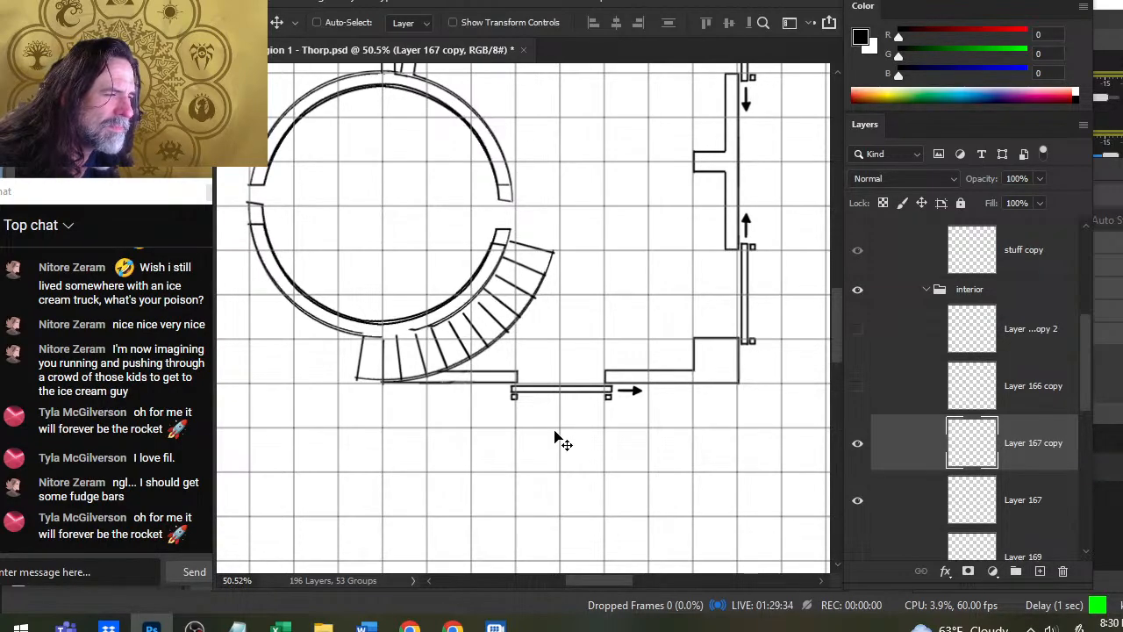
key(Down)
key(Down)
key(Down)
key(Left)
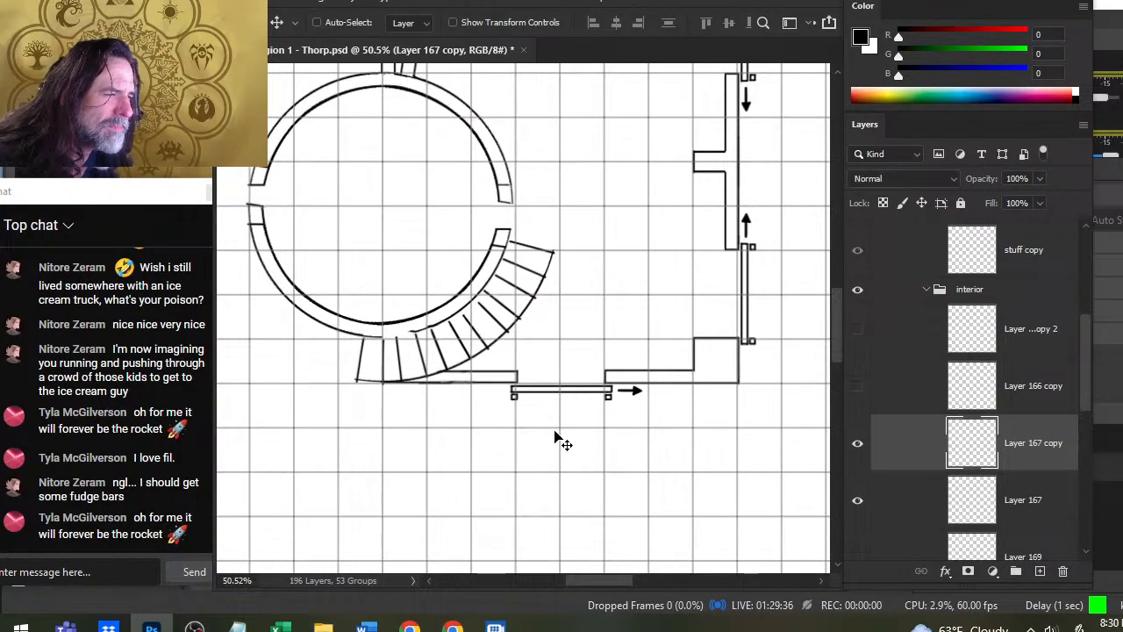
key(Down)
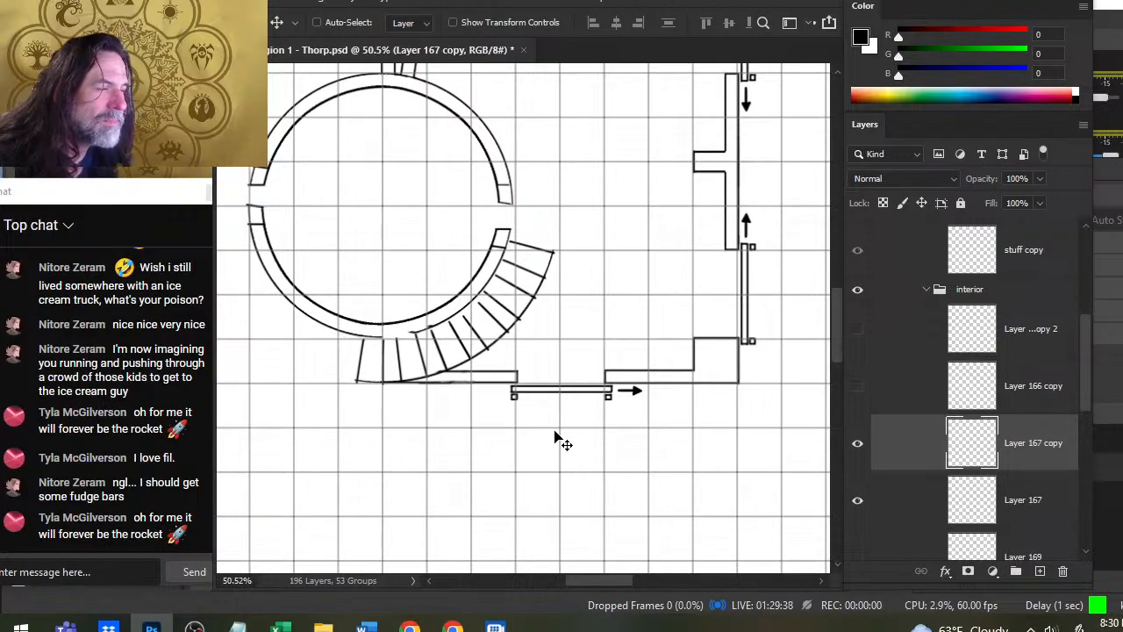
- Compare Layer 167 and its copy by toggling their visibility, and undo the copy's nudges
click(860, 463)
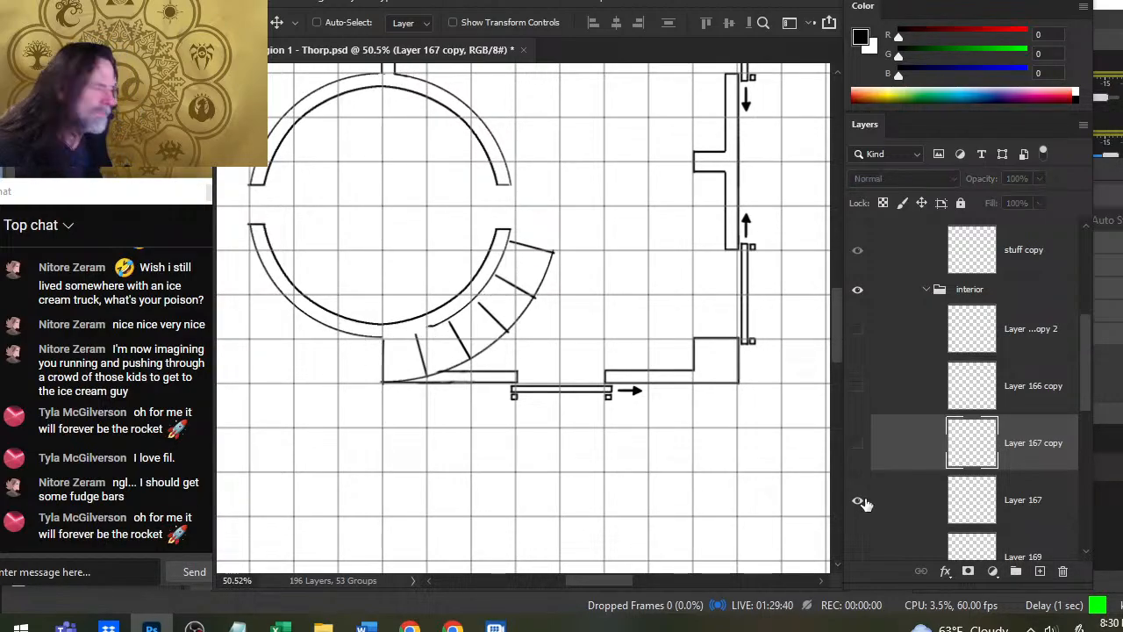
click(864, 503)
click(863, 504)
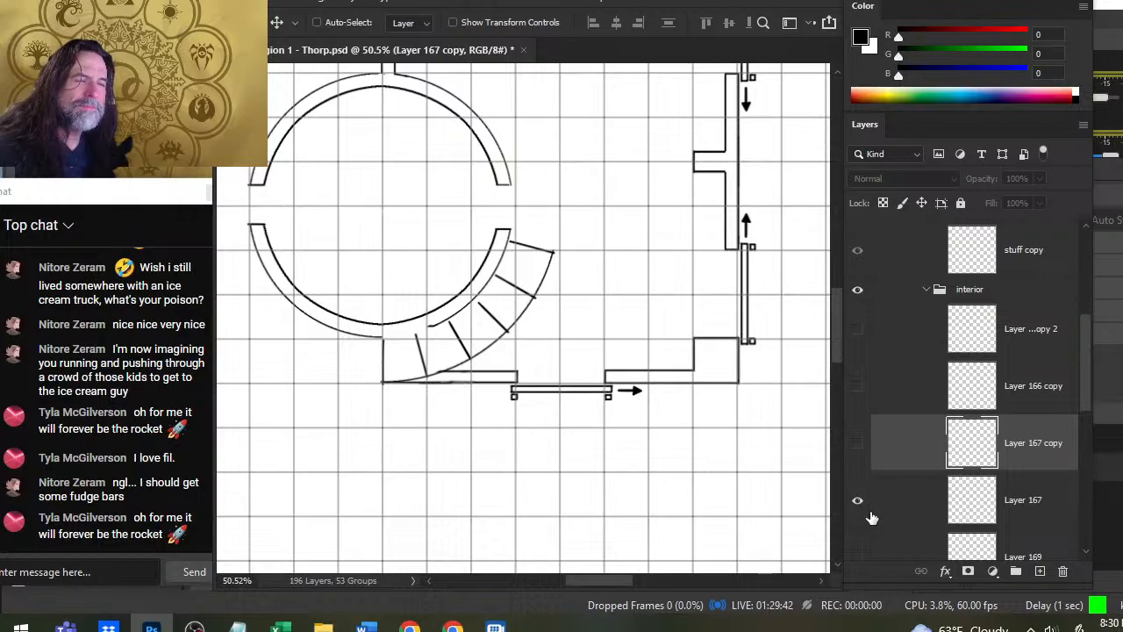
click(859, 505)
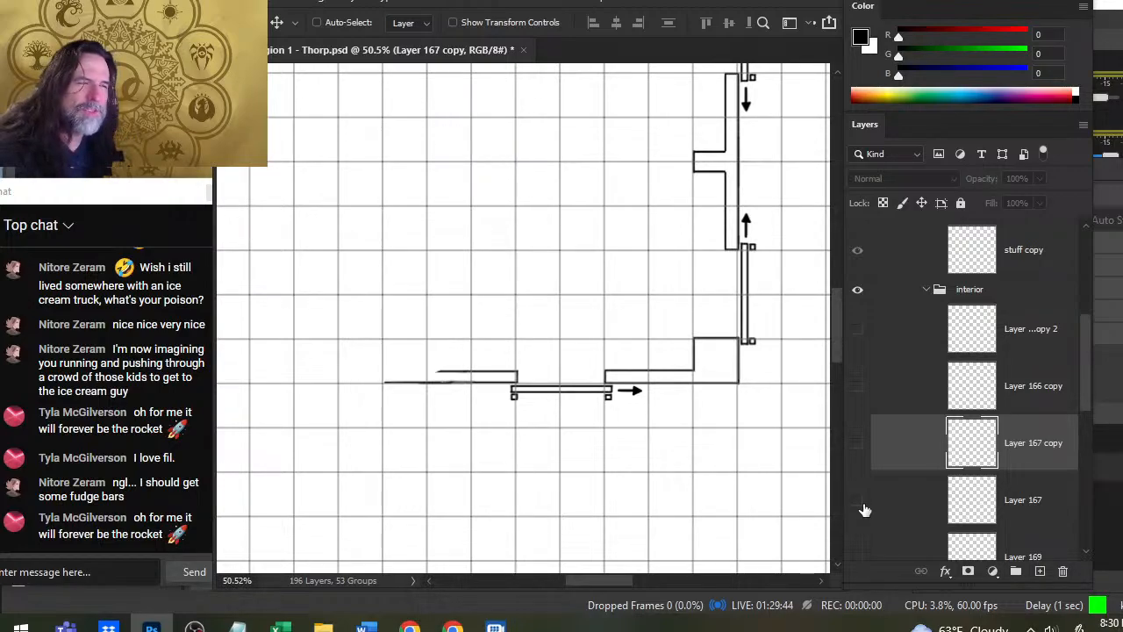
click(861, 506)
click(863, 451)
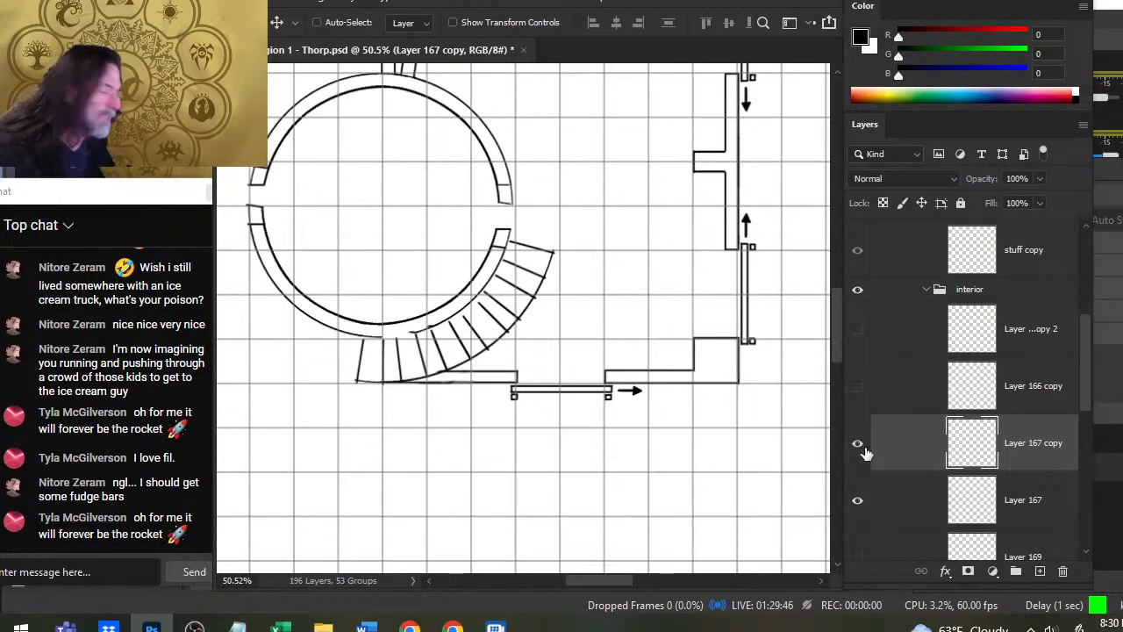
key(ctrl)
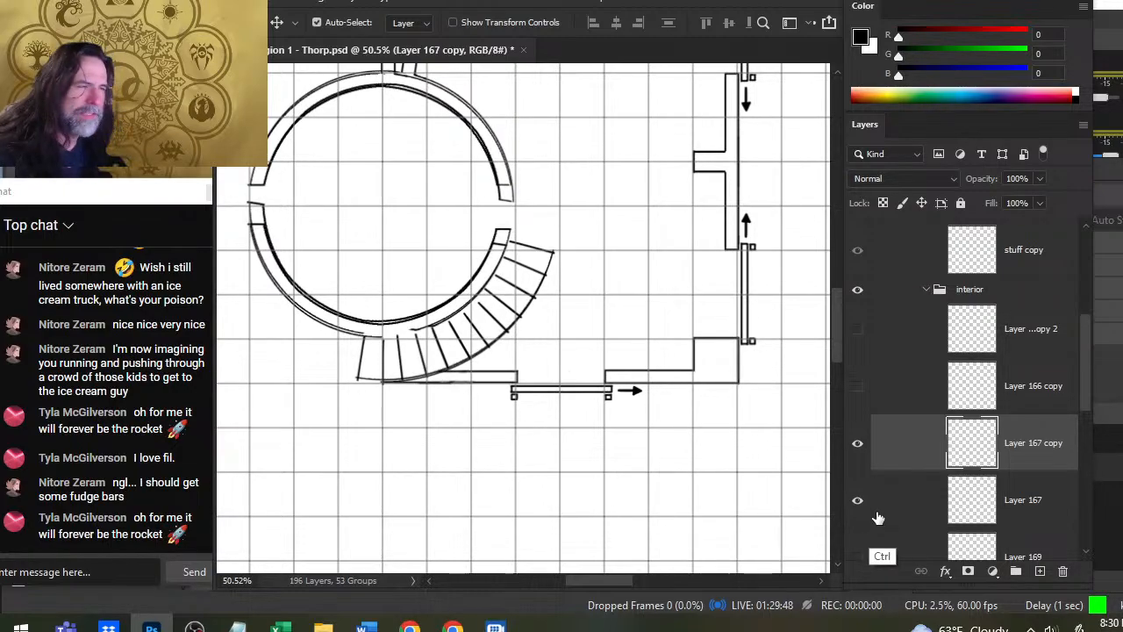
- Erase the doubled round wall lines on Layer 167 copy along the room's lower, left and upper-left sides
key(b)
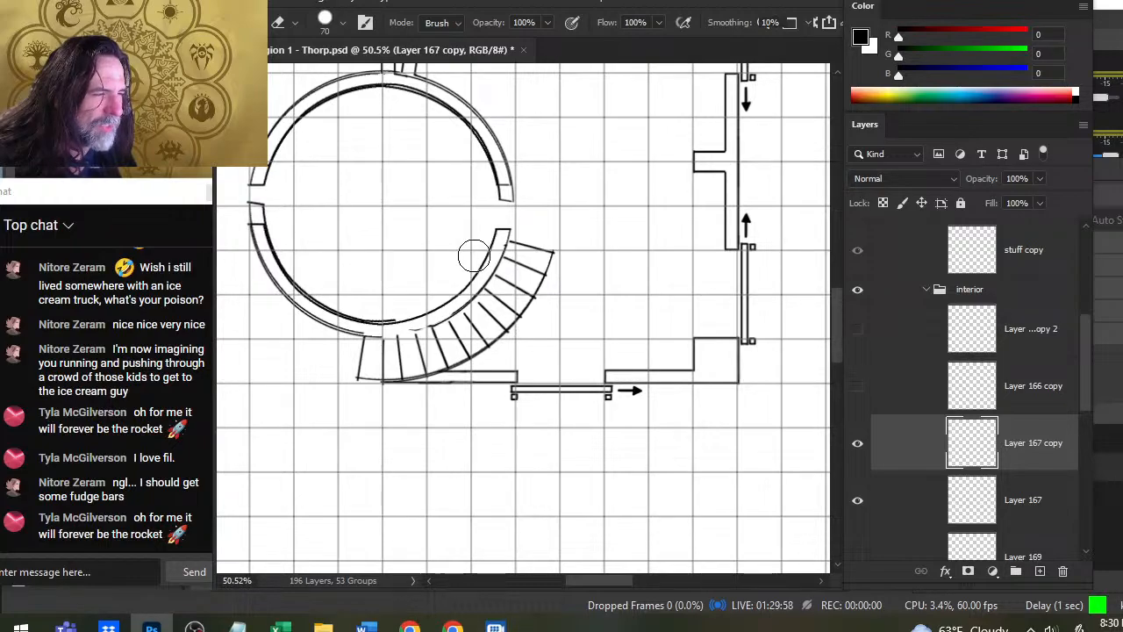
drag(389, 301, 399, 304)
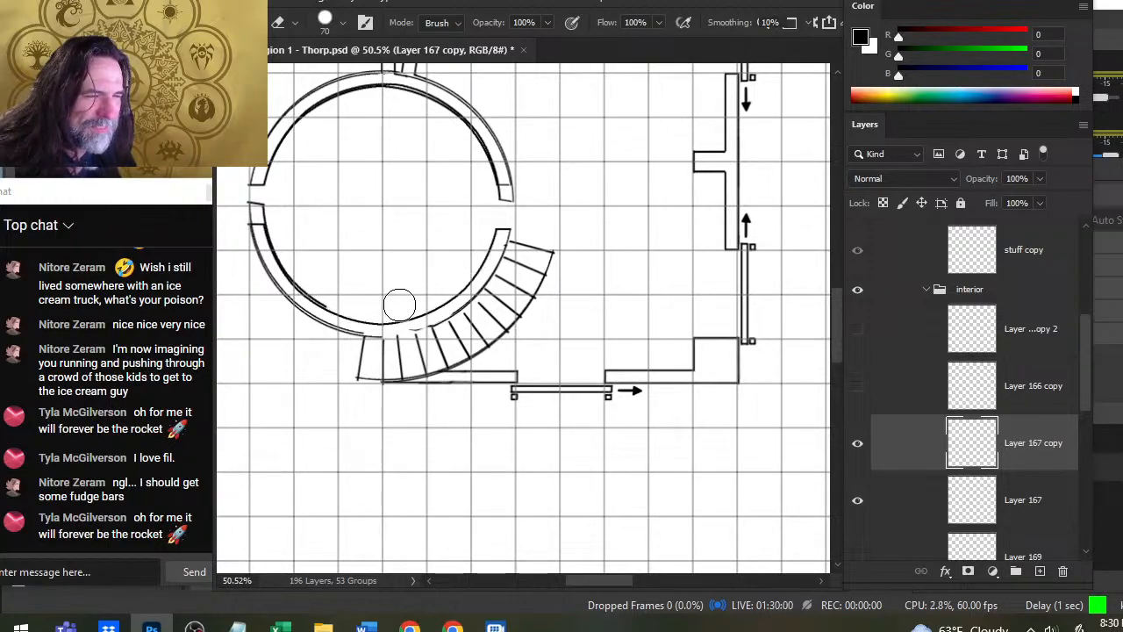
mouse_move(313, 298)
mouse_down()
mouse_move(266, 261)
mouse_move(300, 305)
mouse_up()
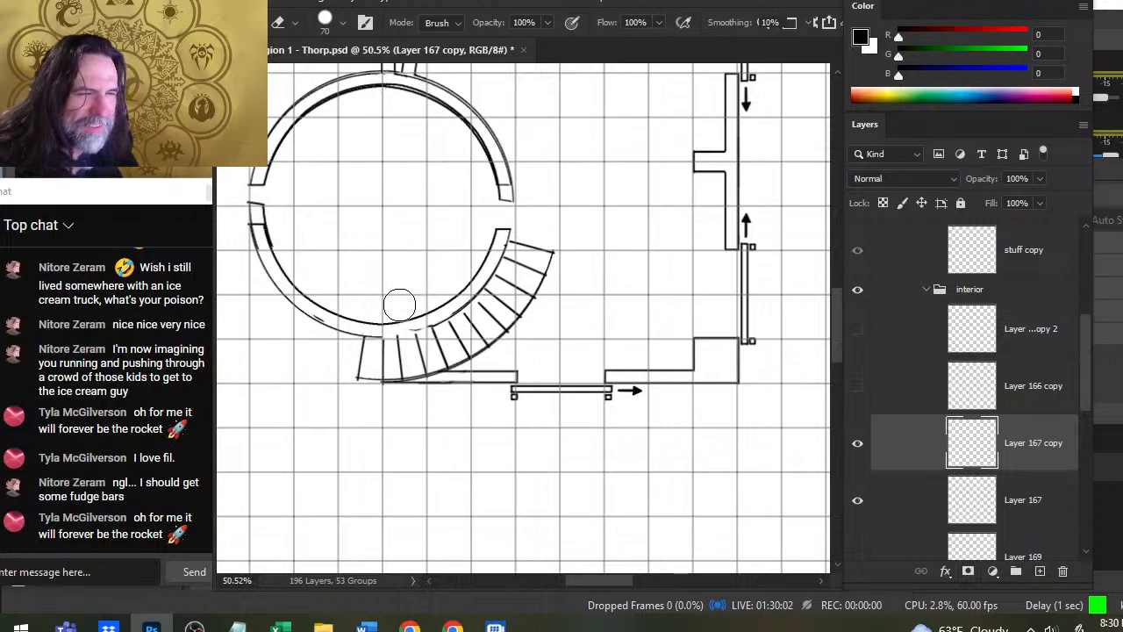
mouse_move(257, 214)
mouse_down()
mouse_move(307, 106)
mouse_move(407, 80)
mouse_move(488, 152)
mouse_up()
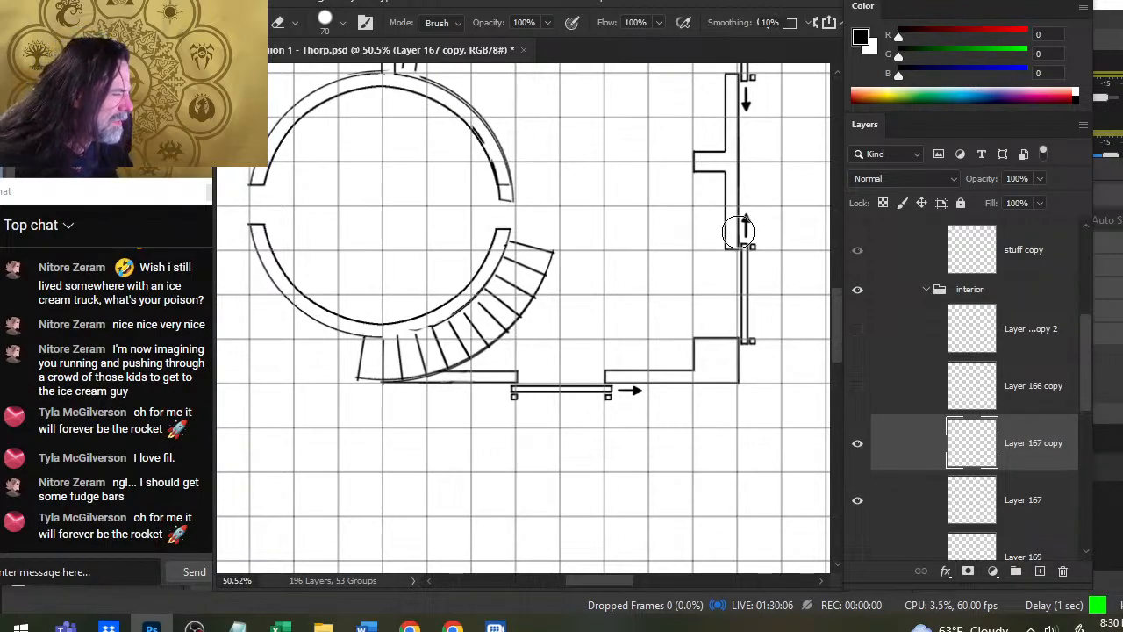
- Move Layer 167 copy aside to check which lines remain on it, and undo the move
key(v)
drag(662, 436, 652, 524)
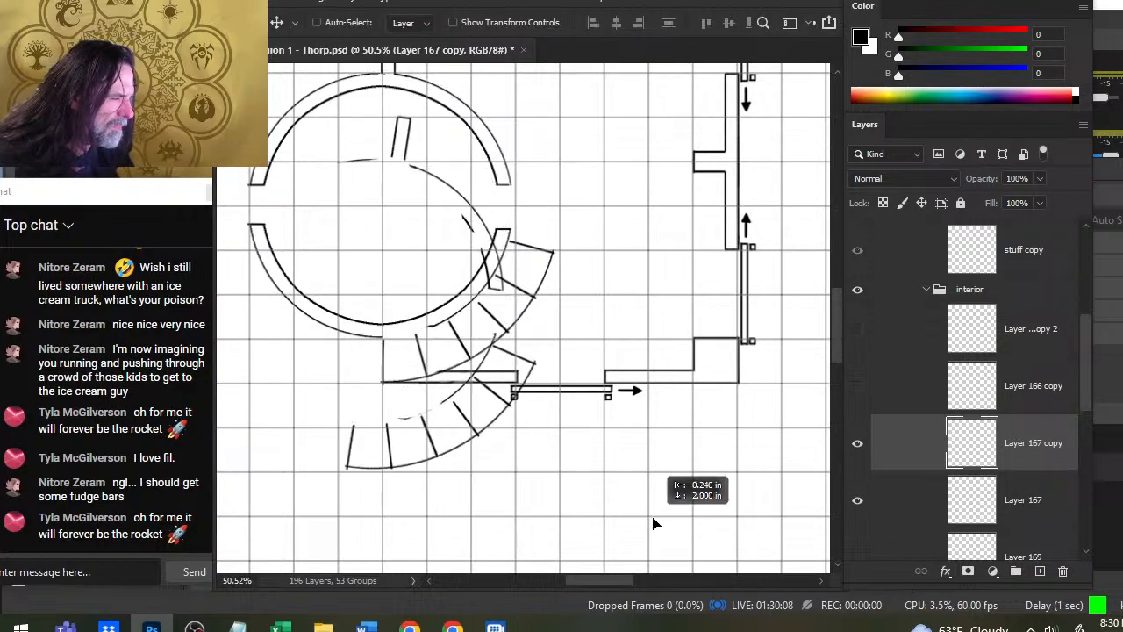
key(ctrl+z)
drag(546, 254, 626, 411)
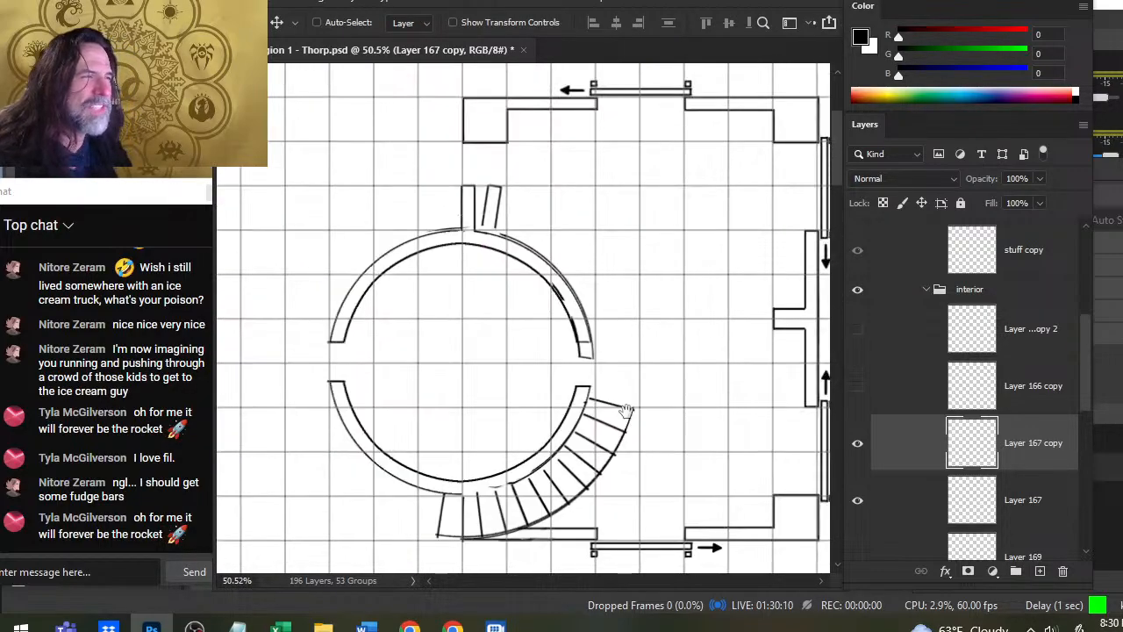
key(e)
key(l)
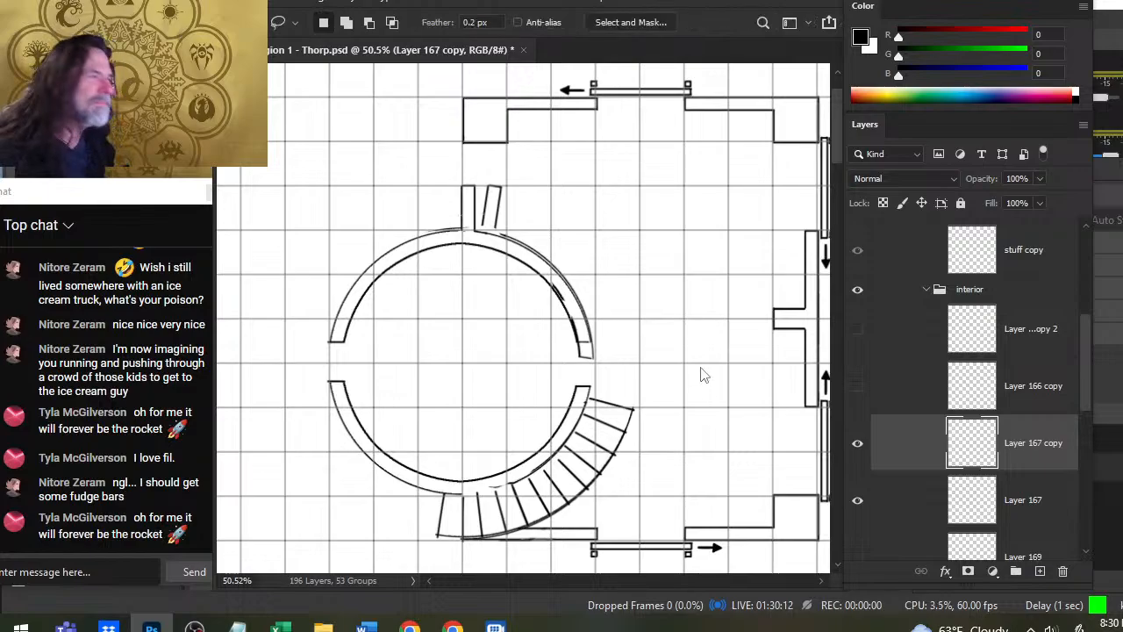
- Save the Thorp map with its current edits and close the file
key(e)
key(ctrl+s)
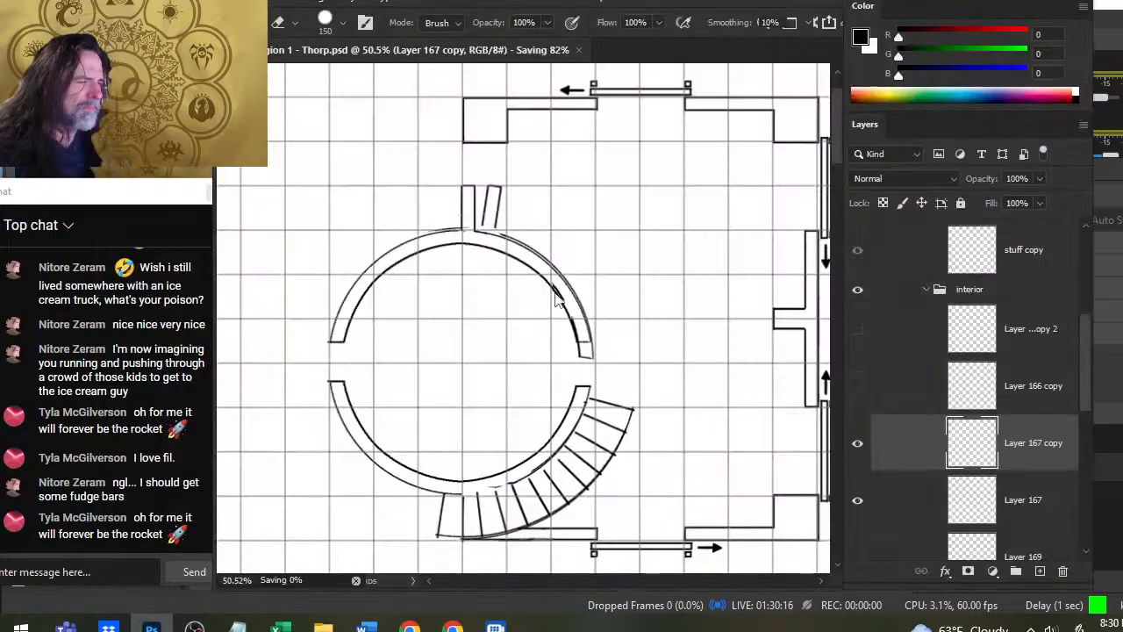
key(ctrl+space)
key(space)
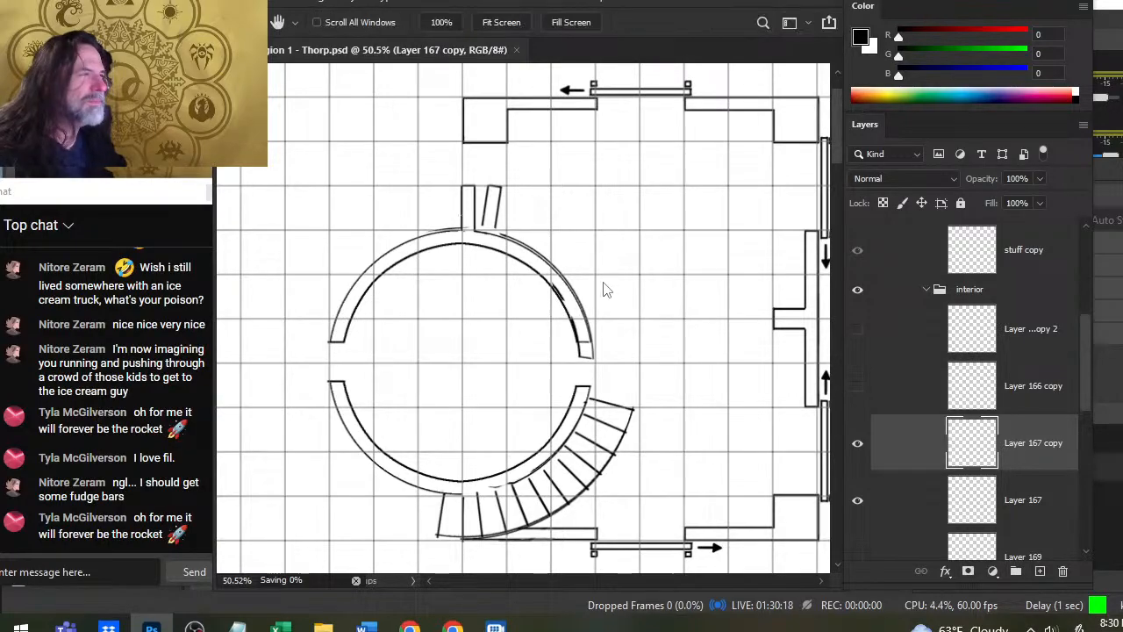
key(z)
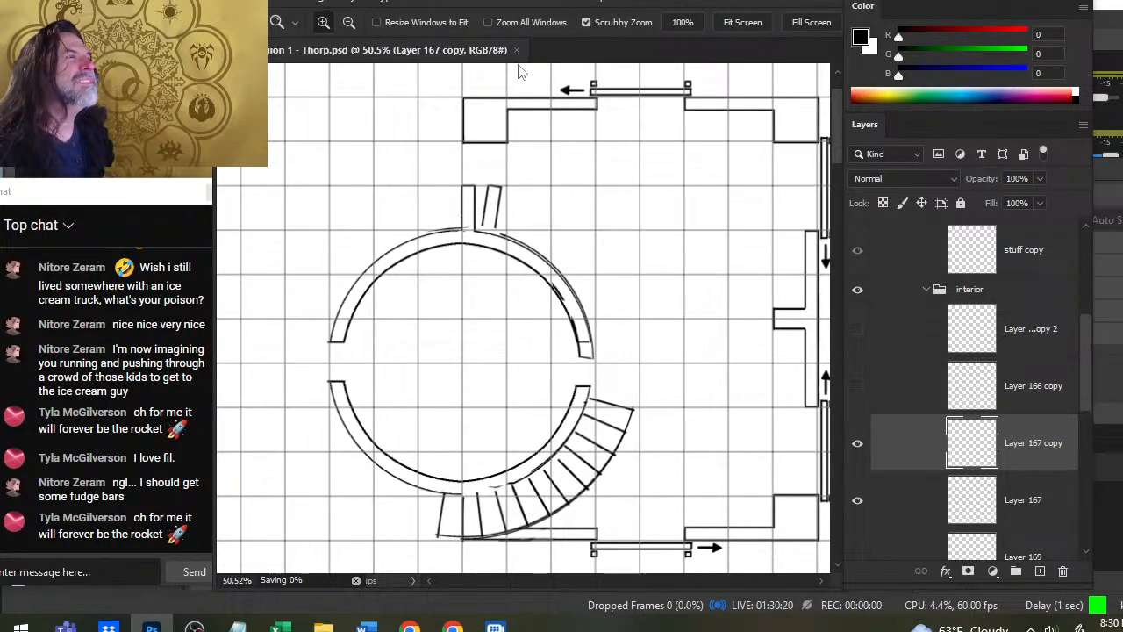
click(516, 50)
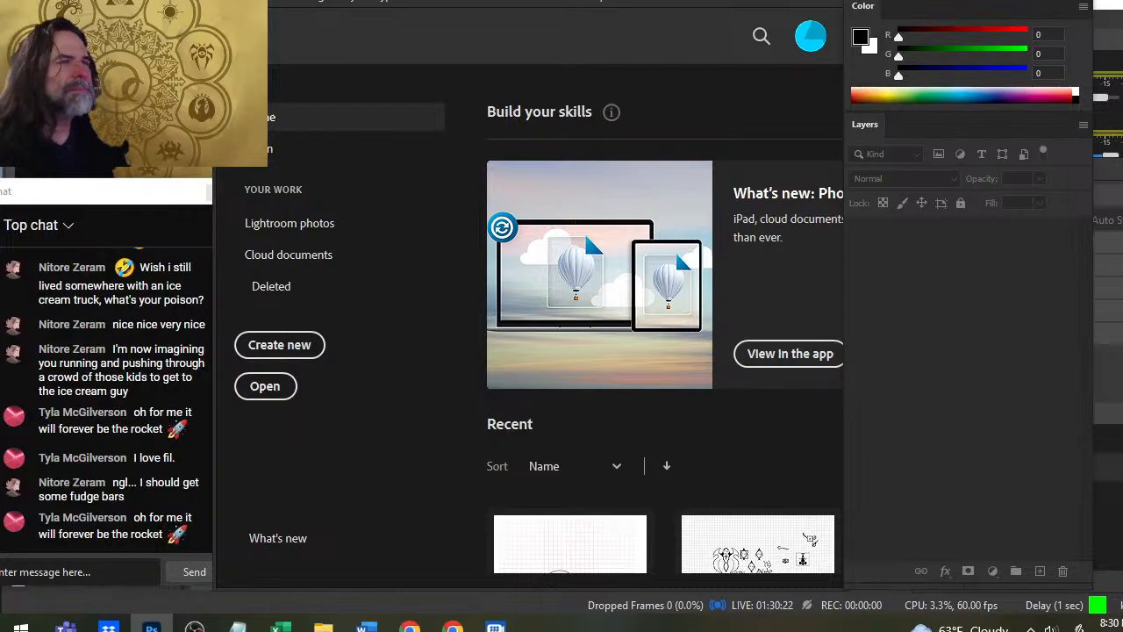
- Reopen ACt 1 Region 1 - Thorp.psd from the recently used files
click(254, 2)
mouse_move(377, 102)
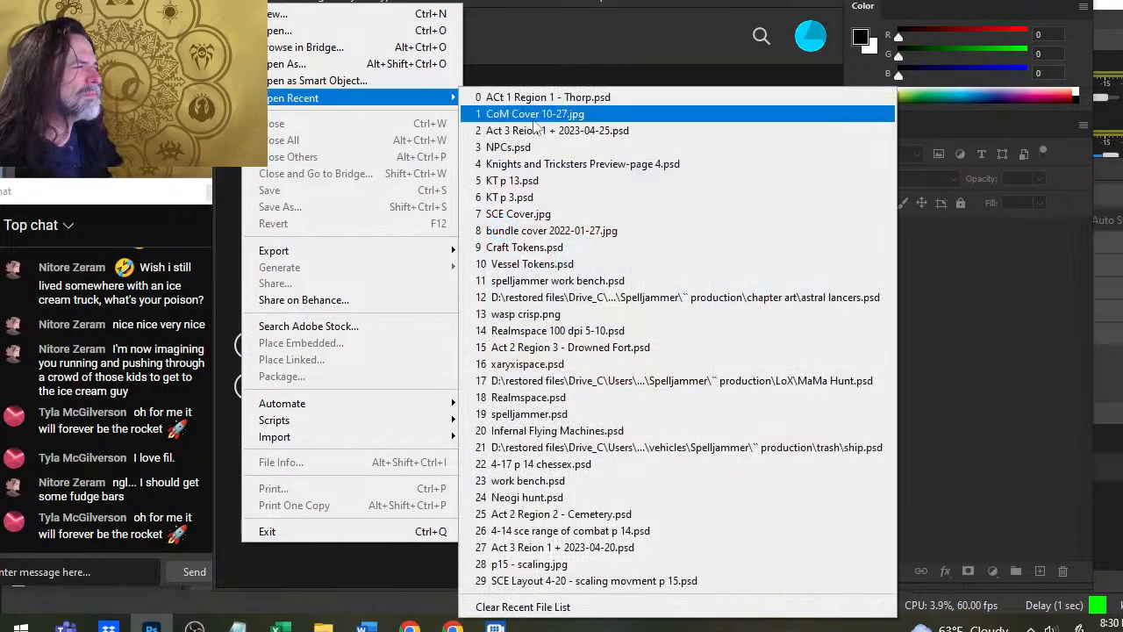
click(606, 97)
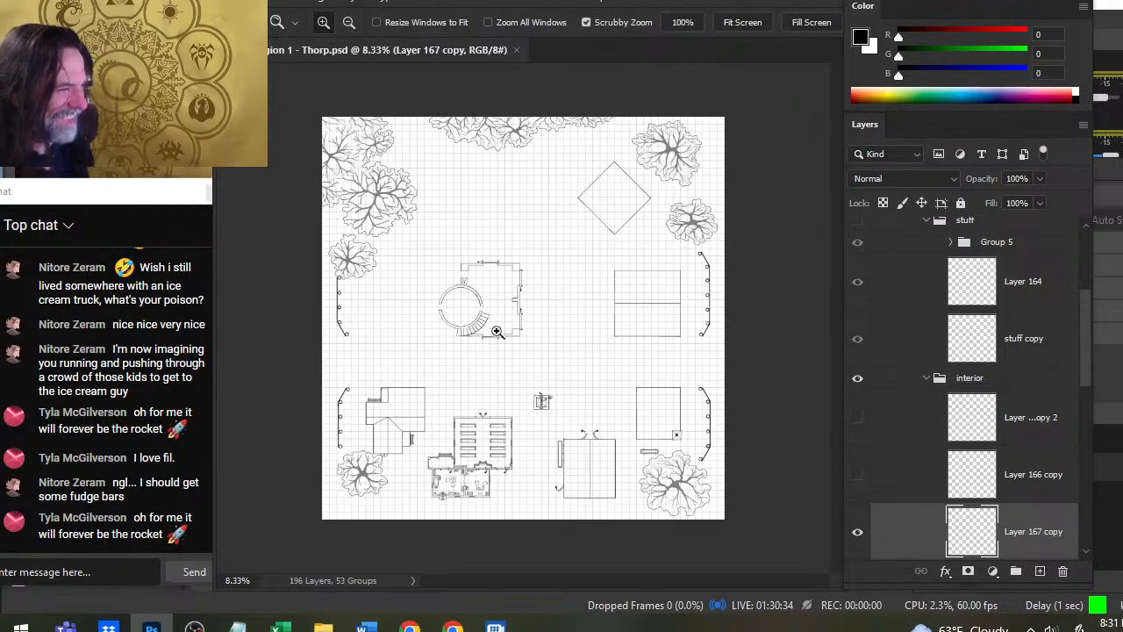
- Erase the doubled wall lines and the slanted stub on Layer 167 copy along the round room's upper-right side
drag(477, 321, 634, 359)
key(e)
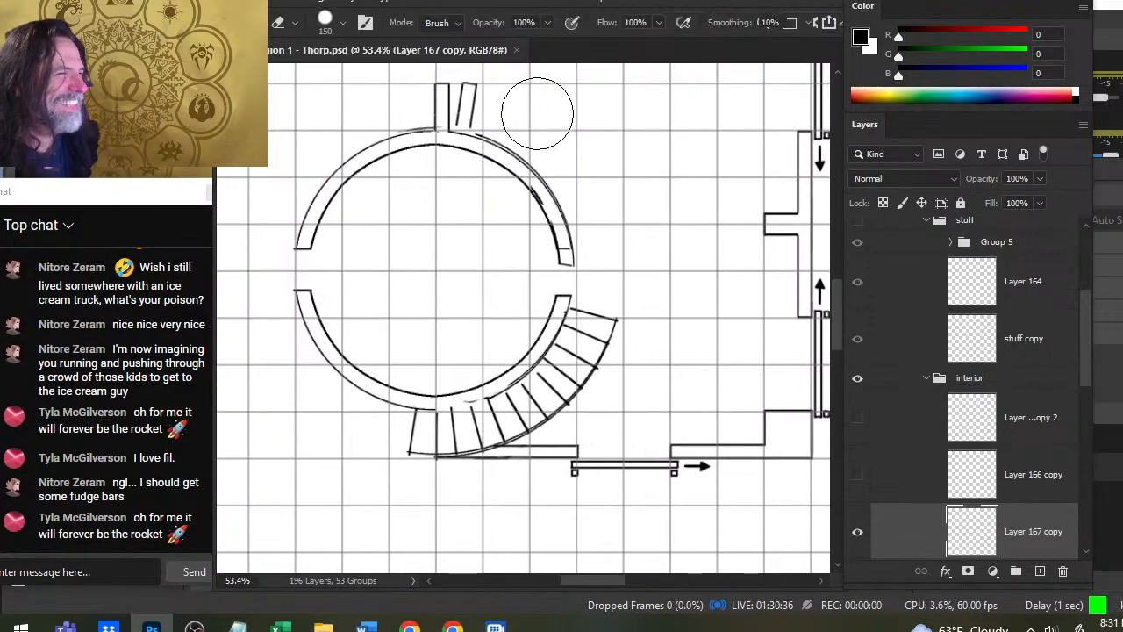
mouse_move(537, 113)
mouse_down()
mouse_move(491, 76)
mouse_move(506, 81)
mouse_up()
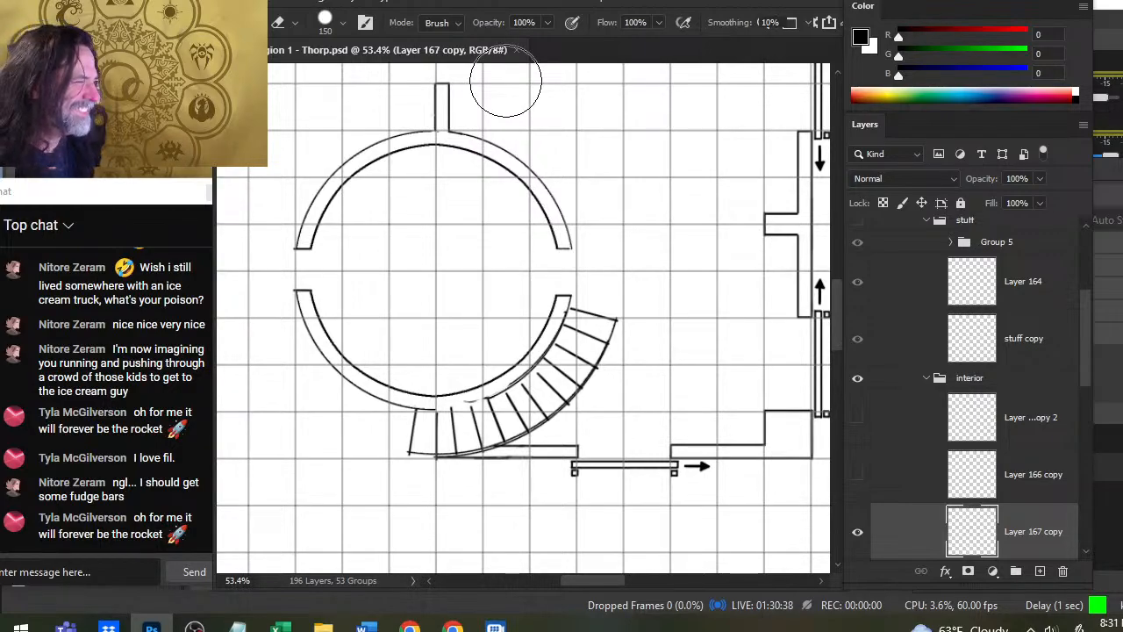
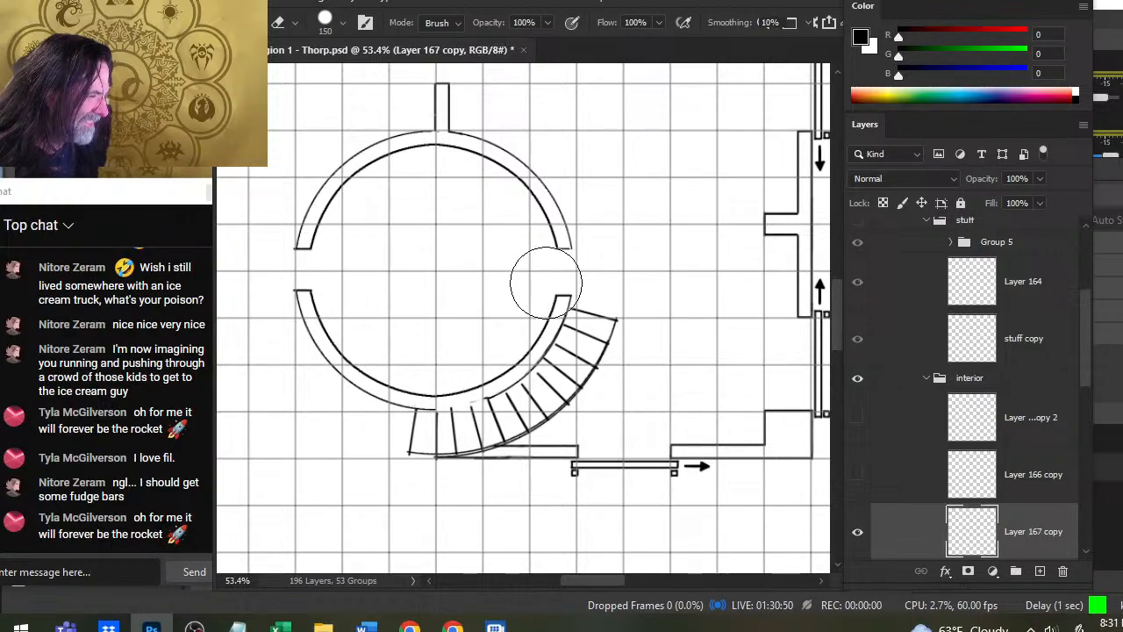
- Move Layer 167 copy off the staircase to check which step lines it holds, and return it to its place
key(v)
mouse_move(619, 317)
mouse_down()
mouse_move(614, 255)
mouse_move(585, 257)
mouse_up()
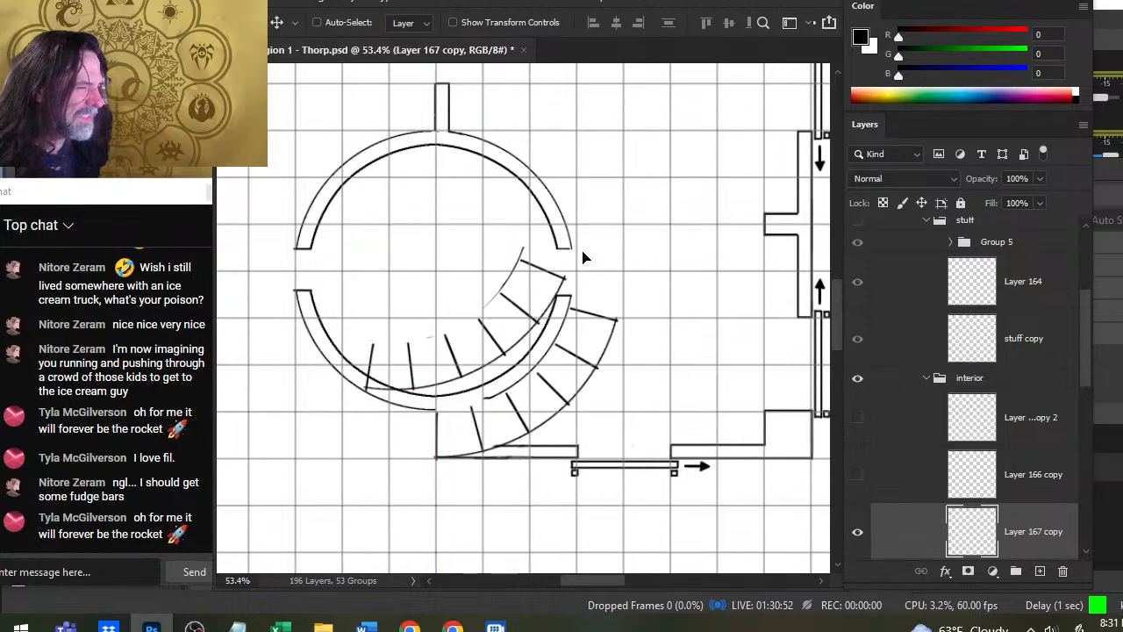
drag(662, 349, 634, 369)
- Try rotating the stair section on Layer 167 copy with Free Transform, testing 60 and 45 degree angles
key(l)
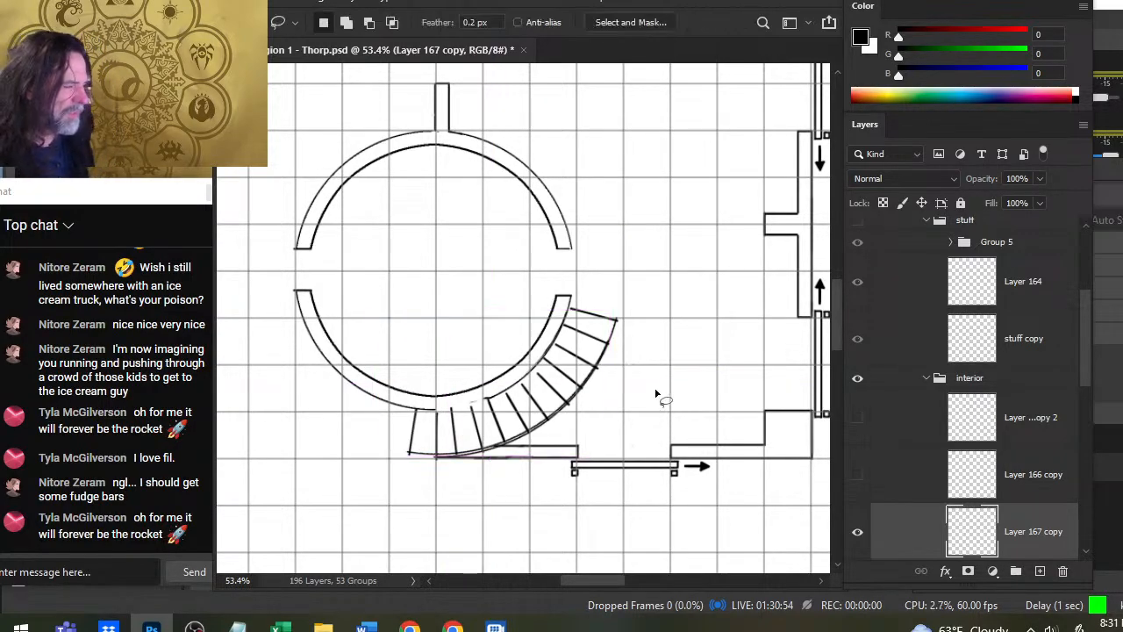
right_click(635, 250)
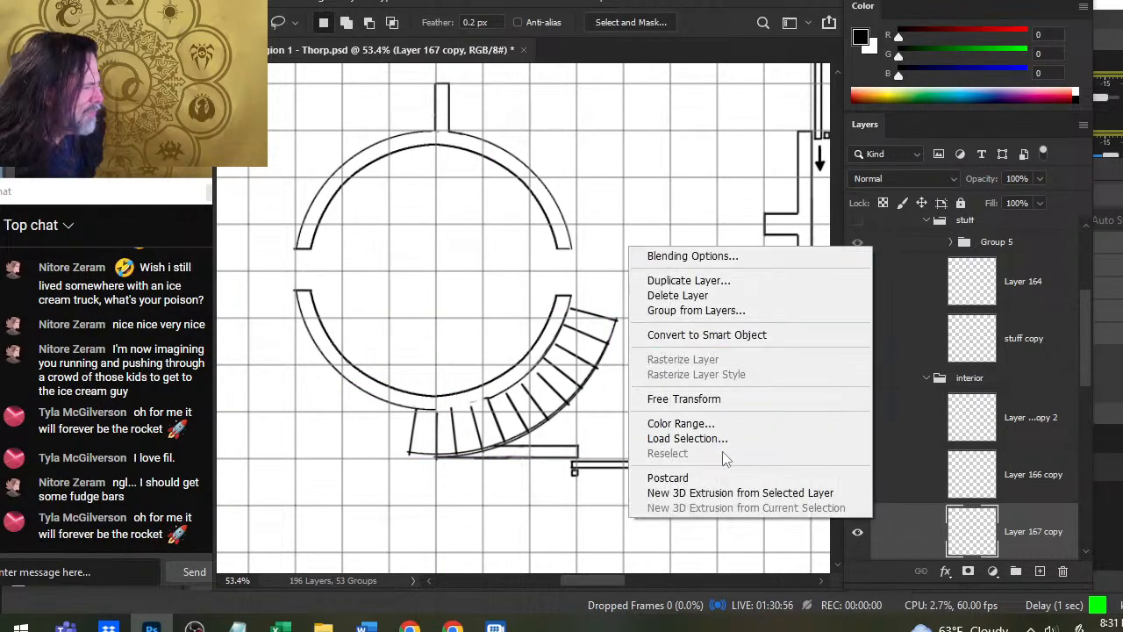
click(746, 400)
drag(720, 290, 586, 431)
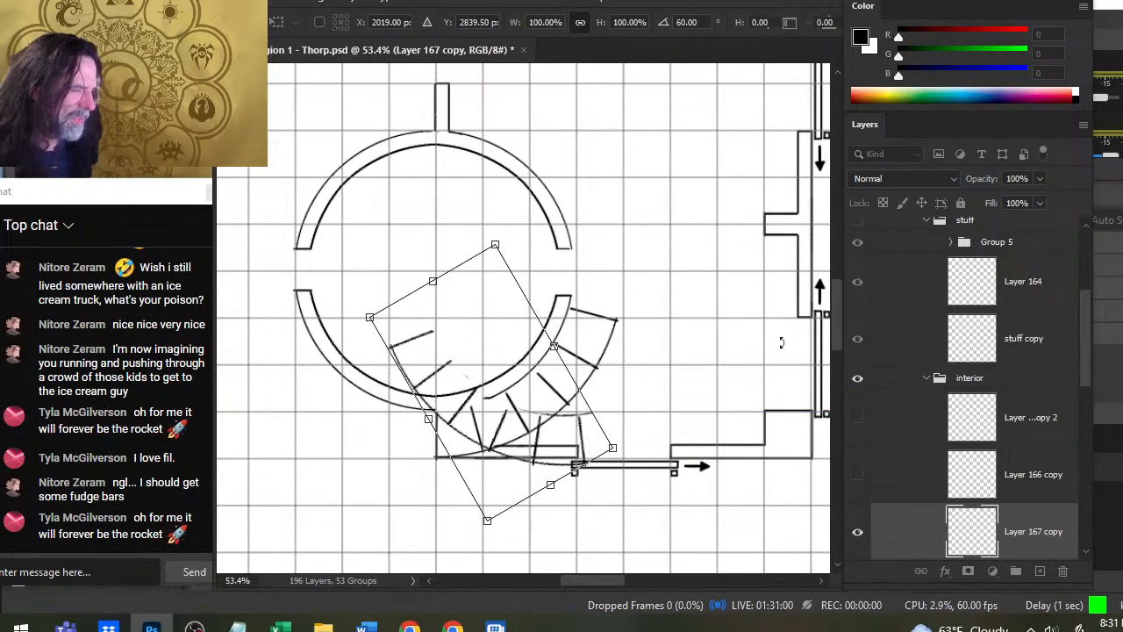
drag(762, 373, 807, 189)
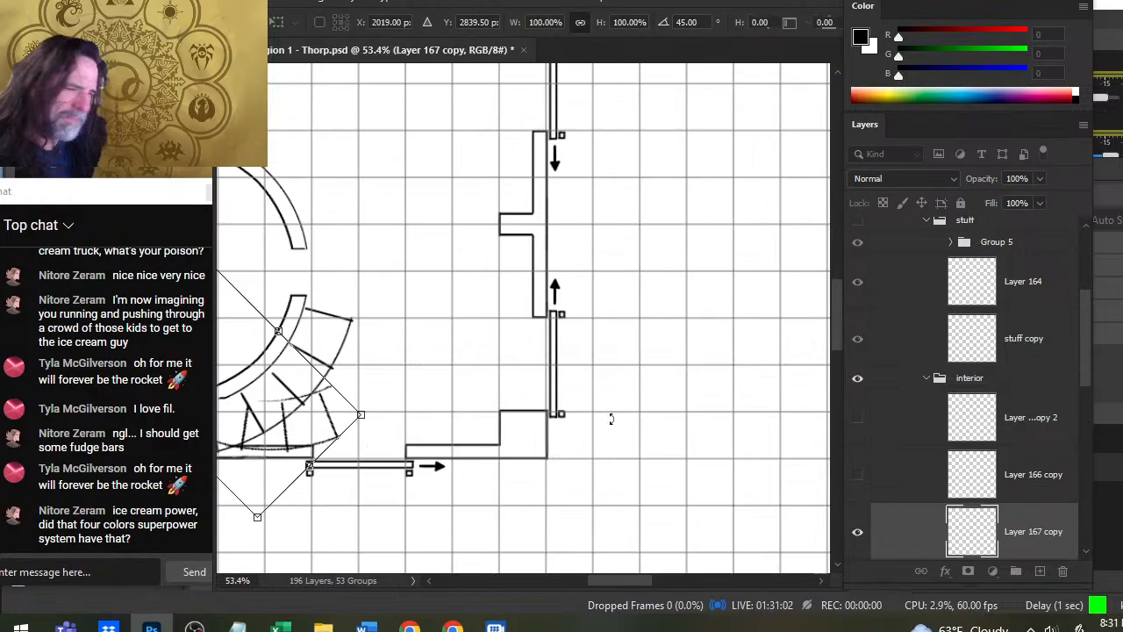
drag(520, 419, 751, 369)
key(Escape)
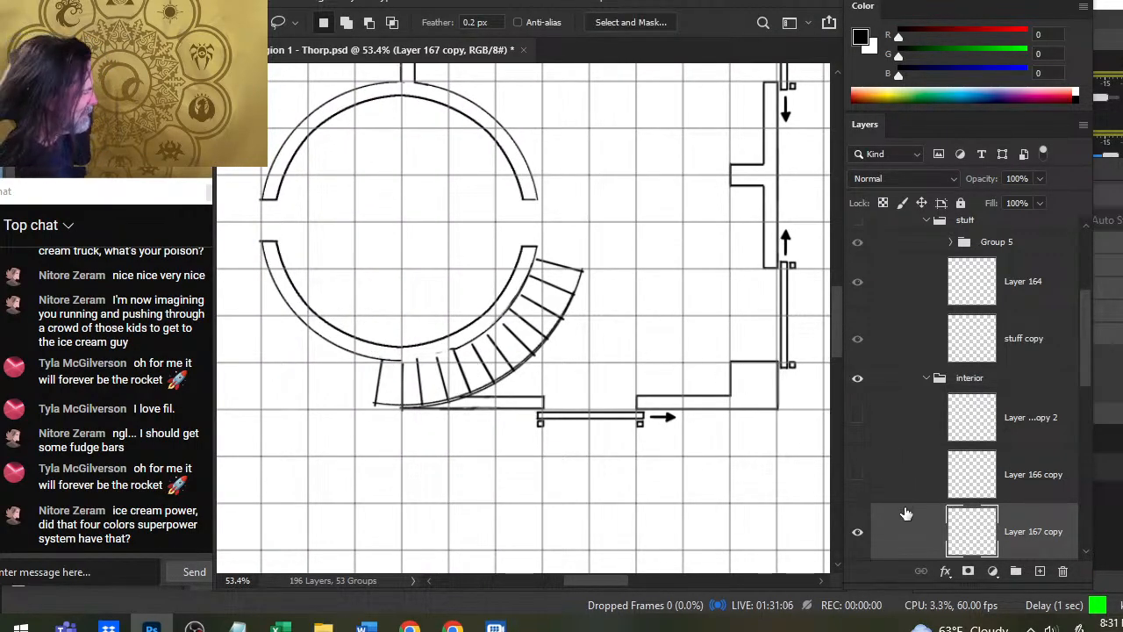
- Duplicate Layer 167 copy within the Thorp document as Layer 167 copy 2
scroll(1079, 372, down, 3)
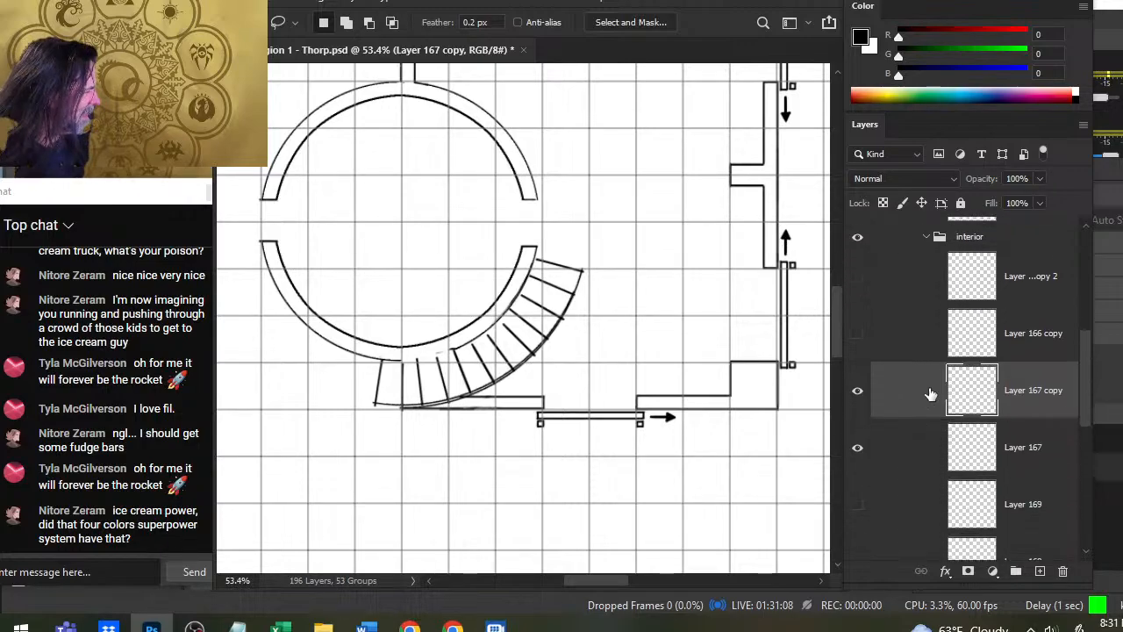
right_click(931, 394)
click(1036, 71)
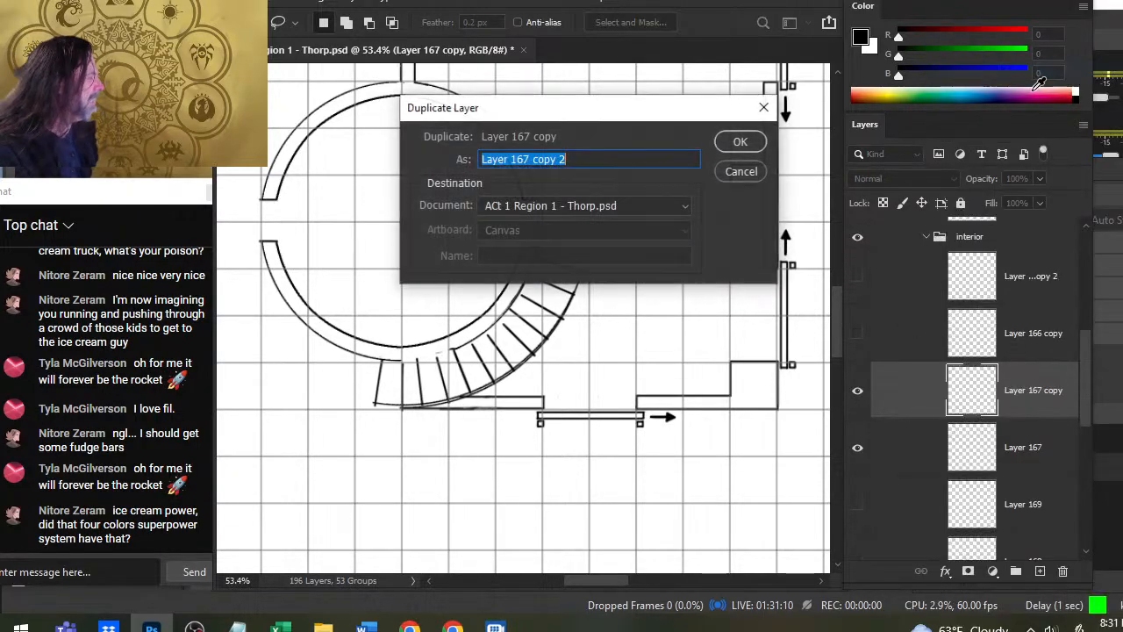
key(Return)
- Move Layer 167 copy and Layer 167 copy 2 together to the empty area below and left of the round room
ctrl+click(910, 464)
key(v)
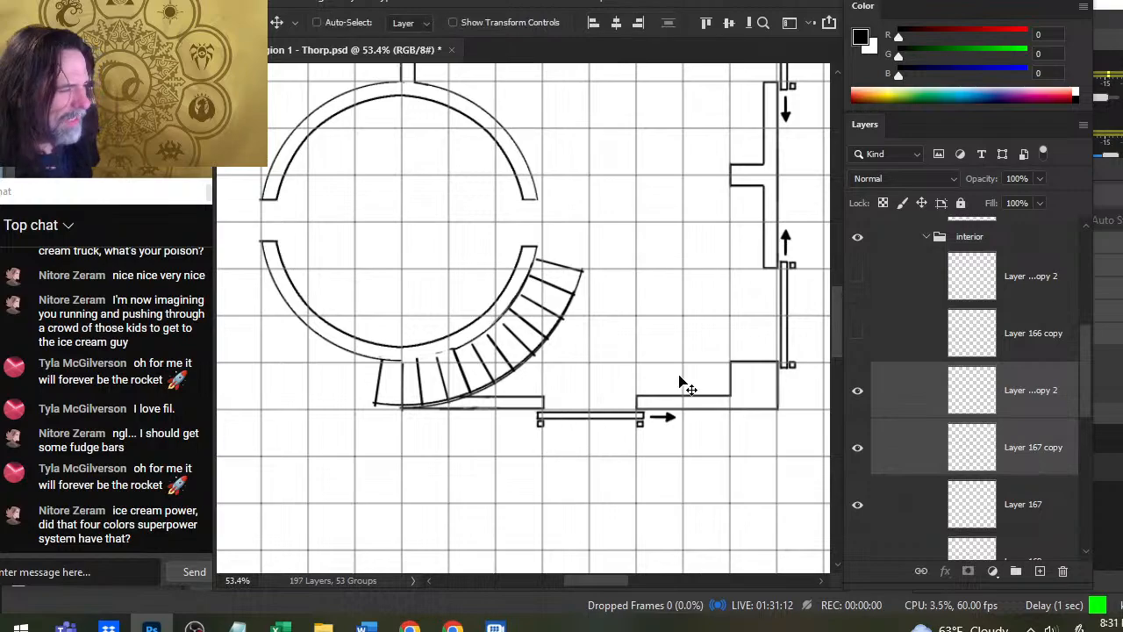
drag(681, 384, 491, 414)
scroll(641, 371, left, 3)
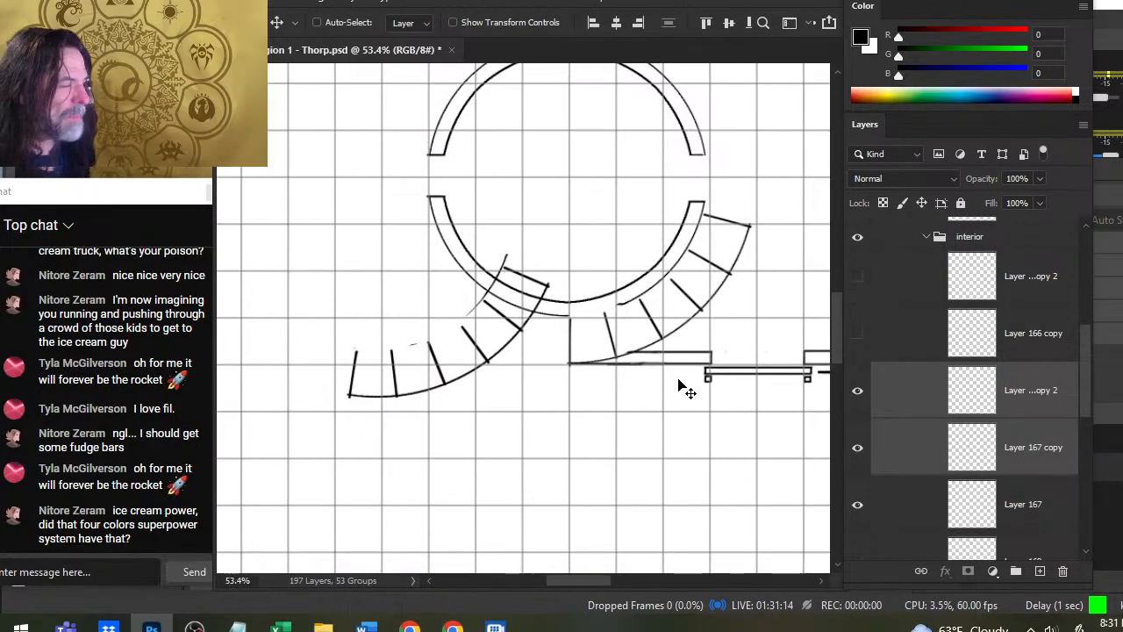
key(ctrl+z)
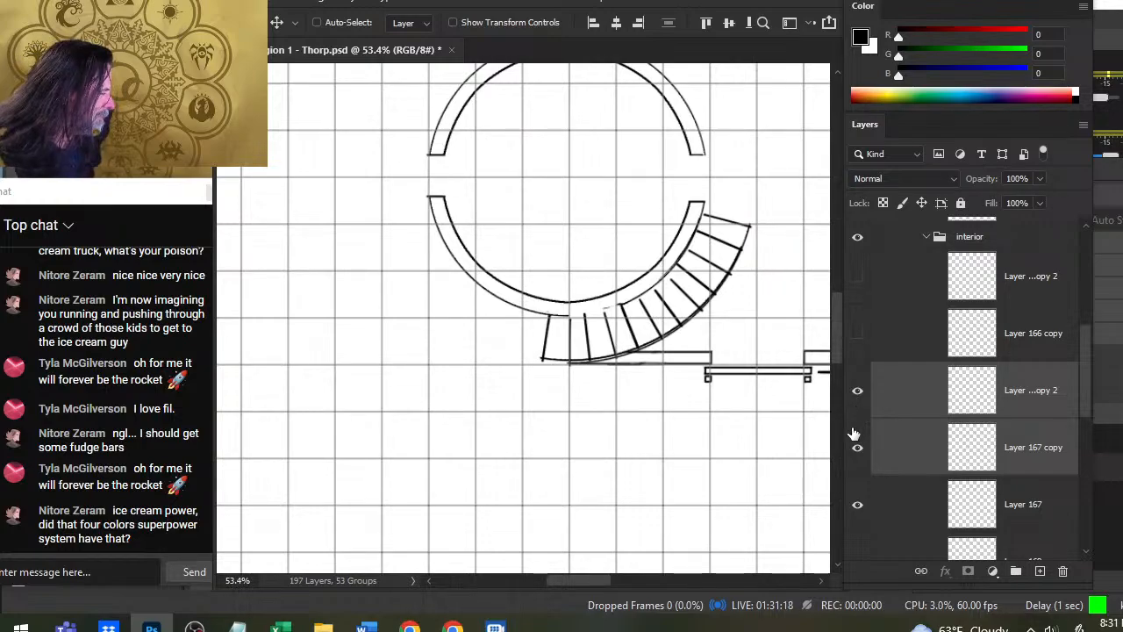
mouse_move(751, 367)
mouse_down()
mouse_move(559, 457)
mouse_move(542, 447)
mouse_up()
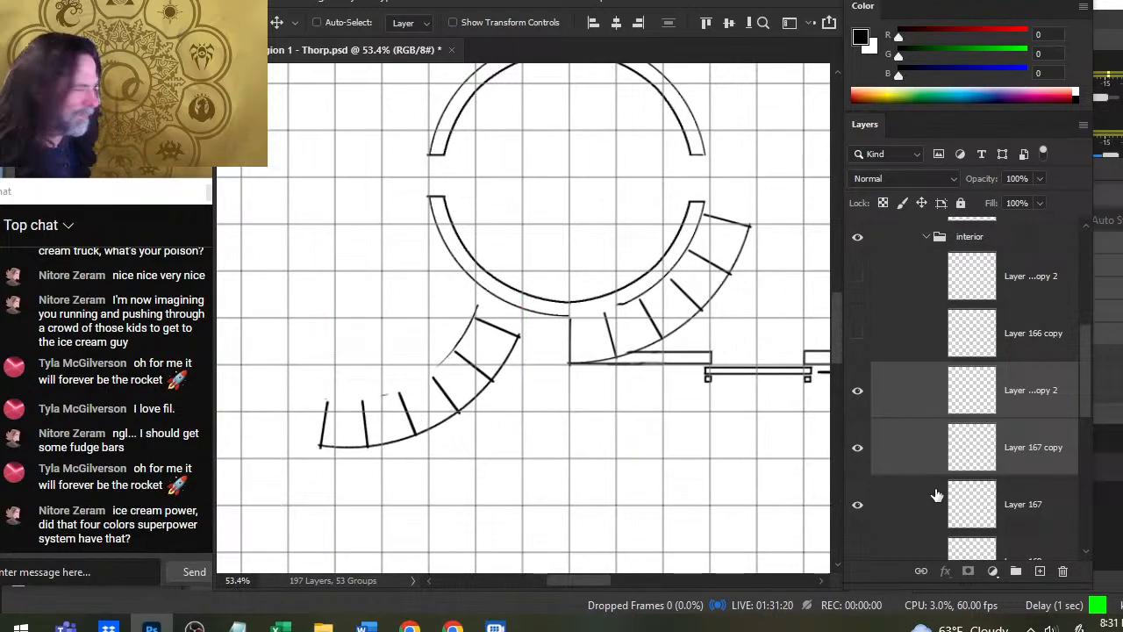
- Rotate Layer 167 copy 2 slightly clockwise with Free Transform
click(914, 411)
key(l)
right_click(669, 410)
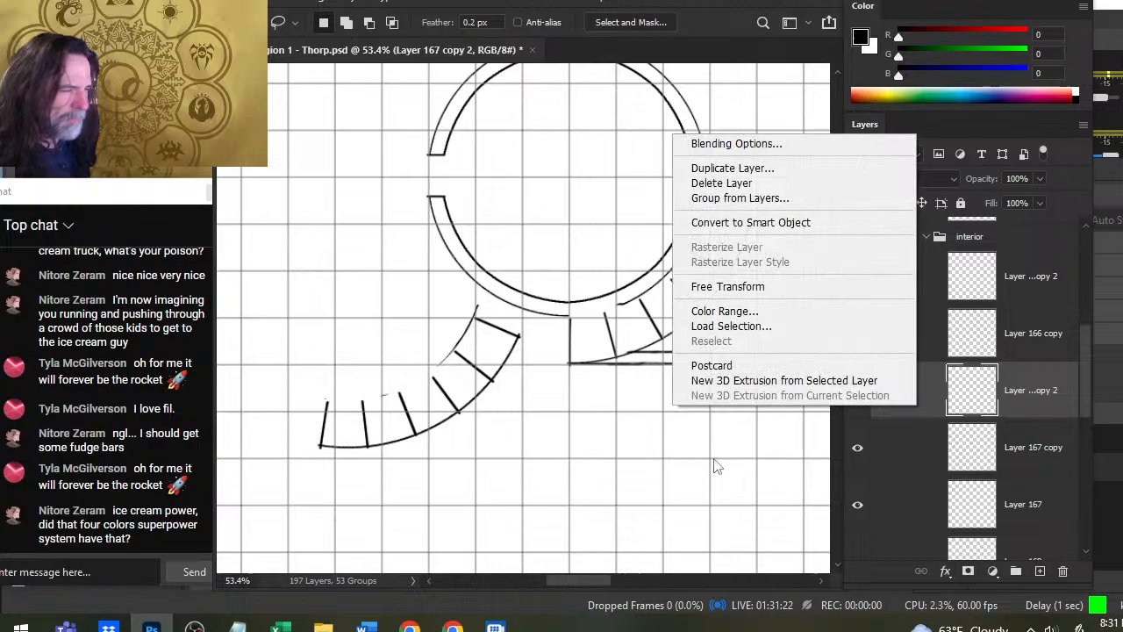
click(782, 281)
mouse_move(708, 226)
mouse_down()
mouse_move(698, 284)
mouse_move(669, 302)
mouse_up()
key(Return)
- Nudge Layer 167 copy 2 left and down until its outer arc continues the arc of Layer 167 copy
key(v)
key(Left)
key(Left)
key(Left)
key(Left)
key(Left)
key(Left)
key(Left)
key(Left)
key(Left)
key(Left)
key(Left)
key(Left)
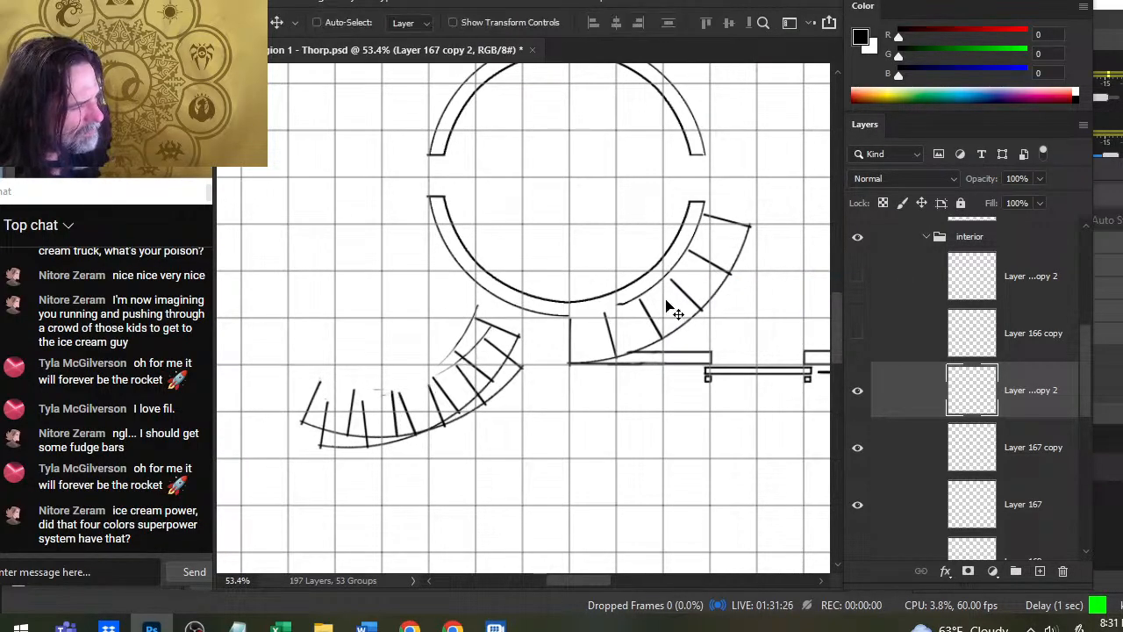
key(Left)
key(Left)
key(Left)
key(Left)
key(Left)
key(Left)
key(Left)
key(Left)
key(Left)
key(Left)
key(Left)
key(Left)
key(Left)
key(Left)
key(Left)
key(Left)
key(Left)
key(Left)
key(Left)
key(Left)
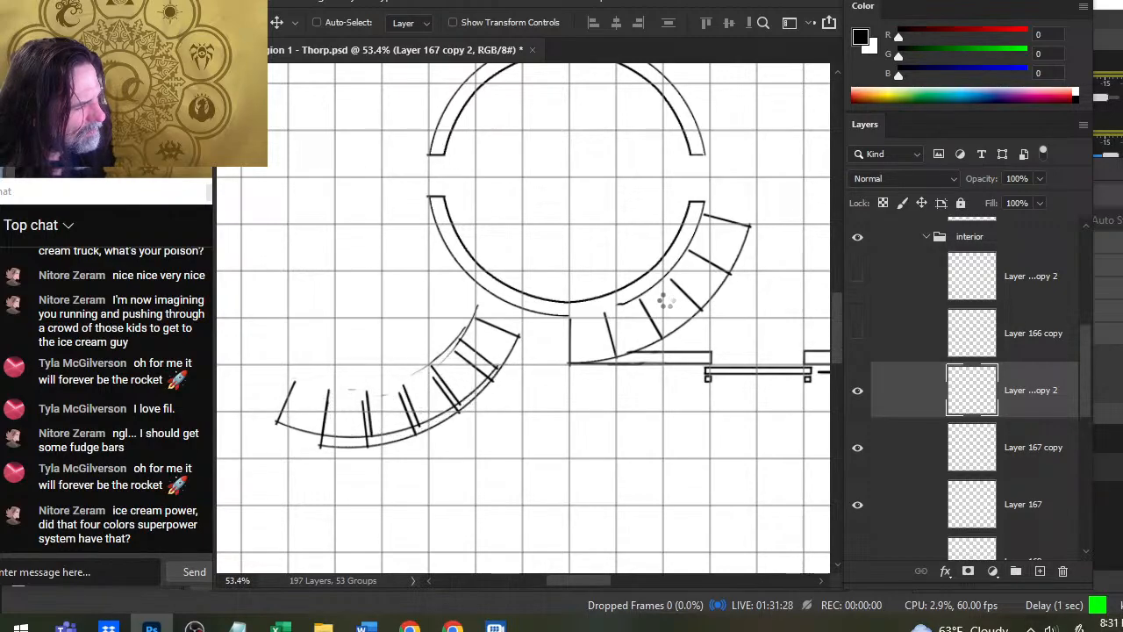
key(Left)
key(Left)
key(Left)
key(Left)
key(Left)
key(Left)
key(Left)
key(Left)
key(Left)
key(Left)
key(Left)
key(Left)
key(Left)
key(Left)
key(Down)
key(Down)
key(Down)
key(Down)
key(Down)
key(Down)
key(Down)
key(Down)
key(Down)
key(Down)
key(Down)
key(Down)
key(Down)
key(Down)
key(Down)
key(Down)
key(Down)
key(Down)
key(Down)
key(Down)
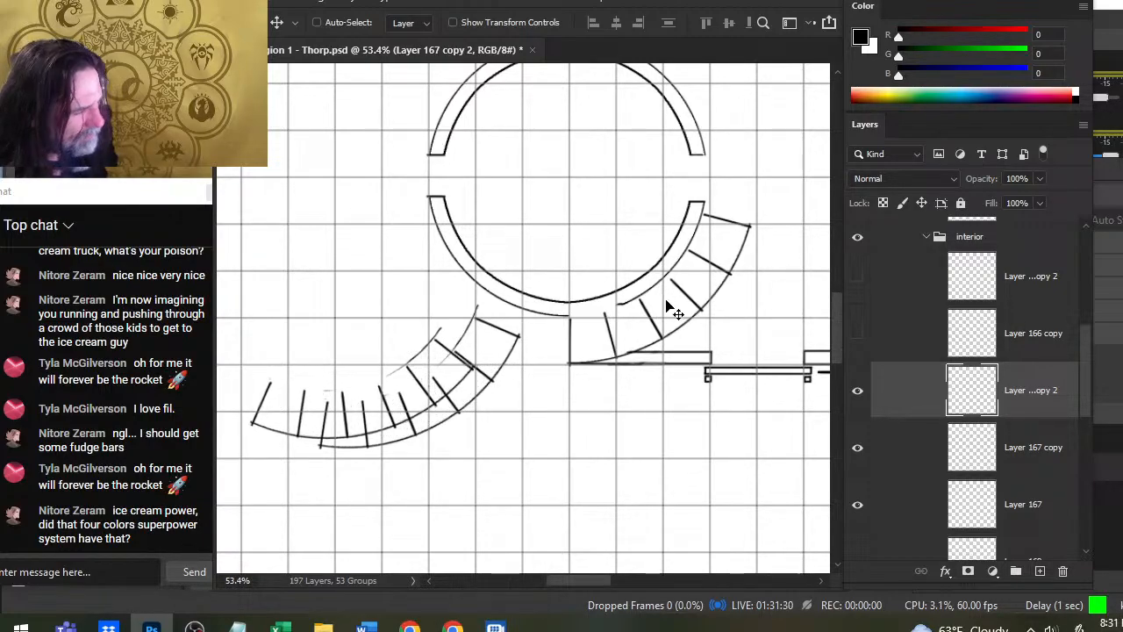
key(Down)
key(Down)
key(Down)
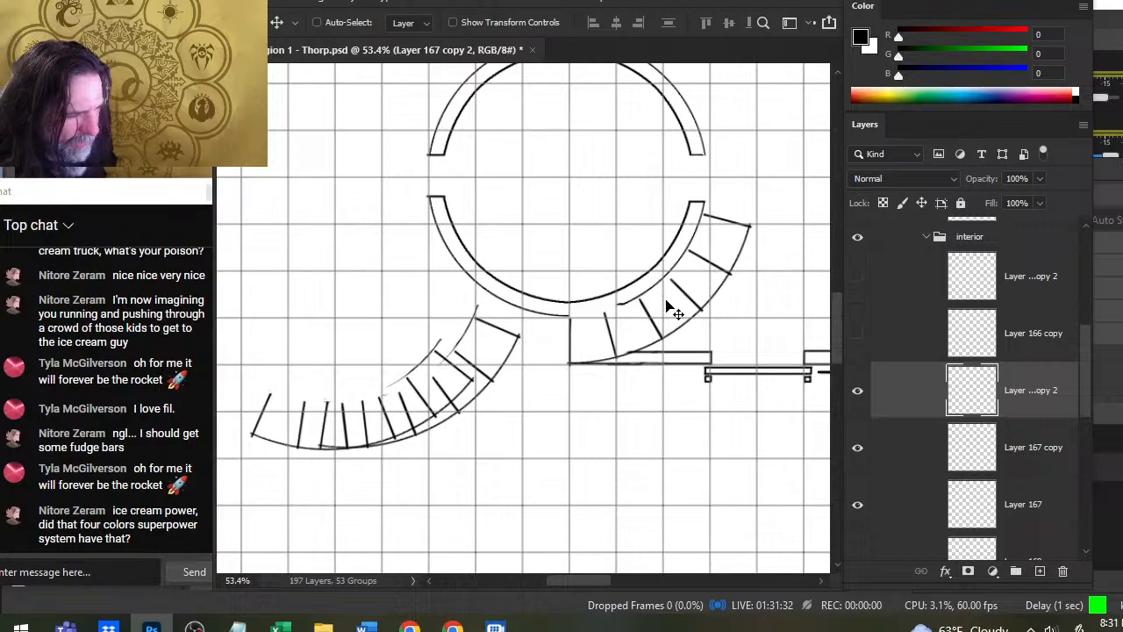
- Undo the nudges and rotation of Layer 167 copy 2 and the move of both stair layers
key(l)
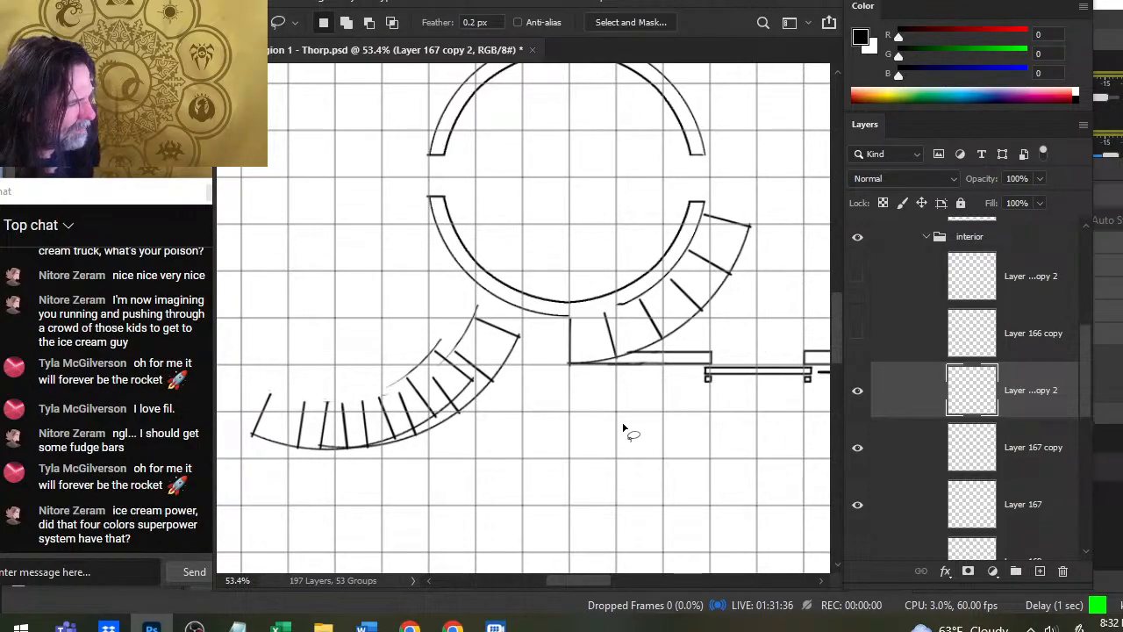
key(Delete)
key(ctrl+z)
key(ctrl+z)
key(ctrl+z)
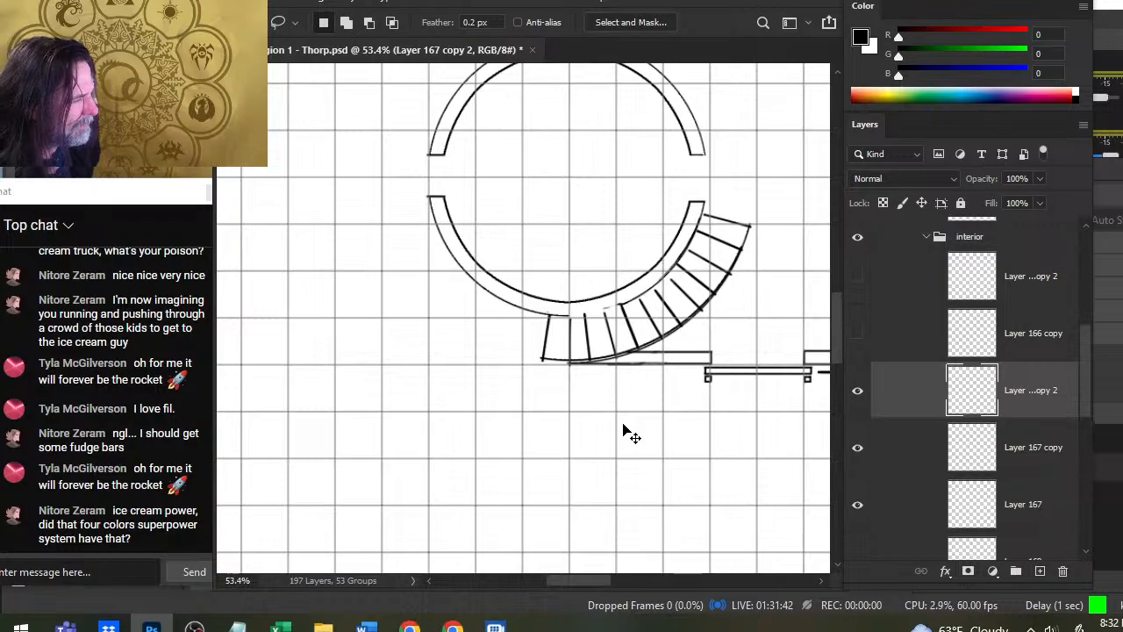
- Nudge Layer 167 copy 2 in small amounts in all directions to test its alignment with the staircase lines beneath
key(v)
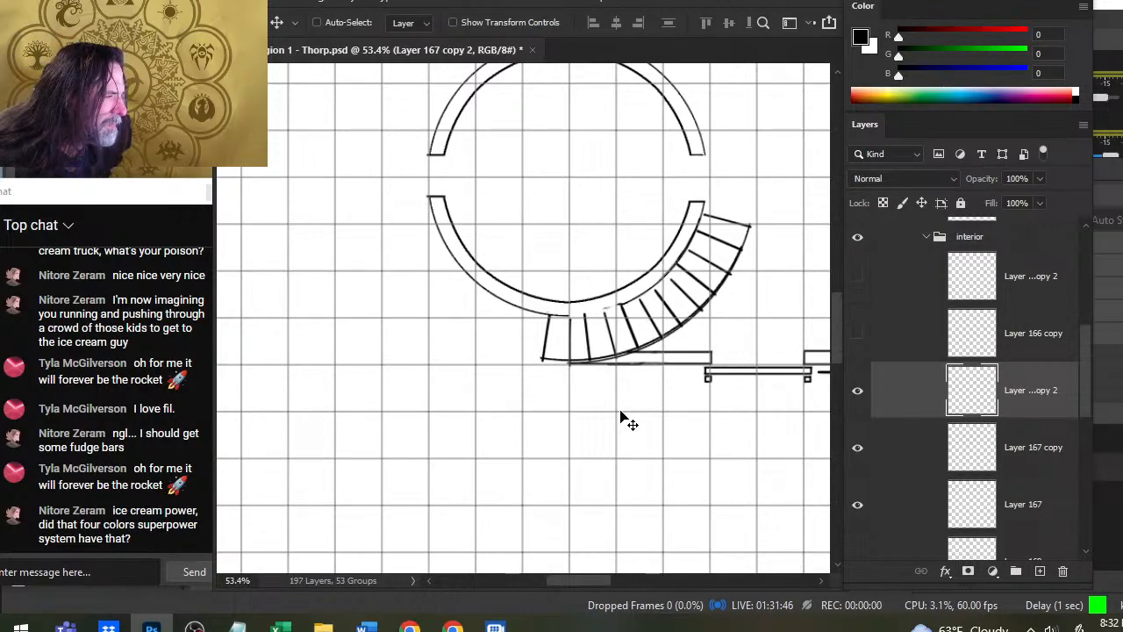
key(Left)
key(Down)
key(Down)
key(Down)
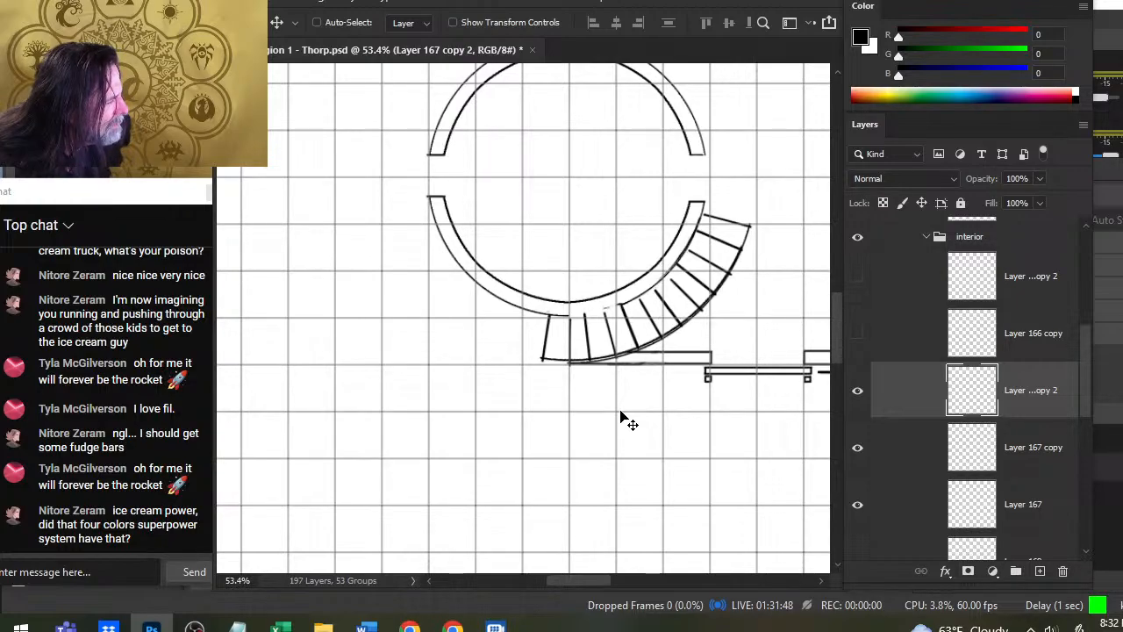
key(Down)
key(Down)
key(Up)
key(Up)
key(Up)
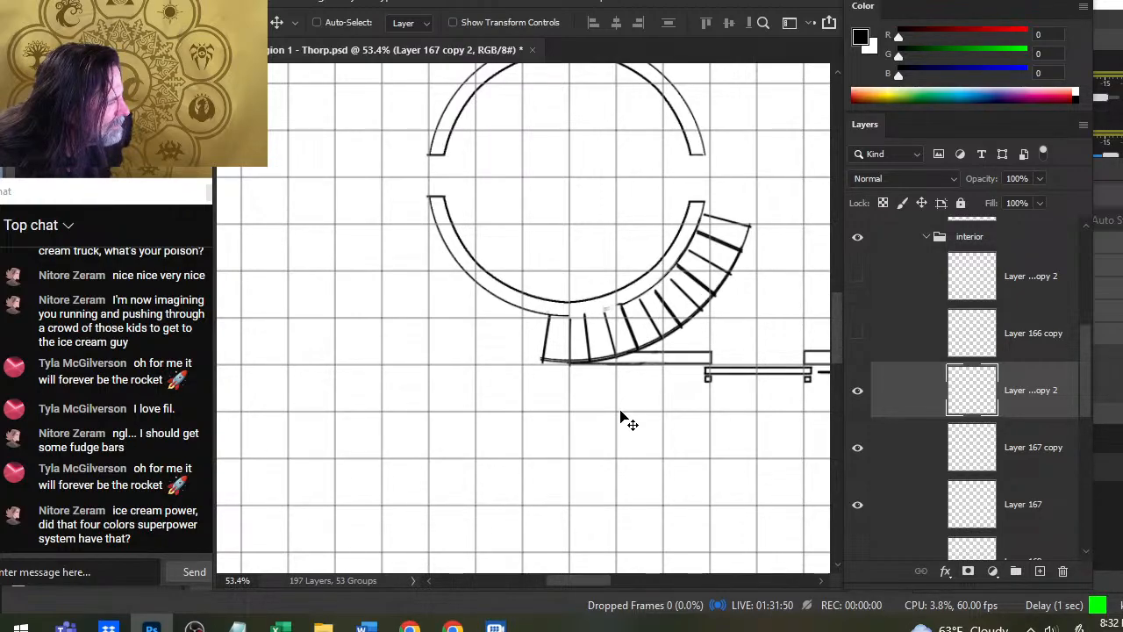
key(Down)
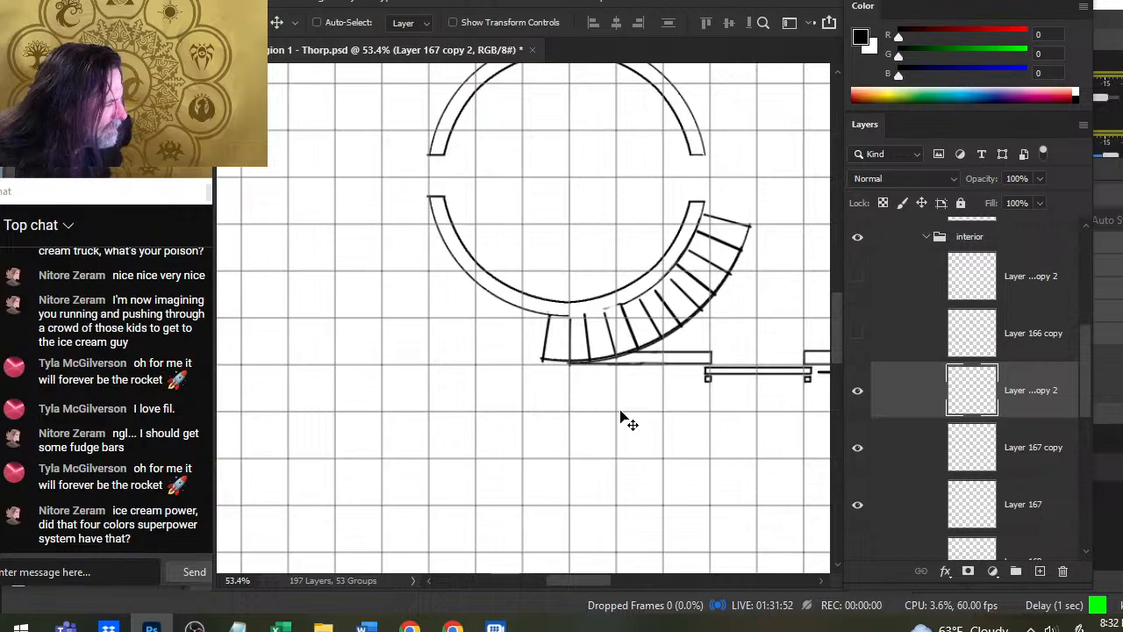
key(Right)
key(Left)
key(Down)
key(Up)
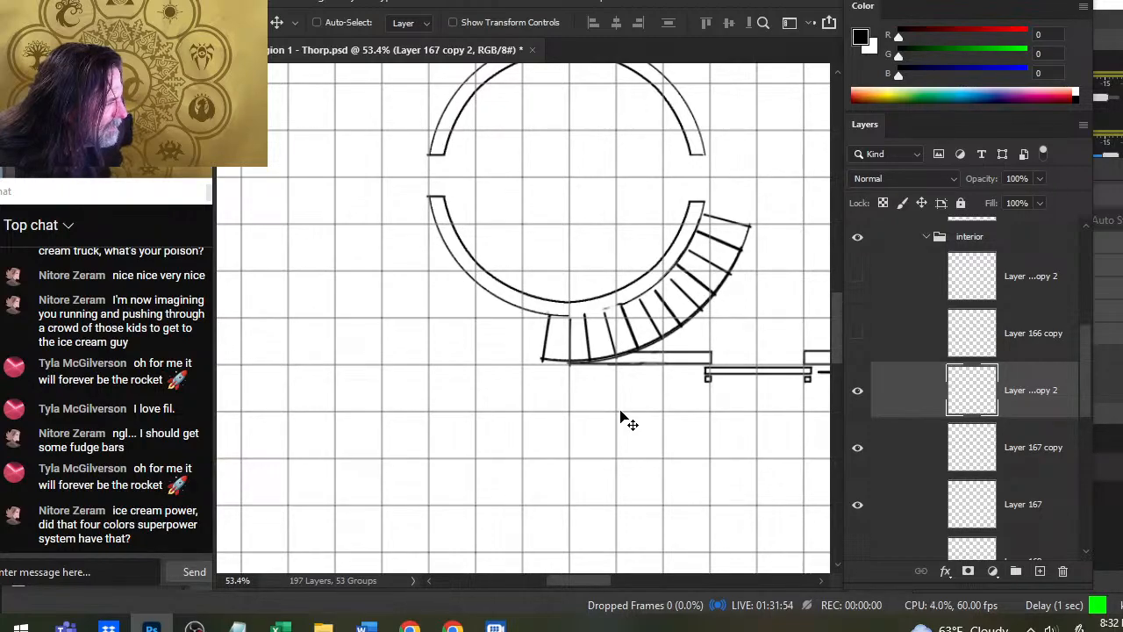
key(Down)
key(Right)
key(Right)
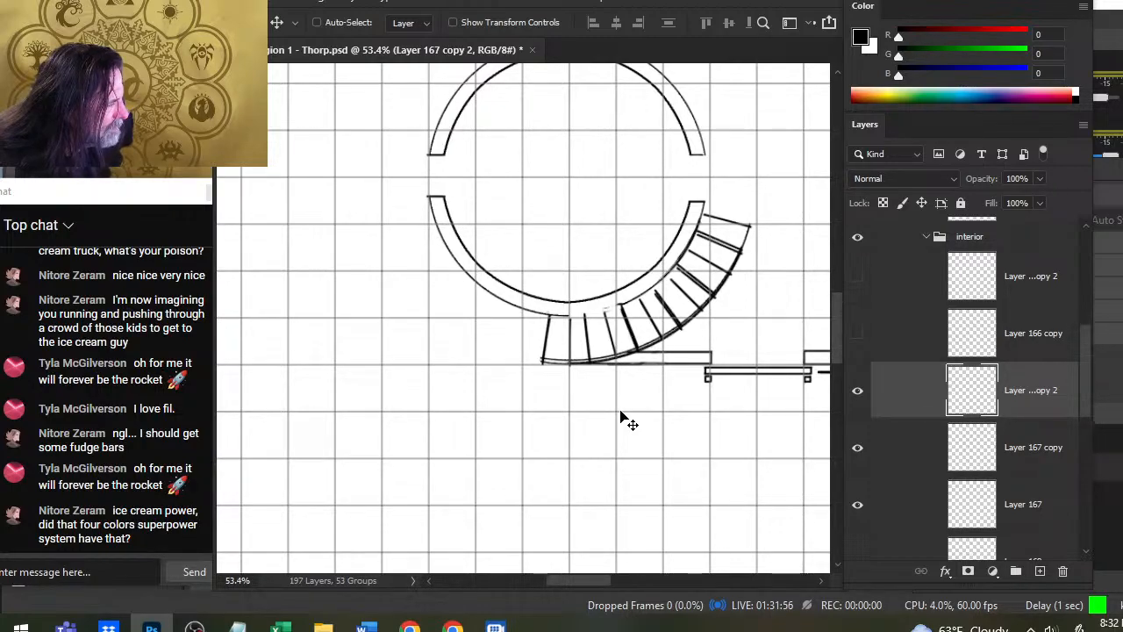
key(Left)
key(Left)
key(Up)
key(Up)
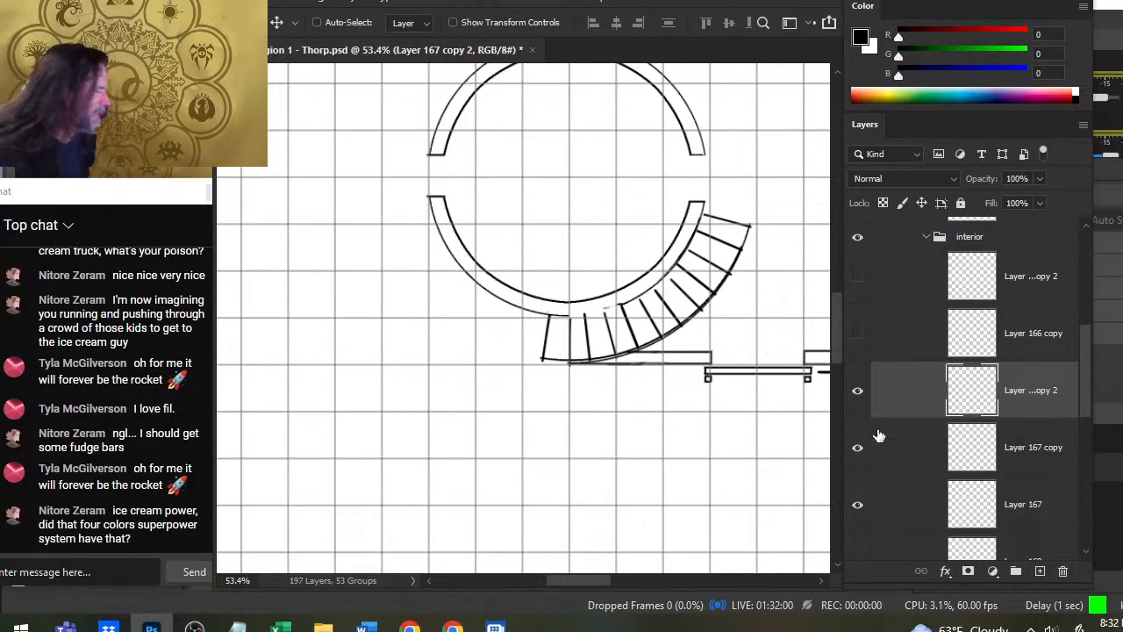
- Toggle the visibility of Layer 167 and its two copies to compare their lines, and delete Layer 167 copy 2
click(857, 392)
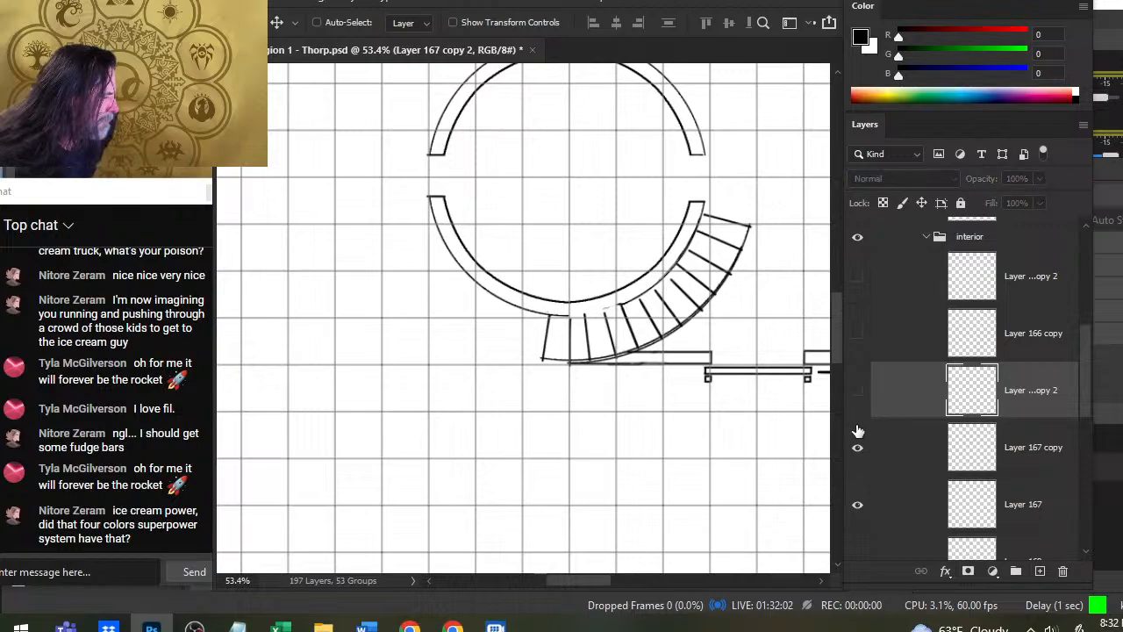
click(858, 449)
click(857, 507)
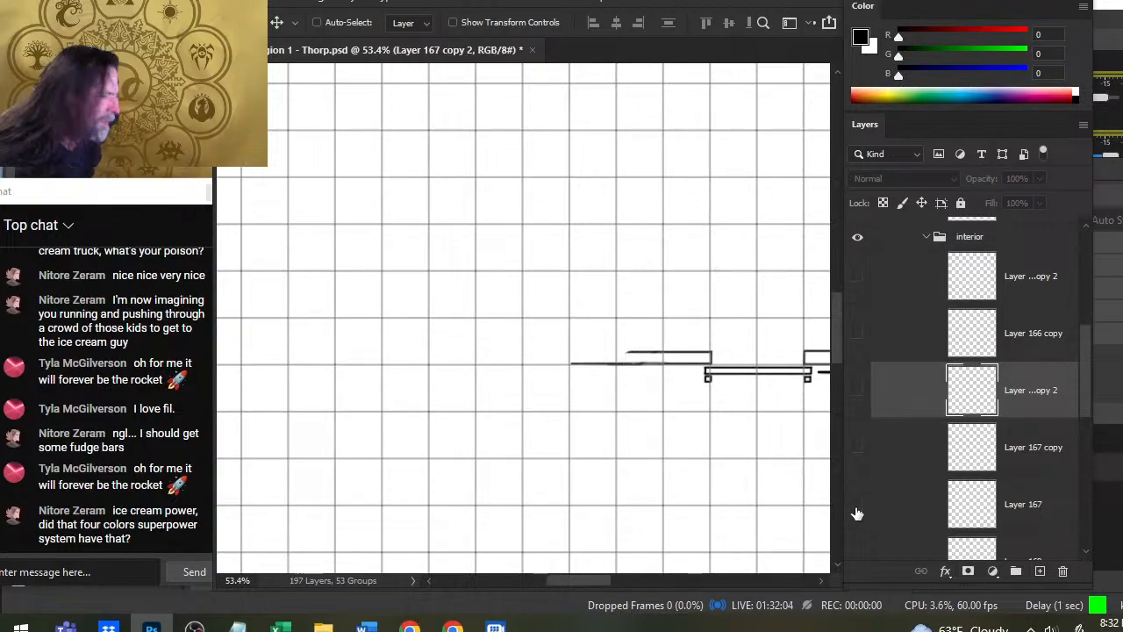
click(858, 507)
click(857, 450)
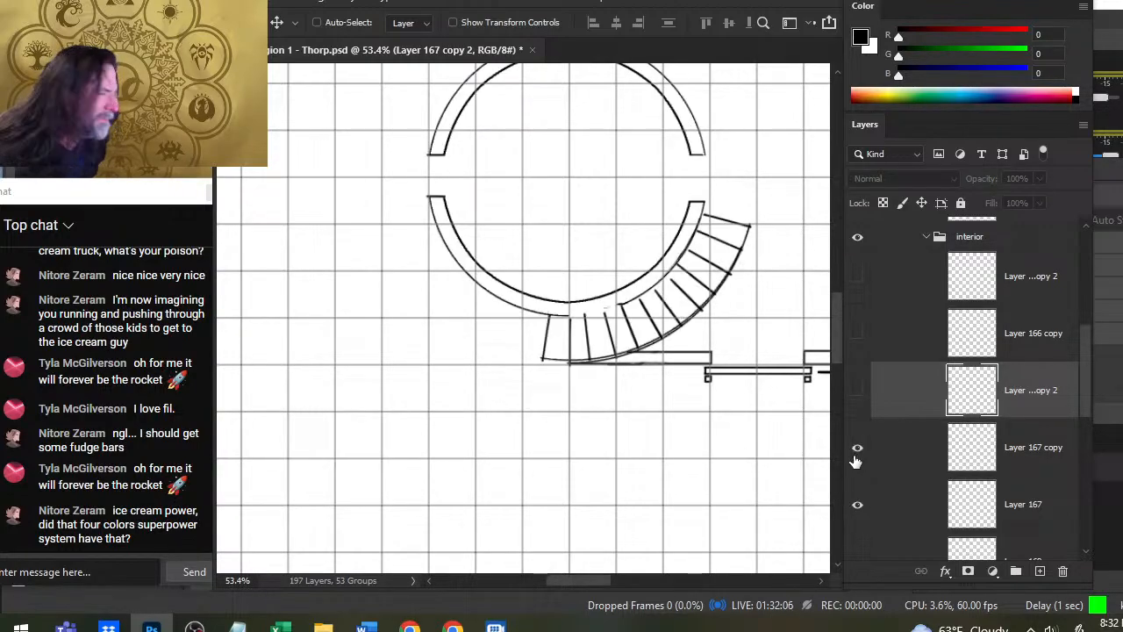
click(859, 402)
click(859, 402)
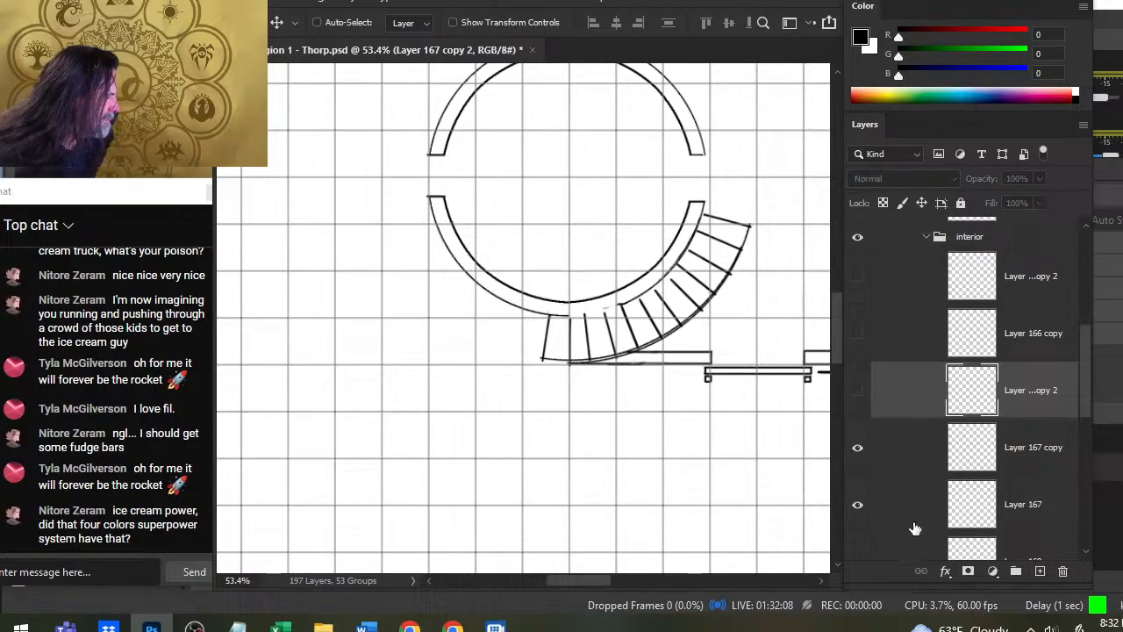
key(Delete)
- Toggle Layer 166 copy and Layer 167 copy to compare the large outer circle with the staircase's curve around the round room
click(857, 335)
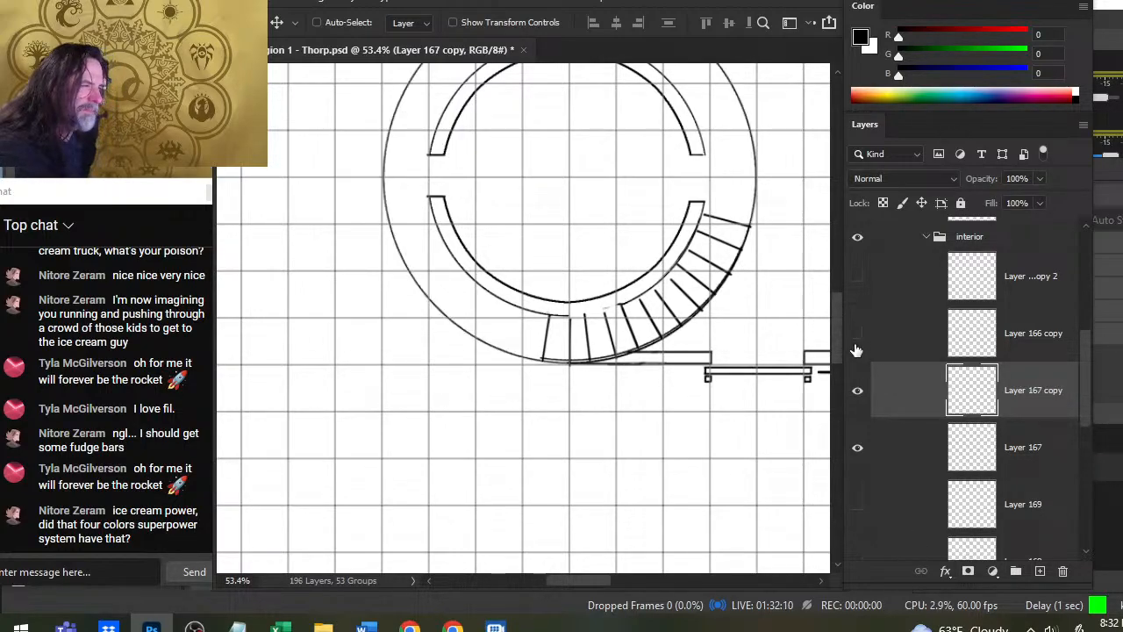
click(857, 350)
click(857, 391)
click(858, 391)
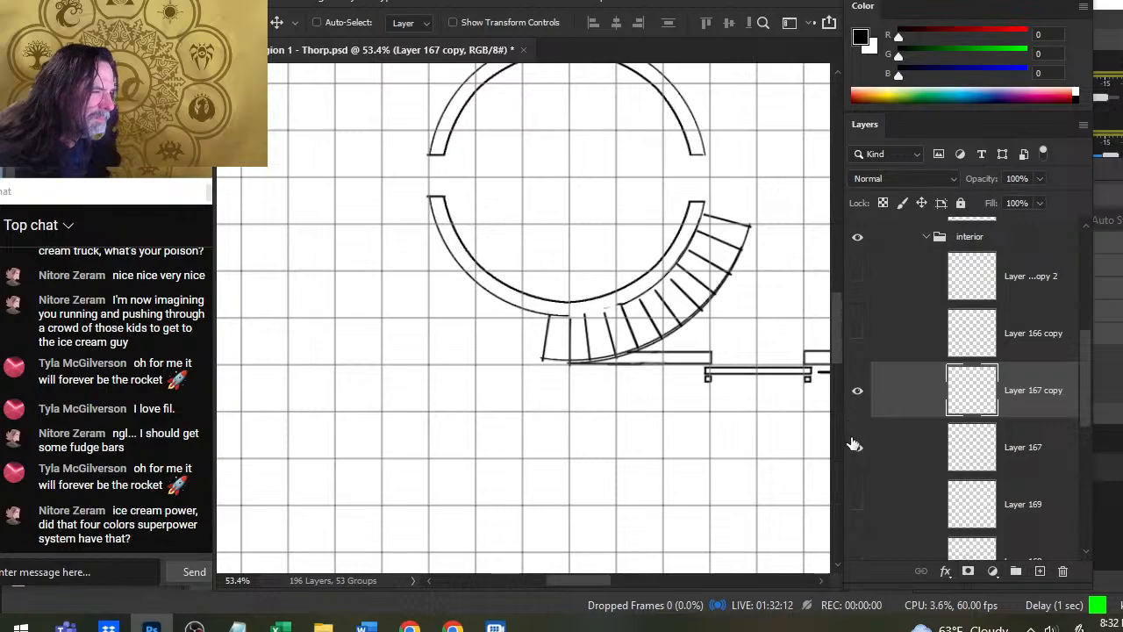
click(858, 335)
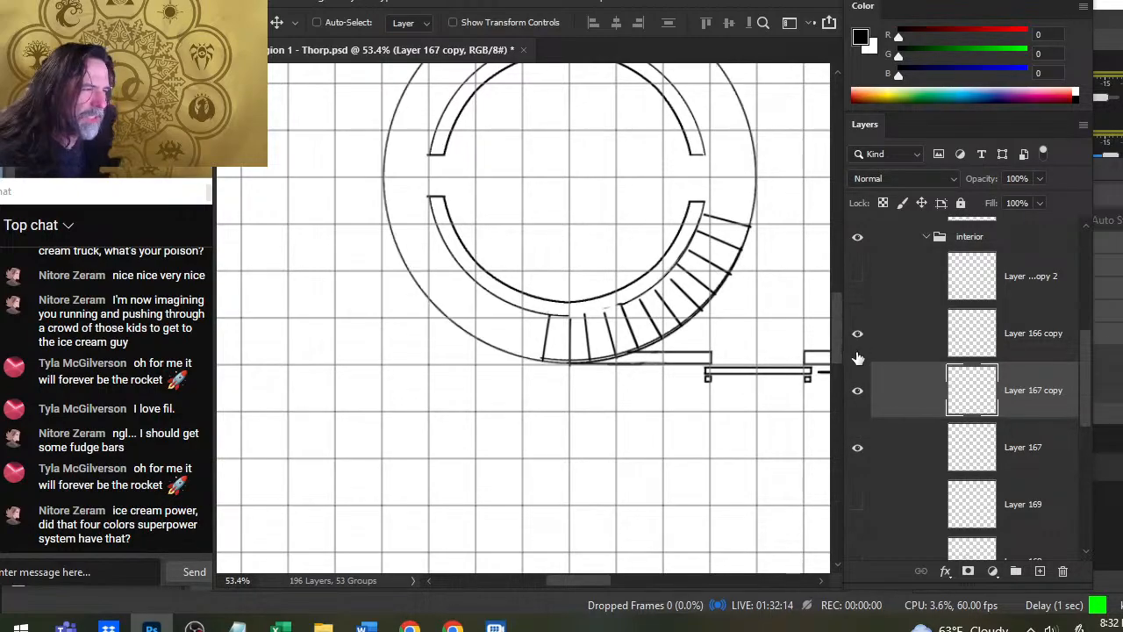
click(857, 361)
key(z)
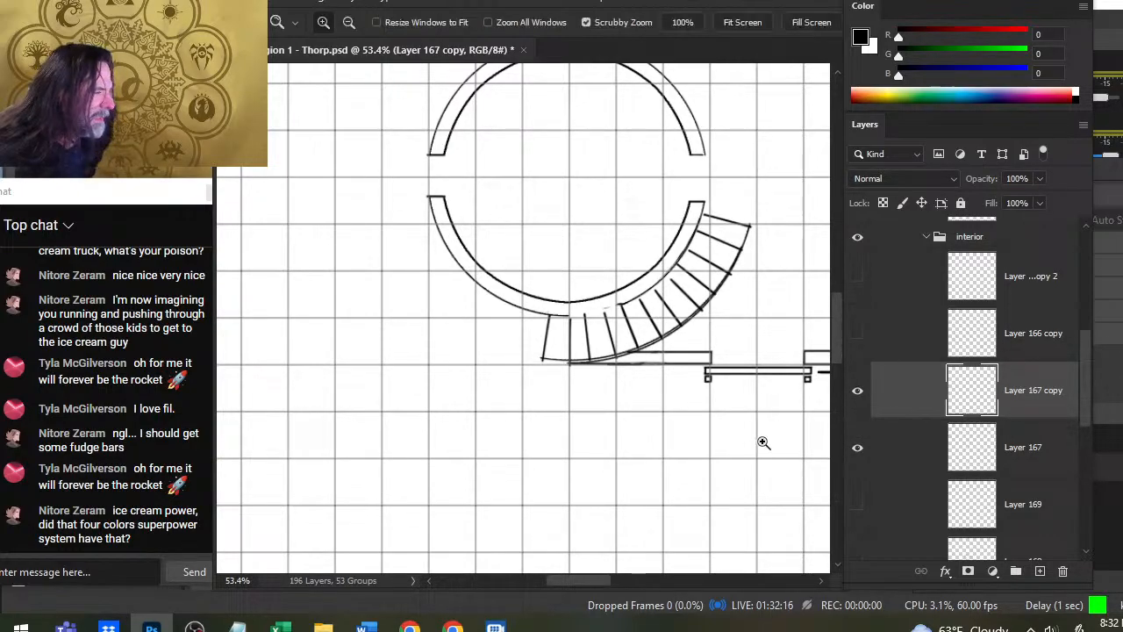
drag(762, 444, 674, 454)
drag(720, 412, 611, 338)
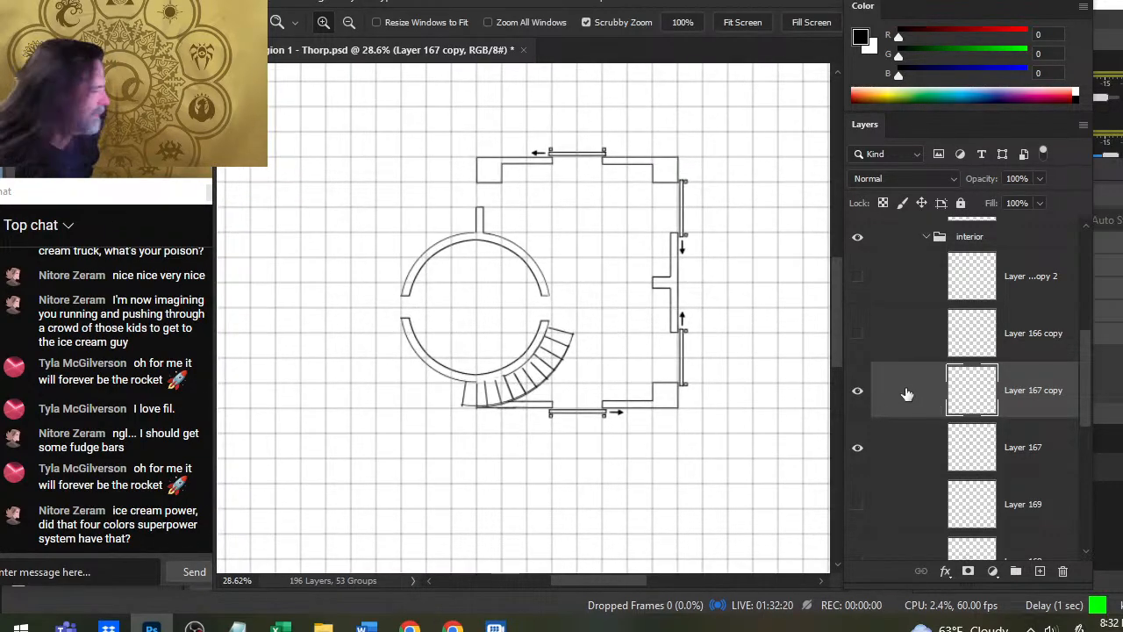
- Show Layer 166 copy with the large outer circle, keep Layer 167 copy visible, and lower Layer 167's opacity to about 43%
click(858, 334)
click(858, 391)
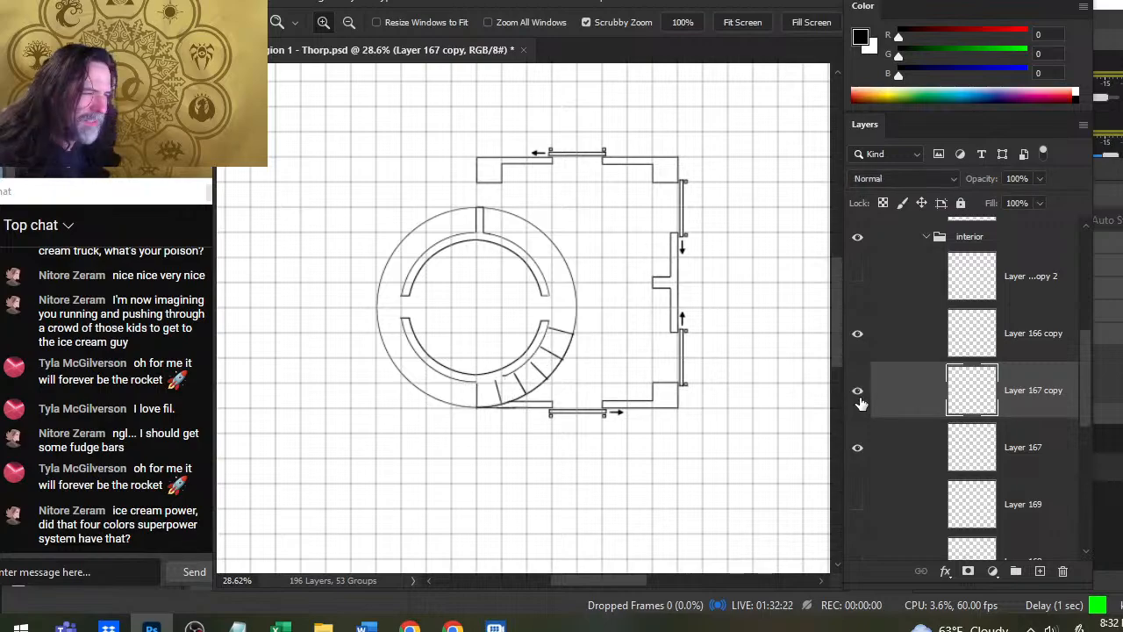
click(859, 395)
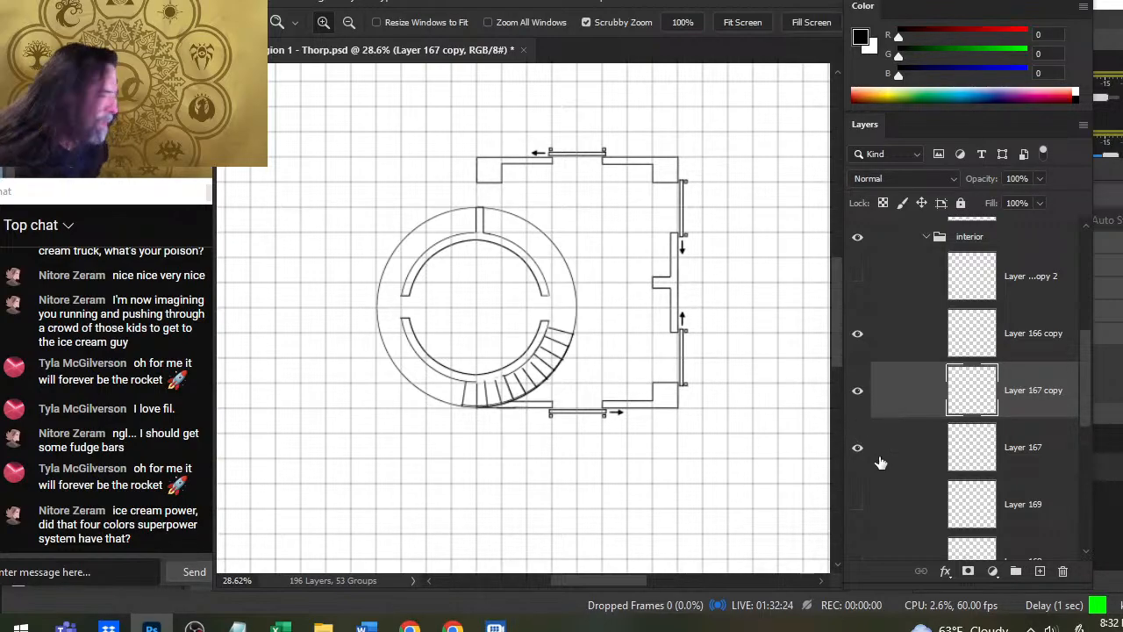
click(895, 430)
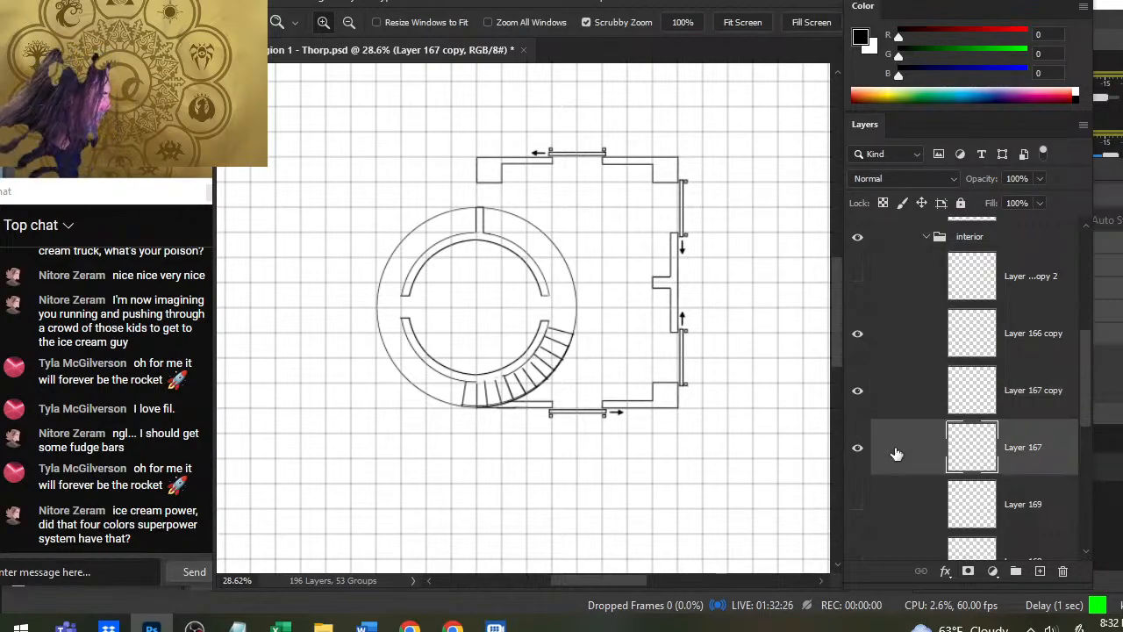
click(1040, 179)
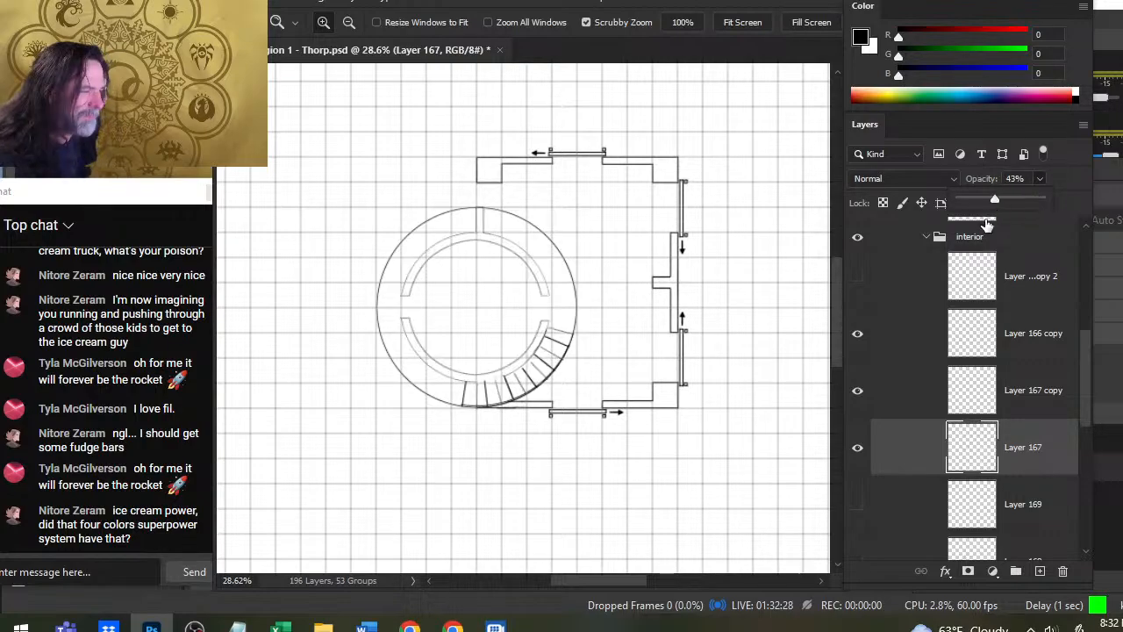
- Duplicate Layer 167 copy and place the duplicate between Layer 167 copy and Layer 167 in the layer order
right_click(906, 391)
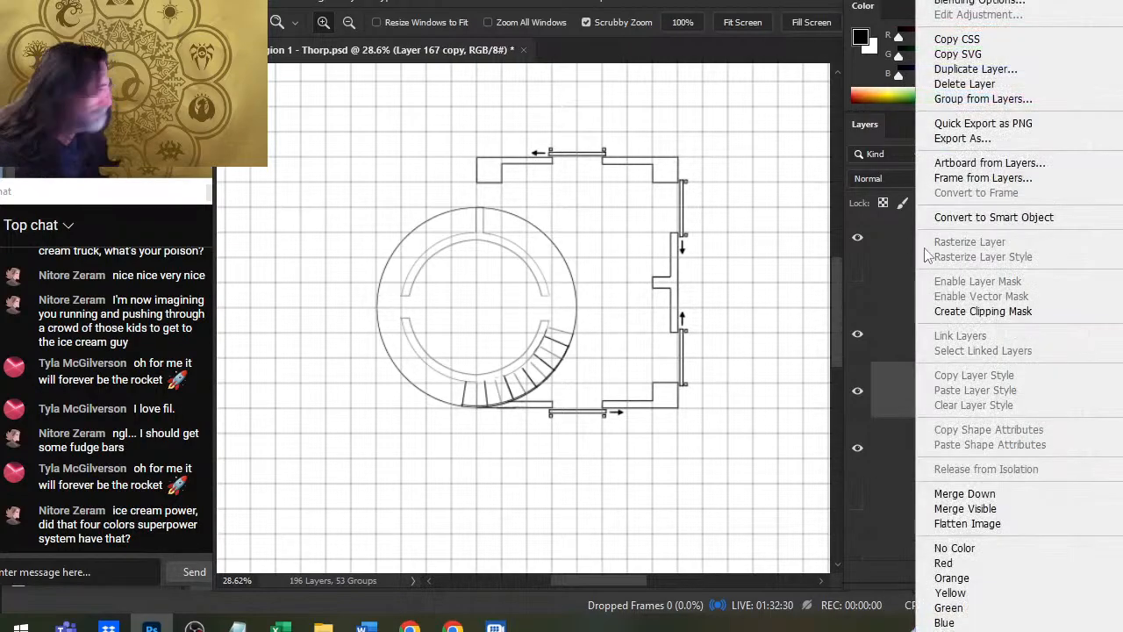
click(974, 68)
key(Return)
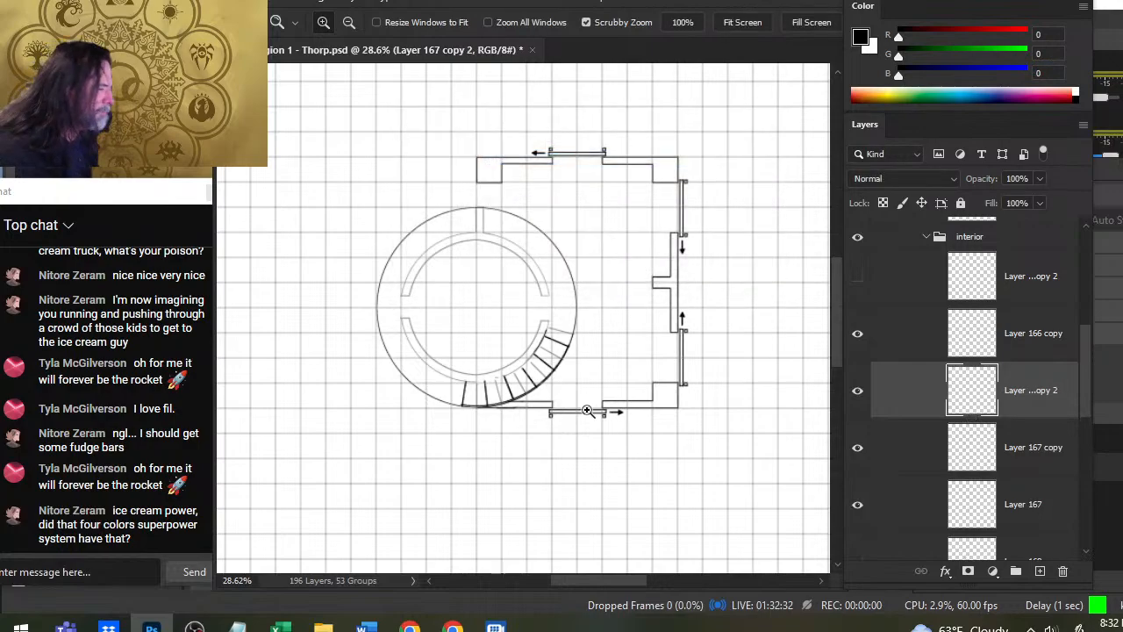
drag(903, 439, 893, 491)
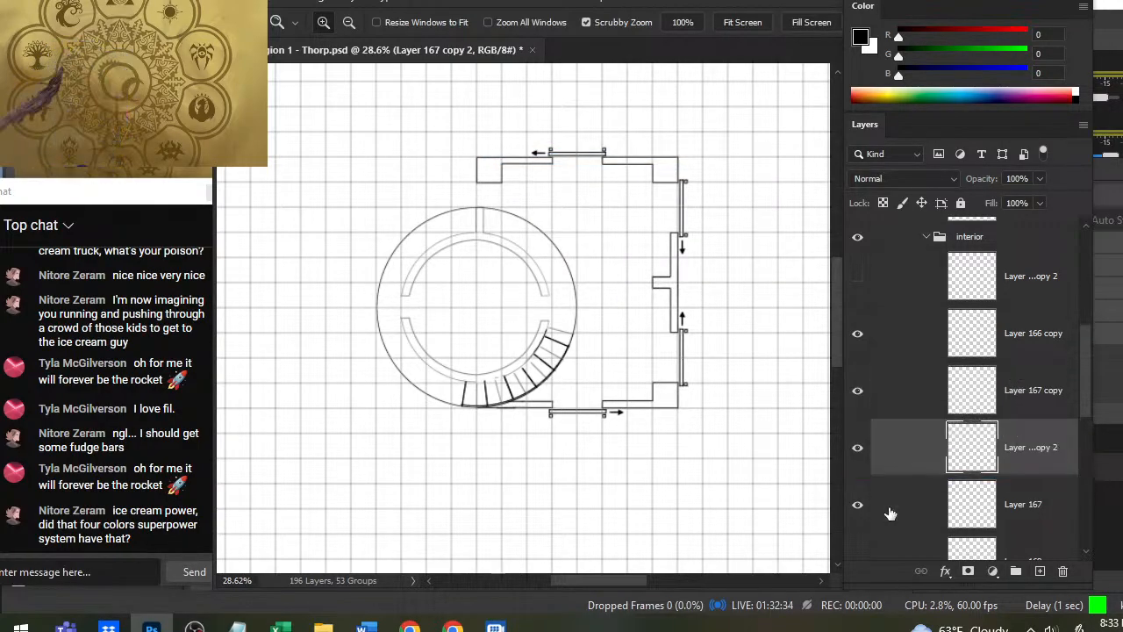
- Free-transform Layer 167 copy 2, rotating it about -7.3 degrees and moving it so its steps fall between those of Layer 167 copy
drag(456, 365, 494, 376)
key(l)
right_click(577, 341)
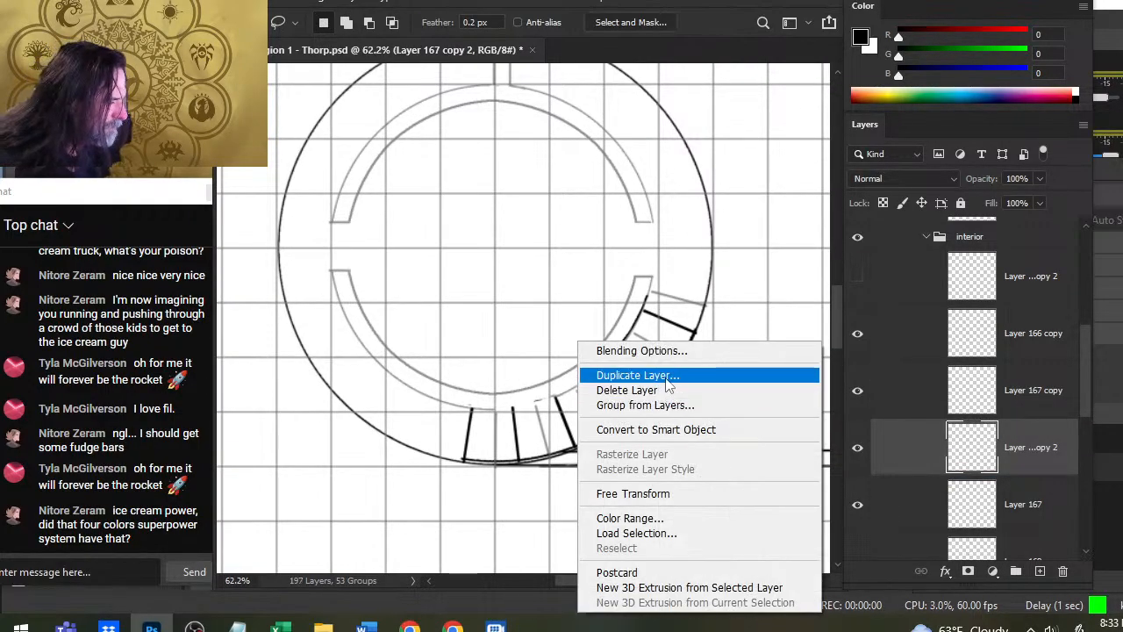
click(641, 494)
drag(653, 200, 563, 197)
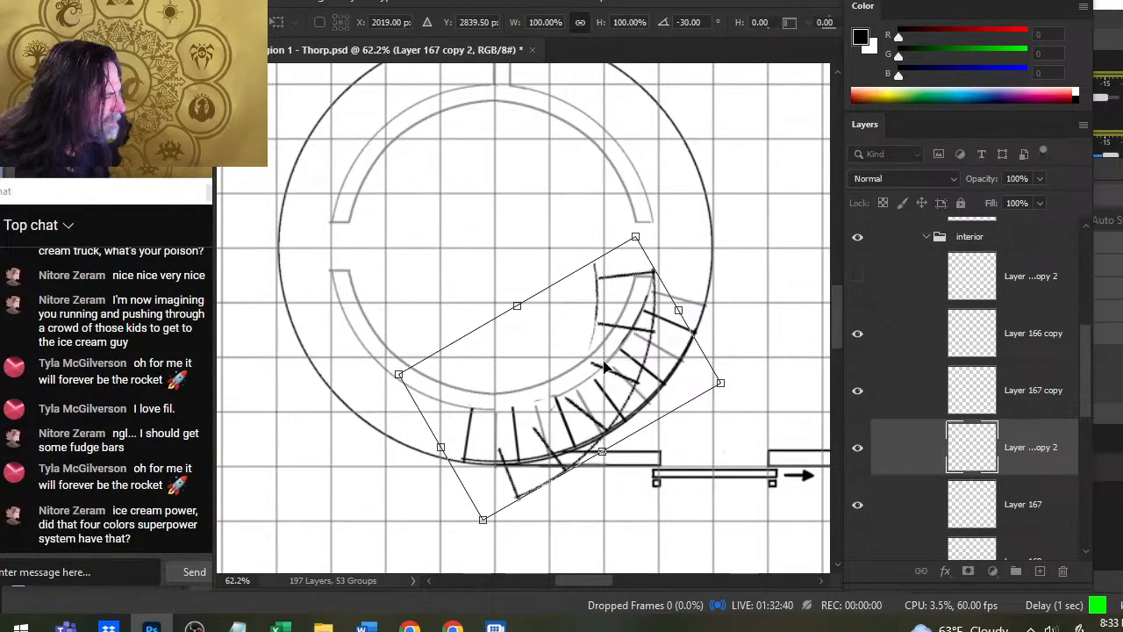
drag(605, 367, 638, 388)
drag(674, 208, 754, 376)
drag(658, 443, 681, 395)
drag(740, 270, 646, 182)
drag(667, 298, 654, 325)
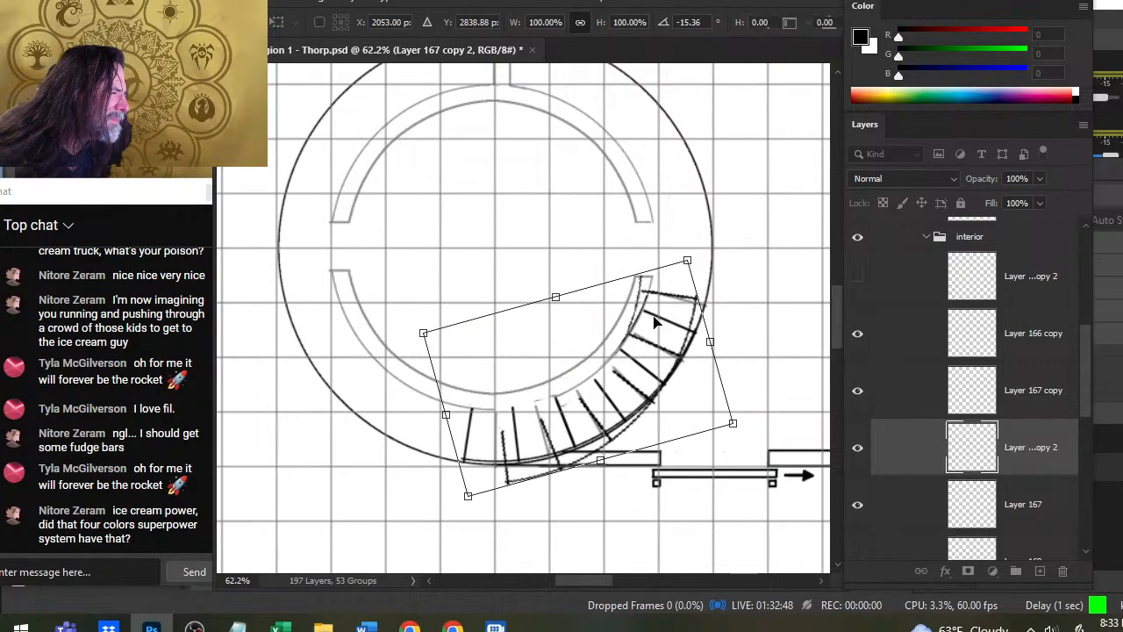
drag(706, 172, 729, 191)
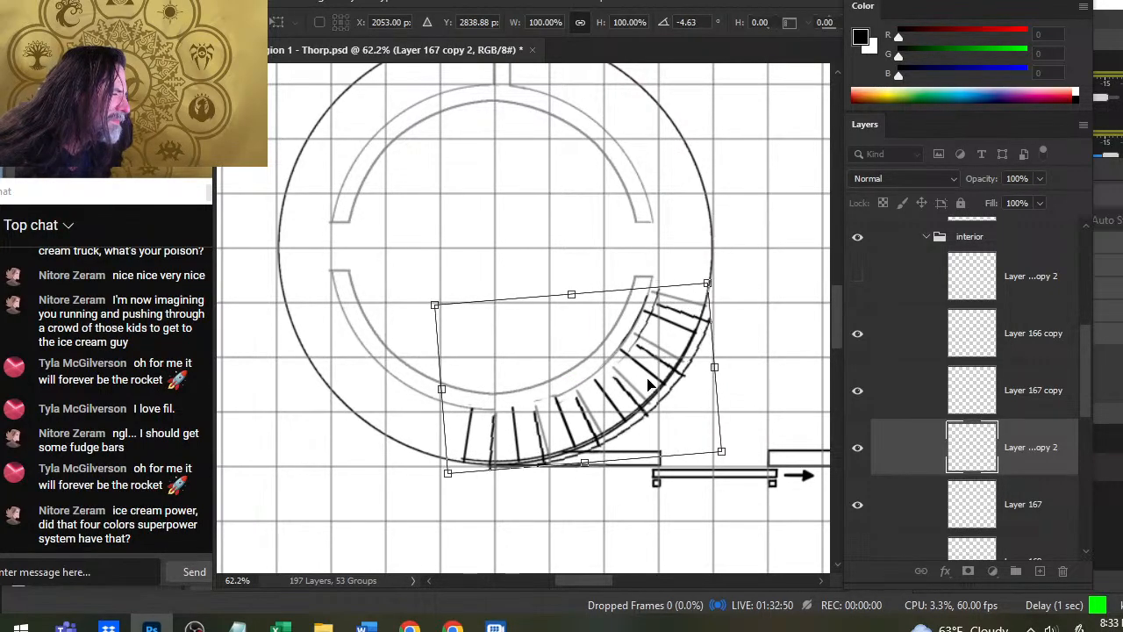
drag(649, 385, 665, 365)
drag(746, 312, 744, 296)
drag(654, 375, 657, 378)
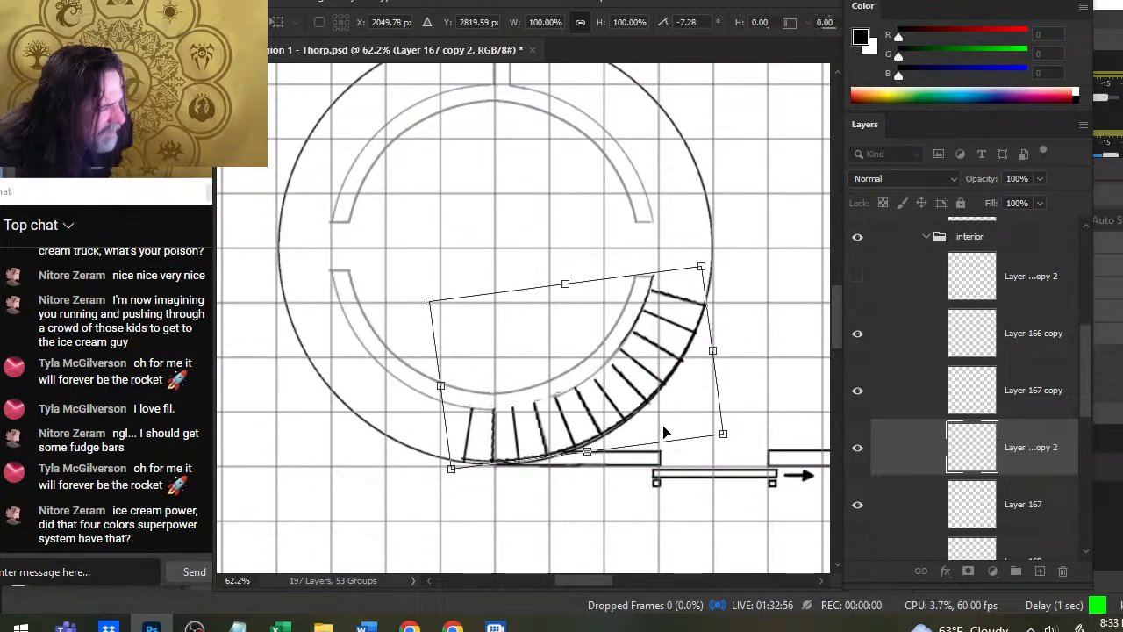
key(Return)
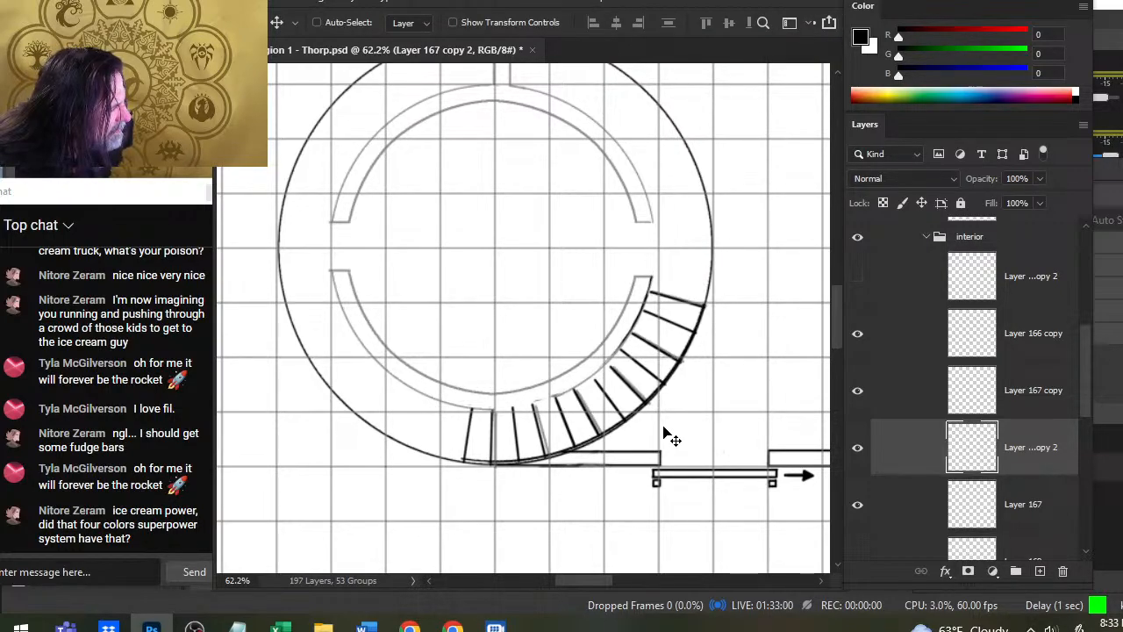
- Nudge Layer 167 copy 2 in small amounts until its steps and outer arc line up with the large circle
key(Left)
key(Left)
key(Down)
key(Down)
key(Left)
key(Left)
key(Down)
key(Down)
key(Down)
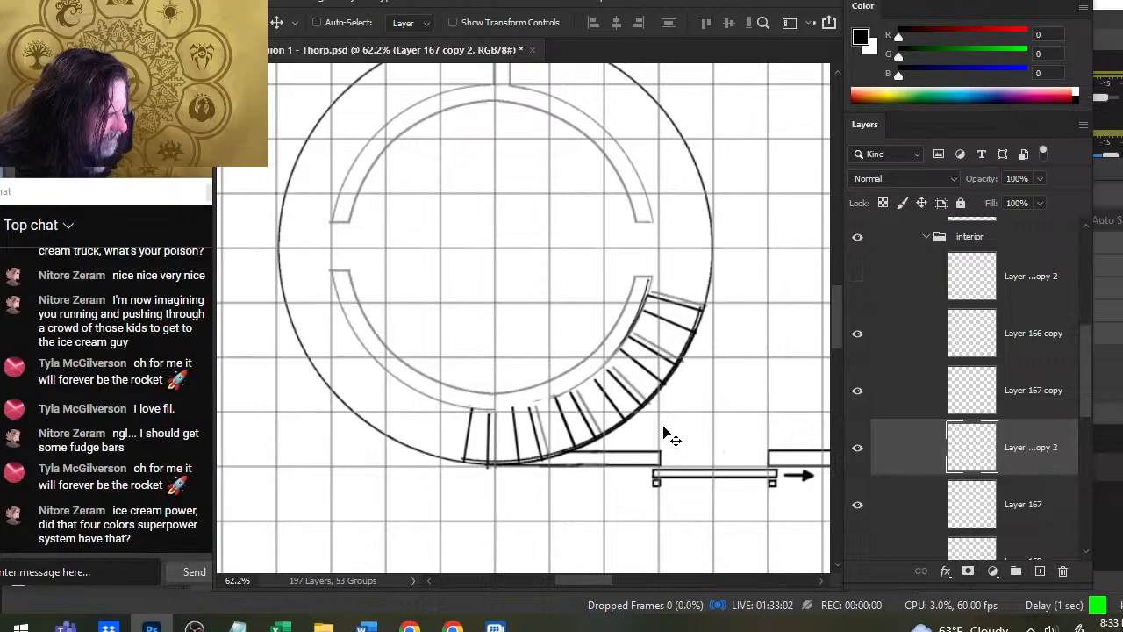
key(Up)
key(Up)
key(Up)
key(Up)
key(Right)
key(Right)
key(Right)
key(Right)
key(Right)
key(Right)
key(Right)
key(Right)
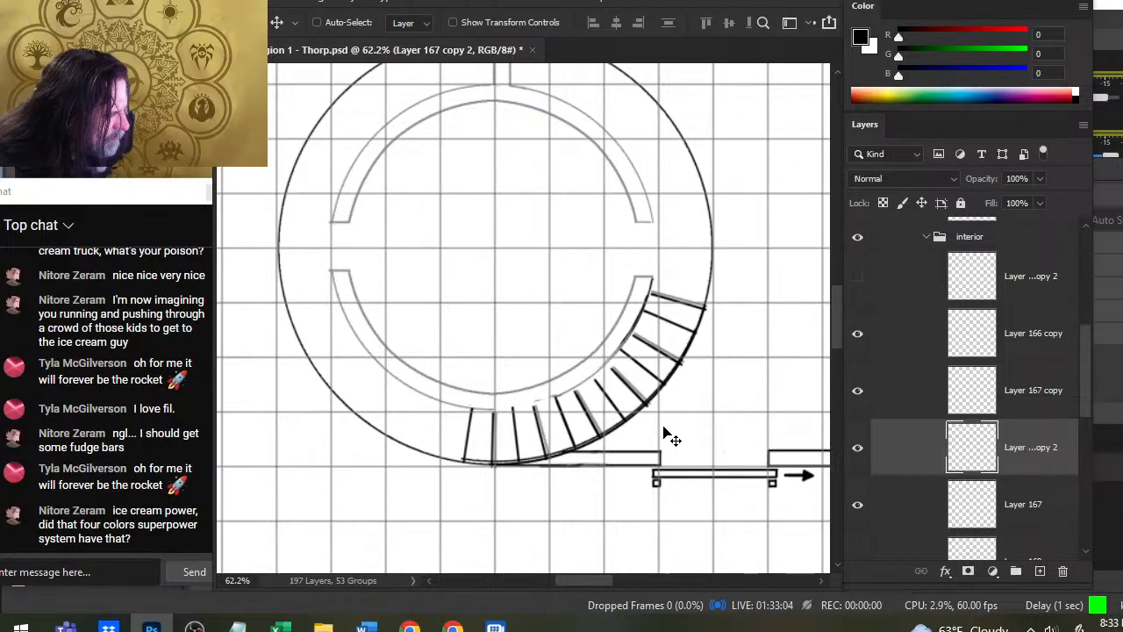
key(Right)
key(Right)
key(Left)
key(Left)
key(Left)
key(Left)
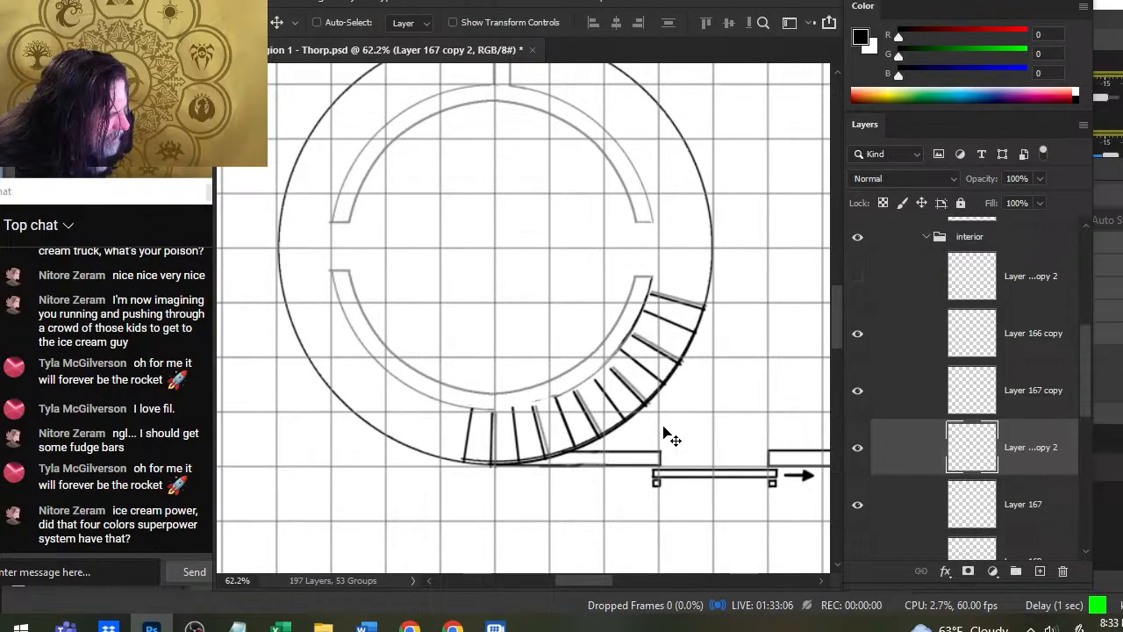
key(Left)
key(Right)
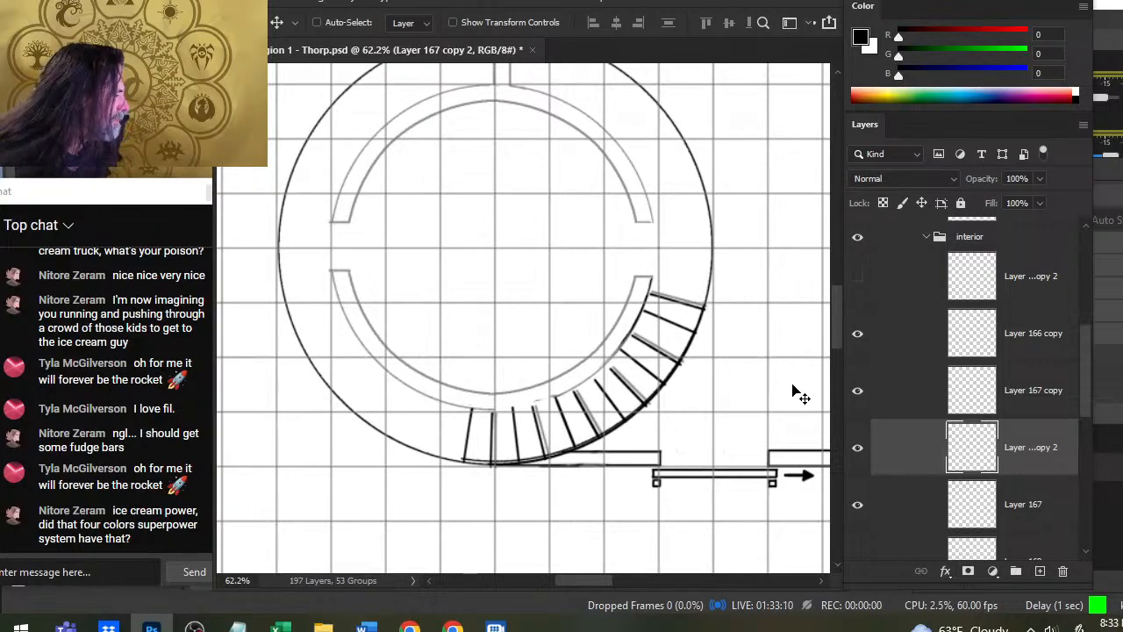
- Toggle Layer 167 copy, Layer 167 copy 2 and Layer 166 copy to compare the step lines with the outer circle
click(857, 389)
click(881, 405)
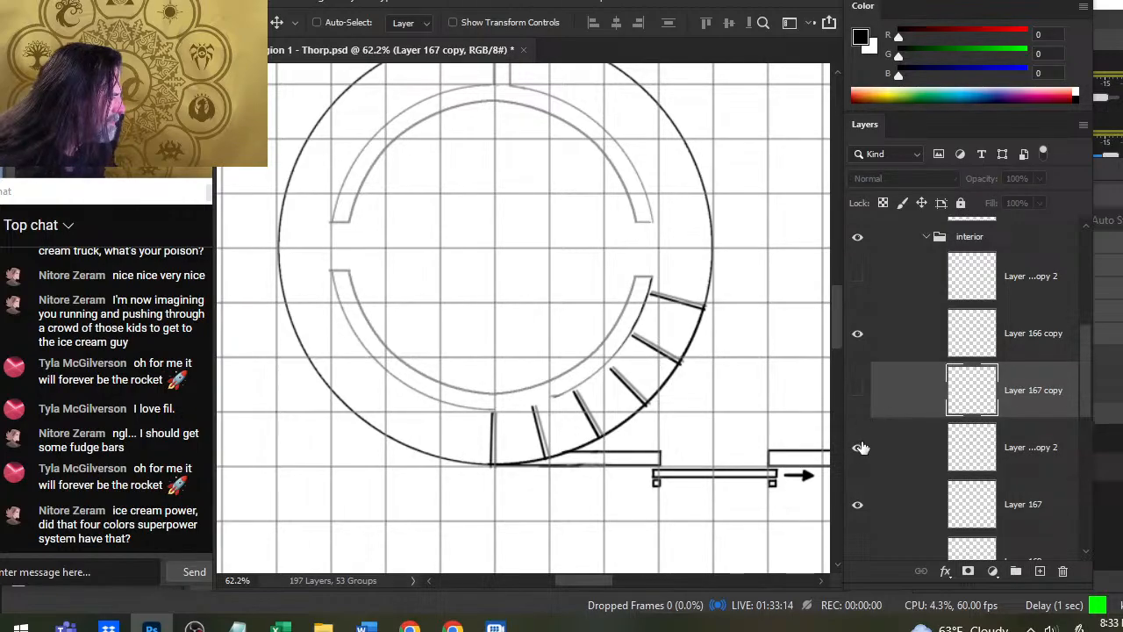
click(859, 447)
click(859, 399)
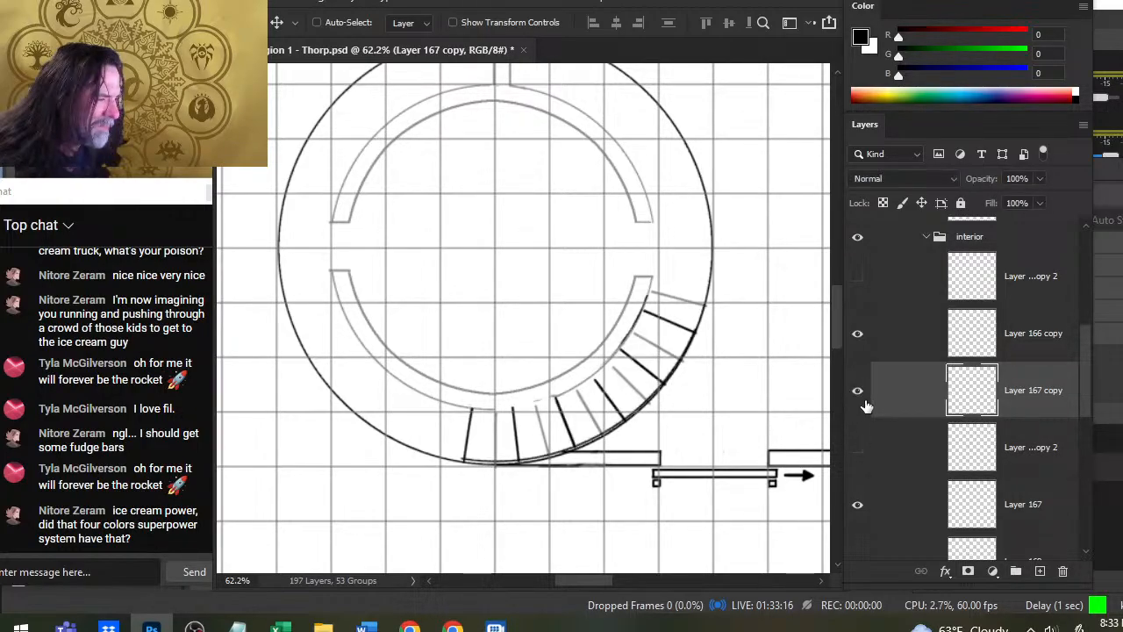
click(858, 335)
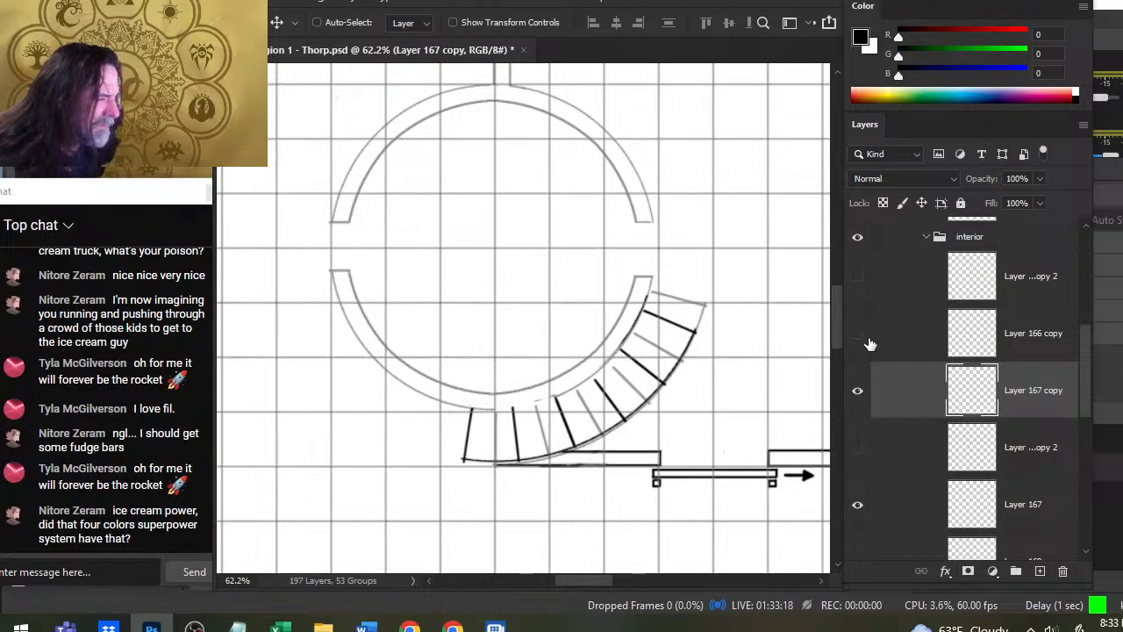
click(866, 347)
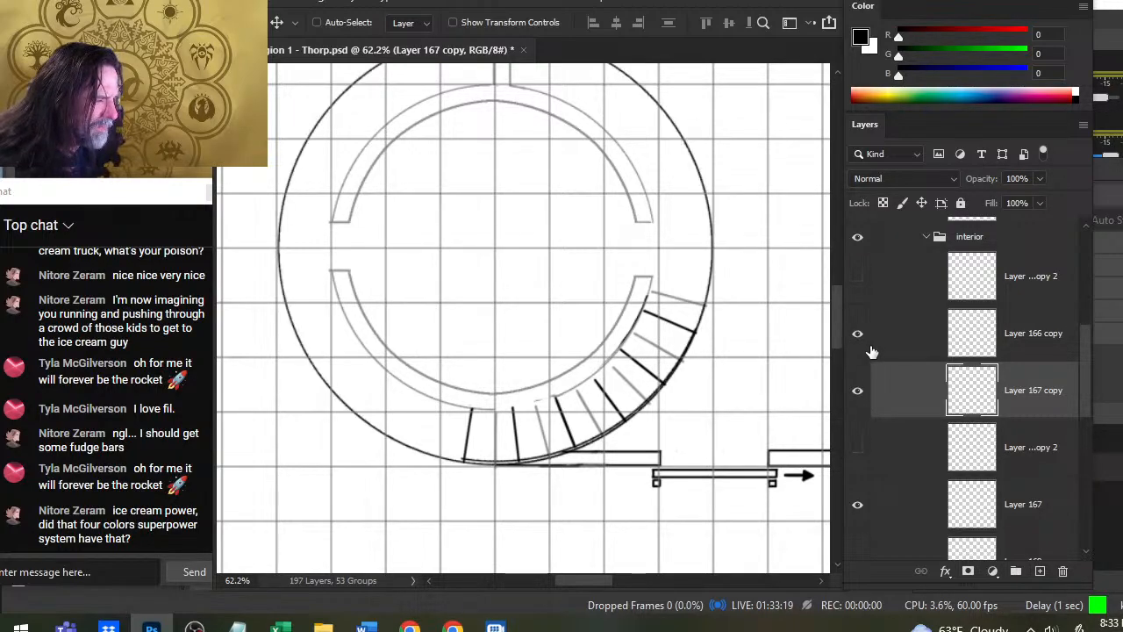
click(864, 395)
click(867, 403)
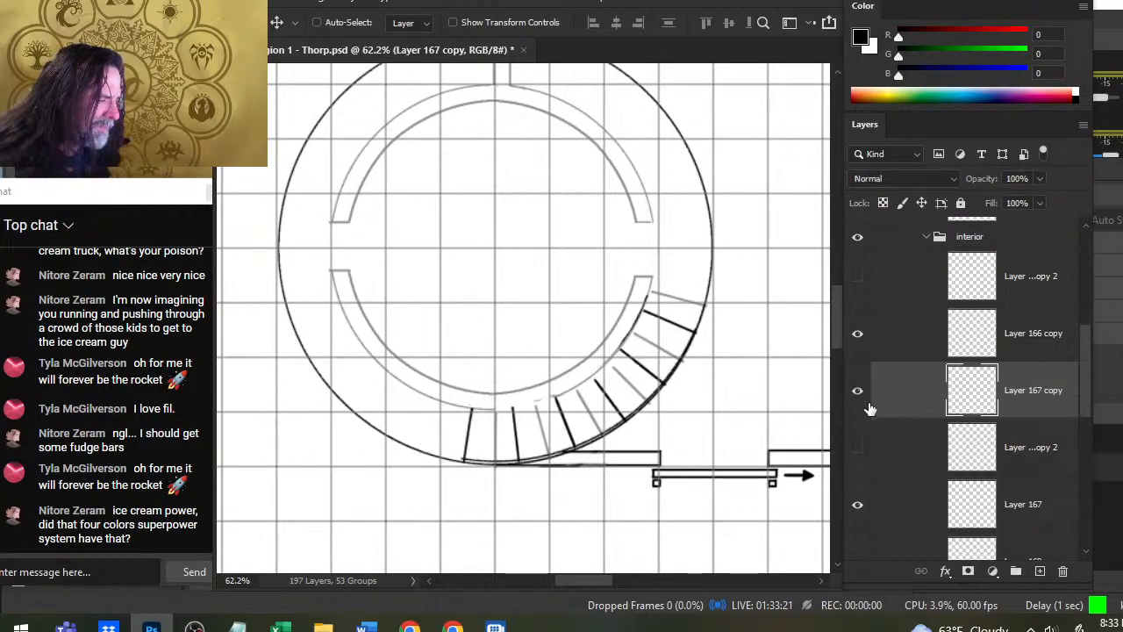
click(860, 457)
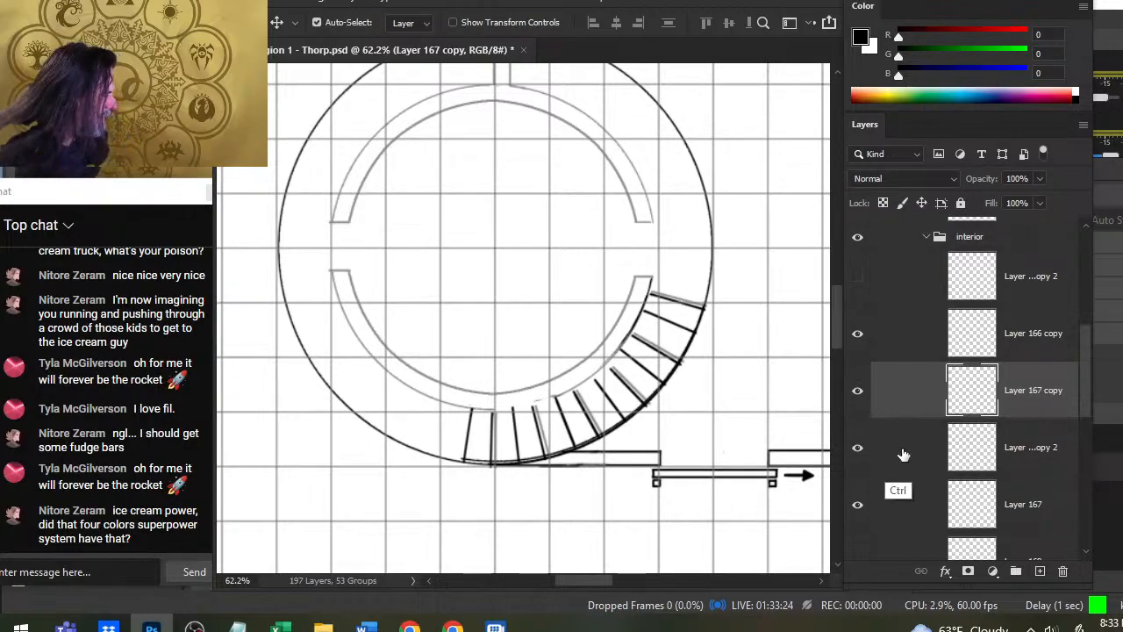
- Duplicate Layer 167 copy and Layer 167 copy 2 together and place the duplicates above Layer 166 copy
ctrl+click(901, 450)
right_click(889, 400)
click(1028, 70)
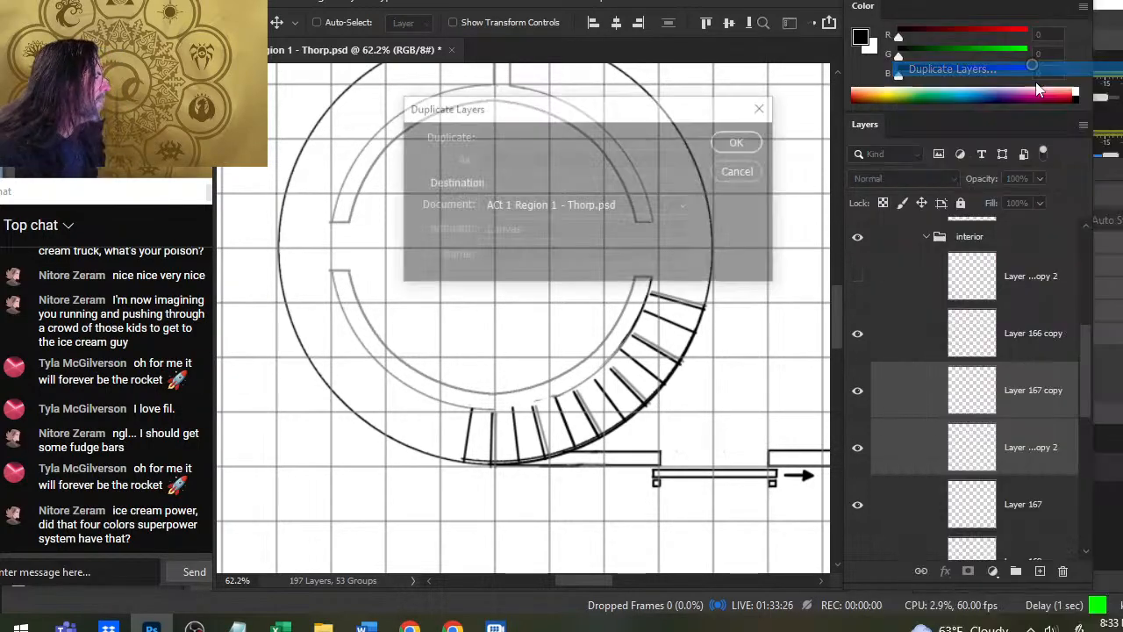
key(Return)
drag(899, 407, 885, 292)
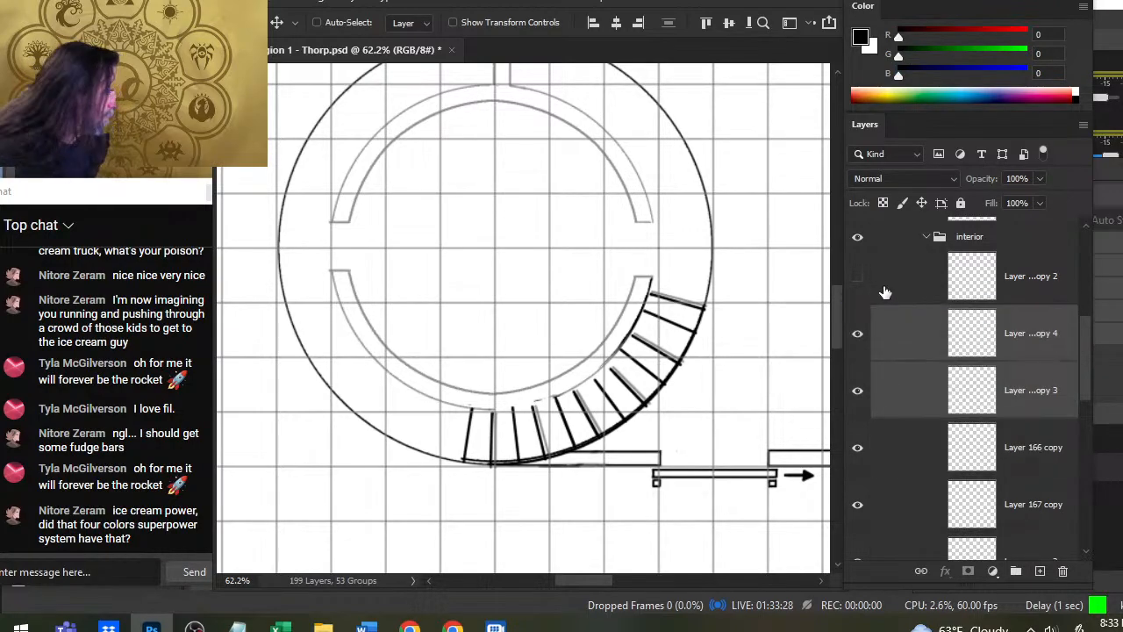
- Move the two duplicated stair layers to the lower-left of the round room and rotate them roughly a quarter turn clockwise along the ring
drag(586, 460, 412, 419)
key(l)
right_click(411, 418)
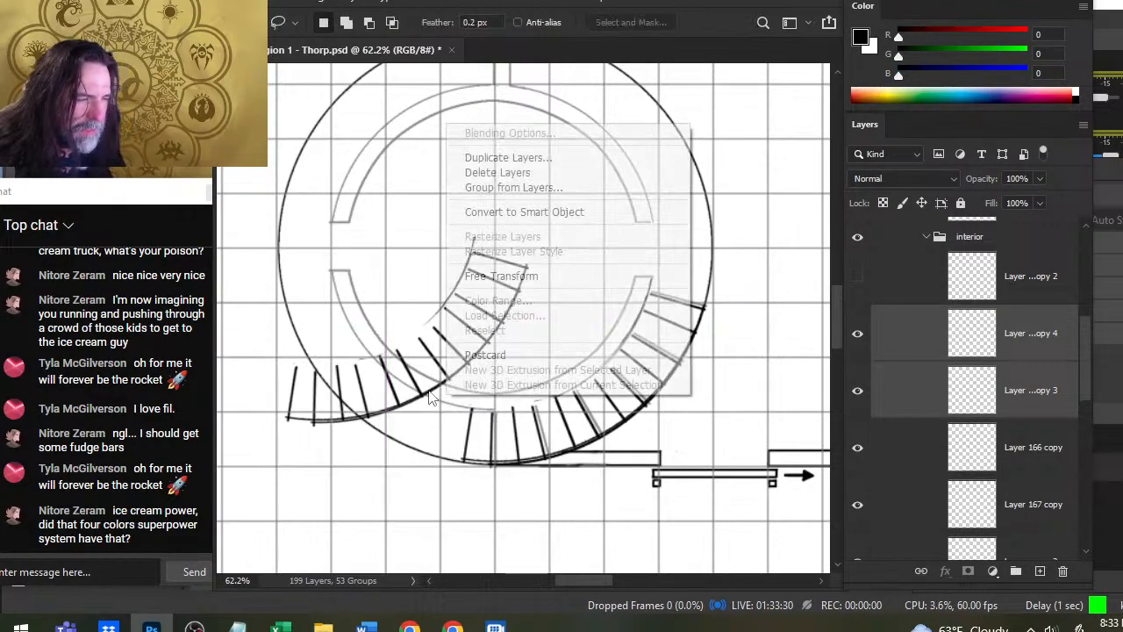
click(519, 277)
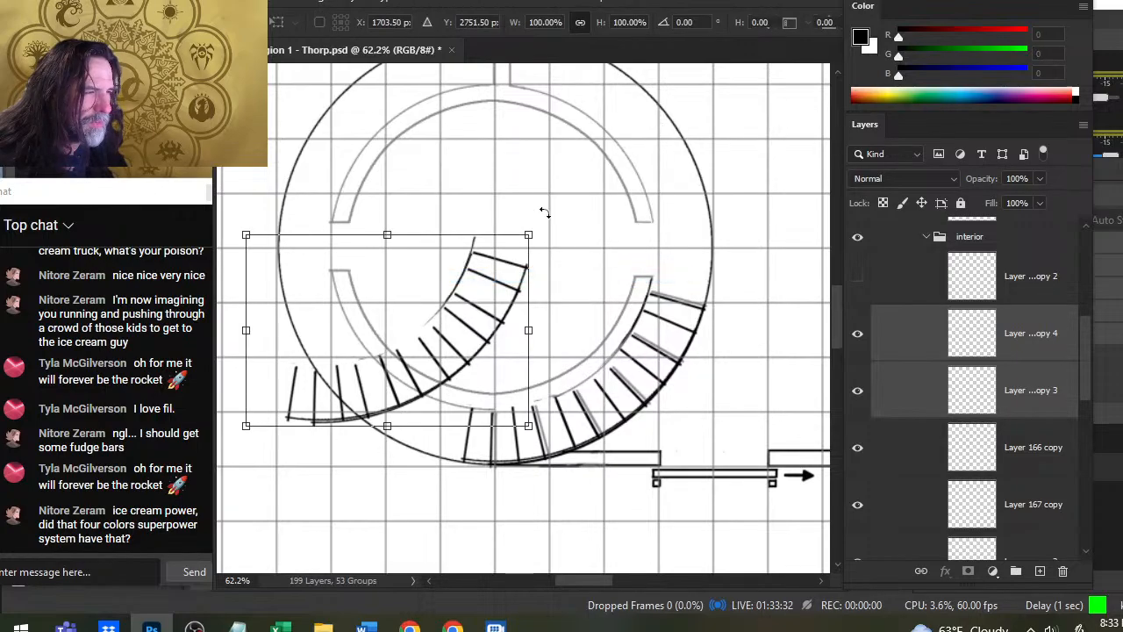
drag(544, 213, 492, 414)
mouse_move(435, 354)
mouse_down()
mouse_move(401, 354)
mouse_move(439, 353)
mouse_up()
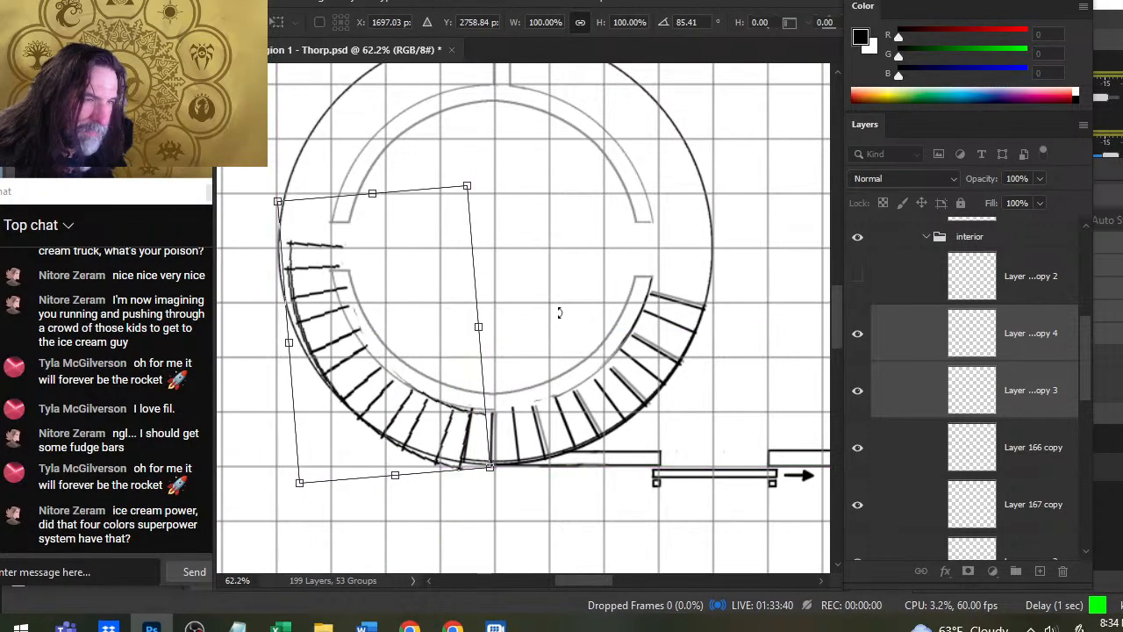
drag(560, 314, 551, 309)
key(Return)
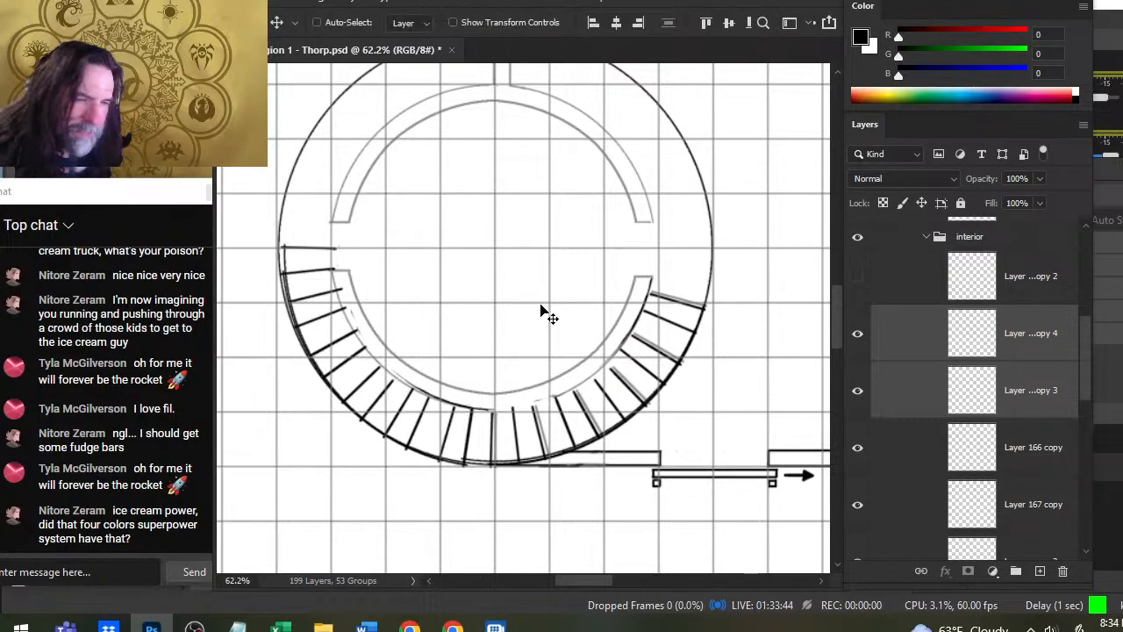
- Nudge the two rotated stair layers in small amounts to fit the outer circle and meet the existing stairs at the ring's bottom
key(Left)
key(Left)
key(Left)
key(Left)
key(Left)
key(Left)
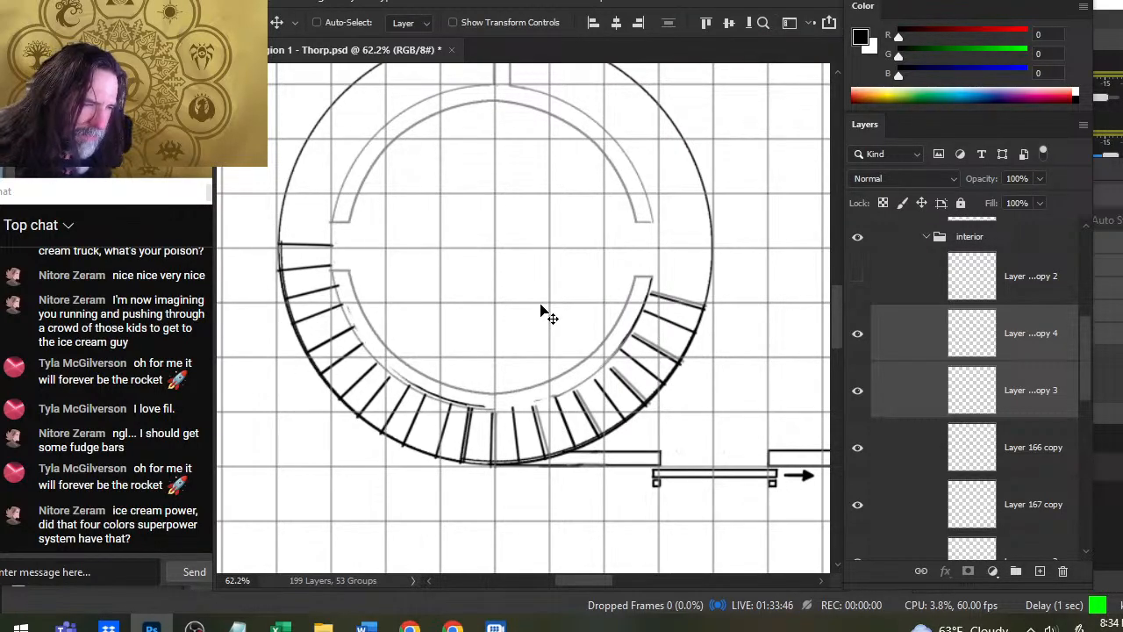
key(Up)
key(Up)
key(Up)
key(Up)
key(Up)
key(Right)
key(Right)
key(Right)
key(Right)
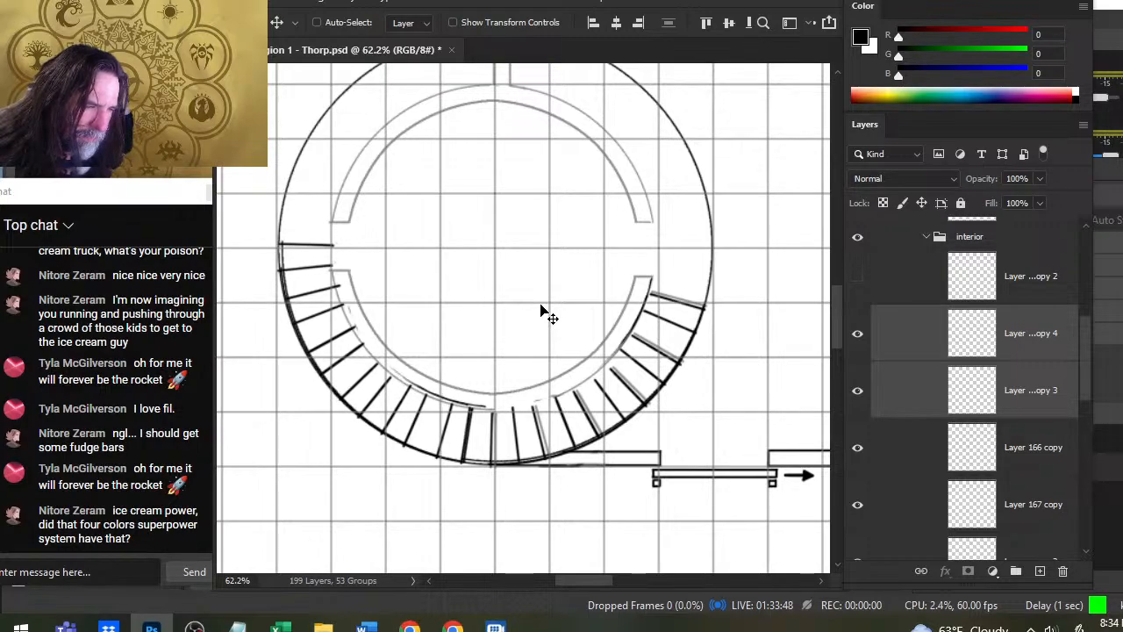
key(Right)
key(Down)
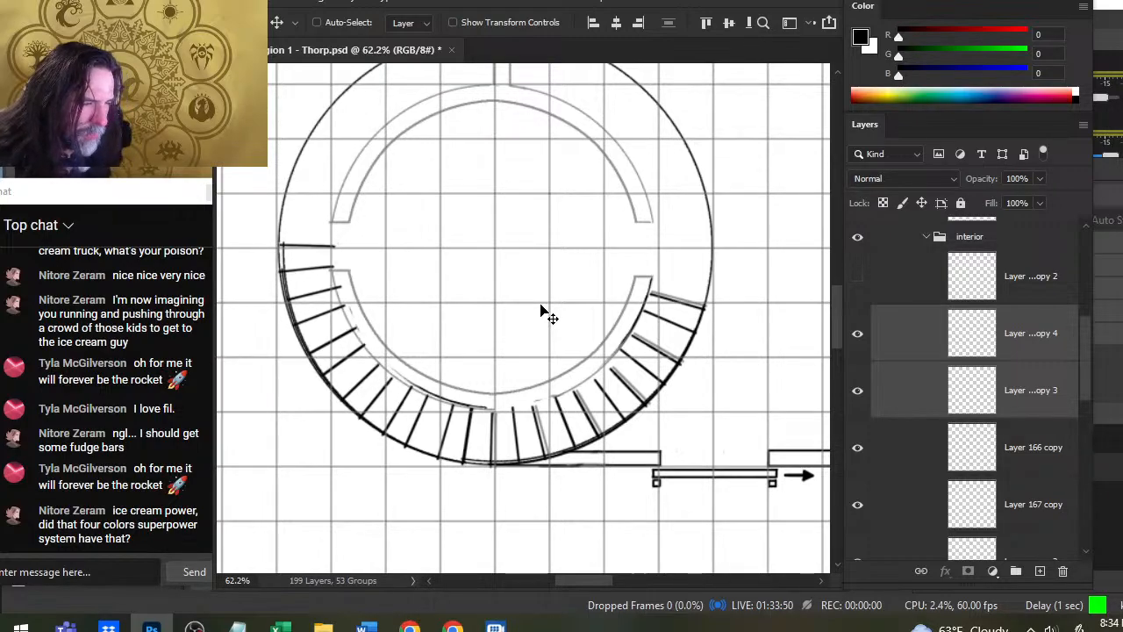
key(Left)
key(Left)
key(Left)
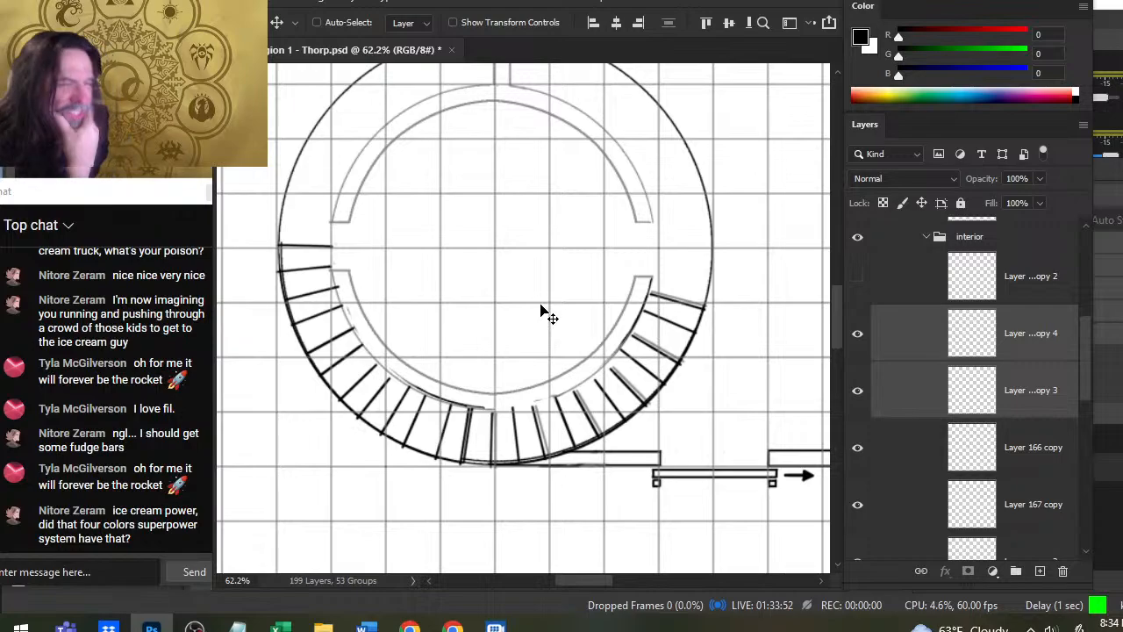
- Duplicate Layer 167 copy 3 and Layer 167 copy 4 for the next section of the staircase
right_click(881, 356)
click(996, 72)
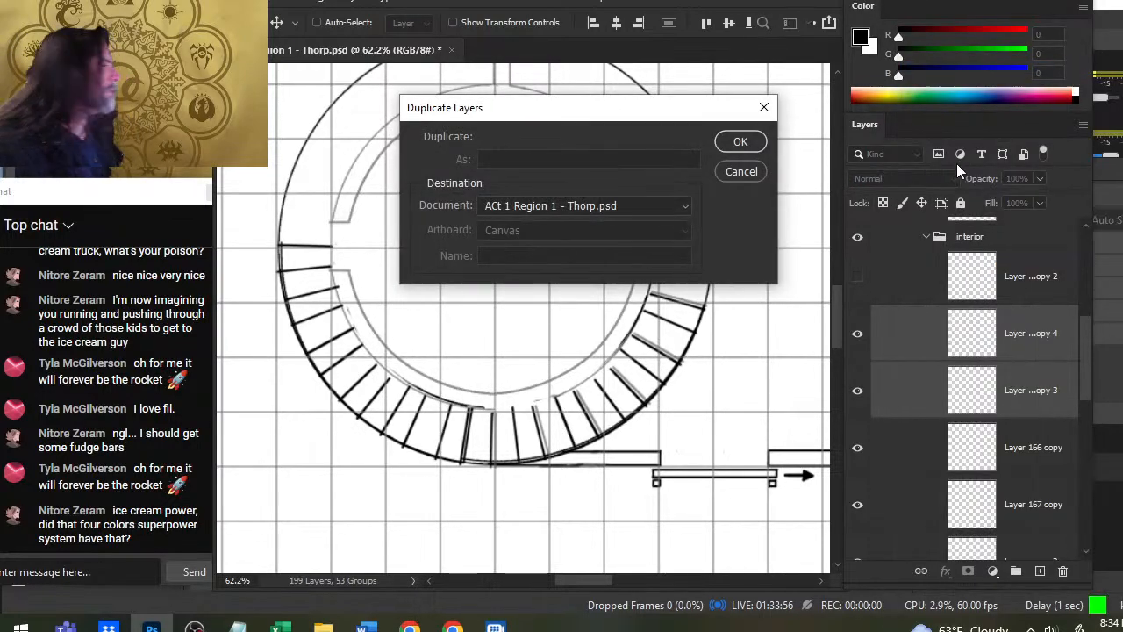
key(Return)
- Move Layer 167 copy 5 and Layer 167 copy 6 away from the existing stairs and rotate them roughly a quarter turn clockwise
drag(455, 387, 479, 235)
drag(548, 223, 618, 295)
key(l)
right_click(612, 260)
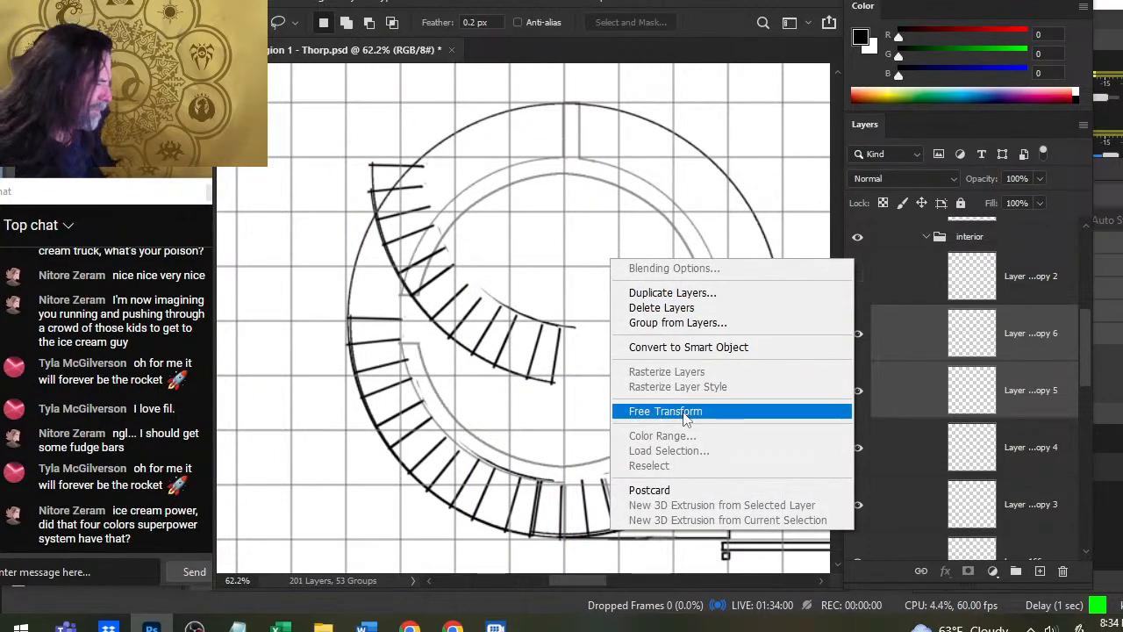
click(665, 411)
drag(646, 115, 688, 461)
key(Return)
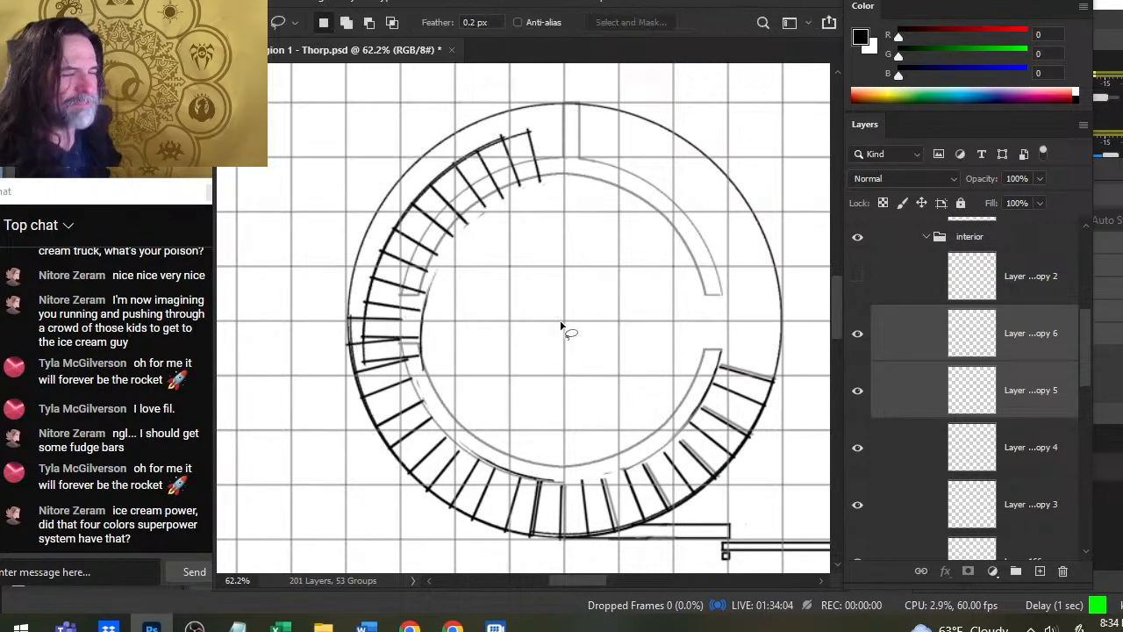
- Position the two rotated stair layers along the upper-left quarter of the ring, joining the stairs already placed below
key(v)
drag(561, 327, 574, 288)
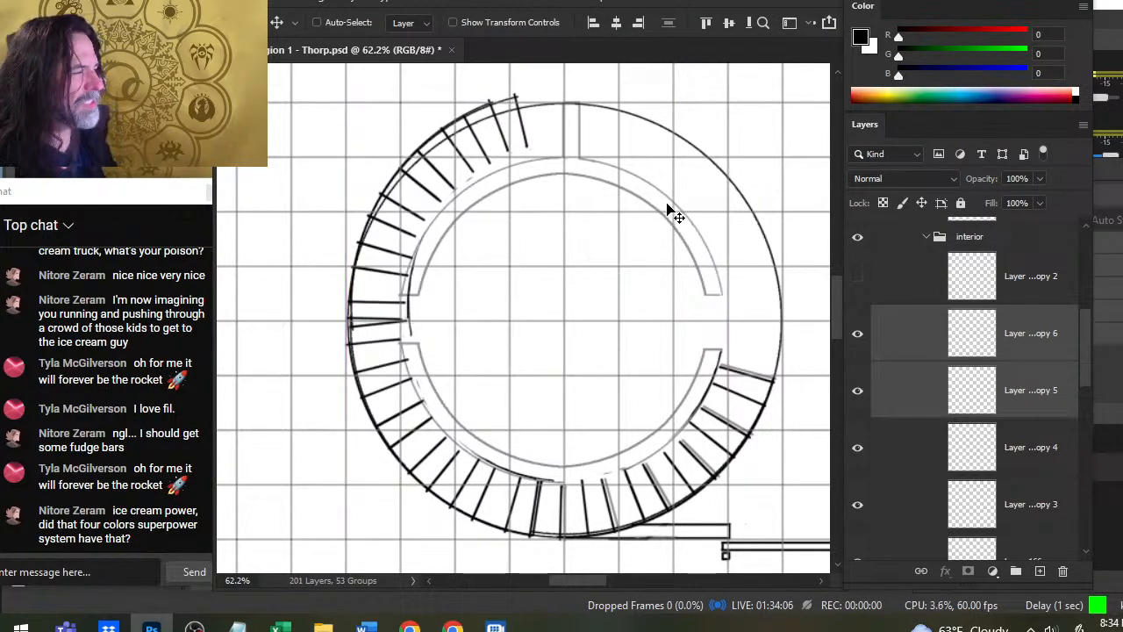
key(l)
right_click(682, 208)
click(762, 358)
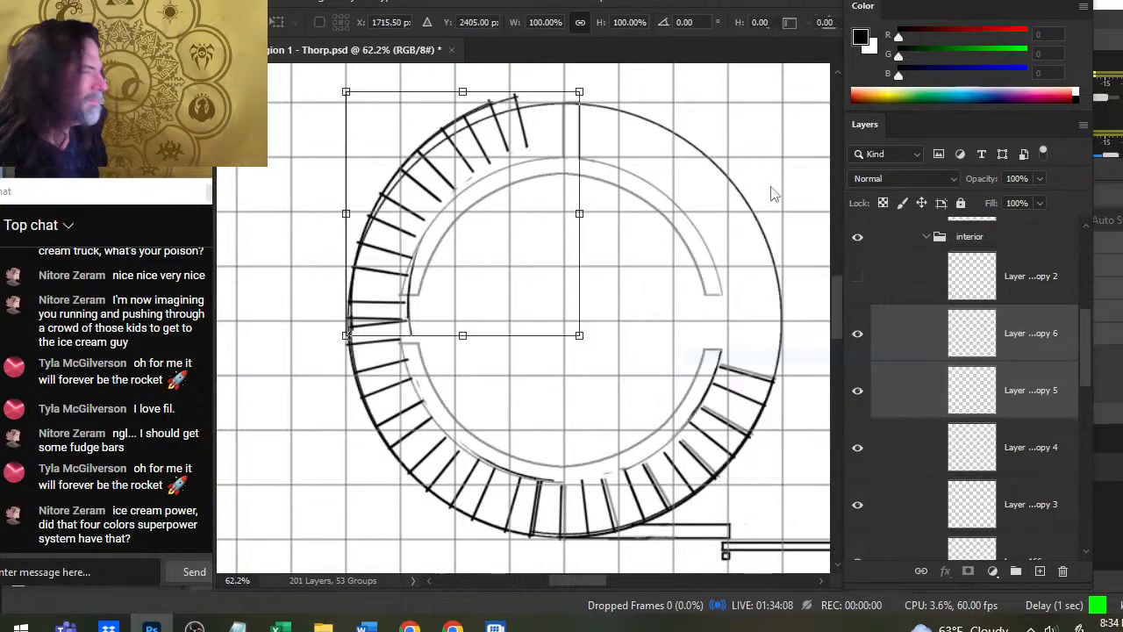
key(Escape)
key(v)
mouse_move(586, 243)
mouse_down()
mouse_move(677, 233)
mouse_move(688, 294)
mouse_up()
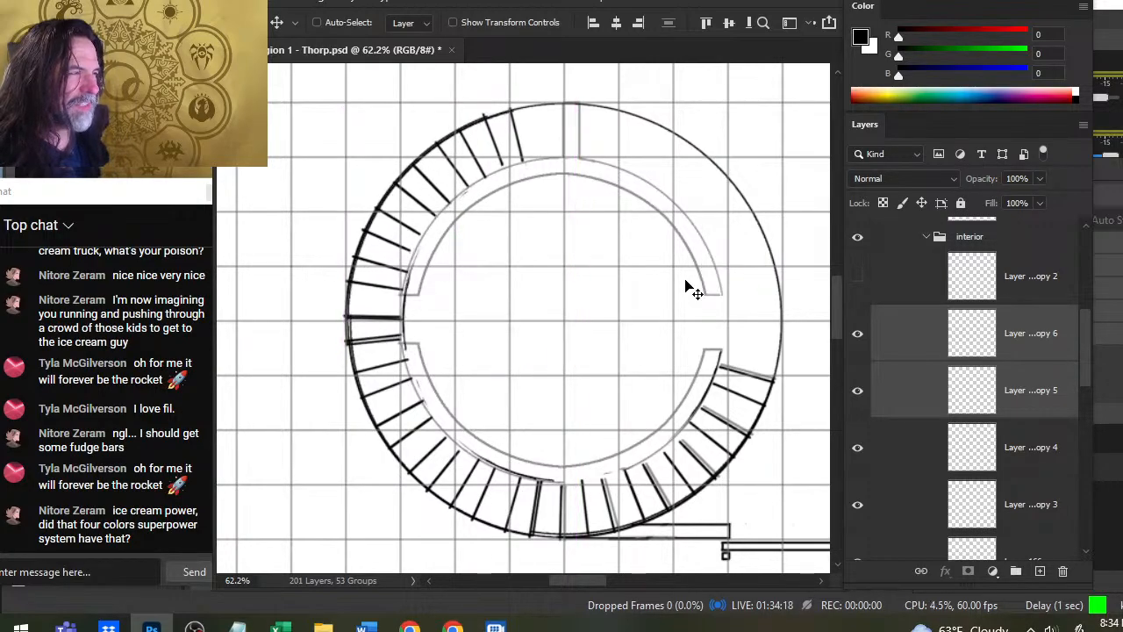
- Nudge the two stair layers in small amounts so their end step overlaps the existing step at the ring's left side
key(Down)
key(Down)
key(Down)
key(Down)
key(Down)
key(Down)
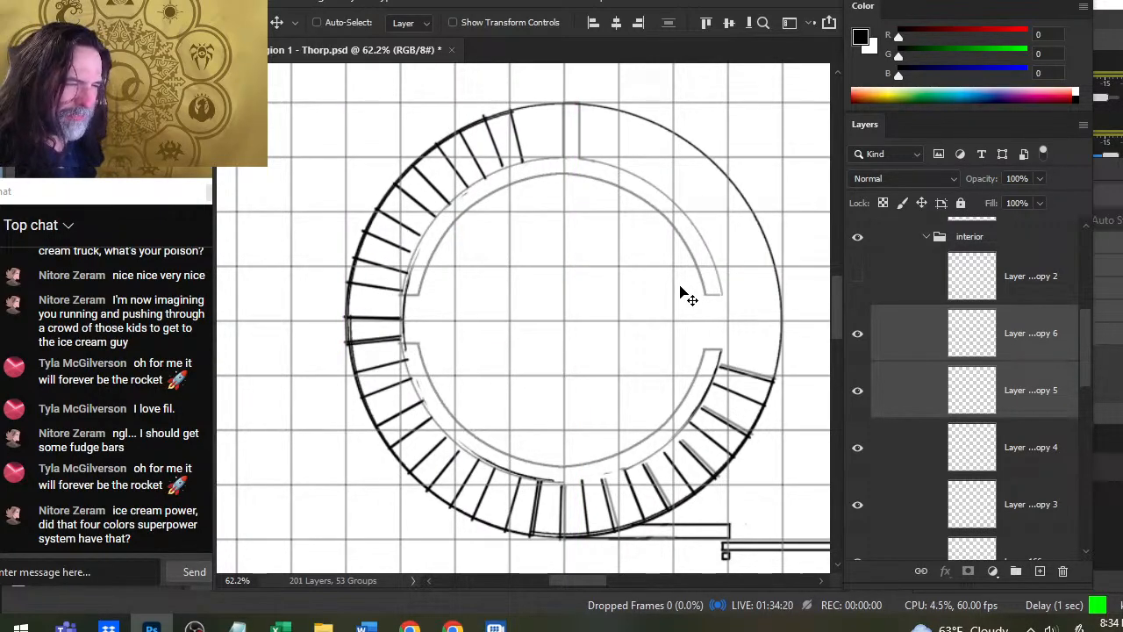
key(Right)
key(Right)
key(Right)
key(Up)
key(Up)
key(Up)
key(Up)
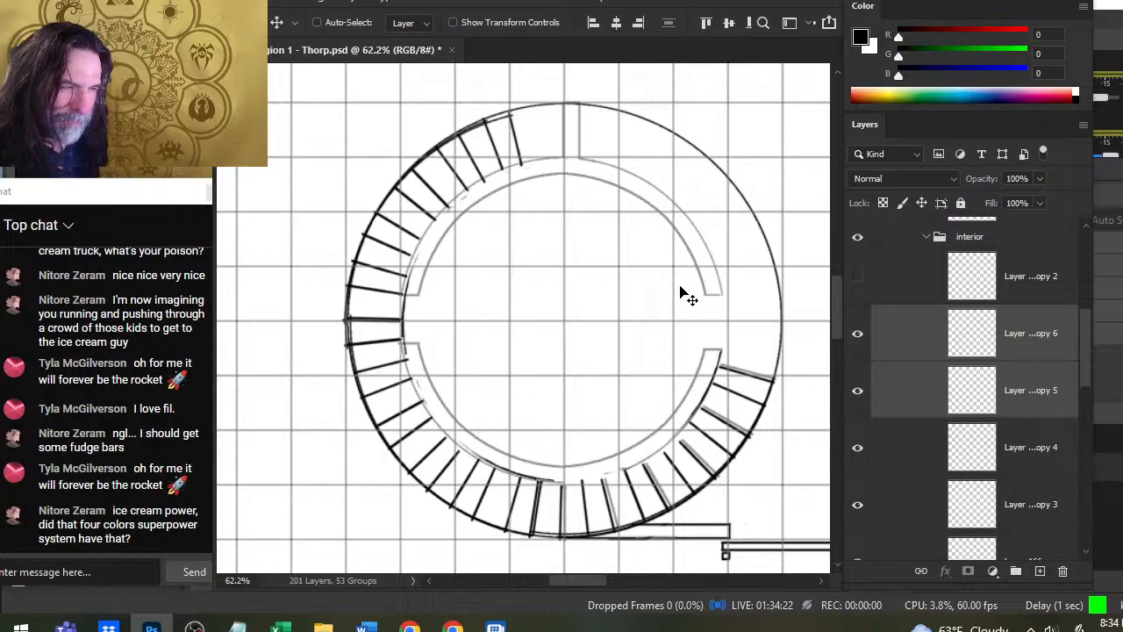
key(Left)
key(Left)
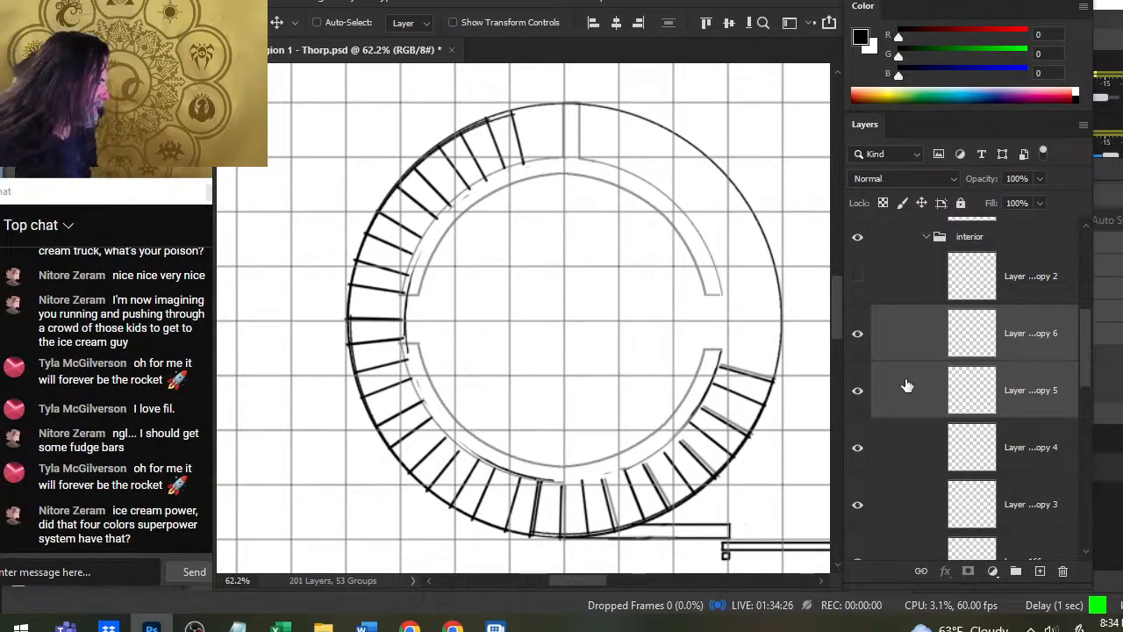
- Duplicate Layer 167 copy 5 and Layer 167 copy 6 and move the duplicates over the upper-right part of the ring
right_click(913, 339)
click(981, 69)
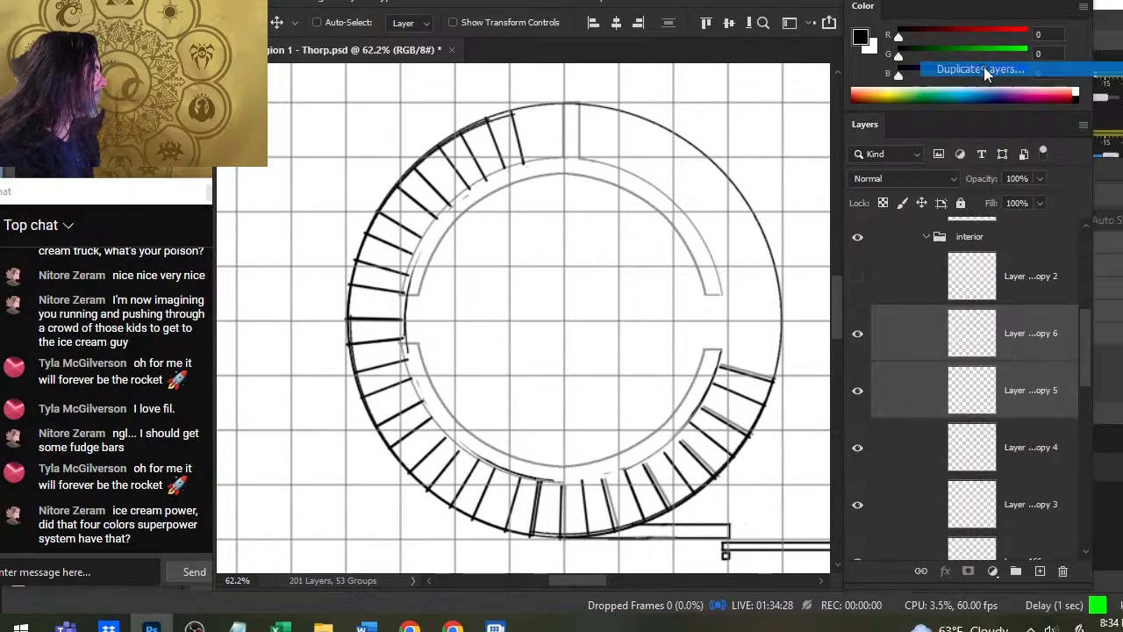
key(Return)
drag(639, 266, 578, 363)
drag(467, 357, 672, 299)
- Rotate the two new stair layers 75.89° clockwise and place them along the top and upper right of the ring
right_click(672, 297)
click(763, 448)
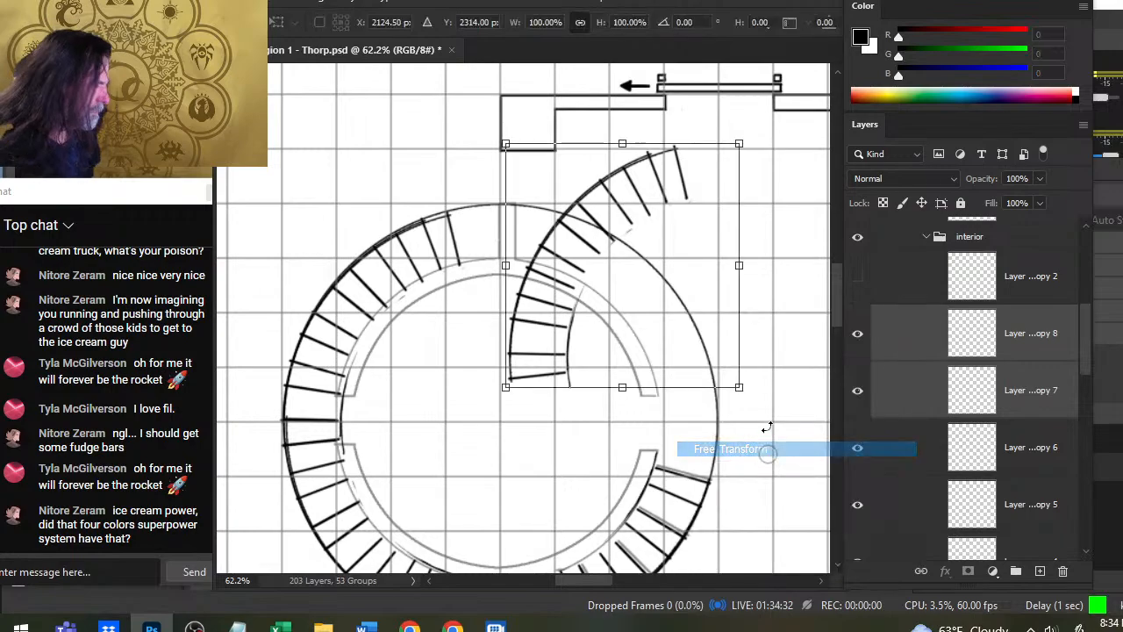
drag(780, 155, 748, 499)
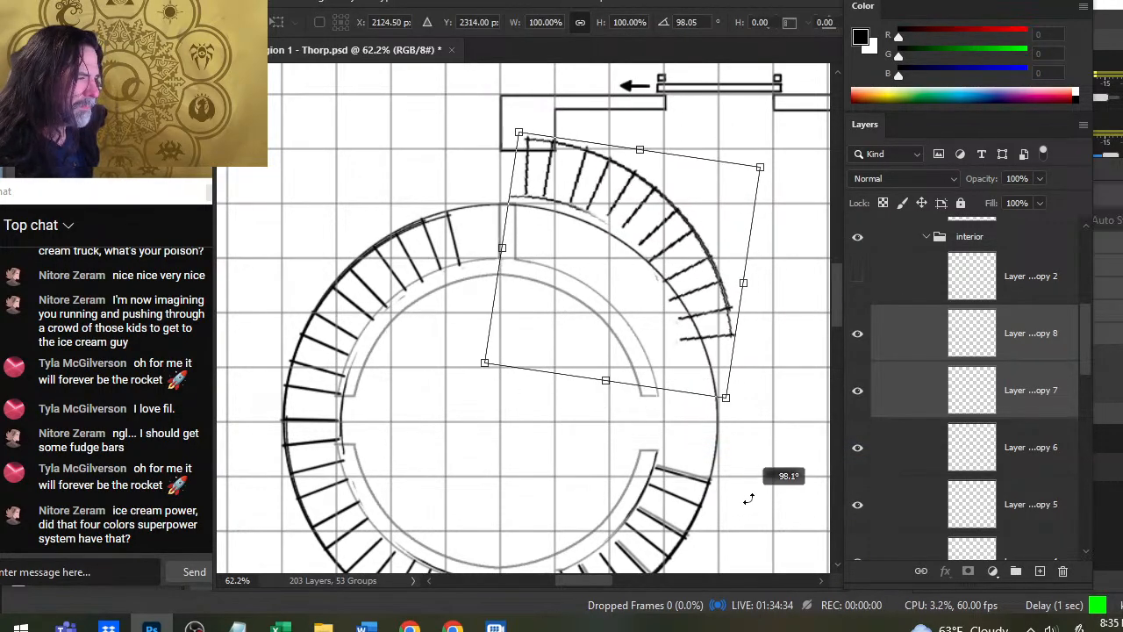
drag(662, 255, 609, 321)
drag(762, 276, 747, 247)
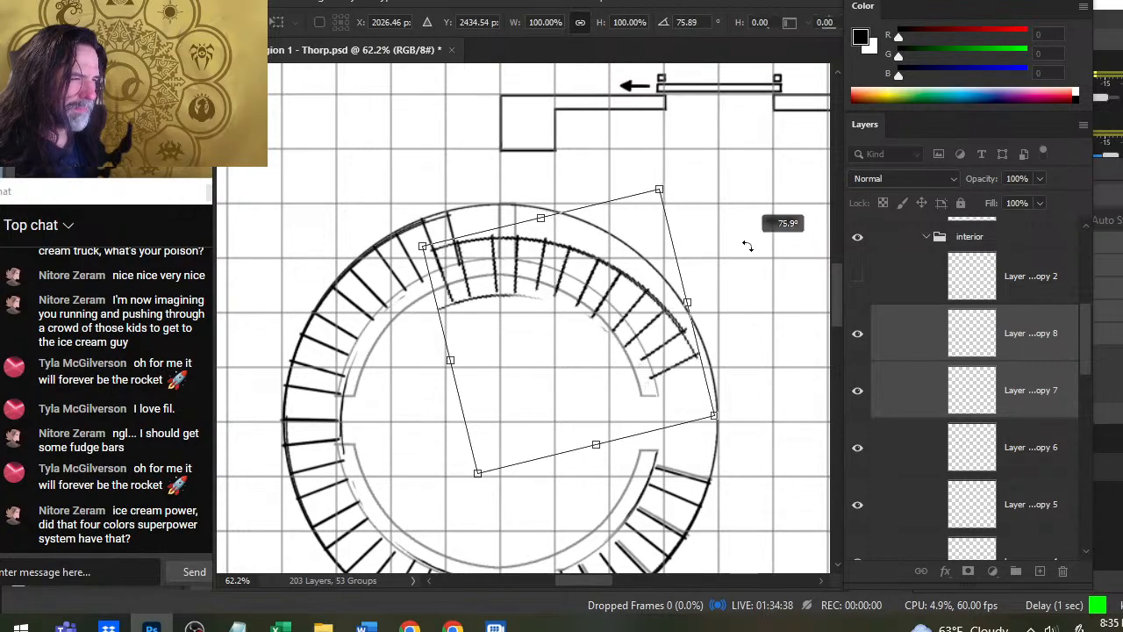
drag(611, 383, 604, 347)
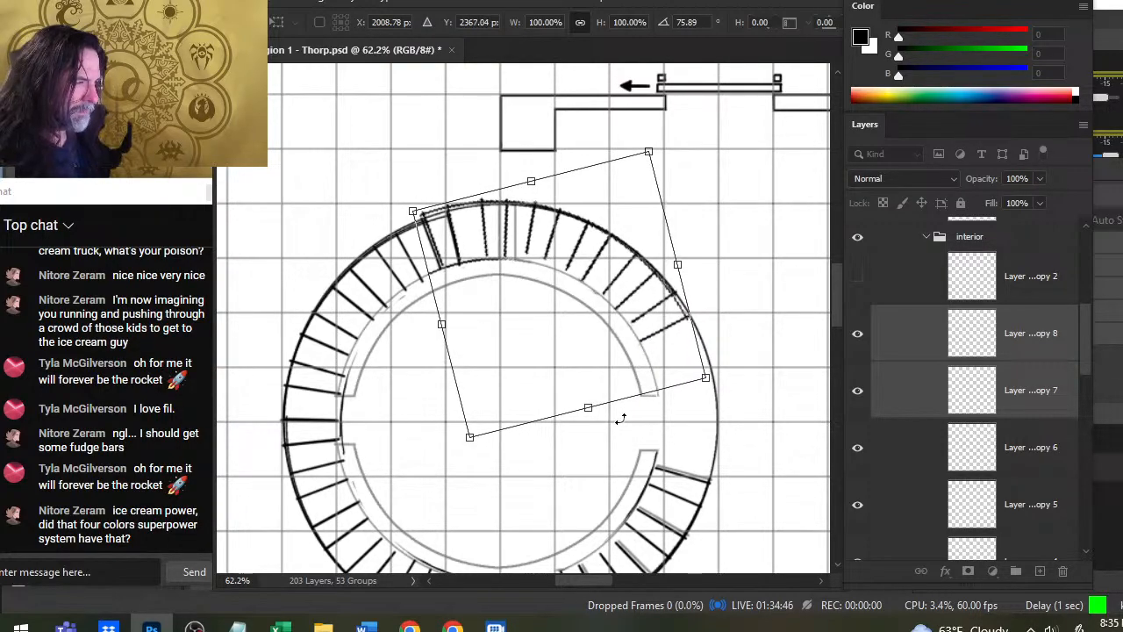
- Nudge the transformed stair section slightly right and down to fit the outer circle, and apply the transform
key(Right)
key(Right)
key(Right)
key(Down)
key(Left)
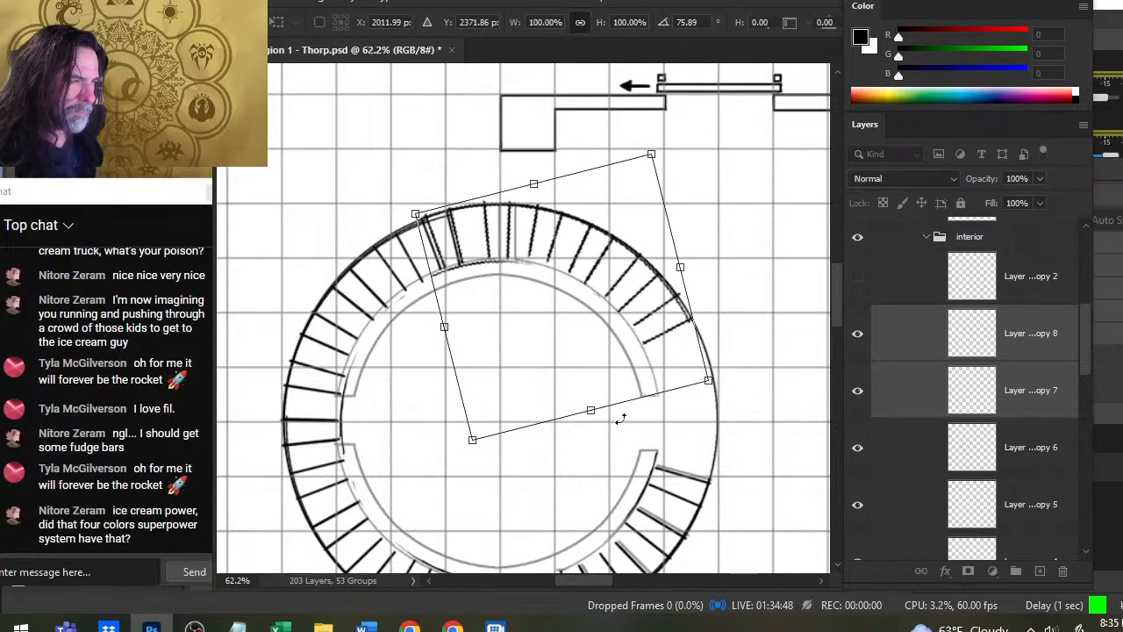
key(Down)
key(Return)
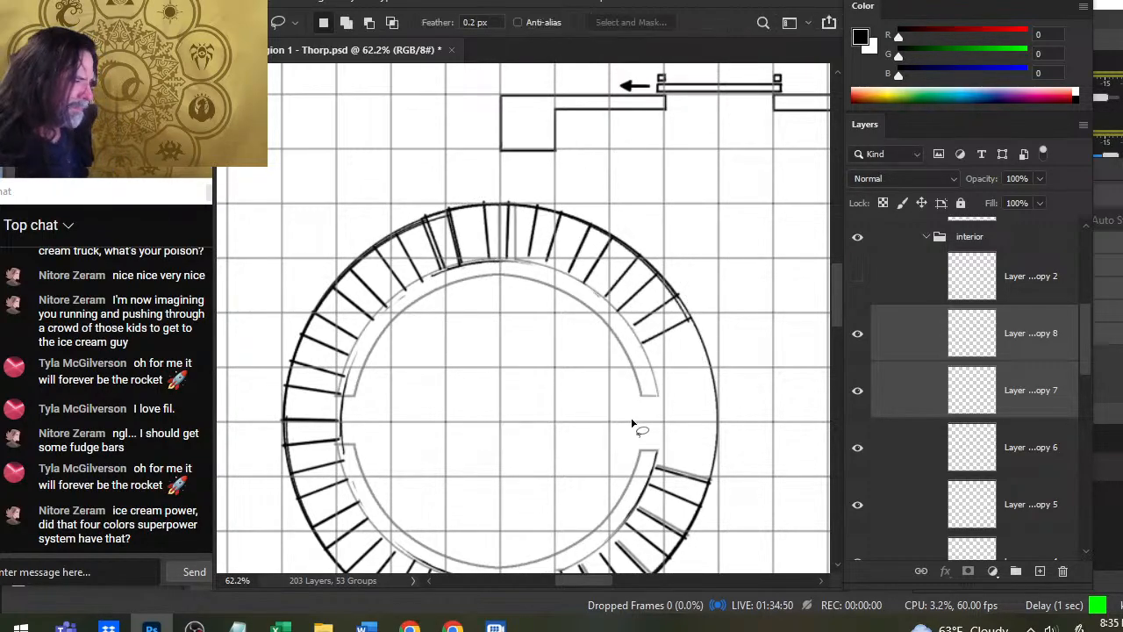
- Toggle the visibility of Layer 167 copy 2 and Layer 167 to check which stair lines each one holds
drag(718, 494, 660, 362)
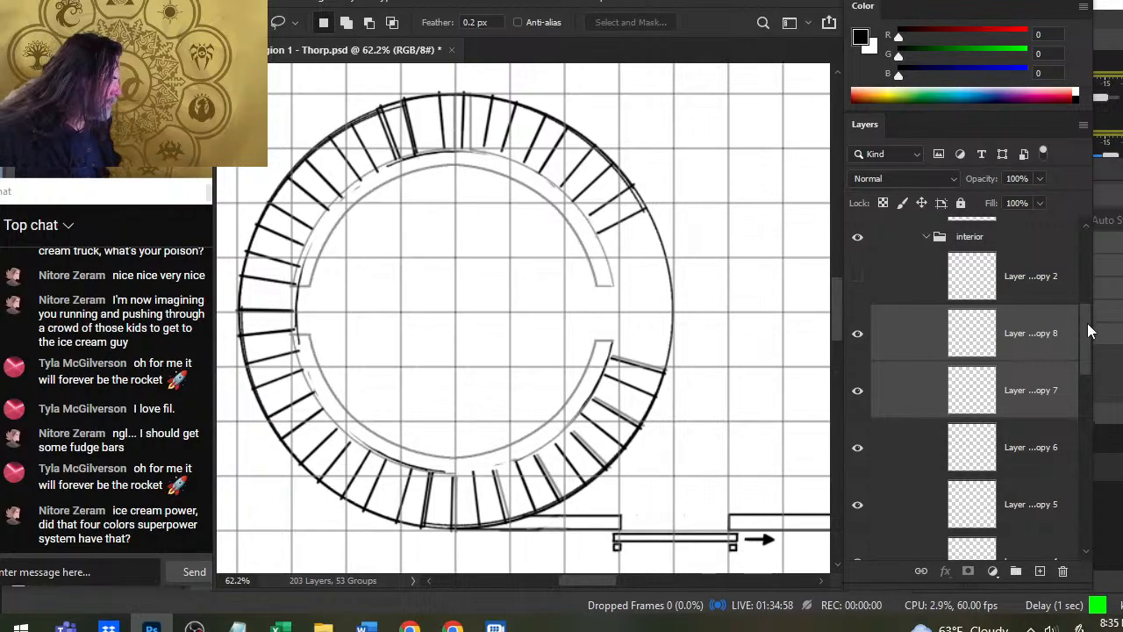
drag(1087, 331, 1088, 413)
click(857, 412)
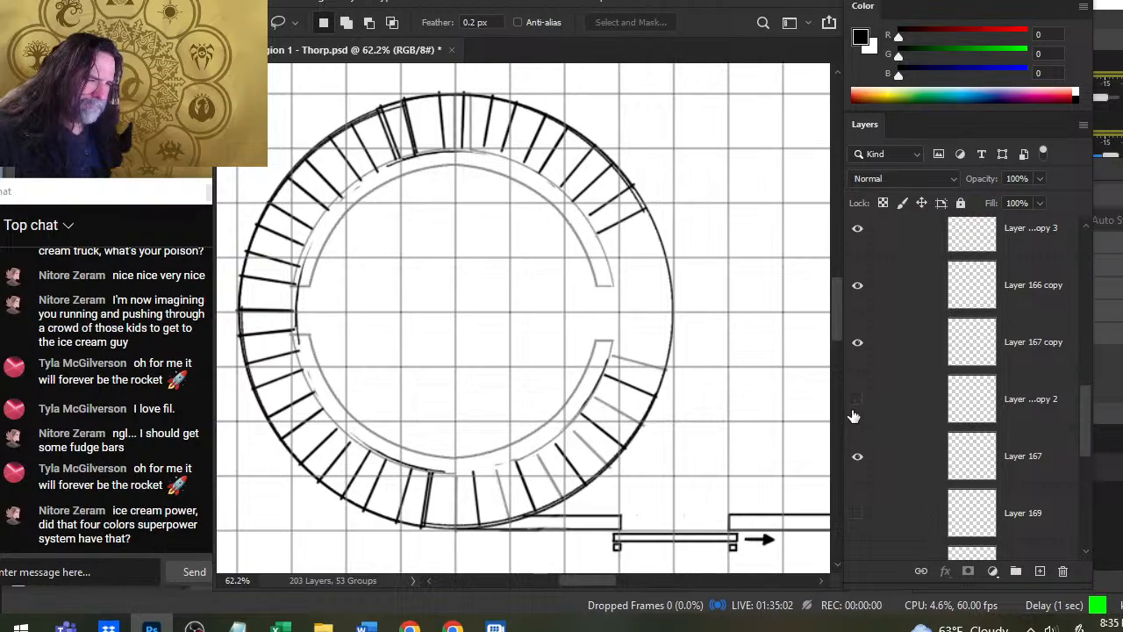
click(857, 412)
click(857, 409)
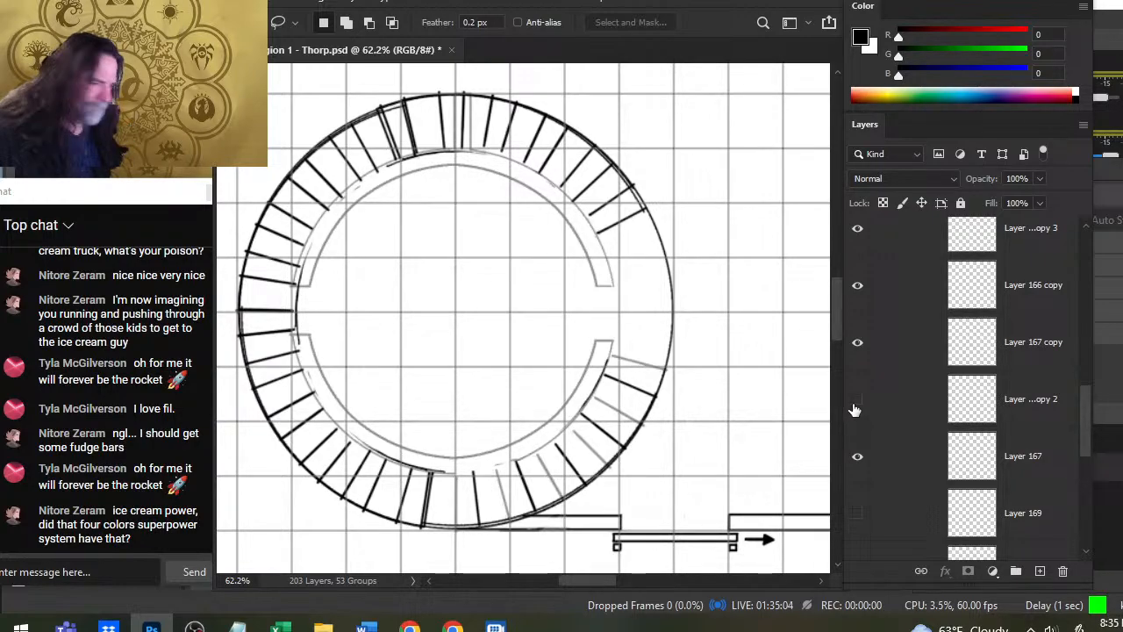
click(862, 462)
click(864, 461)
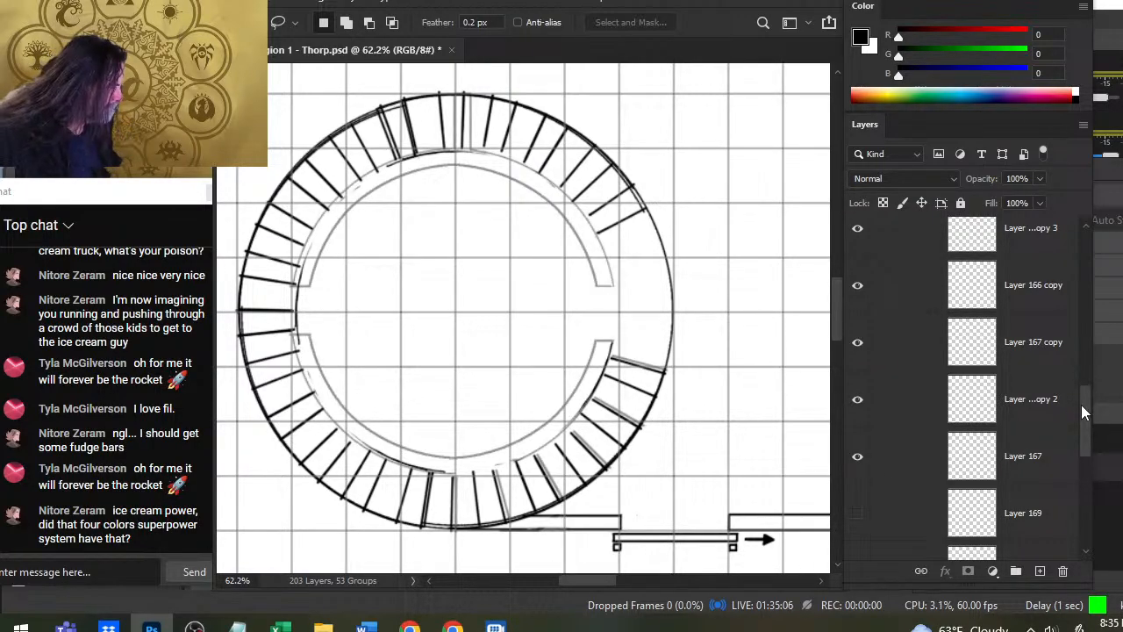
- Move Layer 89 copy 5 up the layer stack, directly between Layer 167 and Layer 169
drag(1085, 408, 1075, 448)
drag(913, 472, 890, 359)
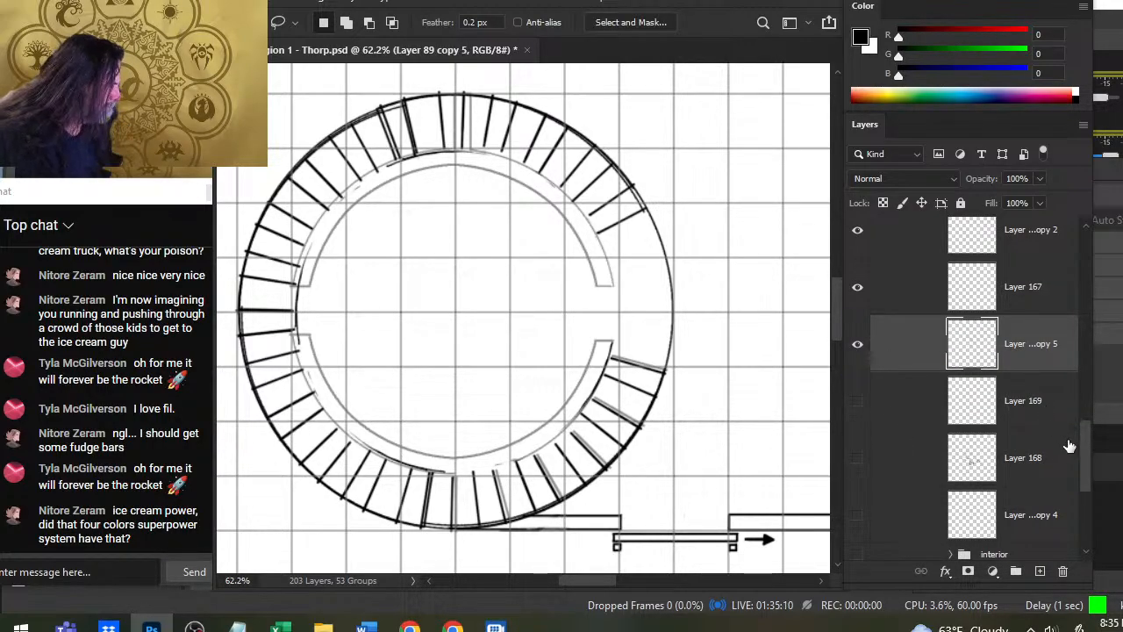
scroll(1027, 378, up, 3)
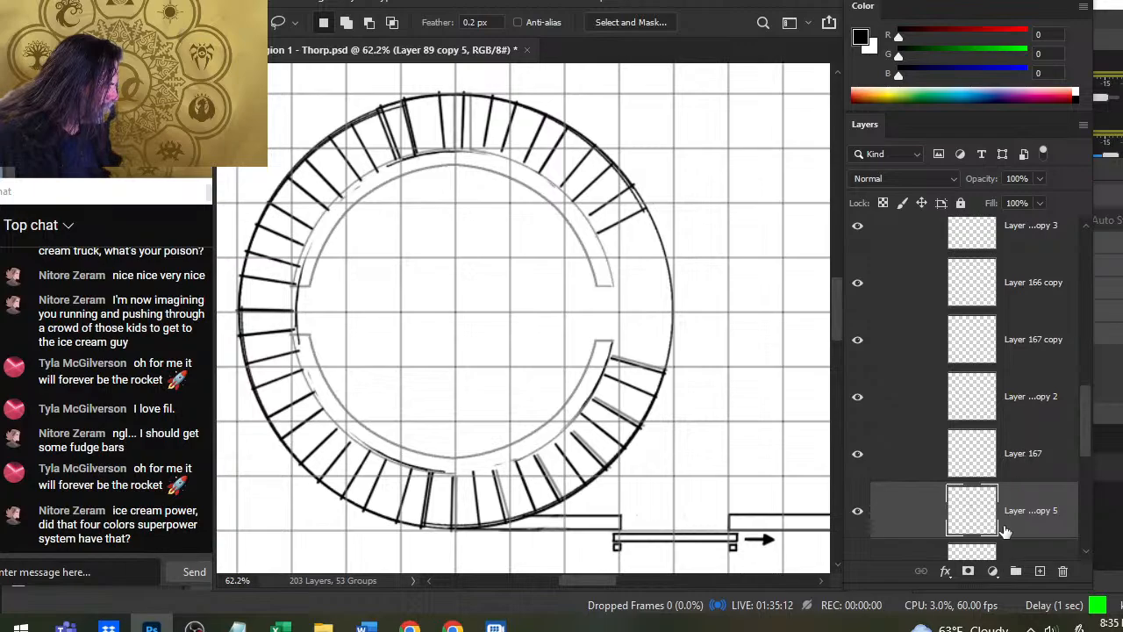
- Switch Layer 167 copy 2 and Layer 167 copy off and on to compare their stair lines
click(859, 400)
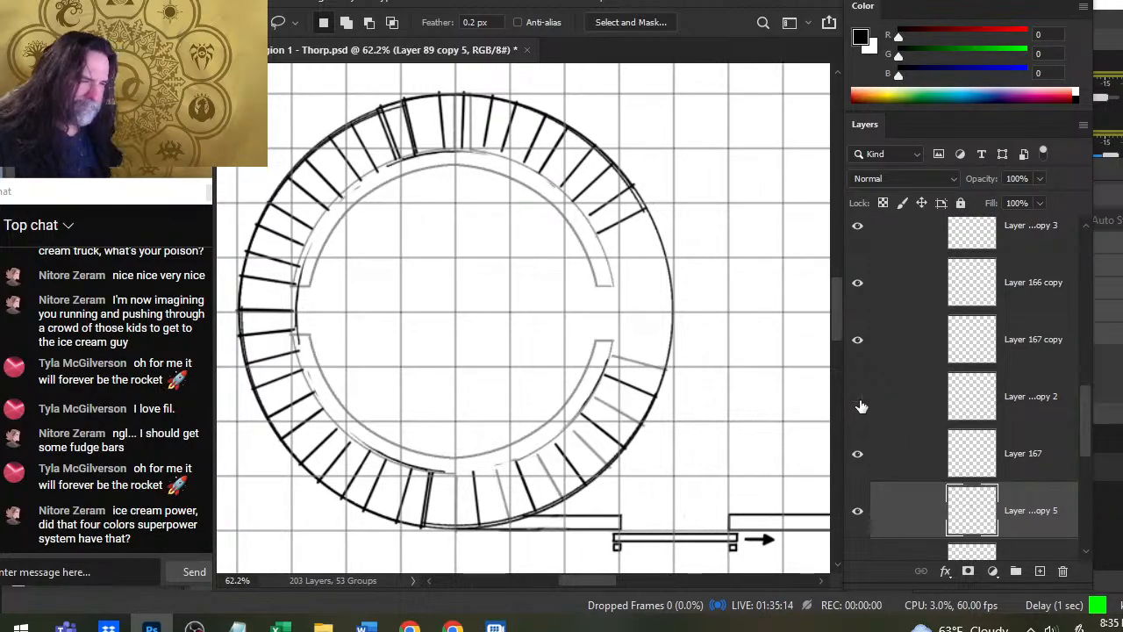
click(859, 400)
click(858, 340)
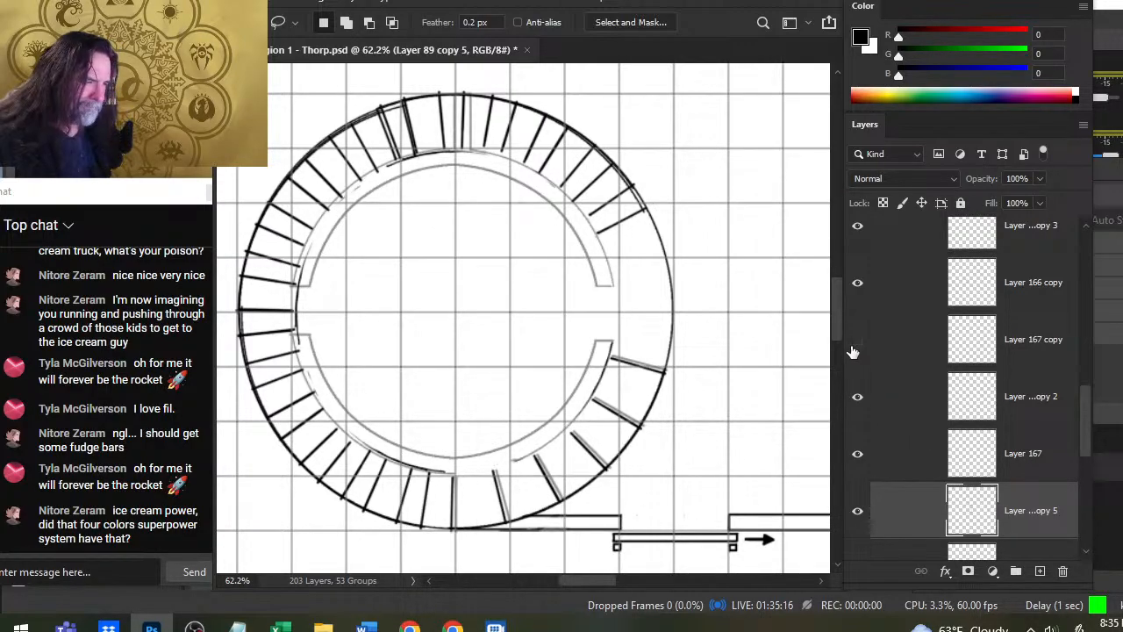
click(856, 342)
- Check the topmost stair layers by toggling them and hide Layer 167 copy 8 and Layer 167 copy 7
drag(1085, 419, 1082, 313)
click(857, 400)
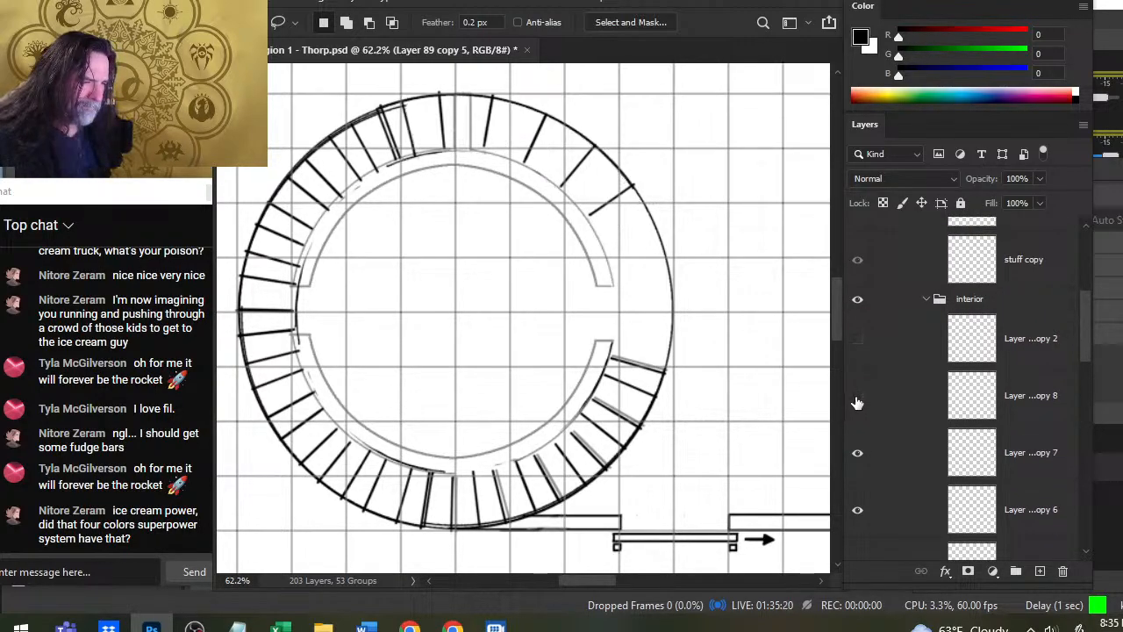
click(858, 399)
click(857, 399)
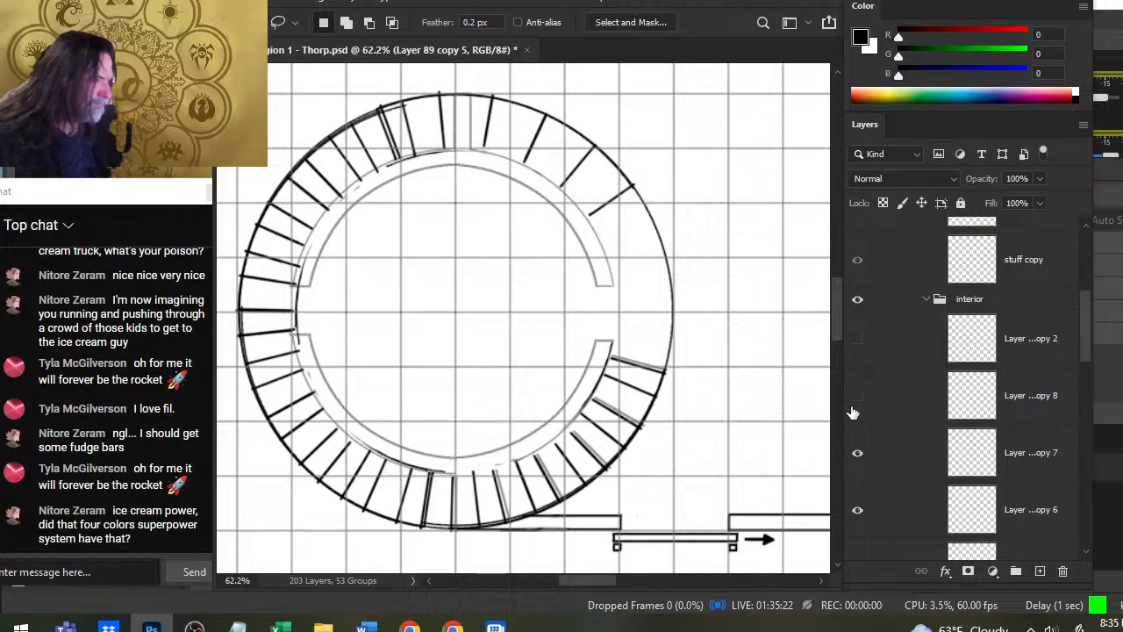
click(858, 340)
click(857, 342)
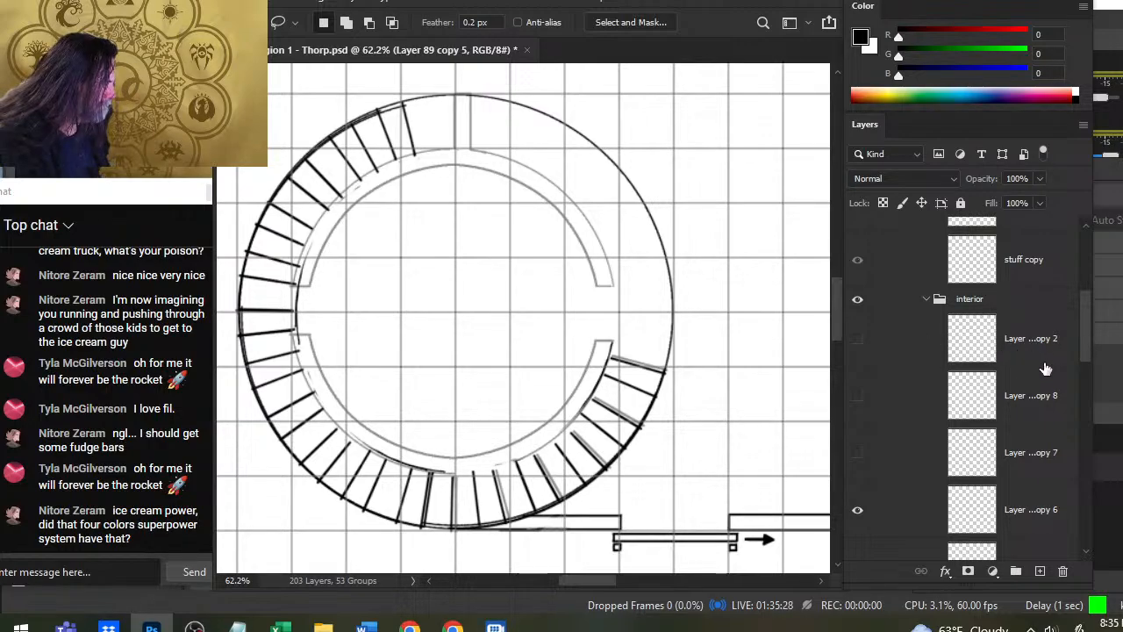
- Move Layer 166 copy 2 down the interior group to sit between Layer 89 copy 5 and Layer 169
drag(1084, 336, 1089, 360)
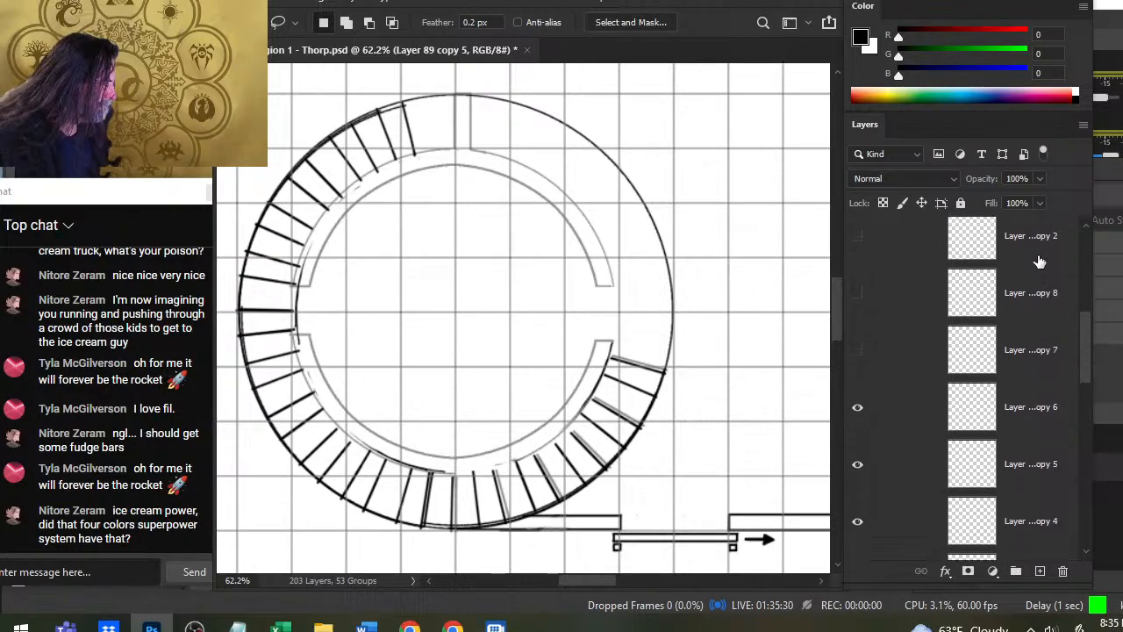
drag(1040, 257, 1041, 435)
mouse_move(1085, 356)
mouse_down()
mouse_move(1085, 402)
mouse_move(1079, 355)
mouse_up()
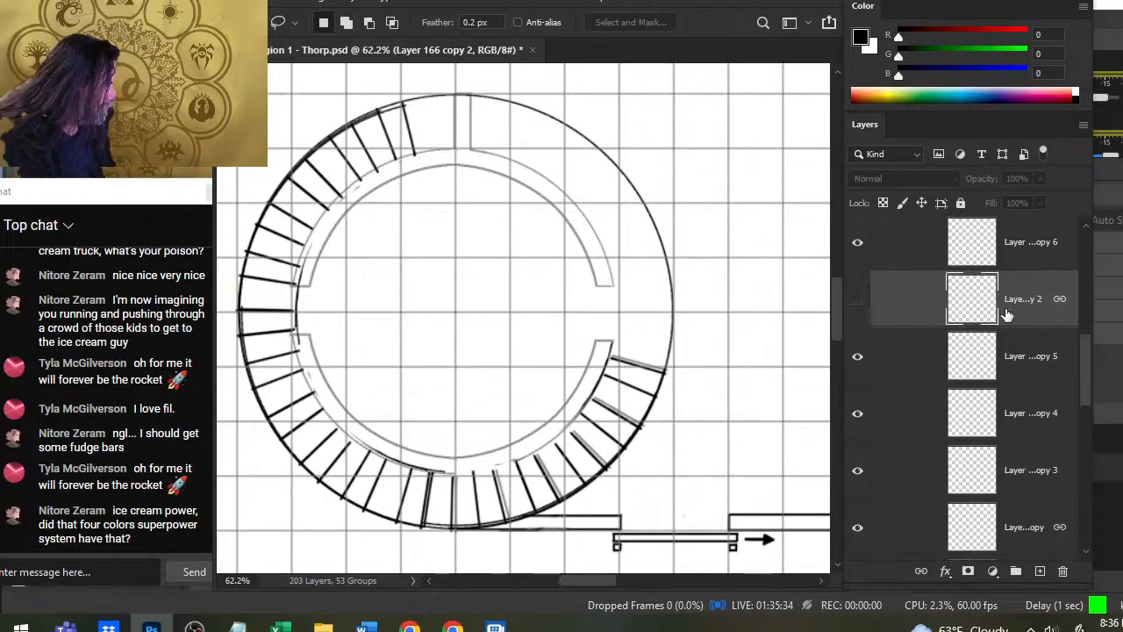
drag(1008, 314, 1009, 541)
drag(1087, 370, 1086, 421)
drag(1023, 293, 1022, 538)
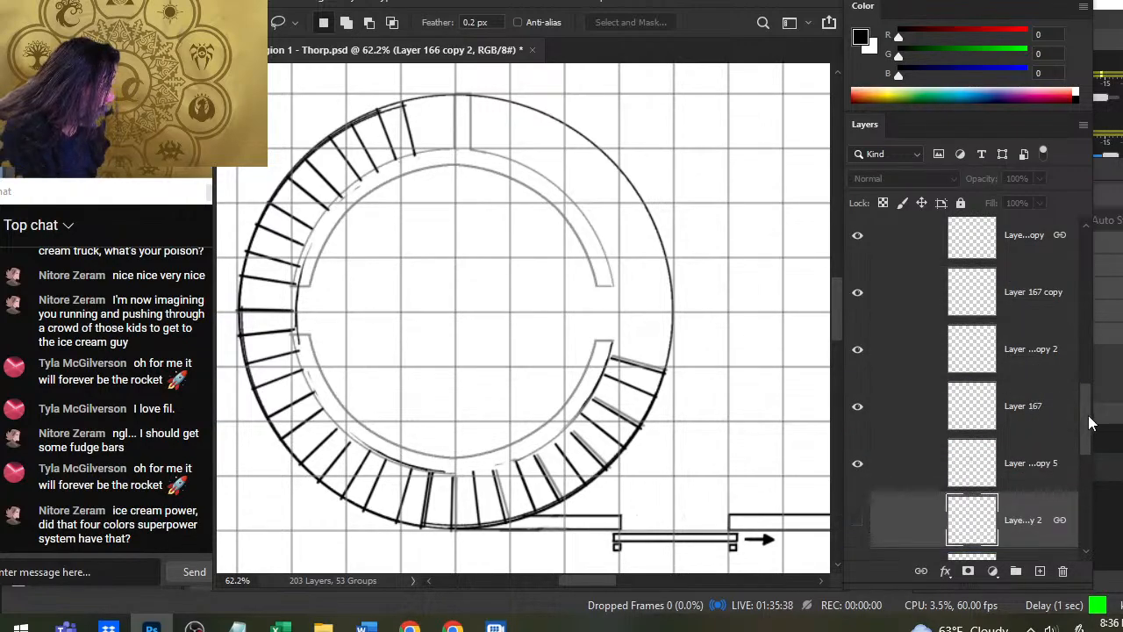
drag(1089, 424, 1087, 464)
mouse_move(1022, 325)
mouse_down()
mouse_move(1011, 334)
mouse_move(1021, 321)
mouse_move(1022, 331)
mouse_up()
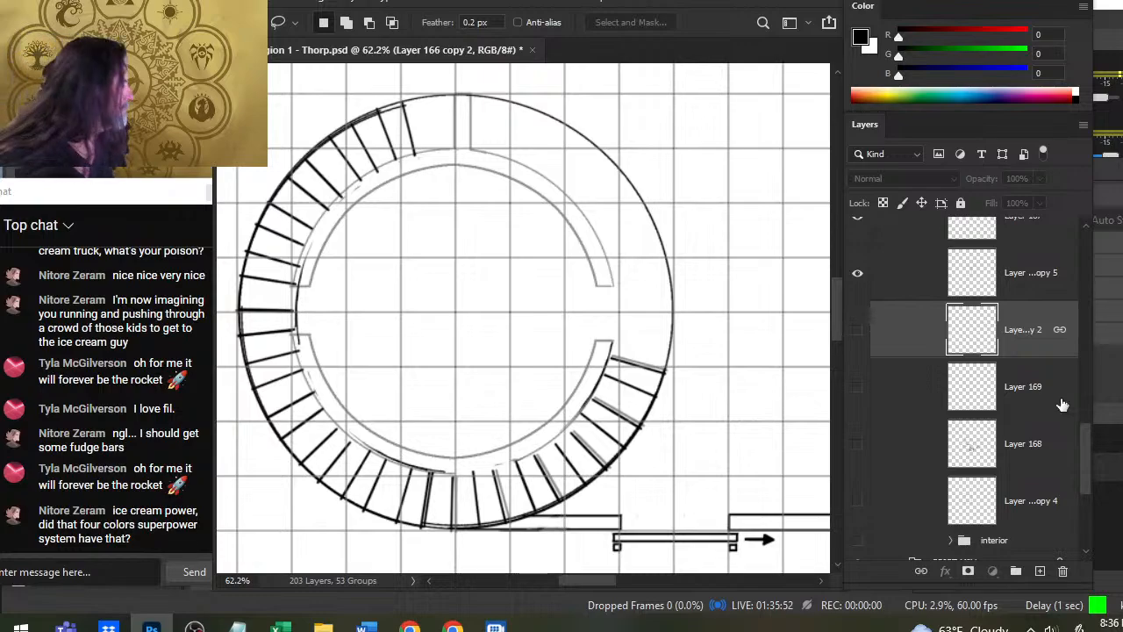
- Hide Layer 167 copy 6, Layer 167 copy 5 and Layer 167 copy 4
drag(1088, 449, 1080, 331)
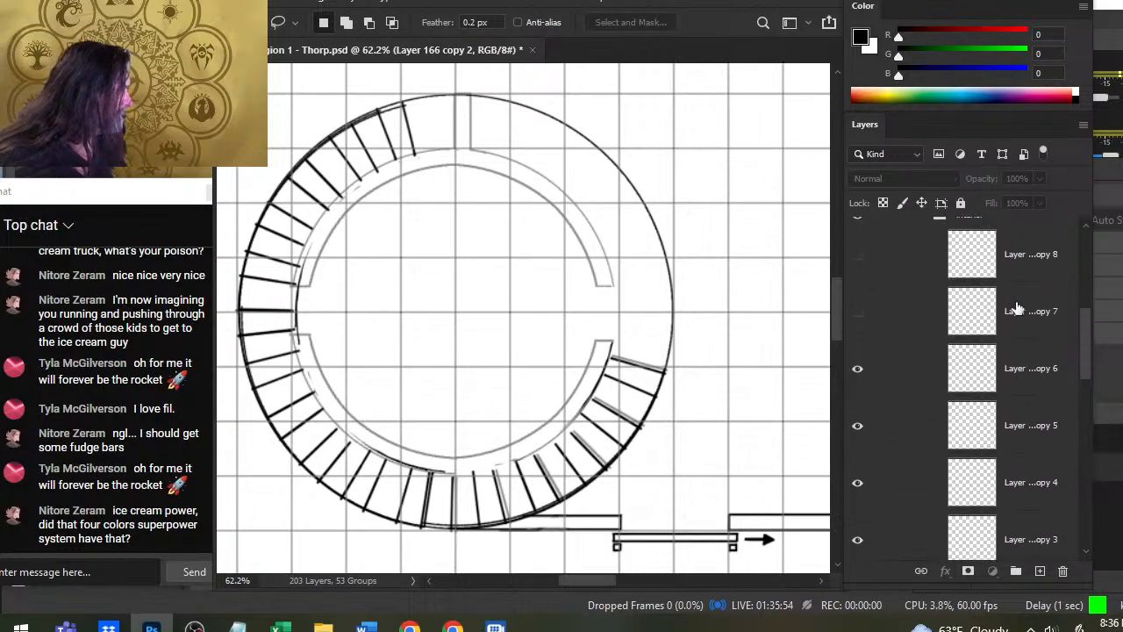
click(860, 372)
click(856, 427)
click(858, 481)
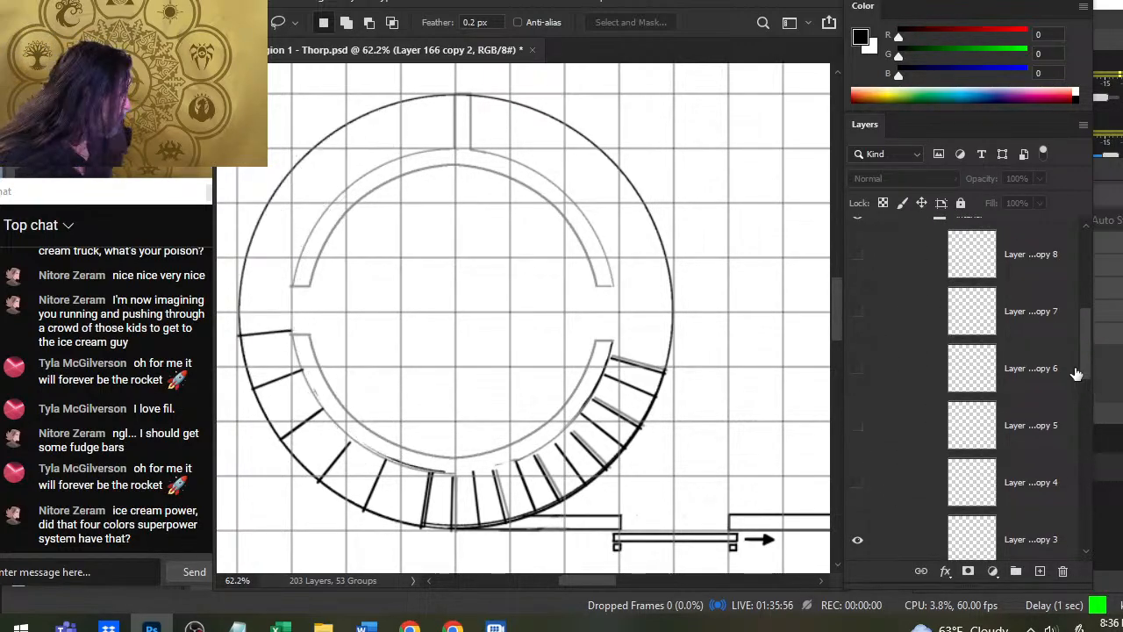
- Hide Layer 167 copy 3, Layer 166 copy, Layer 167 copy and Layer 167 copy 2, keeping Layer 167 visible after toggling it
drag(1077, 374, 1062, 411)
click(858, 353)
click(858, 409)
click(857, 466)
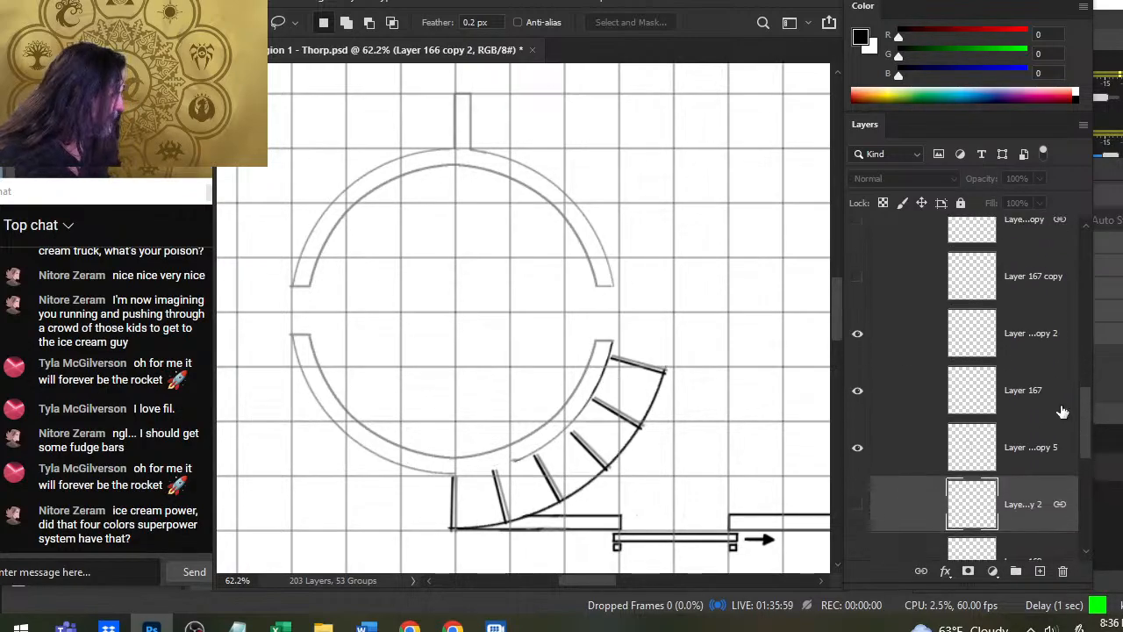
click(862, 360)
click(859, 392)
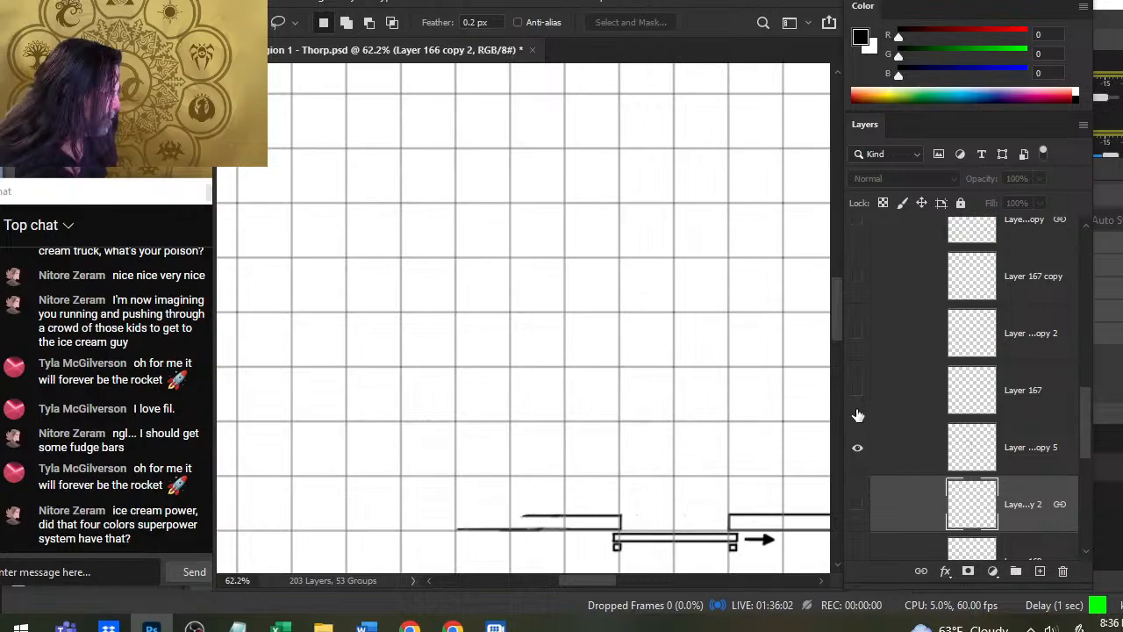
click(858, 392)
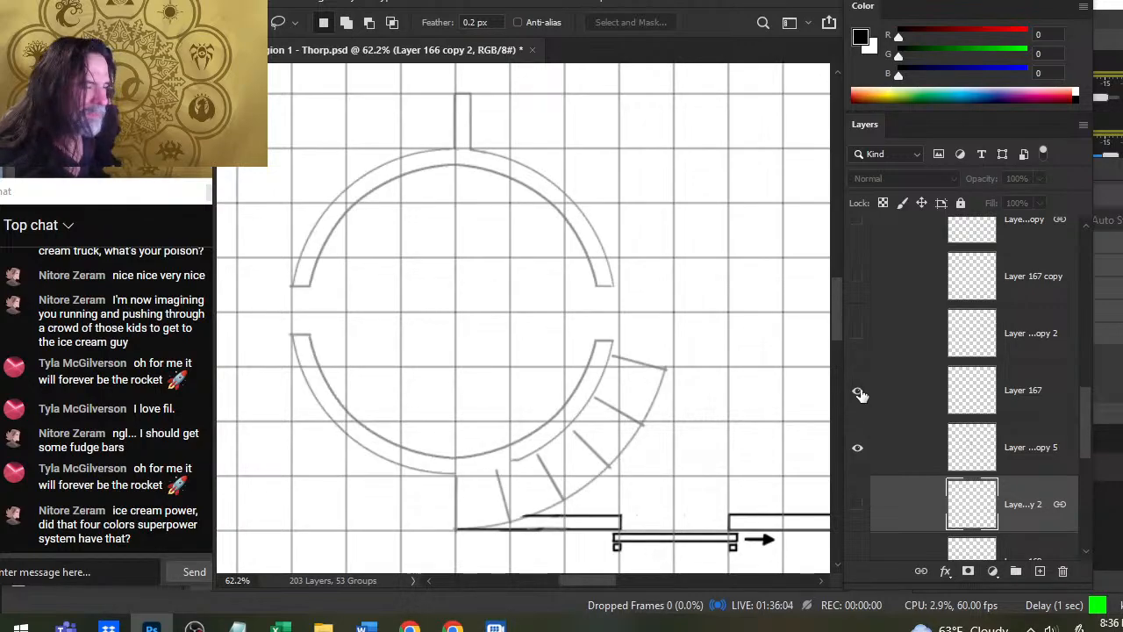
- Hide Layer 167, then check Layer 166 copy 2, Layer 169, Layer 168 and the copy 4 layer beneath them, leaving each hidden
click(859, 394)
click(859, 505)
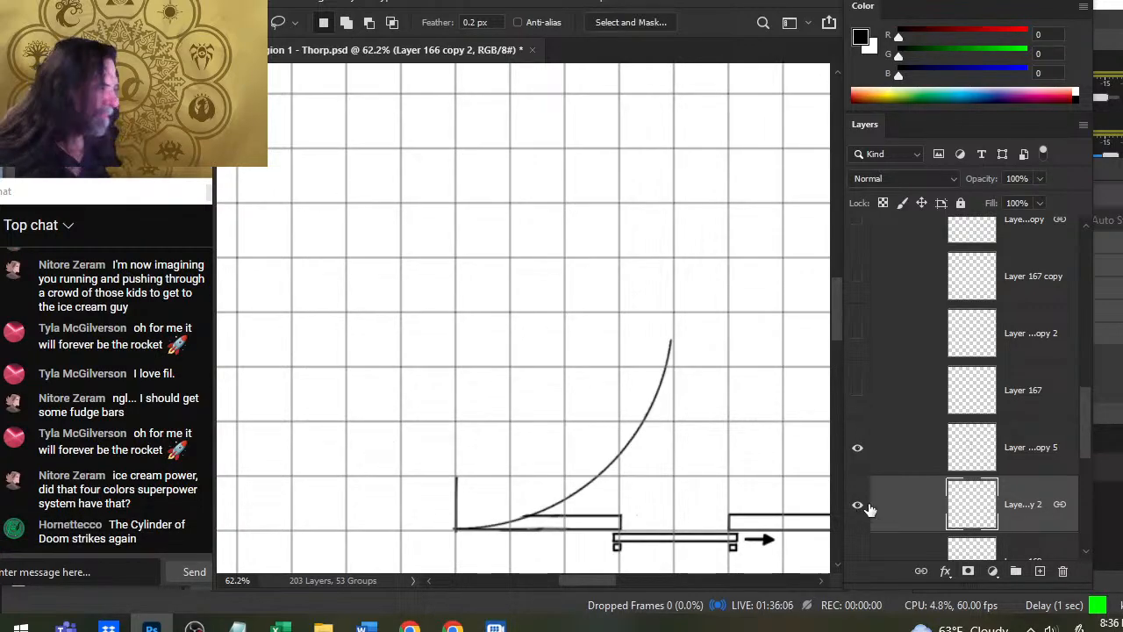
scroll(1088, 418, down, 3)
click(858, 340)
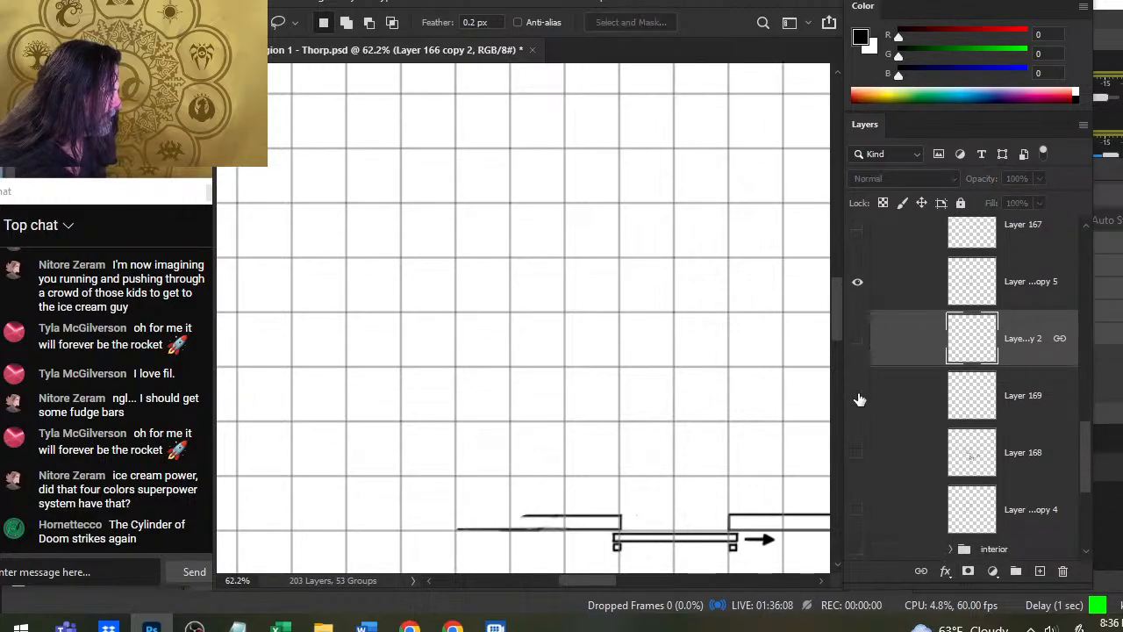
click(858, 395)
click(855, 403)
click(858, 462)
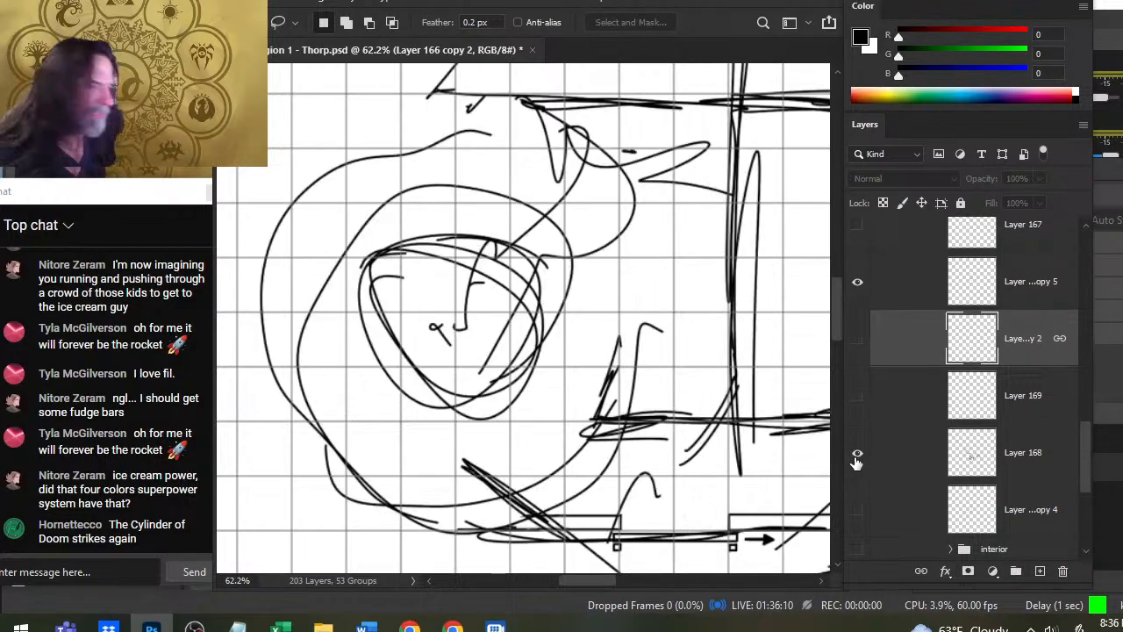
click(856, 459)
click(857, 519)
click(858, 518)
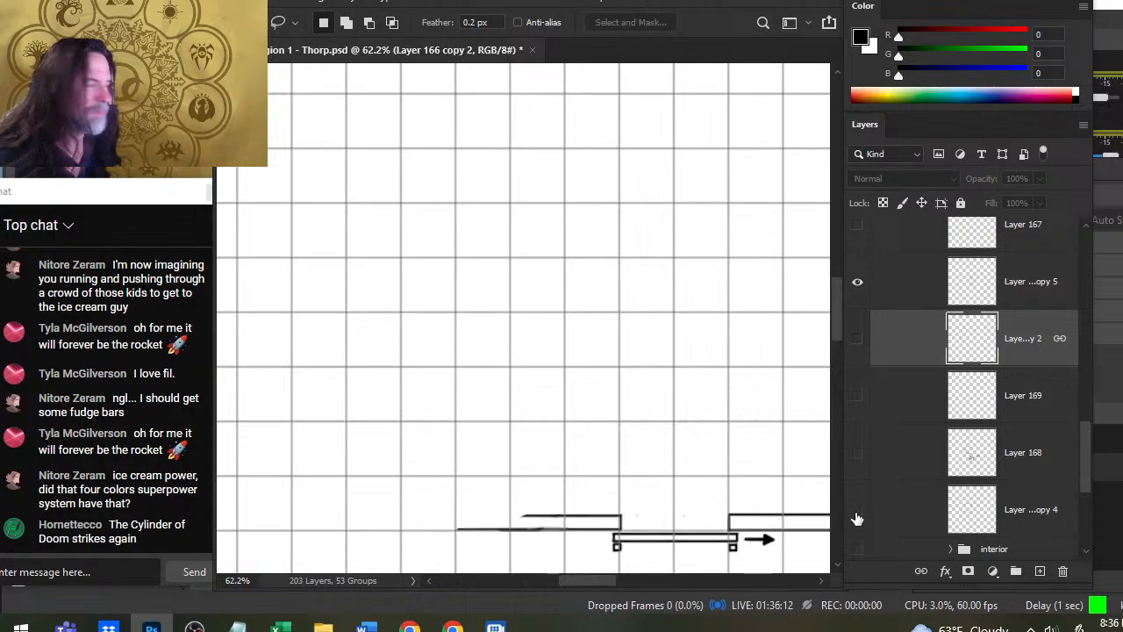
- Check the contents of Layer 167 copy 8, copy 7, copy 6 and copy 5 by toggling their visibility, leaving them hidden
drag(1084, 426, 1075, 297)
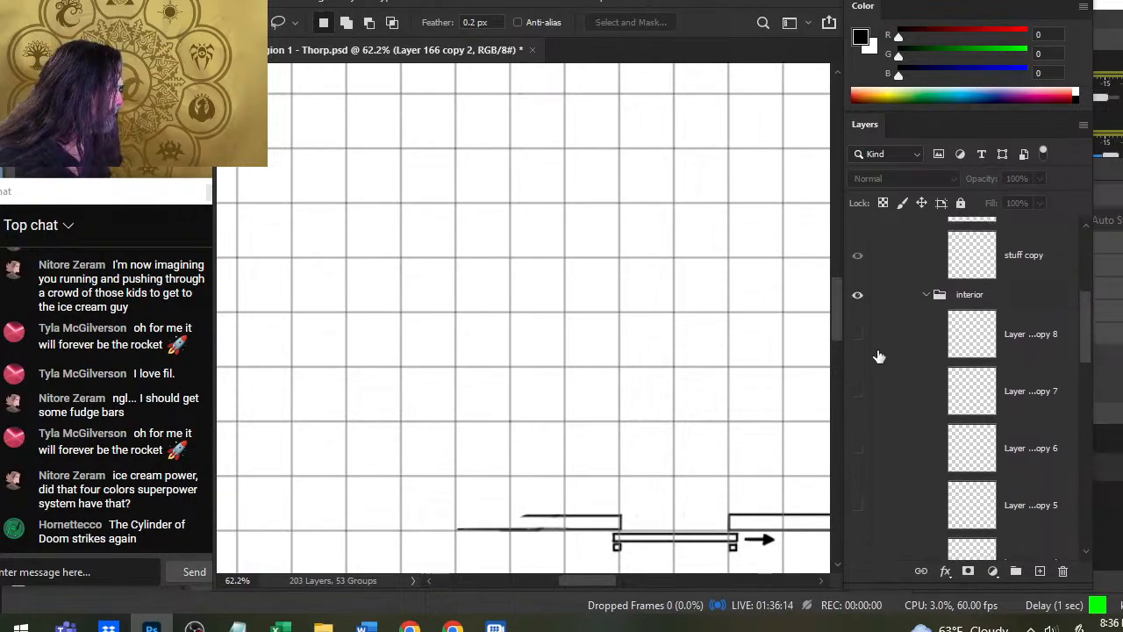
click(859, 341)
click(860, 346)
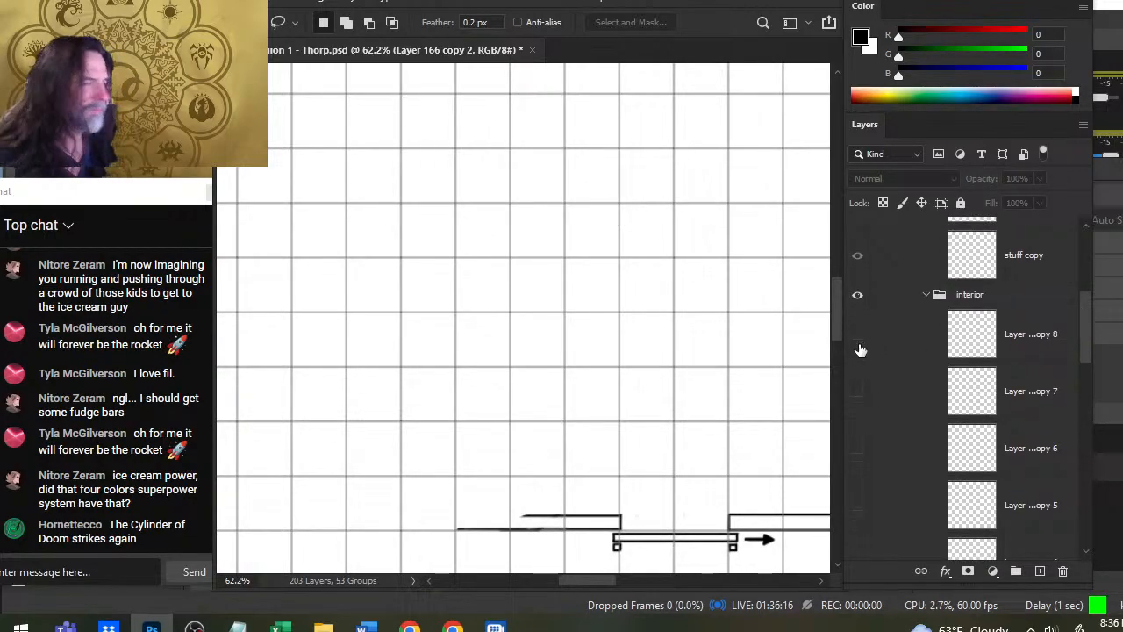
click(860, 394)
click(859, 392)
click(858, 452)
click(859, 451)
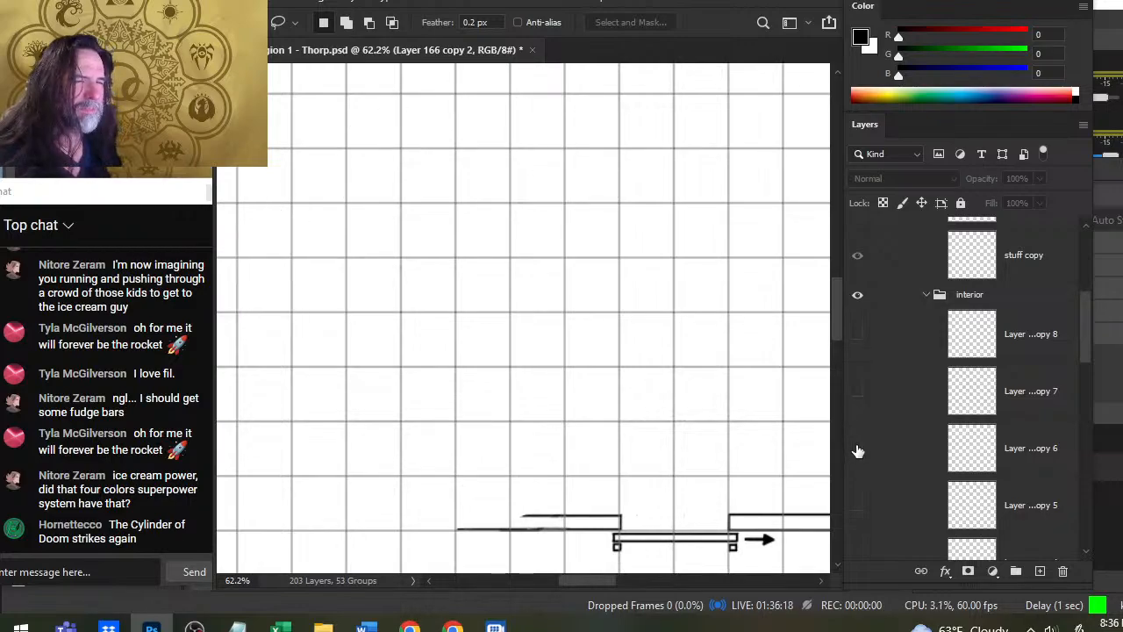
click(856, 504)
click(856, 504)
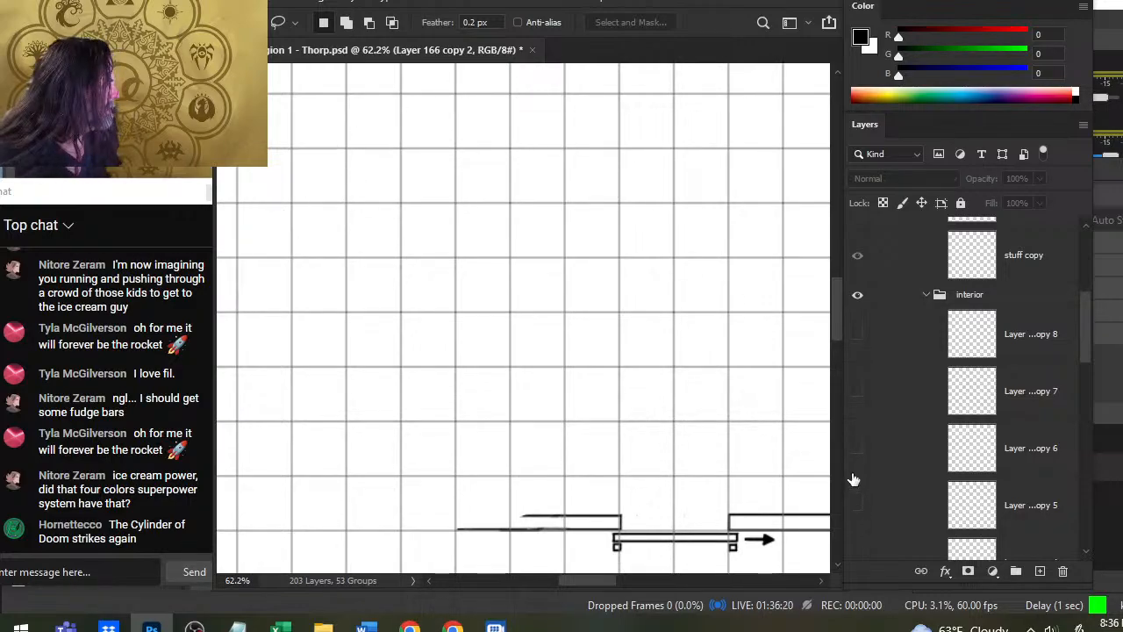
- Compare Layer 89 copy 5 with the layers beneath it down to copy 4 against the wider building plan by toggling their visibility
scroll(1089, 312, up, 5)
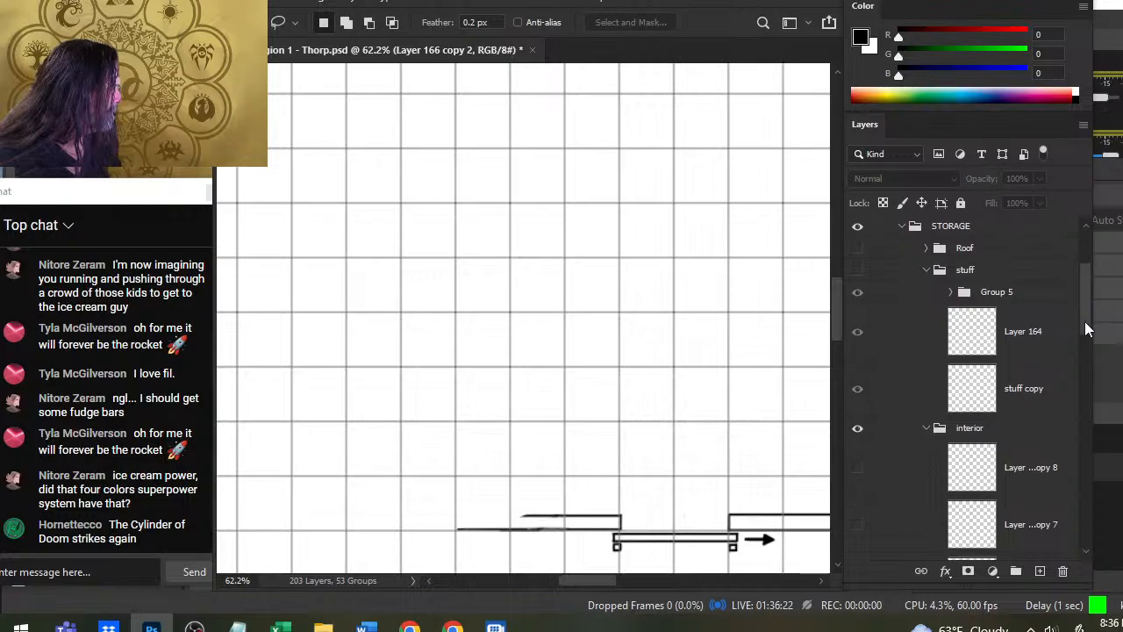
drag(1089, 301, 1057, 436)
key(z)
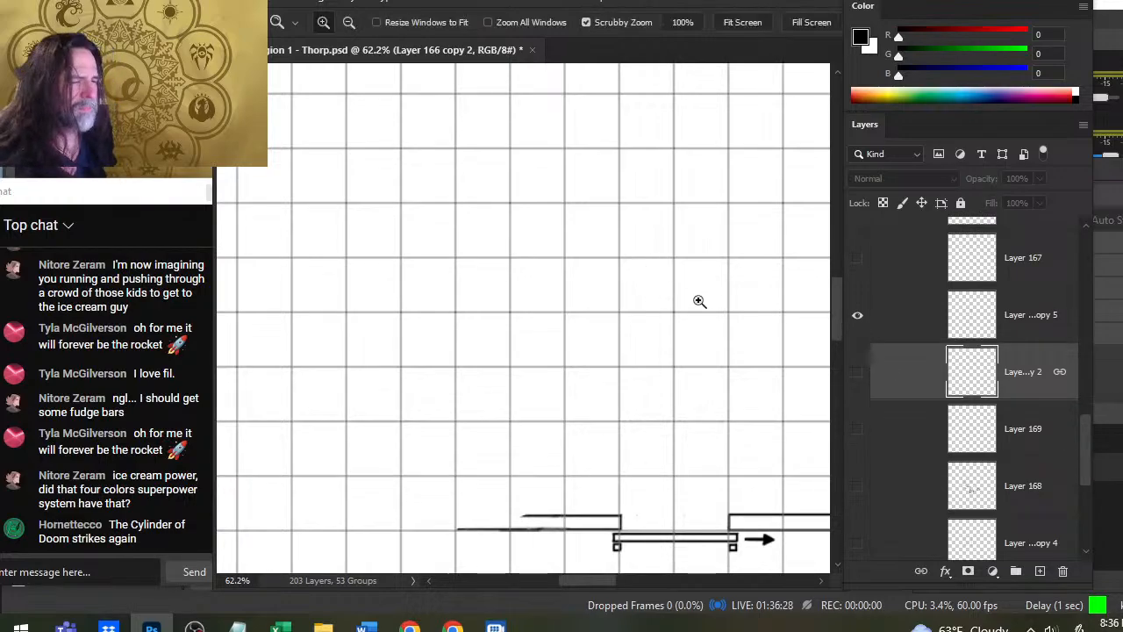
drag(699, 300, 662, 312)
click(859, 316)
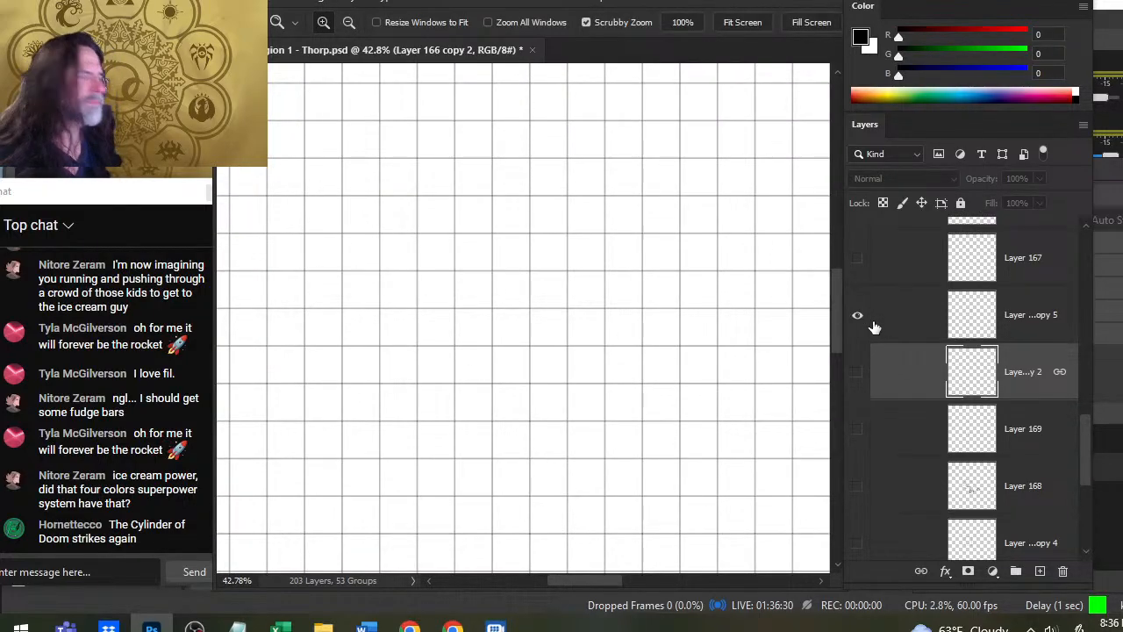
click(859, 373)
click(860, 373)
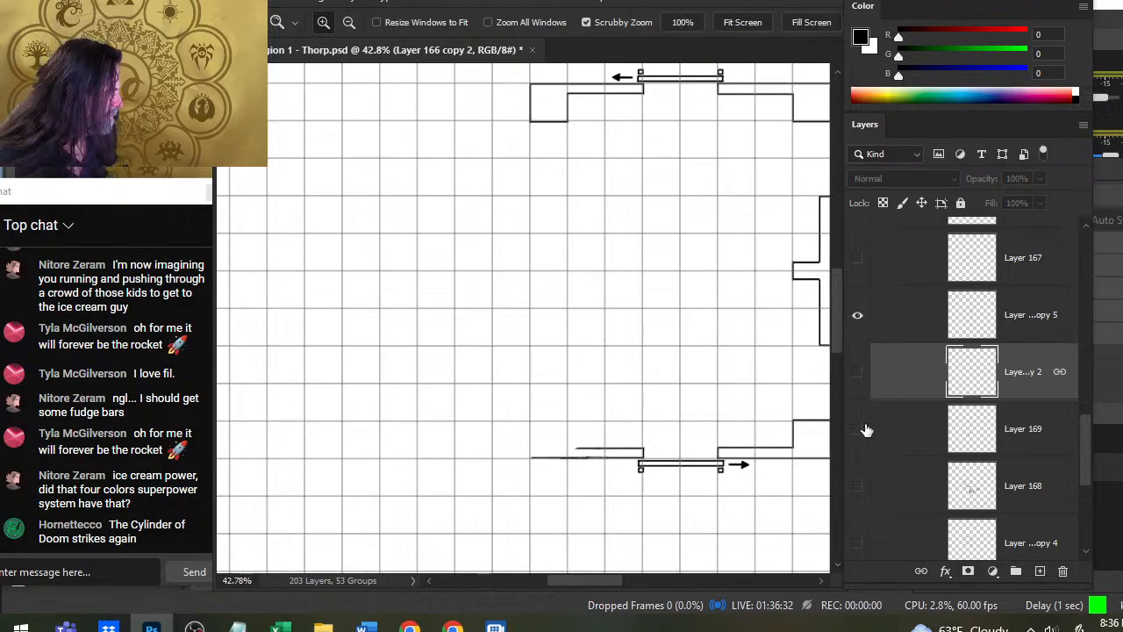
click(866, 430)
click(864, 429)
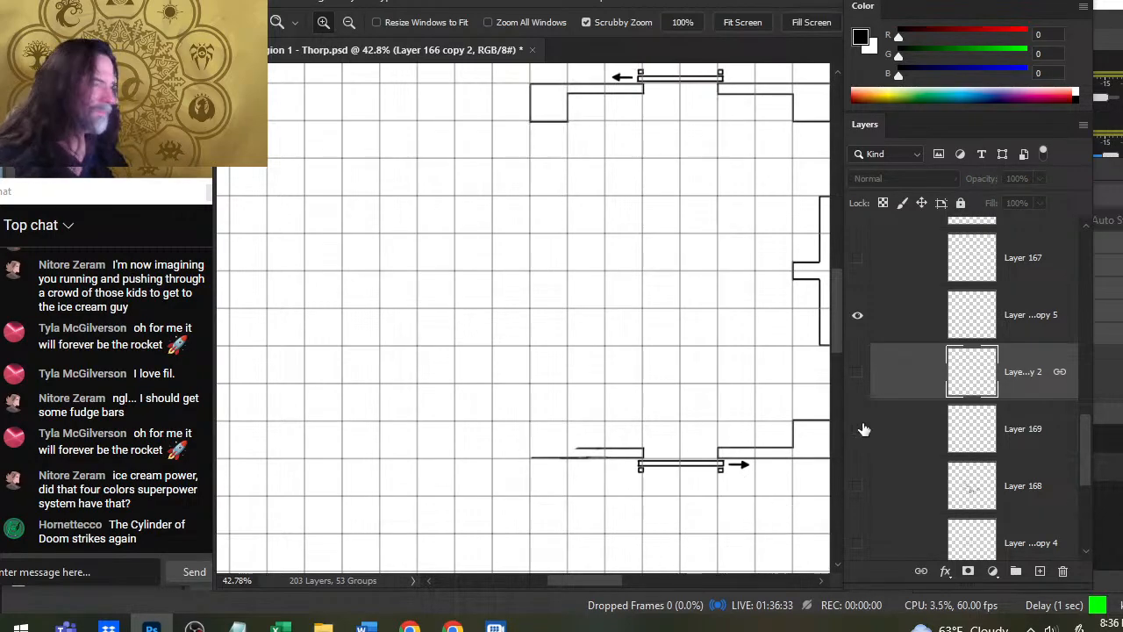
click(860, 488)
click(857, 544)
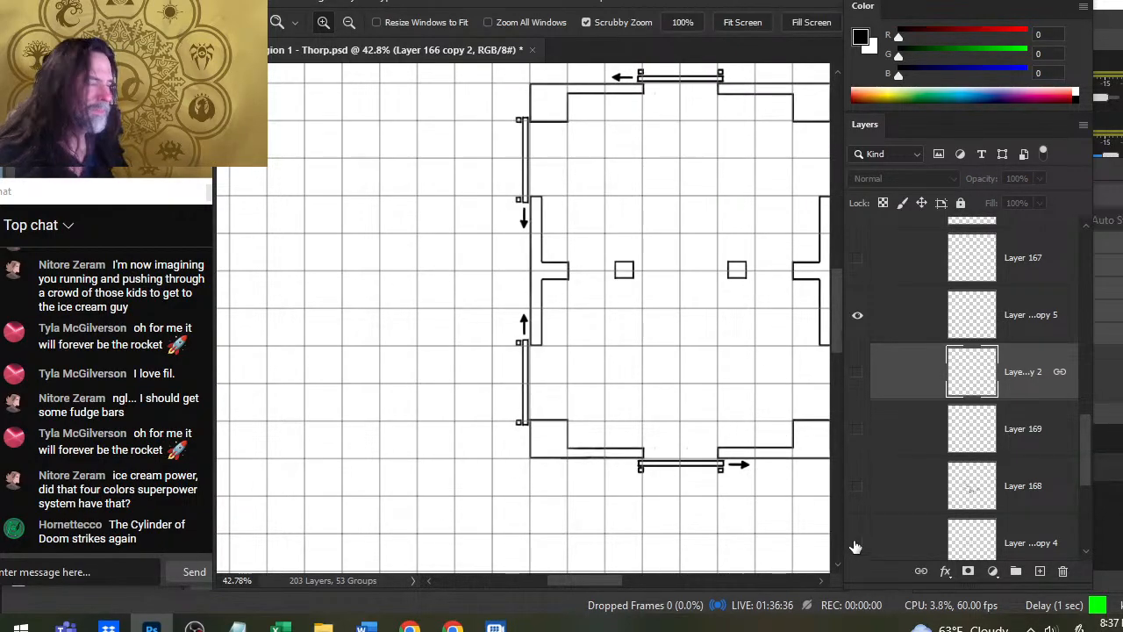
click(857, 544)
- Check the contents of Layer 167, Layer 167 copy 2 and Layer 167 copy by toggling each one, leaving them hidden
drag(1094, 445, 1088, 416)
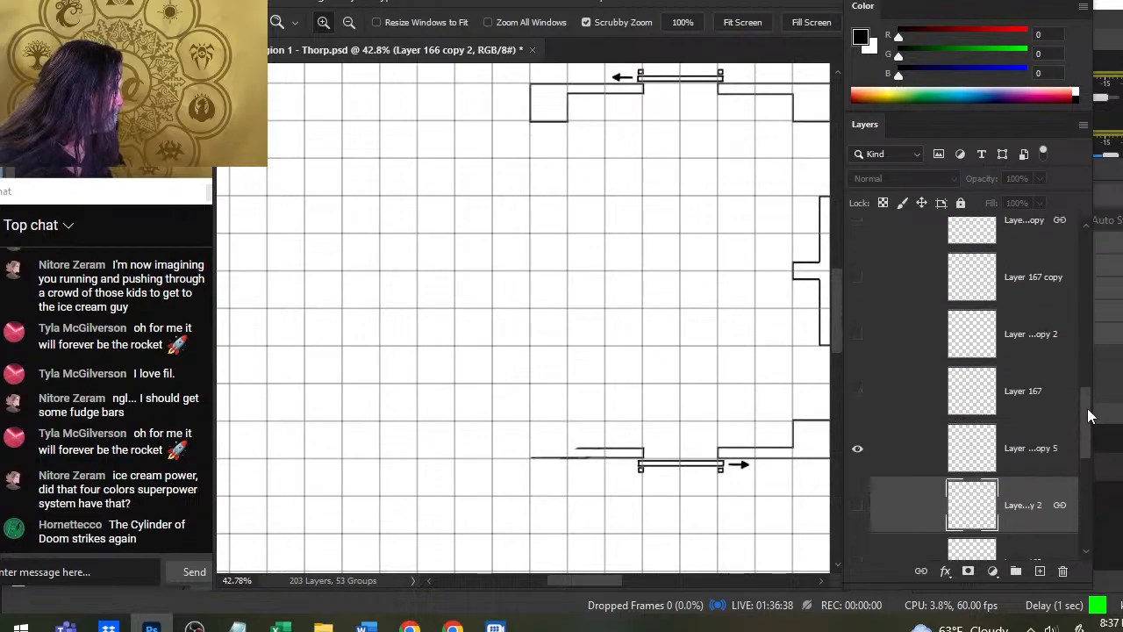
click(857, 392)
click(858, 391)
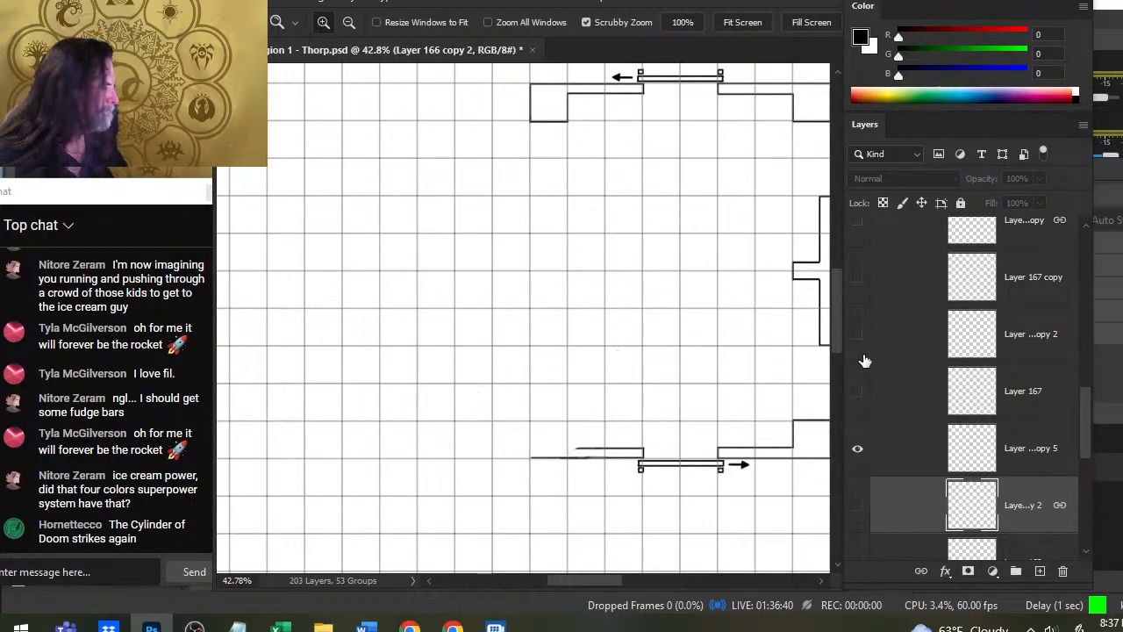
click(857, 335)
click(857, 334)
click(858, 277)
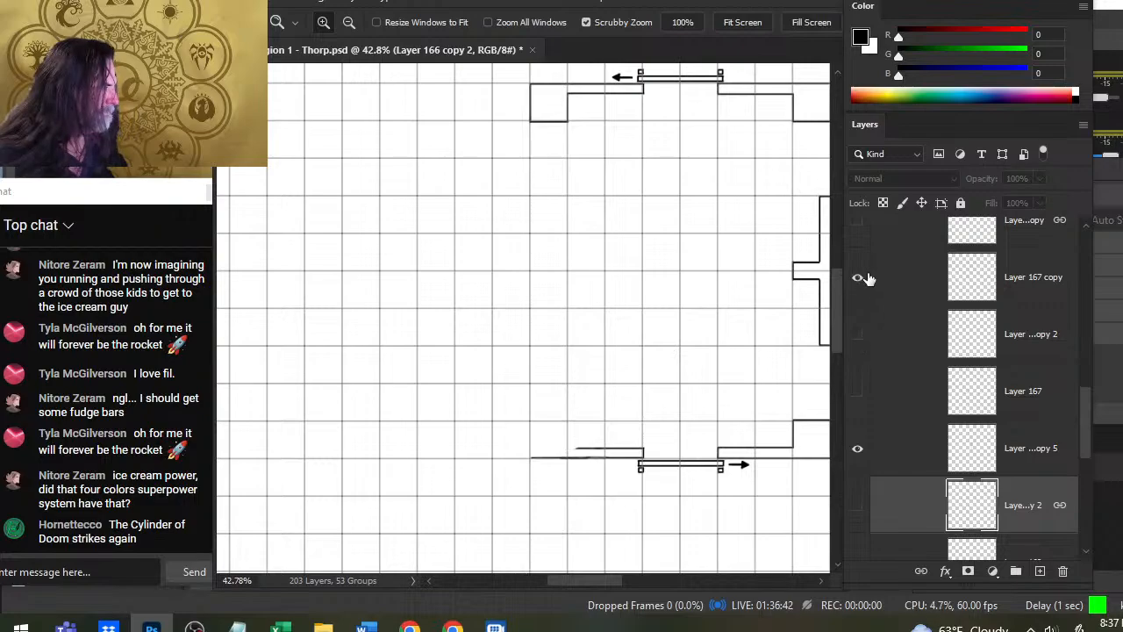
click(858, 277)
- Show Layer 166 copy and move it down the interior group to sit between Layer 167 and Layer 89 copy 5
click(857, 221)
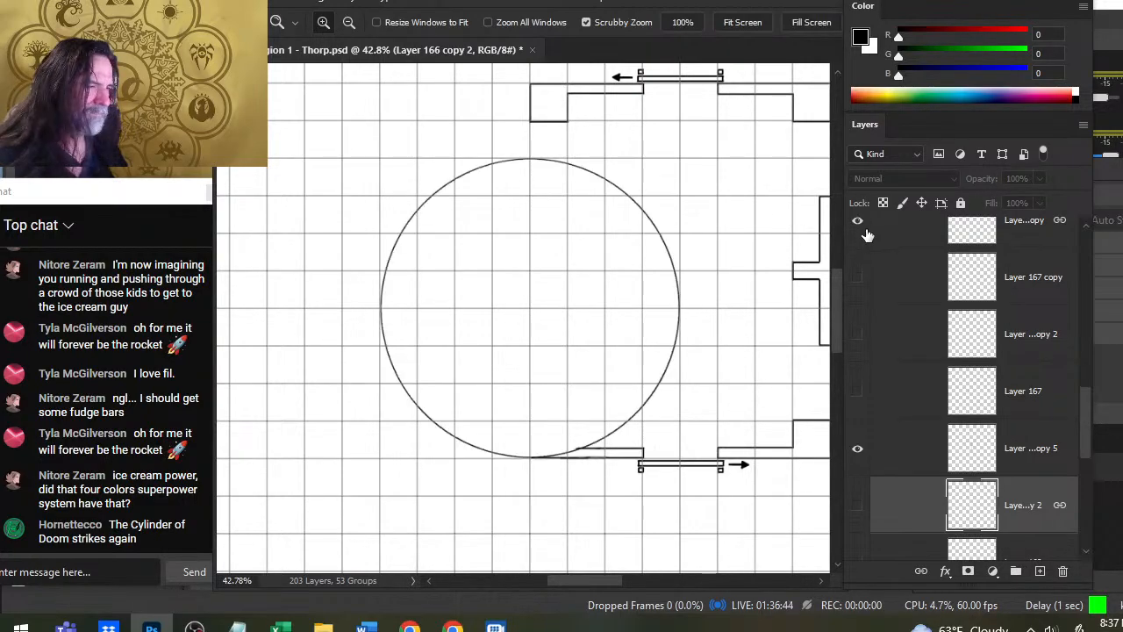
scroll(1084, 412, up, 2)
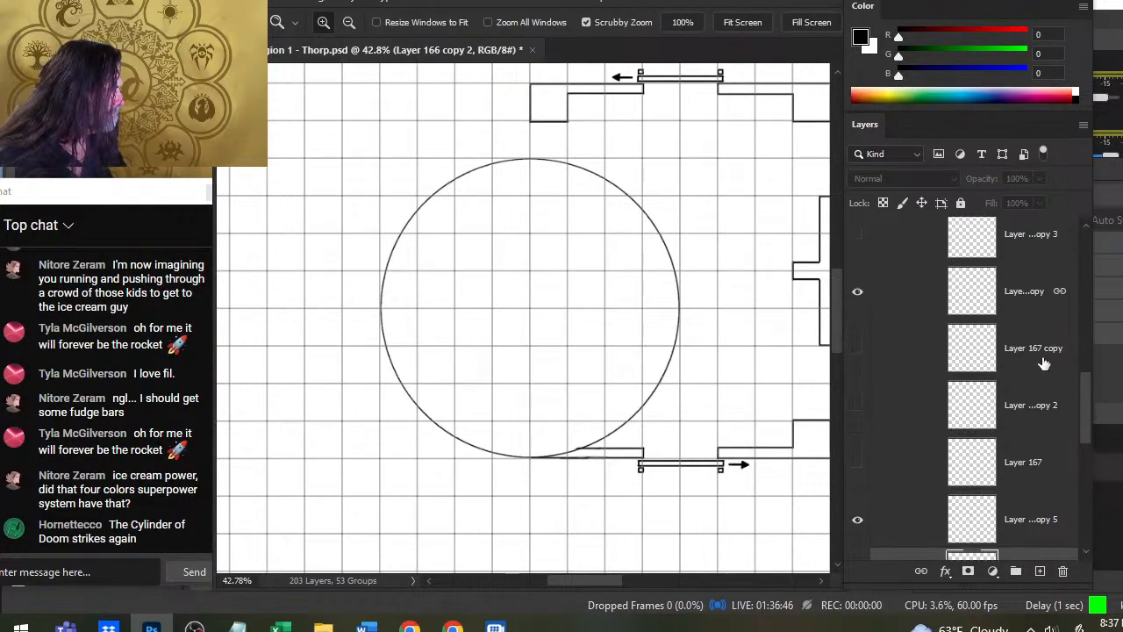
drag(905, 301, 910, 484)
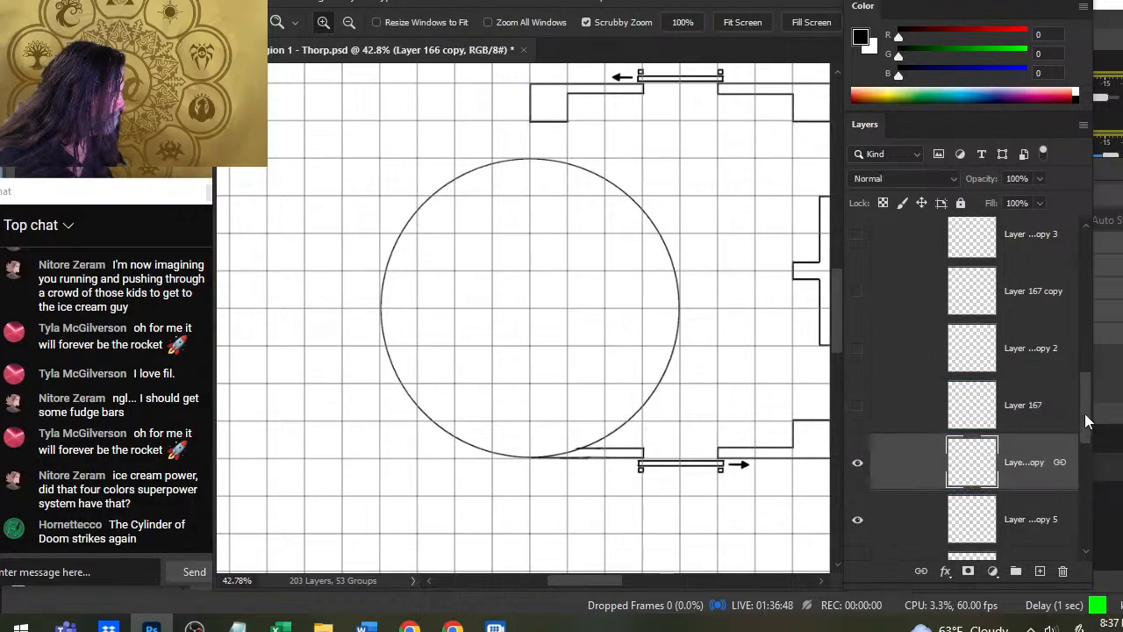
- Compare Layer 166 copy 2, Layer 89 copy 5, Layer 169 and Layer 167 with the visible tower circle by toggling each one
scroll(1084, 413, down, 5)
click(855, 410)
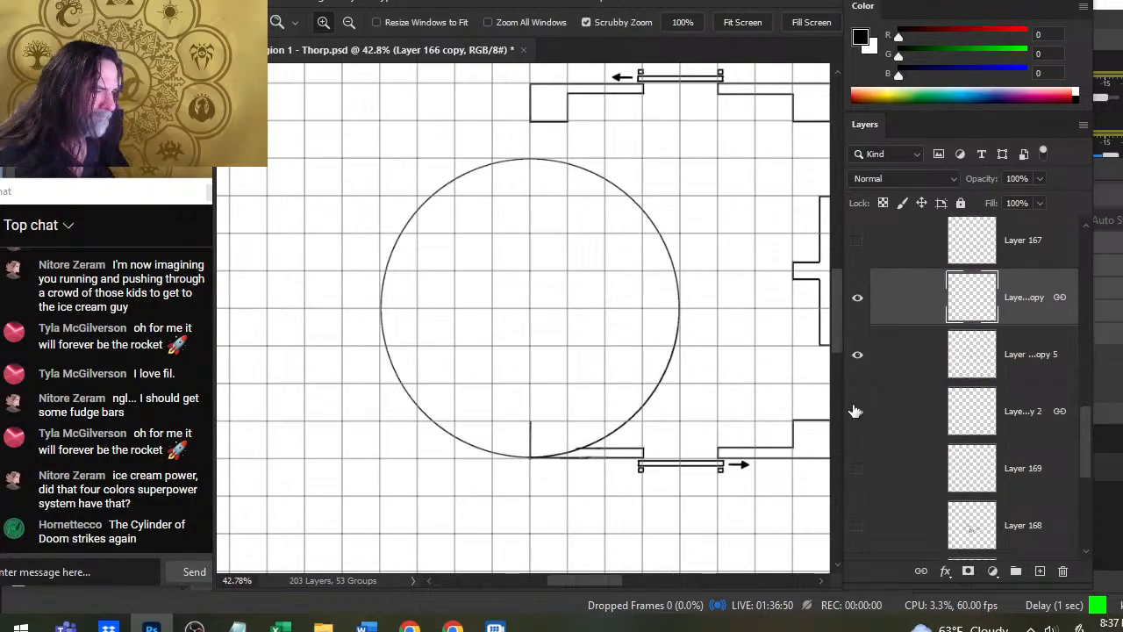
click(856, 411)
click(858, 354)
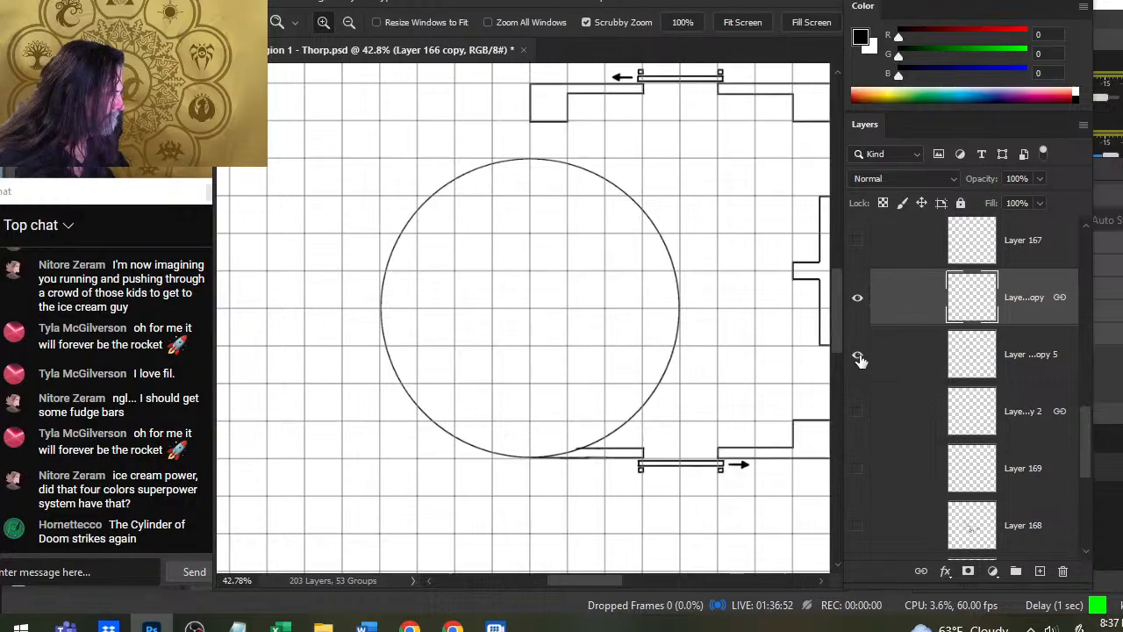
click(857, 468)
click(857, 468)
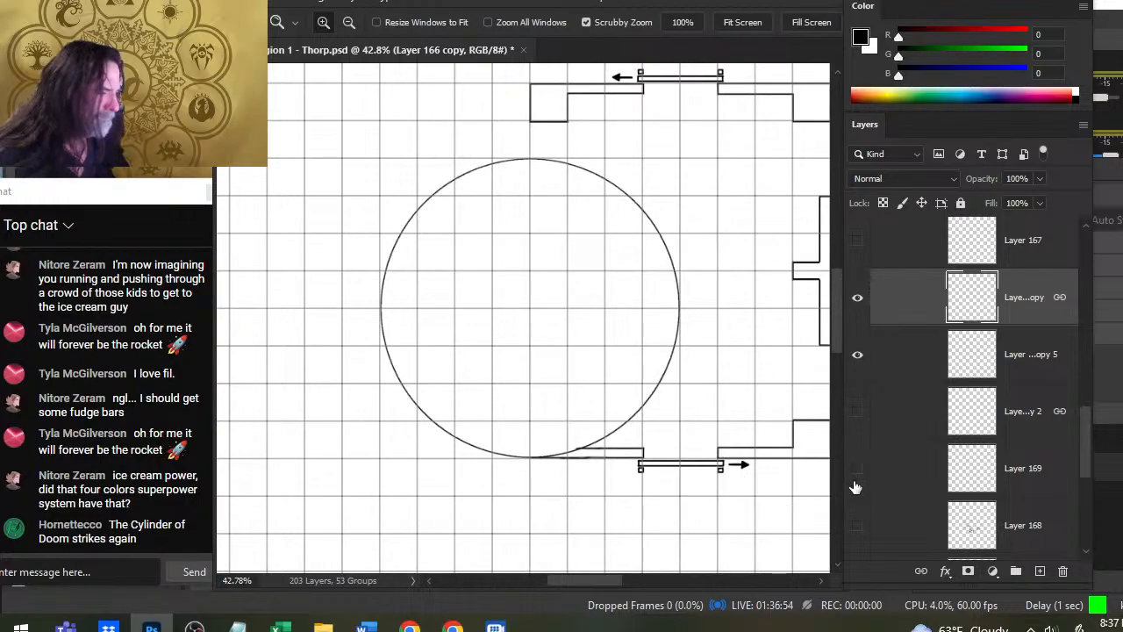
click(857, 250)
click(858, 249)
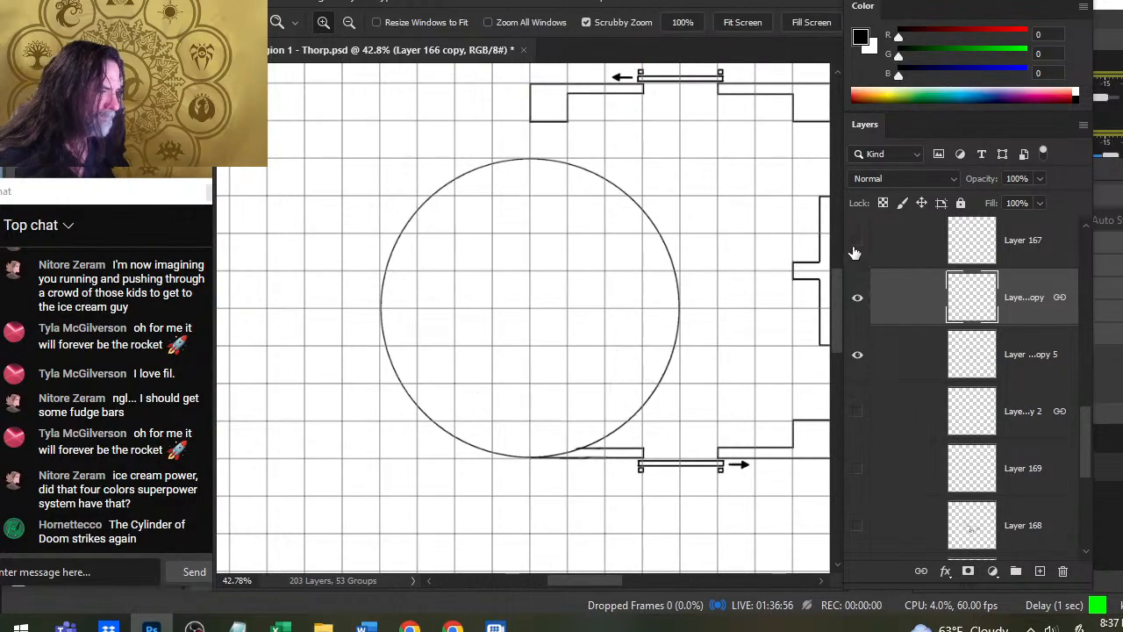
- Show Layer 167 and raise its opacity to 100%
click(858, 249)
click(1027, 242)
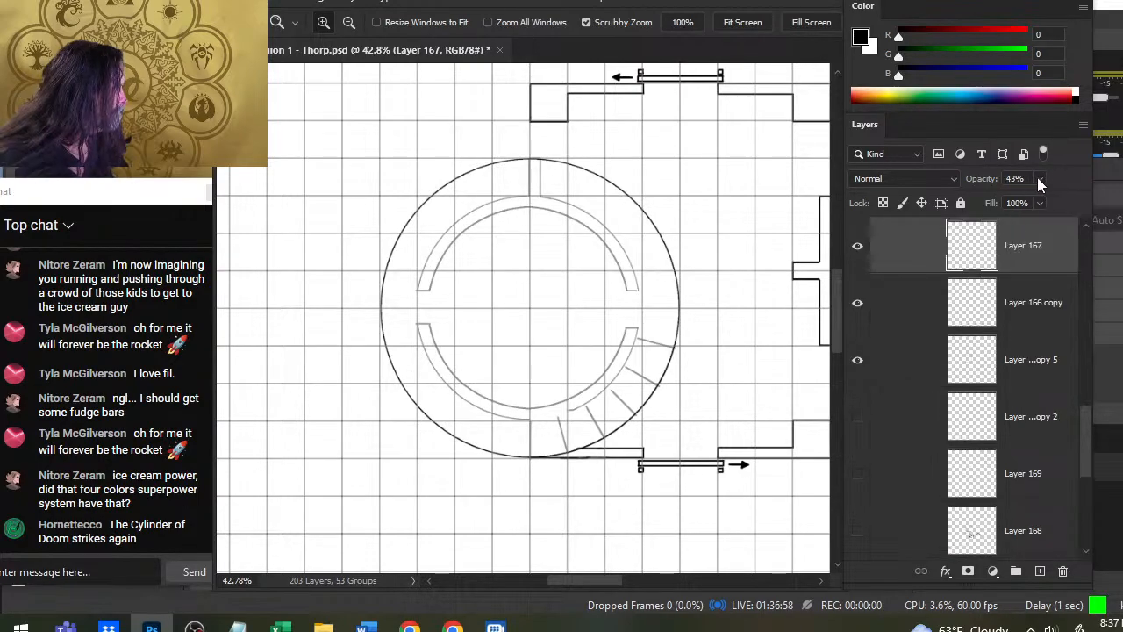
drag(1022, 211, 1088, 201)
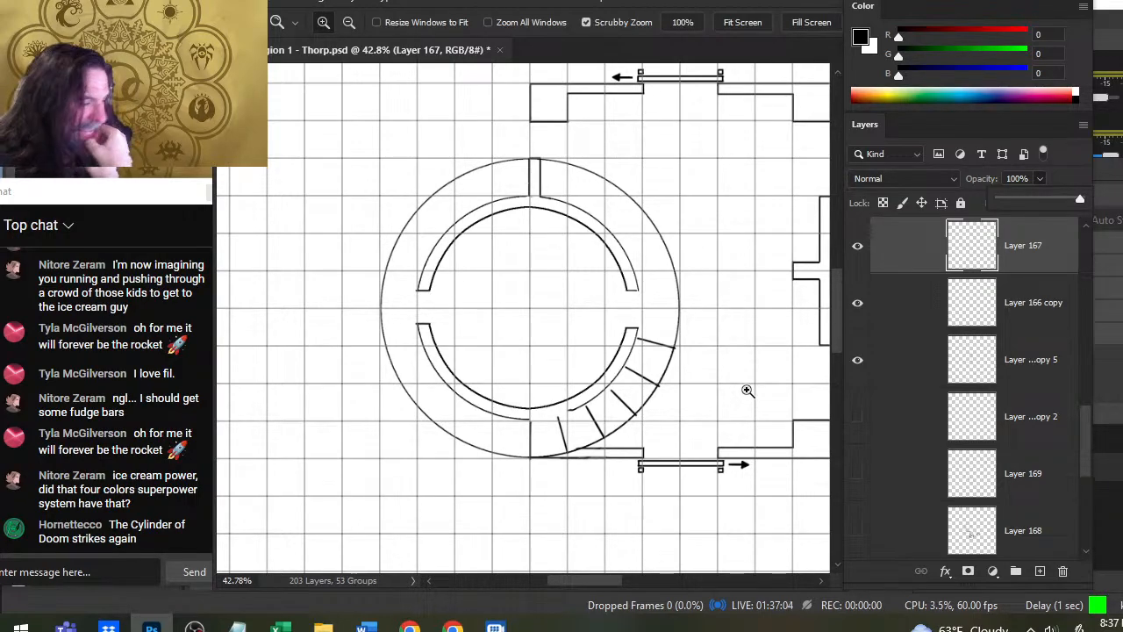
- Undo the opacity, layer order and stair duplication edits, going back to the first rotated stair section on Layer 167 copy
key(ctrl+z)
key(ctrl+z)
key(ctrl+z)
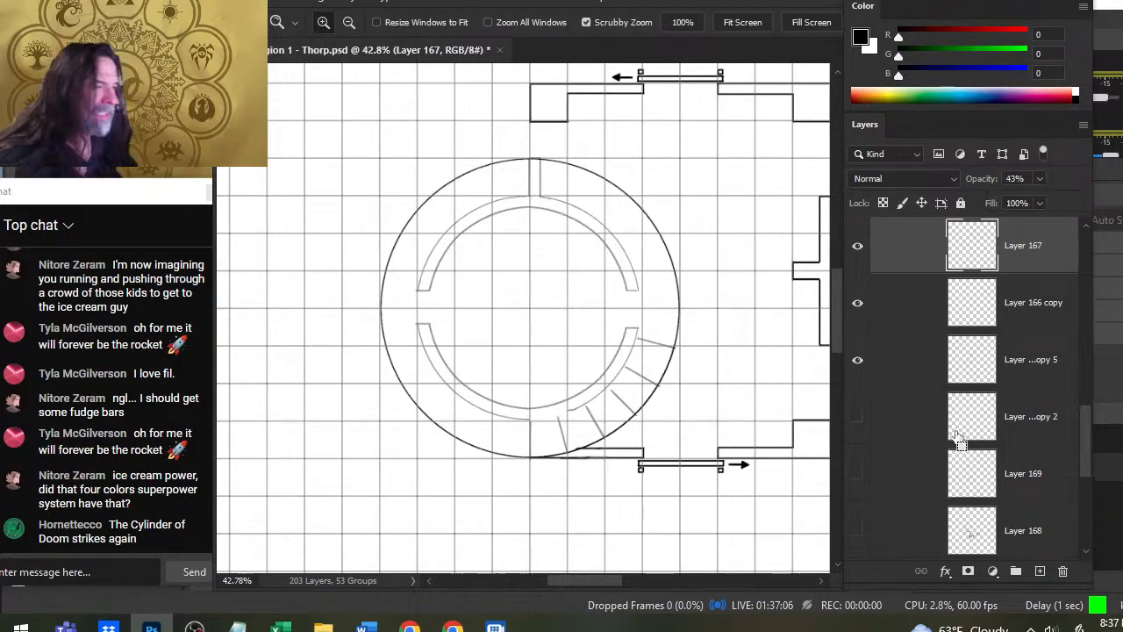
key(ctrl+z)
key(ctrl+z)
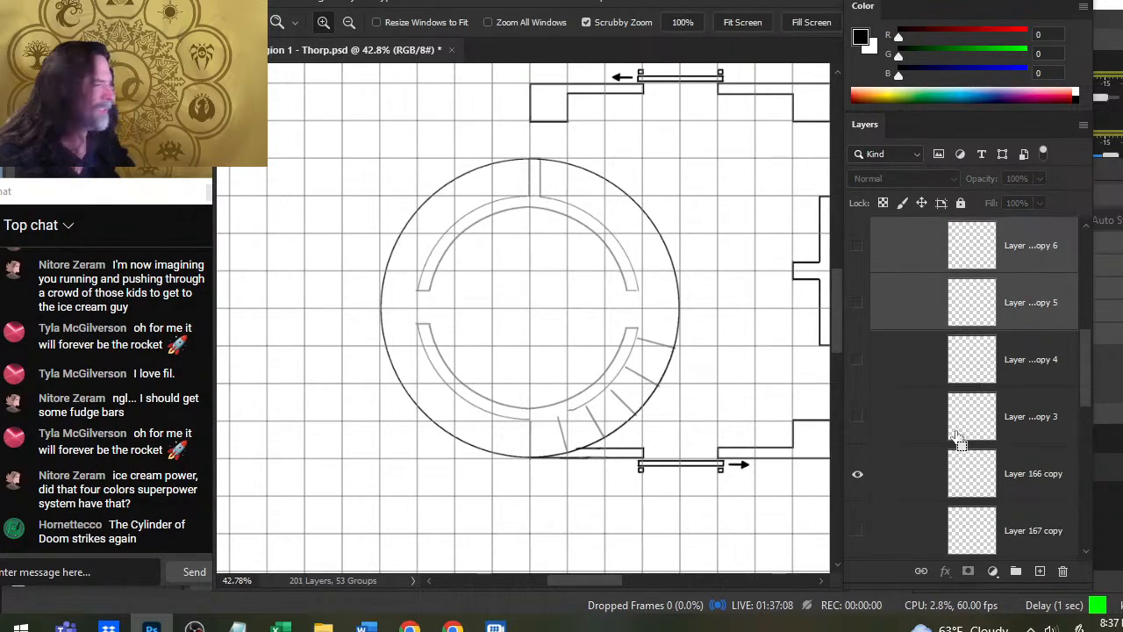
key(ctrl+z)
key(ctrl+z)
key(ctrl+z)
key(ctrl+z)
key(ctrl+z)
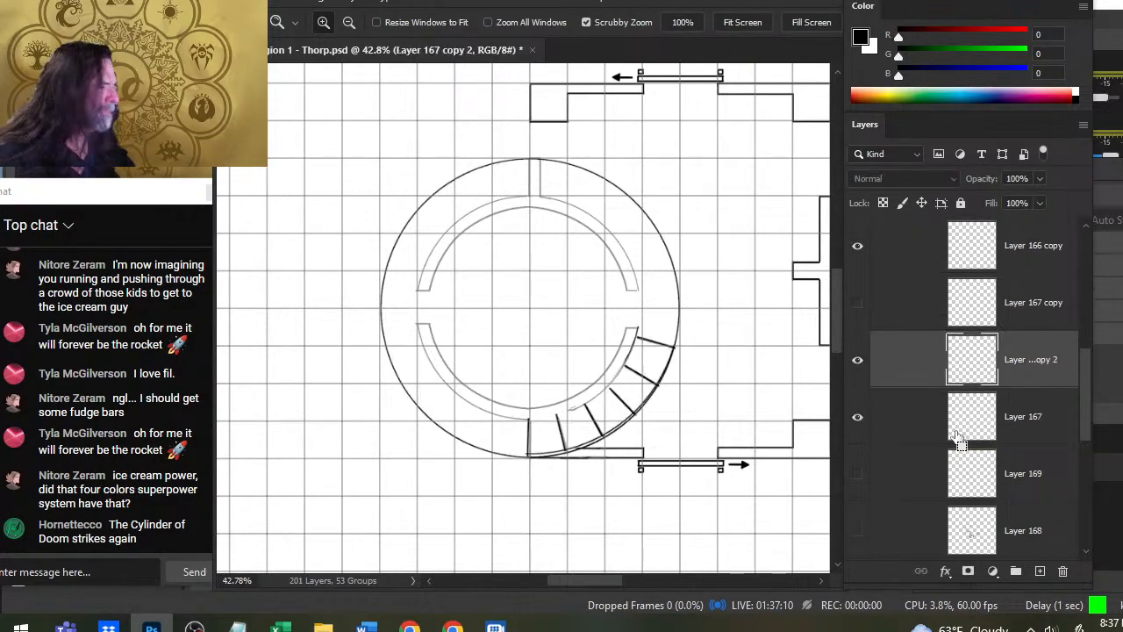
key(ctrl+z)
key(ctrl+z)
key(ctrl+z)
key(ctrl+z)
key(ctrl+z)
key(ctrl+z)
key(ctrl+z)
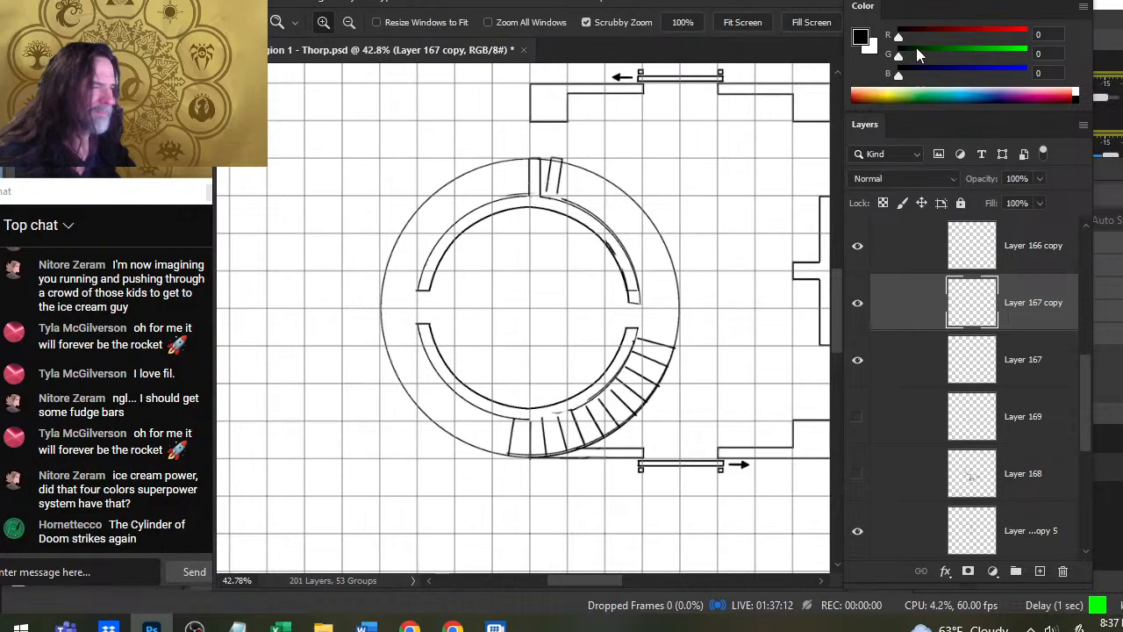
key(ctrl+z)
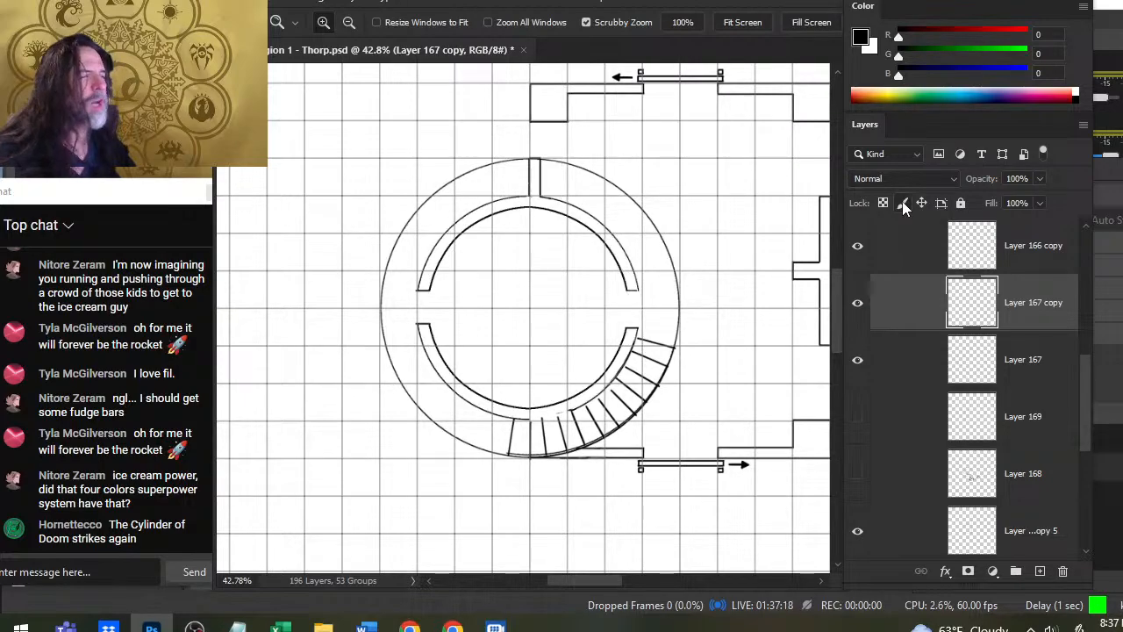
- Redo the stair section duplications and rotations up to the ring that includes Layer 167 copy 8 and copy 7
key(ctrl+shift+z)
key(ctrl+shift+z)
key(ctrl+shift+z)
key(ctrl+shift+z)
key(ctrl+shift+z)
key(ctrl+shift+z)
key(ctrl+shift+z)
key(ctrl+shift+z)
key(ctrl+shift+z)
key(ctrl+shift+z)
key(ctrl+shift+z)
key(ctrl+shift+z)
key(ctrl+shift+z)
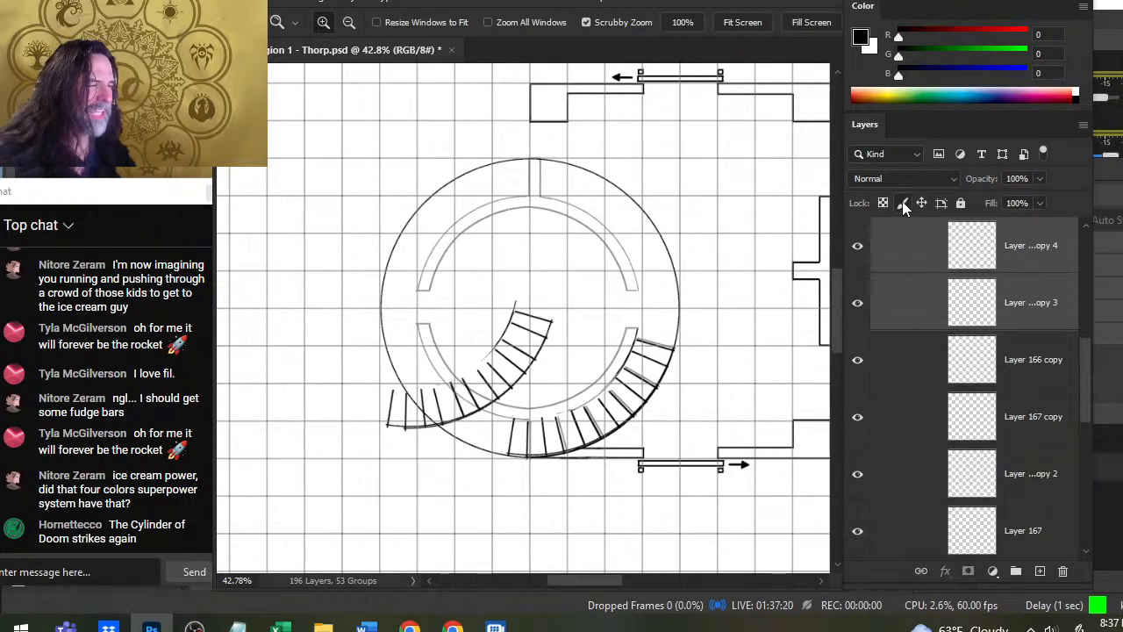
key(ctrl+shift+z)
key(ctrl+shift+z)
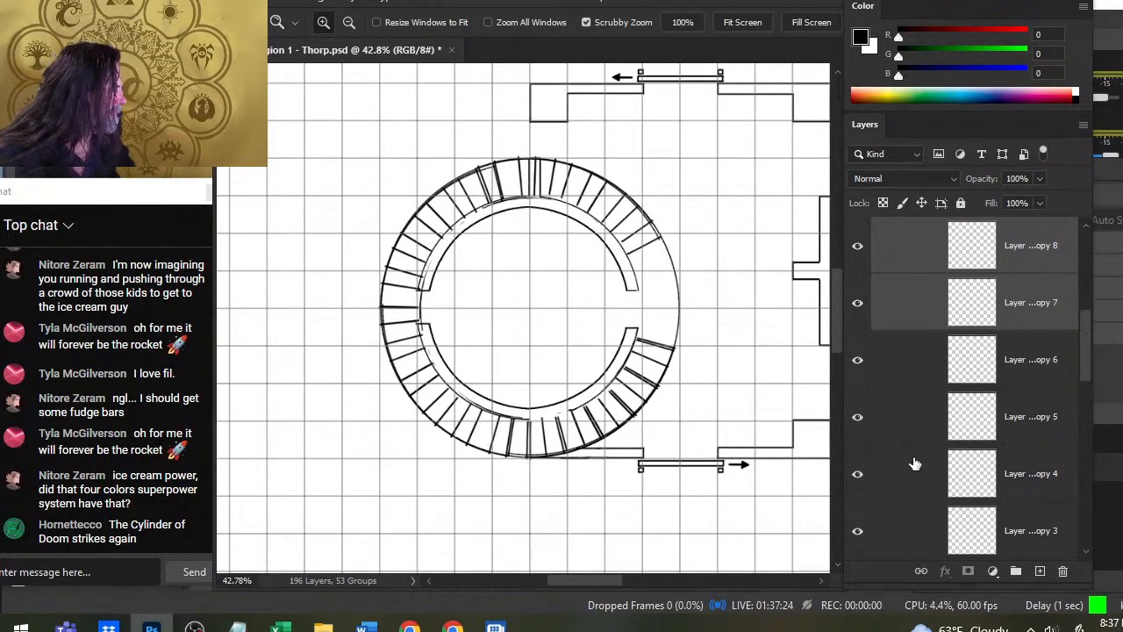
- Hide Layer 167 copy 8, copy 7, copy 6, copy 5 and copy 4 in the interior group
mouse_move(1087, 347)
mouse_down()
mouse_move(1082, 298)
mouse_move(1084, 337)
mouse_up()
click(857, 264)
click(857, 320)
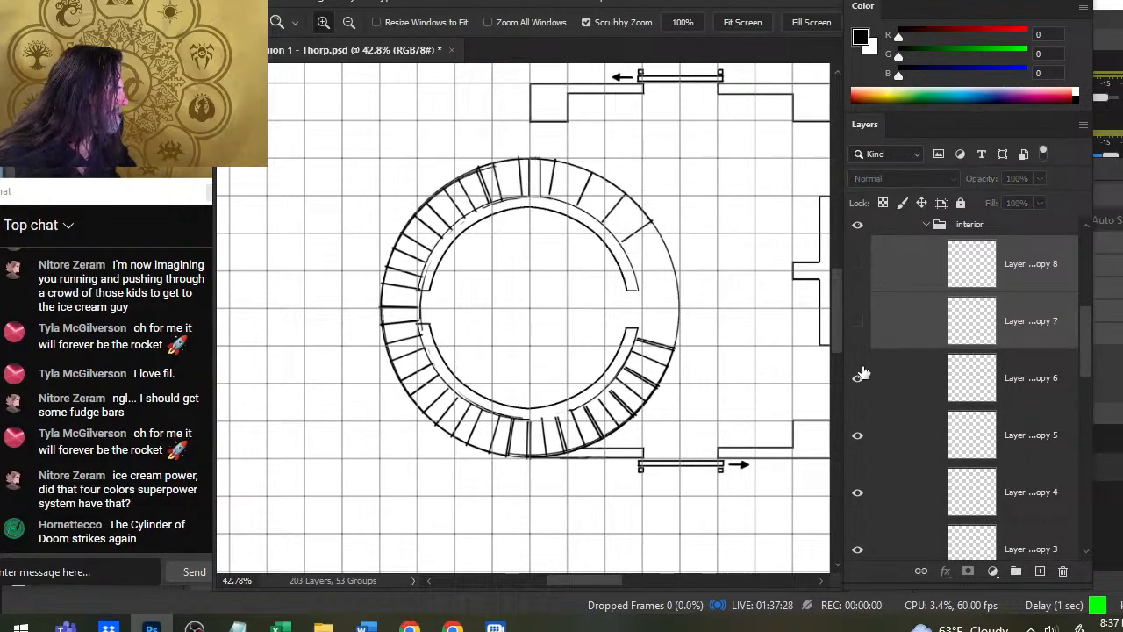
click(857, 378)
click(857, 434)
click(858, 493)
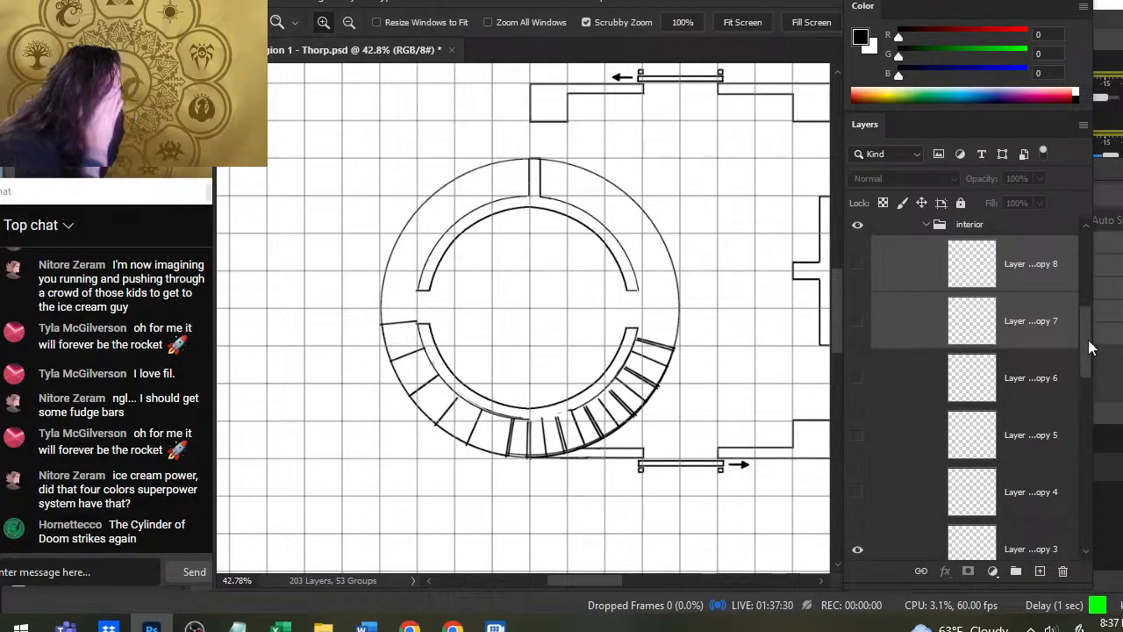
- Hide Layer 167 copy 3, Layer 167 copy, copy 2 and Layer 167 in the interior group
drag(1088, 340, 1089, 366)
click(857, 390)
click(857, 448)
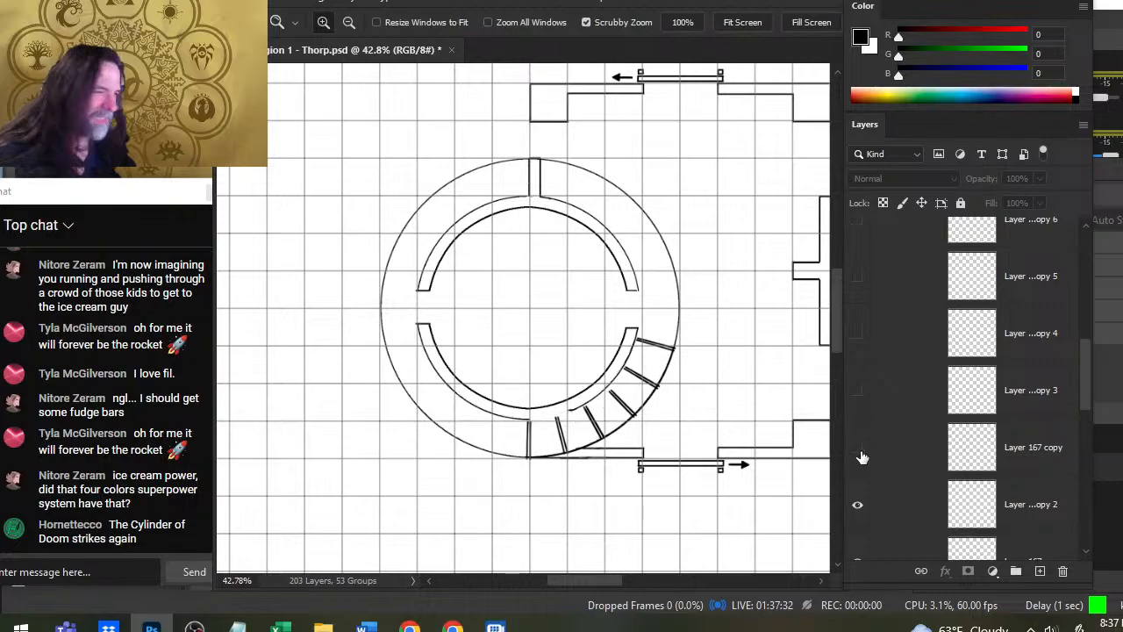
click(857, 506)
drag(1087, 367, 1088, 393)
click(857, 424)
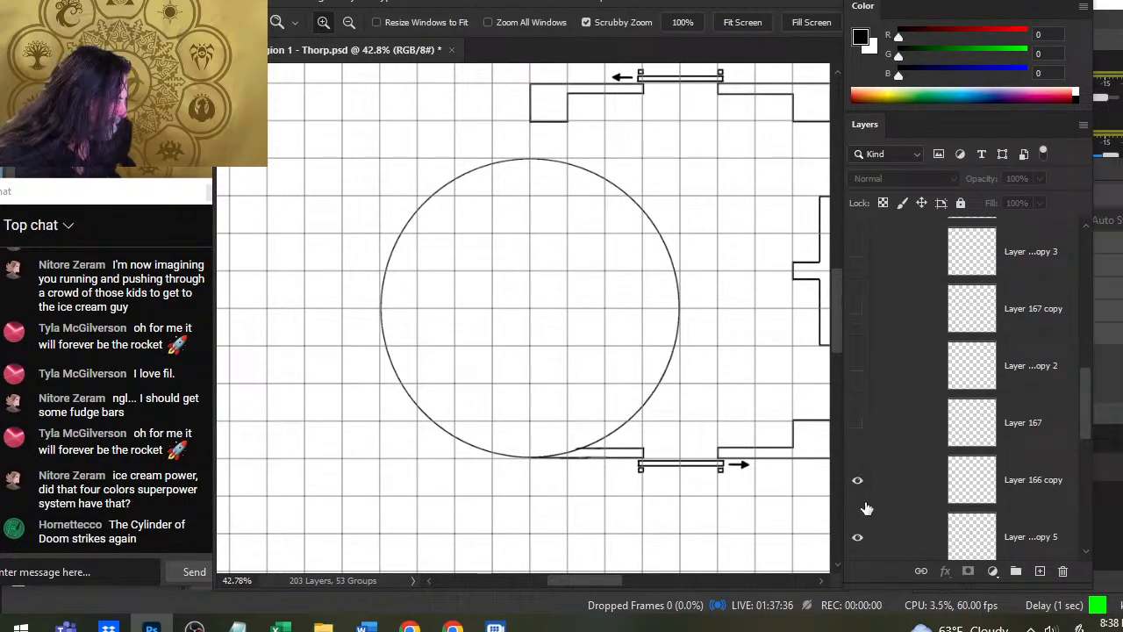
- Check which tower layer holds the outer circle, then show Layer 167 and hide Layer 166 copy
click(857, 481)
click(859, 482)
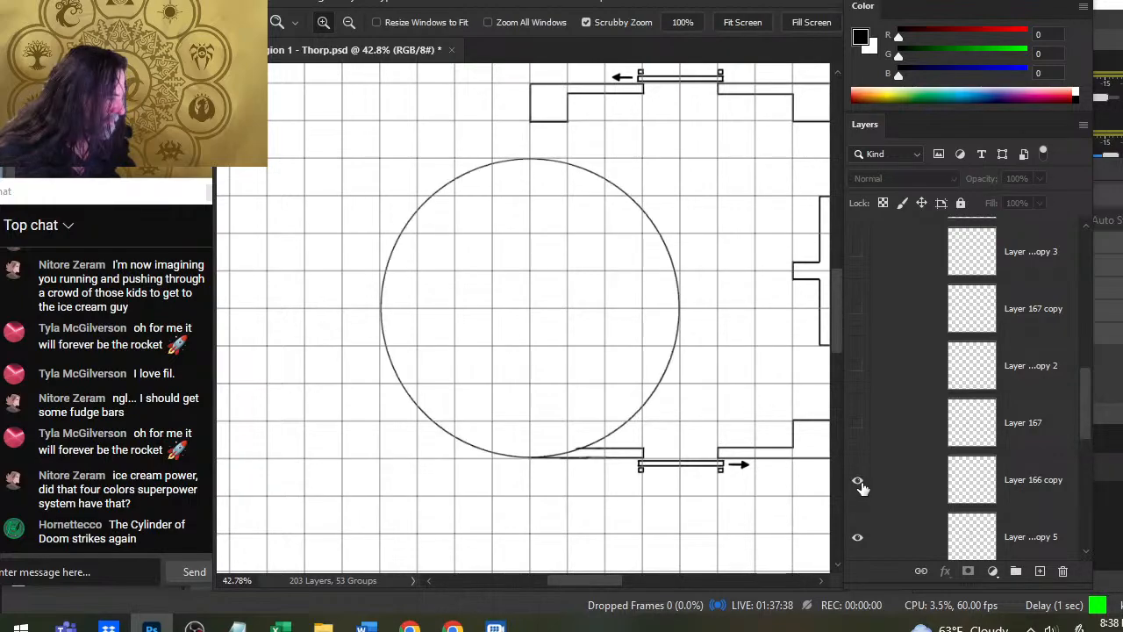
click(860, 539)
click(860, 539)
click(860, 430)
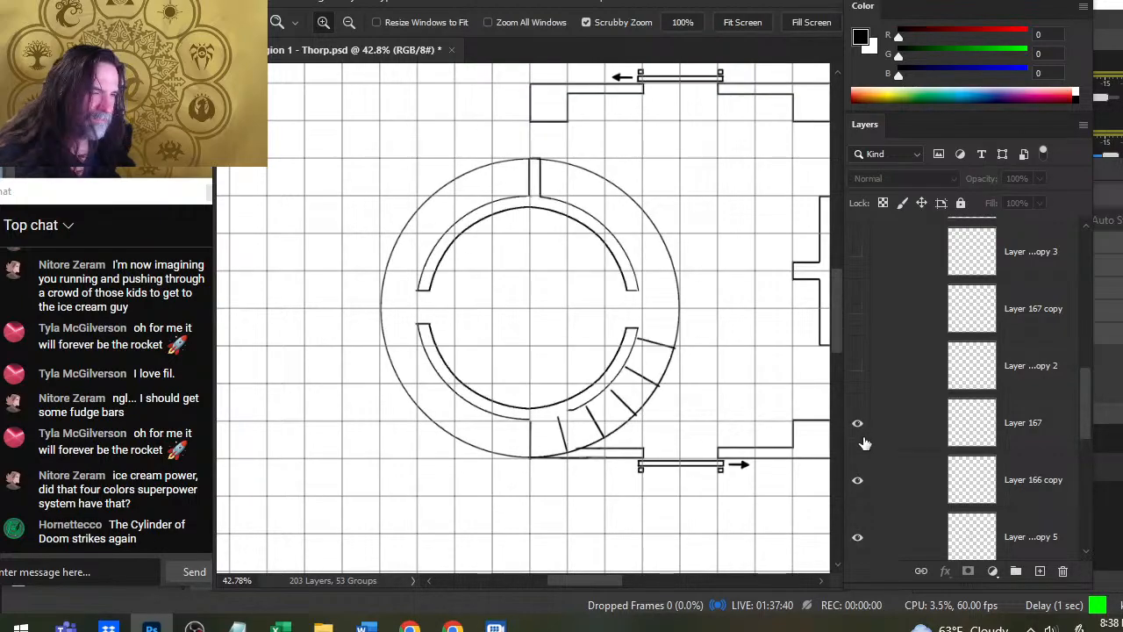
click(858, 481)
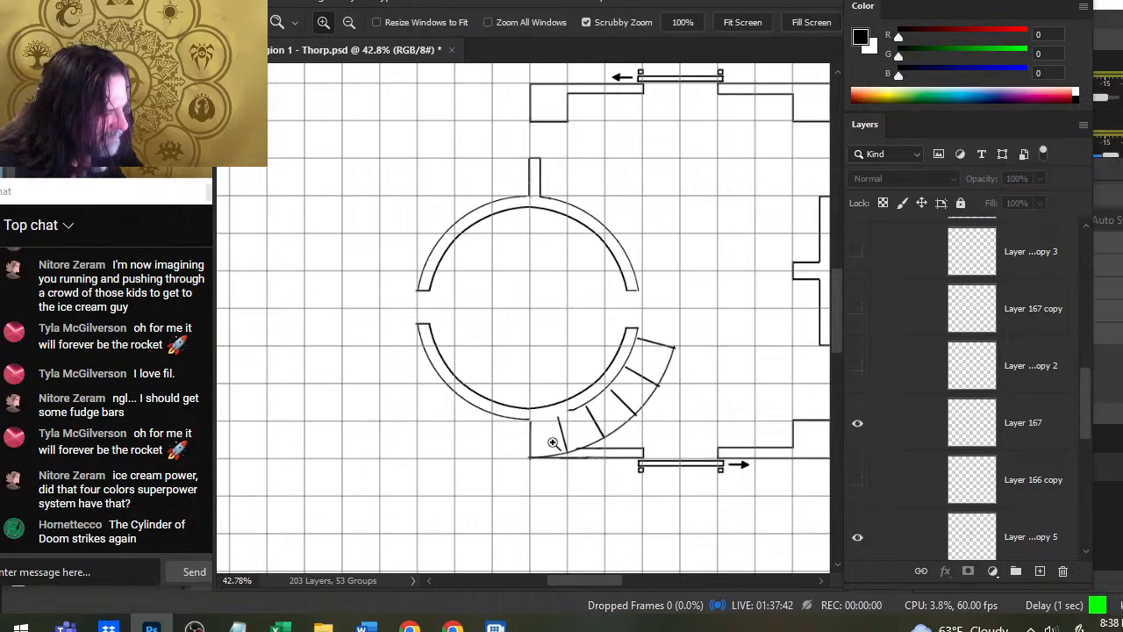
- Erase the stair sections outside the lower-right part of the round wall on Layer 167, using an eraser of size 90
key(e)
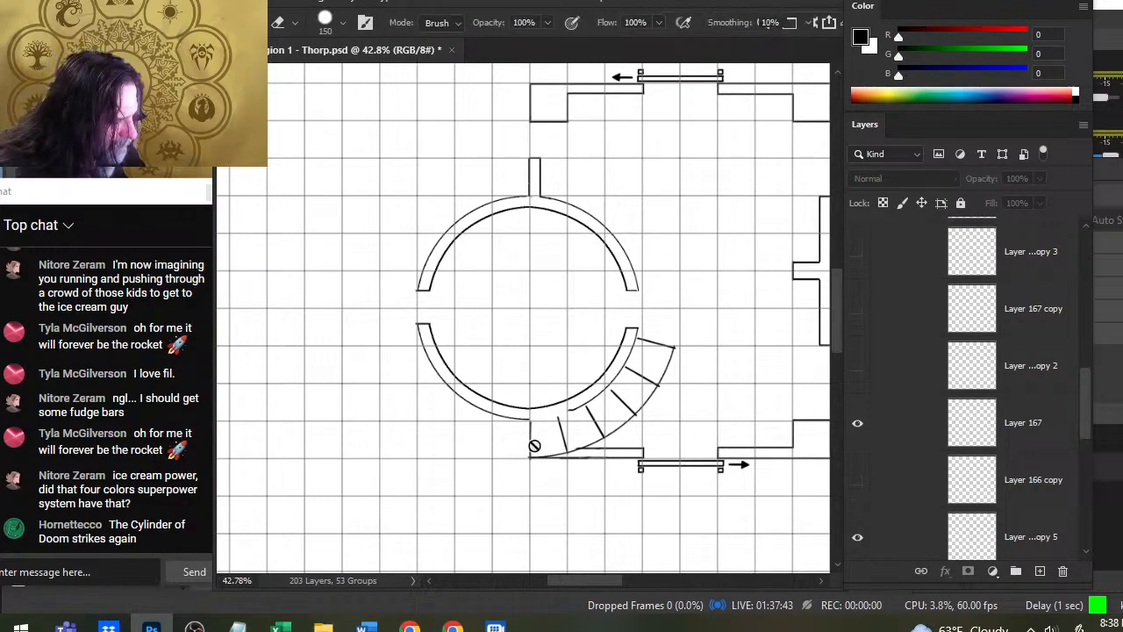
click(875, 425)
click(858, 424)
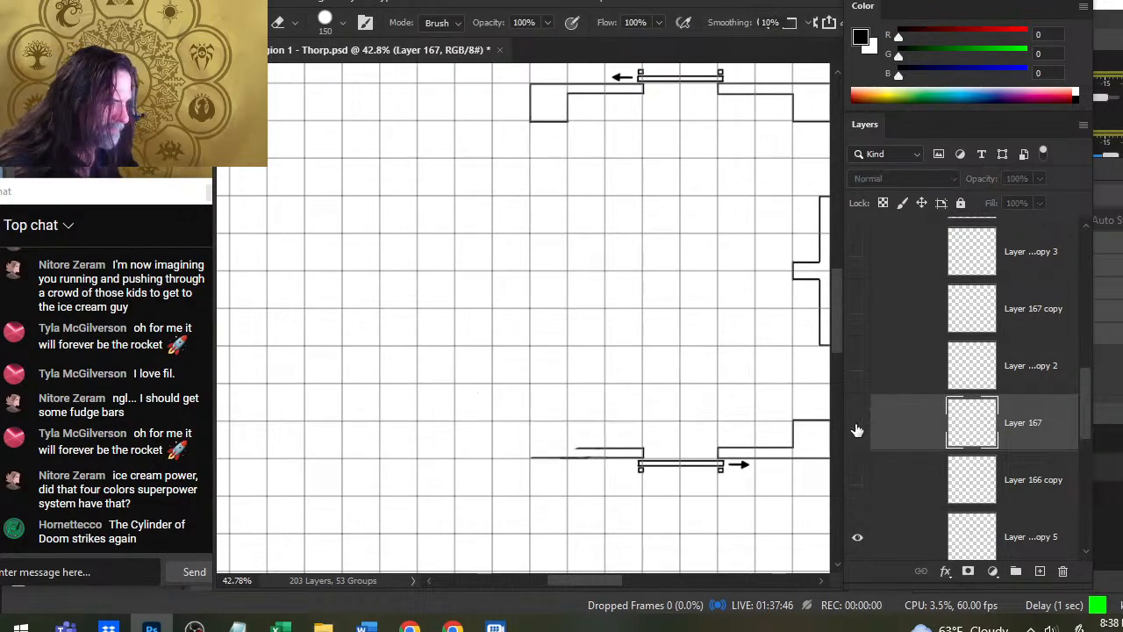
click(857, 424)
key(bracketleft)
key(bracketleft)
key(bracketleft)
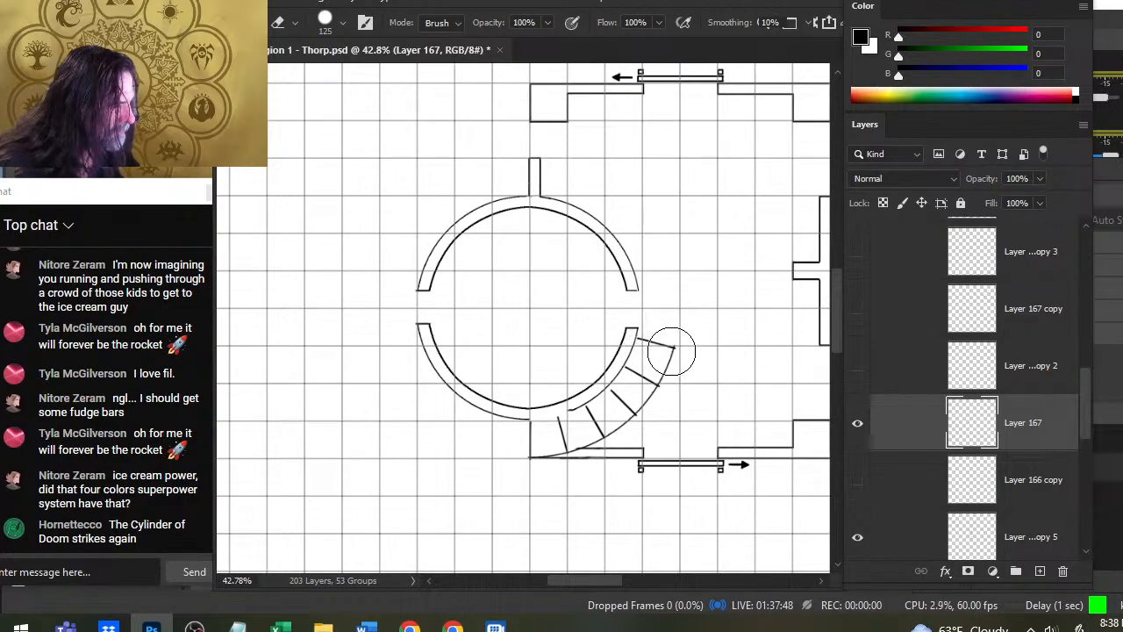
drag(673, 361, 667, 338)
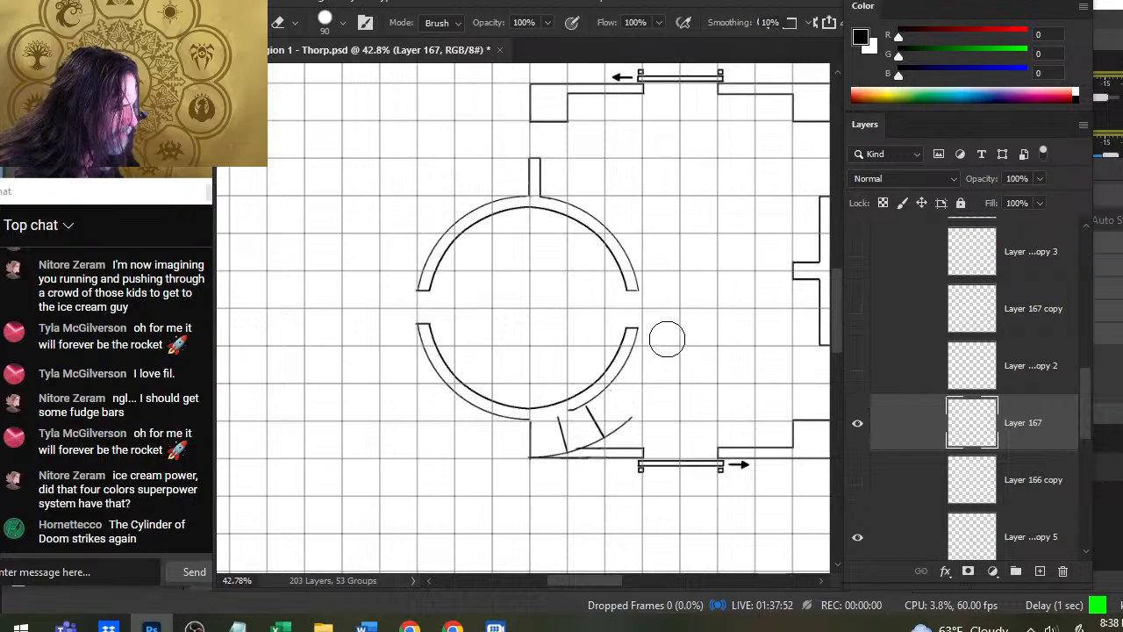
- Compare Layer 167 copy 2, Layer 167 copy and the outer circle on Layer 166 copy with the remaining stair lines on Layer 167
click(858, 368)
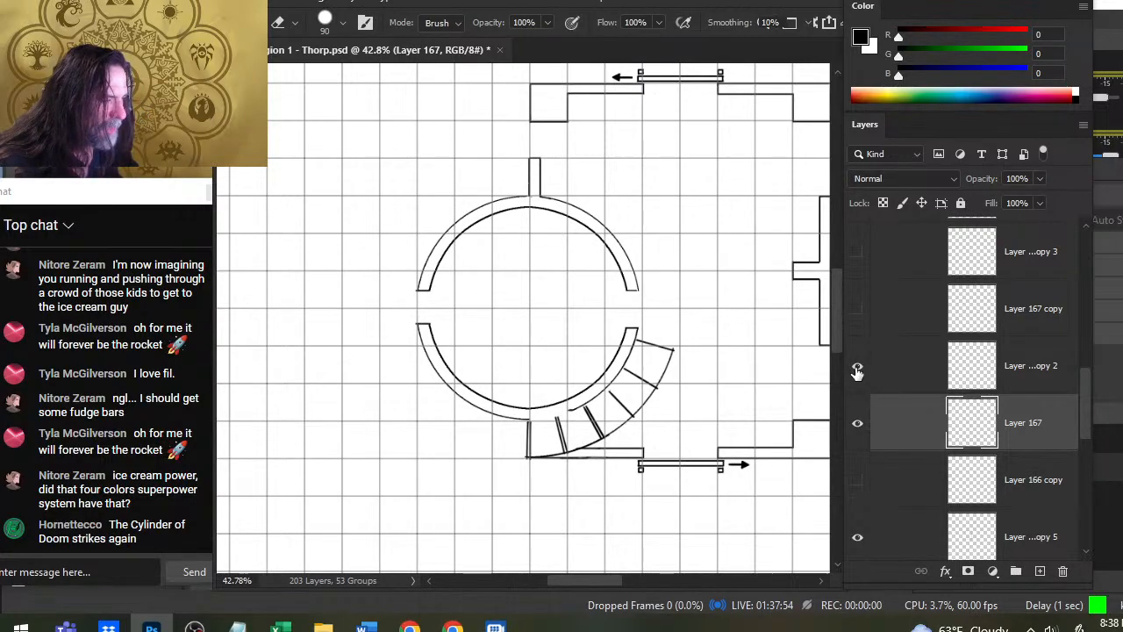
click(857, 368)
click(858, 325)
click(858, 325)
click(859, 494)
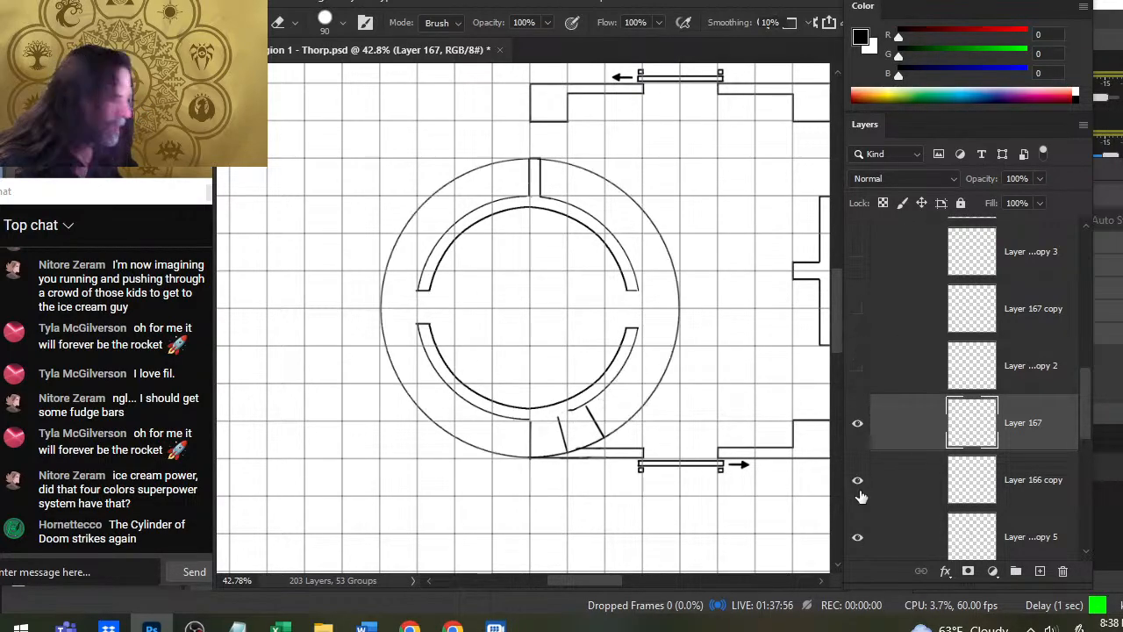
click(864, 496)
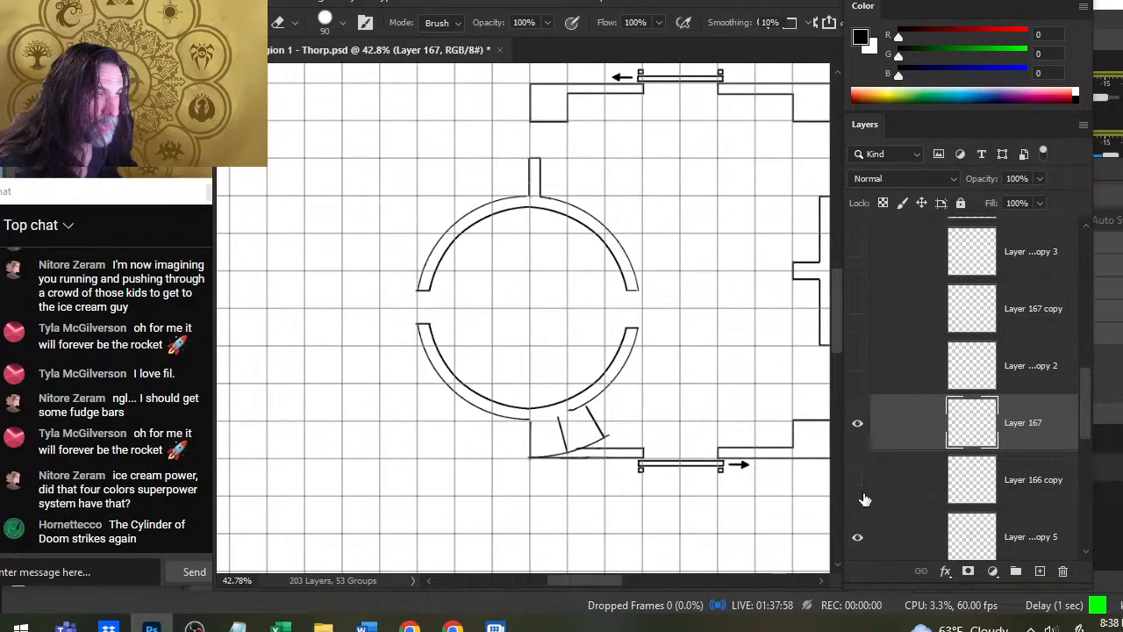
click(866, 500)
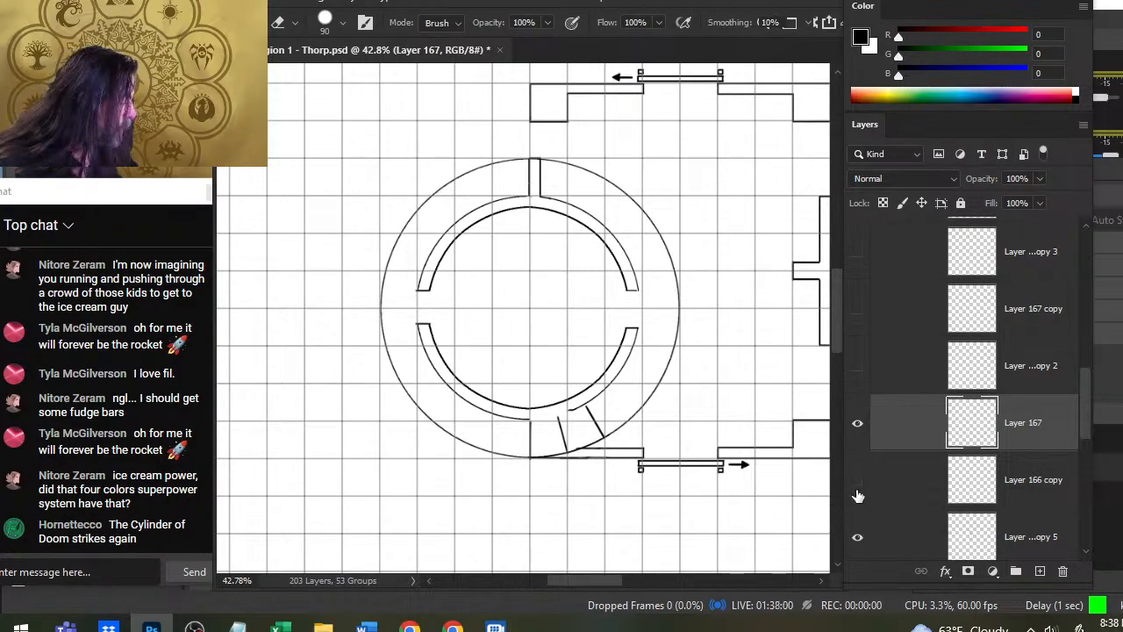
click(858, 498)
click(860, 493)
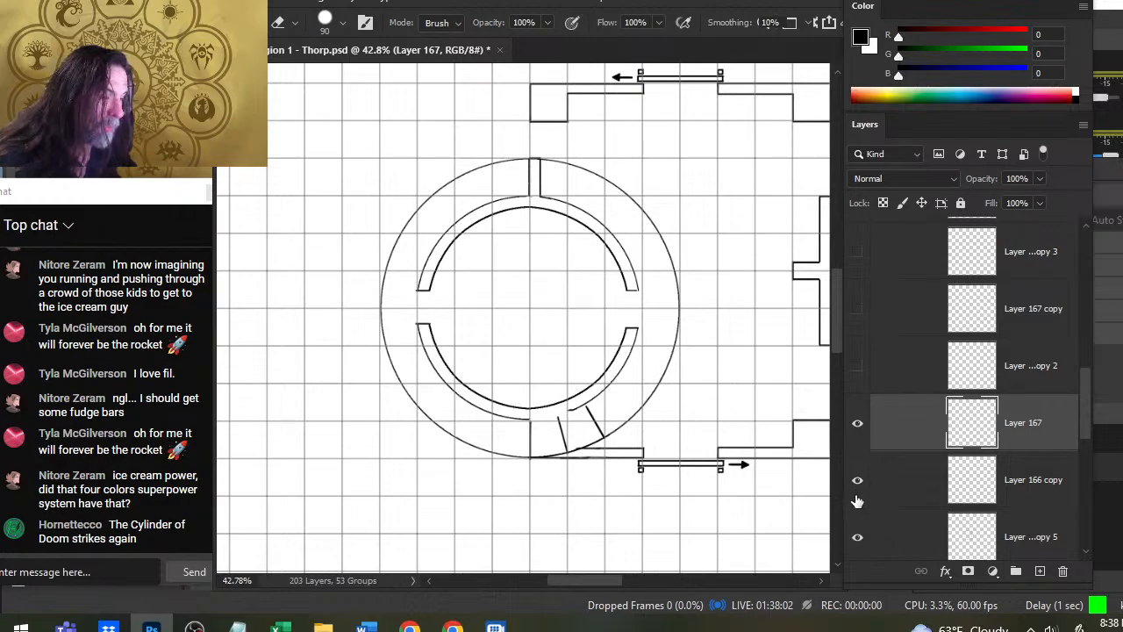
- Hide Layer 166 copy and erase the remaining stair lines below the round wall on Layer 167
click(859, 483)
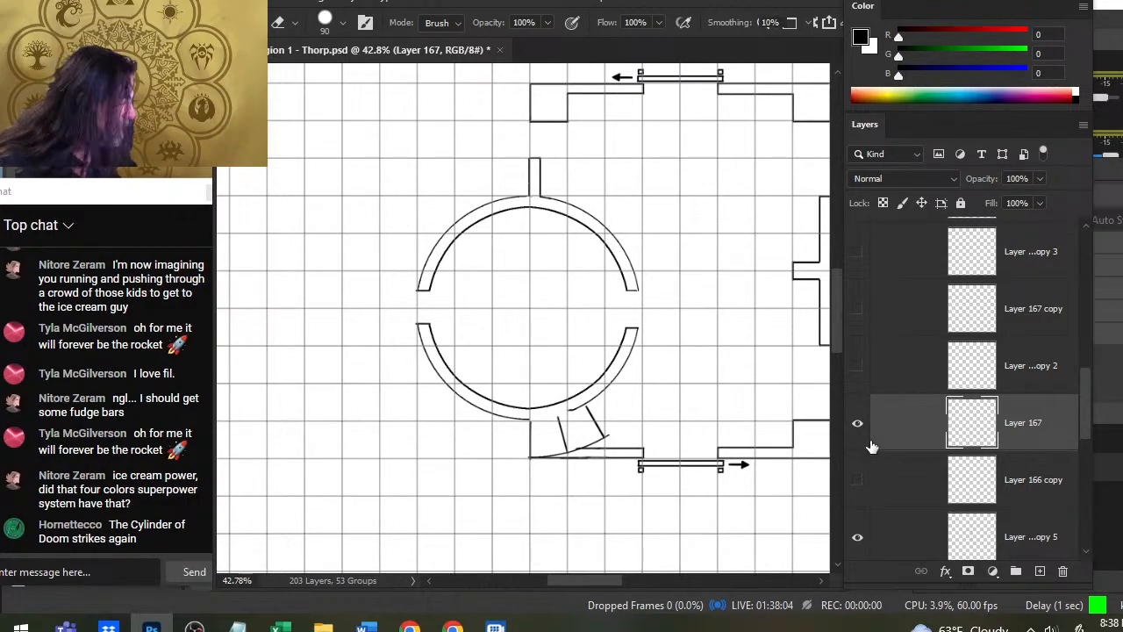
drag(538, 455, 541, 460)
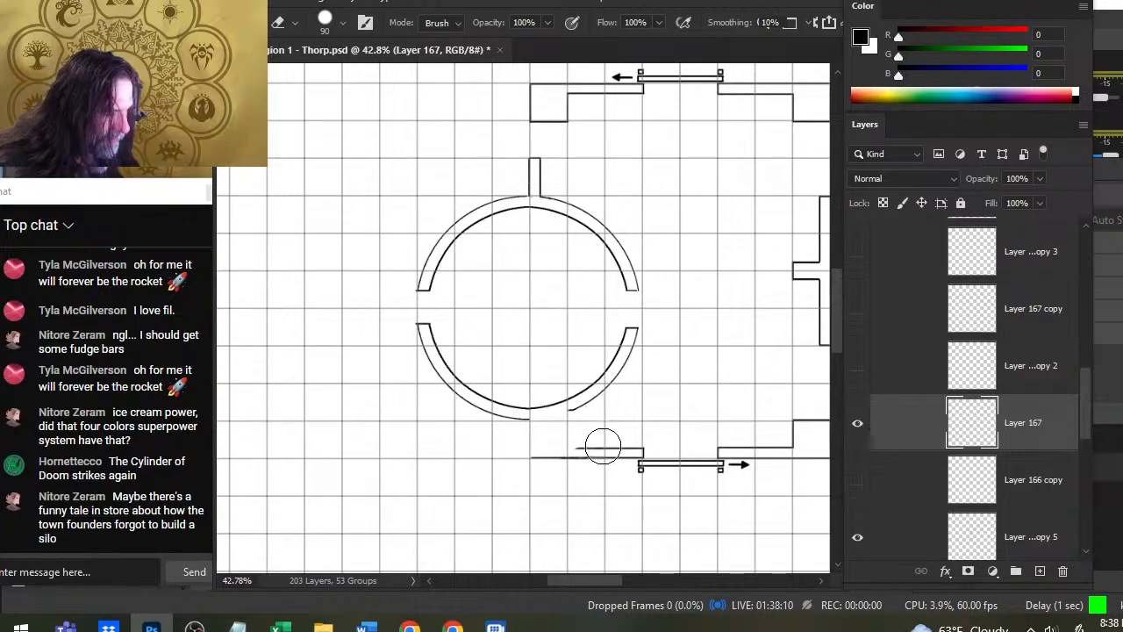
- Lasso the upper-left arc of the round double wall on Layer 167 and copy it to a new layer
key(l)
drag(500, 197, 502, 200)
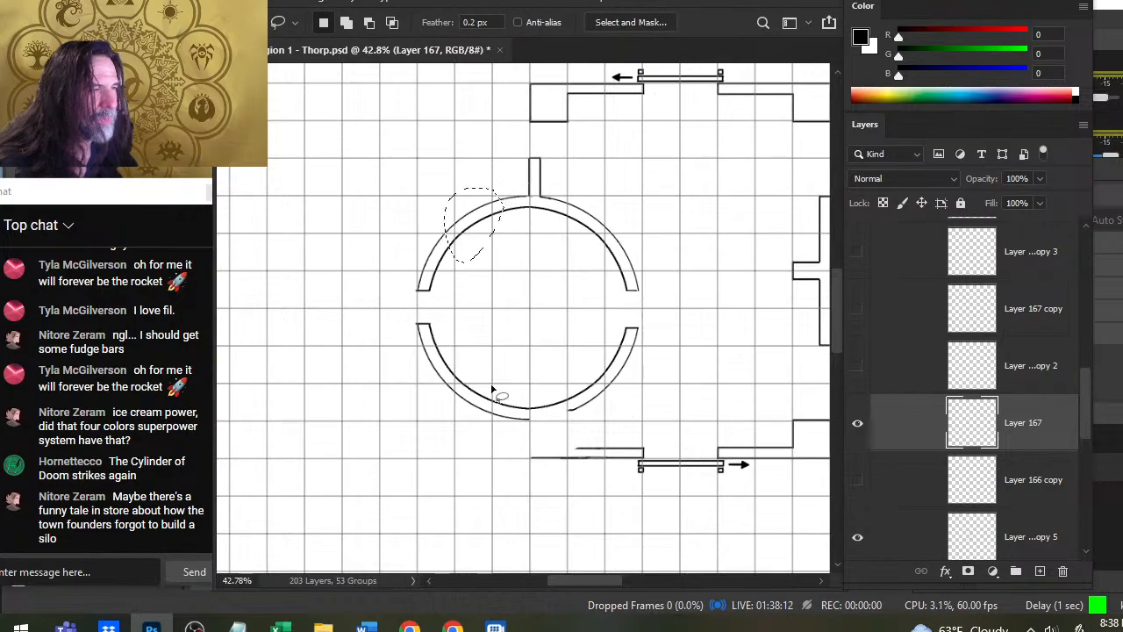
click(859, 425)
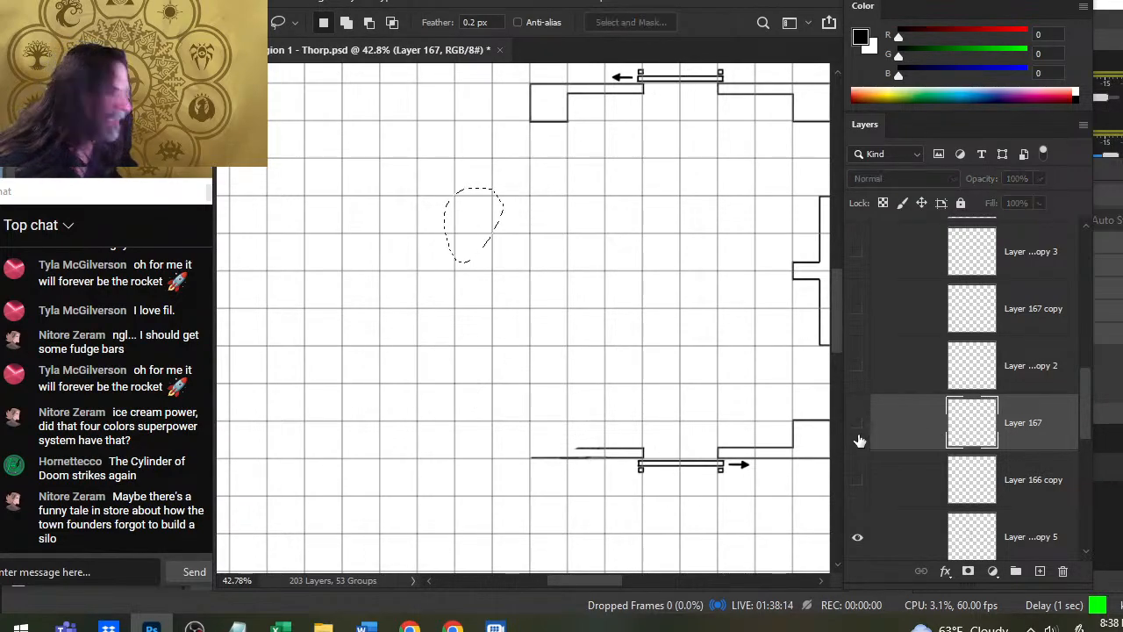
click(858, 425)
key(ctrl+j)
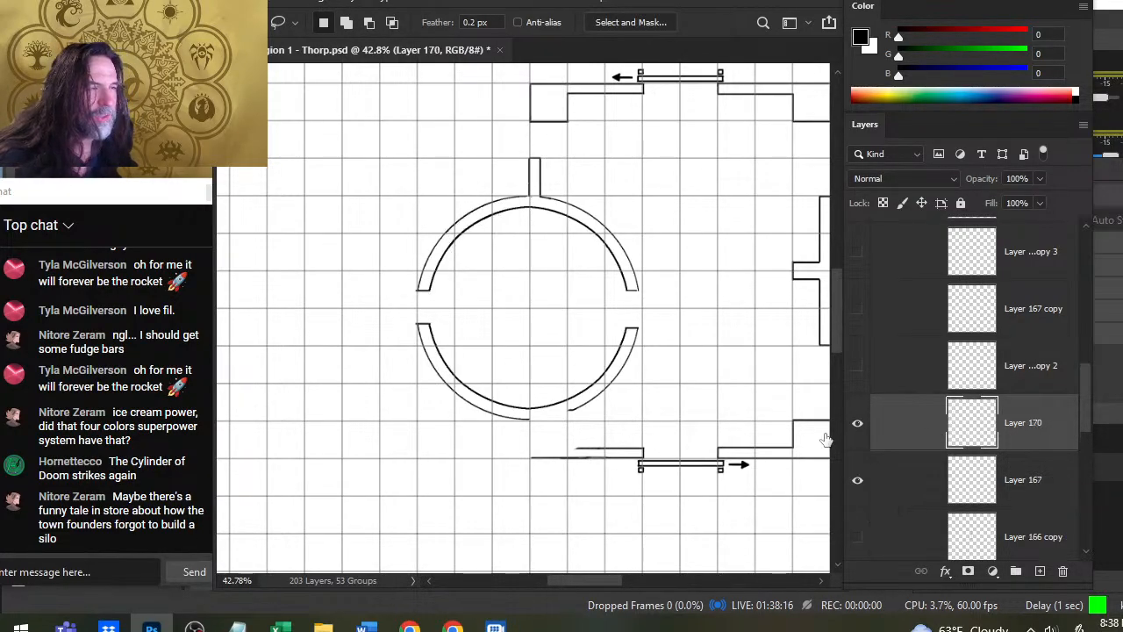
- Move and rotate the copied wall arc on Layer 170 so it bridges the gap in the lower outer wall
ctrl+drag(602, 299, 675, 437)
right_click(706, 385)
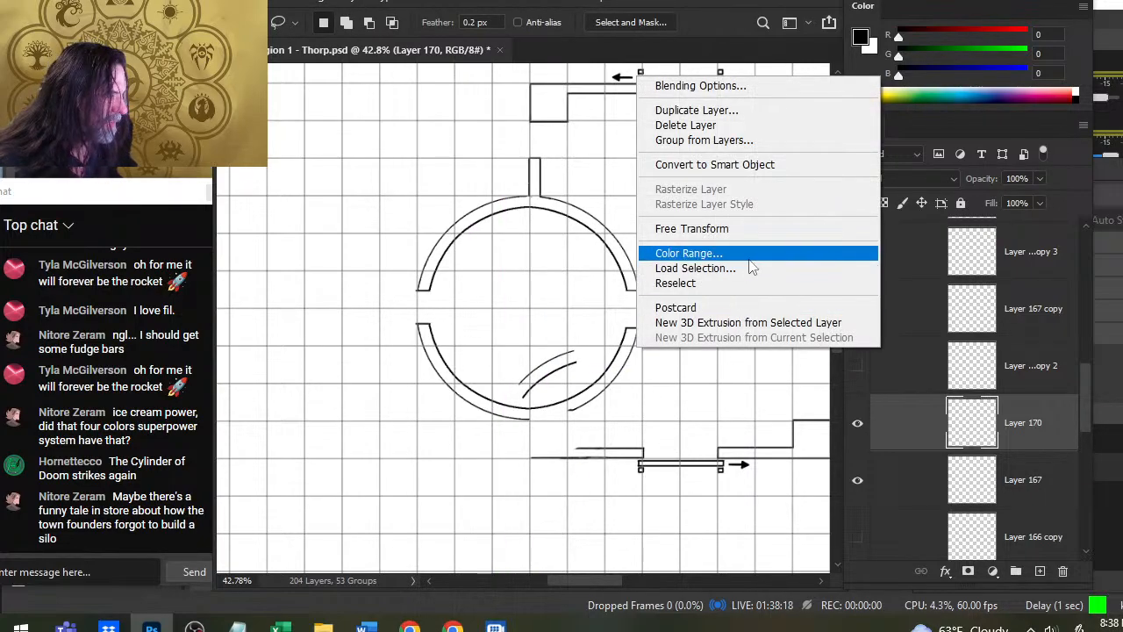
click(692, 228)
drag(689, 226, 439, 399)
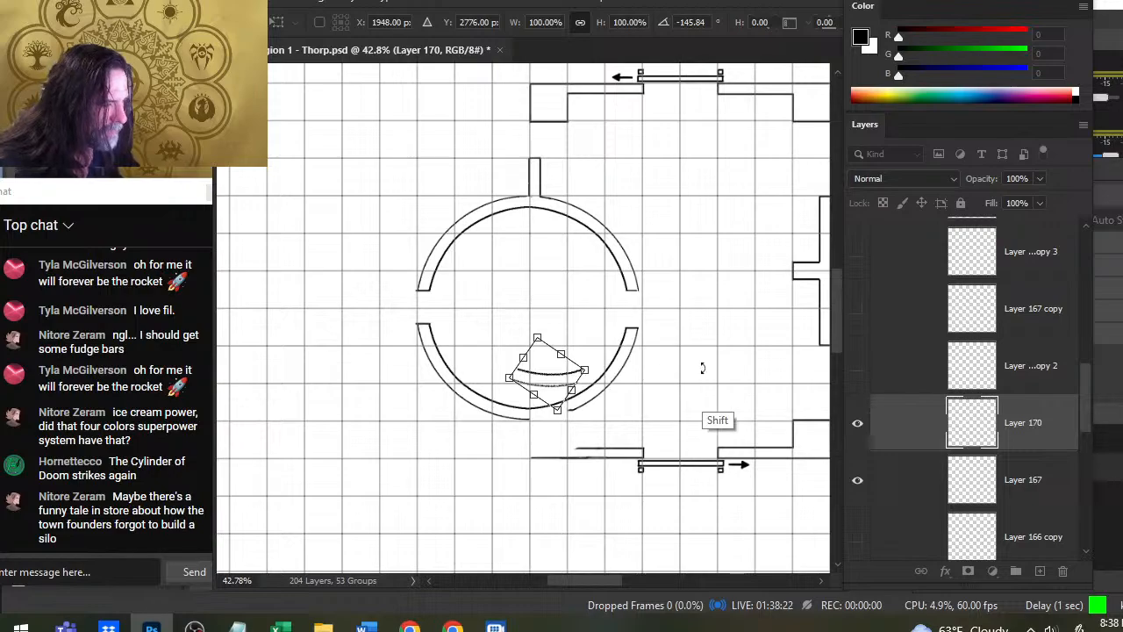
shift+drag(702, 368, 712, 300)
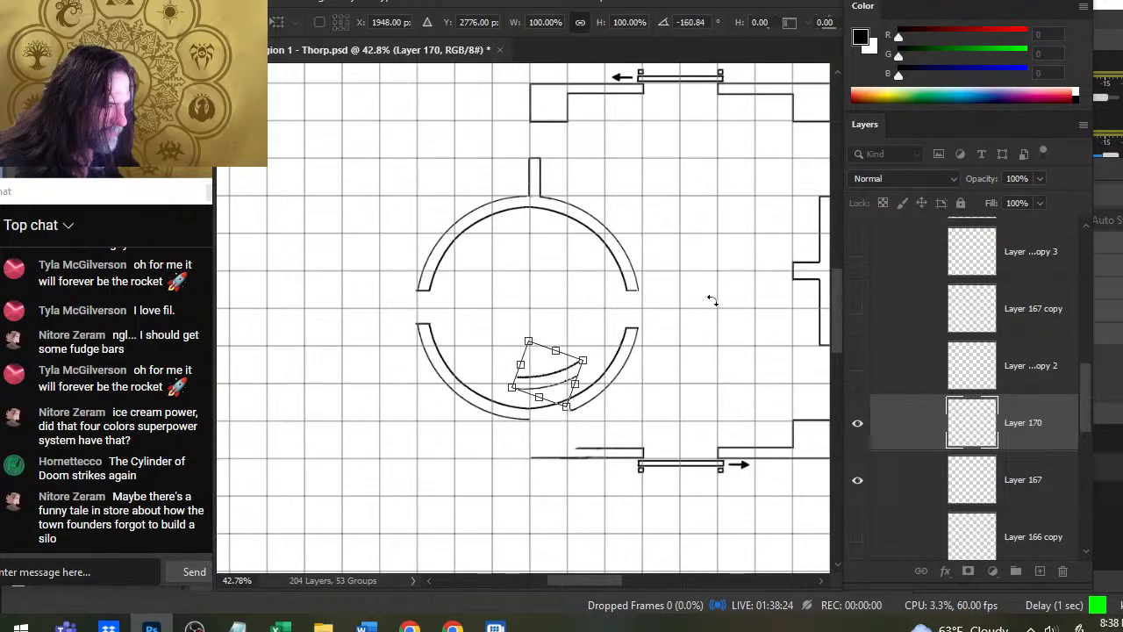
key(Return)
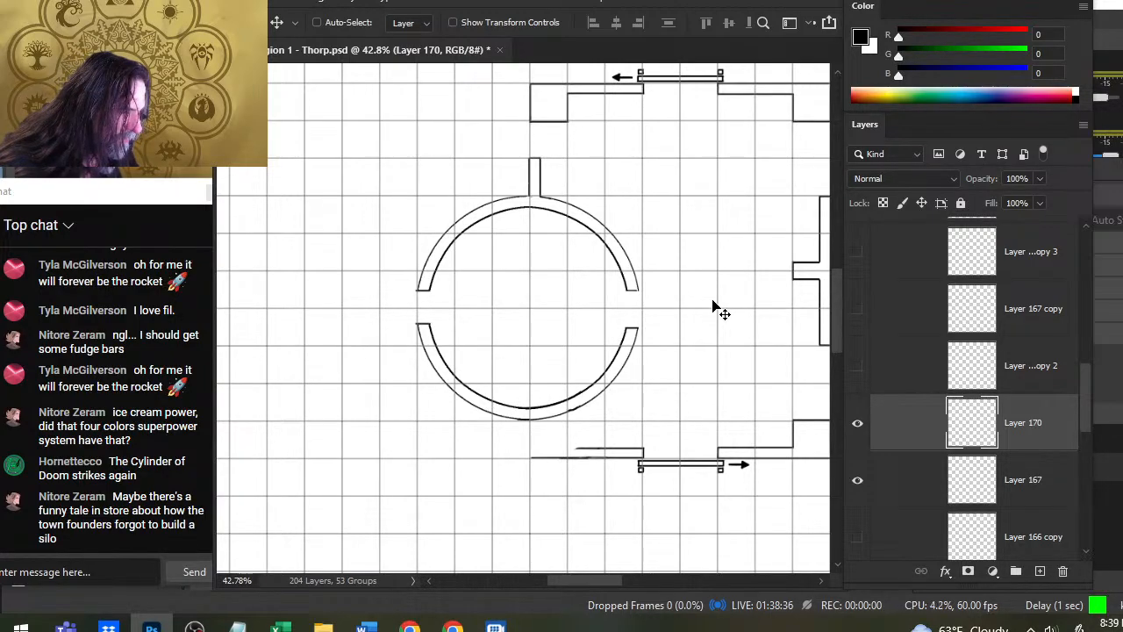
- Erase the leftover stub and overlapping wall lines on Layer 167 where the copied arc joins the lower wall
key(z)
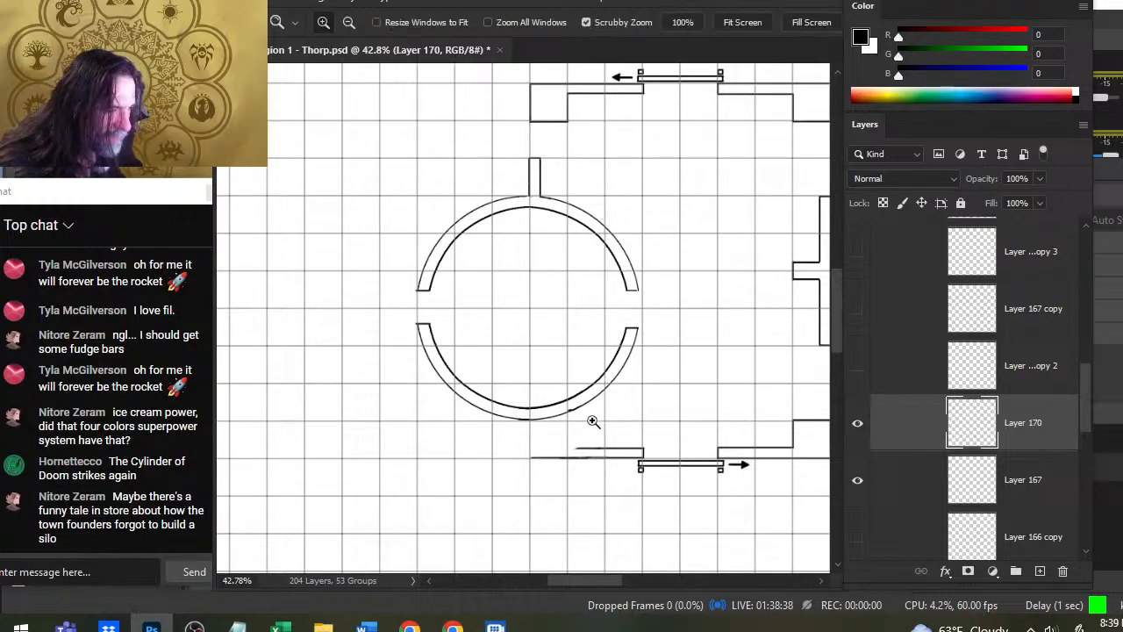
drag(594, 423, 692, 429)
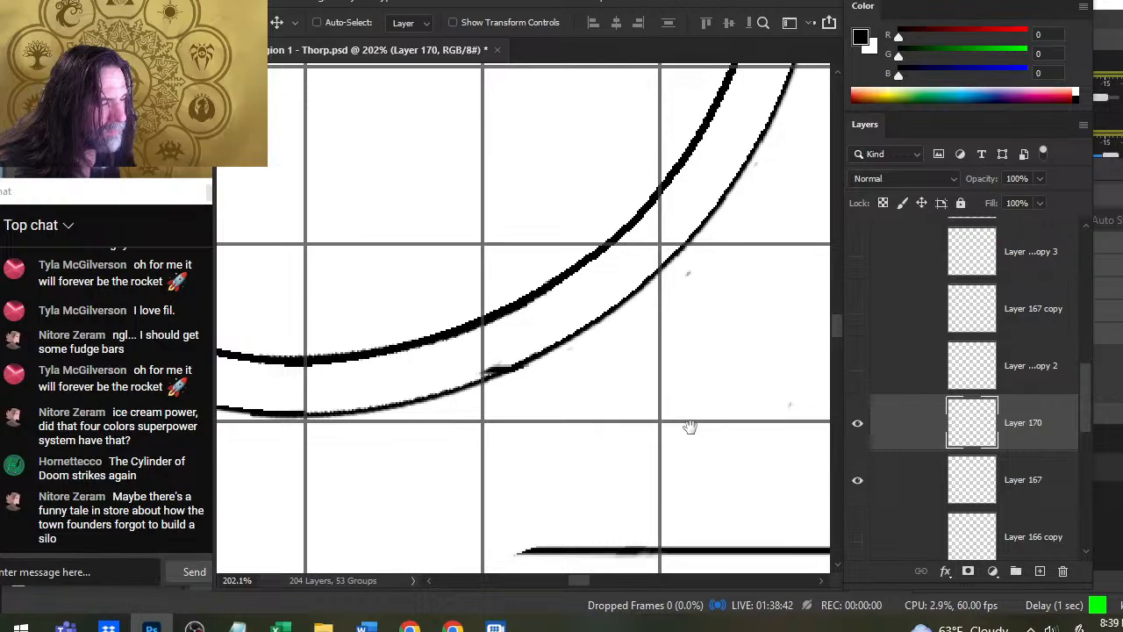
drag(540, 402, 627, 366)
click(939, 481)
key(e)
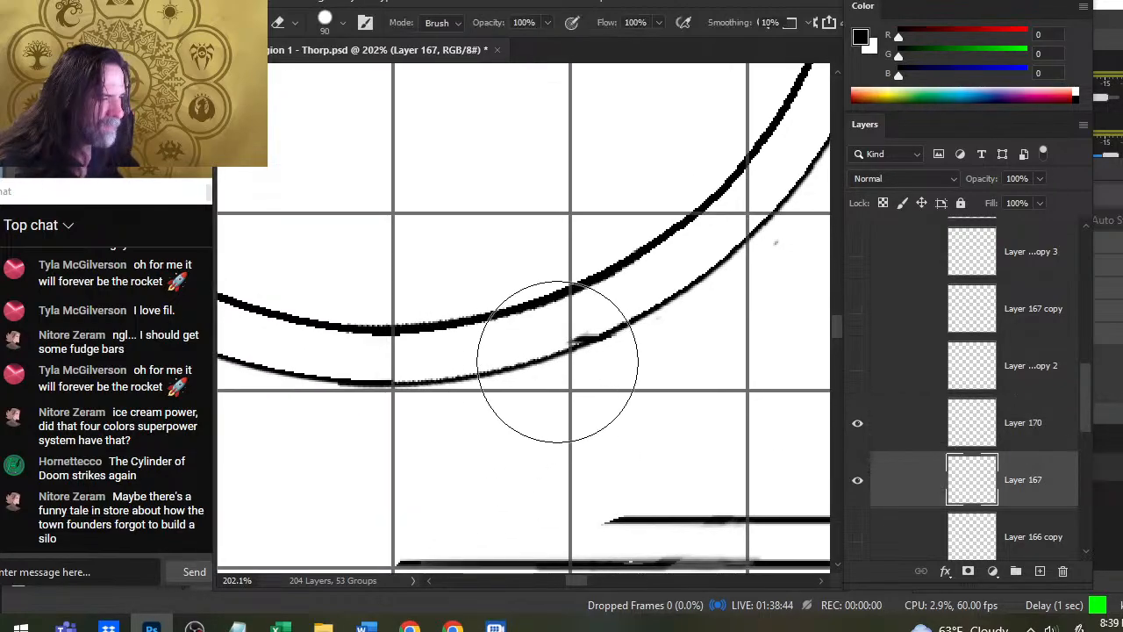
drag(694, 436, 650, 442)
click(587, 337)
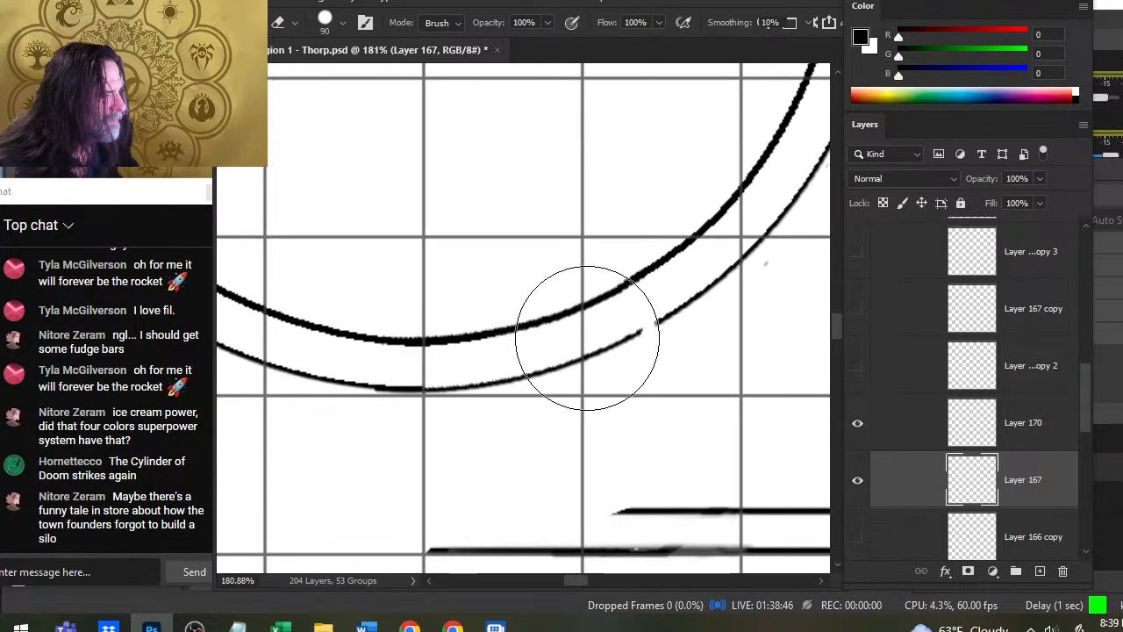
key(r)
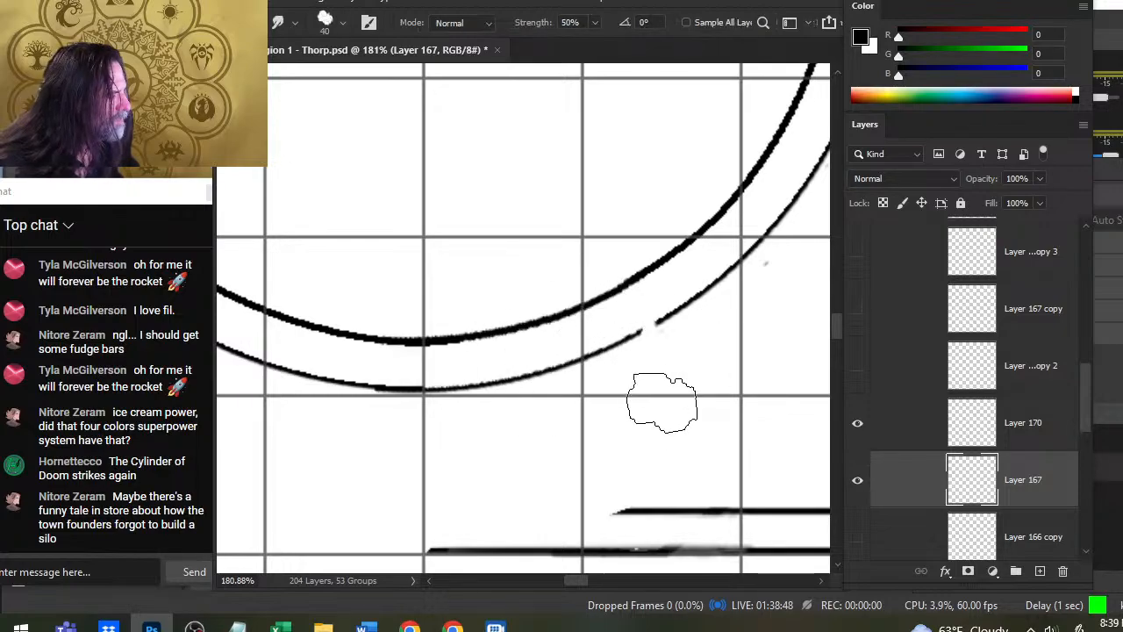
key(ctrl+z)
key(e)
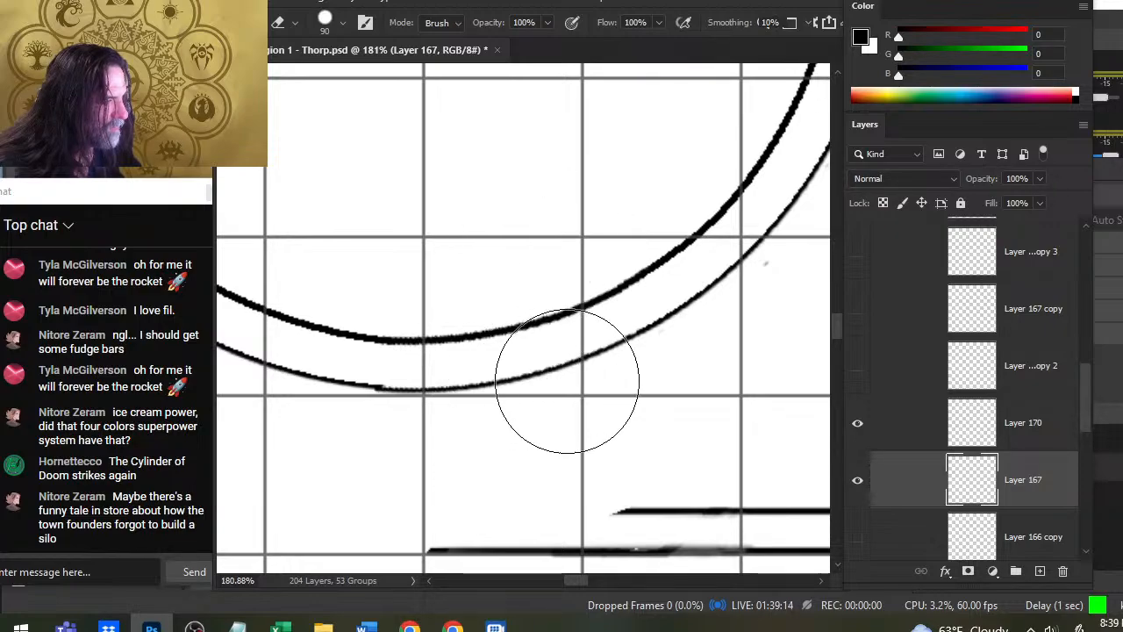
- Fine-tune the position and rotation of the Layer 170 arc with Free Transform so both wall lines meet smoothly
key(z)
mouse_move(597, 362)
mouse_down()
mouse_move(527, 437)
mouse_move(592, 423)
mouse_move(564, 451)
mouse_up()
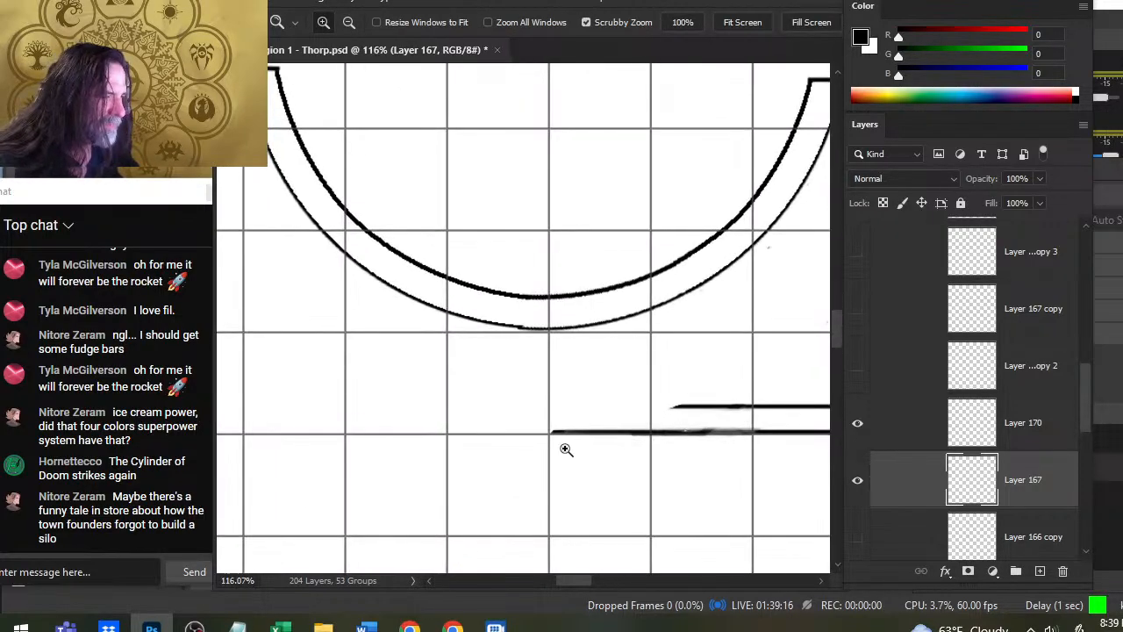
key(v)
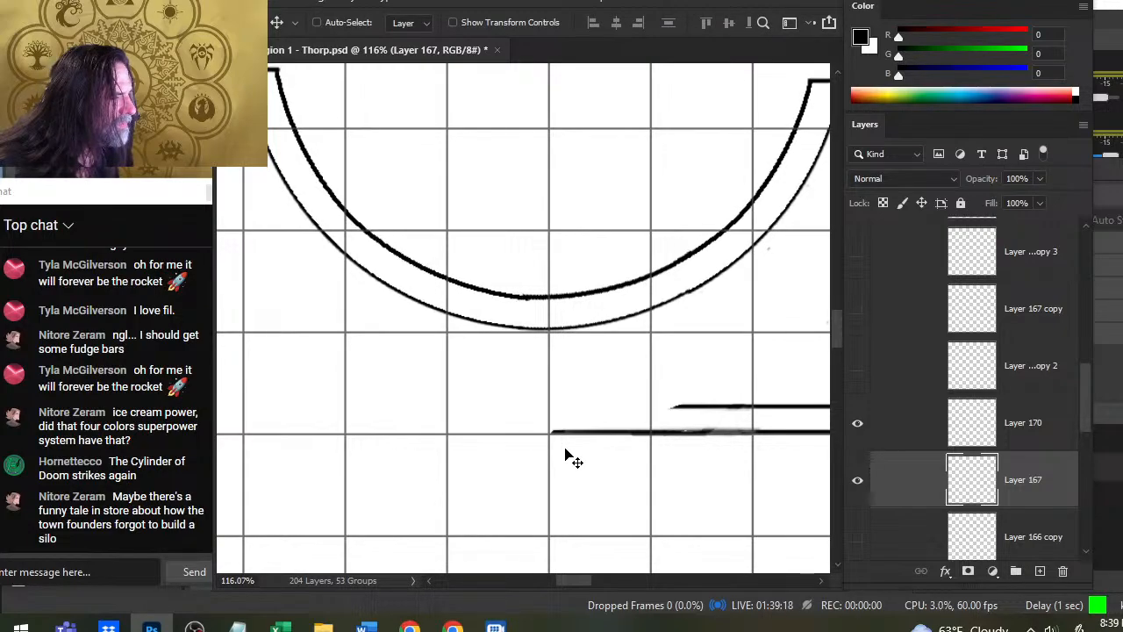
click(910, 436)
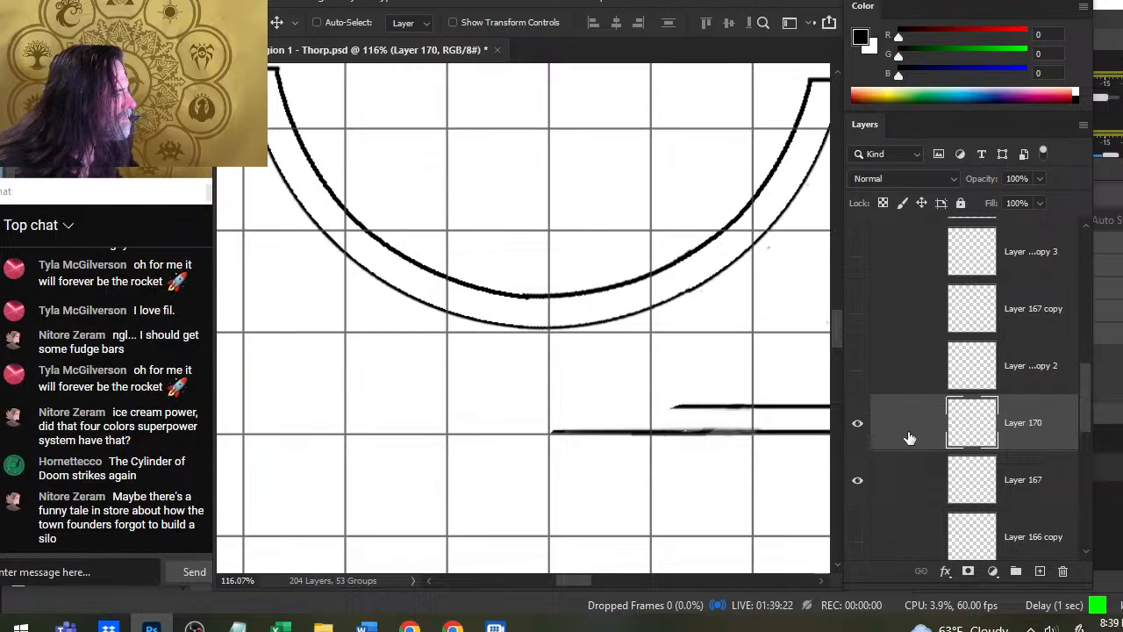
key(l)
right_click(648, 362)
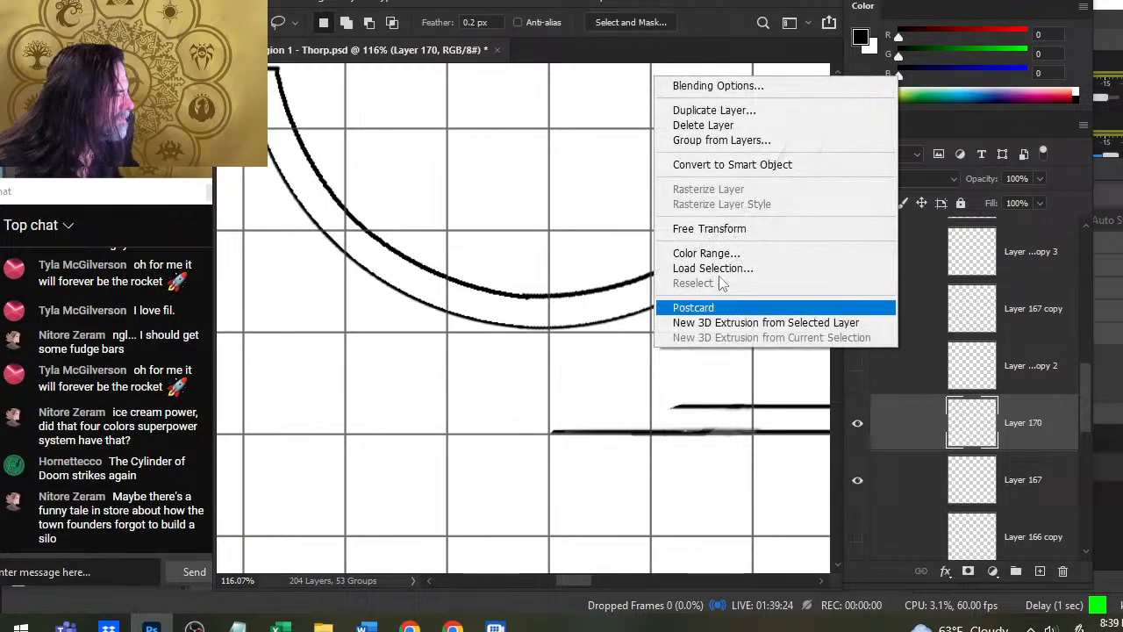
click(731, 233)
drag(764, 259, 760, 261)
key(Return)
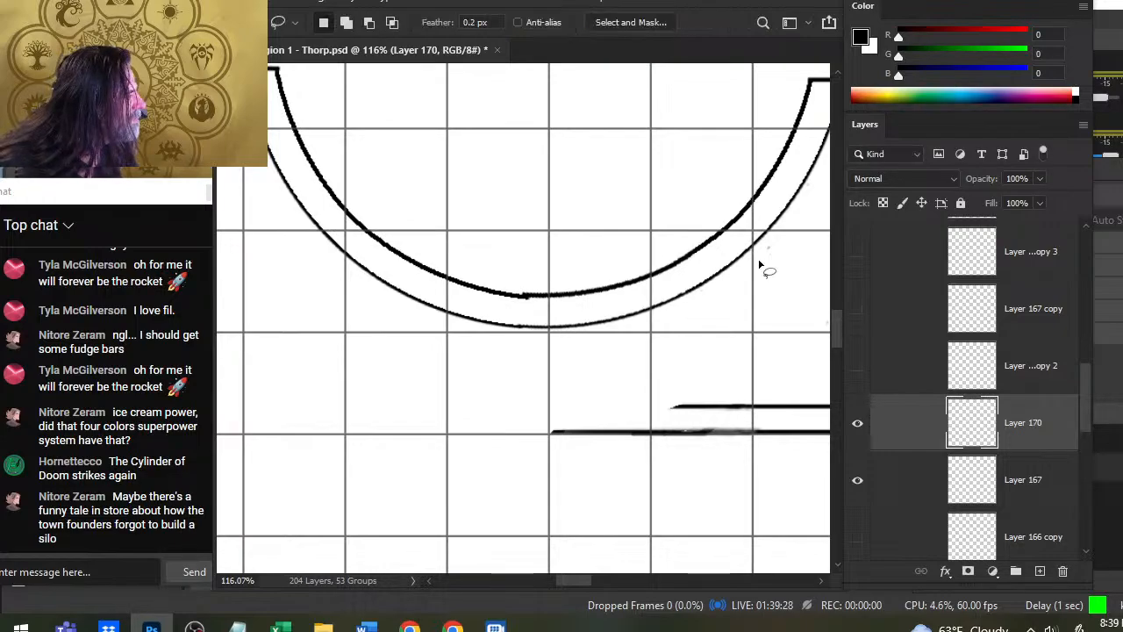
key(v)
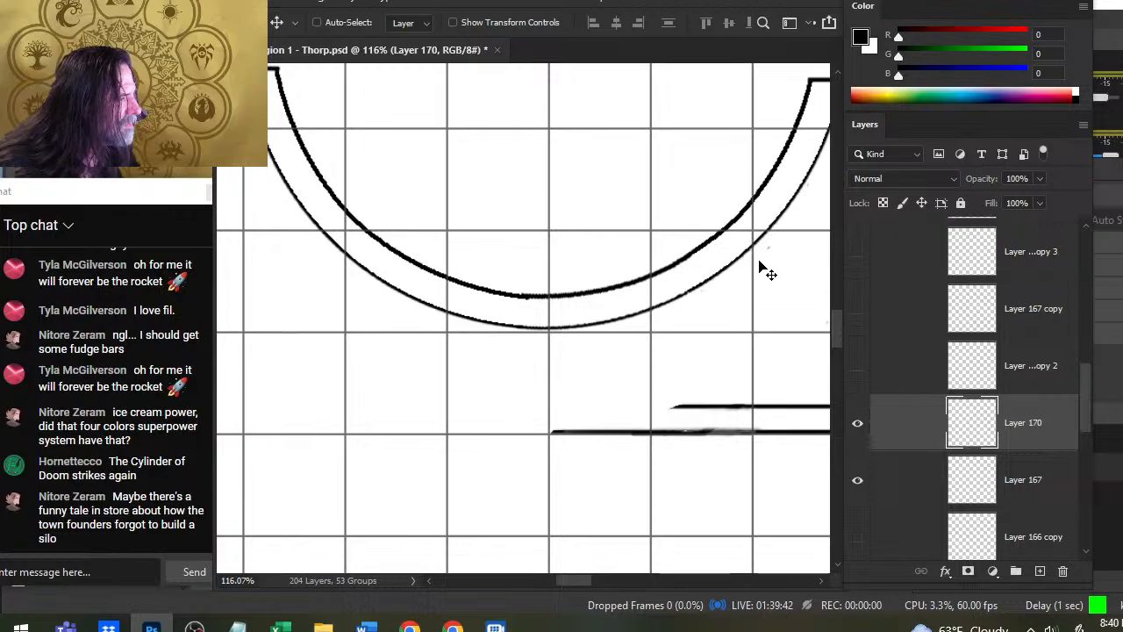
- Merge the copied wall arc on Layer 170 down into Layer 167 and show the large outer circle on Layer 166 copy
right_click(915, 439)
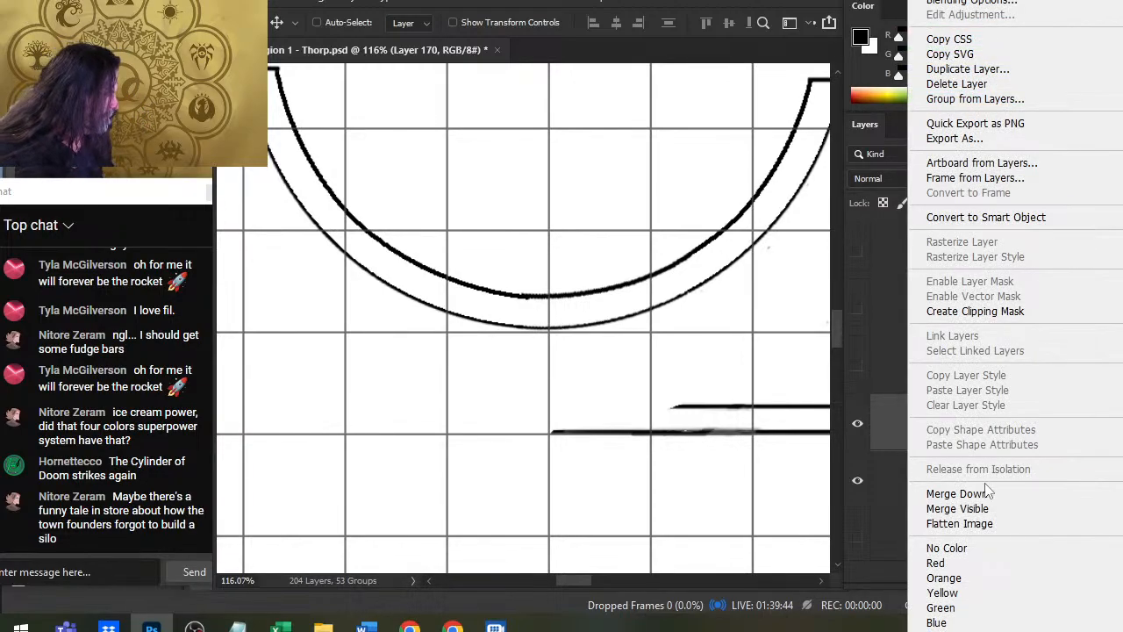
click(957, 494)
key(z)
scroll(696, 279, down, 5)
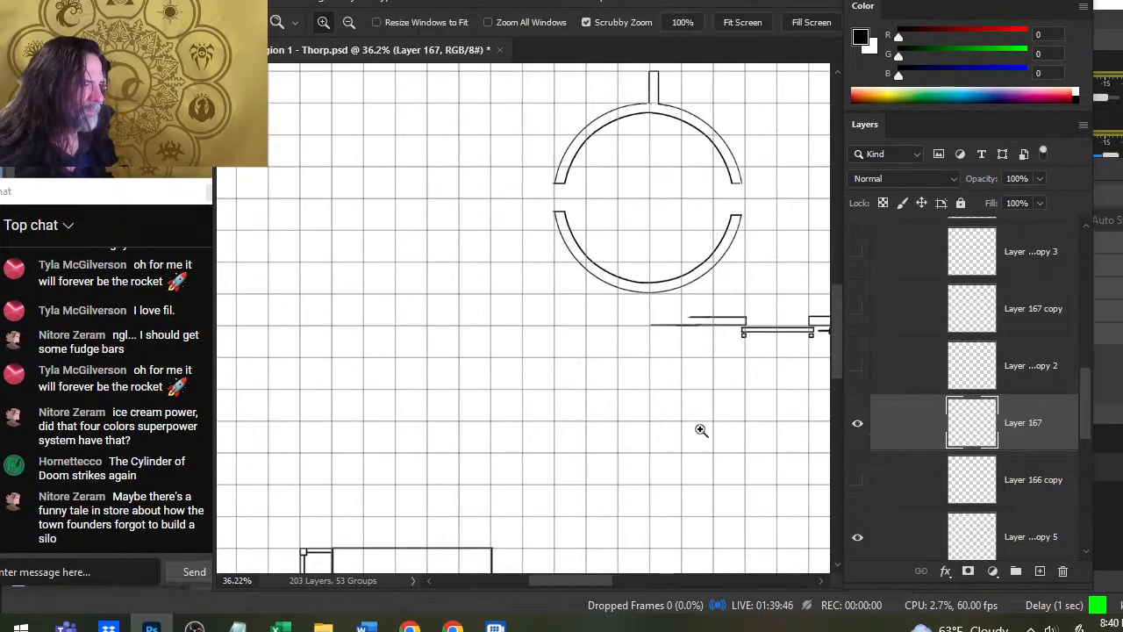
scroll(753, 345, down, 2)
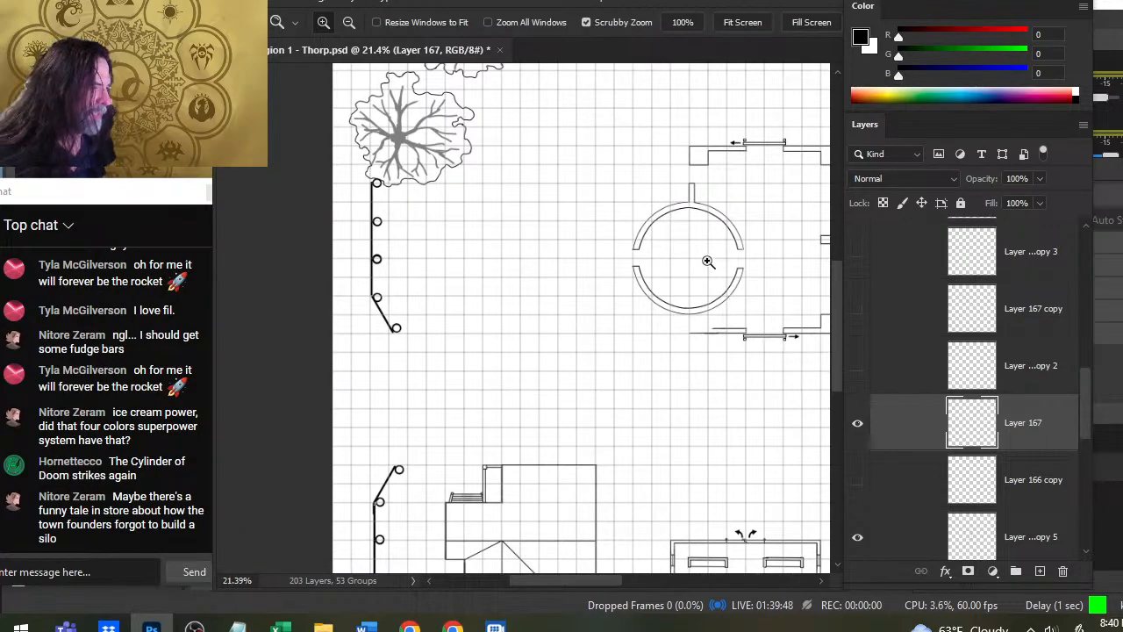
scroll(708, 261, up, 2)
drag(734, 304, 642, 286)
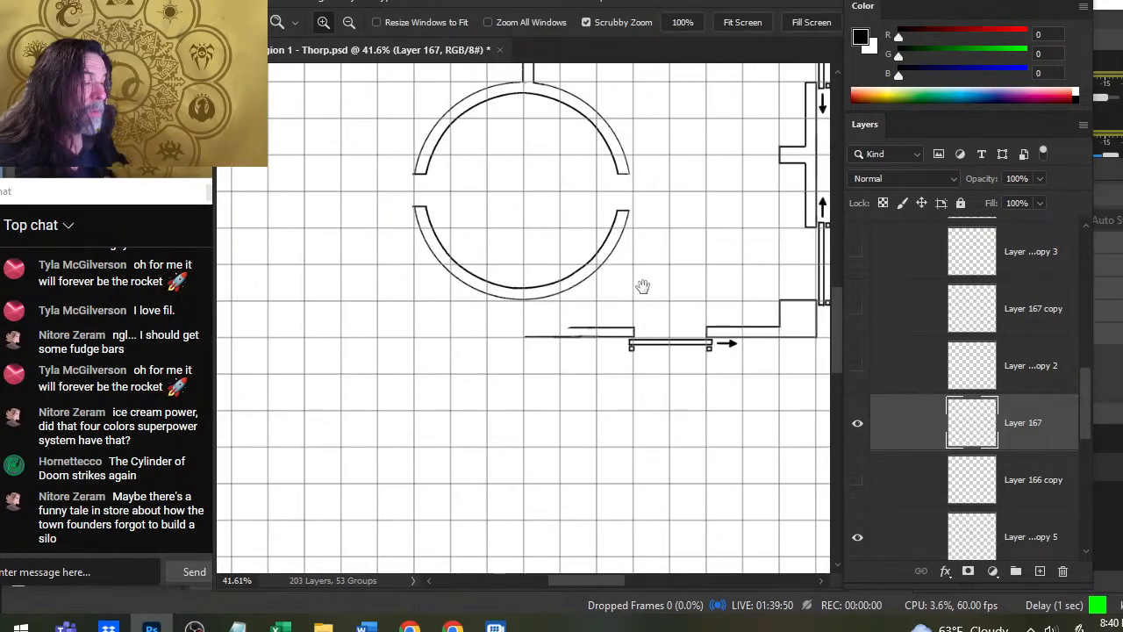
click(859, 482)
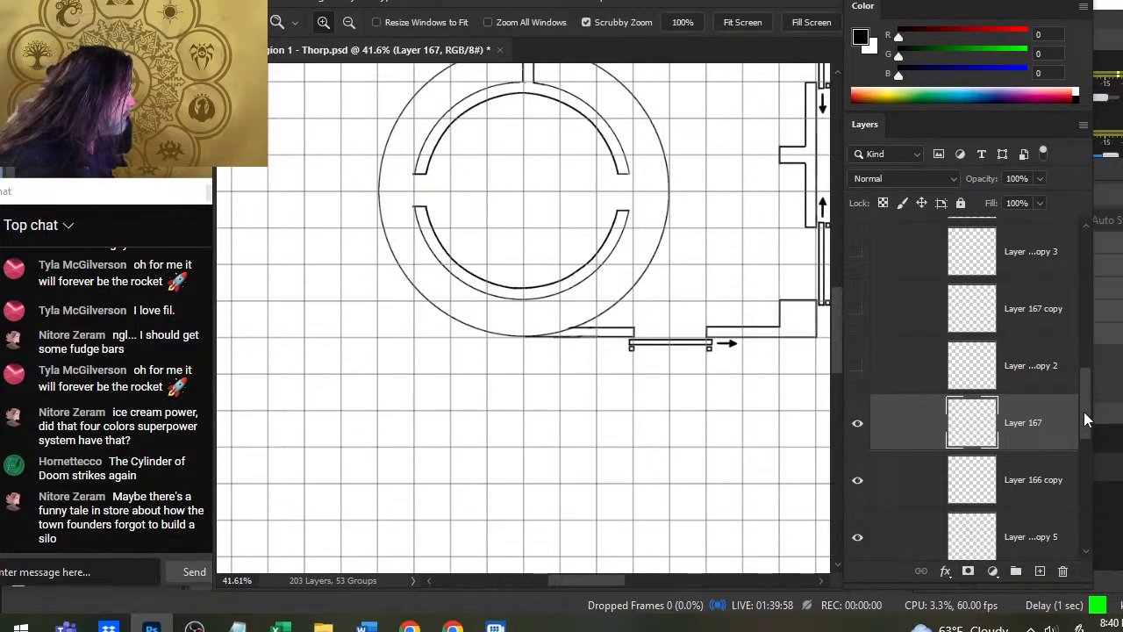
- Show the STORAGE building's Roof group, expand it and hide Layer 67 so the walls show through the roof outline
scroll(1086, 419, up, 10)
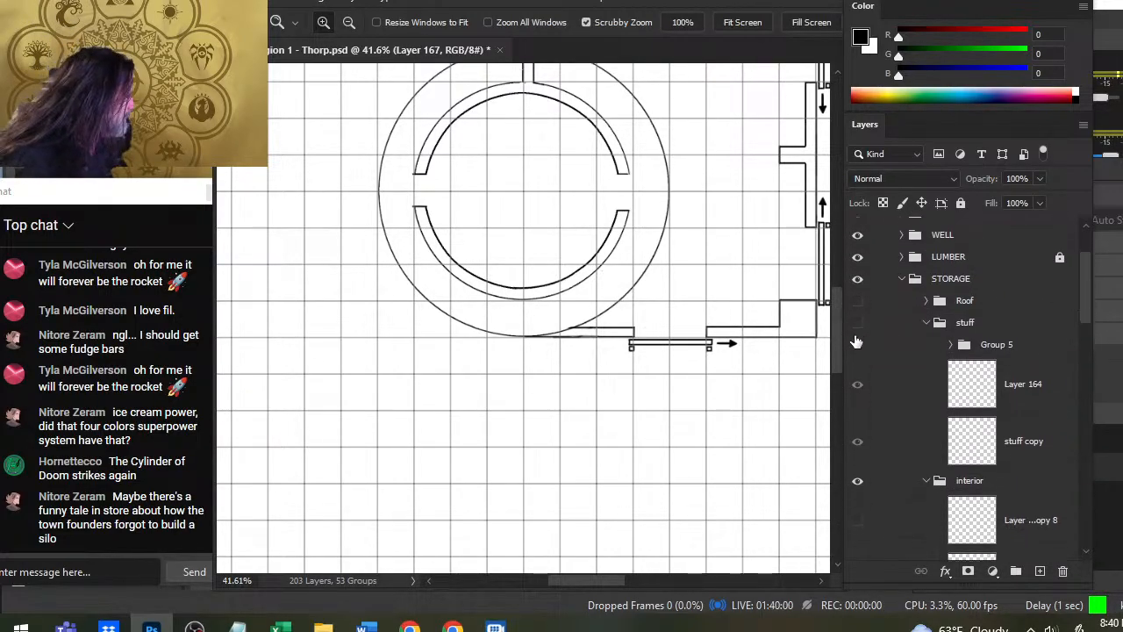
click(857, 322)
click(857, 322)
click(858, 302)
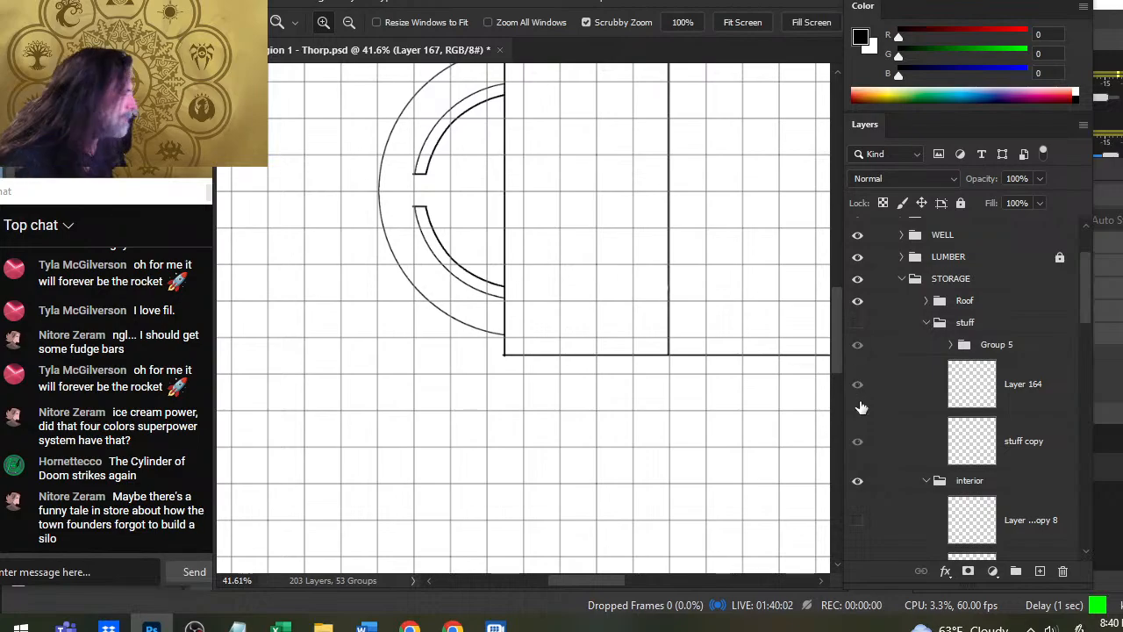
click(927, 300)
click(857, 455)
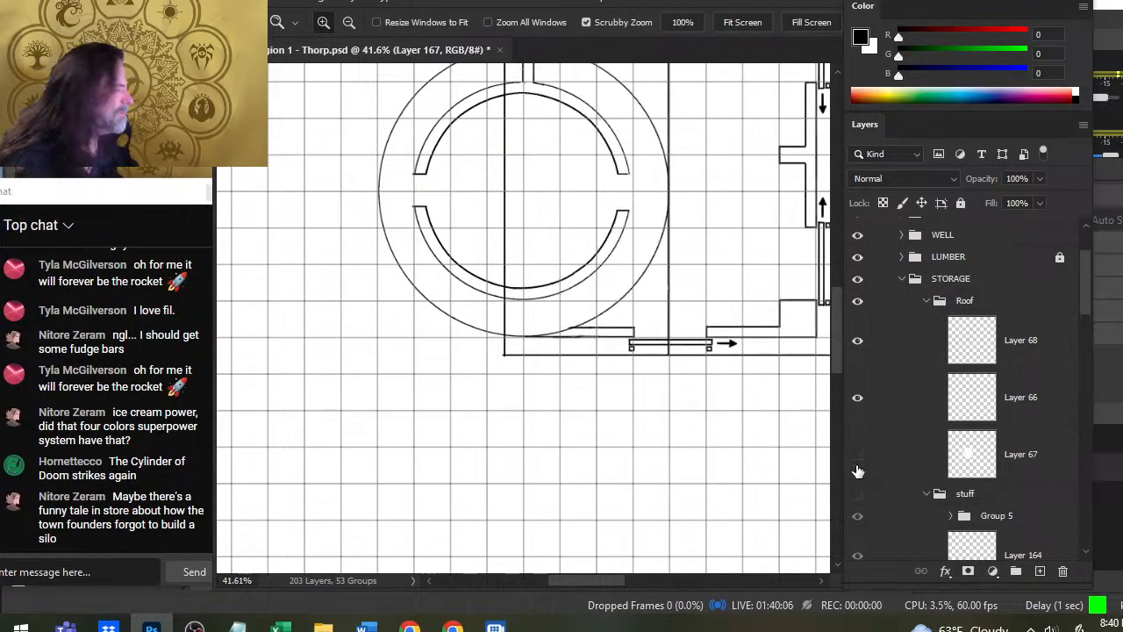
mouse_move(741, 264)
mouse_down()
mouse_move(732, 444)
mouse_move(679, 466)
mouse_move(717, 346)
mouse_move(687, 353)
mouse_move(676, 420)
mouse_up()
drag(675, 436, 658, 395)
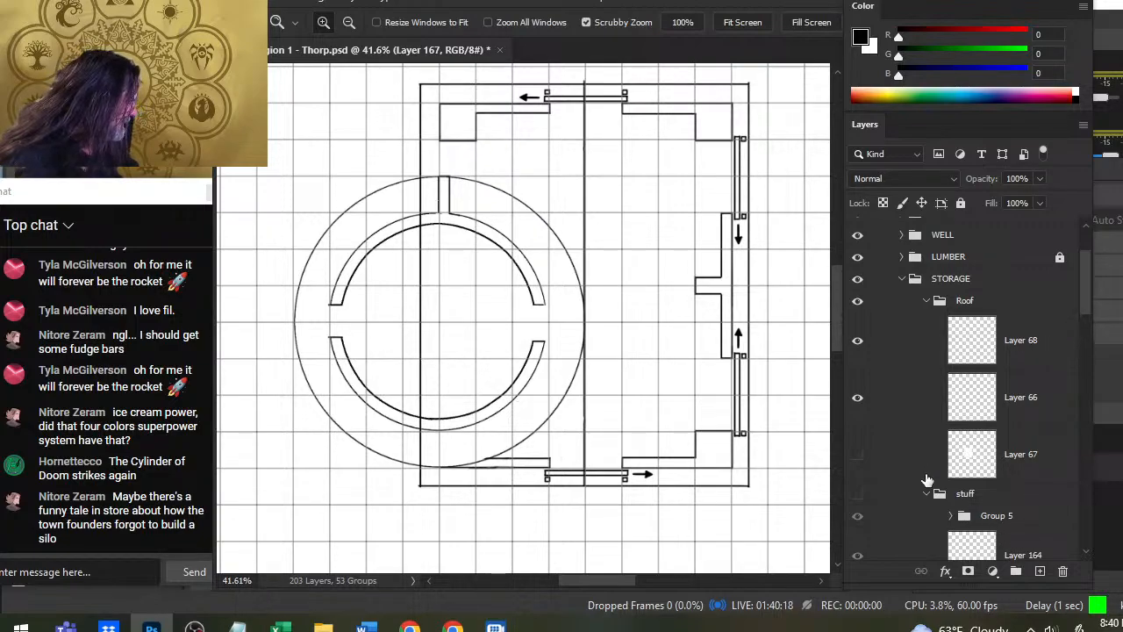
- Collapse the stuff group and lower the interior group's opacity to 40%
click(926, 494)
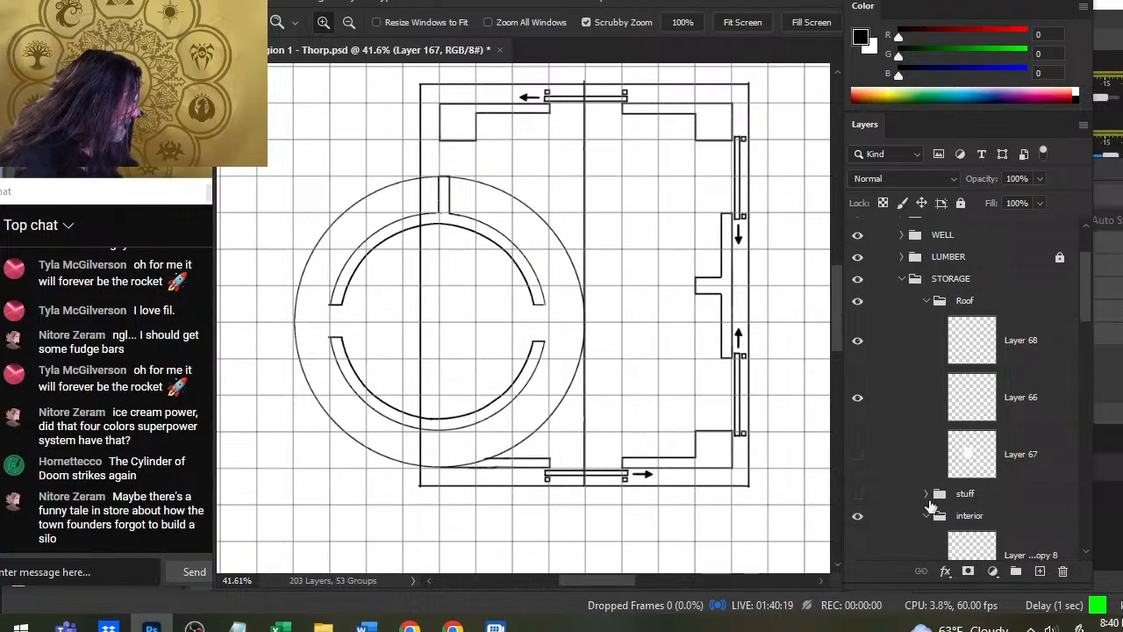
click(980, 517)
click(1039, 178)
drag(1039, 202, 994, 207)
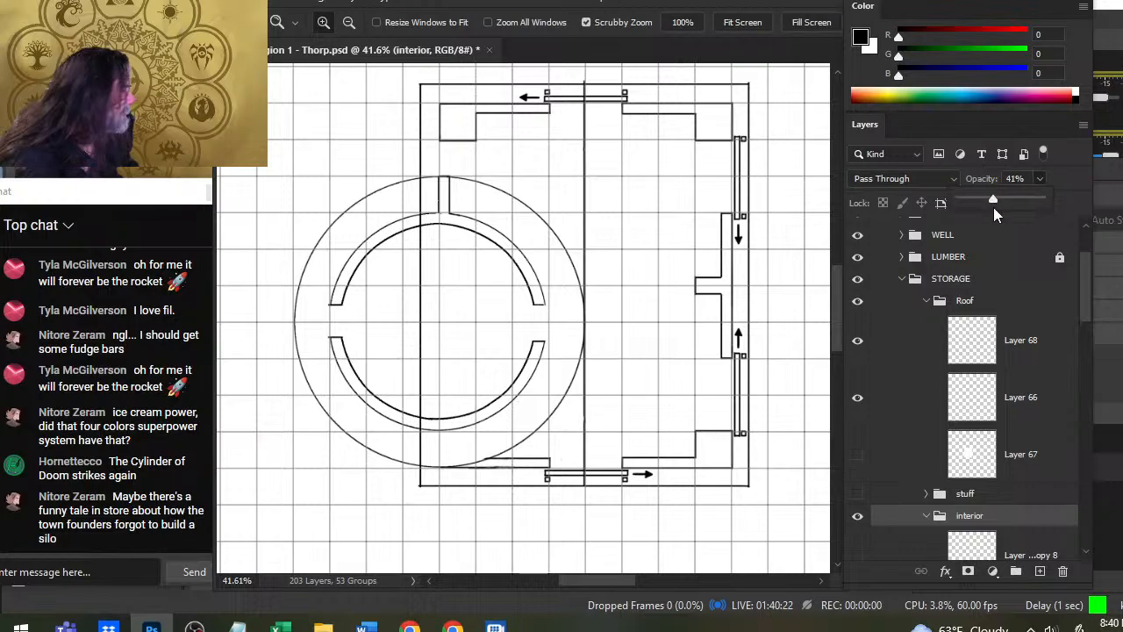
drag(1085, 303, 1085, 303)
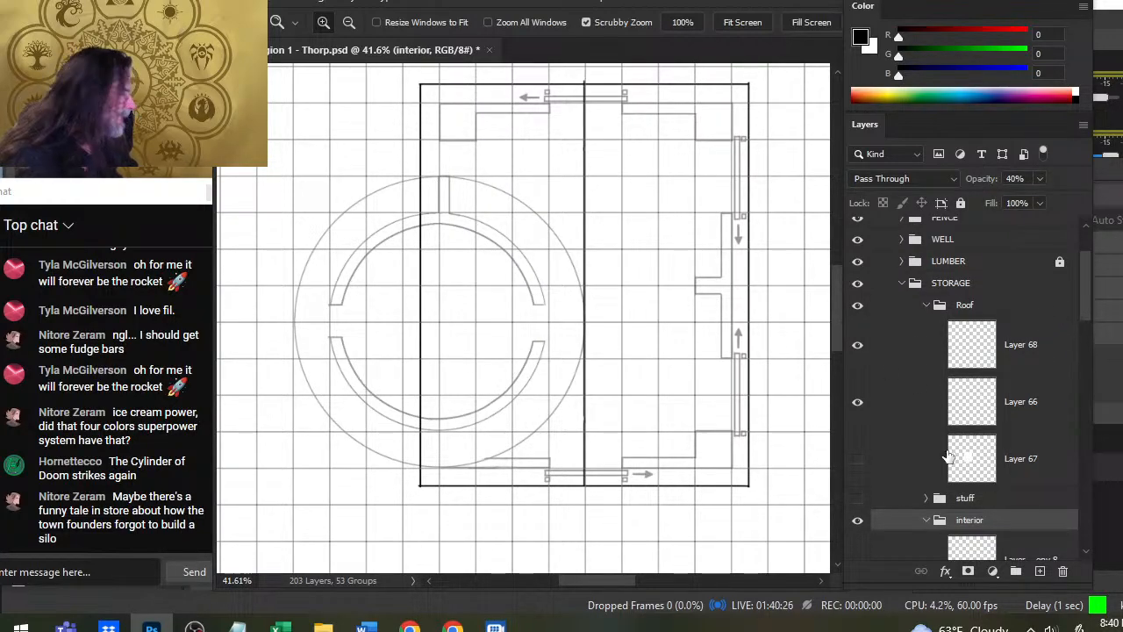
- Toggle Layers 68 and 66 in the Roof group to identify their lines, leaving Layer 68 hidden and Layer 66 shown
click(861, 362)
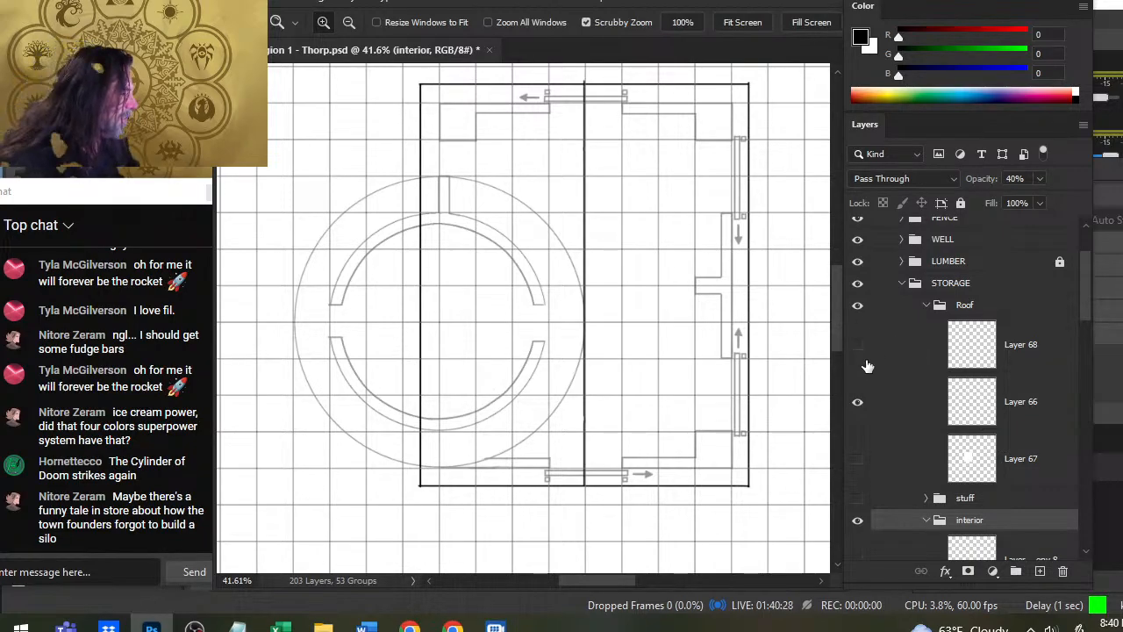
click(869, 350)
click(860, 345)
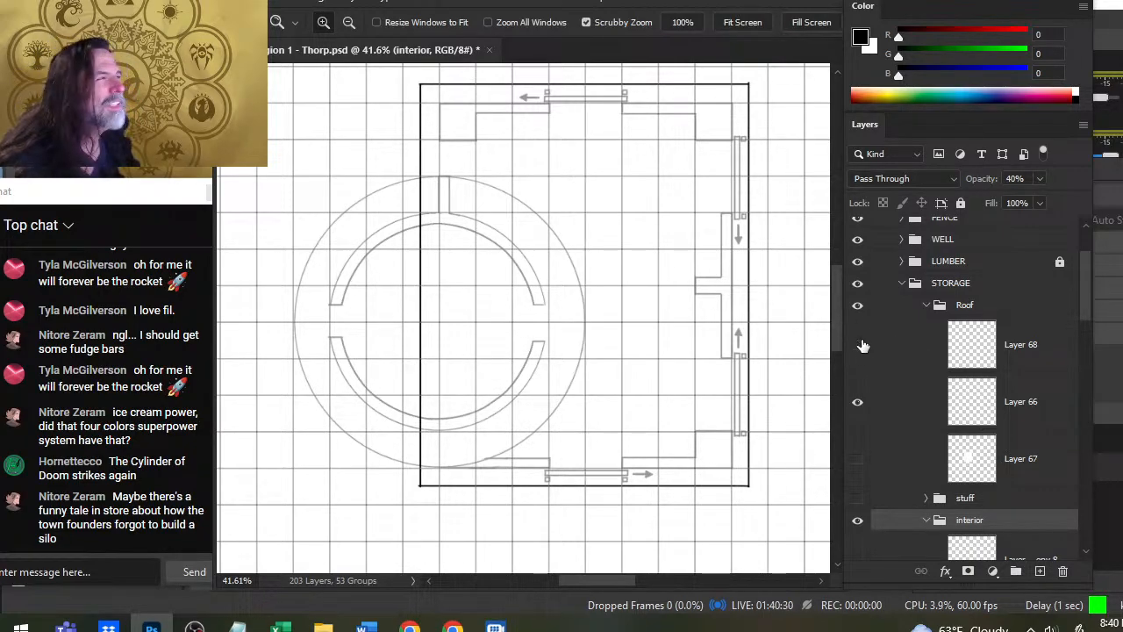
click(862, 343)
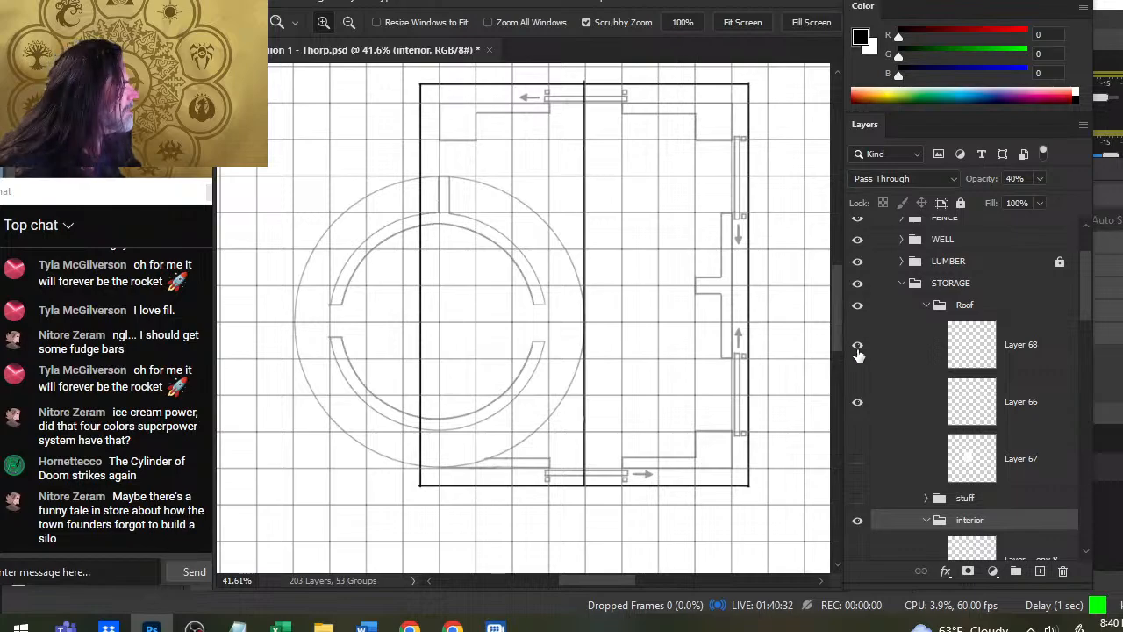
click(858, 346)
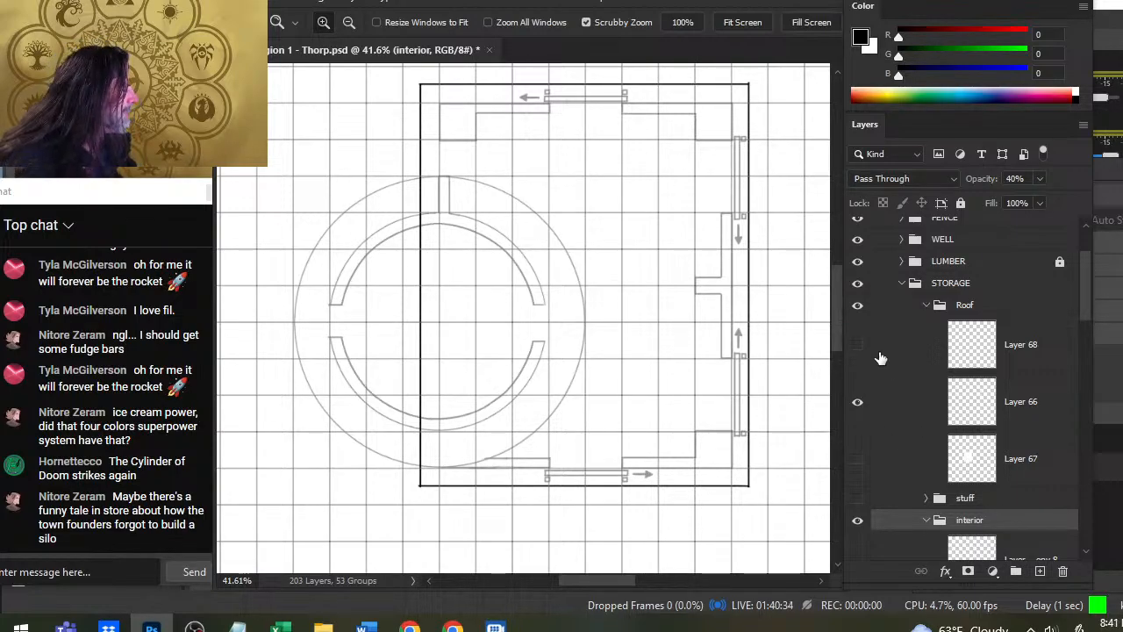
click(857, 405)
click(859, 407)
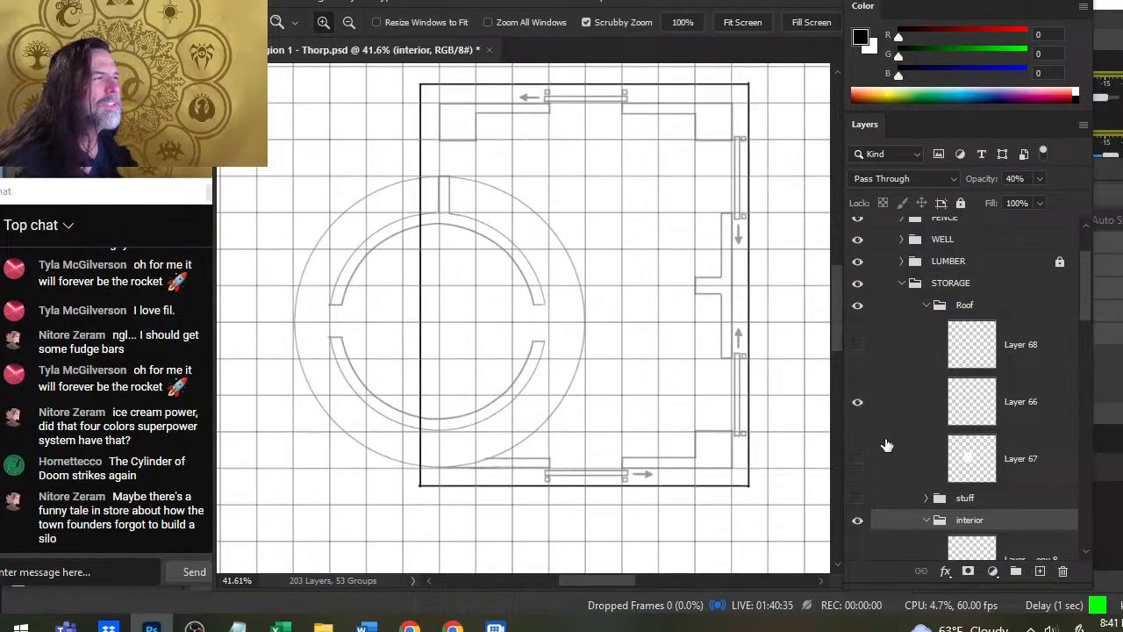
- Try a vertical brush line down from the upper door's right jamb on a new layer in the interior group, and undo it
click(1040, 571)
scroll(614, 281, up, 3)
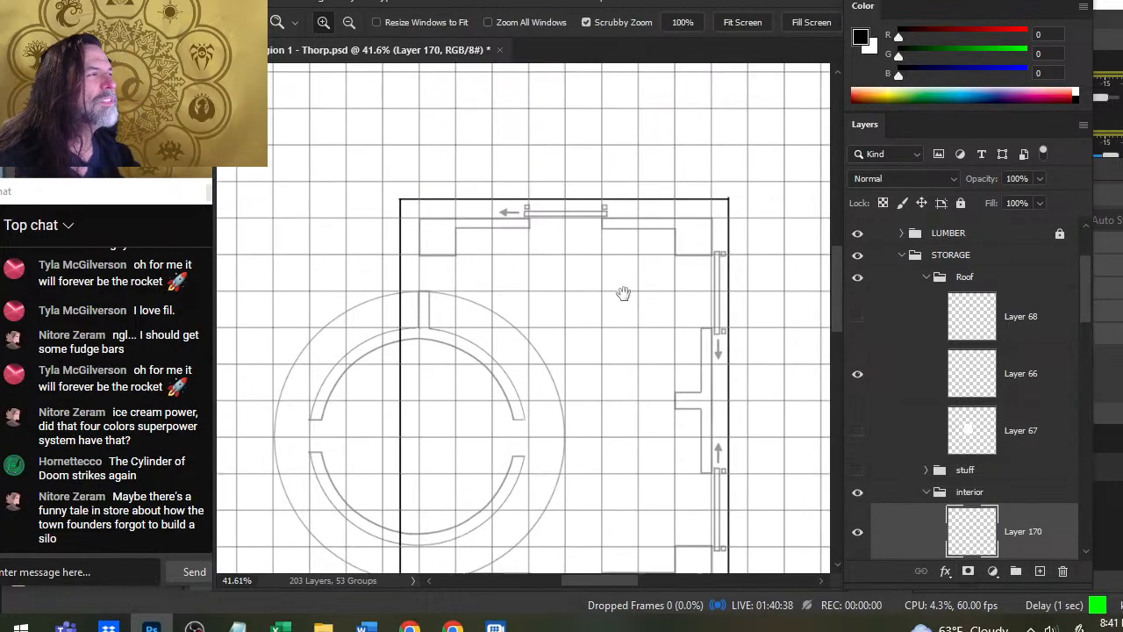
key(b)
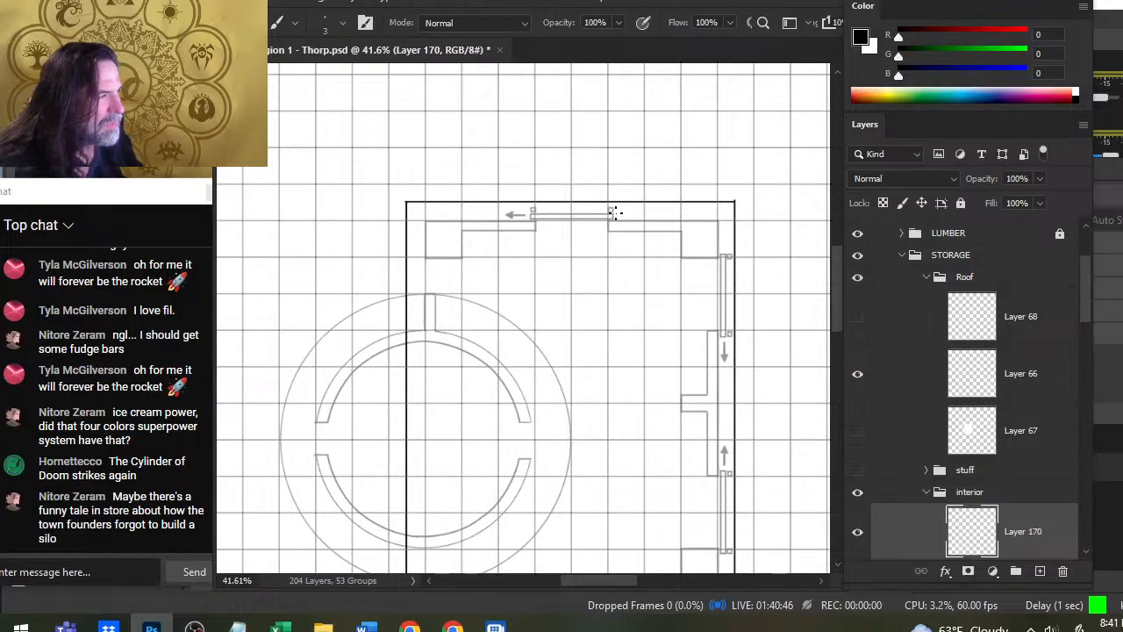
shift+click(609, 311)
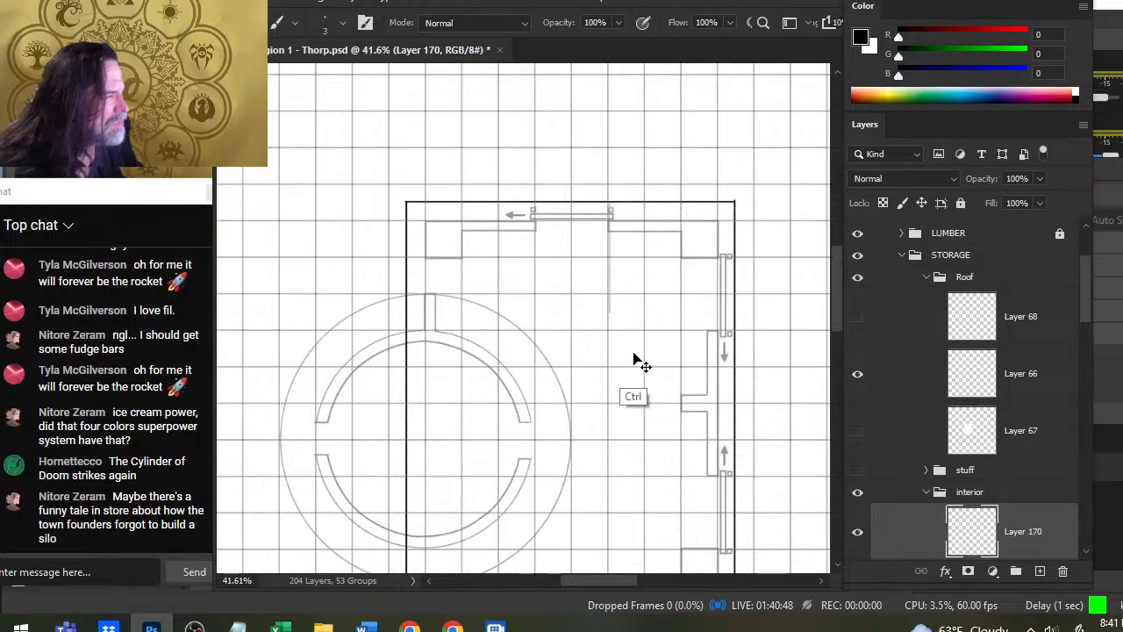
key(ctrl+z)
- On a new layer above Layer 66, draw a vertical roof line through the doors' right jambs and erase its overshoot below the roof
click(909, 389)
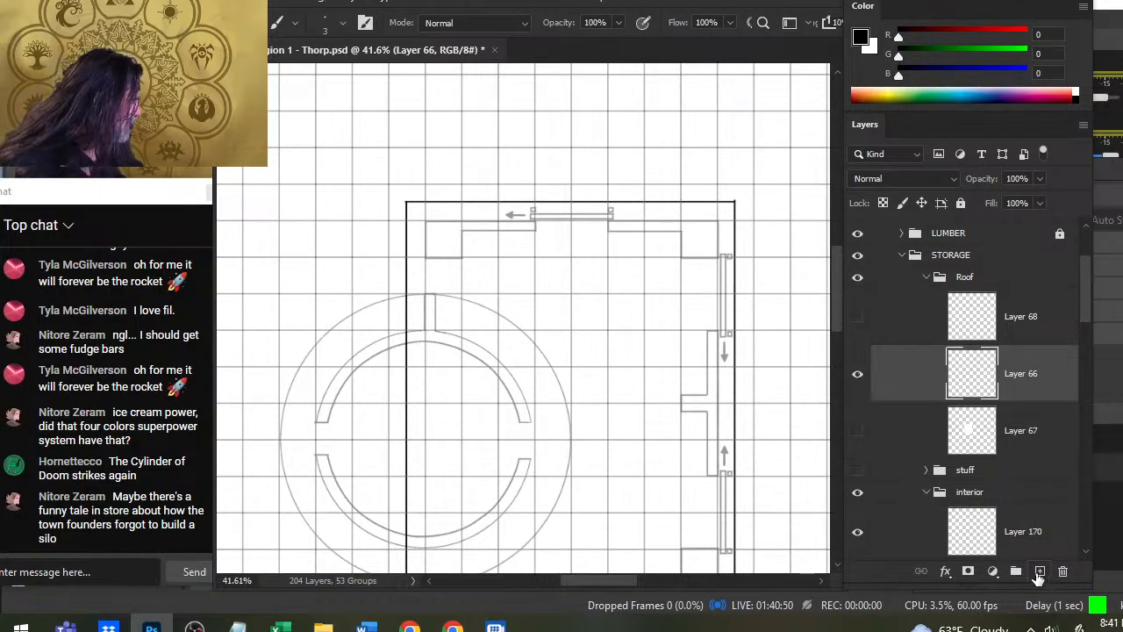
click(1039, 574)
drag(607, 203, 607, 577)
drag(647, 516, 643, 401)
key(e)
drag(605, 465, 606, 460)
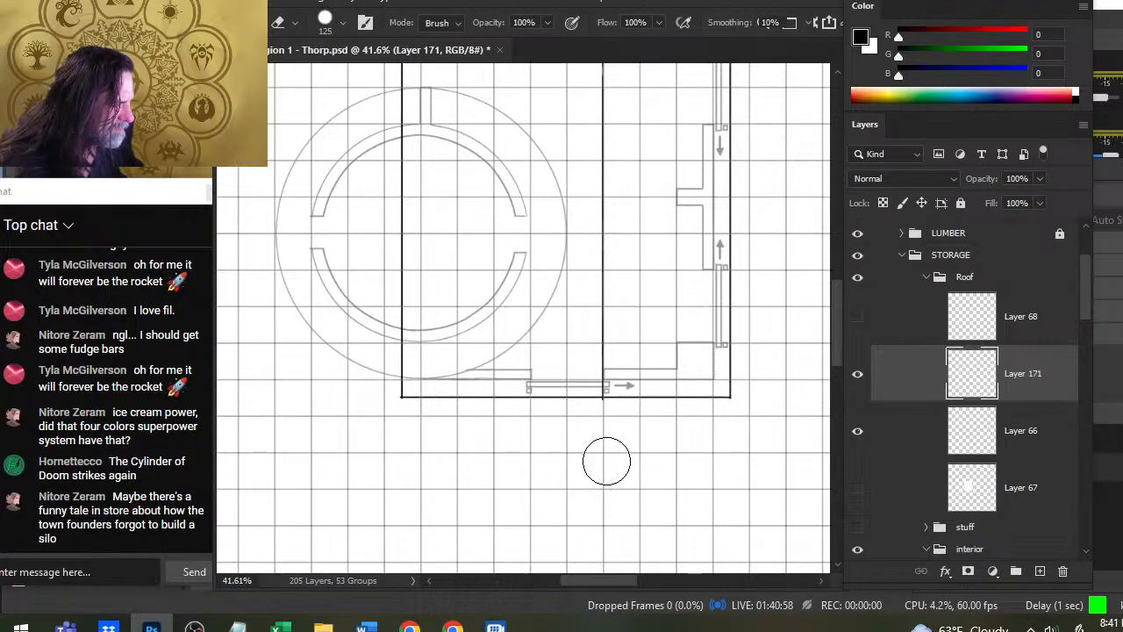
- Draw a second vertical roof line through the doors' left jambs on Layer 171 and erase its overshoot above the roof
key(b)
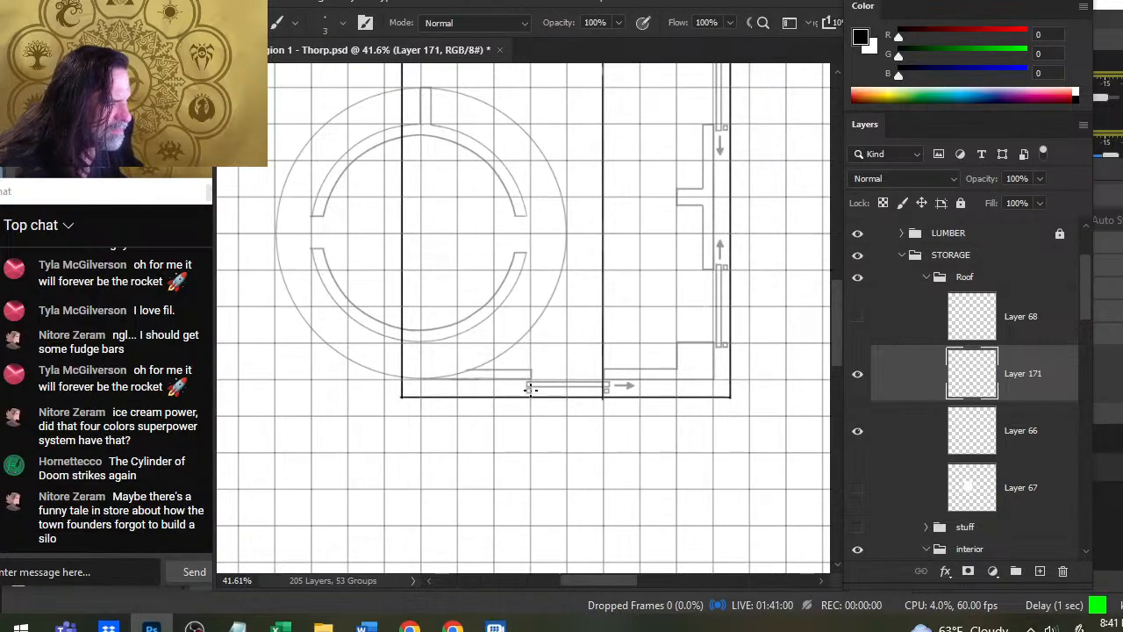
drag(530, 397, 530, 73)
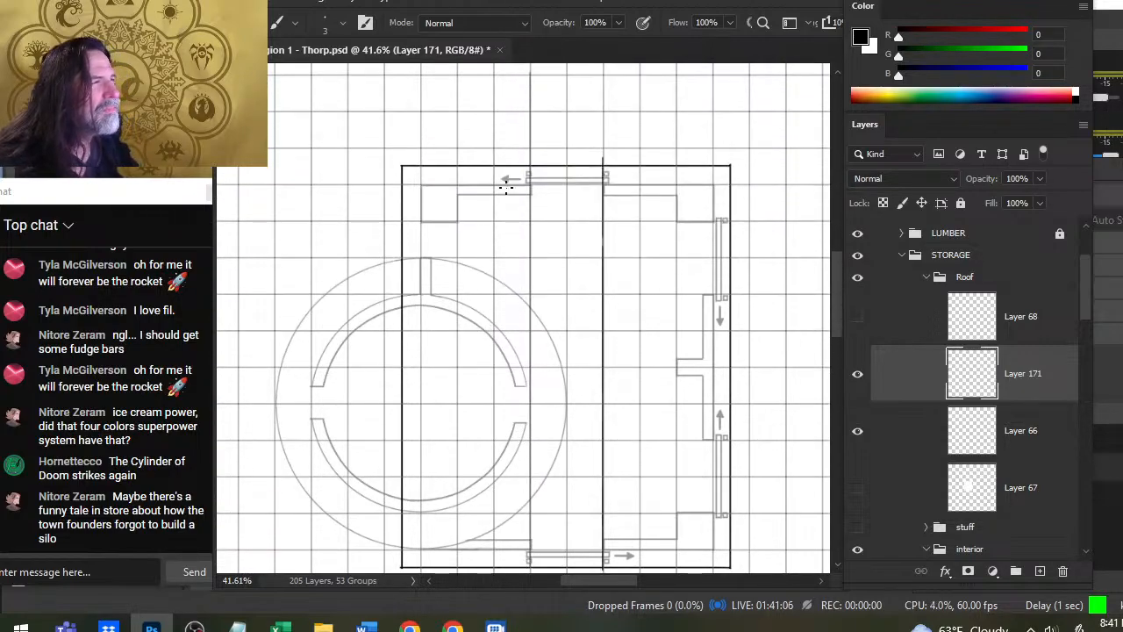
drag(539, 225, 550, 327)
key(e)
drag(560, 186, 556, 168)
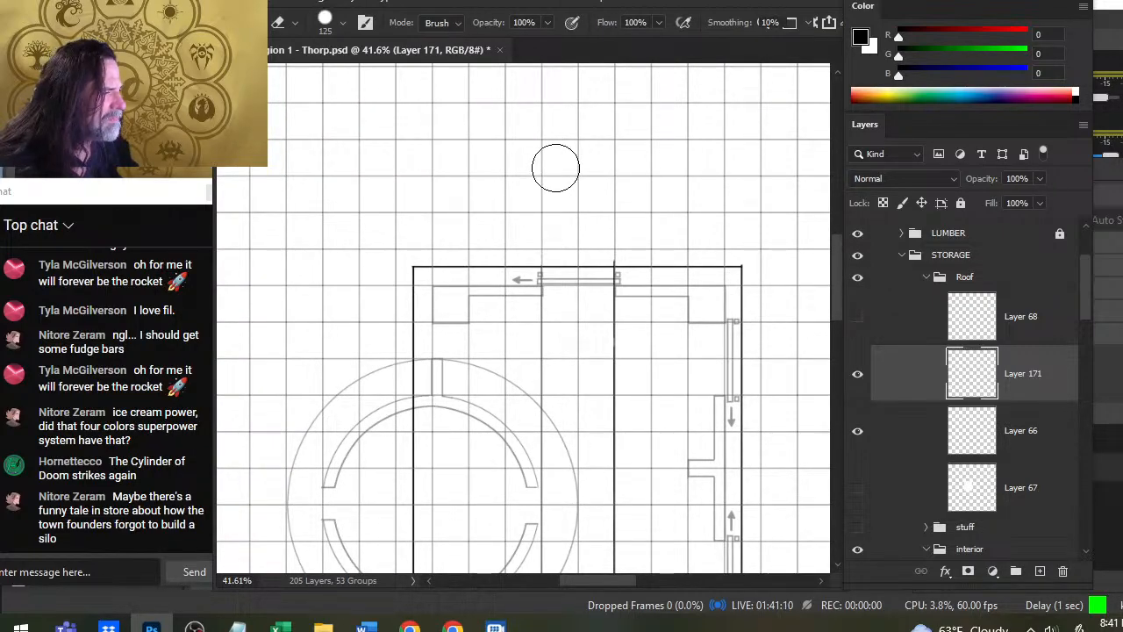
- Sketch a rough elevation above the building with a flat-topped sloped roof and a tower beside it, erasing the overlapping roof slope
key(b)
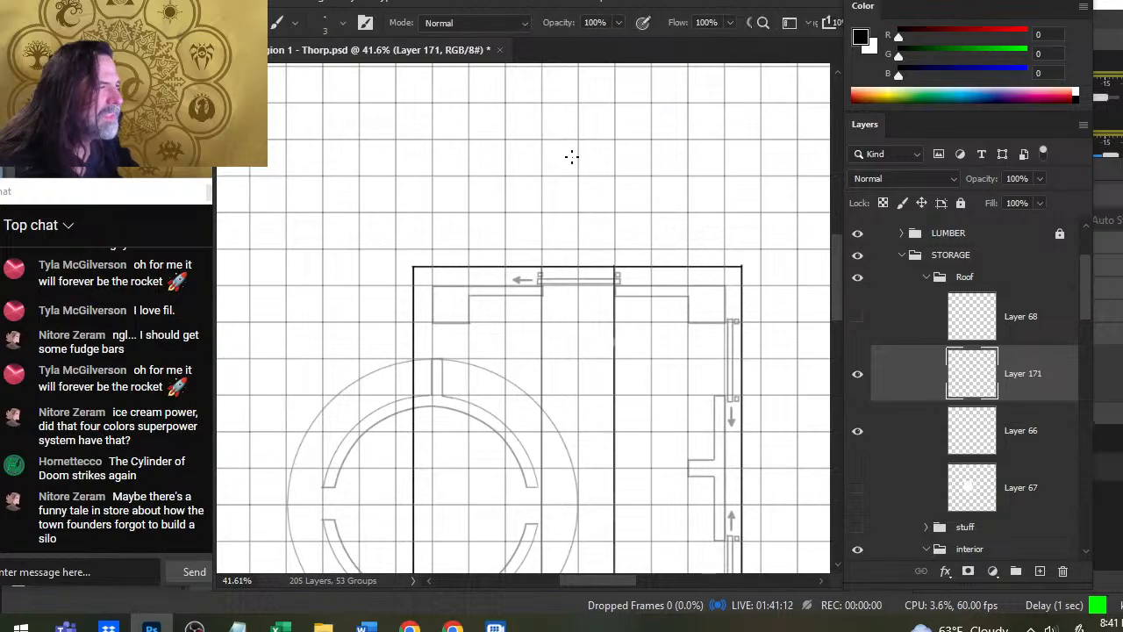
mouse_move(607, 155)
mouse_down()
mouse_move(564, 154)
mouse_move(518, 185)
mouse_move(647, 194)
mouse_up()
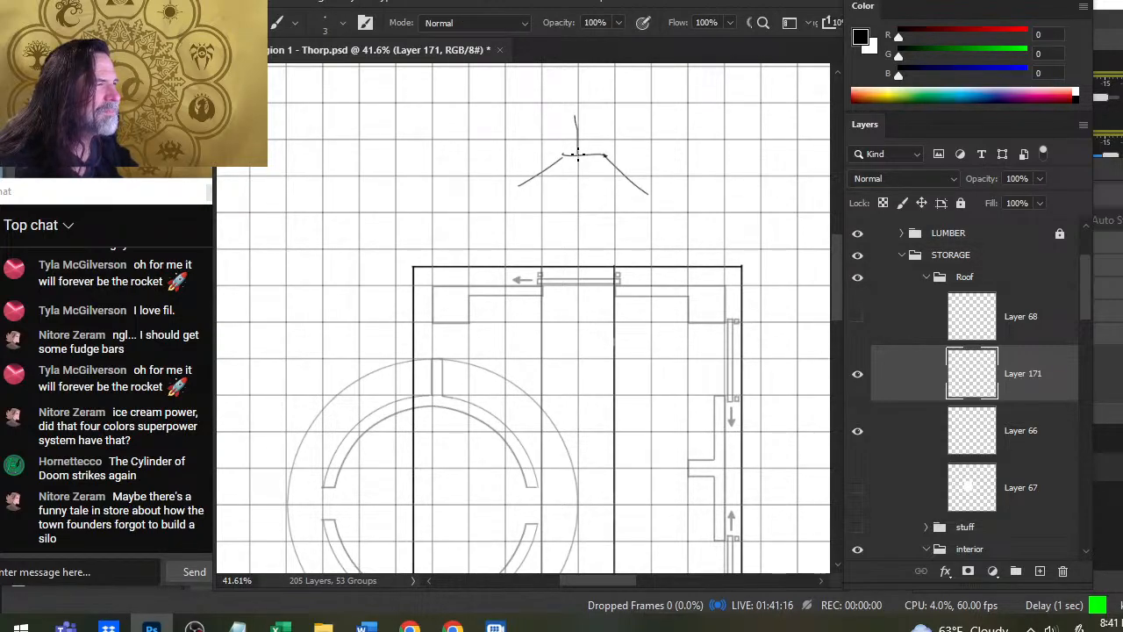
drag(495, 111, 598, 112)
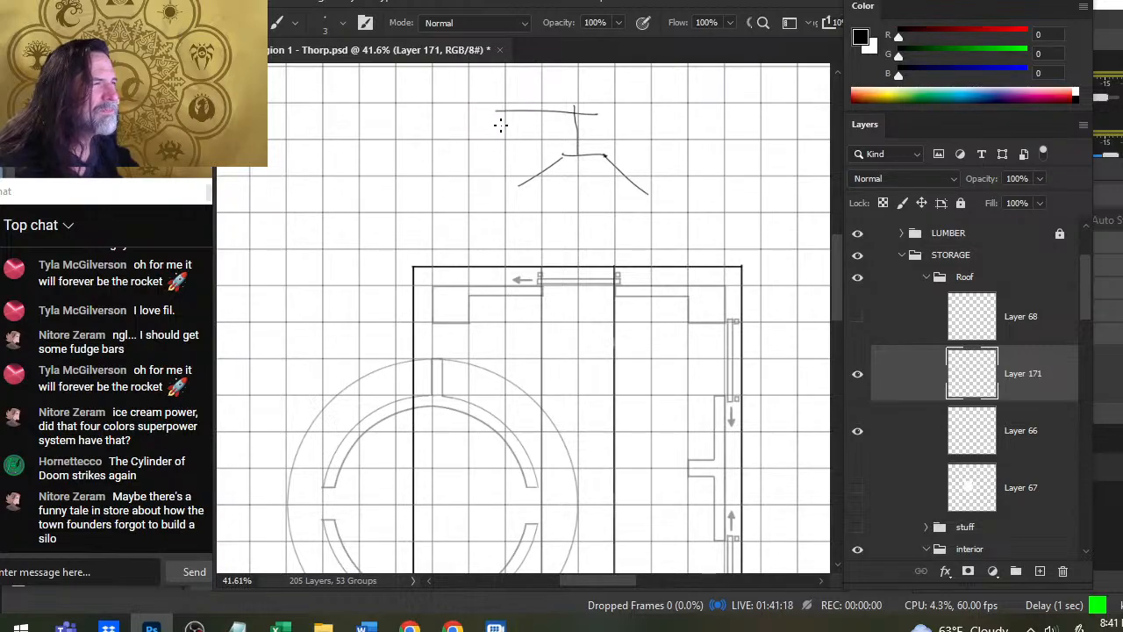
mouse_move(495, 111)
mouse_down()
mouse_move(498, 200)
mouse_move(532, 209)
mouse_up()
key(e)
click(517, 179)
key(b)
key(e)
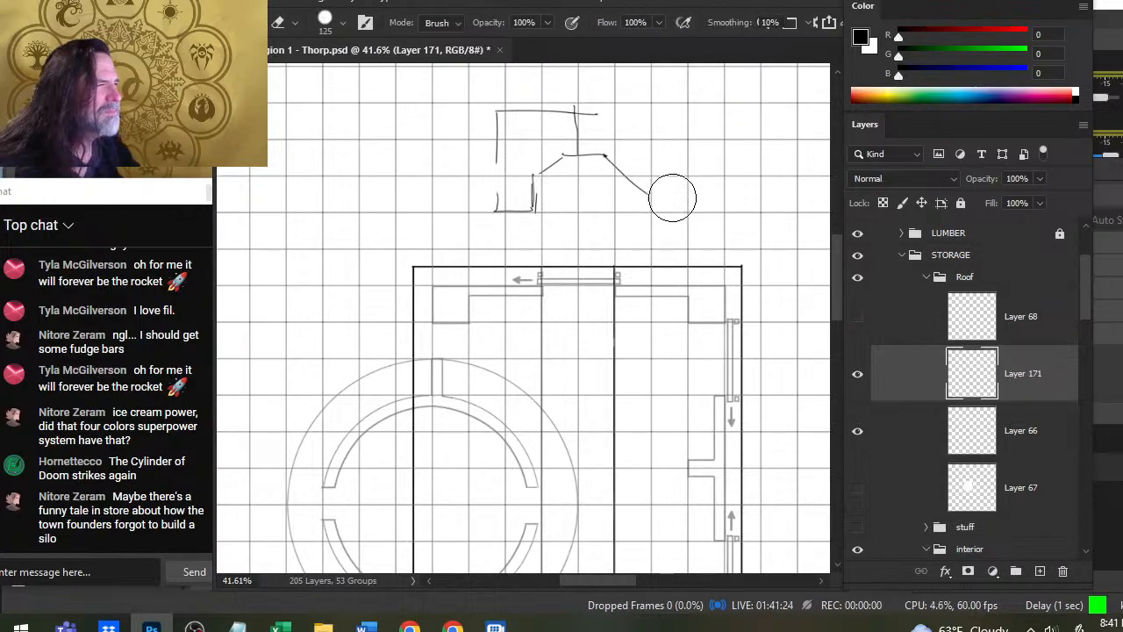
- Shorten the right roof slope of the elevation sketch and add a vertical right wall below its end
click(666, 196)
key(b)
key(e)
click(653, 184)
key(b)
drag(630, 179, 629, 208)
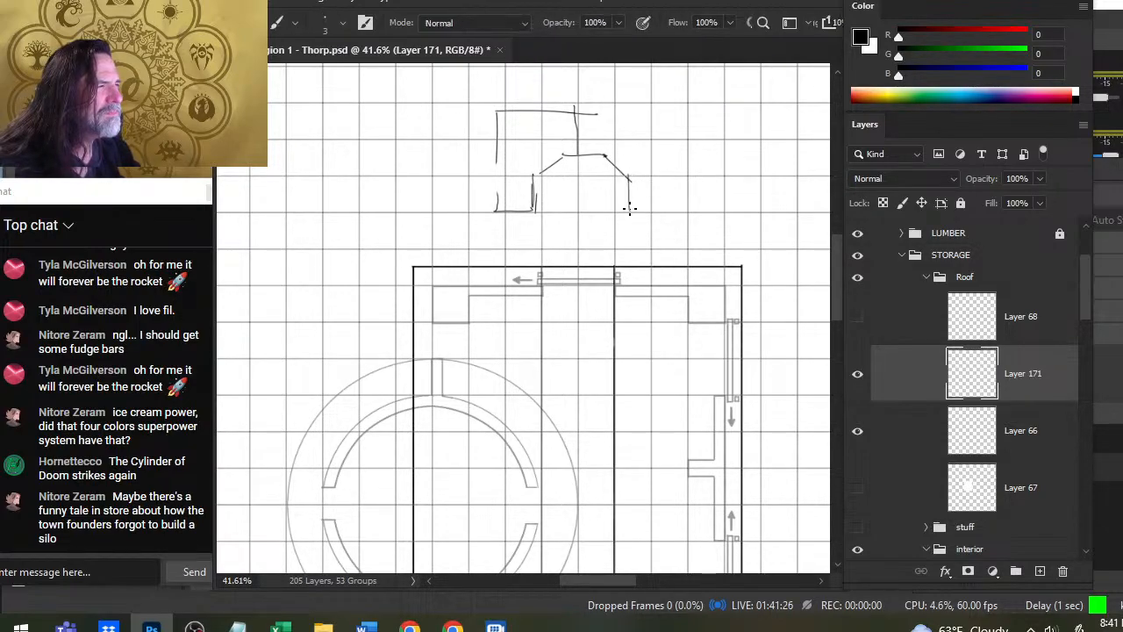
- Redraw the sketched tower's left wall with a slight inward slant and add a low cap on top of the tower
key(e)
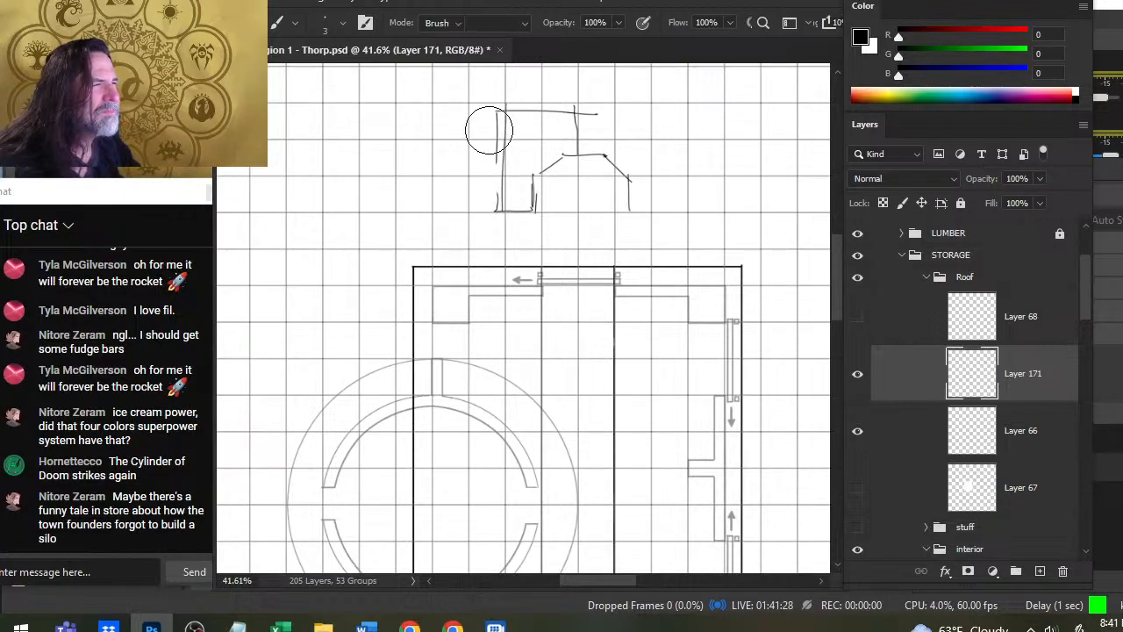
mouse_move(497, 210)
mouse_down()
mouse_move(489, 97)
mouse_move(500, 211)
mouse_up()
key(b)
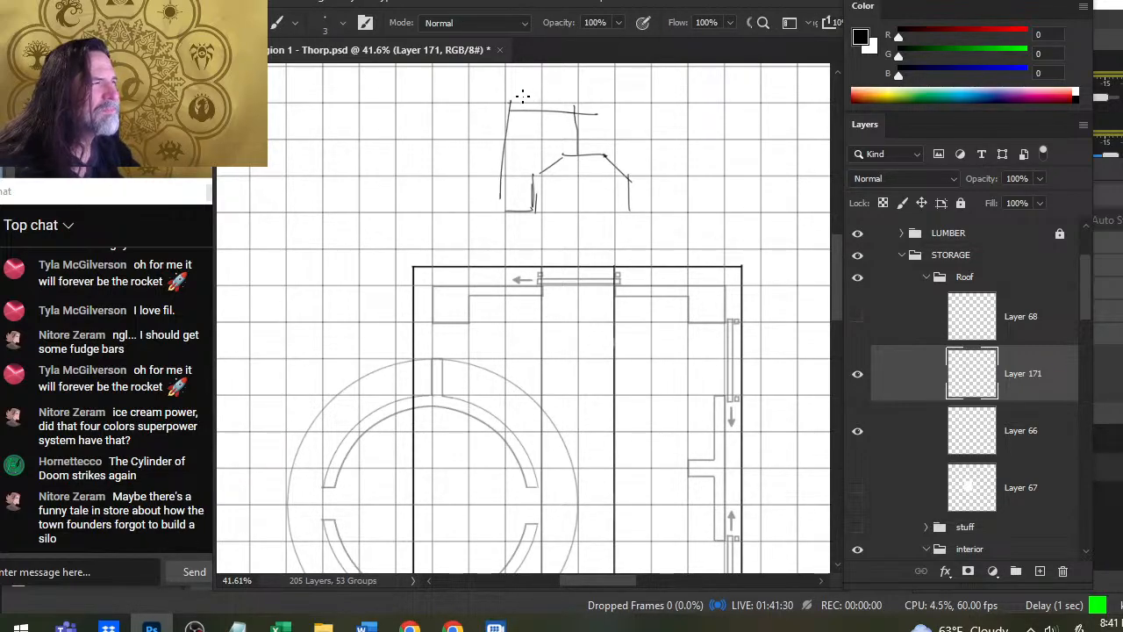
mouse_move(531, 93)
mouse_down()
mouse_move(598, 118)
mouse_move(600, 165)
mouse_move(556, 114)
mouse_move(585, 123)
mouse_move(588, 155)
mouse_move(507, 107)
mouse_up()
key(e)
key(b)
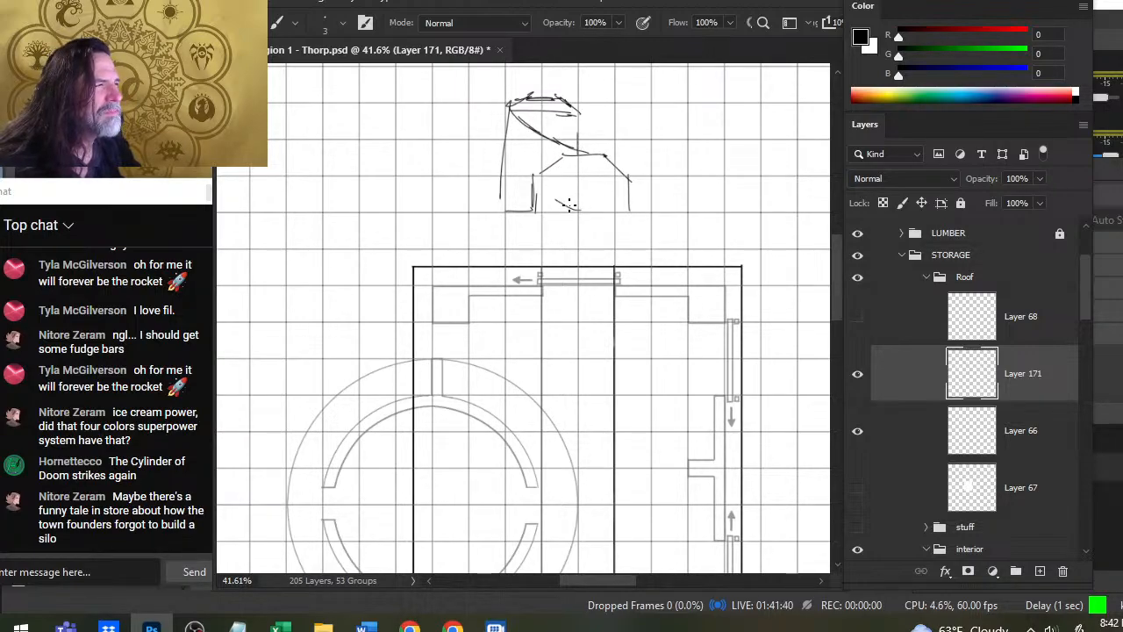
- Try a curved diagonal band across the lower part of the tower sketch and undo the latest curved strokes
drag(570, 206, 520, 181)
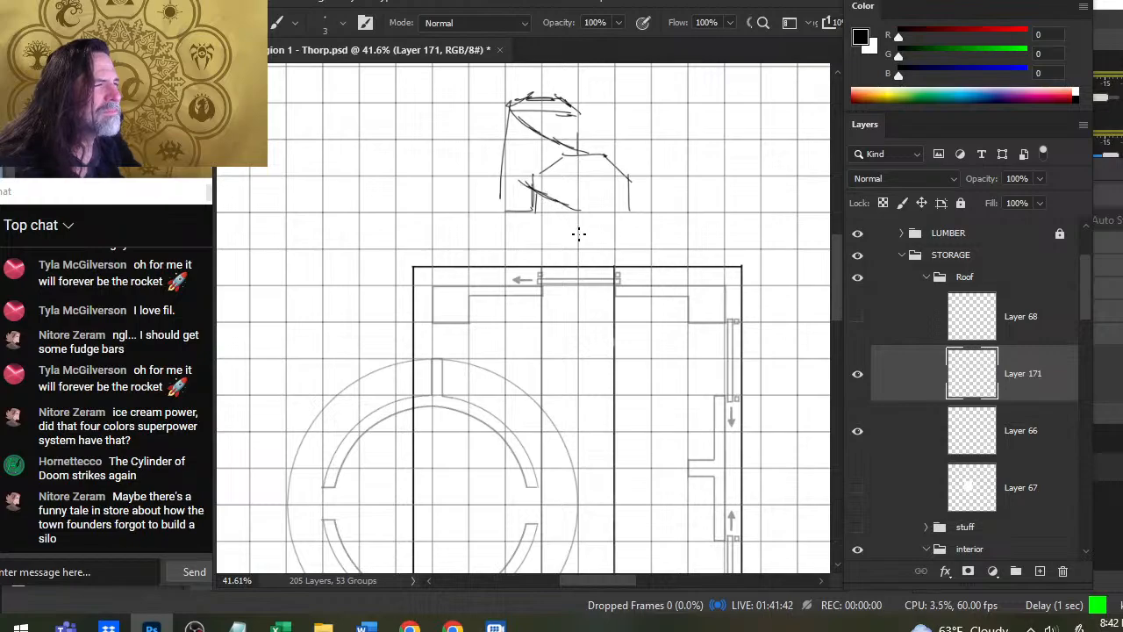
key(ctrl+z)
key(ctrl+z)
key(ctrl+z)
key(ctrl+z)
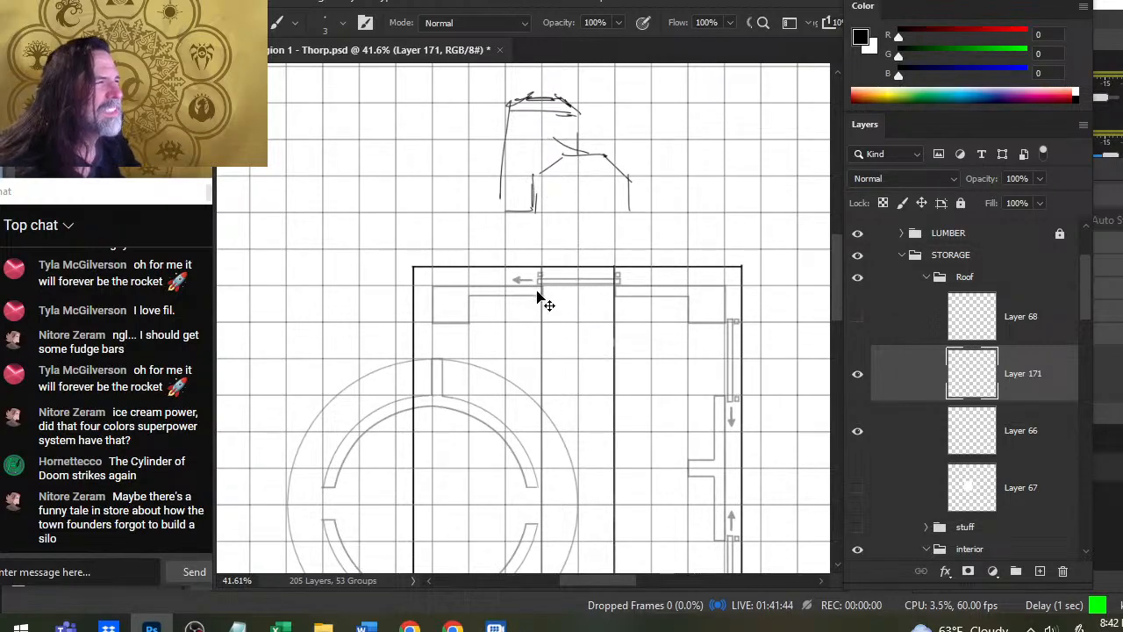
- Undo the last curved stroke, add a doorway to the building's elevation sketch, and mark reference ticks beside the roof and tower
key(ctrl+z)
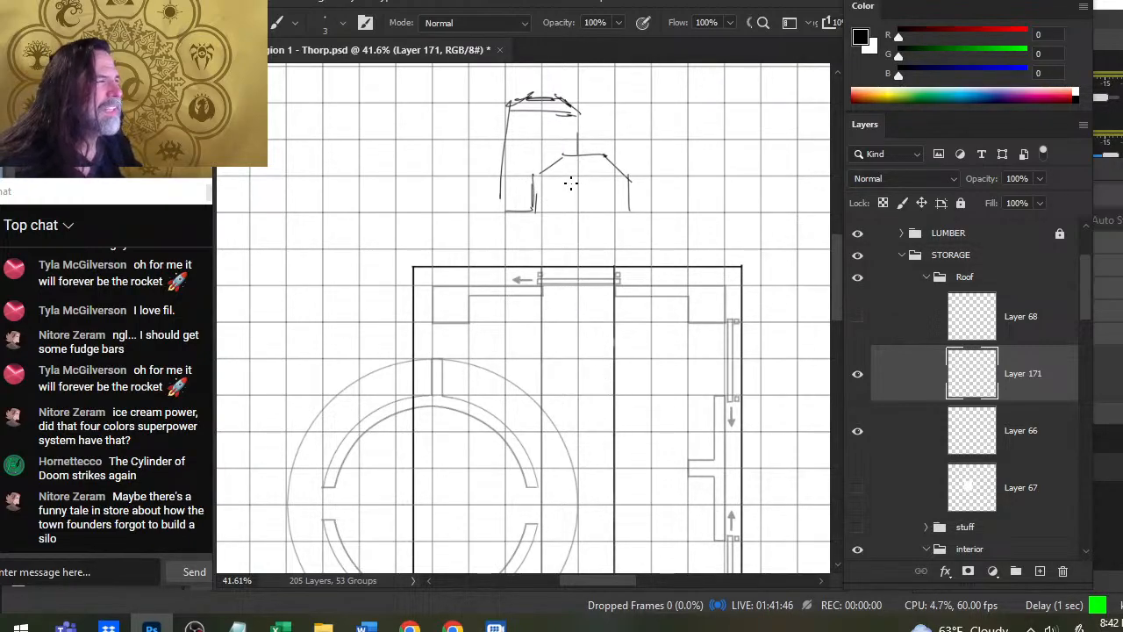
drag(571, 191, 571, 210)
drag(570, 190, 606, 211)
drag(563, 177, 589, 175)
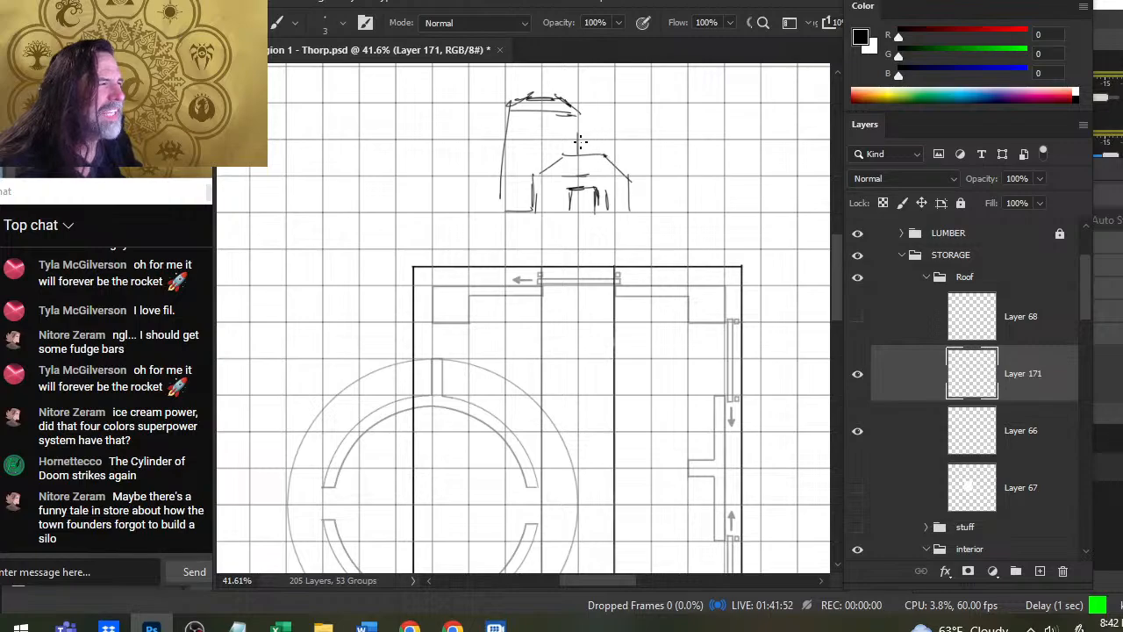
drag(586, 99, 605, 98)
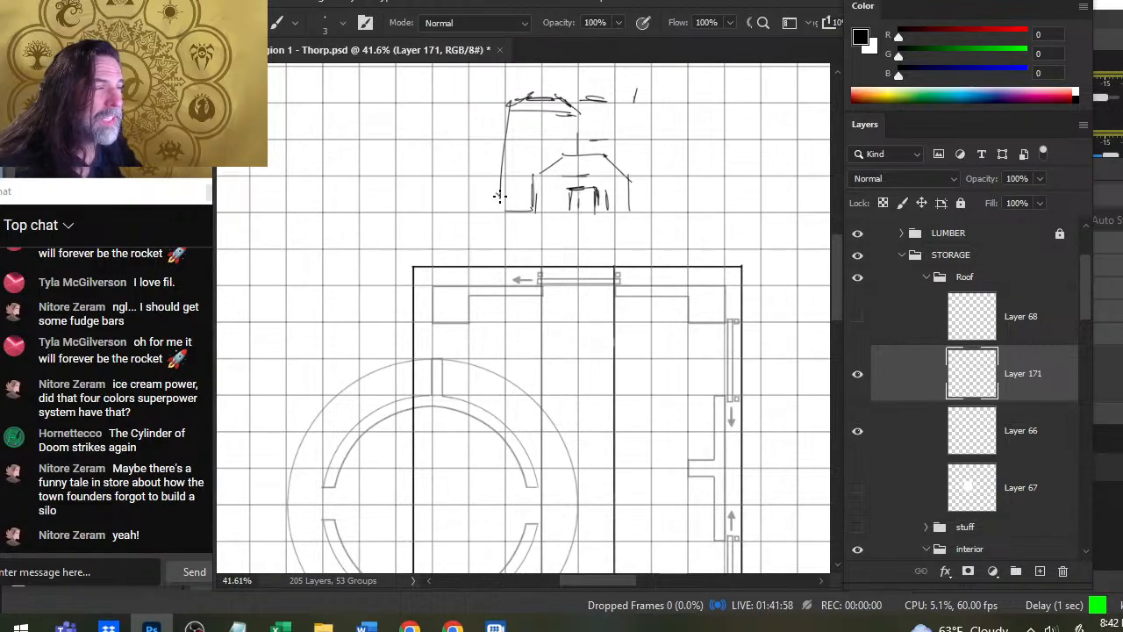
drag(498, 210, 502, 198)
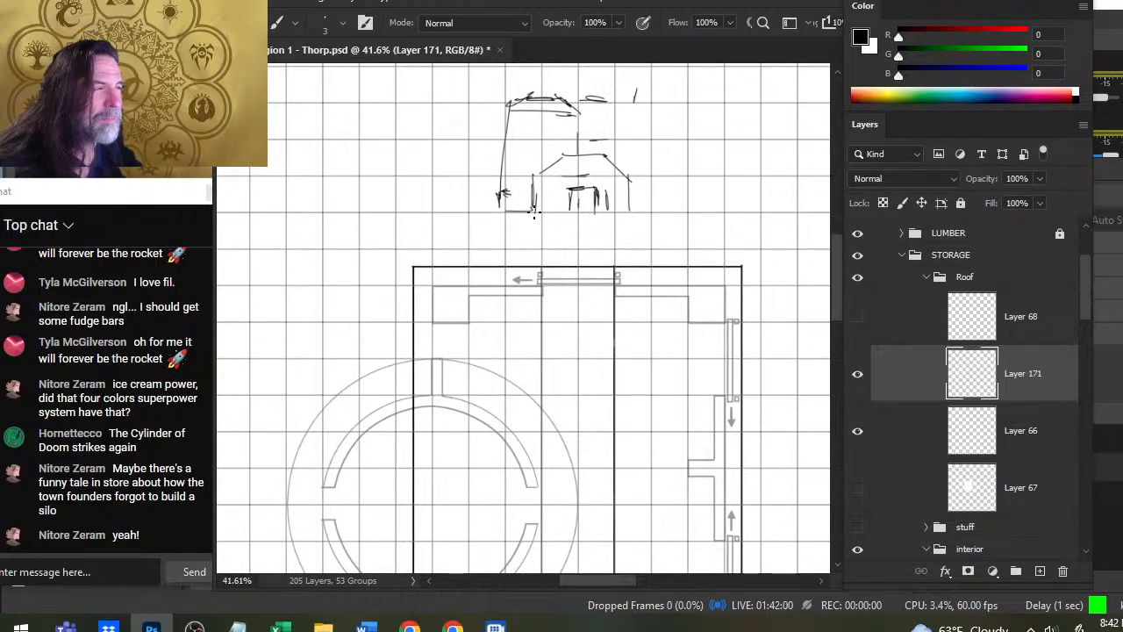
- Sketch a small opening on the flat roof beside the tower's wall in the elevation drawing
key(z)
drag(638, 311, 557, 320)
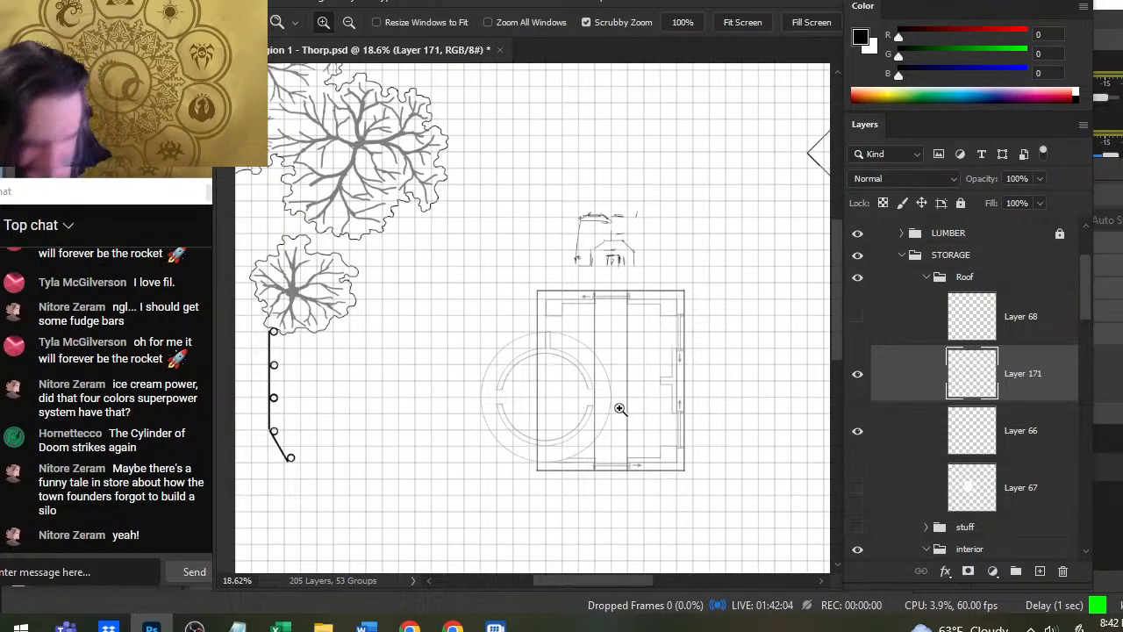
drag(638, 275, 727, 349)
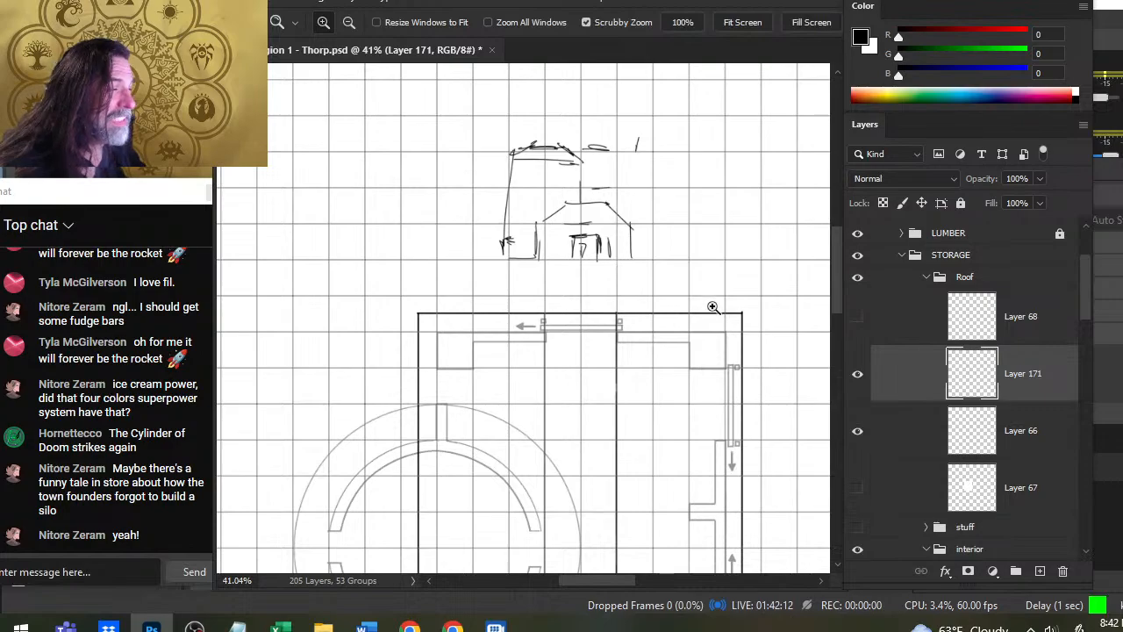
drag(712, 306, 676, 368)
click(674, 255)
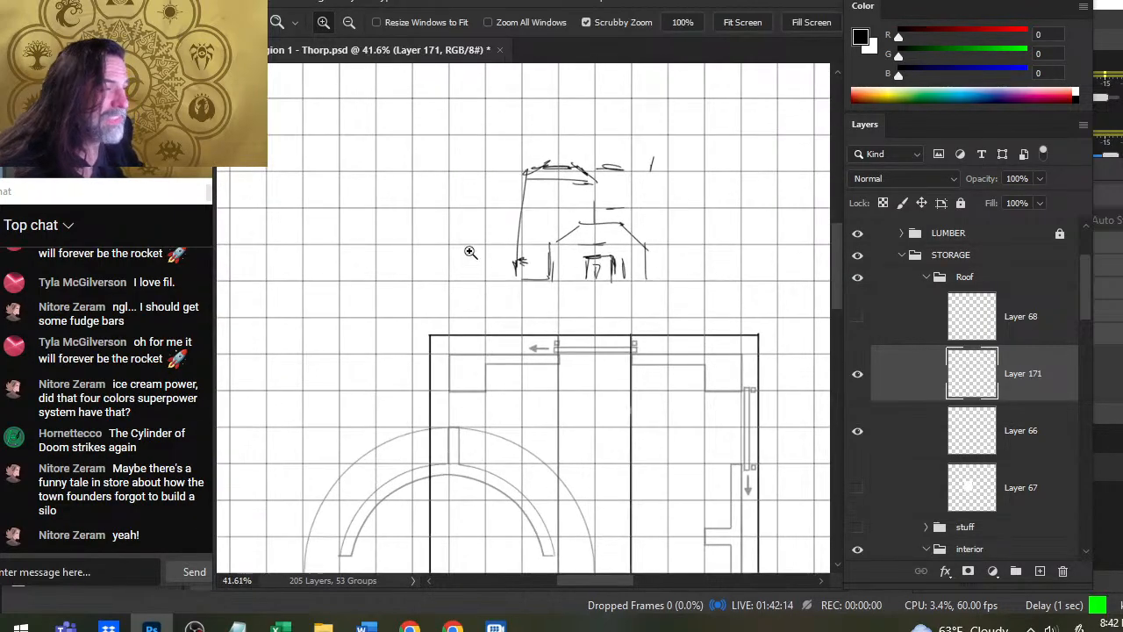
click(608, 204)
key(b)
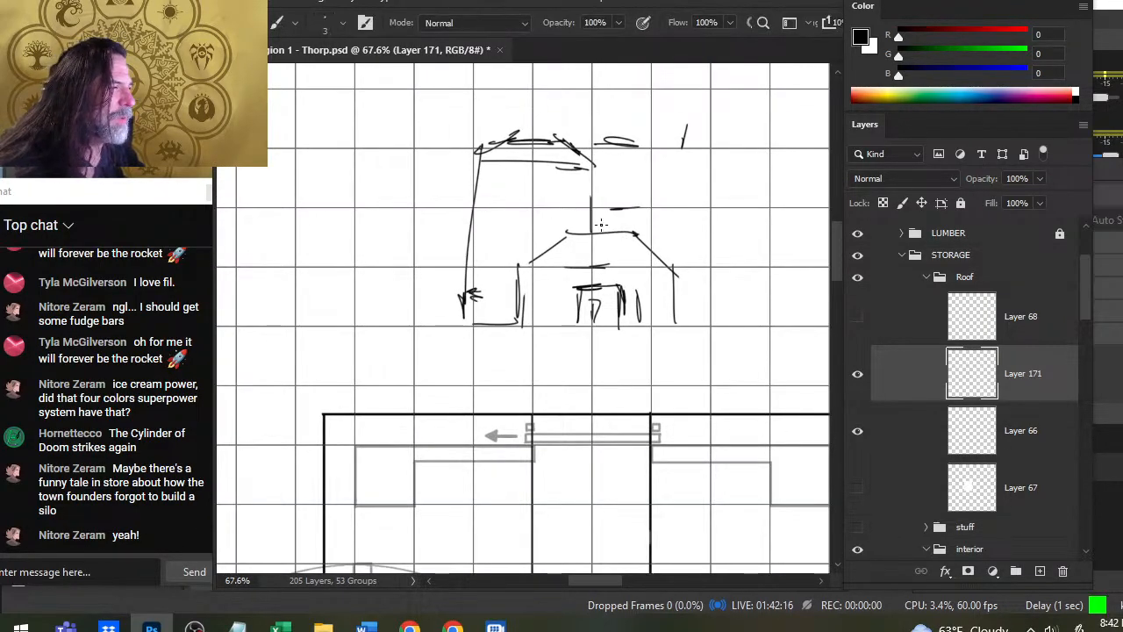
drag(593, 227, 608, 233)
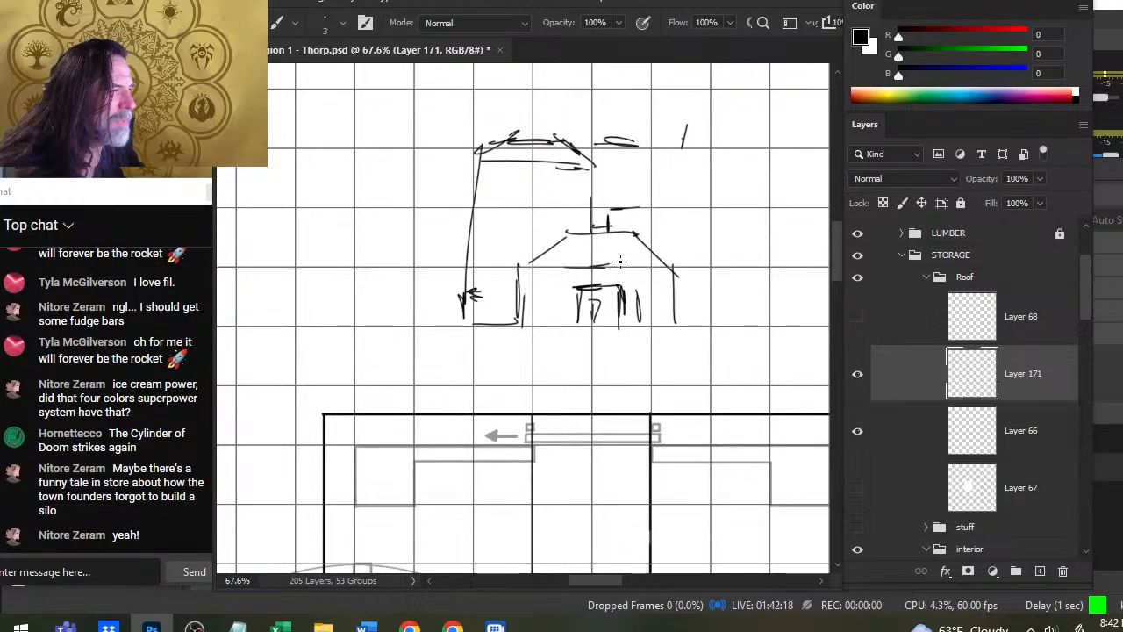
scroll(620, 261, down, 5)
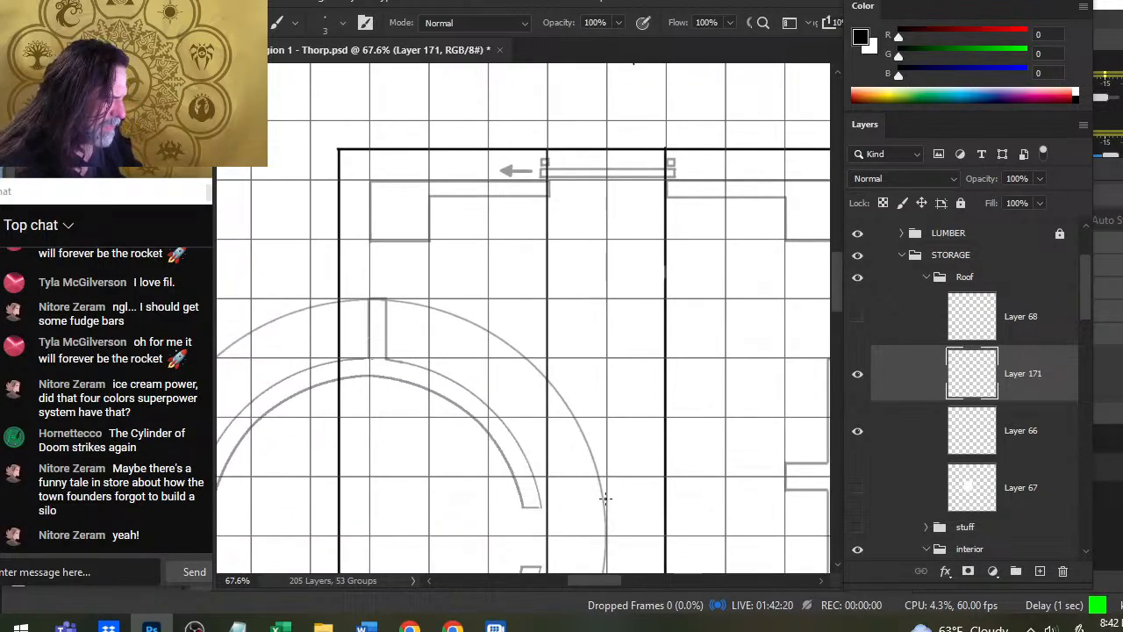
scroll(634, 306, up, 5)
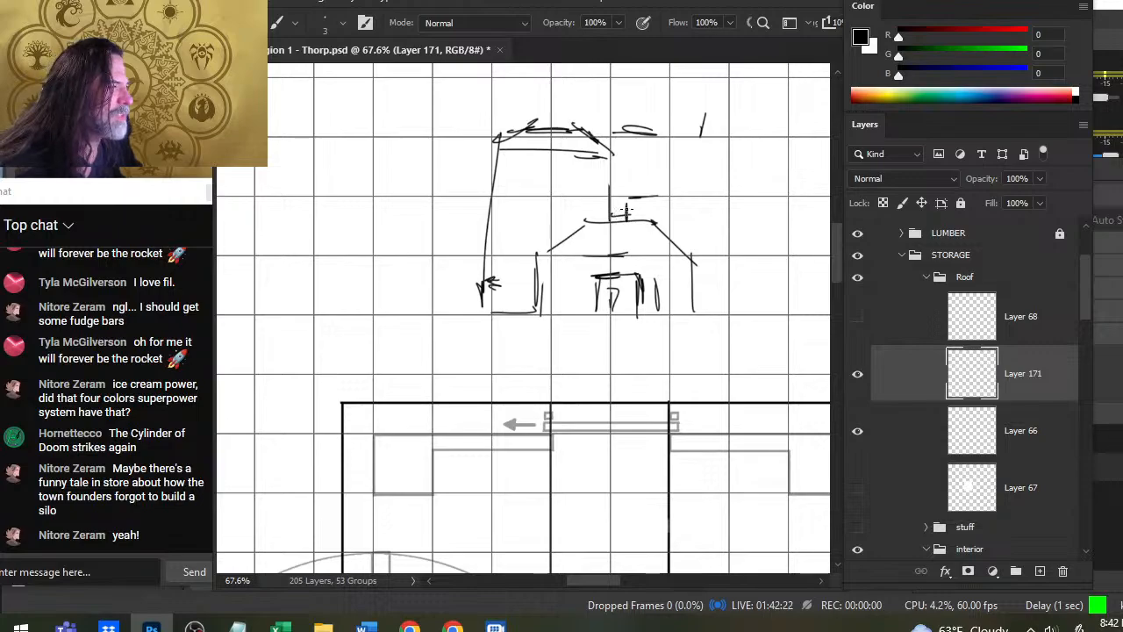
- Draw a thick diagonal stair line across the tower sketch between the rooftop opening and the tower's upper left corner
mouse_move(626, 211)
mouse_down()
mouse_move(586, 199)
mouse_move(606, 212)
mouse_move(561, 181)
mouse_up()
mouse_move(617, 213)
mouse_down()
mouse_move(532, 169)
mouse_move(584, 211)
mouse_move(571, 193)
mouse_move(587, 201)
mouse_move(547, 201)
mouse_up()
key(e)
key(b)
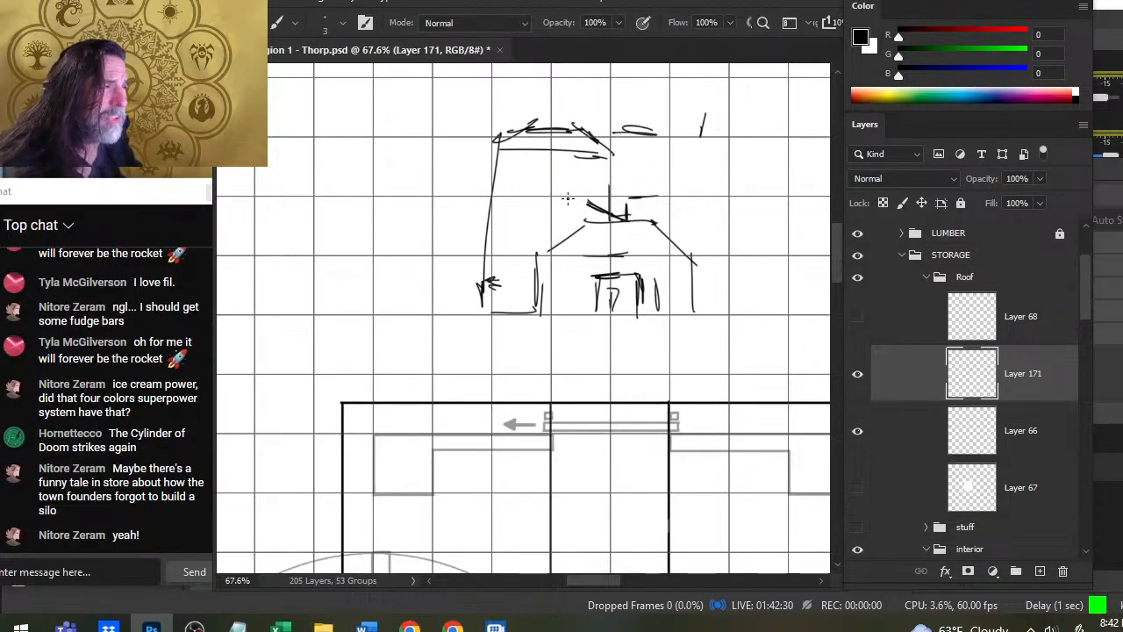
drag(513, 143, 579, 194)
mouse_move(533, 162)
mouse_down()
mouse_move(606, 212)
mouse_move(514, 145)
mouse_move(531, 162)
mouse_up()
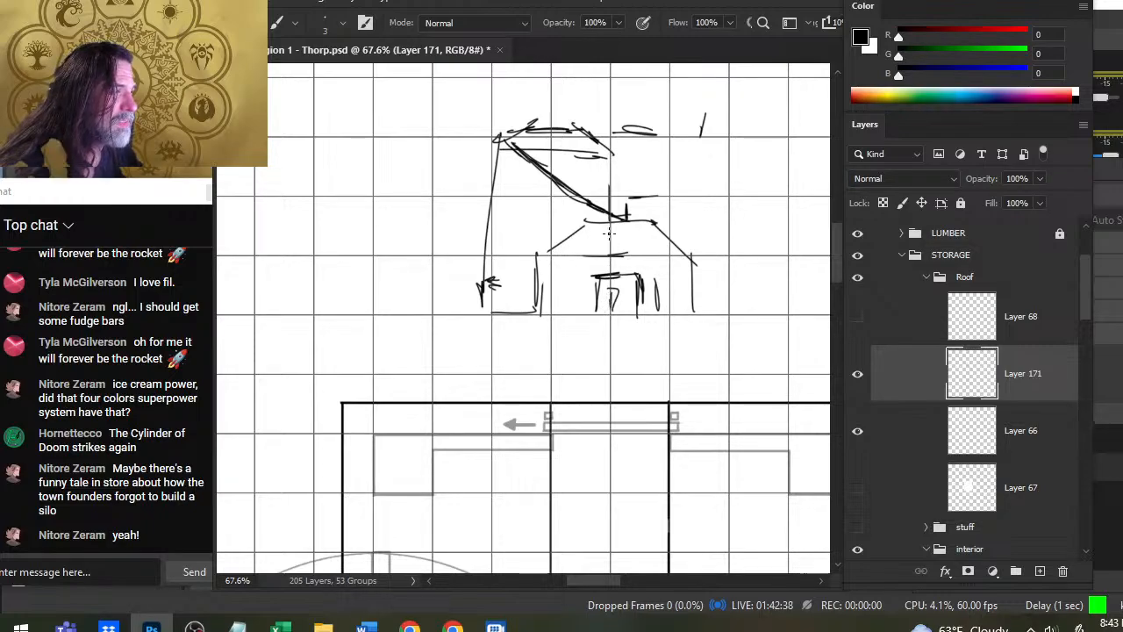
- Draw a thick curved stair line from the rooftop opening down to the lower left base of the sketched tower
mouse_move(599, 216)
mouse_down()
mouse_move(516, 255)
mouse_move(543, 234)
mouse_move(523, 243)
mouse_move(545, 238)
mouse_move(482, 293)
mouse_up()
drag(516, 258, 480, 303)
drag(521, 253, 482, 304)
mouse_move(568, 229)
mouse_down()
mouse_move(511, 257)
mouse_move(618, 221)
mouse_up()
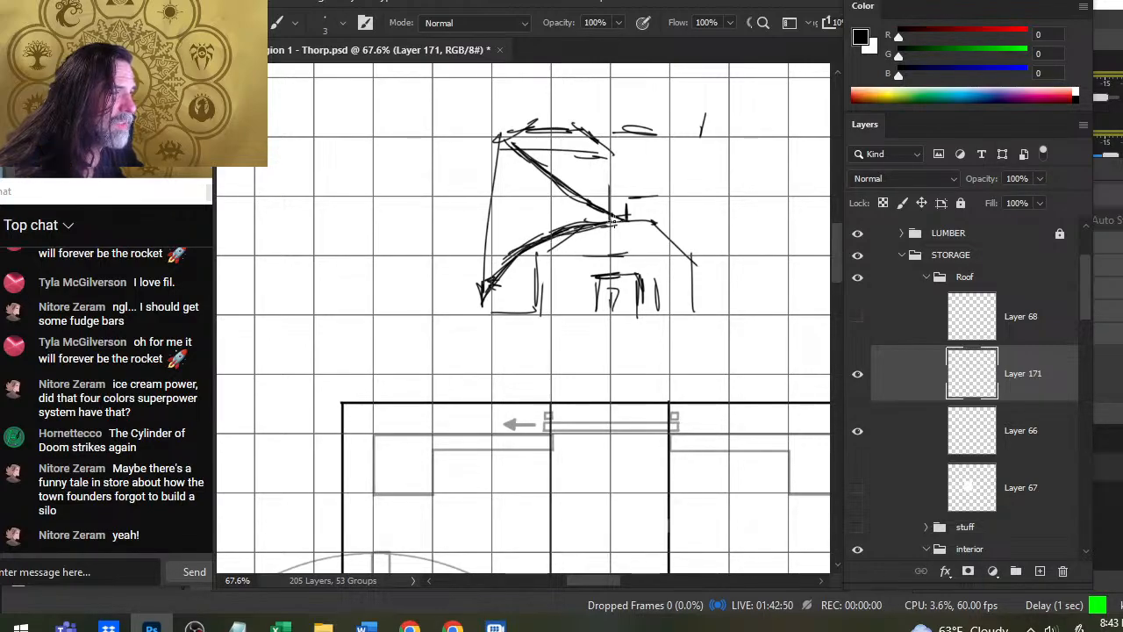
- Hatch the upper half of the round tower's outer ring in the plan with radial stair treads, running from the left opening to the right
key(z)
drag(641, 307, 516, 318)
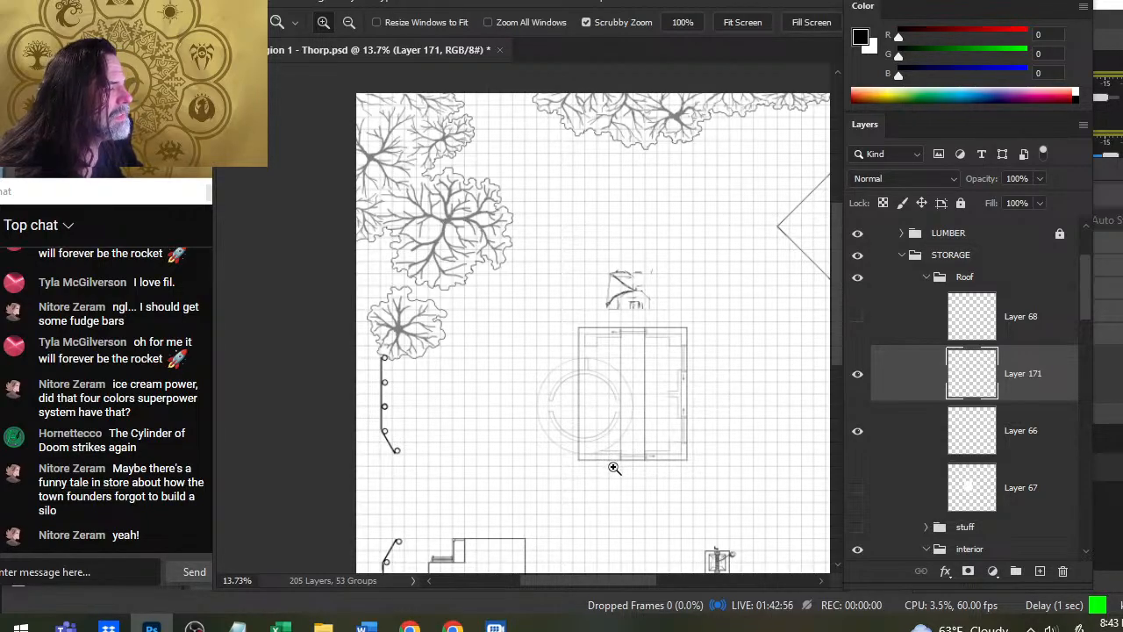
drag(592, 453, 636, 481)
key(b)
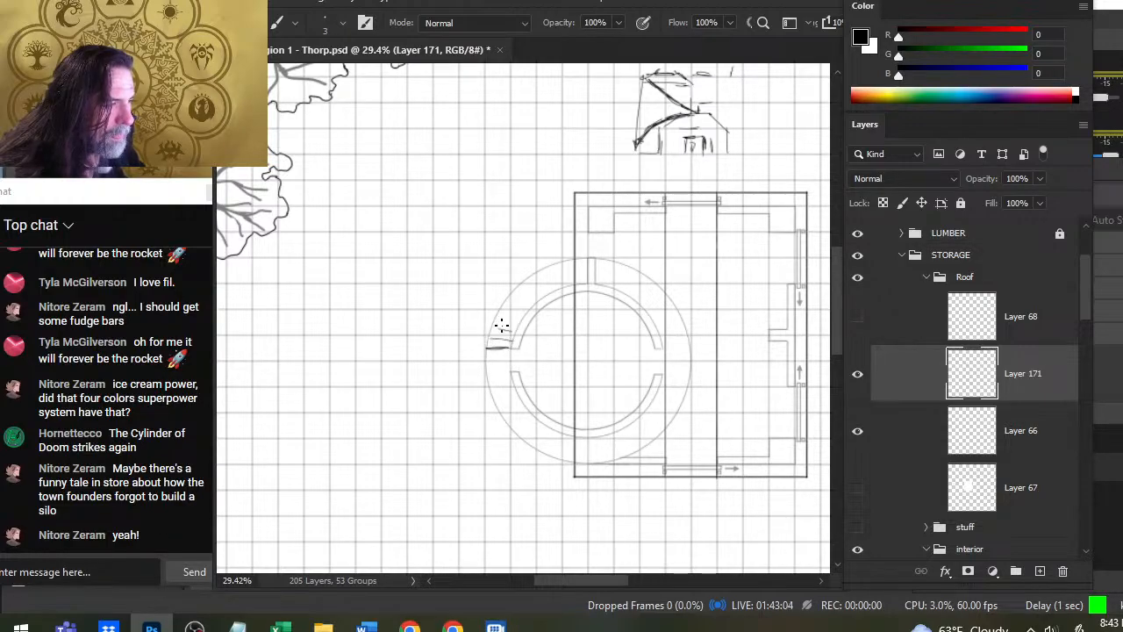
drag(501, 325, 507, 298)
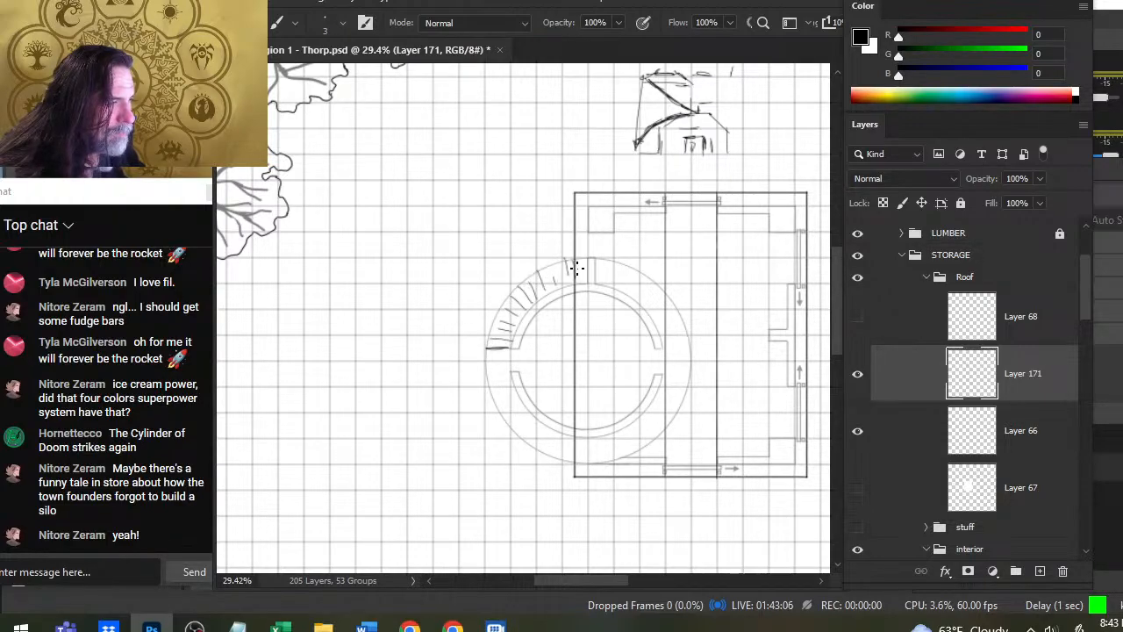
drag(598, 281, 598, 255)
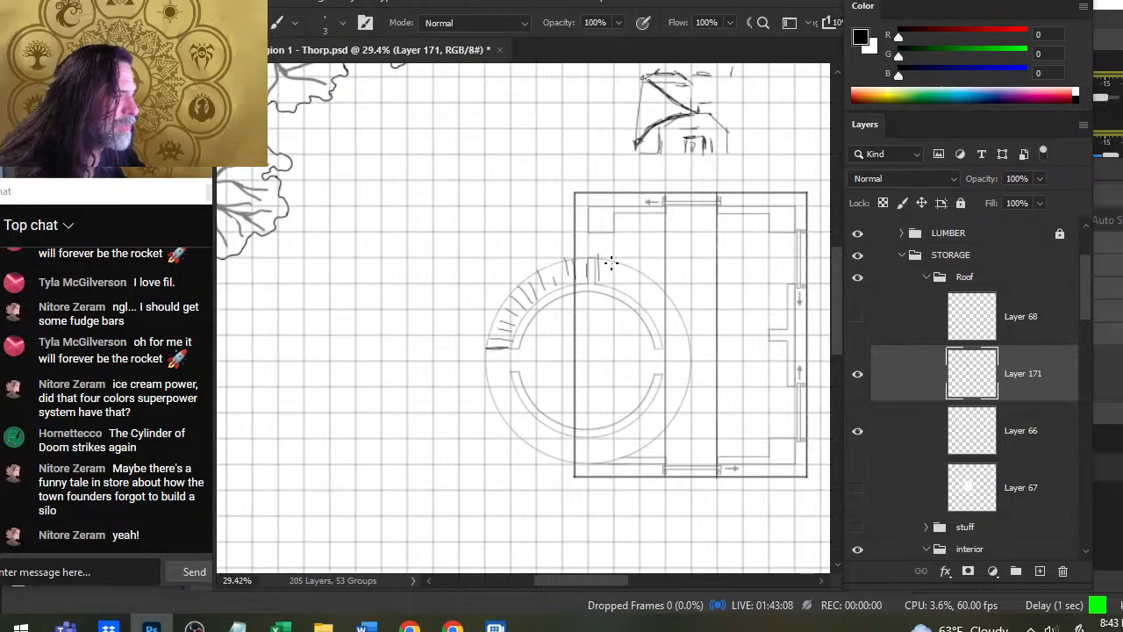
drag(637, 292, 651, 302)
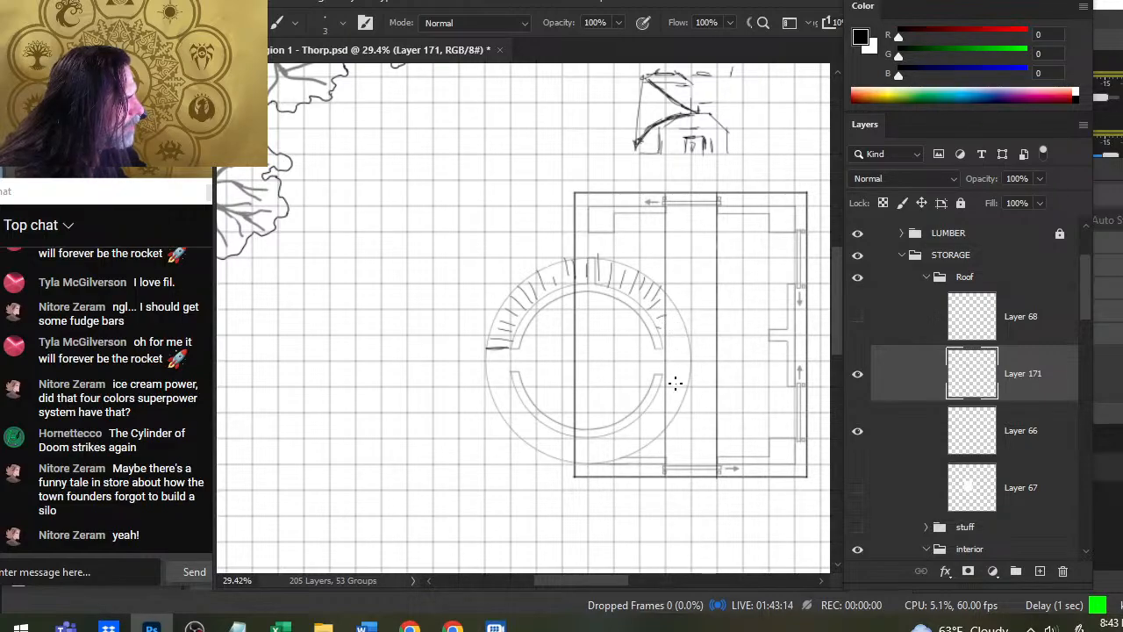
- Mark the stair edge at the ring's right opening and hatch radial treads around the ring's lower half to the left
drag(659, 376, 661, 375)
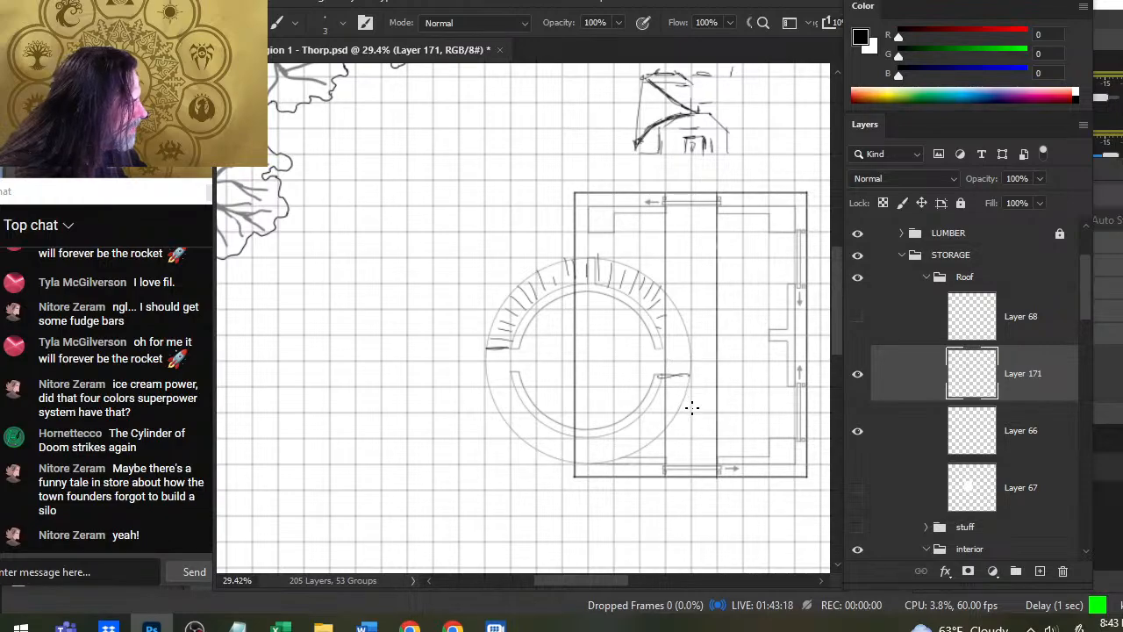
mouse_move(691, 407)
mouse_down()
mouse_move(668, 386)
mouse_move(625, 452)
mouse_up()
drag(615, 434, 611, 456)
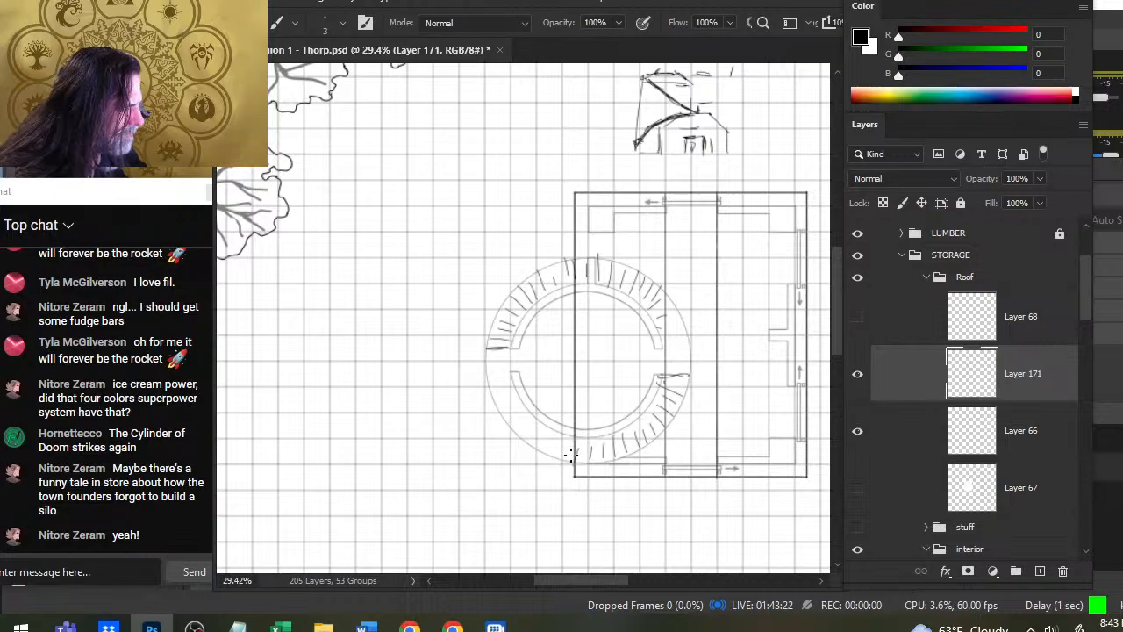
drag(519, 405, 506, 412)
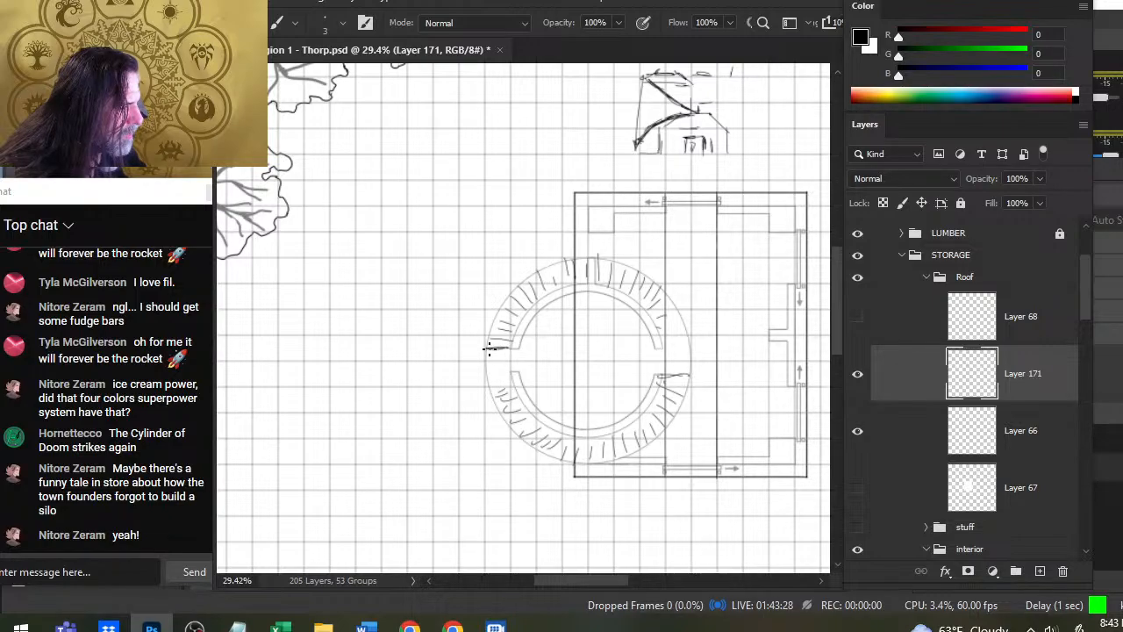
- Rework the landing at the ring's left opening, erasing the heavy tread line and sketching its outer edge, upper edge and inner plank lines
mouse_move(498, 355)
mouse_down()
mouse_move(518, 348)
mouse_move(542, 368)
mouse_up()
key(e)
key(b)
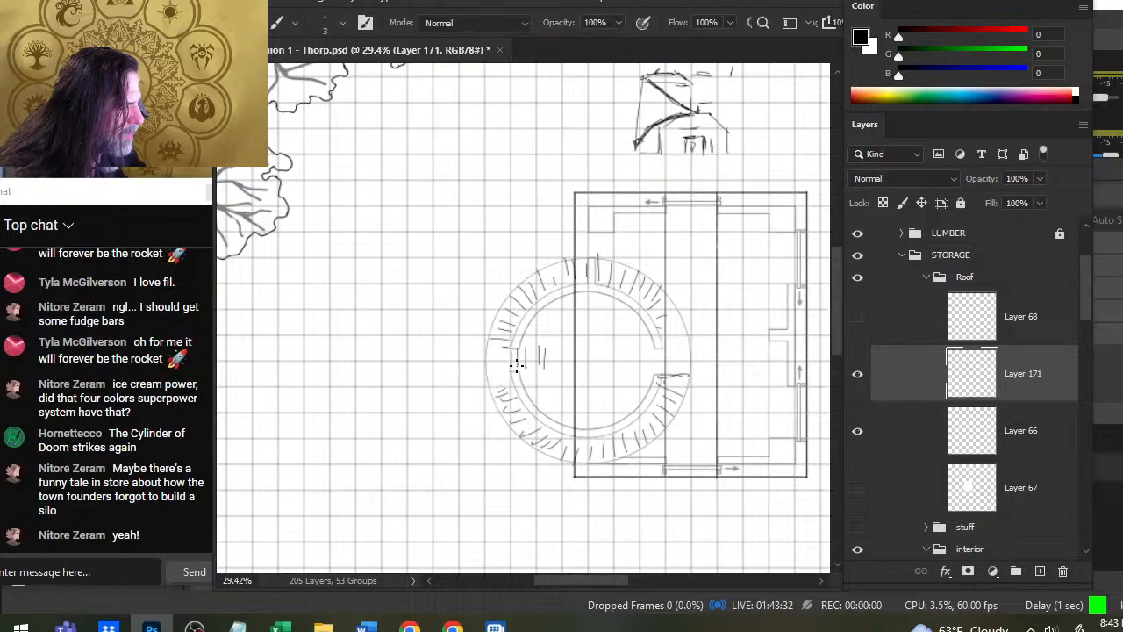
mouse_move(484, 385)
mouse_down()
mouse_move(507, 386)
mouse_move(486, 333)
mouse_up()
mouse_move(490, 340)
mouse_down()
mouse_move(520, 339)
mouse_move(513, 322)
mouse_move(469, 451)
mouse_up()
key(e)
key(b)
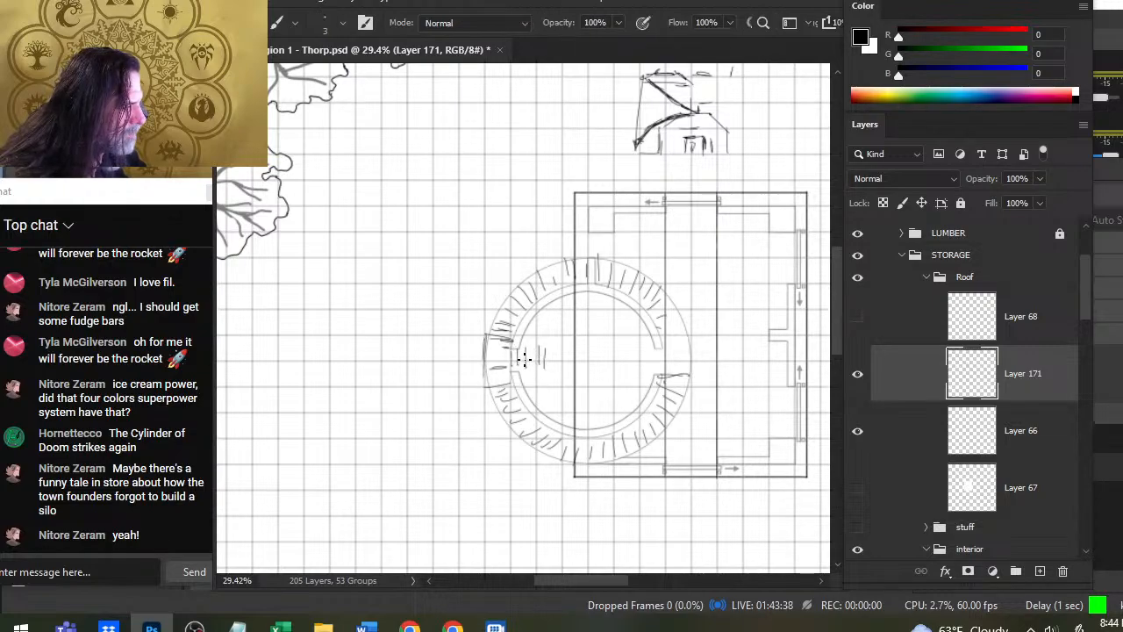
- Sketch an inner circle with a small central square inside the tower and connect it to the left landing with a planked walkway
mouse_move(582, 319)
mouse_down()
mouse_move(554, 382)
mouse_move(575, 399)
mouse_move(610, 370)
mouse_move(553, 324)
mouse_move(587, 313)
mouse_move(561, 368)
mouse_move(609, 340)
mouse_move(555, 322)
mouse_move(588, 345)
mouse_move(553, 361)
mouse_move(572, 351)
mouse_move(580, 368)
mouse_move(568, 366)
mouse_move(598, 367)
mouse_move(587, 341)
mouse_move(611, 347)
mouse_move(584, 387)
mouse_up()
key(e)
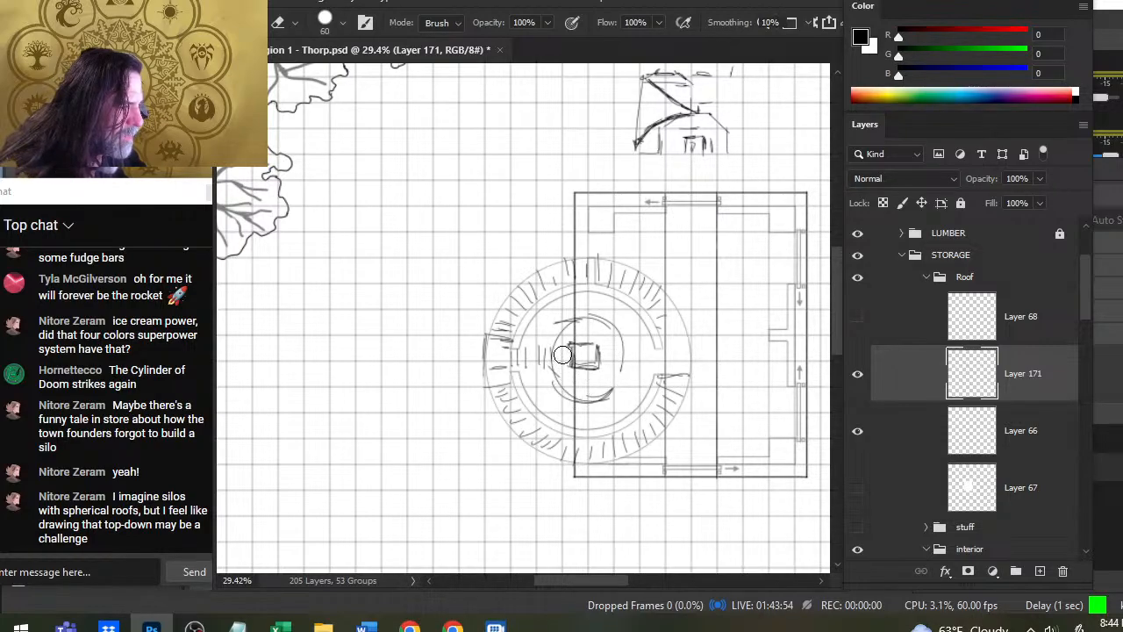
key(b)
mouse_move(510, 347)
mouse_down()
mouse_move(555, 351)
mouse_move(554, 371)
mouse_up()
drag(611, 328, 604, 394)
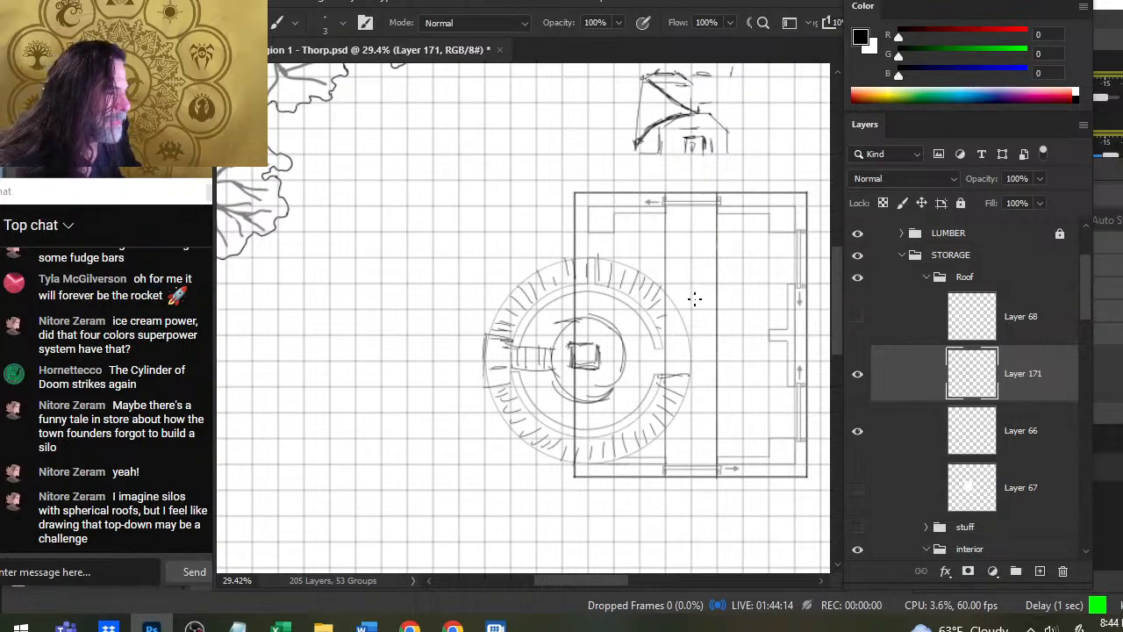
- Outline the flat roof strip along the building's middle up to the tower ring and mark the upper stair's end with a short diagonal edge
mouse_move(672, 207)
mouse_down()
mouse_move(672, 286)
mouse_move(669, 194)
mouse_move(701, 211)
mouse_move(681, 200)
mouse_move(711, 194)
mouse_move(712, 347)
mouse_move(711, 310)
mouse_move(716, 333)
mouse_move(705, 454)
mouse_move(676, 457)
mouse_move(670, 474)
mouse_move(686, 469)
mouse_move(669, 473)
mouse_move(665, 427)
mouse_move(691, 374)
mouse_move(659, 377)
mouse_move(674, 404)
mouse_up()
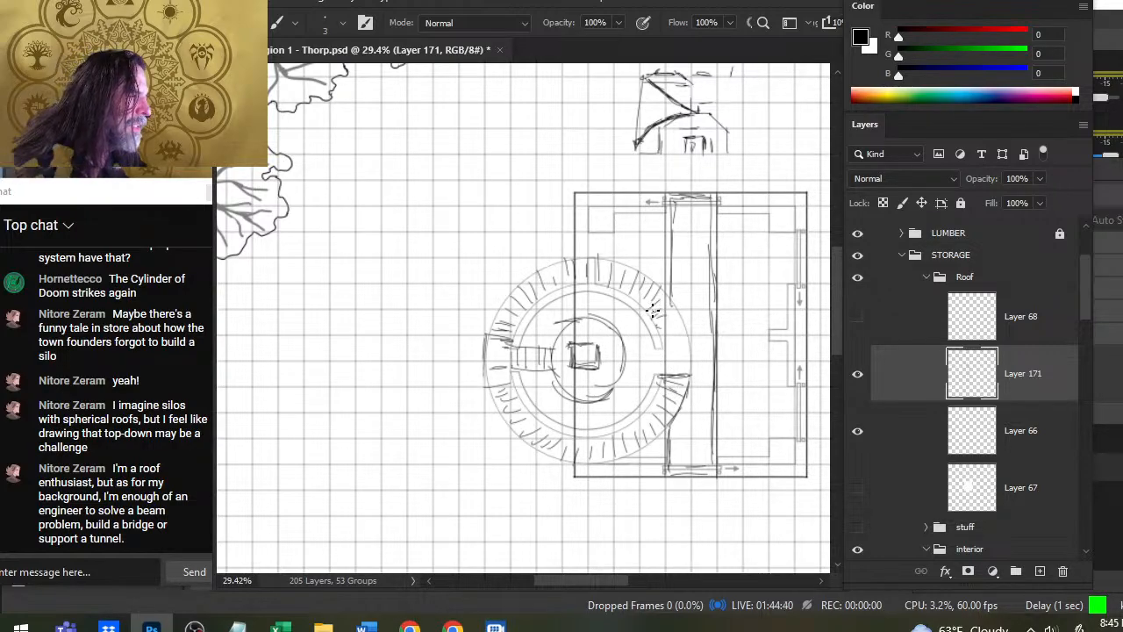
key(e)
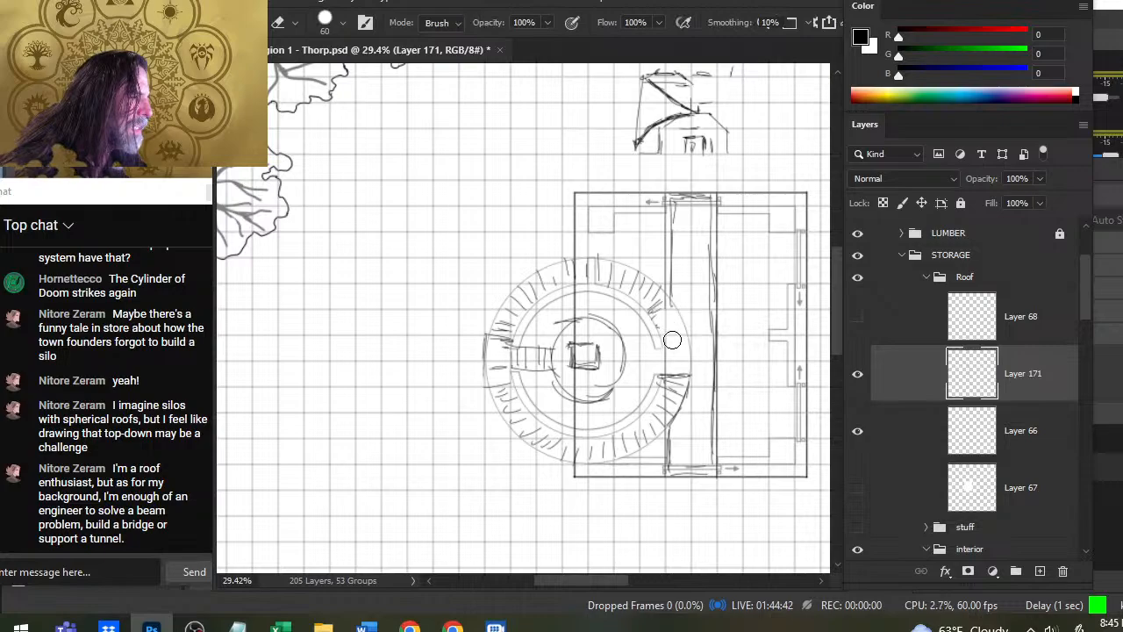
key(b)
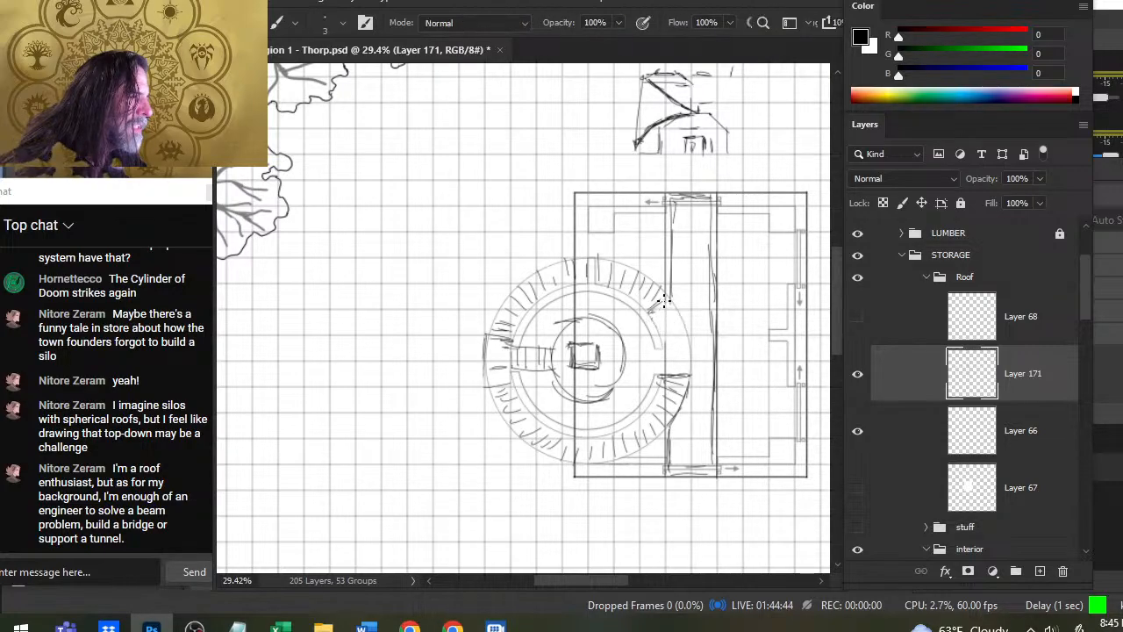
drag(663, 301, 646, 314)
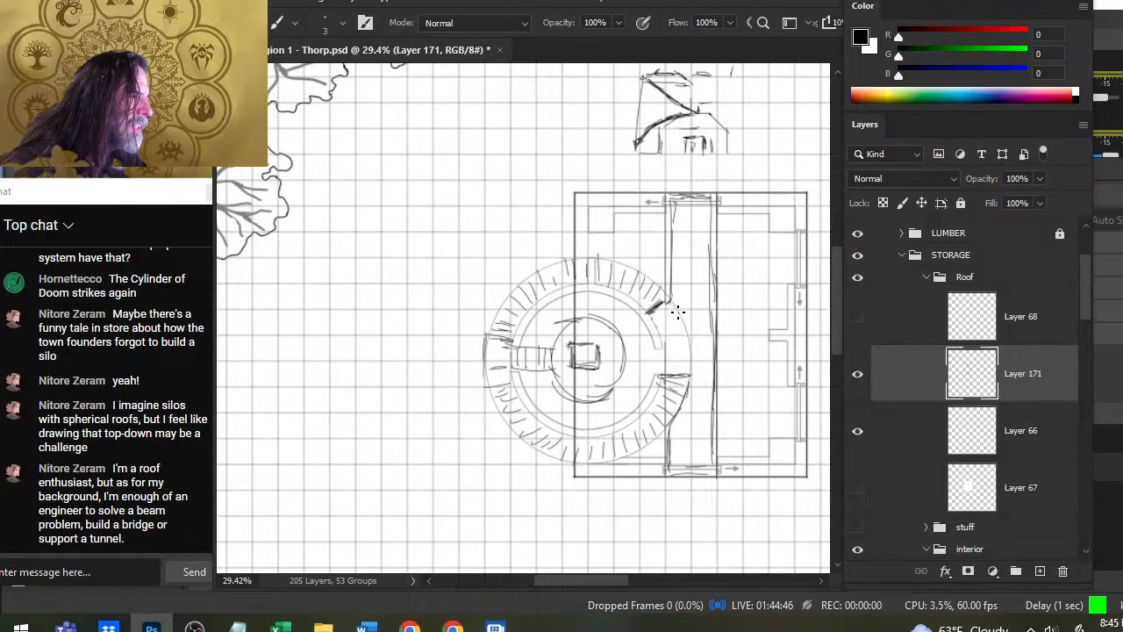
key(e)
key(b)
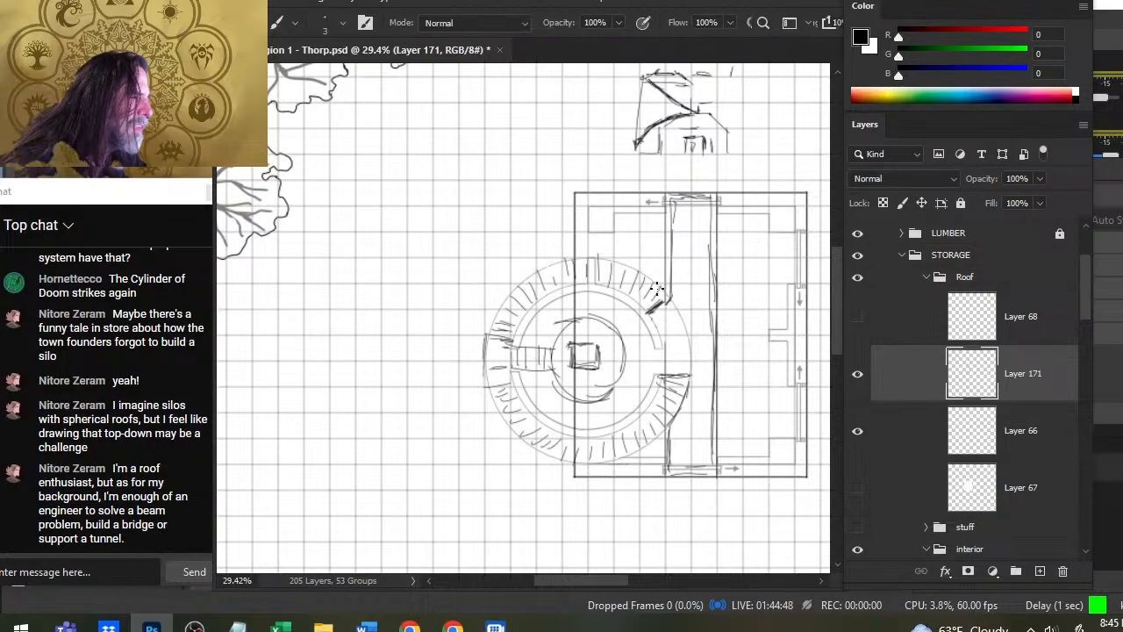
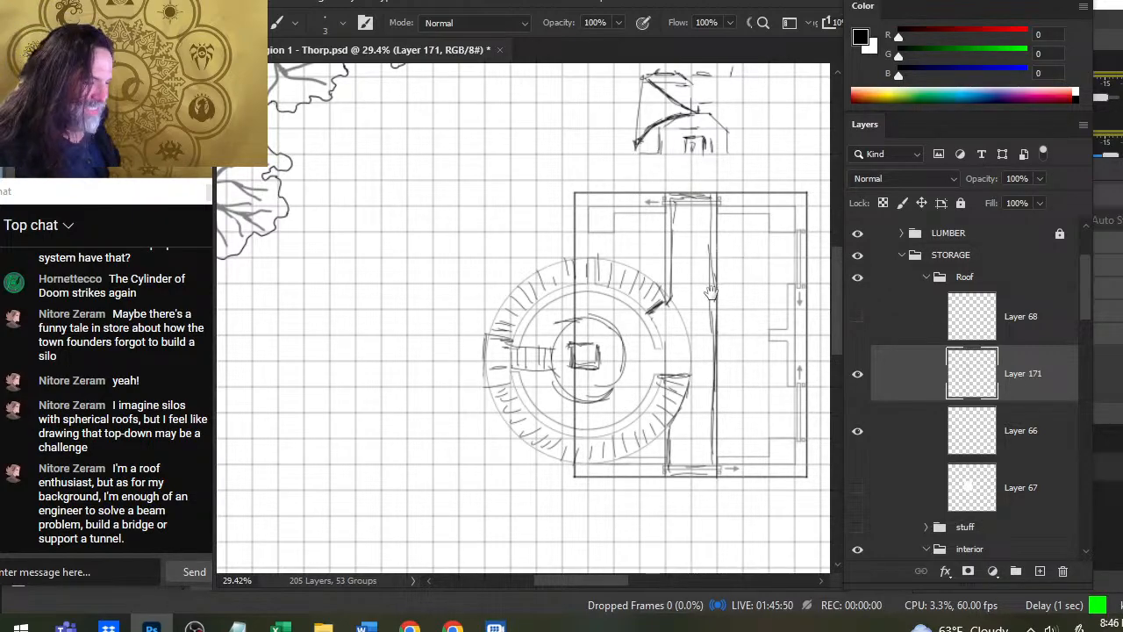
mouse_move(710, 292)
mouse_down()
mouse_move(658, 301)
mouse_move(614, 386)
mouse_up()
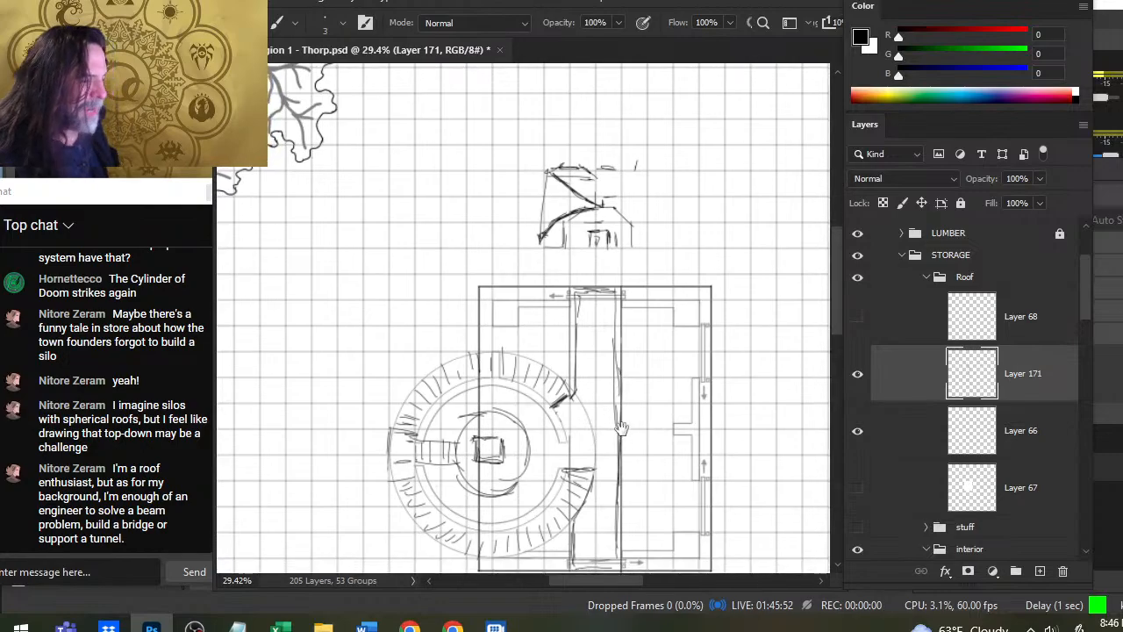
mouse_move(622, 428)
mouse_down()
mouse_move(638, 329)
mouse_move(621, 346)
mouse_up()
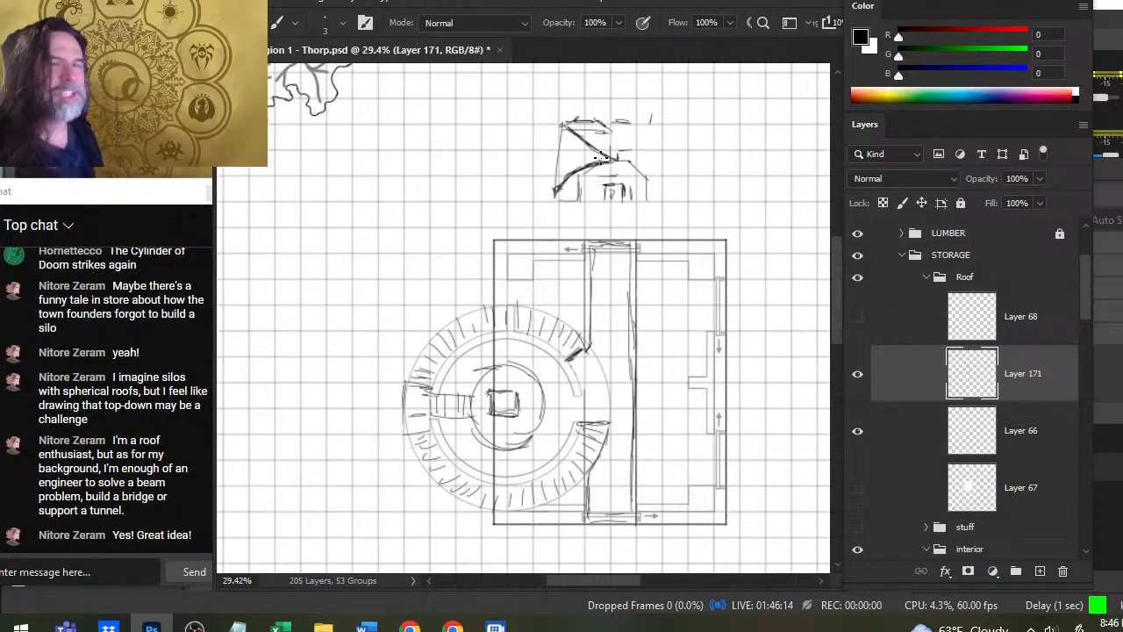
drag(601, 248, 572, 290)
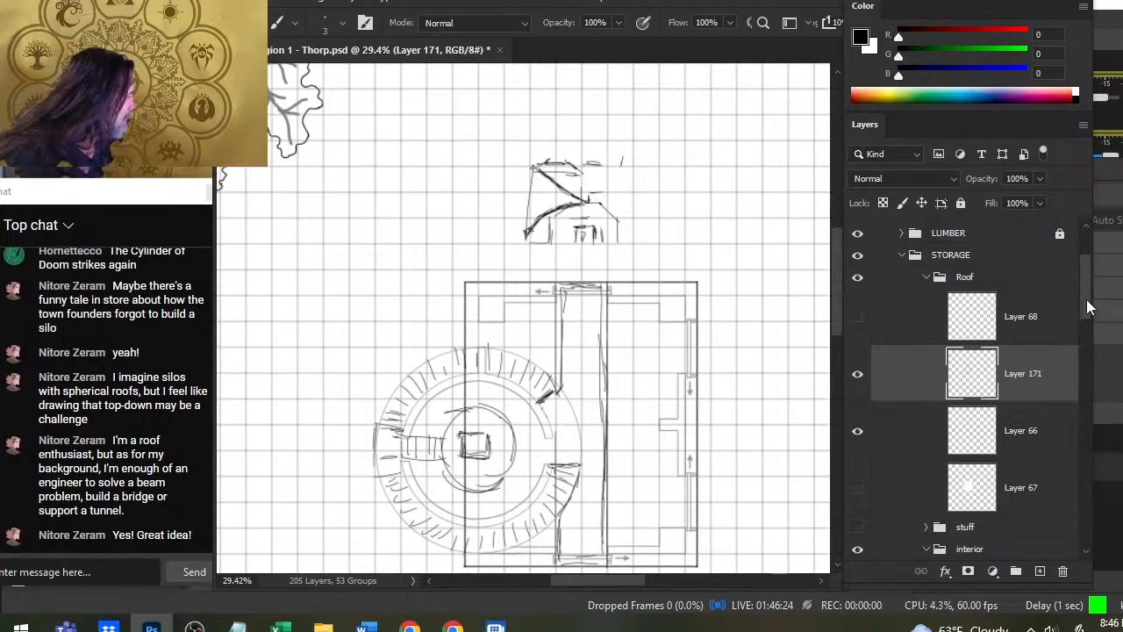
- Compare the map with and without the Layer 171 sketch, and collapse and hide the STORAGE building's Roof group
mouse_move(1086, 299)
mouse_down()
mouse_move(1090, 330)
mouse_move(1074, 291)
mouse_move(1077, 305)
mouse_up()
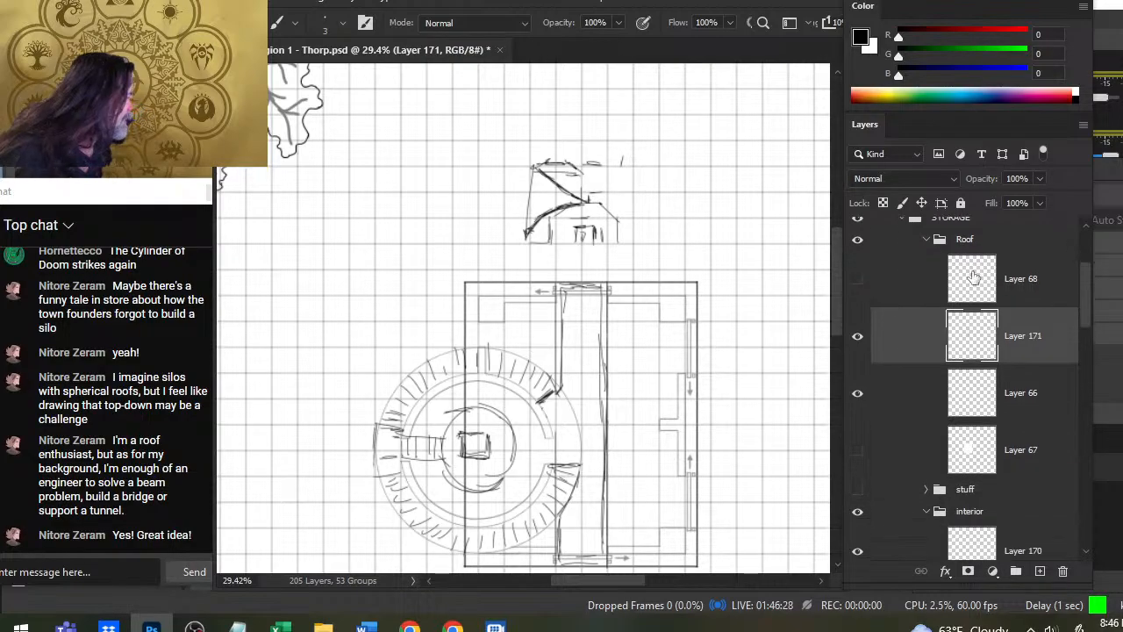
click(857, 335)
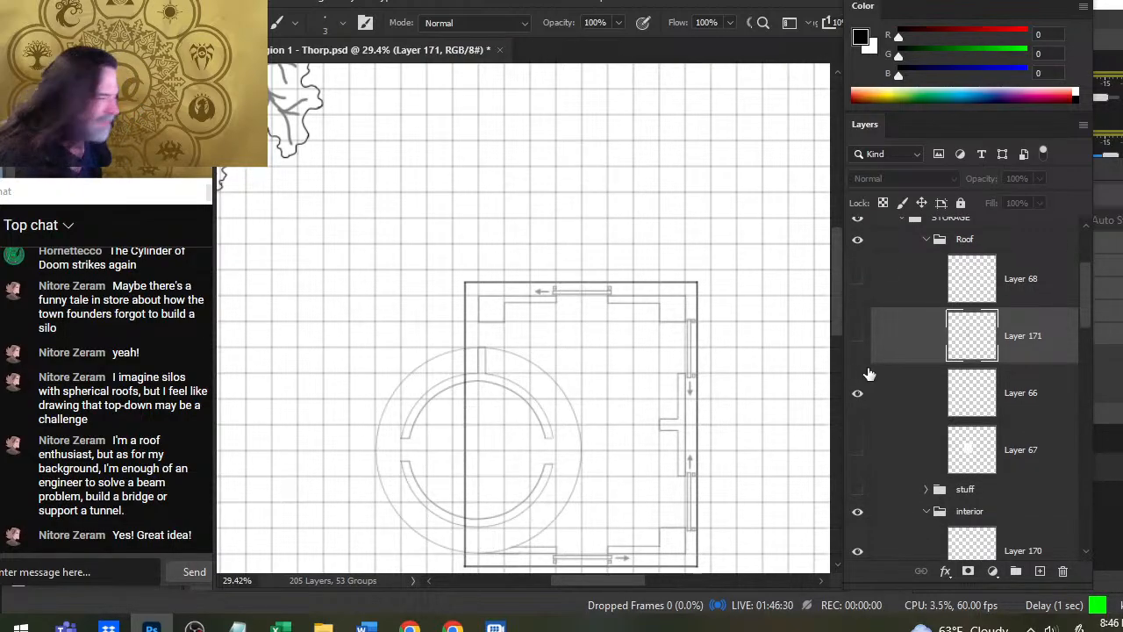
click(858, 338)
click(859, 339)
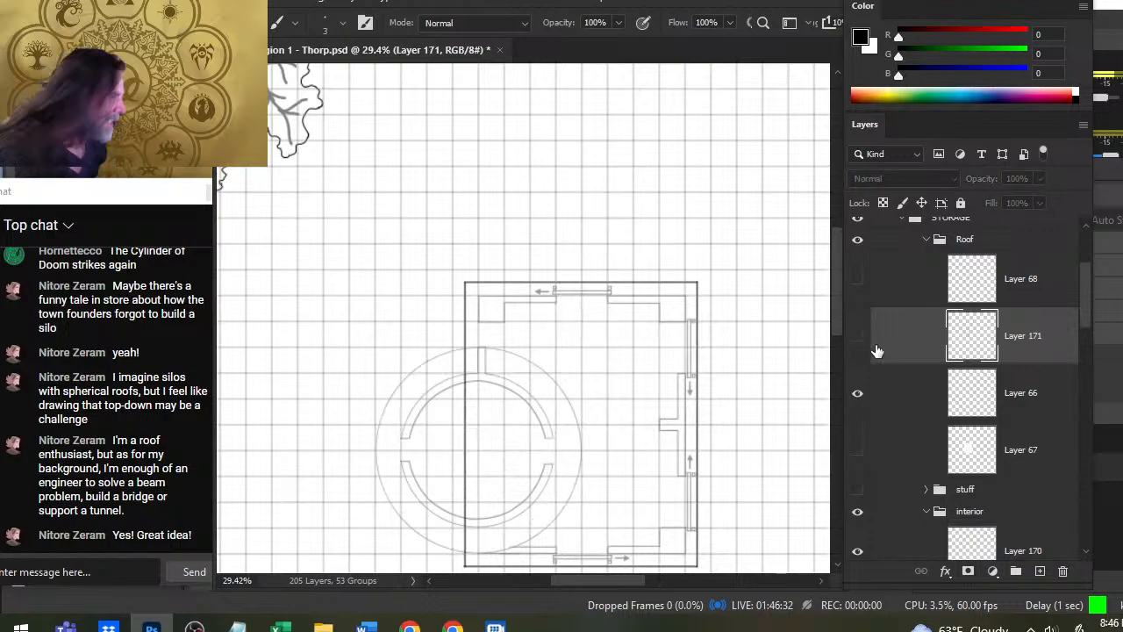
click(869, 349)
click(926, 240)
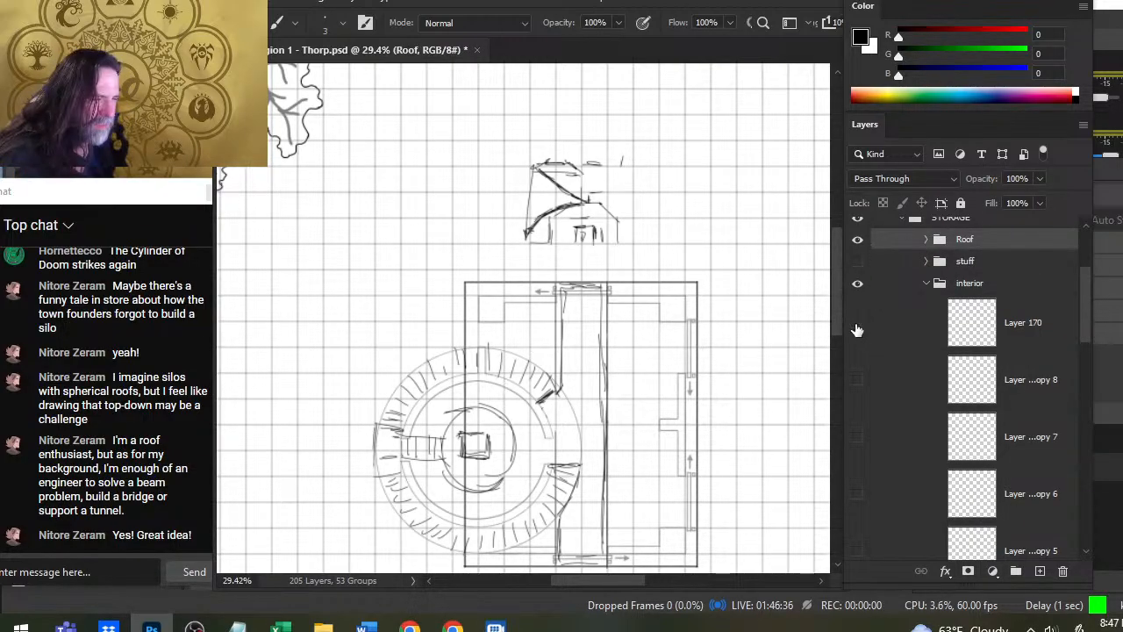
click(858, 239)
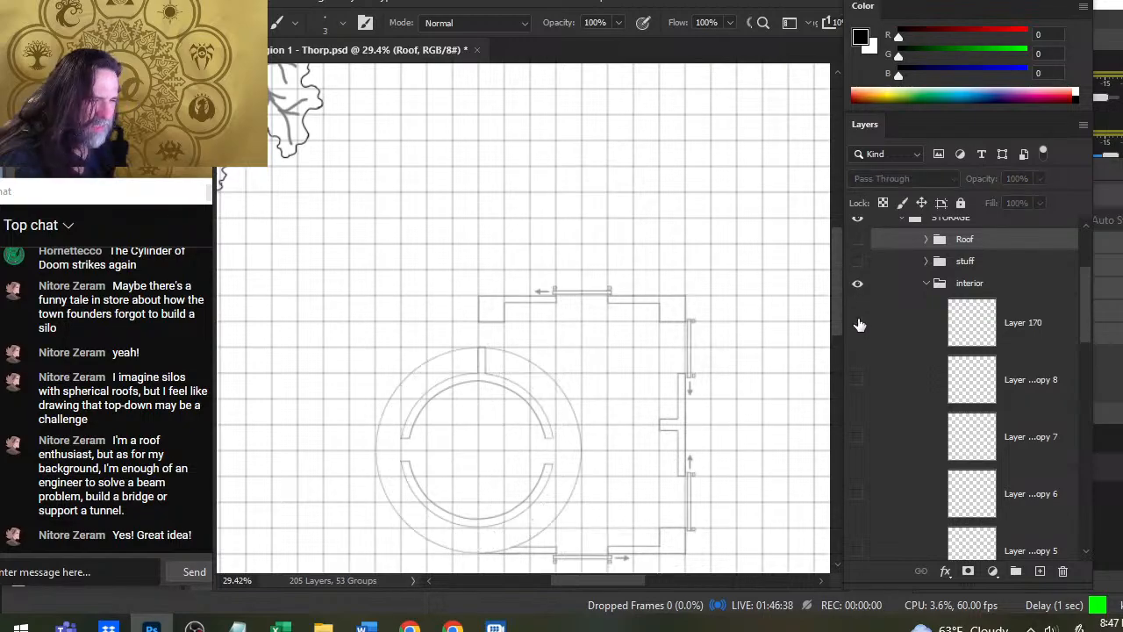
- Toggle Layer 167, Layer 166 copy and the wall layer below them to check their contents, and select Layer 166 copy
drag(1084, 324, 1086, 421)
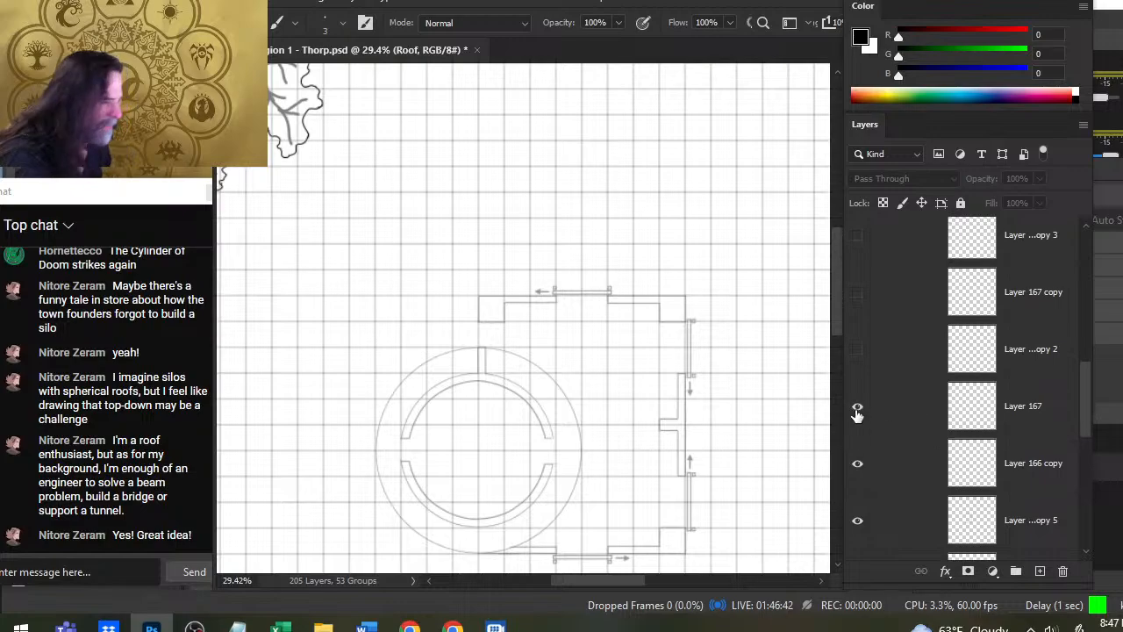
click(858, 406)
click(857, 406)
click(857, 463)
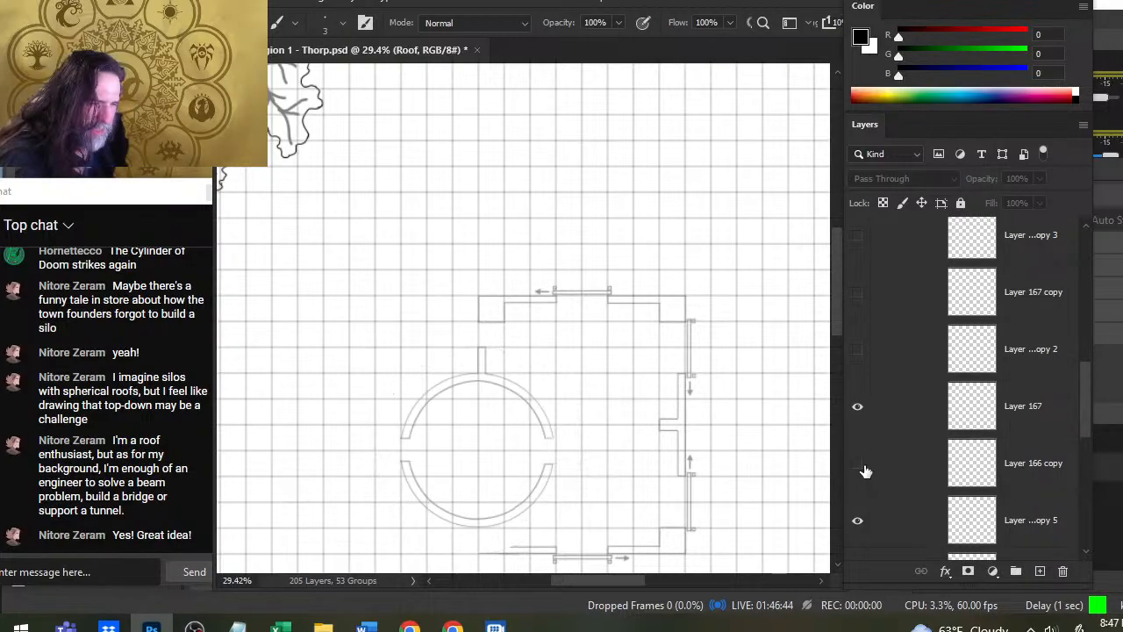
click(858, 464)
click(876, 478)
click(858, 522)
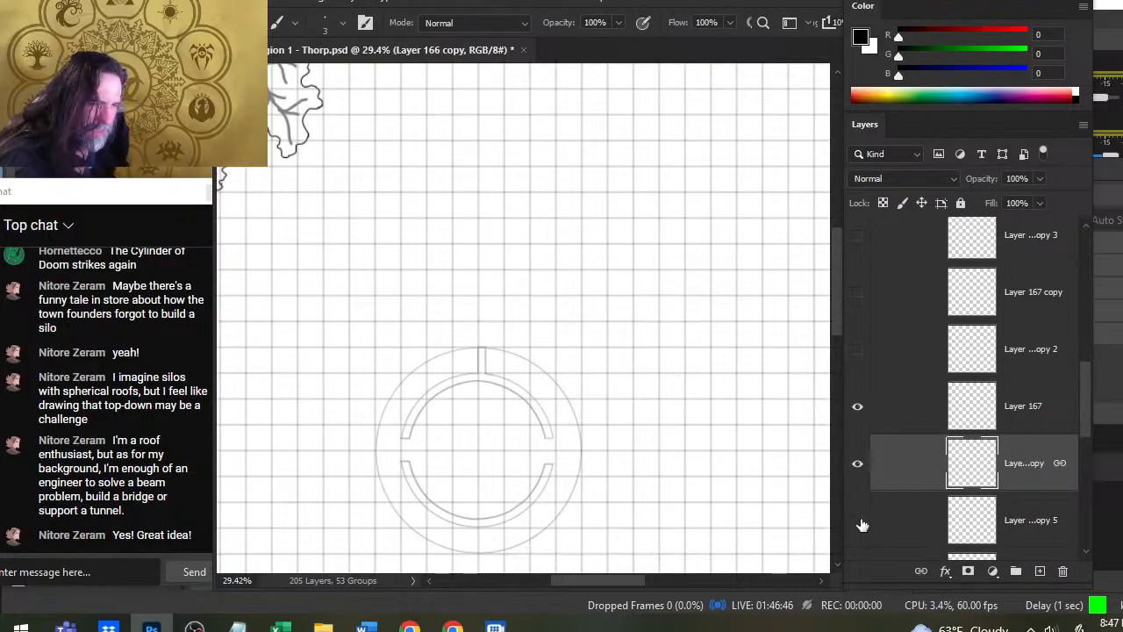
click(859, 522)
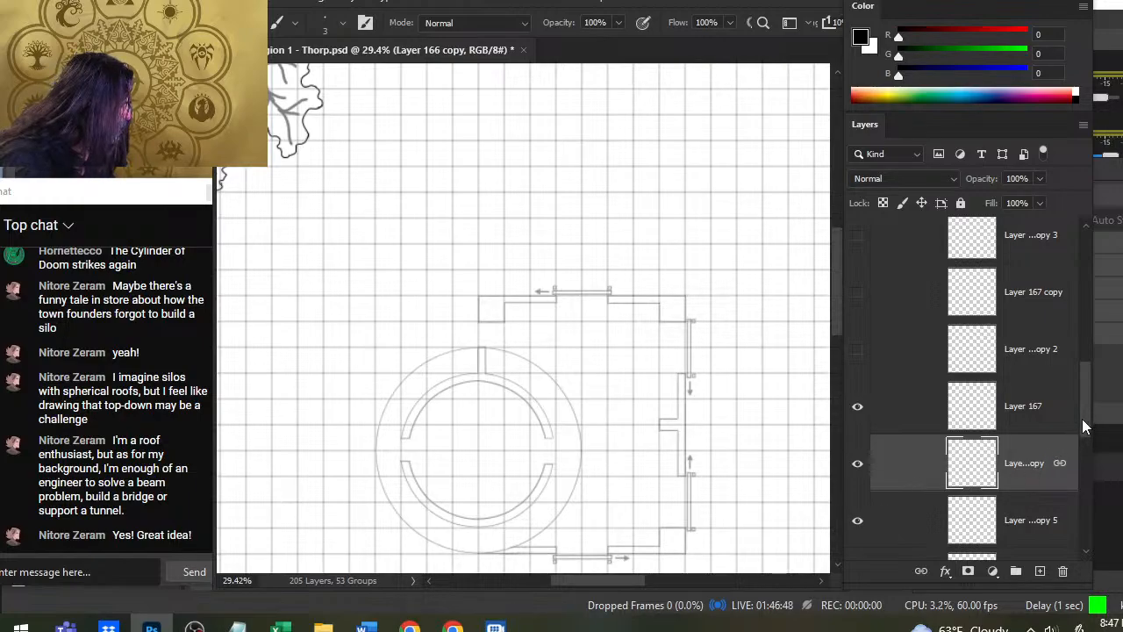
- Move Layer 166 copy, which holds the tower's outer circle, out of the interior layers and up into the hidden Roof group
drag(930, 471, 976, 272)
drag(1087, 399, 1085, 363)
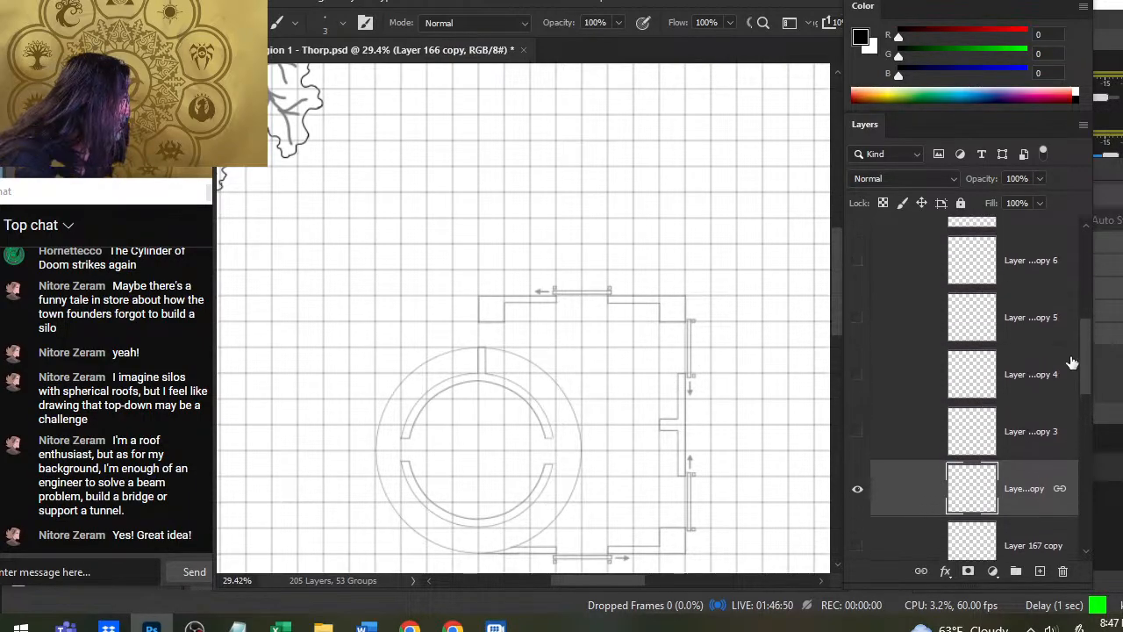
drag(915, 489, 916, 290)
scroll(1084, 360, up, 2)
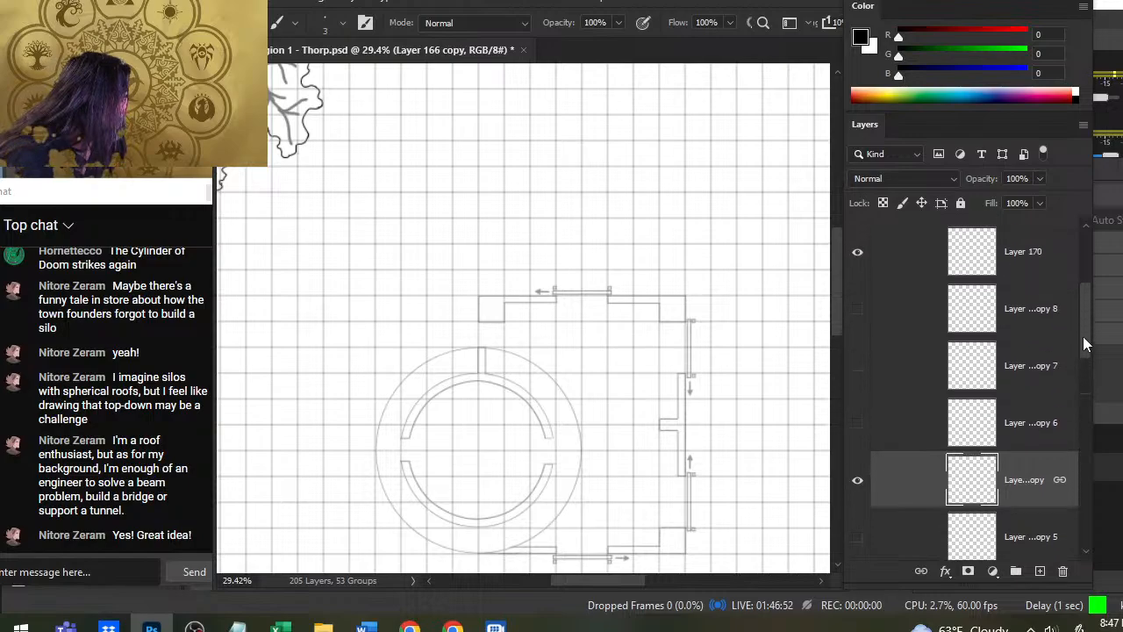
drag(915, 489, 909, 326)
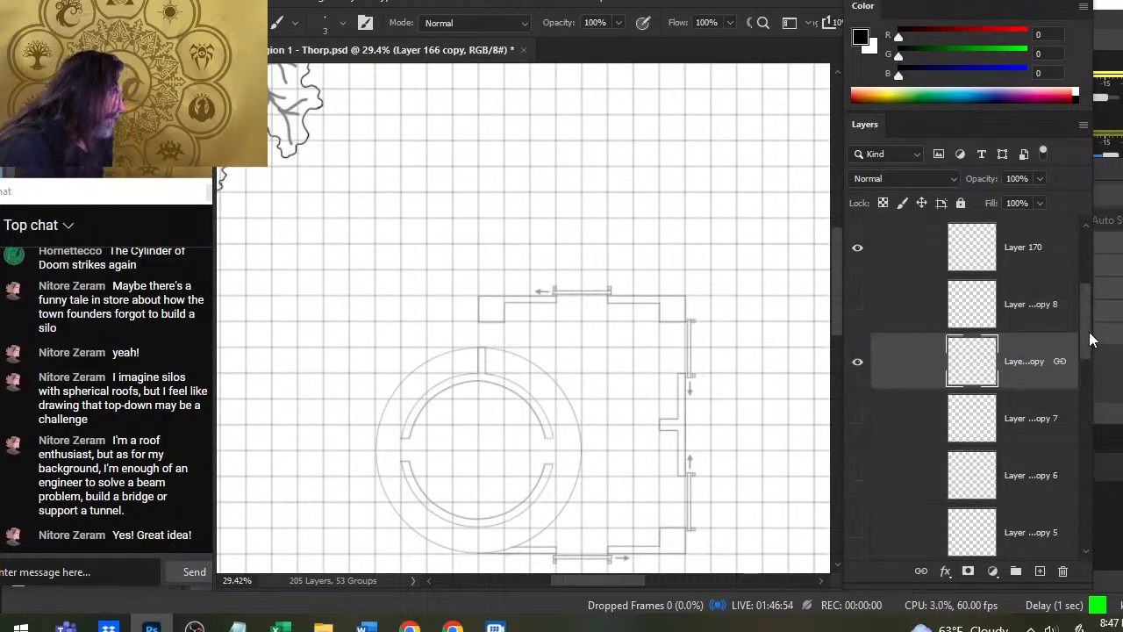
scroll(1089, 332, up, 2)
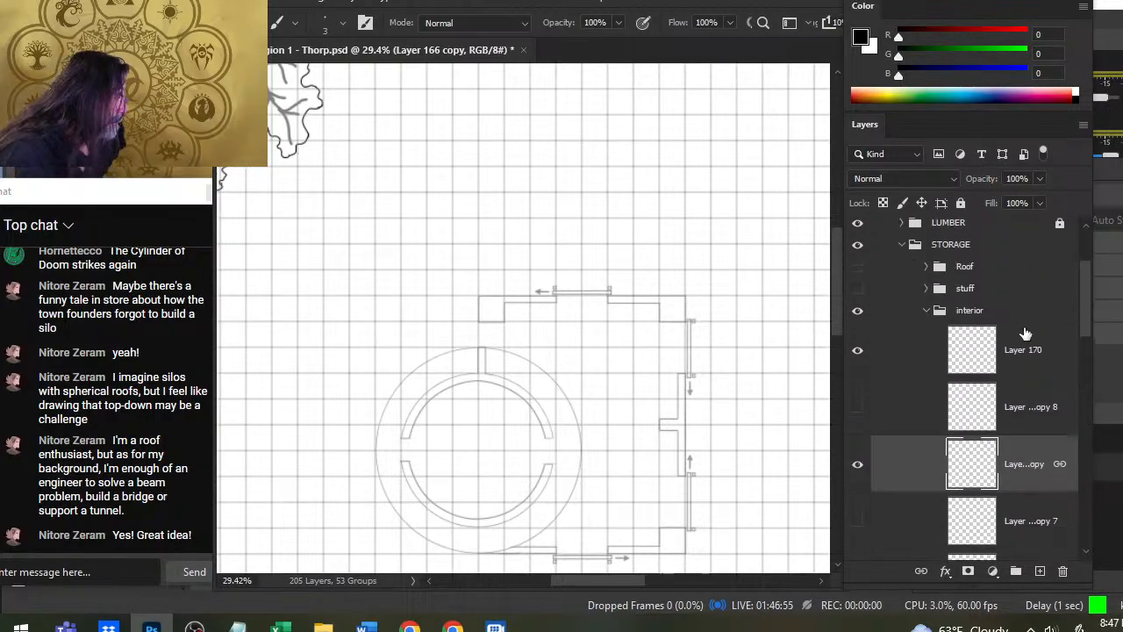
click(858, 463)
click(857, 463)
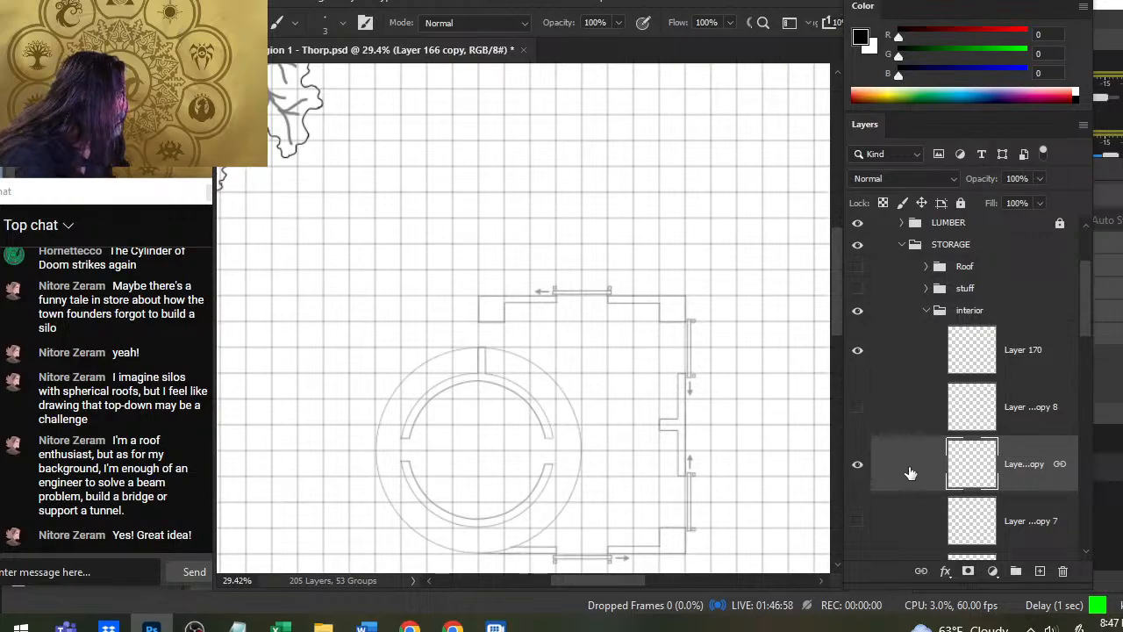
drag(911, 474, 909, 272)
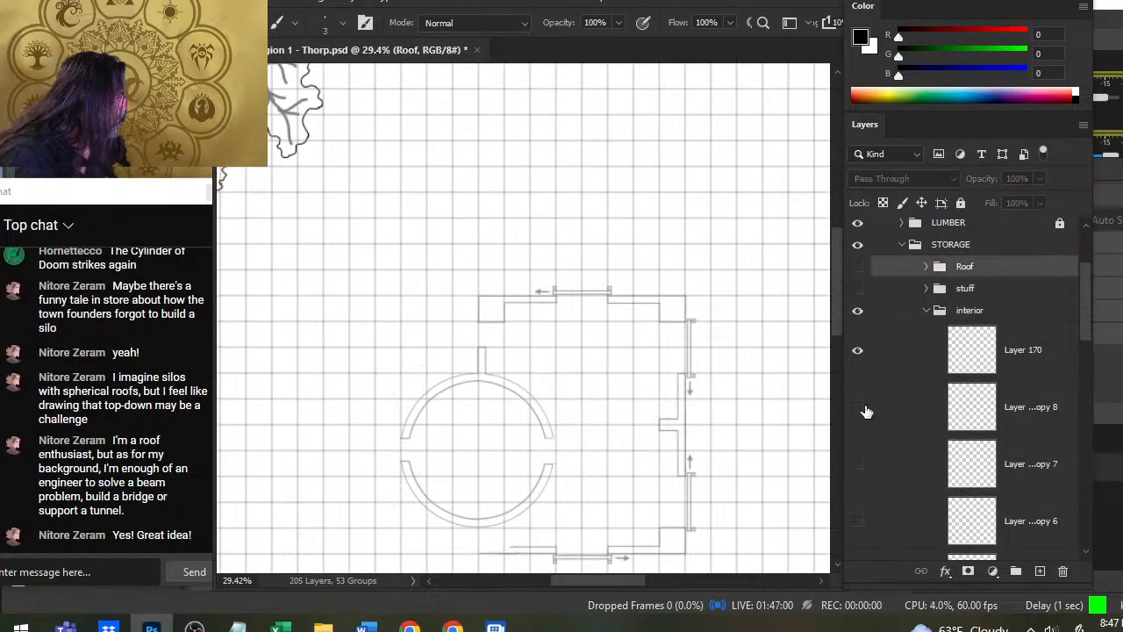
- Raise the STORAGE building's interior group to 100% opacity
click(859, 358)
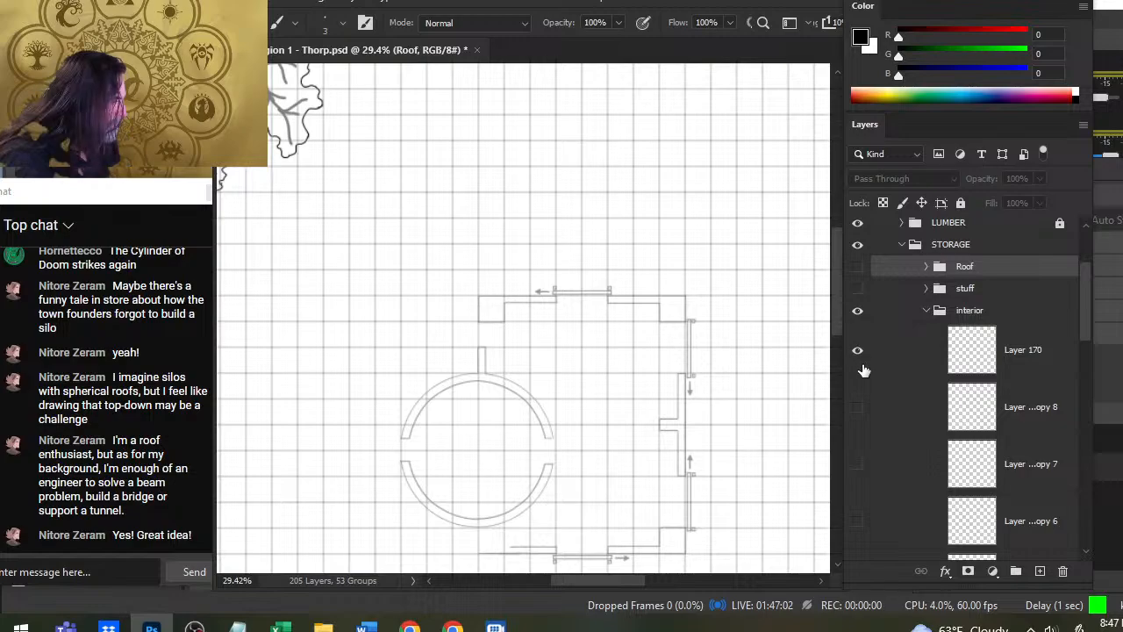
drag(1085, 319, 1078, 432)
click(897, 414)
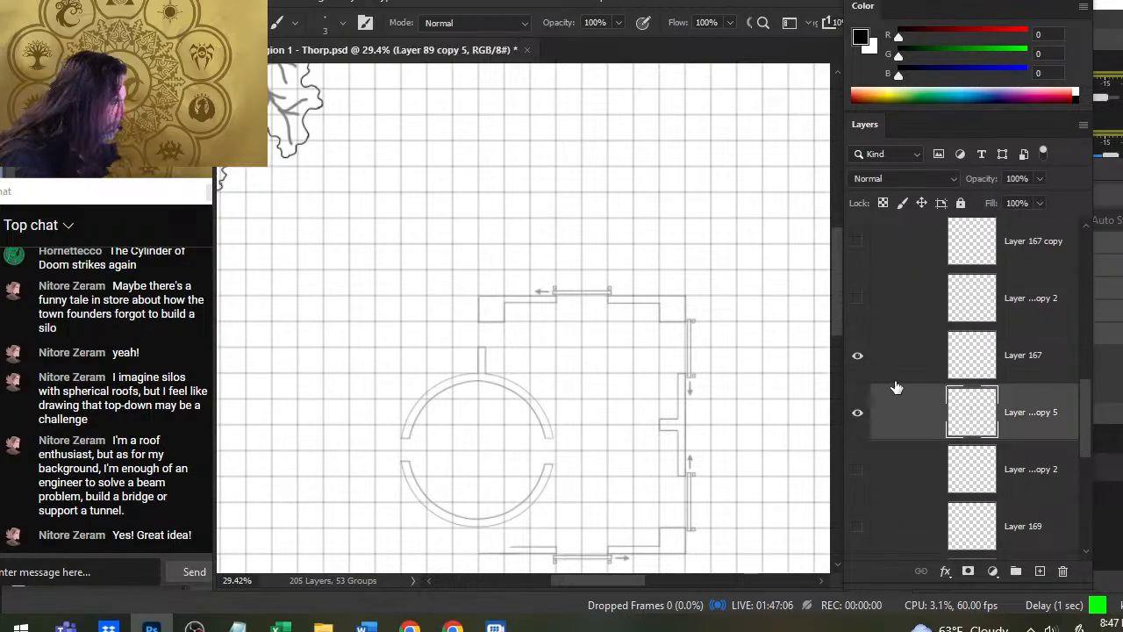
shift+click(888, 373)
click(1040, 178)
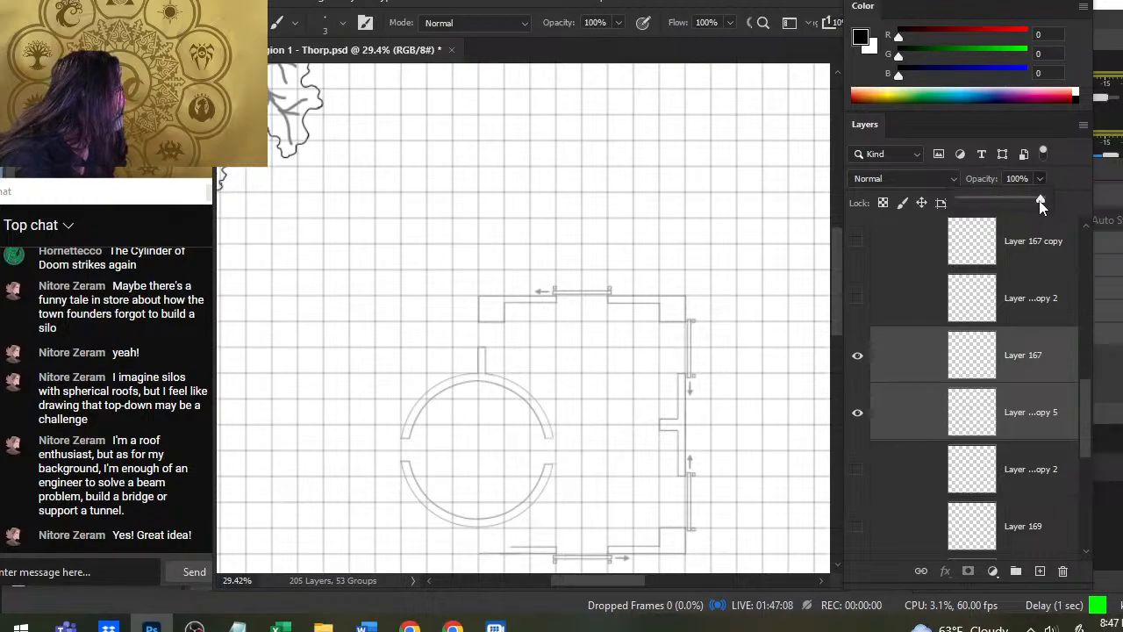
drag(1084, 411, 1048, 294)
click(1036, 318)
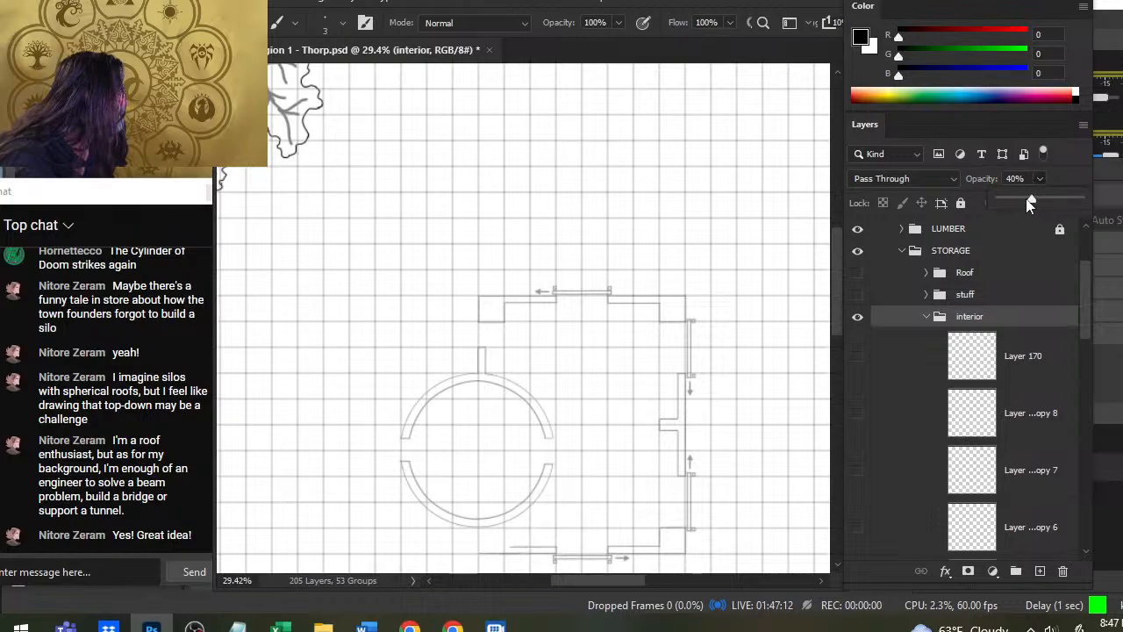
drag(1030, 203, 1084, 204)
click(859, 364)
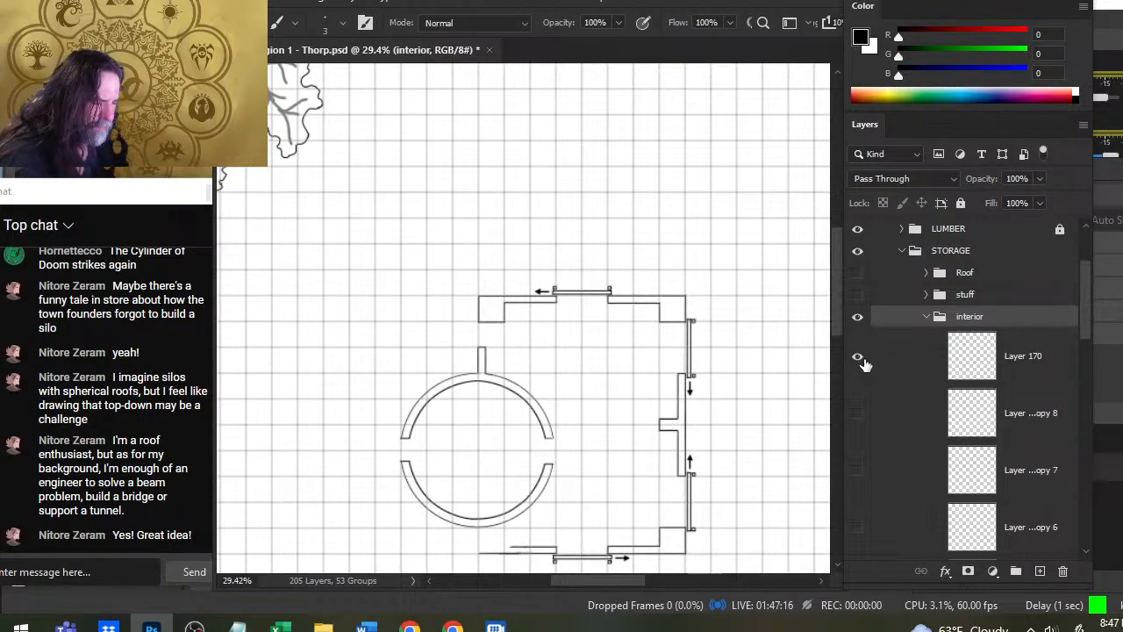
- Move Layer 167 and Layer 89 copy 5 together to the bottom of the layer stack, just above the nested interior group
drag(1079, 345, 1103, 466)
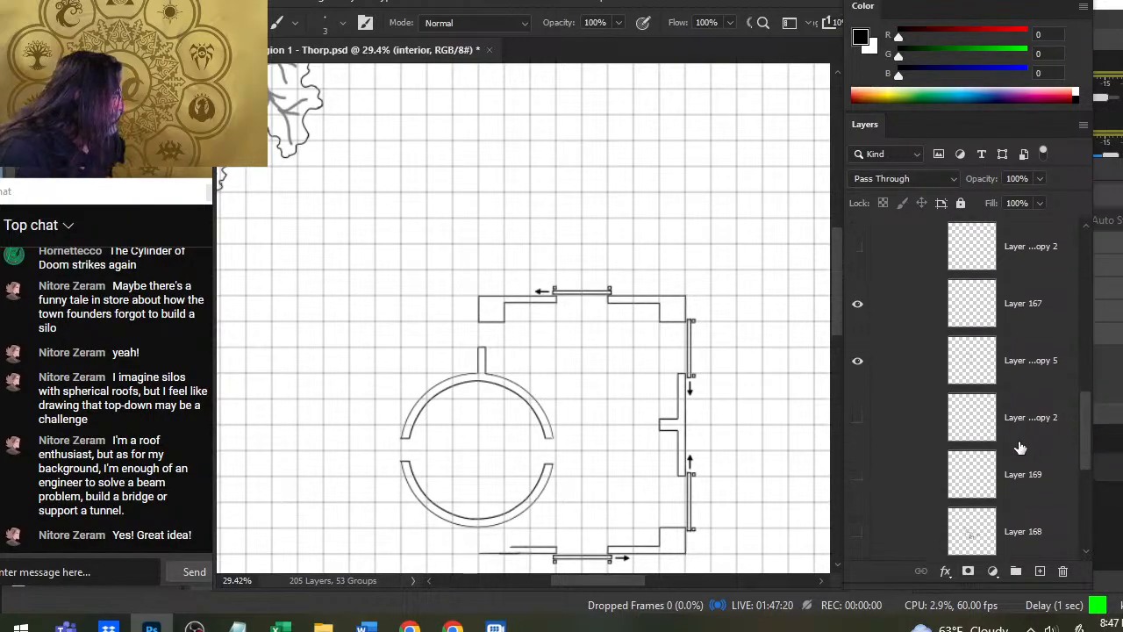
drag(1088, 426, 1089, 438)
click(1025, 262)
ctrl+click(1048, 308)
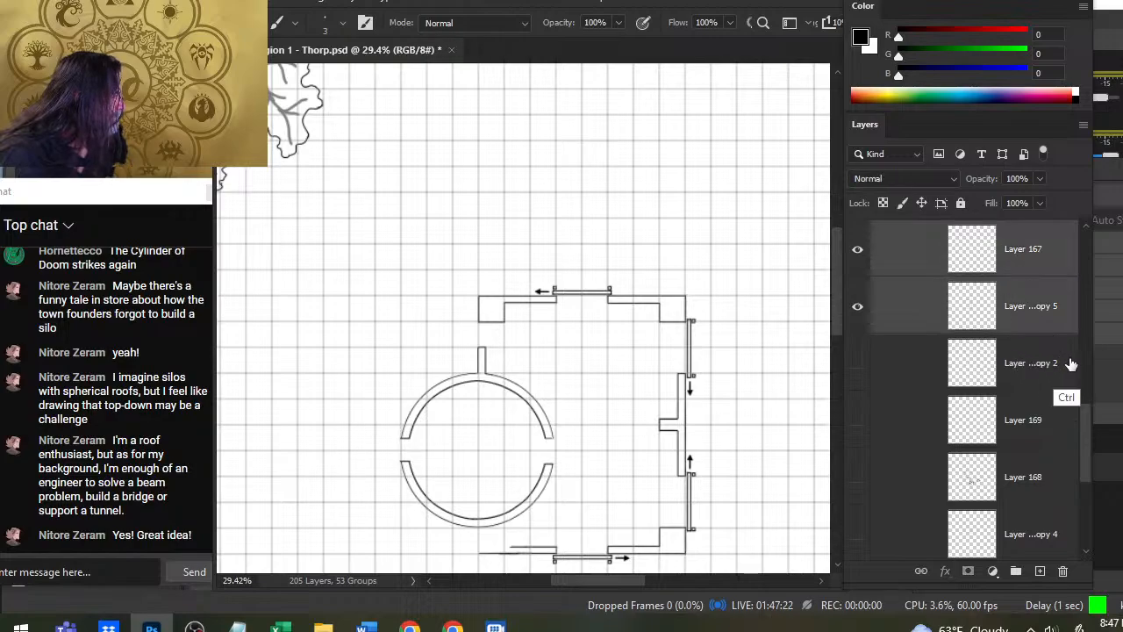
drag(1027, 312, 1085, 486)
drag(1032, 361, 1036, 444)
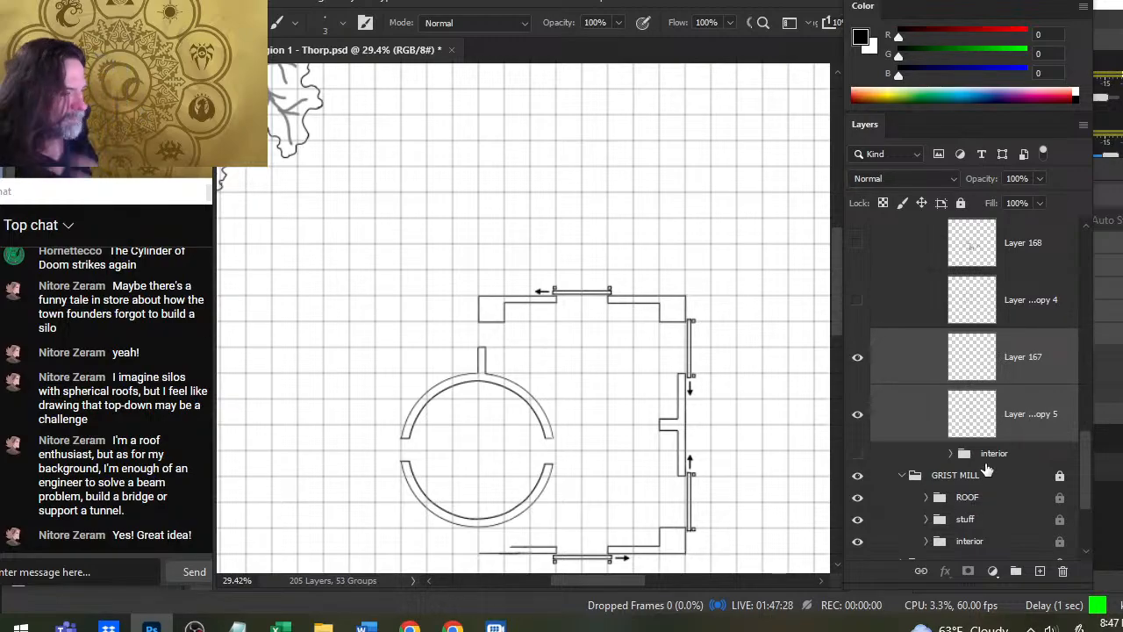
- On Layer 89 copy 5, draw a vertical wall line from the ring's lowest point to the lower wall's left end and trim its overhang
key(z)
mouse_move(464, 336)
mouse_down()
mouse_move(515, 358)
mouse_move(455, 350)
mouse_up()
drag(499, 507, 557, 376)
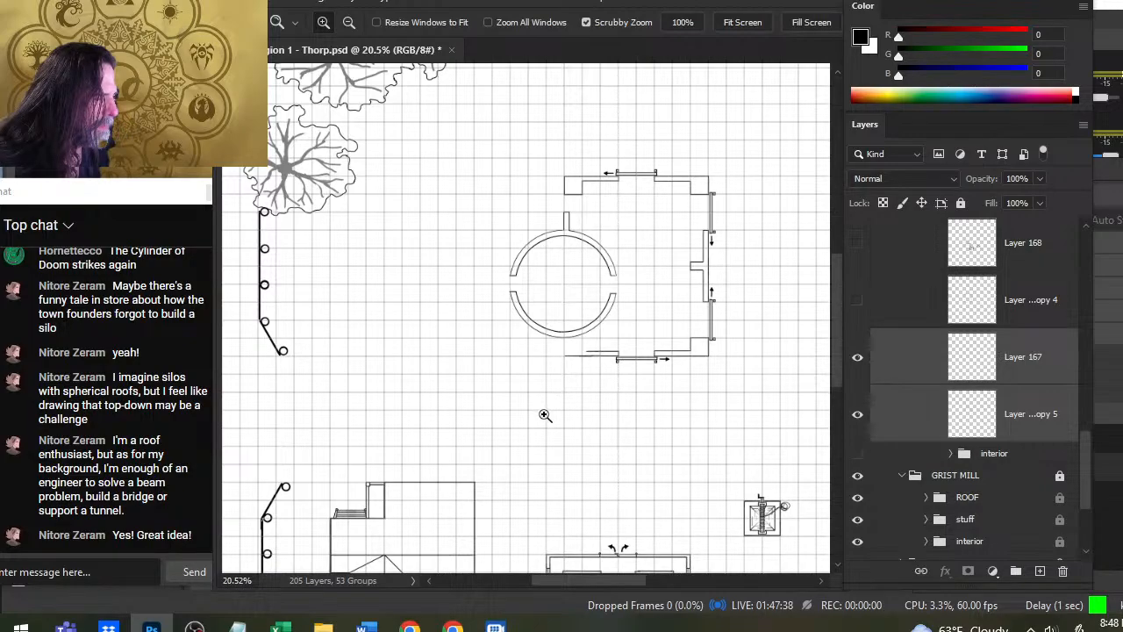
drag(564, 361, 634, 369)
key(b)
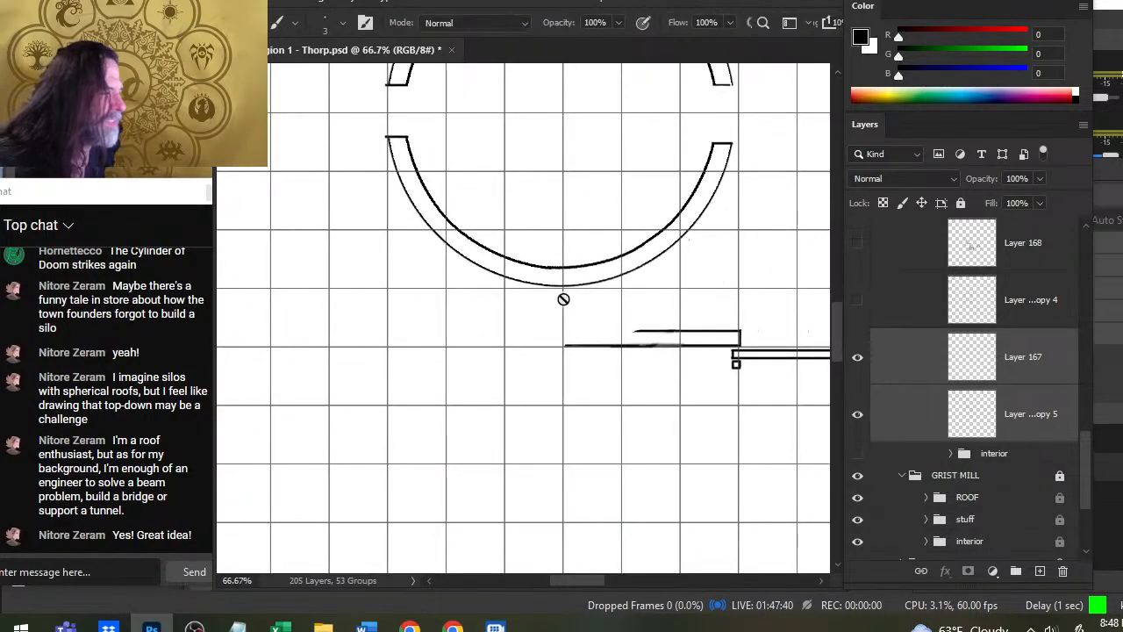
click(908, 403)
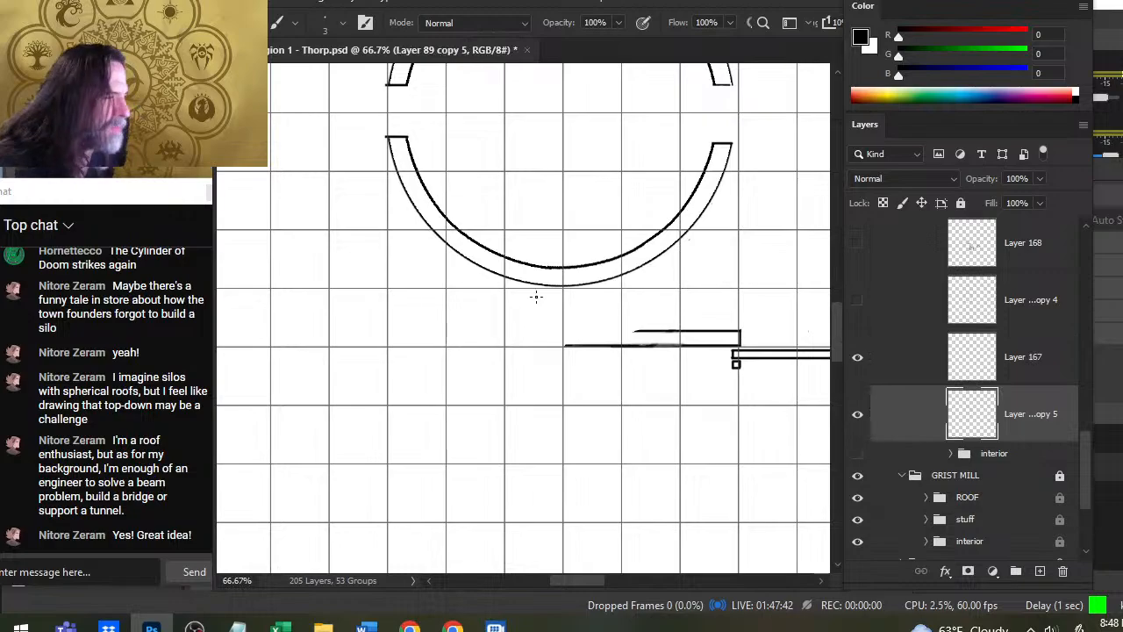
drag(564, 347, 563, 288)
key(])
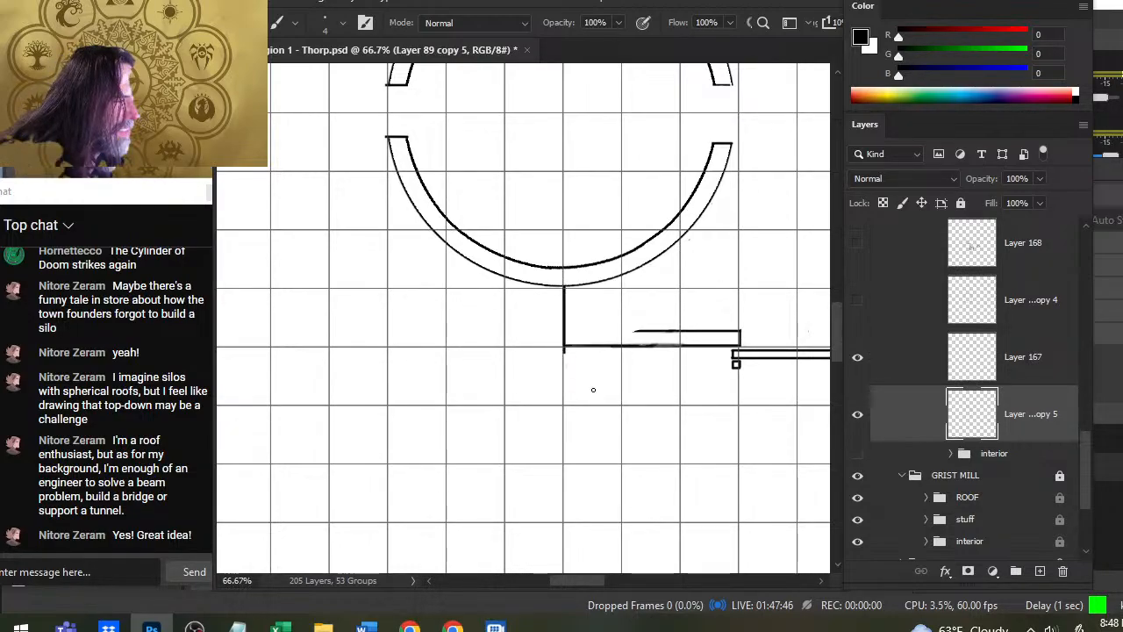
key(e)
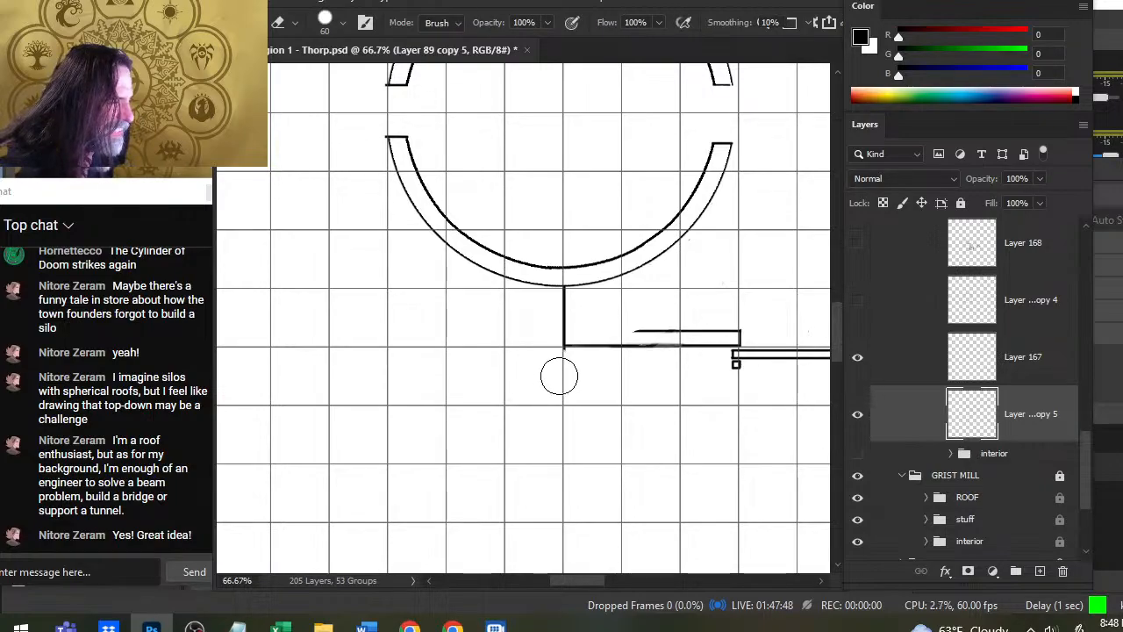
- Extend the lower wall's inner line leftward toward the new vertical wall line and trim its end to leave a wall-thickness gap
key(b)
key(r)
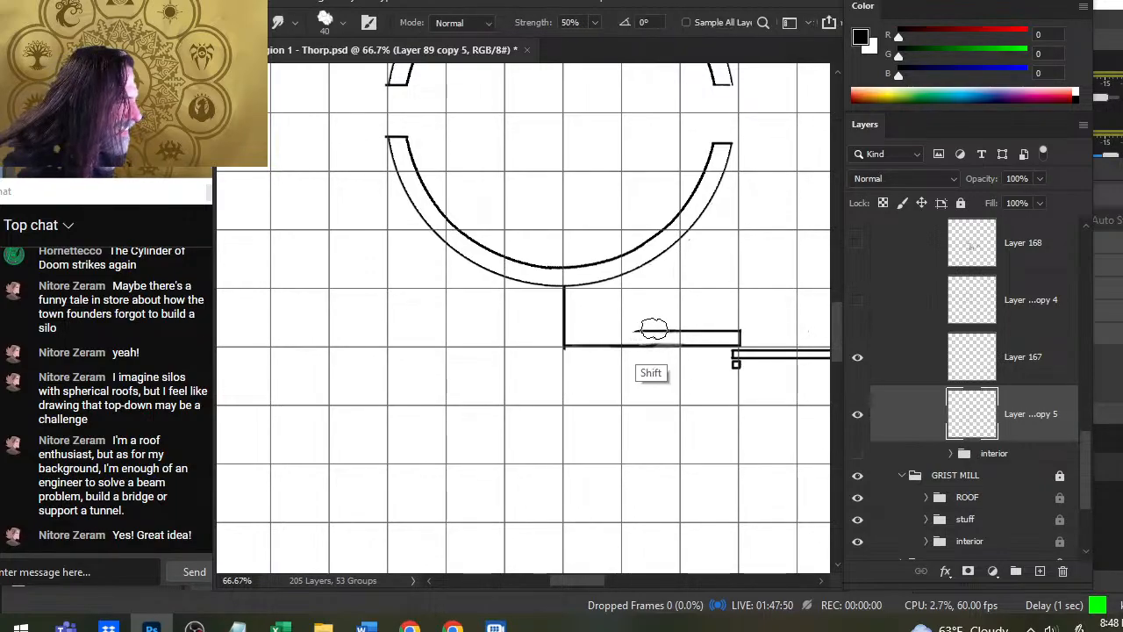
mouse_move(662, 329)
mouse_down()
mouse_move(594, 334)
mouse_move(680, 329)
mouse_move(600, 335)
mouse_up()
key(e)
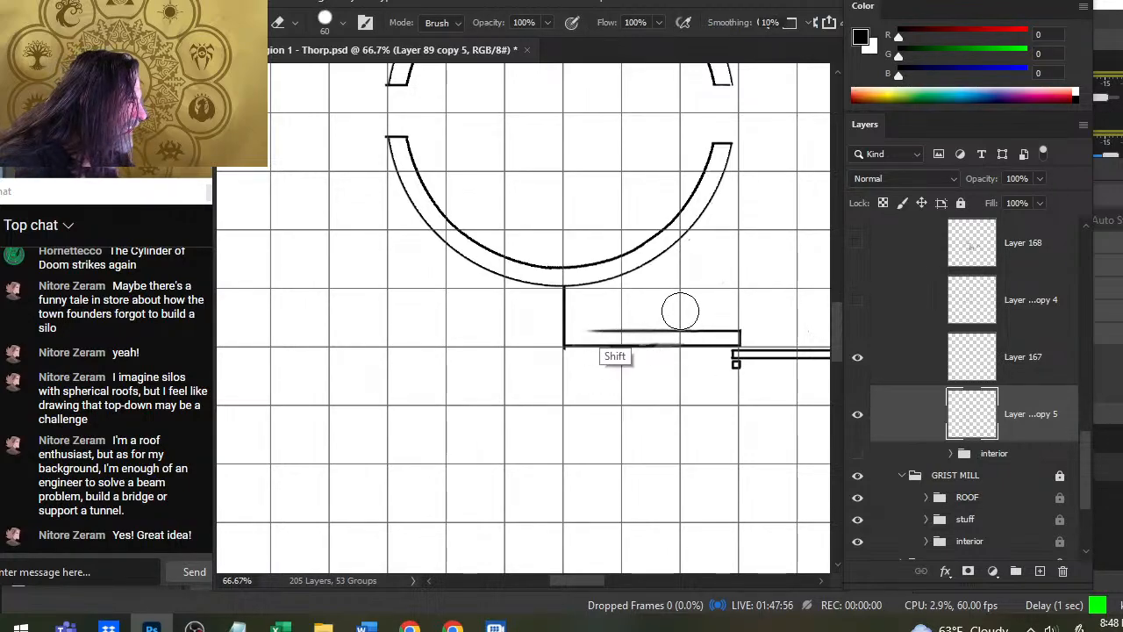
key(b)
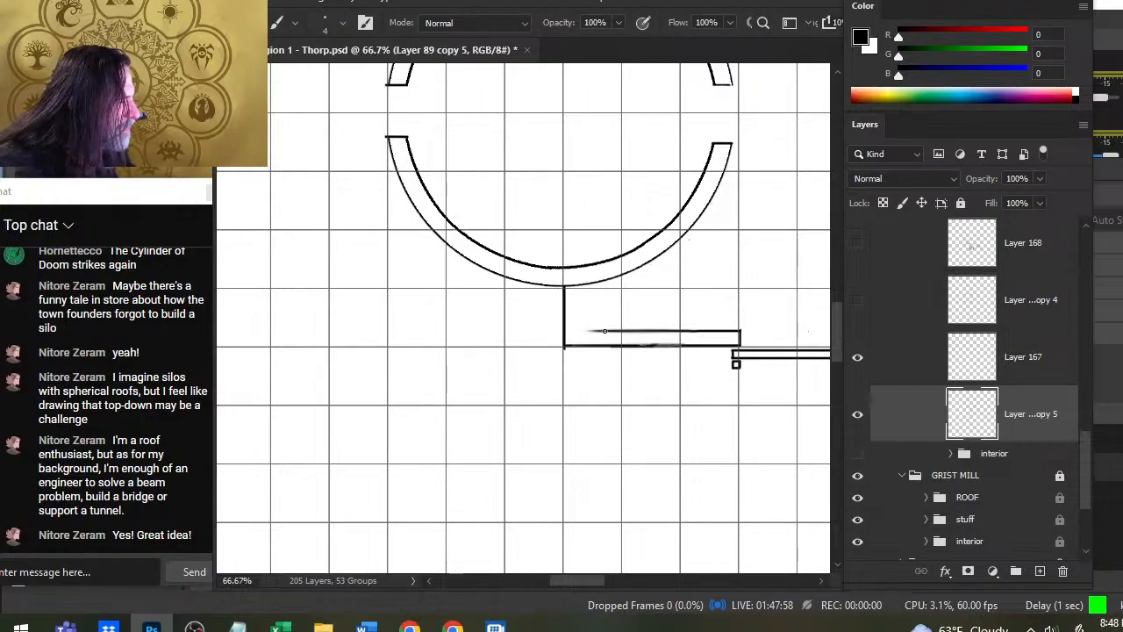
key(r)
key(b)
drag(666, 331, 572, 331)
key(e)
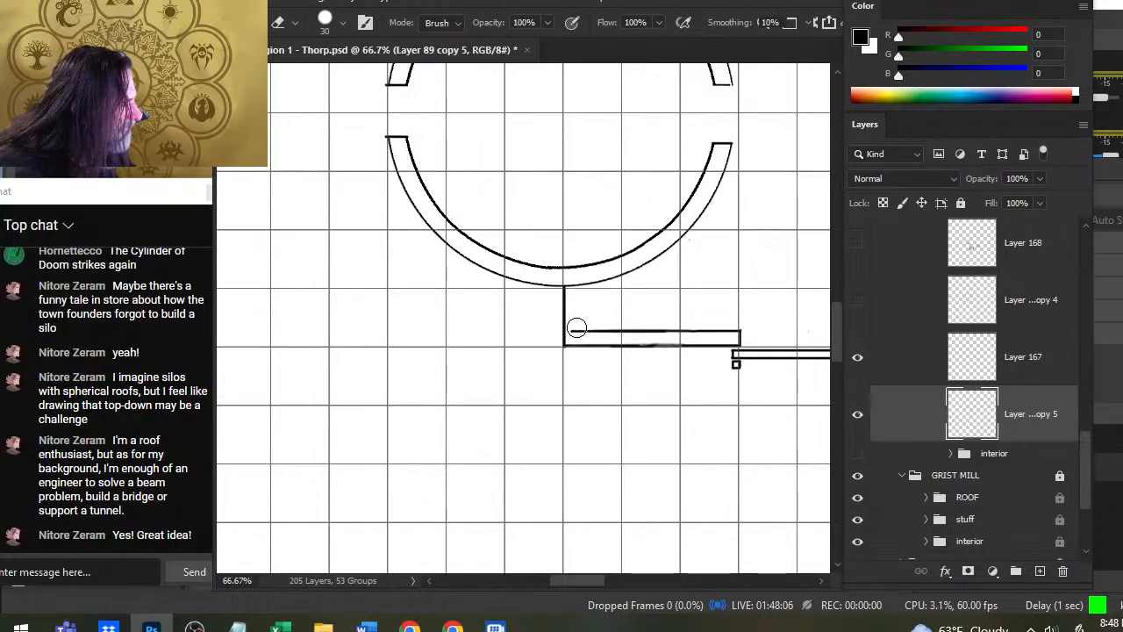
key([)
key([)
key([)
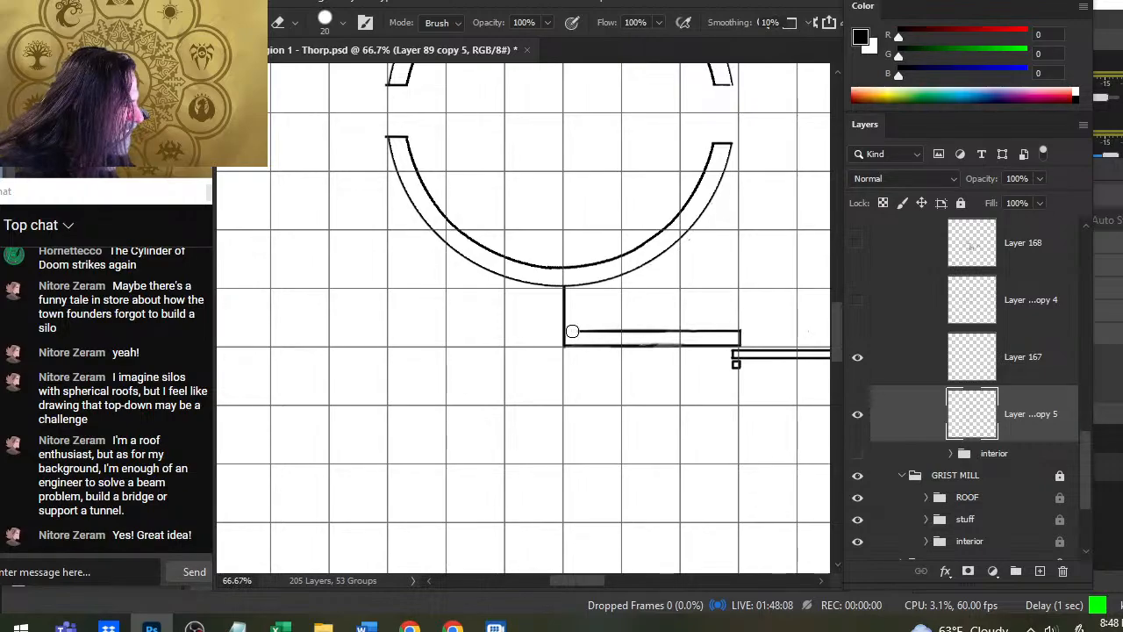
- Draw the connecting wall's second vertical line up to the ring, erase the ring outline between both lines on Layer 167, and trim the overhang
key(b)
drag(579, 331, 577, 281)
key(e)
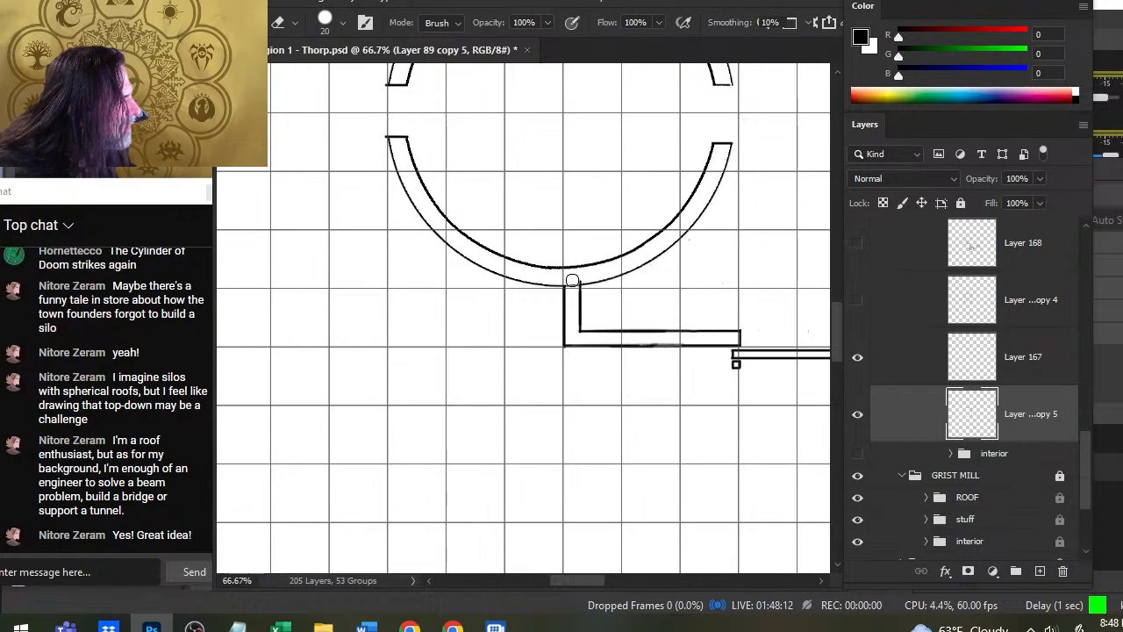
click(892, 359)
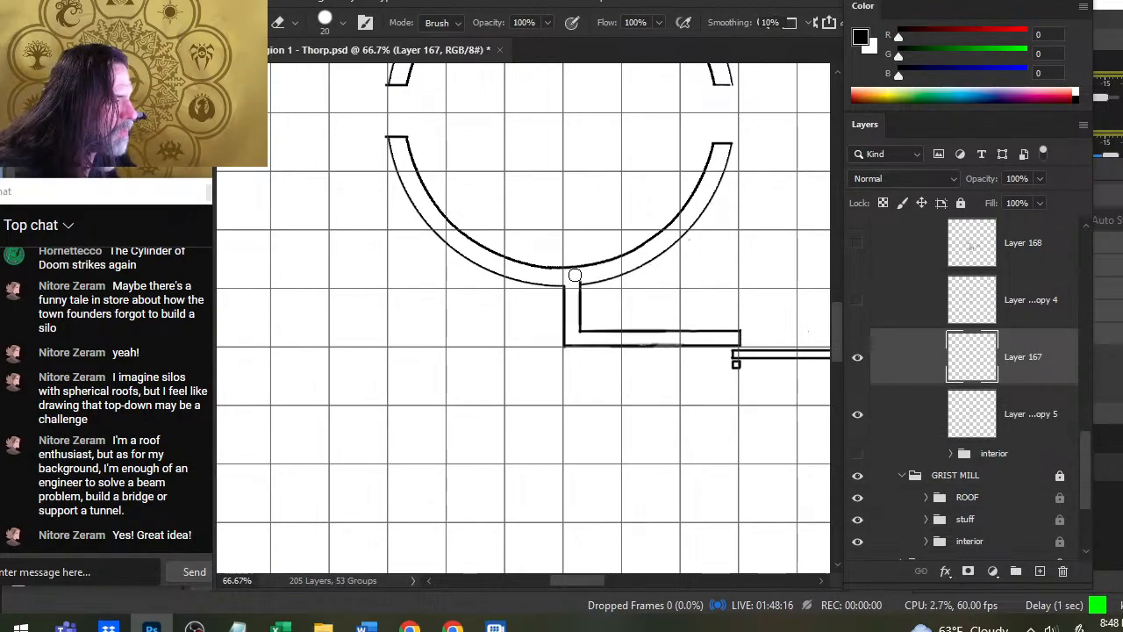
key(bracketleft)
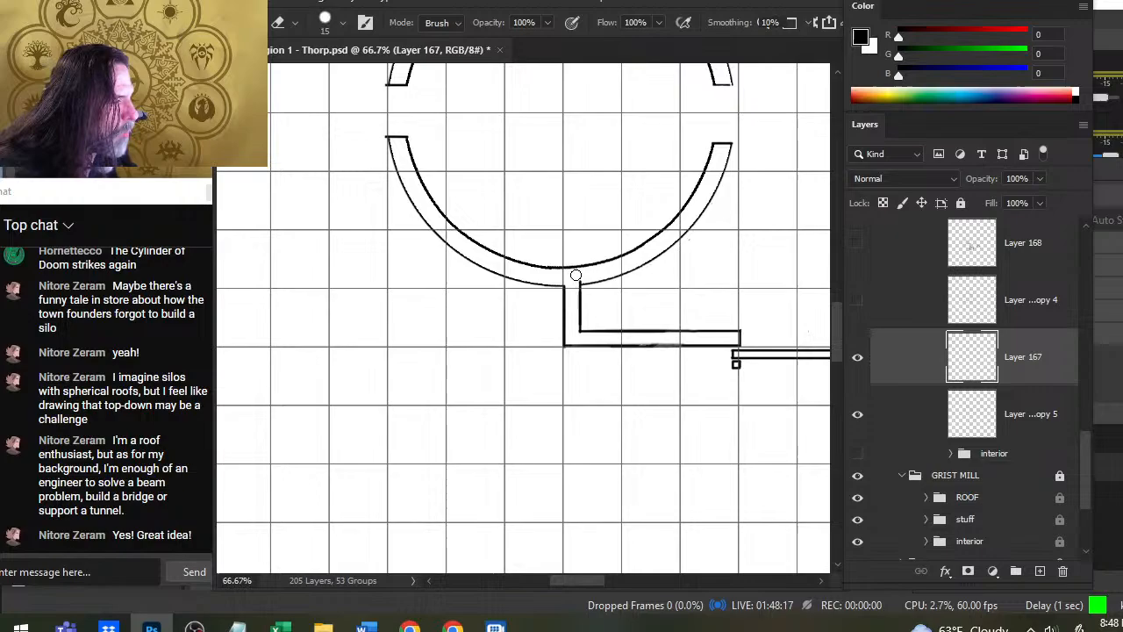
click(888, 417)
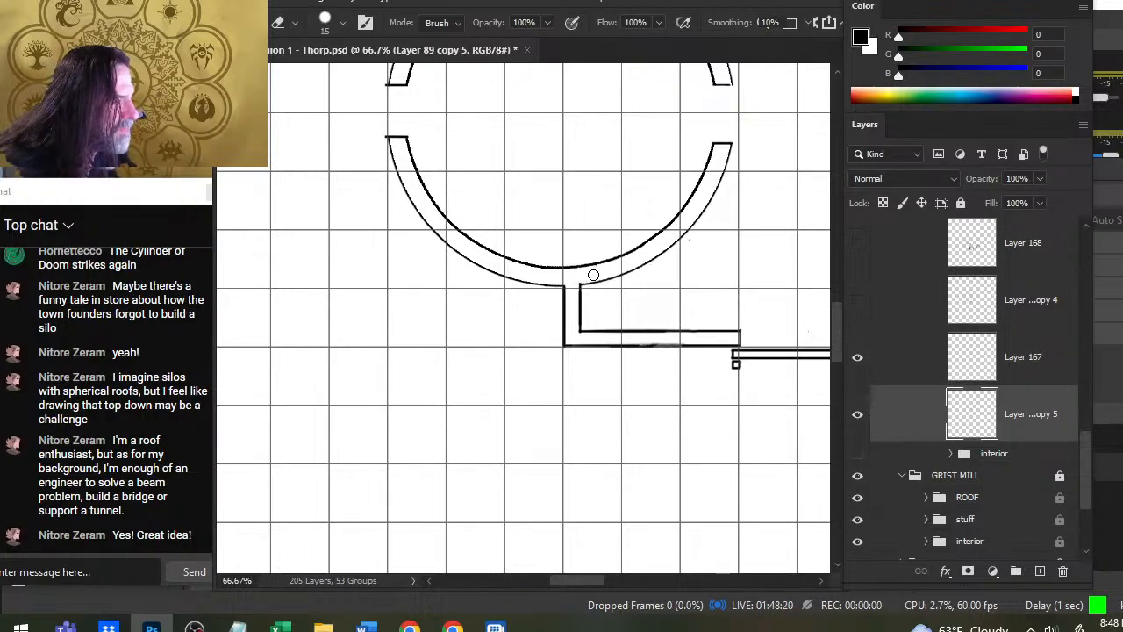
- Go to the CONSTABLE building at the map's lower left and hide its BW Roof group
key(z)
drag(694, 310, 632, 393)
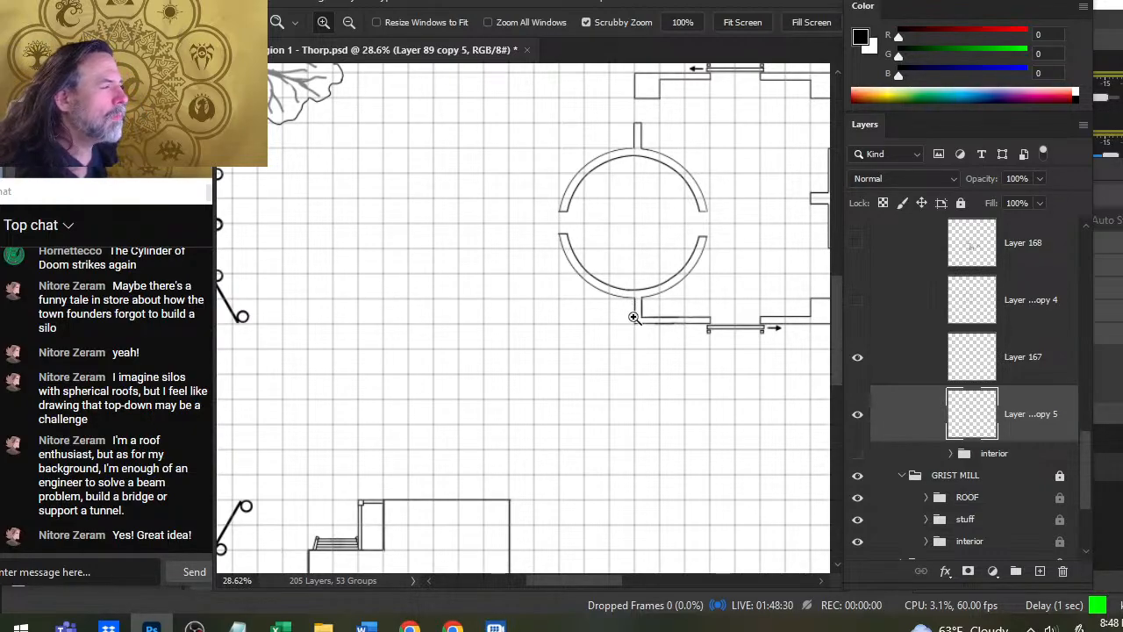
drag(549, 226, 602, 261)
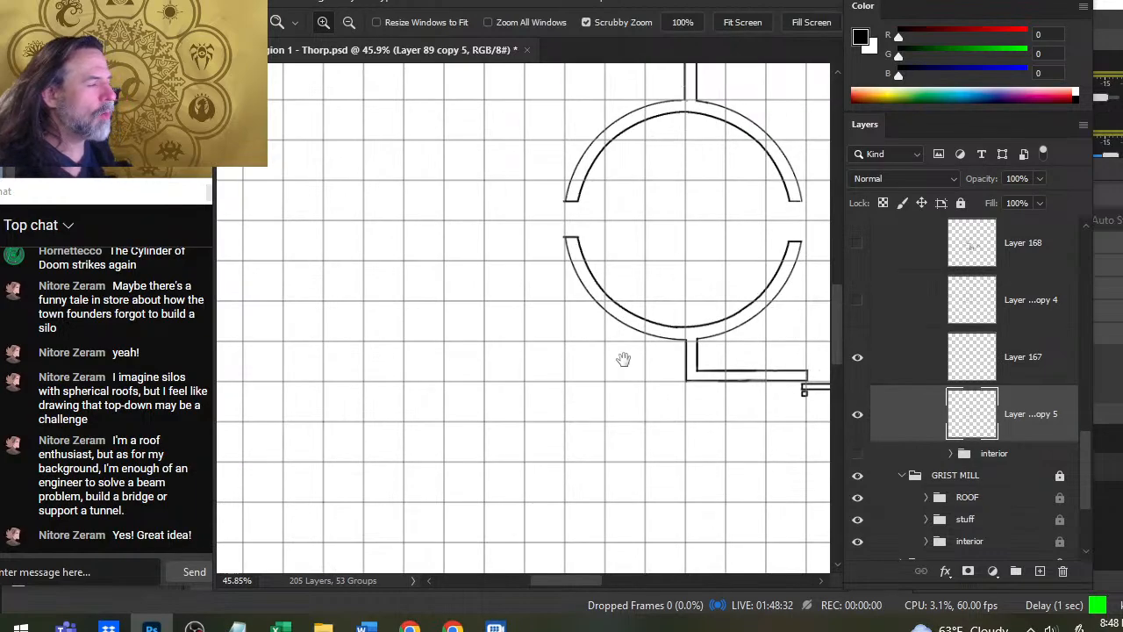
drag(695, 381, 598, 362)
key(ctrl+0)
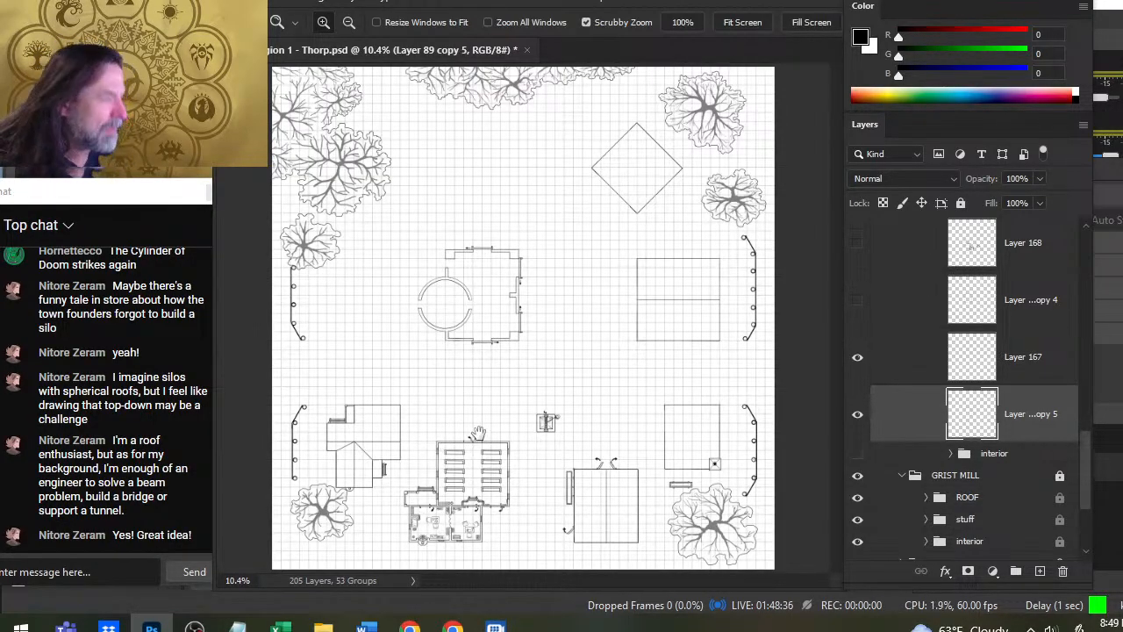
drag(323, 436, 431, 446)
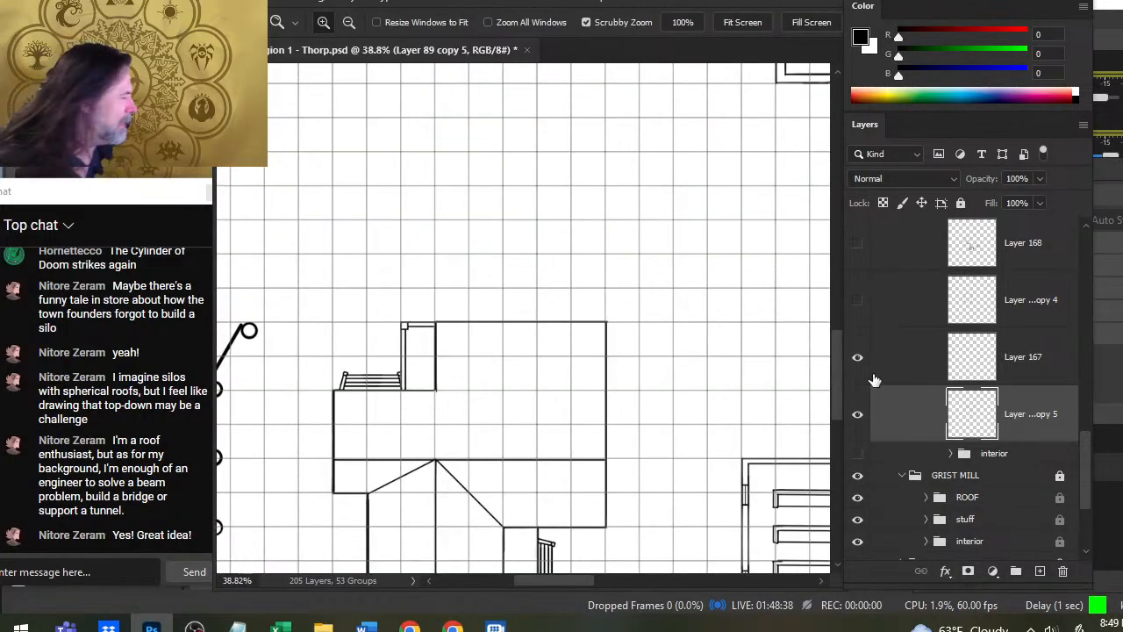
drag(1087, 454, 1102, 507)
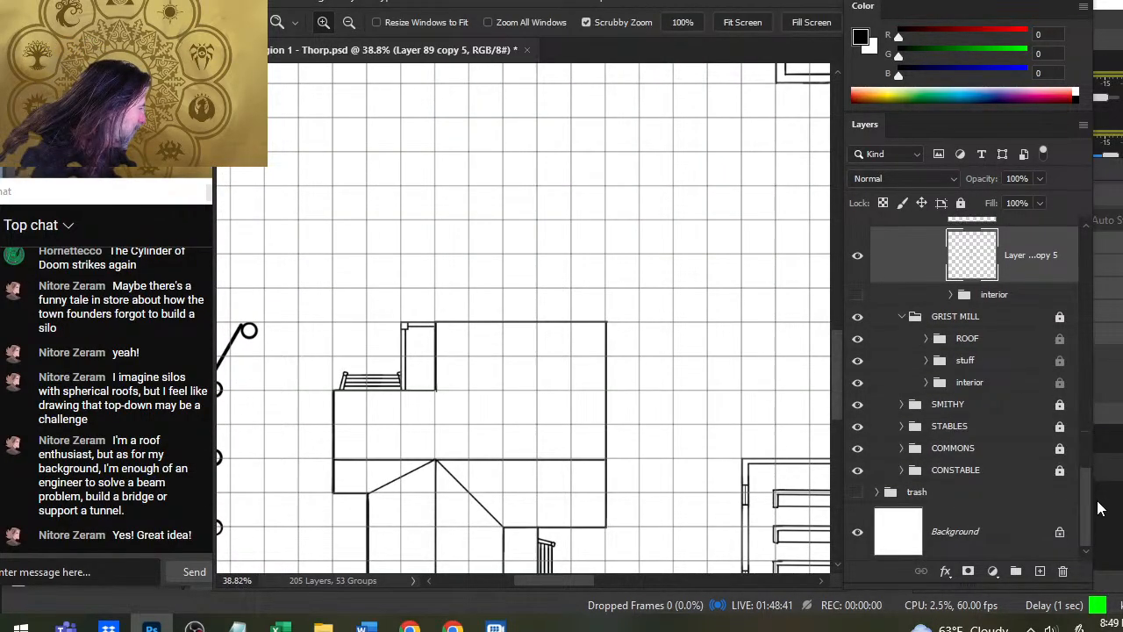
click(904, 471)
click(857, 491)
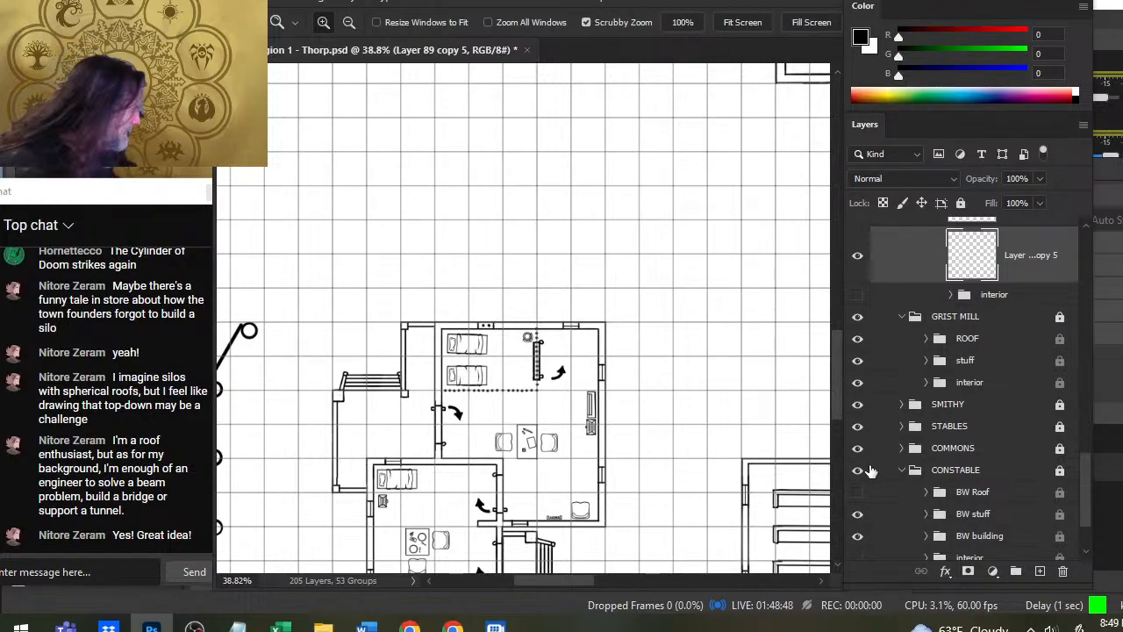
- Identify the BW building group by toggling its visibility, and lasso the constable building's west door together with its swing arrow
scroll(1090, 475, down, 3)
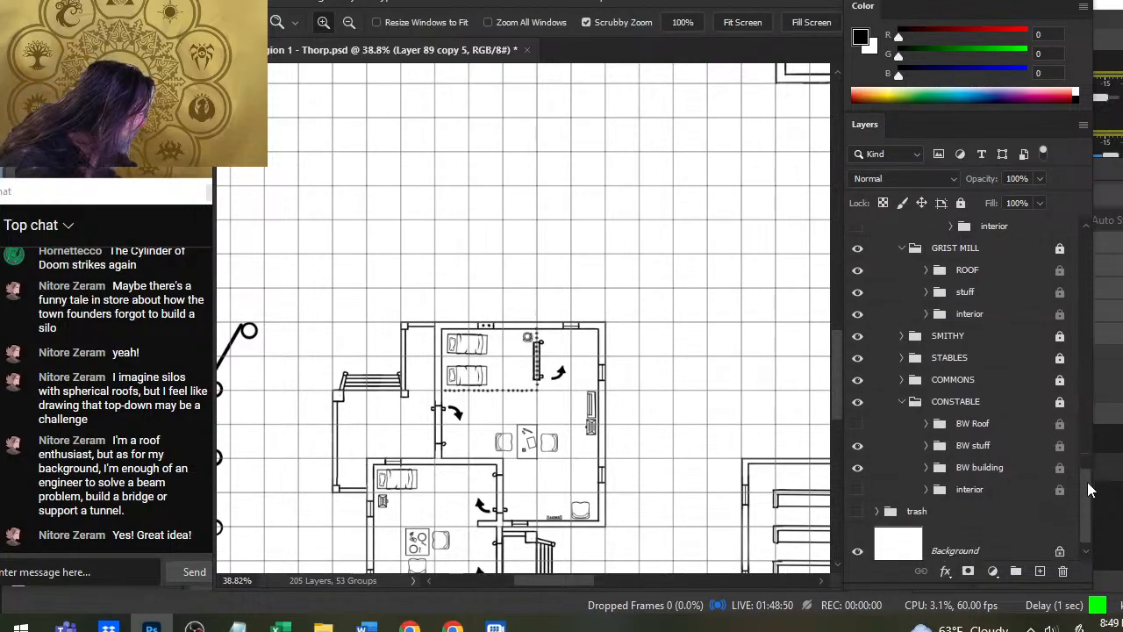
click(856, 449)
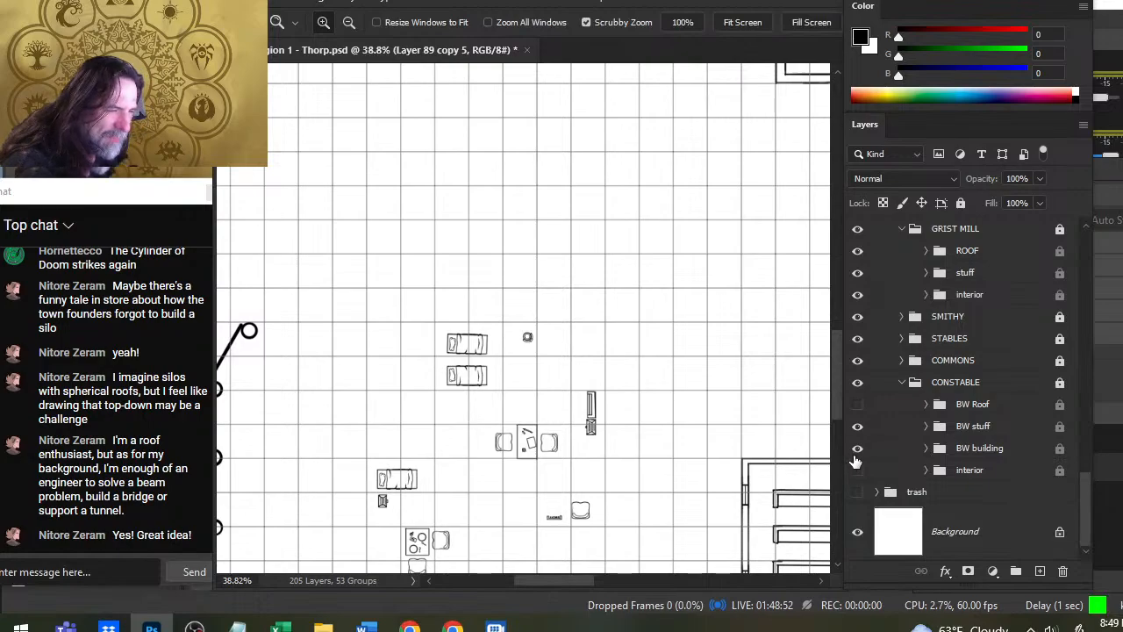
click(856, 450)
click(889, 452)
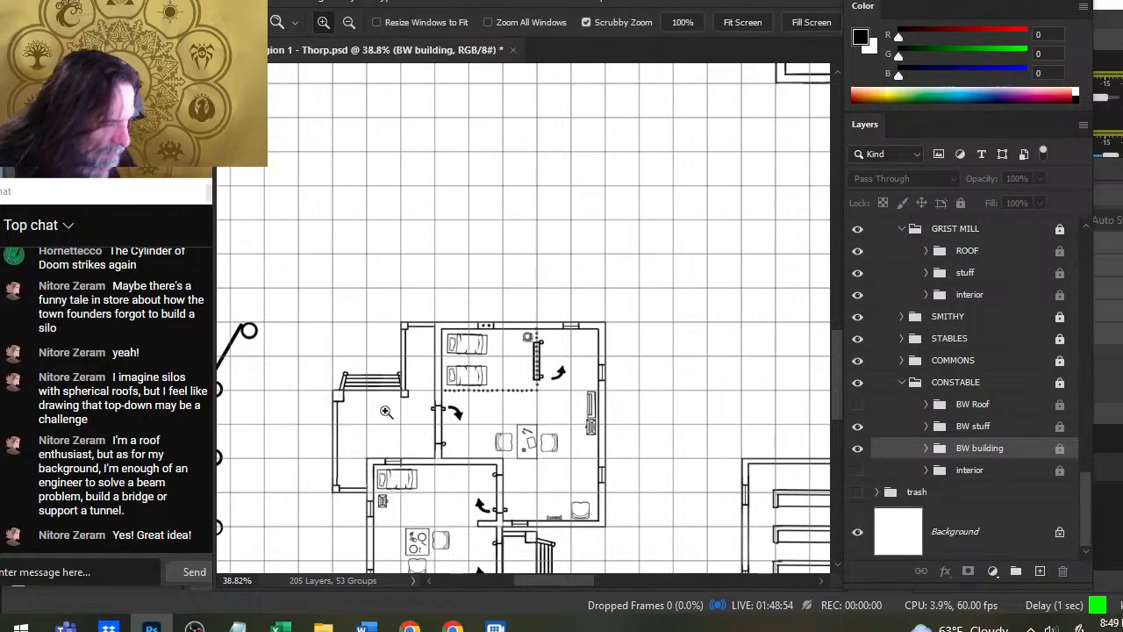
drag(410, 417, 444, 425)
key(l)
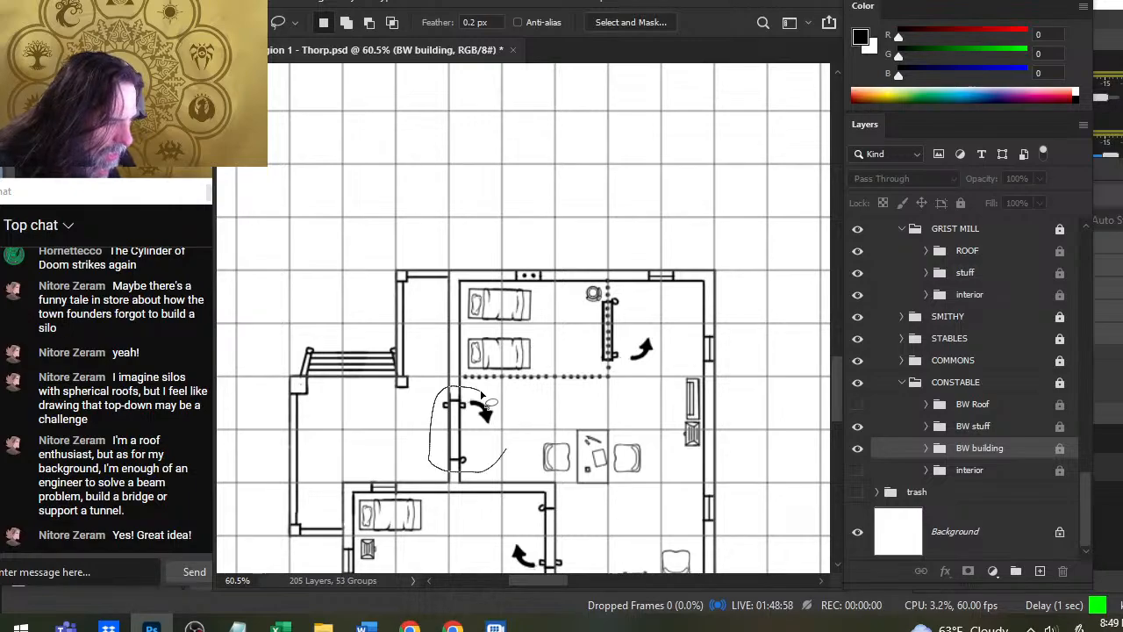
drag(481, 396, 485, 402)
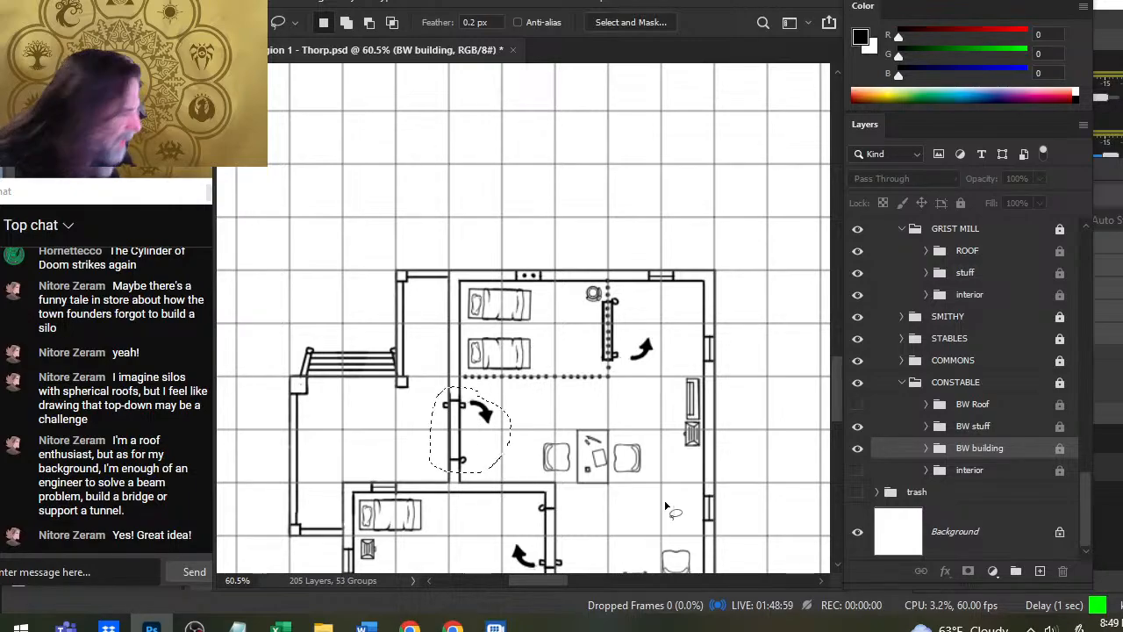
- Copy the selected door and arrow from Layer 99 in the BW building group onto a new layer directly above Layer 167
click(926, 447)
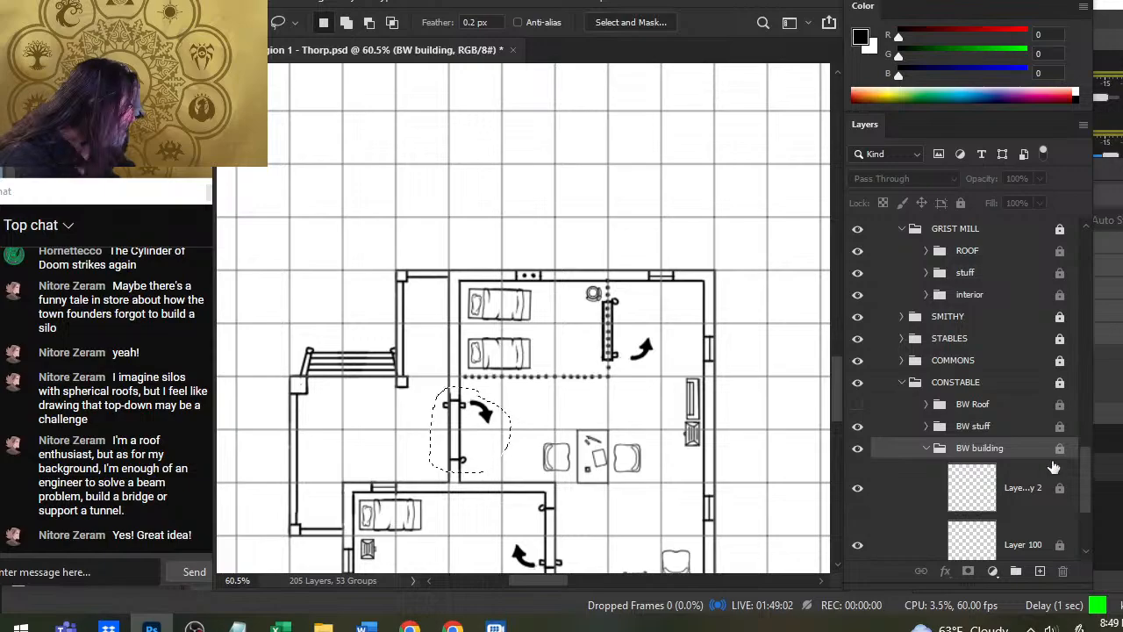
drag(1086, 475, 1085, 519)
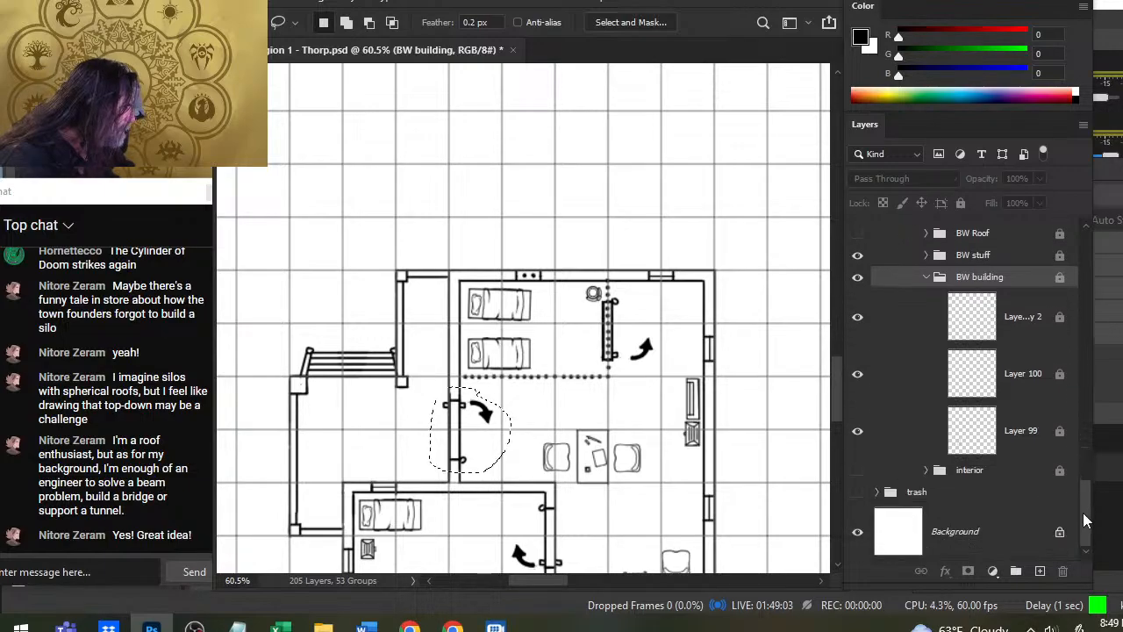
click(858, 442)
click(899, 446)
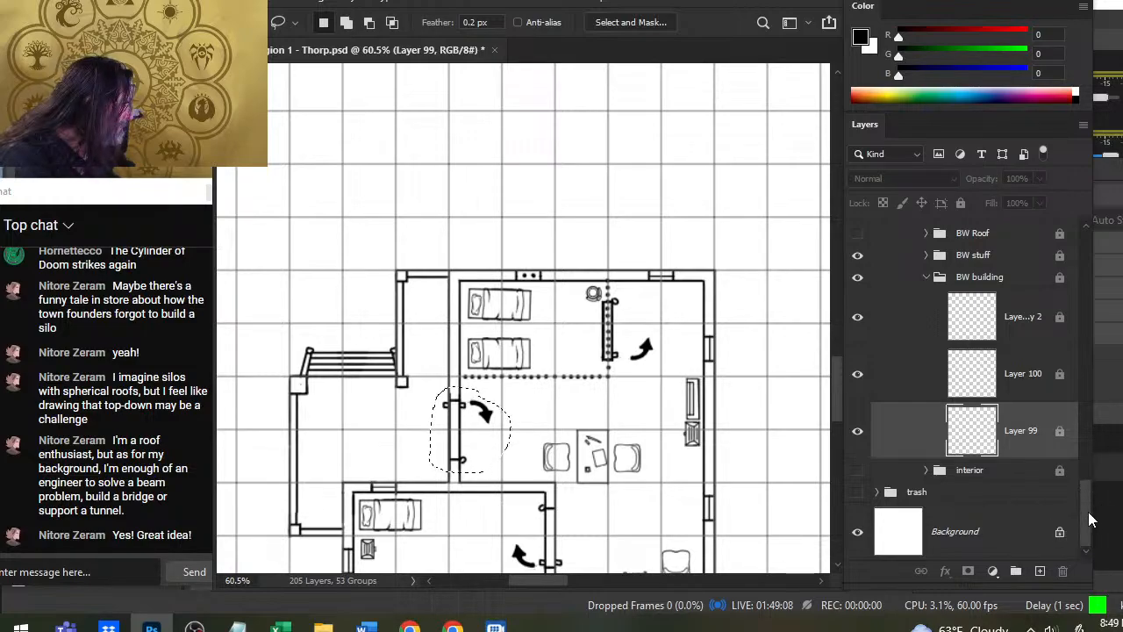
drag(1090, 520, 1069, 436)
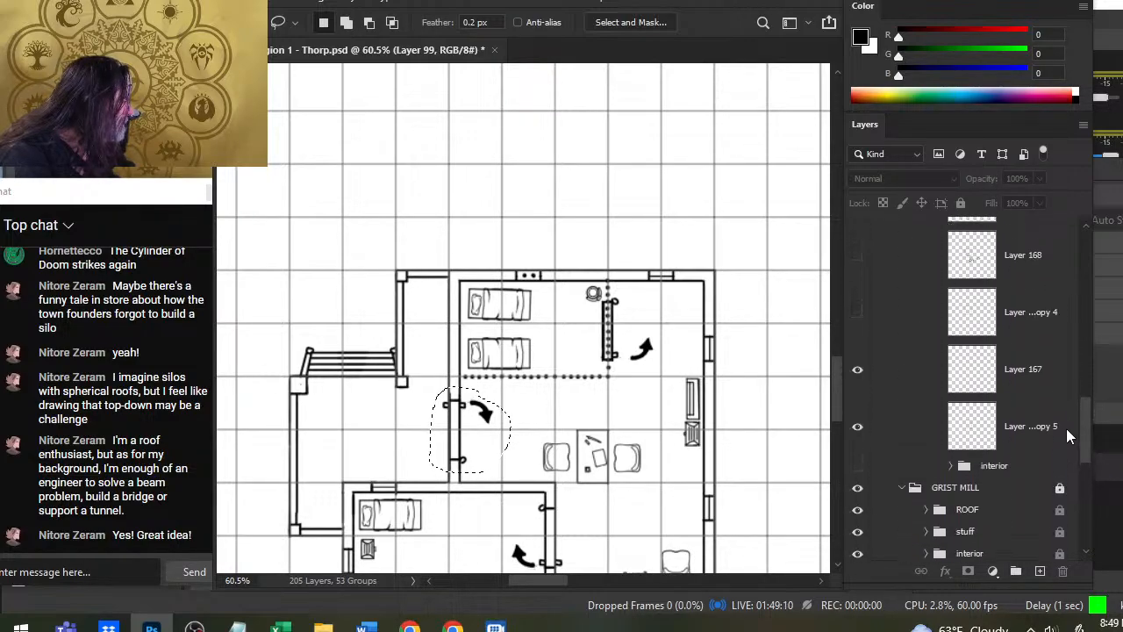
click(1036, 386)
key(ctrl+j)
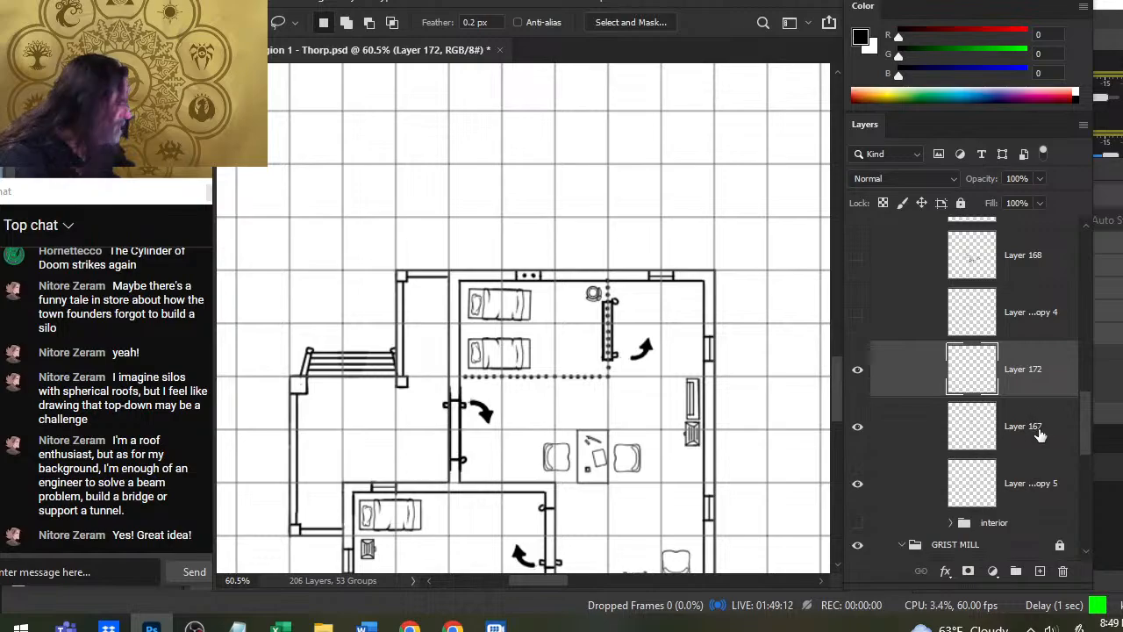
- Collapse the GRIST MILL group, show BW Roof again, and collapse the CONSTABLE group
drag(1086, 436, 1082, 454)
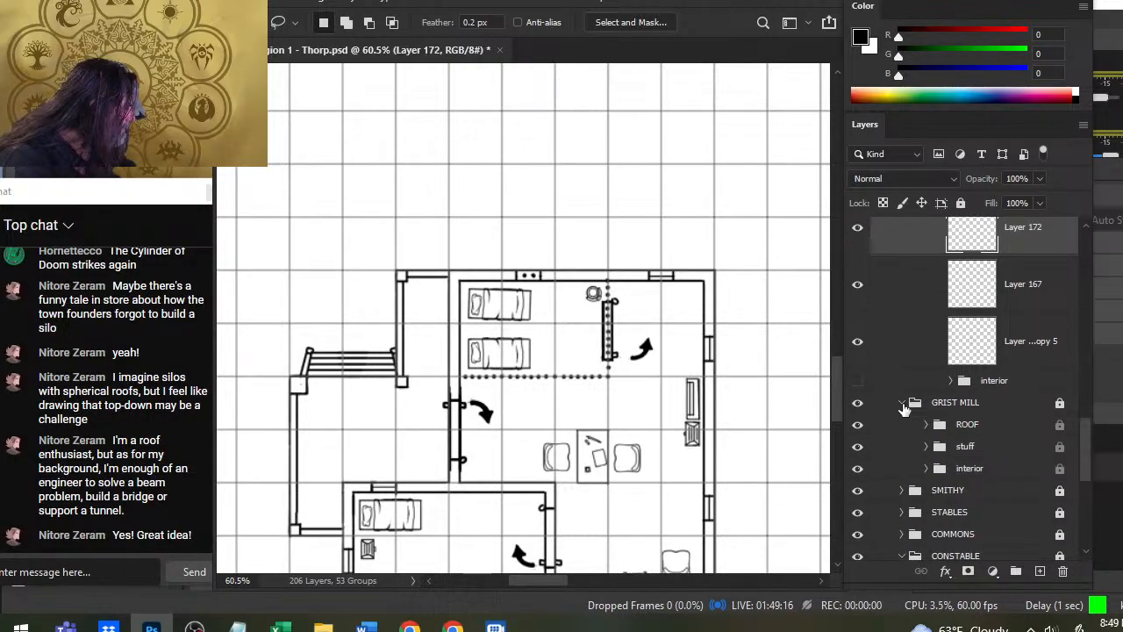
click(902, 405)
click(858, 514)
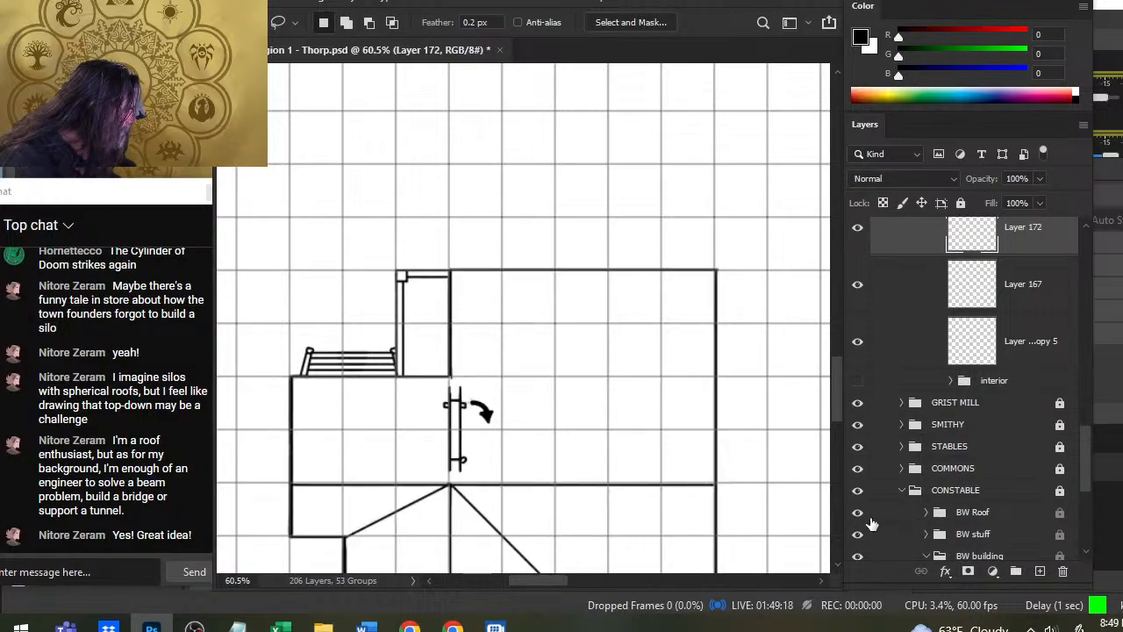
click(902, 491)
drag(1088, 500, 1078, 448)
- Move the copied door from the constable building onto the right-hand opening of the STORAGE tower's ring
key(z)
drag(658, 394, 570, 386)
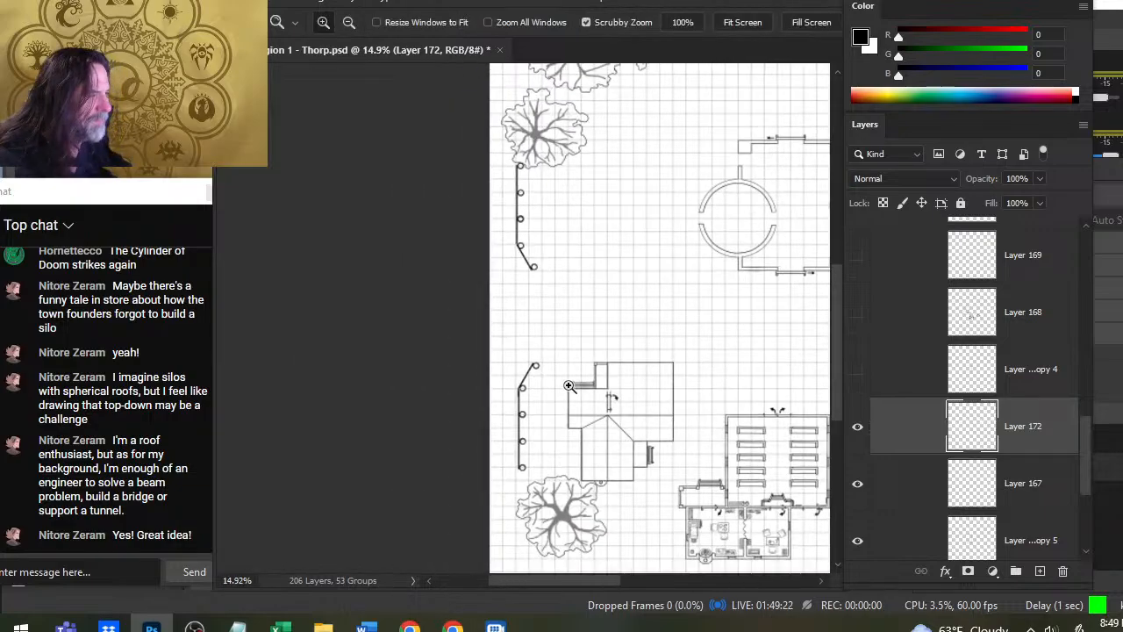
drag(698, 286, 584, 387)
key(v)
drag(507, 516, 781, 326)
key(z)
key(v)
mouse_move(665, 450)
mouse_down()
mouse_move(672, 436)
mouse_move(665, 426)
mouse_move(664, 452)
mouse_move(659, 434)
mouse_up()
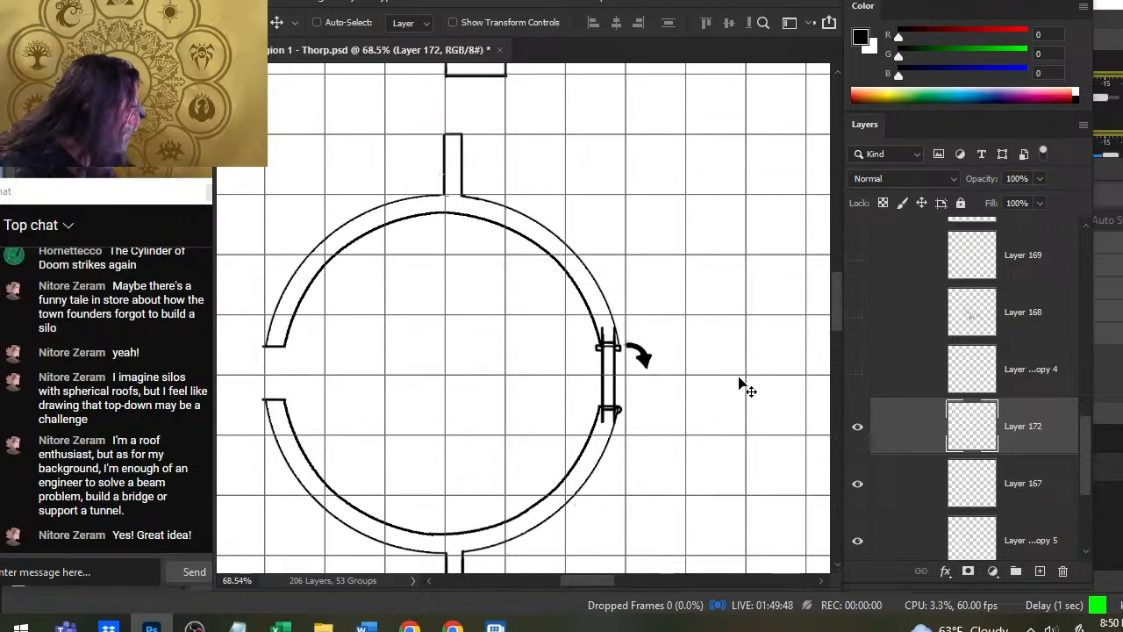
- Nudge the door copy slightly right and up to align it with the ring wall and the opening's lower edge
key(Right)
key(Right)
key(Right)
key(Right)
key(Right)
key(Right)
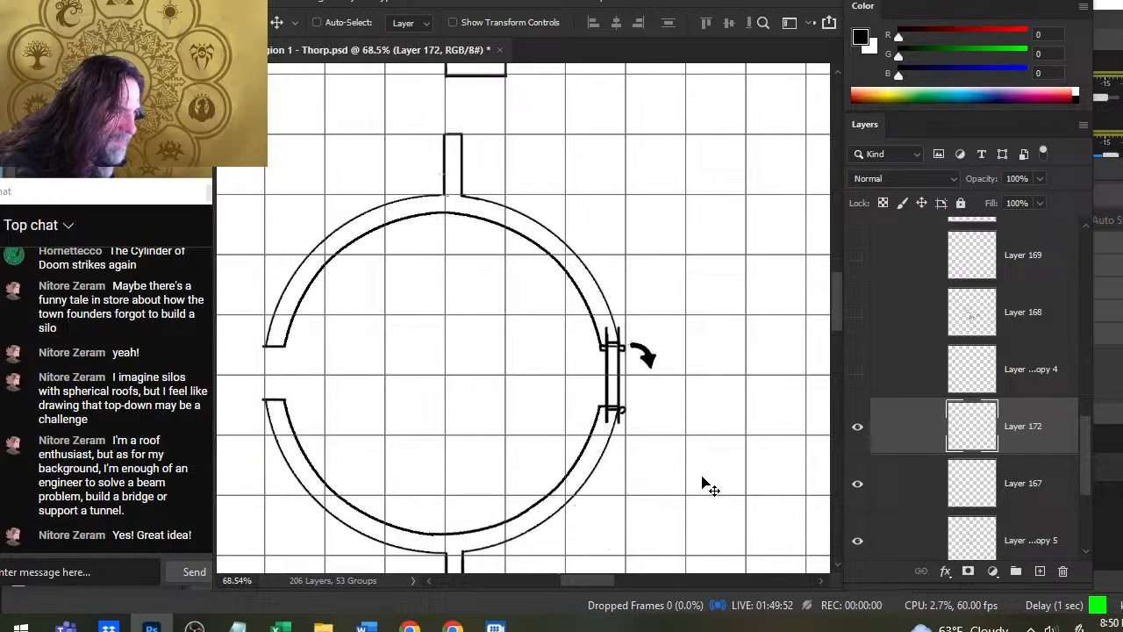
key(l)
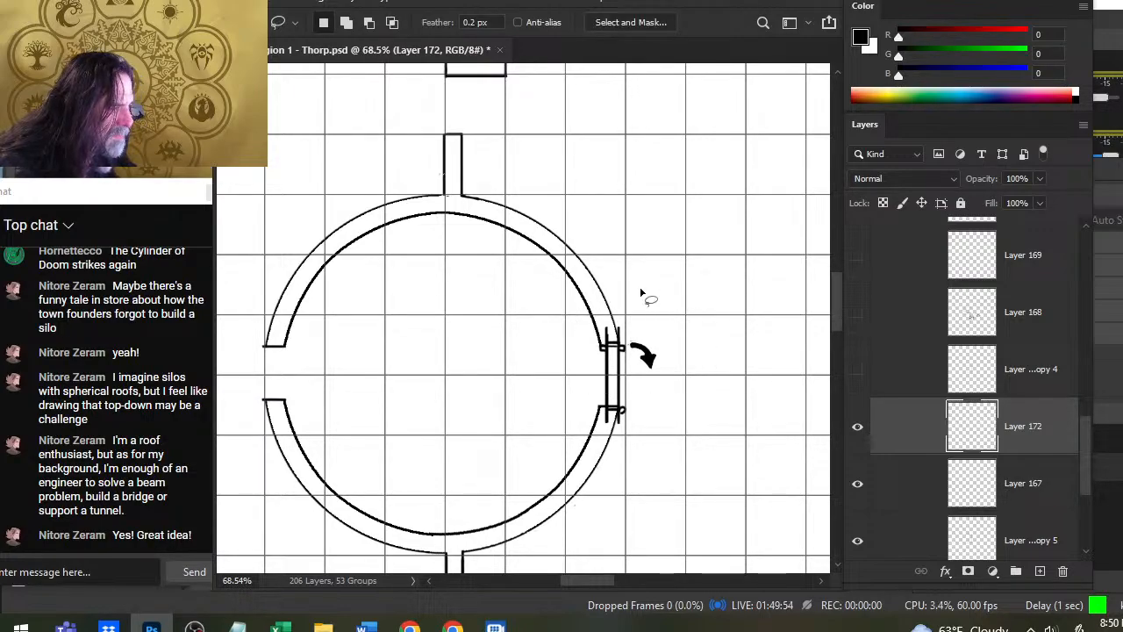
drag(641, 292, 629, 296)
key(v)
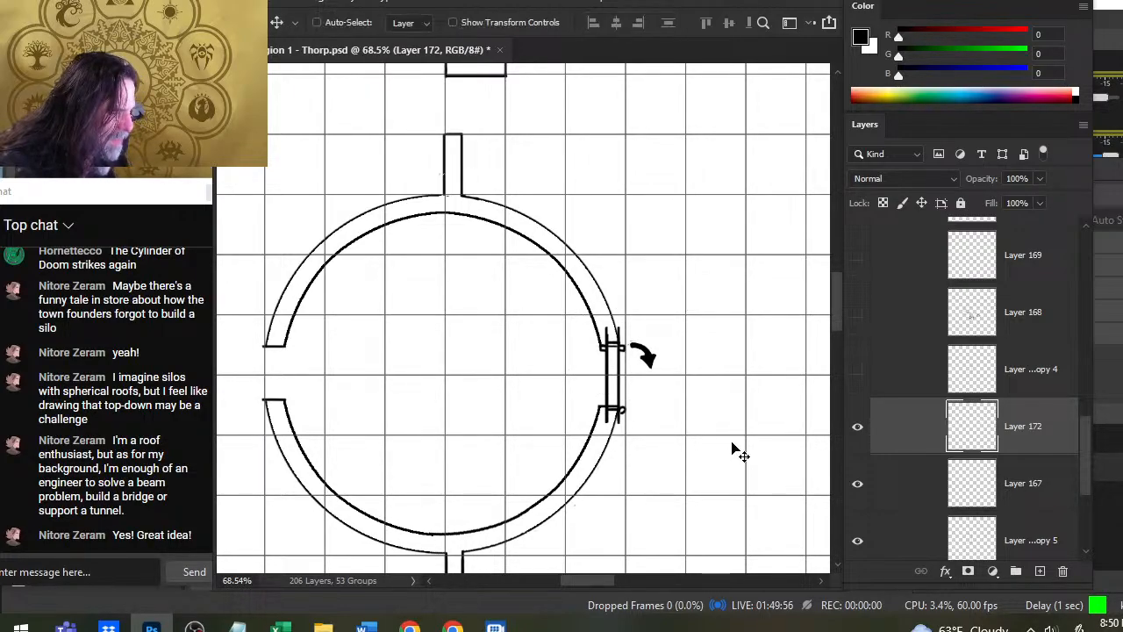
key(Up)
key(Up)
key(Up)
key(Up)
key(Up)
key(Up)
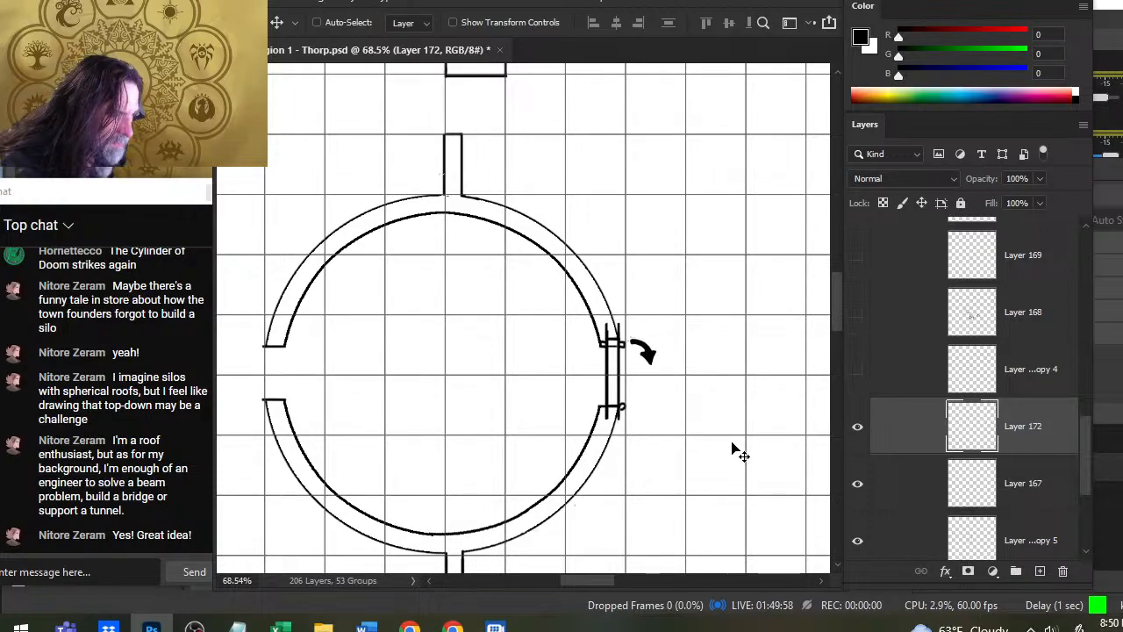
- Lasso the upper half of the door with its arrow and nudge it down to the ring opening's upper edge
key(l)
mouse_move(672, 297)
mouse_down()
mouse_move(556, 322)
mouse_move(569, 358)
mouse_up()
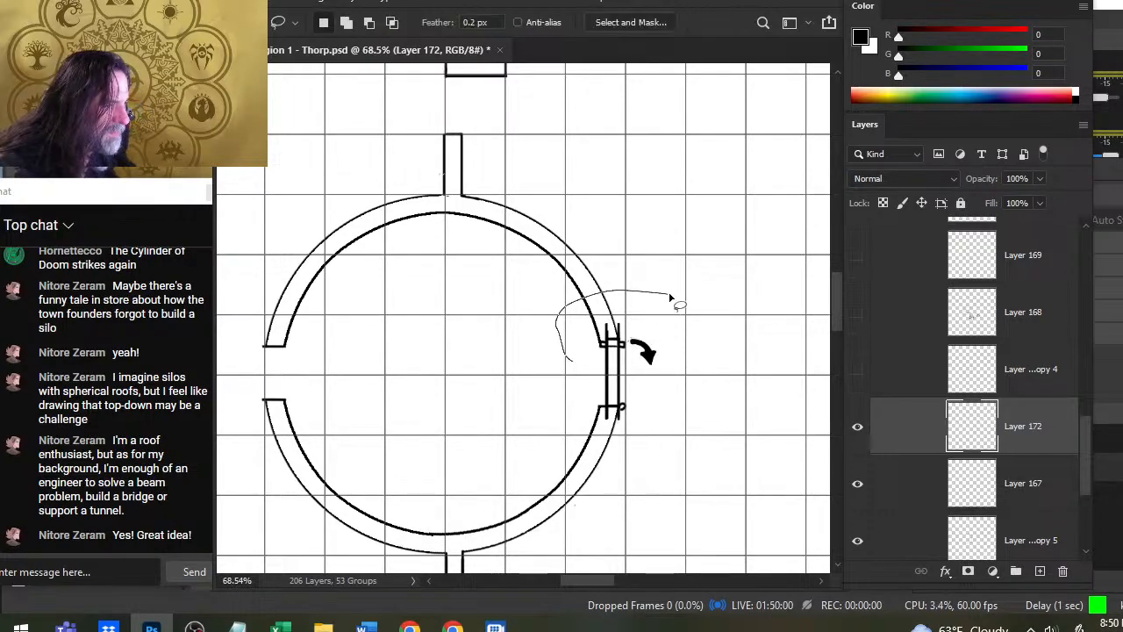
drag(690, 389, 621, 276)
key(v)
key(Down)
key(Down)
key(Down)
key(Down)
key(Down)
key(Down)
key(Down)
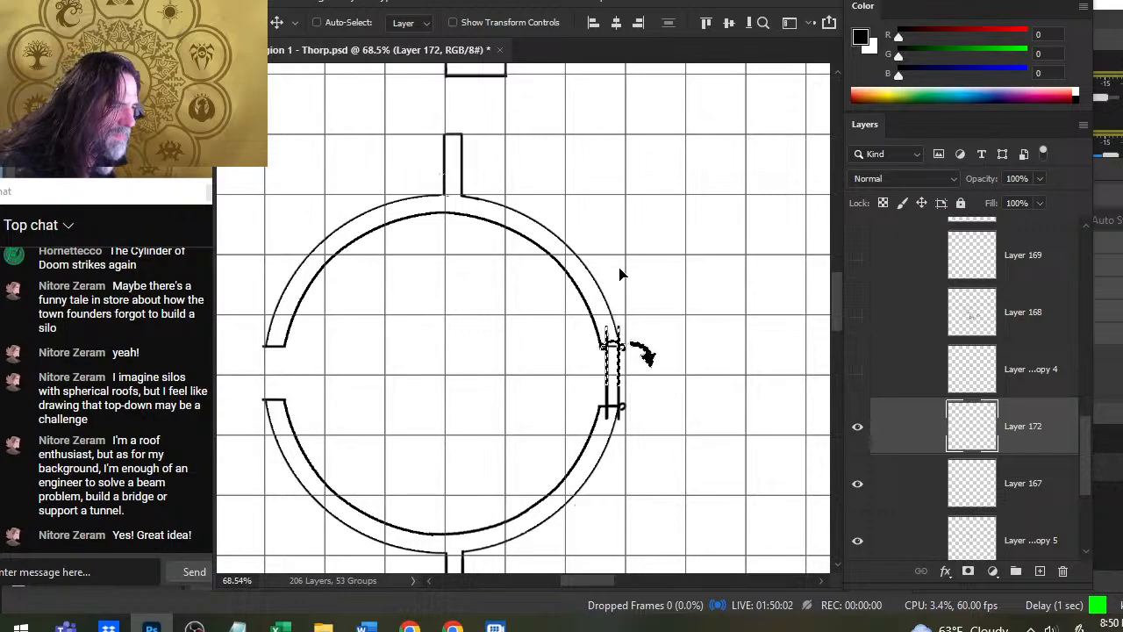
- Nudge the door's upper half down to the opening's upper edge and erase the line ends overhanging the ring wall
key(Down)
key(Down)
key(Down)
key(Down)
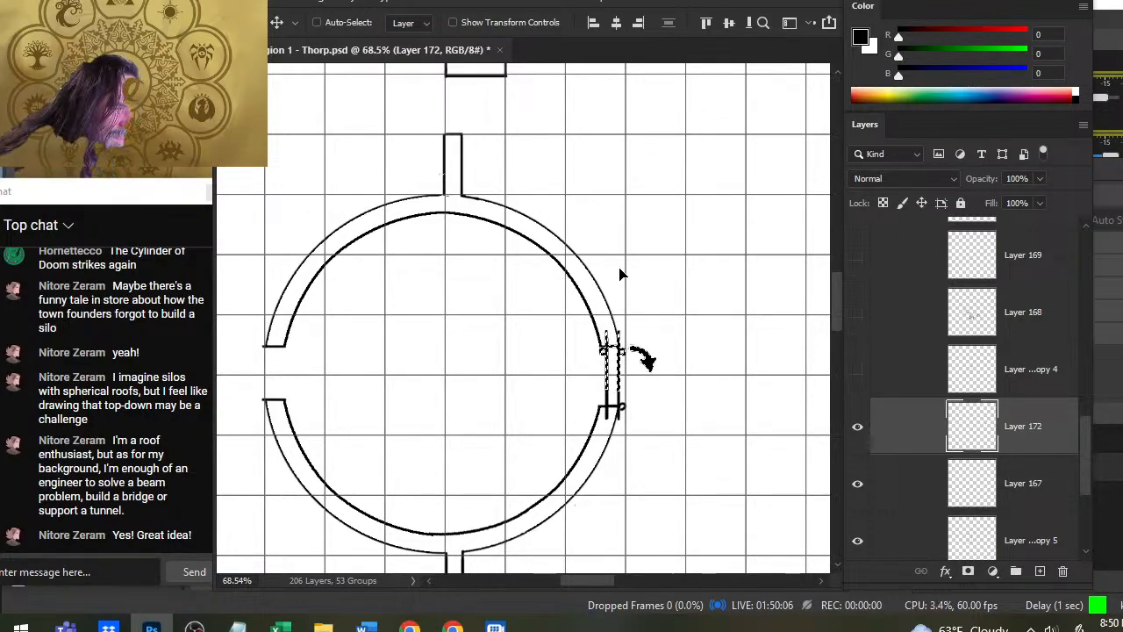
key(ctrl+d)
key(l)
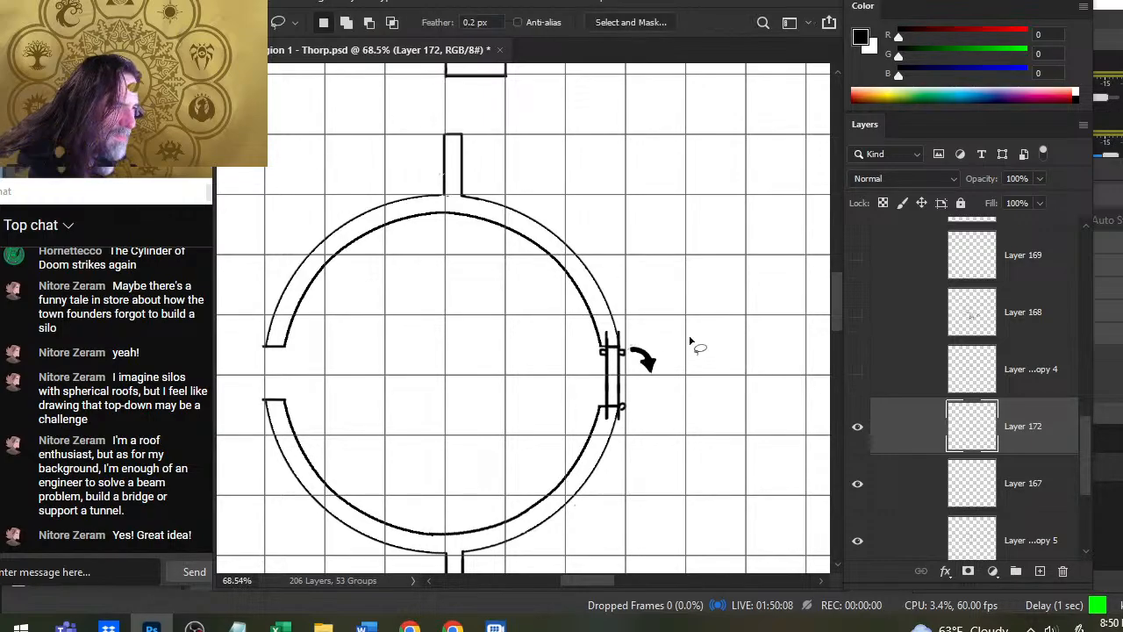
key(e)
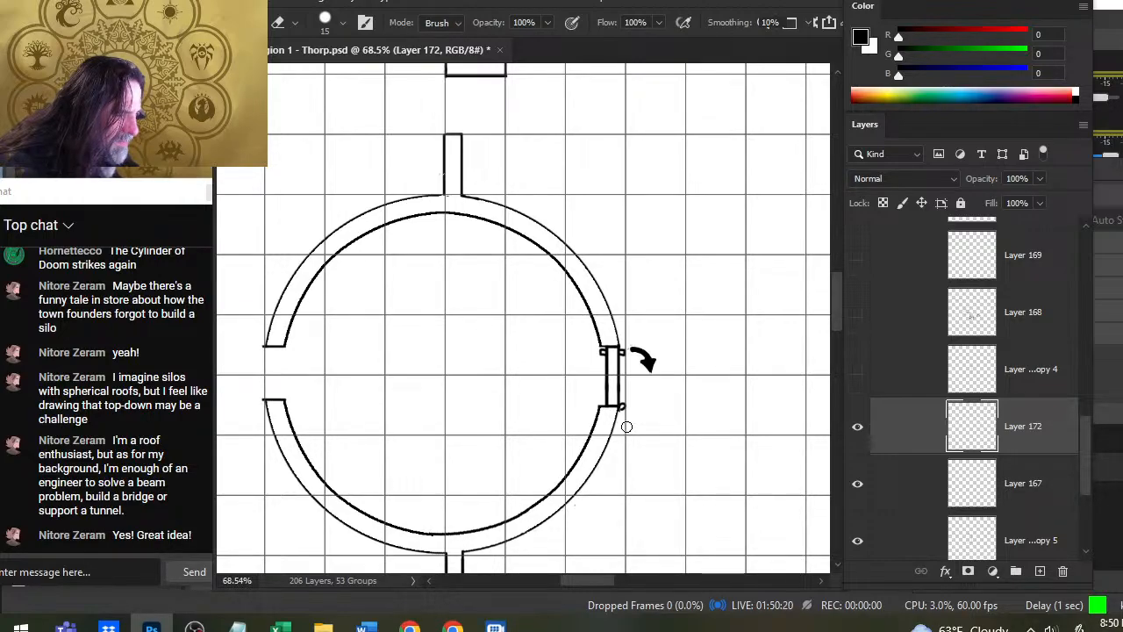
- Place a copy of the finished door with its arrow, rotated 180° on its own layer, in the ring's left-hand opening
key(l)
drag(665, 325, 654, 481)
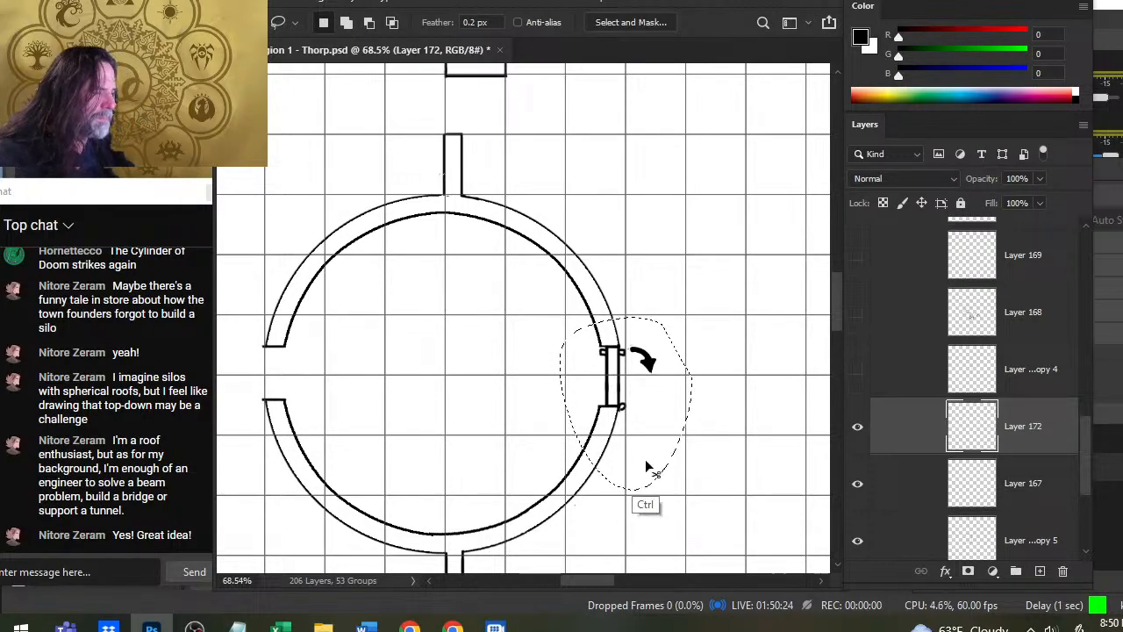
key(ctrl+shift+j)
right_click(630, 388)
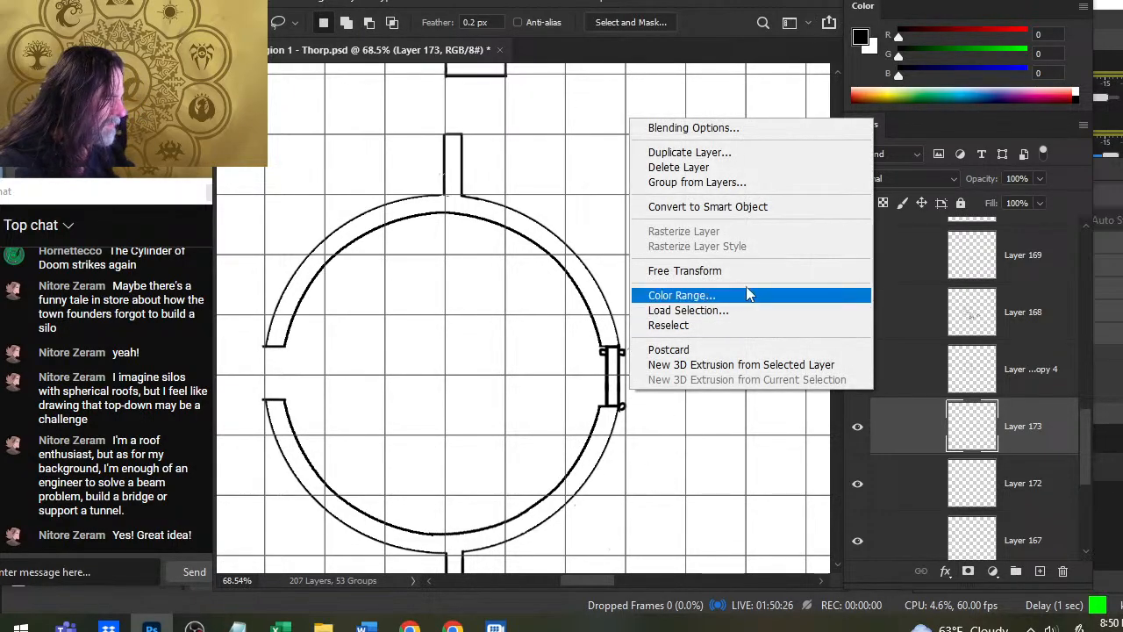
click(693, 273)
right_click(687, 294)
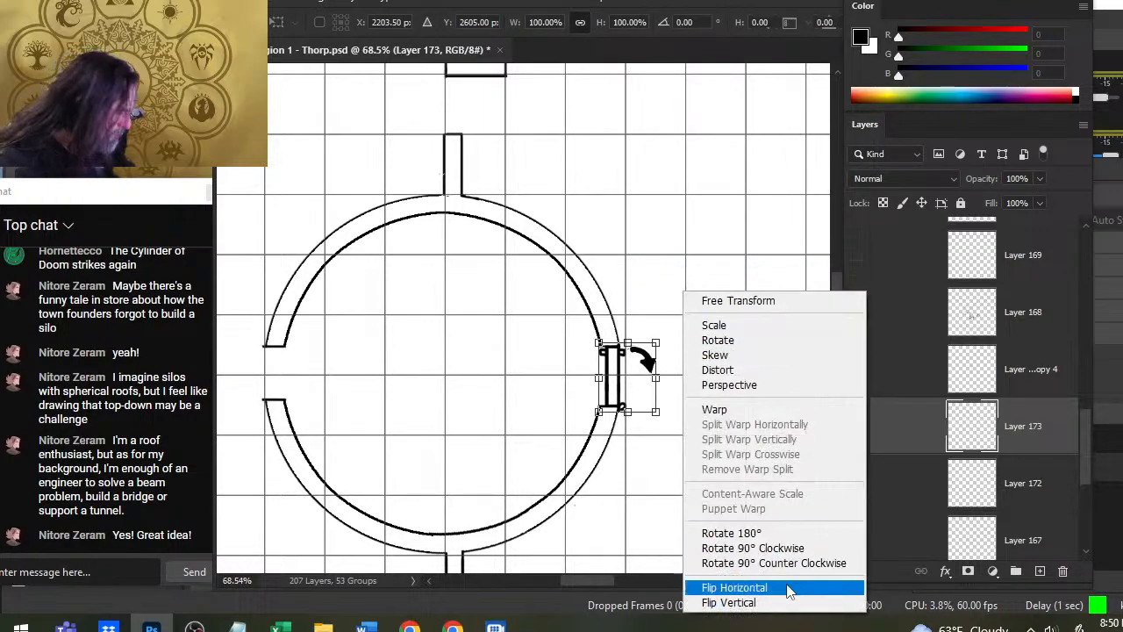
click(778, 537)
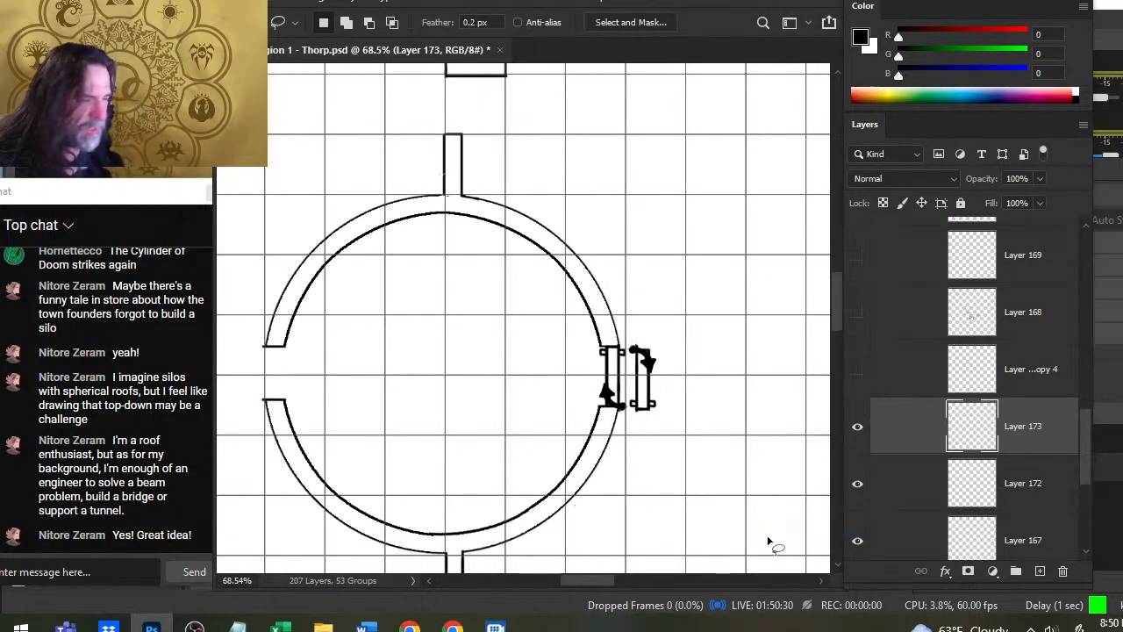
key(Return)
drag(675, 397, 543, 412)
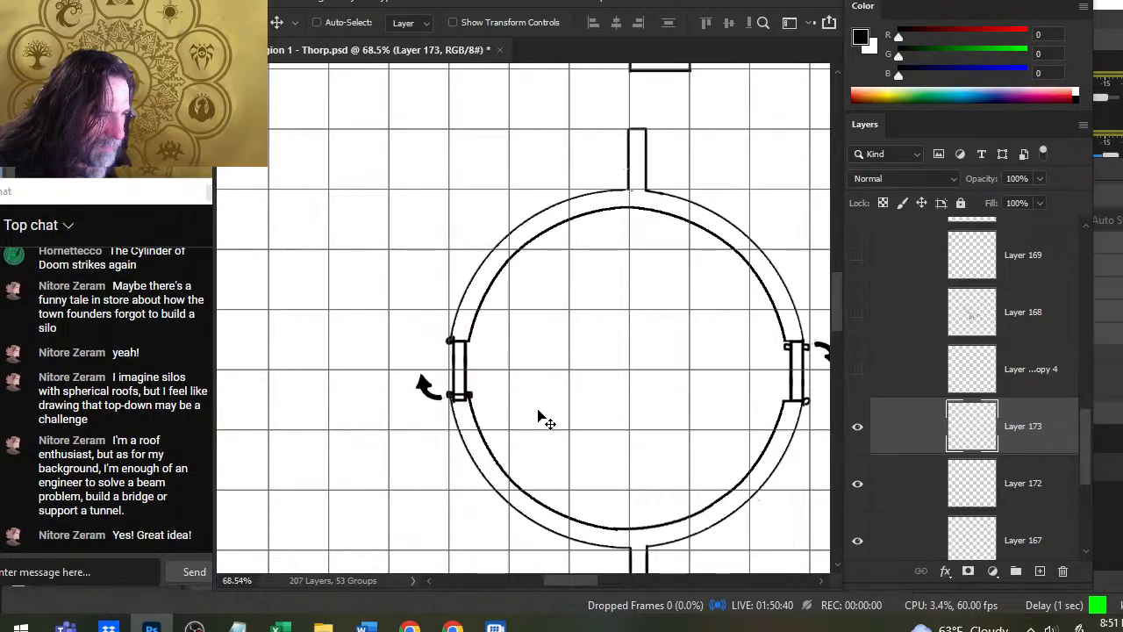
- On Layer 167, erase the left opening's lower wall edge and redraw it flush with the door's lower end
click(858, 540)
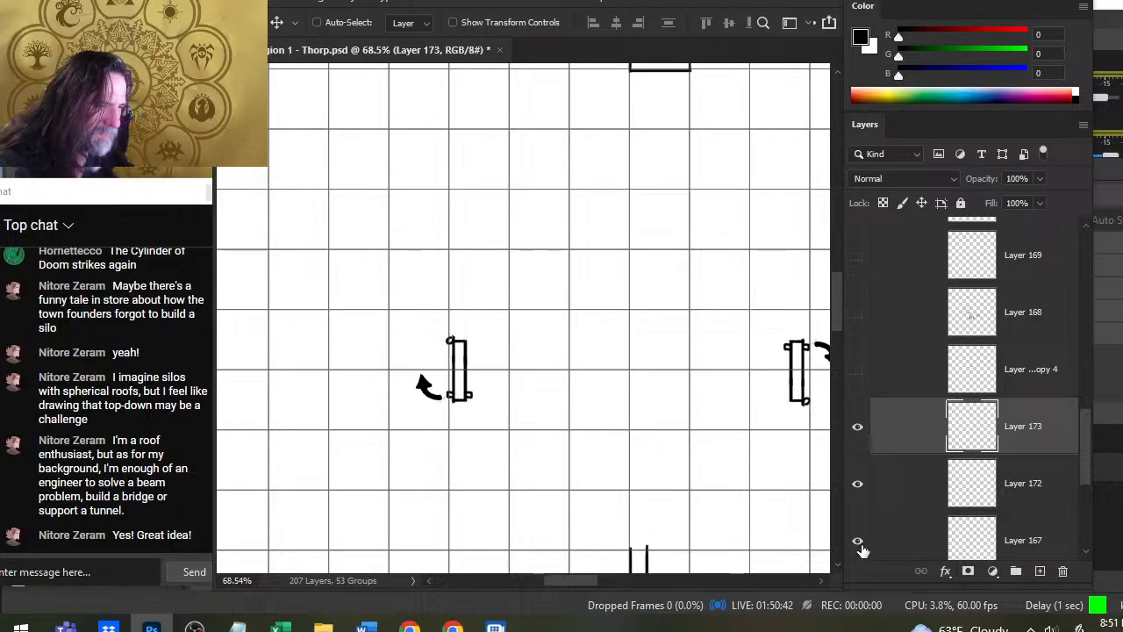
click(858, 541)
ctrl+click(698, 496)
key(e)
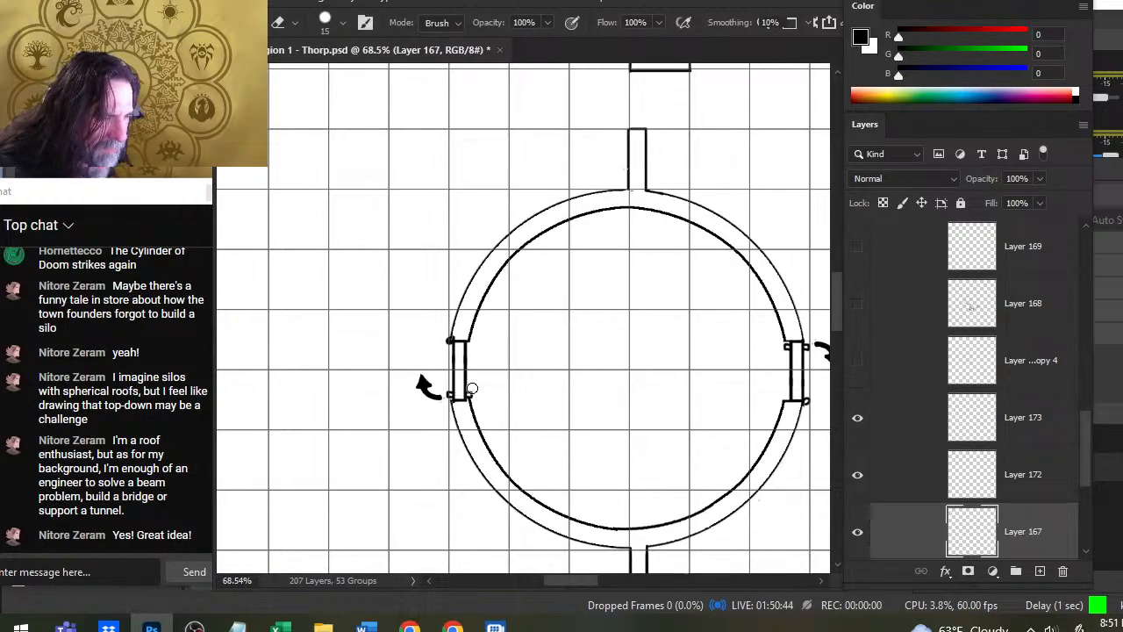
key(b)
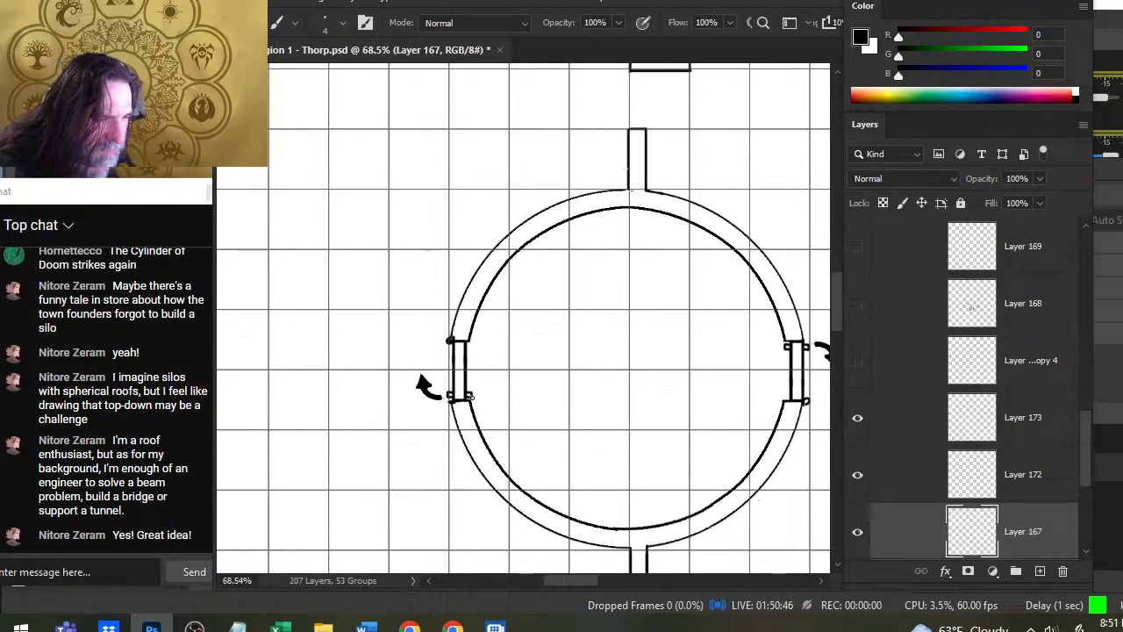
key(e)
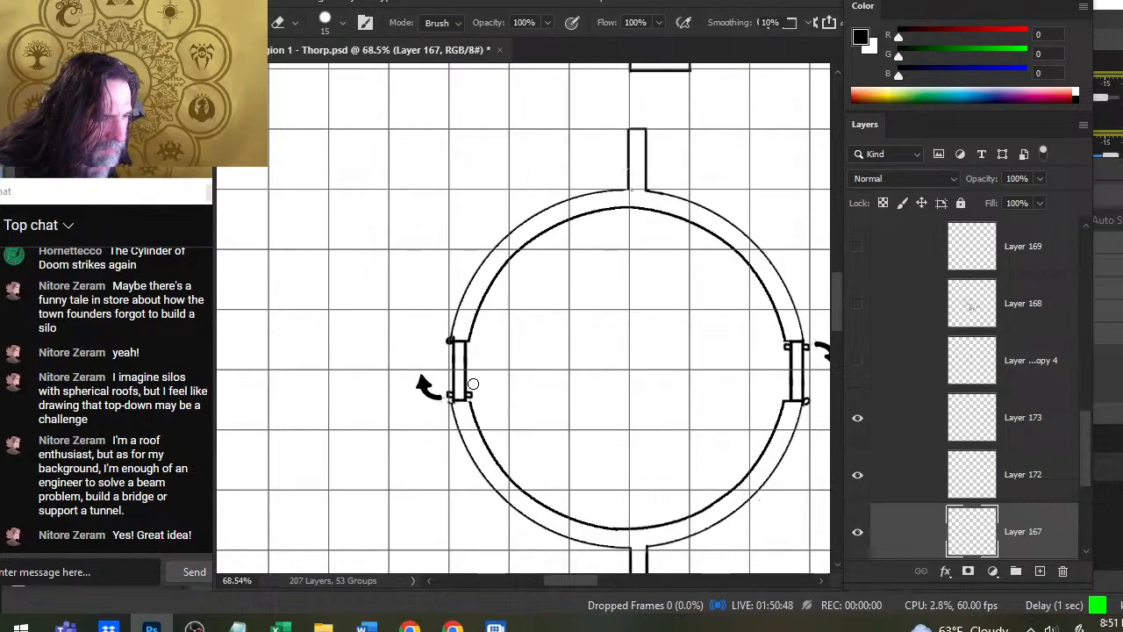
key(b)
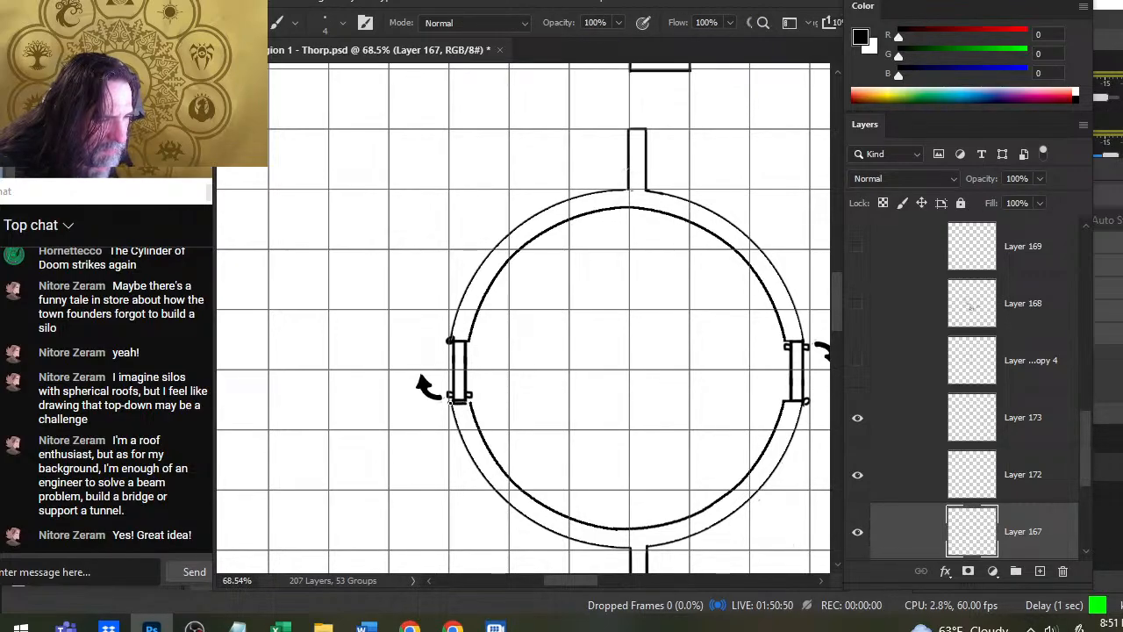
key(e)
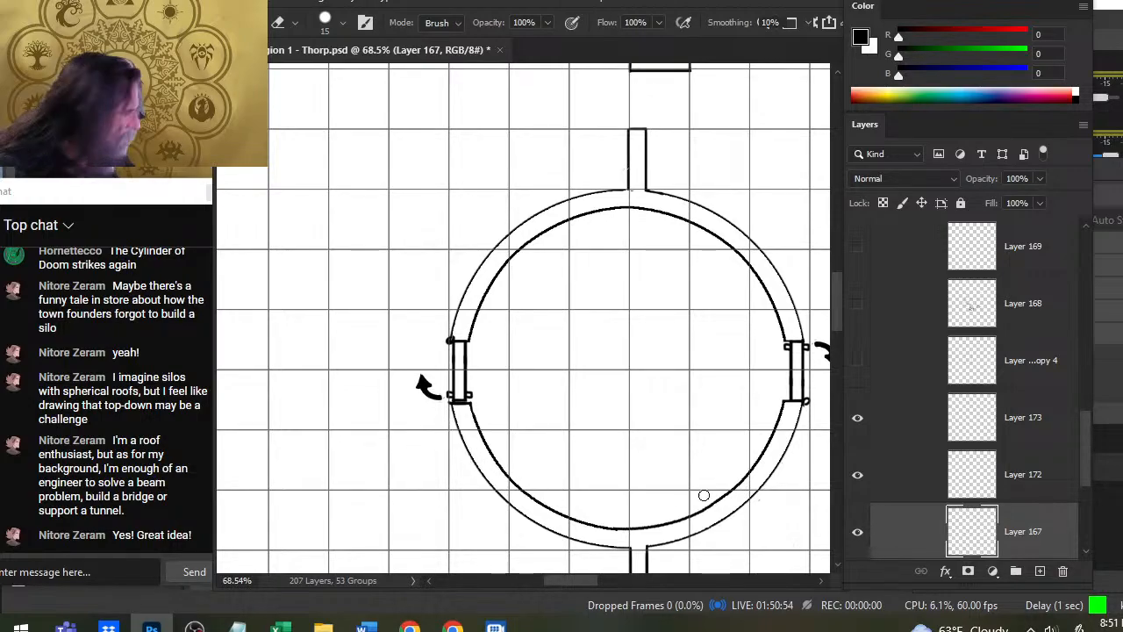
- Check what Layer 172, Layer 173 and the wall layer beneath Layer 167 contain by toggling their visibility
click(858, 477)
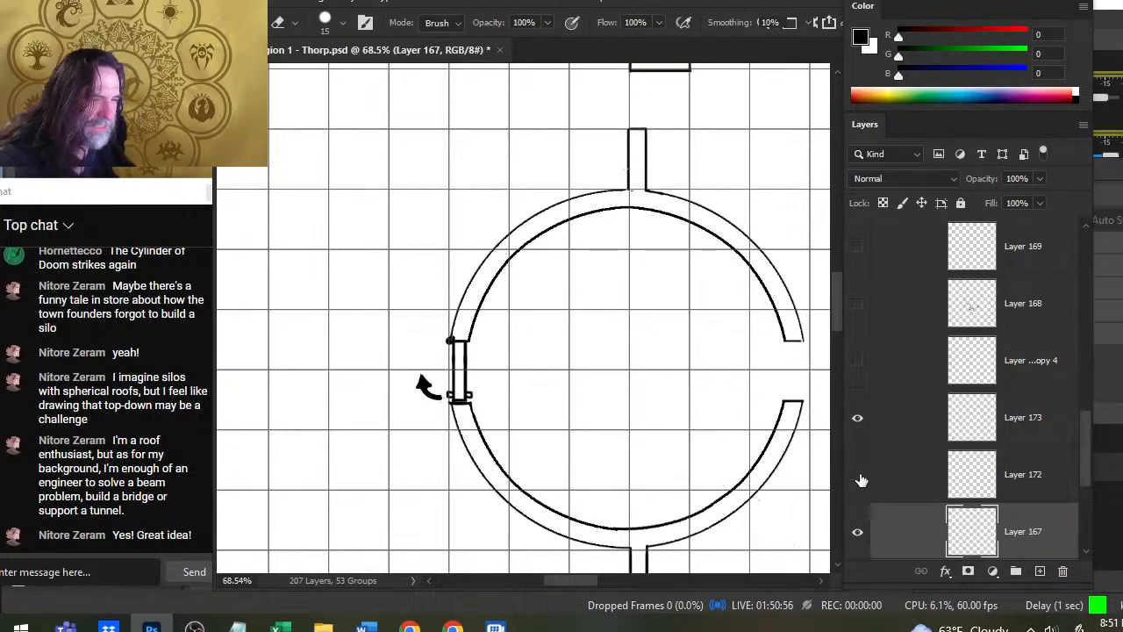
click(858, 477)
click(861, 424)
click(860, 422)
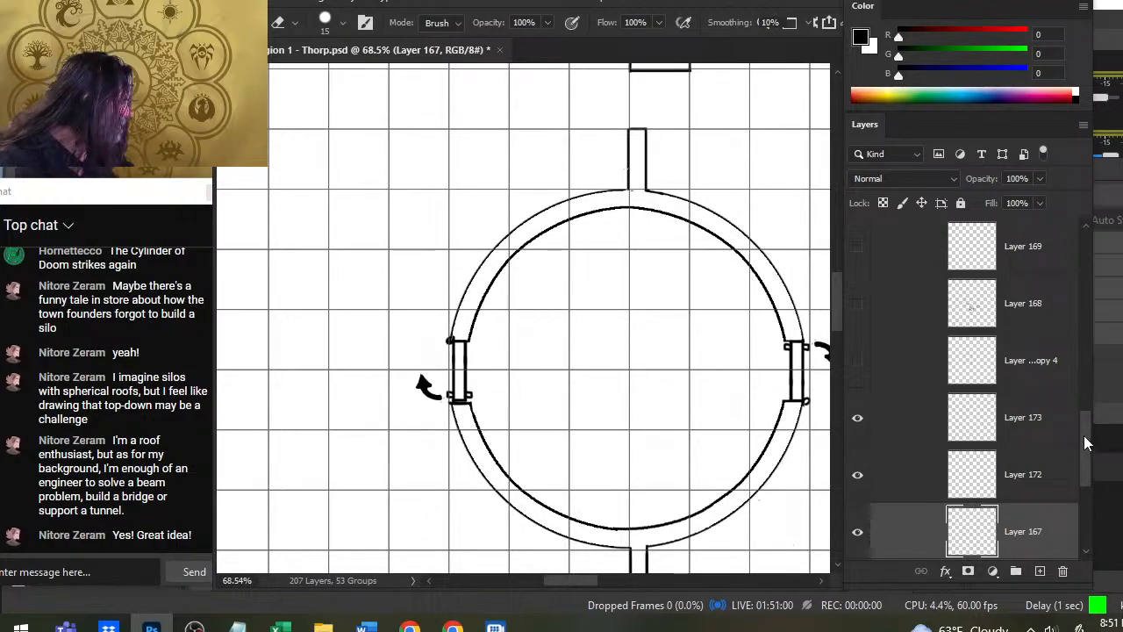
drag(1086, 443, 1081, 456)
click(859, 494)
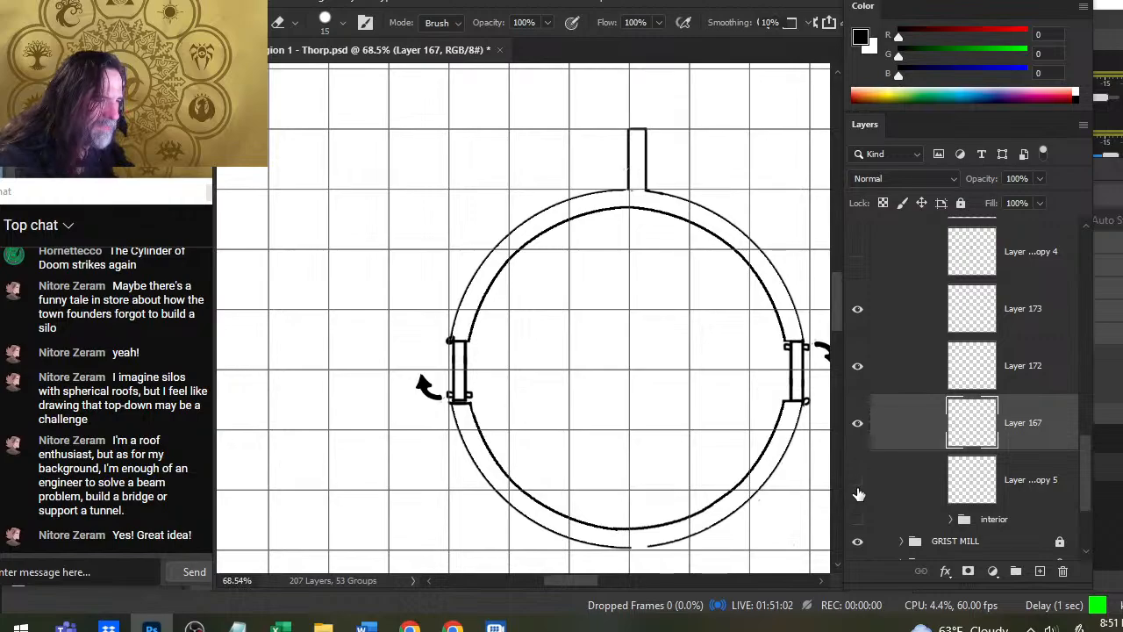
click(859, 495)
key(z)
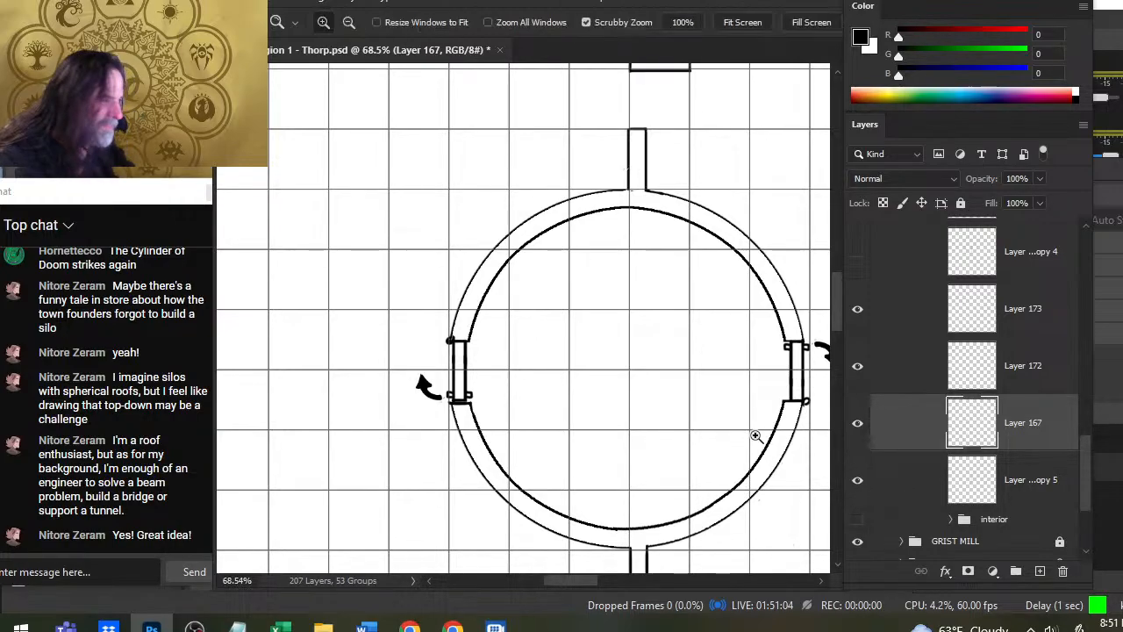
drag(757, 436, 681, 435)
drag(744, 394, 623, 364)
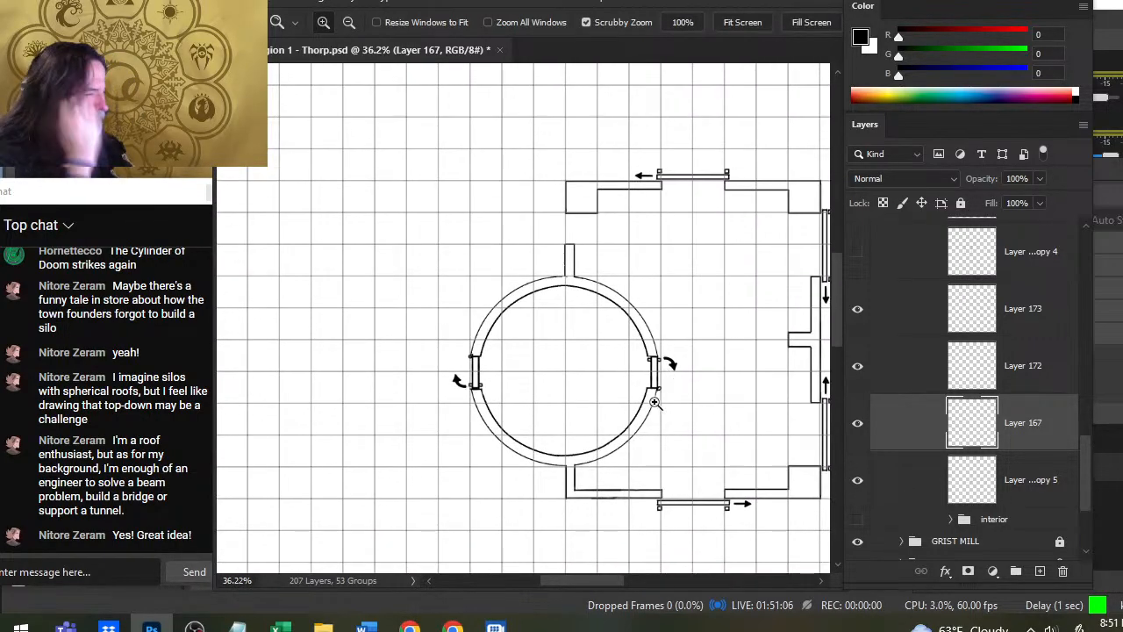
click(857, 366)
click(858, 370)
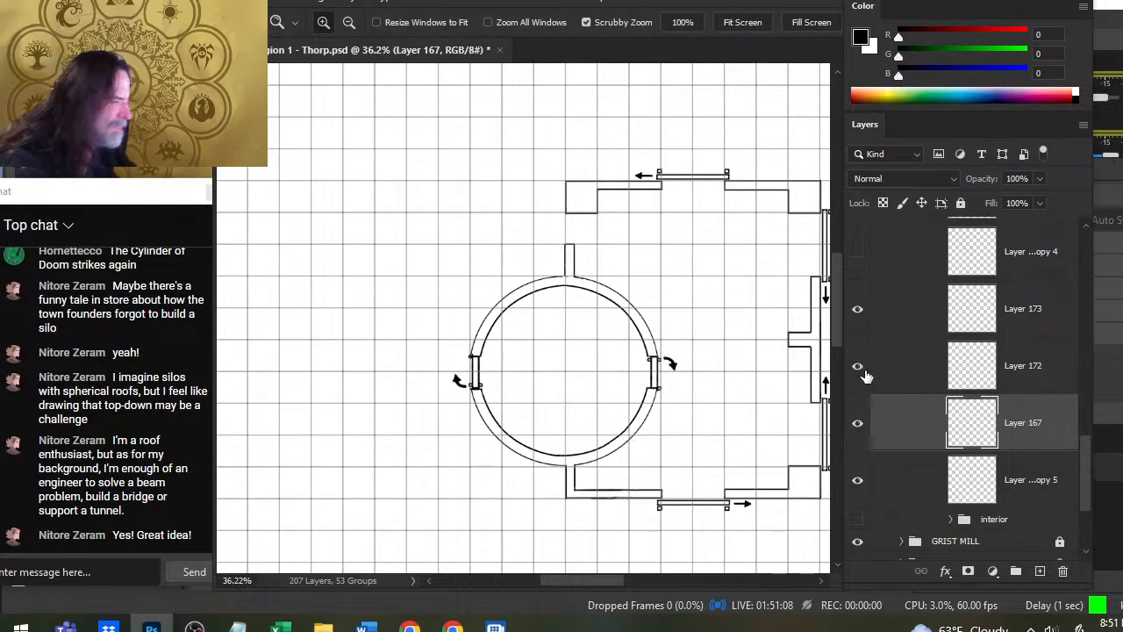
click(867, 325)
click(867, 325)
- Duplicate Layer 173 and fit the door copy into the opening between the building's upper-left corner and the wall stub above the tower
right_click(899, 299)
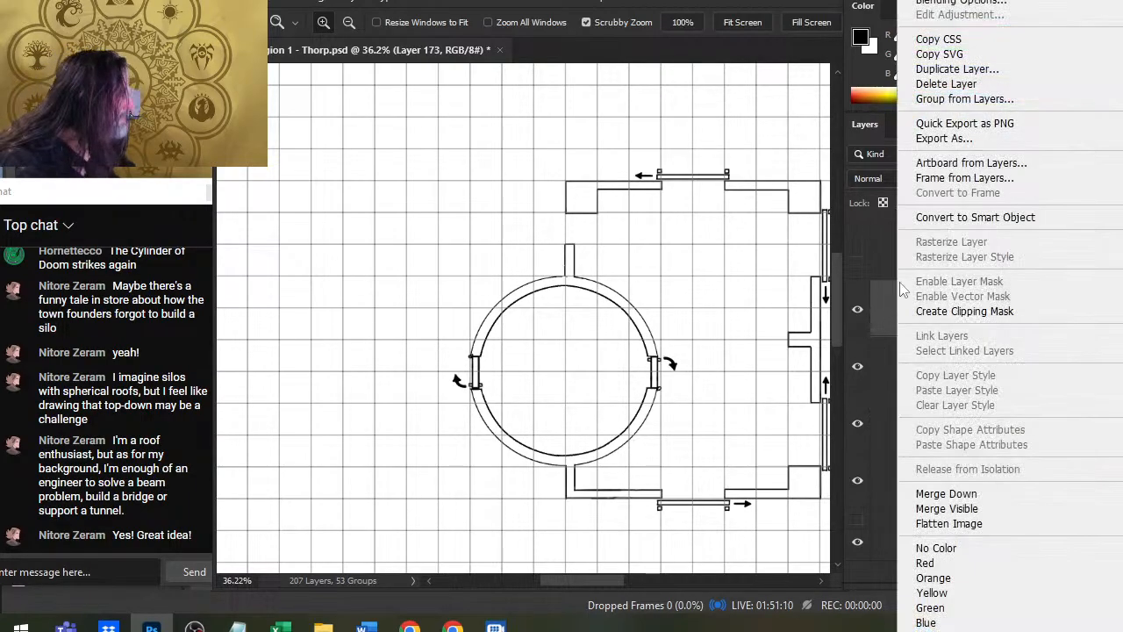
click(1008, 79)
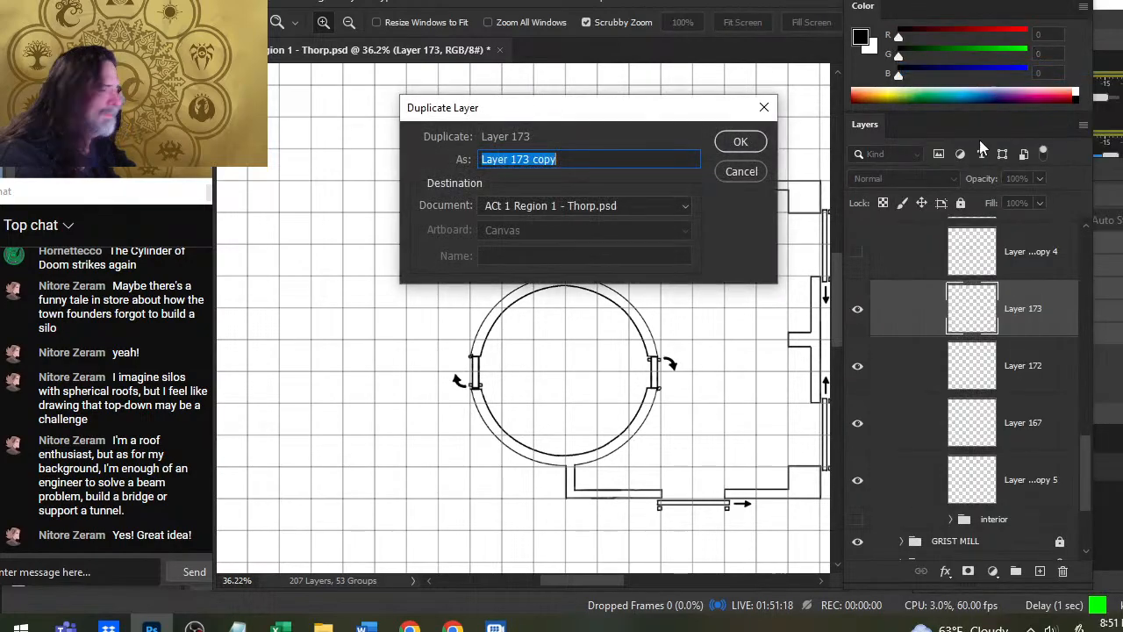
key(Return)
key(v)
drag(682, 434, 707, 290)
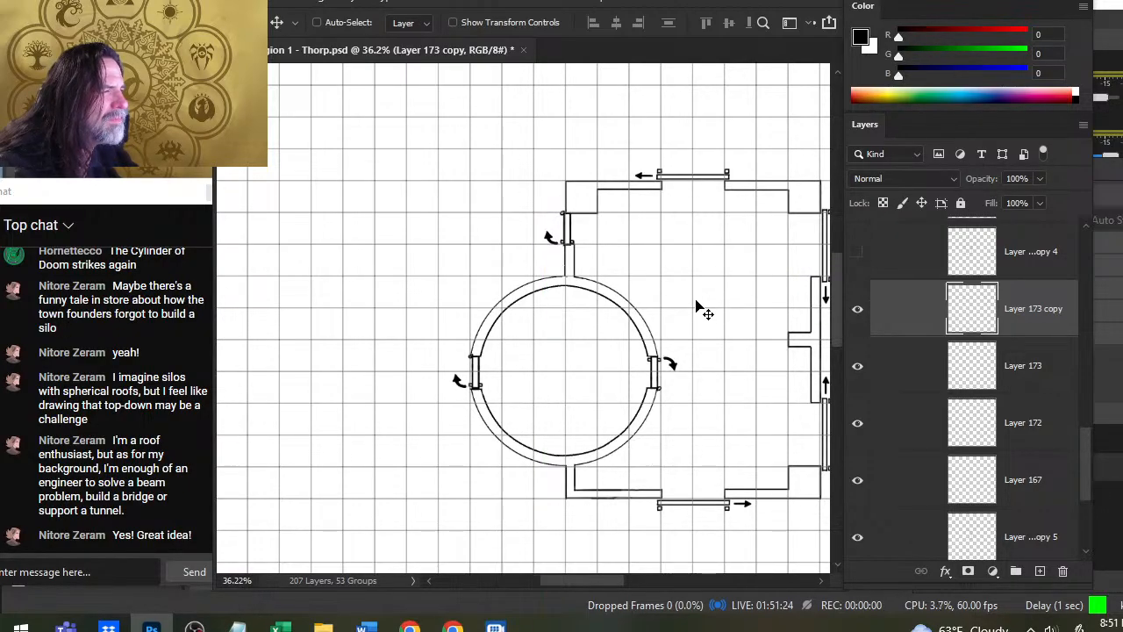
drag(531, 199, 654, 230)
drag(671, 316, 679, 328)
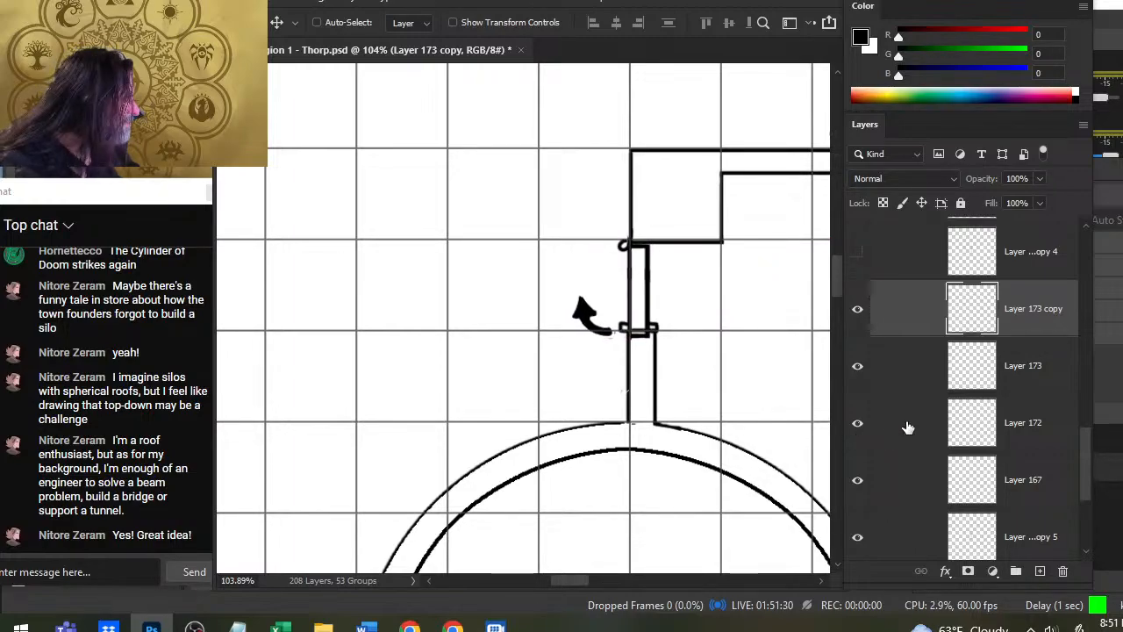
- On Layer 167, lasso the upper end of the wall stub above the tower and nudge it down to the new door's lower end
click(860, 540)
click(859, 537)
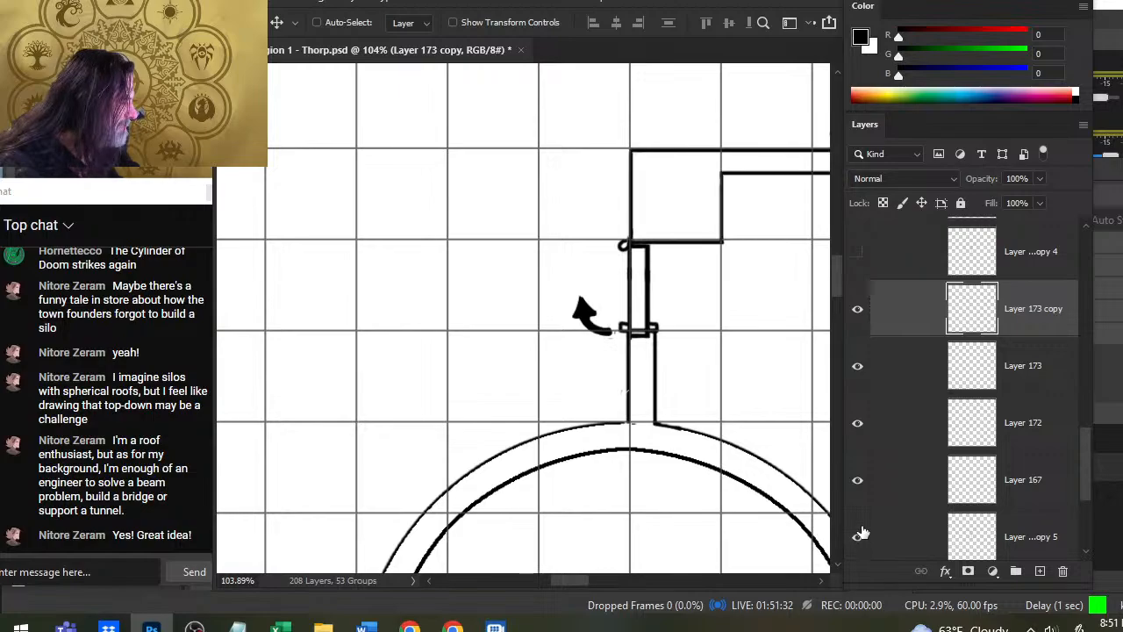
click(857, 480)
click(858, 480)
click(888, 485)
key(l)
mouse_move(699, 296)
mouse_down()
mouse_move(690, 348)
mouse_move(682, 290)
mouse_up()
key(v)
key(Down)
key(Down)
key(Down)
key(Down)
key(Down)
key(Down)
key(Down)
key(Down)
key(Down)
key(Down)
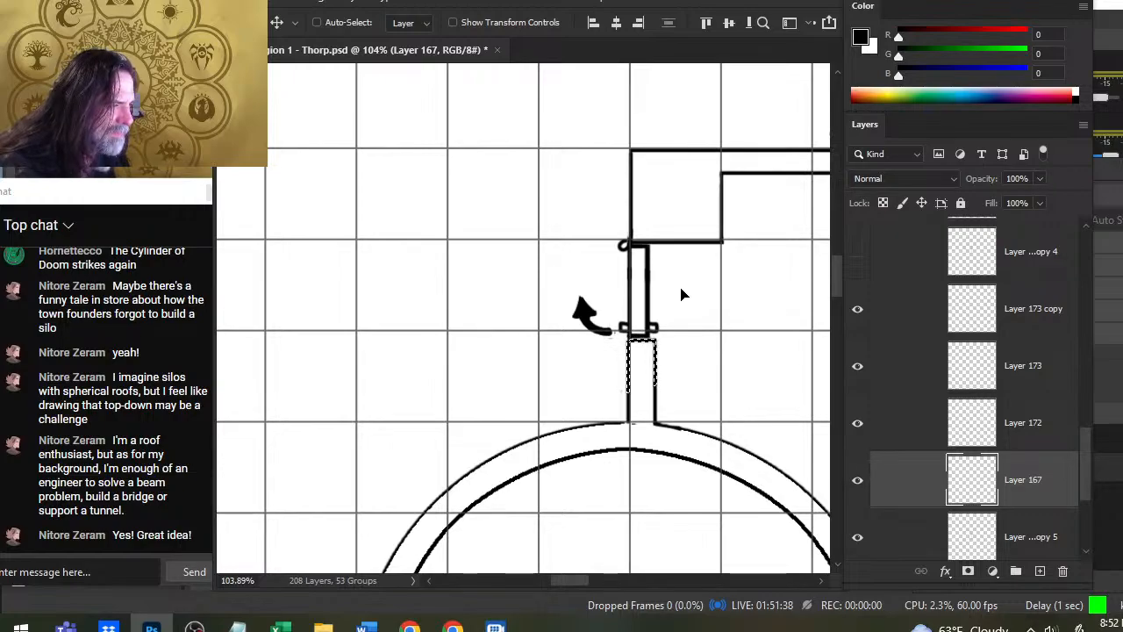
key(l)
click(727, 373)
- Move the hidden layers from Layer 170 down to Layer 89 copy 4 into the nested interior group inside STORAGE's interior
key(z)
drag(757, 363, 692, 362)
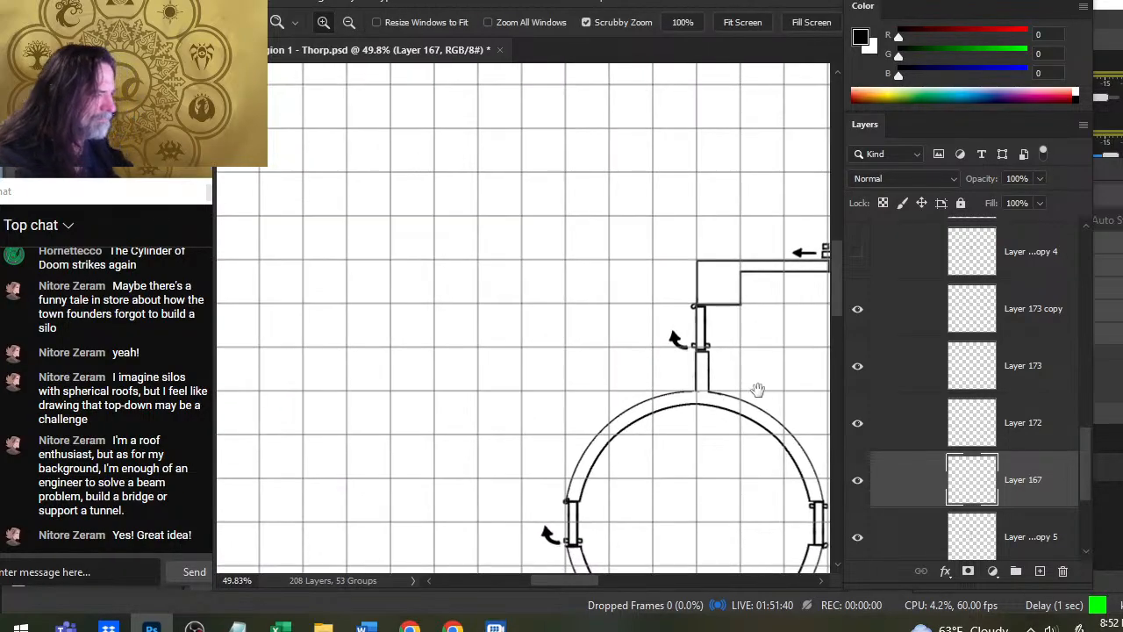
drag(758, 390, 536, 326)
drag(612, 333, 530, 329)
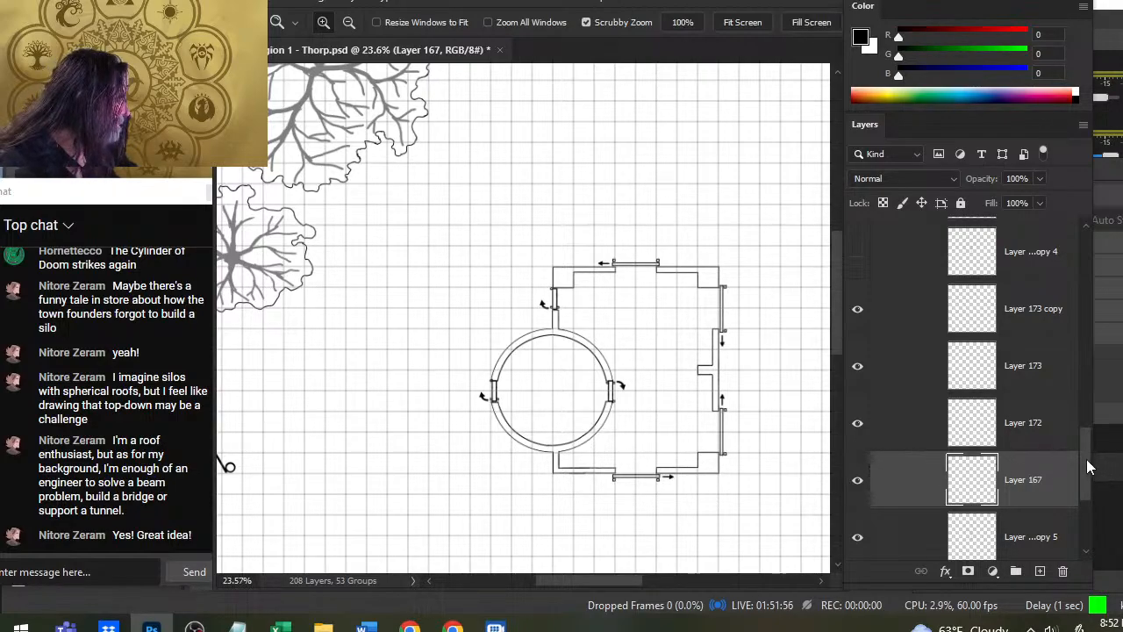
drag(1089, 467, 1074, 424)
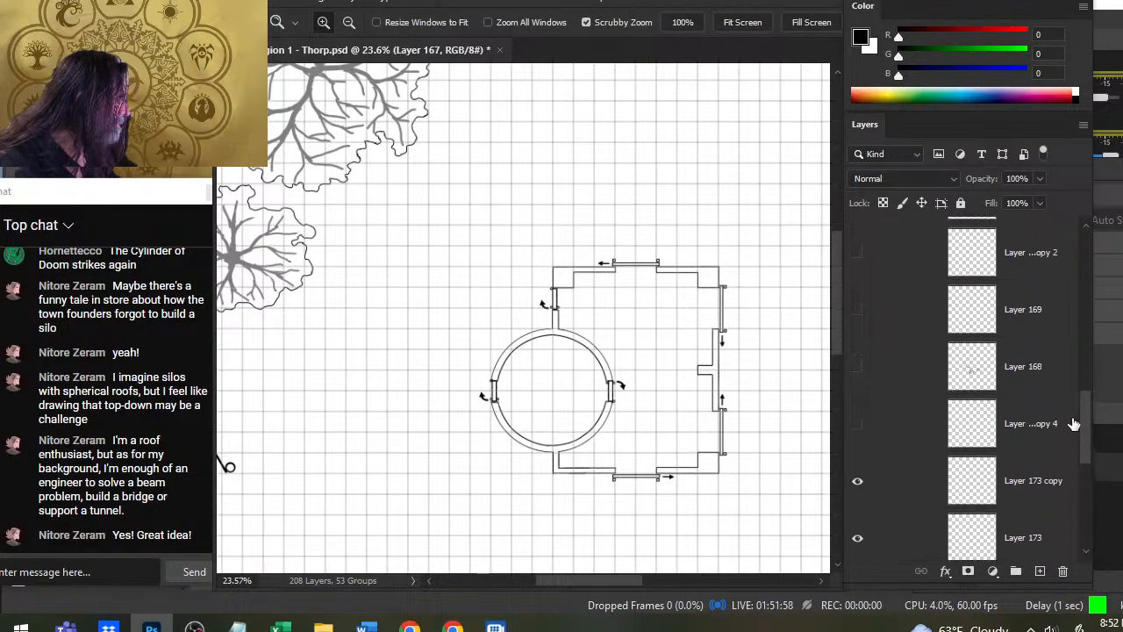
click(1074, 428)
scroll(1076, 403, up, 5)
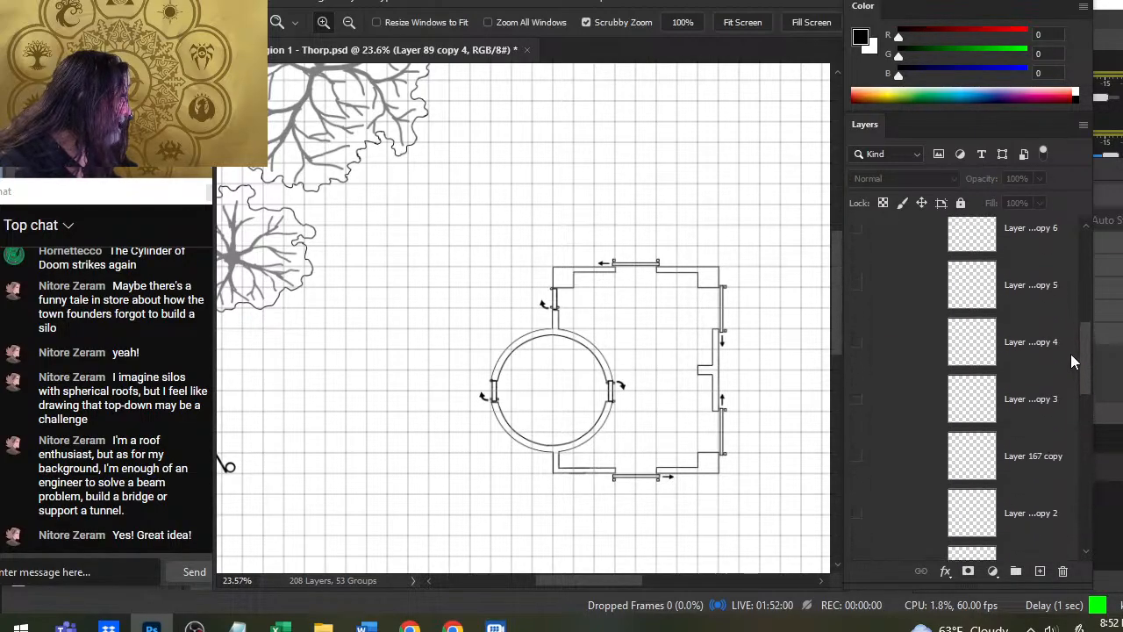
scroll(1063, 337, up, 5)
shift+click(910, 377)
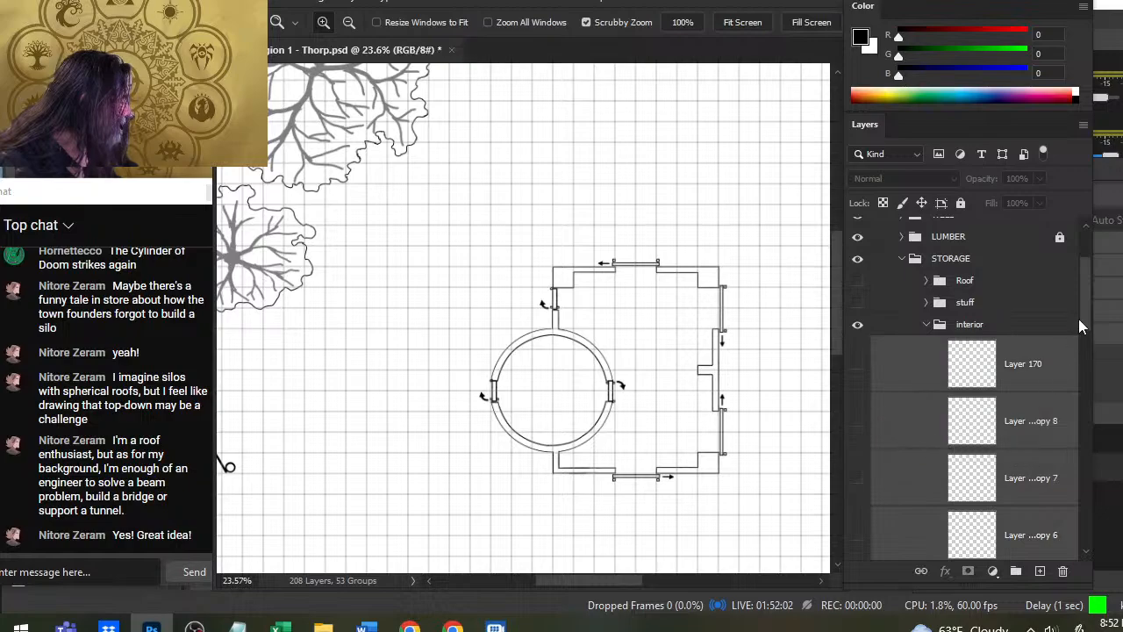
drag(1090, 324, 1093, 489)
drag(927, 252, 927, 543)
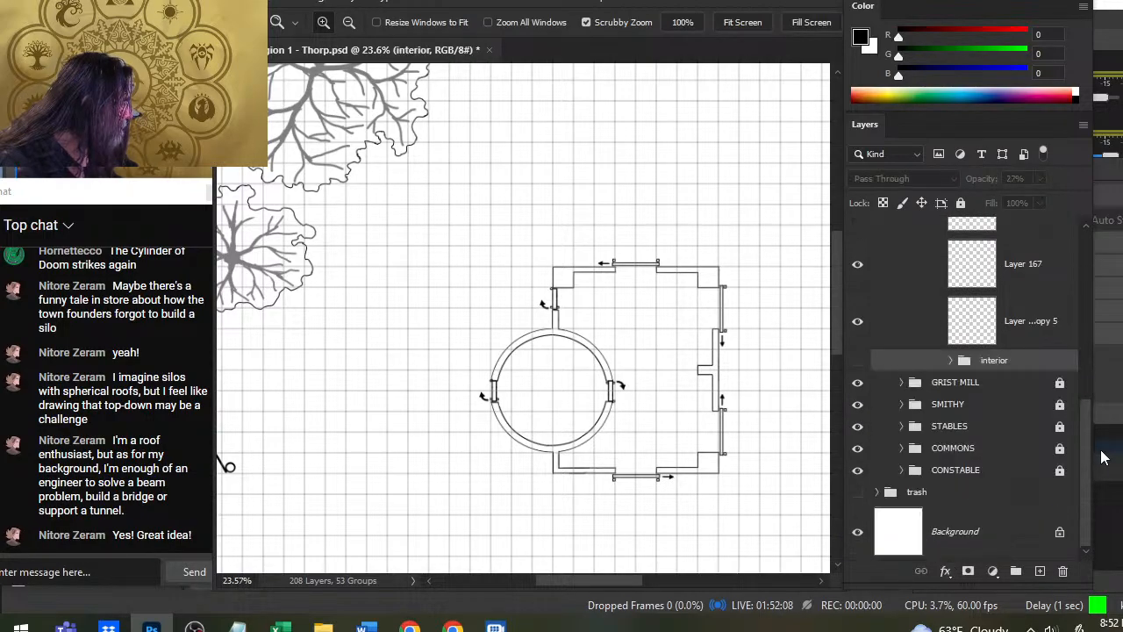
scroll(1085, 480, up, 5)
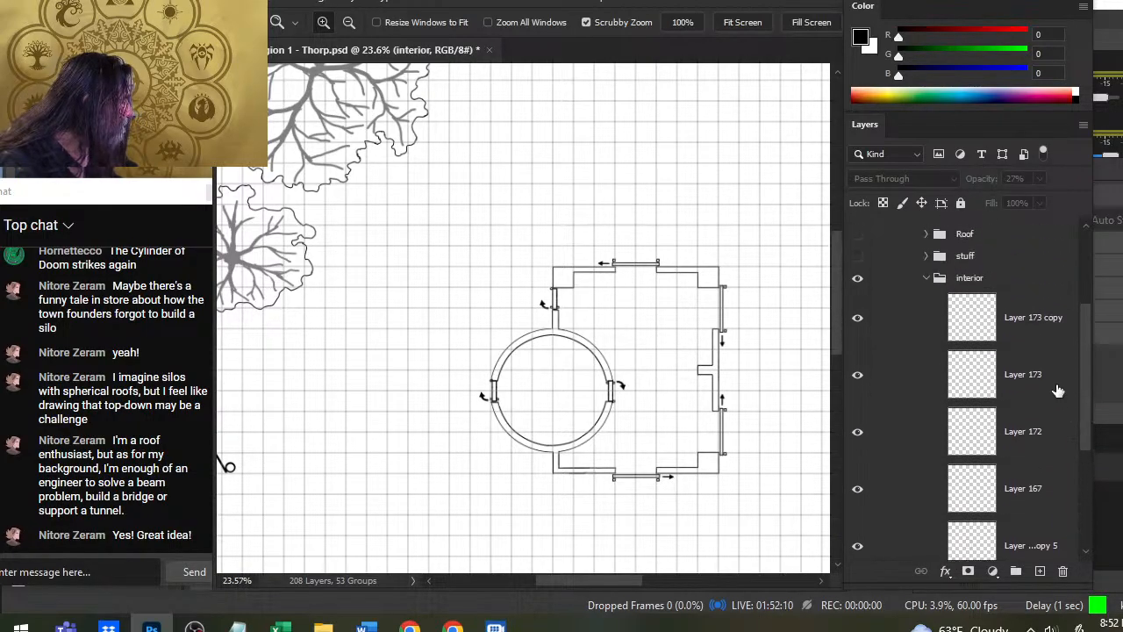
scroll(1051, 368, up, 2)
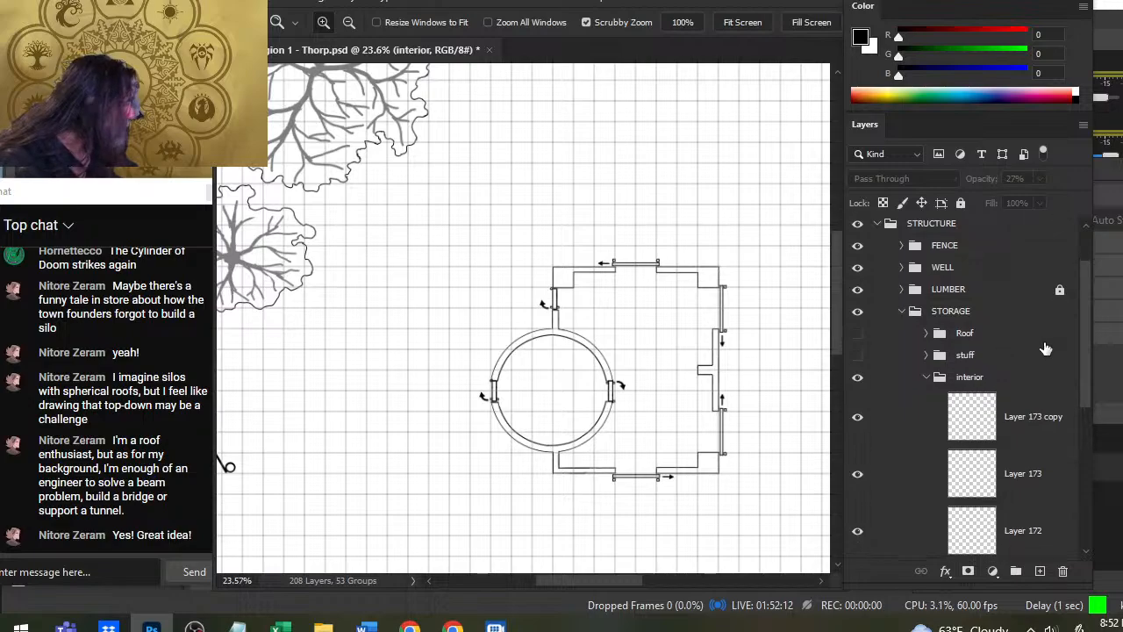
scroll(1049, 351, down, 2)
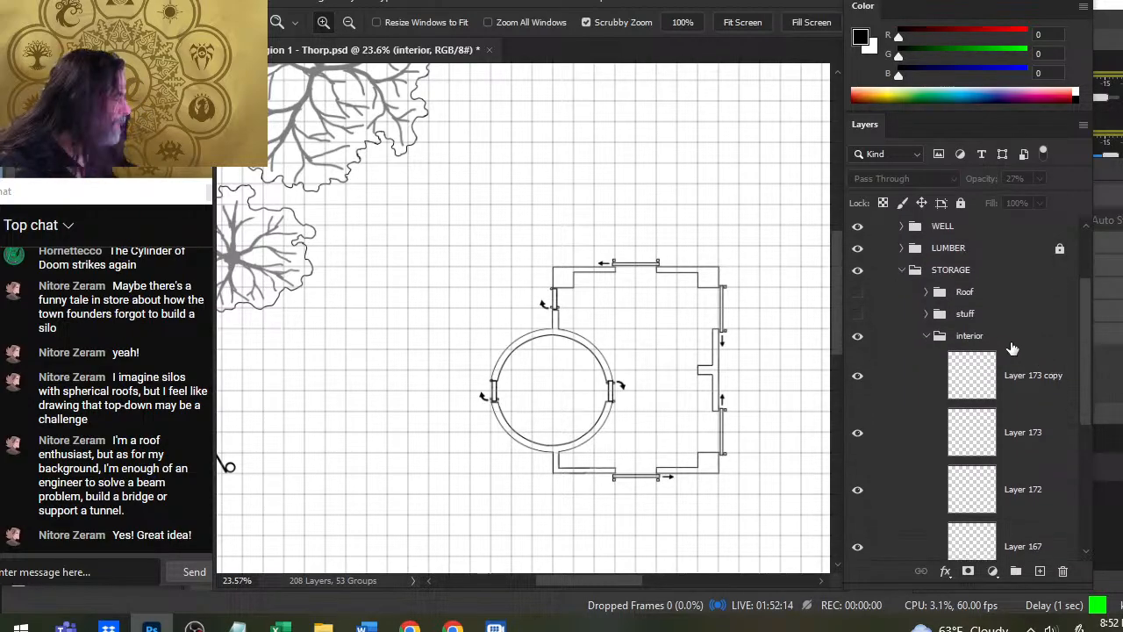
- Collapse the interior group and make STORAGE's stuff group visible
click(933, 336)
click(859, 339)
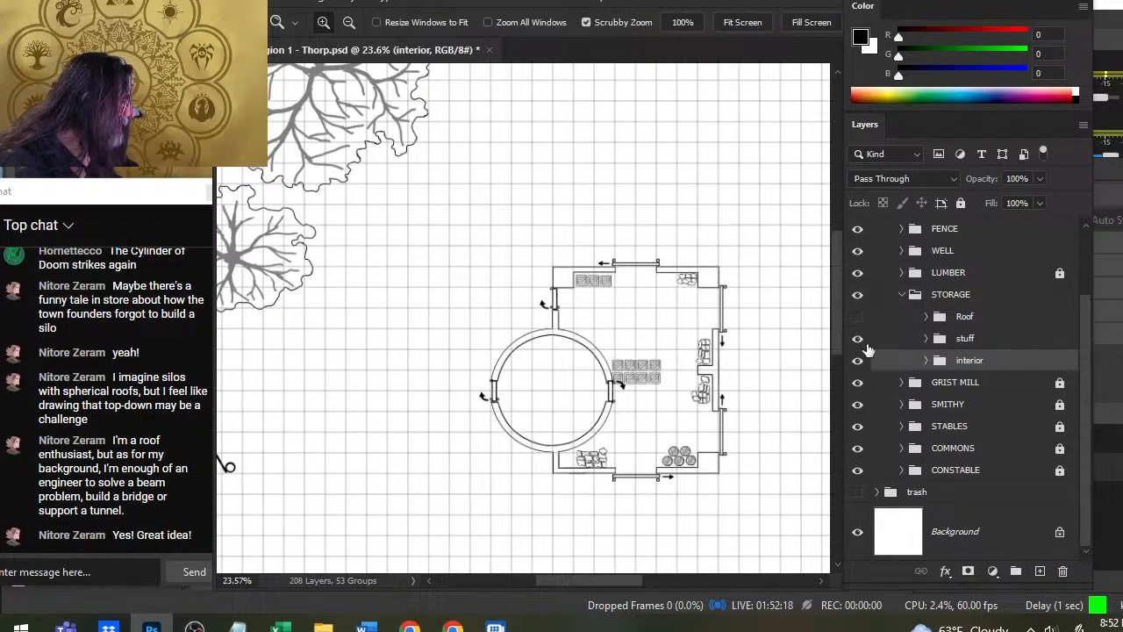
click(886, 340)
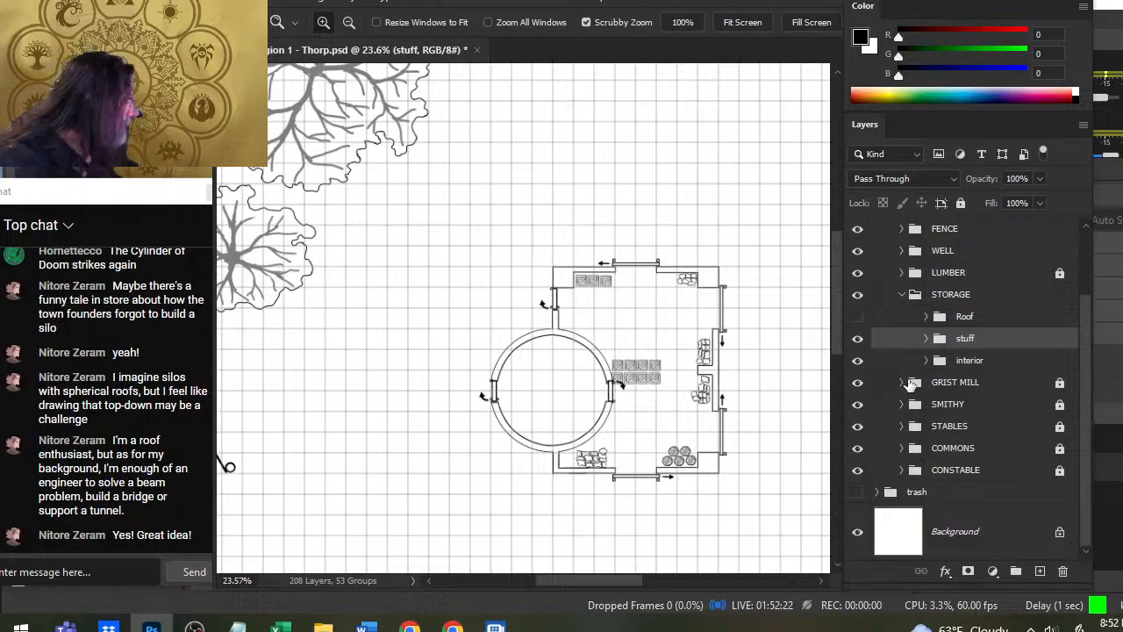
- Expand the stuff group, check what Group 5 and Layer 164 contain by toggling their visibility, and select Layer 164
click(926, 339)
click(858, 362)
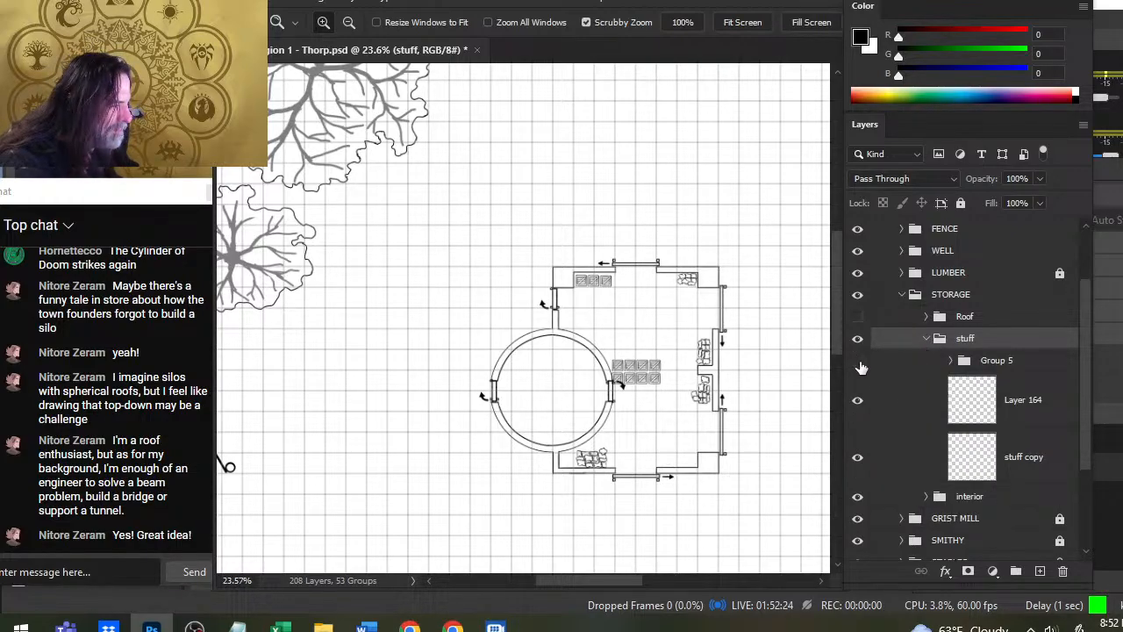
click(860, 363)
click(858, 401)
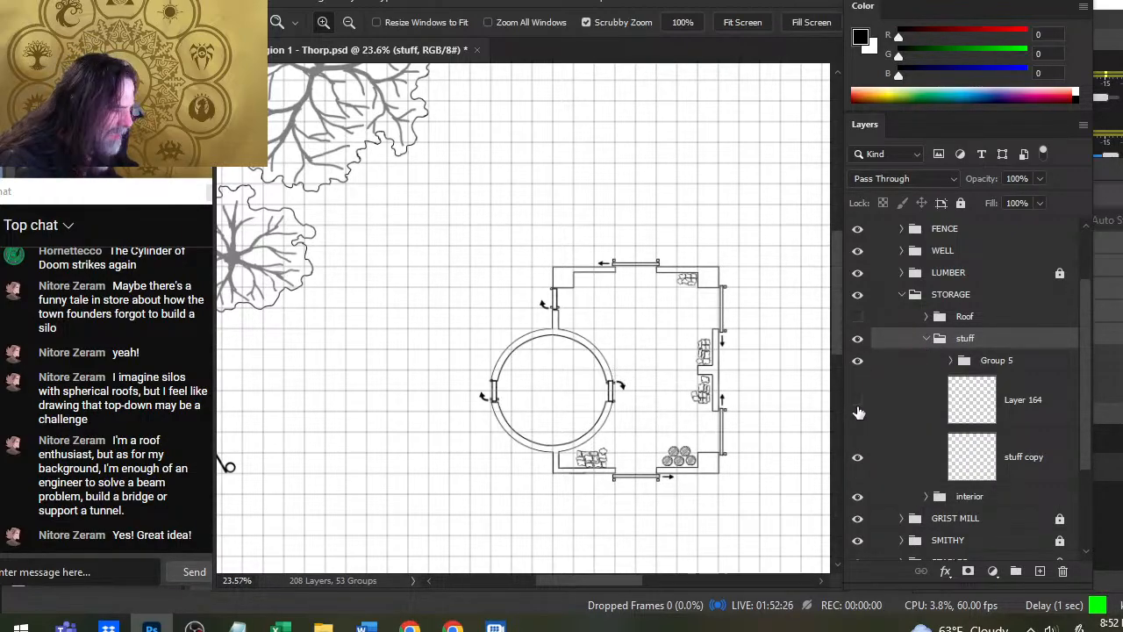
click(858, 401)
click(890, 409)
- Try to move and free-transform all the crates on Layer 164 together, and undo the move
key(v)
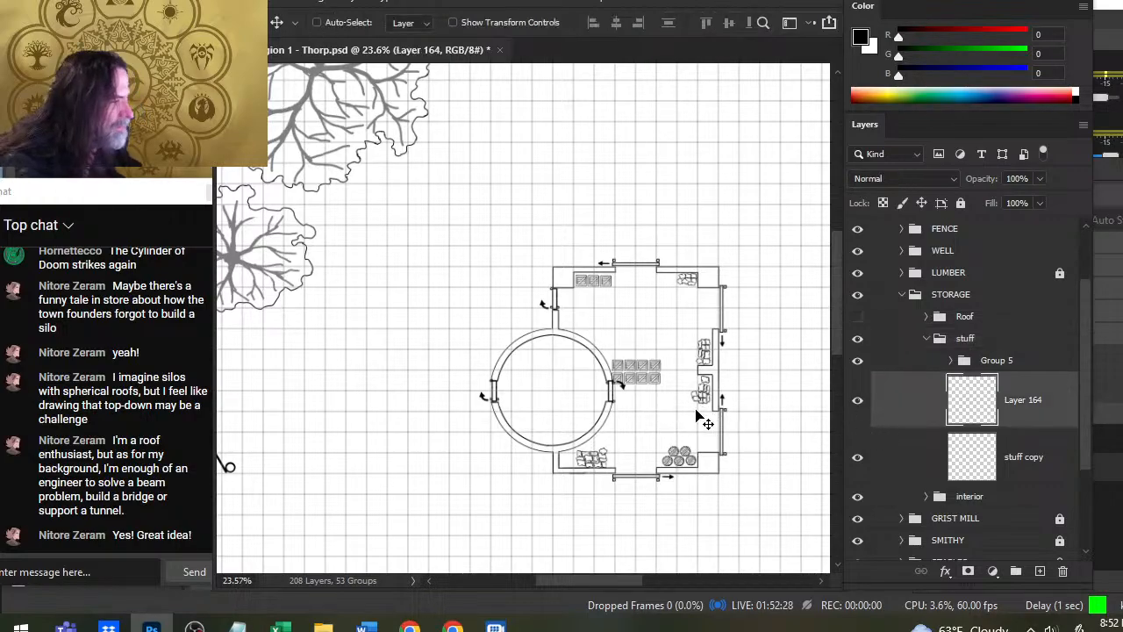
drag(676, 433, 700, 408)
key(l)
right_click(650, 360)
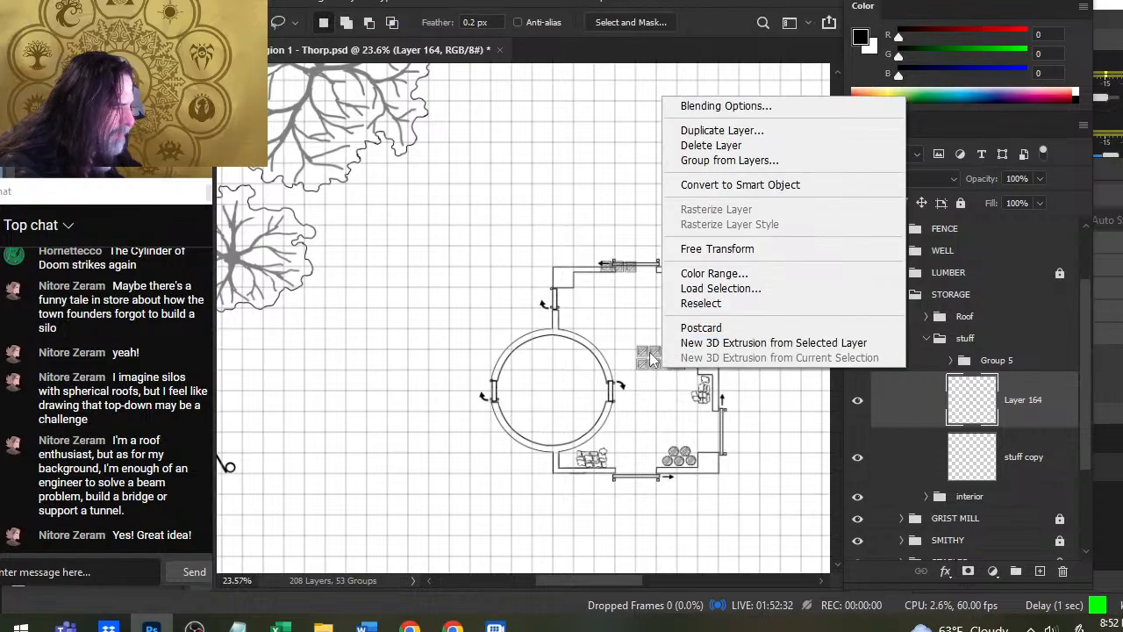
click(779, 250)
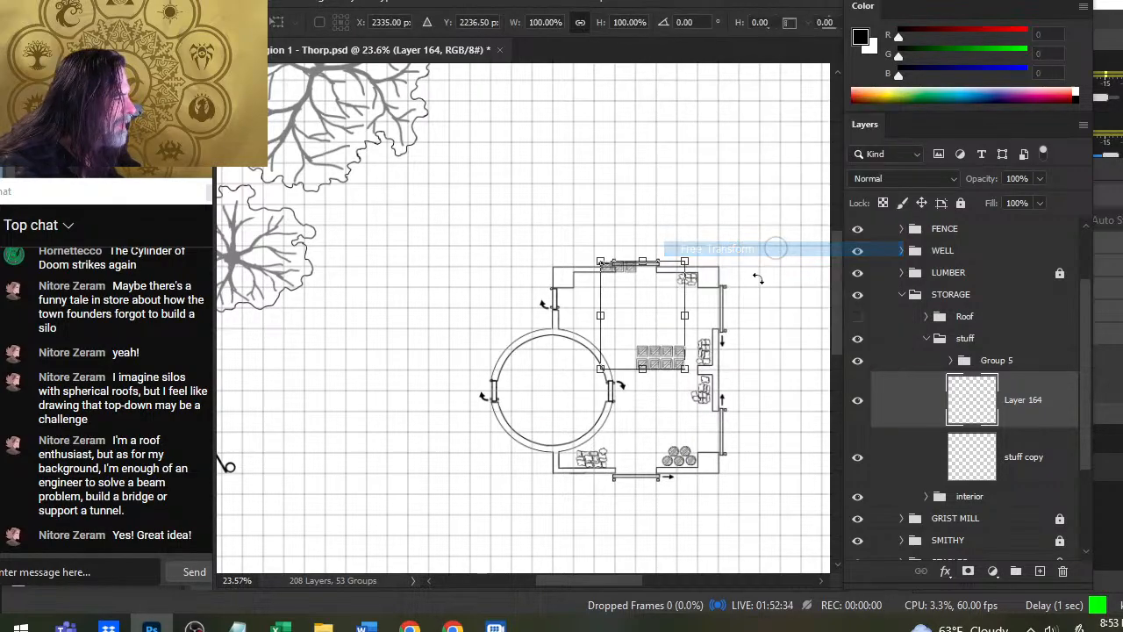
drag(719, 212, 698, 201)
key(Return)
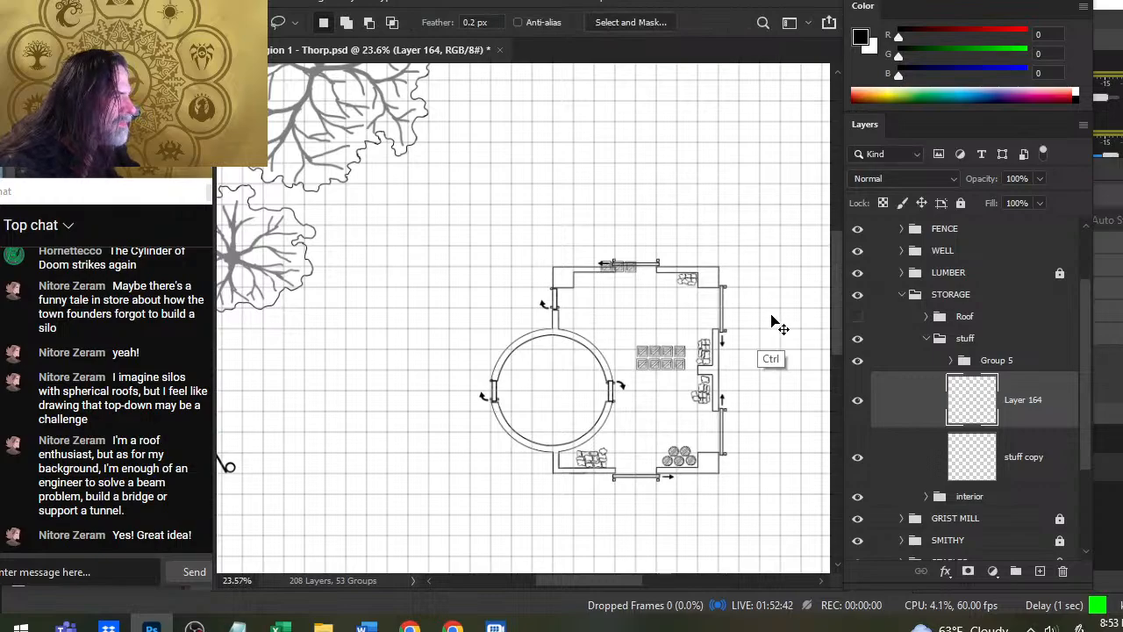
key(ctrl+z)
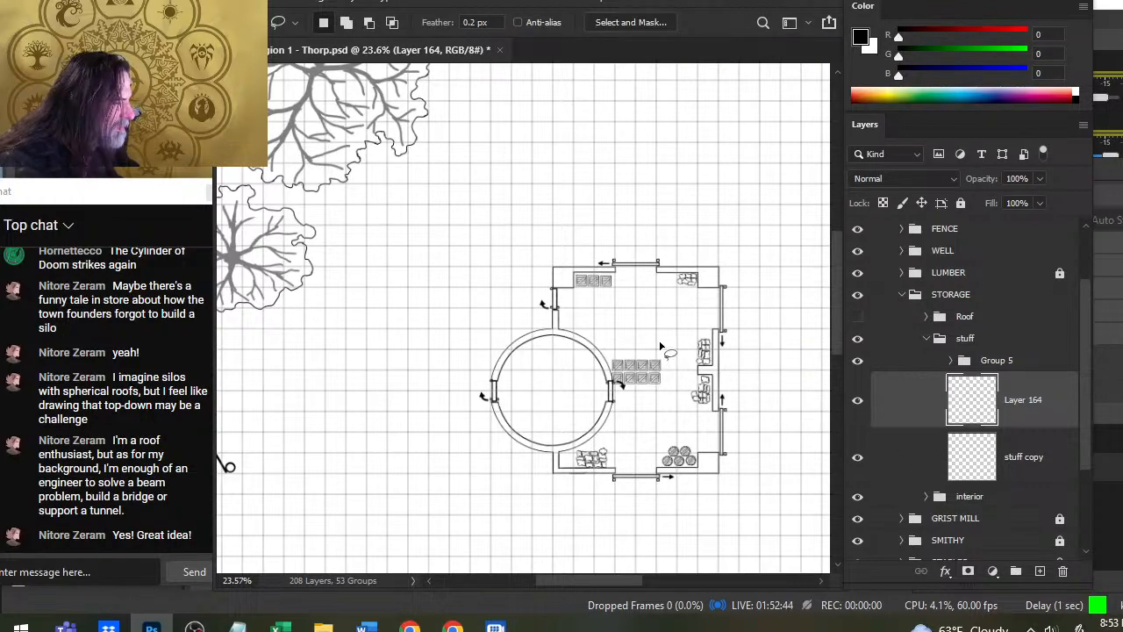
- Lasso the block of eight crates beside the tower door, turn it upright and place it alongside the sack piles at the right wall
drag(660, 342, 662, 344)
key(v)
mouse_move(655, 398)
mouse_down()
mouse_move(692, 353)
mouse_move(674, 361)
mouse_move(676, 374)
mouse_up()
key(l)
right_click(681, 356)
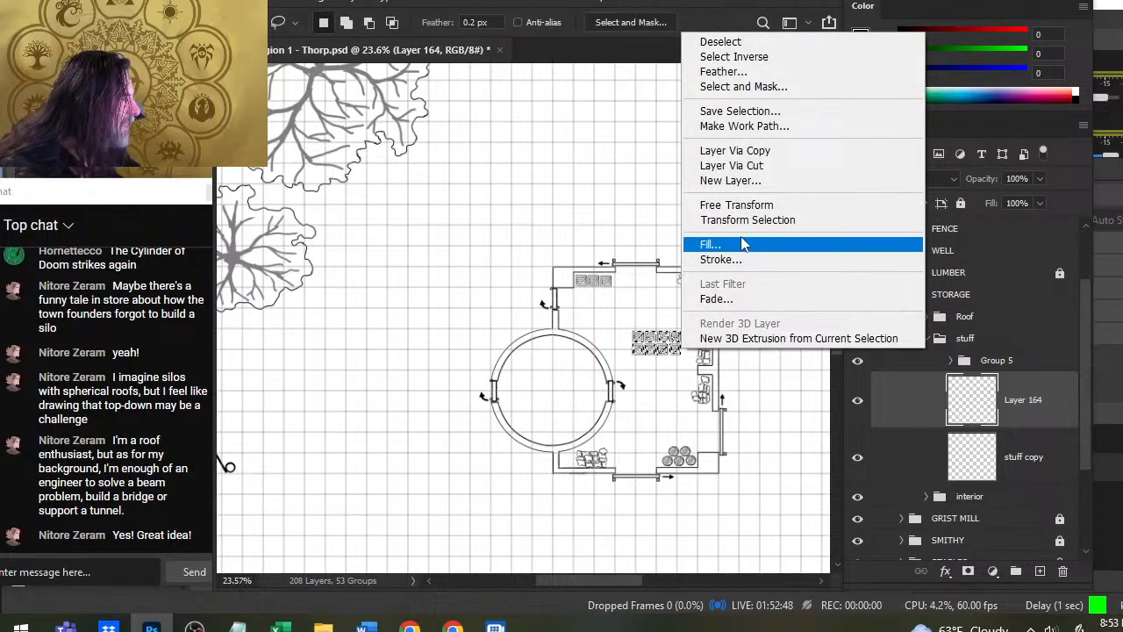
click(737, 205)
mouse_move(746, 274)
mouse_down()
mouse_move(680, 231)
mouse_move(600, 232)
mouse_up()
key(Return)
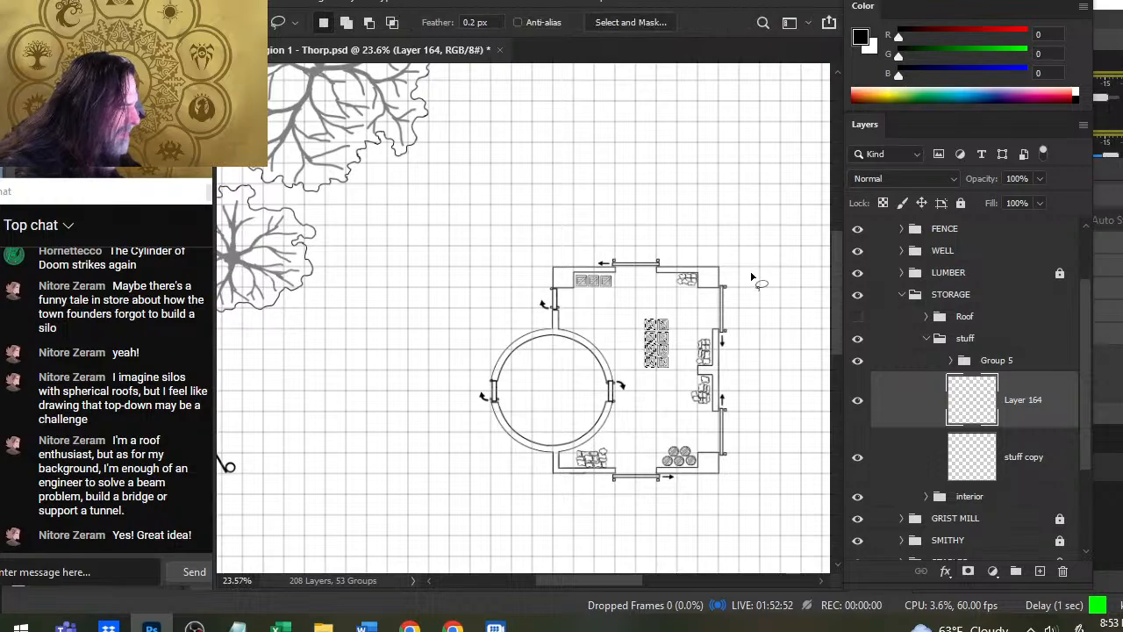
key(v)
mouse_move(755, 356)
mouse_down()
mouse_move(763, 381)
mouse_move(780, 377)
mouse_up()
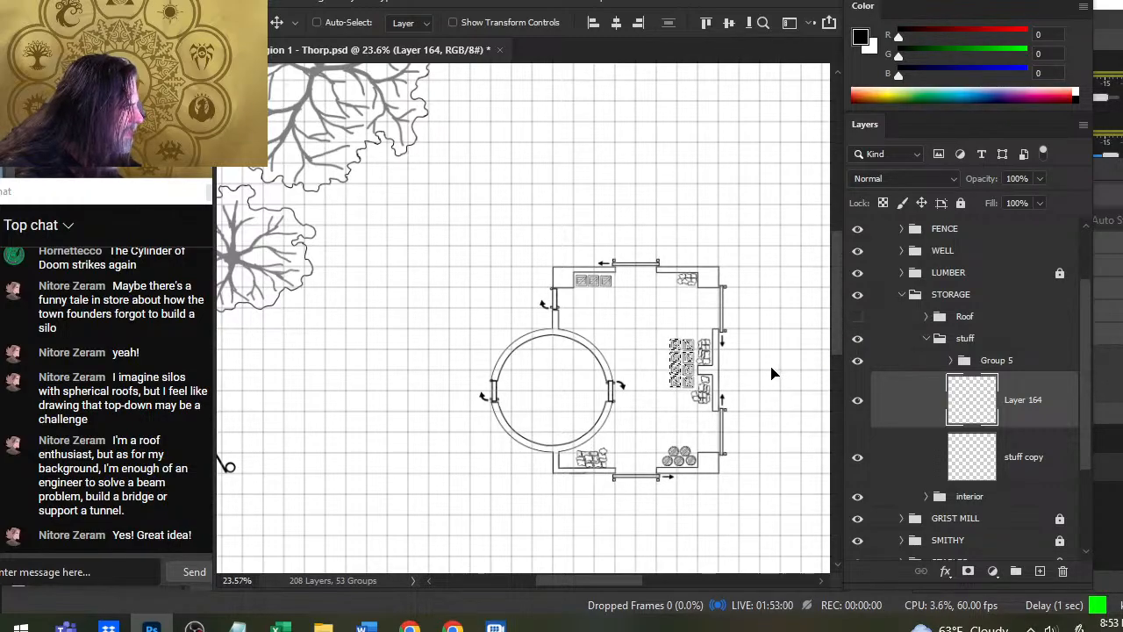
key(l)
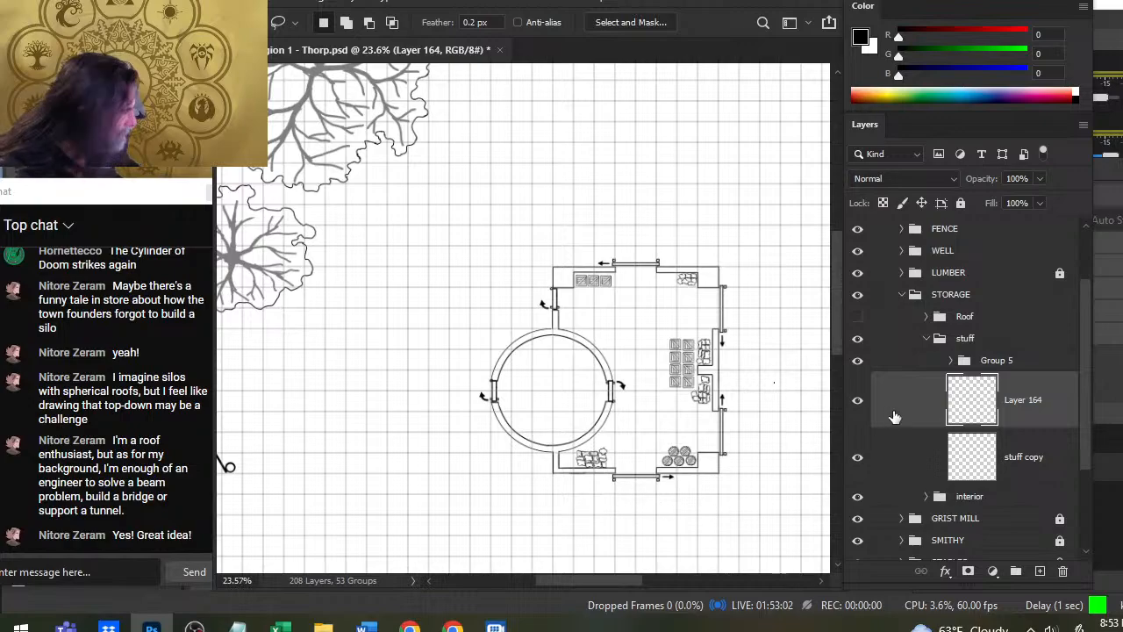
- On the stuff copy layer, lasso the sack pile below the tower and move it into the lower-left wall corner
click(871, 456)
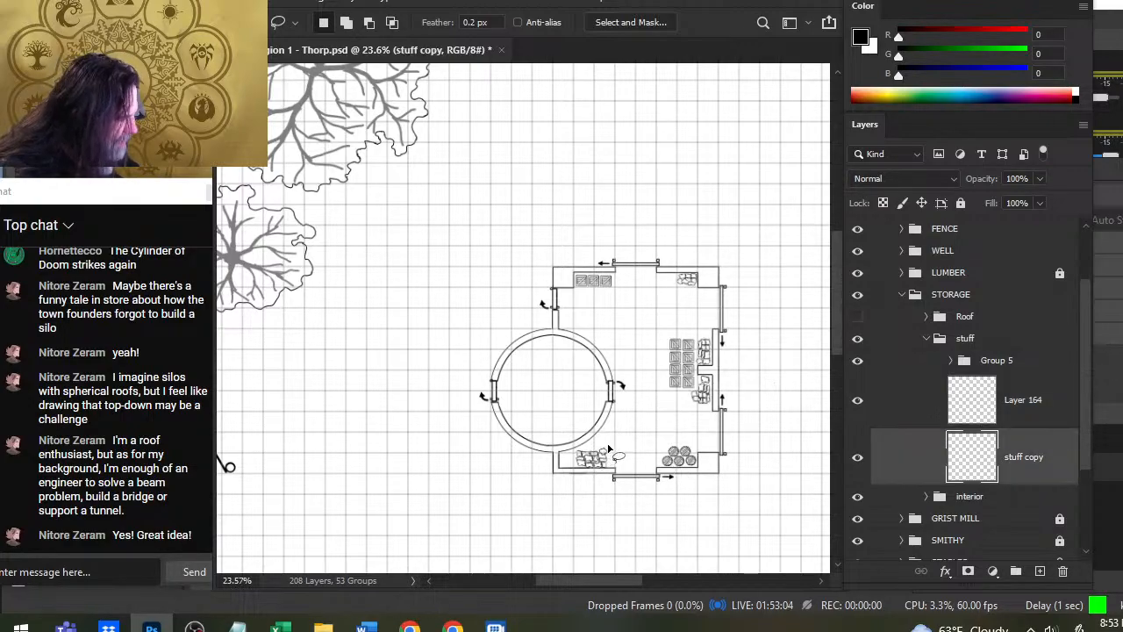
mouse_move(609, 434)
mouse_down()
mouse_move(620, 441)
mouse_move(601, 465)
mouse_up()
key(v)
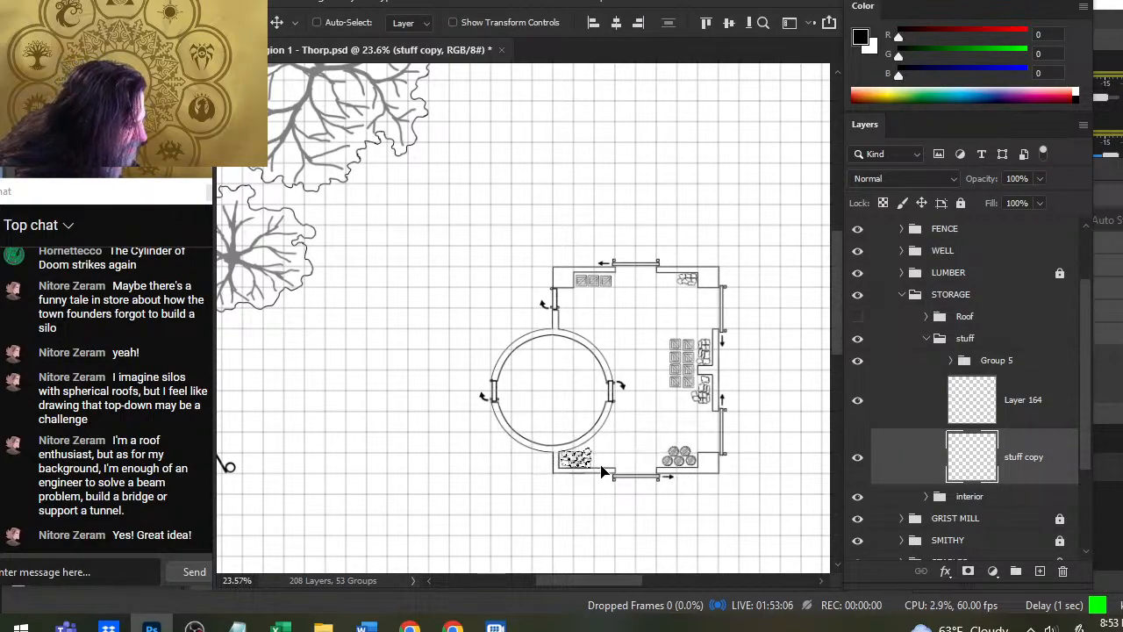
- Try to squash the corner sack pile vertically and nudge it, and undo both changes
key(l)
right_click(672, 354)
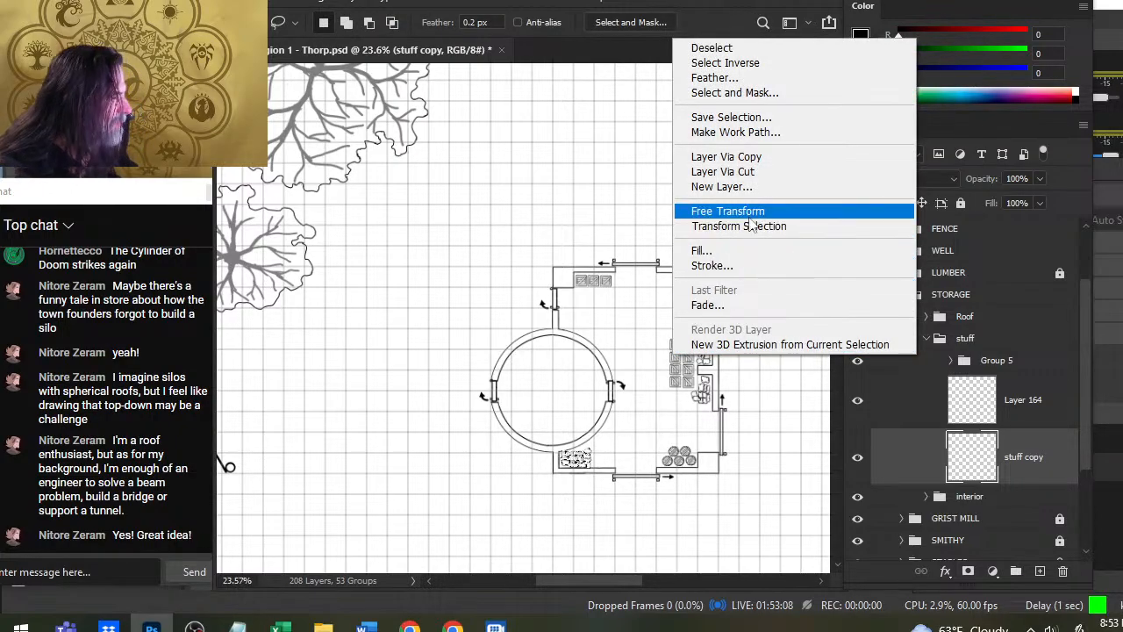
click(750, 211)
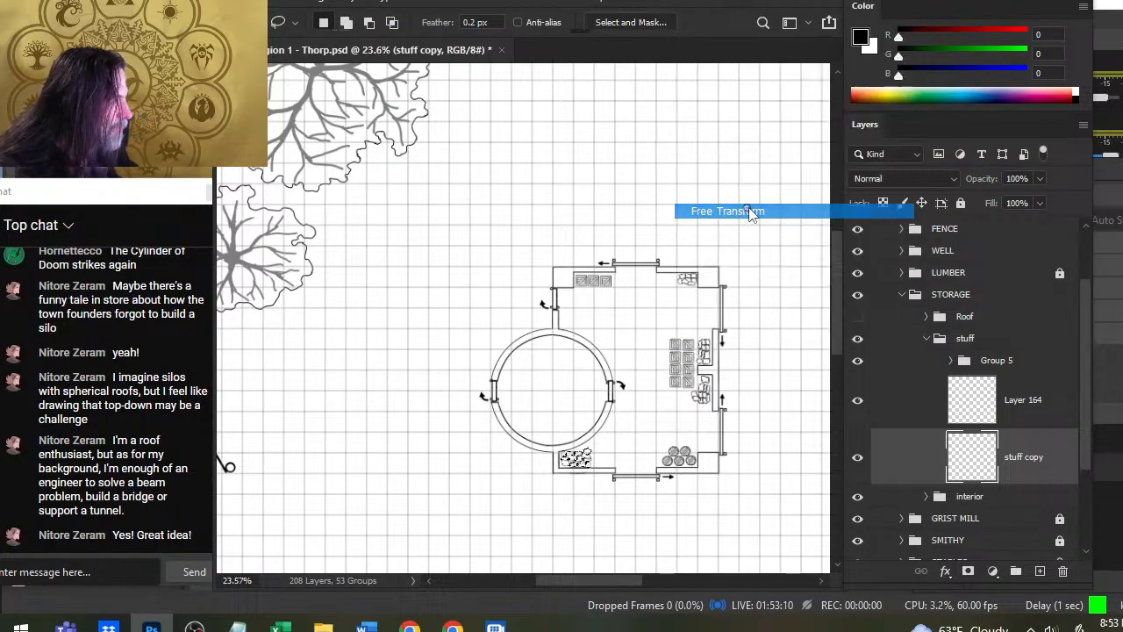
drag(576, 446, 576, 450)
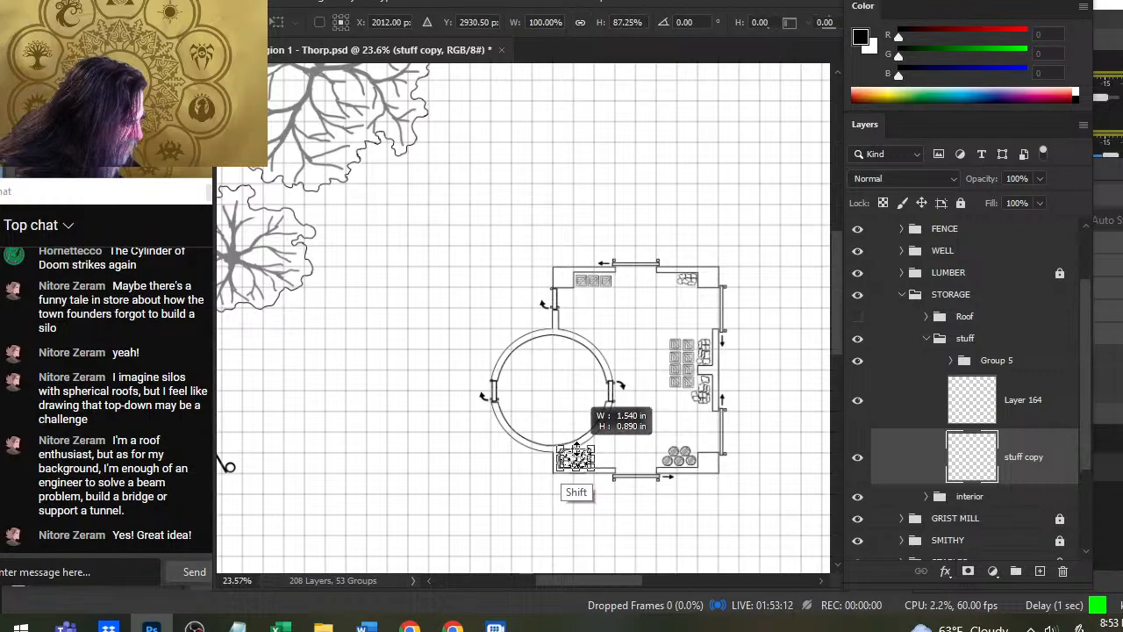
key(Return)
key(z)
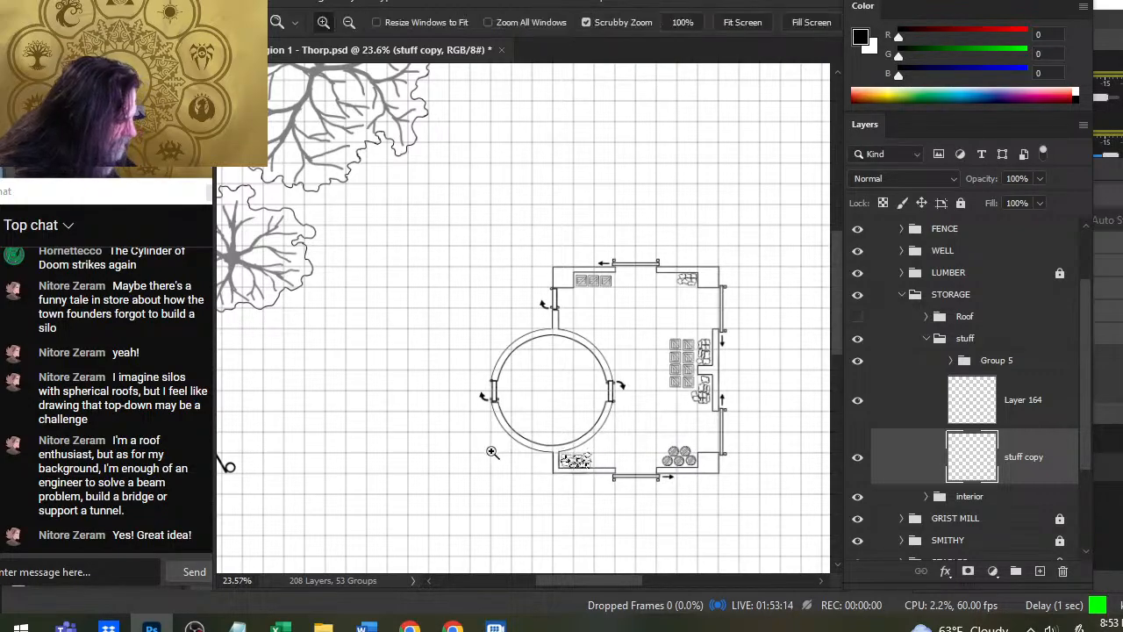
drag(580, 486, 694, 499)
key(v)
drag(739, 443, 737, 436)
key(ctrl+z)
key(ctrl+z)
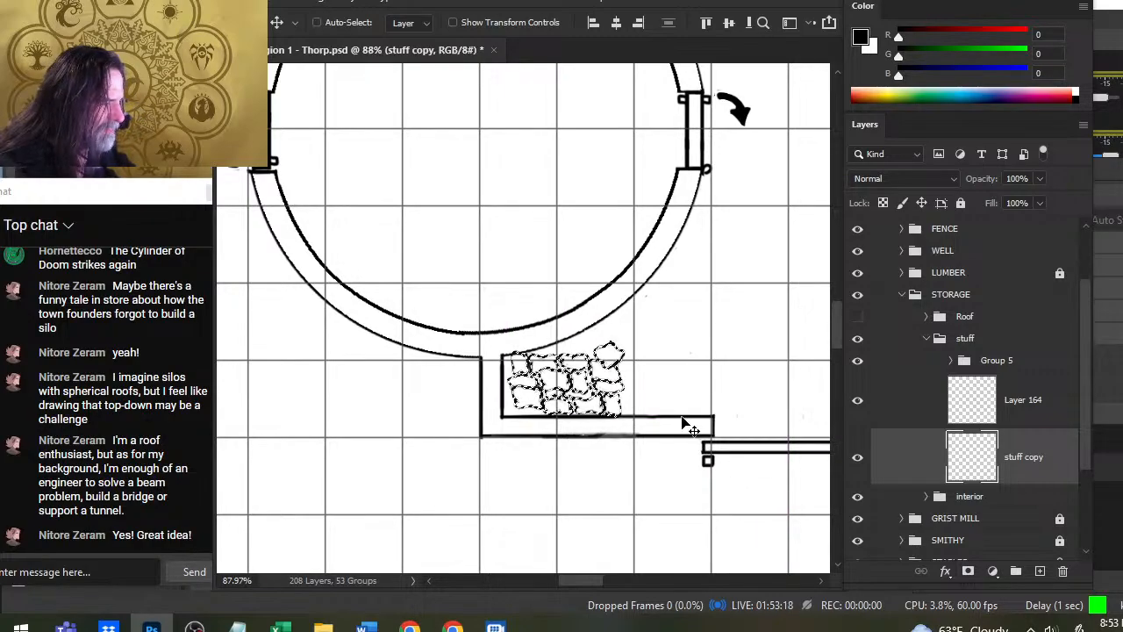
- Rotate the corner sack pile slightly counter-clockwise to follow the tower's curve, fit it into the corner and deselect it
key(l)
right_click(693, 358)
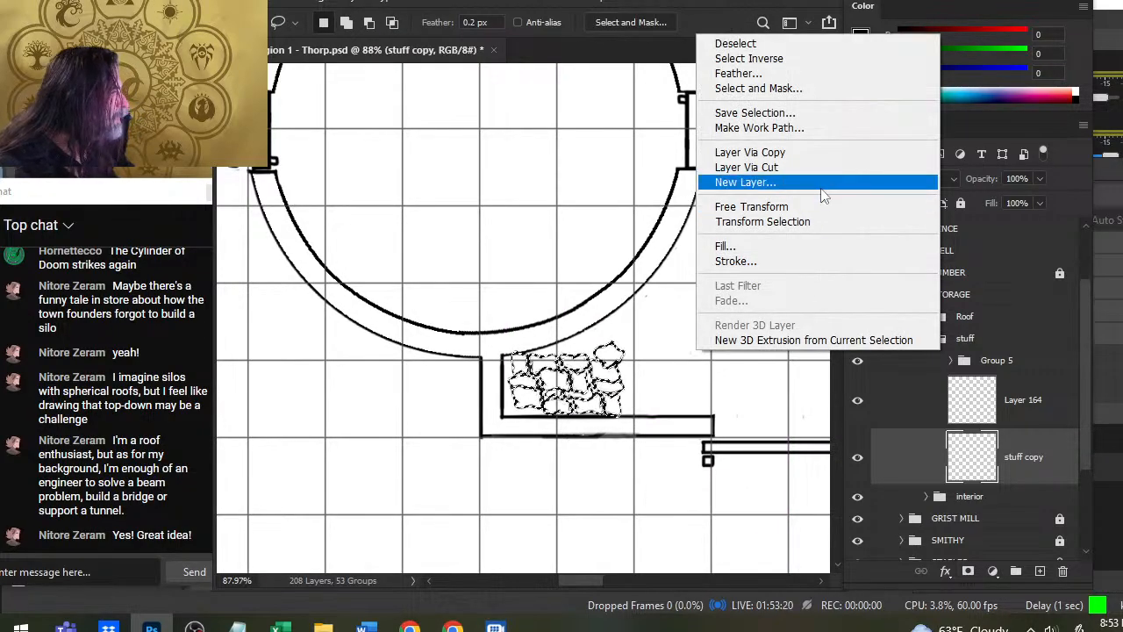
click(754, 202)
mouse_move(741, 316)
mouse_down()
mouse_move(735, 290)
mouse_move(724, 294)
mouse_up()
key(Return)
key(v)
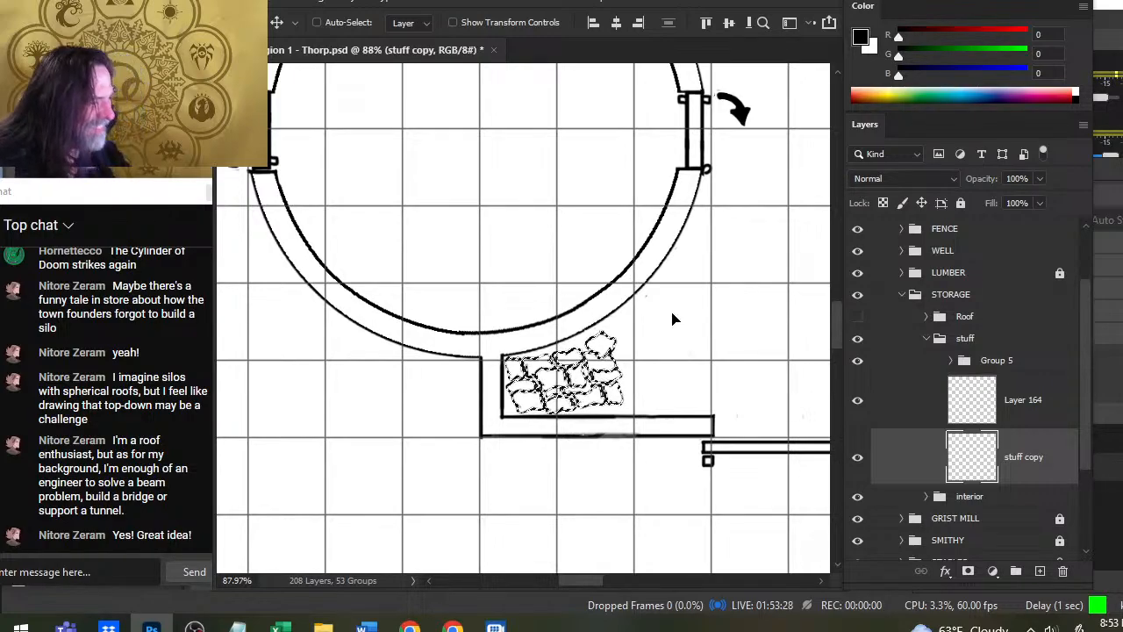
key(l)
key(ctrl+d)
- Lasso the two sack piles against the right wall and move them to the open floor below the tower's right door
key(z)
drag(701, 448, 655, 458)
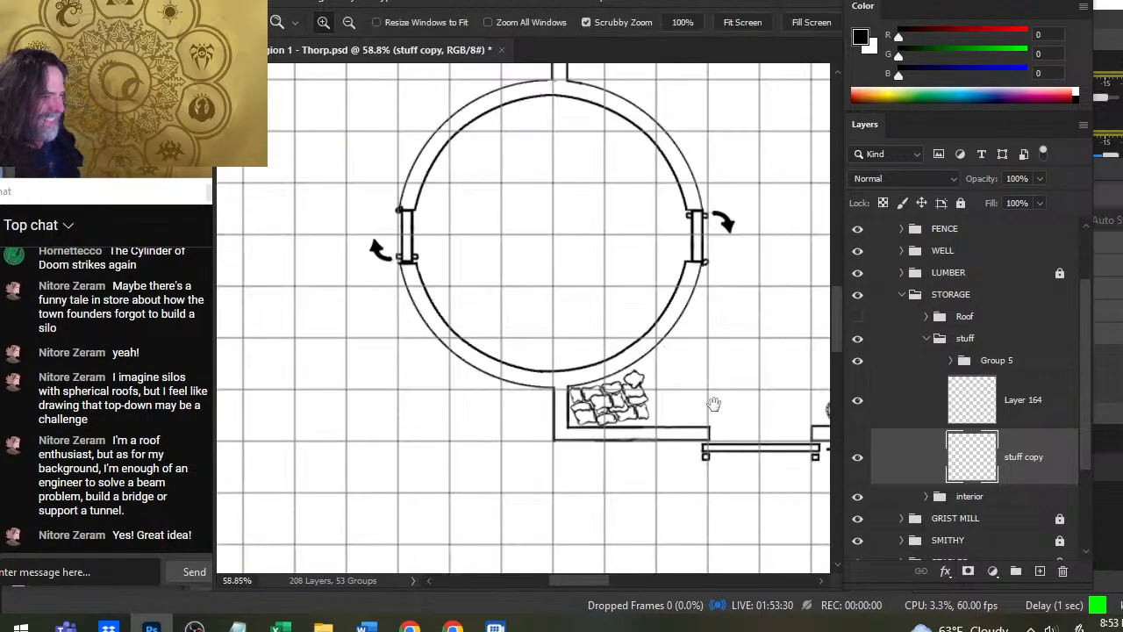
drag(714, 403, 477, 371)
drag(534, 394, 605, 515)
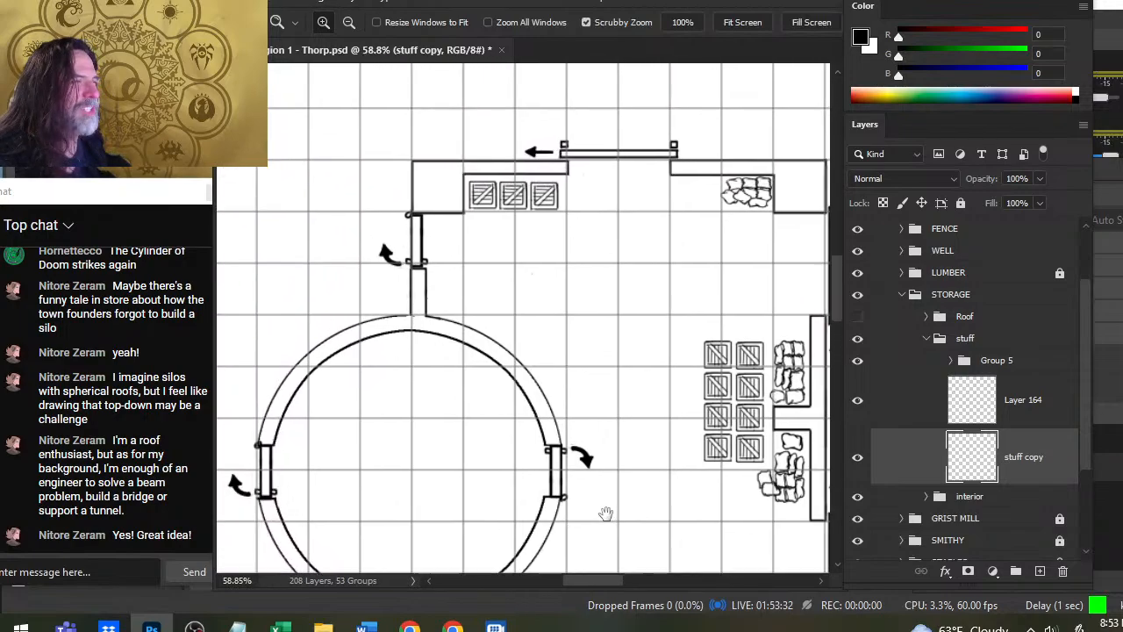
drag(741, 324, 607, 280)
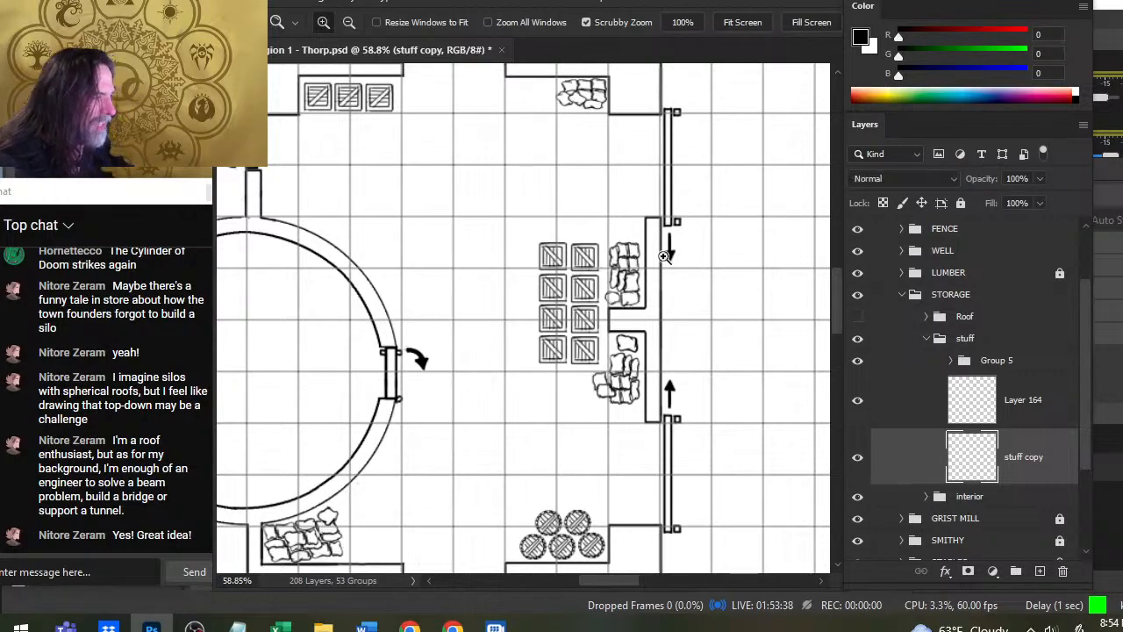
key(l)
mouse_move(667, 400)
mouse_down()
mouse_move(586, 342)
mouse_move(660, 393)
mouse_up()
scroll(591, 366, down, 3)
scroll(592, 366, left, 2)
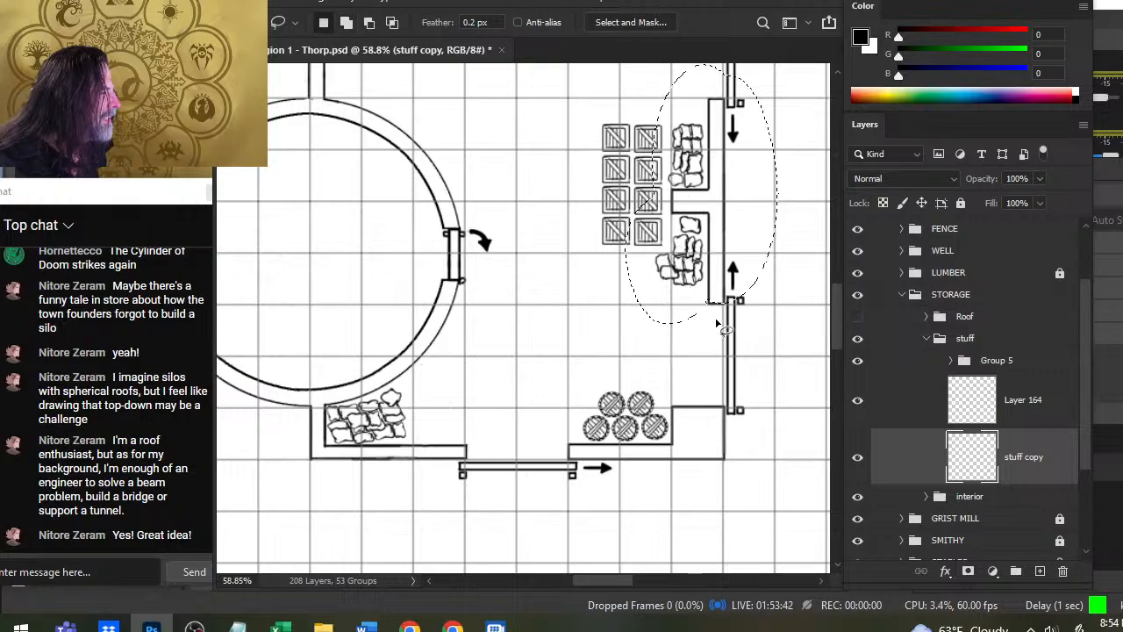
key(v)
mouse_move(746, 172)
mouse_down()
mouse_move(693, 189)
mouse_move(560, 330)
mouse_move(568, 319)
mouse_up()
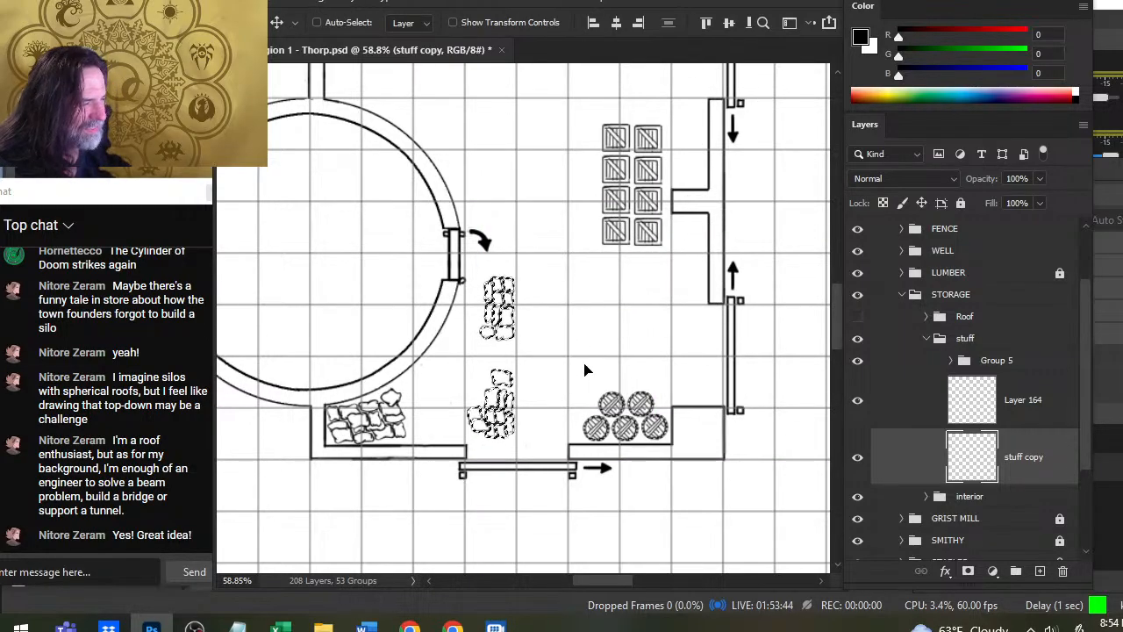
- Lasso the lower of the two moved sack piles and place it next to the pile in the lower-left corner
key(l)
mouse_move(515, 257)
mouse_down()
mouse_move(542, 266)
mouse_move(460, 337)
mouse_up()
drag(540, 252, 526, 361)
key(v)
mouse_move(550, 412)
mouse_down()
mouse_move(487, 412)
mouse_move(515, 412)
mouse_move(401, 453)
mouse_move(465, 416)
mouse_up()
key(ctrl+z)
- Flip that sack pile horizontally, nudge it down against the corner pile and deselect it
key(l)
right_click(518, 401)
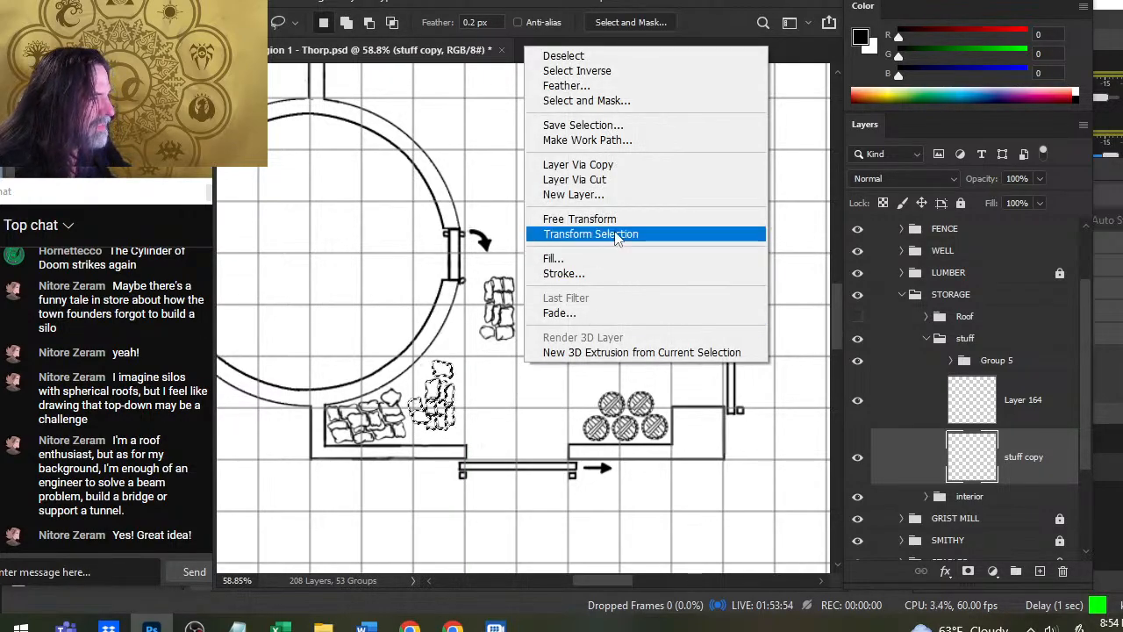
click(544, 219)
right_click(525, 341)
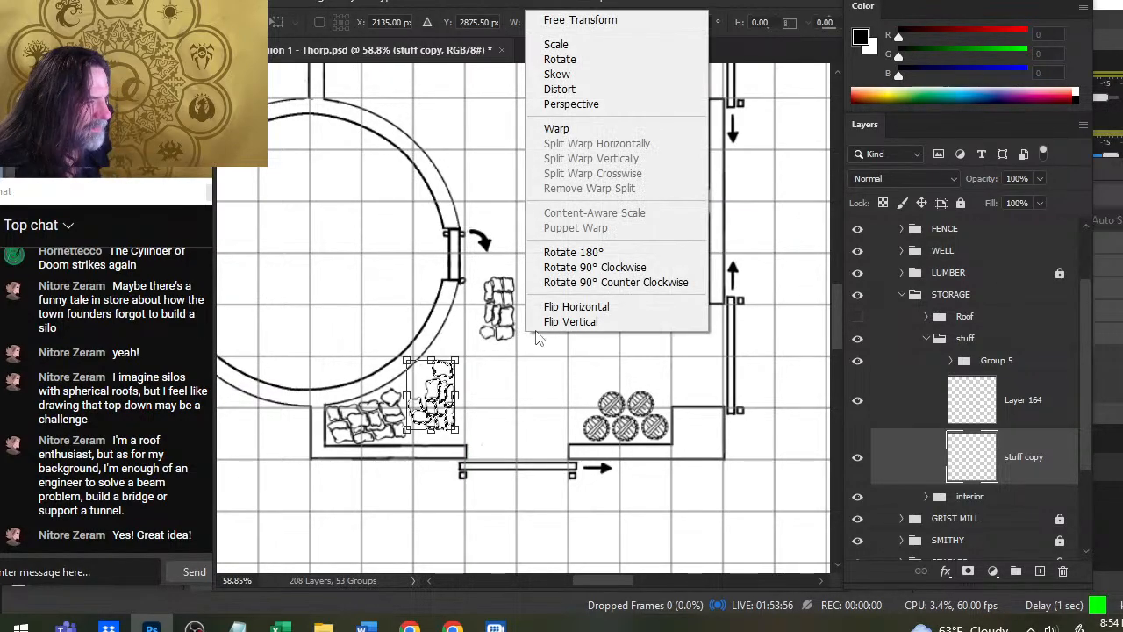
click(612, 307)
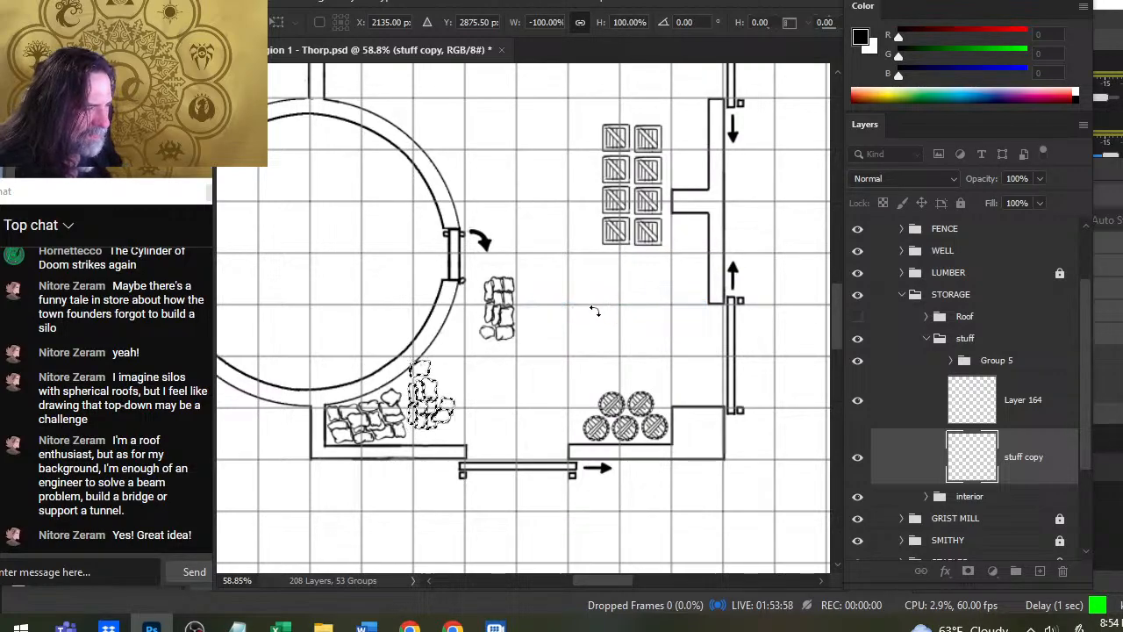
key(Return)
key(v)
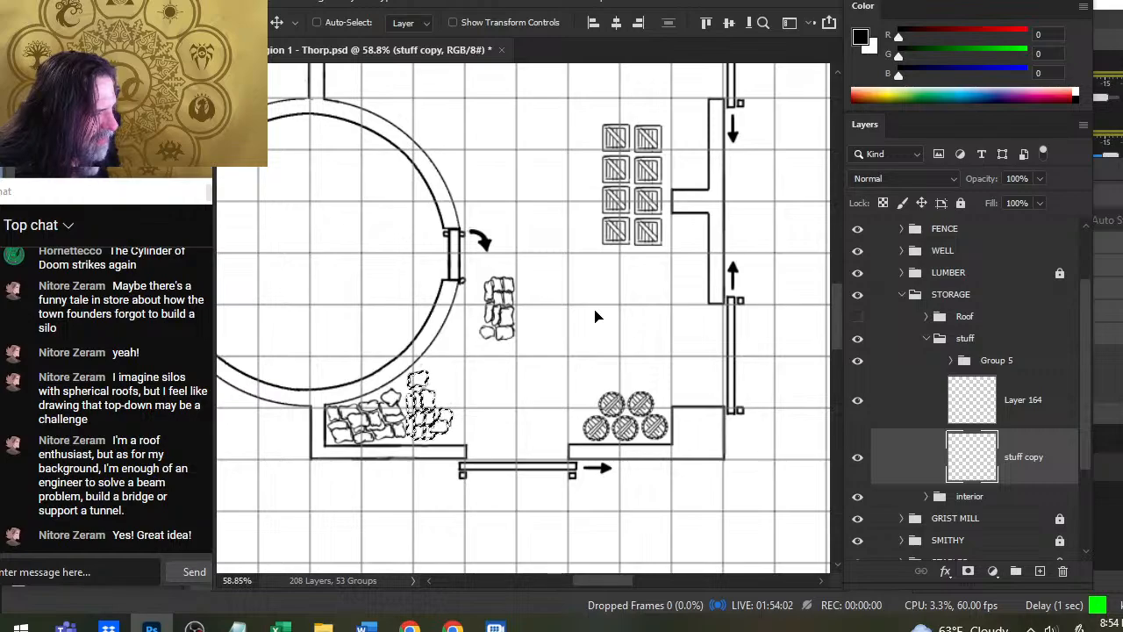
key(l)
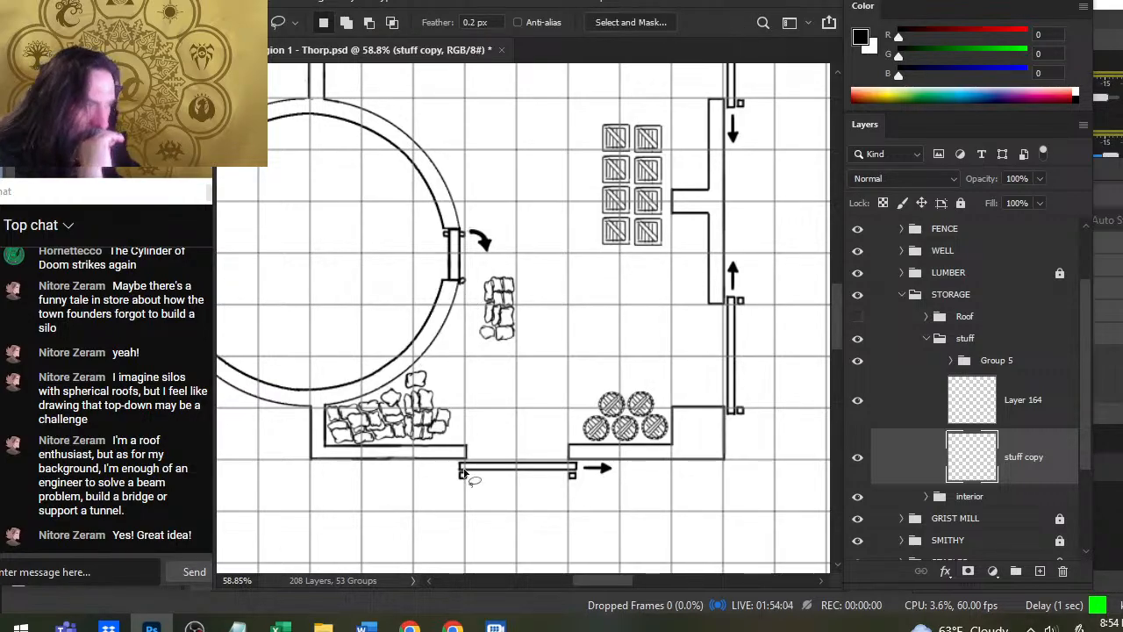
- Lasso the remaining sack pile below the tower's right door and move it against the combined corner pile
drag(518, 273, 520, 268)
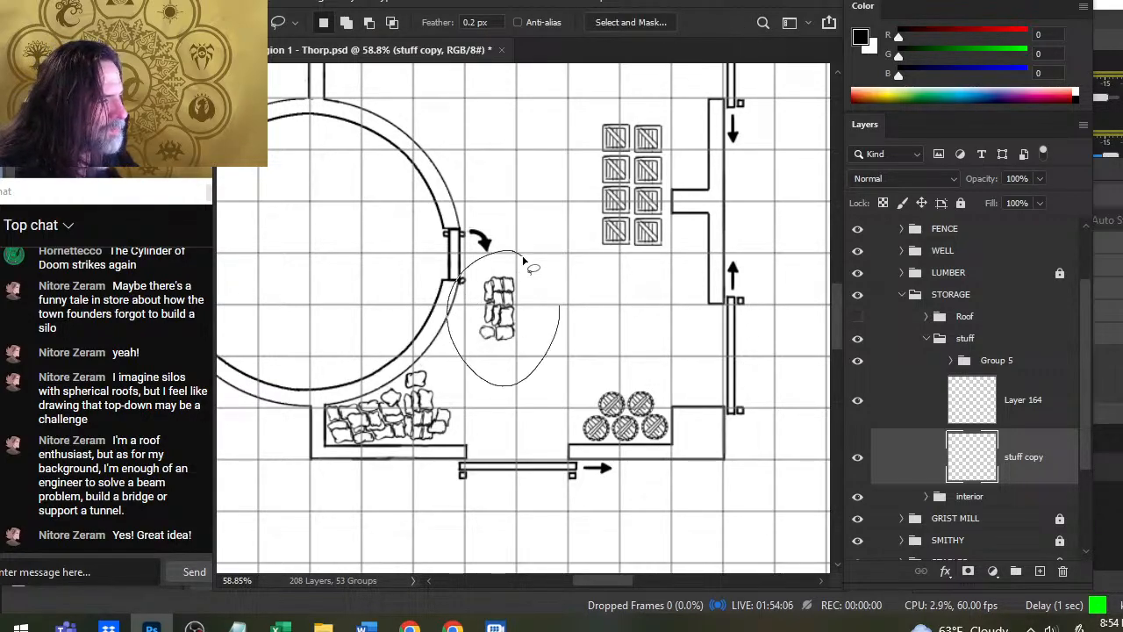
key(v)
mouse_move(513, 311)
mouse_down()
mouse_move(451, 364)
mouse_move(468, 377)
mouse_up()
key(l)
click(540, 371)
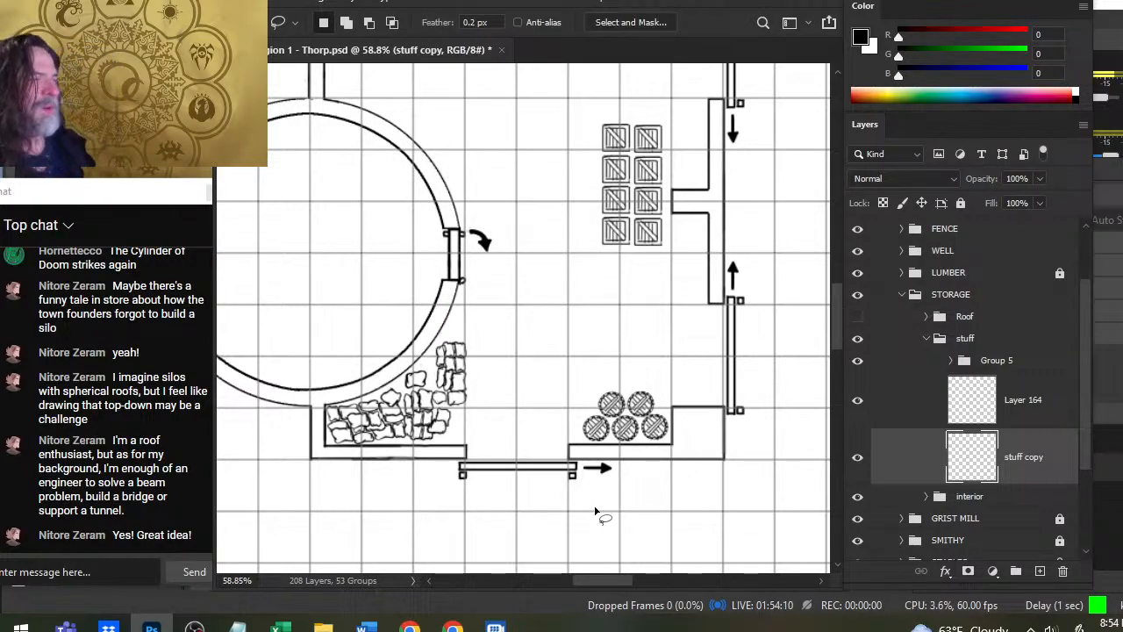
- Check which items Layer 164 holds by toggling its visibility
click(860, 408)
click(861, 410)
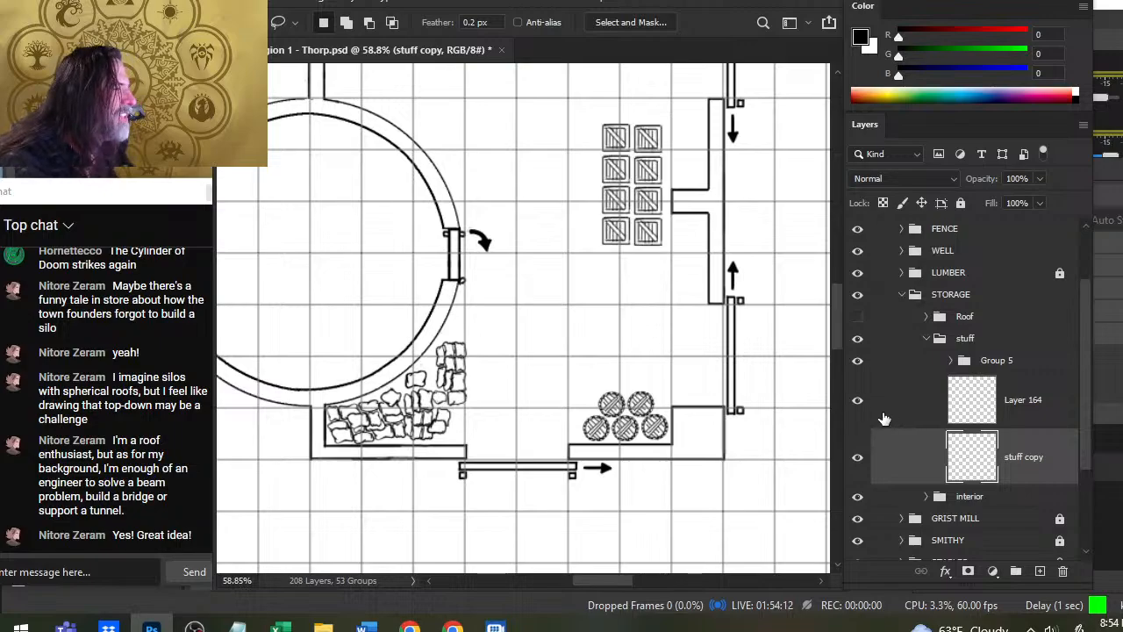
- Lasso the lower four crates of the stack on Layer 164, cut them onto a new layer and place them below the right wall's stub
click(886, 416)
key(ctrl+space)
mouse_move(673, 205)
mouse_down()
mouse_move(671, 190)
mouse_move(699, 263)
mouse_up()
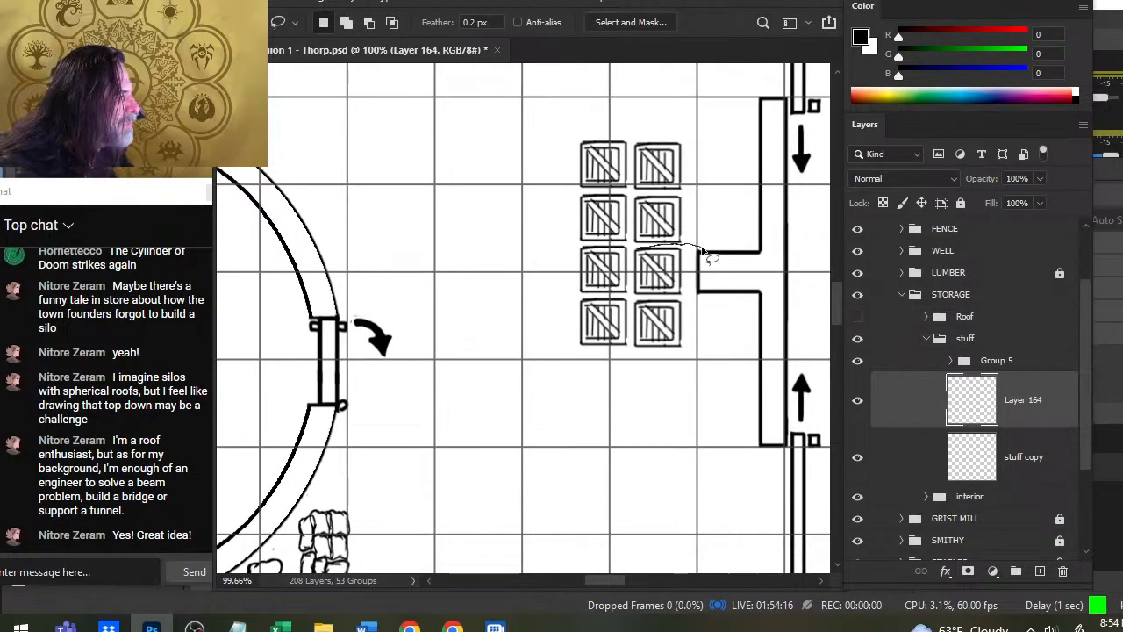
mouse_move(570, 251)
mouse_down()
mouse_move(568, 322)
mouse_move(687, 360)
mouse_up()
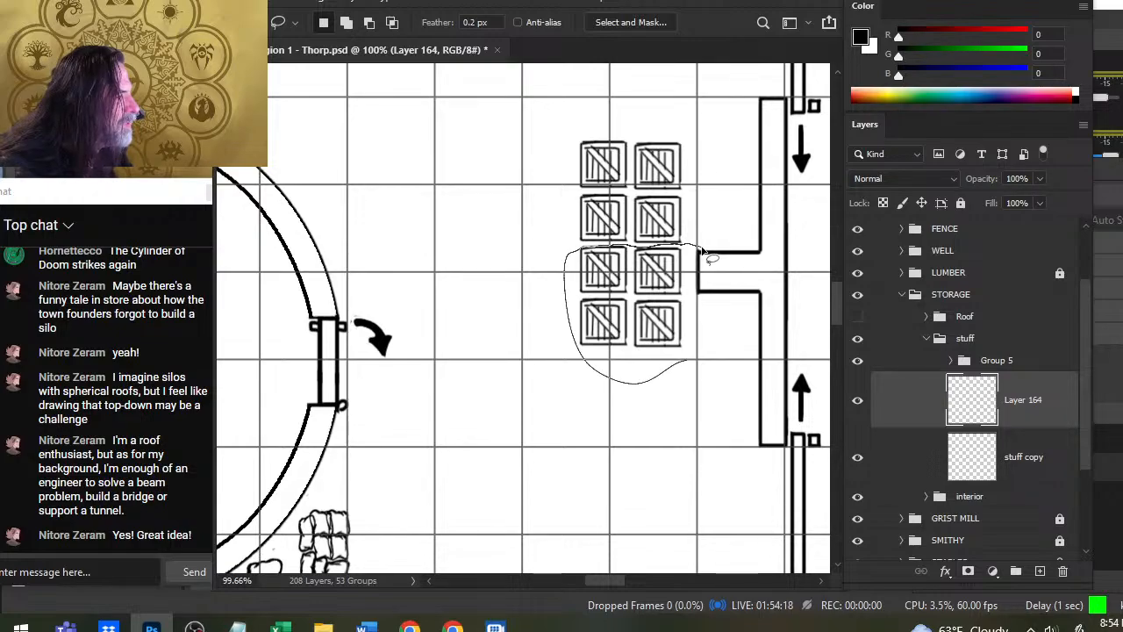
drag(702, 251, 703, 253)
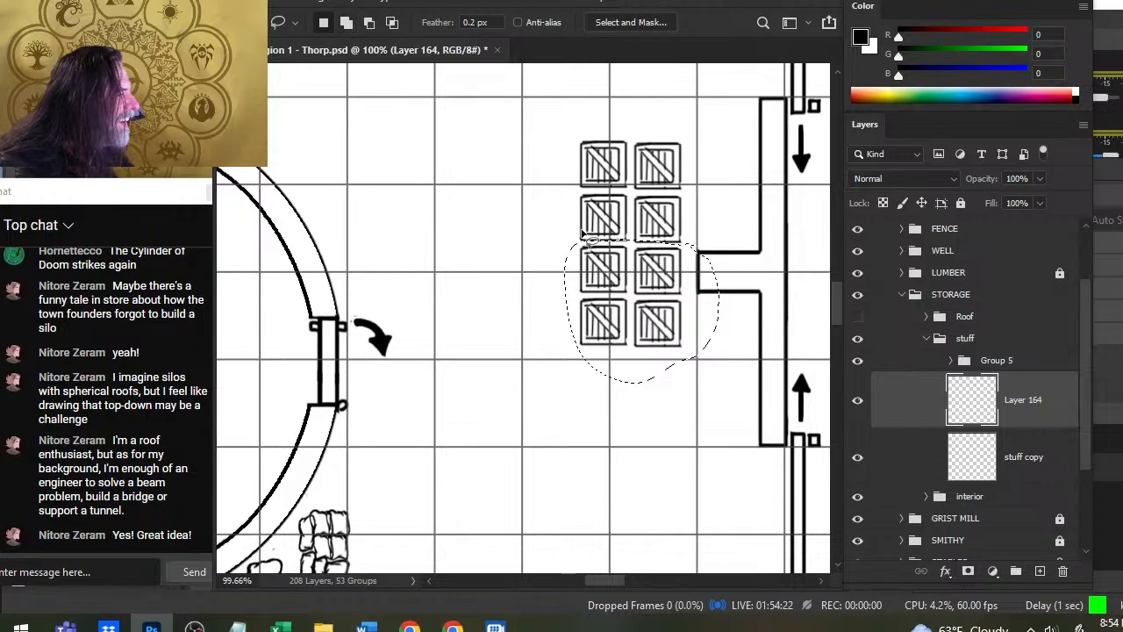
key(alt)
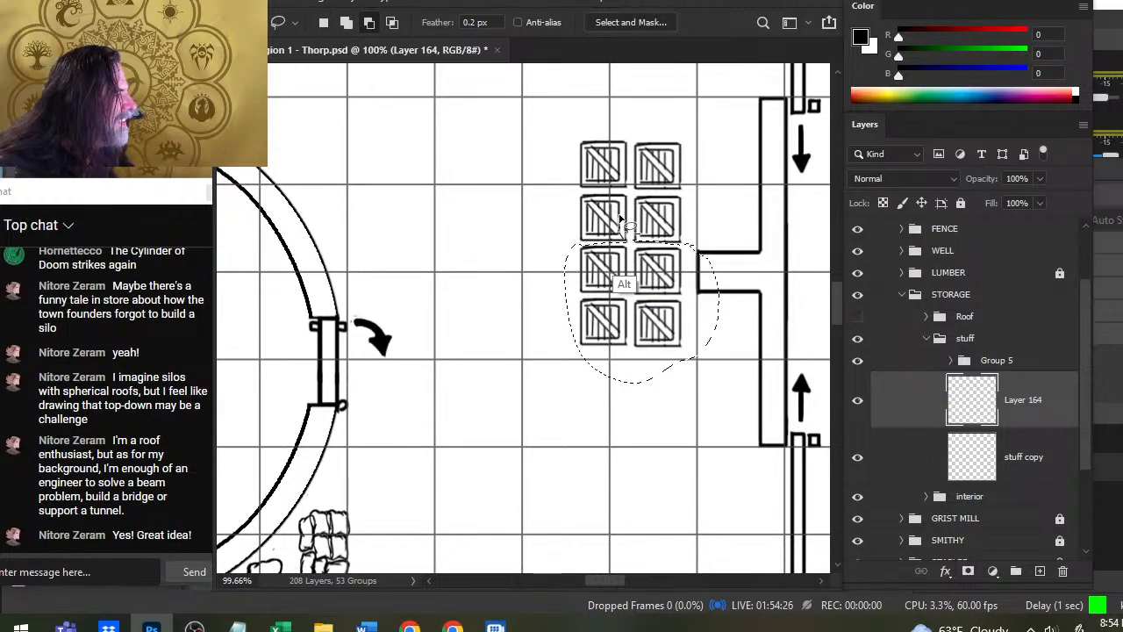
mouse_move(638, 239)
mouse_down()
mouse_move(652, 241)
mouse_move(620, 231)
mouse_move(666, 240)
mouse_move(625, 241)
mouse_up()
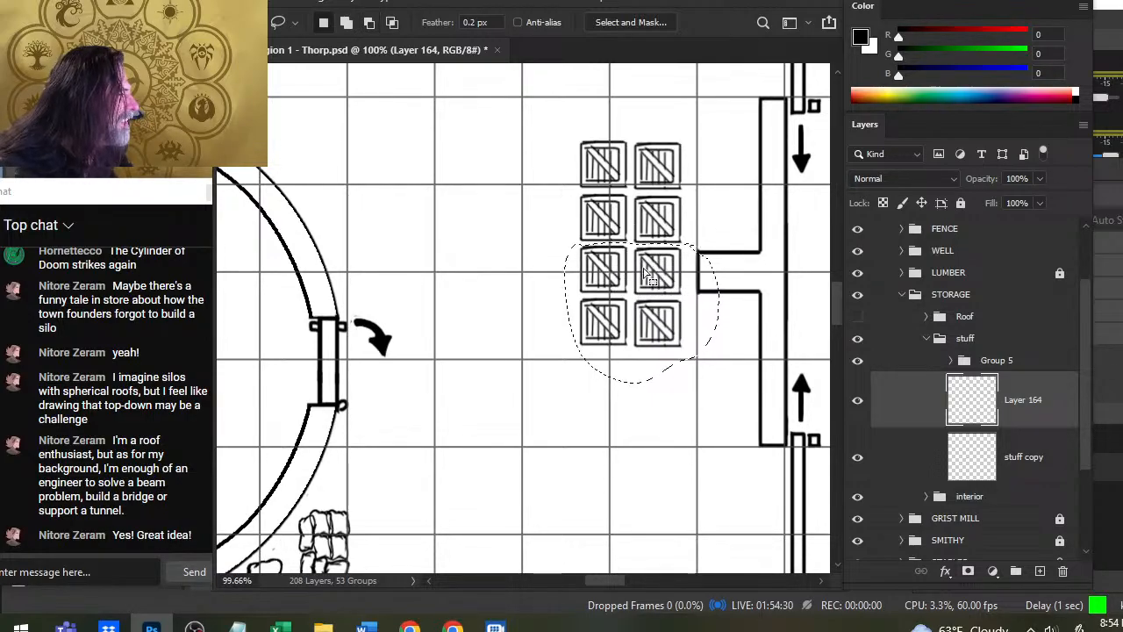
key(ctrl+j)
key(v)
drag(685, 288, 755, 348)
- Move the upper four crates on Layer 164 against the right wall above the stub and position the three-crate row near the building's upper-left corner
click(911, 463)
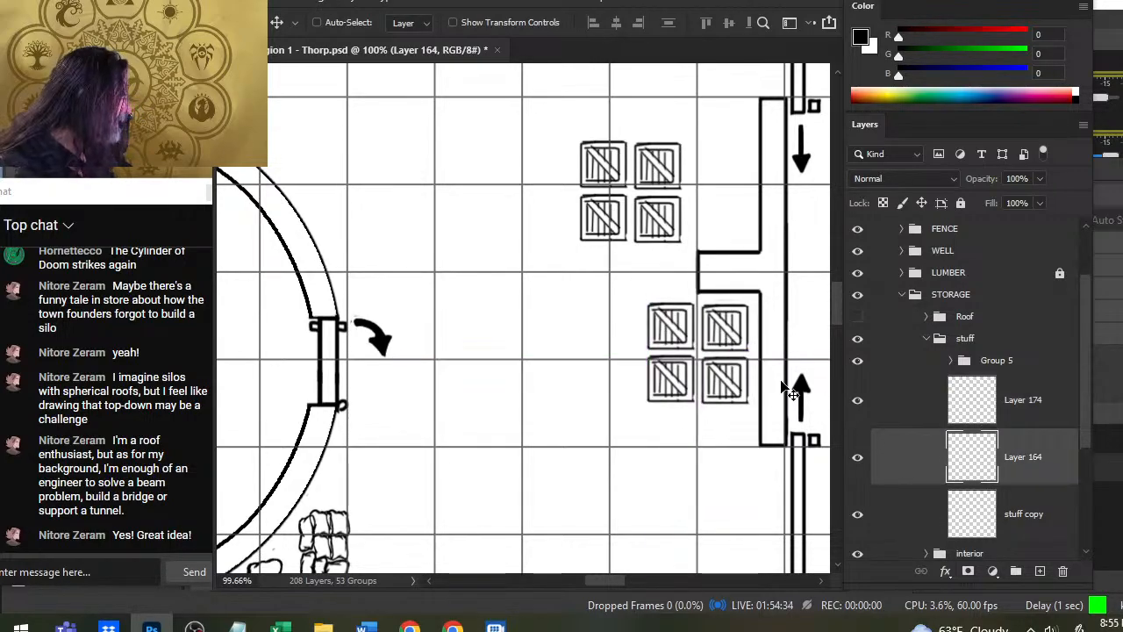
drag(641, 255, 712, 253)
key(z)
drag(704, 318, 592, 317)
key(l)
key(v)
mouse_move(647, 184)
mouse_down()
mouse_move(629, 238)
mouse_move(601, 206)
mouse_up()
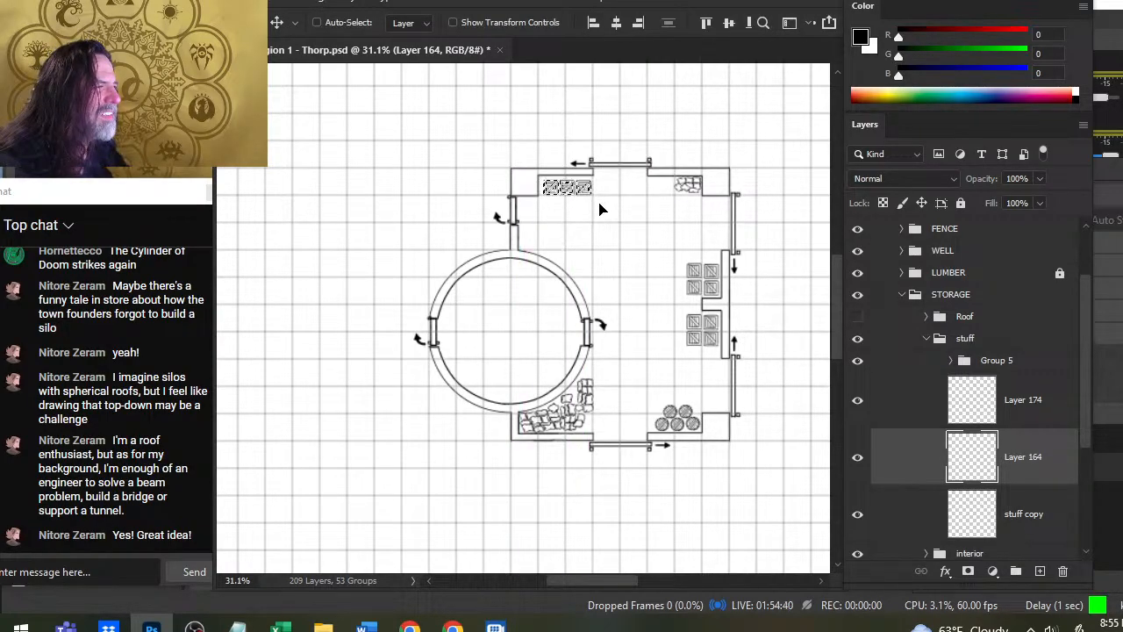
key(ctrl+d)
key(l)
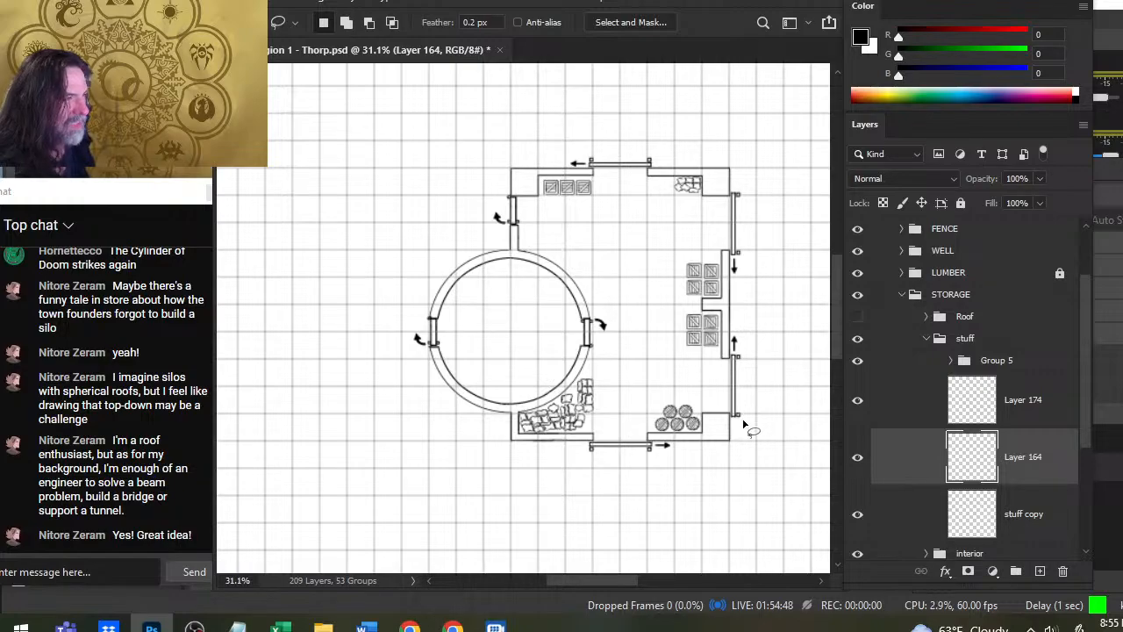
- Lasso the sack pile in the building's upper-right corner and move it on the stuff copy layer to the corner above the round tower
key(v)
mouse_move(713, 167)
mouse_down()
mouse_move(722, 183)
mouse_move(574, 242)
mouse_up()
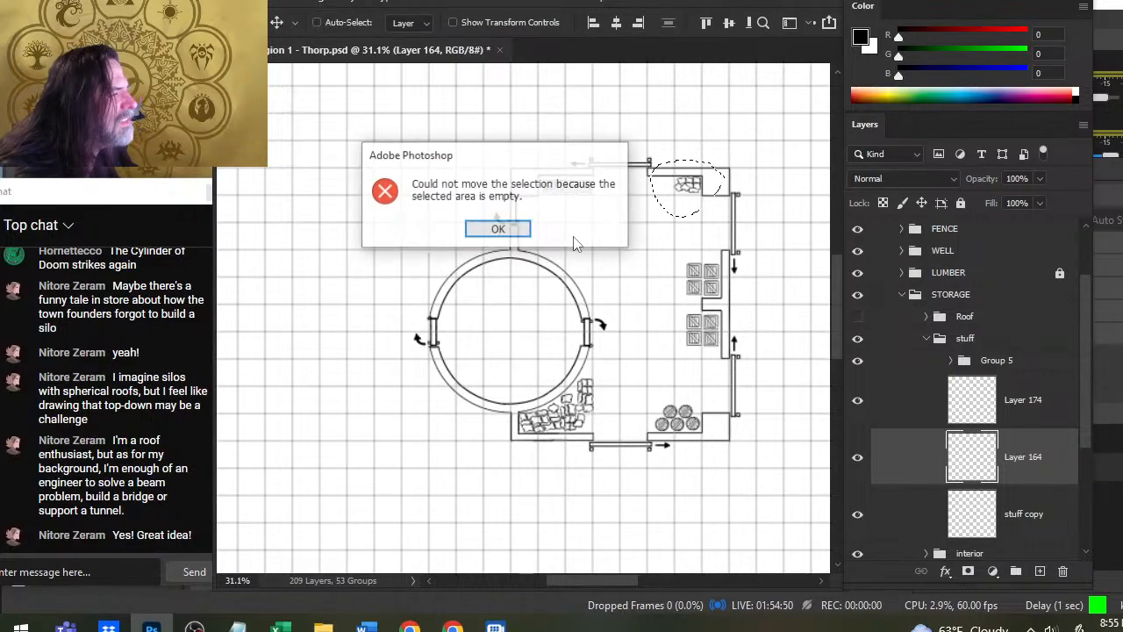
key(Return)
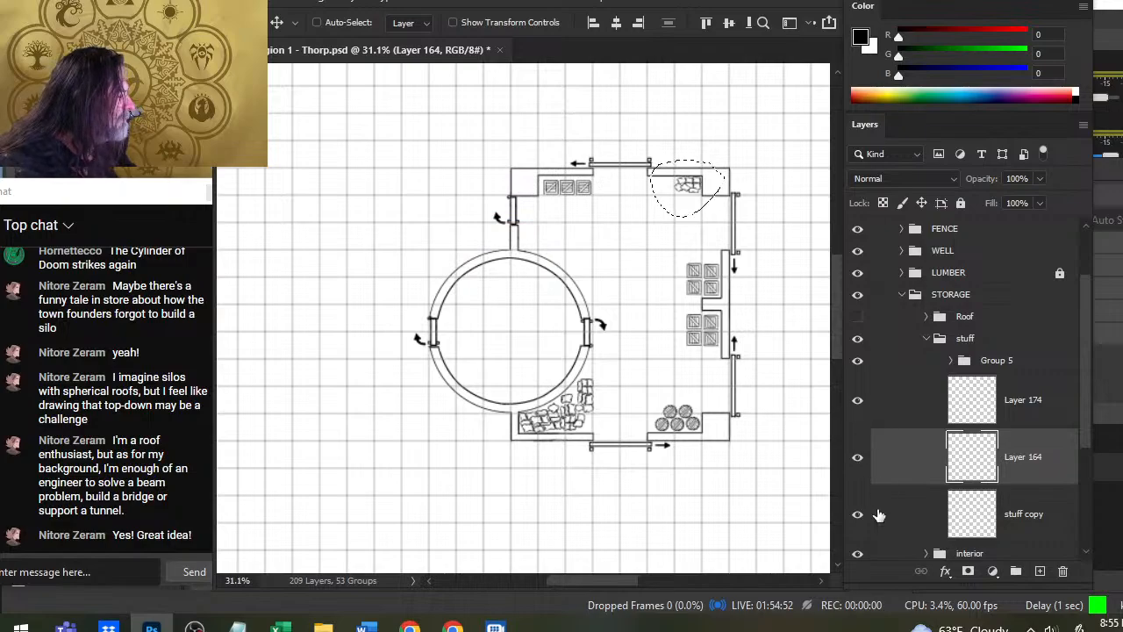
click(893, 515)
key(l)
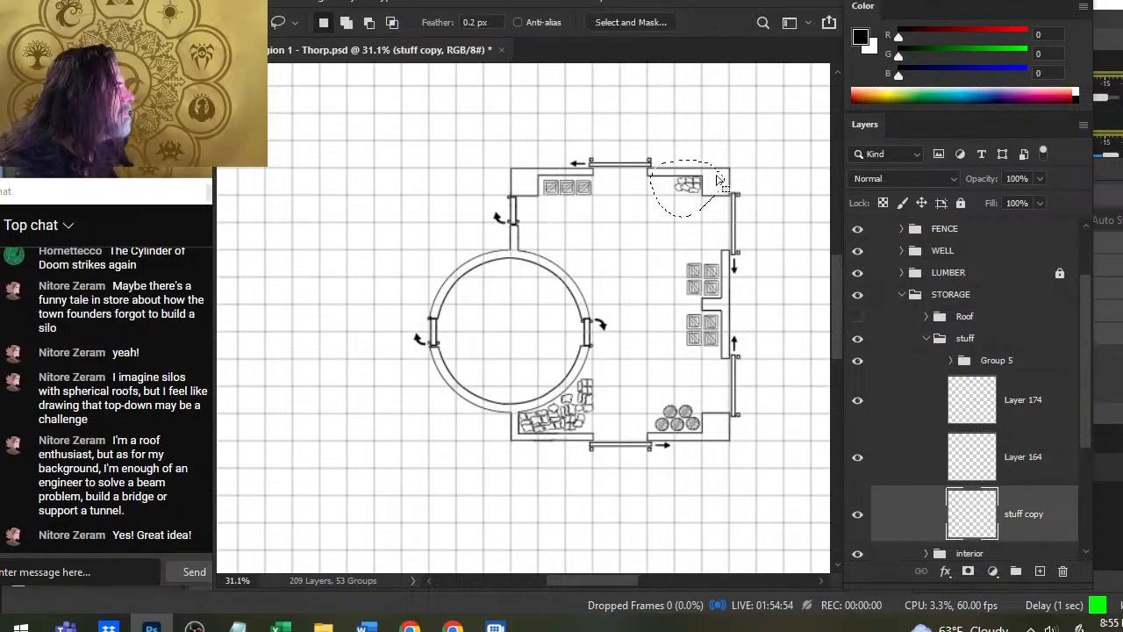
mouse_move(711, 180)
mouse_down()
mouse_move(549, 249)
mouse_move(533, 242)
mouse_up()
- Rotate the moved sack pile slightly clockwise with Free Transform, nudge it against the tower's curved wall and deselect it
key(l)
right_click(587, 250)
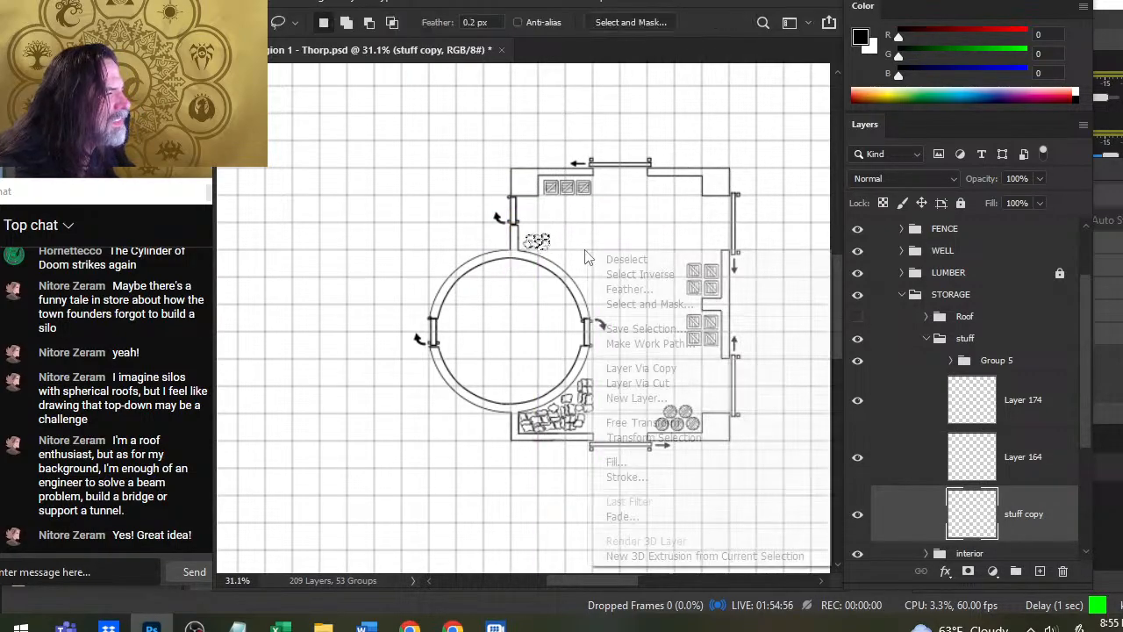
click(667, 422)
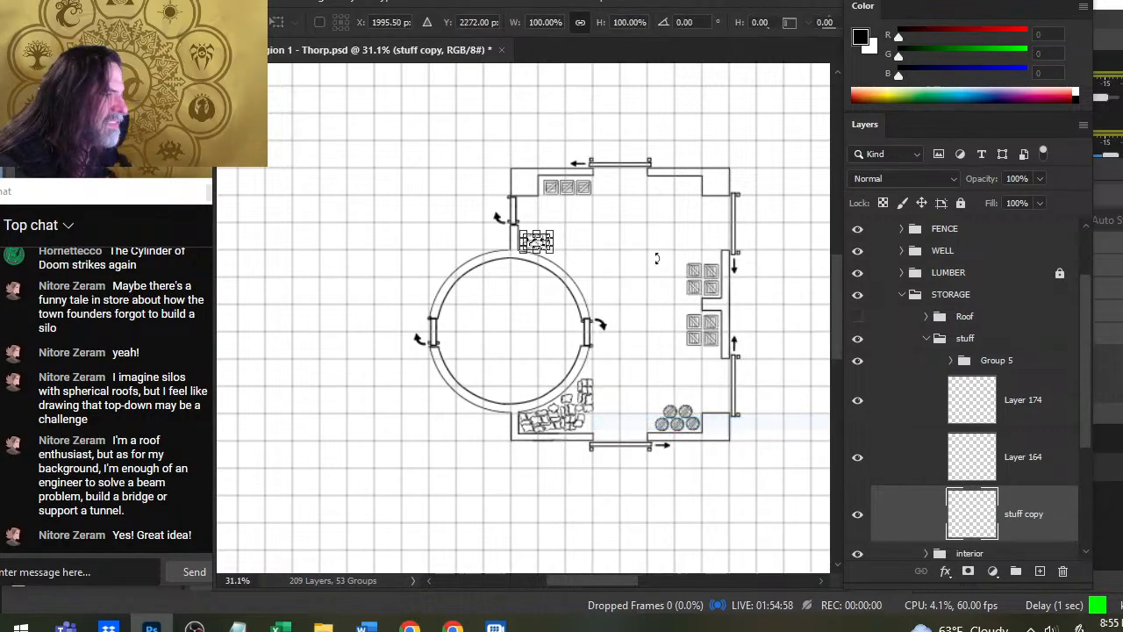
drag(678, 222, 675, 255)
key(Return)
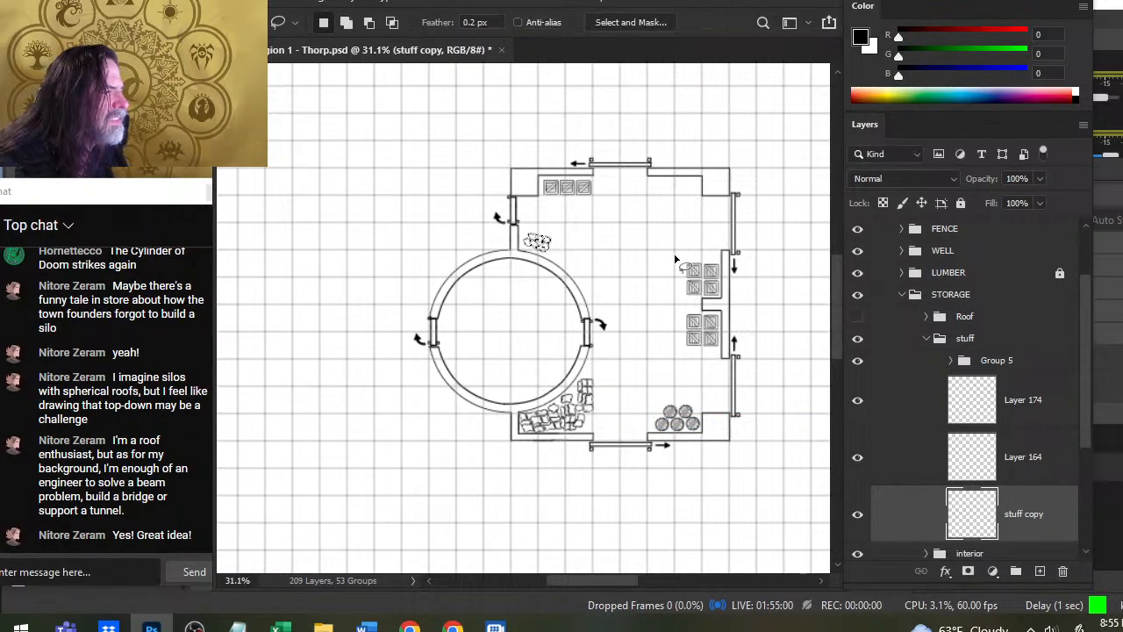
key(v)
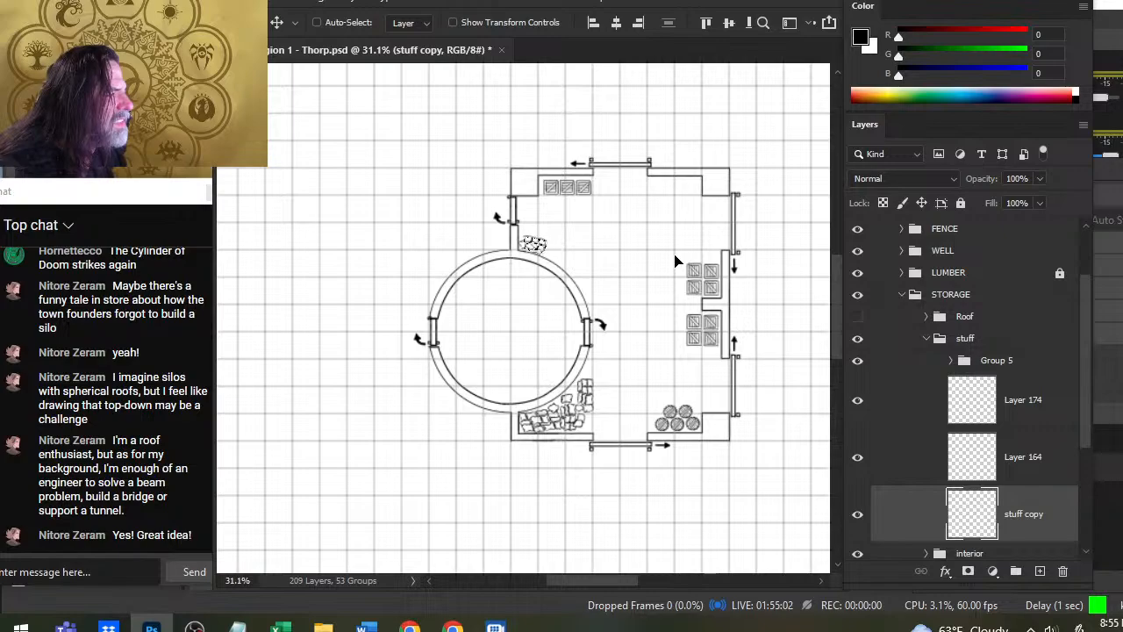
key(l)
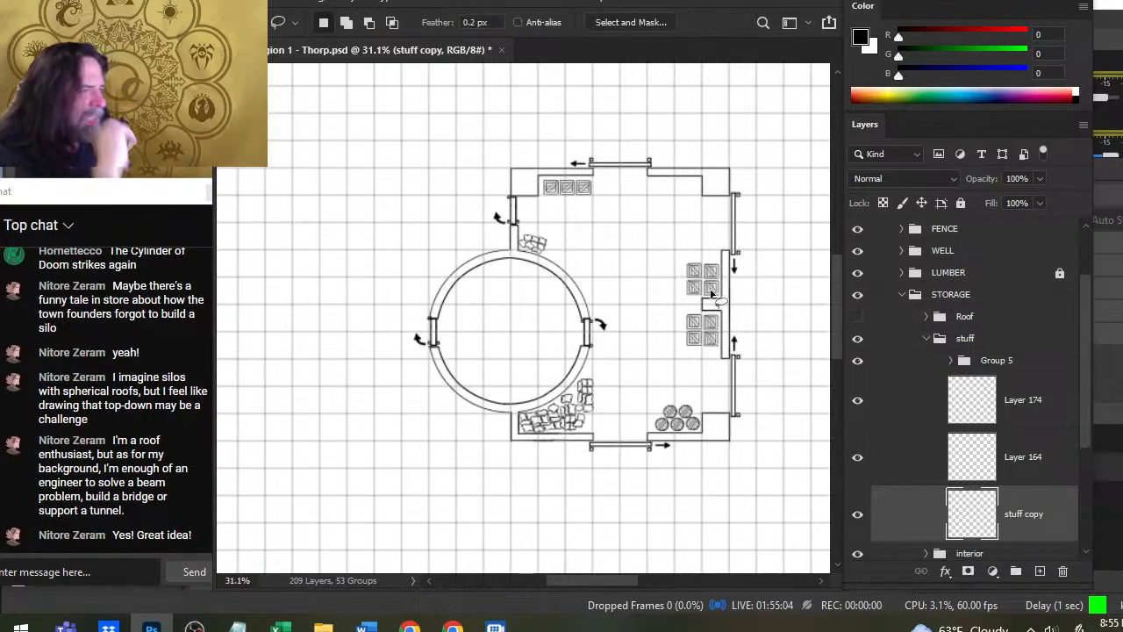
- Copy the sack pile onto its own layer, place it beside the first along the tower wall and rotate it clockwise to follow the curve
mouse_move(539, 235)
mouse_down()
mouse_move(568, 246)
mouse_move(605, 290)
mouse_move(582, 286)
mouse_up()
right_click(567, 245)
click(570, 378)
key(v)
key(l)
right_click(568, 266)
click(636, 416)
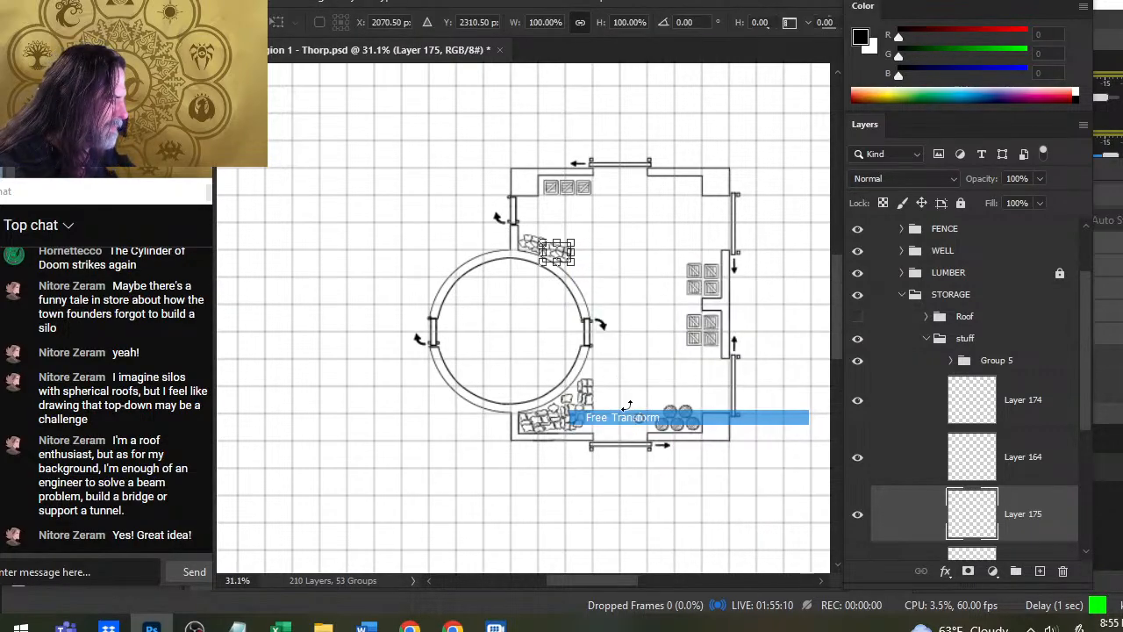
drag(672, 243, 671, 271)
key(Return)
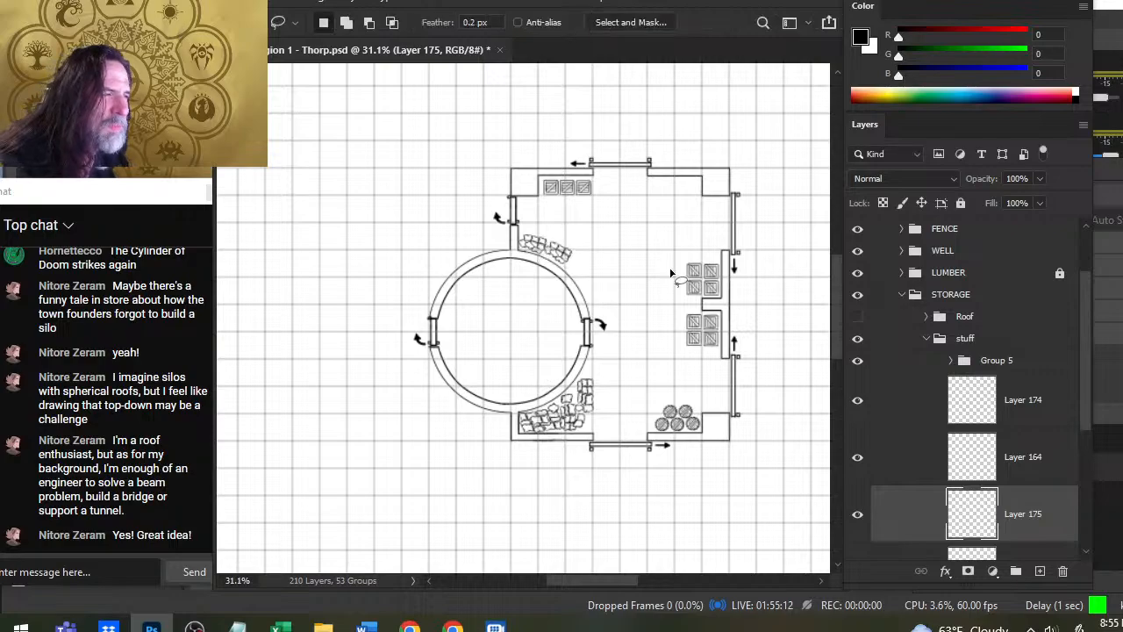
- Adjust the copied sack pile against its neighbour and erase the overlapping lines where the two piles meet
key(z)
drag(539, 213, 605, 269)
key(v)
drag(692, 370, 680, 377)
key(e)
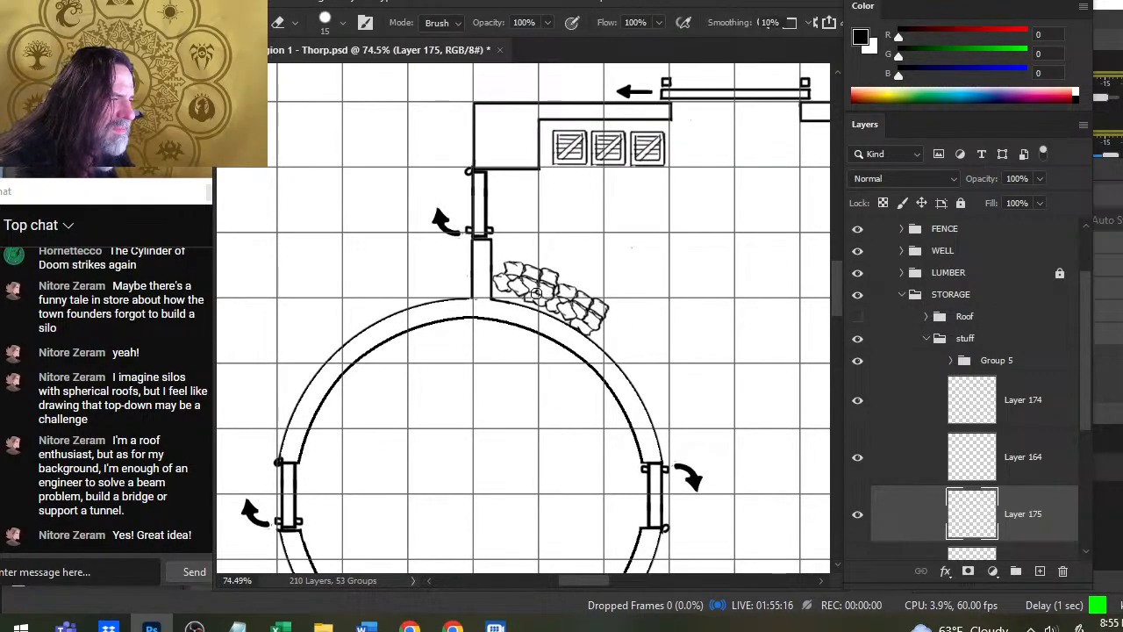
- Paste a third sack pile, place it at the end of the row on the tower wall and rotate it about 30 degrees clockwise
key(z)
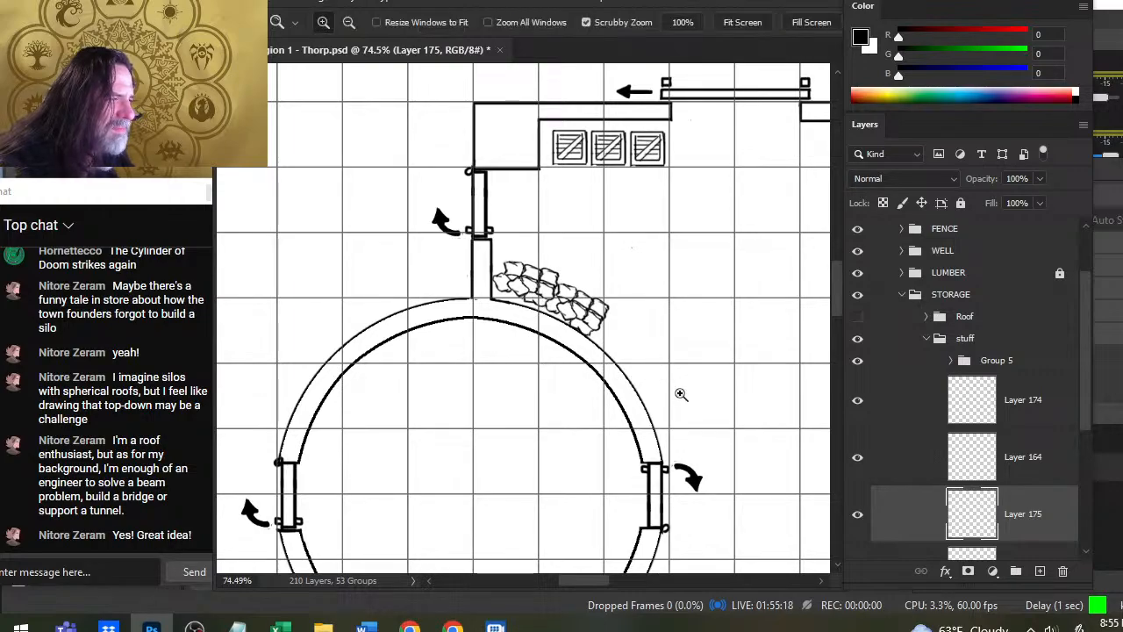
drag(676, 394, 622, 428)
key(ctrl+v)
key(v)
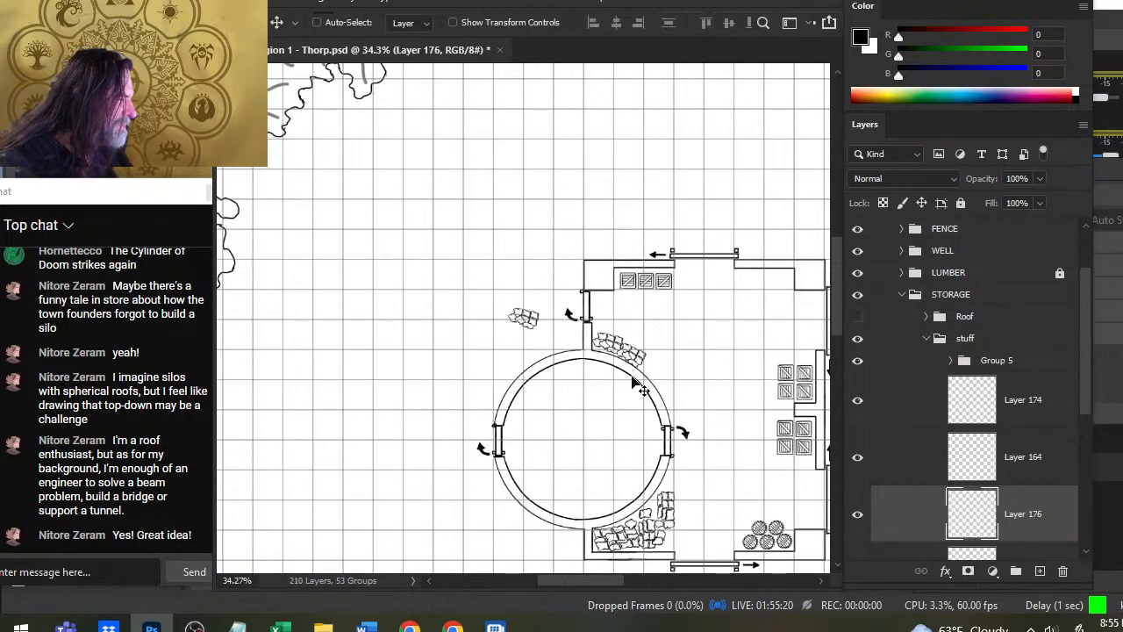
drag(588, 341, 714, 390)
right_click(713, 394)
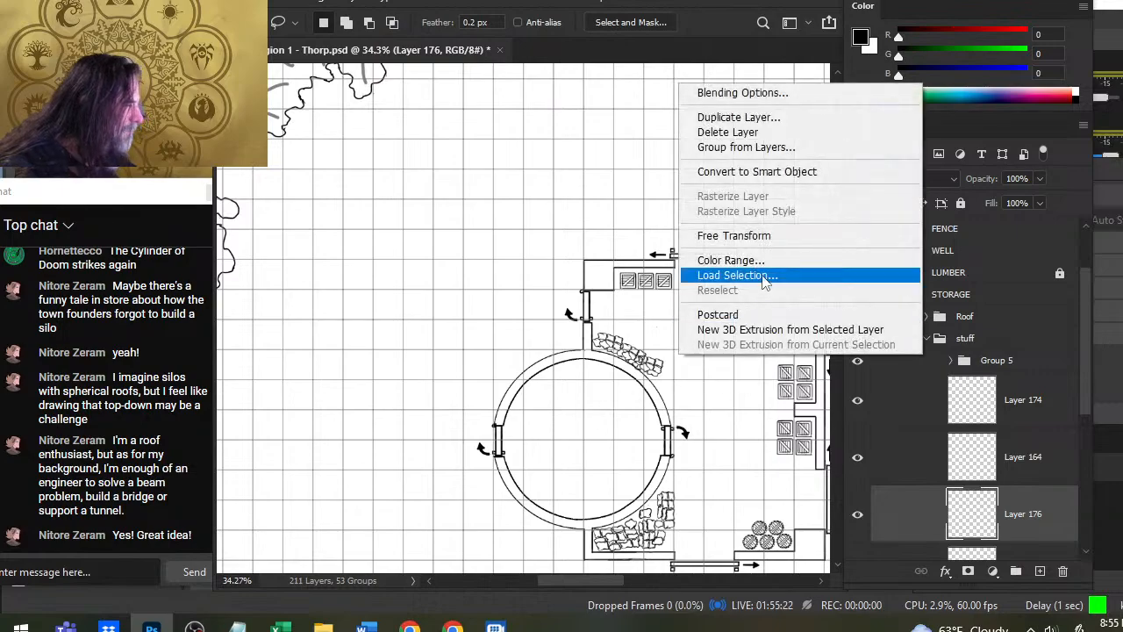
click(758, 233)
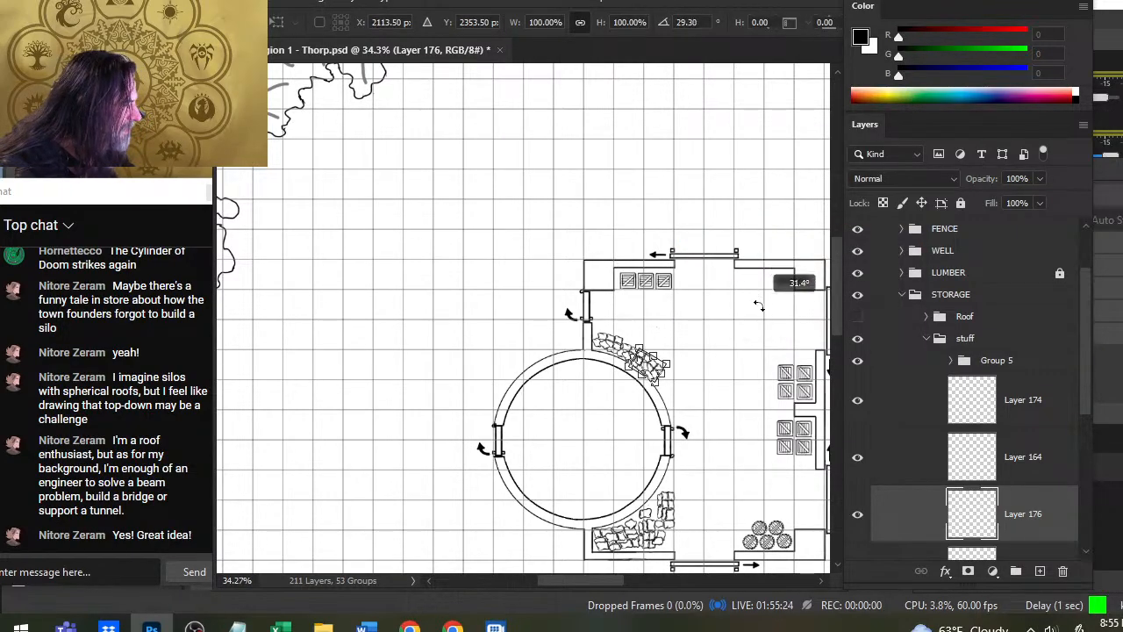
key(Return)
- Erase the overlapping lines between the third sack pile and the row beside it on Layer 176
key(l)
key(z)
click(641, 373)
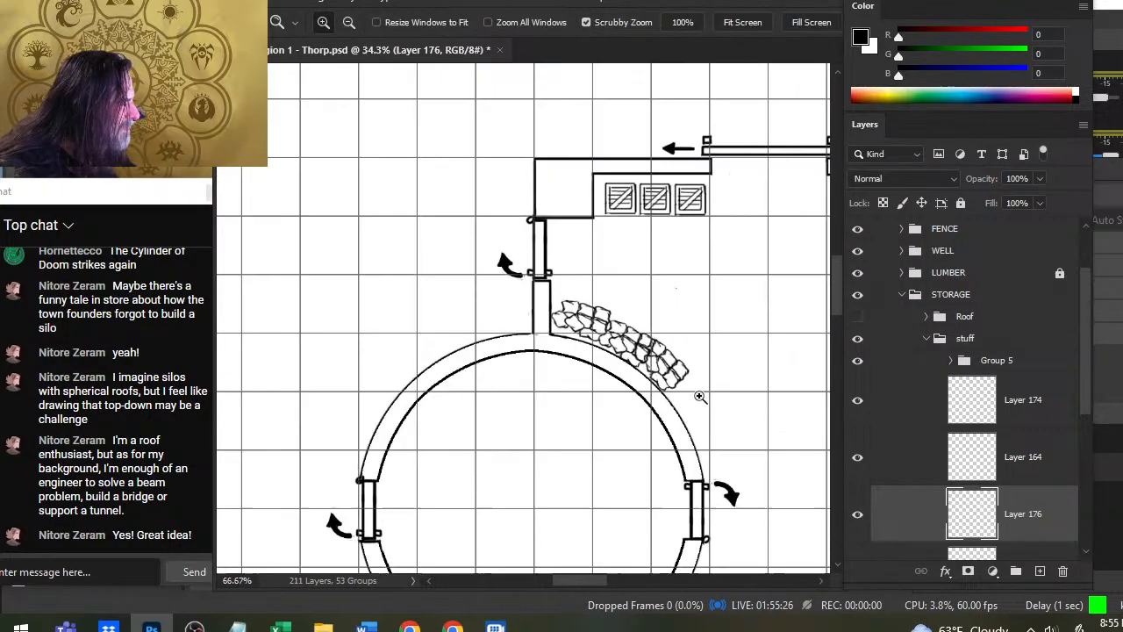
key(e)
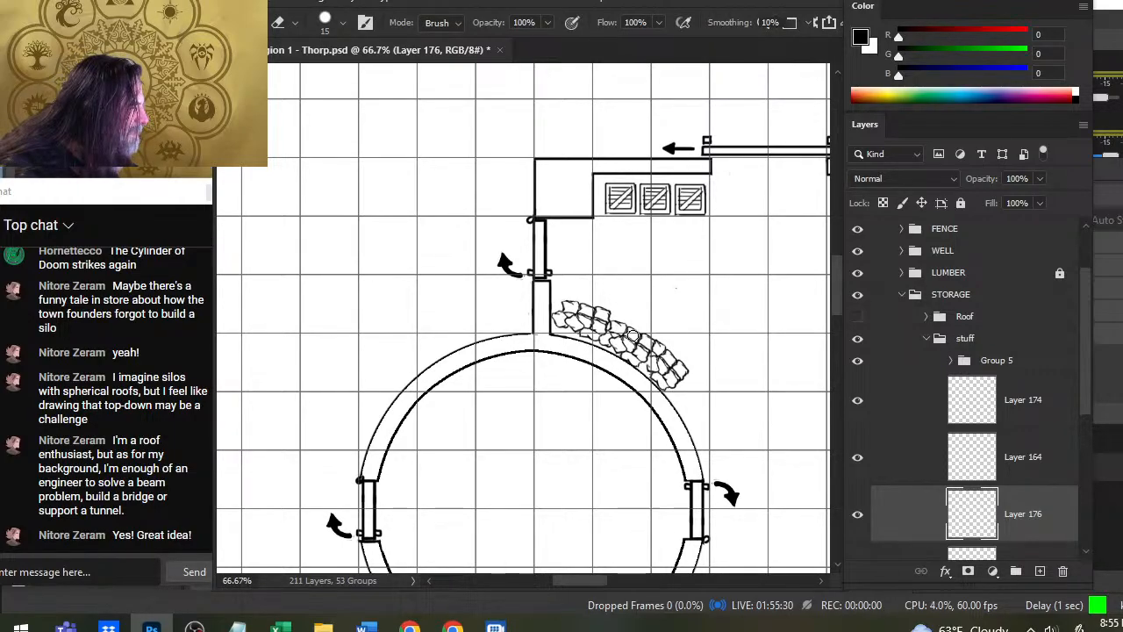
key(v)
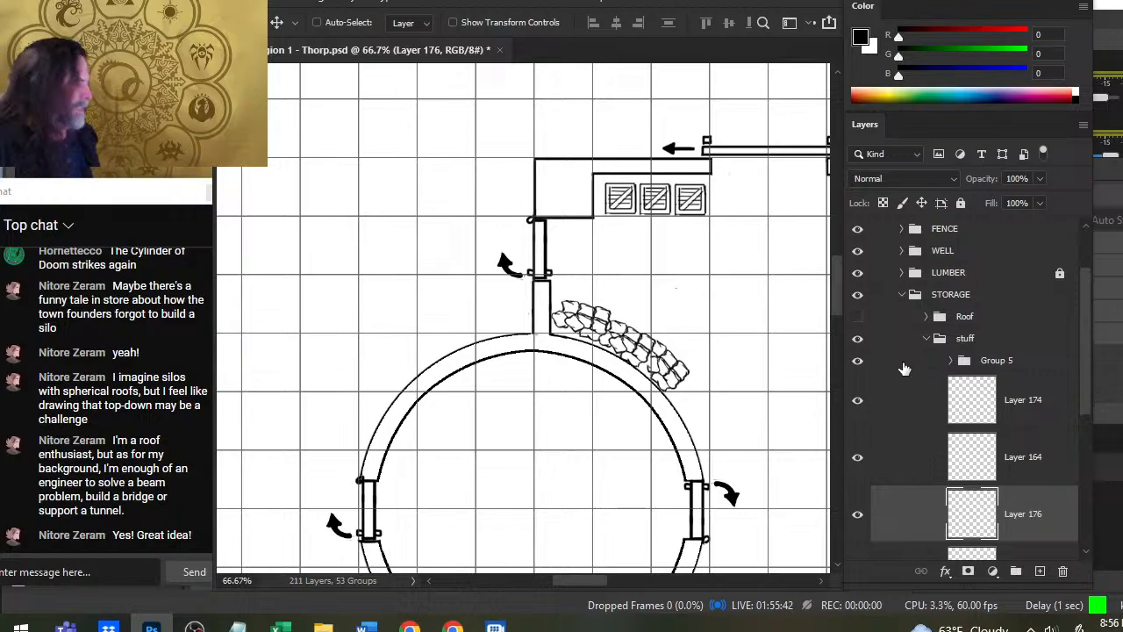
- Merge Layer 176, Layer 175 and stuff copy into one layer
scroll(905, 368, down, 5)
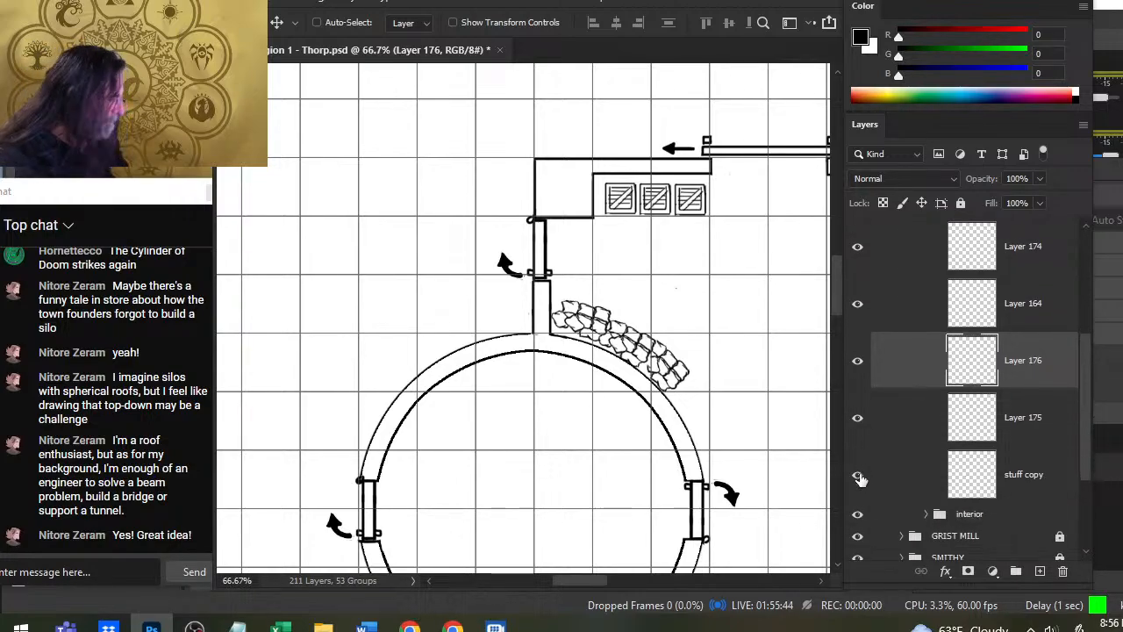
shift+click(919, 472)
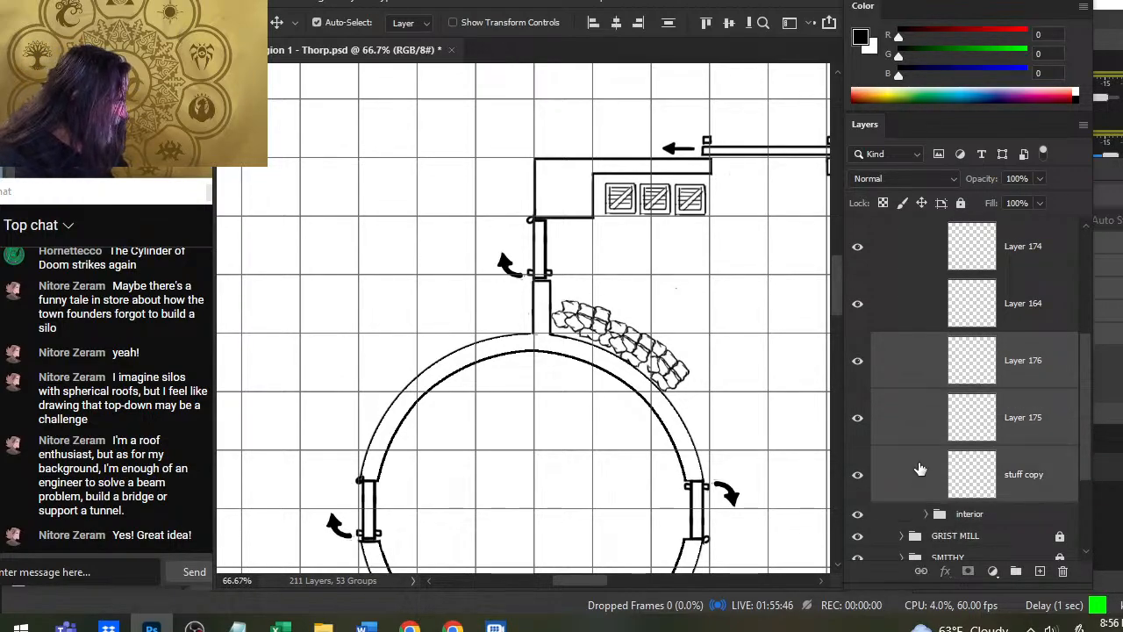
right_click(926, 420)
click(981, 492)
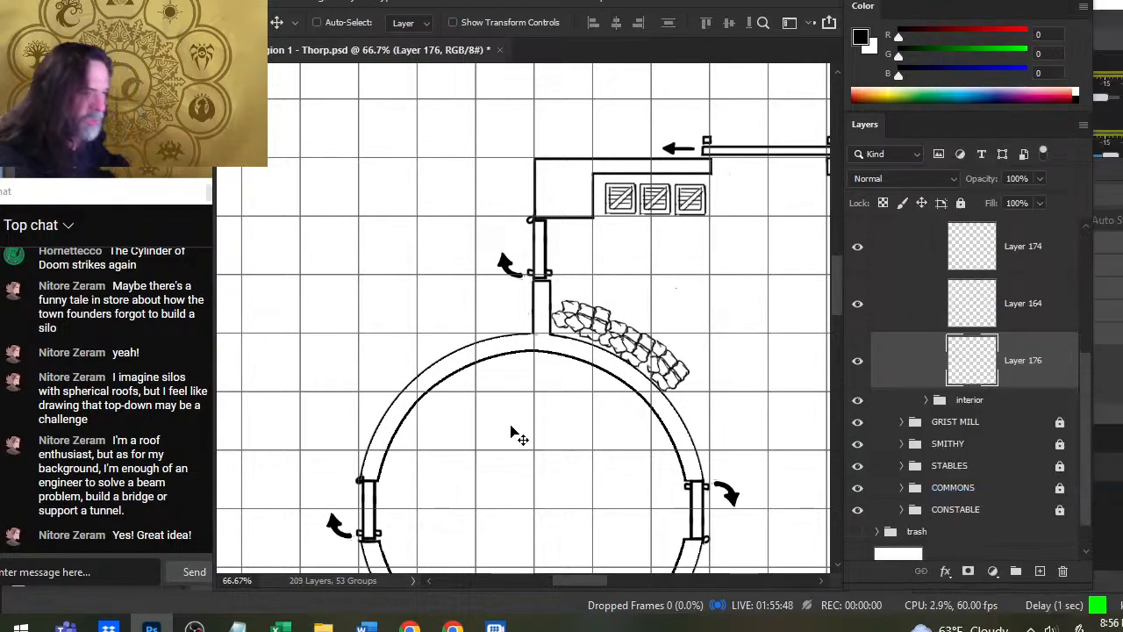
key(x)
drag(734, 403, 651, 395)
key(ctrl+z)
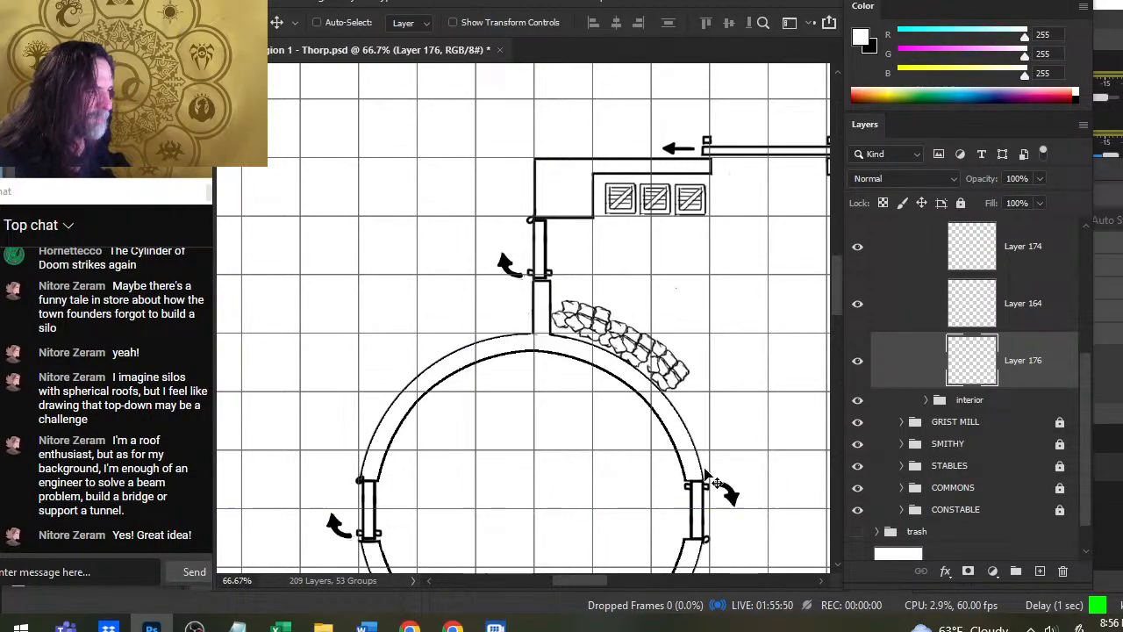
- Check Layer 176's contents around the round tower, and ready the brush with black as the foreground color
key(z)
drag(762, 433, 662, 422)
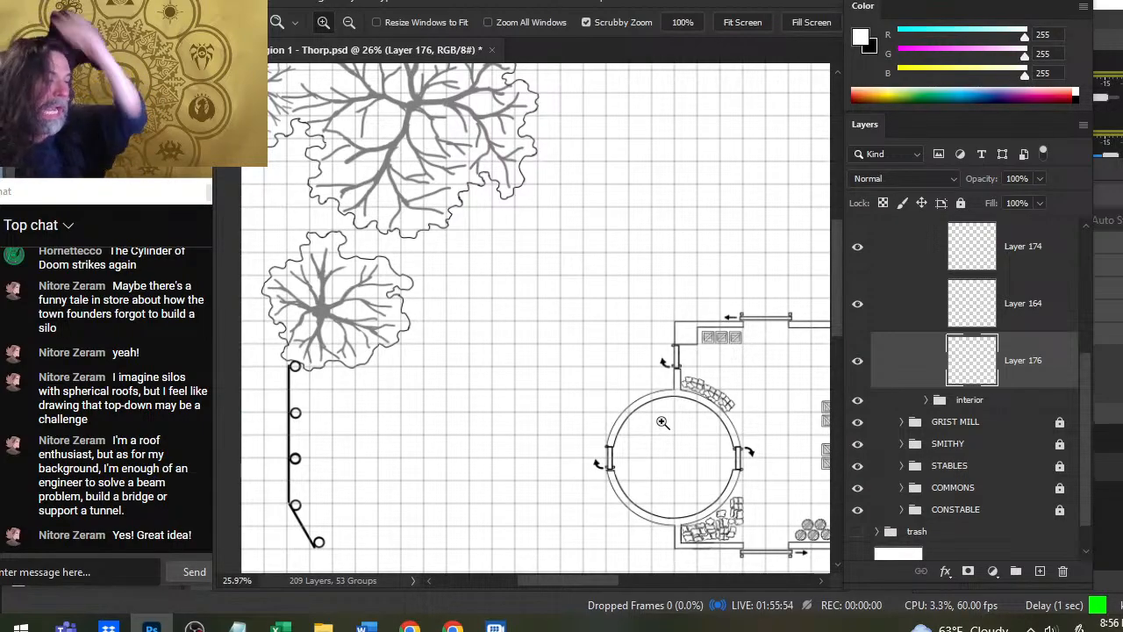
drag(682, 457, 534, 307)
drag(700, 427, 648, 415)
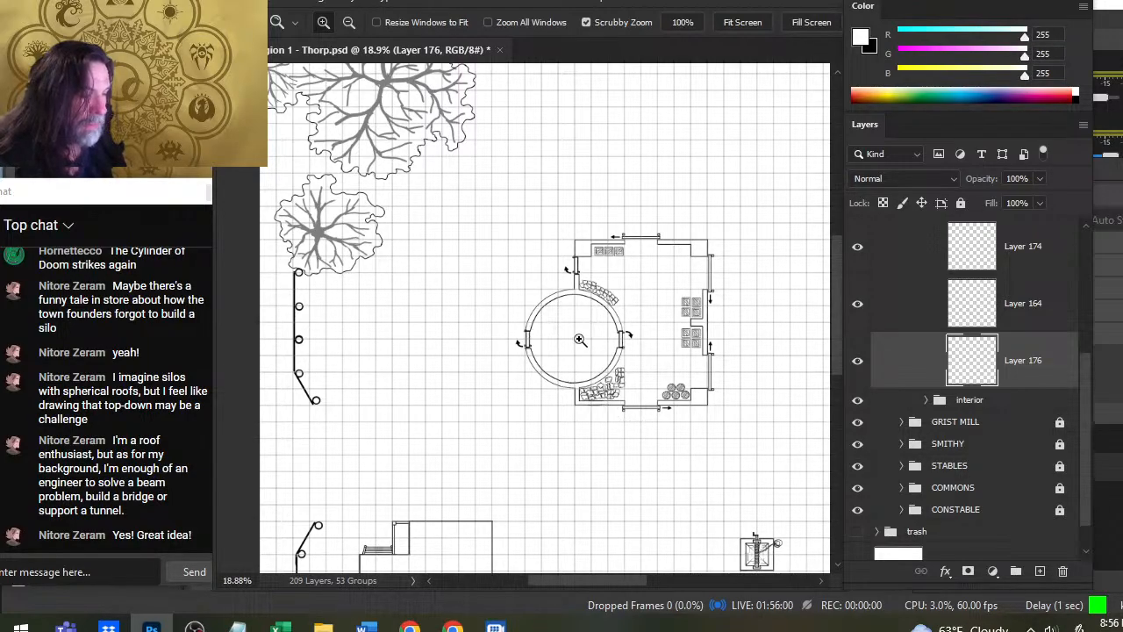
drag(579, 340, 609, 364)
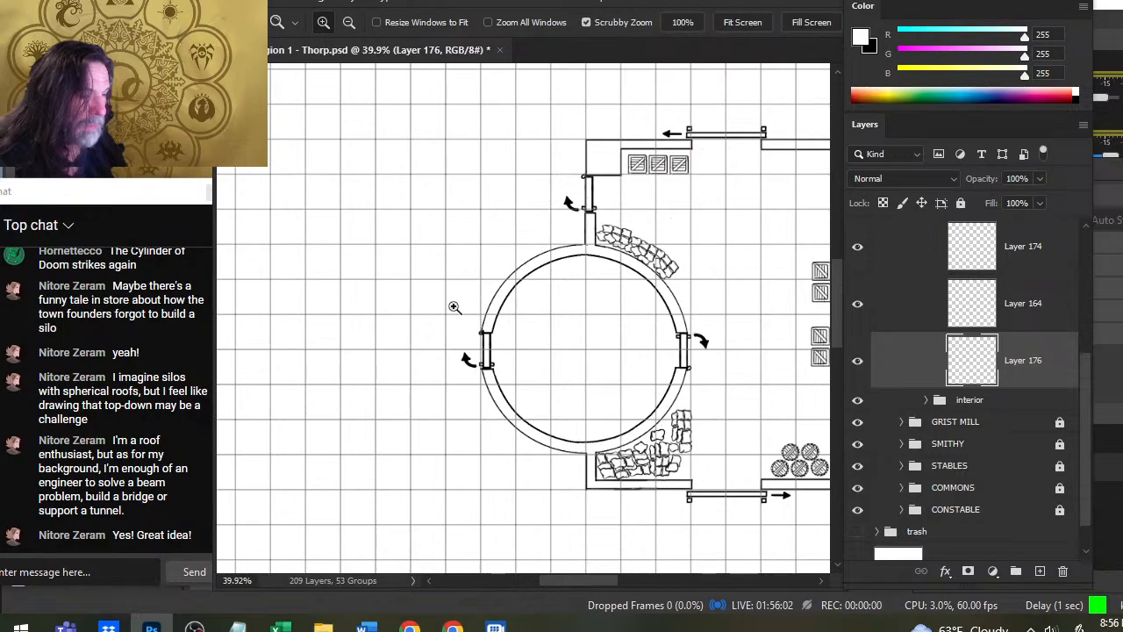
key(b)
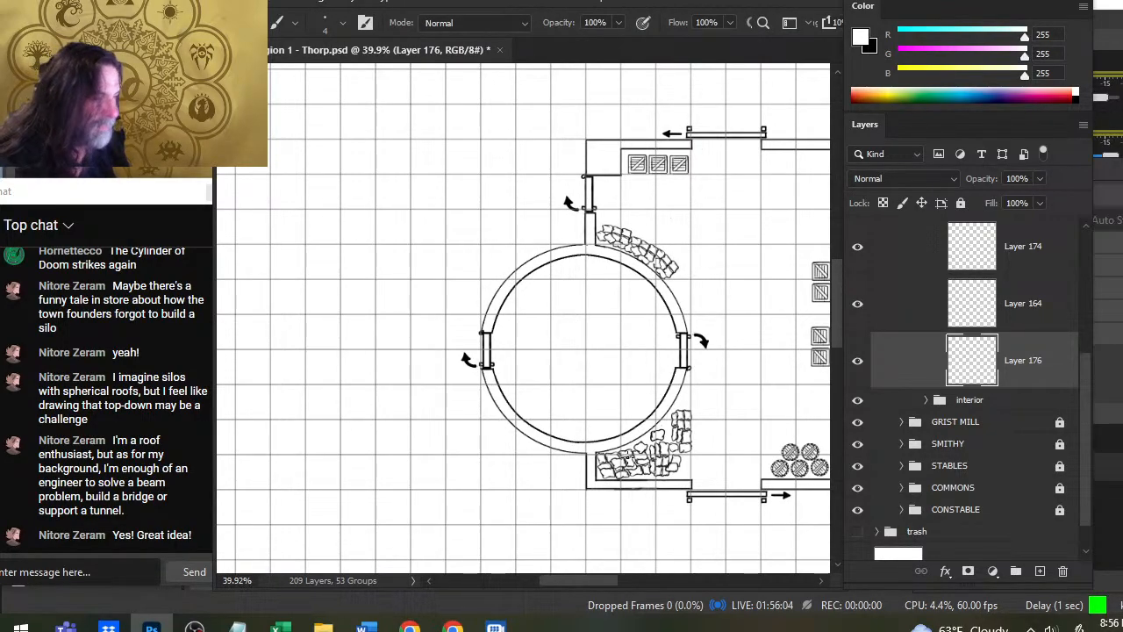
key(x)
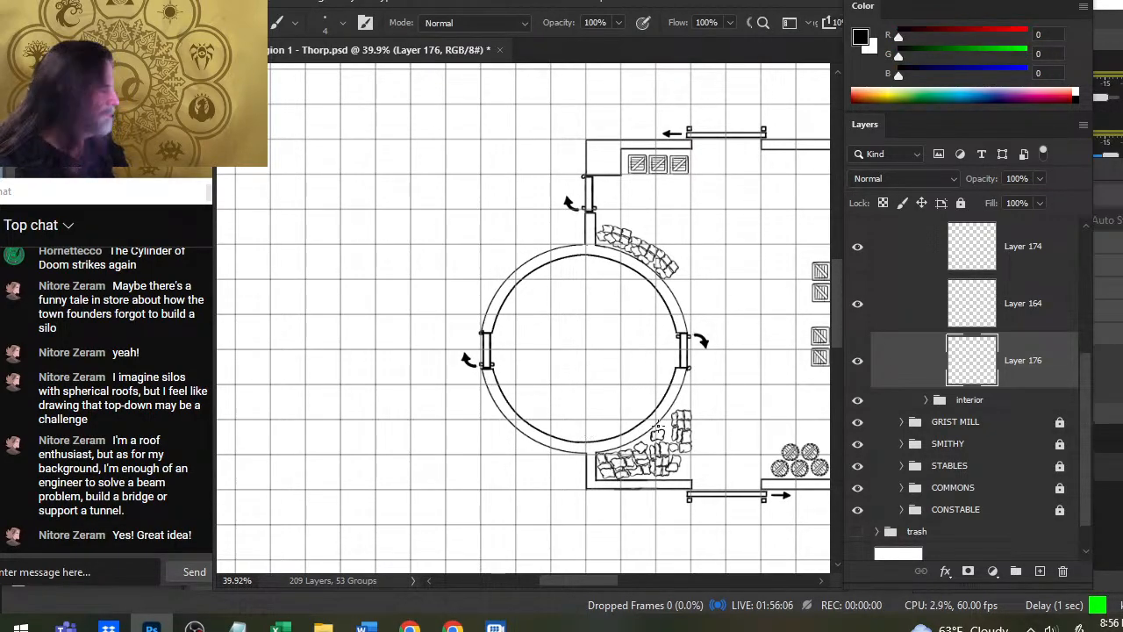
click(859, 363)
click(860, 363)
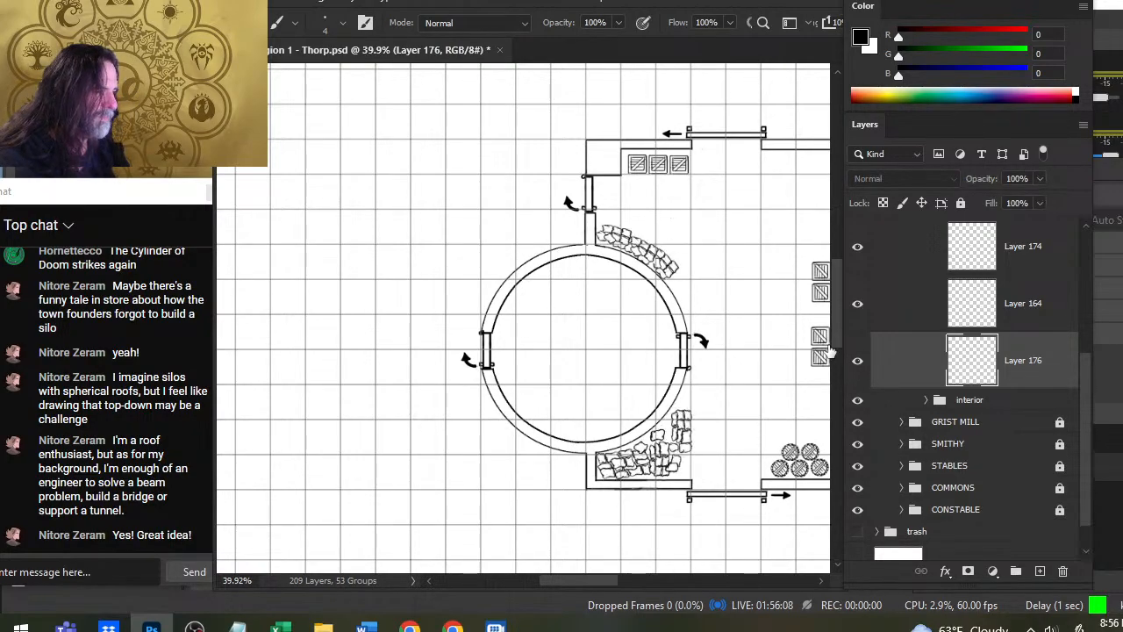
key(l)
mouse_move(637, 279)
mouse_down()
mouse_move(563, 257)
mouse_move(518, 395)
mouse_up()
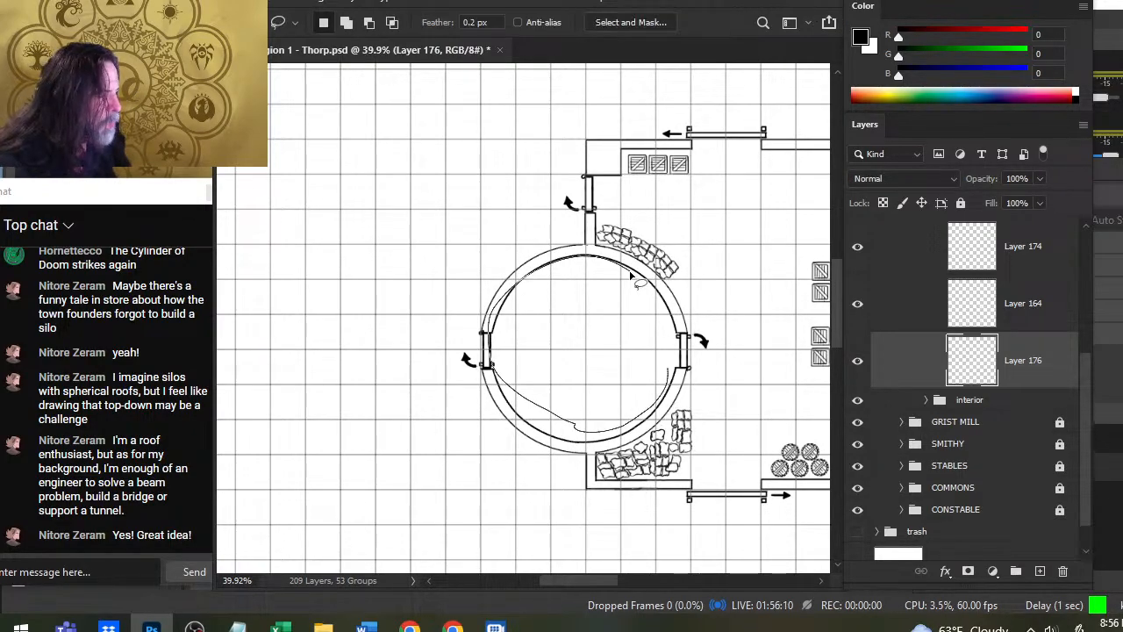
drag(630, 274, 630, 276)
key(ctrl+d)
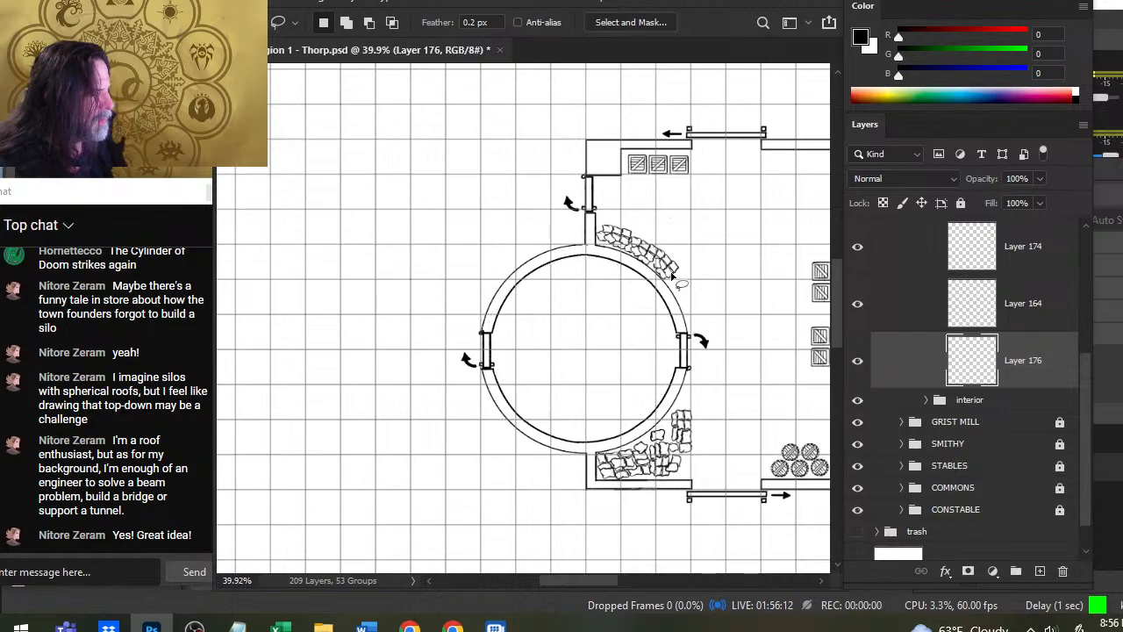
key(b)
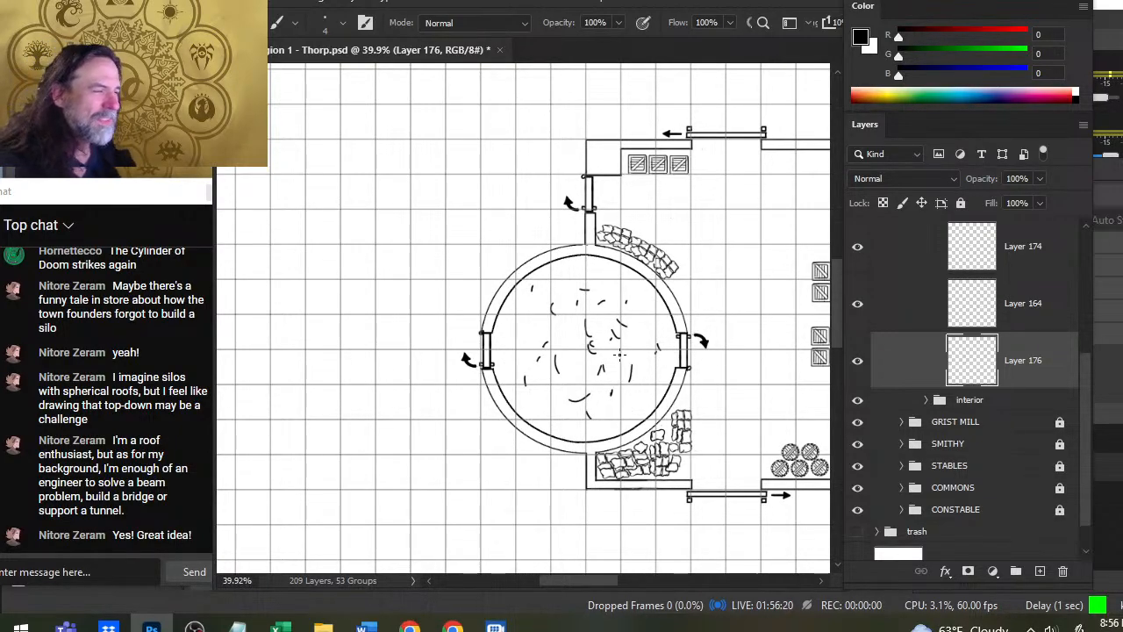
key(e)
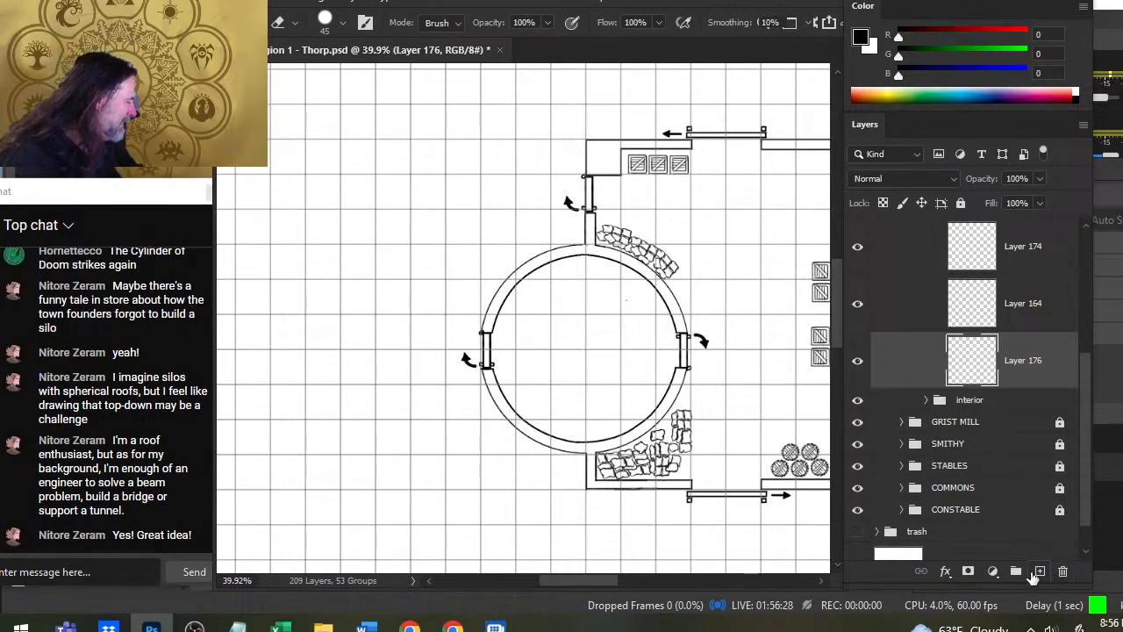
- Create a new layer above Layer 176 and choose the bush burst spin brush for painting grain
click(1039, 572)
key(b)
right_click(542, 360)
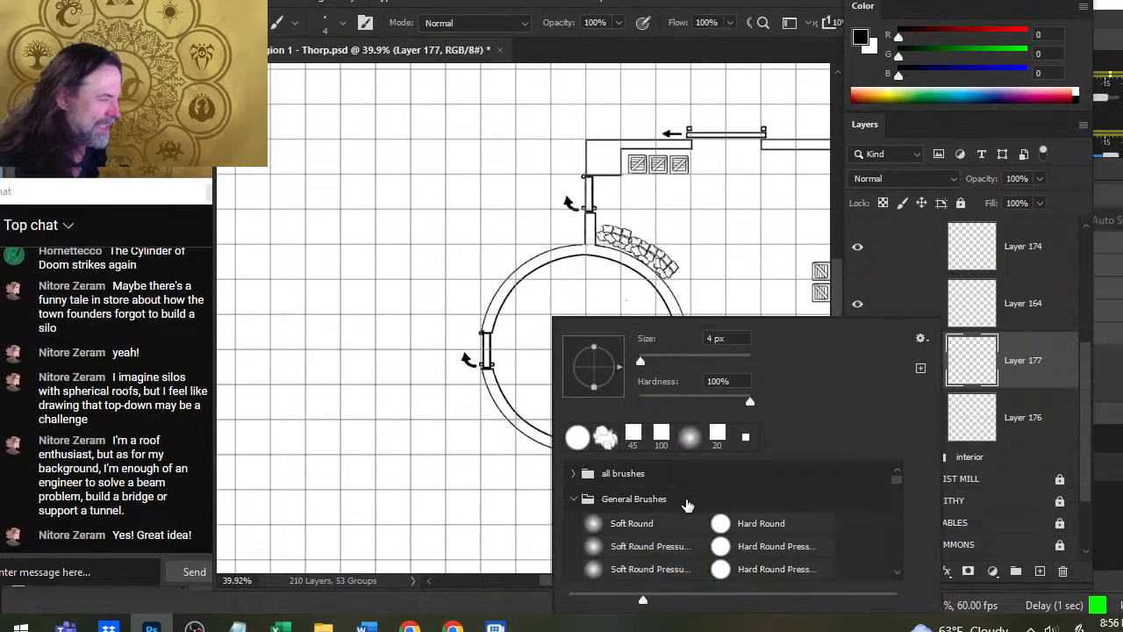
mouse_move(898, 475)
mouse_down()
mouse_move(914, 542)
mouse_move(875, 535)
mouse_up()
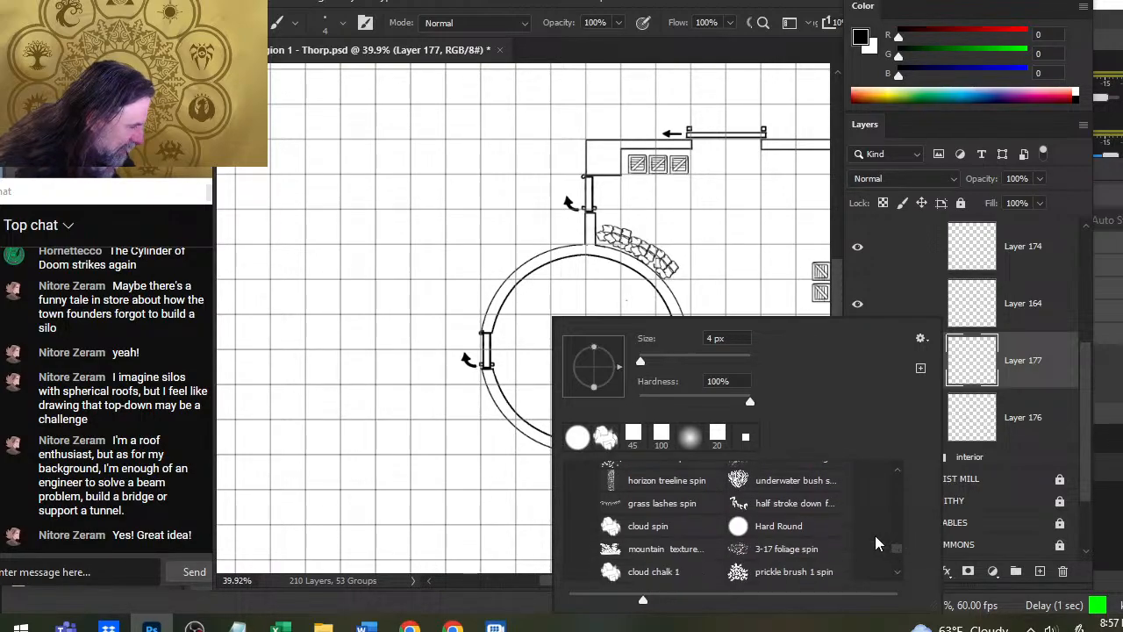
click(610, 465)
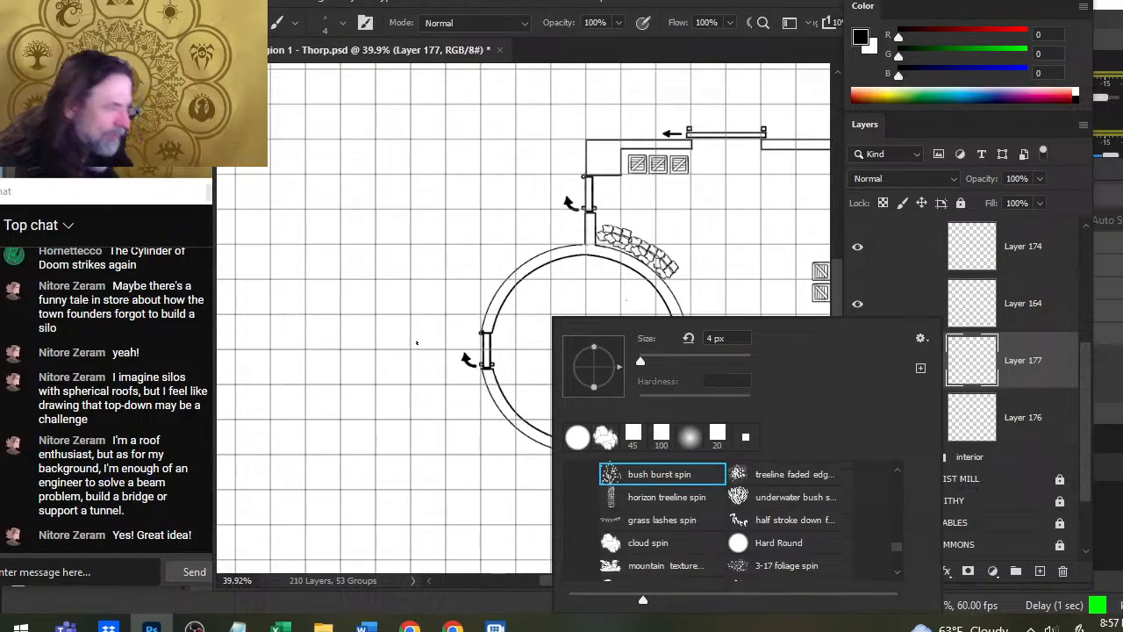
drag(537, 291, 541, 289)
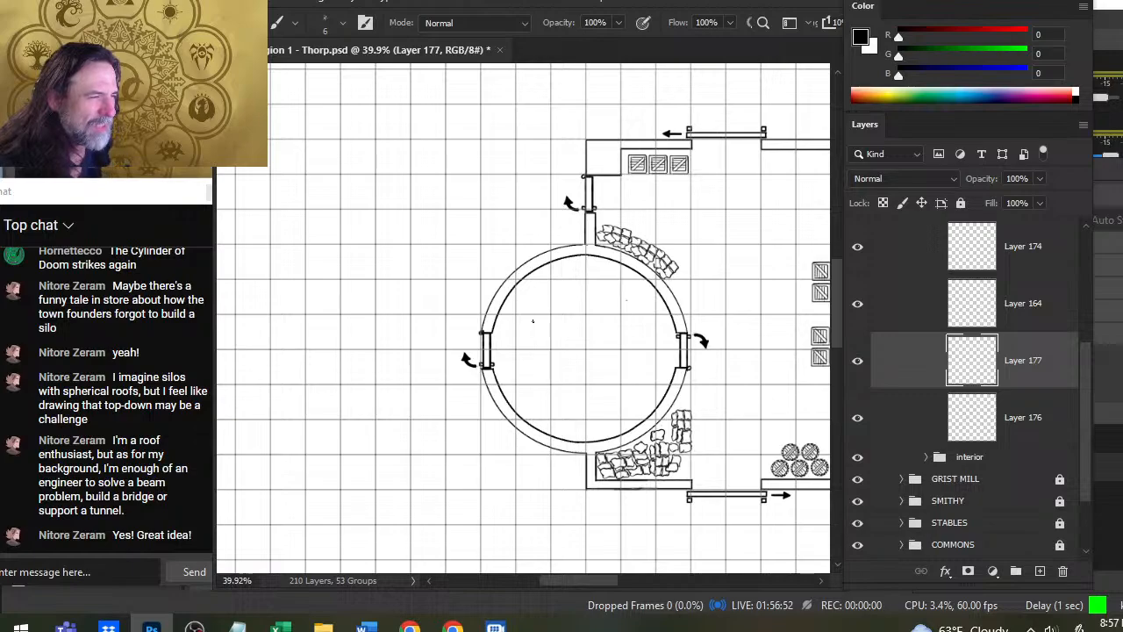
- Set the brush size to 175 and cover the round tower's floor with black grain speckles on Layer 177
key(])
key(])
key(])
key(])
key(])
key(])
key(])
key(])
key(])
key(])
key(])
key(])
key(])
key(])
key(])
key(])
key(])
key(])
key(])
key(])
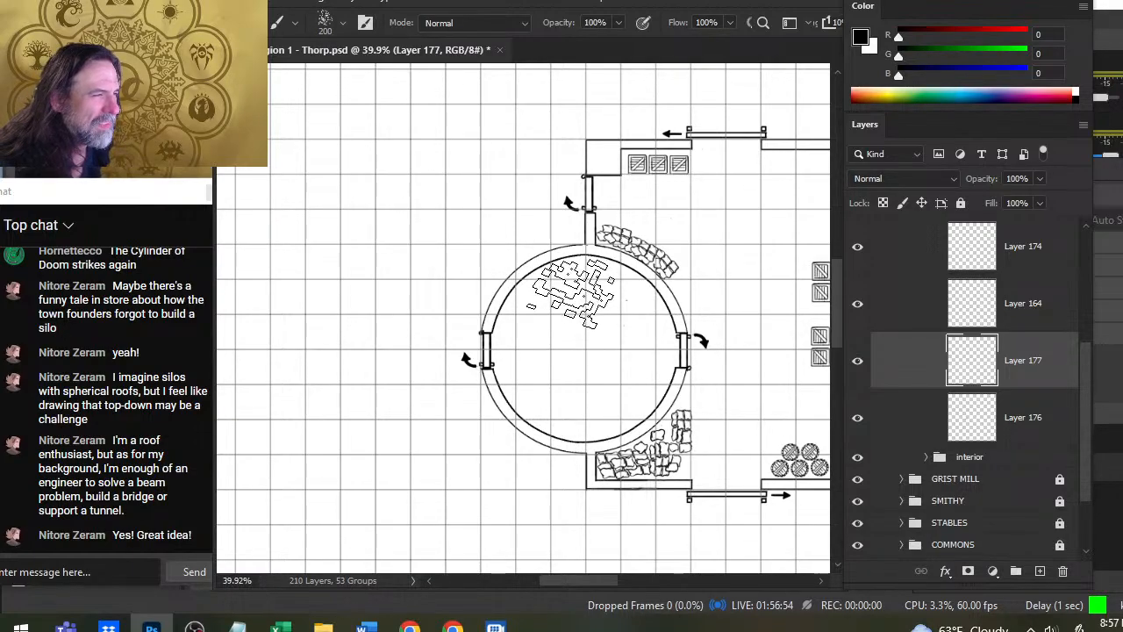
key([)
click(573, 289)
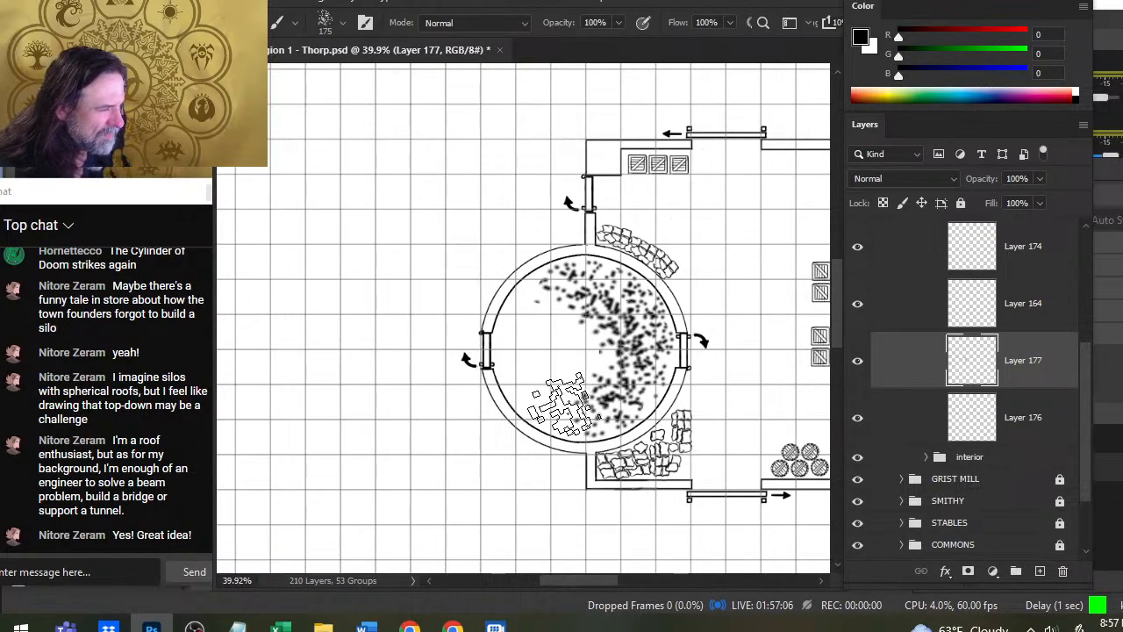
click(564, 401)
click(531, 382)
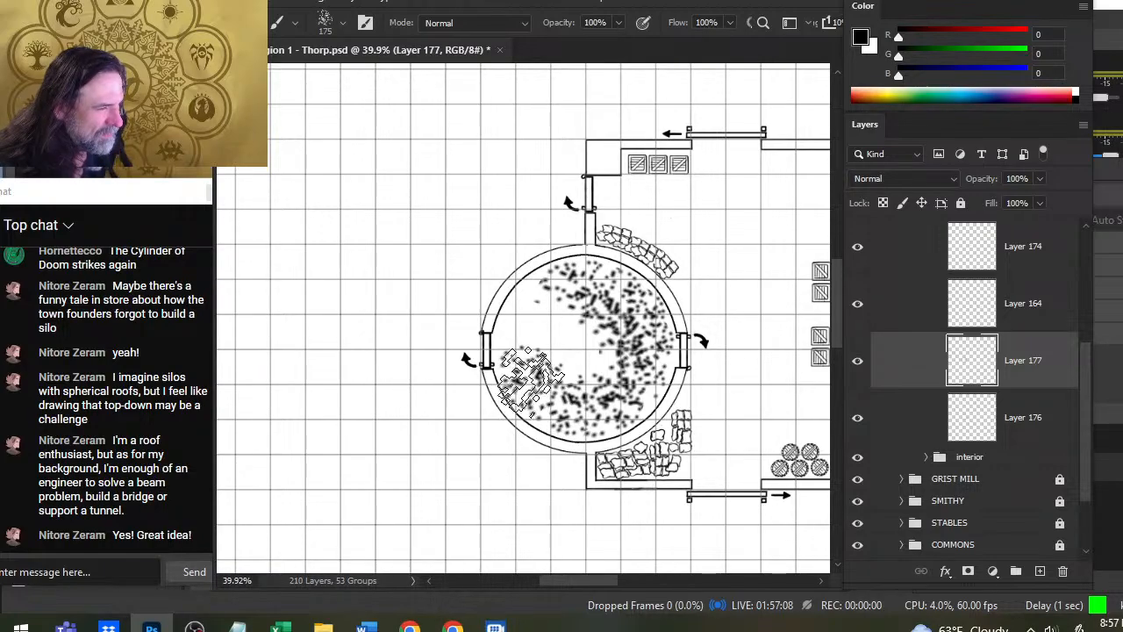
click(531, 319)
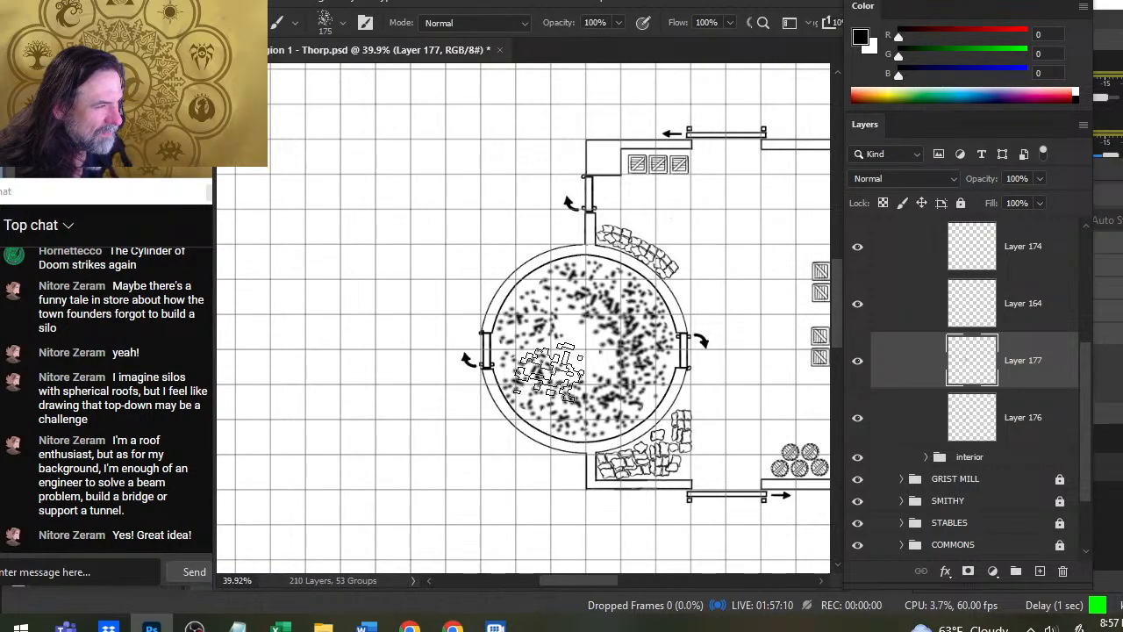
click(586, 348)
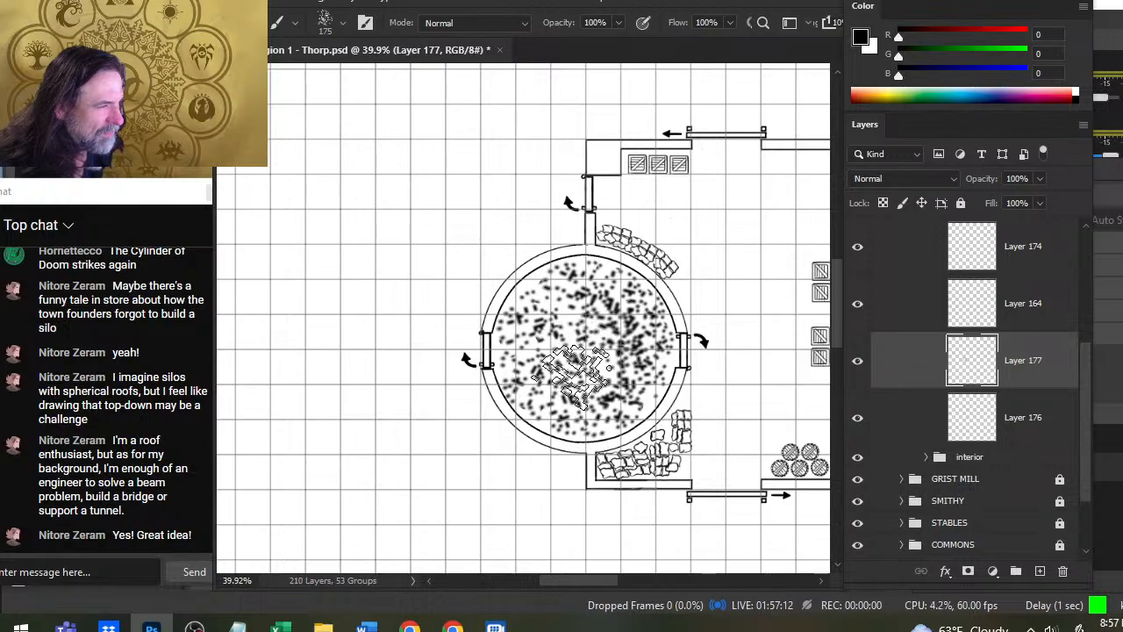
- Stamp a second pass of speckles across the tower interior to make the grain denser
click(559, 331)
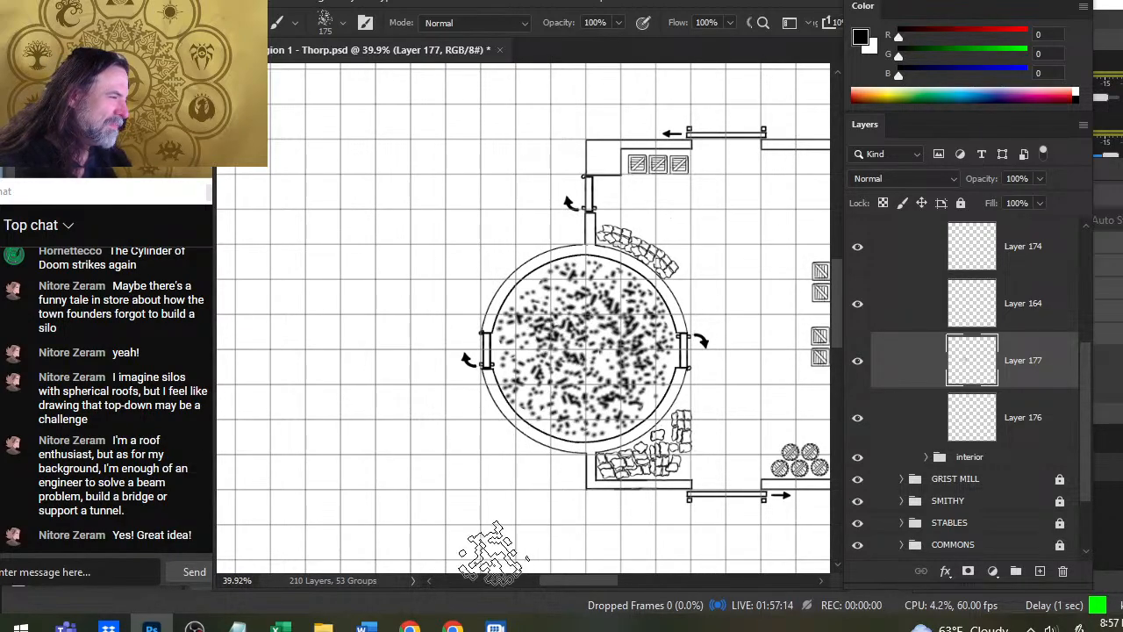
click(592, 366)
click(511, 347)
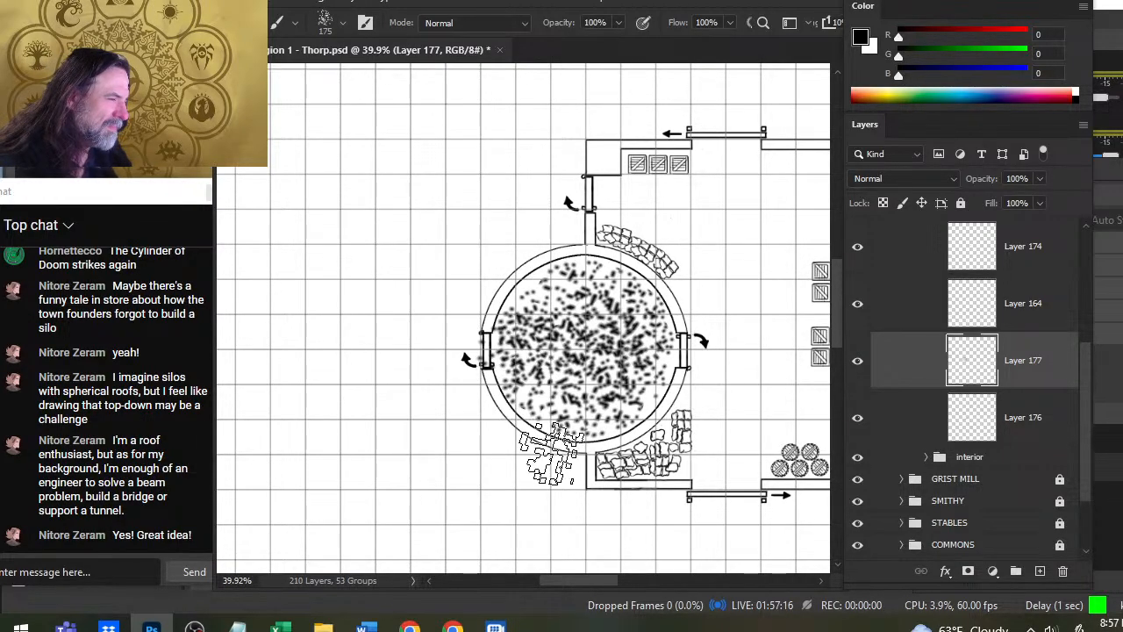
click(544, 397)
click(571, 407)
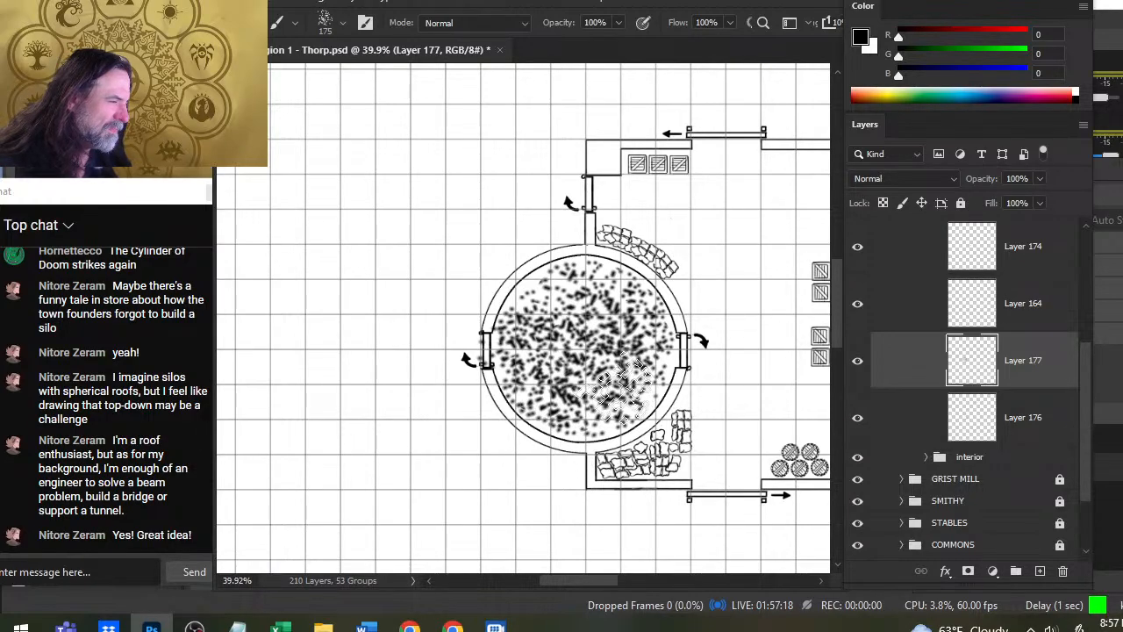
click(620, 390)
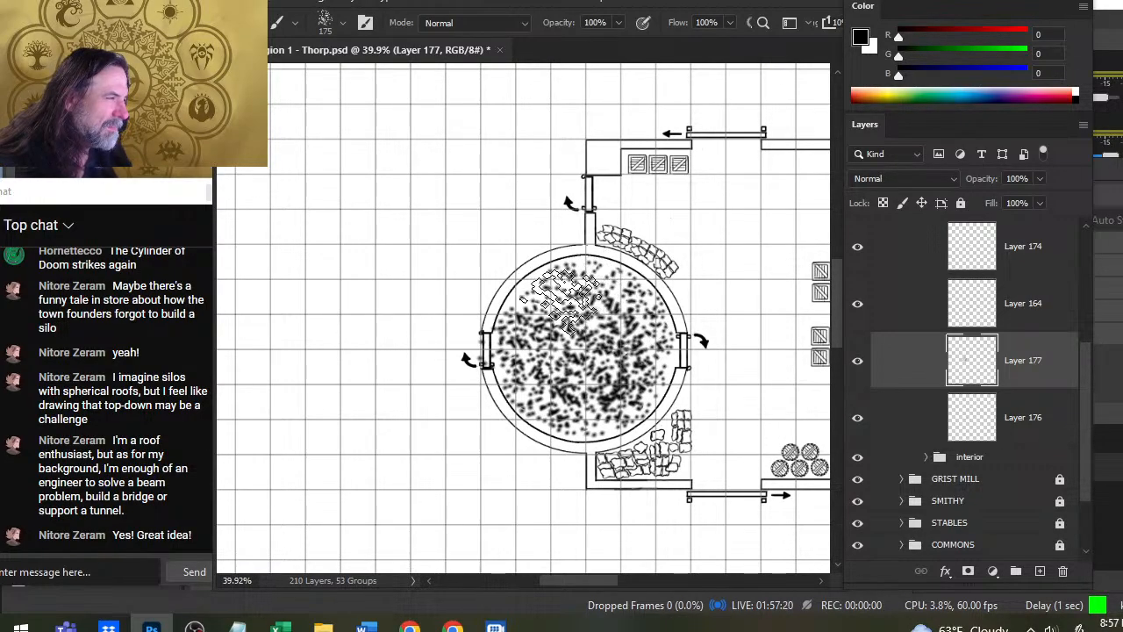
click(558, 301)
click(557, 340)
click(610, 303)
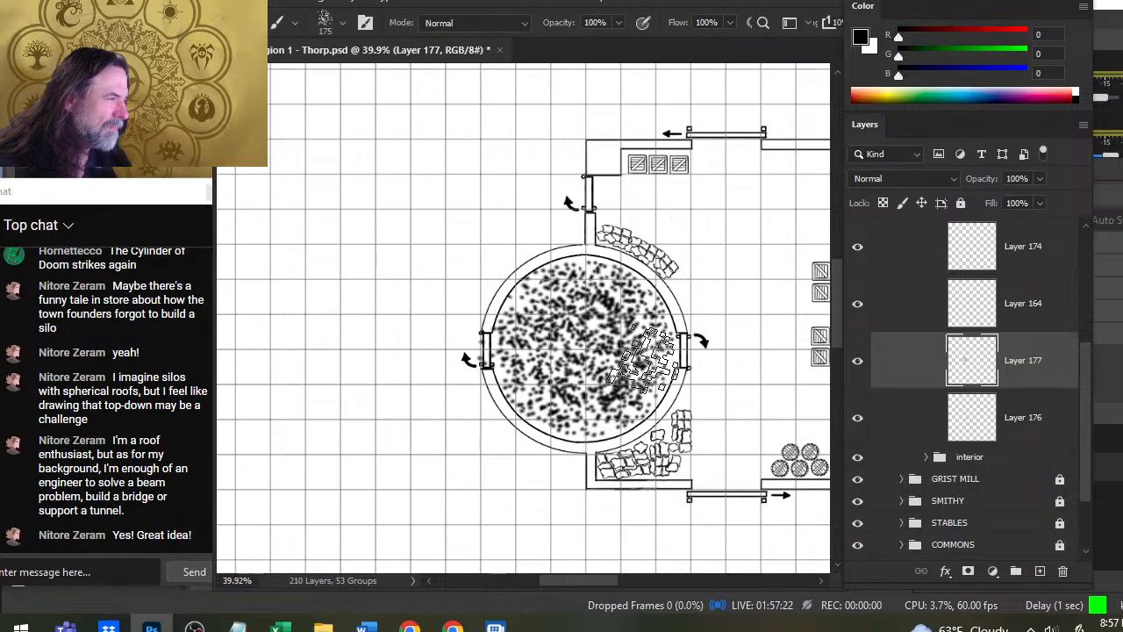
click(637, 341)
- Thin out the grain speckles across the tower interior with the eraser, using the bush burst spin brush at size 300
key(e)
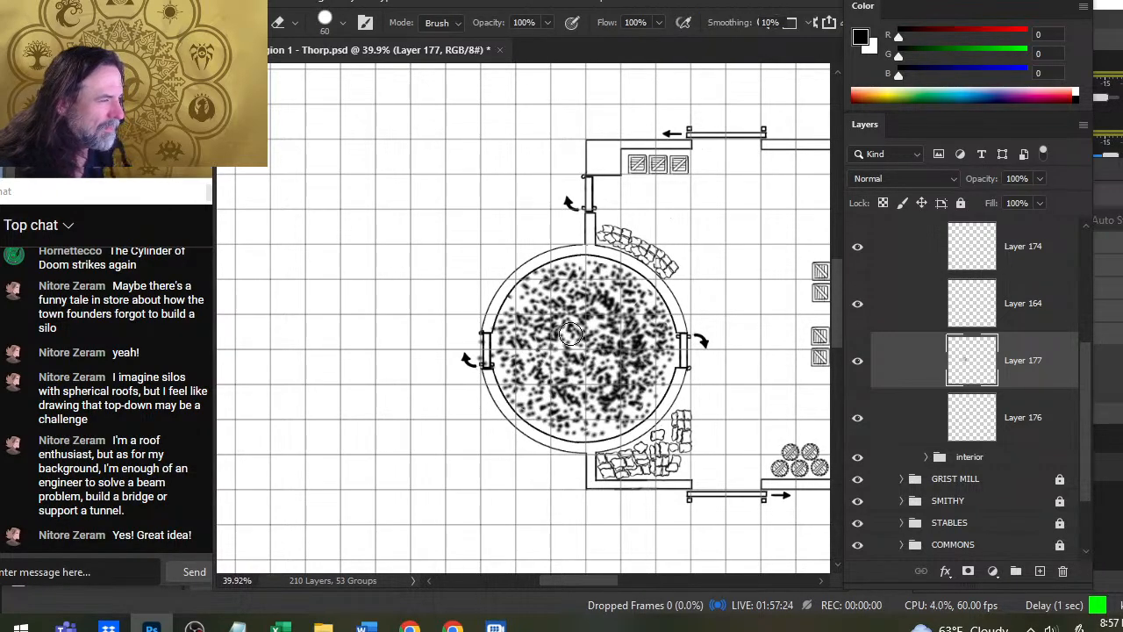
right_click(571, 333)
click(603, 438)
click(439, 485)
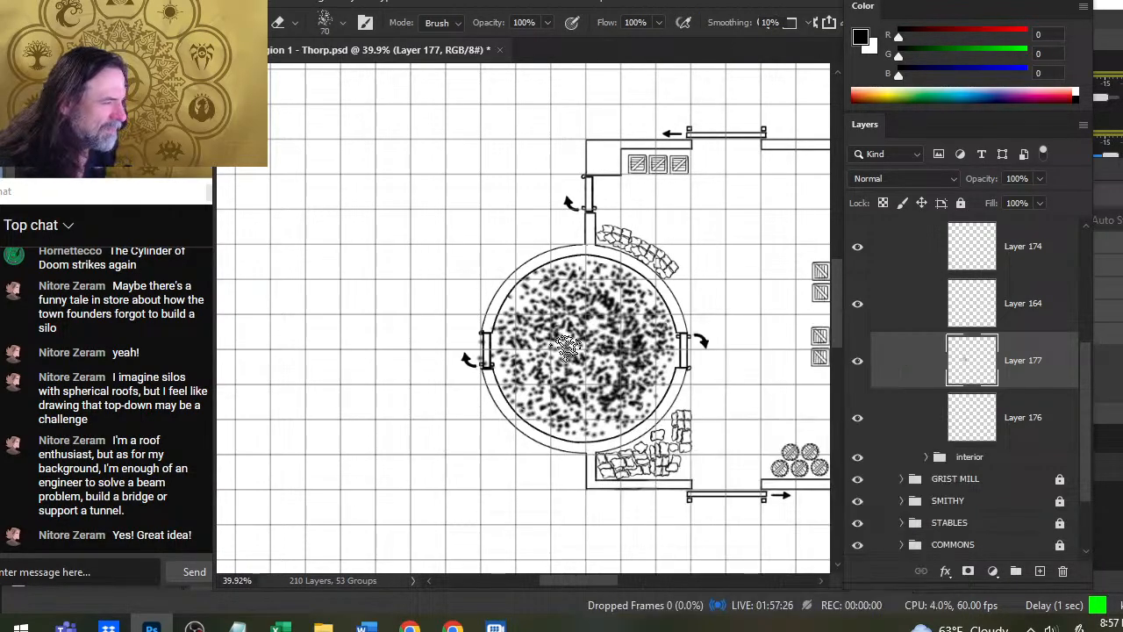
key(bracketright)
key(bracketright)
key(bracketright)
key(bracketright)
key(bracketright)
key(bracketright)
key(bracketright)
key(bracketright)
key(bracketright)
click(570, 337)
click(572, 341)
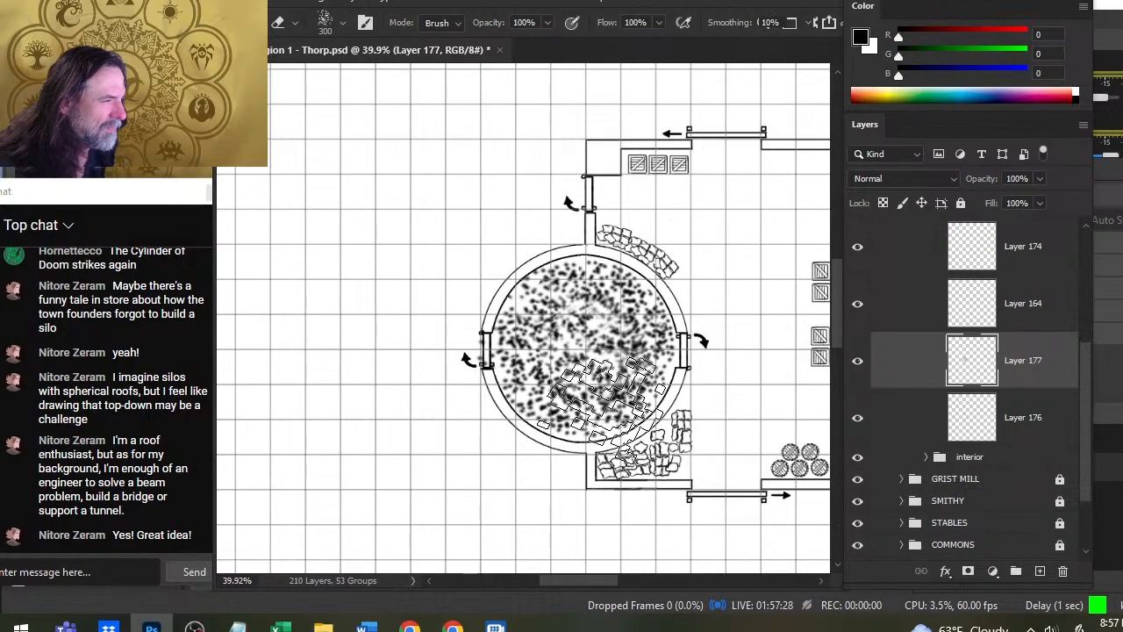
click(574, 375)
click(562, 412)
click(627, 395)
click(625, 307)
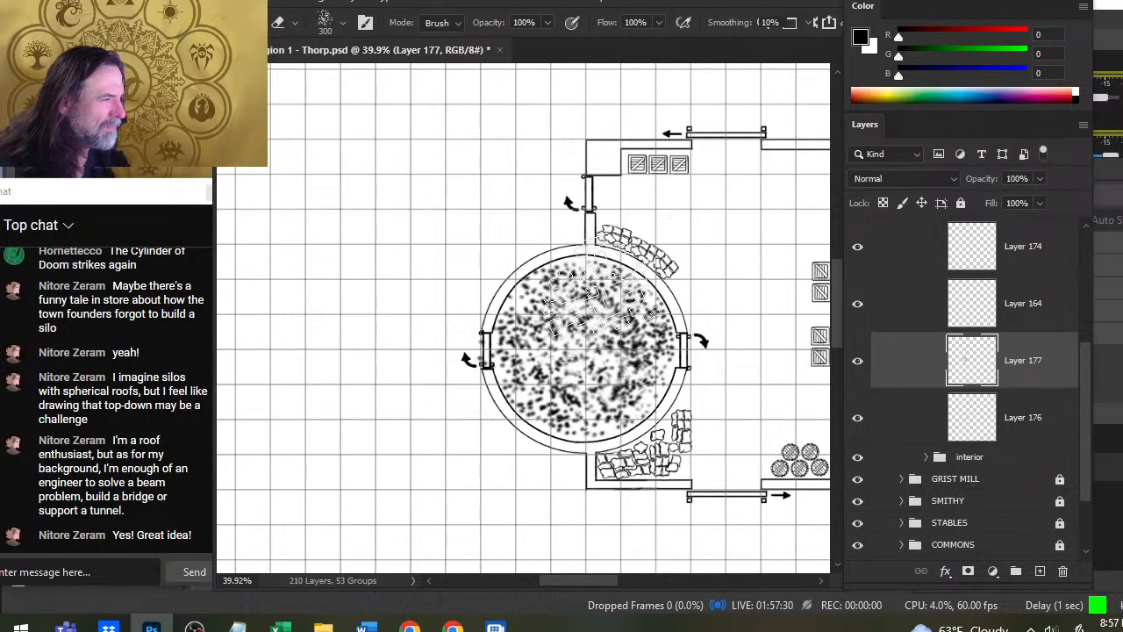
click(589, 303)
click(491, 369)
click(527, 290)
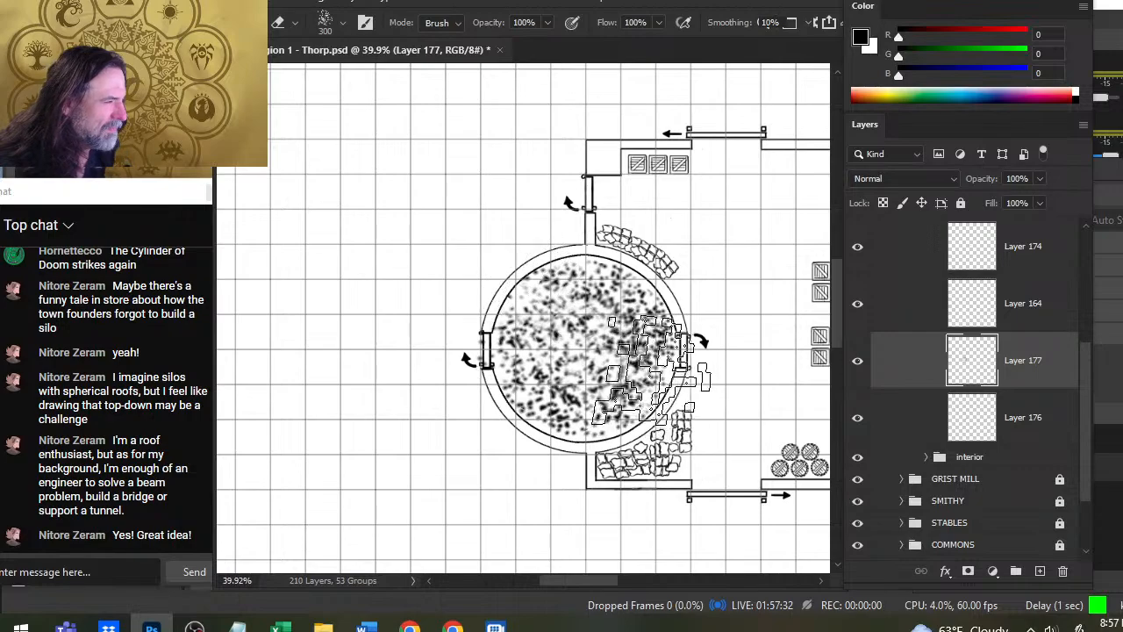
- Examine what Layer 177, Layer 164 and Layer 174 contain in the stuff group by toggling each layer's visibility
key(z)
drag(652, 368, 595, 394)
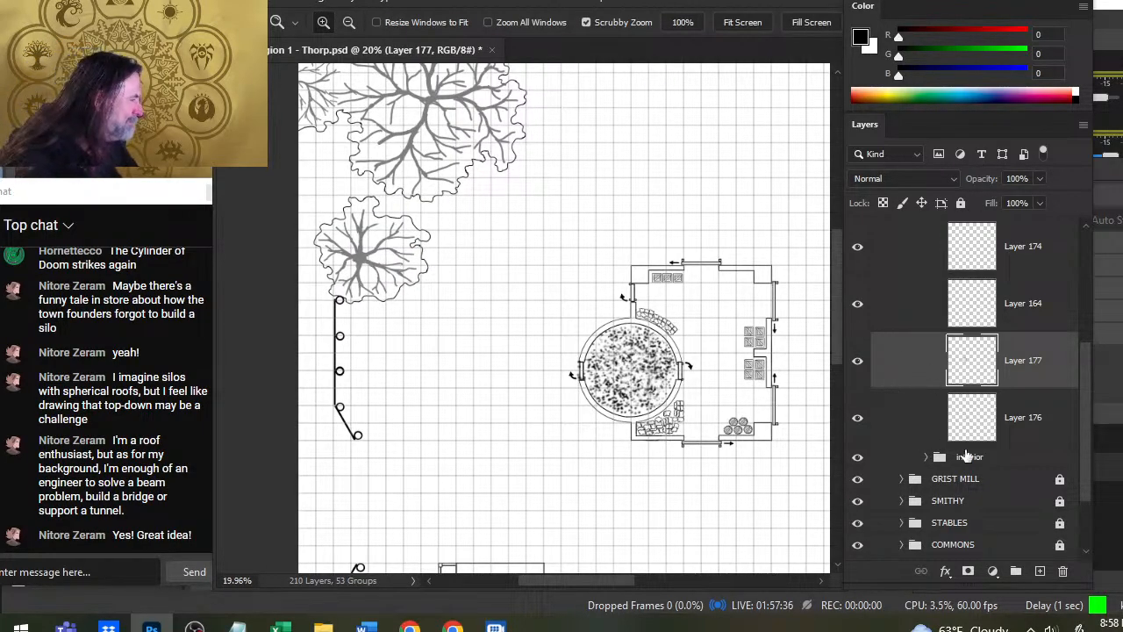
scroll(1080, 463, up, 1)
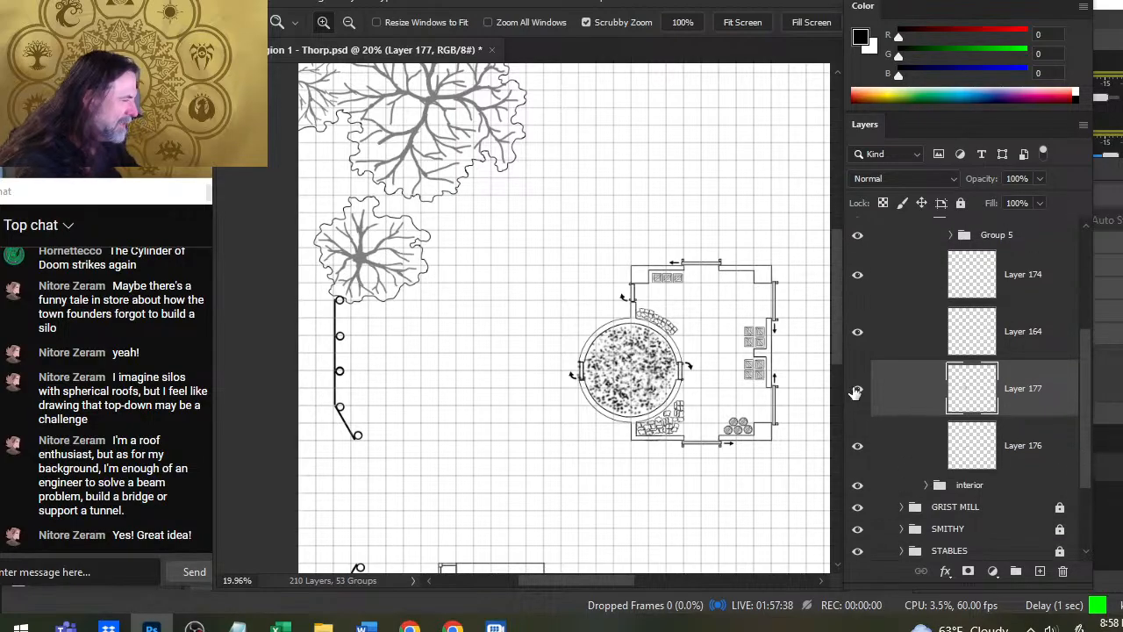
click(855, 393)
click(856, 392)
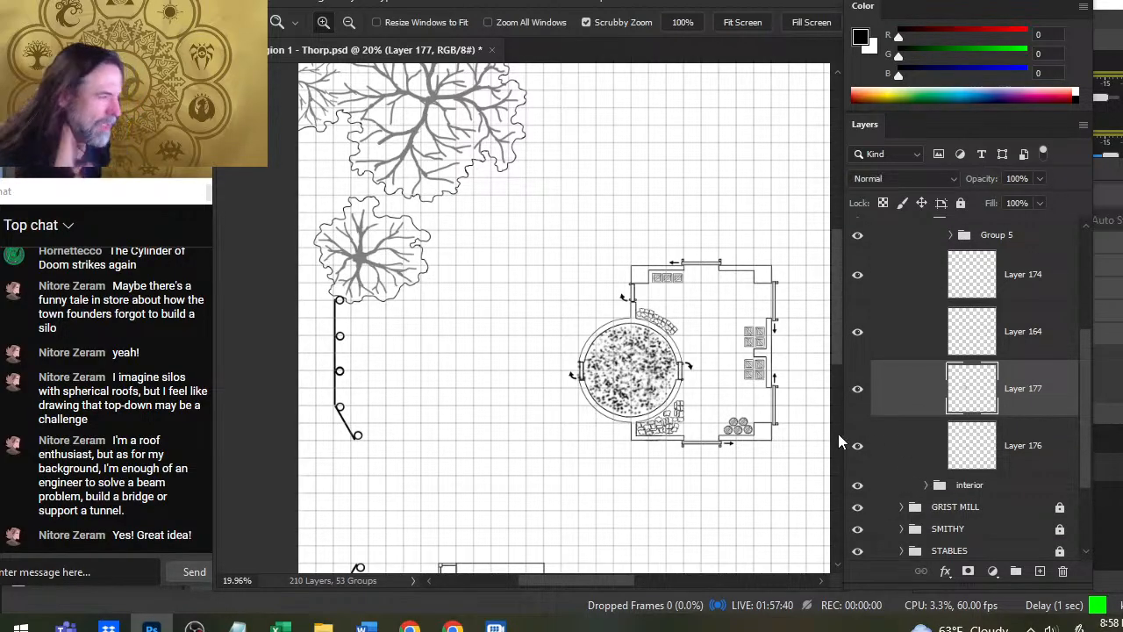
scroll(1084, 362, up, 3)
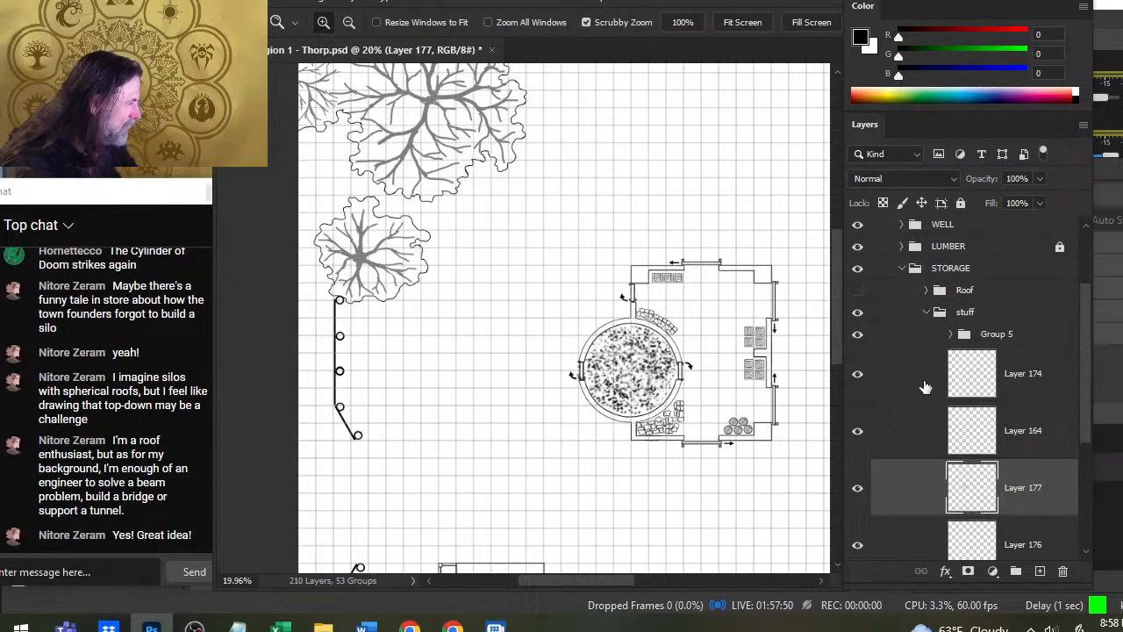
click(857, 487)
click(857, 487)
click(858, 430)
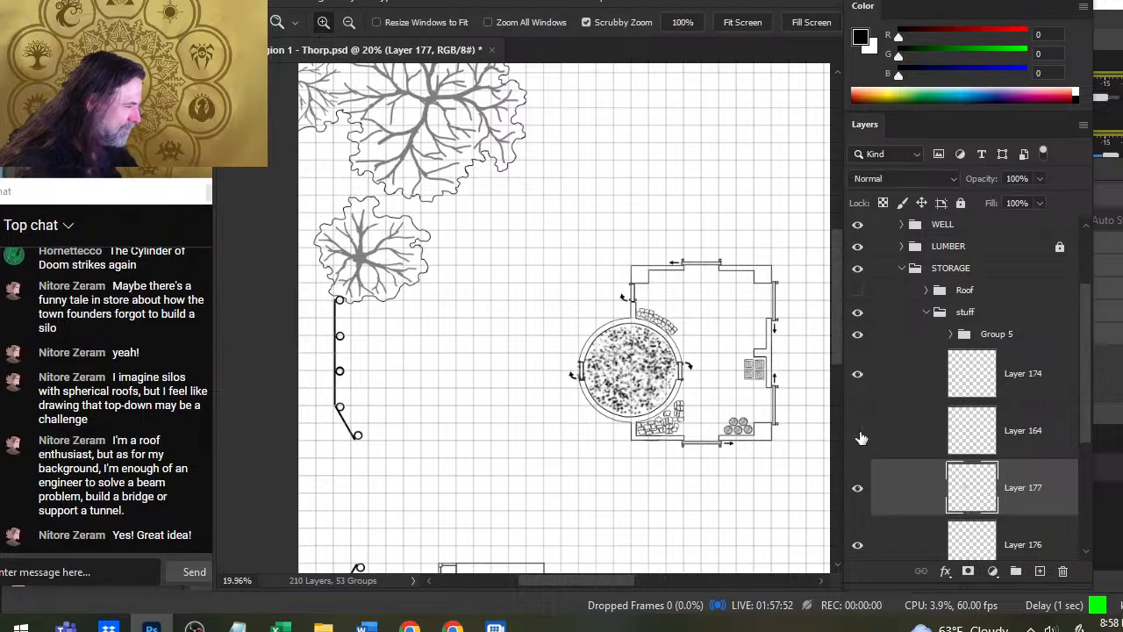
click(858, 430)
click(858, 373)
click(858, 373)
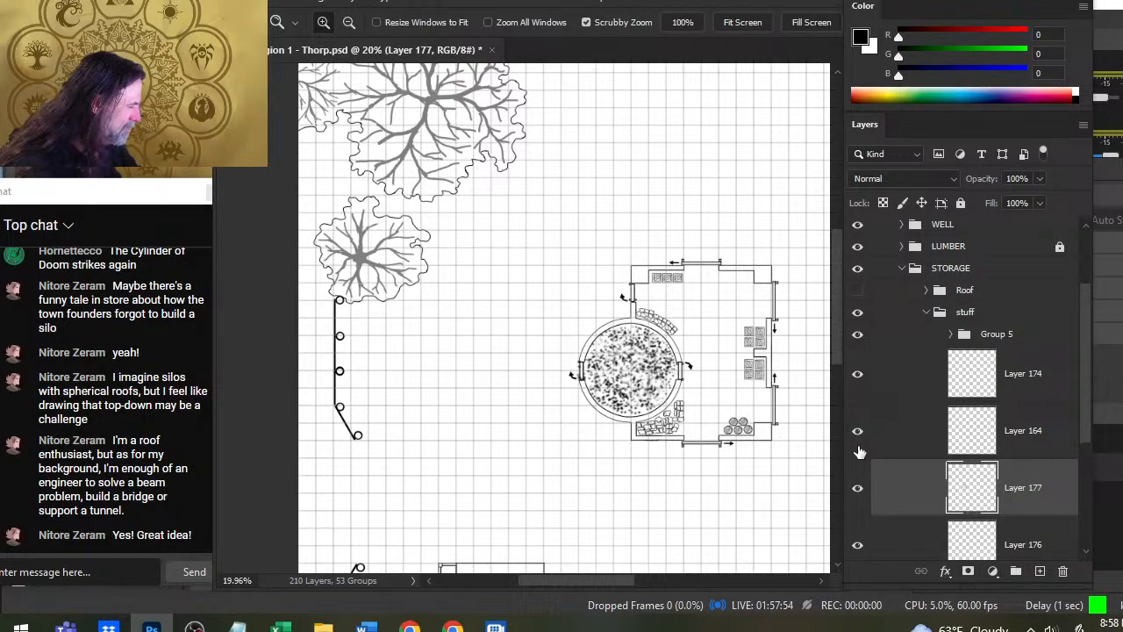
- Examine what Layer 176, the interior group and Group 5 contain by toggling each one's visibility
click(858, 544)
click(858, 544)
drag(1085, 387, 1082, 423)
click(859, 504)
click(859, 503)
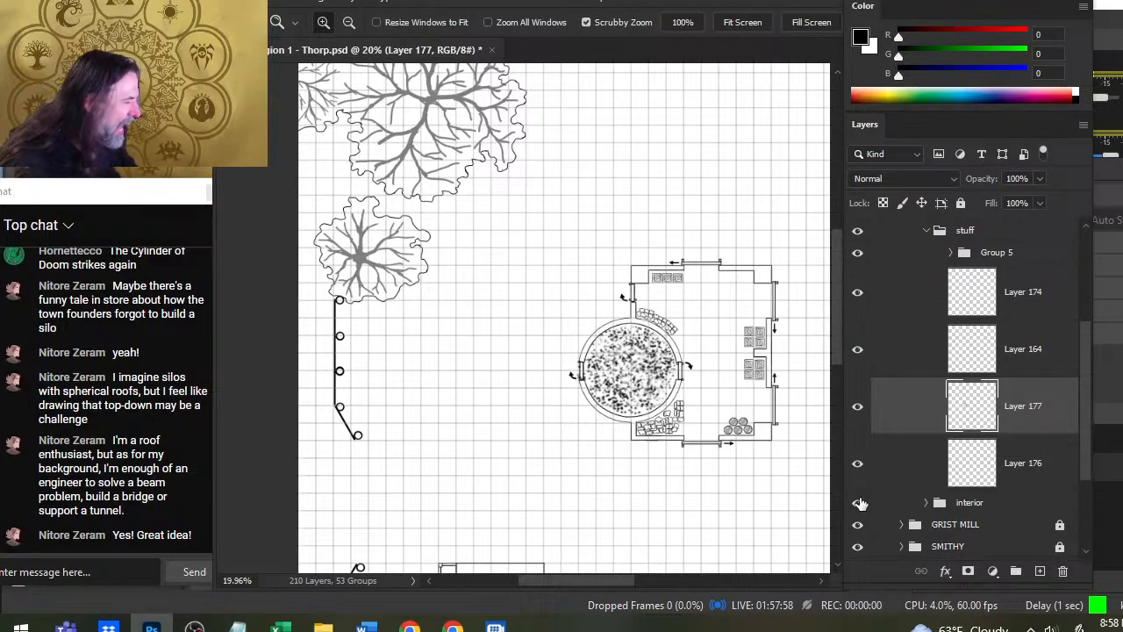
click(874, 256)
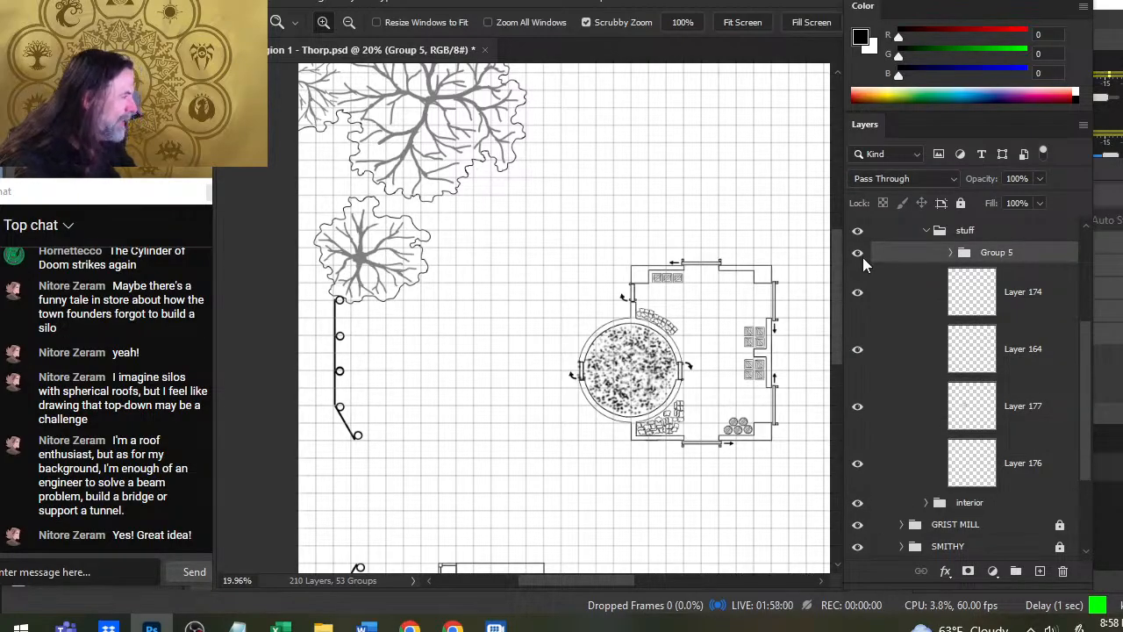
double_click(862, 257)
key(Escape)
click(858, 260)
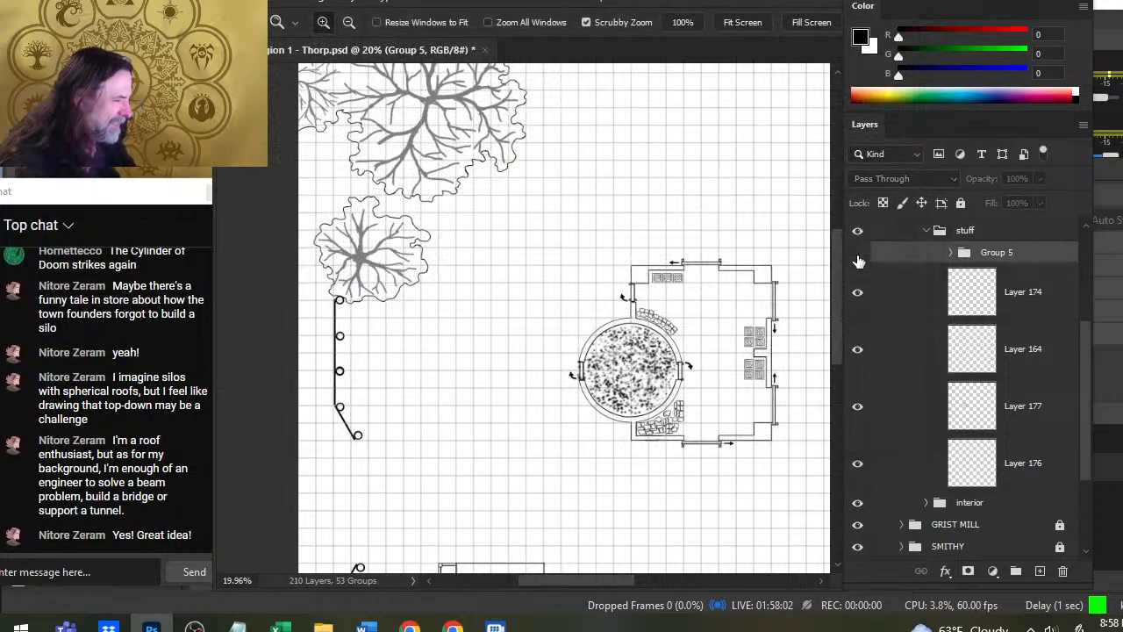
click(858, 255)
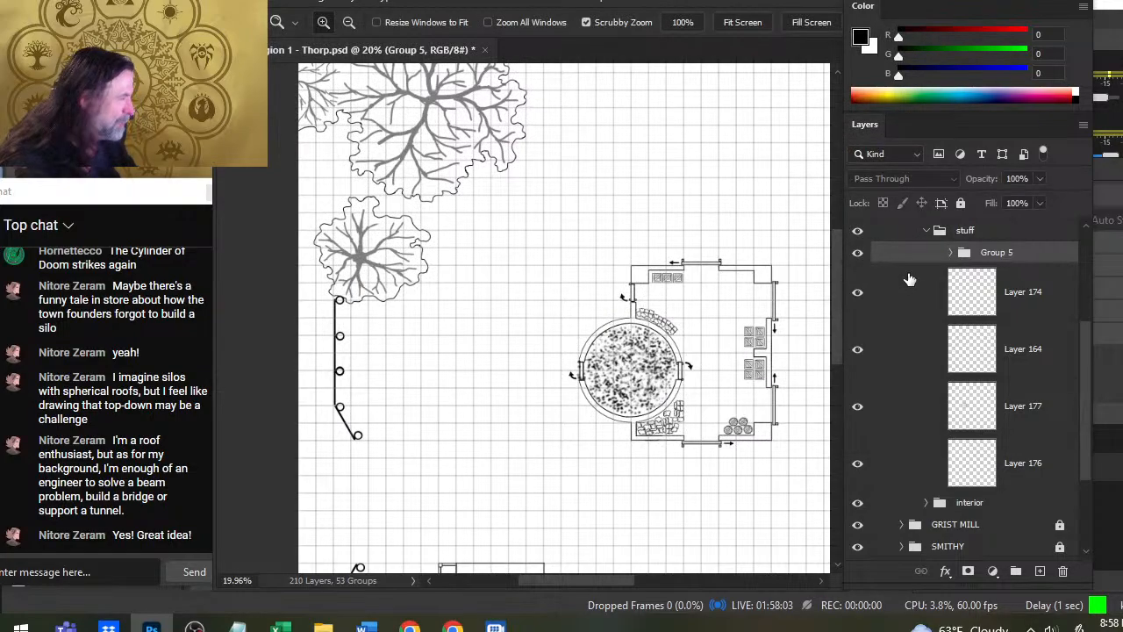
- Identify the two upper barrel layers in Group 5, reorder them above Layer 161 and move both barrels to the STORAGE building's upper-right corner
click(950, 253)
click(857, 293)
click(857, 293)
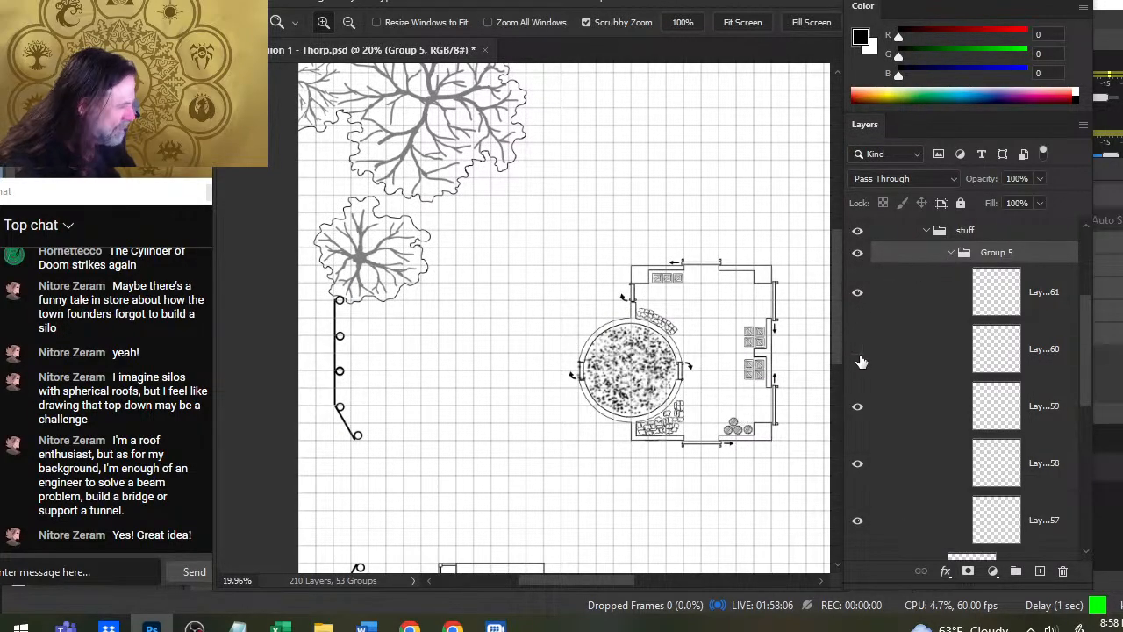
click(858, 350)
click(863, 412)
click(864, 410)
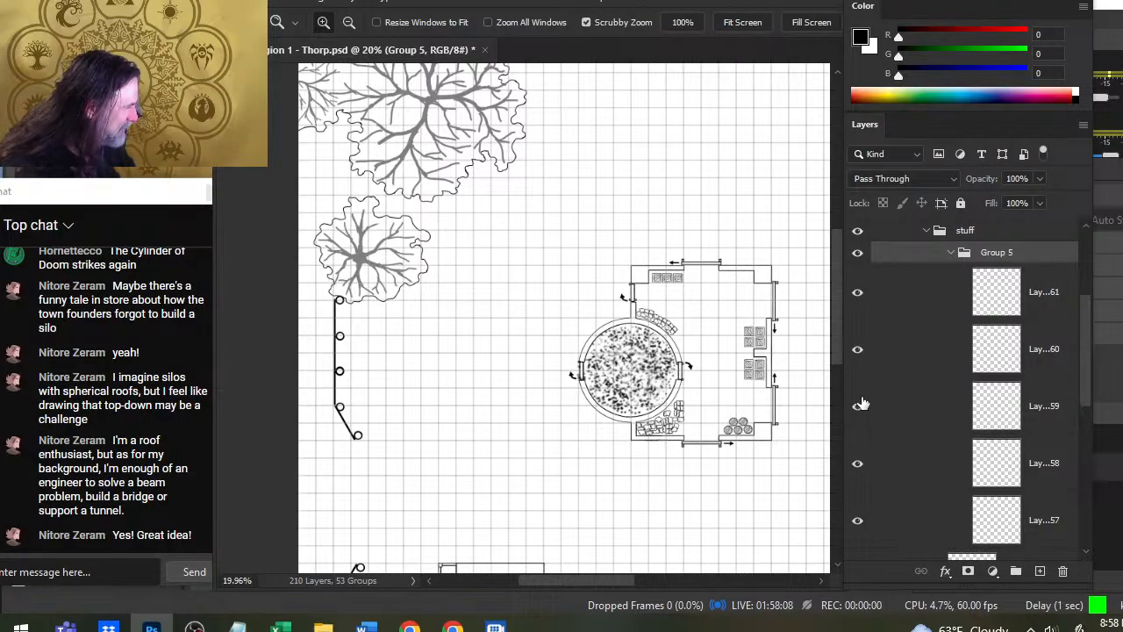
click(917, 366)
ctrl+click(924, 381)
drag(924, 381, 932, 276)
key(v)
drag(779, 425, 761, 313)
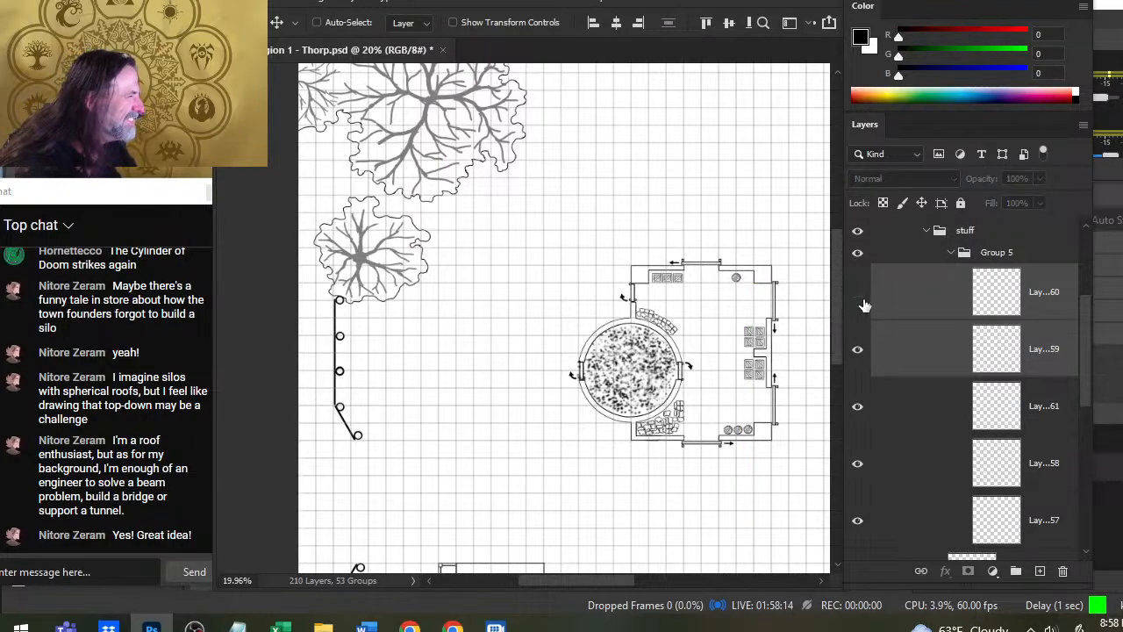
- Duplicate the barrel on Layer 159 to complete a row of three in the upper-right corner, and collapse Group 5
click(903, 351)
right_click(909, 347)
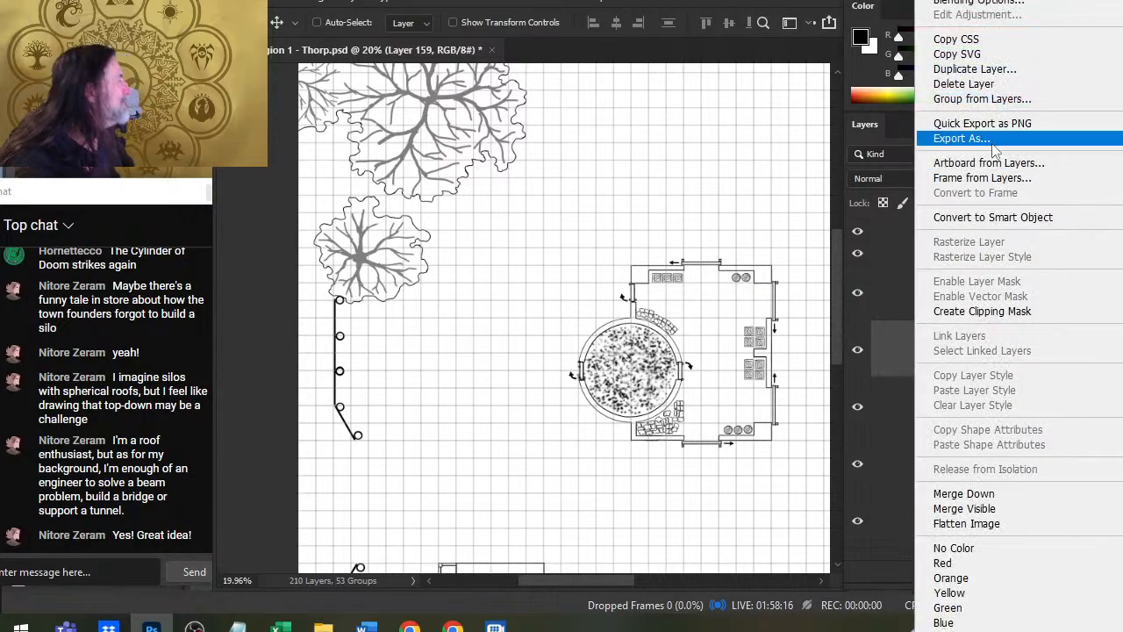
click(970, 68)
key(Return)
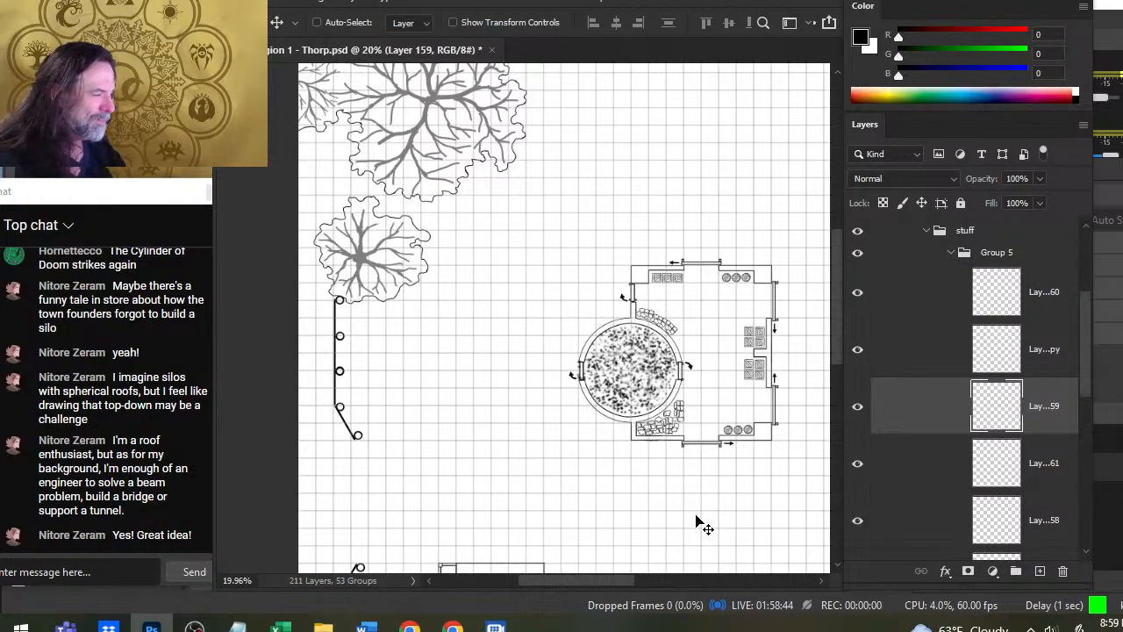
click(954, 253)
- Check what Group 5 and the interior group show on the map, collapsing the stuff group
click(857, 252)
click(858, 253)
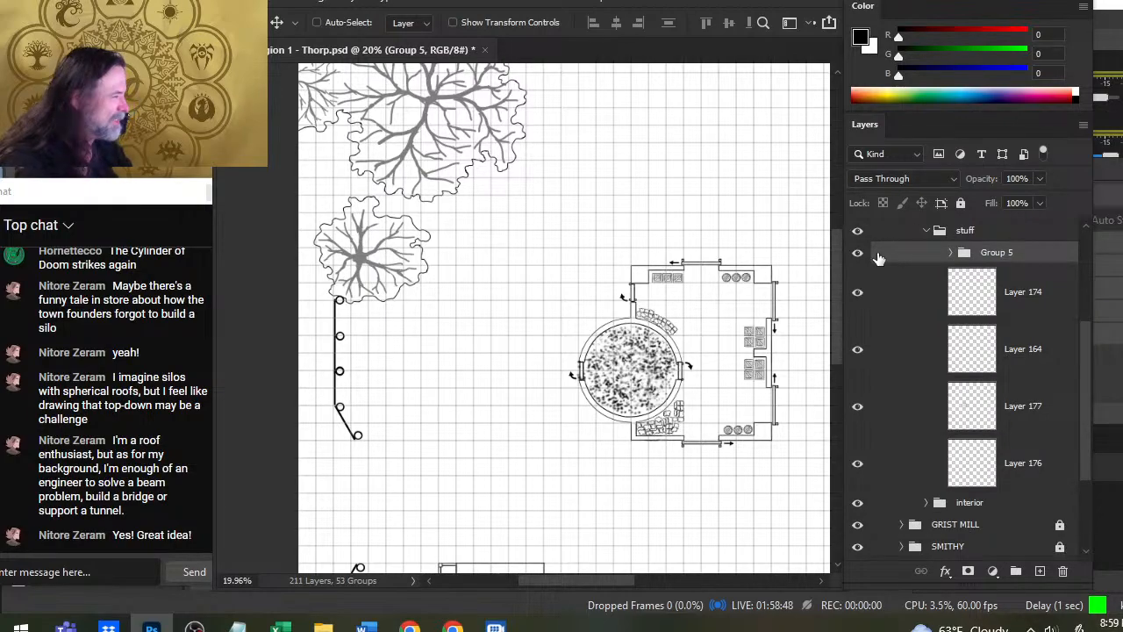
click(928, 233)
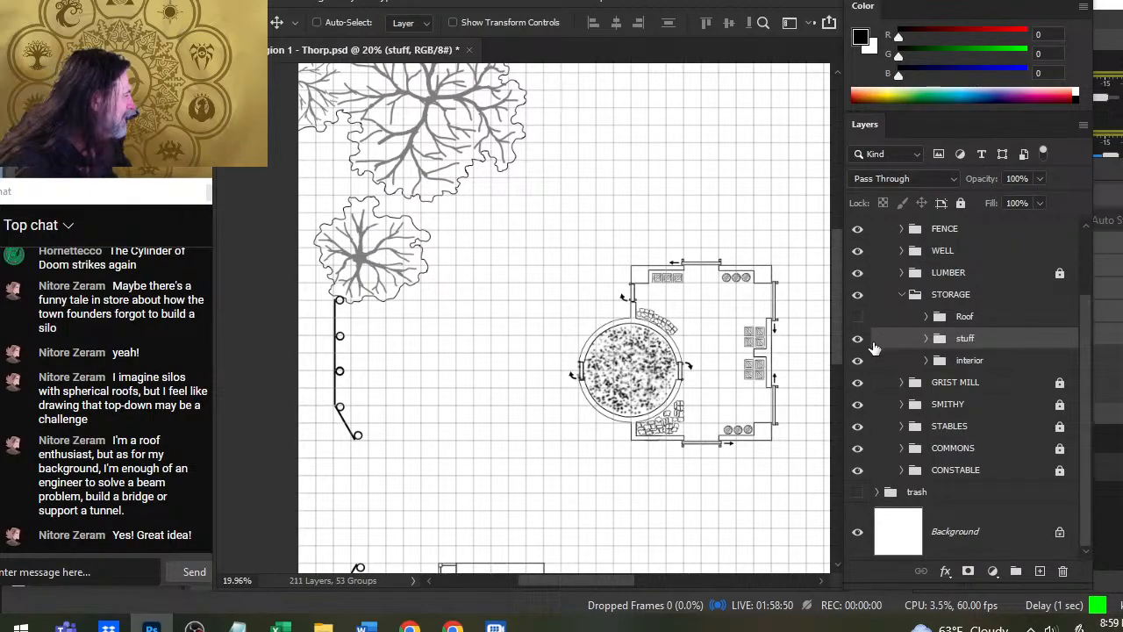
click(858, 361)
click(857, 360)
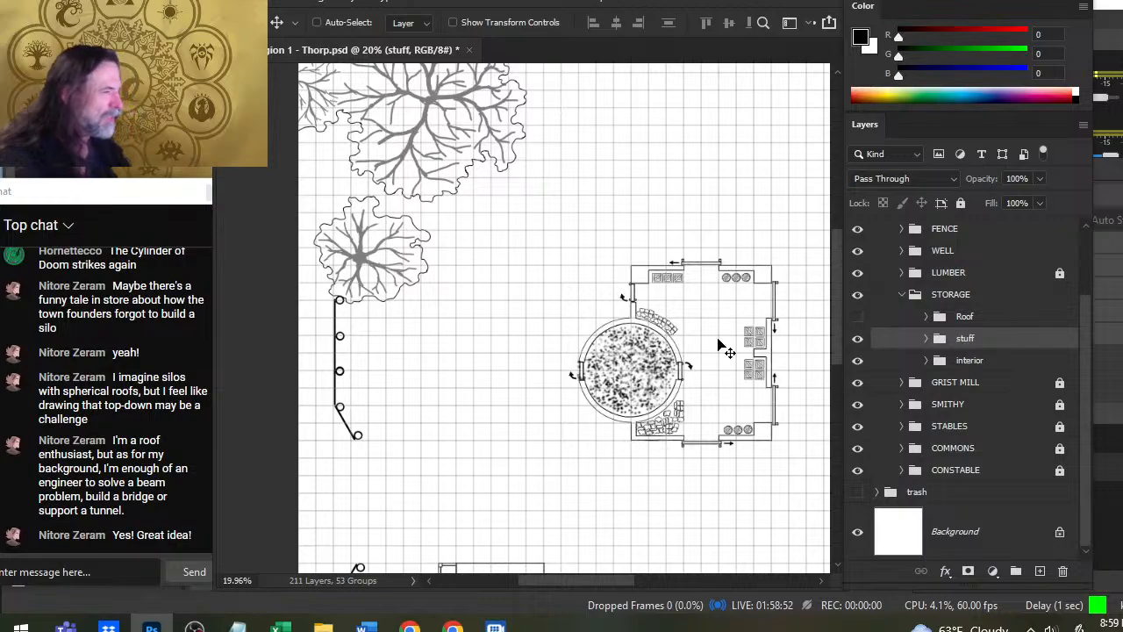
- Fit the whole Thorp map in view and turn the COMMONS building's roof back on
drag(720, 300, 597, 244)
key(z)
key(ctrl+0)
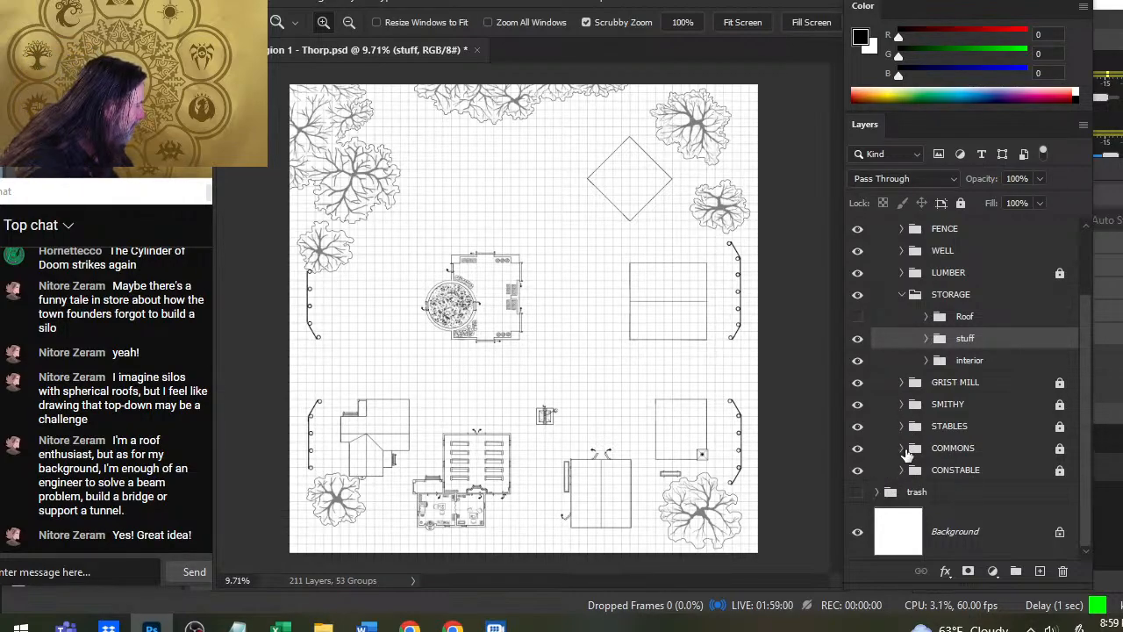
click(902, 448)
click(858, 471)
click(902, 448)
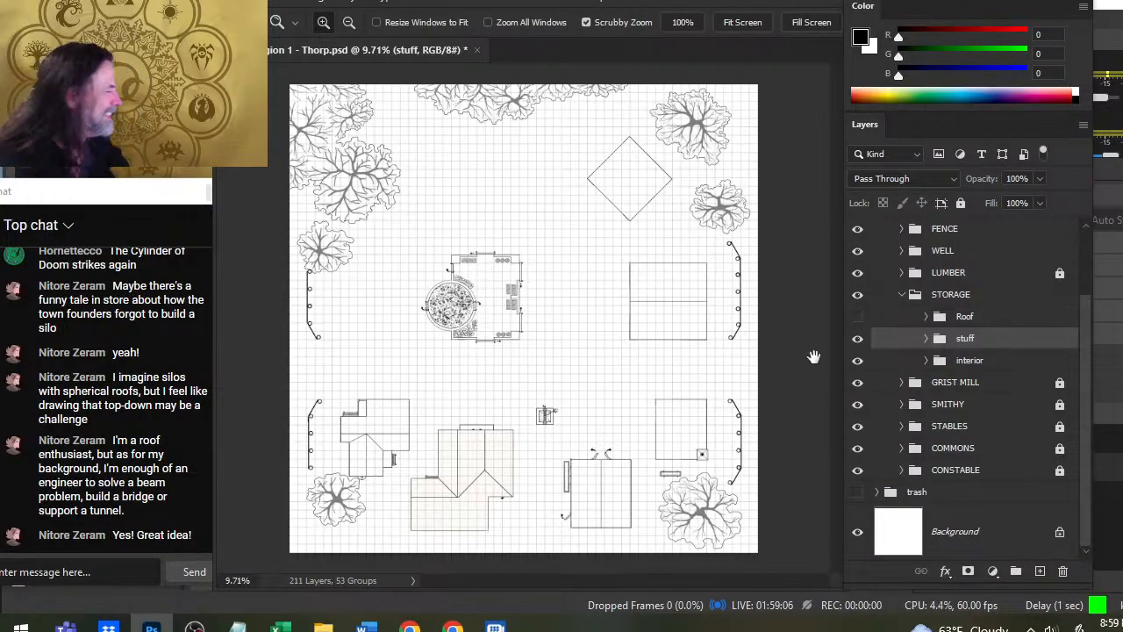
click(901, 228)
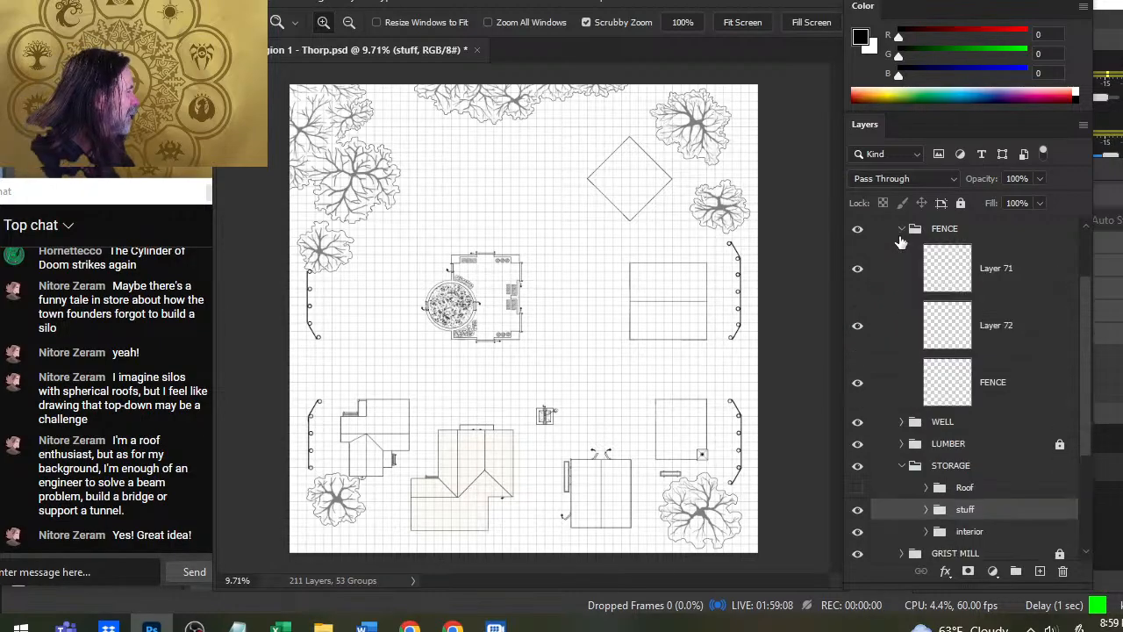
click(895, 229)
click(902, 228)
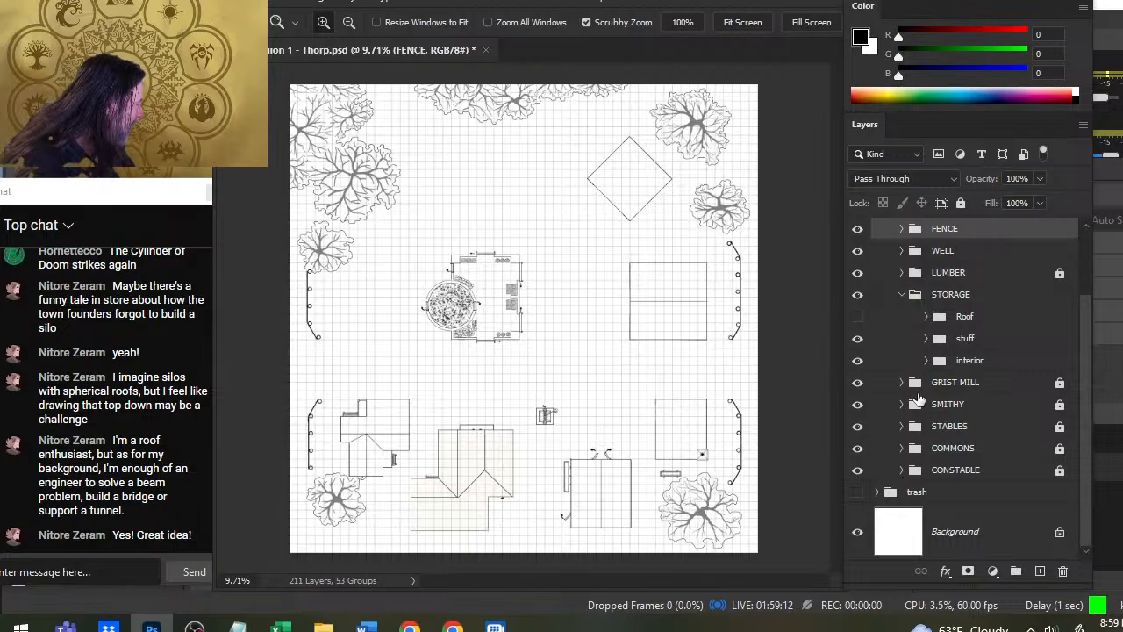
- Hide the LUMBER roof and examine what Layer 84 and Layer 85 draw in the inside copy group
click(903, 273)
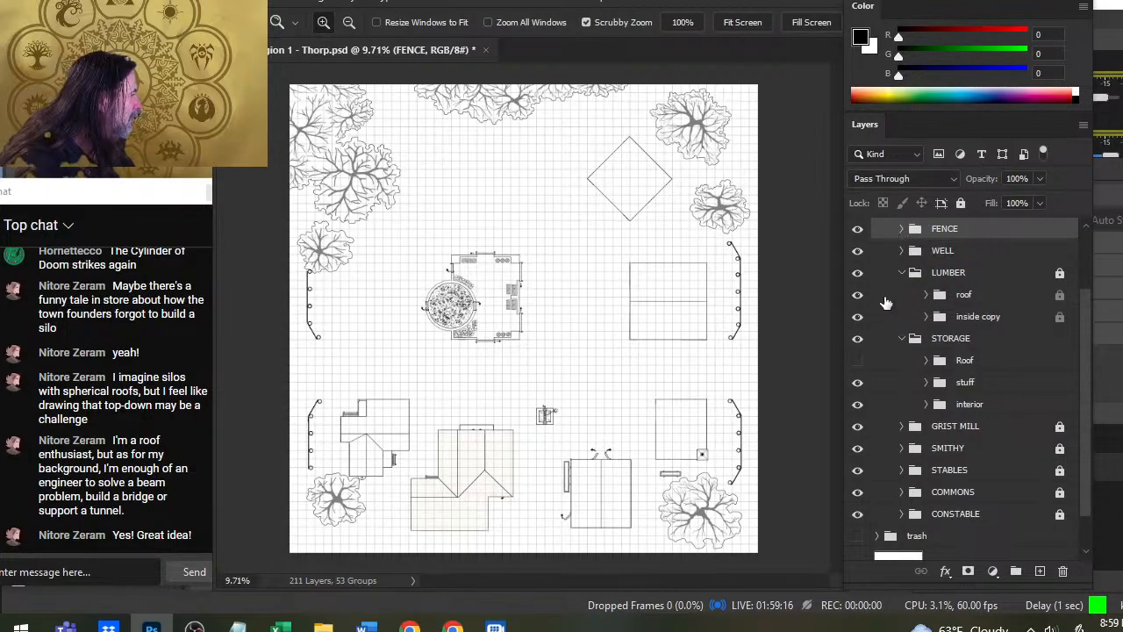
click(928, 316)
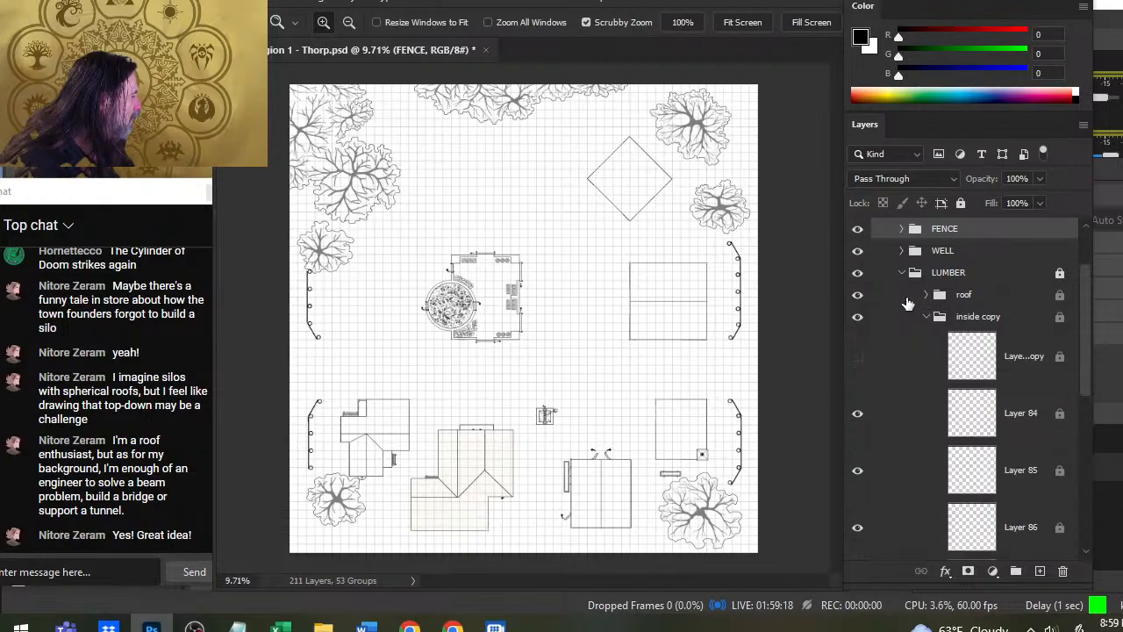
click(857, 297)
click(861, 419)
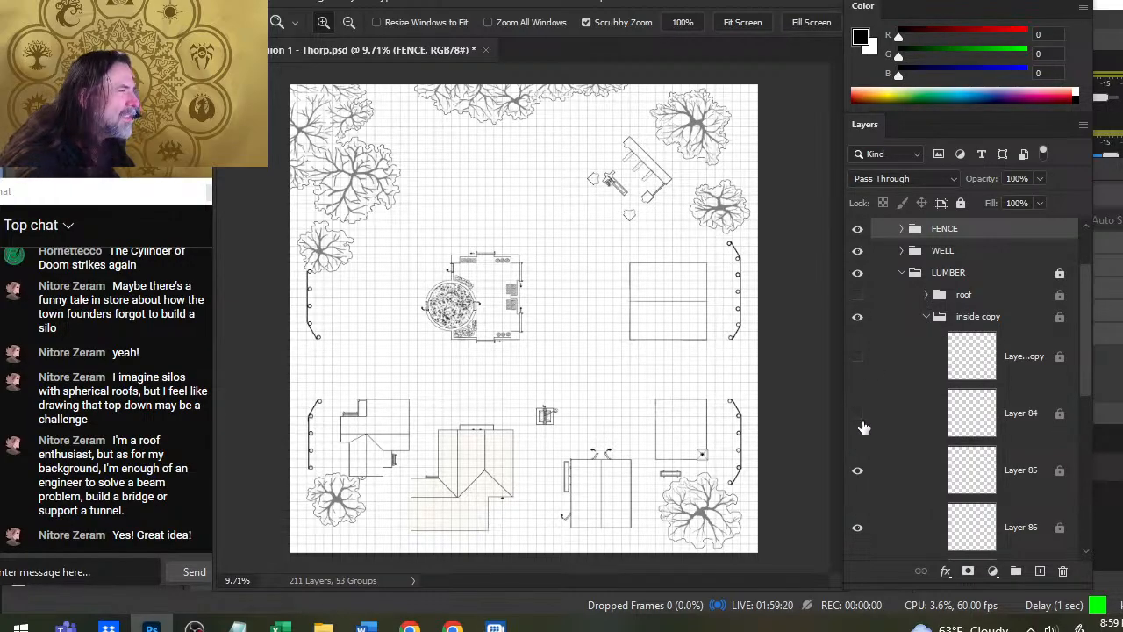
click(860, 419)
drag(618, 185, 730, 333)
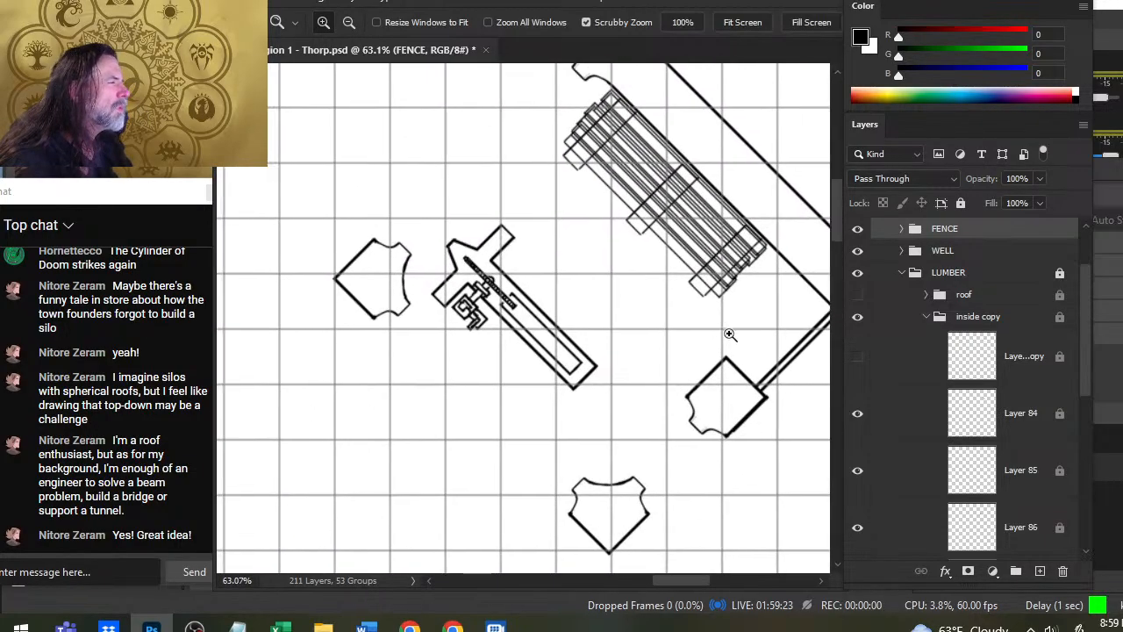
click(858, 472)
click(858, 472)
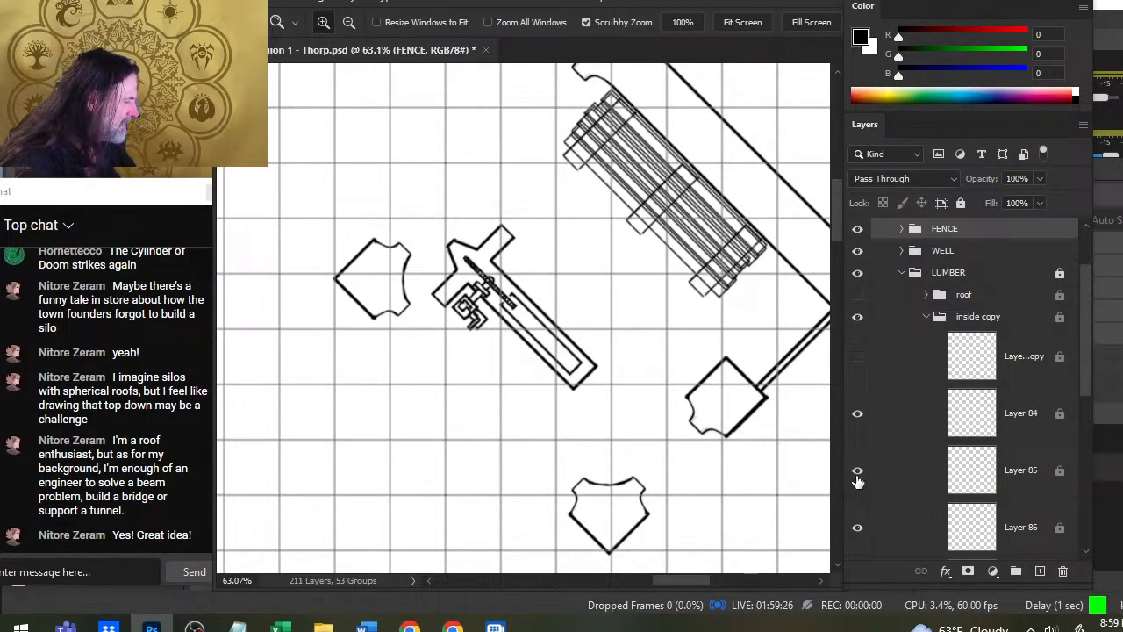
- Unlock the LUMBER group and make Layer 85 with the timber rack supports the active layer
click(894, 487)
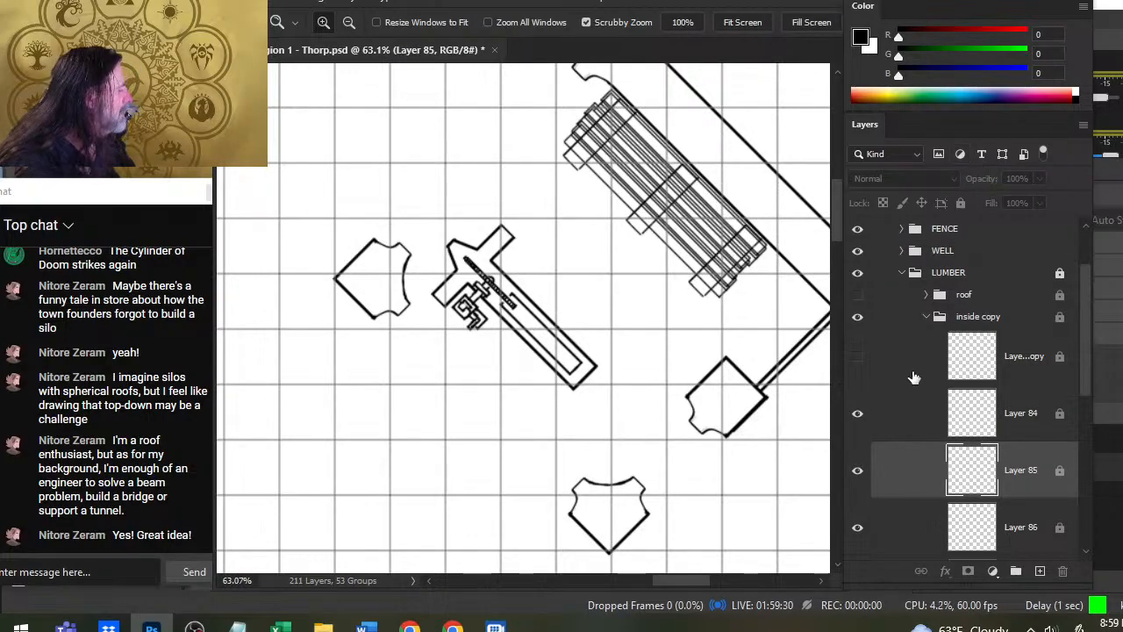
click(973, 275)
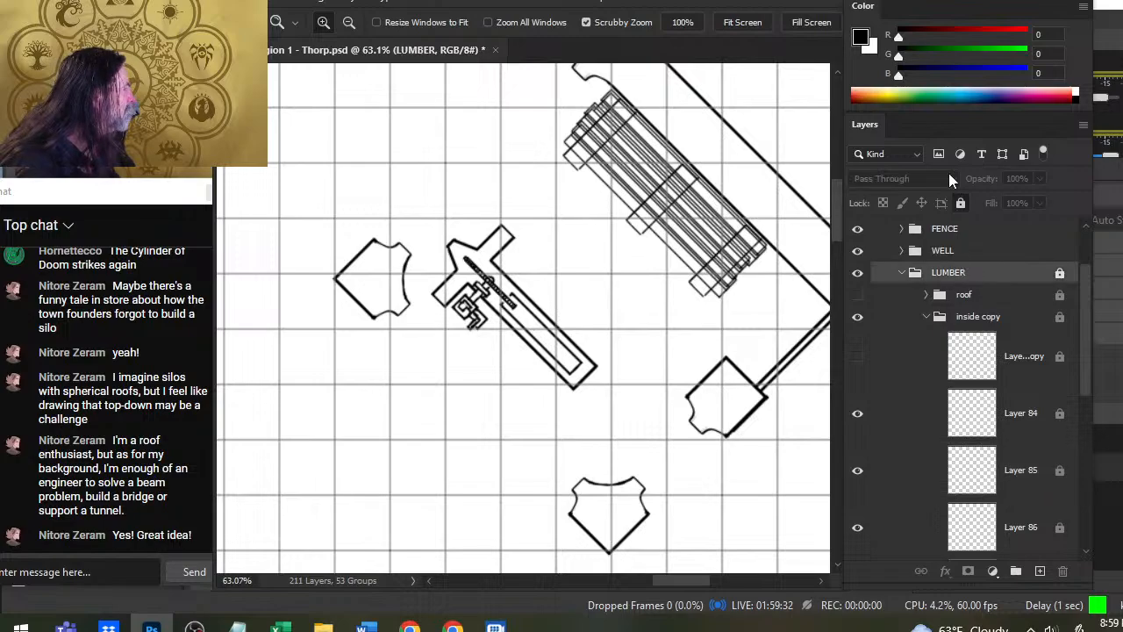
click(960, 204)
click(865, 482)
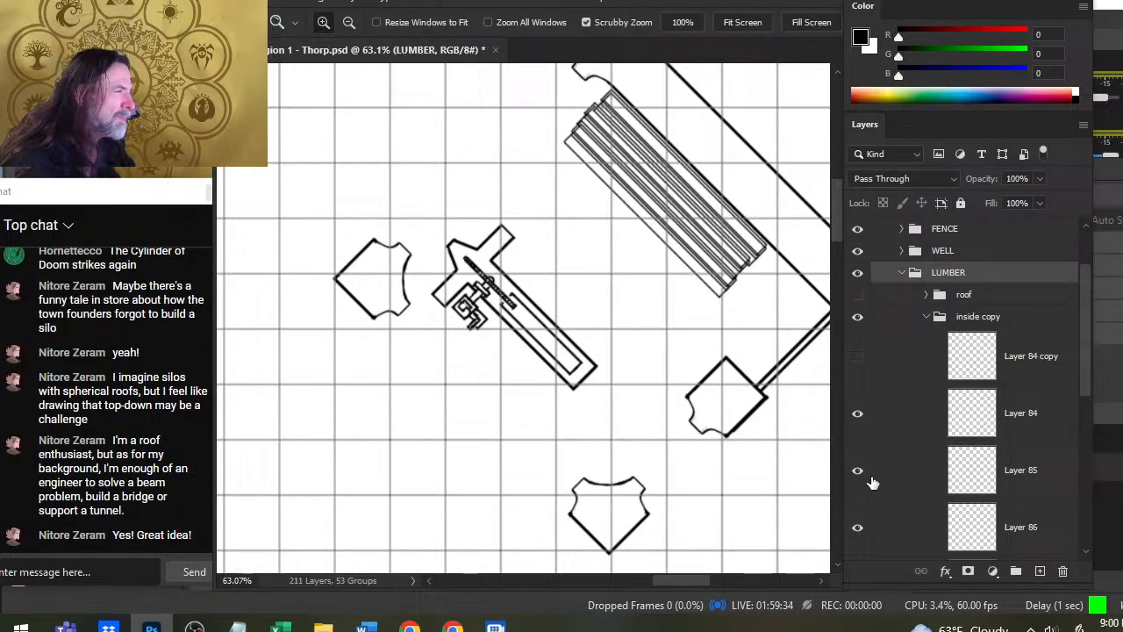
click(889, 483)
- Set the eraser to the Hard Round brush at 300 px
key(e)
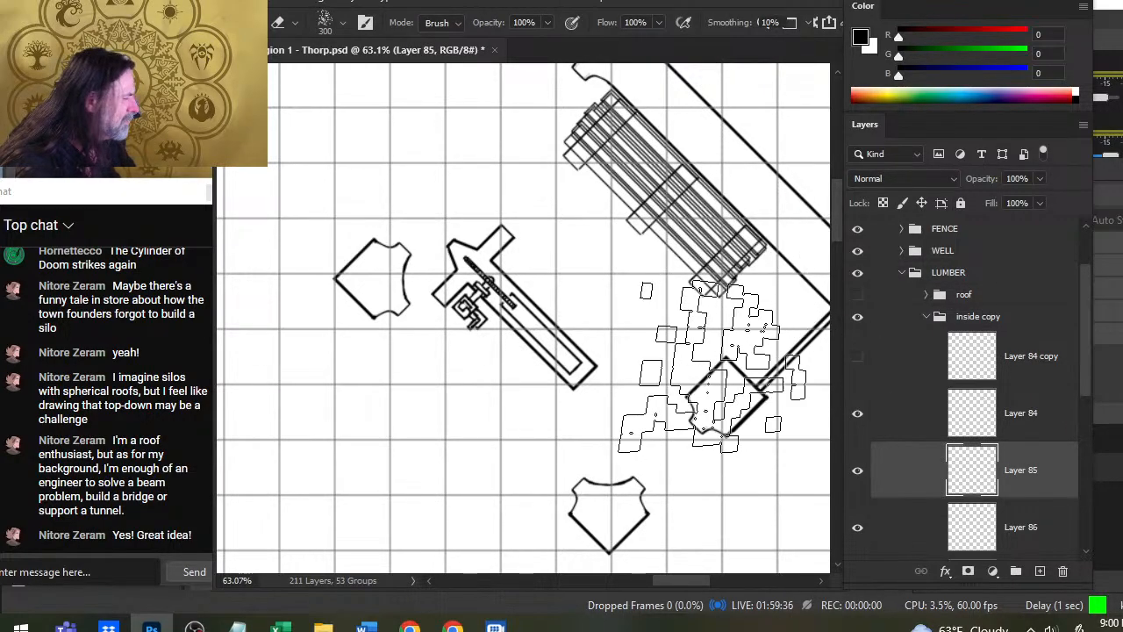
right_click(713, 368)
click(746, 436)
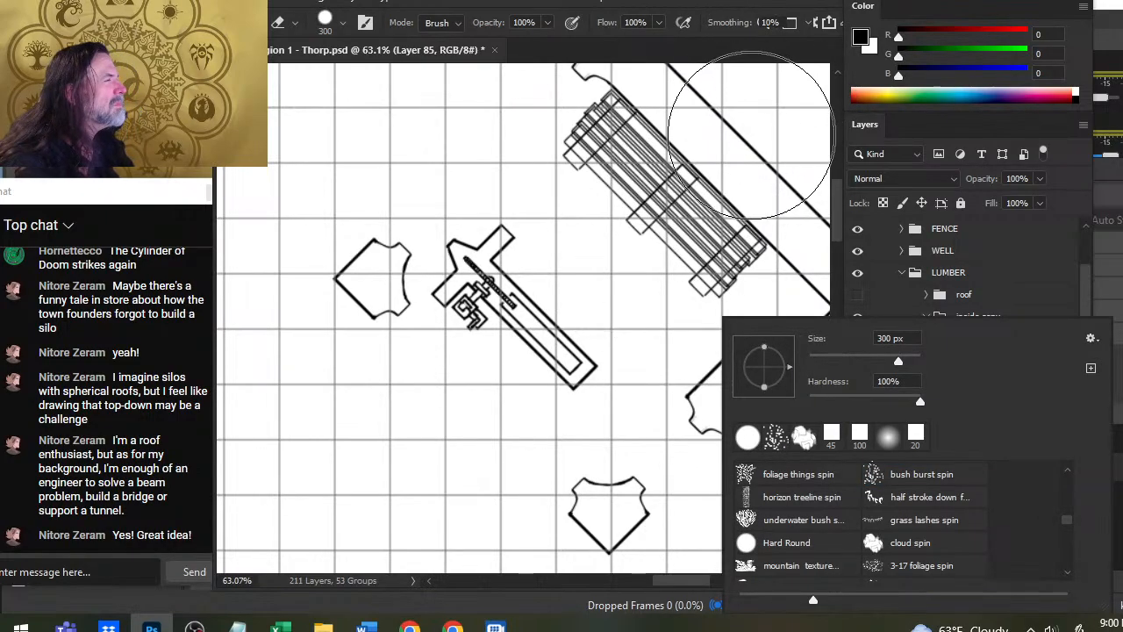
click(349, 195)
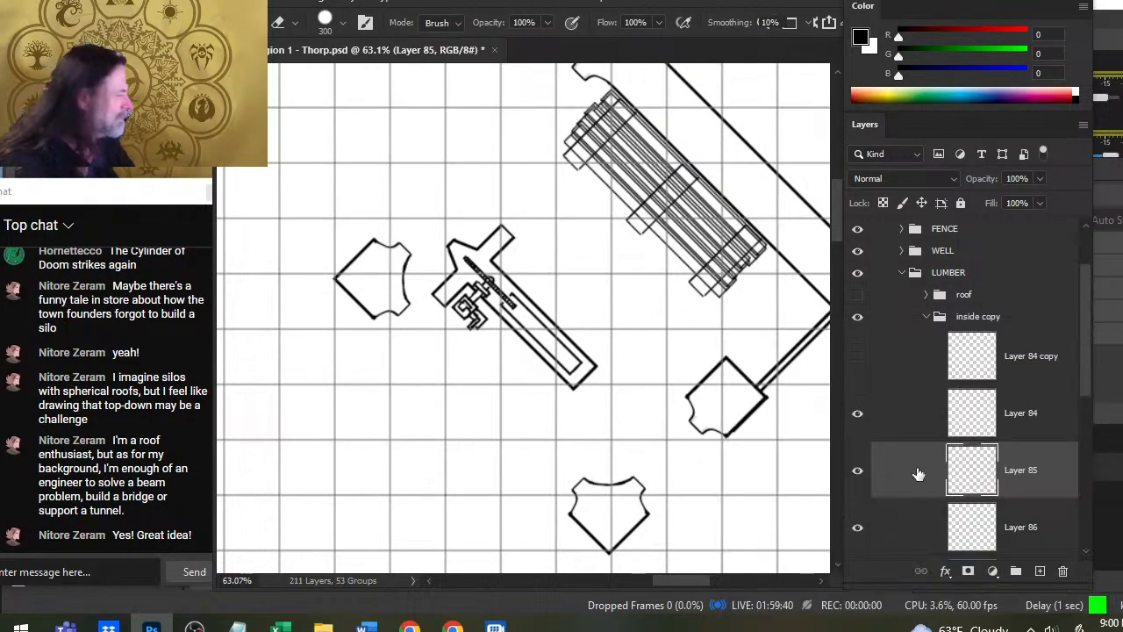
- Recheck Layer 84 and Layer 85, and duplicate Layer 85 as a hidden backup copy
click(862, 426)
click(863, 427)
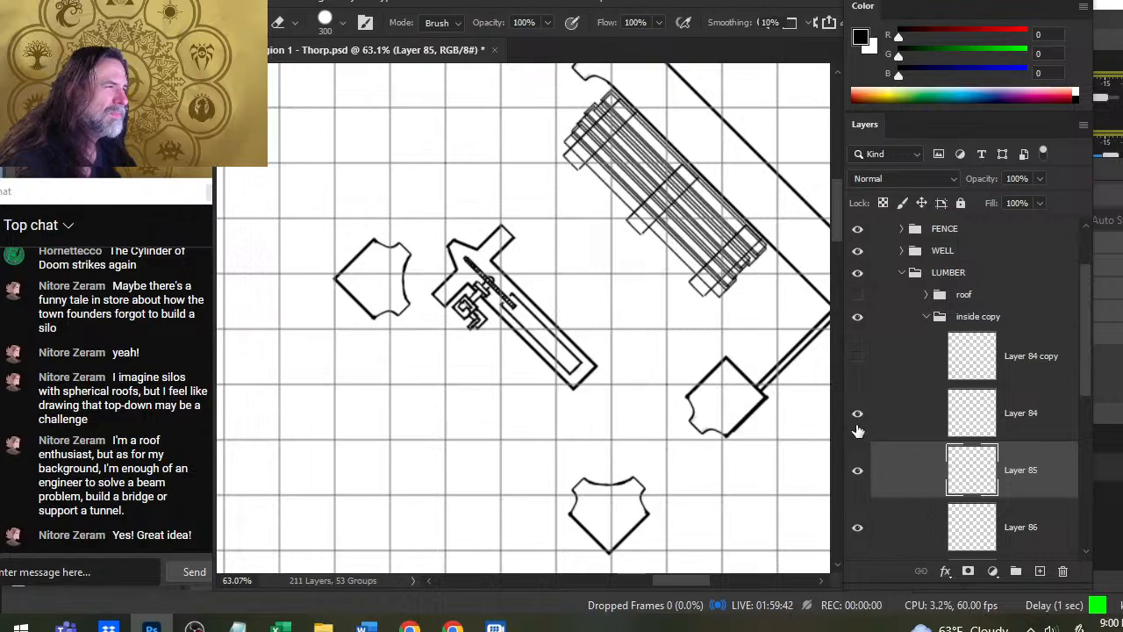
click(859, 476)
click(859, 476)
right_click(890, 481)
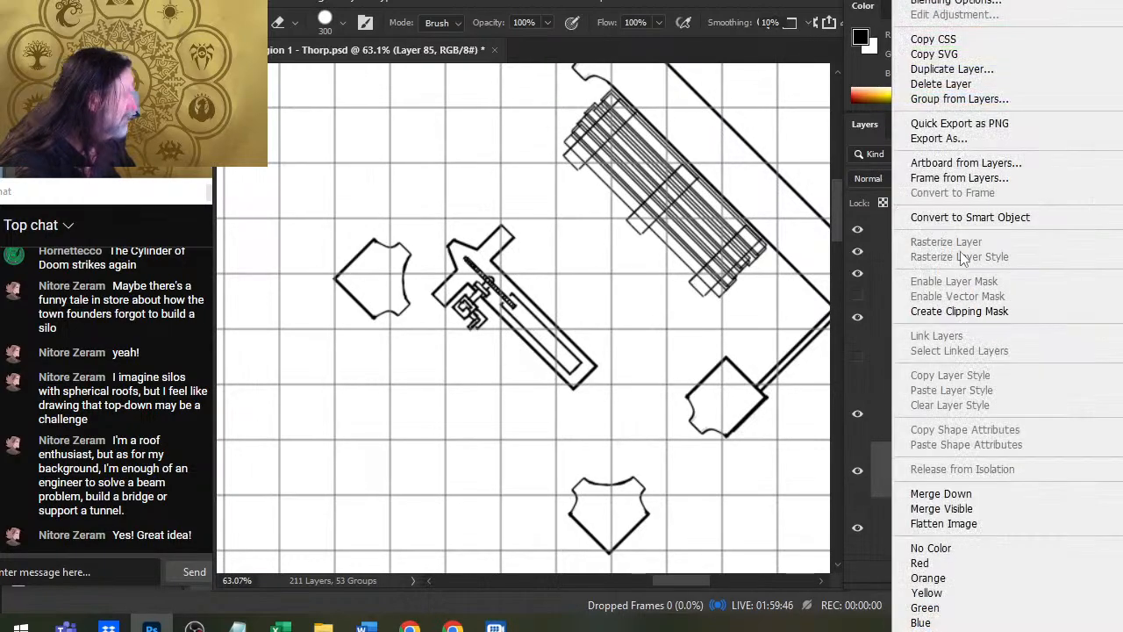
click(952, 68)
key(Return)
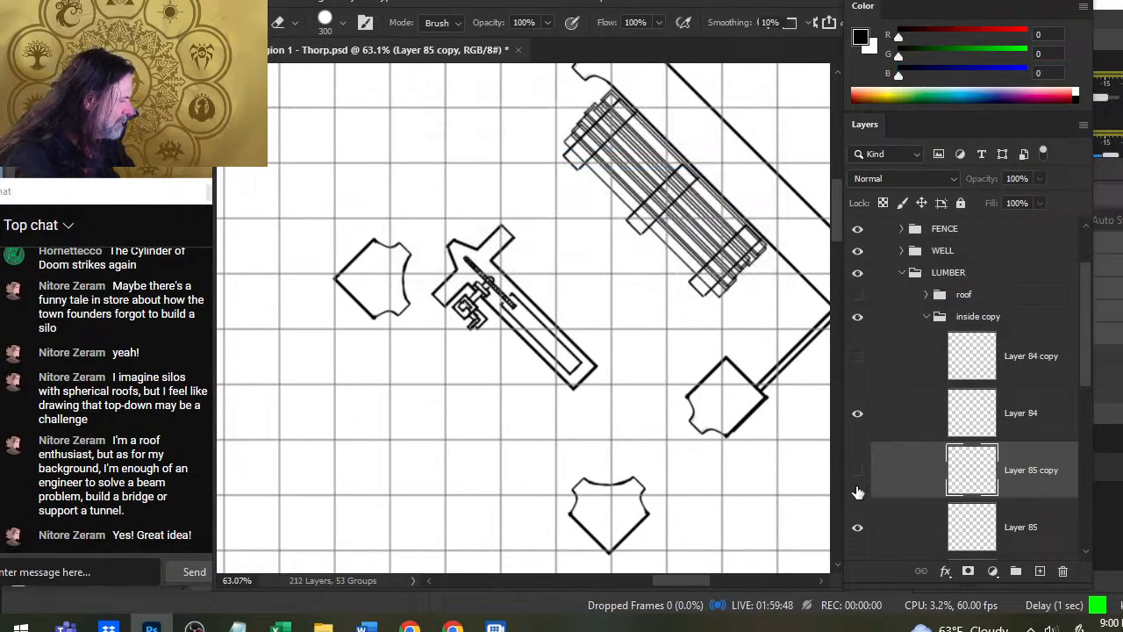
- Erase the support lines crossing over the lumber stack on the original Layer 85 with the eraser at size 70
click(884, 523)
key(bracketleft)
key(bracketleft)
key(bracketleft)
key(bracketleft)
key(bracketleft)
key(bracketleft)
key(bracketleft)
key(bracketleft)
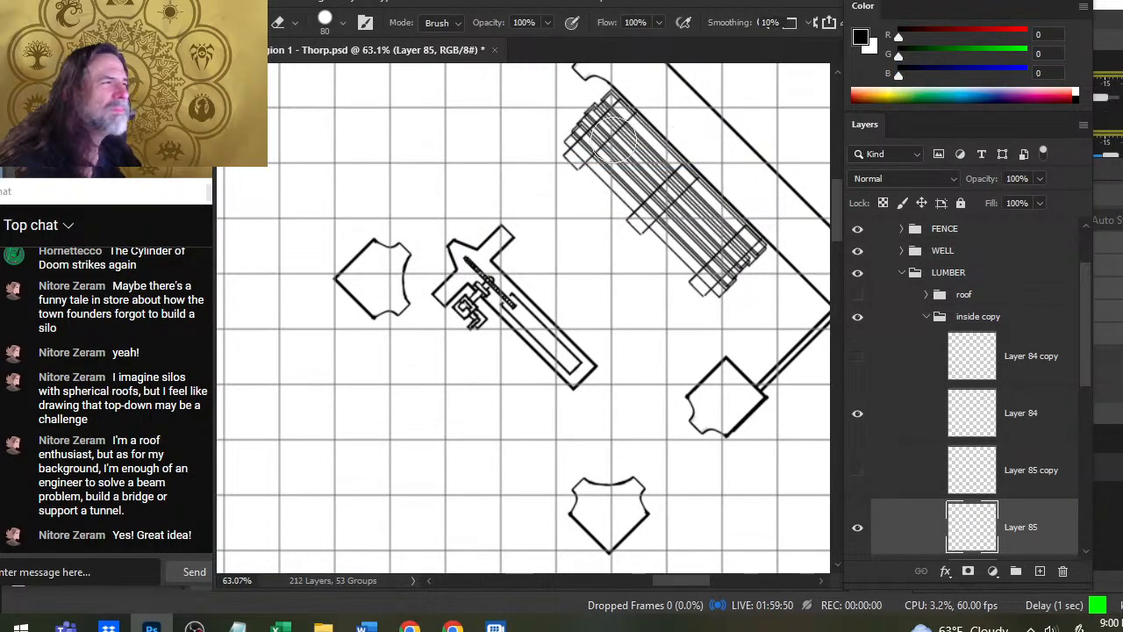
key(bracketleft)
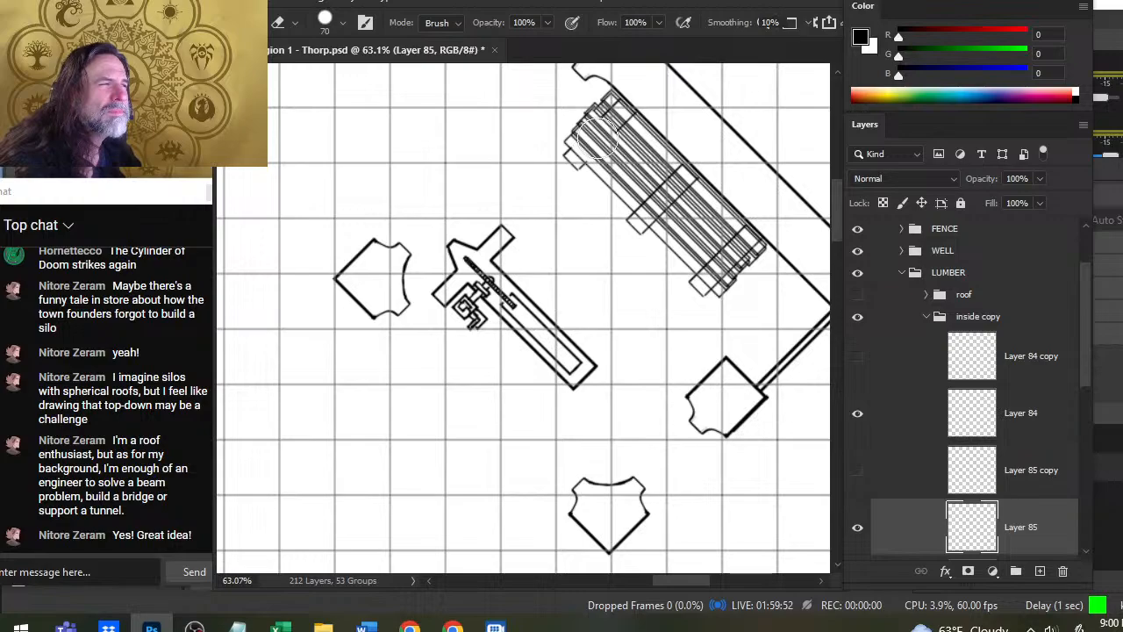
drag(675, 183, 664, 198)
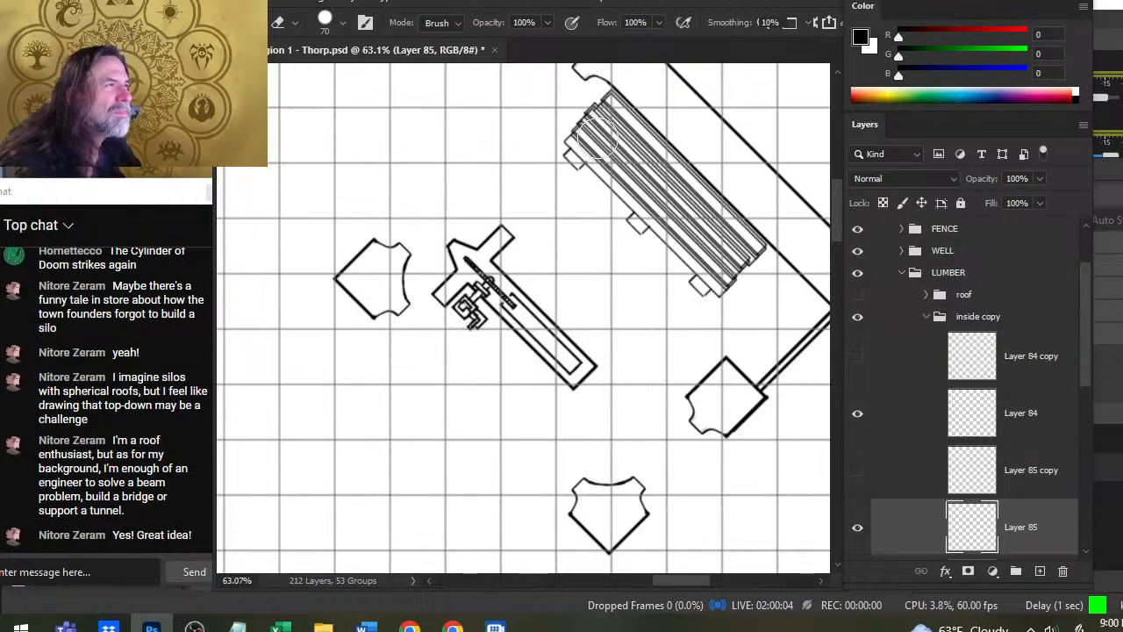
- Restore the LUMBER roof and relock its collapsed group, and return to the STORAGE building with its roof shown
click(857, 316)
click(927, 316)
click(902, 273)
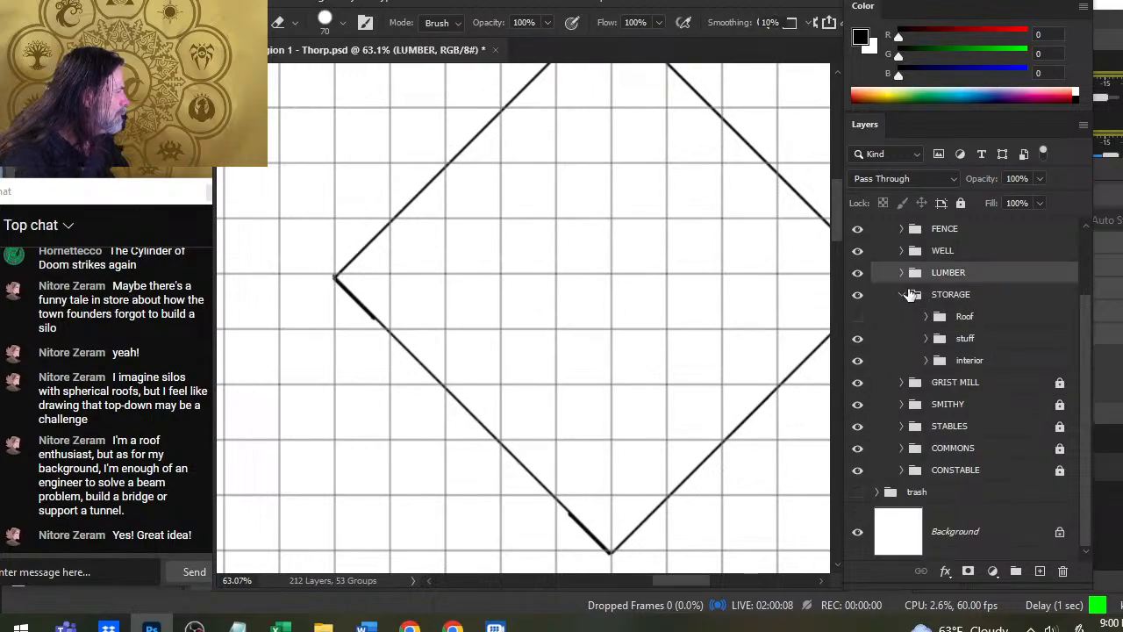
click(960, 203)
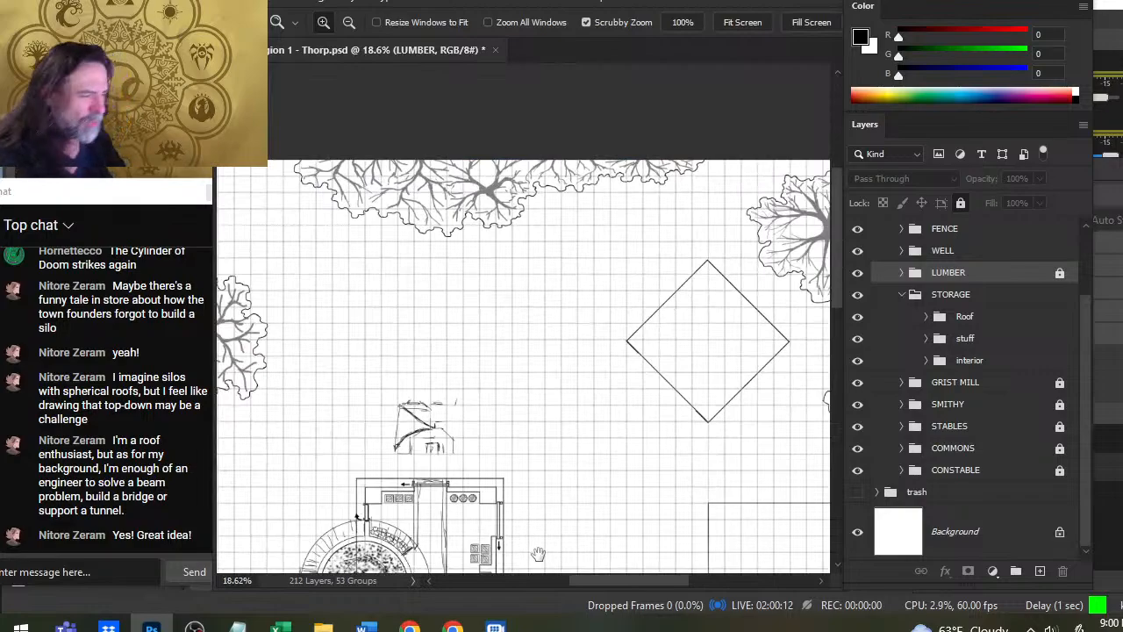
drag(536, 552, 680, 363)
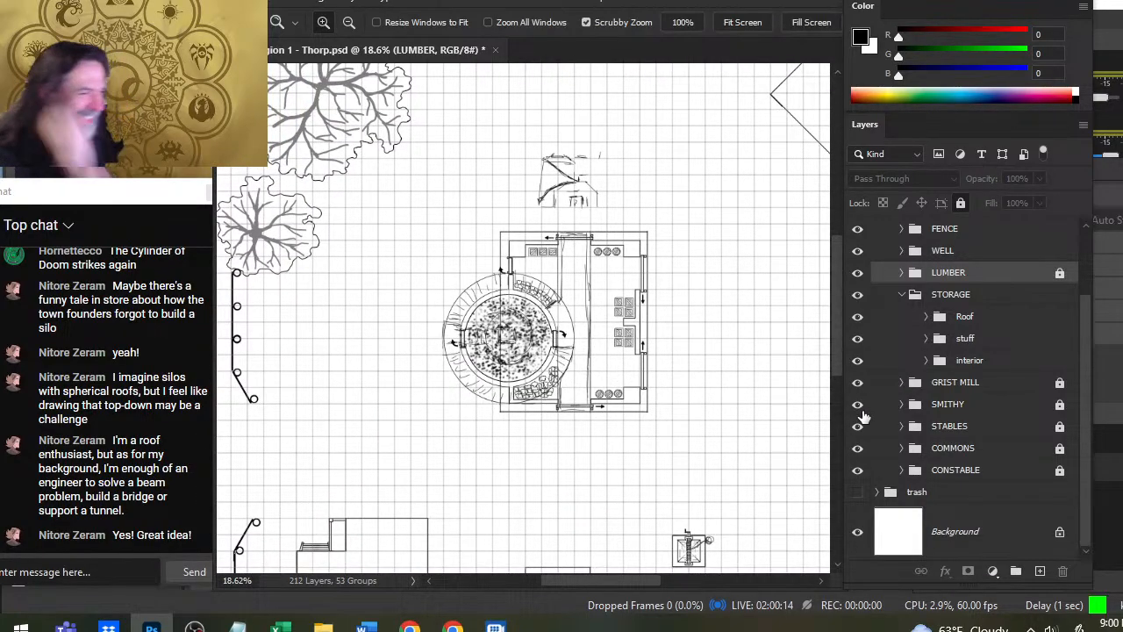
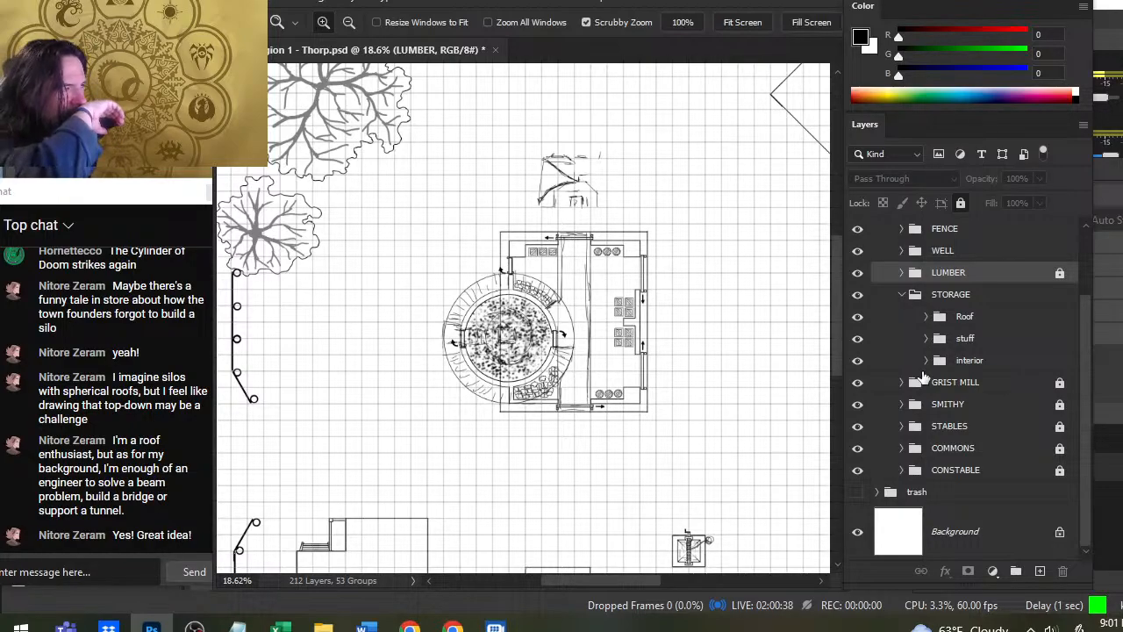
- Expand the STORAGE Roof group and compare the building with Layer 67 shown and hidden
click(927, 317)
drag(1082, 374, 1082, 425)
click(857, 452)
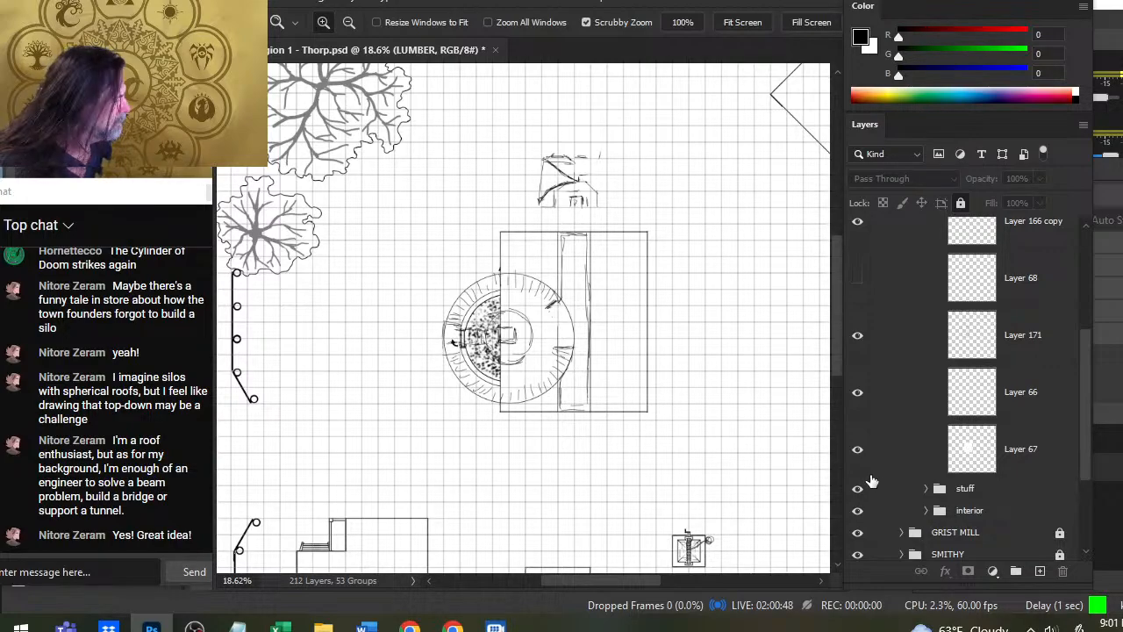
click(859, 454)
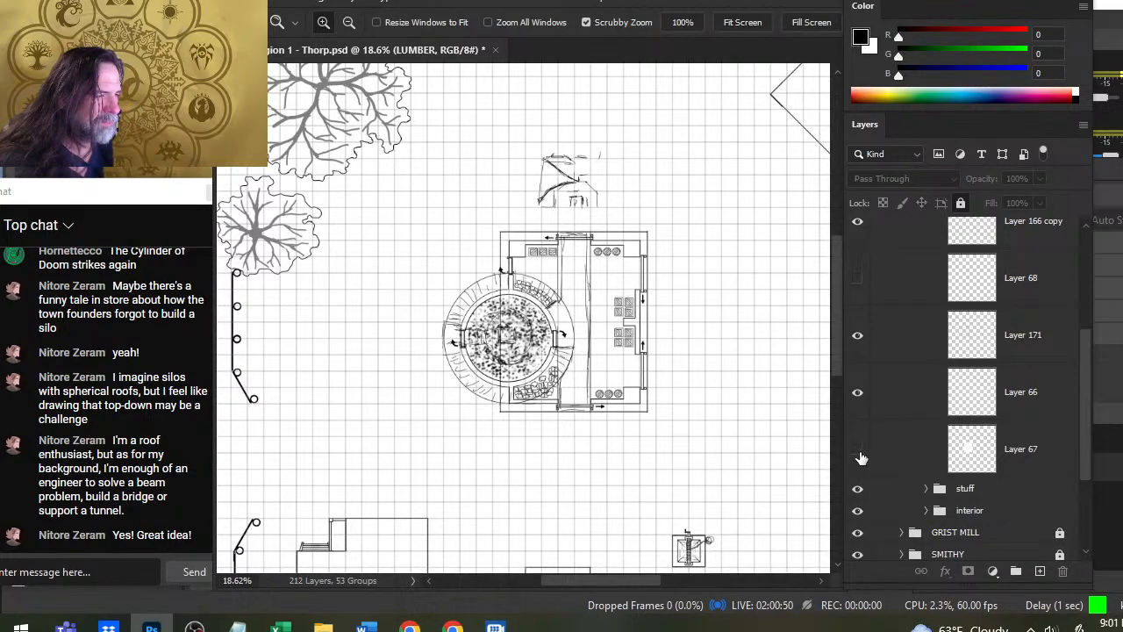
click(860, 452)
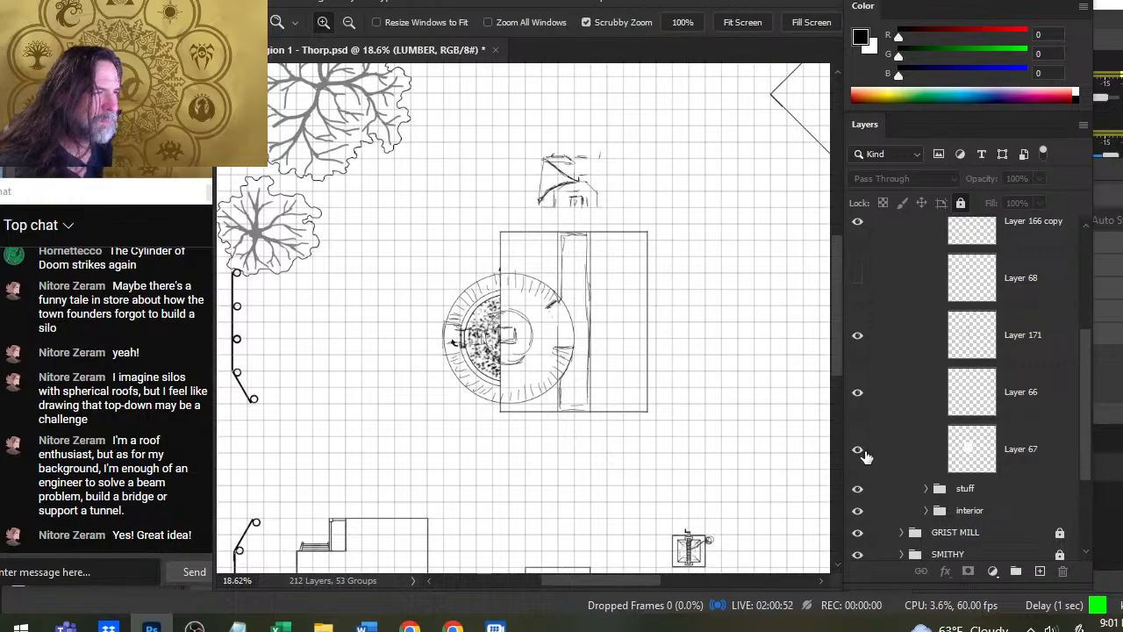
click(859, 452)
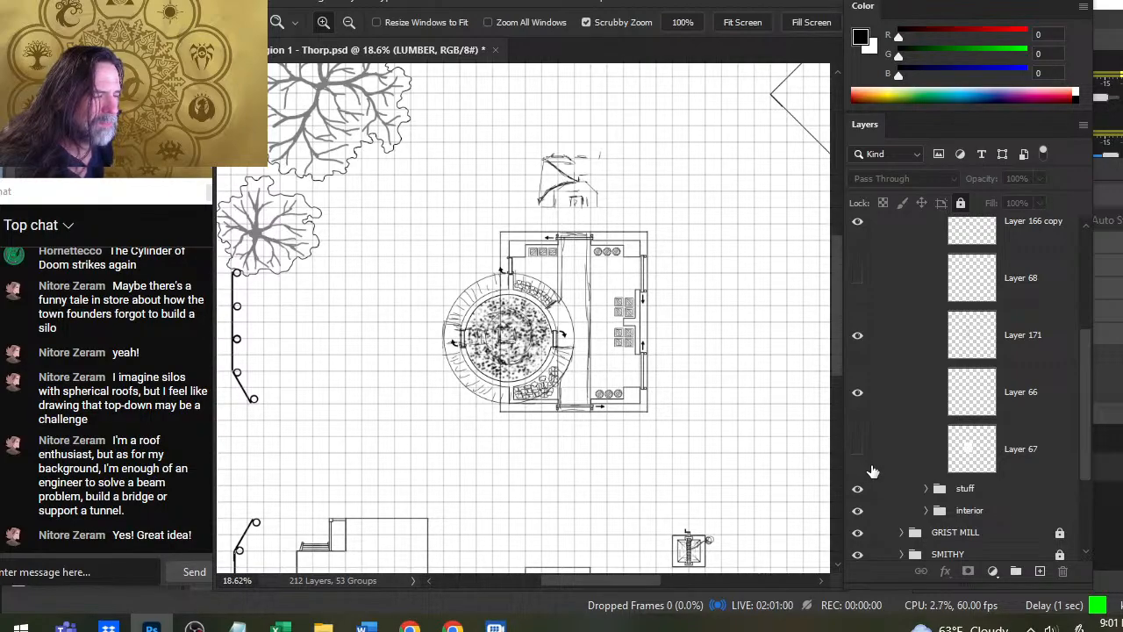
click(859, 451)
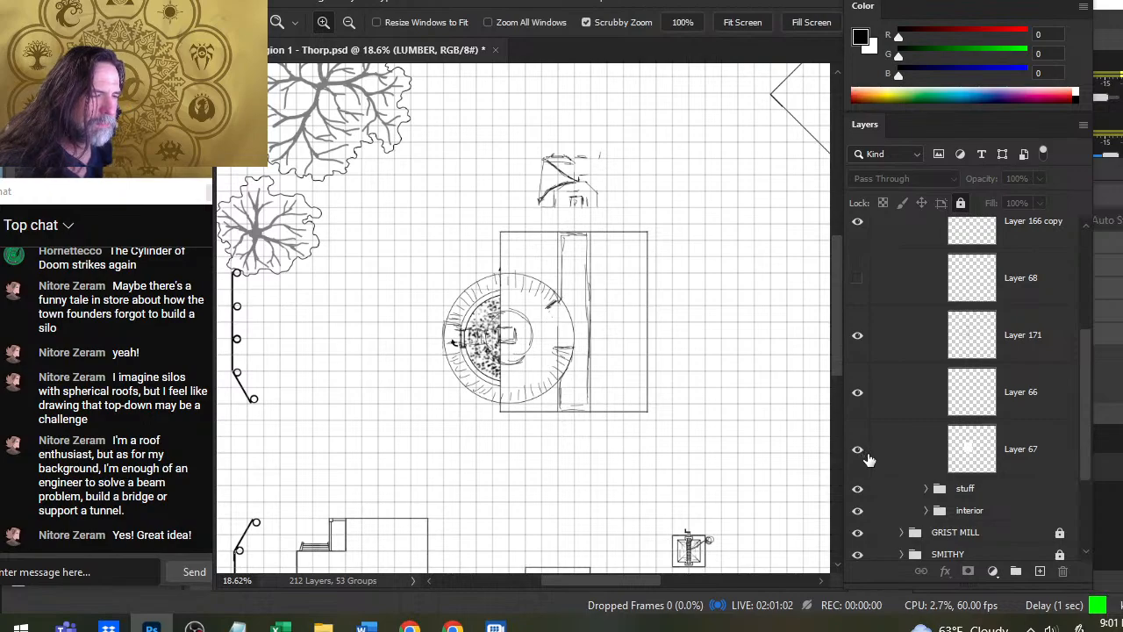
click(859, 450)
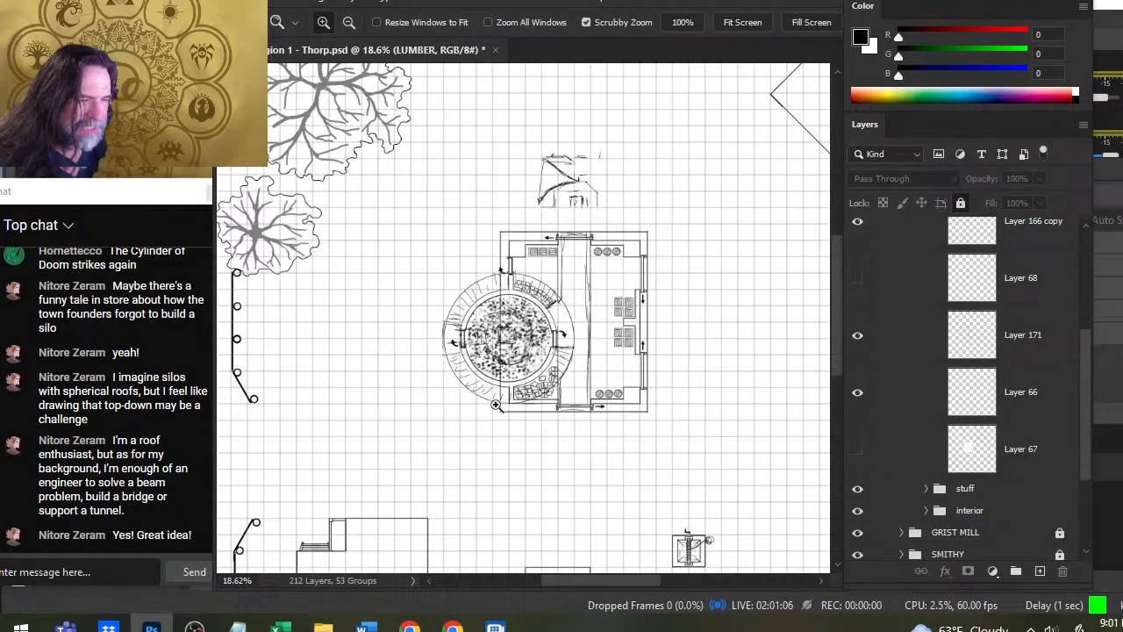
- Check the STORAGE interior group's visibility, and show Layer 67 in the Roof group again
click(863, 516)
click(858, 513)
click(858, 513)
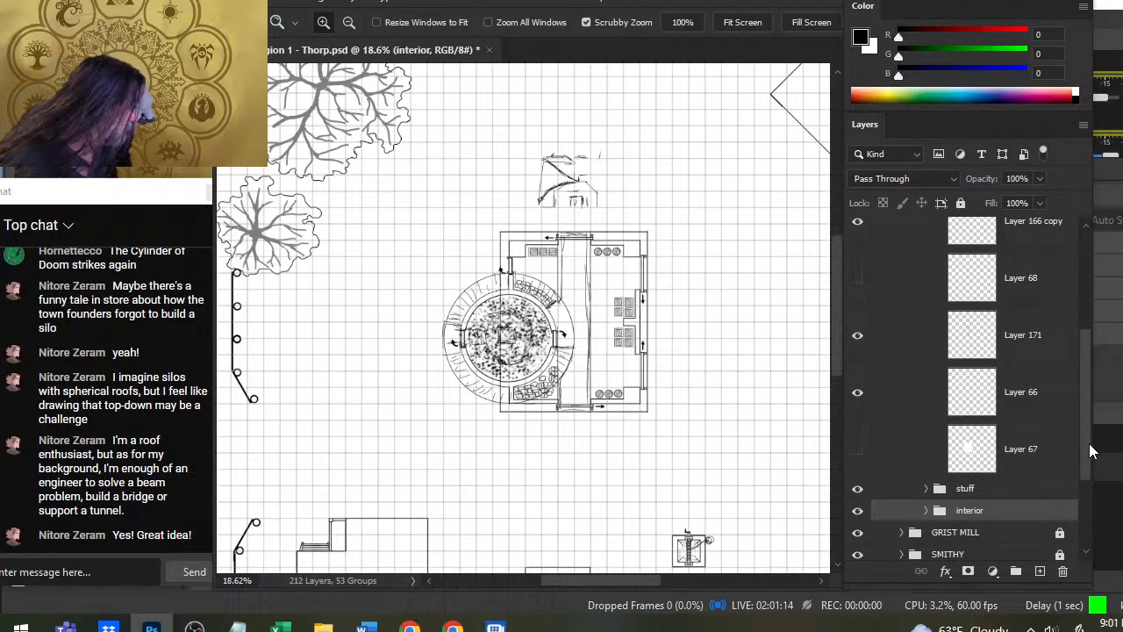
scroll(1091, 439, up, 2)
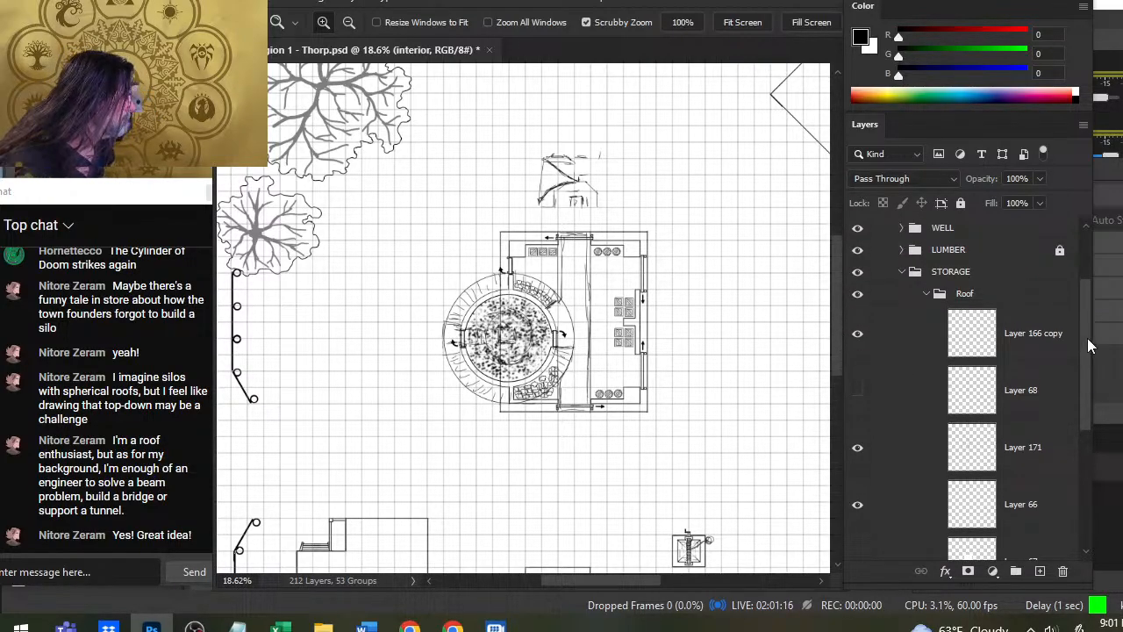
mouse_move(1087, 338)
mouse_down()
mouse_move(1094, 406)
mouse_move(1082, 377)
mouse_up()
click(859, 464)
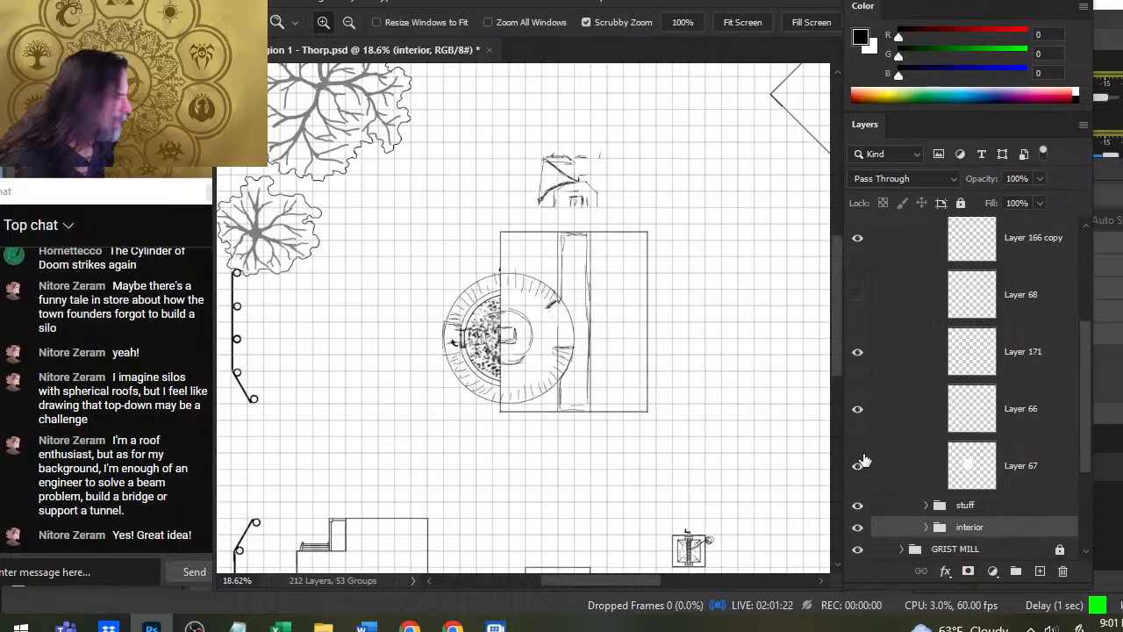
- Add a new layer directly above Layer 67 and switch to the brush with white as the foreground colour
click(909, 471)
click(1041, 572)
key(x)
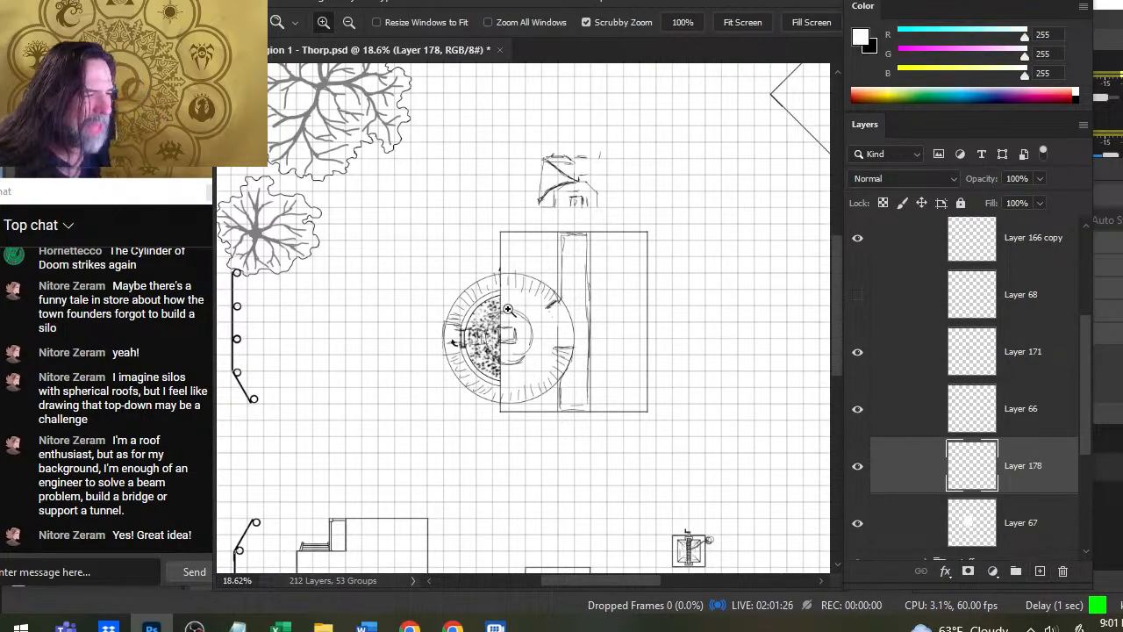
key(b)
right_click(522, 326)
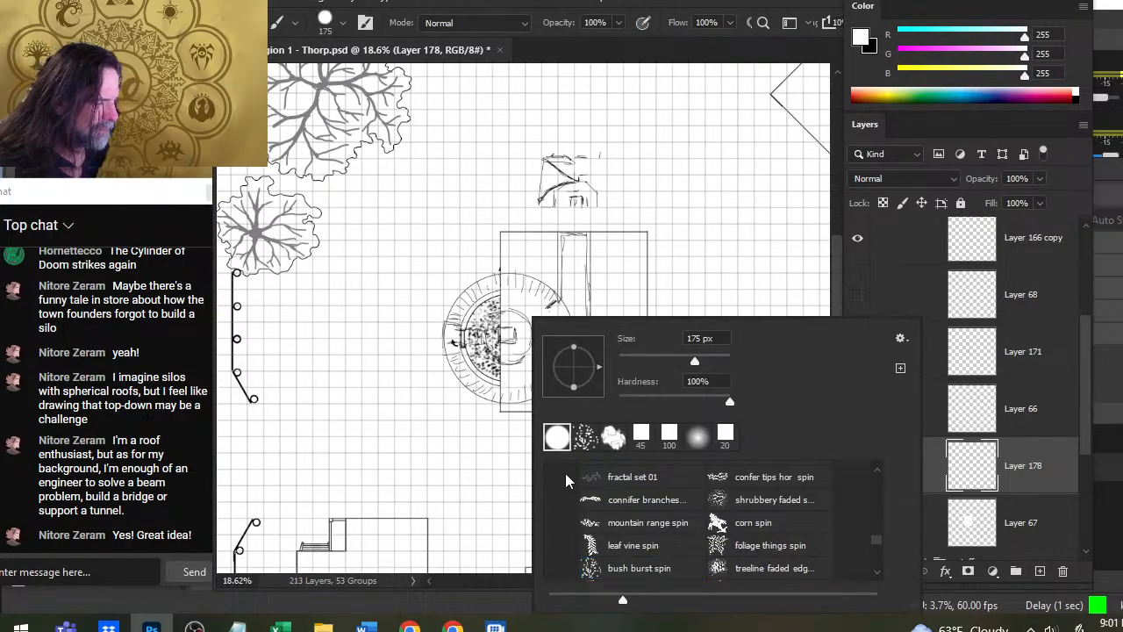
click(658, 14)
- Try covering the round grain tower with a single white 800 px brush dab on the new layer
key(z)
drag(469, 332, 519, 316)
key(b)
key(])
key(])
key(])
key(])
key(])
key(])
key(])
key(])
key(])
key(])
key([)
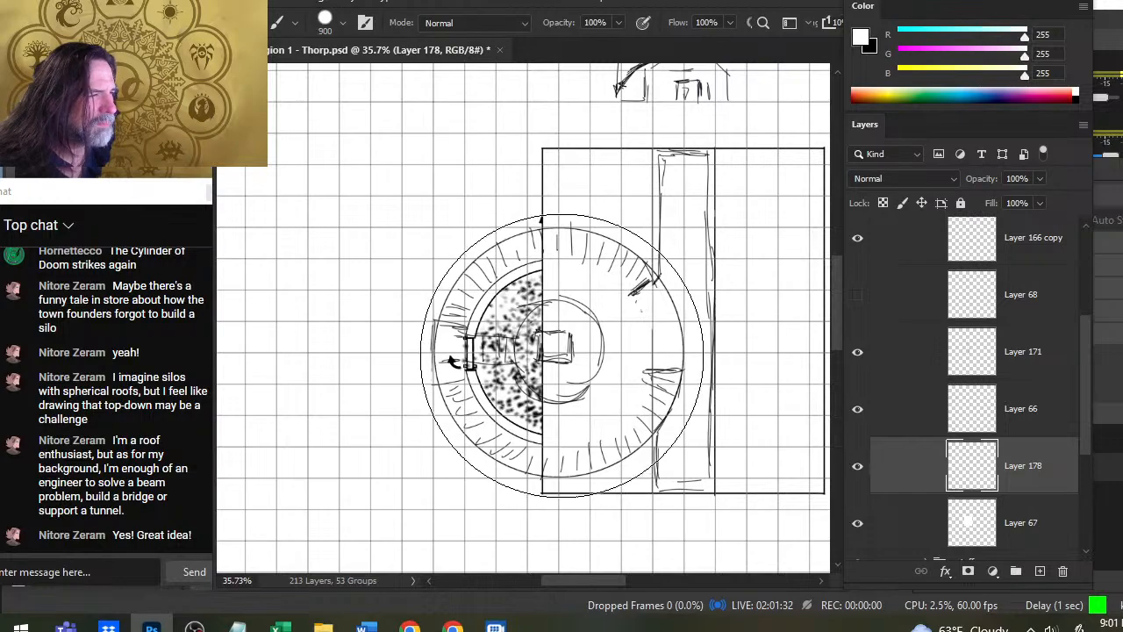
key([)
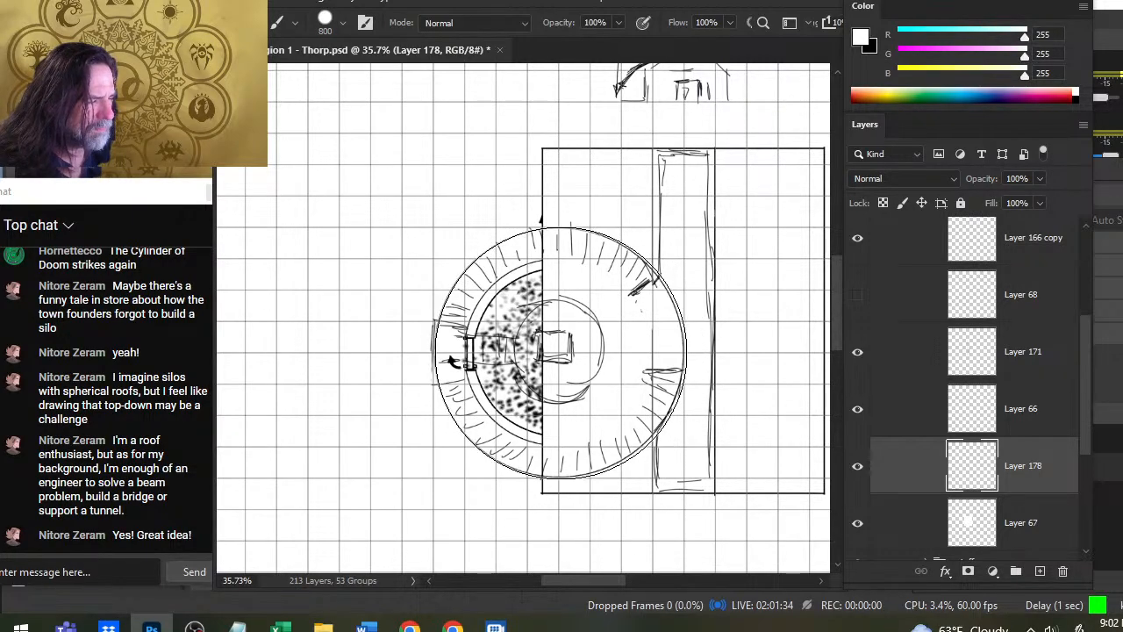
click(561, 353)
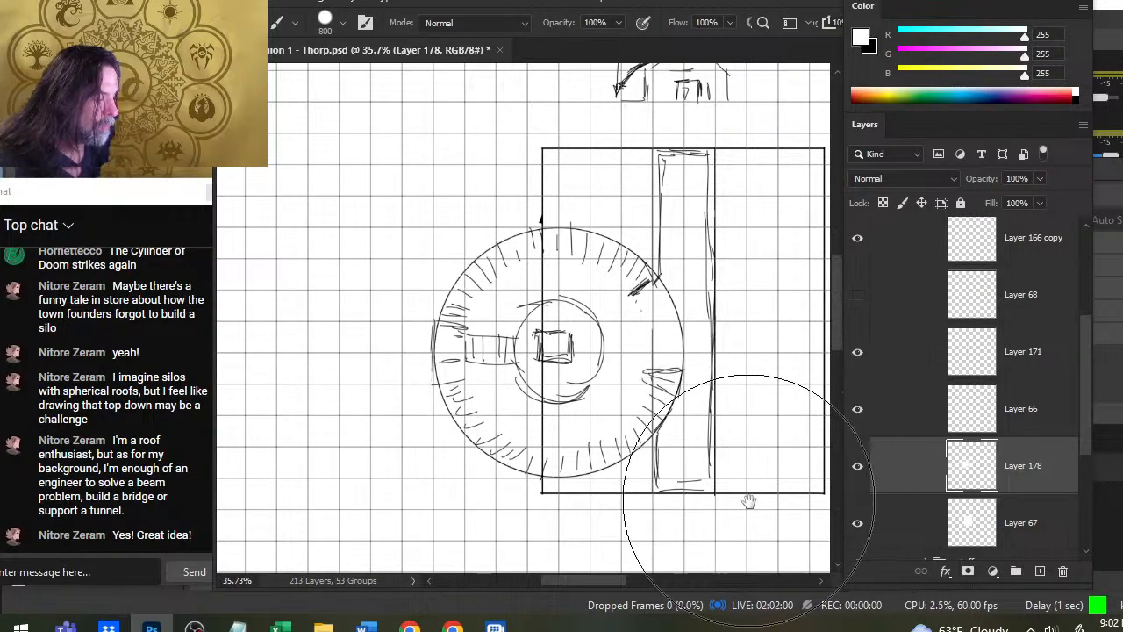
- Compare the sketch on Layer 171 with the ridge line on Layer 68, leaving both layers hidden
drag(748, 454, 654, 409)
key(z)
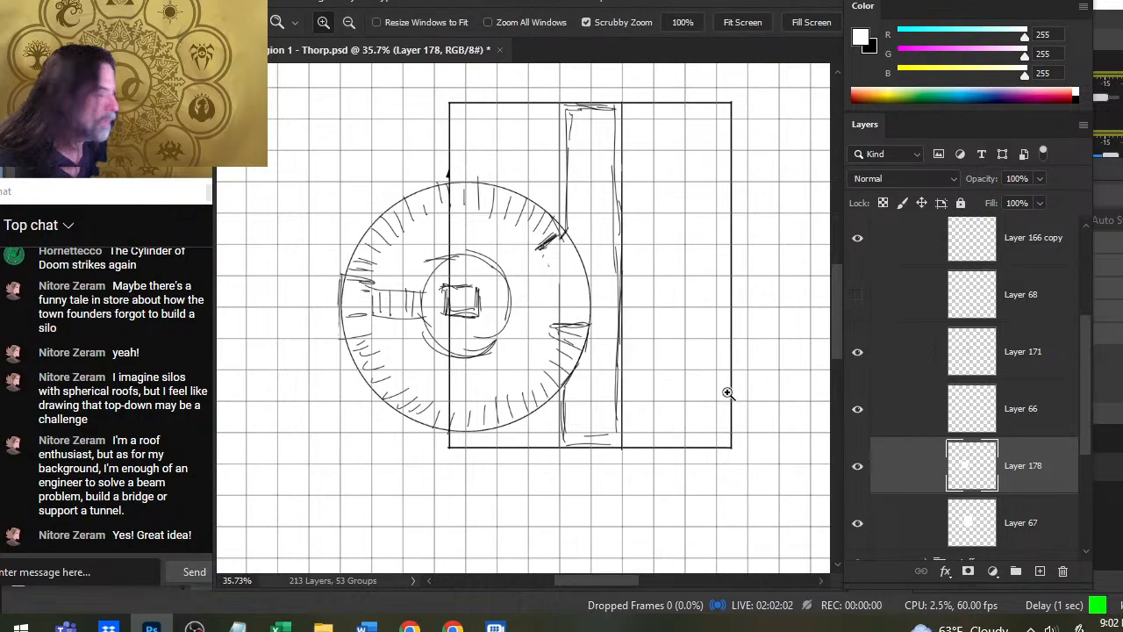
click(865, 356)
click(866, 359)
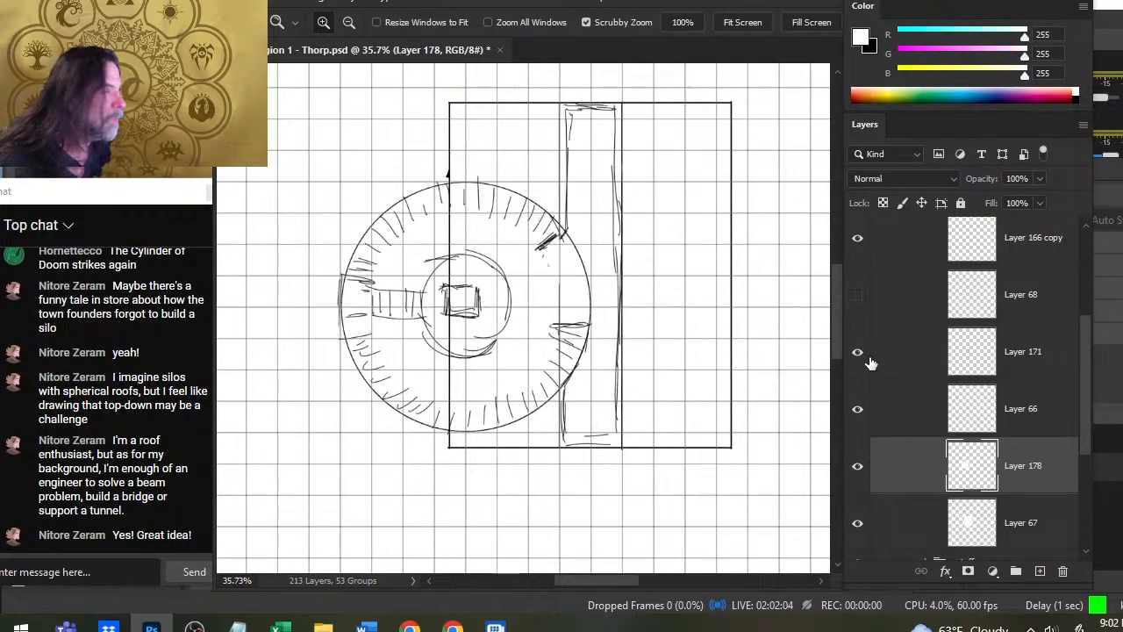
click(862, 363)
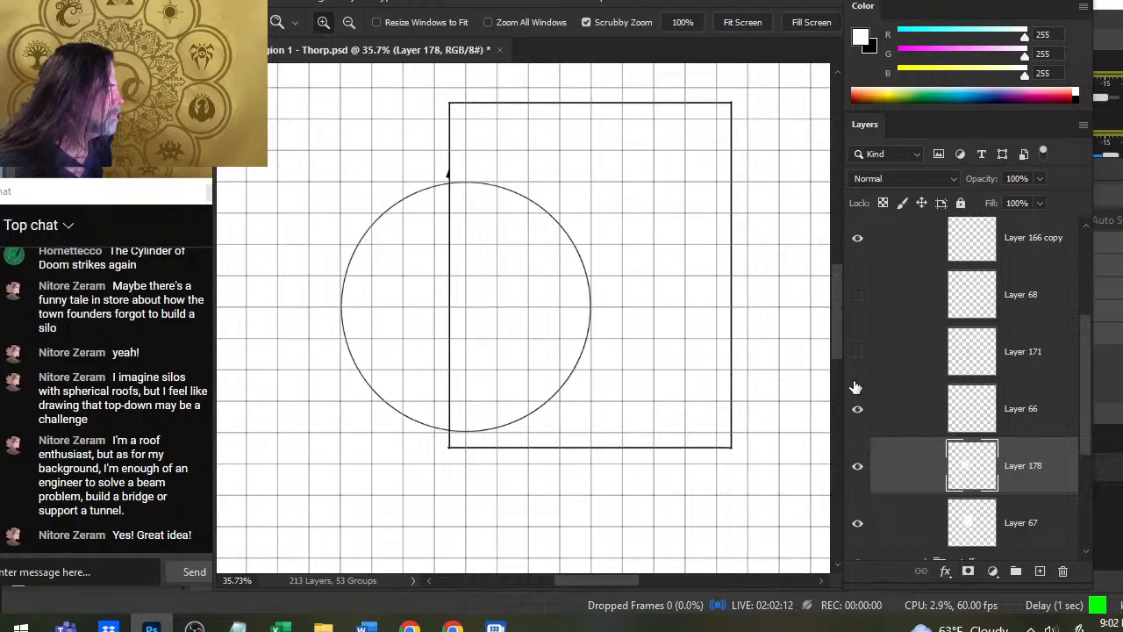
click(856, 351)
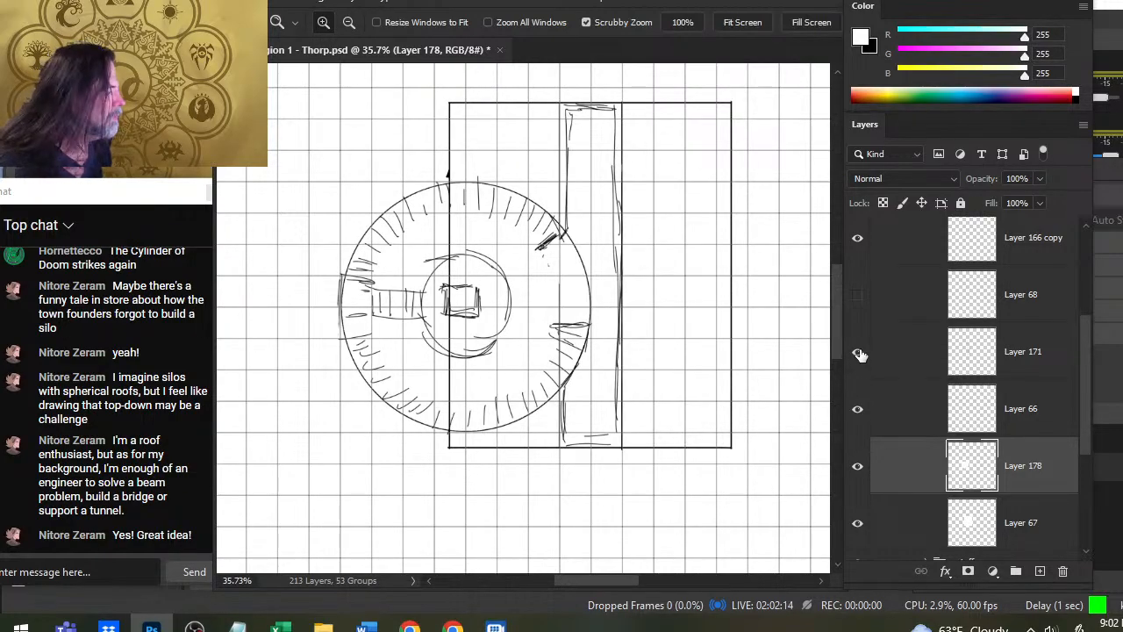
click(858, 354)
click(860, 296)
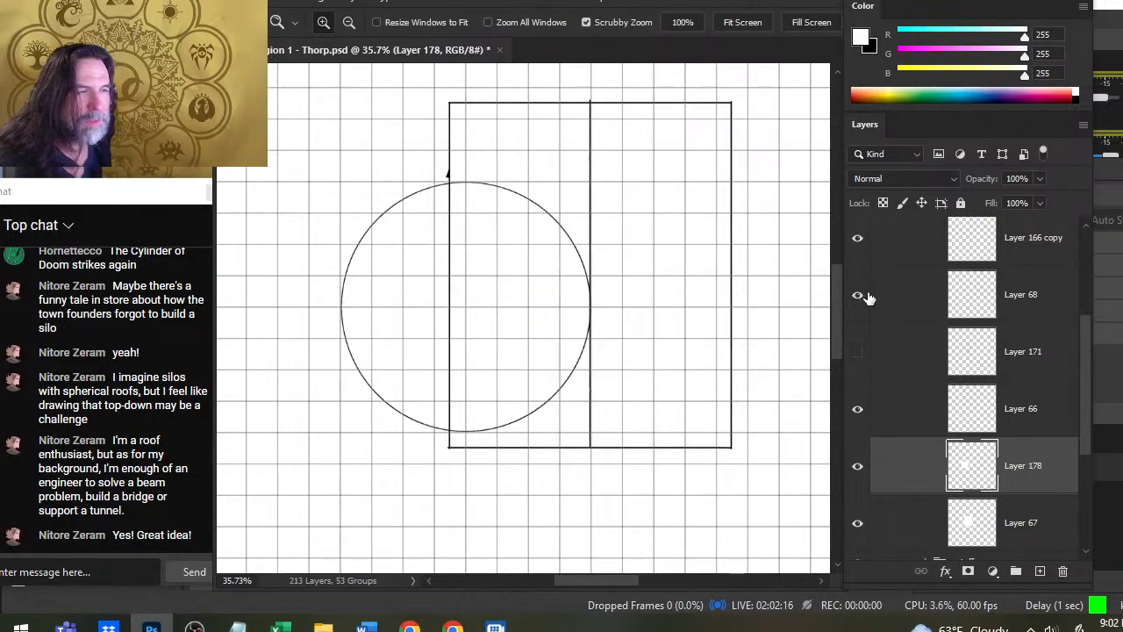
click(862, 297)
click(858, 353)
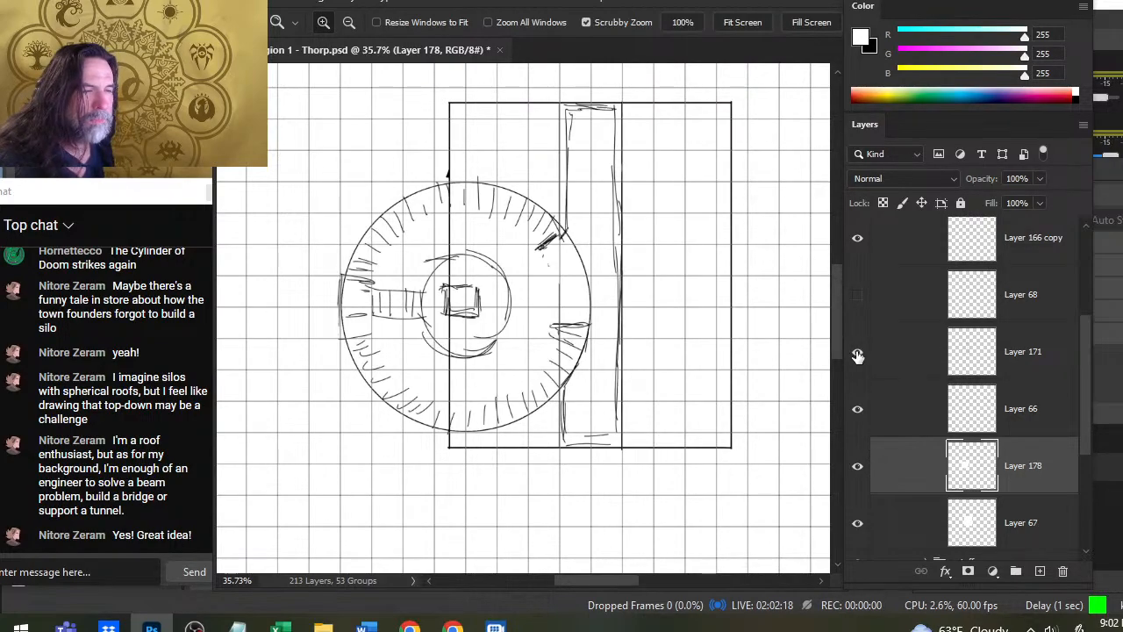
click(858, 355)
- Examine the white tower disc against the interior with Layer 67 and the Layer 171 sketch toggled on and off
click(862, 526)
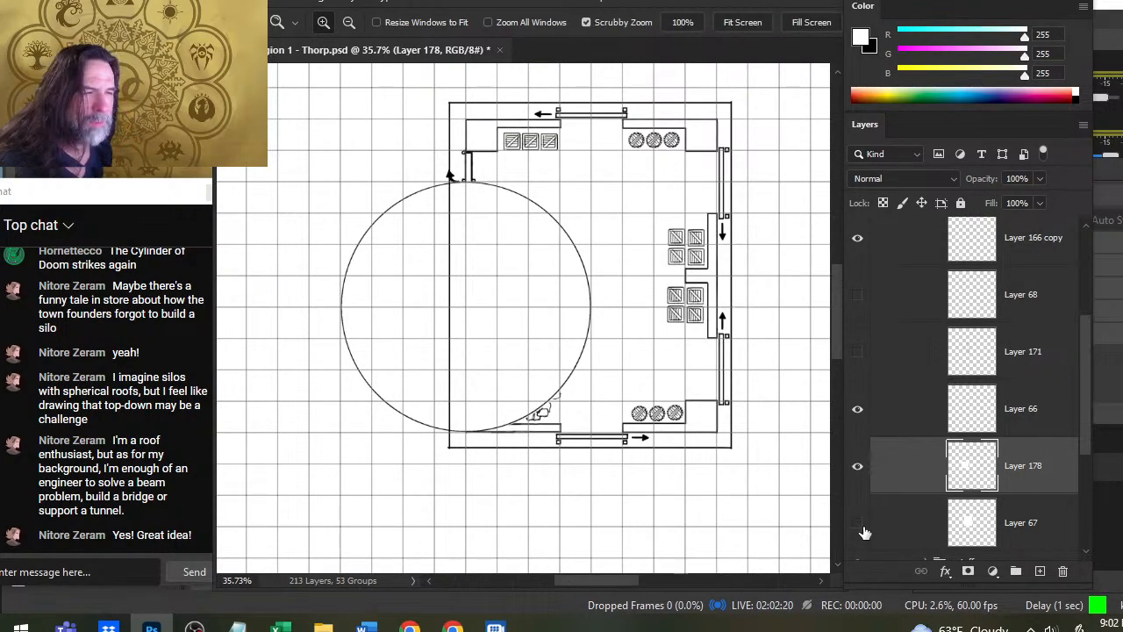
click(862, 527)
drag(1087, 399, 1085, 417)
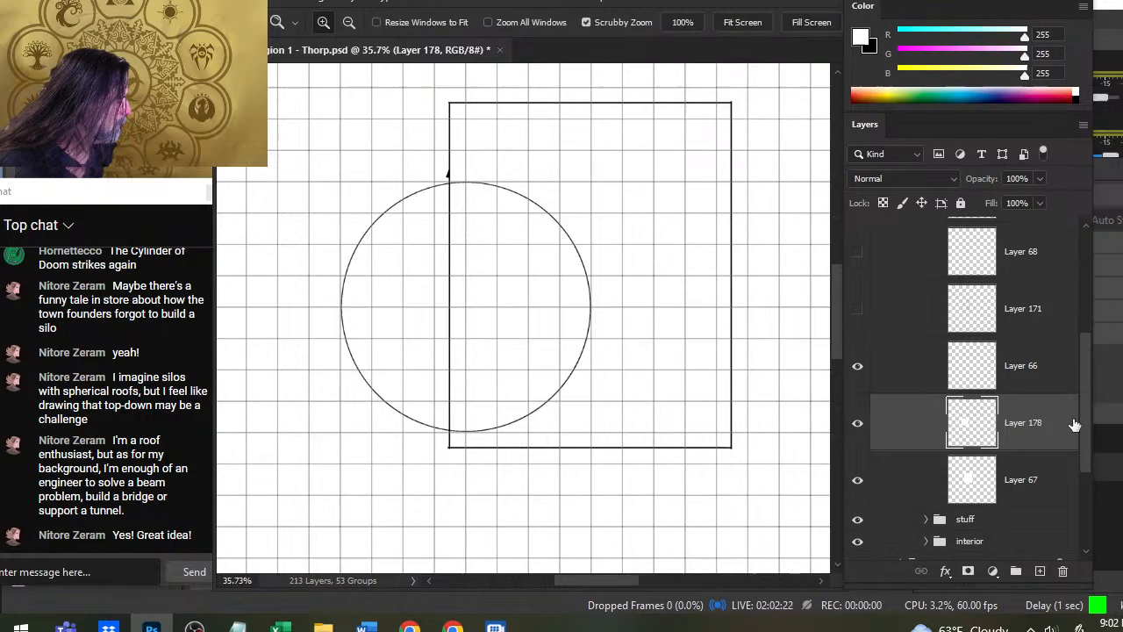
click(857, 480)
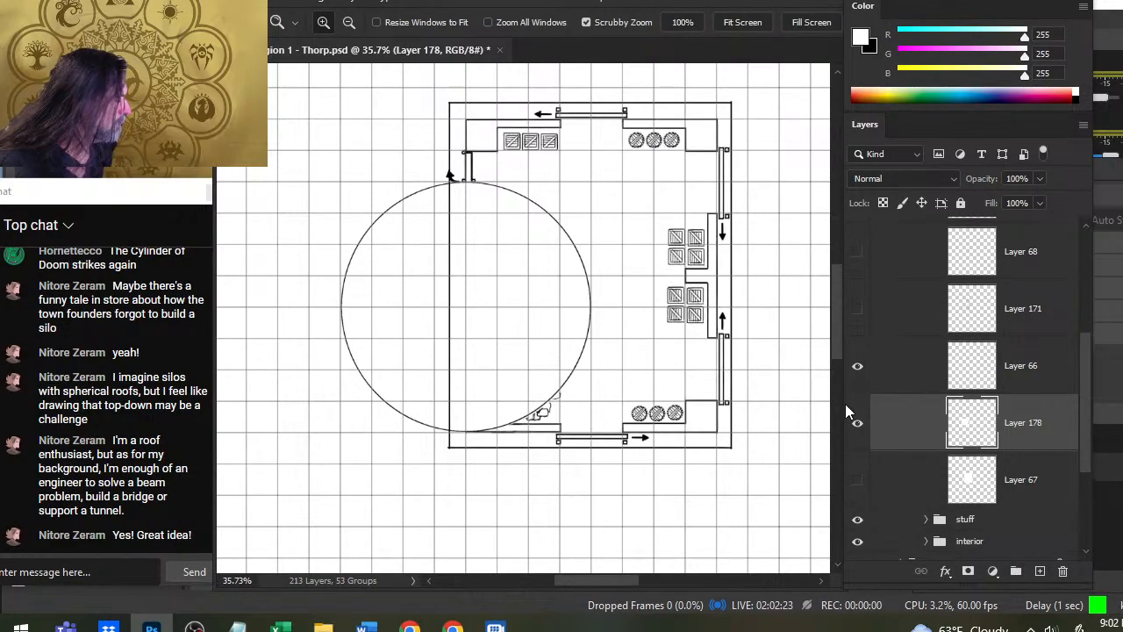
click(857, 312)
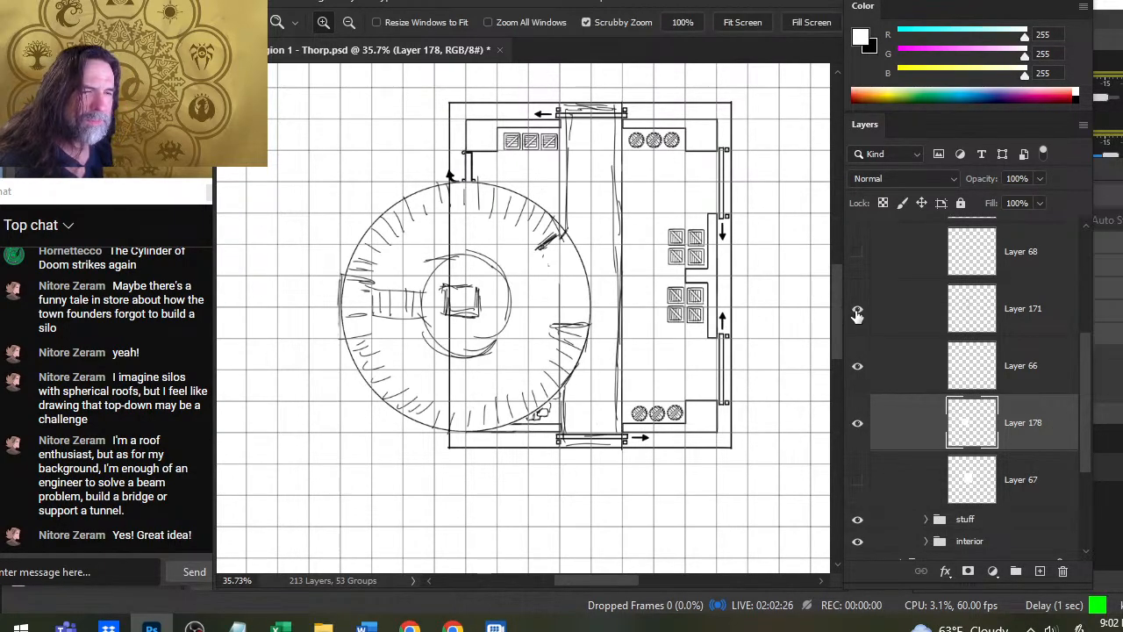
click(857, 320)
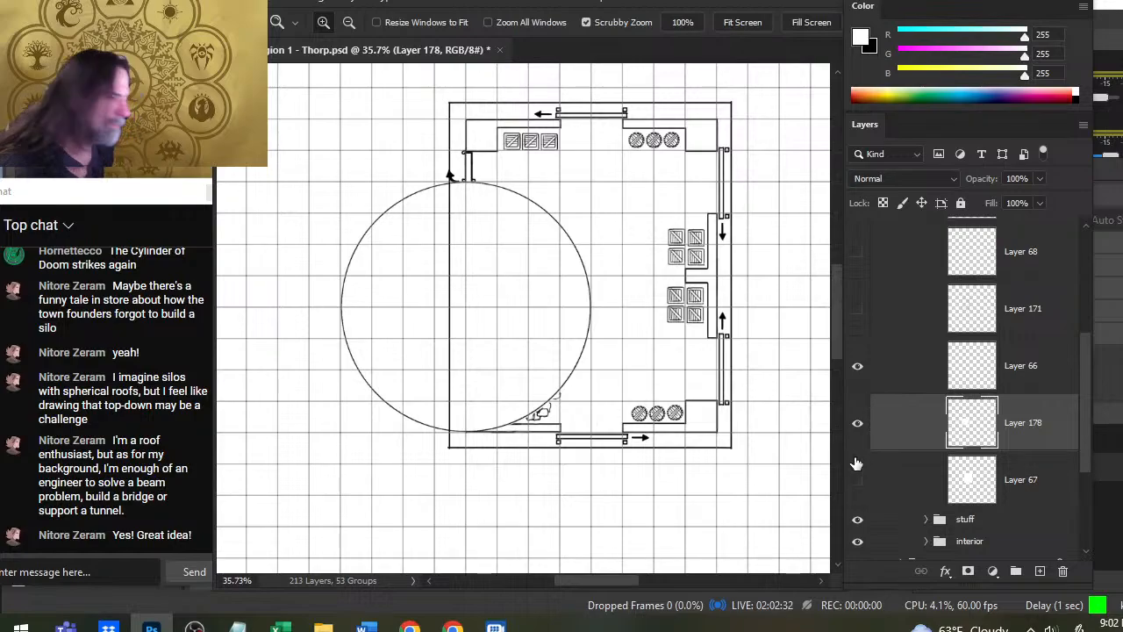
- Undo the white disc on Layer 178 with Layer 67 shown again, and reduce the brush to 600 px
click(856, 478)
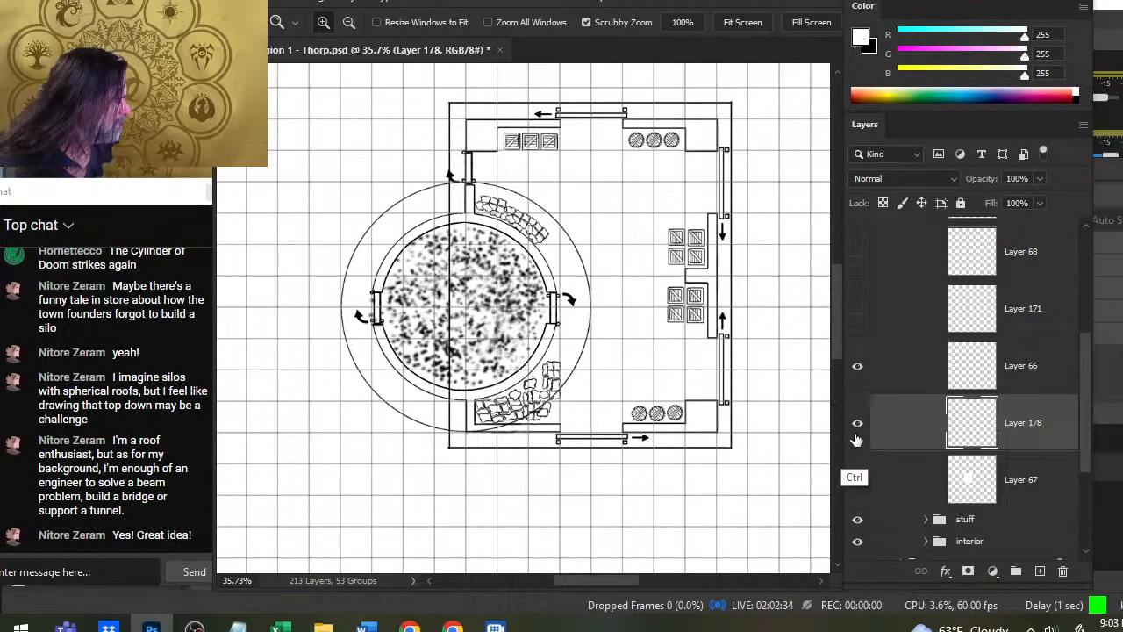
click(860, 477)
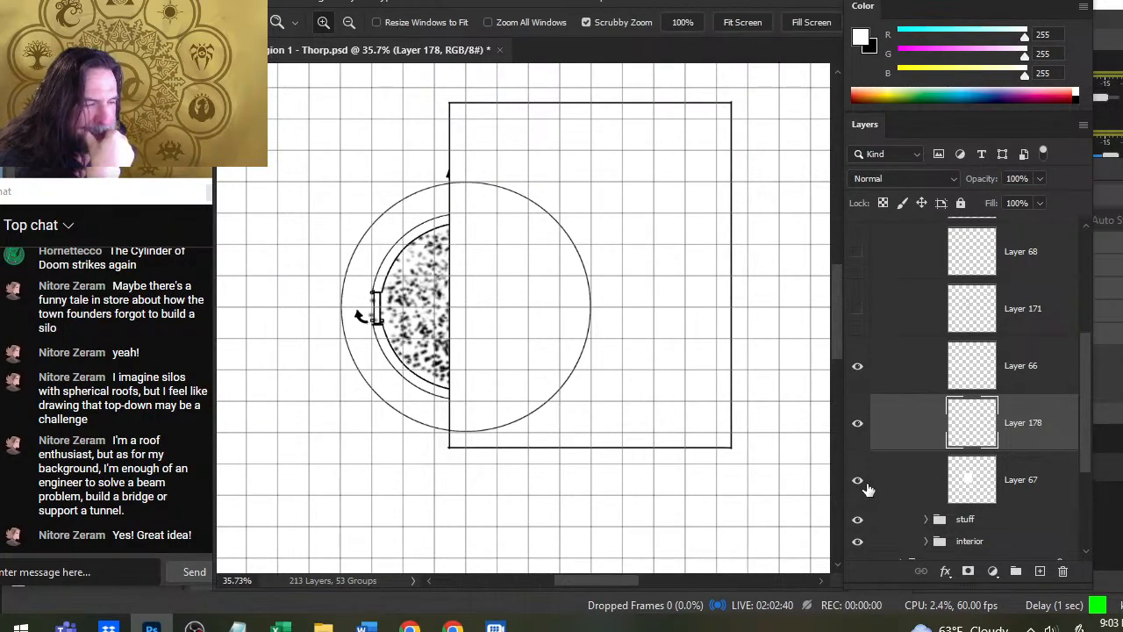
click(860, 424)
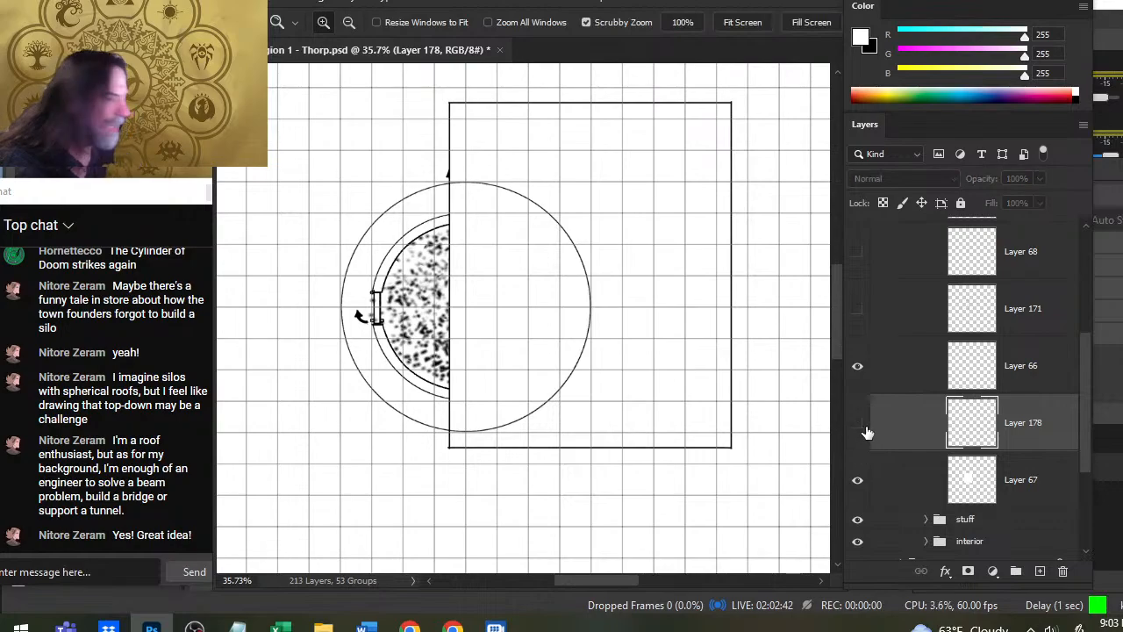
click(863, 428)
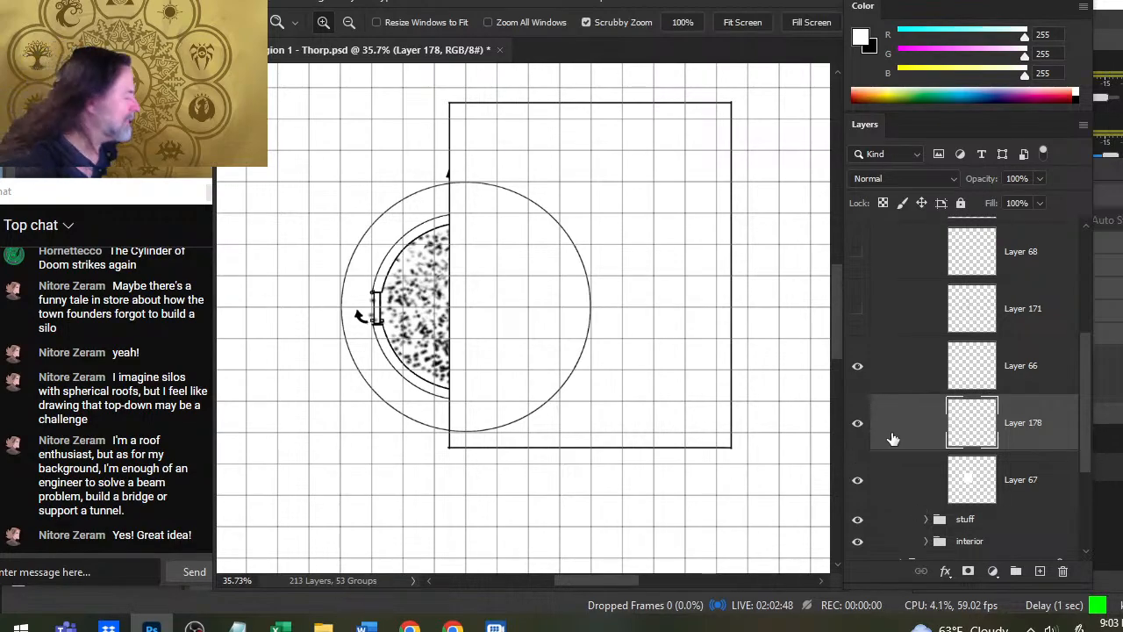
key(b)
key(bracketleft)
key(bracketleft)
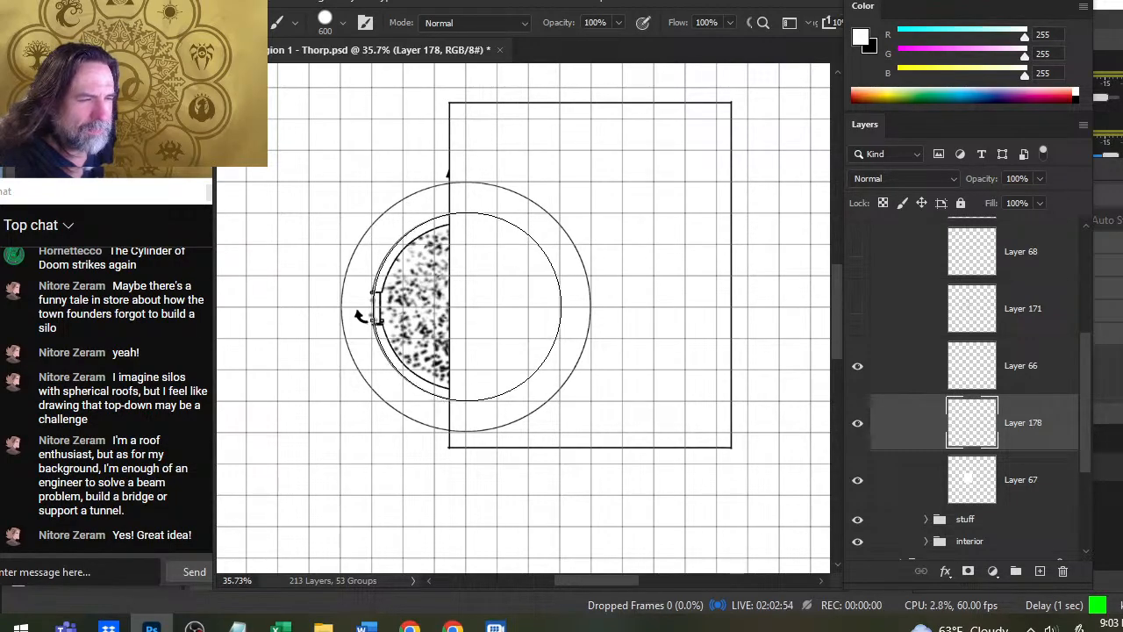
- Toggle Layer 178, Layer 66 and Layer 67 to check what each contributes to the STORAGE roof
click(860, 427)
click(859, 424)
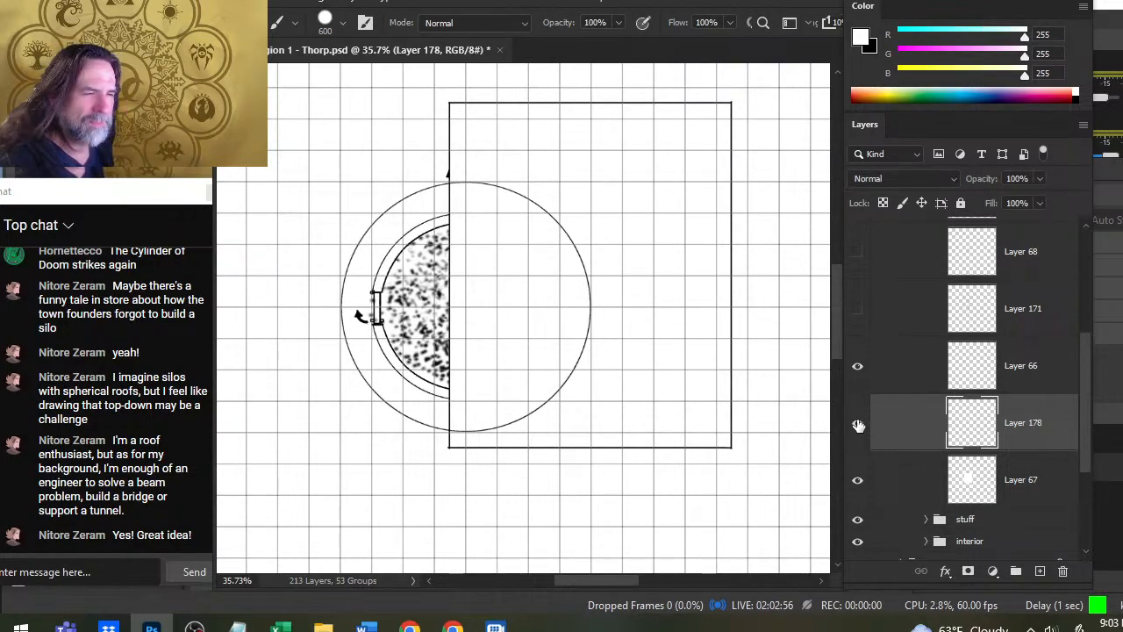
click(861, 370)
click(863, 370)
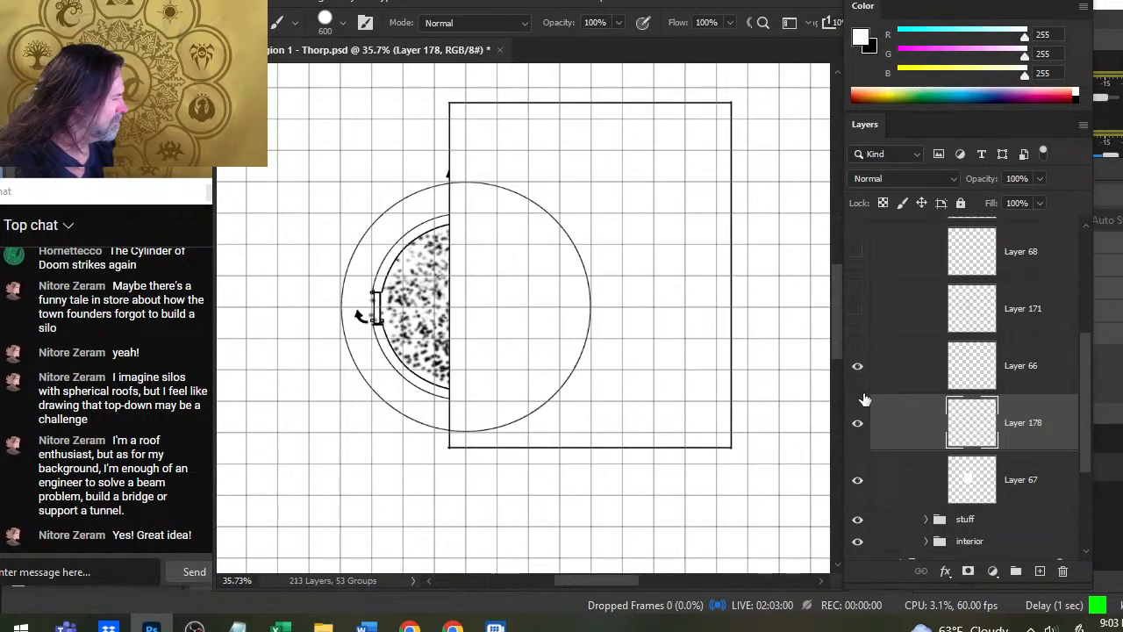
click(860, 427)
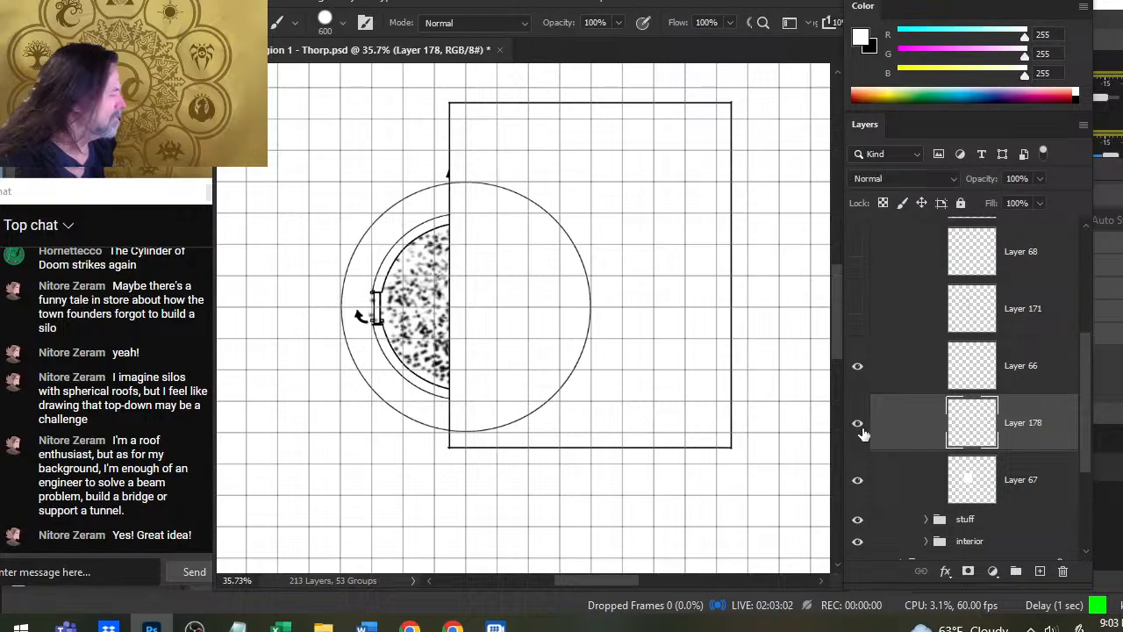
click(858, 480)
click(858, 424)
click(860, 426)
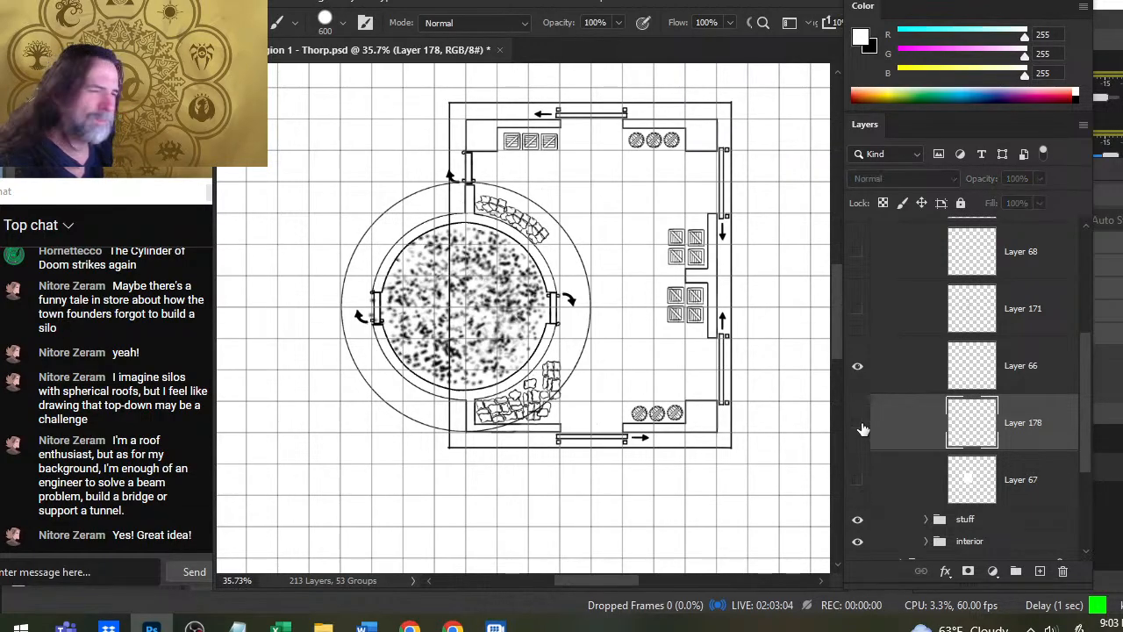
click(860, 427)
click(860, 480)
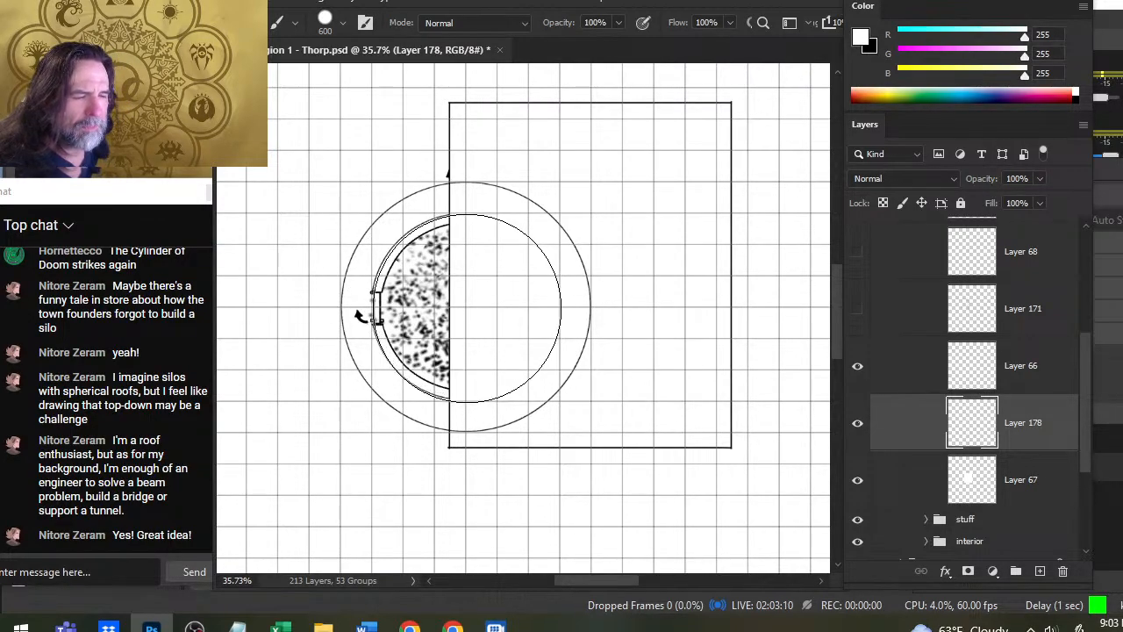
- Replace the white test disc on Layer 178 with a 600 px black disc stamped over the round tower, and inspect its edge
click(469, 302)
key(ctrl+z)
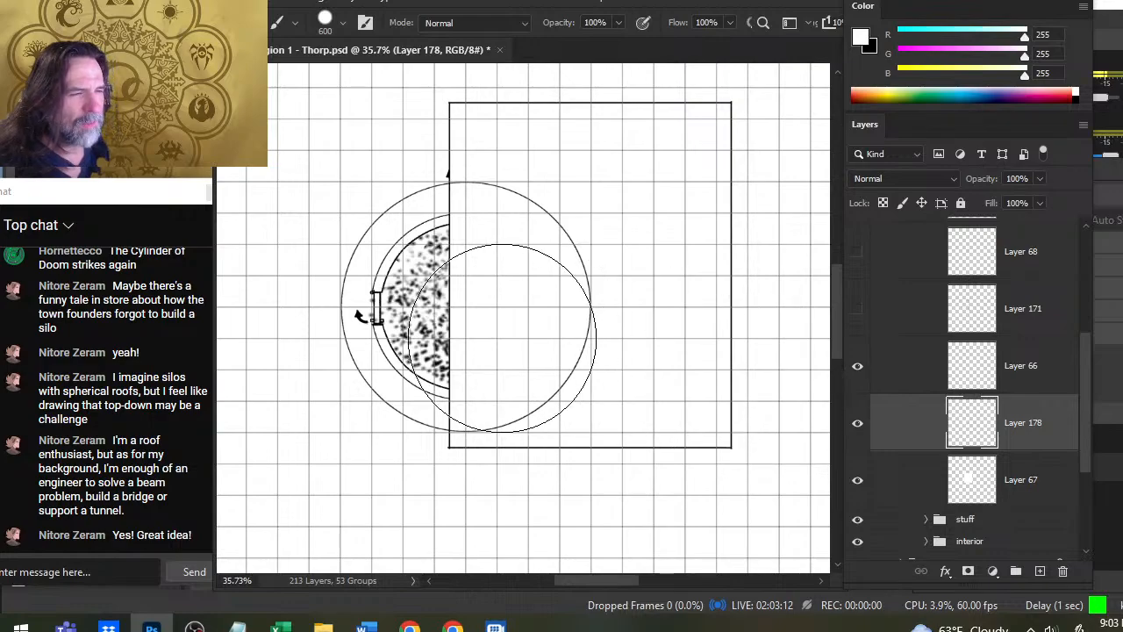
key(x)
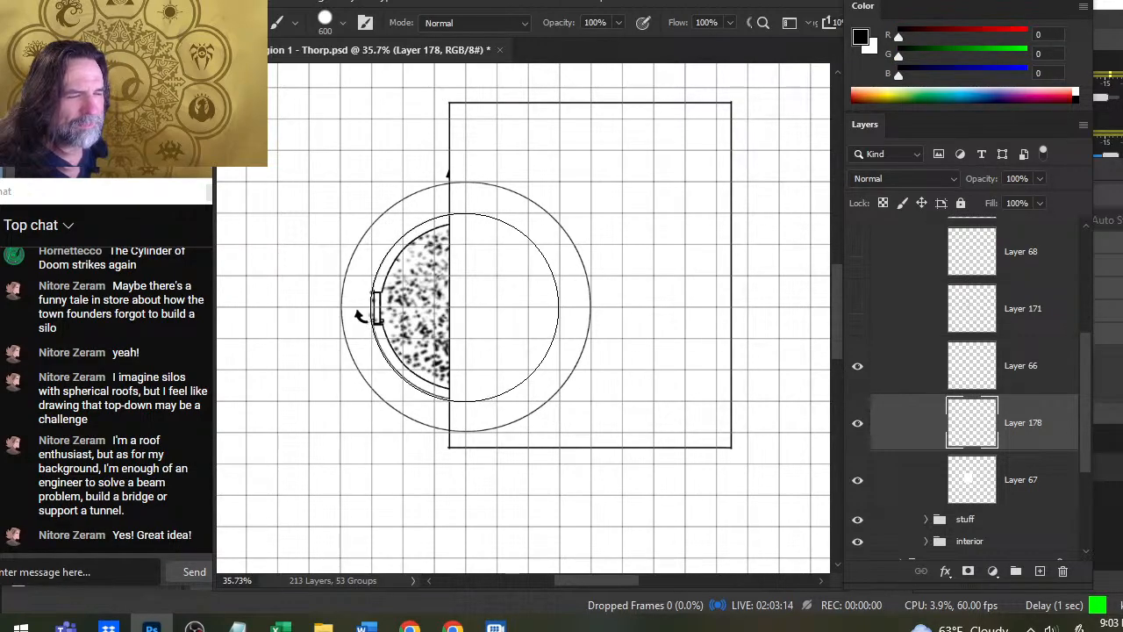
click(466, 304)
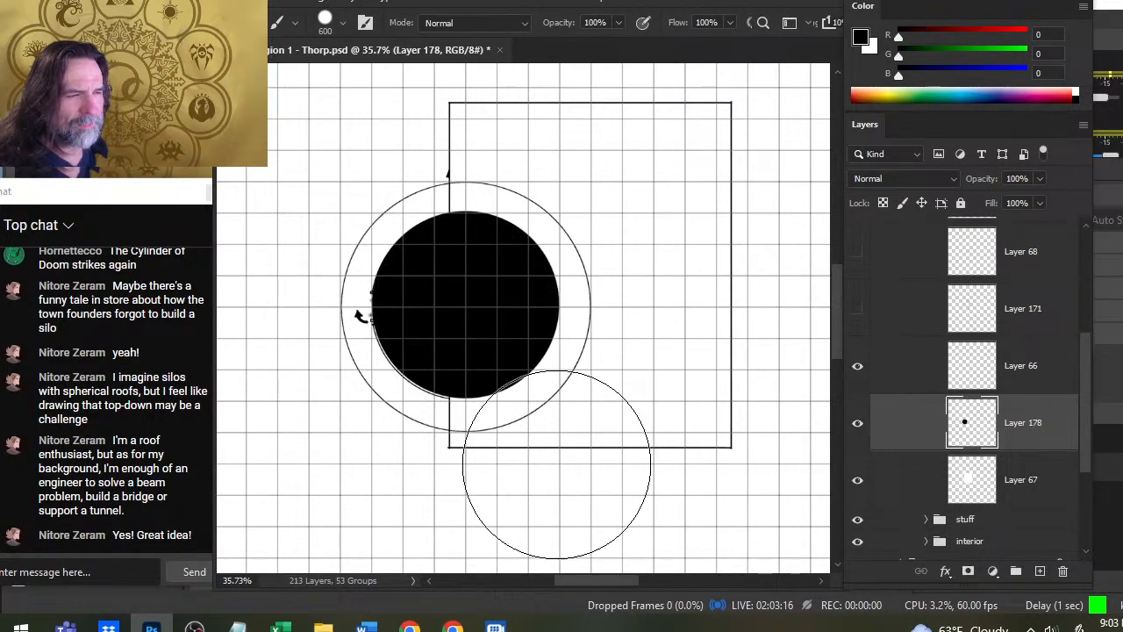
key(z)
drag(381, 301, 489, 357)
key(v)
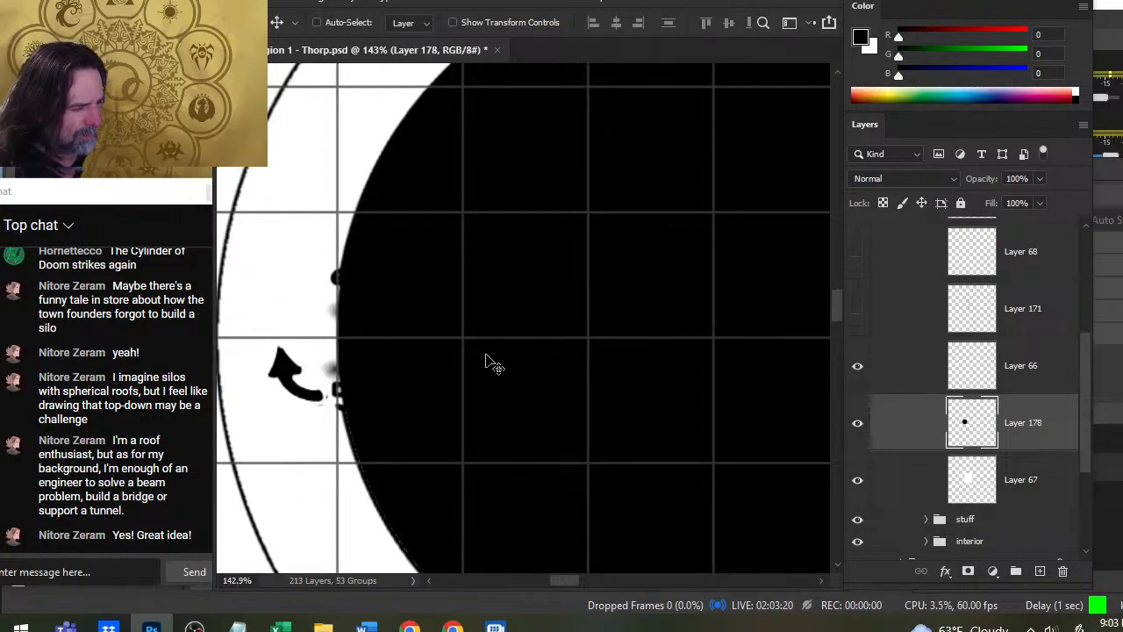
key(z)
drag(690, 328, 542, 299)
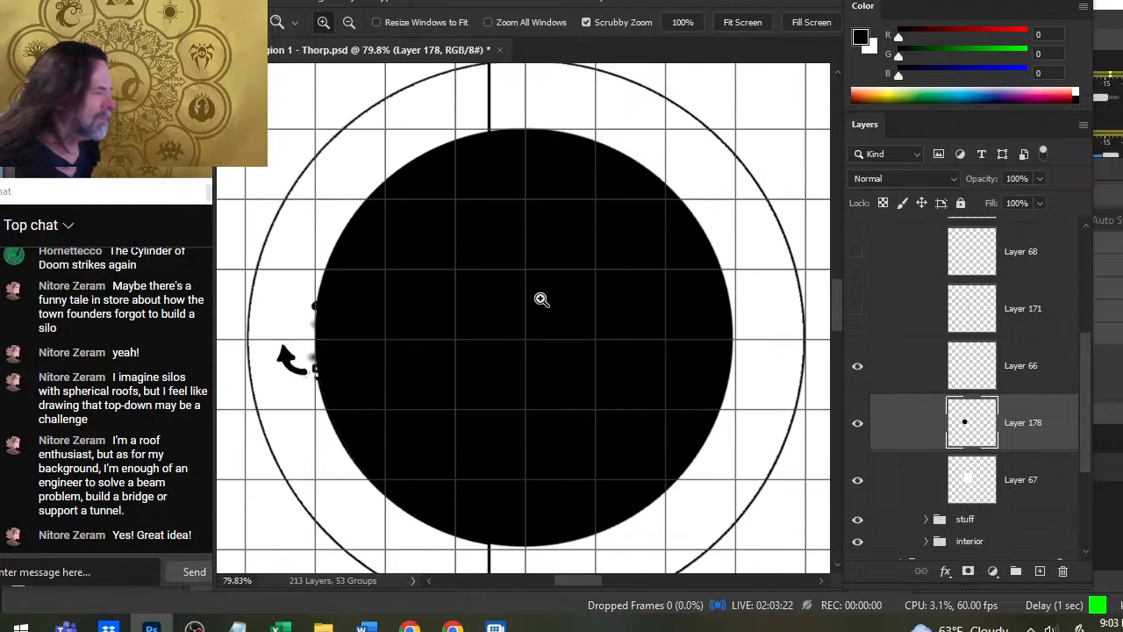
key(ctrl+0)
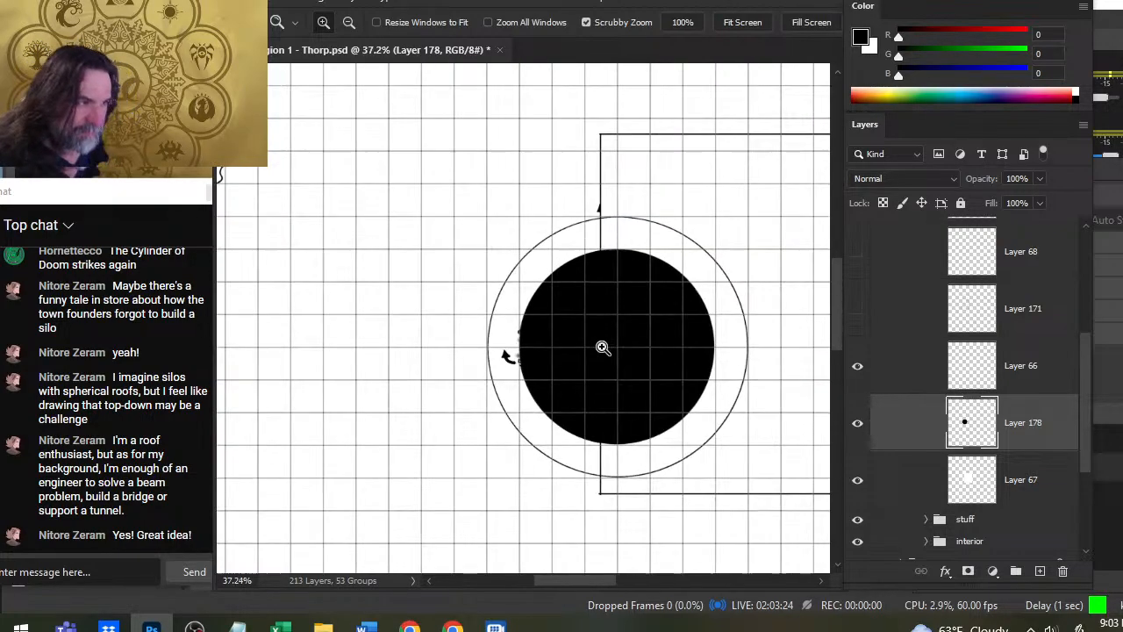
- Select the black disc, contract the selection by 4 pixels and delete its inside to leave a thin ring, clearing the selection
key(w)
click(627, 348)
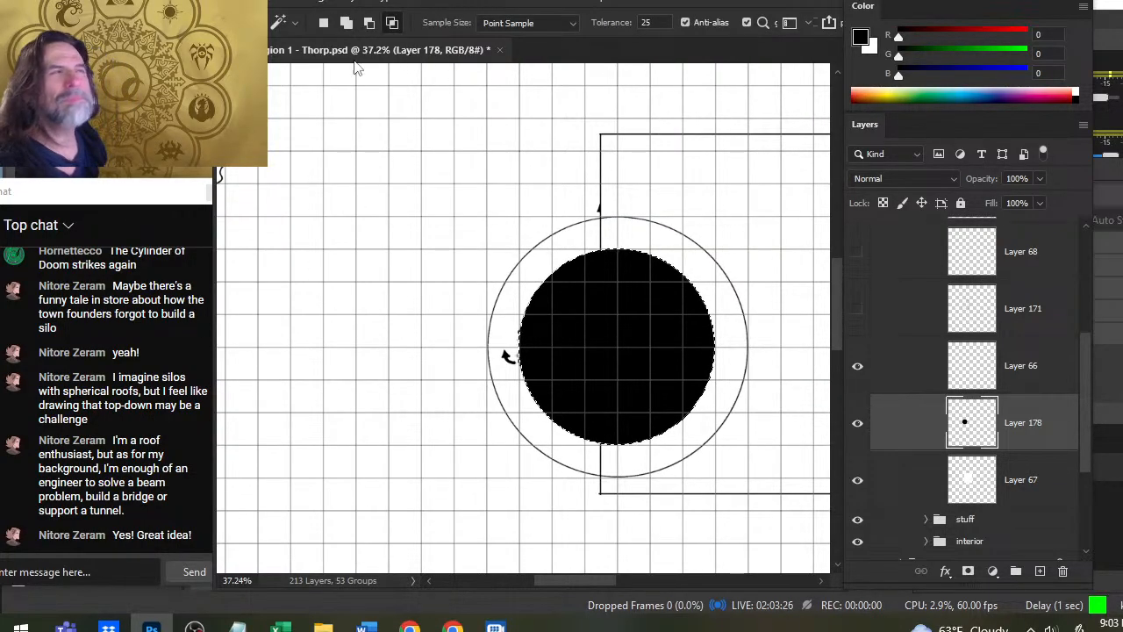
click(425, 3)
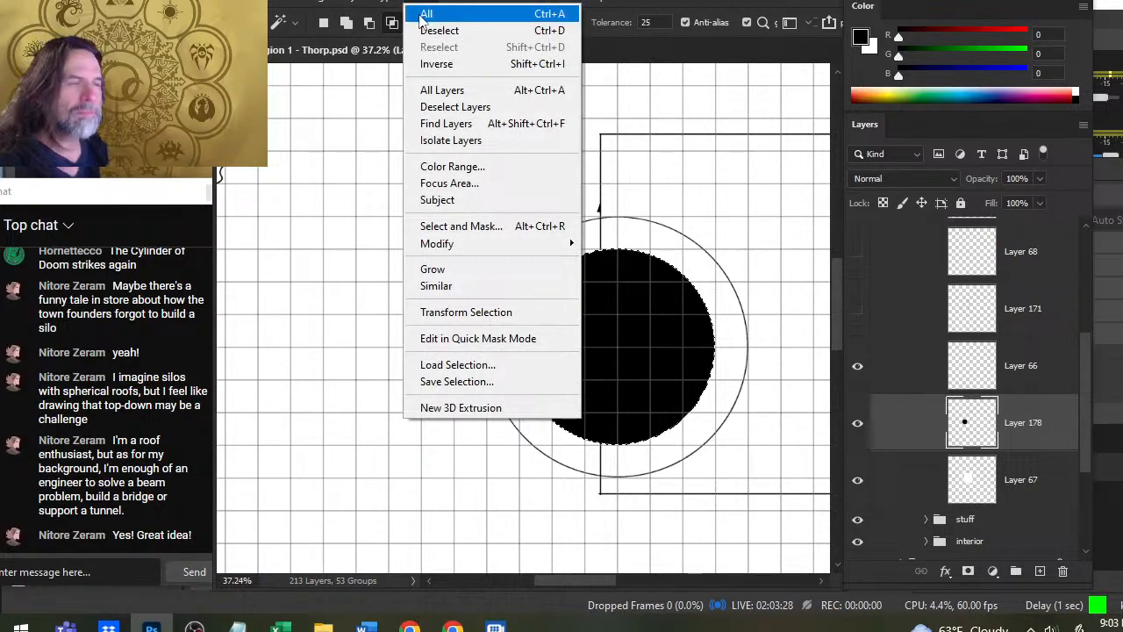
mouse_move(506, 248)
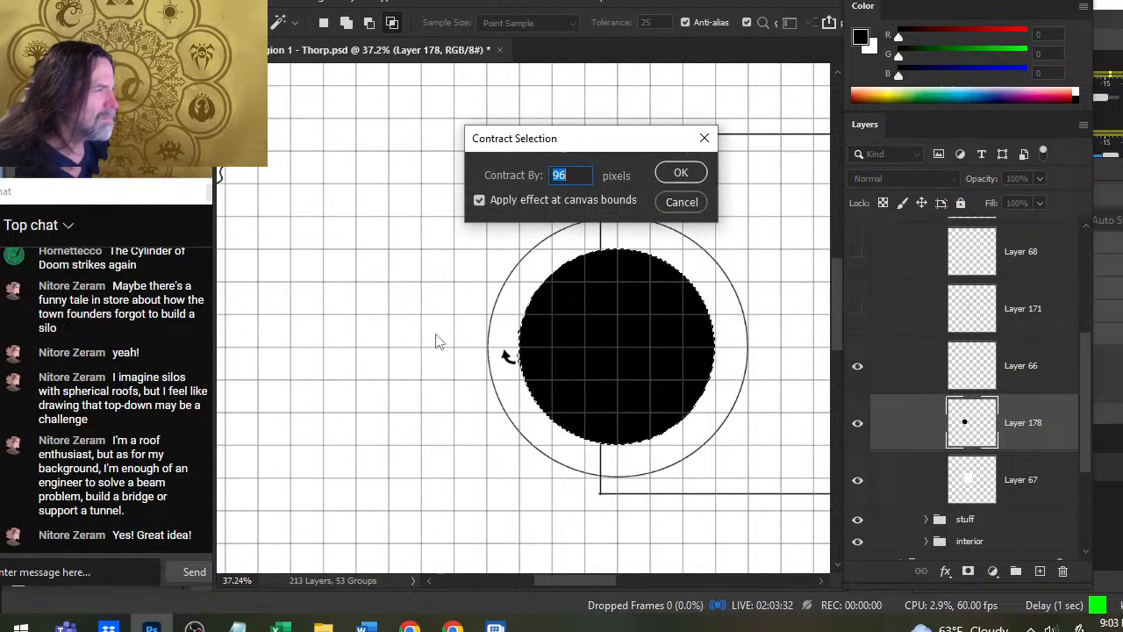
text(4)
key(Return)
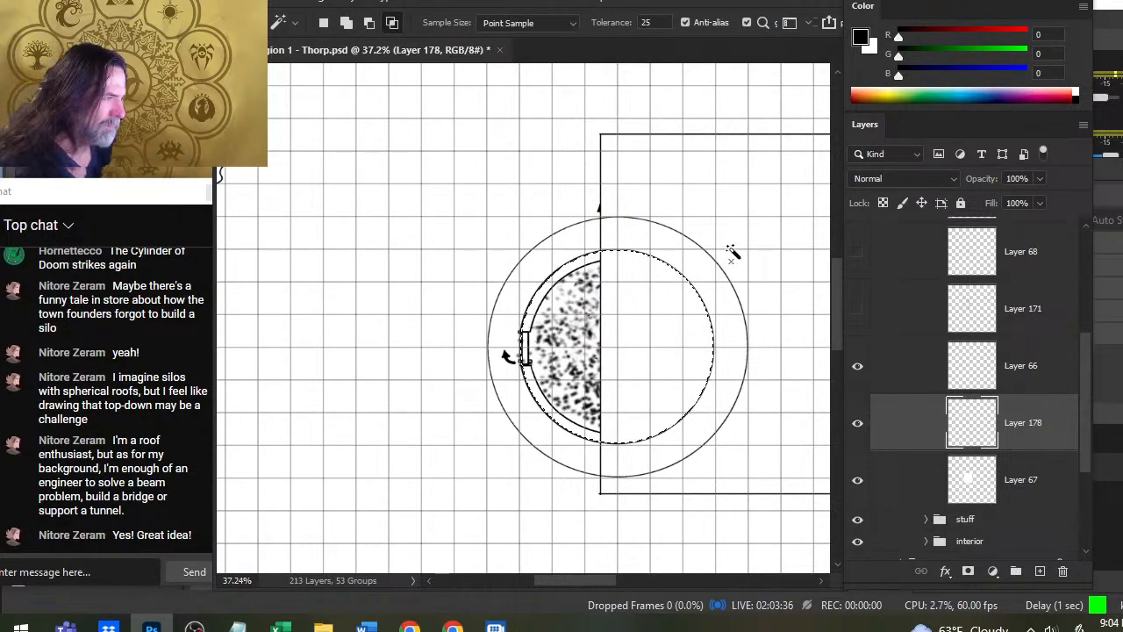
key(ctrl+d)
- Create a new layer directly above Layer 67 and stamp a 600 px white disc inside the tower ring on it
key(l)
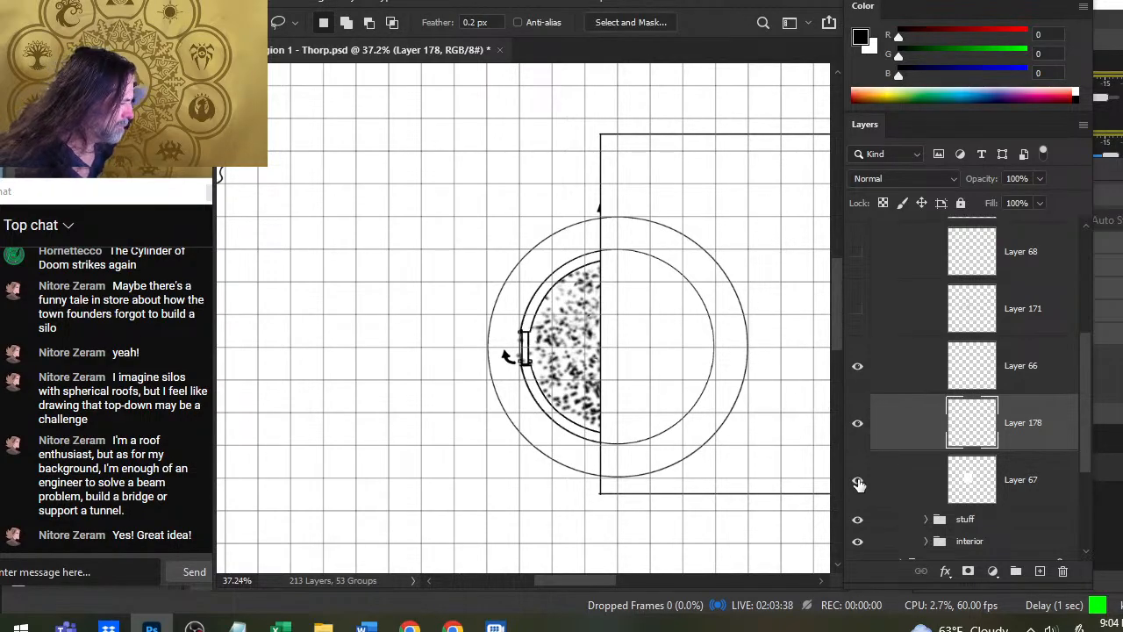
click(858, 484)
click(858, 484)
click(904, 484)
click(1040, 571)
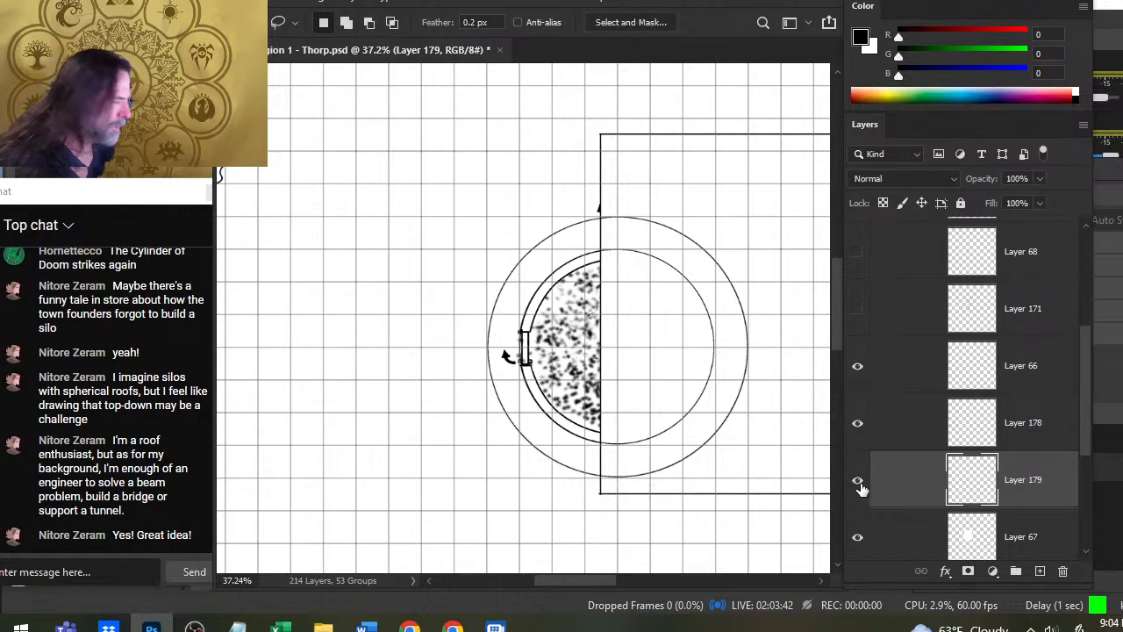
key(b)
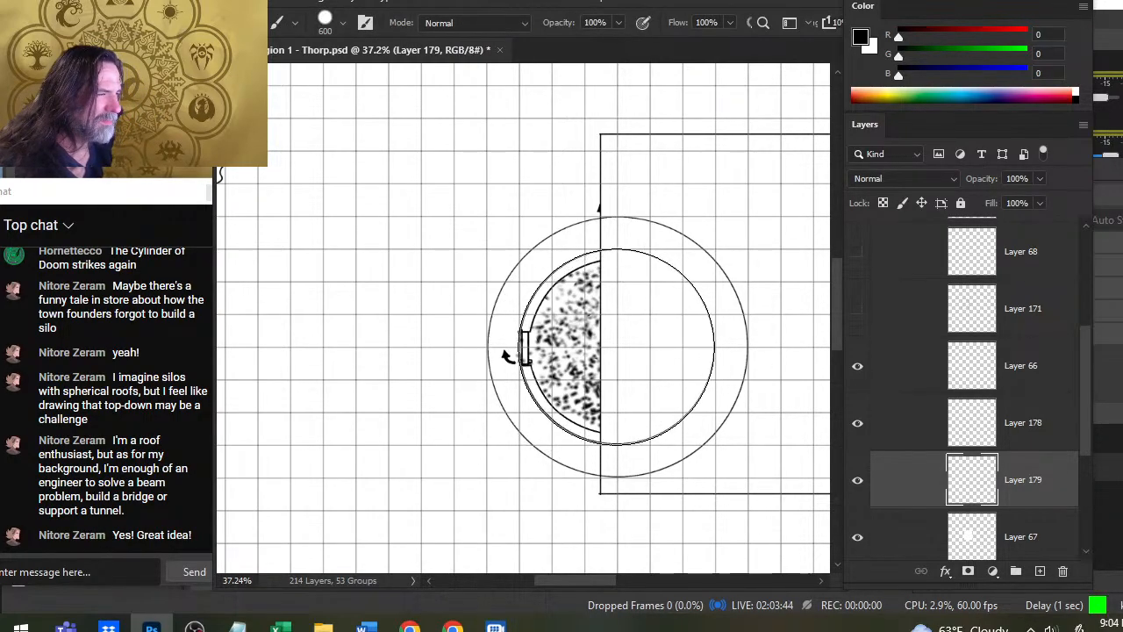
key(x)
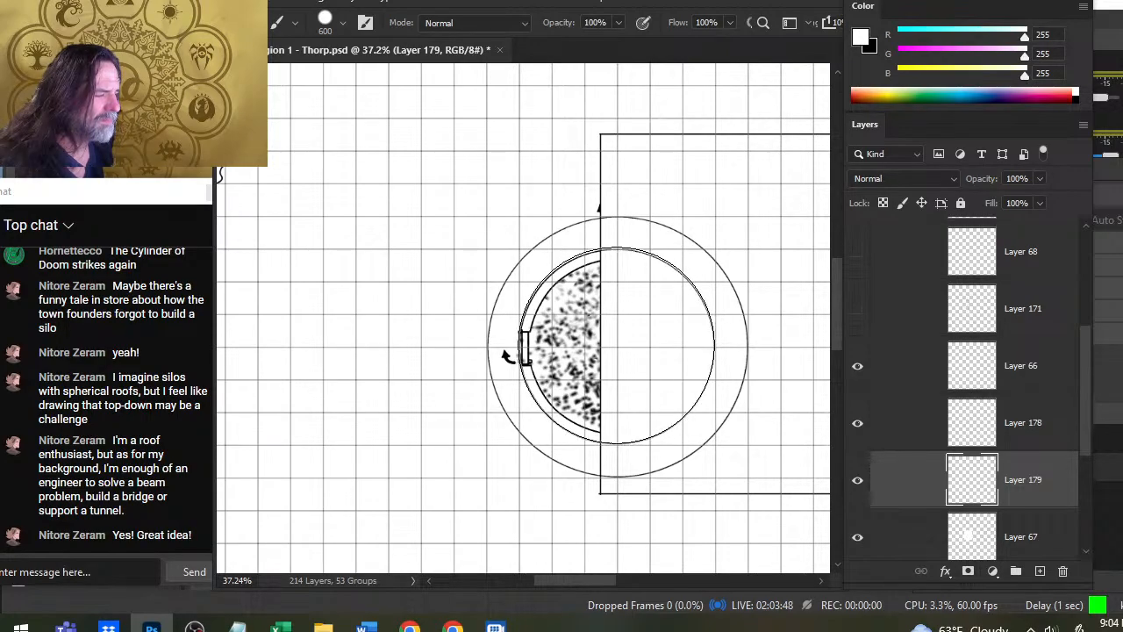
click(616, 347)
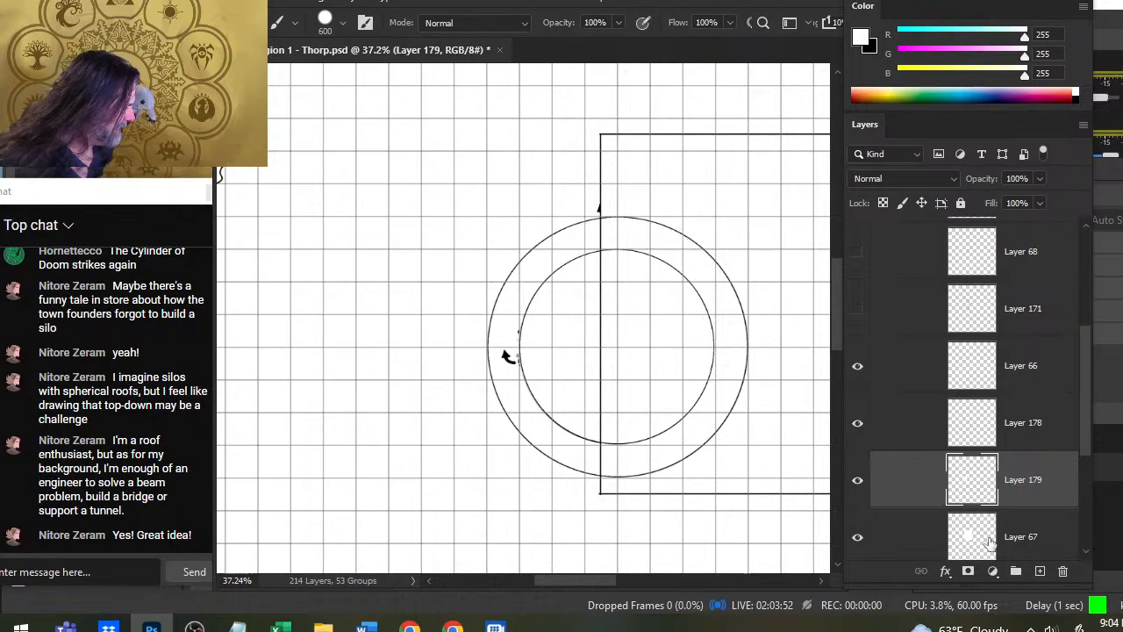
- Compare the coverage of Layers 178, 179 and 67 over the tower by toggling them, leaving only Layer 178 hidden
click(857, 426)
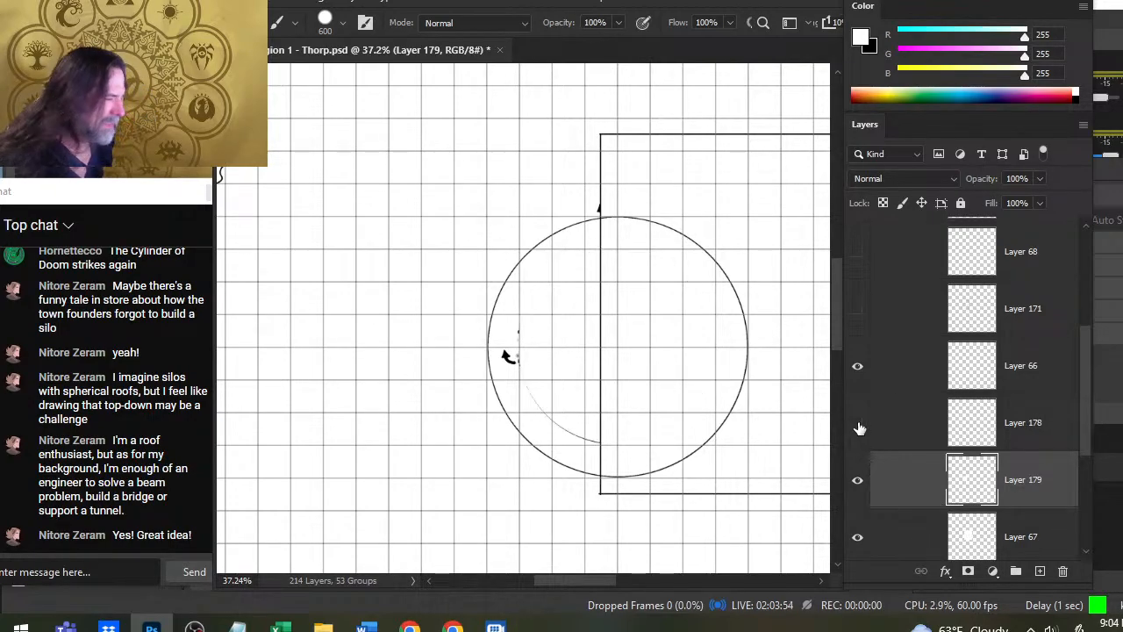
click(858, 425)
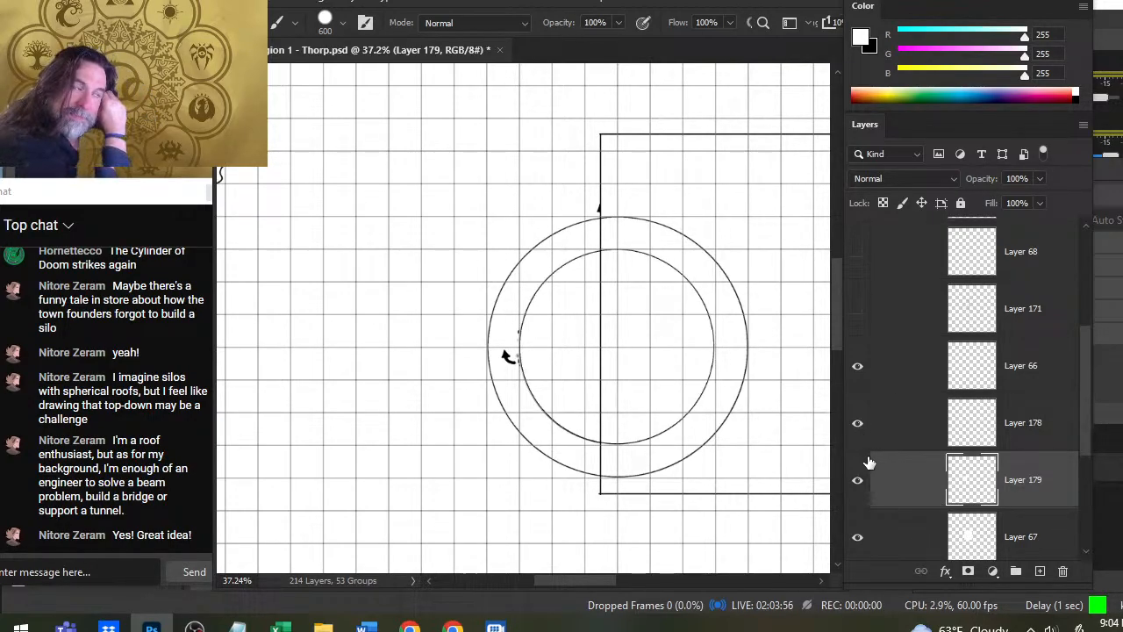
click(860, 429)
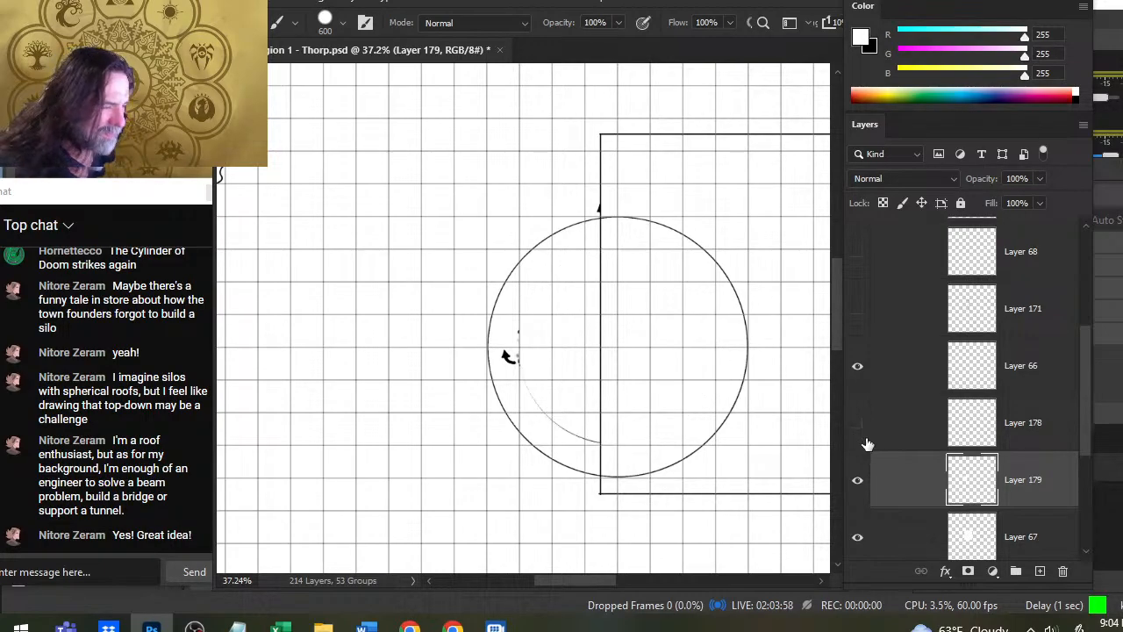
click(915, 537)
key(v)
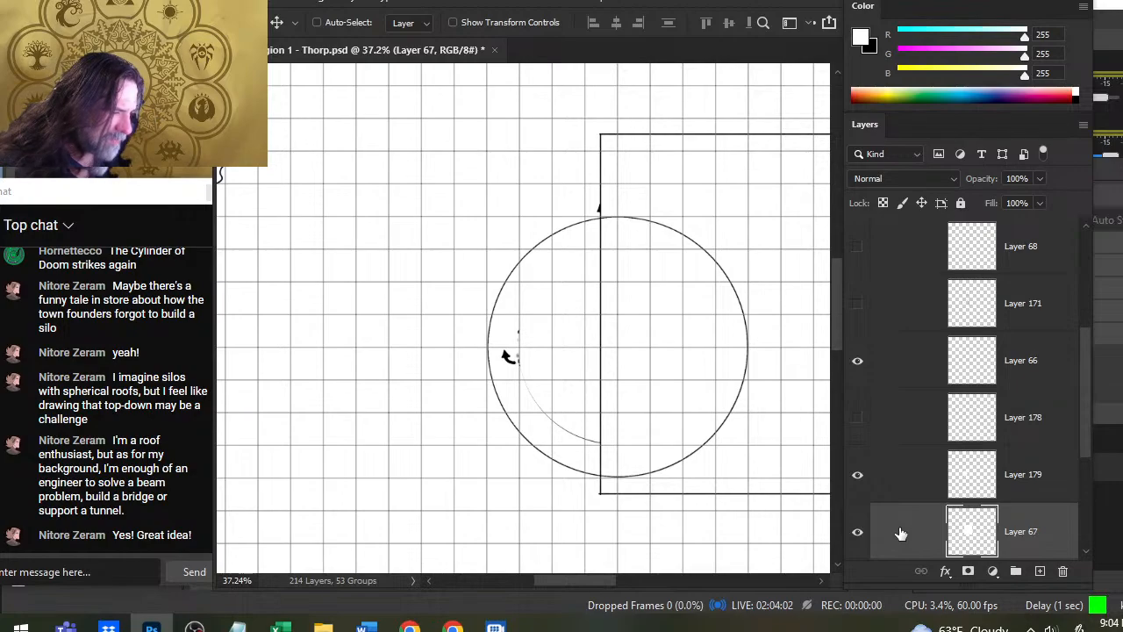
click(858, 532)
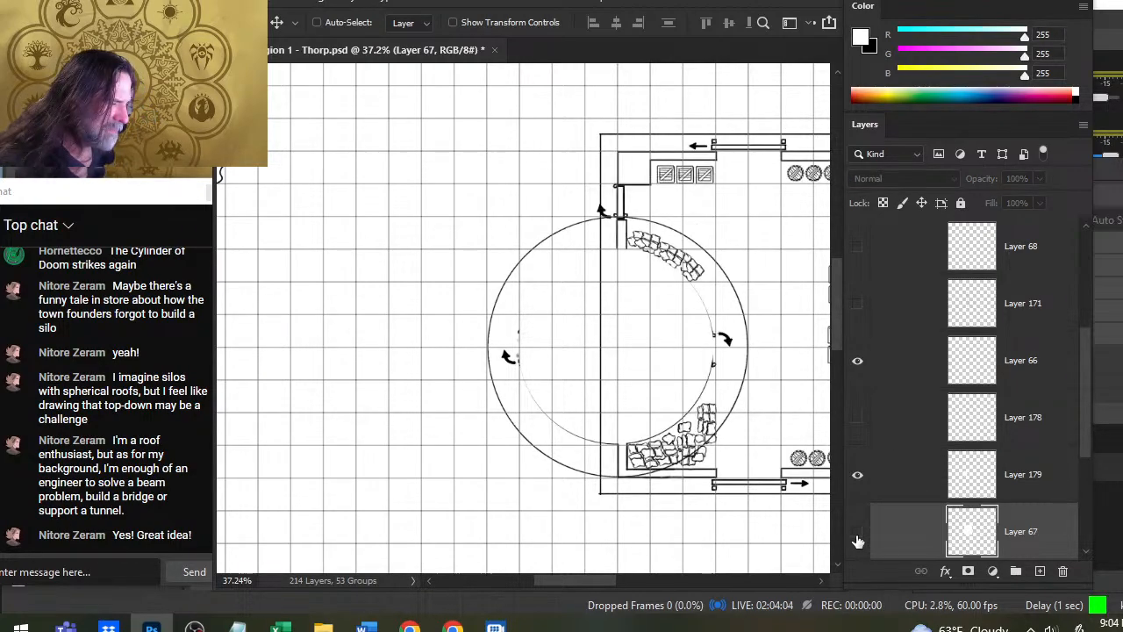
click(858, 532)
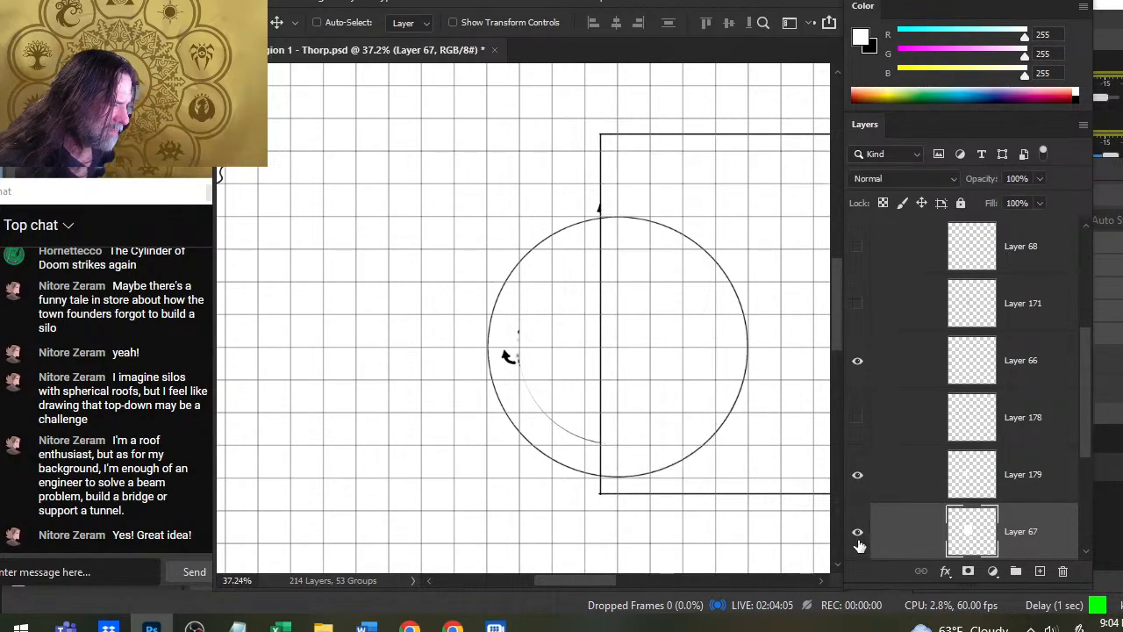
click(859, 476)
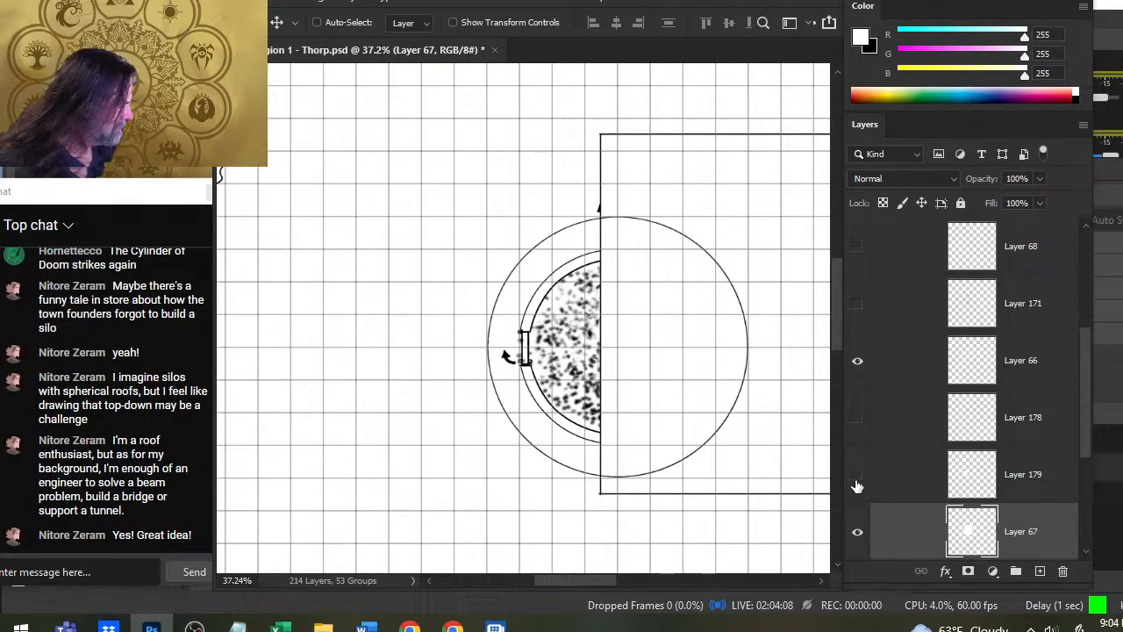
click(859, 476)
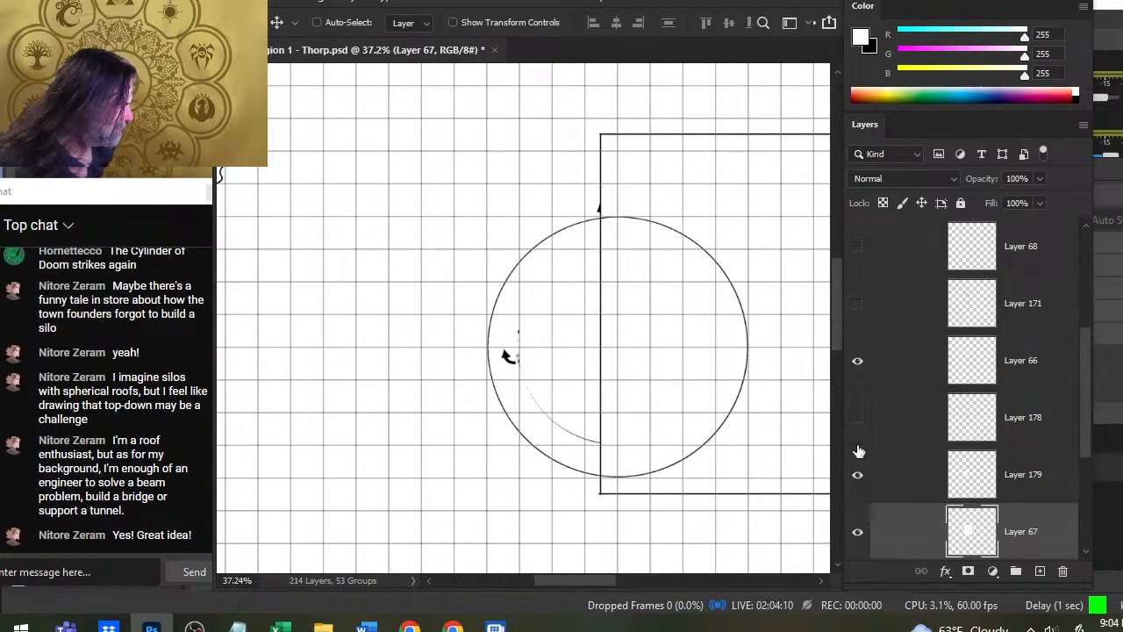
click(858, 420)
click(866, 430)
- Nudge the white disc on Layer 179 down over the tower wall's lower arc, and show the Layer 178 ring again
click(889, 475)
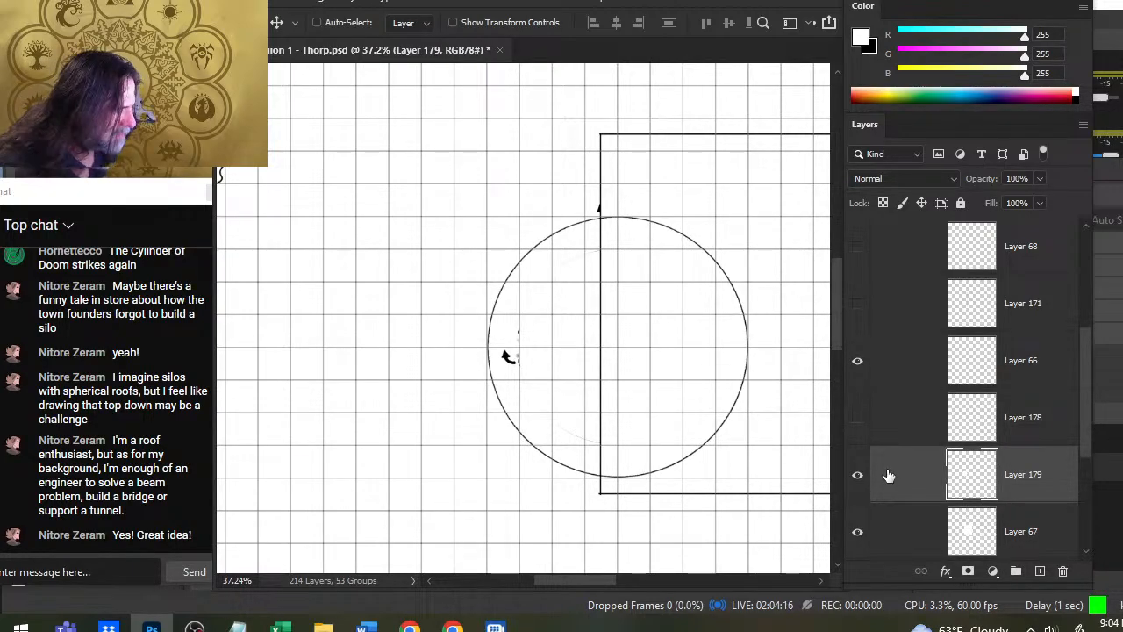
drag(575, 458, 673, 457)
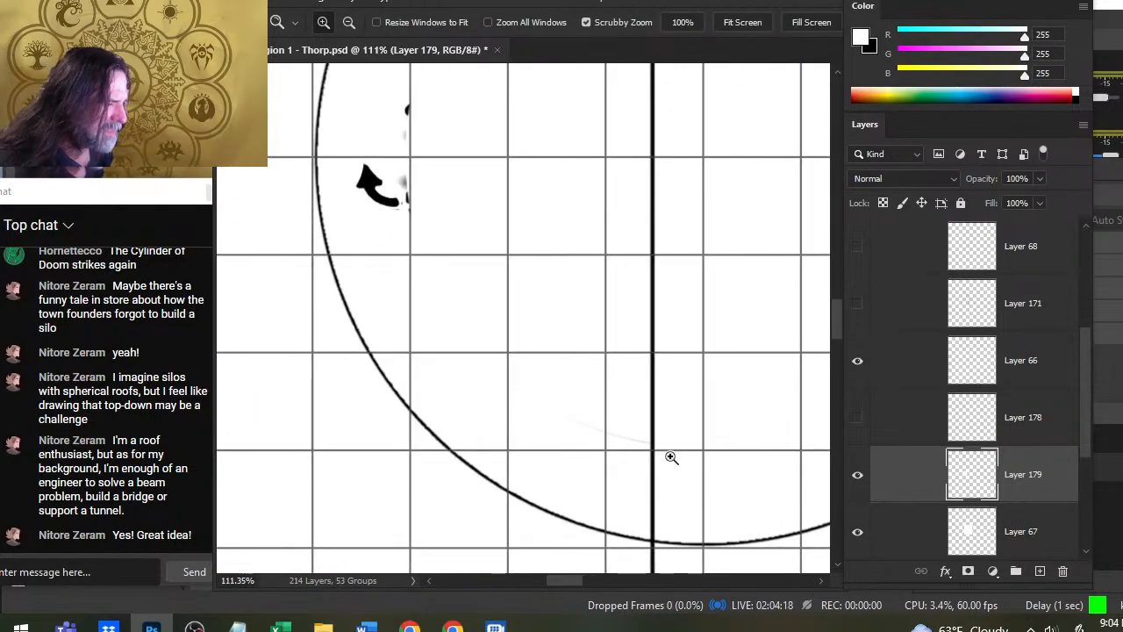
key(ctrl+space)
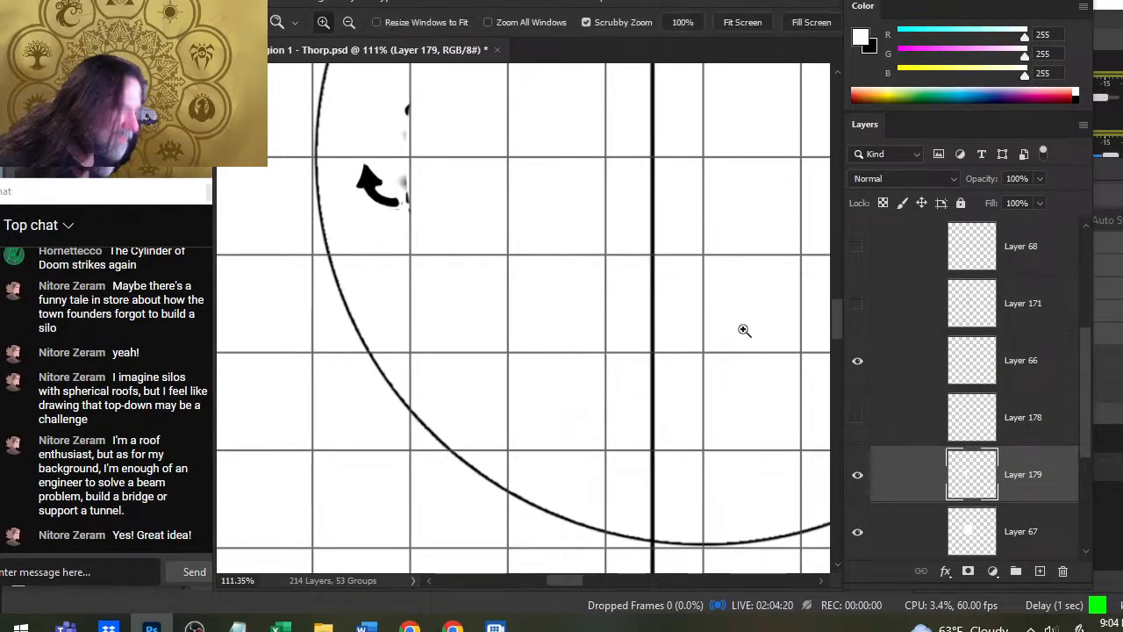
drag(742, 328, 704, 353)
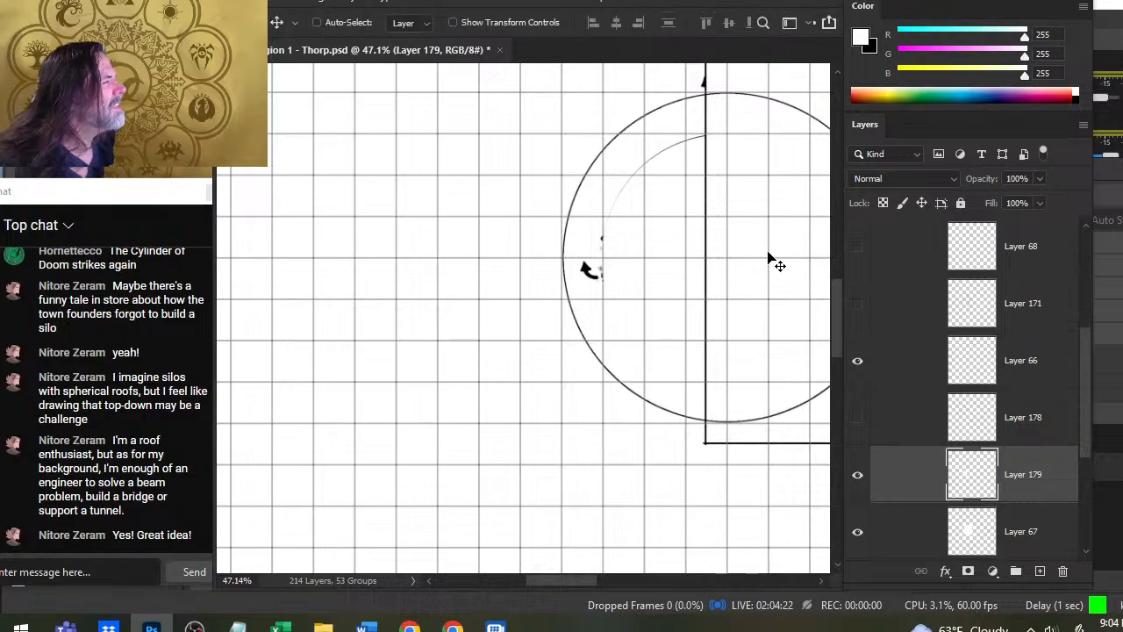
click(857, 418)
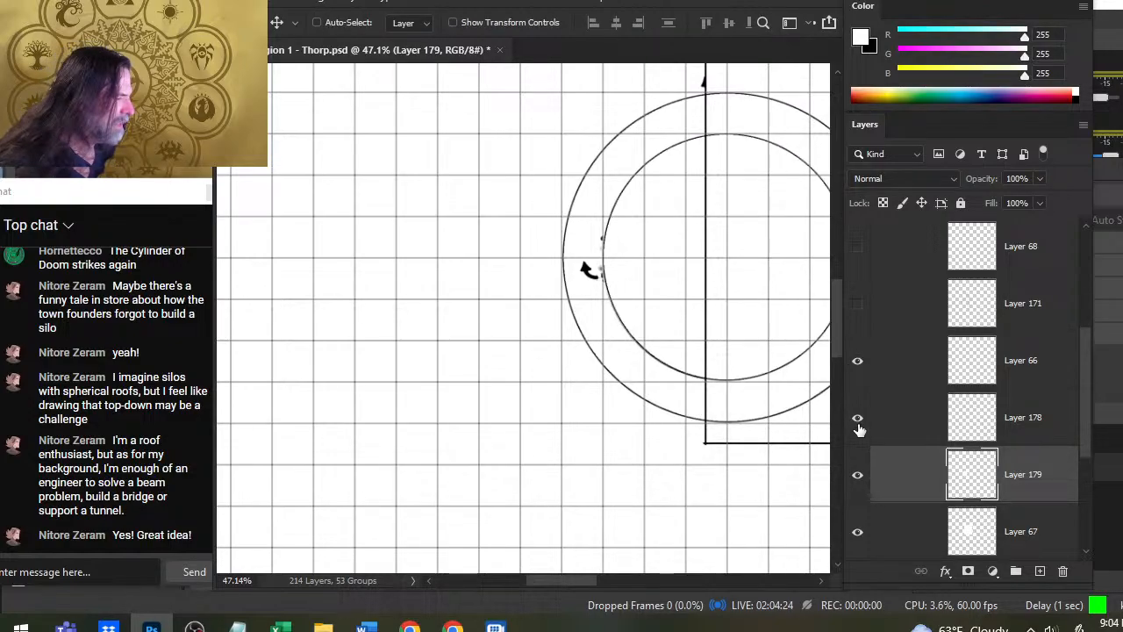
drag(716, 370, 504, 407)
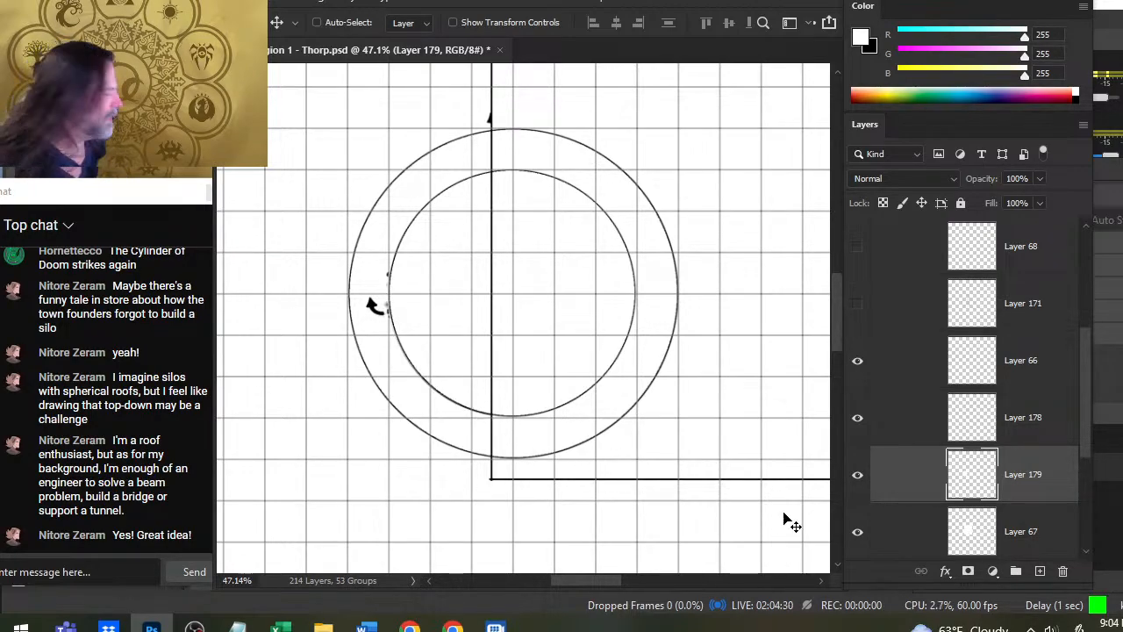
- Enlarge the white brush to 800 px and stamp a disc filling the outer tower circle on Layer 179
click(859, 477)
click(859, 477)
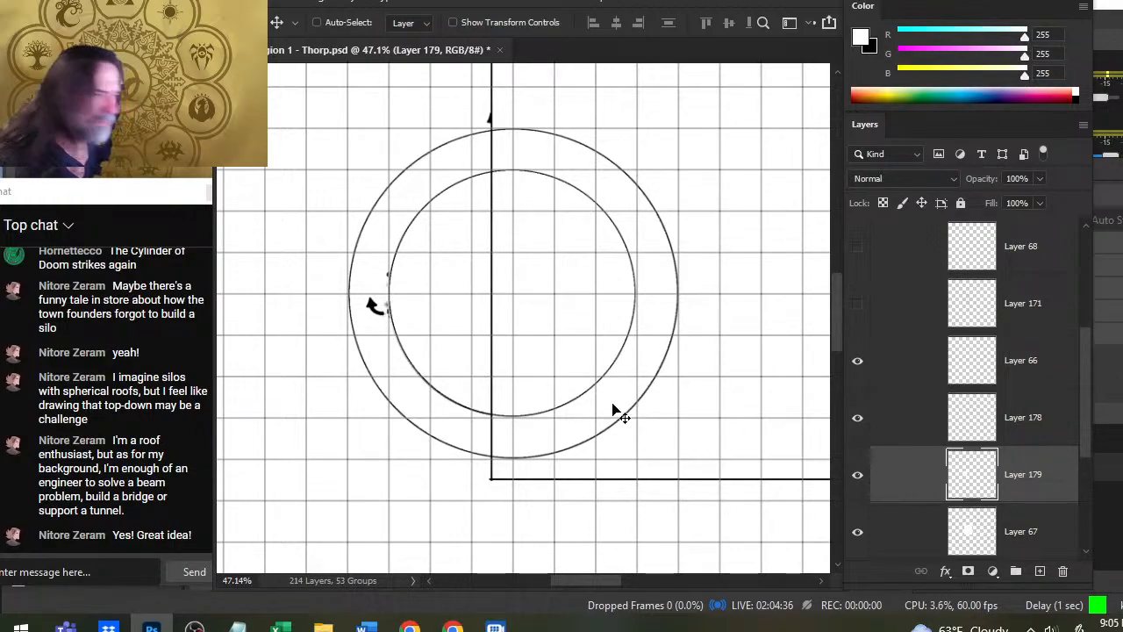
key(b)
key(bracketright)
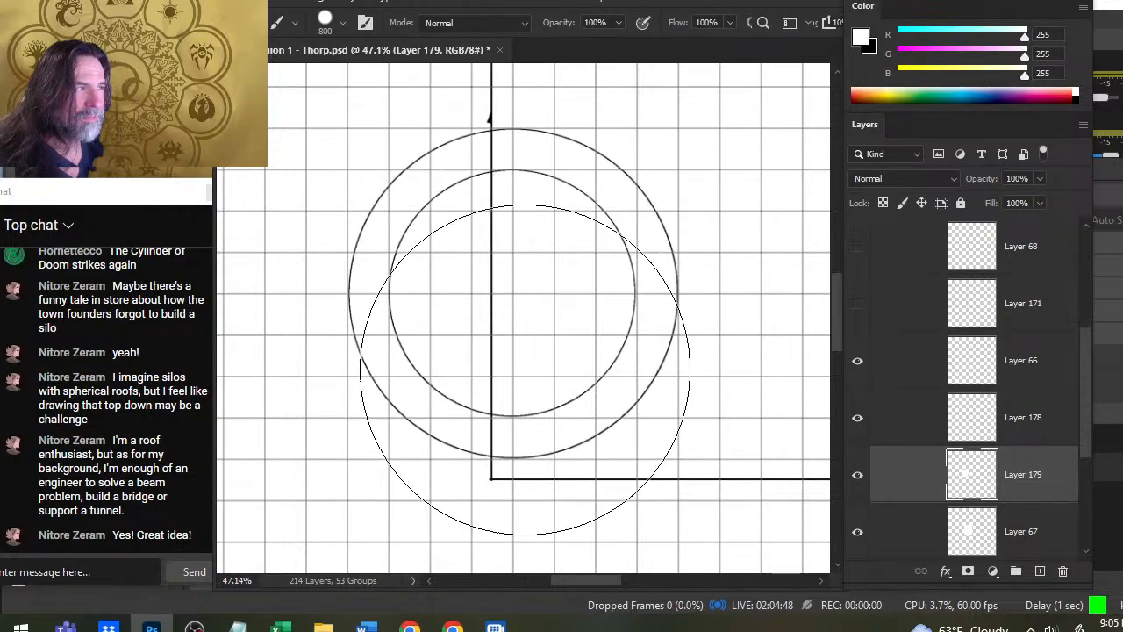
key(v)
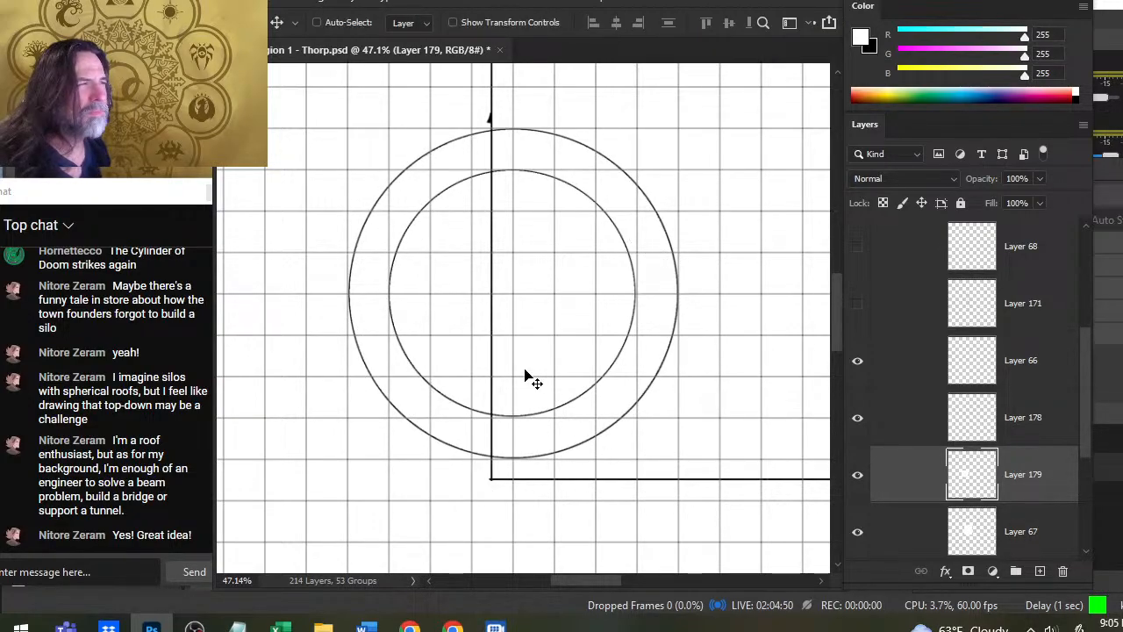
- Check the enlarged tower backing against the interior with Layer 67 toggled off and on, and hide the Layer 178 ring
click(856, 533)
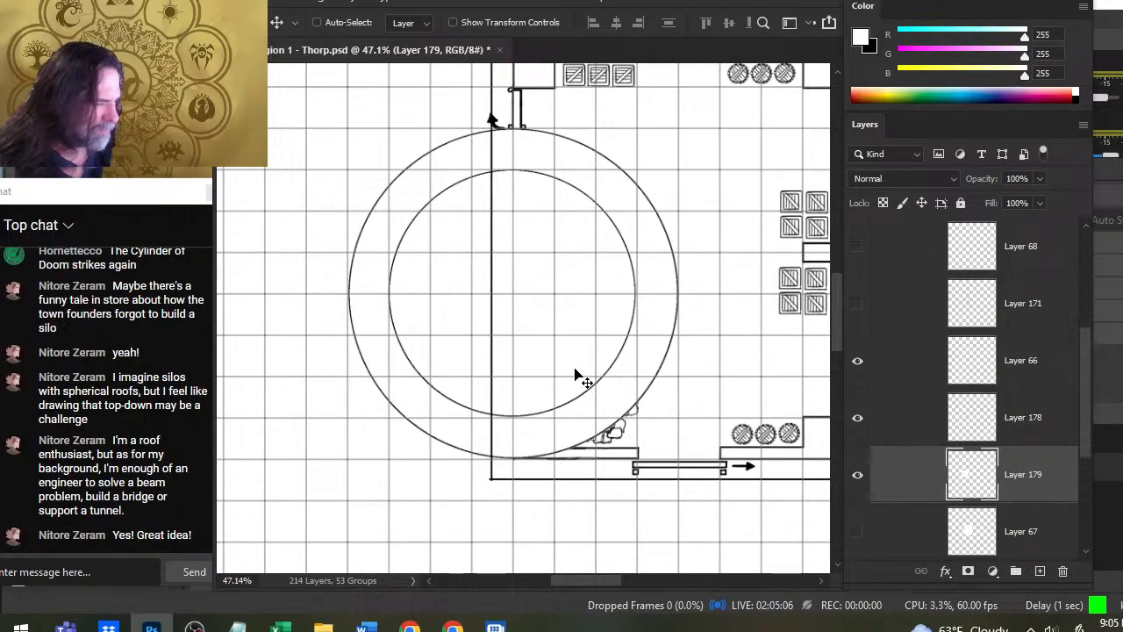
key(z)
drag(657, 435, 587, 442)
click(857, 535)
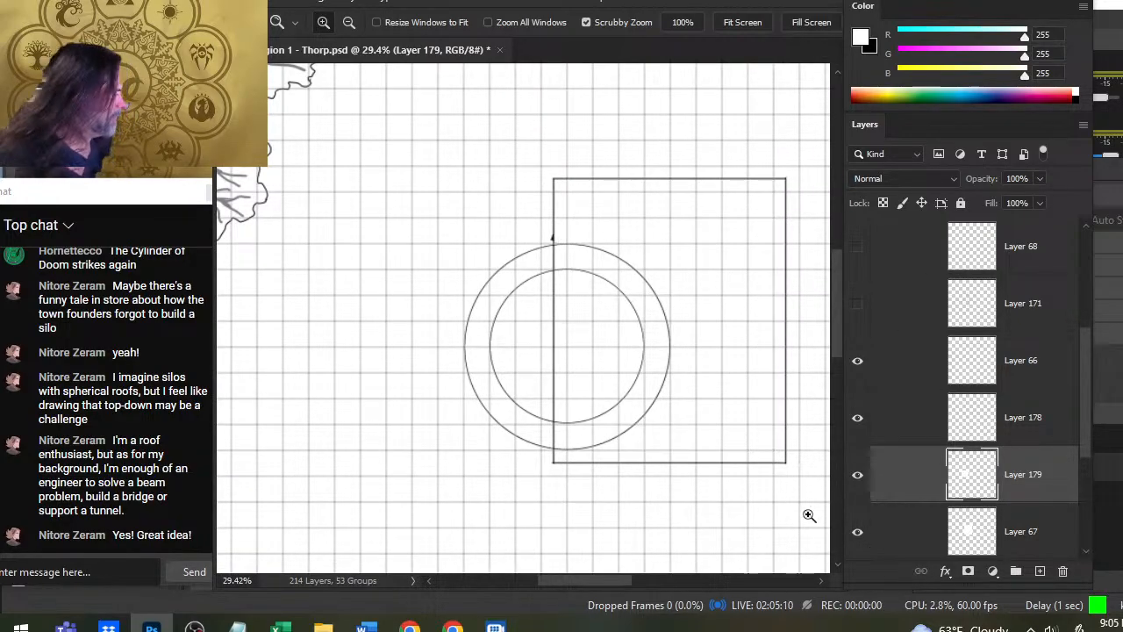
click(857, 420)
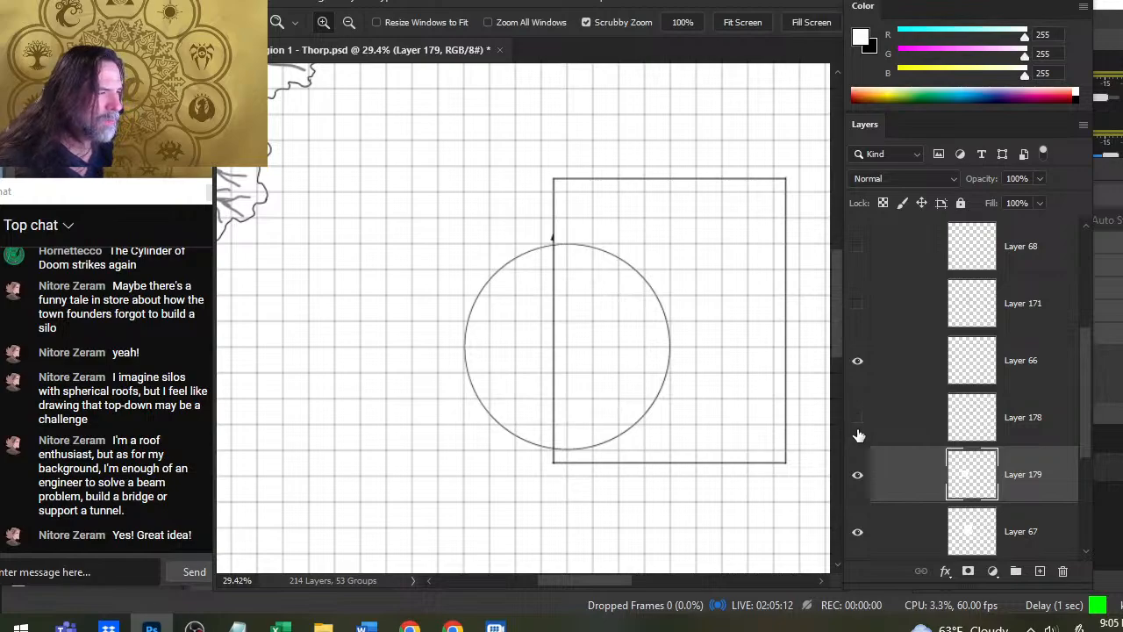
- Show the Layer 178 ring again and compare the tower with the roof rectangle by toggling Layer 66, leaving it visible
click(857, 418)
click(858, 361)
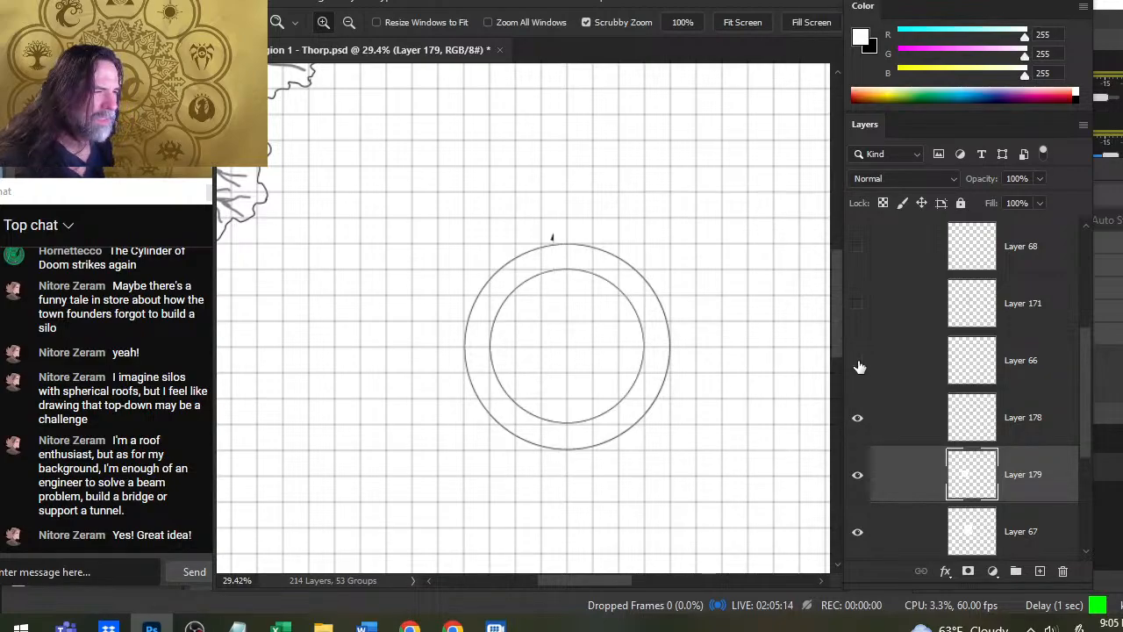
click(858, 362)
click(858, 363)
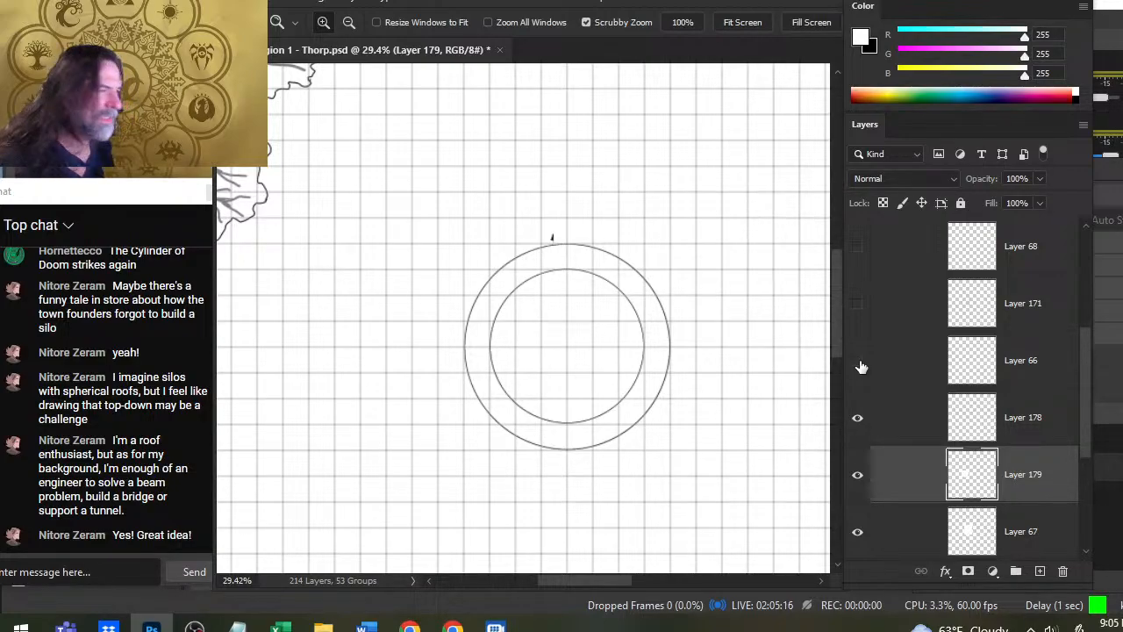
click(858, 362)
- Duplicate Layer 66 with the roof rectangle and keep the copy hidden
click(893, 365)
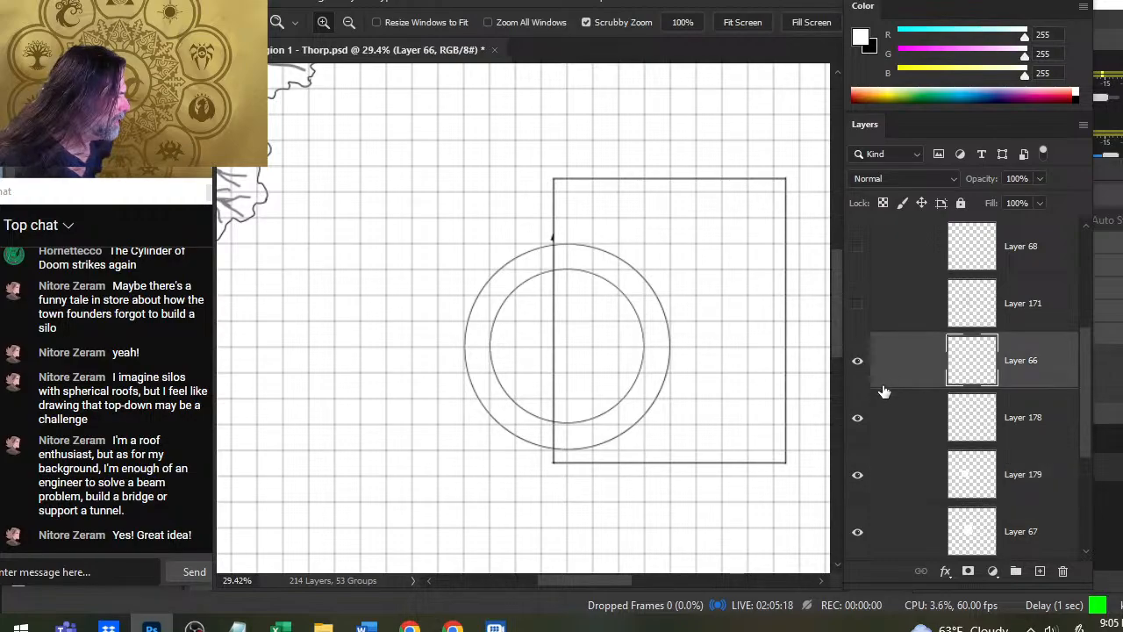
right_click(890, 374)
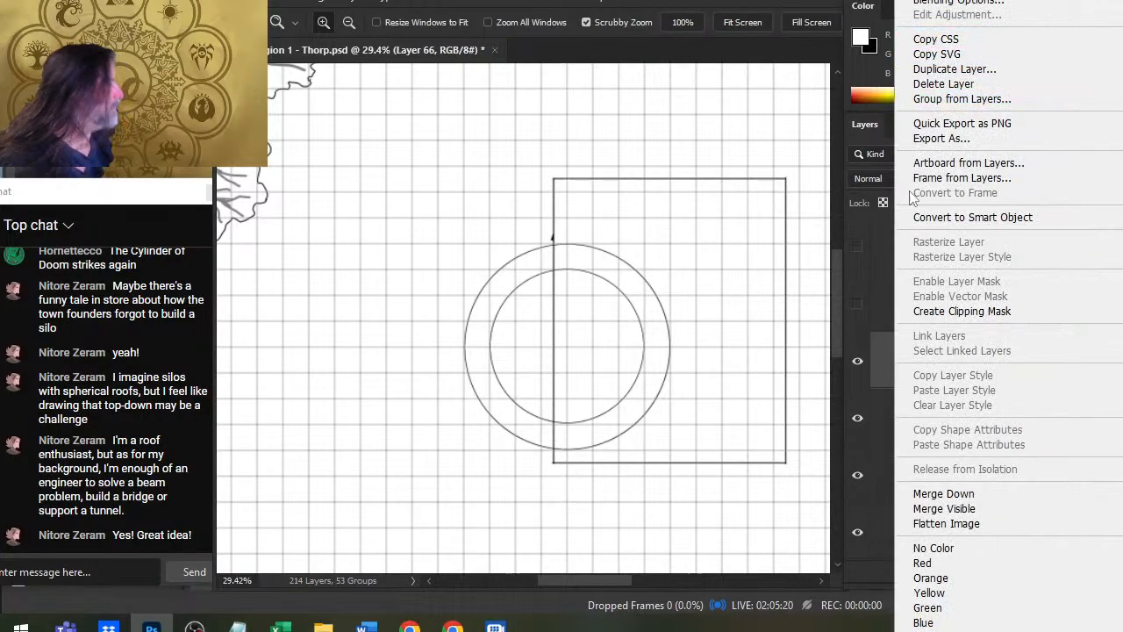
click(1000, 70)
key(Return)
click(863, 377)
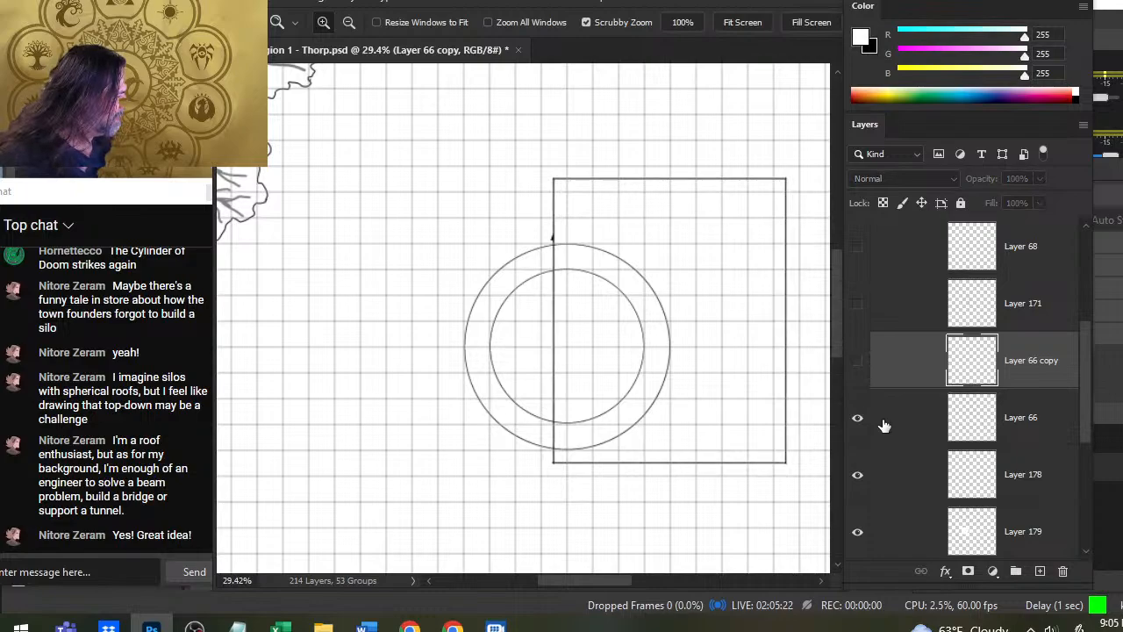
- Erase the part of the roof rectangle on Layer 66 that runs through the round tower
click(882, 421)
key(e)
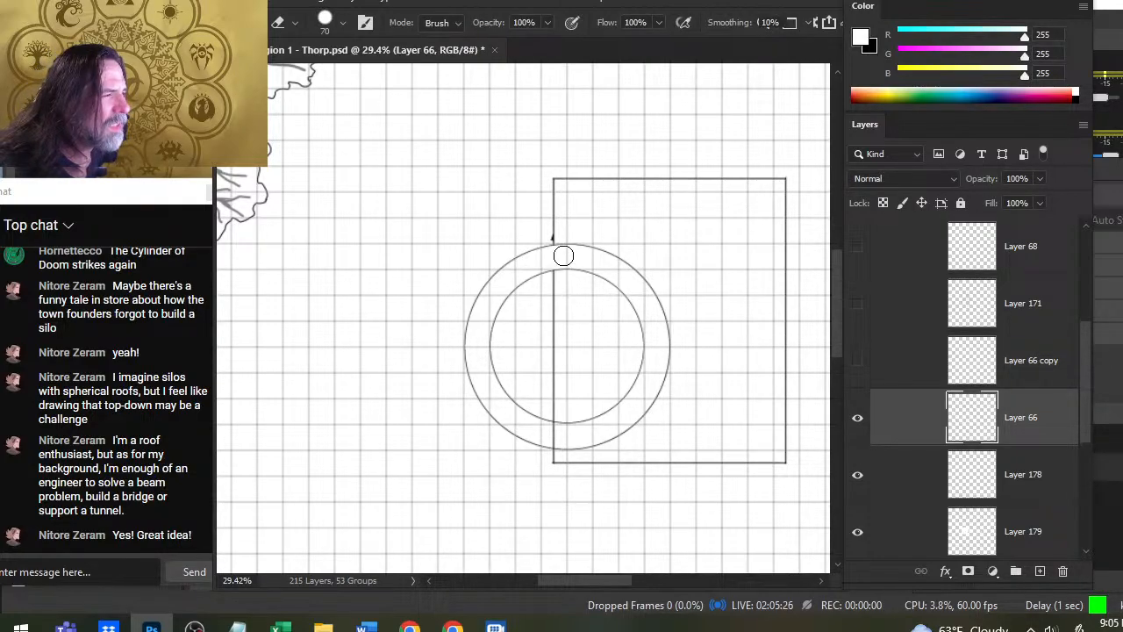
drag(563, 256, 560, 339)
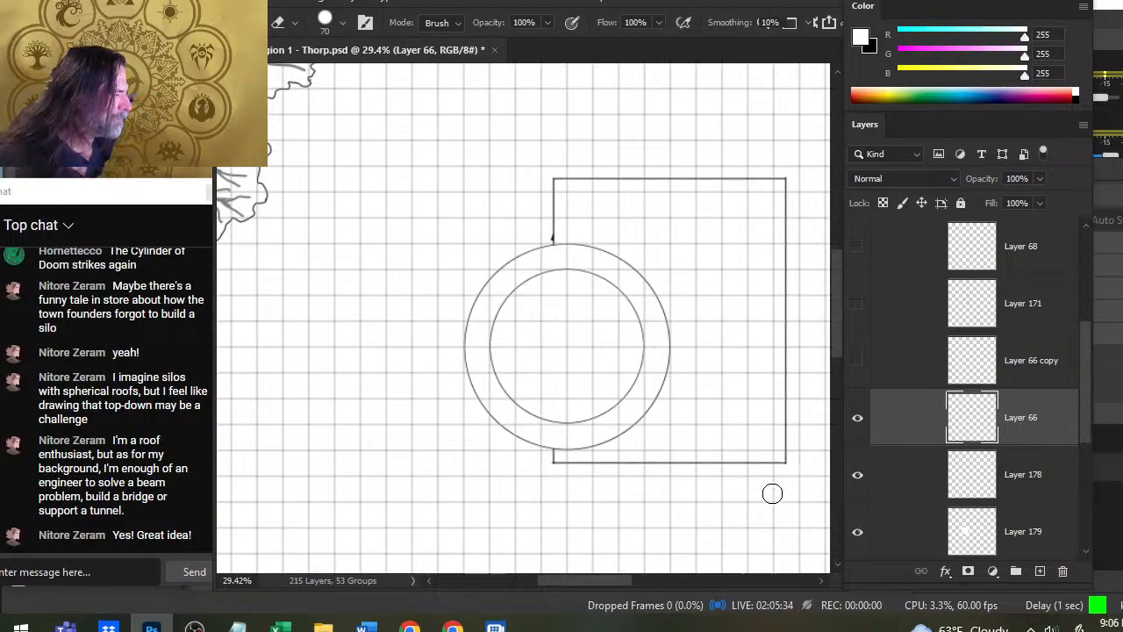
- Check what Layers 178, 179, 166 copy and 66 contribute to the tower and roof by toggling them, leaving all visible
click(860, 496)
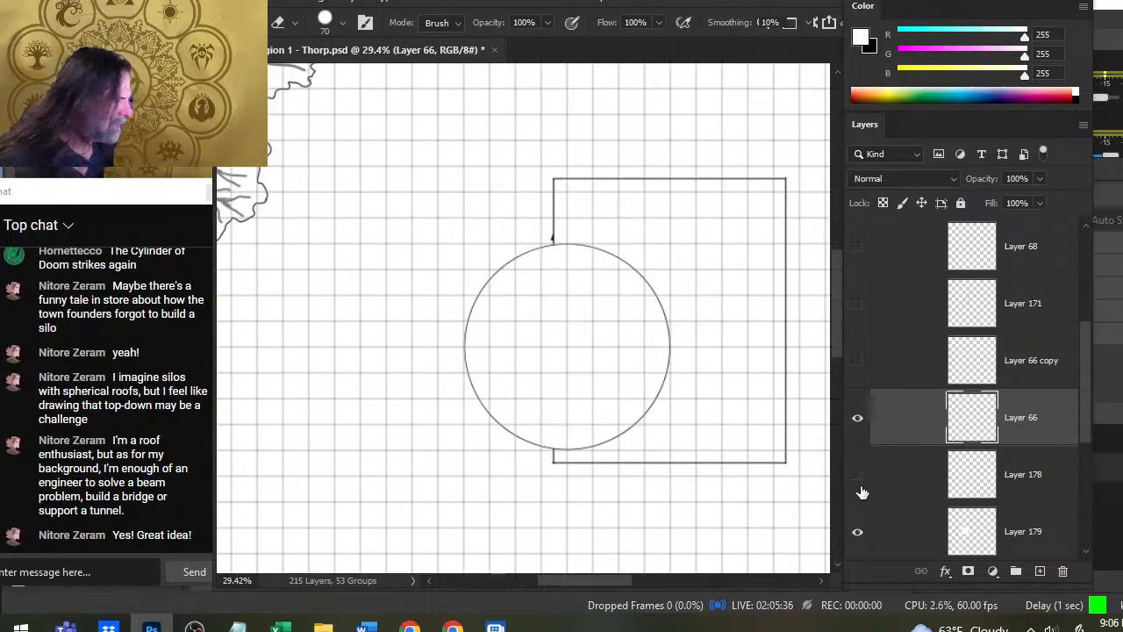
click(863, 499)
click(859, 532)
click(860, 534)
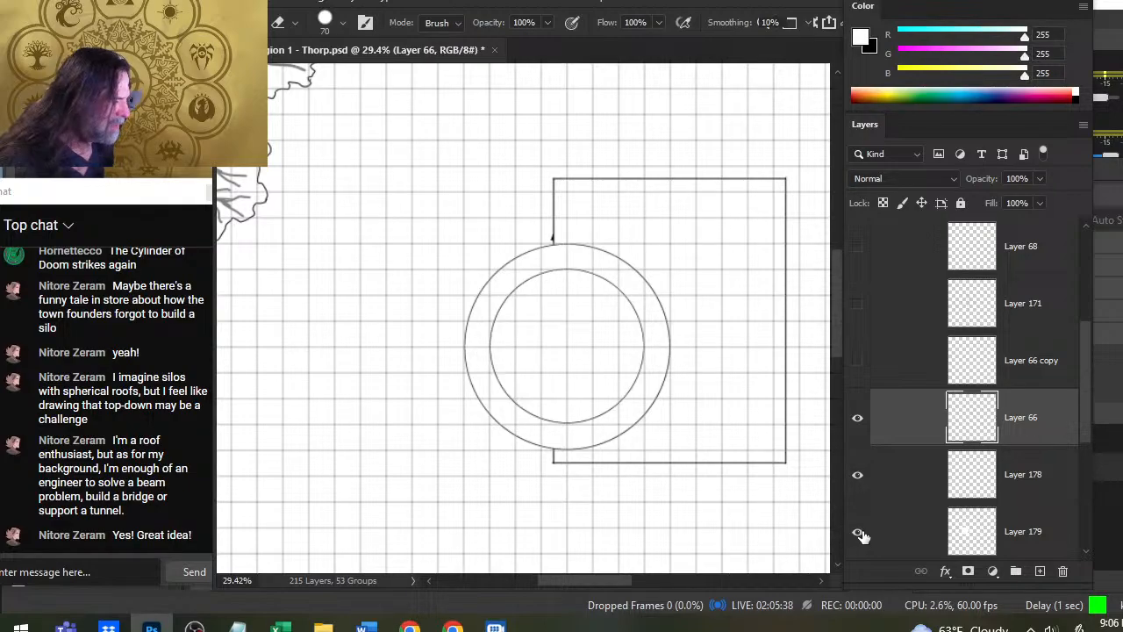
drag(1081, 408, 1079, 381)
click(858, 290)
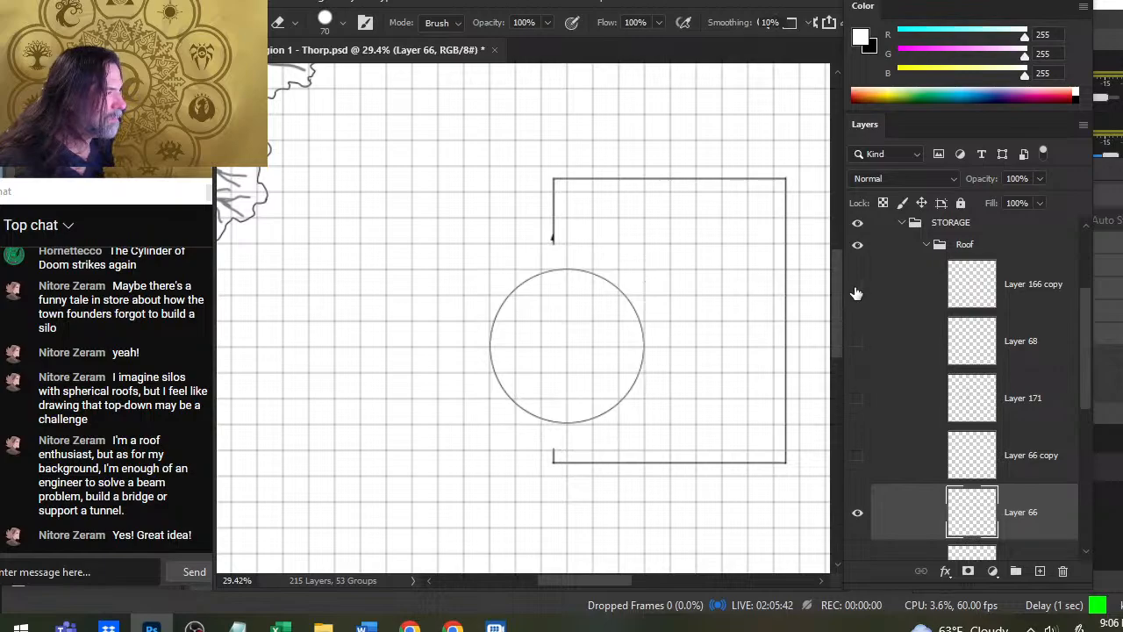
click(857, 290)
click(856, 517)
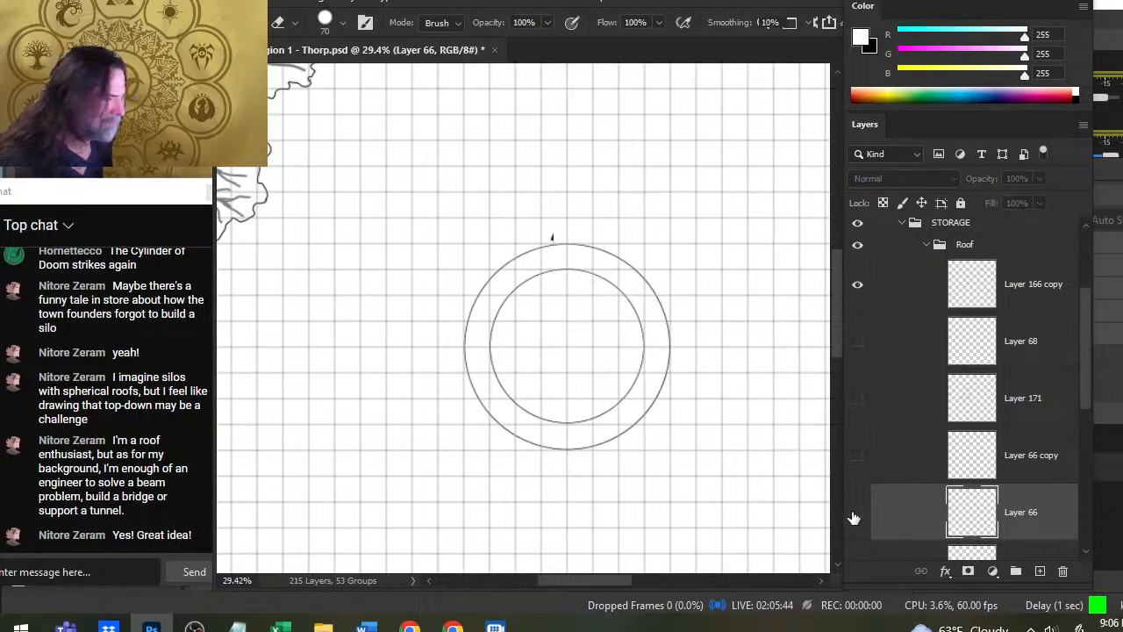
click(854, 515)
click(857, 289)
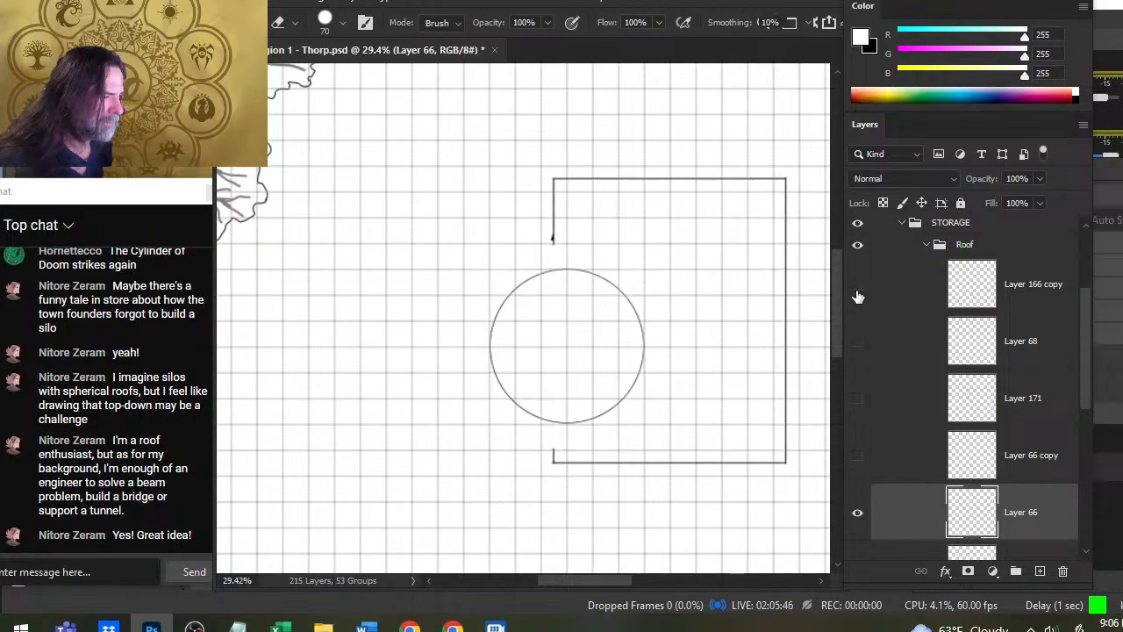
click(857, 290)
- Move Layer 166 copy with the outer tower circle down the stack to between Layer 66 and Layer 178
drag(896, 294, 893, 457)
scroll(1089, 369, down, 3)
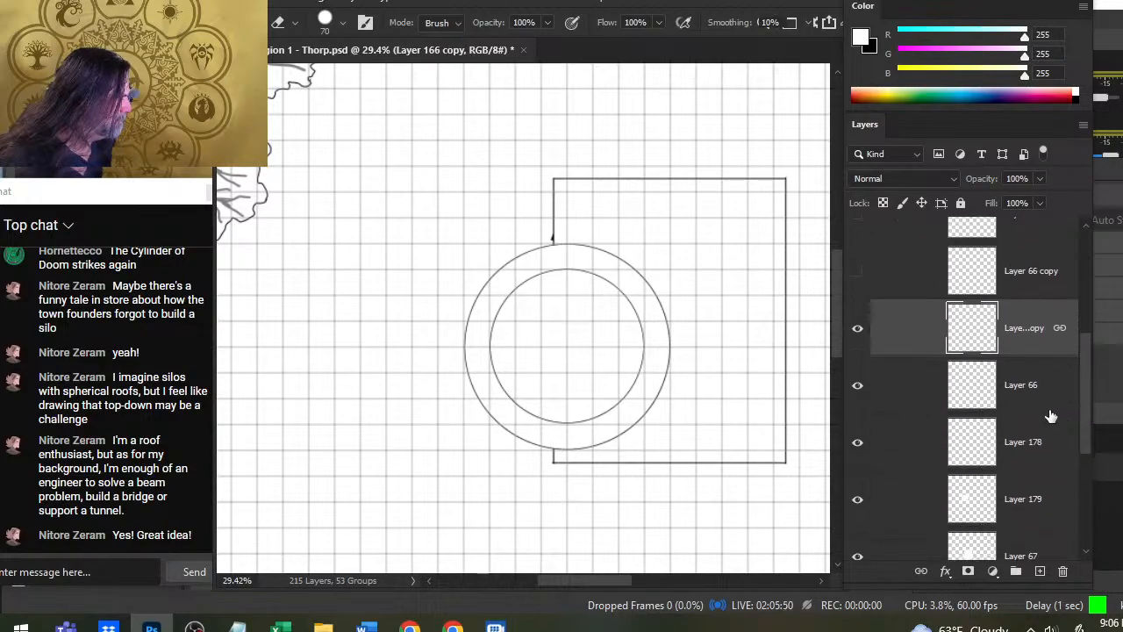
click(858, 440)
click(858, 440)
drag(888, 338, 890, 418)
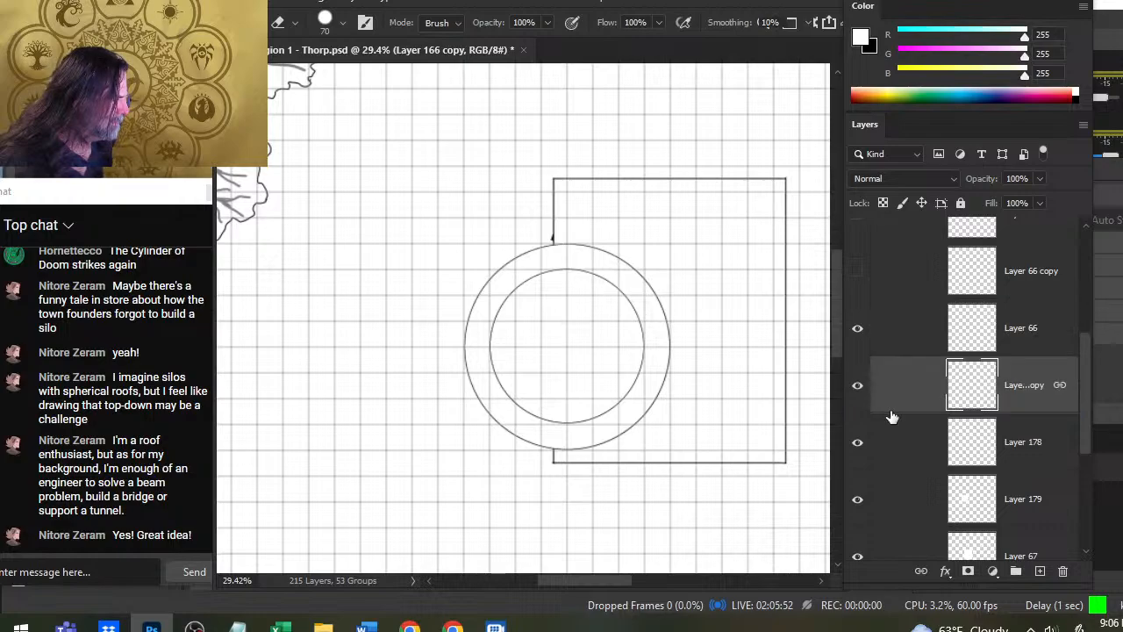
- Check the white backings on Layers 179 and 67, and move Layer 66 below Layer 178, directly above Layer 179
click(858, 507)
click(858, 505)
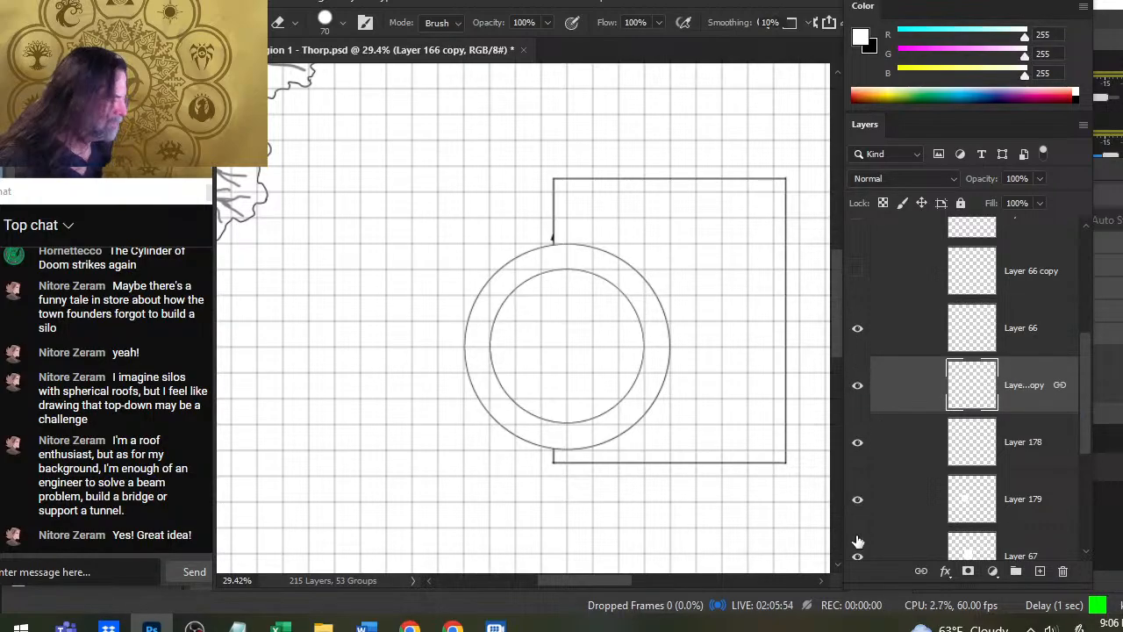
click(856, 558)
click(856, 560)
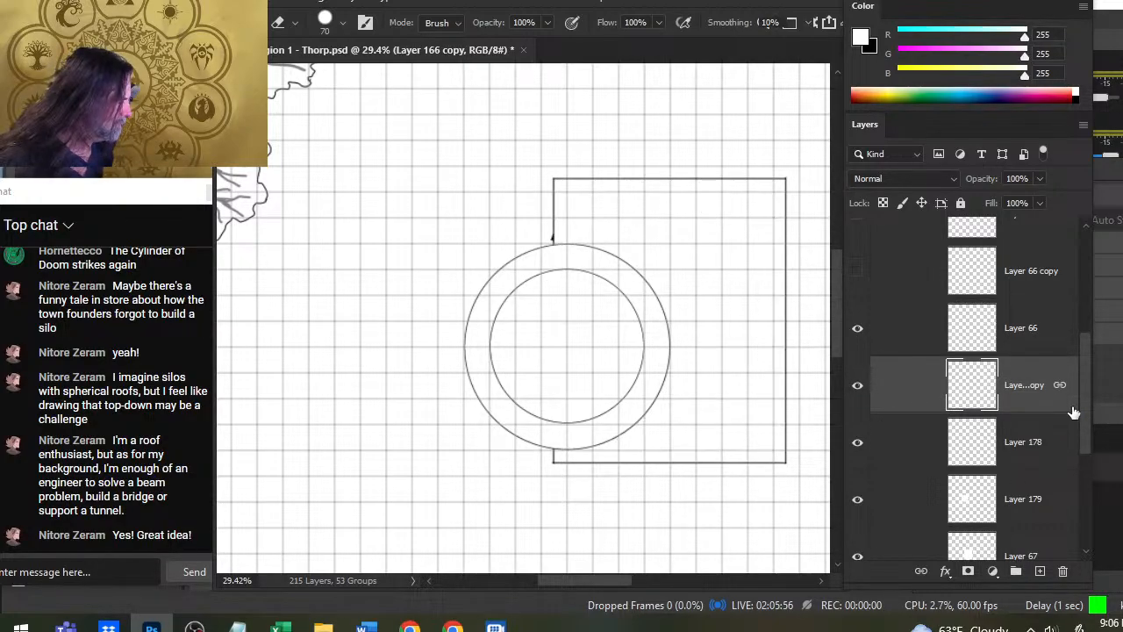
drag(1088, 409, 1082, 439)
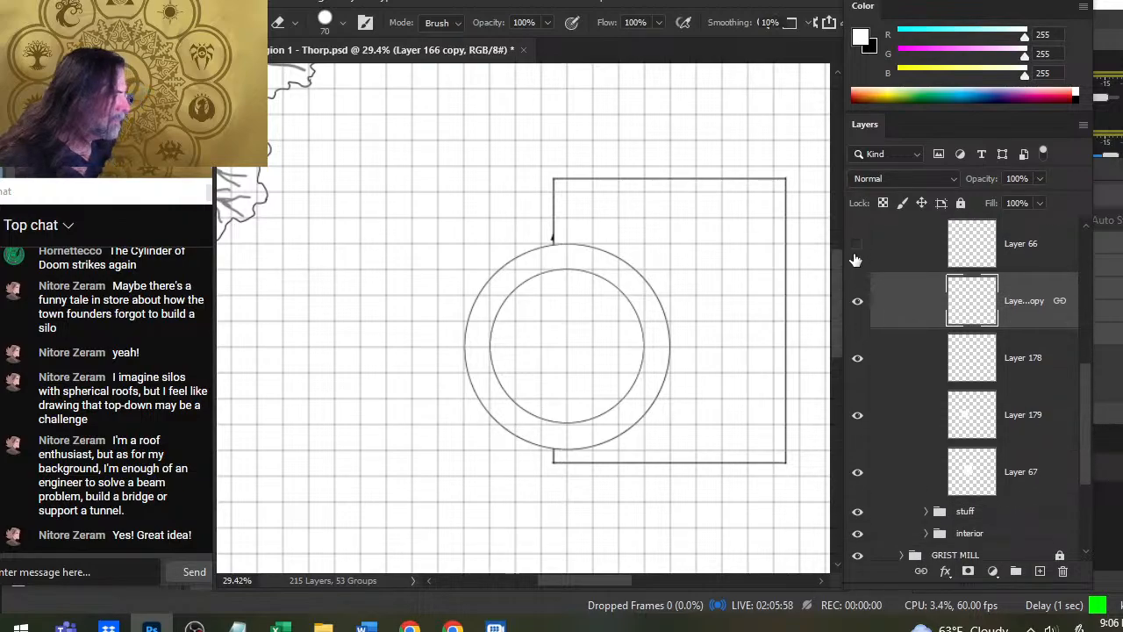
click(856, 257)
click(853, 255)
drag(872, 254, 897, 386)
- Check how the Layer 67 and Layer 179 backings cover the storage interior by toggling them, leaving both visible
click(857, 472)
click(858, 472)
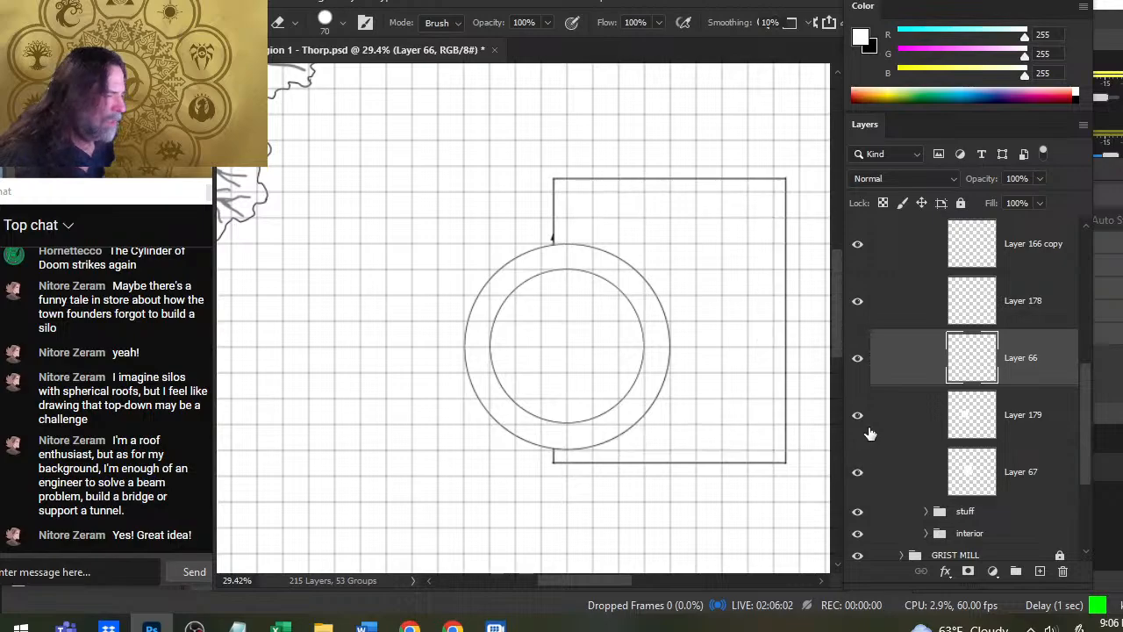
click(858, 415)
click(857, 415)
click(857, 472)
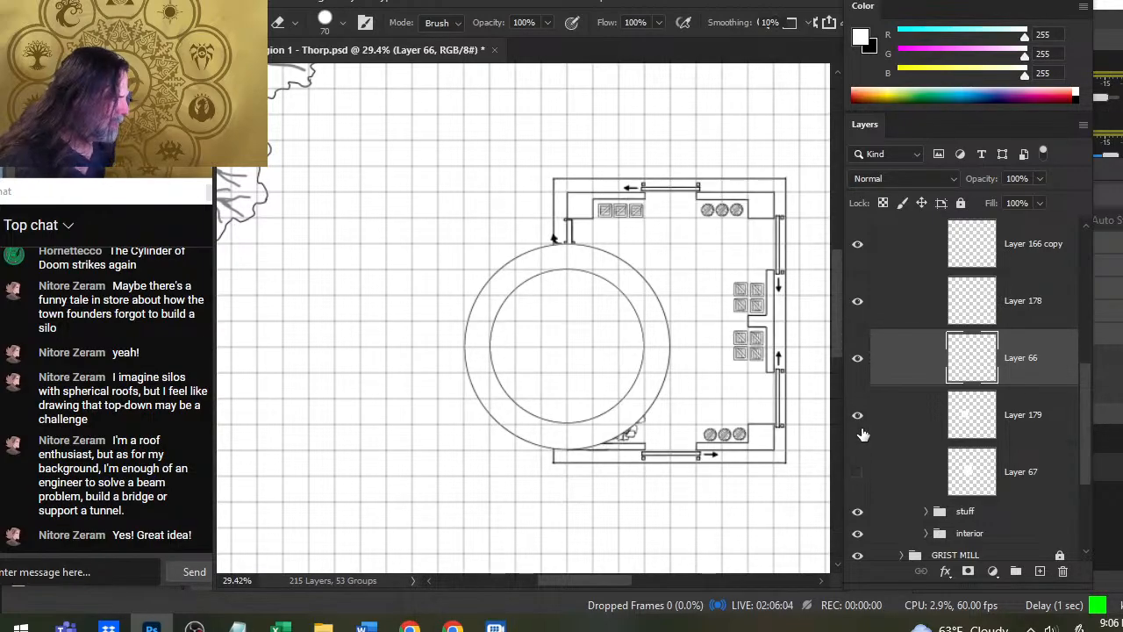
click(862, 416)
click(864, 416)
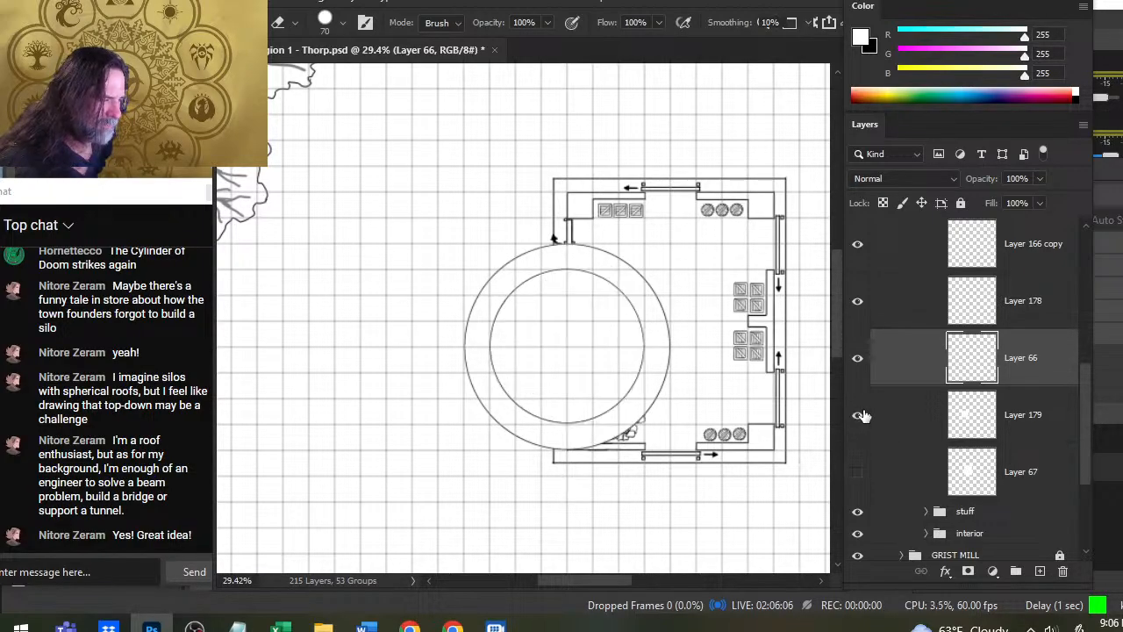
click(864, 416)
click(864, 416)
click(864, 416)
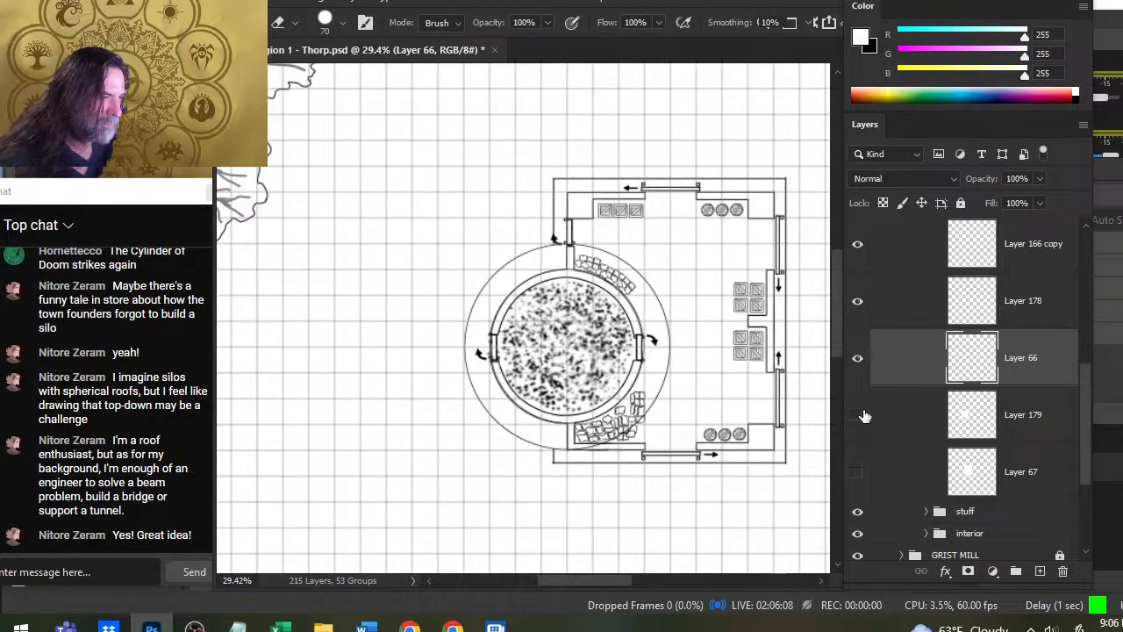
click(864, 416)
click(864, 415)
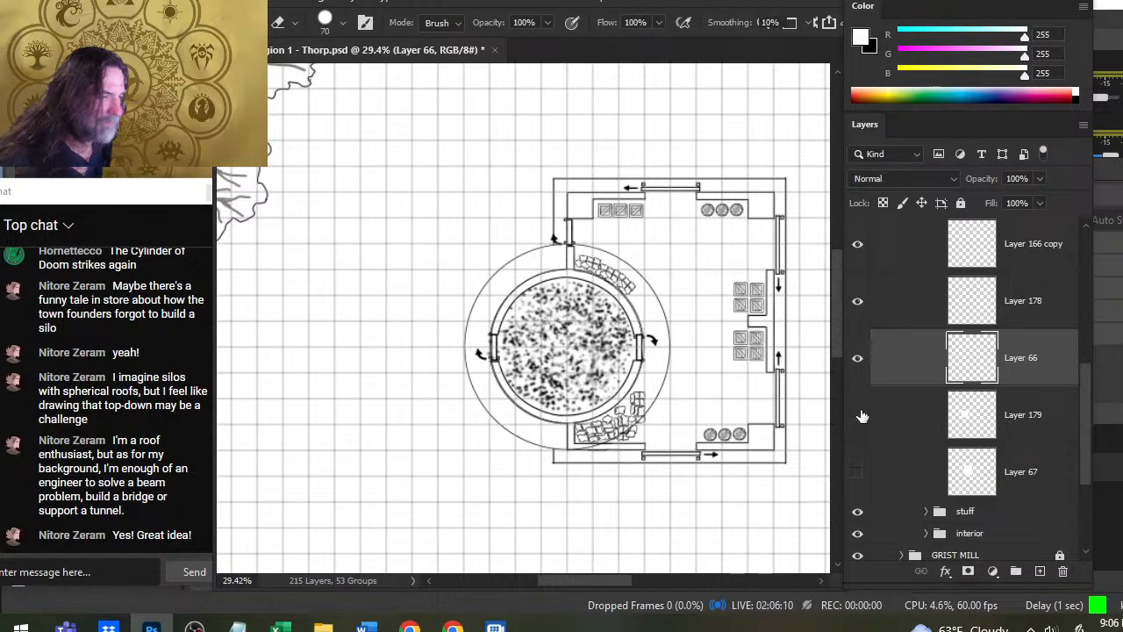
click(859, 472)
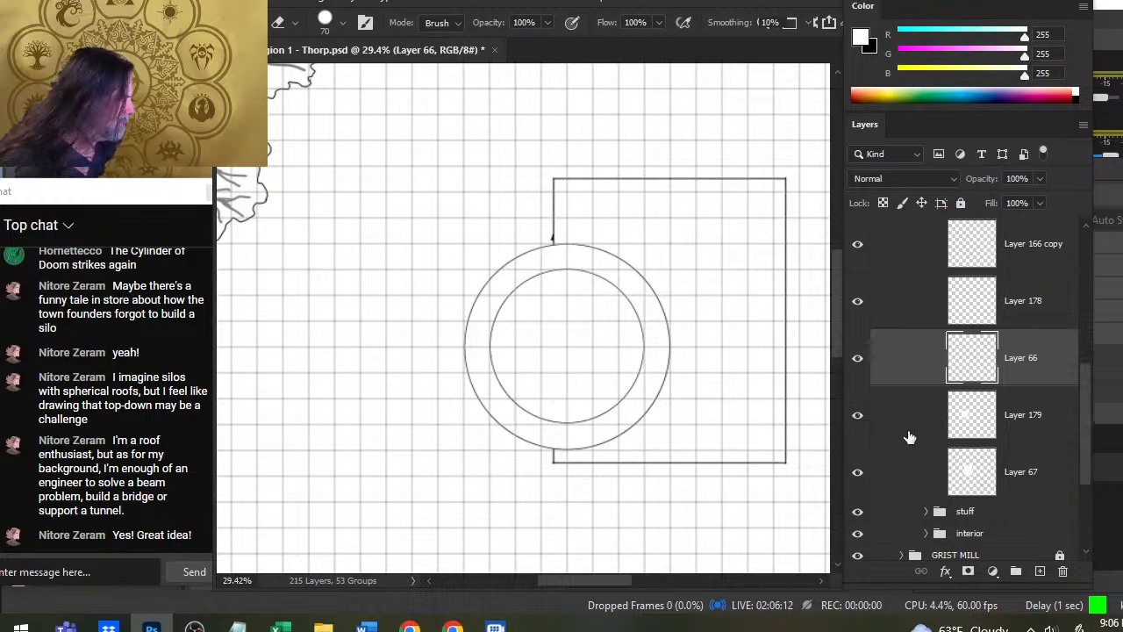
- Move Layer 166 copy to between Layer 178 and Layer 66, checking the ring, circle and roof outline with their visibility toggled
click(858, 362)
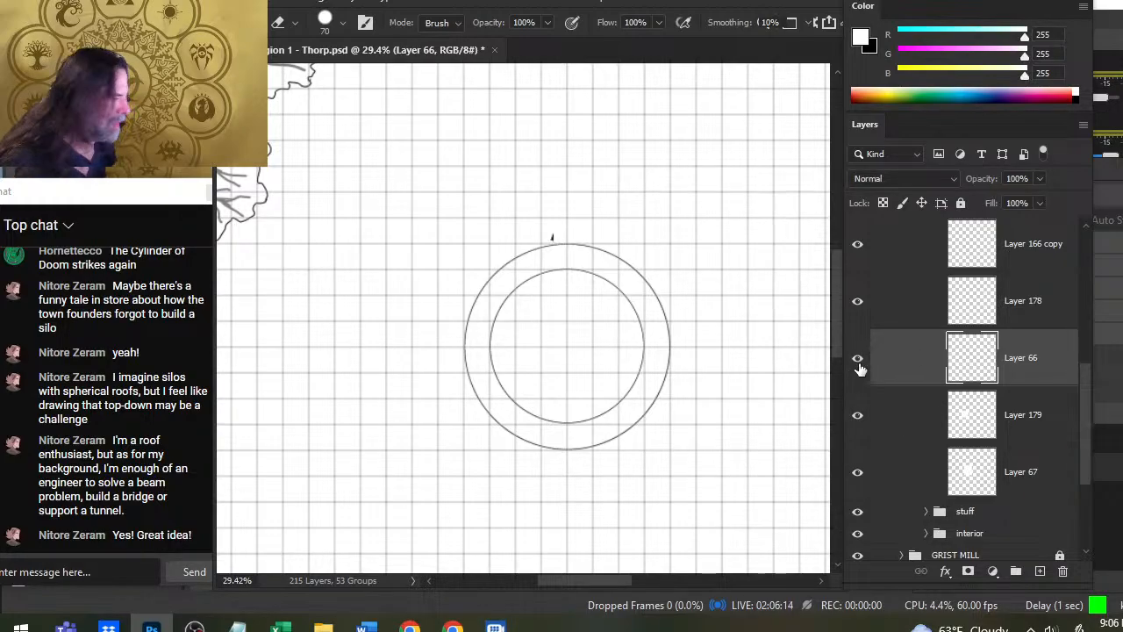
click(858, 361)
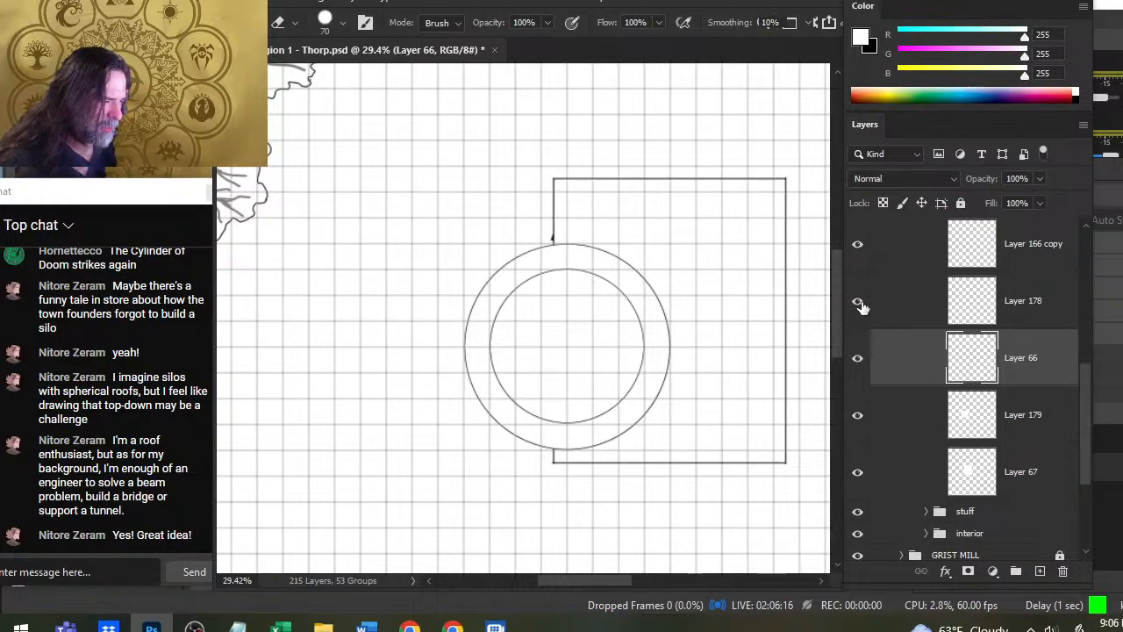
click(858, 302)
click(858, 302)
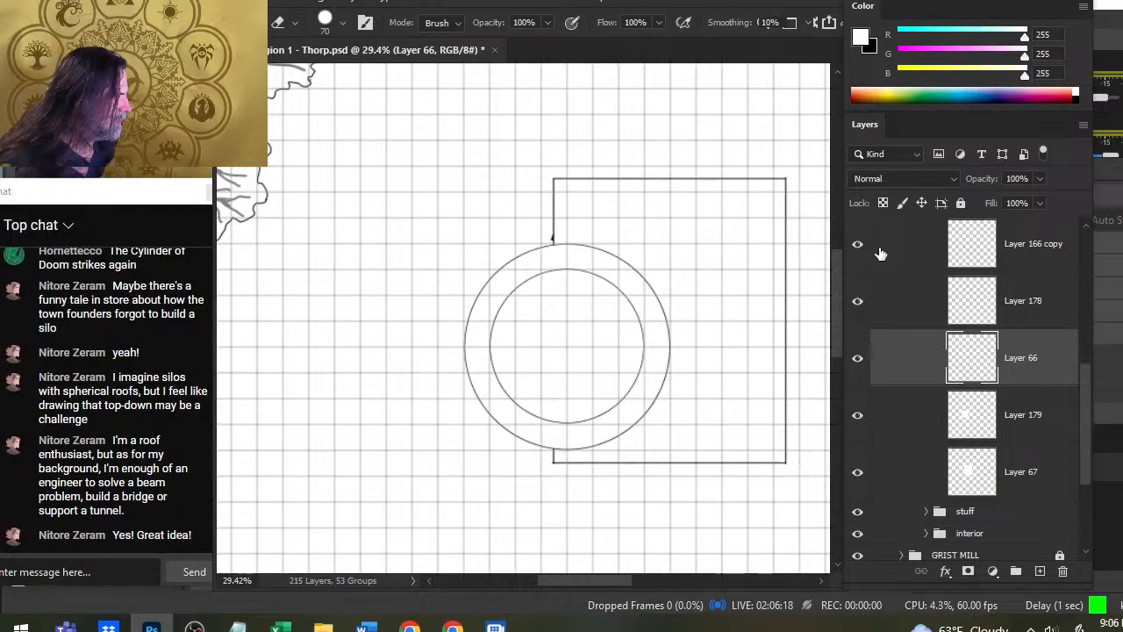
drag(902, 249, 893, 312)
click(858, 302)
click(858, 301)
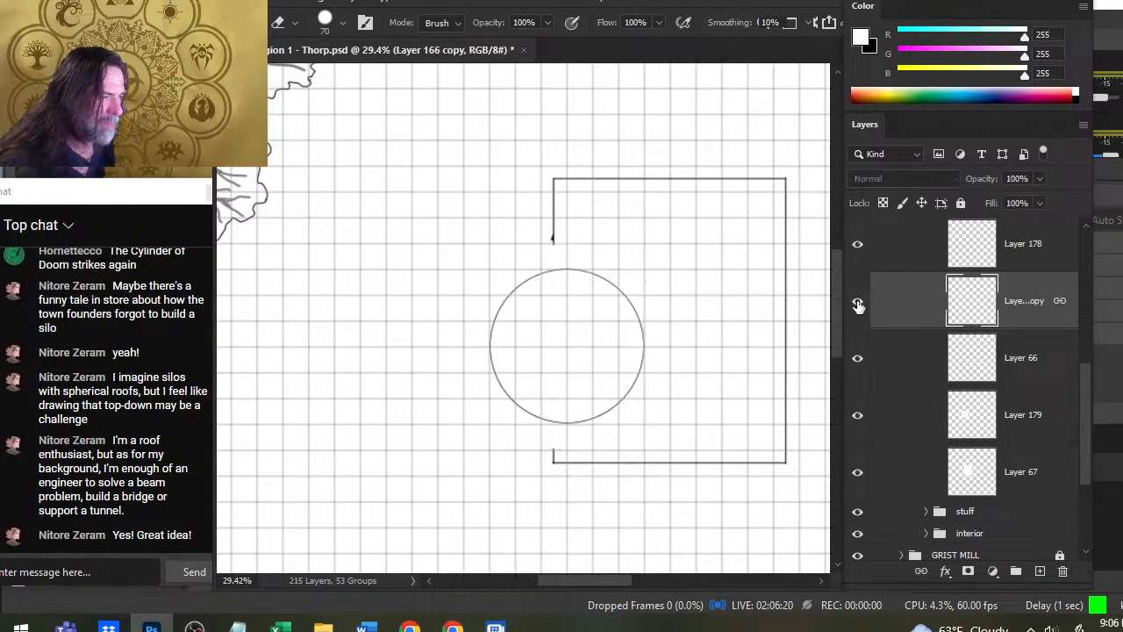
click(858, 244)
click(858, 245)
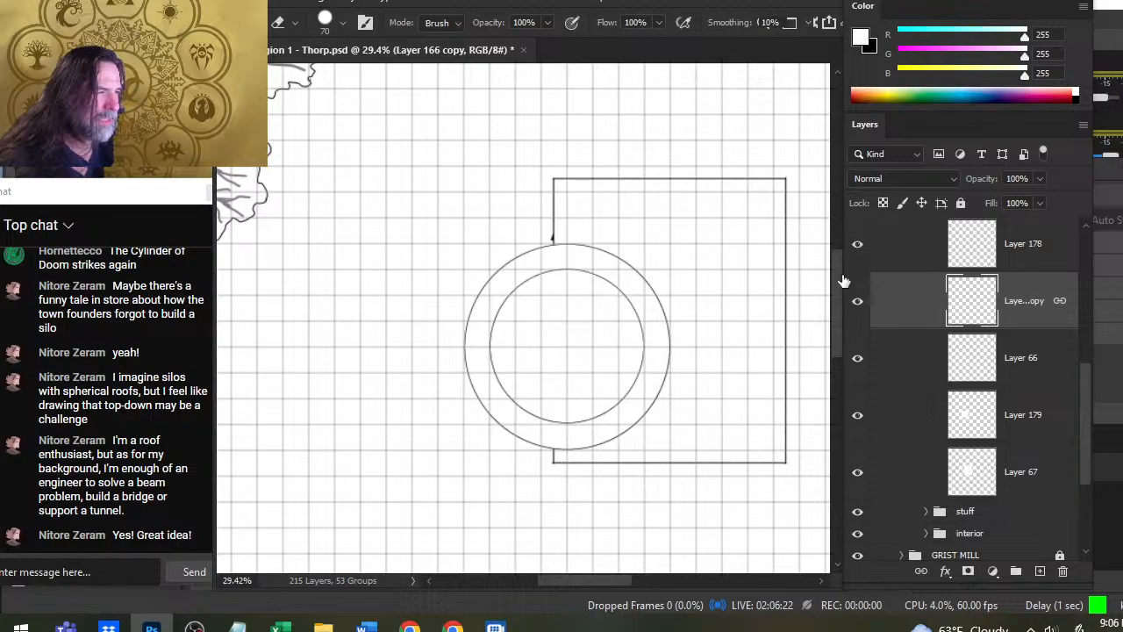
- Confirm that Layer 66 holds the roof outline and add a new empty layer directly above it
click(857, 358)
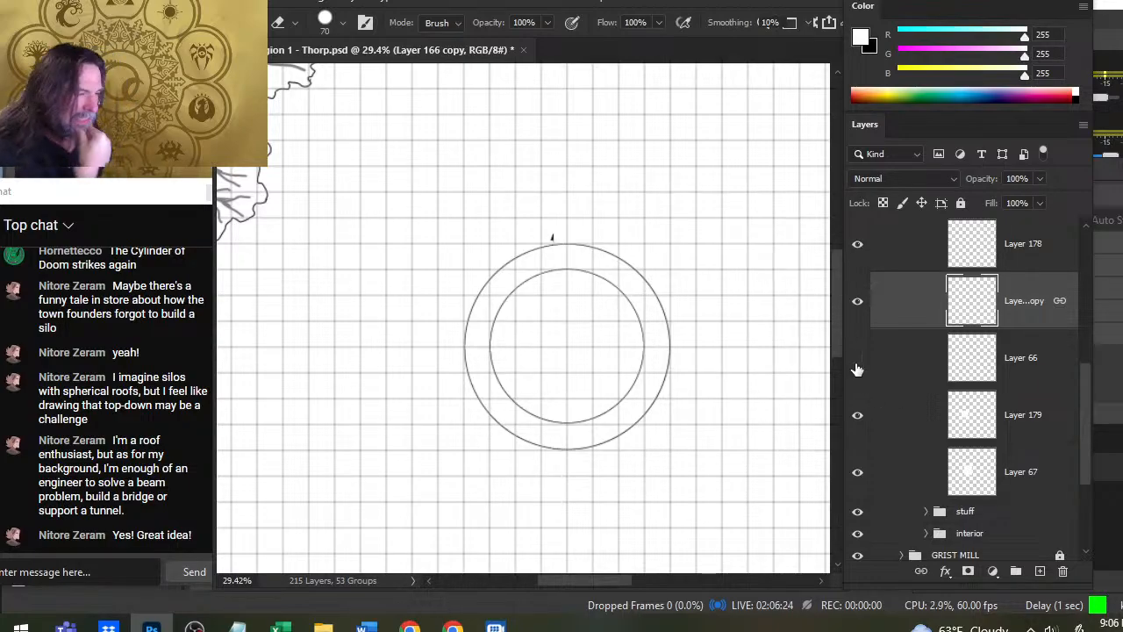
click(857, 359)
click(891, 365)
click(1040, 571)
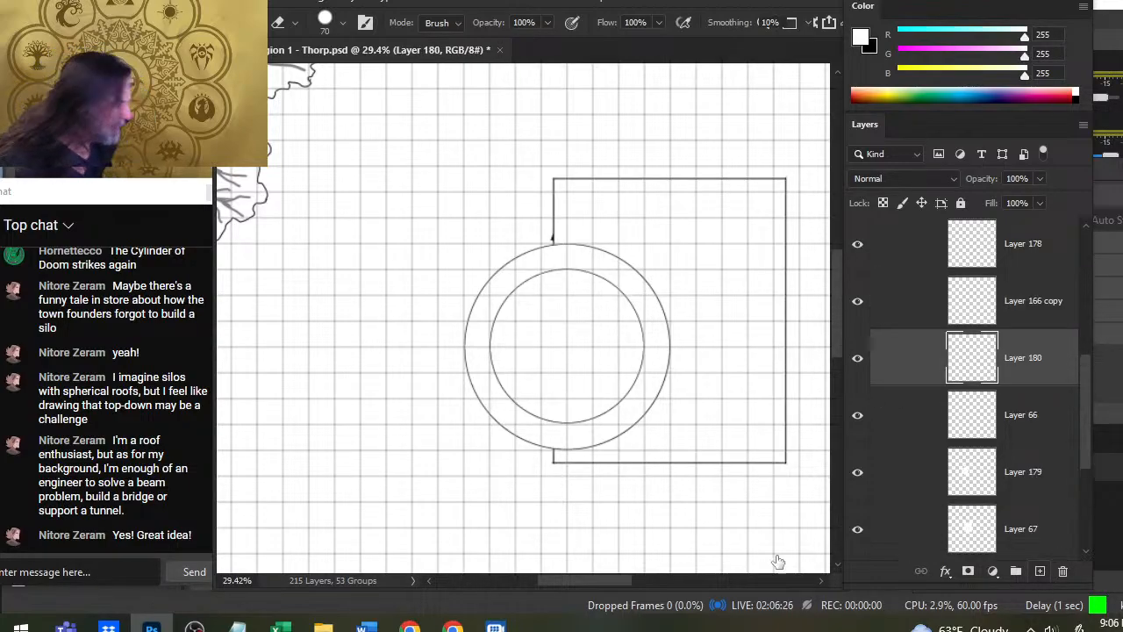
- Draw a straight black vertical line across the storage roof on Layer 180 with a size 4 brush, just outside the tower's outer circle
key(b)
key(bracketleft)
key(bracketleft)
key(bracketleft)
key(bracketleft)
key(bracketleft)
key(bracketleft)
key(bracketleft)
key(bracketleft)
key(bracketleft)
key(bracketleft)
key(bracketleft)
key(bracketleft)
key(bracketleft)
key(bracketleft)
key(bracketleft)
key(bracketleft)
key(bracketleft)
key(bracketleft)
key(bracketleft)
key(bracketleft)
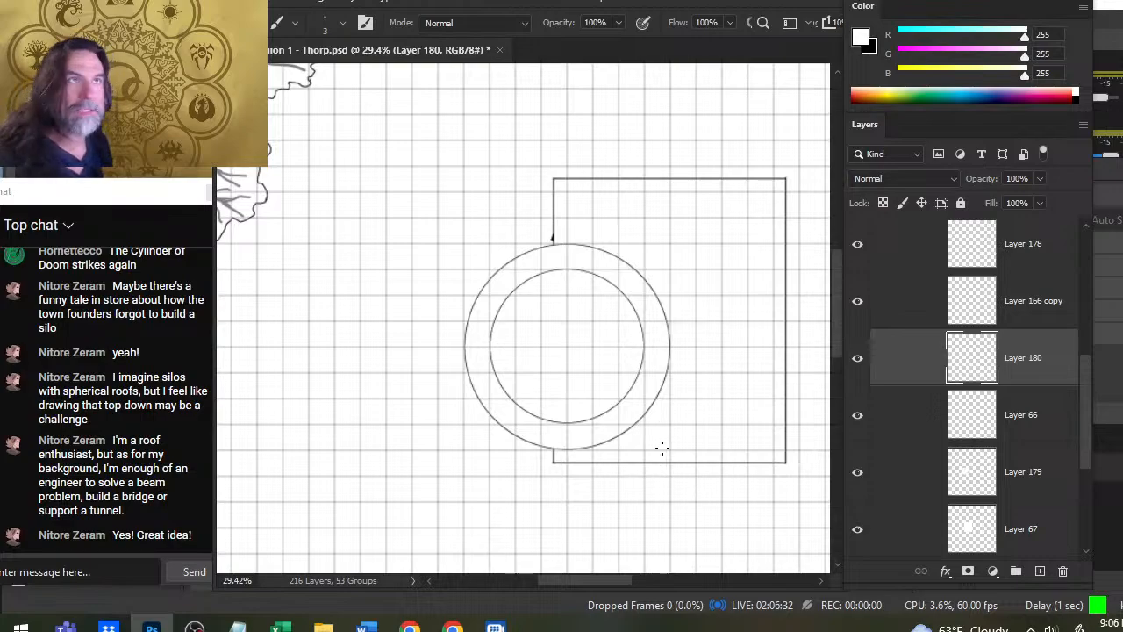
key(z)
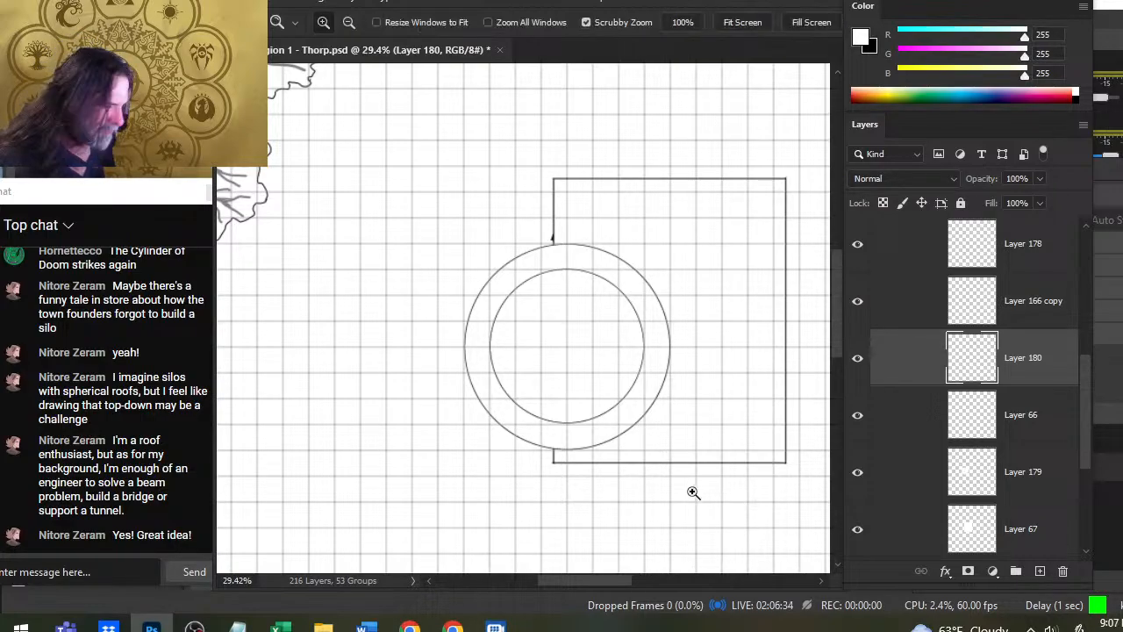
drag(711, 497, 753, 503)
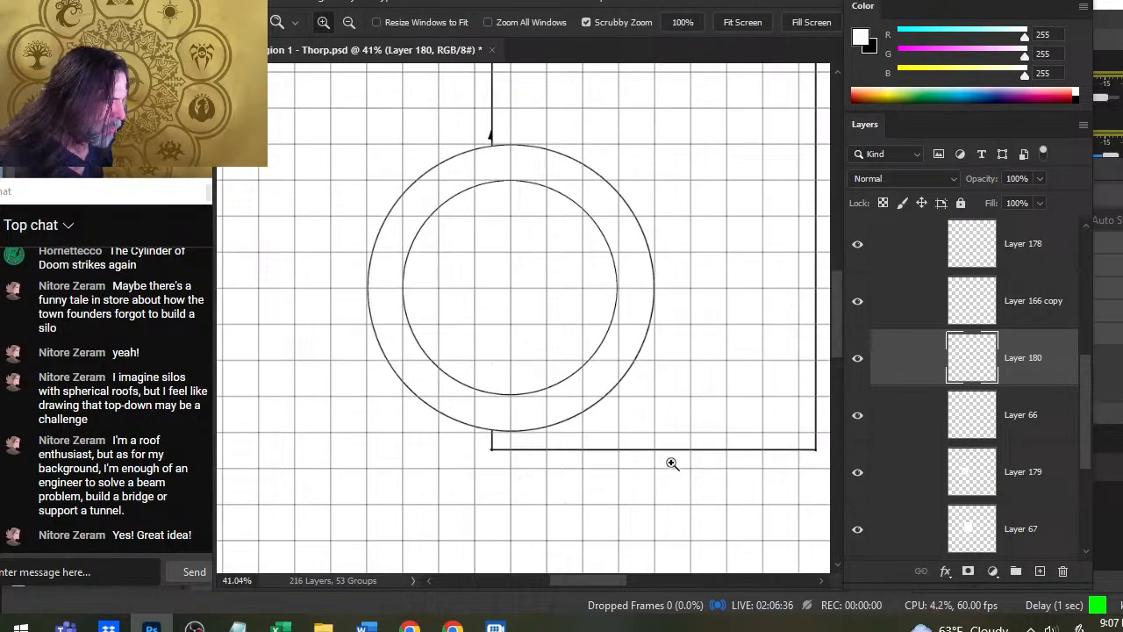
key(b)
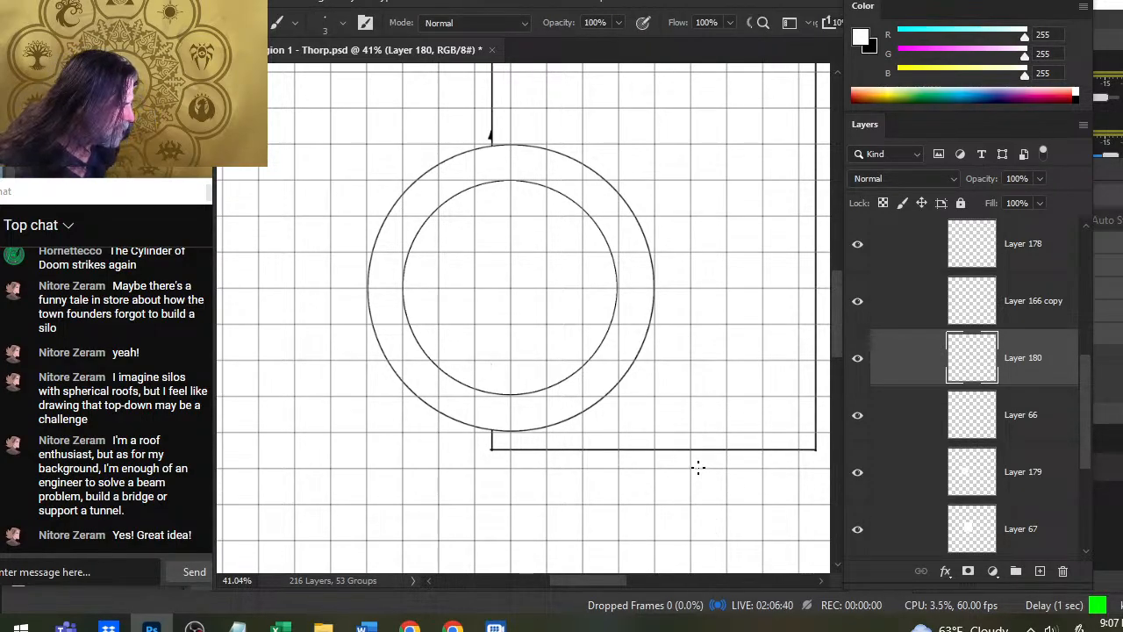
key(x)
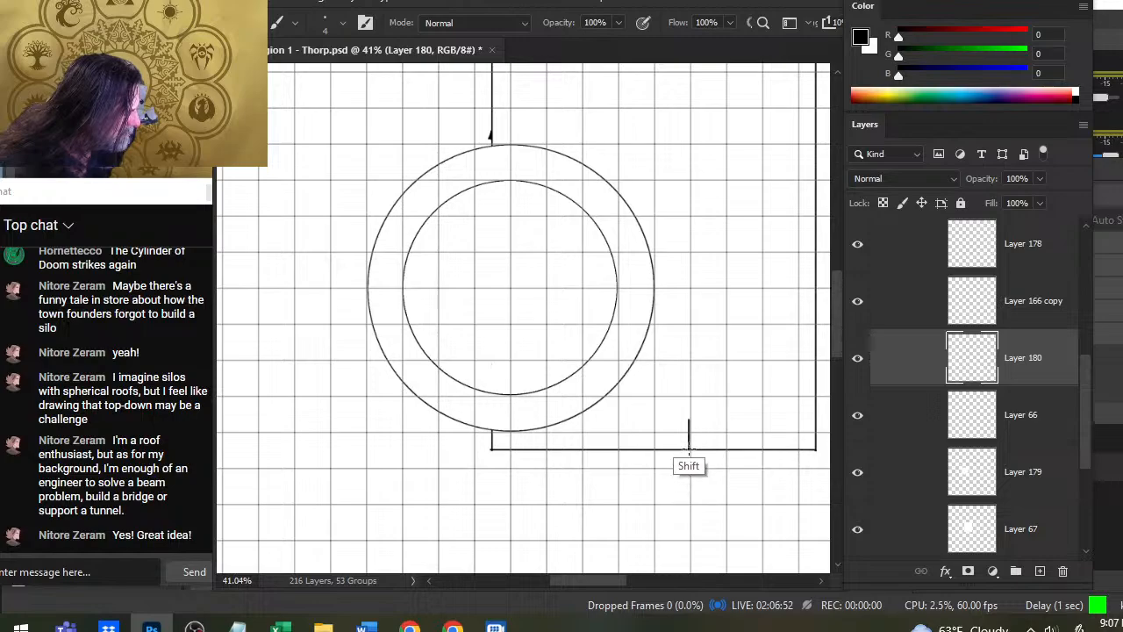
drag(689, 450, 692, 58)
scroll(700, 167, up, 3)
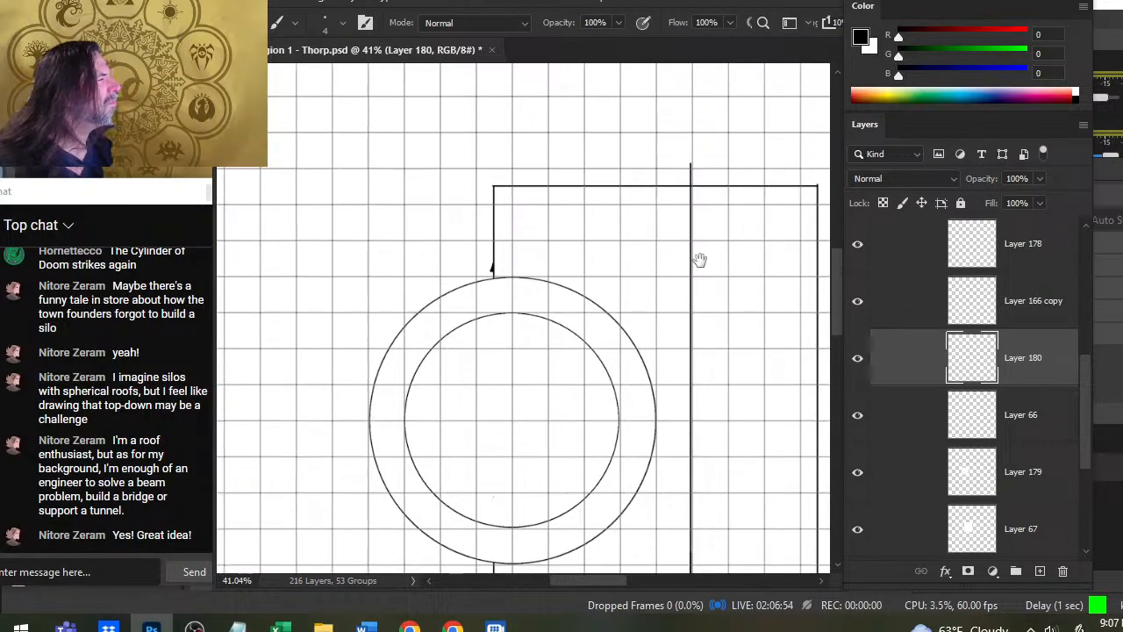
- Erase the line's overshoot beyond the roof's upper edge and nudge the line slightly right into alignment with the grid
key(e)
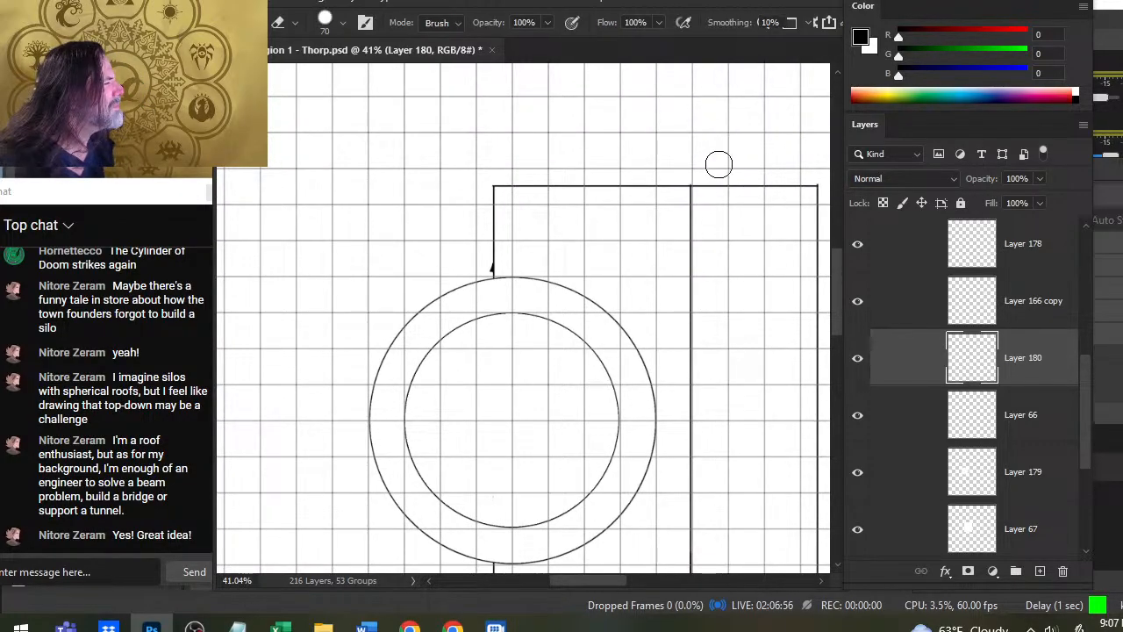
scroll(669, 328, down, 6)
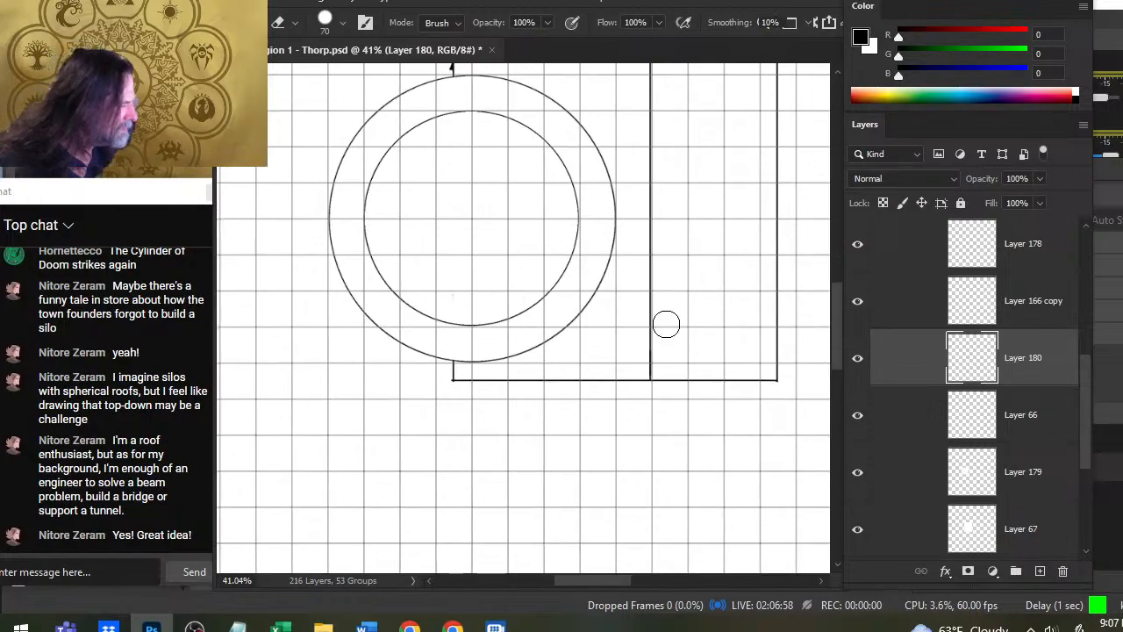
key(v)
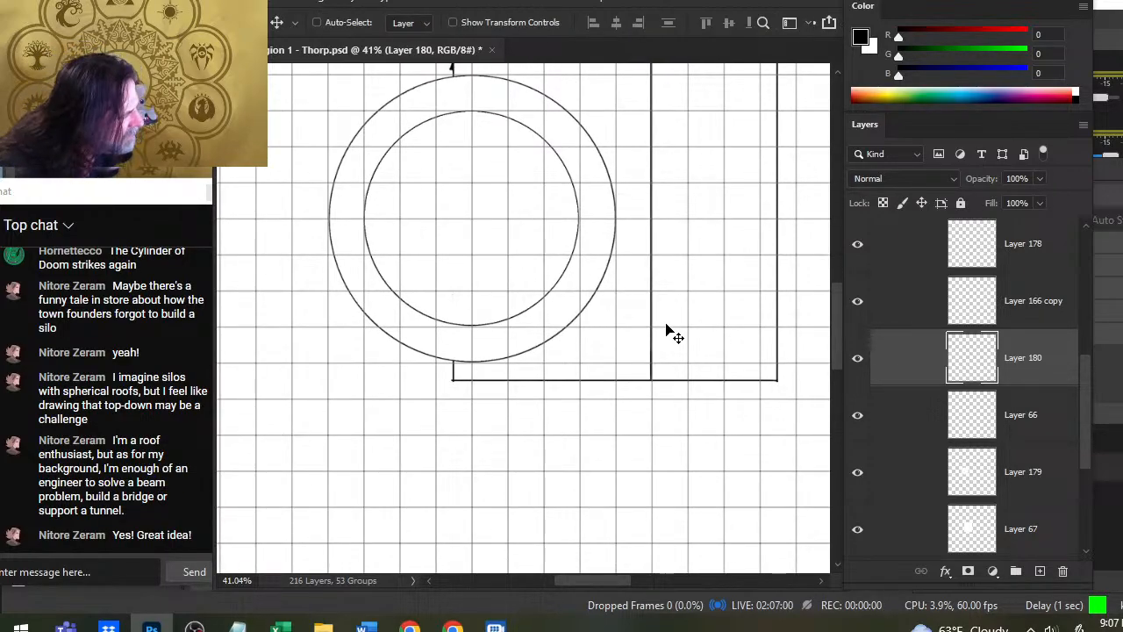
key(ctrl+space)
drag(658, 373, 615, 358)
key(Right)
key(Right)
key(ctrl+space)
- Duplicate Layer 180 and shift the copied line two grid squares left, to the edge of the tower's inner circle
right_click(915, 368)
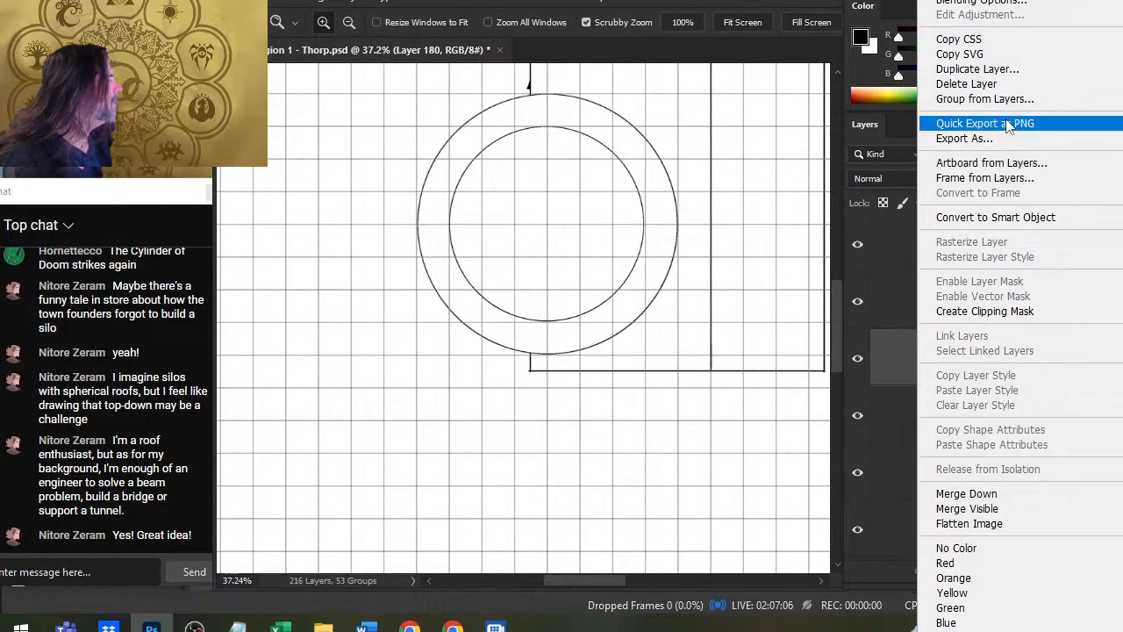
click(1038, 69)
key(Return)
key(shift+Left)
key(shift+Left)
key(shift+Left)
key(shift+Left)
key(shift+Left)
key(shift+Left)
key(shift+Left)
key(shift+Left)
key(shift+Left)
key(shift+Left)
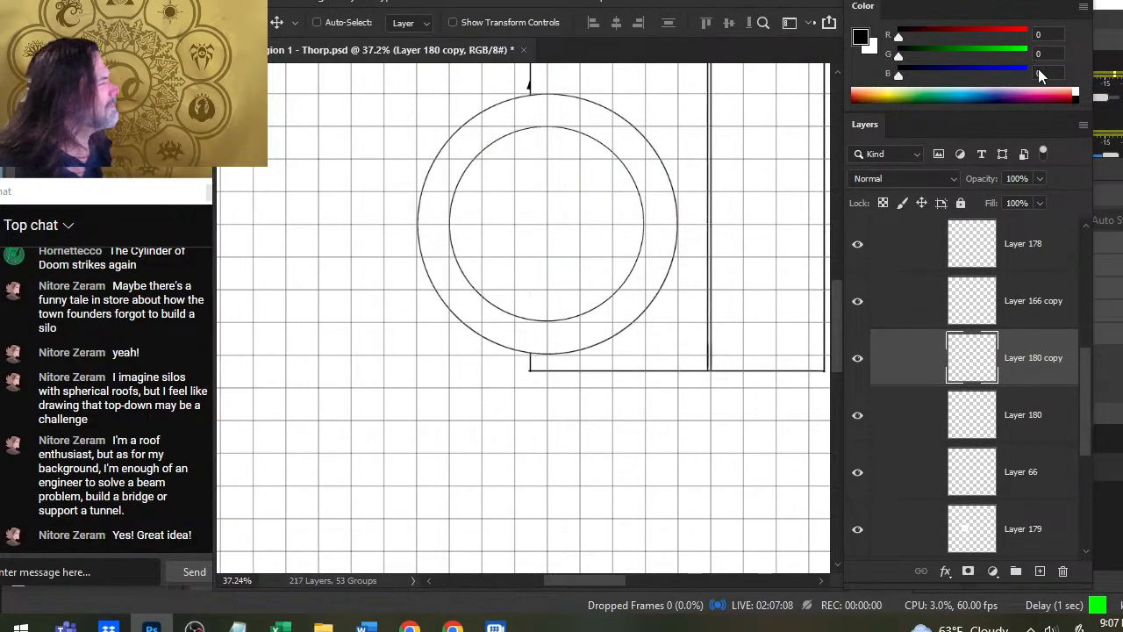
key(shift+Left)
key(shift+Left)
key(shift+Left)
key(shift+Left)
key(shift+Left)
key(shift+Left)
key(shift+Left)
key(shift+Left)
key(shift+Left)
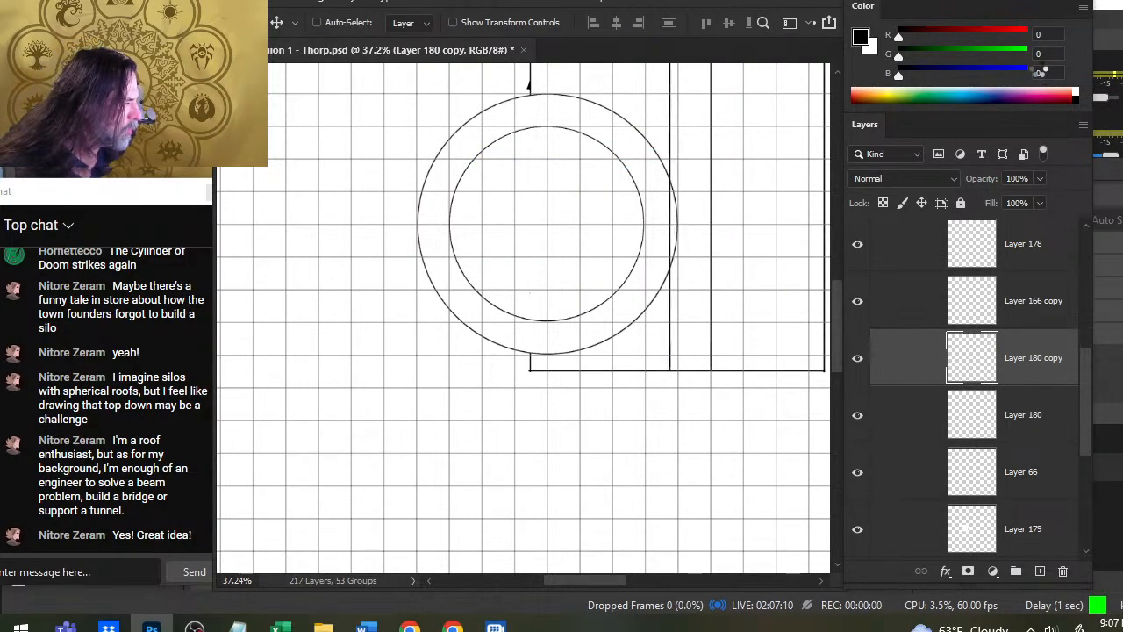
key(shift+Left)
key(shift+Left)
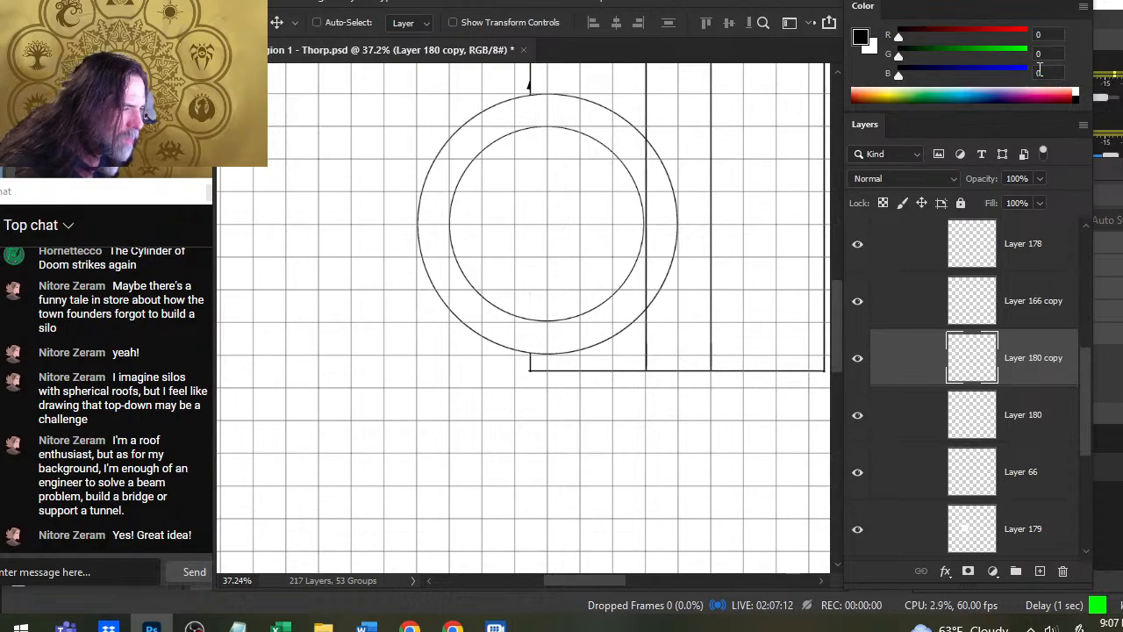
- Fine-tune the copied line's position so it sits exactly on the vertical grid line
key(z)
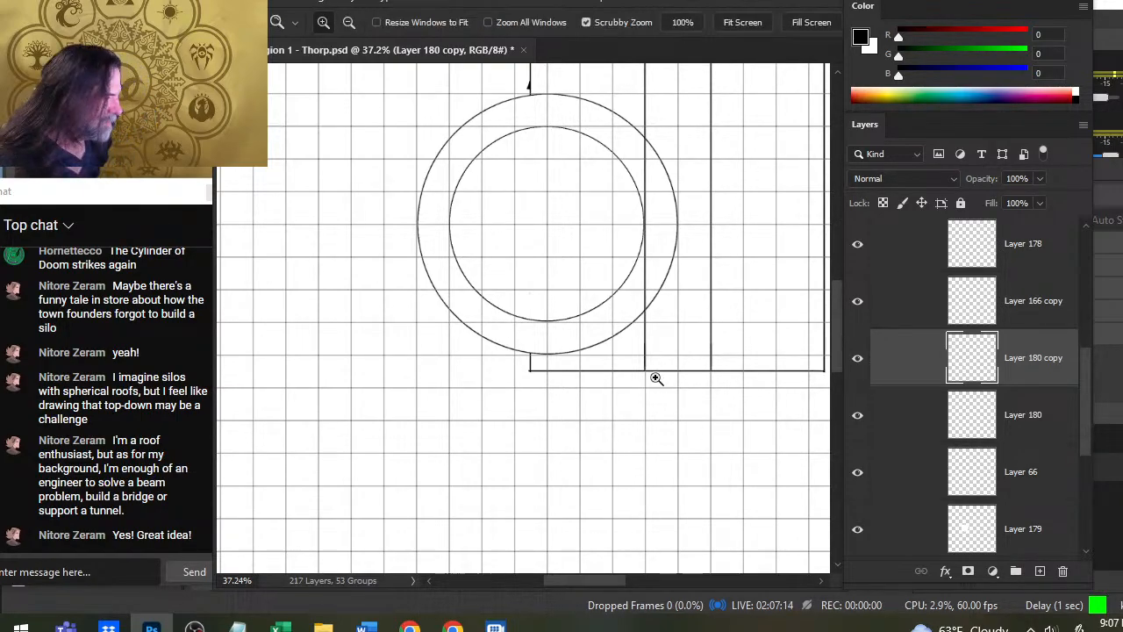
drag(655, 376, 757, 435)
key(v)
key(Right)
key(Right)
key(Right)
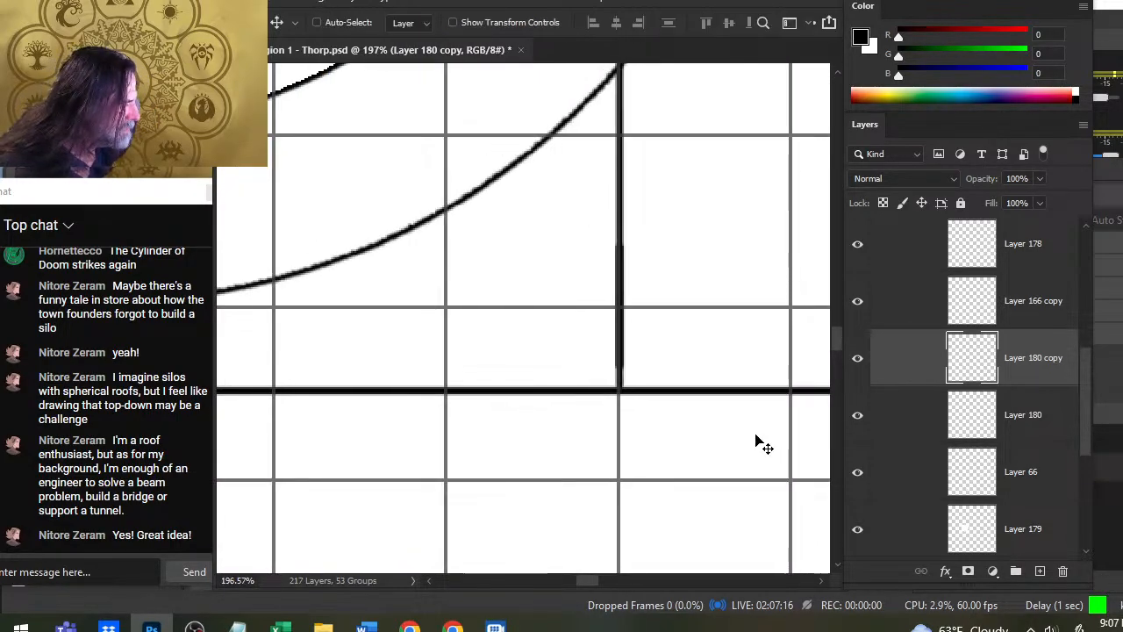
key(Left)
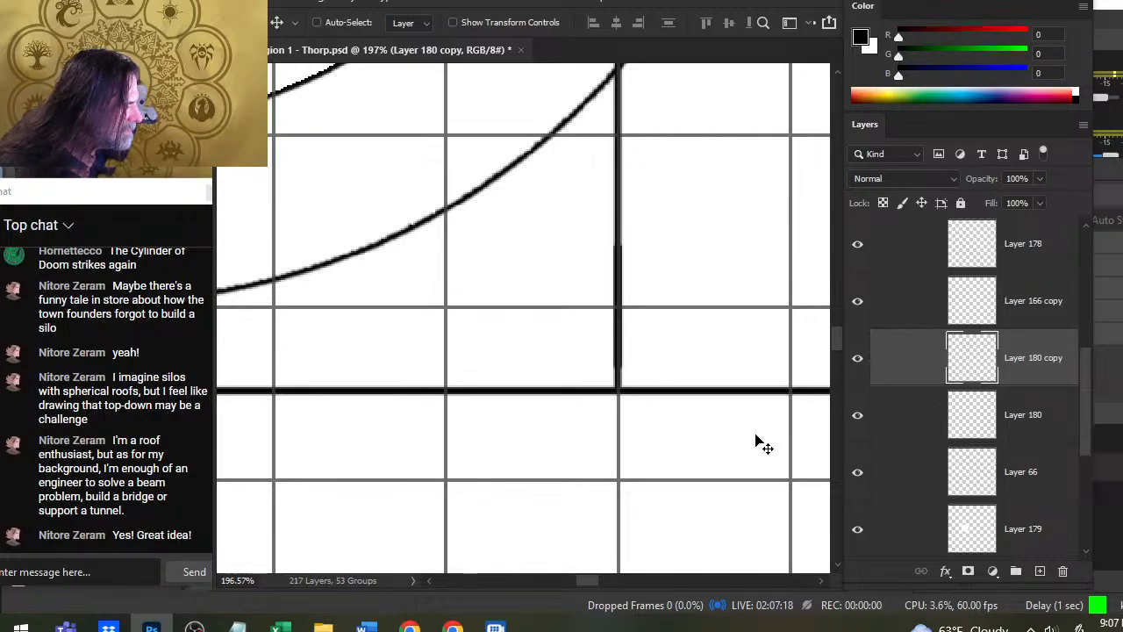
- Extend both vertical lines to the roof's lower edge on Layer 180 copy and Layer 180, erasing the overshoot below it
key(e)
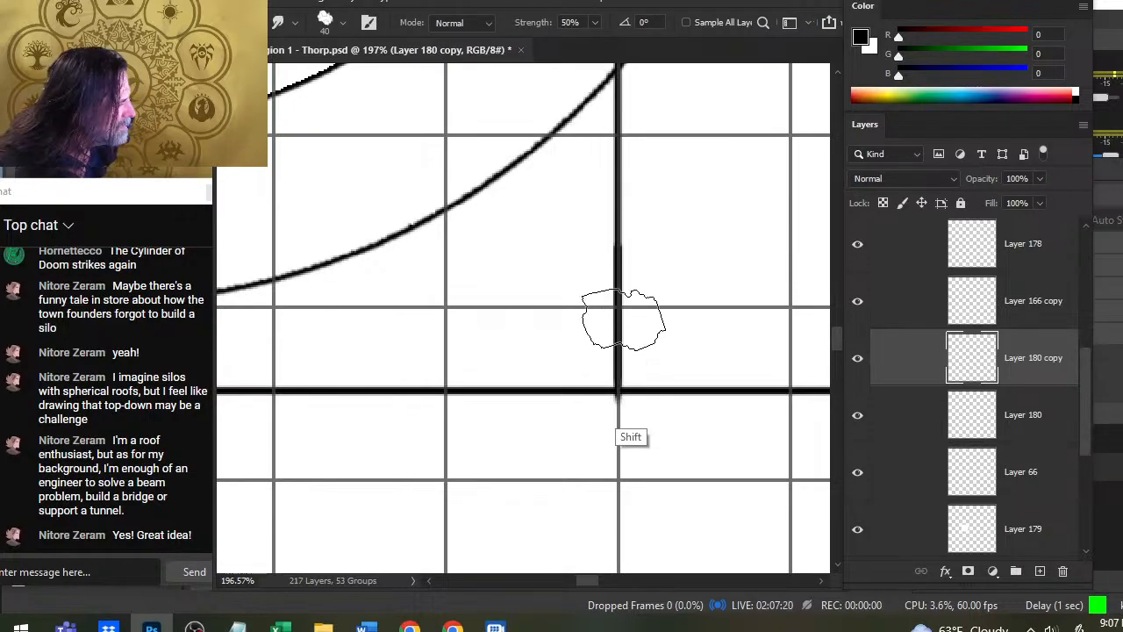
click(624, 460)
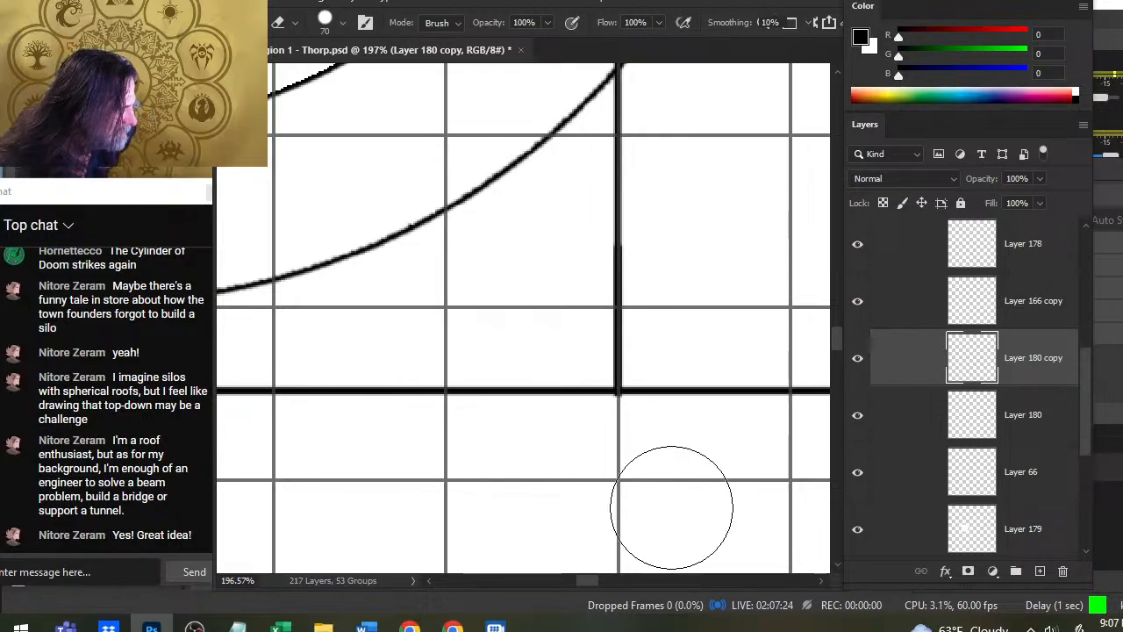
drag(680, 489, 432, 462)
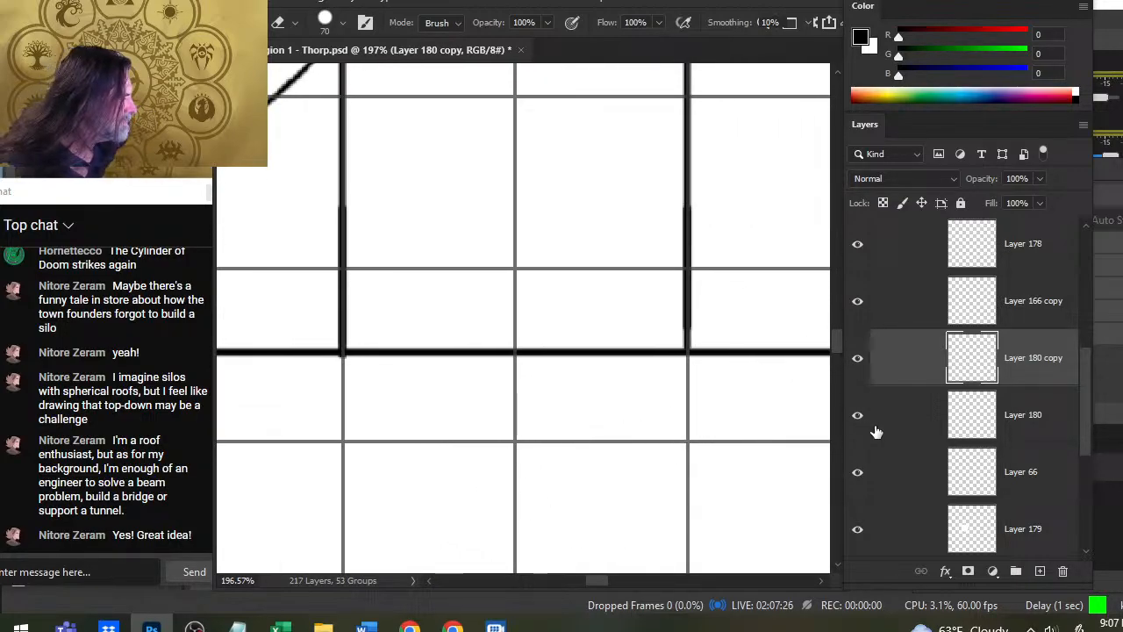
click(908, 420)
drag(687, 298, 689, 378)
key(e)
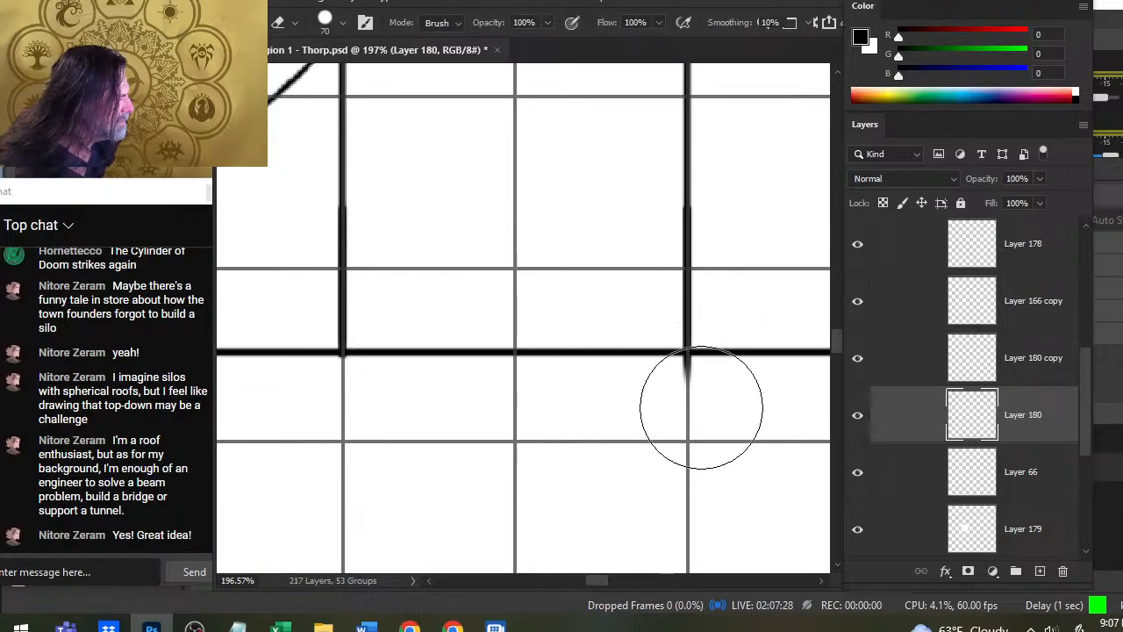
click(690, 410)
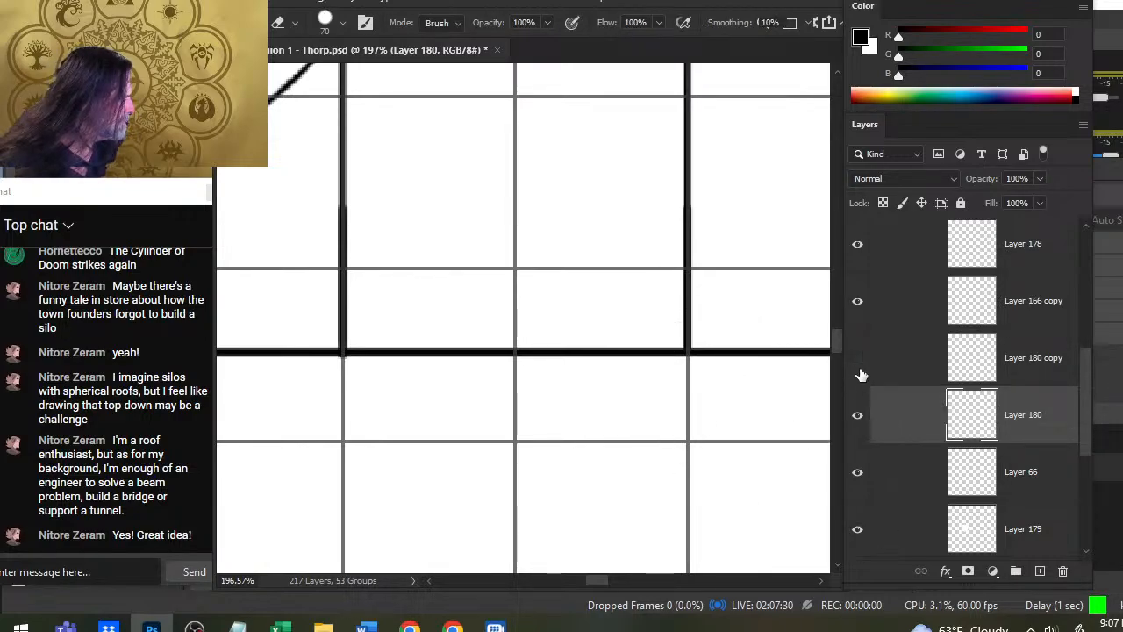
- Check which line Layer 180 copy holds and examine how both vertical lines fit the tower circles and the roof outline
click(859, 370)
right_click(881, 381)
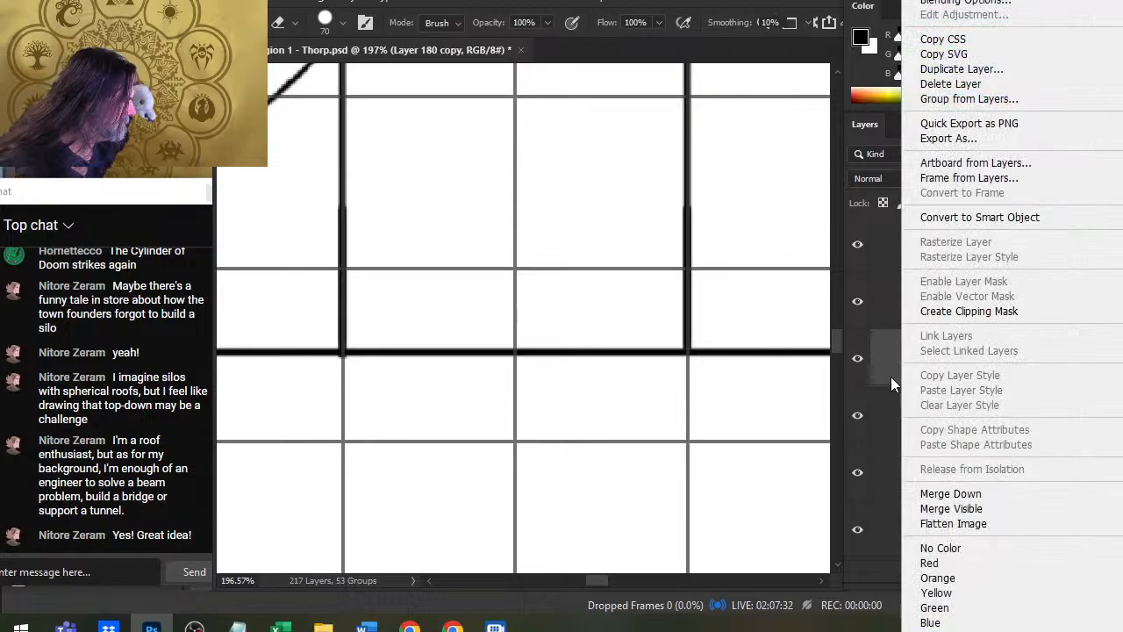
key(Escape)
key(z)
drag(728, 406, 549, 375)
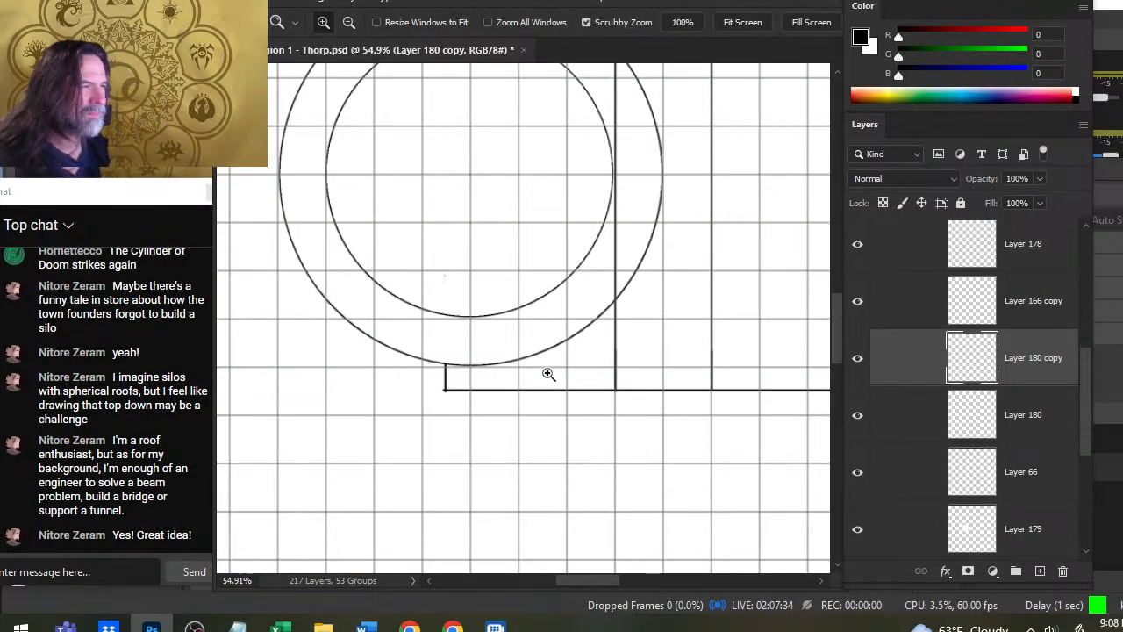
mouse_move(660, 213)
mouse_down()
mouse_move(659, 439)
mouse_move(656, 397)
mouse_up()
key(b)
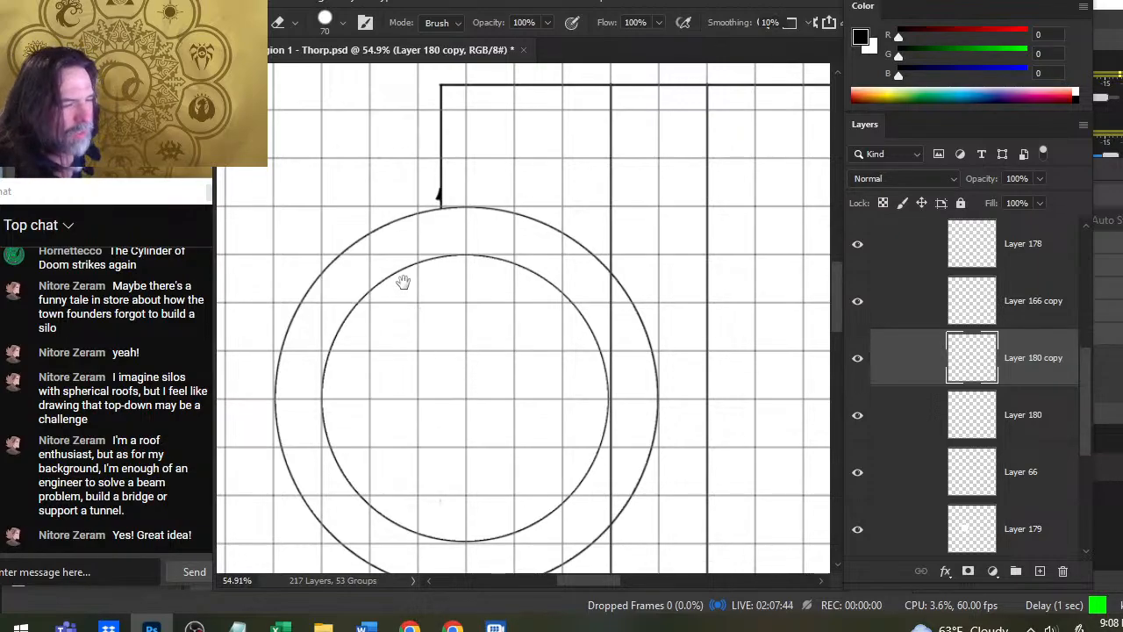
mouse_move(421, 388)
mouse_down()
mouse_move(524, 248)
mouse_move(504, 253)
mouse_move(554, 321)
mouse_move(526, 231)
mouse_move(471, 246)
mouse_up()
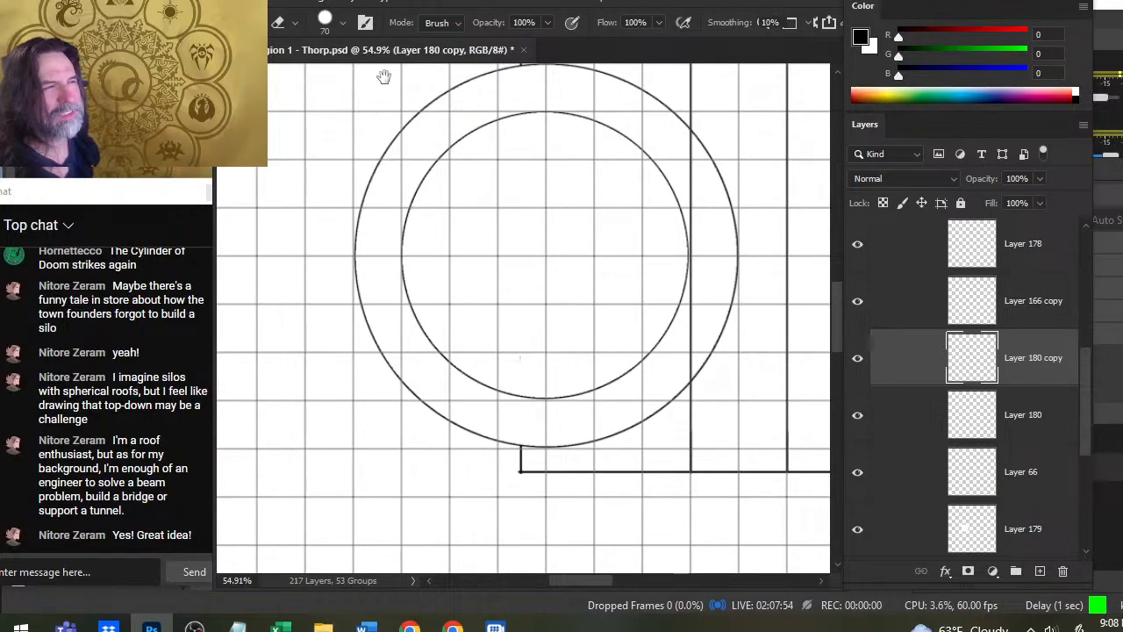
drag(443, 193, 458, 159)
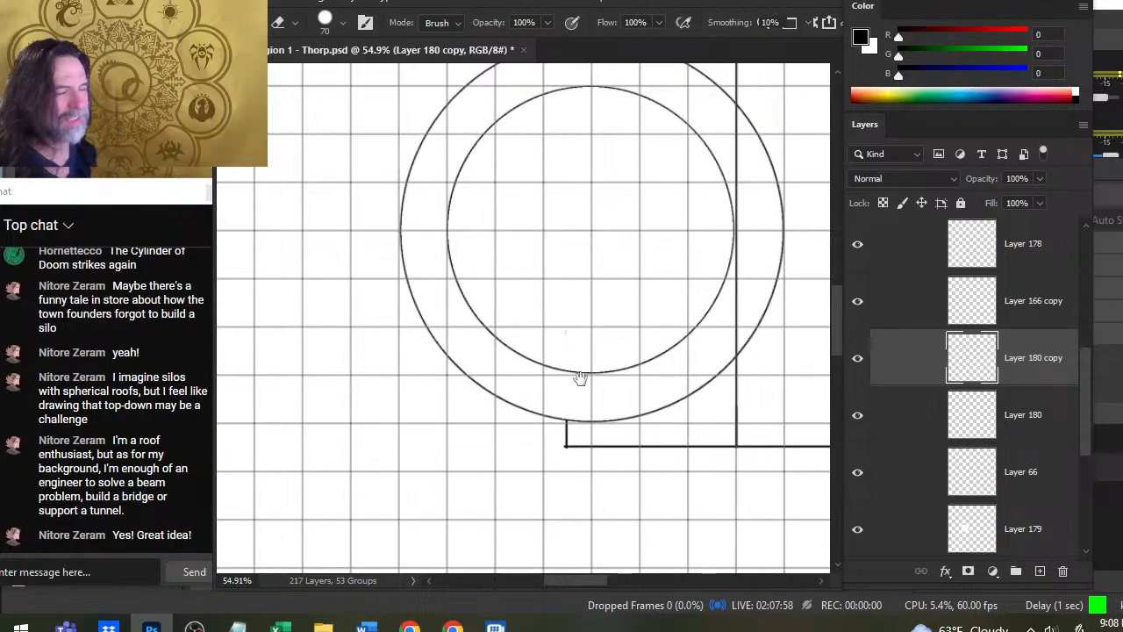
drag(595, 327, 529, 332)
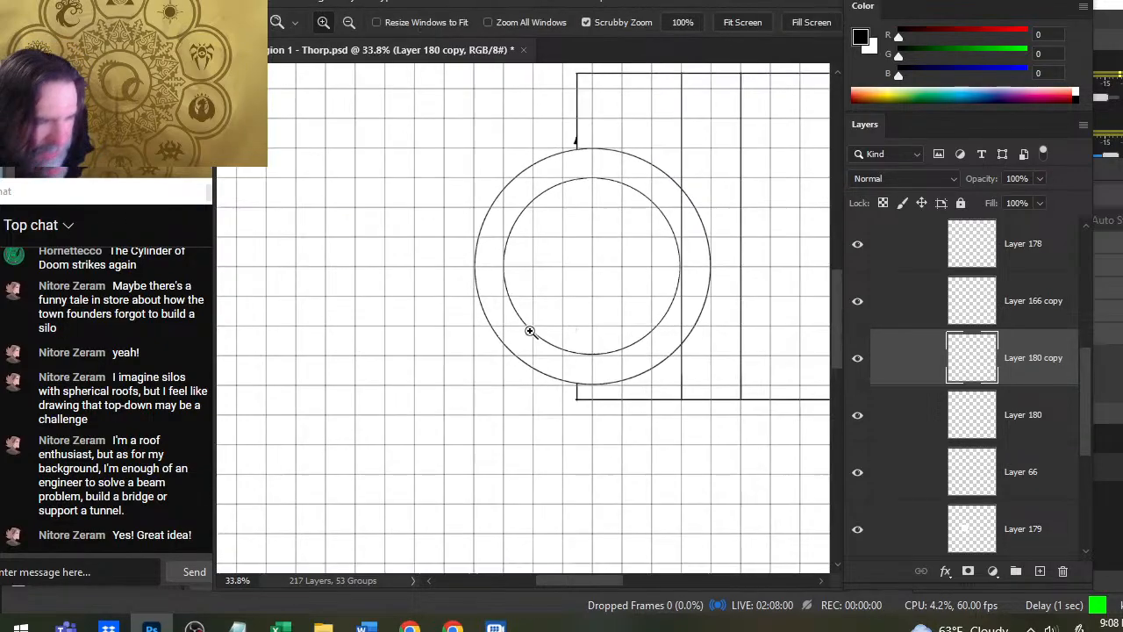
drag(646, 288, 526, 309)
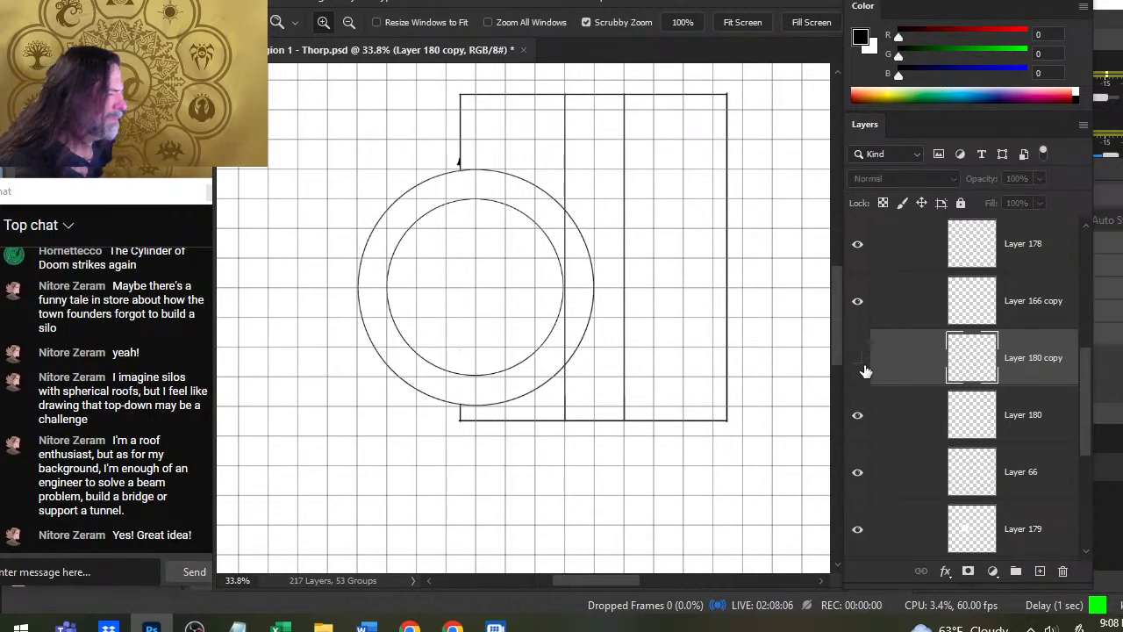
- Duplicate Layer 180 copy and nudge the duplicate slightly right to form a narrow double line beside the tower's inner circle
right_click(866, 384)
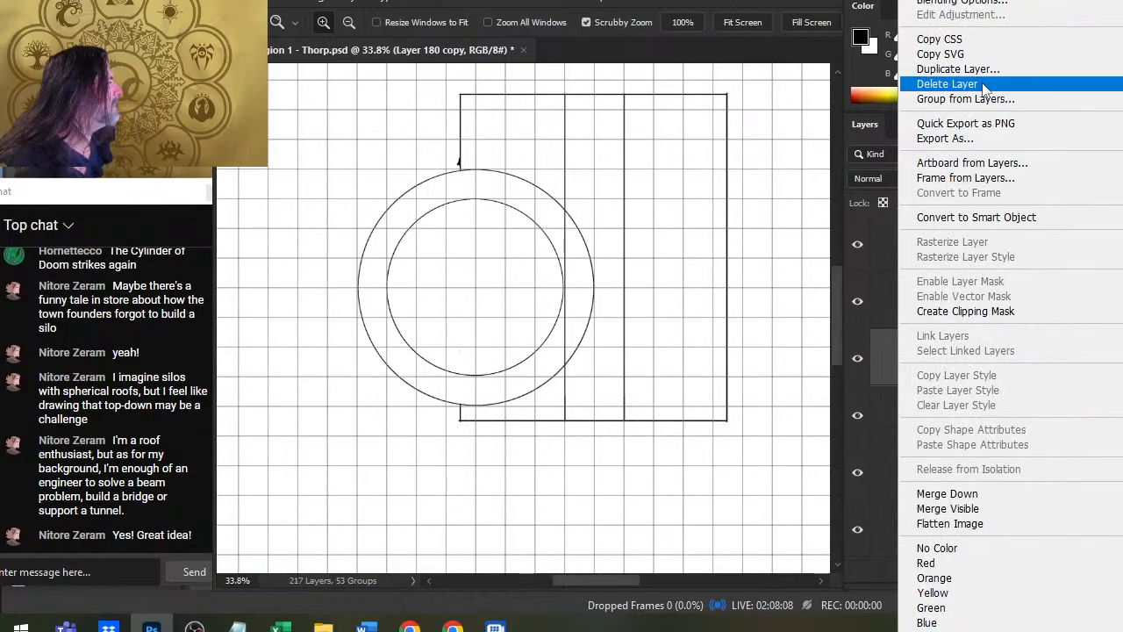
click(956, 68)
key(Return)
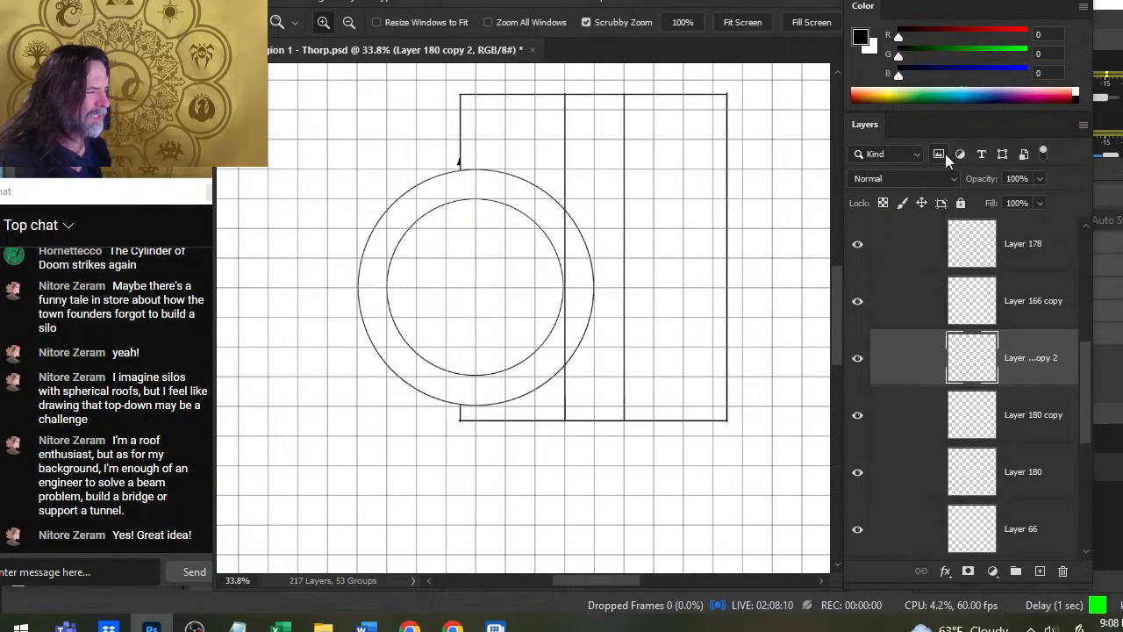
key(v)
key(Right)
key(Right)
key(Right)
key(Right)
key(Right)
key(Right)
key(Right)
key(Right)
key(Right)
key(Right)
key(Right)
key(Right)
key(Right)
key(Right)
key(Right)
key(Right)
key(Right)
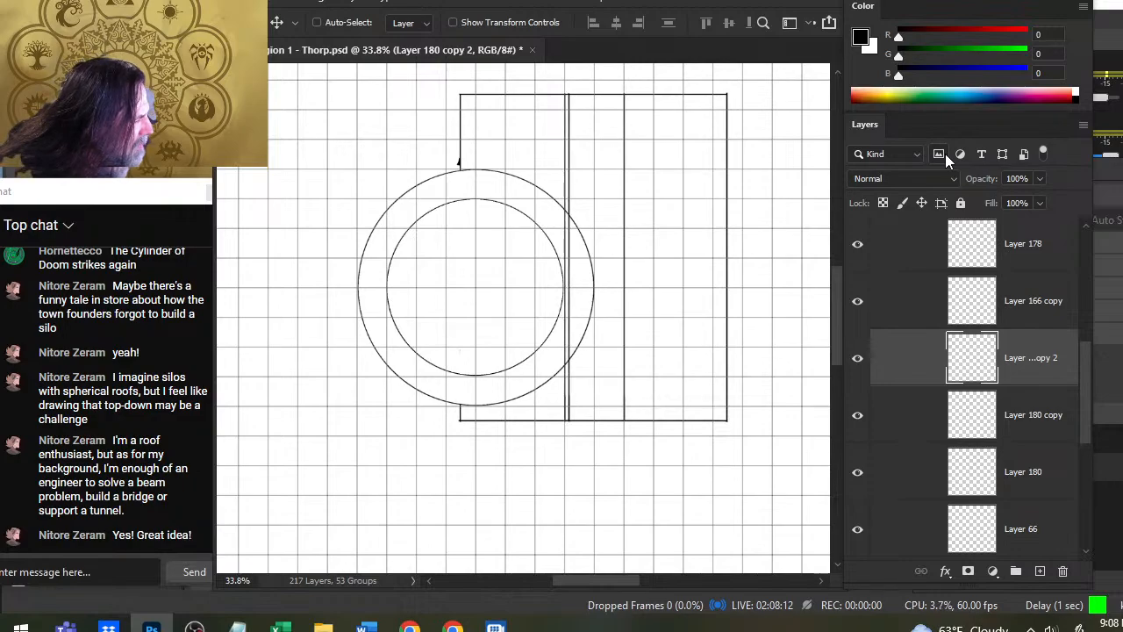
key(Left)
key(Left)
key(Left)
key(Left)
key(Left)
key(Left)
key(Left)
key(Left)
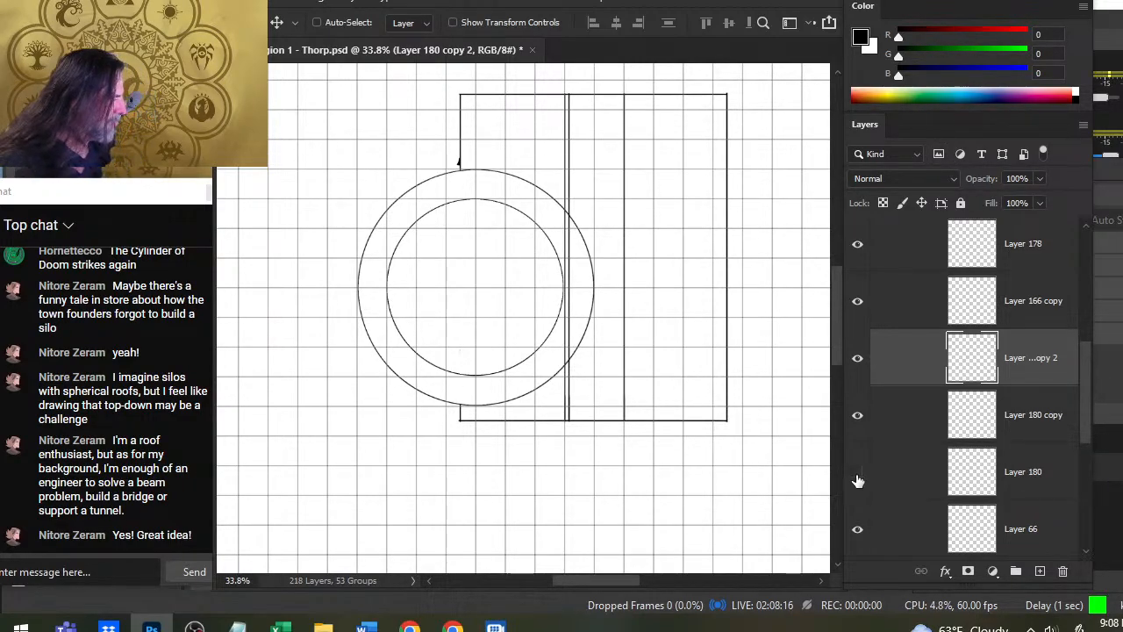
- Duplicate Layer 180 and nudge the duplicate slightly left to form a matching double line outside the tower's outer circle
right_click(912, 469)
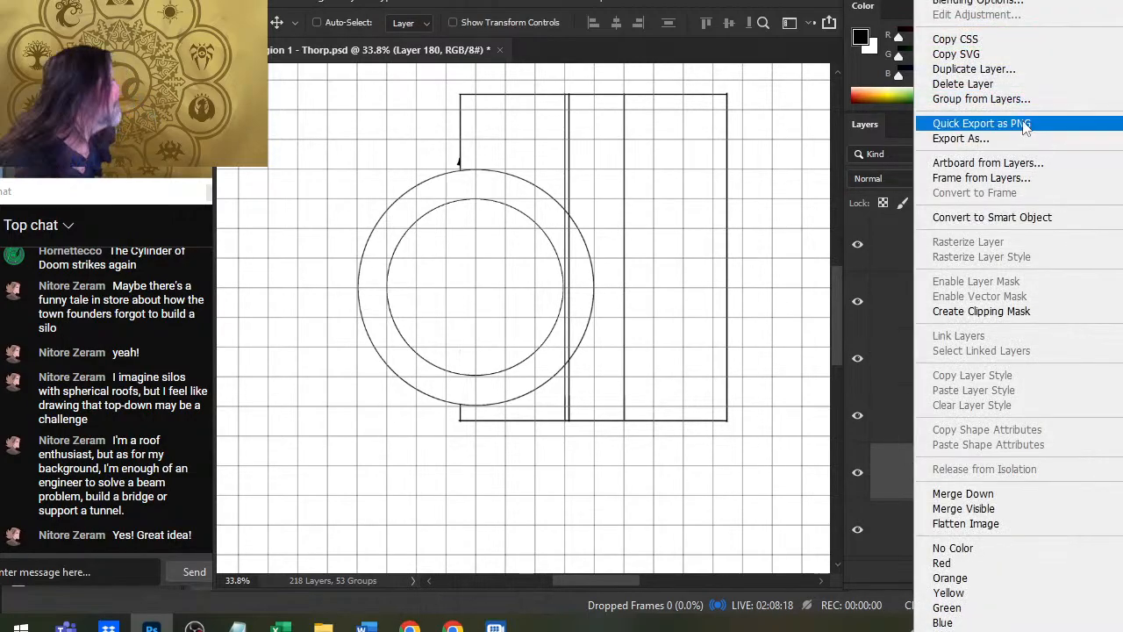
click(974, 68)
key(Return)
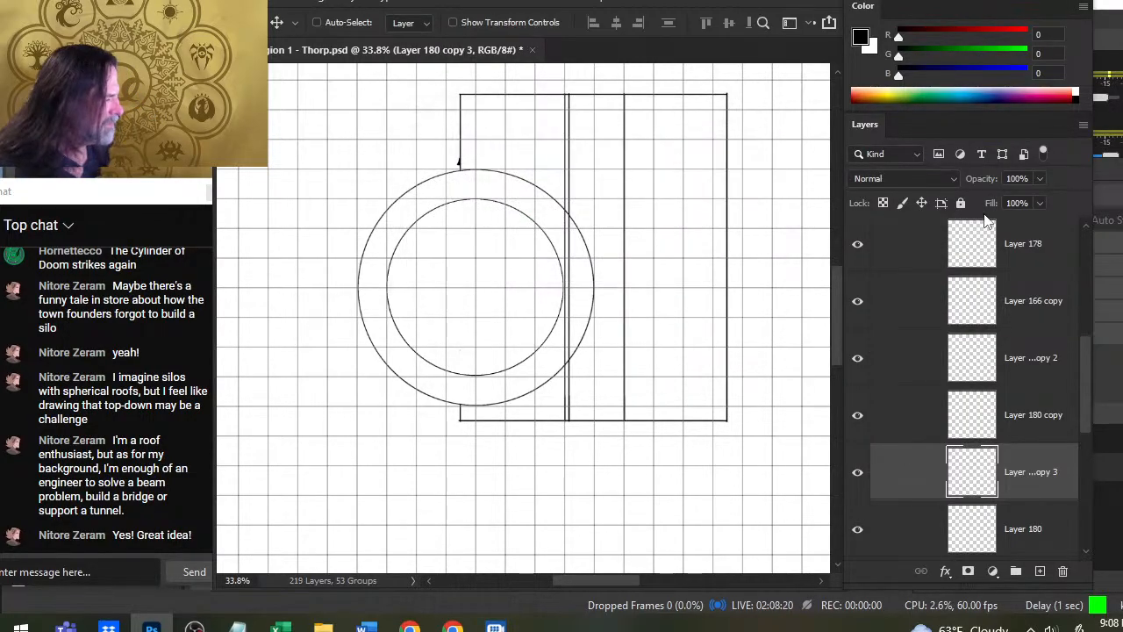
key(Left)
key(Left)
key(Left)
key(Left)
key(Left)
key(Left)
key(Left)
key(Left)
key(Left)
key(Left)
key(Left)
key(Left)
key(Left)
key(Left)
key(Left)
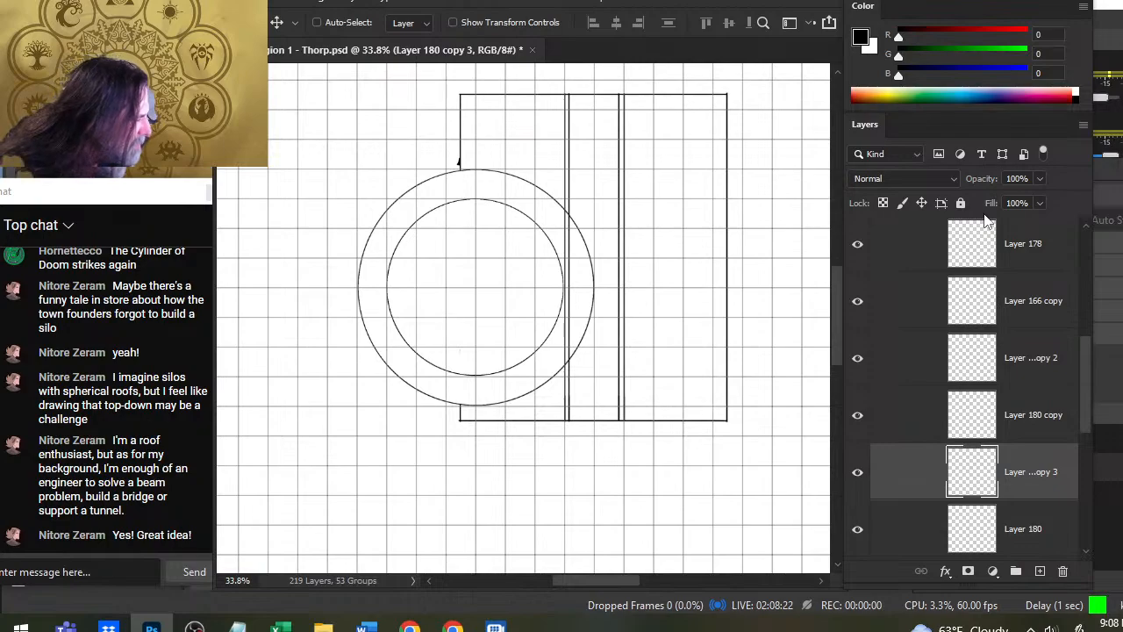
- Nudge the line on Layer 180 copy 3 slightly right so its pair's gap matches the other double line
key(z)
drag(604, 419, 689, 465)
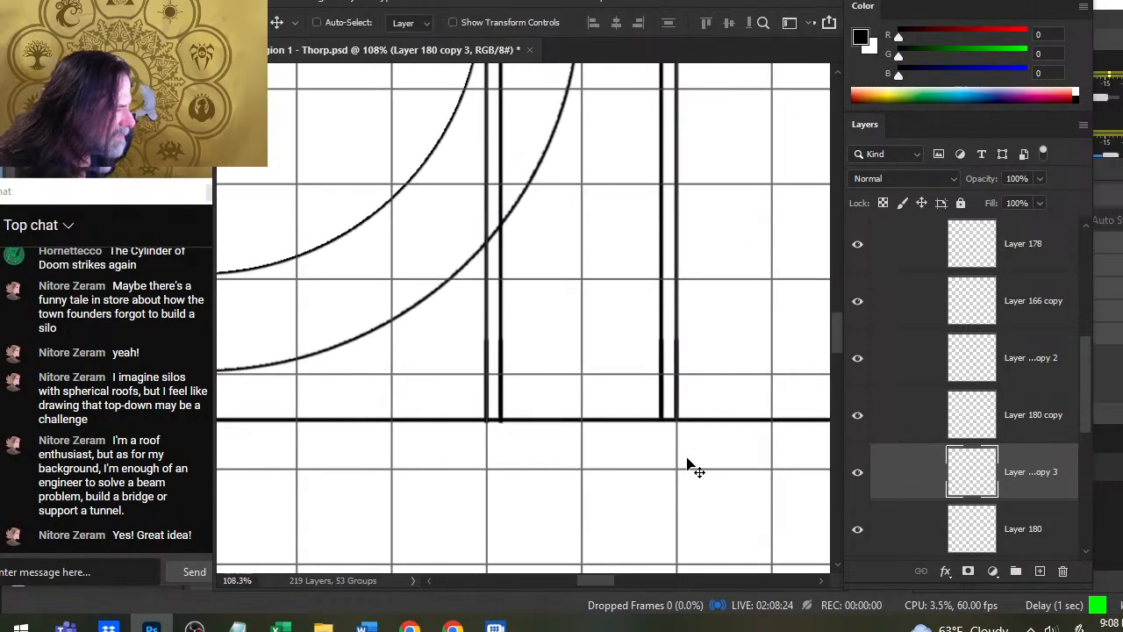
key(Right)
key(Right)
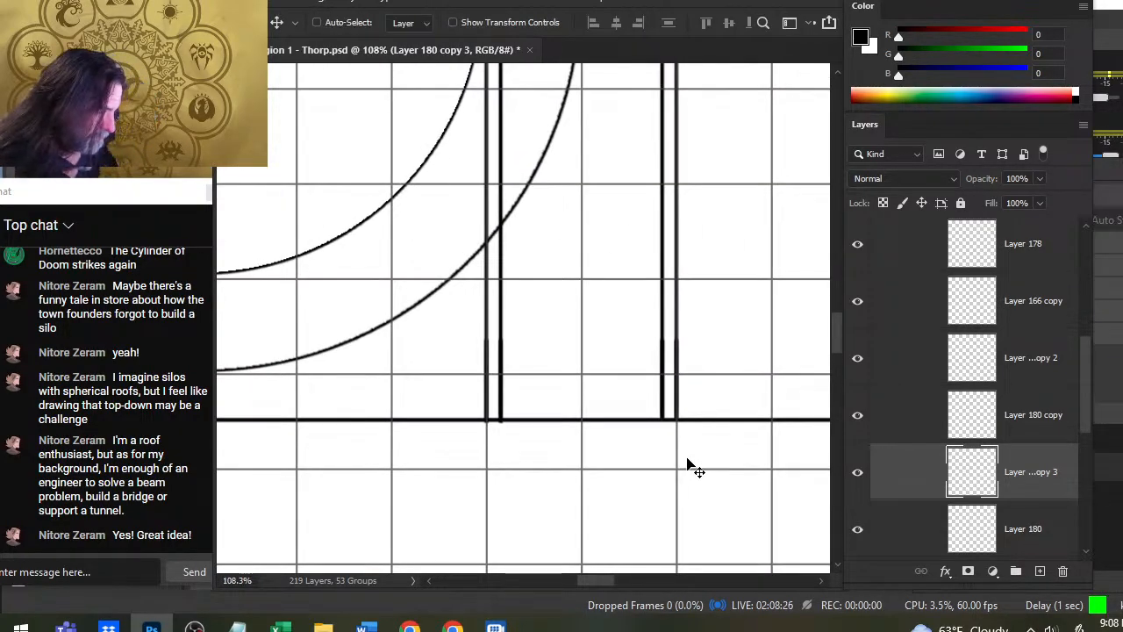
key(Right)
key(Right)
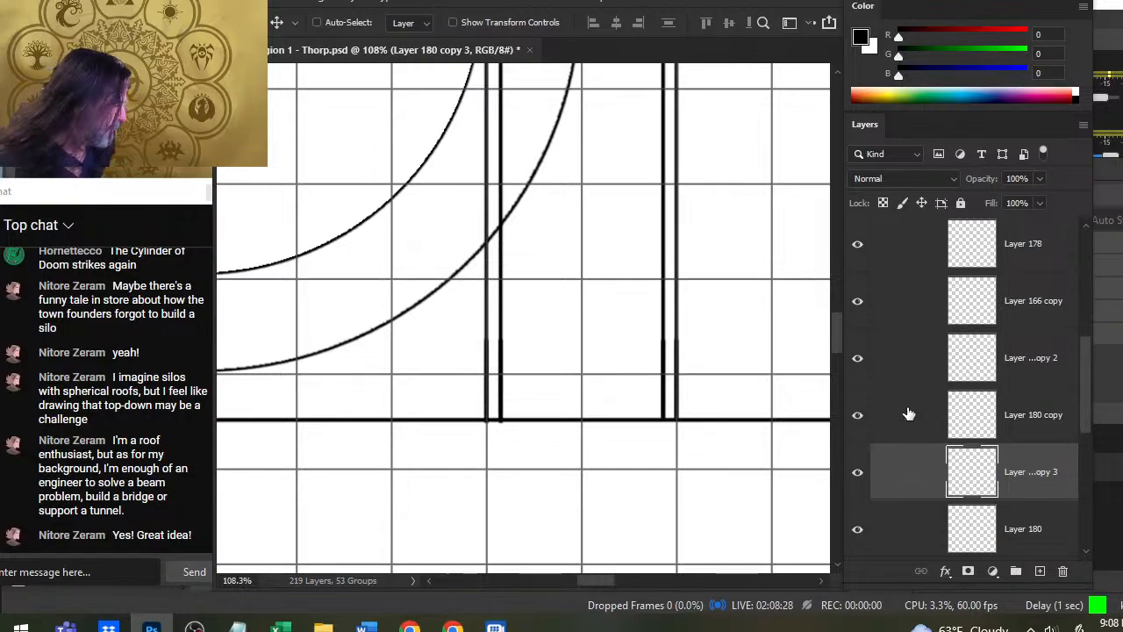
- Check which line Layer 180 holds and group Layer 180 with its three copies
click(861, 374)
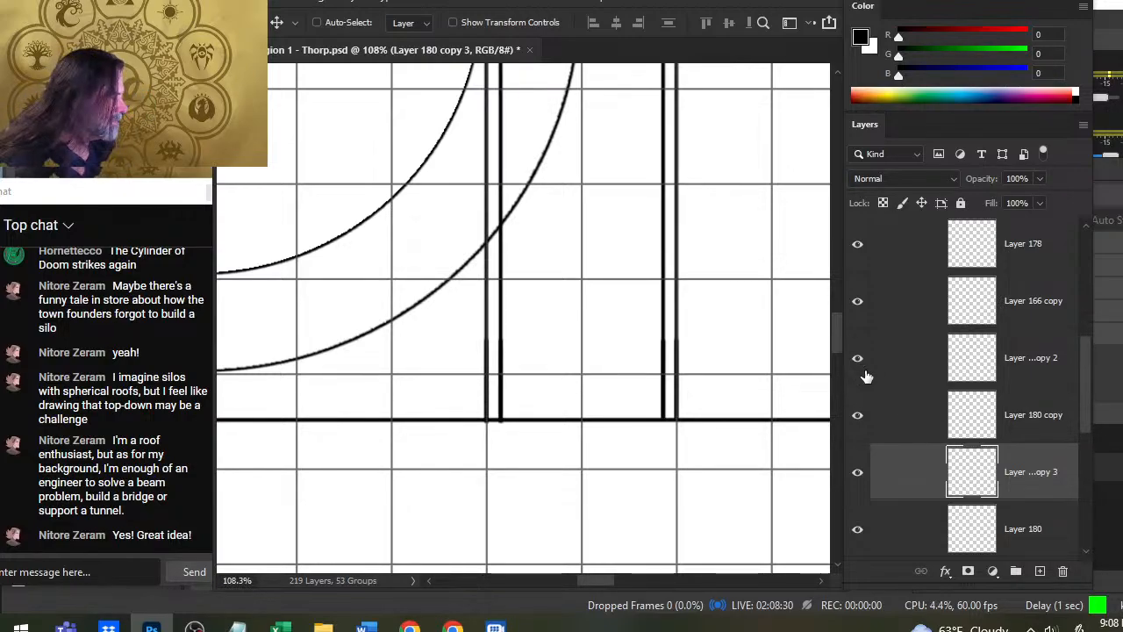
click(858, 529)
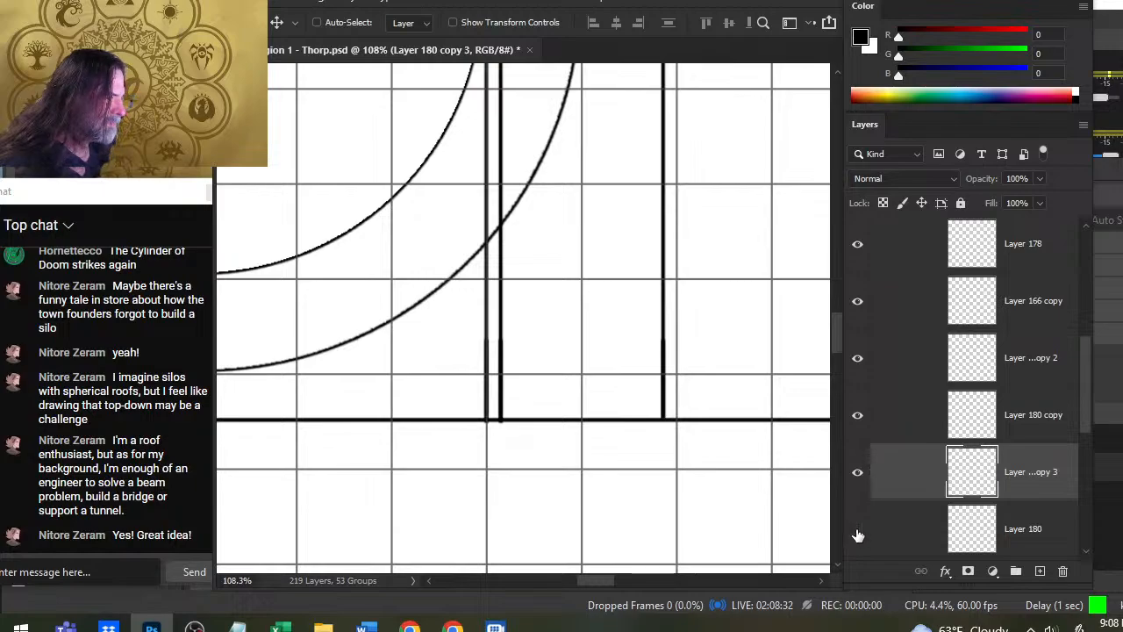
click(857, 529)
ctrl+click(904, 525)
ctrl+shift+click(908, 377)
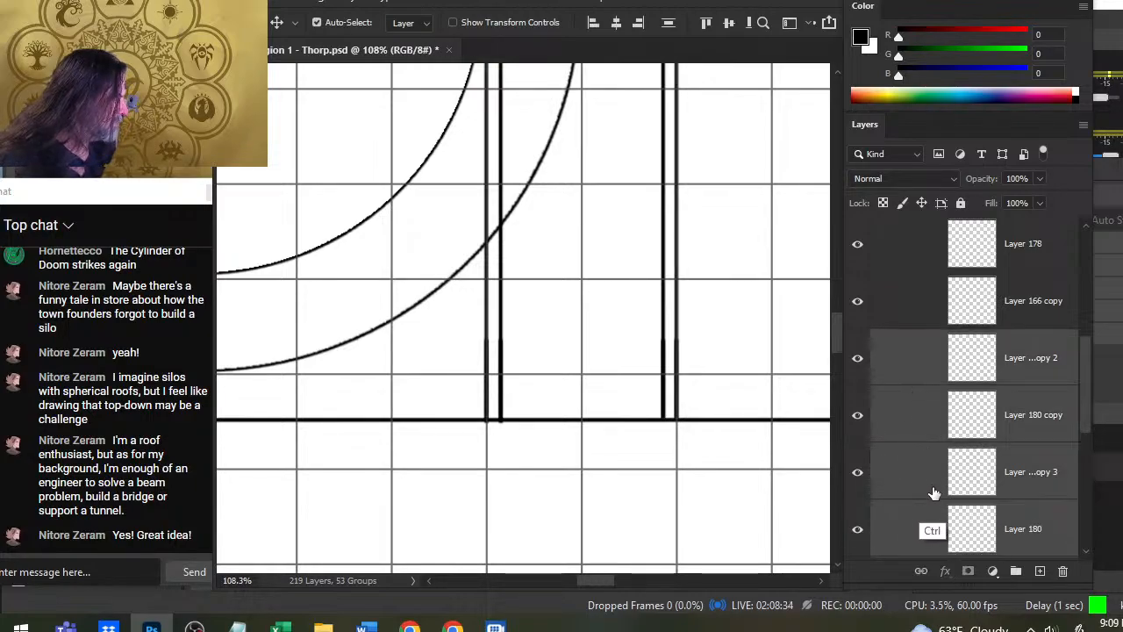
key(ctrl+g)
- Group Layer 179 and Layer 67 together below Layer 66
click(887, 445)
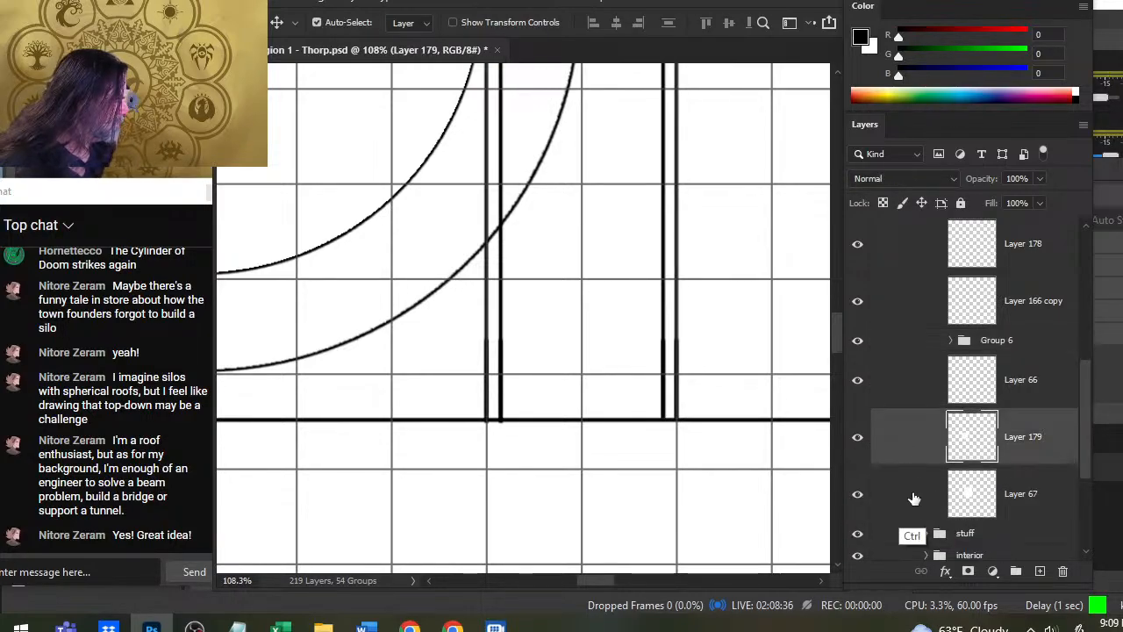
ctrl+click(919, 504)
key(ctrl+g)
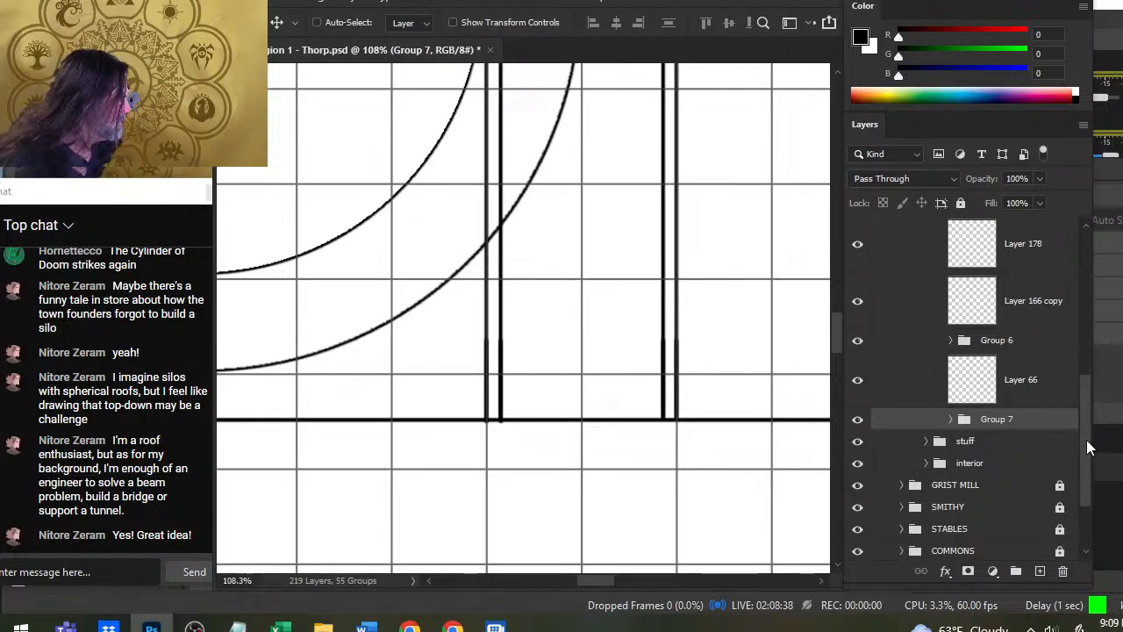
- Add a new layer above Group 6 and draw a horizontal line across both double lines, just above the roof's lower edge
scroll(1088, 448, up, 2)
click(858, 372)
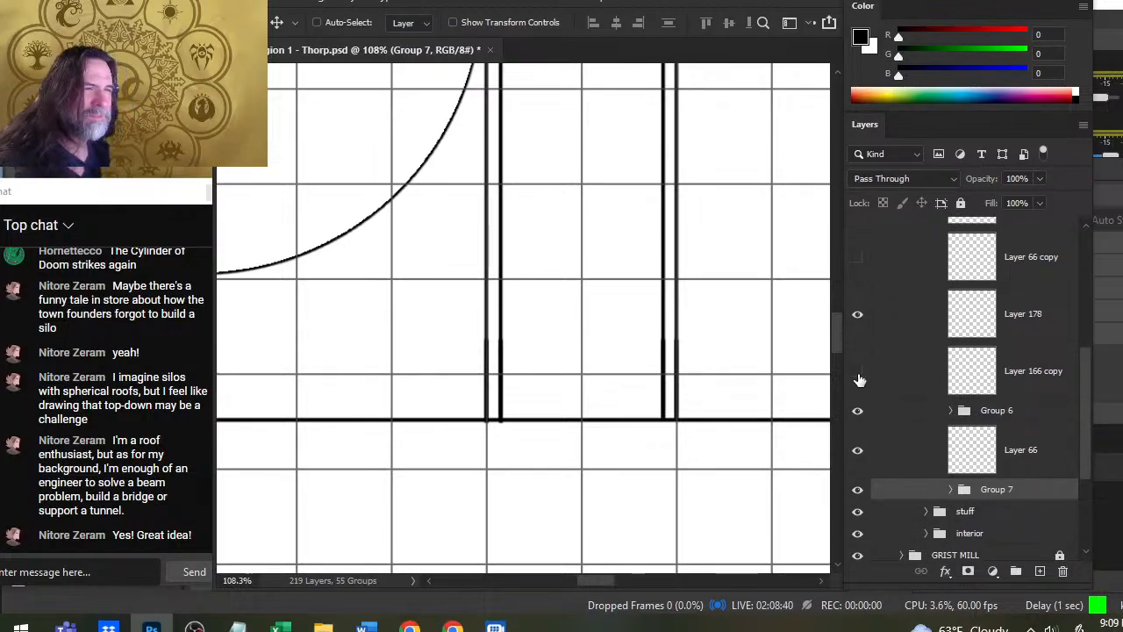
click(858, 373)
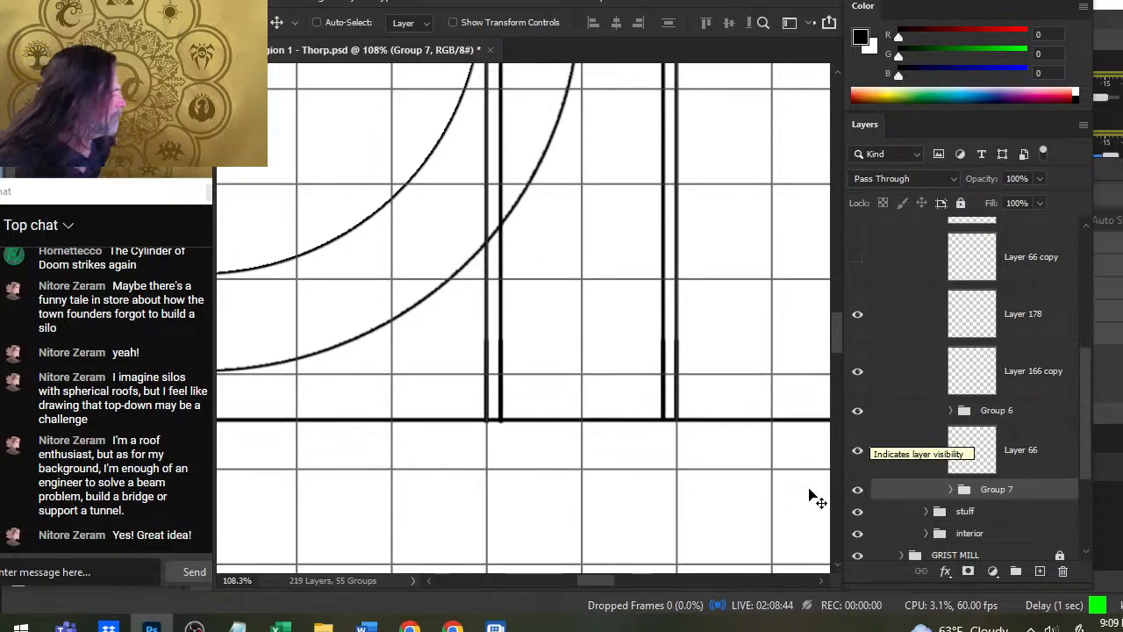
click(859, 413)
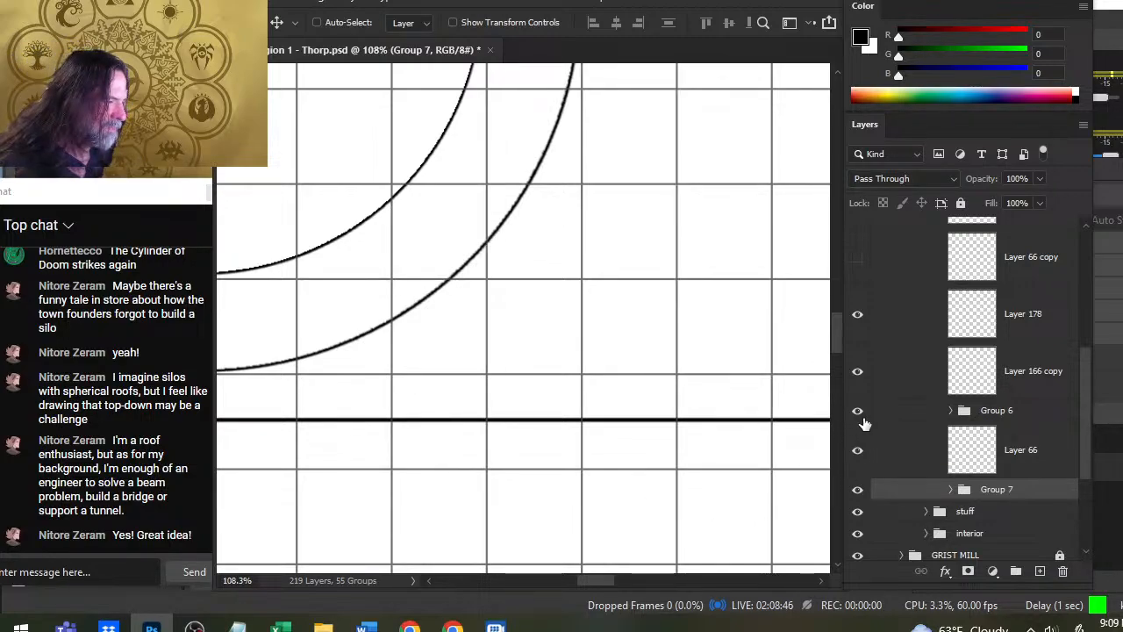
click(860, 414)
click(877, 421)
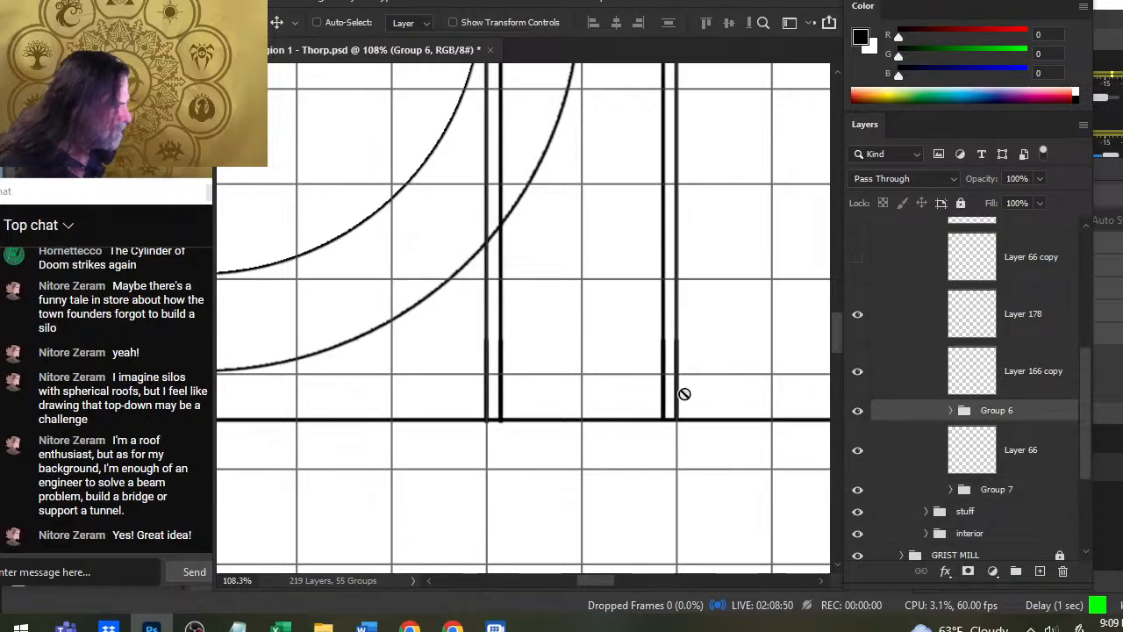
key(b)
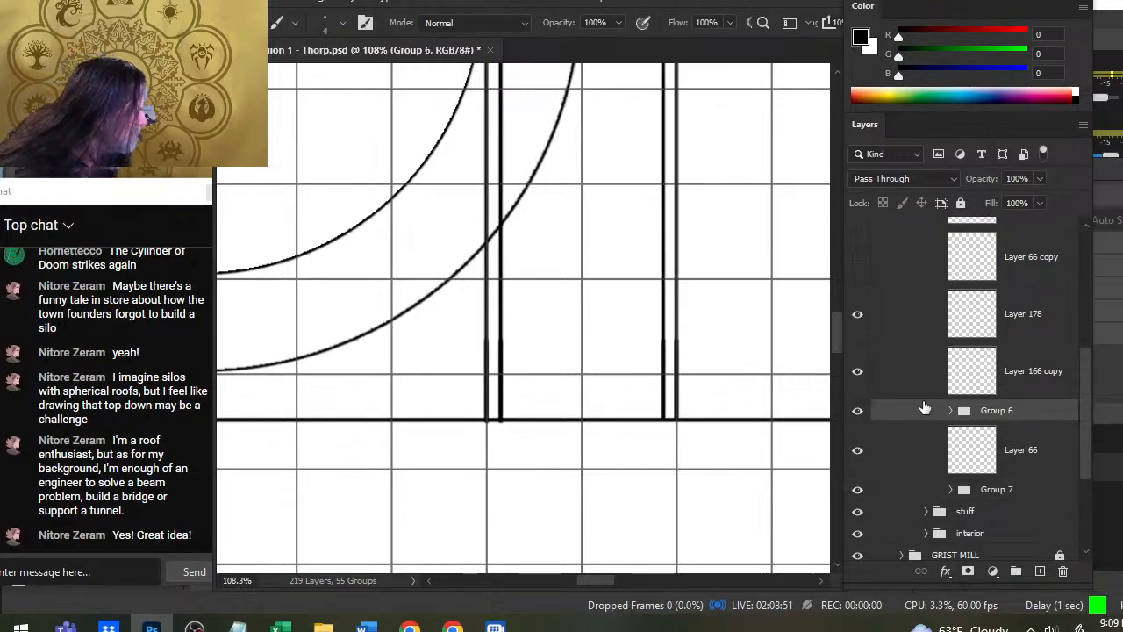
click(1040, 572)
drag(674, 403, 447, 404)
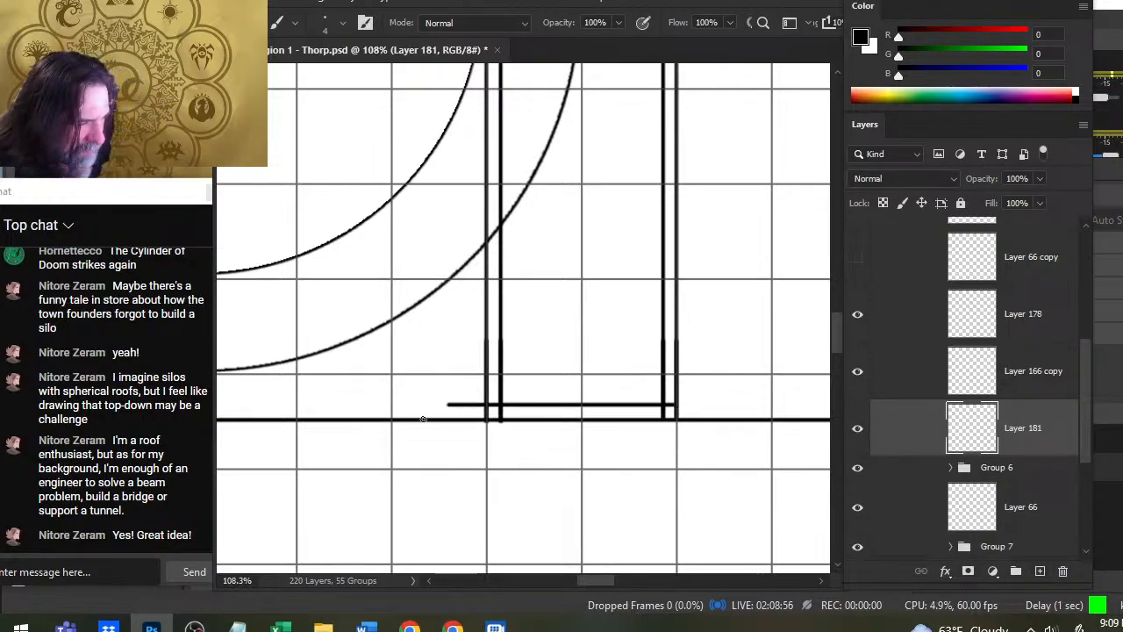
- Erase the horizontal line's overshoot beyond the outermost left vertical line and nudge it slightly down toward the roof's lower edge
key(e)
click(441, 399)
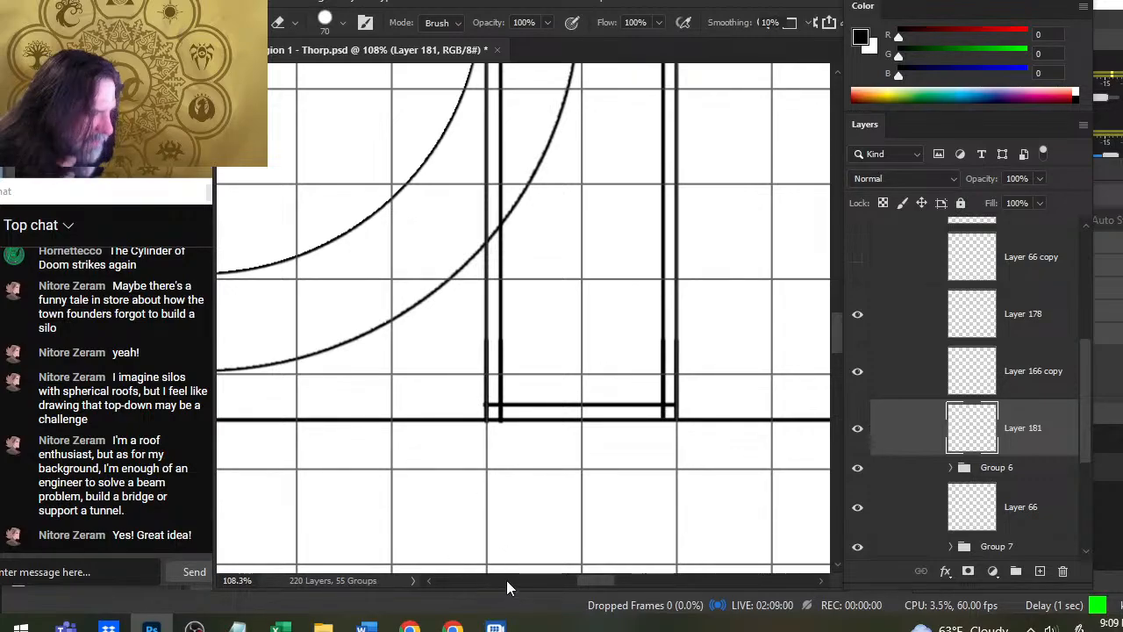
key(v)
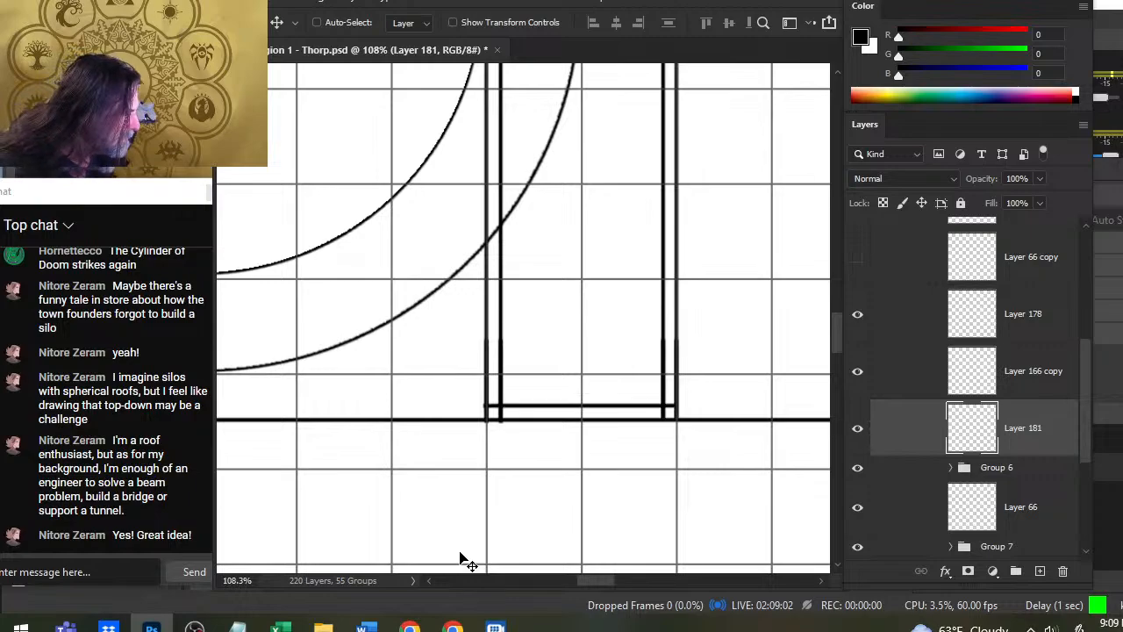
key(Down)
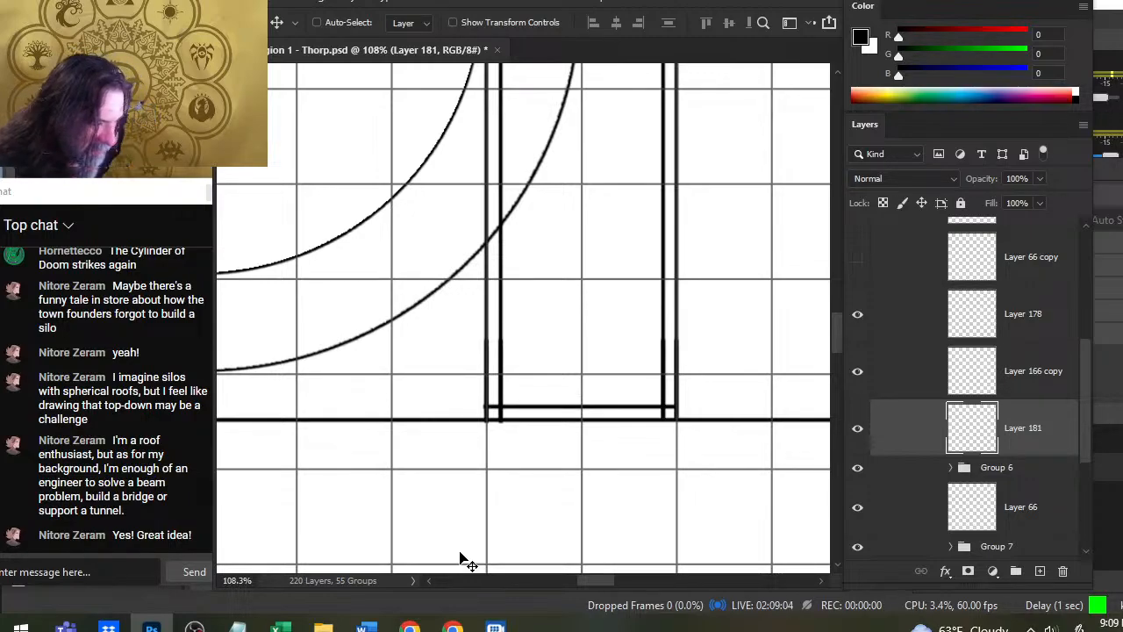
- Duplicate Layer 181 and place the copy just below the roof's upper edge, spanning both double lines
right_click(918, 434)
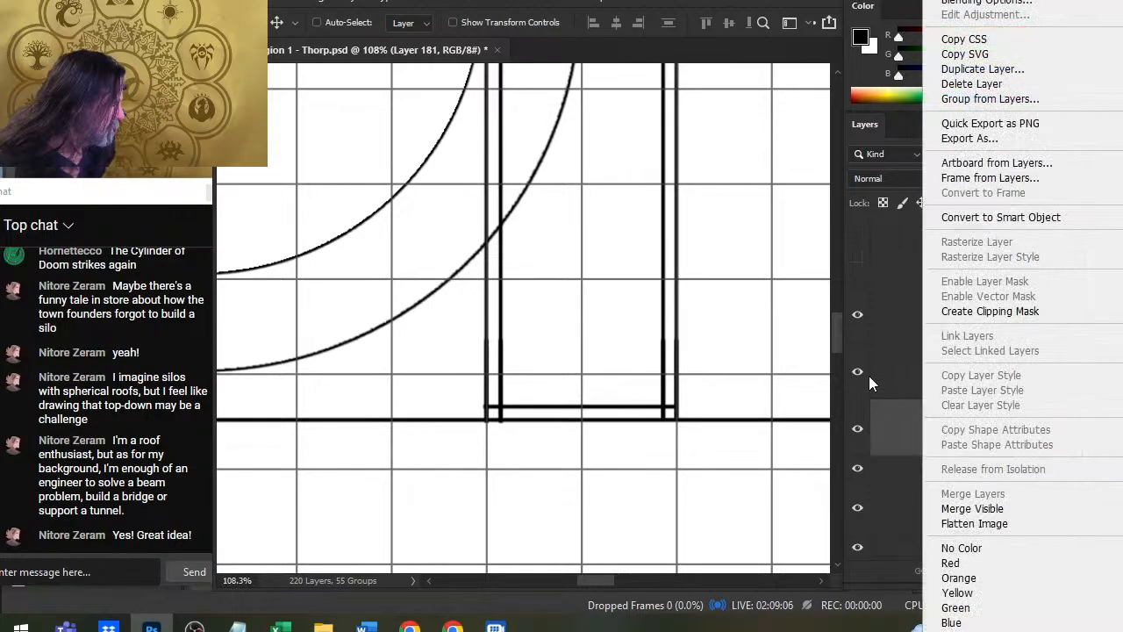
click(1032, 71)
key(Return)
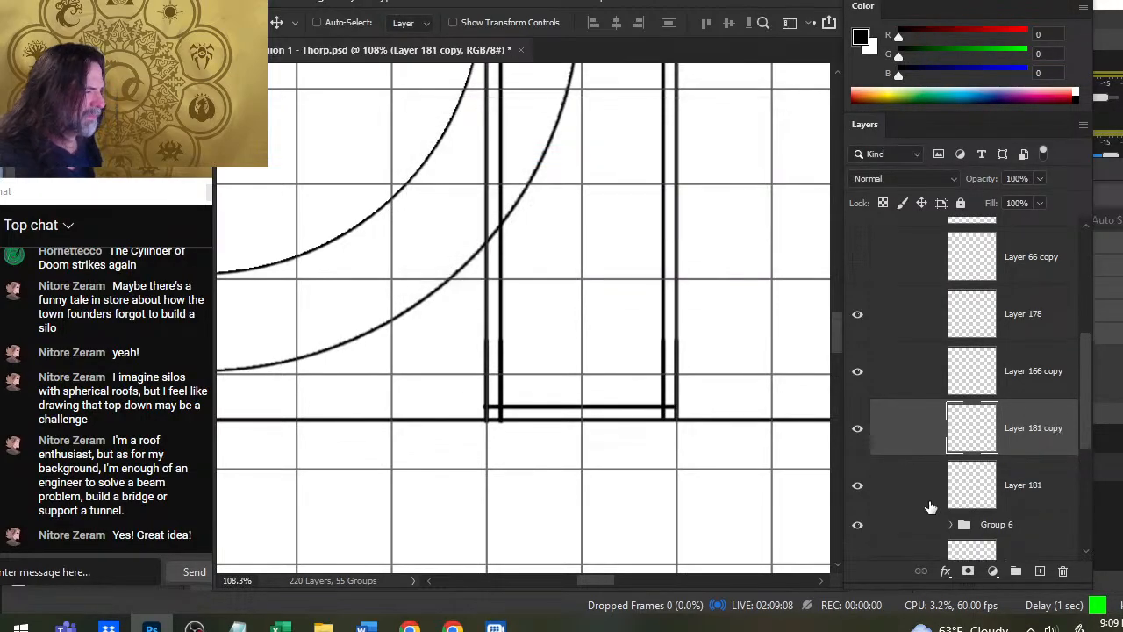
key(z)
drag(769, 336, 680, 333)
drag(749, 238, 711, 352)
key(v)
drag(692, 482, 768, 279)
key(z)
key(v)
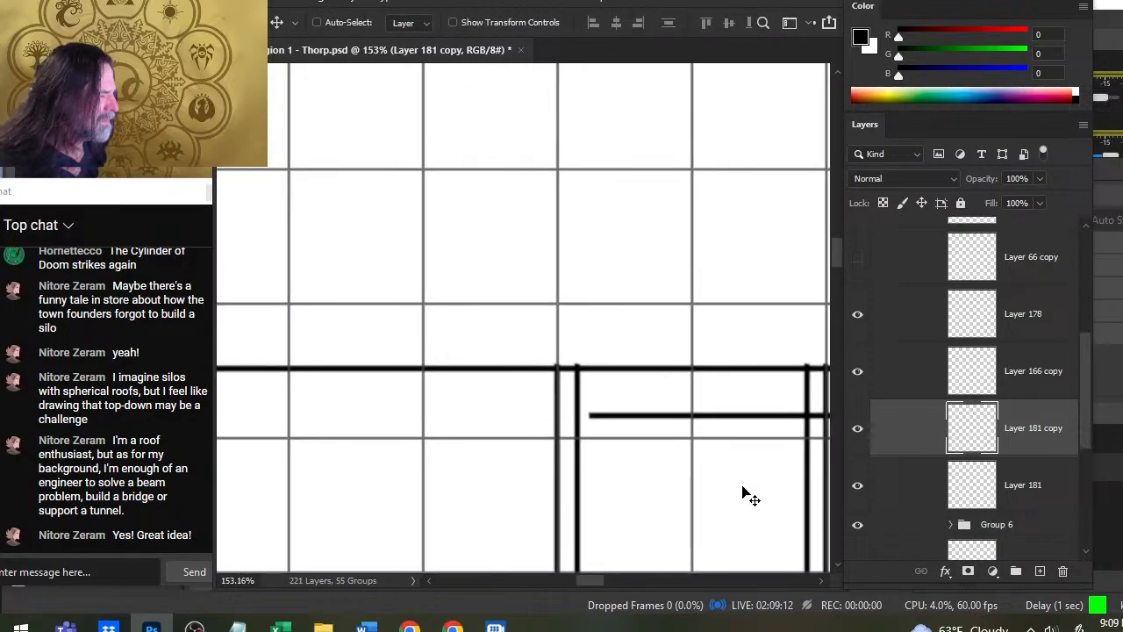
drag(743, 494, 708, 458)
drag(707, 512, 579, 433)
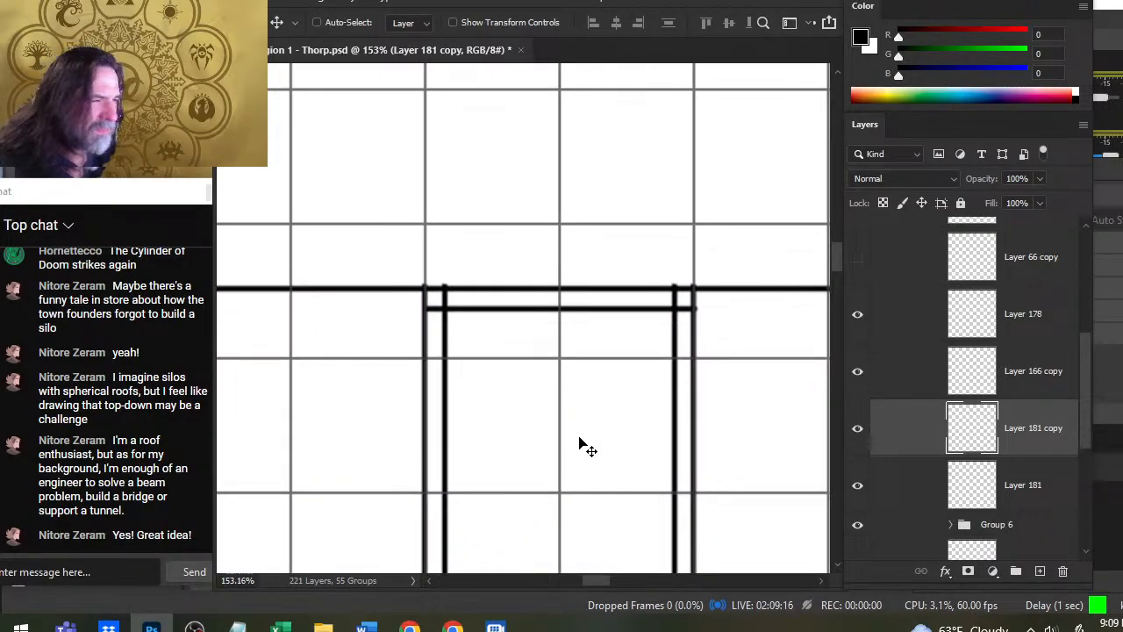
- Review the roof strip against the whole map and move Layer 181 and Layer 181 copy into Group 6
key(z)
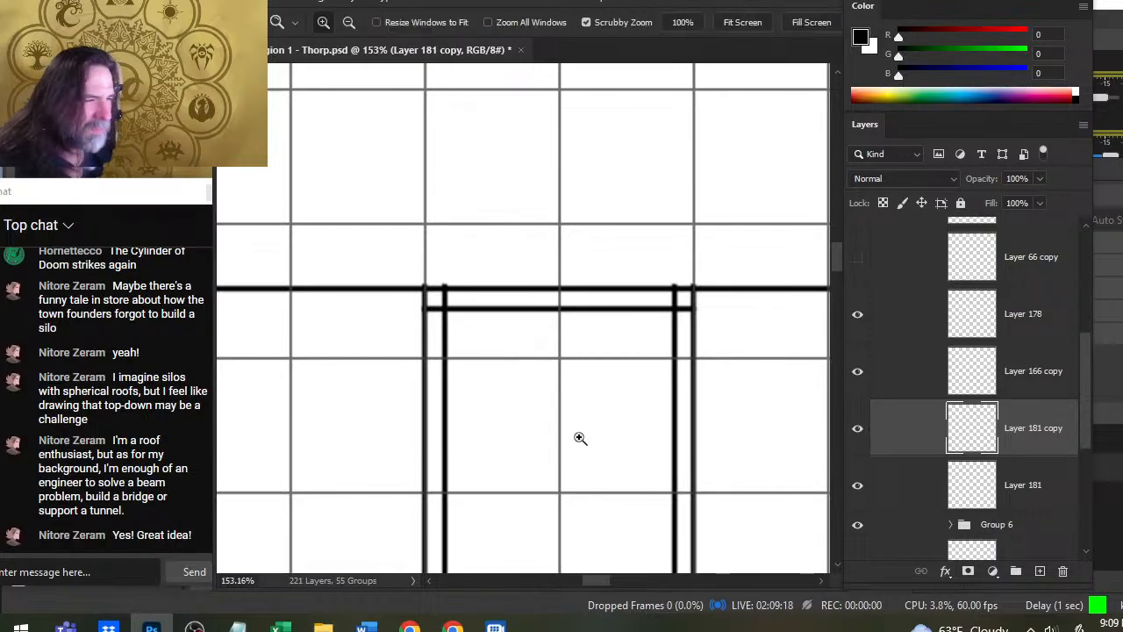
drag(579, 444, 476, 353)
drag(742, 366, 705, 394)
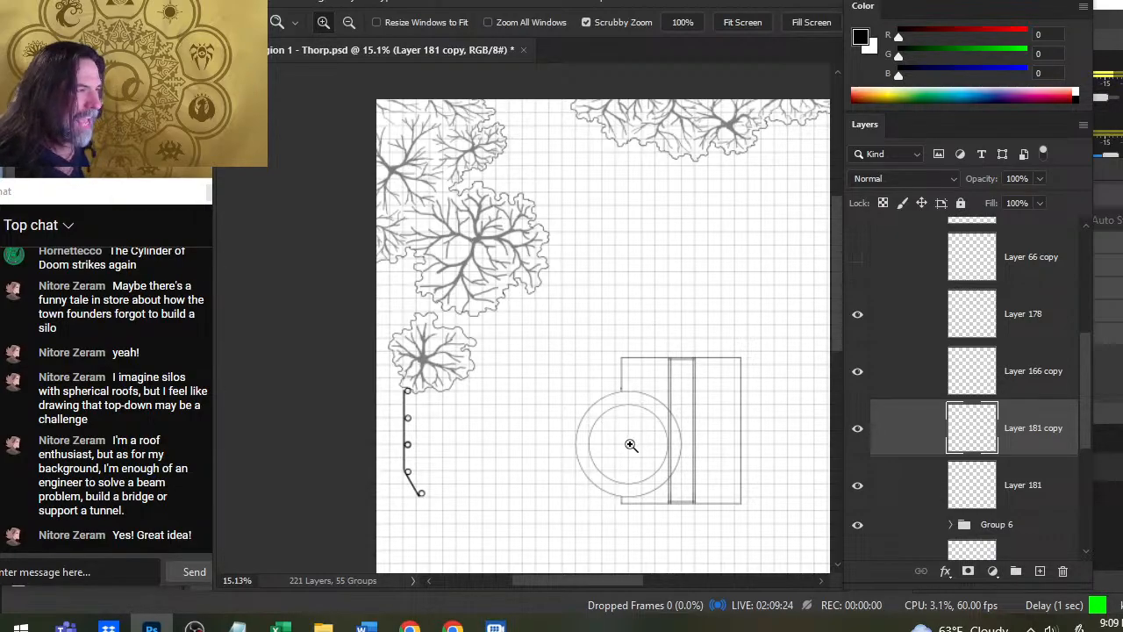
drag(711, 434, 597, 378)
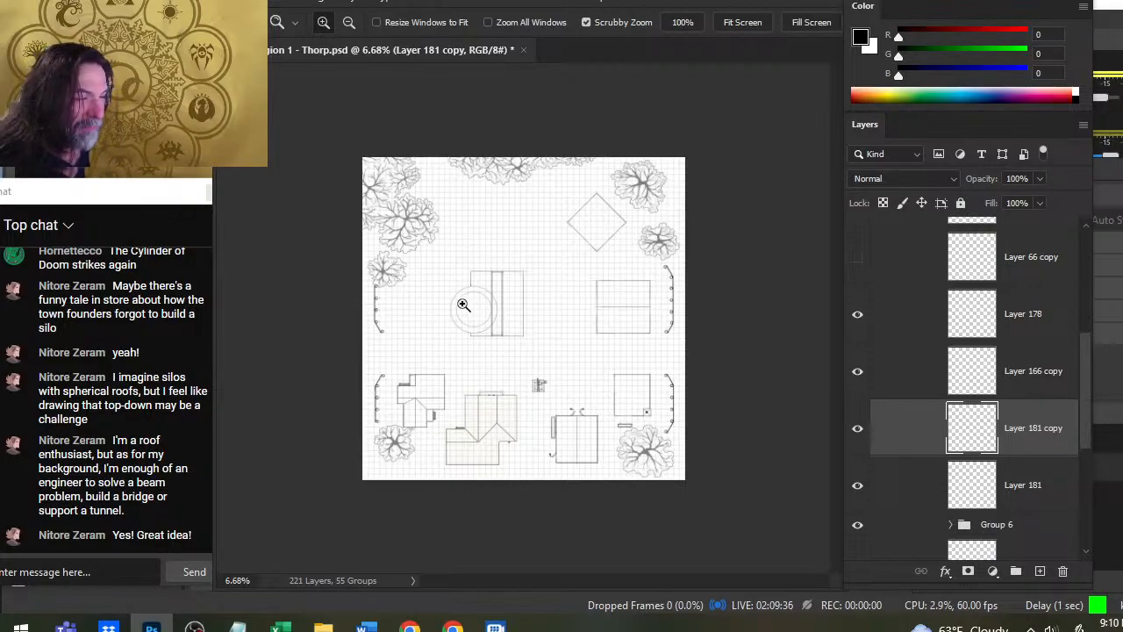
drag(464, 306, 590, 396)
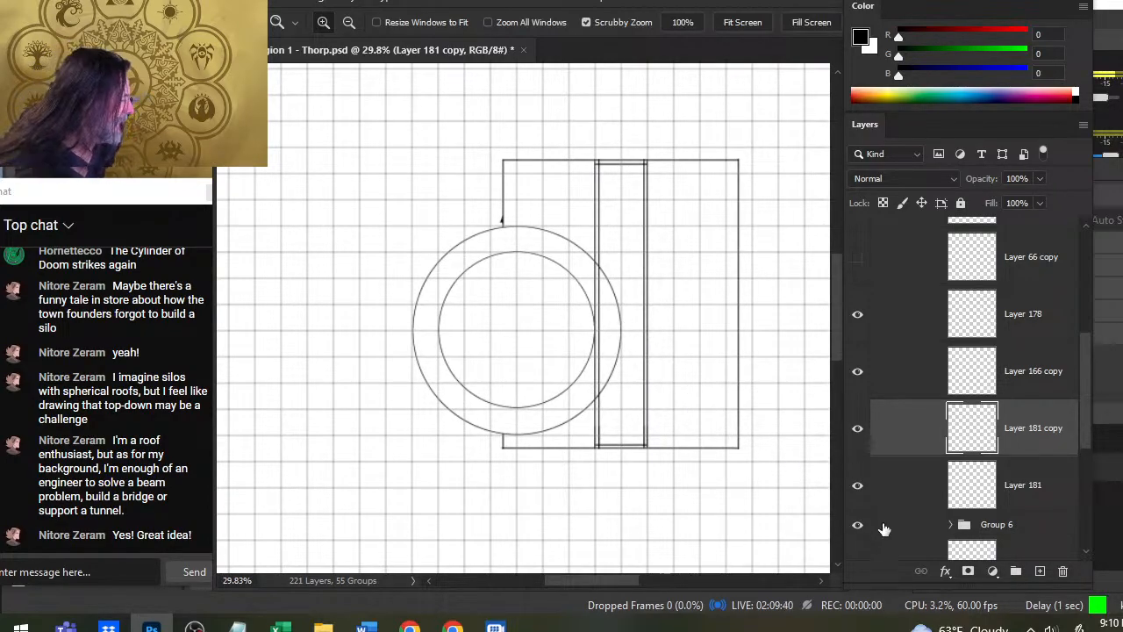
click(978, 465)
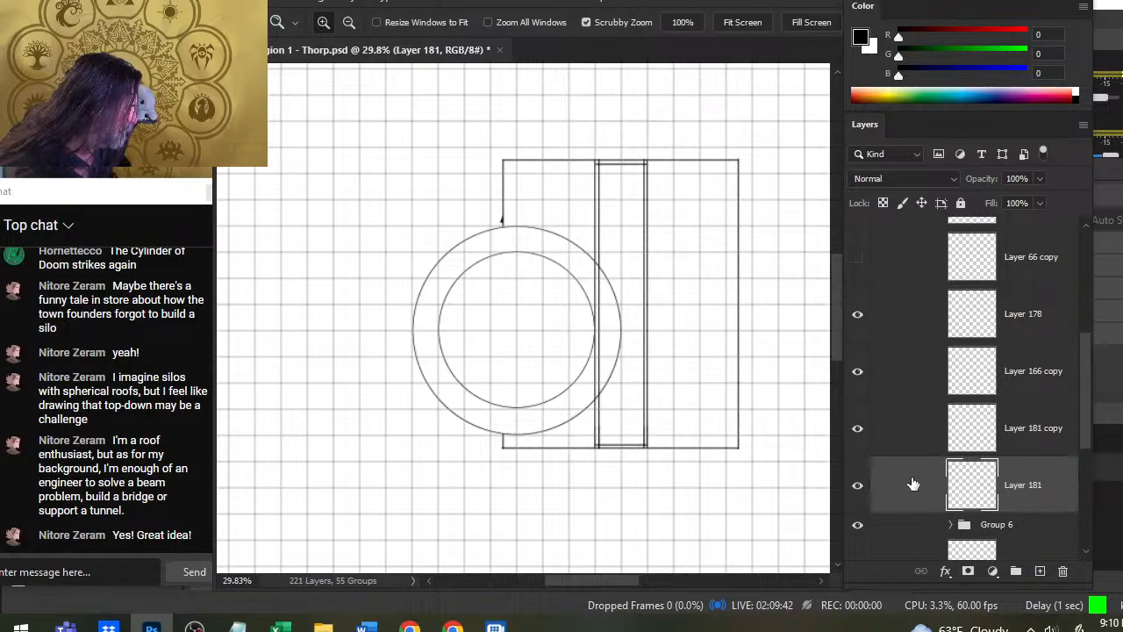
ctrl+click(909, 450)
drag(919, 500, 915, 530)
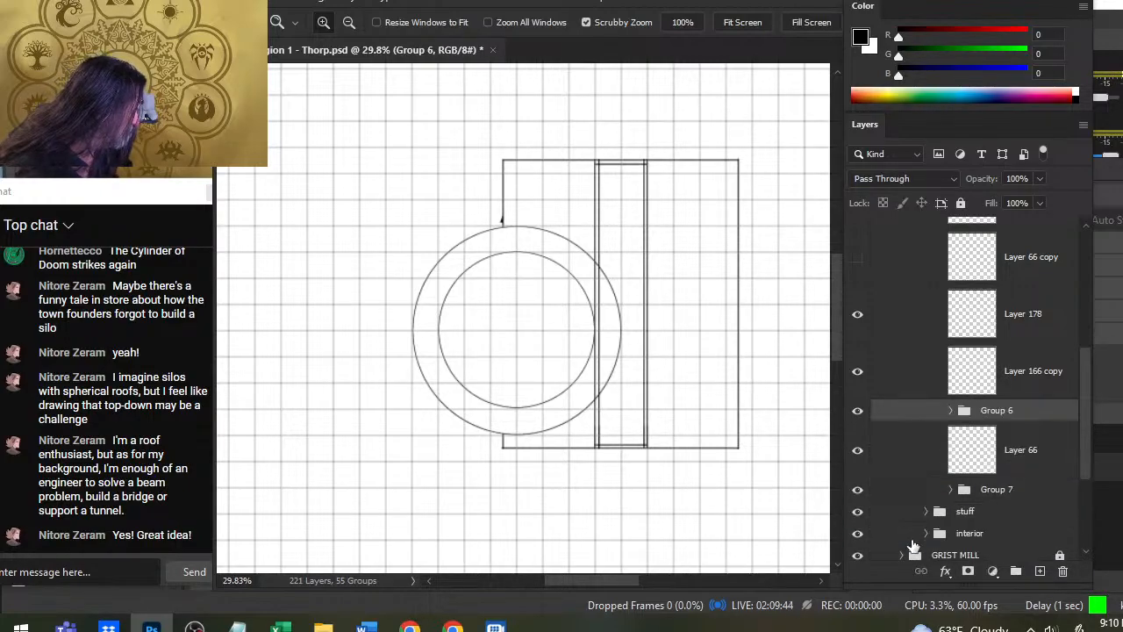
- Duplicate Group 6, hide the original group, and merge the copy into a single layer
right_click(912, 425)
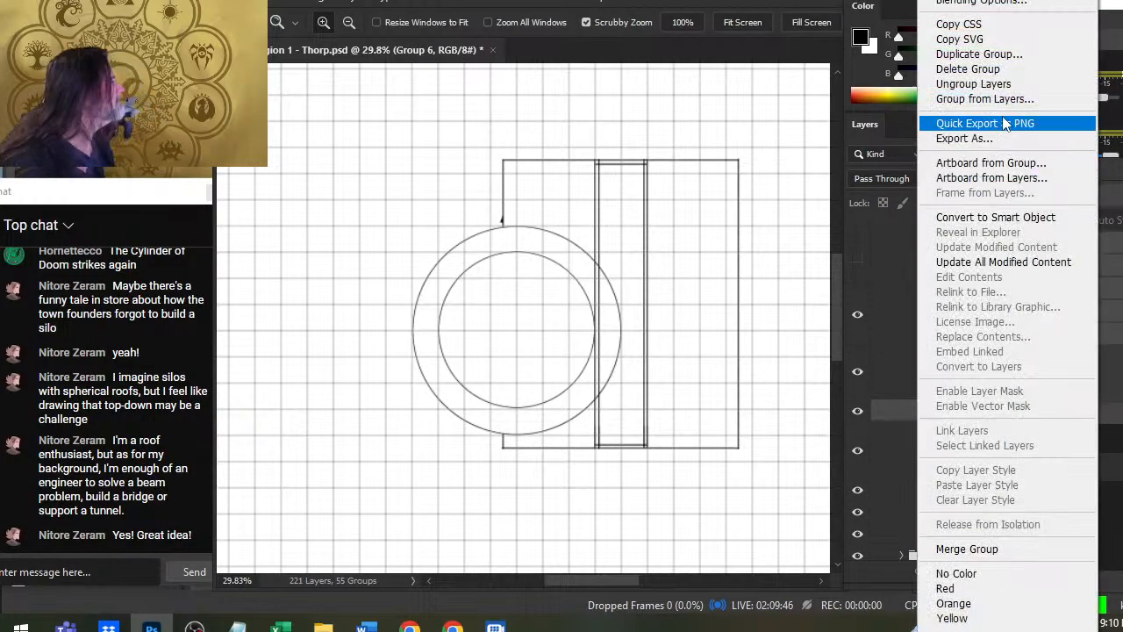
click(974, 56)
key(Return)
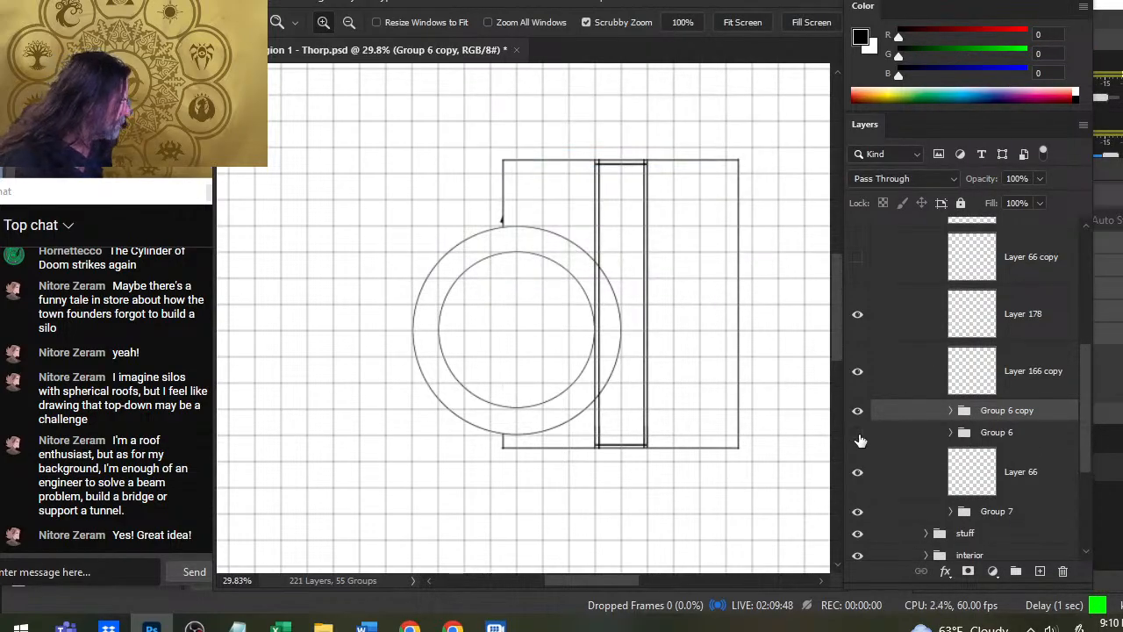
click(860, 436)
right_click(876, 422)
click(951, 549)
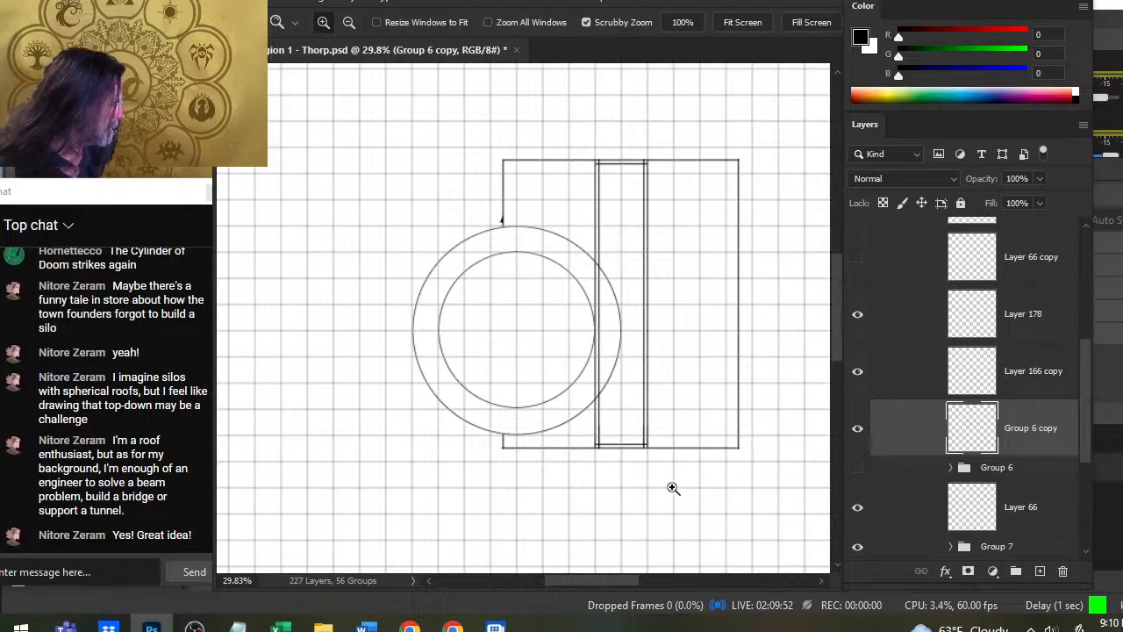
- Erase the overlapping line ends at the strip's lower-left corner on Group 6 copy with a small eraser, leaving a clean inner corner
drag(637, 448, 776, 455)
drag(481, 437, 554, 451)
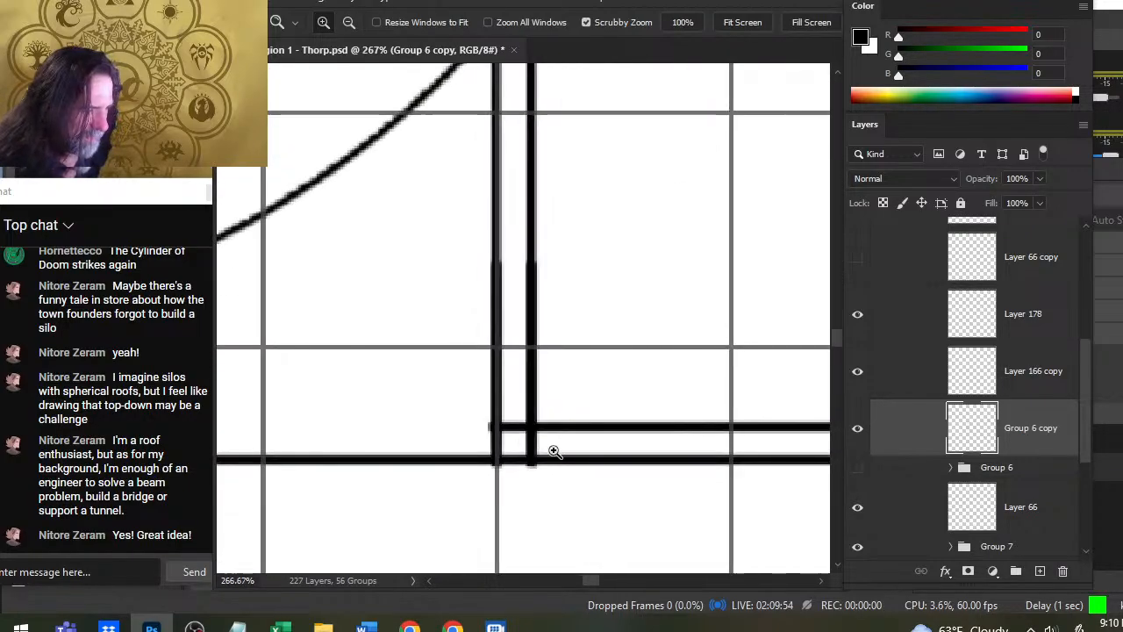
key(e)
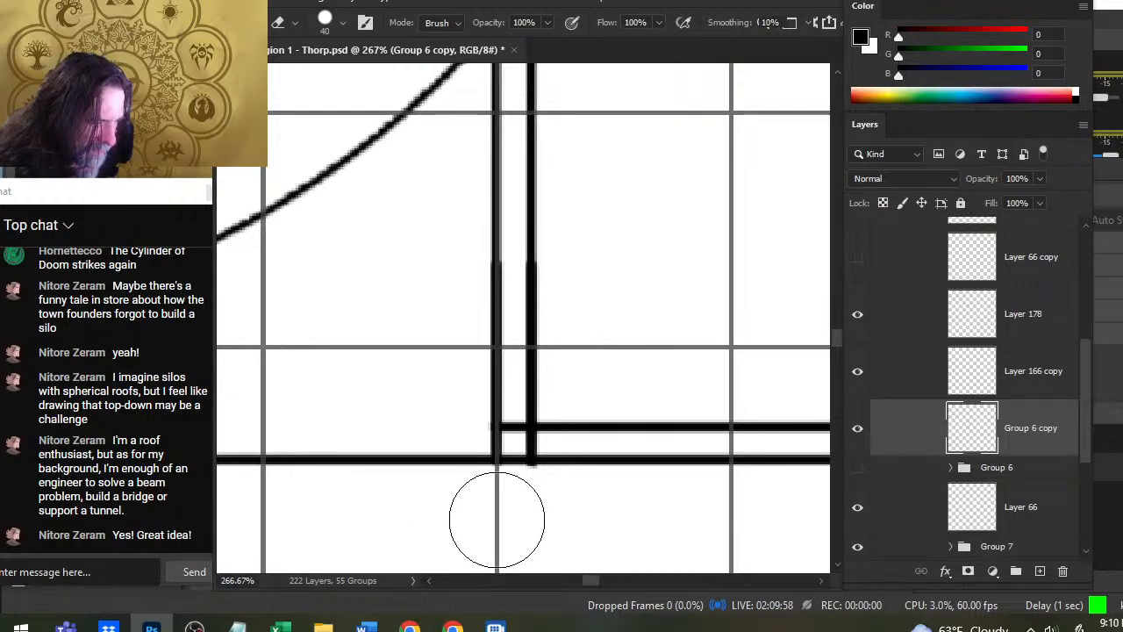
key(bracketleft)
key(bracketleft)
key(bracketleft)
key(bracketleft)
key(bracketleft)
key(bracketleft)
key(bracketleft)
key(bracketleft)
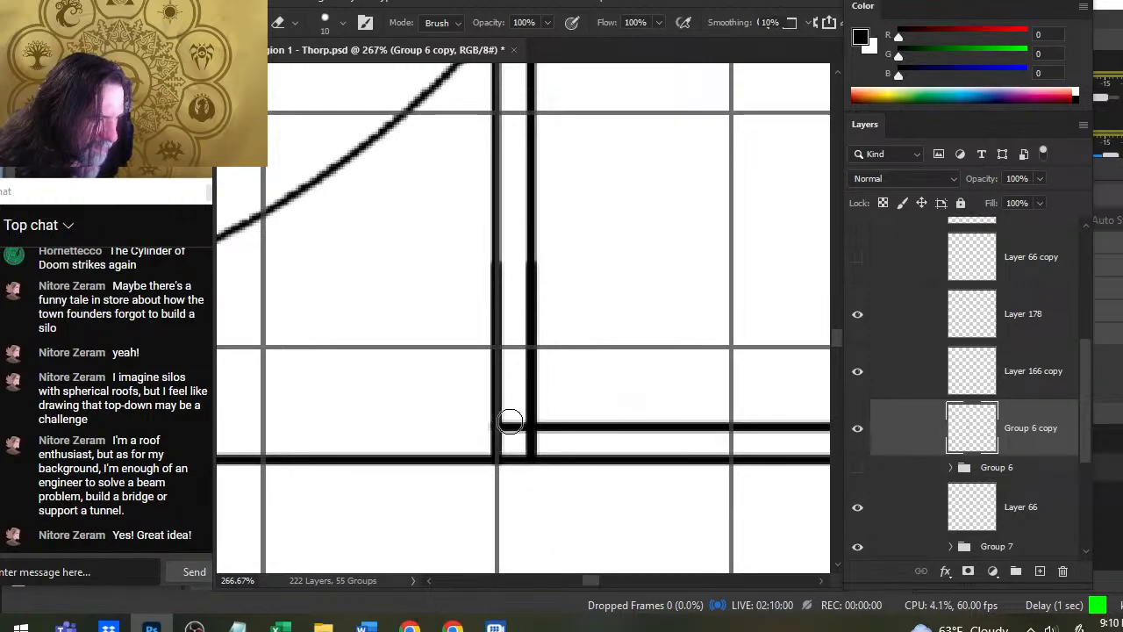
drag(513, 419, 518, 452)
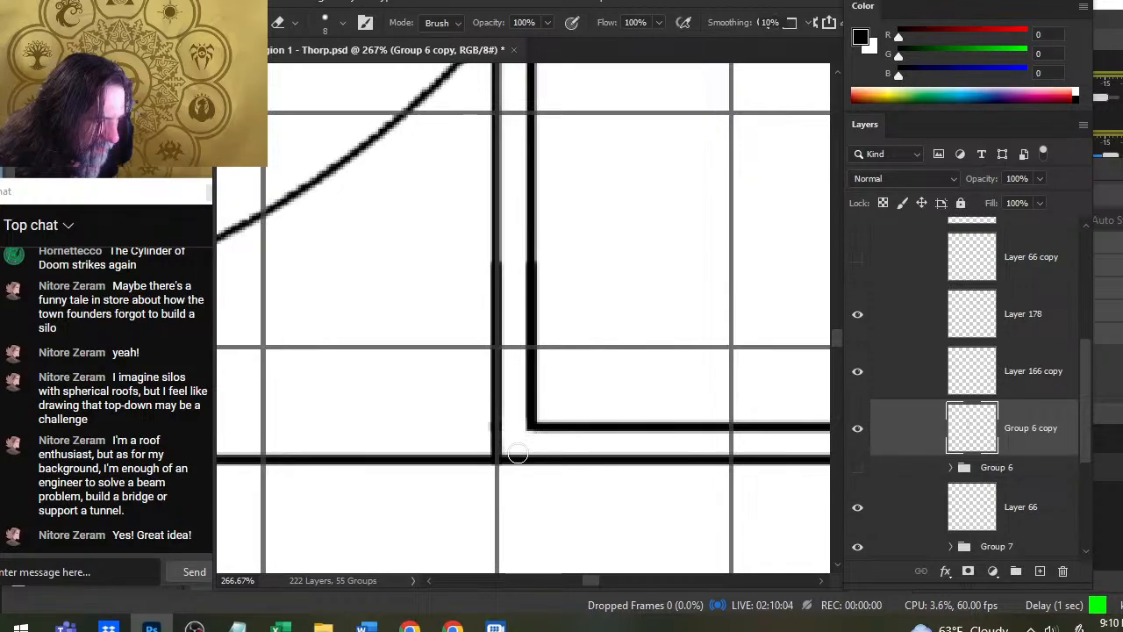
- Erase the overlapping line ends at the strip's lower-right corner on Group 6 copy with a slightly smaller eraser
key(ctrl+space)
drag(634, 485, 517, 488)
mouse_move(681, 476)
mouse_down()
mouse_move(502, 431)
mouse_move(585, 418)
mouse_up()
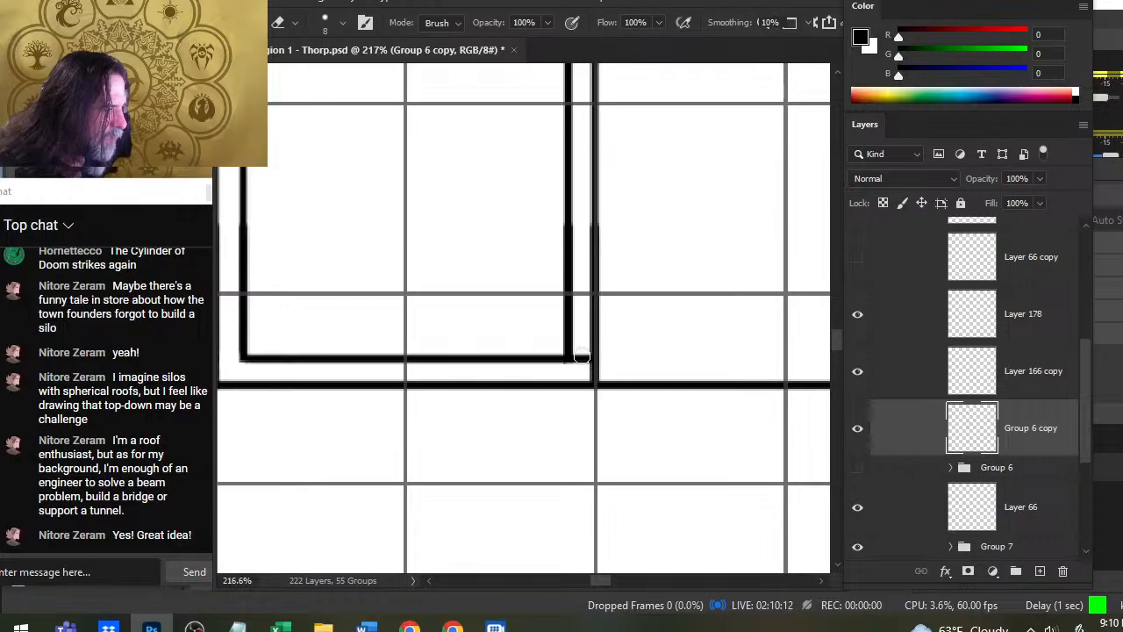
key(bracketleft)
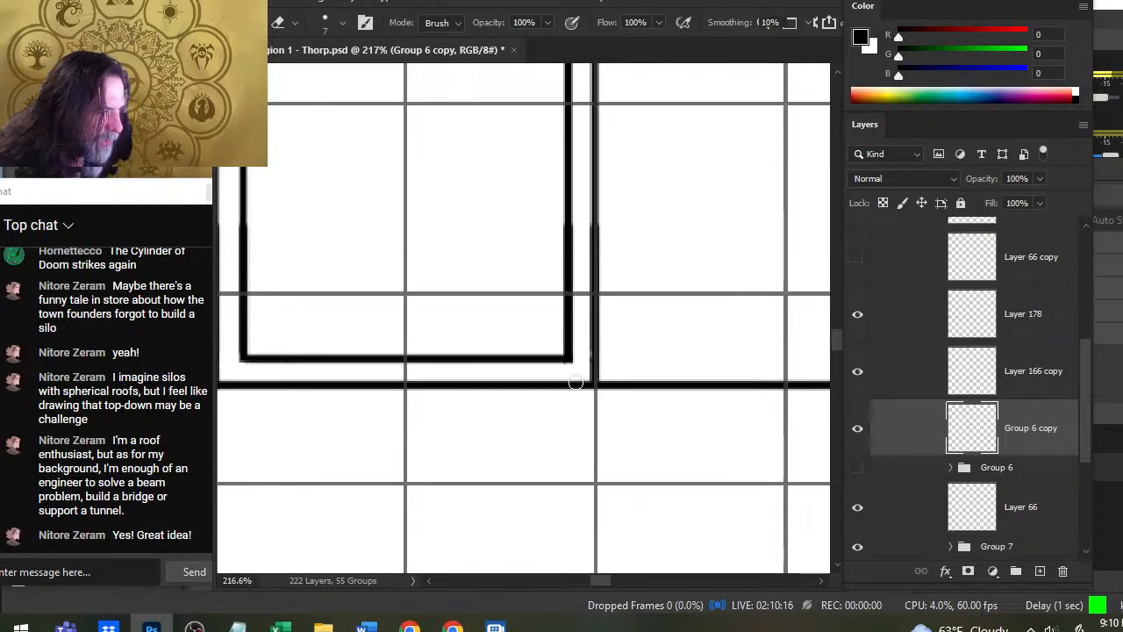
- Erase the overlapping line end between the double lines at the strip's upper-left corner on Group 6 copy
key(z)
drag(632, 416, 629, 433)
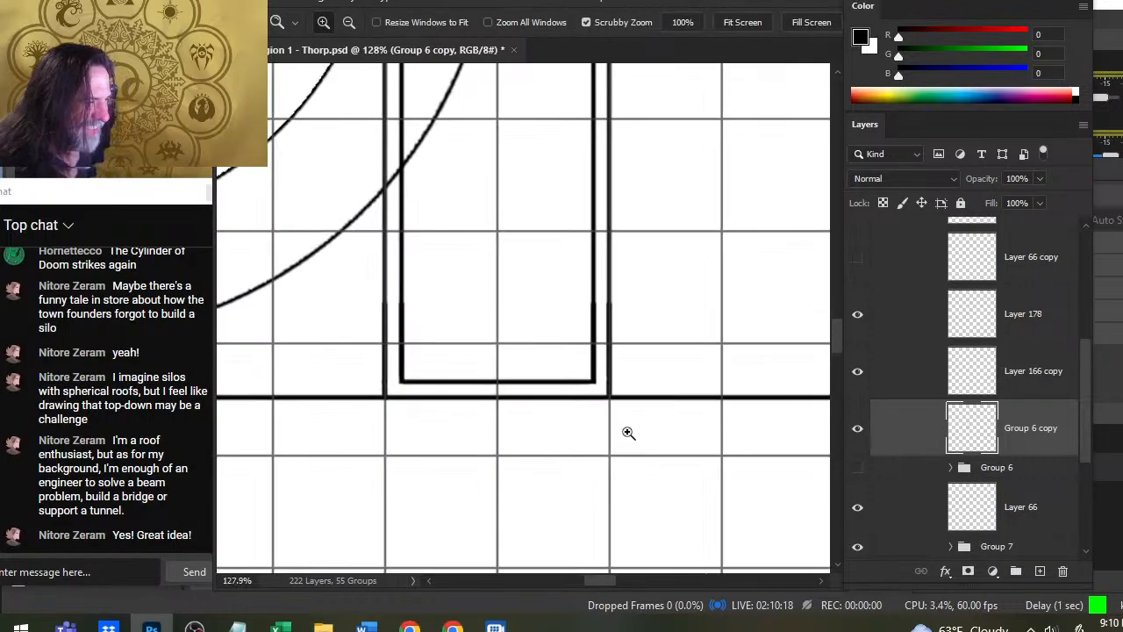
drag(660, 297, 712, 616)
drag(615, 138, 674, 446)
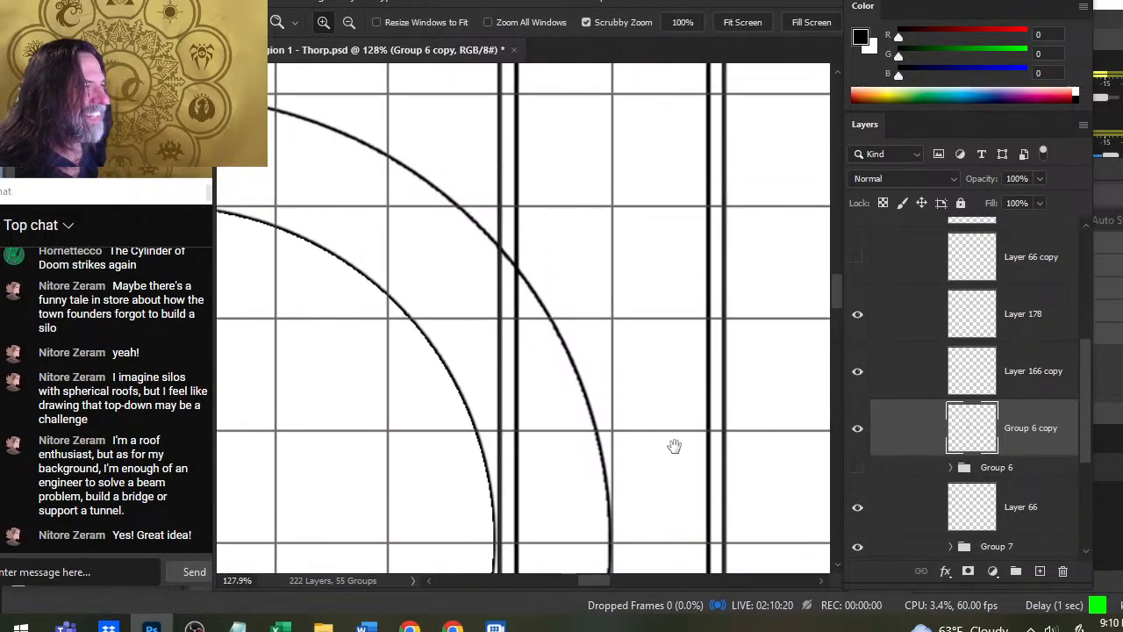
drag(541, 155, 526, 476)
drag(471, 181, 473, 235)
drag(495, 211, 567, 214)
key(e)
mouse_move(472, 256)
mouse_down()
mouse_move(483, 251)
mouse_move(488, 278)
mouse_up()
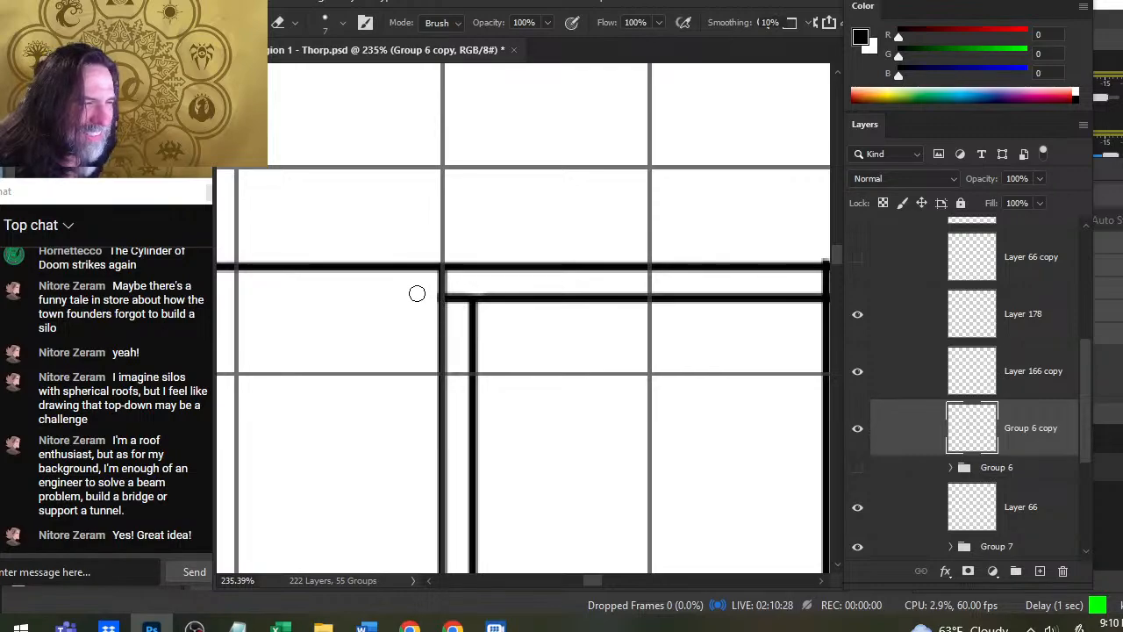
drag(457, 301, 456, 290)
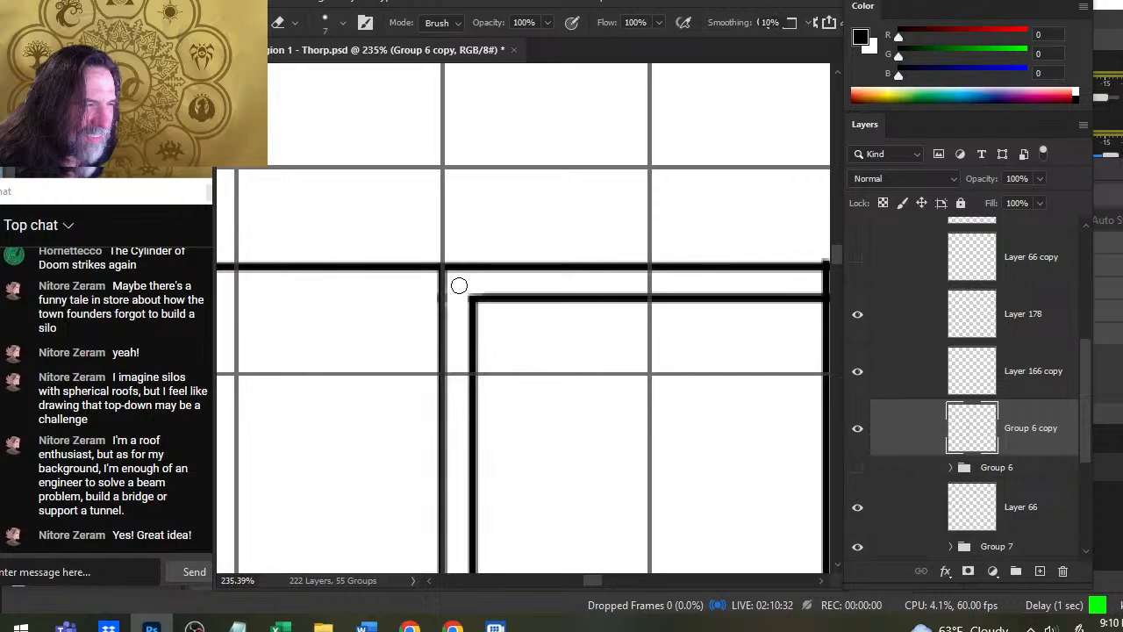
- Erase the overlapping line ends at the strip's upper-right corner, leaving a clean inner corner
key(space)
drag(657, 324, 407, 367)
mouse_move(607, 297)
mouse_down()
mouse_move(625, 292)
mouse_move(574, 318)
mouse_move(586, 327)
mouse_up()
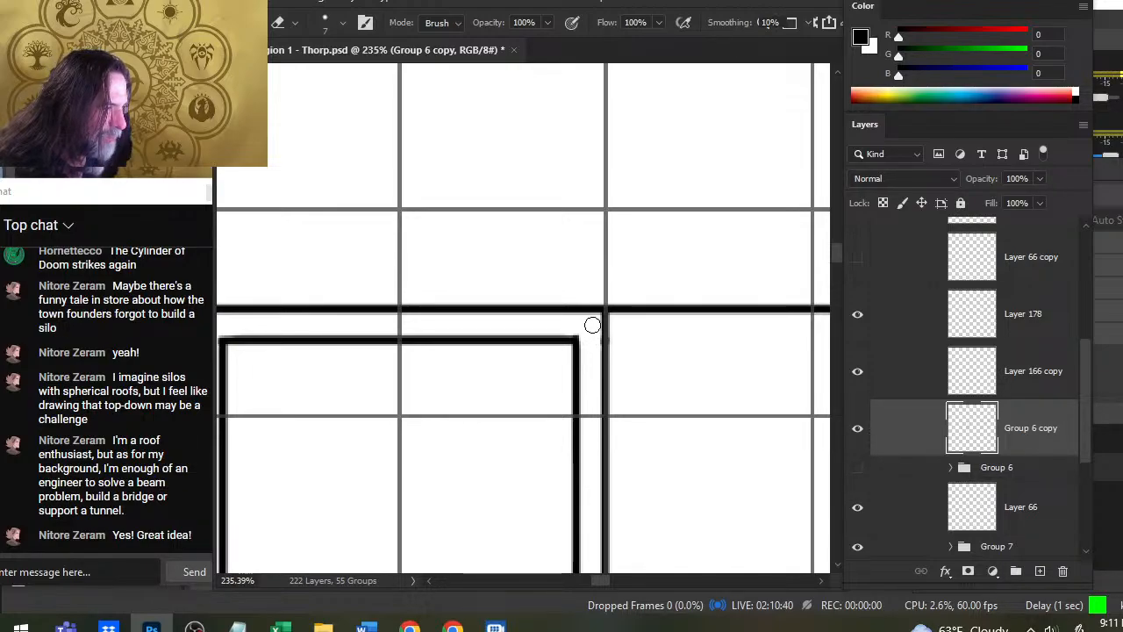
- Select Layer 178 and toggle its visibility to identify which of the silo's circles it holds, leaving it visible
key(z)
alt+click(597, 380)
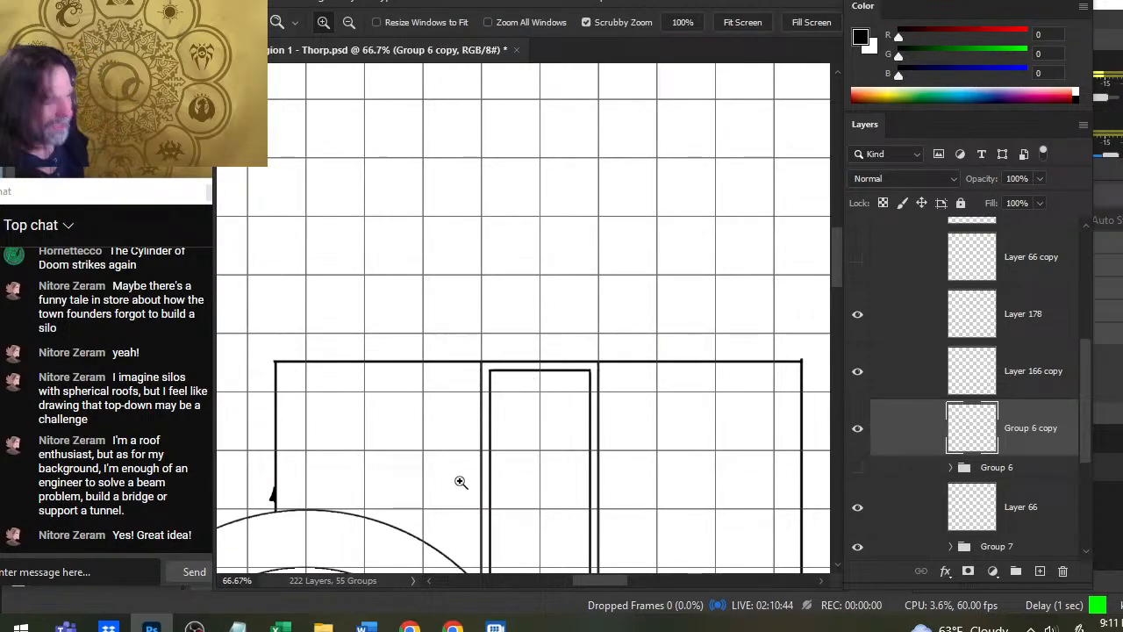
drag(601, 505, 623, 272)
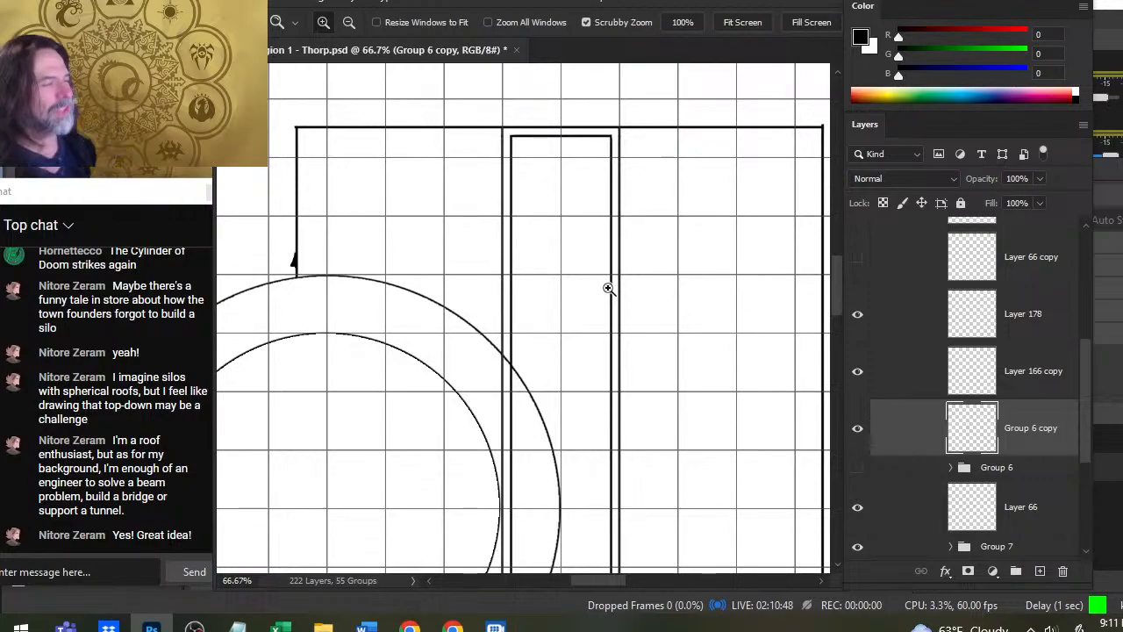
drag(535, 381, 455, 385)
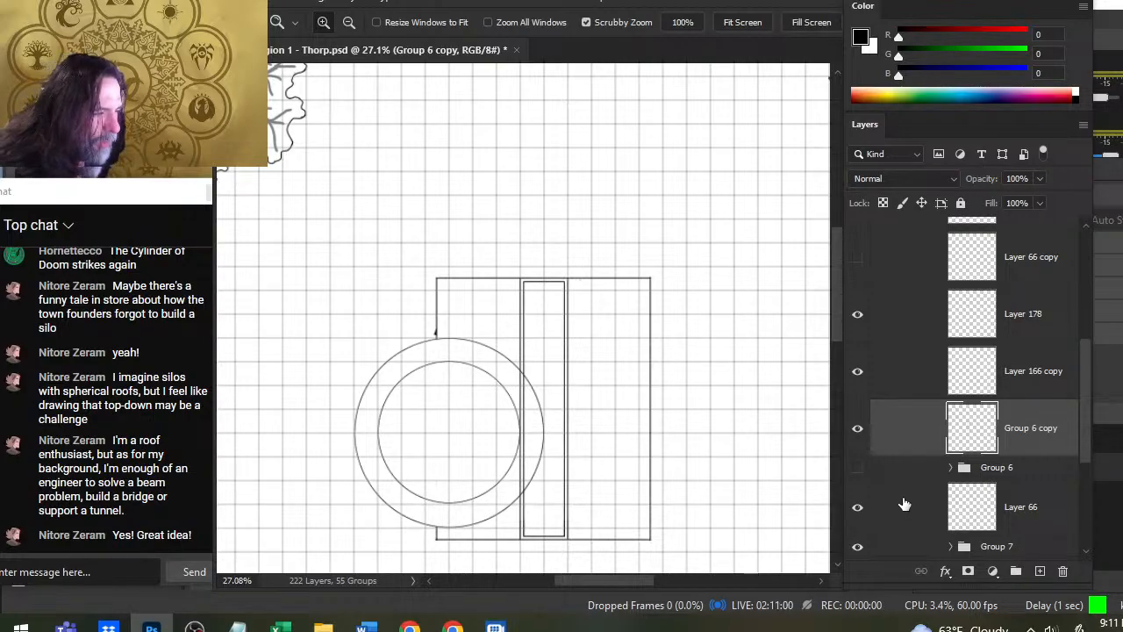
click(875, 327)
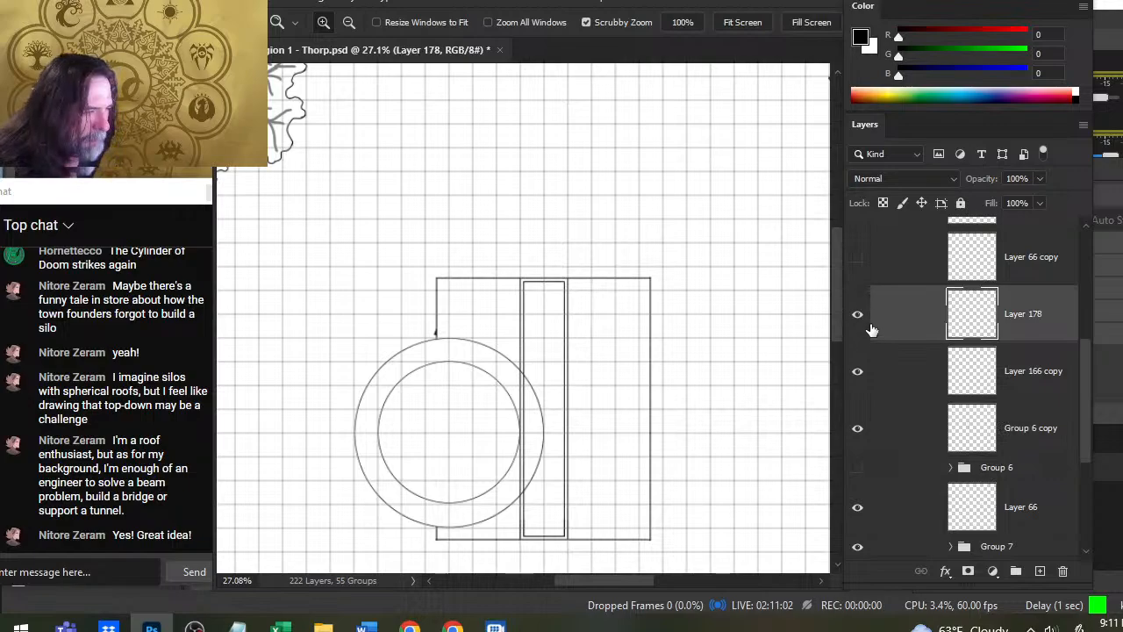
click(866, 331)
click(858, 333)
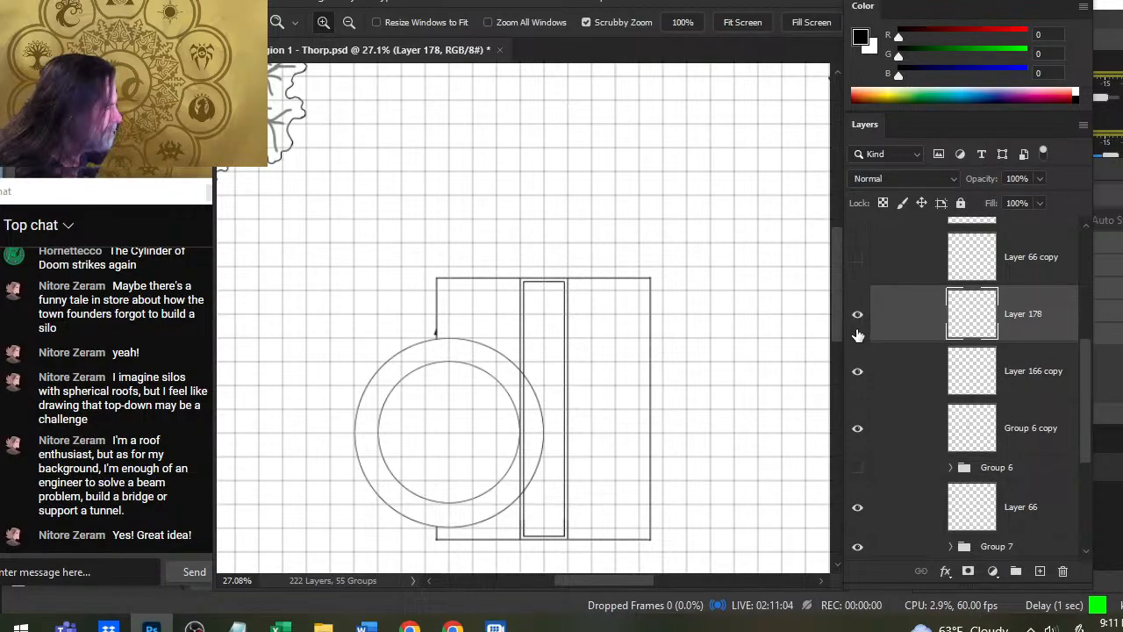
click(857, 321)
click(857, 322)
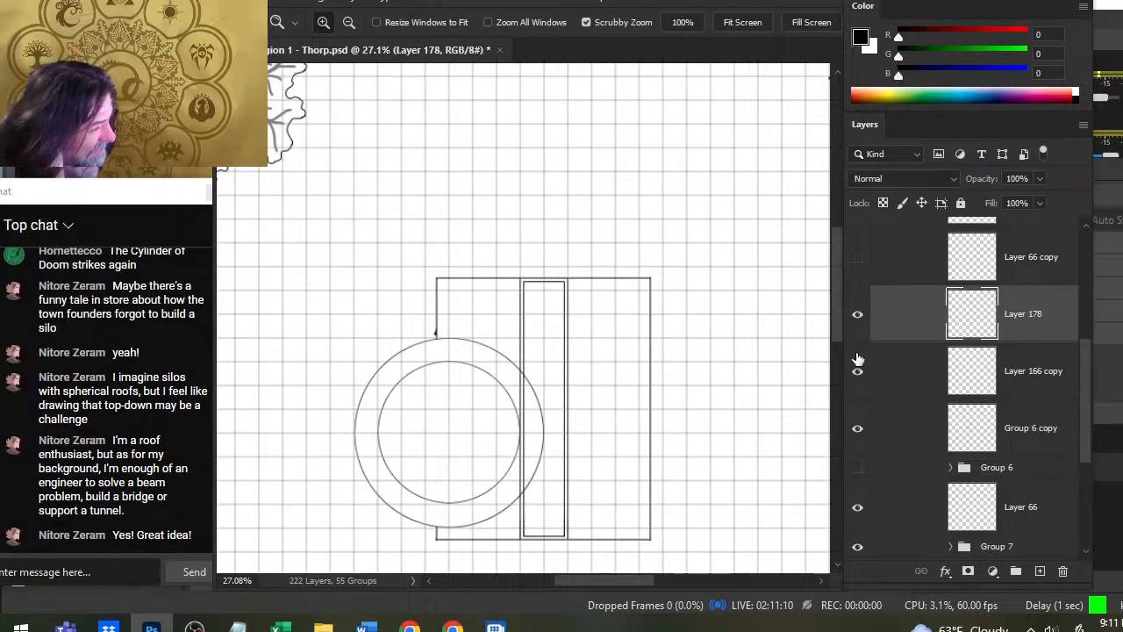
click(857, 318)
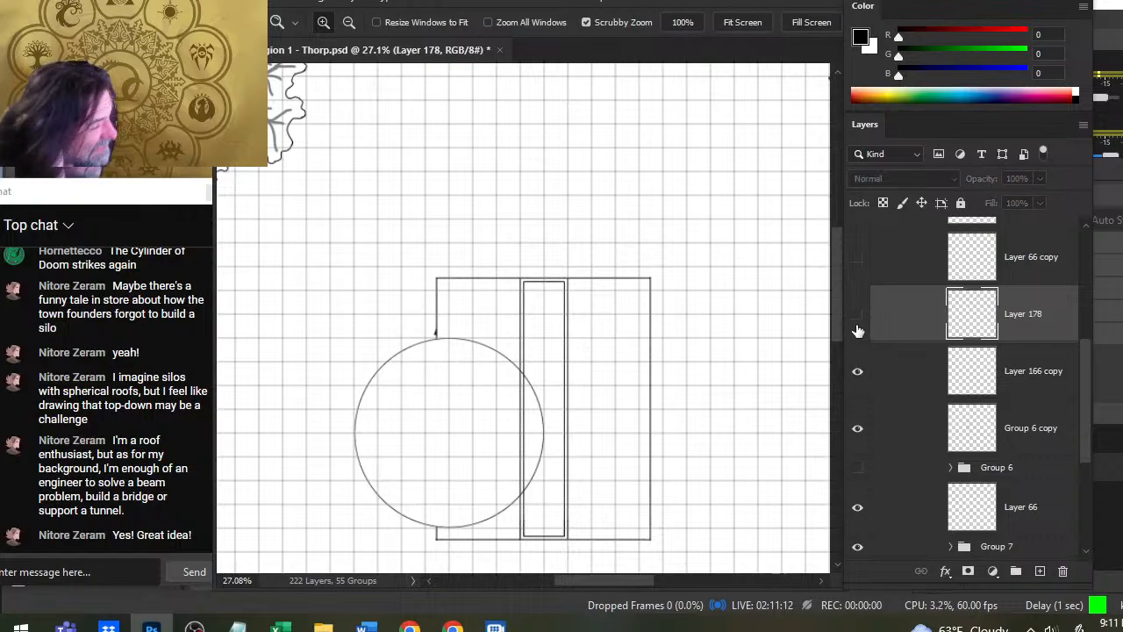
click(858, 316)
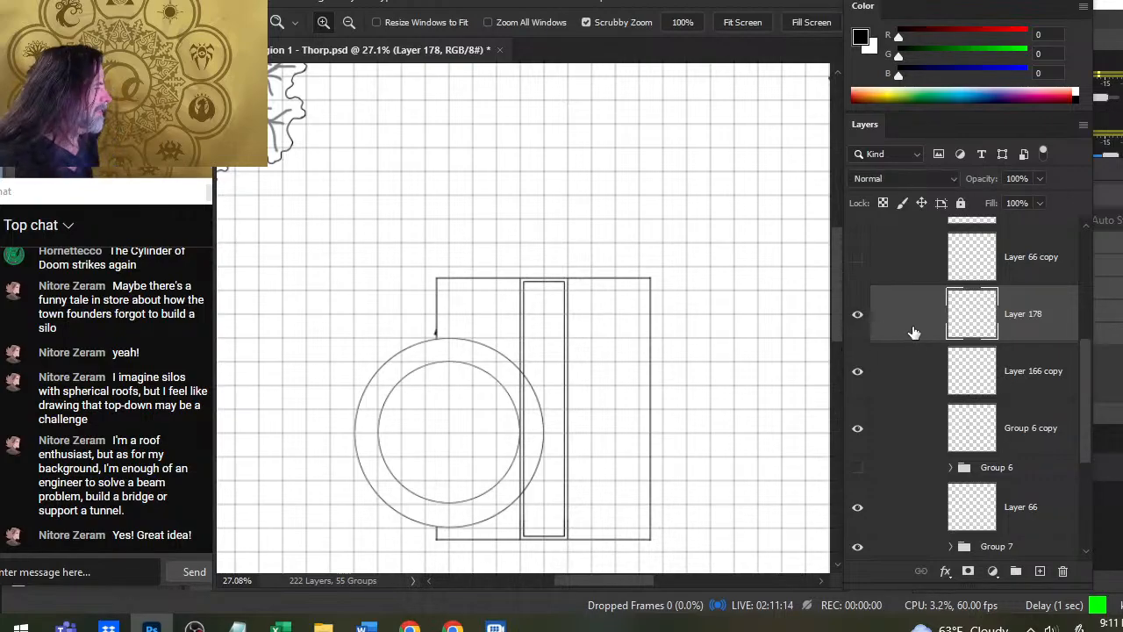
right_click(912, 325)
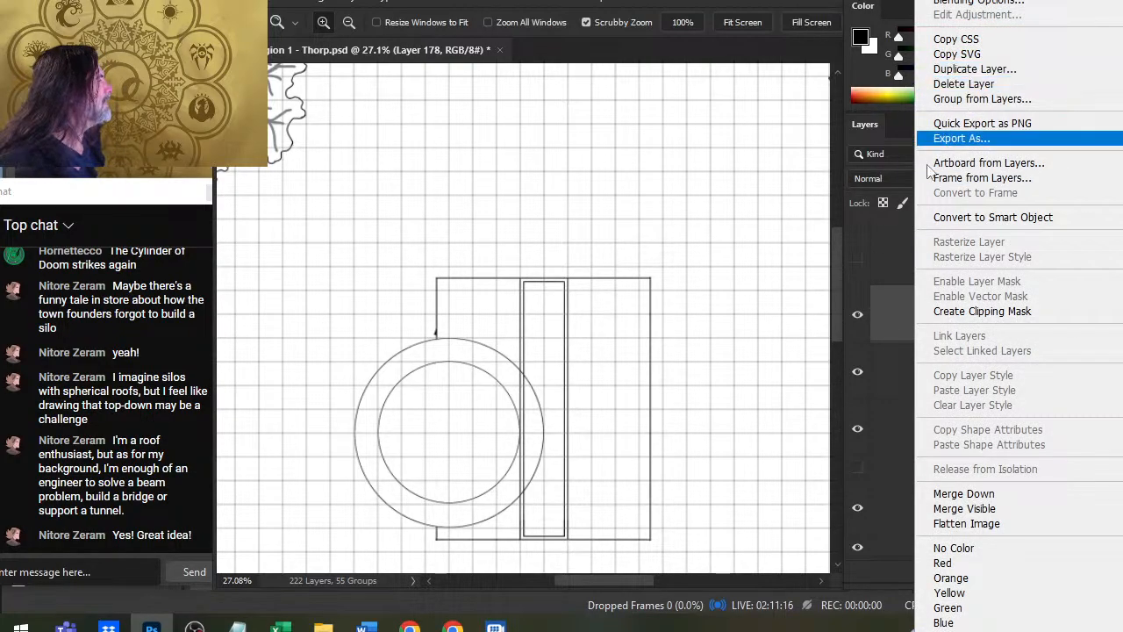
click(885, 317)
- Select the interior of the inner circle on Layer 178 with the Magic Wand and contract the selection by 12 pixels
key(w)
click(465, 452)
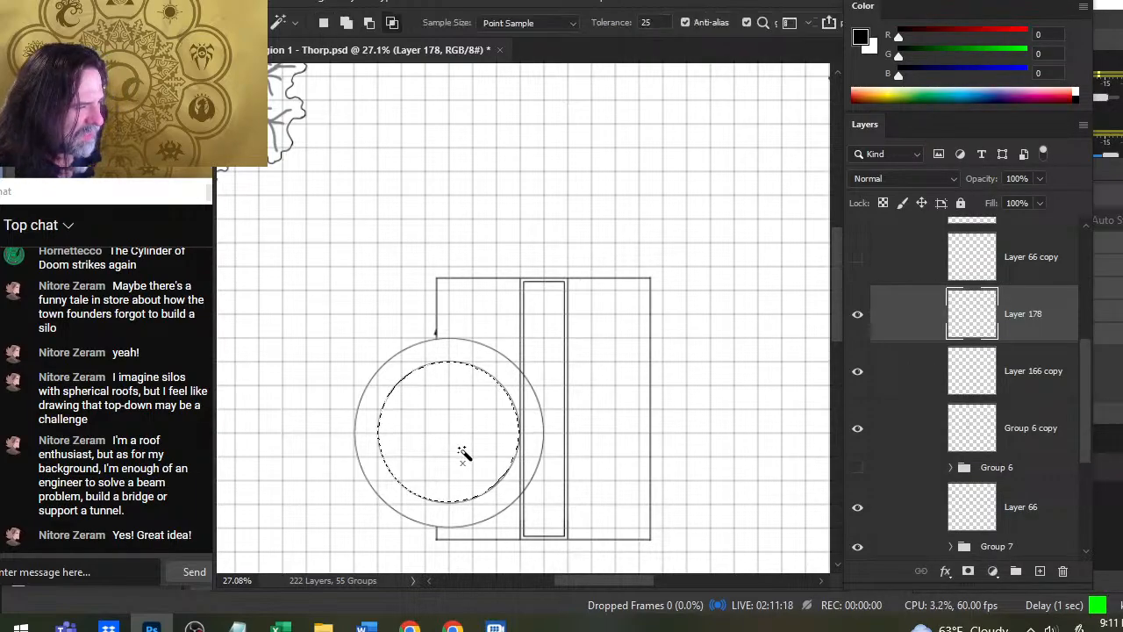
click(406, 3)
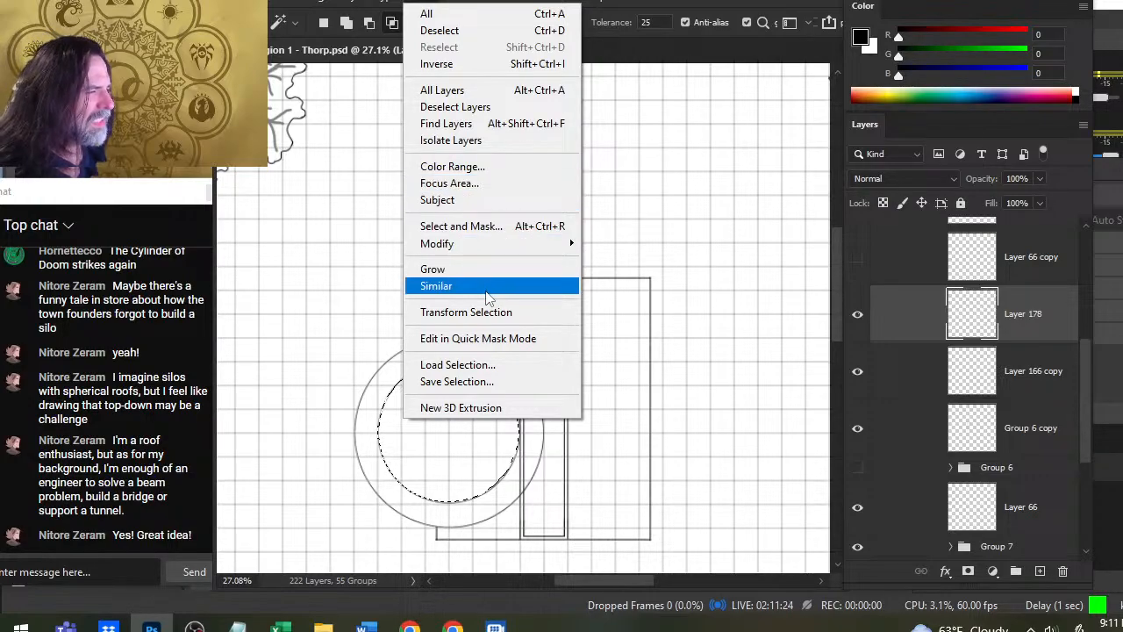
mouse_move(497, 246)
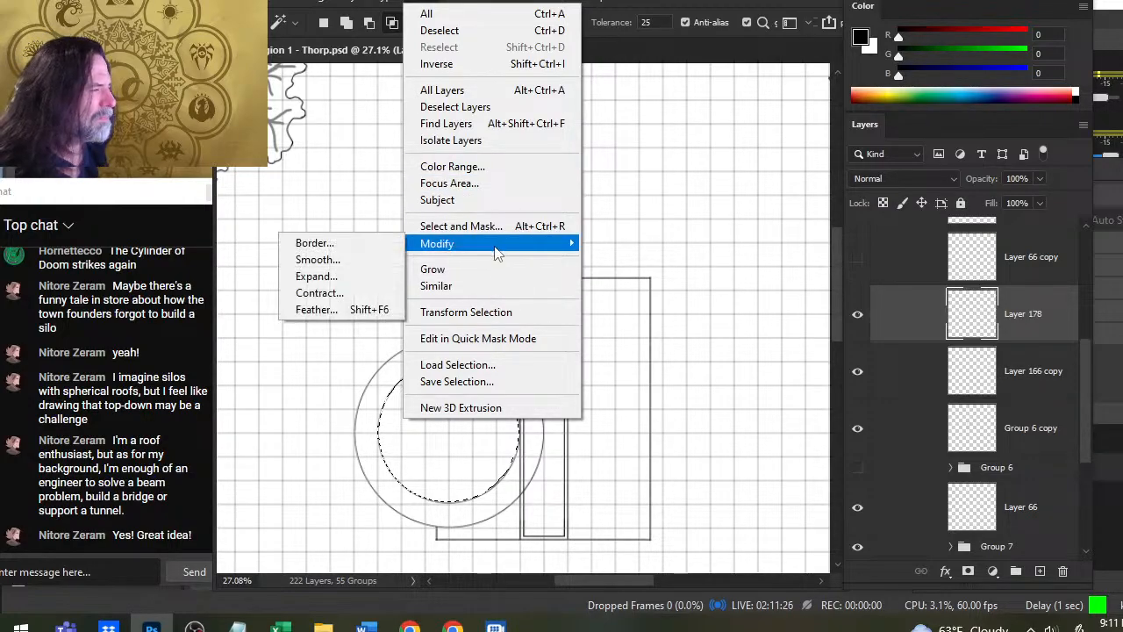
click(356, 293)
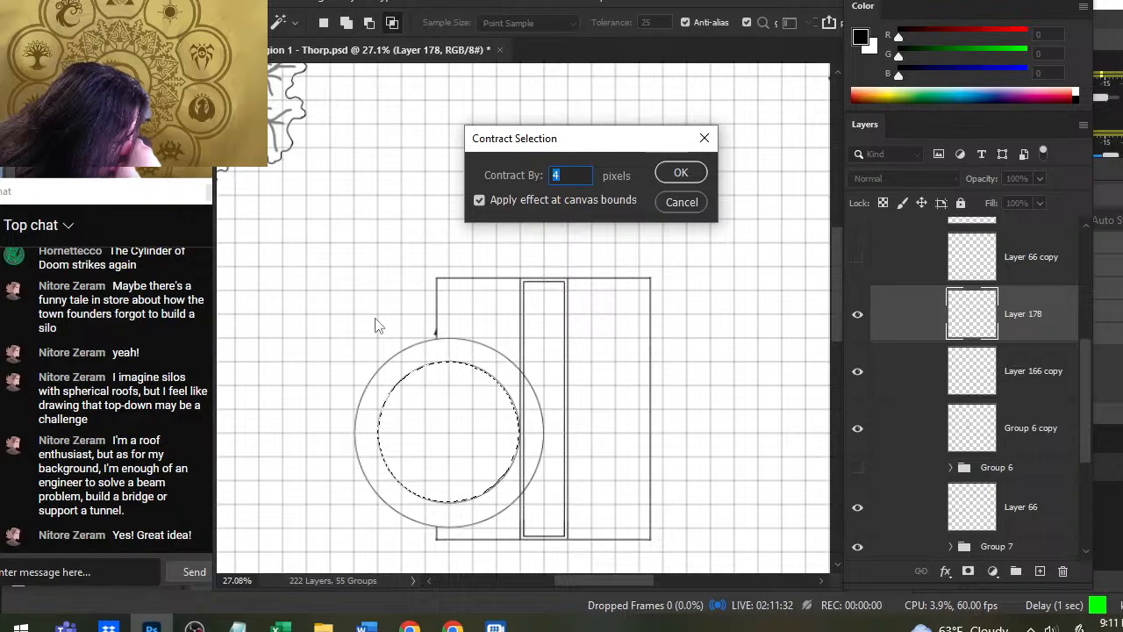
text(12)
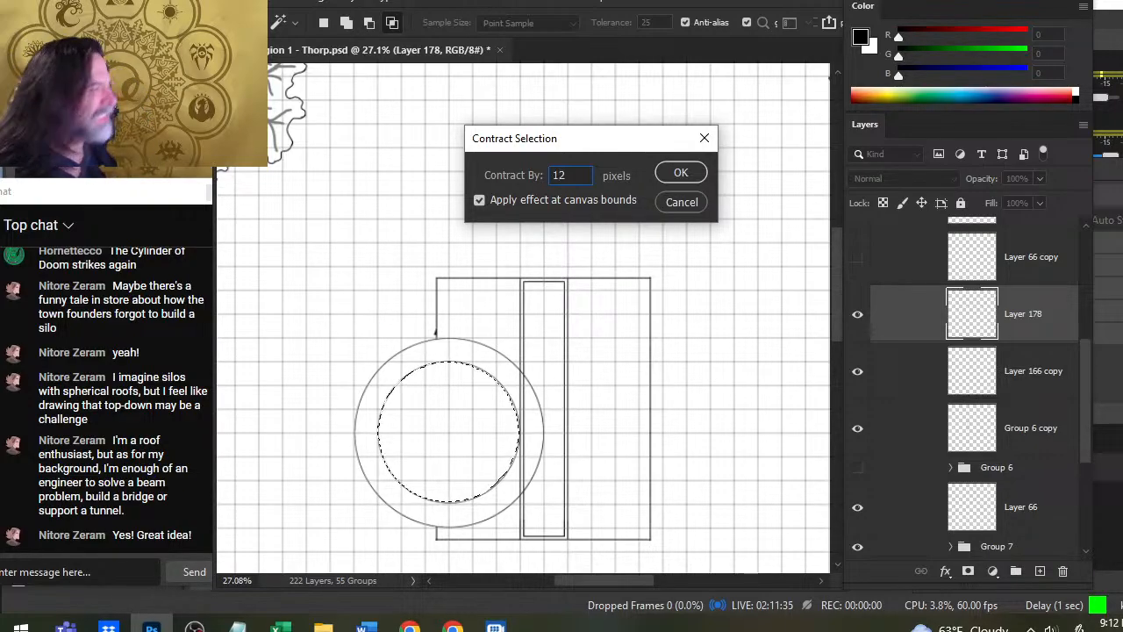
key(Return)
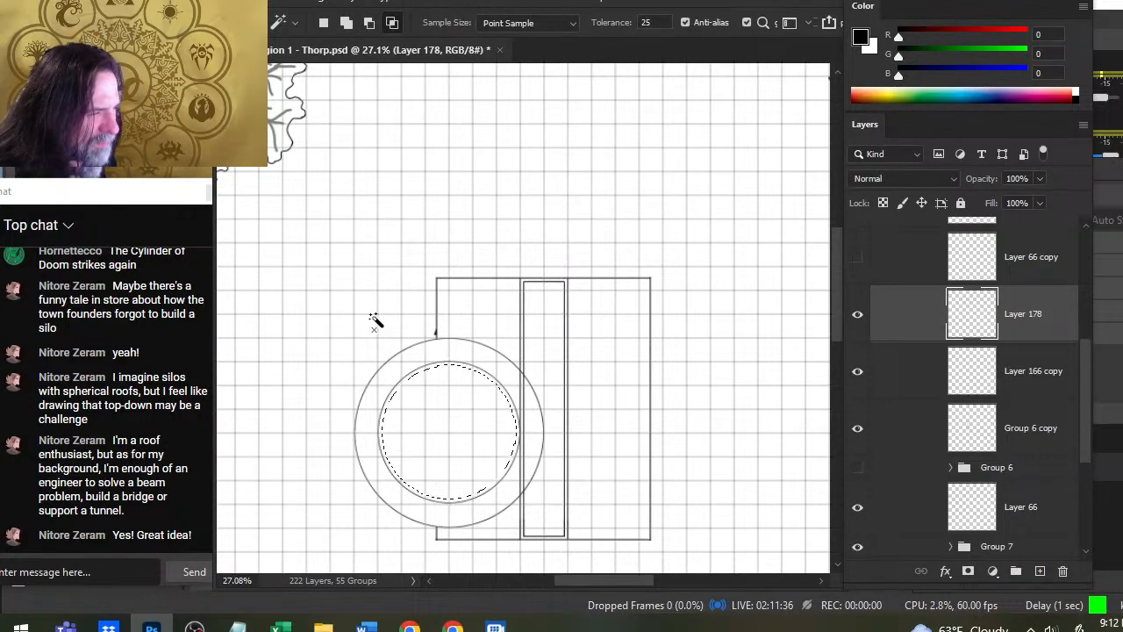
- Fill the contracted circular selection with black on Layer 178 and check its gap to the circle's outline
key(g)
click(443, 437)
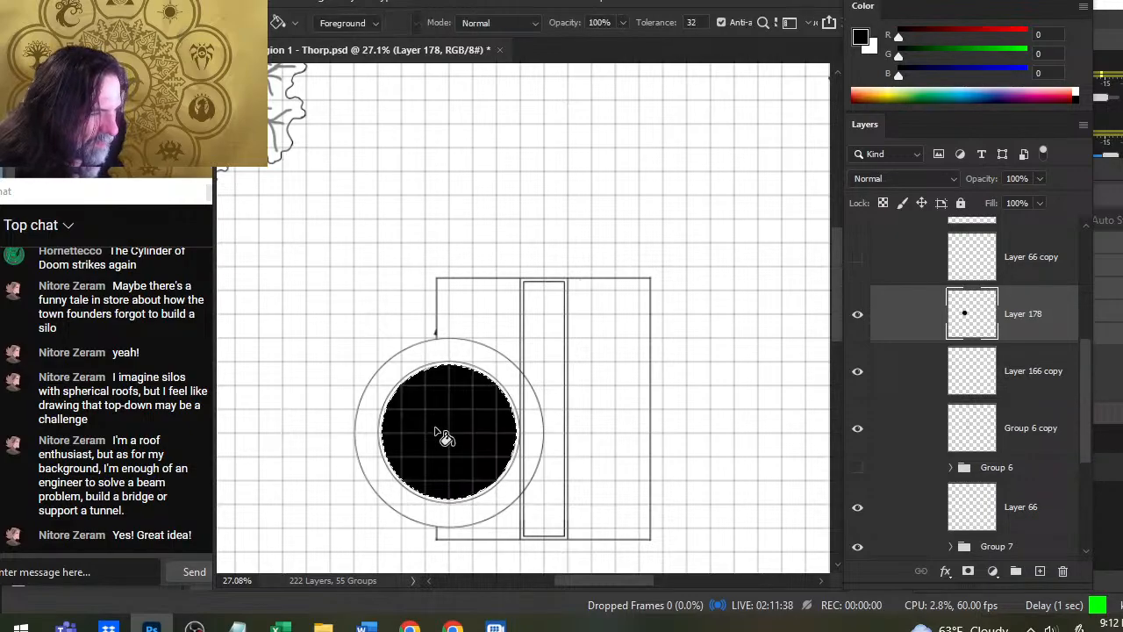
key(z)
drag(541, 454, 624, 458)
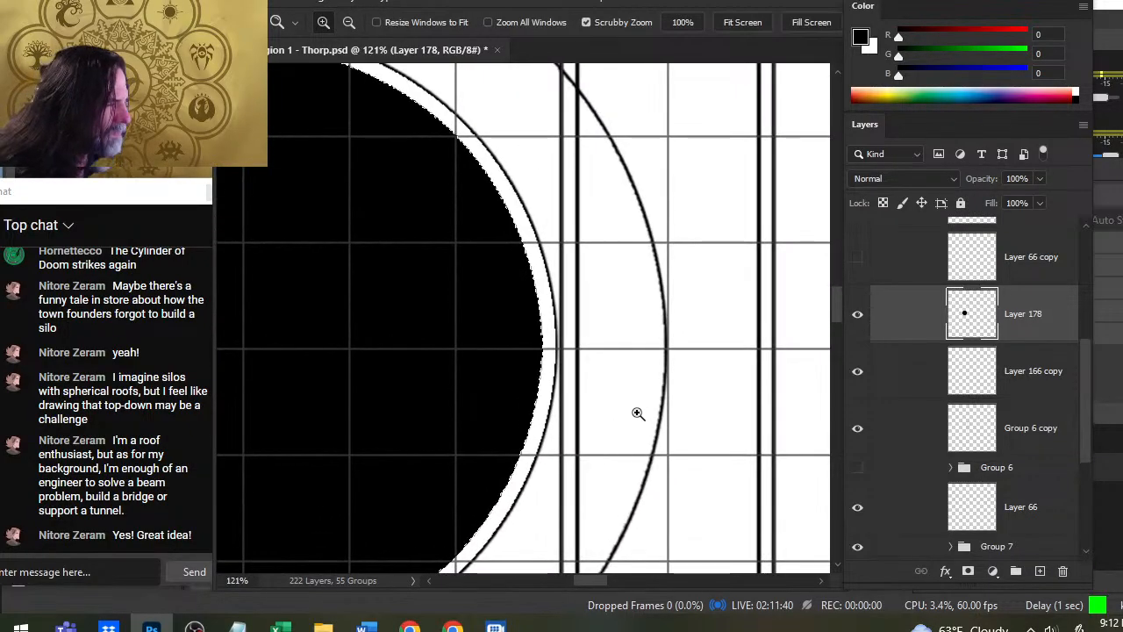
drag(561, 381, 552, 371)
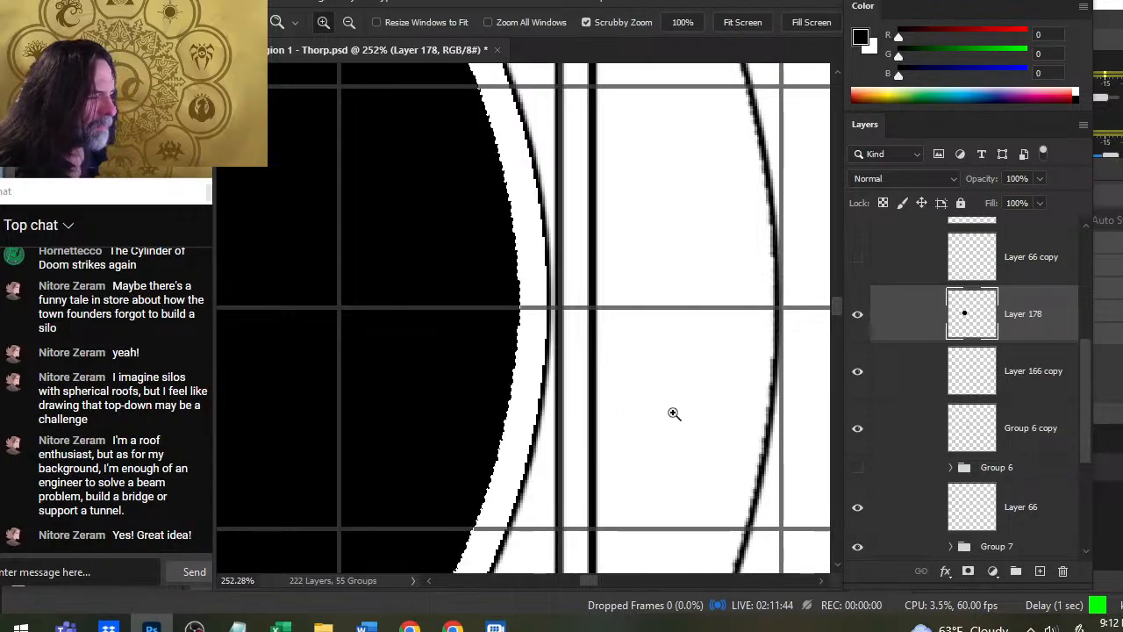
drag(674, 413, 520, 394)
- Contract the selection by 4 pixels and delete the black inside it to leave a thin ring, clearing the selection
key(w)
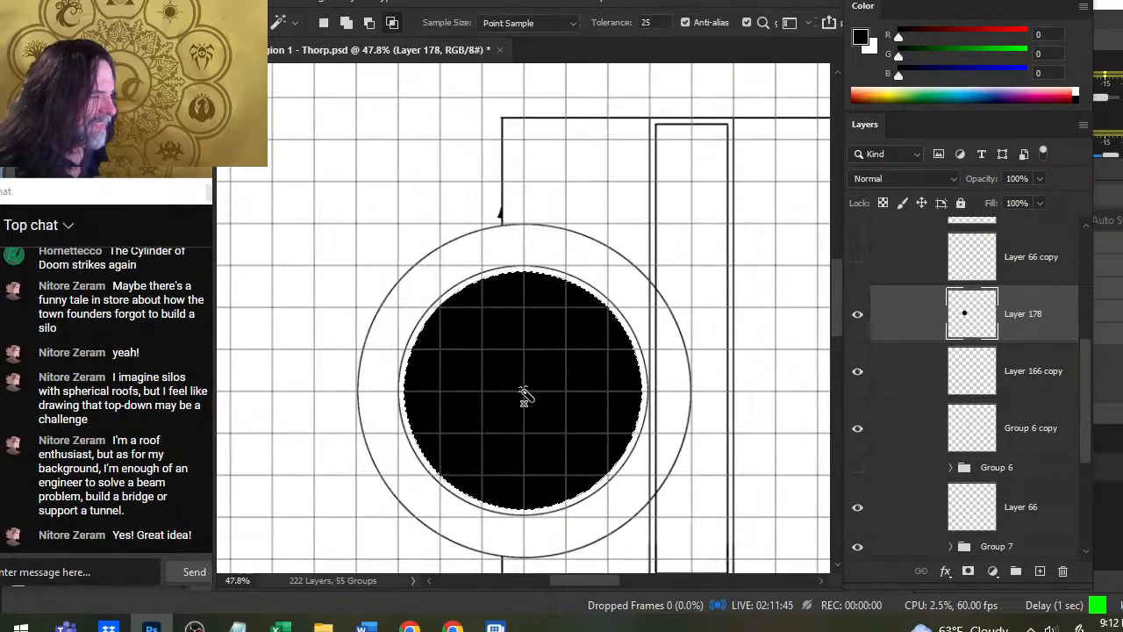
click(424, 3)
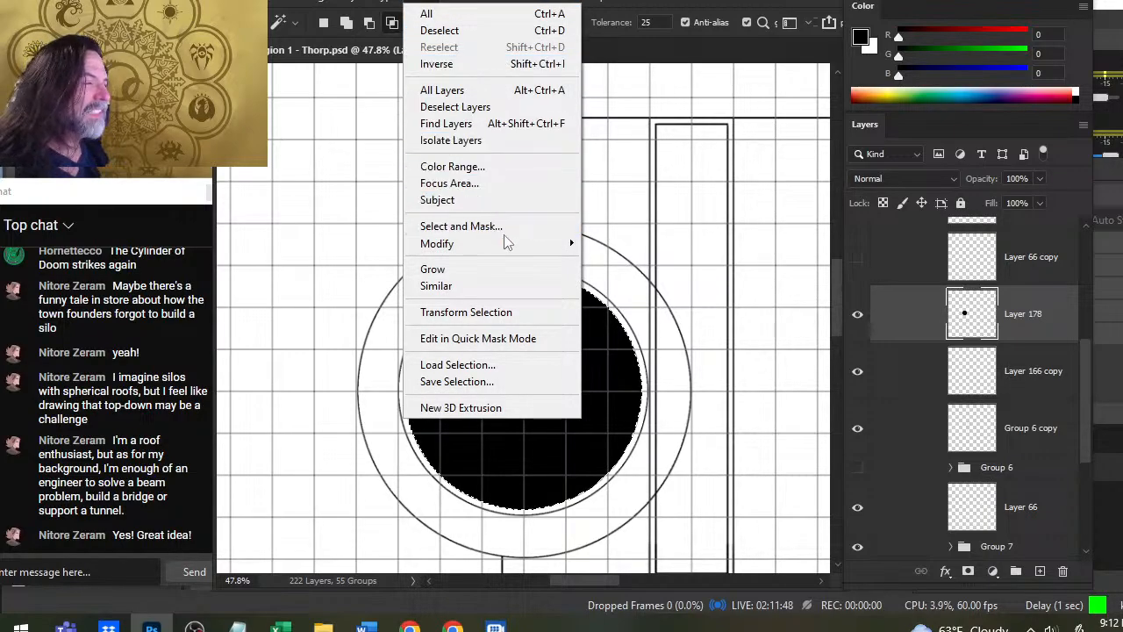
mouse_move(506, 244)
click(355, 295)
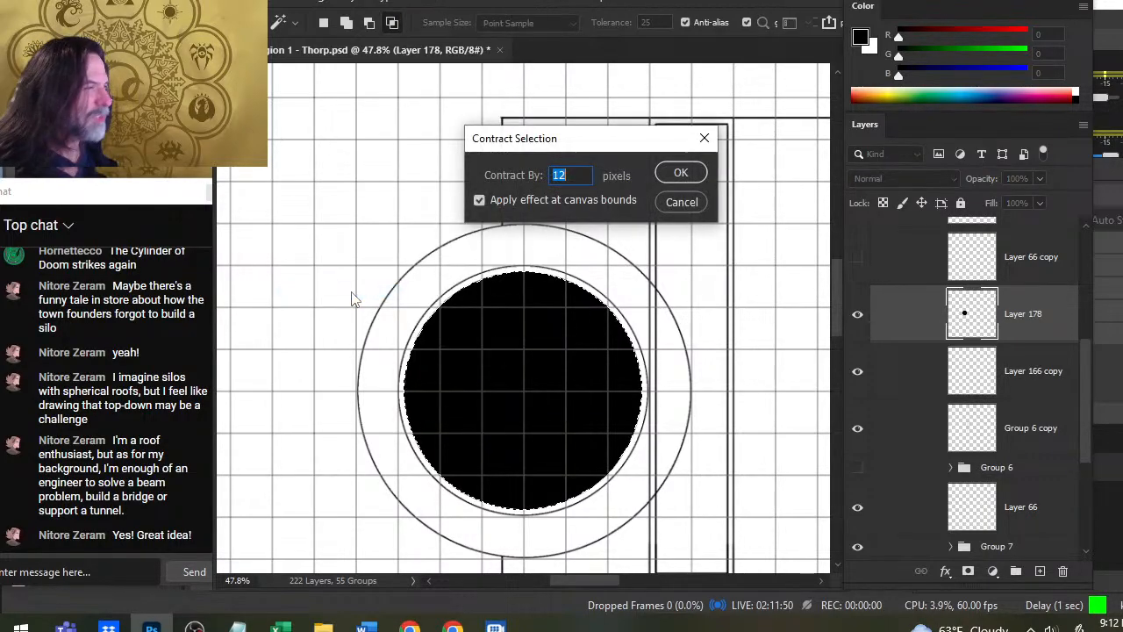
text(4)
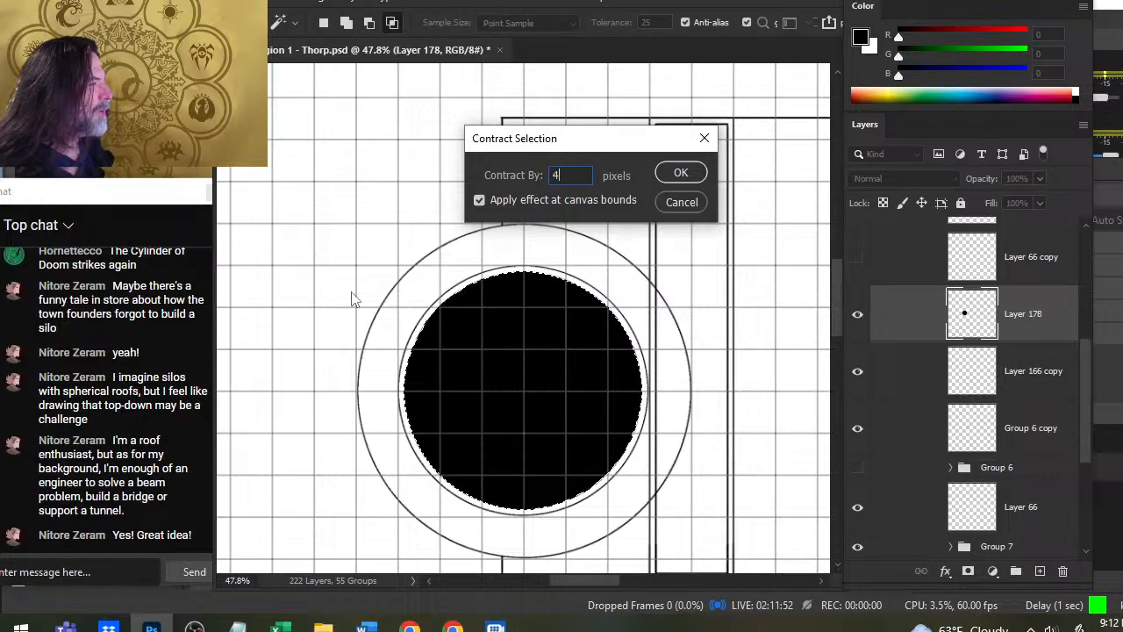
key(Return)
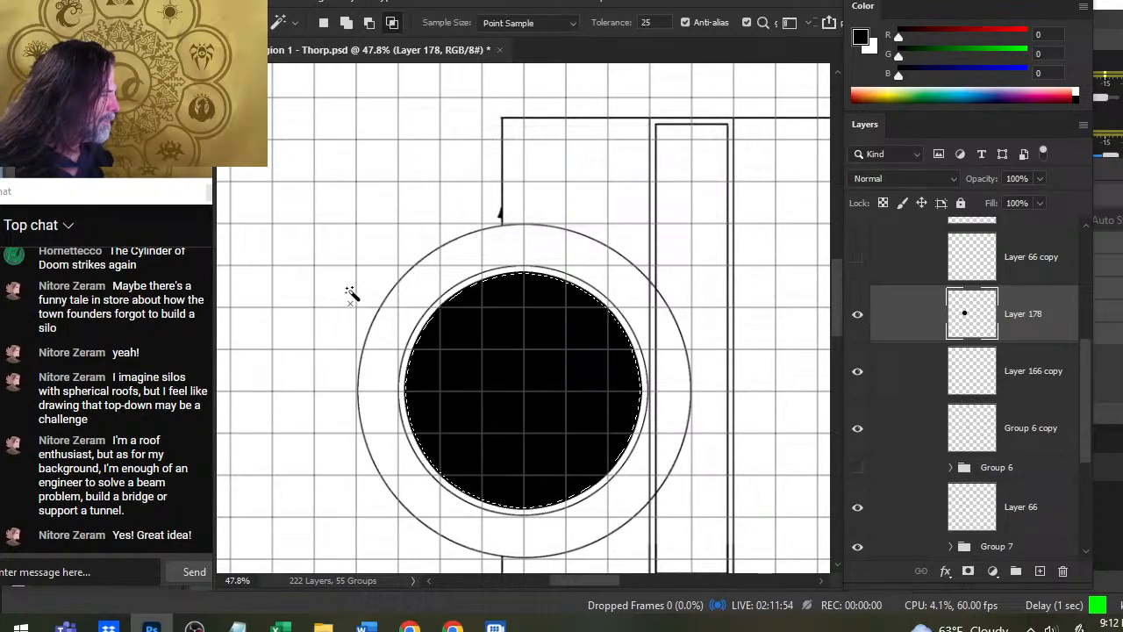
key(Delete)
key(ctrl+d)
- Inspect the double-ringed circle beside the roof strip and briefly toggle Layer 66 copy's visibility to check its contents
key(l)
key(z)
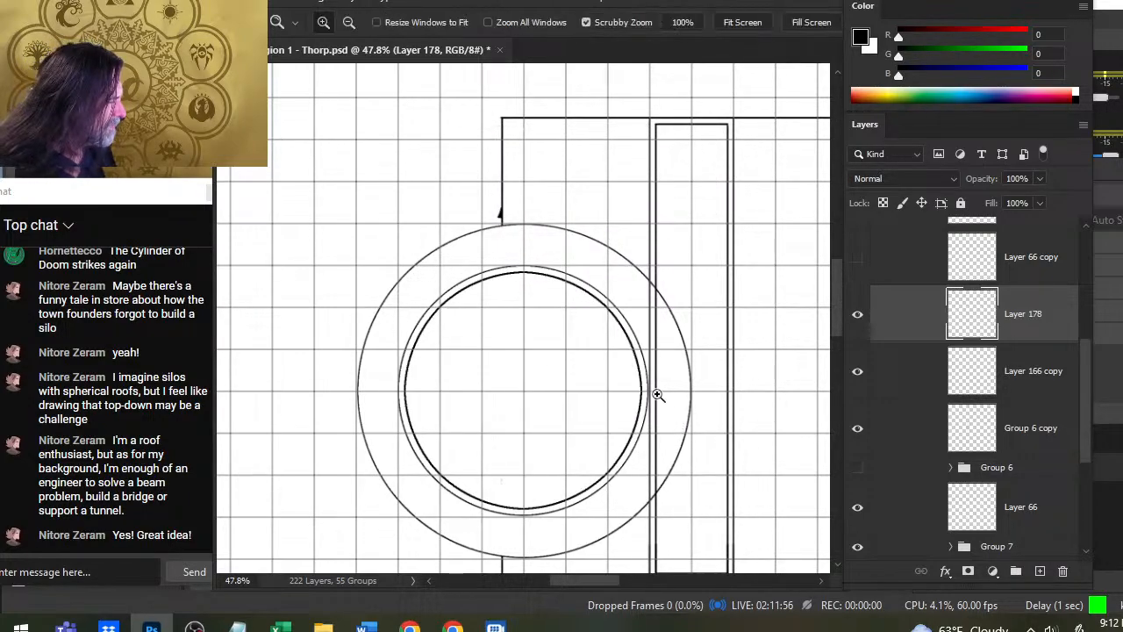
drag(657, 396, 770, 416)
drag(732, 483, 620, 500)
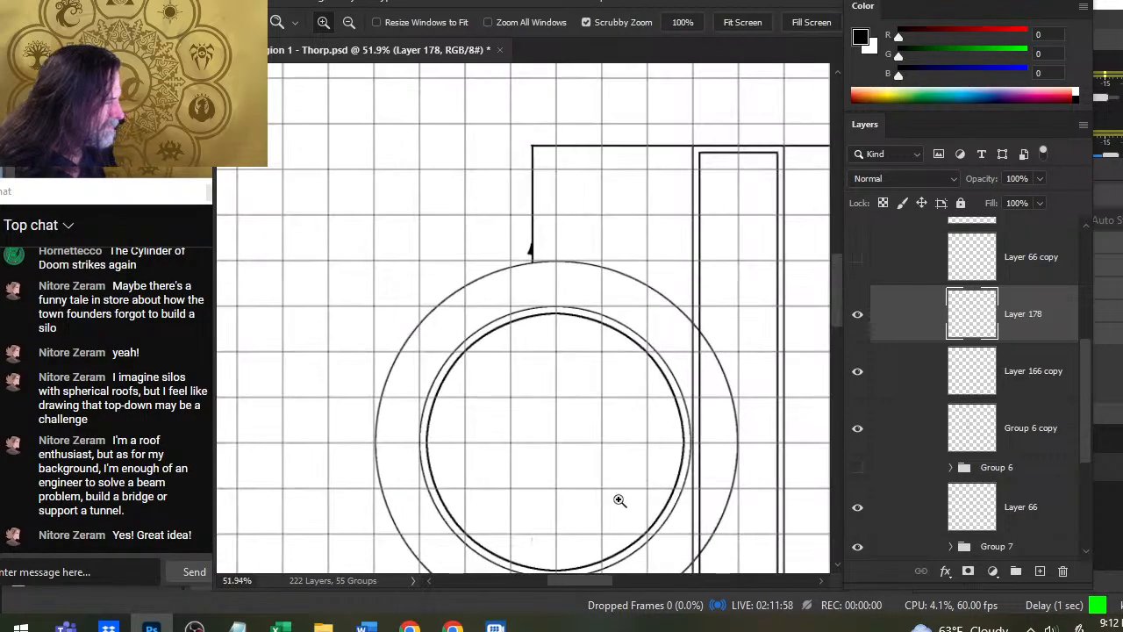
drag(650, 415, 539, 268)
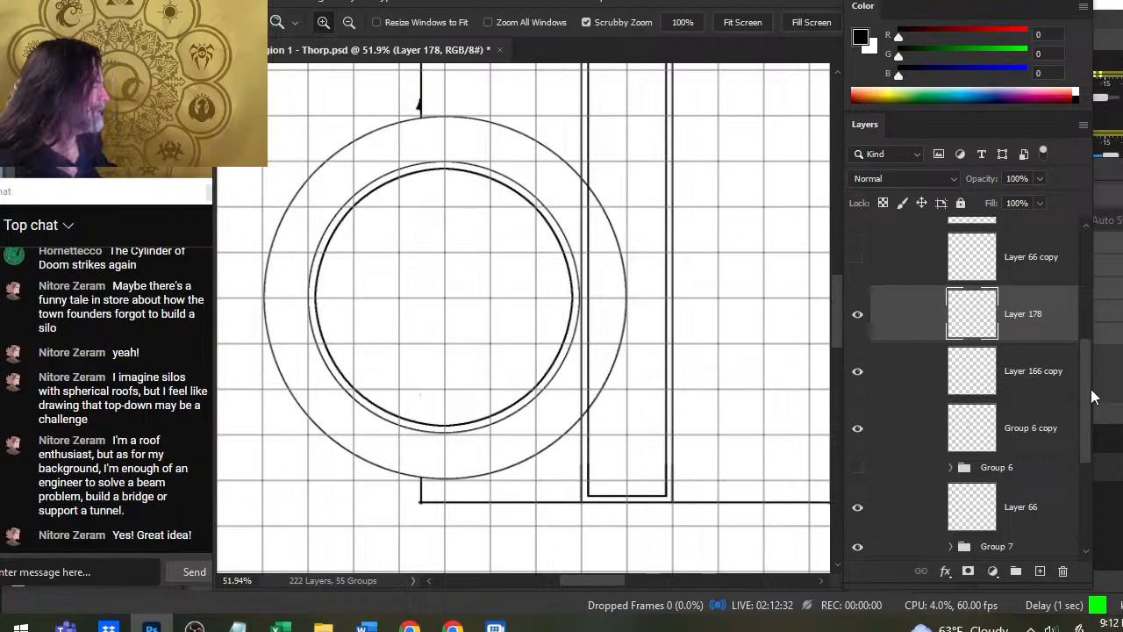
scroll(1085, 377, up, 1)
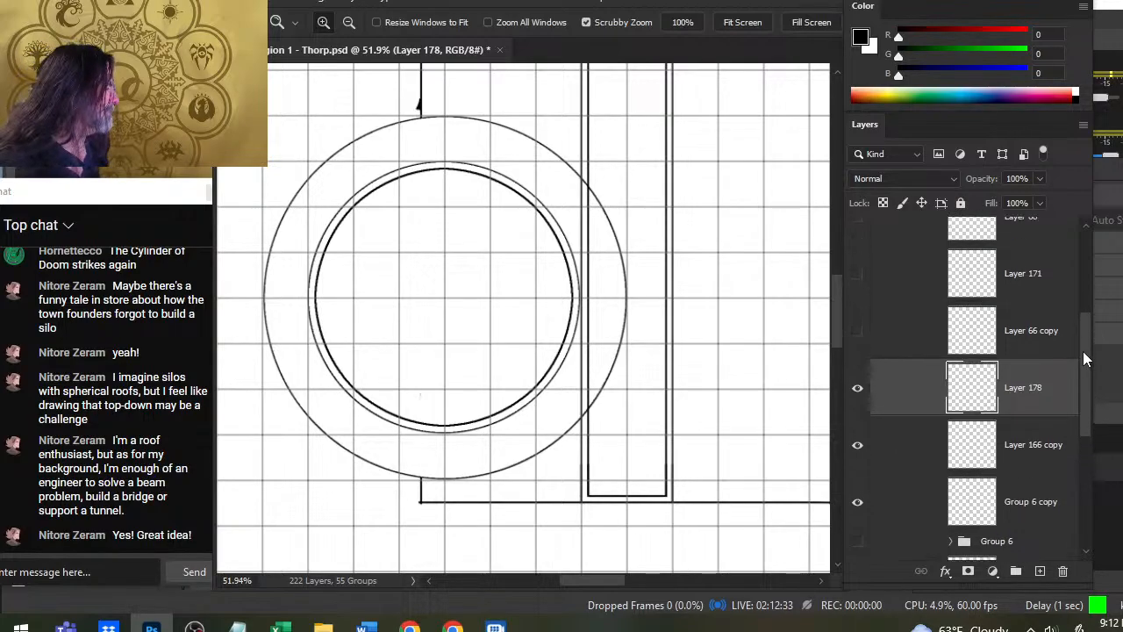
click(859, 334)
click(858, 340)
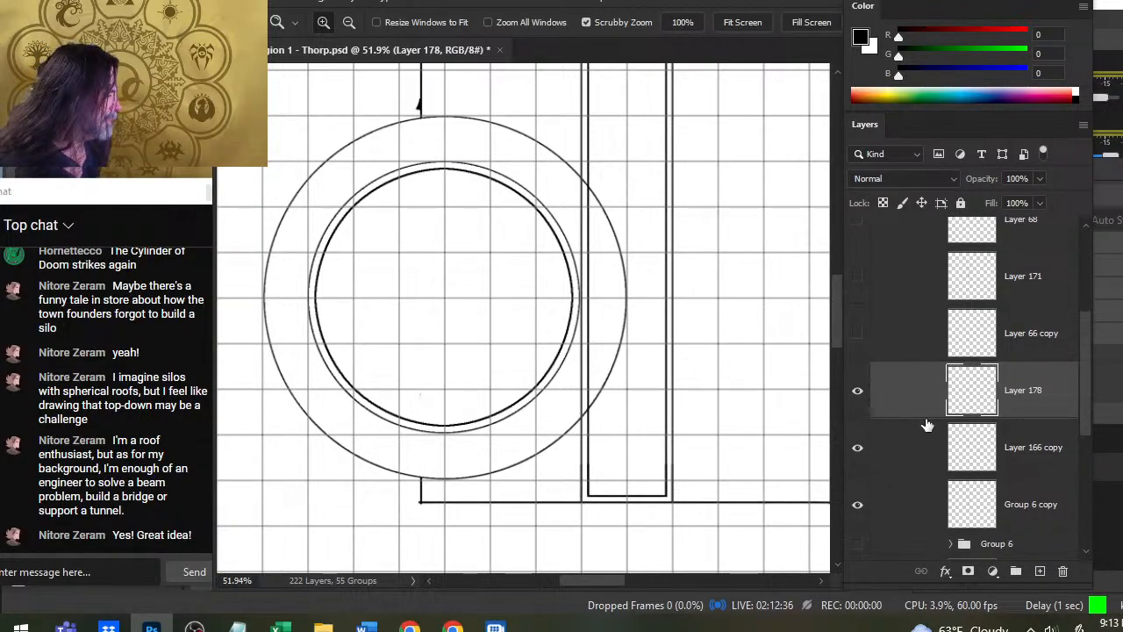
- Add a new layer above Layer 66 copy and stamp a black circle with a 300-pixel brush inside the silo's inner ring
click(913, 331)
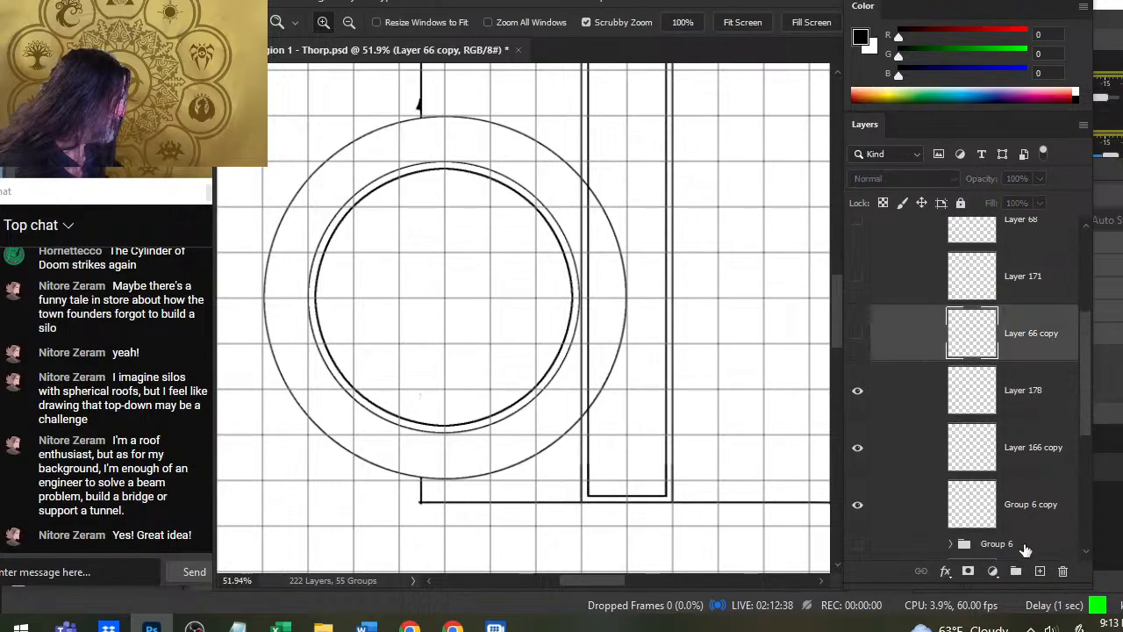
click(1040, 571)
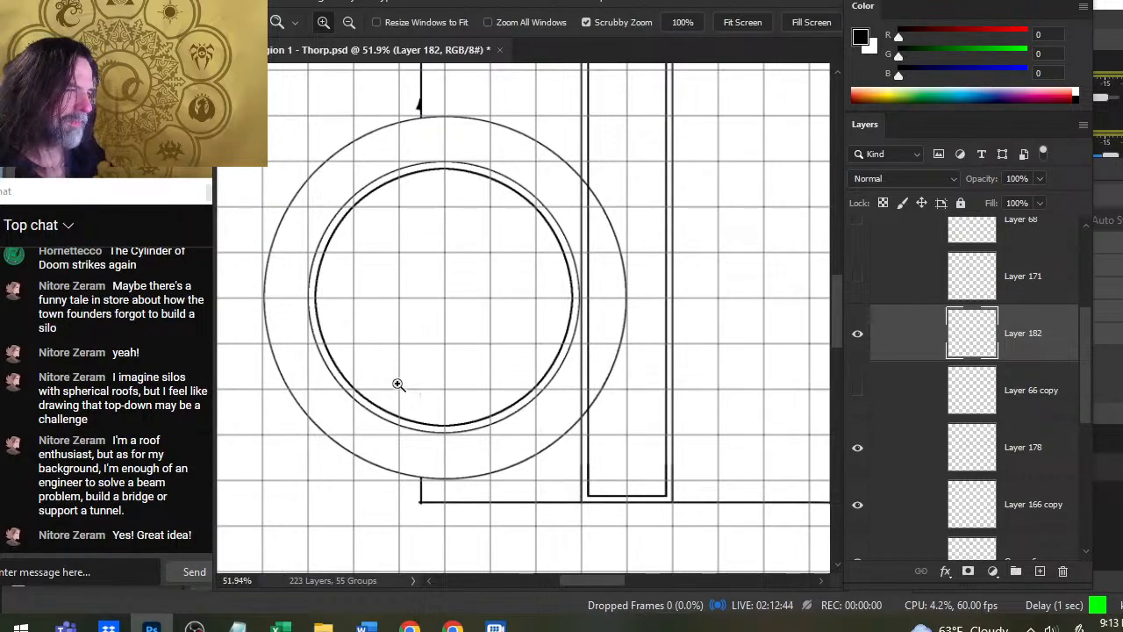
key(b)
key(bracketright)
key(bracketright)
key(bracketright)
key(bracketright)
key(bracketright)
key(bracketright)
key(bracketright)
key(bracketright)
key(bracketright)
key(bracketright)
key(bracketright)
key(bracketright)
key(bracketright)
key(bracketright)
key(bracketright)
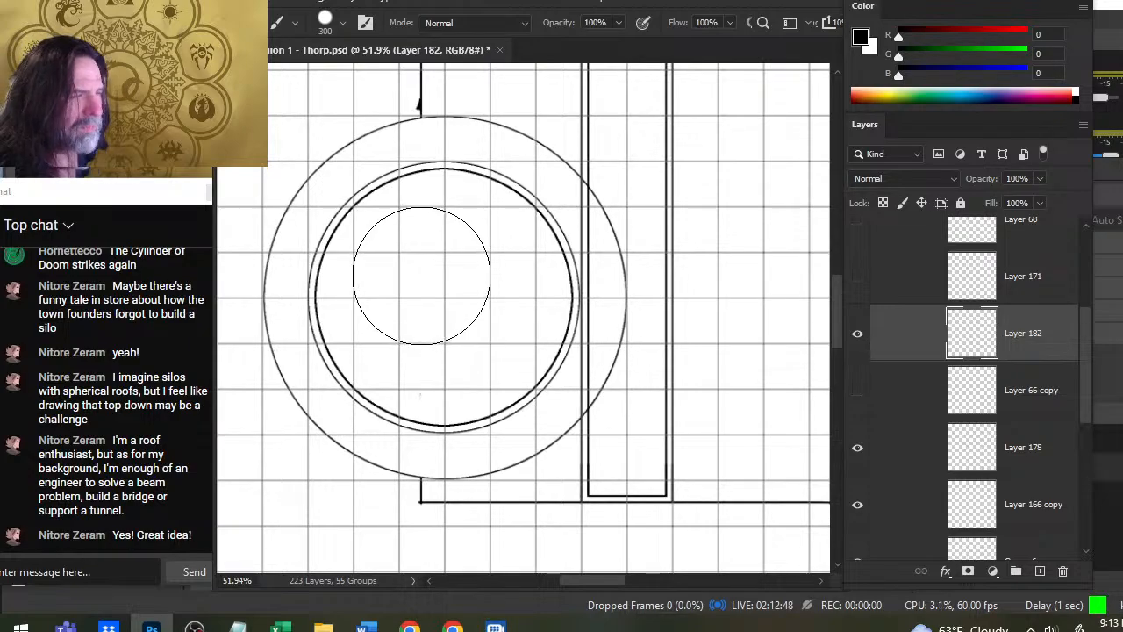
click(421, 274)
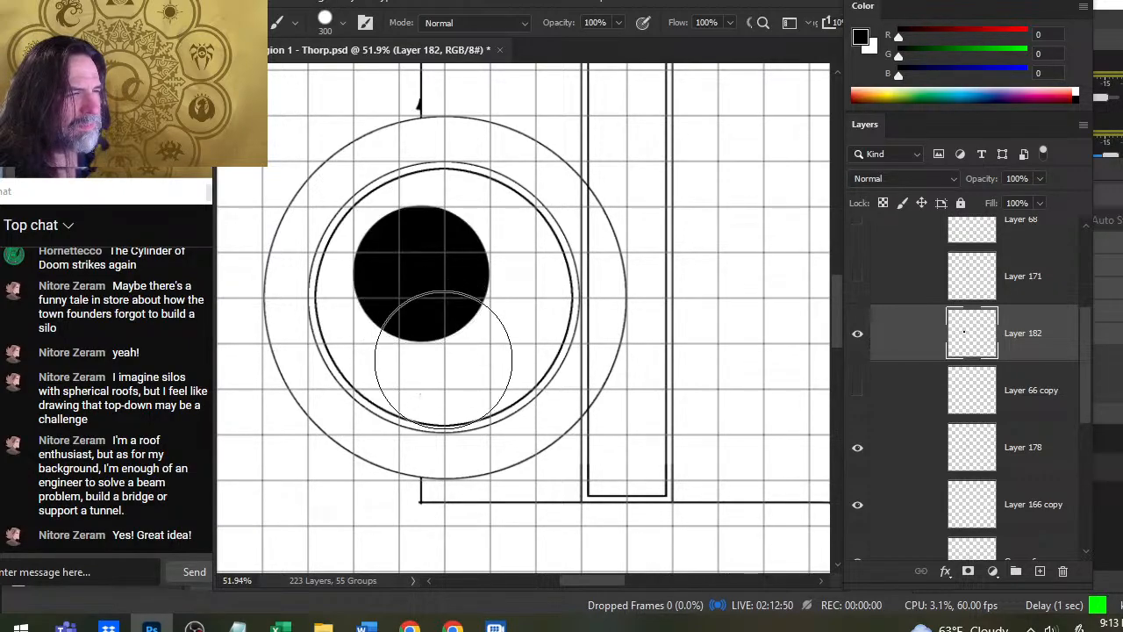
- Nudge the black circle slightly down so its edges line up with the grid lines
key(v)
key(Down)
key(Down)
key(Down)
key(Down)
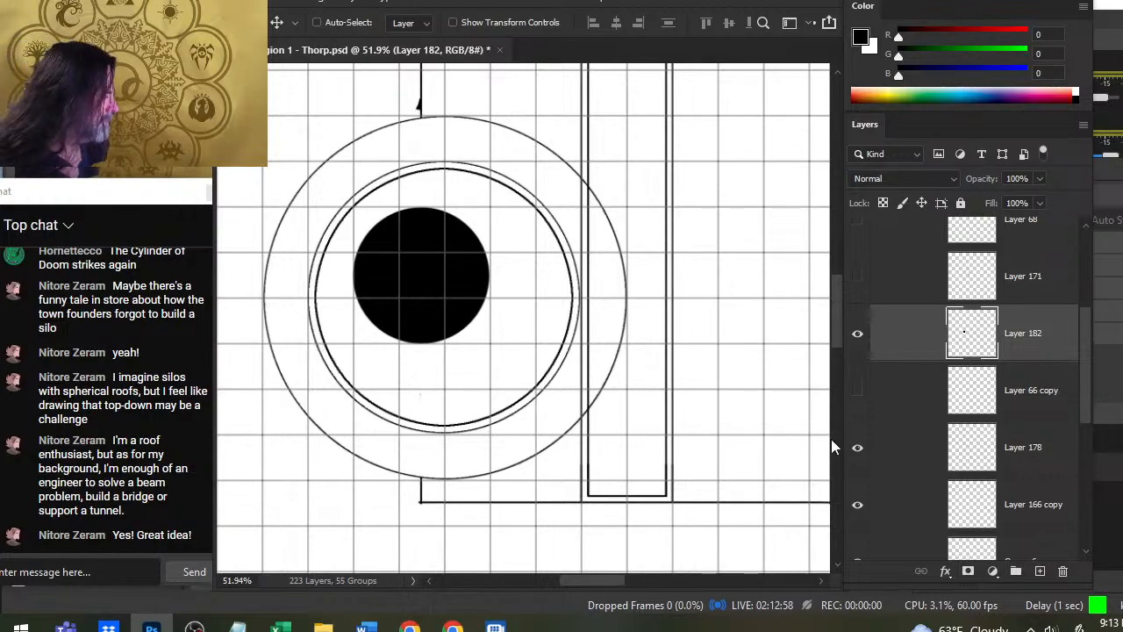
- Toggle the visibility of Layer 178 and Layer 166 copy to check what each one contains
click(859, 450)
click(862, 458)
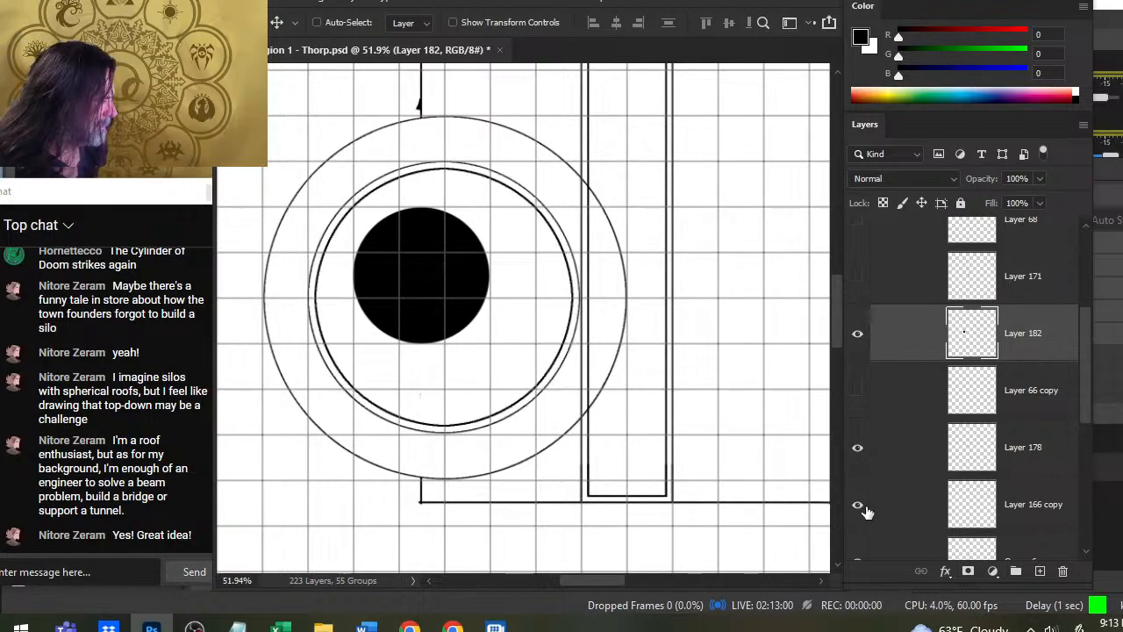
click(860, 509)
click(860, 509)
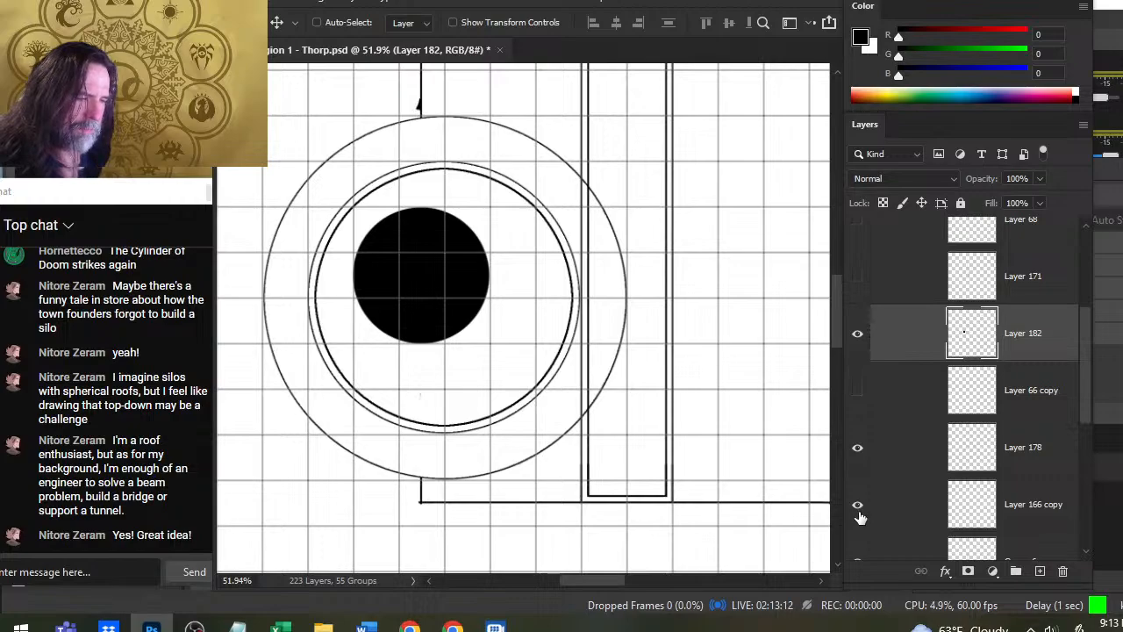
click(861, 450)
click(867, 460)
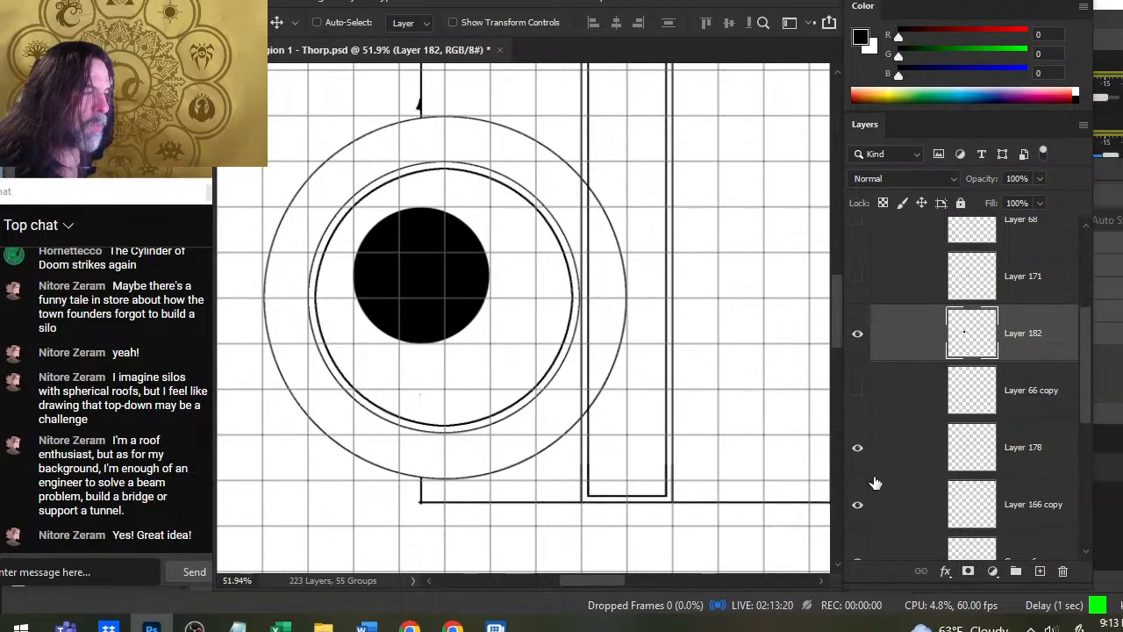
click(863, 452)
click(866, 461)
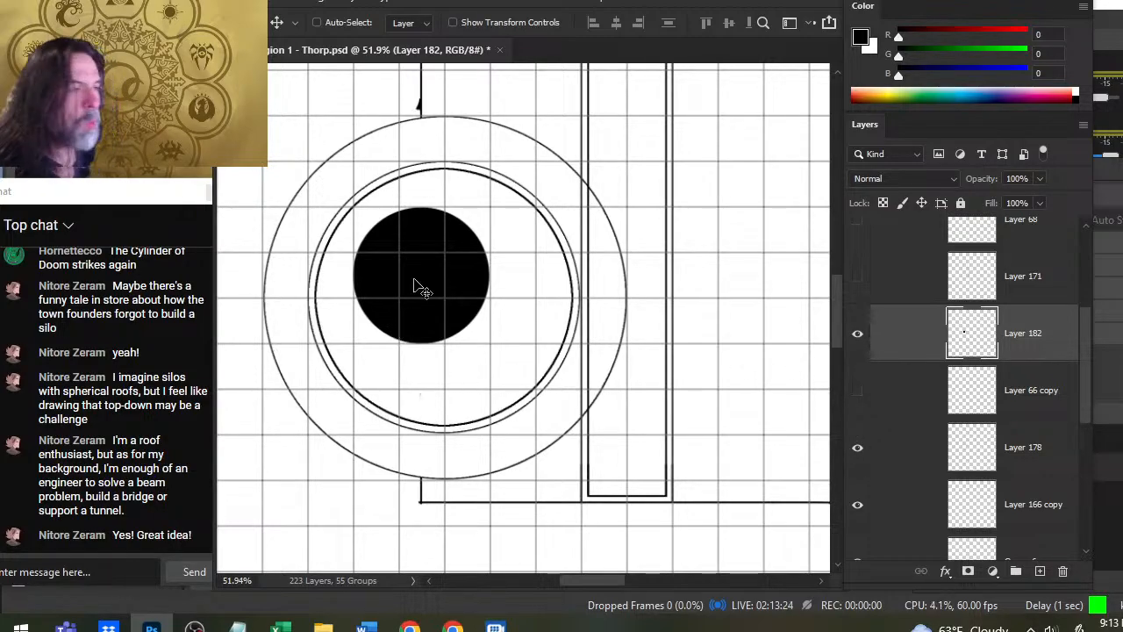
- Select the black circle on Layer 182, contract the selection by 4 pixels and delete its interior to leave a thin ring
key(w)
click(423, 314)
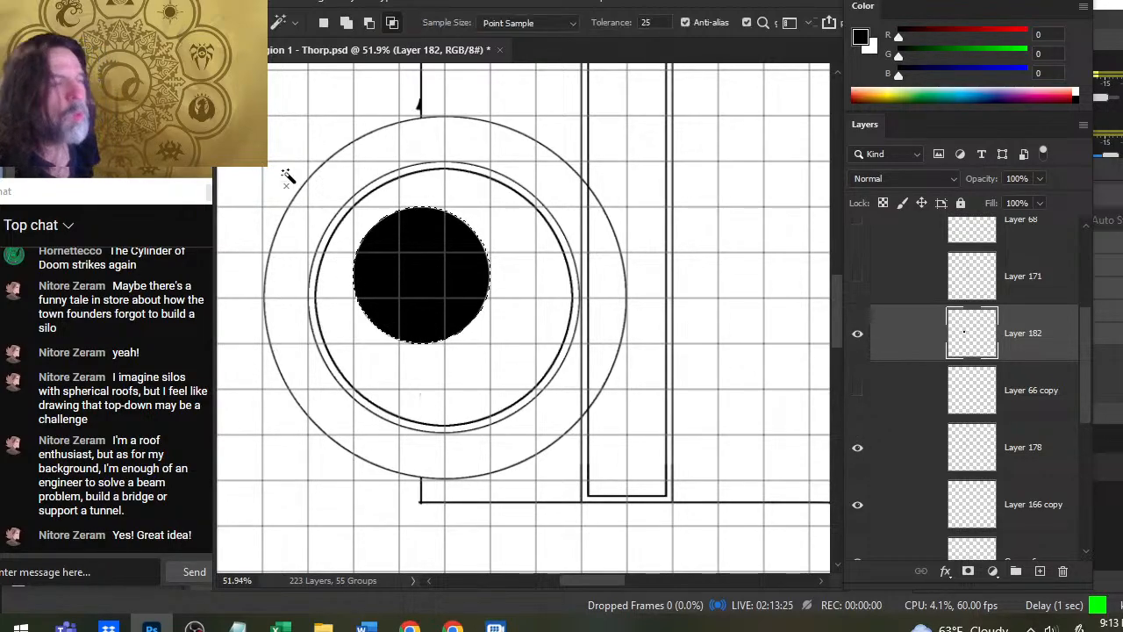
click(441, 4)
mouse_move(520, 246)
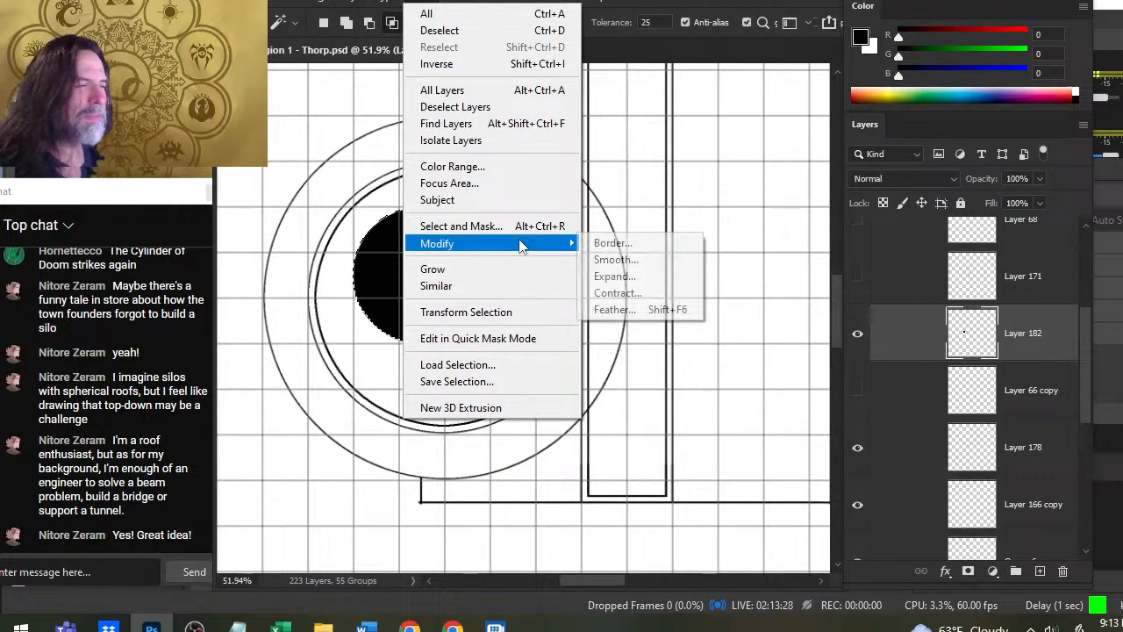
click(611, 293)
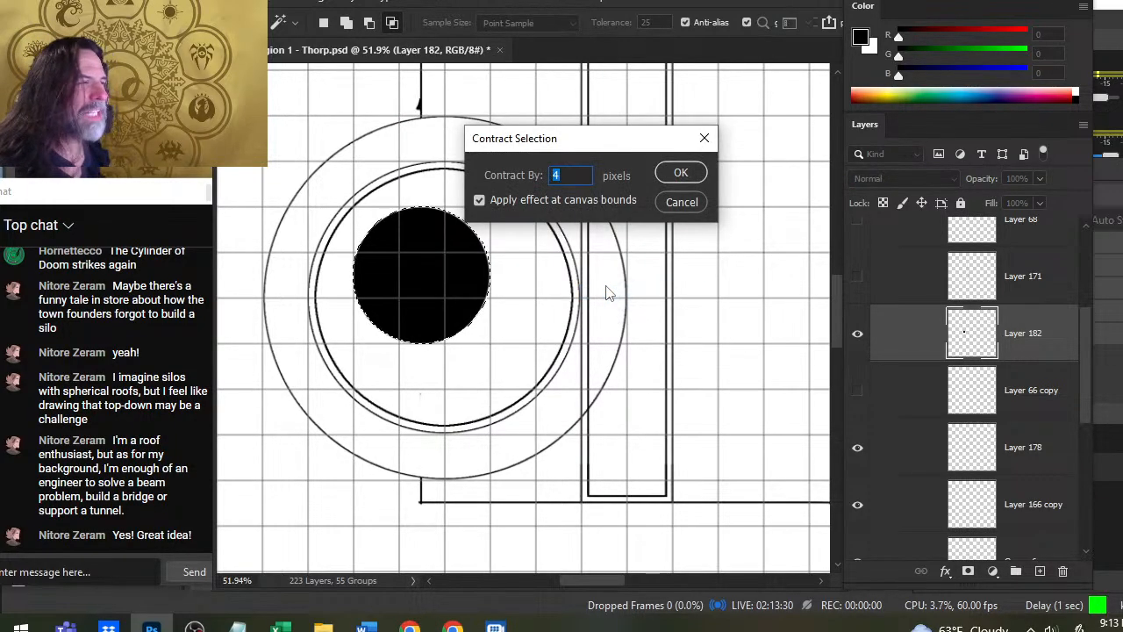
key(Return)
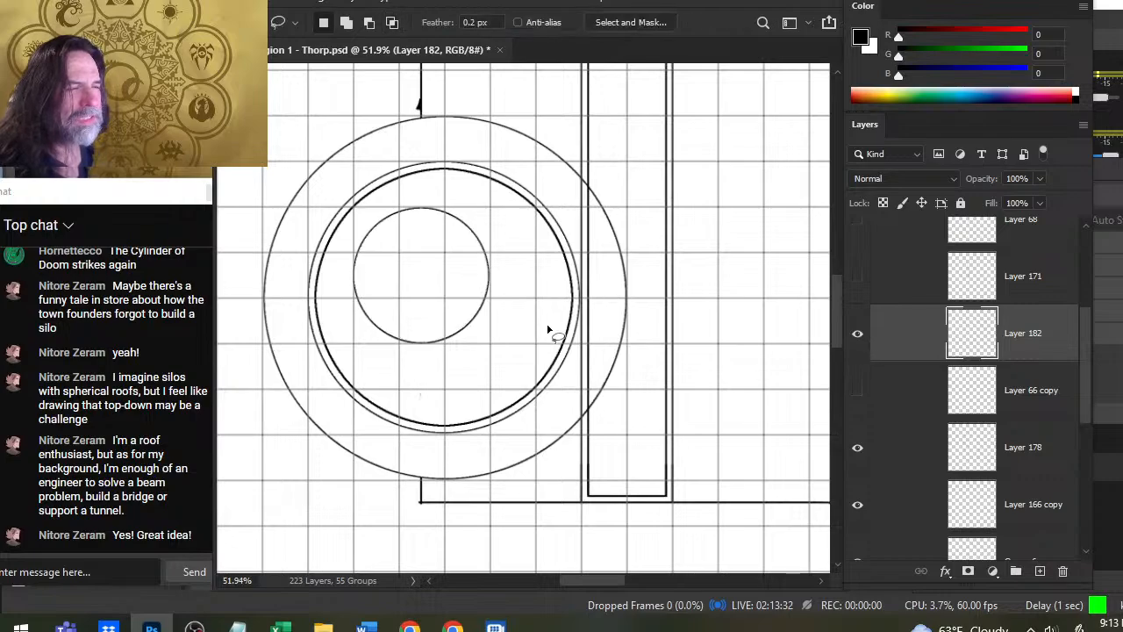
- Move the small ring to the centre of the silo, nudging it until it is concentric with the larger circles
key(v)
drag(484, 333, 509, 357)
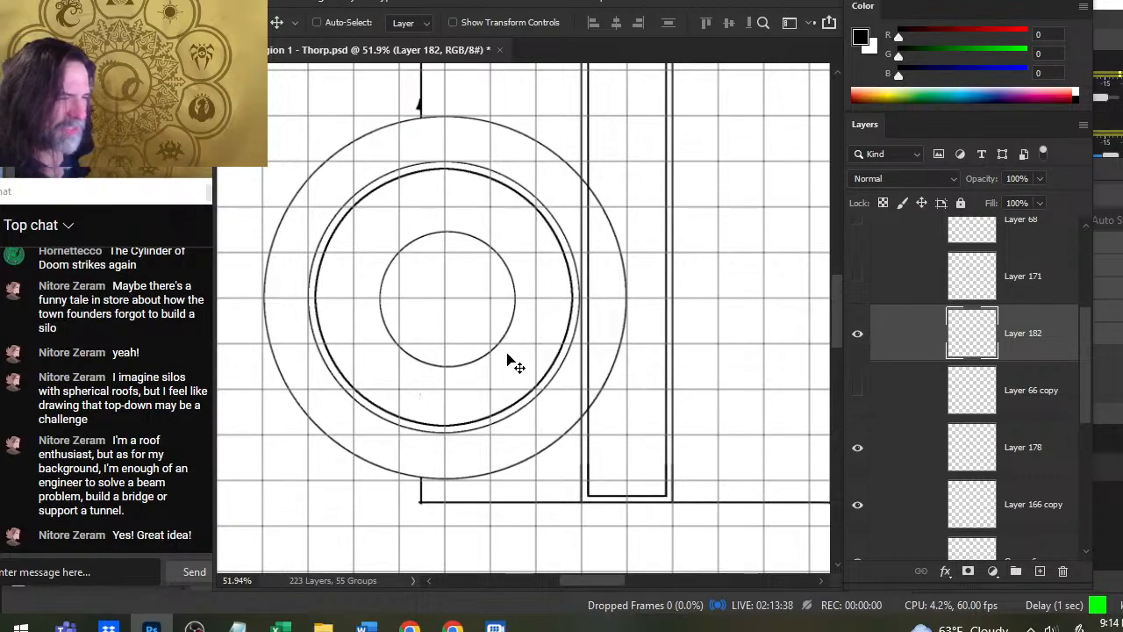
key(Left)
key(Left)
key(Left)
key(Left)
key(Right)
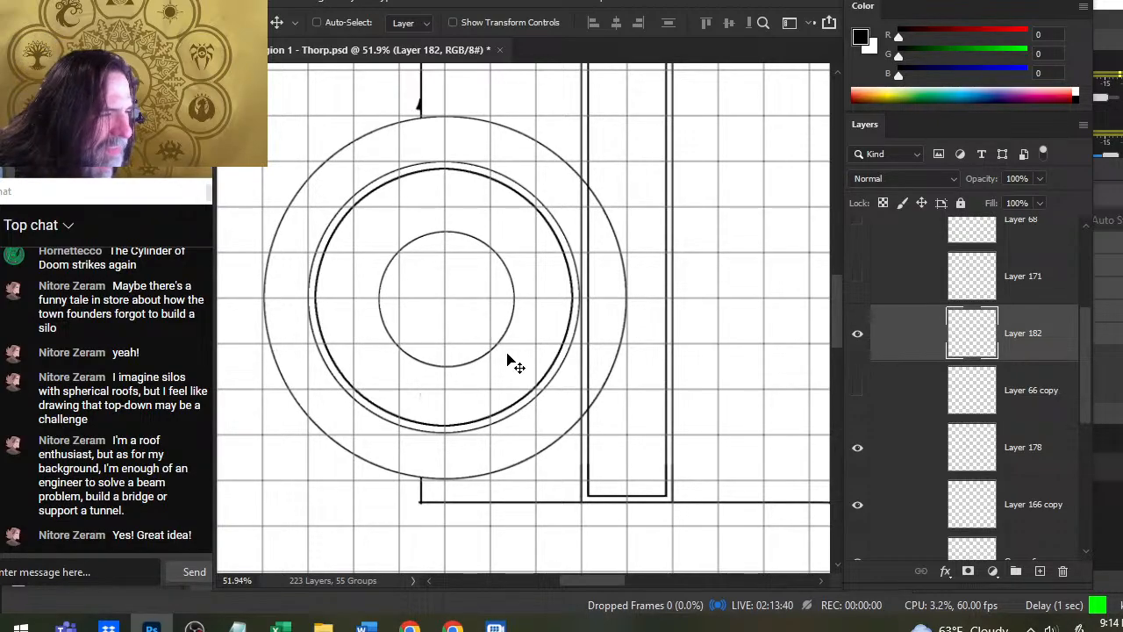
key(Left)
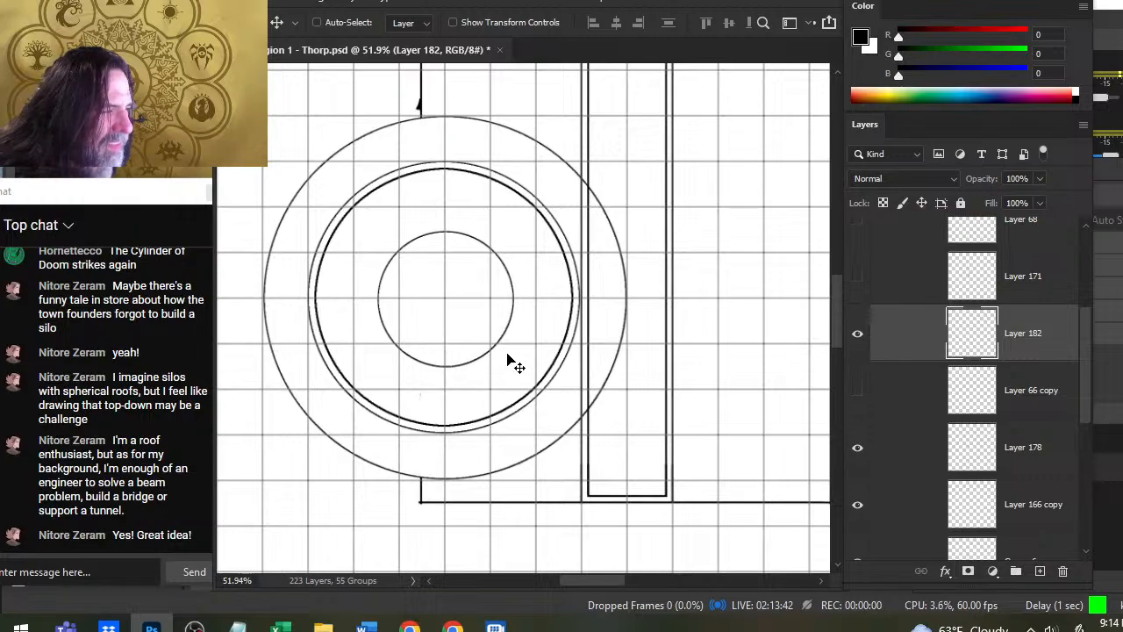
key(Up)
key(Left)
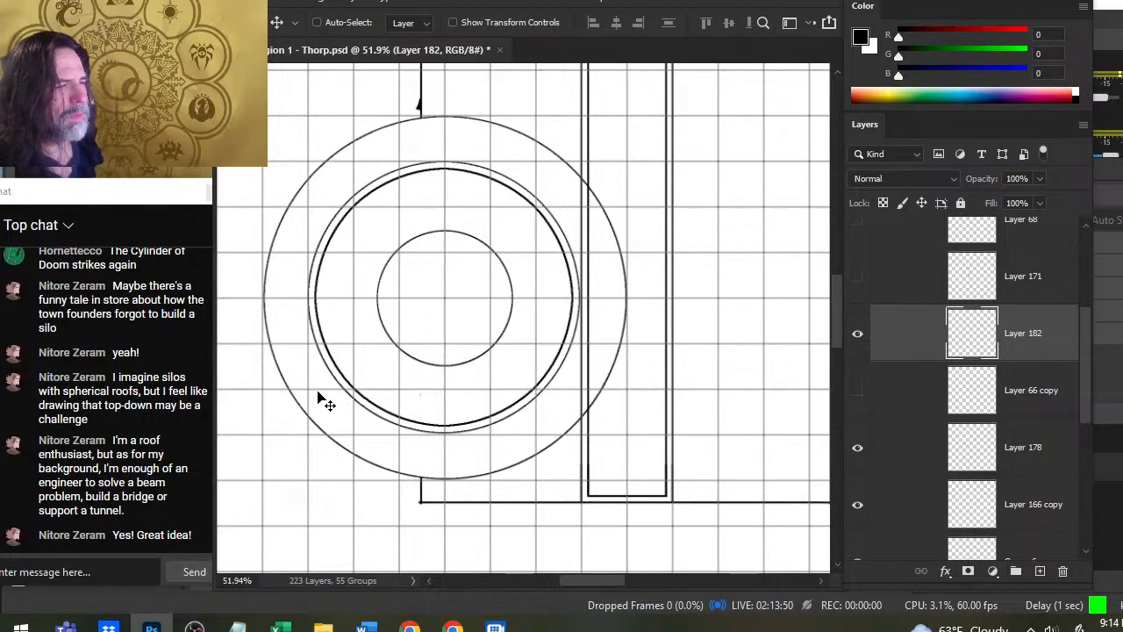
- Select the small ring's interior with the Magic Wand, contract the selection by 12 pixels and fill it with black
key(w)
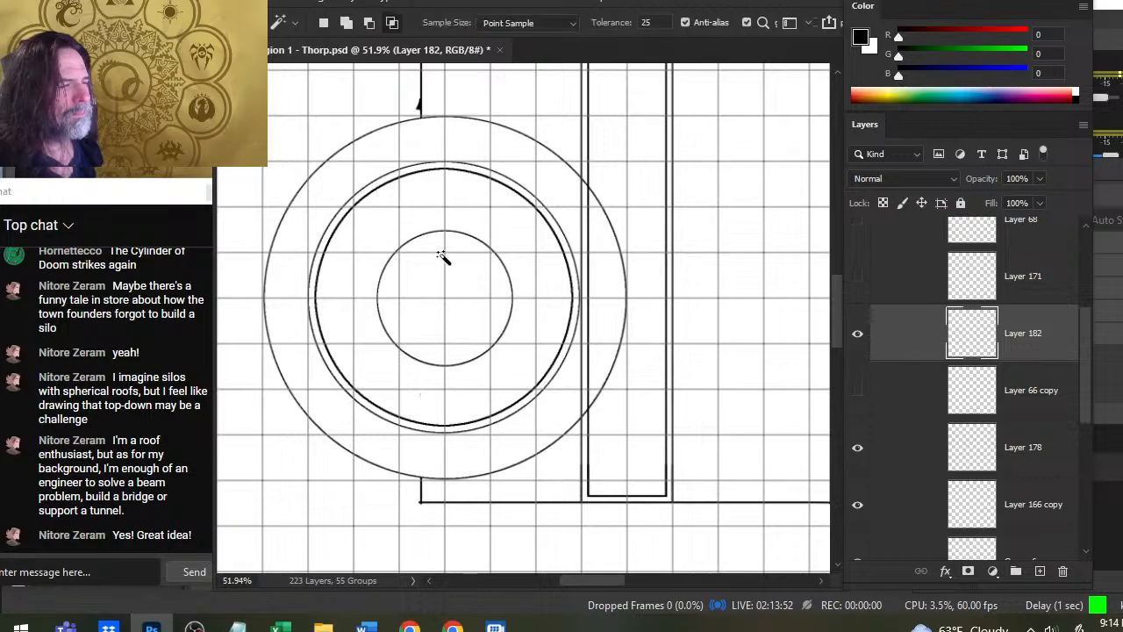
click(451, 298)
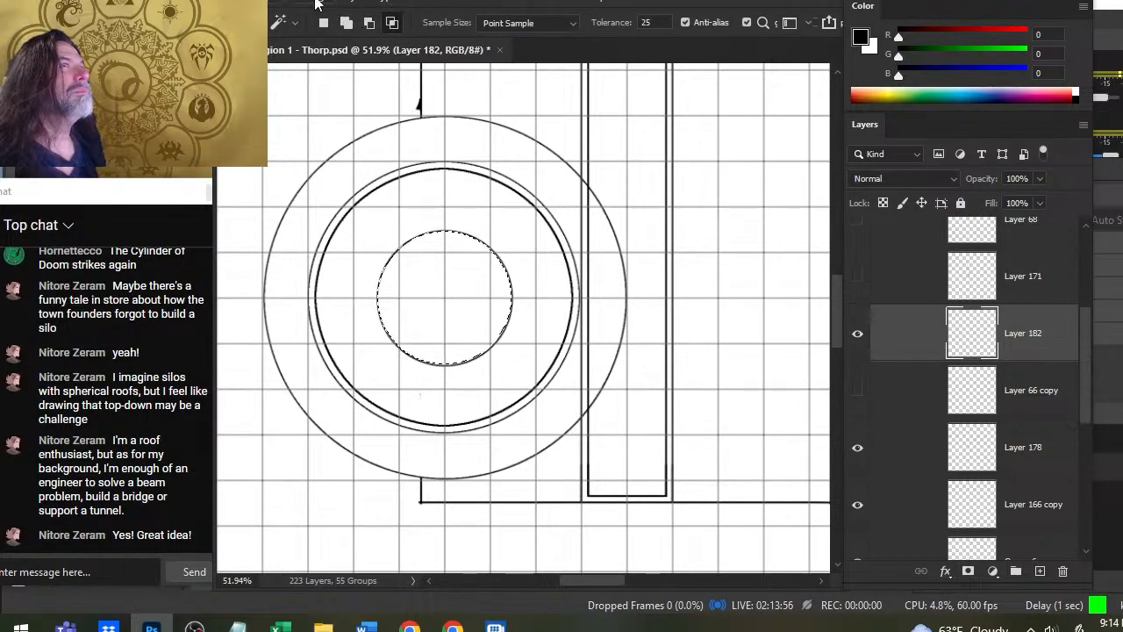
click(409, 2)
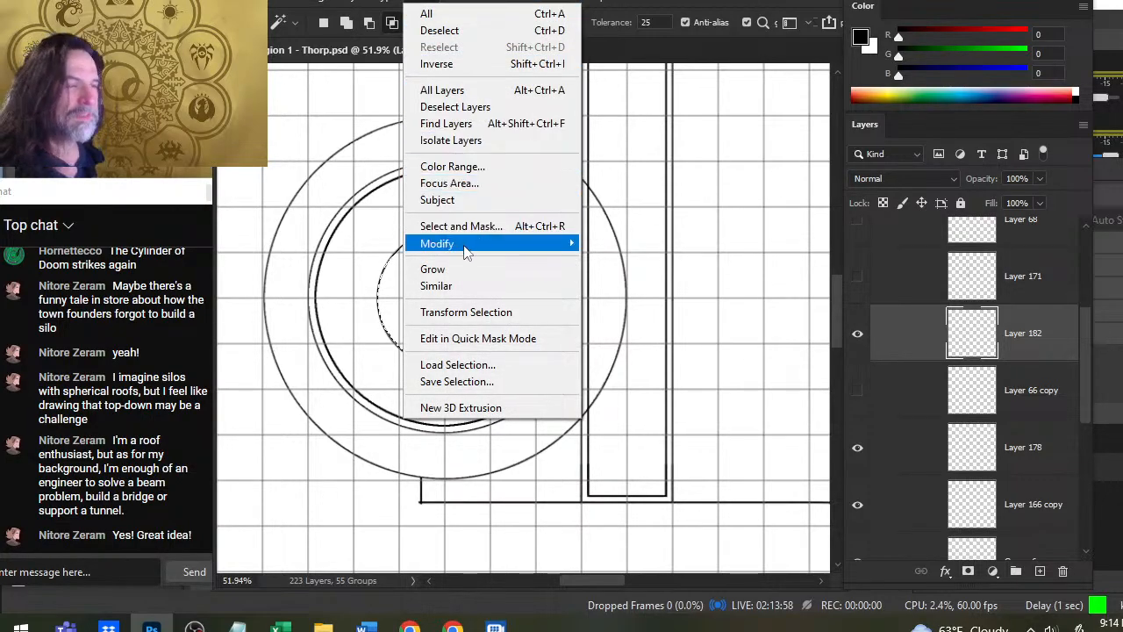
mouse_move(535, 244)
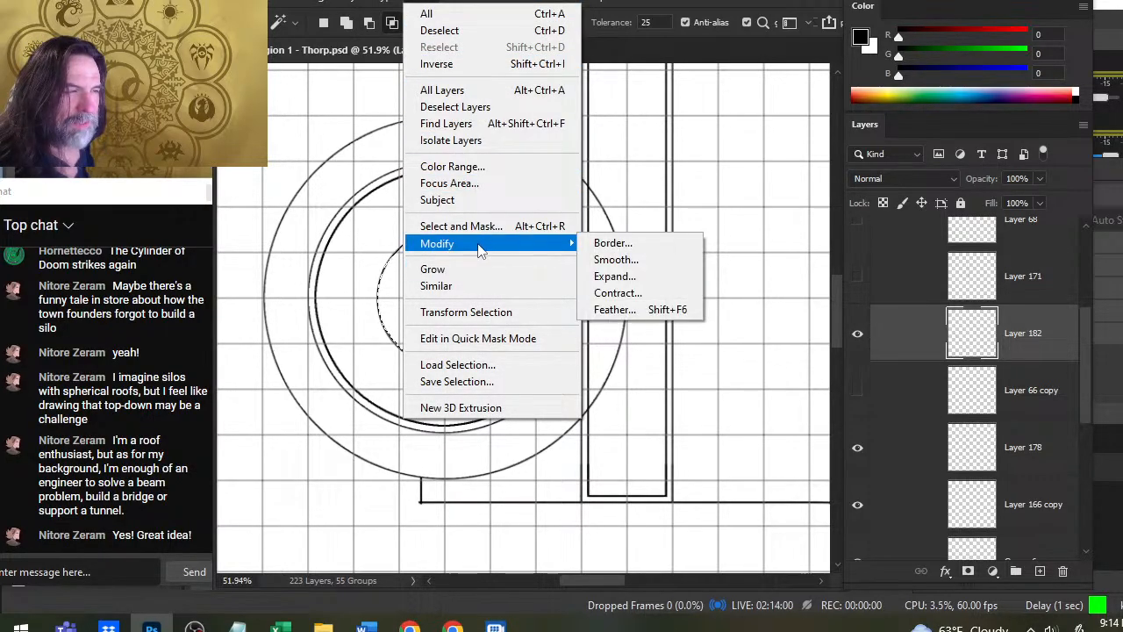
click(623, 297)
text(12)
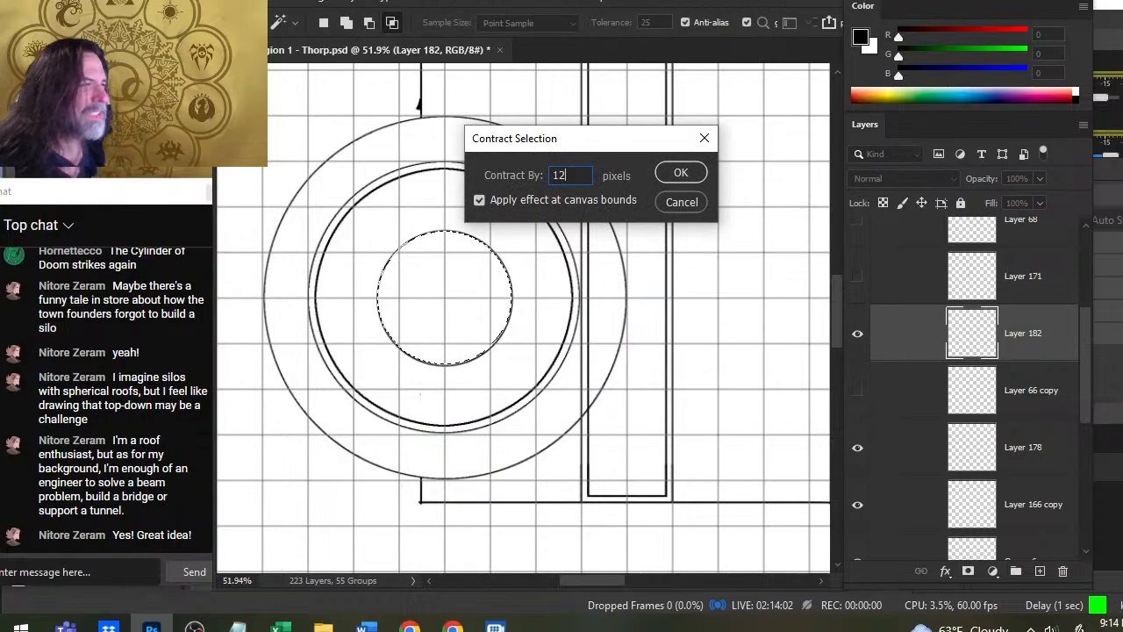
key(Return)
key(b)
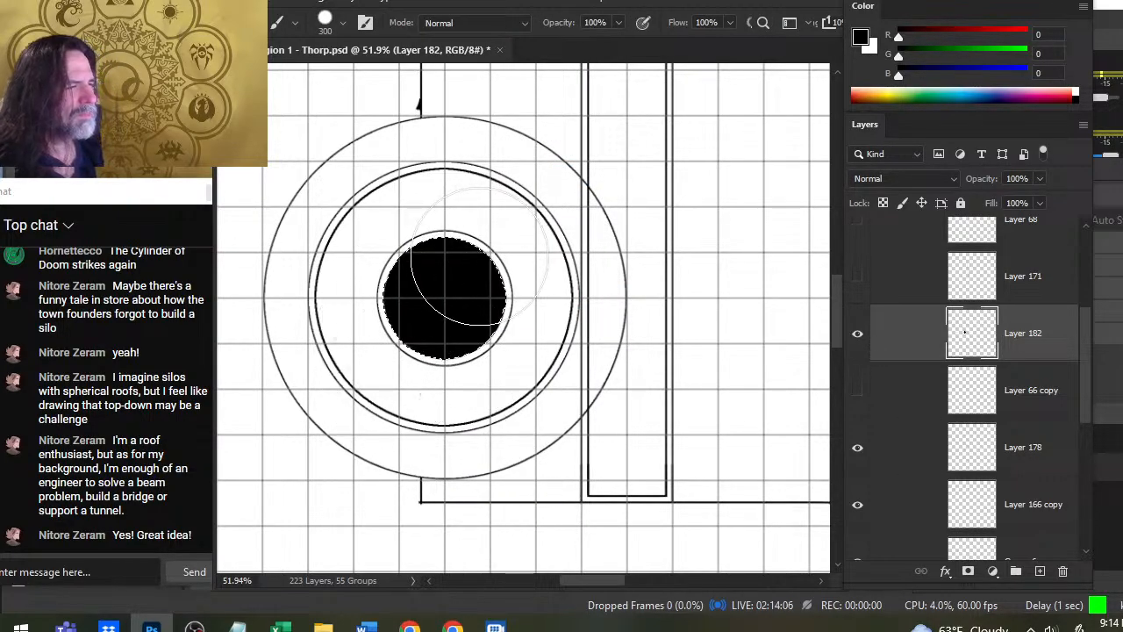
- Try contracting the filled circle's selection by 4 pixels and deleting the black inside it on Layer 182
click(400, 3)
mouse_move(499, 245)
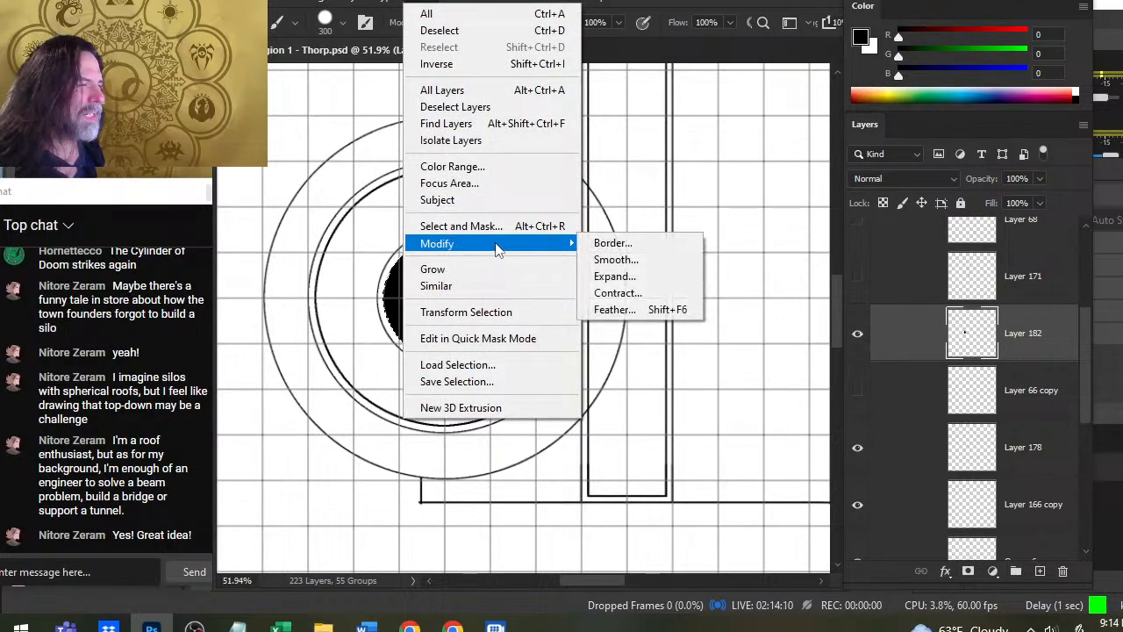
click(635, 293)
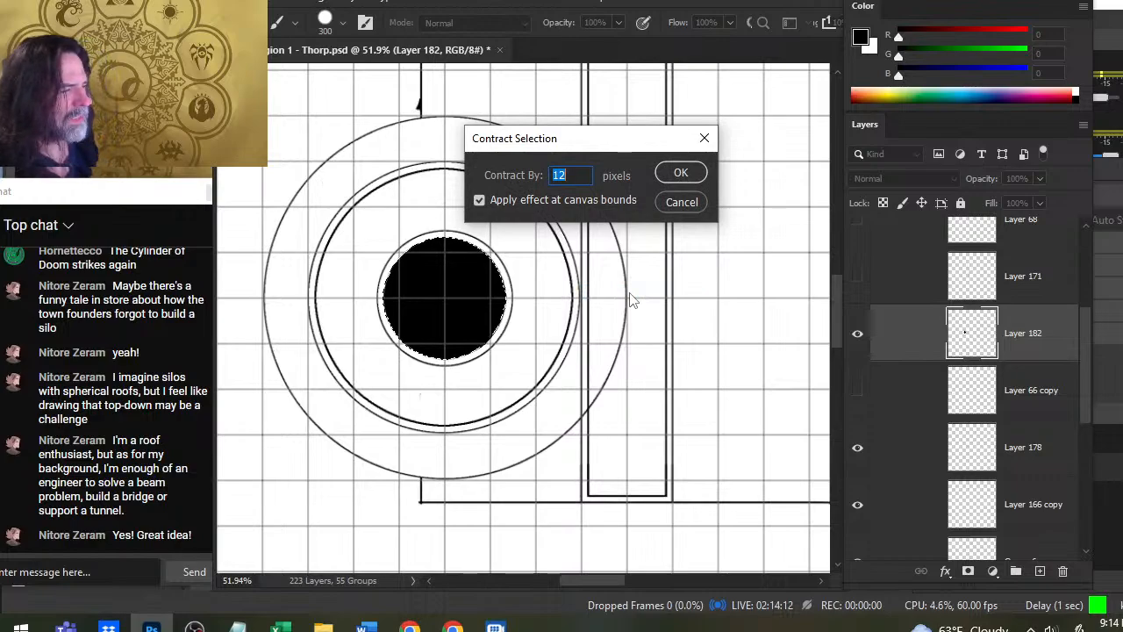
text(4)
key(Return)
key(Delete)
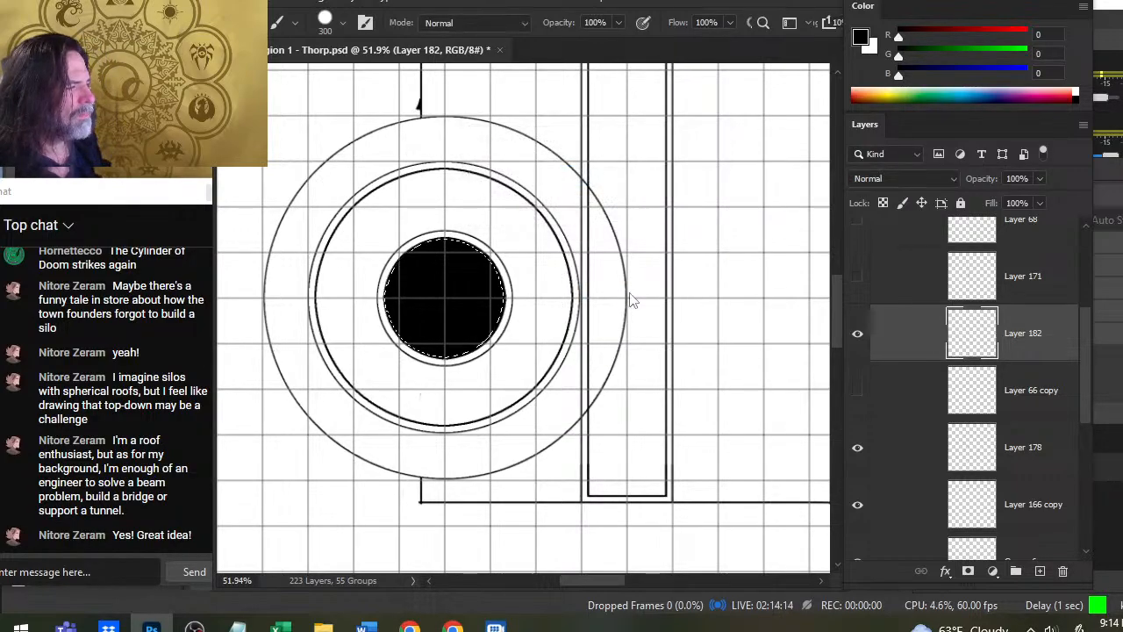
key(l)
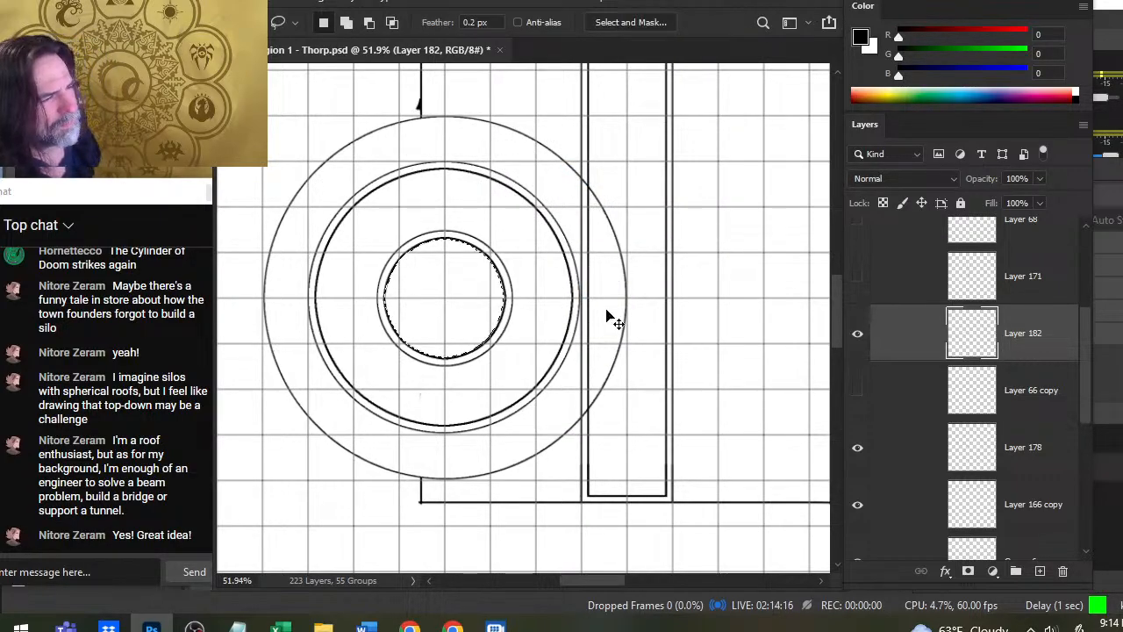
key(alt+BackSpace)
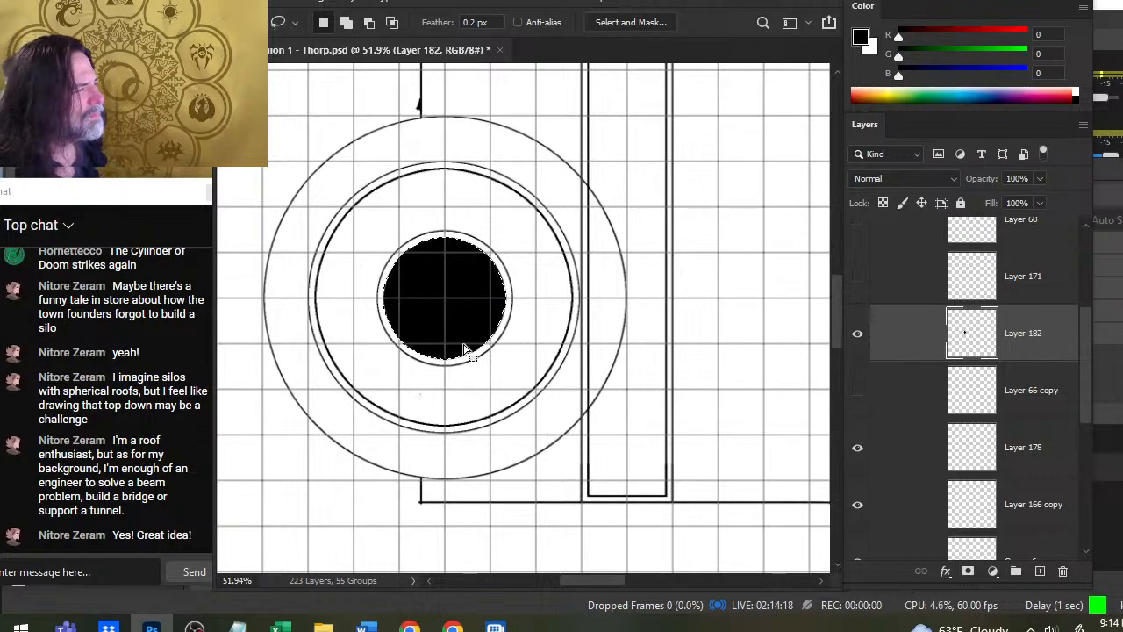
- Contract the black circle's selection by 4 pixels, delete the black inside to leave a second thin ring, and clear the selection
click(429, 4)
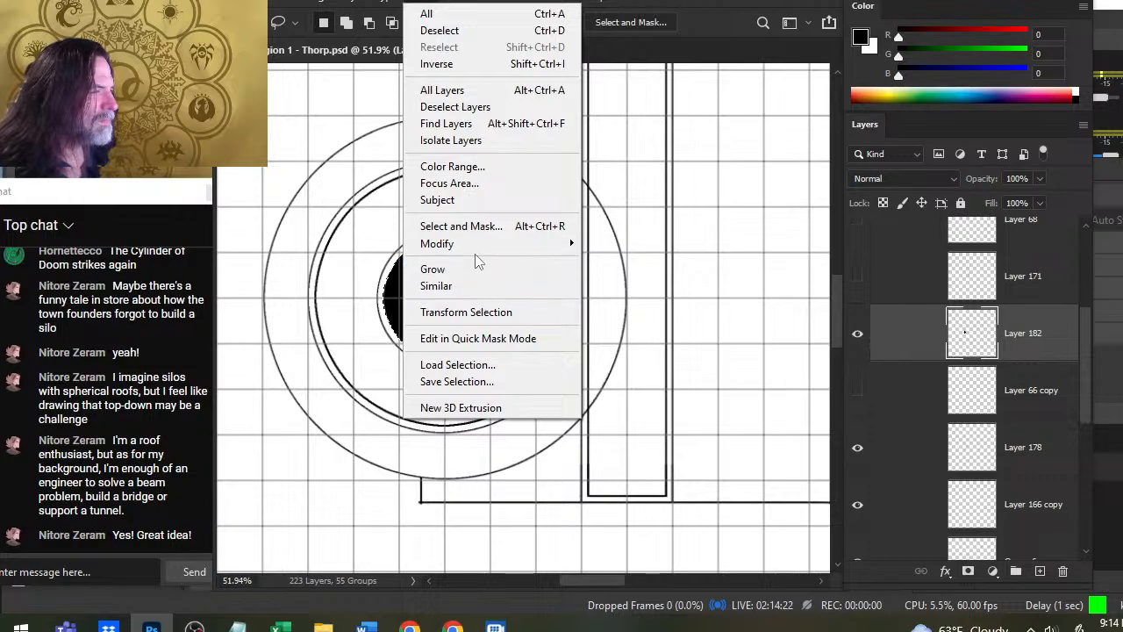
mouse_move(478, 246)
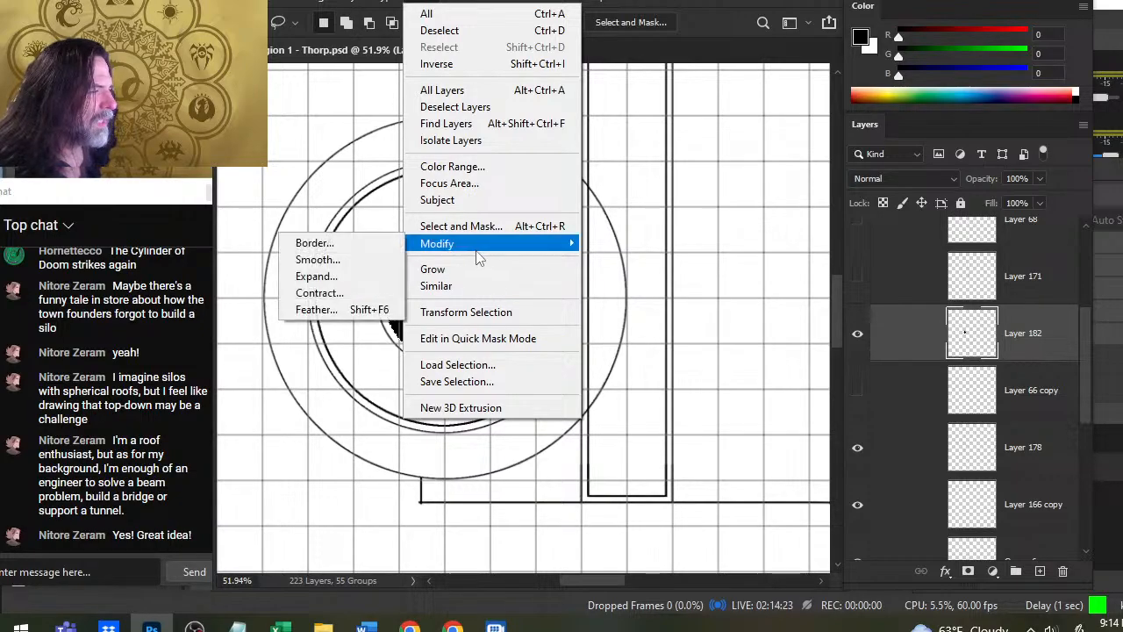
click(375, 294)
key(Return)
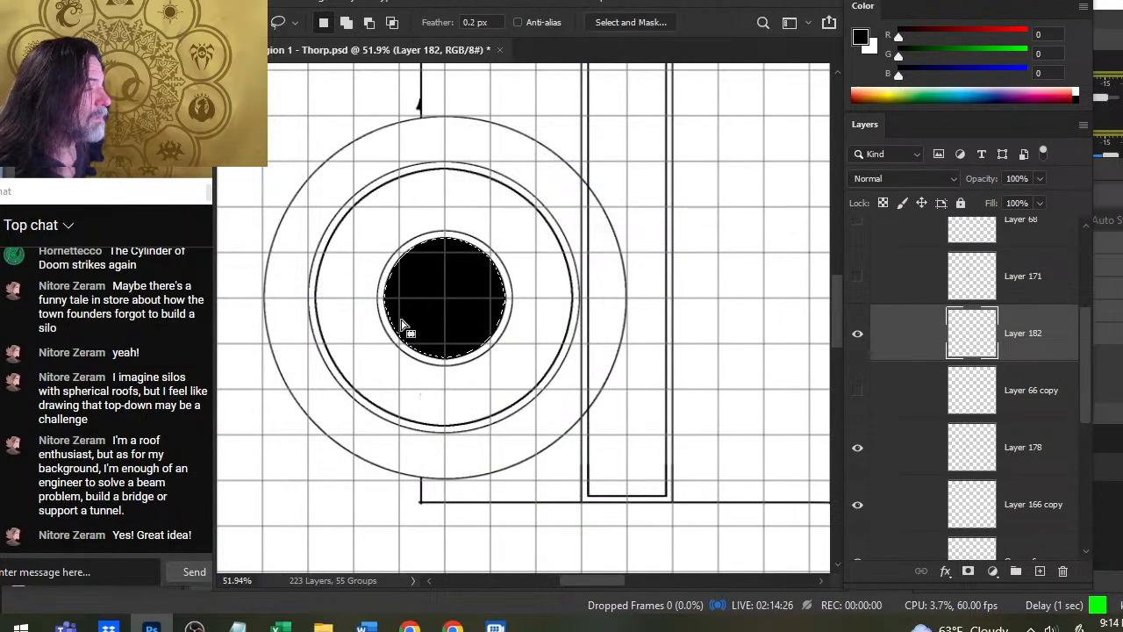
key(Delete)
key(ctrl+d)
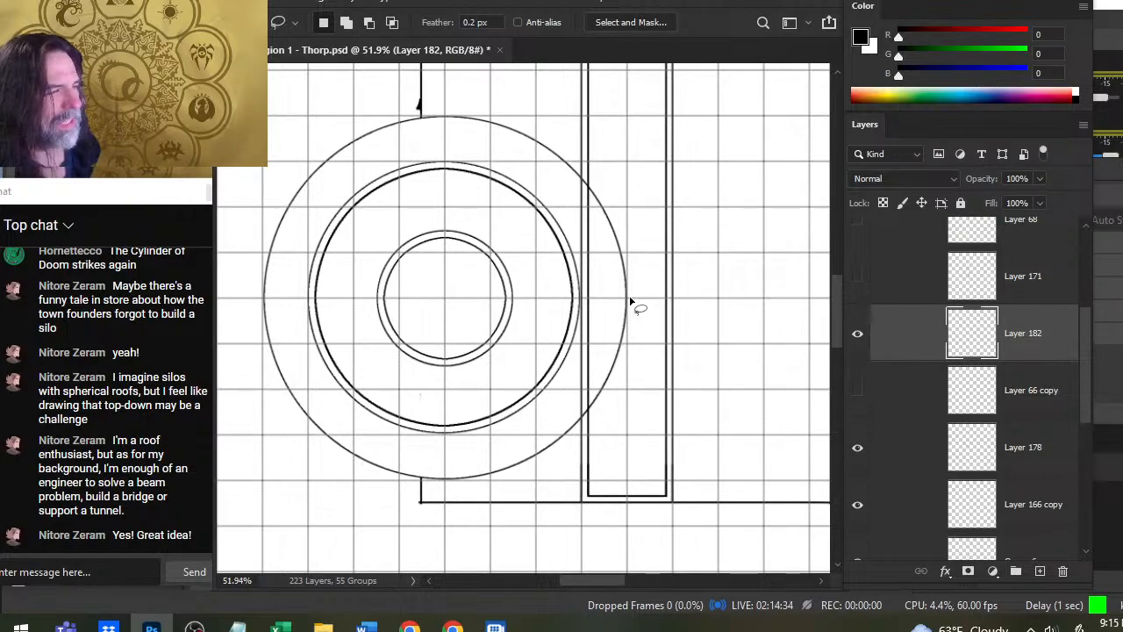
- Move Layer 182 below Layer 66 copy and add a new layer above Layer 171, with the Brush tool ready
drag(914, 345, 930, 432)
click(921, 290)
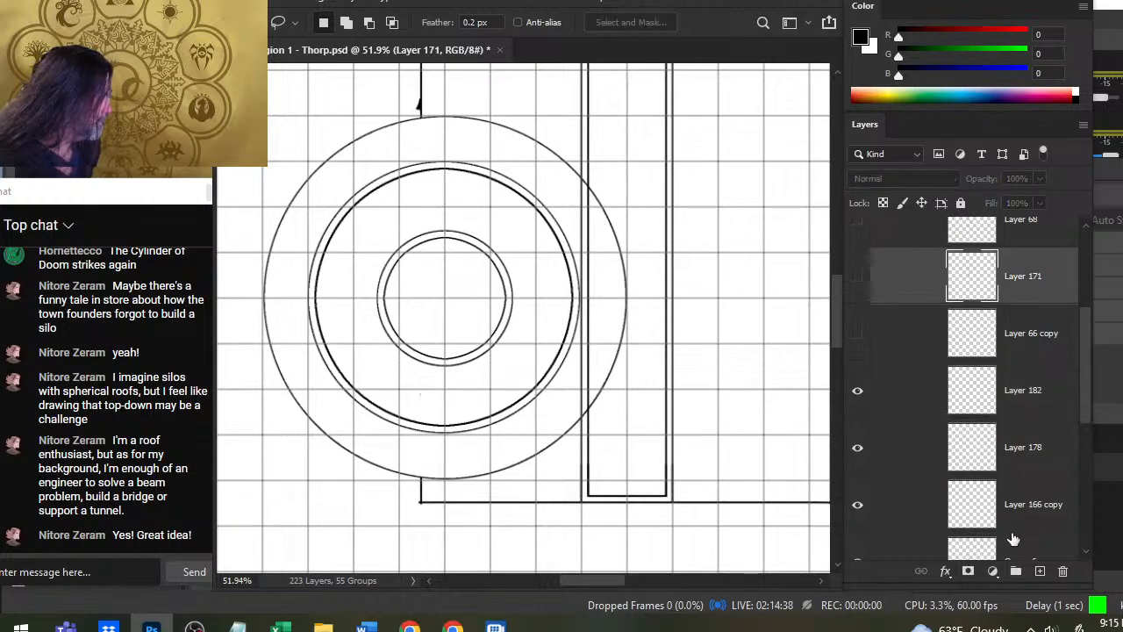
click(1040, 571)
key(b)
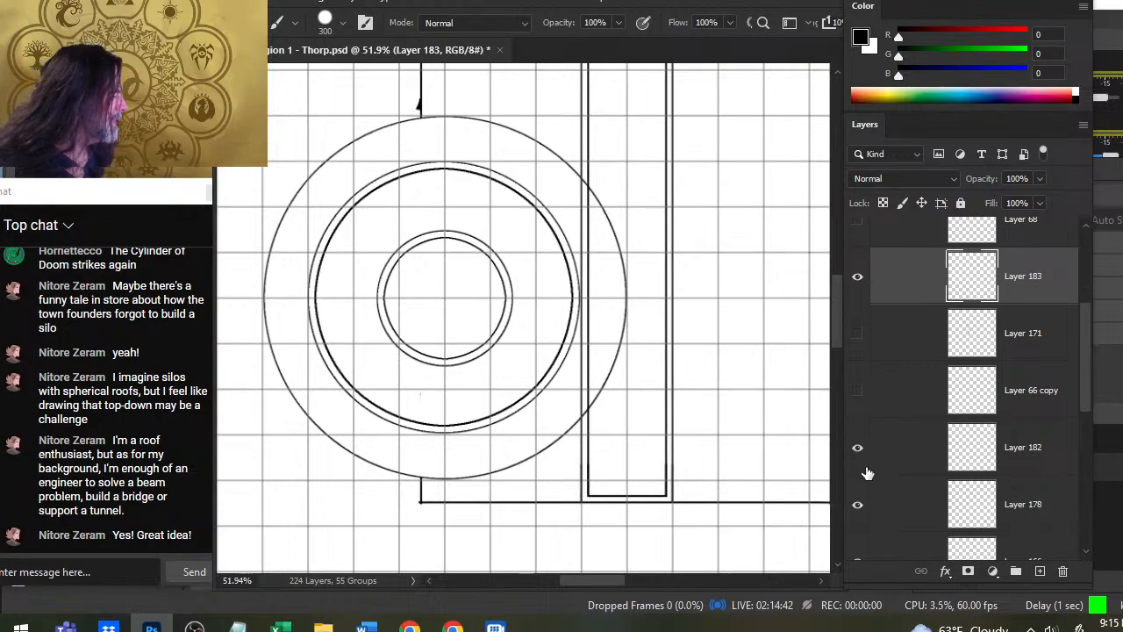
- Identify the roof strip's layer, Group 6 copy, and lasso a short section of its double line near the silo
drag(1087, 371, 1086, 425)
click(859, 420)
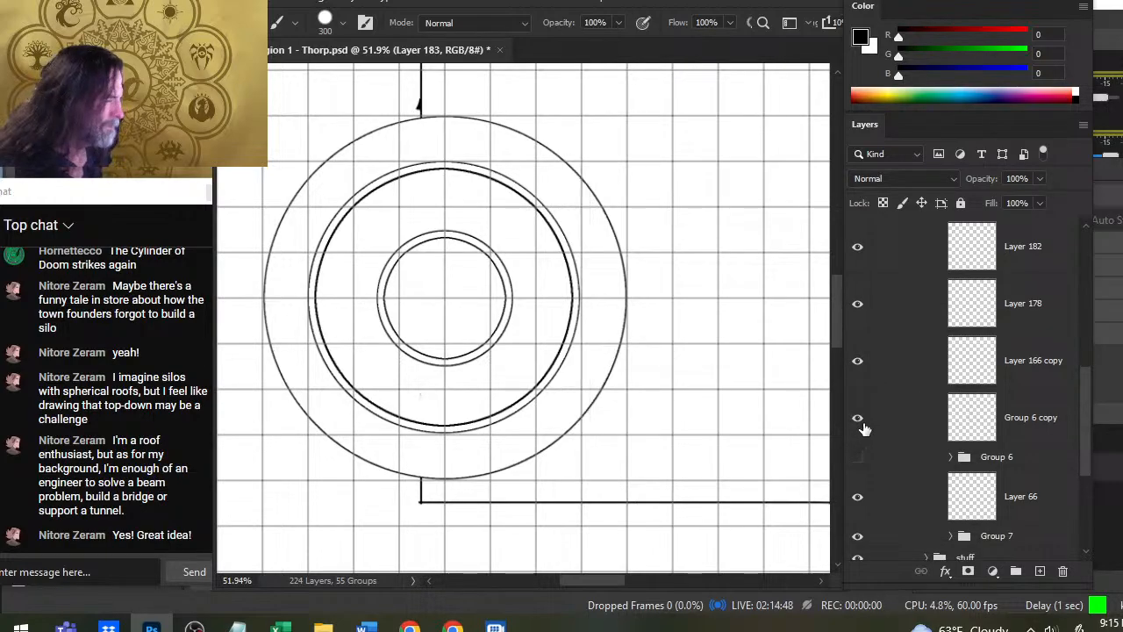
click(859, 419)
click(901, 439)
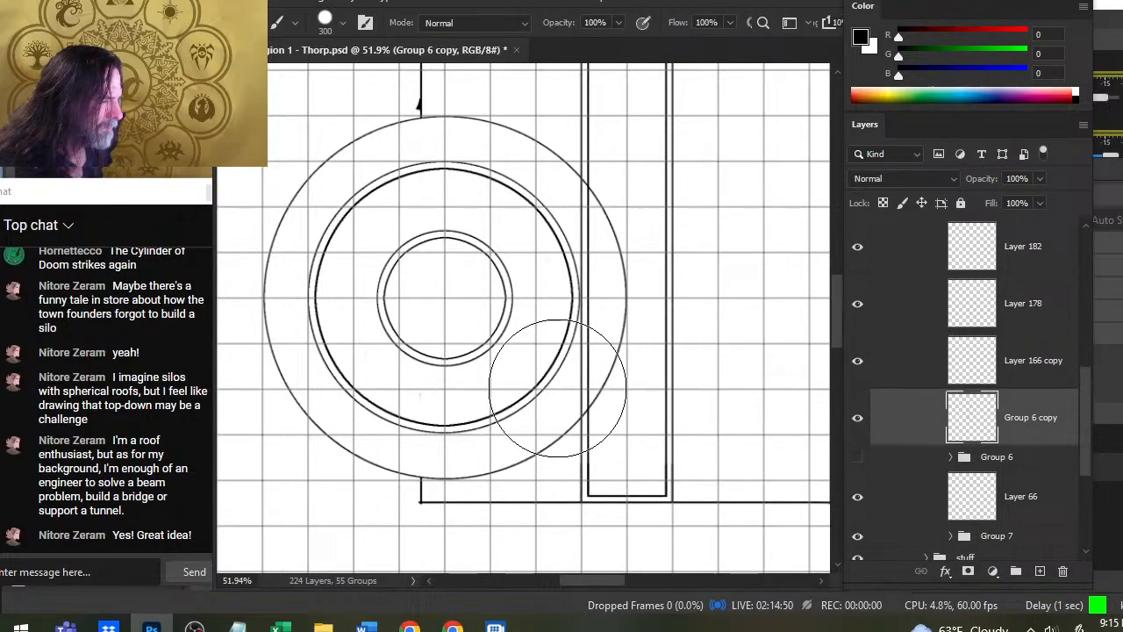
key(l)
mouse_move(602, 365)
mouse_down()
mouse_move(610, 465)
mouse_move(605, 362)
mouse_up()
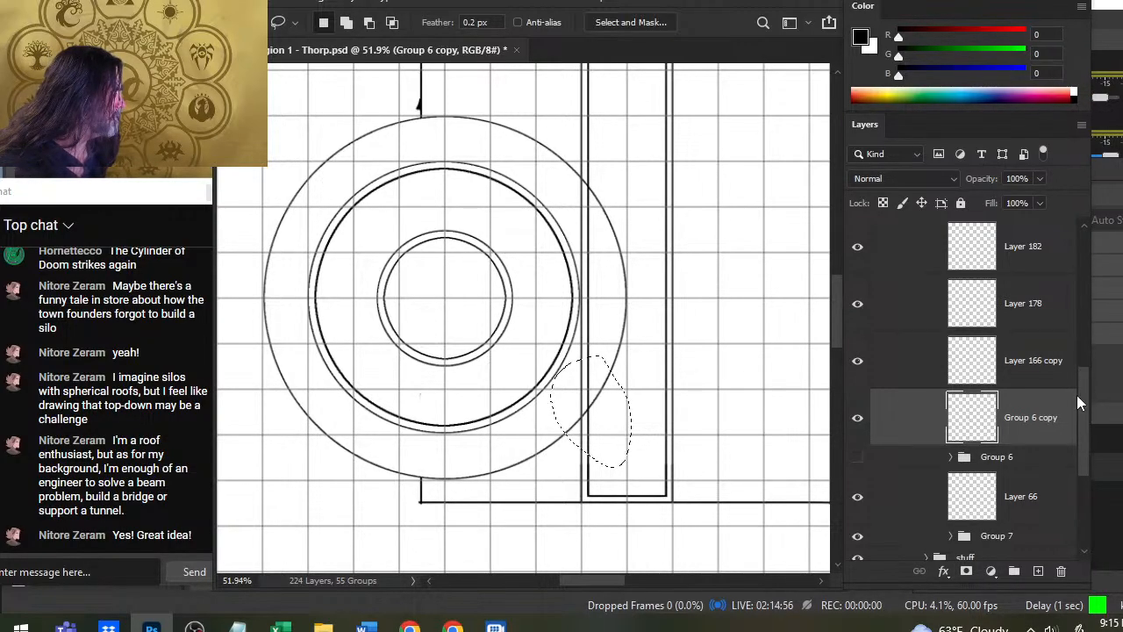
- Paste the copied double line onto Layer 183, rotate it to horizontal and place it across the silo's two rings
scroll(1077, 395, up, 4)
click(908, 316)
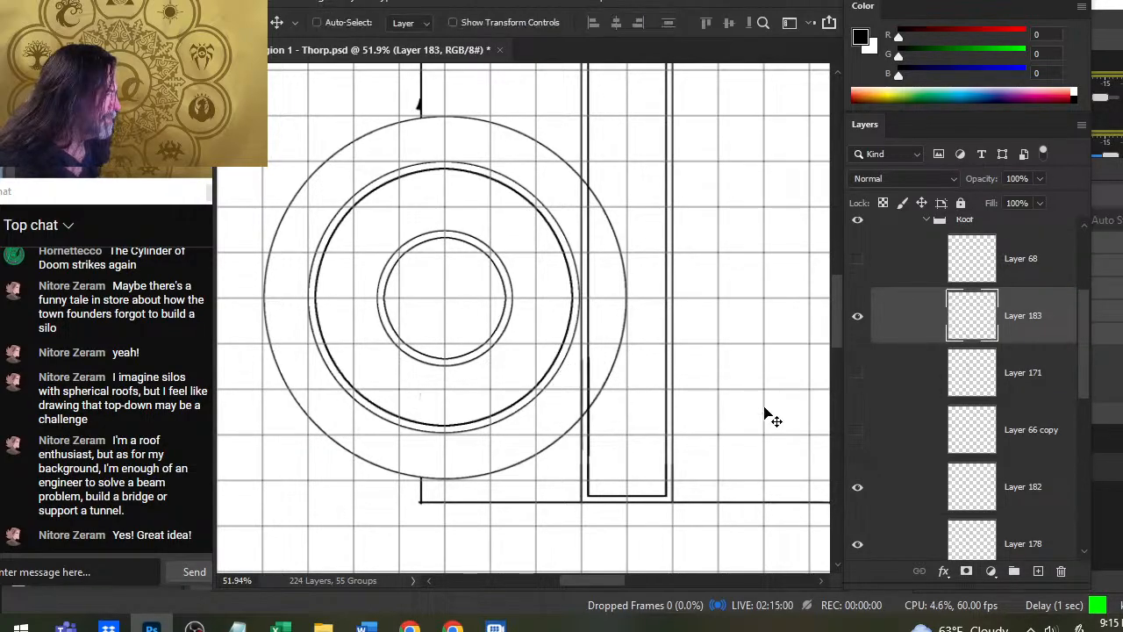
mouse_move(586, 374)
mouse_down()
mouse_move(382, 268)
mouse_move(369, 279)
mouse_up()
right_click(370, 279)
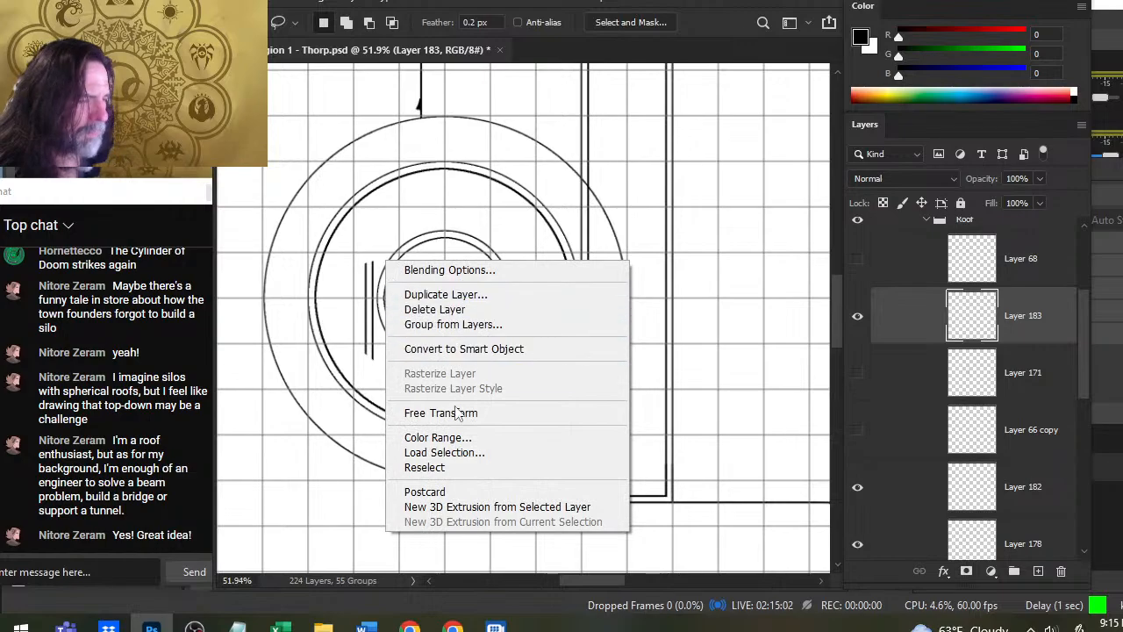
click(402, 412)
drag(486, 248, 476, 419)
key(Return)
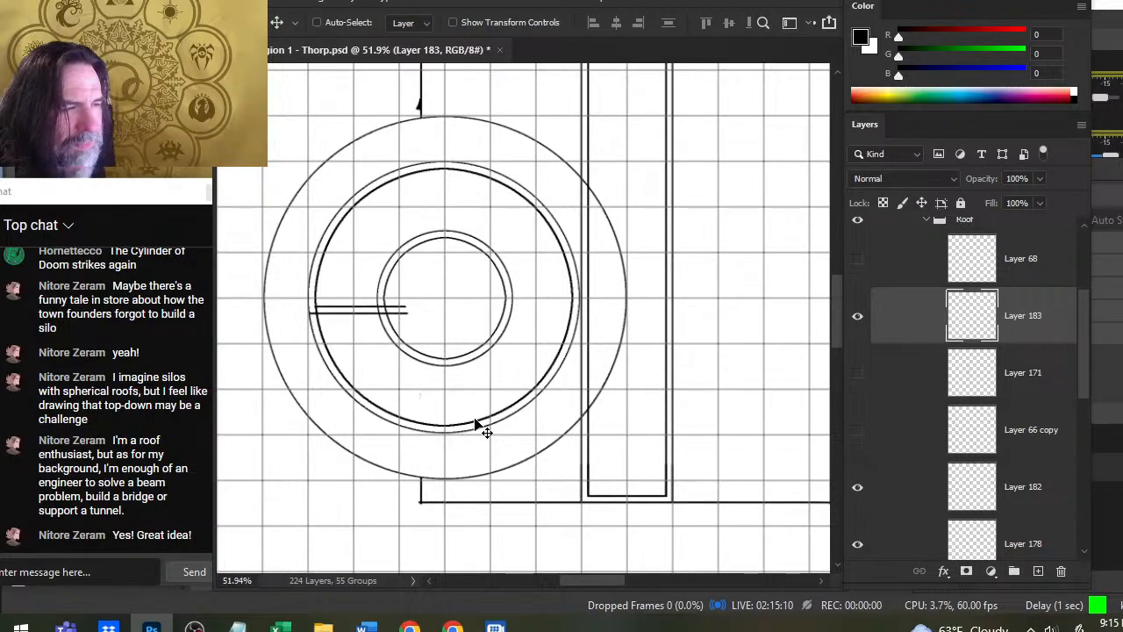
- Nudge the horizontal double line down to the lower part of the small ring
key(Down)
key(Down)
key(Down)
key(Down)
key(Down)
key(Down)
key(Down)
key(Down)
key(Down)
key(Down)
key(Down)
key(Down)
key(Down)
key(Down)
key(Down)
key(Down)
key(Down)
key(Down)
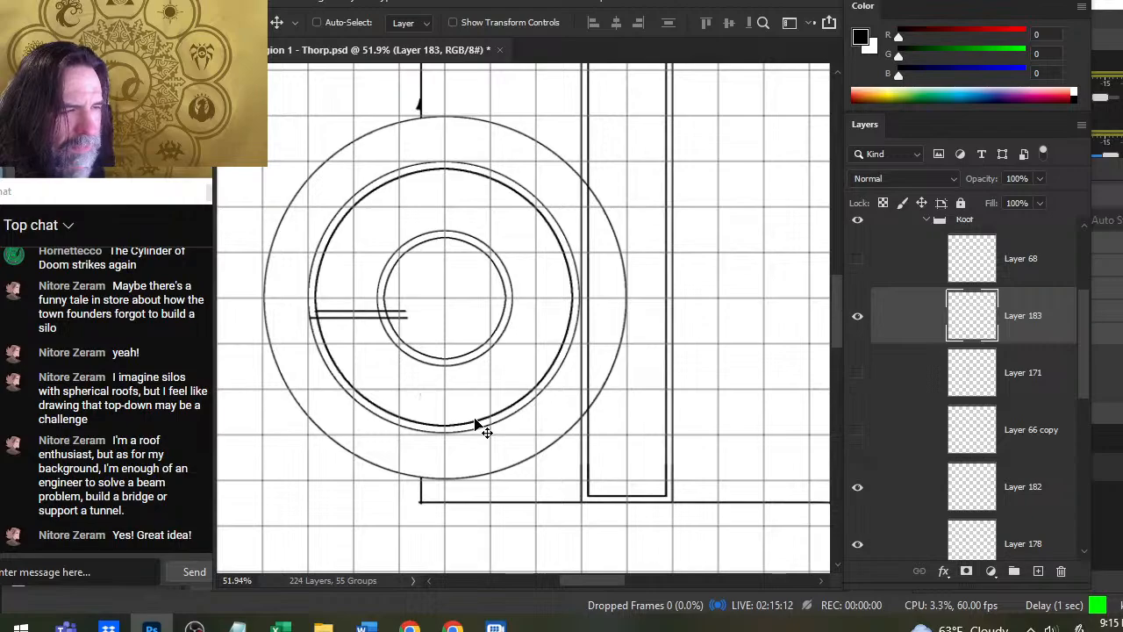
key(Down)
key(Down)
key(Down)
key(Down)
key(Down)
key(Down)
key(Down)
key(Down)
key(Down)
key(Down)
key(Down)
key(Down)
key(Down)
key(Down)
key(Down)
key(Down)
key(Down)
key(Down)
key(Down)
key(Down)
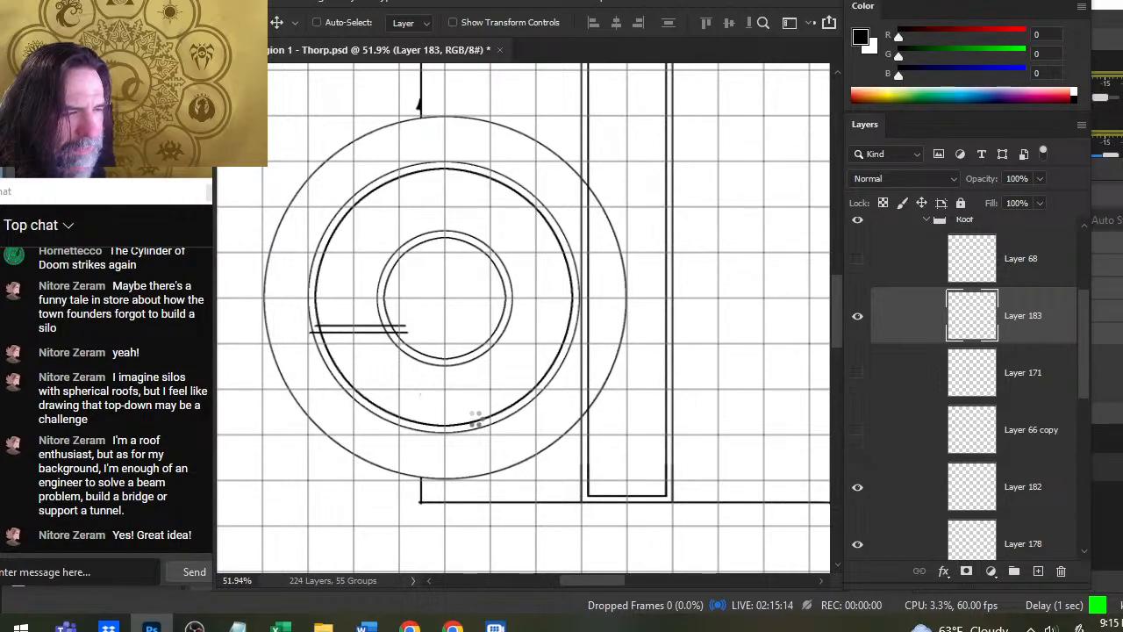
key(Down)
key(Down)
key(Down)
key(Down)
key(Down)
key(Down)
key(Down)
key(Down)
key(Down)
key(Down)
key(Down)
key(Down)
key(Down)
key(Down)
key(Down)
key(Down)
key(Down)
key(Down)
key(Down)
key(Down)
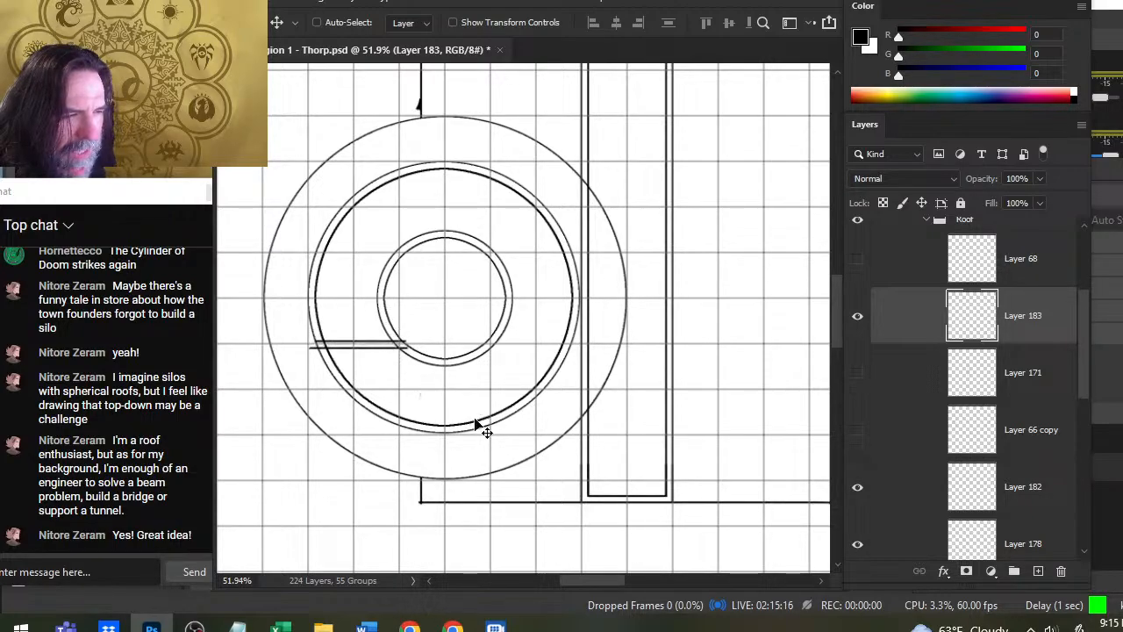
key(Down)
key(Down)
key(Down)
key(Down)
key(Down)
key(Down)
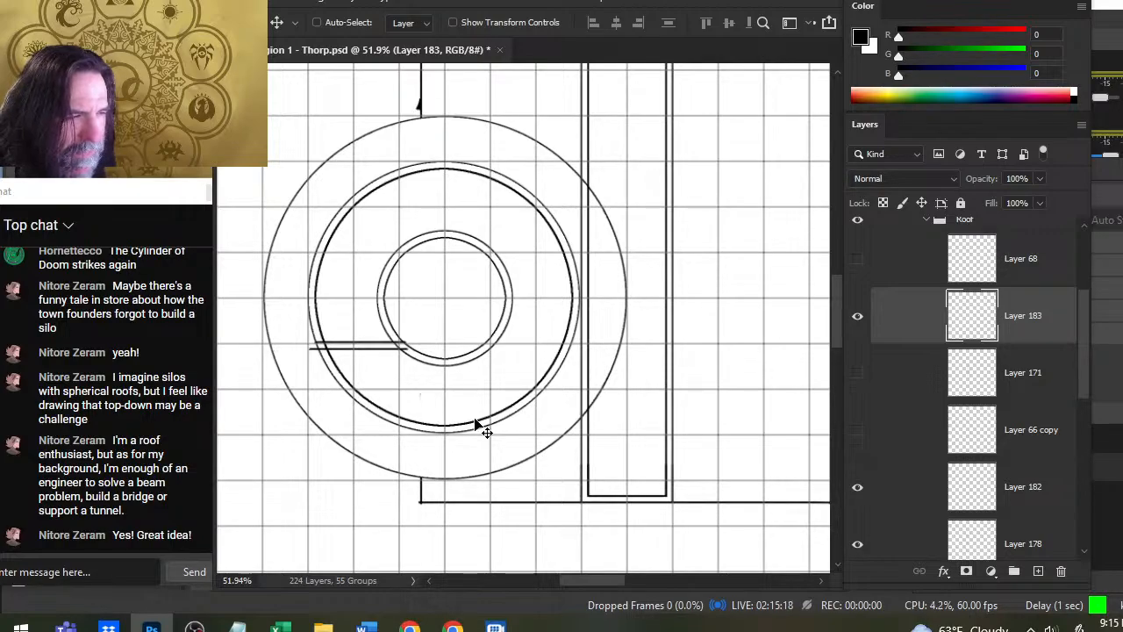
key(Down)
key(Down)
key(Down)
key(Down)
key(Down)
key(Down)
key(Down)
key(Down)
key(Down)
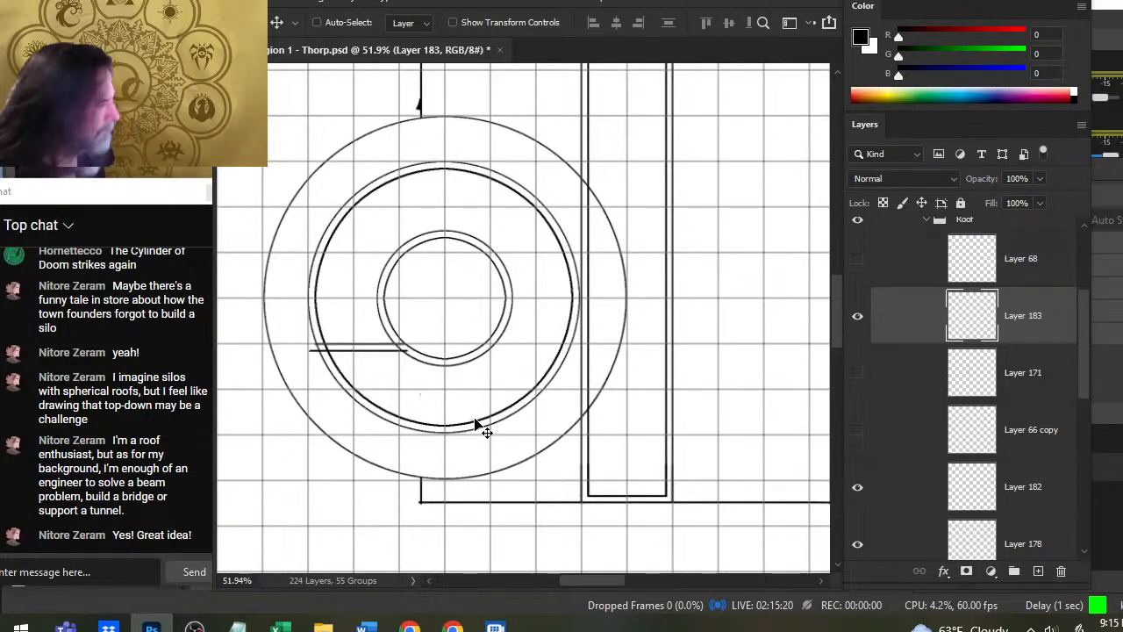
- Duplicate Layer 183 and flip the duplicated double line vertically
right_click(906, 294)
click(974, 69)
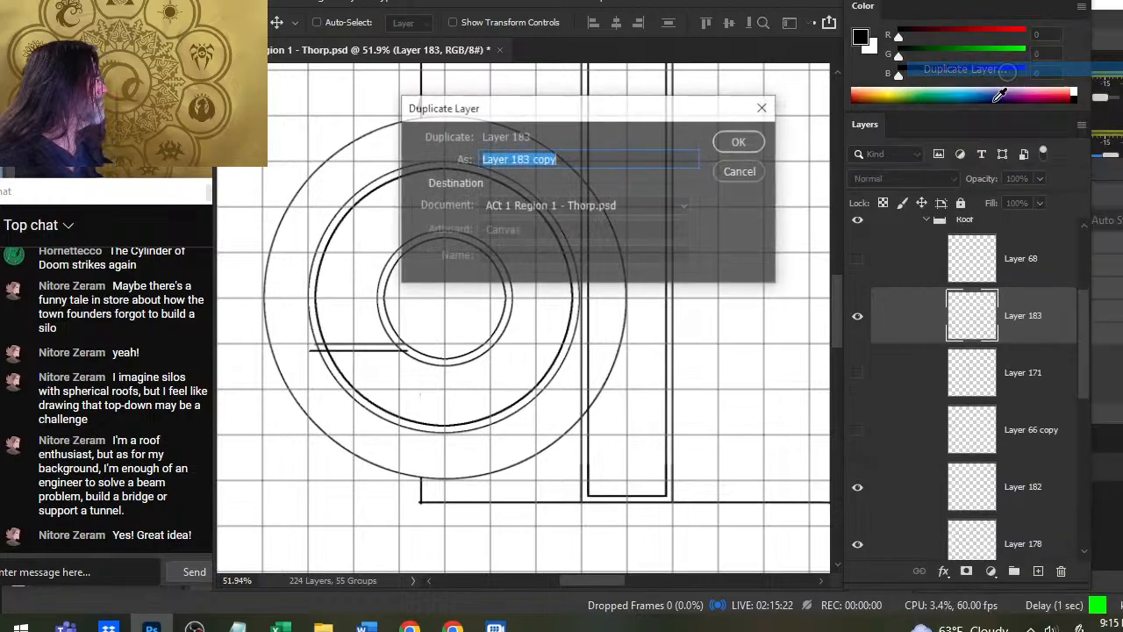
key(Return)
key(l)
right_click(442, 315)
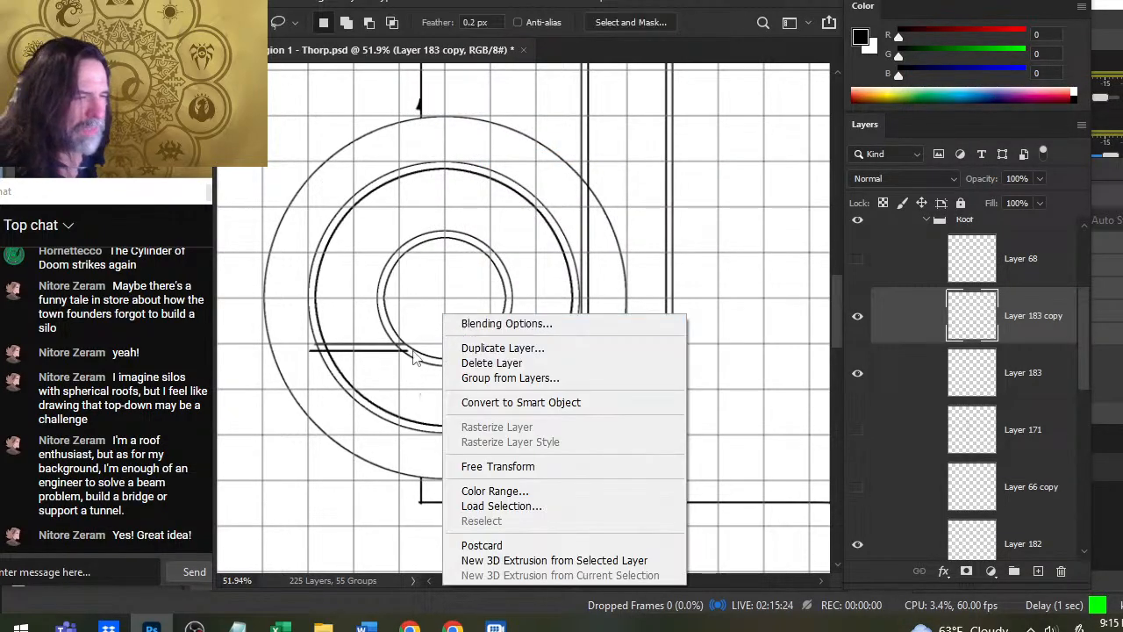
click(497, 466)
right_click(439, 358)
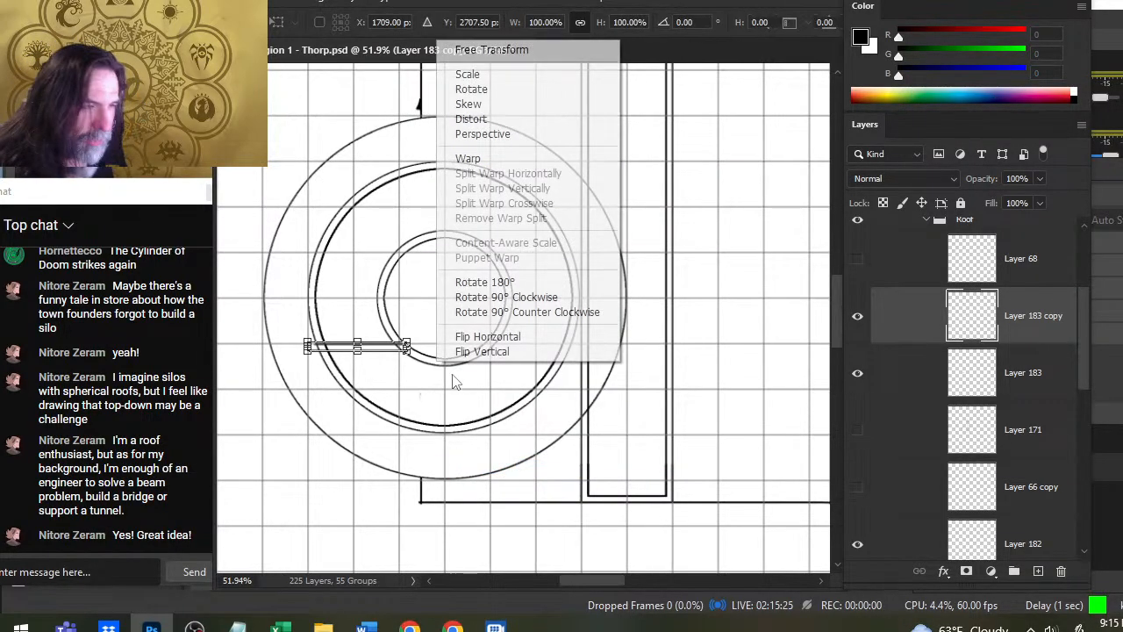
click(516, 354)
key(Return)
- Nudge the flipped double line up to leave a gap of about one grid square between the two pairs
key(v)
key(shift+Up)
key(shift+Up)
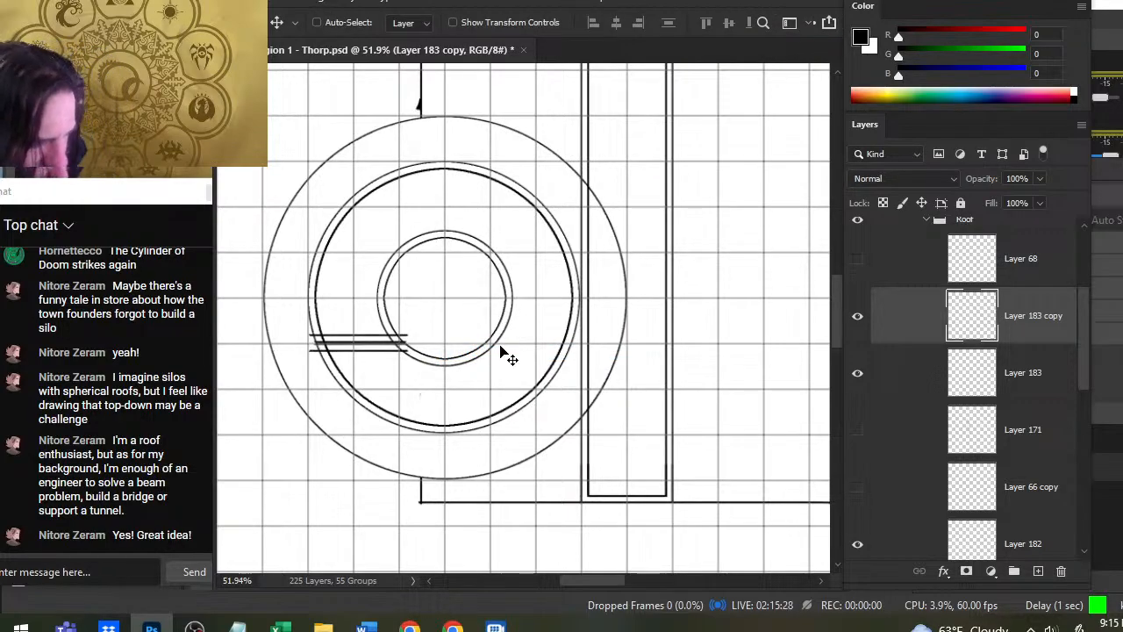
key(shift+Up)
key(shift+Up)
key(shift+Up)
key(shift+Up)
key(shift+Up)
key(shift+Up)
key(shift+Up)
key(shift+Up)
key(shift+Up)
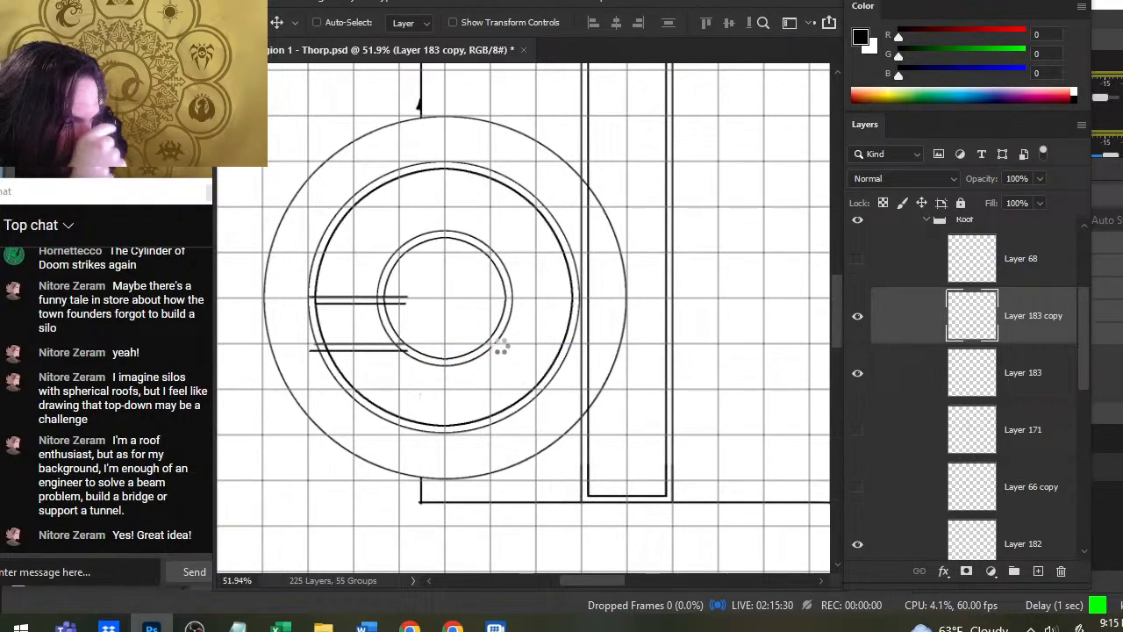
key(shift+Up)
key(shift+Up)
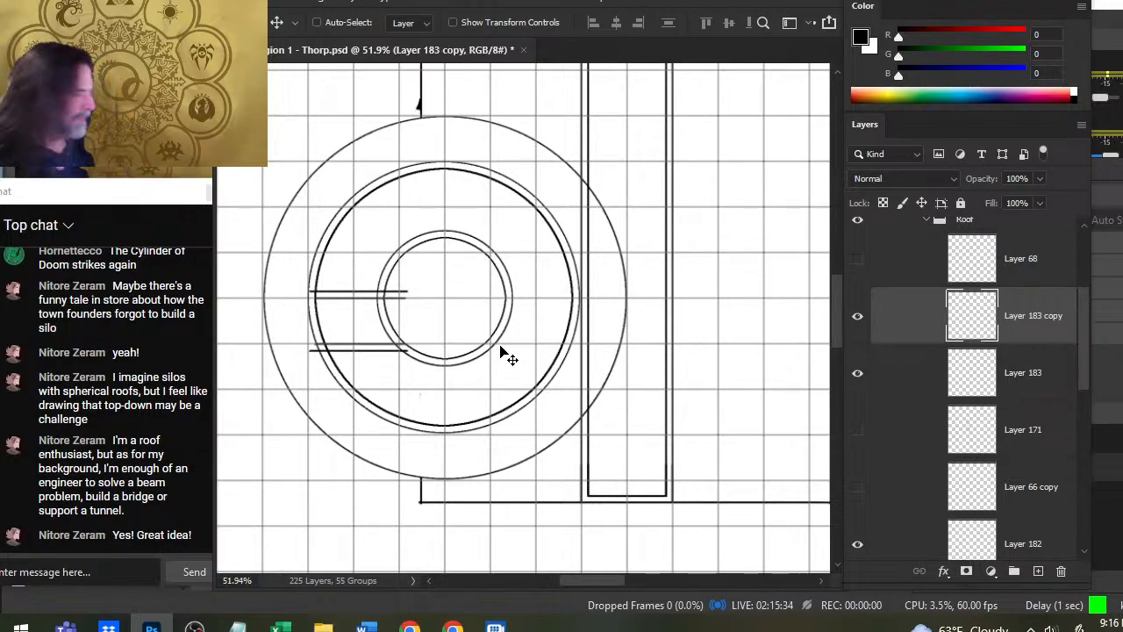
- Merge the duplicate down into Layer 183 and nudge both double lines up to centre them on the silo
right_click(890, 322)
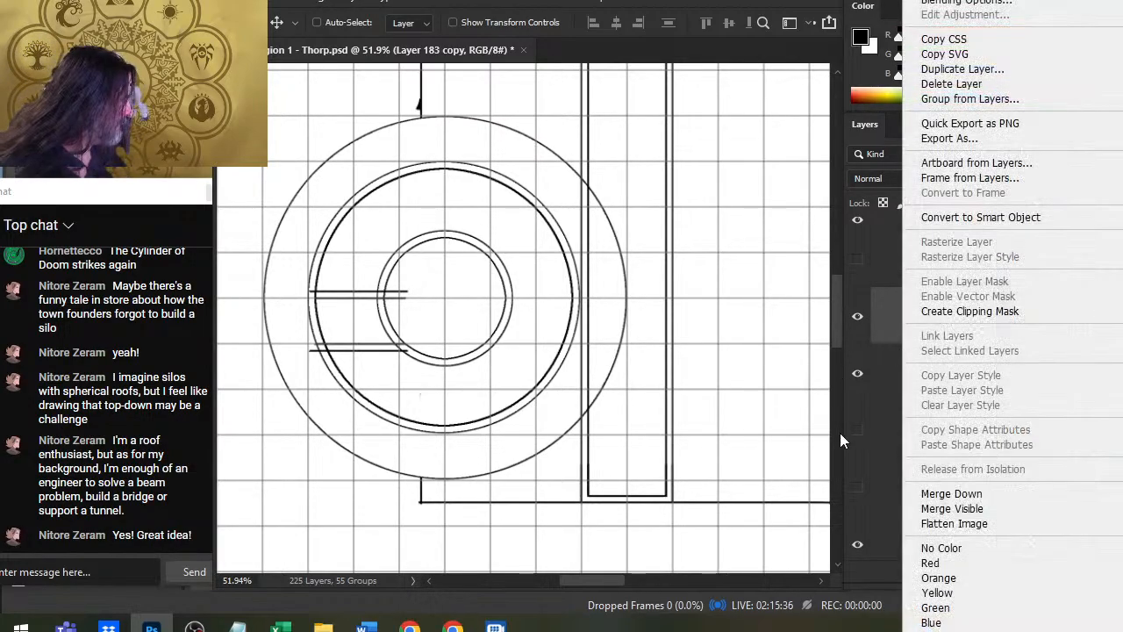
click(953, 496)
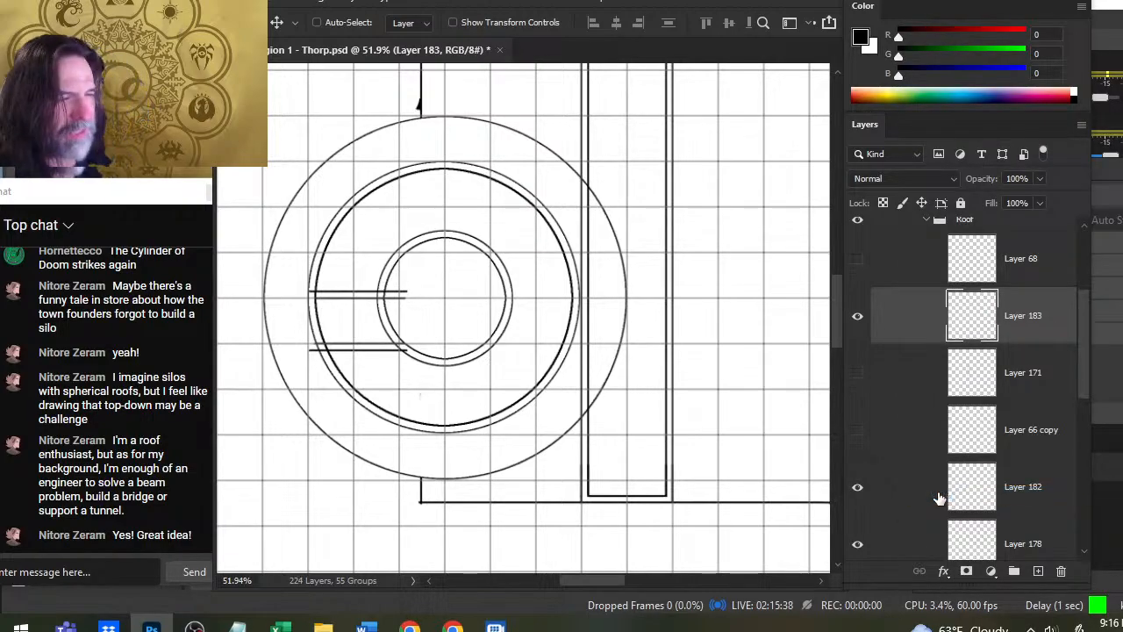
key(shift+Up)
key(shift+Up)
key(shift+Up)
key(shift+Up)
key(shift+Up)
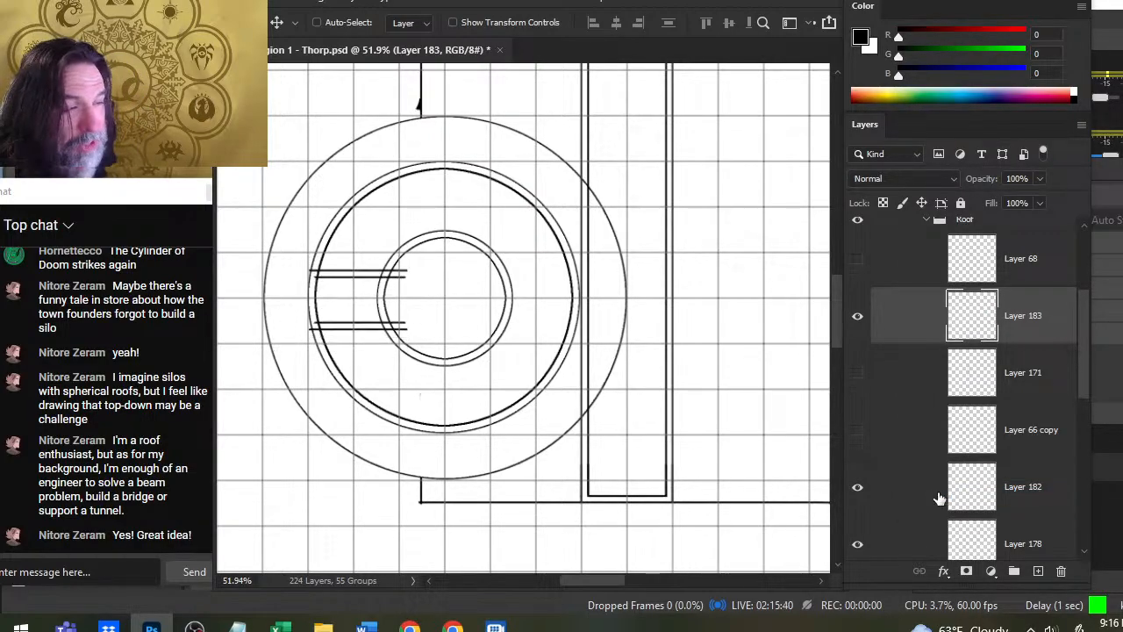
key(shift+Up)
key(shift+Up)
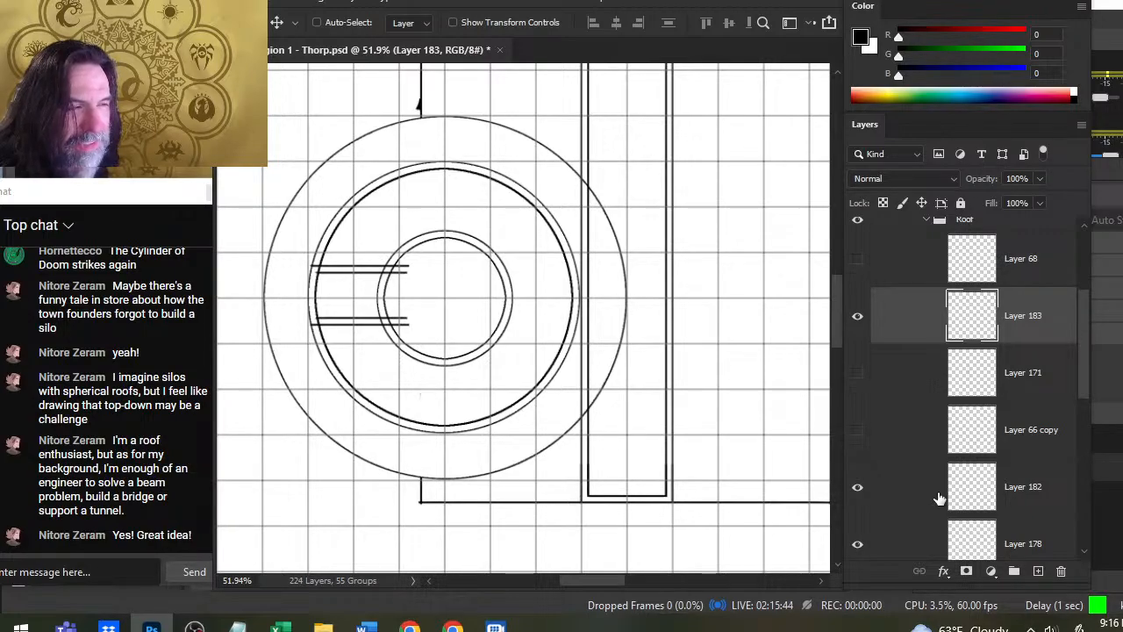
key(Down)
key(Down)
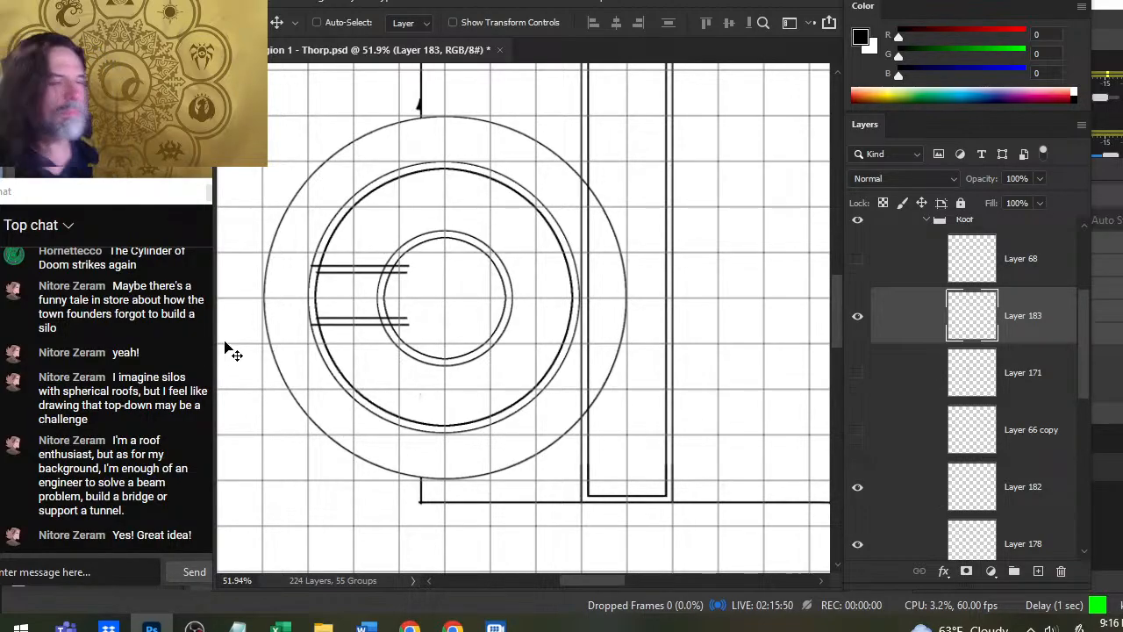
- Trim the double lines' inner ends at the small ring with the Eraser and smudge their outer ends to meet the large ring
key(e)
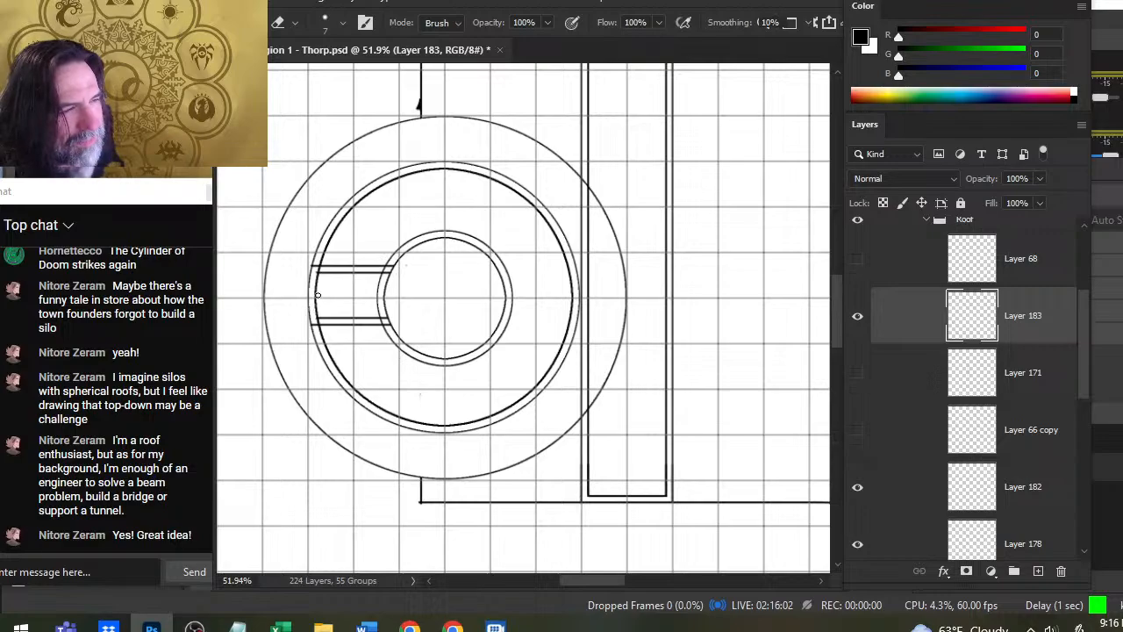
key(r)
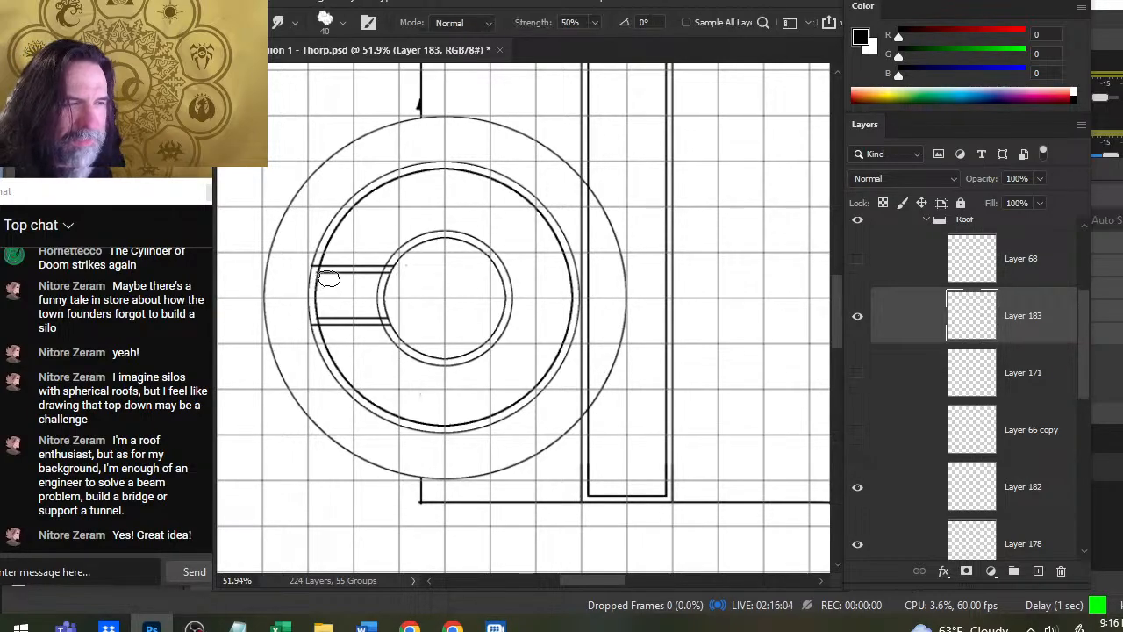
drag(328, 278, 307, 278)
drag(341, 314, 307, 314)
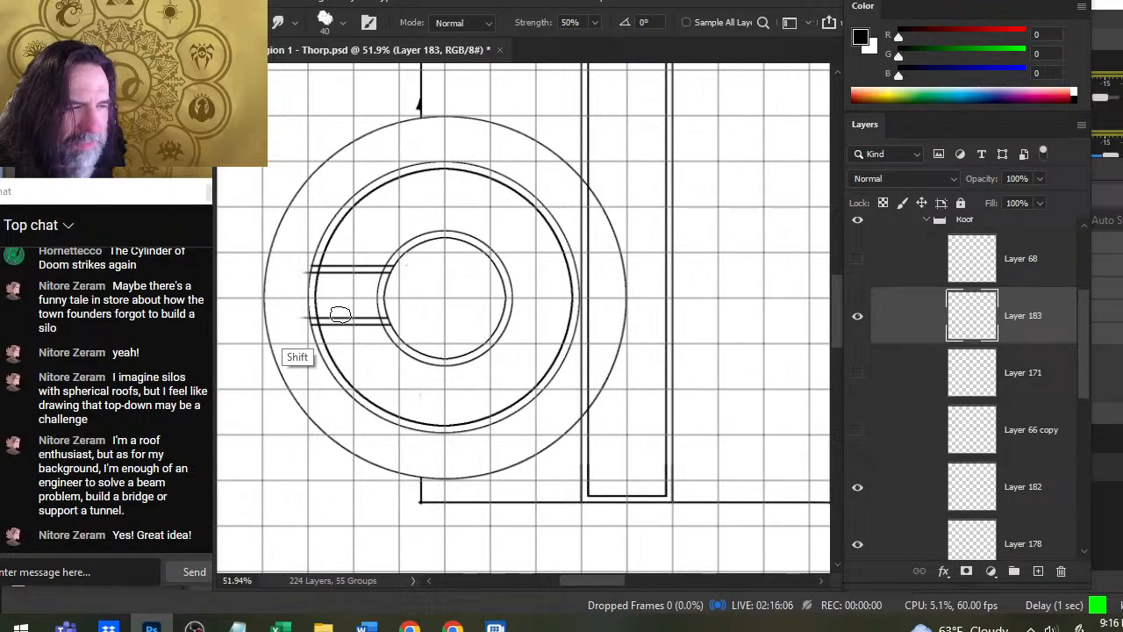
key(e)
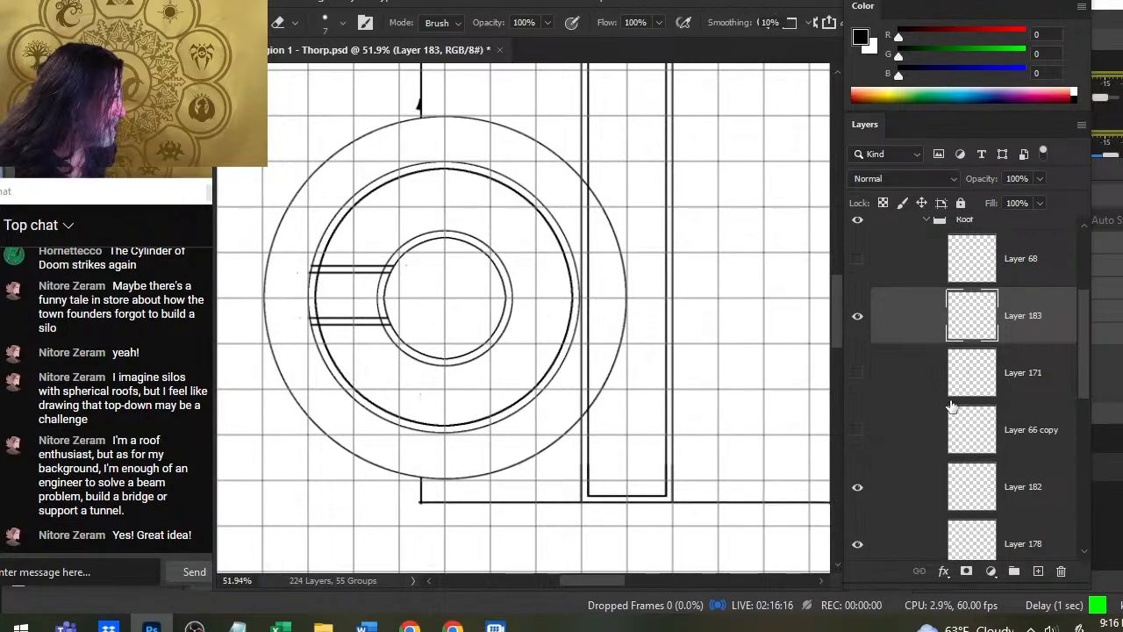
- Erase the small ring's arc between the two double lines on Layer 182, undoing stray erasures
click(858, 487)
click(858, 487)
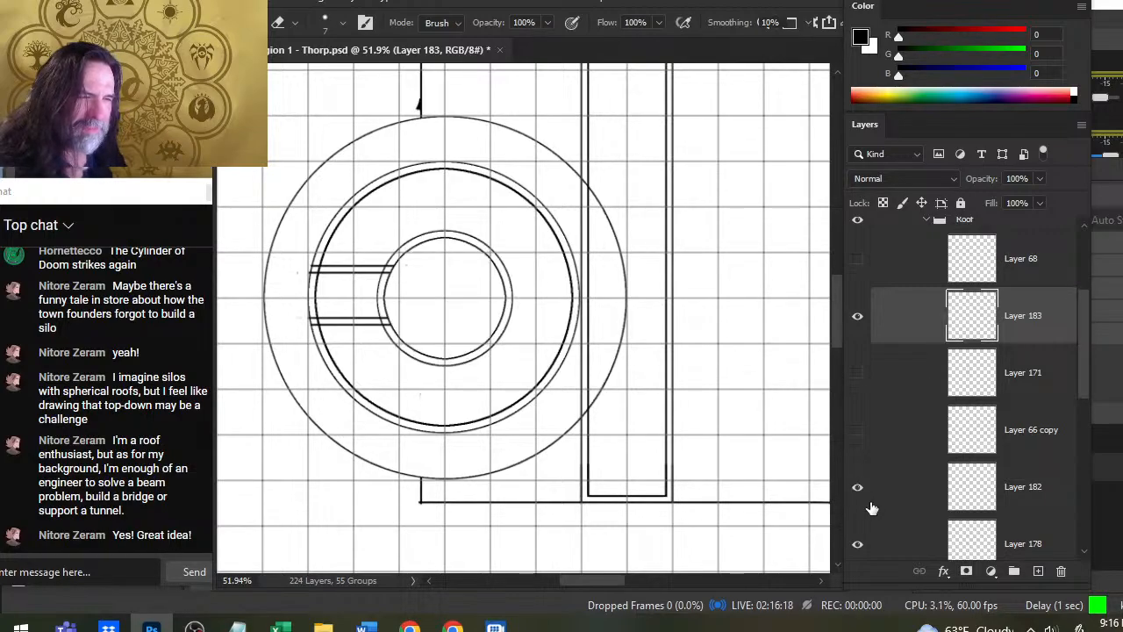
click(873, 507)
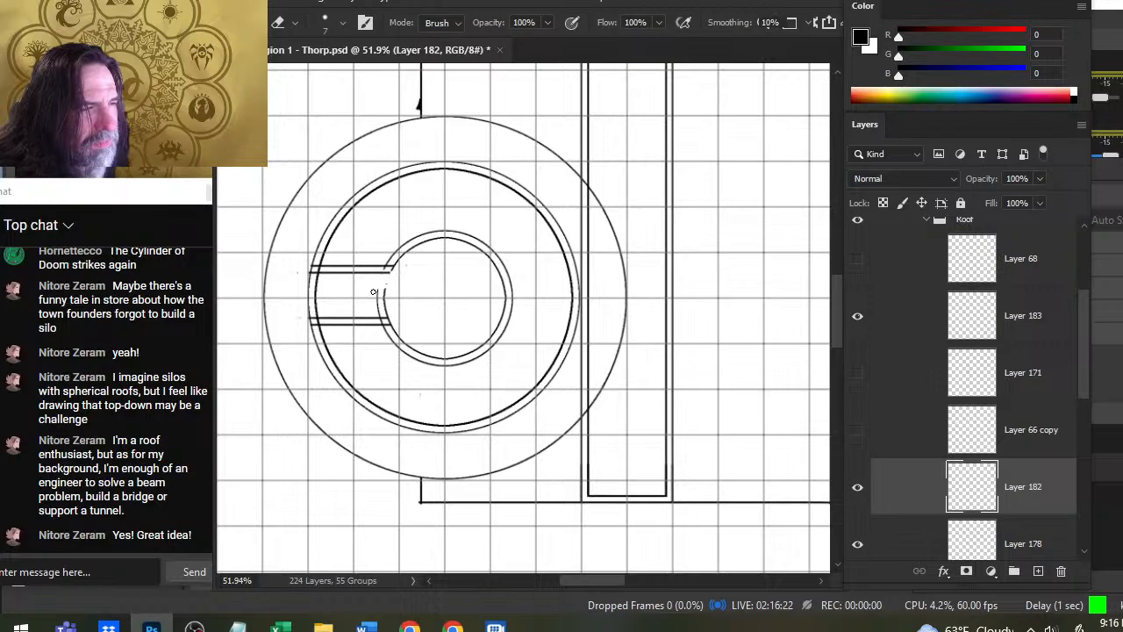
key(ctrl+z)
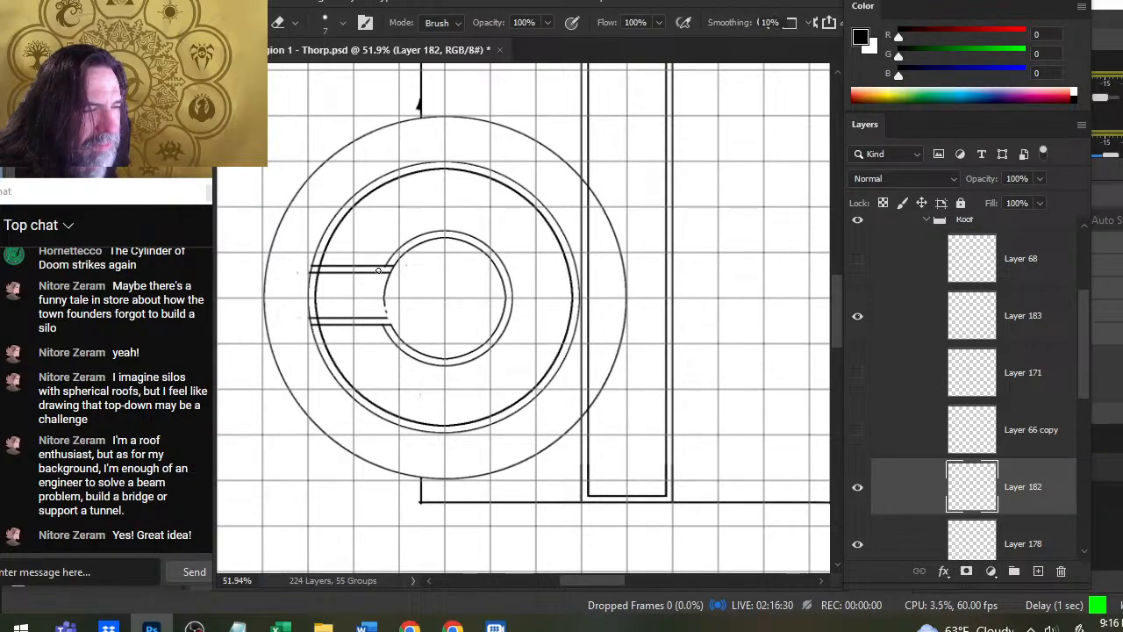
key(ctrl+z)
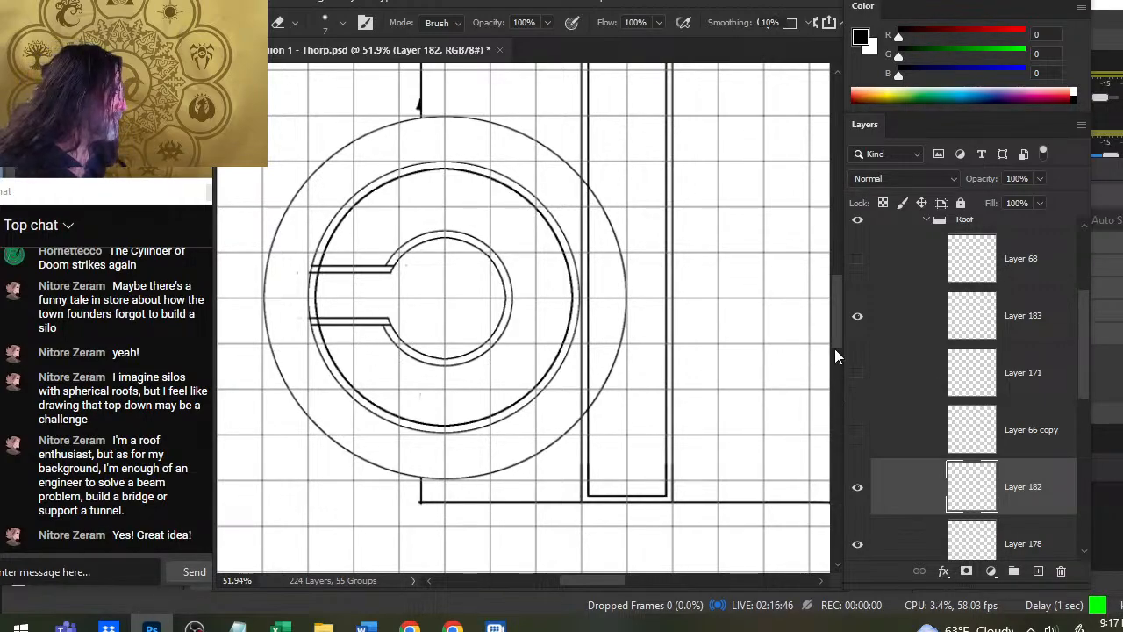
- Erase the excess double-line ends on Layer 183 where they meet the small ring's outlines
click(857, 320)
click(857, 319)
click(881, 320)
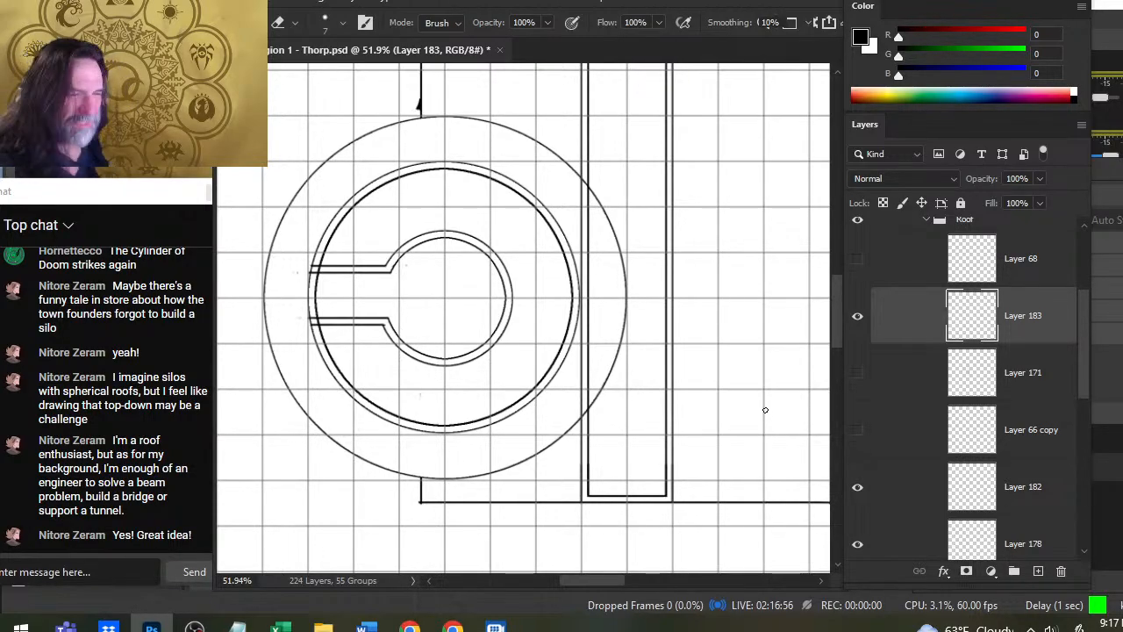
- Erase both outlines of the large ring between the two double lines on Layer 178
click(859, 545)
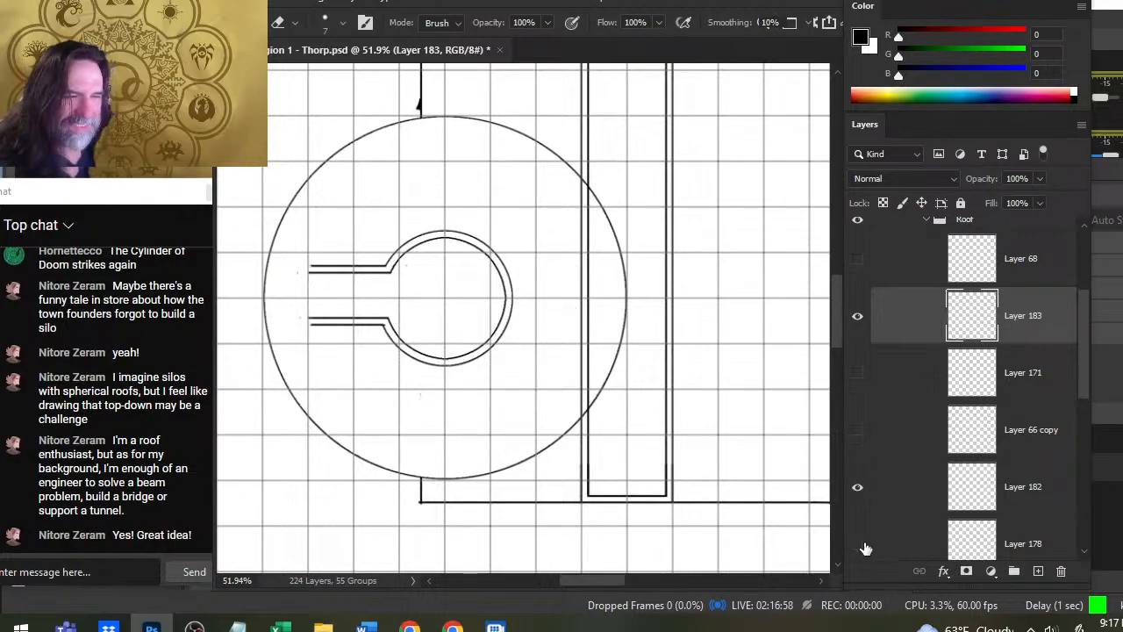
click(862, 545)
click(892, 547)
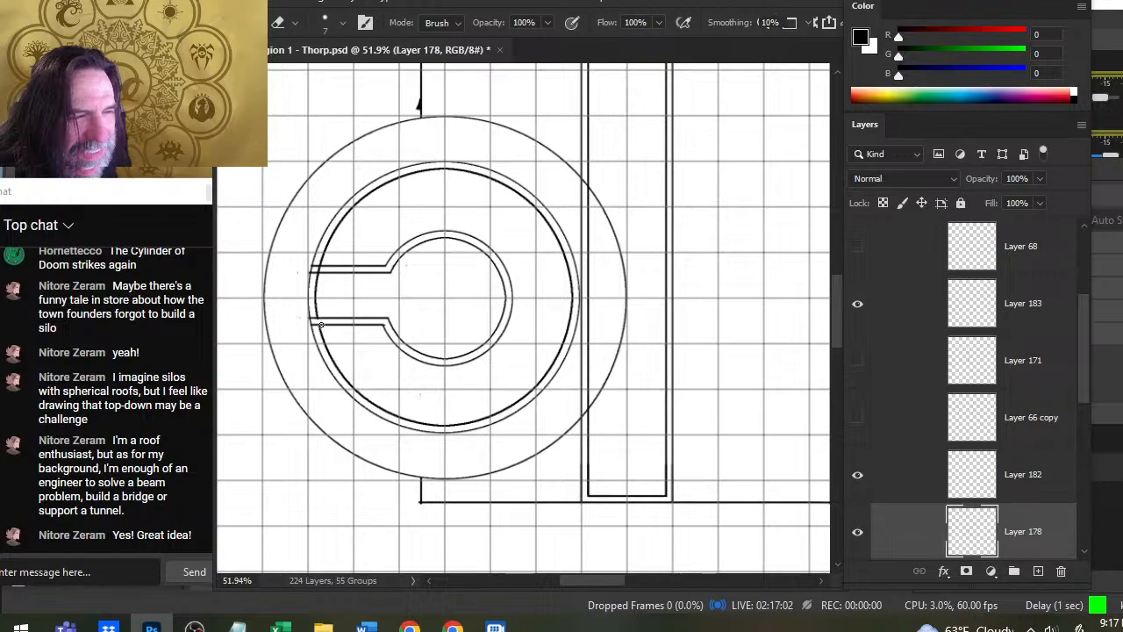
drag(320, 324, 316, 301)
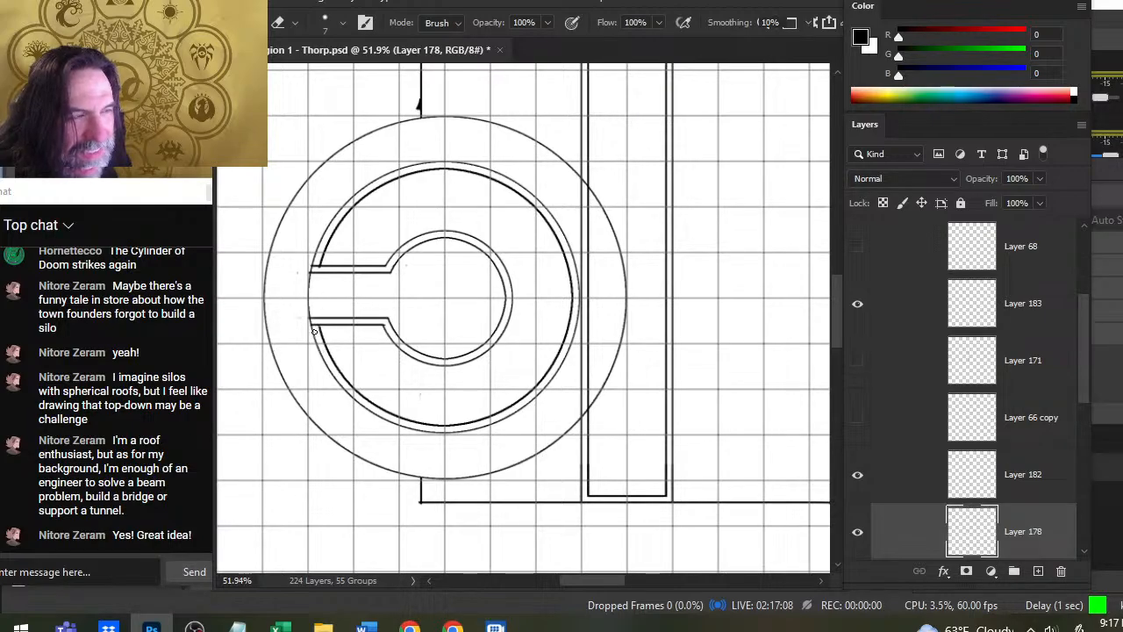
shift+click(309, 288)
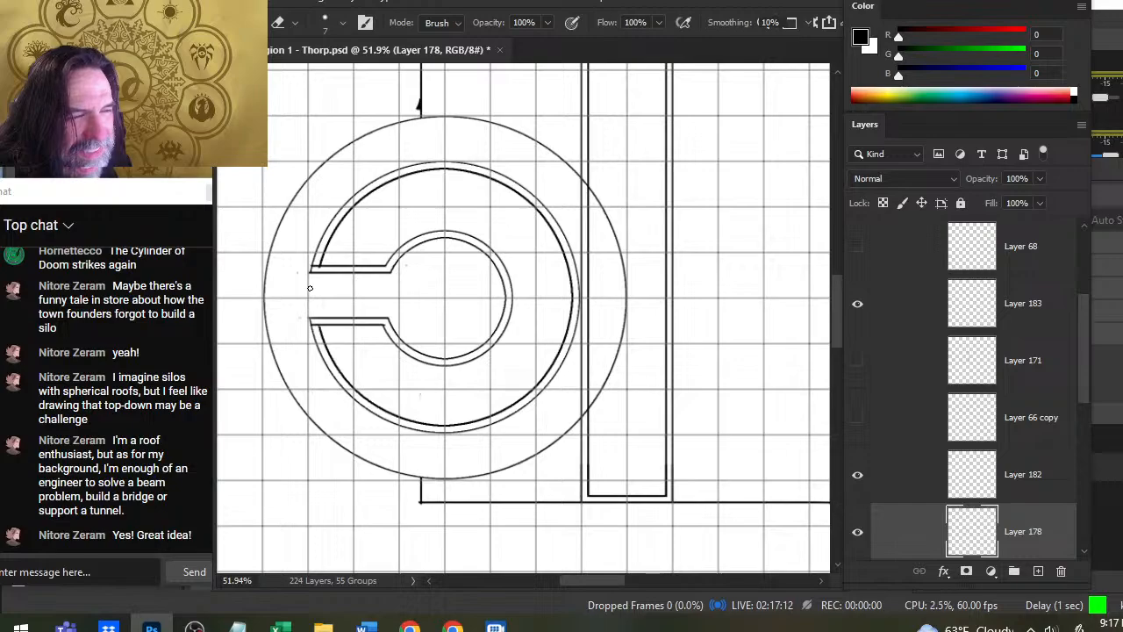
- Try trimming the lower double line's outer tip on Layer 183, and undo the latest erasures
click(869, 307)
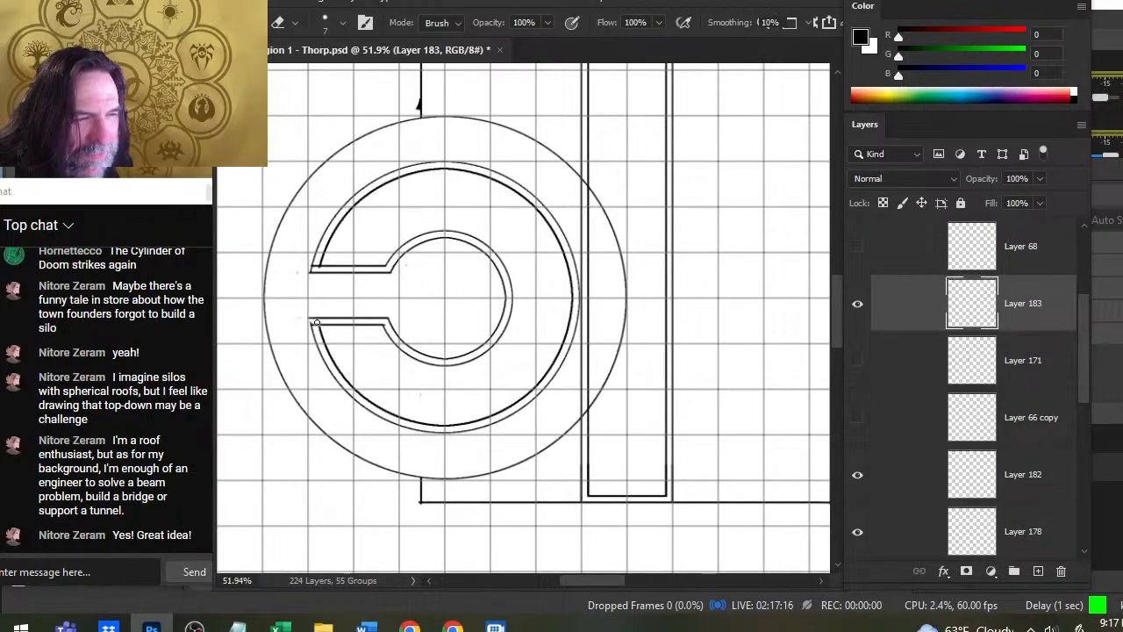
key(ctrl)
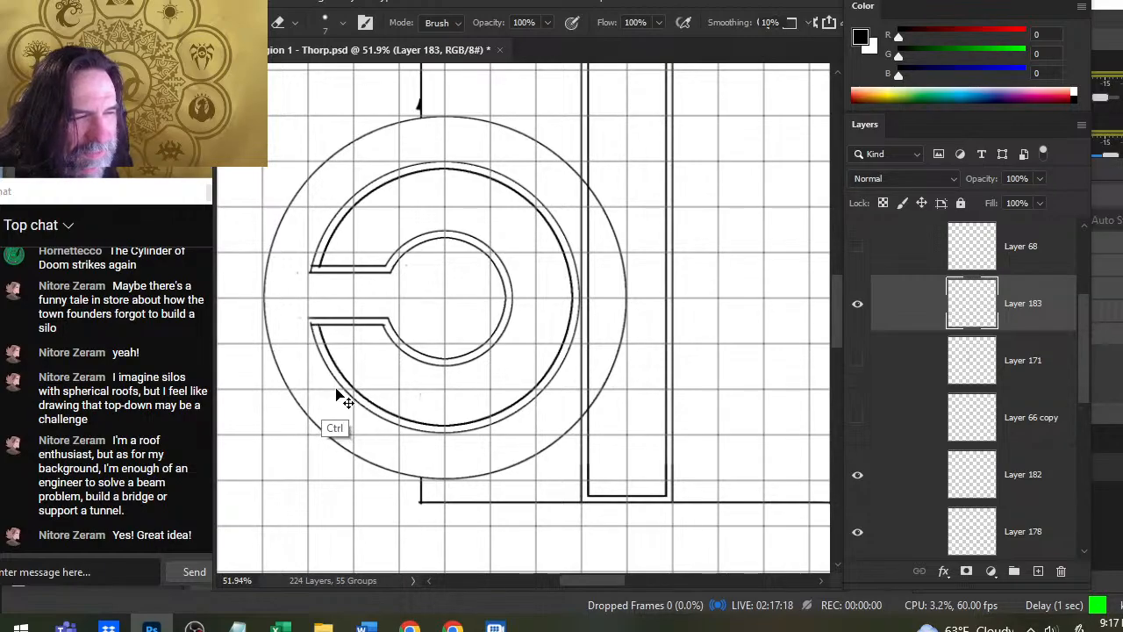
click(858, 304)
click(858, 305)
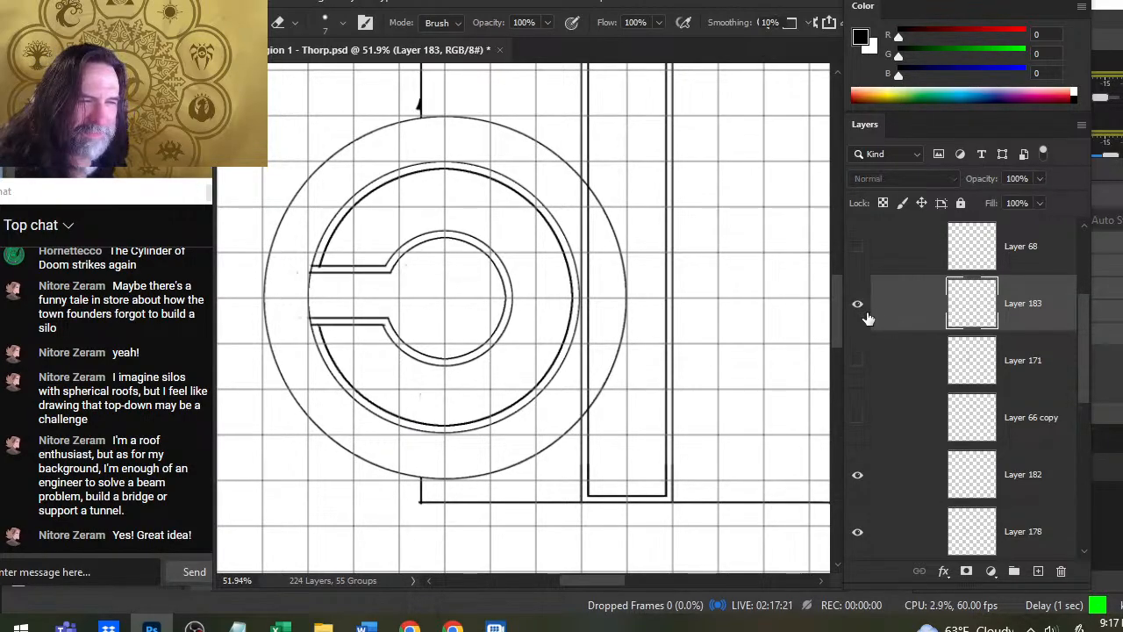
- Erase the large ring's outer arc across the opening again on Layer 178 and reselect Layer 183
click(893, 494)
click(888, 538)
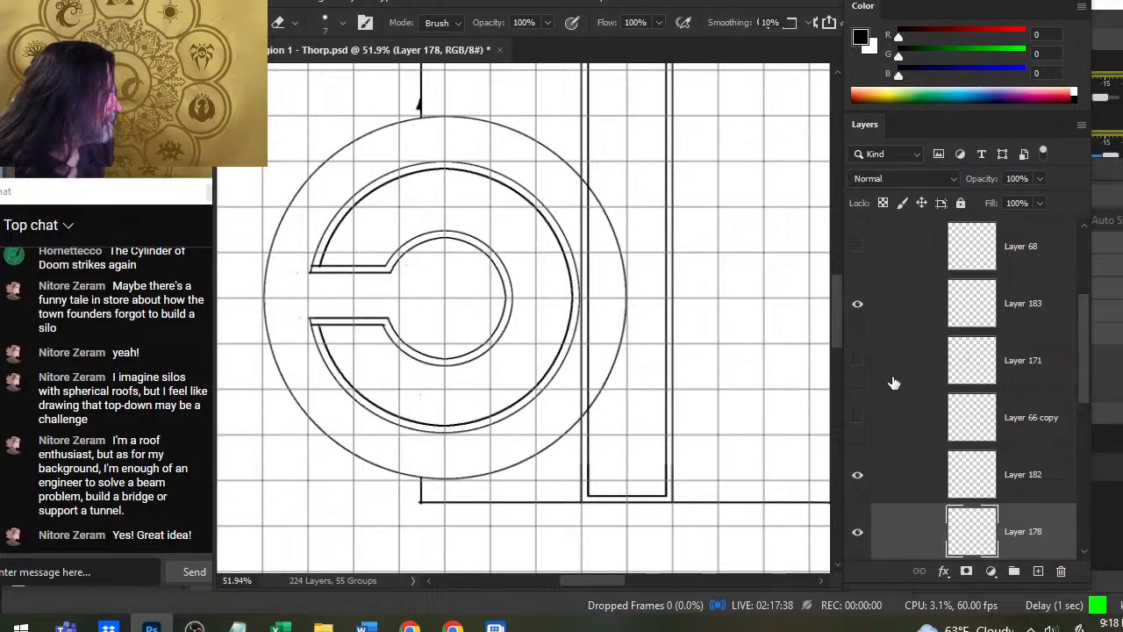
click(906, 320)
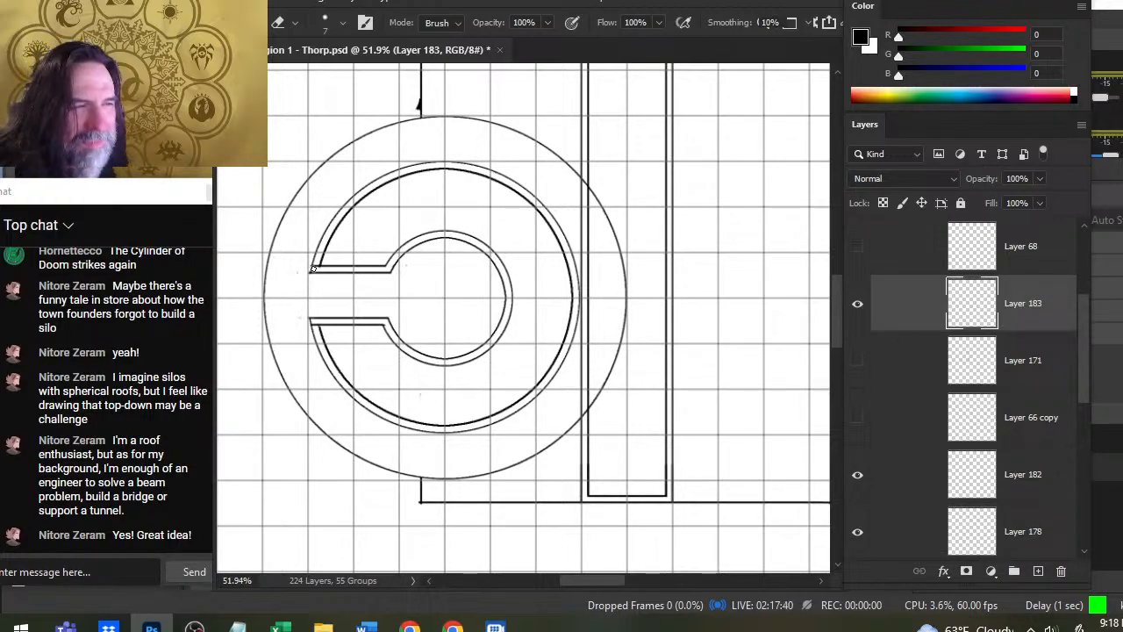
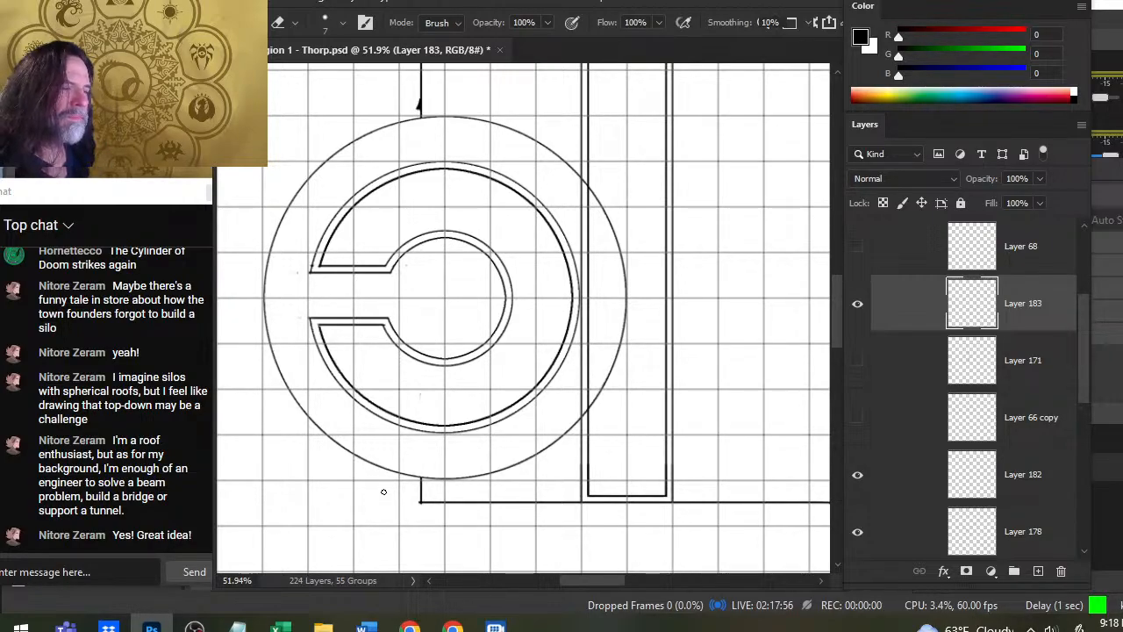
- On a new layer, outline one grid square beside the long narrow rectangle with a black Brush at size 4
click(1038, 572)
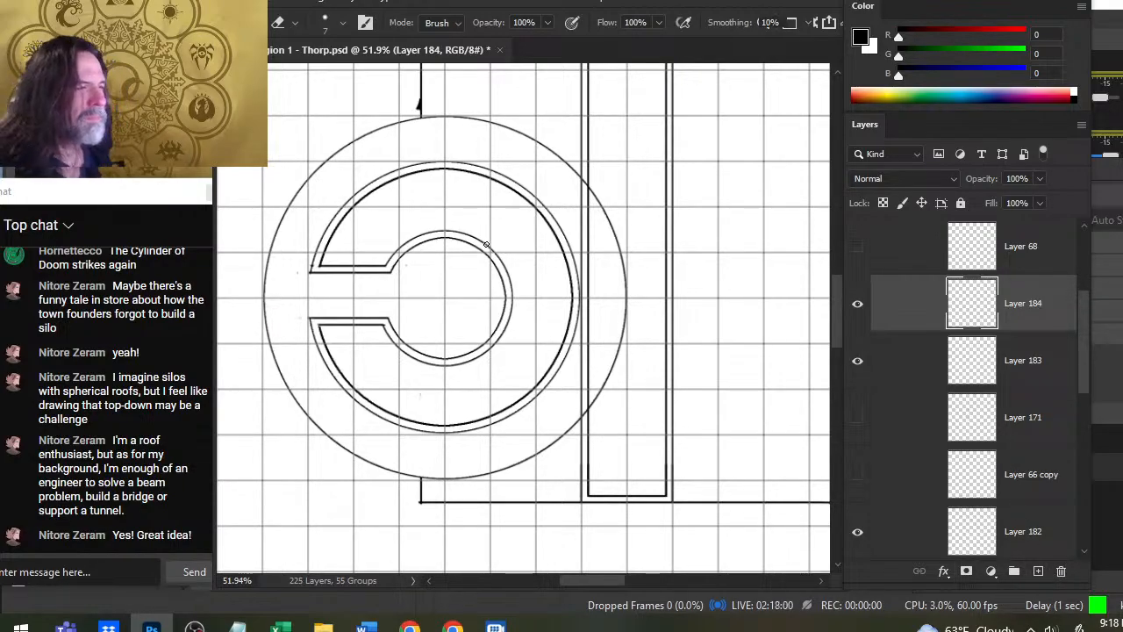
key(b)
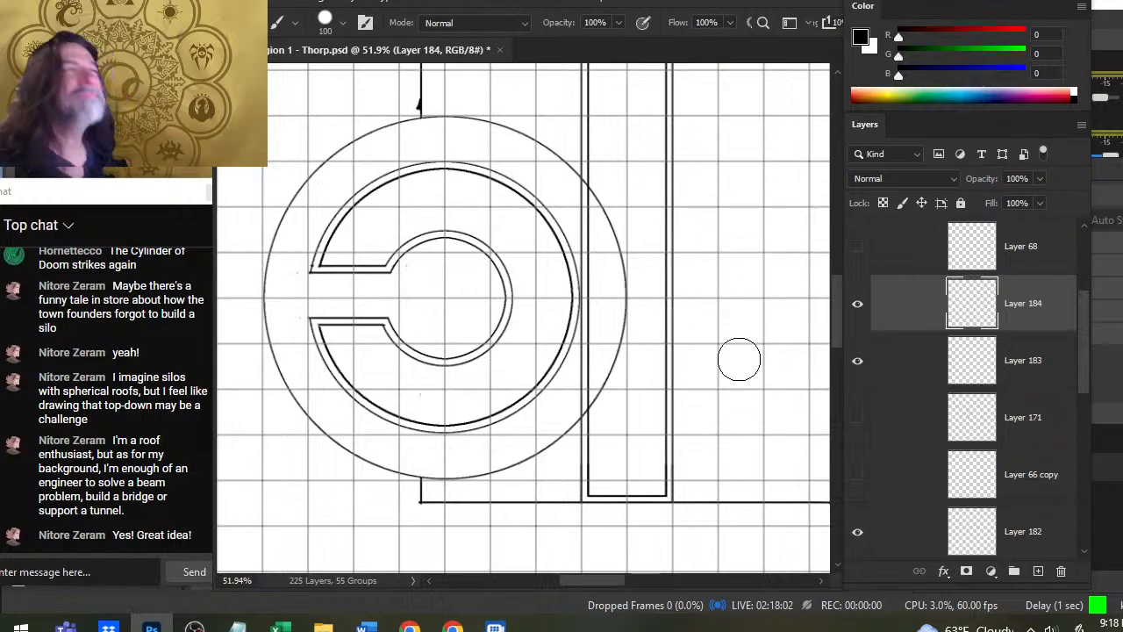
key(bracketleft)
key(bracketleft)
key(bracketleft)
key(bracketleft)
key(bracketleft)
key(bracketleft)
key(bracketleft)
key(bracketleft)
key(bracketleft)
key(bracketleft)
key(bracketleft)
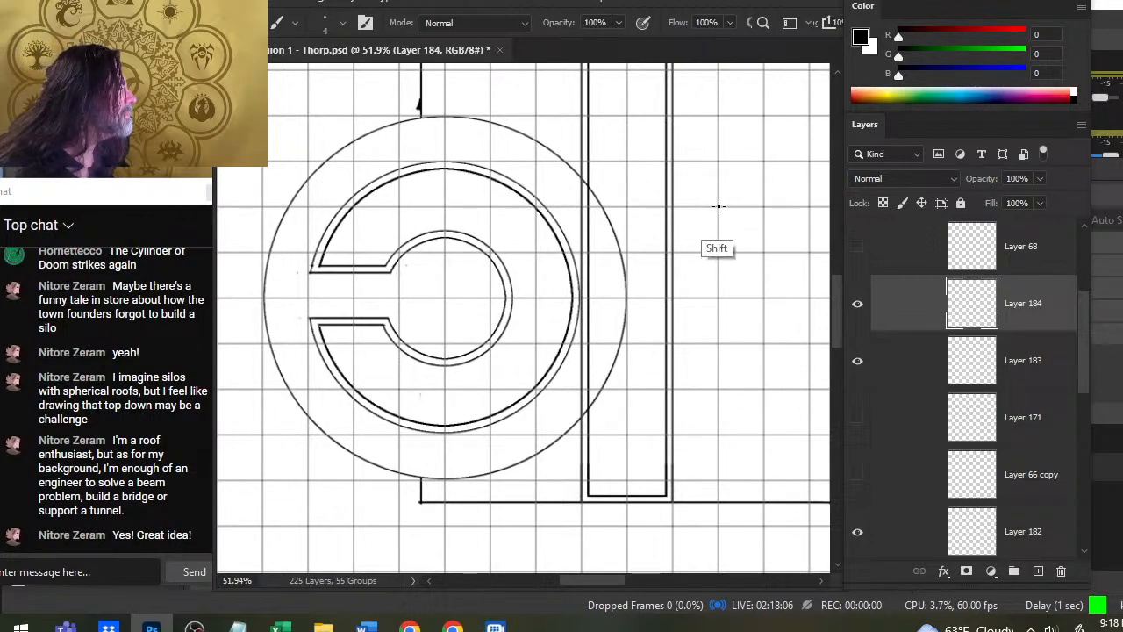
mouse_move(719, 209)
mouse_down()
mouse_move(718, 256)
mouse_move(763, 251)
mouse_move(761, 207)
mouse_move(718, 207)
mouse_up()
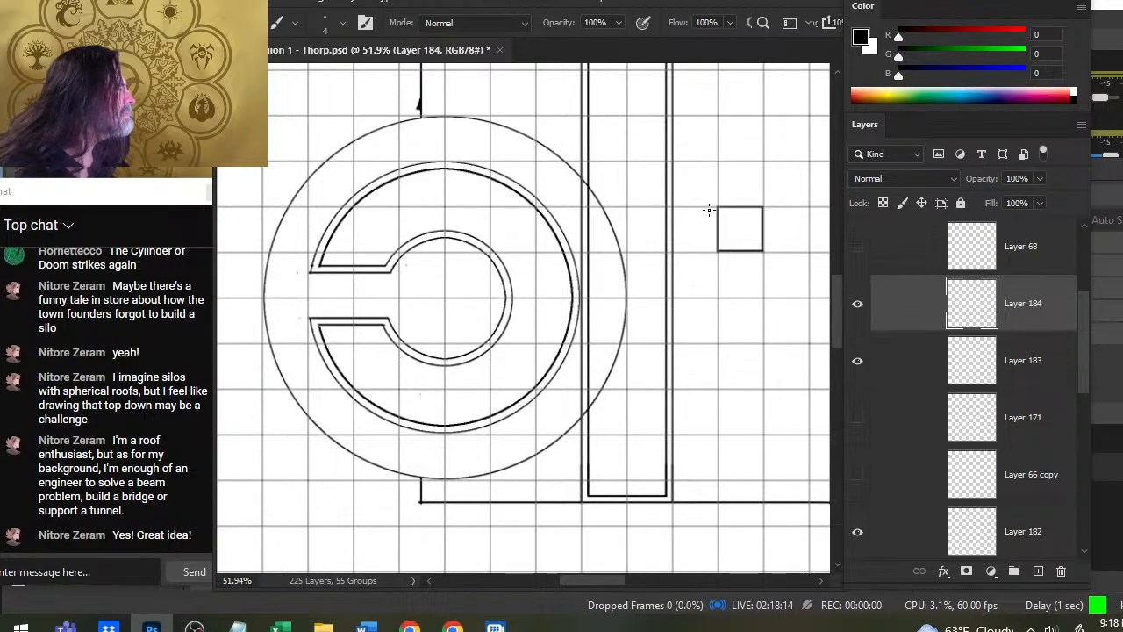
- Brush a vertical line just outside the small square's left edge on a new layer, and merge it with the square's layer
click(1038, 571)
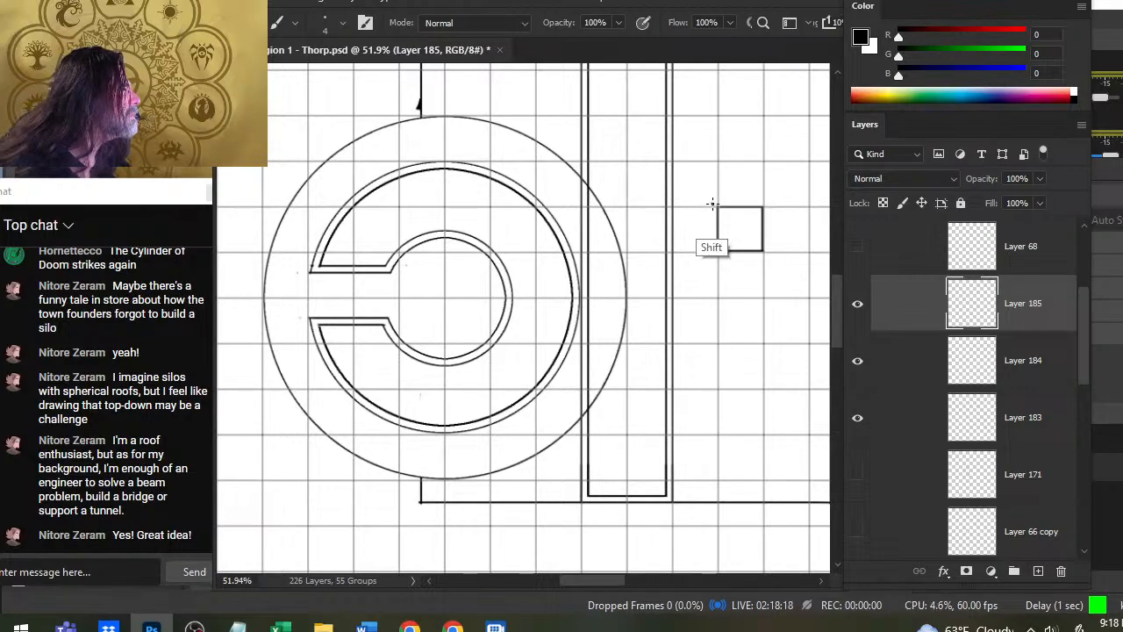
mouse_move(713, 207)
mouse_down()
mouse_move(711, 264)
mouse_move(711, 196)
mouse_up()
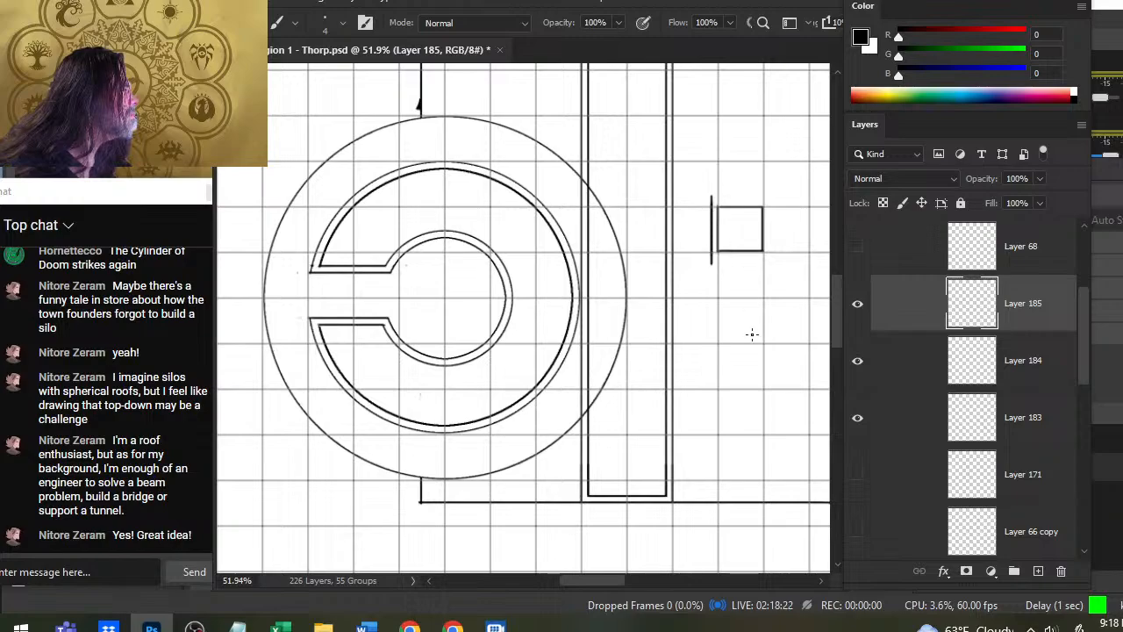
right_click(911, 317)
click(888, 322)
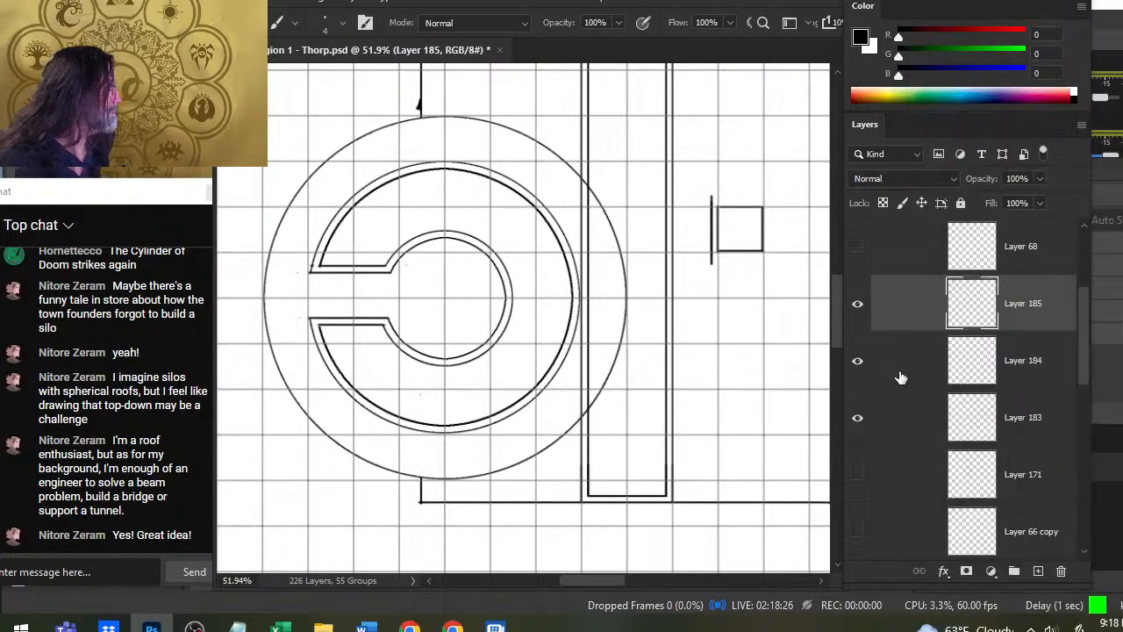
click(914, 361)
right_click(914, 362)
click(898, 313)
shift+click(905, 341)
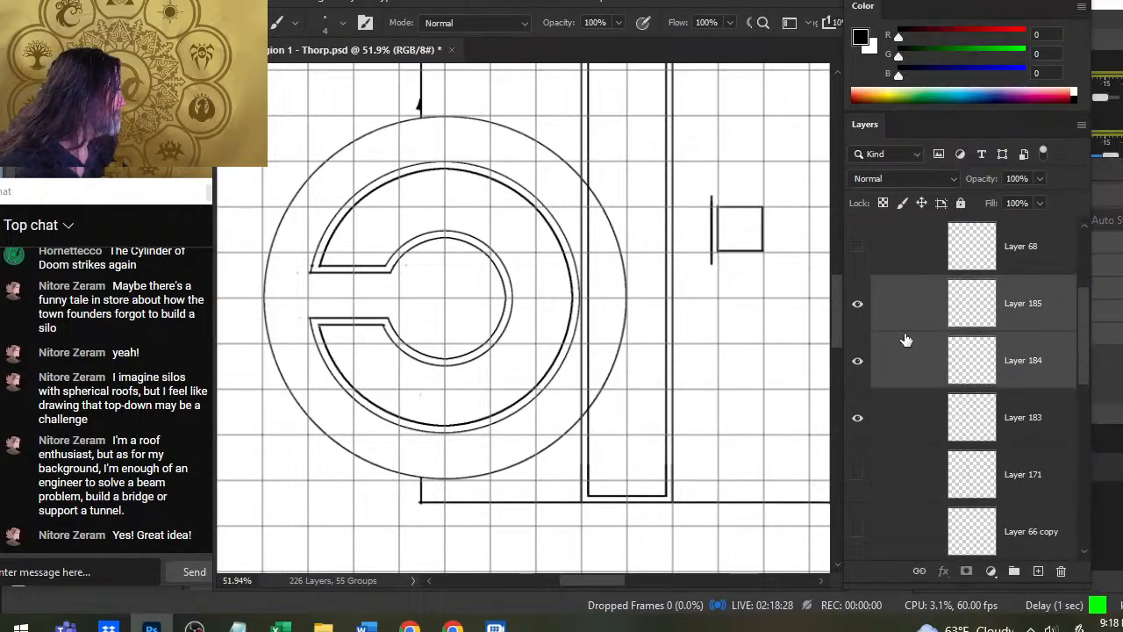
right_click(905, 340)
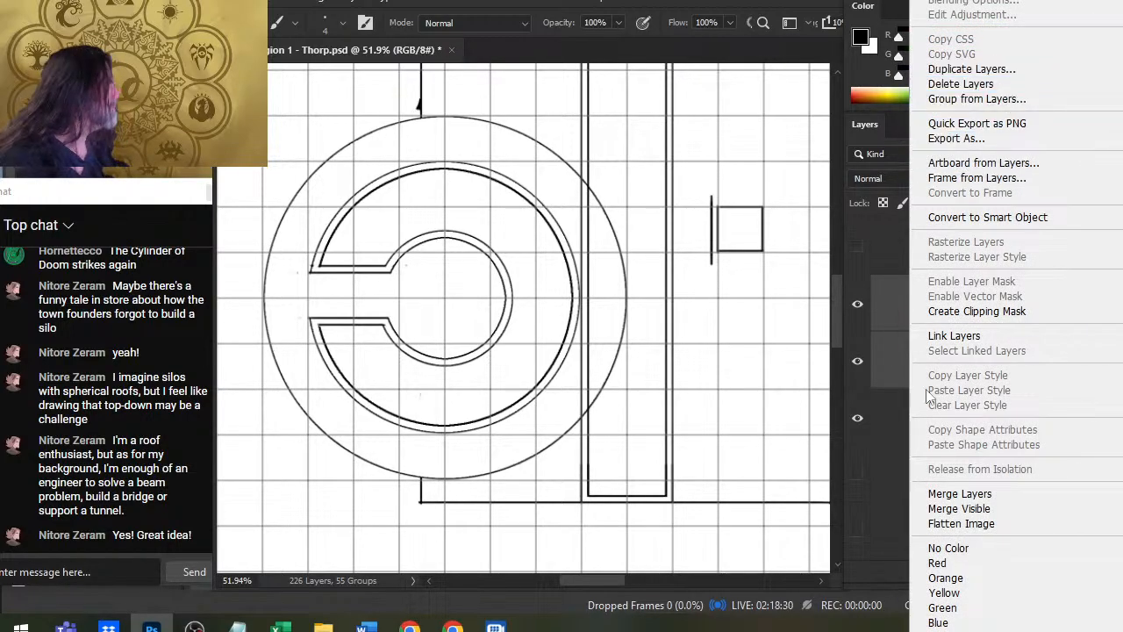
click(960, 495)
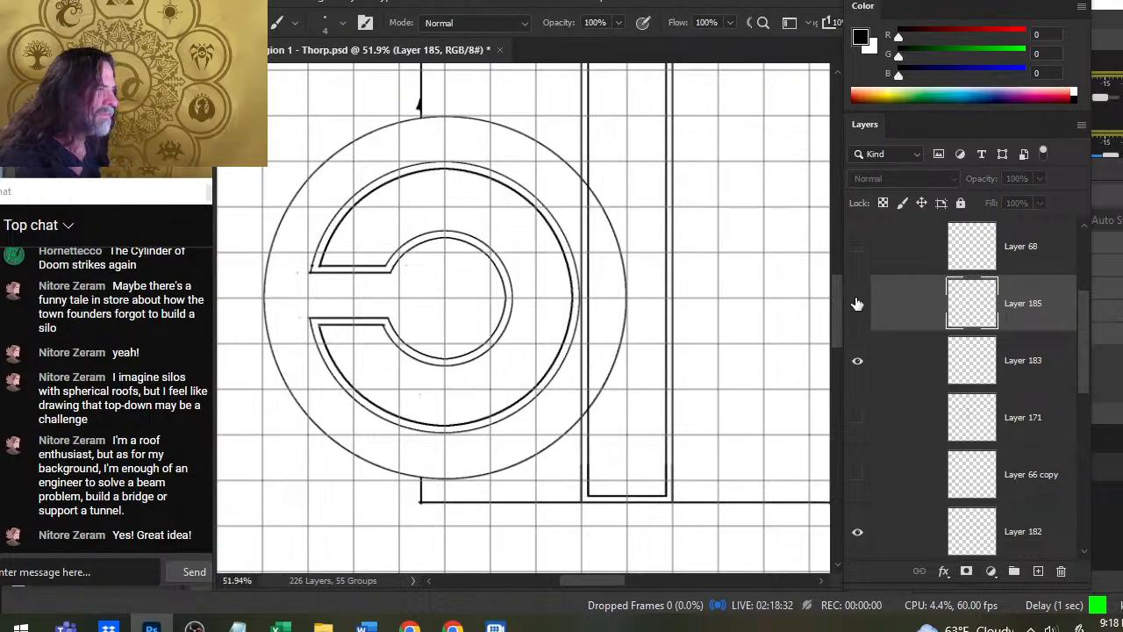
- Duplicate the merged square layer and flip the copy horizontally, placing its line just outside the square's right edge
right_click(912, 296)
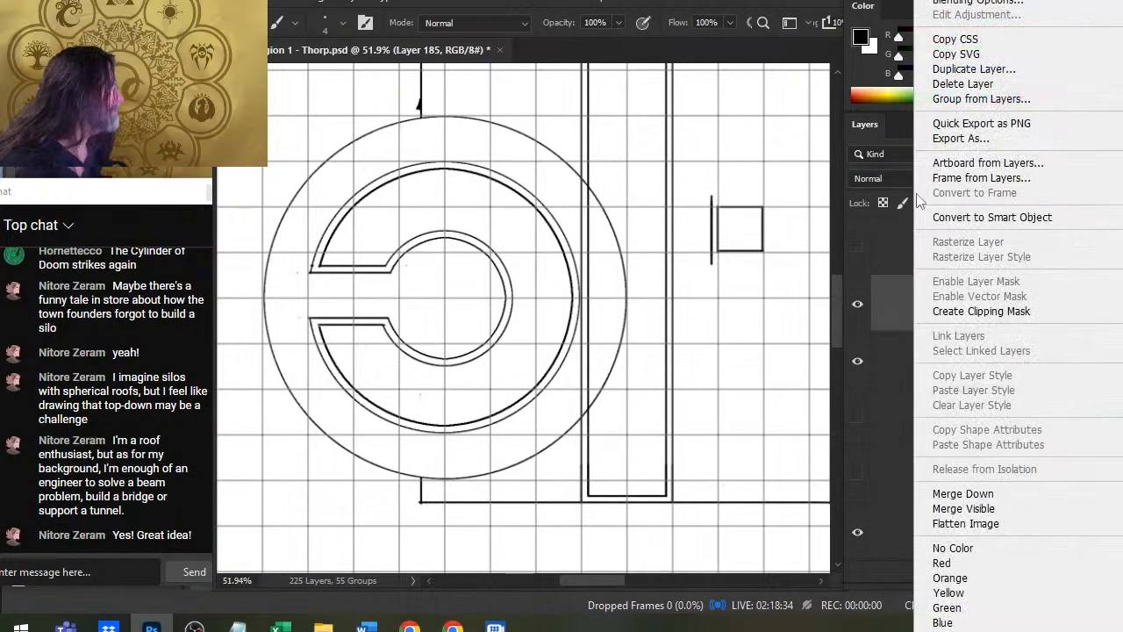
click(1001, 71)
key(Return)
key(l)
right_click(700, 244)
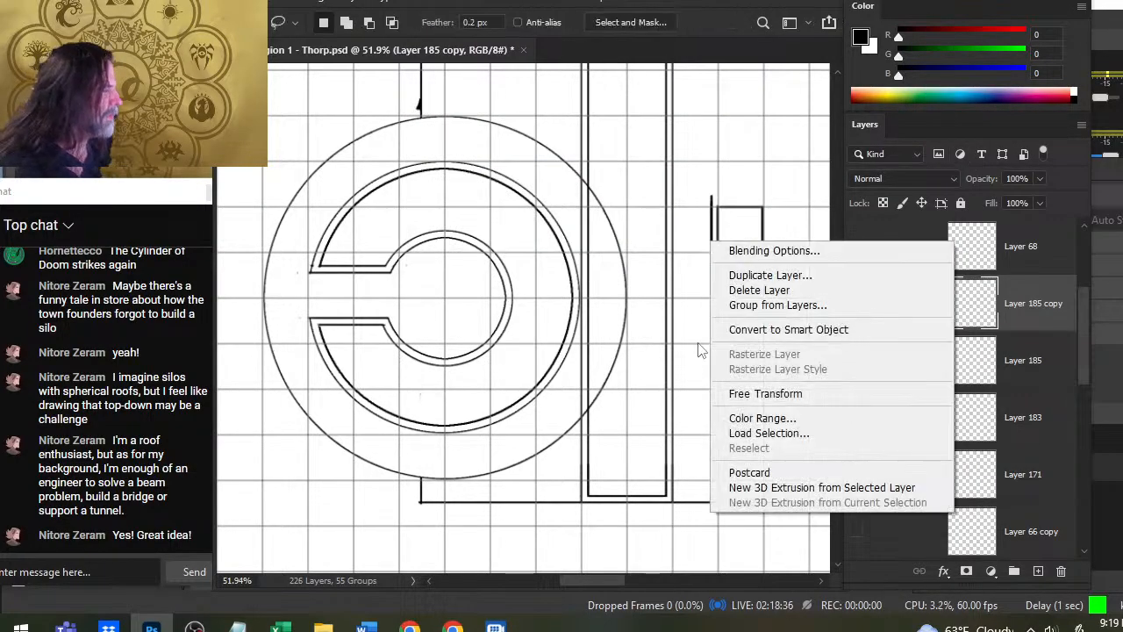
click(776, 395)
right_click(769, 242)
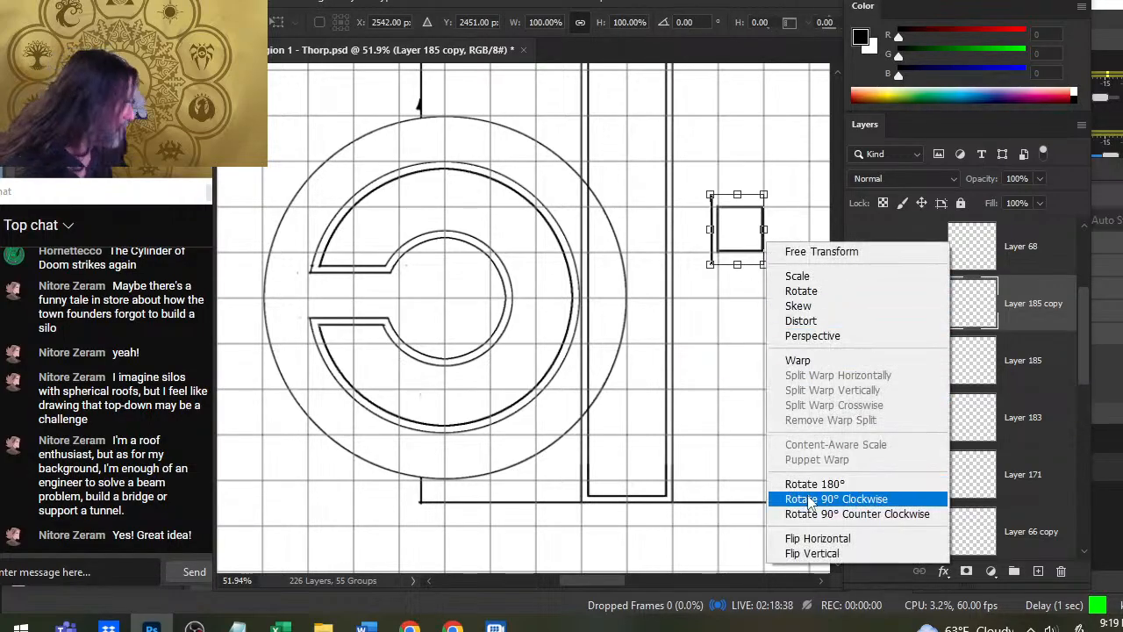
click(817, 538)
key(Return)
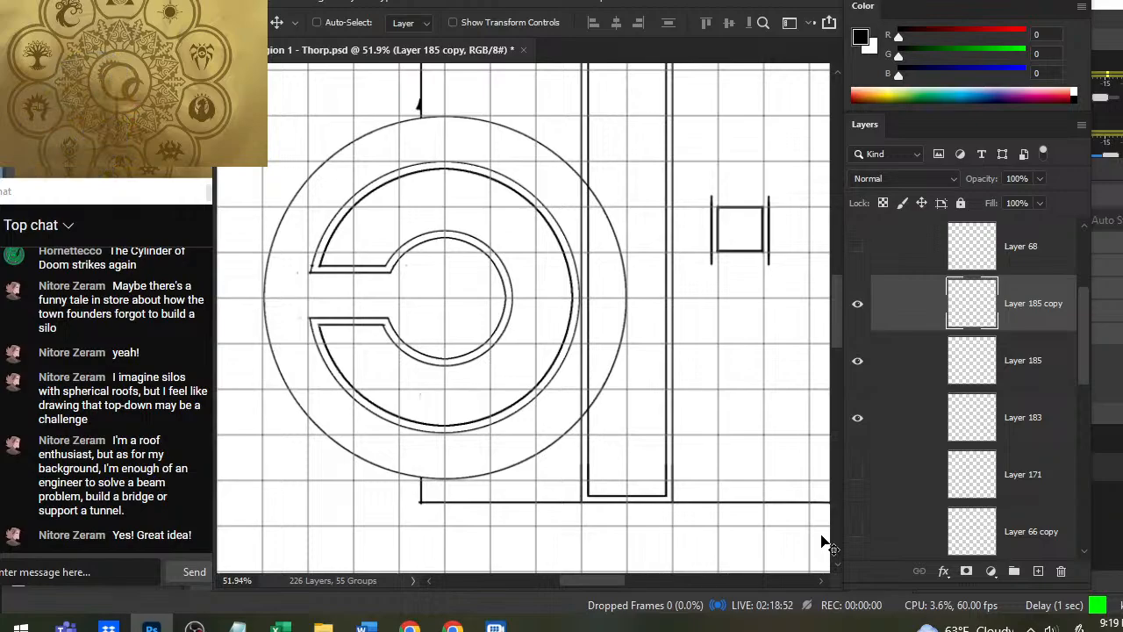
- Merge the mirrored copy down into the square's layer and duplicate the merged layer
right_click(899, 317)
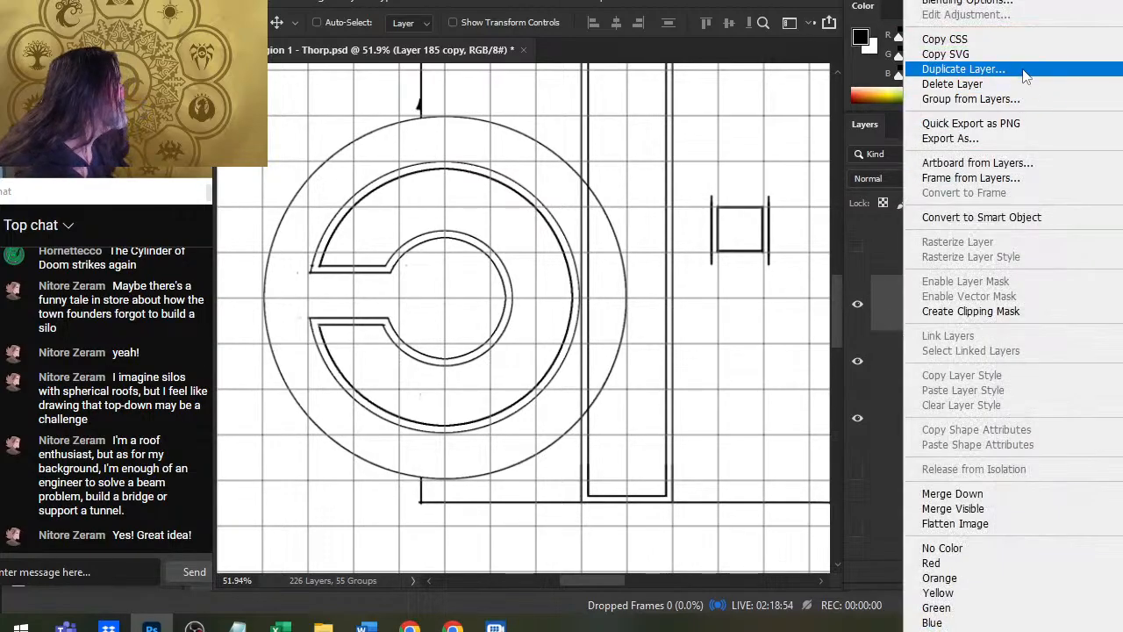
click(941, 493)
right_click(921, 309)
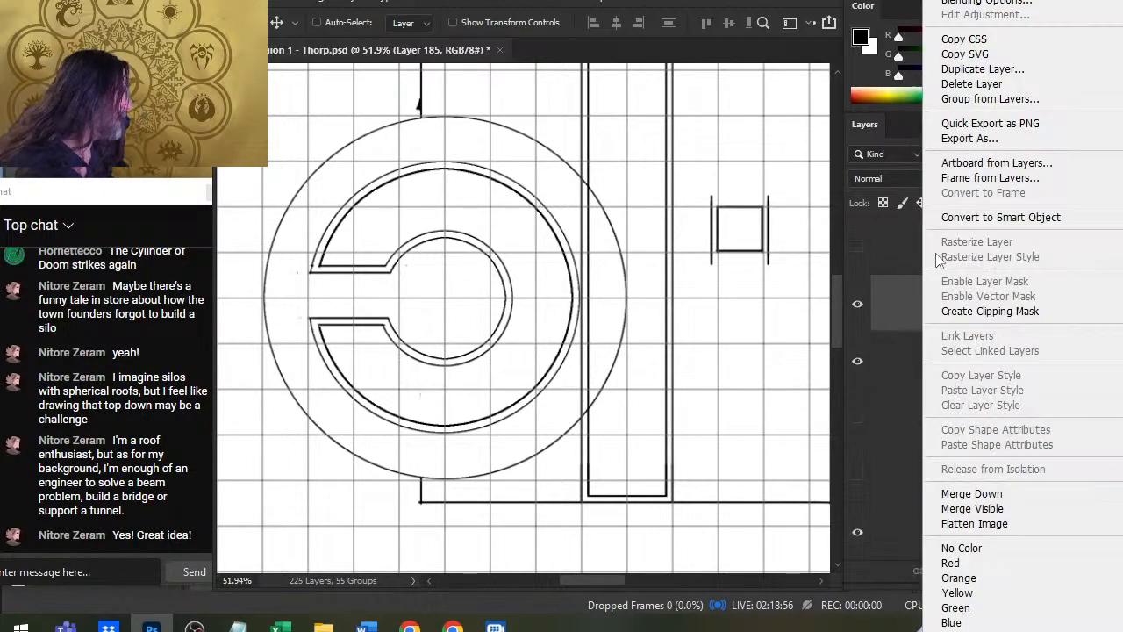
click(1032, 70)
key(Return)
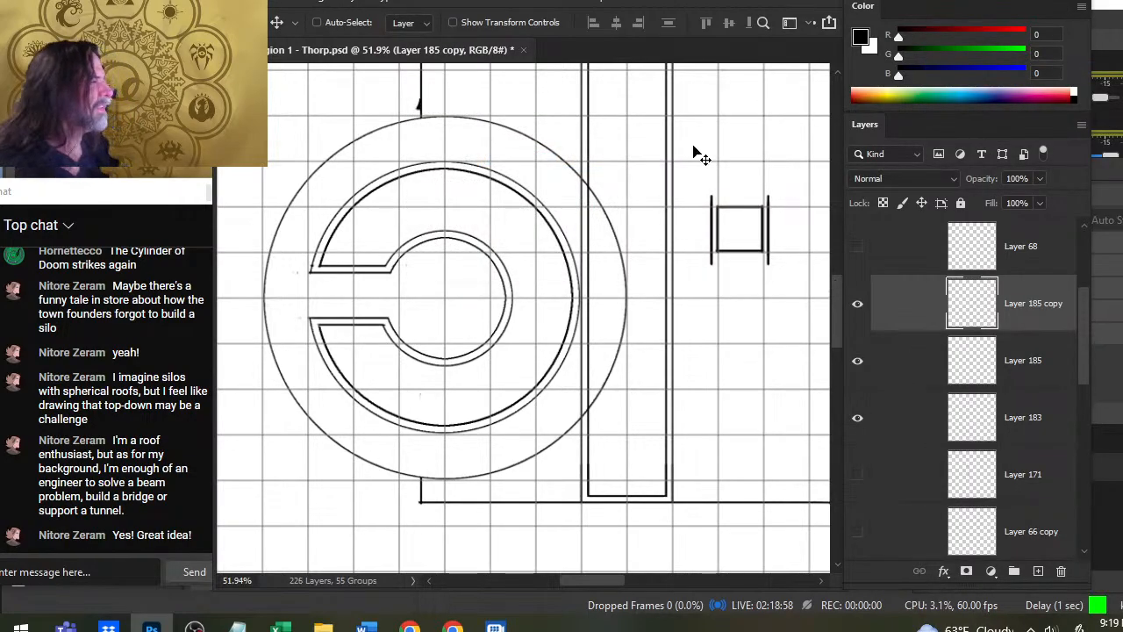
drag(694, 155, 777, 196)
key(ctrl+z)
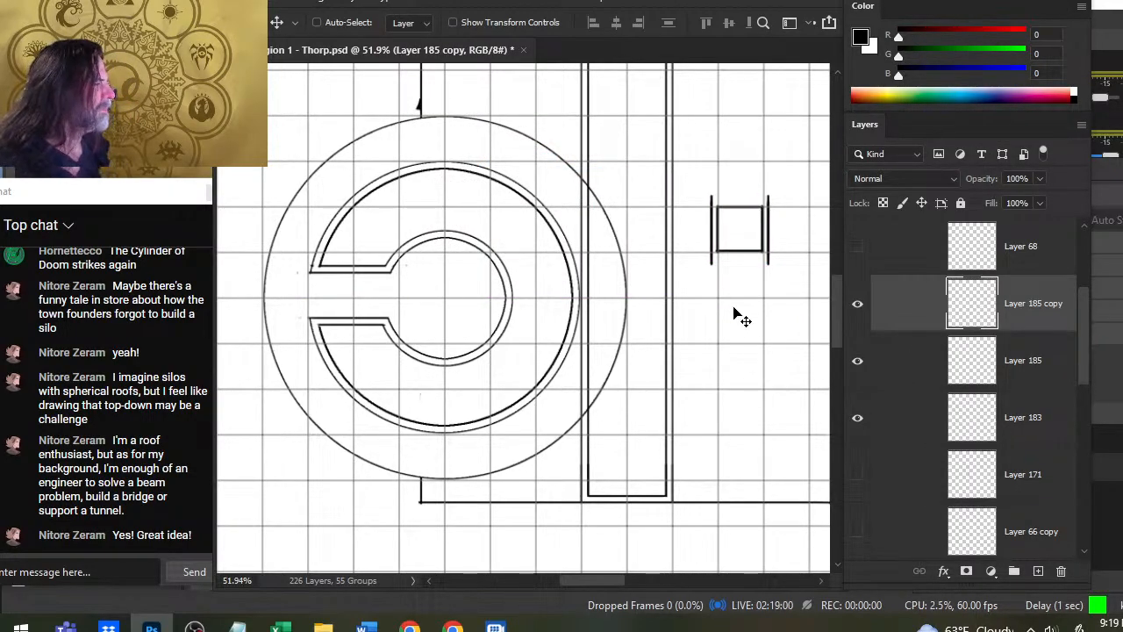
key(ctrl+z)
key(ctrl+shift+z)
- Rotate the duplicated layer 90° with Free Transform so its lines run above and below the small square
key(l)
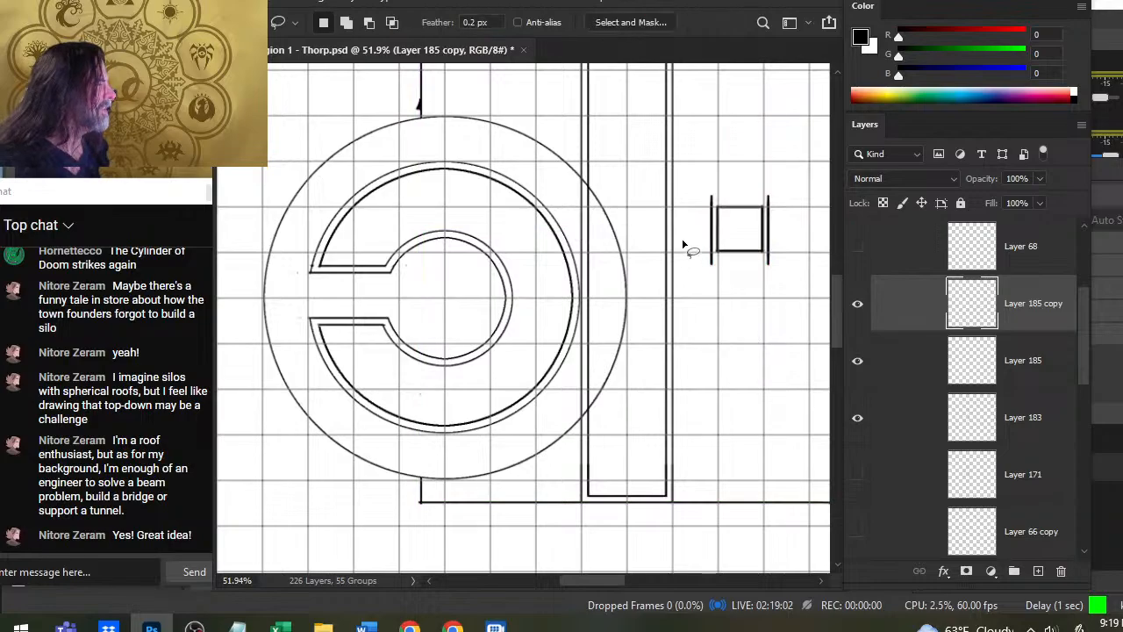
right_click(682, 274)
click(736, 380)
mouse_move(656, 351)
mouse_down()
mouse_move(621, 283)
mouse_move(602, 201)
mouse_move(617, 190)
mouse_up()
key(Return)
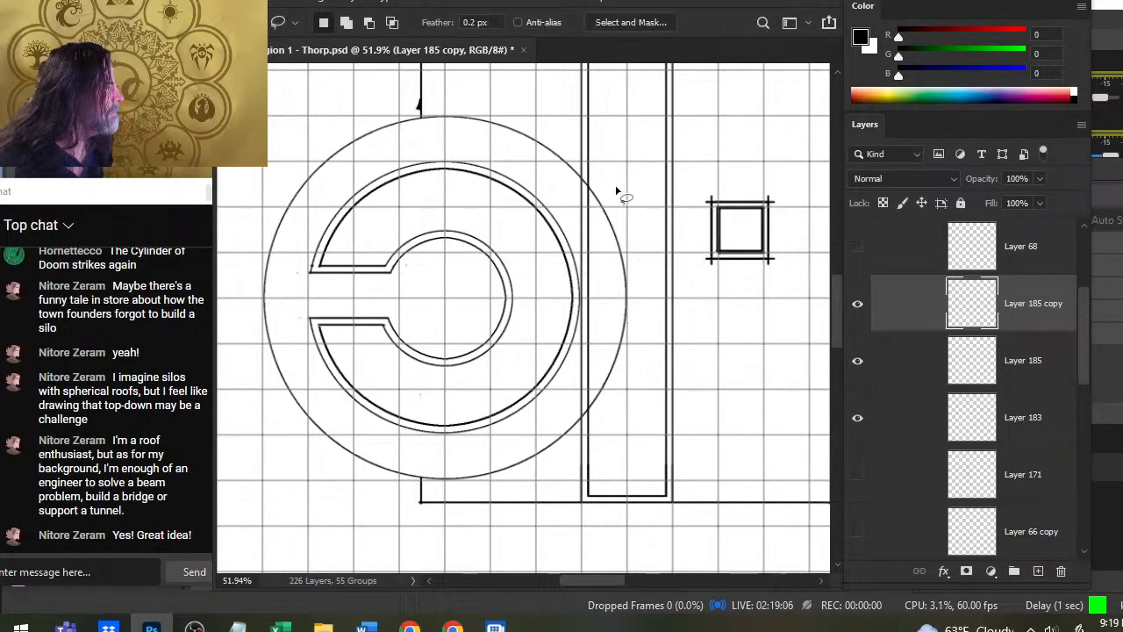
- Erase the overhanging line ends at the outer square's corners on both layers, and merge the copy down
key(e)
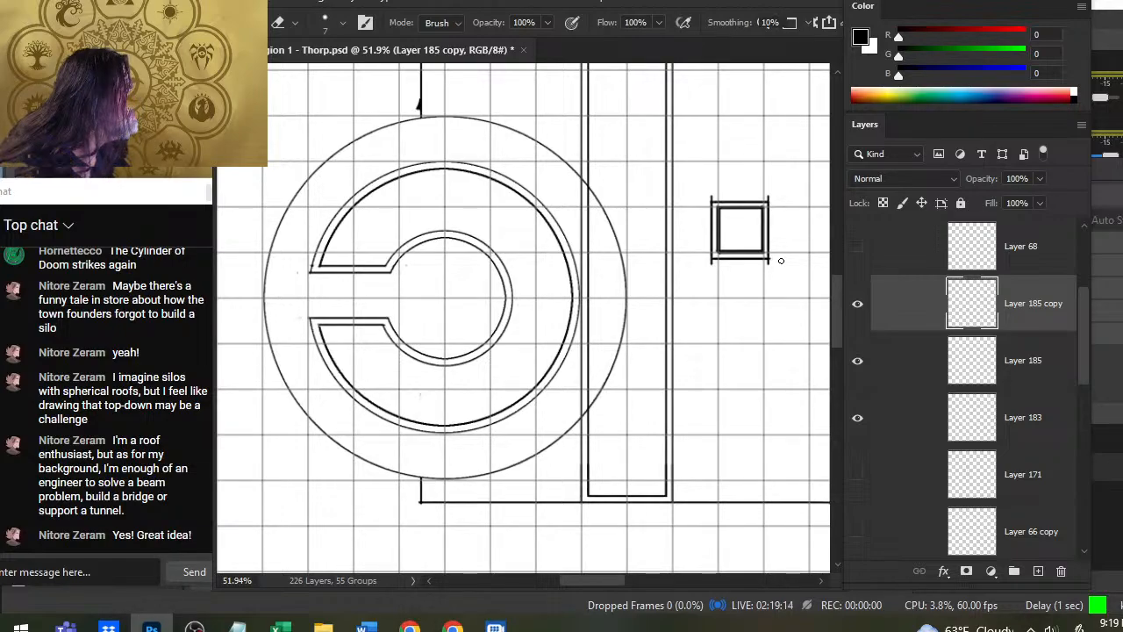
click(913, 375)
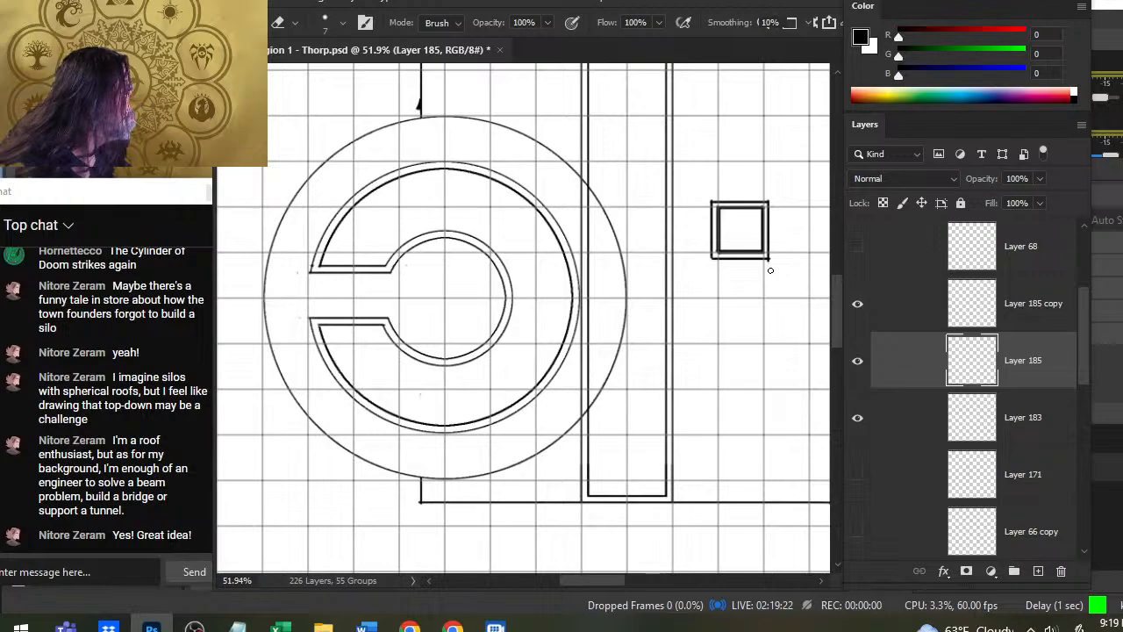
key(v)
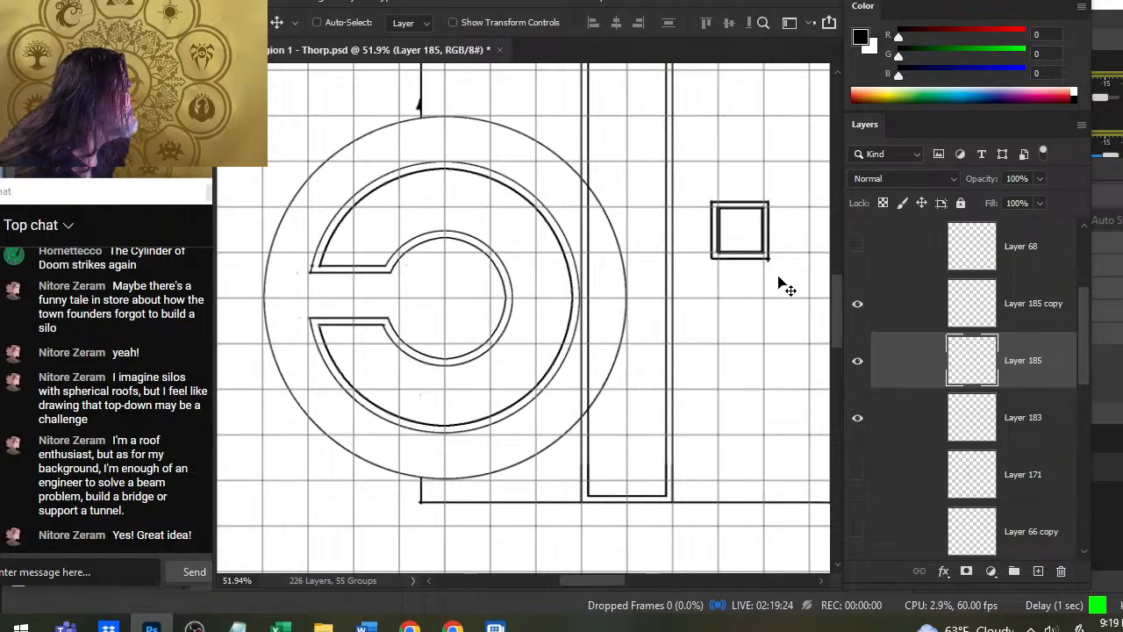
key(e)
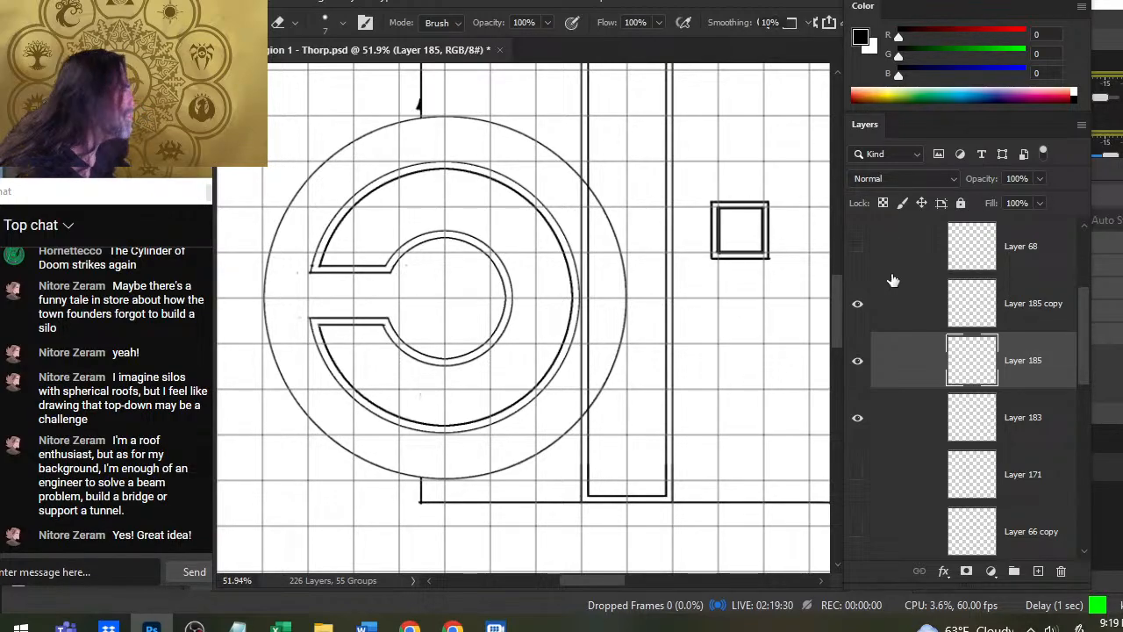
click(912, 321)
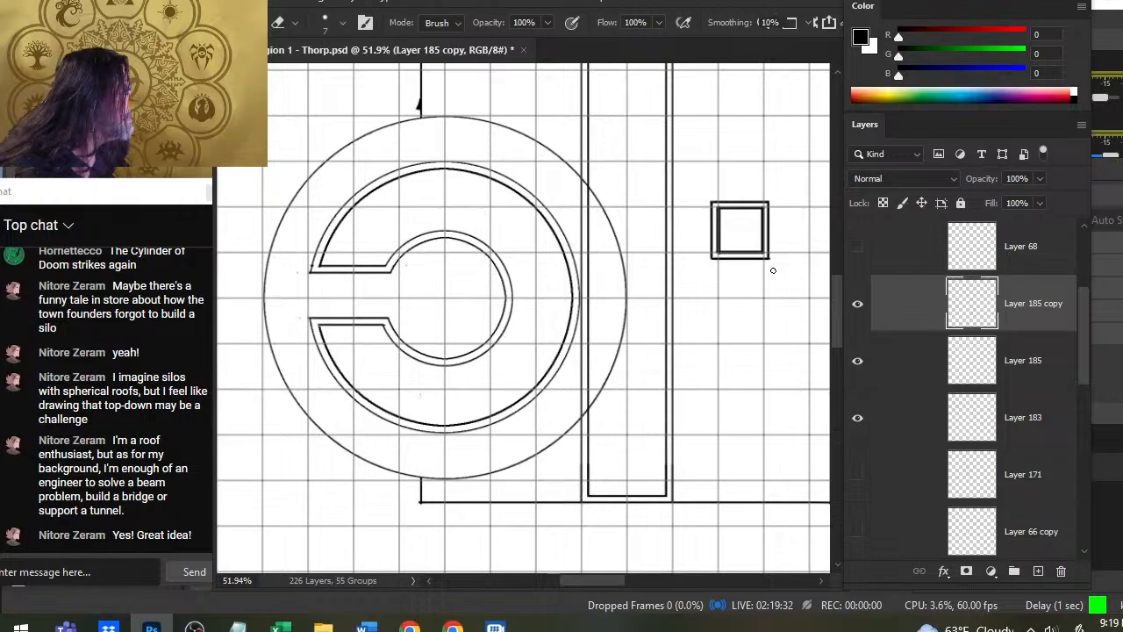
right_click(893, 325)
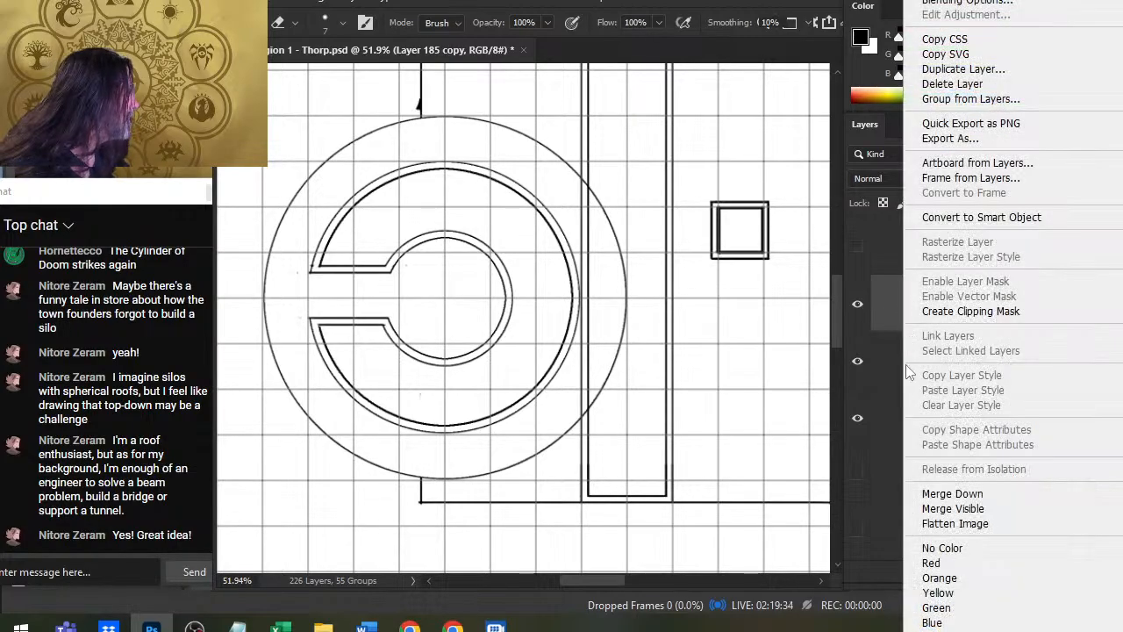
click(950, 496)
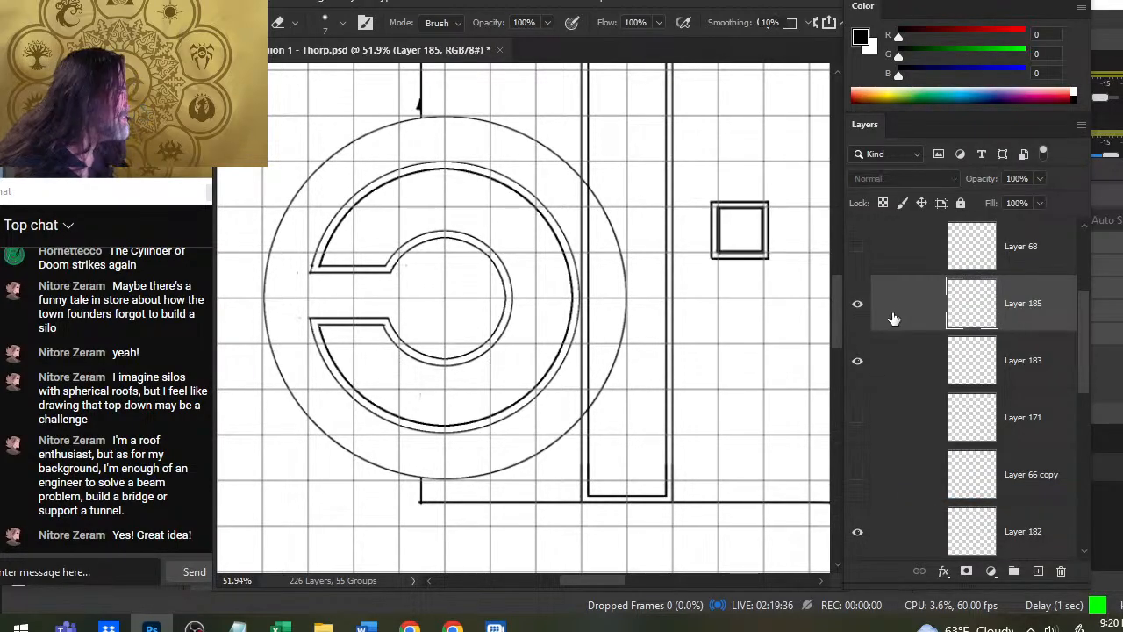
- Move the double square into the middle of the inner circle and nudge it until it is centred
key(v)
drag(761, 301, 459, 345)
key(Up)
key(Up)
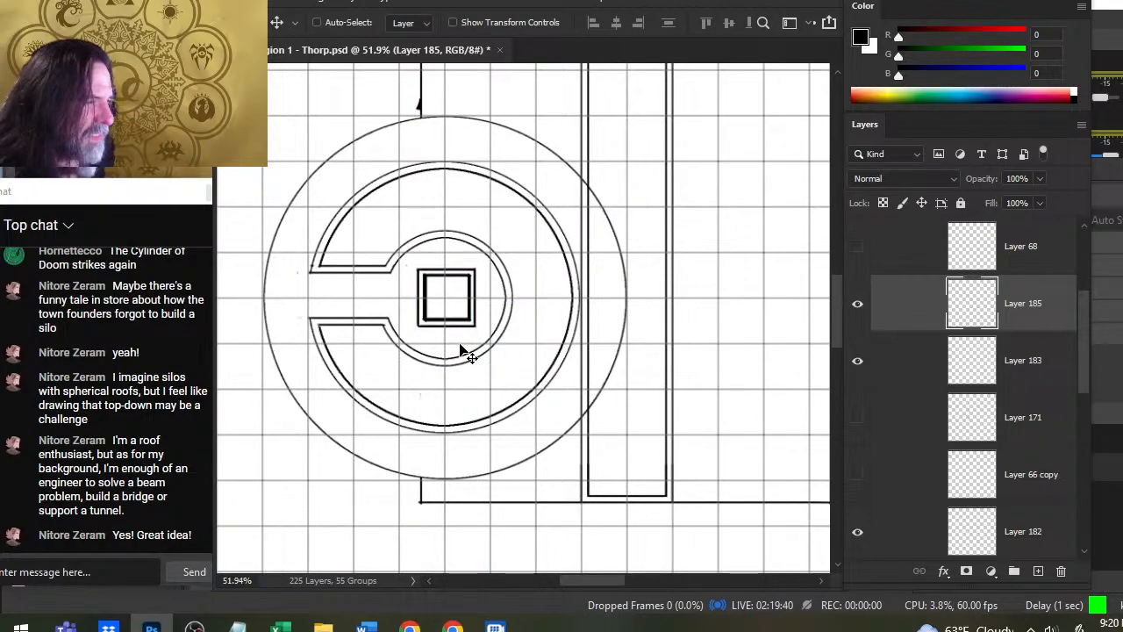
key(Left)
key(Left)
key(Left)
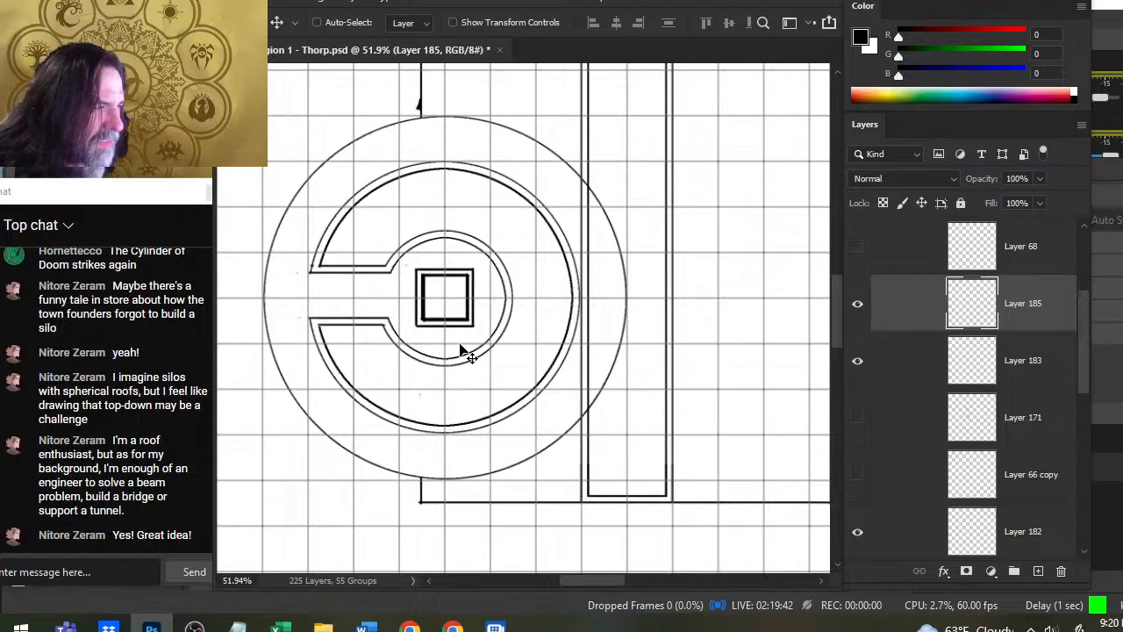
key(Down)
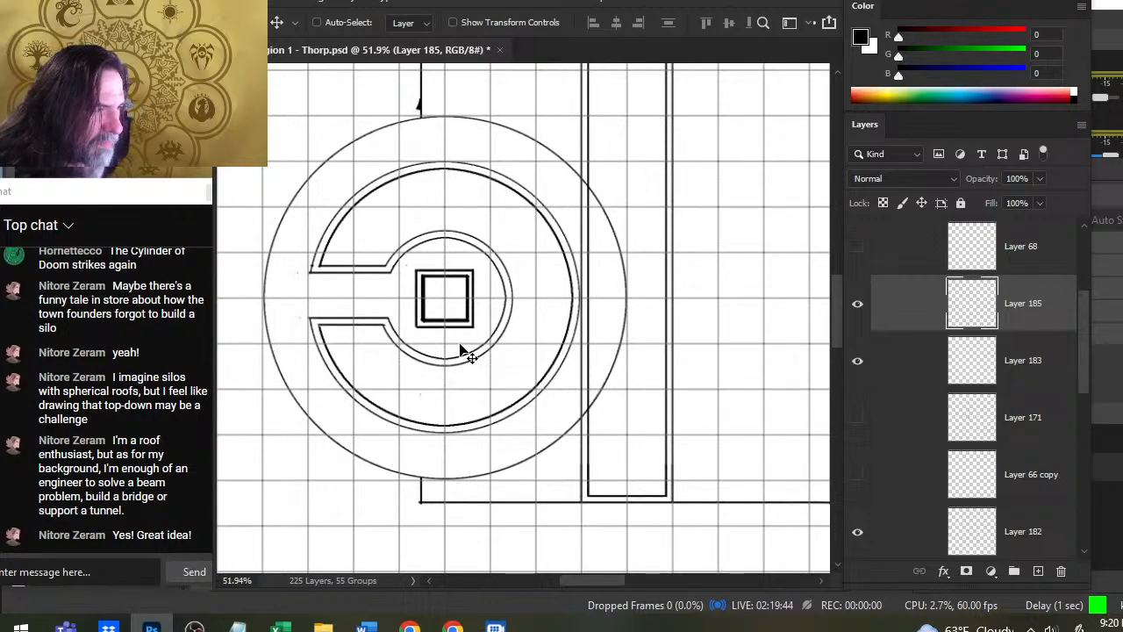
- Fill the inner square at the circle's centre with black using the Paint Bucket
key(g)
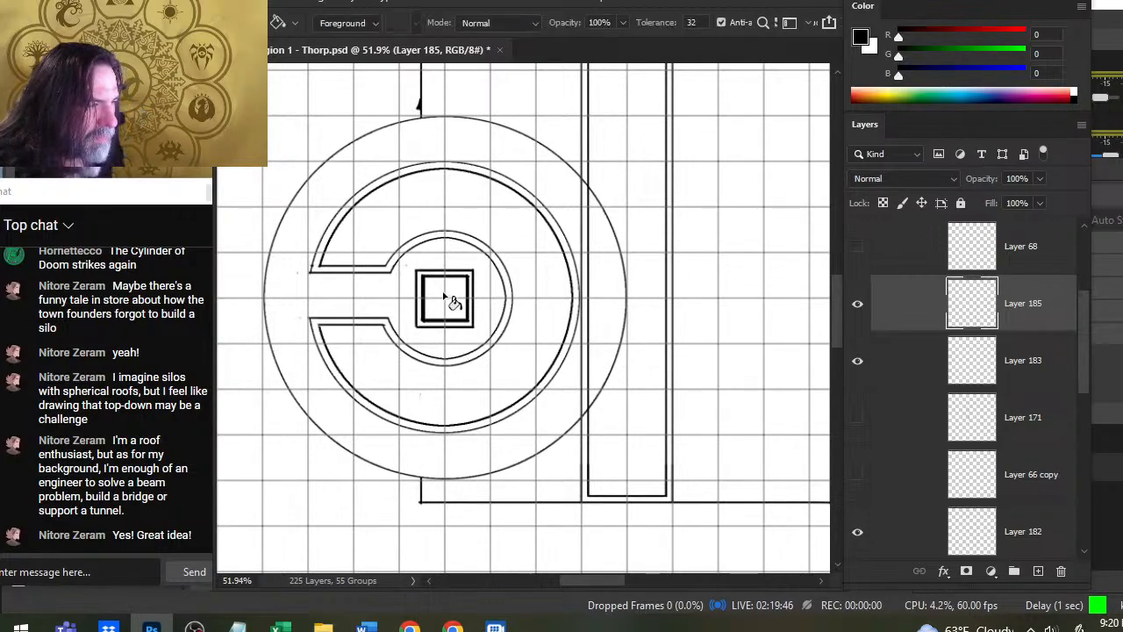
click(452, 300)
key(l)
key(z)
drag(537, 351, 457, 350)
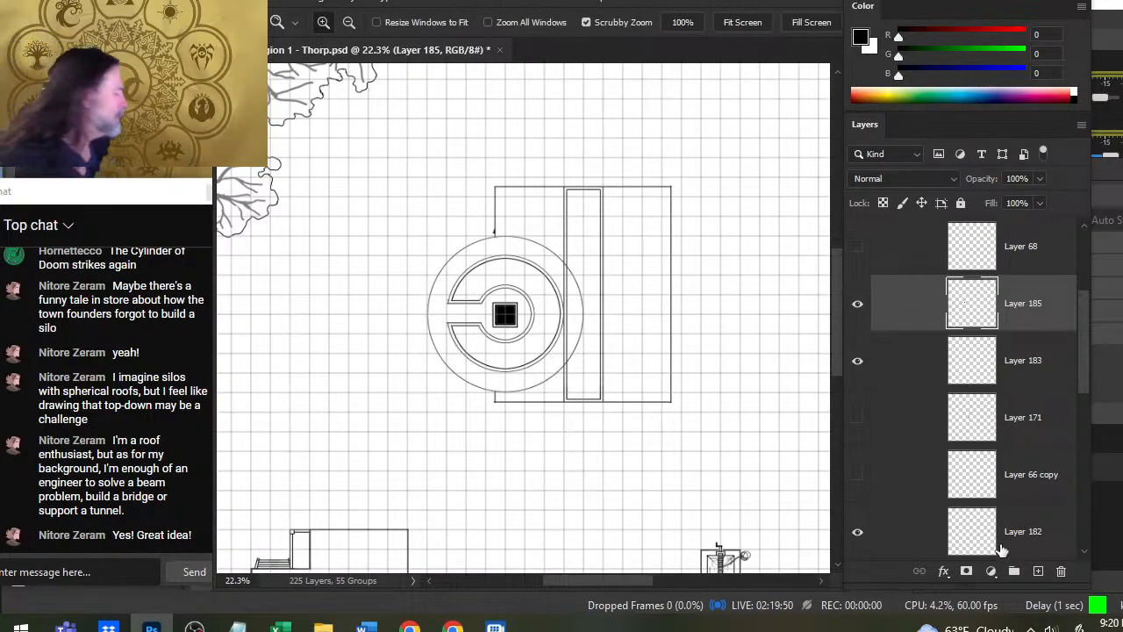
- On a new layer, brush a straight vertical line at size 3 across the passage where it meets the inner circle
click(1039, 574)
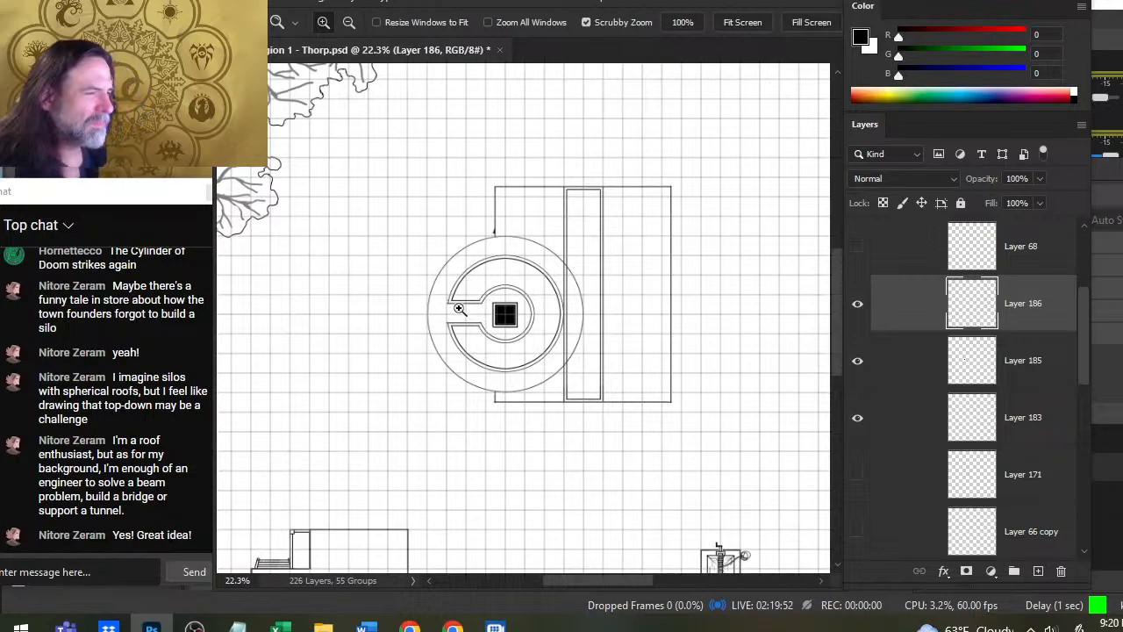
mouse_move(459, 306)
mouse_down()
mouse_move(534, 319)
mouse_move(558, 351)
mouse_up()
key(b)
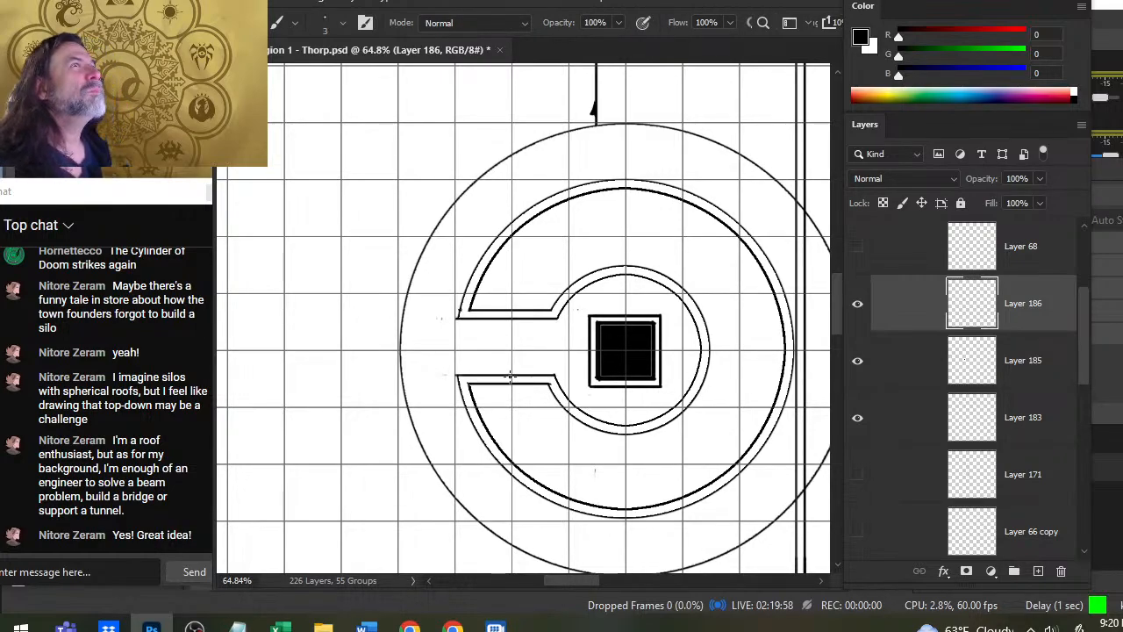
shift+click(547, 318)
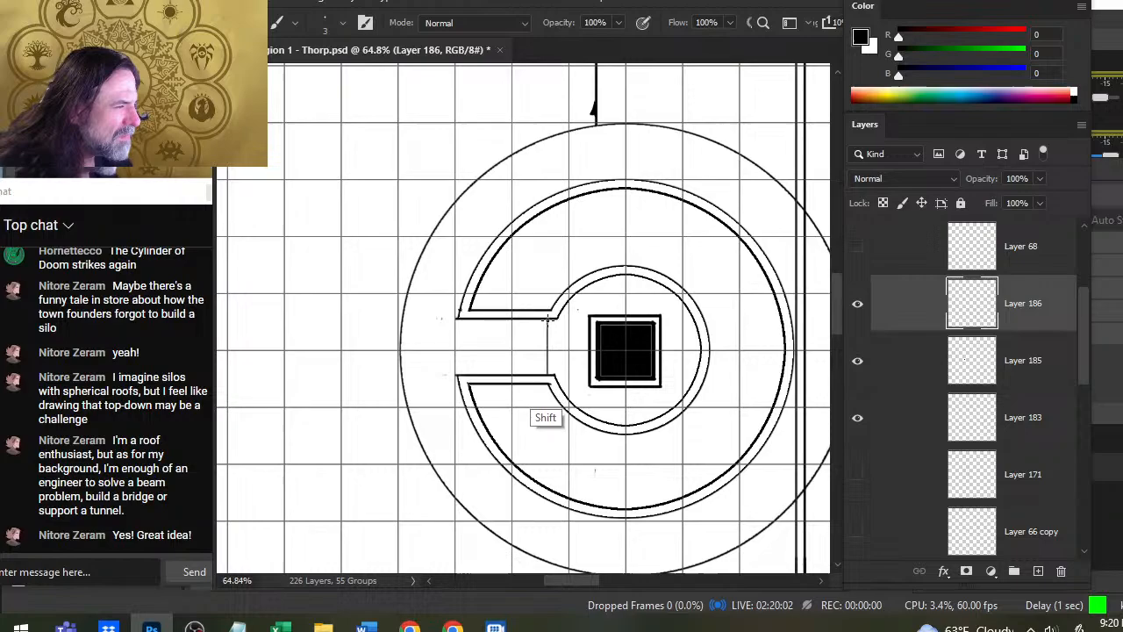
- Brush a second vertical line across the passage beside the first, then extend the row with a copy of the pair and merge it down
shift+click(535, 320)
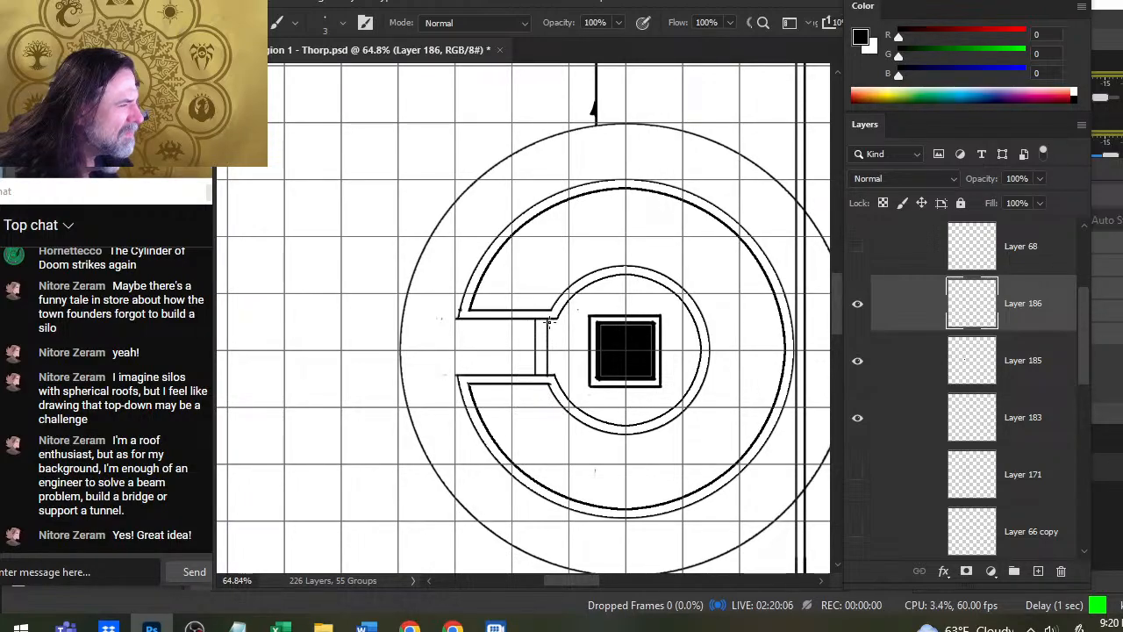
key(l)
drag(569, 318, 558, 397)
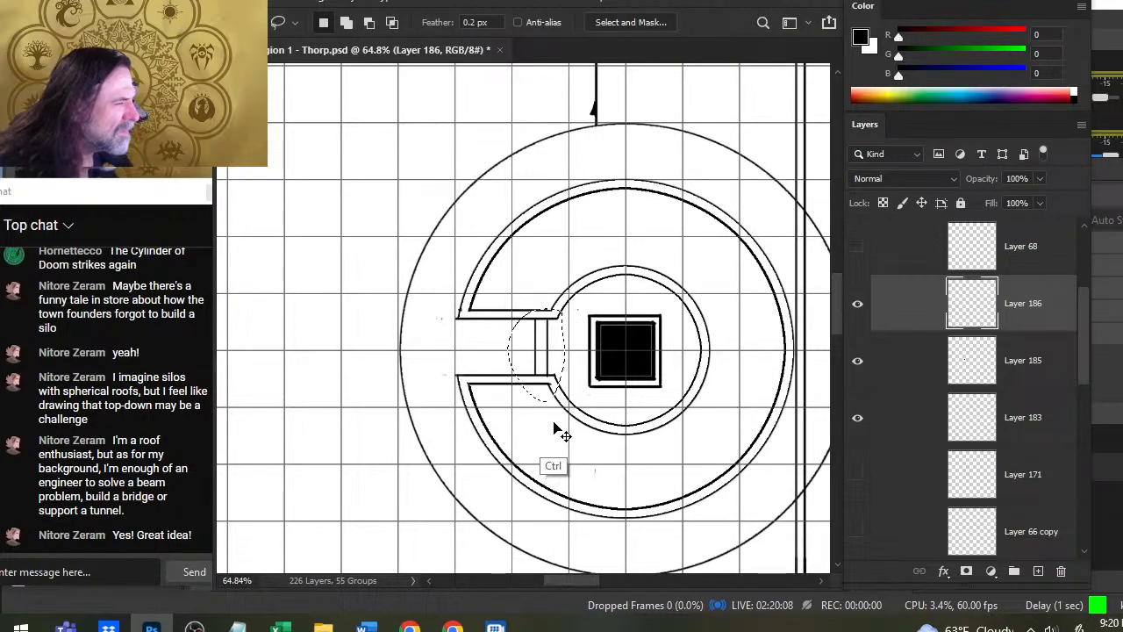
key(ctrl+j)
key(v)
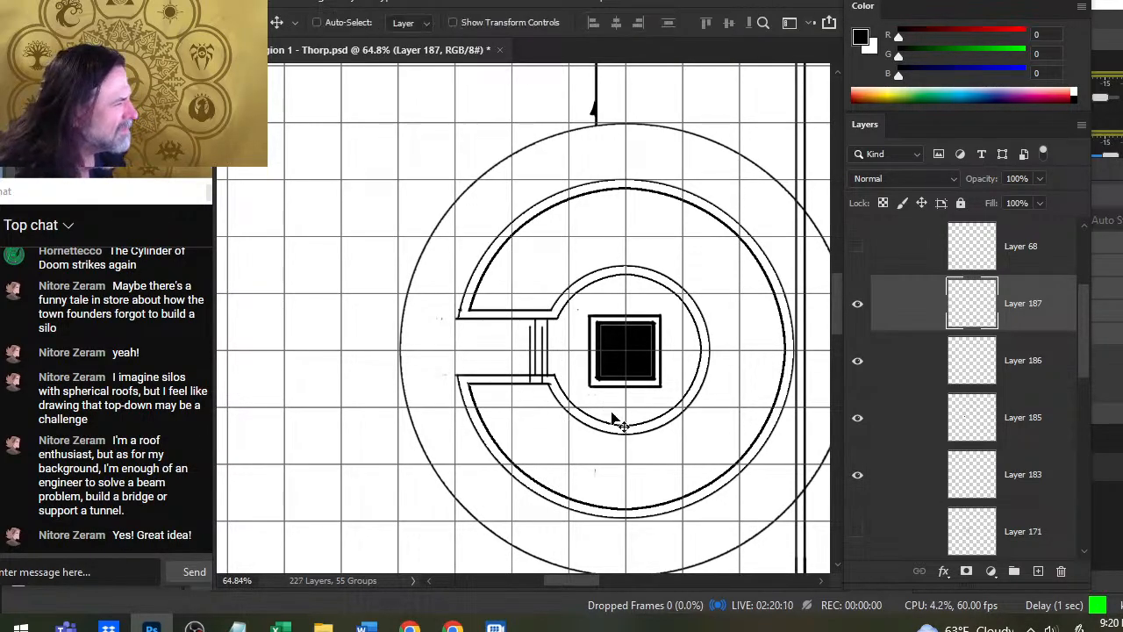
key(Left)
key(Left)
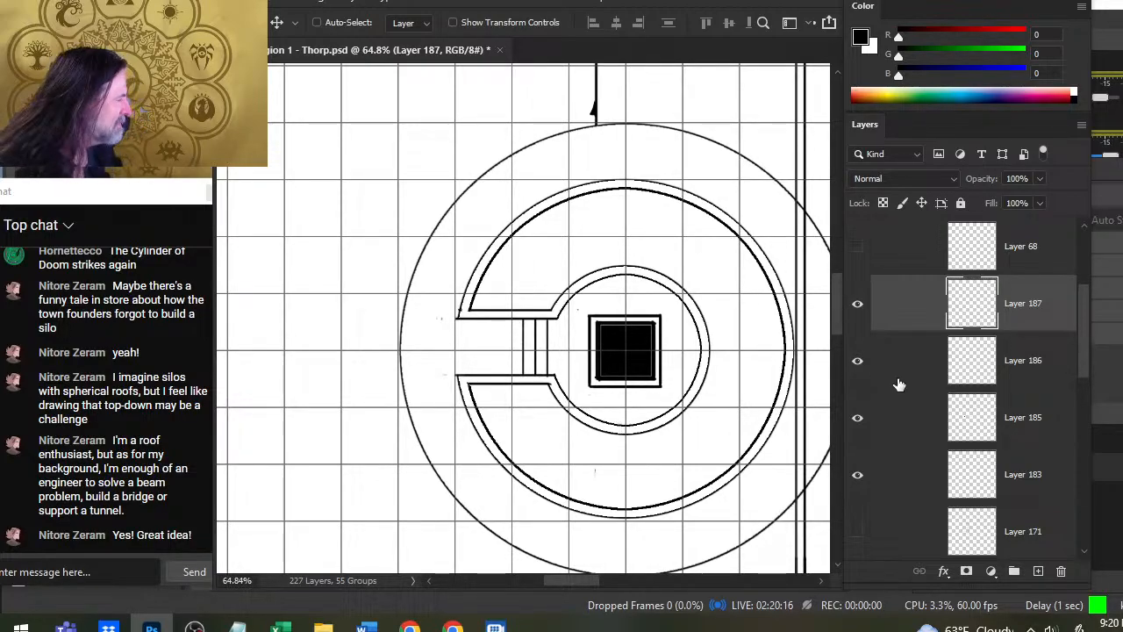
right_click(886, 318)
click(952, 494)
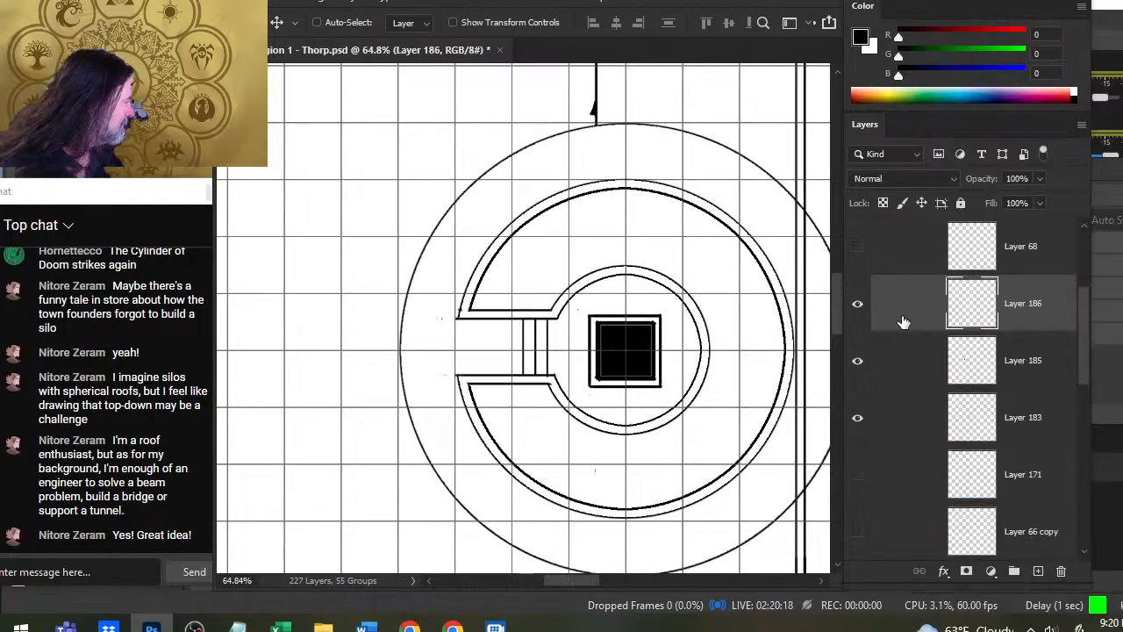
- Duplicate Layer 186, shift the copy outward along the passage to continue the evenly spaced stair lines, and merge it down
right_click(906, 307)
click(969, 68)
key(Return)
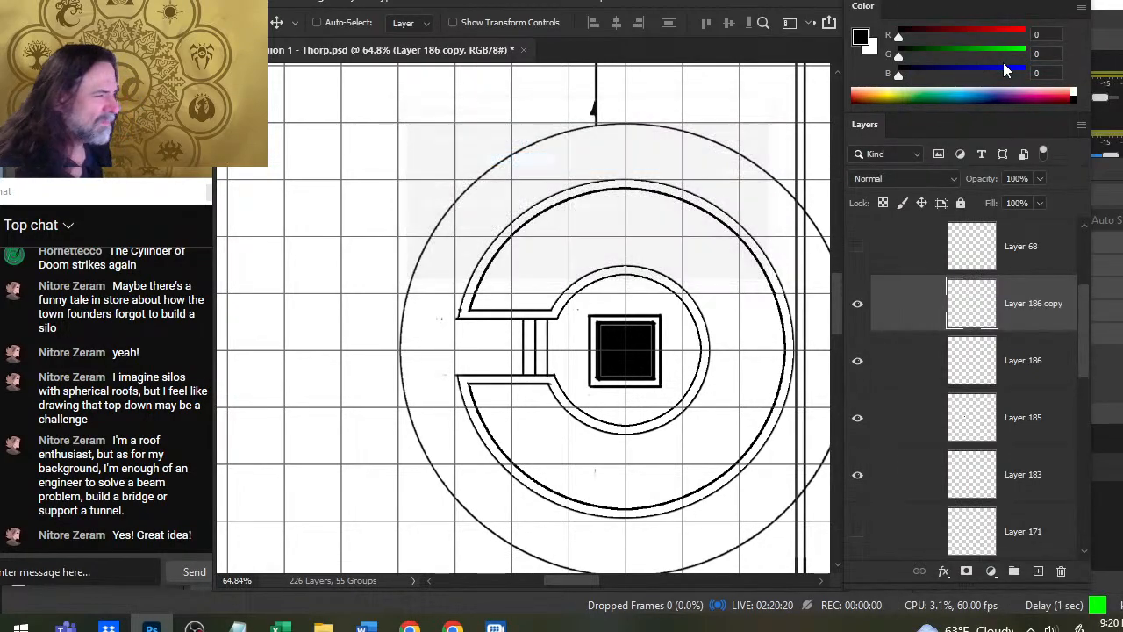
key(shift+Left)
key(shift+Left)
key(shift+Left)
key(shift+Left)
key(shift+Left)
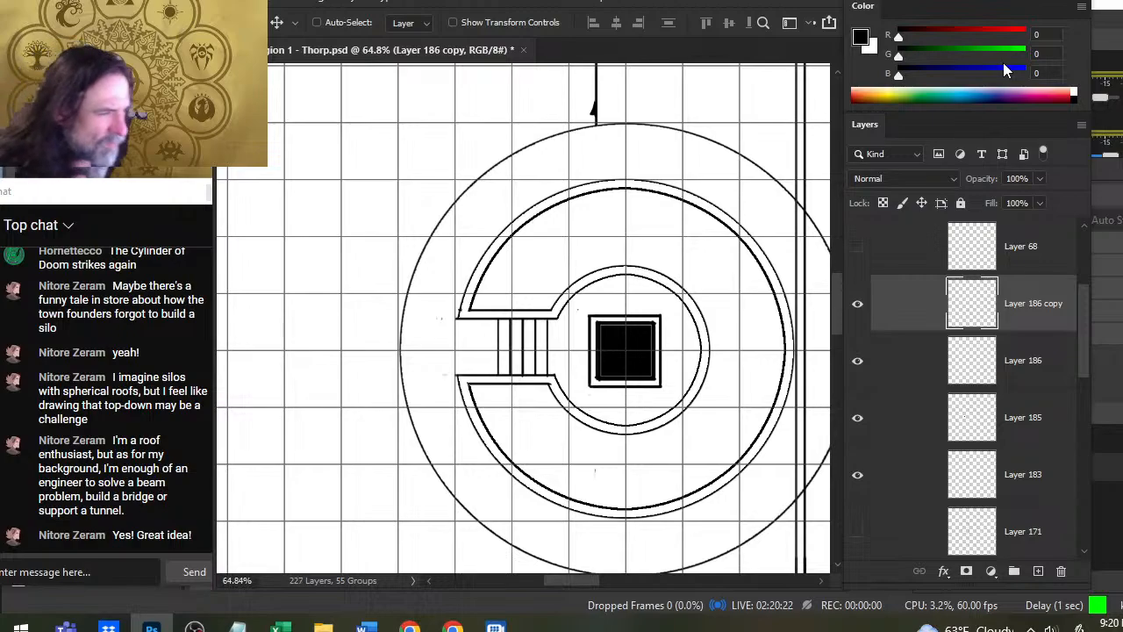
key(Right)
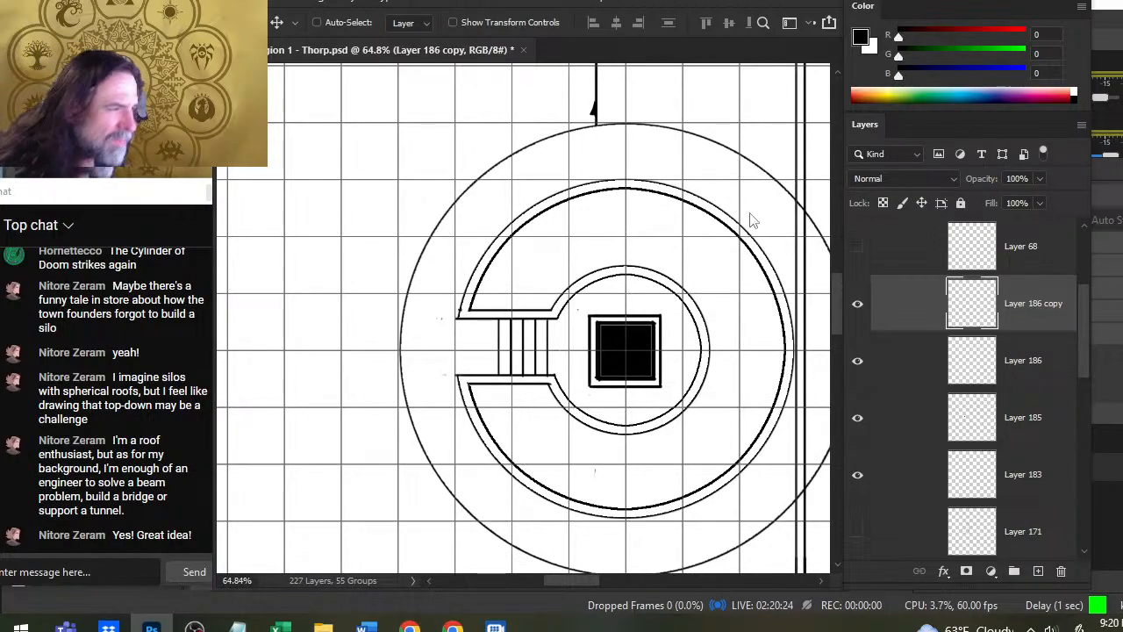
right_click(888, 326)
click(943, 491)
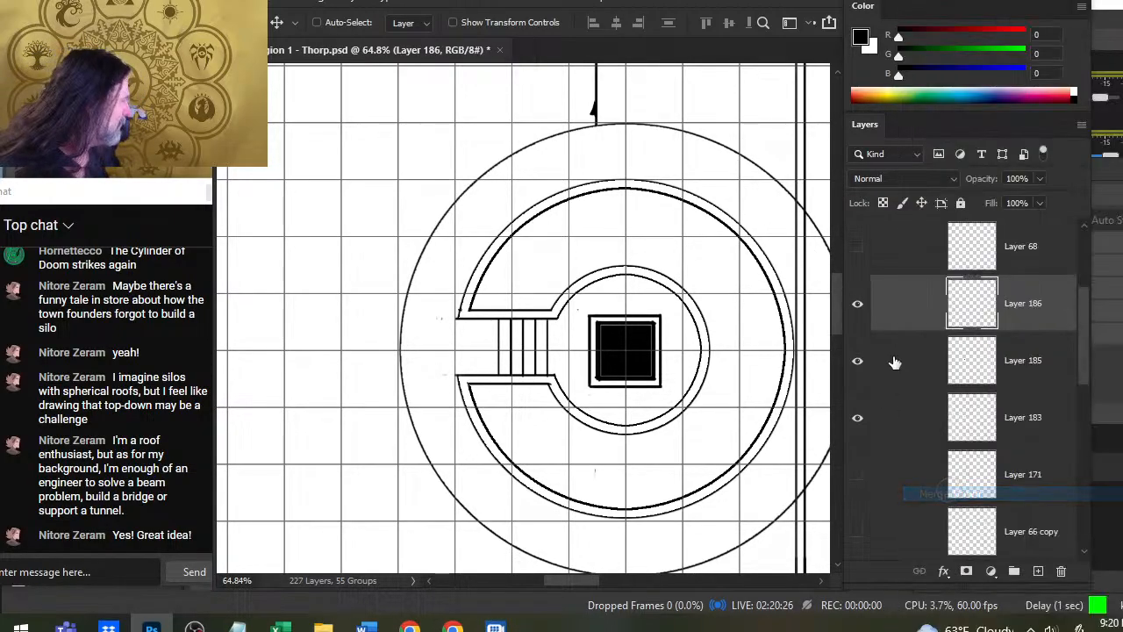
- Duplicate the stair-line layer again and nudge the copy until its lines evenly fill the passage up to its outer end
right_click(894, 307)
click(969, 70)
key(Return)
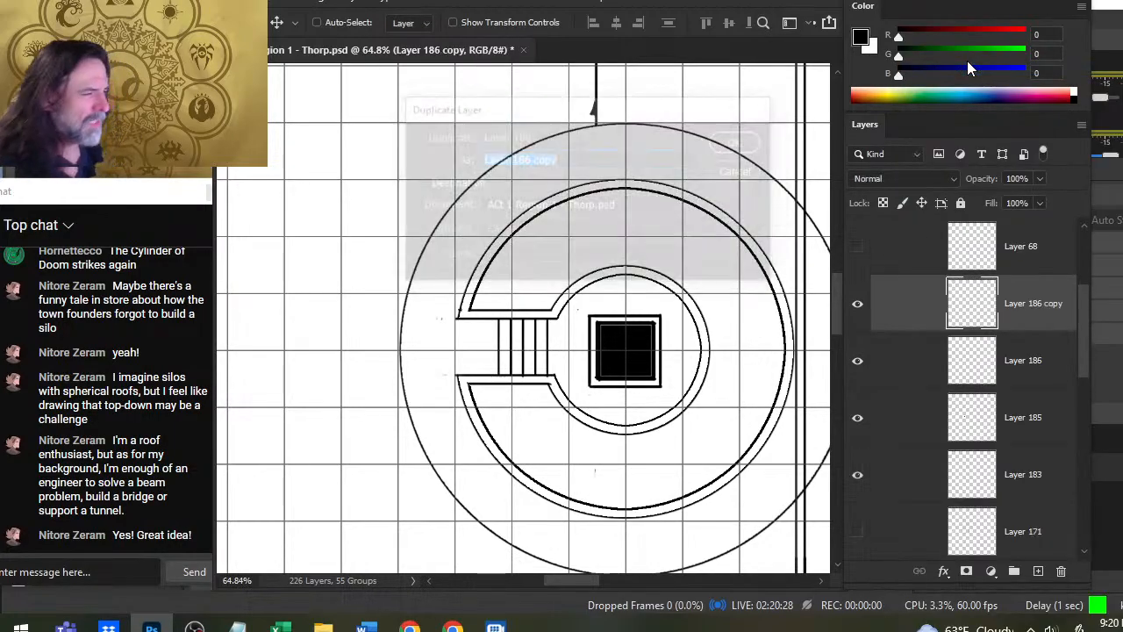
key(shift+Left)
key(shift+Left)
key(shift+Left)
key(shift+Left)
key(shift+Left)
key(shift+Left)
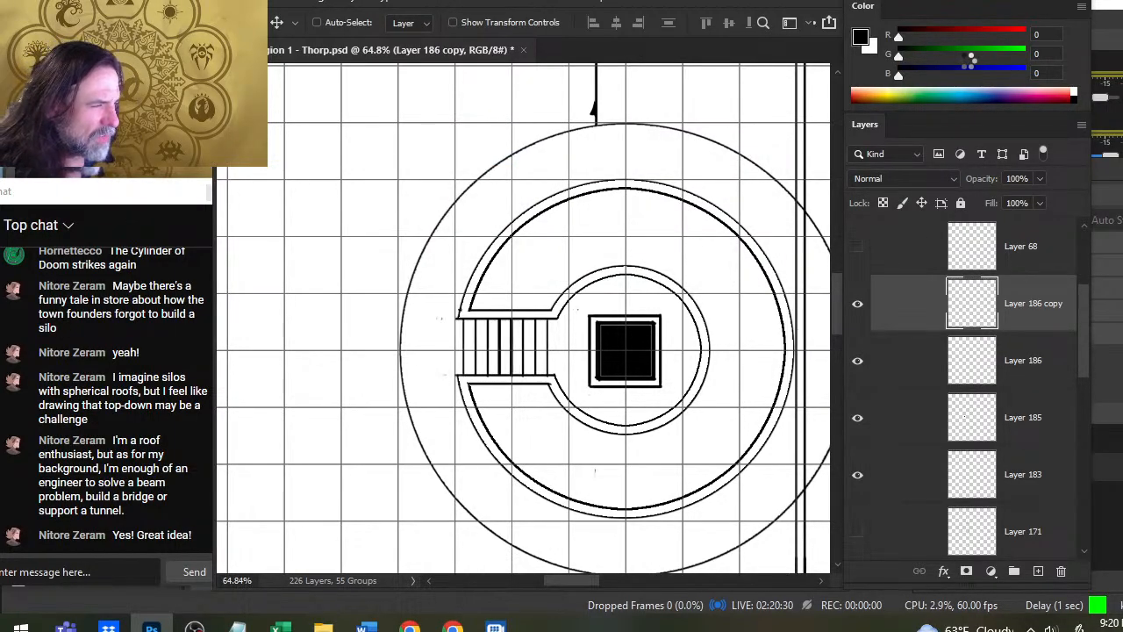
key(shift+Left)
key(shift+Left)
key(shift+Left)
key(shift+Left)
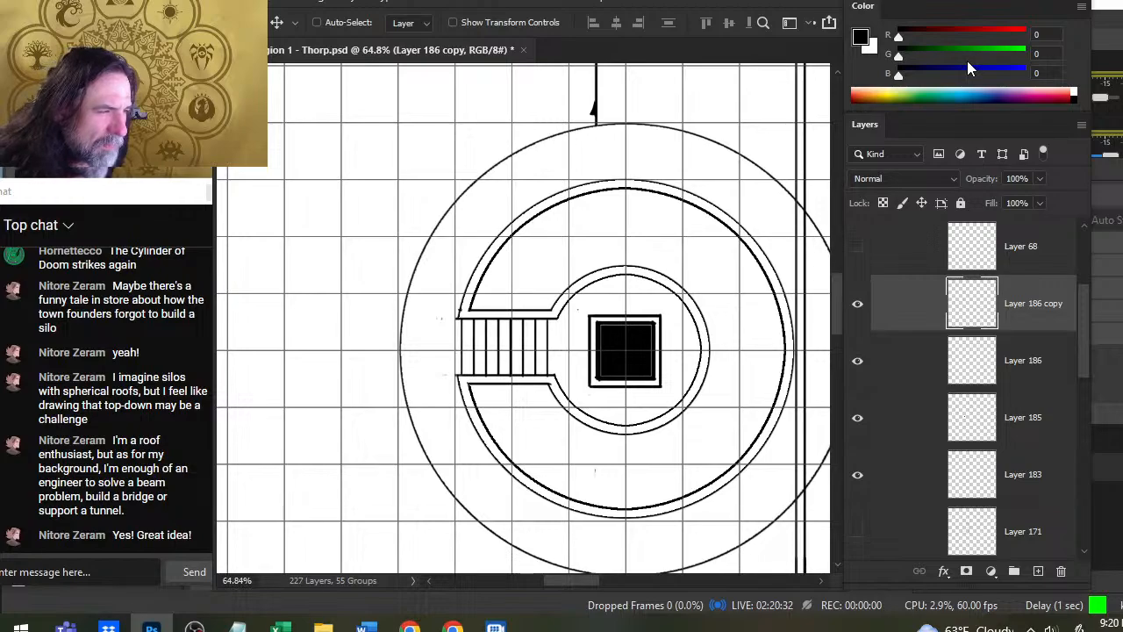
key(shift+Left)
key(shift+Left)
key(shift+Left)
key(shift+Left)
key(shift+Left)
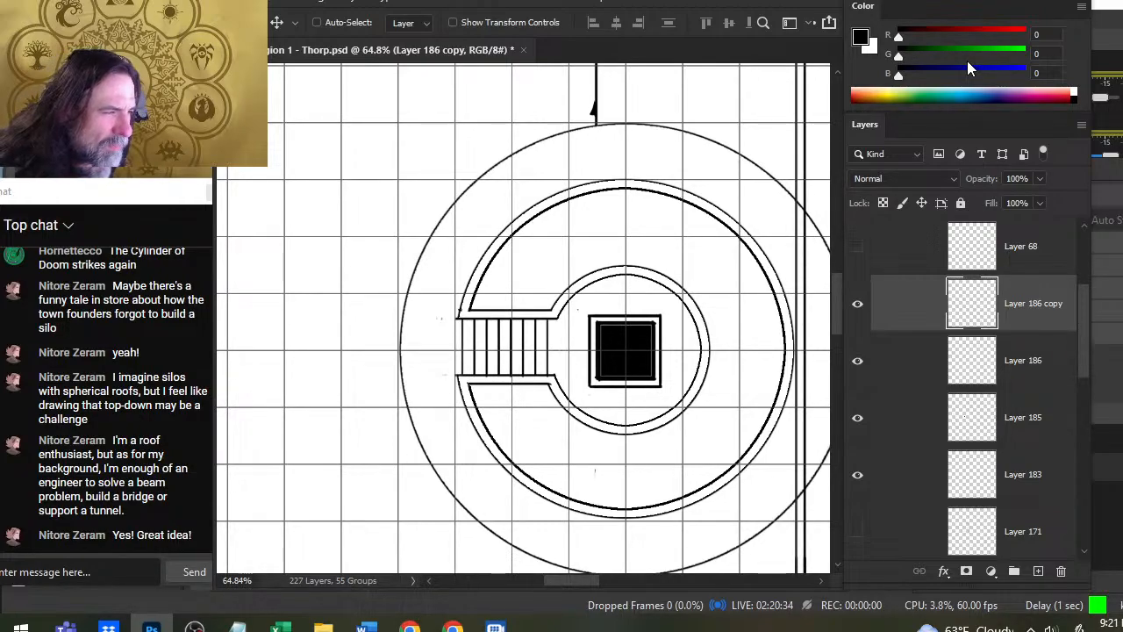
key(shift+Left)
key(shift+Left)
key(shift+Left)
key(shift+Left)
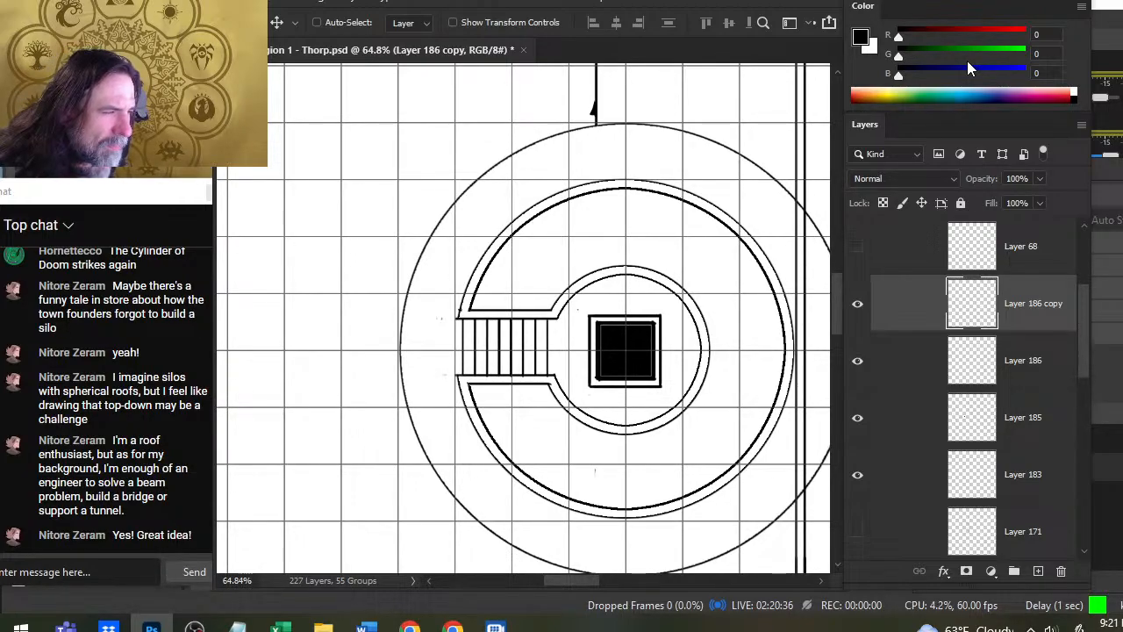
key(shift+Left)
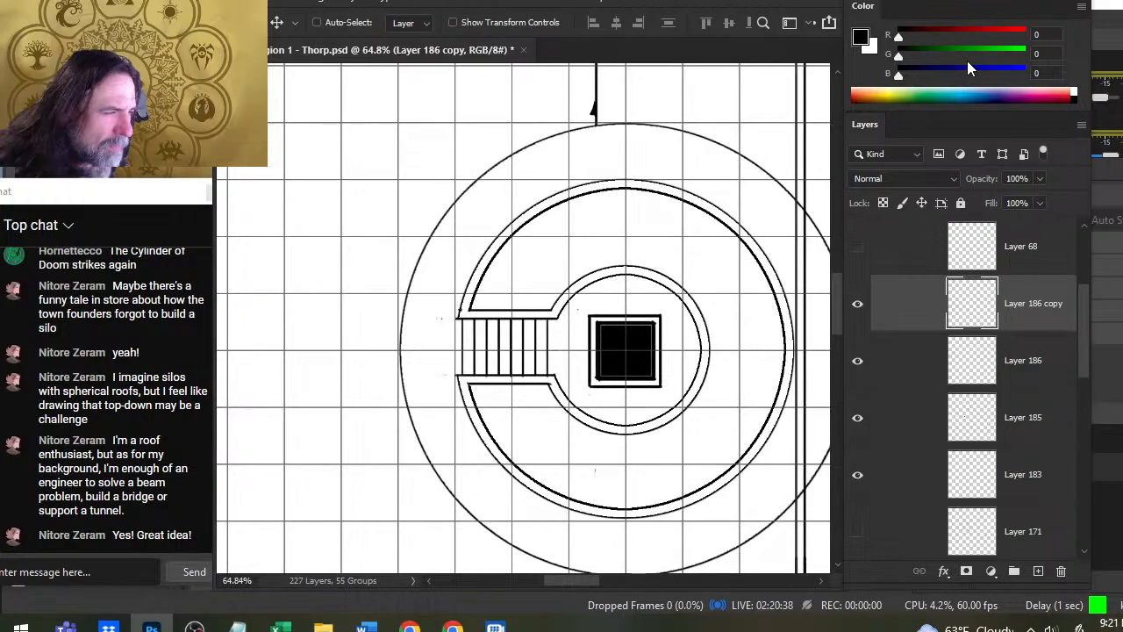
key(shift+Left)
key(shift+Left)
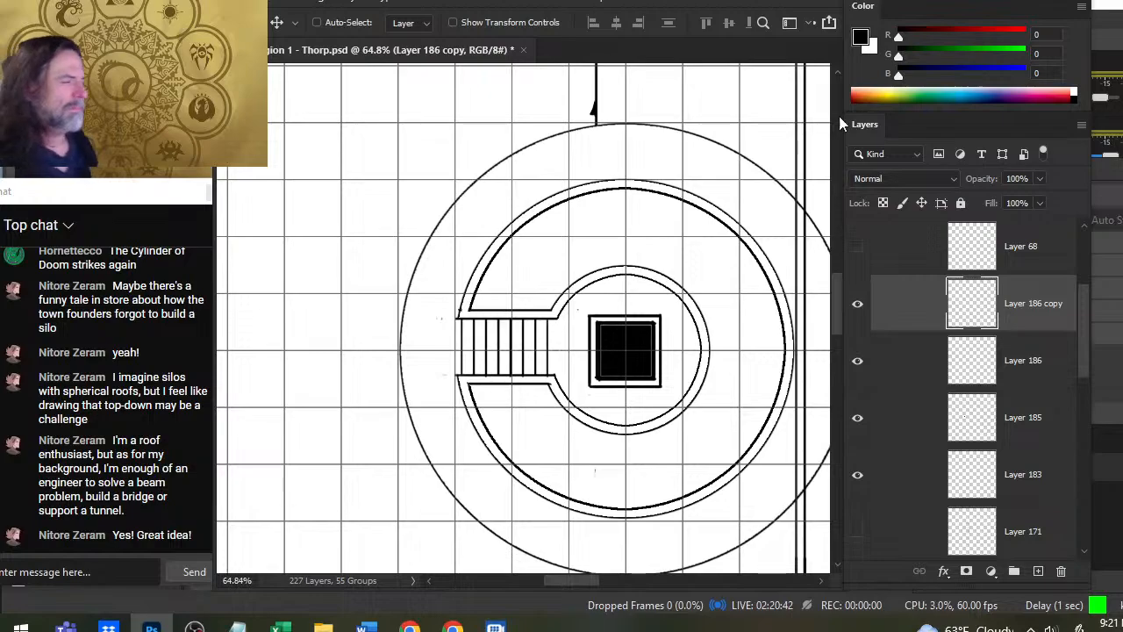
- Toggle the visibility of the building's layers one by one to identify which holds the tall narrow double rectangle
key(z)
drag(571, 371, 524, 422)
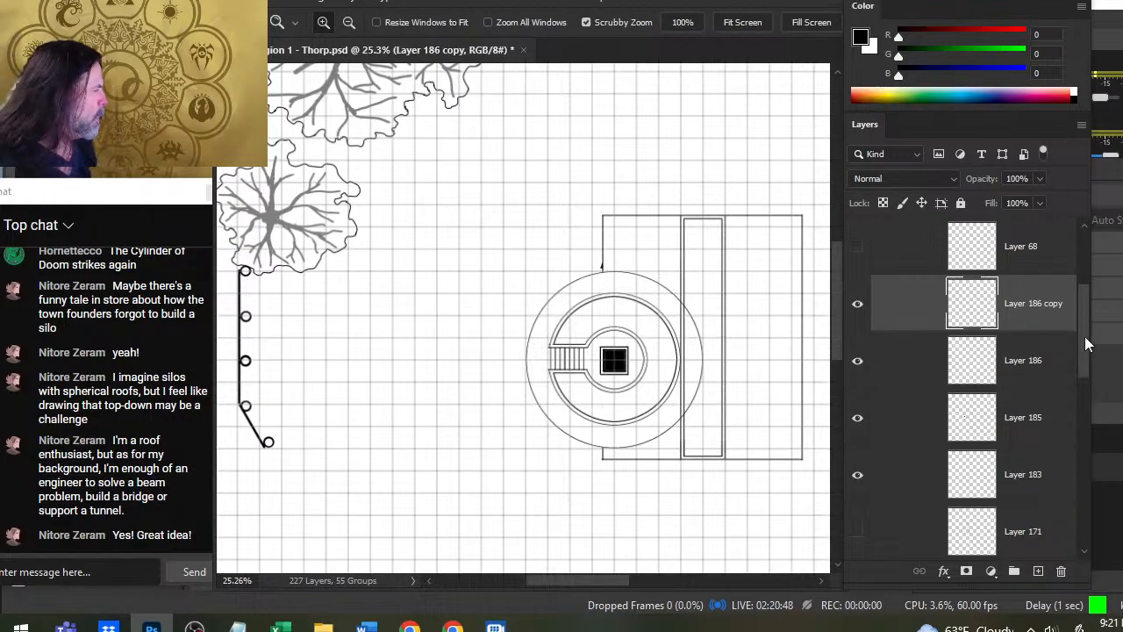
scroll(1085, 336, down, 5)
click(858, 384)
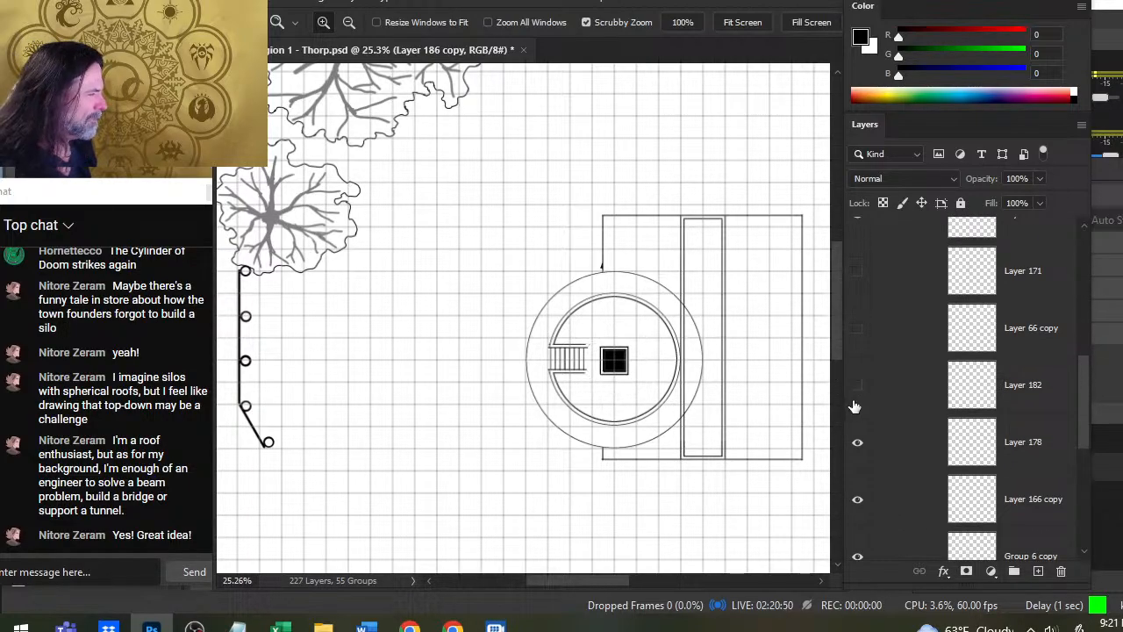
click(857, 384)
click(857, 441)
click(859, 444)
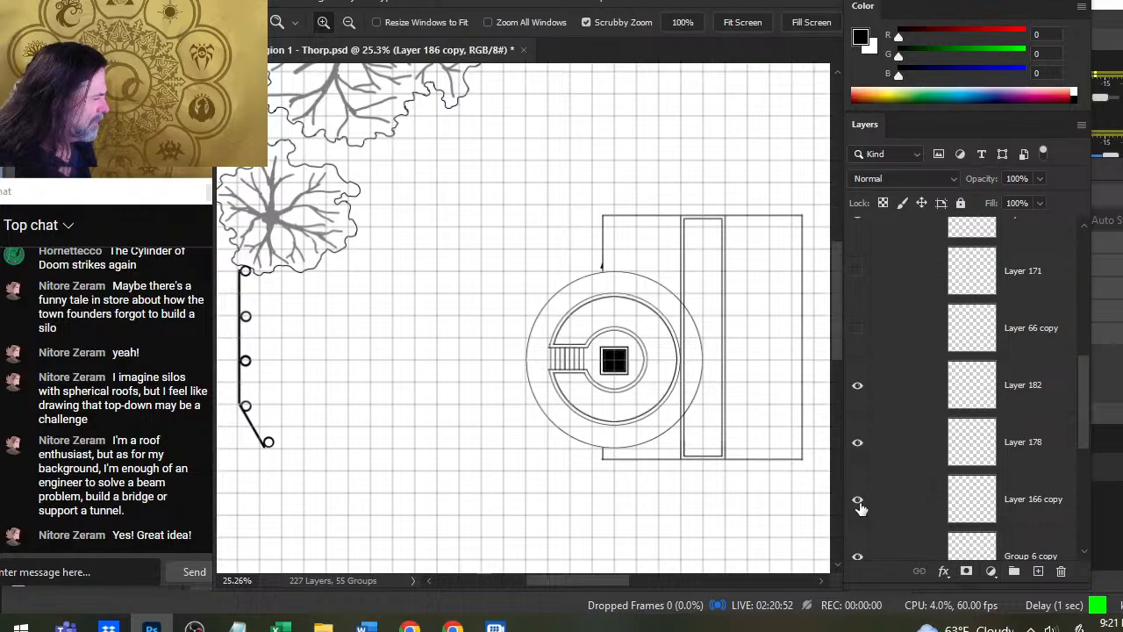
click(857, 499)
click(857, 499)
click(858, 556)
click(858, 556)
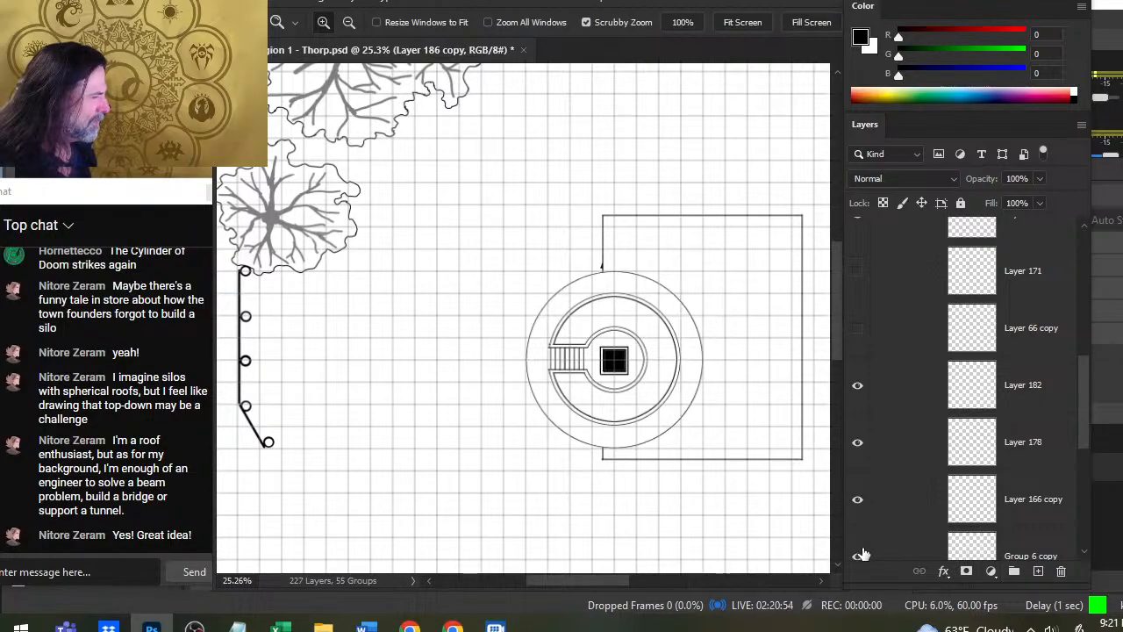
- Duplicate the Group 6 copy layer holding the tall narrow double rectangle, and hide the original
click(884, 549)
scroll(1077, 421, down, 5)
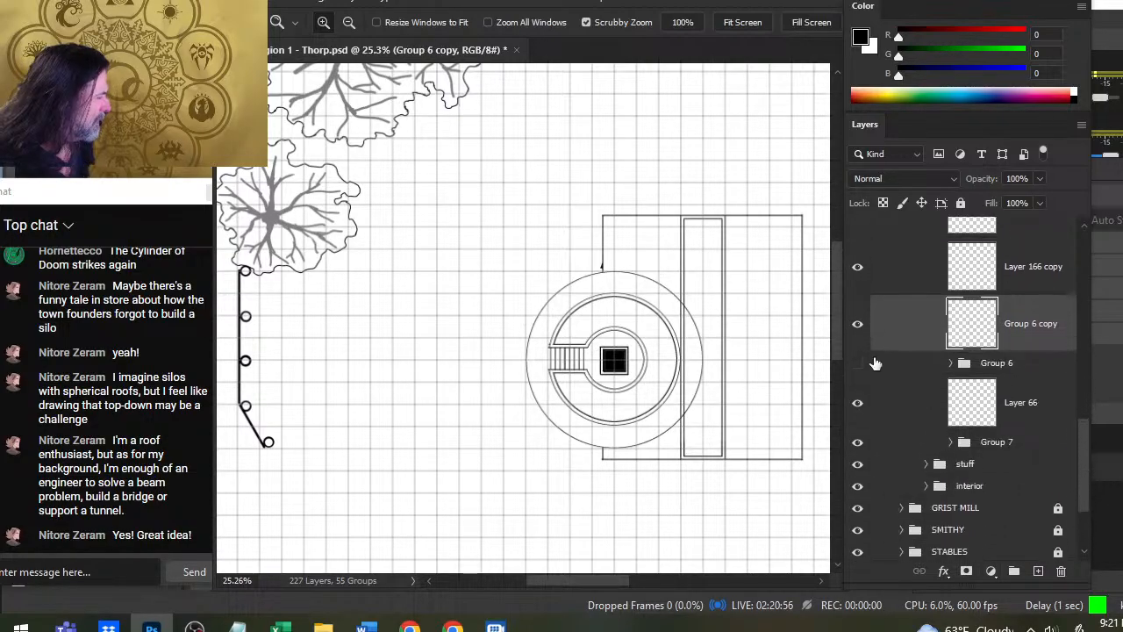
click(861, 333)
click(859, 326)
right_click(873, 327)
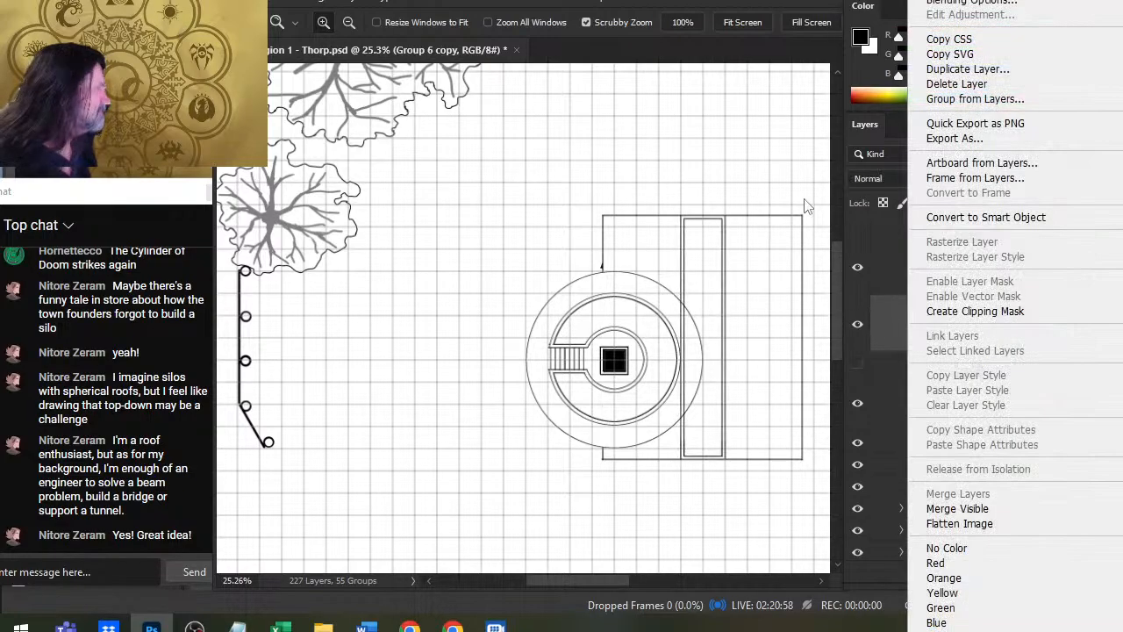
click(1025, 70)
key(Return)
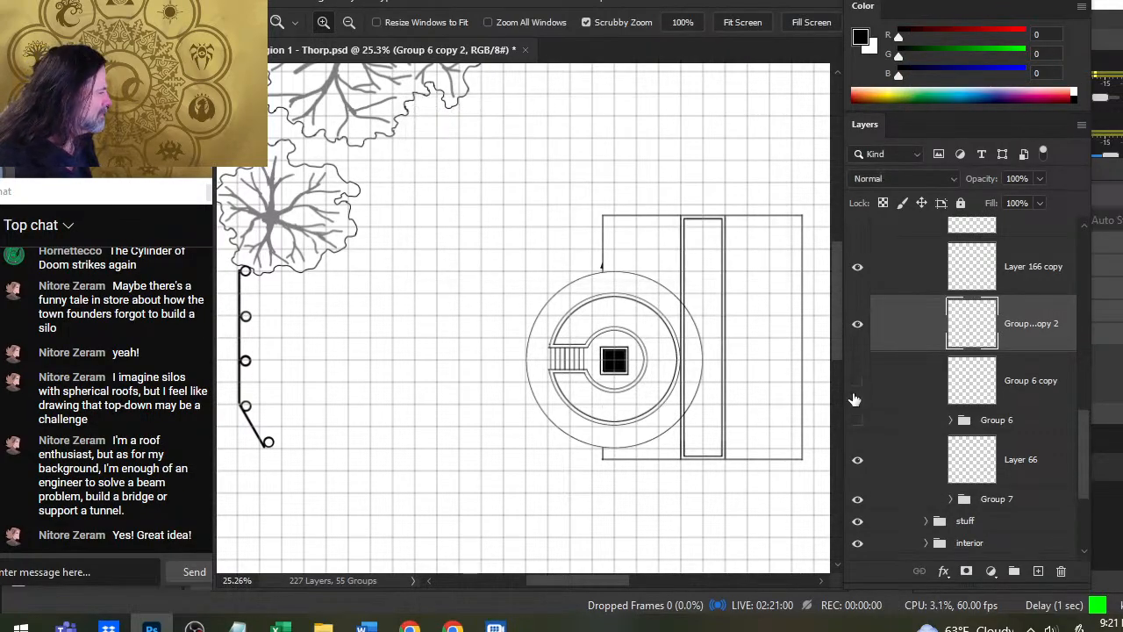
- Erase the parts of the tall rectangle's double side line that run inside the large outer circle
click(671, 316)
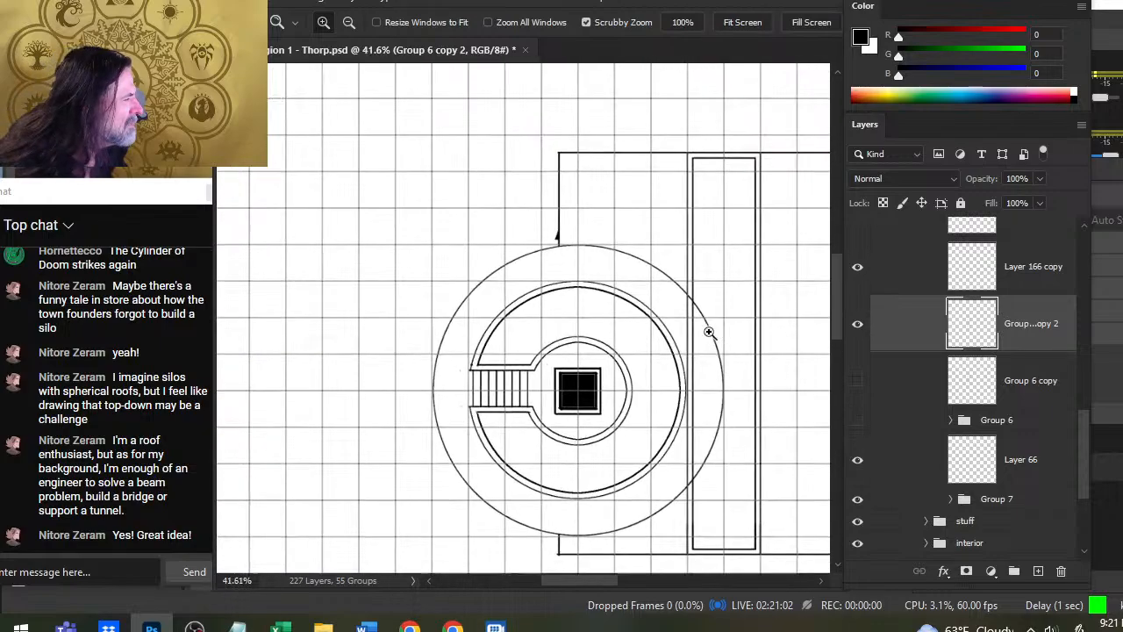
key(e)
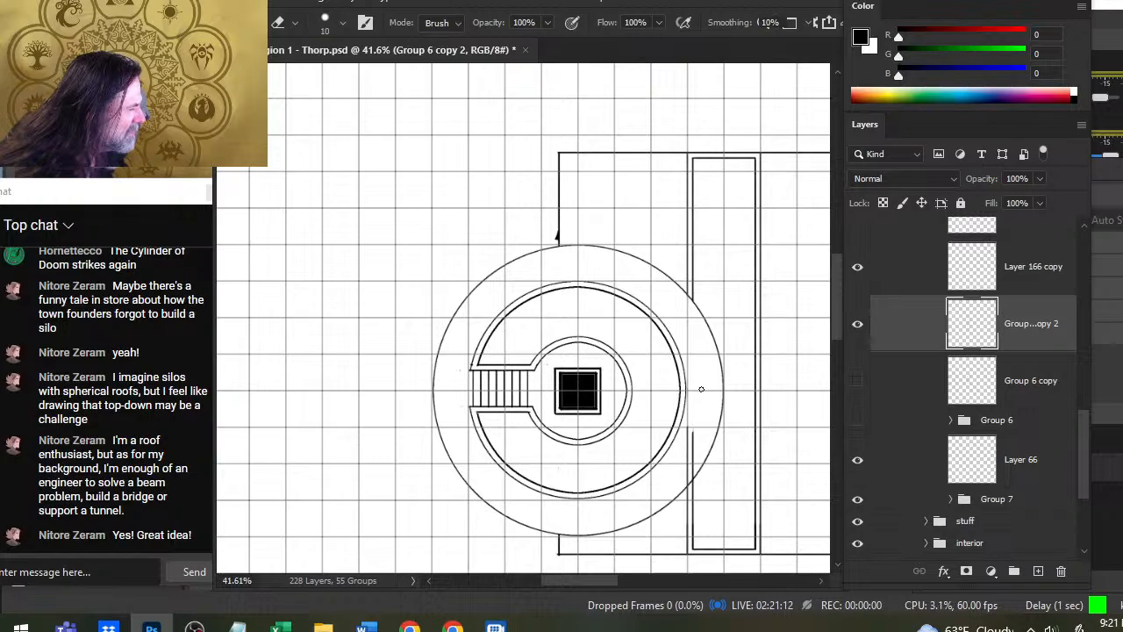
drag(695, 431, 668, 321)
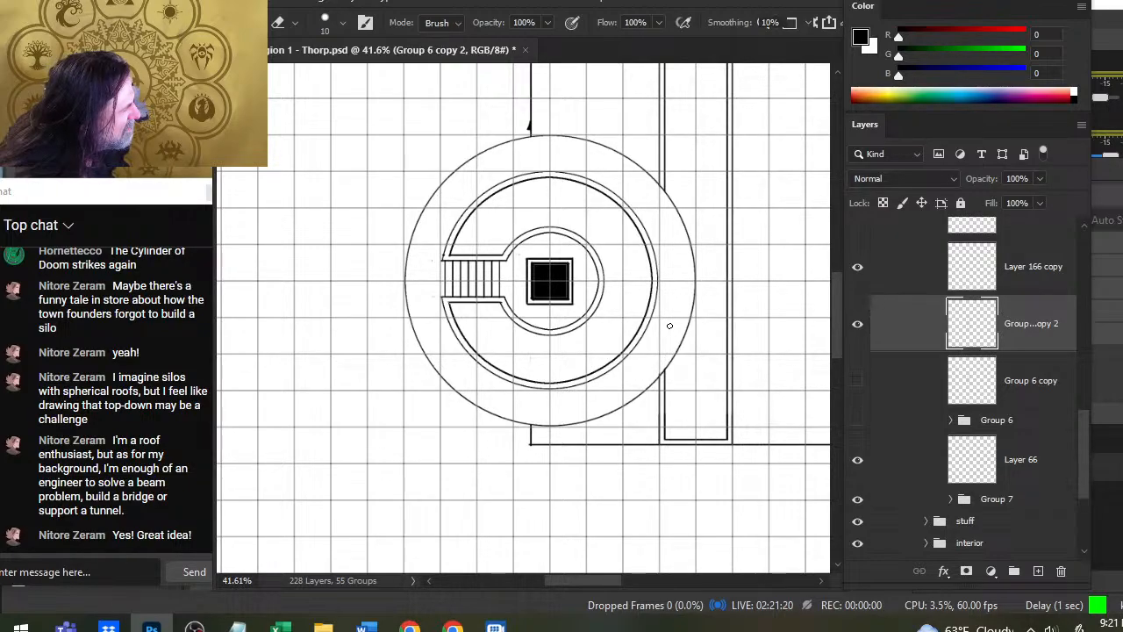
- Duplicate the Layer 166 copy layer holding the large outer circle, hide the original, and check both layers by toggling their visibility
key(z)
alt+click(705, 360)
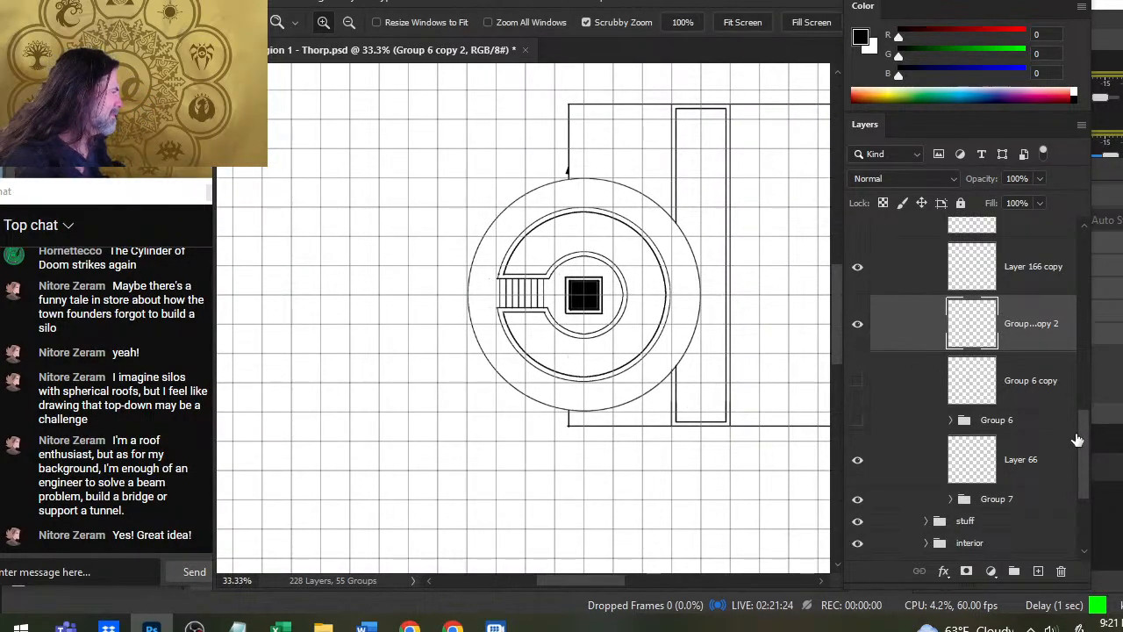
click(1077, 443)
scroll(1085, 430, up, 3)
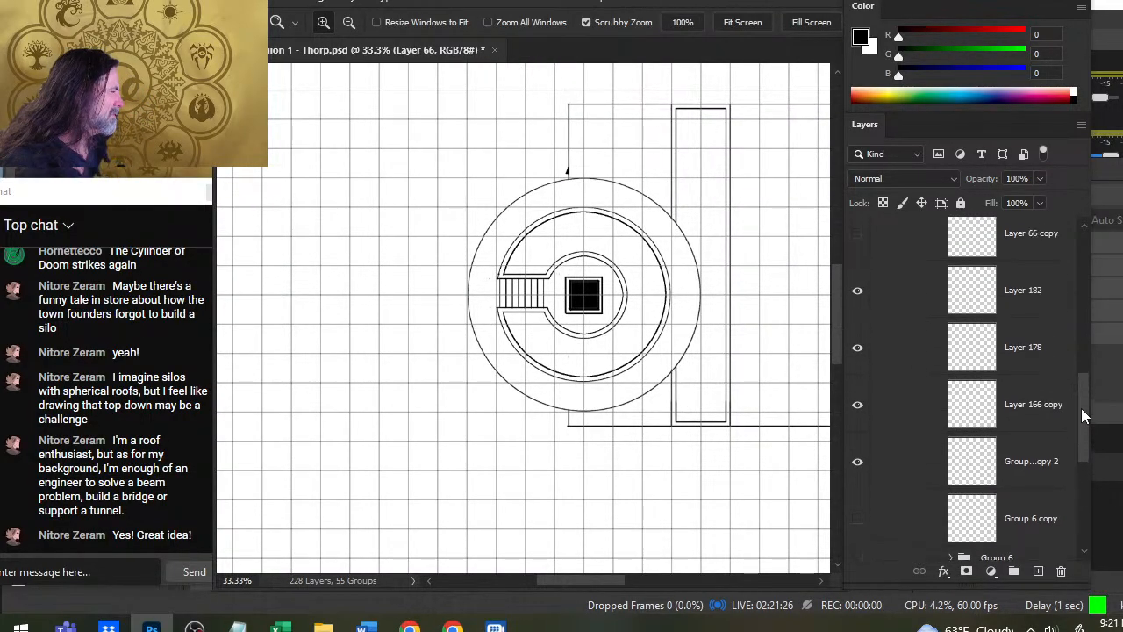
scroll(1081, 408, up, 1)
click(857, 462)
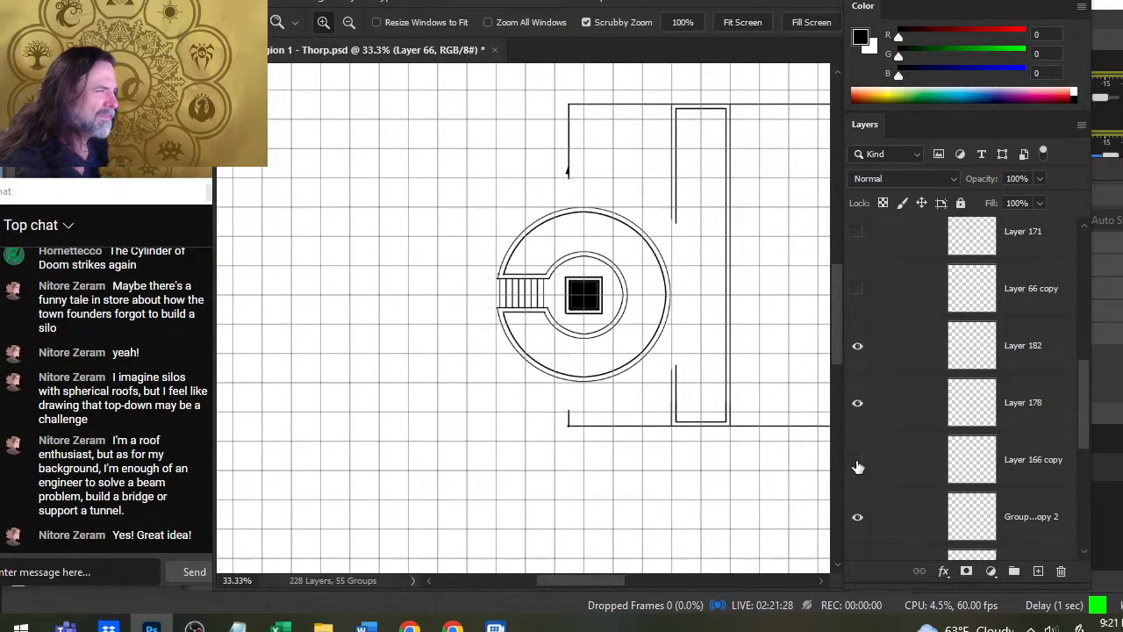
click(857, 464)
right_click(901, 469)
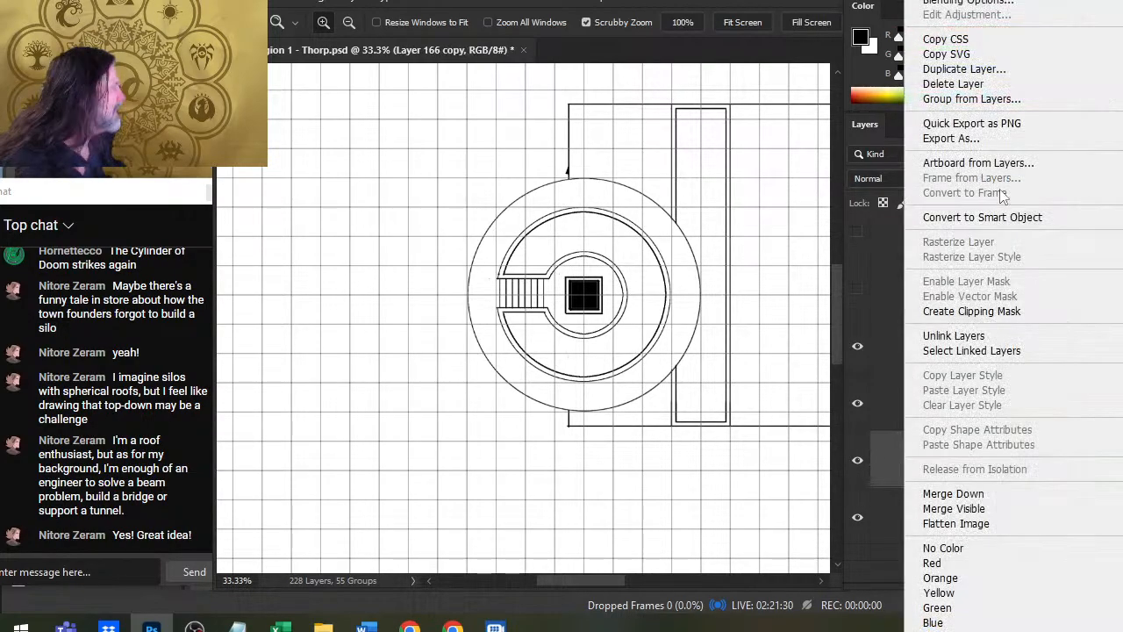
click(1013, 69)
key(Return)
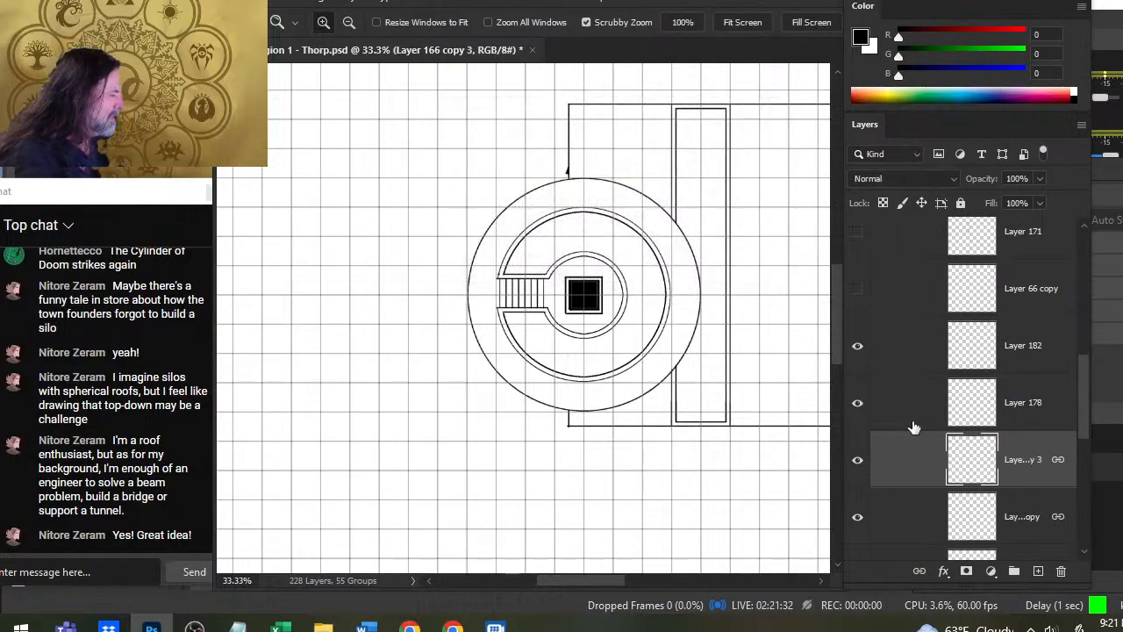
click(857, 517)
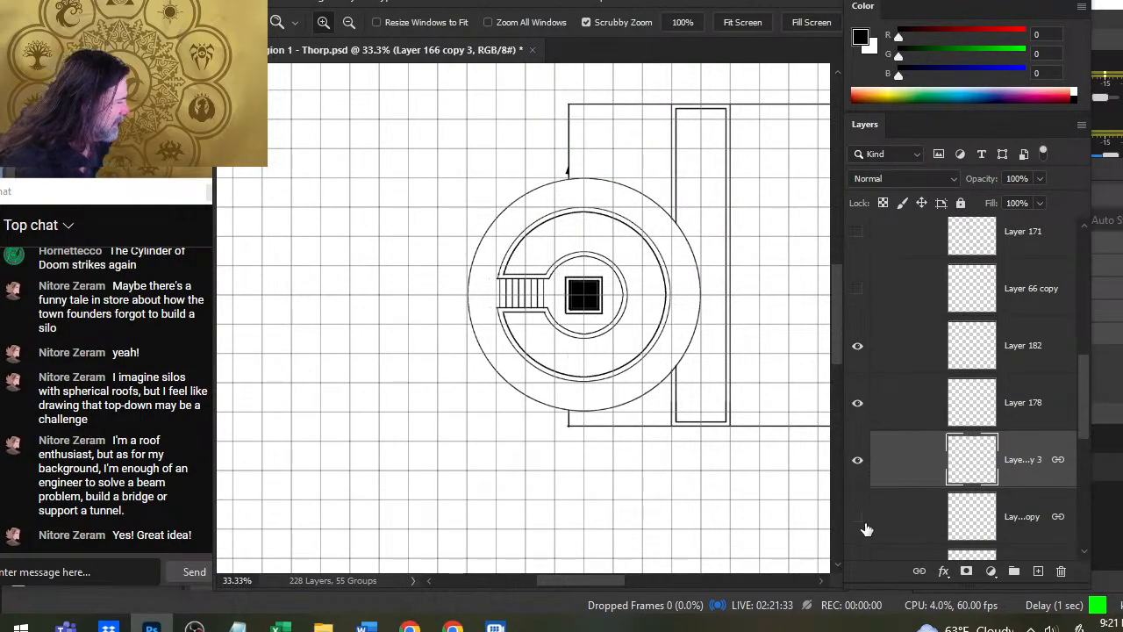
click(857, 464)
click(858, 463)
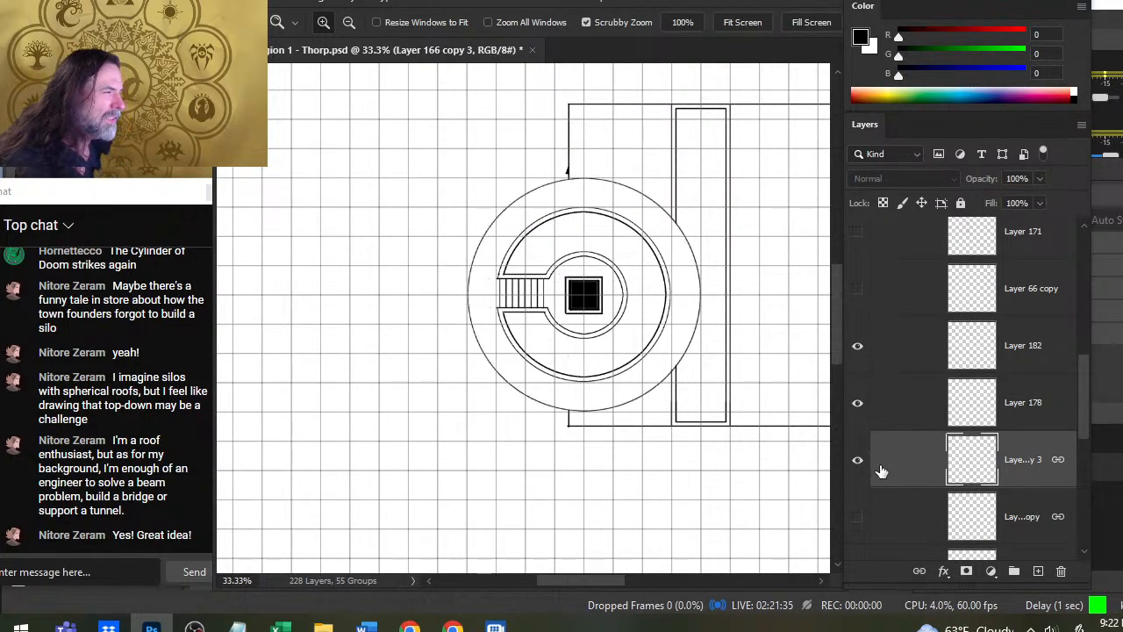
click(852, 515)
click(852, 515)
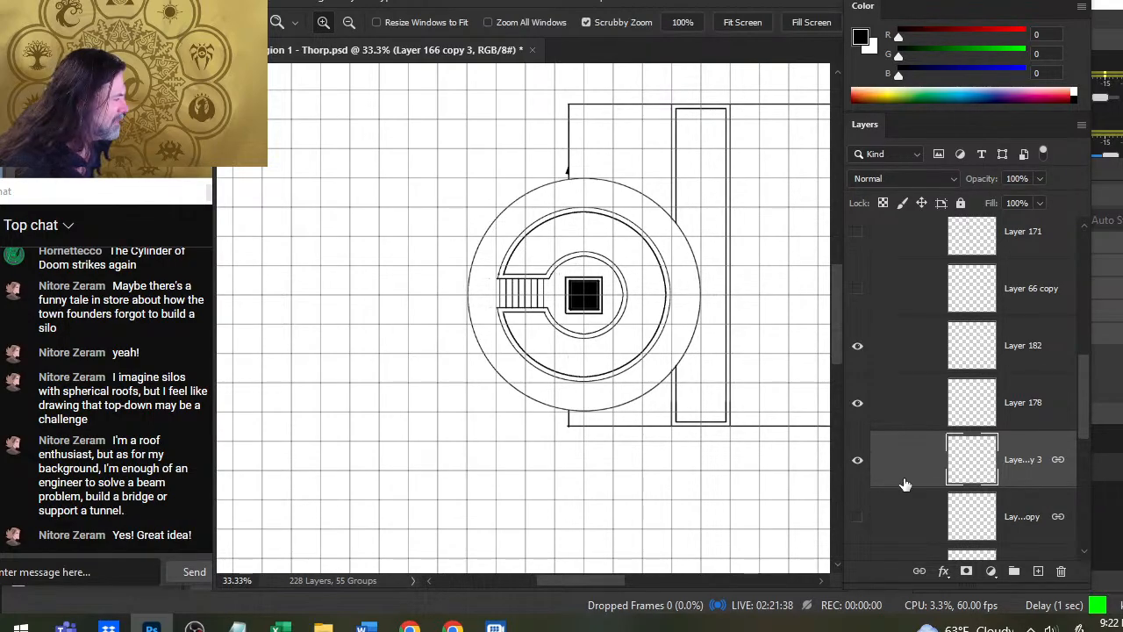
- On the Layer 166 copy 3 layer, erase the arc of the large circle that runs inside the tall rectangle, and check the layer by toggling its visibility
click(683, 247)
key(e)
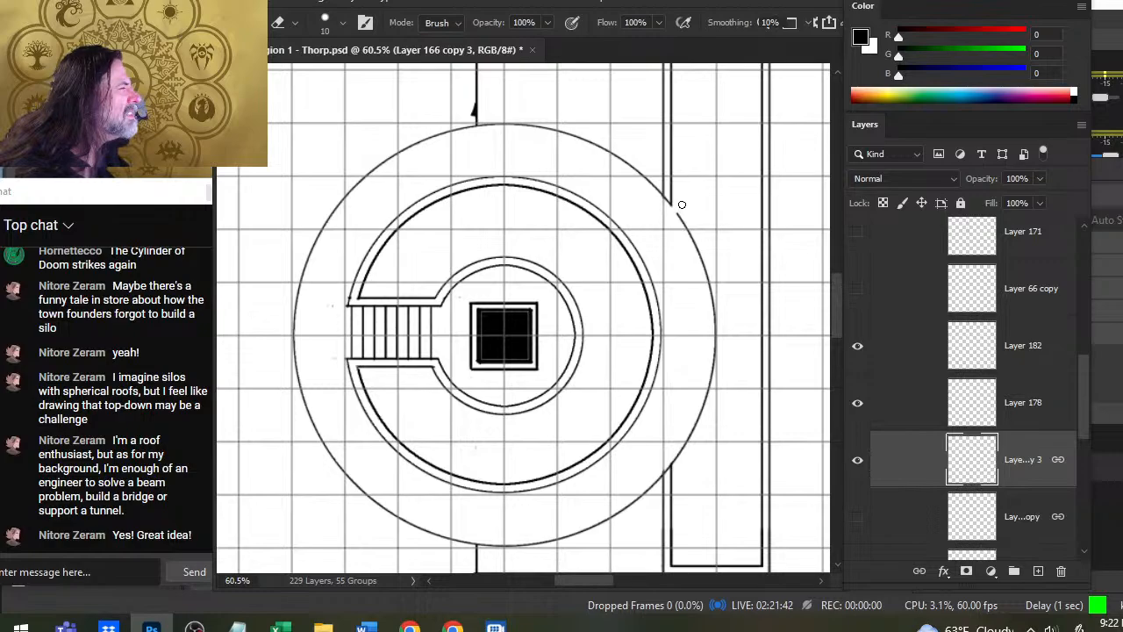
mouse_move(677, 210)
mouse_down()
mouse_move(715, 323)
mouse_move(710, 383)
mouse_move(681, 449)
mouse_up()
key(bracketright)
key(bracketright)
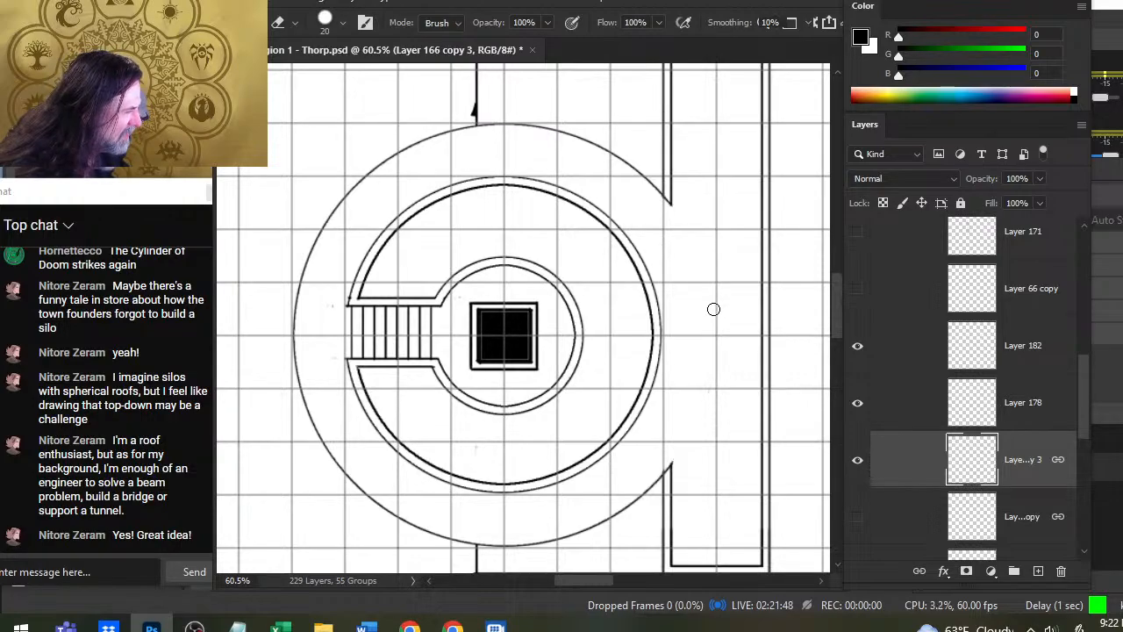
key(z)
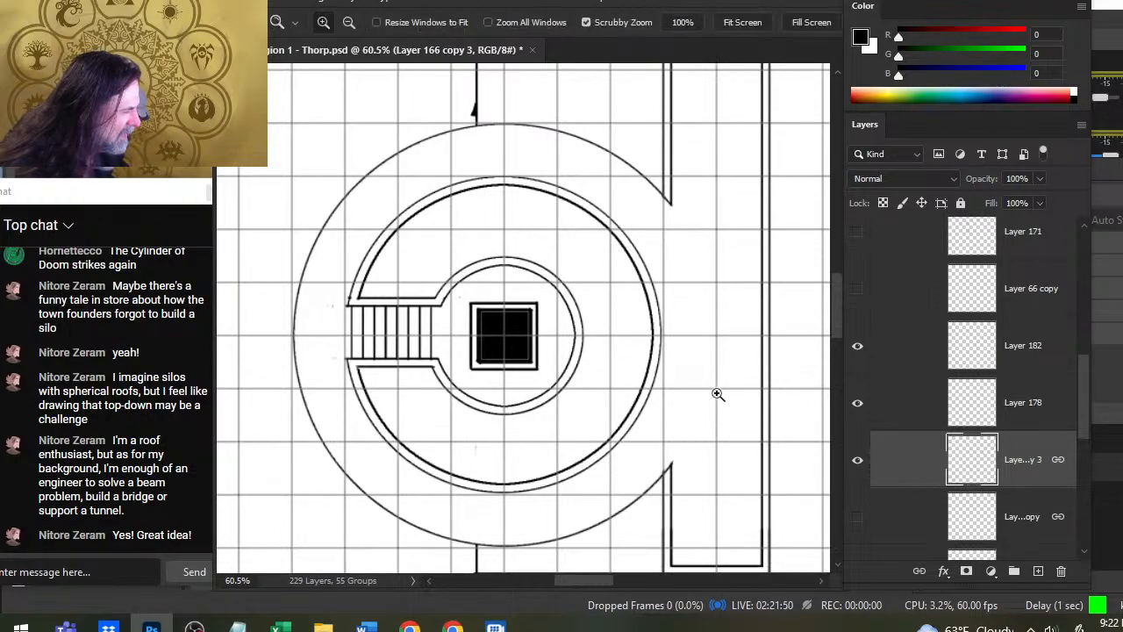
drag(717, 389, 648, 404)
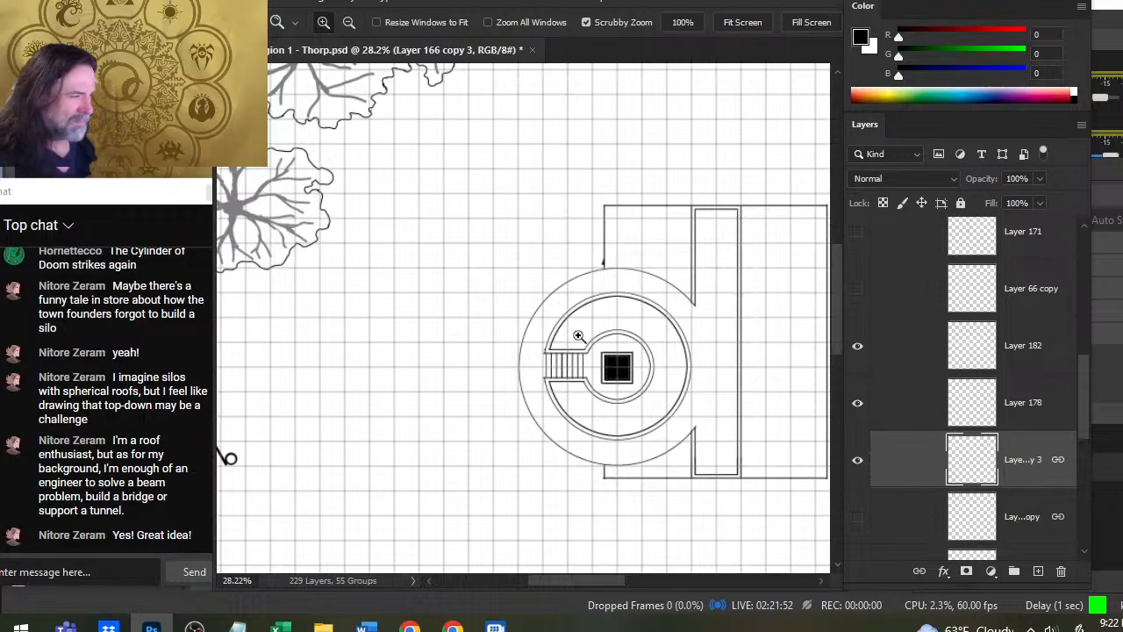
mouse_move(719, 333)
mouse_down()
mouse_move(761, 377)
mouse_move(733, 286)
mouse_up()
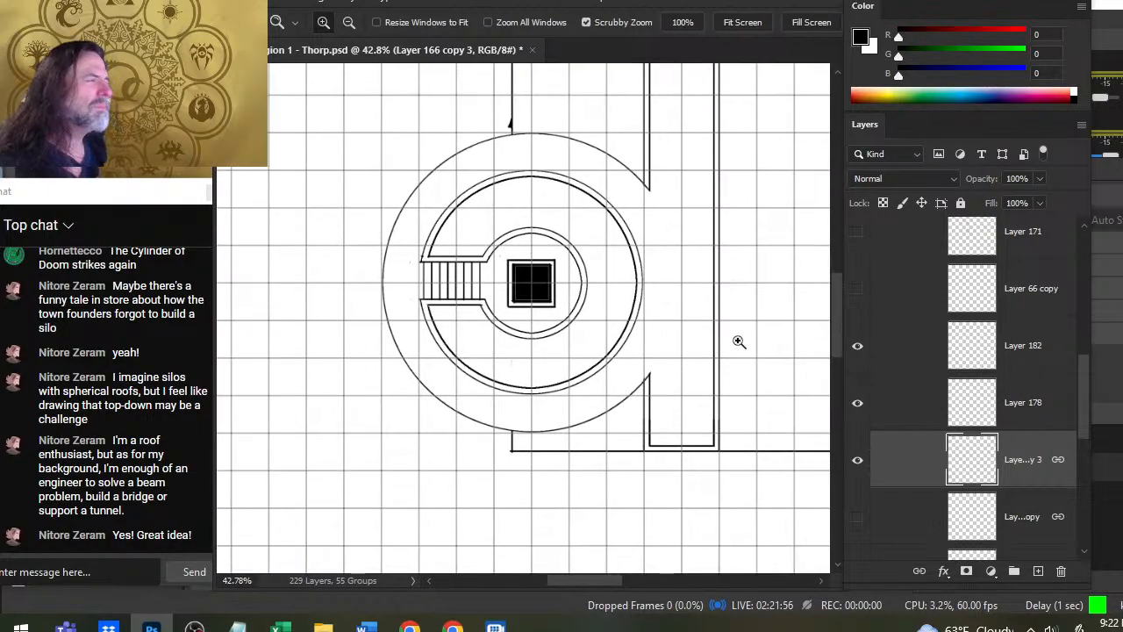
click(860, 472)
click(860, 473)
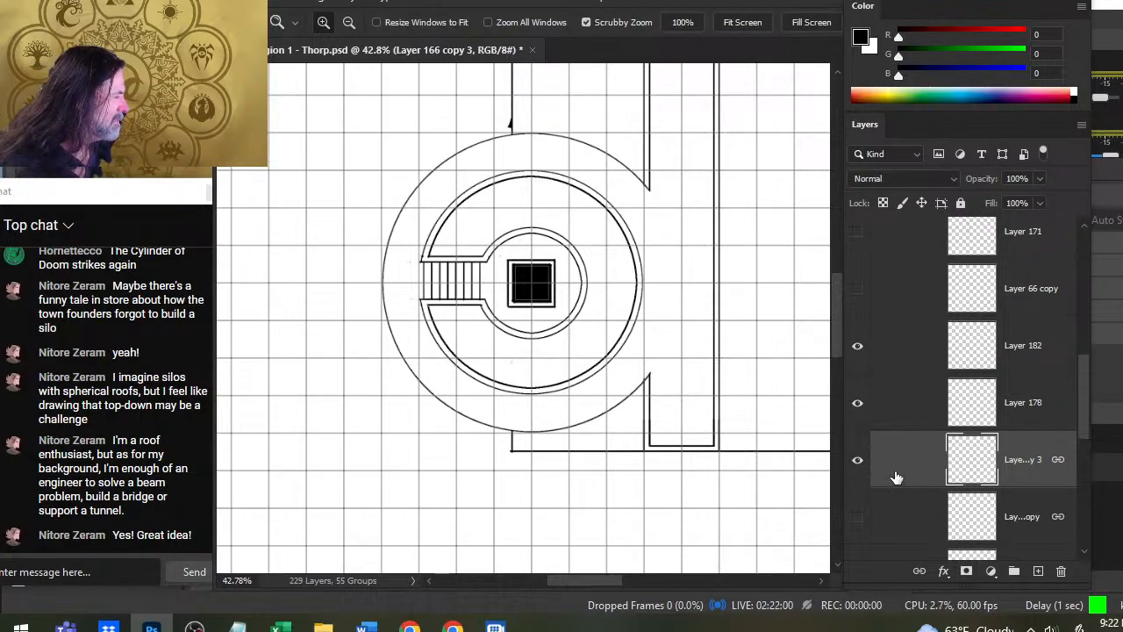
- Show the Layer 166 copy layer, select the area outside its complete large circle with the Magic Wand, and invert the selection
click(891, 514)
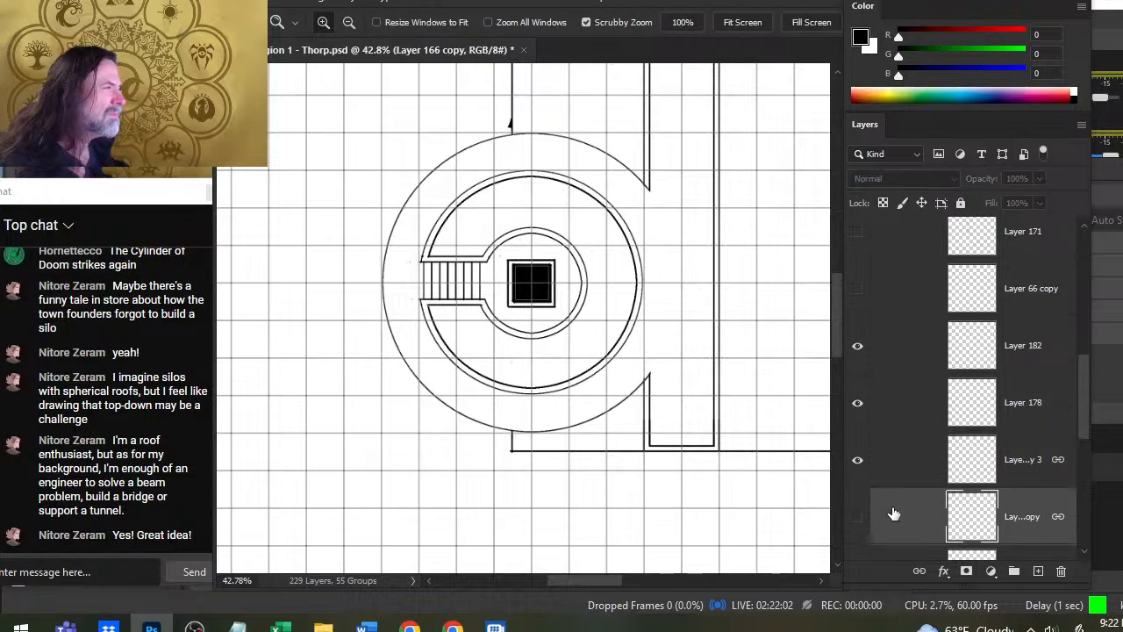
click(861, 519)
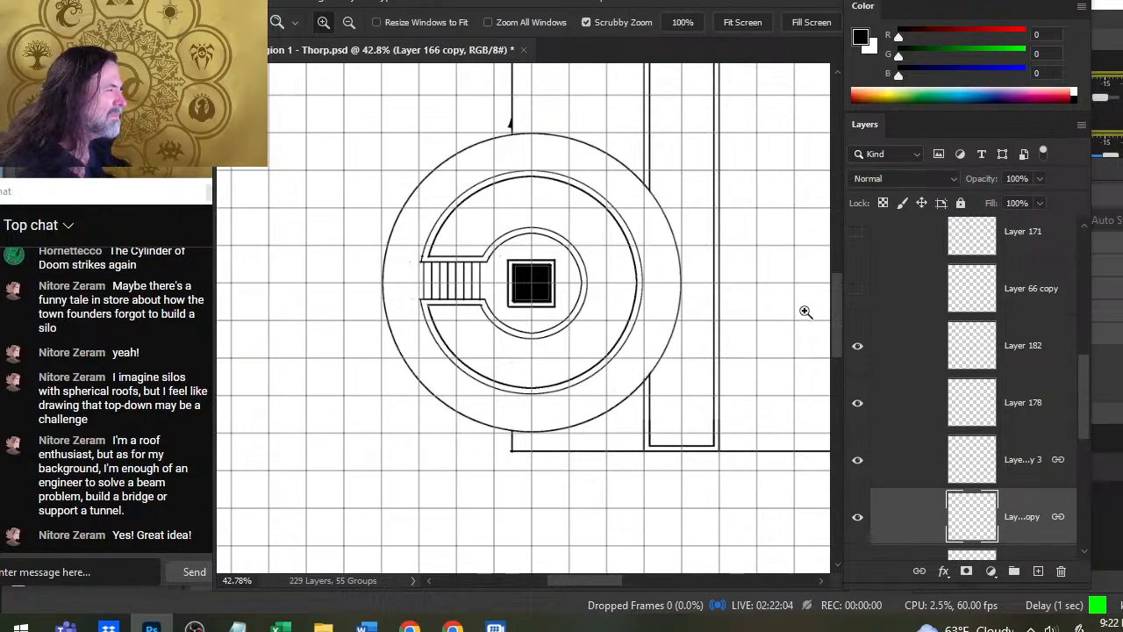
key(w)
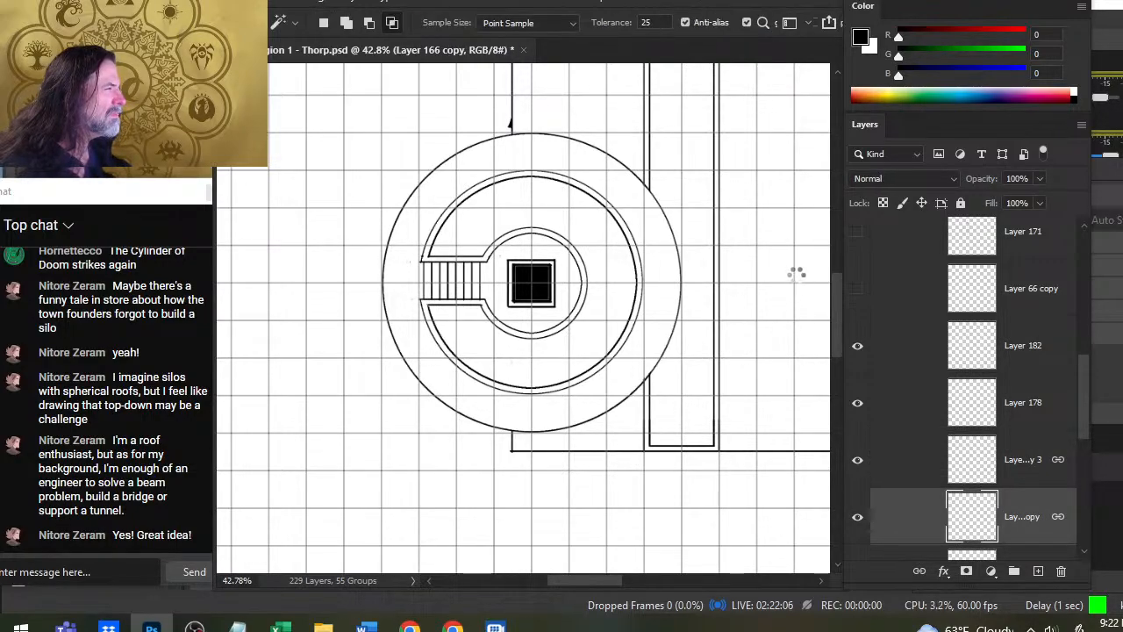
click(782, 342)
key(l)
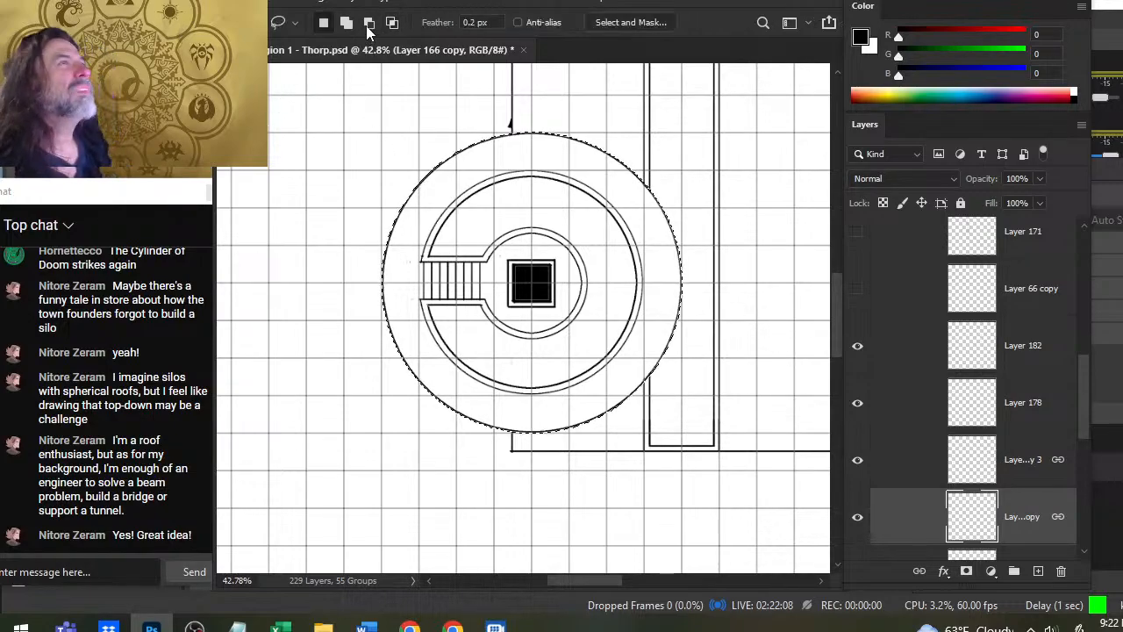
click(425, 3)
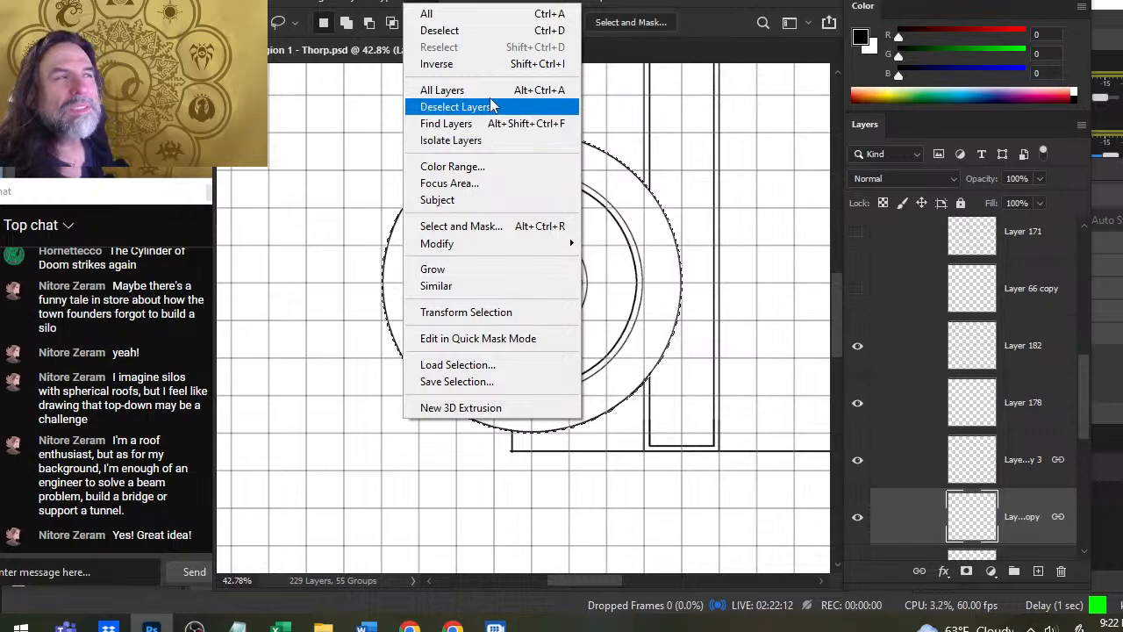
click(497, 65)
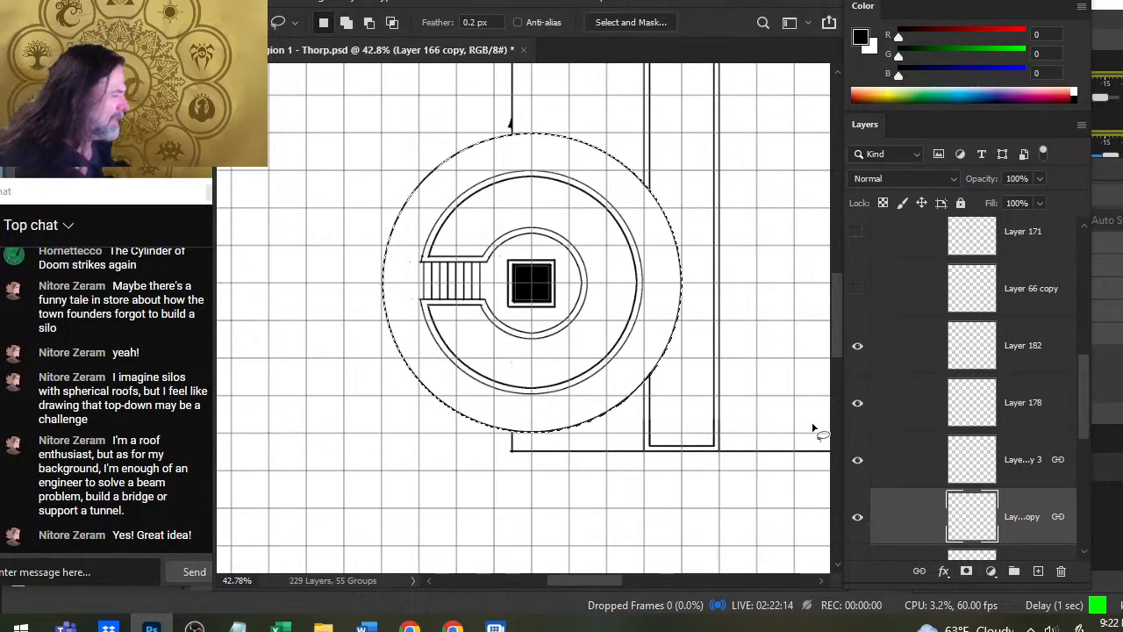
- Hide the Layer 166 copy layer, add a new layer above it, and expand the circular selection by 12 pixels
scroll(1082, 405, down, 1)
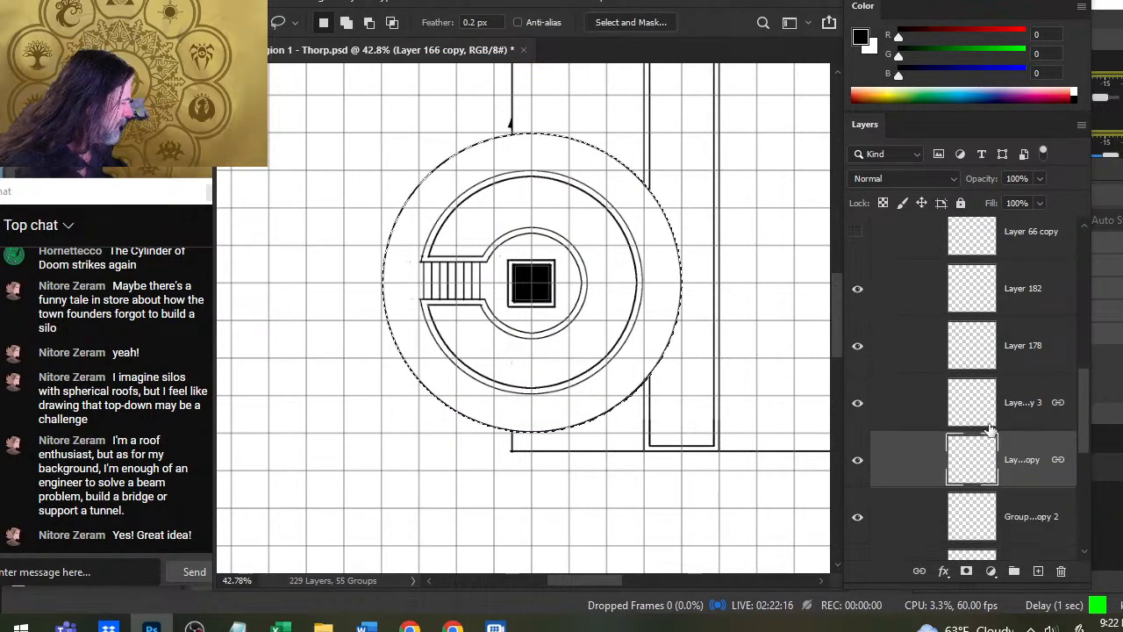
click(857, 459)
click(1036, 571)
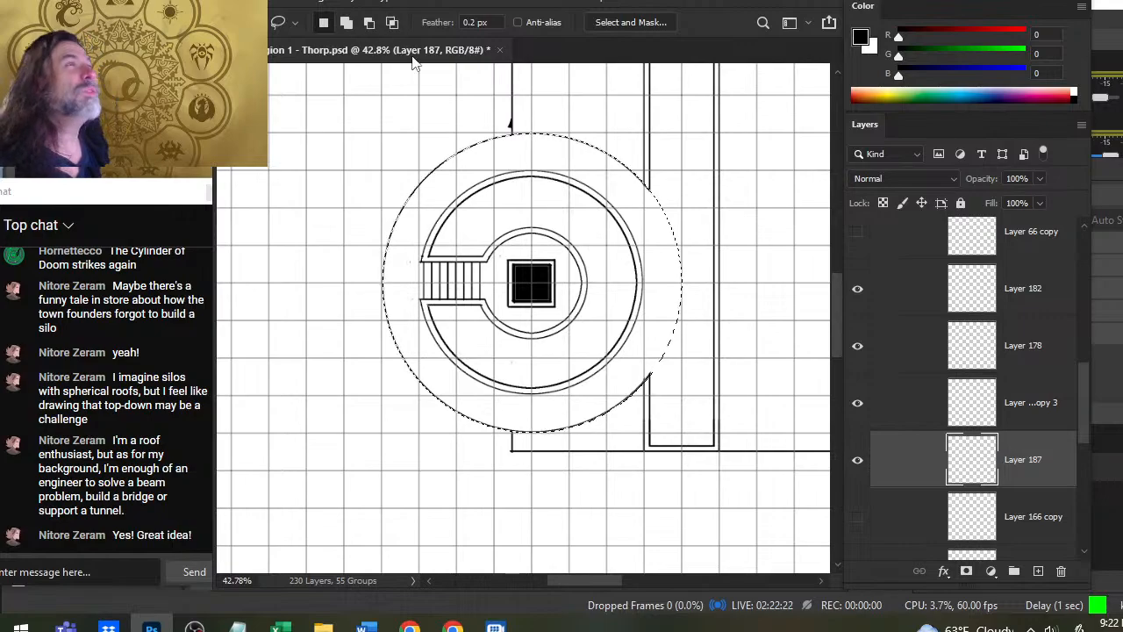
click(415, 9)
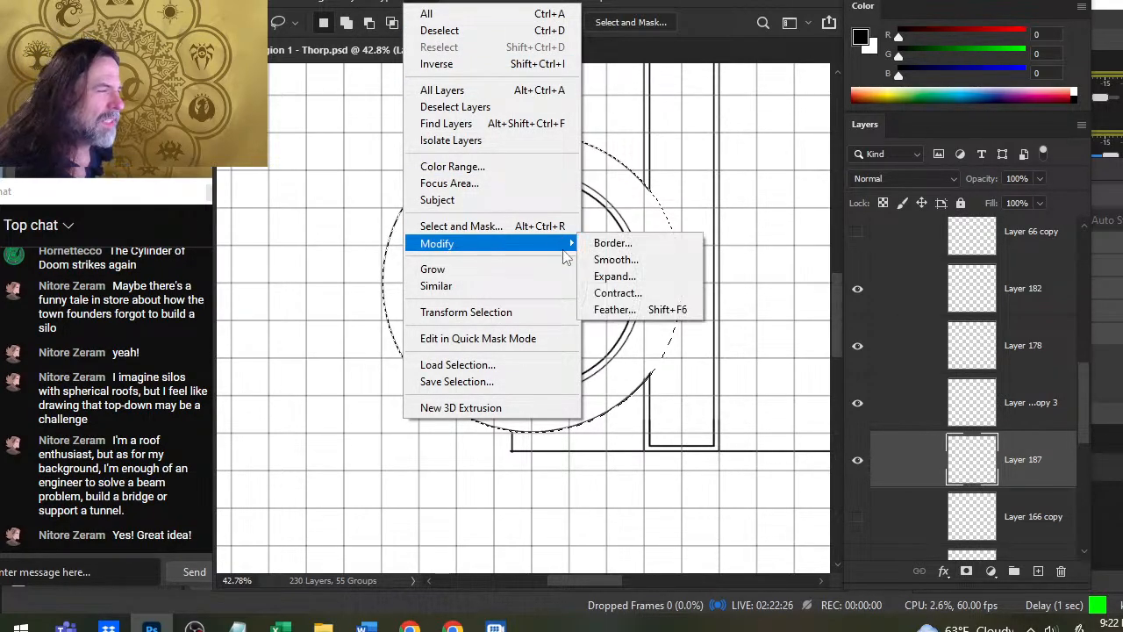
click(615, 275)
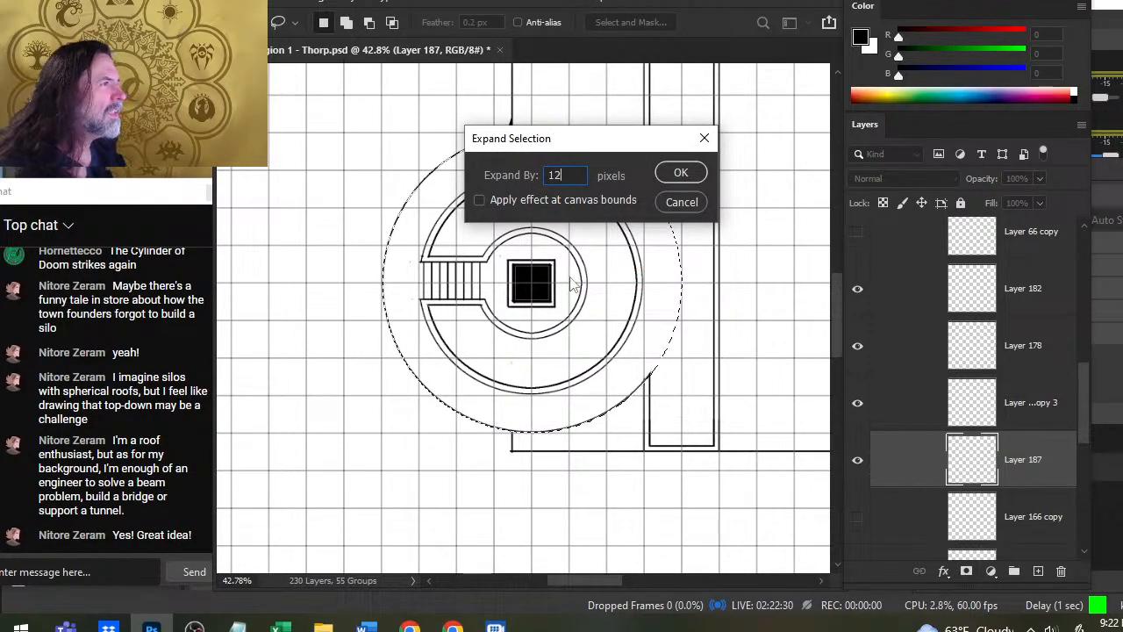
key(Return)
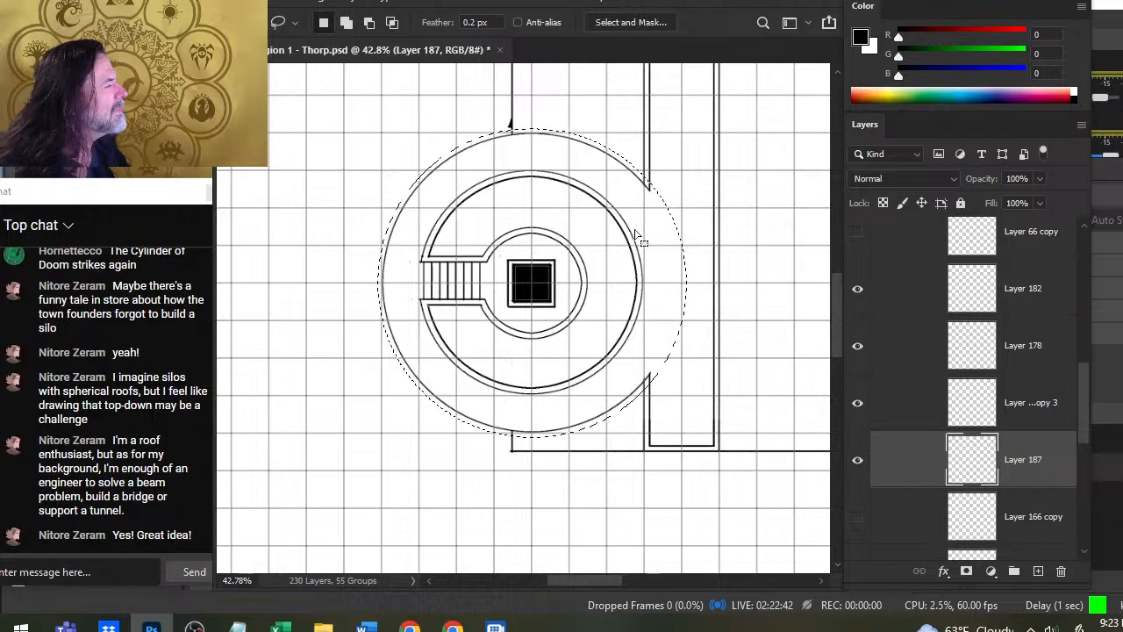
- Expand the circular selection by another 3 pixels and fill it with black on the new layer
click(422, 4)
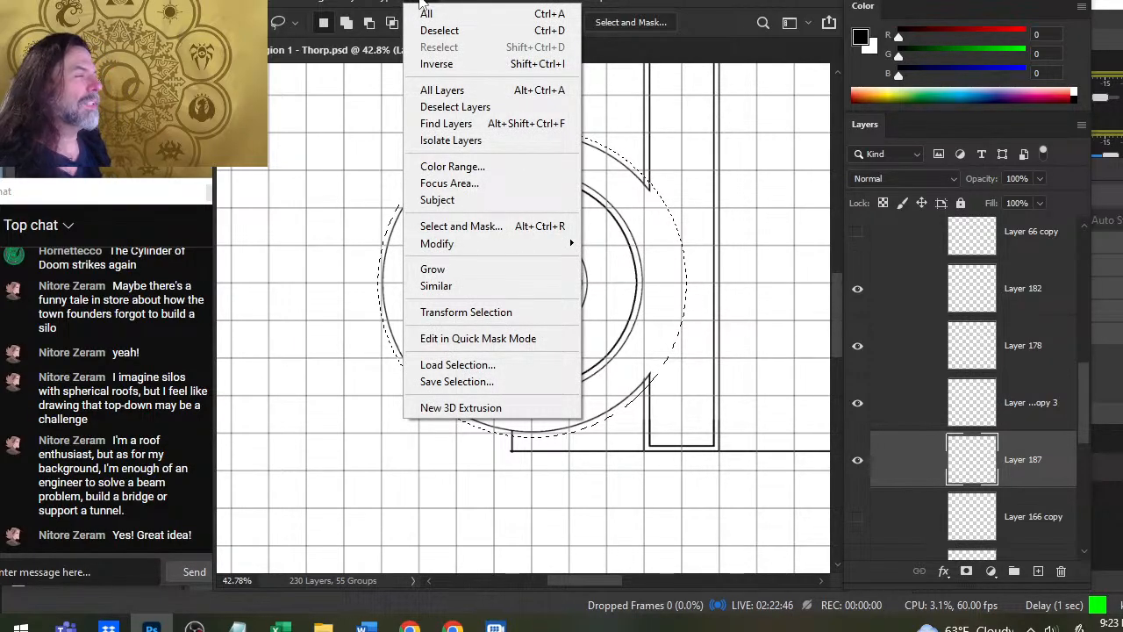
mouse_move(495, 248)
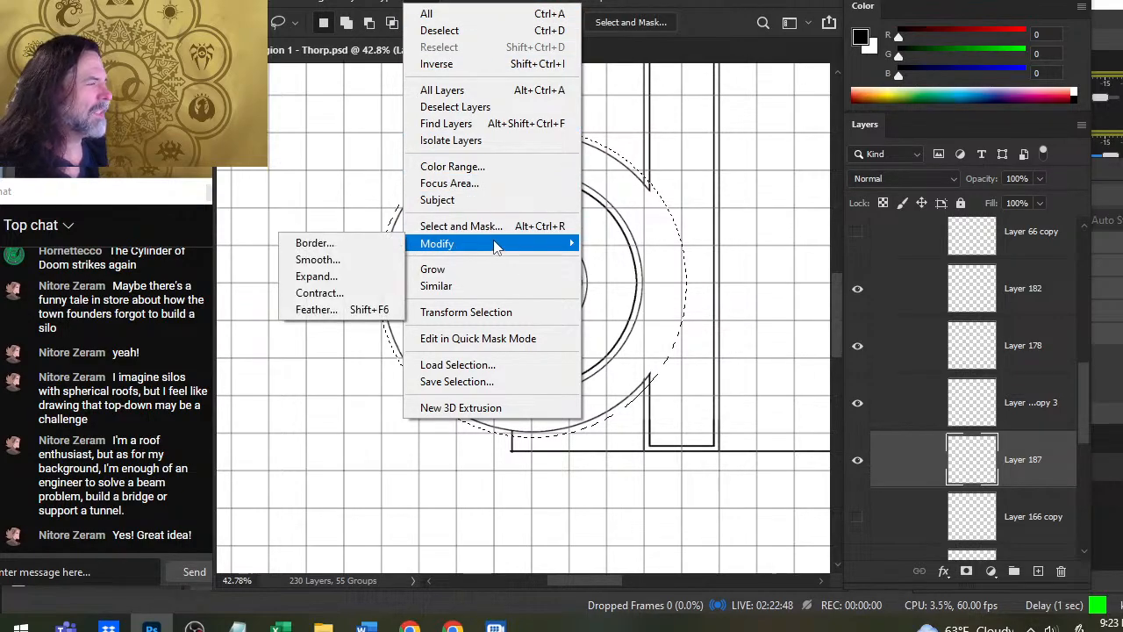
click(360, 275)
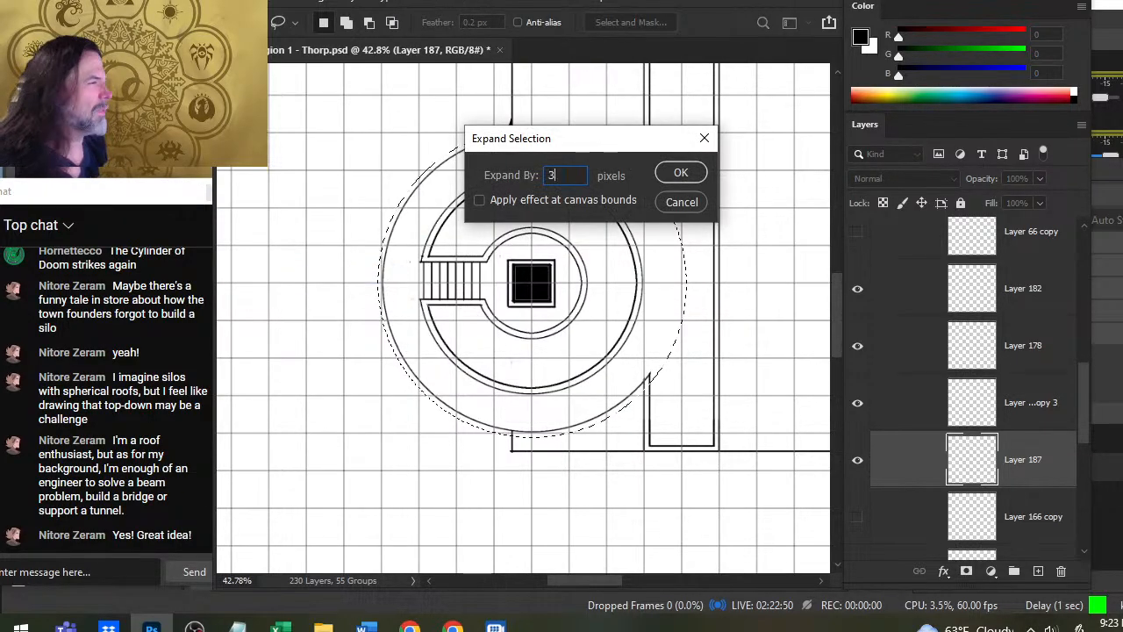
text(3)
key(Return)
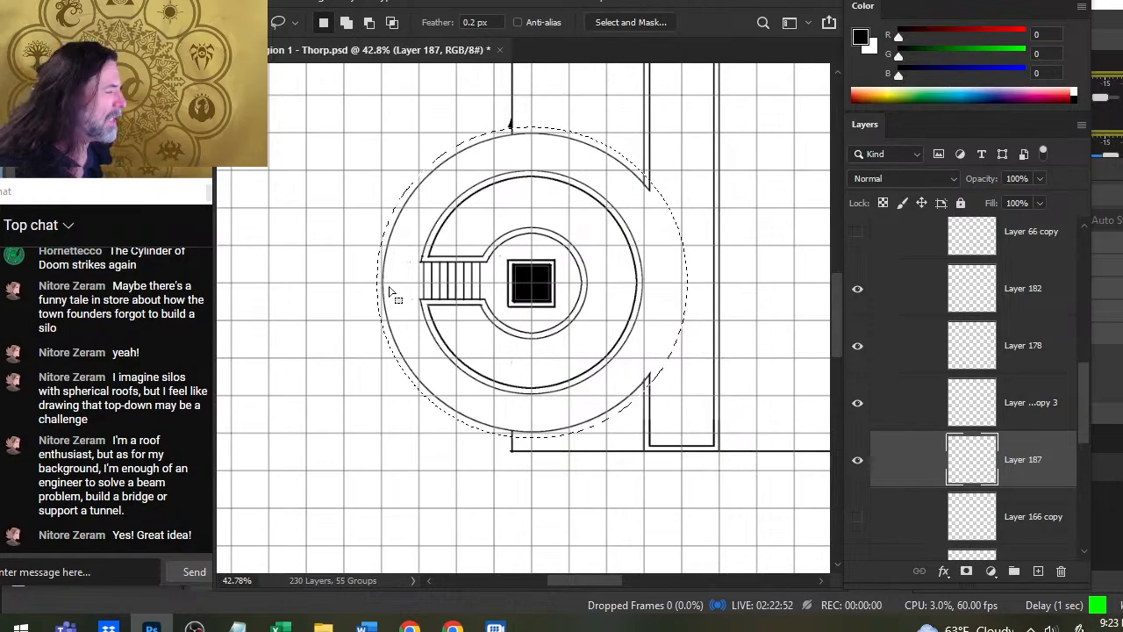
key(g)
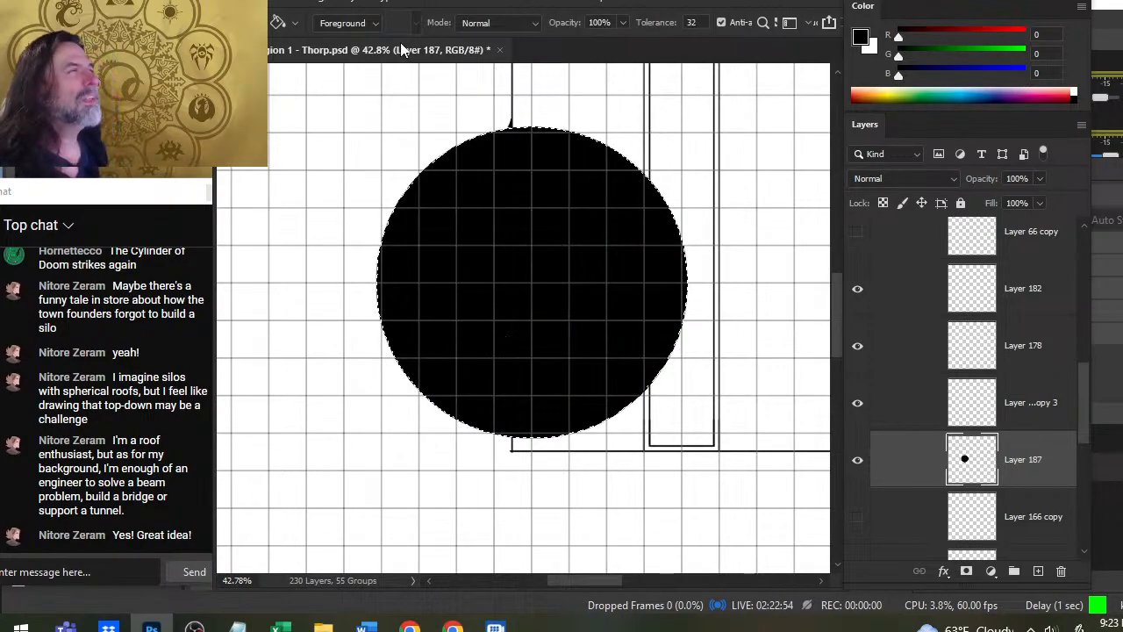
- Contract the selection by 3 pixels, delete the black fill inside it to leave a thin circular outline, and deselect
click(430, 4)
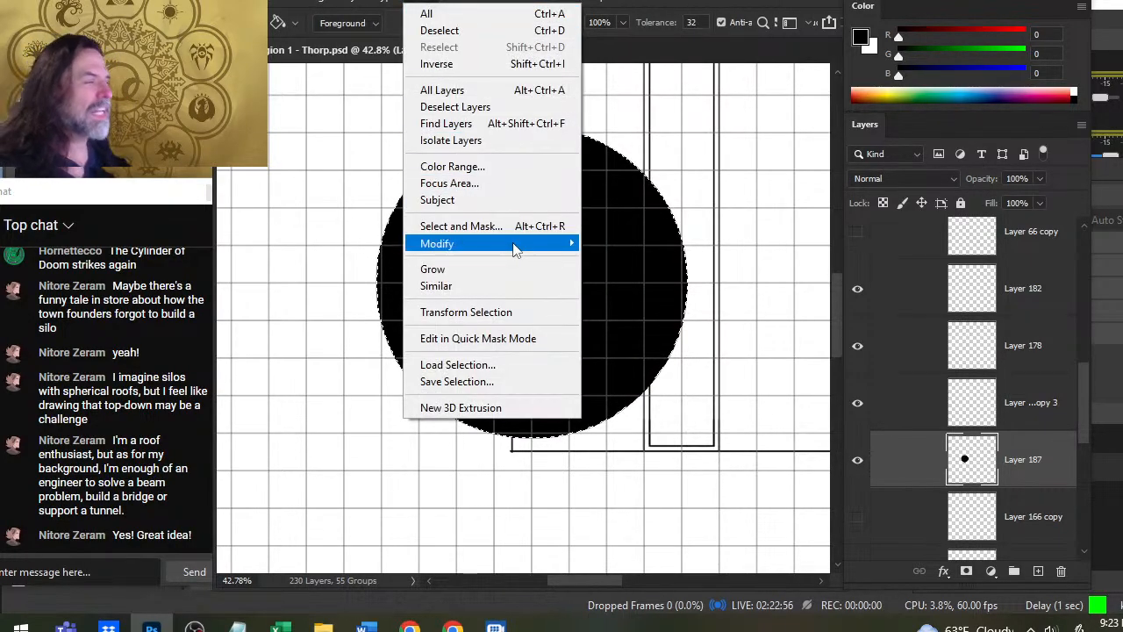
mouse_move(518, 245)
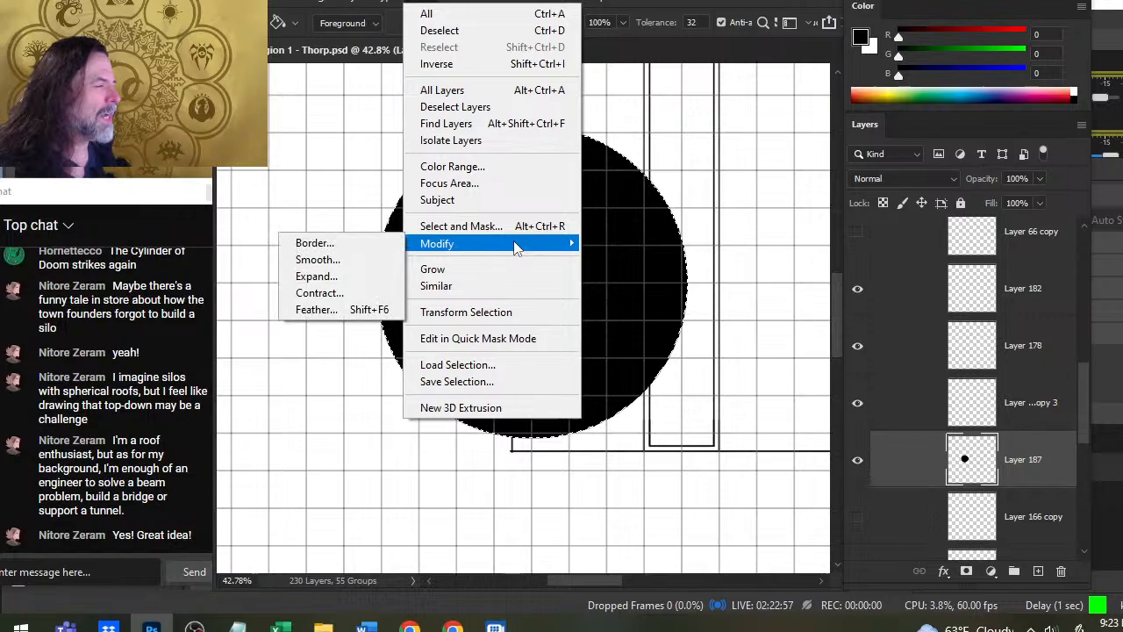
click(364, 294)
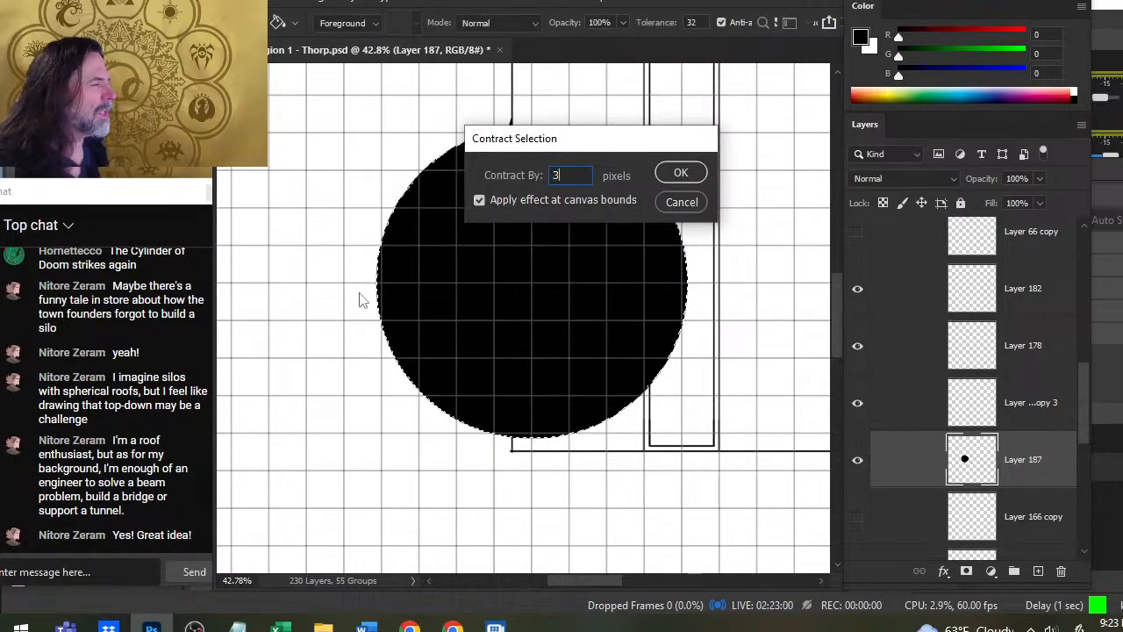
key(Return)
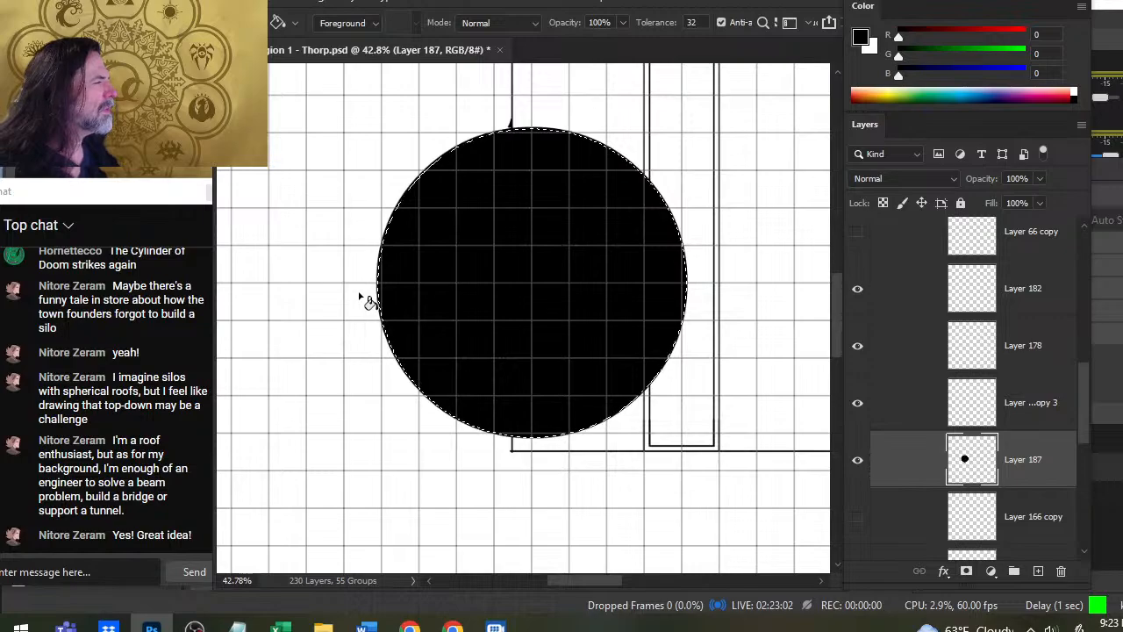
key(Delete)
key(ctrl+d)
- Erase the arc of the new outer circle inside the tall rectangle, trimming its ends to the rectangle's outer side line
key(l)
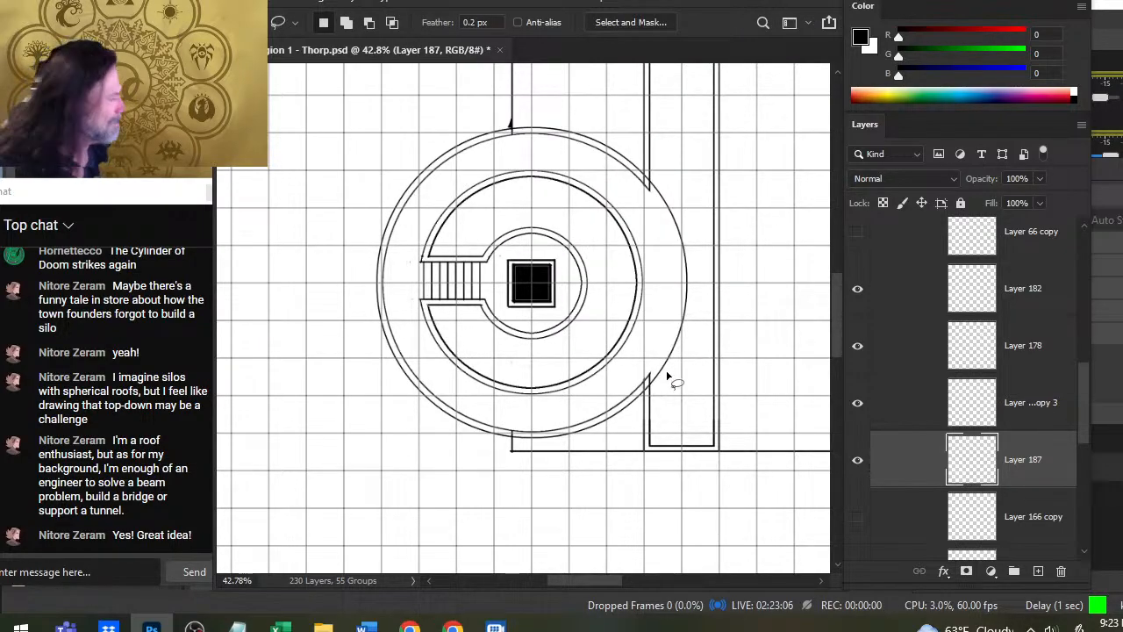
key(e)
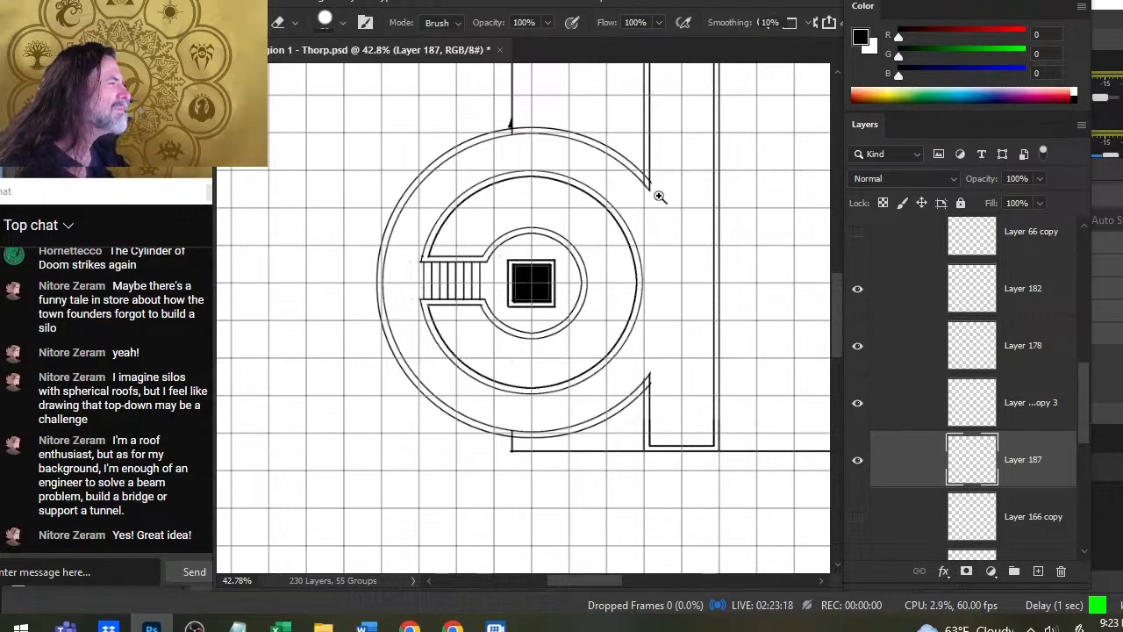
drag(649, 176, 724, 253)
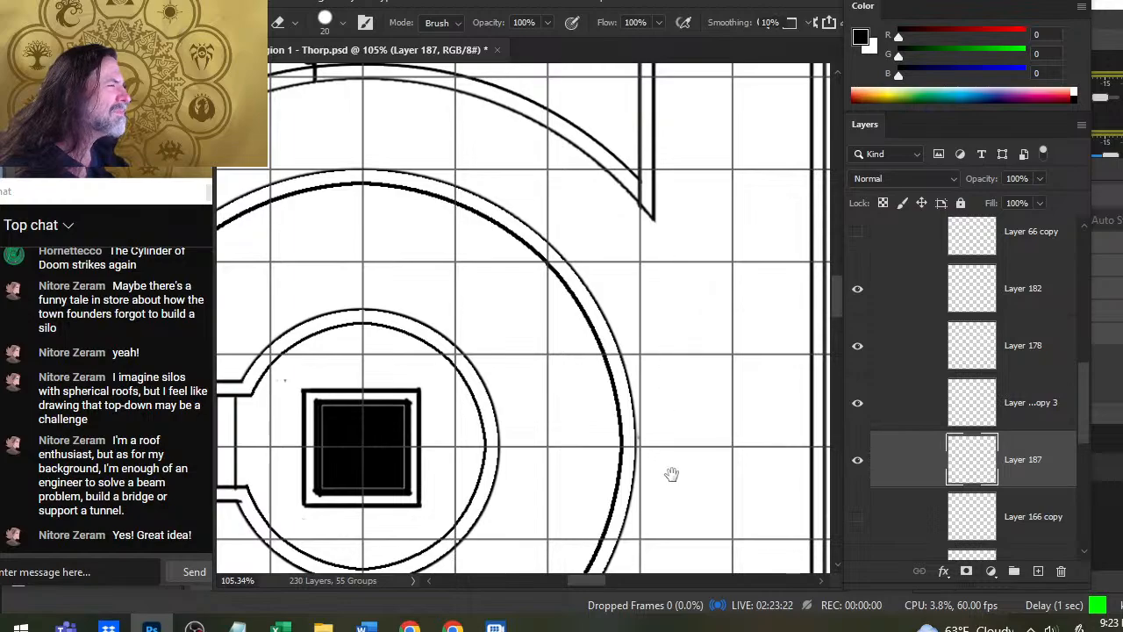
mouse_move(673, 468)
mouse_down()
mouse_move(722, 70)
mouse_move(718, 96)
mouse_up()
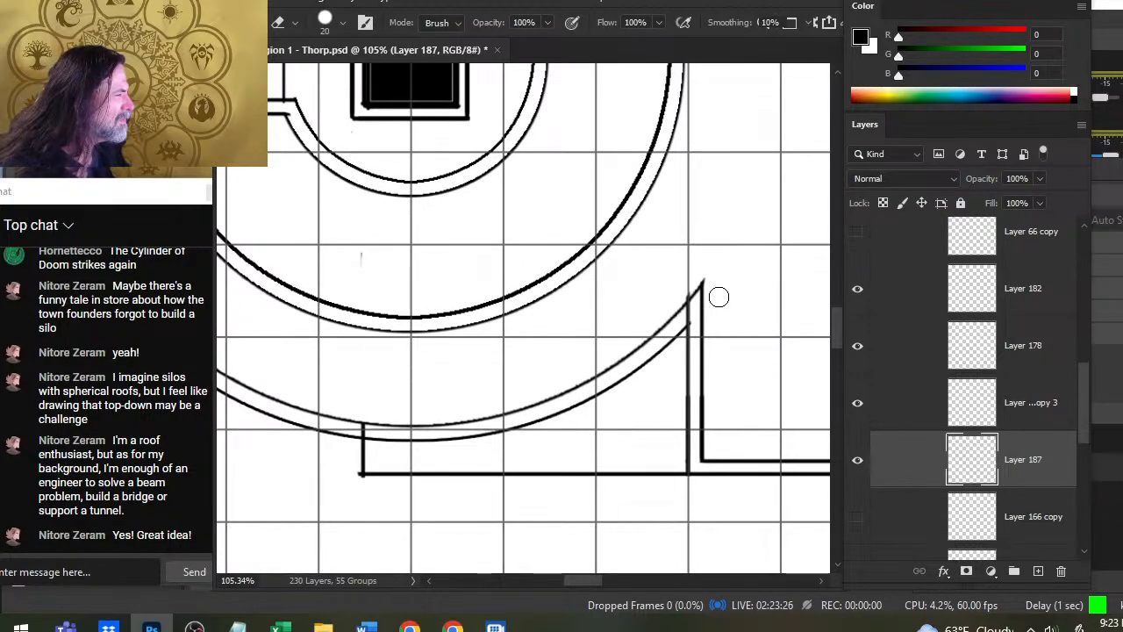
- On the Group 6 copy 2 layer, erase the ends of the tall rectangle's outer side line that cross between the two large circles
click(858, 405)
click(858, 405)
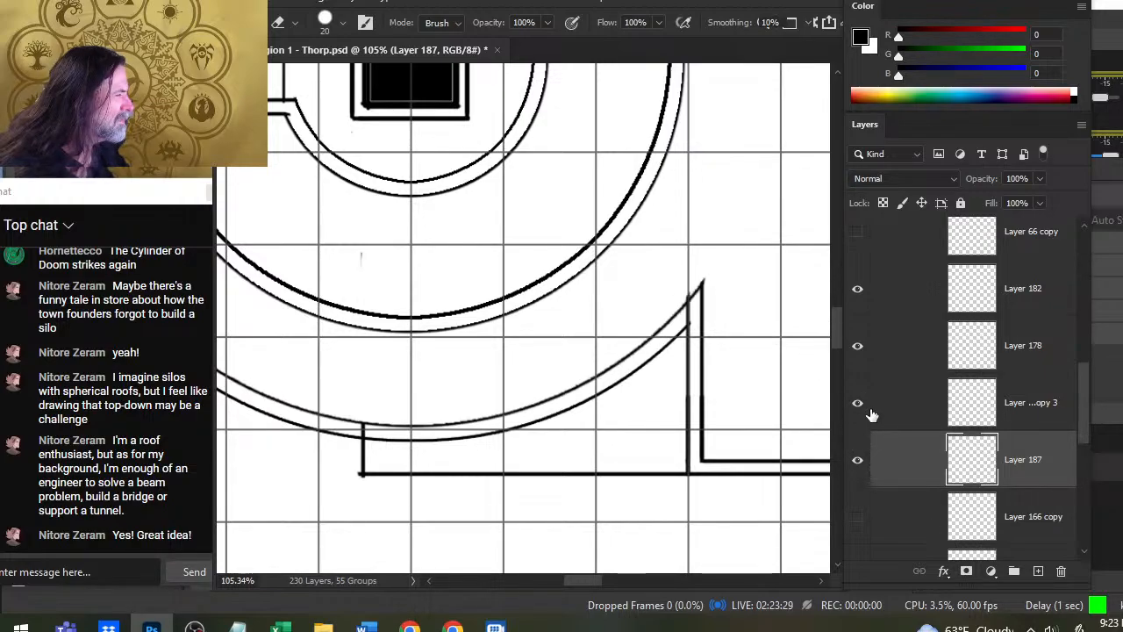
click(859, 350)
click(859, 349)
drag(1079, 392, 1082, 422)
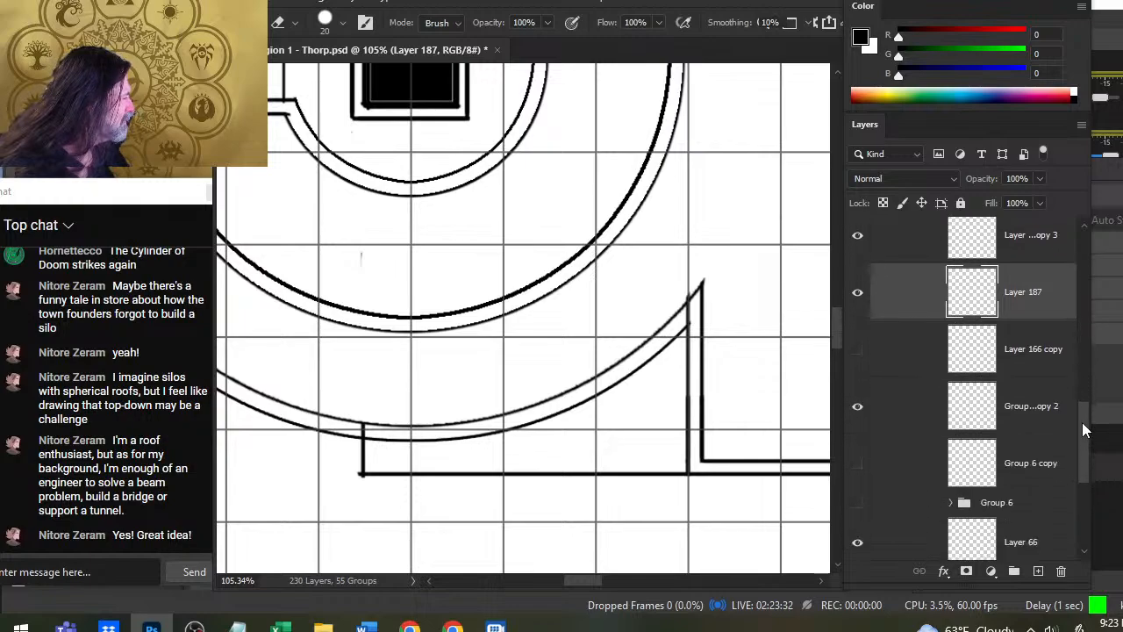
click(888, 427)
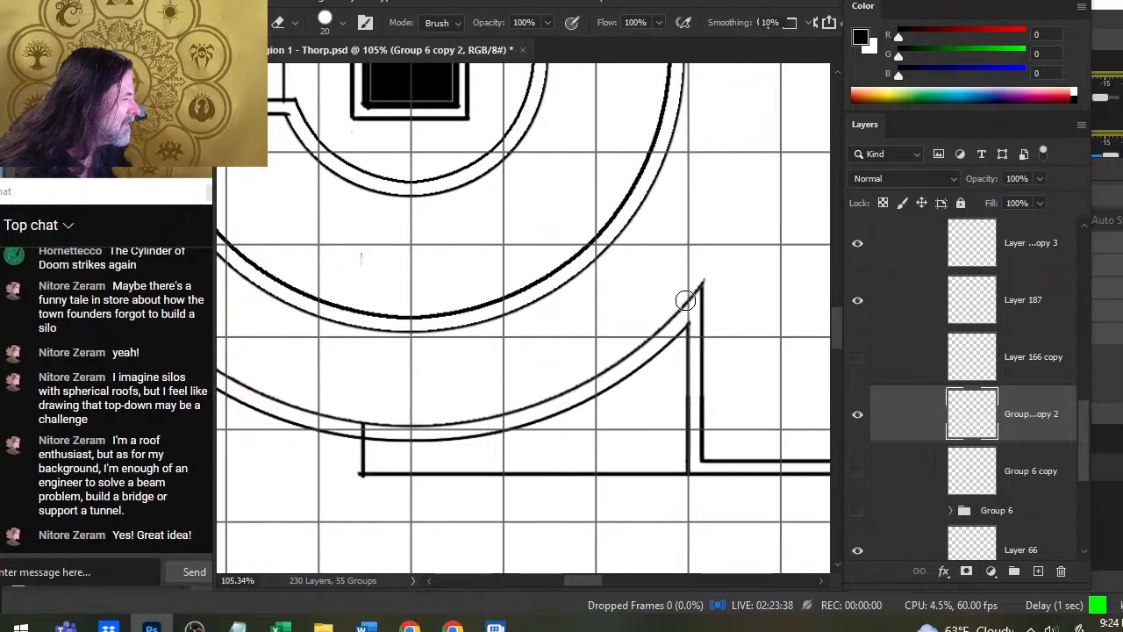
drag(748, 184, 752, 514)
drag(766, 206, 741, 402)
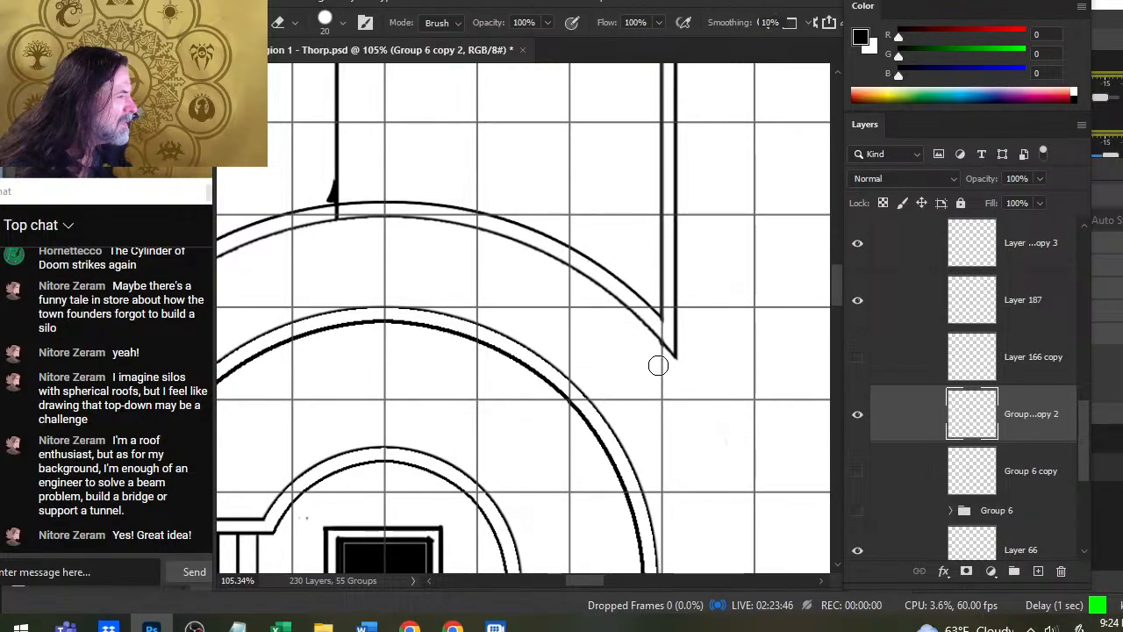
key(ctrl+space)
drag(671, 419, 627, 418)
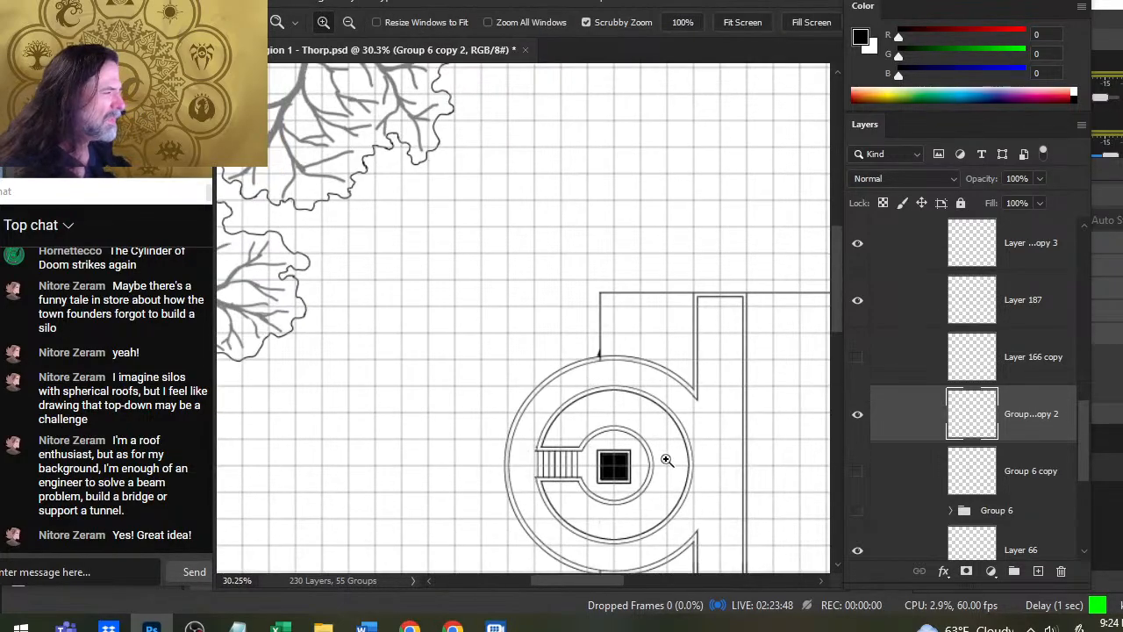
- At the lower wall joint, draw a short diagonal from the arc to the tall rectangle's inner side line and erase that line's tip above it
drag(668, 460, 590, 244)
key(ctrl+space)
mouse_move(599, 409)
mouse_down()
mouse_move(649, 409)
mouse_move(705, 431)
mouse_up()
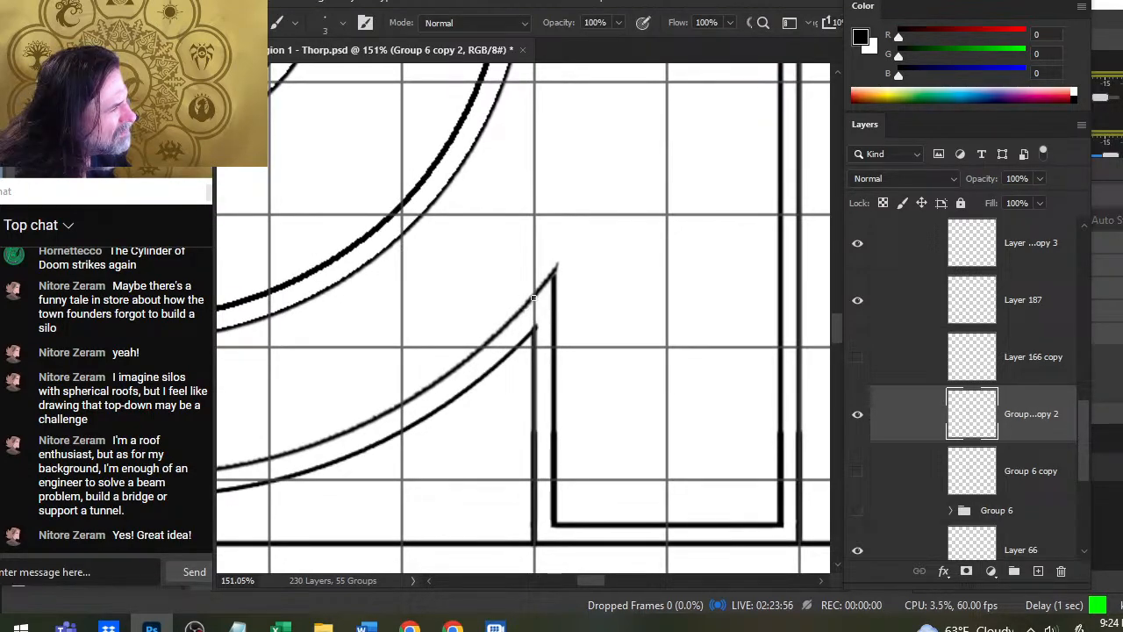
drag(533, 297, 551, 313)
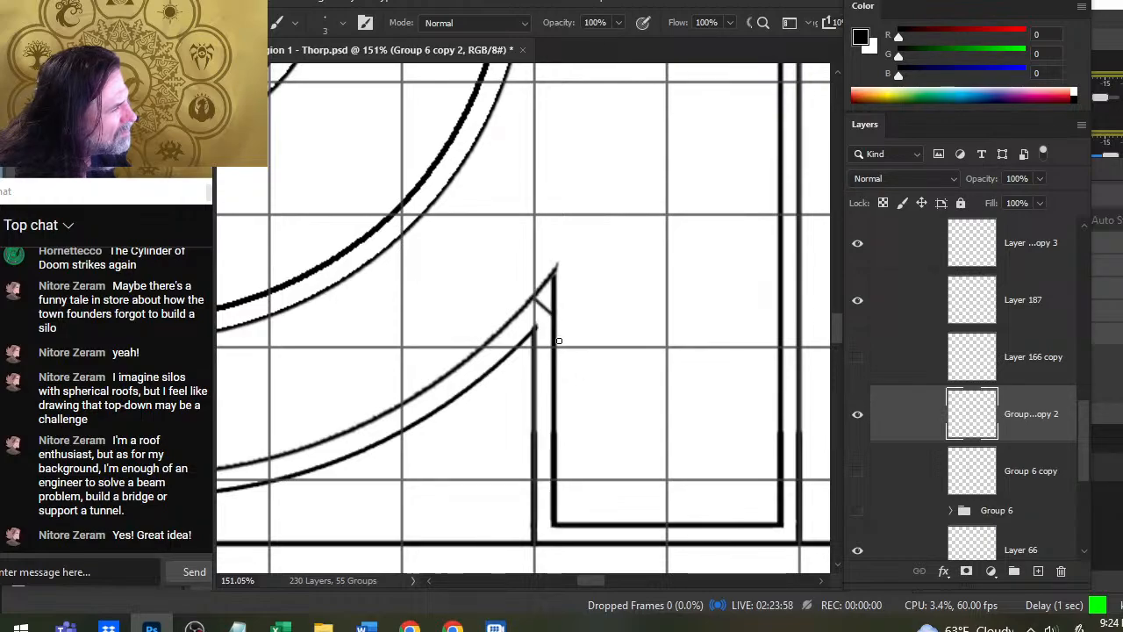
key(e)
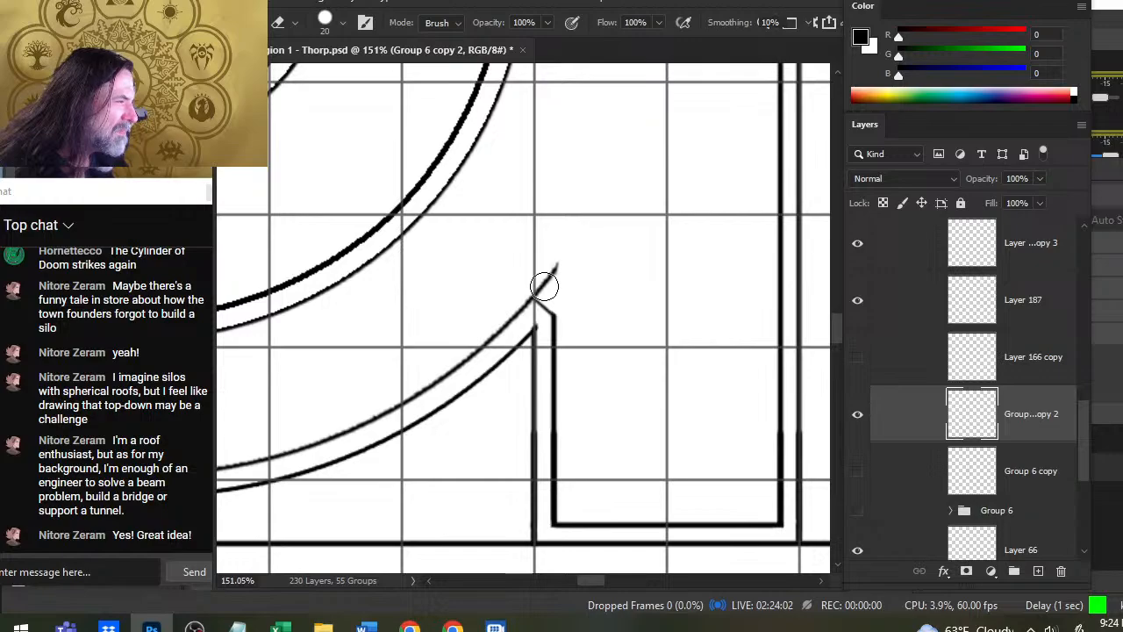
key(b)
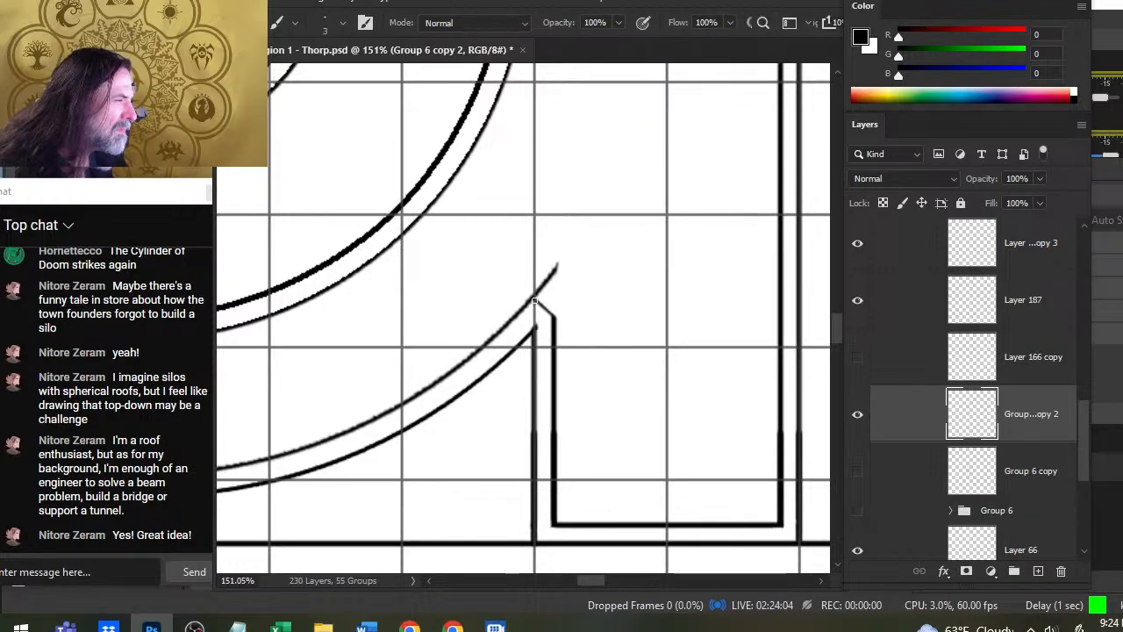
click(534, 300)
shift+click(553, 317)
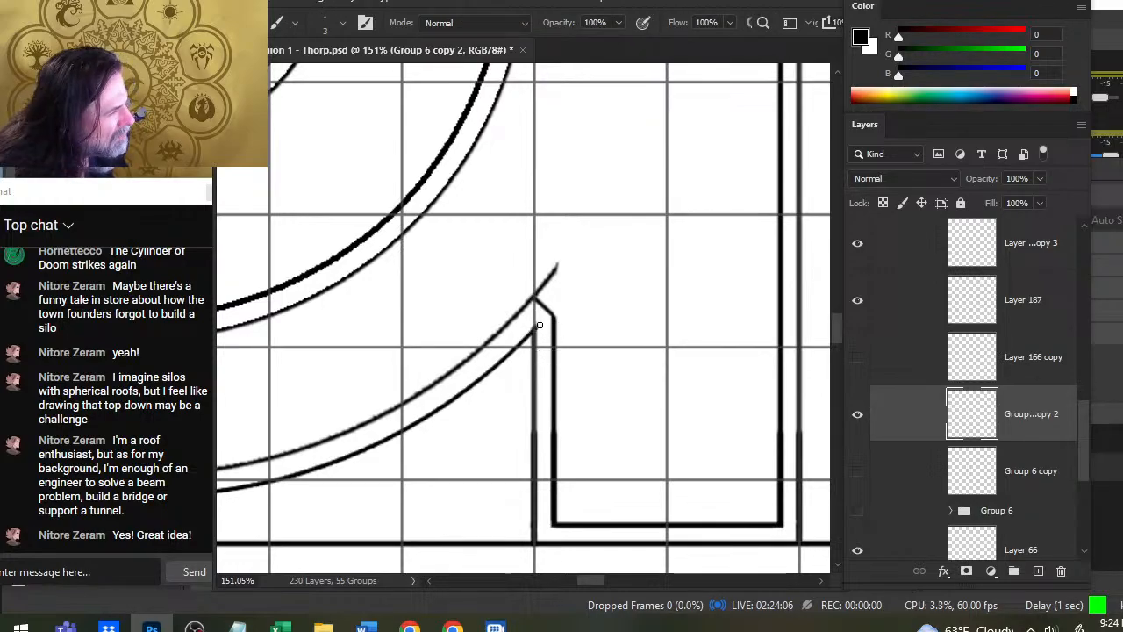
- Draw a matching diagonal at the upper wall joint and erase the tip of the tall rectangle's inner side line below it
mouse_move(616, 144)
mouse_down()
mouse_move(647, 518)
mouse_move(652, 394)
mouse_move(610, 366)
mouse_up()
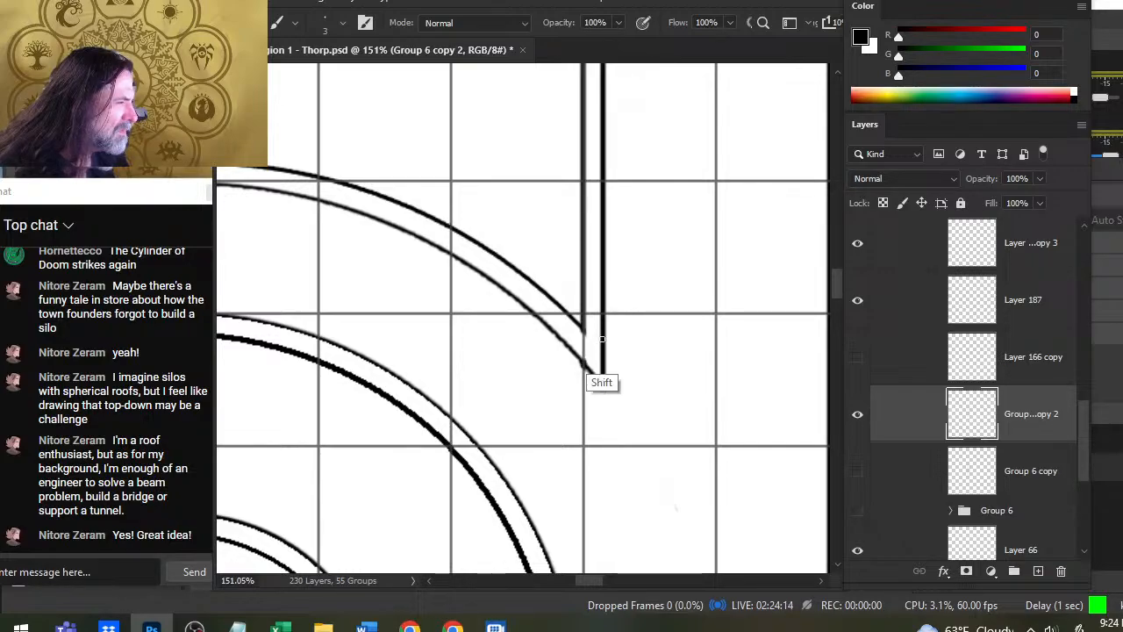
shift+click(601, 344)
key(e)
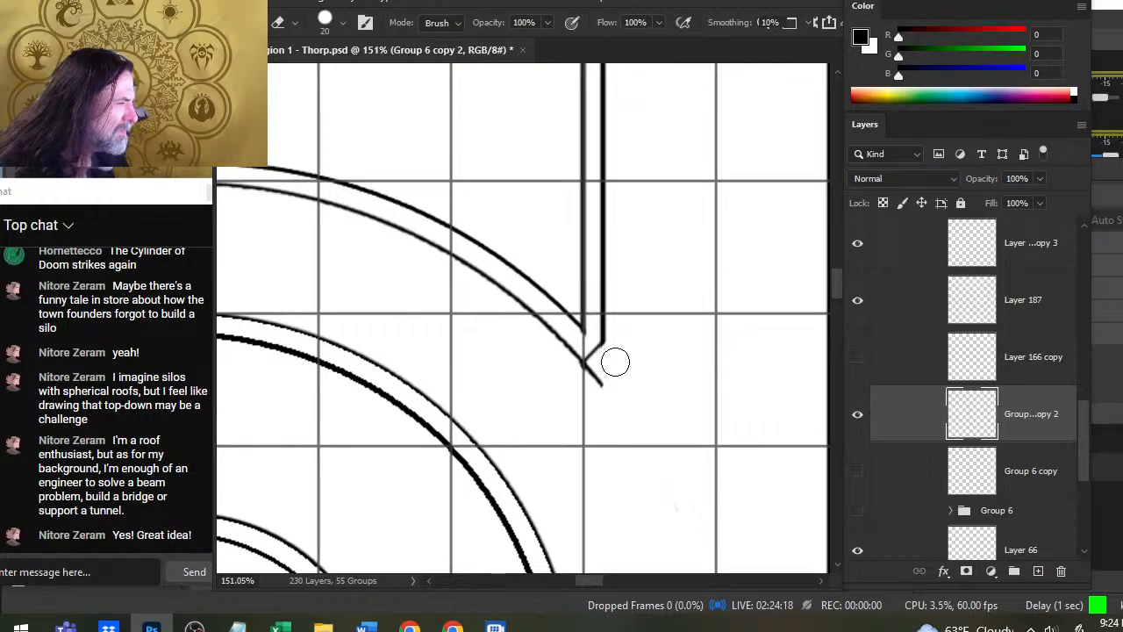
key(z)
drag(649, 406, 598, 484)
key(space)
mouse_move(679, 486)
mouse_down()
mouse_move(638, 252)
mouse_move(623, 235)
mouse_move(620, 349)
mouse_up()
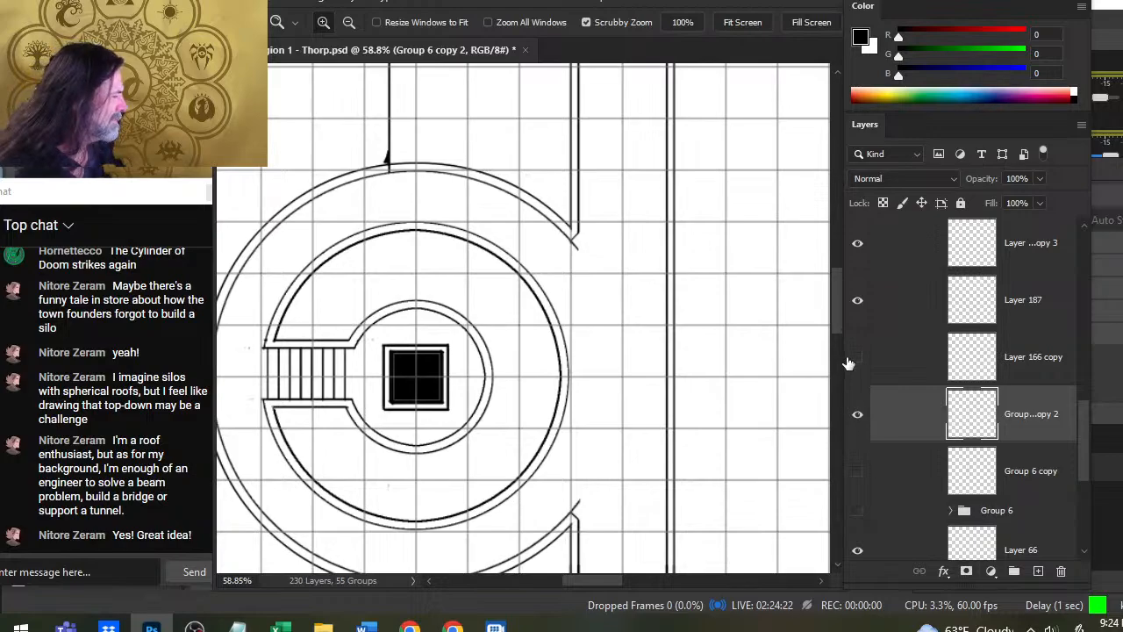
- On the Layer 166 copy 3 layer, erase the arc's tips that overshoot the diagonals at both wall joints
click(864, 294)
click(864, 295)
click(865, 252)
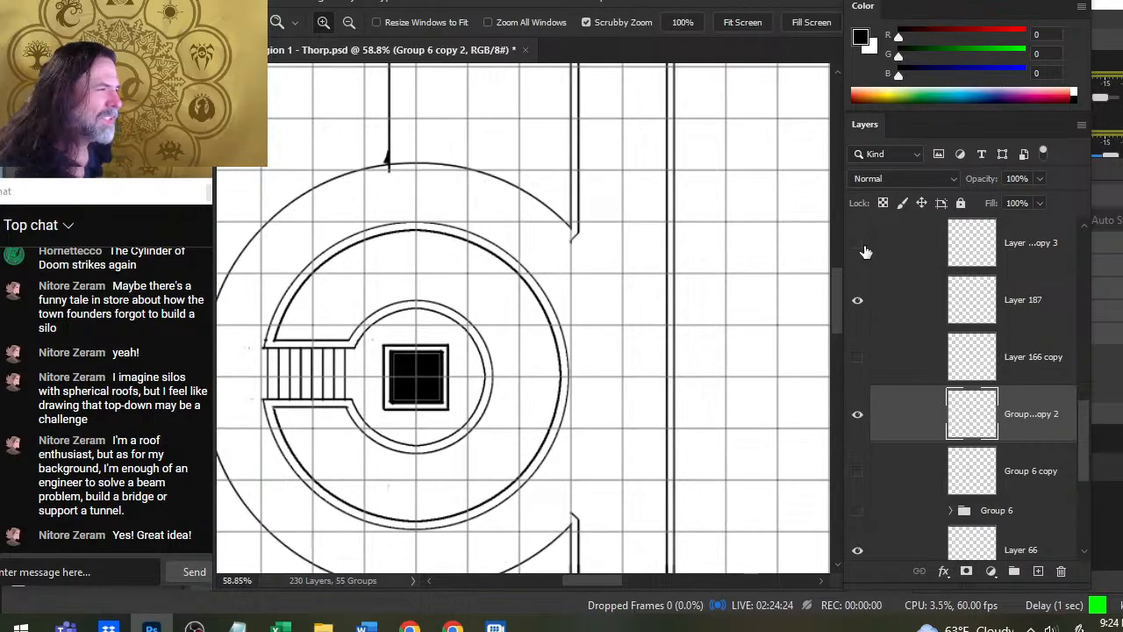
click(865, 252)
click(888, 258)
key(b)
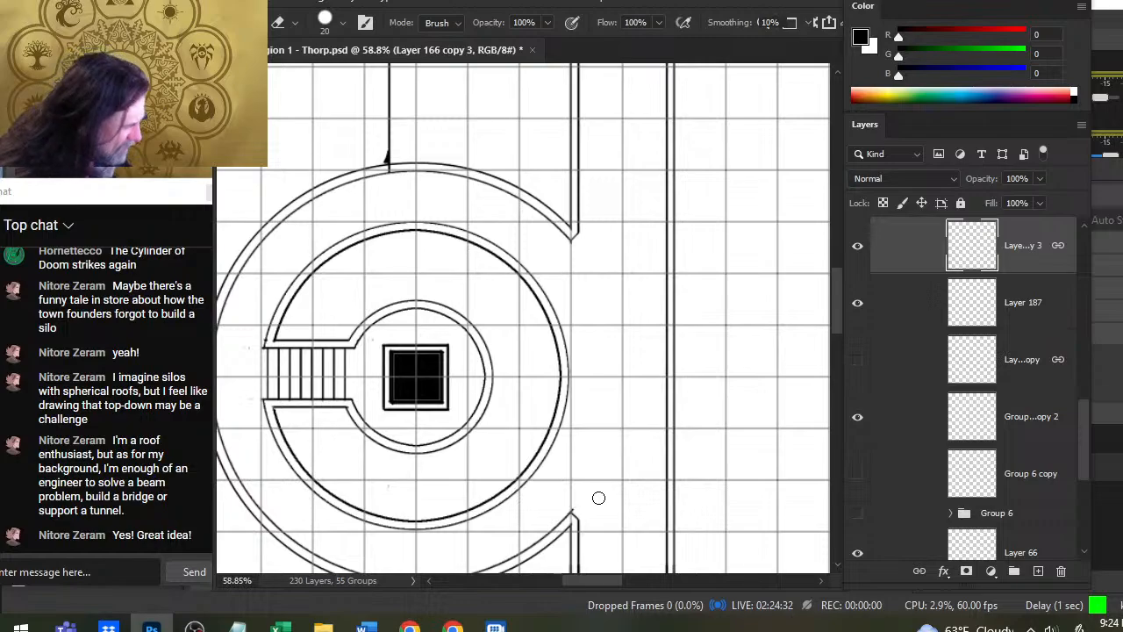
key(z)
drag(613, 443, 583, 518)
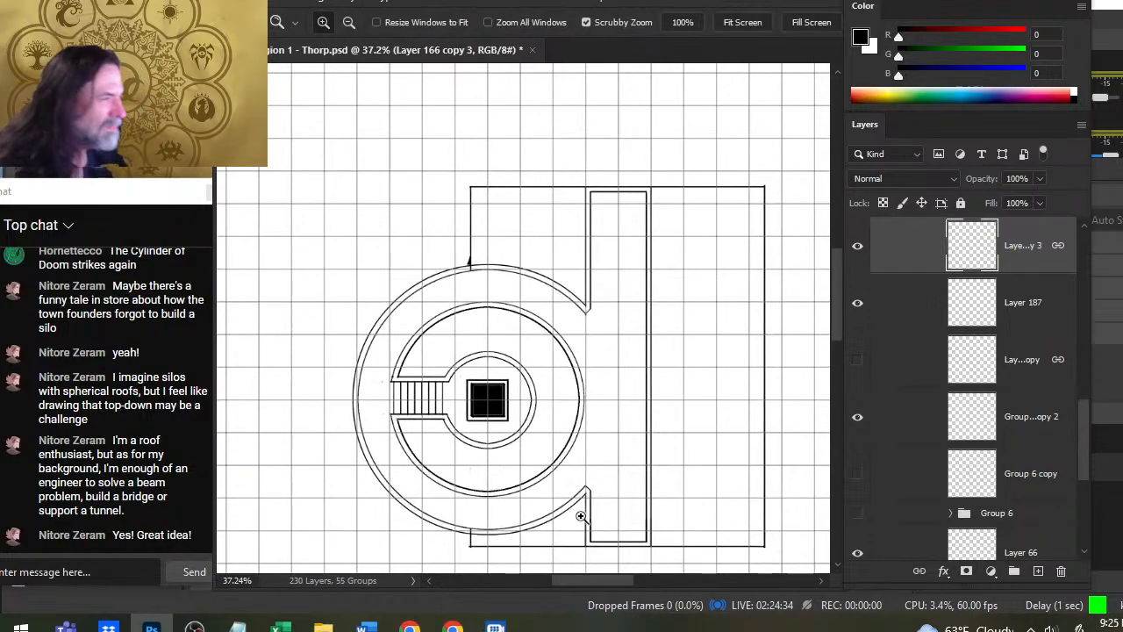
- Find the layer holding the stairway walls, Layer 183, and erase the stray specks around the stairway on it
drag(445, 416, 496, 313)
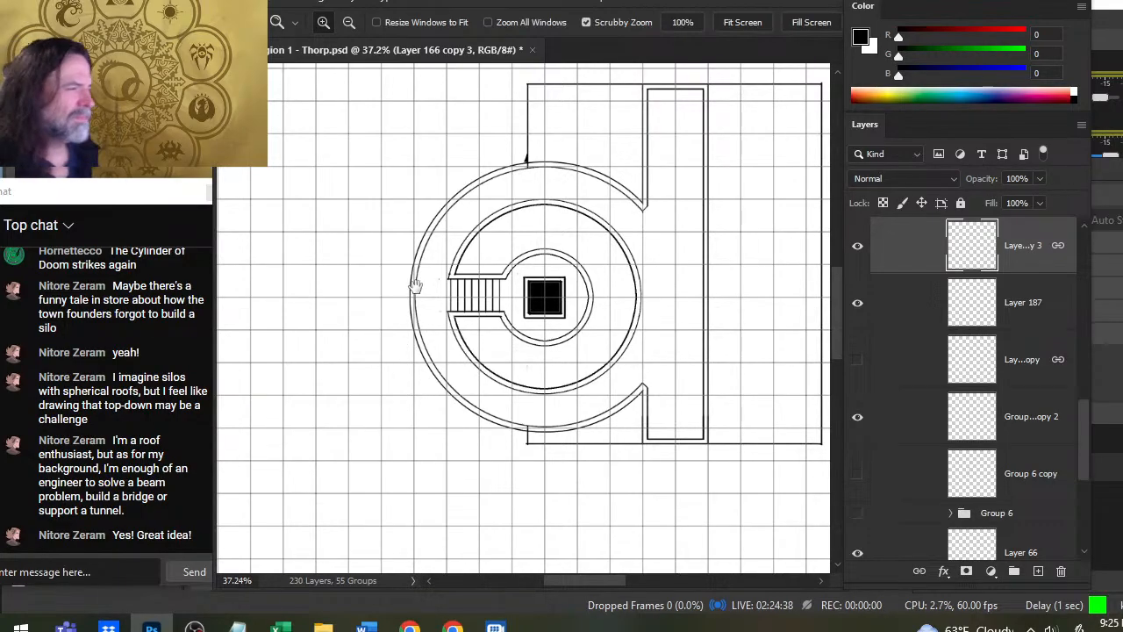
drag(418, 267, 476, 244)
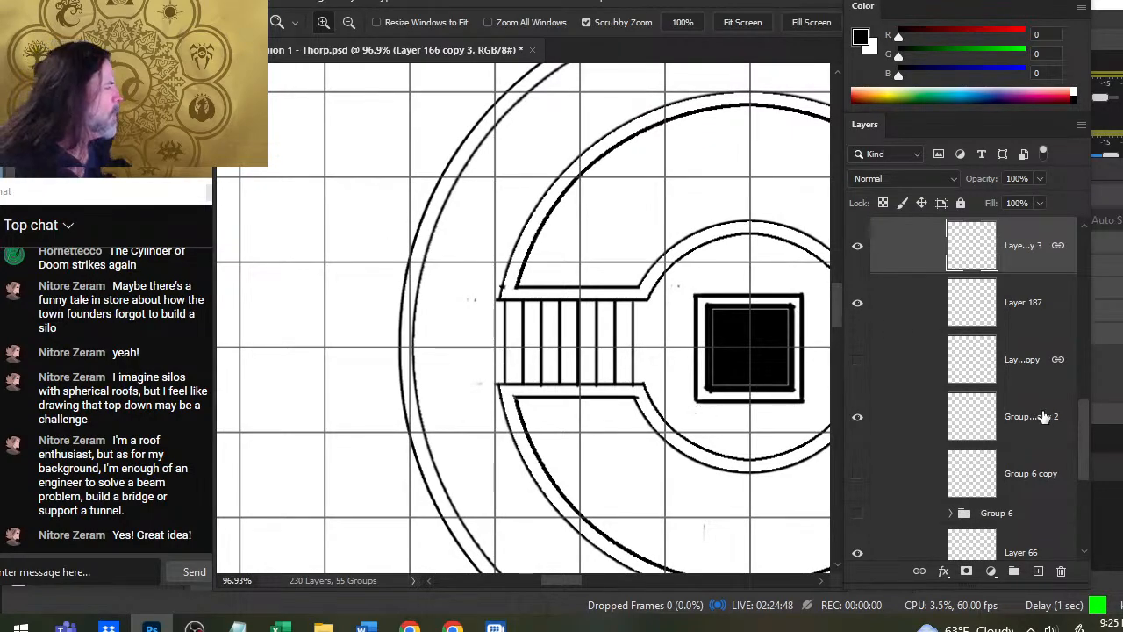
scroll(1042, 417, up, 3)
click(864, 326)
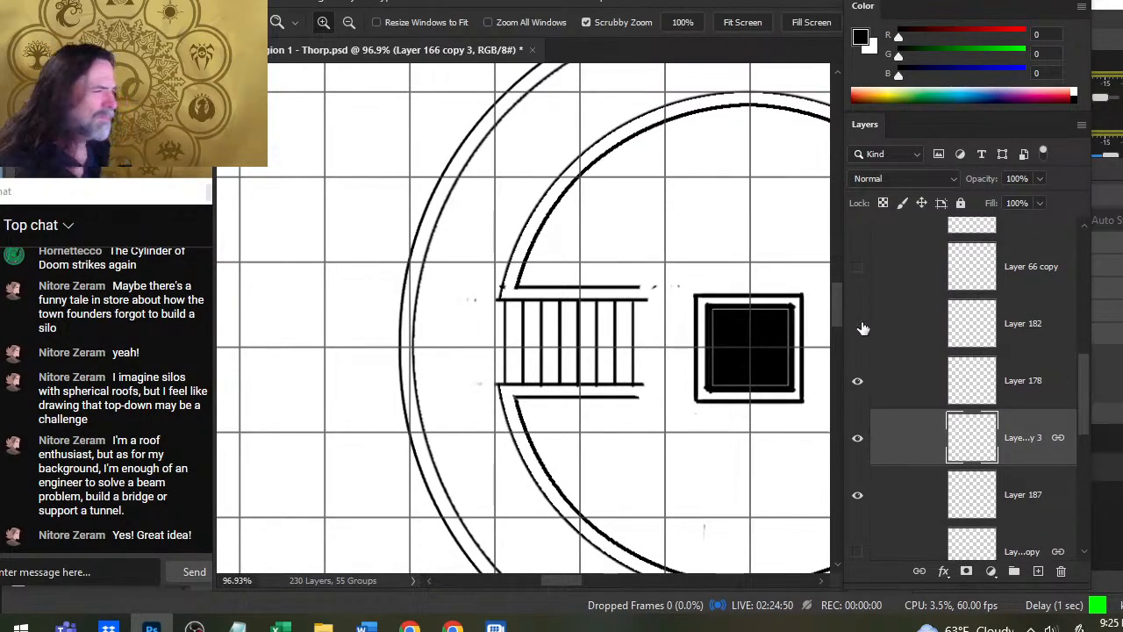
click(863, 326)
click(857, 381)
click(857, 381)
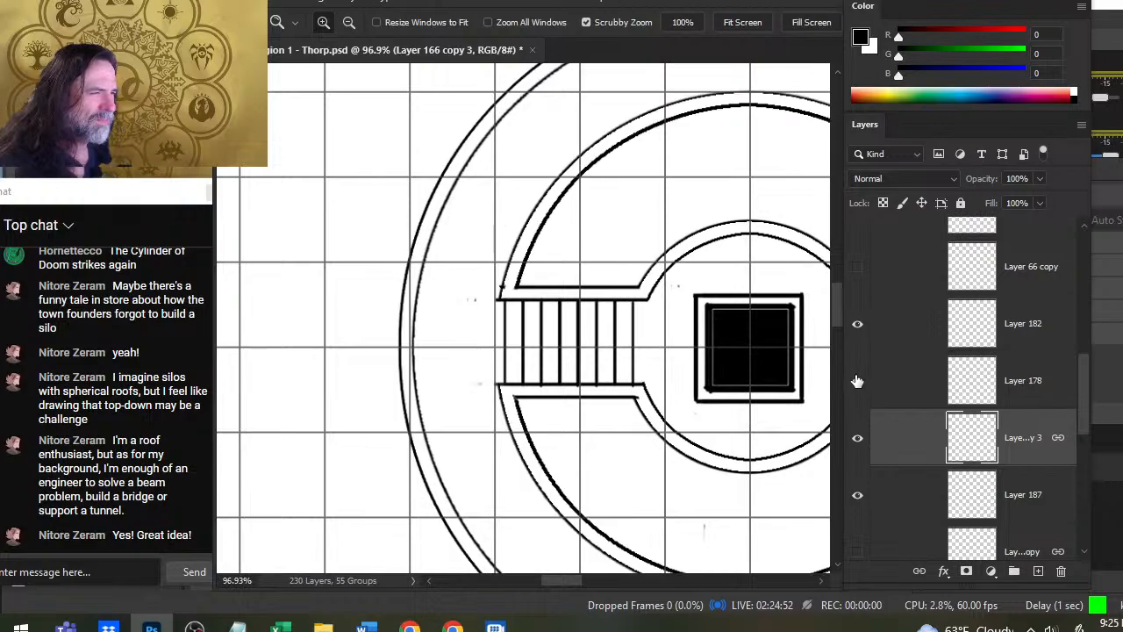
scroll(1074, 405, up, 3)
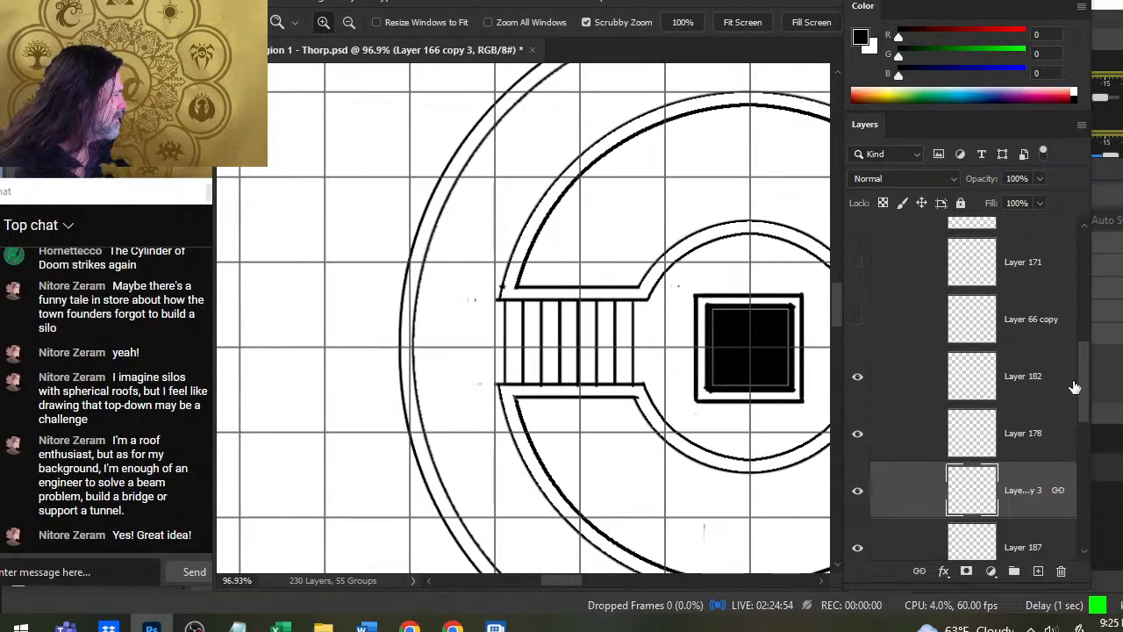
click(857, 317)
click(857, 318)
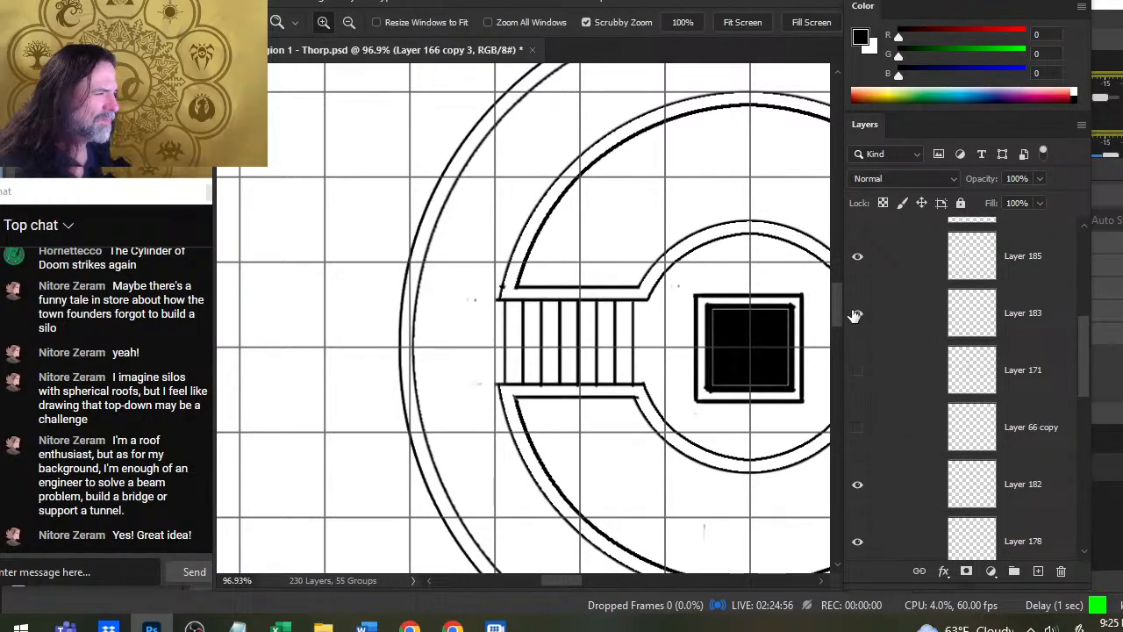
click(896, 316)
key(e)
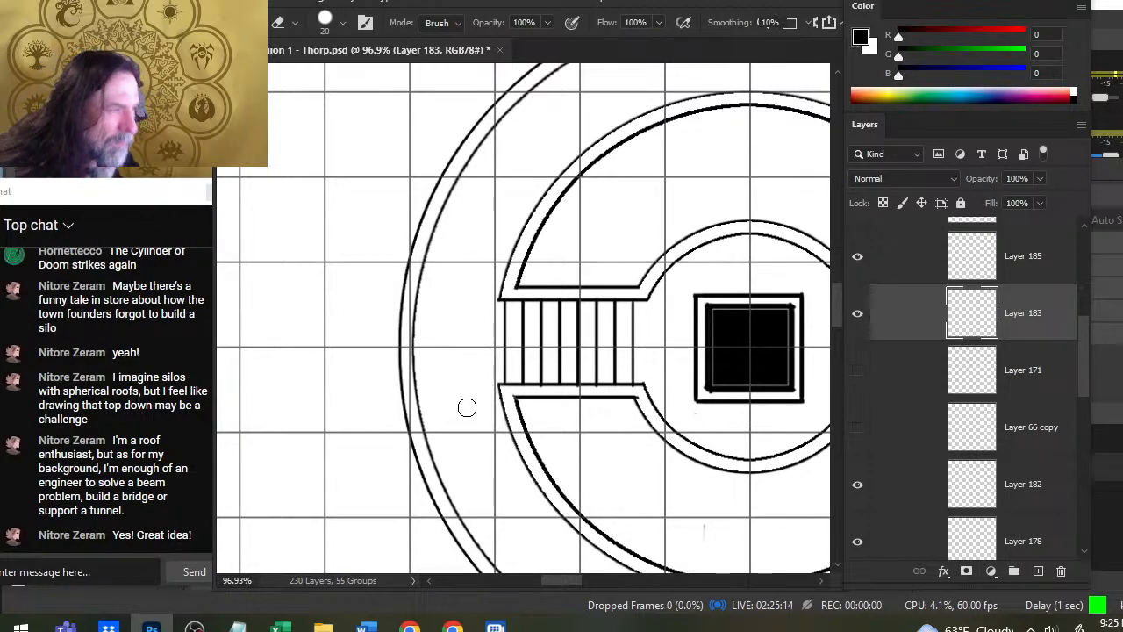
- Smudge the stairway's upper double wall straight outward to the outermost circle and erase the excess beyond the circle
key(r)
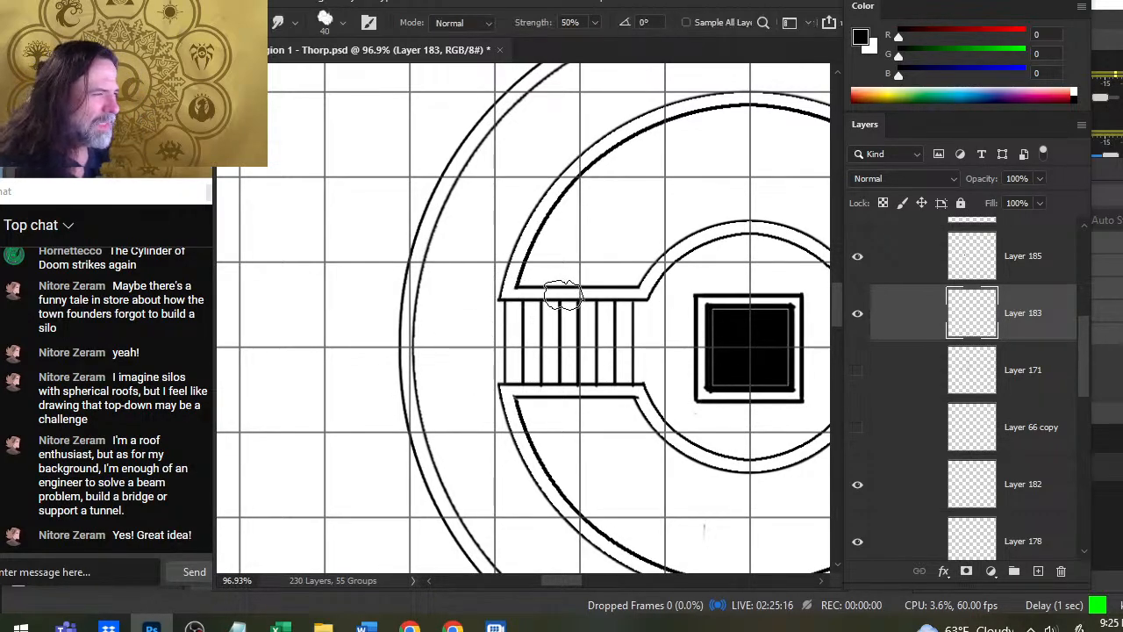
drag(562, 296, 421, 300)
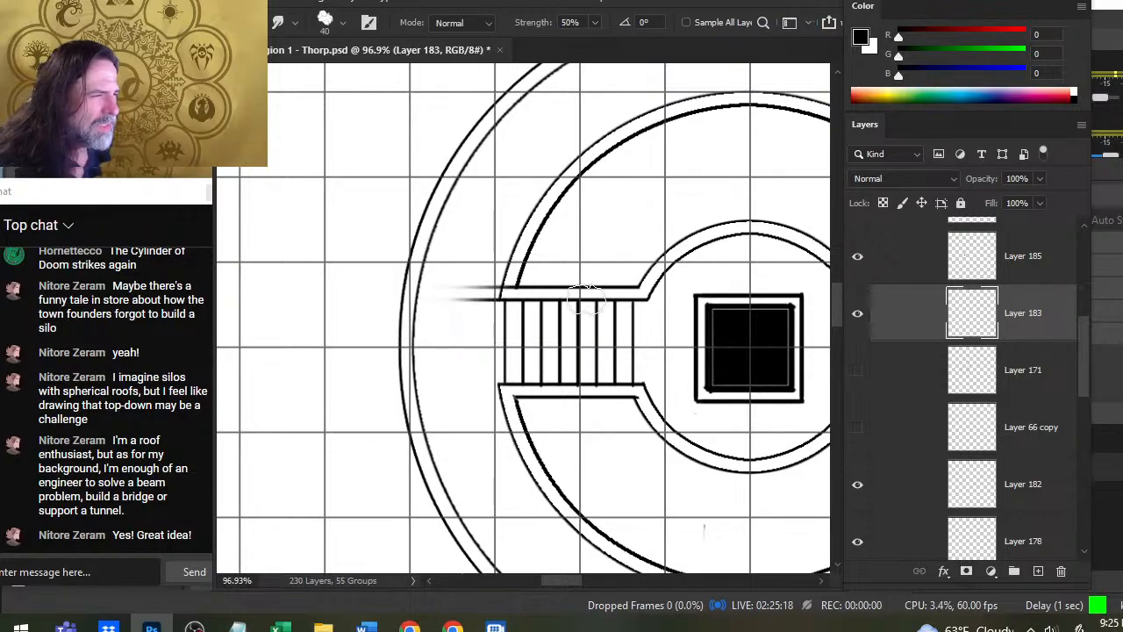
mouse_move(586, 296)
mouse_down()
mouse_move(417, 298)
mouse_move(489, 312)
mouse_move(585, 293)
mouse_move(360, 292)
mouse_up()
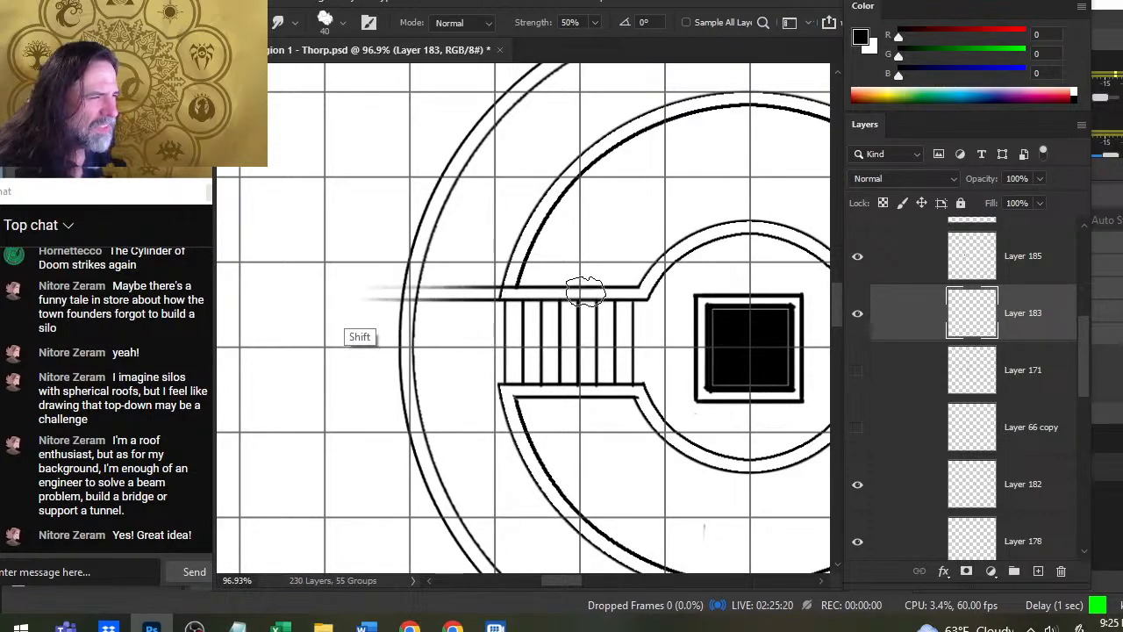
drag(602, 299, 369, 299)
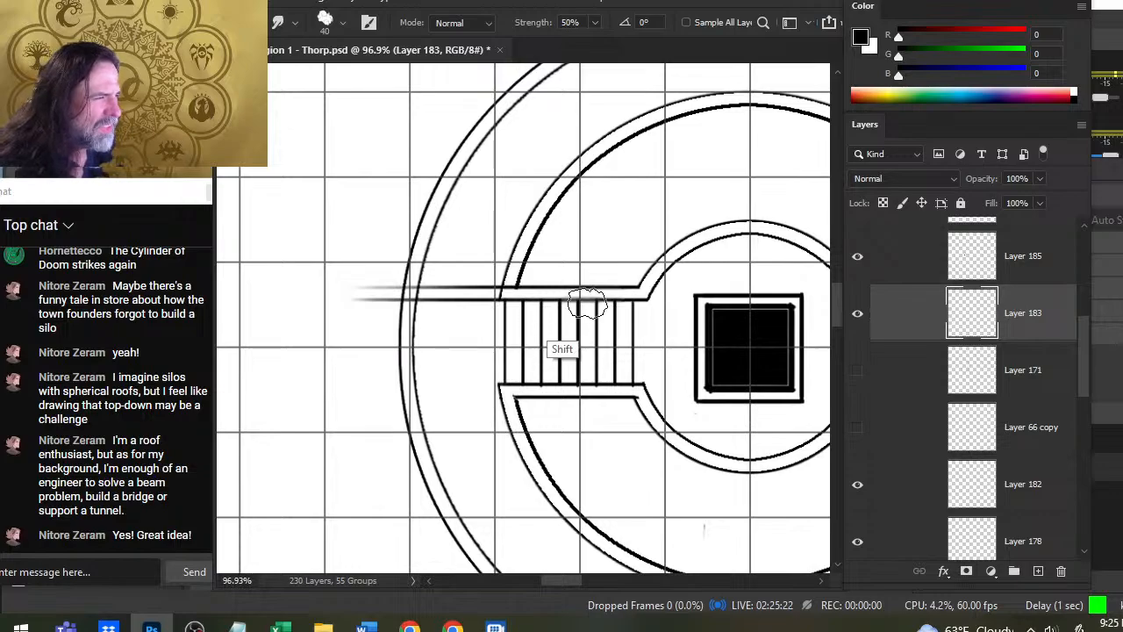
mouse_move(596, 296)
mouse_down()
mouse_move(352, 312)
mouse_move(378, 293)
mouse_up()
key(e)
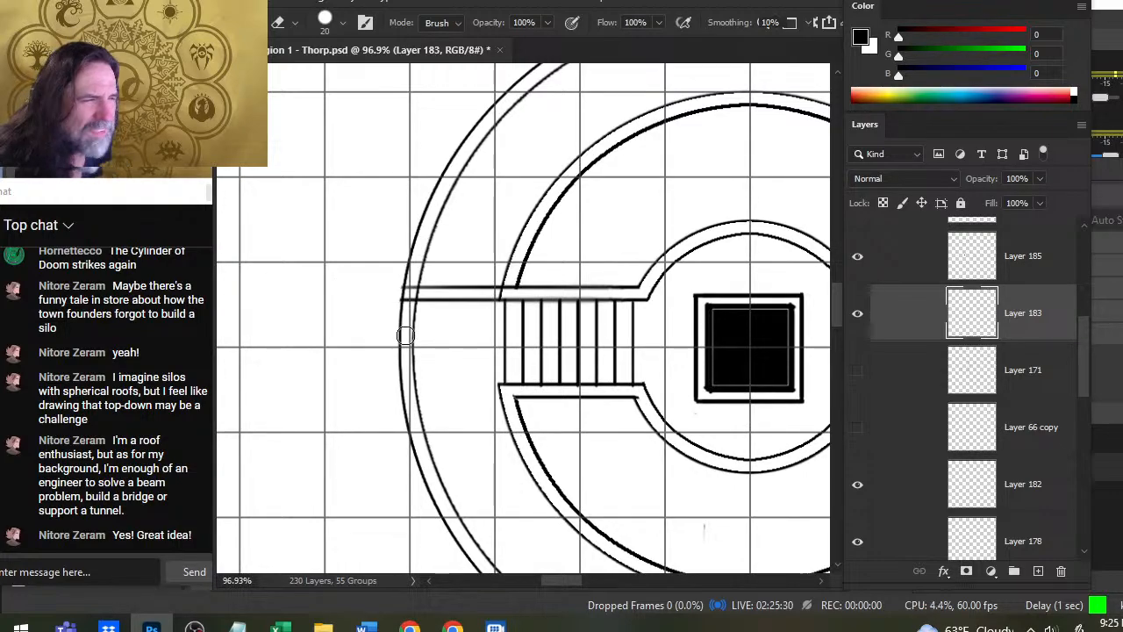
key(z)
drag(577, 348, 557, 456)
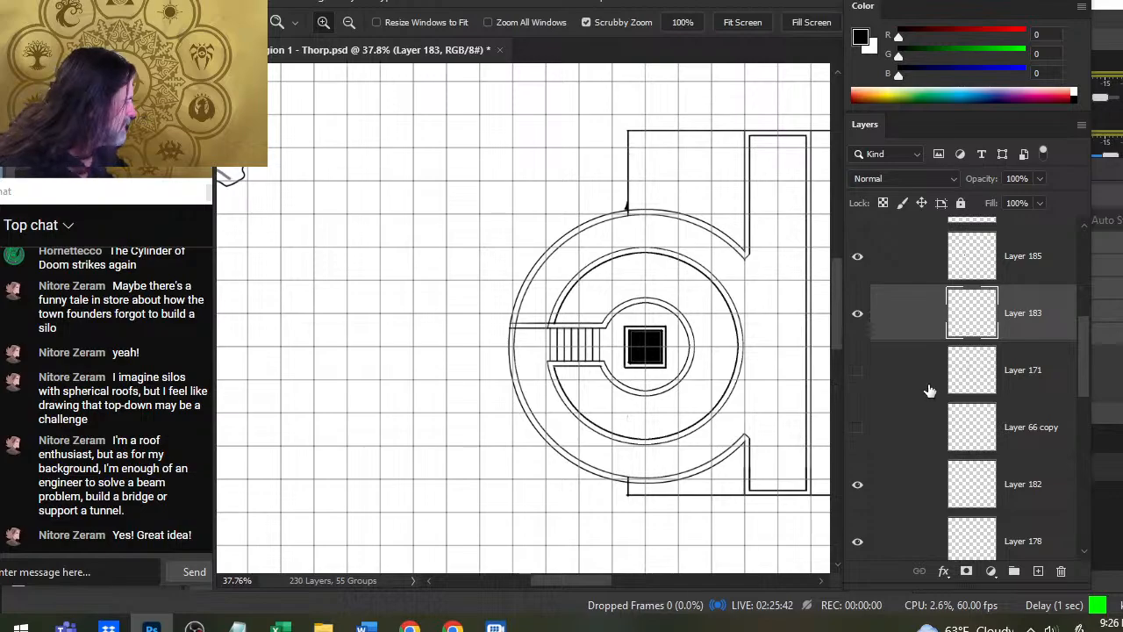
- Check which parts of the building Layers 183, 171 and 185 hold, and move Layers 183 through 186 copy directly above Layer 182
click(859, 313)
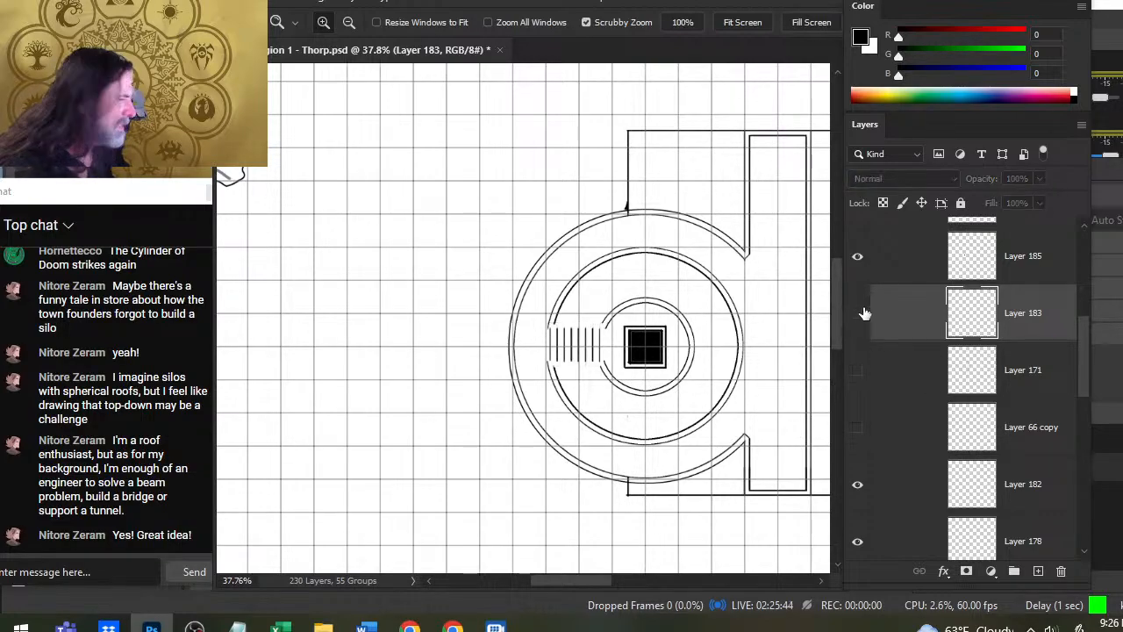
click(860, 313)
click(856, 371)
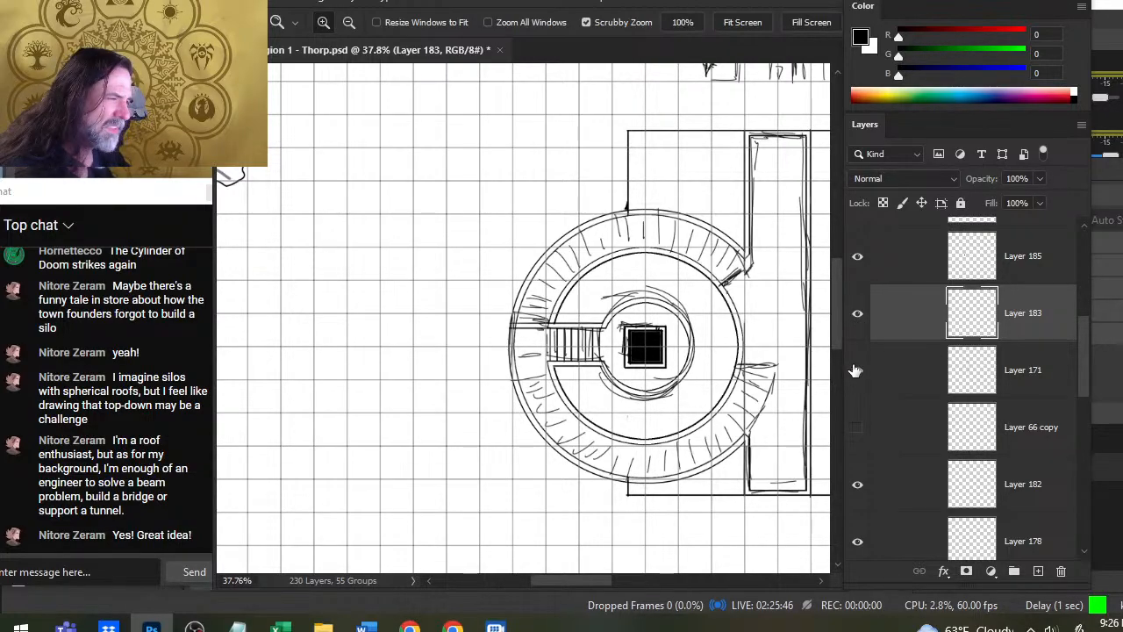
click(857, 371)
click(858, 257)
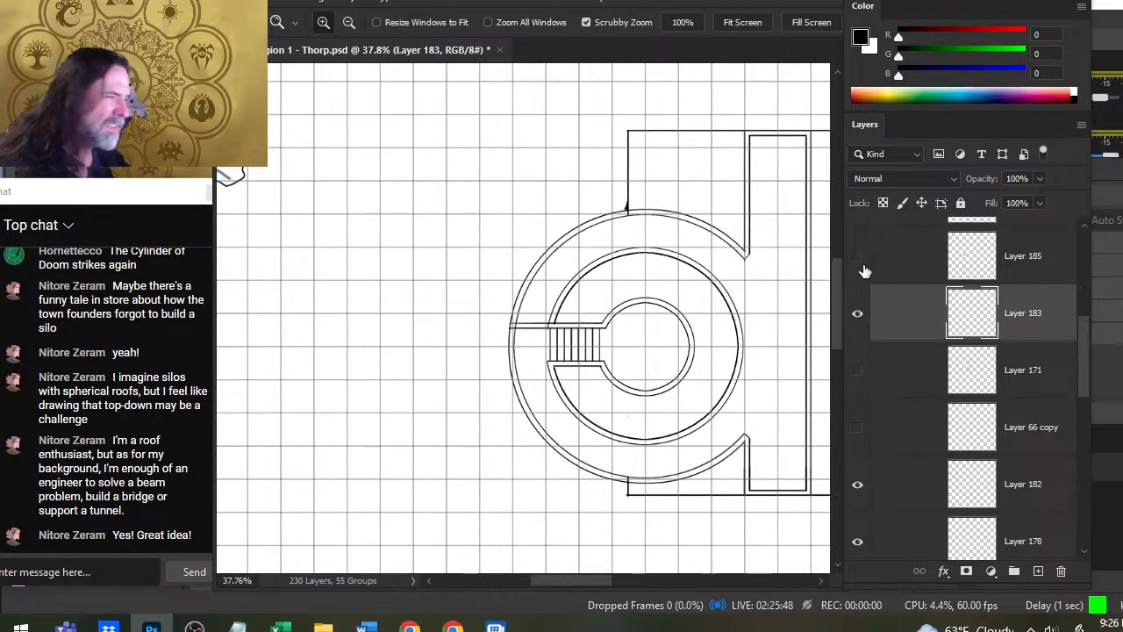
click(860, 260)
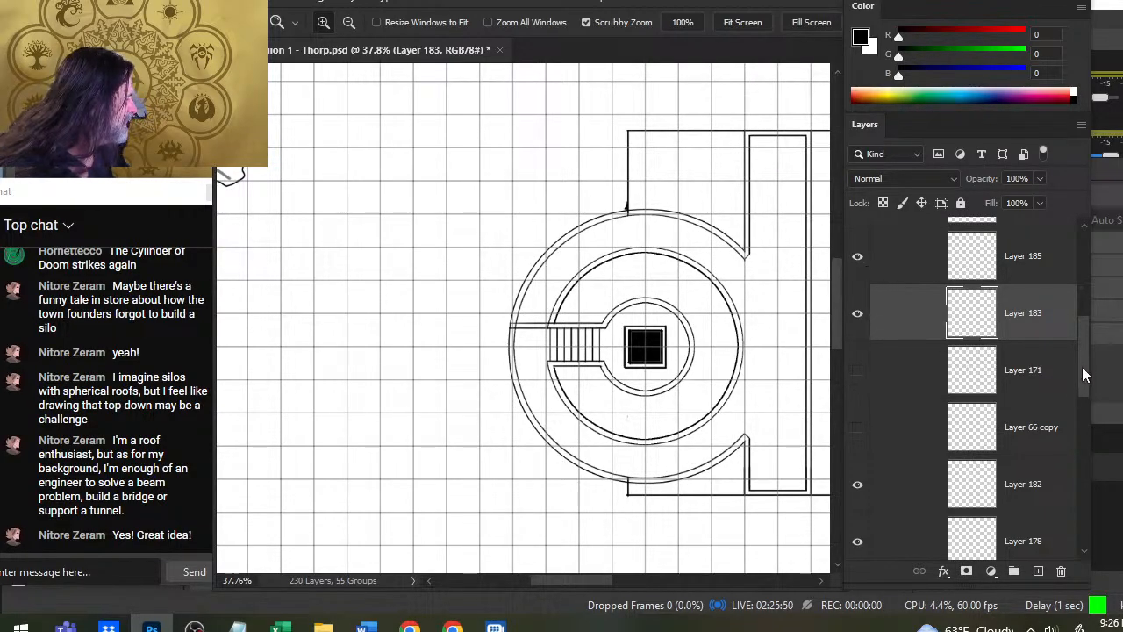
mouse_move(1082, 367)
mouse_down()
mouse_move(1080, 280)
mouse_move(1070, 340)
mouse_move(1089, 380)
mouse_up()
click(914, 279)
shift+click(916, 449)
drag(948, 293, 904, 445)
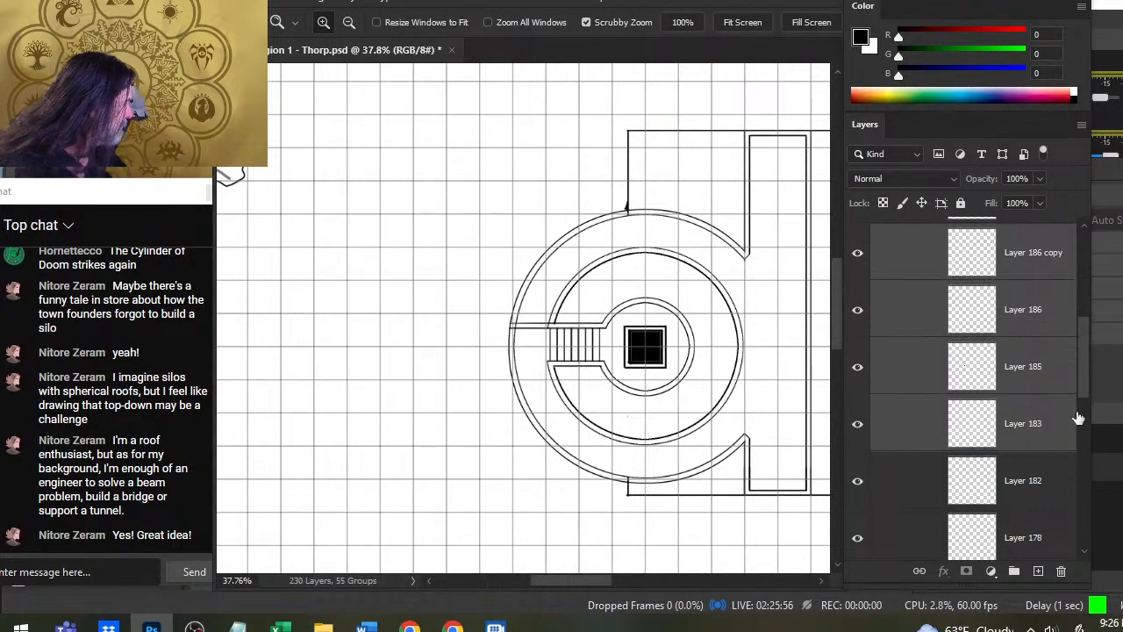
- Check which parts of the building Layers 182 and 178 hold, and make Layer 178 active
scroll(1078, 418, down, 2)
click(851, 394)
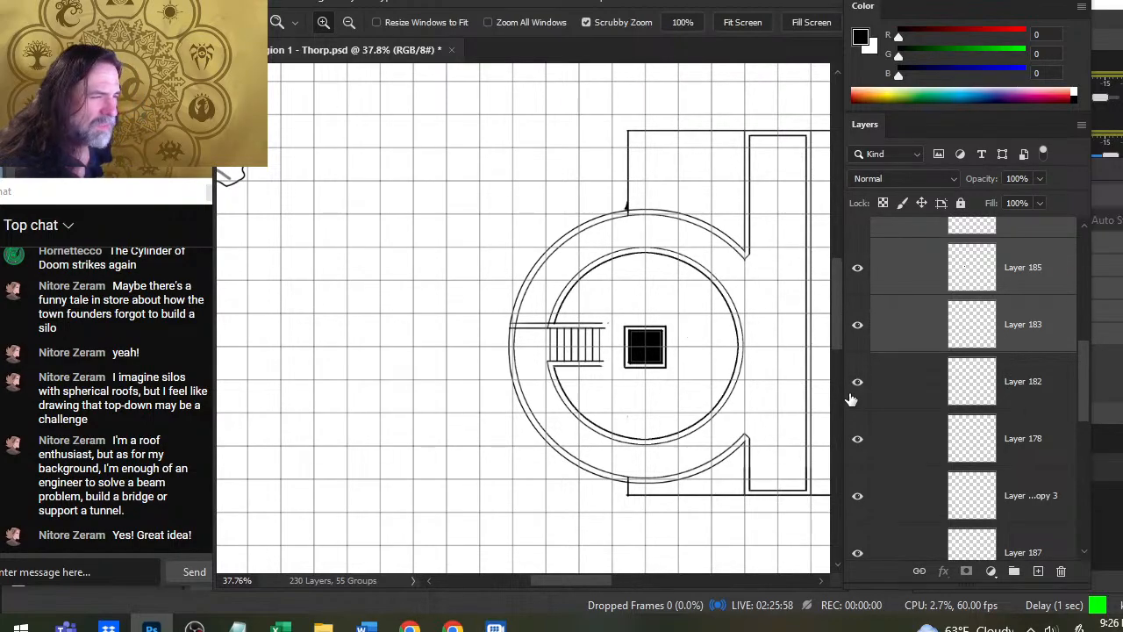
click(852, 400)
click(860, 443)
click(861, 447)
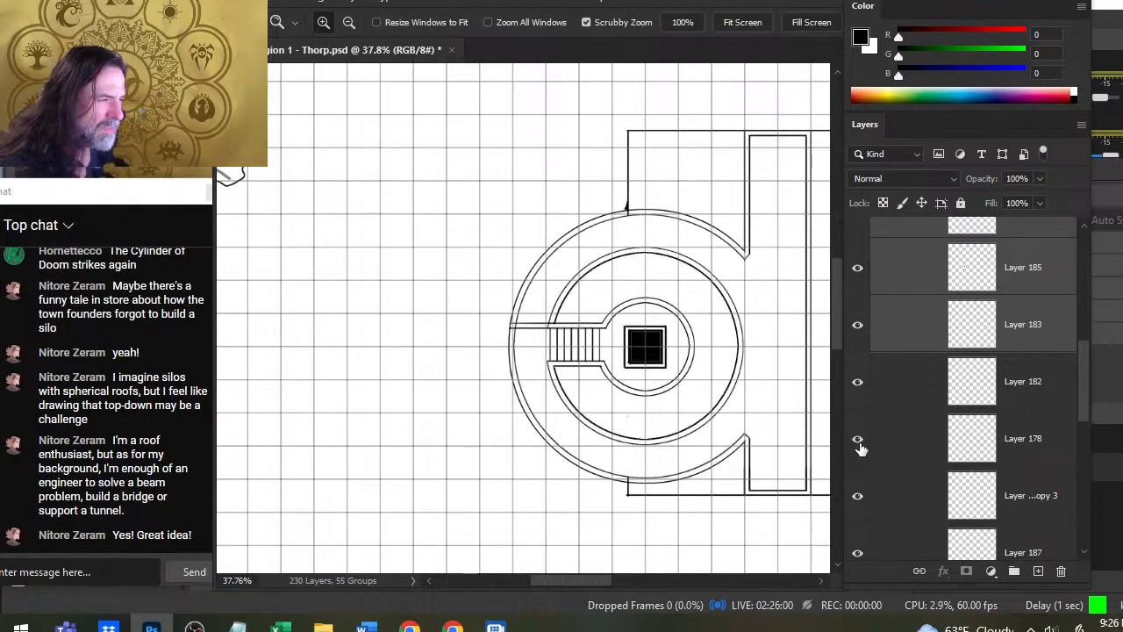
click(888, 445)
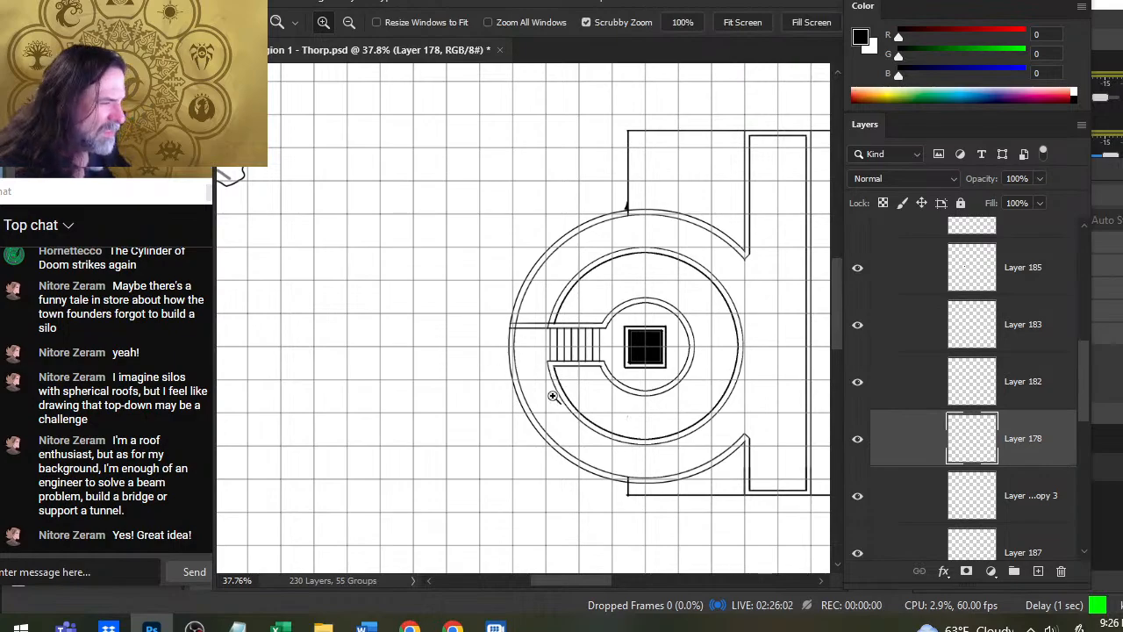
- On the Layer 166 copy 3 layer, erase the short piece of arc lying between the two lines of the stairway's upper wall
drag(555, 330, 551, 333)
key(b)
key(bracketleft)
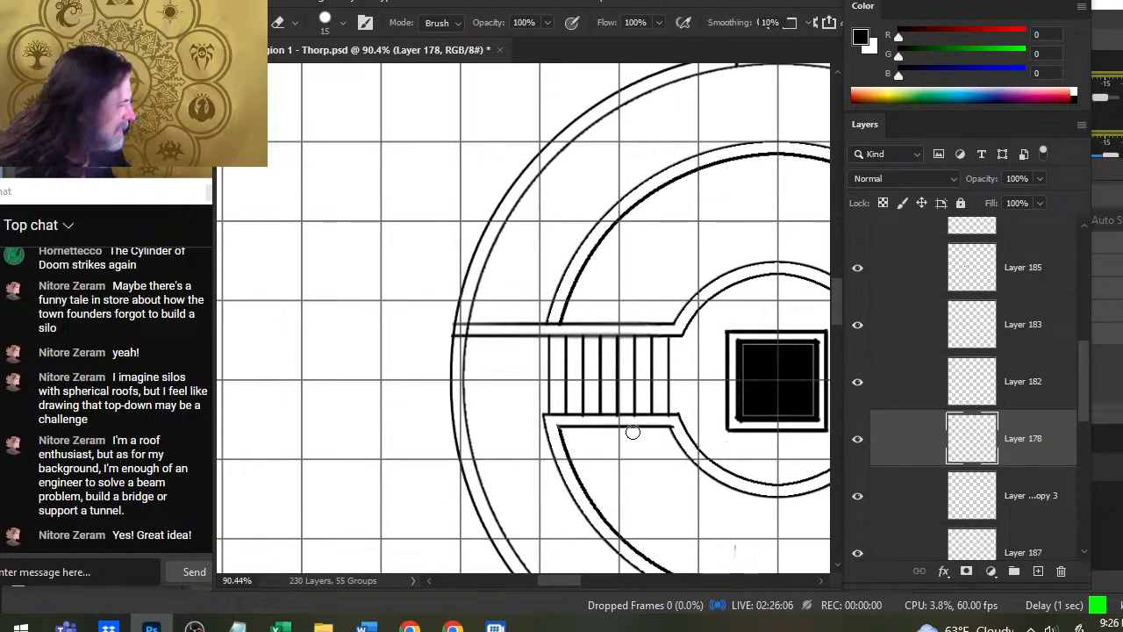
click(858, 498)
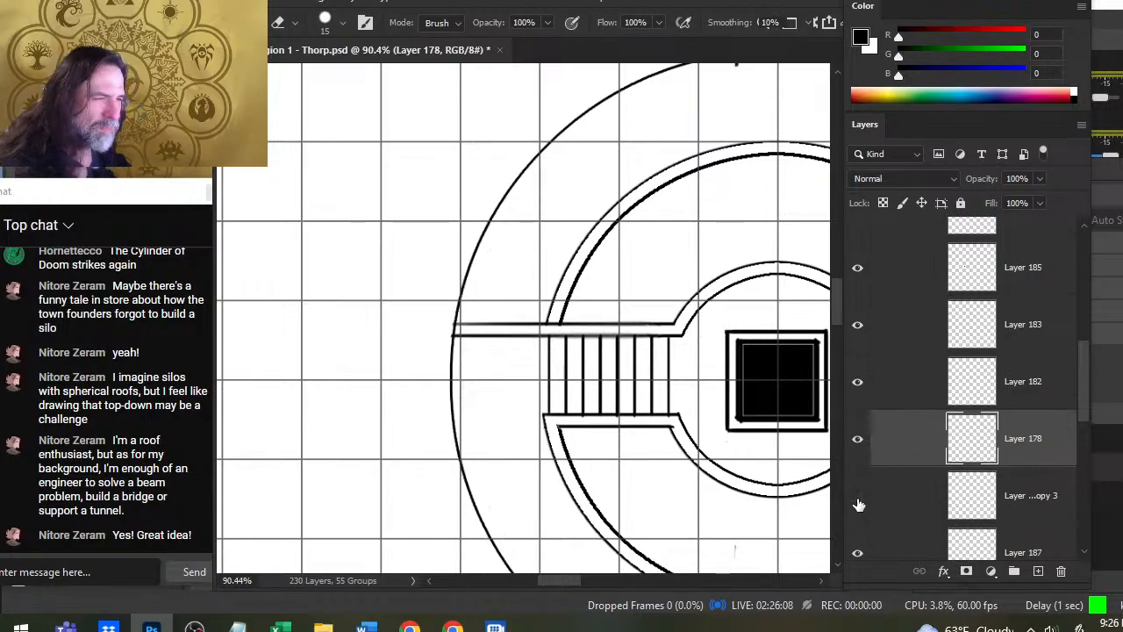
click(858, 500)
click(882, 509)
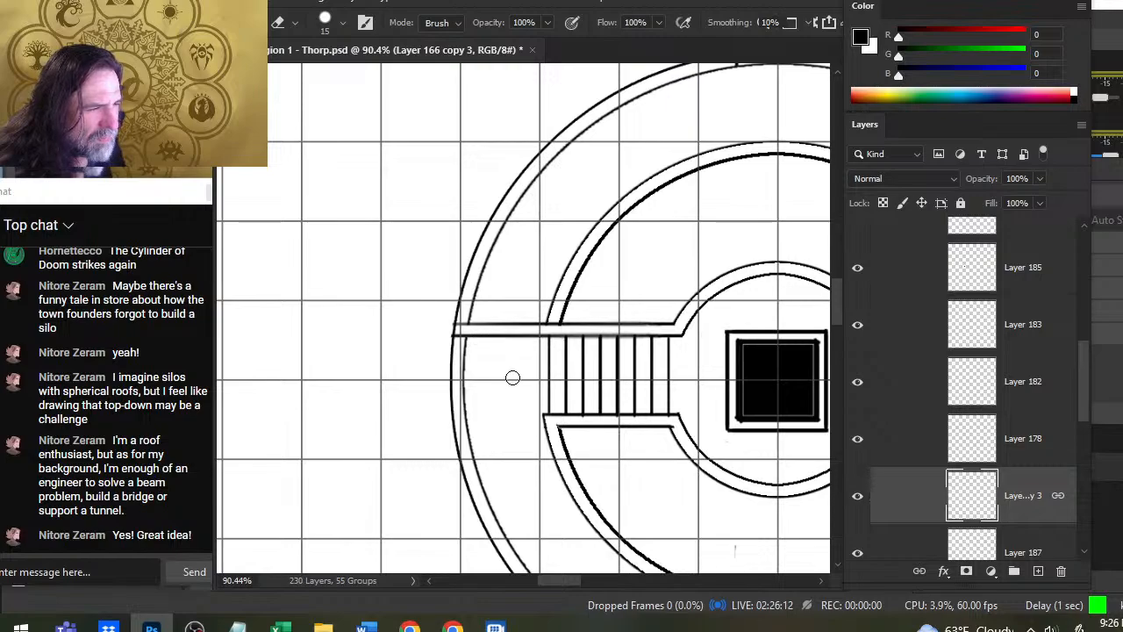
- On Layer 183, erase the end of the upper wall's lower line between the two outermost arcs
click(862, 325)
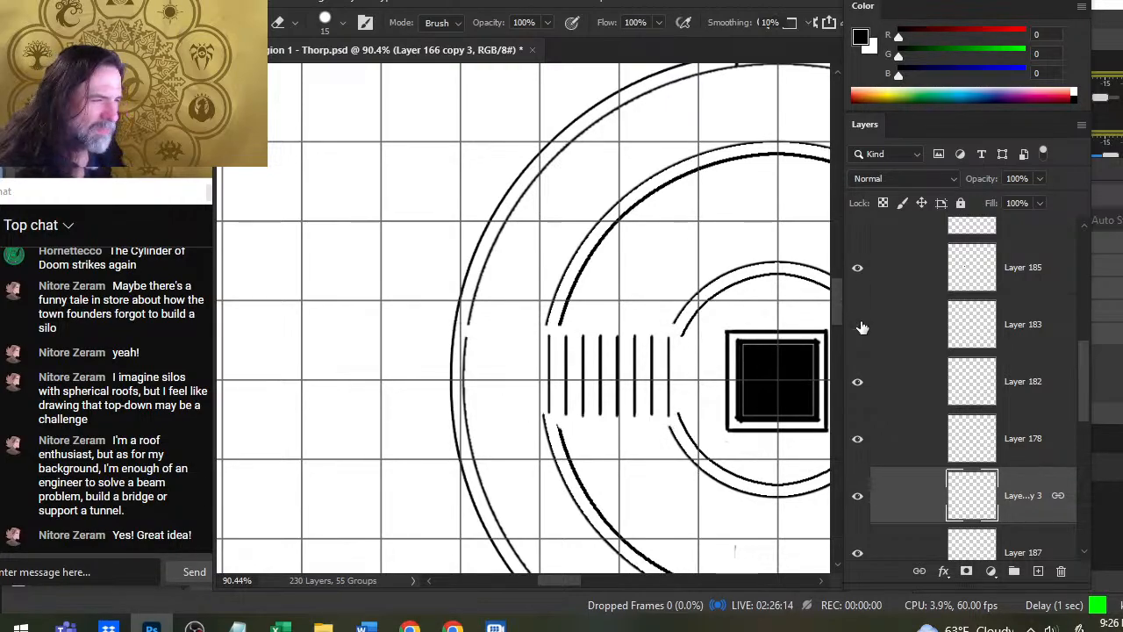
click(862, 326)
click(878, 331)
key(bracketleft)
key(bracketleft)
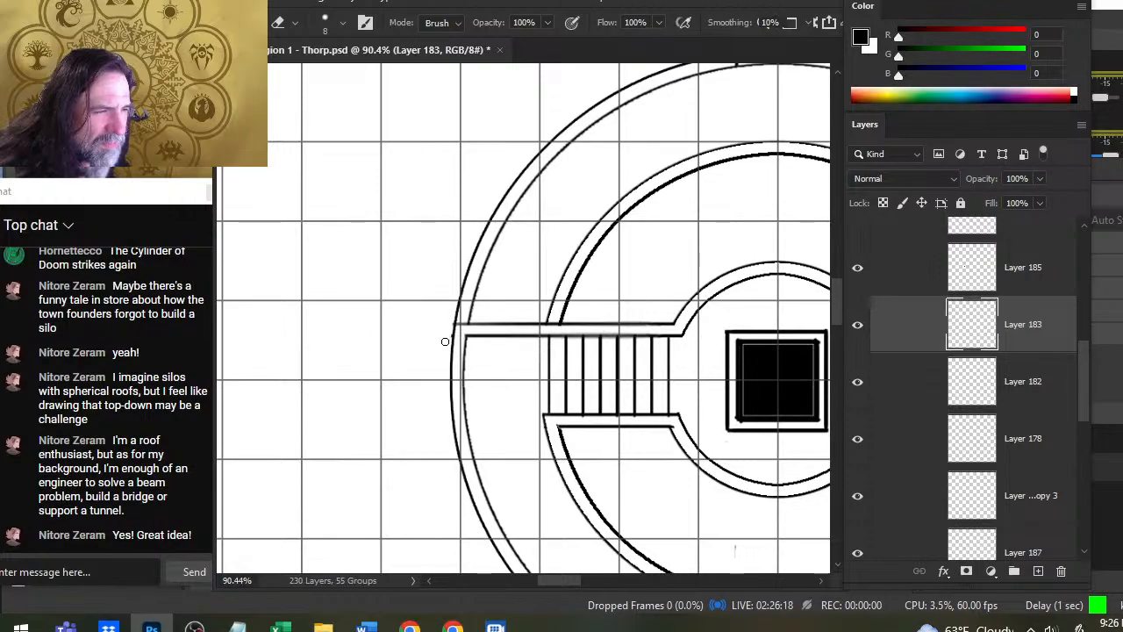
- Examine which circles of the building Layers 182, 178, 166 copy 3 and 187 each hold by hiding and showing them
key(z)
drag(549, 381, 531, 381)
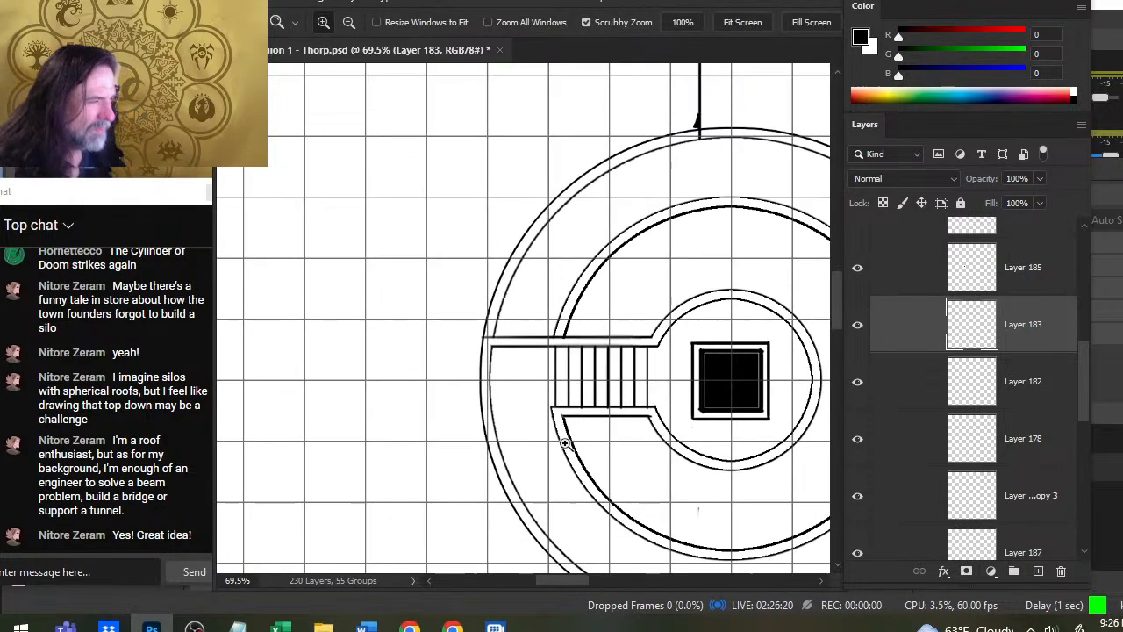
click(864, 384)
click(865, 384)
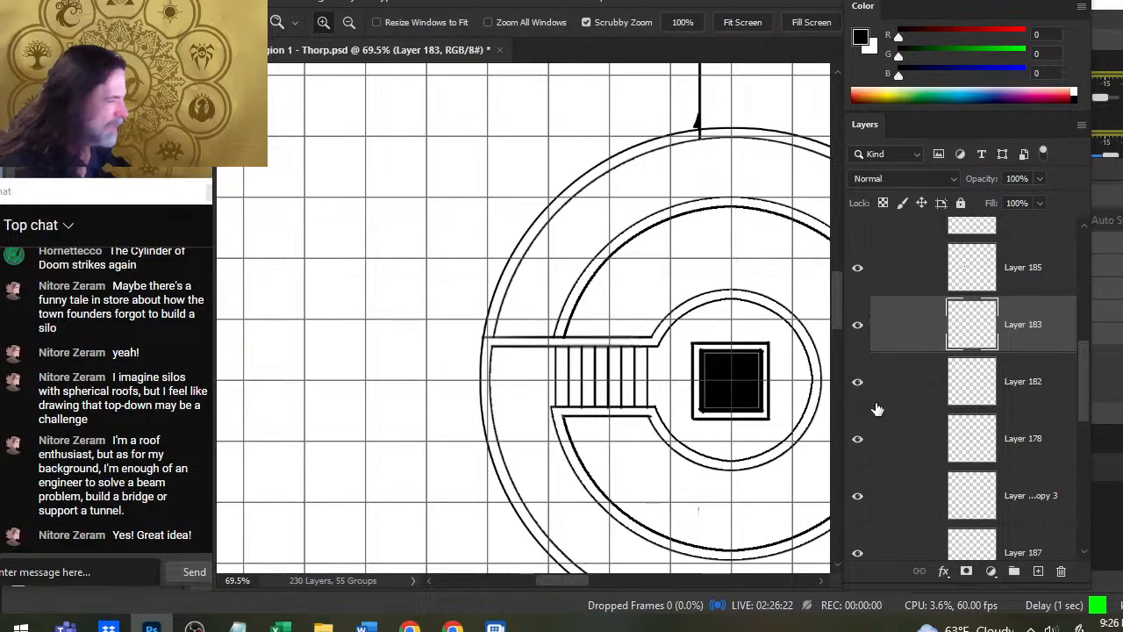
click(859, 441)
click(860, 449)
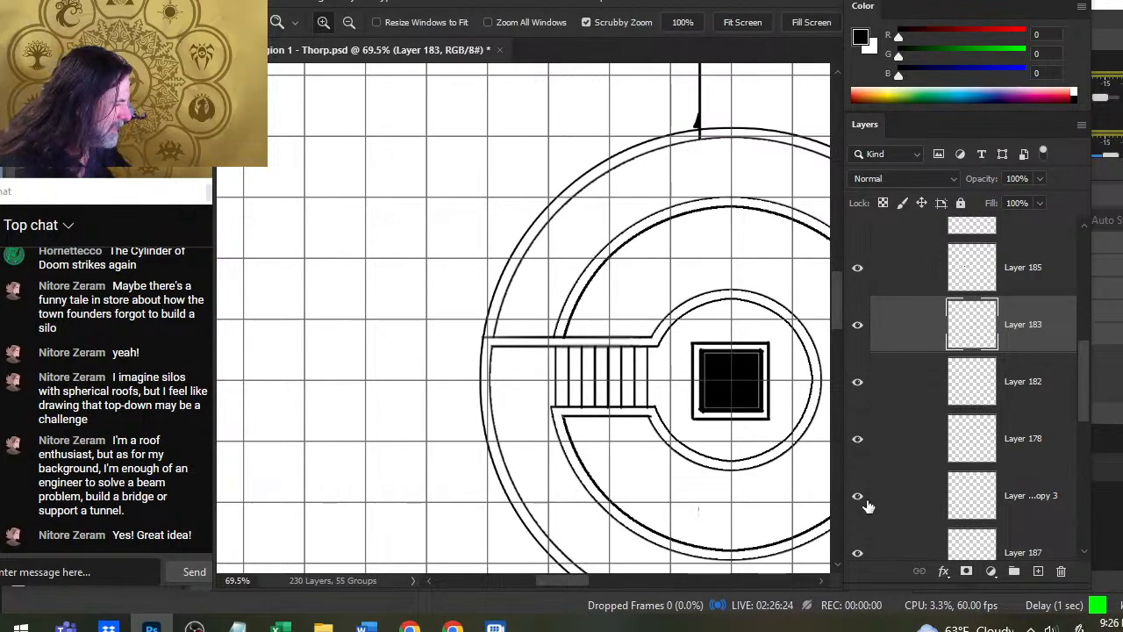
click(861, 498)
click(865, 499)
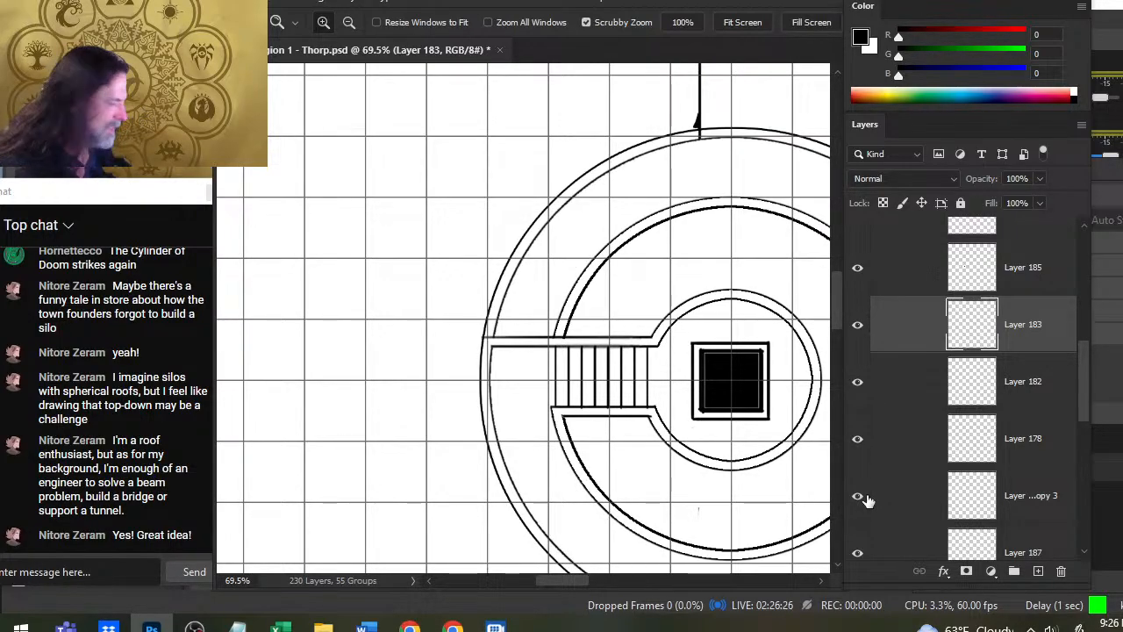
click(860, 556)
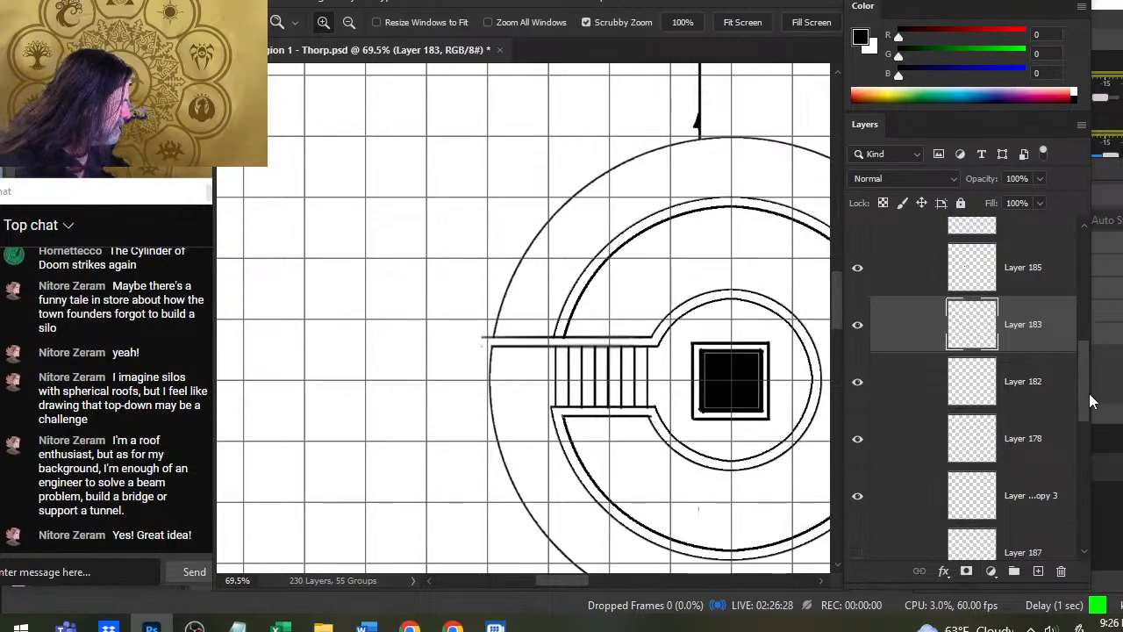
scroll(1089, 393, down, 1)
click(859, 499)
click(862, 502)
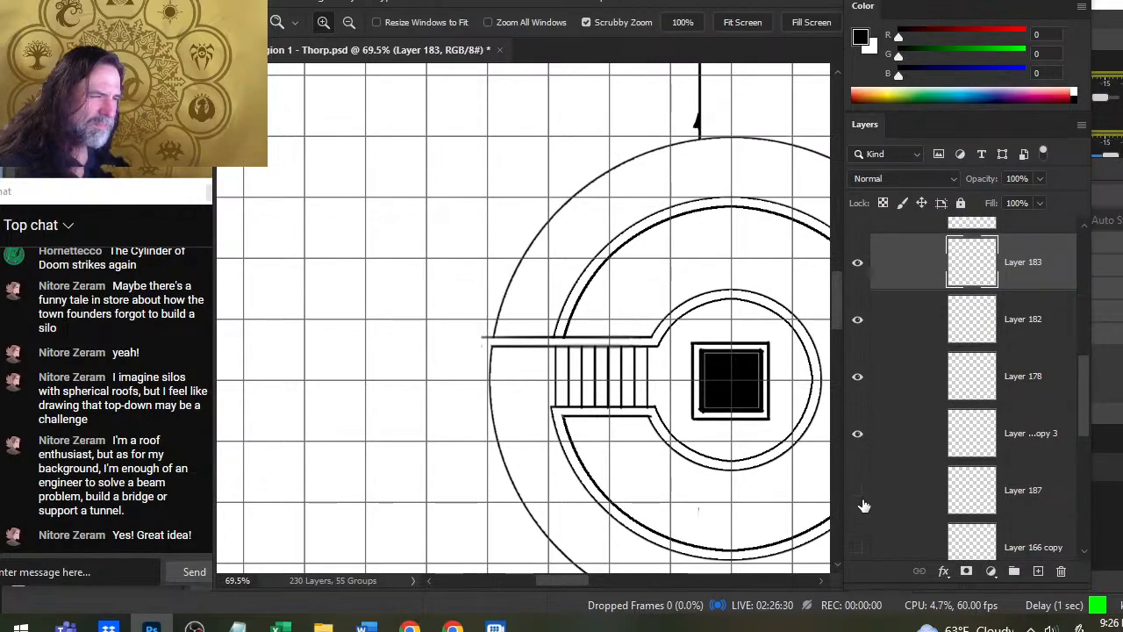
click(863, 501)
click(865, 435)
click(865, 434)
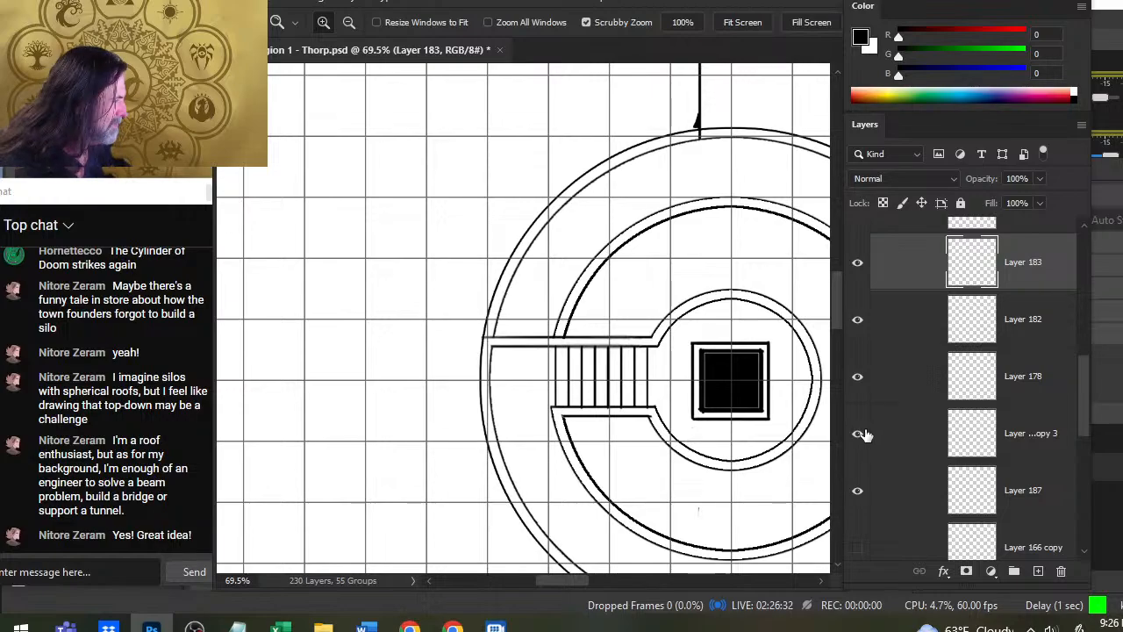
click(864, 377)
click(864, 377)
click(861, 321)
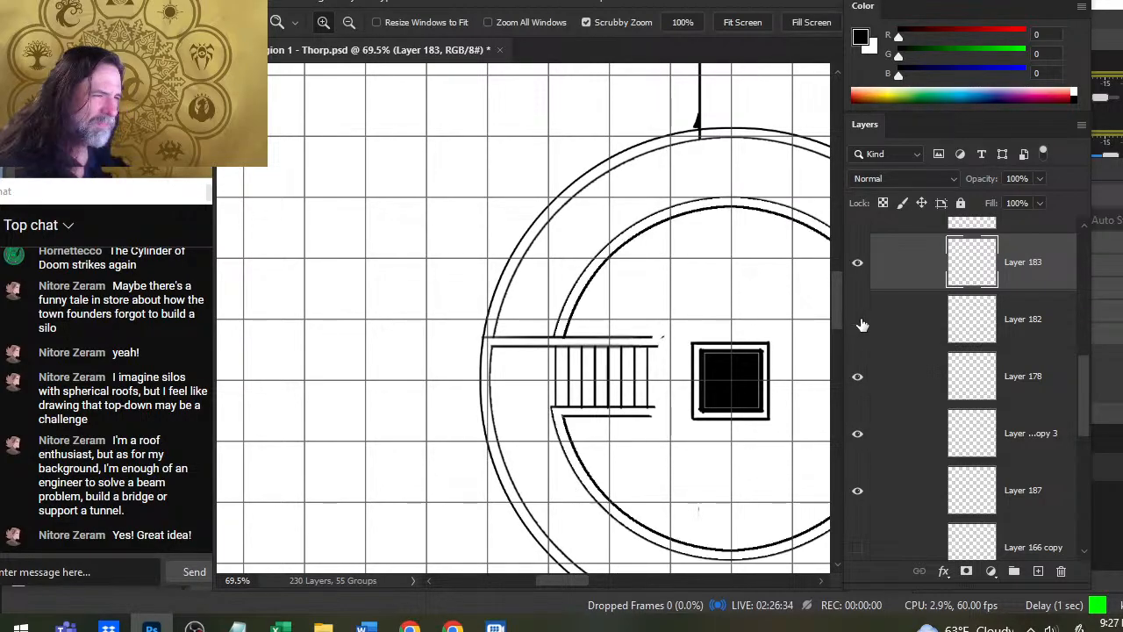
click(860, 321)
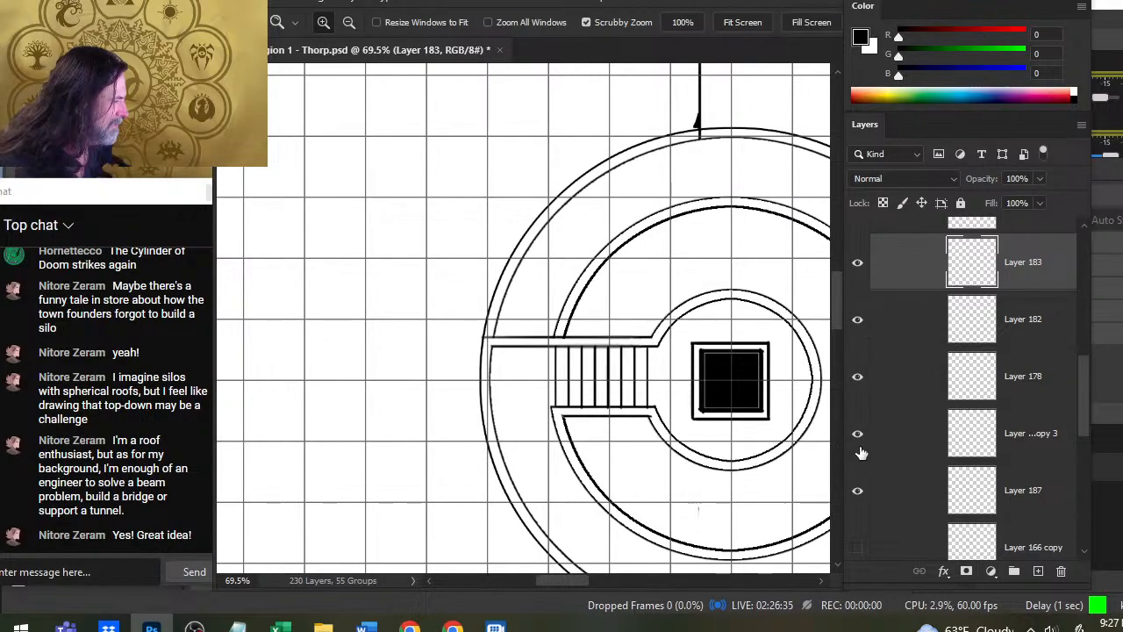
click(861, 323)
click(859, 321)
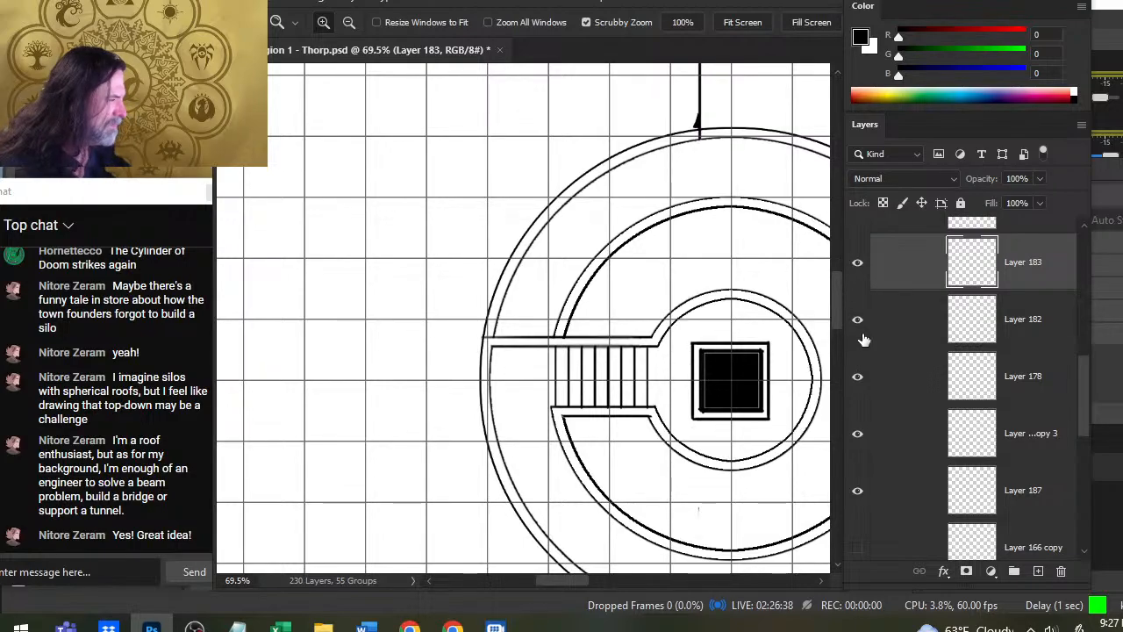
- Group Layers 178, 166 copy 3 and 187, check the group's contents on the plan, and expand it
click(893, 392)
shift+click(902, 507)
key(ctrl+g)
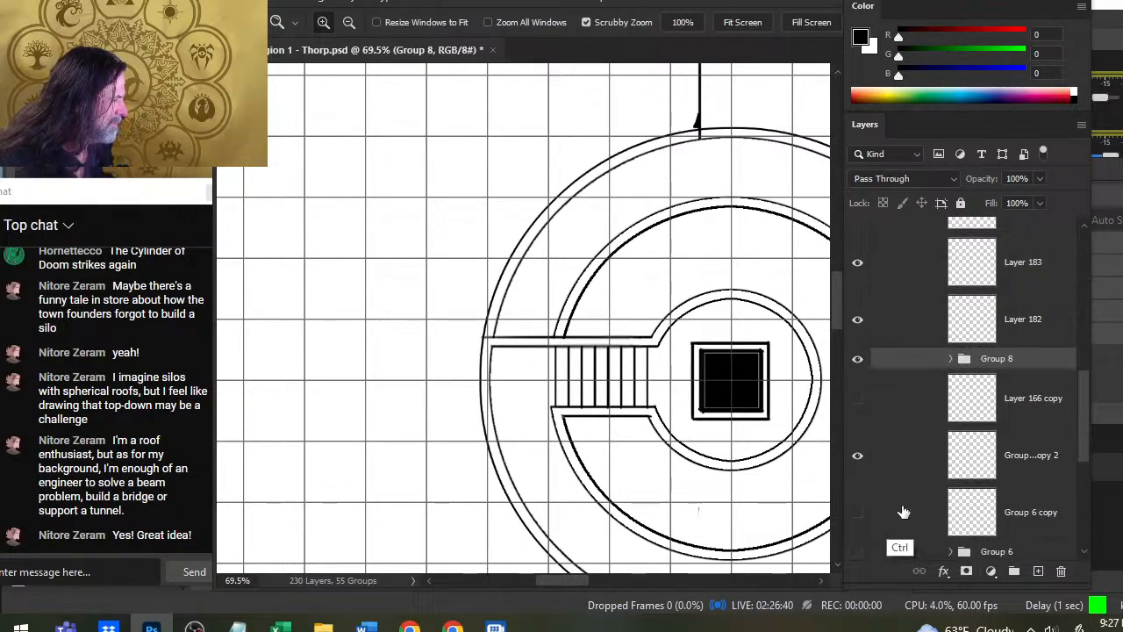
click(858, 359)
click(858, 359)
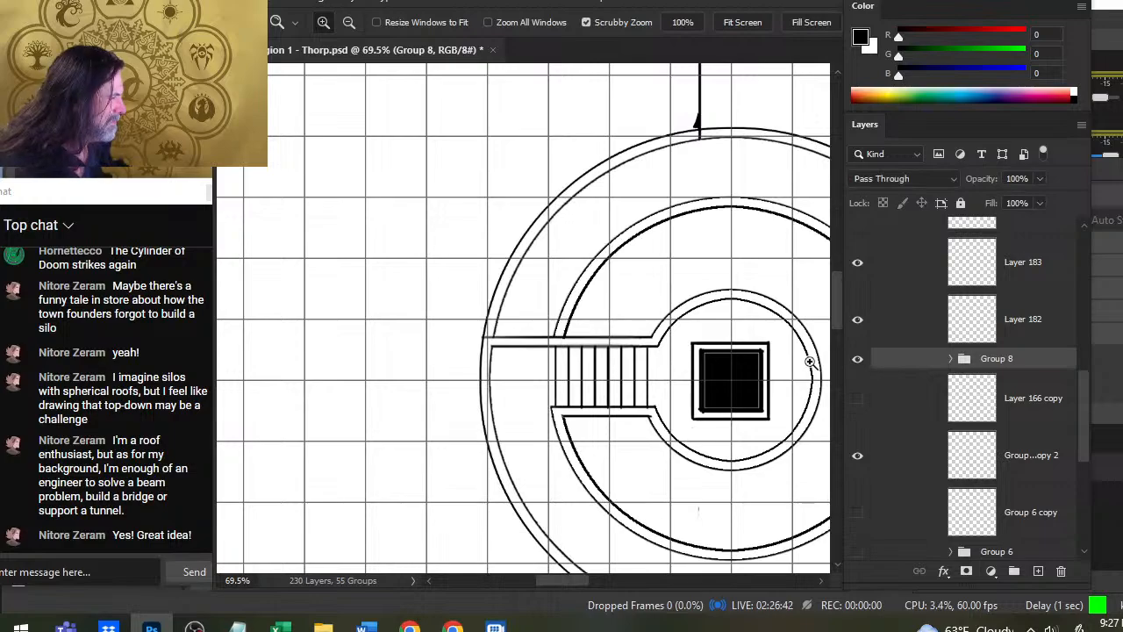
click(951, 359)
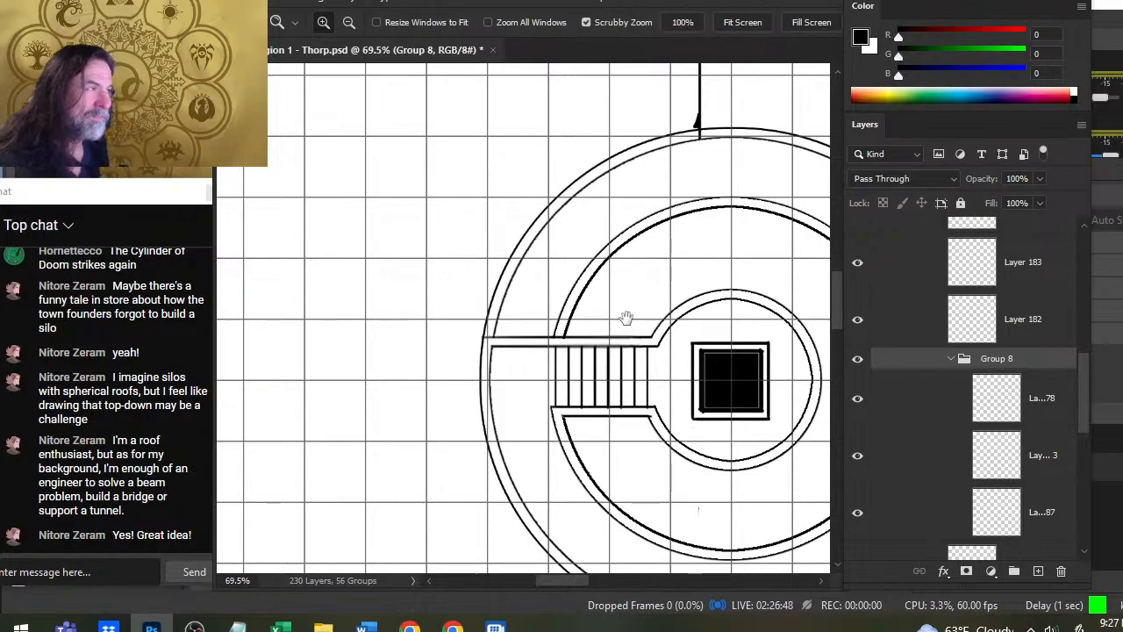
- Add a new layer in the group and draw a straight diagonal line across the outer ring at its upper left
drag(648, 320, 498, 334)
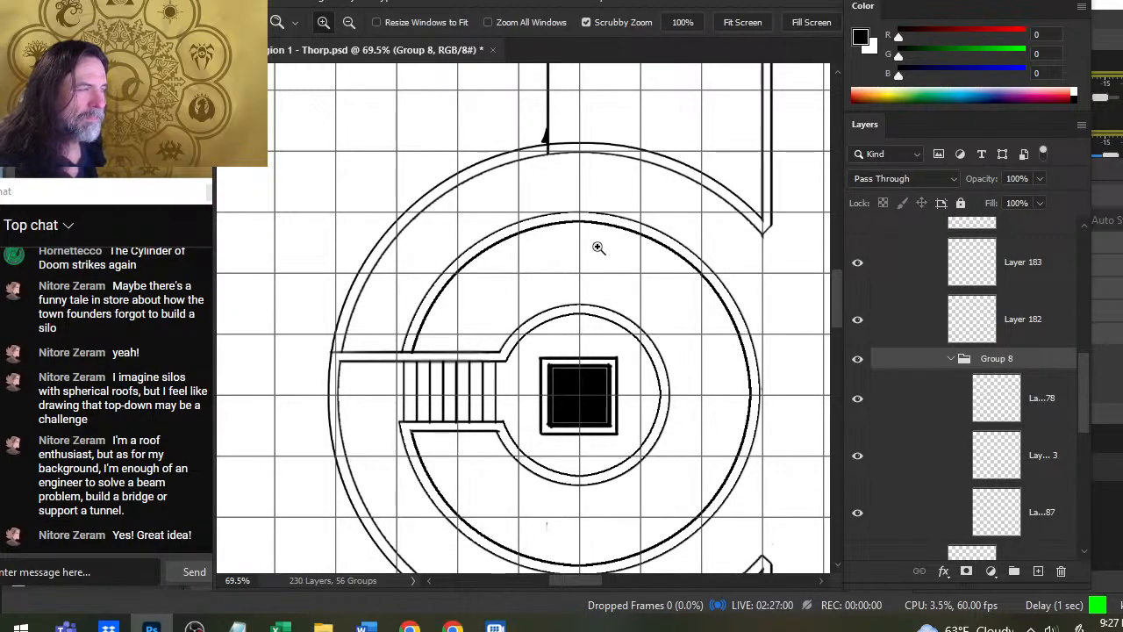
drag(707, 266, 639, 251)
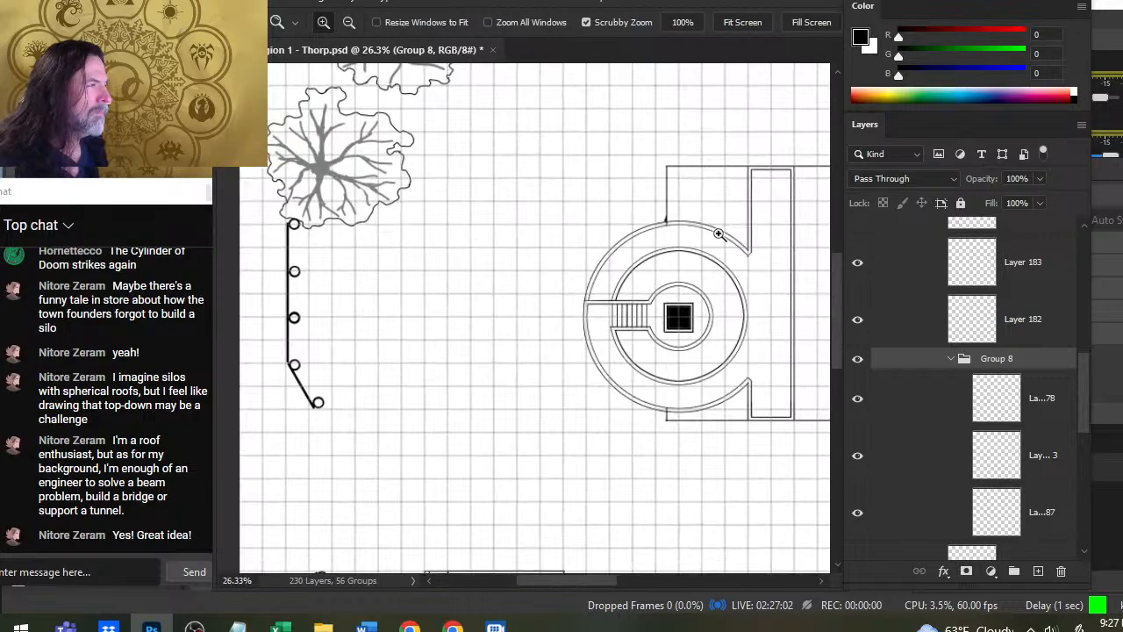
drag(752, 231, 657, 251)
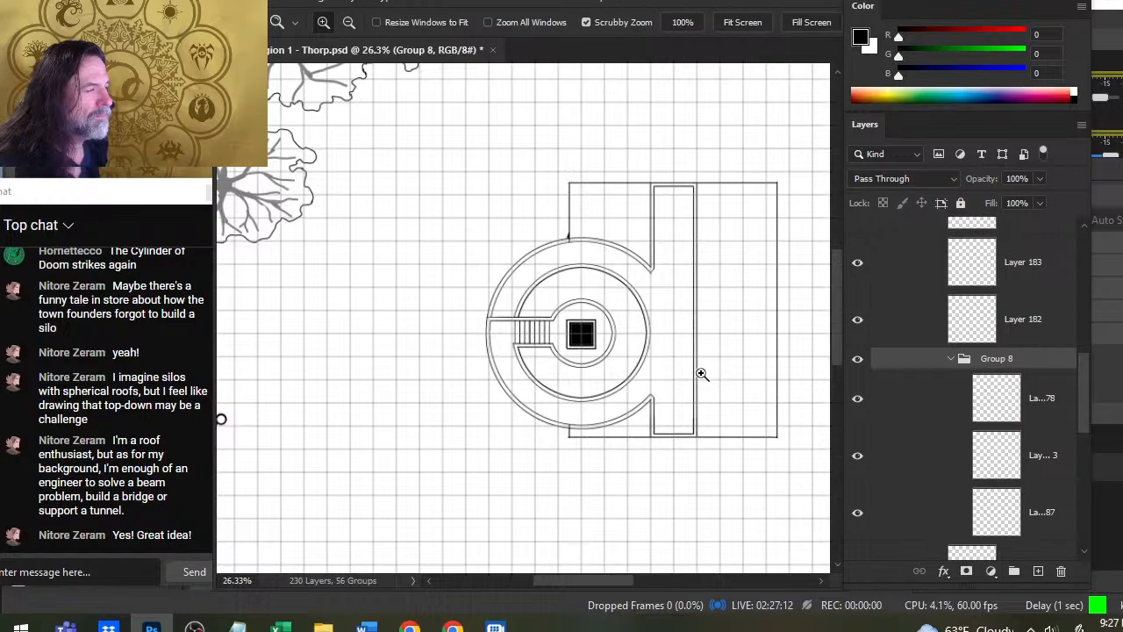
click(1038, 571)
drag(509, 278, 541, 335)
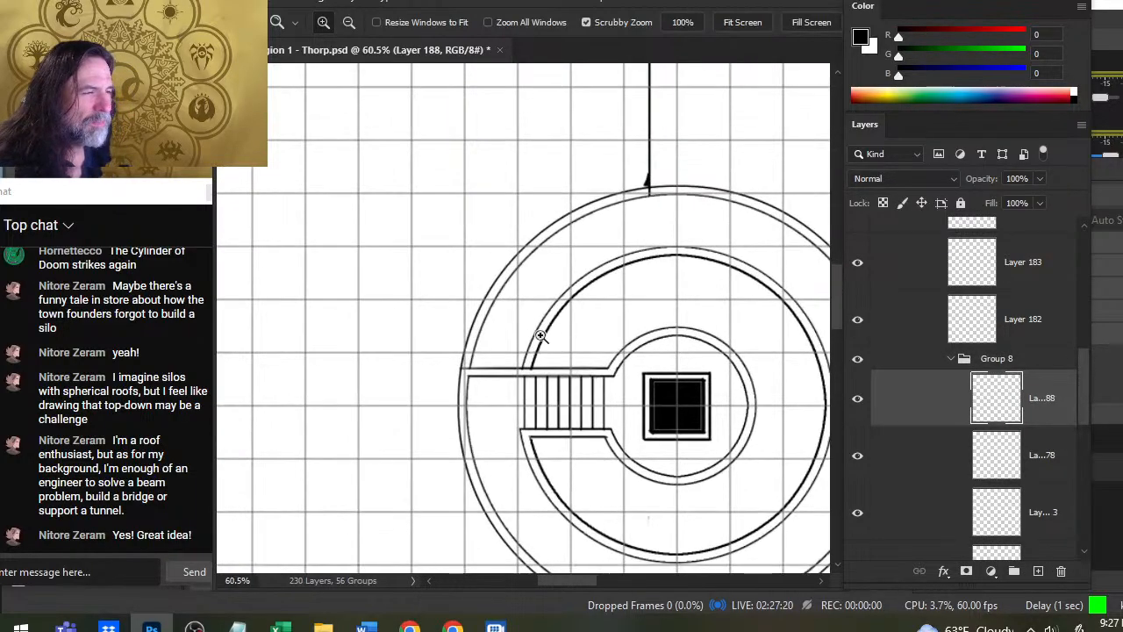
key(b)
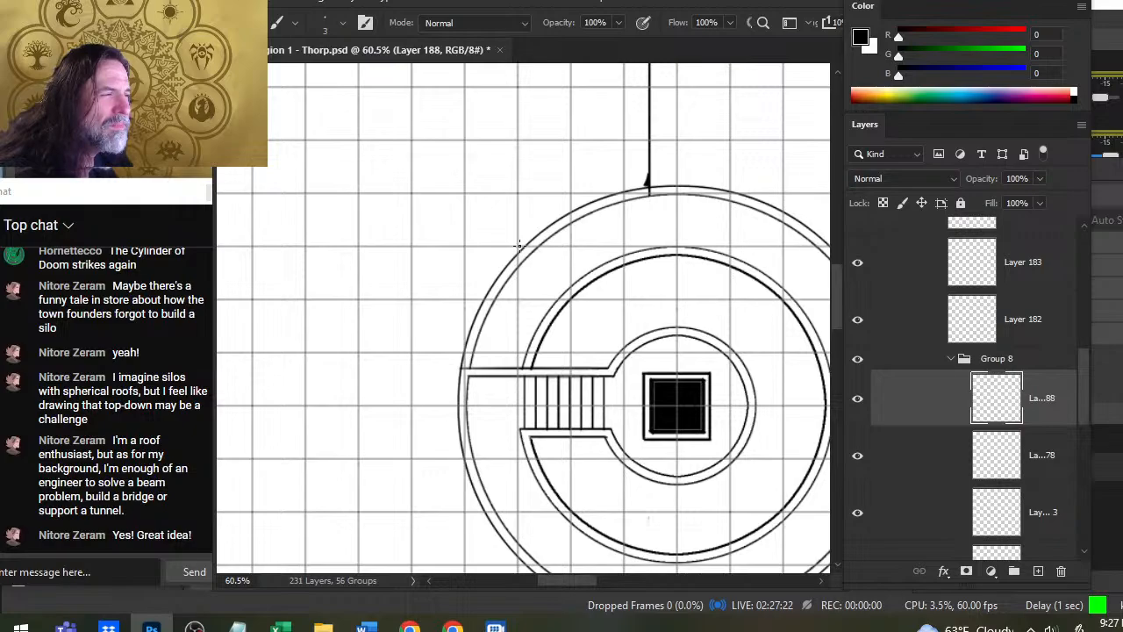
shift+click(571, 295)
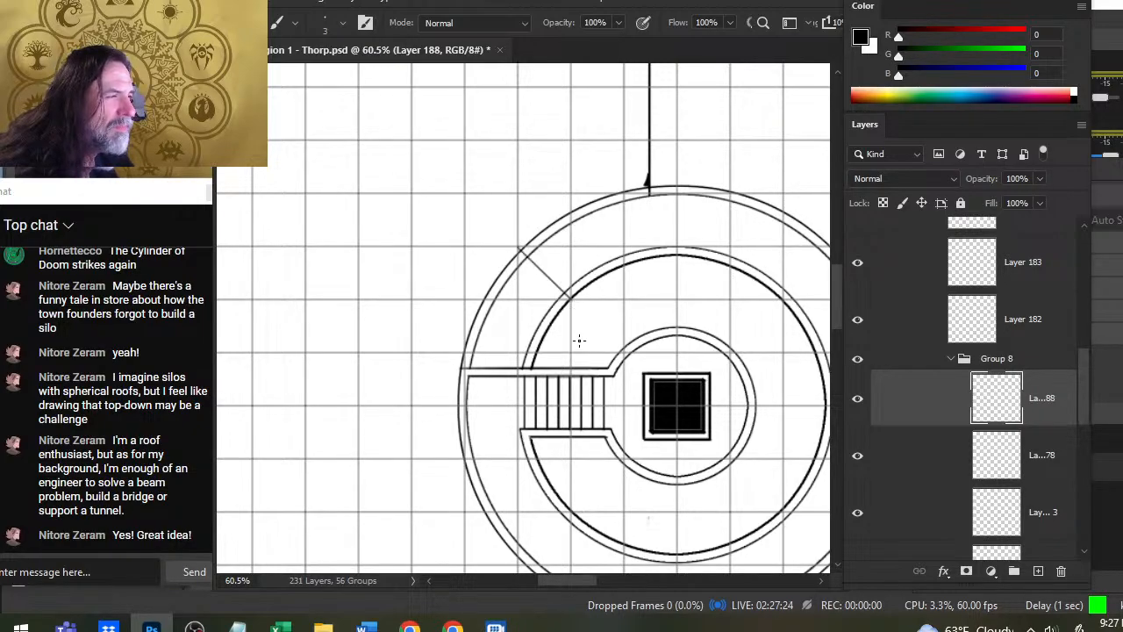
- Draw a vertical line across the outer ring below the rectangle's wall and a diagonal from the upper-right wall joint to the inner circle
key(e)
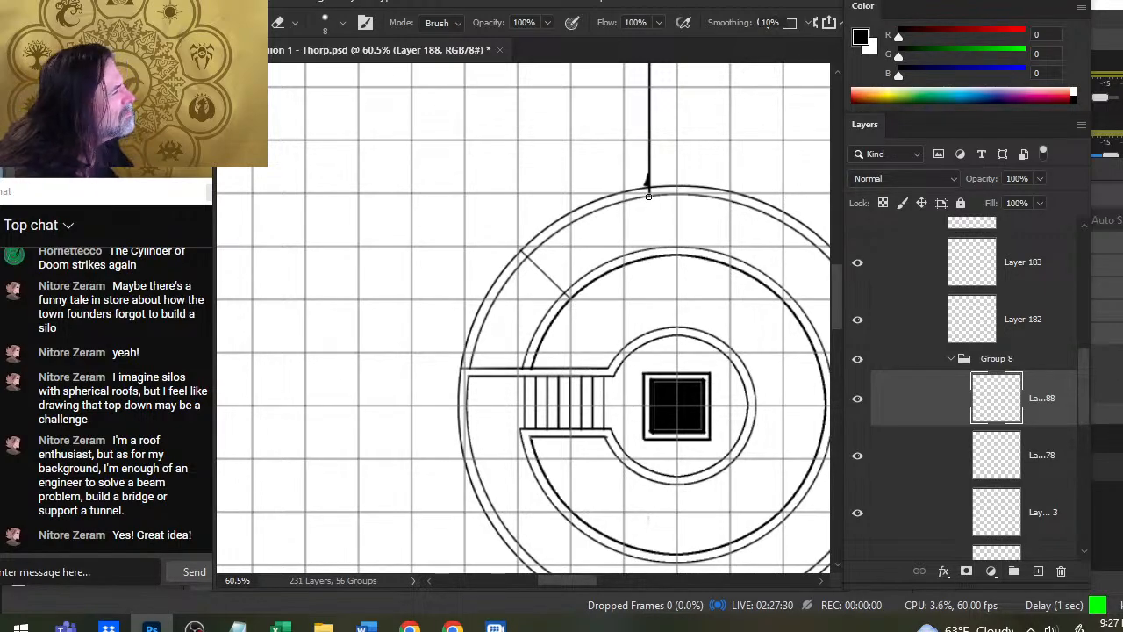
key(b)
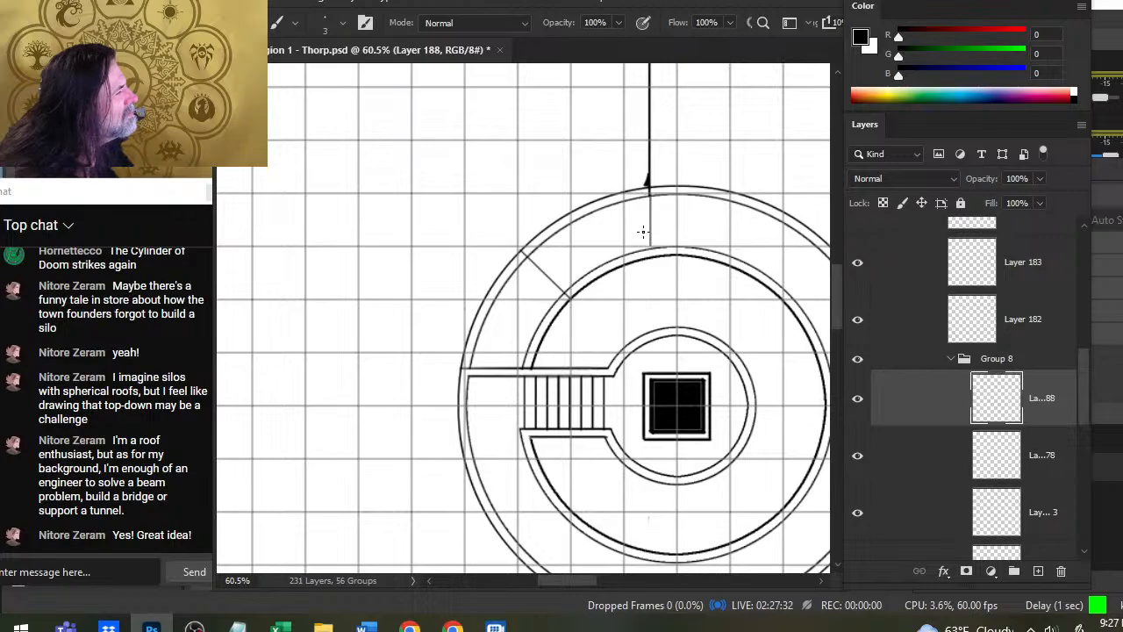
scroll(649, 281, right, 5)
scroll(649, 281, down, 1)
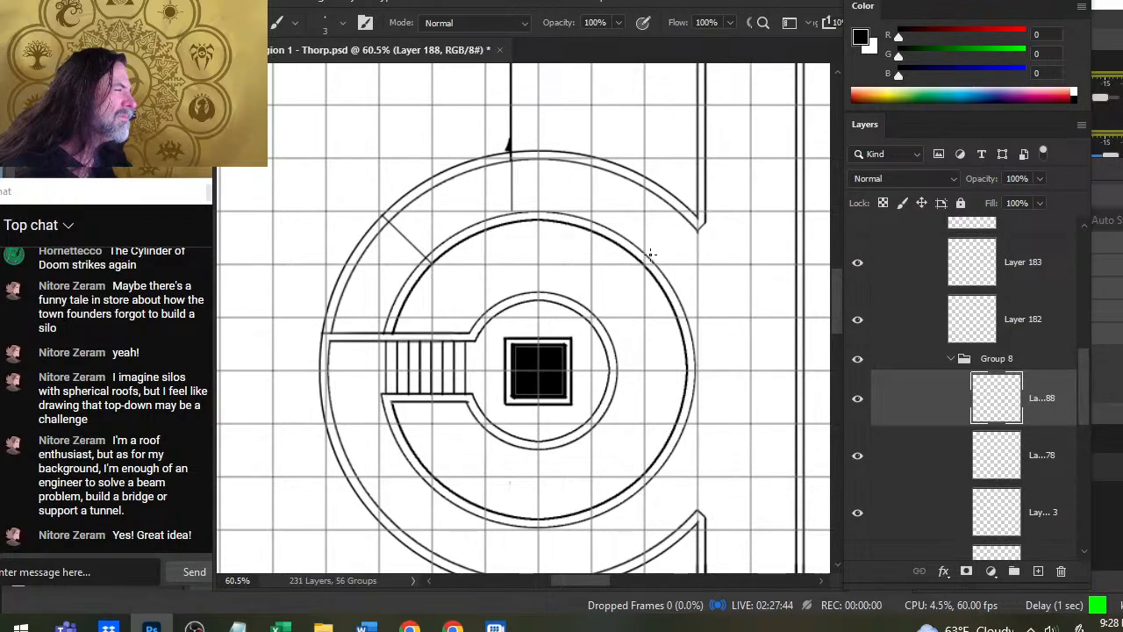
shift+click(697, 214)
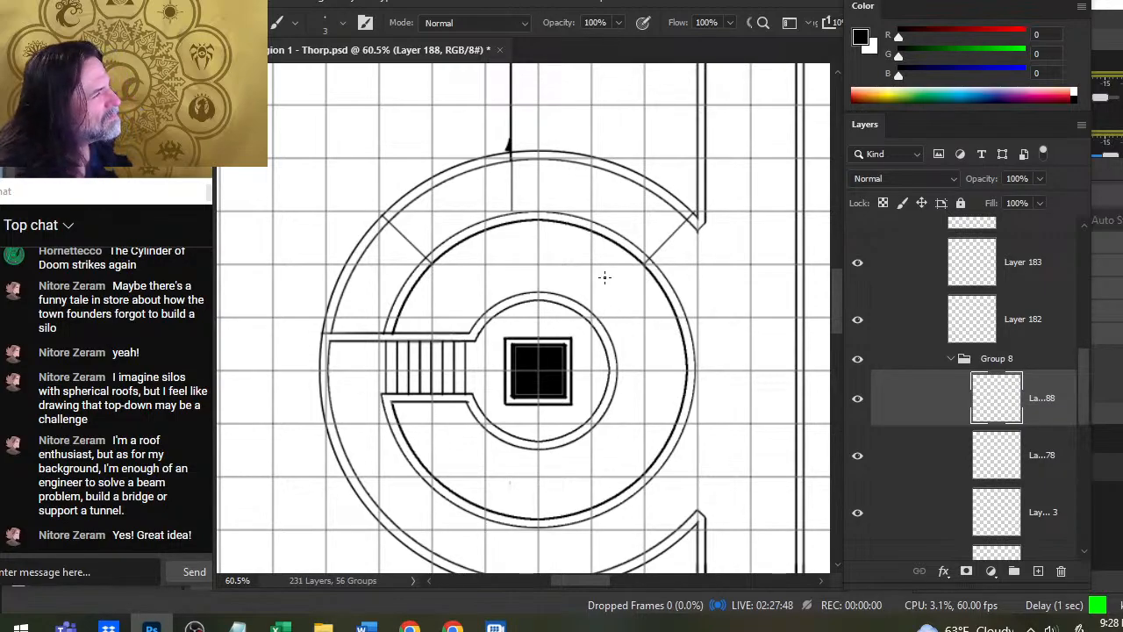
- Erase the off-centre vertical line and draw a vertical line across the ring at the circles' top centre
key(e)
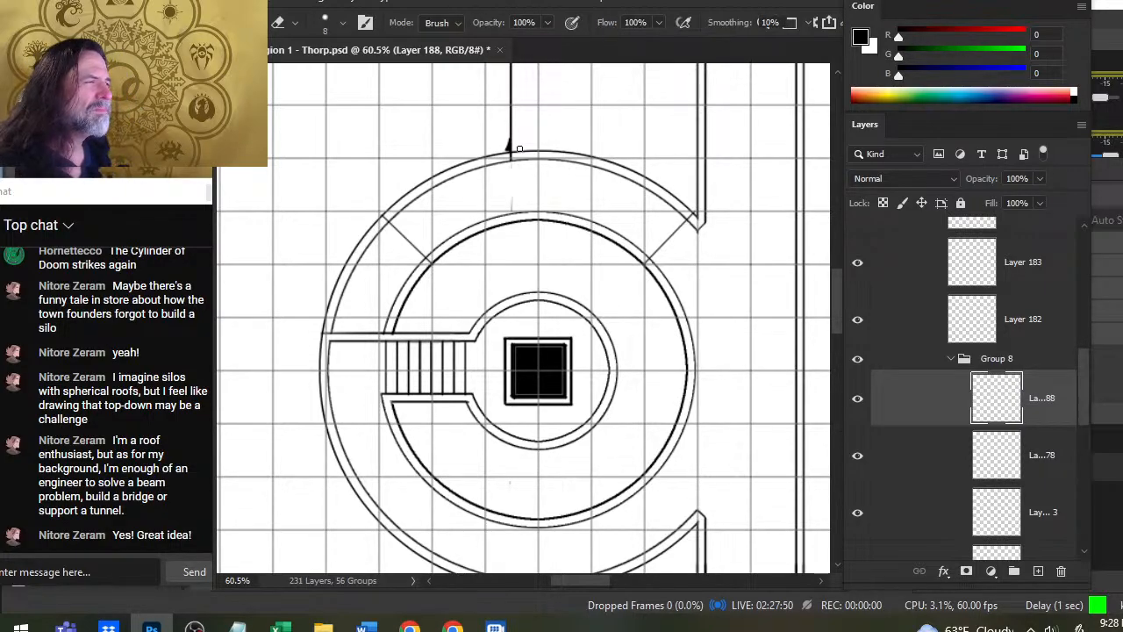
key(b)
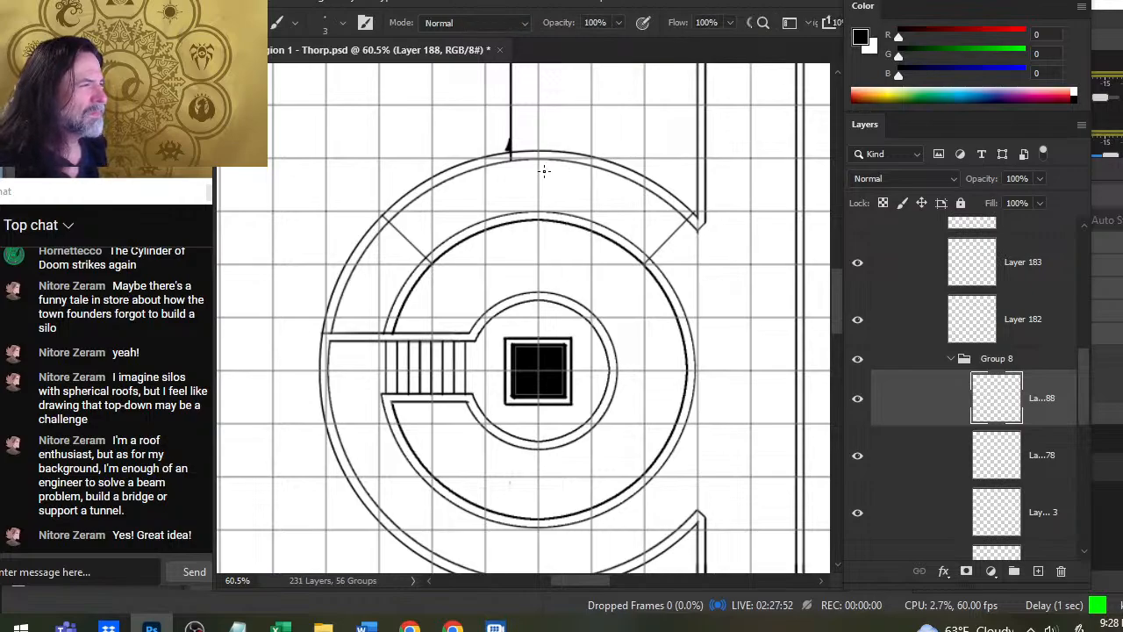
drag(538, 161, 539, 213)
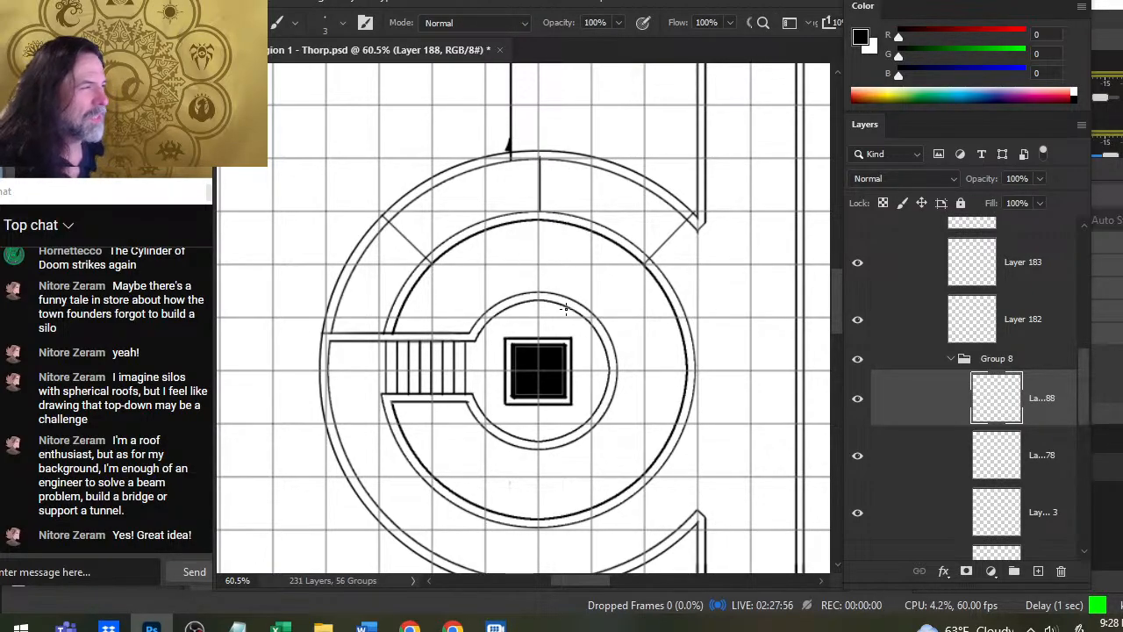
- Select the vertical line at the ring's top centre and nudge it left onto the grid line
key(z)
click(542, 180)
key(l)
mouse_move(601, 110)
mouse_down()
mouse_move(522, 394)
mouse_move(604, 107)
mouse_up()
key(v)
key(Left)
key(Left)
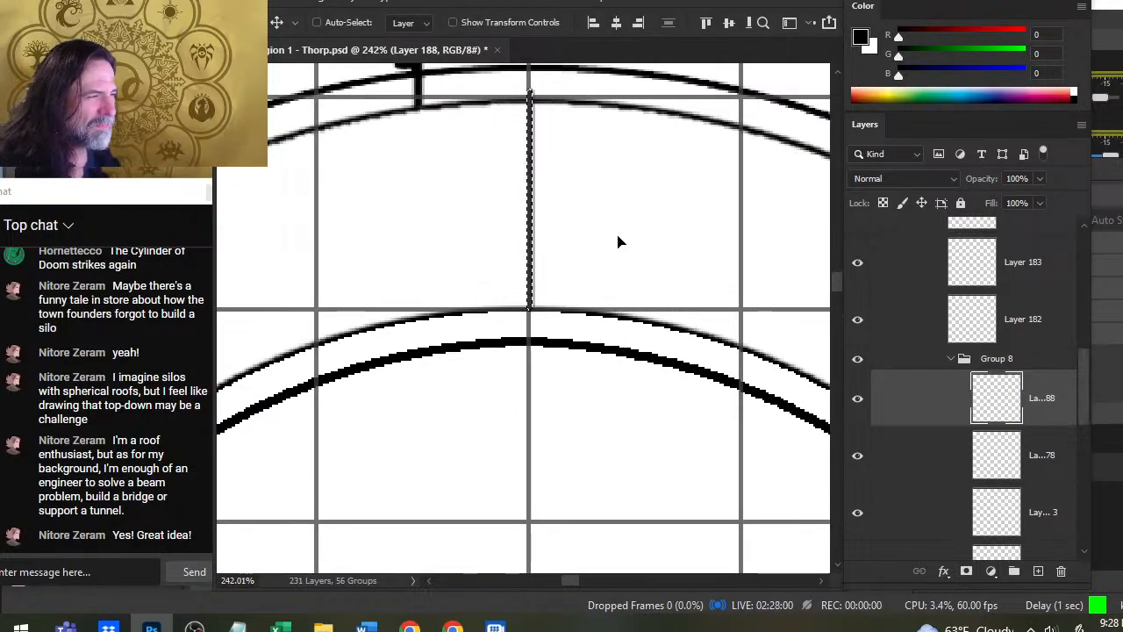
- Deselect the vertical line and erase the ends of both diagonal dividing lines that overlap the ring's double walls
key(ctrl+d)
key(l)
key(z)
drag(704, 315, 595, 297)
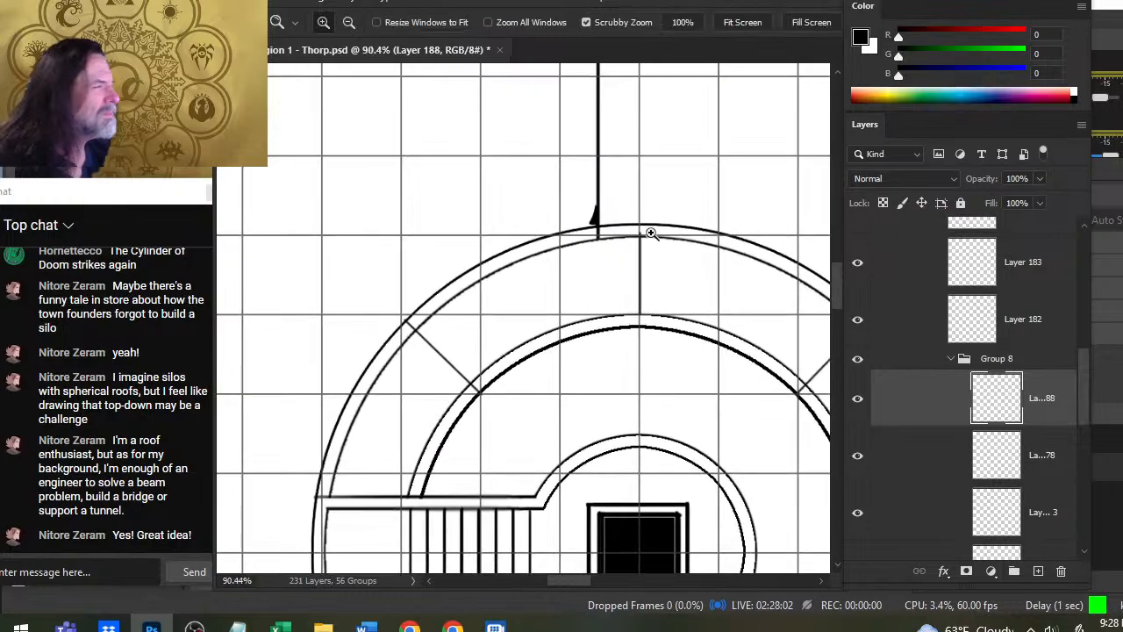
key(e)
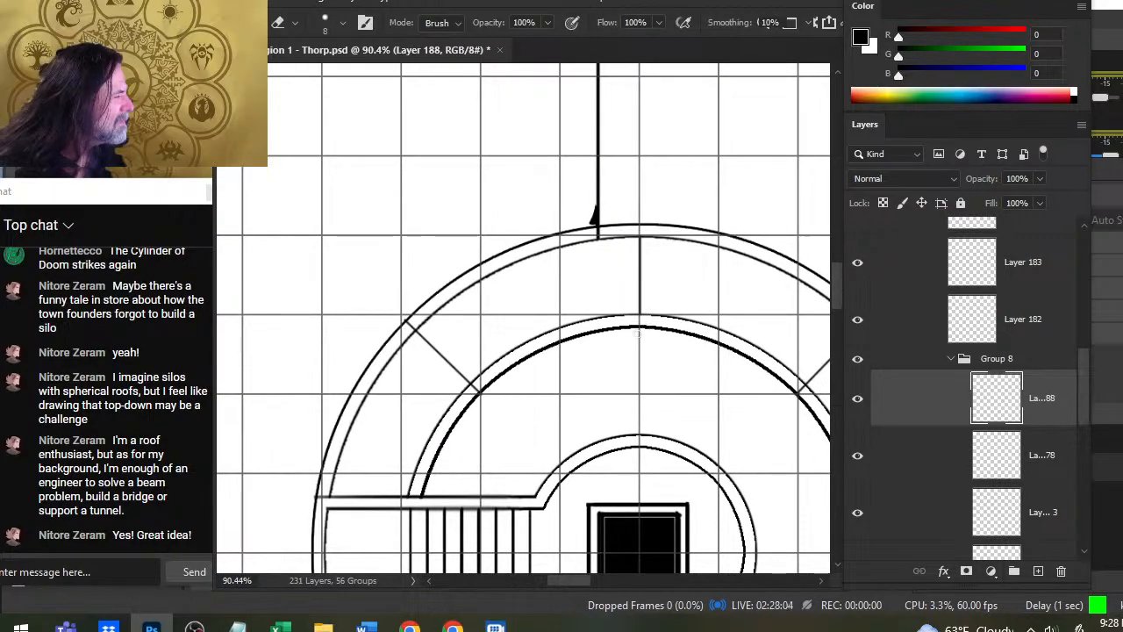
key(z)
drag(708, 383, 656, 387)
key(space)
drag(745, 415, 638, 378)
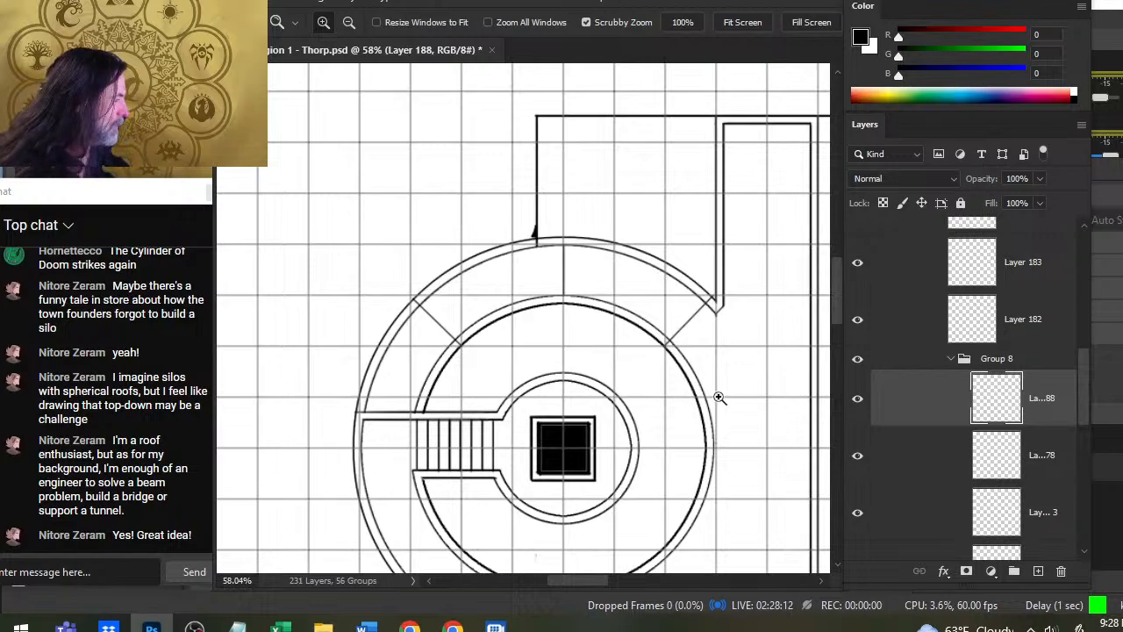
drag(725, 359, 658, 392)
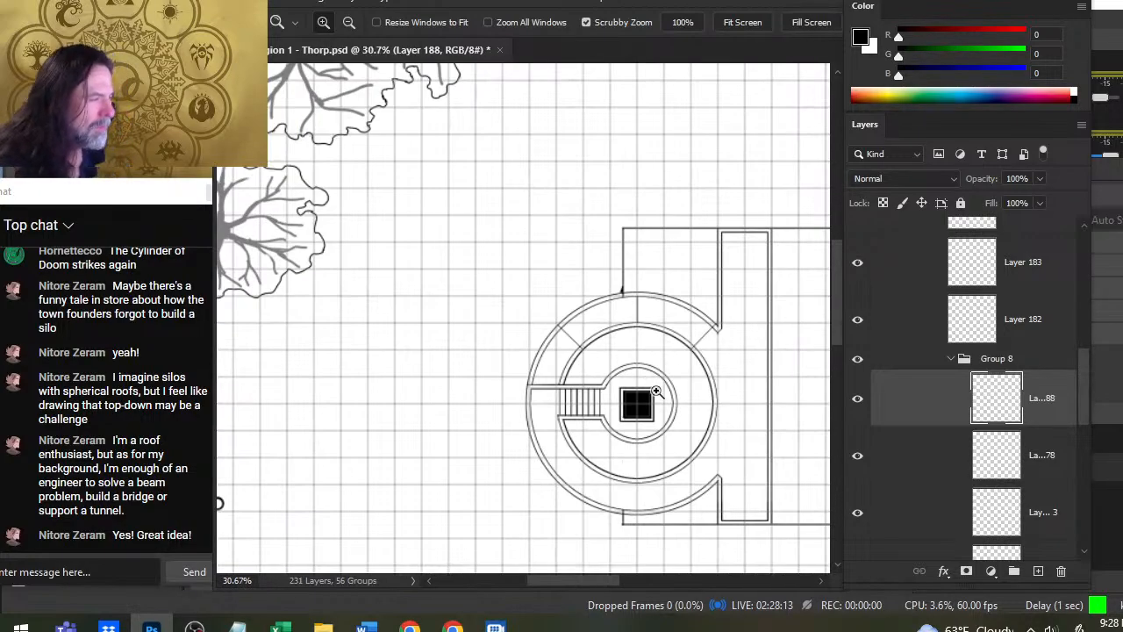
click(588, 377)
key(b)
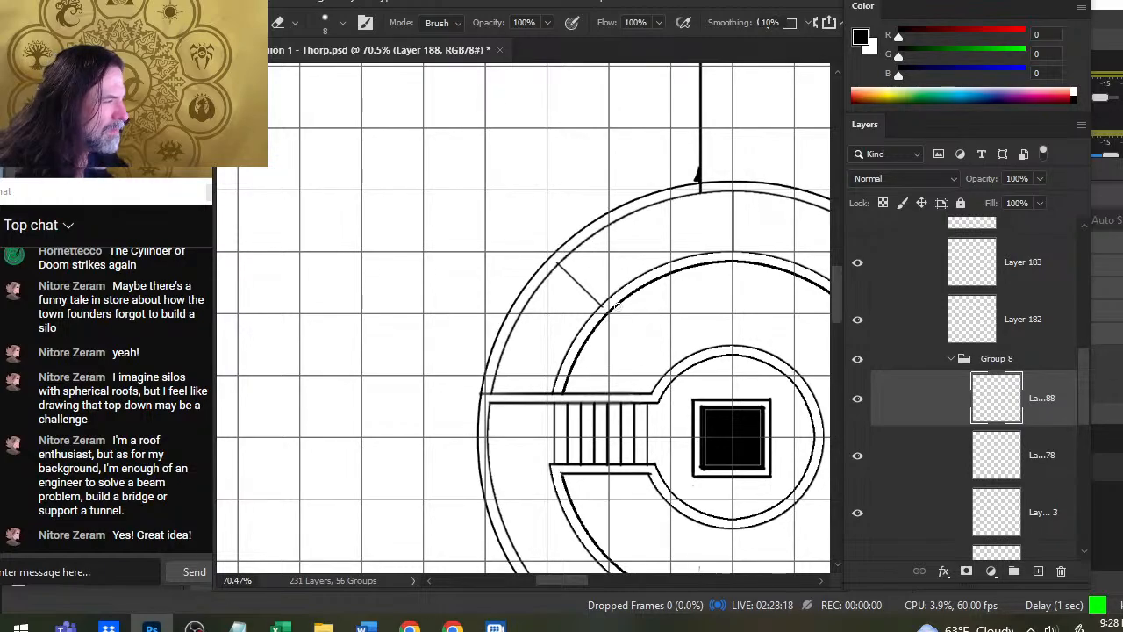
drag(735, 307, 496, 316)
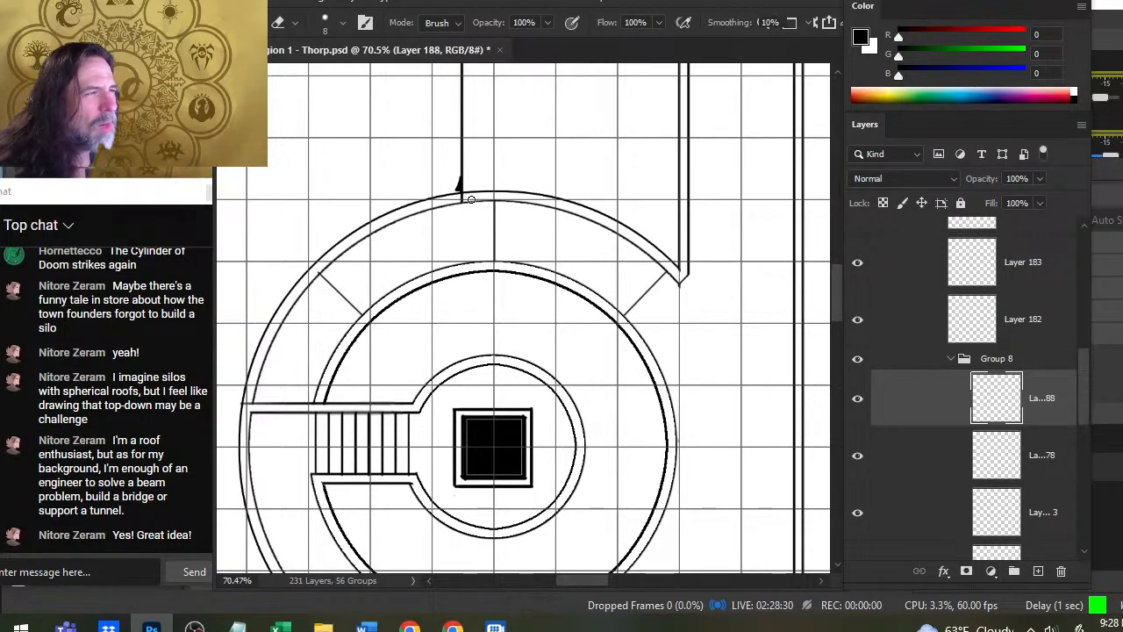
- Identify the layer holding the rectangle's thin outer wall, select Layer 66, and erase the wall stub that crosses into the round building's ring
click(857, 513)
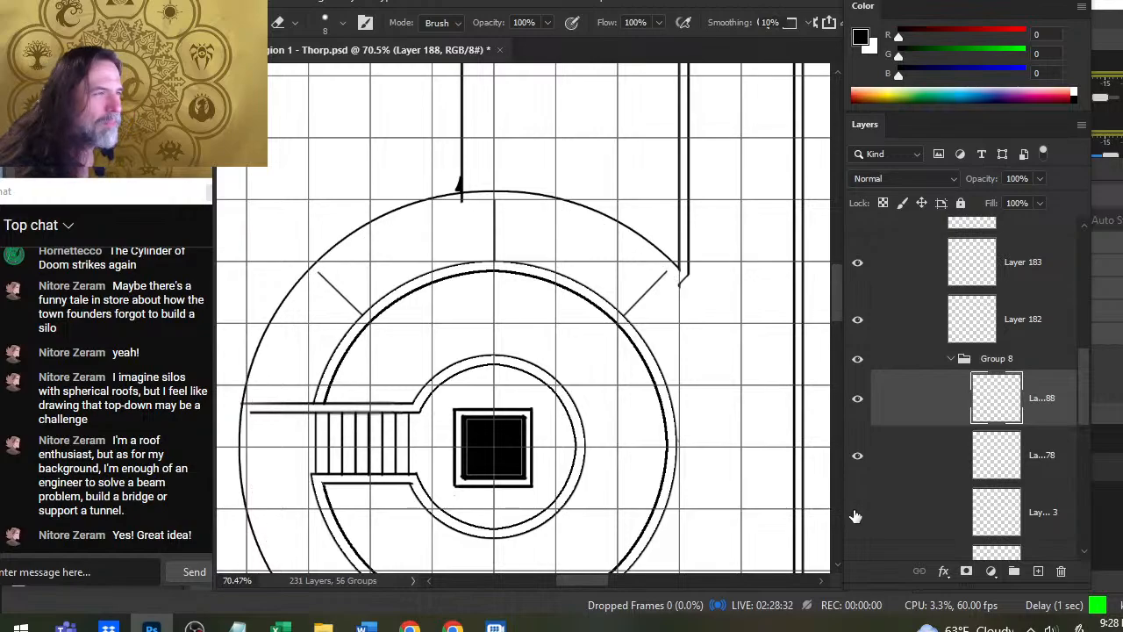
click(857, 512)
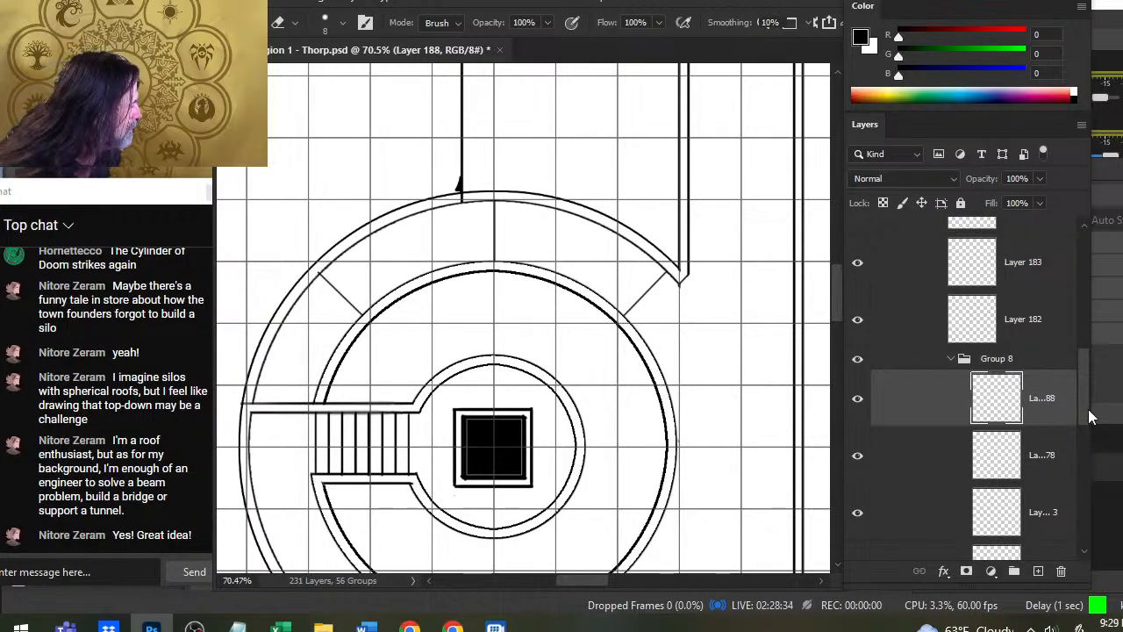
scroll(965, 421, down, 4)
click(858, 456)
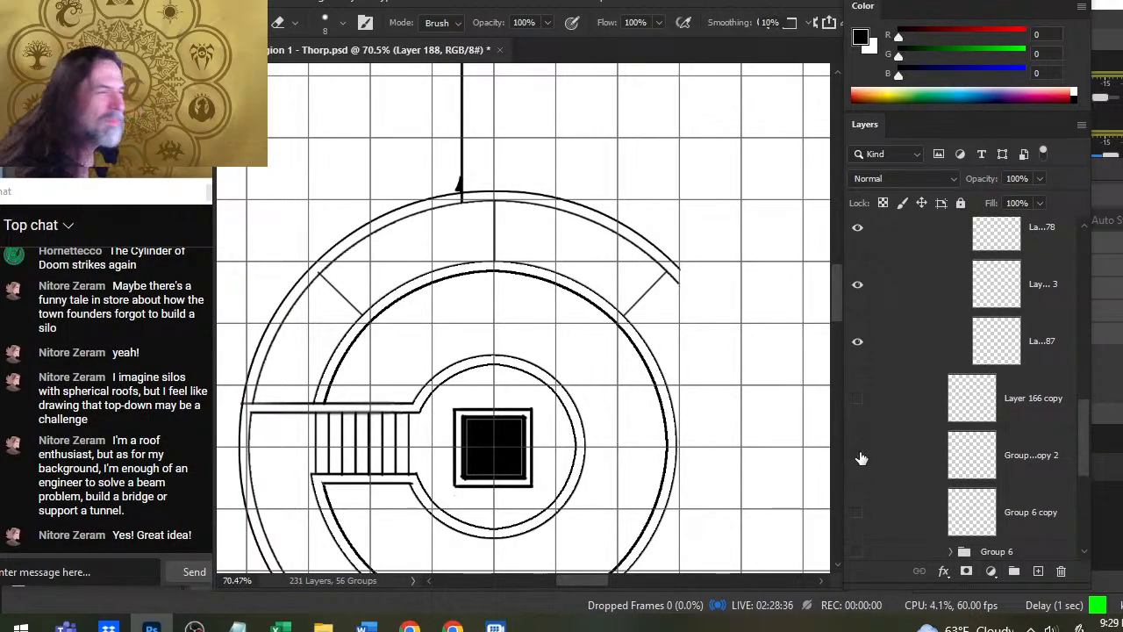
click(858, 457)
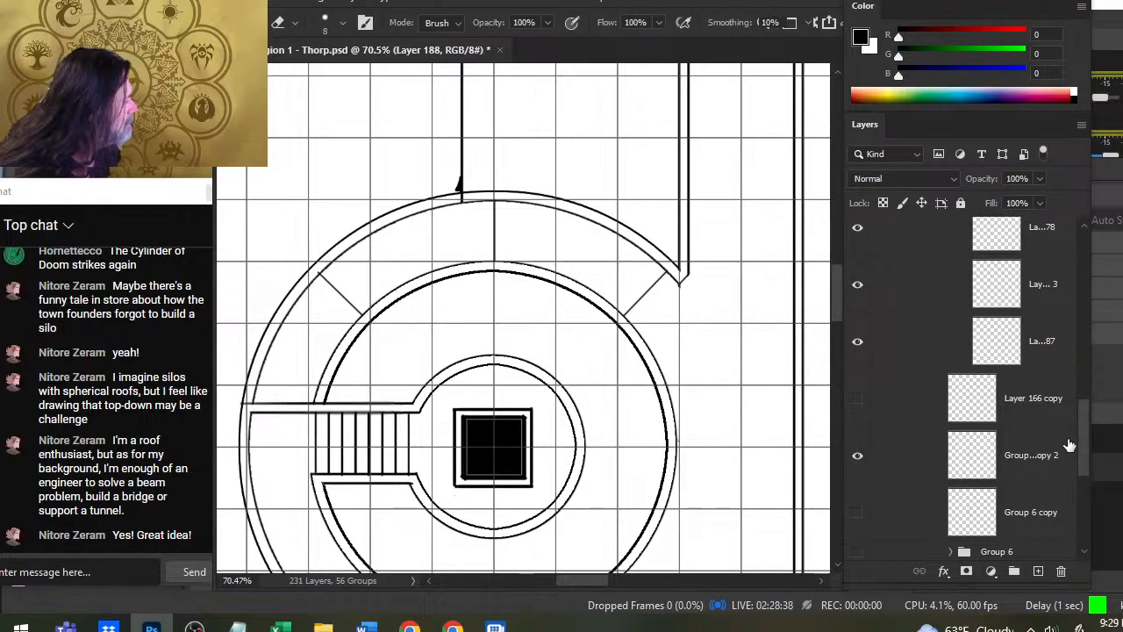
drag(1081, 435, 1076, 474)
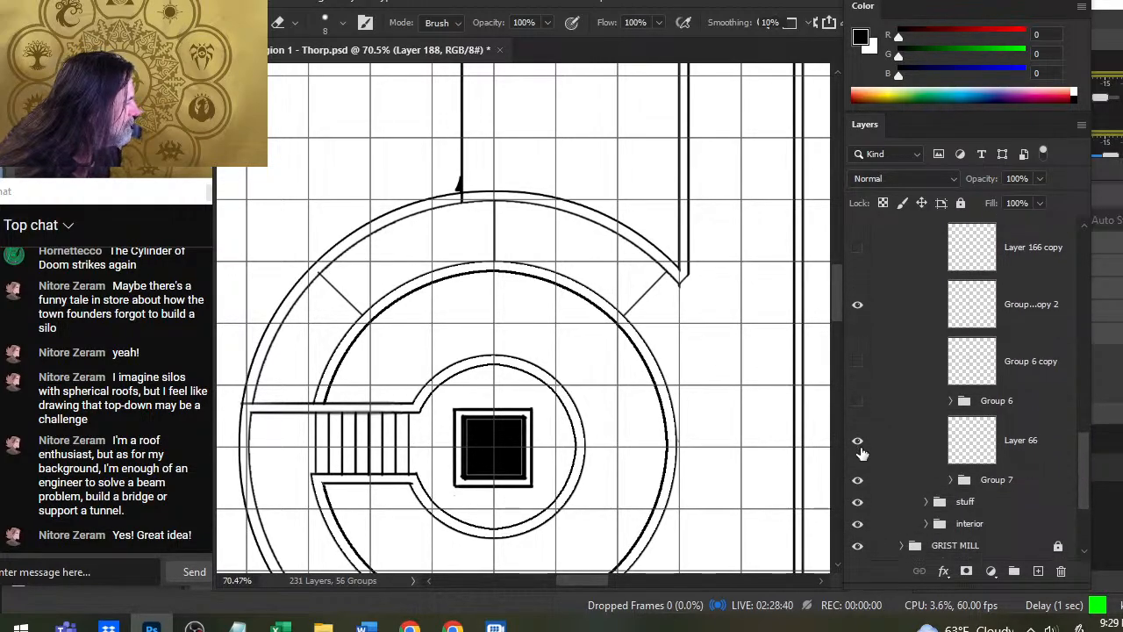
click(857, 440)
click(858, 440)
click(877, 443)
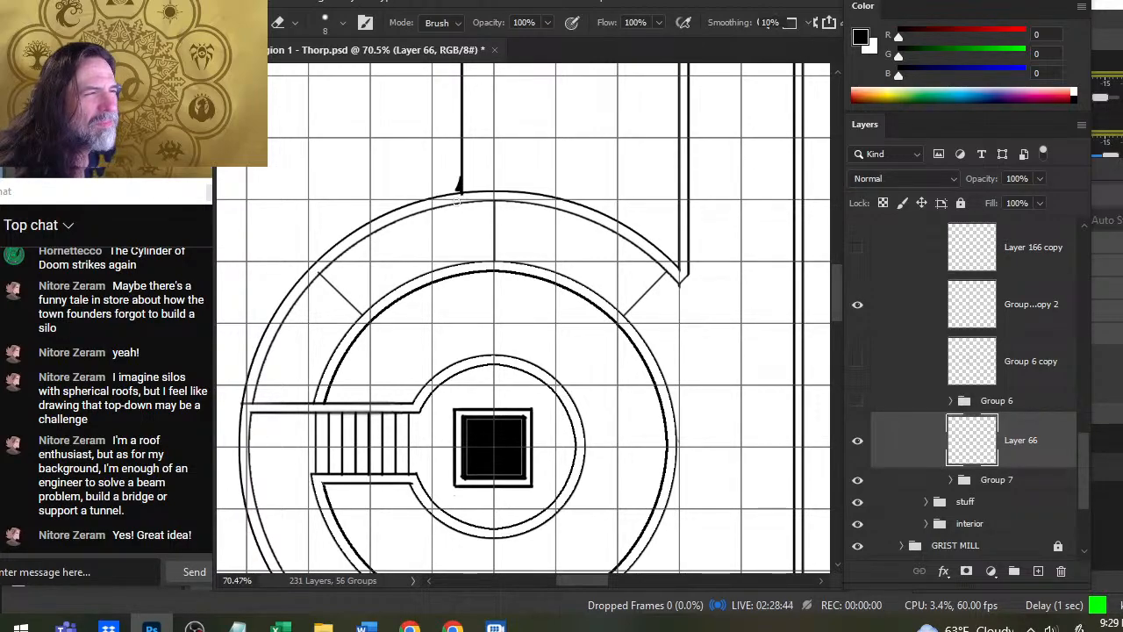
key(space)
mouse_move(570, 403)
mouse_down()
mouse_move(560, 355)
mouse_move(582, 183)
mouse_up()
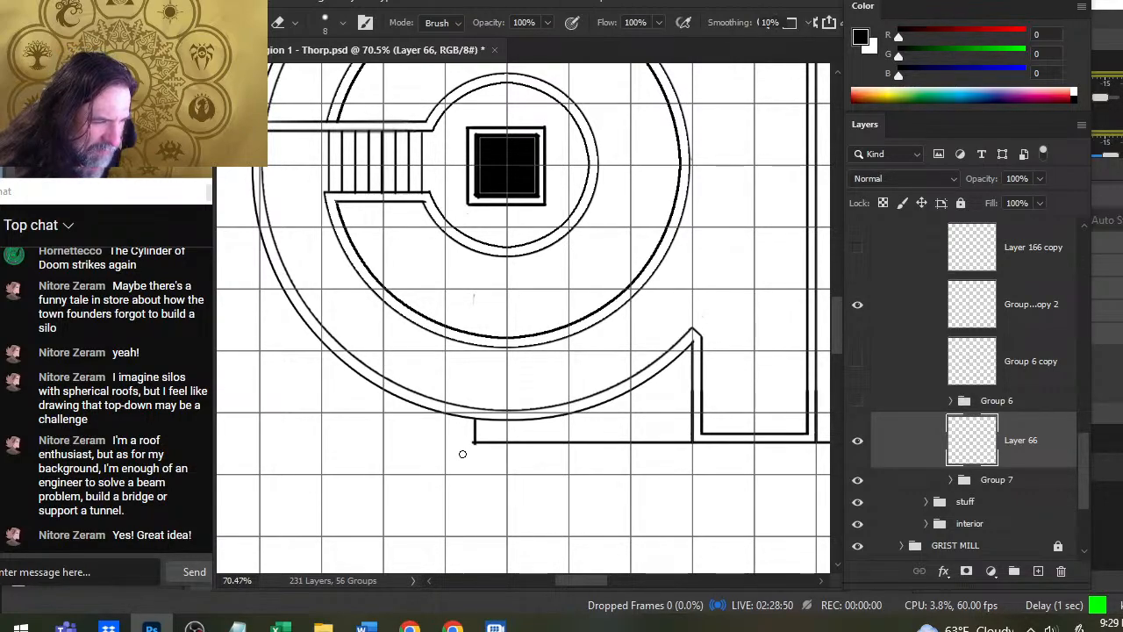
- Find the layer that holds the ring's dividing lines by toggling layer visibility, and select Layer 188
key(ctrl+space)
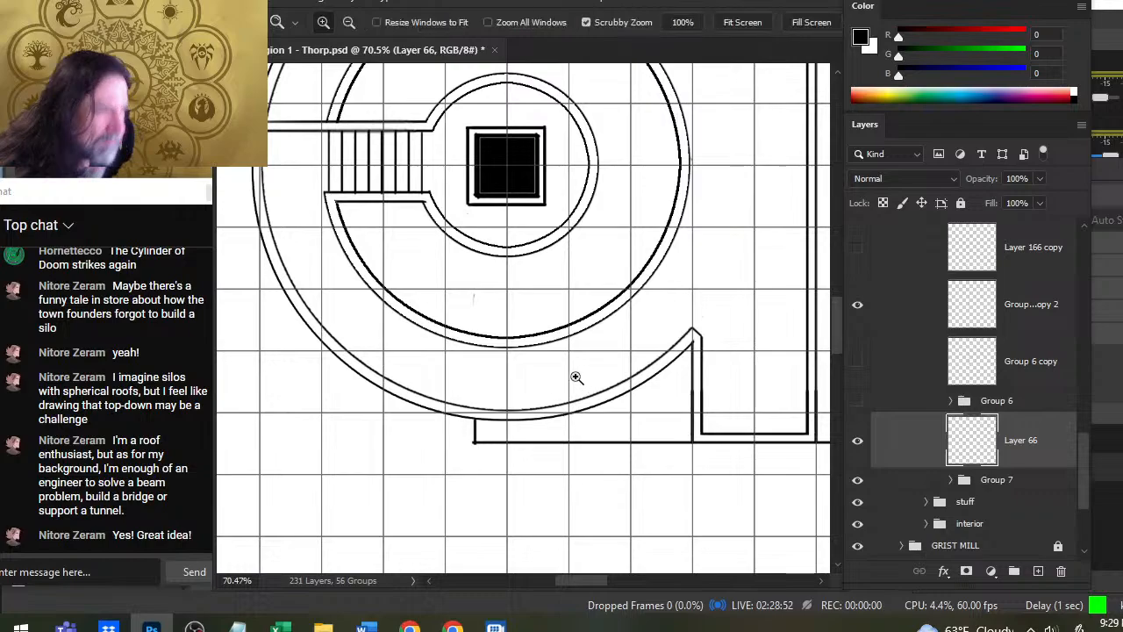
drag(574, 376, 518, 448)
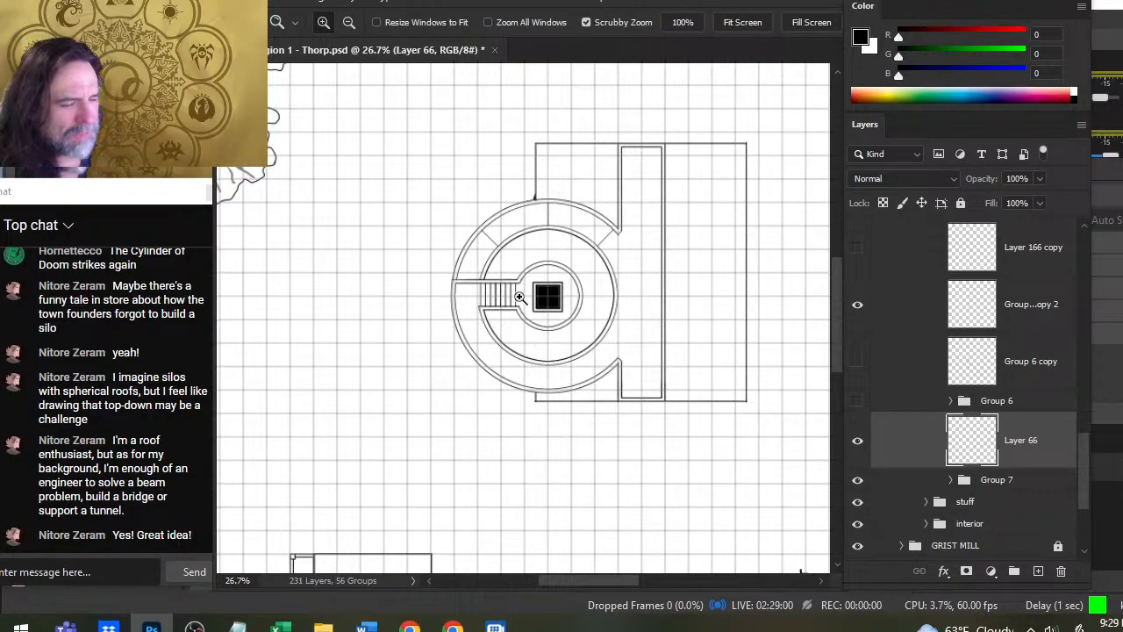
drag(525, 306, 590, 347)
drag(457, 193, 523, 304)
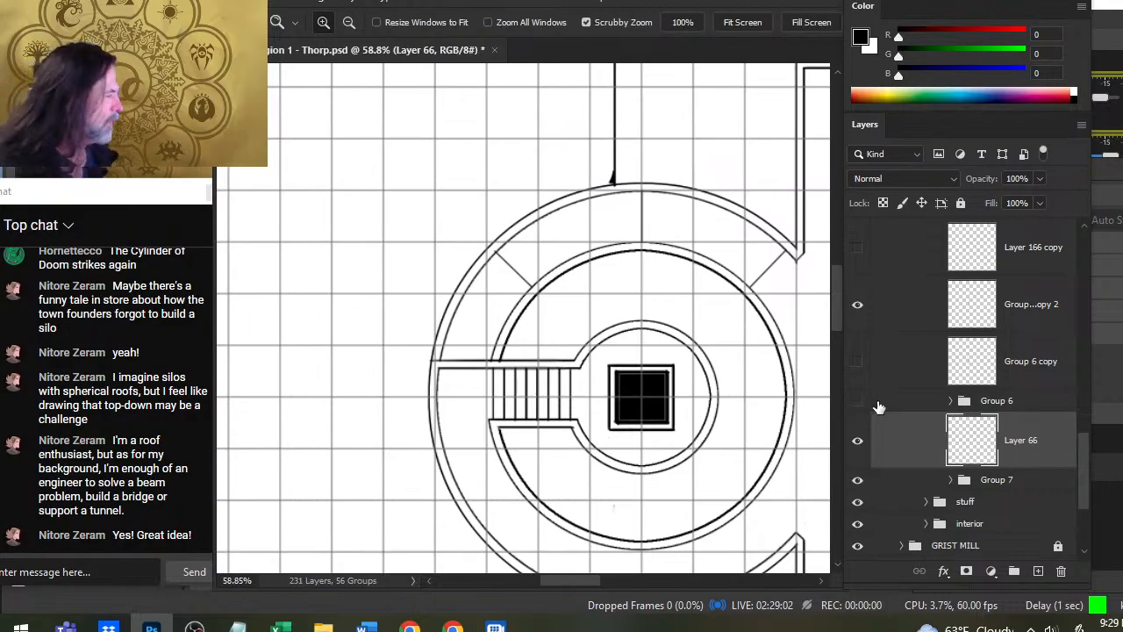
click(859, 307)
click(859, 307)
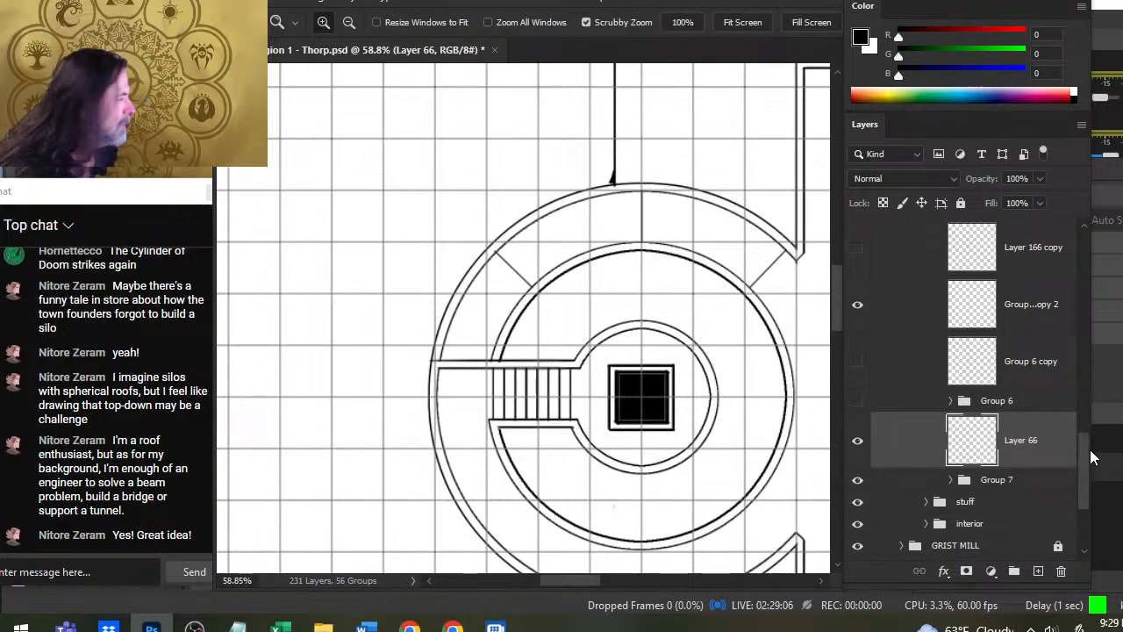
drag(1093, 456, 1090, 370)
click(857, 431)
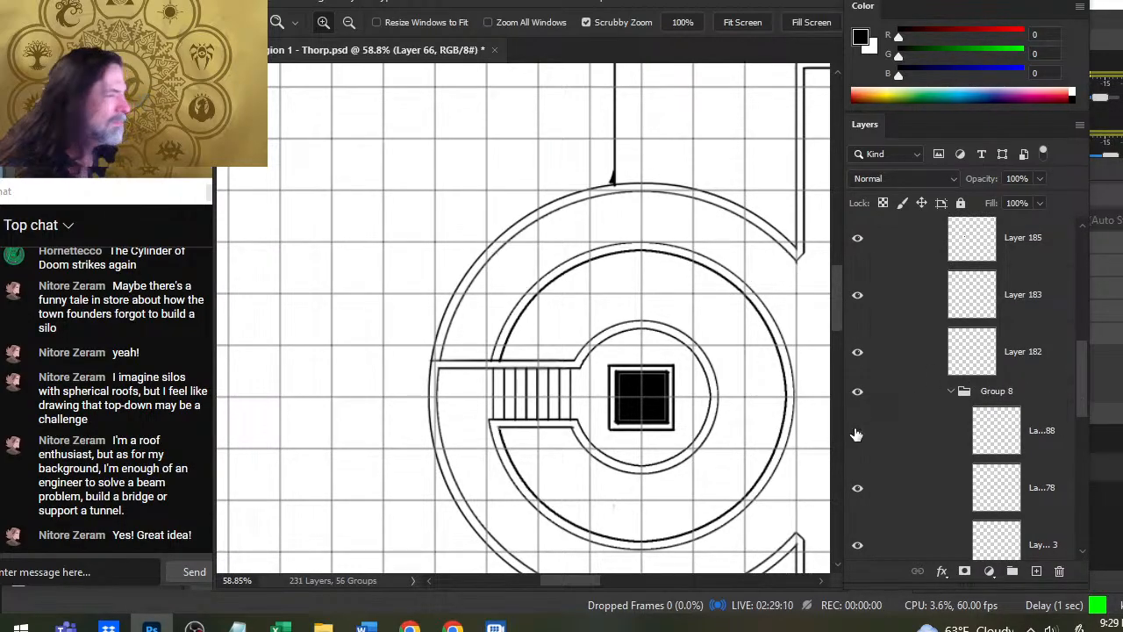
click(857, 431)
click(859, 431)
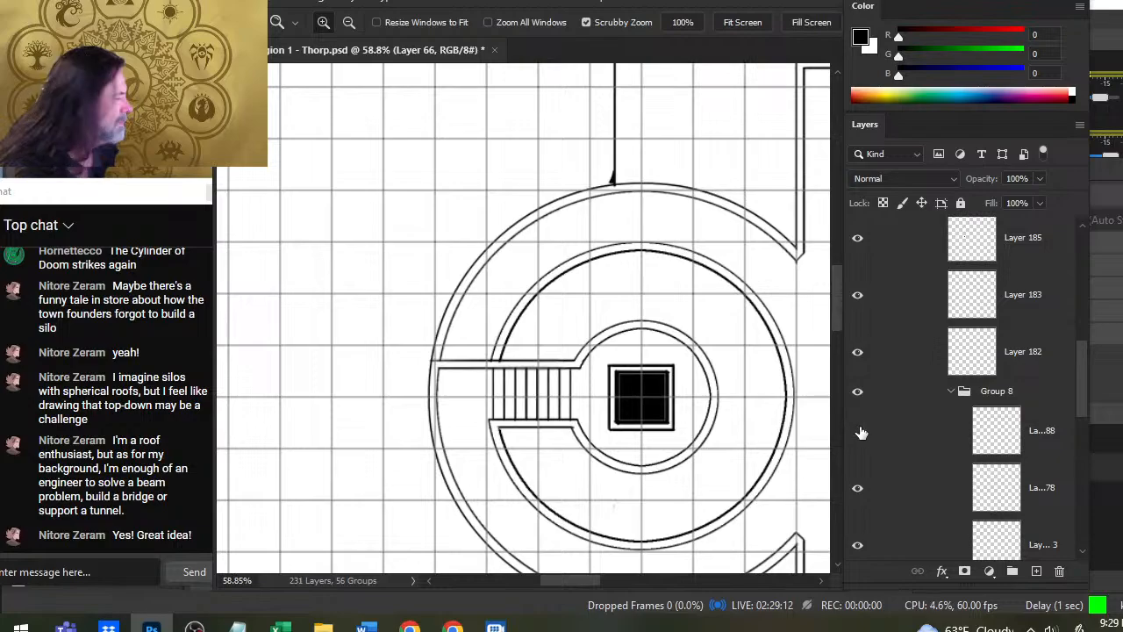
click(858, 431)
click(873, 439)
- Check what Group 8 and its layers contain, move Layer 188 out to just above the group, and collapse the group
click(860, 395)
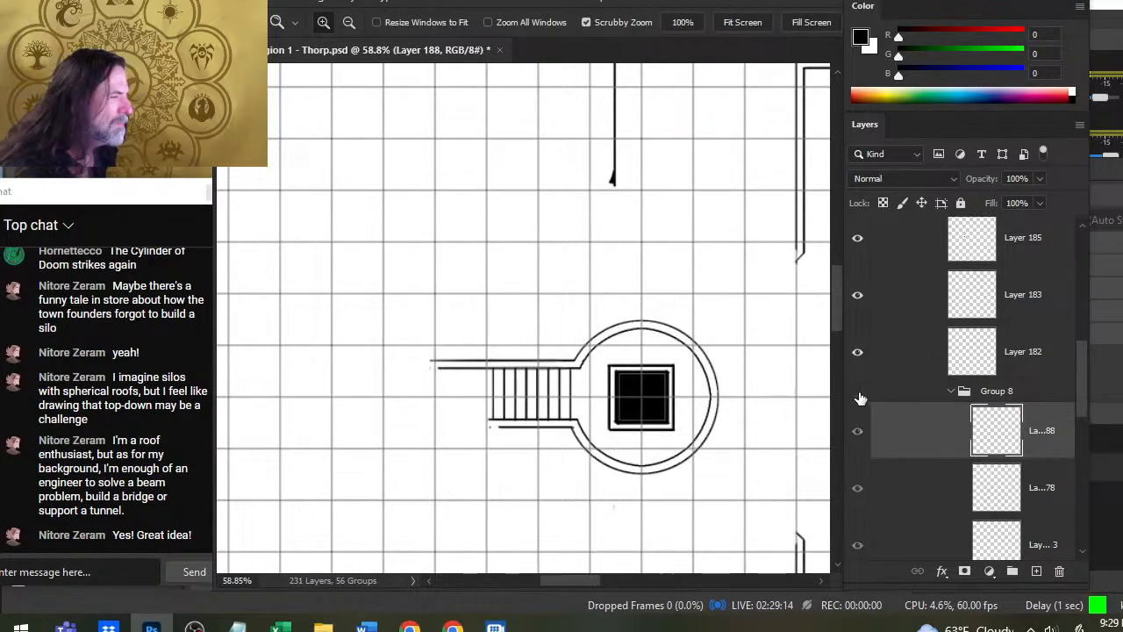
click(859, 394)
drag(917, 453, 919, 429)
click(862, 394)
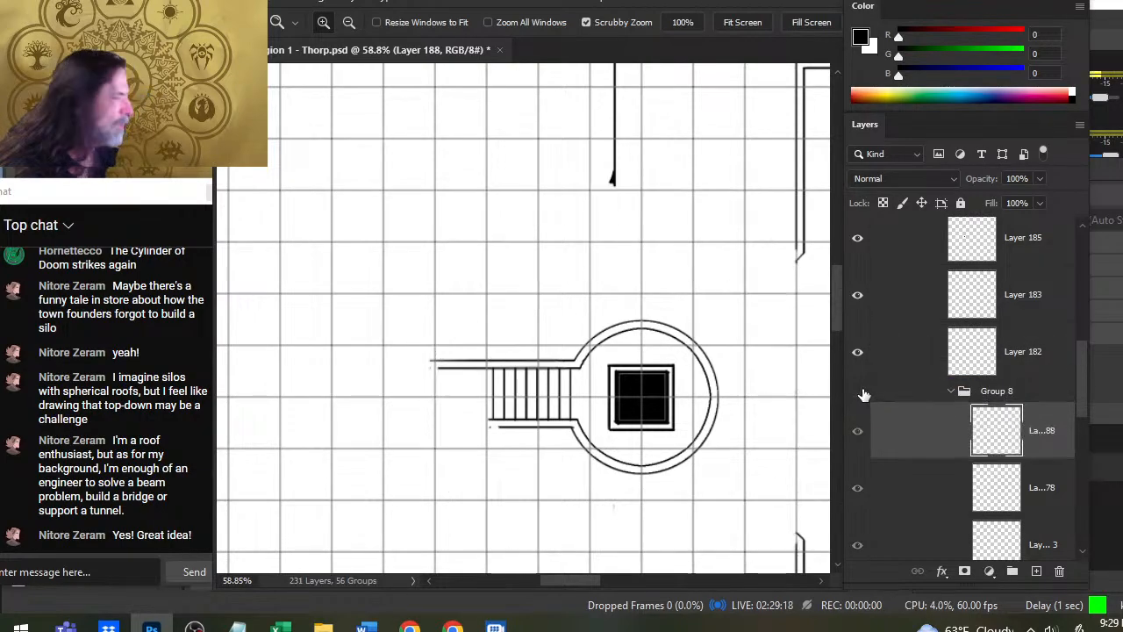
click(860, 395)
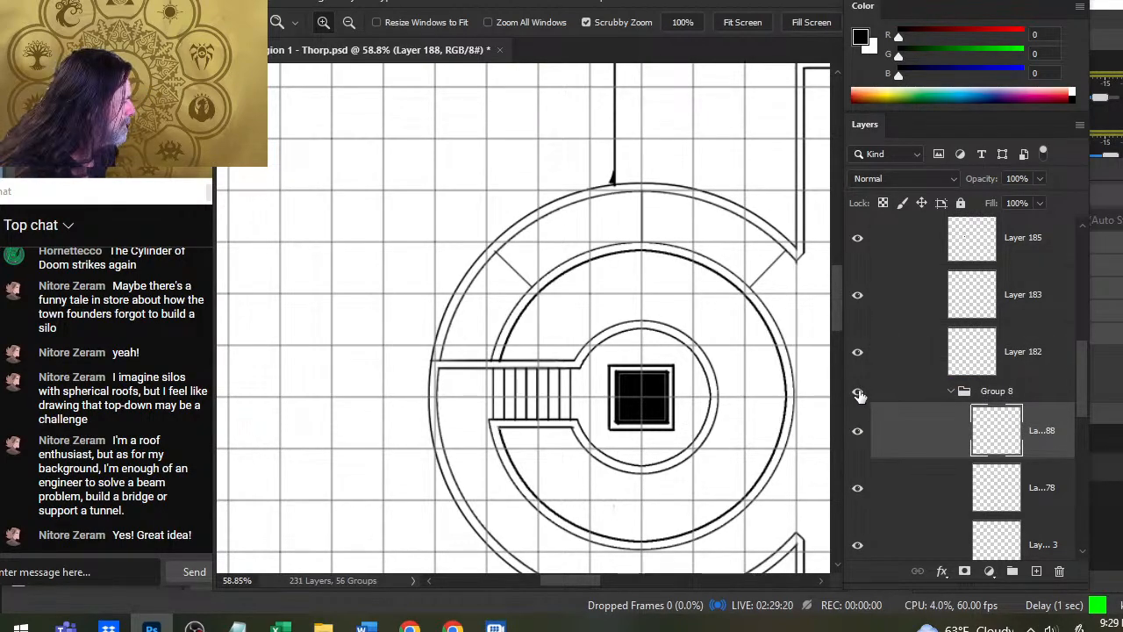
click(856, 431)
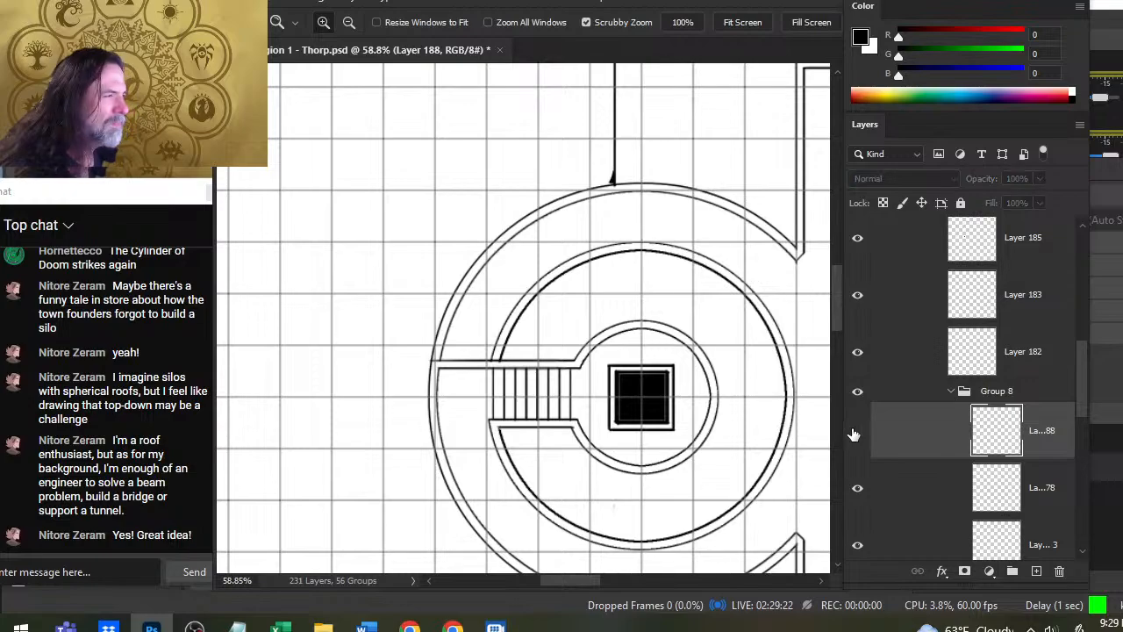
click(856, 431)
click(857, 488)
click(858, 488)
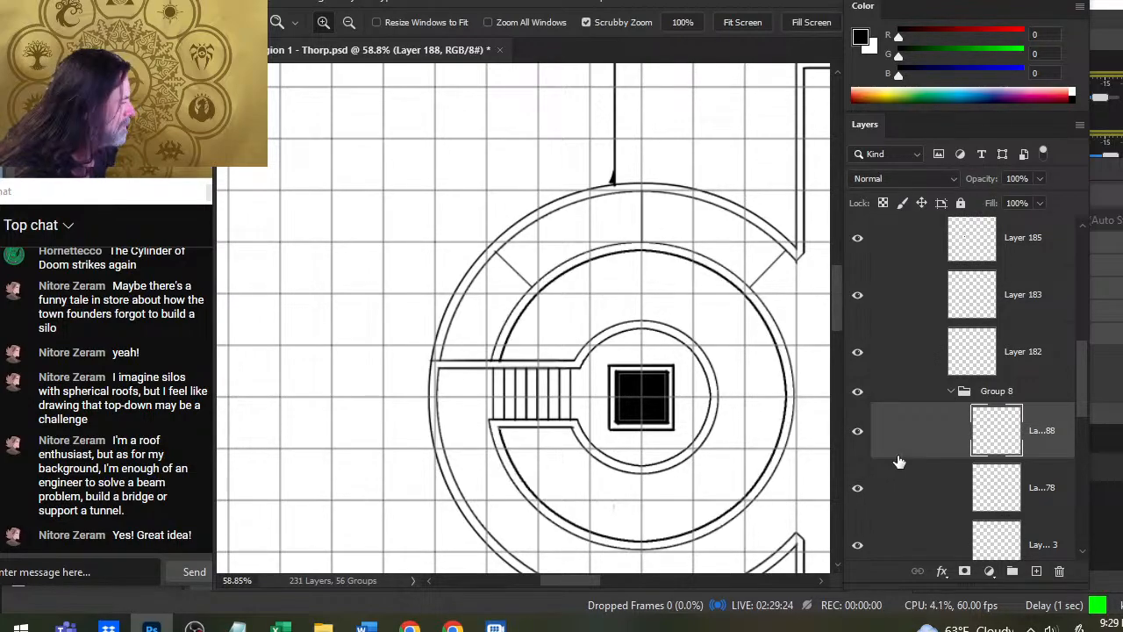
drag(900, 463, 917, 370)
click(950, 449)
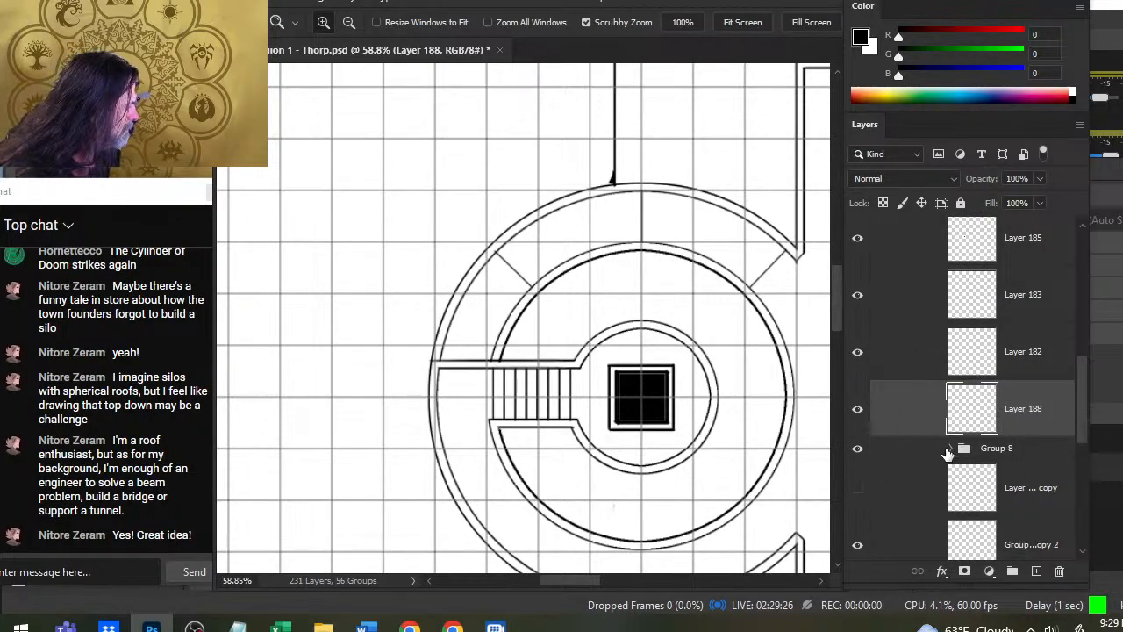
- Toggle the visibility of Group 8 and Layer 188 to check which lines each one holds
click(858, 448)
click(858, 448)
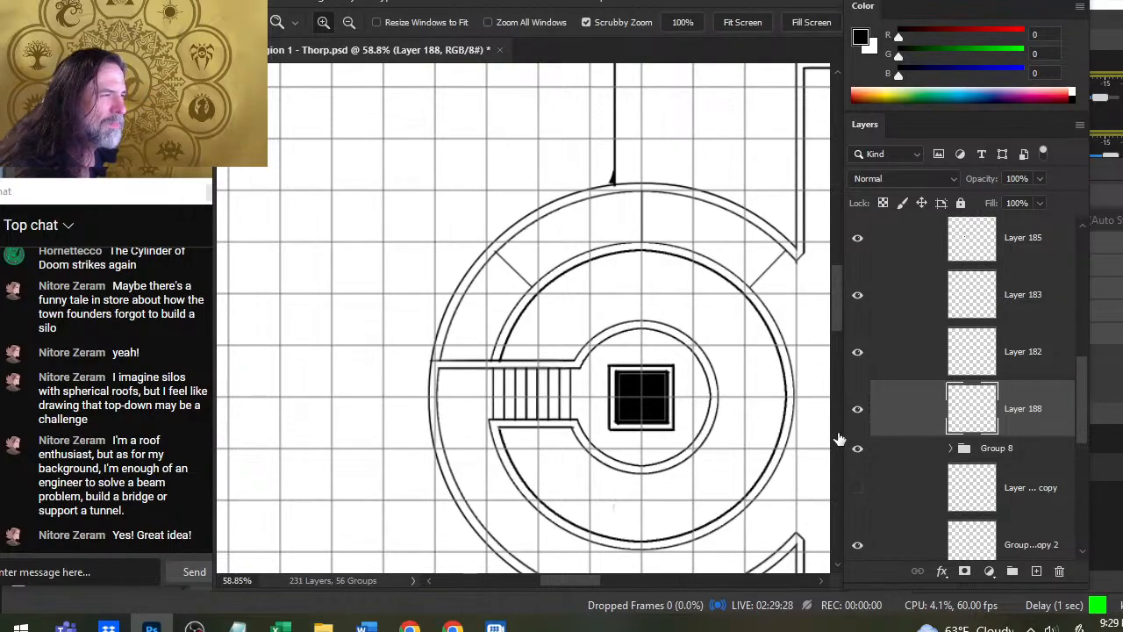
click(858, 409)
click(858, 409)
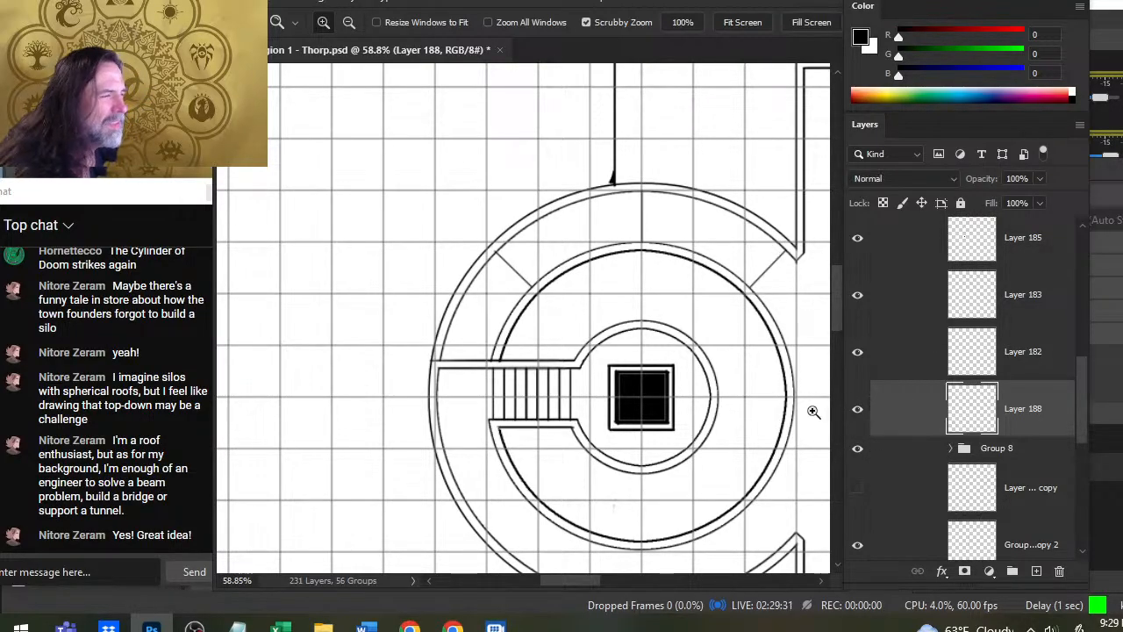
click(860, 410)
click(860, 410)
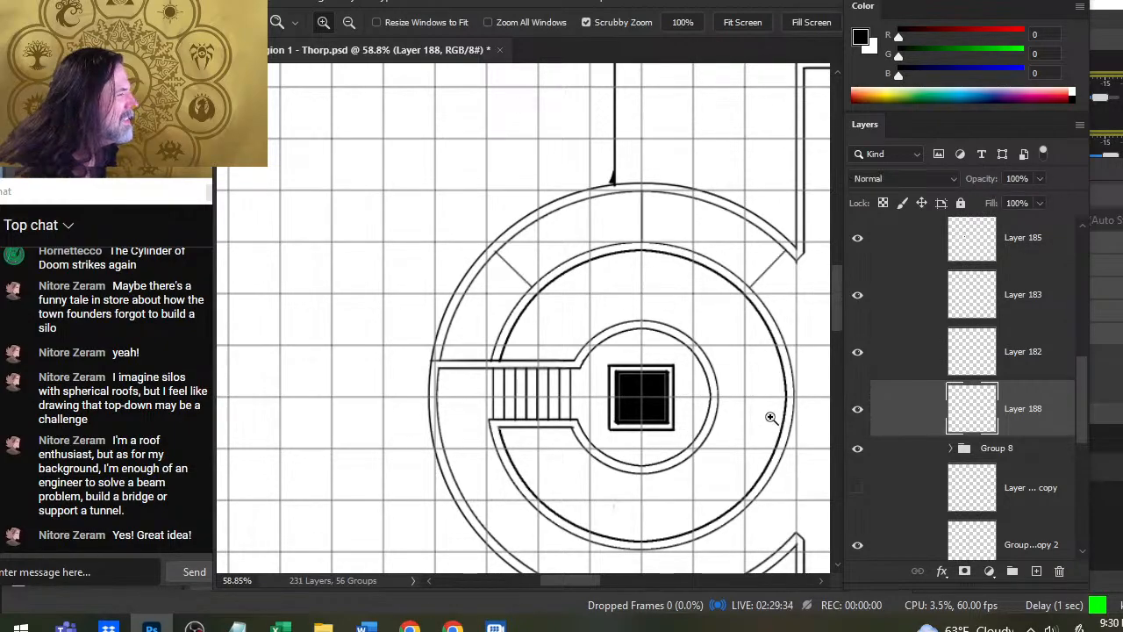
- Duplicate Layer 188 with the ring's dividing lines
scroll(767, 414, down, 3)
right_click(900, 414)
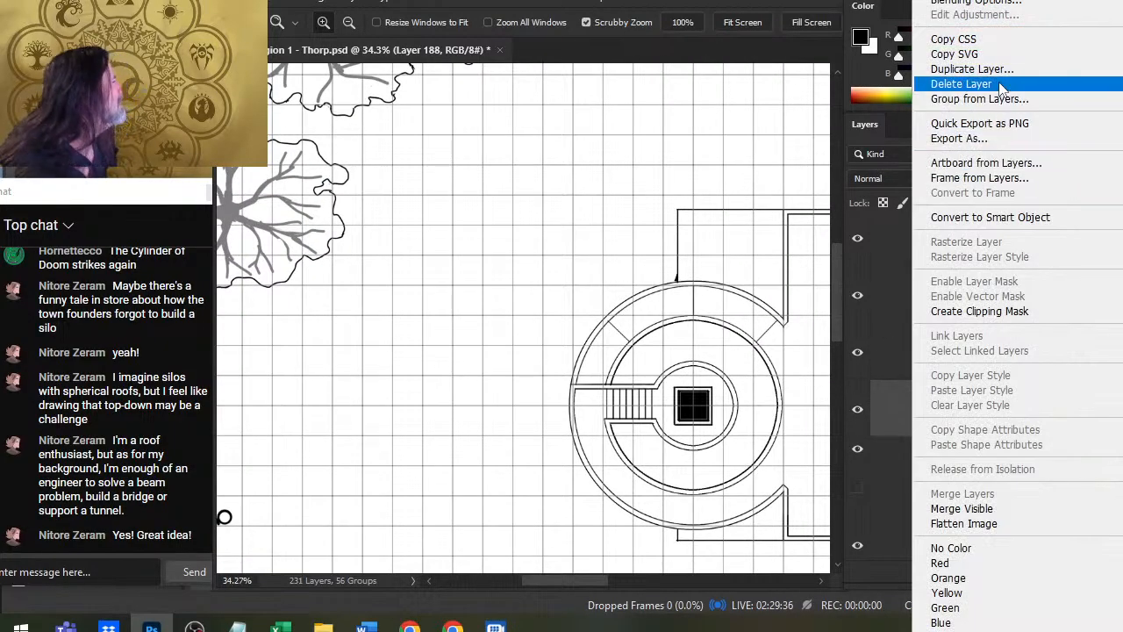
click(1005, 72)
key(Return)
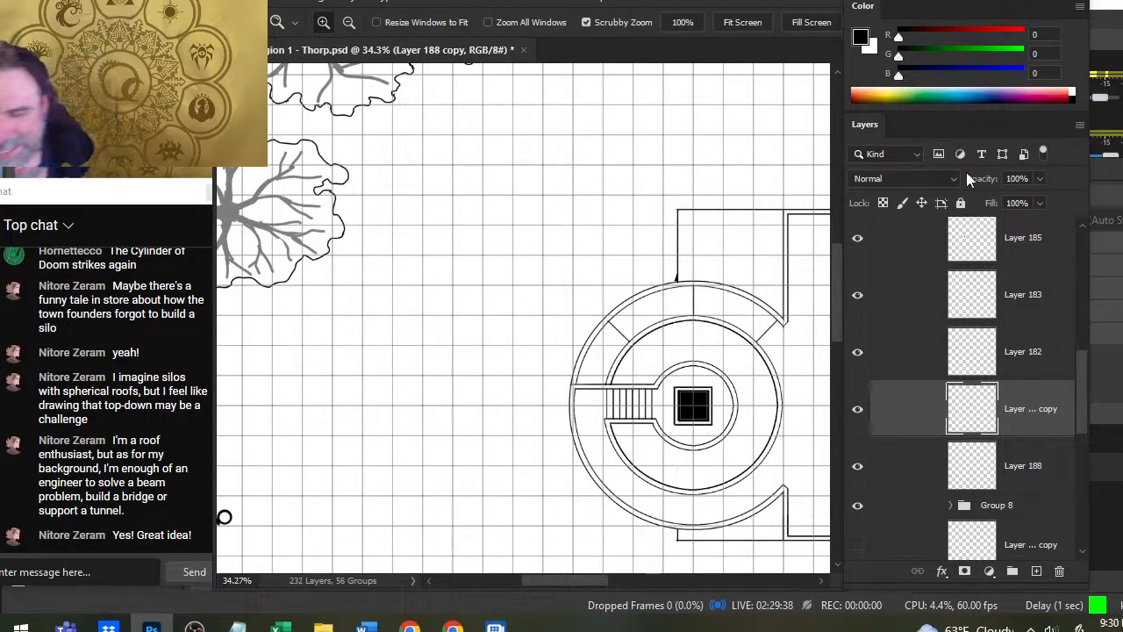
- Flip the copied dividing lines vertically with Free Transform
key(l)
right_click(747, 372)
click(838, 245)
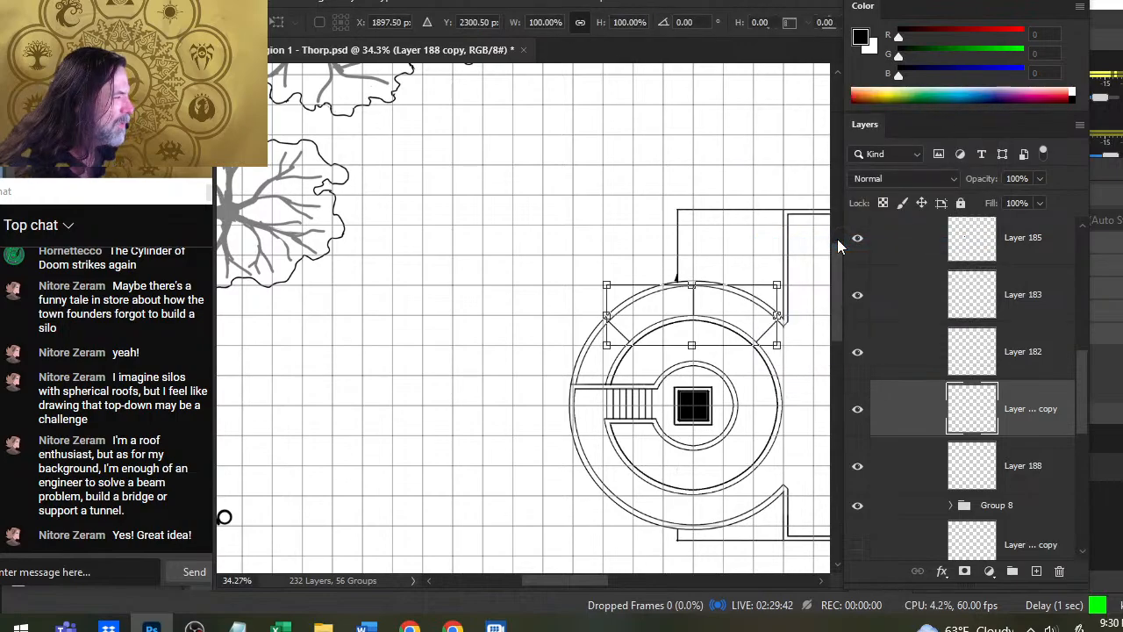
right_click(678, 285)
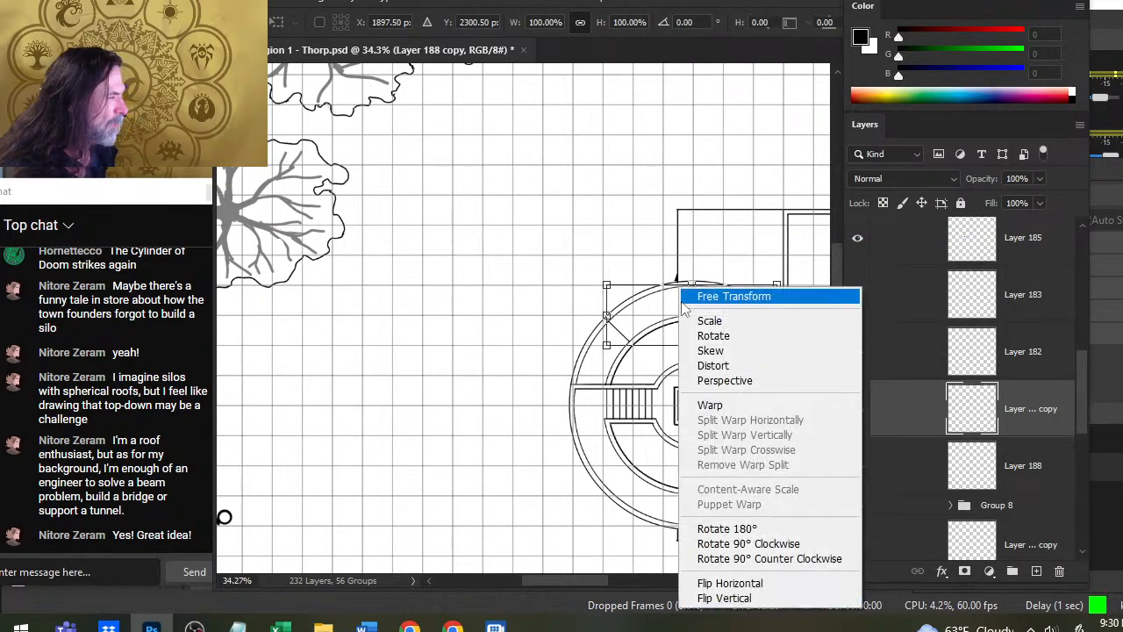
click(760, 597)
key(Return)
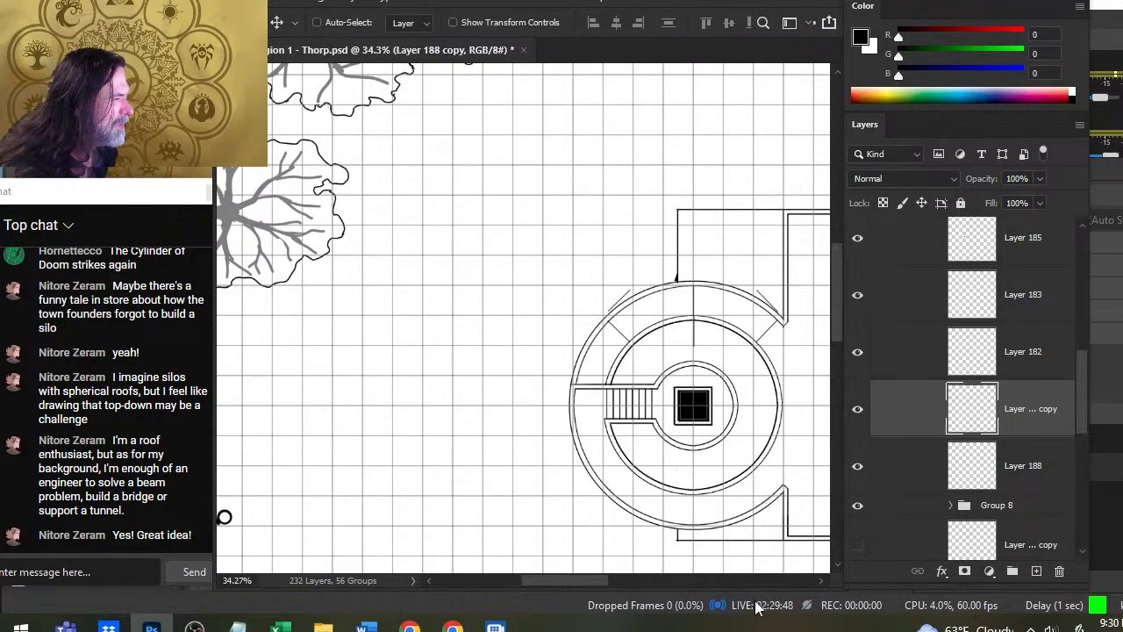
- Move the flipped dividing lines straight down from the top of the round building toward the lower half of its outer ring
key(Down)
key(Down)
key(Down)
key(Down)
key(Down)
key(Down)
key(Down)
key(Down)
key(Down)
key(Down)
key(Down)
key(Down)
key(Down)
key(Down)
key(Down)
key(Down)
key(Down)
key(Down)
key(Down)
key(Down)
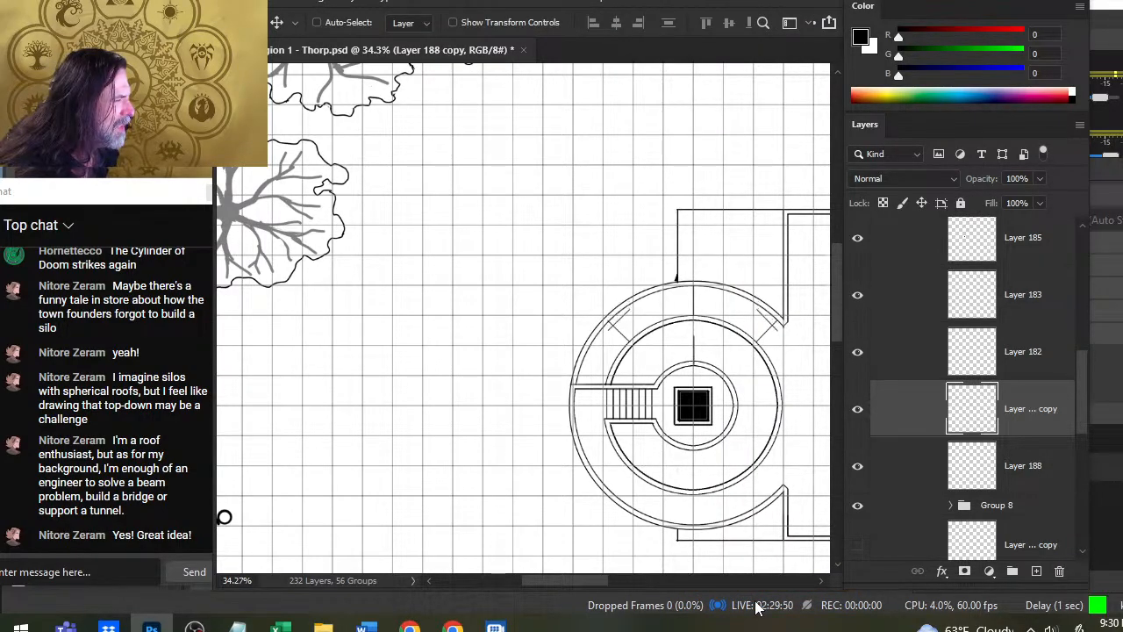
key(Down)
key(Down)
key(Down)
key(Down)
key(Down)
key(Down)
key(Down)
key(Down)
key(Down)
key(Down)
key(Down)
key(Down)
key(Down)
key(Down)
key(Down)
key(Down)
key(Down)
key(Down)
key(Down)
key(Down)
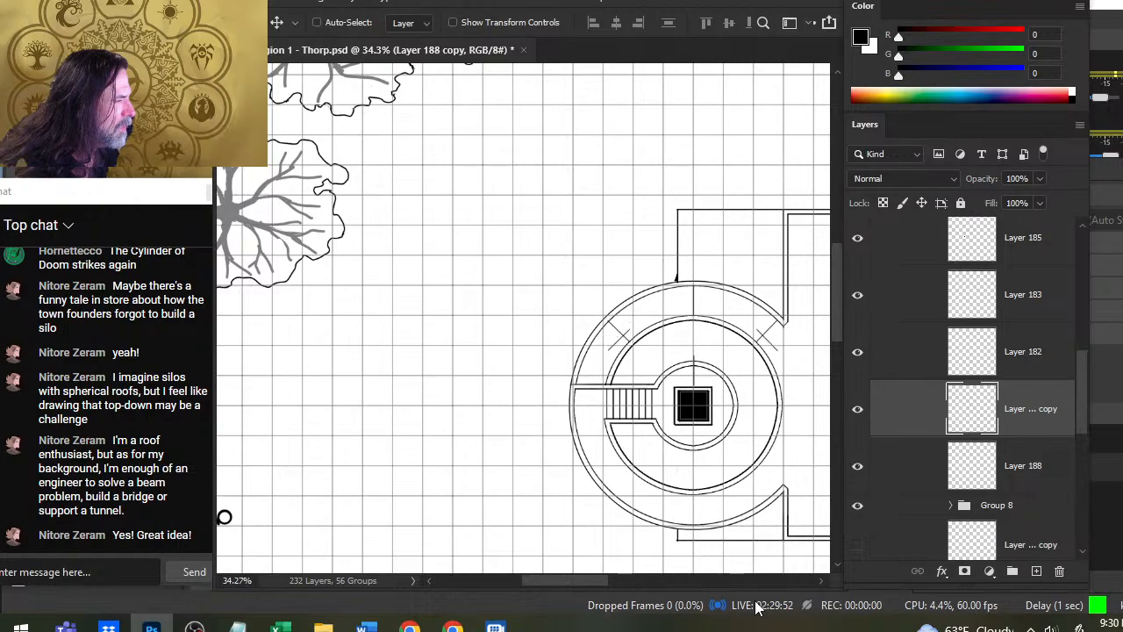
key(Down)
key(Down)
key(Down)
key(Down)
key(Down)
key(Down)
key(Down)
key(Down)
key(Down)
key(Down)
key(Down)
key(Down)
key(Down)
key(Down)
key(Down)
key(Down)
key(Down)
key(Down)
key(Down)
key(Down)
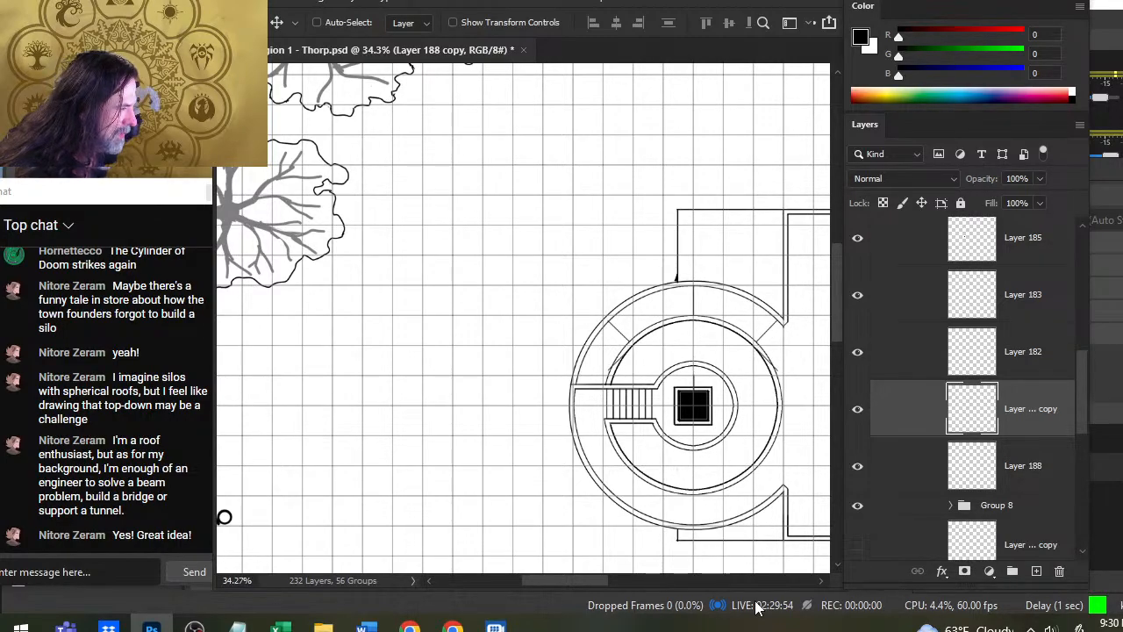
- Nudge the flipped dividing lines up until they fit between the two walls at the bottom of the outer ring
scroll(672, 383, down, 3)
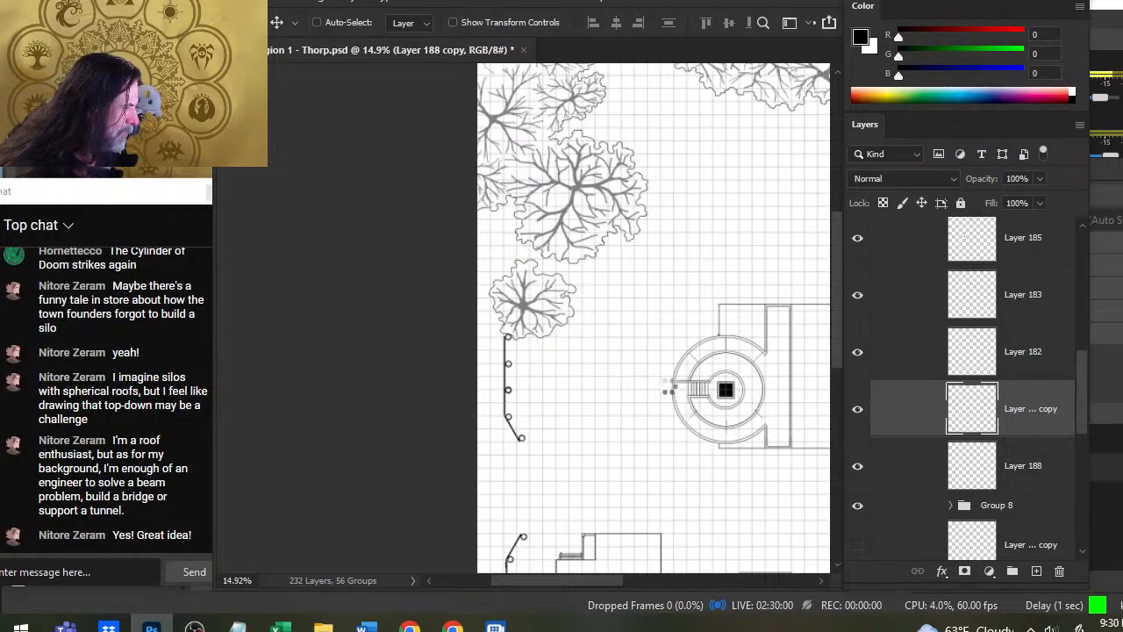
key(z)
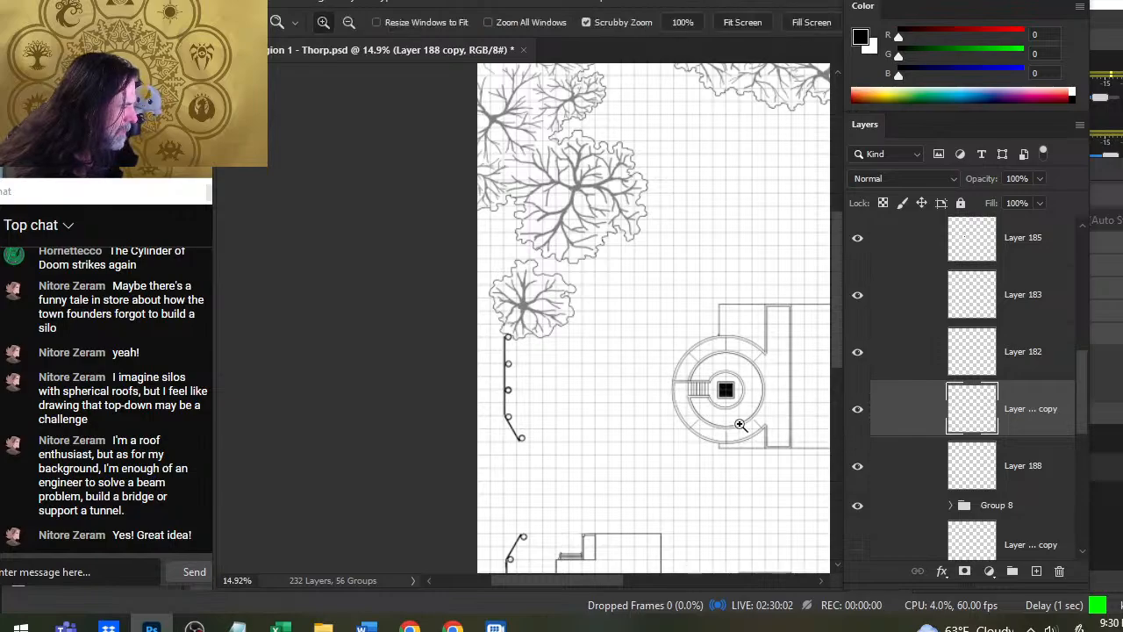
drag(742, 425, 843, 450)
key(v)
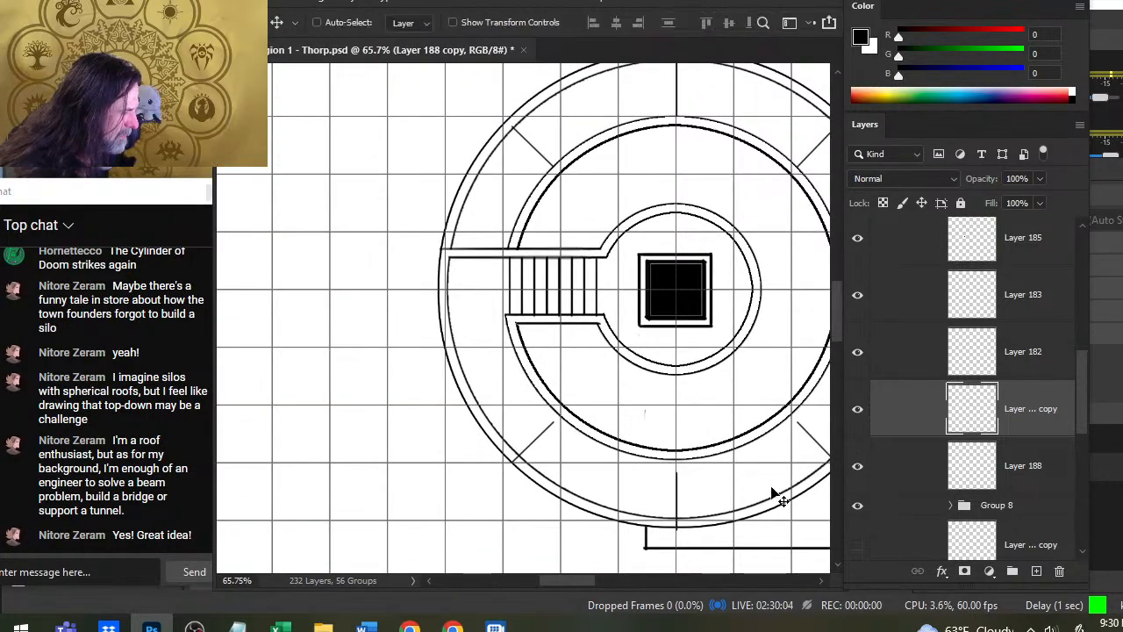
key(Up)
key(Up)
key(Up)
key(Up)
key(Up)
key(Up)
key(Up)
key(Up)
key(Up)
key(Up)
key(Up)
key(Up)
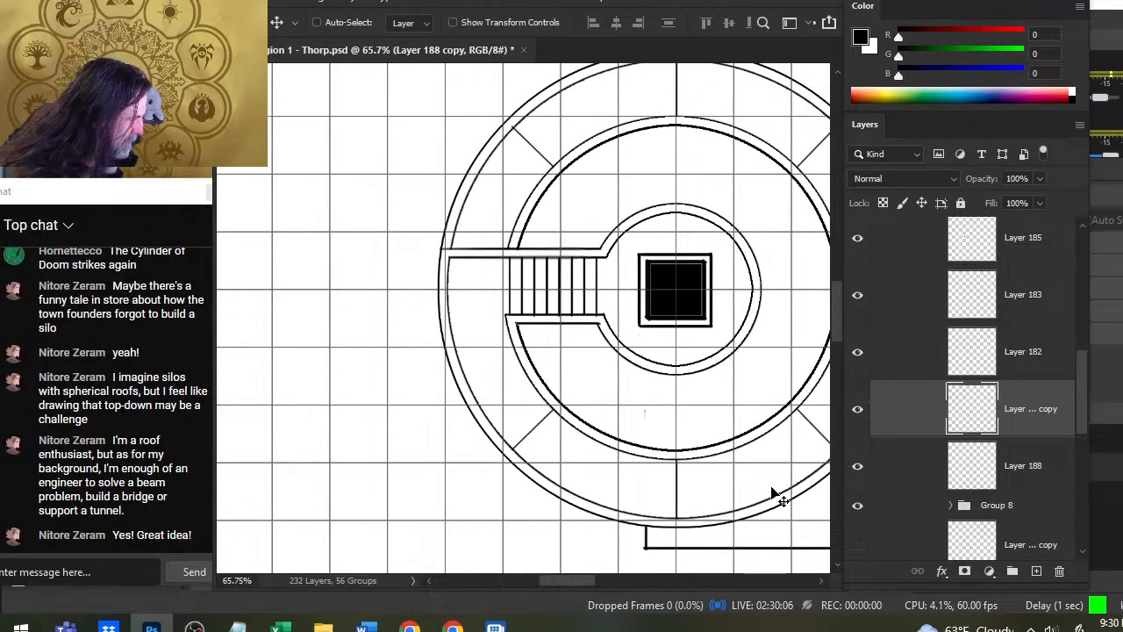
- Merge the flipped copy down into Layer 188 and toggle the merged layer's visibility to check its lines
key(z)
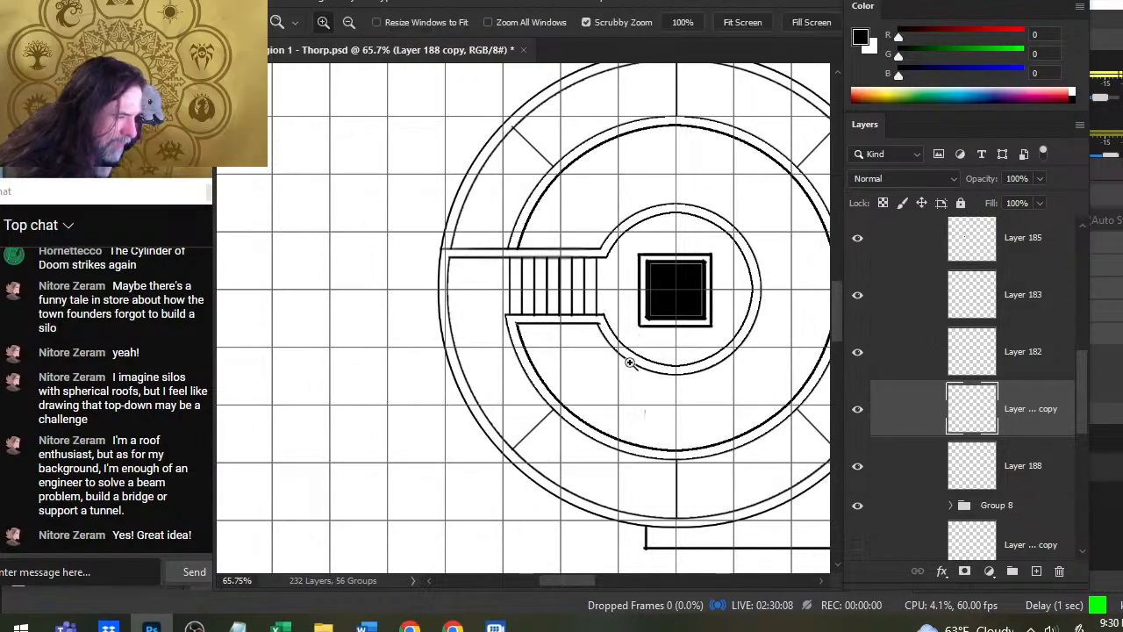
drag(627, 364, 535, 360)
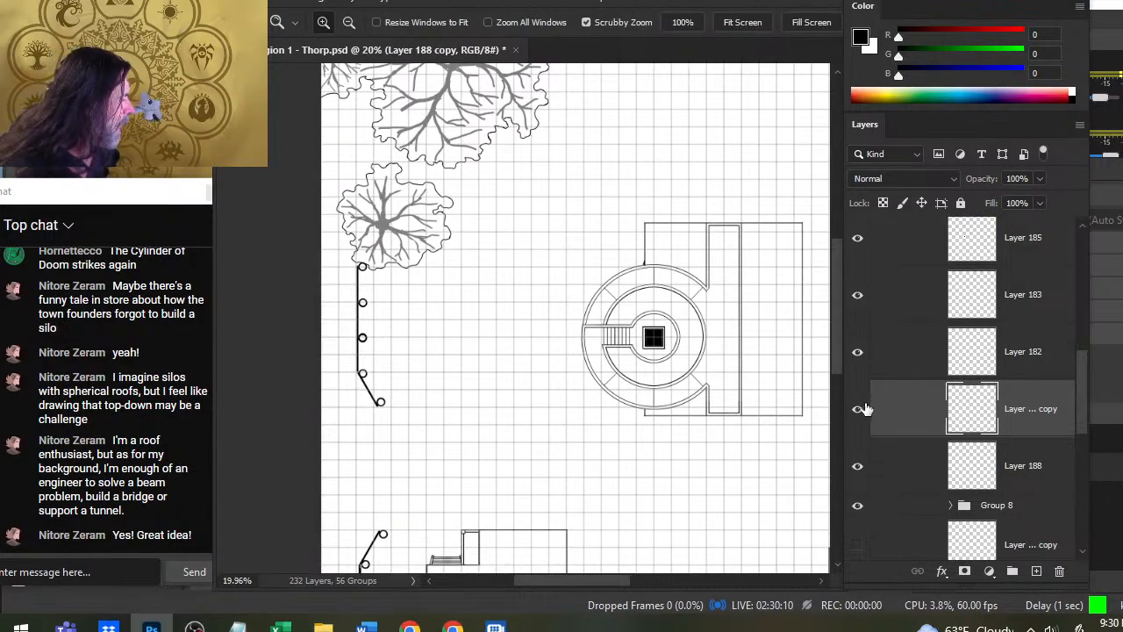
right_click(918, 409)
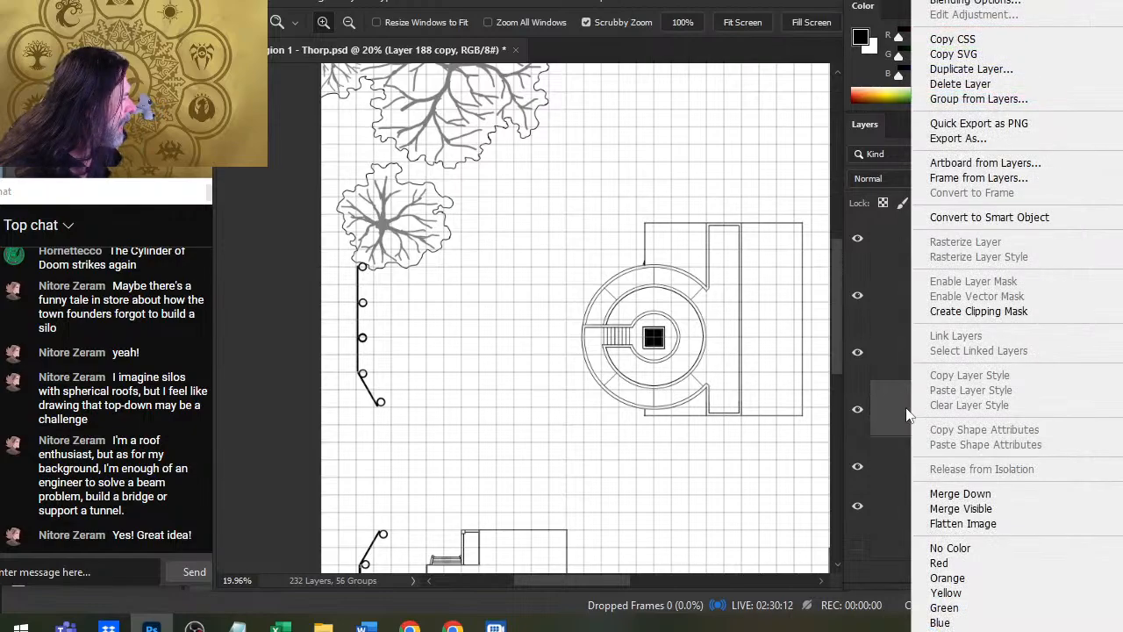
click(959, 495)
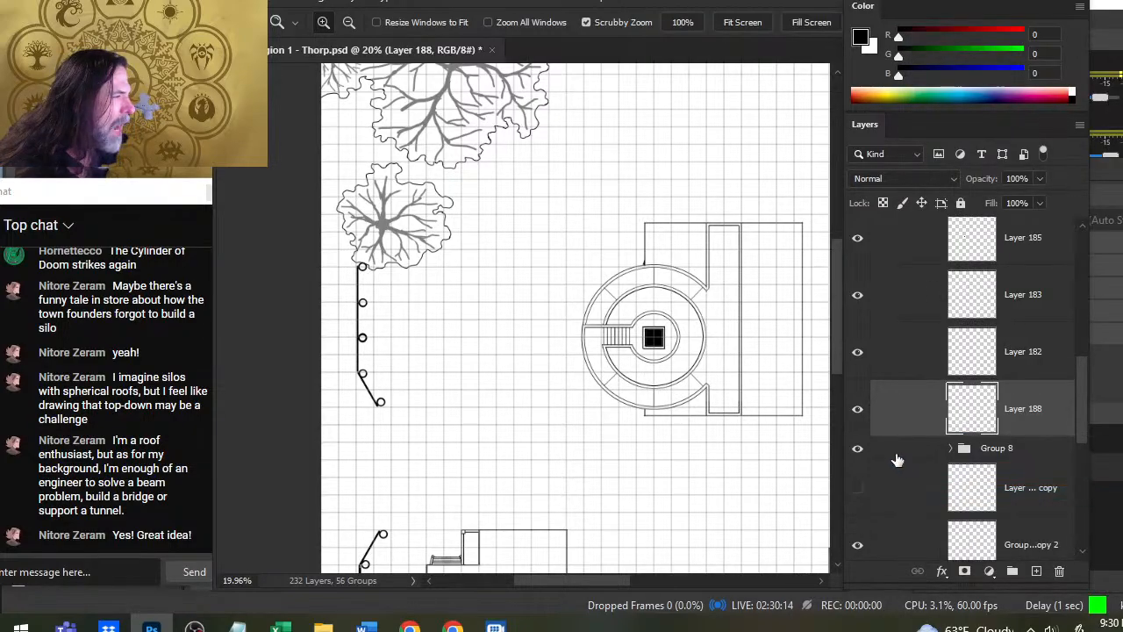
click(851, 412)
click(853, 412)
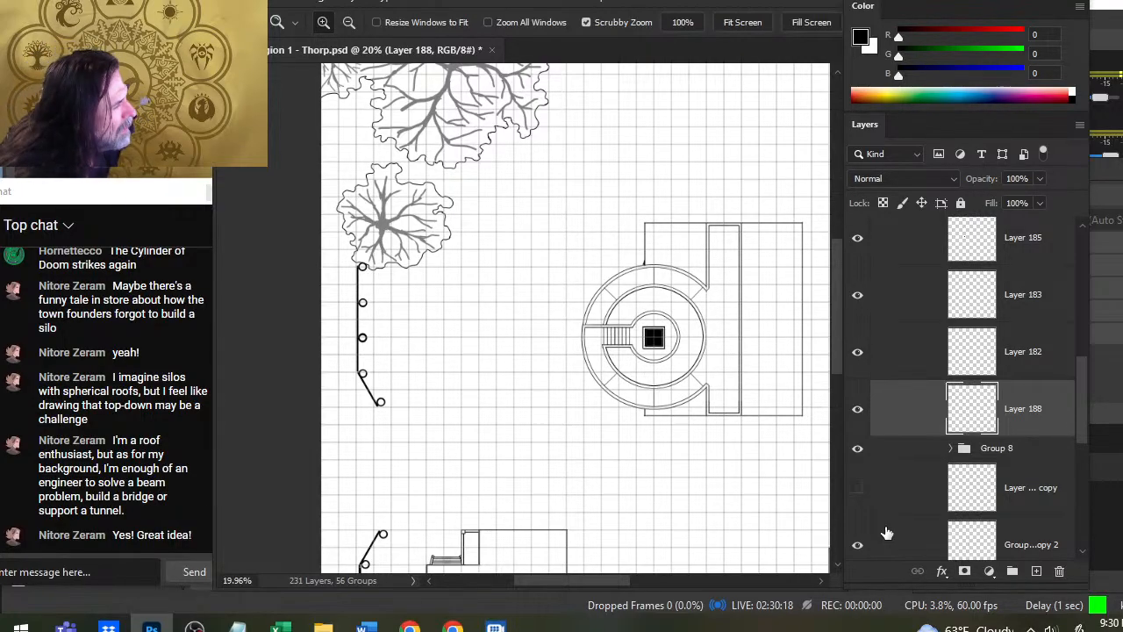
- Duplicate the merged Layer 188, keeping the suggested name Layer 188 copy
drag(610, 341, 673, 450)
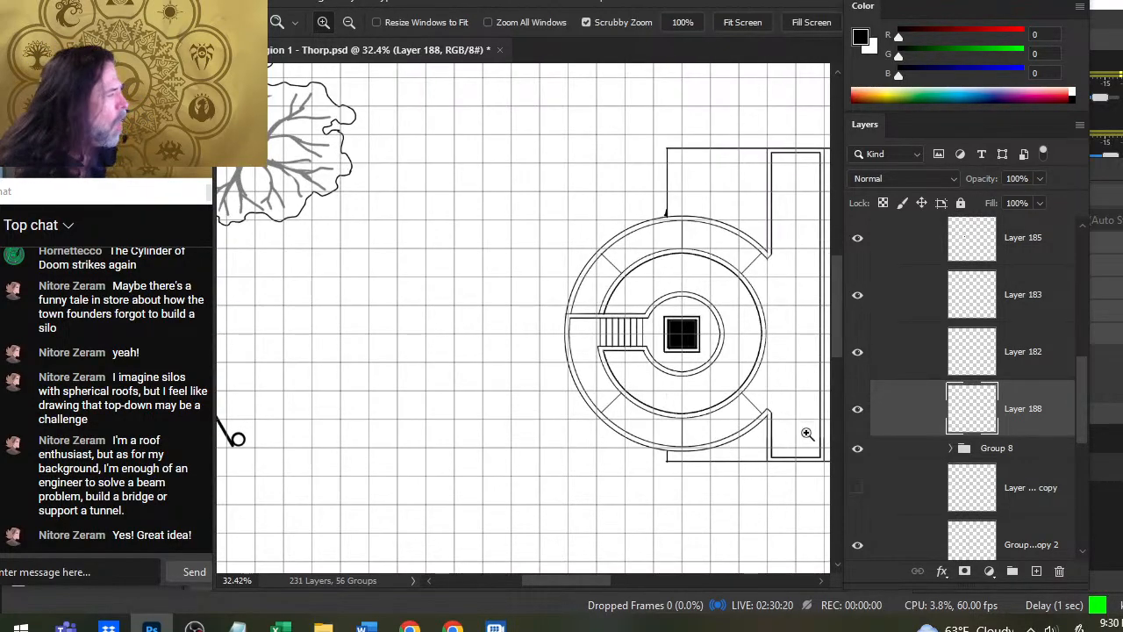
right_click(925, 413)
click(1032, 72)
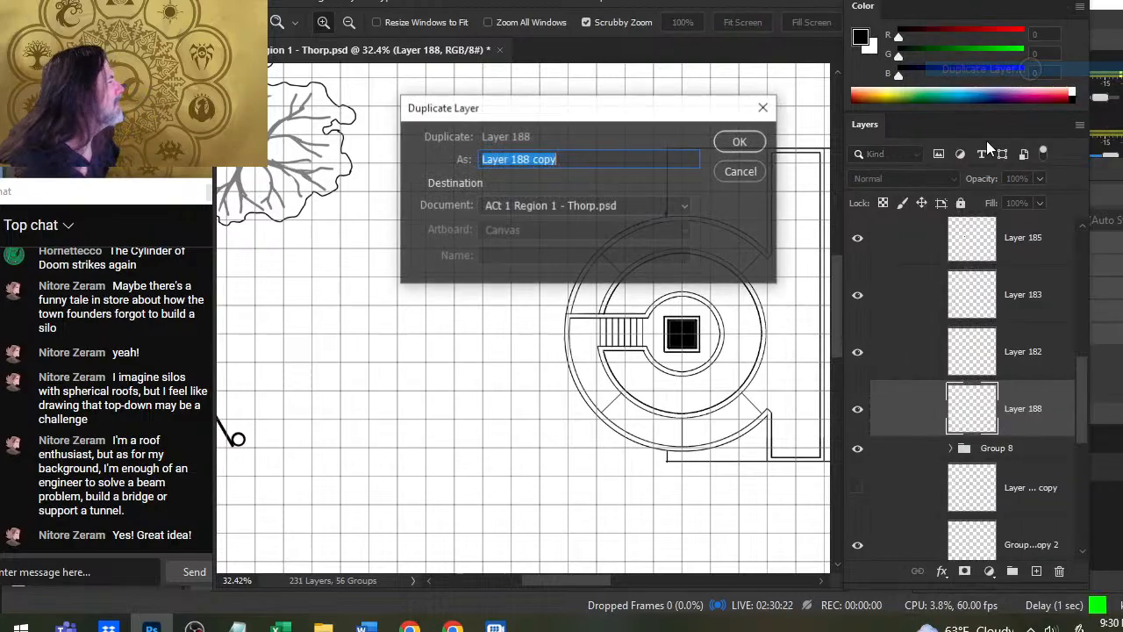
key(Return)
- Rotate the copied dividing lines by -90 degrees around the building's center with Free Transform
key(l)
right_click(616, 292)
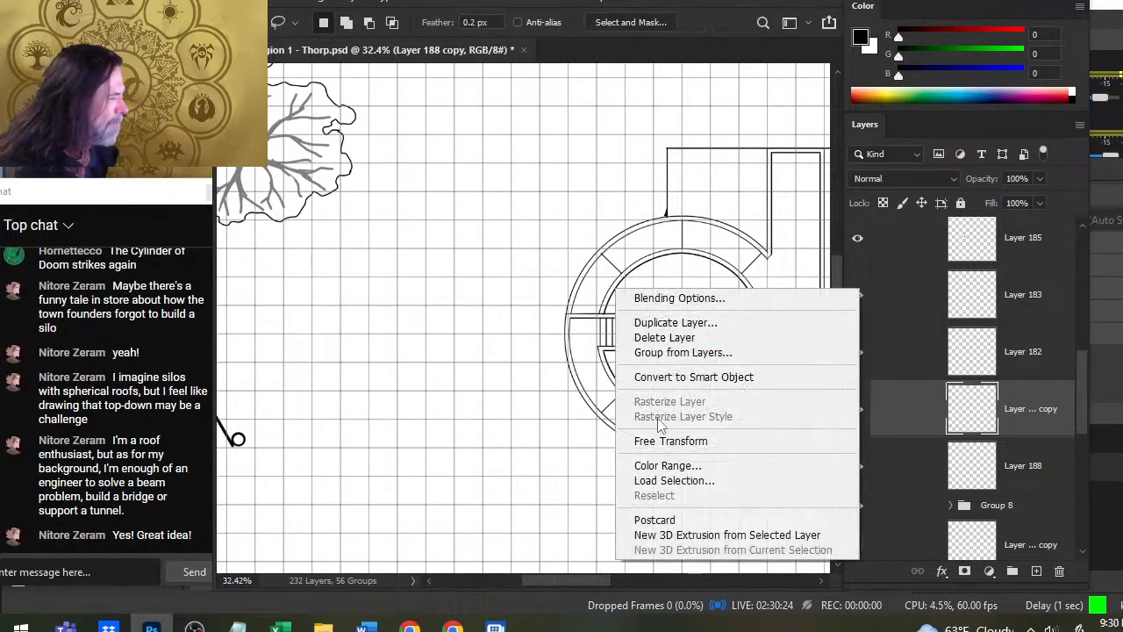
click(688, 441)
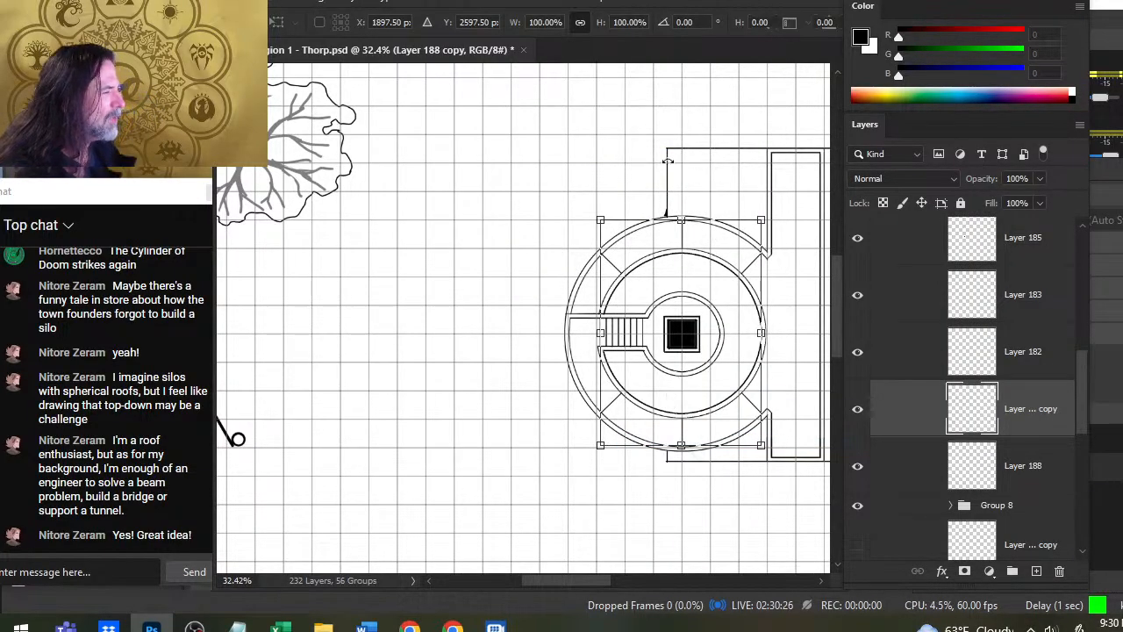
drag(667, 162, 491, 370)
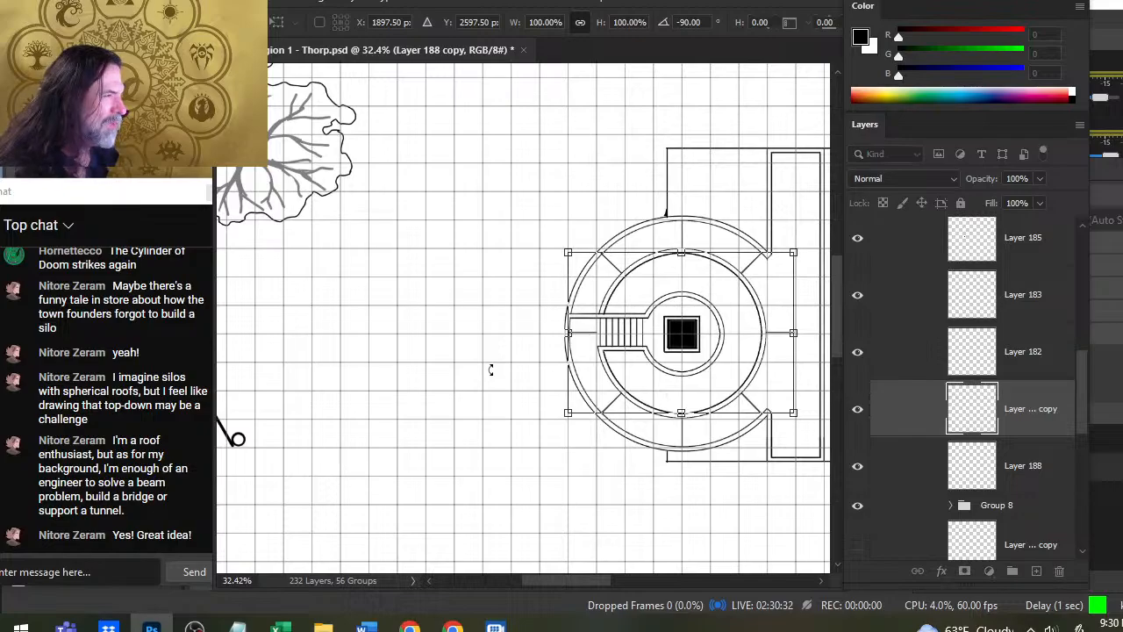
key(Return)
key(l)
- Toggle the visibility of Layer 182 and Layer 188 copy to check which lines each one holds
key(z)
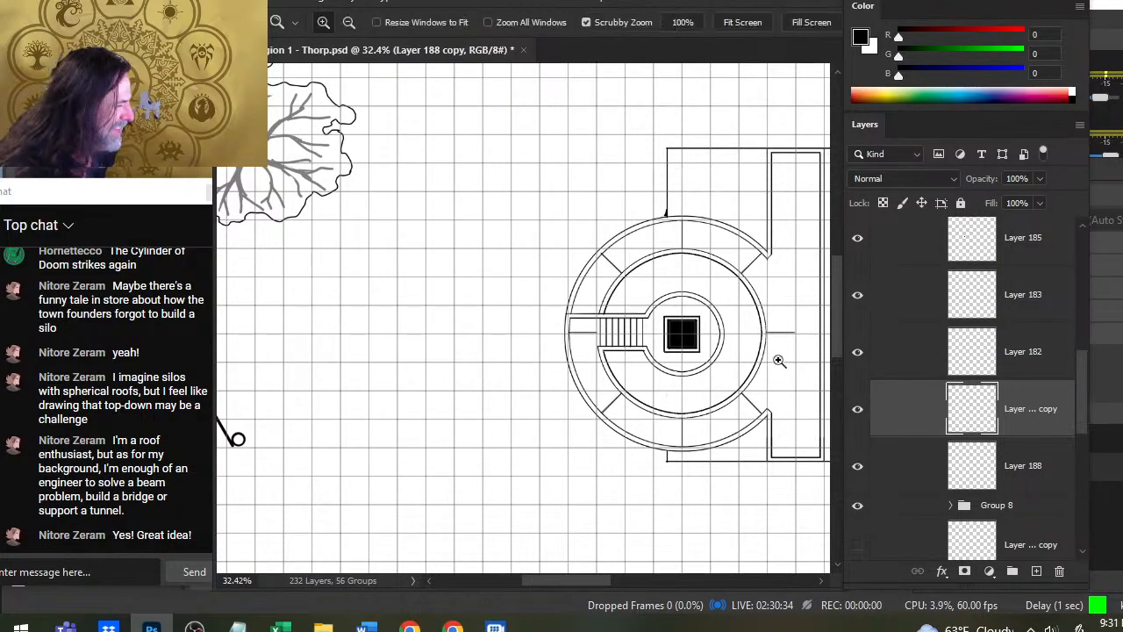
mouse_move(775, 361)
mouse_down()
mouse_move(769, 378)
mouse_move(675, 413)
mouse_up()
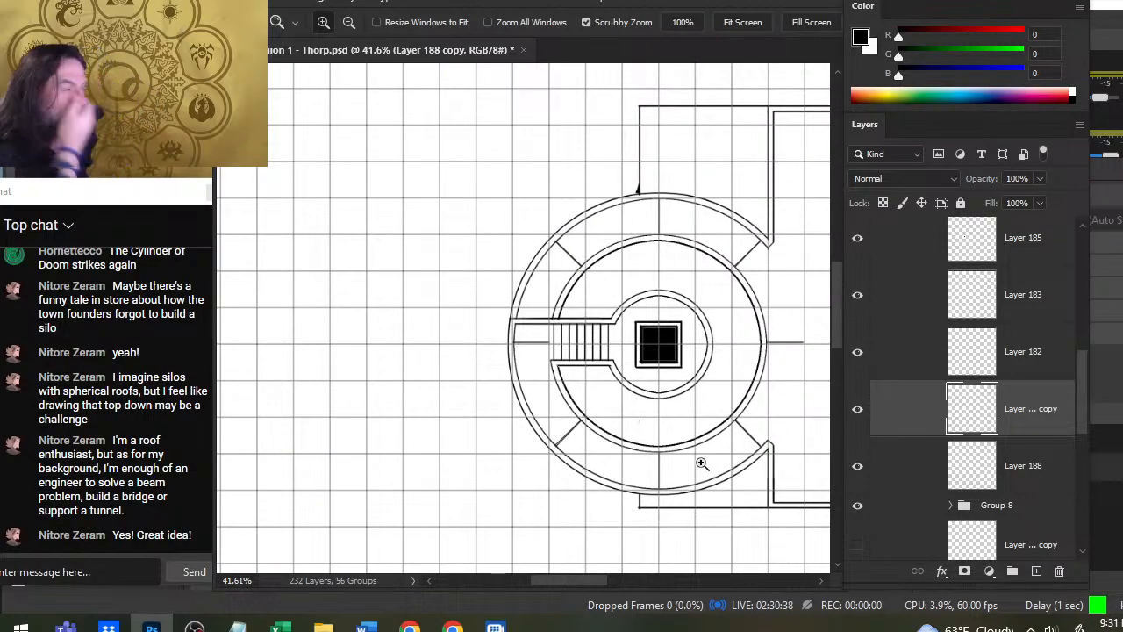
drag(699, 391, 625, 376)
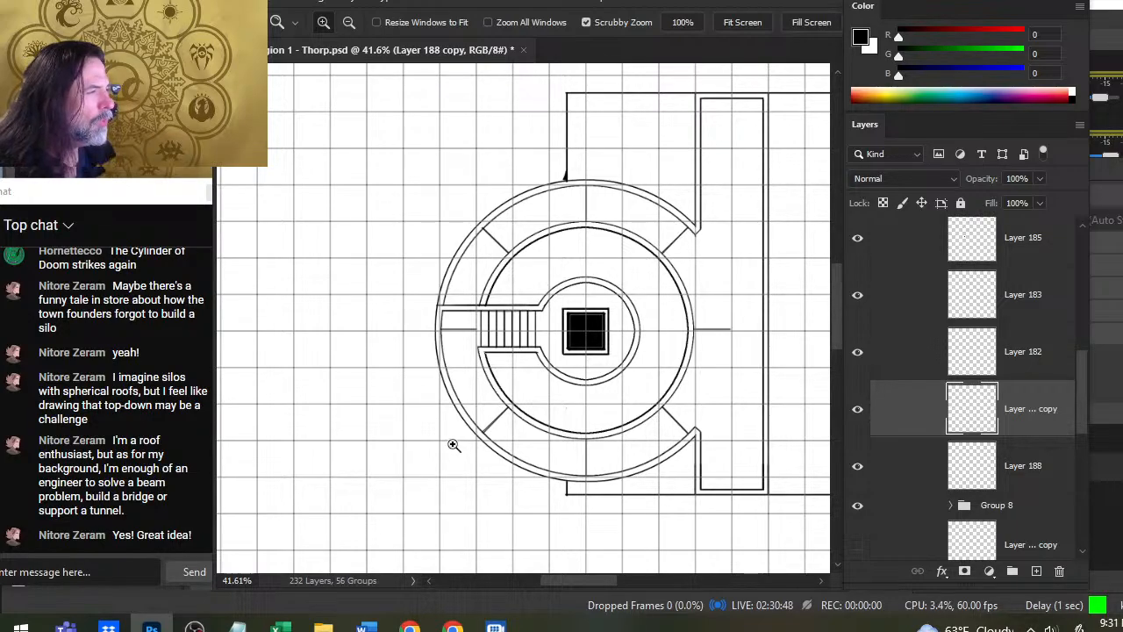
click(858, 354)
click(857, 360)
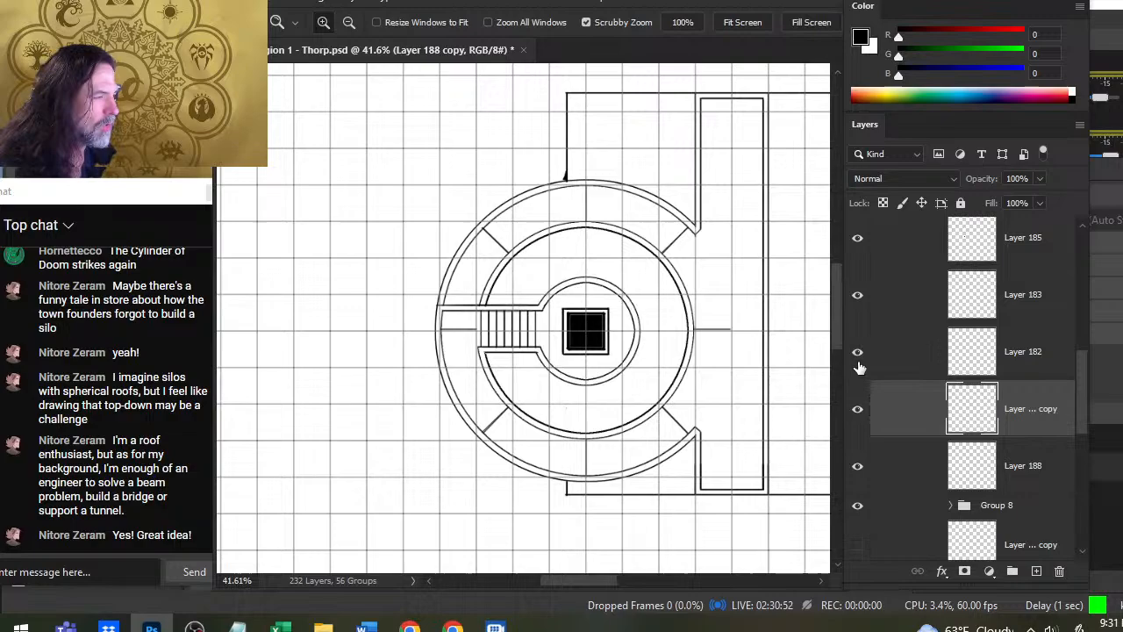
click(856, 412)
click(857, 410)
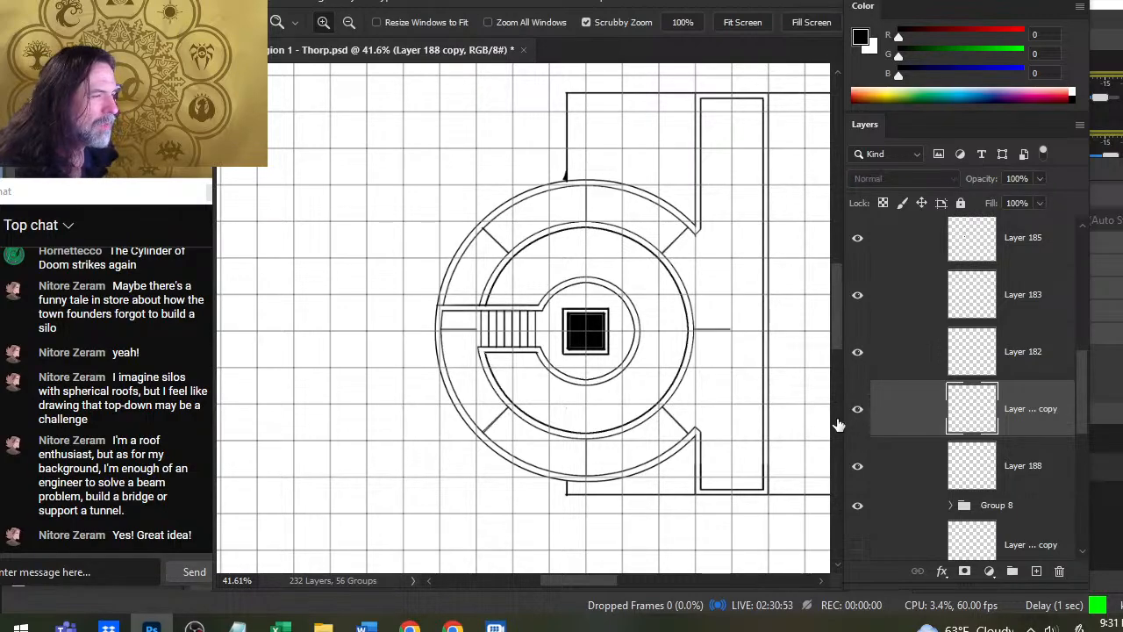
- Duplicate Layer 188 copy, which holds the rotated dividing lines
right_click(908, 412)
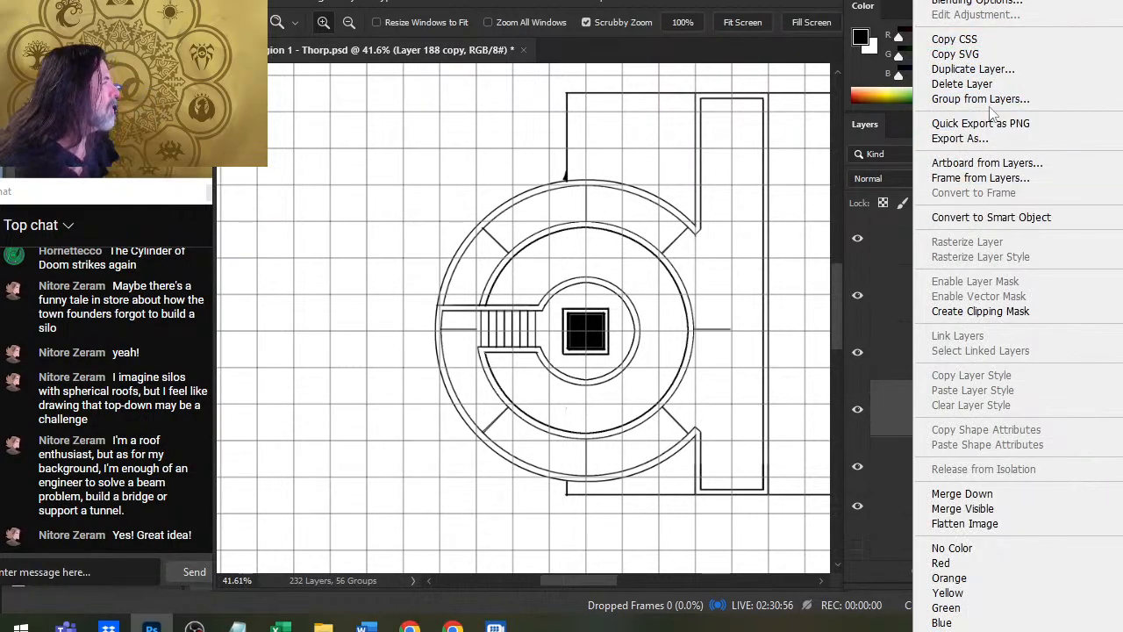
click(1005, 78)
key(Return)
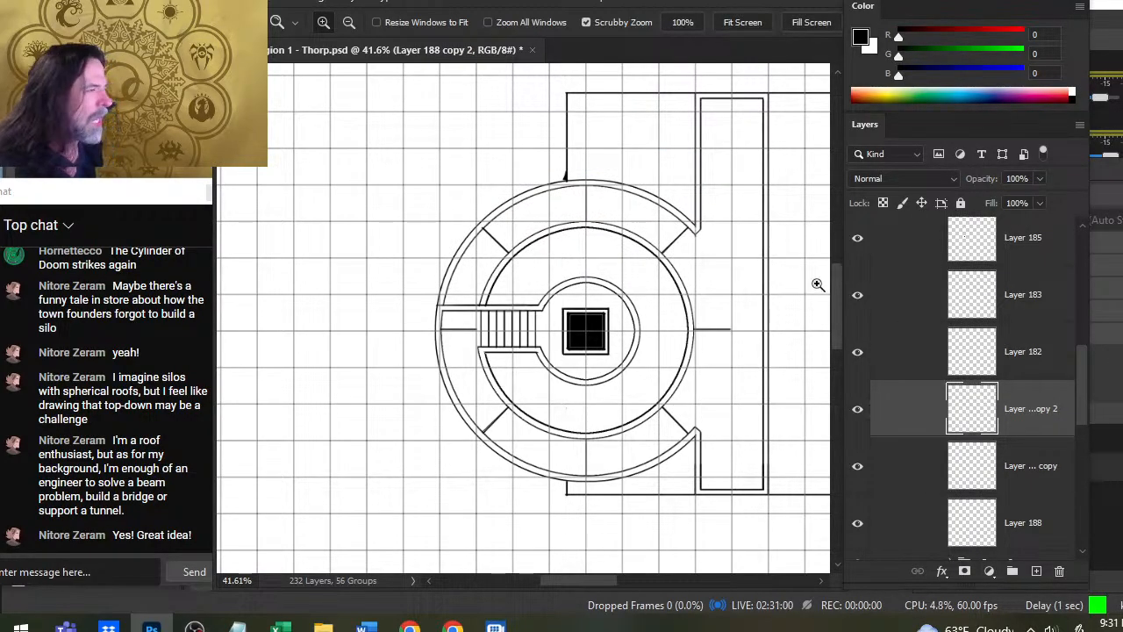
- Rotate the second copy of the dividing lines about 30 degrees counter-clockwise with Free Transform
key(l)
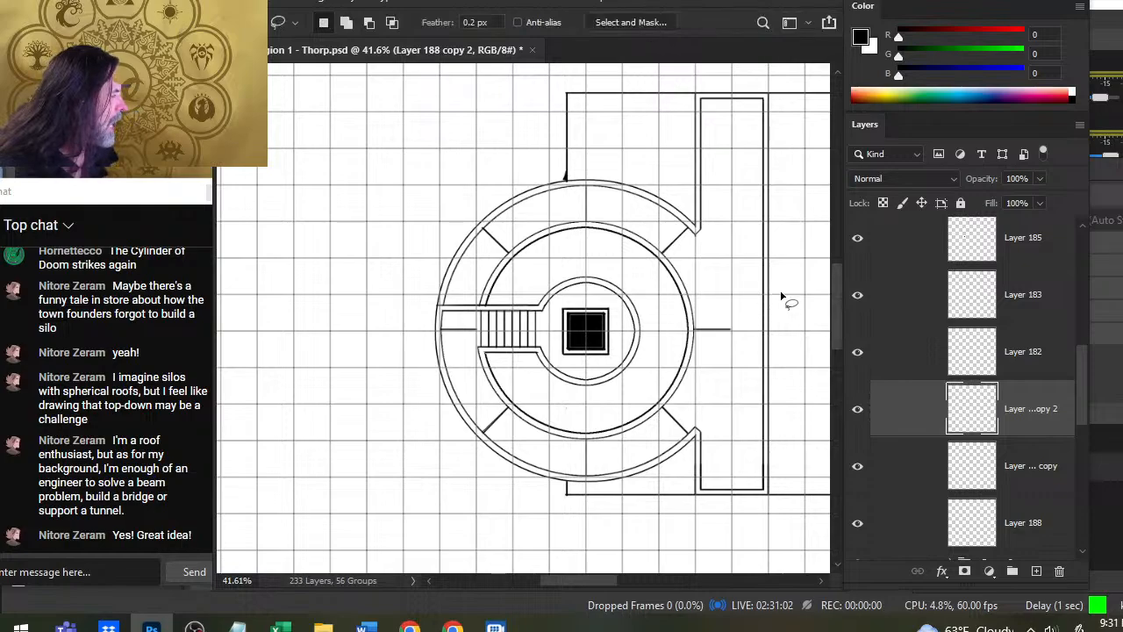
right_click(786, 282)
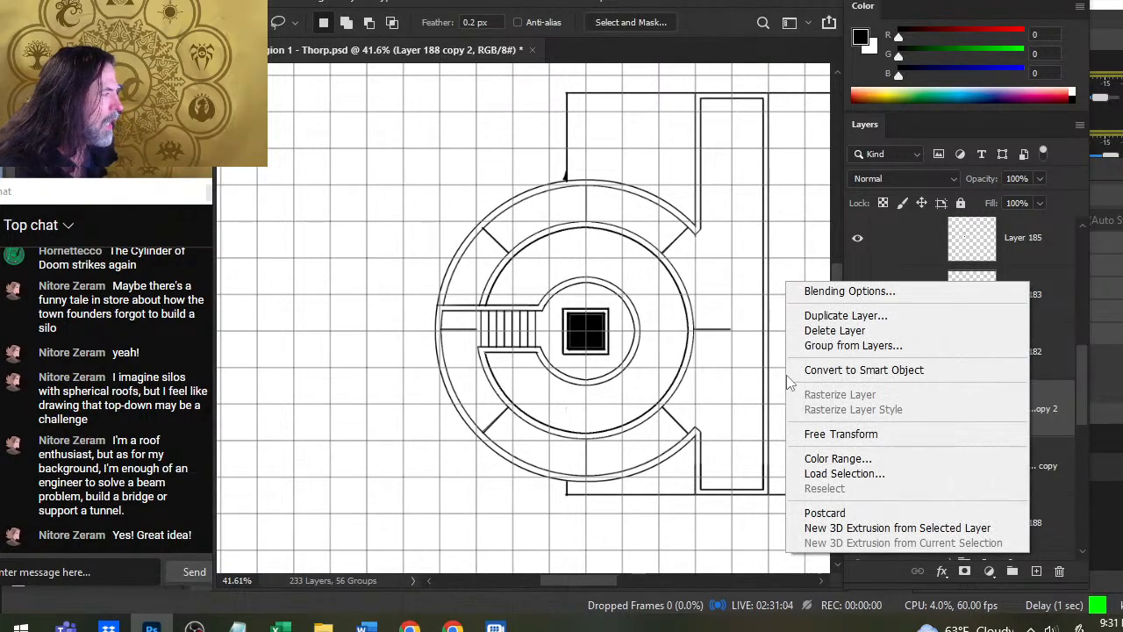
click(848, 434)
drag(721, 146, 637, 138)
key(Return)
key(l)
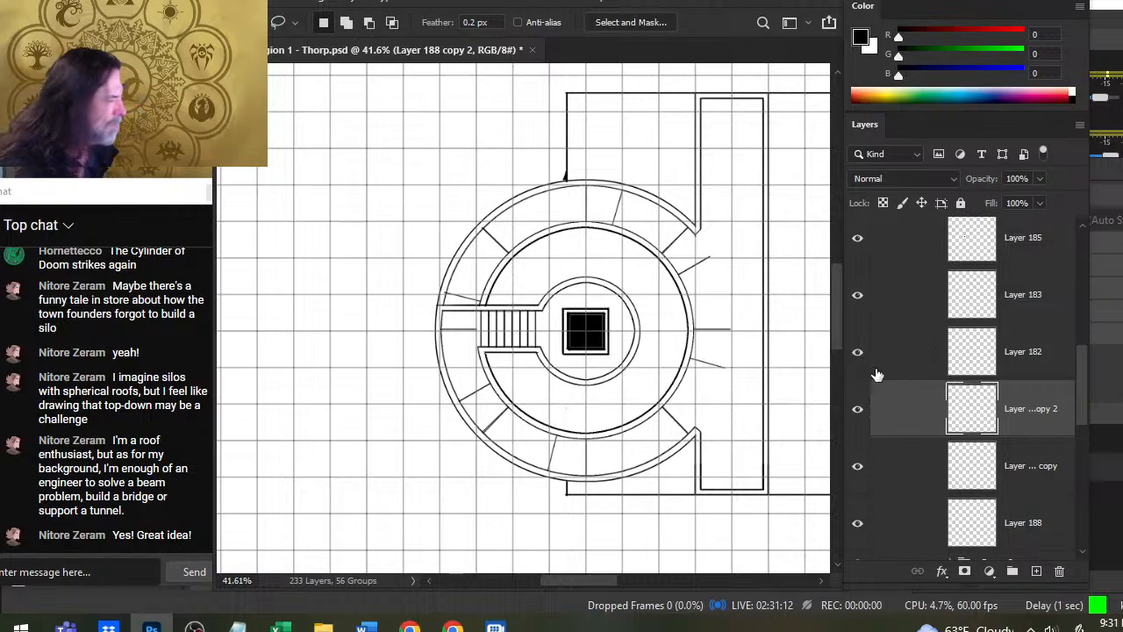
- Rotate the dividing lines on Layer 188 copy by -15 degrees with Free Transform
key(alt+bracketleft)
right_click(690, 323)
click(805, 460)
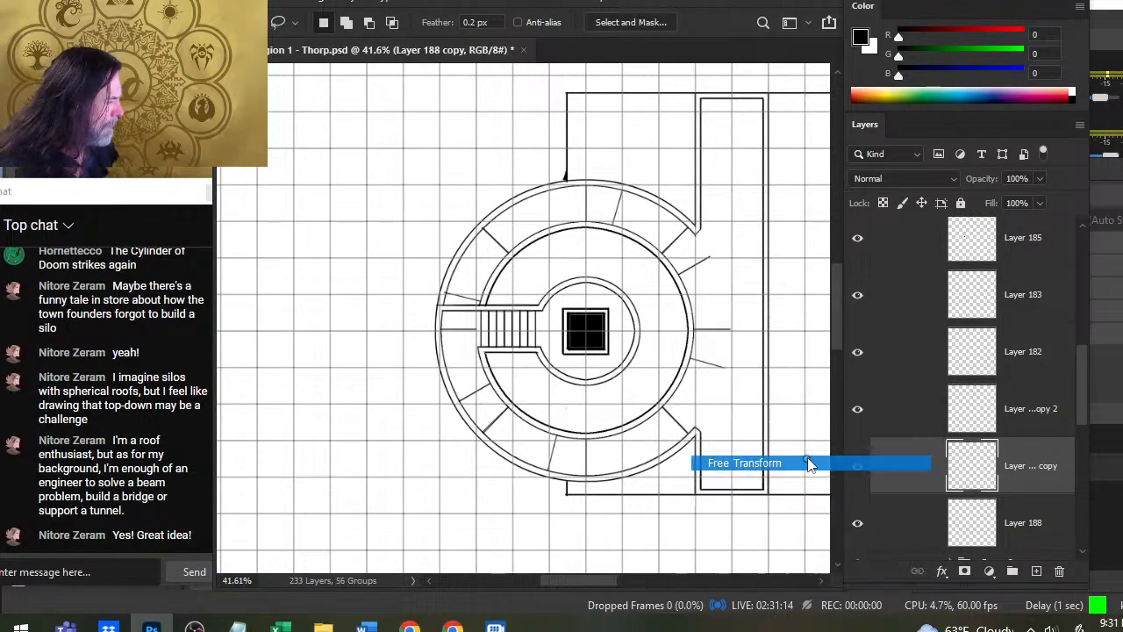
mouse_move(802, 213)
mouse_down()
mouse_move(784, 204)
mouse_move(741, 222)
mouse_up()
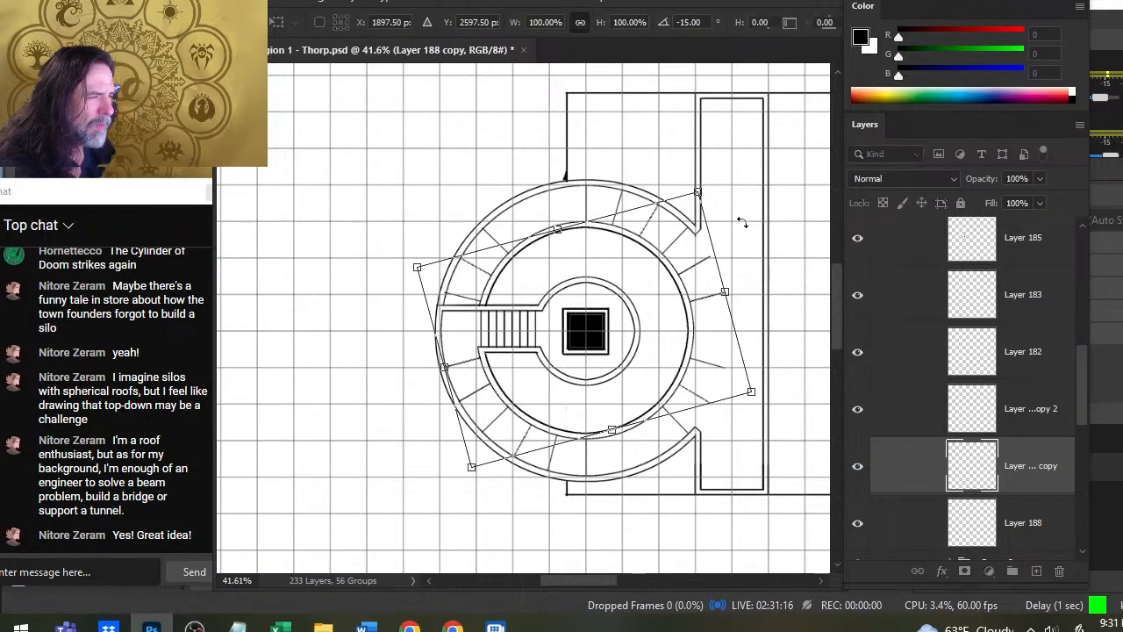
key(Return)
key(l)
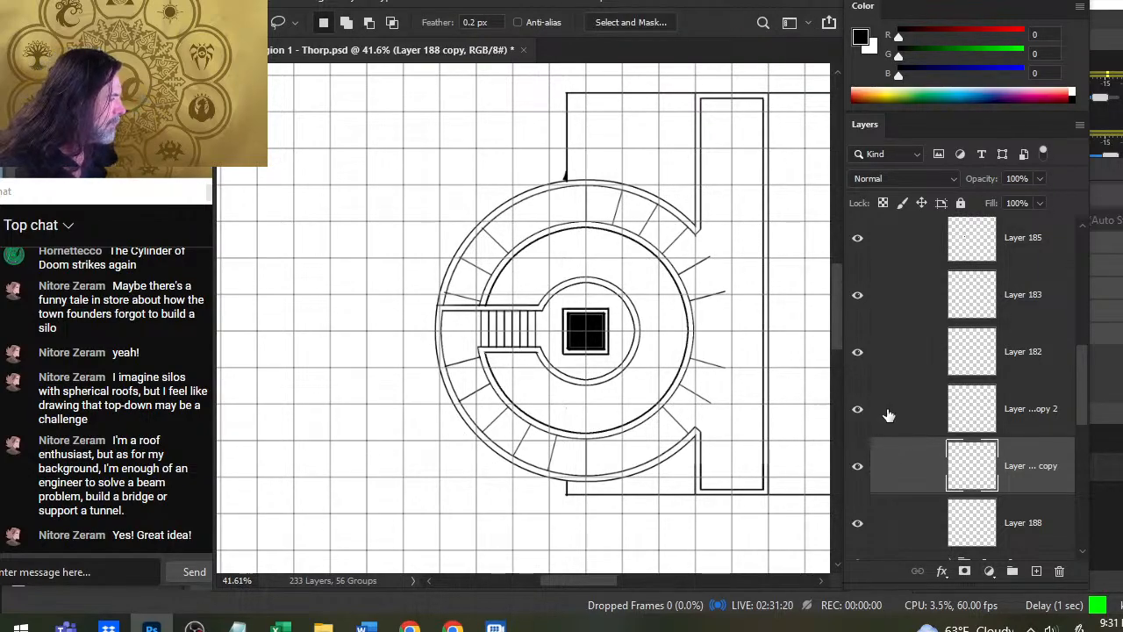
- Toggle the visibility of Layer 188 to check which of the ring's dividing lines it holds
right_click(922, 464)
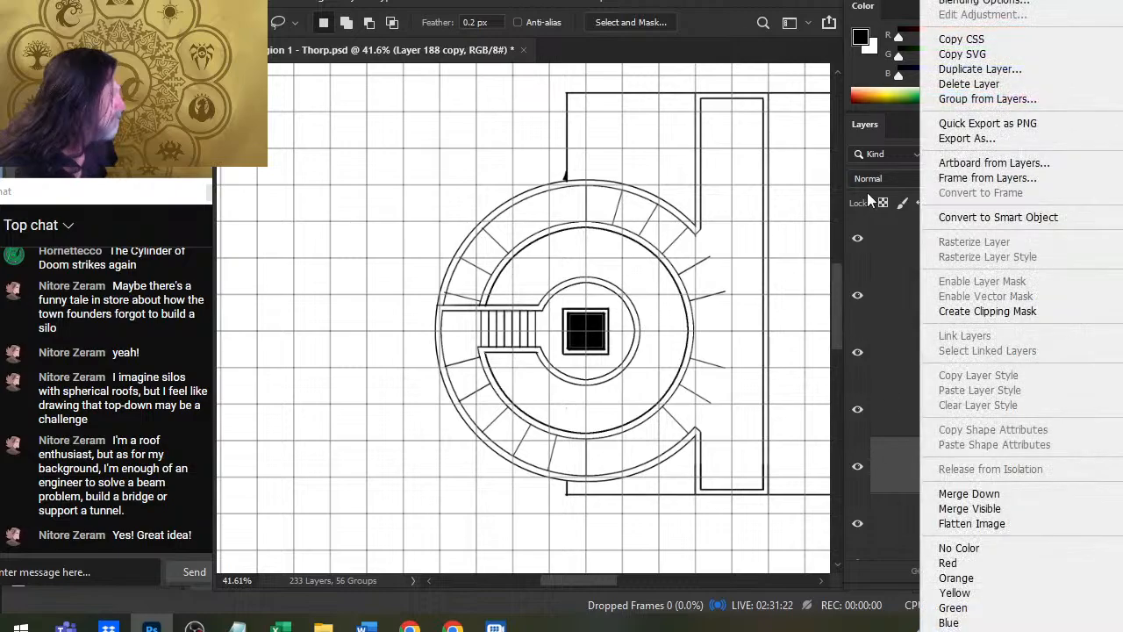
click(873, 354)
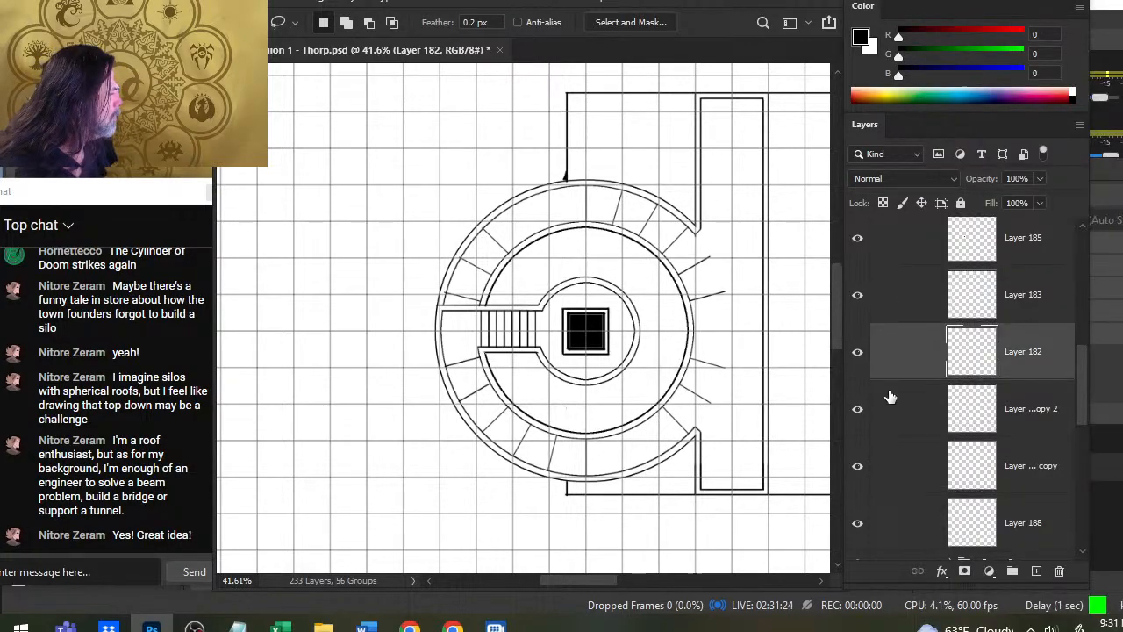
click(858, 526)
click(859, 527)
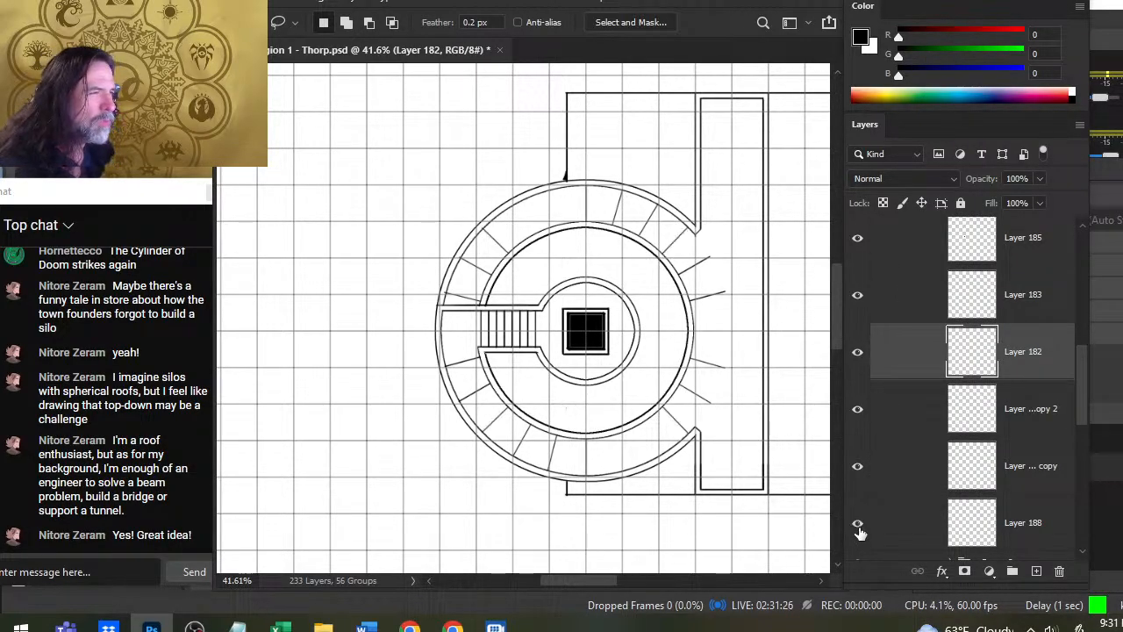
click(858, 526)
click(859, 527)
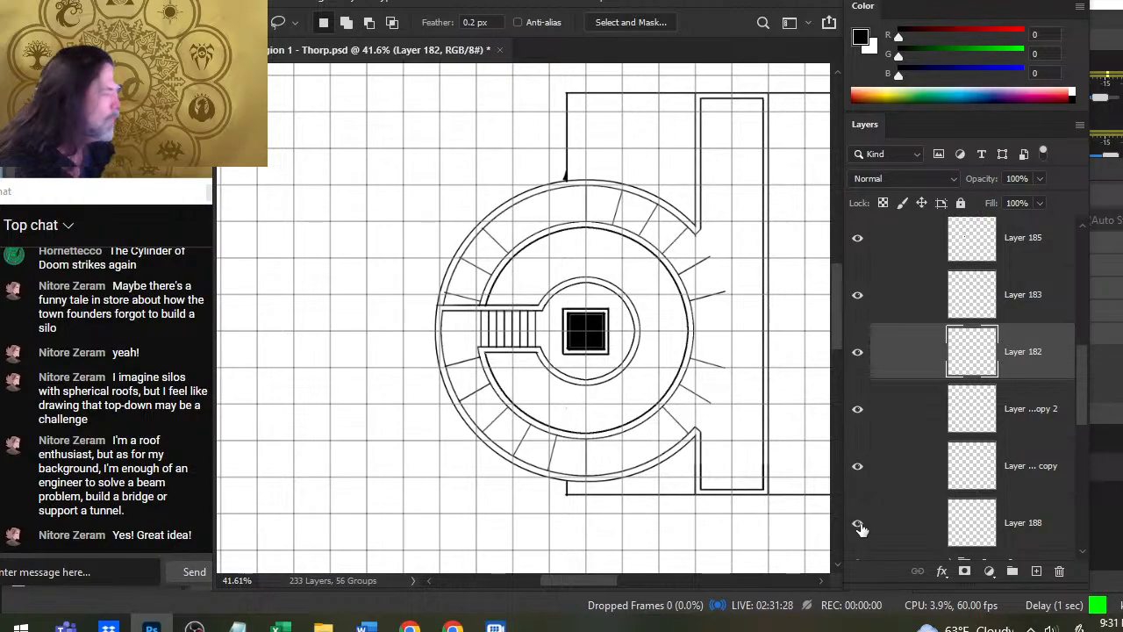
- Duplicate Layer 188 and rotate the copied dividing lines about 15 degrees clockwise with Free Transform
right_click(900, 530)
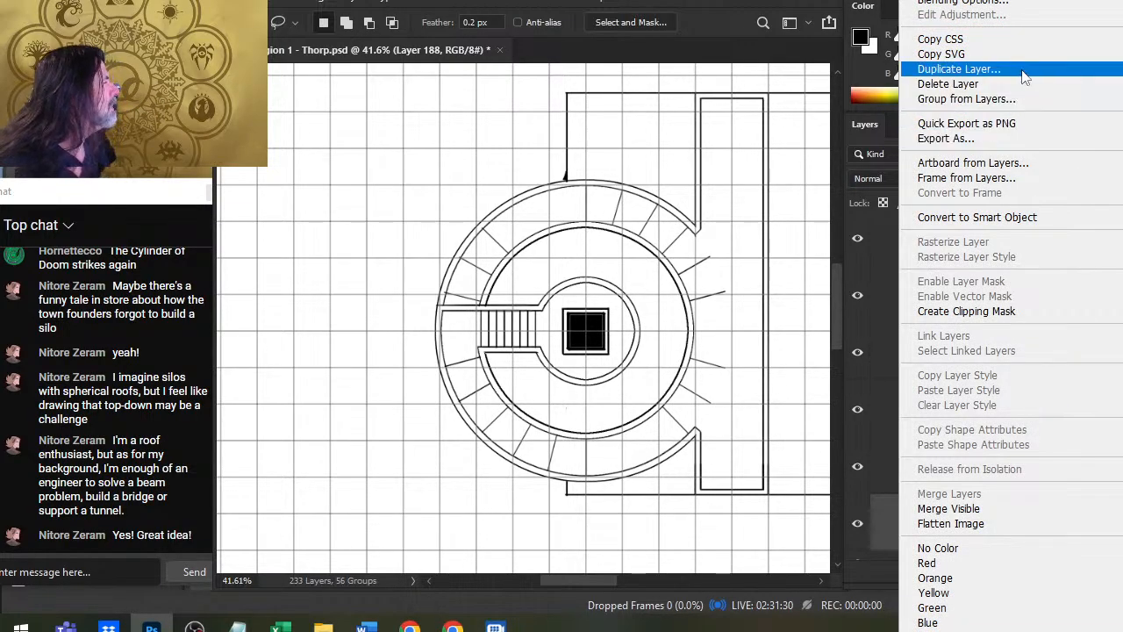
click(959, 69)
key(Return)
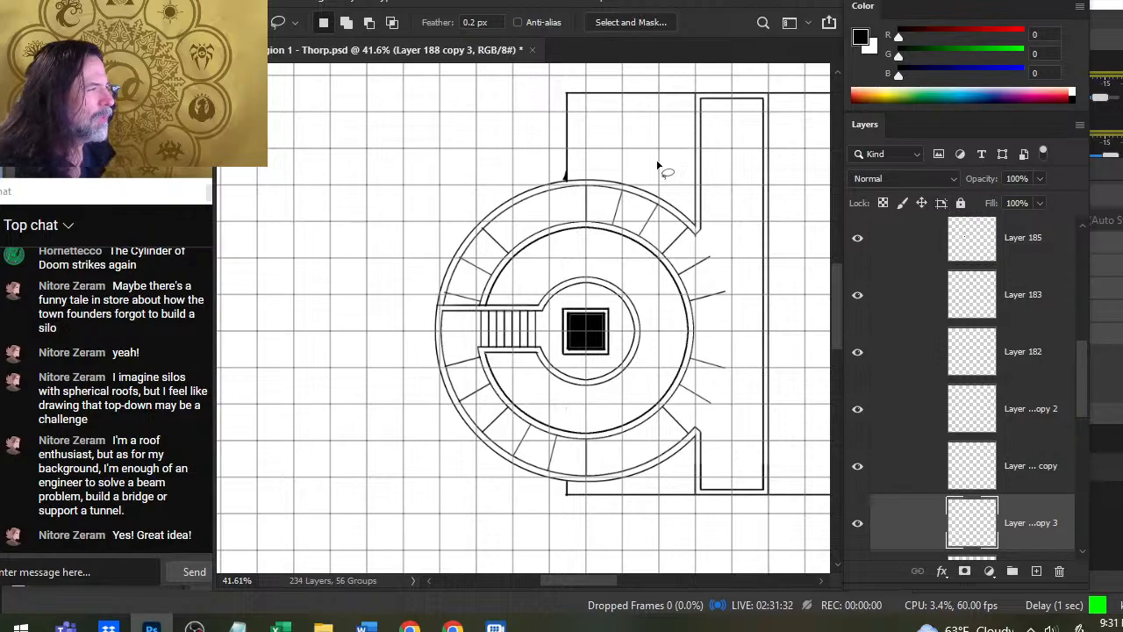
right_click(661, 141)
click(724, 293)
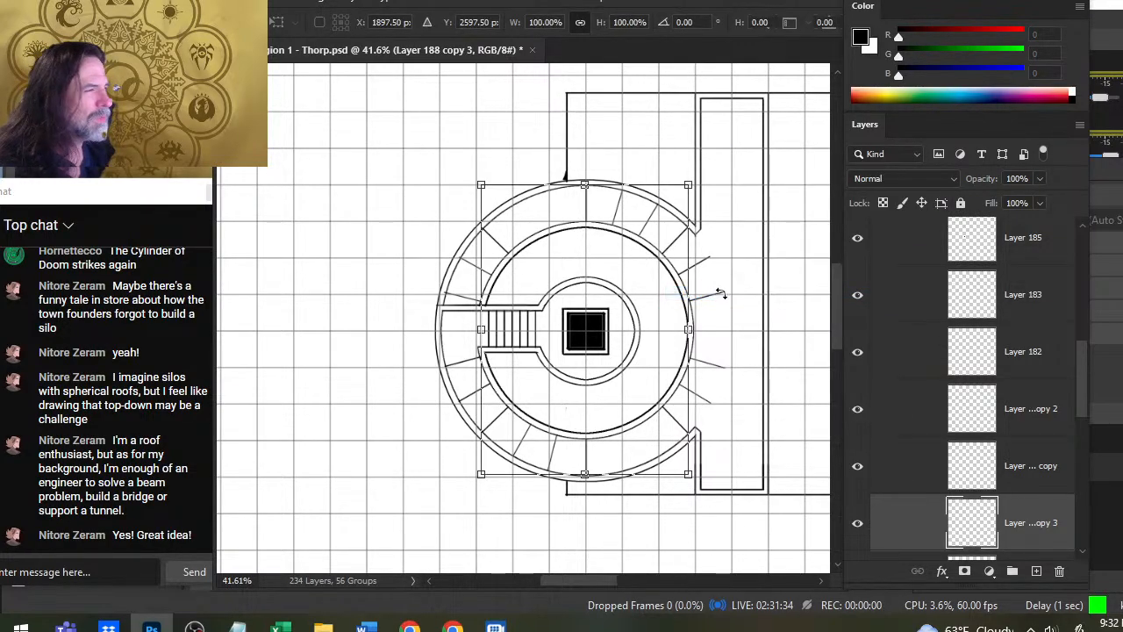
drag(758, 146, 742, 164)
key(Return)
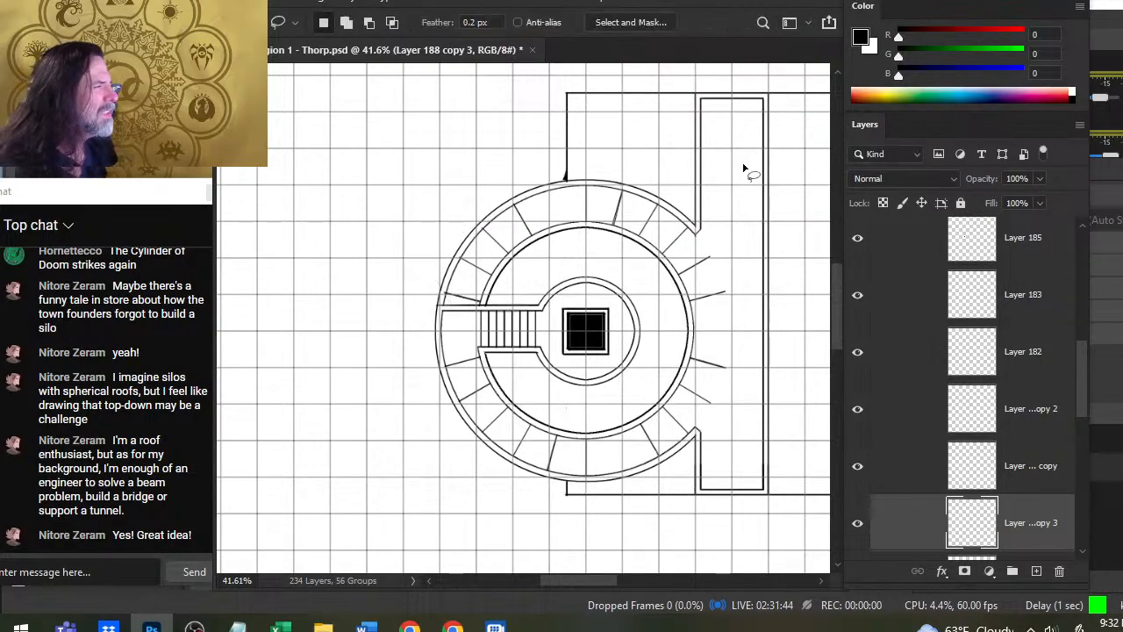
- Duplicate Layer 188 copy 3 and rotate the new set of dividing lines 15 degrees clockwise with Free Transform
right_click(913, 516)
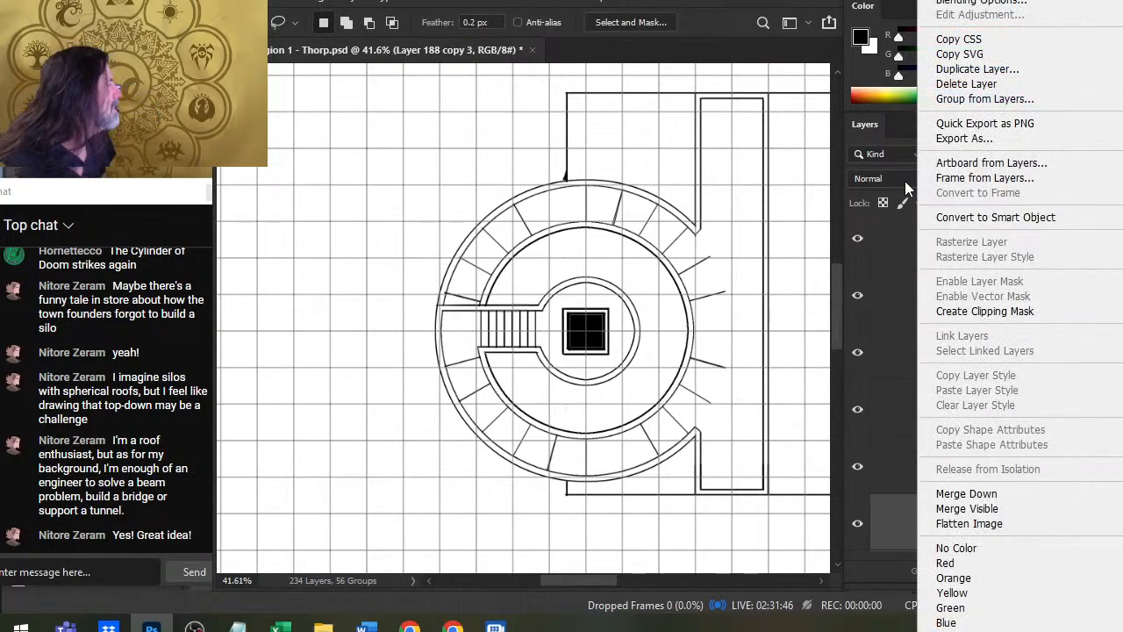
click(977, 69)
key(Return)
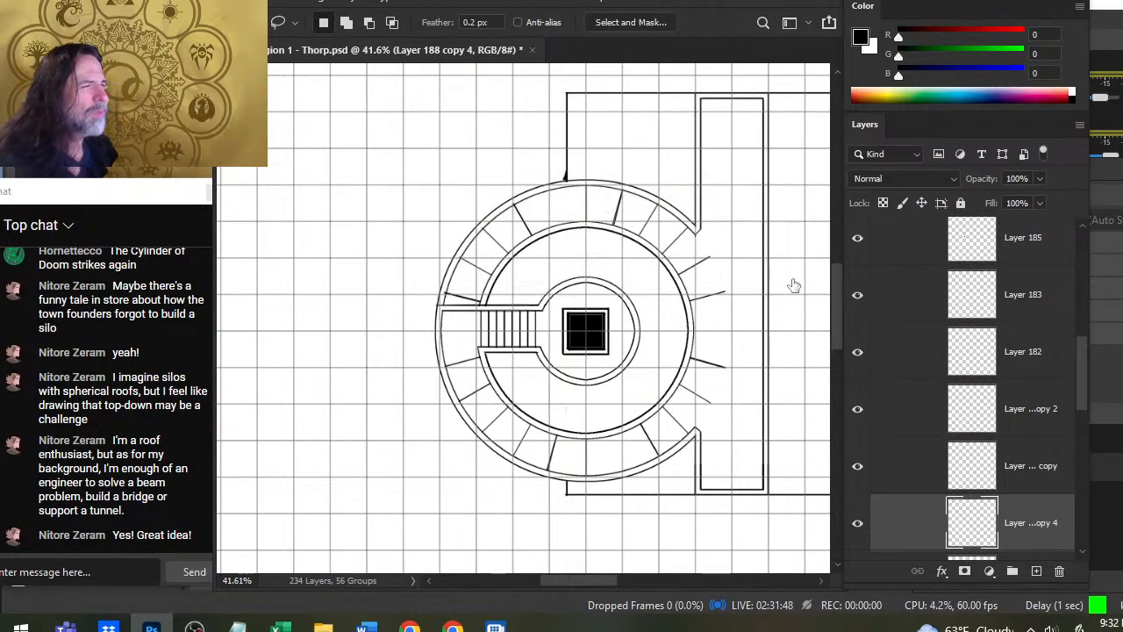
right_click(521, 115)
click(614, 226)
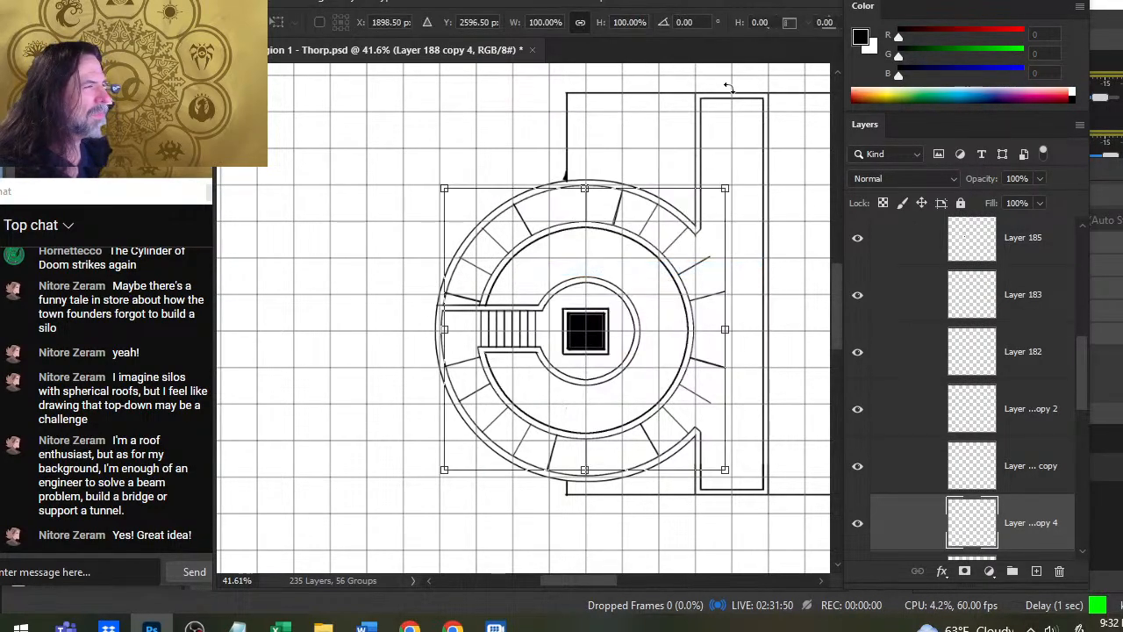
drag(688, 125, 741, 141)
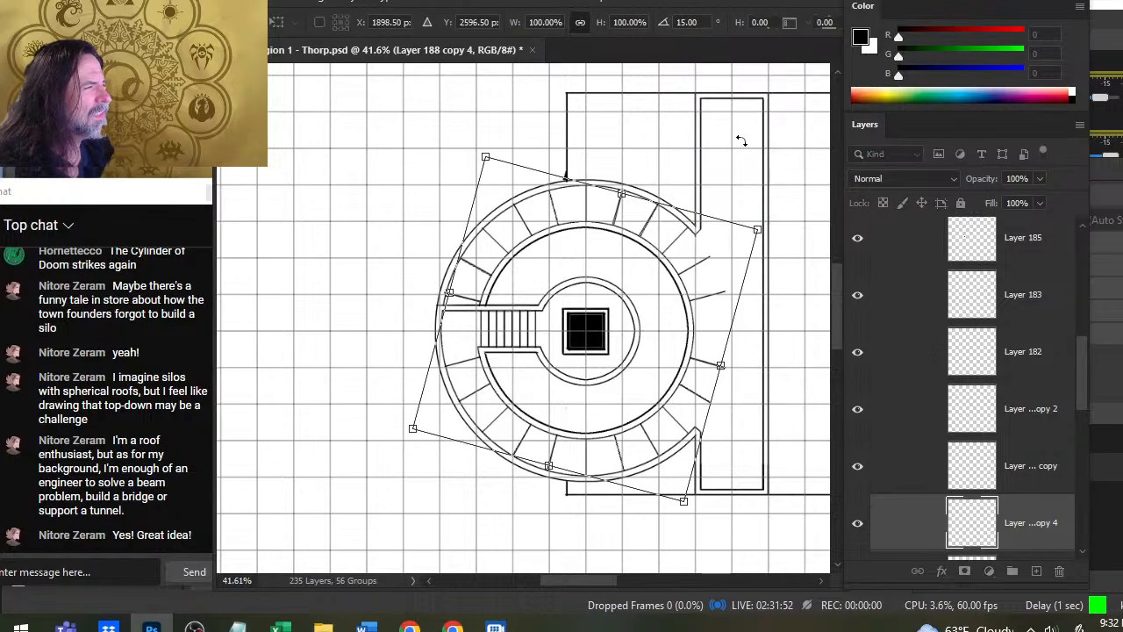
key(Escape)
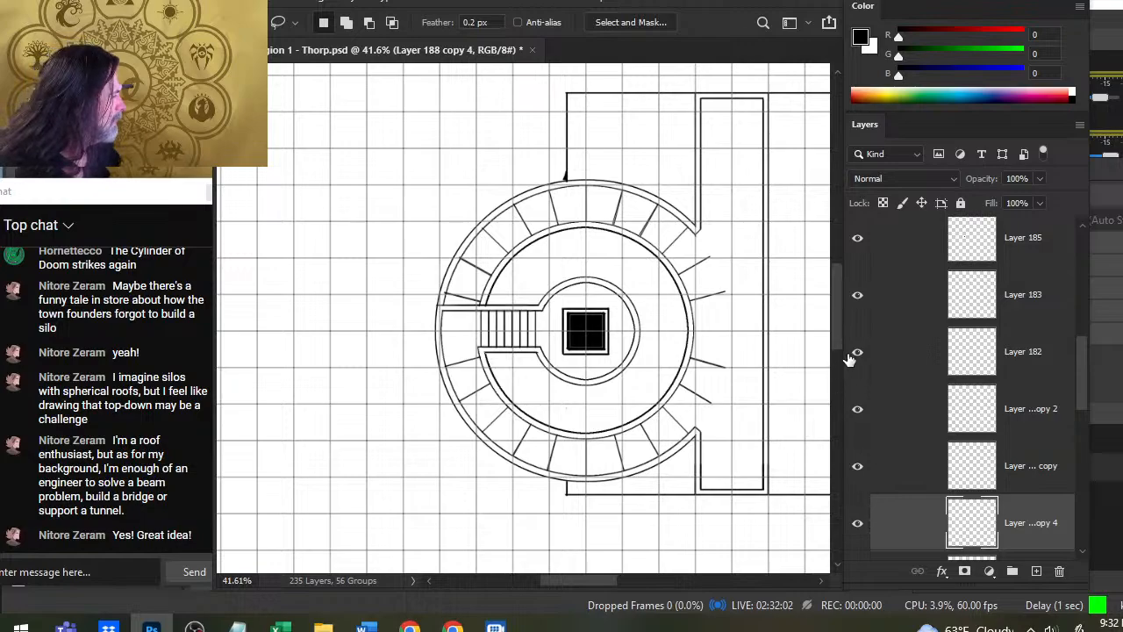
- Toggle the visibility of Layer 183, Layer 182 and Layer 188 copy 2 to check which lines each one holds
click(857, 297)
click(858, 297)
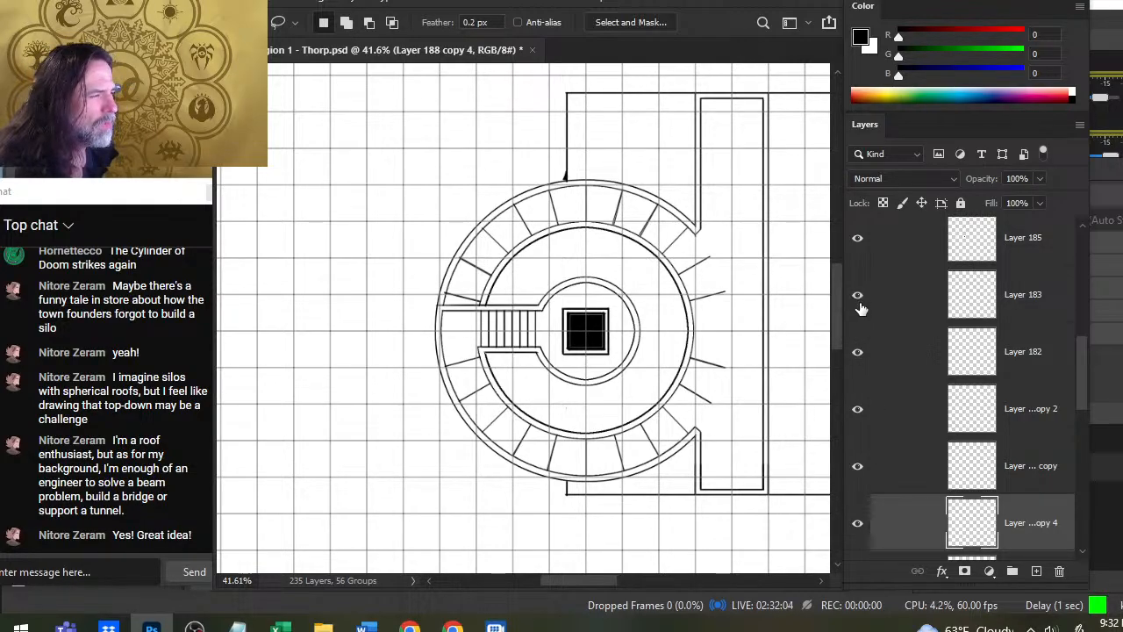
click(857, 353)
click(859, 353)
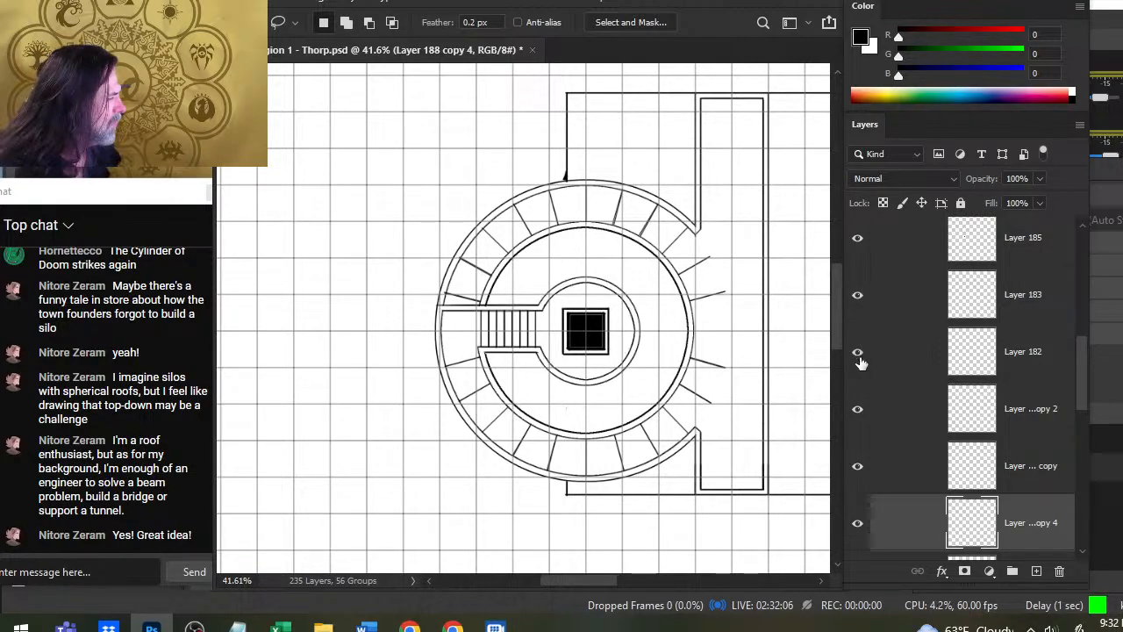
click(865, 425)
click(869, 421)
- Group Layer 188 and its four copies, which hold the ring's dividing lines
click(896, 417)
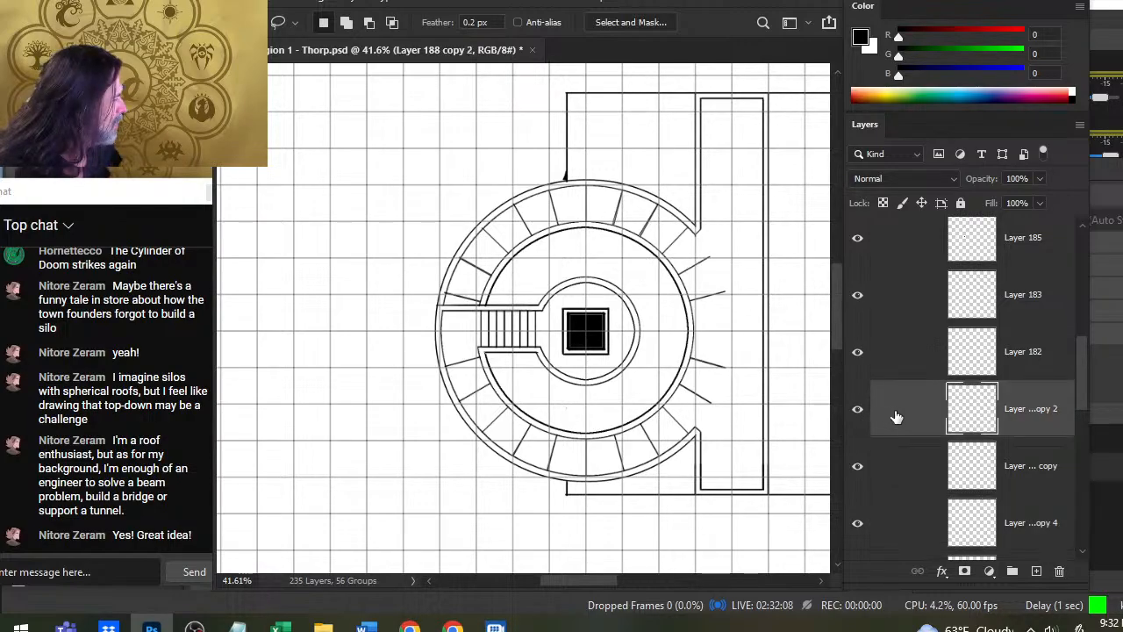
drag(1081, 360, 1081, 392)
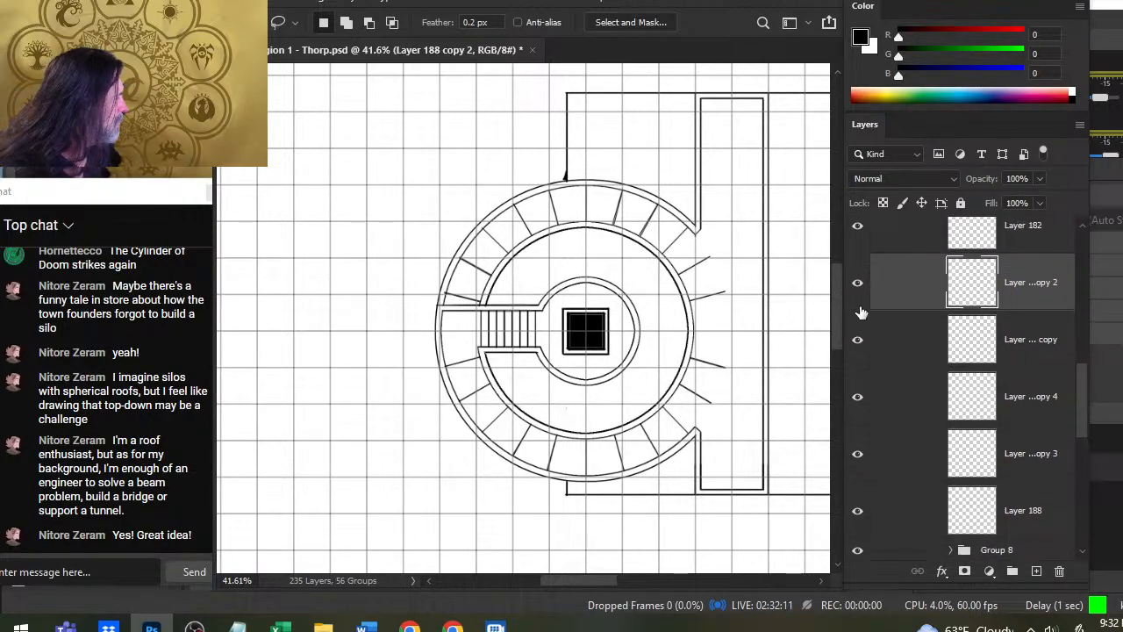
click(865, 518)
shift+click(928, 527)
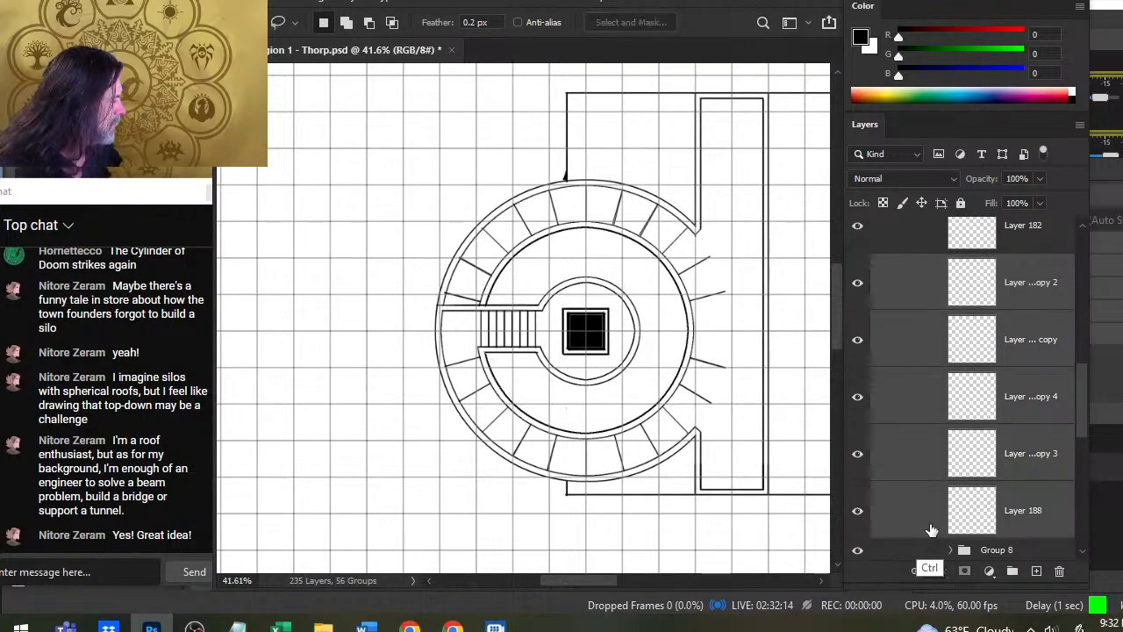
key(ctrl+g)
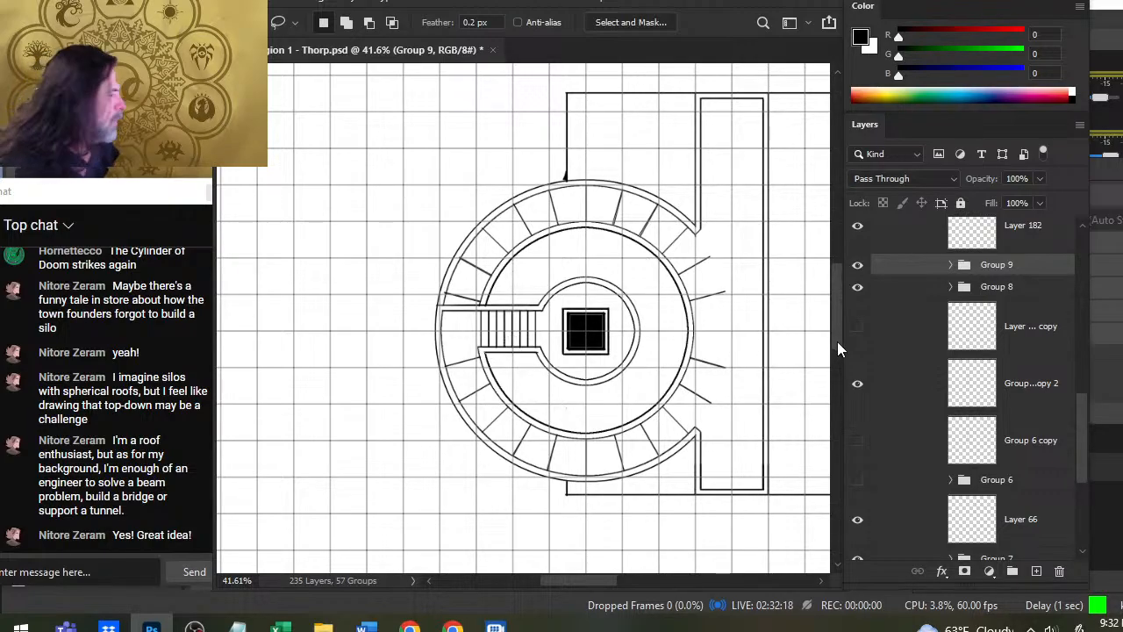
- Examine up close how the dividing lines meet the ring's walls and the stair corridor
key(z)
drag(629, 456, 707, 470)
key(space)
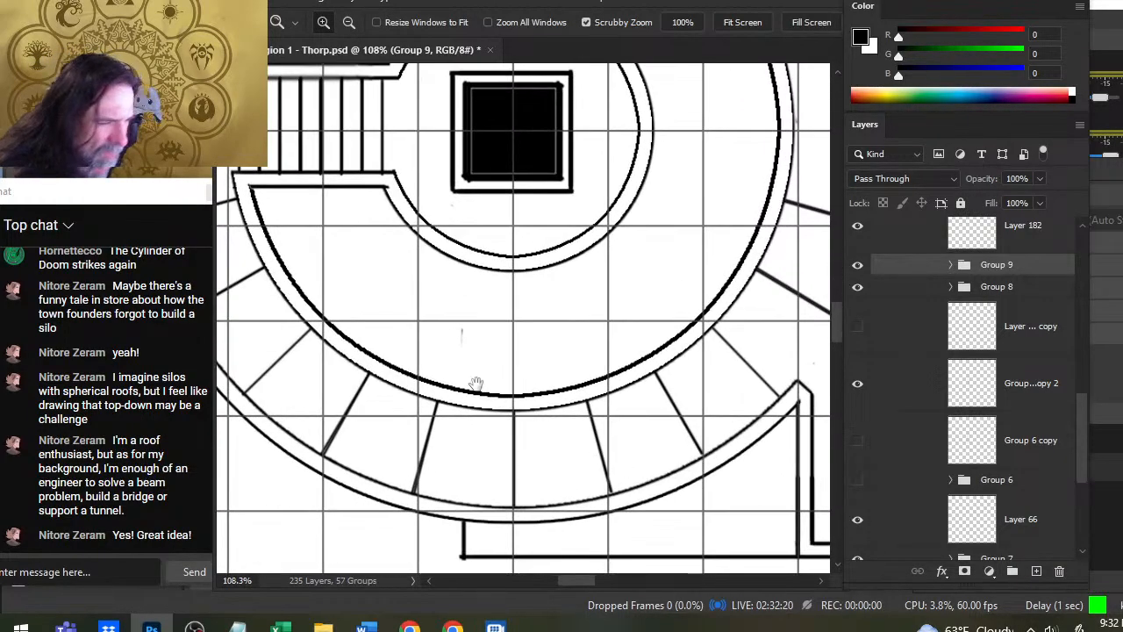
mouse_move(428, 335)
mouse_down()
mouse_move(537, 362)
mouse_move(579, 401)
mouse_move(614, 481)
mouse_up()
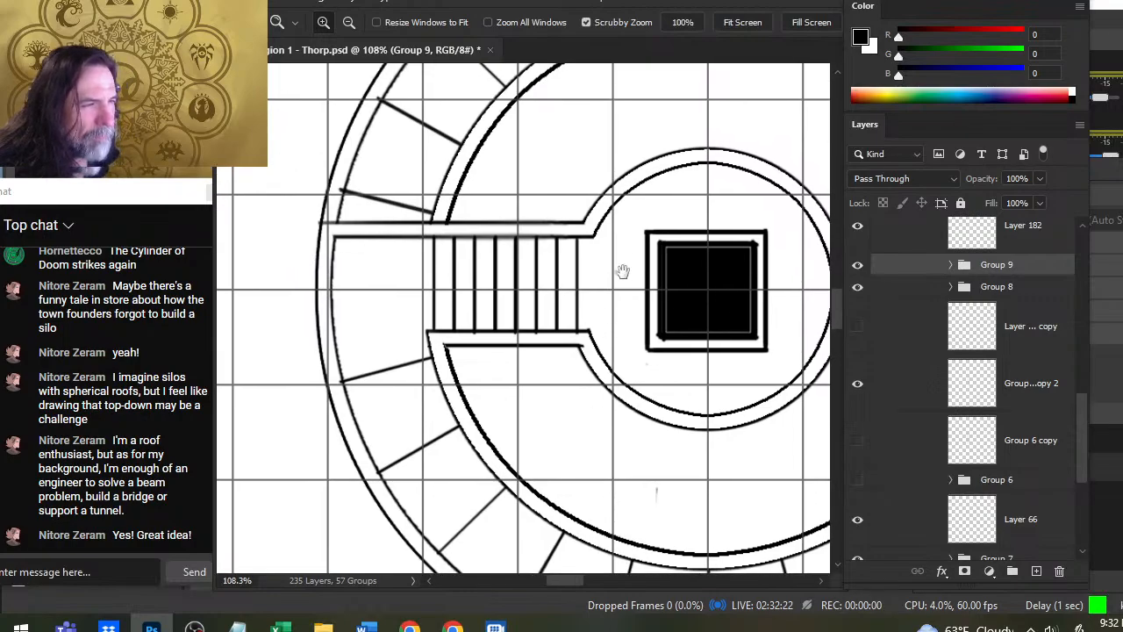
drag(622, 269, 635, 321)
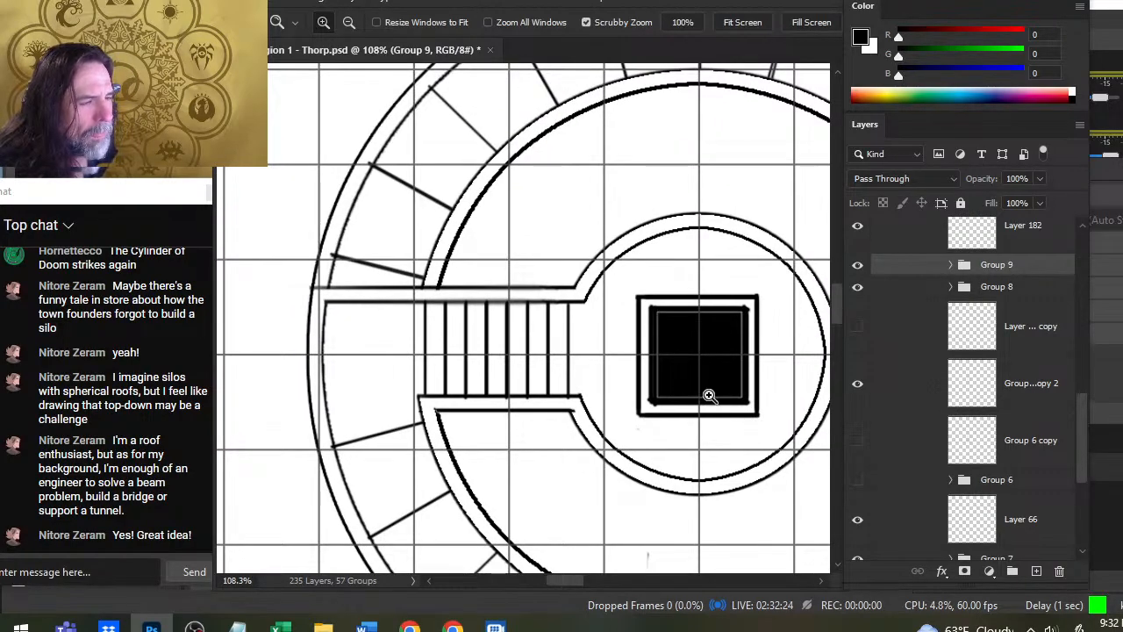
drag(708, 395, 626, 395)
key(space)
drag(748, 404, 592, 349)
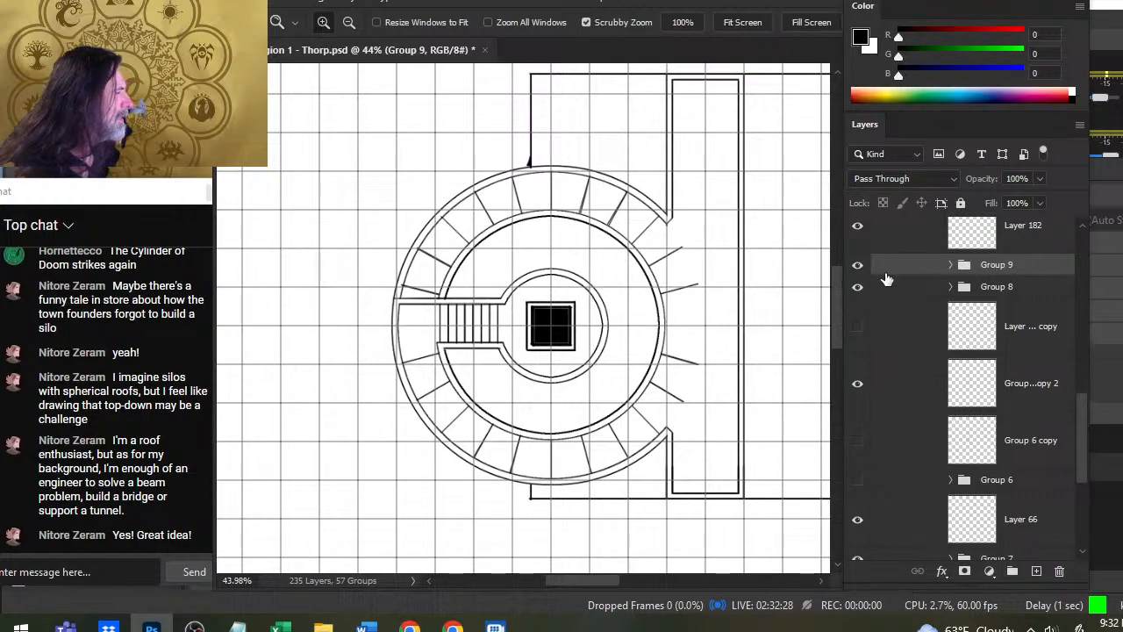
right_click(886, 279)
click(956, 54)
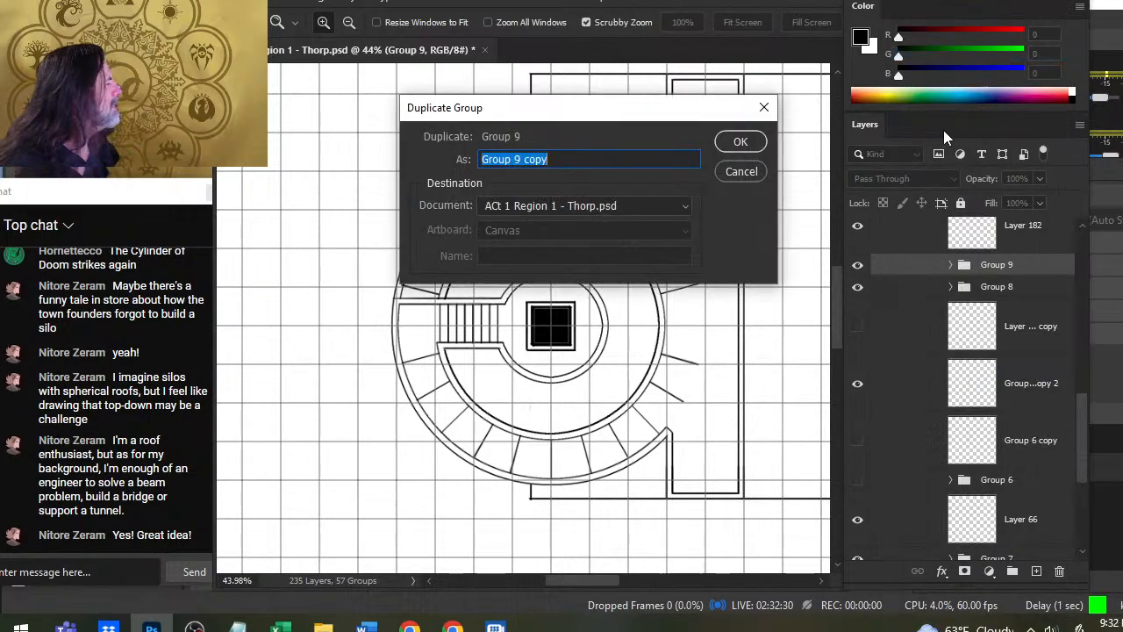
key(Escape)
- Toggle Group 8 to check what it holds, and merge Group 9 with the dividing lines into a single layer
click(857, 287)
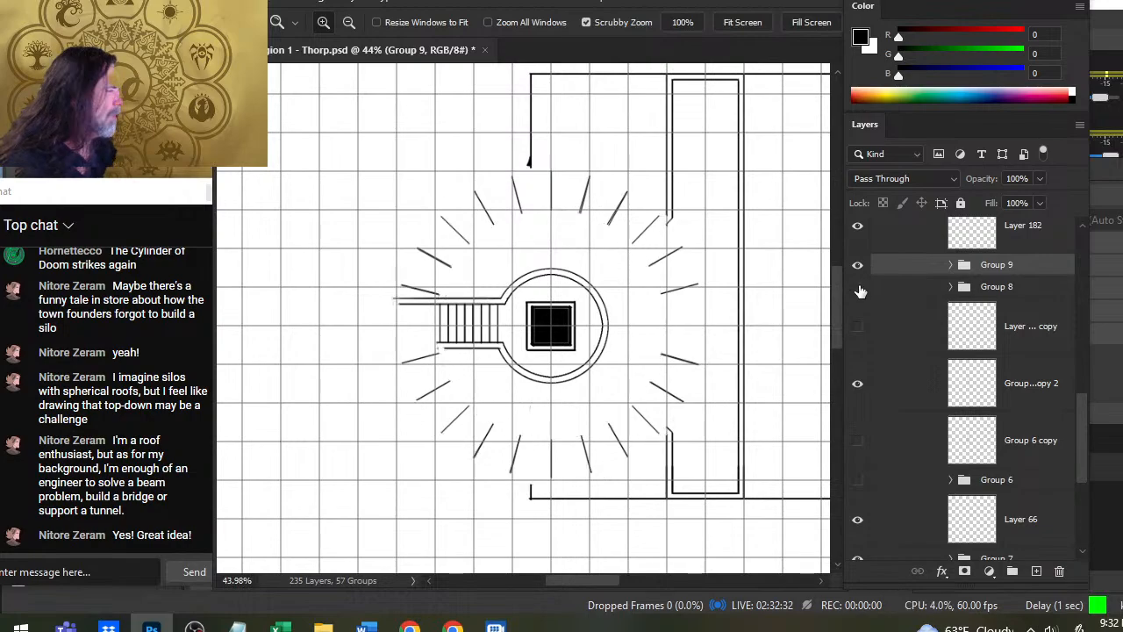
click(858, 287)
right_click(893, 268)
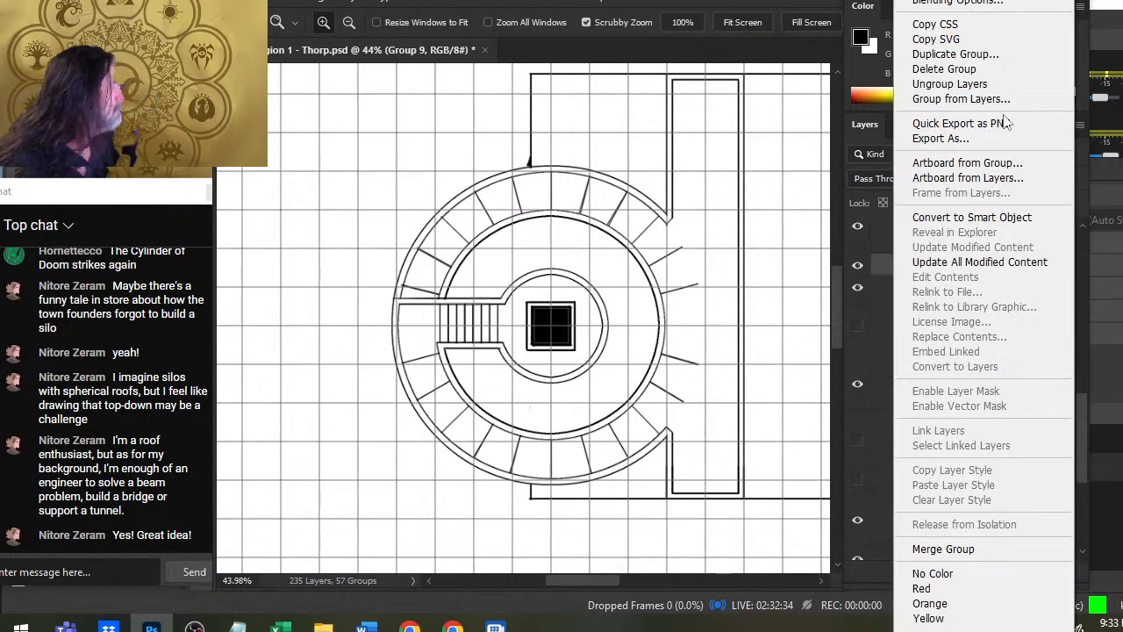
click(938, 548)
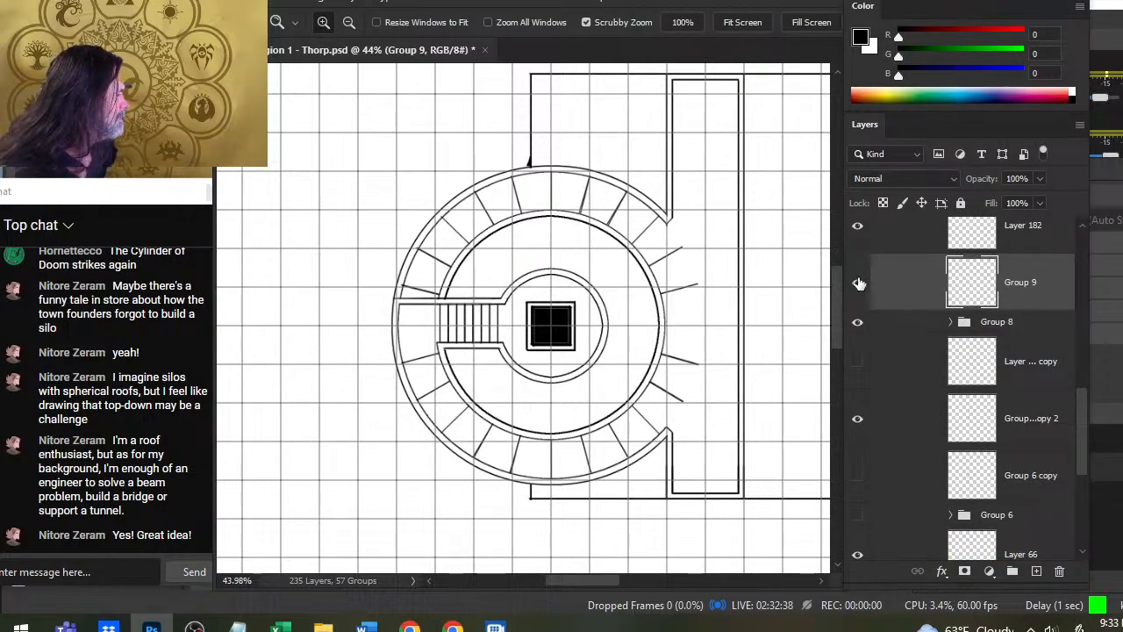
- Erase the four dividing lines in the ring's open east side with the Eraser at size 30
key(e)
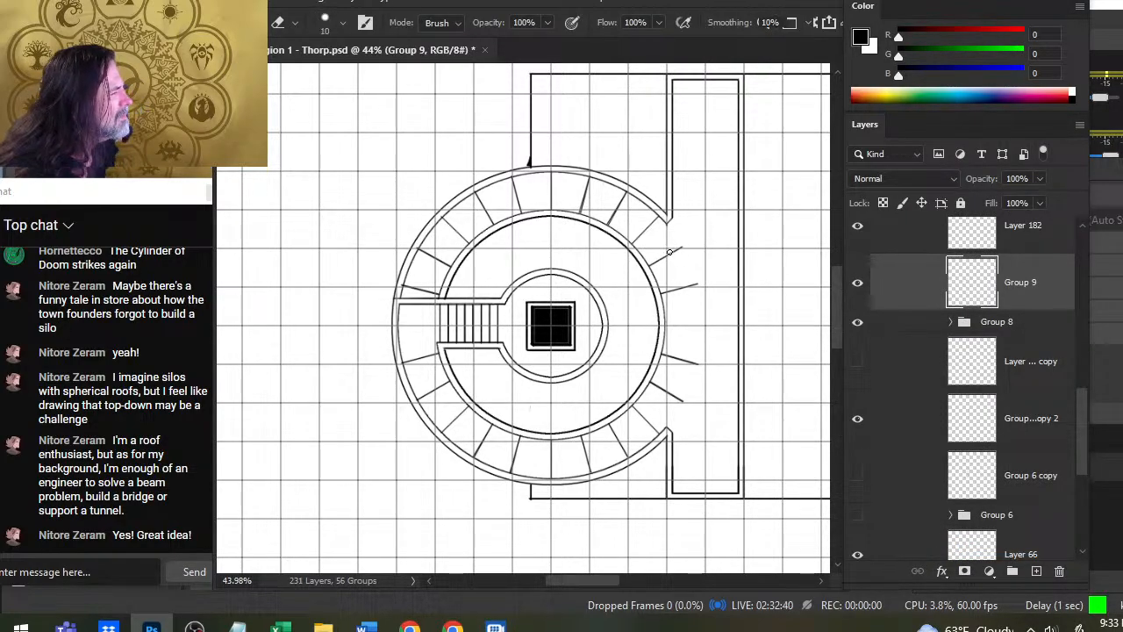
key(bracketright)
key(bracketright)
key(bracketright)
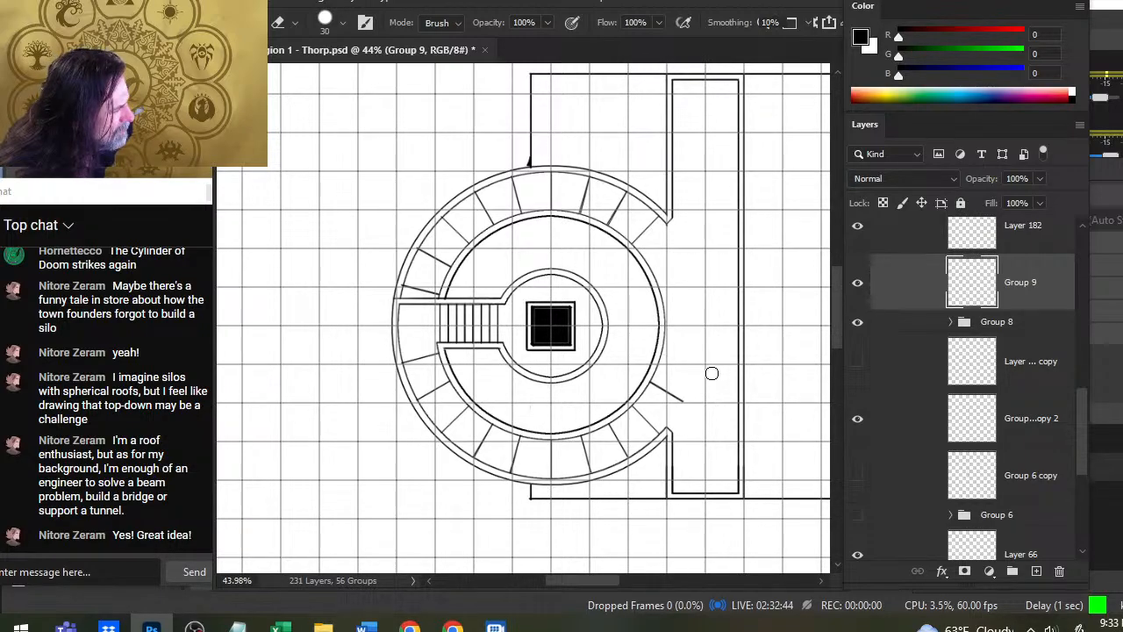
drag(711, 373, 725, 418)
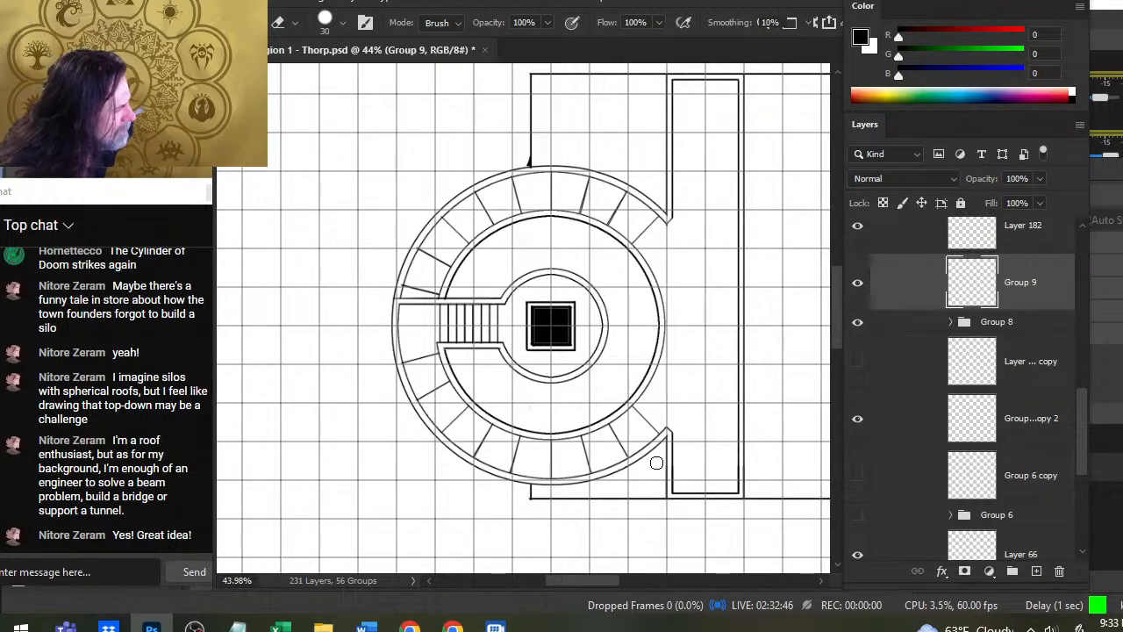
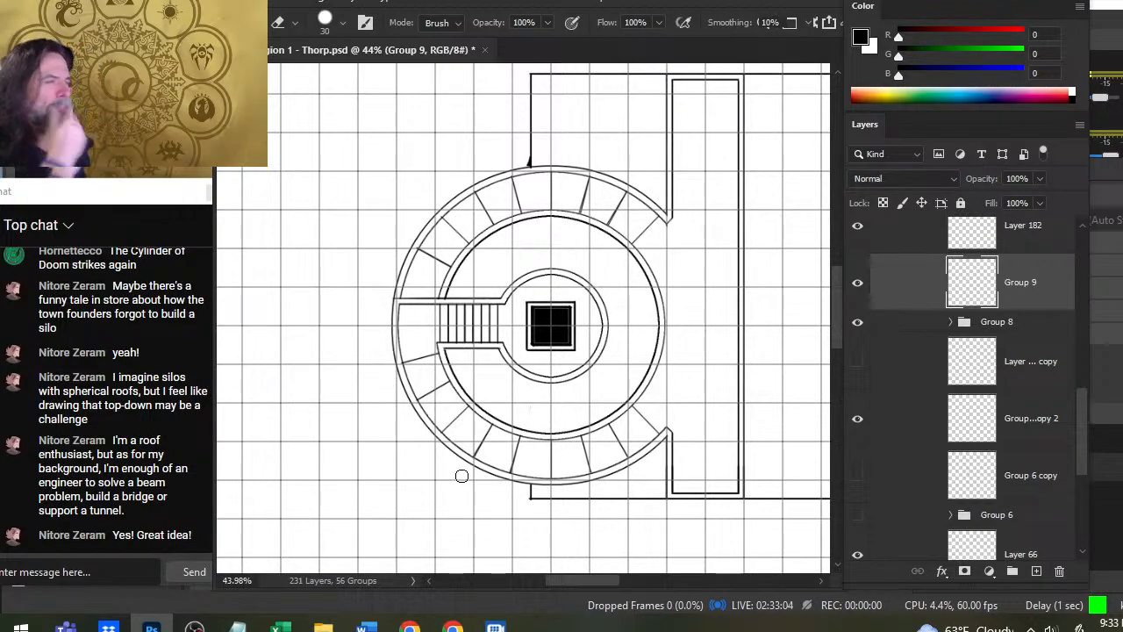
- Toggle the visibility of the Group 6 copy 2 layer and Group 8 to check which parts of the plan they hold
click(857, 418)
click(858, 418)
click(857, 322)
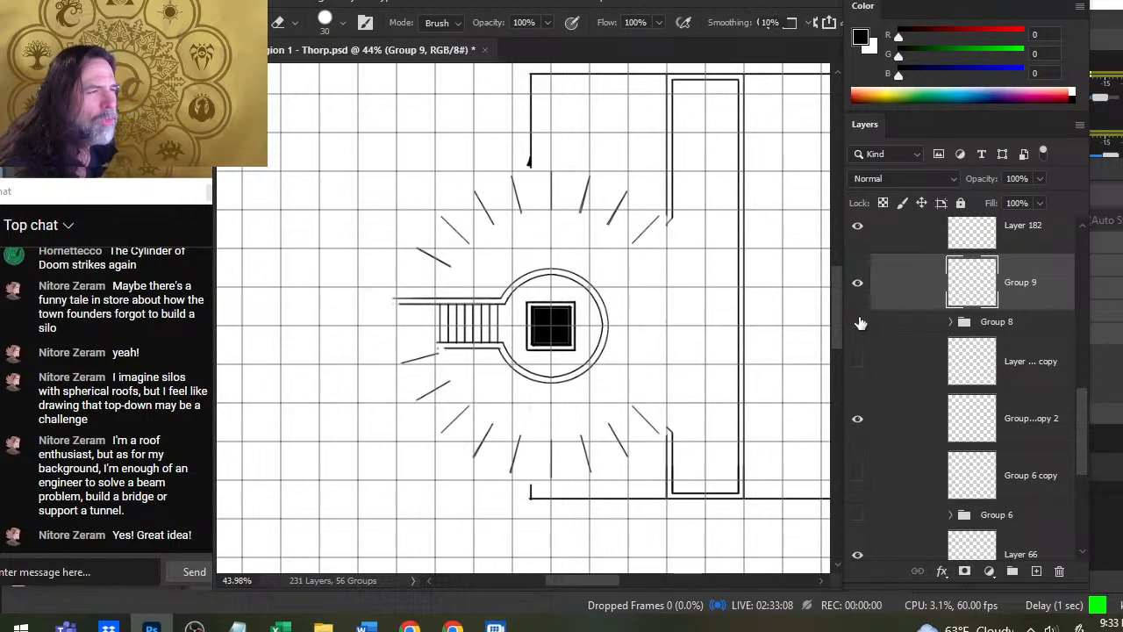
click(857, 322)
click(903, 334)
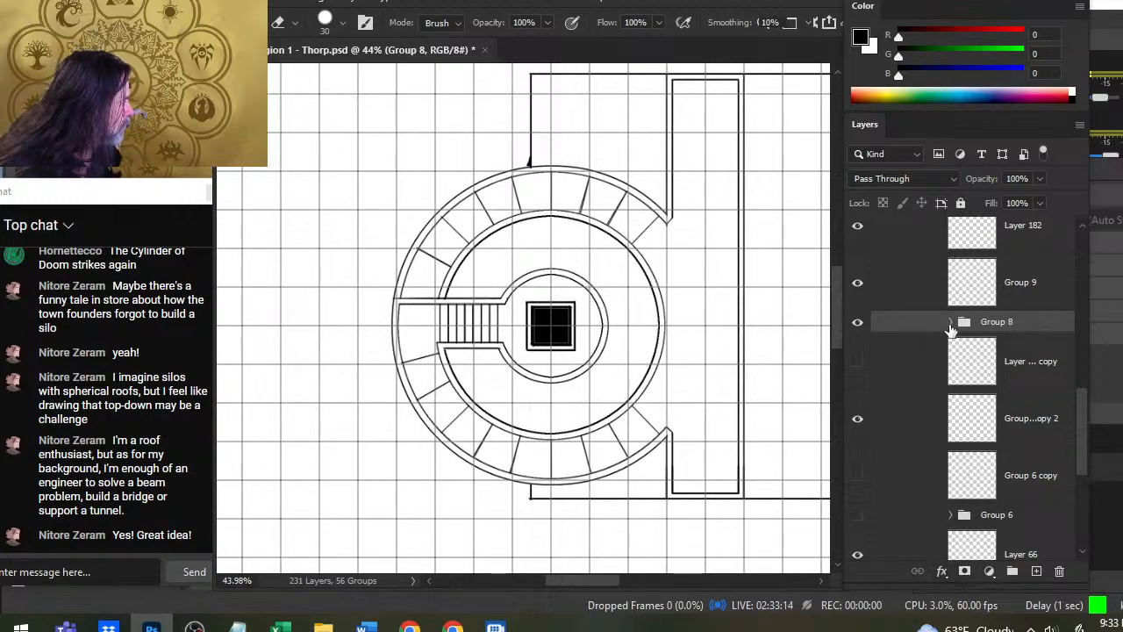
click(857, 322)
click(857, 322)
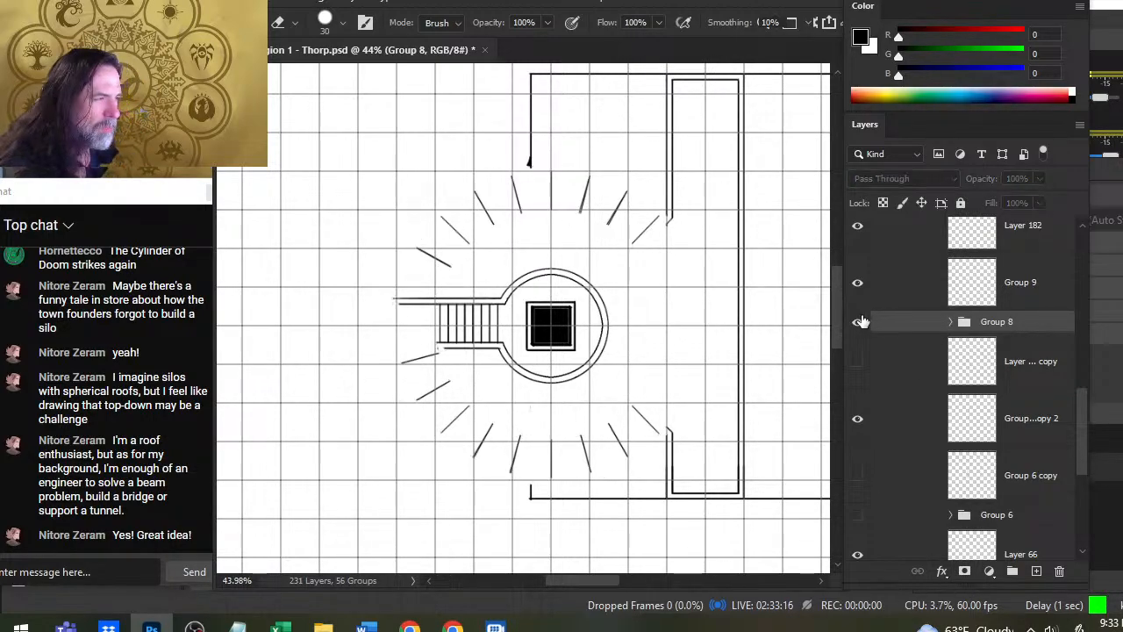
right_click(883, 320)
click(877, 332)
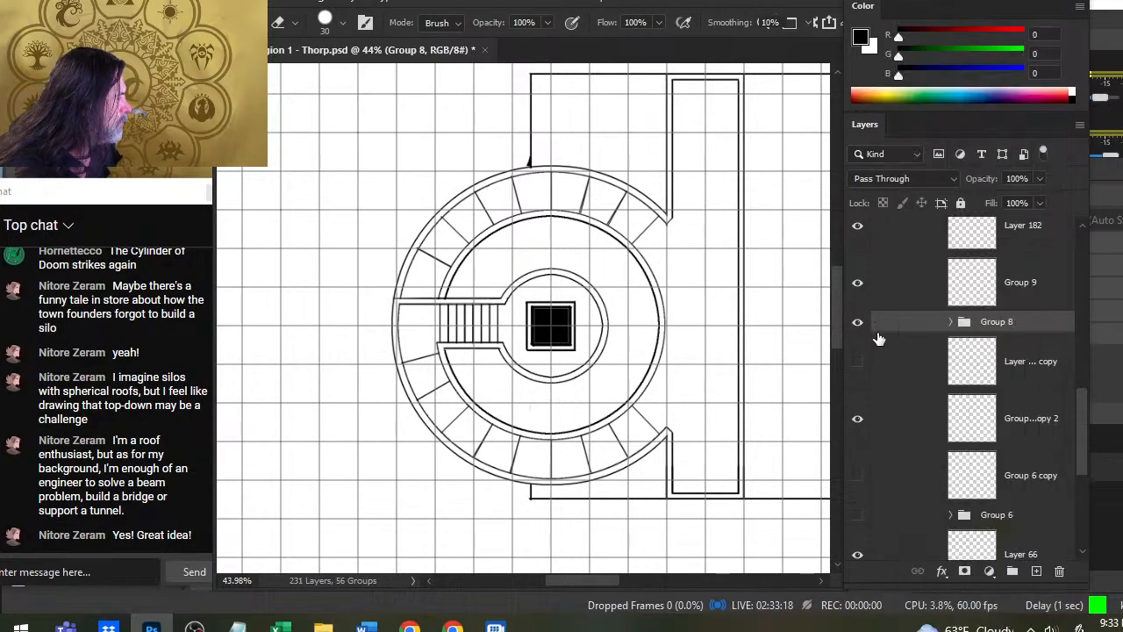
- Duplicate Group 8, hide the original group, and merge Group 8 copy into a single layer
right_click(891, 325)
click(960, 53)
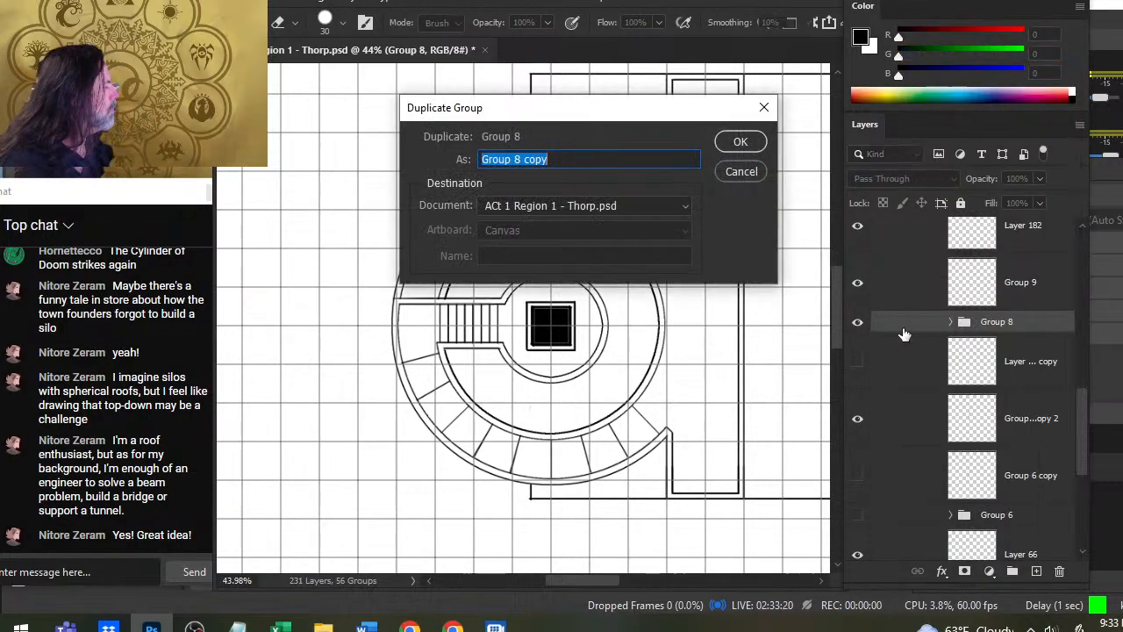
key(Return)
click(858, 343)
right_click(868, 337)
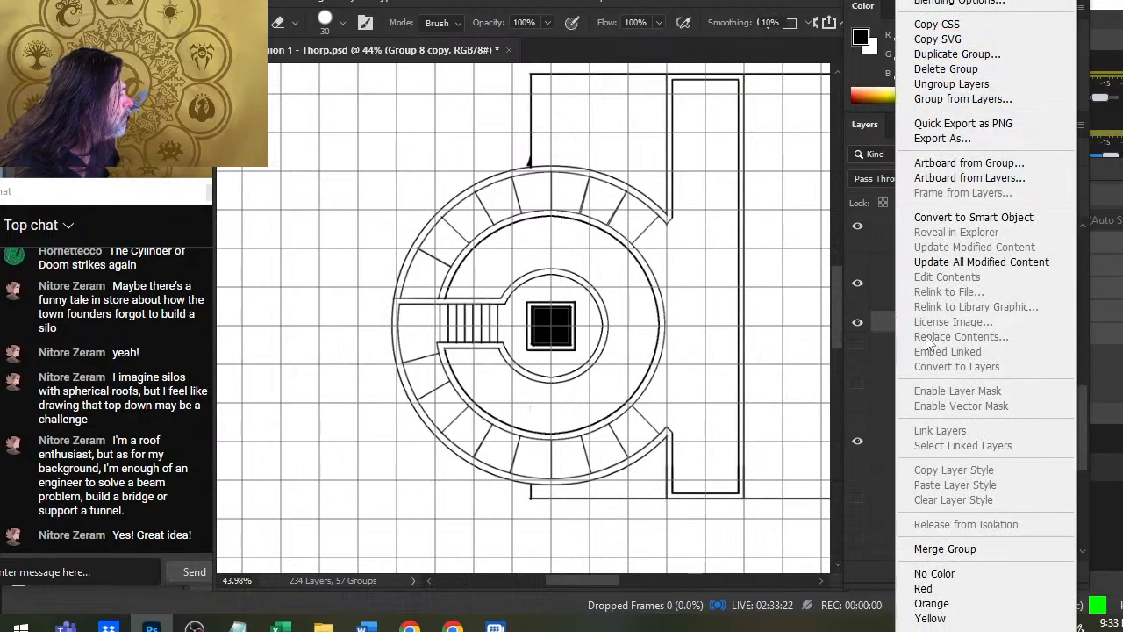
click(945, 548)
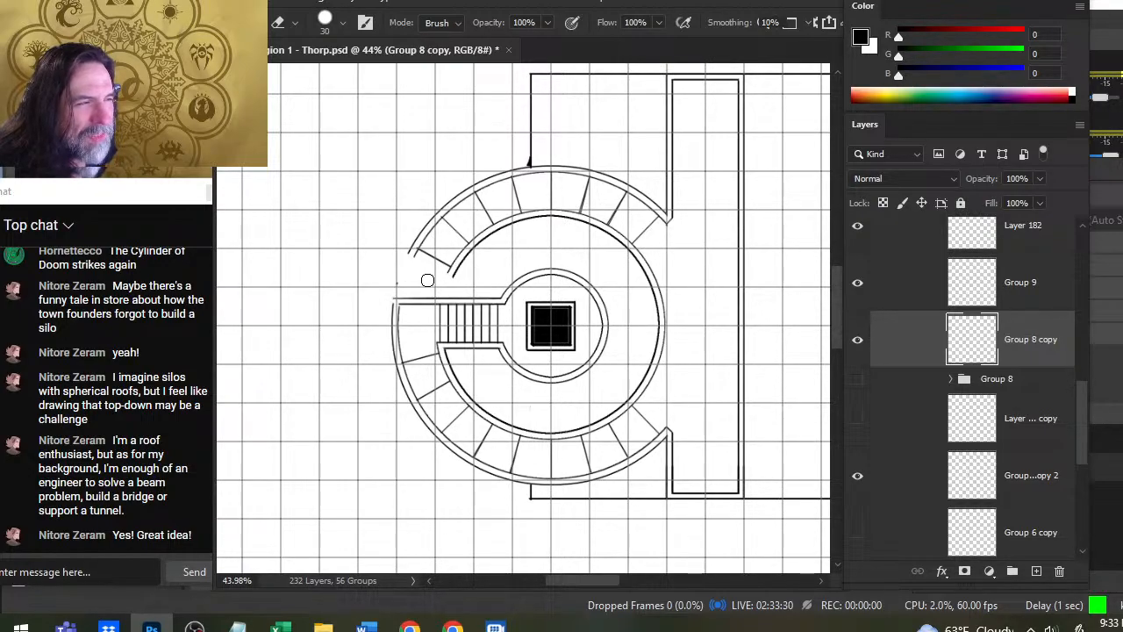
- Try to erase the ring's walls just north of the stair corridor and close the outer wall's corner there with the Brush at size 3
drag(411, 283, 439, 283)
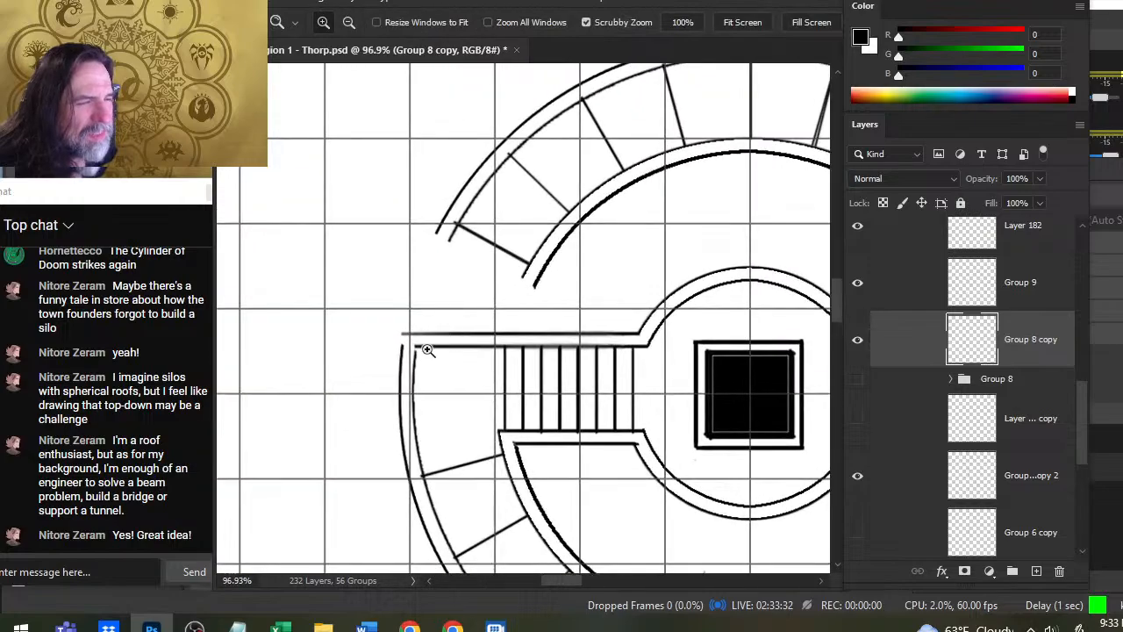
key(b)
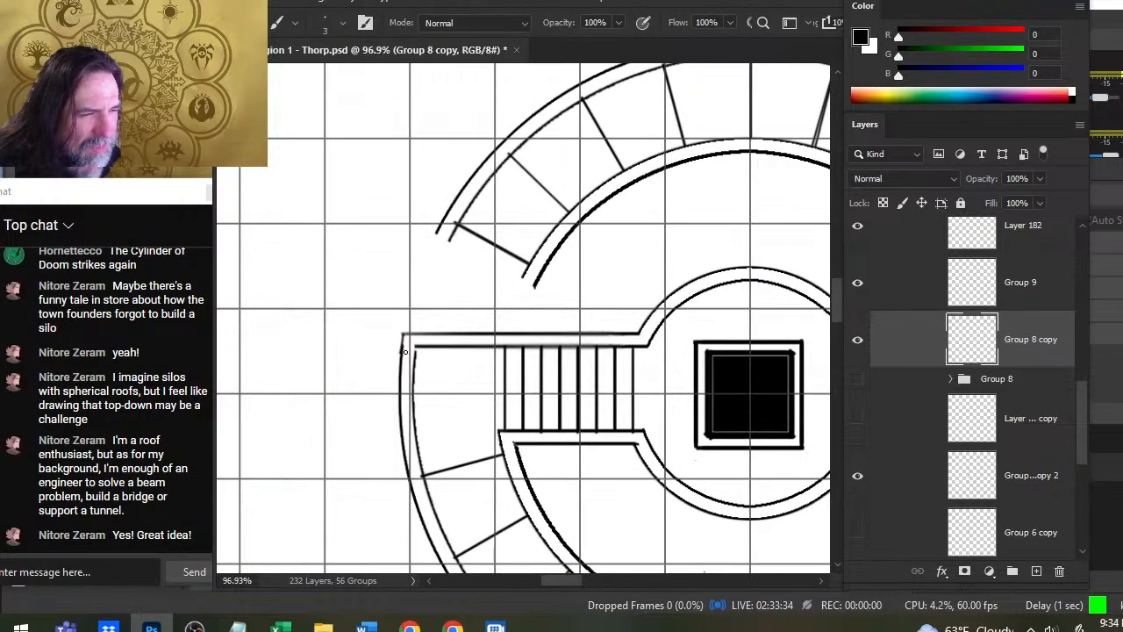
key(ctrl+z)
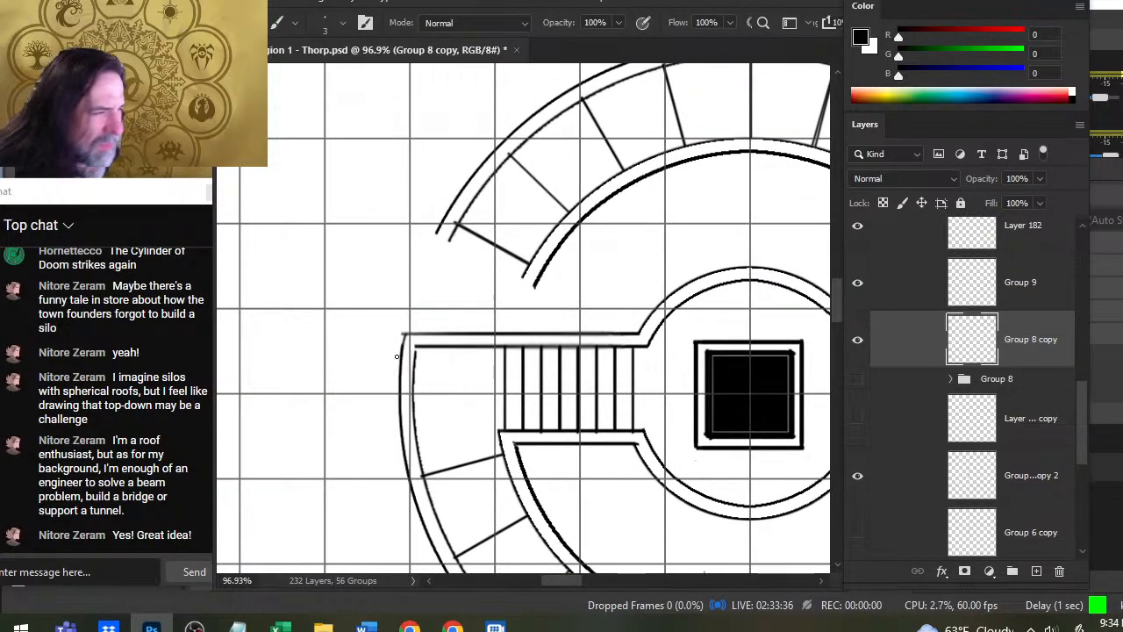
key(e)
key(b)
key(ctrl+z)
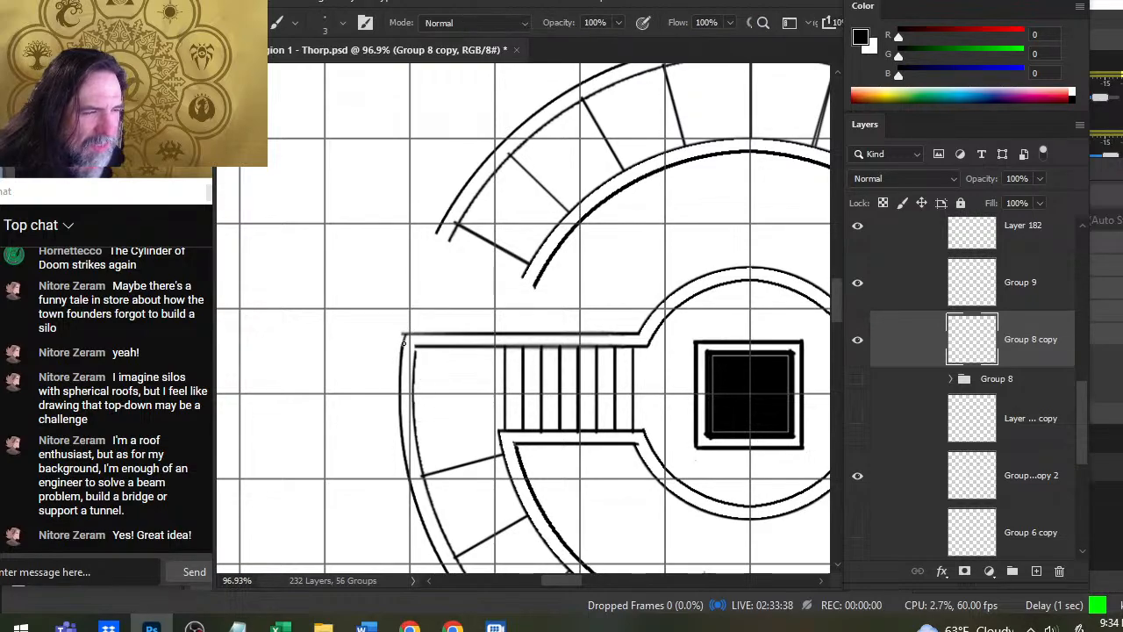
key(ctrl+z)
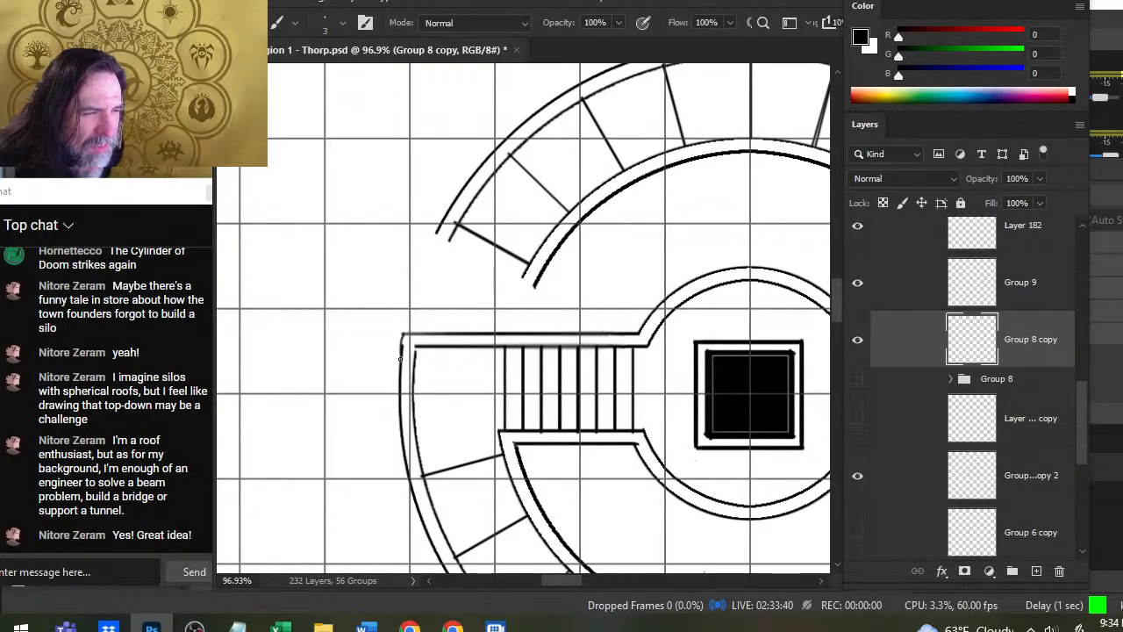
key(ctrl+z)
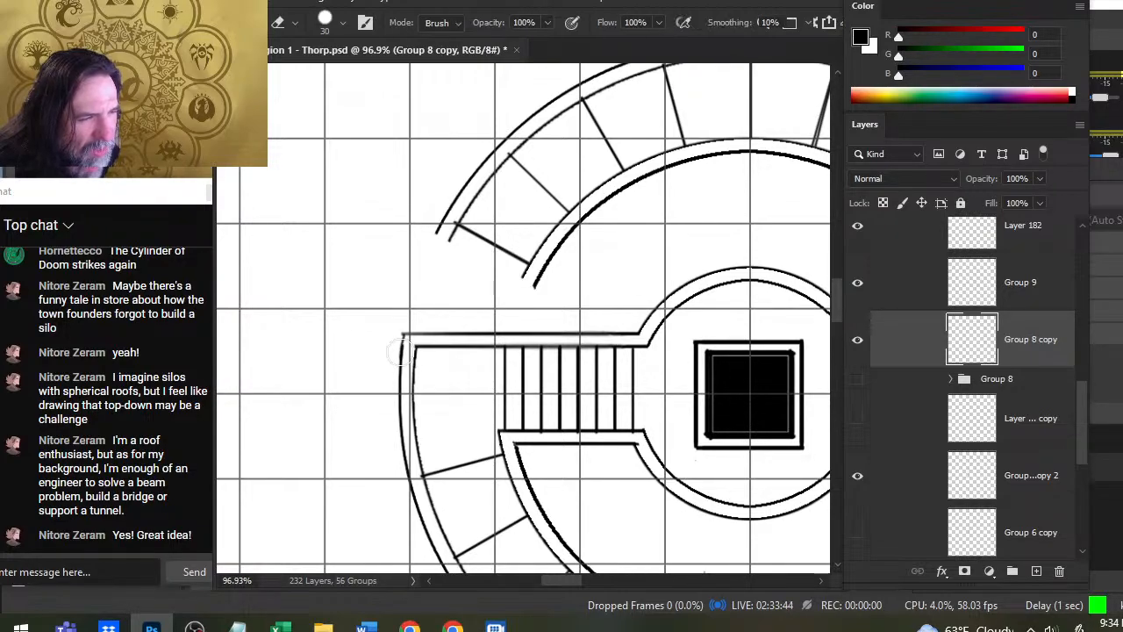
key(ctrl+z)
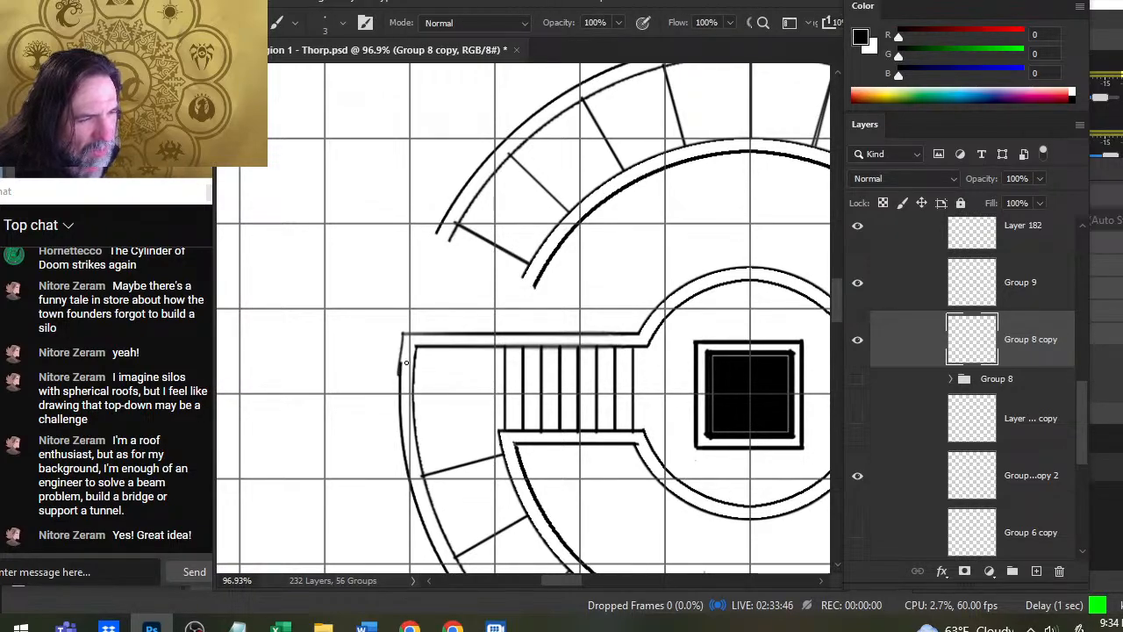
key(ctrl+z)
drag(404, 336, 401, 378)
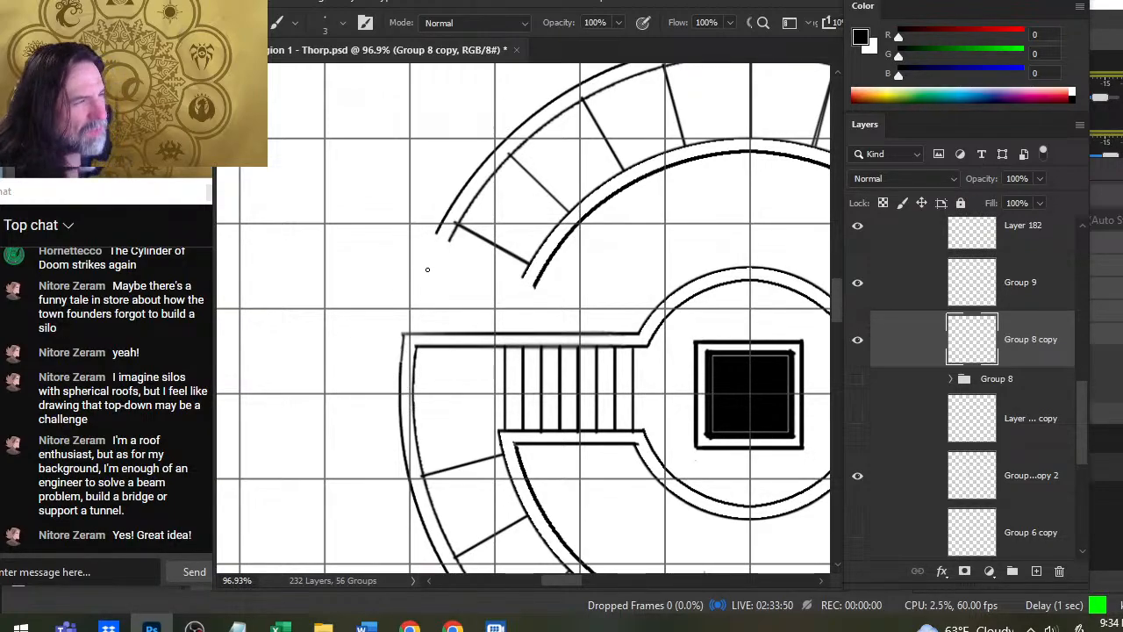
- Try to cap the cut ends of the outer and inner ring walls beside the northwest dividing line
key(e)
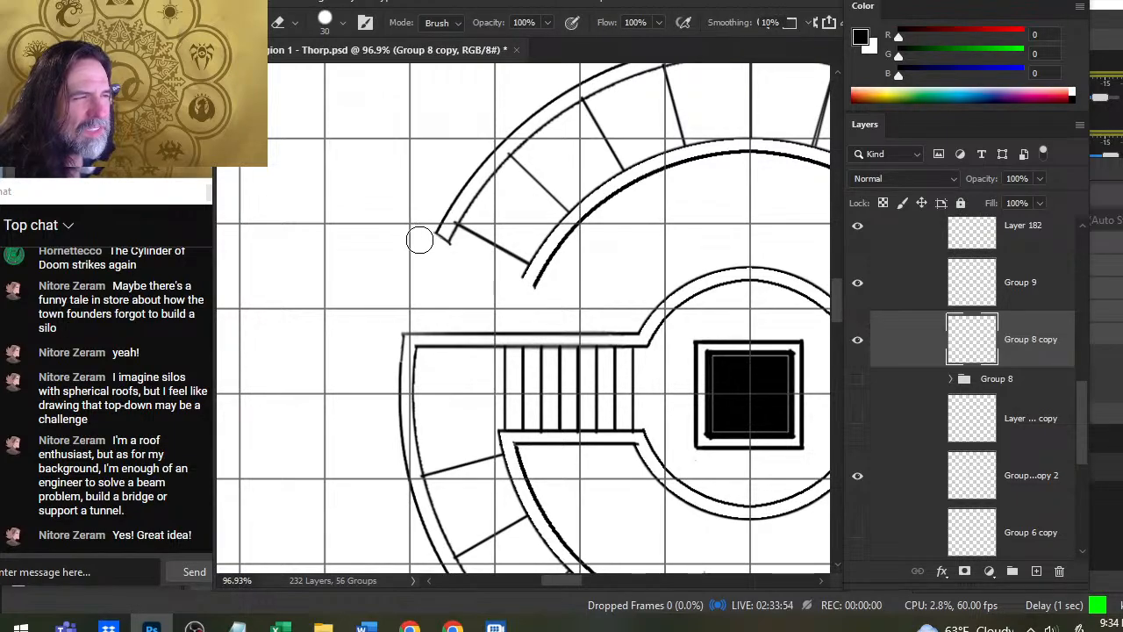
key(b)
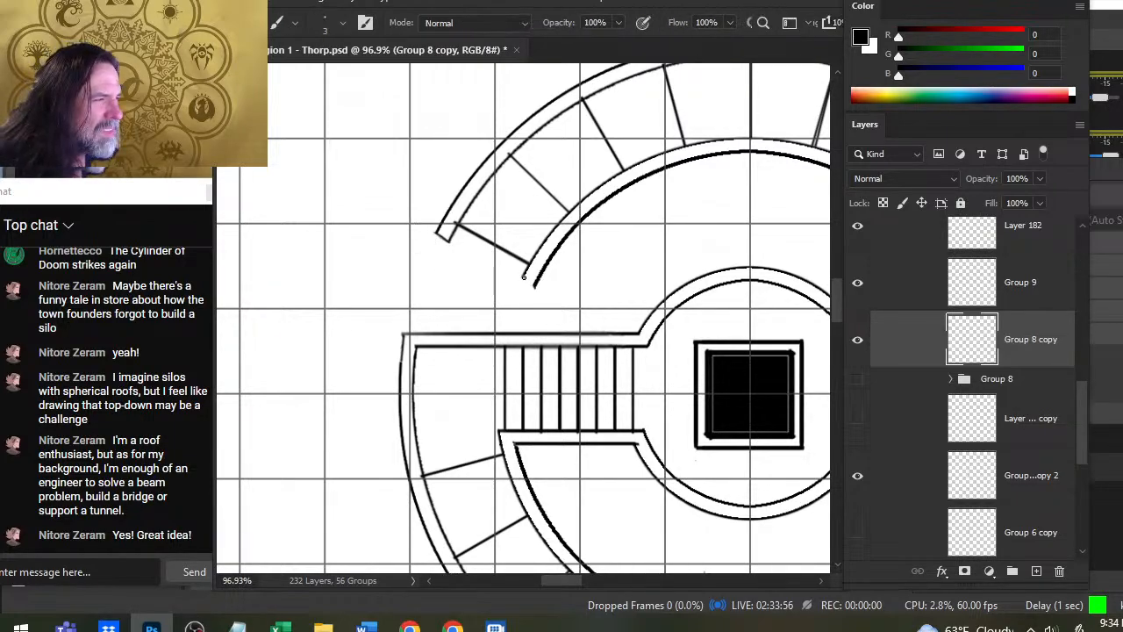
mouse_move(524, 278)
mouse_down()
mouse_move(533, 284)
mouse_move(491, 303)
mouse_up()
key(e)
key(z)
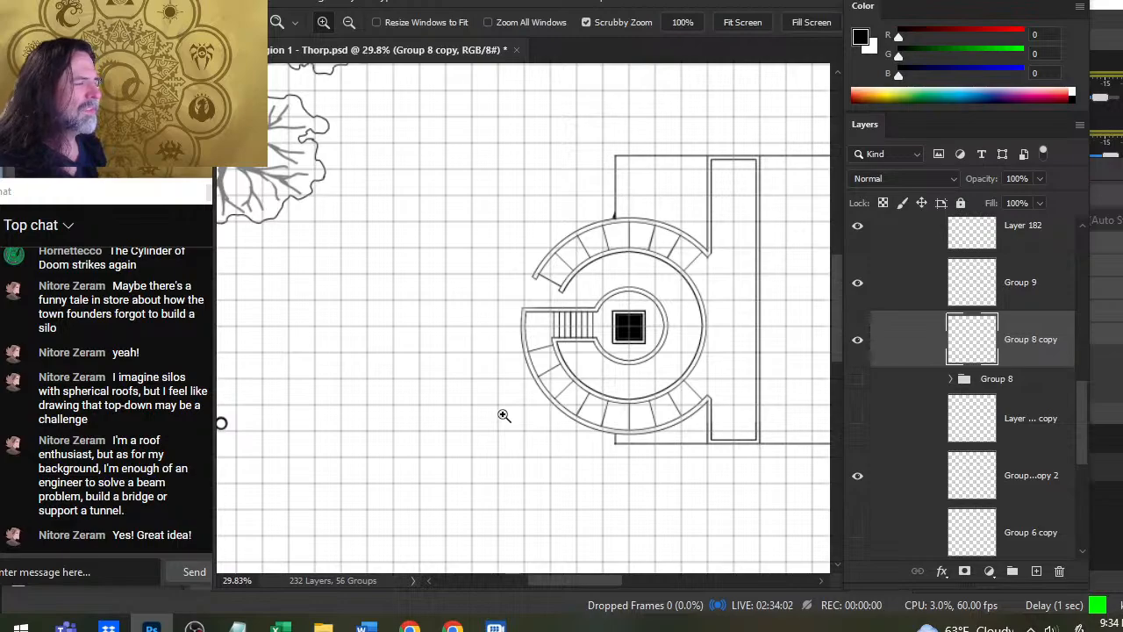
- Undo the wall opening edits back to the unmerged group, and merge Group 8 copy into a single layer again
key(ctrl)
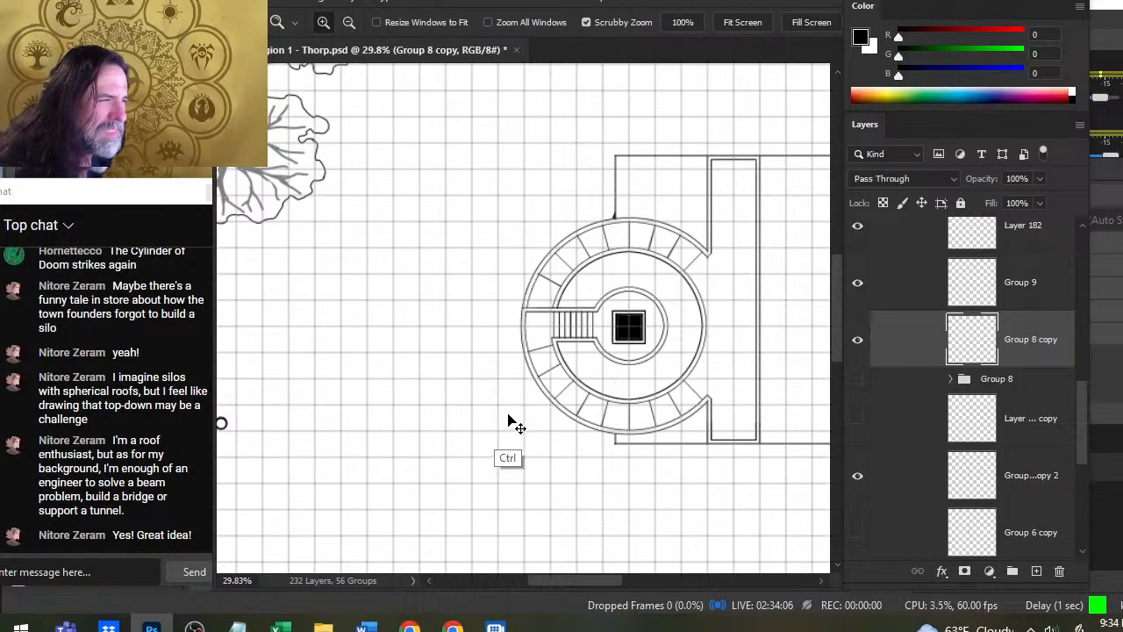
key(Delete)
key(ctrl+z)
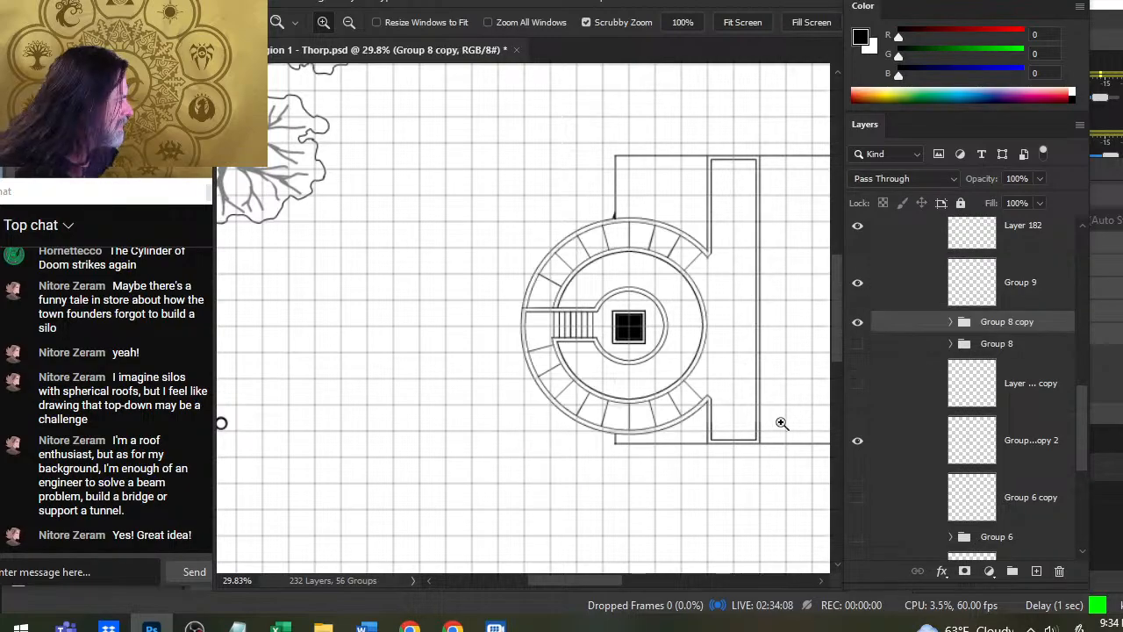
key(ctrl+e)
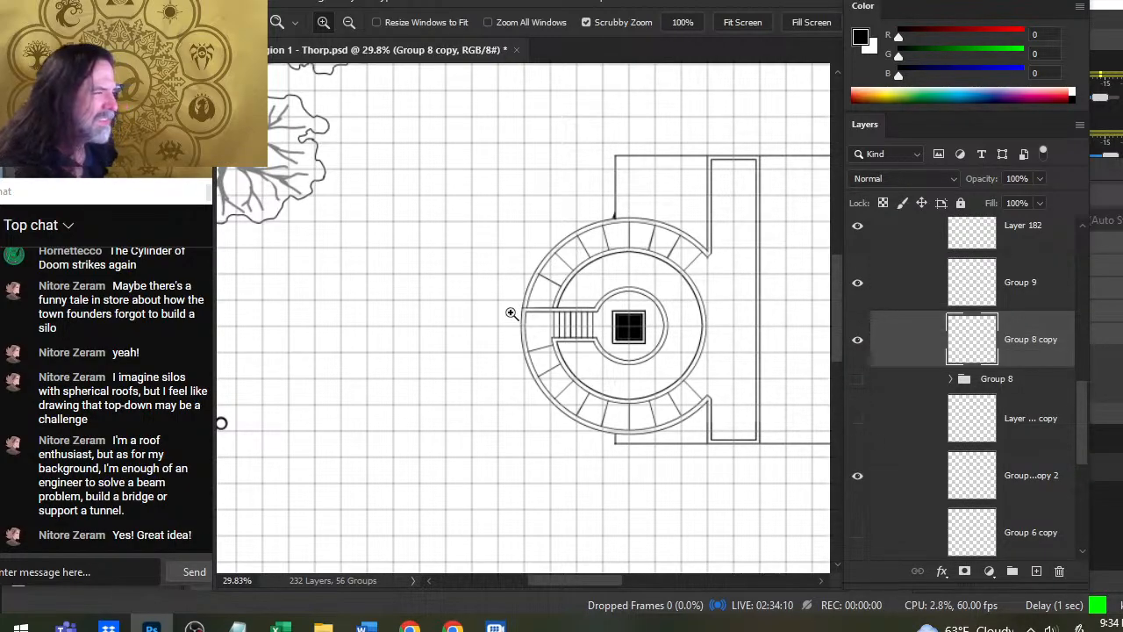
- Erase the inner ring wall's outer line north of the stair corridor, and draw short end caps across both walls beside the northwest dividing line
mouse_move(517, 316)
mouse_down()
mouse_move(587, 339)
mouse_move(584, 263)
mouse_up()
key(e)
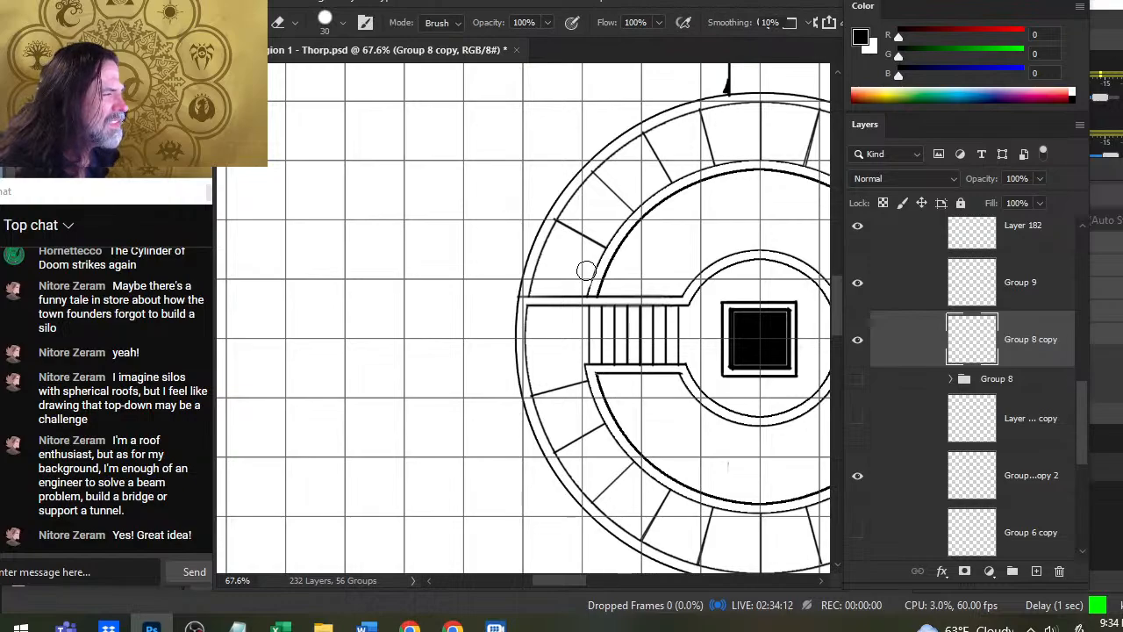
drag(586, 271, 602, 261)
key(b)
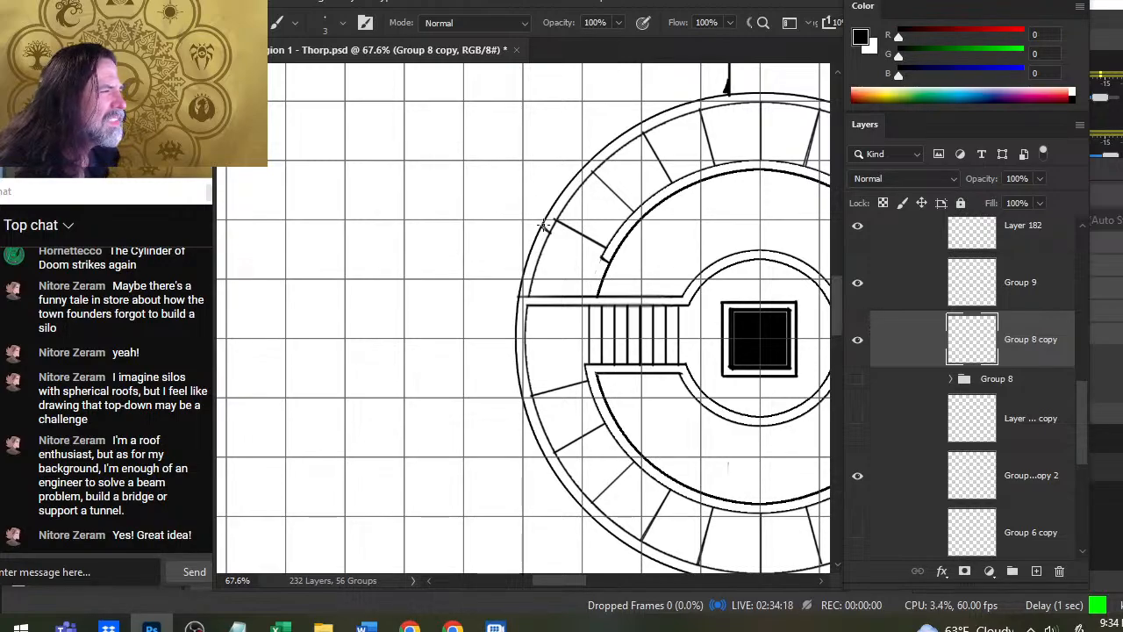
- Erase the outer ring wall's double line between its new end cap and the stair corridor with the Eraser at size 30
key(e)
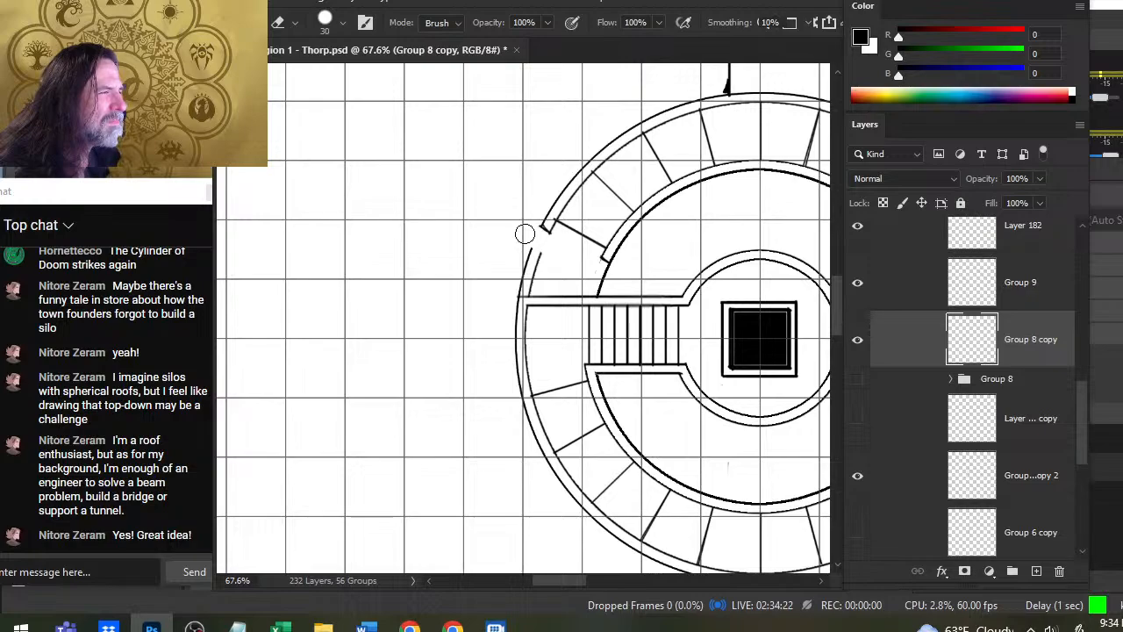
mouse_move(525, 234)
mouse_down()
mouse_move(526, 289)
mouse_move(544, 282)
mouse_up()
key(ctrl+z)
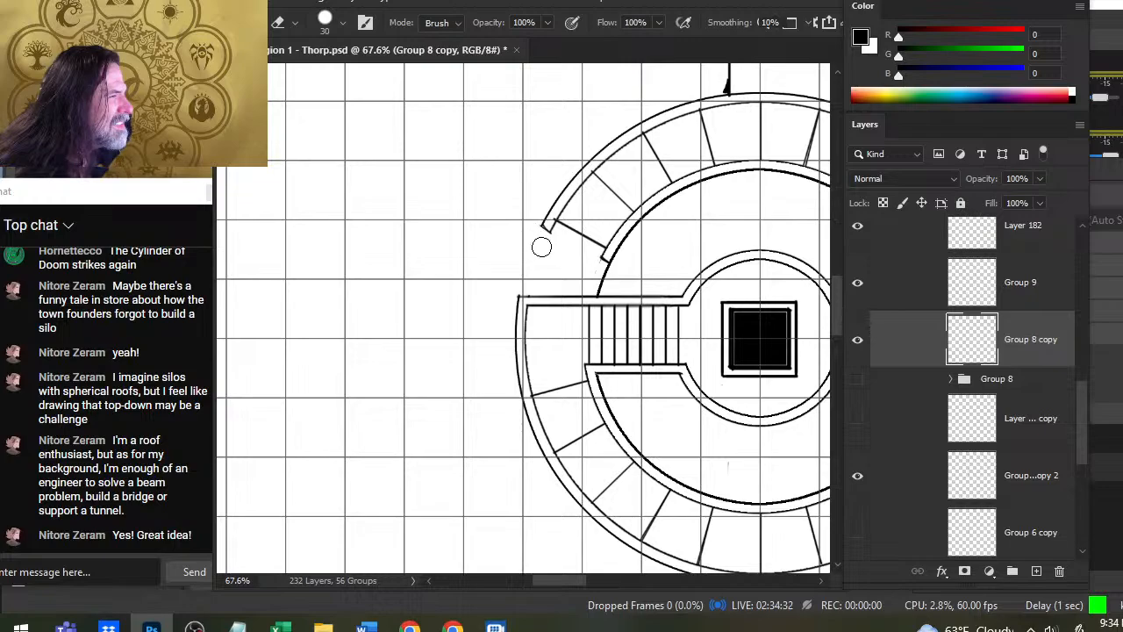
- Clean up and redraw the outer wall's end cap on the Group 8 copy layer, check Group 9's visibility, and make Group 9 the active layer
key(b)
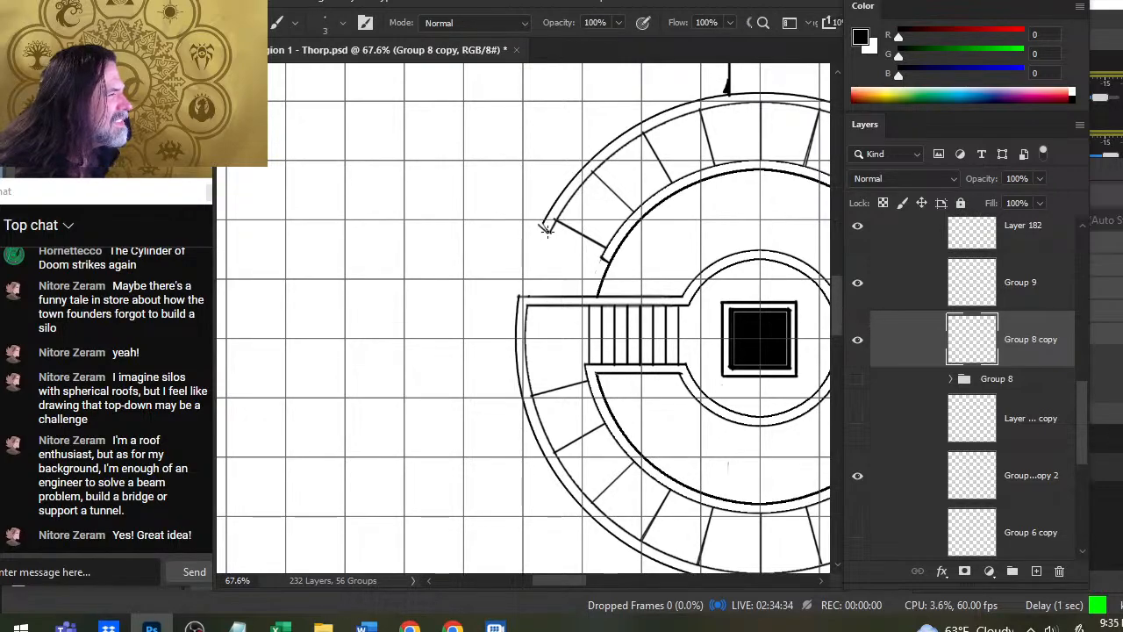
key(e)
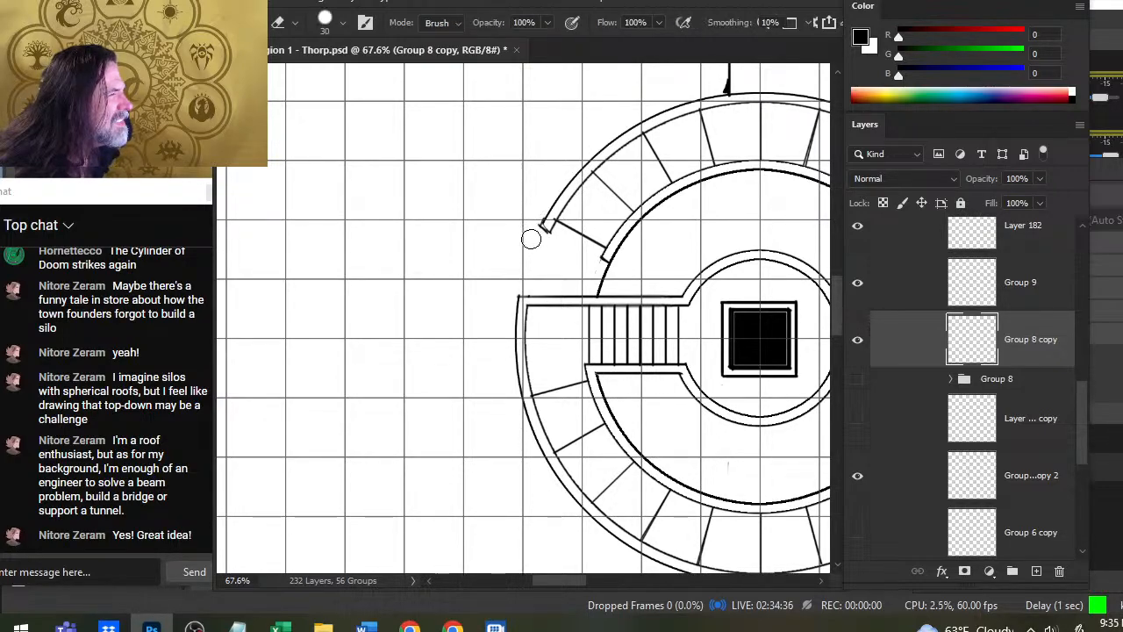
key(b)
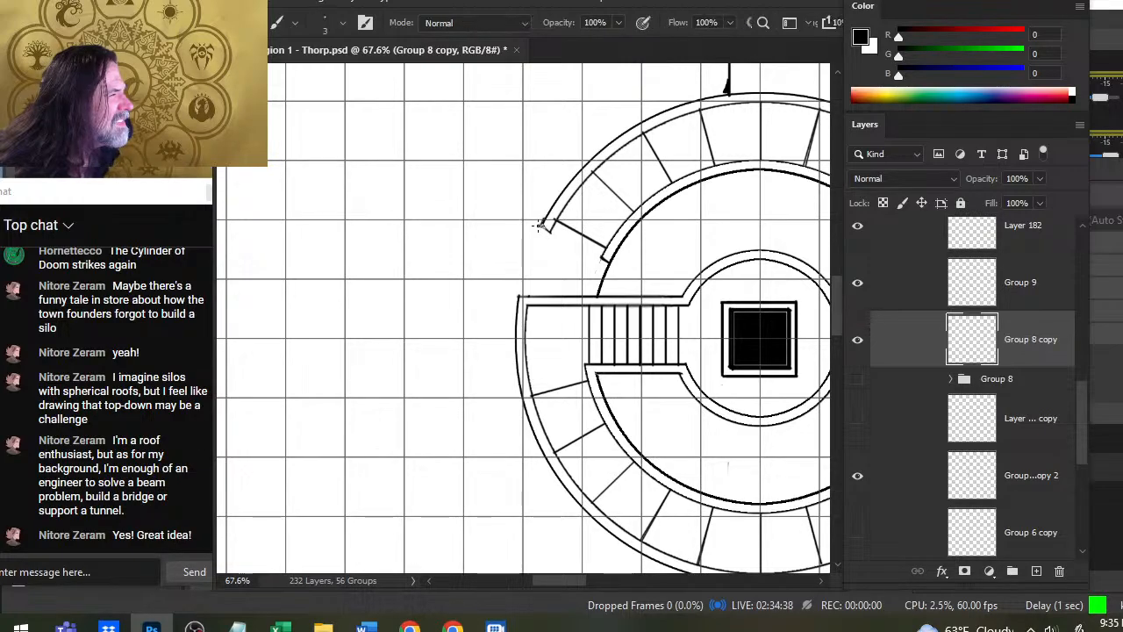
key(e)
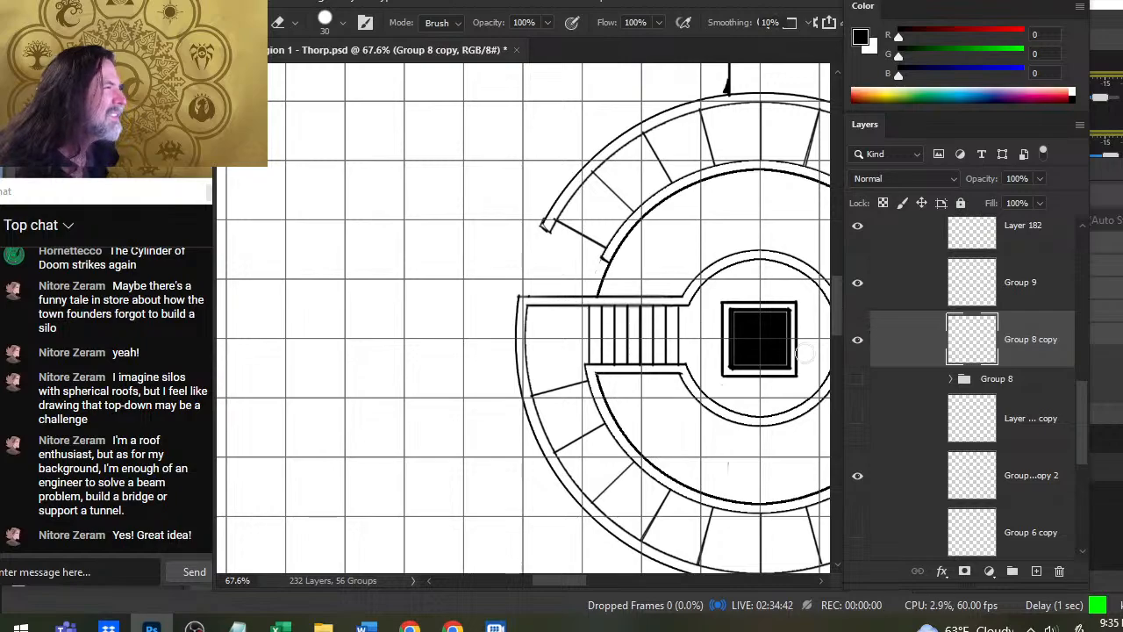
click(860, 288)
click(860, 288)
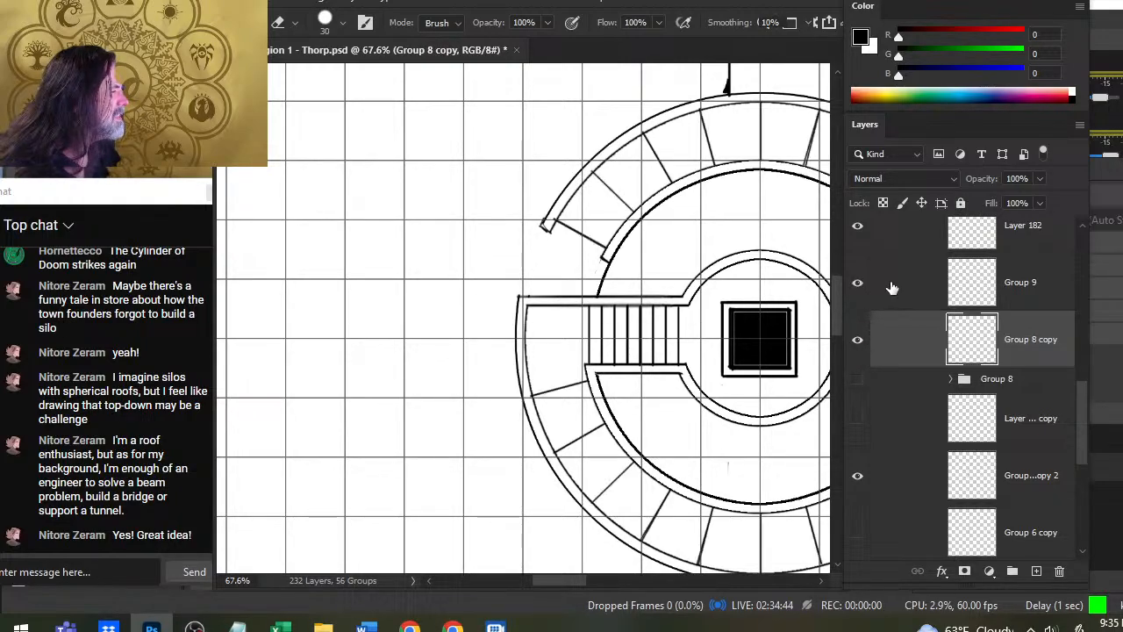
click(892, 288)
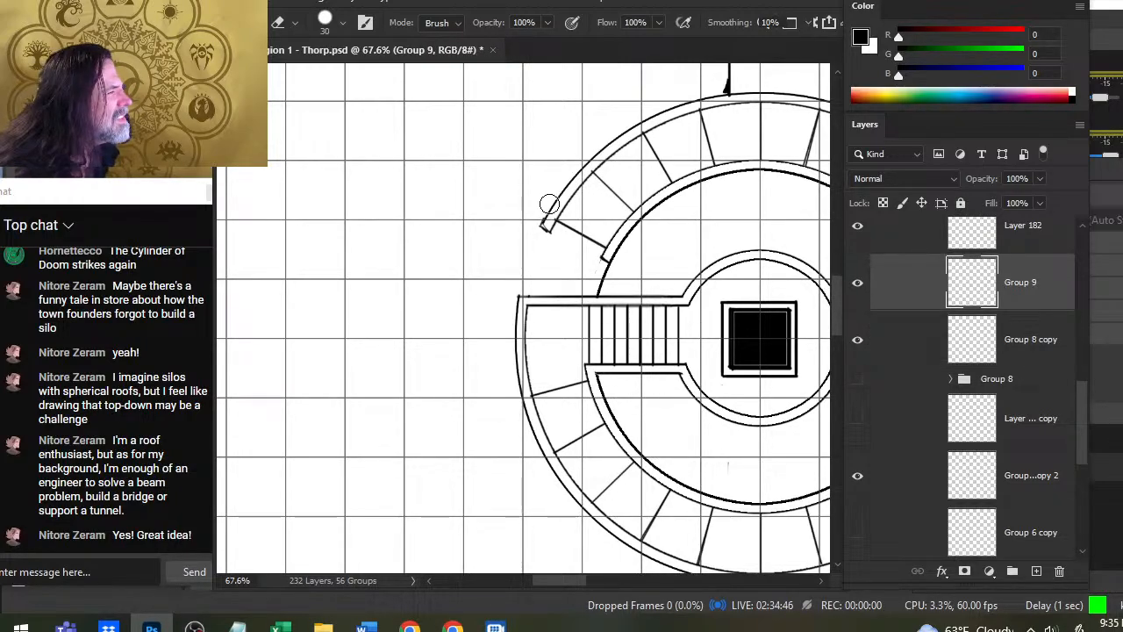
click(892, 341)
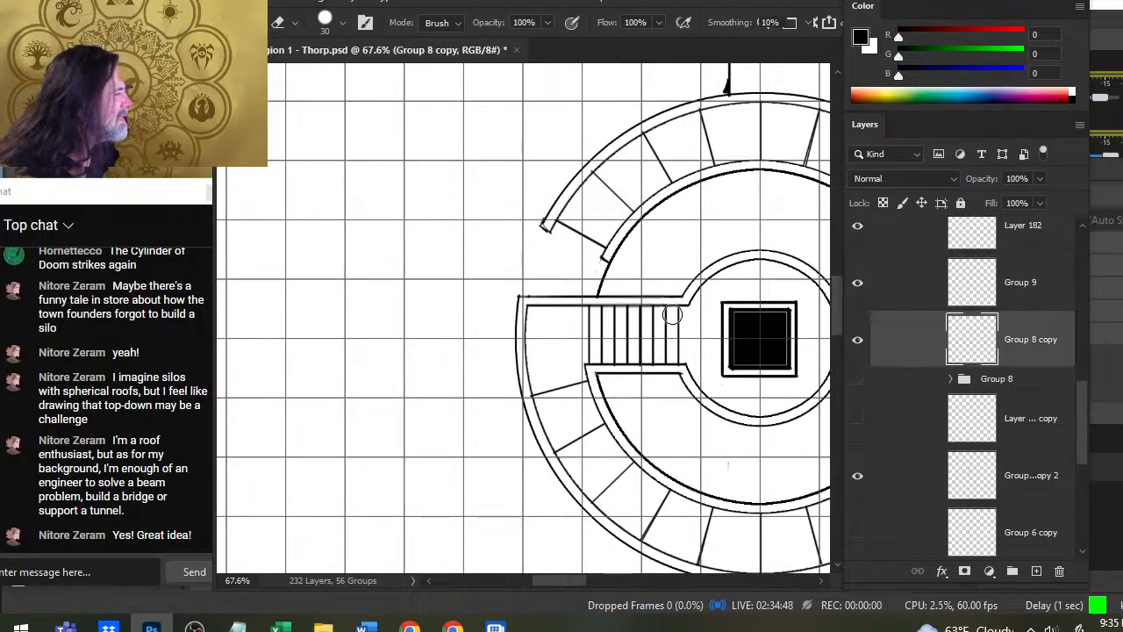
key(b)
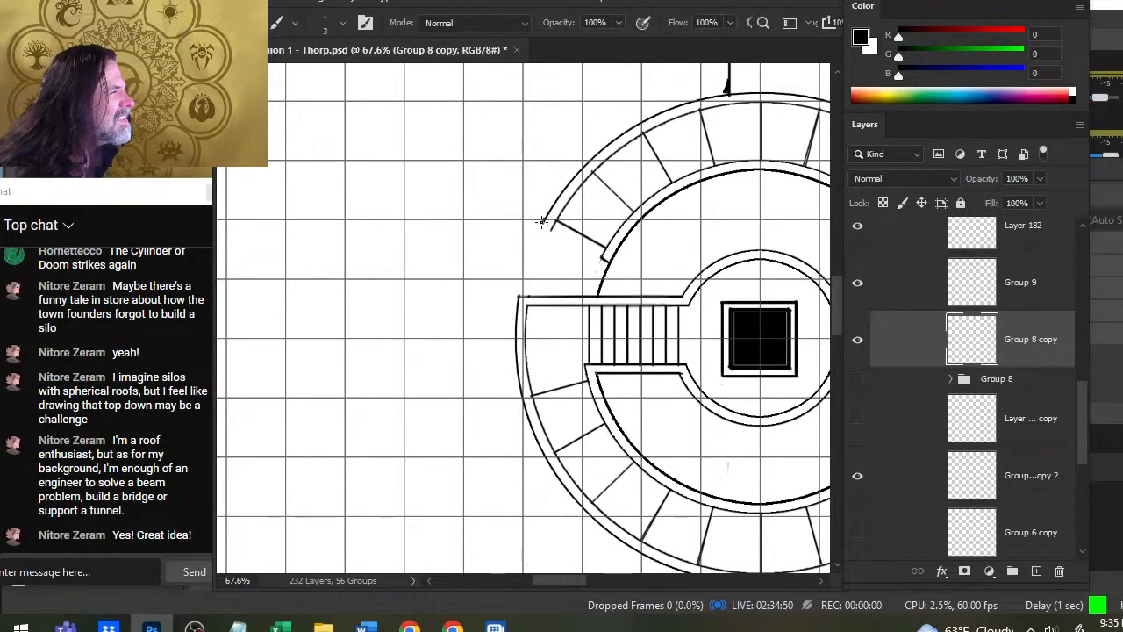
key(e)
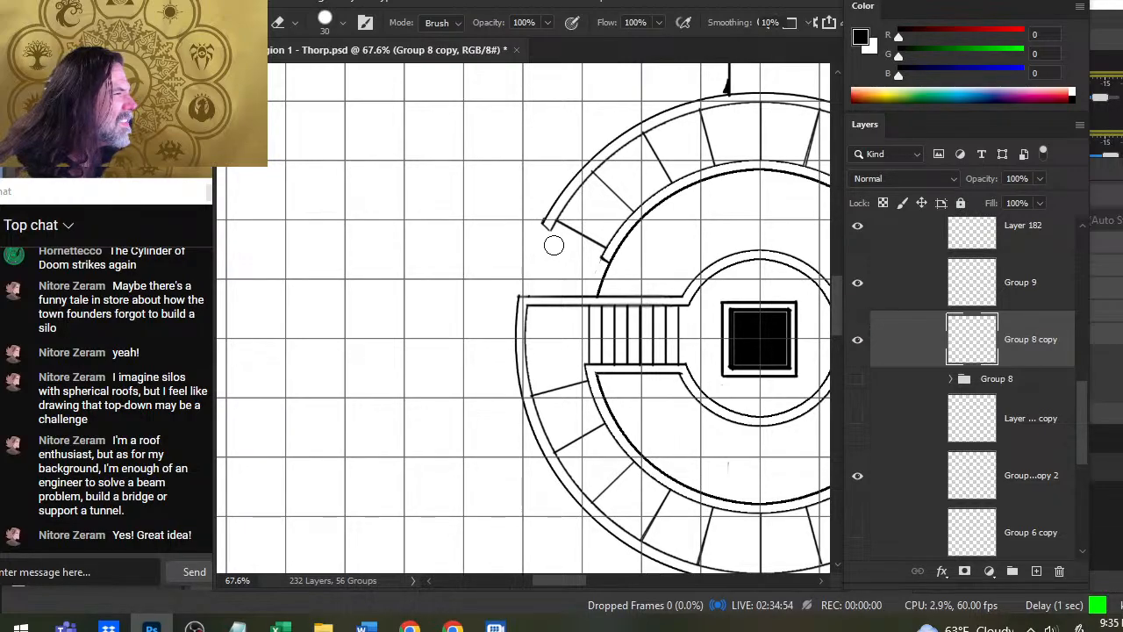
click(905, 303)
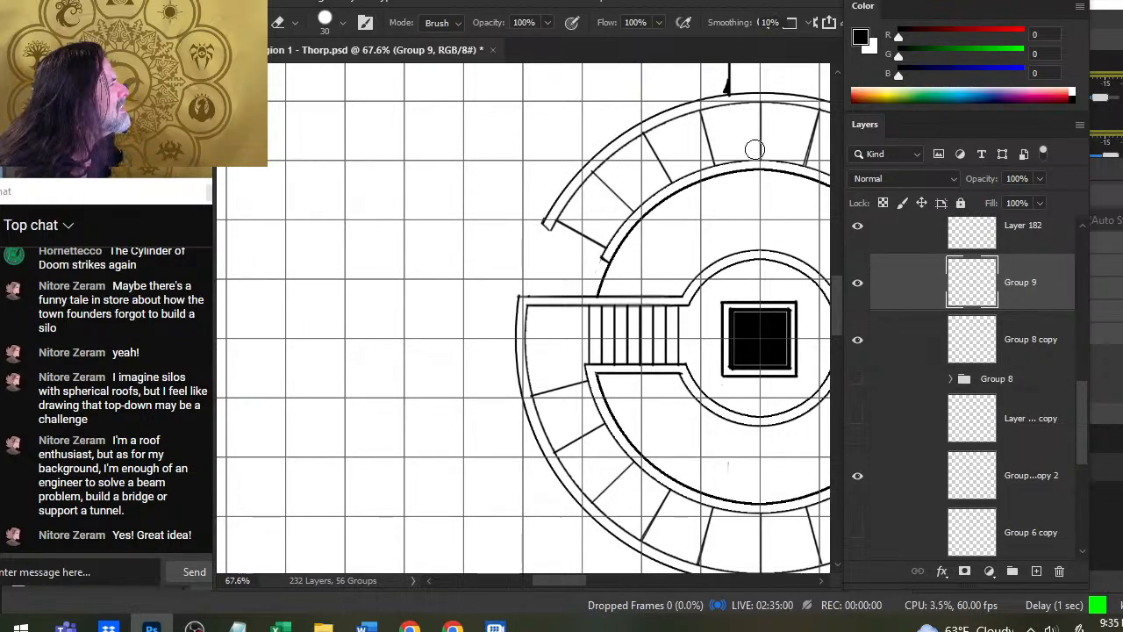
- Examine the whole round building plan and the radial dividers that the Group 9 layer contributes to it
scroll(614, 167, up, 3)
scroll(623, 184, right, 3)
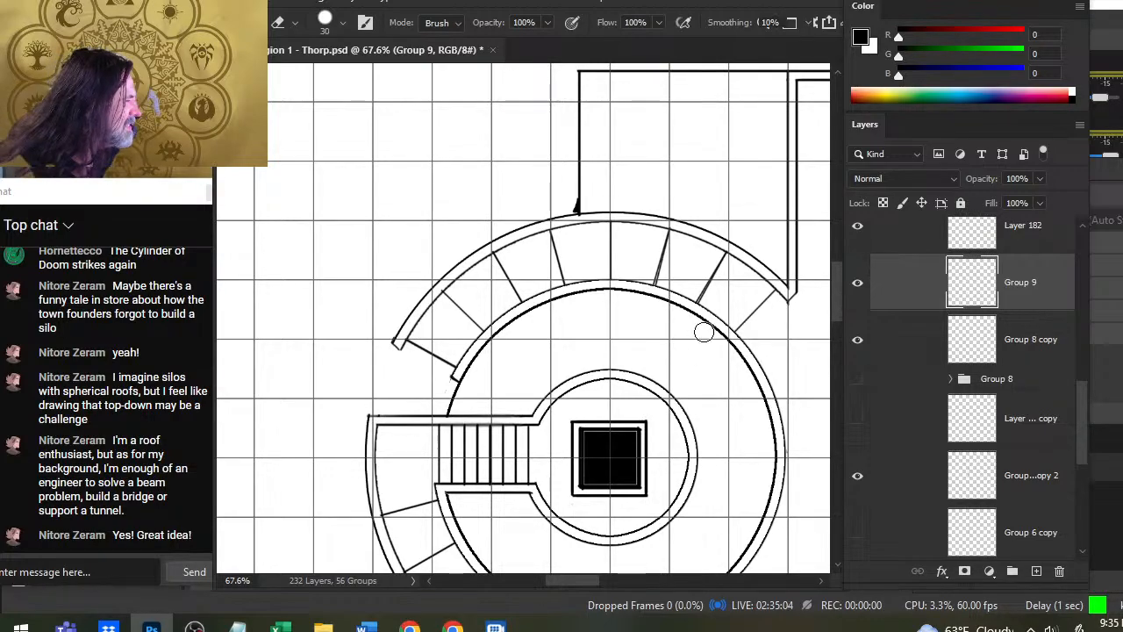
scroll(703, 332, down, 3)
scroll(614, 347, left, 3)
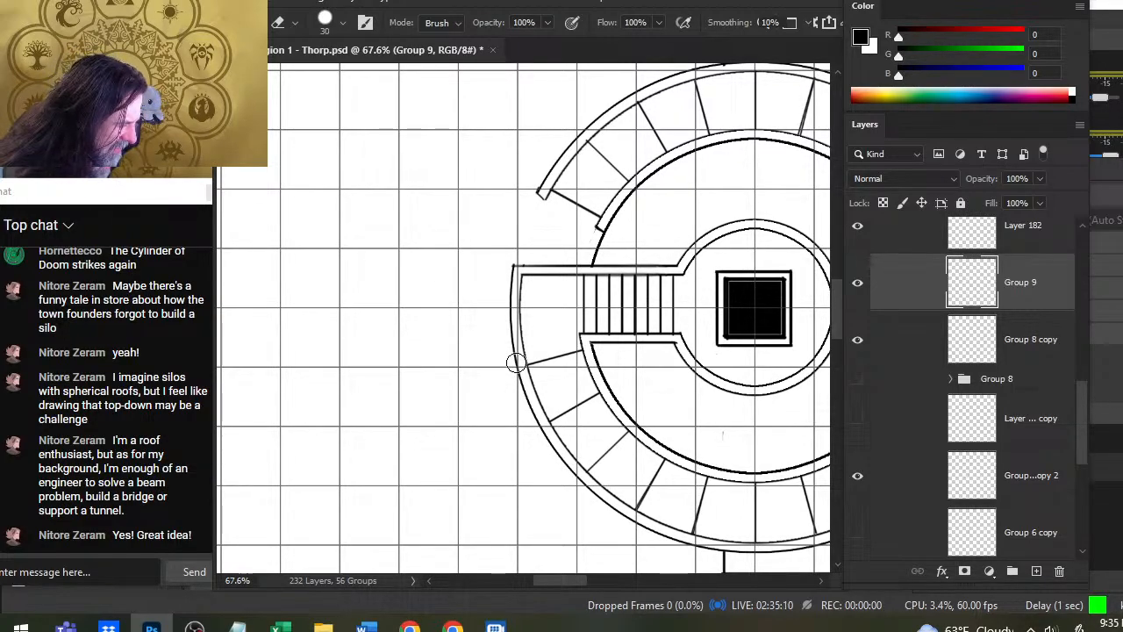
key(z)
drag(694, 546, 672, 546)
drag(702, 429, 546, 320)
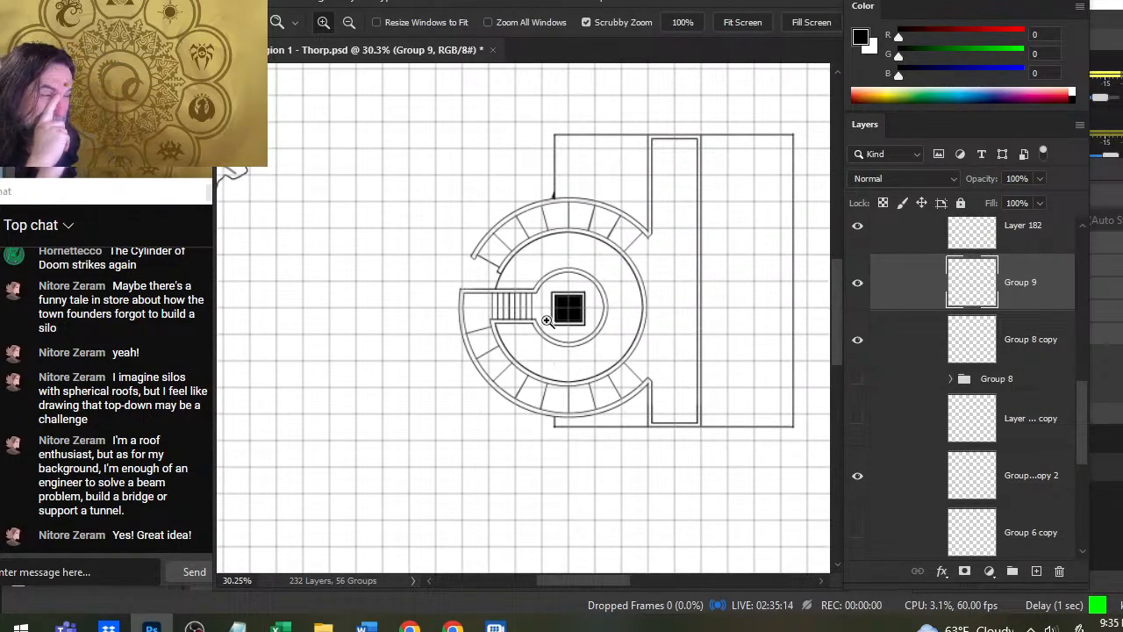
click(860, 284)
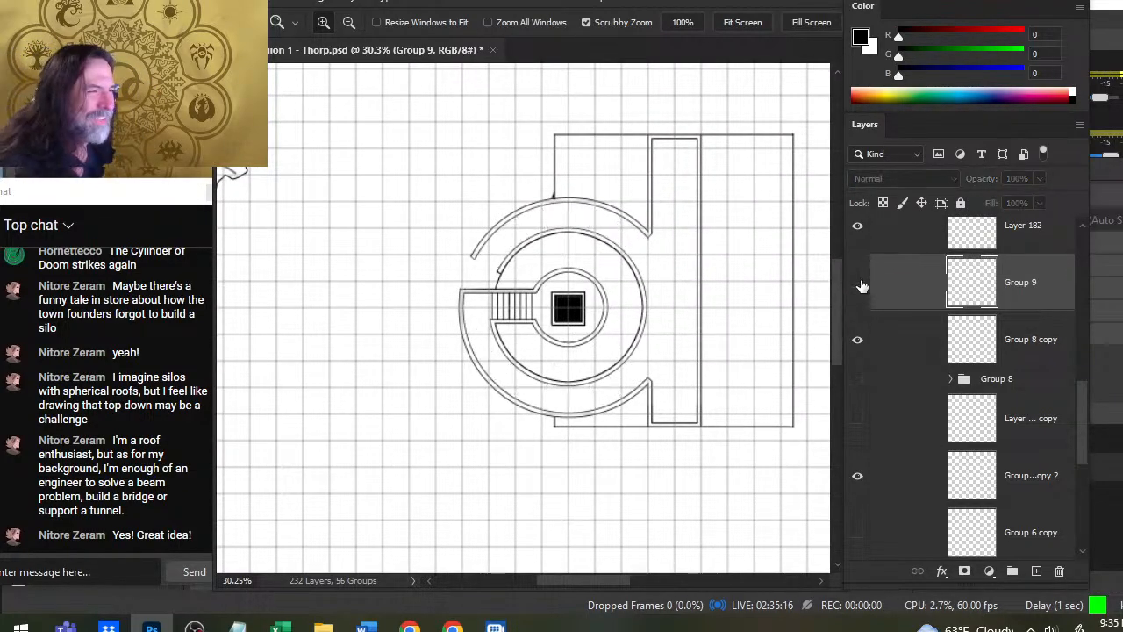
click(859, 284)
- Duplicate the Group 9 layer and rotate the copy about 10 degrees clockwise, placing extra dividers between the existing ones
right_click(900, 284)
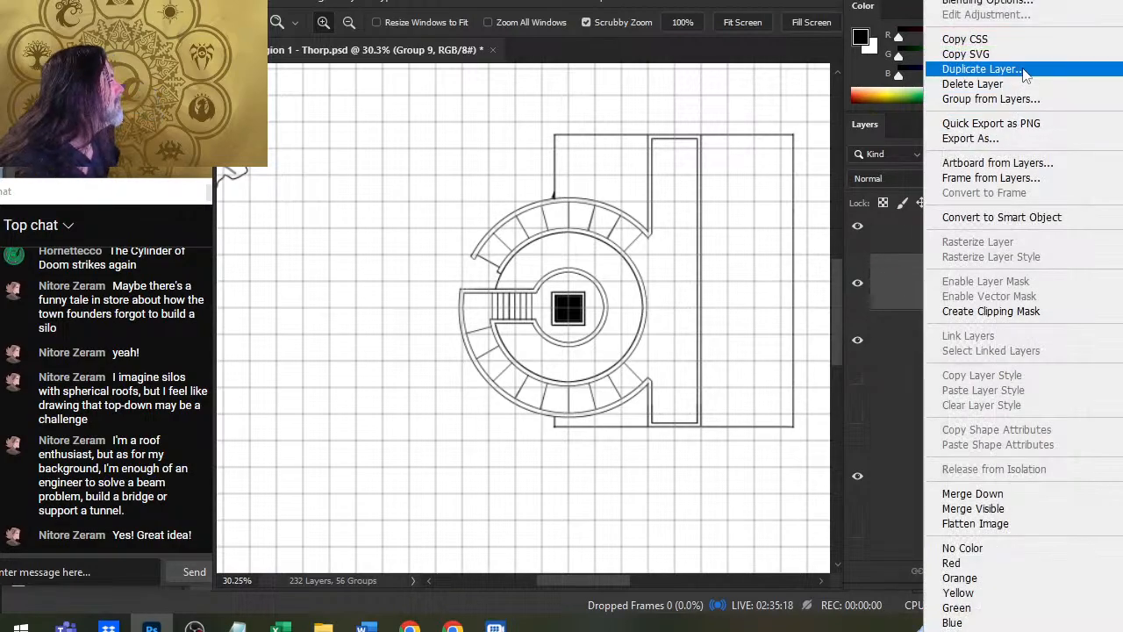
click(974, 70)
key(Return)
key(l)
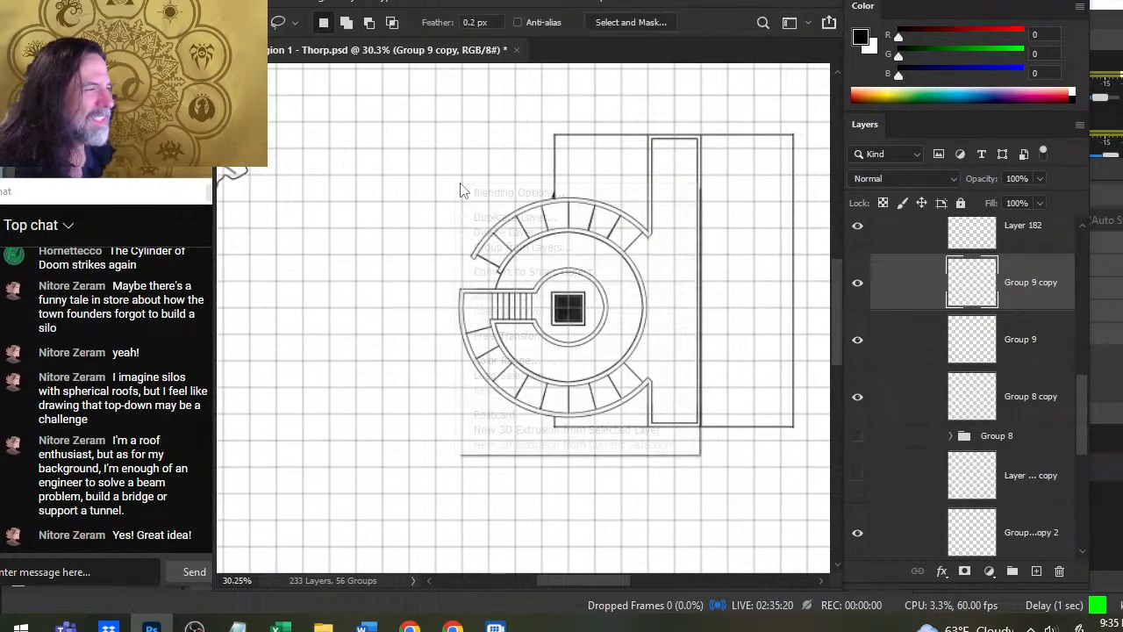
right_click(457, 186)
click(553, 335)
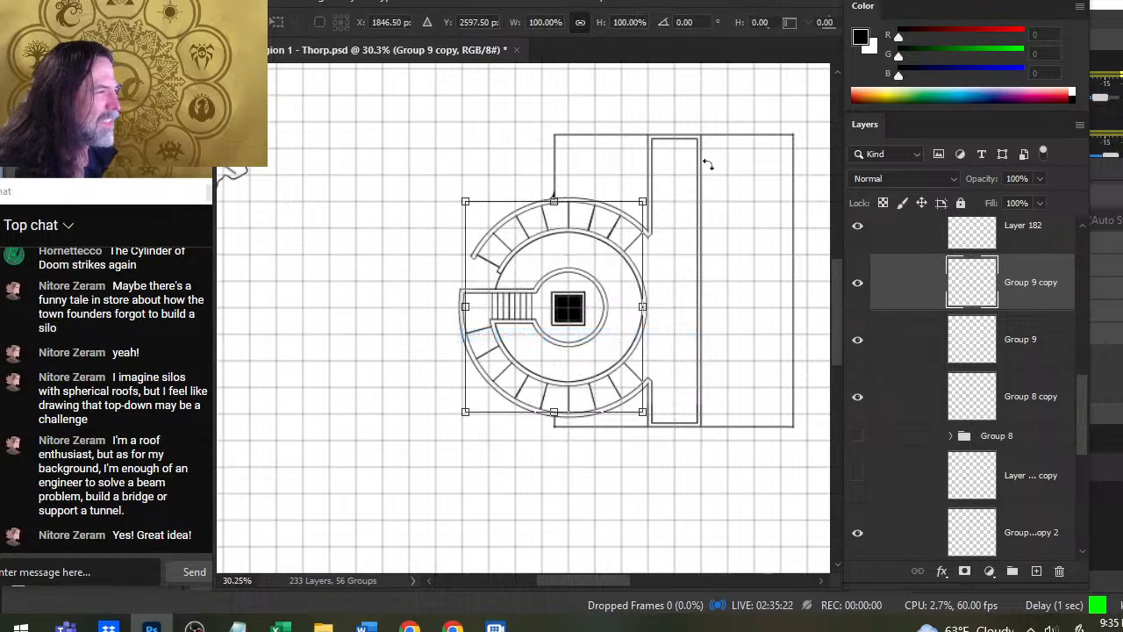
mouse_move(670, 155)
mouse_down()
mouse_move(695, 168)
mouse_move(719, 160)
mouse_up()
key(Return)
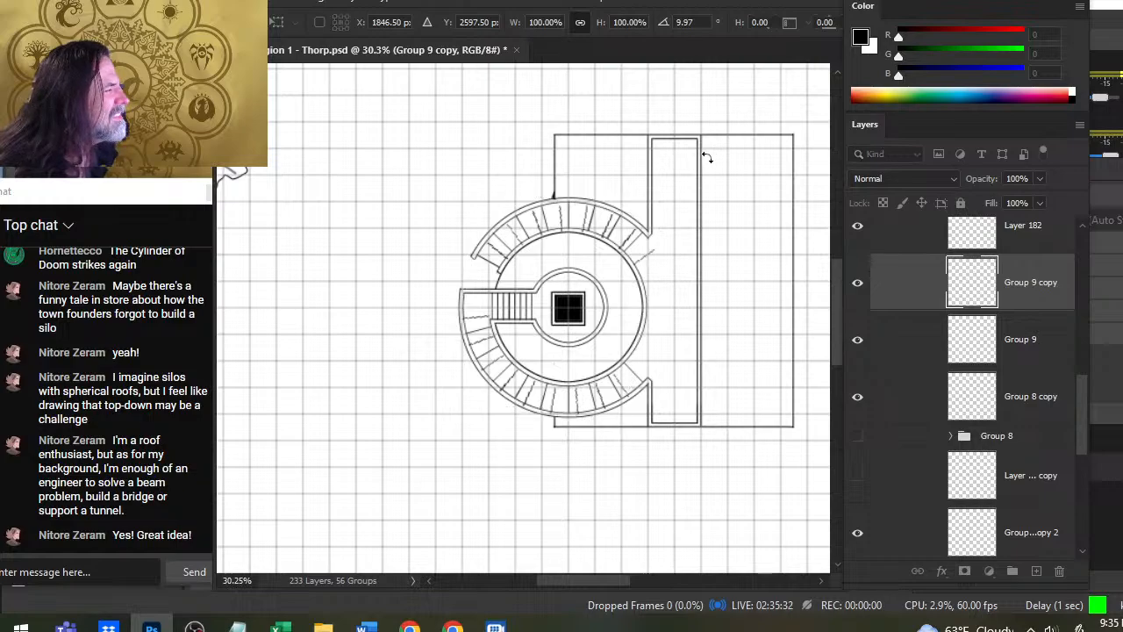
key(l)
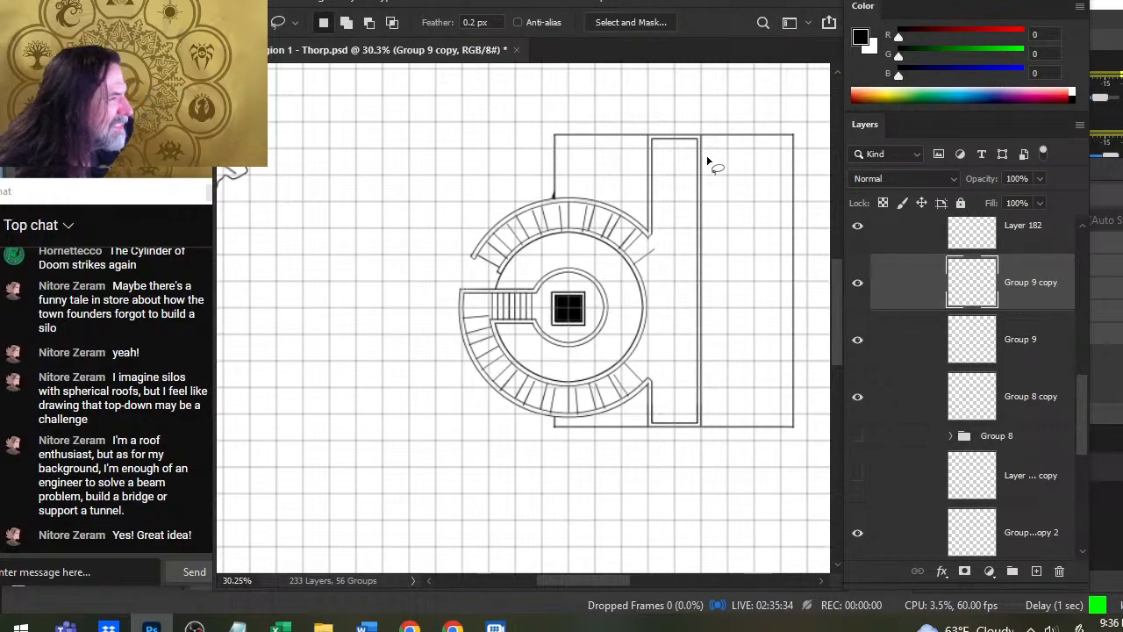
key(z)
mouse_move(551, 204)
mouse_down()
mouse_move(577, 206)
mouse_move(652, 231)
mouse_up()
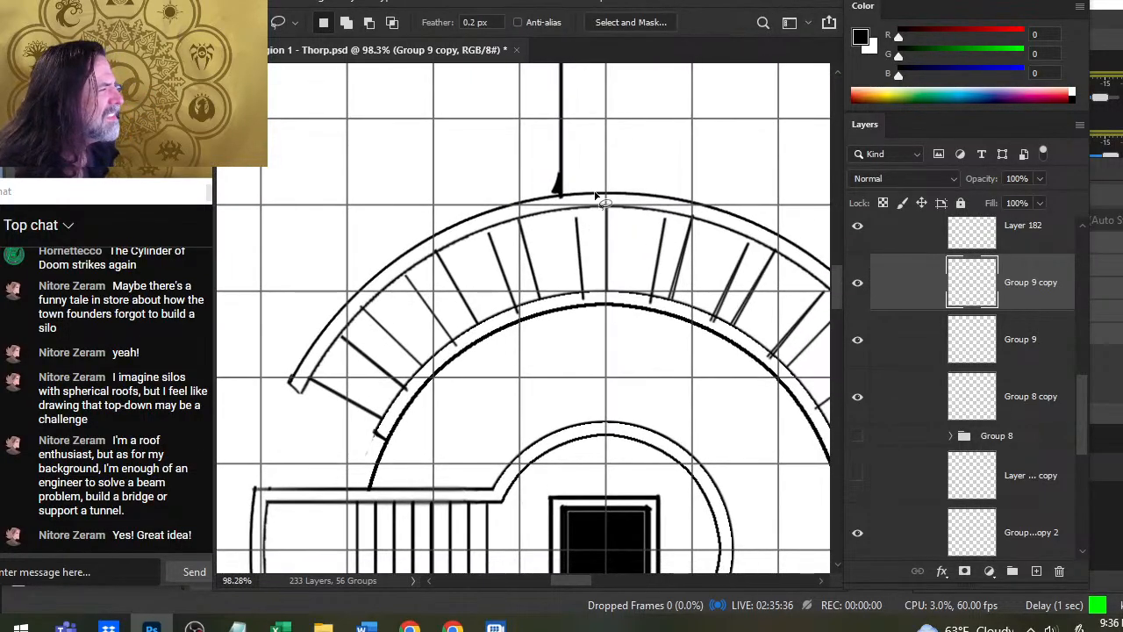
mouse_move(594, 194)
mouse_down()
mouse_move(550, 242)
mouse_move(590, 314)
mouse_up()
key(v)
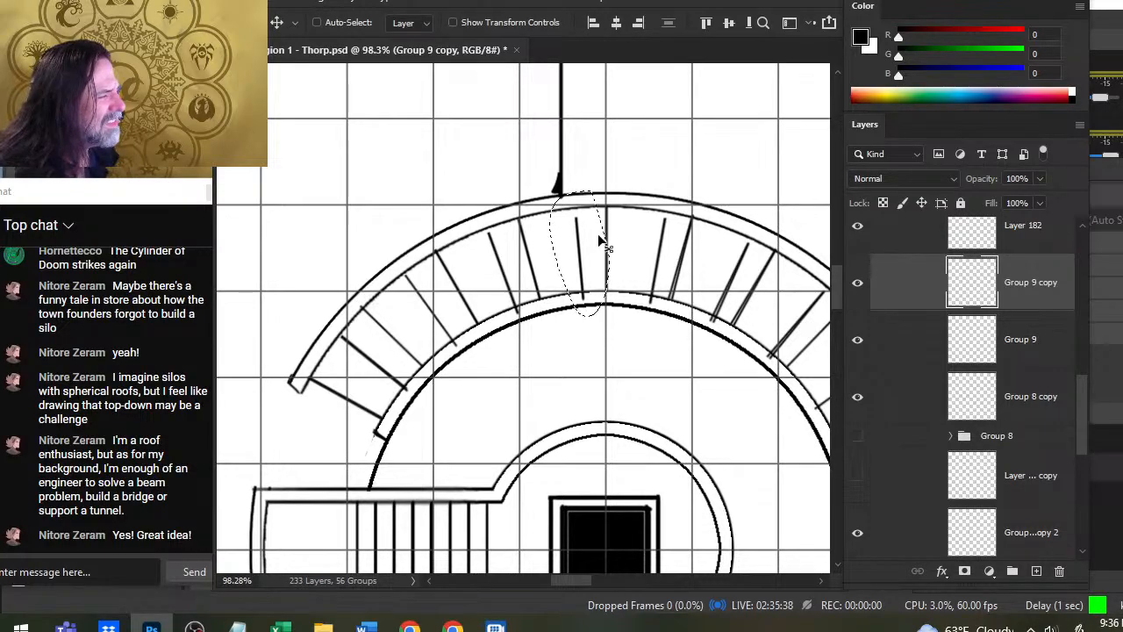
key(l)
click(643, 369)
- Nudge the copied dividers along the northern arc into place between the ring walls, and erase the stray divider crossing the outer wall's east side
key(ctrl+space)
drag(686, 401, 625, 379)
mouse_move(645, 251)
mouse_down()
mouse_move(533, 242)
mouse_move(432, 347)
mouse_up()
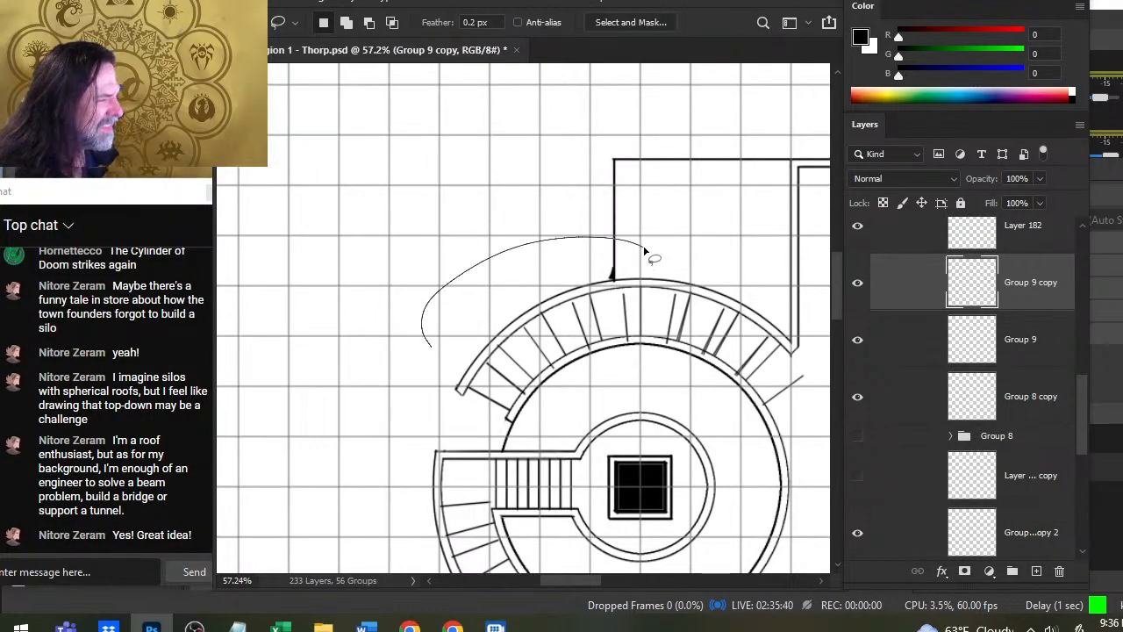
mouse_move(538, 409)
mouse_down()
mouse_move(774, 426)
mouse_move(728, 234)
mouse_up()
key(v)
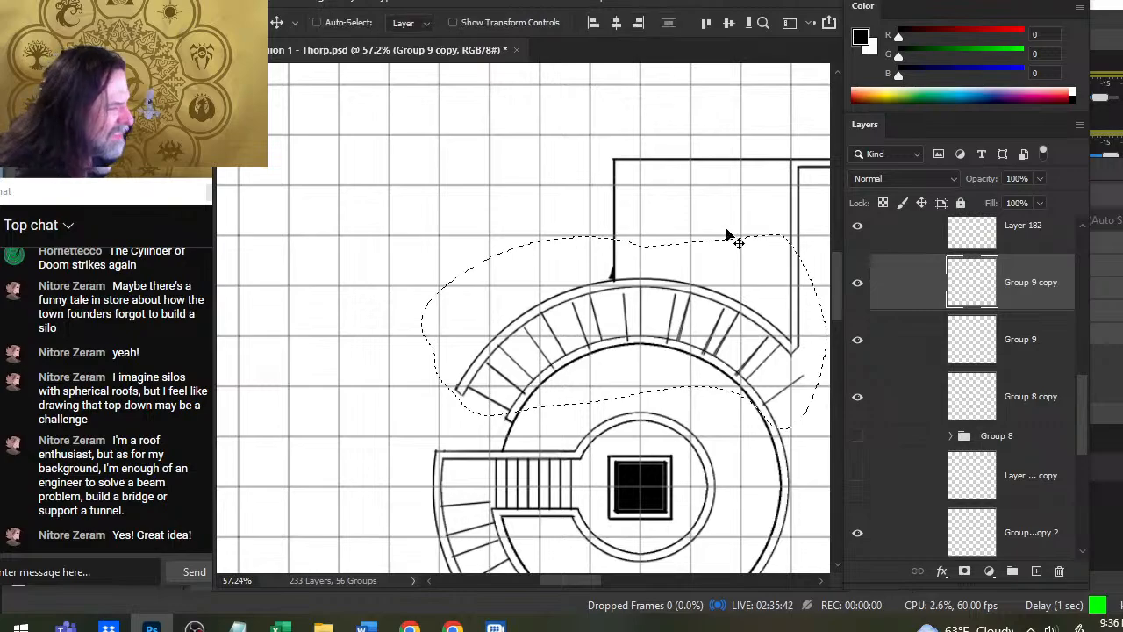
key(Up)
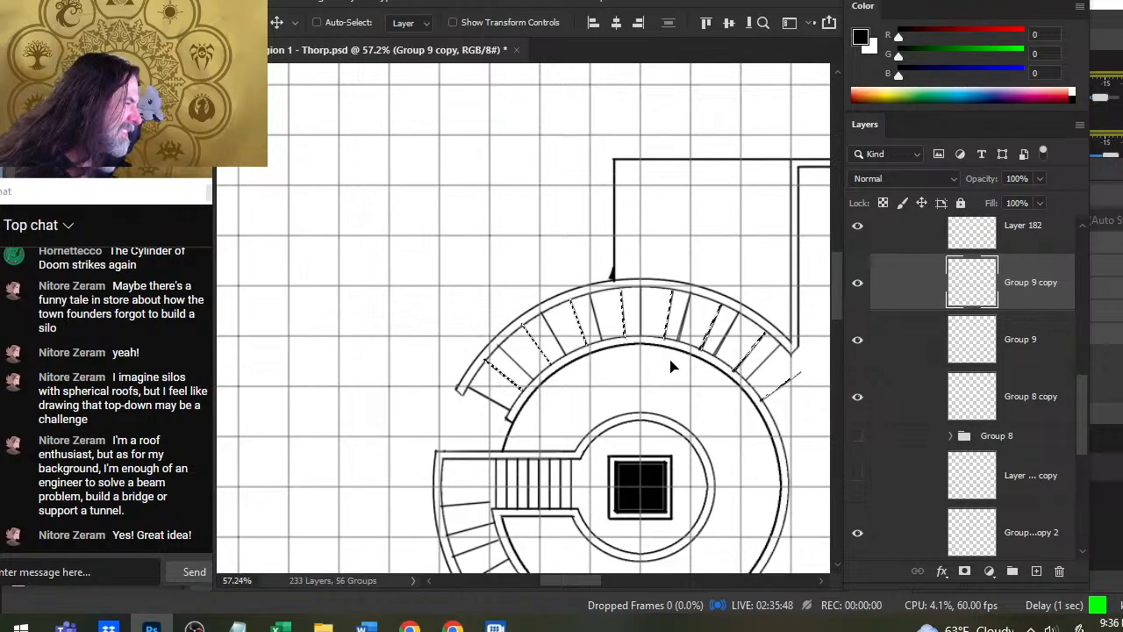
key(l)
click(723, 394)
key(e)
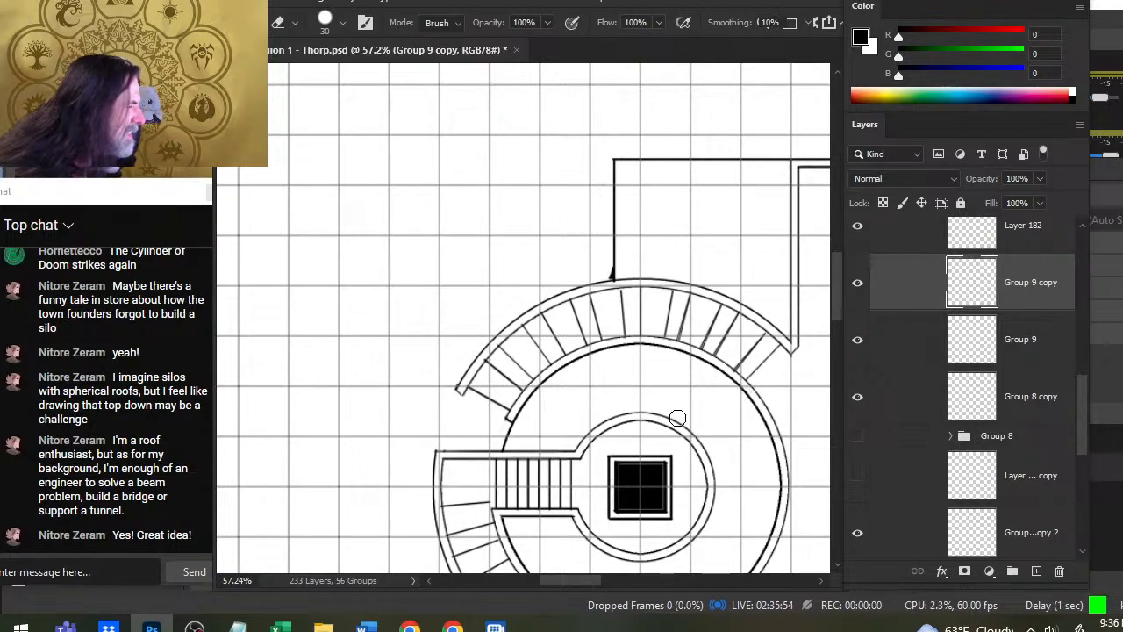
- Nudge the copied dividers along the southern arc upward between the ring walls, and erase the uppermost one just below the stair corridor
drag(638, 500, 664, 276)
key(l)
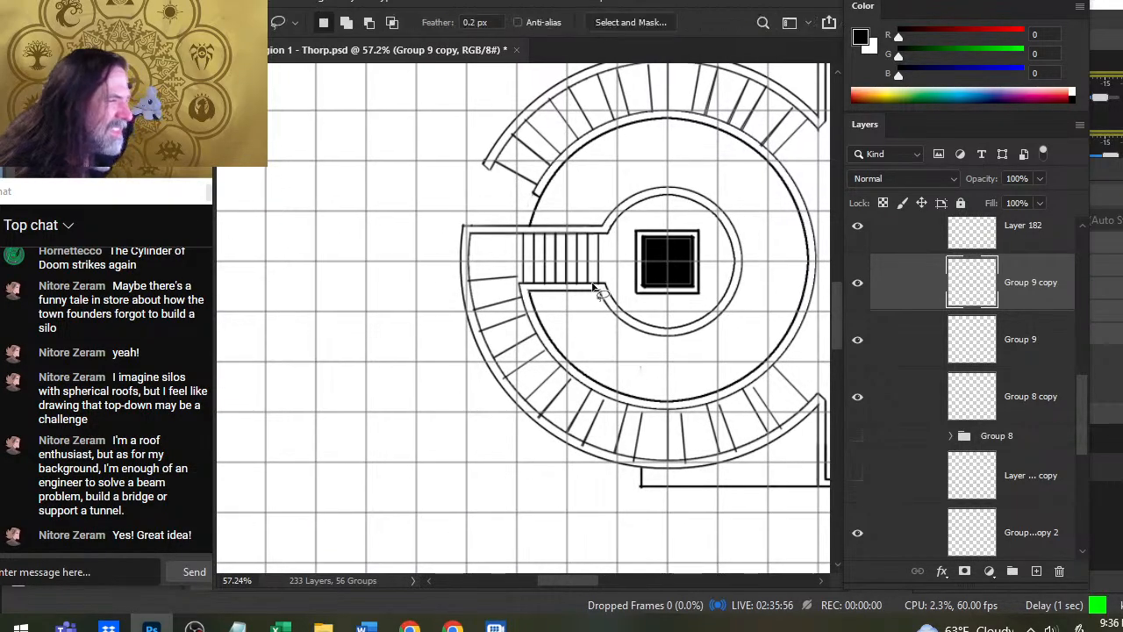
mouse_move(597, 254)
mouse_down()
mouse_move(435, 256)
mouse_move(525, 497)
mouse_move(817, 459)
mouse_move(838, 438)
mouse_up()
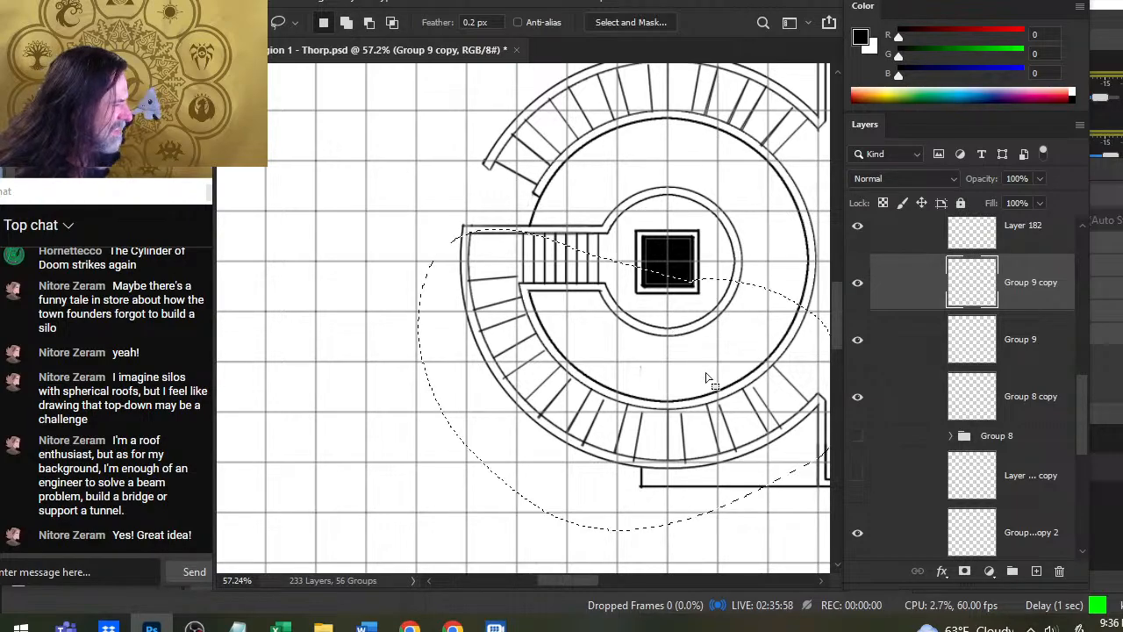
key(v)
key(Up)
key(Up)
key(Up)
key(Up)
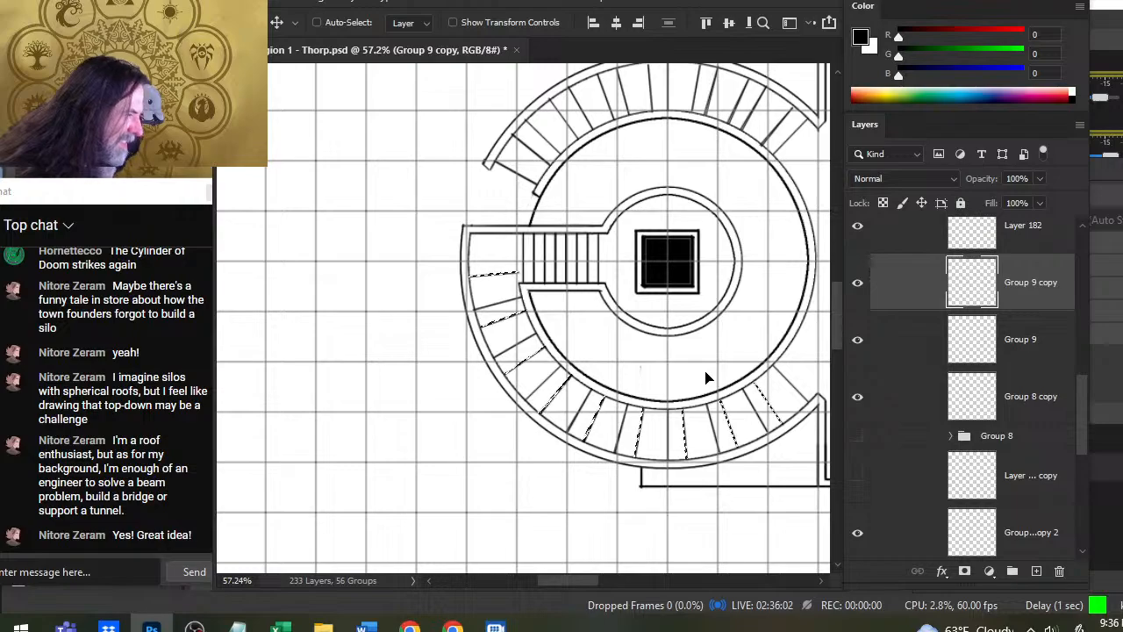
key(l)
click(681, 316)
key(e)
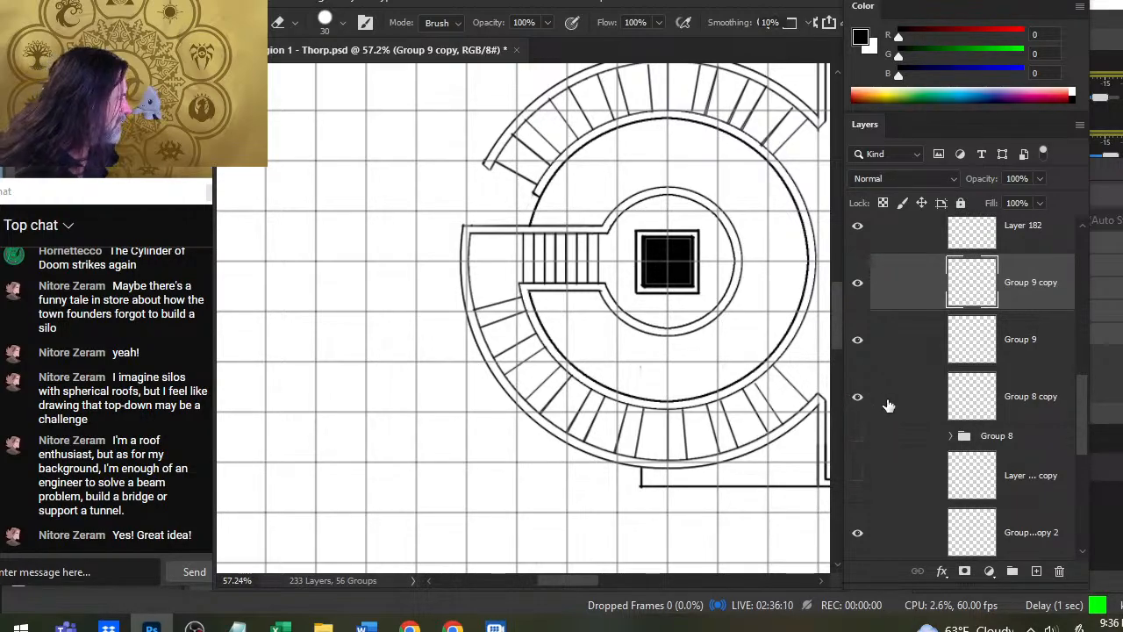
- Duplicate the original Group 9 layer again and rotate this second copy about 4.83 degrees clockwise
right_click(908, 294)
click(909, 348)
right_click(909, 344)
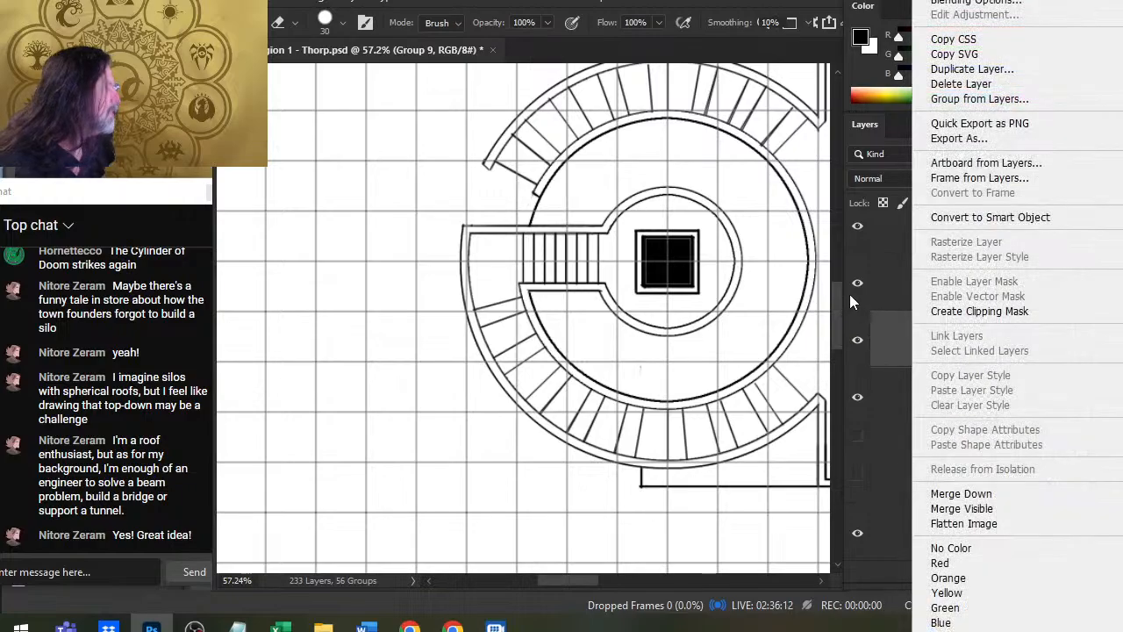
click(1009, 70)
key(Return)
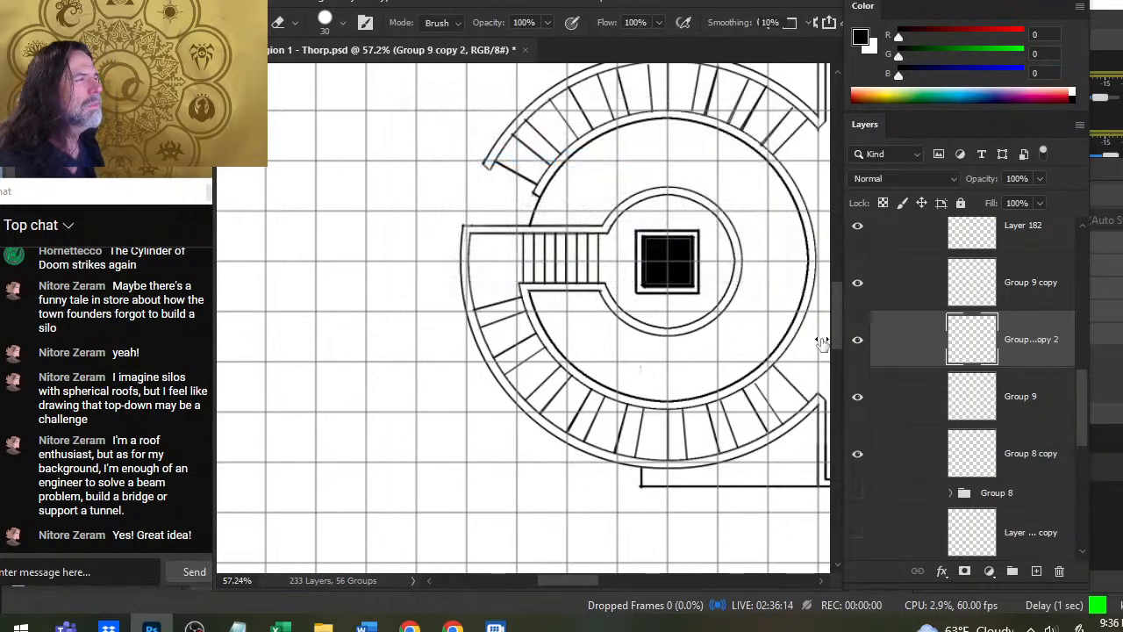
key(l)
right_click(688, 170)
click(789, 346)
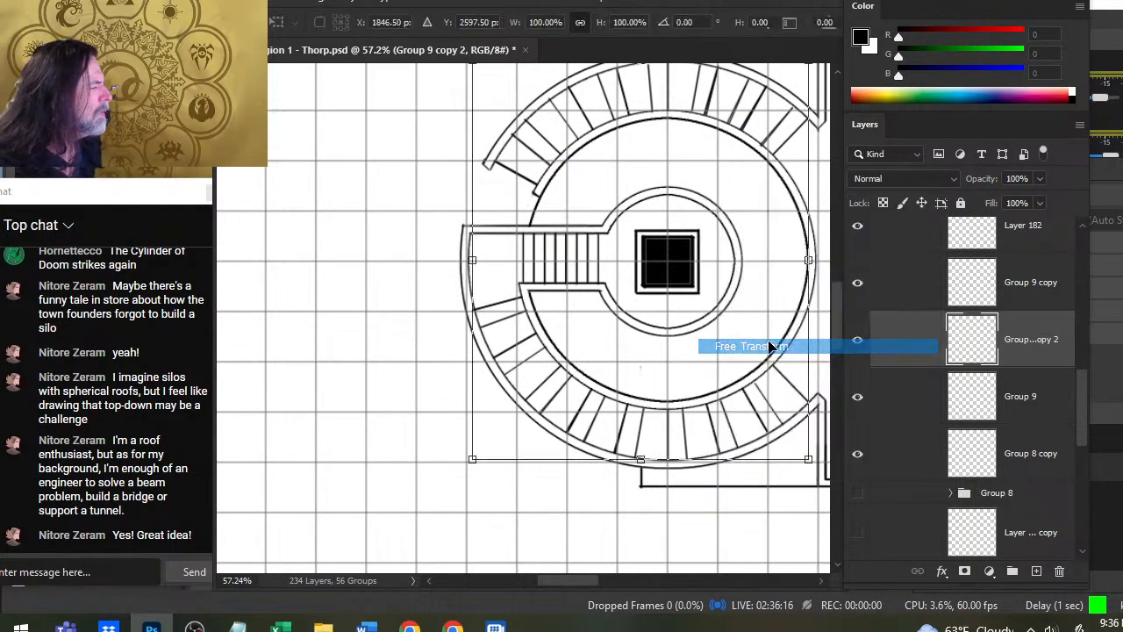
drag(384, 280, 362, 255)
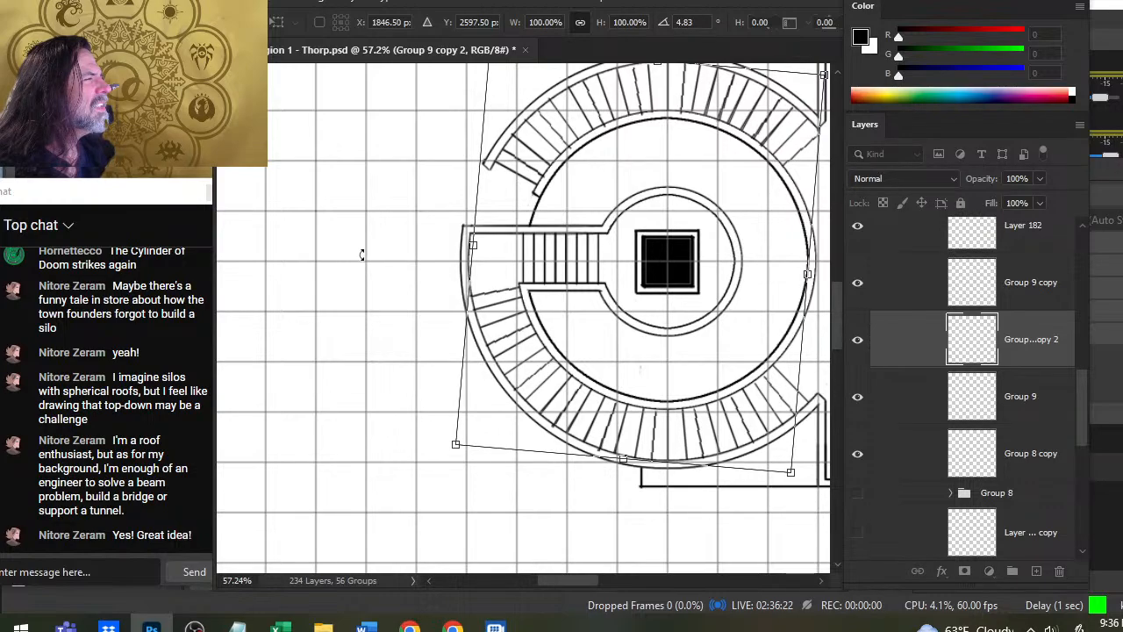
key(Return)
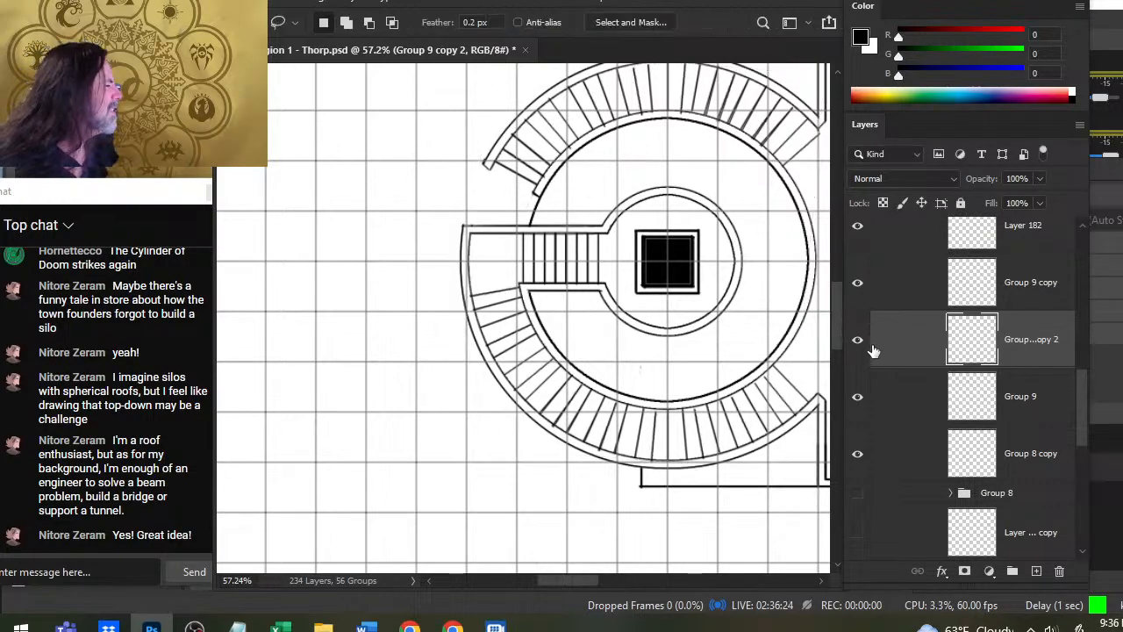
- Rotate the original Group 9 layer about -0.29 degrees with Free Transform to even out the divider spacing
click(855, 402)
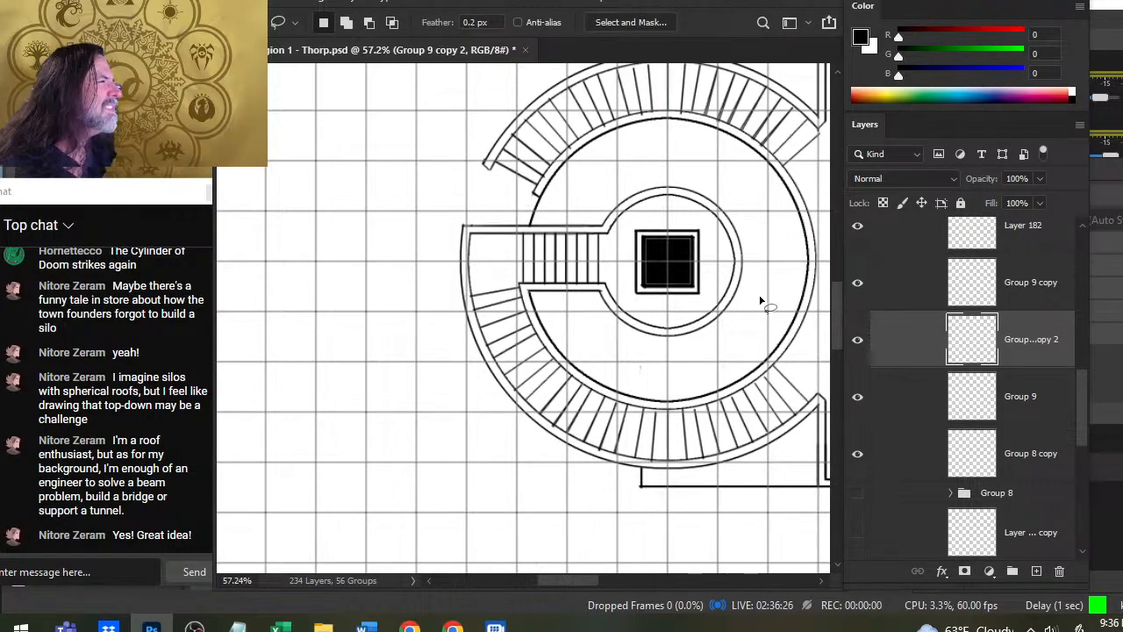
right_click(1018, 395)
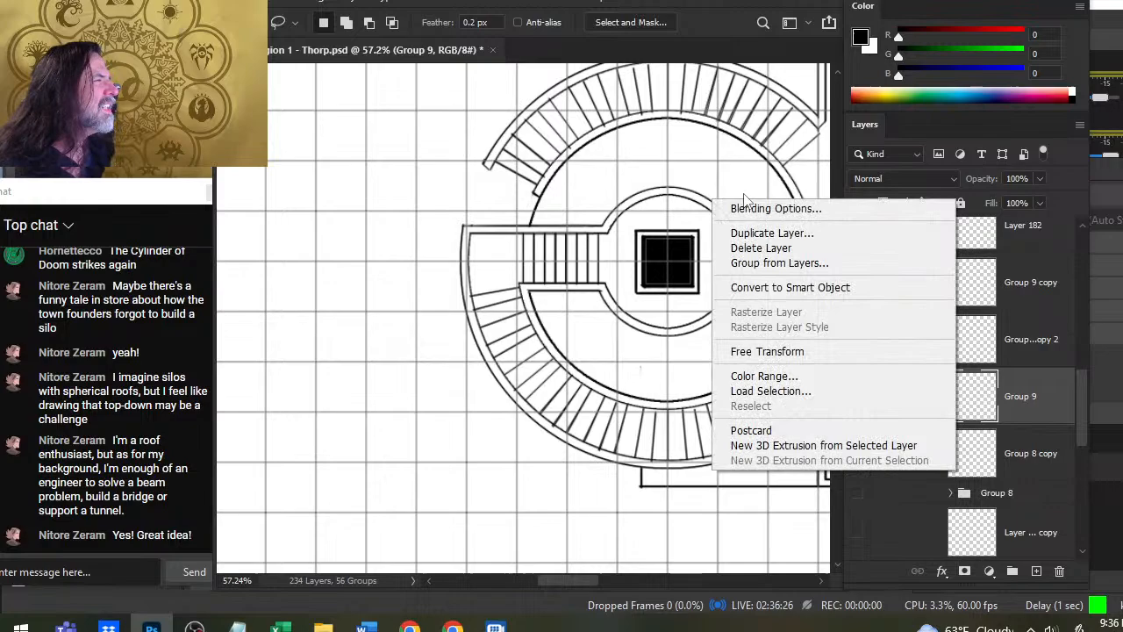
click(793, 354)
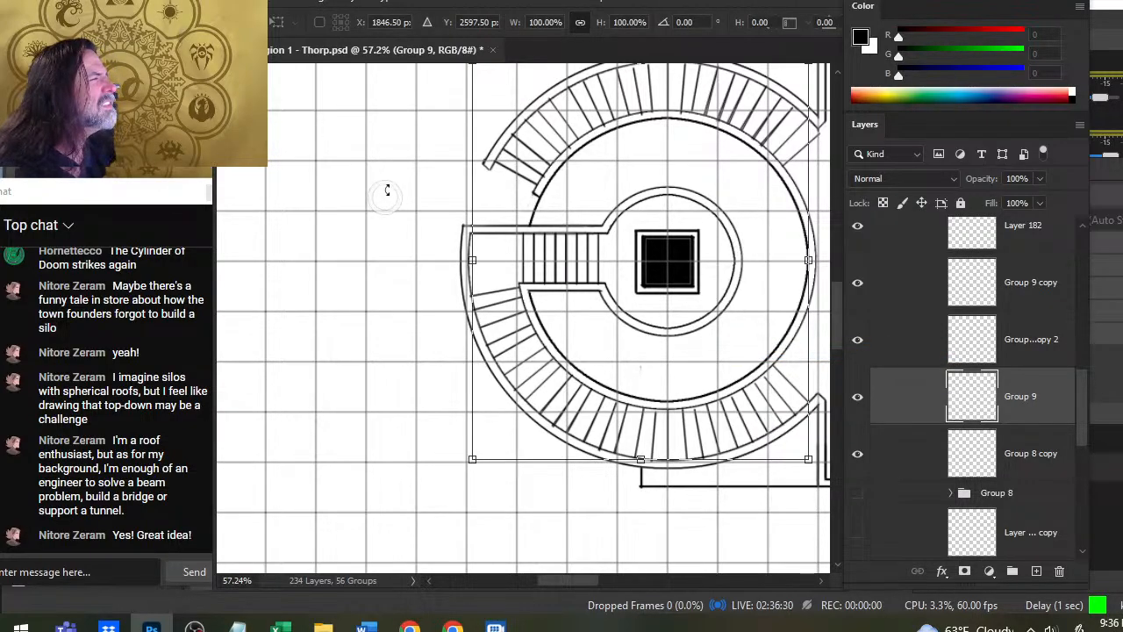
drag(387, 170, 411, 173)
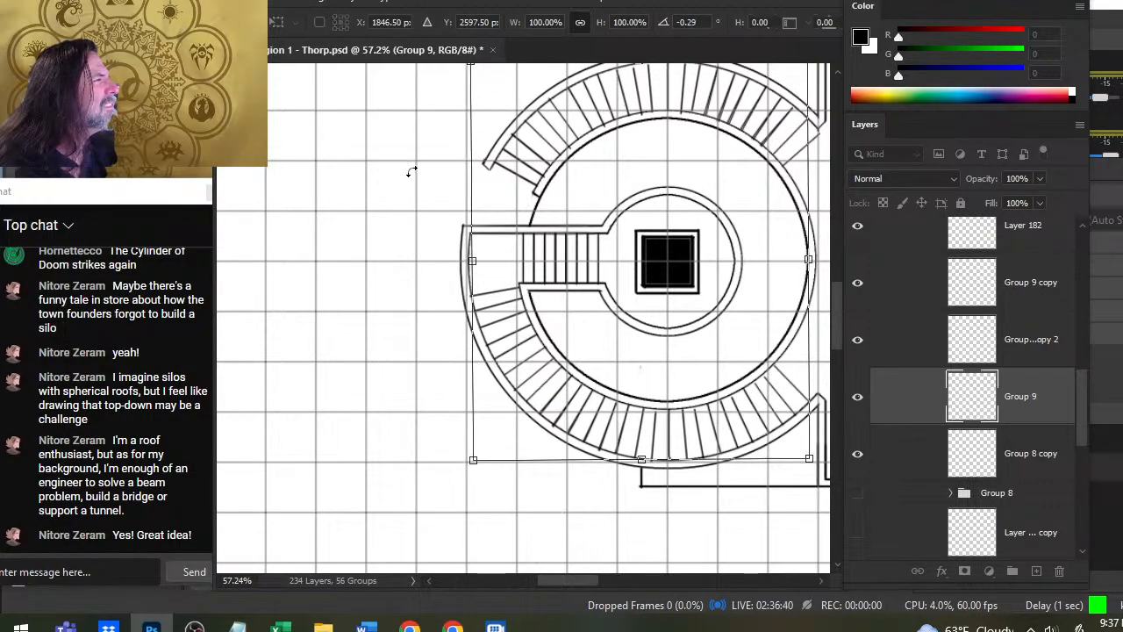
key(Return)
key(l)
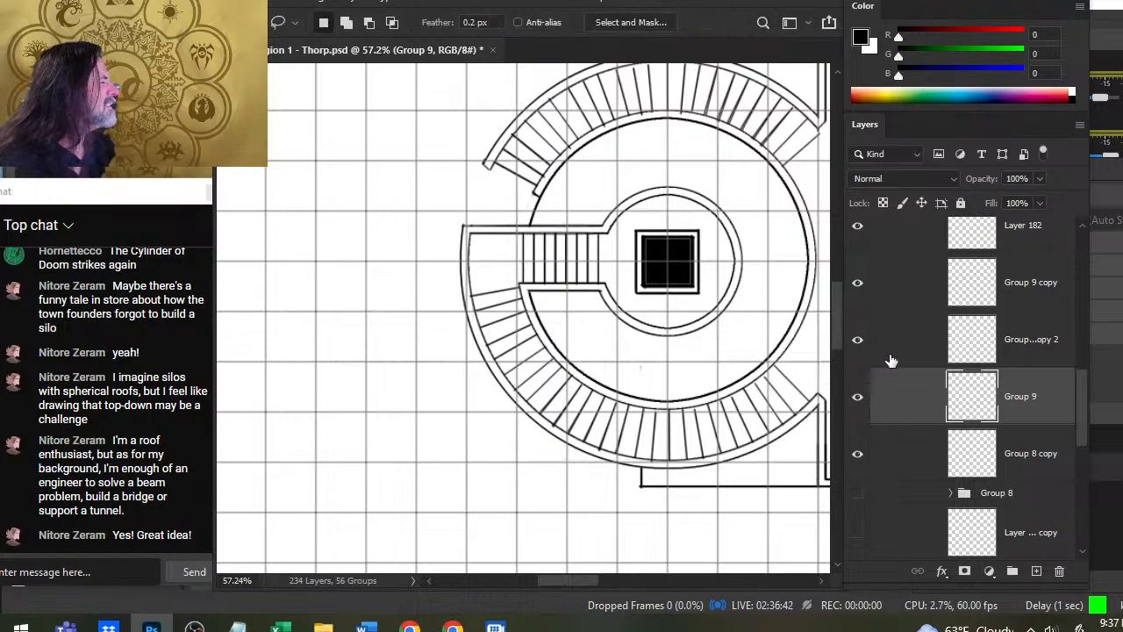
- Fine-tune the Group 9 copy 2 layer's dividers with Free Transform, rotating them about 0.10 degrees
click(889, 351)
right_click(445, 148)
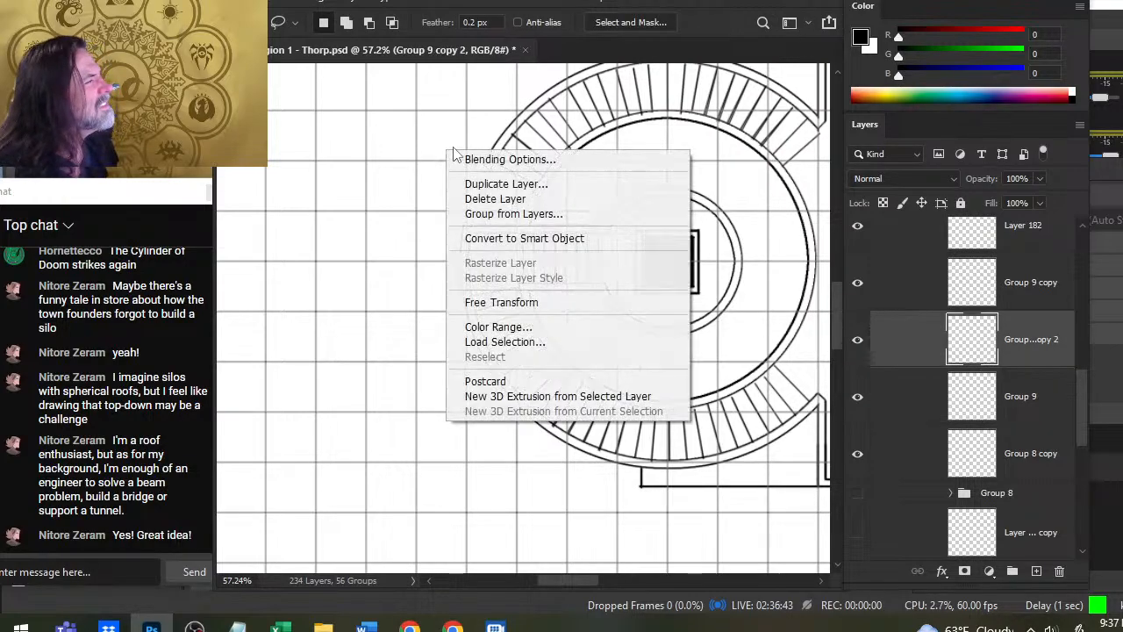
click(565, 301)
drag(387, 167, 391, 162)
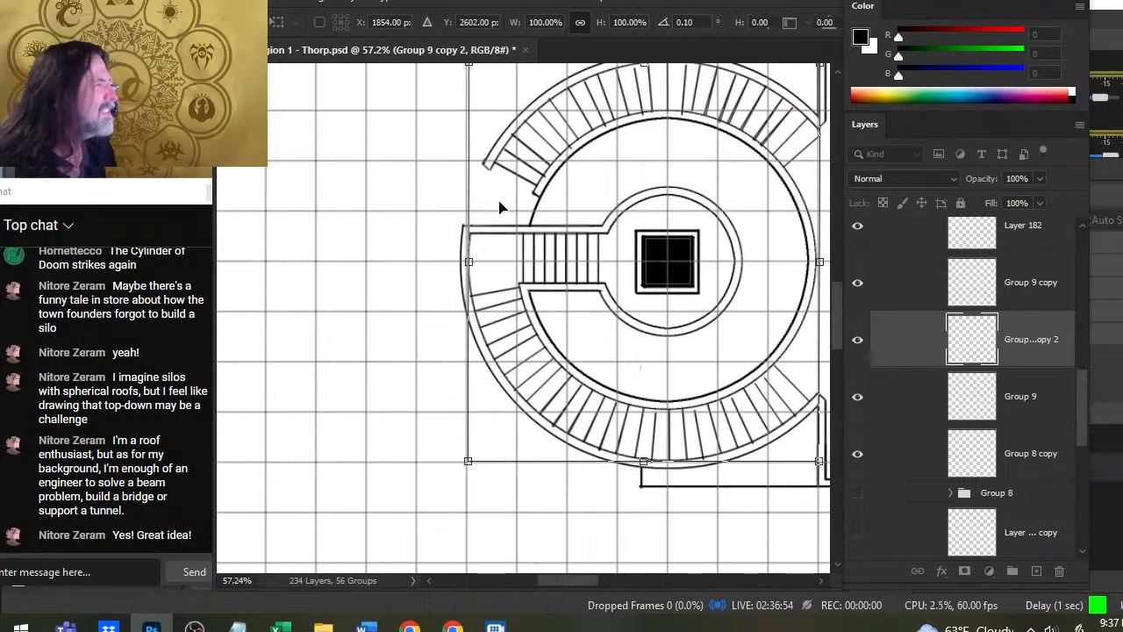
key(Return)
- Compare the curved run of dividers with the Group 9 layer hidden and shown
drag(622, 179, 568, 304)
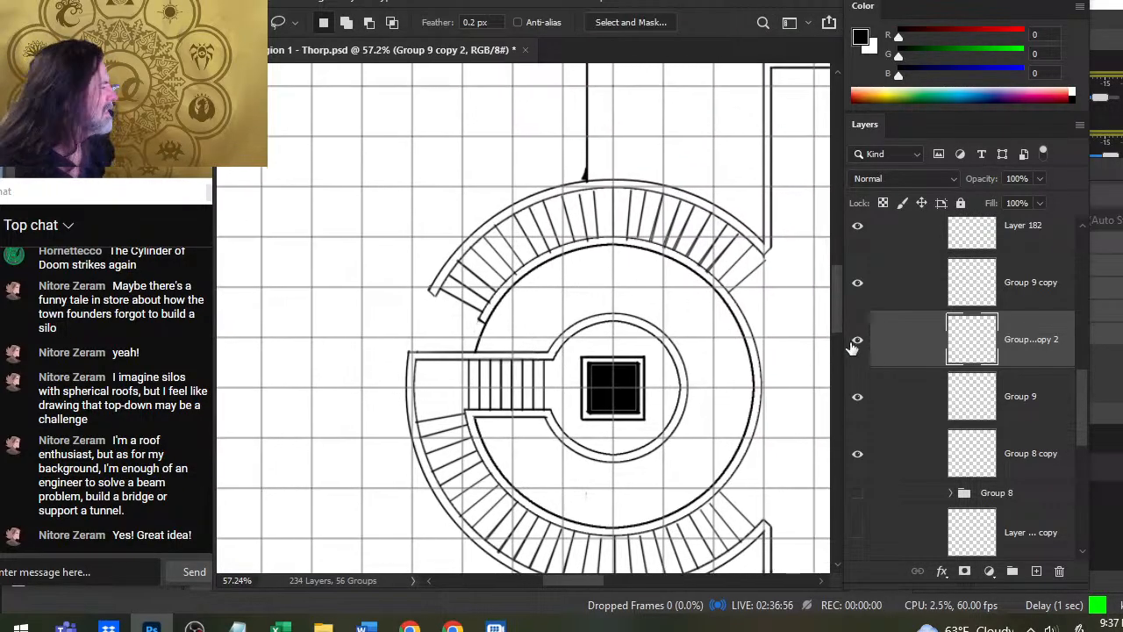
click(857, 402)
click(857, 401)
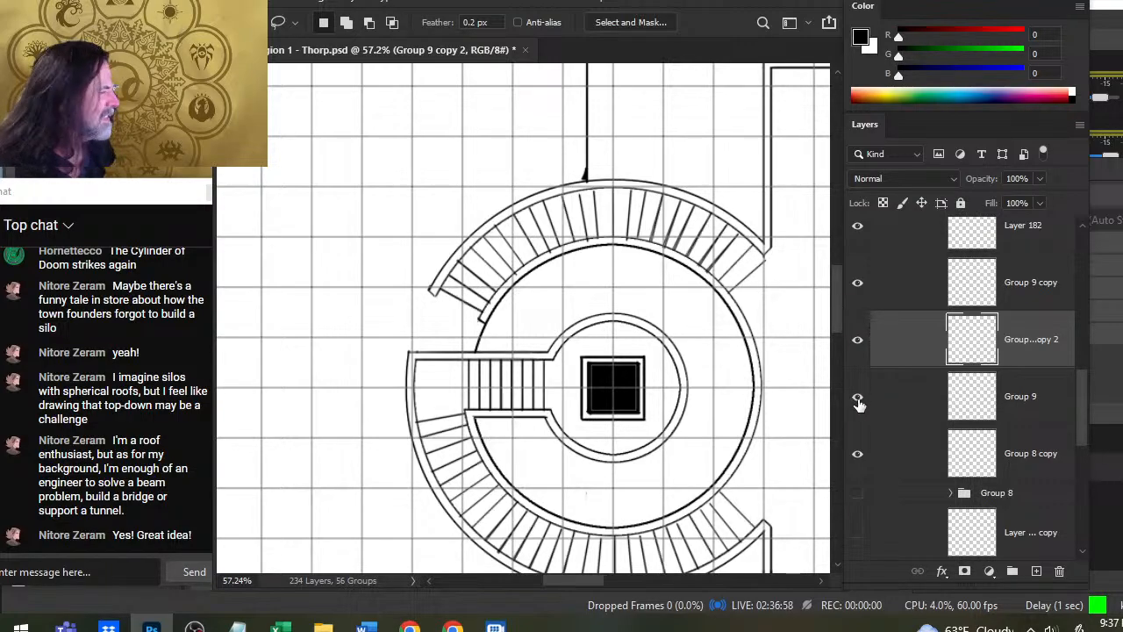
click(857, 400)
click(858, 401)
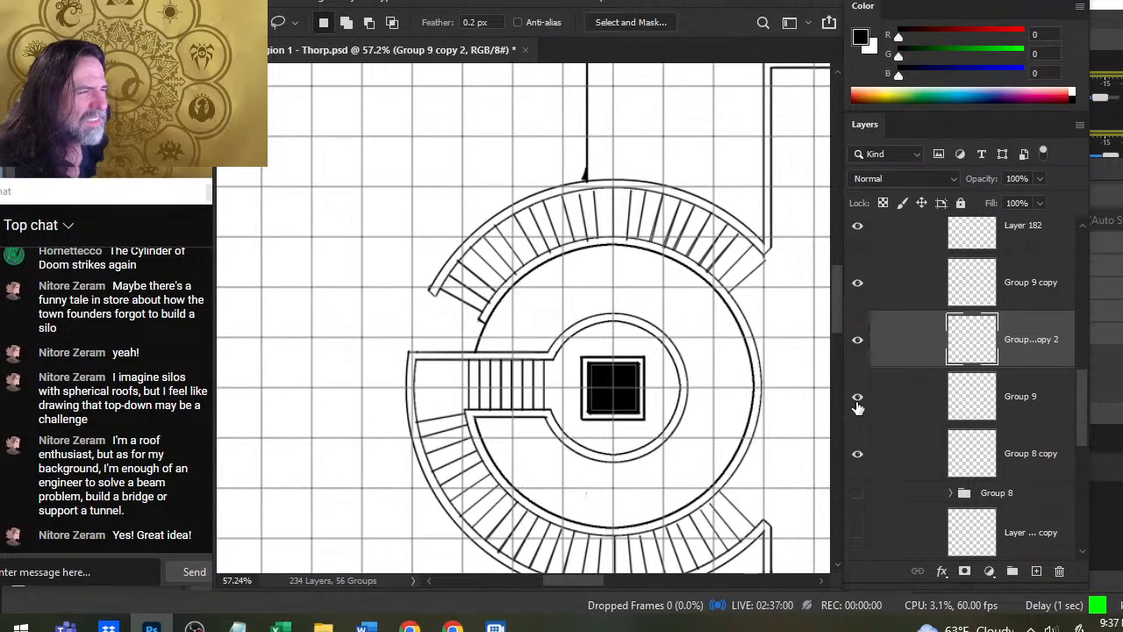
click(858, 402)
click(859, 404)
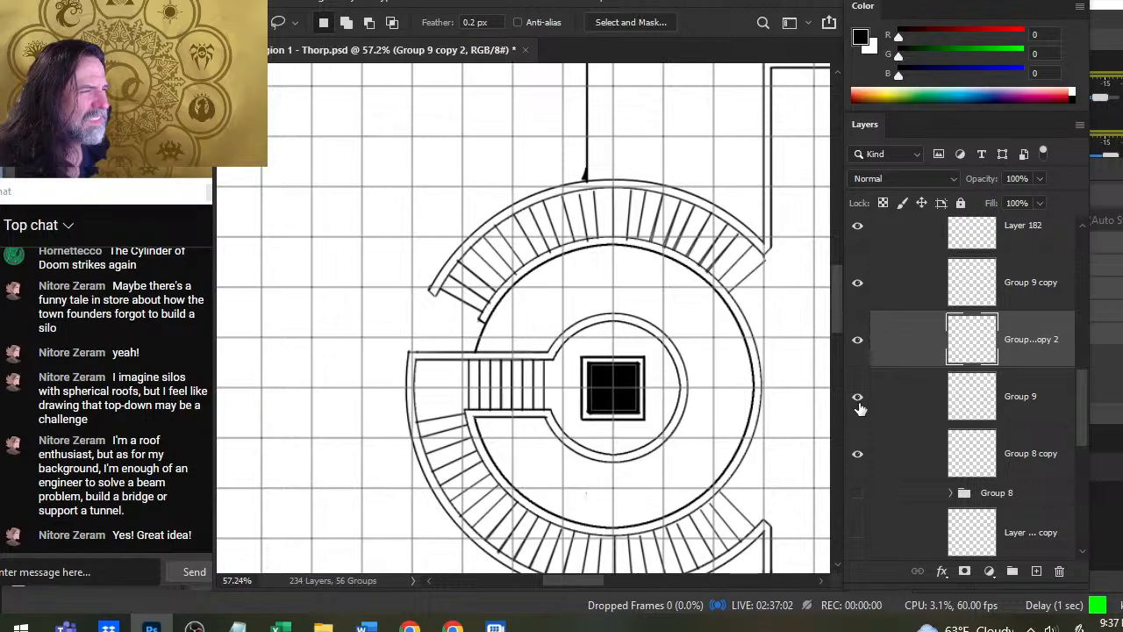
- Check the Group 9 copy 2 layer's dividers by toggling them, and rotate the layer slightly with Free Transform to even their spacing
click(862, 346)
click(862, 345)
right_click(660, 248)
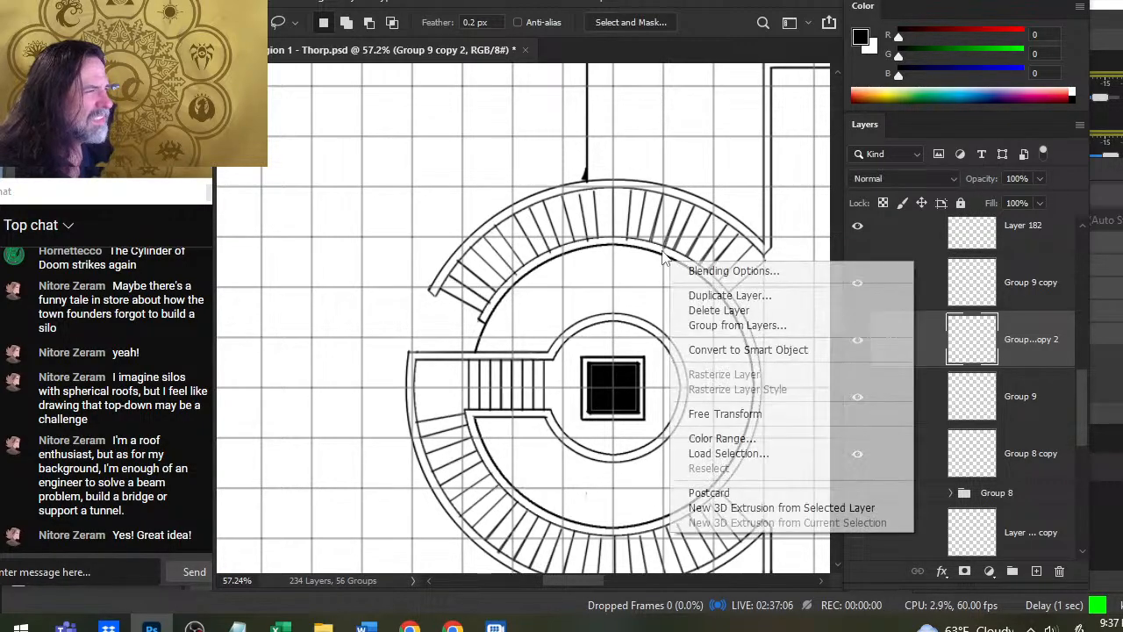
click(737, 414)
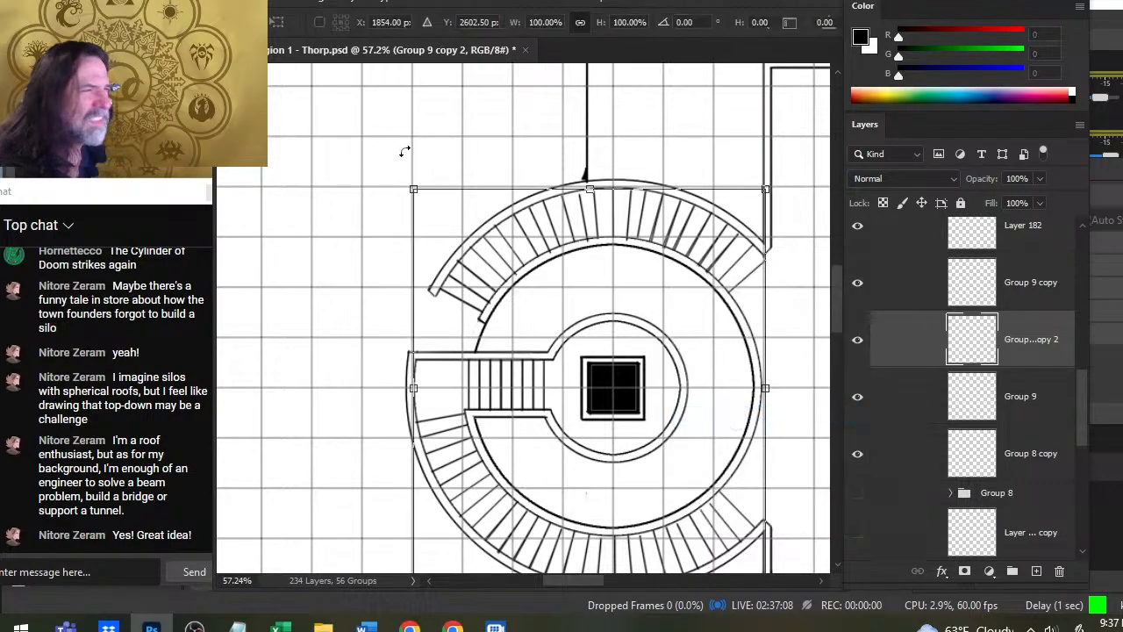
drag(421, 142, 417, 140)
key(Return)
key(l)
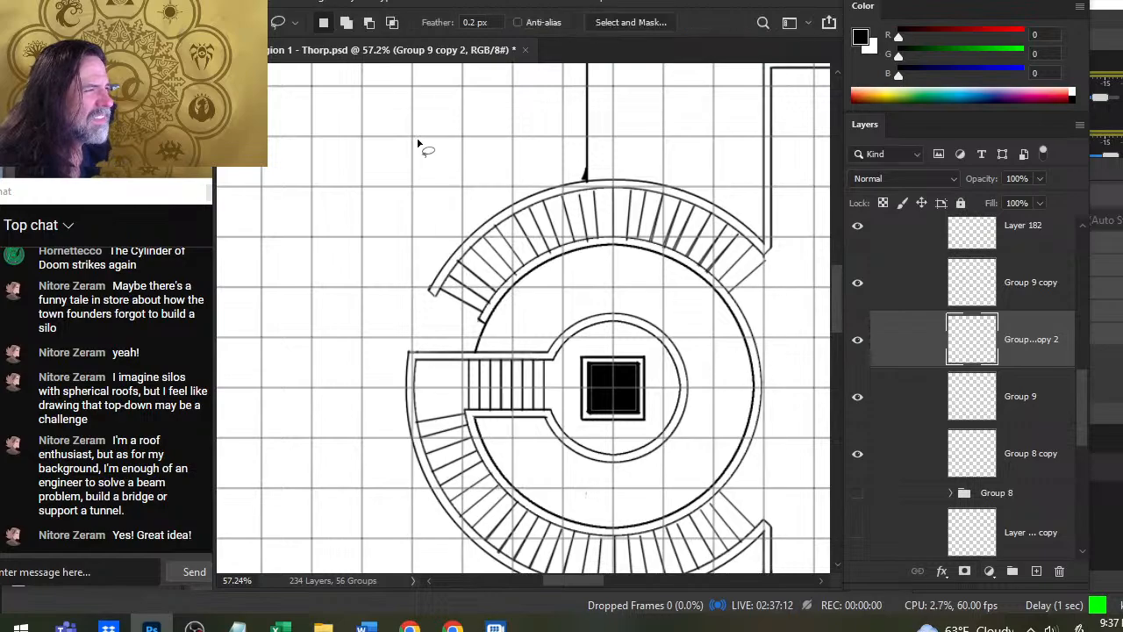
- Rotate the original Group 9 layer very slightly with Free Transform to refine its divider spacing
right_click(891, 407)
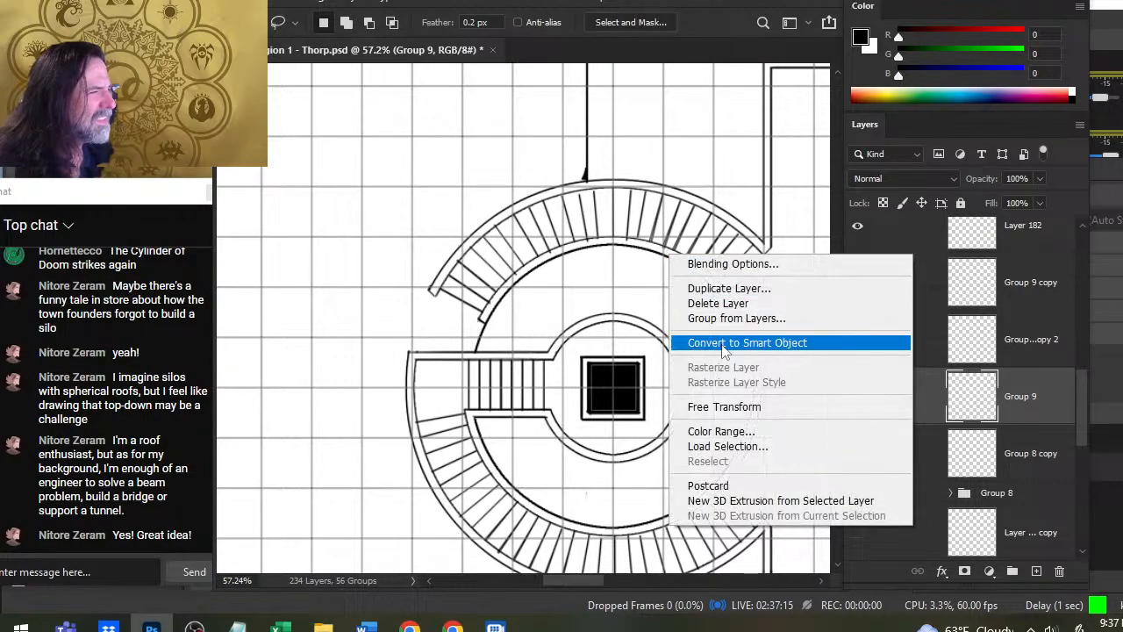
click(745, 406)
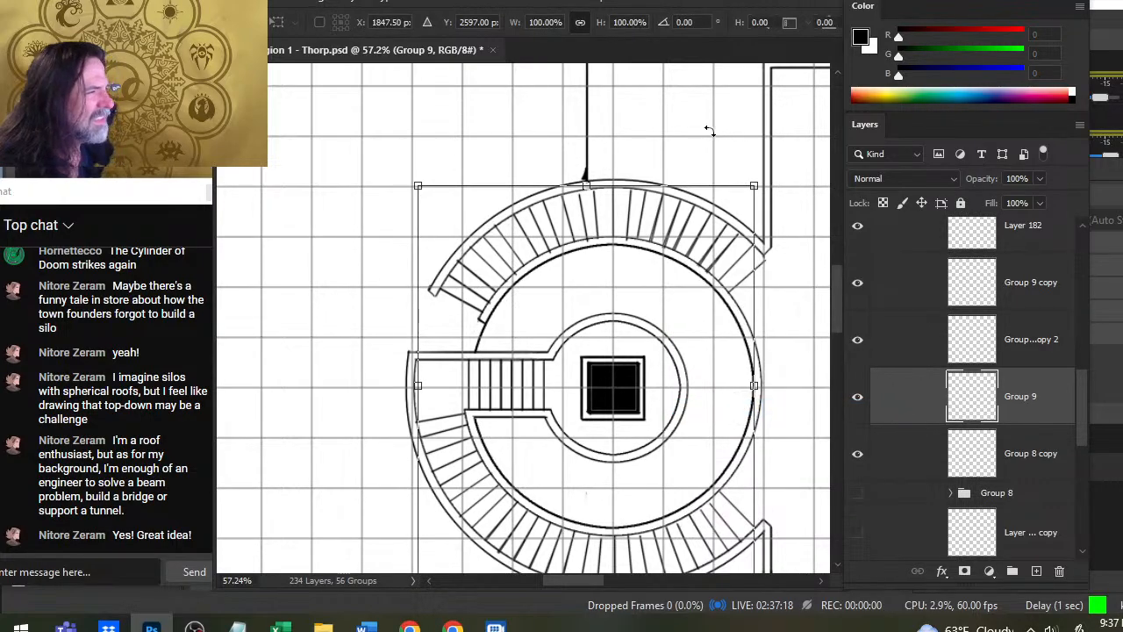
drag(707, 125, 714, 121)
key(Return)
key(l)
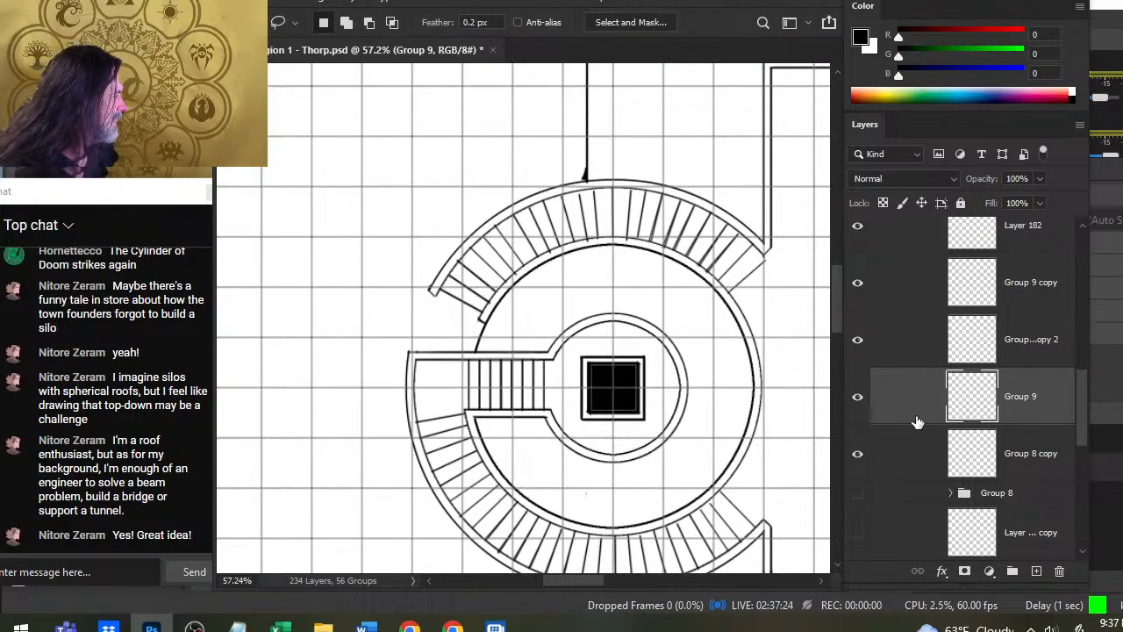
- Check which dividers belong to Group 9 copy 2, Group 8 copy and Group 9 copy by hiding and showing each layer
click(859, 340)
click(858, 341)
click(859, 455)
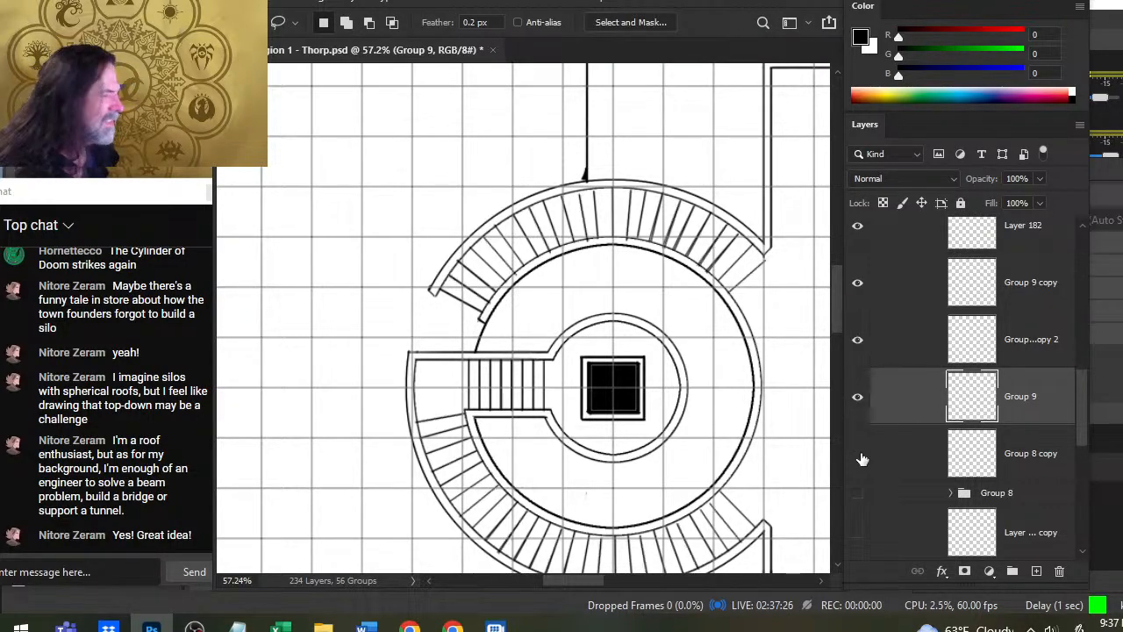
click(859, 455)
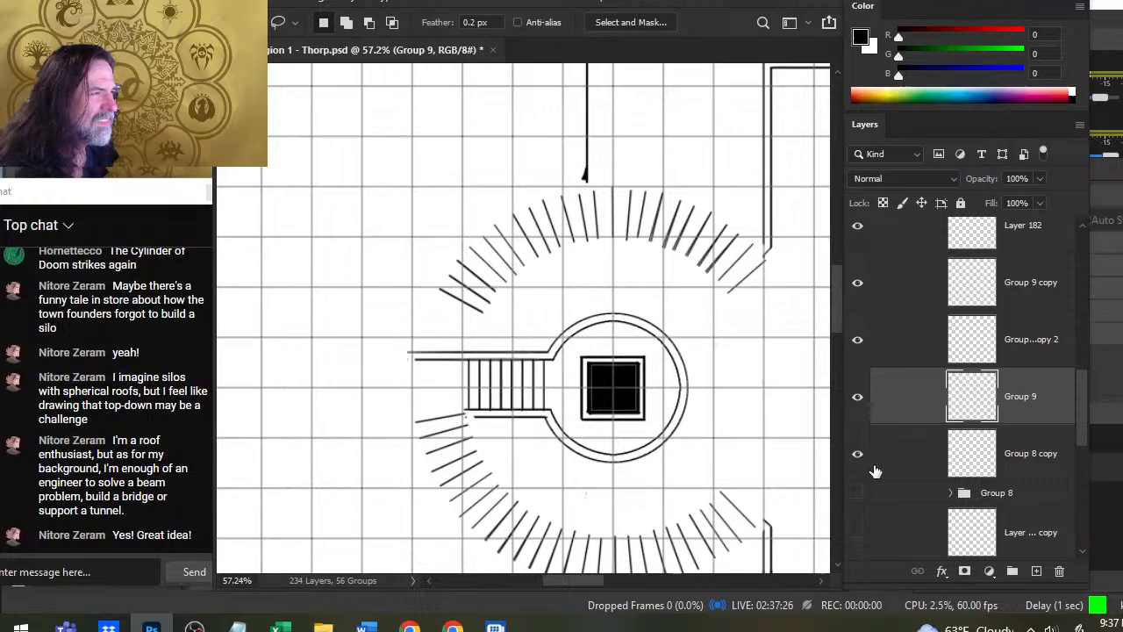
click(860, 282)
click(860, 281)
- Group the three Group 9 layers, duplicate the group as a backup, and merge the duplicate into a single layer
shift+click(902, 297)
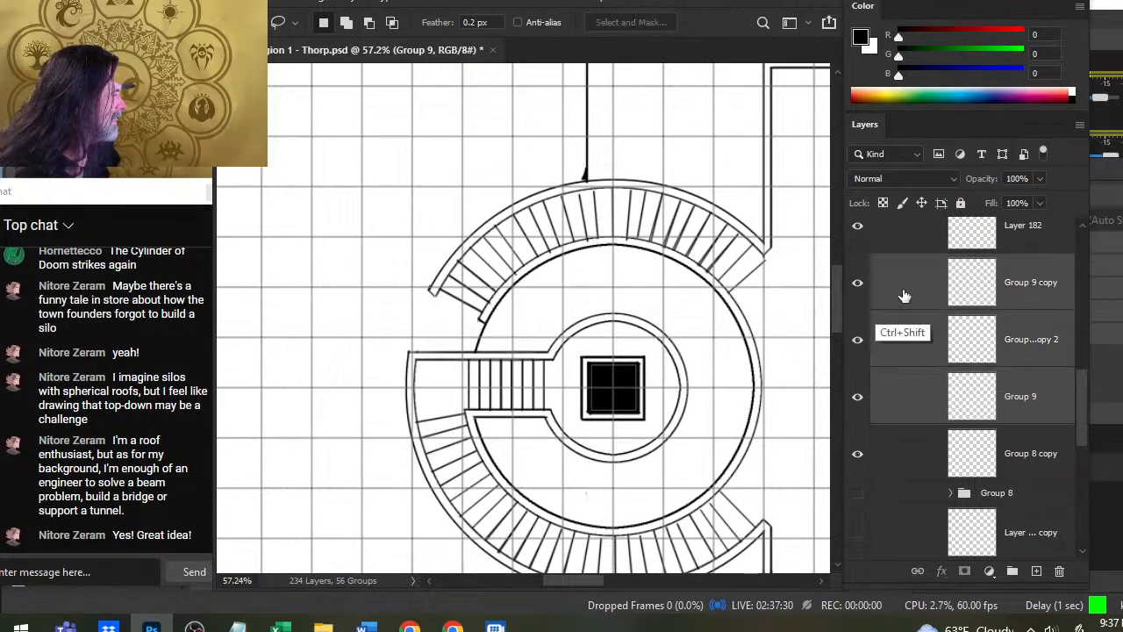
key(ctrl+g)
right_click(911, 273)
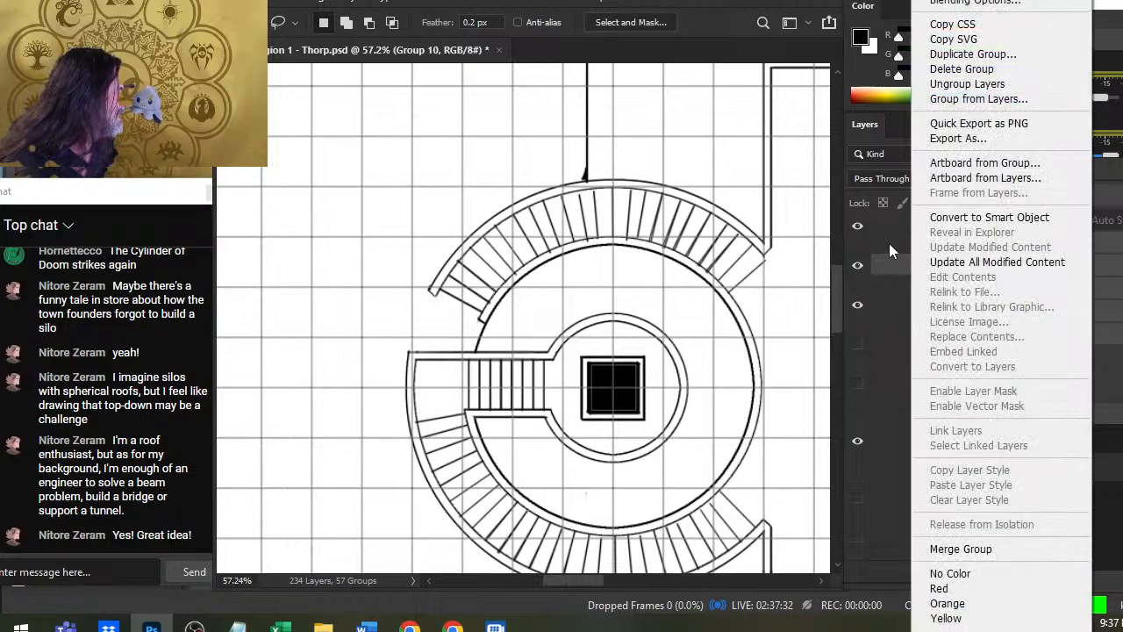
click(972, 54)
key(Return)
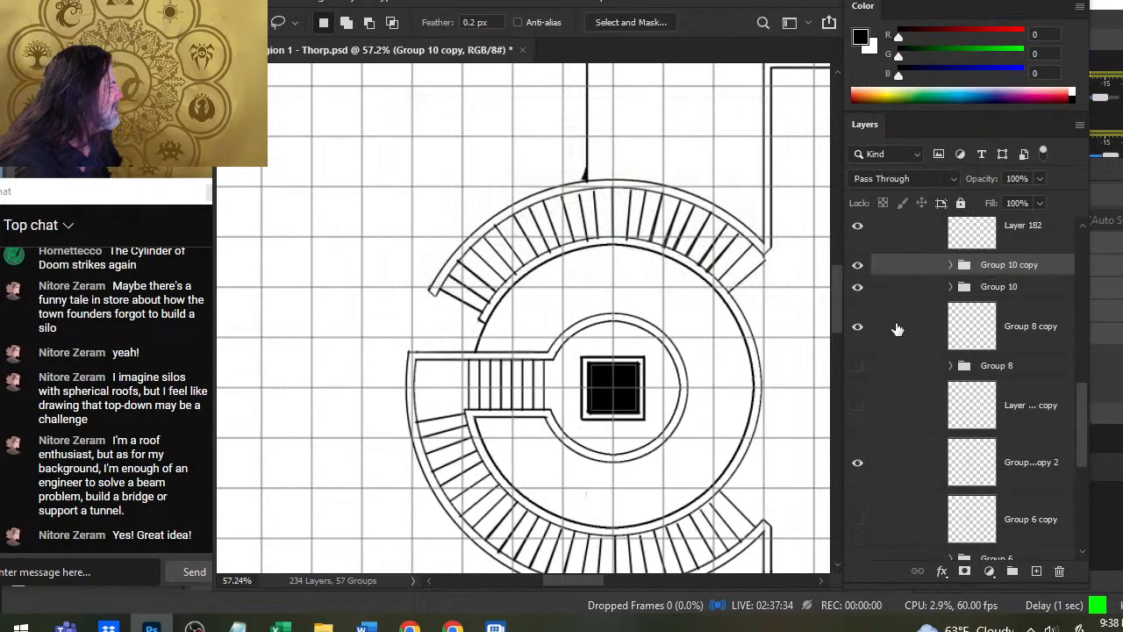
right_click(898, 267)
click(953, 549)
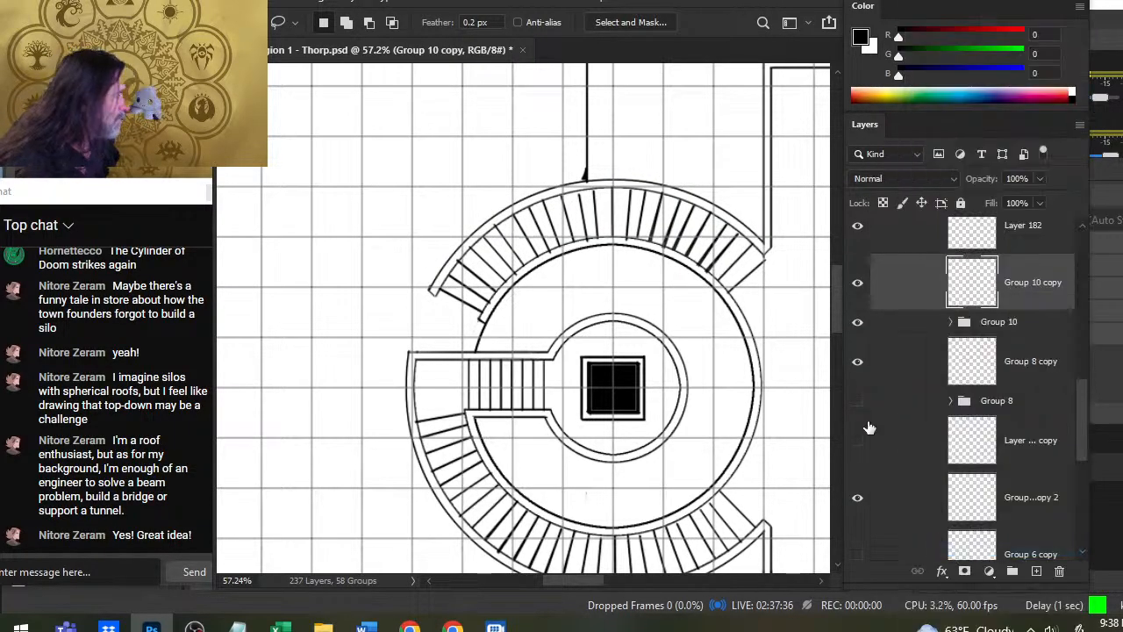
- Select the third divider from the upper arc's open left end on the merged layer and nudge it slightly for even spacing
key(z)
drag(444, 239, 506, 297)
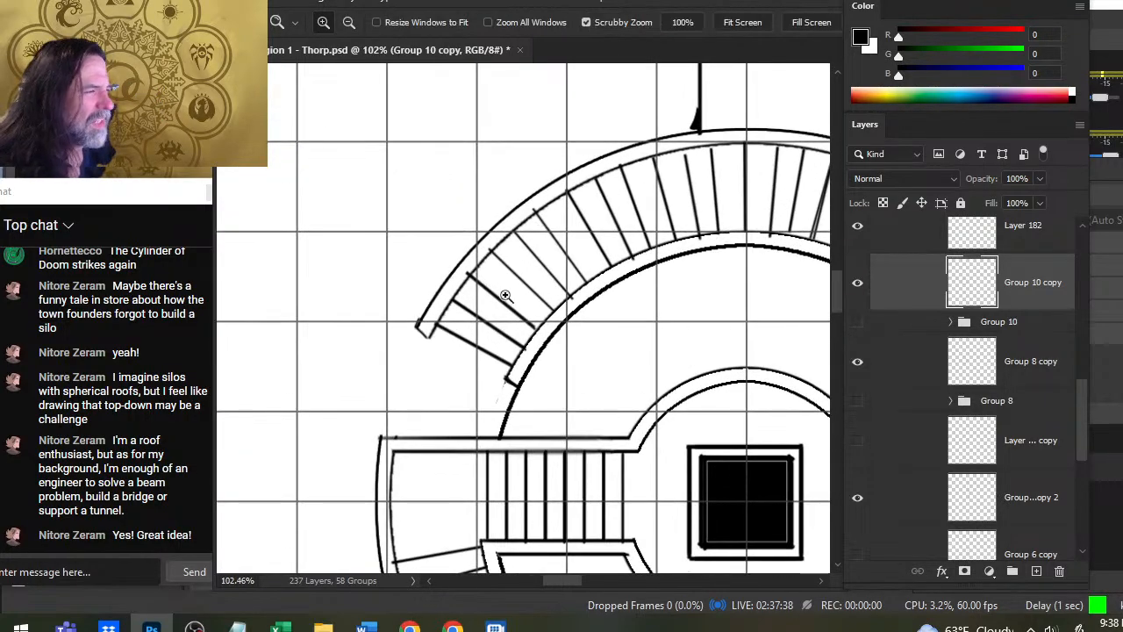
key(e)
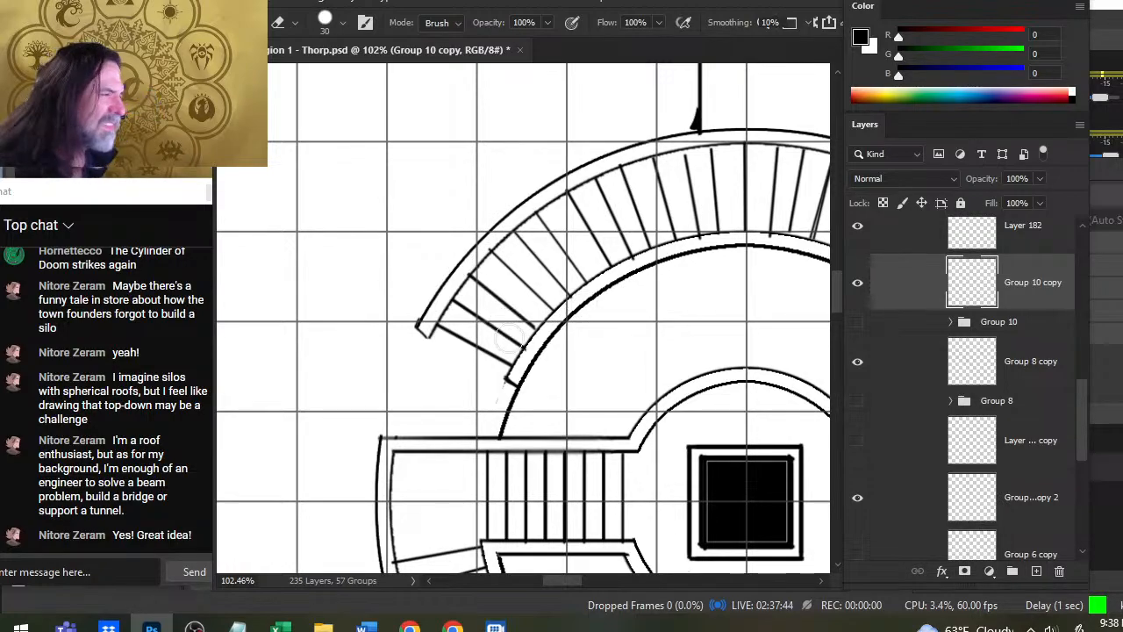
key(l)
mouse_move(485, 259)
mouse_down()
mouse_move(457, 258)
mouse_move(461, 288)
mouse_up()
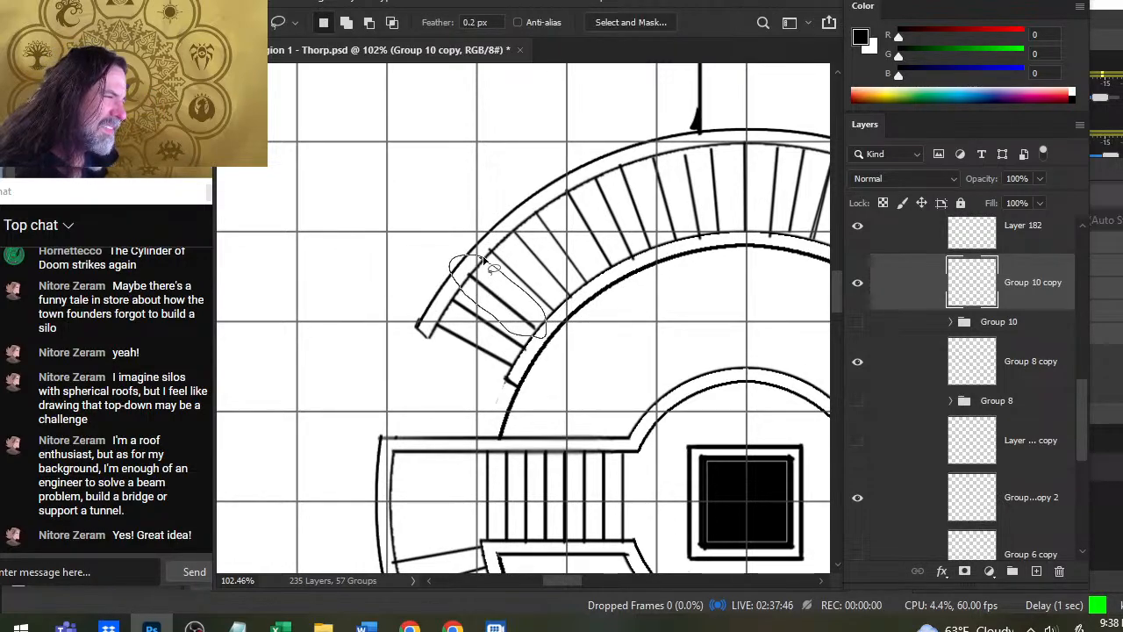
key(v)
drag(521, 317, 523, 320)
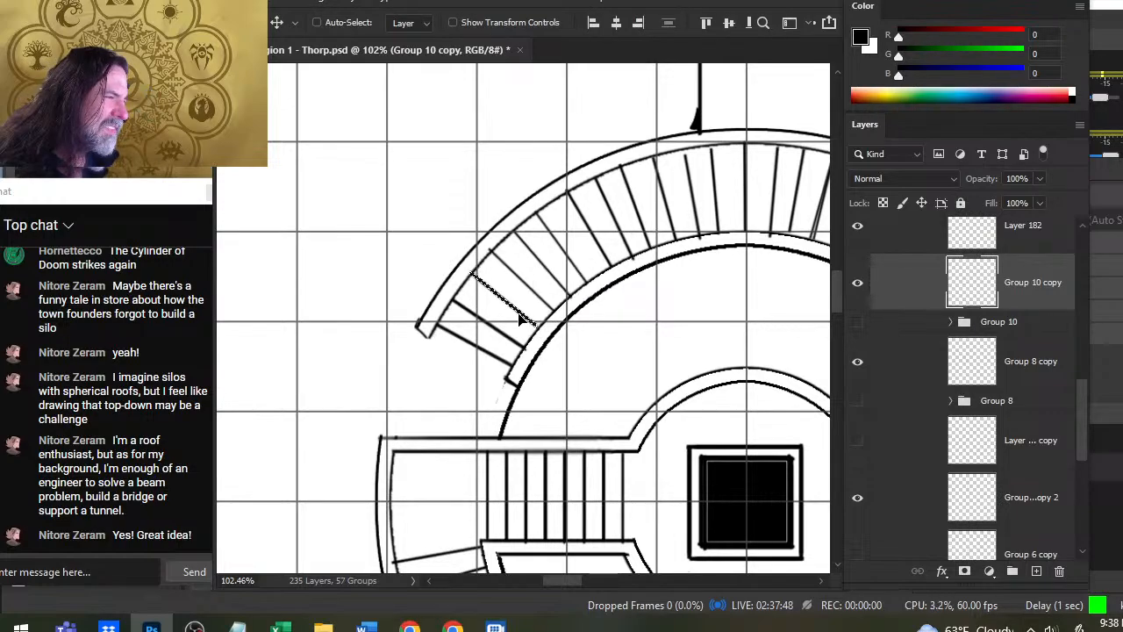
key(l)
key(ctrl+d)
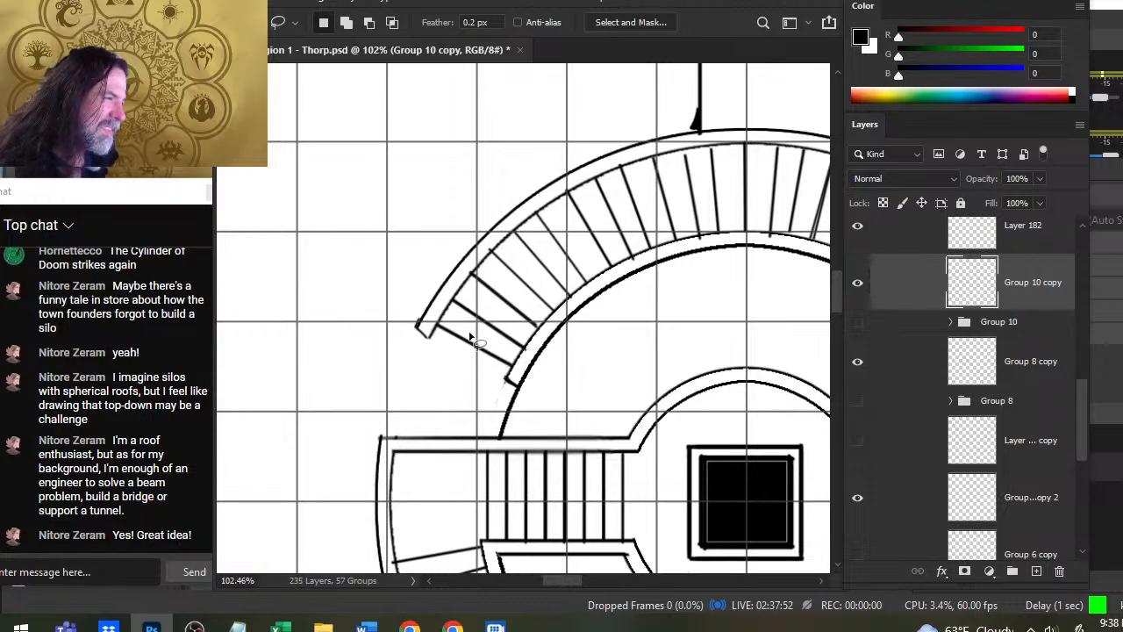
- Lasso the sixth divider from the upper arc's left end, shift it slightly between its neighbours, and deselect it
drag(640, 308, 612, 361)
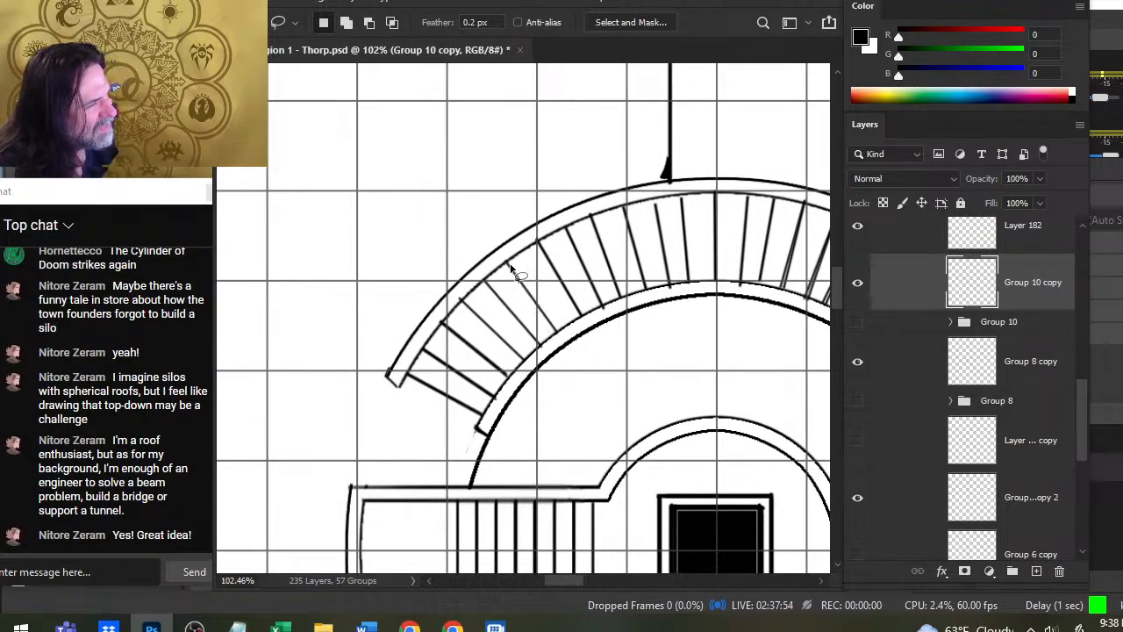
mouse_move(498, 251)
mouse_down()
mouse_move(509, 294)
mouse_move(559, 341)
mouse_move(518, 278)
mouse_up()
key(v)
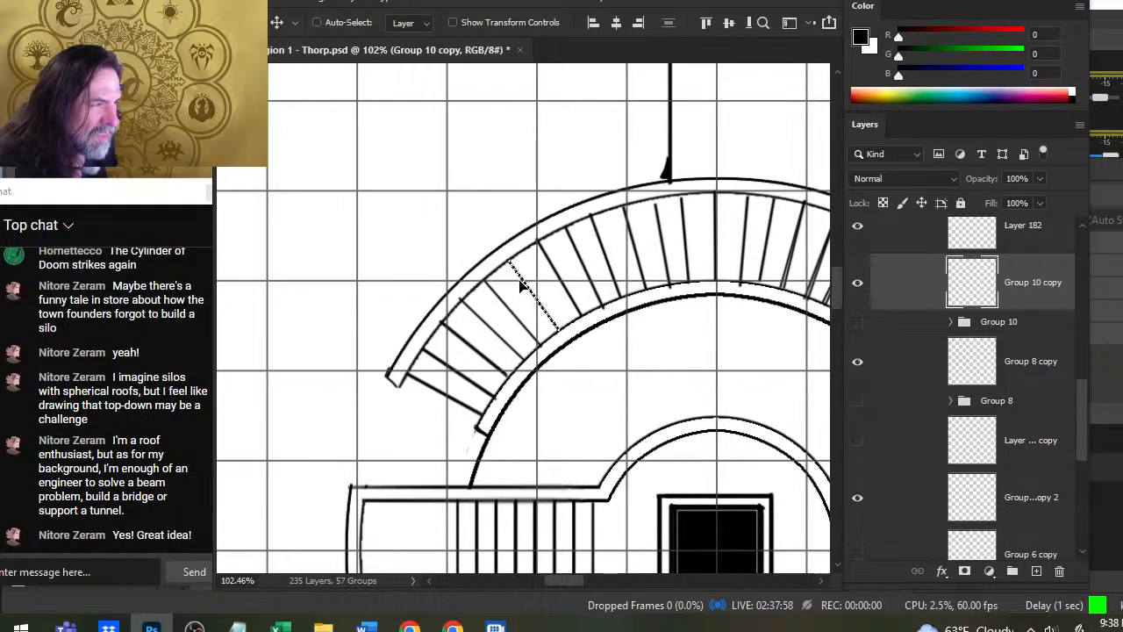
key(l)
click(572, 336)
key(e)
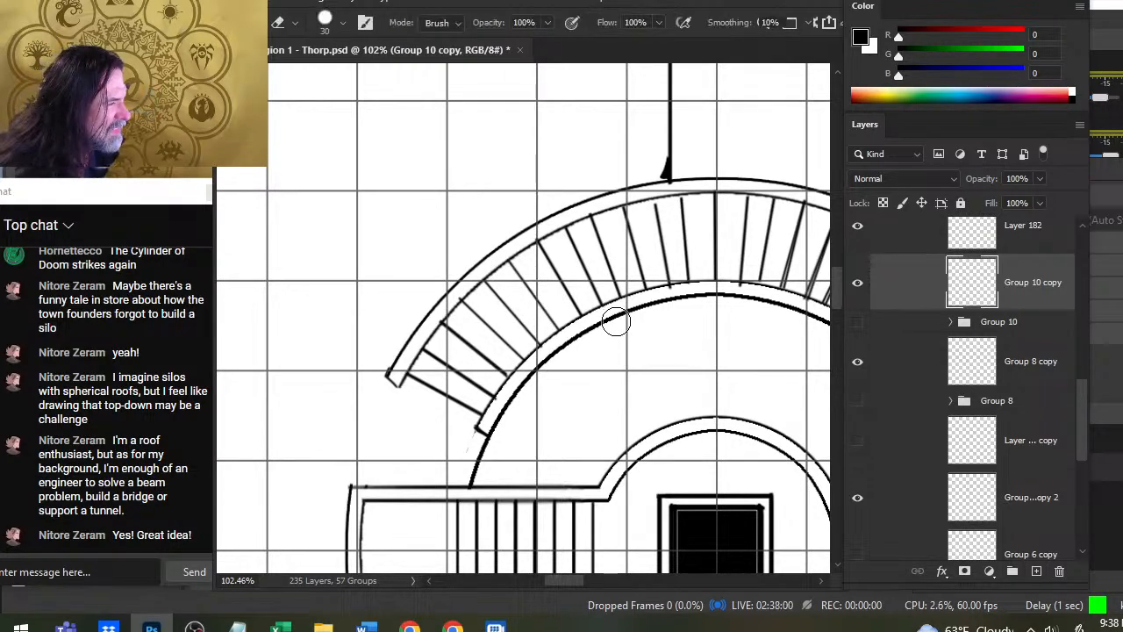
- Even out the ninth and eleventh dividers from the upper arc's left end by isolating and nudging each one
drag(650, 323, 563, 351)
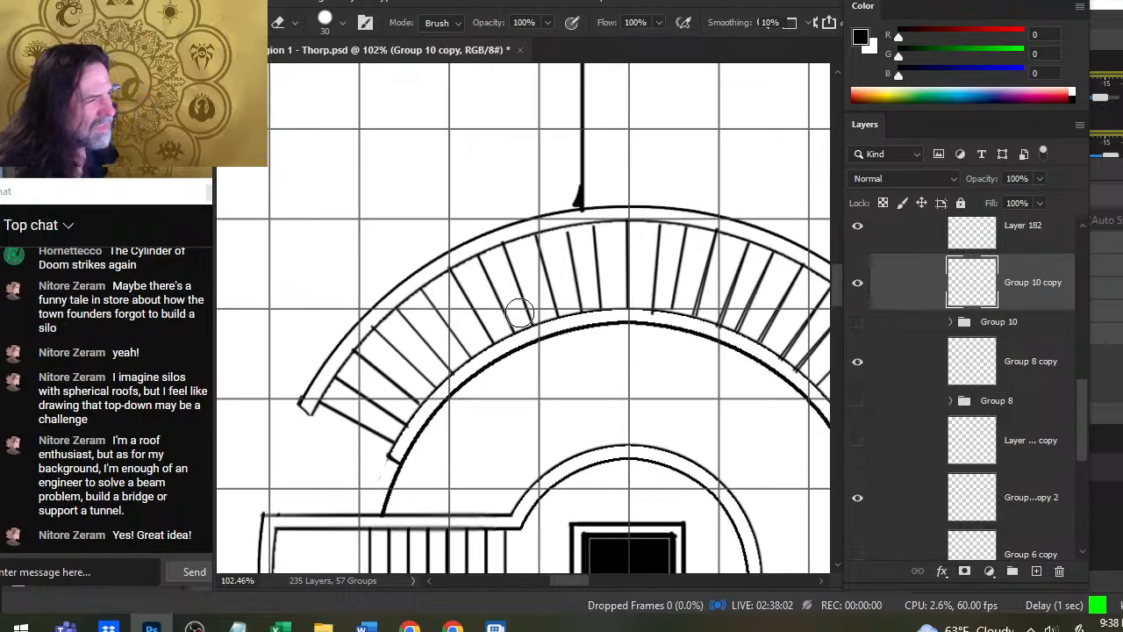
key(l)
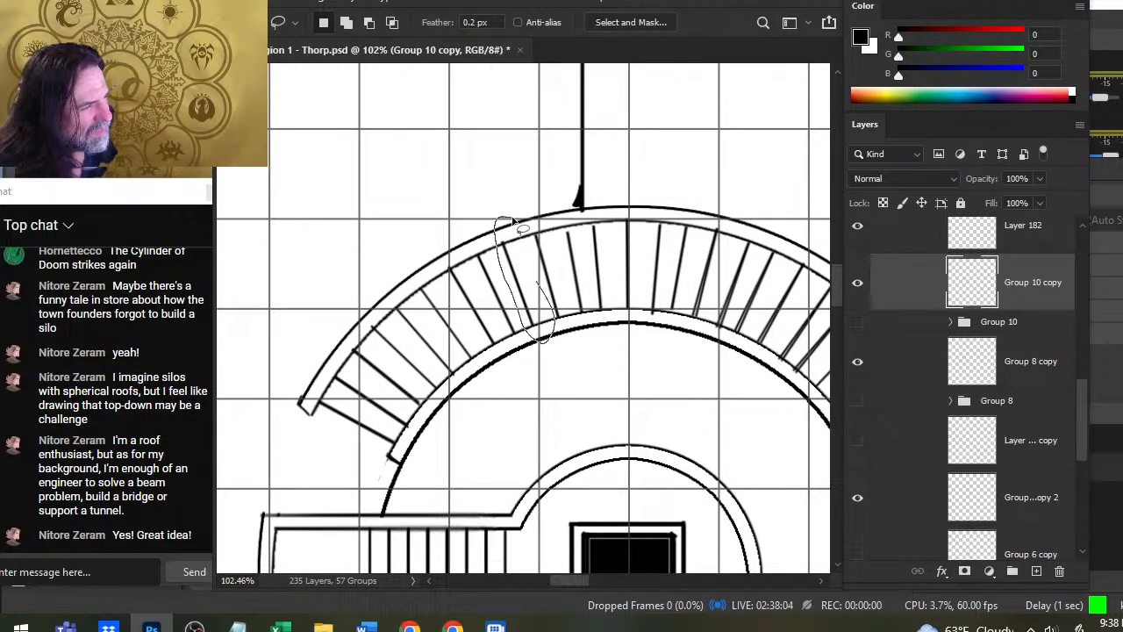
drag(512, 219, 497, 223)
key(v)
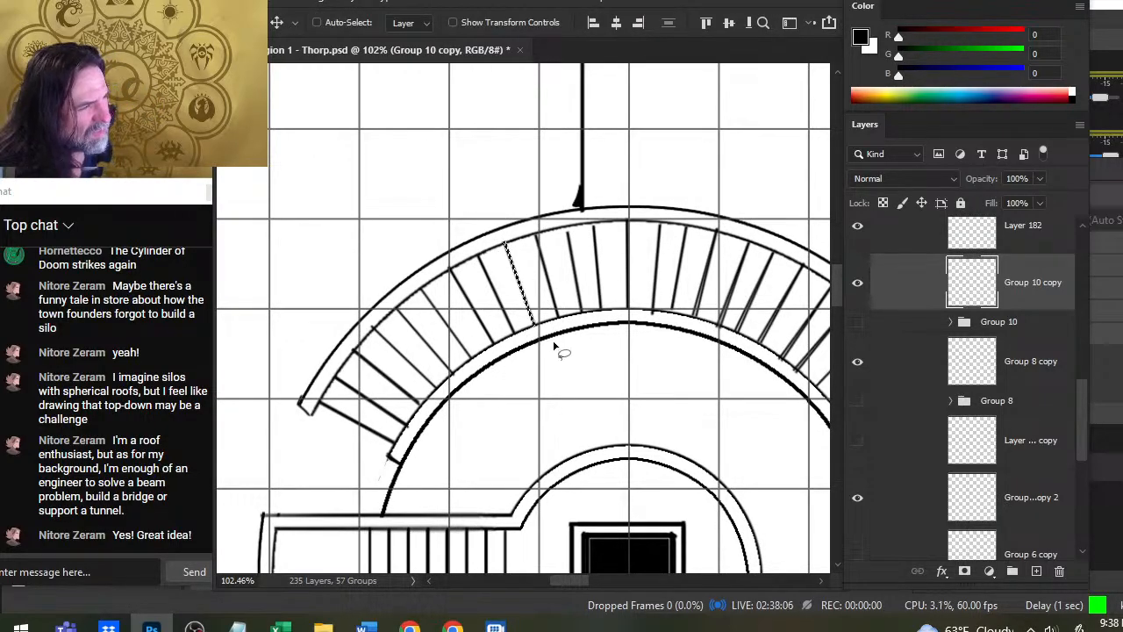
key(l)
mouse_move(572, 227)
mouse_down()
mouse_move(561, 270)
mouse_move(572, 314)
mouse_move(595, 311)
mouse_move(572, 220)
mouse_up()
key(v)
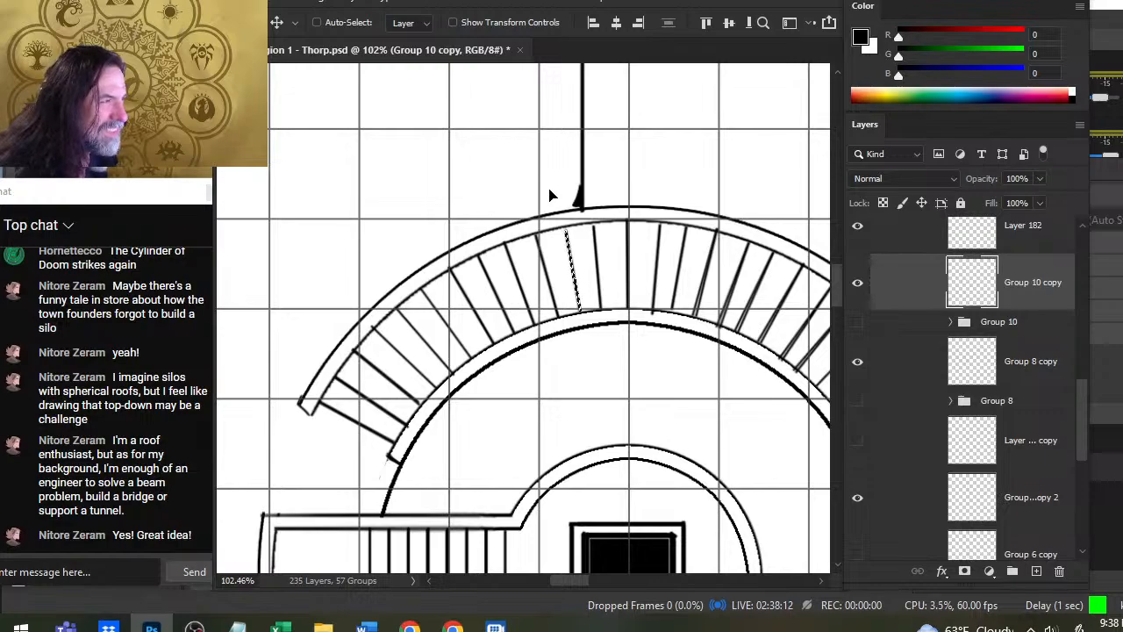
key(l)
key(ctrl+d)
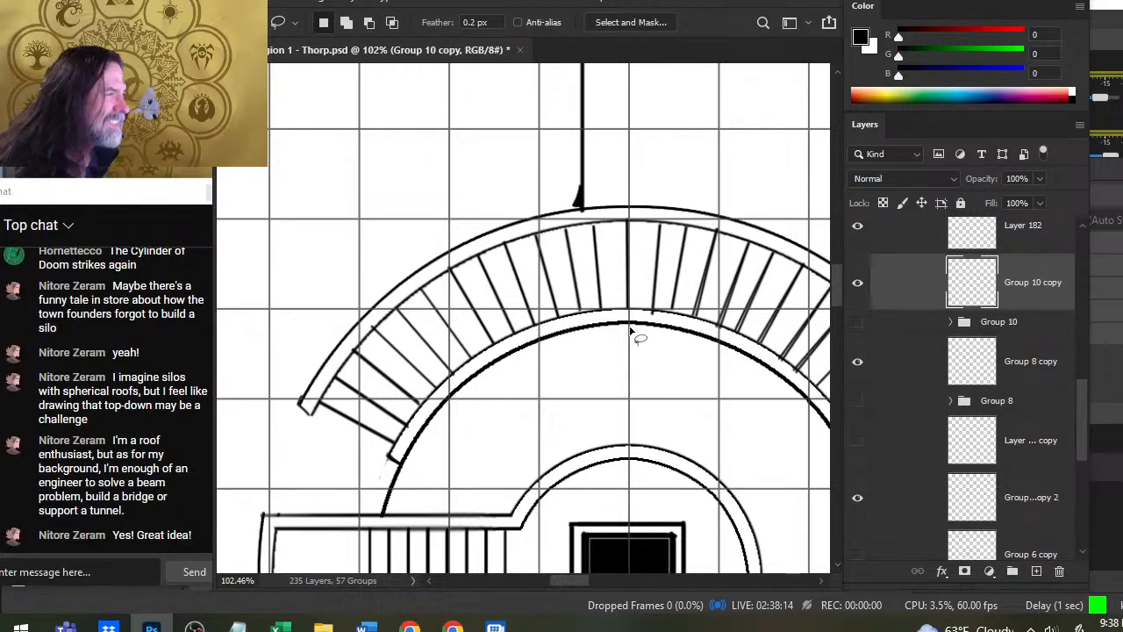
- Nudge the divider immediately left of the arc's vertical centre line slightly to the right and deselect it
mouse_move(583, 249)
mouse_down()
mouse_move(602, 213)
mouse_move(604, 224)
mouse_up()
key(v)
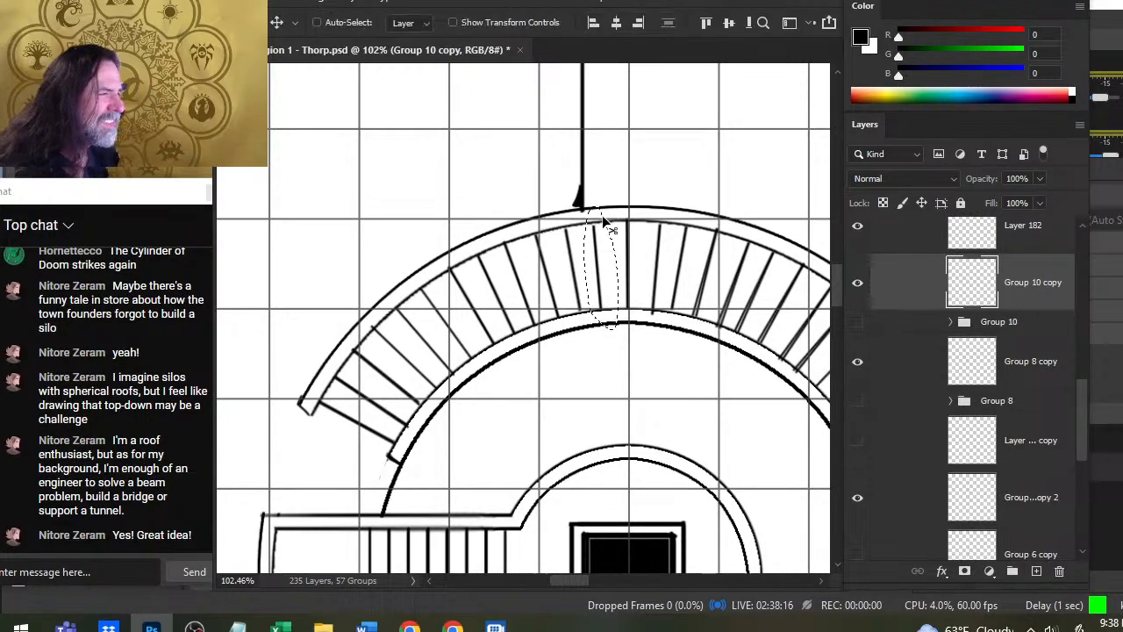
key(Right)
key(Right)
key(Right)
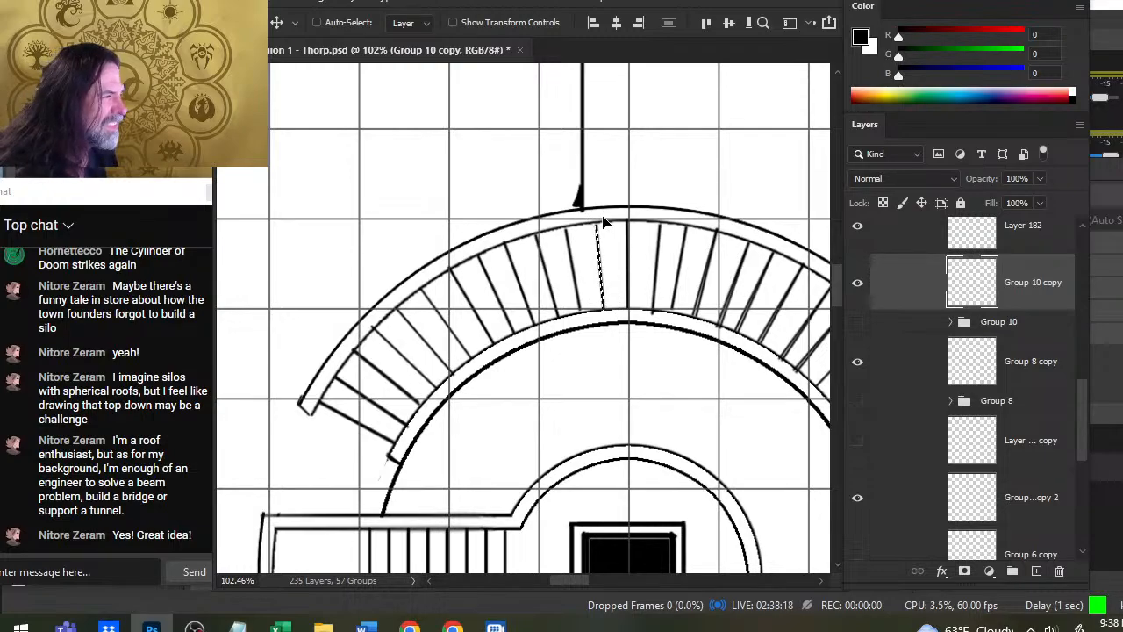
key(ctrl+d)
key(l)
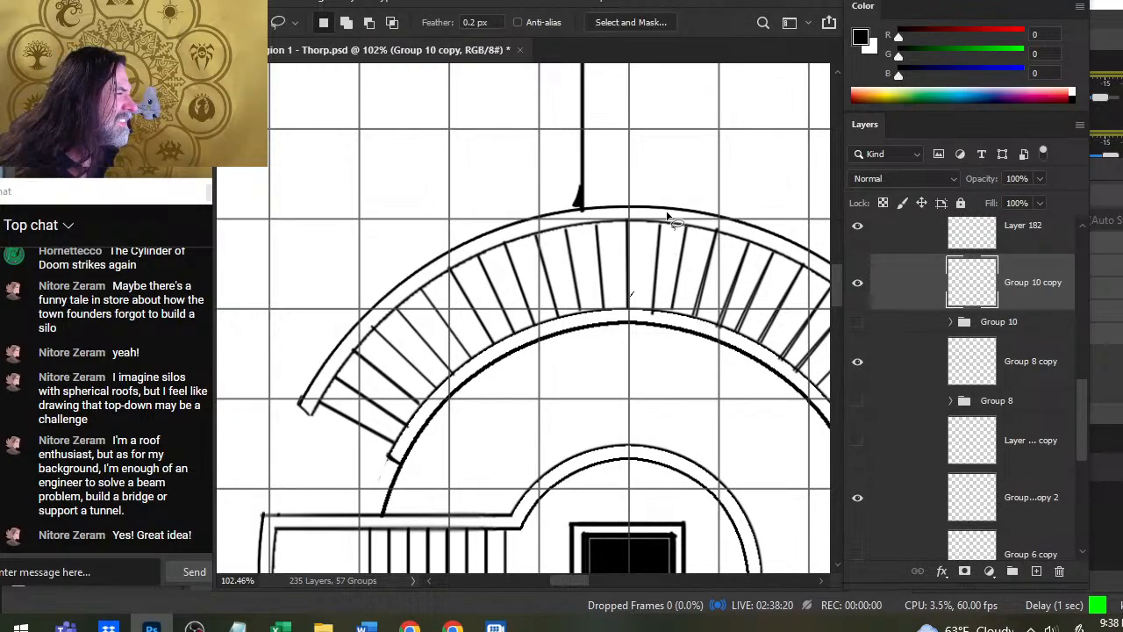
- Nudge the divider immediately right of the arc's vertical centre line slightly to the left and deselect it
drag(667, 215, 665, 242)
key(v)
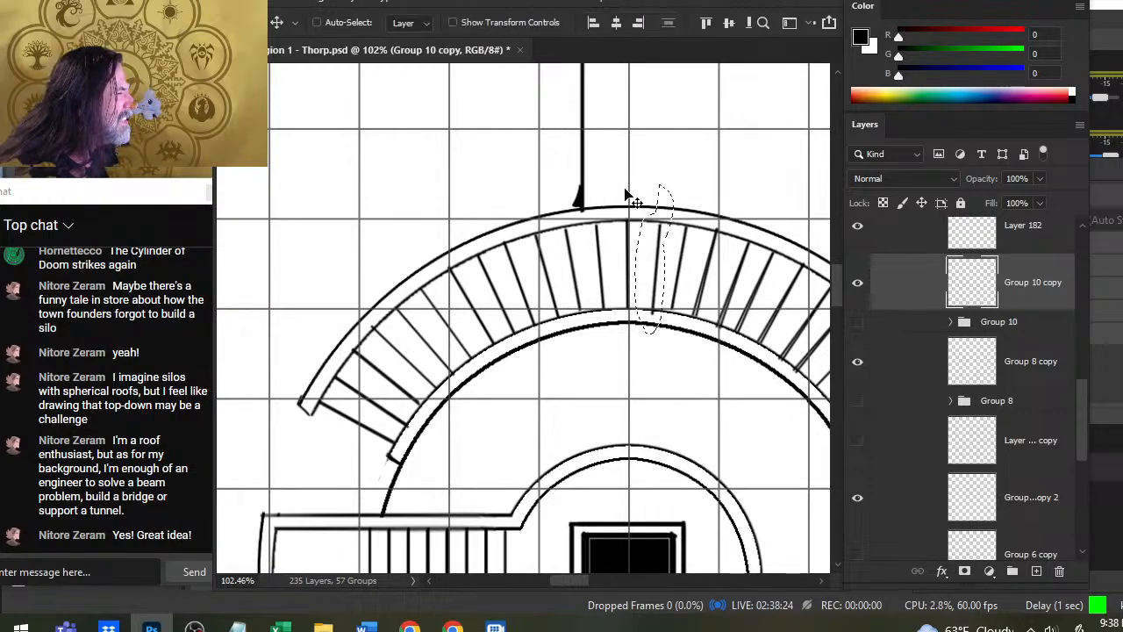
key(Left)
key(Left)
key(Left)
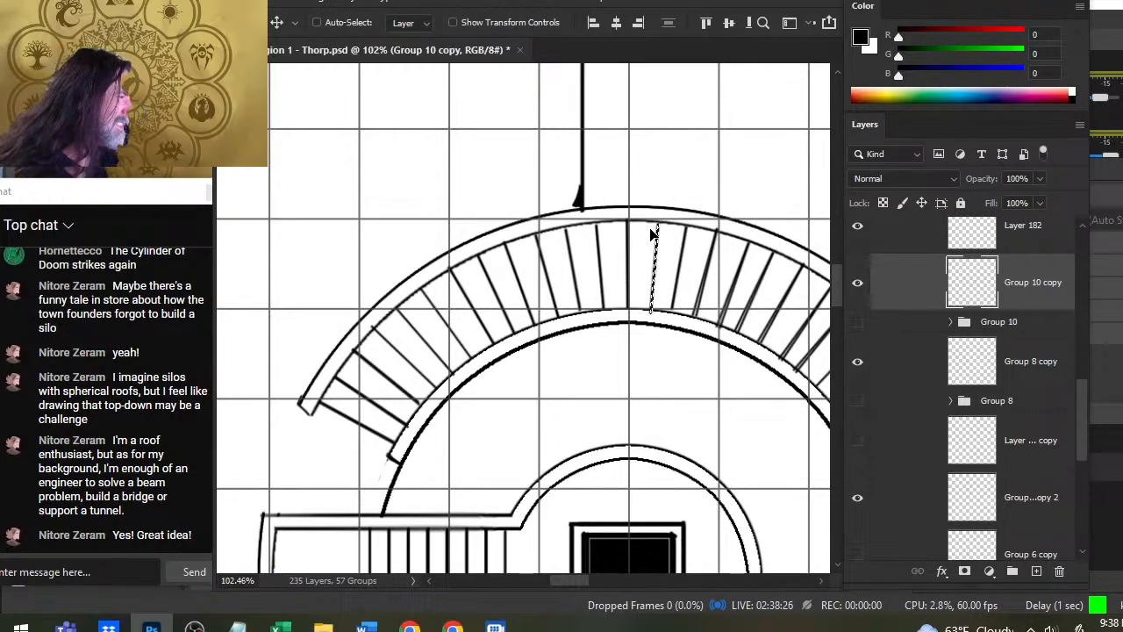
key(l)
key(ctrl+d)
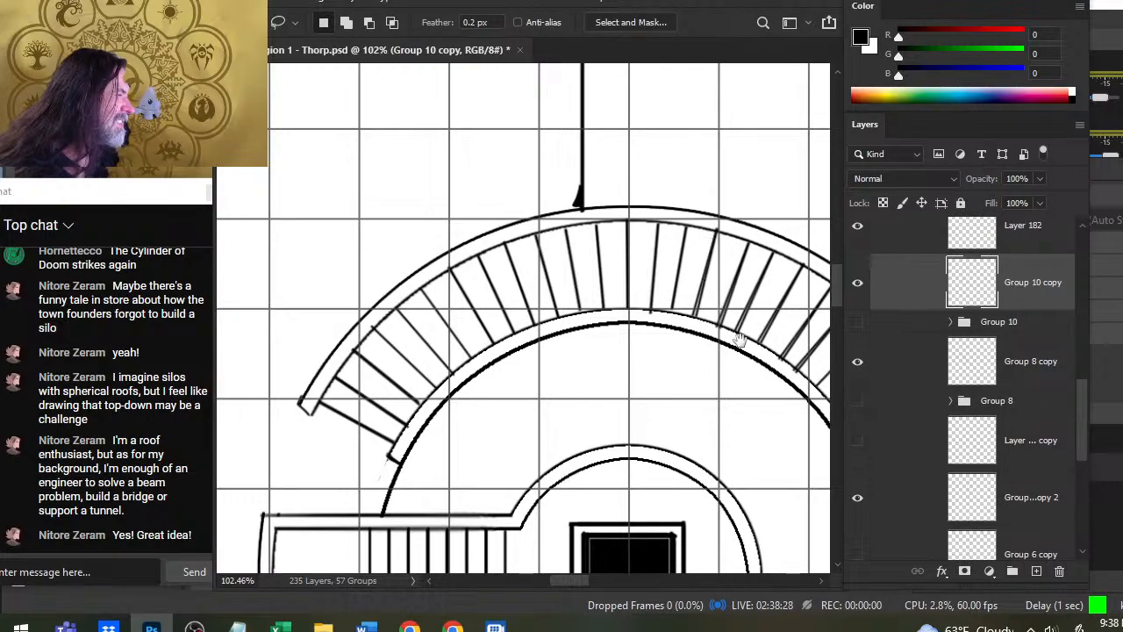
- Isolate the fourth divider right of the arc's vertical centre line, adjust its position slightly, and deselect it
drag(740, 341, 677, 295)
mouse_move(700, 190)
mouse_down()
mouse_move(667, 196)
mouse_move(652, 230)
mouse_up()
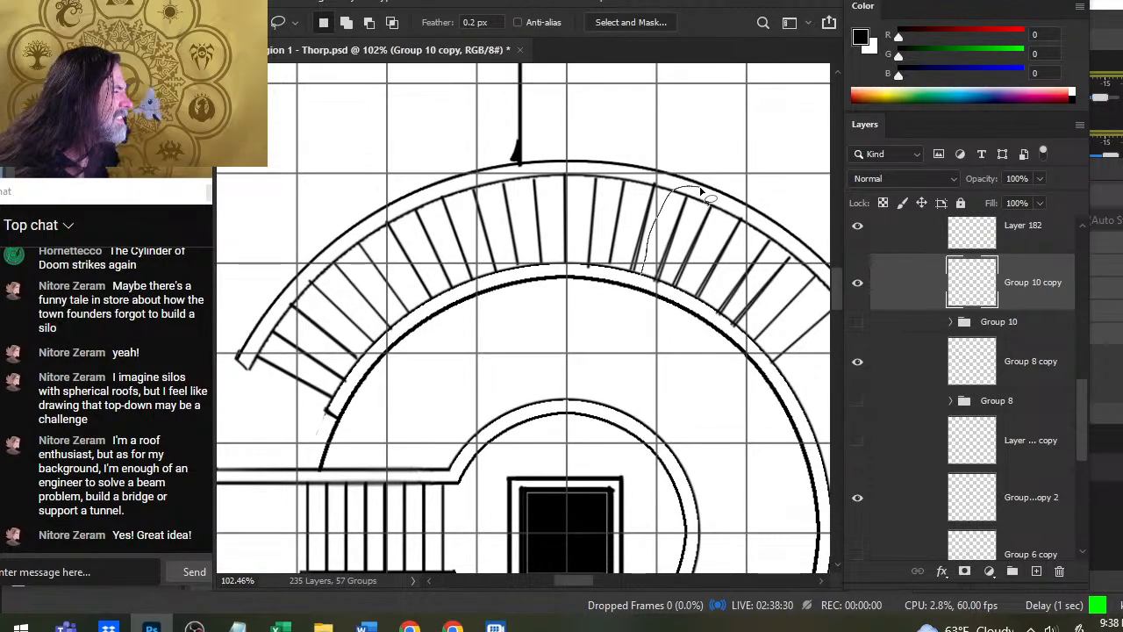
mouse_move(701, 190)
mouse_down()
mouse_move(681, 247)
mouse_move(703, 193)
mouse_up()
key(v)
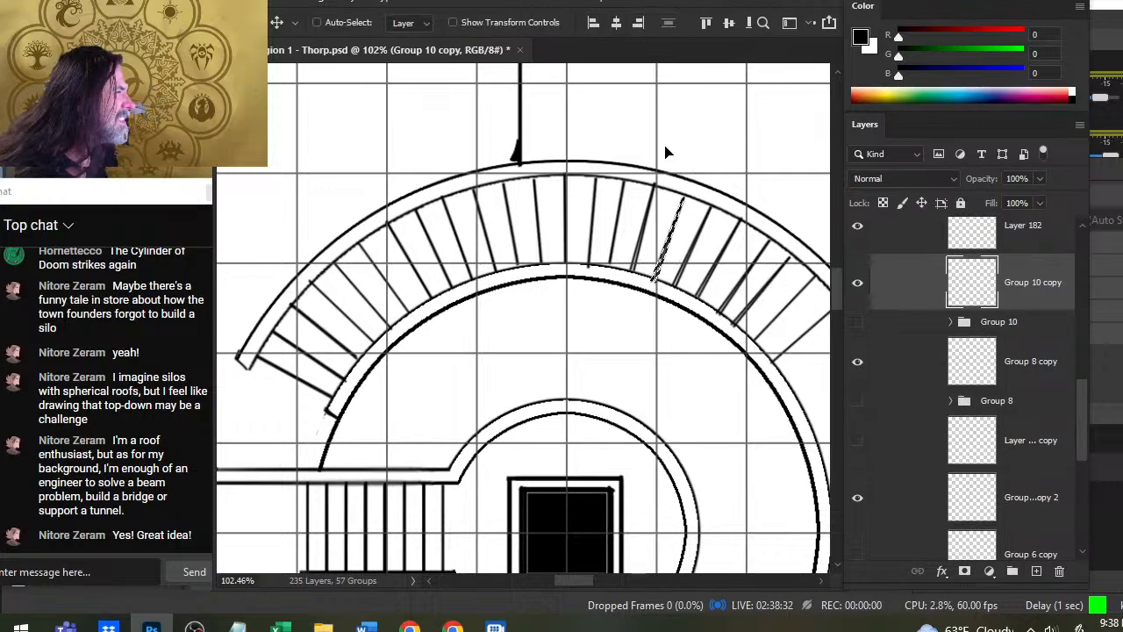
drag(745, 314, 635, 257)
key(l)
key(ctrl+d)
- Adjust the seventh and eighth dividers right of the arc's vertical centre line, nudging each slightly to even their gaps
mouse_move(701, 189)
mouse_down()
mouse_move(677, 175)
mouse_move(614, 239)
mouse_move(686, 180)
mouse_up()
key(v)
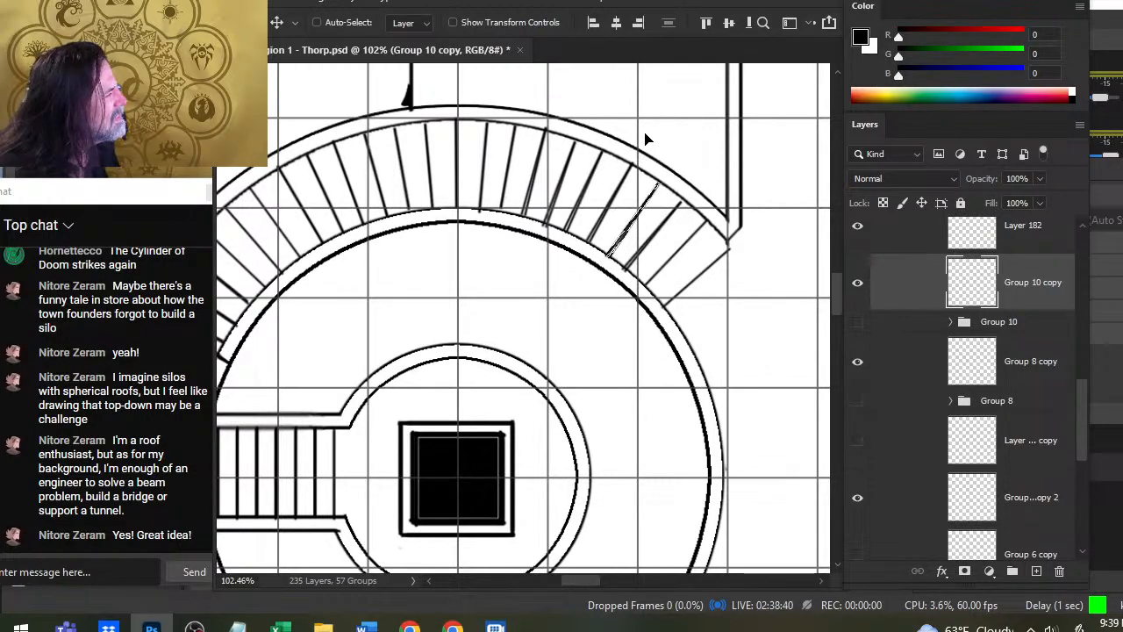
key(l)
mouse_move(649, 218)
mouse_down()
mouse_move(687, 187)
mouse_move(690, 207)
mouse_up()
key(v)
key(Right)
key(Right)
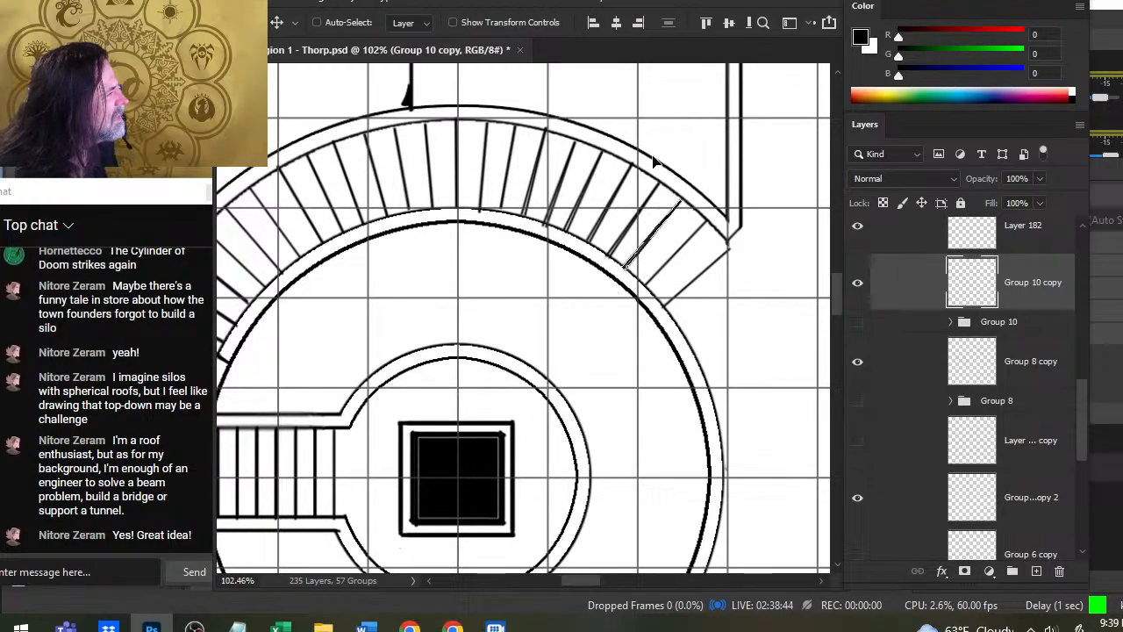
- Nudge the eighth divider right of the arc's vertical centre line slightly up and to the right
key(Up)
key(Up)
key(Right)
key(Right)
key(Right)
key(Right)
key(Right)
key(Right)
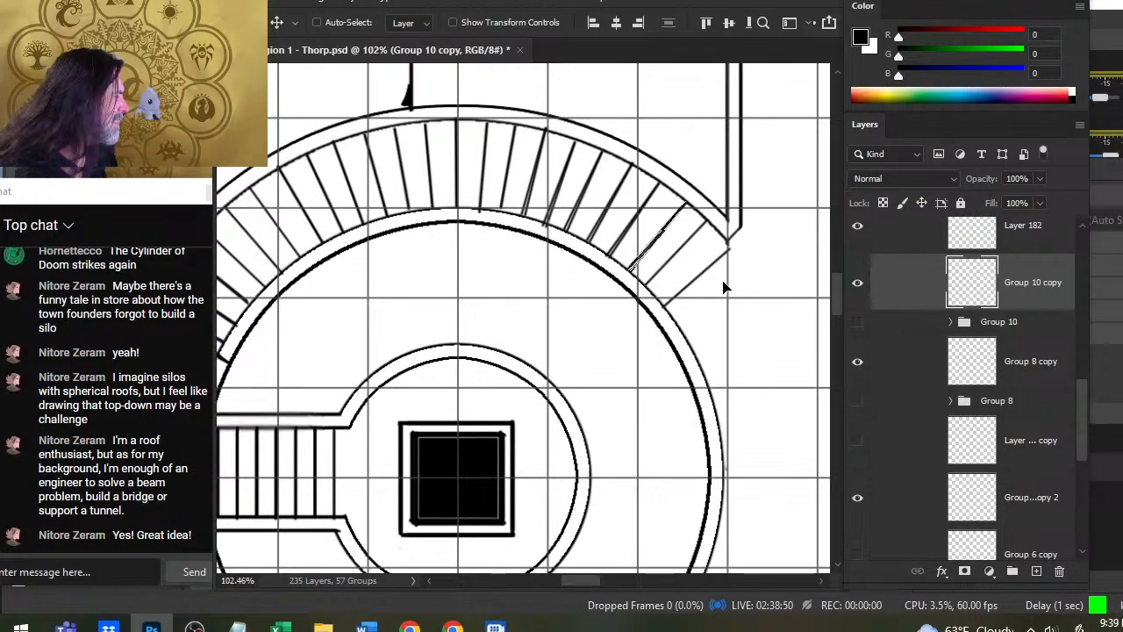
- Isolate and adjust the ninth divider right of the arc's centre line, deselect it, and remove the last divider beside the rectangular wall
key(l)
mouse_move(717, 211)
mouse_down()
mouse_move(656, 253)
mouse_move(678, 265)
mouse_move(715, 209)
mouse_up()
key(v)
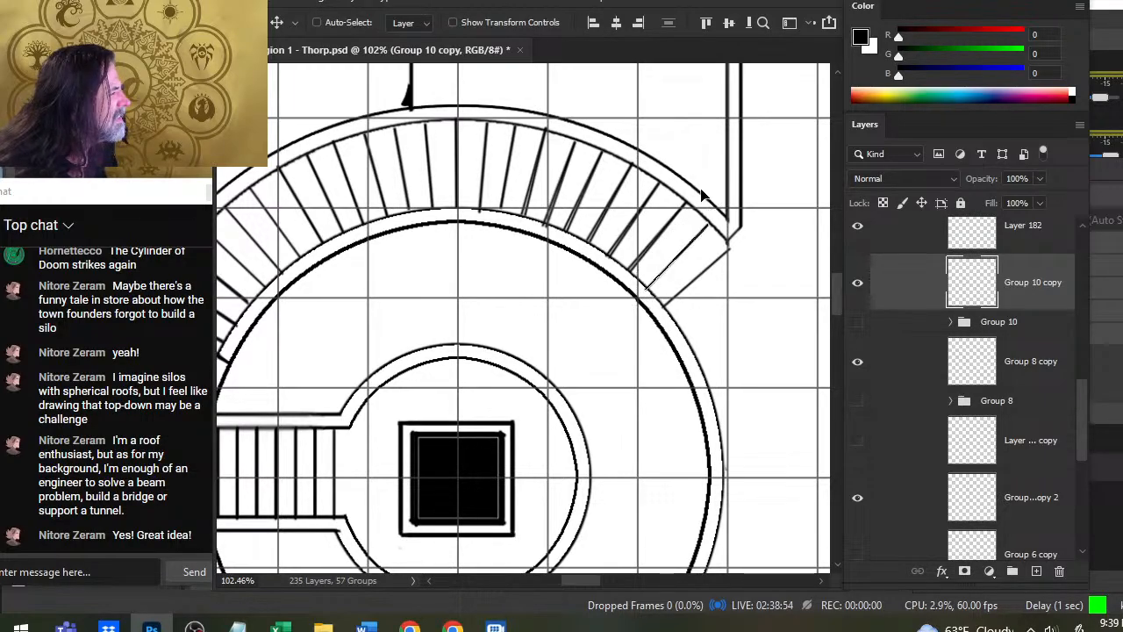
key(l)
key(ctrl+d)
key(e)
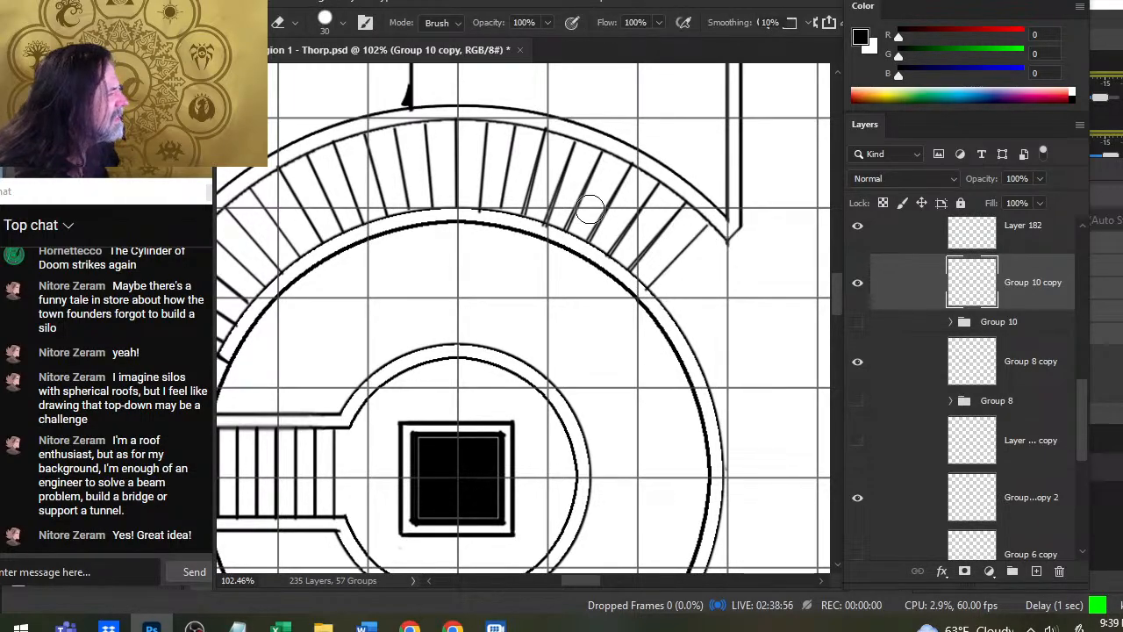
- Reduce the eraser to size 10 and clean the doubled edges off the fourth to seventh dividers right of the centre line
key([)
key([)
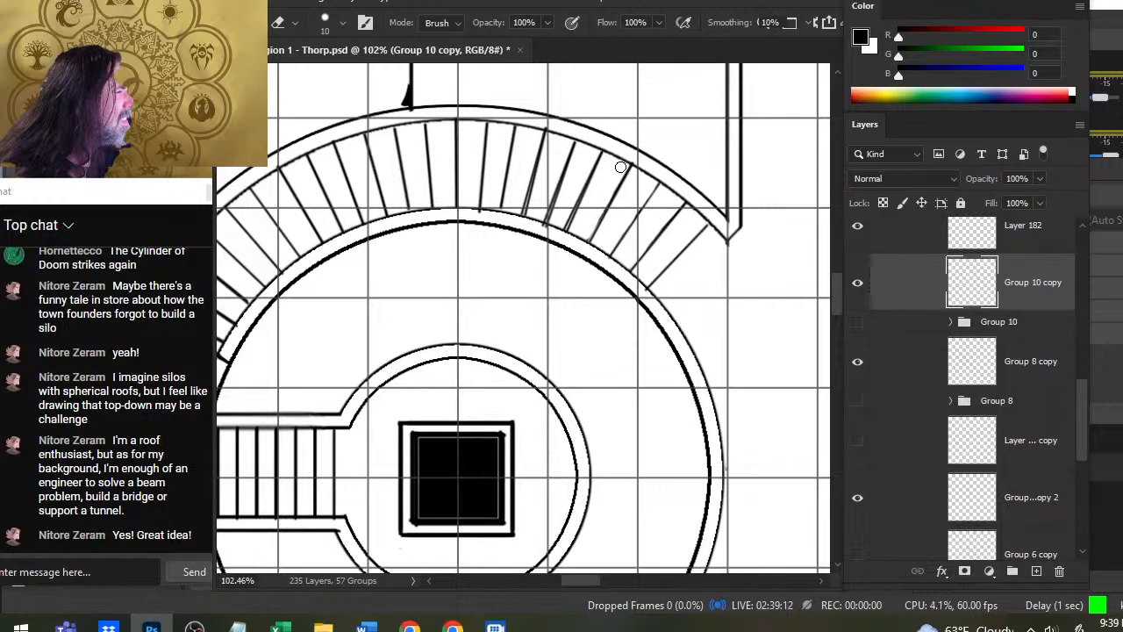
key(ctrl+z)
drag(607, 239, 624, 166)
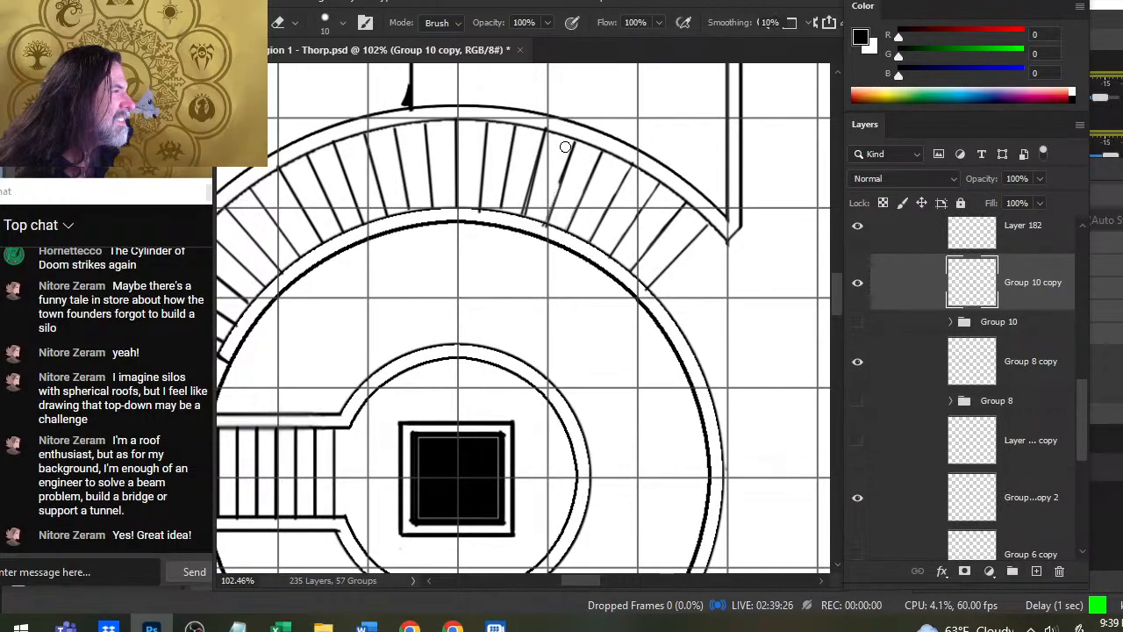
key(ctrl+z)
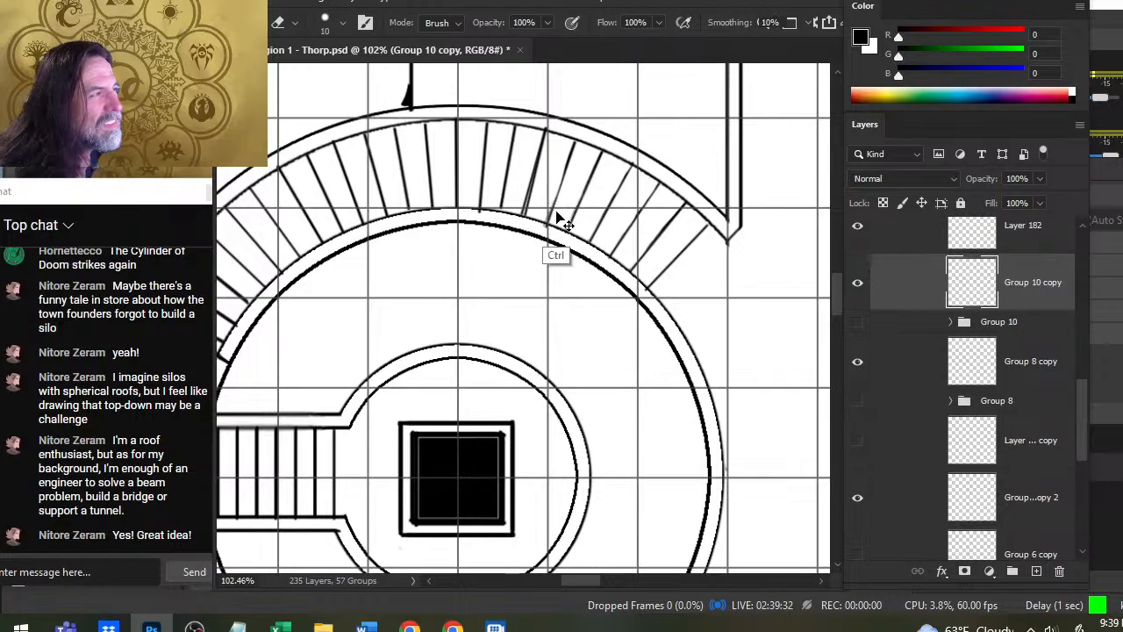
key(ctrl+z)
- Erase the doubled edges of the third and fourth dividers right of centre and trim the first divider's overshoot below the inner wall
drag(544, 202, 574, 241)
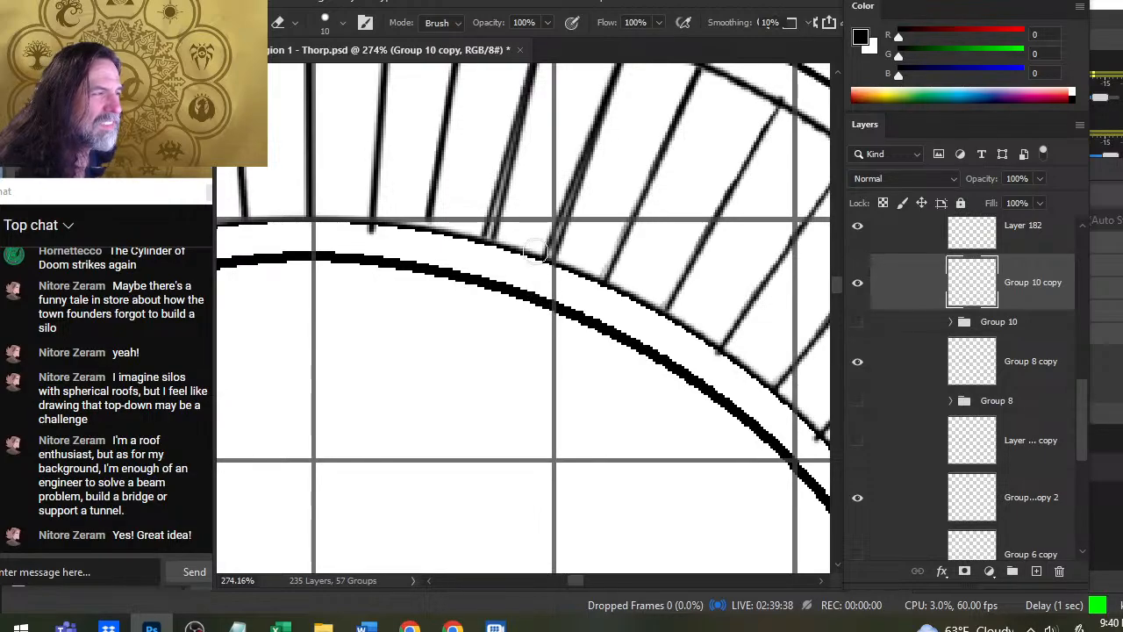
shift+click(596, 96)
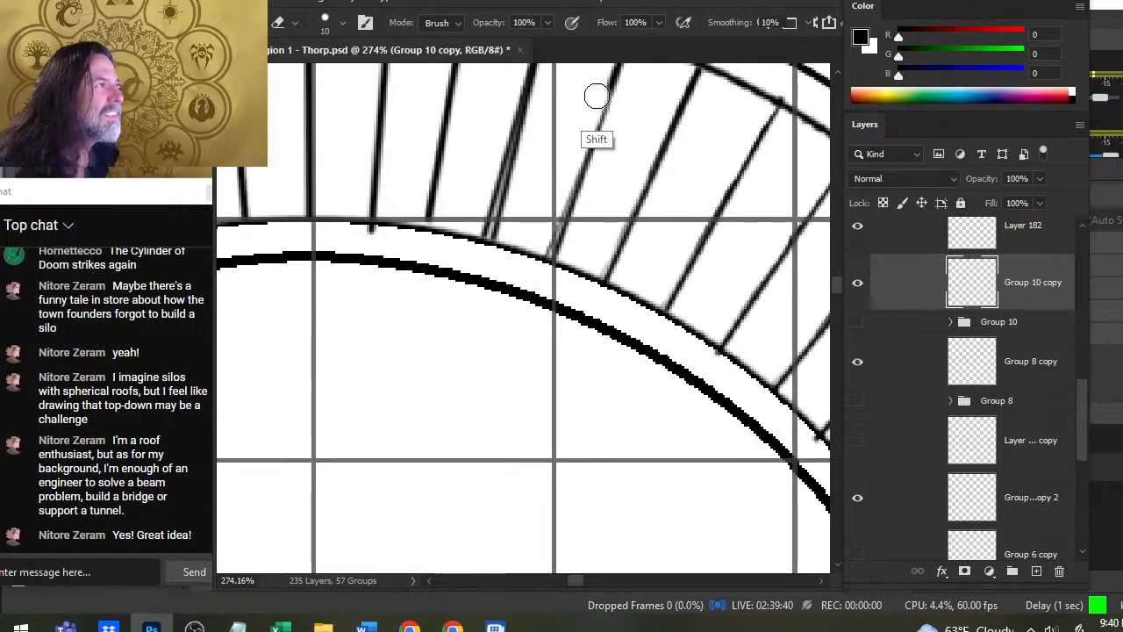
drag(583, 222, 542, 367)
key(ctrl+z)
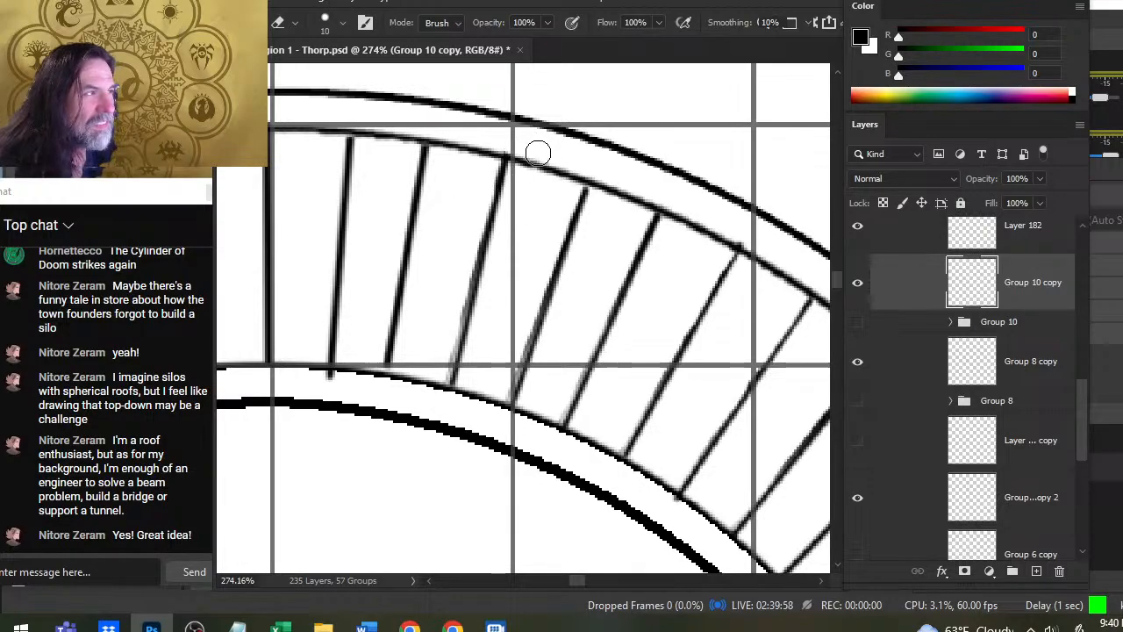
drag(336, 392, 334, 386)
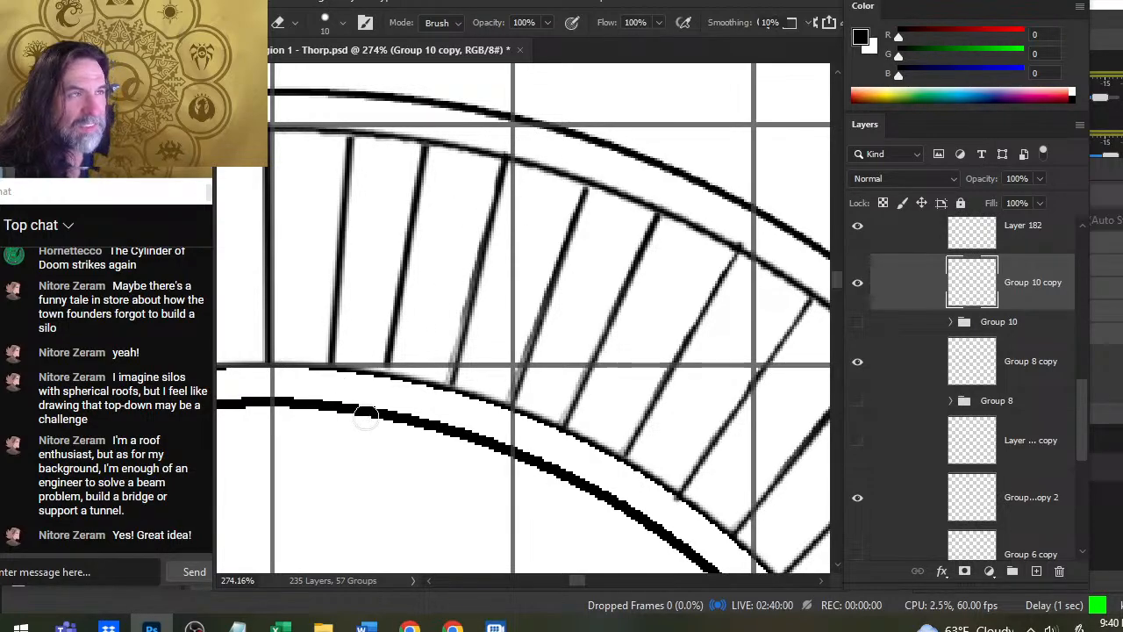
- Smudge the lower end of the second divider right of centre with a smaller brush so it meets the inner wall
key(r)
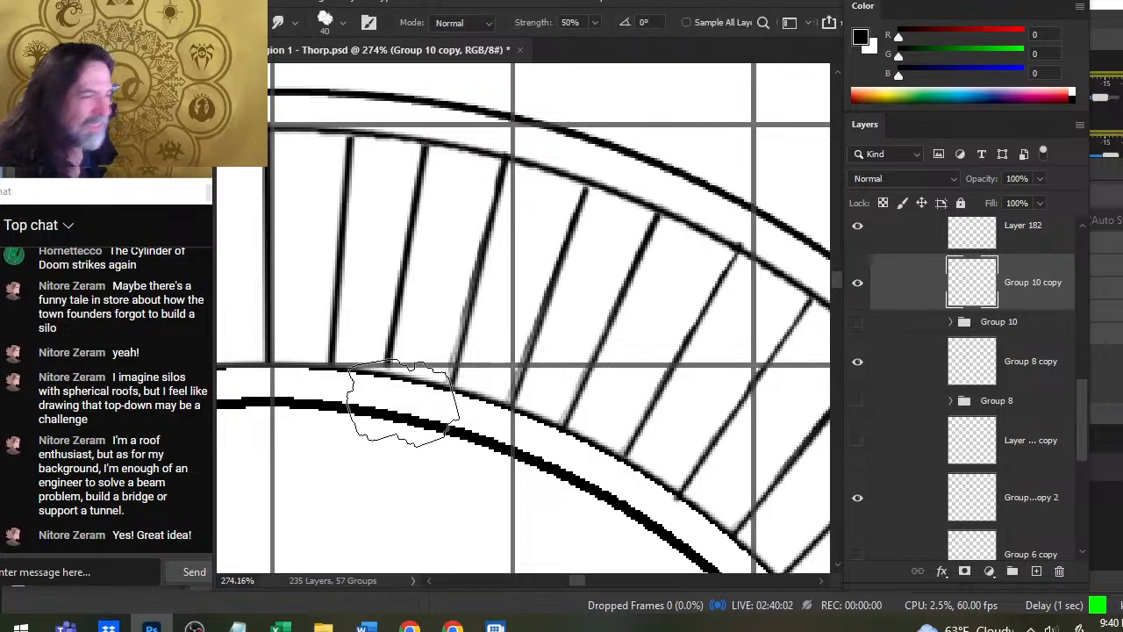
key(bracketleft)
key(bracketleft)
key(bracketleft)
key(bracketleft)
key(bracketleft)
mouse_move(389, 352)
mouse_down()
mouse_move(363, 441)
mouse_move(383, 411)
mouse_move(386, 380)
mouse_up()
key(e)
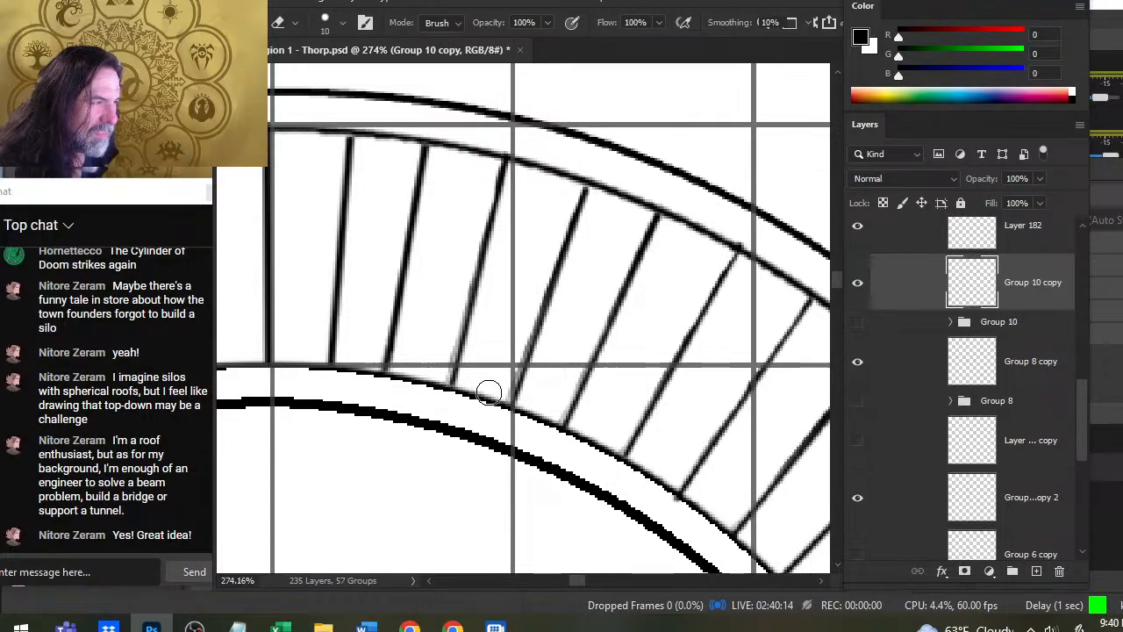
- Examine the evened upper stair arc against the whole round building and the surrounding town map
mouse_move(478, 377)
mouse_down()
mouse_move(696, 379)
mouse_move(581, 412)
mouse_move(682, 429)
mouse_up()
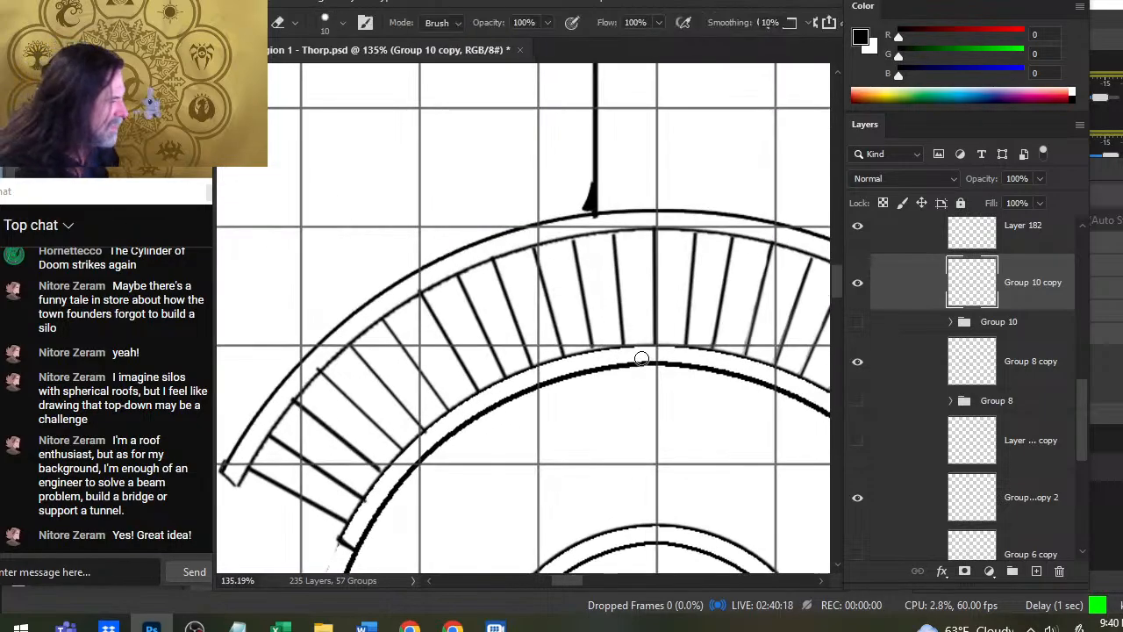
drag(699, 386, 591, 410)
drag(678, 446, 508, 322)
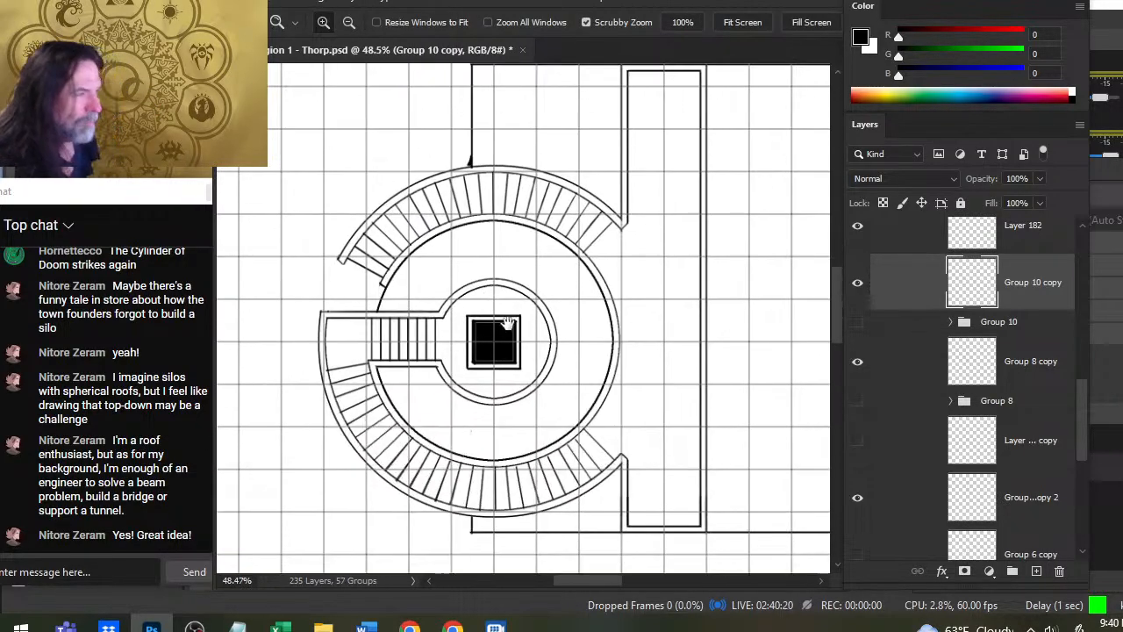
drag(564, 433, 540, 377)
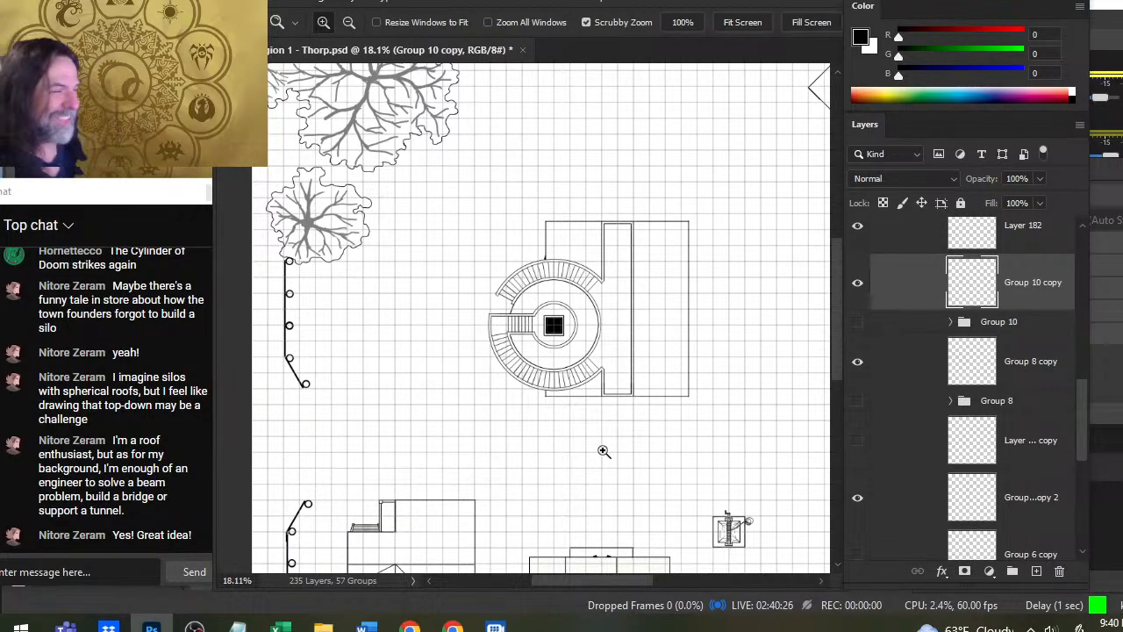
drag(710, 350, 632, 291)
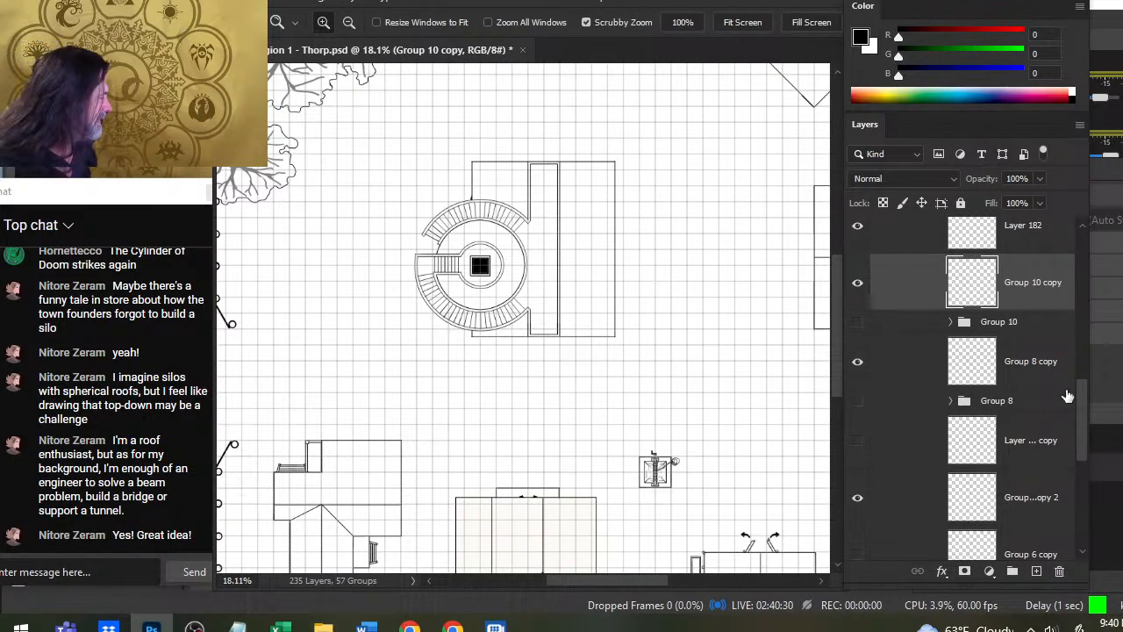
drag(420, 236, 488, 260)
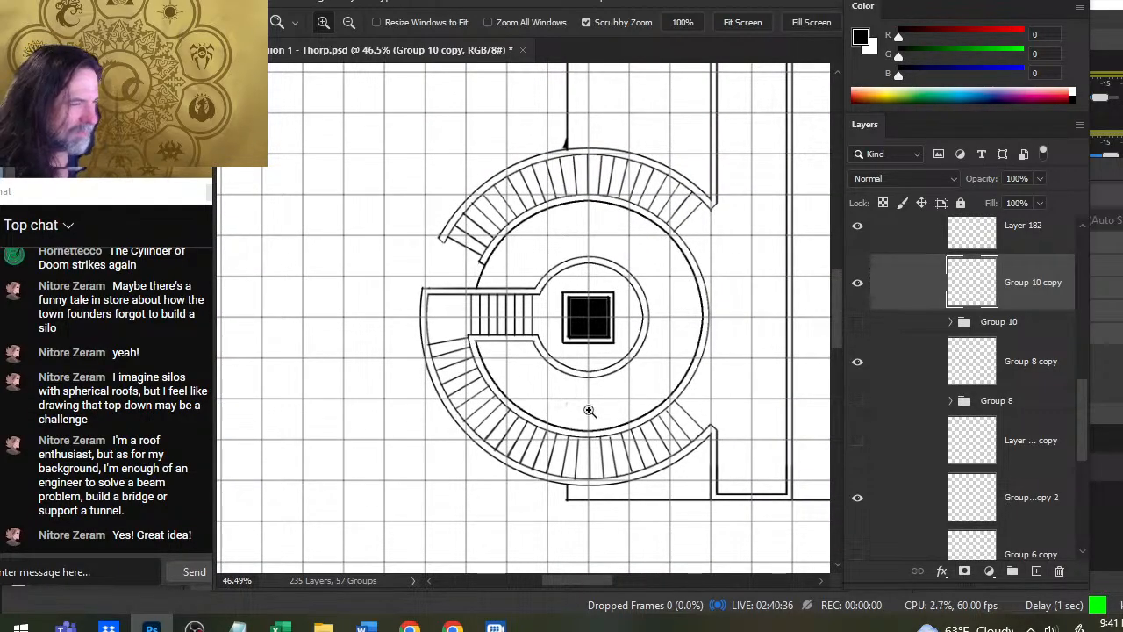
- Check which walls and stairs the second wall group copy, Group 8 copy and Group 10 copy contain by toggling their visibility
click(859, 499)
click(859, 498)
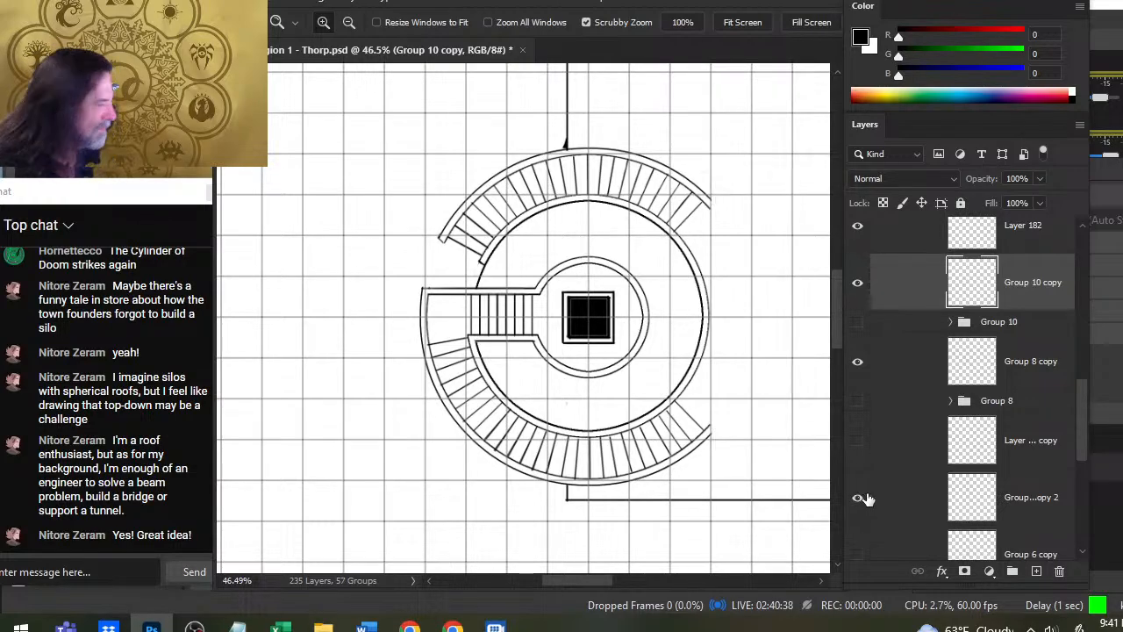
click(857, 365)
click(858, 365)
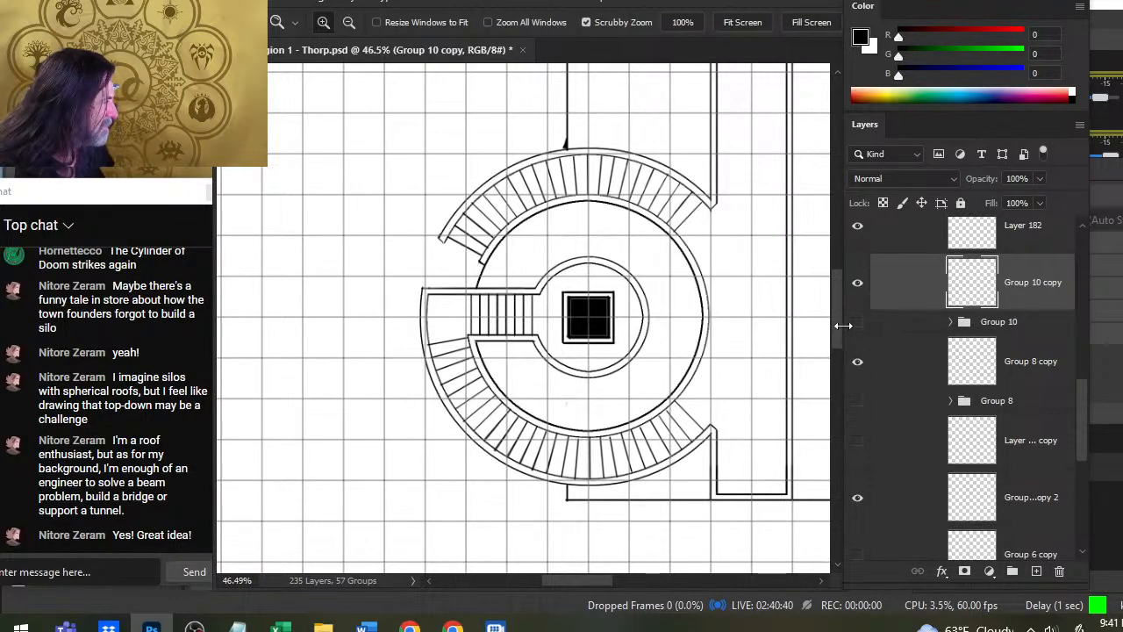
click(857, 283)
click(857, 282)
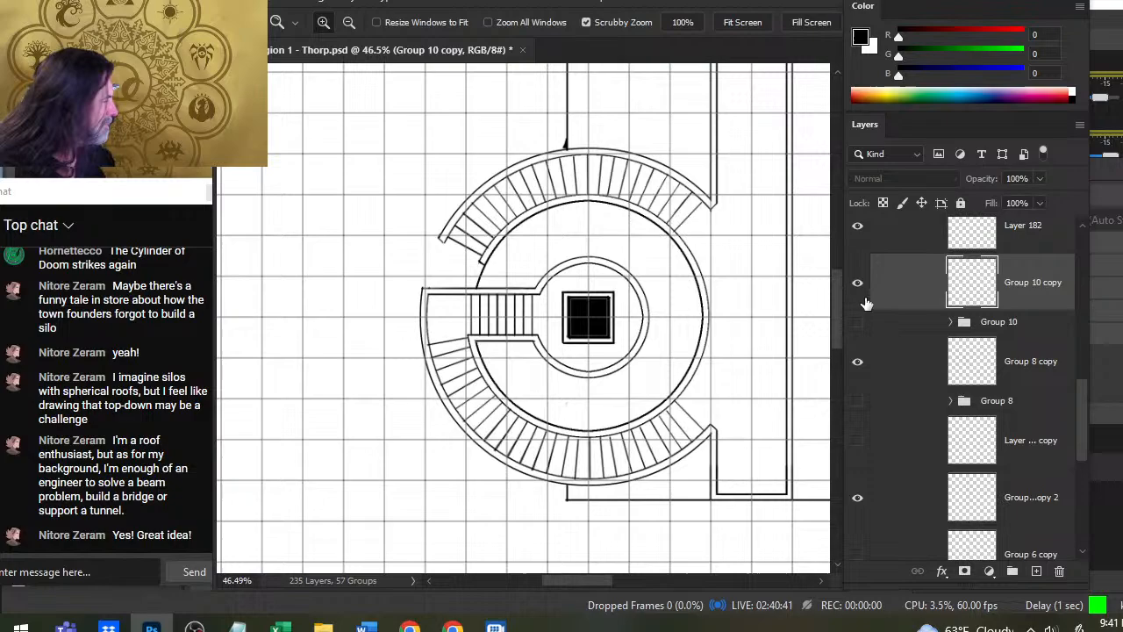
click(1076, 407)
scroll(1078, 367, up, 5)
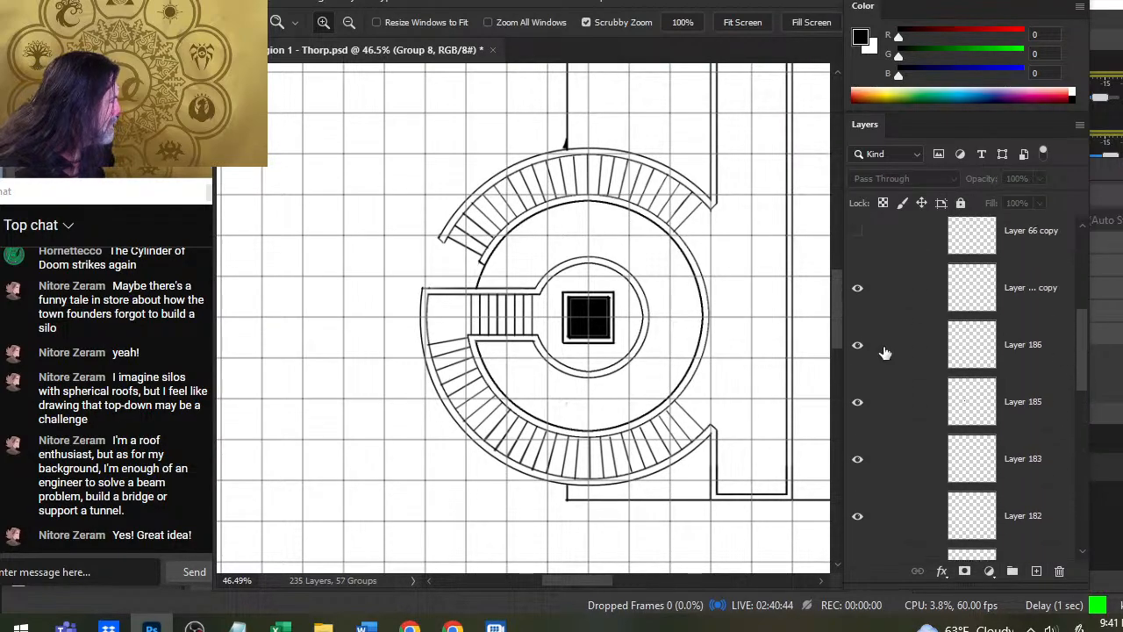
- Check Layer 186 and its copy by toggling their visibility, and merge the copy down into Layer 186
click(864, 289)
click(864, 289)
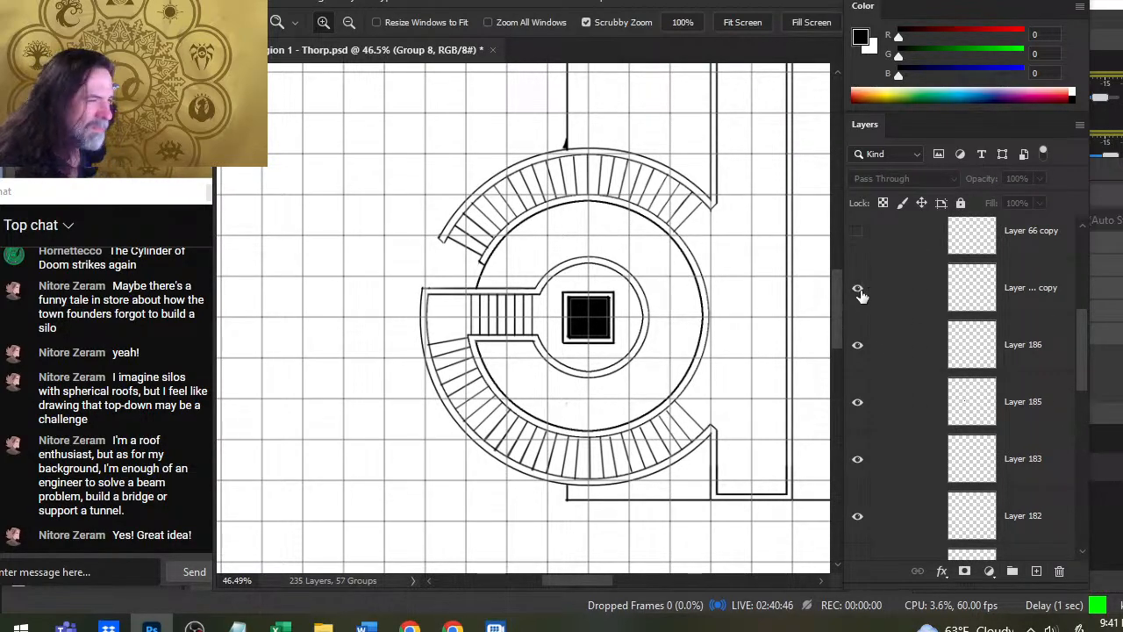
click(859, 291)
click(858, 292)
click(862, 360)
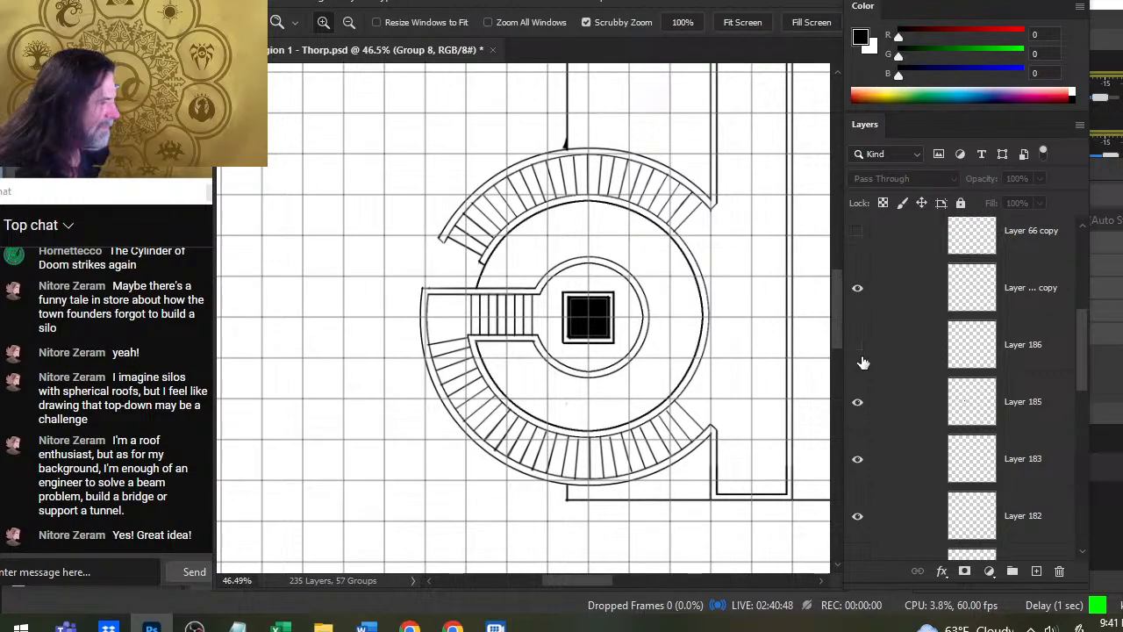
click(862, 361)
right_click(902, 309)
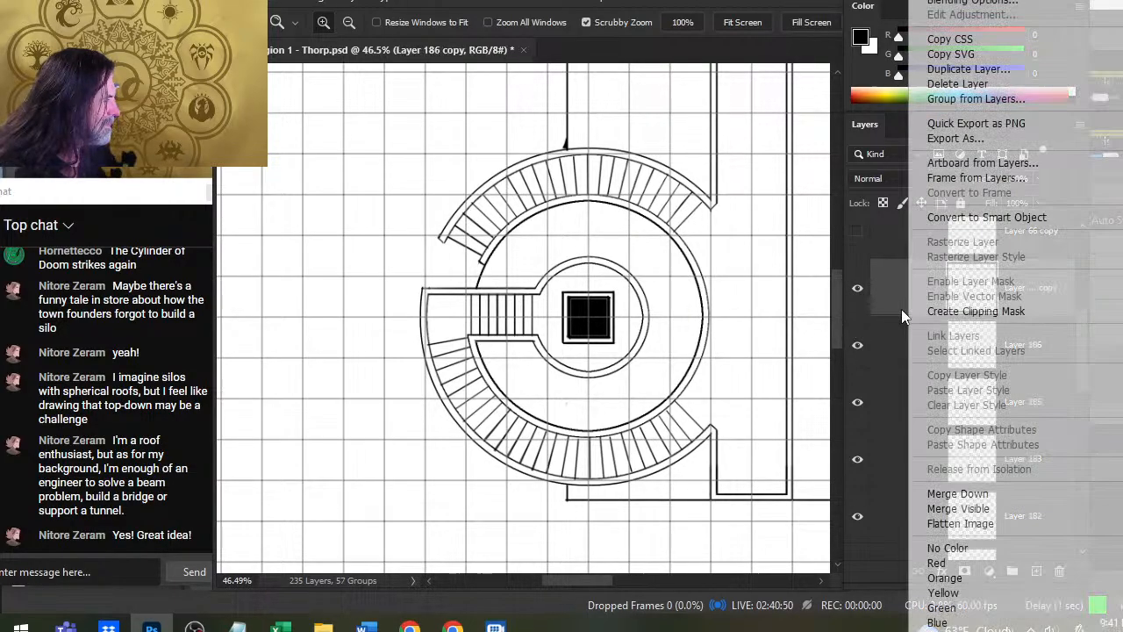
click(958, 494)
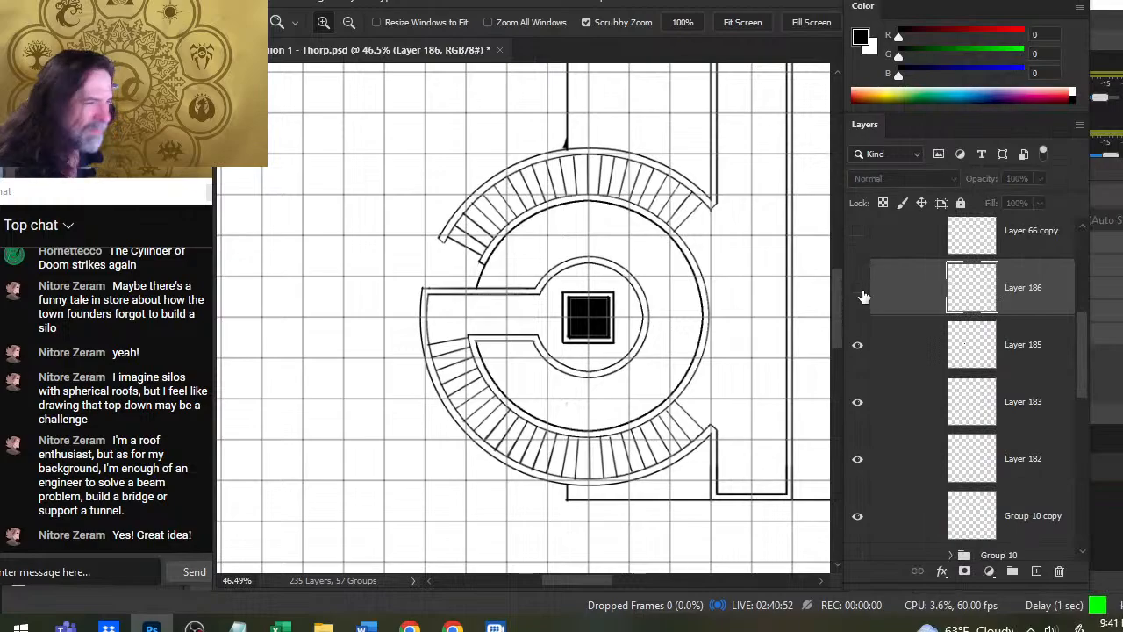
click(859, 290)
- Erase the leftmost tread of the straight stairs in the passage leading to the central circle
mouse_move(443, 316)
mouse_down()
mouse_move(448, 345)
mouse_move(521, 343)
mouse_up()
key(l)
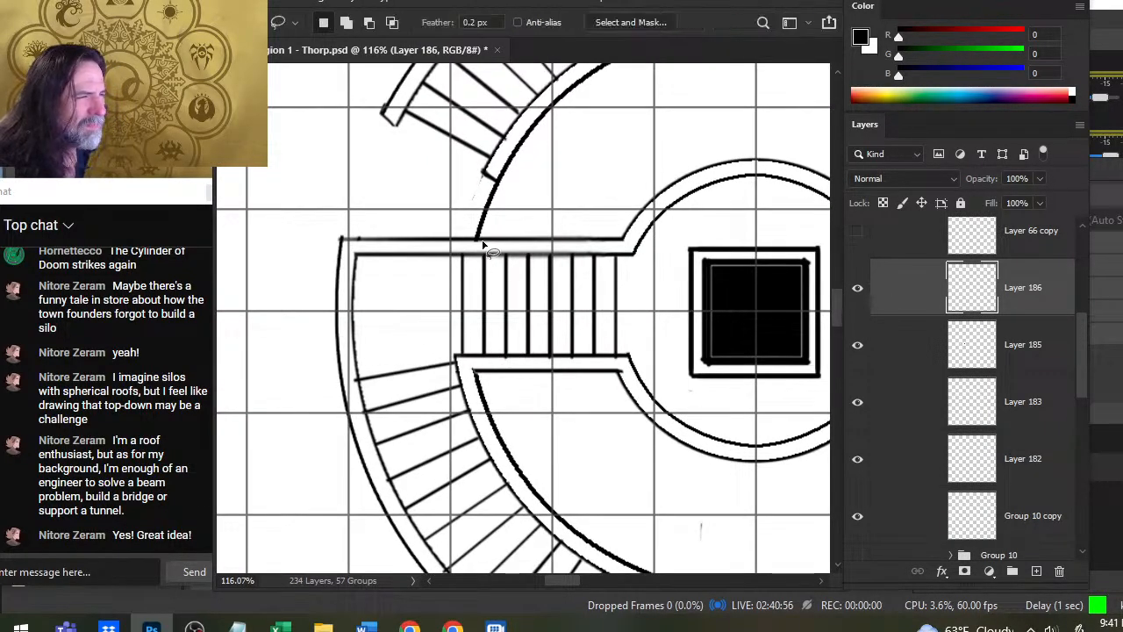
key(e)
drag(462, 331, 462, 255)
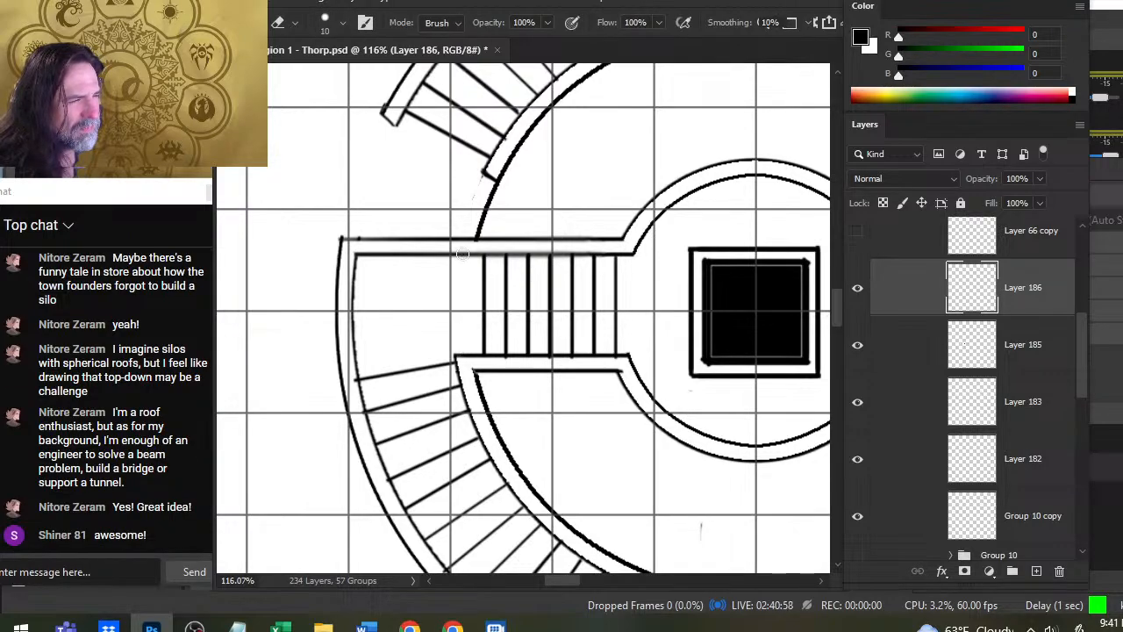
- Select the six straight-stair treads right of the first one and nudge them right to widen the first gap
key(l)
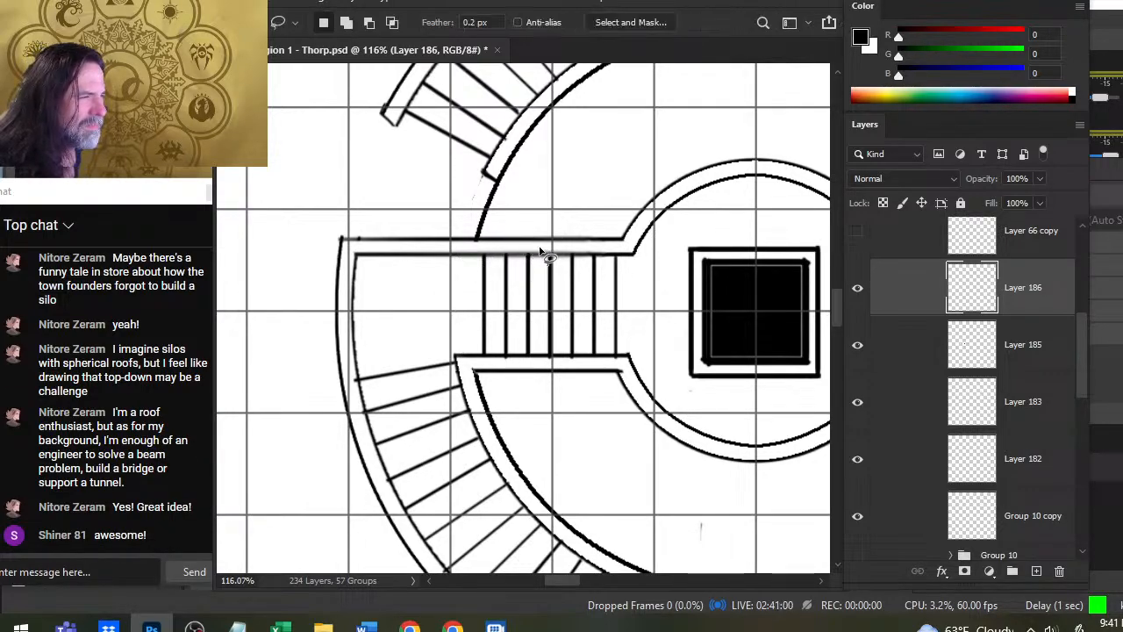
mouse_move(494, 261)
mouse_down()
mouse_move(520, 230)
mouse_move(596, 200)
mouse_move(517, 226)
mouse_up()
key(v)
key(Right)
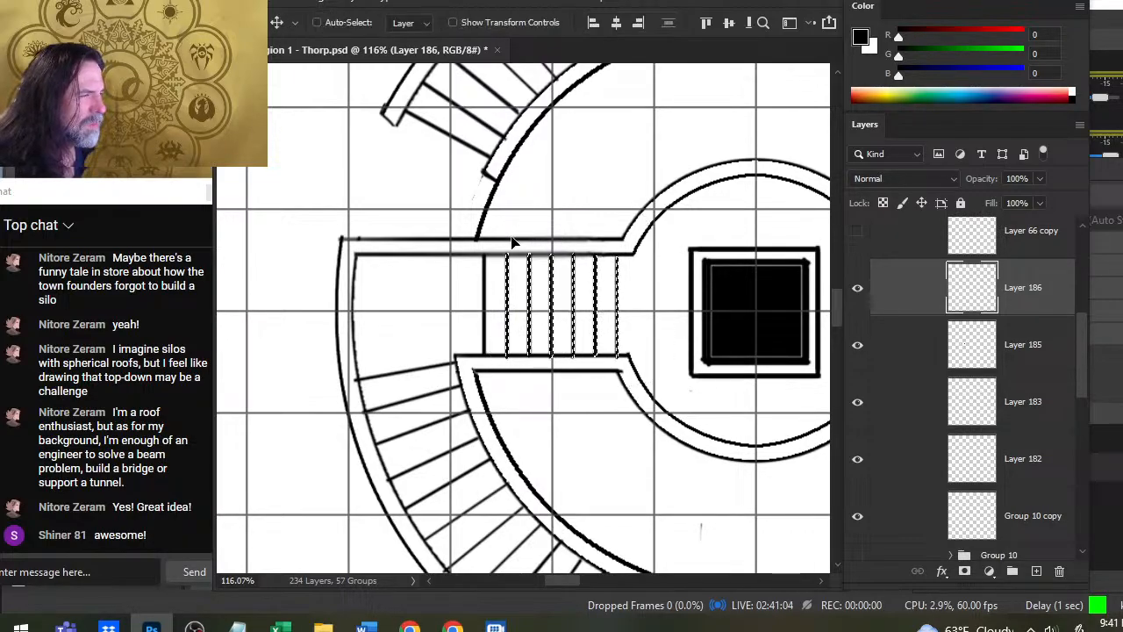
key(Right)
key(Right)
key(Right)
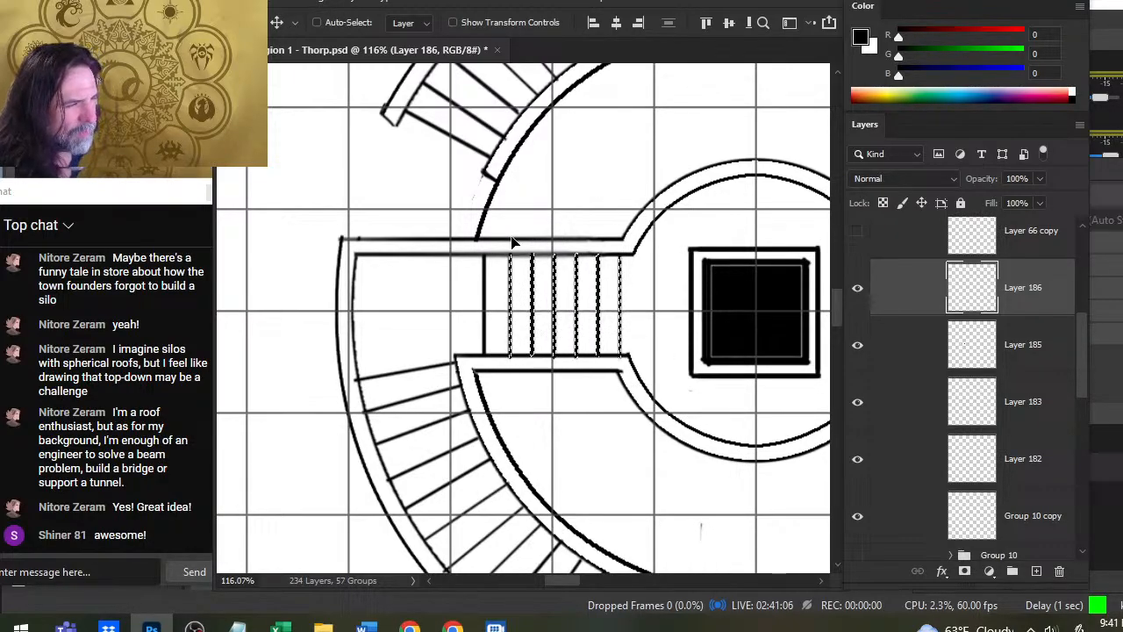
- Select the five rightmost straight-stair treads and nudge them right to widen the gap after the second tread
key(l)
mouse_move(520, 259)
mouse_down()
mouse_move(555, 213)
mouse_move(629, 182)
mouse_move(574, 176)
mouse_up()
key(v)
key(Right)
key(Right)
key(Right)
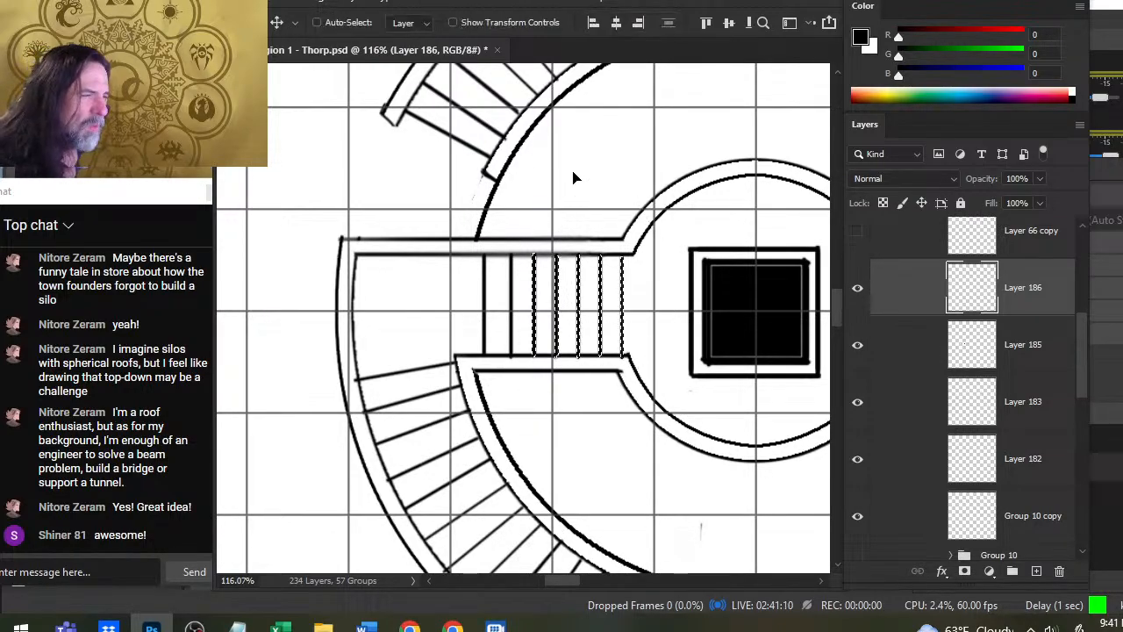
- Select the four rightmost straight-stair treads and nudge them right to widen the gap after the third tread
key(l)
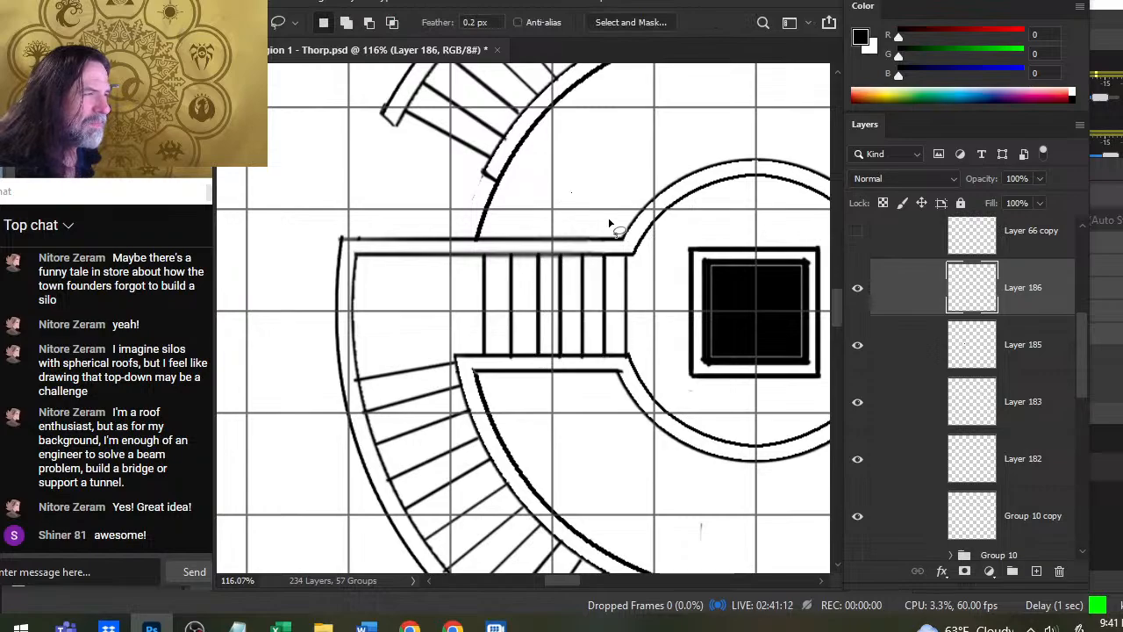
mouse_move(556, 231)
mouse_down()
mouse_move(608, 211)
mouse_move(621, 225)
mouse_up()
key(v)
key(Right)
key(Right)
key(Right)
key(Right)
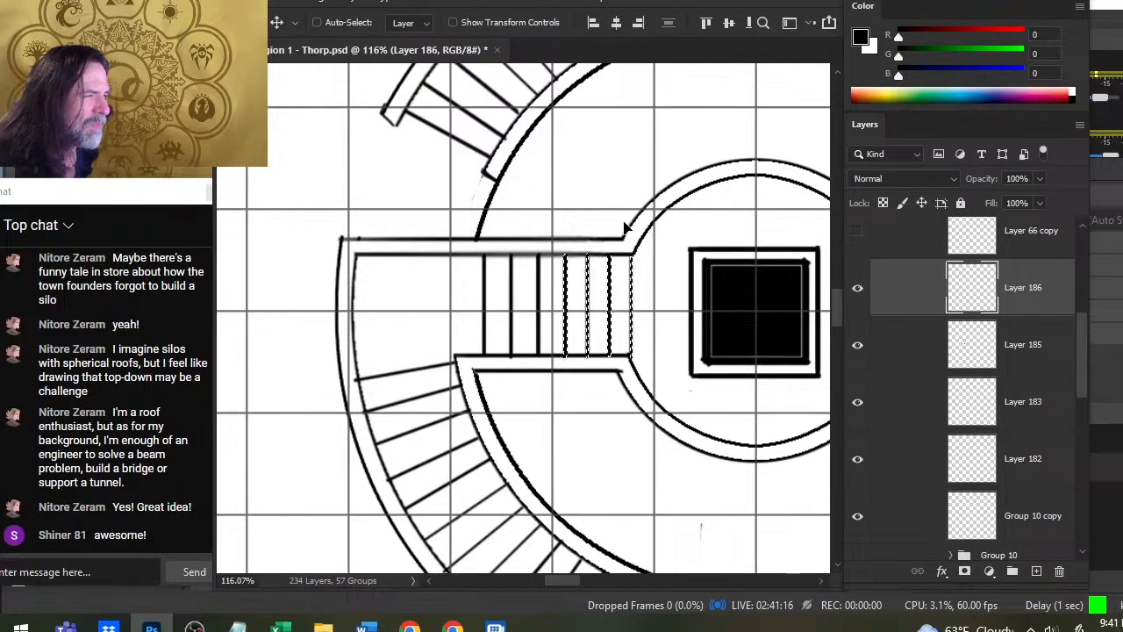
- Select the three rightmost straight-stair treads, nudge them right to widen the gap after the fourth tread, and deselect them
key(l)
mouse_move(593, 215)
mouse_down()
mouse_move(572, 274)
mouse_move(579, 354)
mouse_move(637, 403)
mouse_move(623, 211)
mouse_up()
key(v)
key(Right)
key(Right)
key(Right)
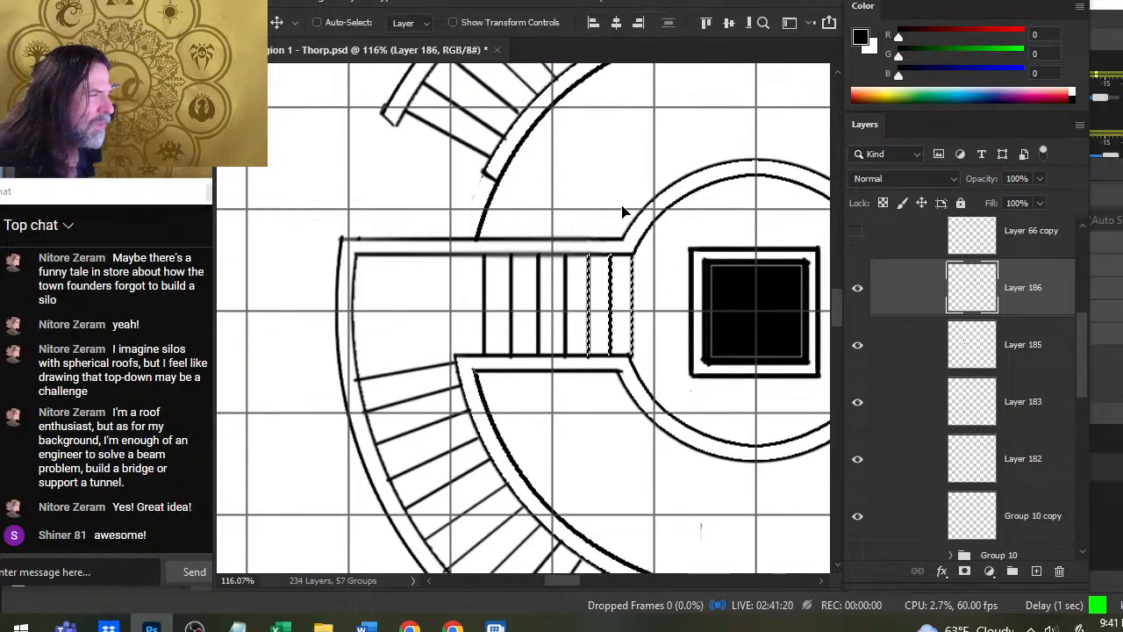
key(ctrl+d)
key(l)
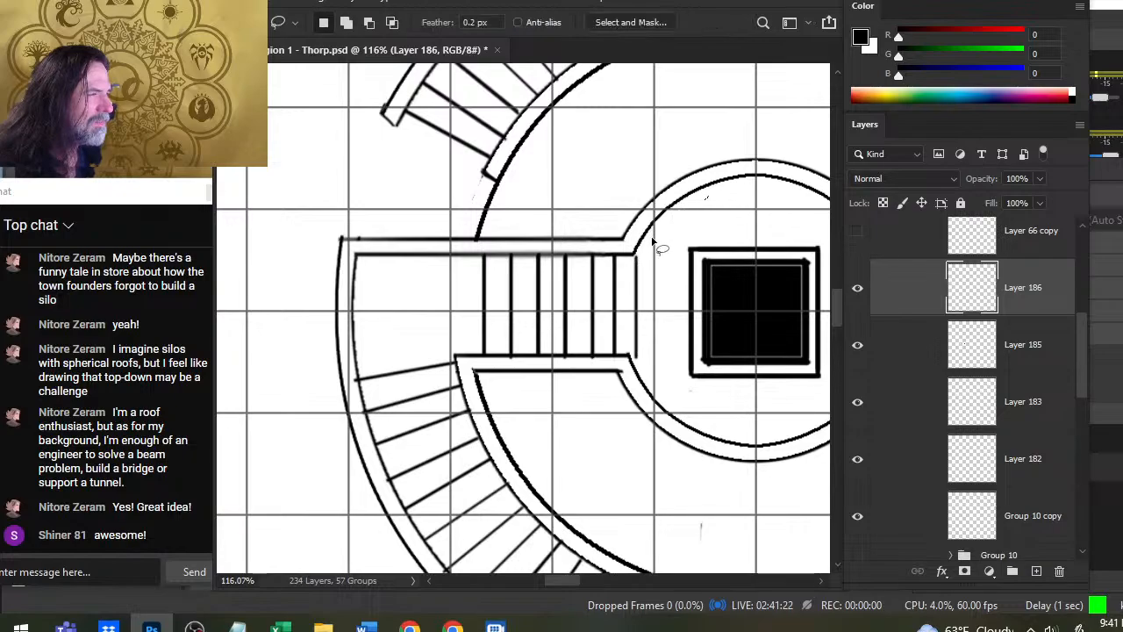
- Select the two rightmost straight-stair treads, nudge them right to even the gap, deselect, and erase the outermost tread
mouse_move(616, 216)
mouse_down()
mouse_move(649, 215)
mouse_move(644, 194)
mouse_up()
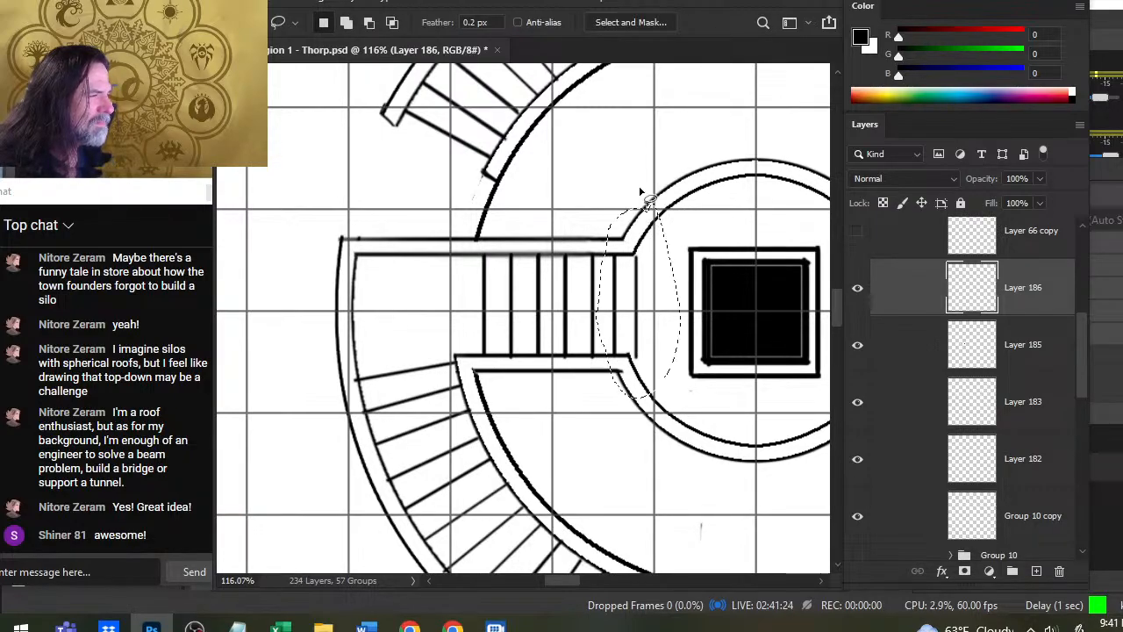
key(v)
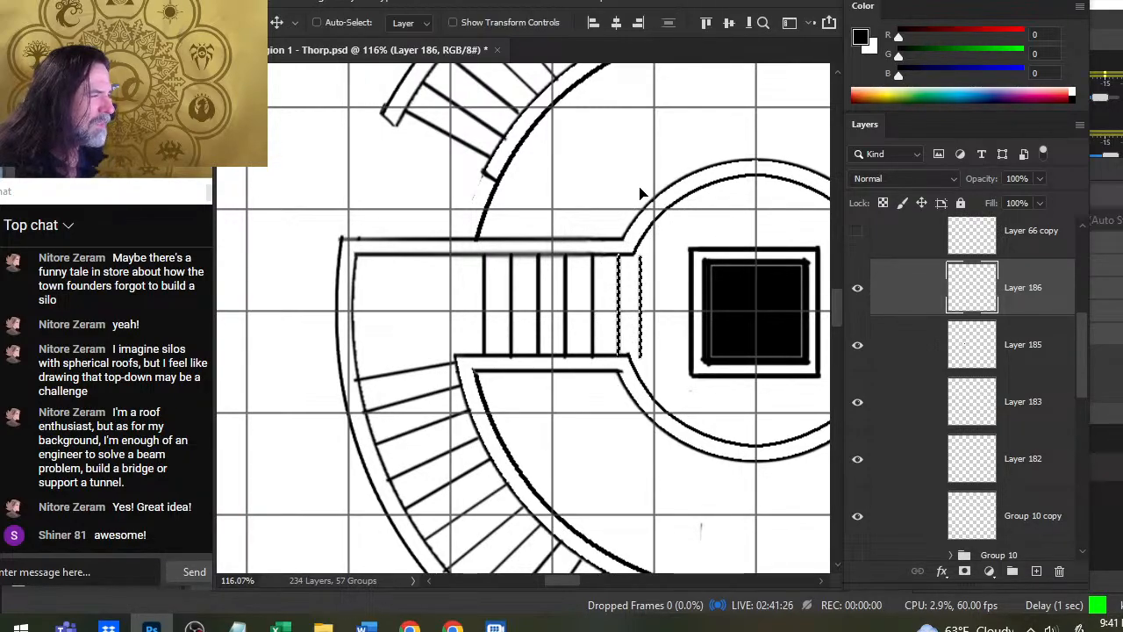
key(e)
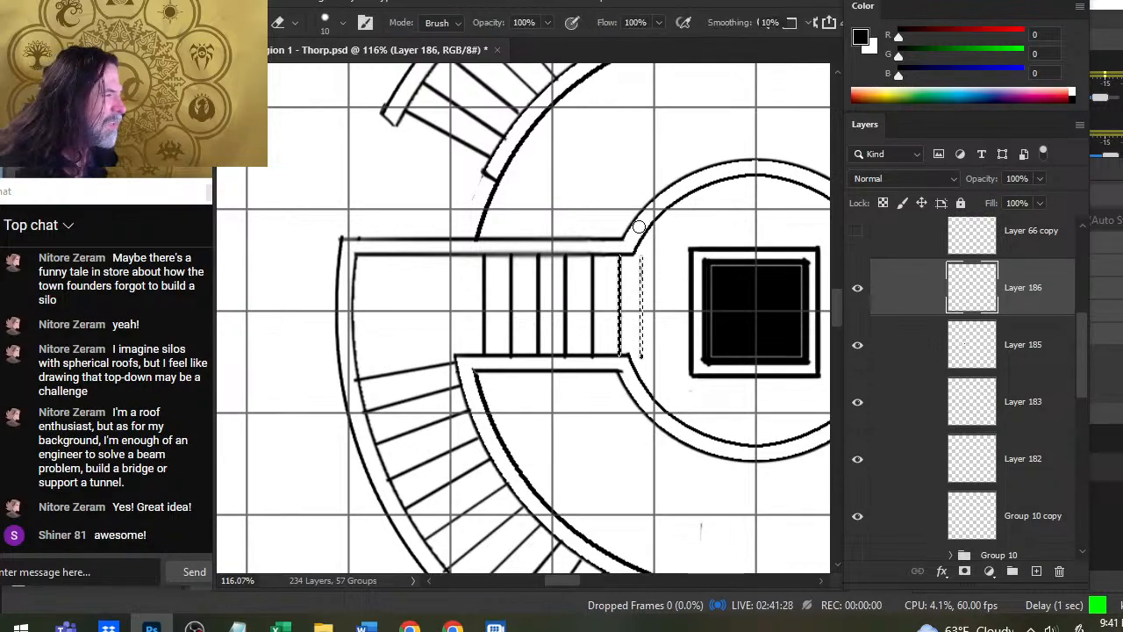
key(l)
click(655, 231)
key(e)
drag(643, 330, 647, 246)
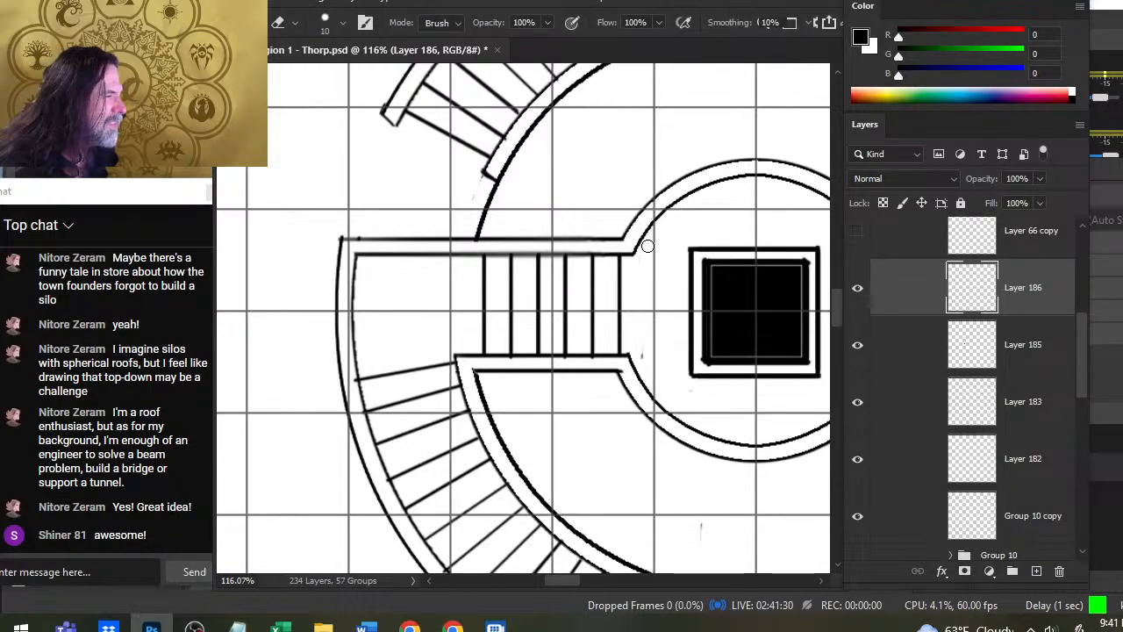
- Check the contents of Layers 185 and 183 by toggling their visibility, and make Layer 183 active
click(856, 348)
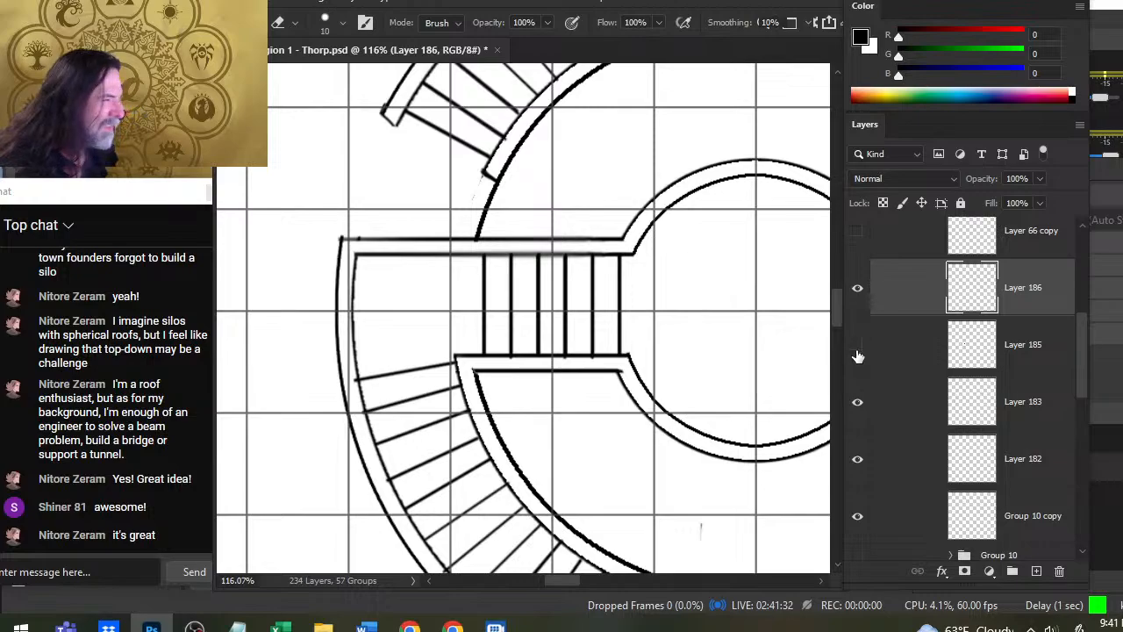
click(856, 349)
click(855, 412)
click(856, 413)
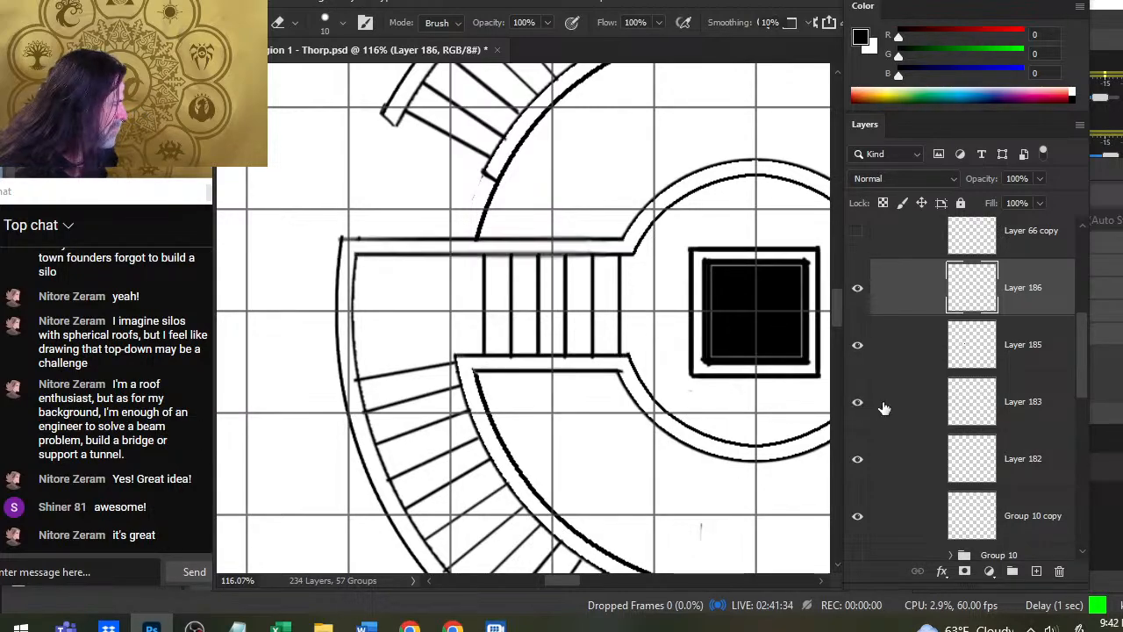
click(884, 408)
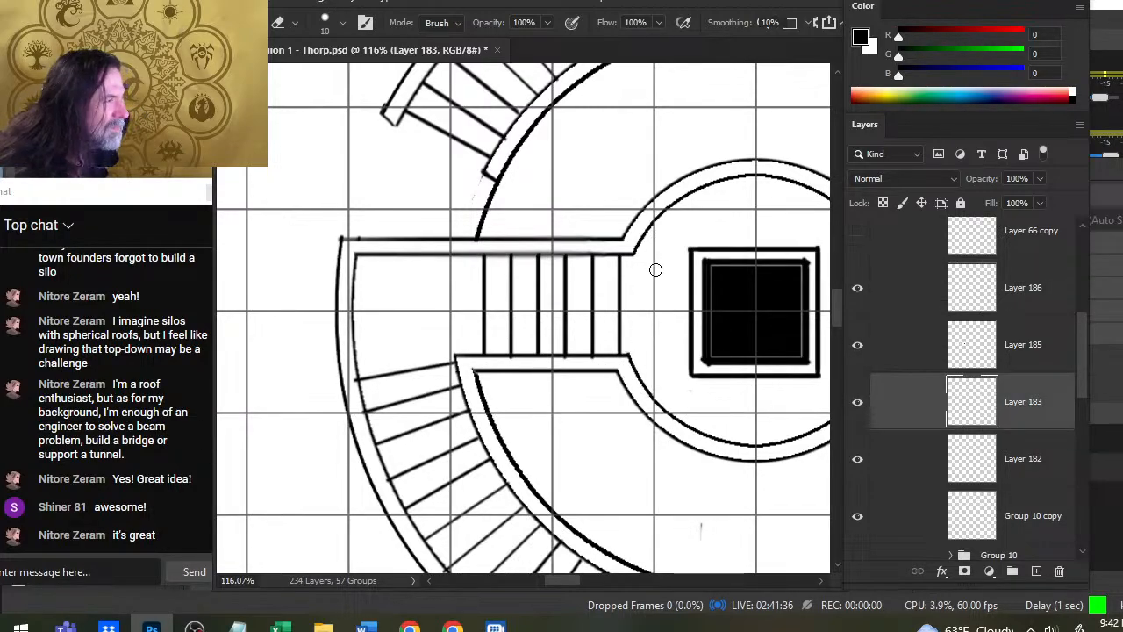
- Toggle the visibility of Layers 183, 182, Group 10 copy and 185 to examine which parts of the building each holds
key(z)
drag(664, 355, 582, 358)
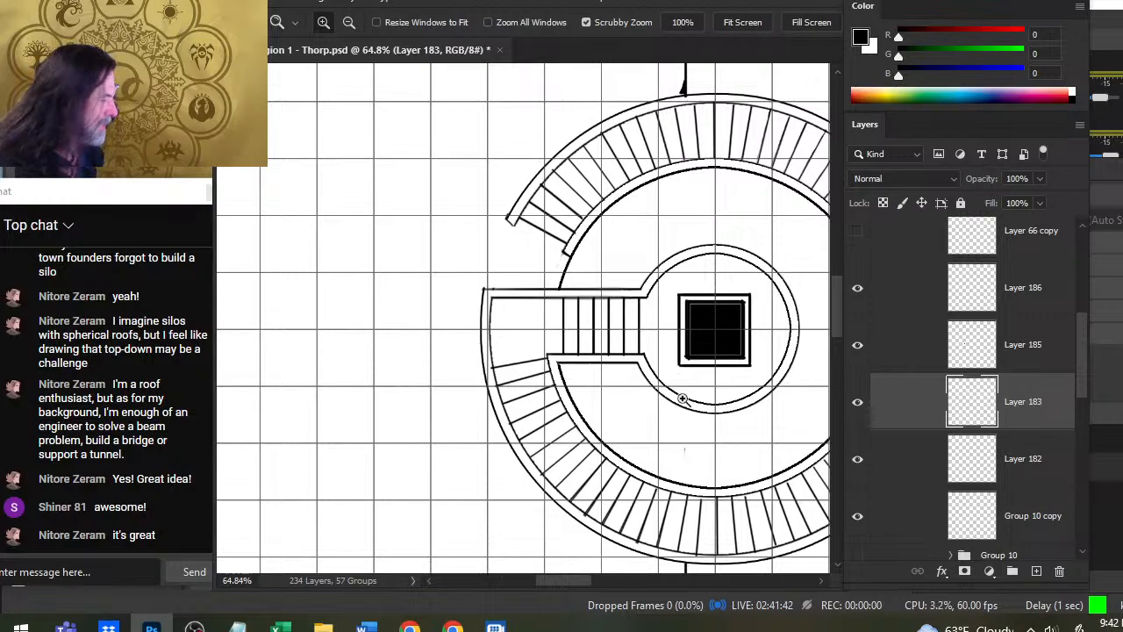
click(863, 411)
click(863, 411)
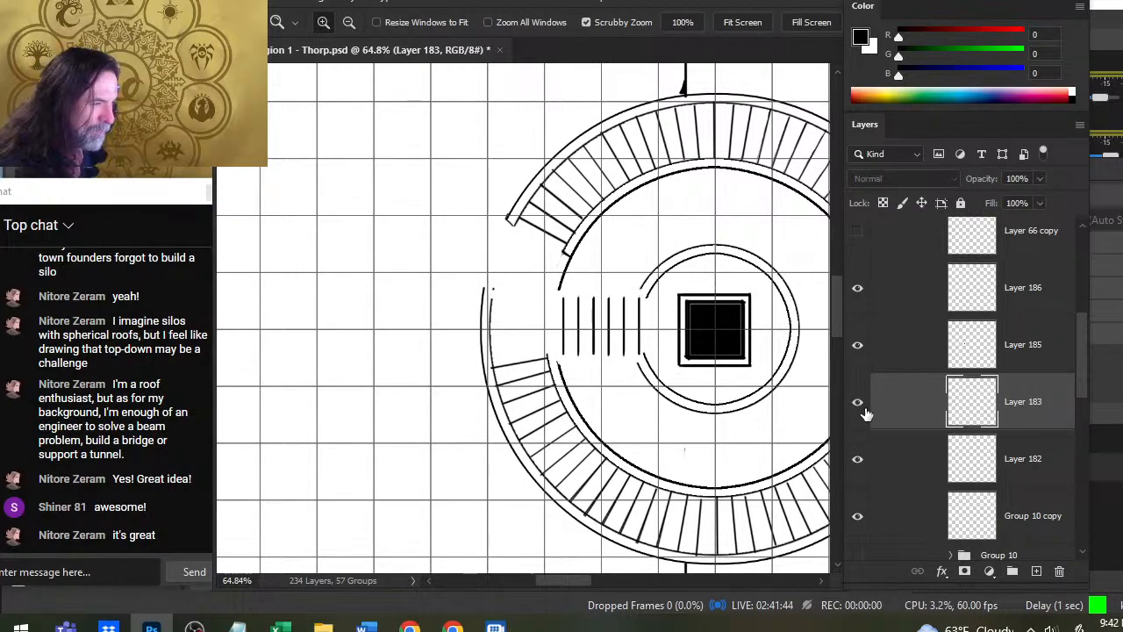
click(863, 467)
click(862, 467)
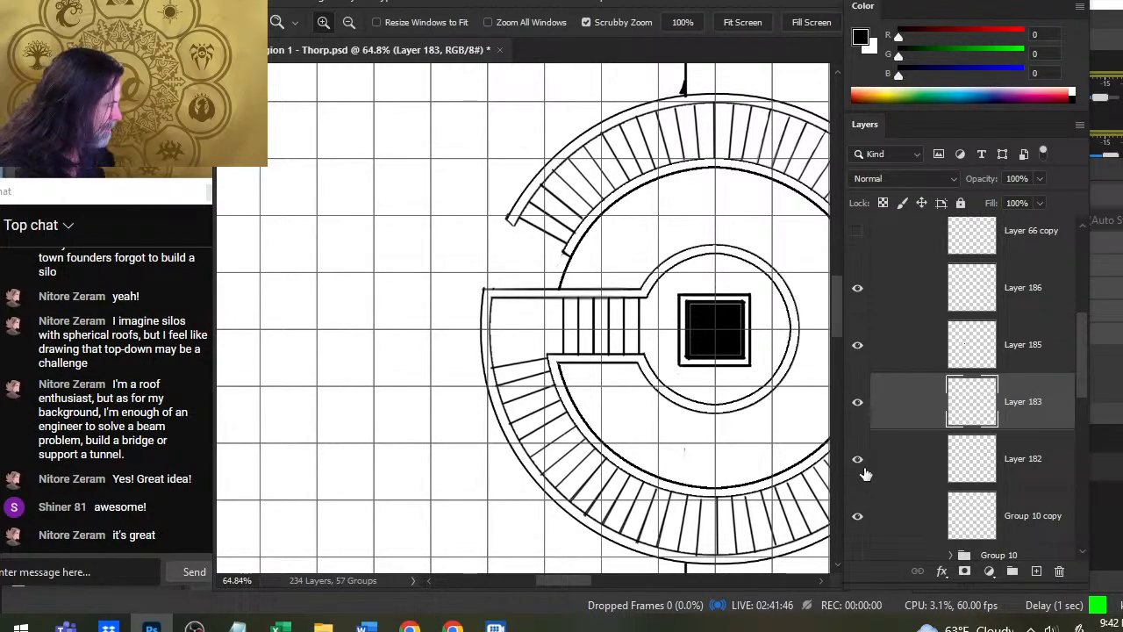
click(867, 519)
click(867, 518)
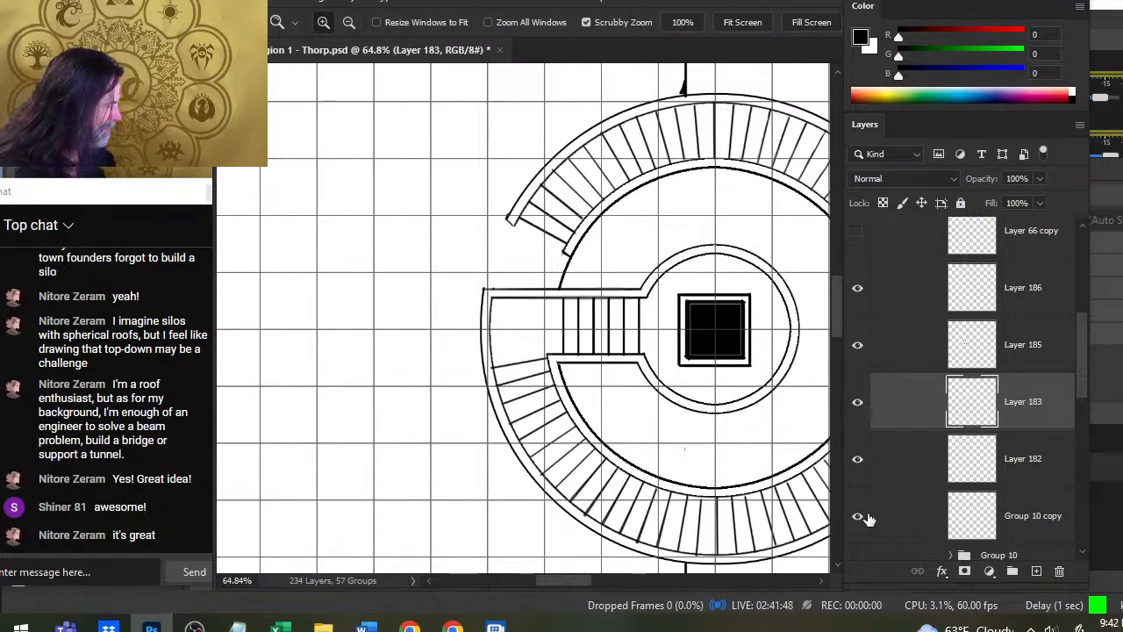
click(863, 355)
click(862, 355)
click(860, 409)
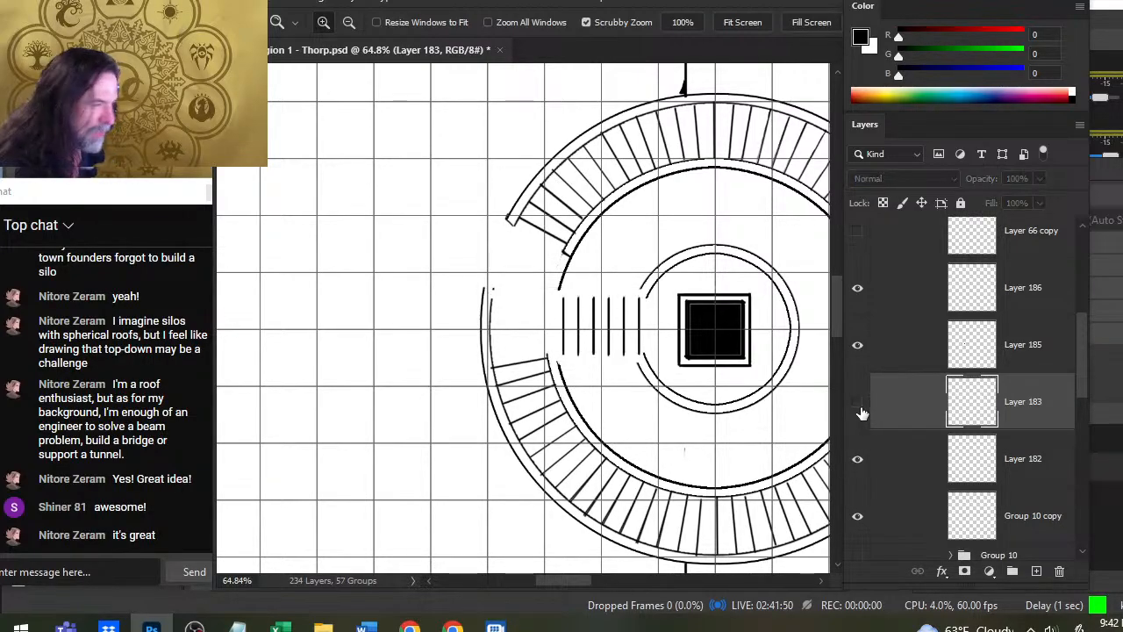
click(860, 408)
- Erase the sharp left corner of the passage's lower wall on Layer 183 and draw a short diagonal to bevel it
drag(552, 375, 569, 376)
key(e)
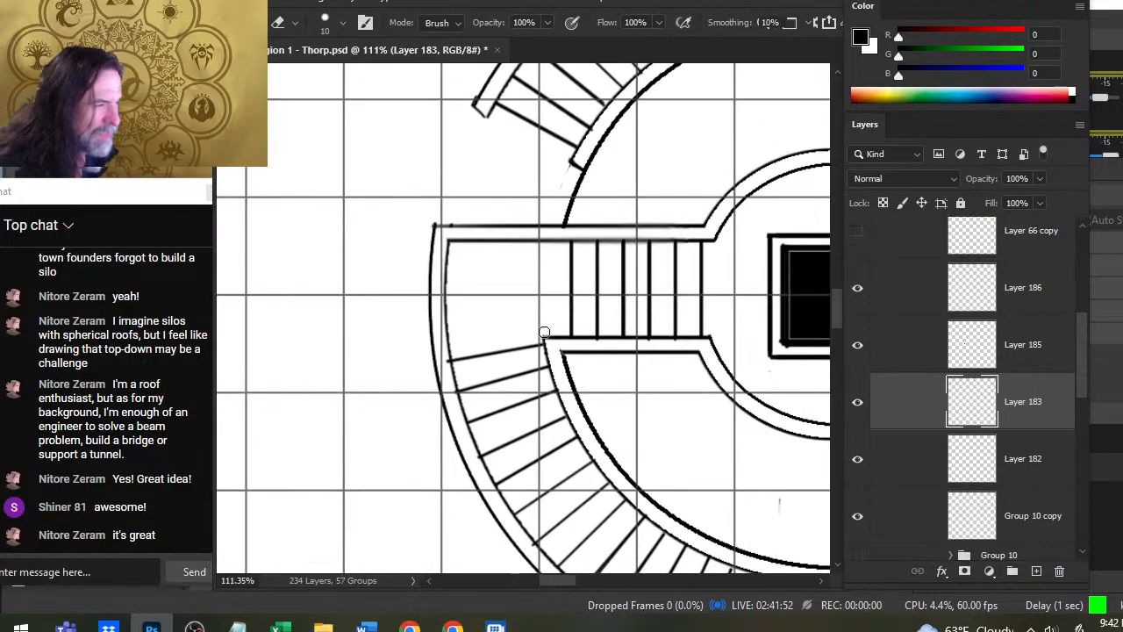
key(b)
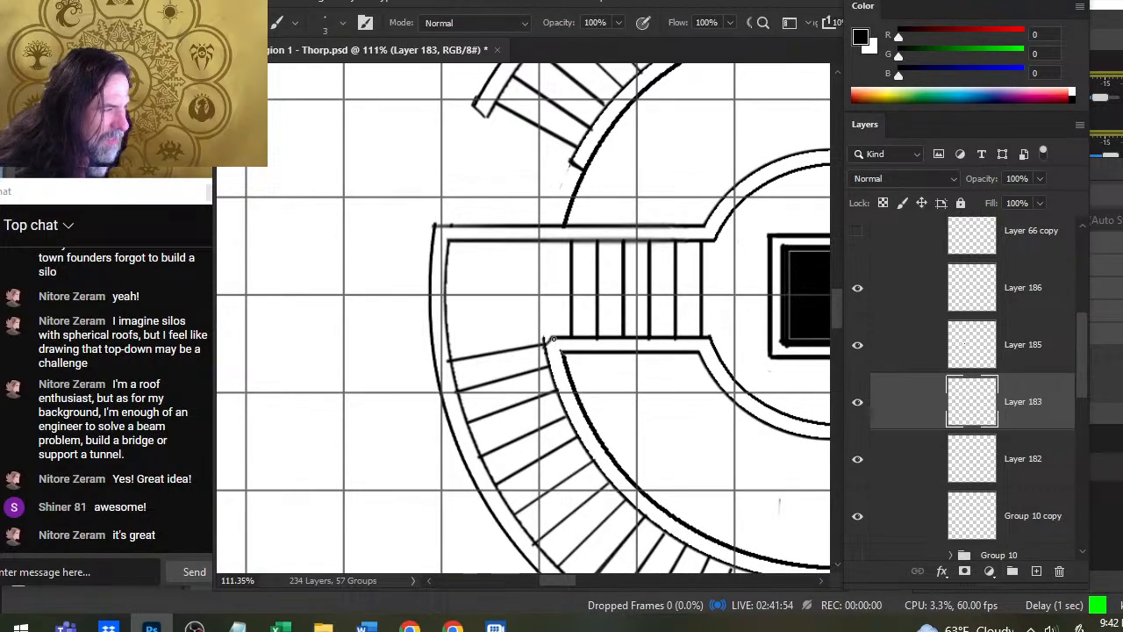
- Erase the end of the curved stair's inner wall that overshoots the bevelled corner on the Group 8 copy layer
key(e)
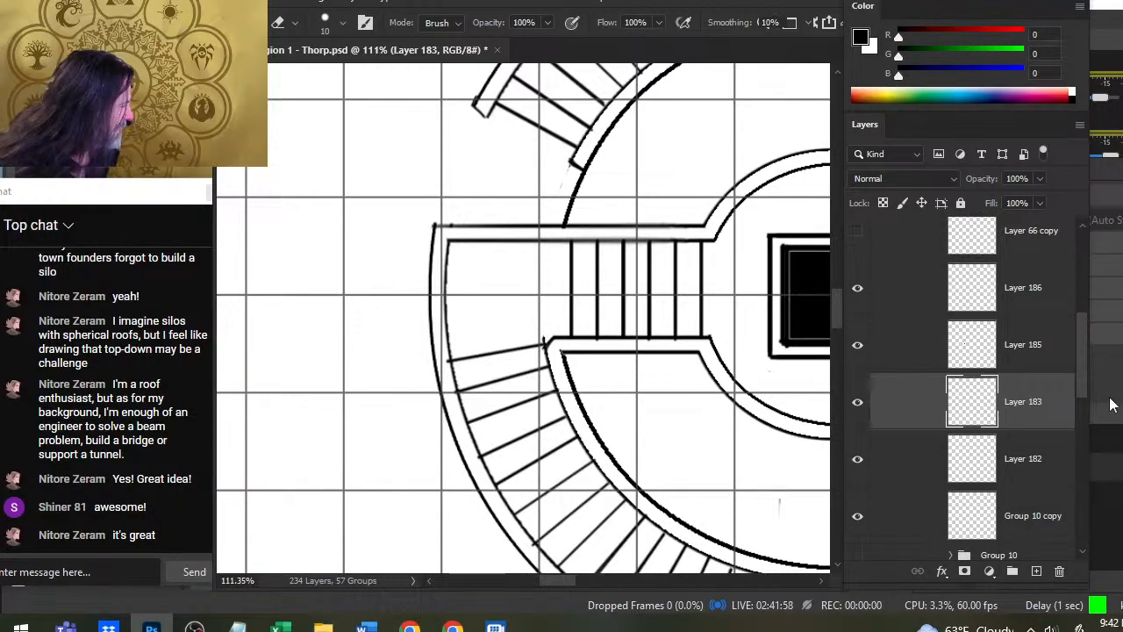
scroll(1088, 380, down, 3)
click(858, 429)
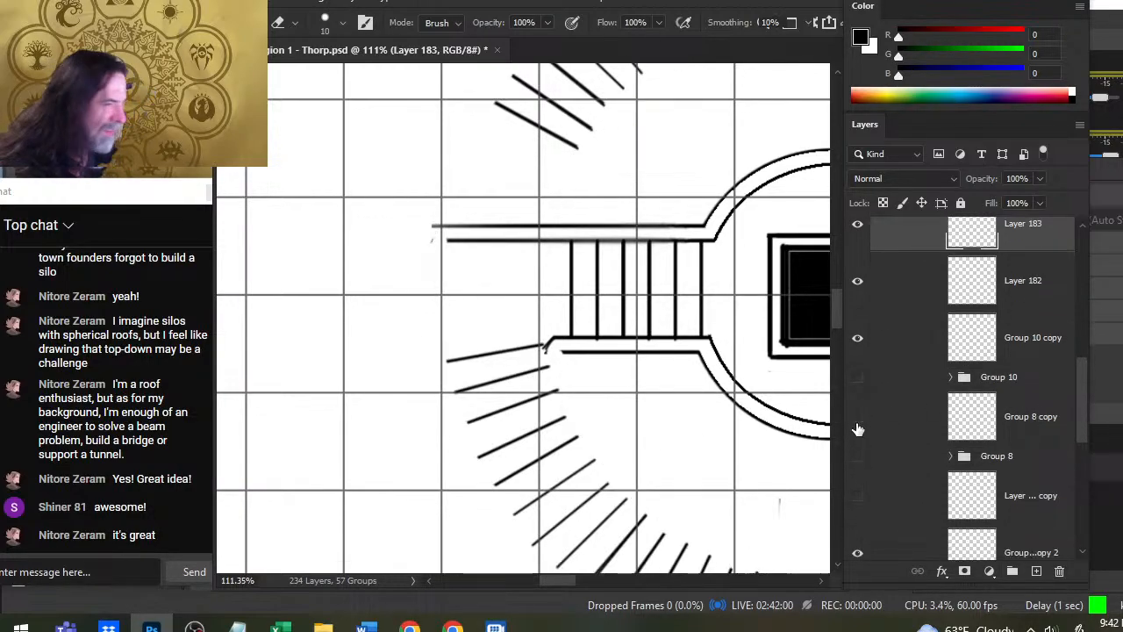
click(859, 424)
click(881, 429)
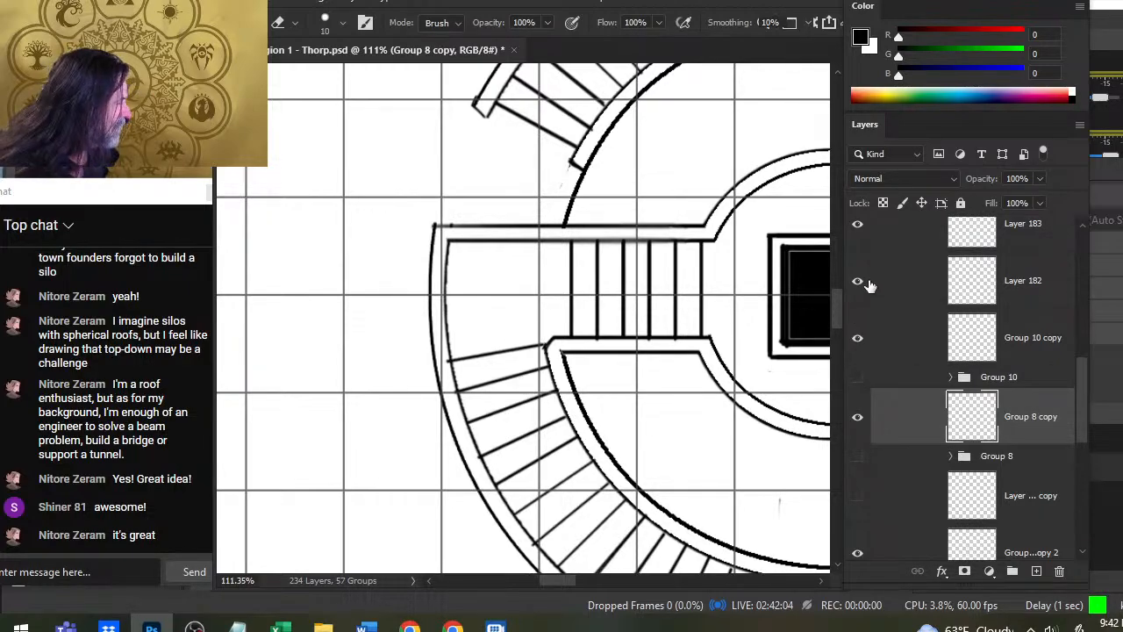
- Identify the Group 10 copy layer as the radial stair lines, nudge its uppermost lower-stair line to the bevelled corner, and deselect
click(865, 284)
click(865, 284)
click(866, 235)
click(867, 237)
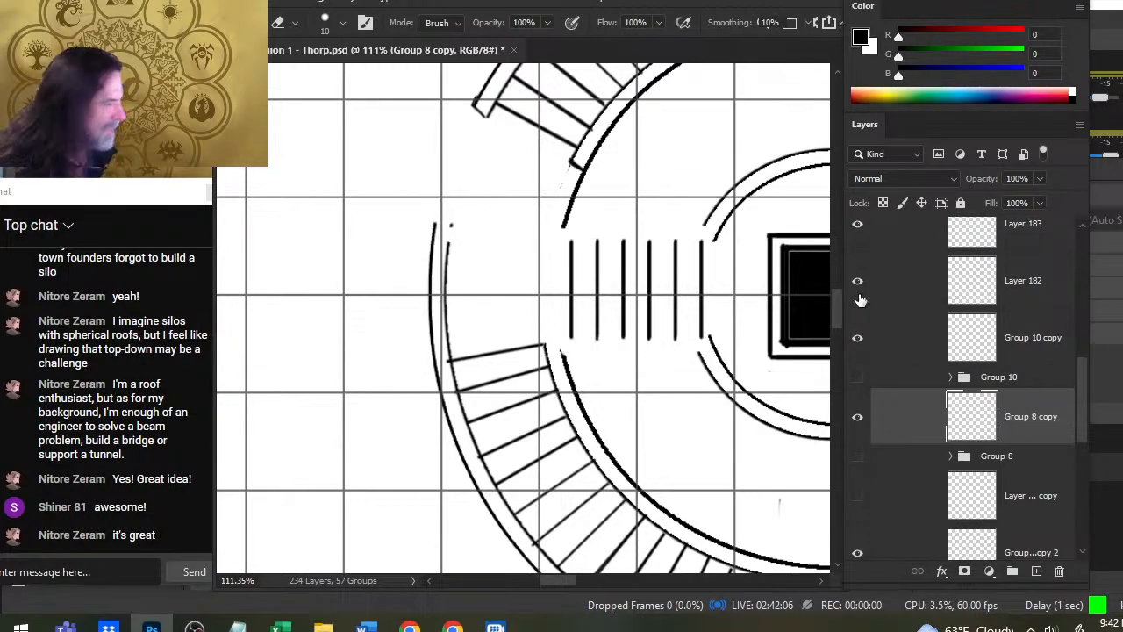
click(858, 341)
click(859, 340)
click(895, 349)
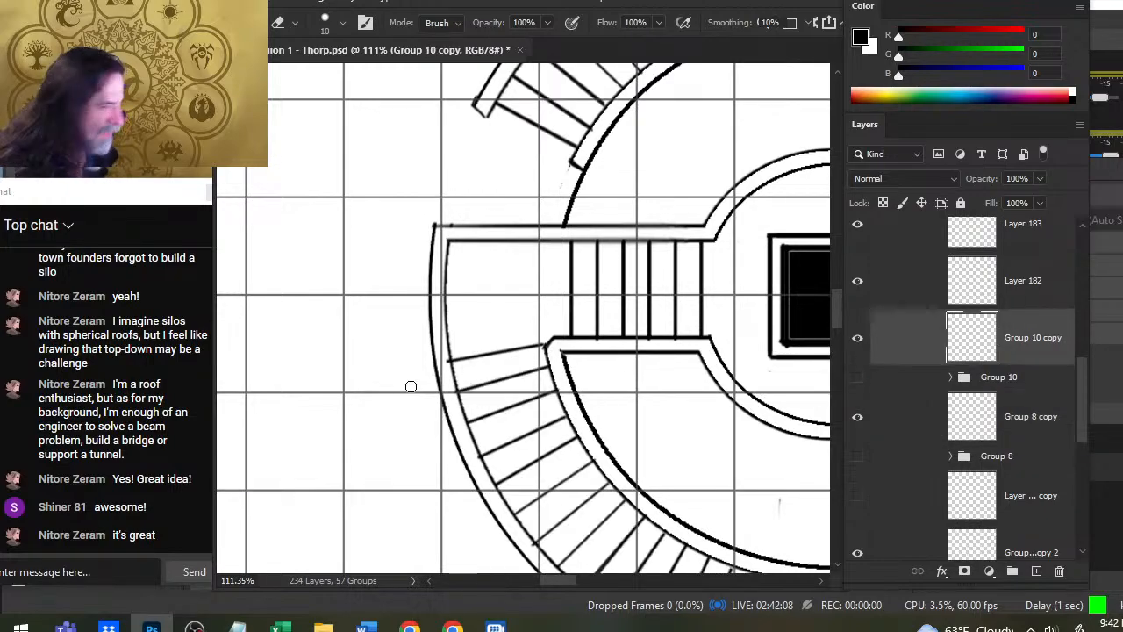
key(l)
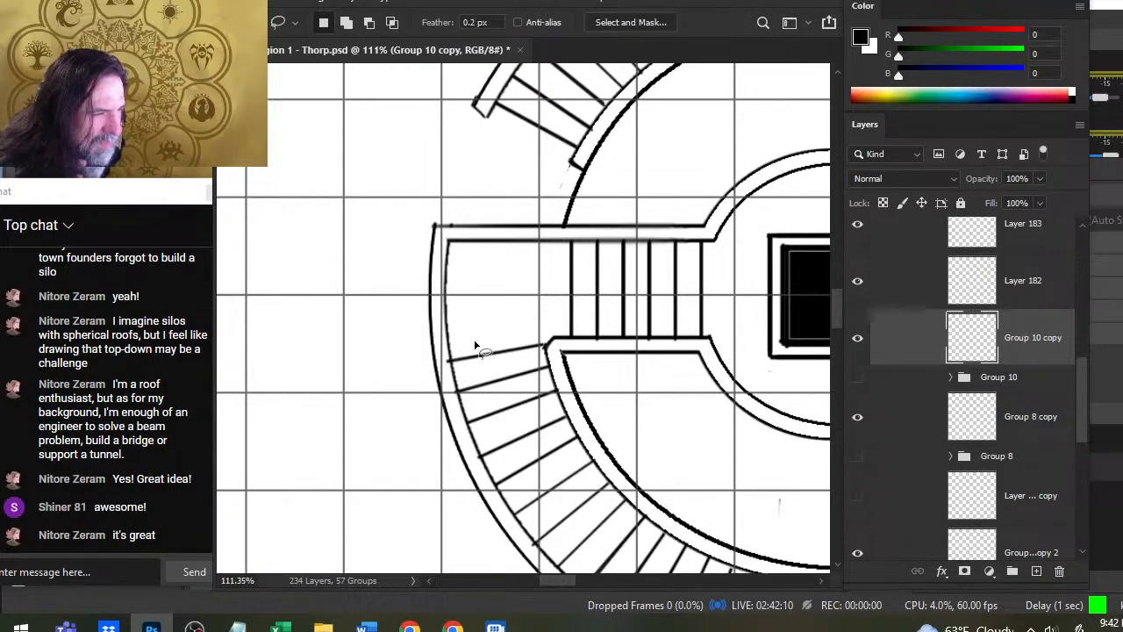
mouse_move(448, 349)
mouse_down()
mouse_move(480, 343)
mouse_move(456, 351)
mouse_up()
key(v)
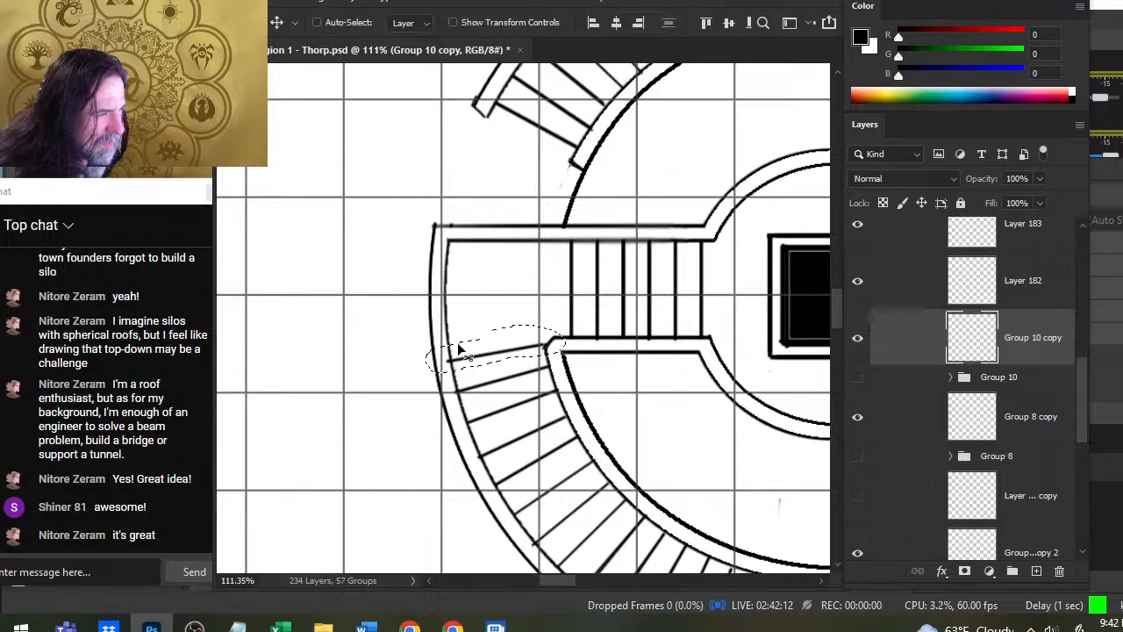
key(Right)
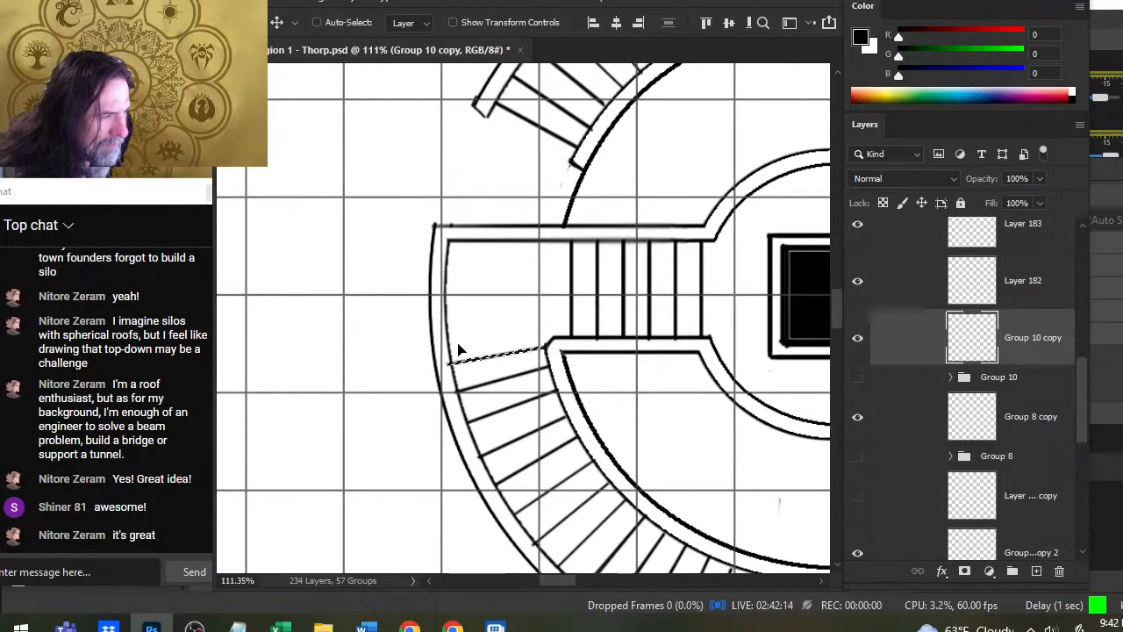
key(l)
click(466, 305)
- Inspect the curved stair along the lower arc and the overall plan of the whole building
key(e)
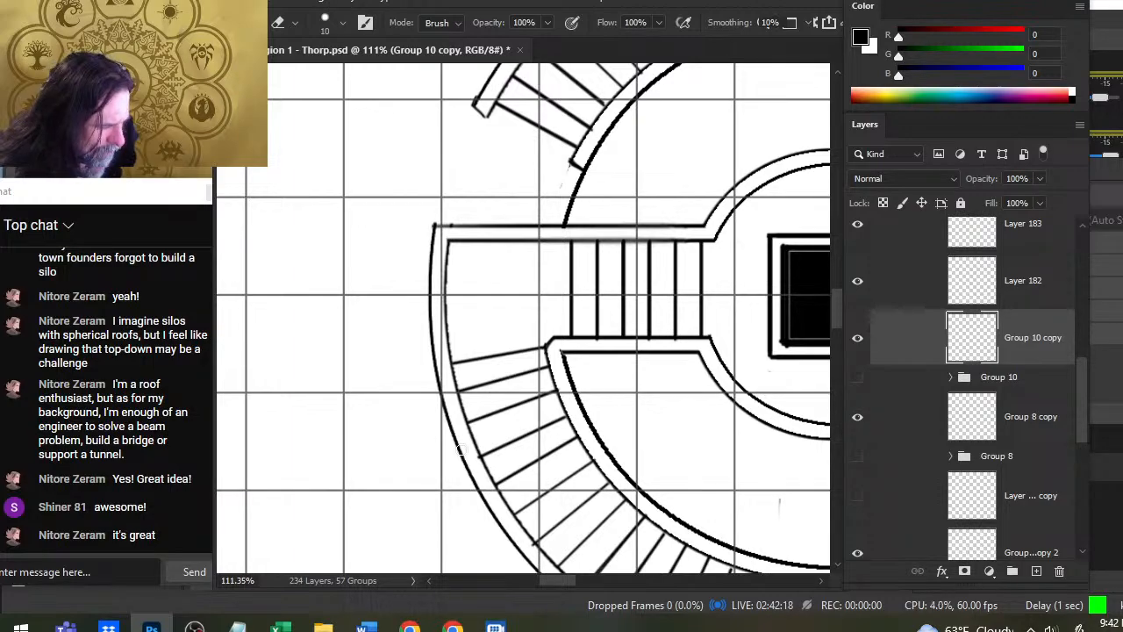
drag(554, 530, 474, 345)
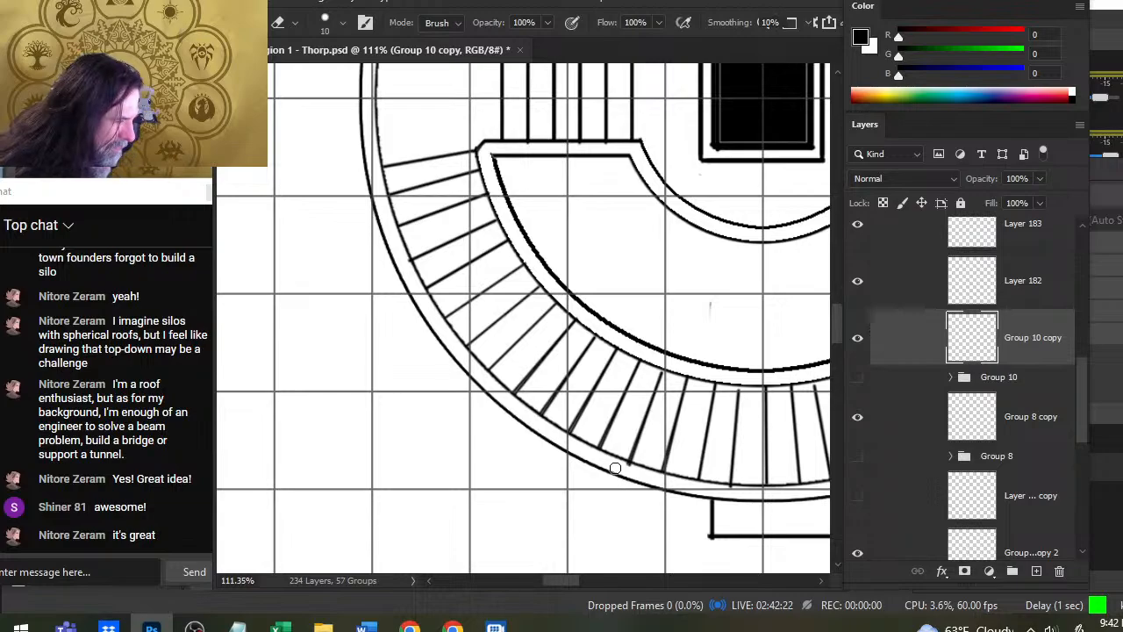
drag(703, 522, 569, 458)
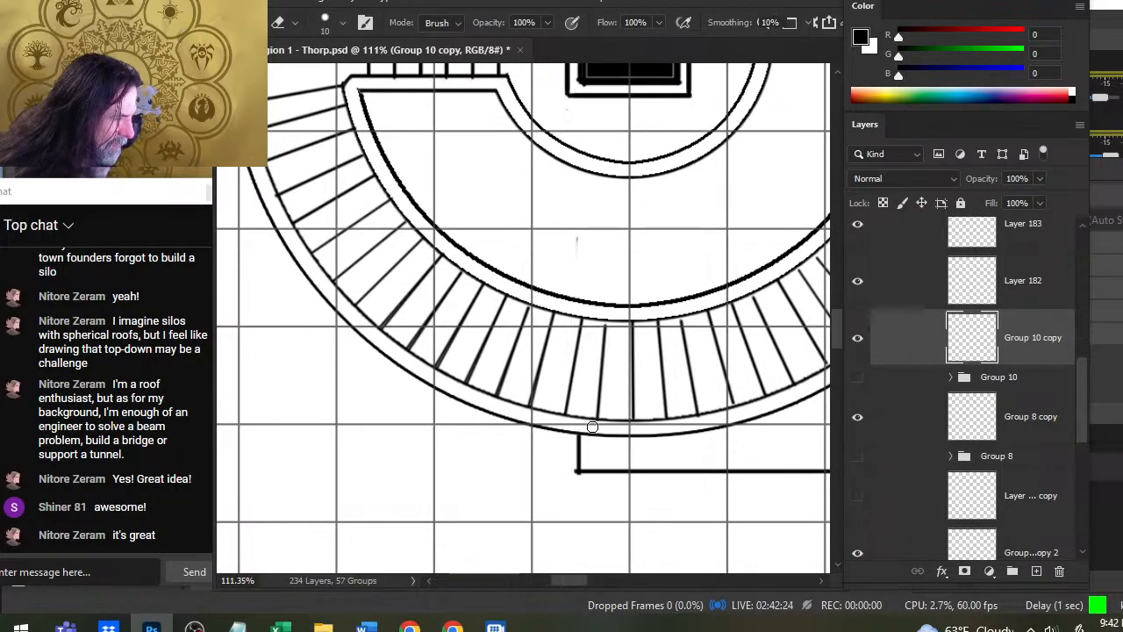
mouse_move(741, 459)
mouse_down()
mouse_move(609, 444)
mouse_move(546, 512)
mouse_up()
drag(696, 352, 647, 425)
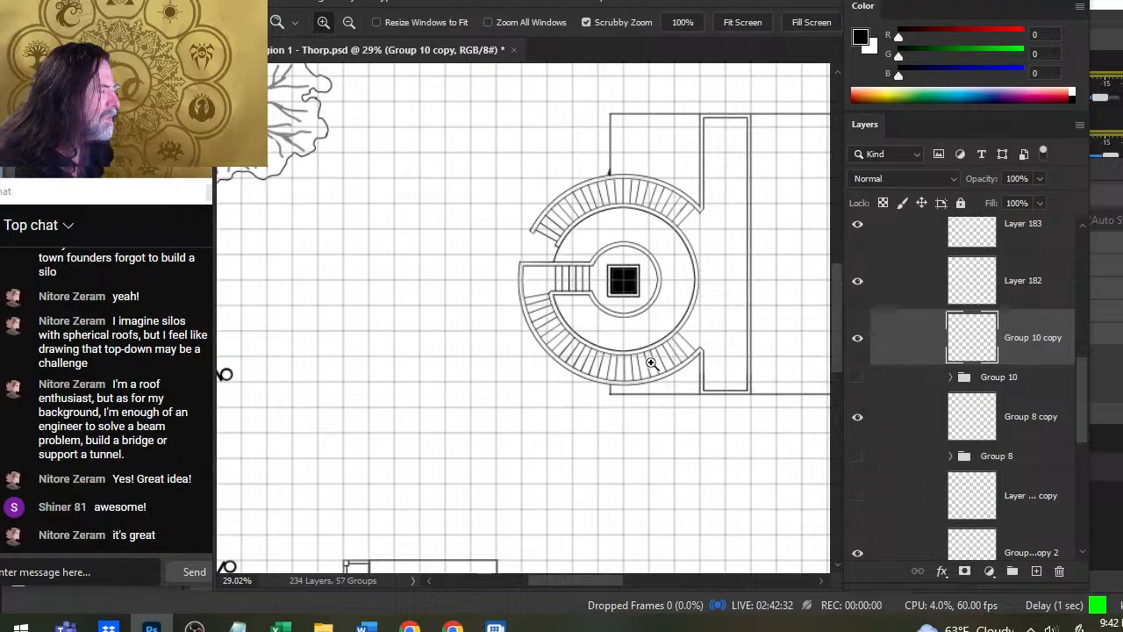
drag(715, 230, 588, 253)
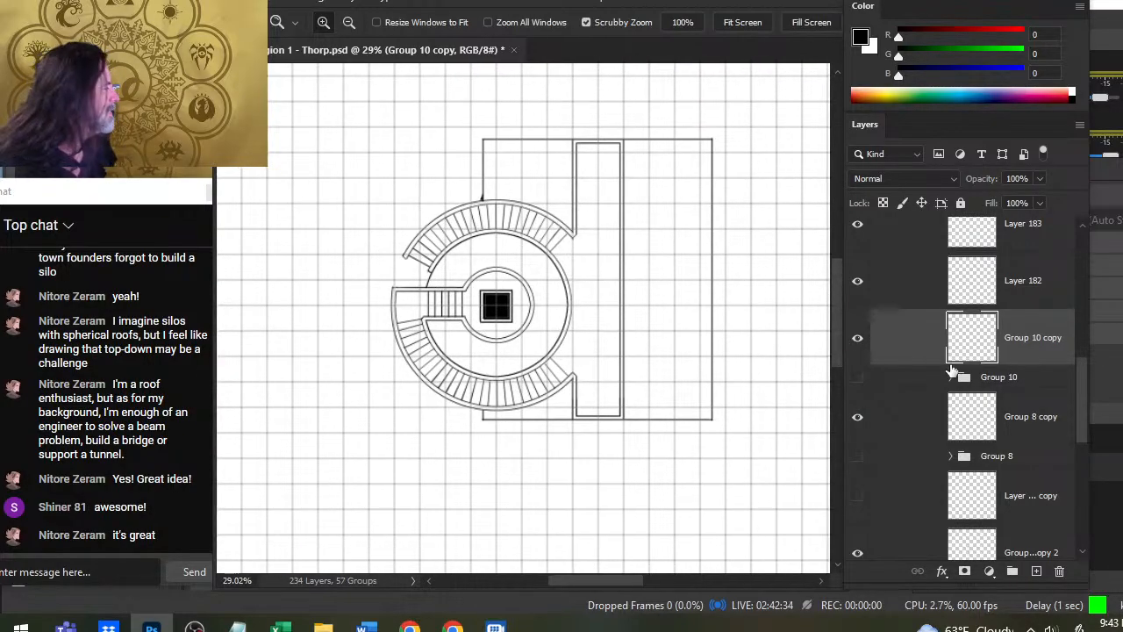
- Collapse the Roof group and toggle its visibility to compare the roof with the interior plan, leaving the roof shown
scroll(1083, 382, up, 1)
scroll(1081, 351, up, 10)
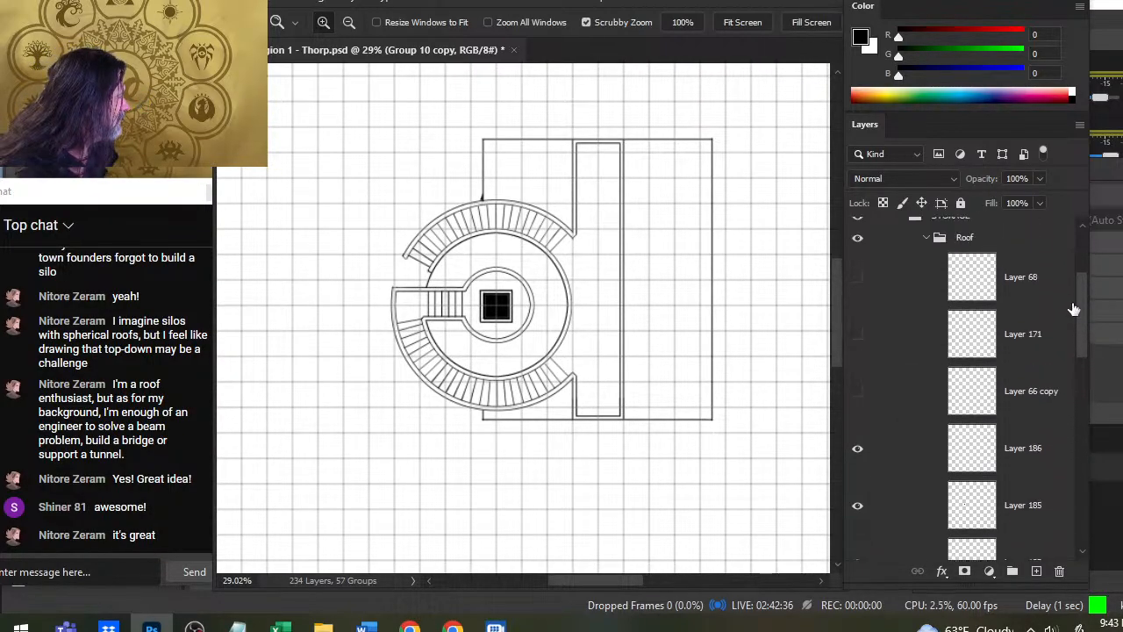
click(926, 318)
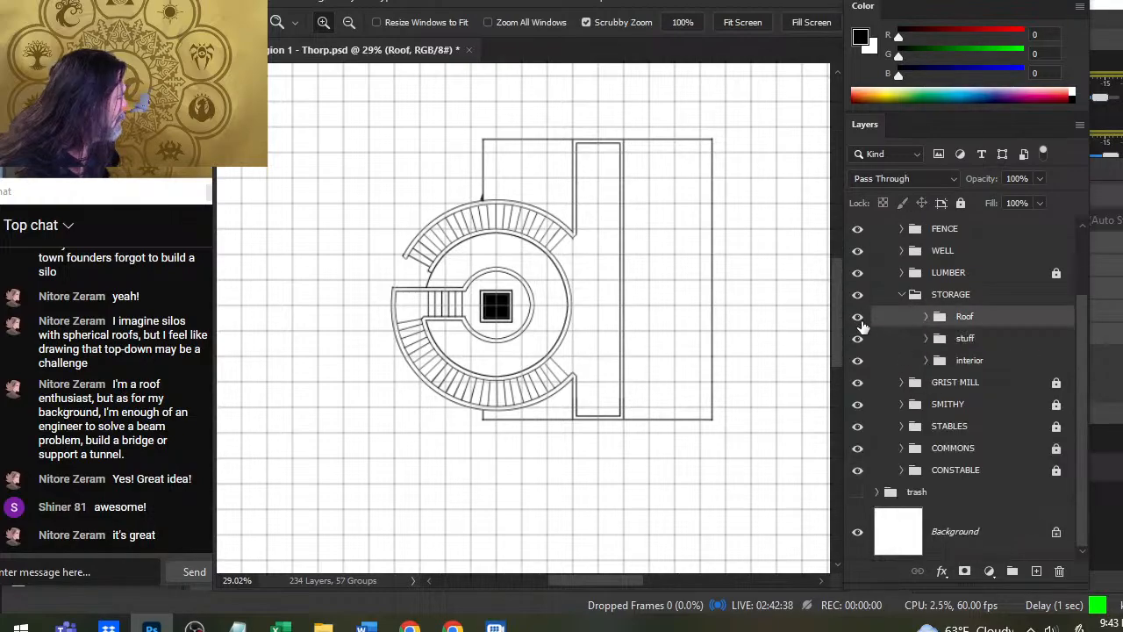
click(858, 318)
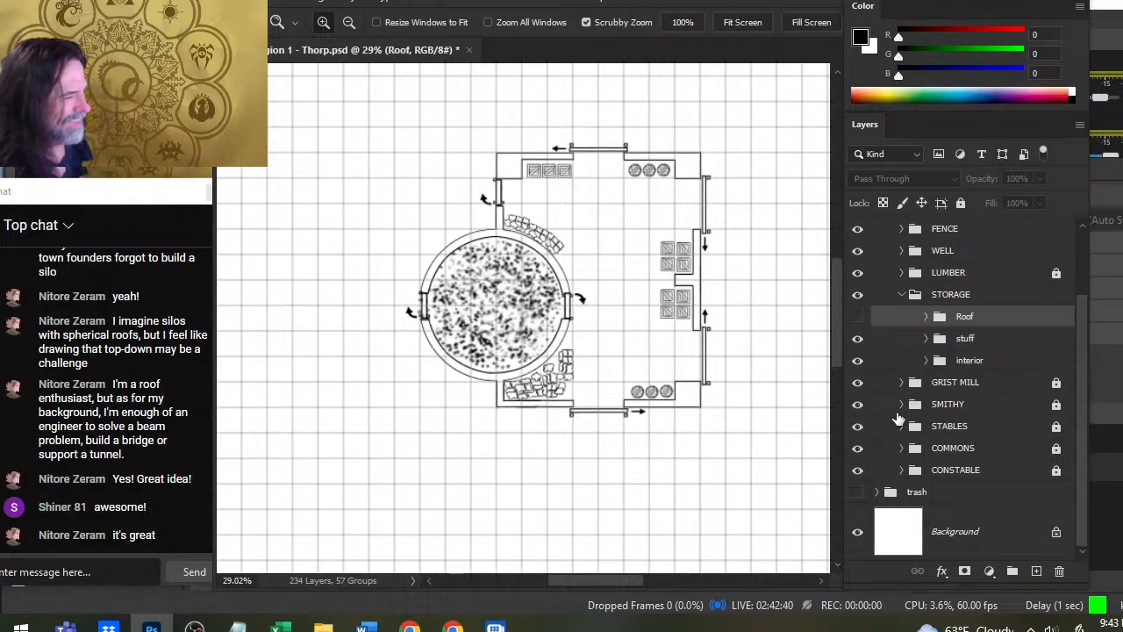
click(858, 317)
click(859, 318)
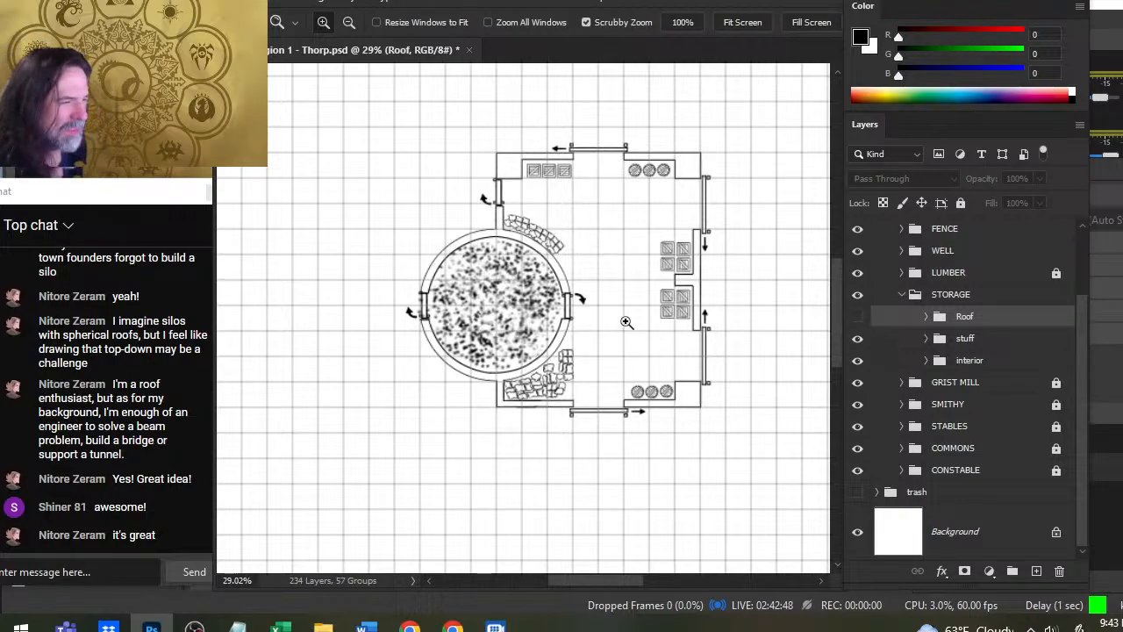
scroll(627, 323, down, 3)
drag(767, 336, 641, 384)
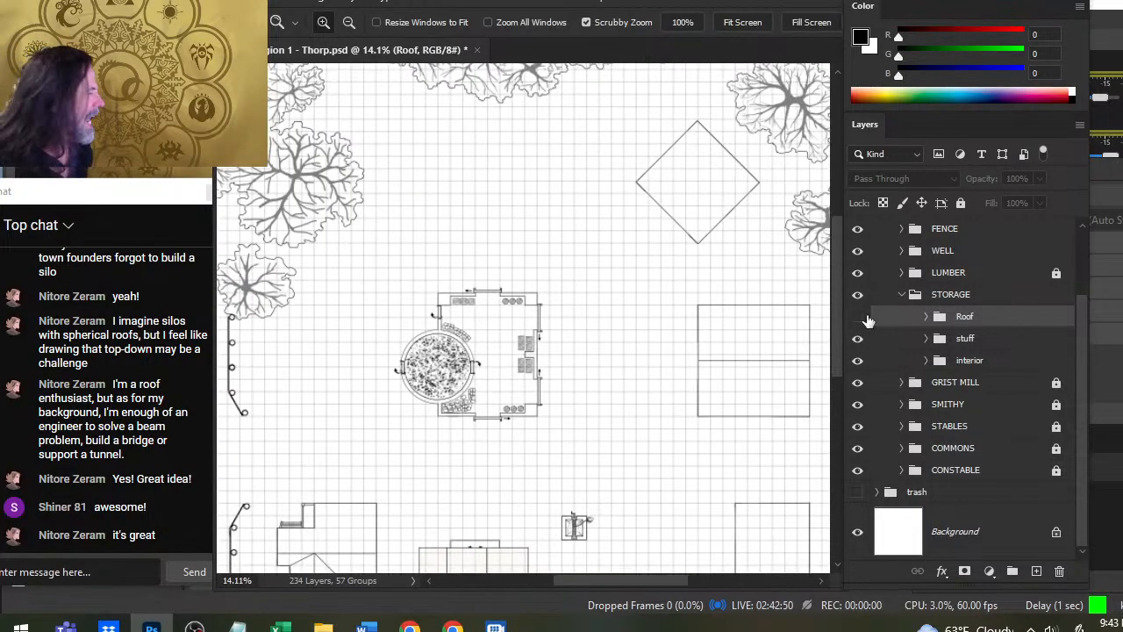
click(858, 316)
- Collapse the STORAGE group and select it among the structure groups
ctrl+click(894, 294)
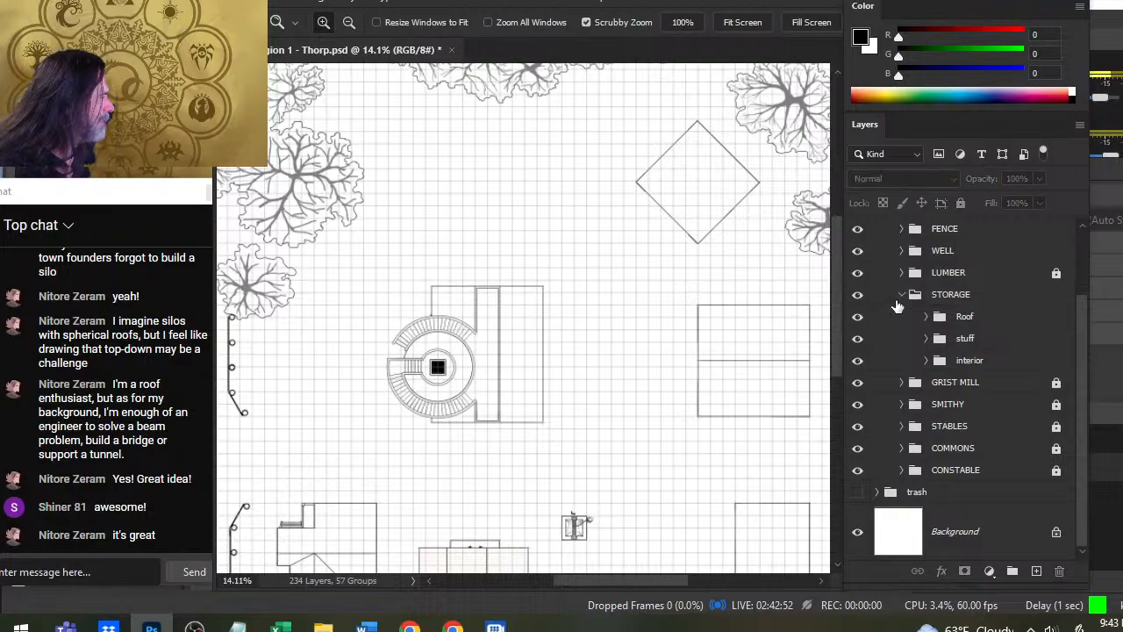
click(899, 299)
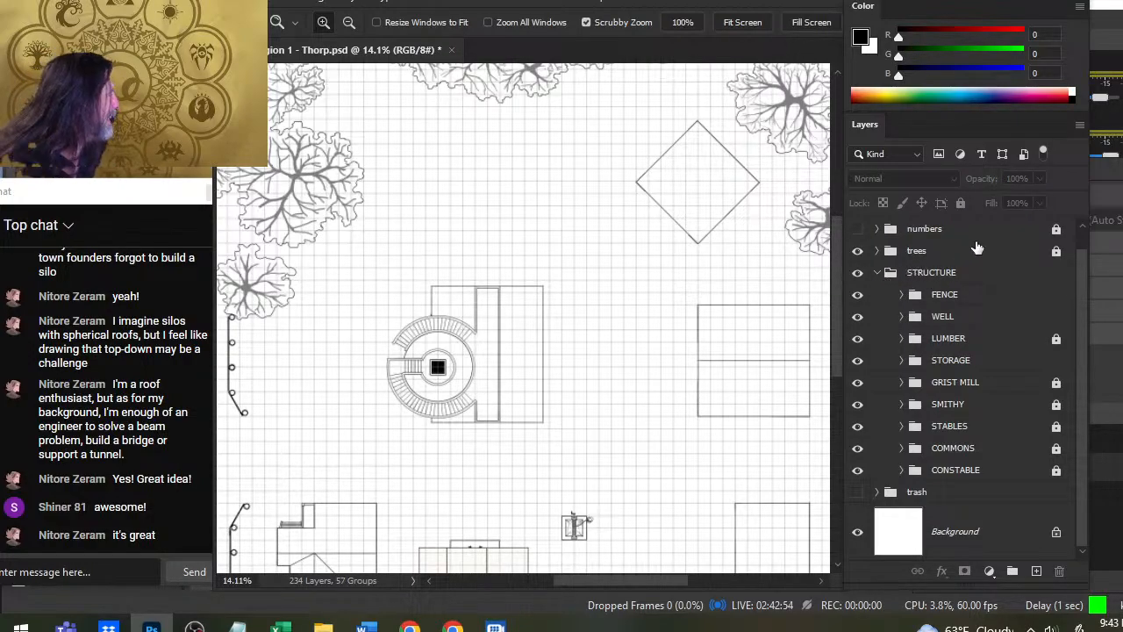
click(997, 367)
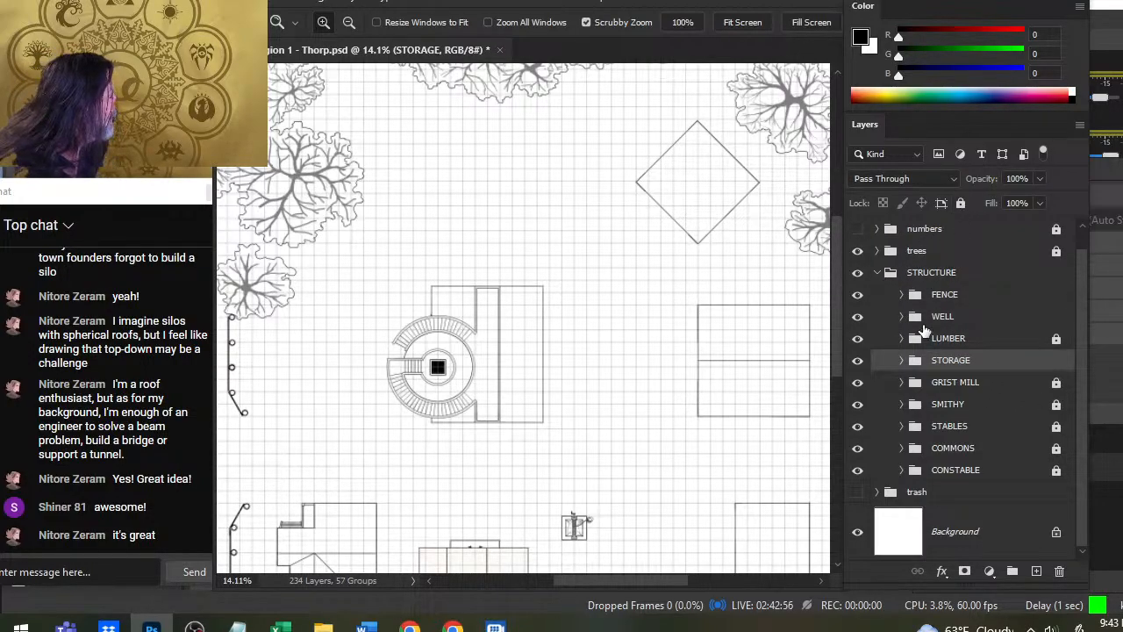
- Lock the WELL, FENCE and STORAGE groups against editing and save the document
click(984, 316)
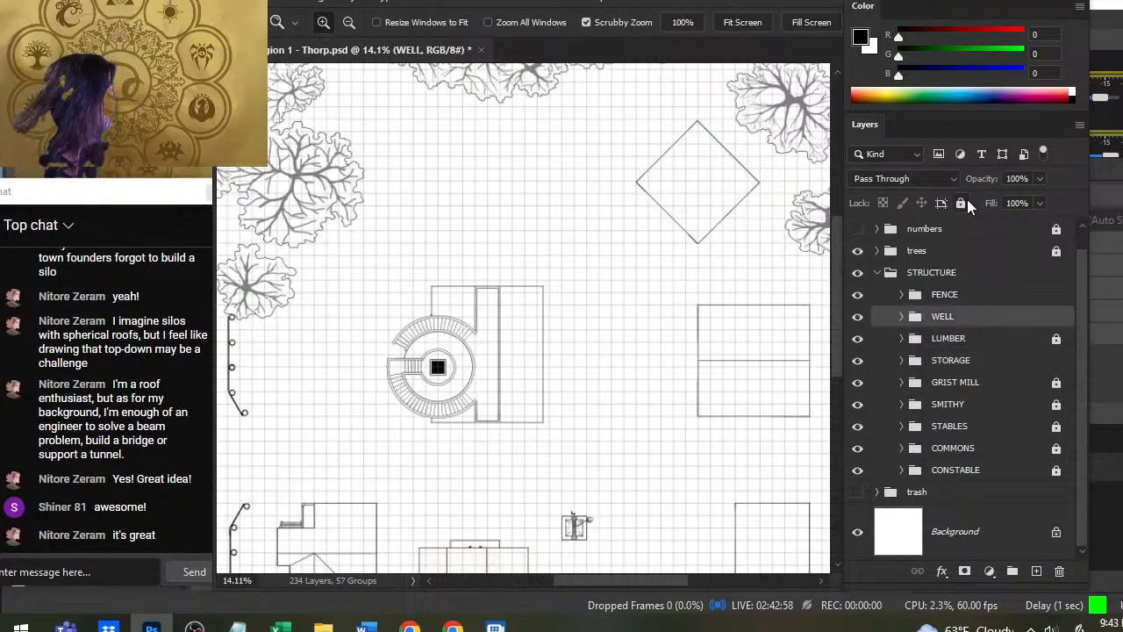
click(974, 295)
click(960, 202)
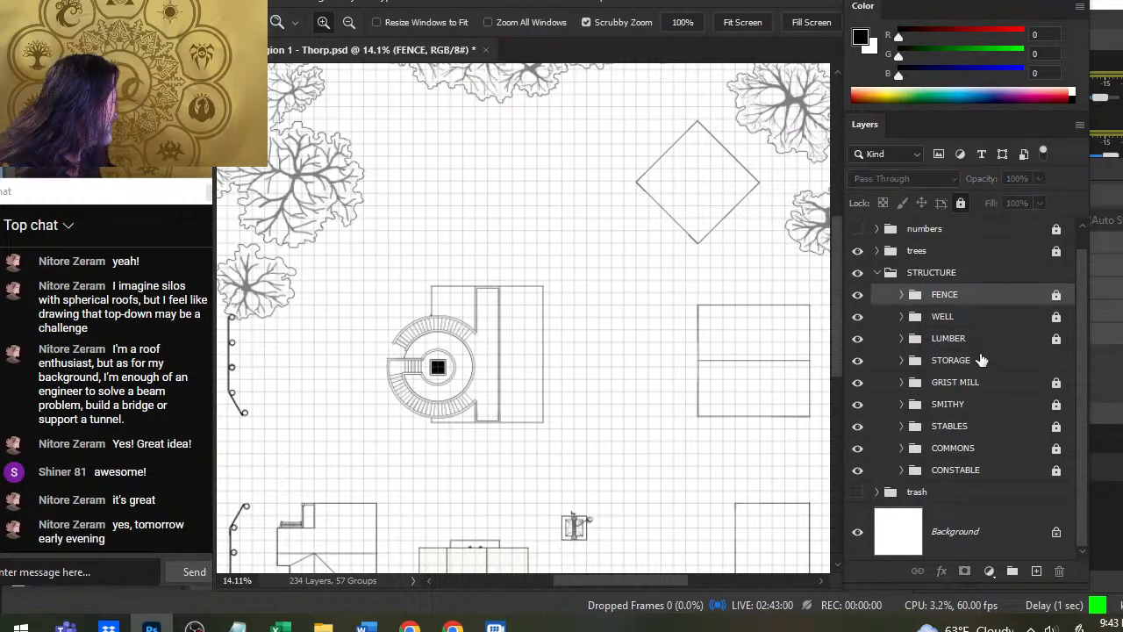
click(981, 360)
click(960, 202)
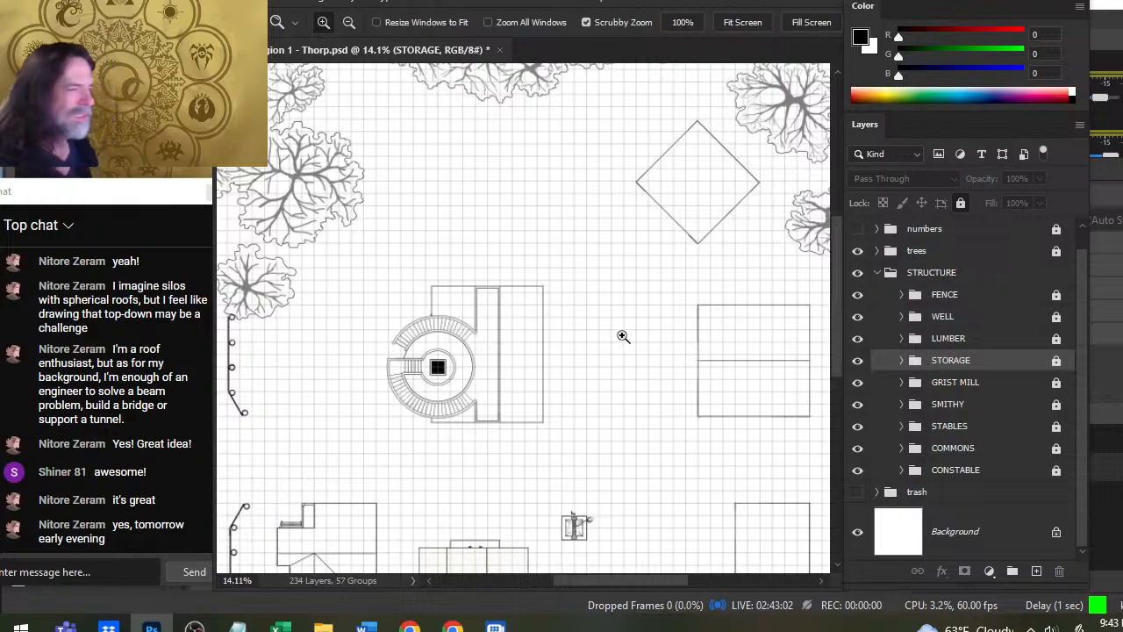
key(ctrl+s)
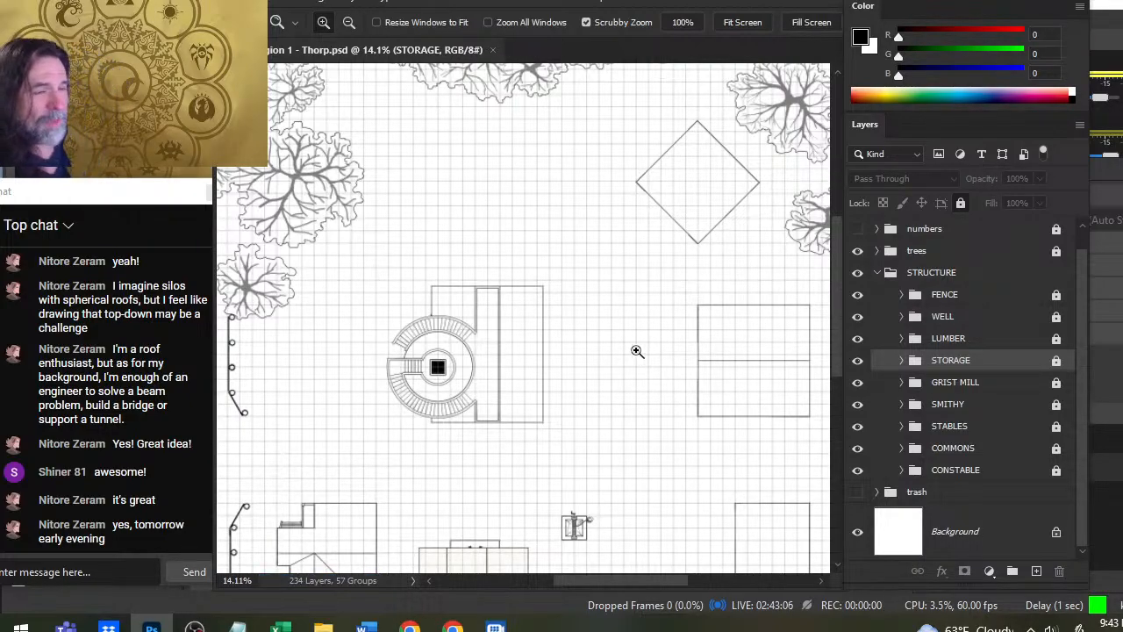
- View the whole town map with the numbers group shown, and hide the numbers again
drag(579, 230, 524, 303)
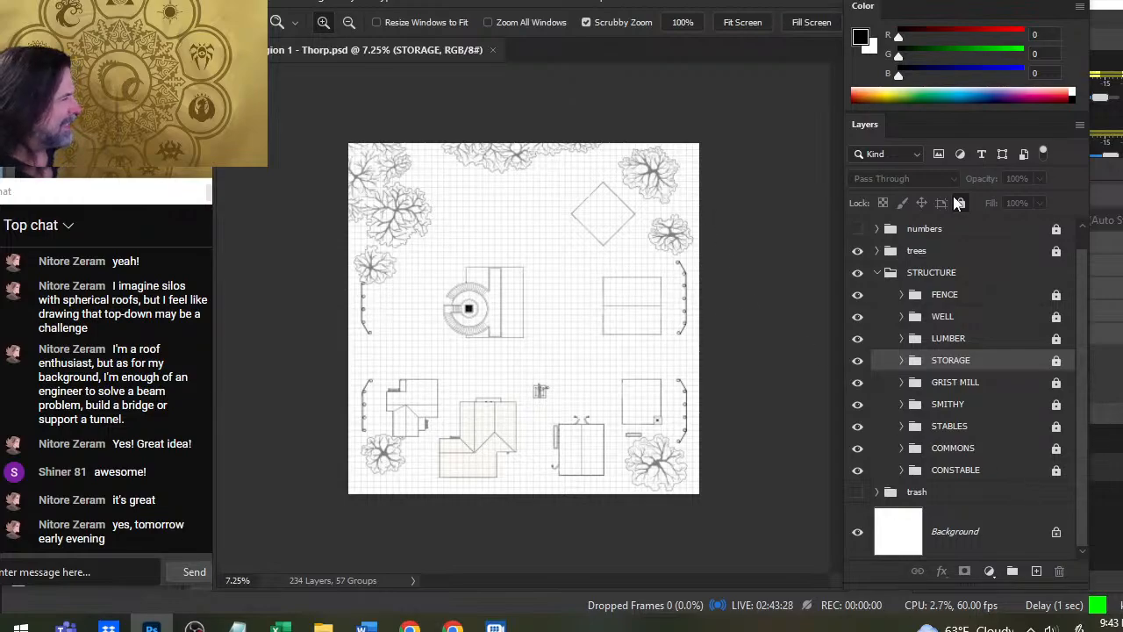
scroll(945, 246, up, 1)
click(858, 250)
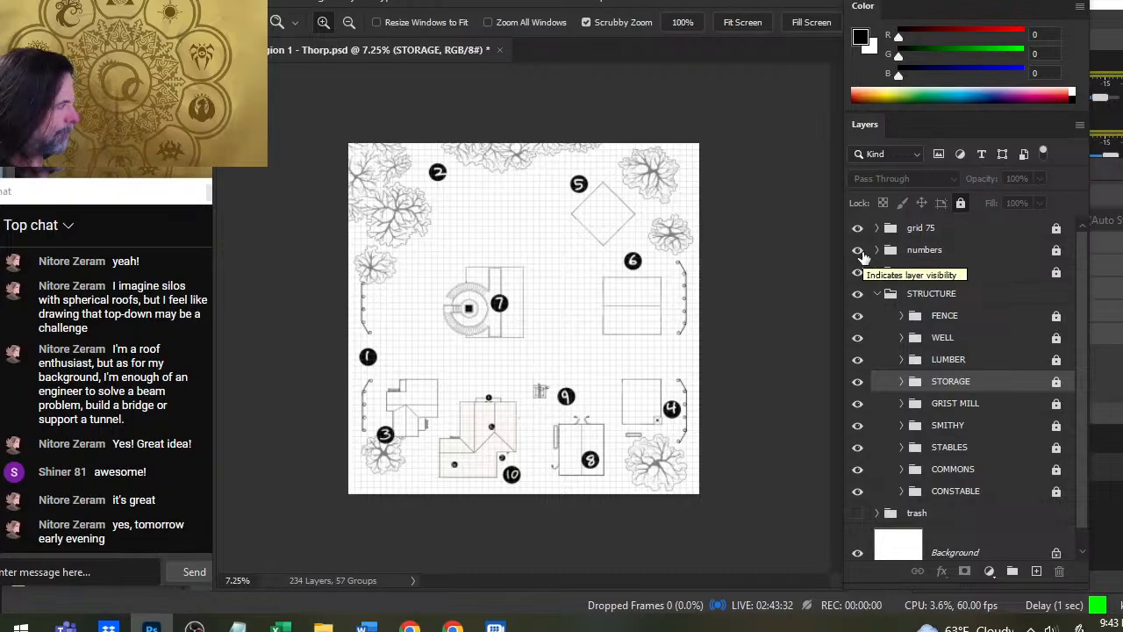
click(858, 251)
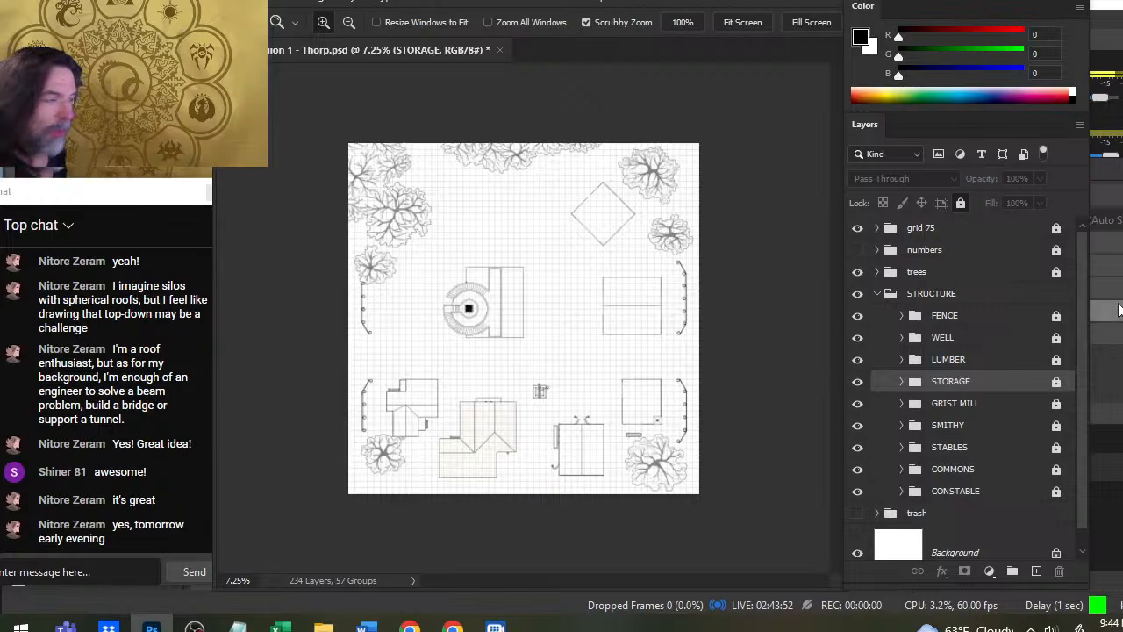
- Expand the CONSTABLE group, hide its BW Roof group and examine the constable building's furnished floor plan
click(901, 316)
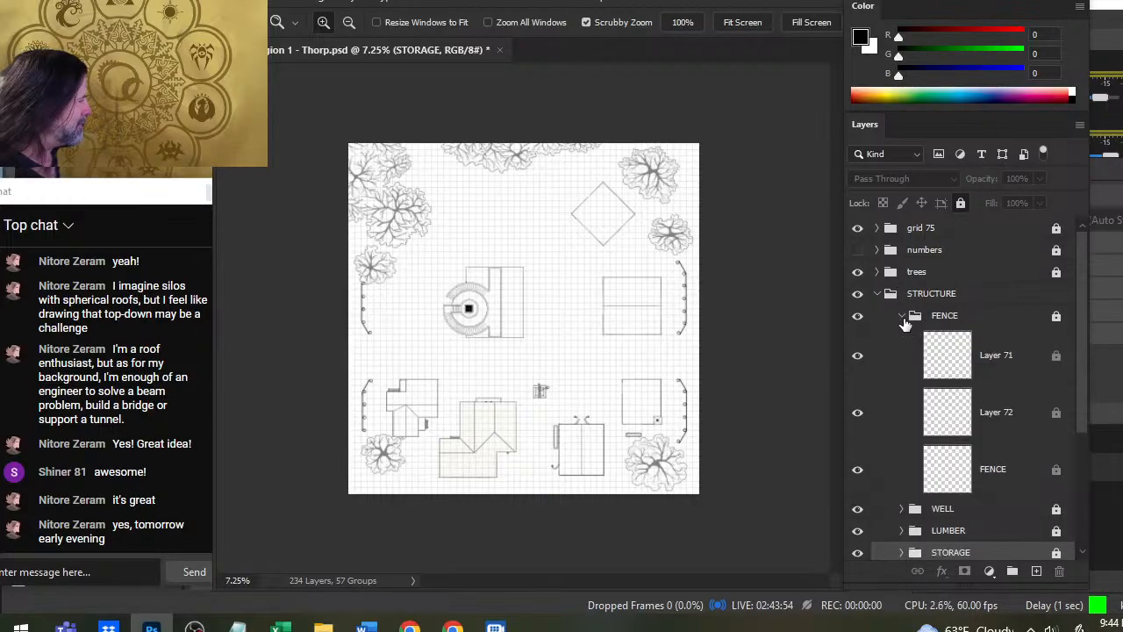
click(902, 316)
scroll(903, 326, down, 1)
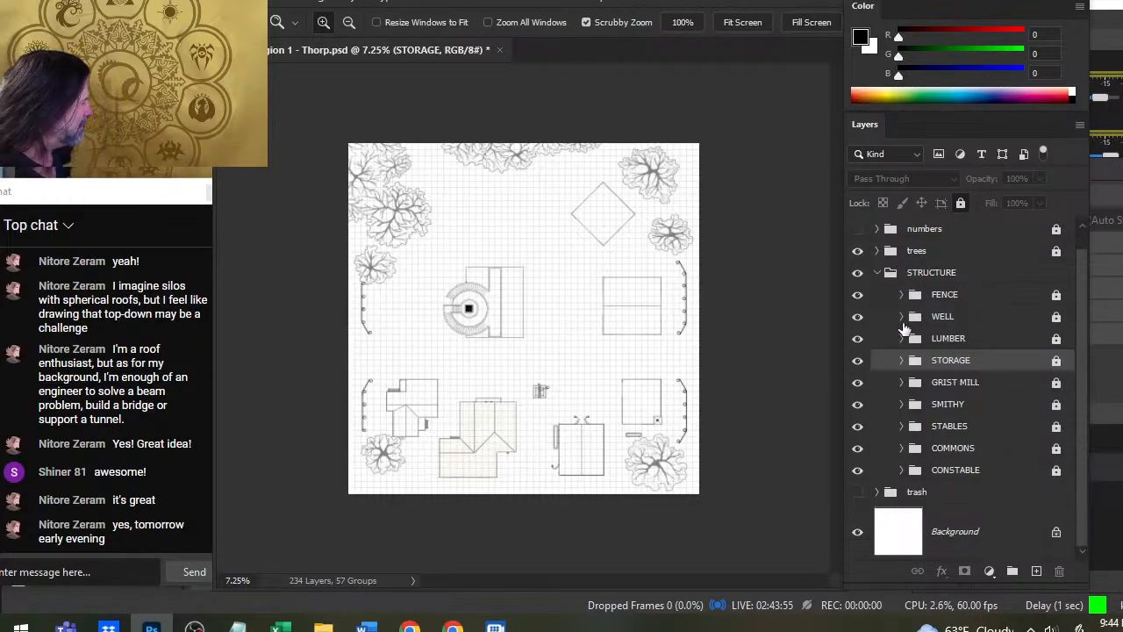
click(900, 407)
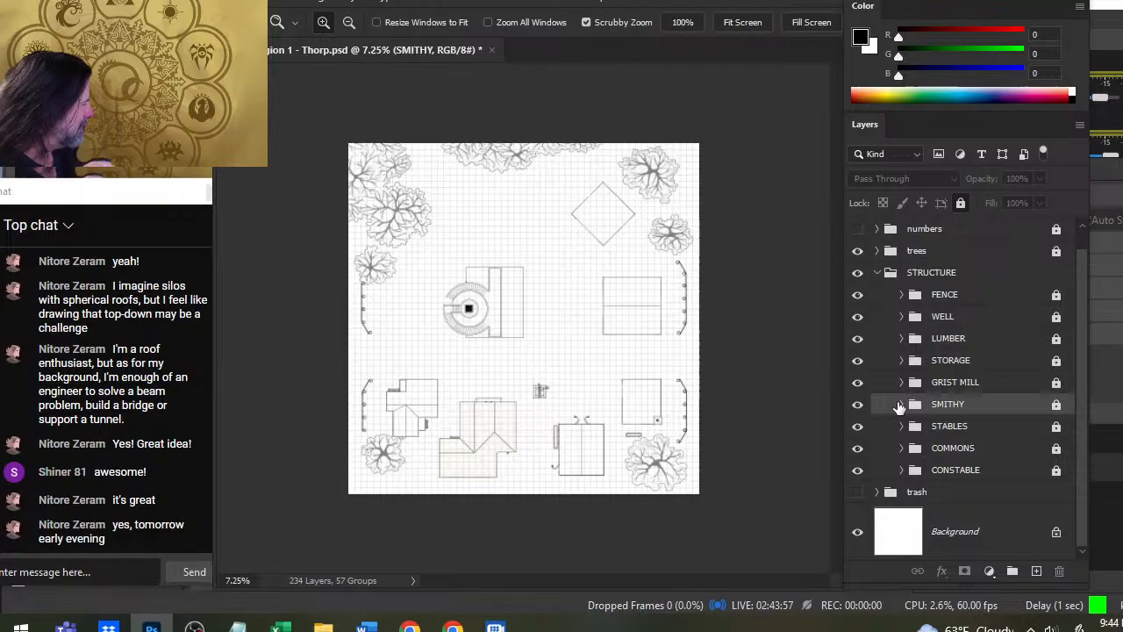
click(901, 470)
click(857, 493)
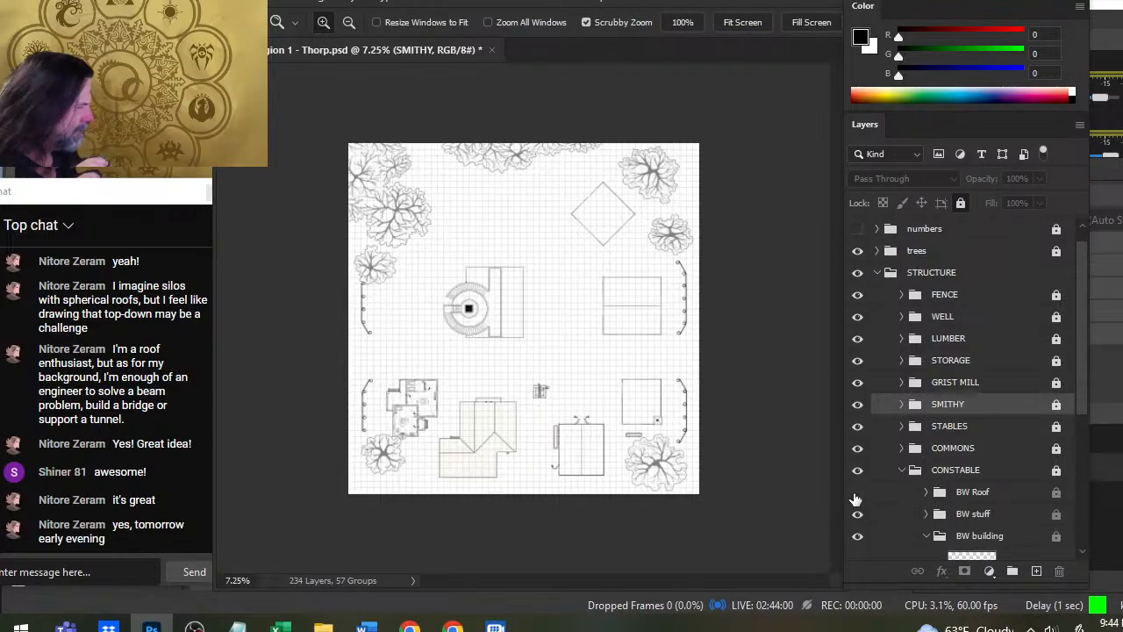
drag(400, 411, 544, 429)
drag(622, 455, 591, 442)
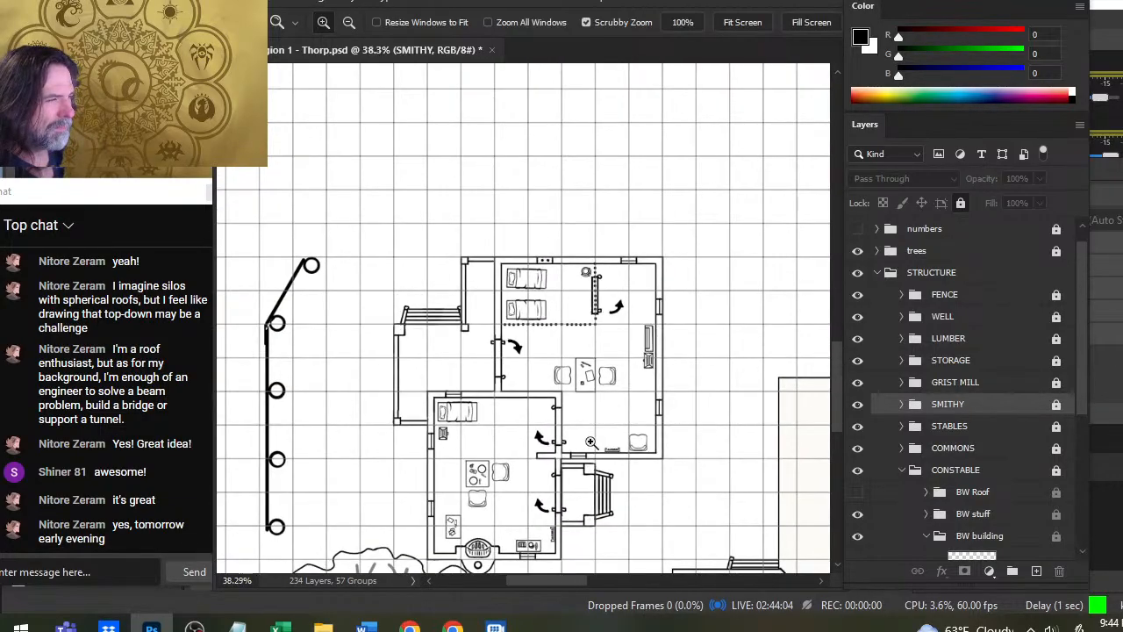
mouse_move(634, 493)
mouse_down()
mouse_move(610, 387)
mouse_move(624, 393)
mouse_up()
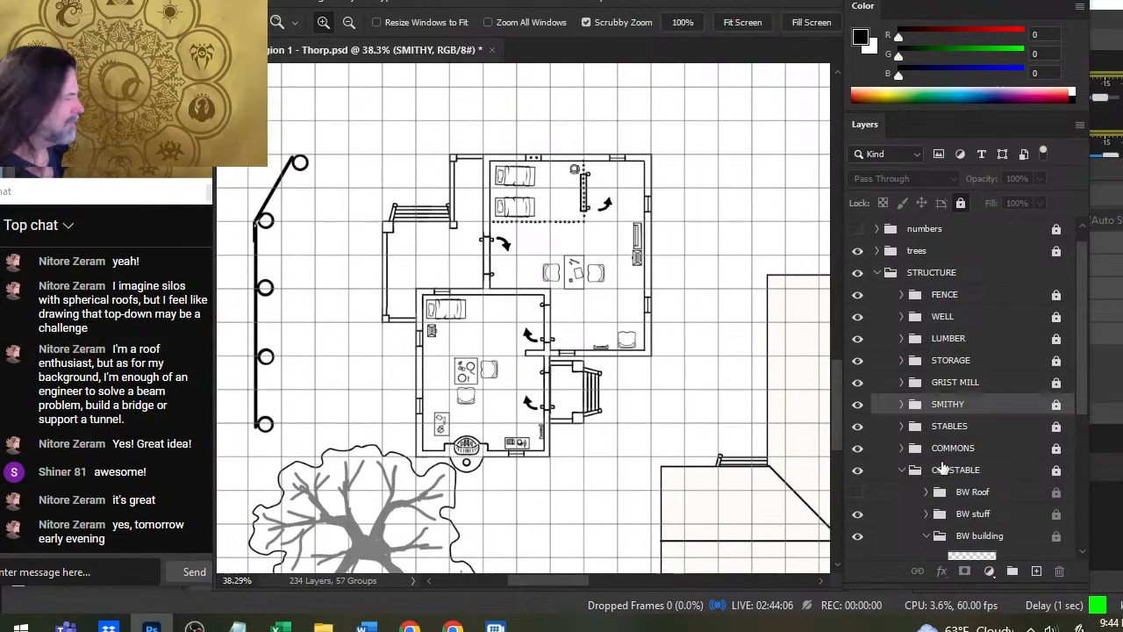
- Toggle the BW Roof and BW stuff groups to compare the constable building's views, leaving both groups shown
click(857, 498)
click(858, 498)
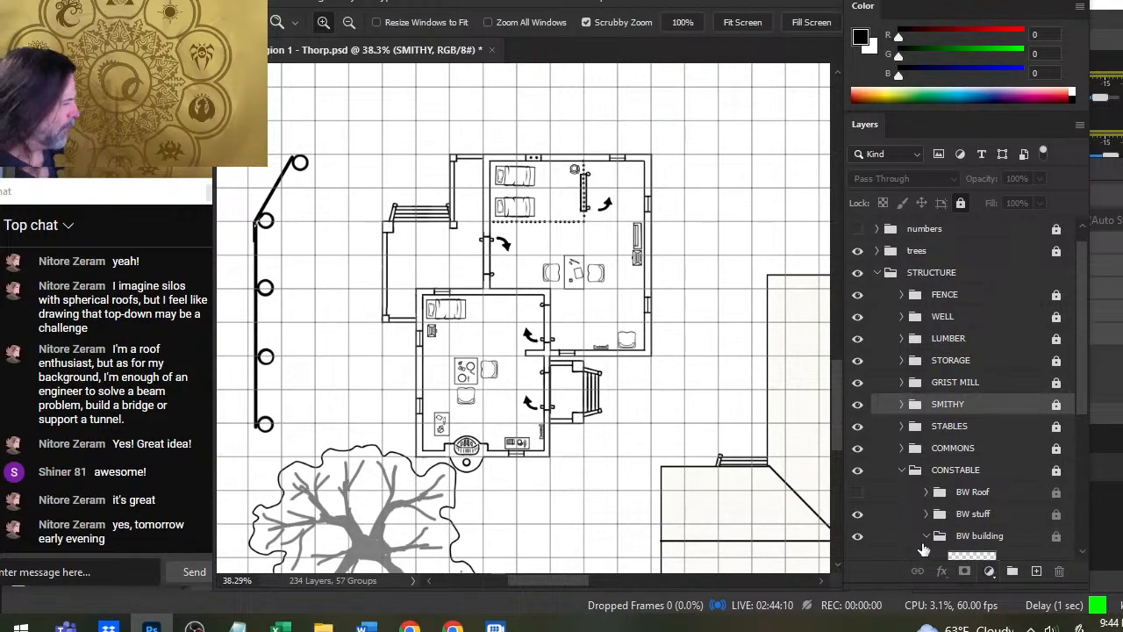
click(983, 515)
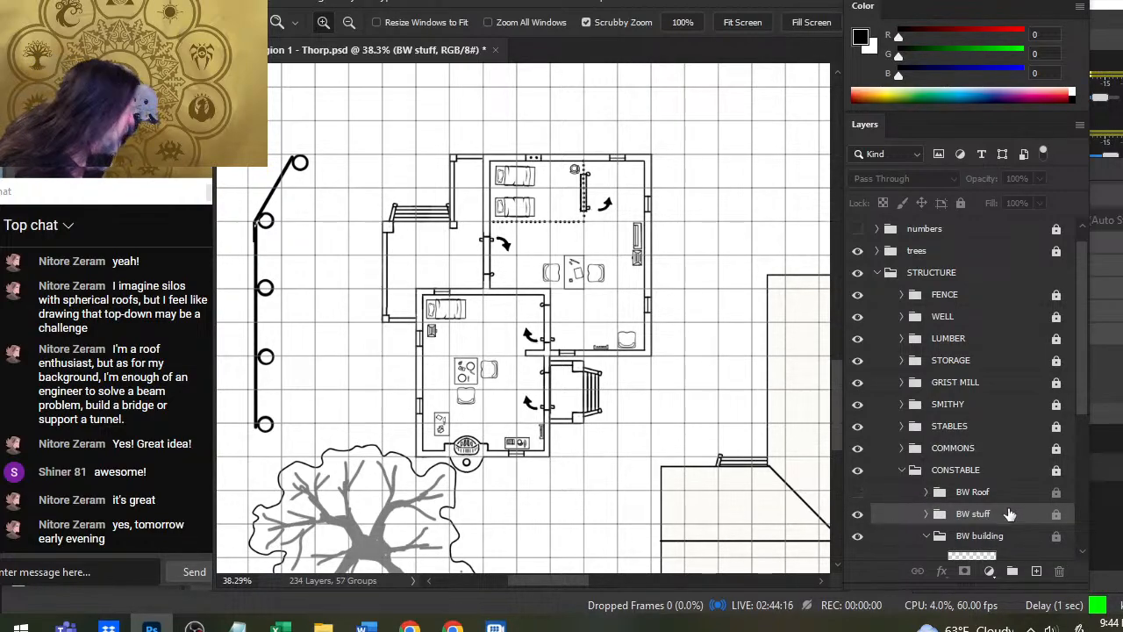
click(858, 493)
click(857, 492)
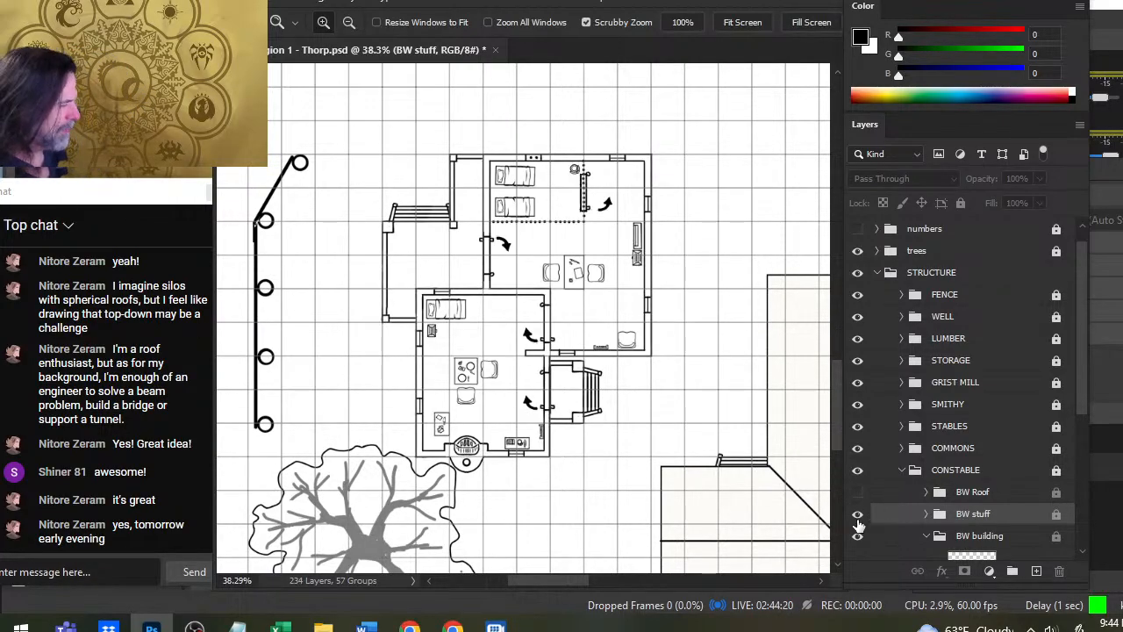
click(857, 515)
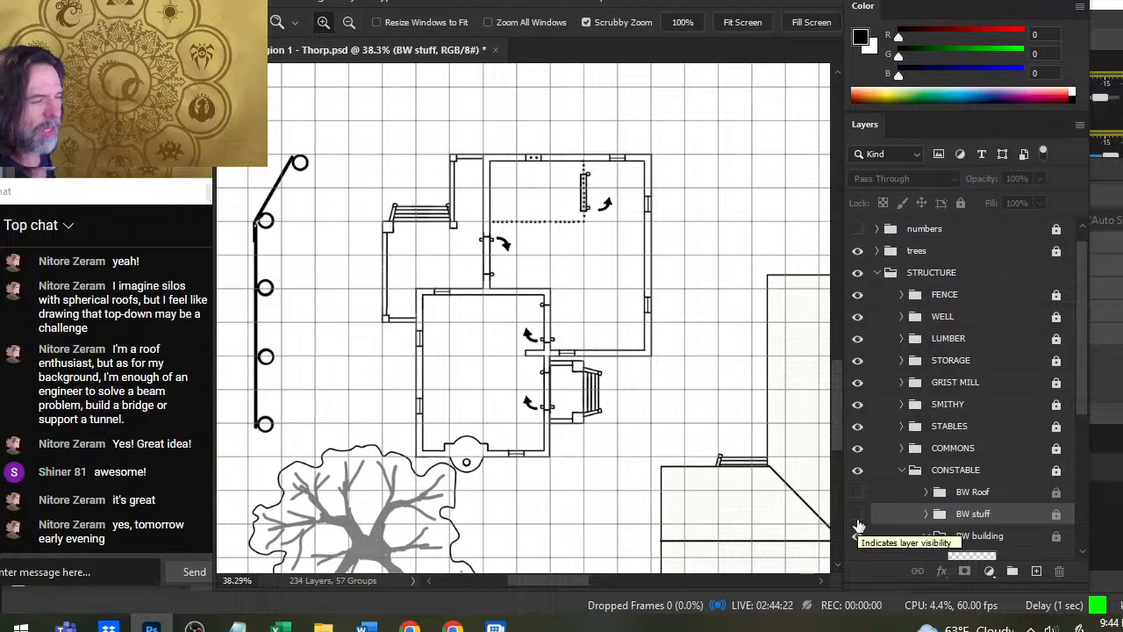
click(858, 517)
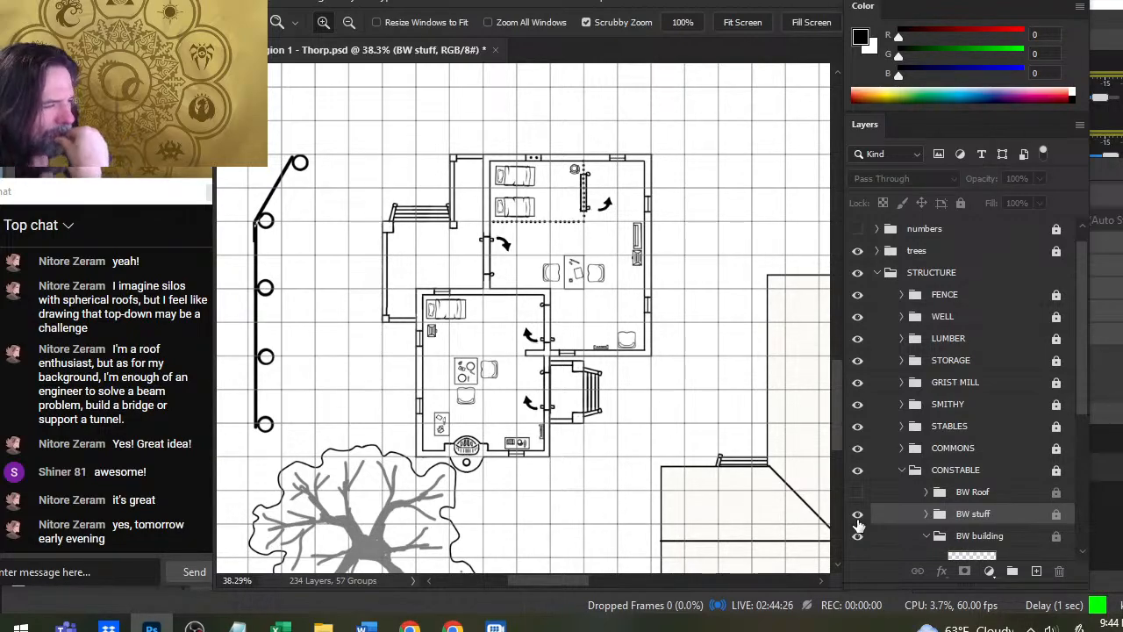
click(858, 515)
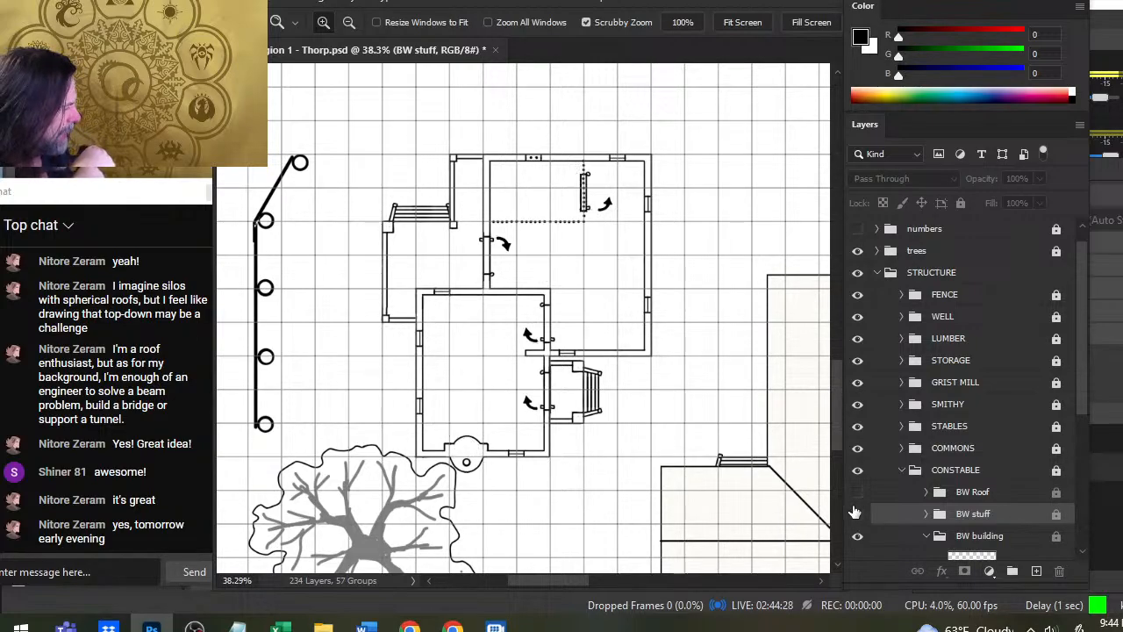
click(858, 518)
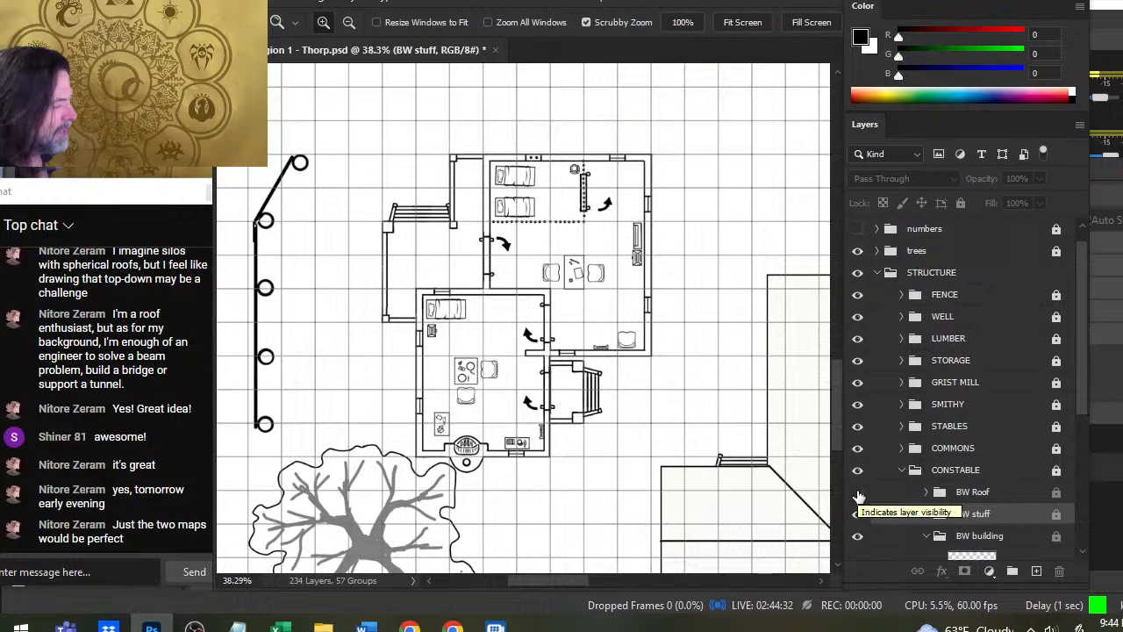
click(857, 515)
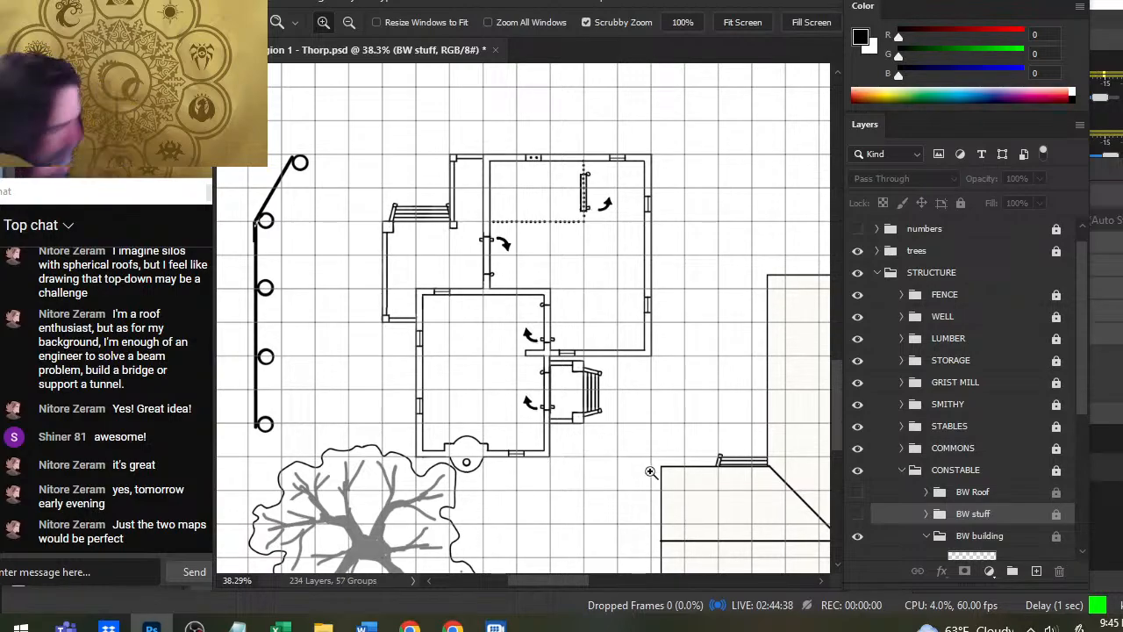
click(858, 515)
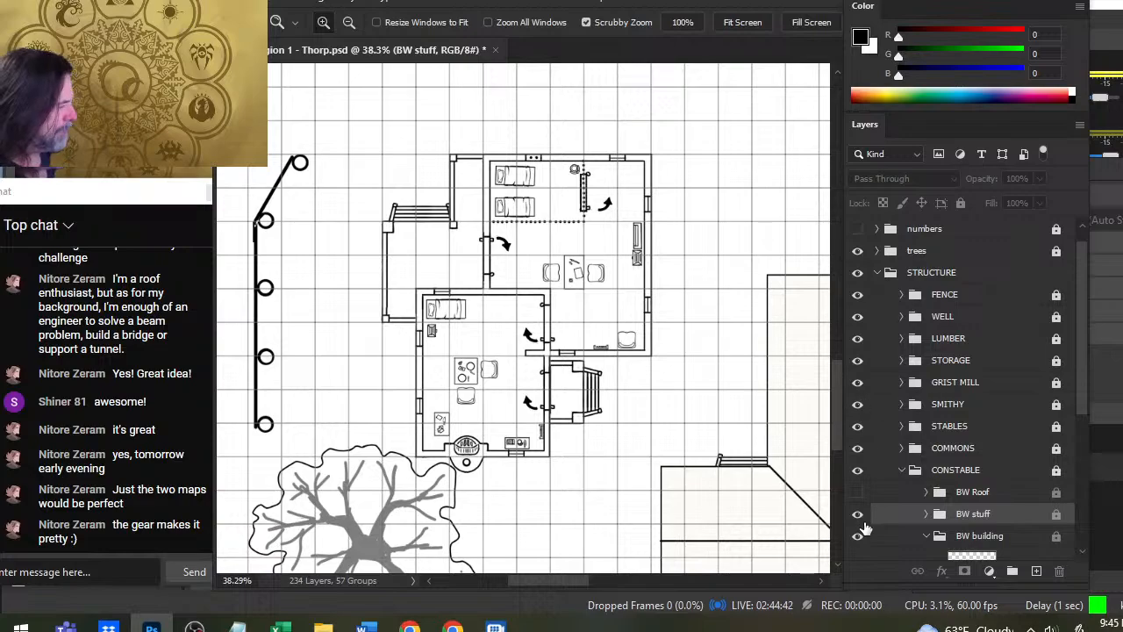
click(858, 493)
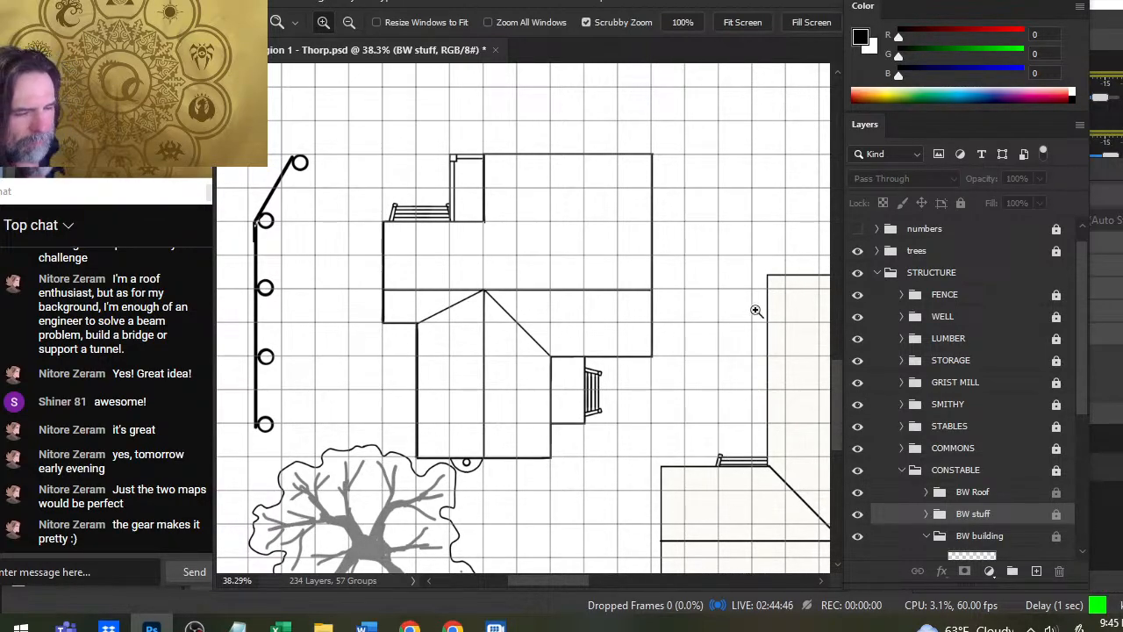
- Hide the grid 75 and BW Roof groups and examine the constable building's interior without grid lines
scroll(717, 311, down, 3)
scroll(987, 315, up, 1)
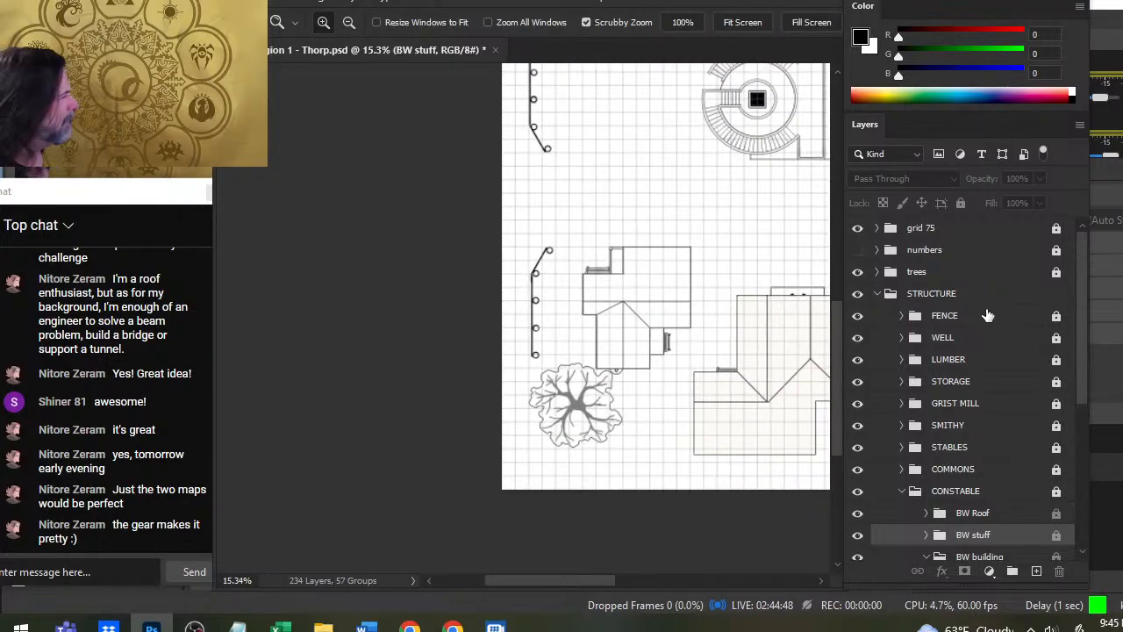
click(857, 229)
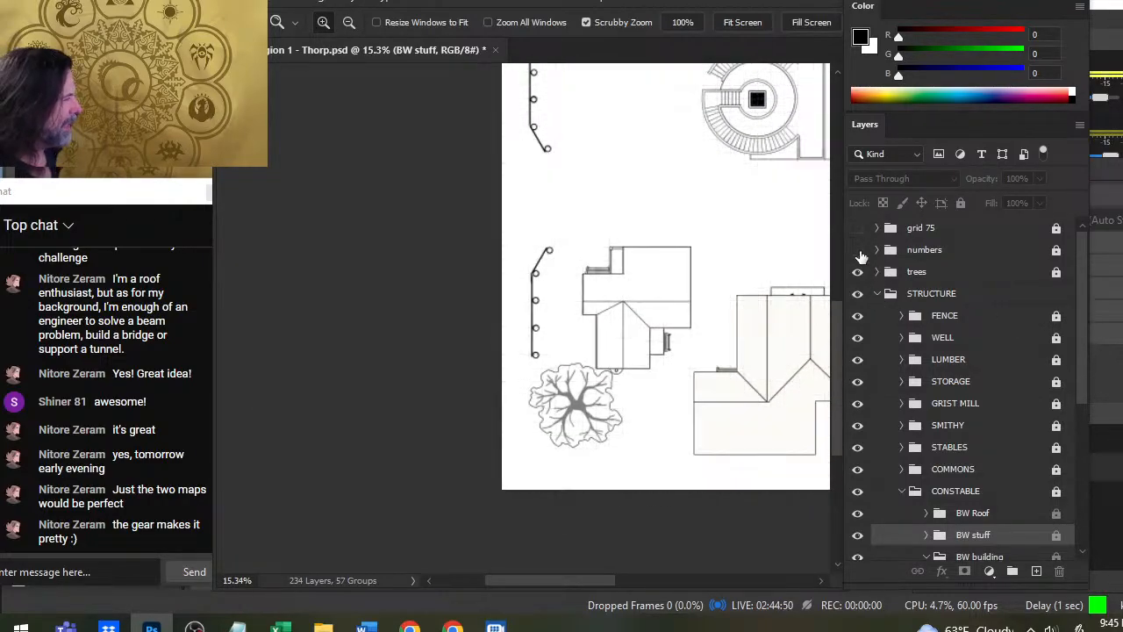
click(858, 512)
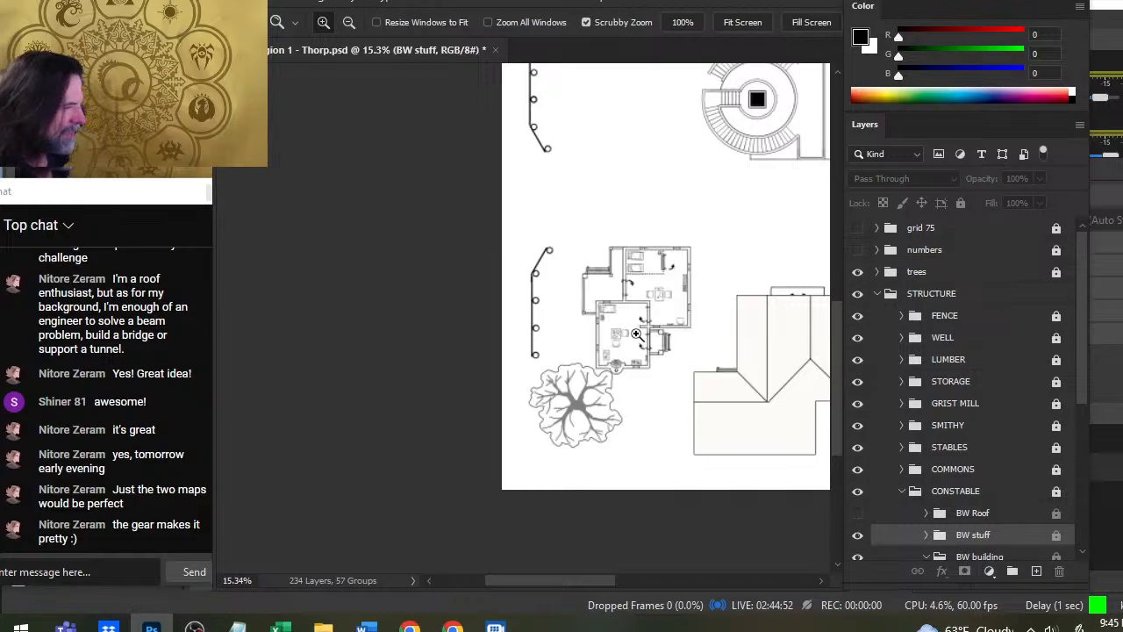
scroll(729, 361, up, 3)
scroll(728, 361, up, 1)
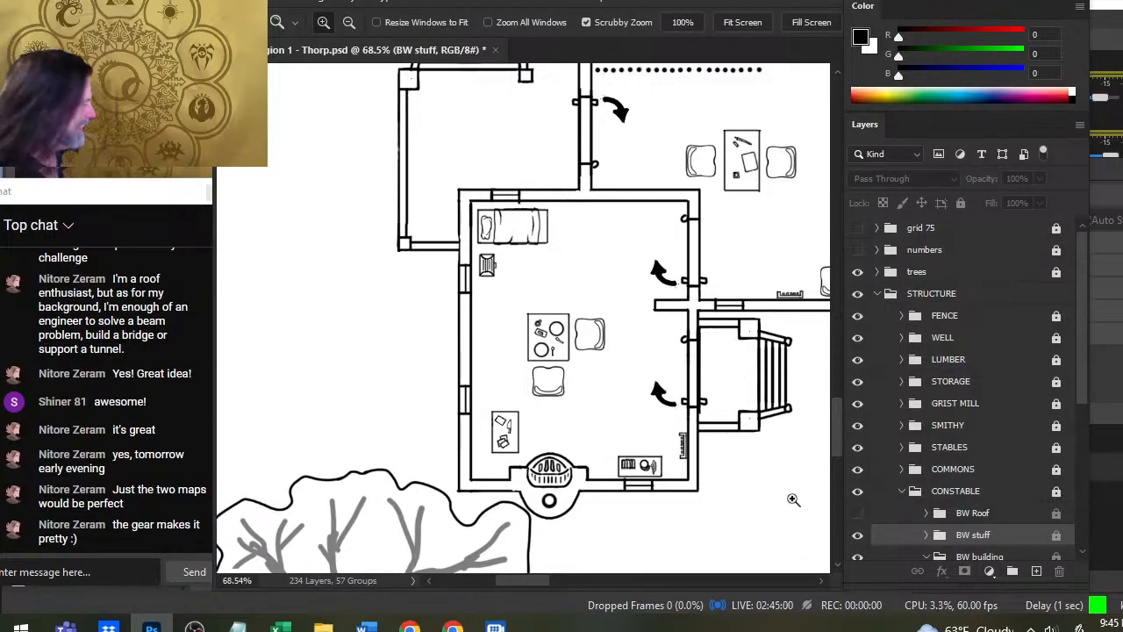
- Compare the constable roof with the interior, show the grid 75 and BW Roof groups again, and save the document
click(858, 514)
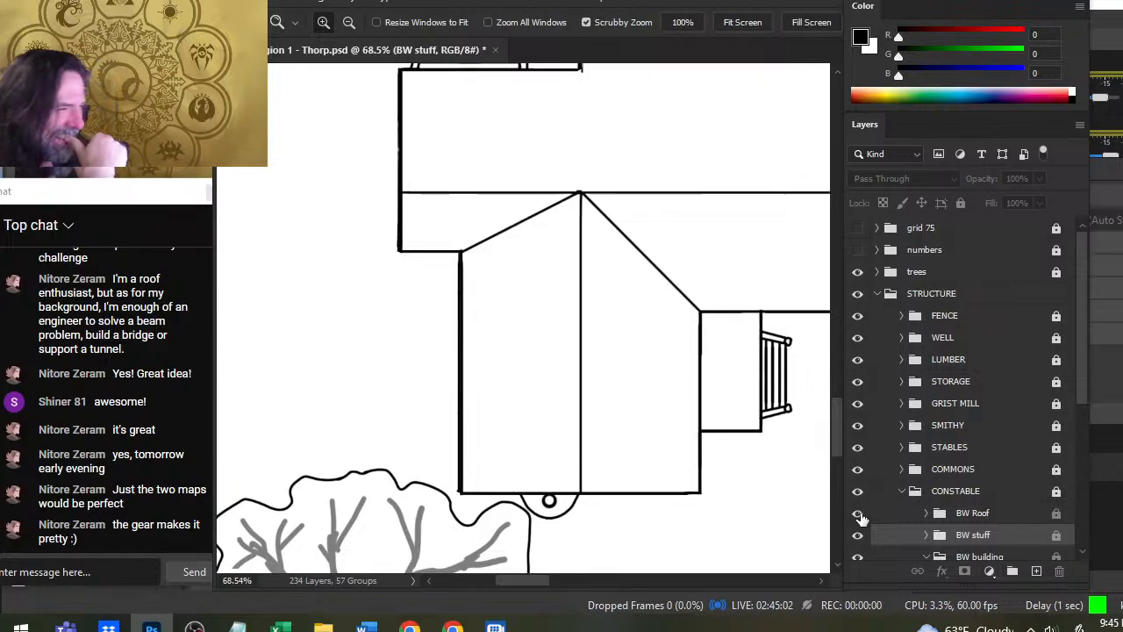
click(858, 513)
click(857, 228)
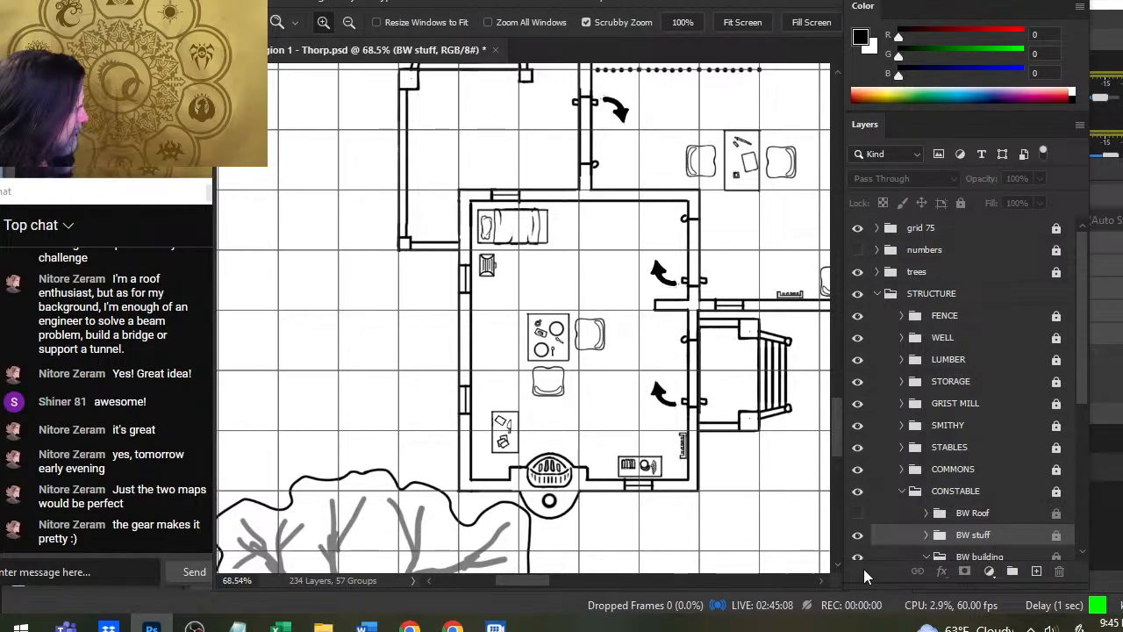
click(856, 513)
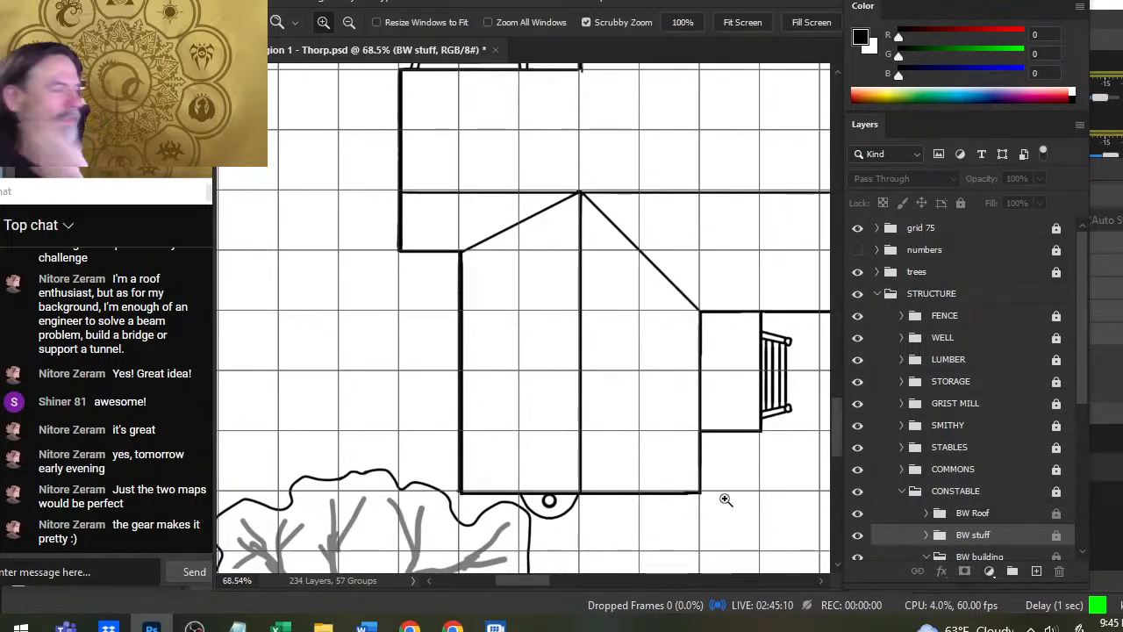
drag(606, 419, 581, 382)
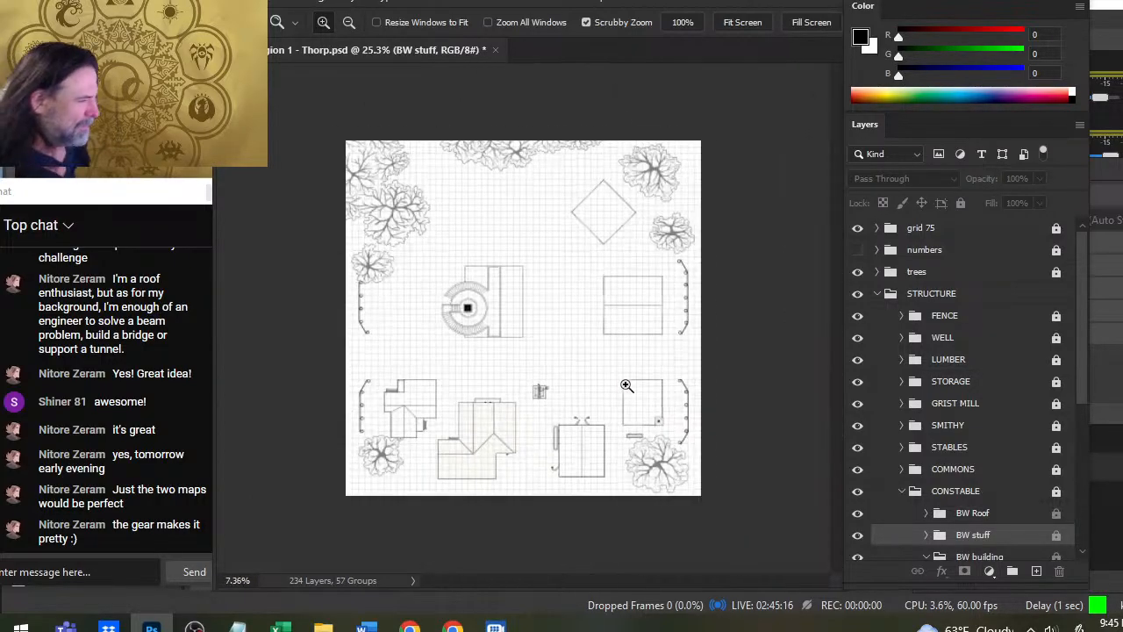
drag(727, 389, 688, 400)
key(ctrl+s)
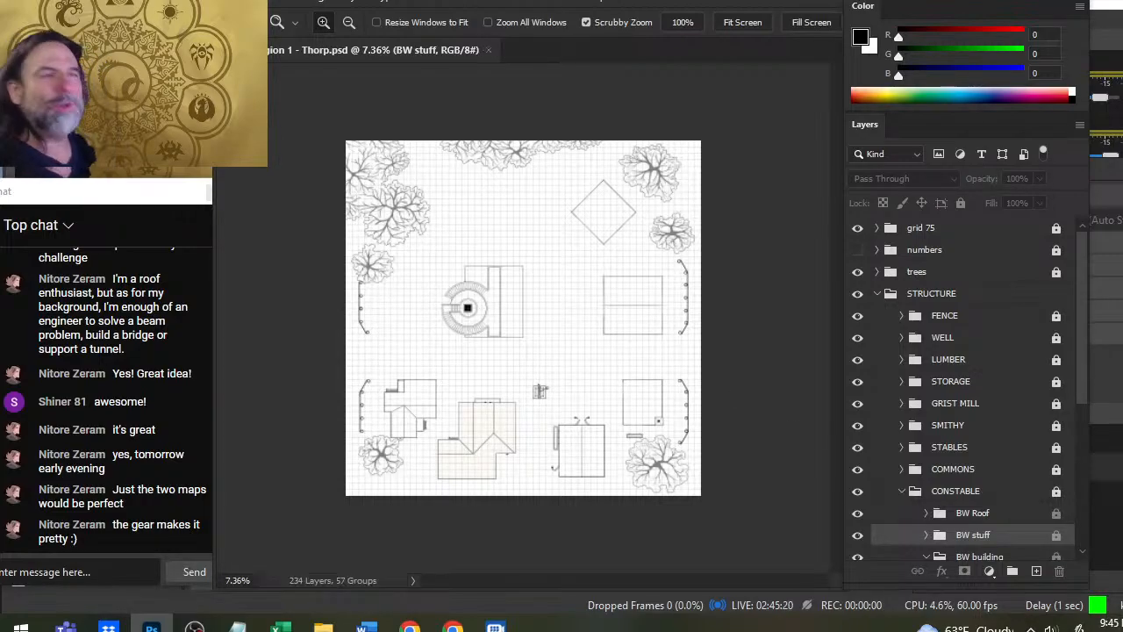
click(256, 7)
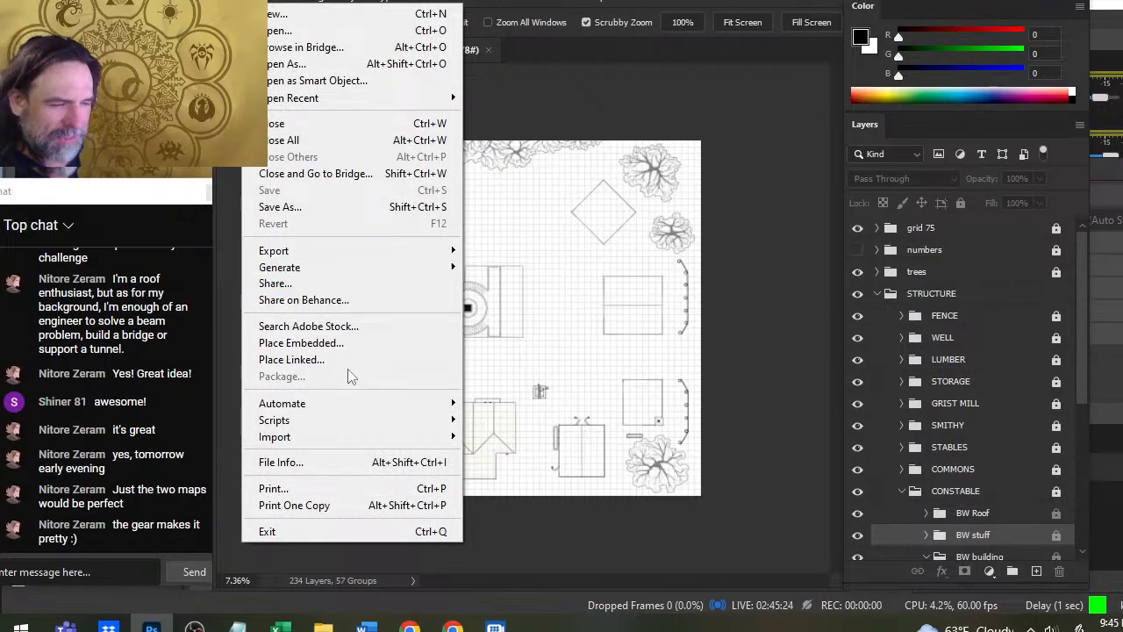
click(791, 371)
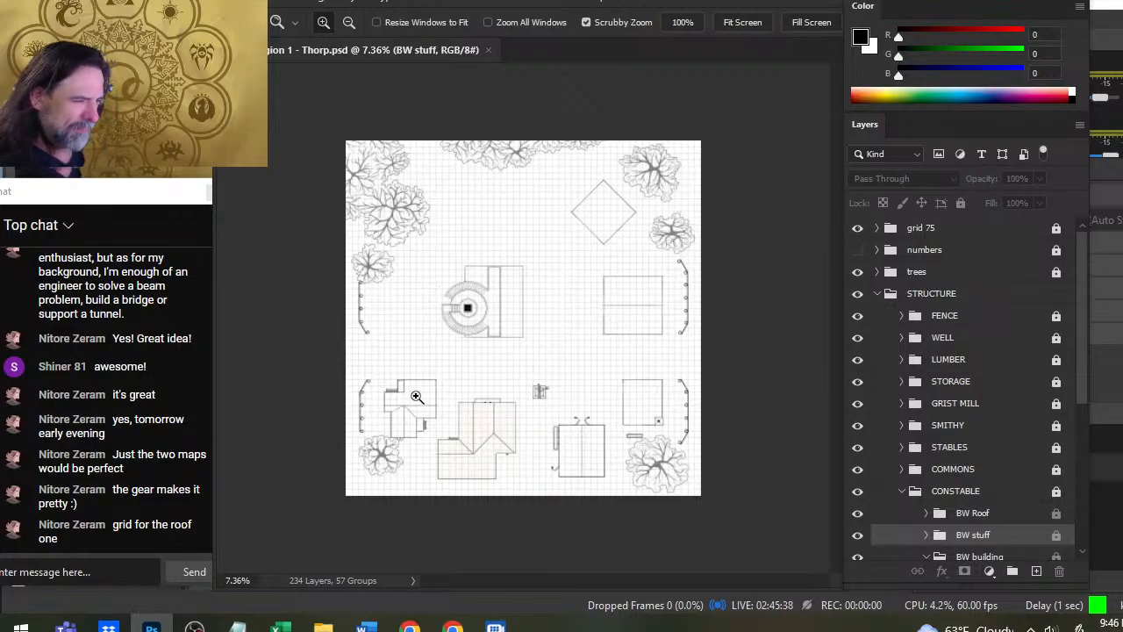
drag(416, 397, 612, 284)
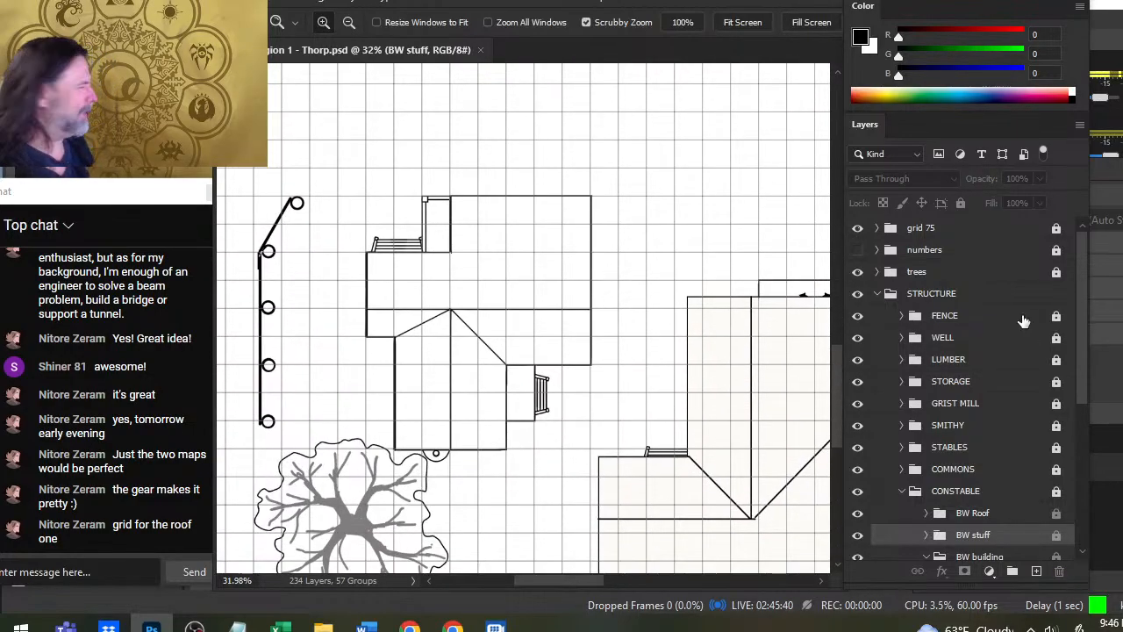
- Hide the BW Roof group and toggle the grid 75 group to compare the constable's interior without and with grid lines, leaving the grid shown
click(857, 230)
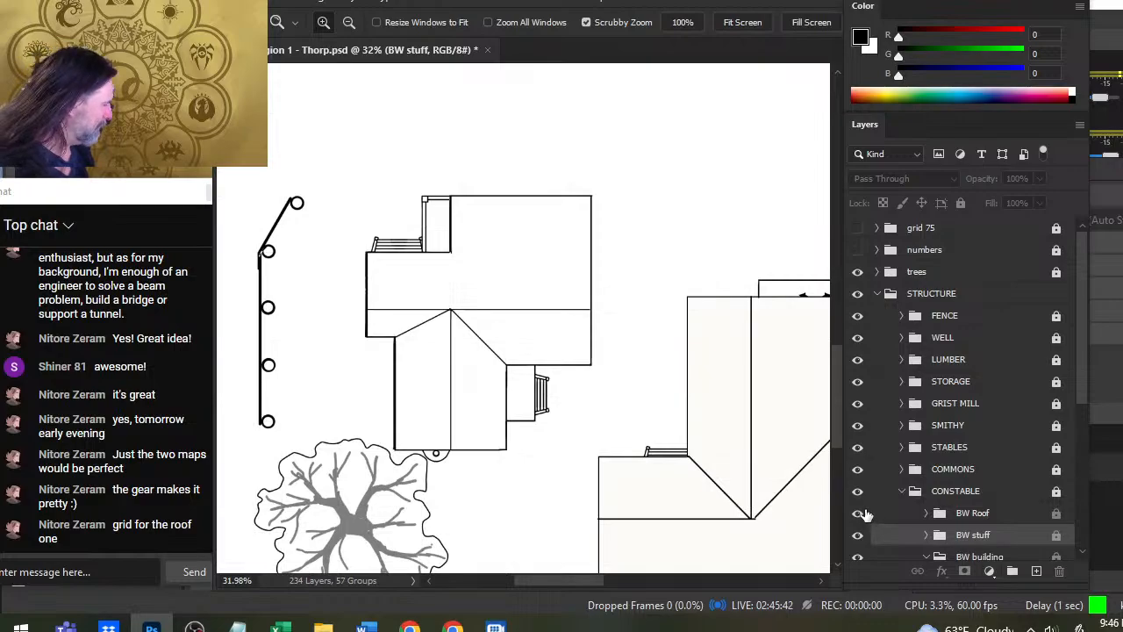
click(857, 512)
drag(438, 356, 494, 351)
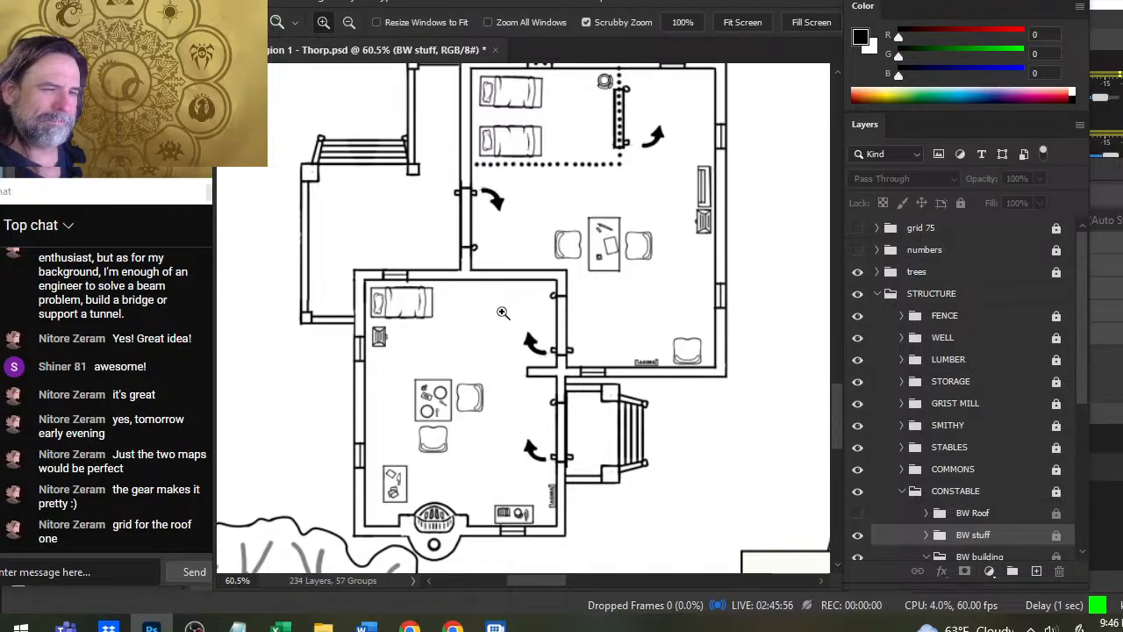
click(858, 228)
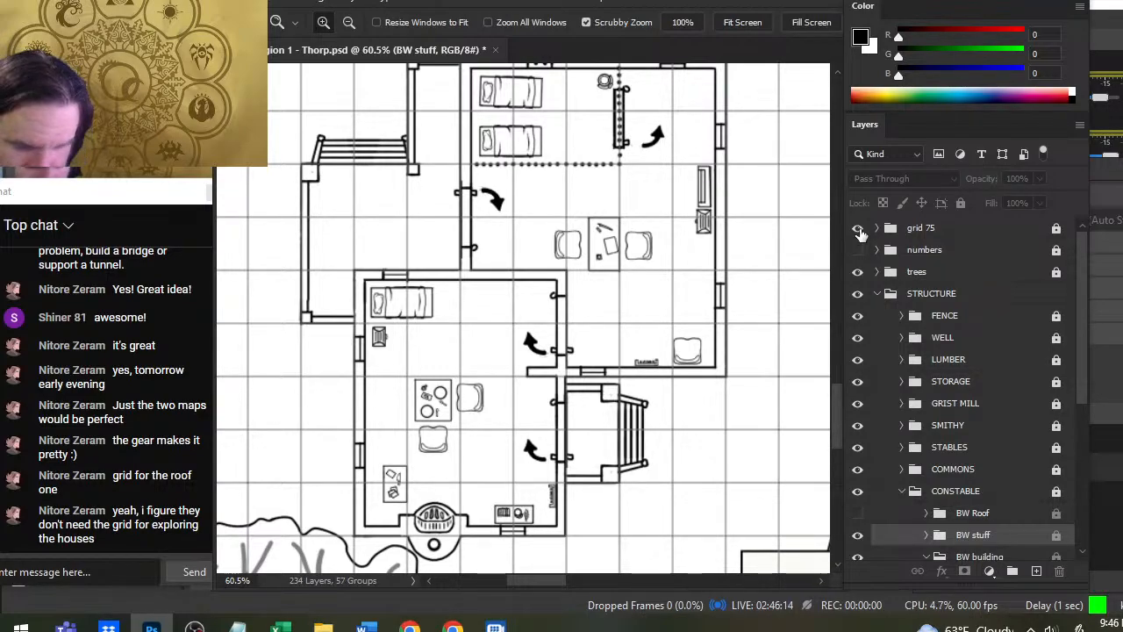
click(860, 231)
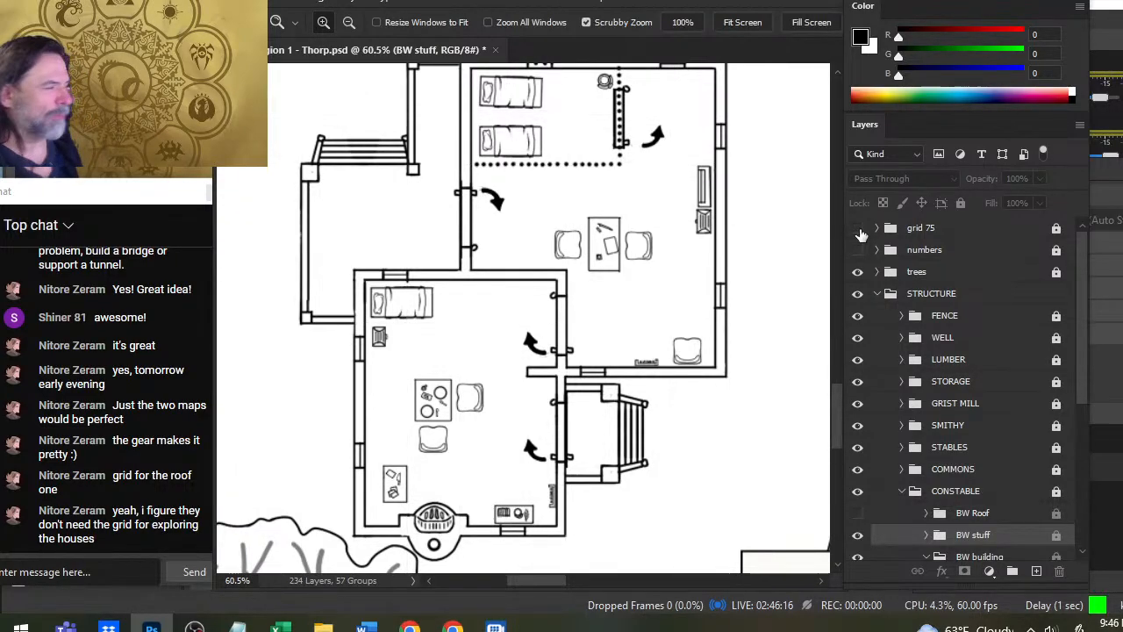
click(859, 231)
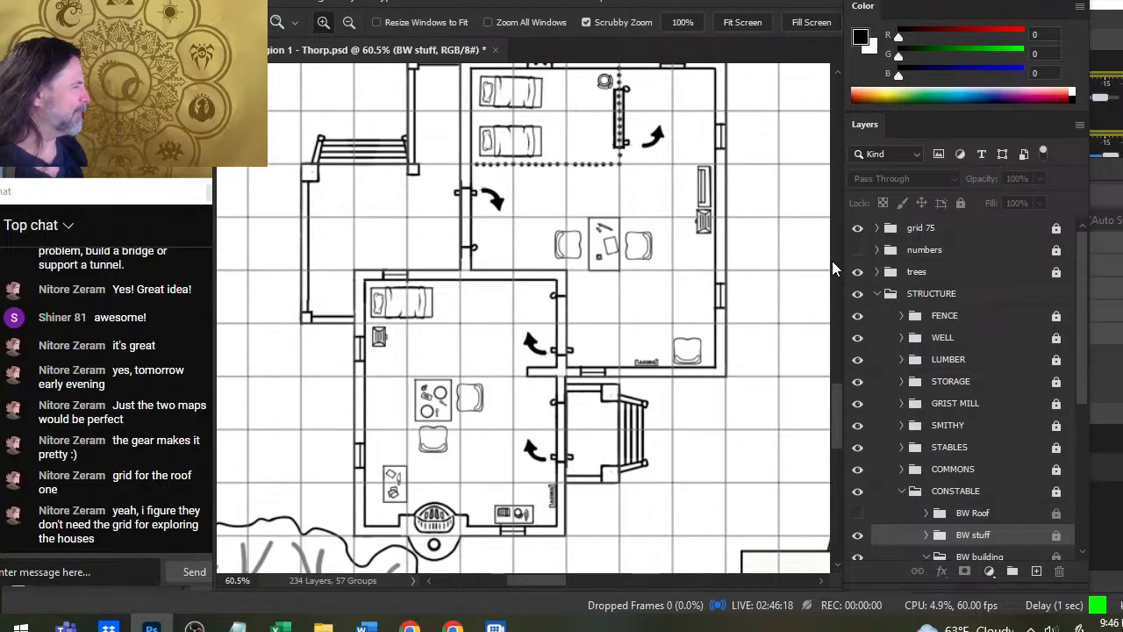
click(857, 252)
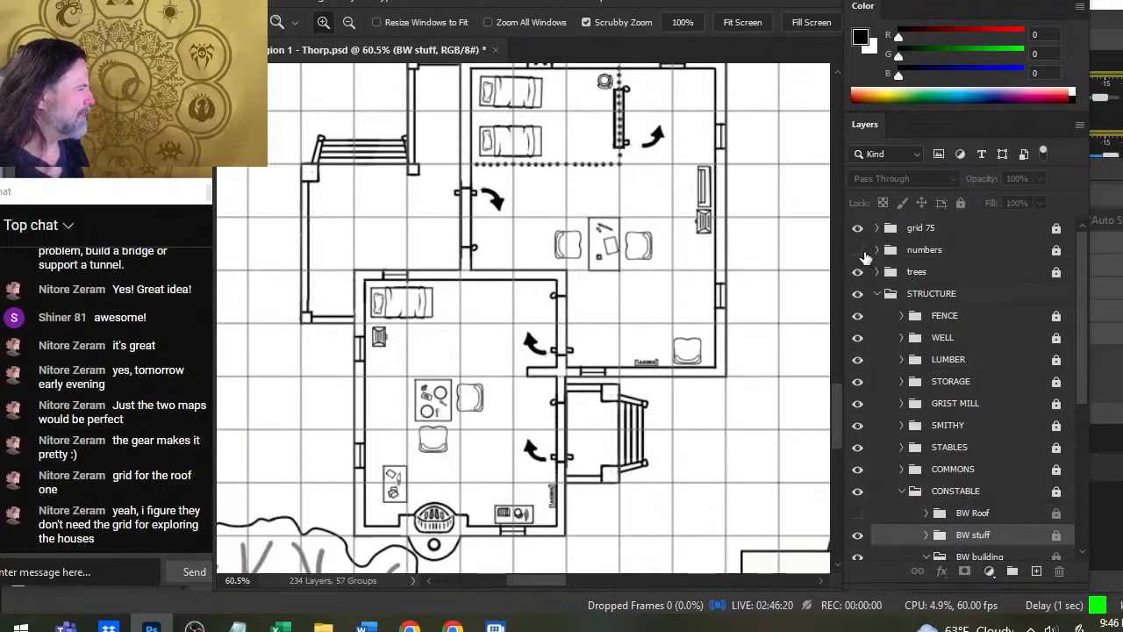
- Show the BW Roof group again, collapse the CONSTABLE group, and save the document with the whole map in view
click(857, 512)
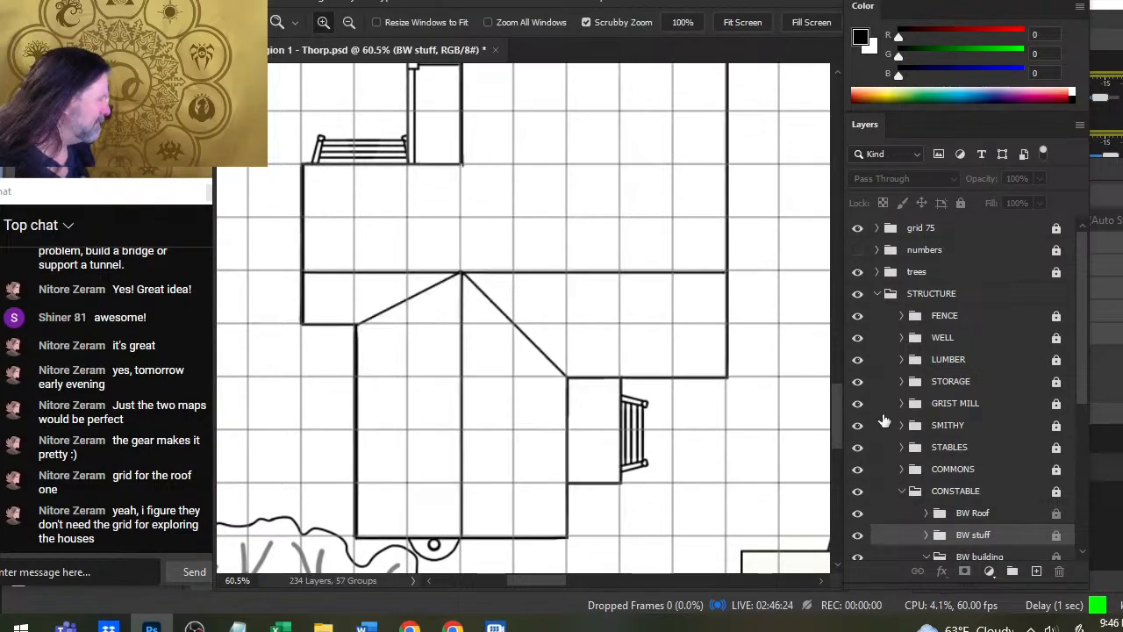
click(899, 498)
drag(710, 466, 638, 413)
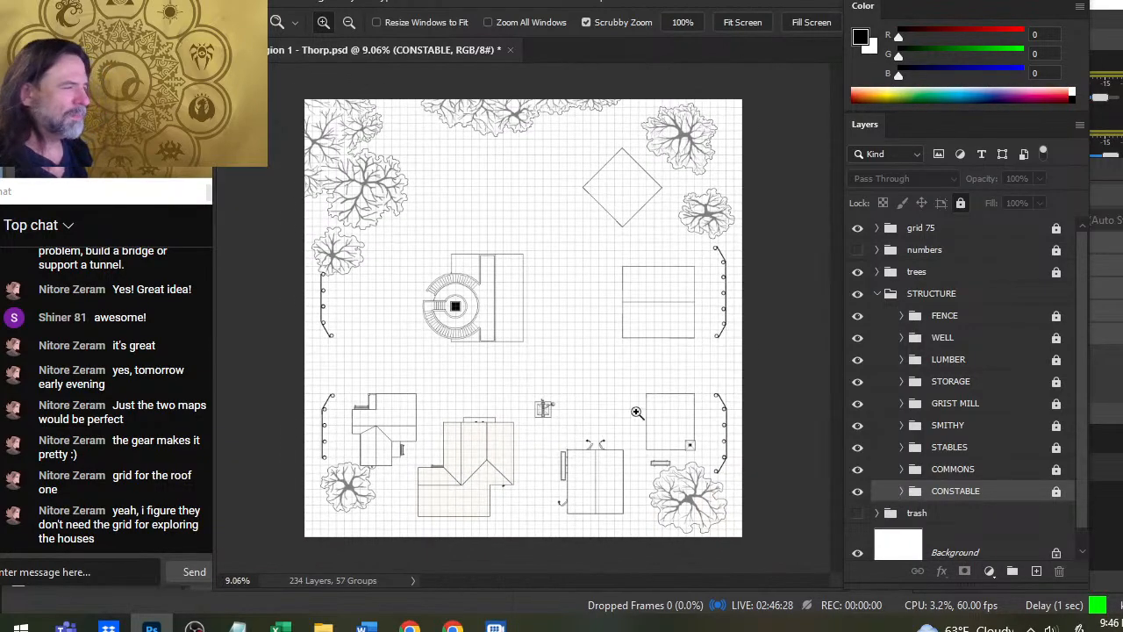
key(ctrl+s)
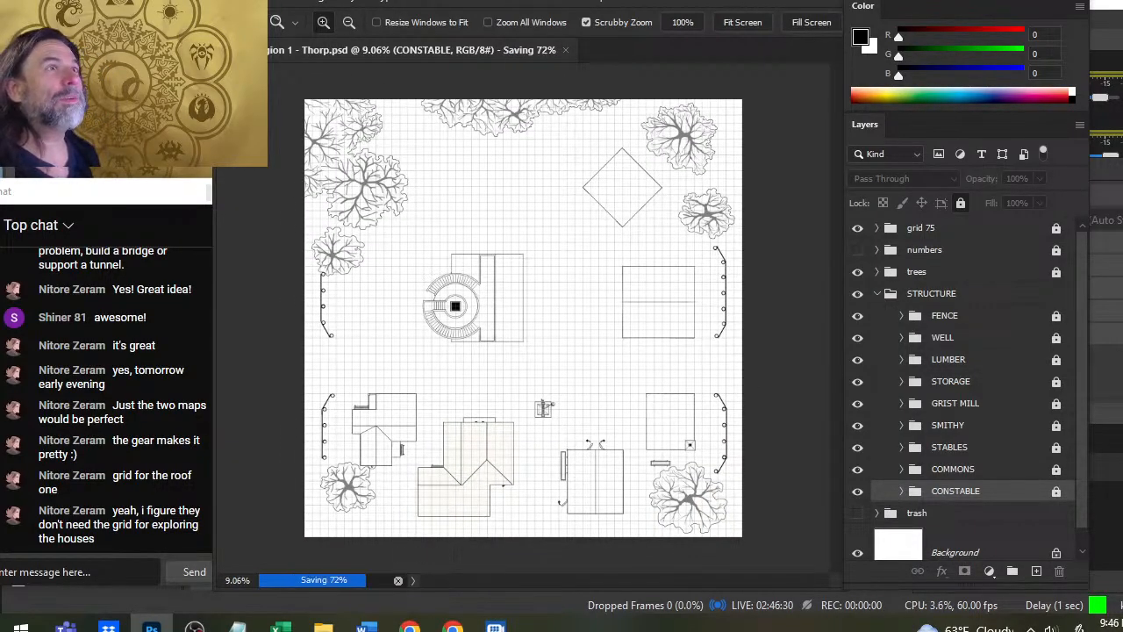
- Save a JPEG copy of the map in the ACT 1 folder as "ACt 1 Region 1 - Thorp - roof on" at quality 12, Progressive format
click(254, 0)
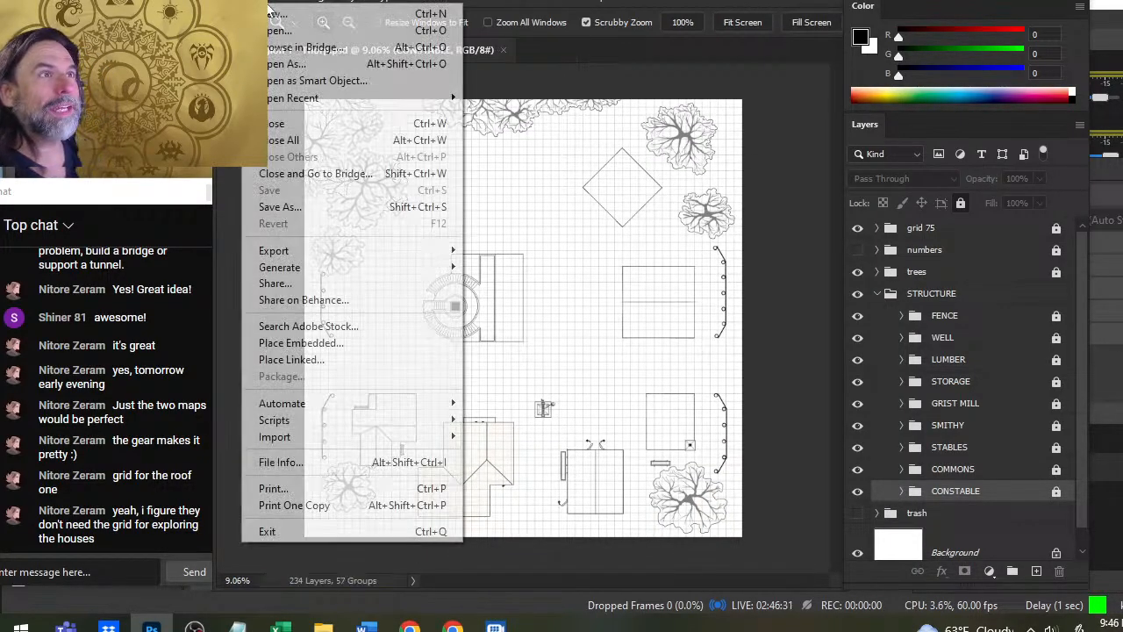
click(372, 208)
click(677, 454)
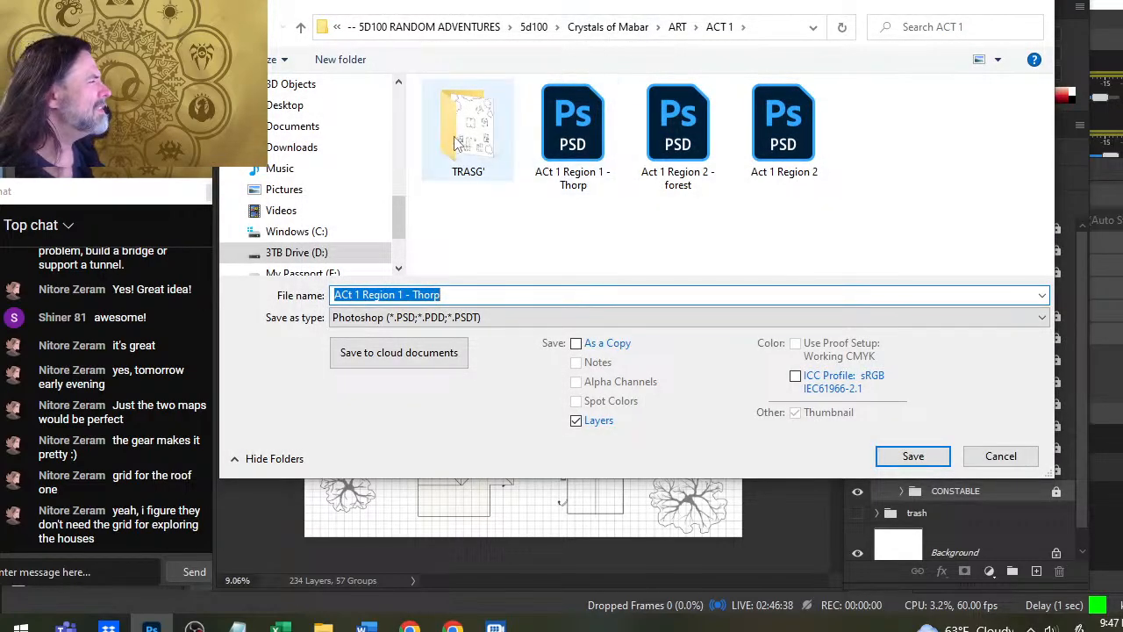
click(482, 296)
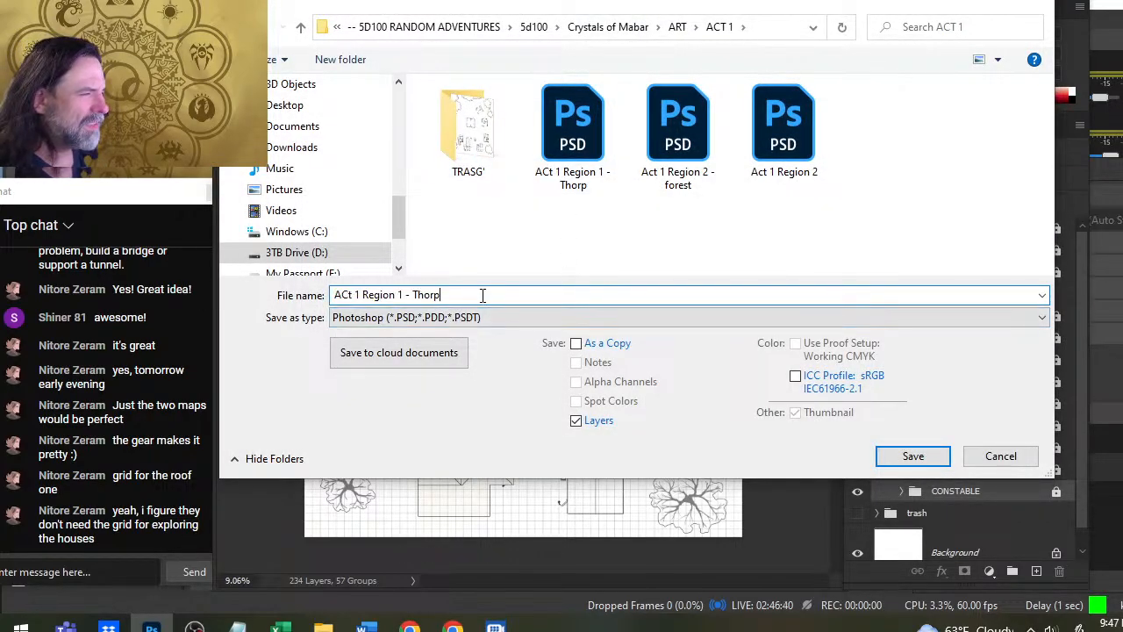
text(- )
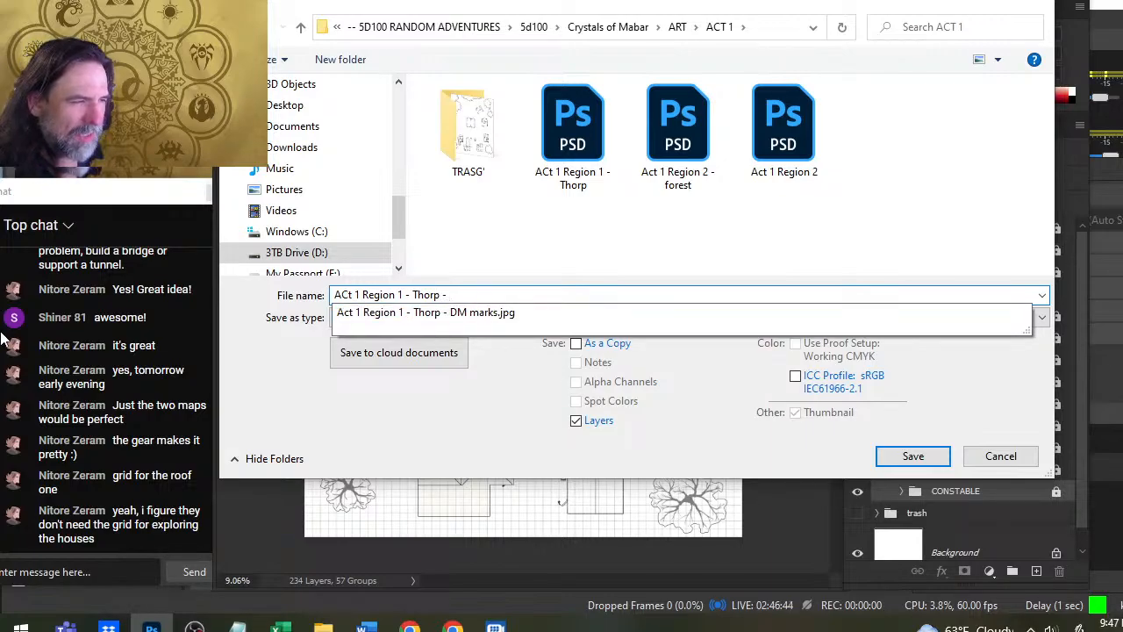
text(roof on)
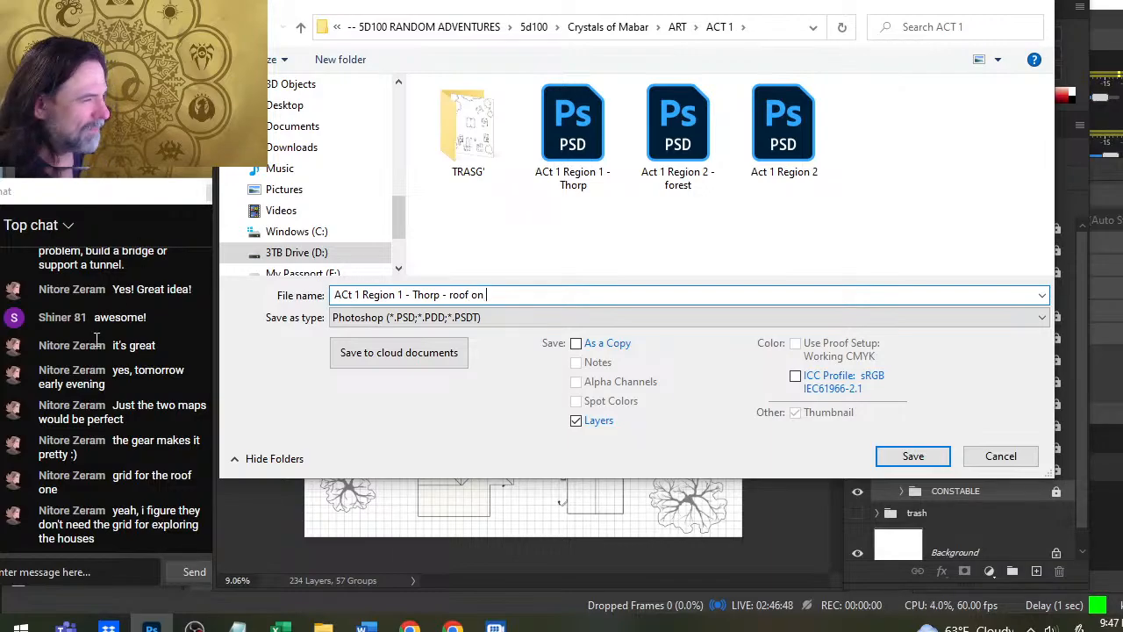
click(515, 319)
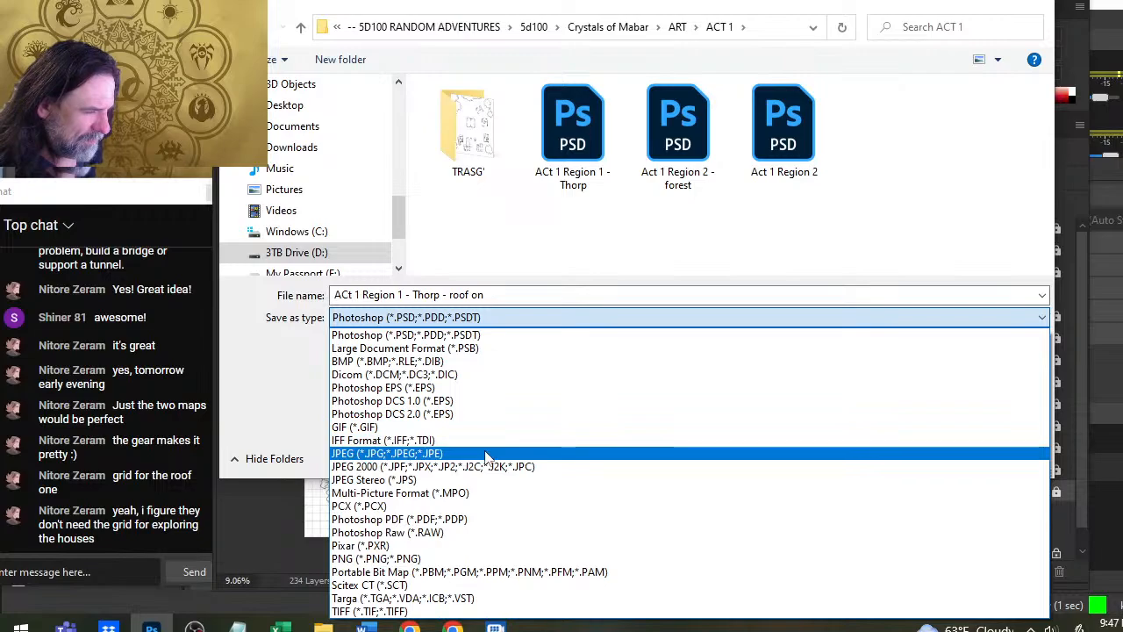
click(485, 453)
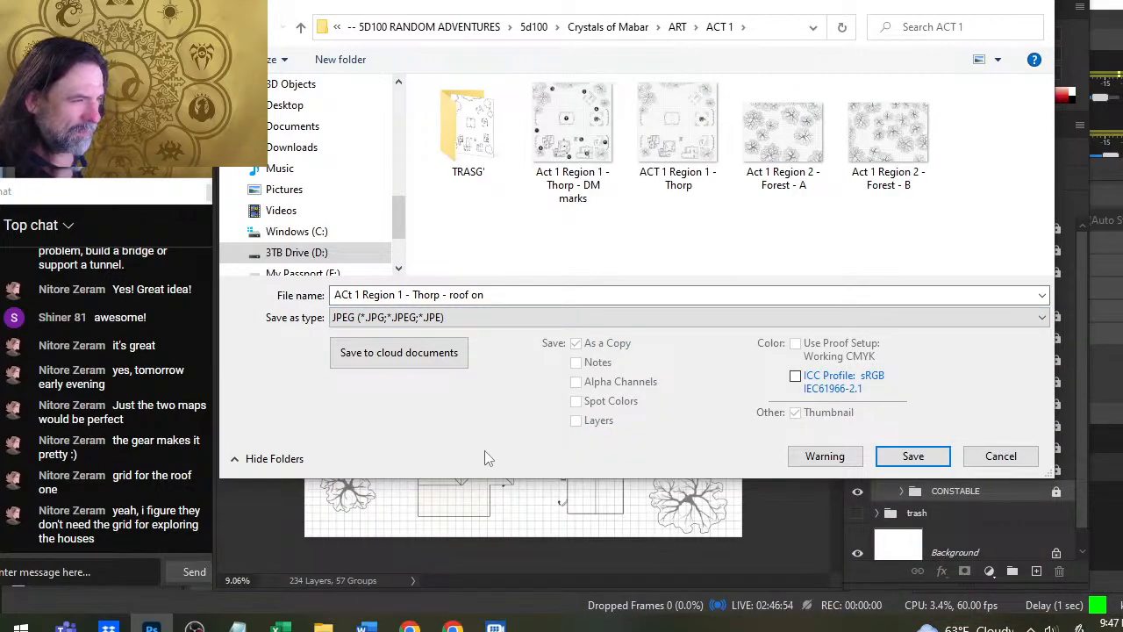
key(Return)
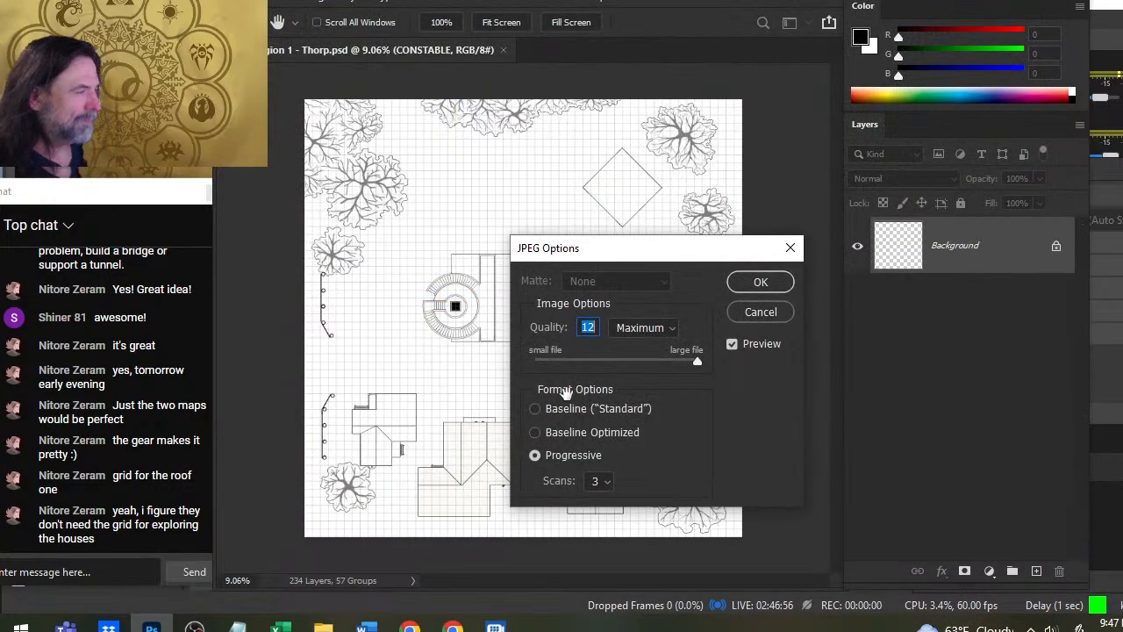
click(758, 293)
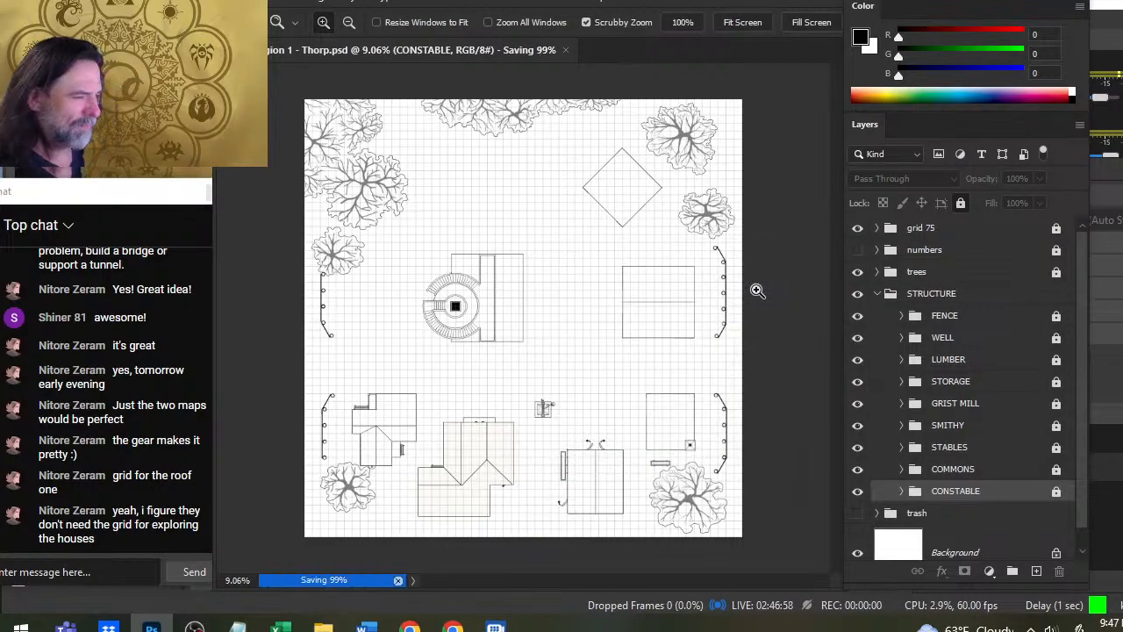
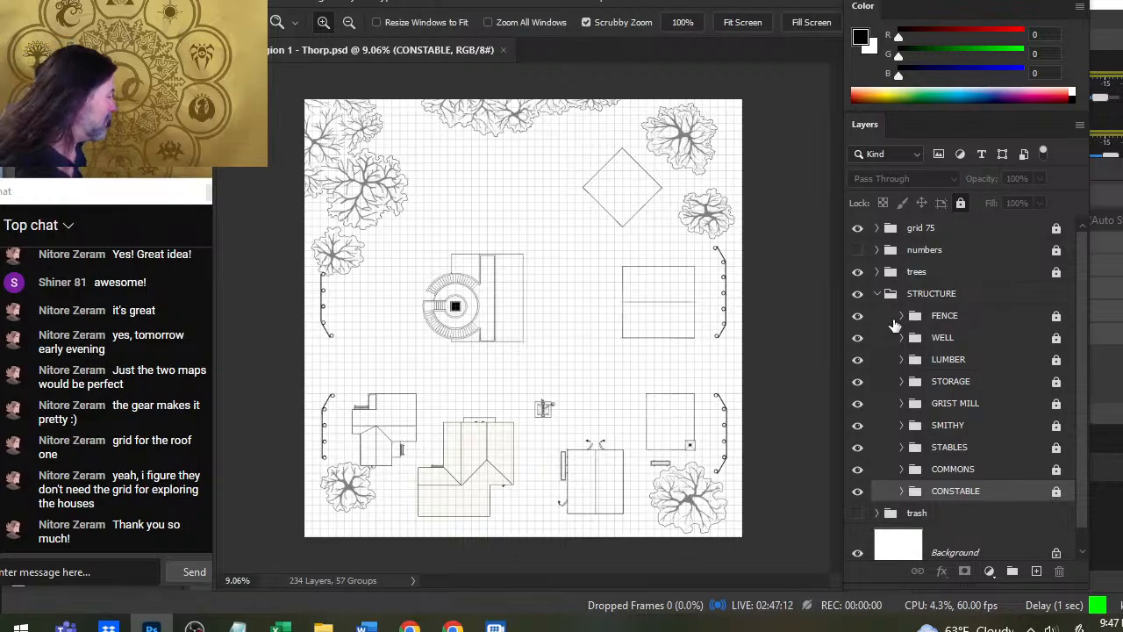
scroll(907, 444, down, 1)
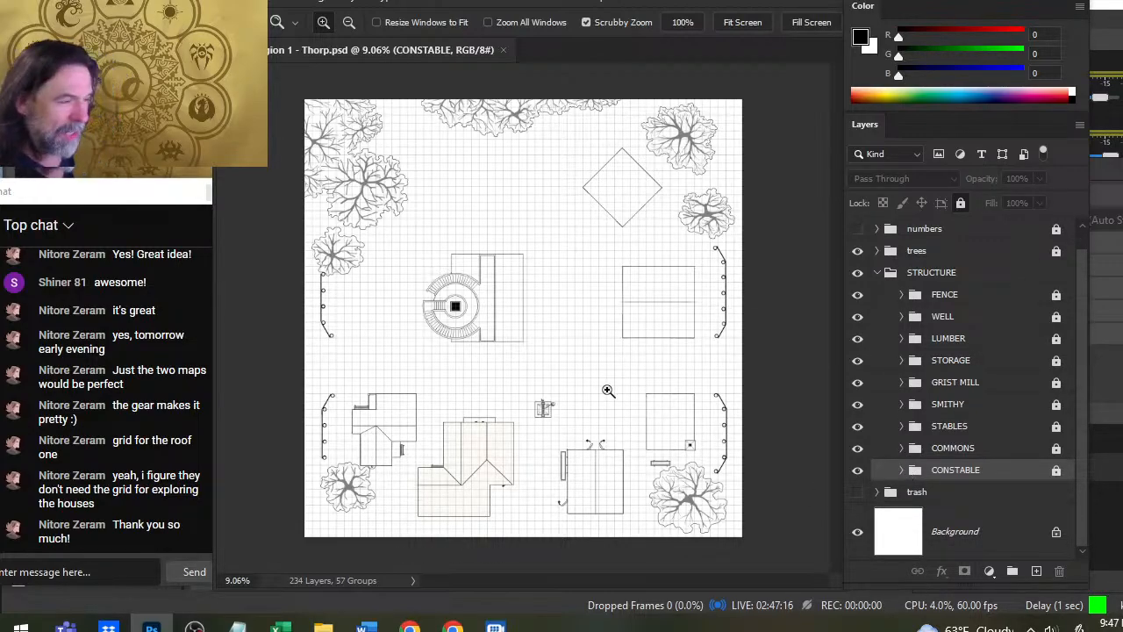
drag(465, 328, 529, 324)
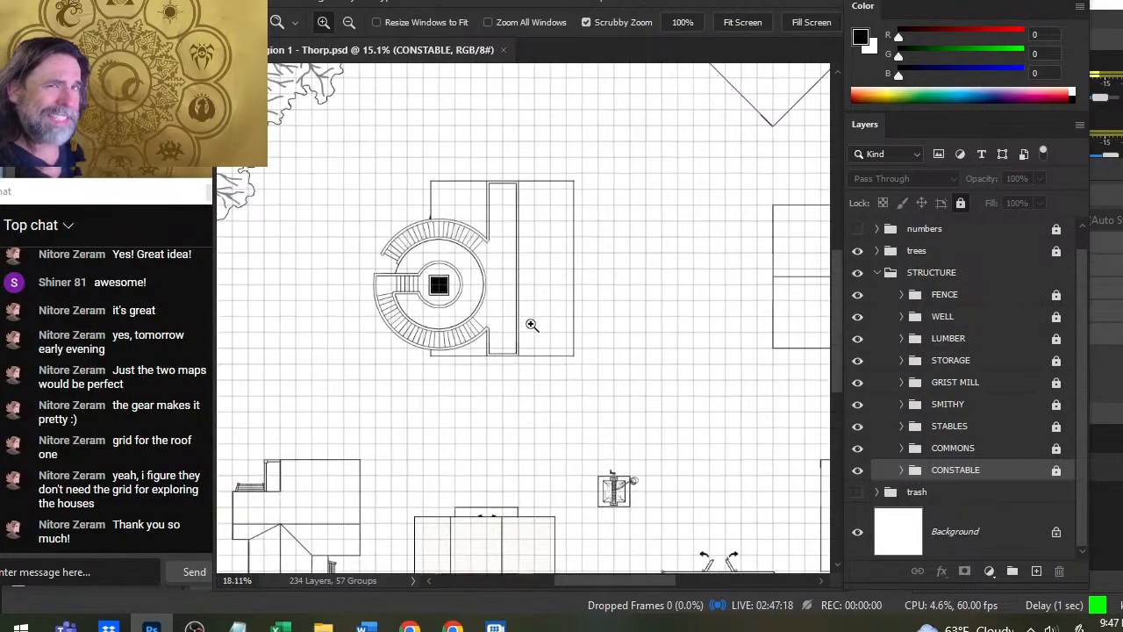
drag(474, 288, 496, 288)
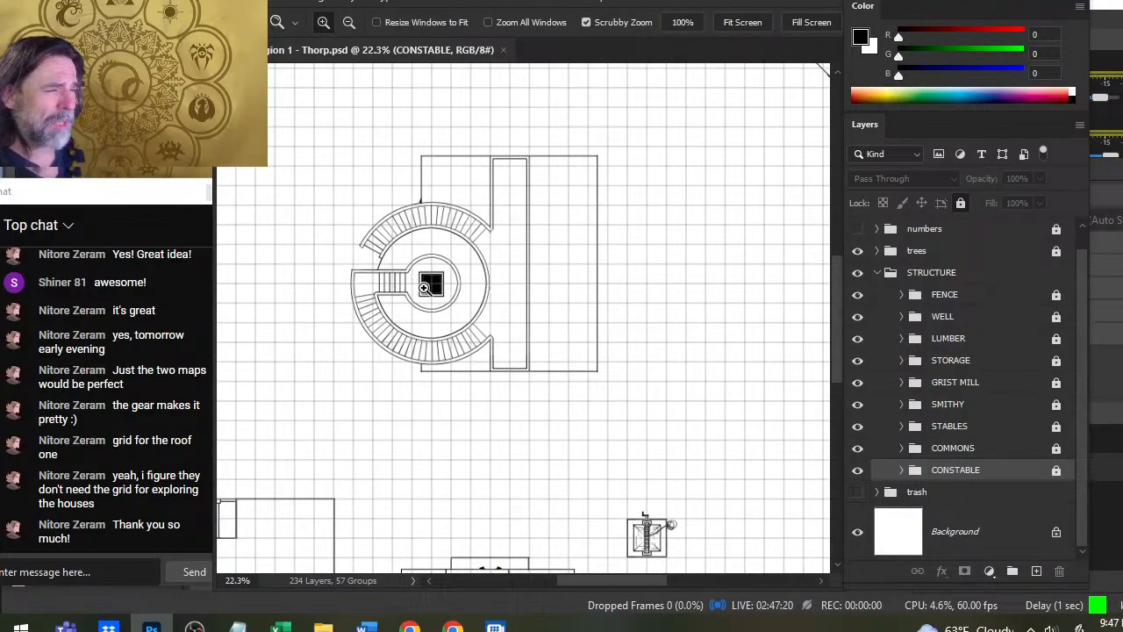
drag(421, 286, 464, 268)
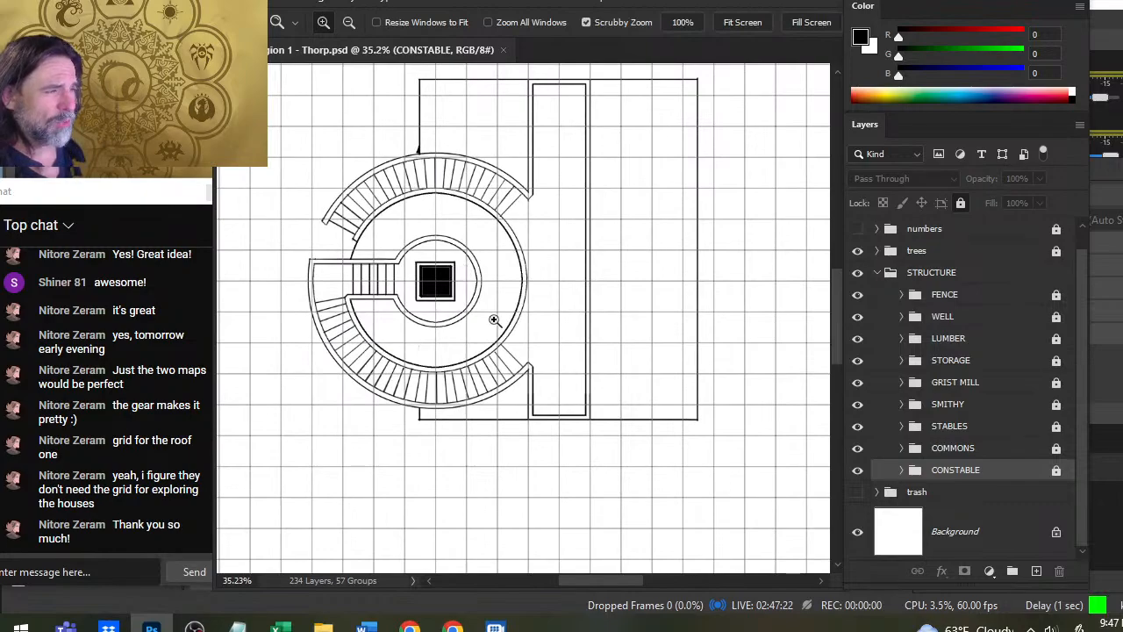
drag(529, 324, 439, 295)
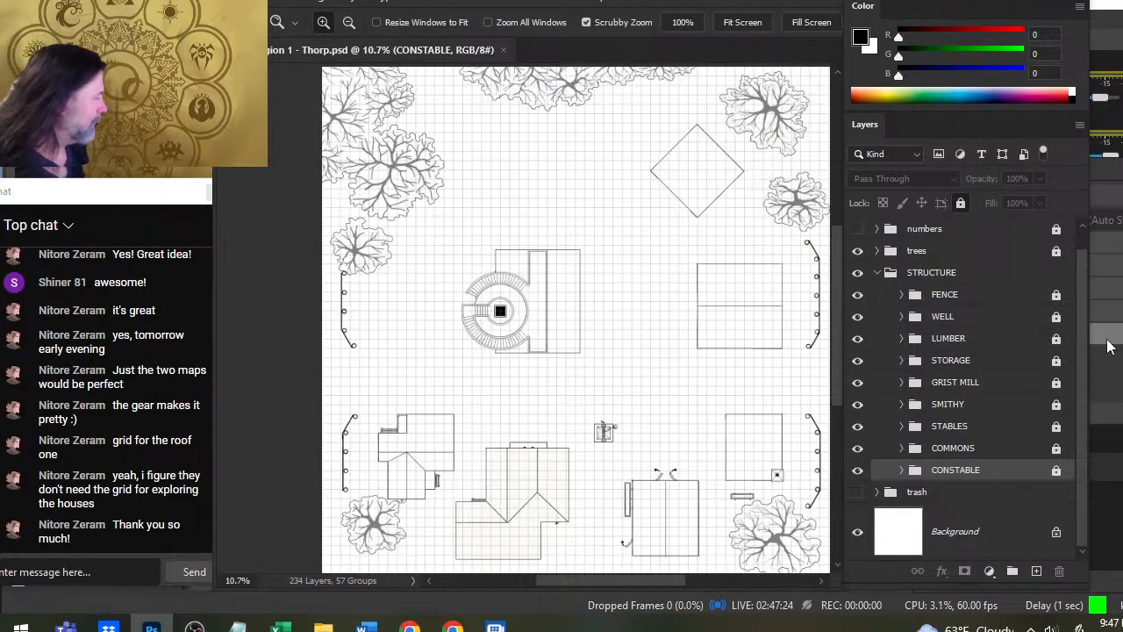
- Expand the CONSTABLE, COMMONS, STABLES, SMITHY, GRIST MILL, STORAGE and LUMBER groups to reveal their roof and interior subgroups
click(858, 472)
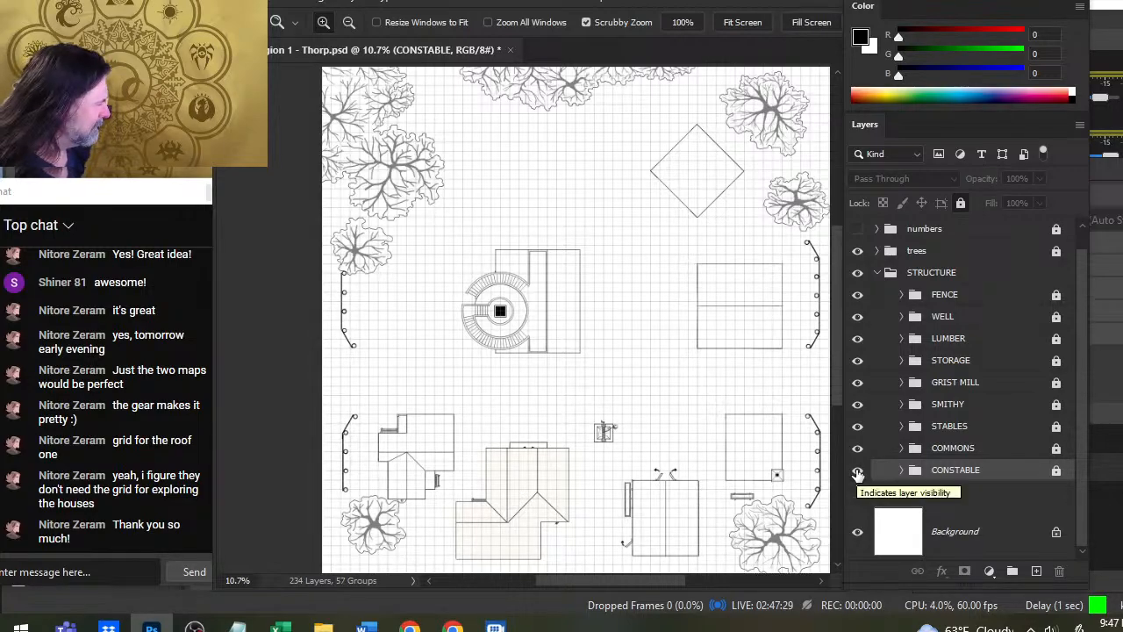
click(901, 470)
click(904, 445)
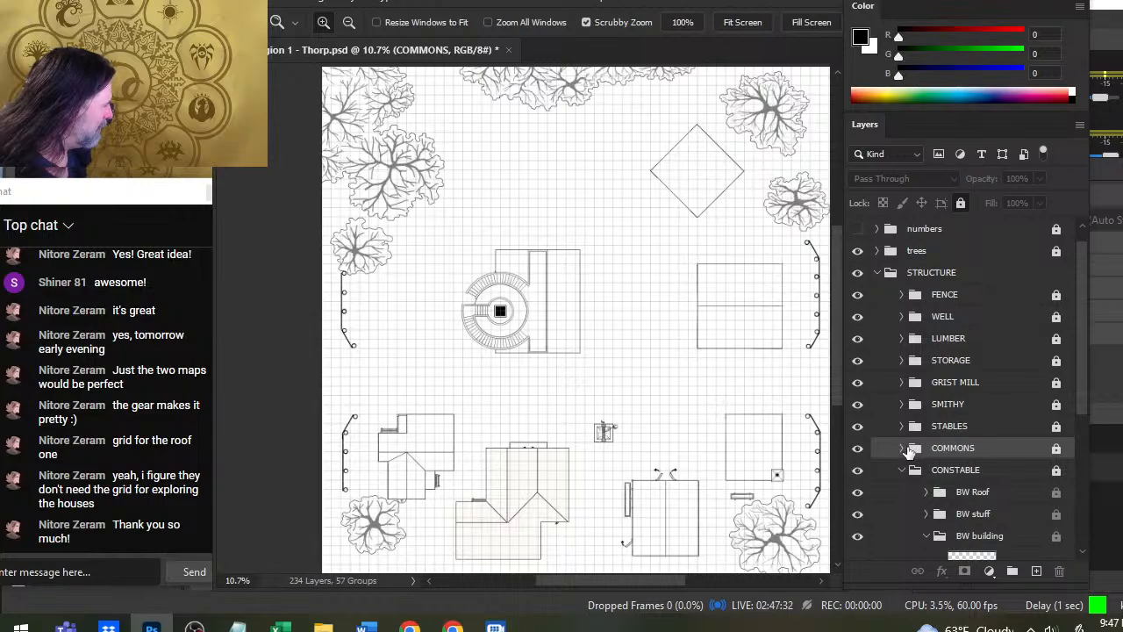
click(903, 448)
click(906, 427)
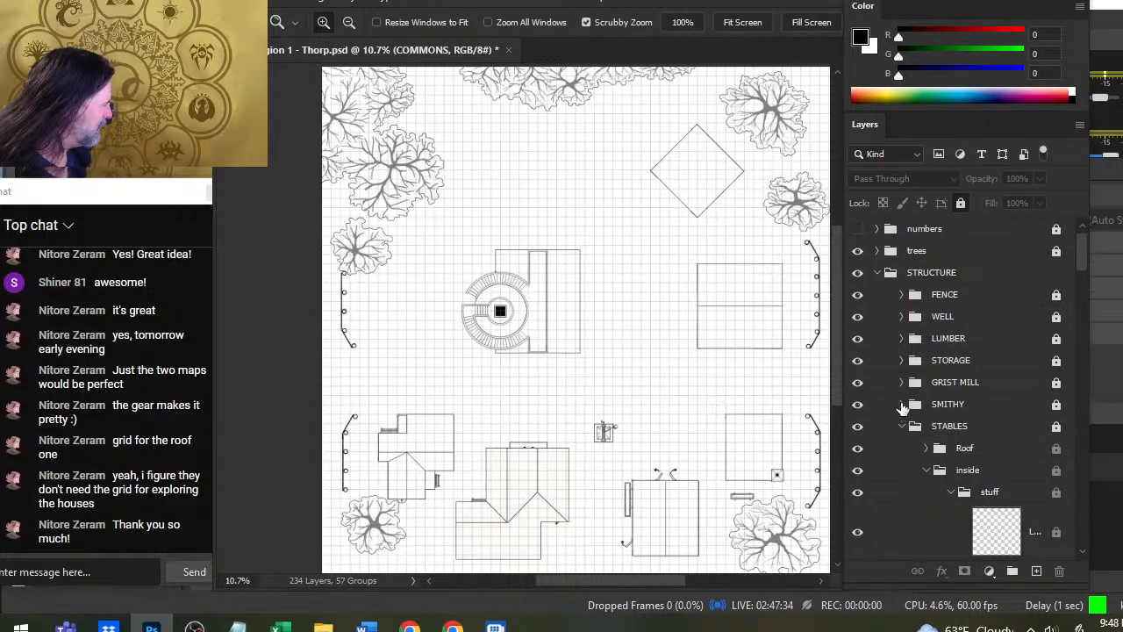
click(902, 405)
click(902, 383)
click(900, 363)
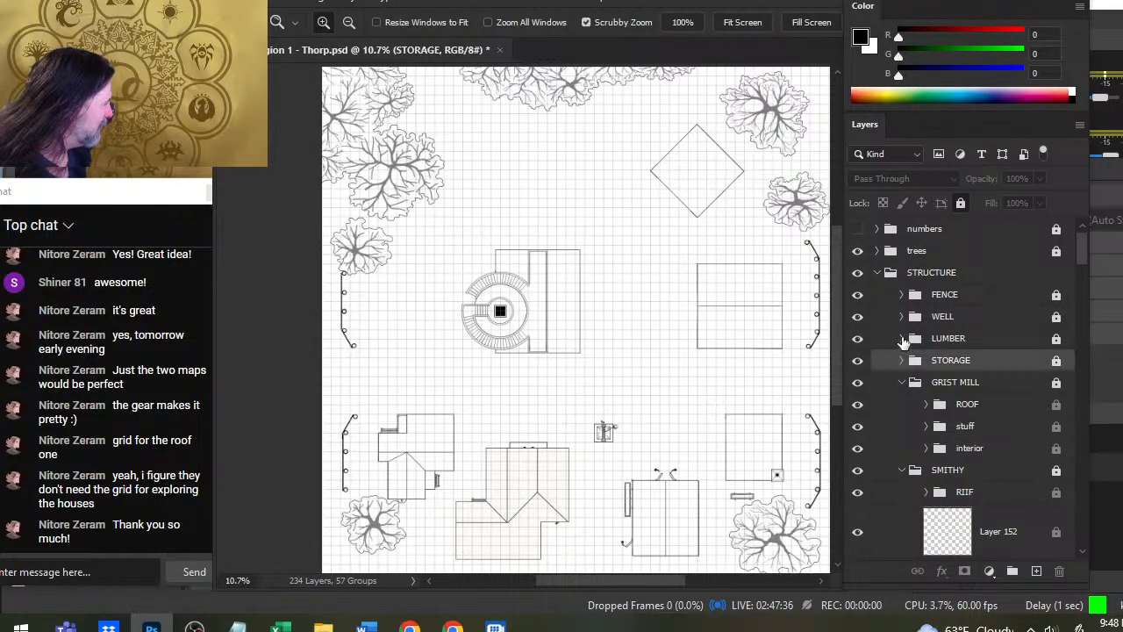
click(901, 361)
click(901, 340)
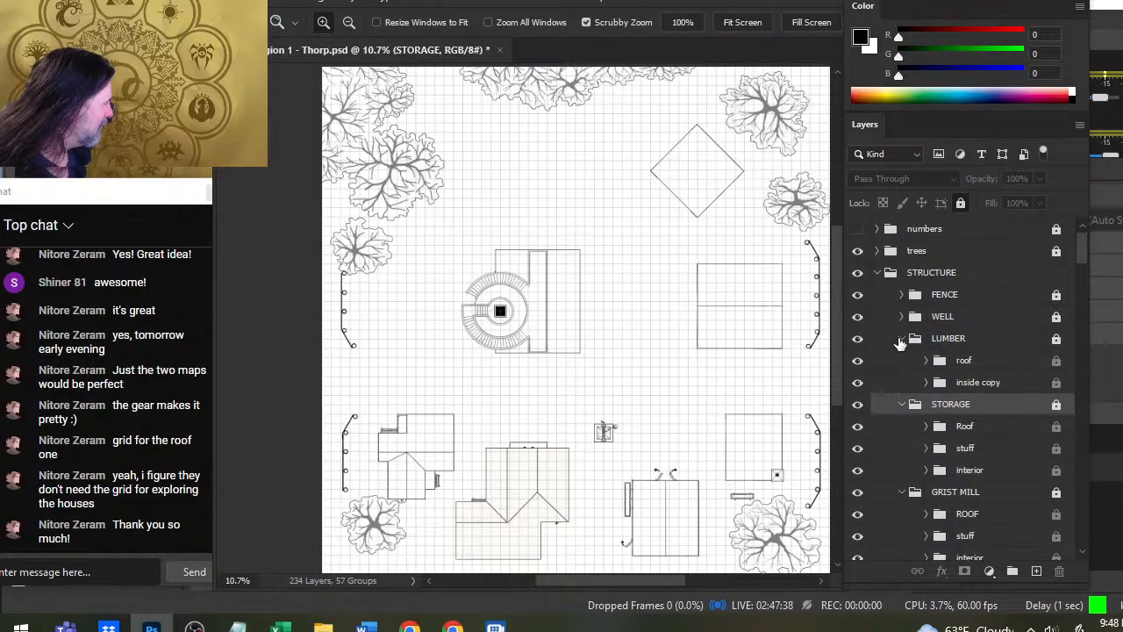
click(902, 316)
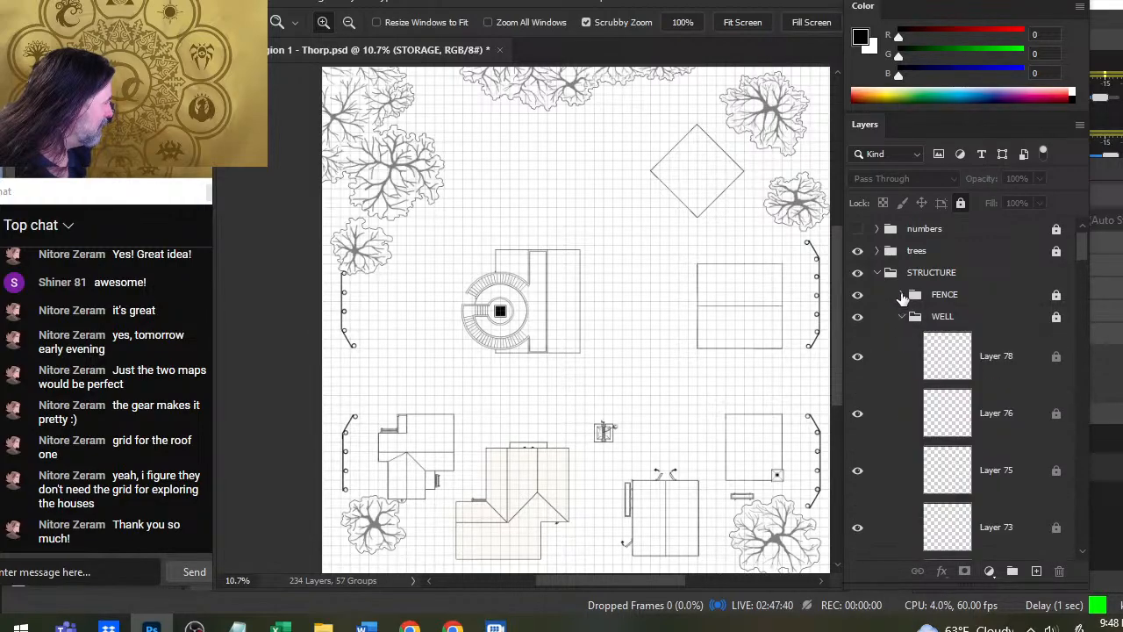
click(903, 294)
click(902, 296)
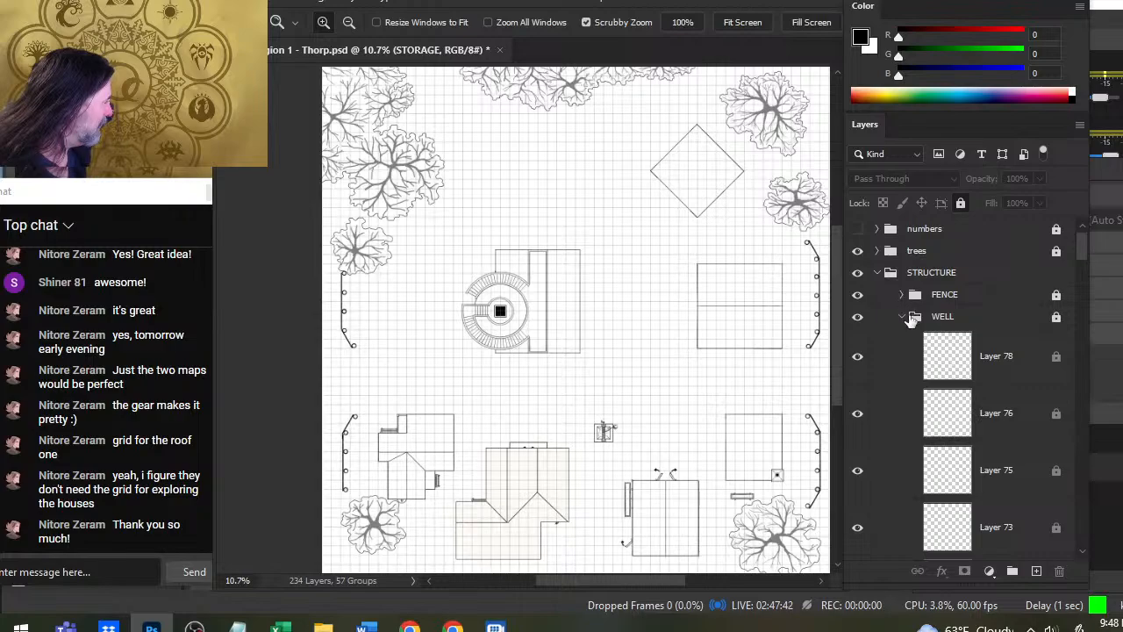
click(912, 319)
click(903, 318)
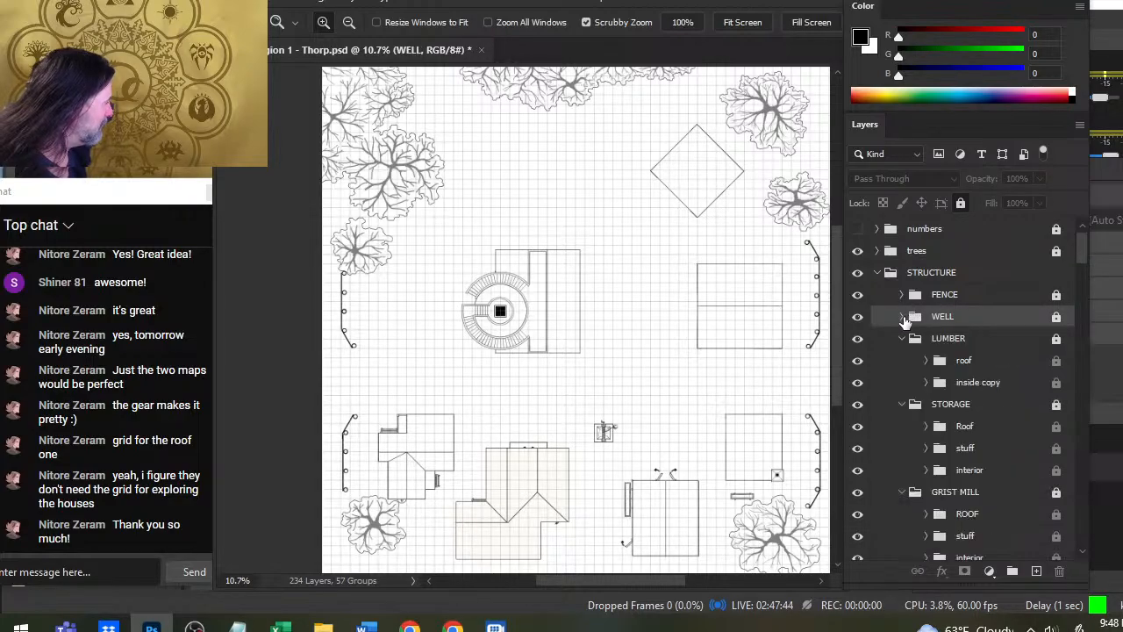
- Hide the roof groups of LUMBER, STORAGE and GRIST MILL and the RIIF group of SMITHY
click(857, 360)
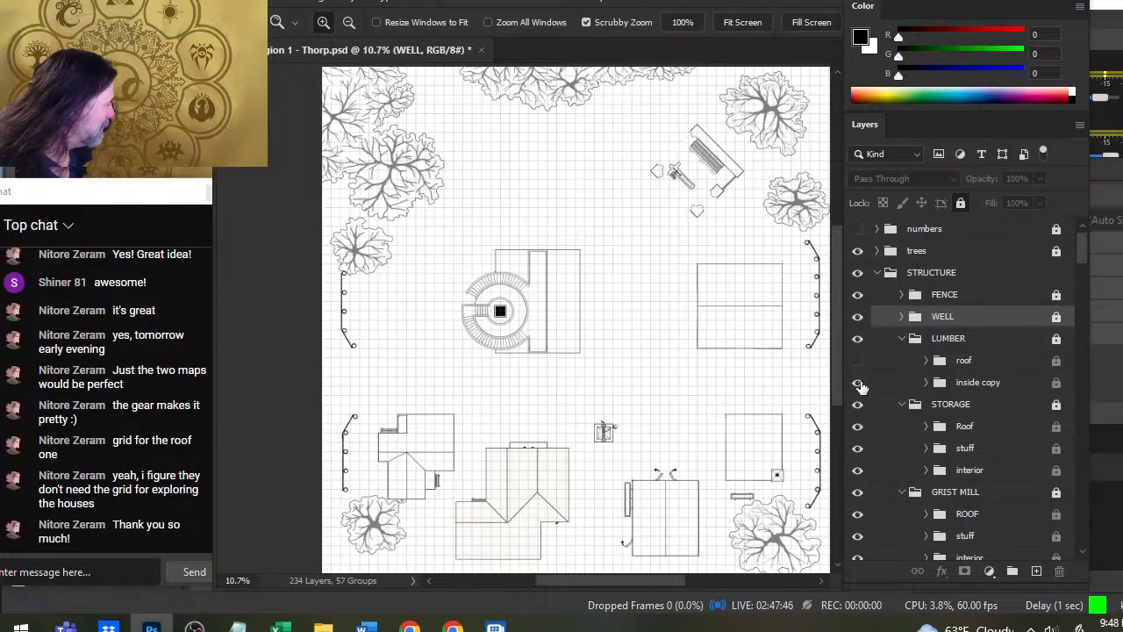
click(860, 427)
scroll(860, 430, down, 3)
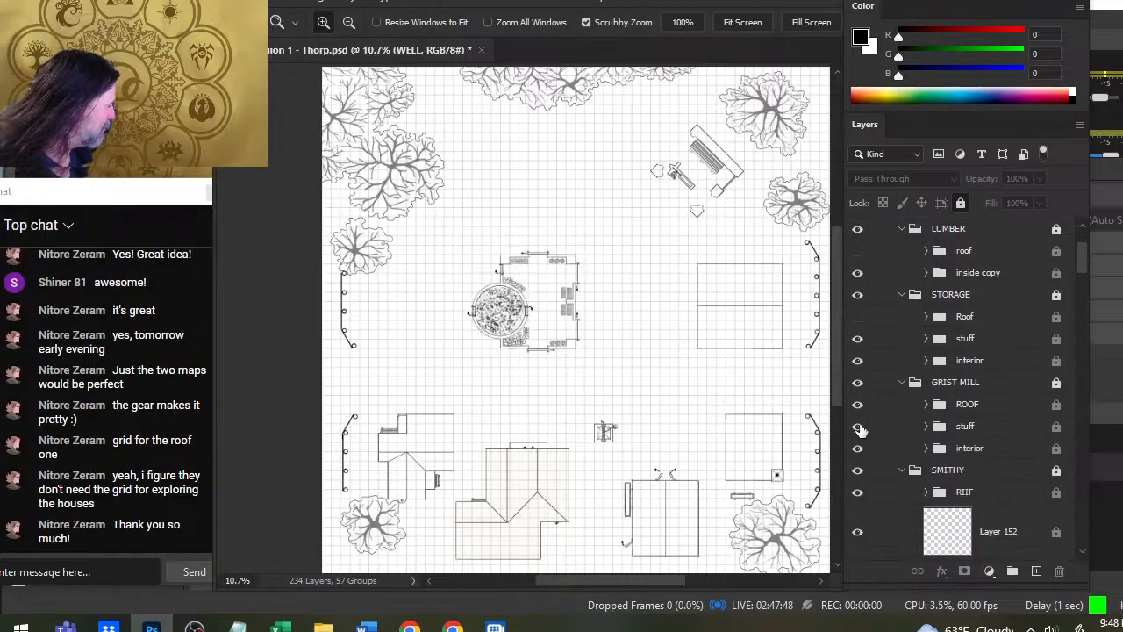
click(858, 404)
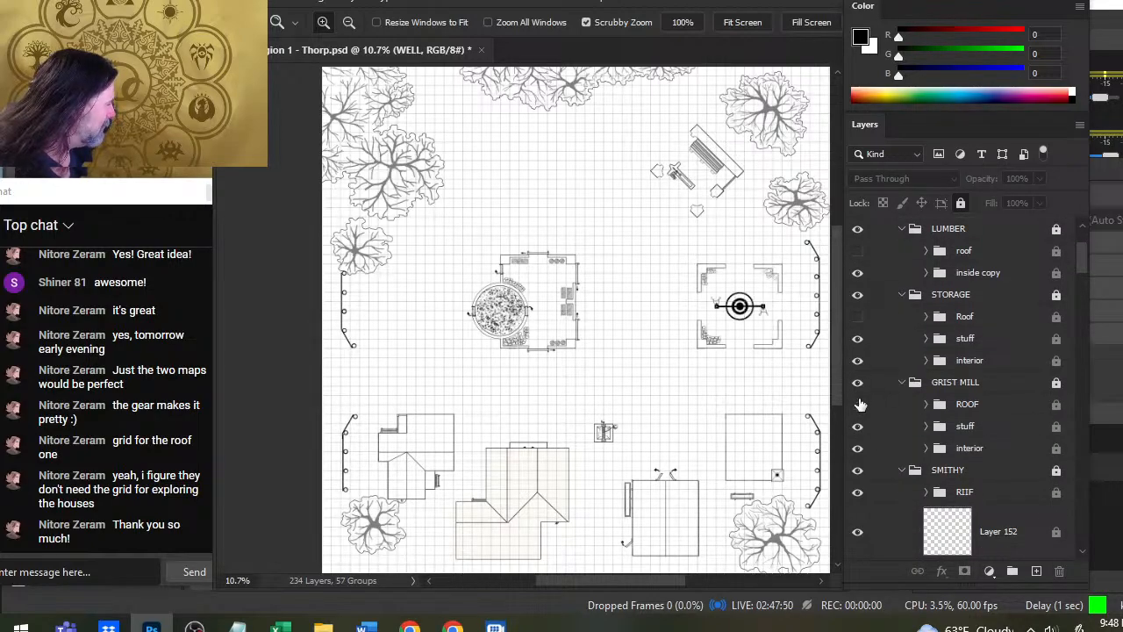
scroll(896, 375, down, 2)
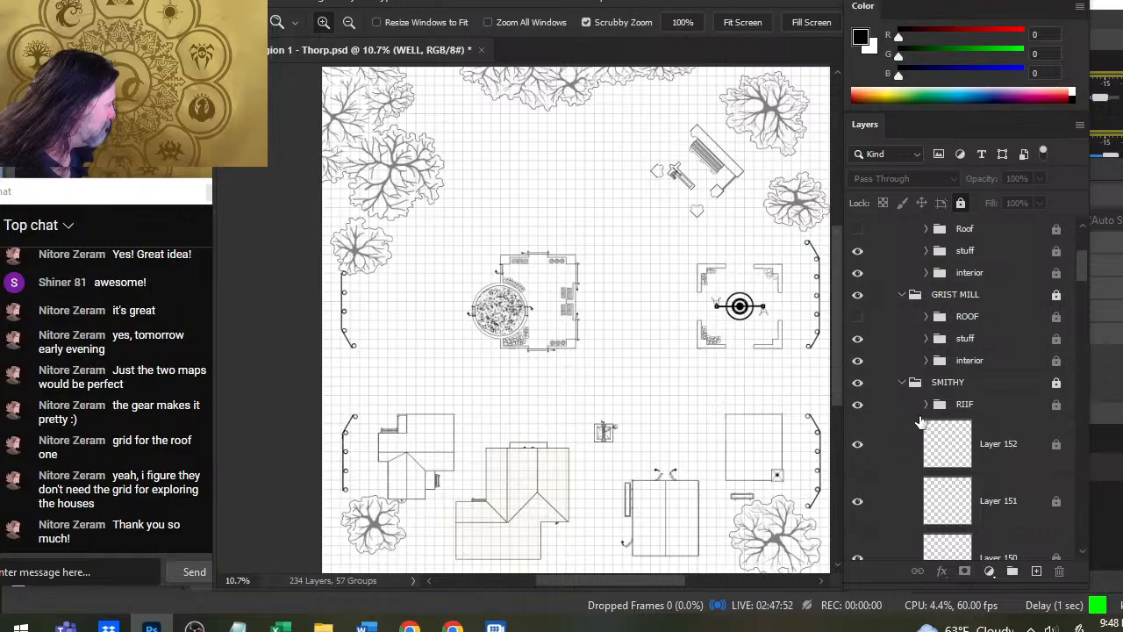
click(859, 407)
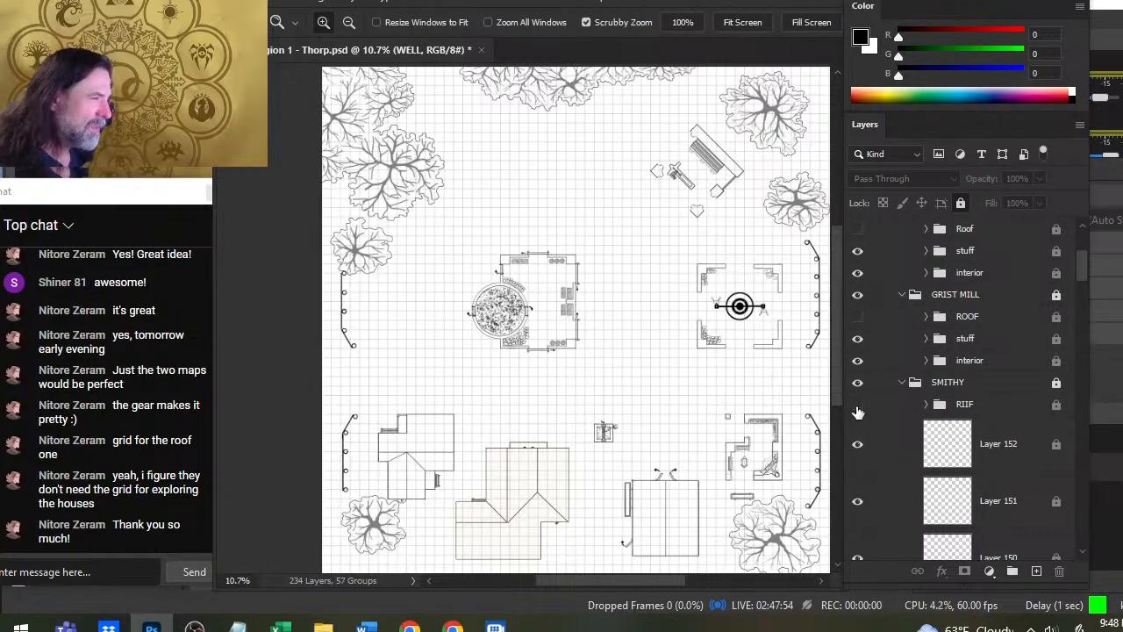
- Hide the Roof group of STABLES and the bw roof group of COMMONS
scroll(859, 413, down, 5)
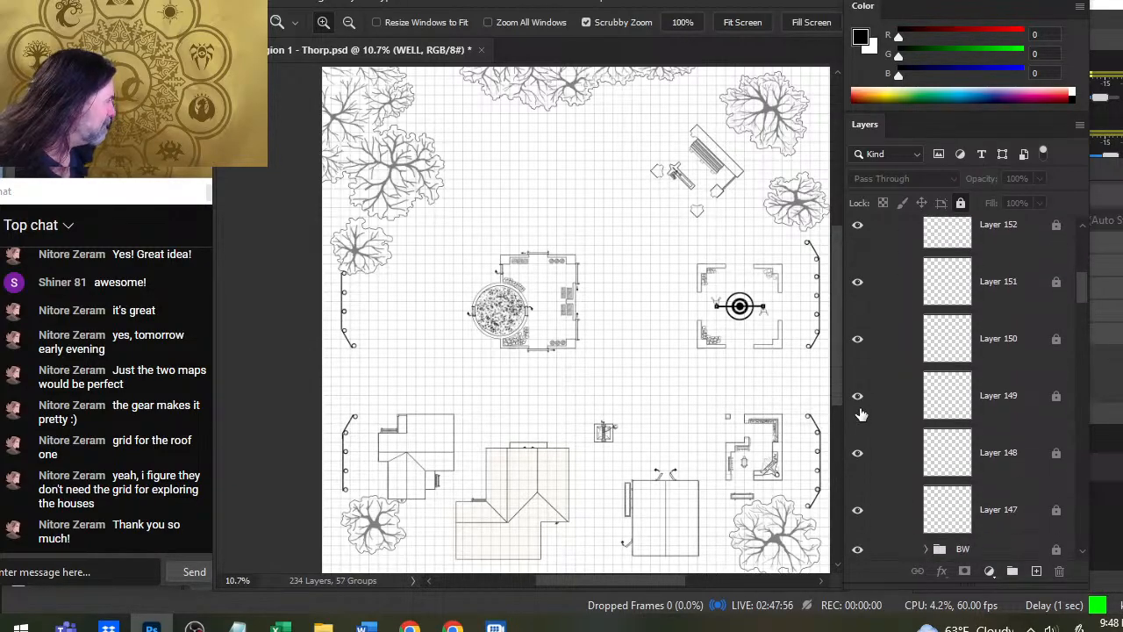
scroll(860, 414, down, 5)
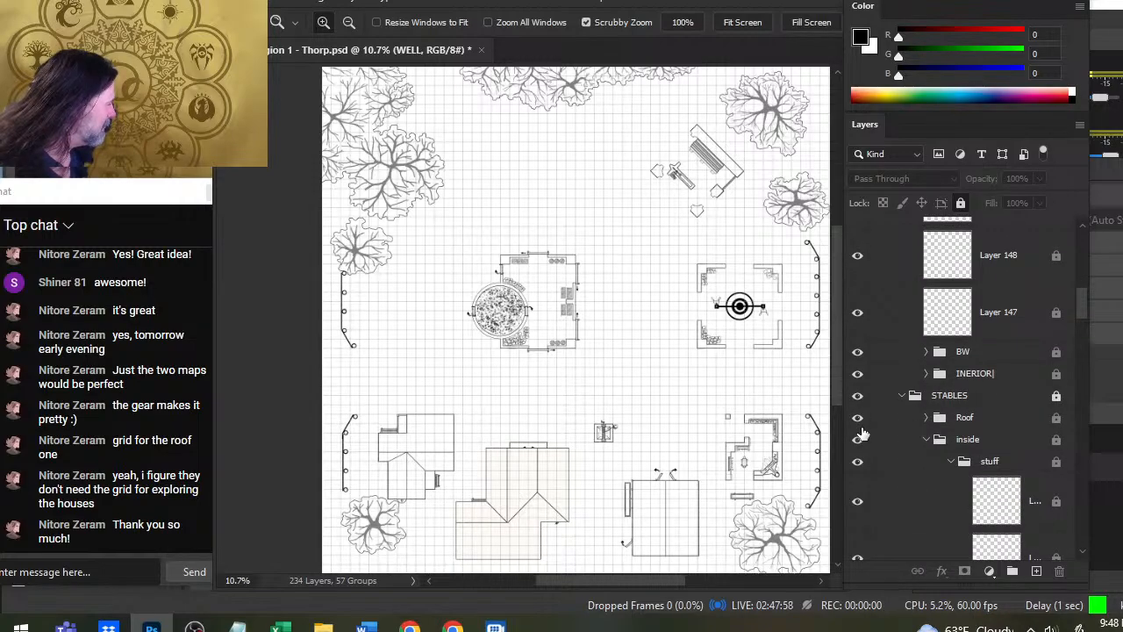
click(859, 420)
scroll(935, 391, down, 8)
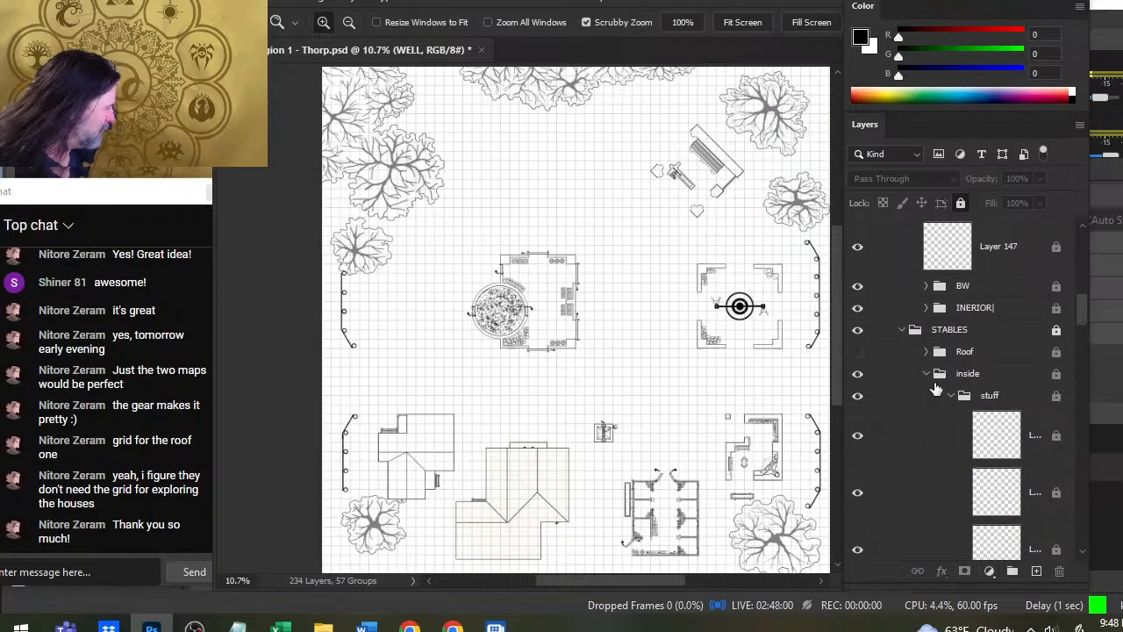
scroll(928, 398, down, 6)
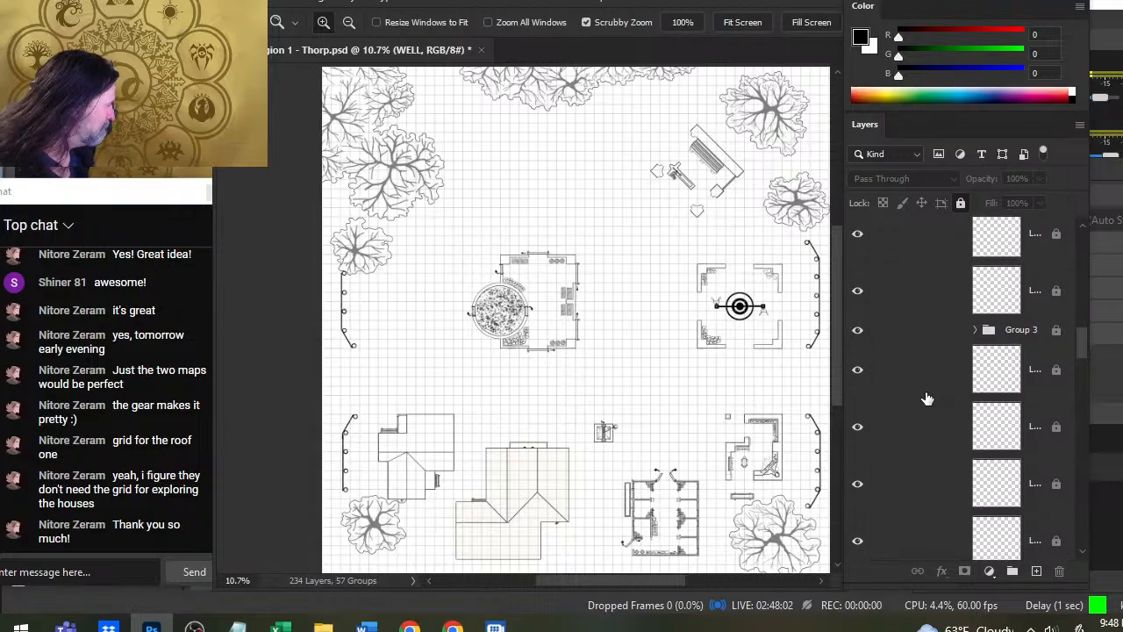
scroll(903, 436, down, 4)
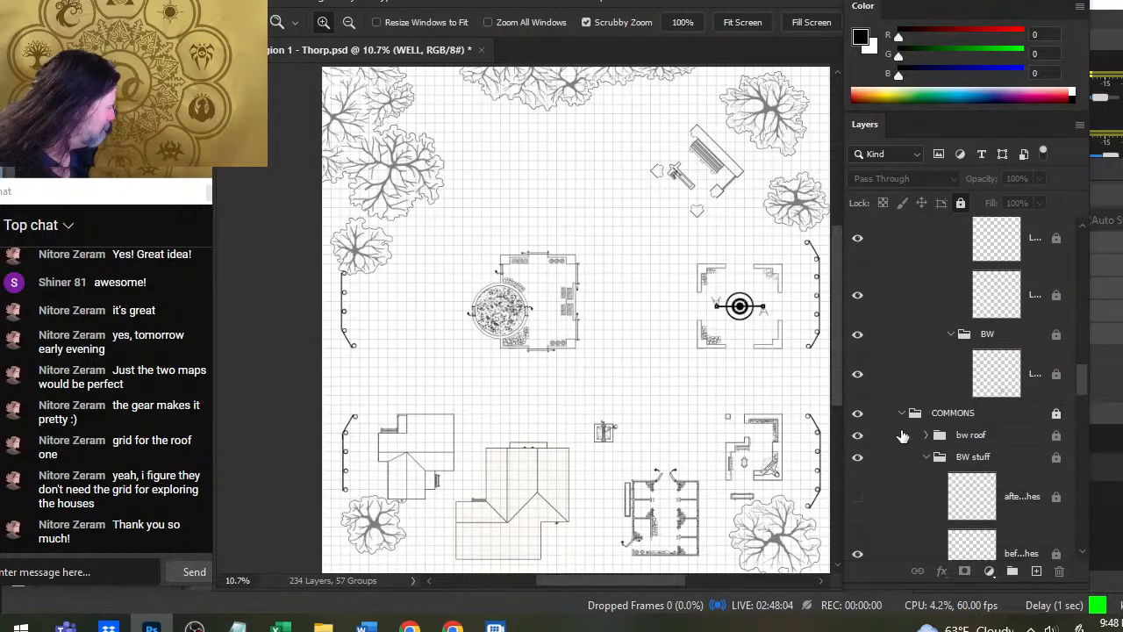
click(857, 414)
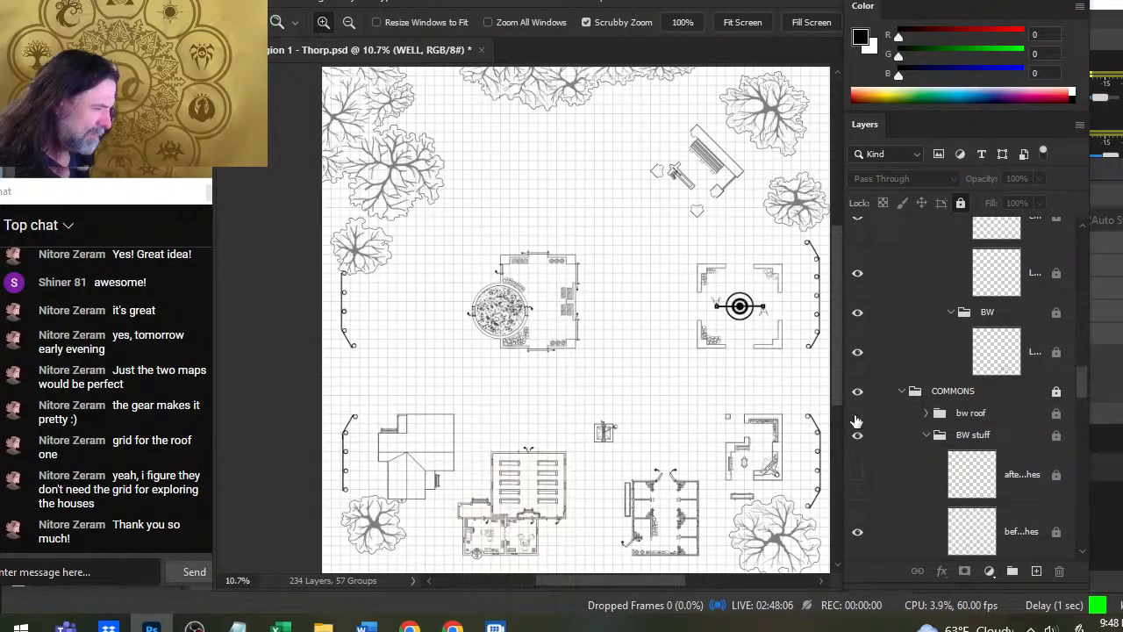
- Hide the BW Roof group inside the CONSTABLE group
scroll(896, 388, down, 8)
scroll(898, 387, down, 15)
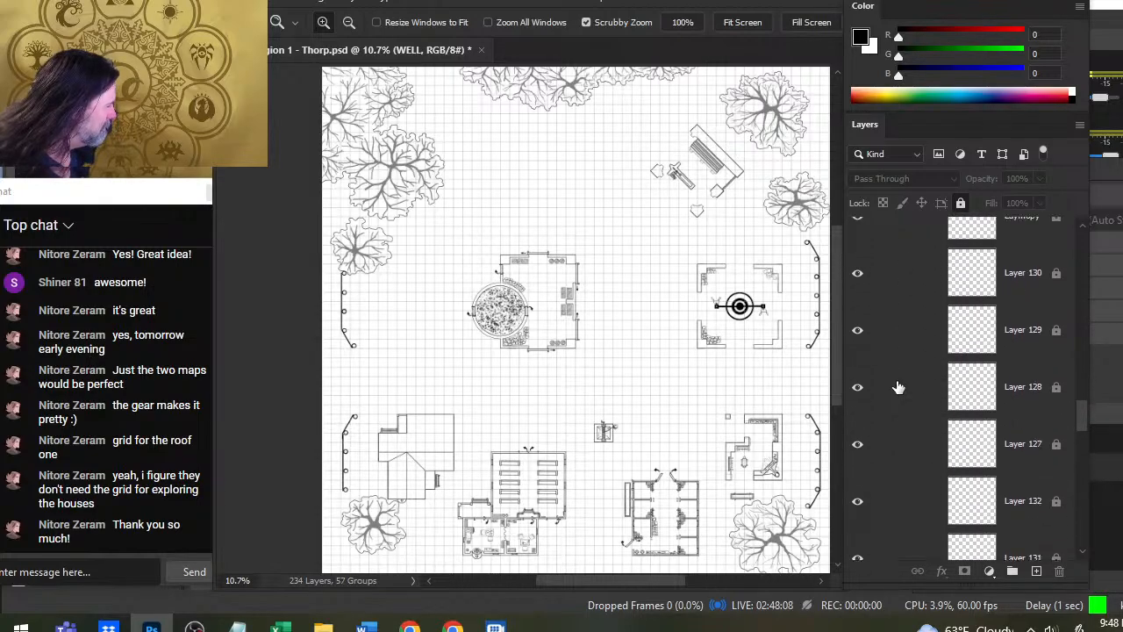
scroll(900, 387, down, 15)
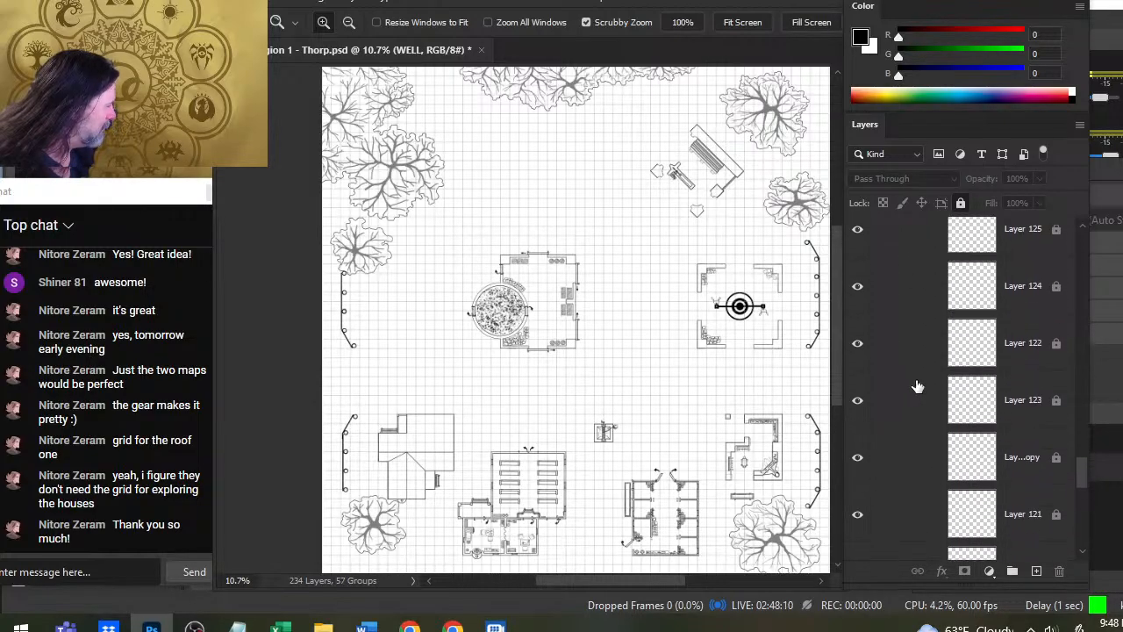
scroll(902, 378, down, 2)
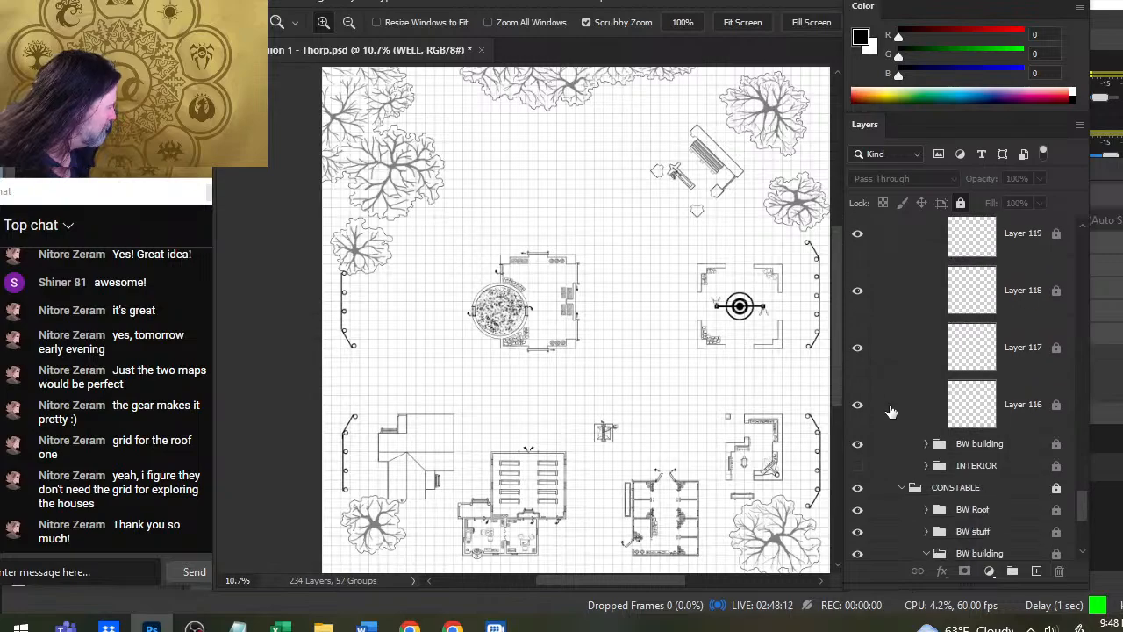
scroll(888, 439, down, 3)
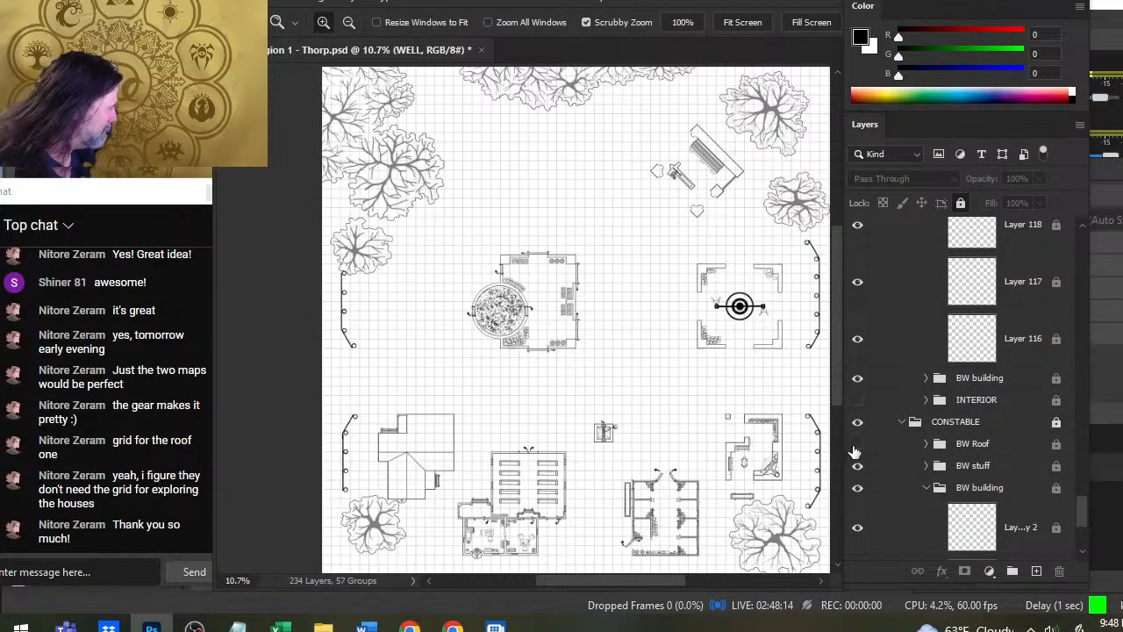
click(856, 445)
- Hide the grid 75 group so the interior map has no grid lines
scroll(904, 462, up, 6)
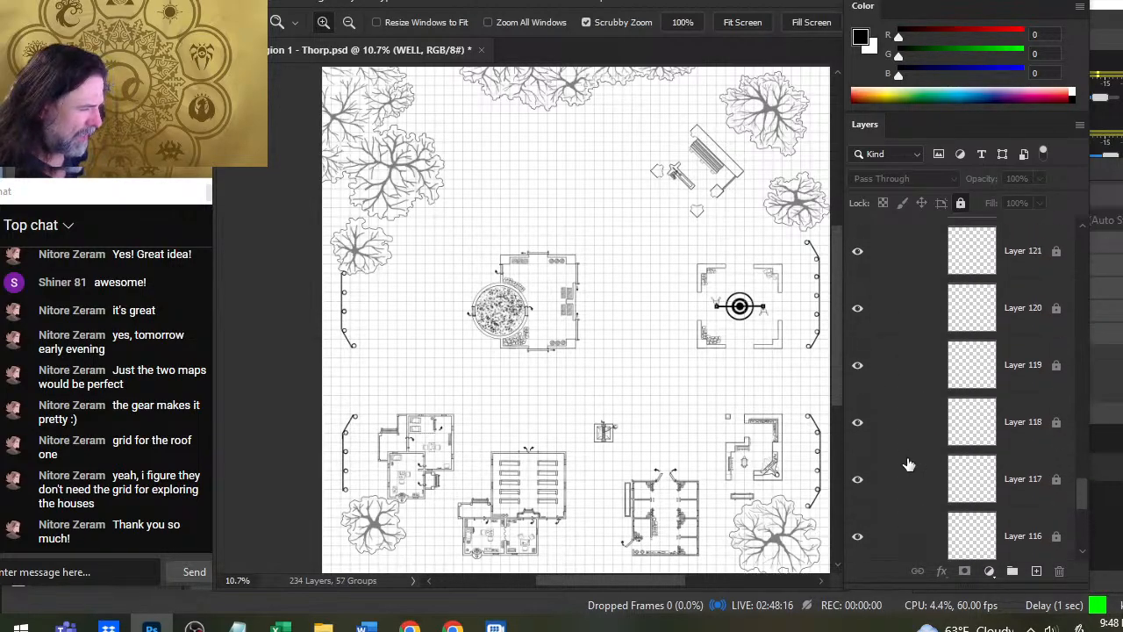
scroll(907, 463, up, 10)
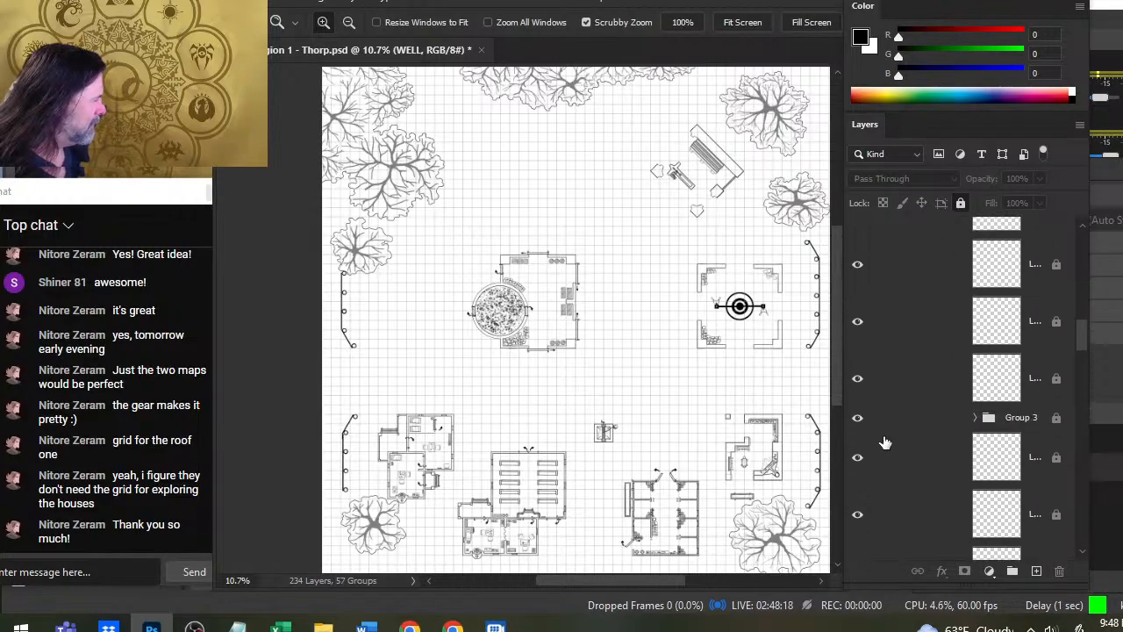
scroll(869, 418, up, 3)
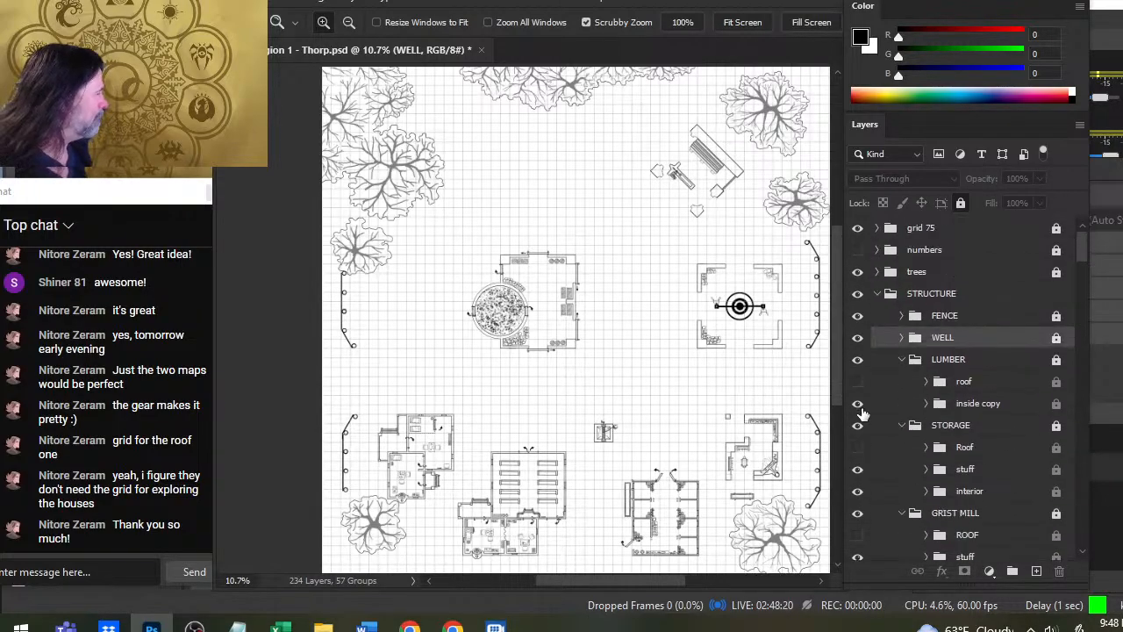
click(859, 230)
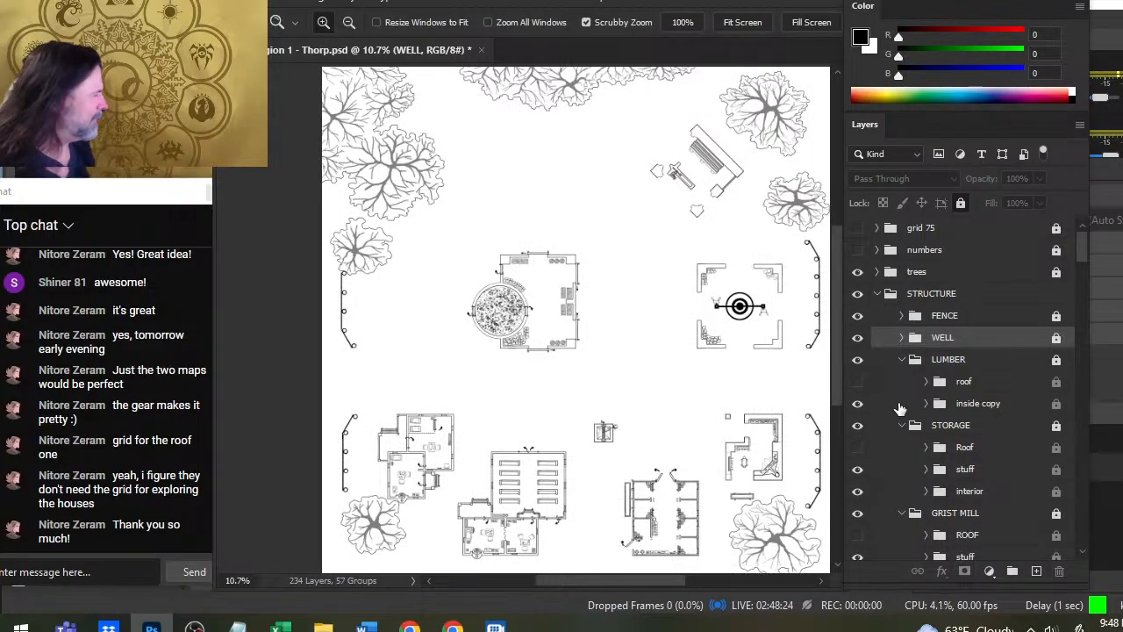
drag(653, 473, 632, 403)
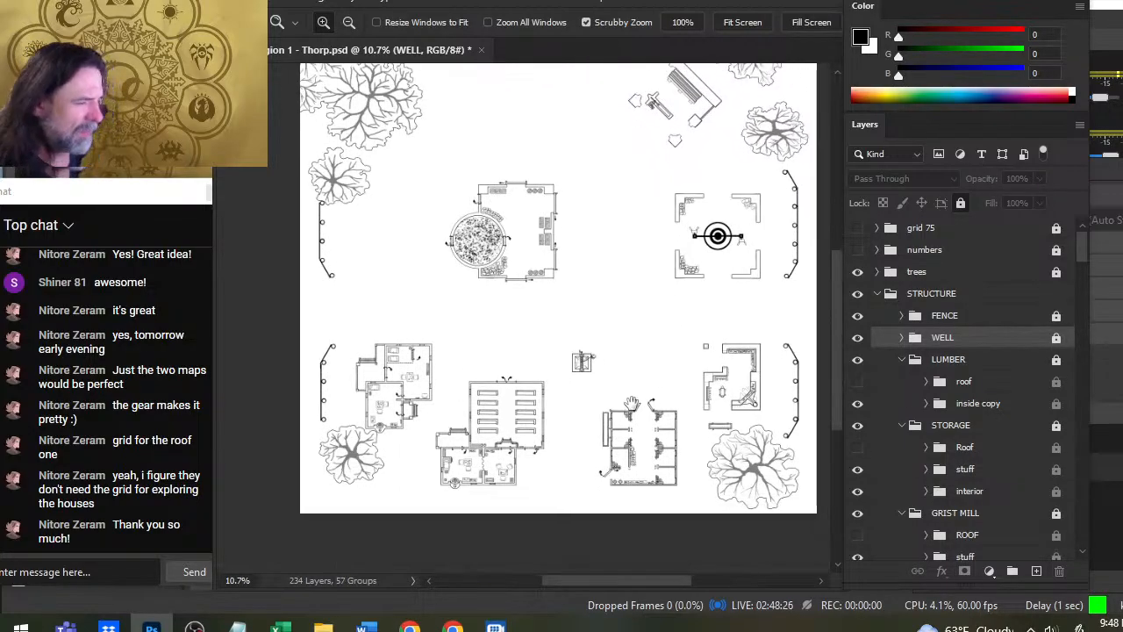
drag(617, 323, 583, 321)
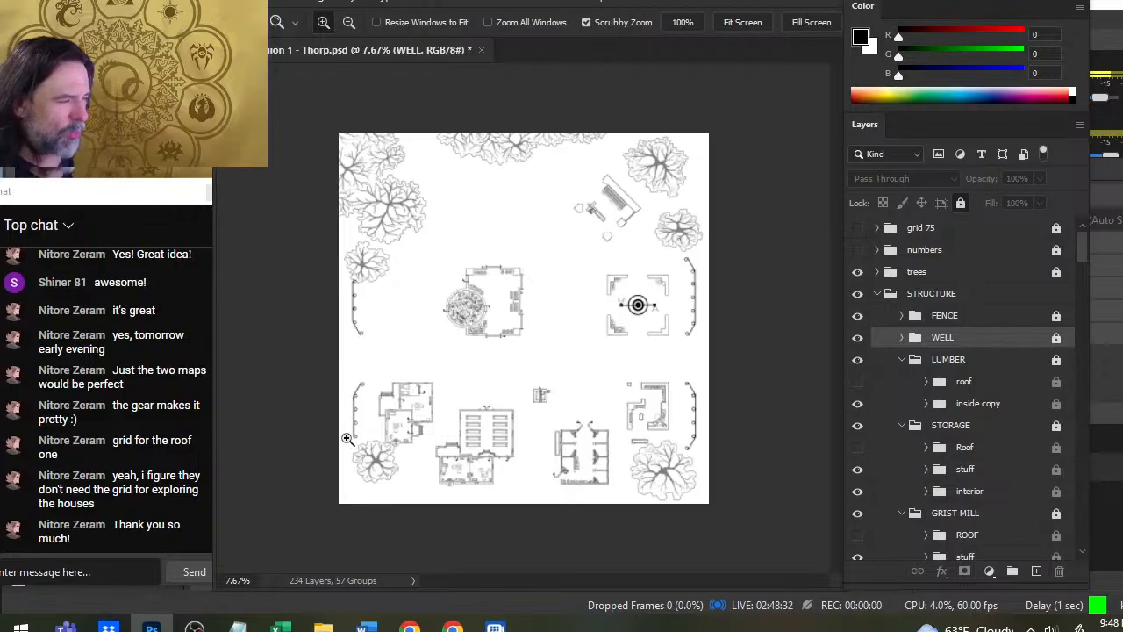
drag(408, 415, 505, 395)
drag(441, 461, 426, 373)
click(617, 580)
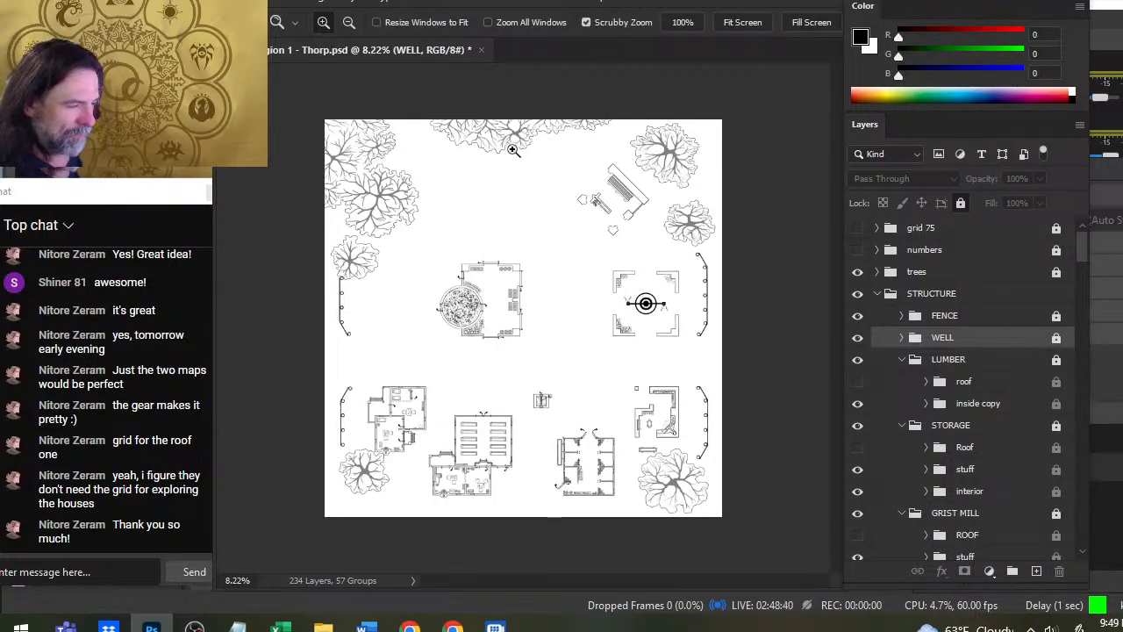
- Check the building interiors for stray sketch lines and hide the INERIOR group inside SMITHY
drag(396, 450, 476, 416)
drag(558, 418, 662, 405)
drag(790, 445, 344, 254)
drag(541, 332, 241, 187)
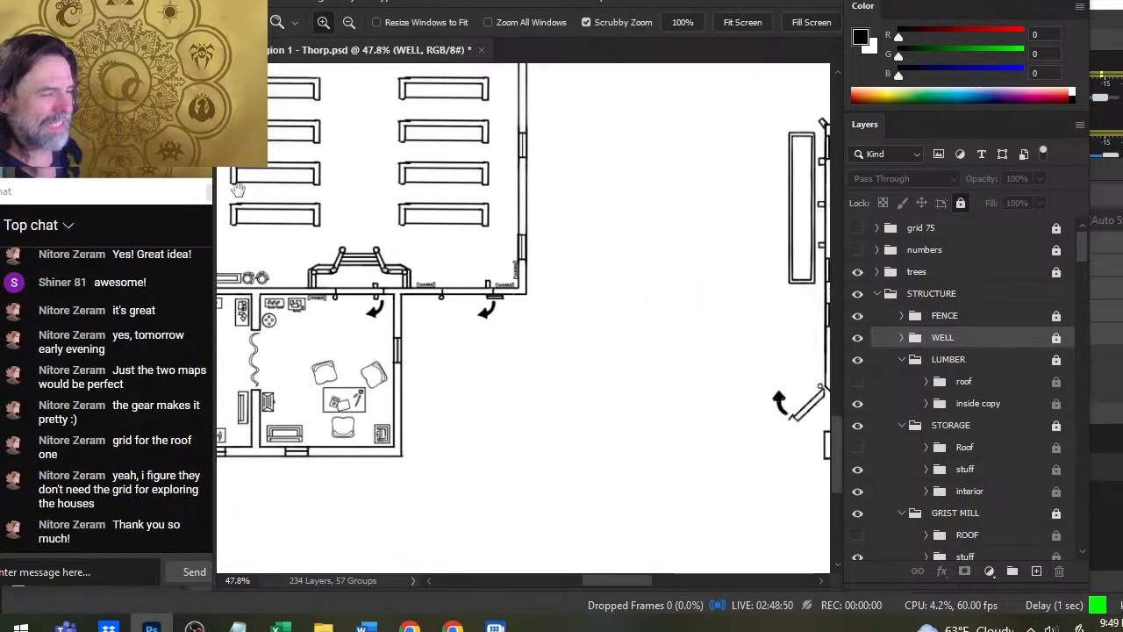
drag(509, 198, 278, 284)
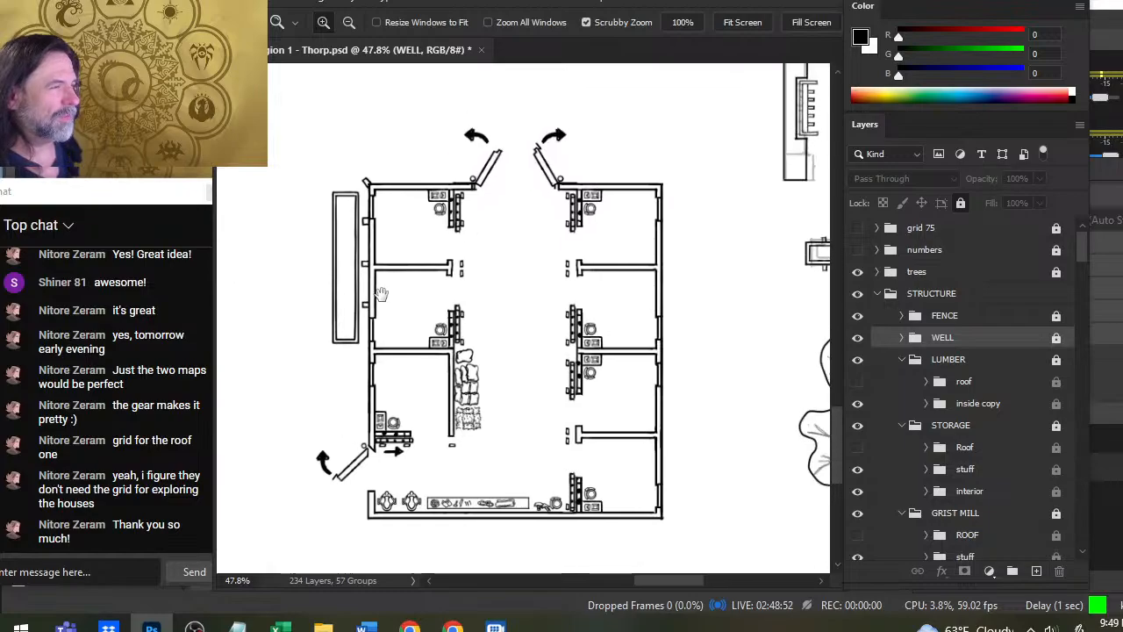
drag(819, 290, 504, 322)
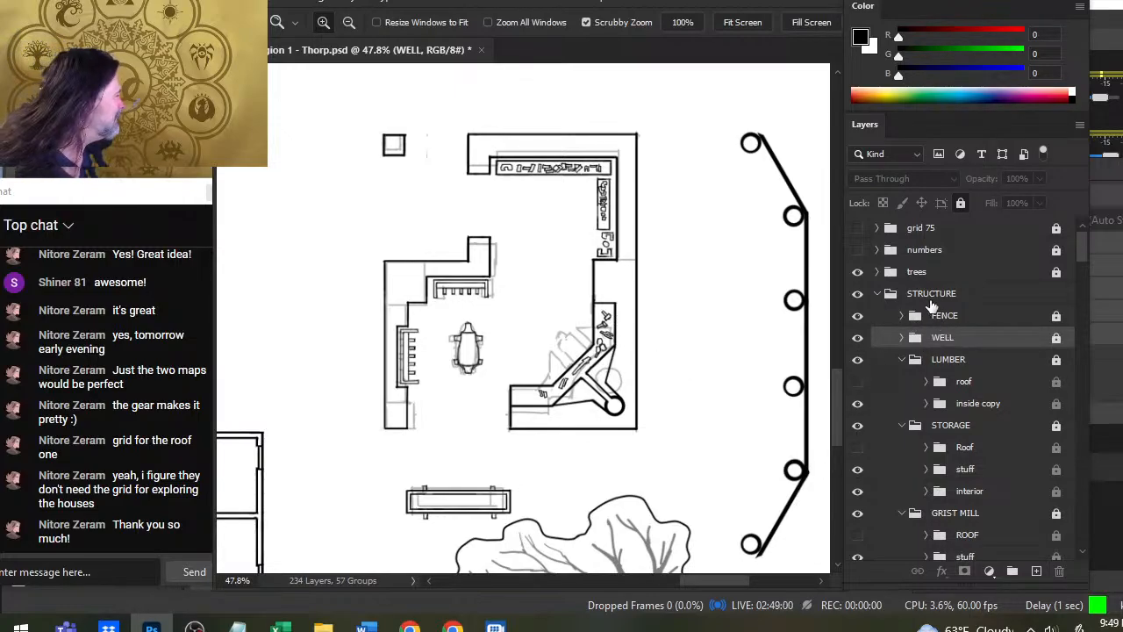
scroll(913, 347, down, 1)
scroll(909, 360, up, 1)
scroll(900, 386, down, 3)
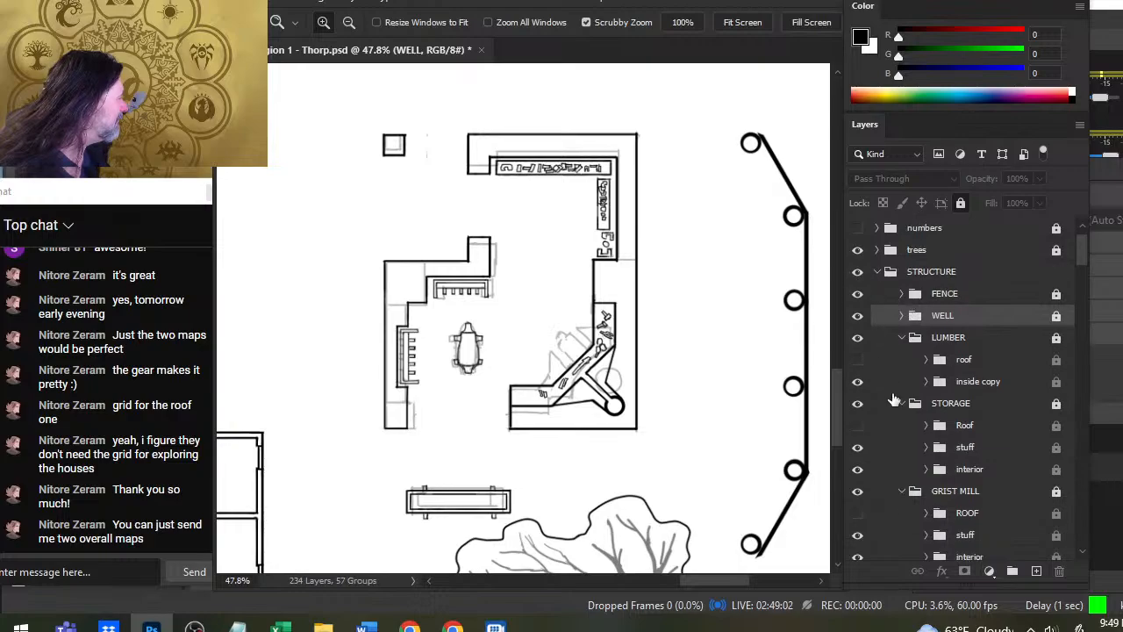
scroll(895, 397, down, 5)
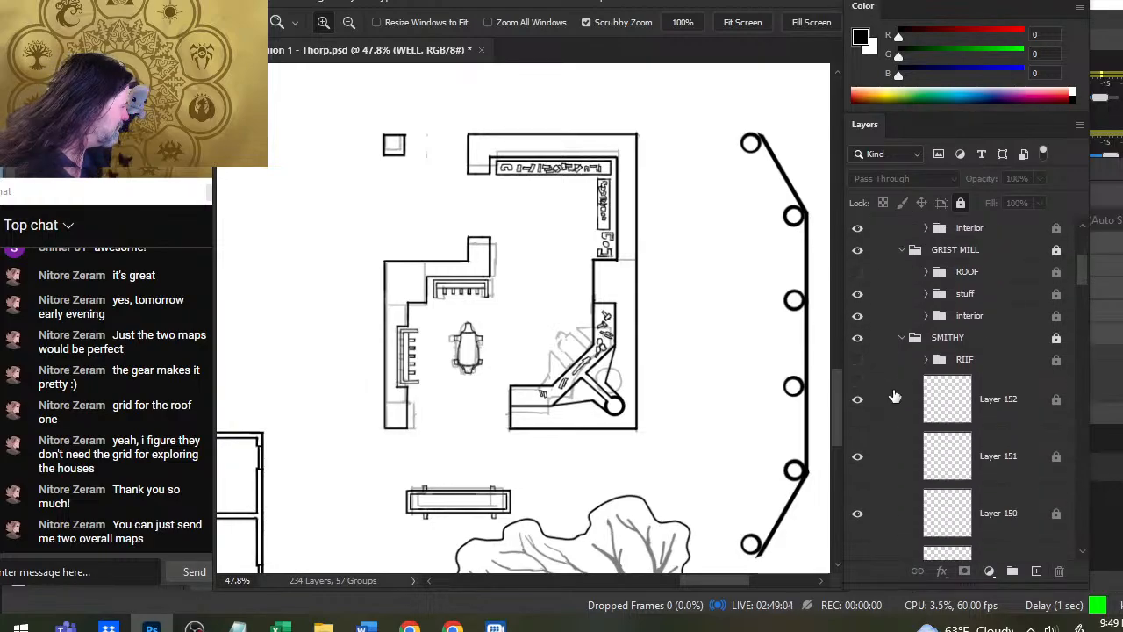
scroll(895, 395, down, 4)
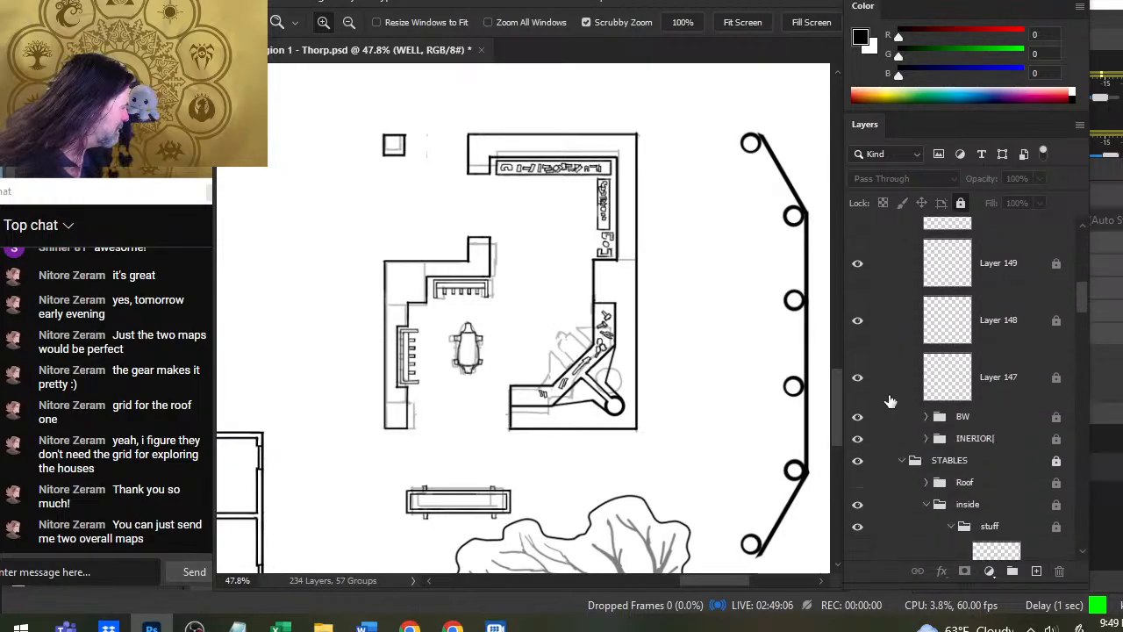
click(857, 440)
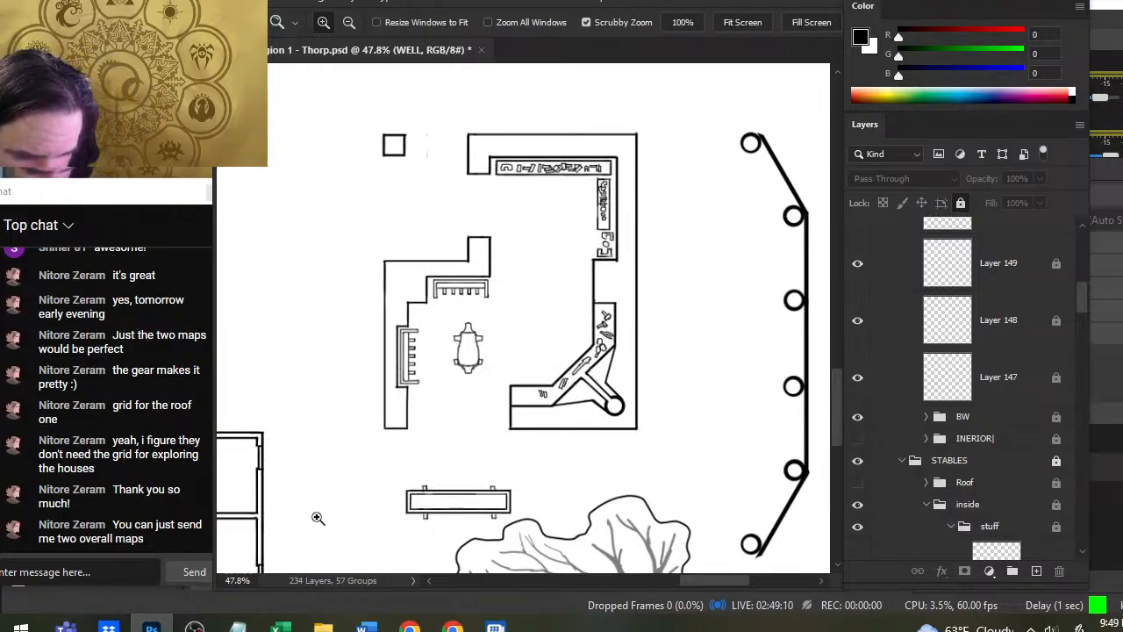
- Examine the roofless map around the smithy, storage, lumber yard and grist mill, and then the map as a whole
drag(694, 402, 669, 368)
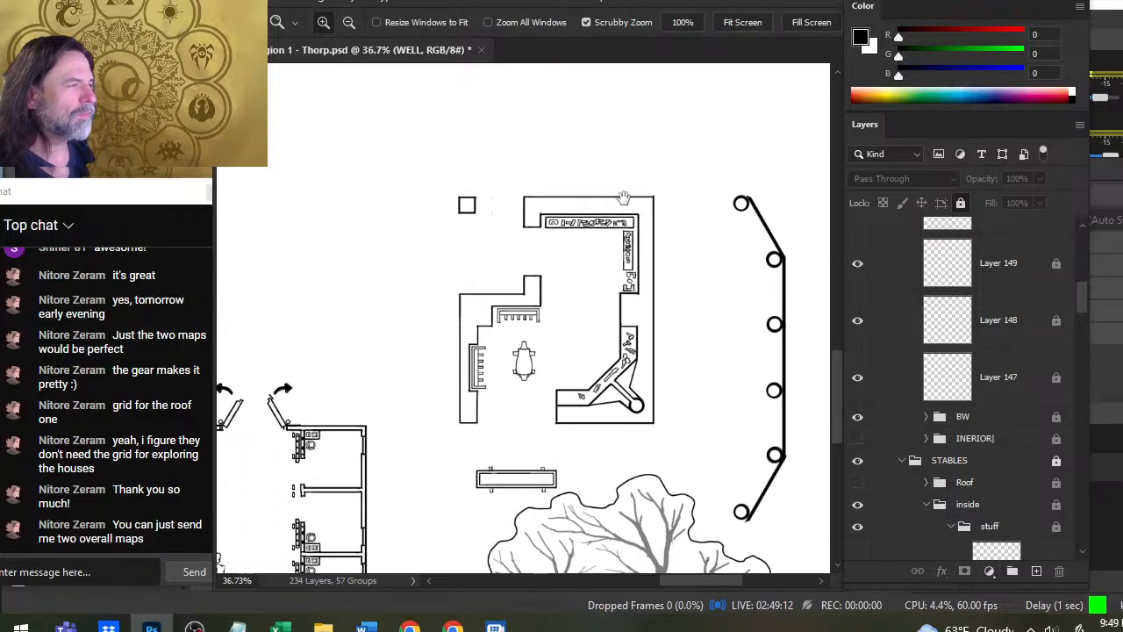
drag(624, 199, 646, 489)
drag(624, 276, 665, 440)
drag(659, 281, 668, 436)
drag(570, 383, 604, 374)
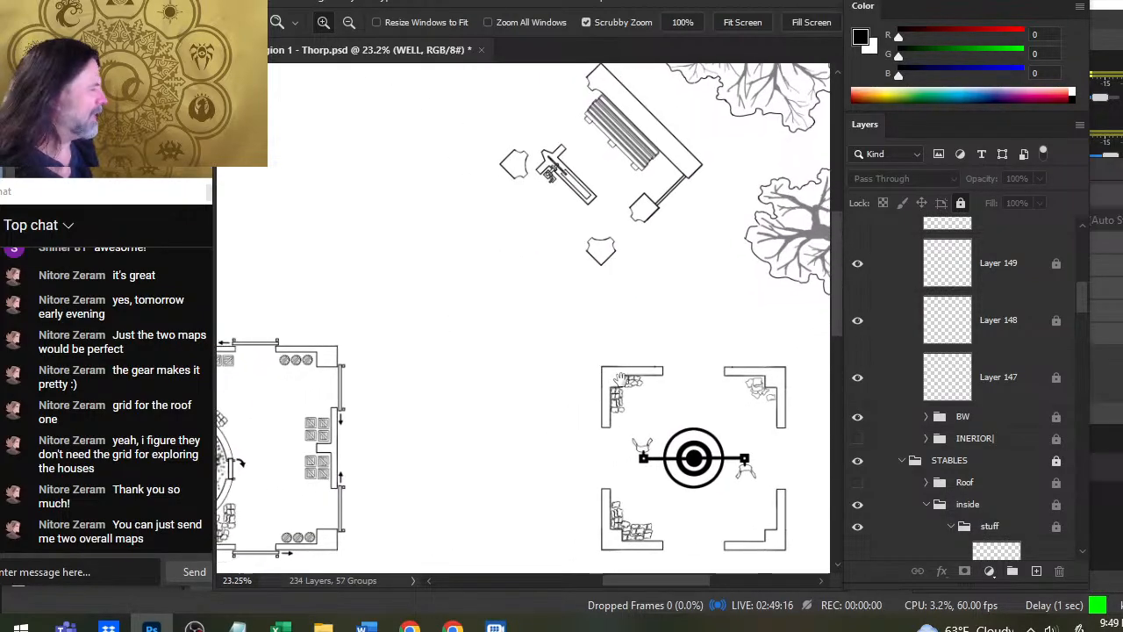
drag(432, 303, 625, 295)
drag(672, 348, 616, 323)
drag(684, 370, 668, 367)
drag(695, 403, 657, 361)
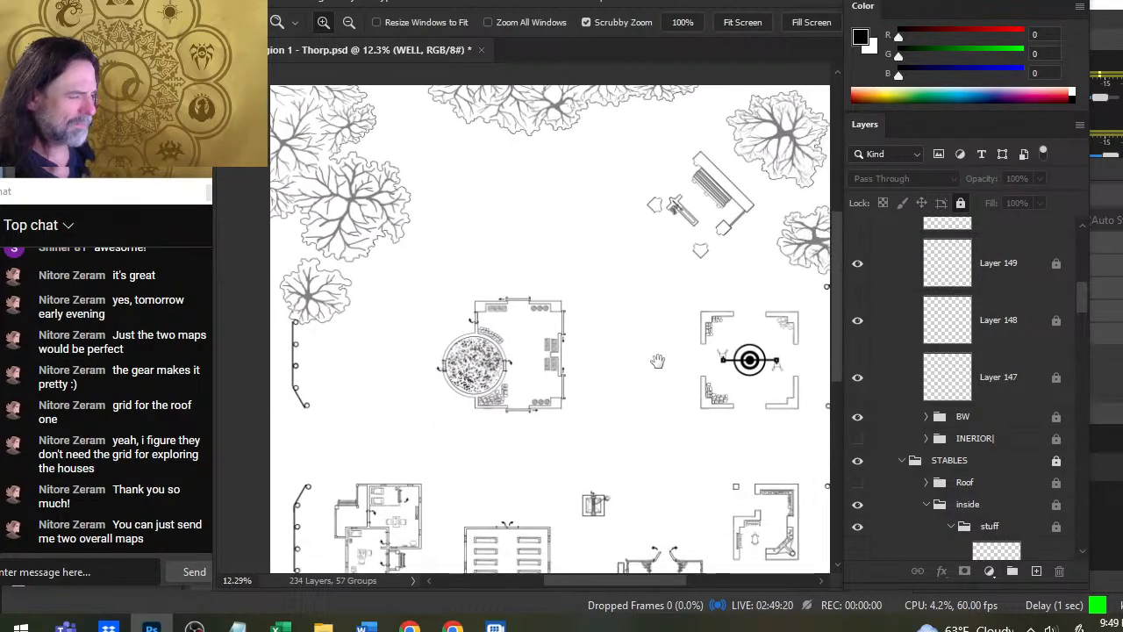
drag(720, 418, 673, 405)
drag(413, 260, 461, 276)
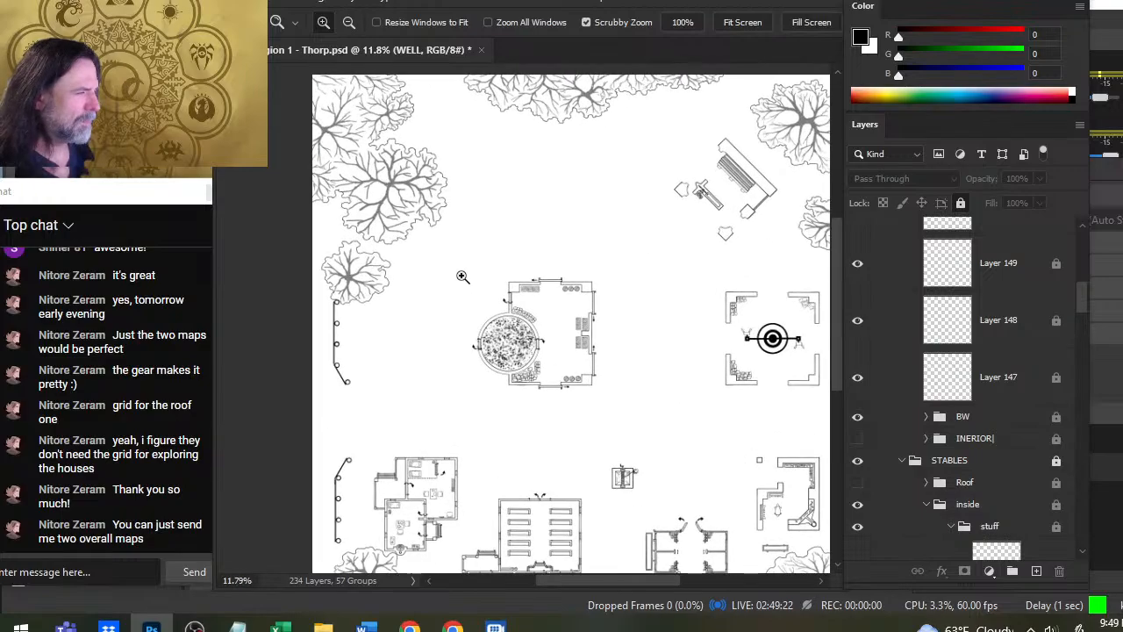
drag(596, 301, 550, 295)
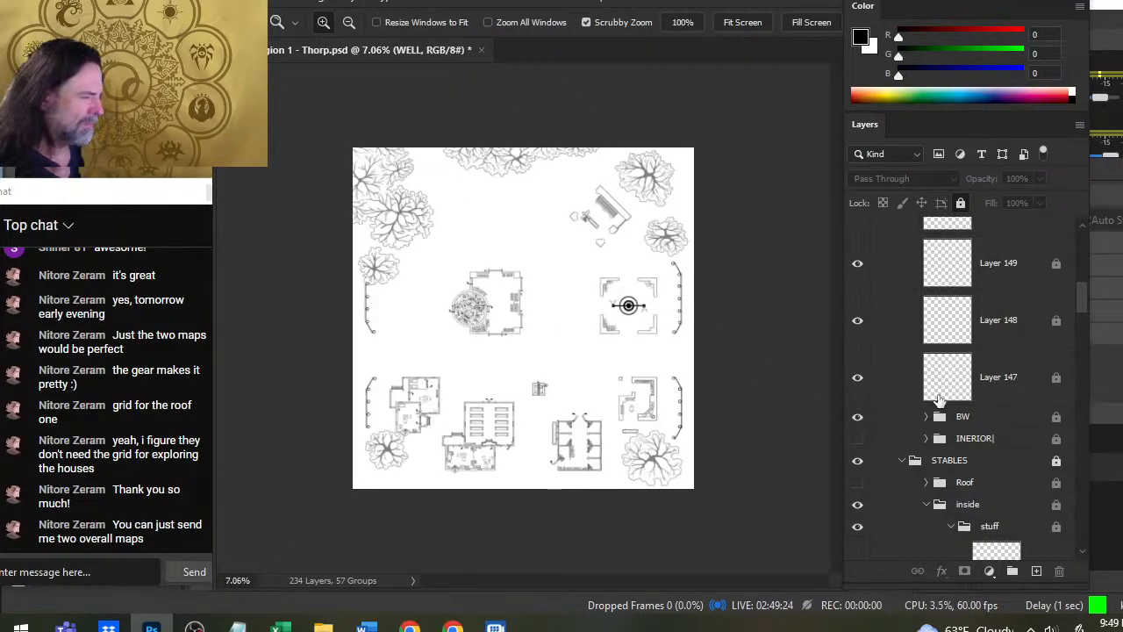
- Show the numbers group temporarily to check the markers on the buildings, and hide it again
scroll(910, 343, up, 10)
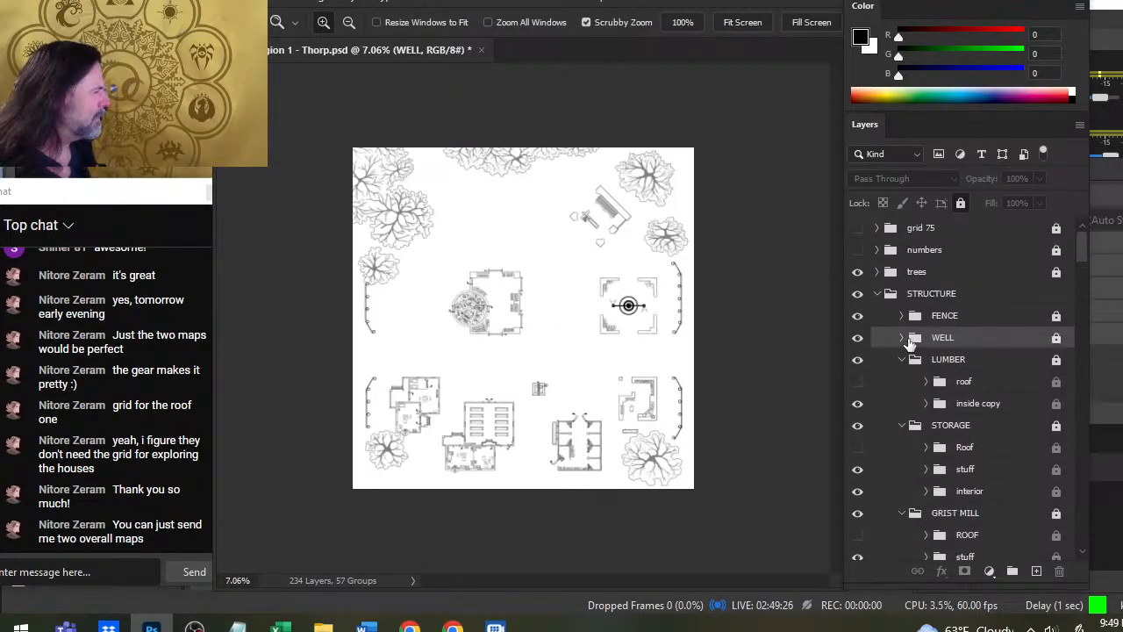
click(857, 250)
drag(486, 456, 581, 483)
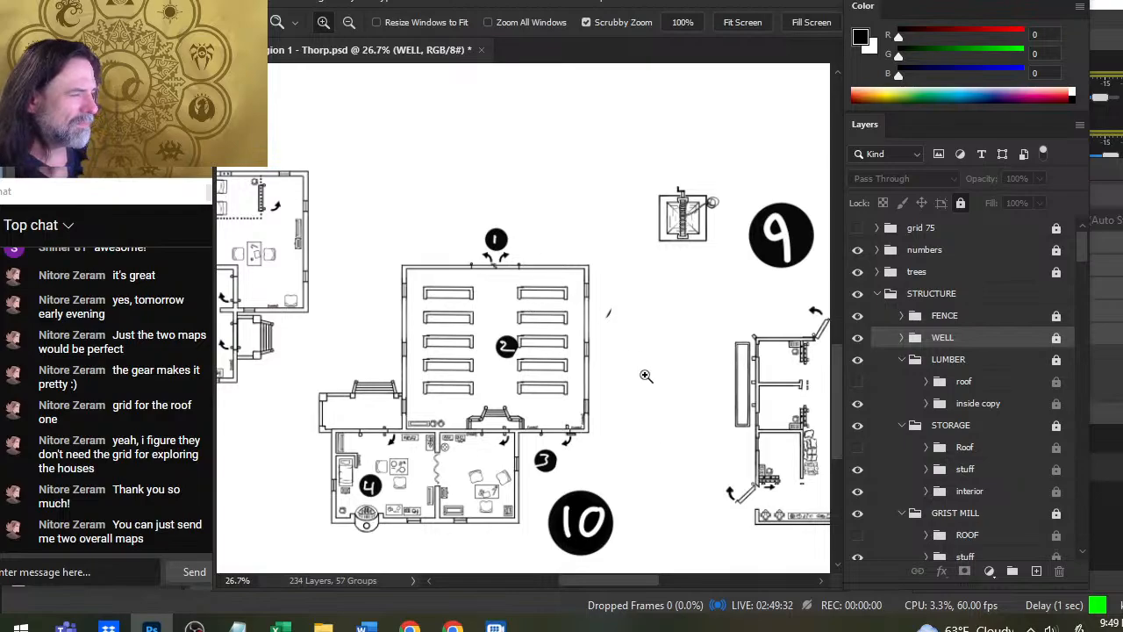
scroll(694, 478, down, 4)
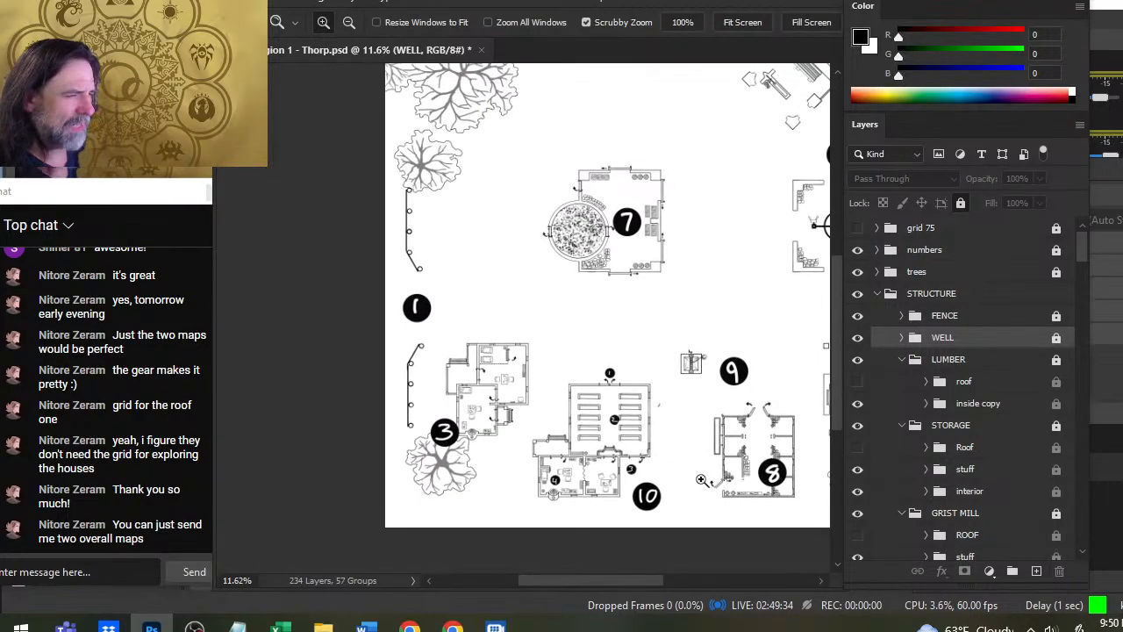
drag(701, 479, 662, 451)
drag(700, 385, 664, 393)
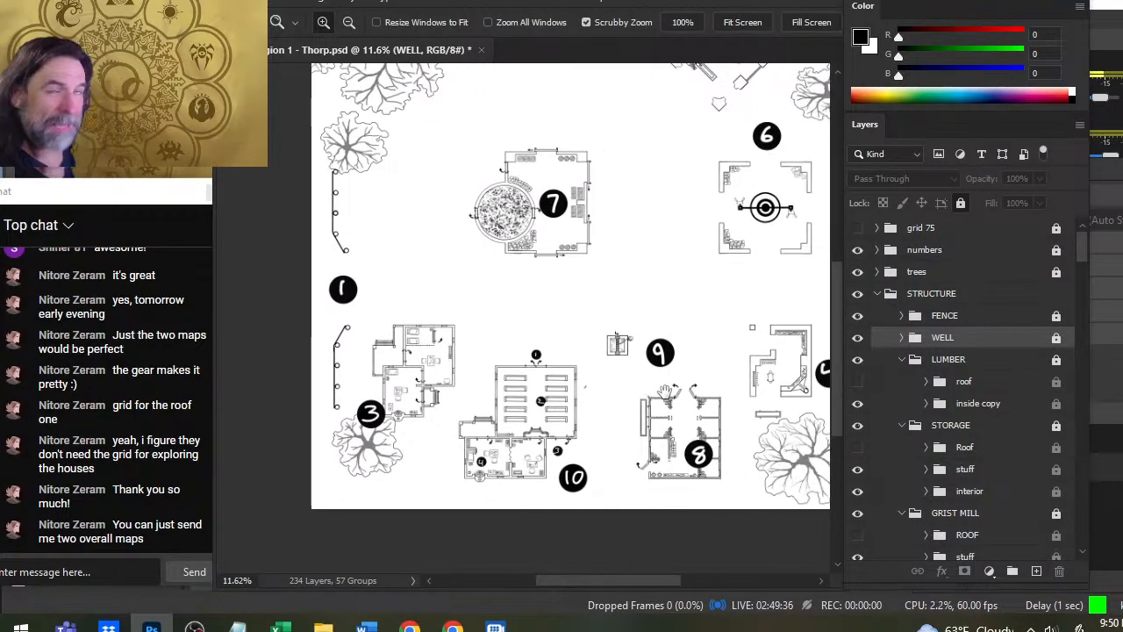
scroll(558, 378, down, 2)
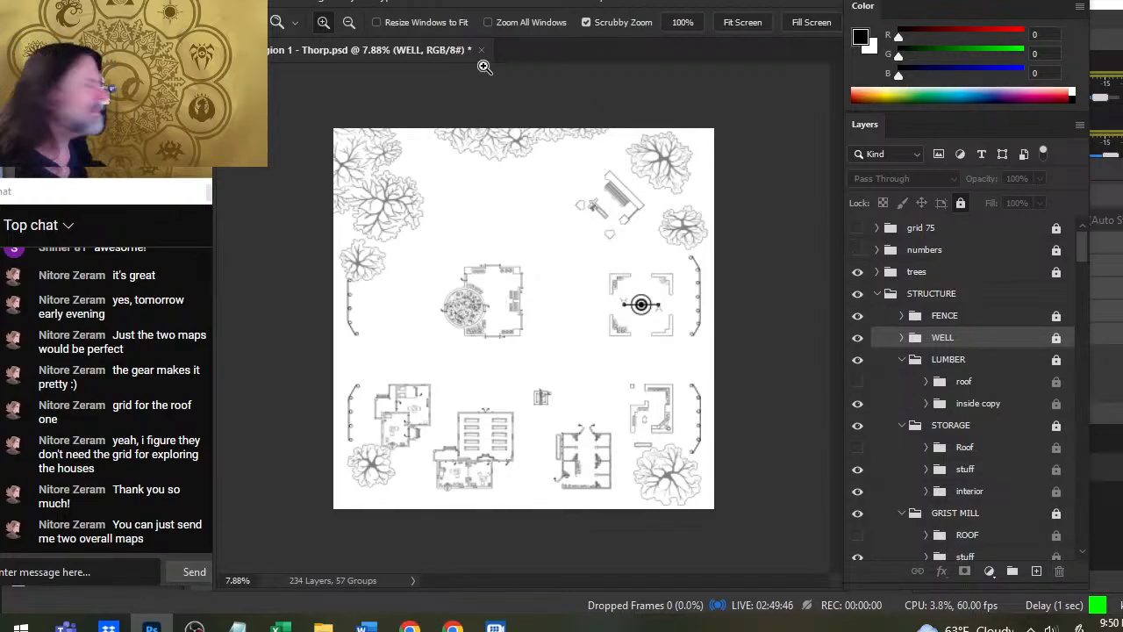
- Start saving a copy of the roofless map on the computer in JPEG format
click(253, 2)
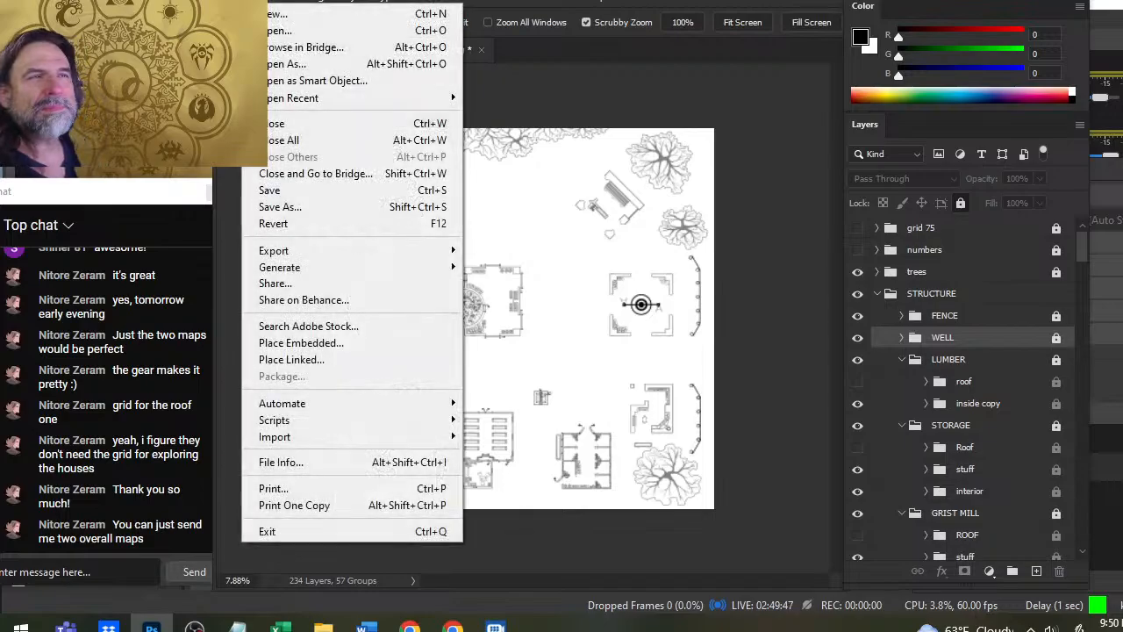
click(321, 211)
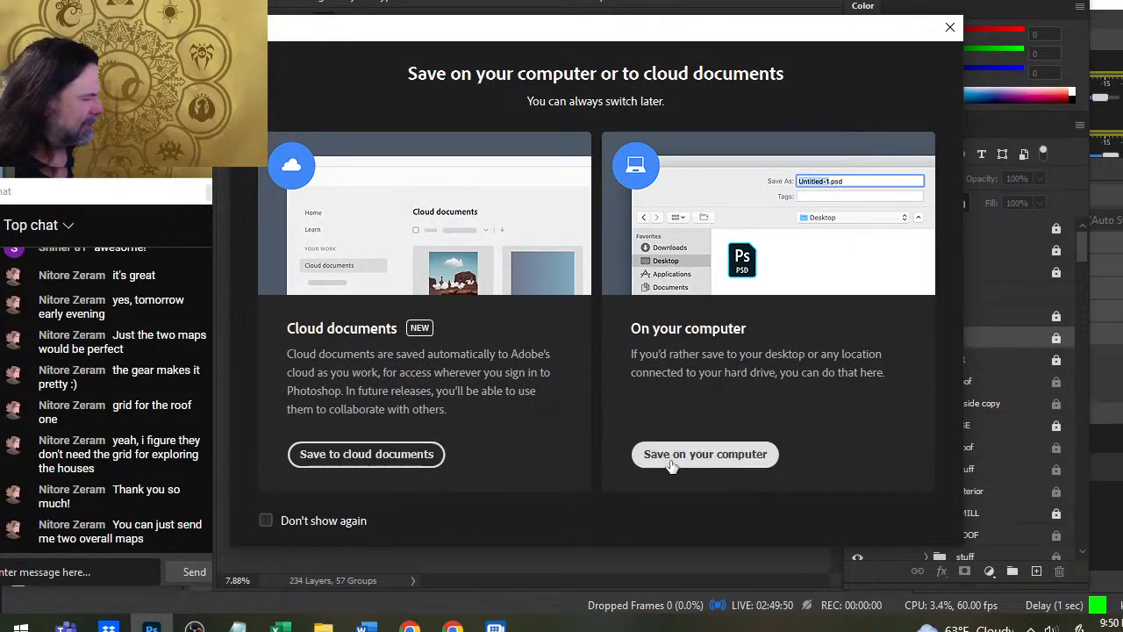
click(704, 454)
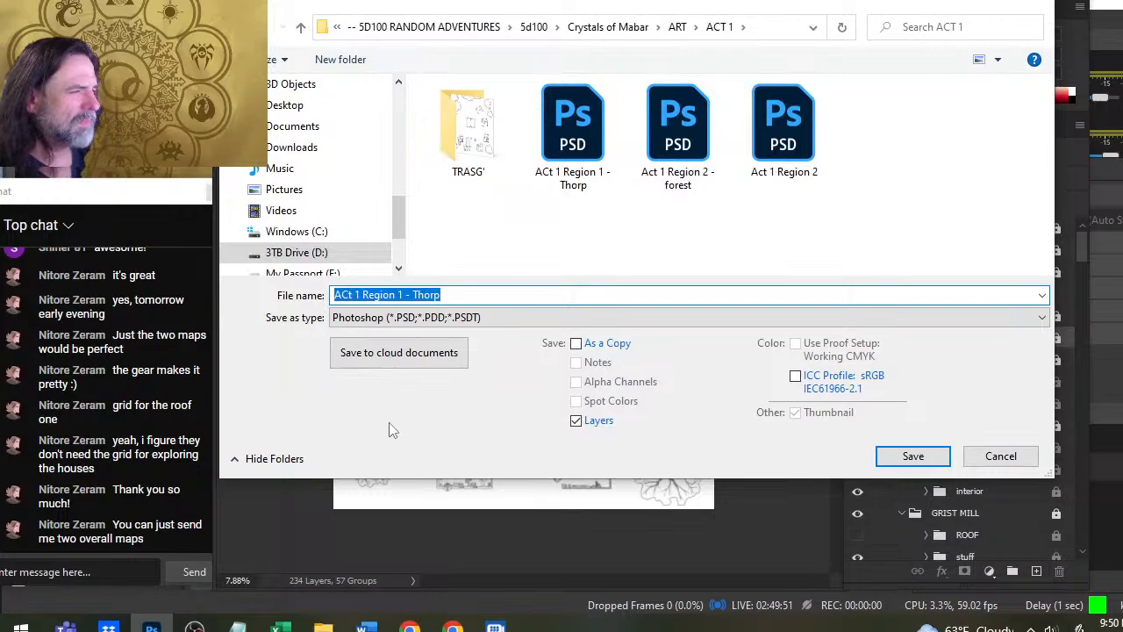
click(472, 318)
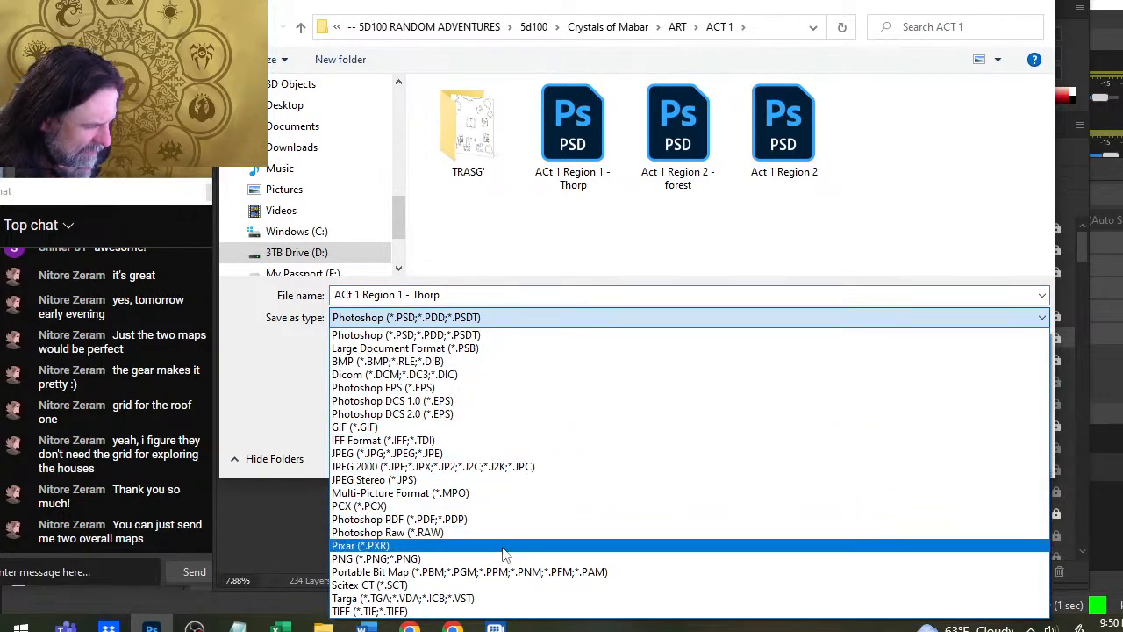
click(491, 454)
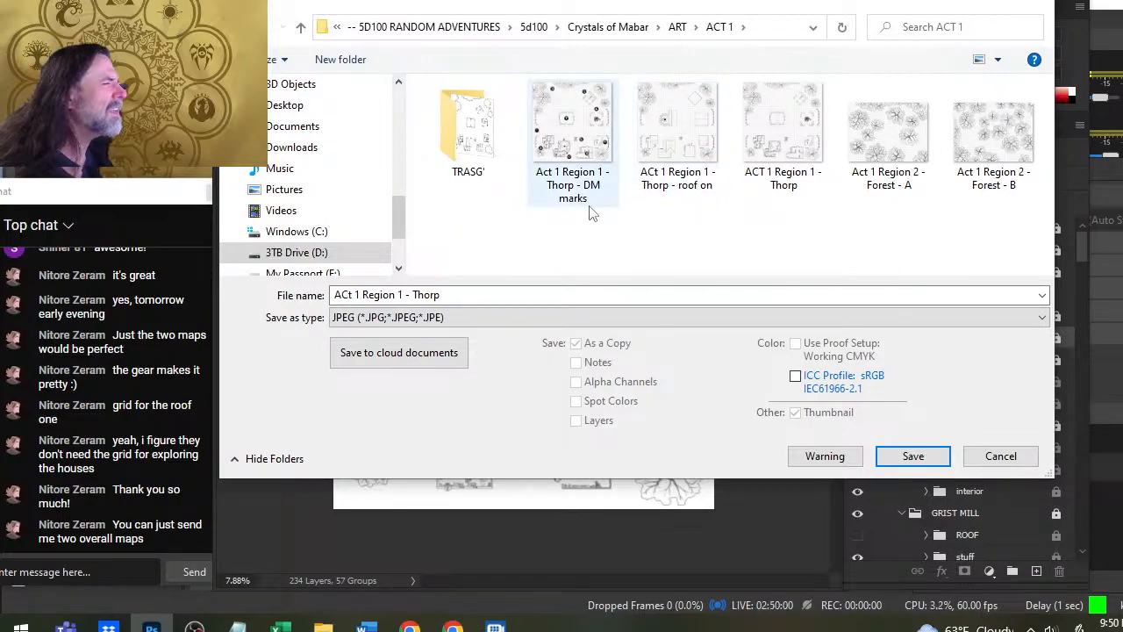
- Move the existing file Act 1 Region 1 - Thorp - DM marks into the TRASG' folder
right_click(762, 245)
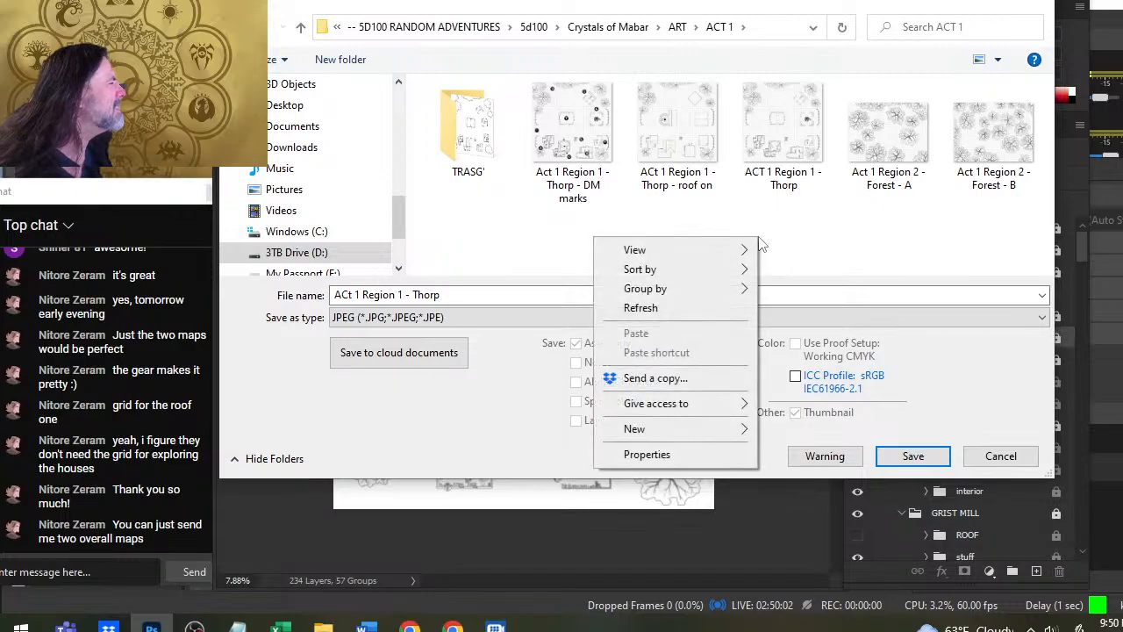
click(816, 264)
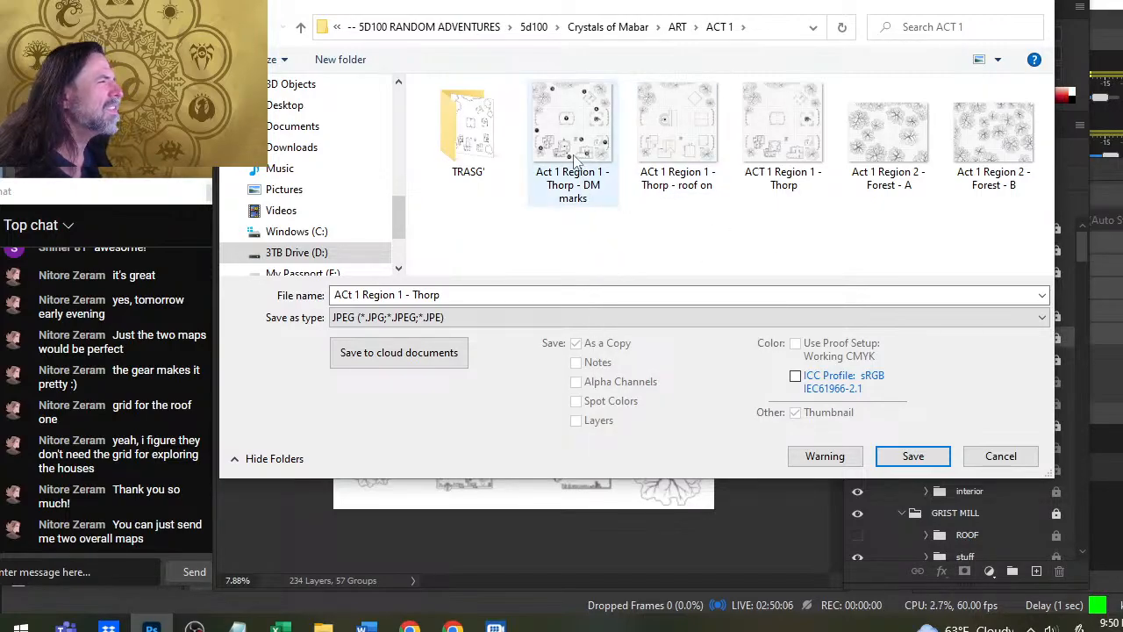
drag(576, 158, 469, 145)
- Save the JPEG as "ACt 1 Region 1 - Thorp - roof OFF" with quality 12 (Maximum) and the Progressive format
click(569, 189)
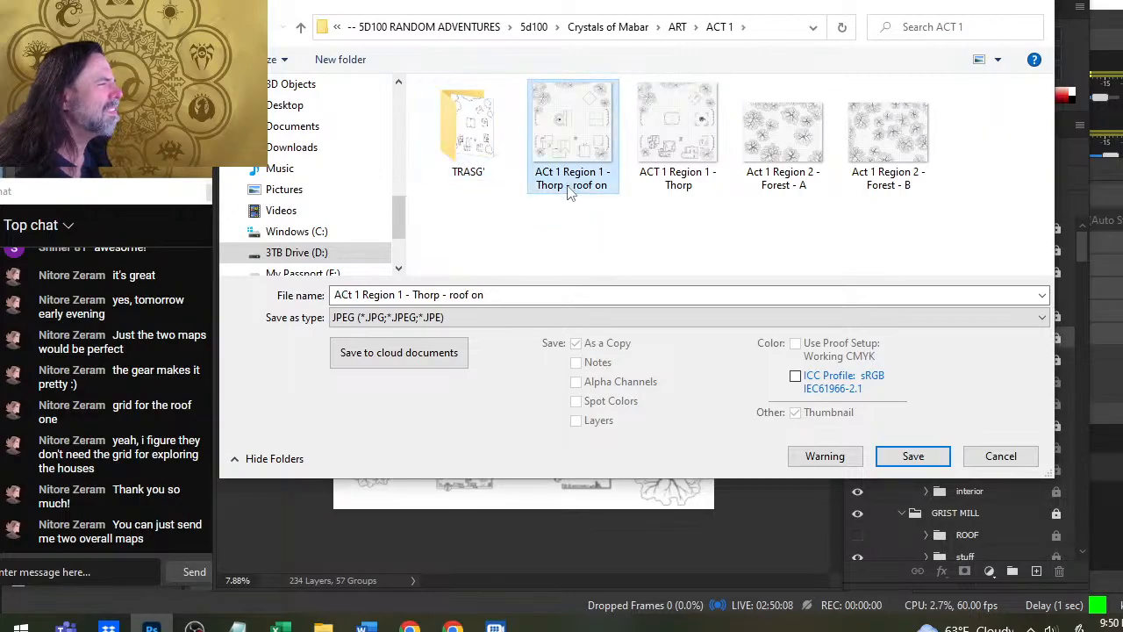
click(515, 295)
click(515, 295)
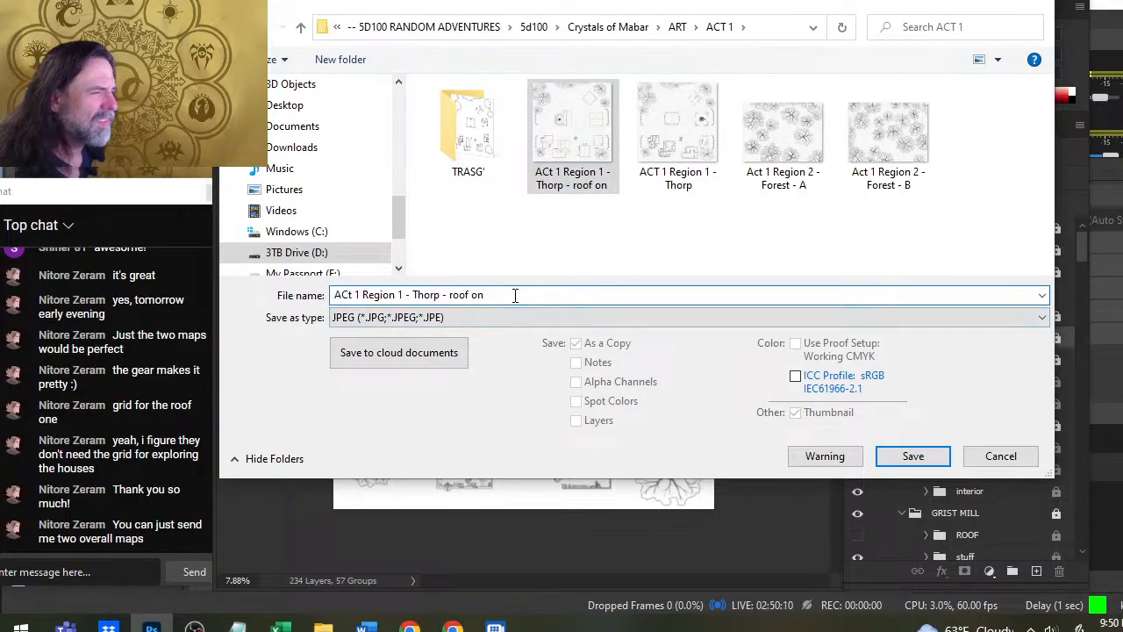
text(OFF)
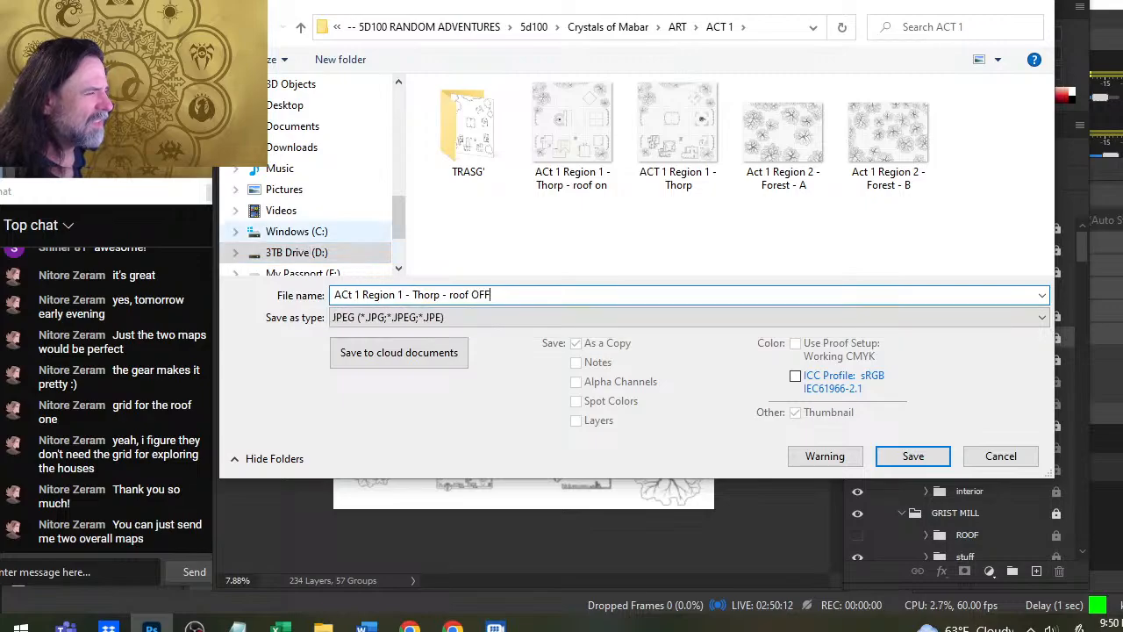
key(Return)
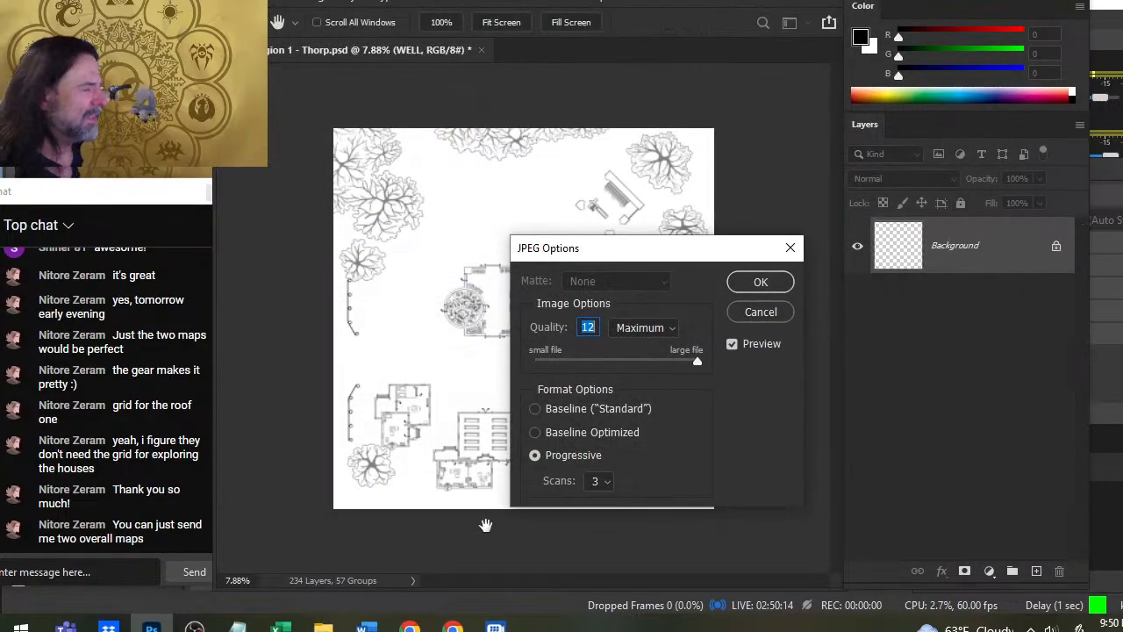
click(756, 282)
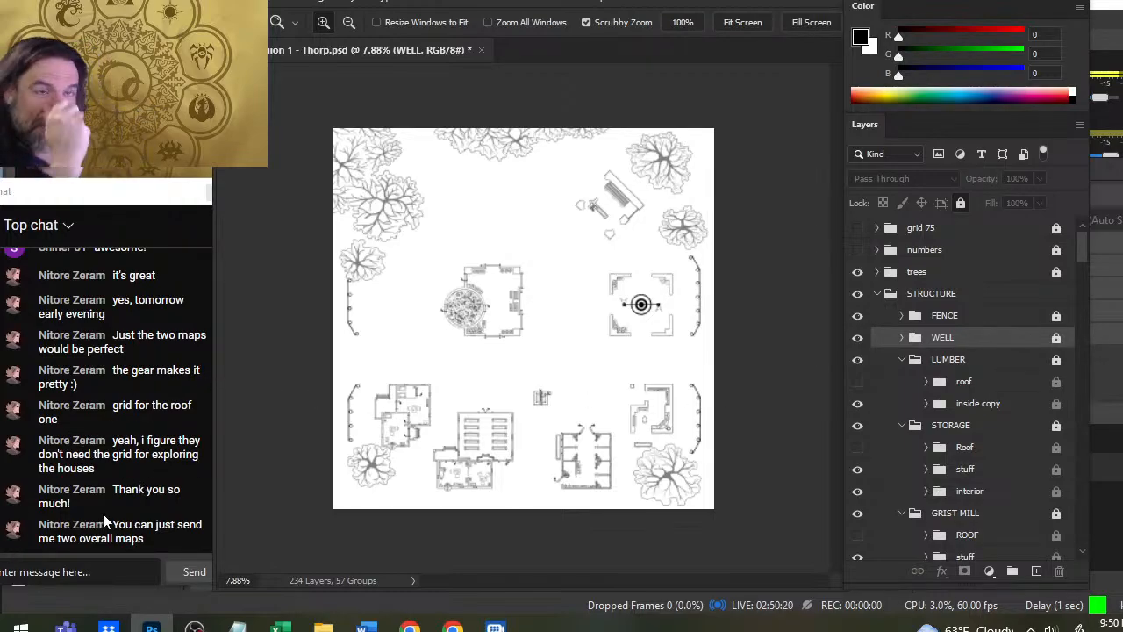
- Show the numbers group and start saving a copy of the roofless map on the computer in JPEG format
click(857, 249)
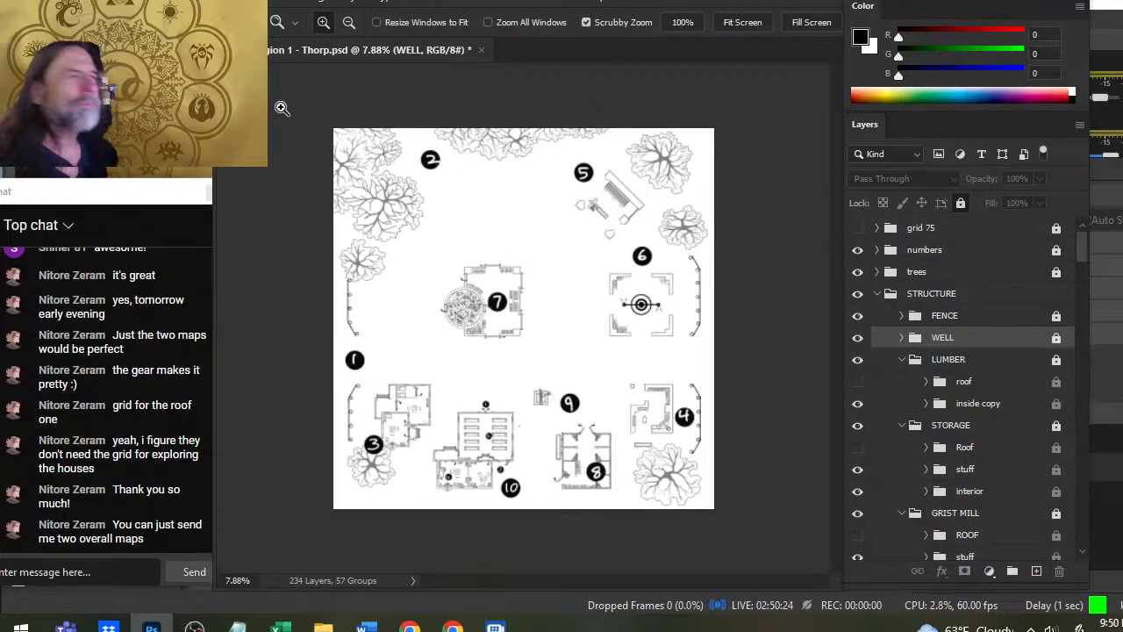
click(252, 1)
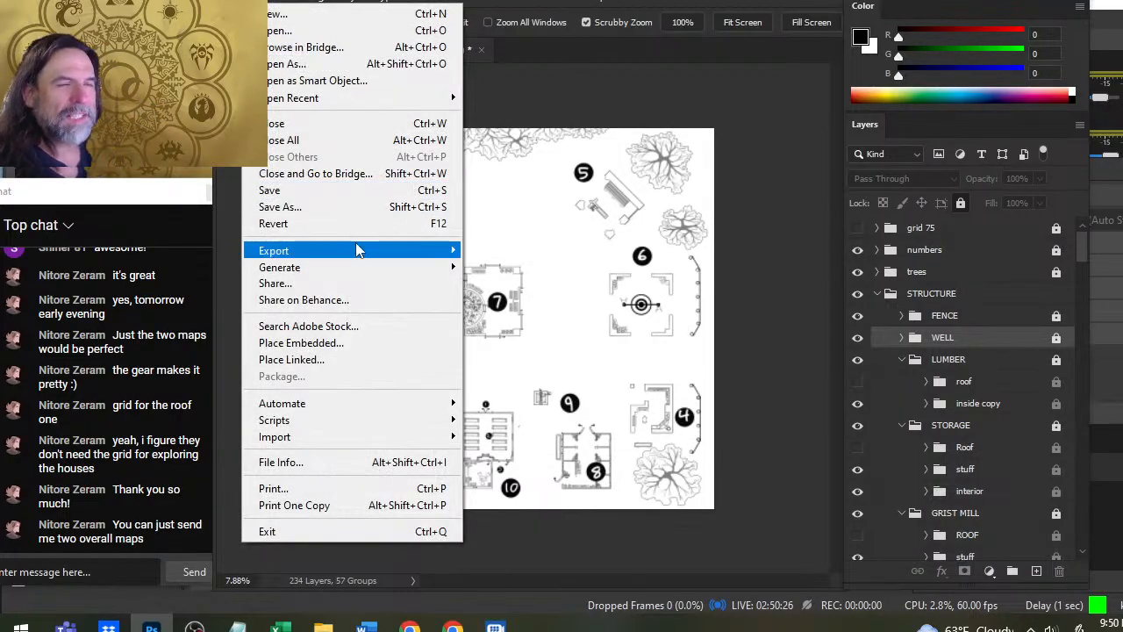
click(332, 211)
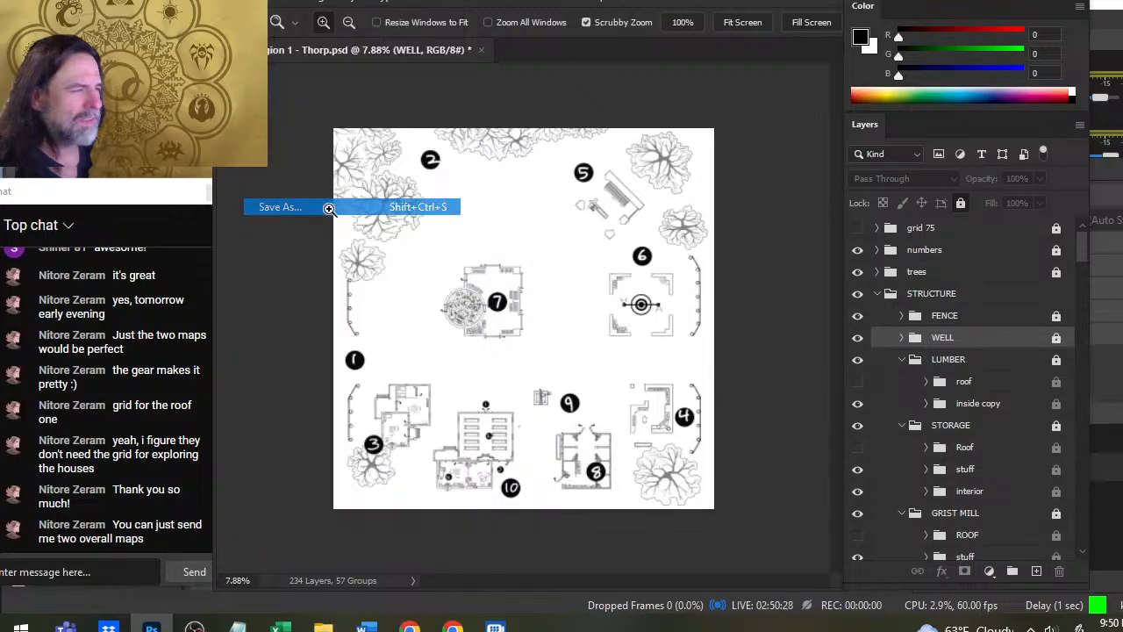
click(694, 454)
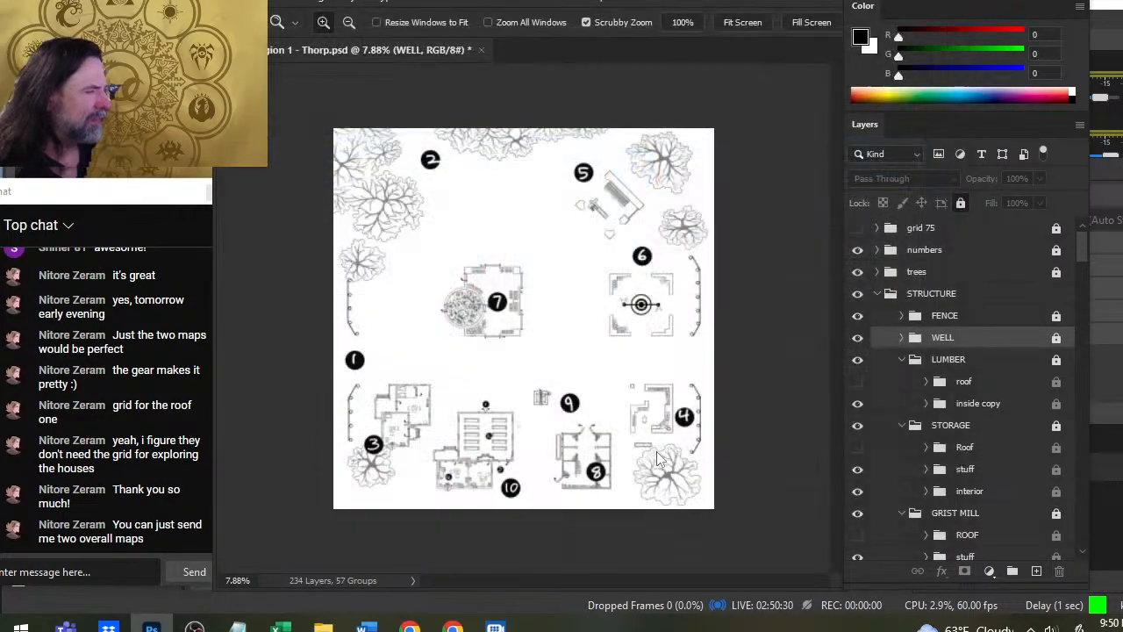
click(589, 321)
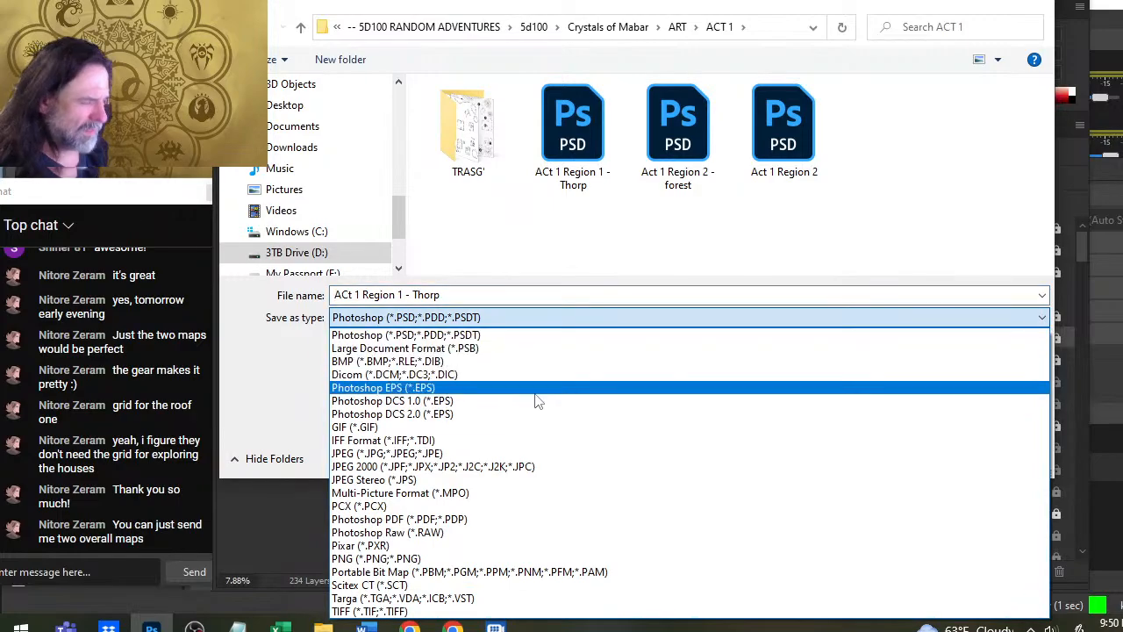
click(540, 454)
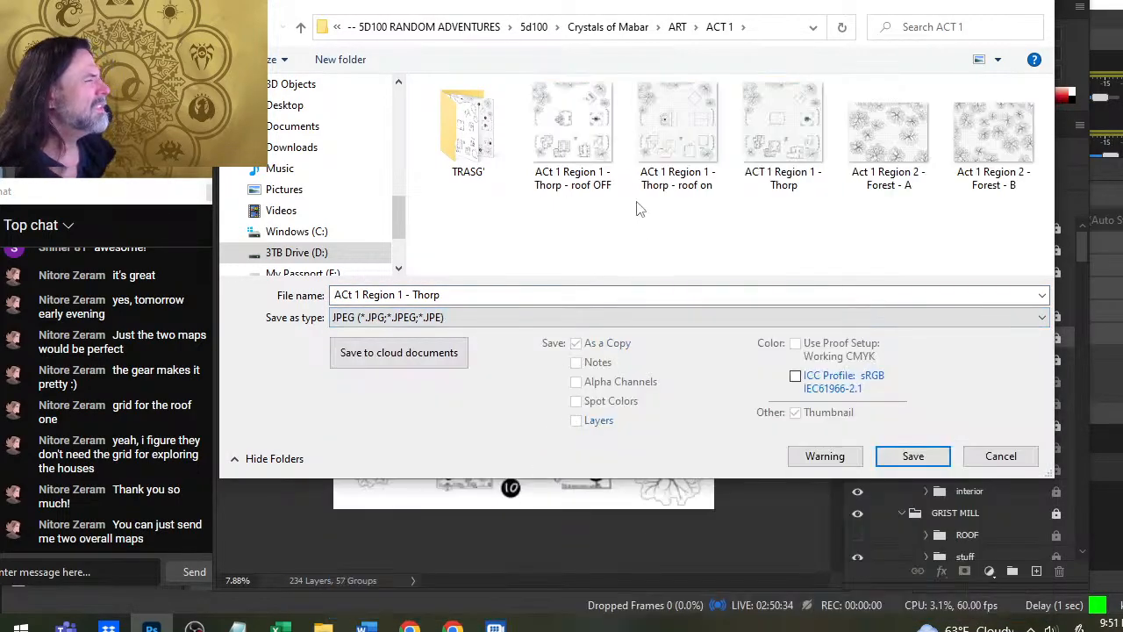
- Save the JPEG as "ACt 1 Region 1 - Thorp - roof OFF - numbers" with quality 12 (Maximum) and the Progressive format
click(594, 186)
click(496, 295)
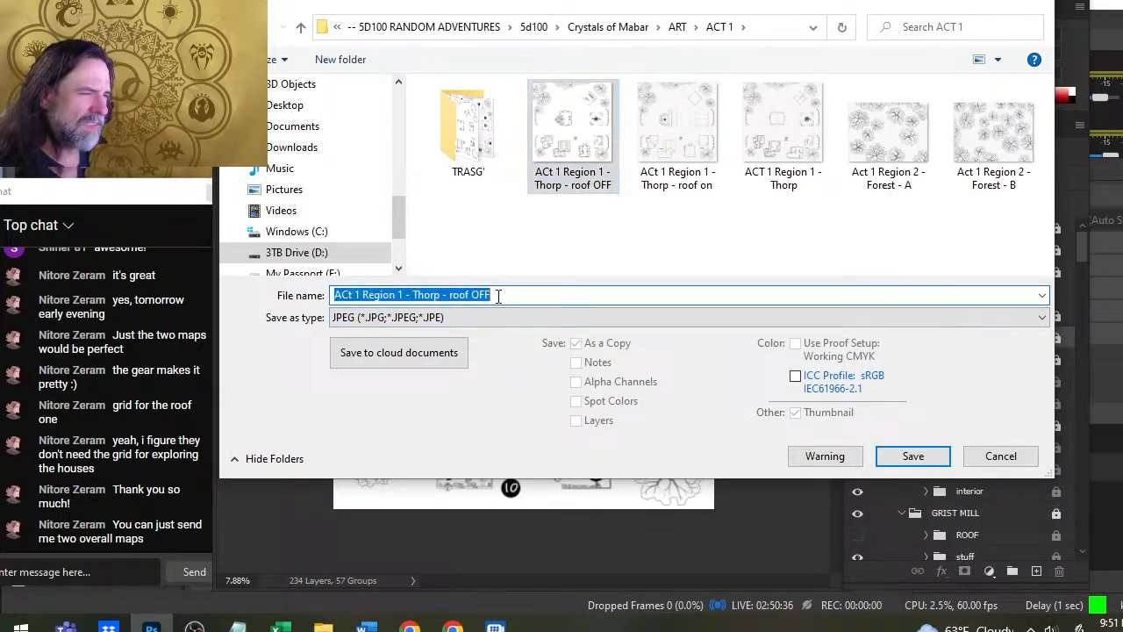
double_click(496, 294)
key(End)
text(- )
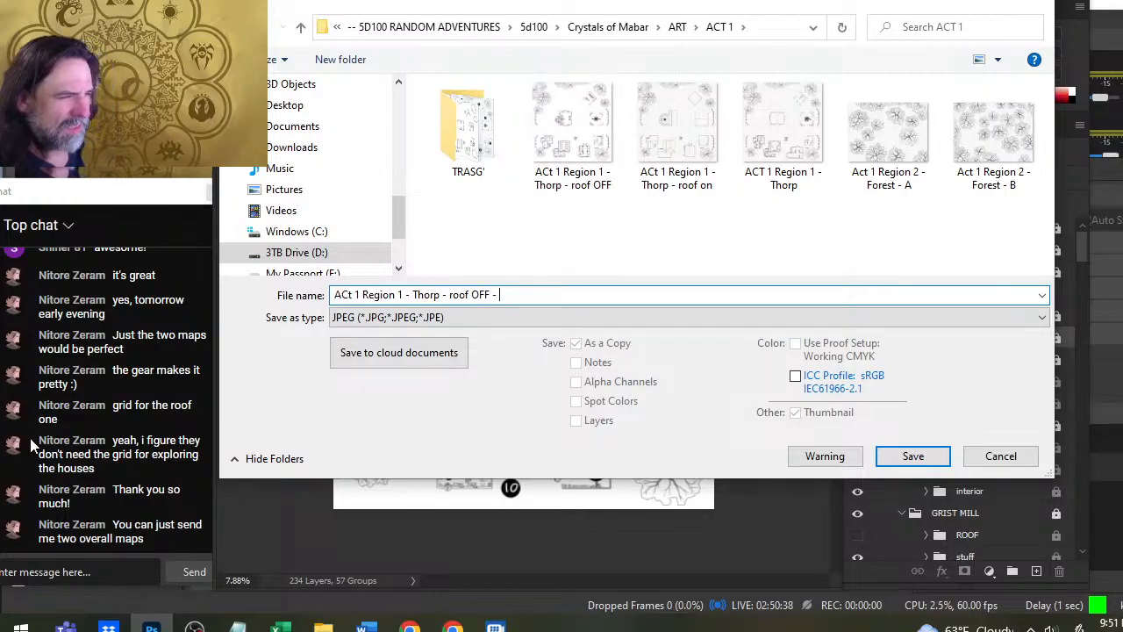
text(numbered)
key(Return)
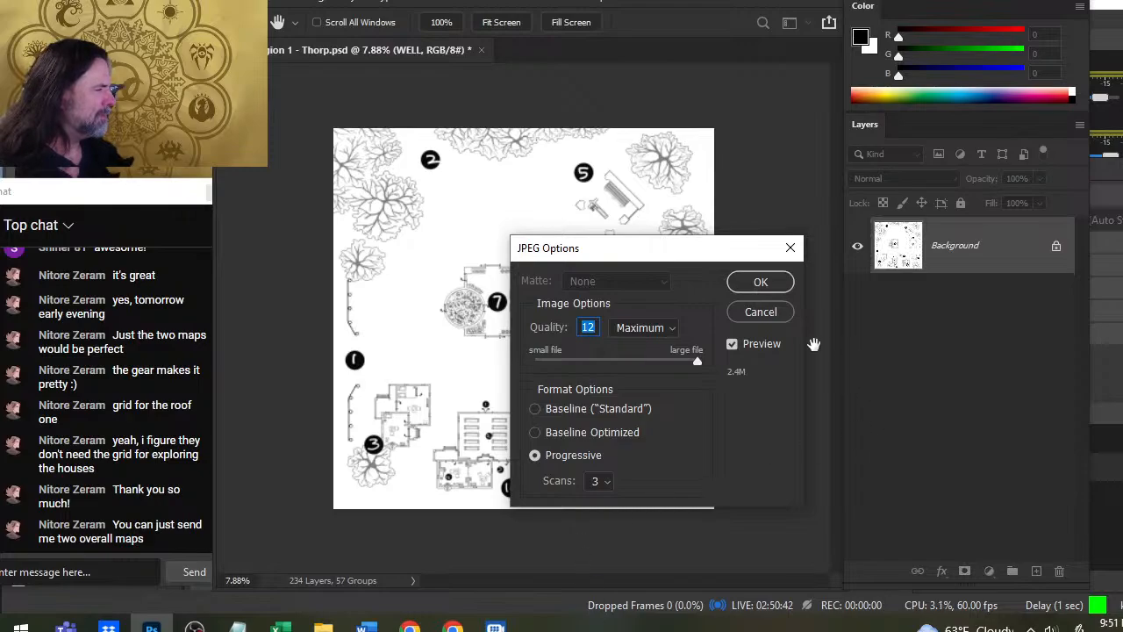
click(763, 280)
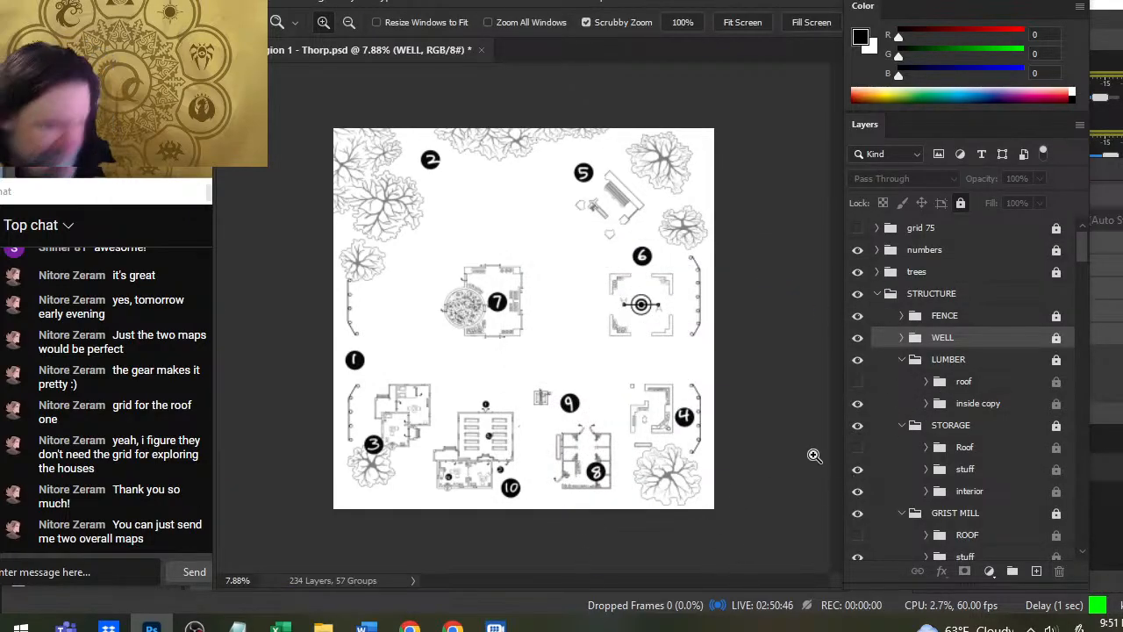
- Hide the numbers group, show the grid 75 group, and start saving a copy of the gridded roofless map as a JPEG
click(857, 249)
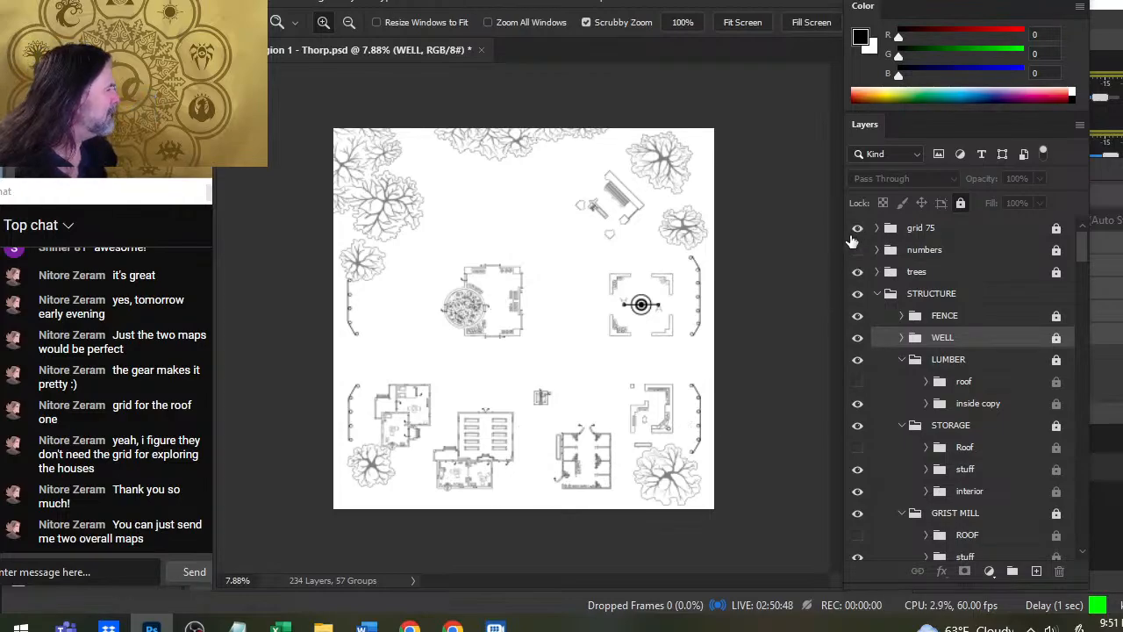
click(857, 227)
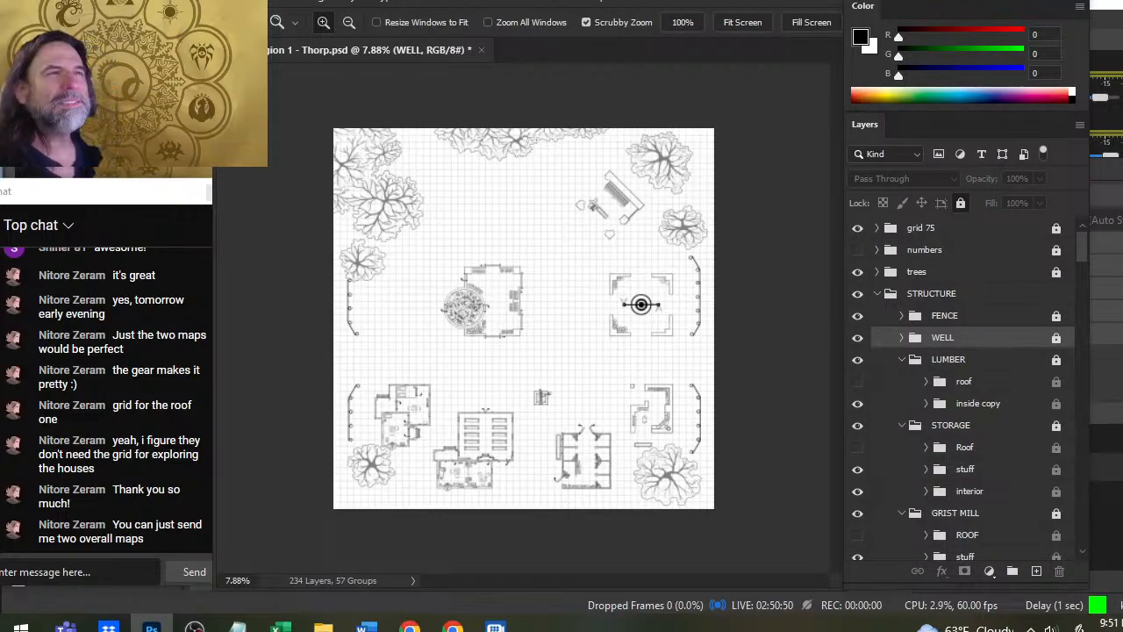
click(256, 7)
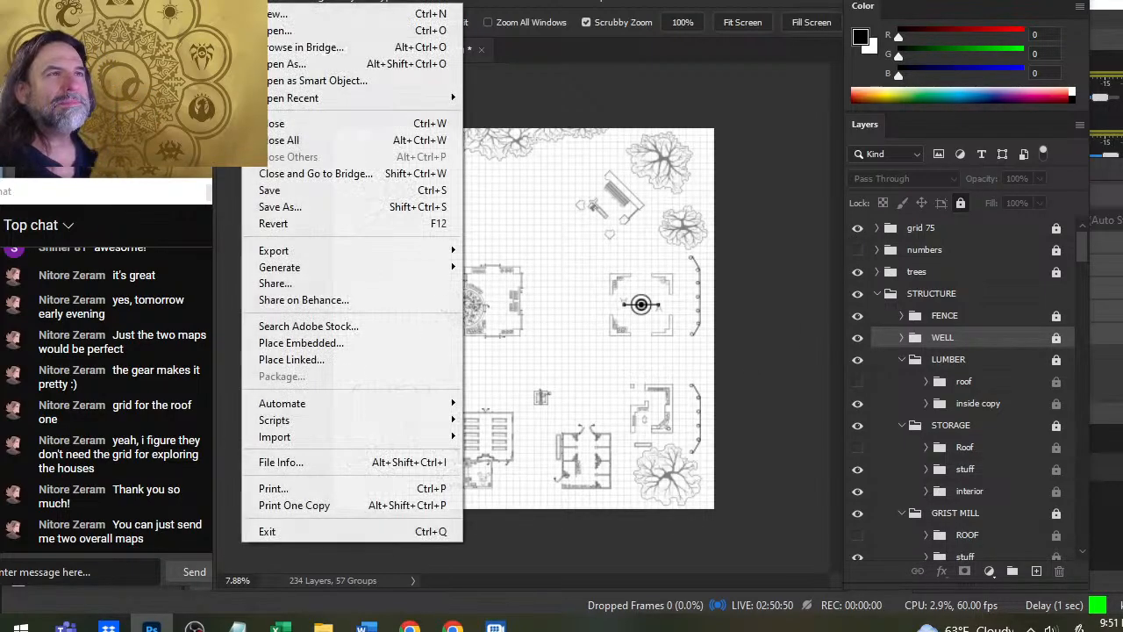
click(296, 208)
click(702, 453)
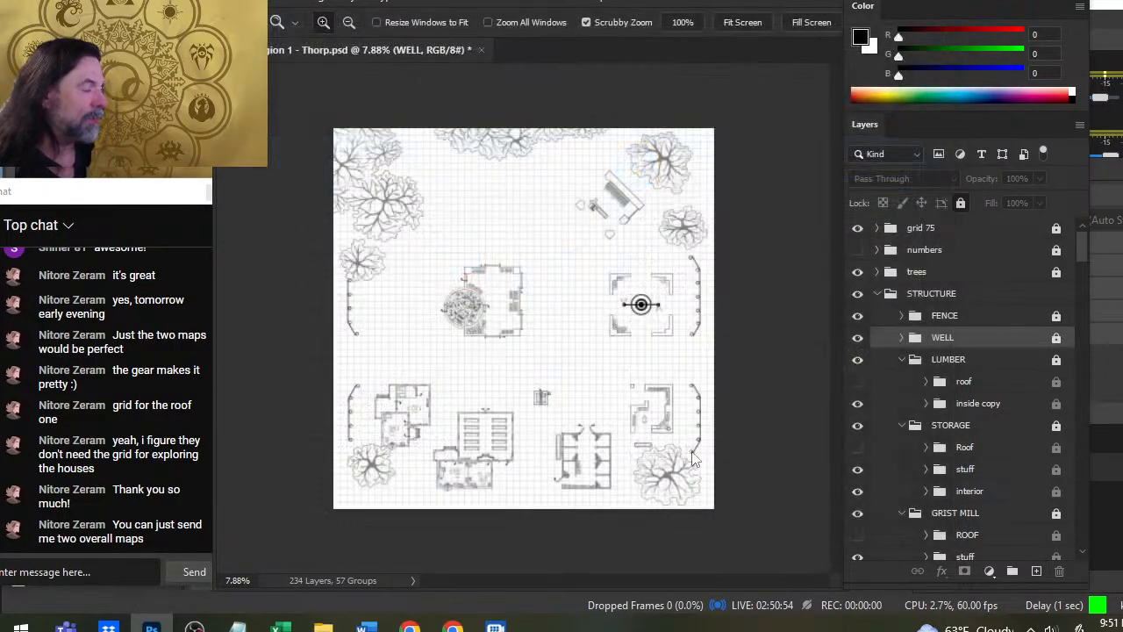
click(492, 326)
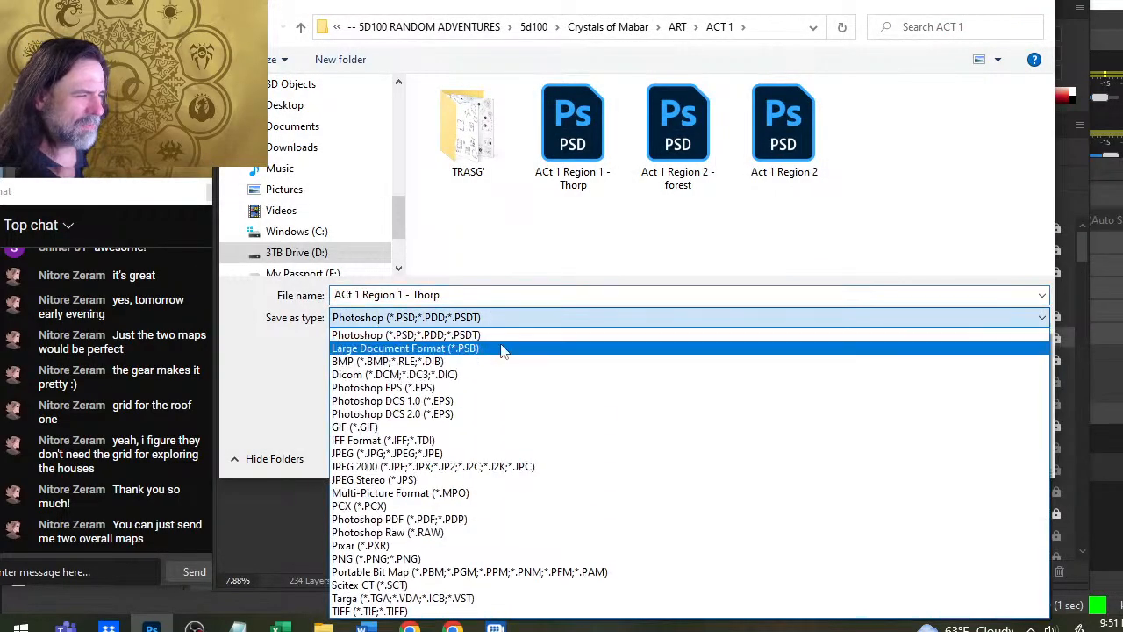
click(515, 454)
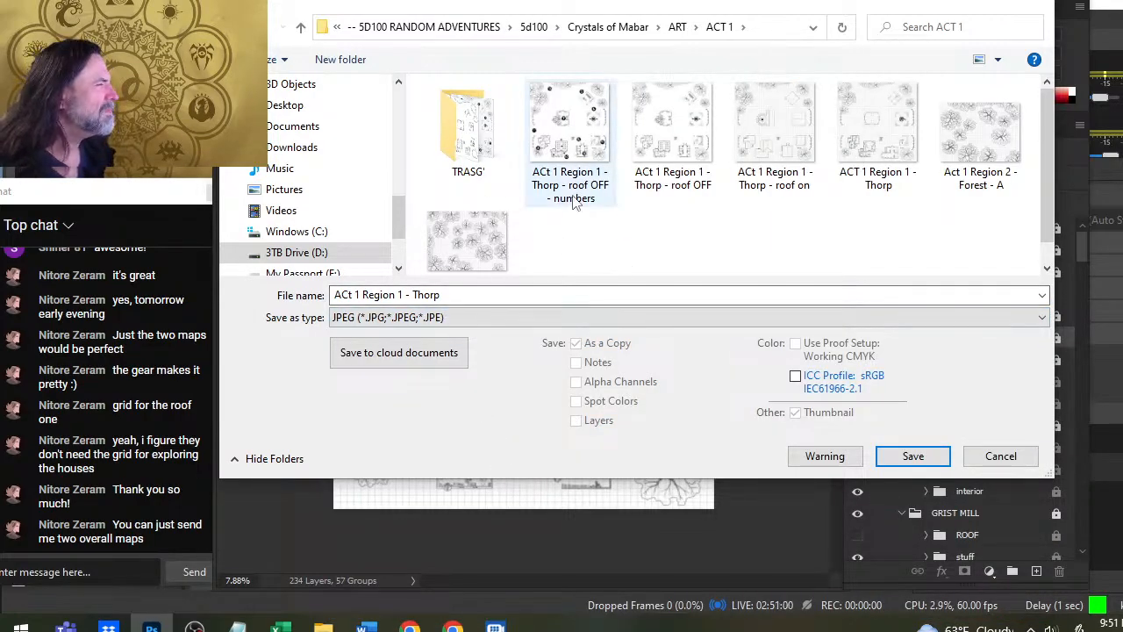
- Save the gridded roofless JPEG as "ACt 1 Region 1 - Thorp - roof OFF - grid yes", accepting the JPEG options
scroll(649, 180, down, 1)
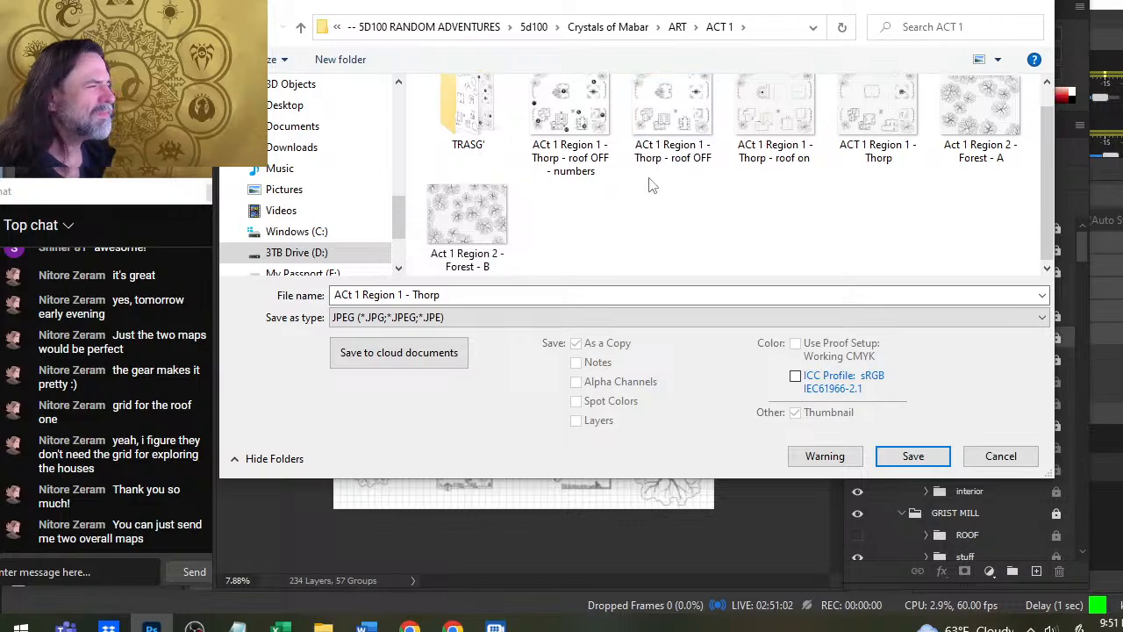
scroll(647, 181, up, 1)
click(691, 181)
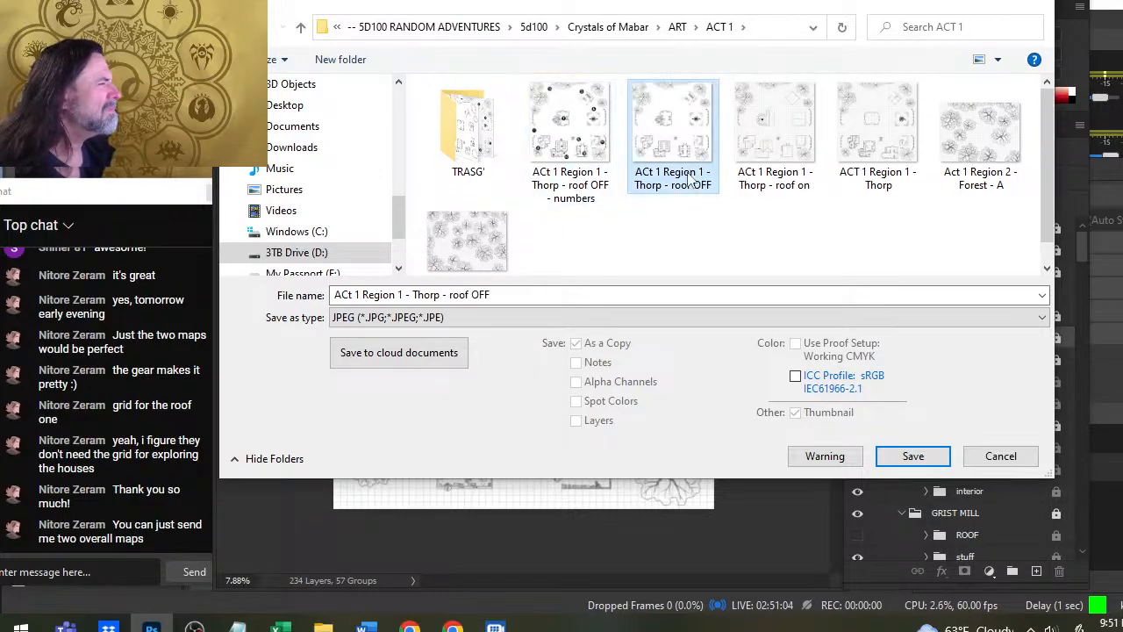
click(506, 298)
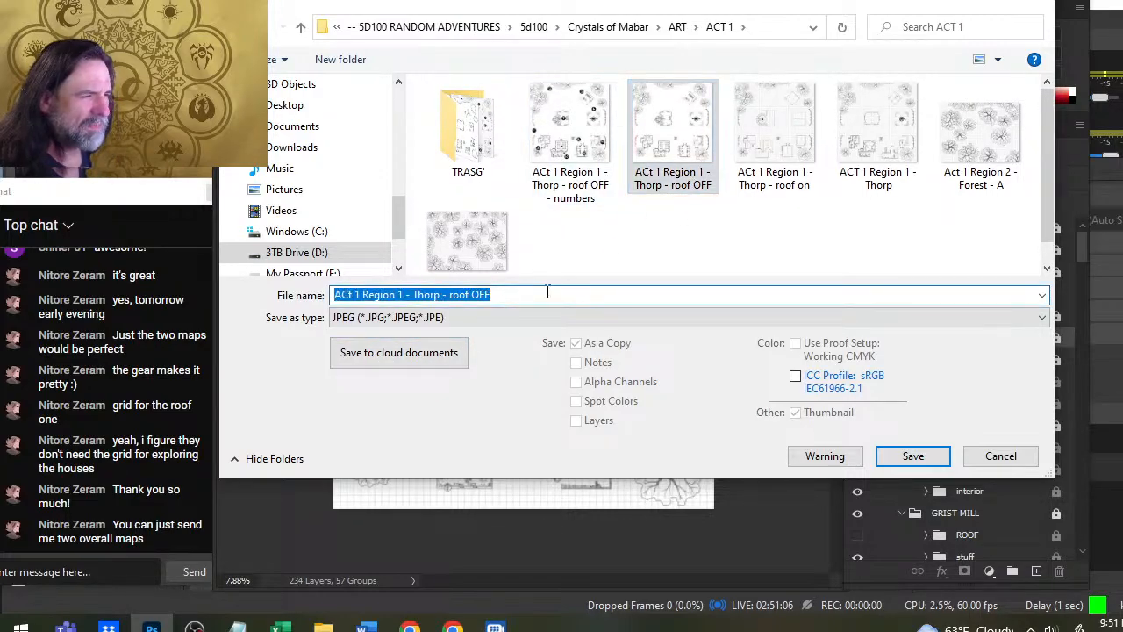
click(506, 298)
text(- )
text(grid yes)
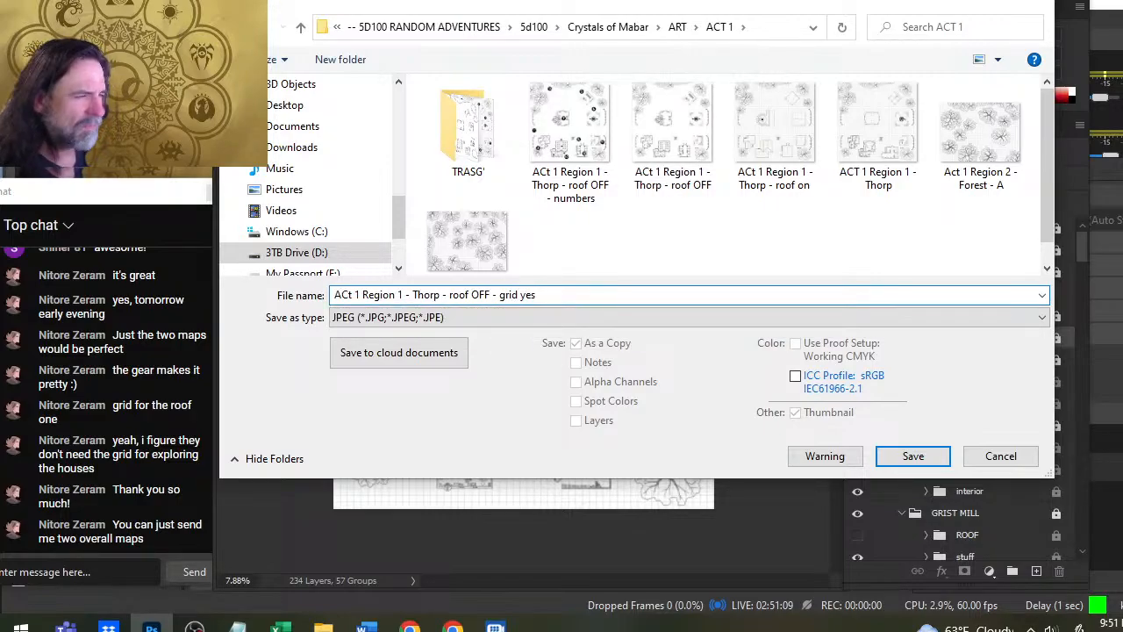
key(Return)
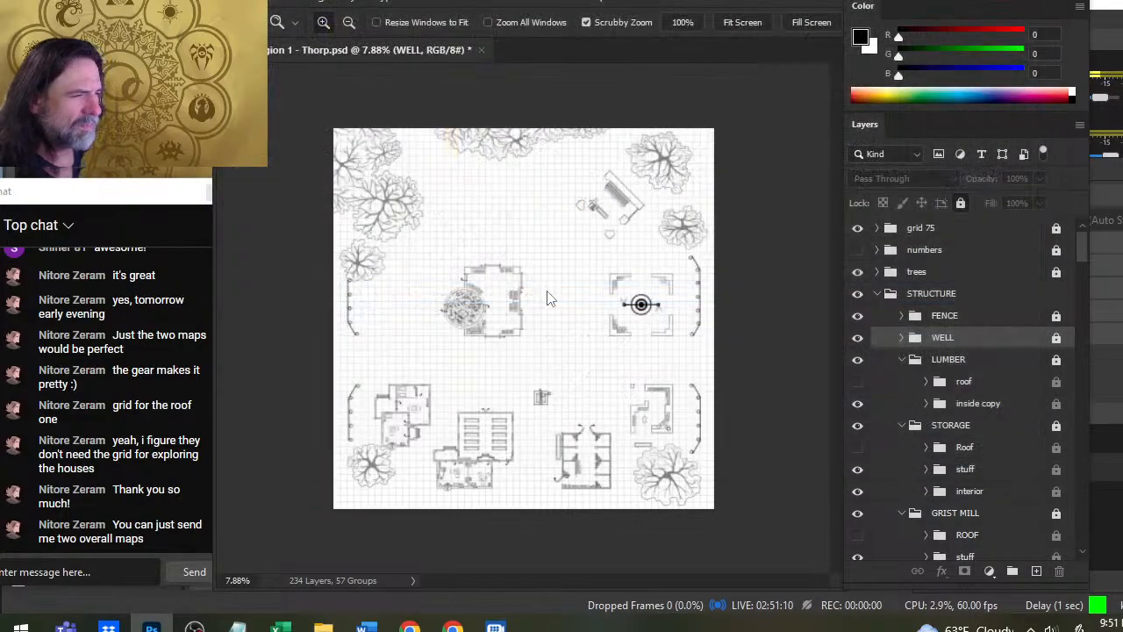
click(760, 282)
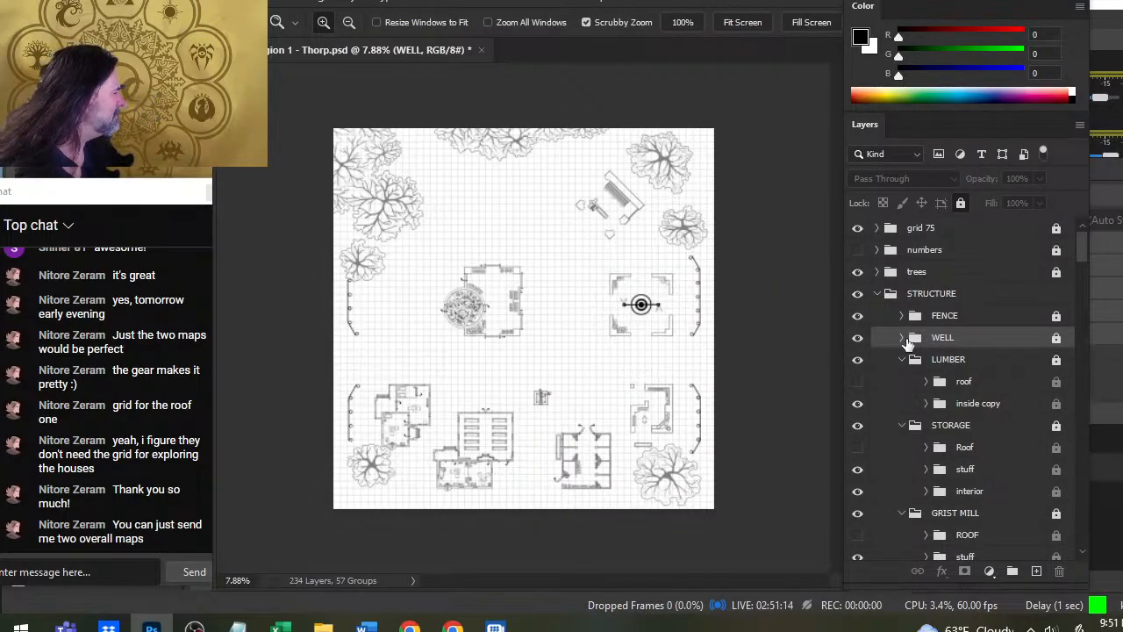
- Show the roof groups of the LUMBER, STORAGE and GRIST MILL buildings and collapse each building's group
click(857, 383)
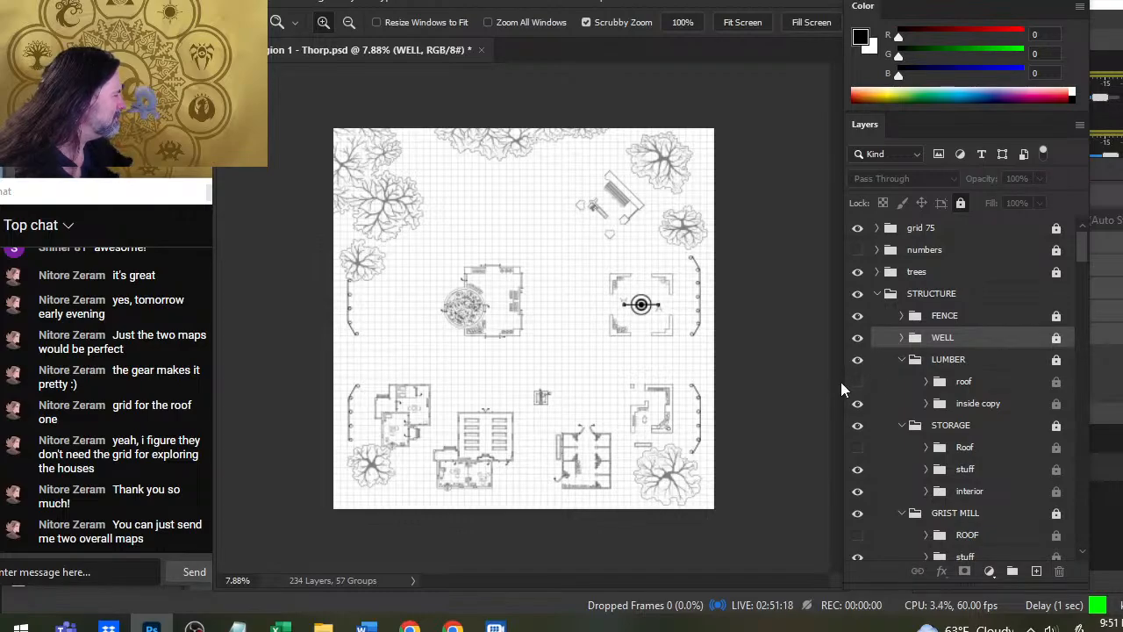
click(856, 381)
click(902, 359)
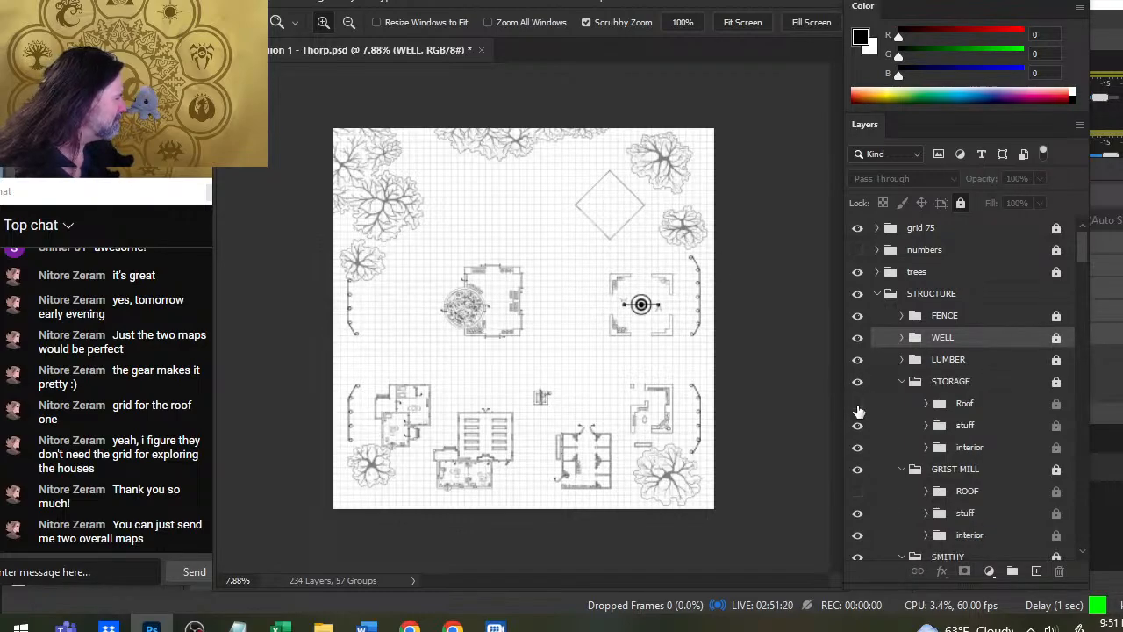
click(858, 405)
click(902, 380)
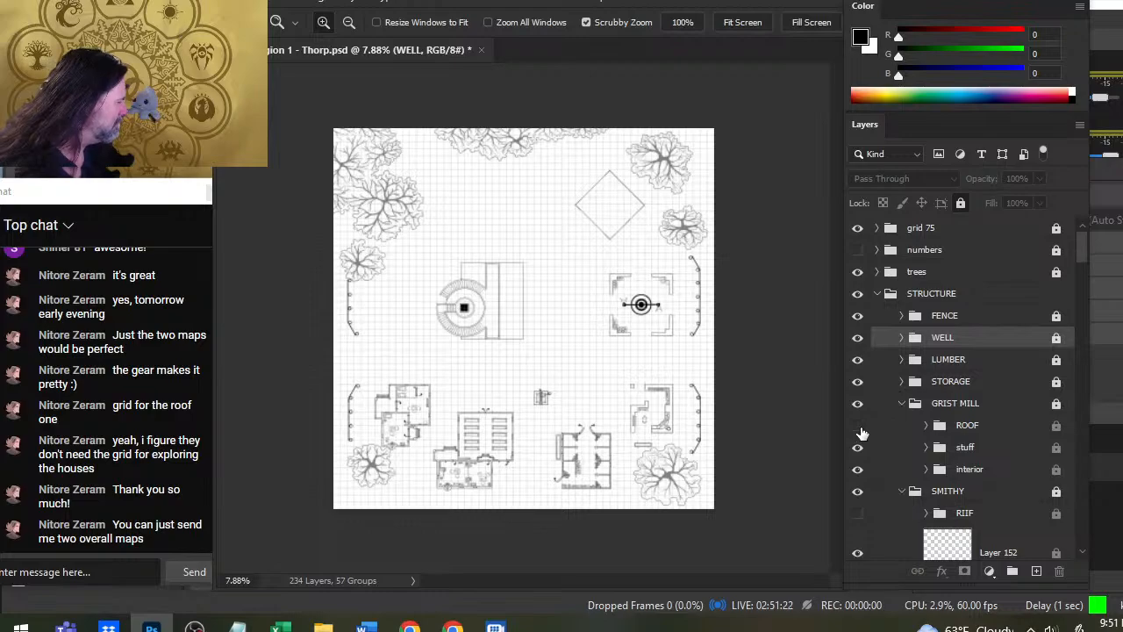
click(858, 425)
click(902, 403)
- Show the SMITHY's RIIF group and the STABLES' Roof group, collapsing both building groups
scroll(899, 412, down, 1)
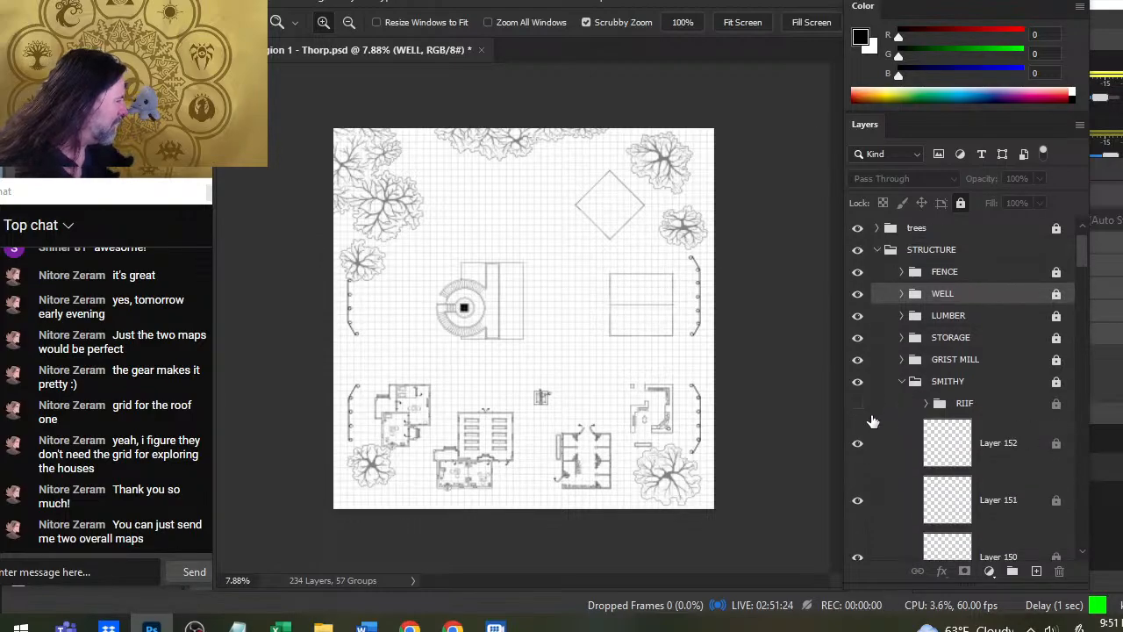
click(857, 403)
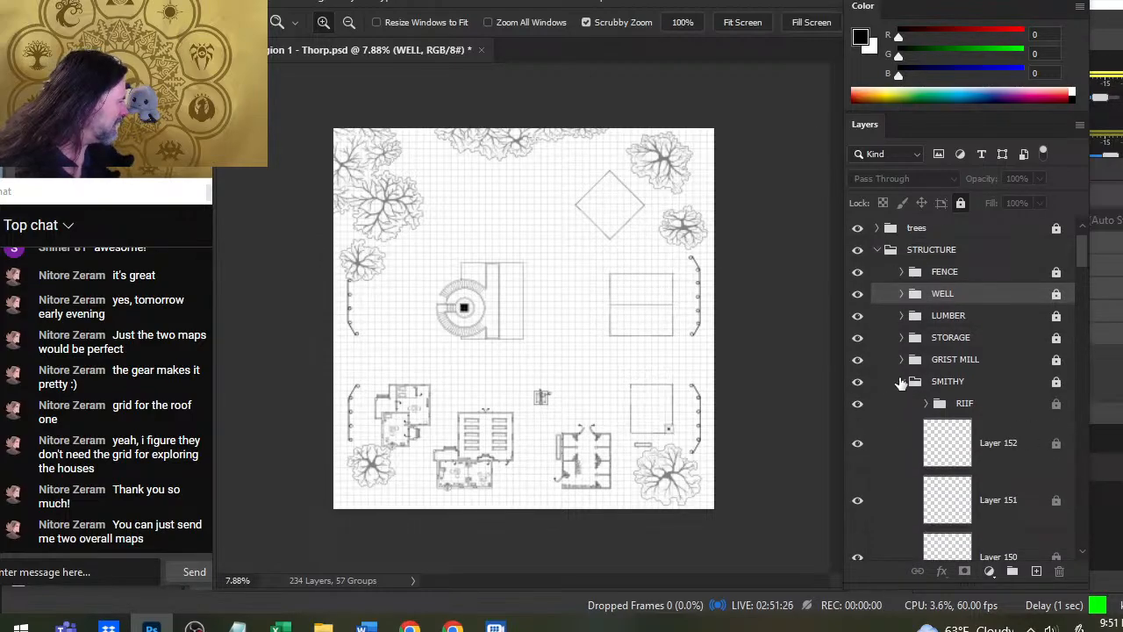
click(902, 381)
scroll(899, 380, down, 1)
click(859, 381)
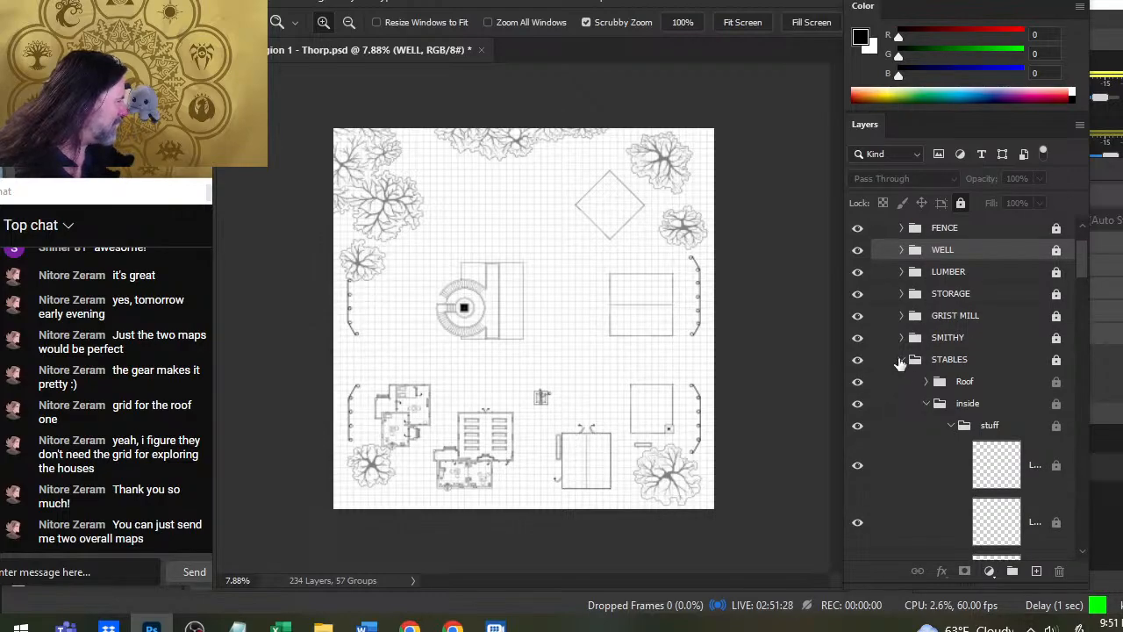
click(902, 359)
- Show the bw roof group of COMMONS and the BW Roof group of CONSTABLE, collapsing both building groups
scroll(900, 361, down, 1)
click(858, 361)
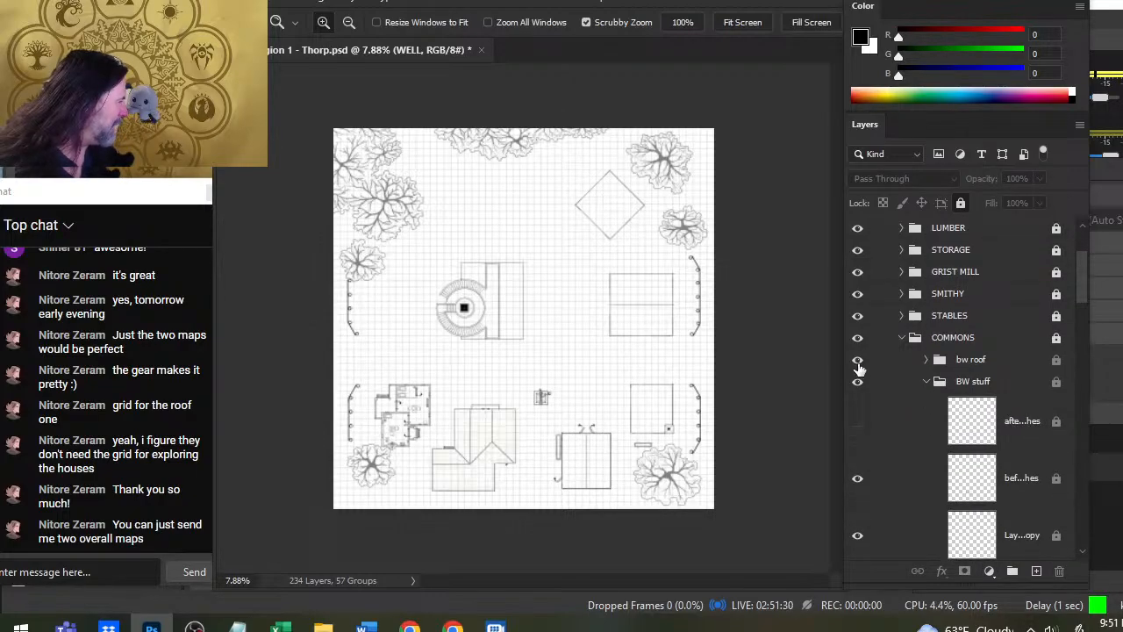
click(902, 337)
scroll(886, 344, down, 1)
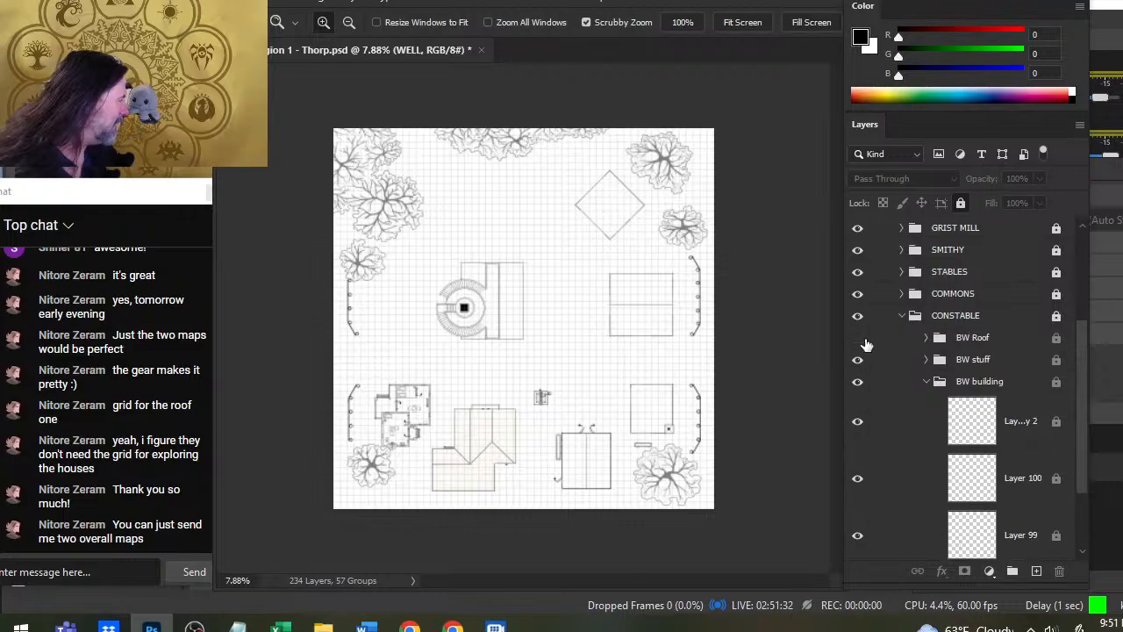
click(858, 337)
click(902, 315)
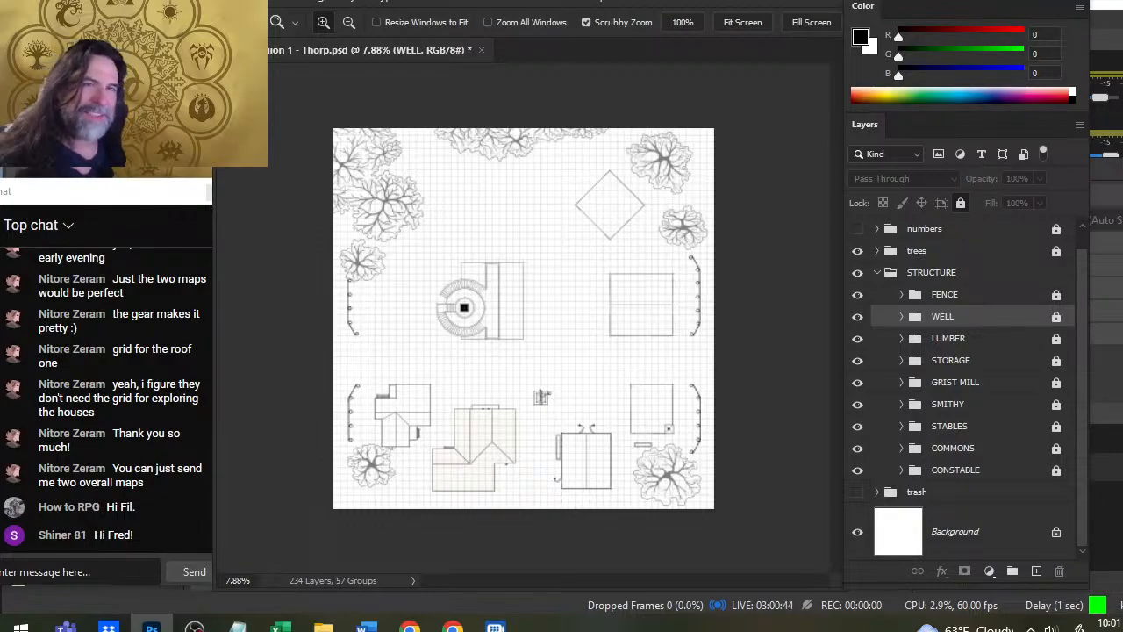
- Switch to OBS Studio and open the options for stopping the stream
key(alt+Tab)
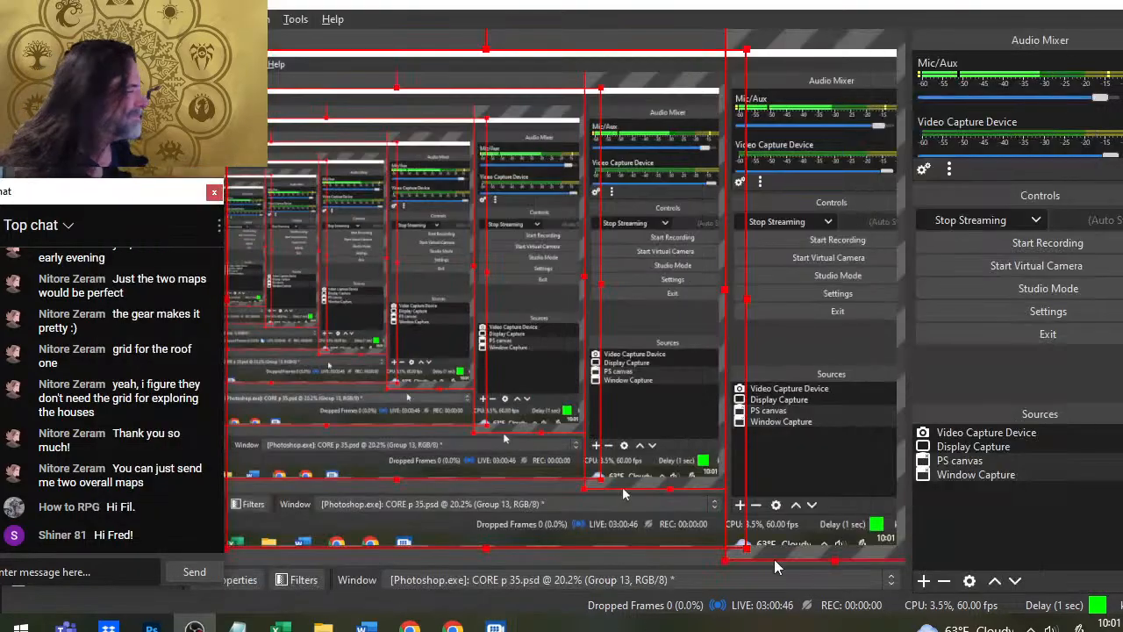
click(983, 220)
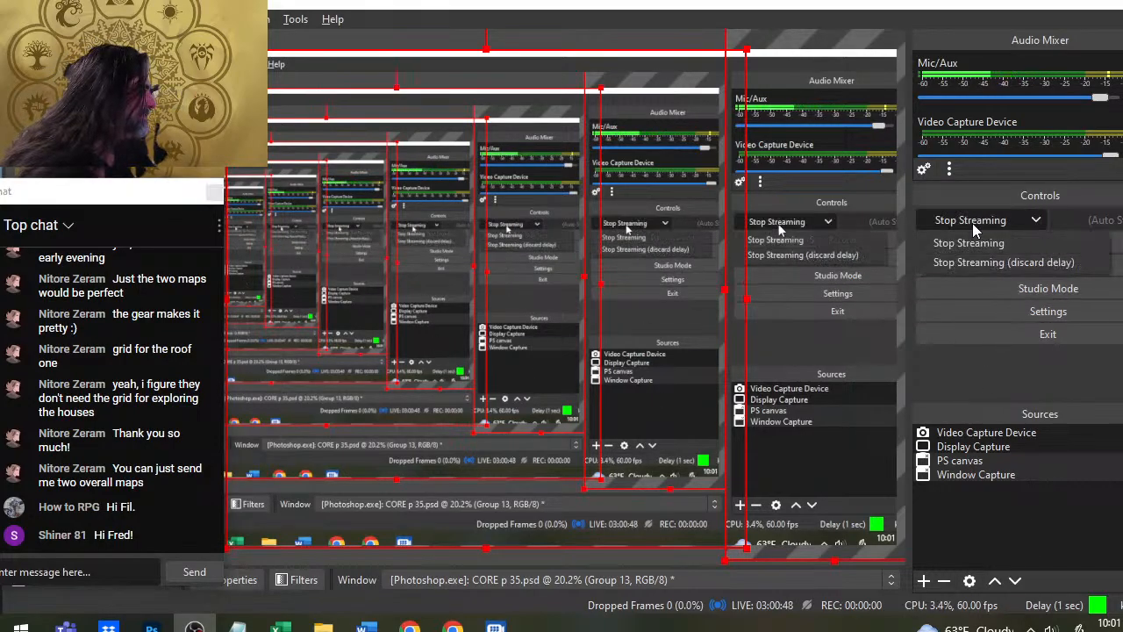